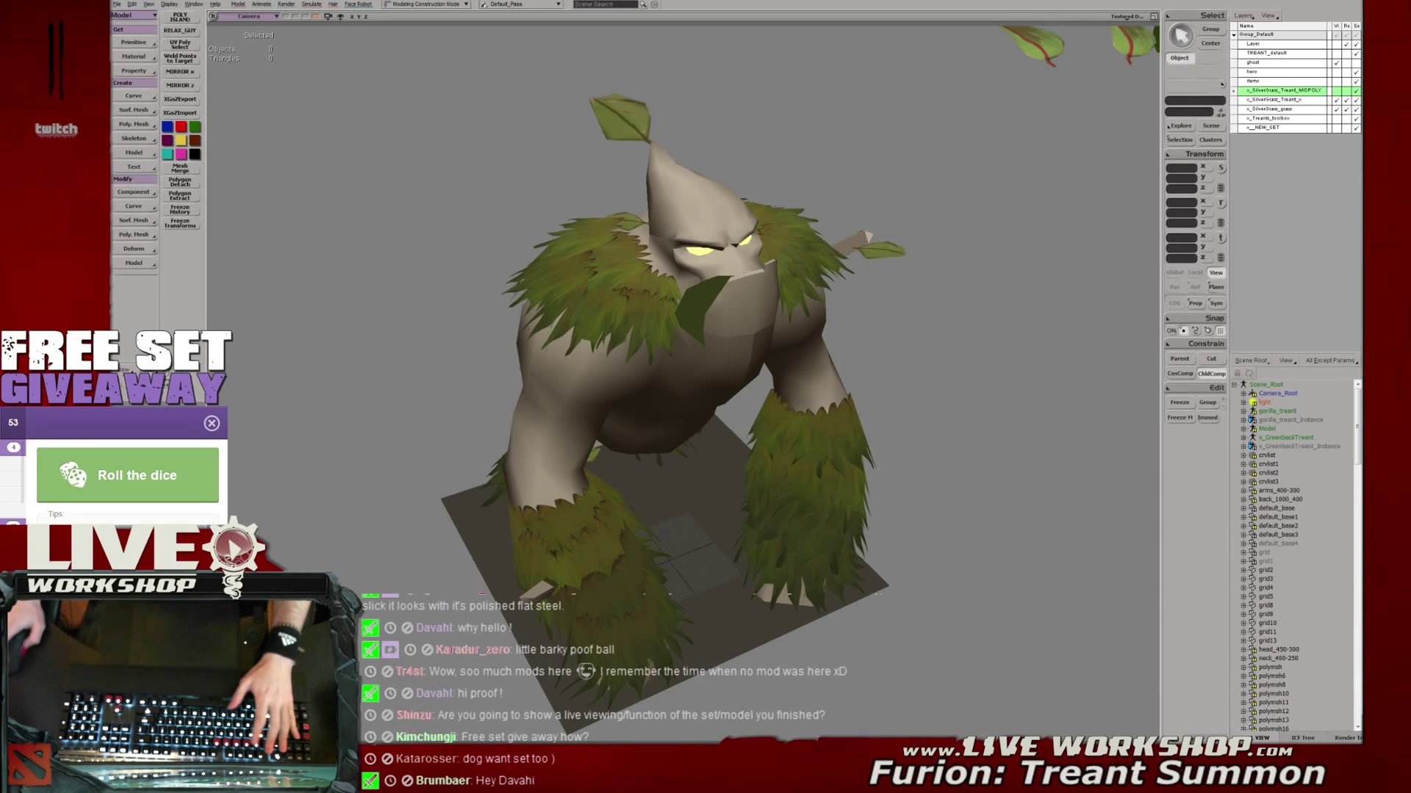
# Show the treant MIDPOLY layer, hide the low-poly treant layer, and select the grey mid-poly mesh
pyautogui.moveTo(894, 245); pyautogui.dragTo(820, 200, button='middle')
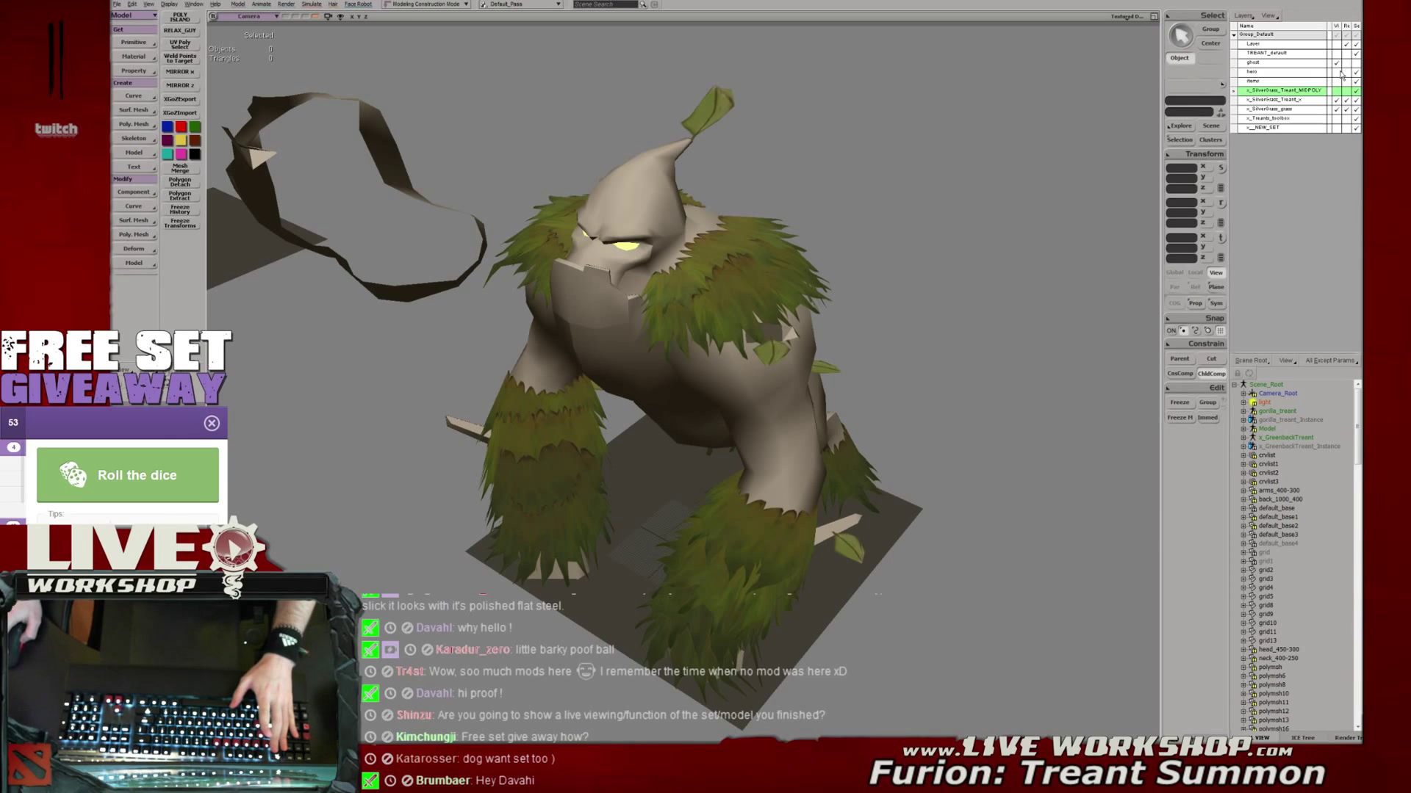
pyautogui.click(1336, 90)
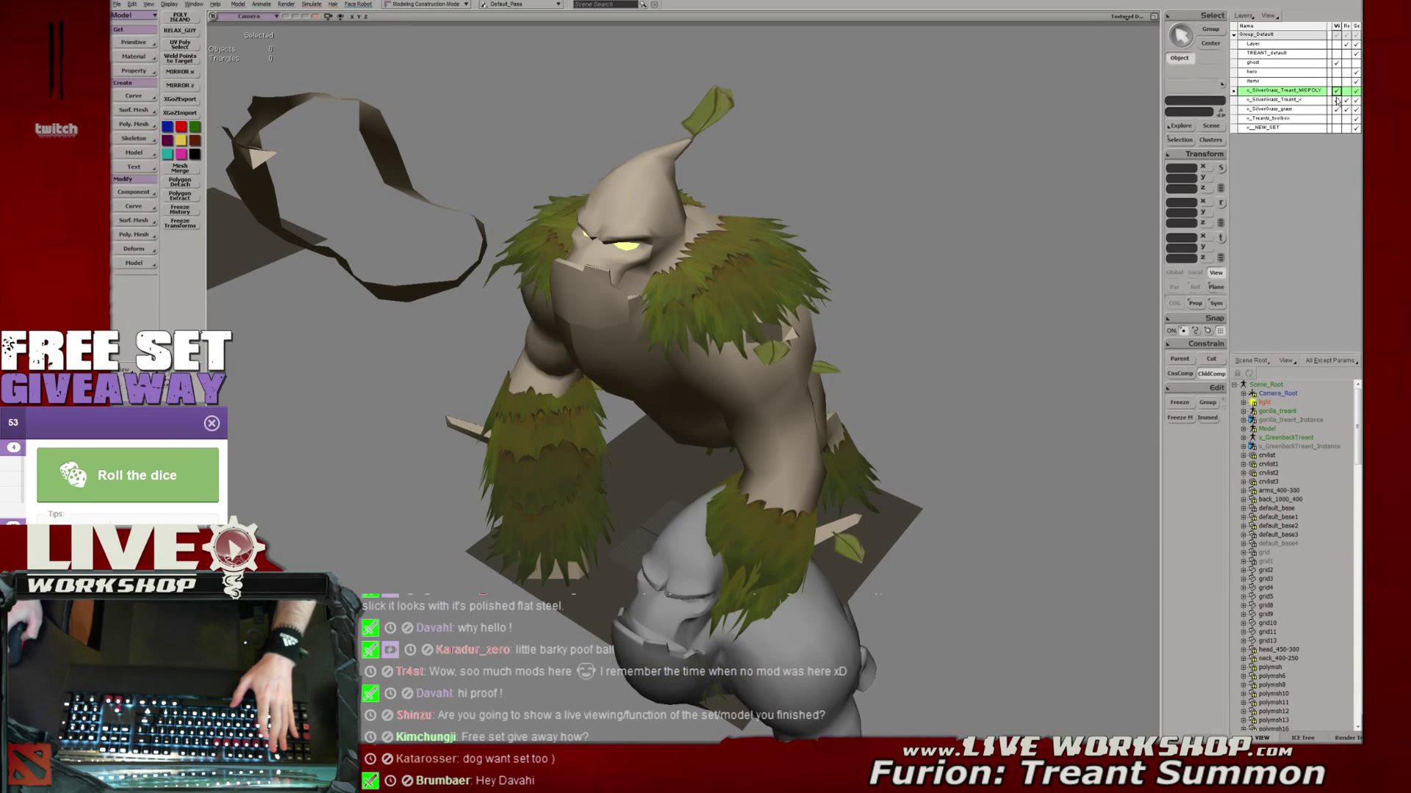
pyautogui.click(1337, 100)
pyautogui.click(742, 512)
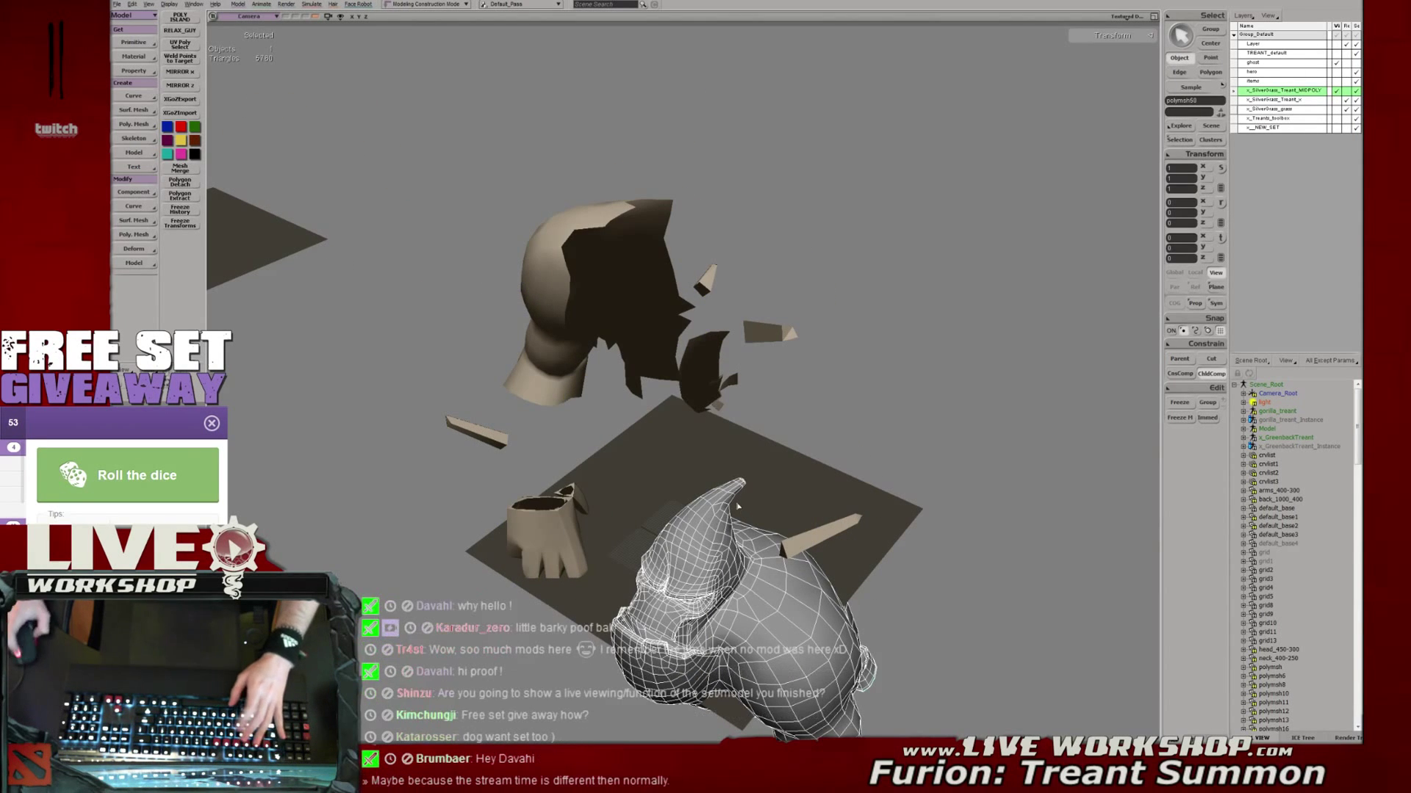
# Examine the wireframe of the mid-poly mesh around the face, beard and open back edge
pyautogui.press('f')
pyautogui.moveTo(654, 371); pyautogui.dragTo(717, 324, button='right')
pyautogui.moveTo(716, 325); pyautogui.dragTo(718, 352, button='middle')
pyautogui.moveTo(718, 352); pyautogui.dragTo(650, 344, button='right')
pyautogui.moveTo(650, 344); pyautogui.dragTo(664, 360, button='middle')
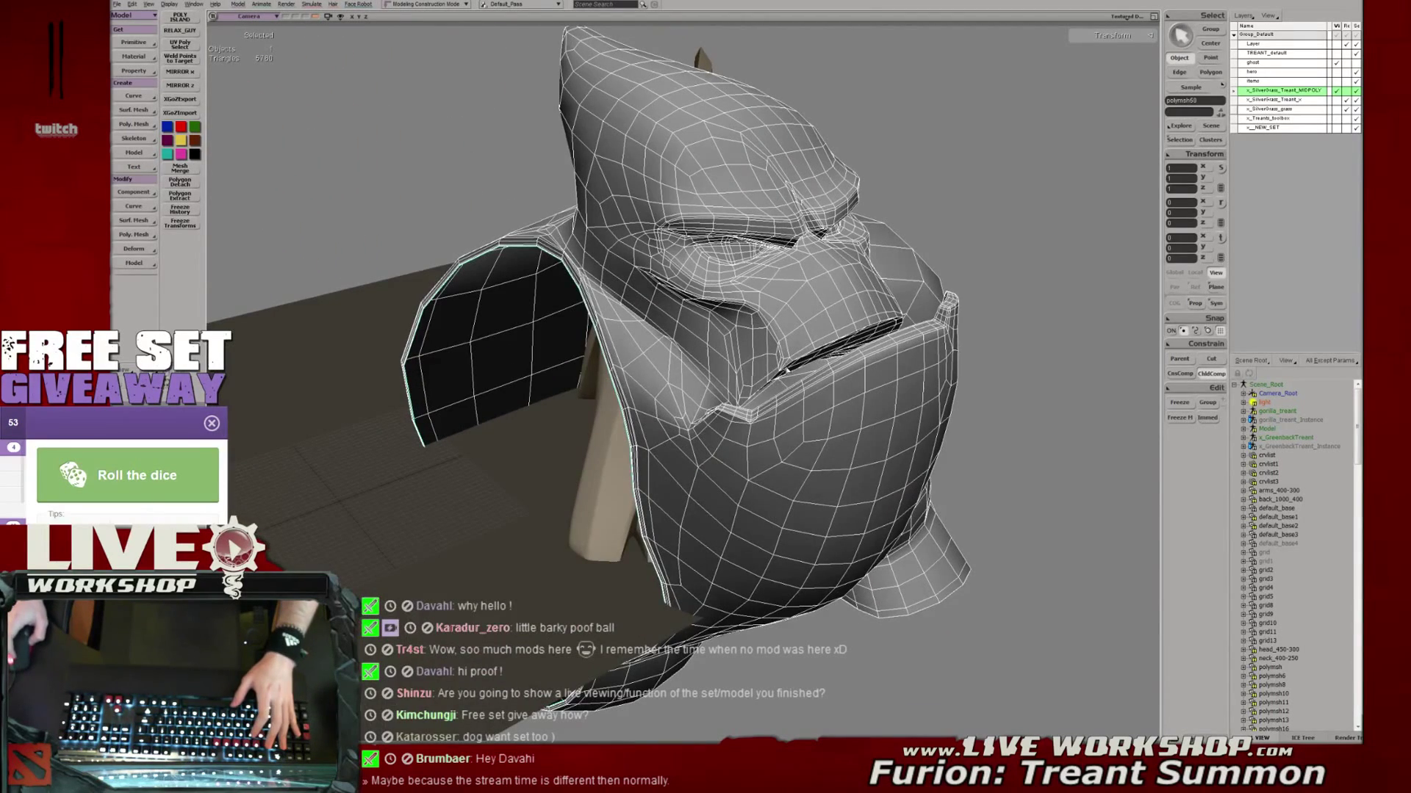
pyautogui.moveTo(759, 327); pyautogui.dragTo(470, 124, button='middle')
pyautogui.moveTo(470, 125); pyautogui.dragTo(642, 258)
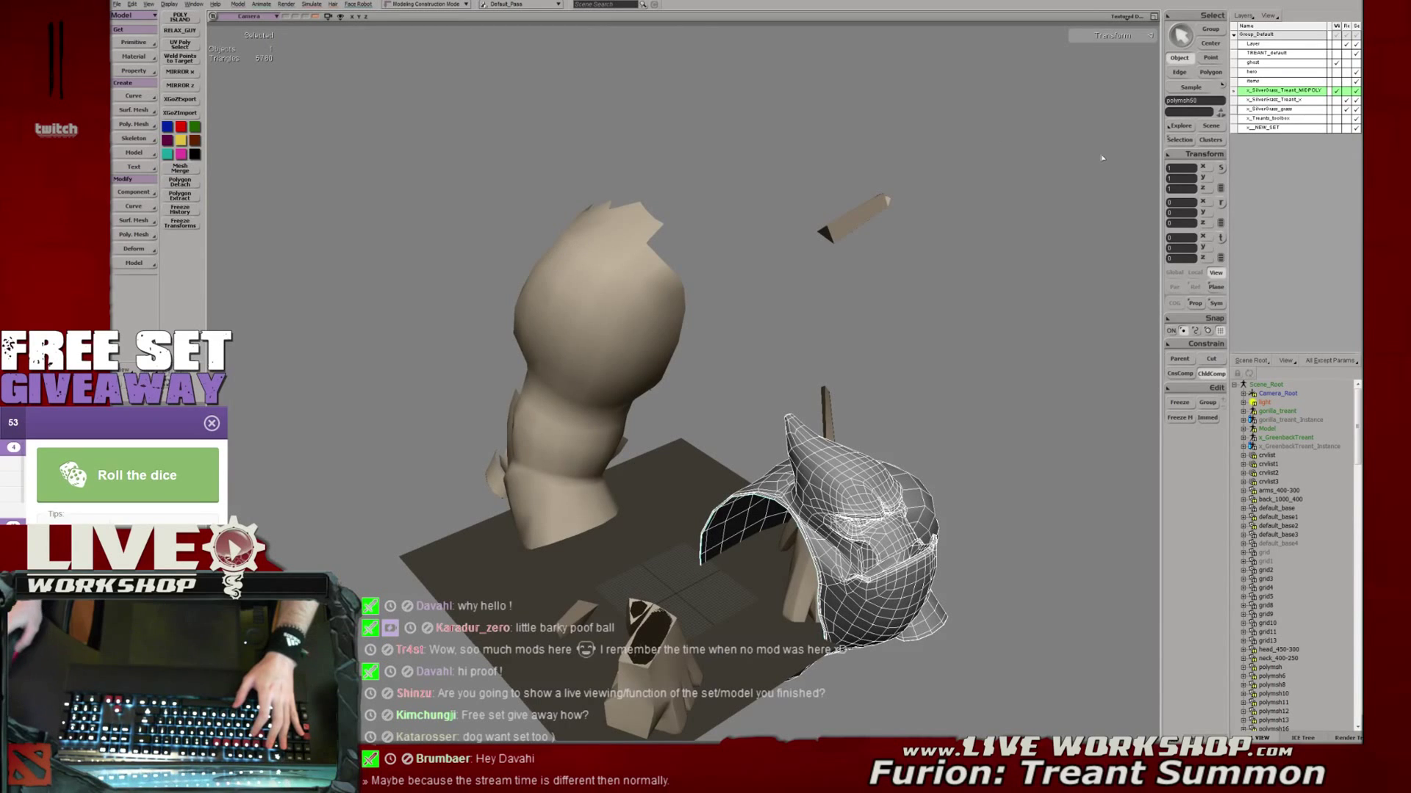
# Make the low-poly treant layer visible again and select its shoulder and arm mesh
pyautogui.click(1336, 90)
pyautogui.moveTo(875, 166); pyautogui.dragTo(824, 163, button='right')
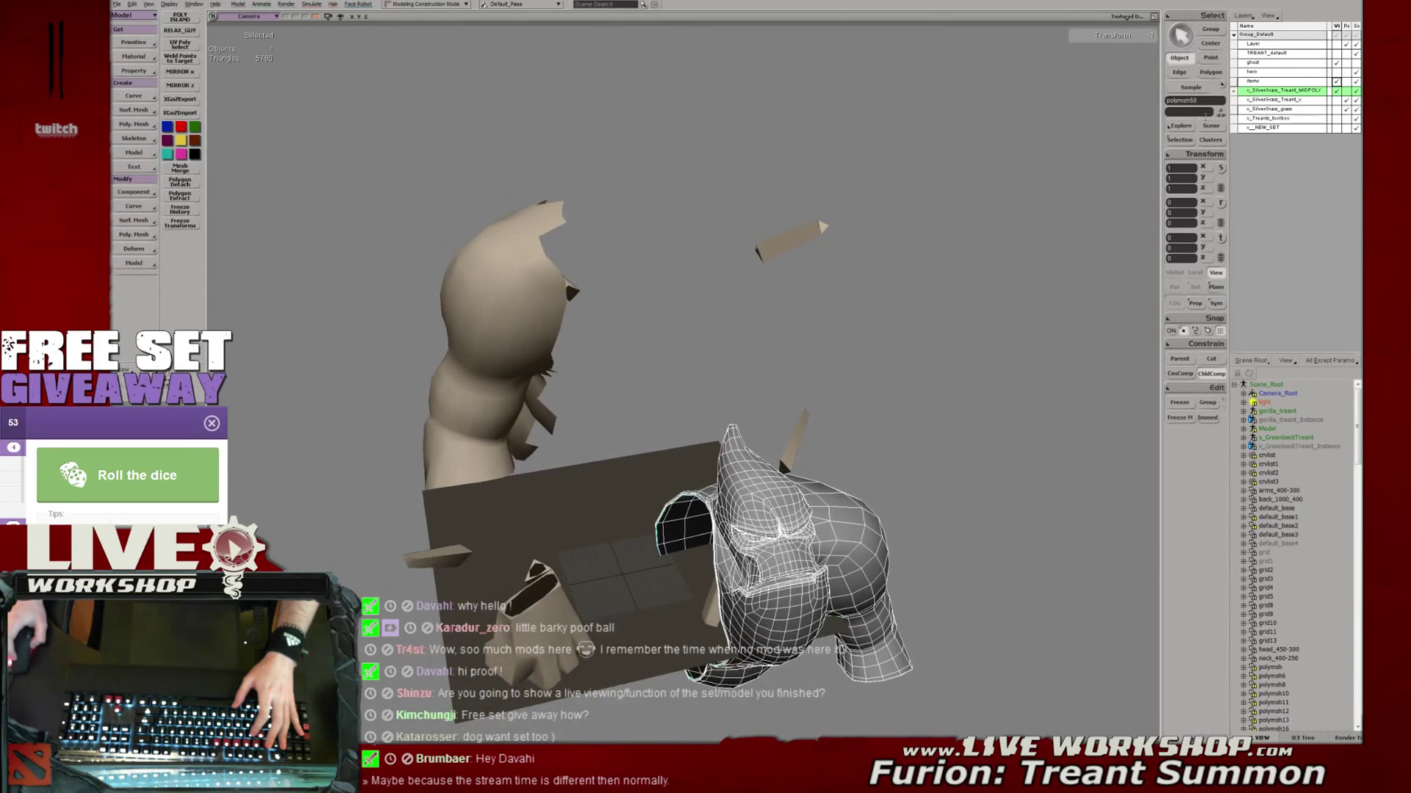
pyautogui.click(1335, 100)
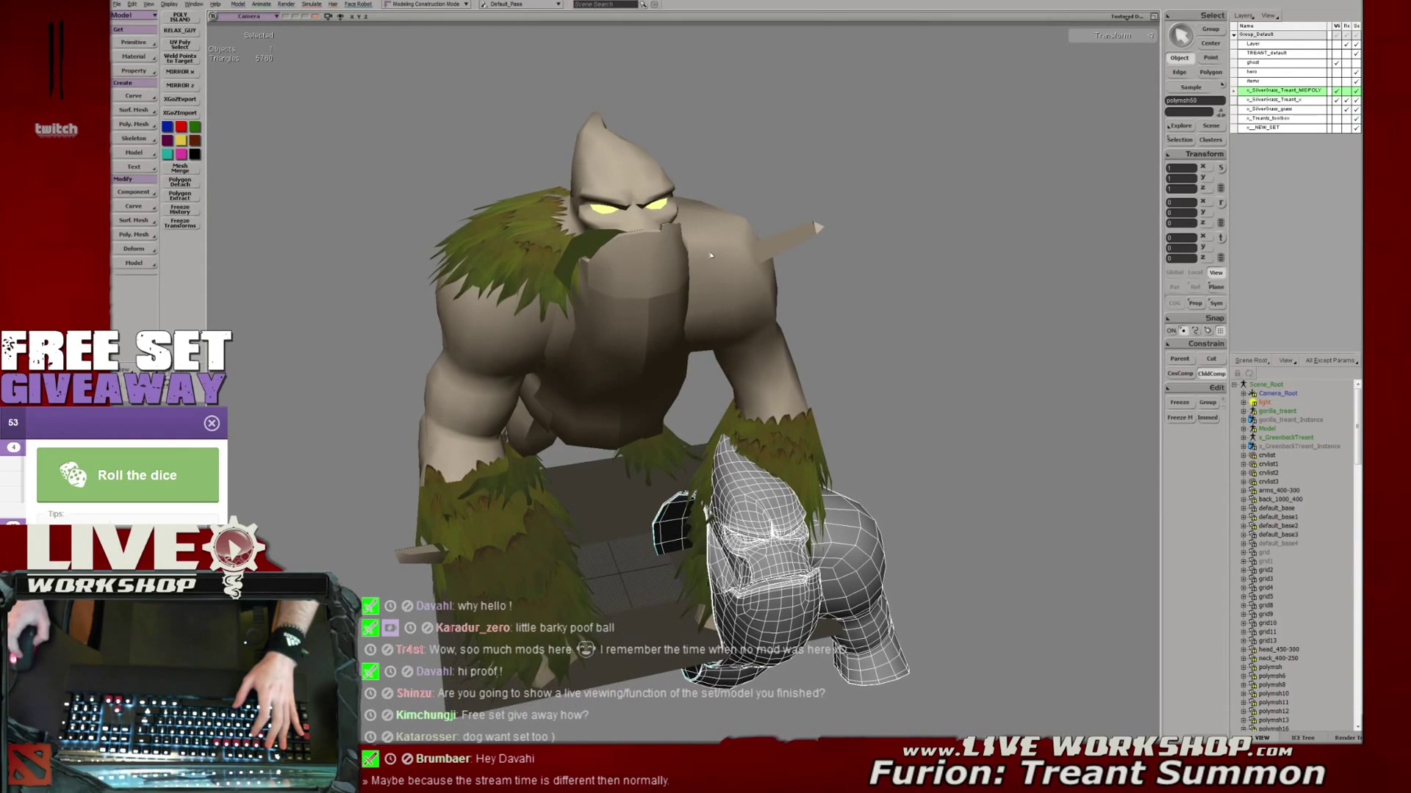
pyautogui.click(731, 255)
pyautogui.moveTo(731, 254); pyautogui.dragTo(617, 264, button='right')
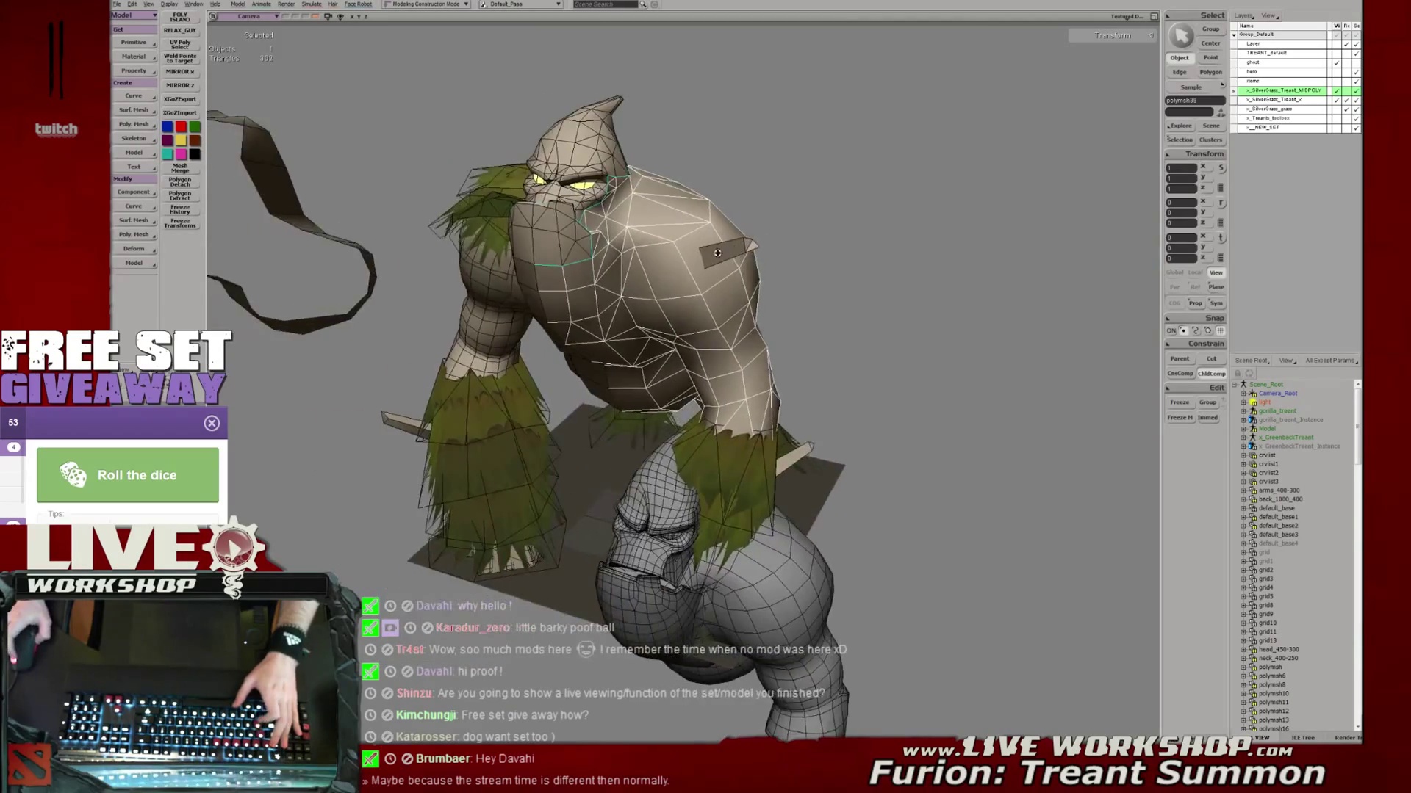
# Select the grey mid-poly mesh and compare its topology with the low-poly treant body
pyautogui.moveTo(676, 500); pyautogui.dragTo(684, 294)
pyautogui.moveTo(683, 338); pyautogui.dragTo(814, 370, button='middle')
pyautogui.click(814, 370)
pyautogui.moveTo(814, 370); pyautogui.dragTo(808, 412, button='right')
pyautogui.moveTo(808, 412); pyautogui.dragTo(771, 306, button='middle')
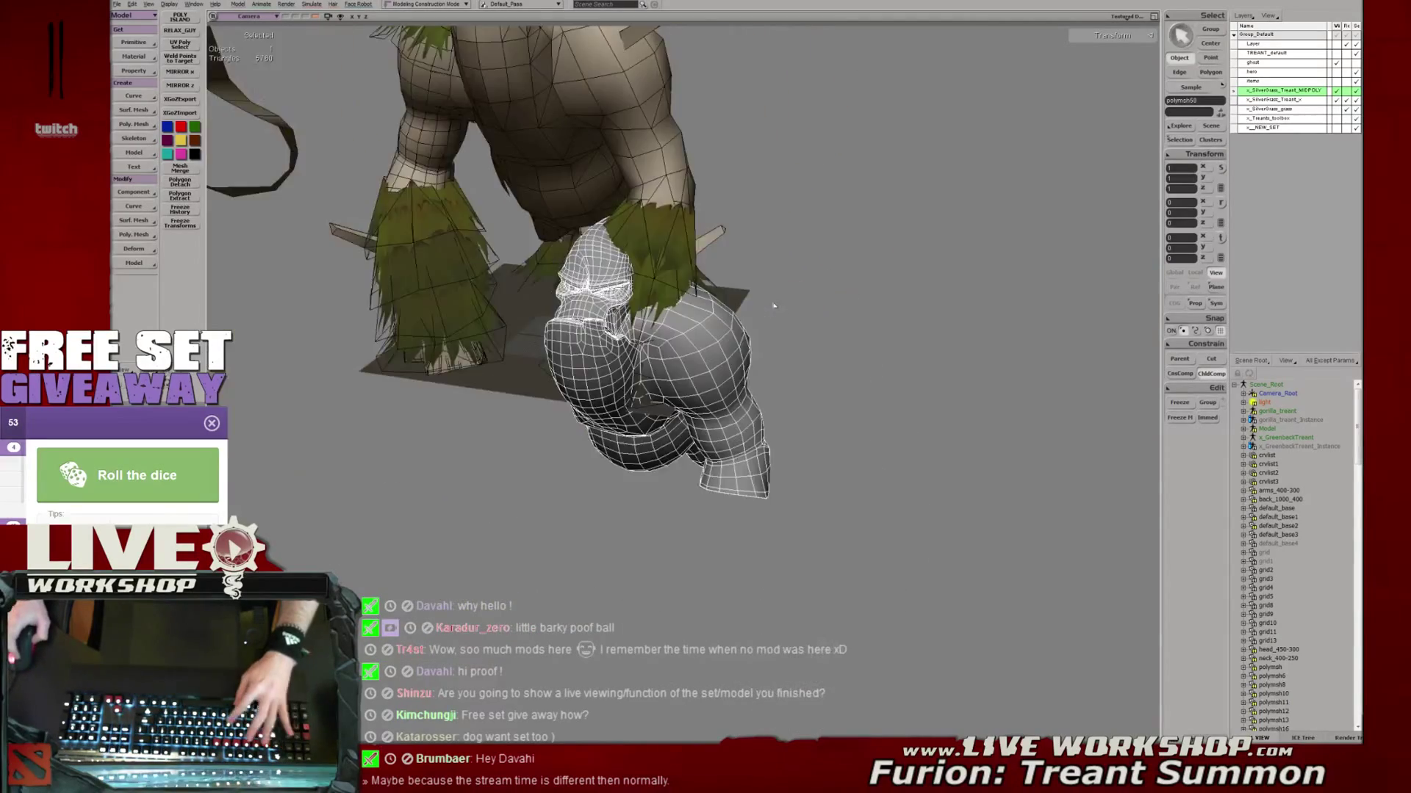
pyautogui.moveTo(771, 305); pyautogui.dragTo(838, 313, button='right')
pyautogui.moveTo(837, 312); pyautogui.dragTo(951, 327, button='middle')
pyautogui.moveTo(691, 294)
pyautogui.mouseDown(button='right')
pyautogui.moveTo(770, 280)
pyautogui.moveTo(718, 296)
pyautogui.mouseUp(button='right')
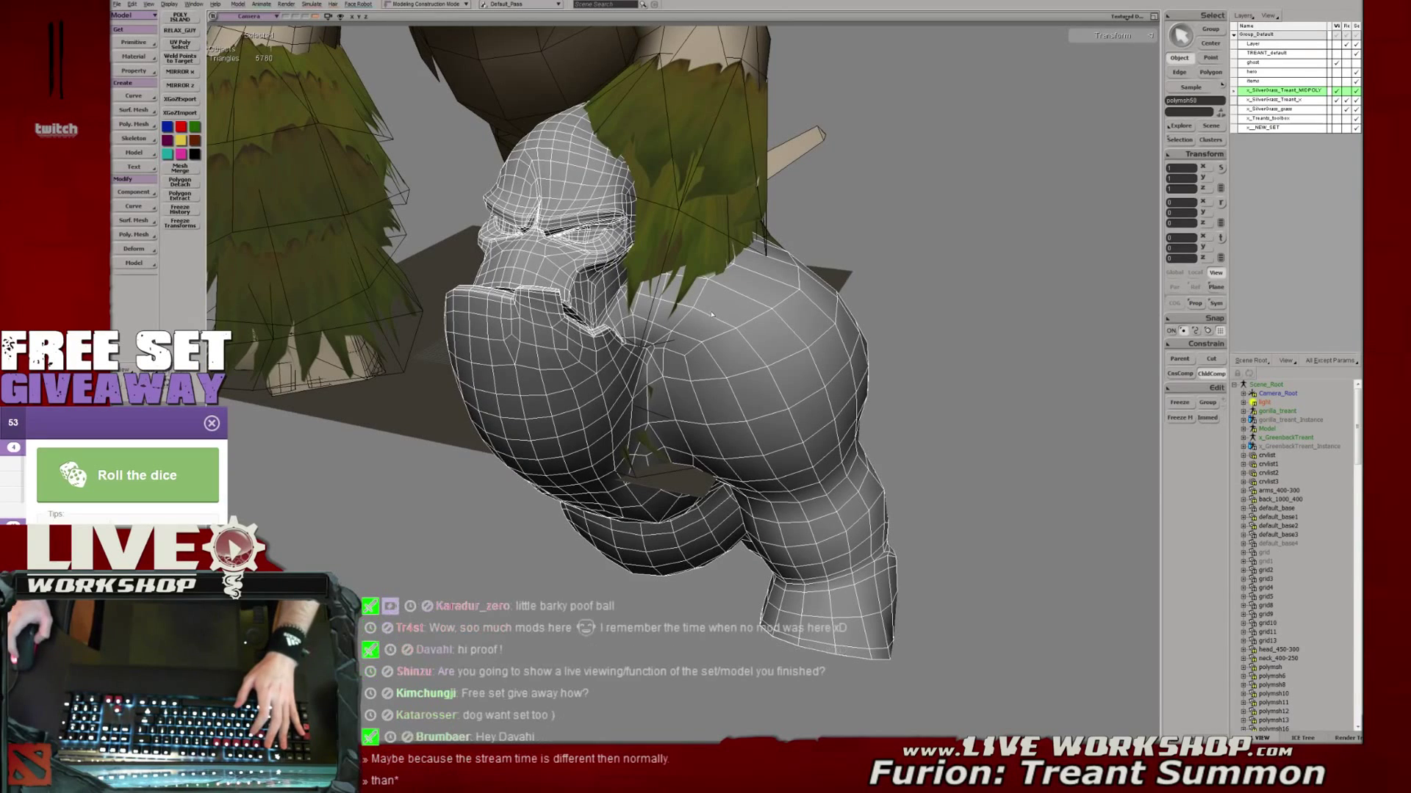
pyautogui.moveTo(713, 293); pyautogui.dragTo(623, 81, button='middle')
pyautogui.moveTo(623, 81); pyautogui.dragTo(648, 277)
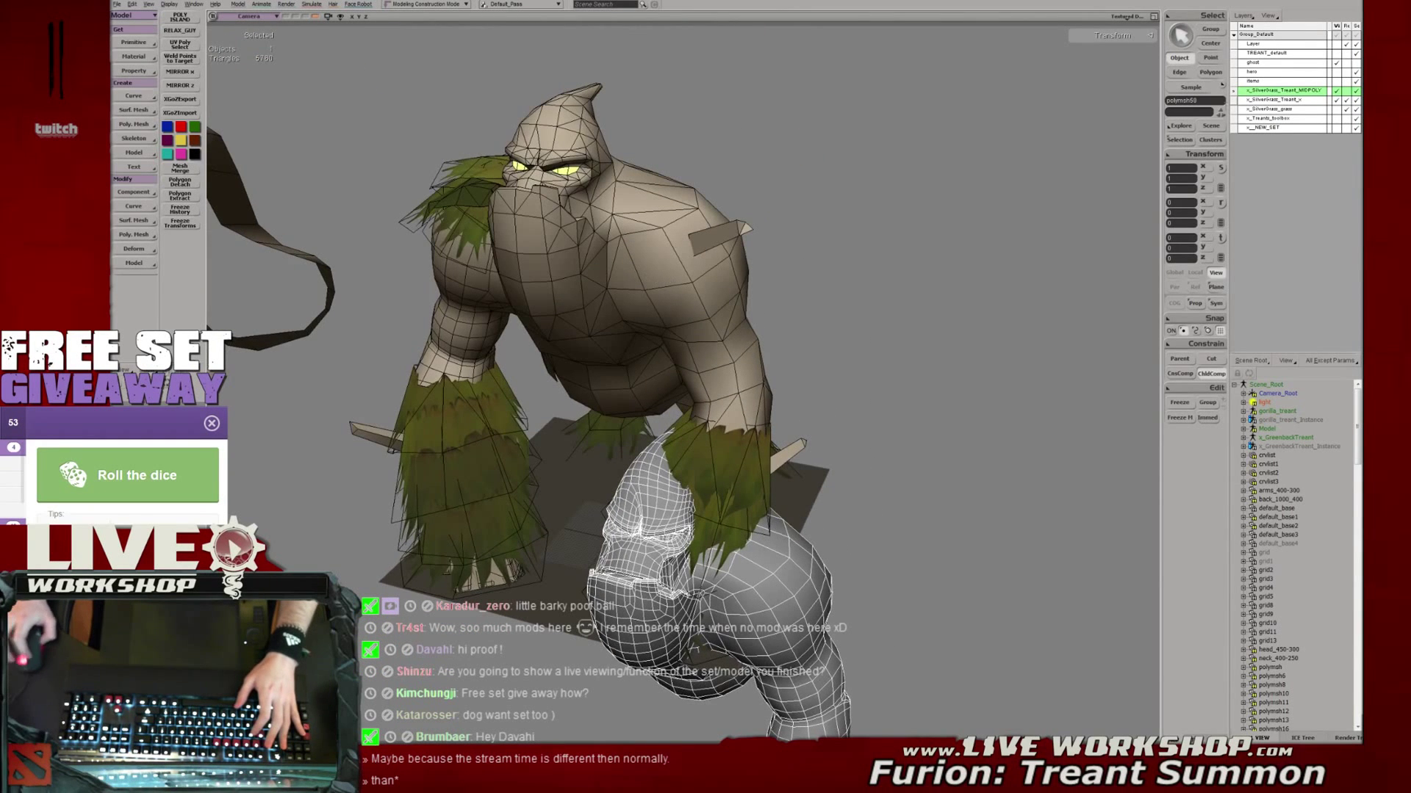
pyautogui.moveTo(691, 421); pyautogui.dragTo(717, 405, button='right')
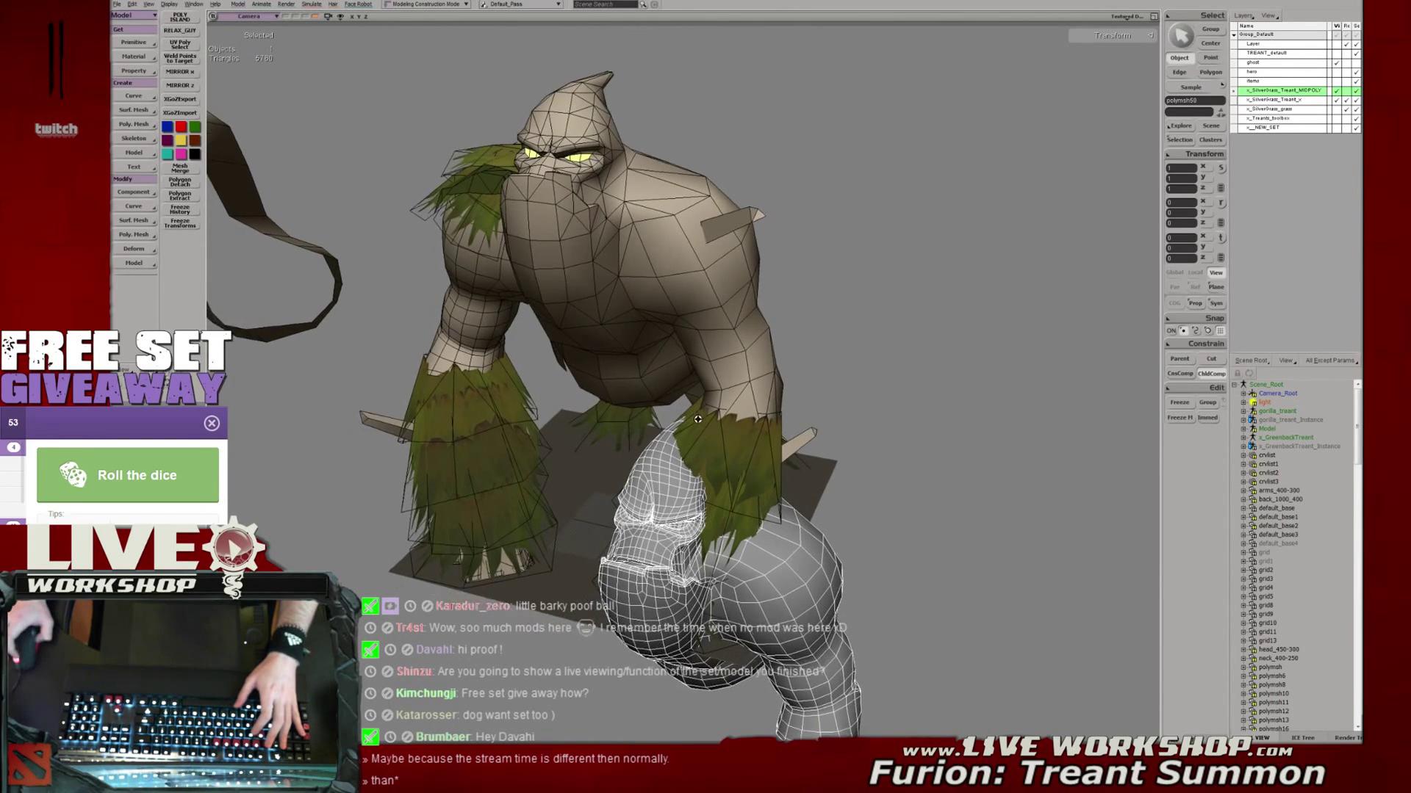
# Select the low-poly torso and arm mesh and add the beard mesh to the selection
pyautogui.moveTo(717, 220); pyautogui.dragTo(765, 381)
pyautogui.moveTo(765, 382); pyautogui.dragTo(661, 456, button='middle')
pyautogui.click(593, 510)
pyautogui.moveTo(592, 510); pyautogui.dragTo(666, 381)
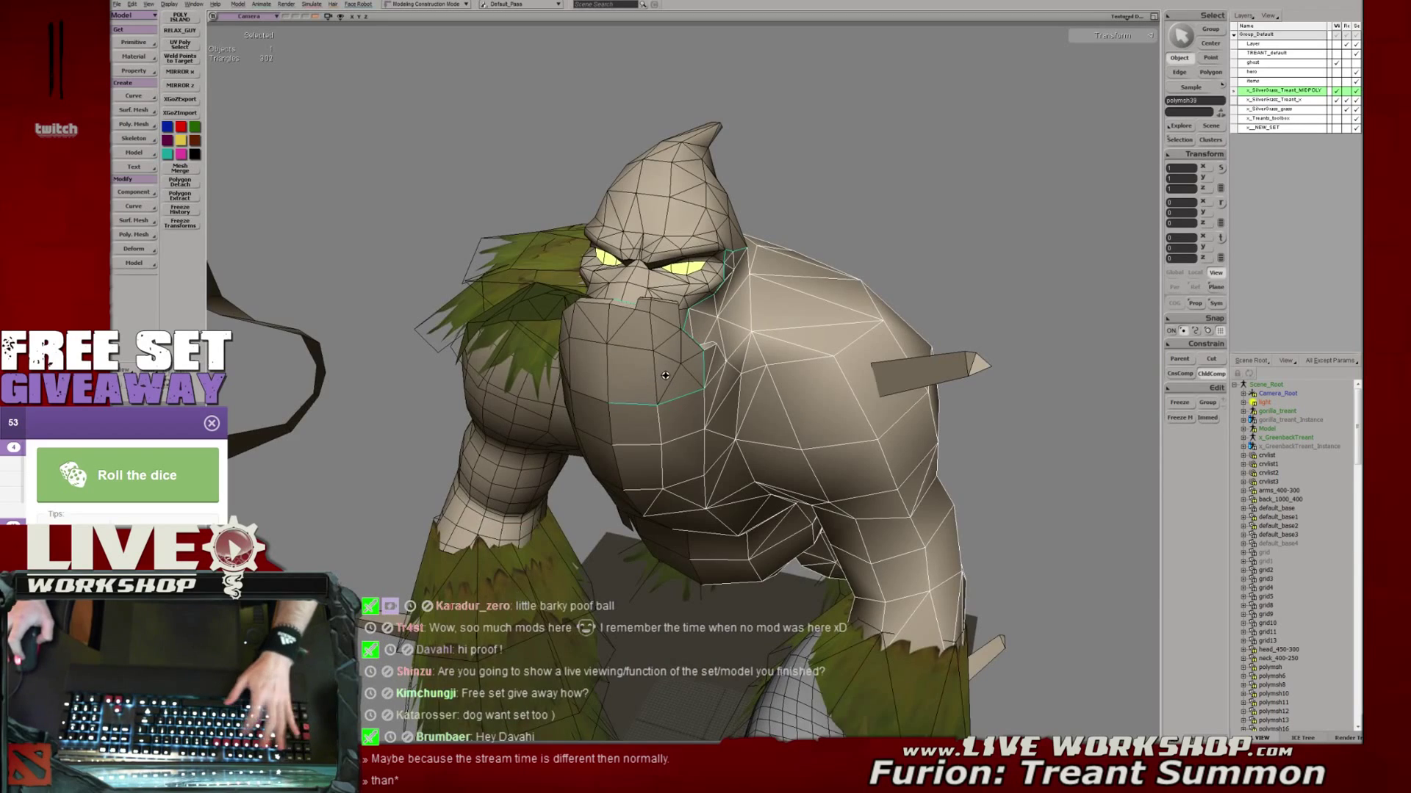
pyautogui.moveTo(665, 375); pyautogui.dragTo(651, 288, button='middle')
pyautogui.moveTo(651, 287); pyautogui.dragTo(701, 367)
pyautogui.moveTo(702, 367); pyautogui.dragTo(609, 326, button='middle')
pyautogui.keyDown('shift'); pyautogui.click(609, 325); pyautogui.keyUp('shift')
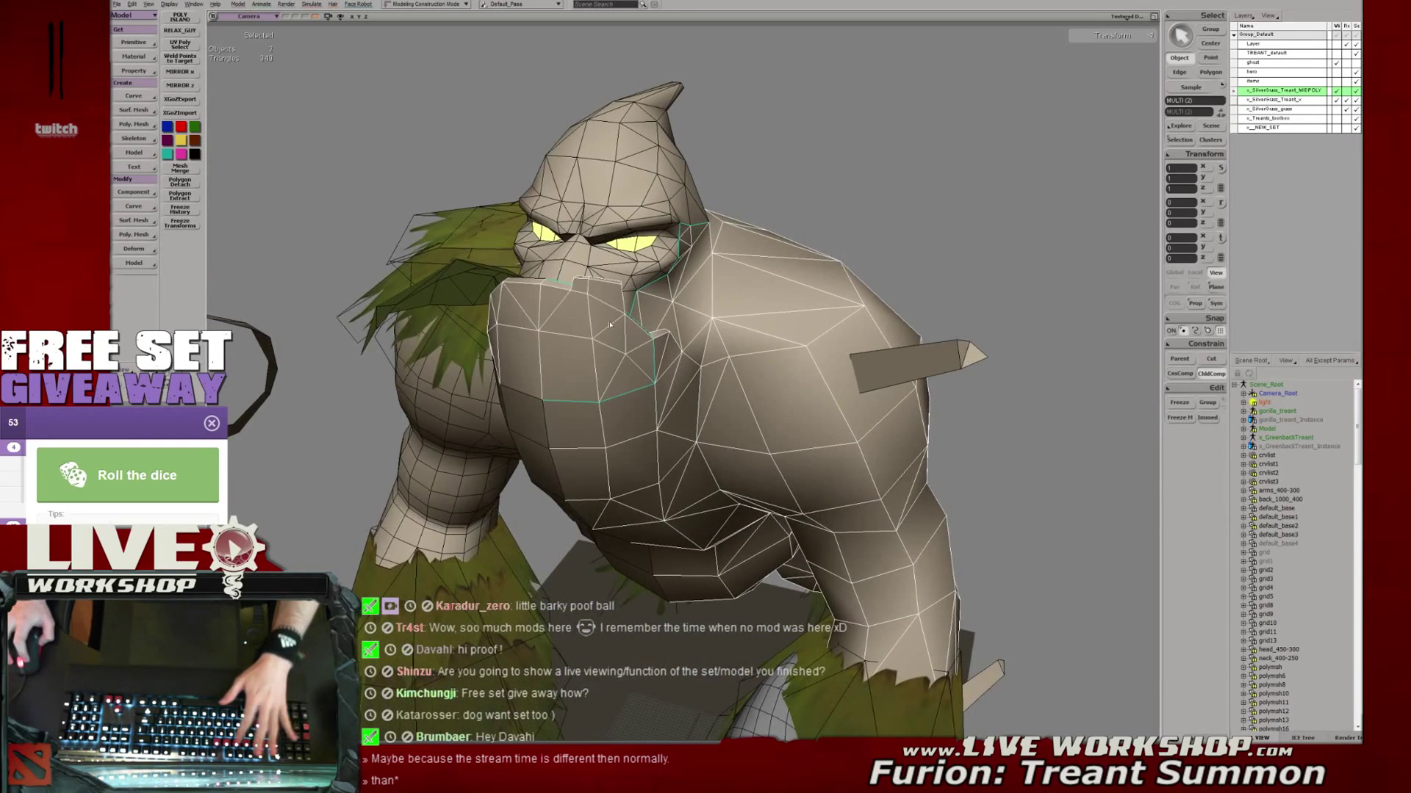
# Select the rim edges of the low-poly beard and jaw in edge mode
pyautogui.moveTo(609, 324); pyautogui.dragTo(428, 321, button='right')
pyautogui.press('t')
pyautogui.moveTo(428, 322); pyautogui.dragTo(576, 353, button='middle')
pyautogui.moveTo(576, 352); pyautogui.dragTo(646, 291, button='right')
pyautogui.press('e')
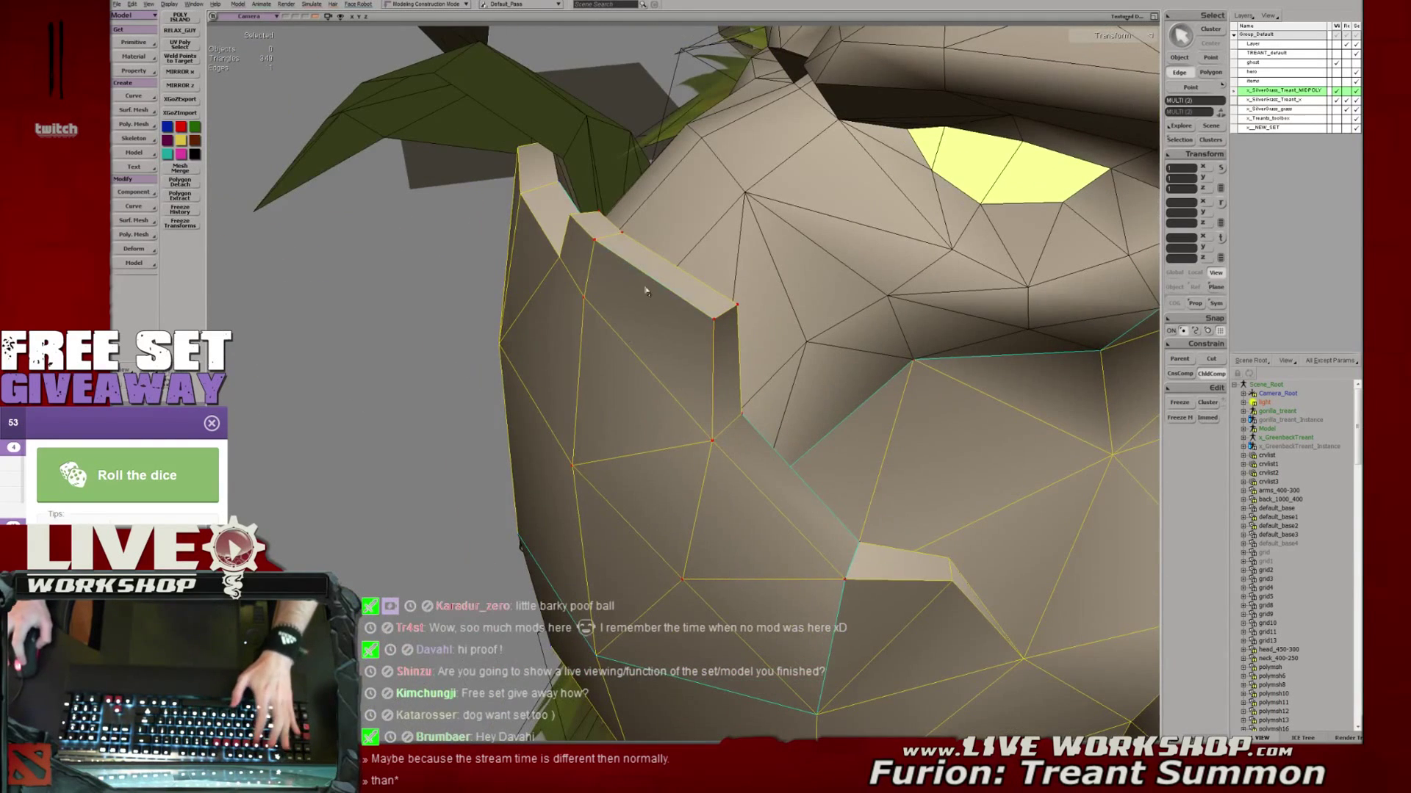
pyautogui.click(622, 255)
pyautogui.keyDown('shift'); pyautogui.click(577, 222); pyautogui.keyUp('shift')
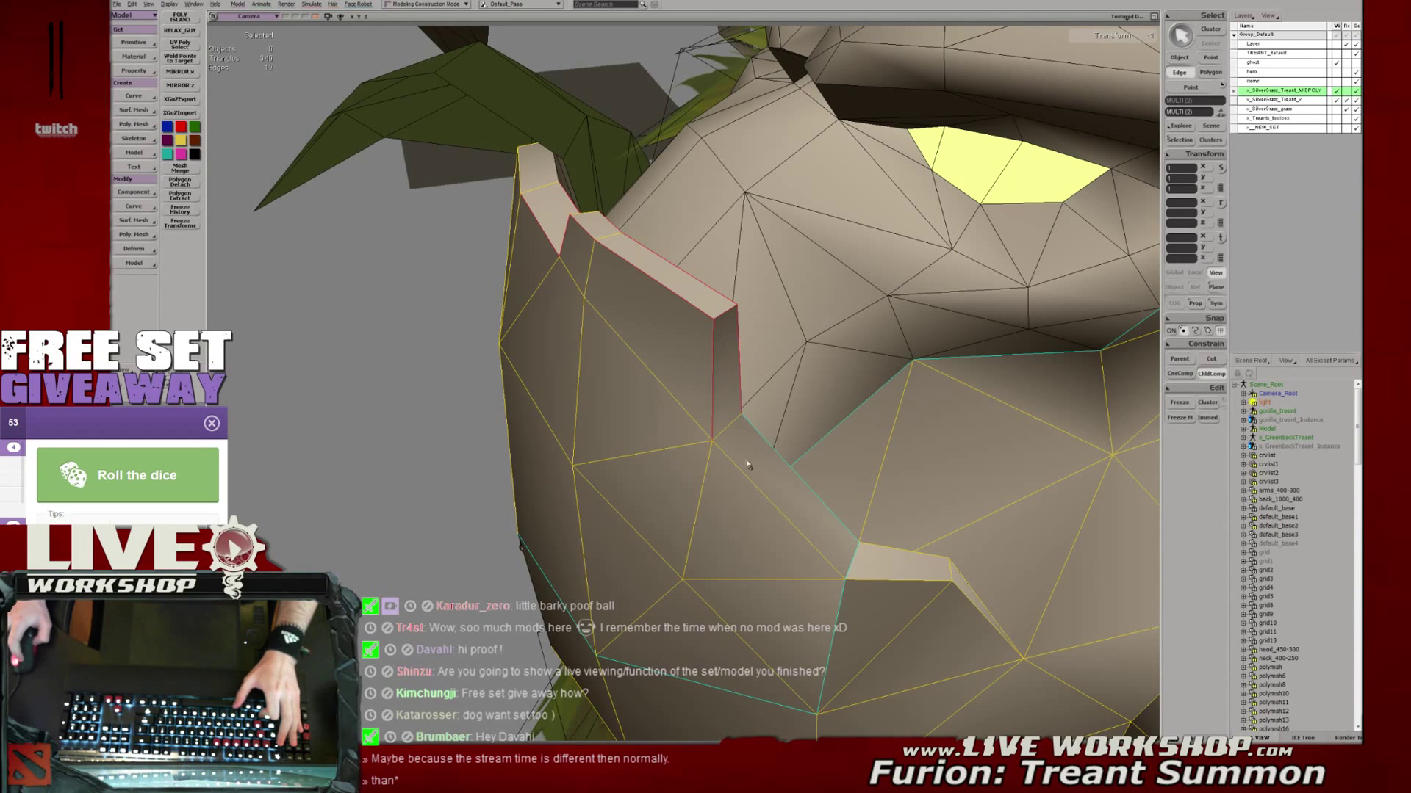
pyautogui.keyDown('shift'); pyautogui.click(733, 436); pyautogui.keyUp('shift')
# Preview the two selected meshes with subdivision smoothing and return them to the unsmoothed display
pyautogui.moveTo(733, 436); pyautogui.dragTo(482, 316, button='middle')
pyautogui.moveTo(482, 315); pyautogui.dragTo(441, 316, button='right')
pyautogui.moveTo(742, 323); pyautogui.dragTo(686, 317, button='middle')
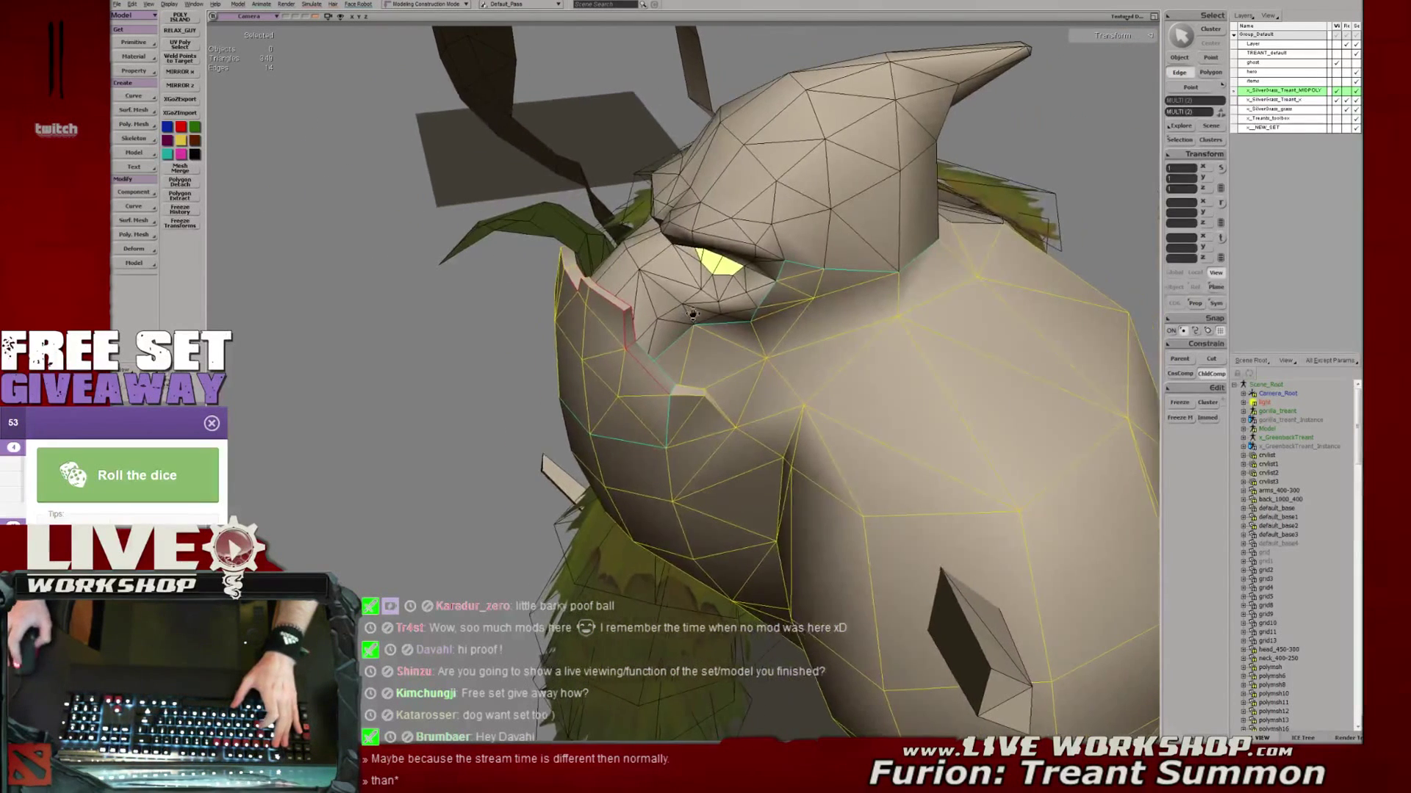
pyautogui.press('+')
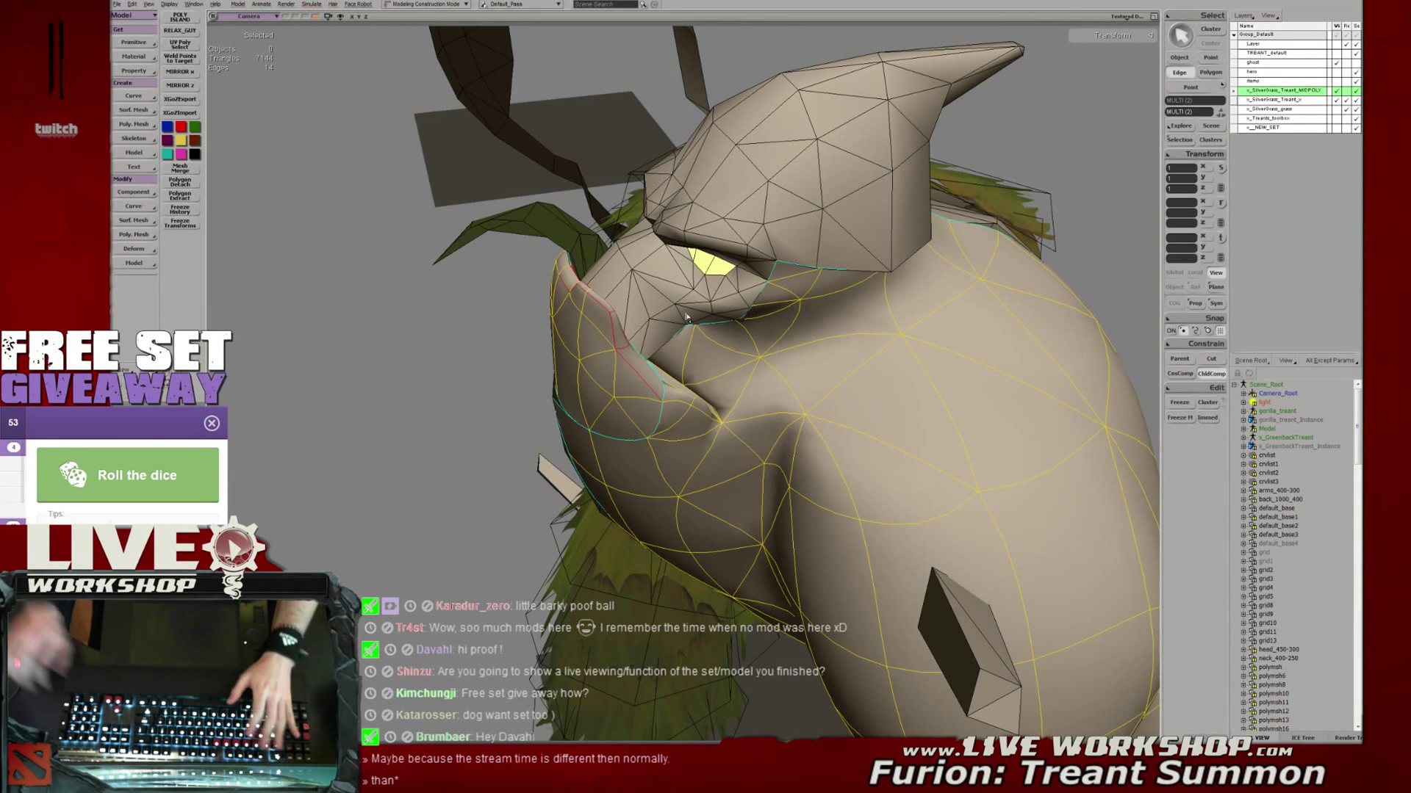
pyautogui.scroll(4, 686, 317)
pyautogui.moveTo(705, 285); pyautogui.dragTo(727, 270, button='middle')
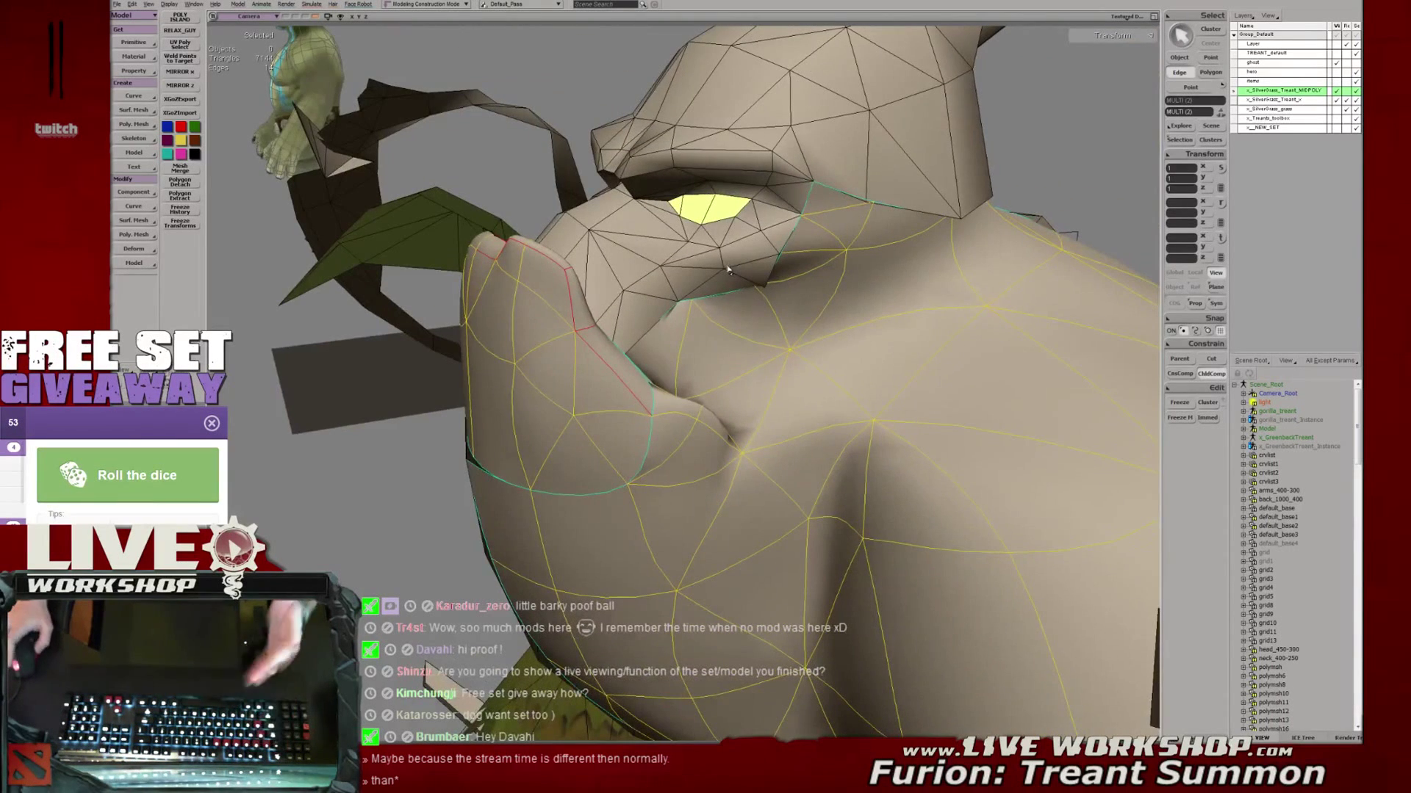
pyautogui.scroll(-3, 724, 270)
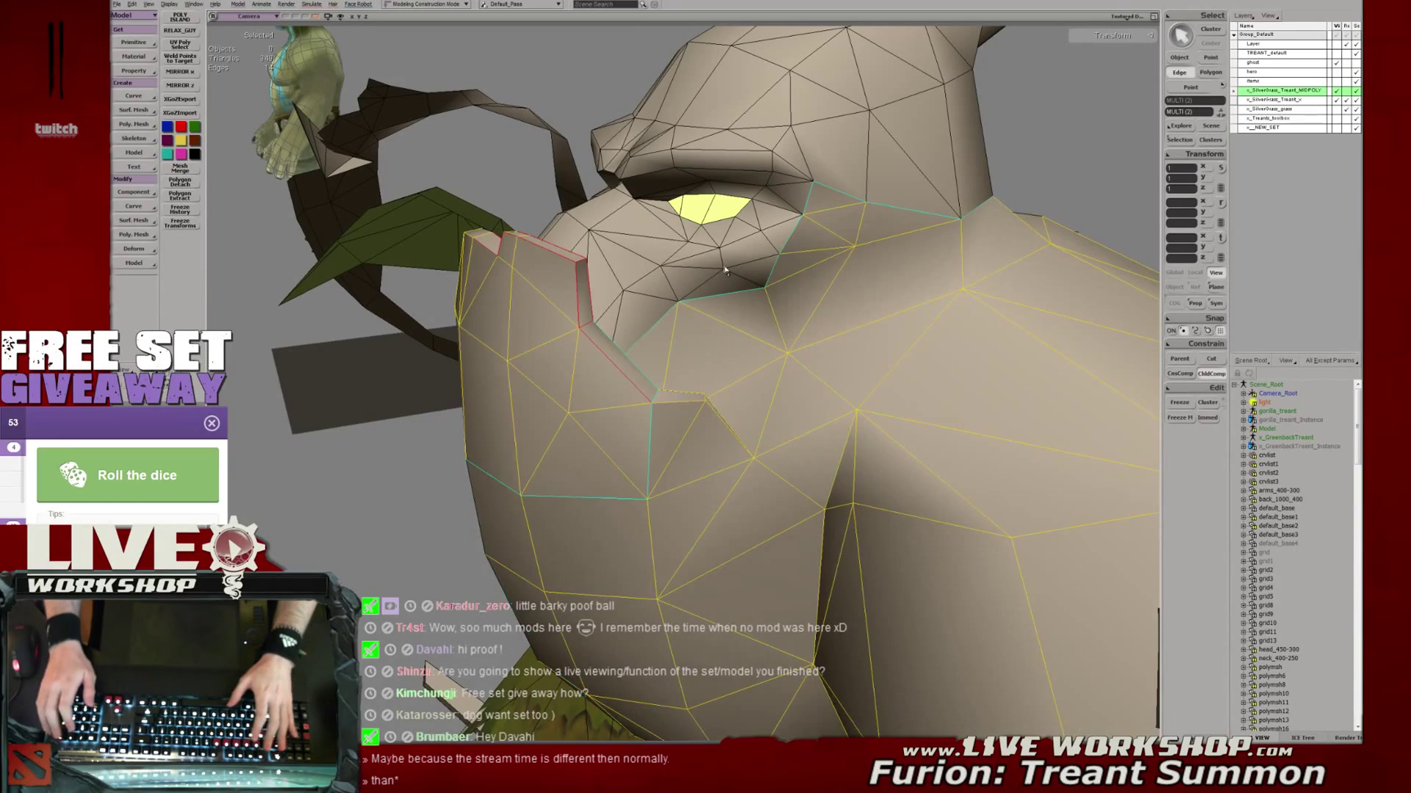
pyautogui.press('-')
# Bevel the selected beard rim edges with a reduced bevel distance
pyautogui.moveTo(597, 280); pyautogui.dragTo(547, 330, button='middle')
pyautogui.click(503, 293)
pyautogui.hotkey('ctrl', 'b')
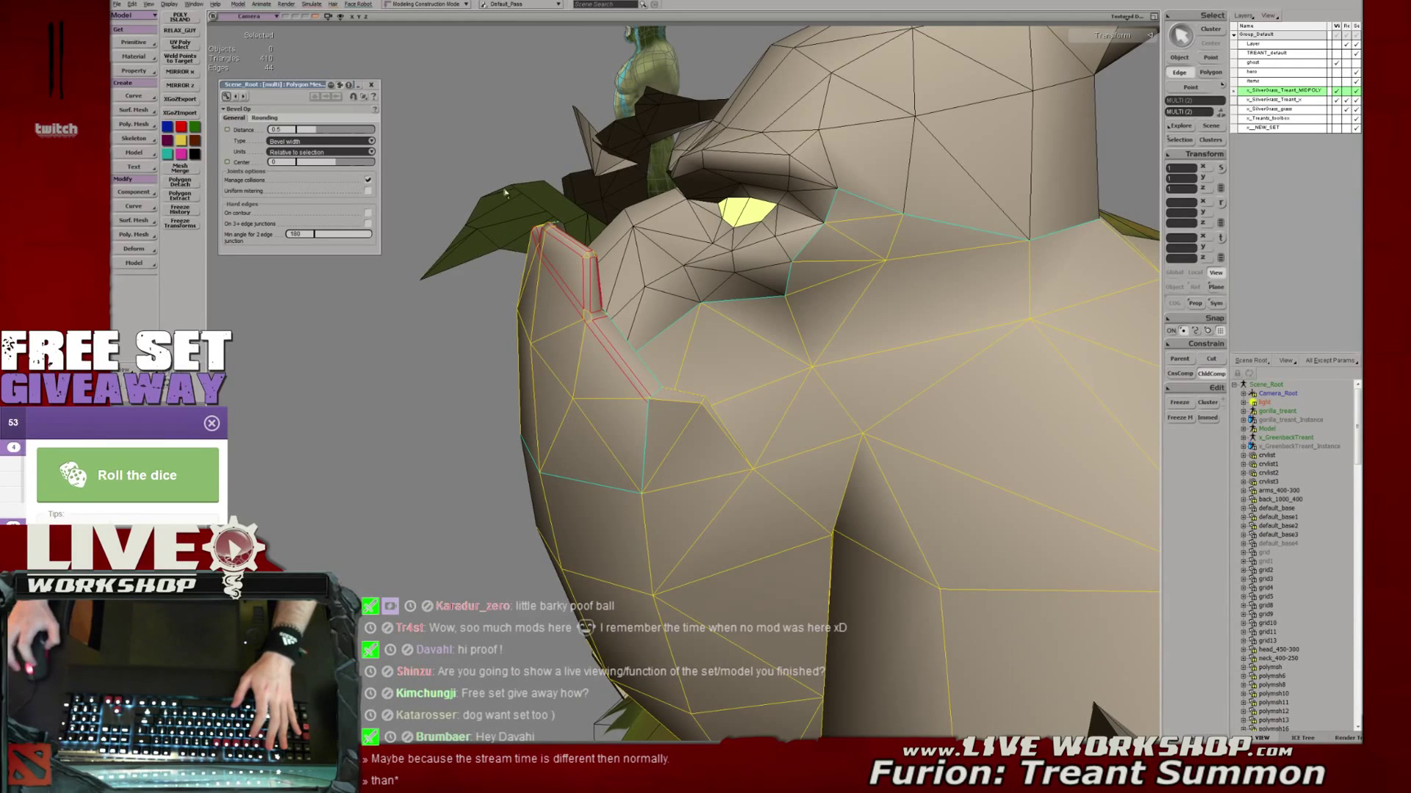
pyautogui.moveTo(397, 147); pyautogui.dragTo(388, 125, button='middle')
pyautogui.moveTo(310, 132); pyautogui.dragTo(300, 137)
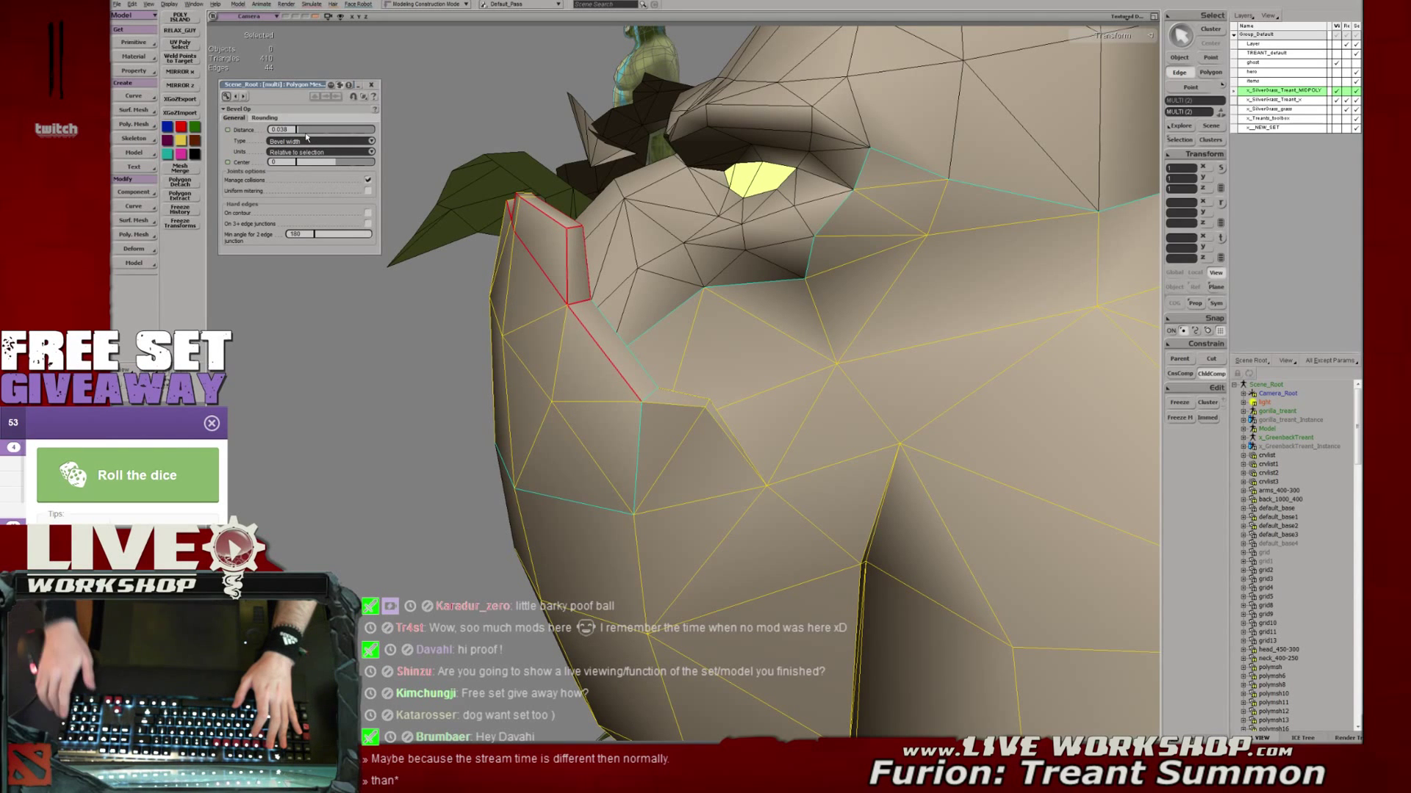
# Preview the bevelled beard rim with subdivision smoothing and inspect its shape from the front and side
pyautogui.press('+')
pyautogui.moveTo(593, 234); pyautogui.dragTo(515, 213, button='middle')
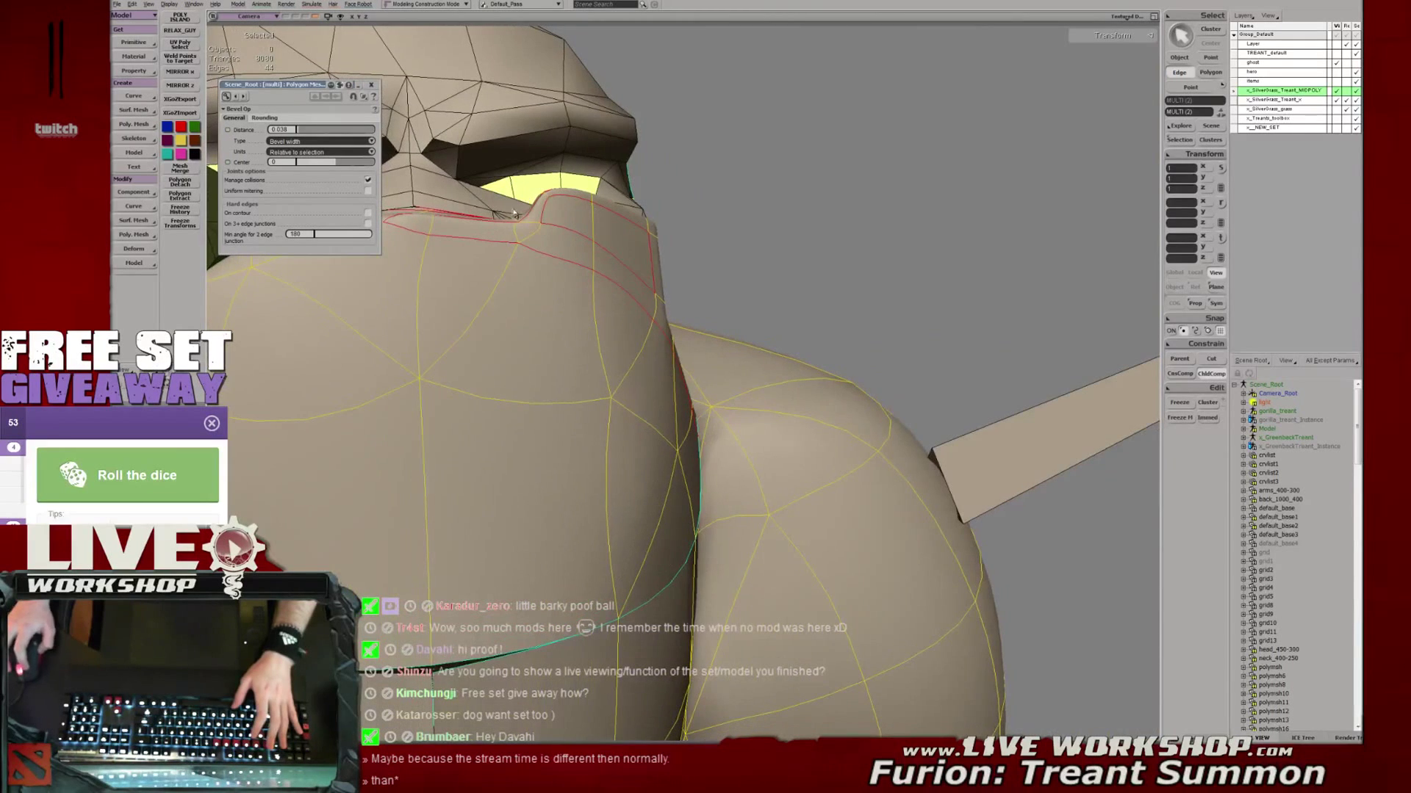
pyautogui.moveTo(641, 217); pyautogui.dragTo(595, 255, button='middle')
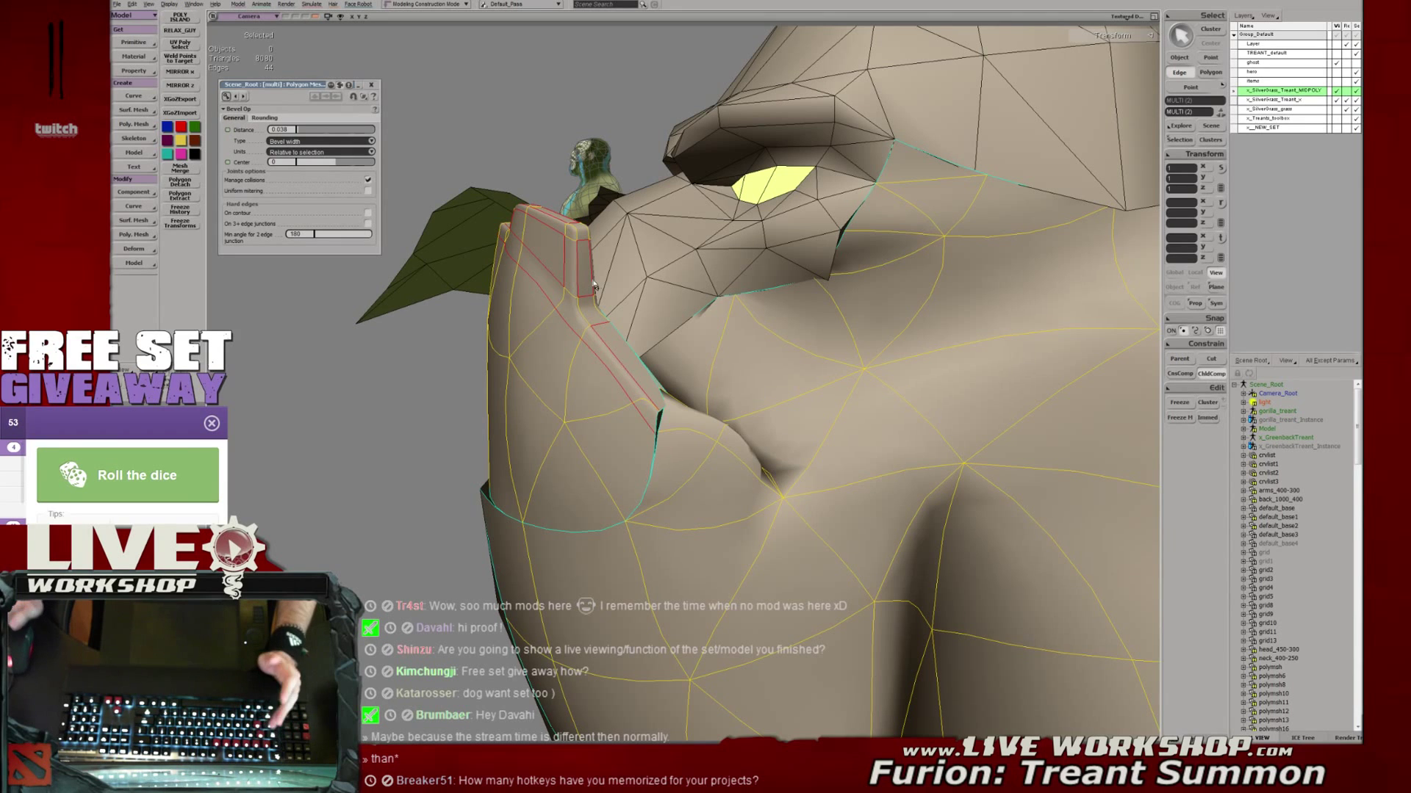
pyautogui.moveTo(745, 277); pyautogui.dragTo(711, 261, button='middle')
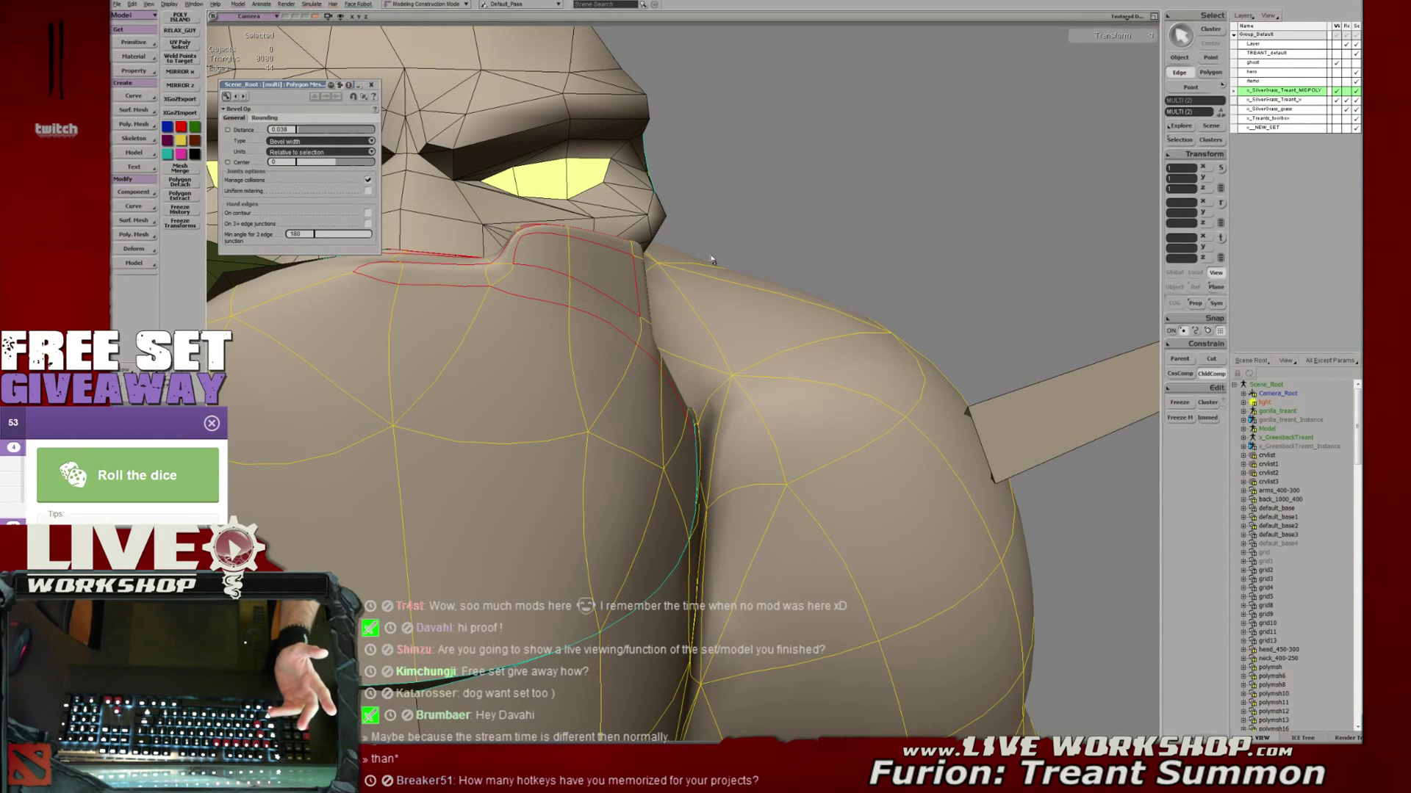
pyautogui.moveTo(711, 259); pyautogui.dragTo(344, 243, button='middle')
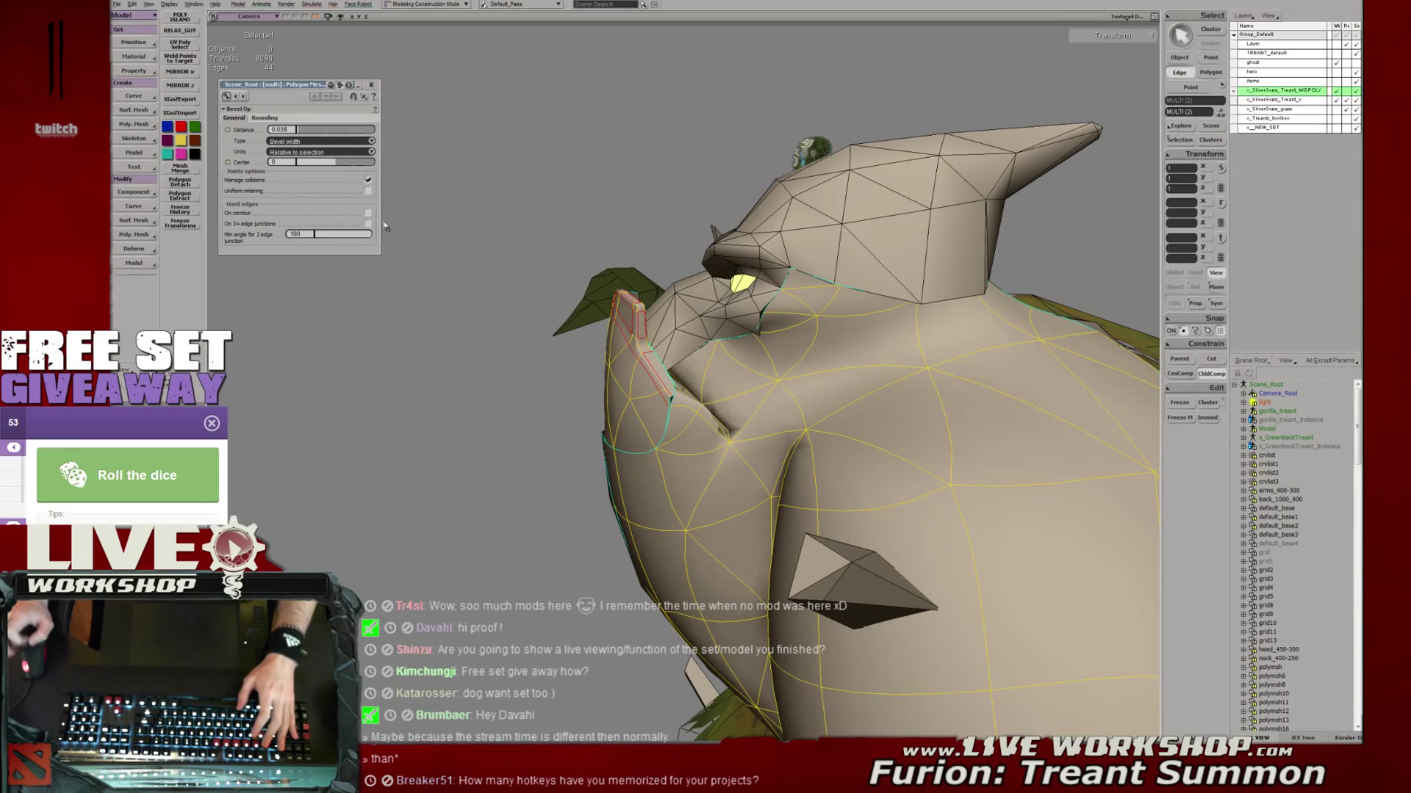
pyautogui.moveTo(453, 201)
pyautogui.mouseDown(button='middle')
pyautogui.moveTo(543, 200)
pyautogui.moveTo(476, 194)
pyautogui.mouseUp(button='middle')
# Undo the smoothing, the bevel and the rim edge selection on the beard
pyautogui.hotkey('ctrl', 'z')
pyautogui.hotkey('ctrl', 'z')
pyautogui.hotkey('ctrl', 'z')
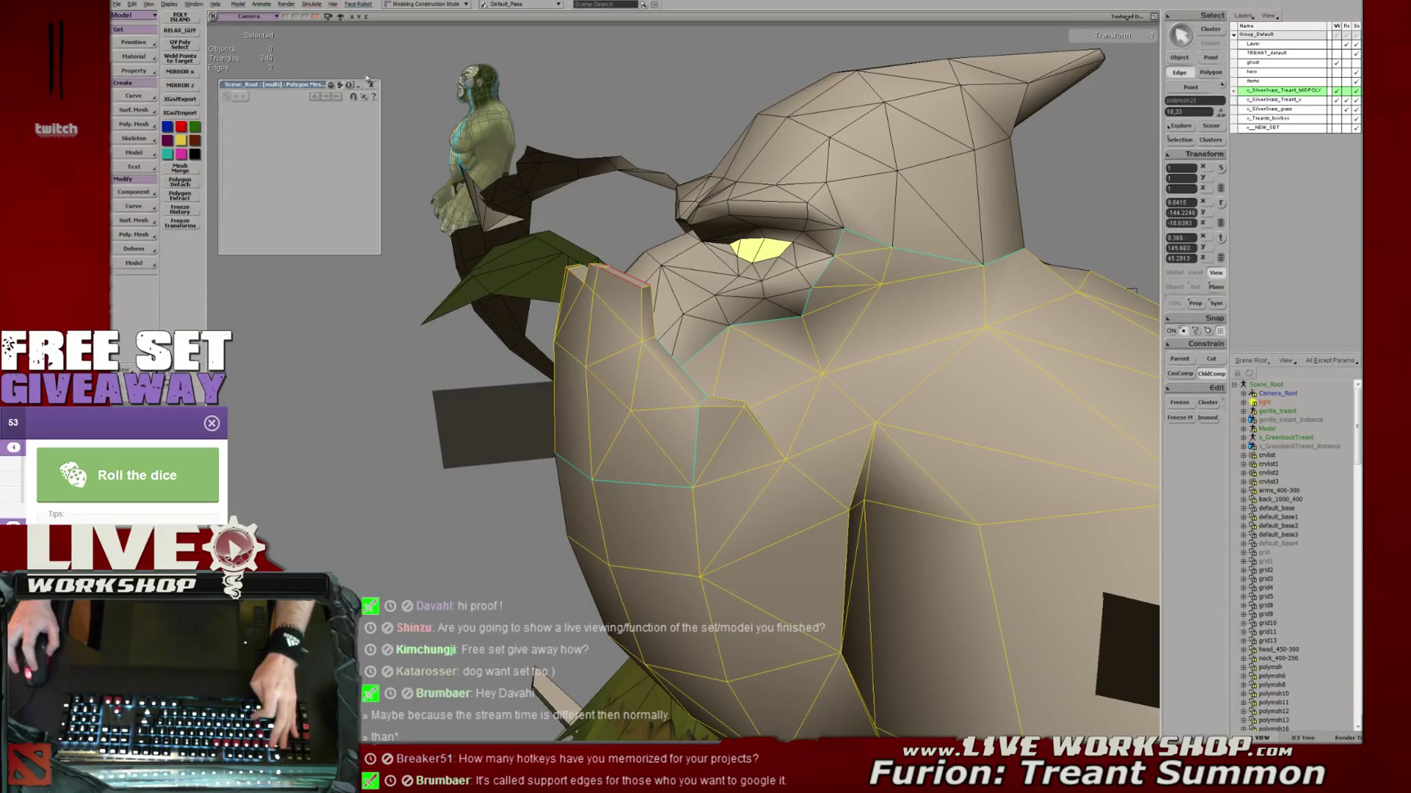
# Return to object selection and select the grey mid-poly mesh
pyautogui.press('space')
pyautogui.moveTo(536, 263); pyautogui.dragTo(641, 346, button='middle')
pyautogui.click(641, 418)
pyautogui.press('f')
pyautogui.moveTo(641, 419); pyautogui.dragTo(812, 431, button='middle')
pyautogui.moveTo(656, 453); pyautogui.dragTo(723, 319, button='middle')
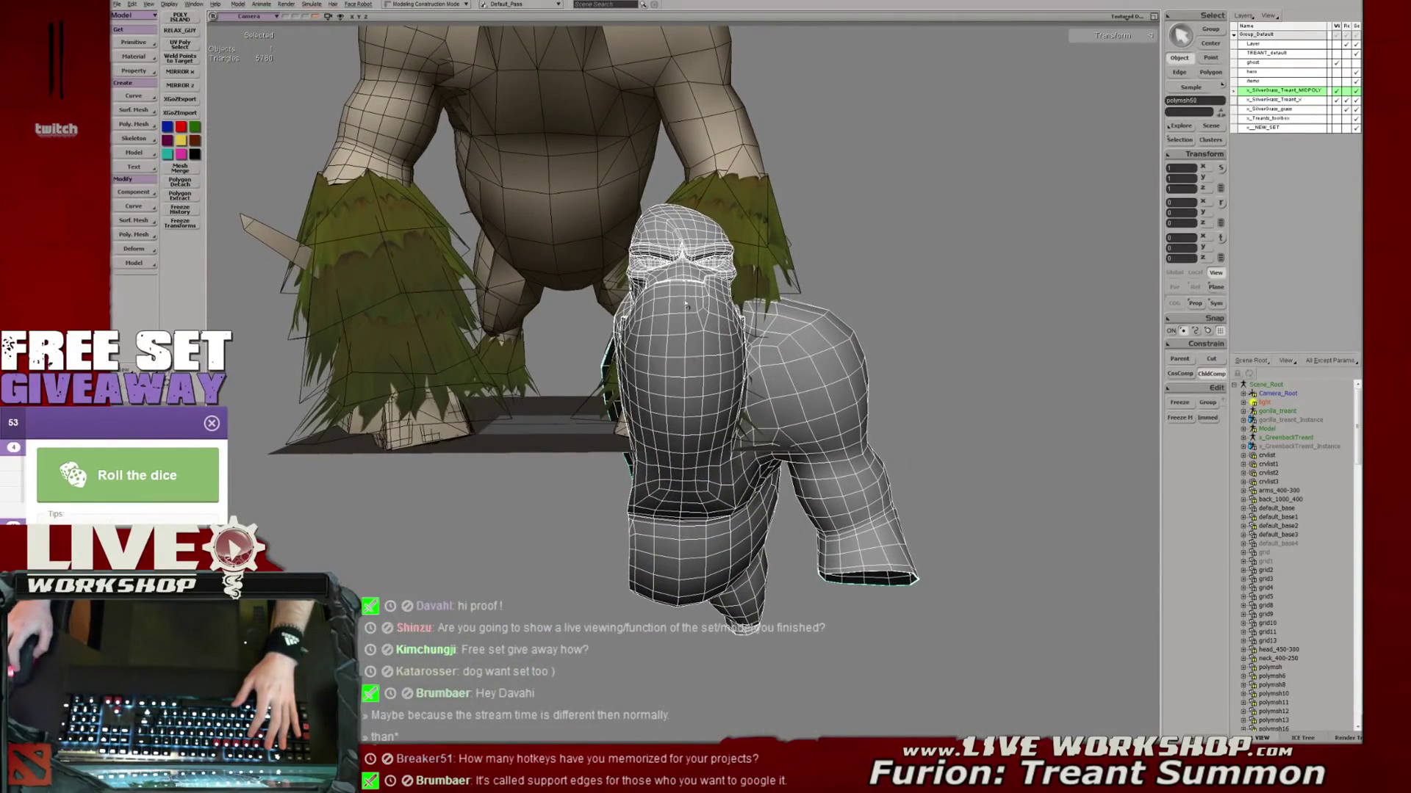
# Select a vertical strip of polygons down the front of the mid-poly mesh, from nose to belly
pyautogui.press('u')
pyautogui.moveTo(625, 338); pyautogui.dragTo(653, 515)
pyautogui.moveTo(668, 323)
pyautogui.mouseDown()
pyautogui.moveTo(650, 514)
pyautogui.moveTo(667, 403)
pyautogui.mouseUp()
pyautogui.scroll(2, 760, 364)
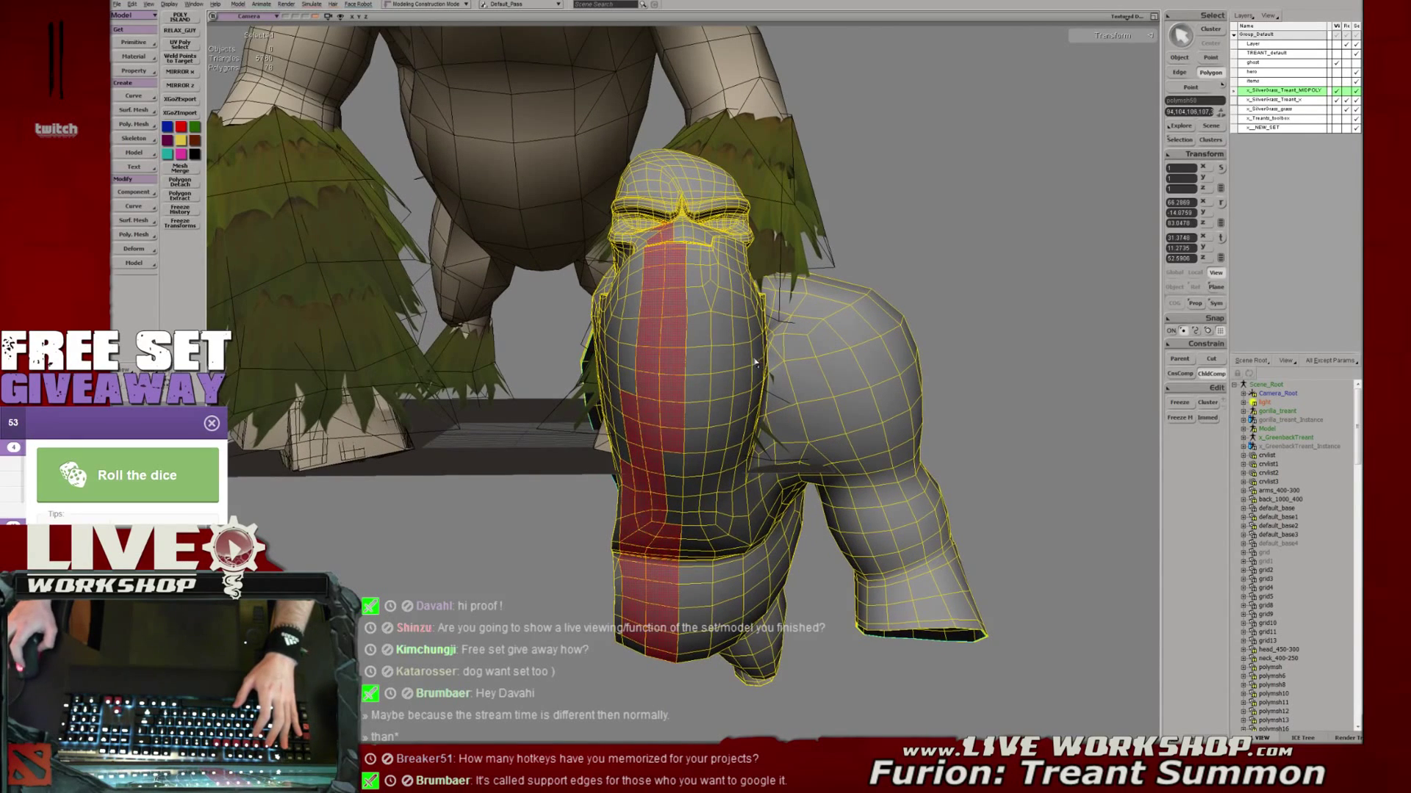
pyautogui.scroll(4, 756, 362)
pyautogui.moveTo(724, 338); pyautogui.dragTo(797, 318, button='middle')
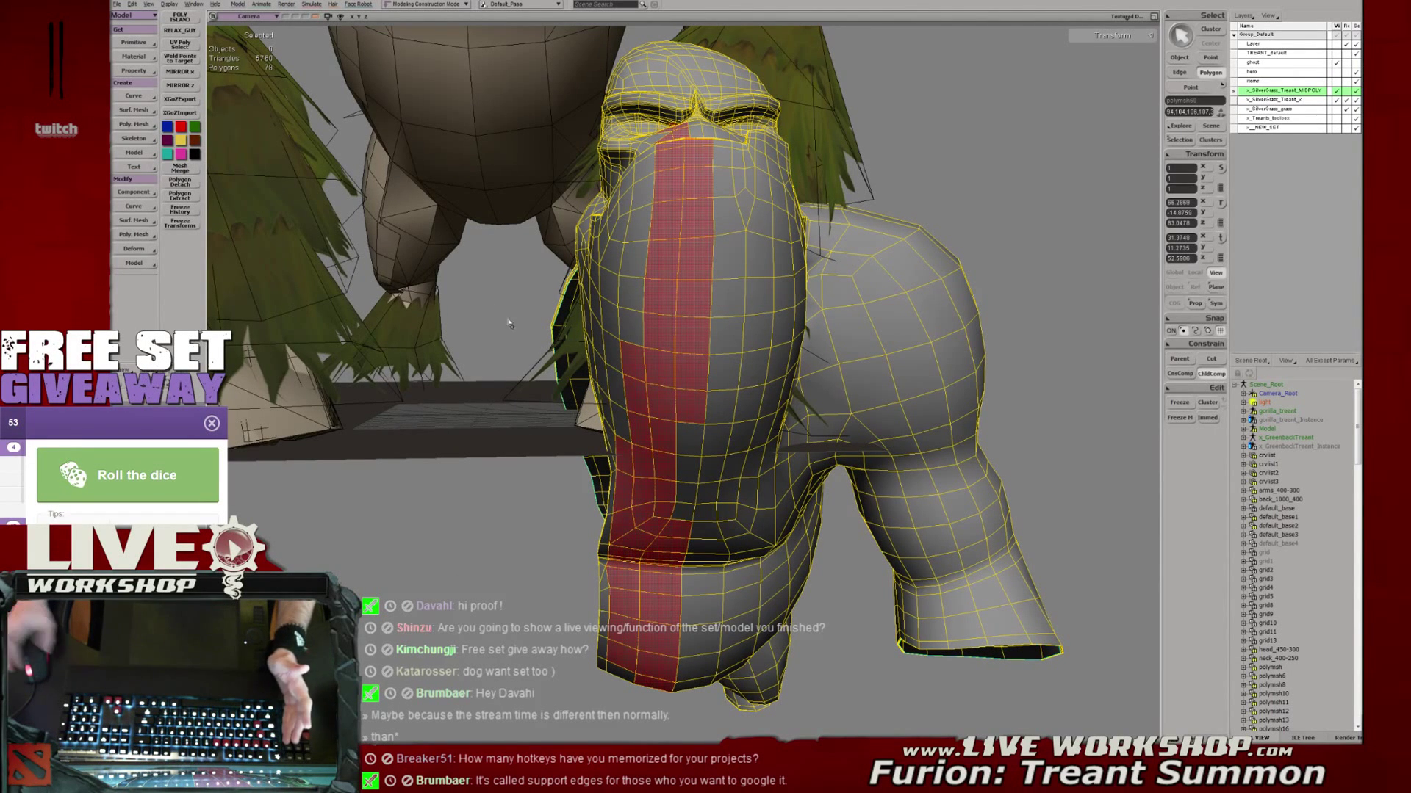
pyautogui.moveTo(509, 323); pyautogui.dragTo(751, 367, button='middle')
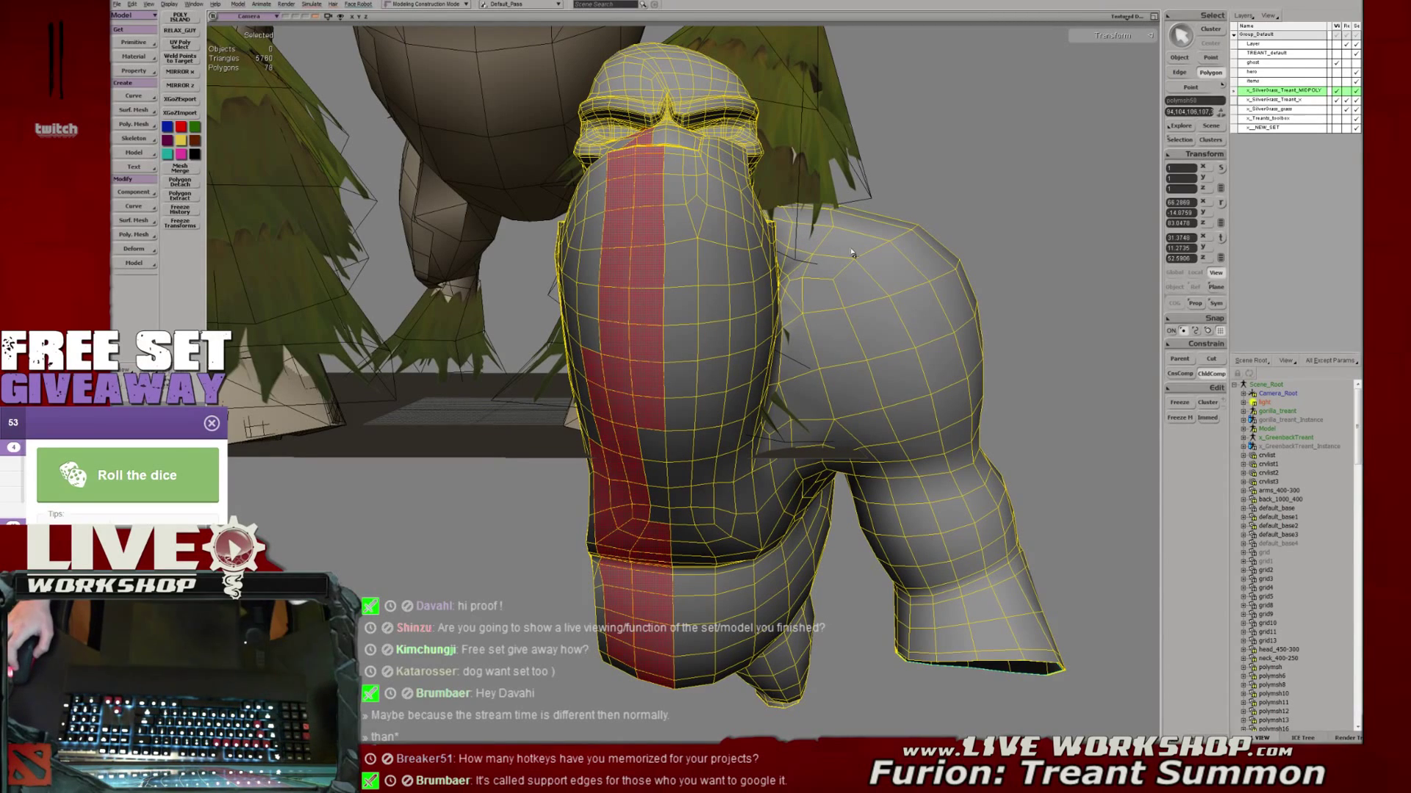
# Replace the polygon selection with adjoining columns running down the mid-poly beard to the belly
pyautogui.moveTo(857, 293); pyautogui.dragTo(711, 216, button='middle')
pyautogui.moveTo(621, 199)
pyautogui.mouseDown()
pyautogui.moveTo(632, 319)
pyautogui.moveTo(667, 364)
pyautogui.moveTo(750, 294)
pyautogui.moveTo(698, 217)
pyautogui.moveTo(646, 209)
pyautogui.mouseUp()
pyautogui.moveTo(646, 209); pyautogui.dragTo(682, 196, button='middle')
pyautogui.moveTo(618, 112)
pyautogui.mouseDown()
pyautogui.moveTo(634, 95)
pyautogui.moveTo(630, 144)
pyautogui.moveTo(696, 84)
pyautogui.mouseUp()
pyautogui.moveTo(764, 309)
pyautogui.mouseDown(button='middle')
pyautogui.moveTo(768, 237)
pyautogui.moveTo(646, 165)
pyautogui.mouseUp(button='middle')
pyautogui.moveTo(646, 165)
pyautogui.mouseDown()
pyautogui.moveTo(684, 581)
pyautogui.moveTo(610, 525)
pyautogui.moveTo(592, 331)
pyautogui.mouseUp()
pyautogui.moveTo(592, 331); pyautogui.dragTo(682, 352, button='middle')
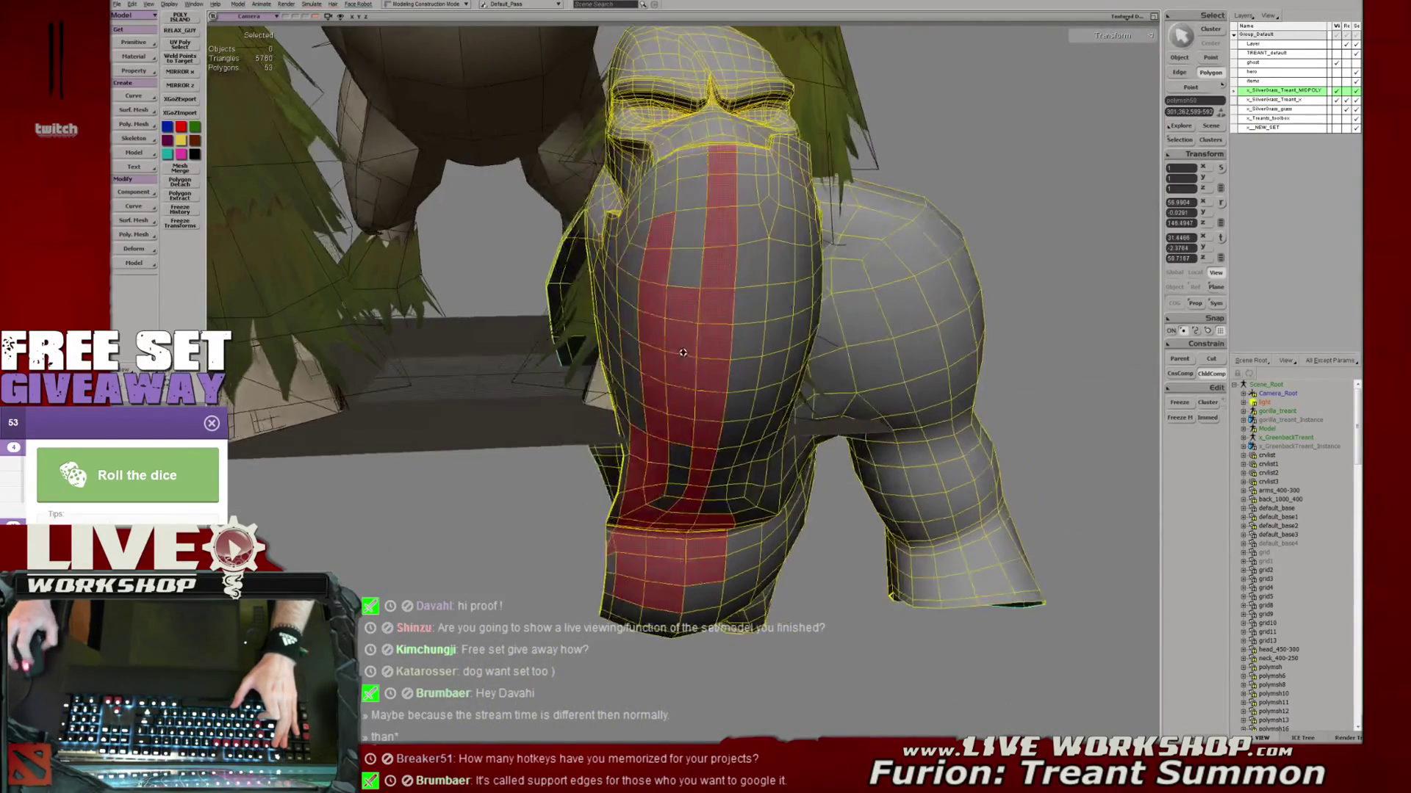
# Clear the column selection and select a small patch of polygons near the beard's lower edge
pyautogui.moveTo(760, 305)
pyautogui.mouseDown()
pyautogui.moveTo(662, 371)
pyautogui.moveTo(656, 400)
pyautogui.mouseUp()
pyautogui.moveTo(656, 401); pyautogui.dragTo(671, 378, button='middle')
pyautogui.moveTo(651, 352)
pyautogui.mouseDown()
pyautogui.moveTo(654, 273)
pyautogui.moveTo(690, 301)
pyautogui.moveTo(621, 382)
pyautogui.moveTo(643, 430)
pyautogui.moveTo(670, 413)
pyautogui.mouseUp()
pyautogui.moveTo(724, 433)
pyautogui.mouseDown()
pyautogui.moveTo(708, 440)
pyautogui.moveTo(726, 464)
pyautogui.mouseUp()
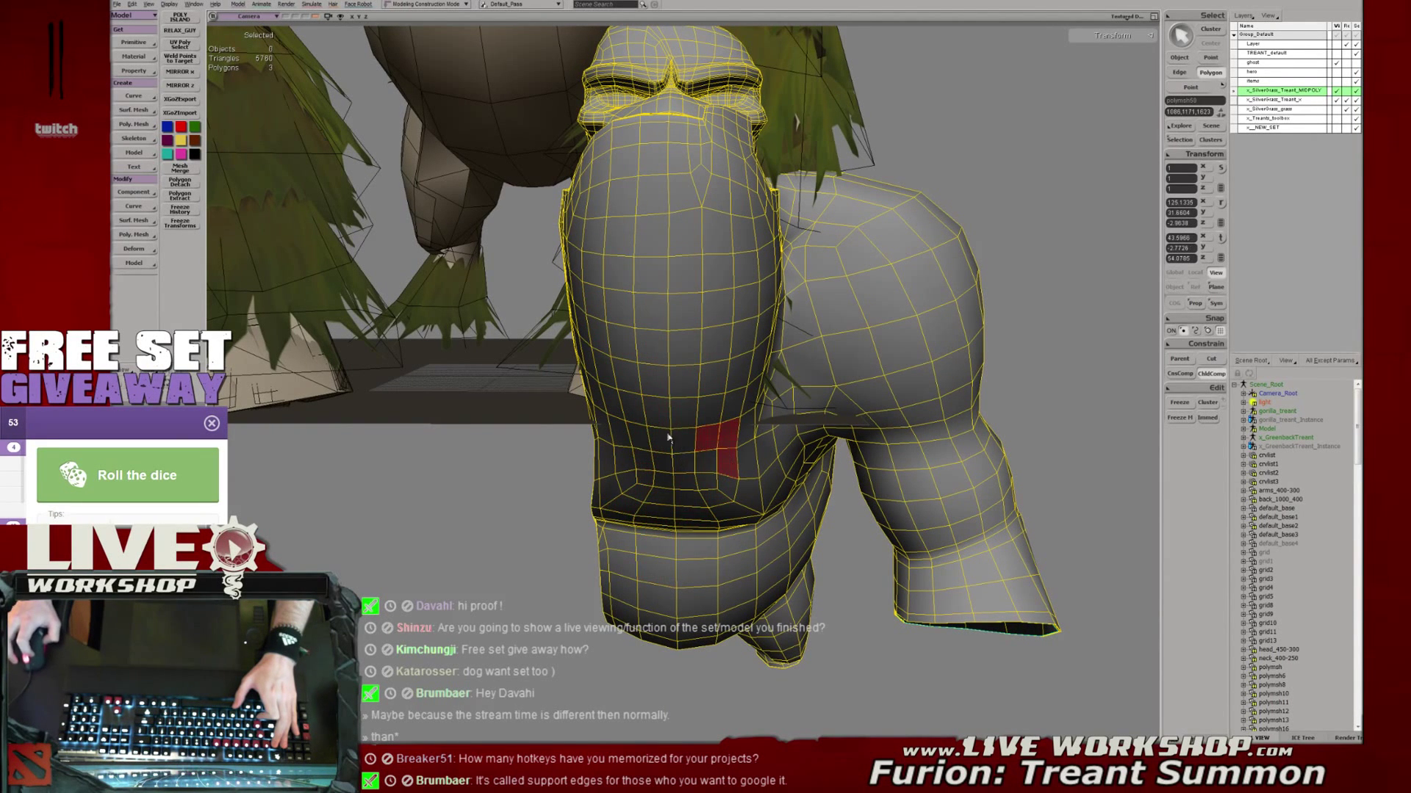
# Select a horizontal band of polygons across the upper part of the mid-poly beard
pyautogui.moveTo(668, 437); pyautogui.dragTo(688, 346, button='middle')
pyautogui.moveTo(610, 308)
pyautogui.mouseDown()
pyautogui.moveTo(676, 317)
pyautogui.moveTo(651, 332)
pyautogui.mouseUp()
pyautogui.moveTo(651, 333); pyautogui.dragTo(485, 301, button='middle')
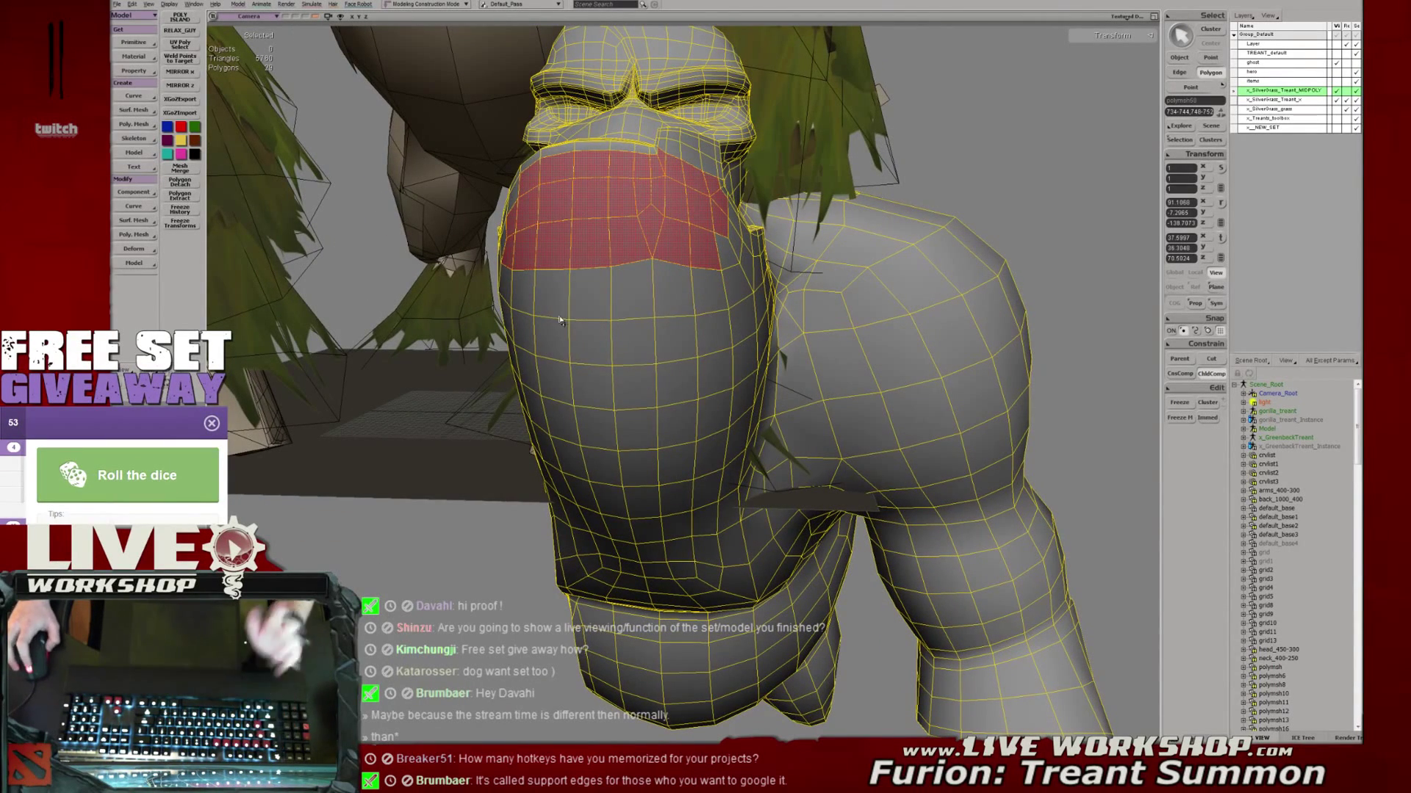
pyautogui.moveTo(560, 320); pyautogui.dragTo(707, 321, button='middle')
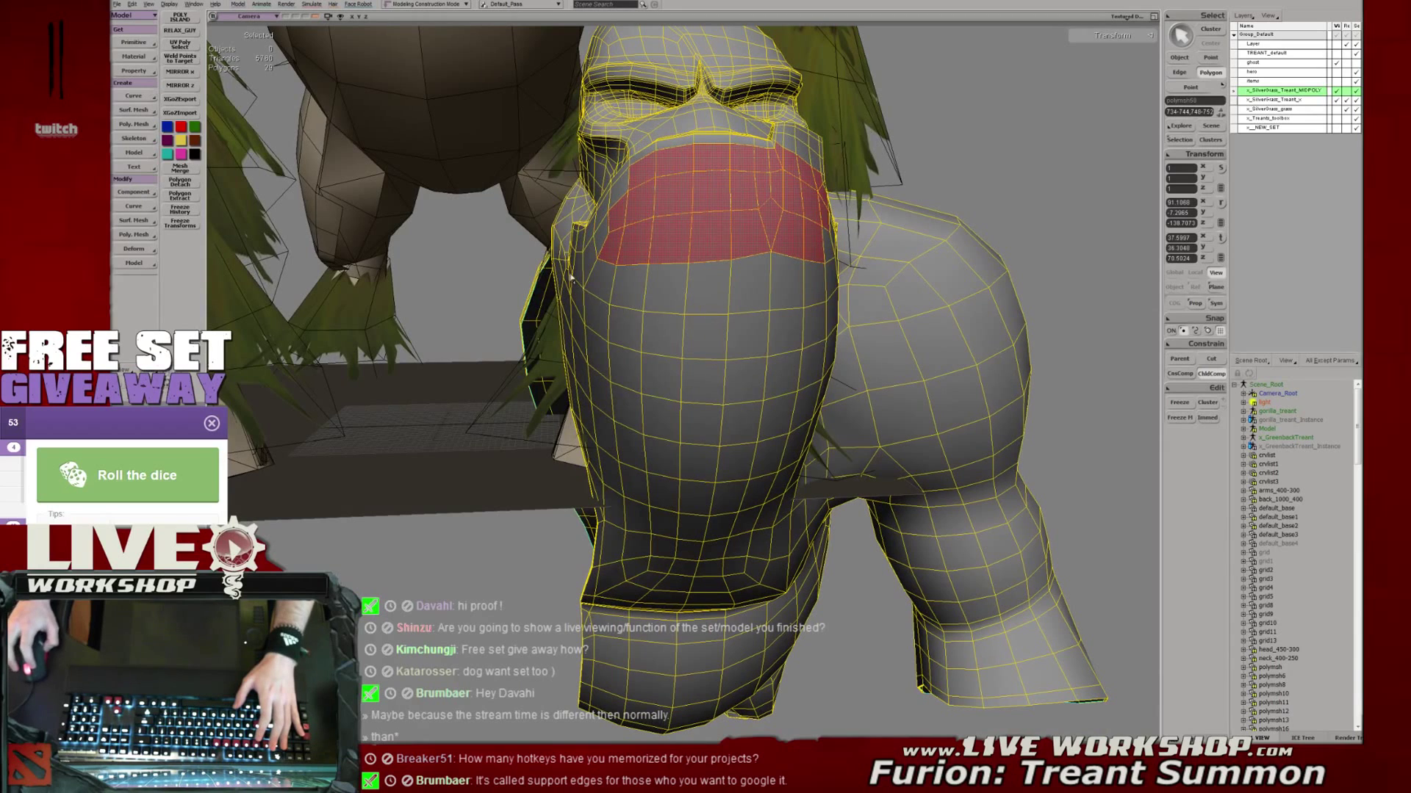
# Return to object selection and examine the mid-poly forearm's edge loops around its open end
pyautogui.moveTo(689, 319); pyautogui.dragTo(802, 237, button='middle')
pyautogui.press('space')
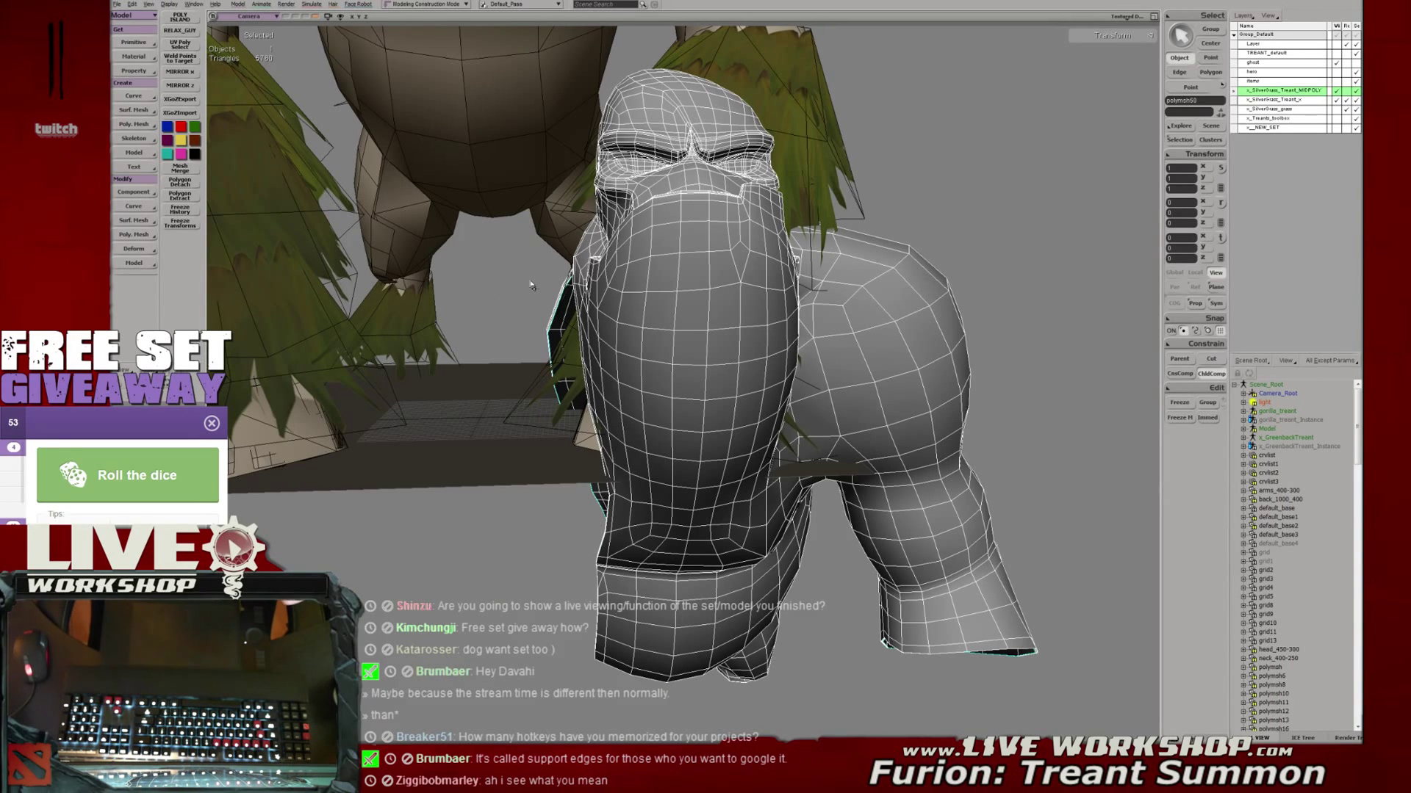
pyautogui.moveTo(532, 285); pyautogui.dragTo(568, 286, button='middle')
pyautogui.moveTo(1092, 129); pyautogui.dragTo(749, 184, button='middle')
pyautogui.hotkey('alt', '7')
pyautogui.hotkey('alt', '7')
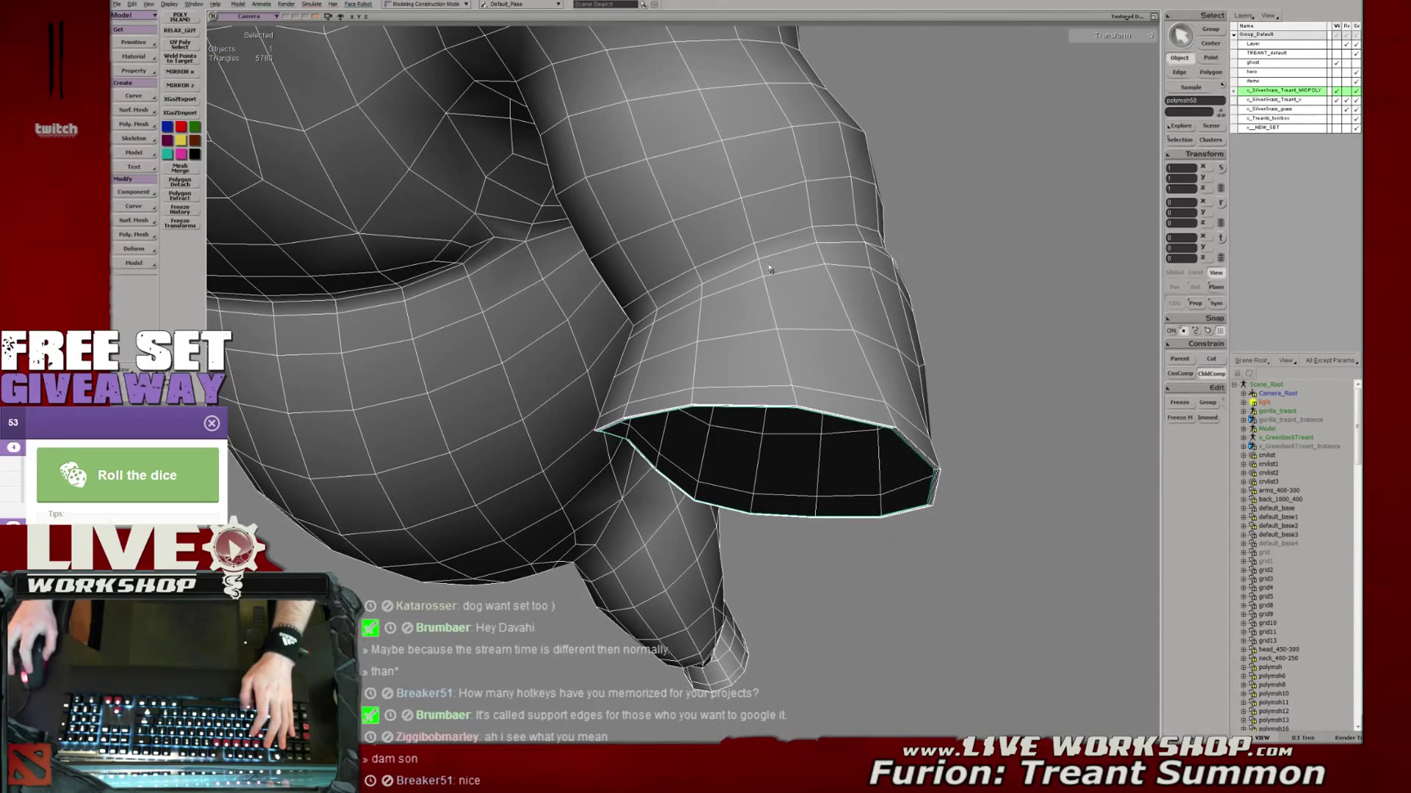
pyautogui.moveTo(810, 566); pyautogui.dragTo(820, 402, button='middle')
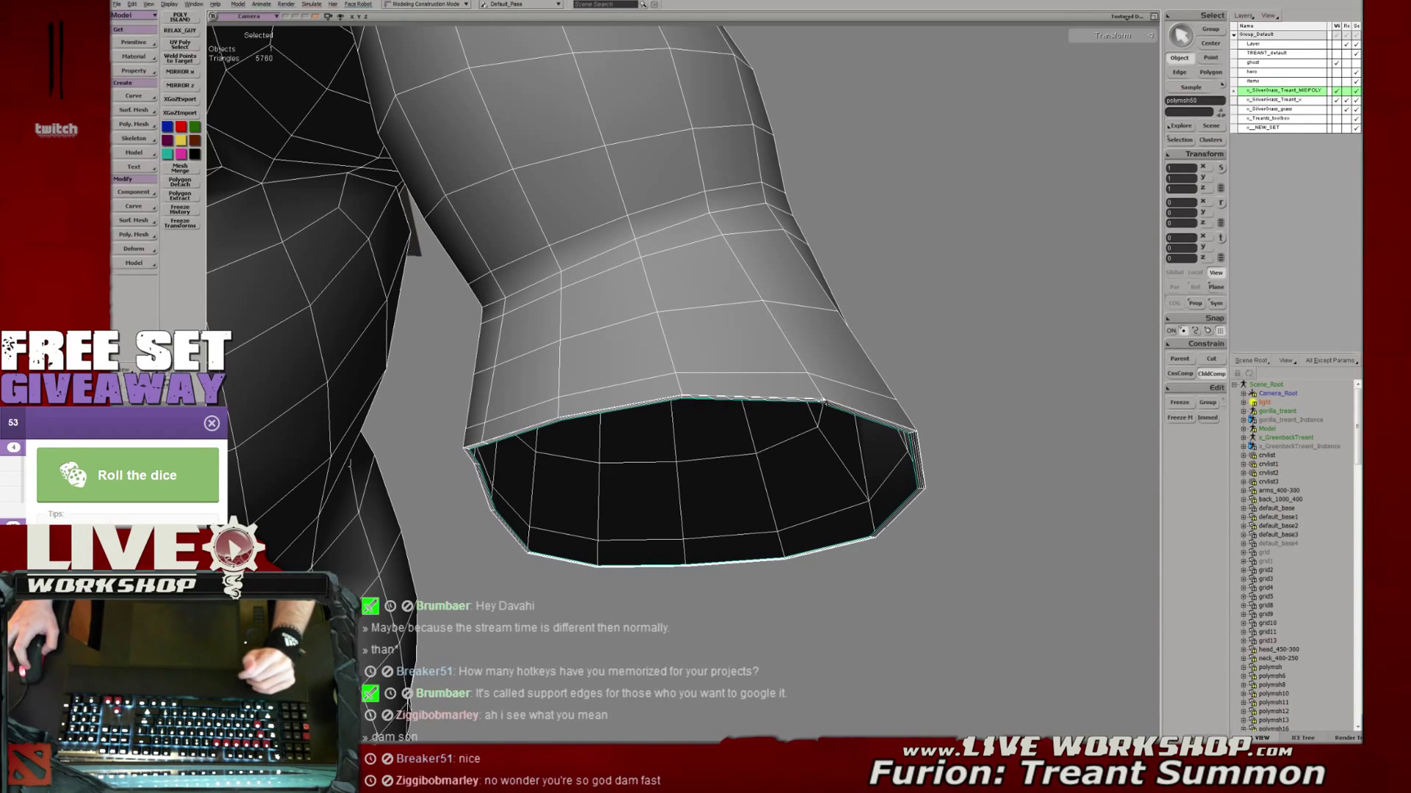
pyautogui.moveTo(820, 401); pyautogui.dragTo(889, 399, button='middle')
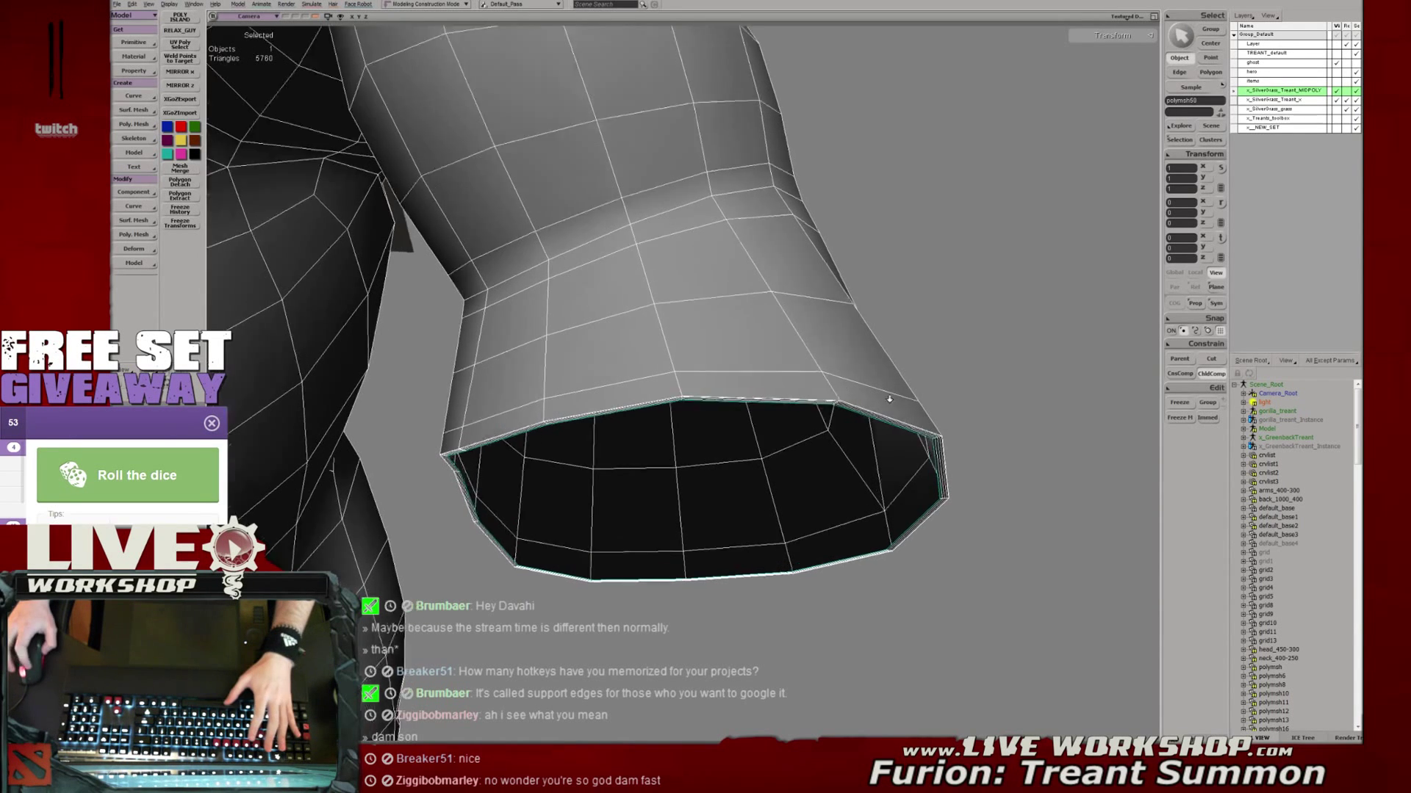
pyautogui.scroll(5, 889, 399)
pyautogui.moveTo(924, 339); pyautogui.dragTo(786, 297, button='middle')
pyautogui.moveTo(786, 298); pyautogui.dragTo(818, 324, button='right')
pyautogui.moveTo(818, 324); pyautogui.dragTo(628, 305, button='middle')
pyautogui.moveTo(628, 305); pyautogui.dragTo(690, 350)
pyautogui.moveTo(689, 350); pyautogui.dragTo(657, 344, button='middle')
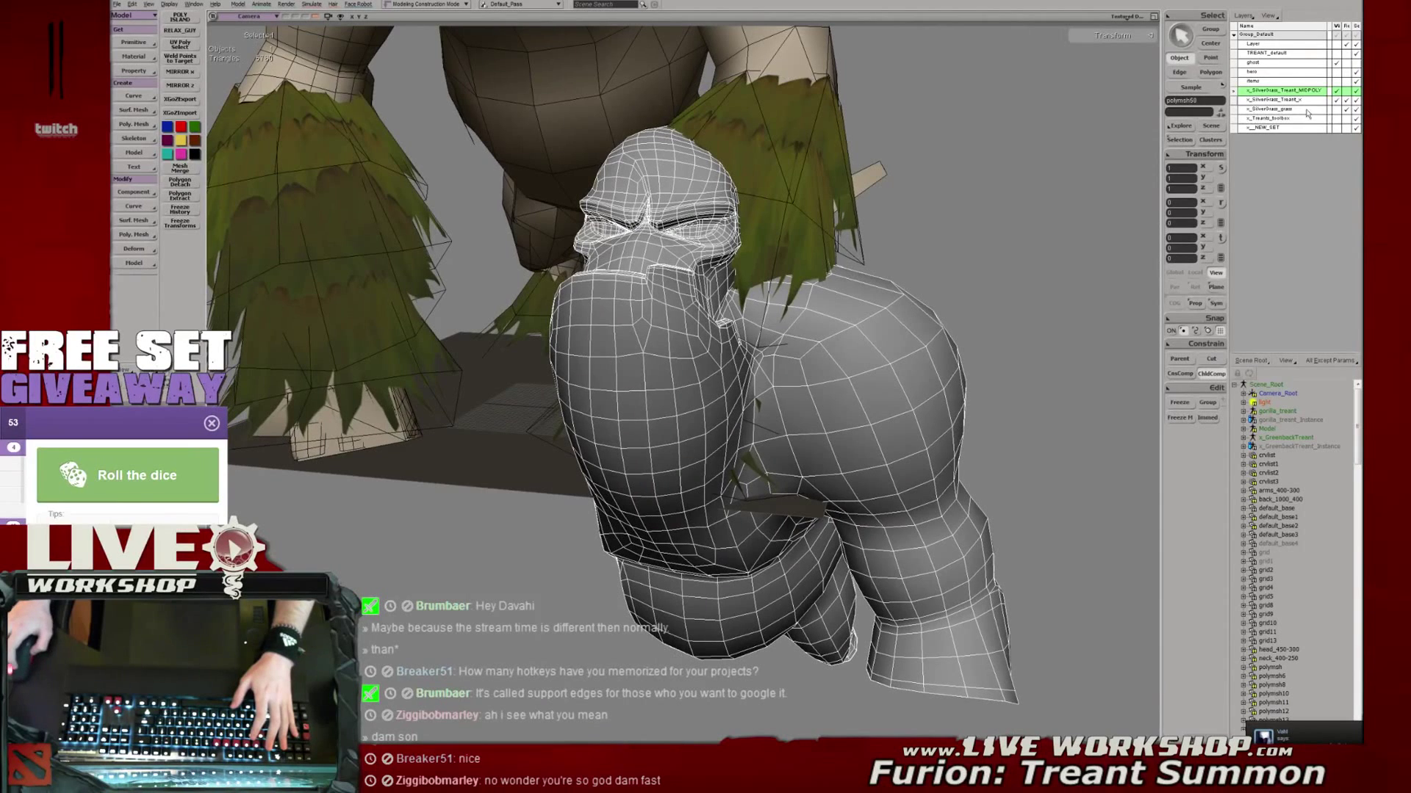
# Hide the mid-poly treant layer so only the textured low-poly model is displayed
pyautogui.click(1337, 92)
pyautogui.moveTo(823, 221); pyautogui.dragTo(911, 382)
pyautogui.moveTo(911, 382); pyautogui.dragTo(830, 353, button='middle')
pyautogui.click(831, 349)
pyautogui.moveTo(856, 342); pyautogui.dragTo(806, 322)
pyautogui.moveTo(806, 322); pyautogui.dragTo(845, 360, button='right')
pyautogui.moveTo(845, 360); pyautogui.dragTo(796, 294, button='middle')
pyautogui.click(796, 238)
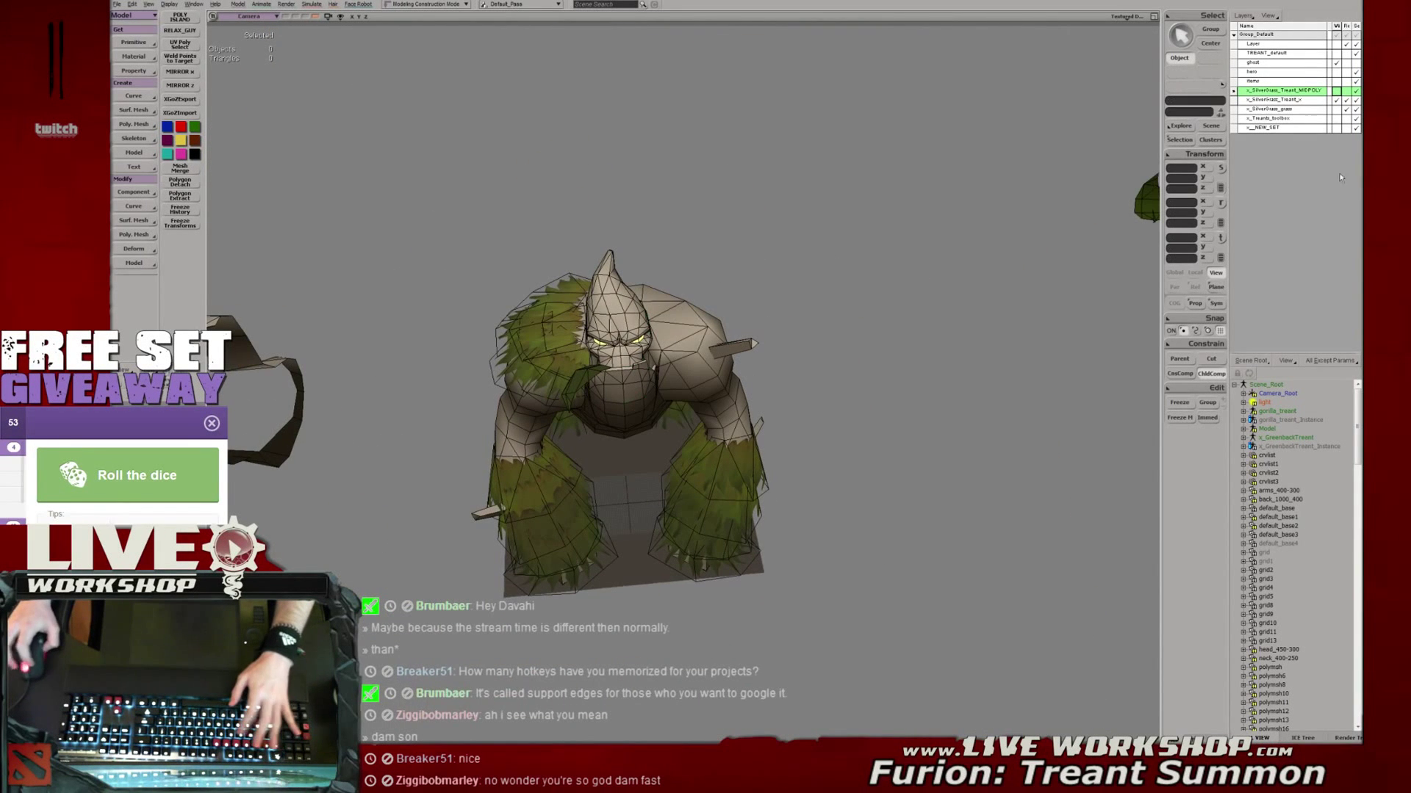
# Show the grass layer and make the low-poly treant layer the current one
pyautogui.click(1335, 110)
pyautogui.click(1235, 101)
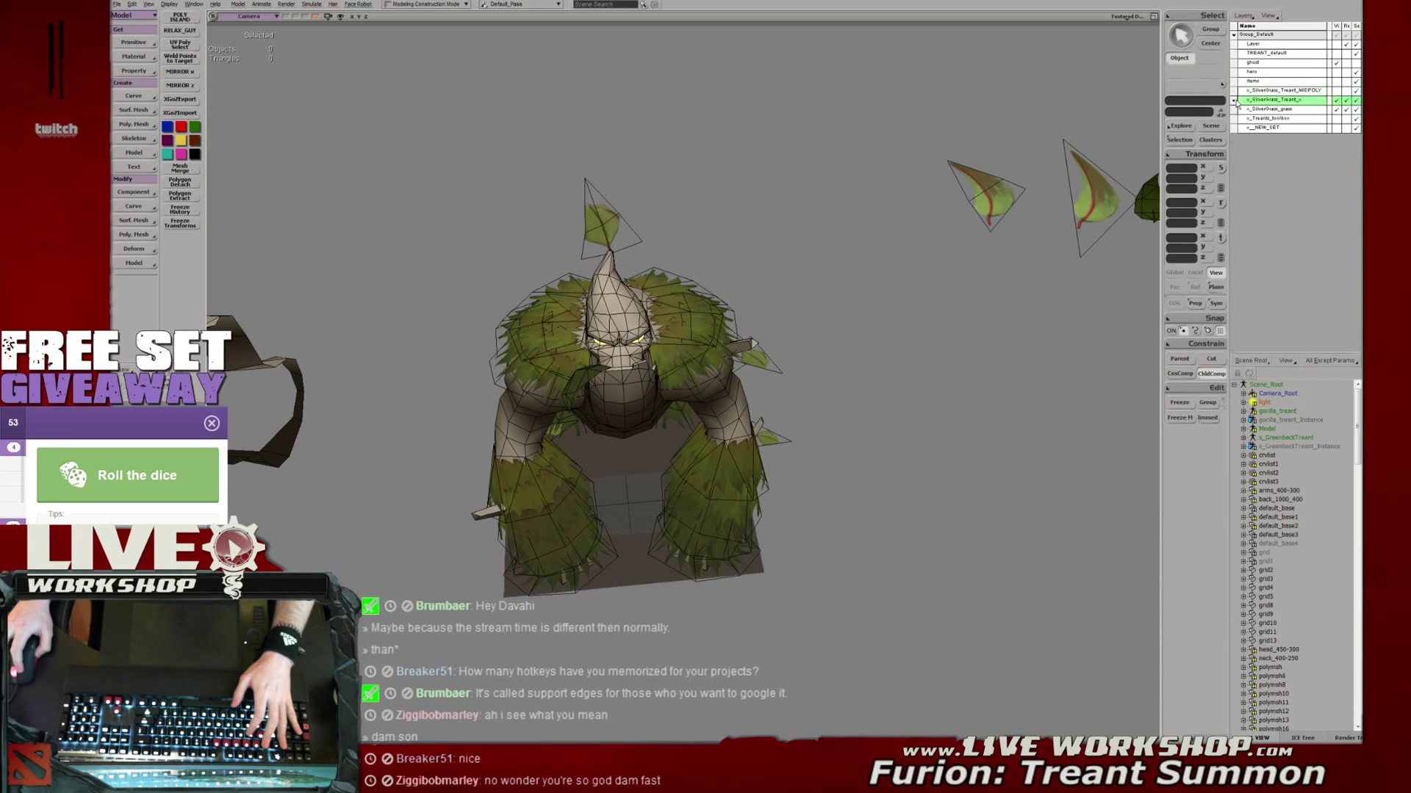
pyautogui.moveTo(779, 231); pyautogui.dragTo(822, 220, button='middle')
pyautogui.moveTo(822, 220); pyautogui.dragTo(817, 200, button='right')
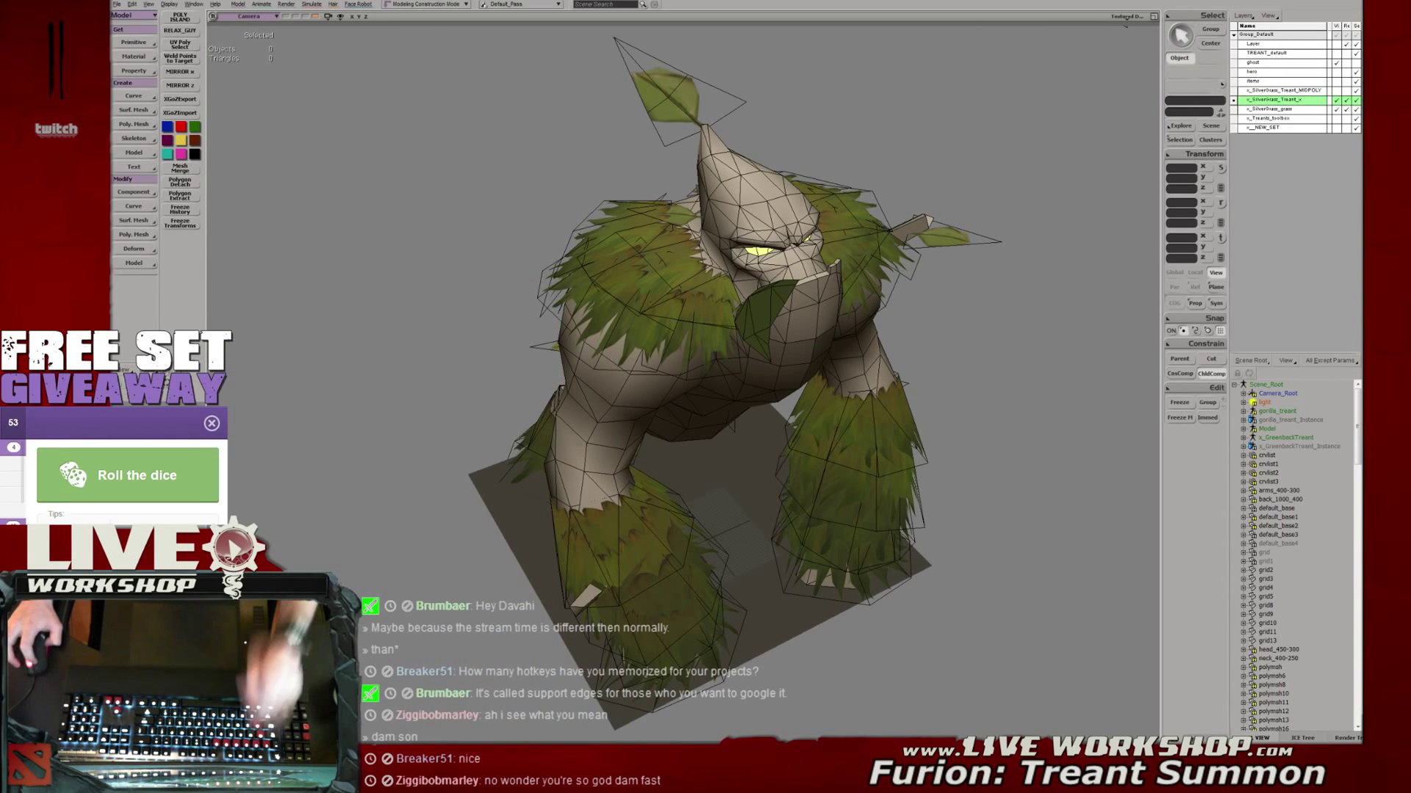
pyautogui.moveTo(696, 236); pyautogui.dragTo(1362, 226)
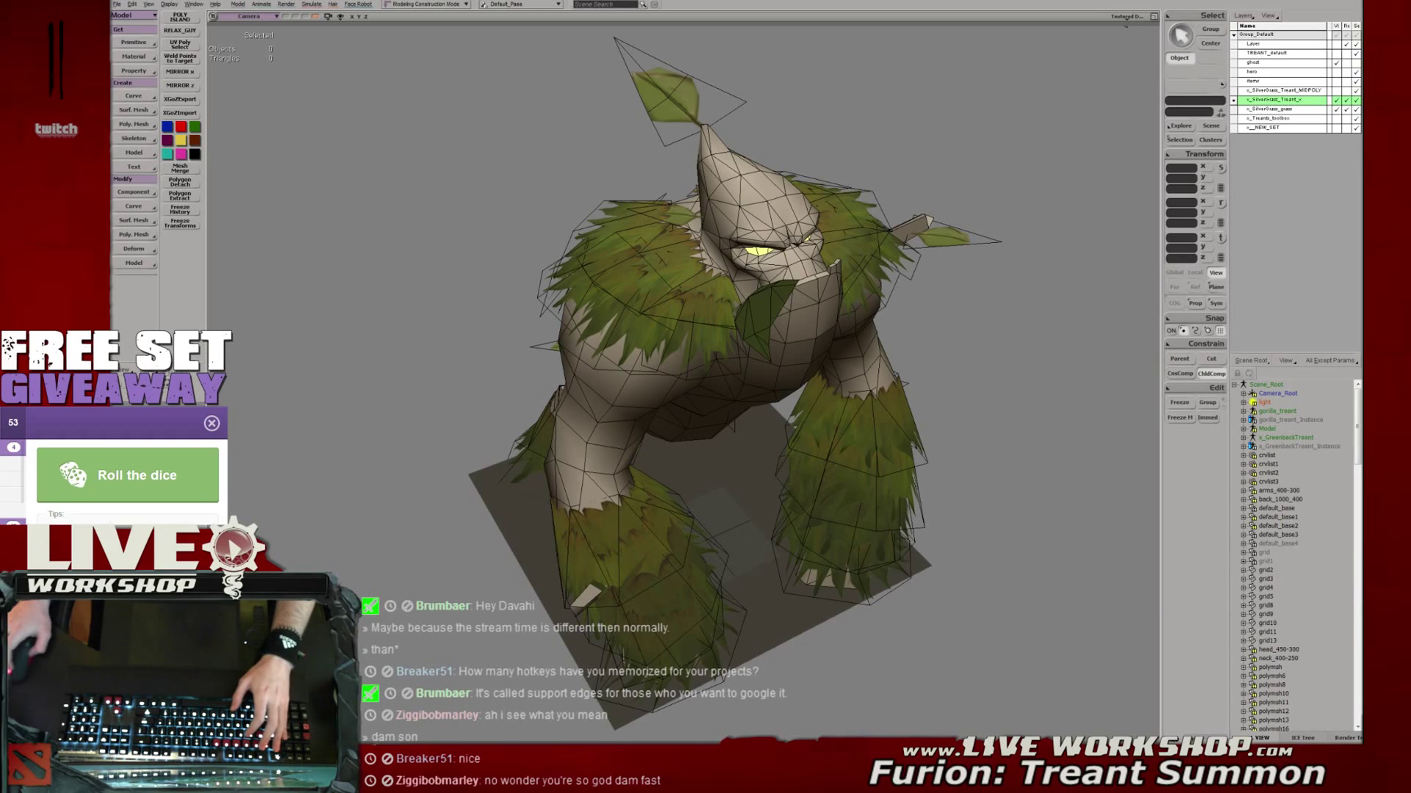
pyautogui.scroll(-5, 738, 442)
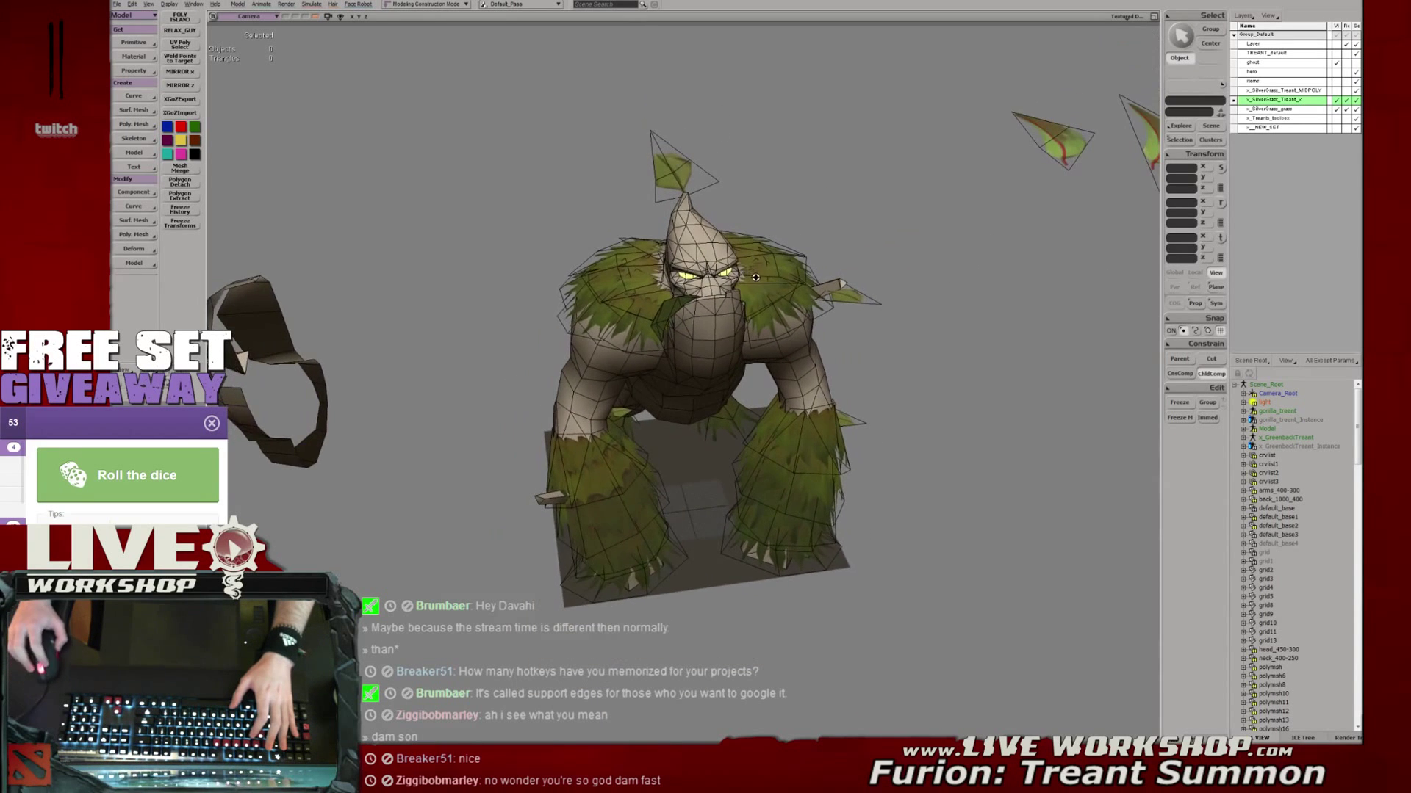
pyautogui.scroll(4, 738, 442)
# Switch to ZBrush and examine the sculpted treant's back, shoulder, forearm and detached hand
pyautogui.hotkey('alt', 'Tab')
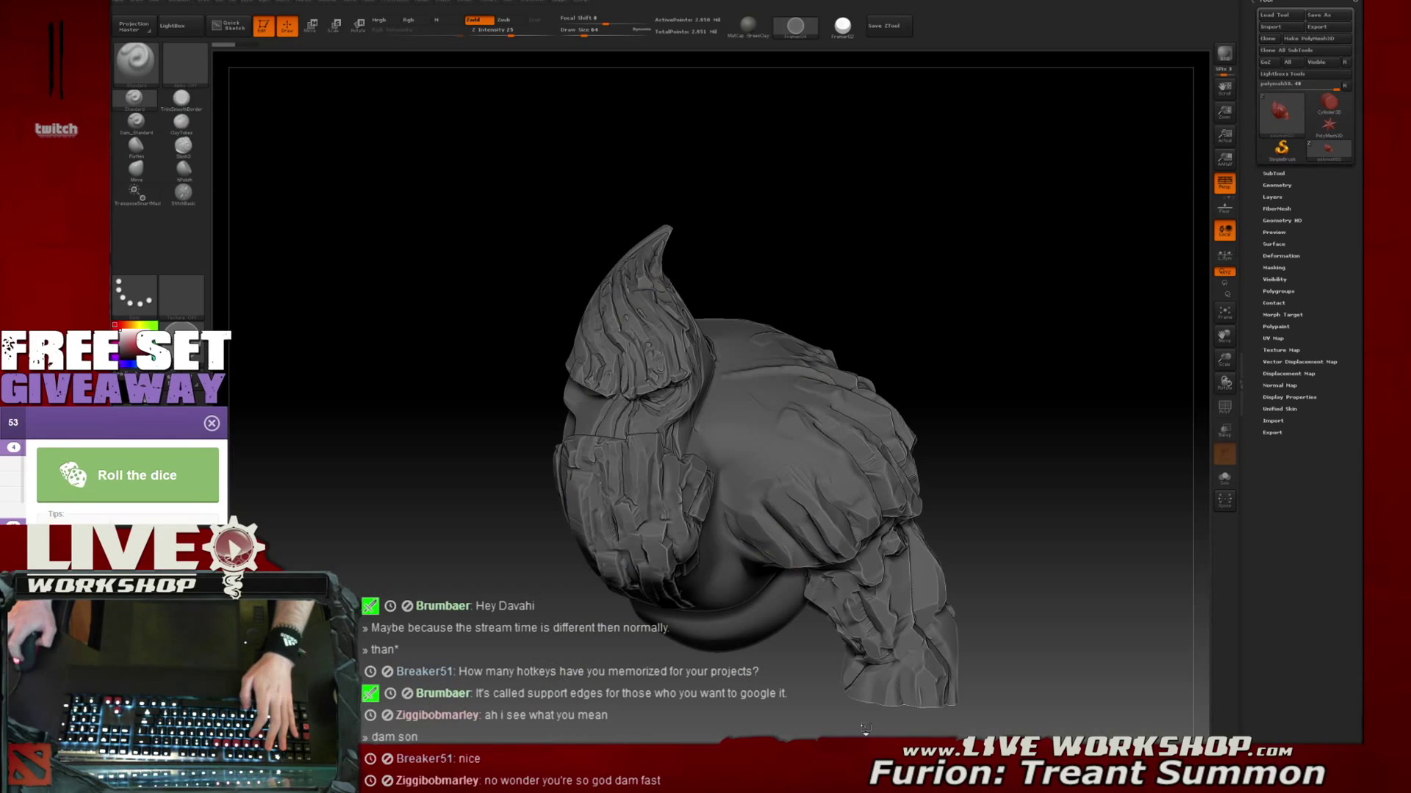
pyautogui.moveTo(879, 274)
pyautogui.mouseDown()
pyautogui.moveTo(955, 275)
pyautogui.moveTo(983, 308)
pyautogui.moveTo(933, 292)
pyautogui.moveTo(1000, 290)
pyautogui.moveTo(995, 317)
pyautogui.moveTo(1010, 318)
pyautogui.moveTo(973, 374)
pyautogui.mouseUp()
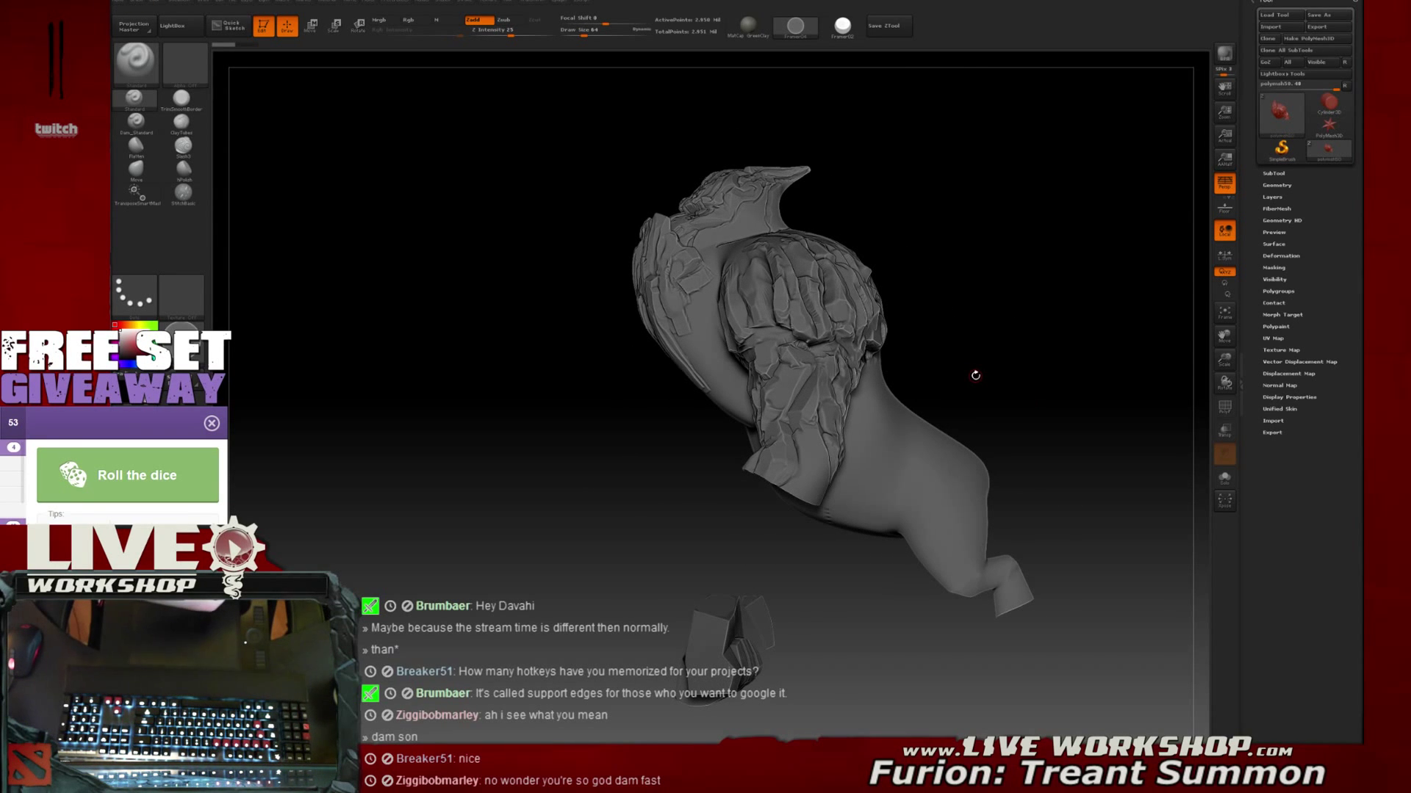
pyautogui.moveTo(975, 375); pyautogui.dragTo(907, 386)
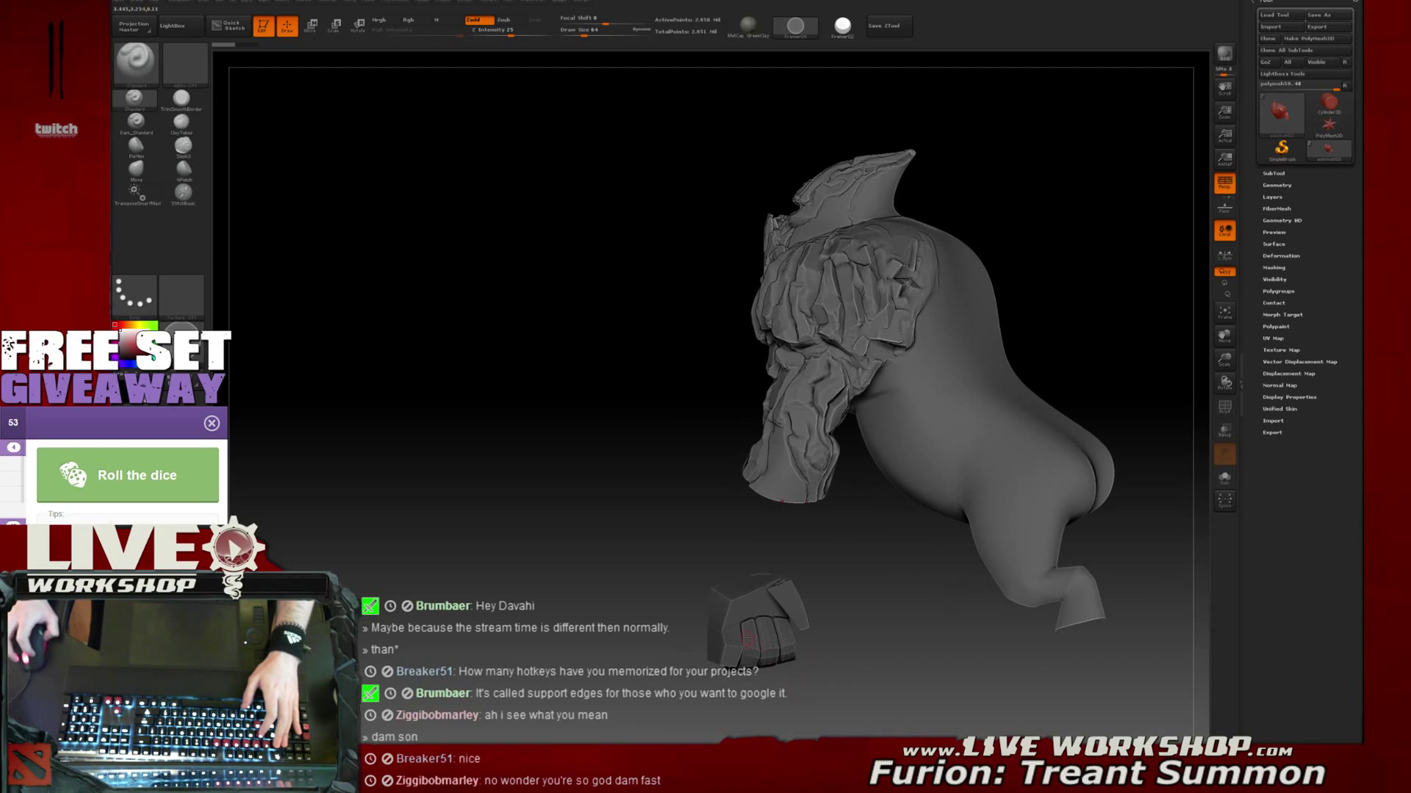
pyautogui.moveTo(695, 558); pyautogui.dragTo(881, 565)
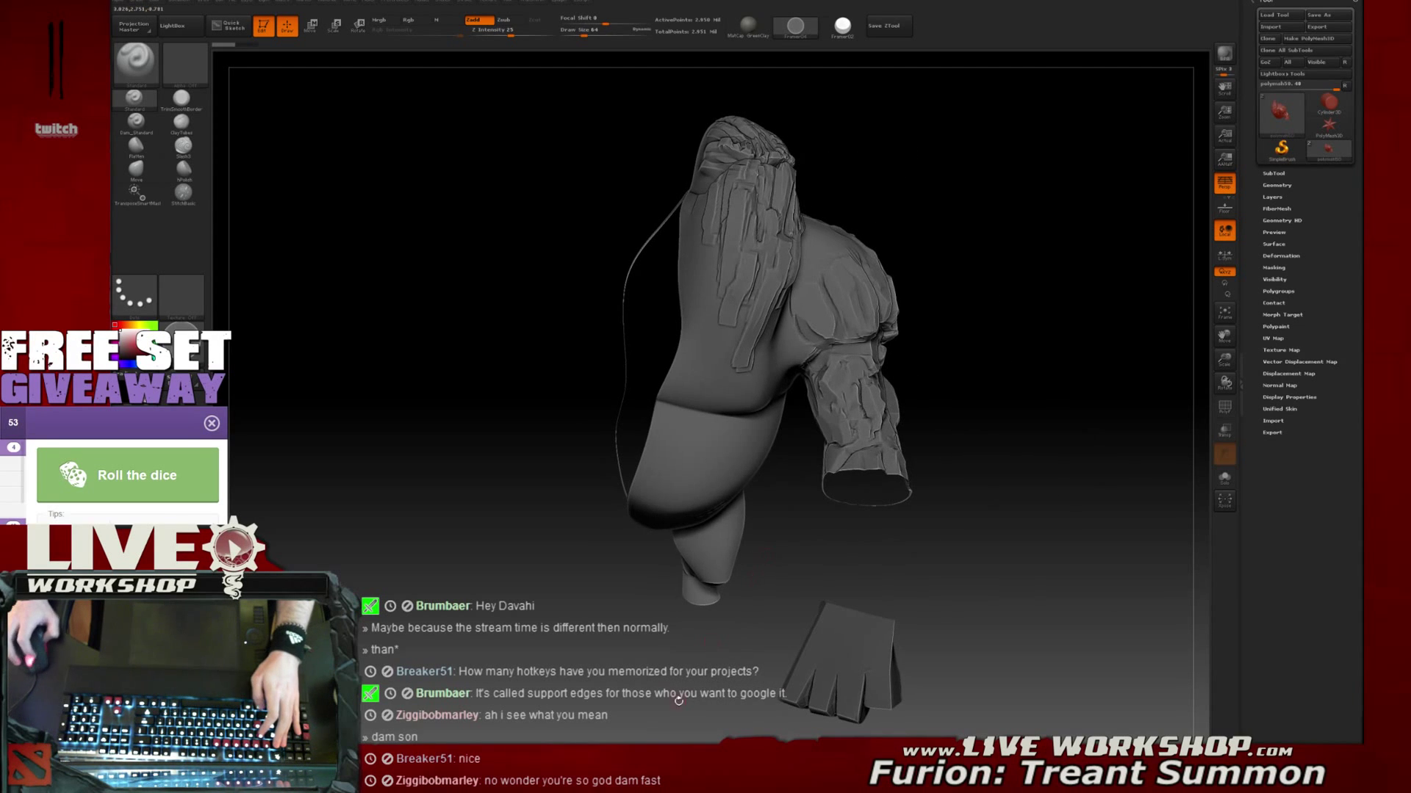
pyautogui.press('super')
pyautogui.press('super')
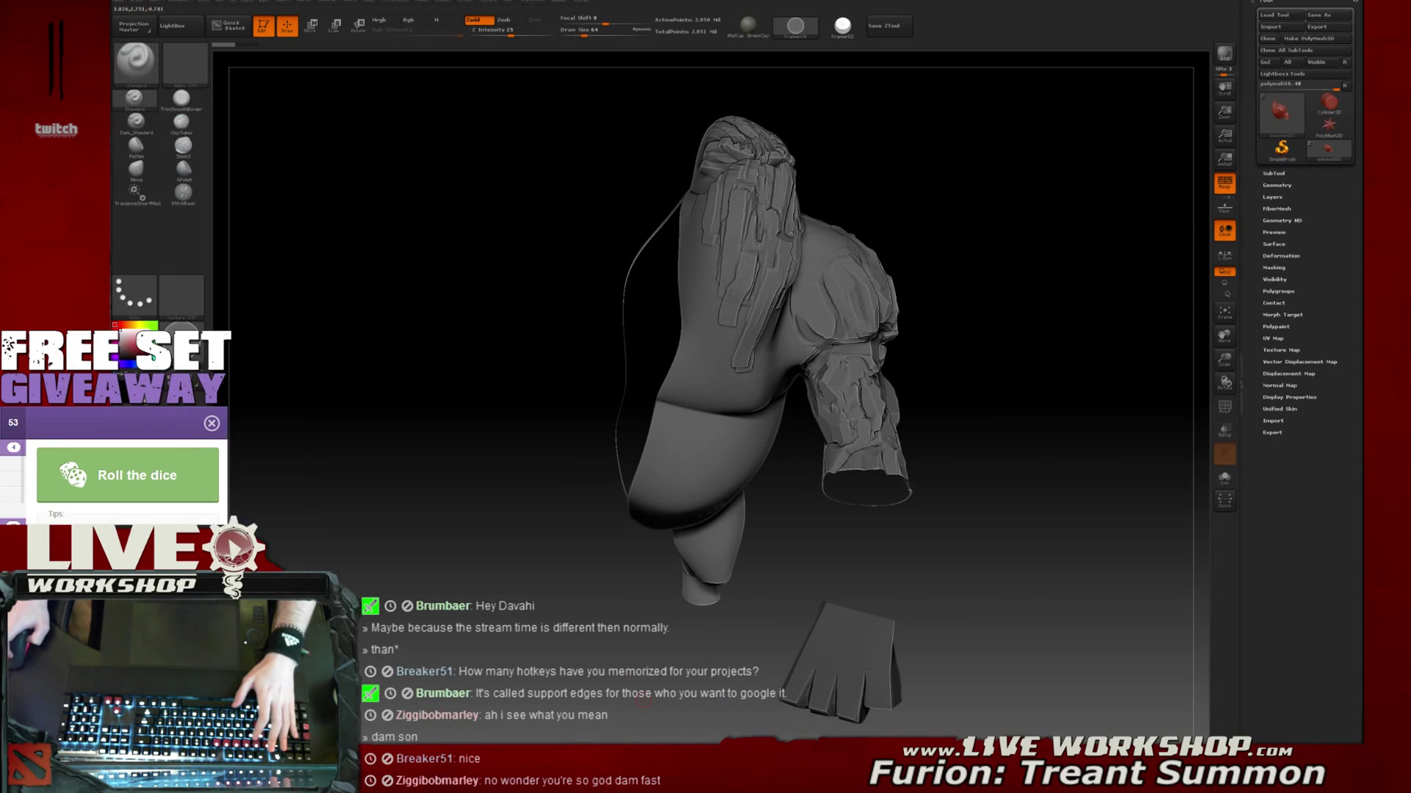
pyautogui.press('super')
# Switch back to Softimage, select the grass meshes on one forearm and move them away from the arm
pyautogui.hotkey('alt', 'Tab')
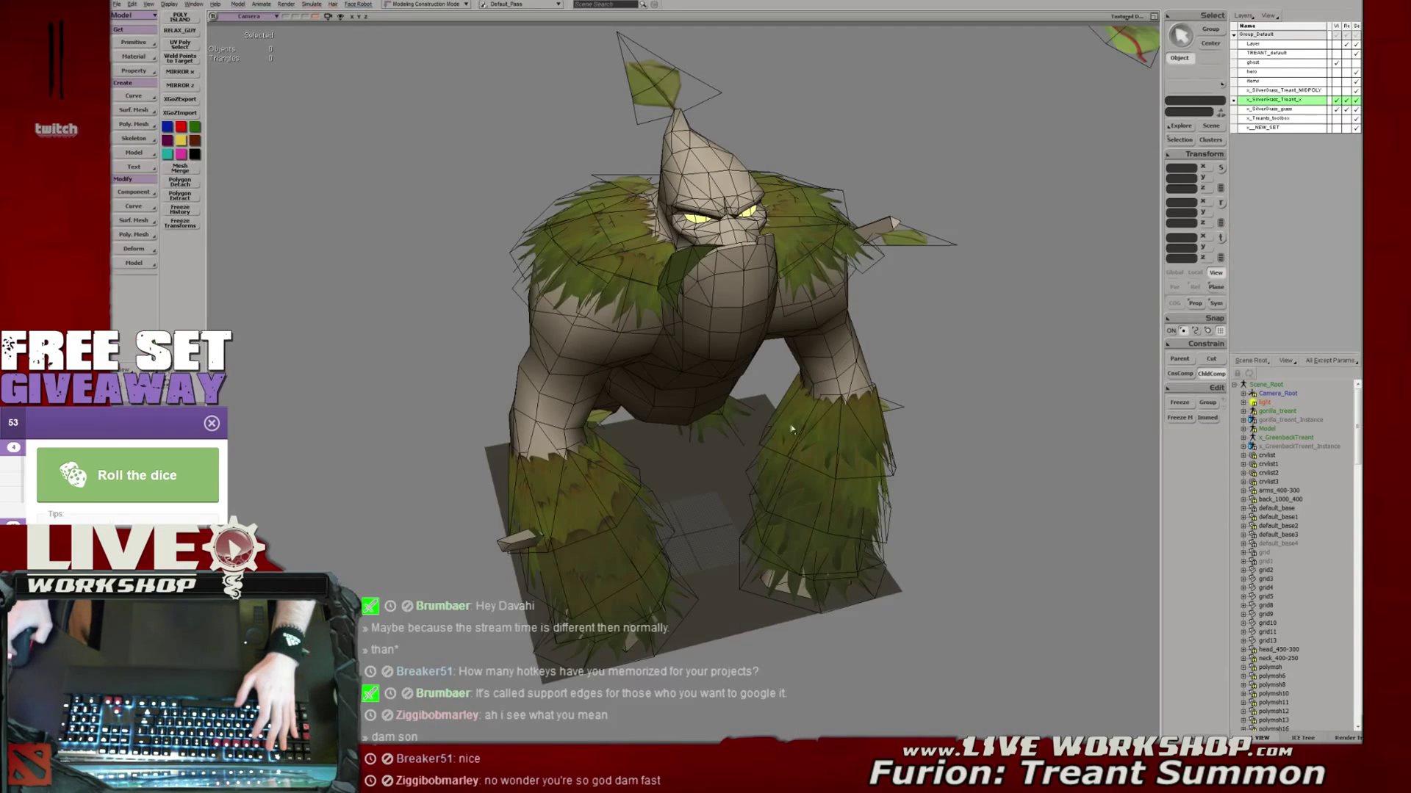
pyautogui.moveTo(723, 381); pyautogui.dragTo(599, 393, button='middle')
pyautogui.click(599, 393)
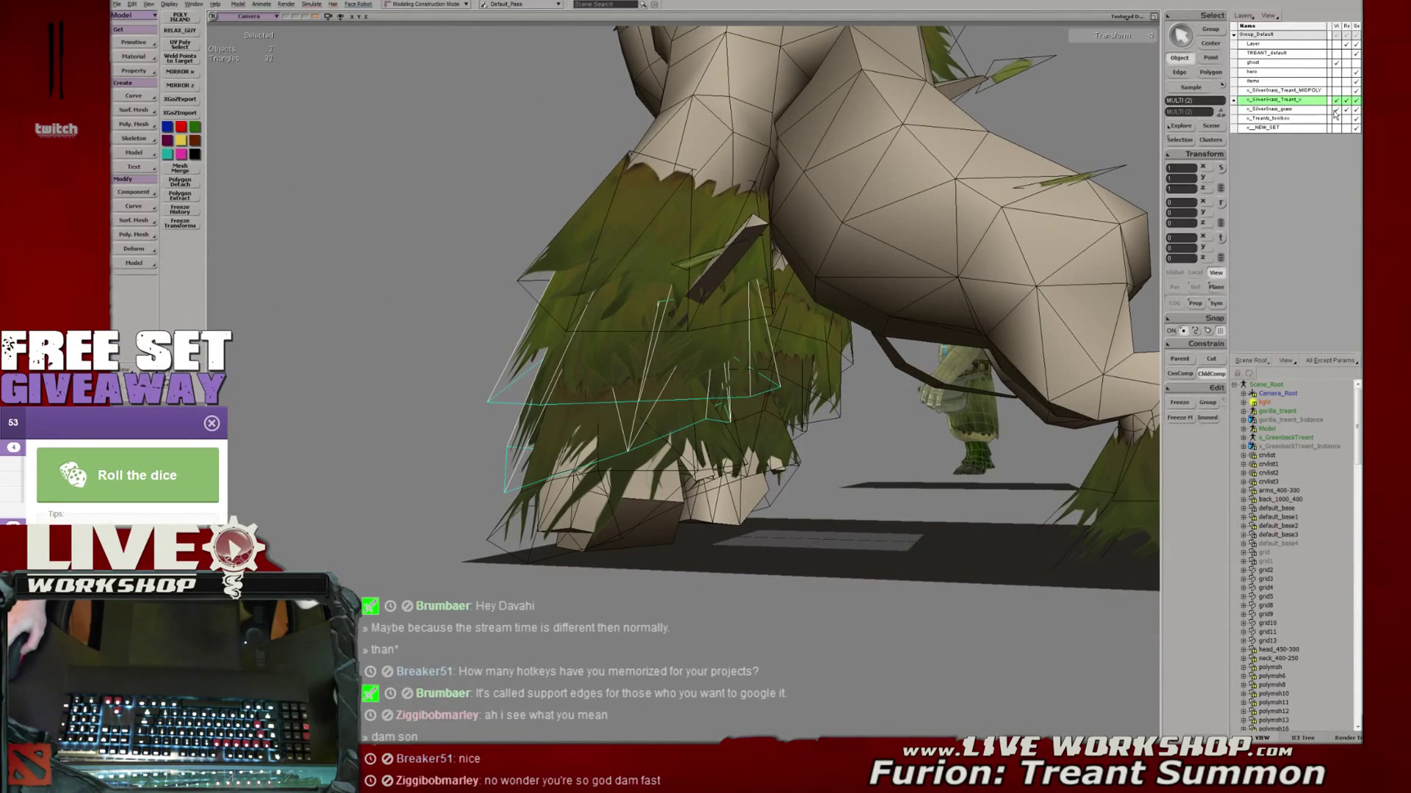
pyautogui.keyDown('shift'); pyautogui.click(632, 243); pyautogui.keyUp('shift')
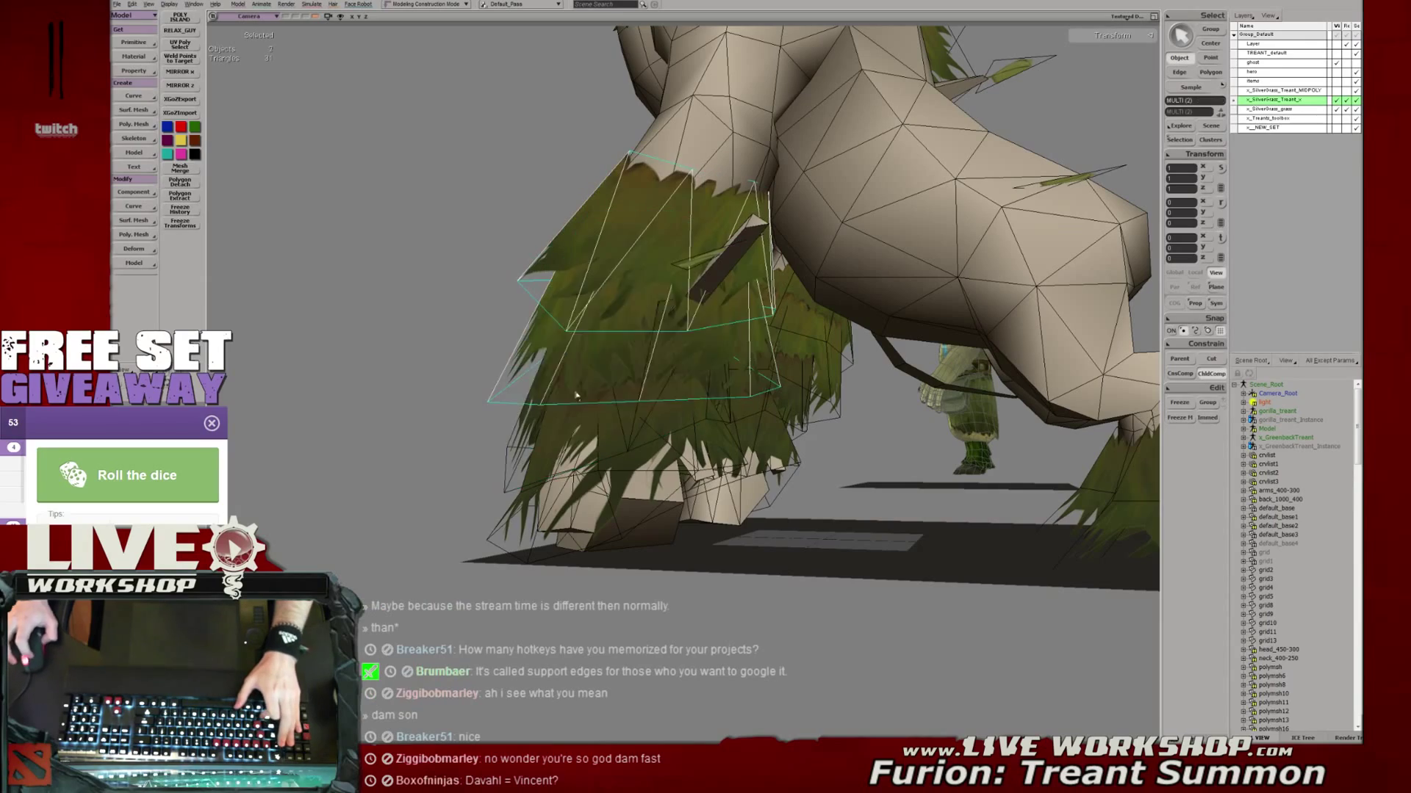
pyautogui.keyDown('shift'); pyautogui.click(597, 488); pyautogui.keyUp('shift')
pyautogui.moveTo(596, 488); pyautogui.dragTo(764, 406, button='middle')
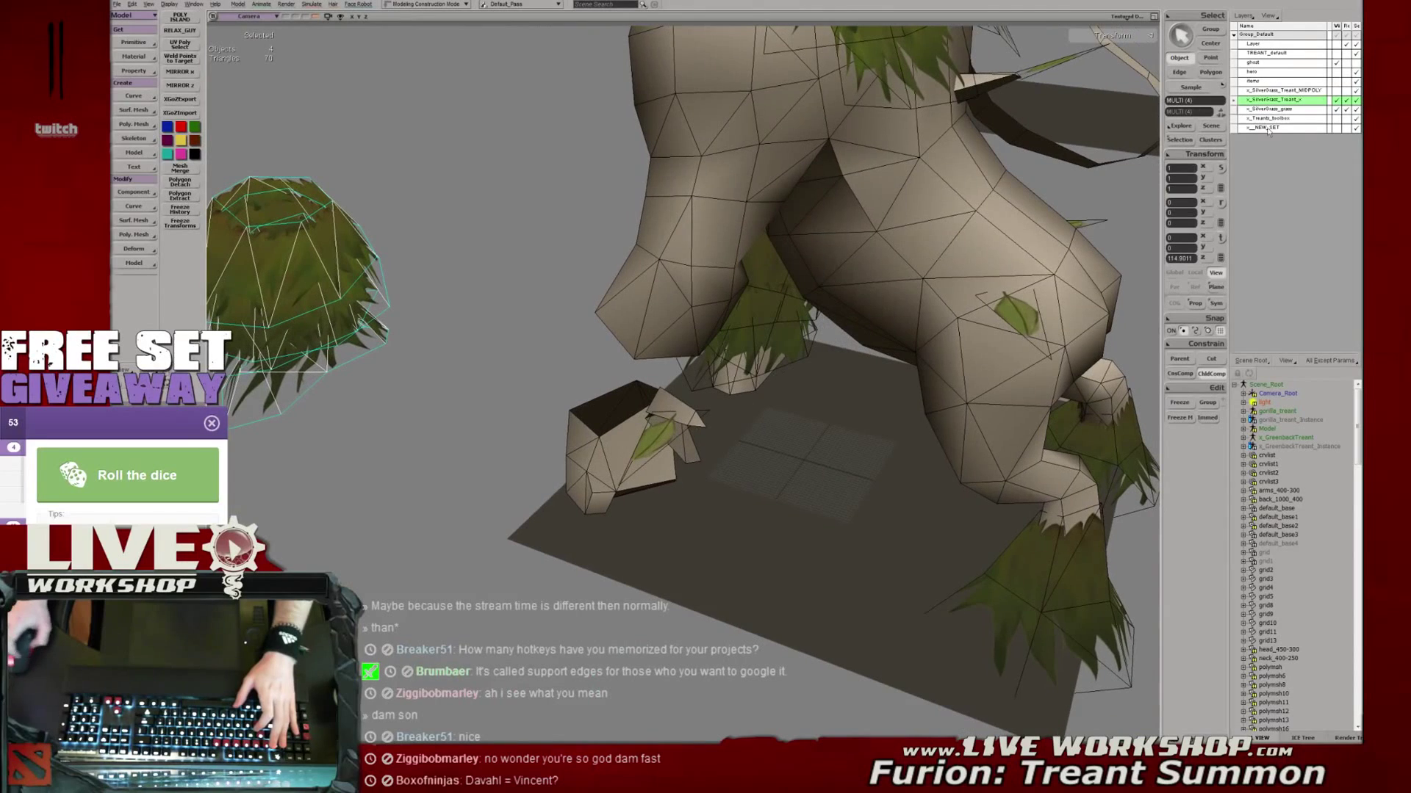
# Show the mid-poly treant layer and move the mid-poly body away from the low-poly model
pyautogui.click(1337, 91)
pyautogui.moveTo(814, 356)
pyautogui.mouseDown(button='middle')
pyautogui.moveTo(856, 240)
pyautogui.moveTo(811, 351)
pyautogui.mouseUp(button='middle')
pyautogui.click(741, 451)
pyautogui.press('v')
pyautogui.moveTo(741, 451); pyautogui.dragTo(440, 382)
# Select the detached mid-poly hand, move it beside the low-poly hand and frame it
pyautogui.press('space')
pyautogui.click(663, 463)
pyautogui.press('v')
pyautogui.moveTo(711, 473); pyautogui.dragTo(823, 464)
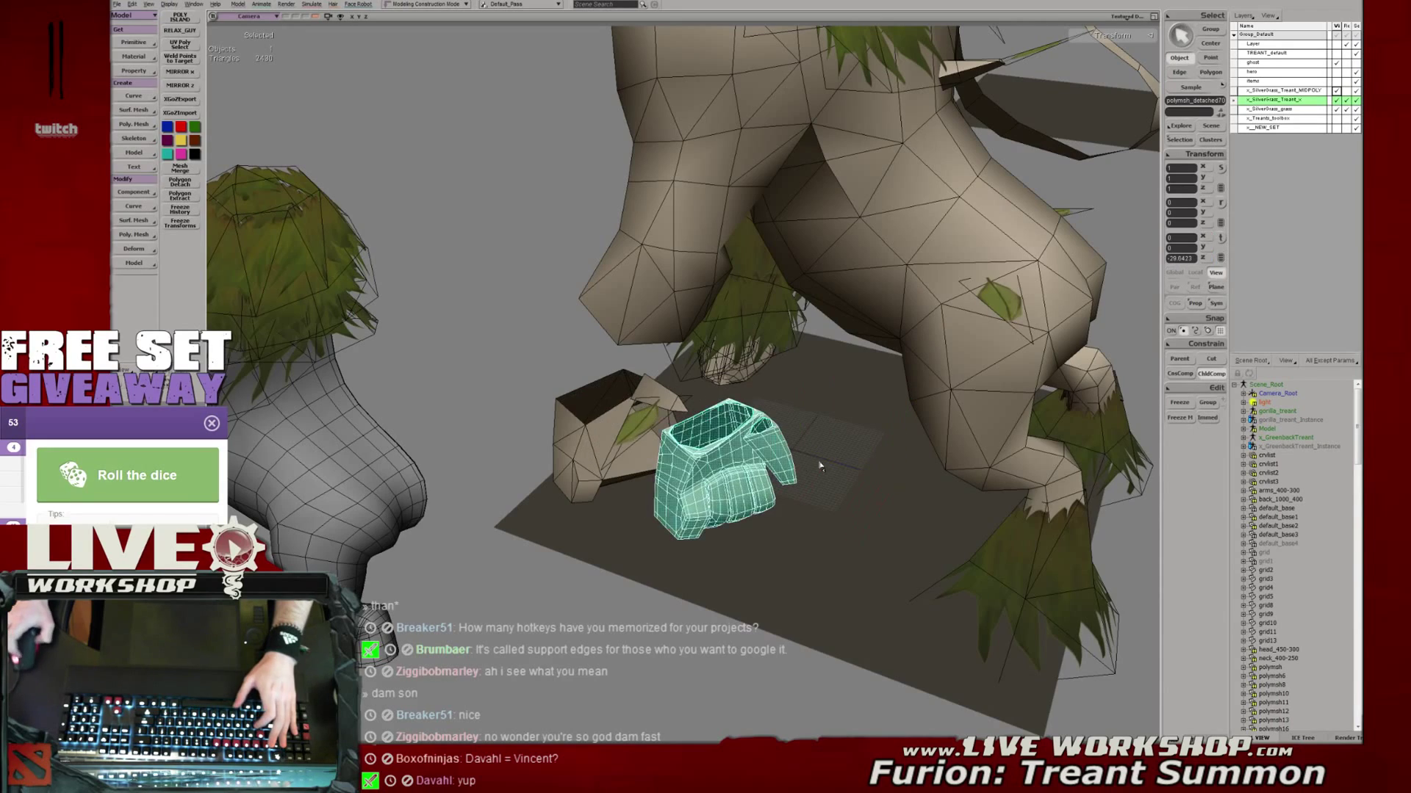
pyautogui.press('f')
# Select the low-poly hand and move it clear of the mid-poly hand for comparison
pyautogui.moveTo(809, 456); pyautogui.dragTo(680, 355, button='middle')
pyautogui.moveTo(714, 480); pyautogui.dragTo(715, 526, button='middle')
pyautogui.click(717, 524)
pyautogui.press('v')
pyautogui.moveTo(720, 510); pyautogui.dragTo(863, 507)
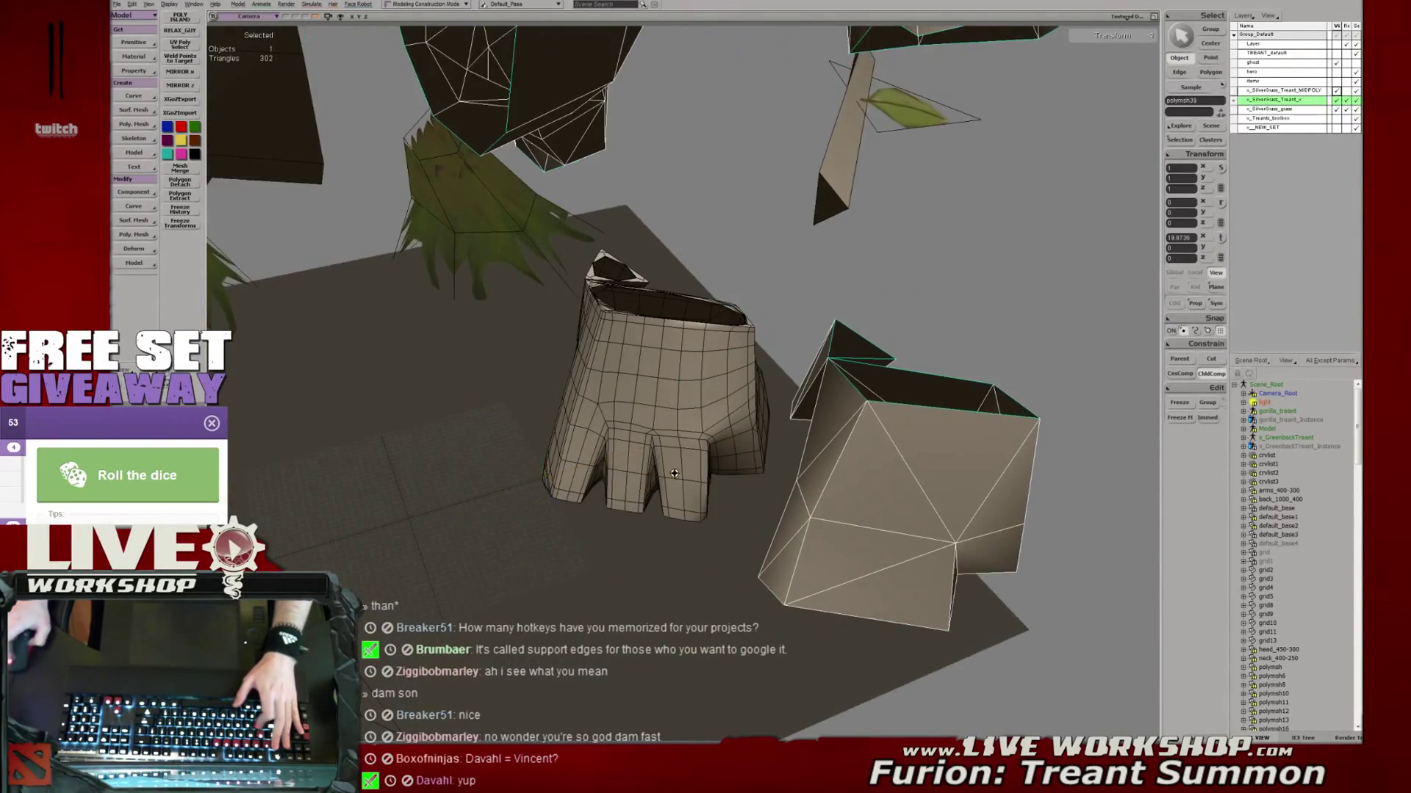
# Select the mid-poly hand and examine its finger topology beside the low-poly hand
pyautogui.moveTo(646, 471); pyautogui.dragTo(607, 477, button='middle')
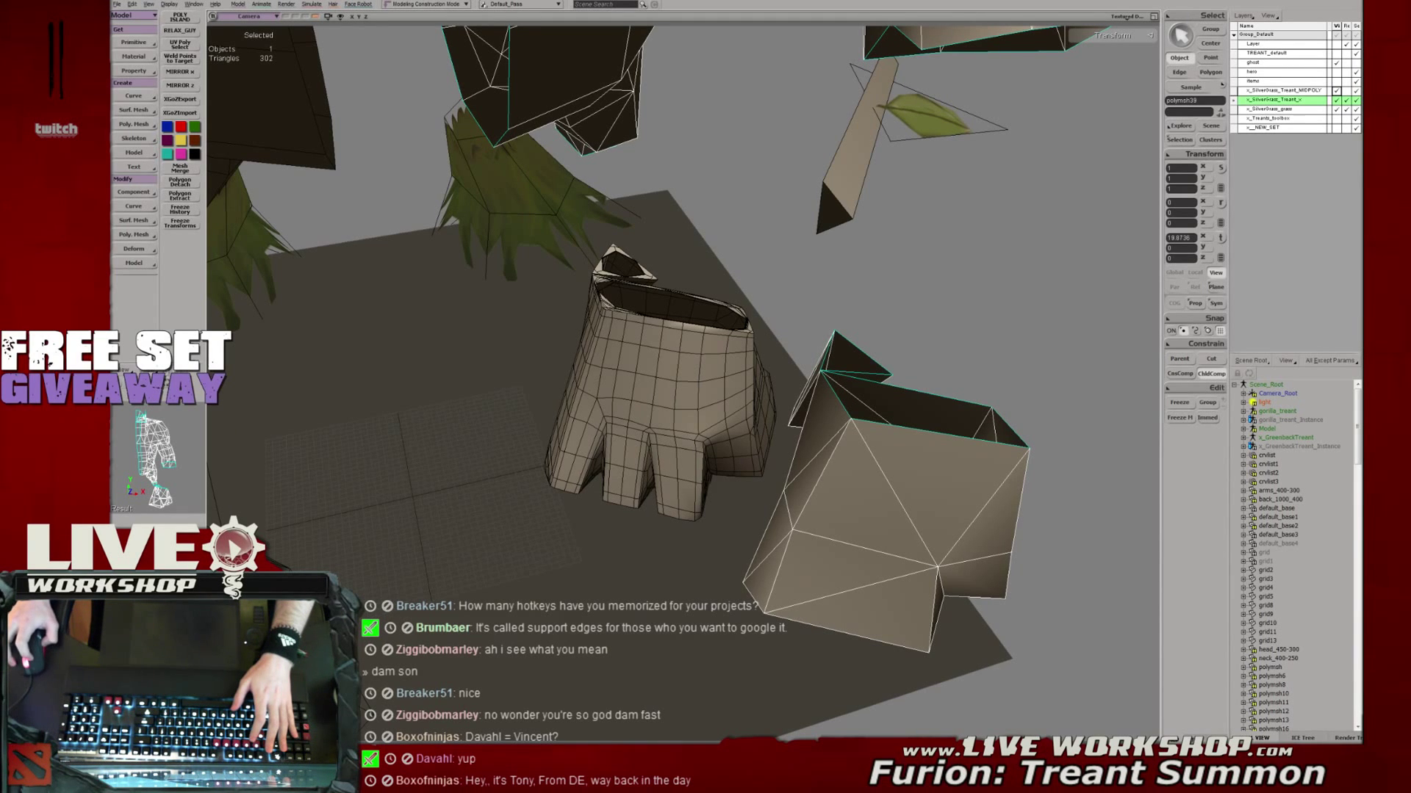
pyautogui.click(624, 387)
pyautogui.moveTo(502, 356); pyautogui.dragTo(524, 376, button='right')
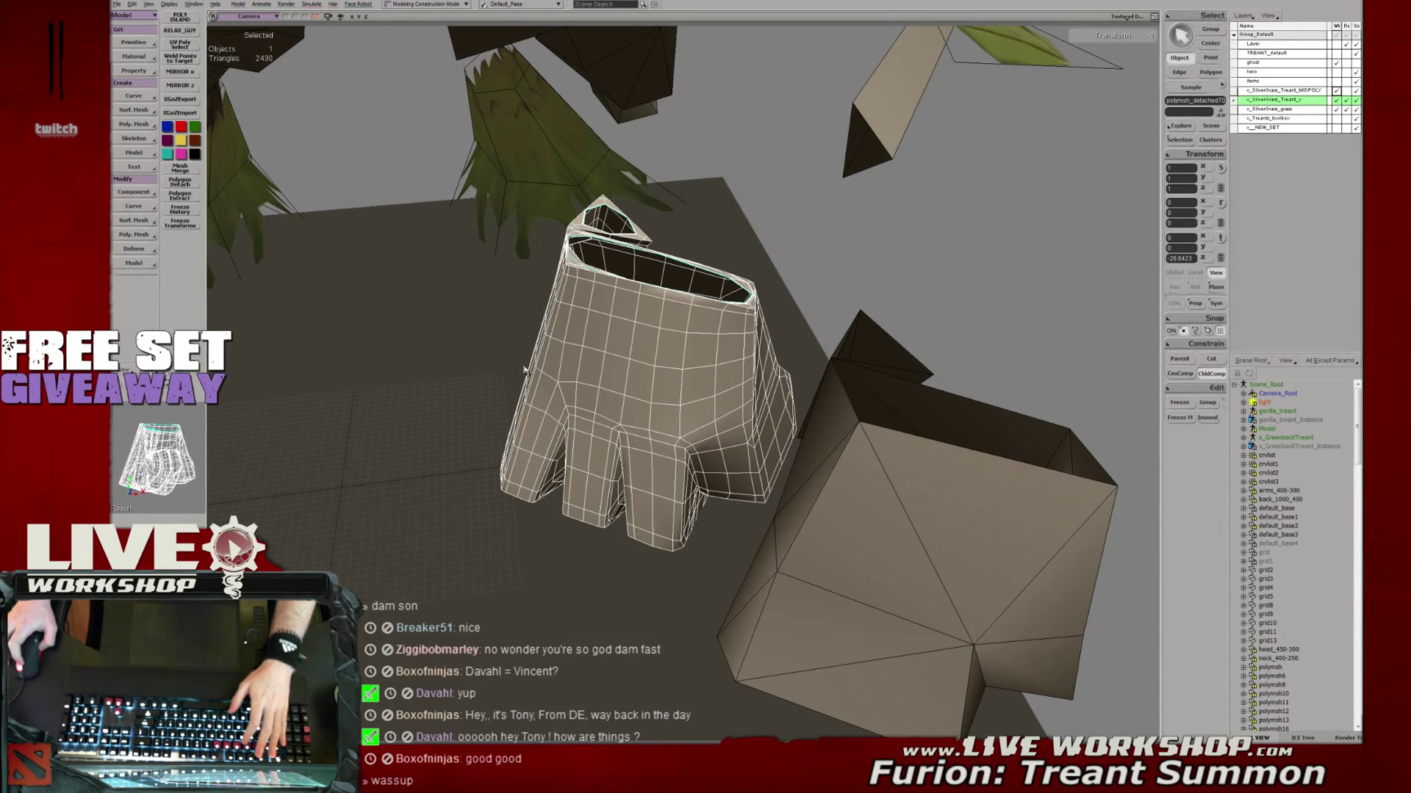
pyautogui.moveTo(553, 375); pyautogui.dragTo(604, 383, button='middle')
# Undo the moves of the hands, the mid-poly body and the forearm grass, and the mid-poly layer's display
pyautogui.scroll(-6, 624, 415)
pyautogui.hotkey('ctrl', 'z')
pyautogui.hotkey('ctrl', 'z')
pyautogui.hotkey('ctrl', 'z')
pyautogui.hotkey('ctrl', 'z')
pyautogui.hotkey('ctrl', 'z')
pyautogui.hotkey('ctrl', 'z')
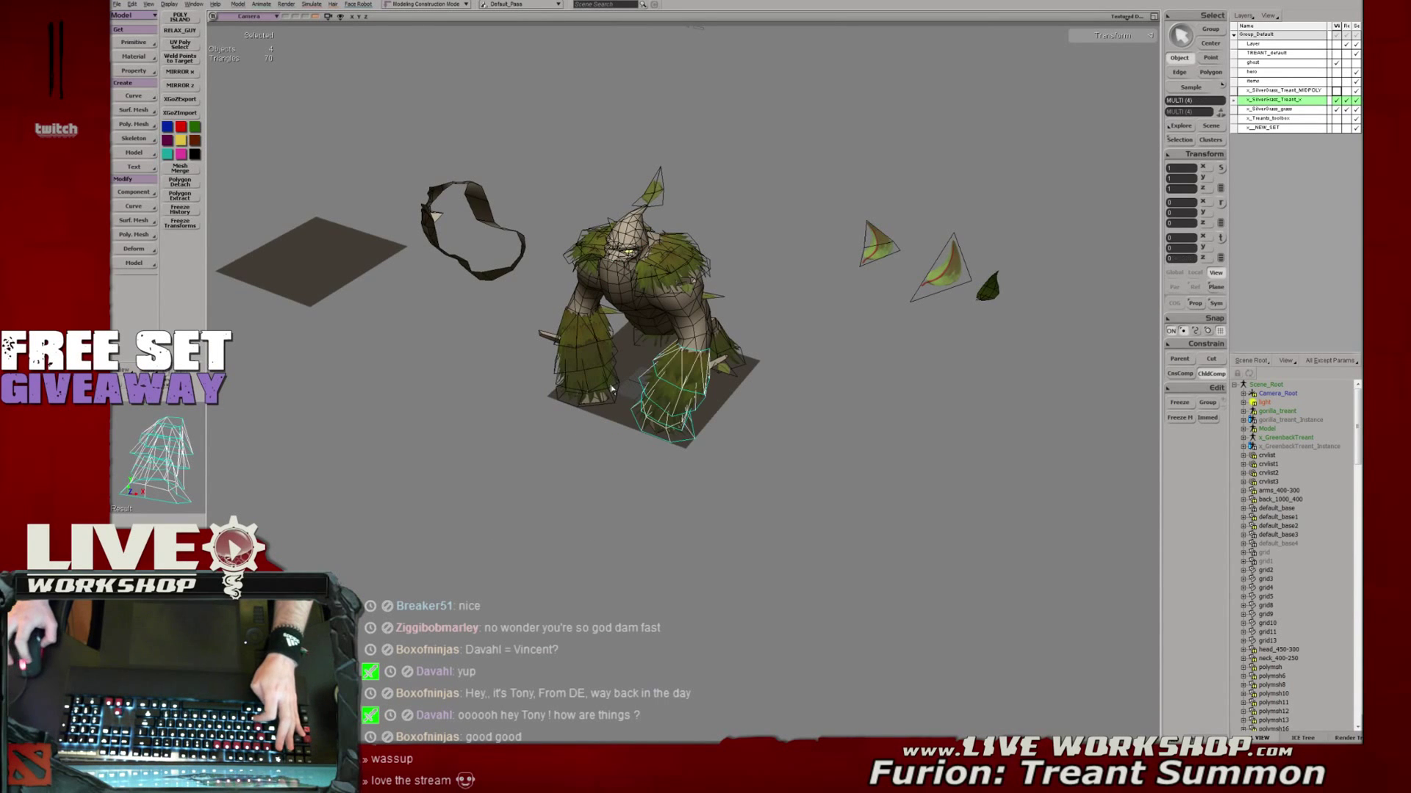
pyautogui.hotkey('ctrl', 'z')
# Open the Texture Editor beside the model and select the low-poly body and lower forearm grass to show their UVs
pyautogui.moveTo(617, 393); pyautogui.dragTo(697, 452, button='middle')
pyautogui.hotkey('alt', '7')
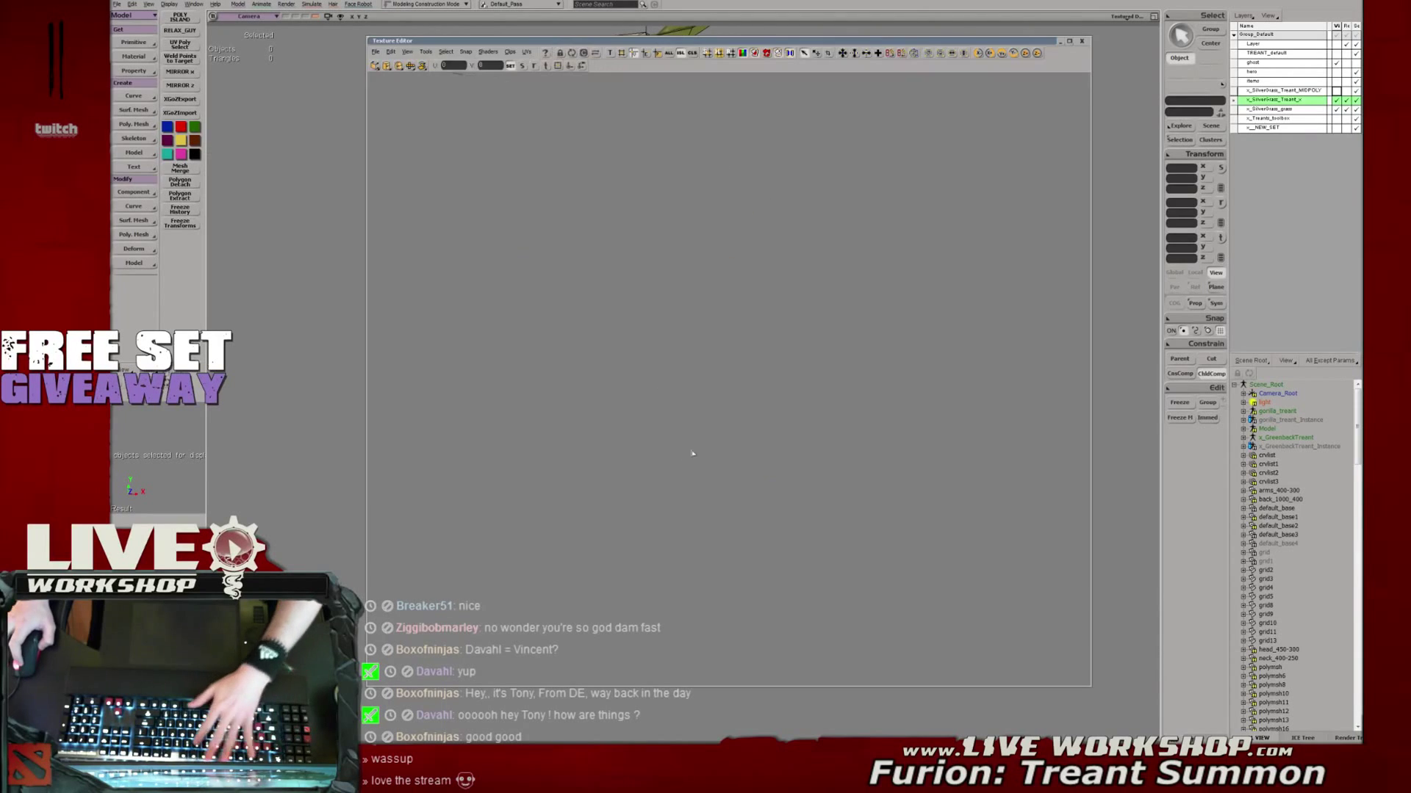
pyautogui.moveTo(673, 40); pyautogui.dragTo(919, 41)
pyautogui.moveTo(440, 277); pyautogui.dragTo(387, 441, button='middle')
pyautogui.press('4')
pyautogui.click(387, 495)
pyautogui.press('6')
pyautogui.scroll(-2, 720, 463)
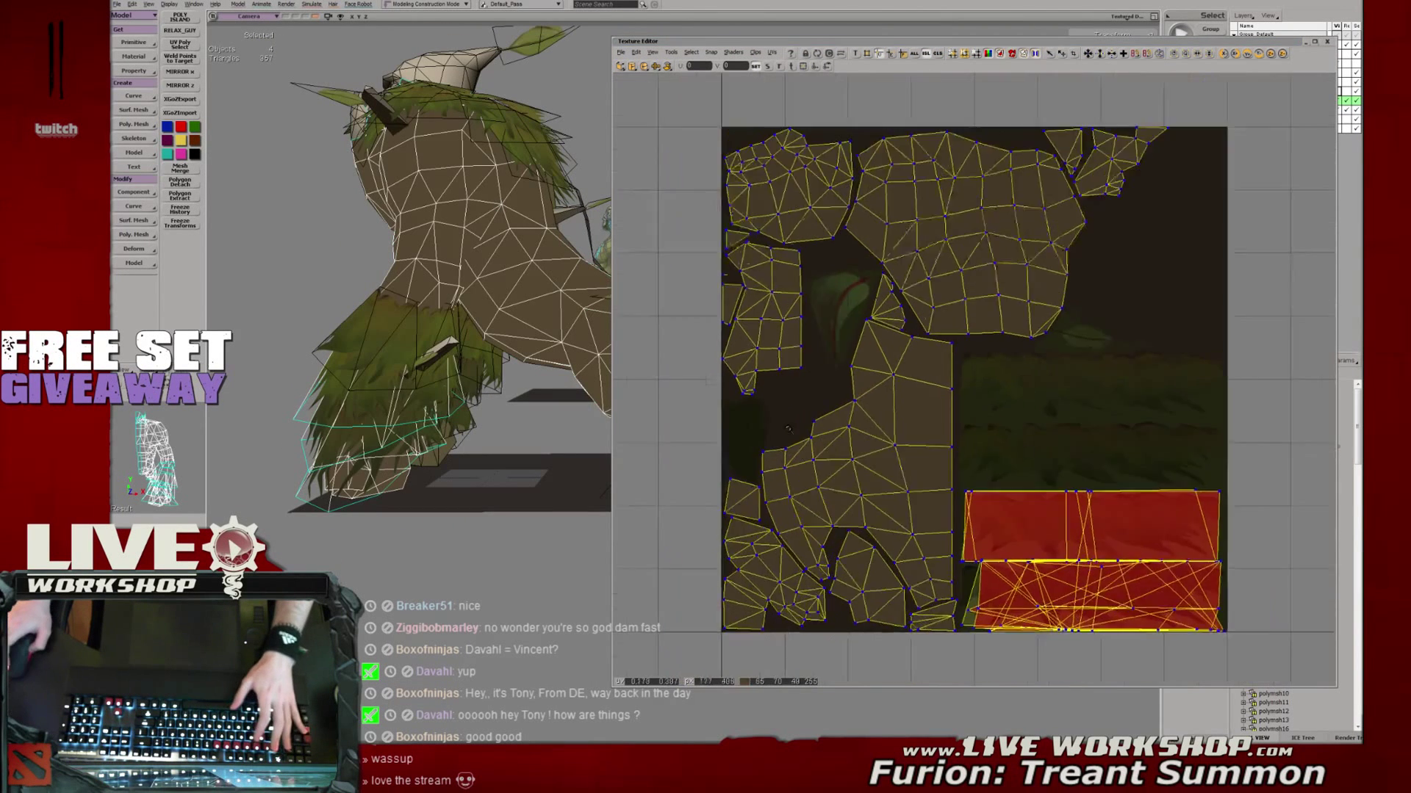
# Add the upper forearm grass, branch, head and shoulder grass meshes to the selection in the UV layout
pyautogui.keyDown('shift'); pyautogui.click(420, 317); pyautogui.keyUp('shift')
pyautogui.moveTo(436, 354)
pyautogui.keyDown('shift'); pyautogui.mouseDown()
pyautogui.moveTo(382, 111)
pyautogui.moveTo(457, 102)
pyautogui.mouseUp(); pyautogui.keyUp('shift')
pyautogui.keyDown('shift'); pyautogui.click(512, 127); pyautogui.keyUp('shift')
pyautogui.keyDown('shift'); pyautogui.click(512, 163); pyautogui.keyUp('shift')
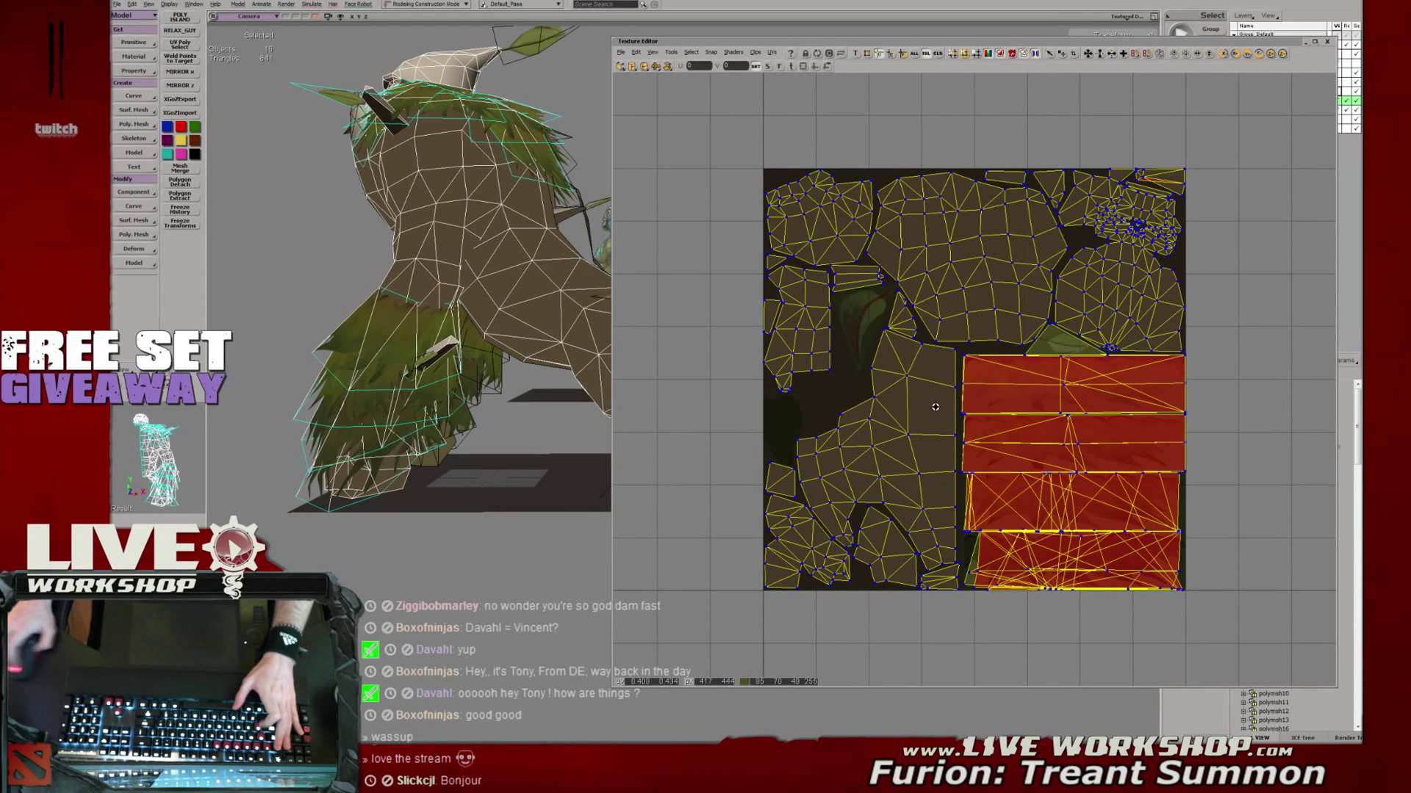
pyautogui.moveTo(935, 407); pyautogui.dragTo(942, 410)
pyautogui.moveTo(942, 409); pyautogui.dragTo(951, 354, button='middle')
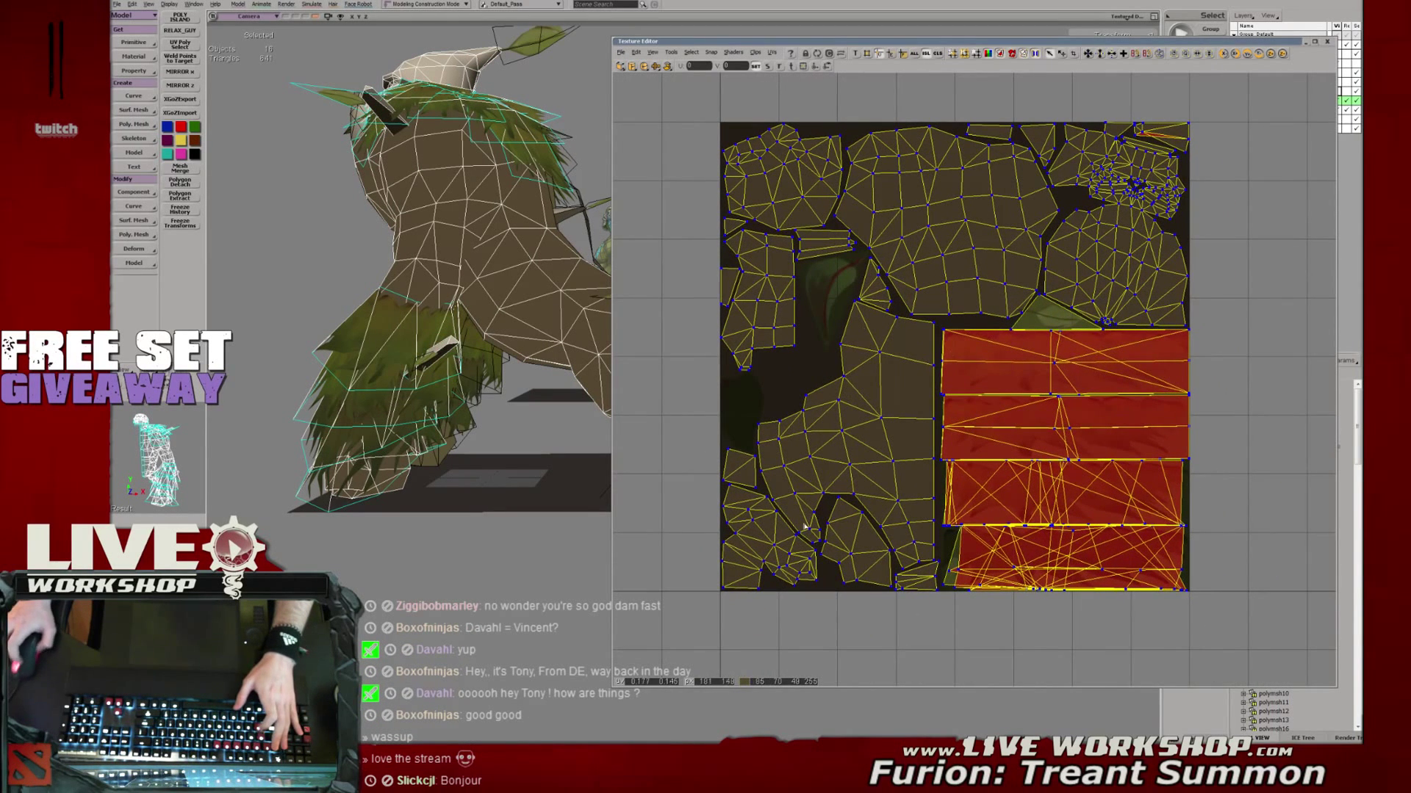
# Select the UV islands of the hand and display the 3D view in wireframe
pyautogui.moveTo(792, 547); pyautogui.dragTo(771, 584)
pyautogui.moveTo(355, 434); pyautogui.dragTo(540, 470, button='right')
pyautogui.keyDown('shift'); pyautogui.moveTo(846, 550); pyautogui.dragTo(870, 596); pyautogui.keyUp('shift')
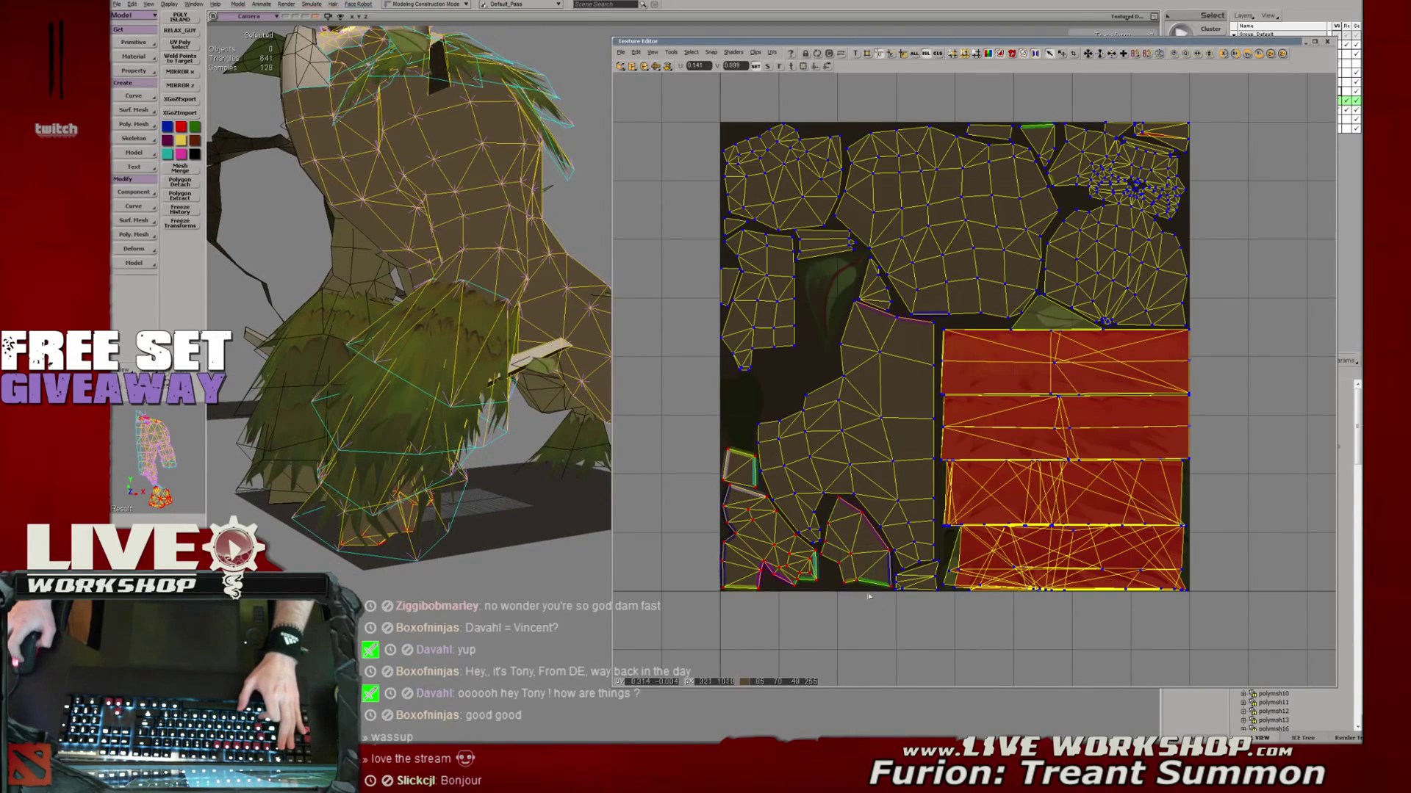
pyautogui.press('4')
pyautogui.moveTo(454, 477)
pyautogui.mouseDown(button='right')
pyautogui.moveTo(440, 488)
pyautogui.moveTo(454, 468)
pyautogui.mouseUp(button='right')
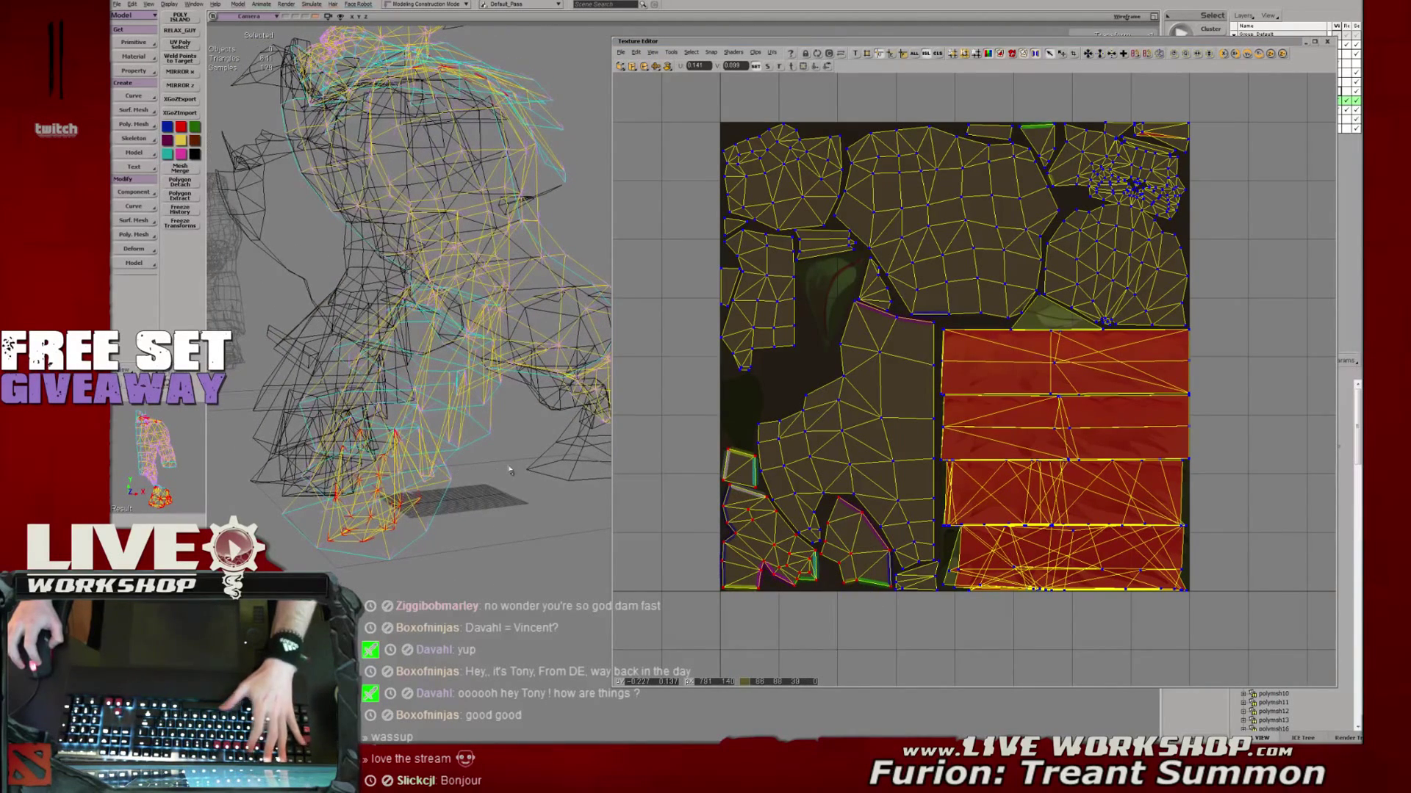
# Return to object selection, then close and reopen the Texture Editor on the selected treant meshes
pyautogui.hotkey('ctrl', 'z')
pyautogui.press('space')
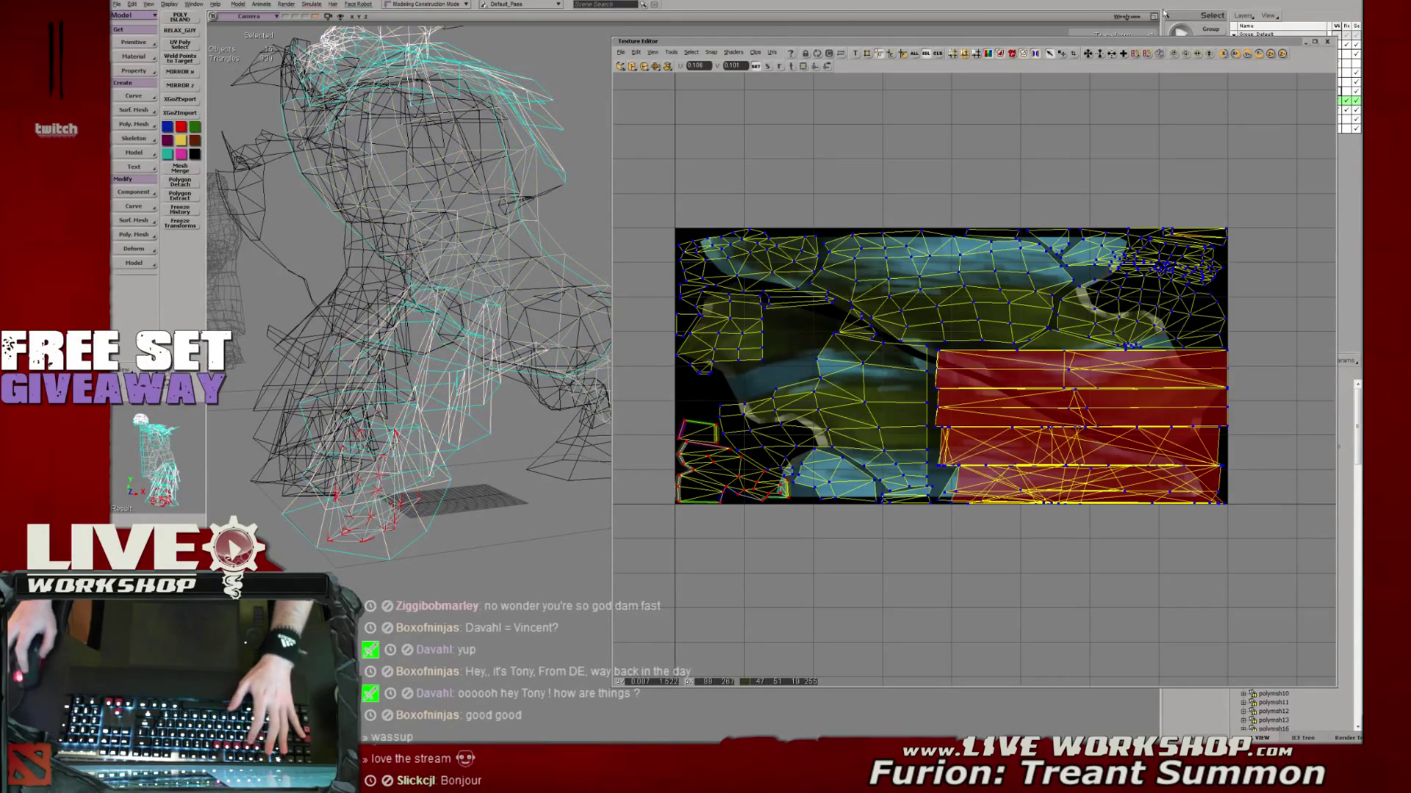
pyautogui.click(1326, 42)
pyautogui.hotkey('alt', '7')
pyautogui.scroll(-2, 821, 84)
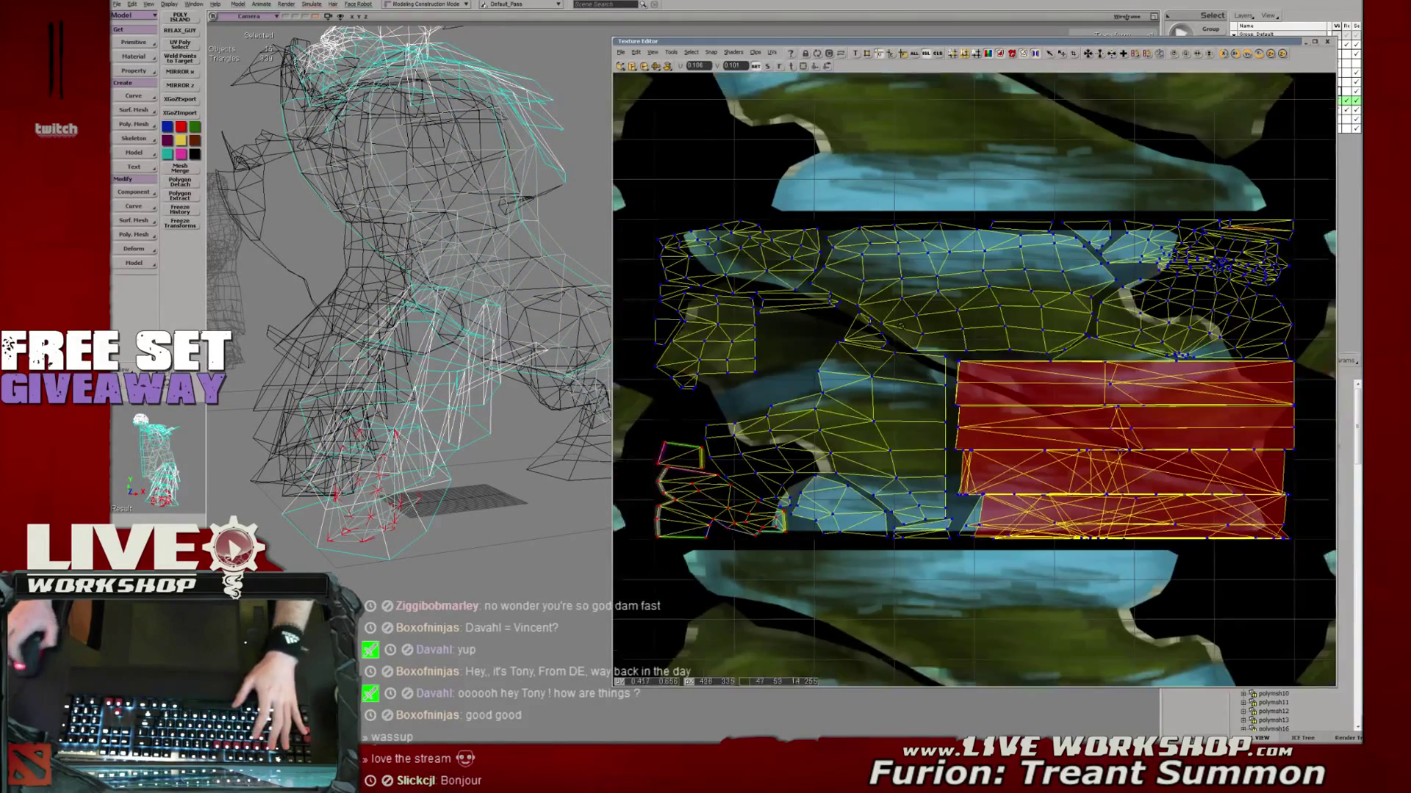
pyautogui.moveTo(808, 411); pyautogui.dragTo(824, 400)
pyautogui.scroll(2, 824, 400)
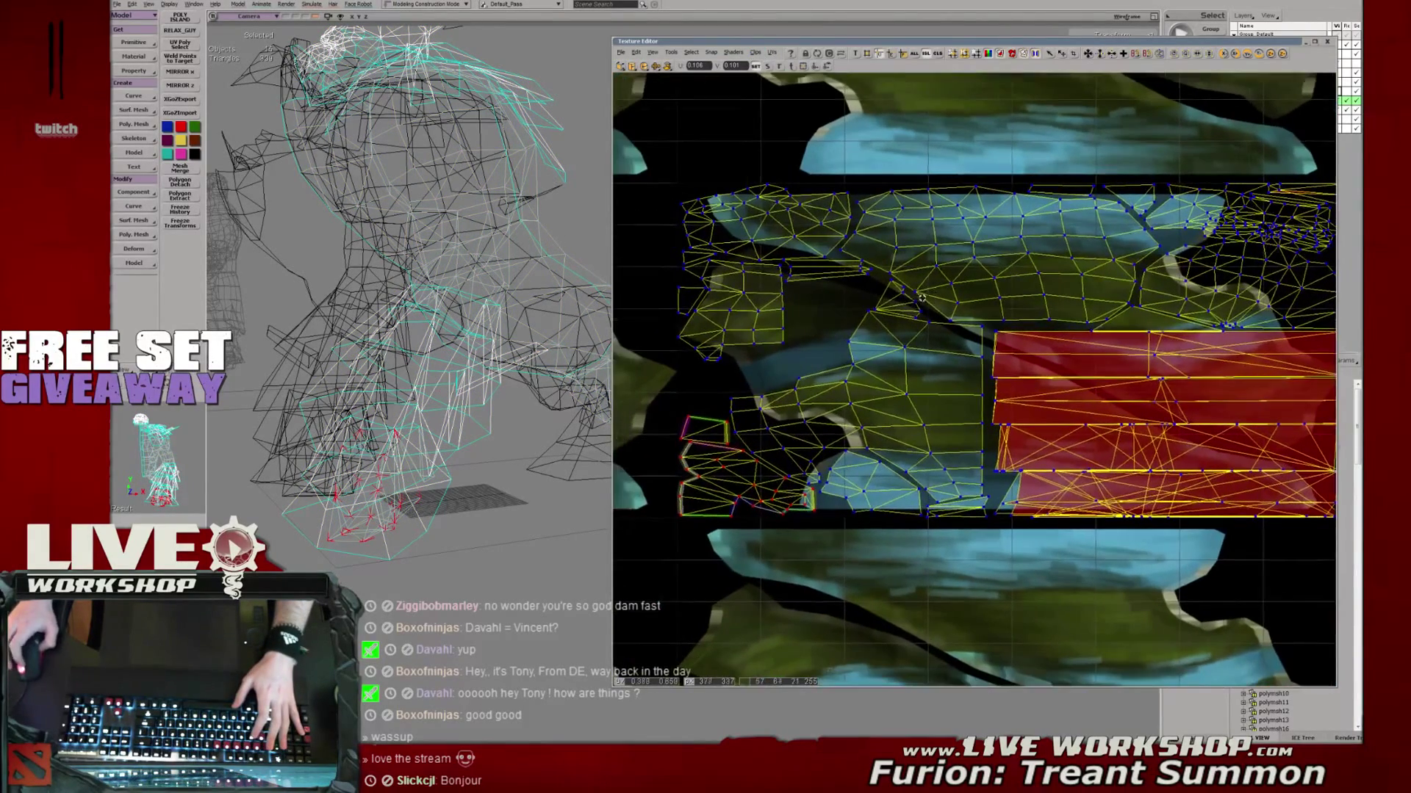
# Reselect the body and forearm grass meshes and pick small UV islands to locate them on the model
pyautogui.click(472, 479)
pyautogui.moveTo(471, 479); pyautogui.dragTo(451, 503)
pyautogui.moveTo(954, 404); pyautogui.dragTo(940, 458)
pyautogui.moveTo(1148, 119); pyautogui.dragTo(1163, 177)
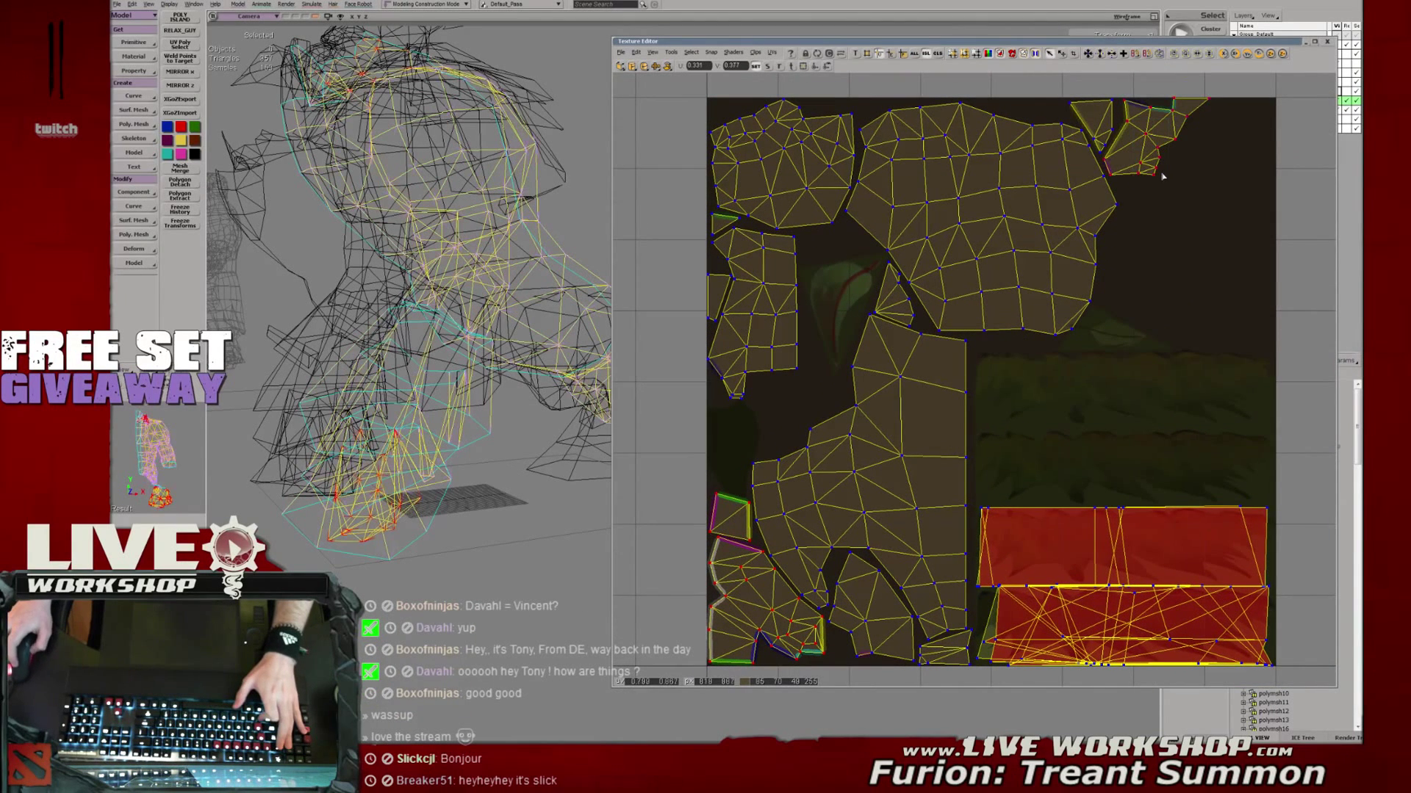
pyautogui.click(1186, 196)
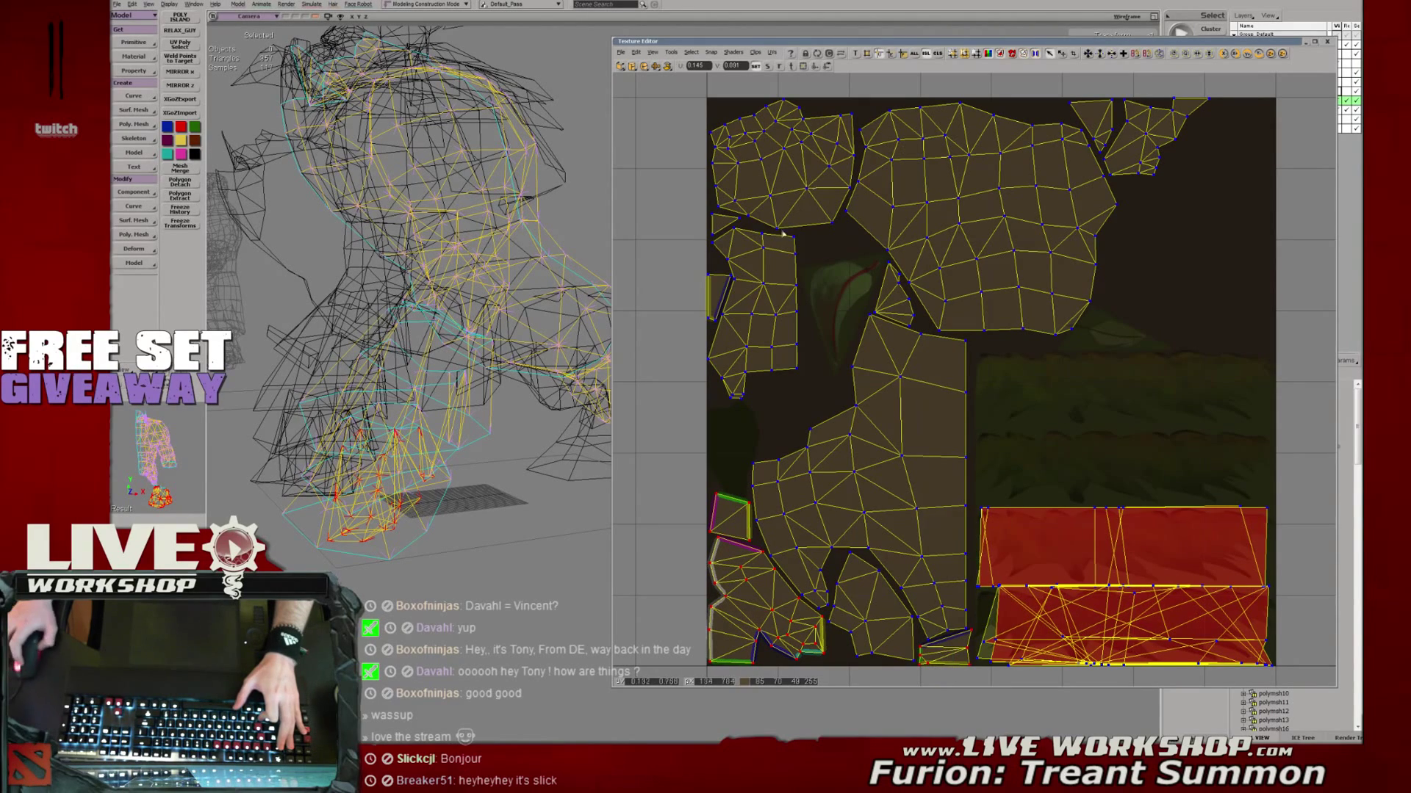
# Examine the treant's full UV layout, including the overlapping grass islands and the small hand islands
pyautogui.press('s')
pyautogui.moveTo(947, 268); pyautogui.dragTo(931, 264)
pyautogui.moveTo(552, 340); pyautogui.dragTo(558, 339, button='right')
pyautogui.scroll(-3, 796, 515)
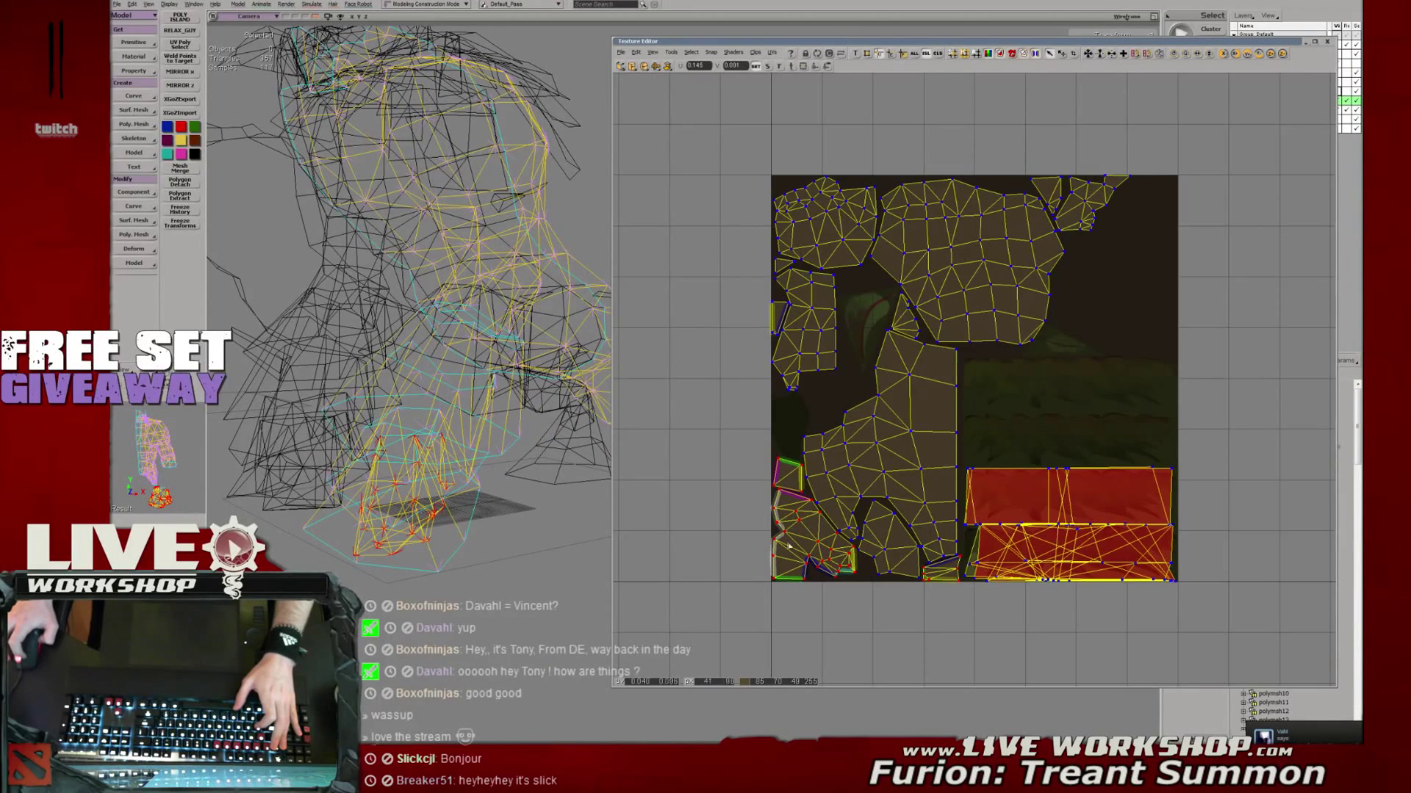
pyautogui.press('s')
pyautogui.moveTo(789, 546); pyautogui.dragTo(895, 488, button='middle')
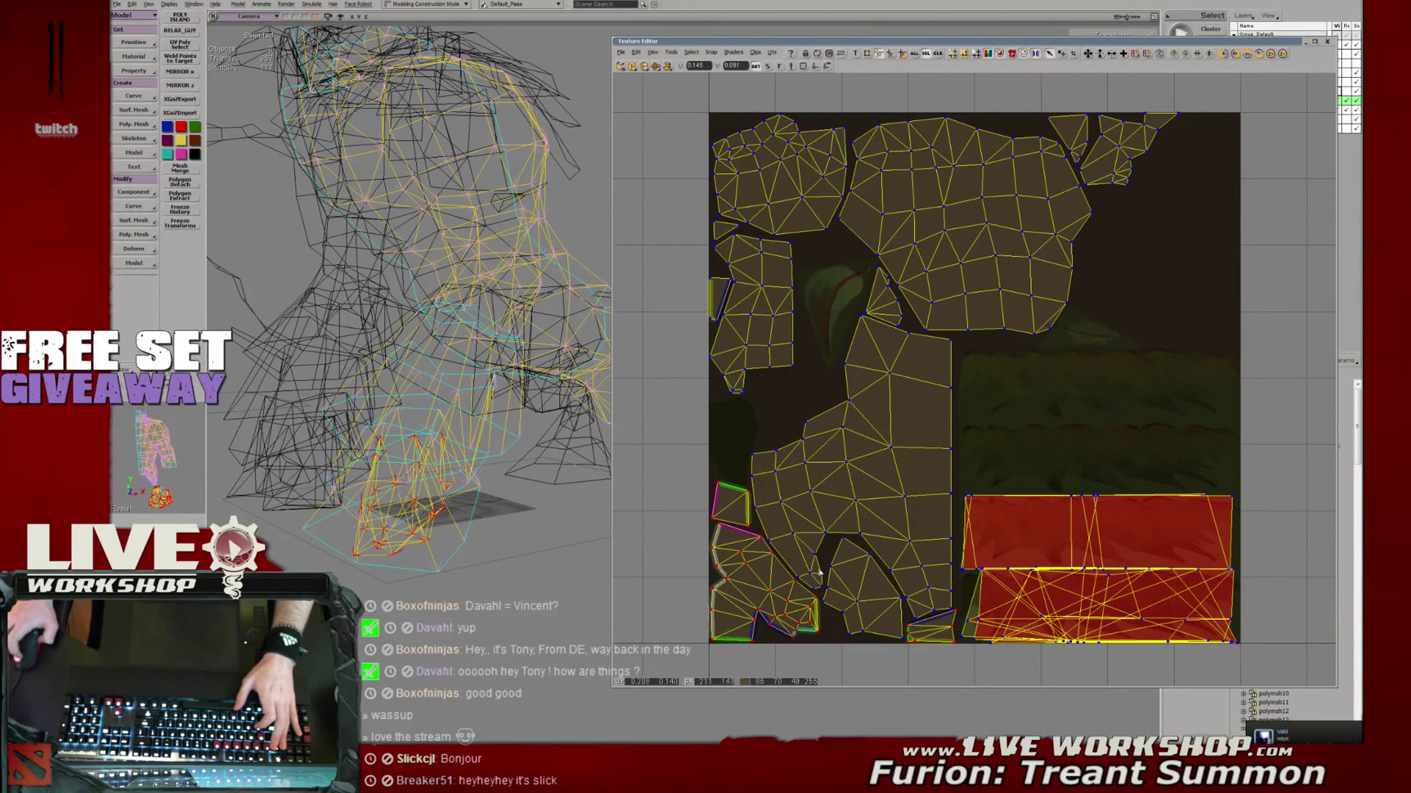
pyautogui.moveTo(889, 330); pyautogui.dragTo(897, 352, button='middle')
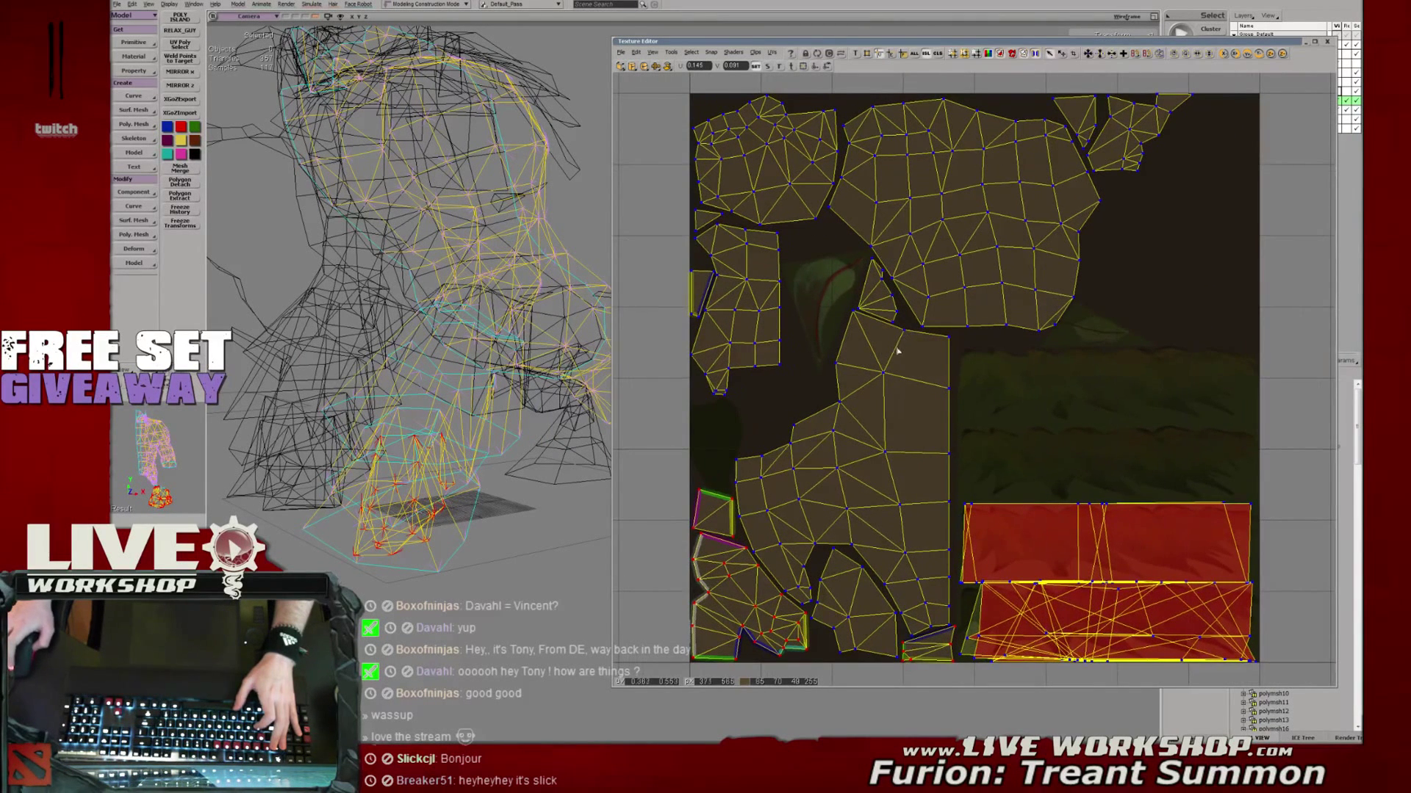
# Close the Texture Editor, clear the selection and return the 3D view to the textured, shaded treant
pyautogui.click(1328, 45)
pyautogui.click(788, 265)
pyautogui.press('s')
pyautogui.moveTo(788, 265); pyautogui.dragTo(768, 282, button='middle')
pyautogui.moveTo(768, 283); pyautogui.dragTo(745, 304, button='right')
pyautogui.hotkey('ctrl', 's')
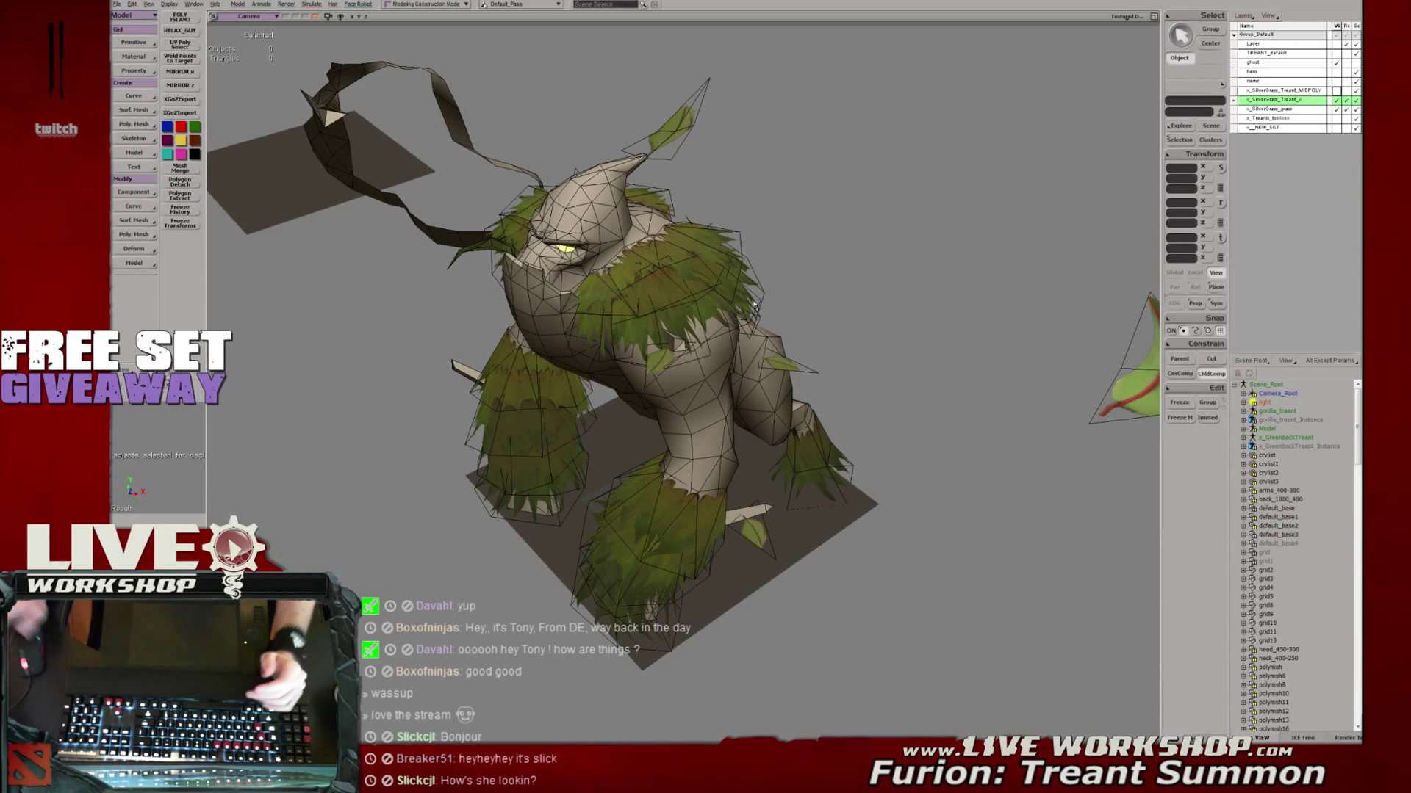
# Pick the separate mesh pieces around the treant's jaw, chest and shoulder
pyautogui.moveTo(753, 288); pyautogui.dragTo(731, 273, button='right')
pyautogui.click(683, 286)
pyautogui.click(674, 341)
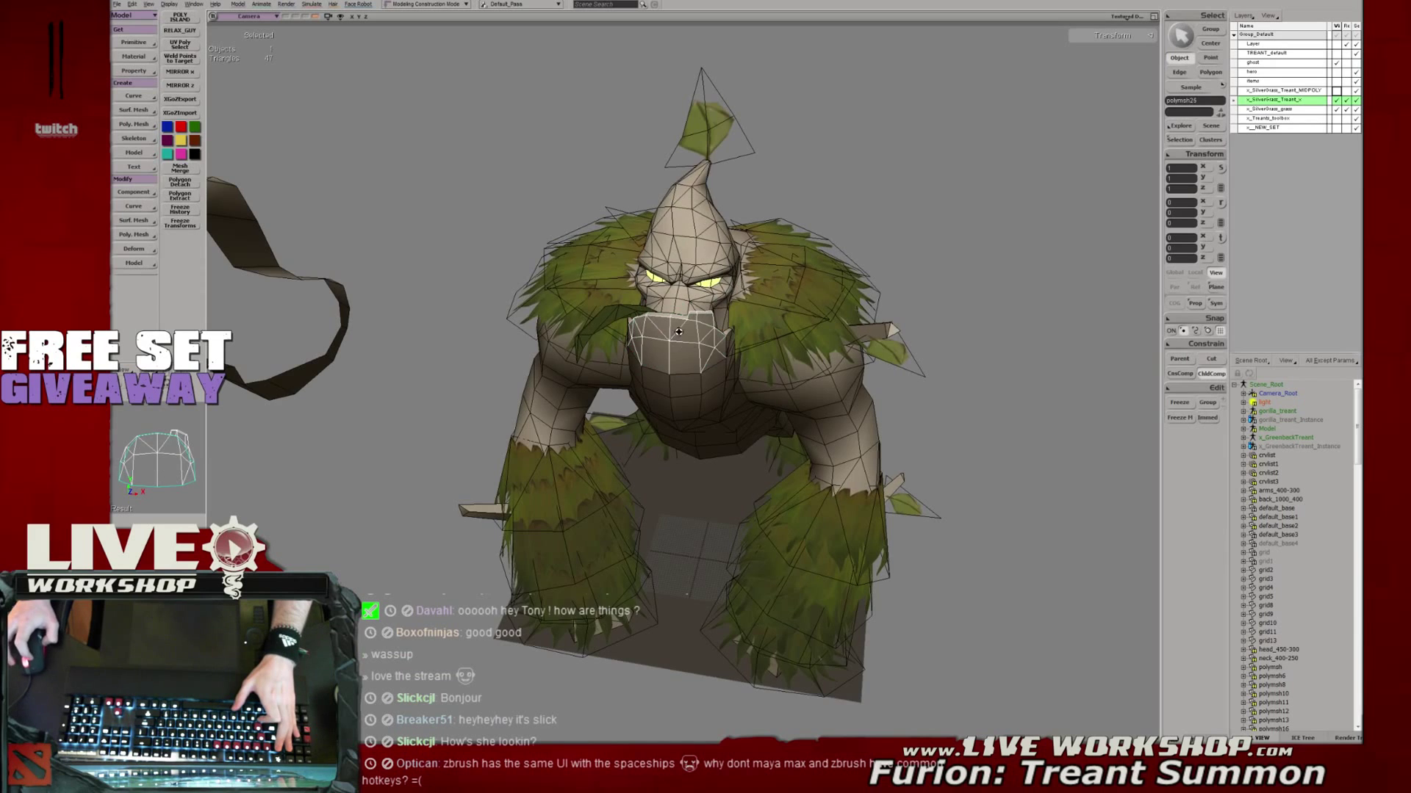
pyautogui.moveTo(728, 323); pyautogui.dragTo(742, 324, button='right')
pyautogui.click(748, 323)
pyautogui.click(766, 328)
pyautogui.click(797, 320)
pyautogui.click(955, 269)
# Try moving one half of the treant's body and grass meshes sideways, away from the other half
pyautogui.moveTo(960, 267); pyautogui.dragTo(755, 261, button='right')
pyautogui.moveTo(755, 260); pyautogui.dragTo(845, 247)
pyautogui.moveTo(845, 247); pyautogui.dragTo(864, 239, button='right')
pyautogui.click(363, 250)
pyautogui.press('v')
pyautogui.moveTo(367, 253); pyautogui.dragTo(459, 258)
pyautogui.click(742, 279)
pyautogui.moveTo(744, 280); pyautogui.dragTo(368, 282)
pyautogui.click(474, 282)
pyautogui.moveTo(475, 282); pyautogui.dragTo(801, 288)
pyautogui.moveTo(802, 288); pyautogui.dragTo(732, 252, button='right')
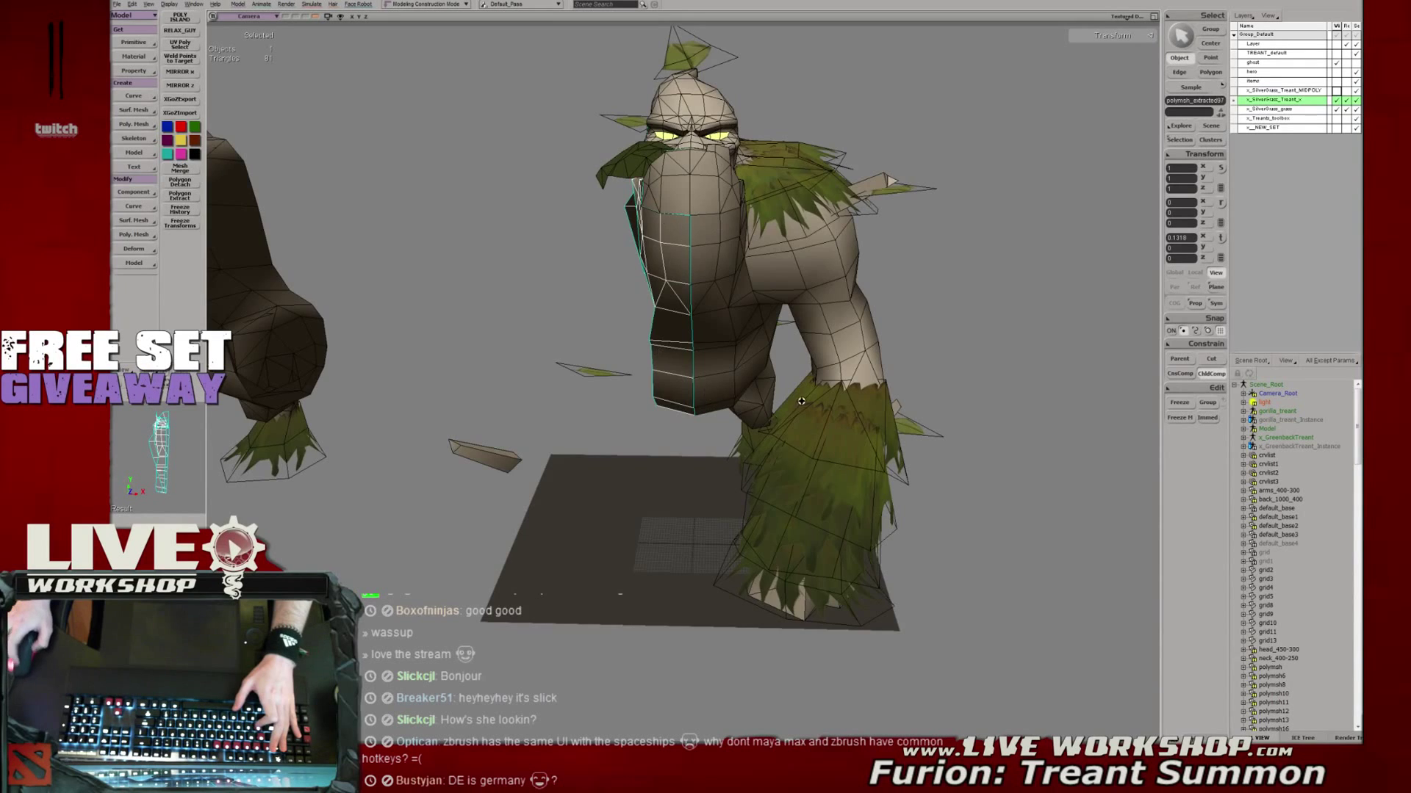
# Undo the mesh moves and inspect the reassembled low-poly treant
pyautogui.moveTo(801, 401); pyautogui.dragTo(900, 250, button='middle')
pyautogui.hotkey('ctrl', 'z')
pyautogui.hotkey('ctrl', 'z')
pyautogui.hotkey('ctrl', 'z')
pyautogui.hotkey('ctrl', 'z')
pyautogui.moveTo(900, 249); pyautogui.dragTo(901, 309, button='right')
pyautogui.moveTo(901, 309); pyautogui.dragTo(767, 307, button='middle')
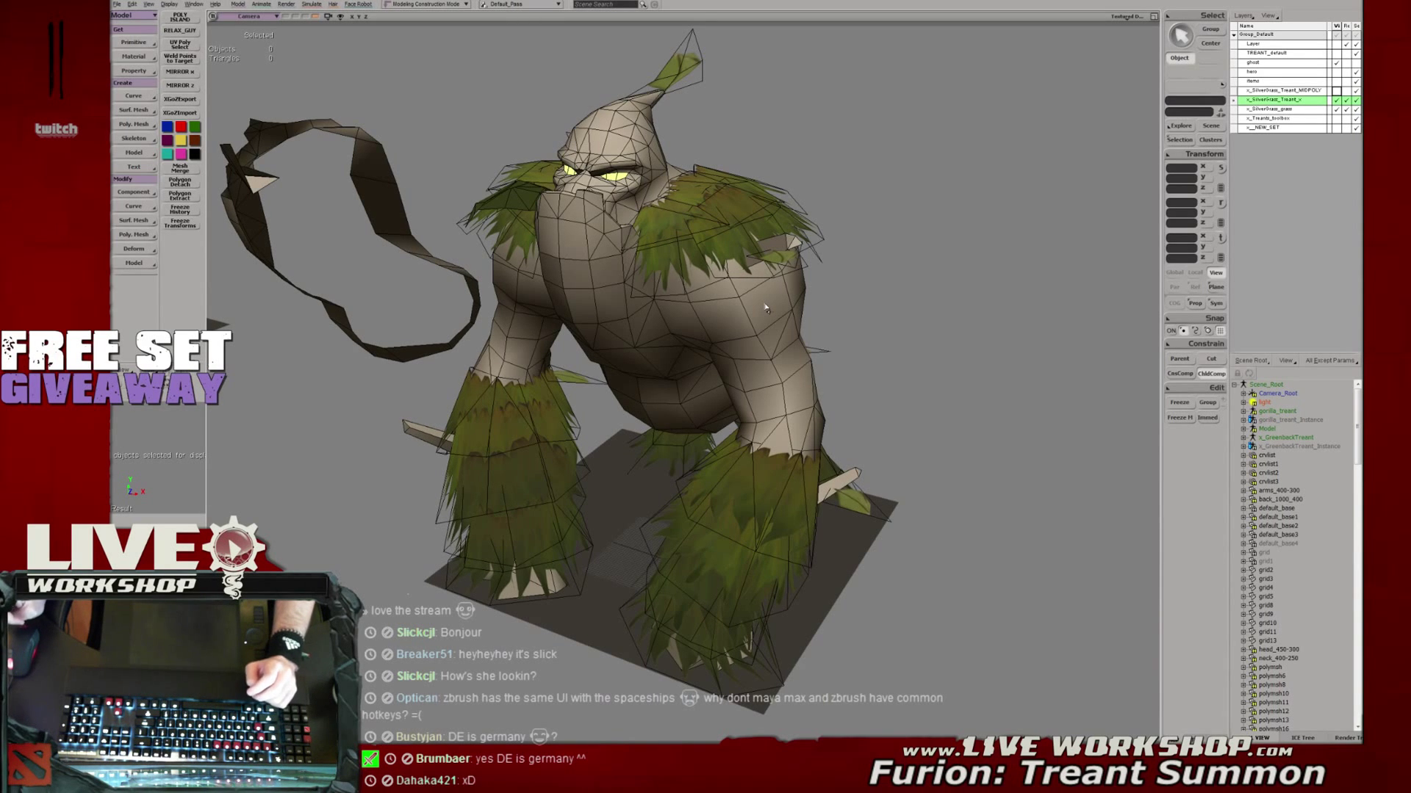
pyautogui.moveTo(764, 308); pyautogui.dragTo(708, 304, button='middle')
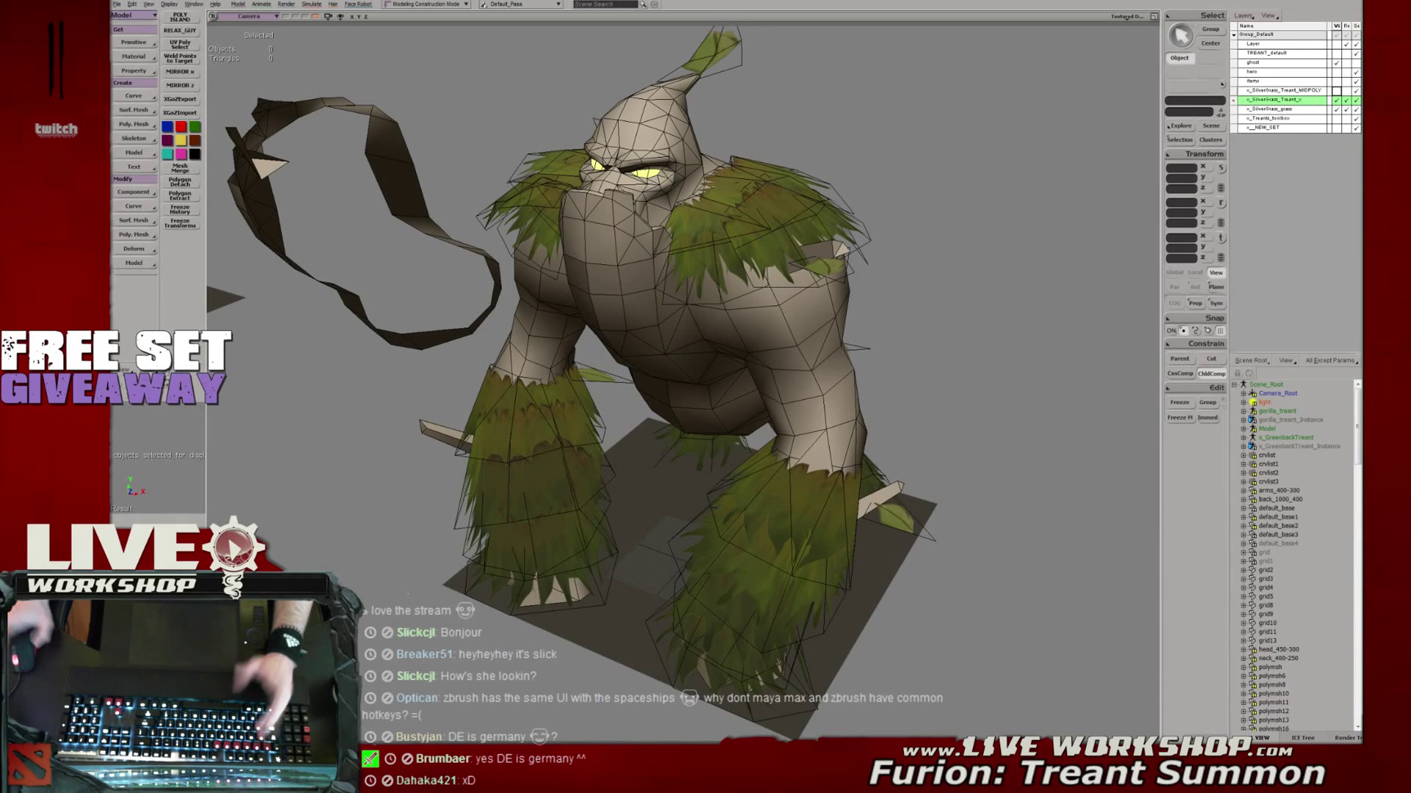
# Switch to ZBrush and examine the bark detail on the sculpted treant's head, jaw, shoulder and arm
pyautogui.hotkey('alt', 'Tab')
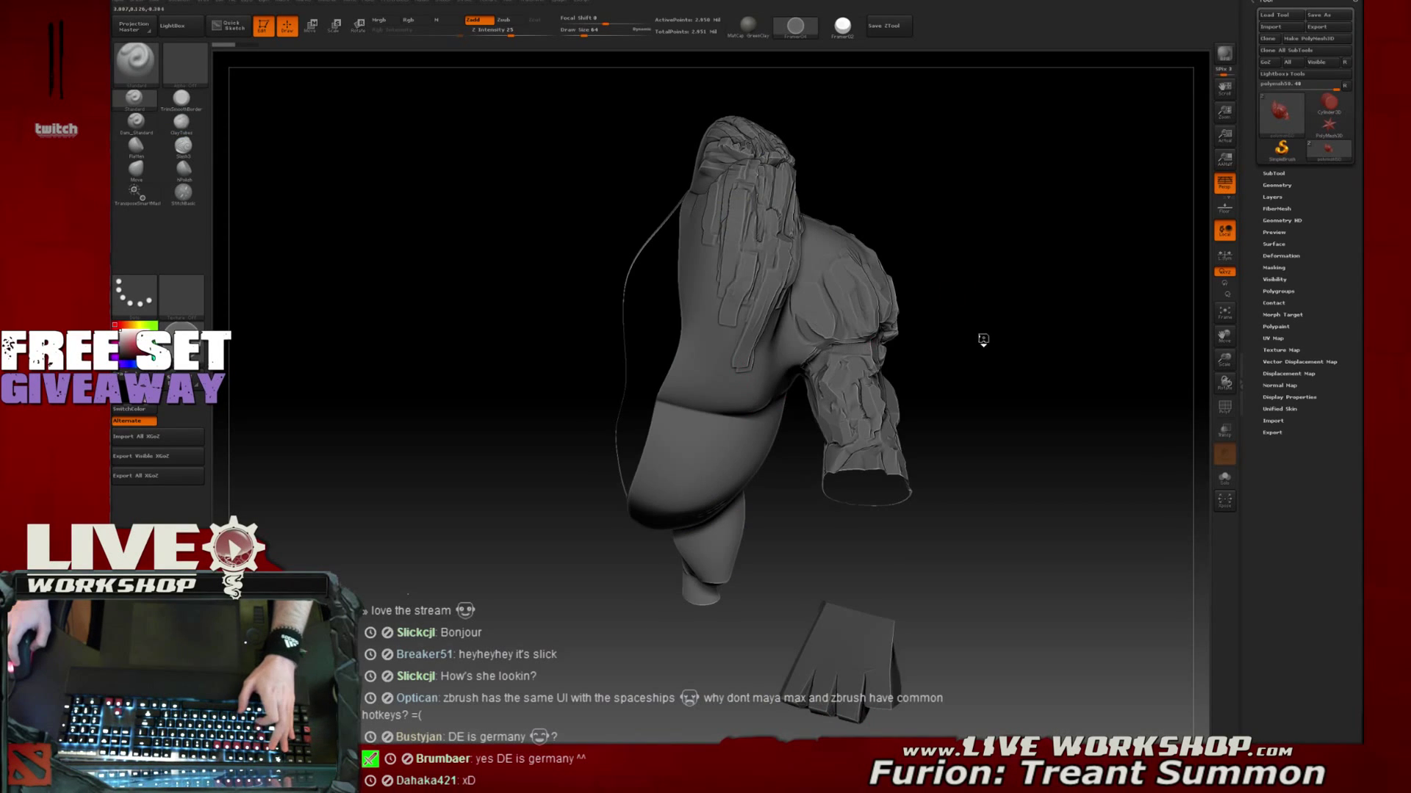
pyautogui.moveTo(979, 337); pyautogui.dragTo(966, 354)
pyautogui.moveTo(977, 304)
pyautogui.keyDown('alt'); pyautogui.mouseDown()
pyautogui.moveTo(995, 315)
pyautogui.moveTo(987, 295)
pyautogui.moveTo(1058, 397)
pyautogui.mouseUp(); pyautogui.keyUp('alt')
pyautogui.moveTo(1007, 280)
pyautogui.keyDown('alt'); pyautogui.mouseDown()
pyautogui.moveTo(1013, 316)
pyautogui.moveTo(1024, 258)
pyautogui.moveTo(1054, 246)
pyautogui.moveTo(963, 172)
pyautogui.mouseUp(); pyautogui.keyUp('alt')
pyautogui.click(425, 3)
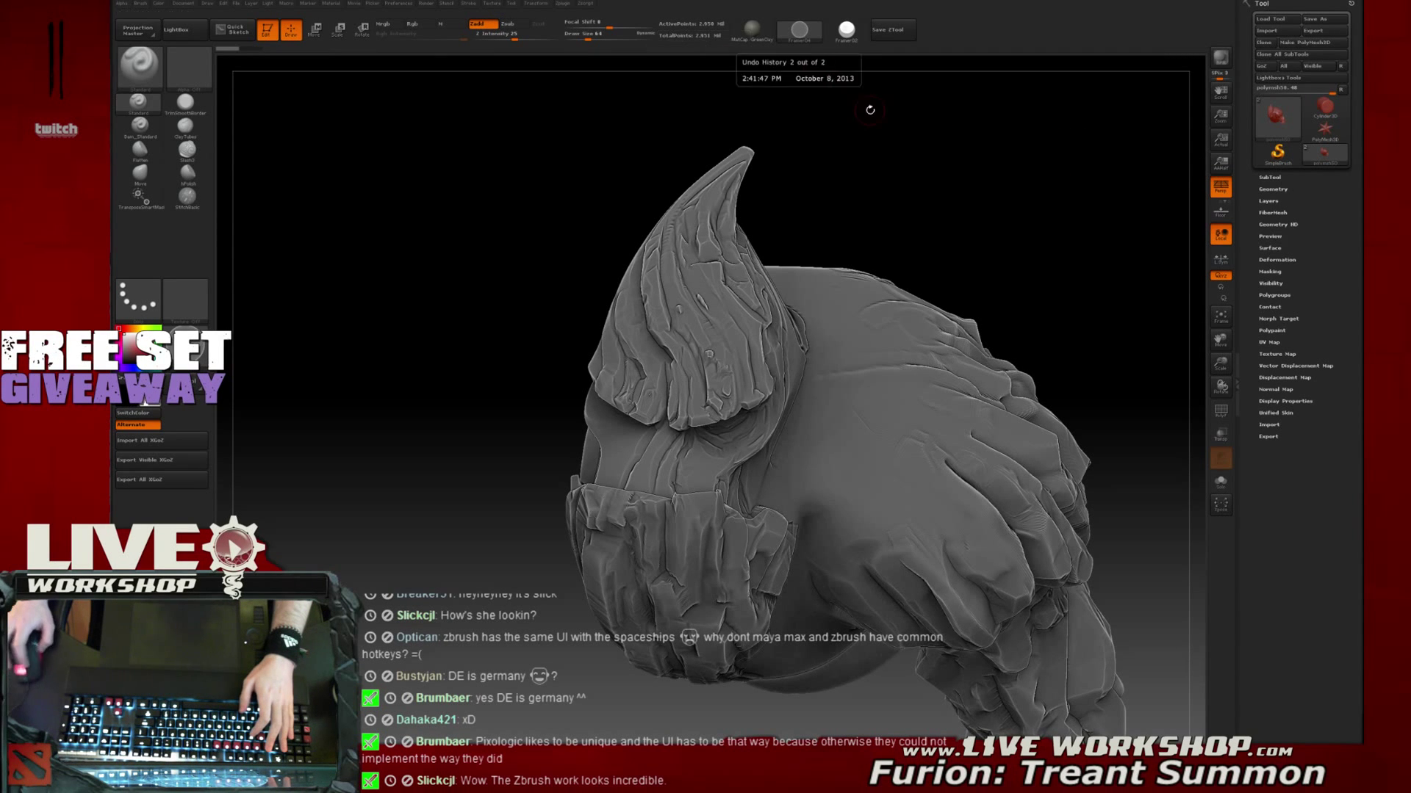
pyautogui.moveTo(926, 192)
pyautogui.mouseDown()
pyautogui.moveTo(945, 176)
pyautogui.moveTo(1017, 176)
pyautogui.moveTo(941, 245)
pyautogui.moveTo(1010, 298)
pyautogui.moveTo(954, 243)
pyautogui.moveTo(1015, 249)
pyautogui.moveTo(1017, 236)
pyautogui.moveTo(995, 267)
pyautogui.mouseUp()
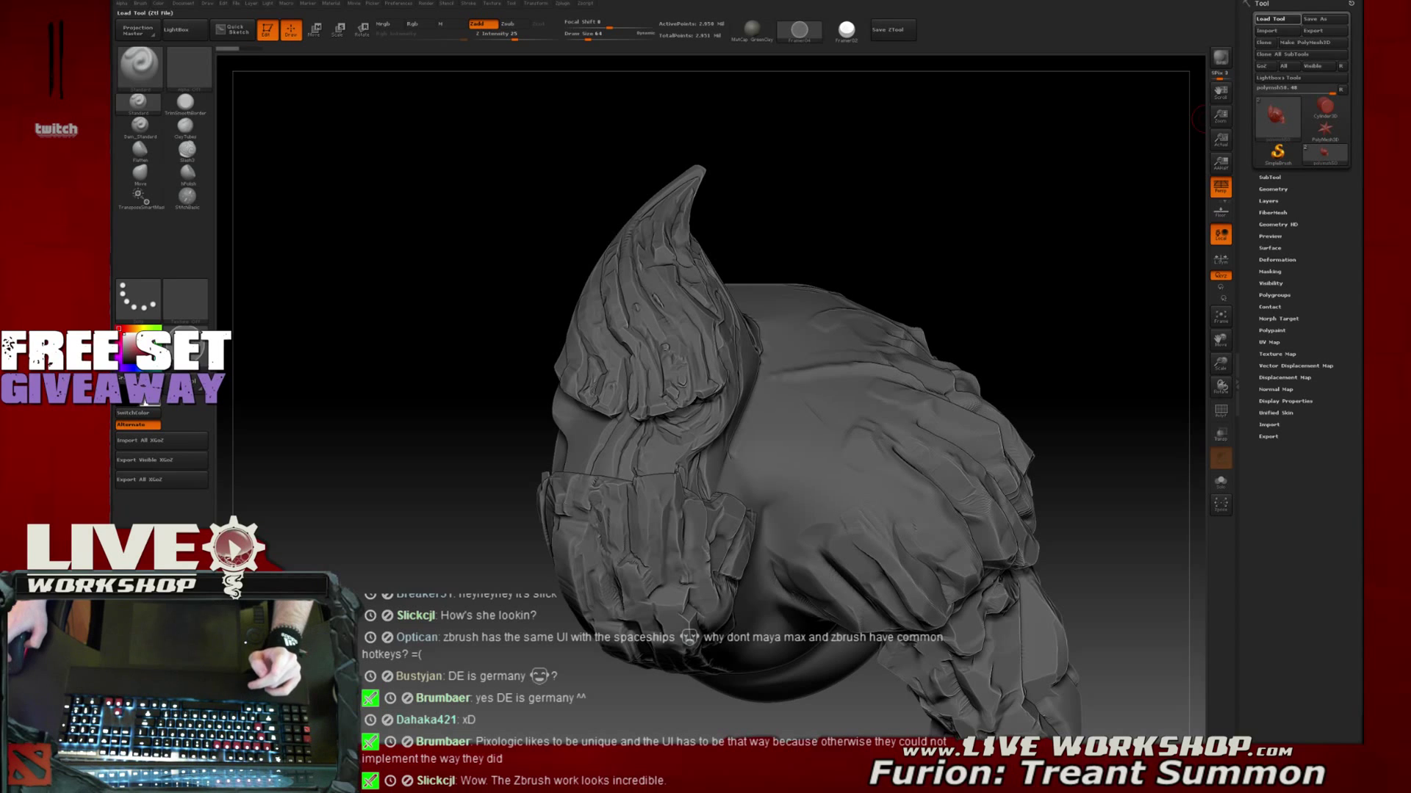
pyautogui.moveTo(1040, 273); pyautogui.dragTo(825, 478)
pyautogui.moveTo(743, 508); pyautogui.dragTo(743, 616)
# Switch back to Softimage and briefly show the Treants_lowbie layer alongside the low-poly treant
pyautogui.press('super')
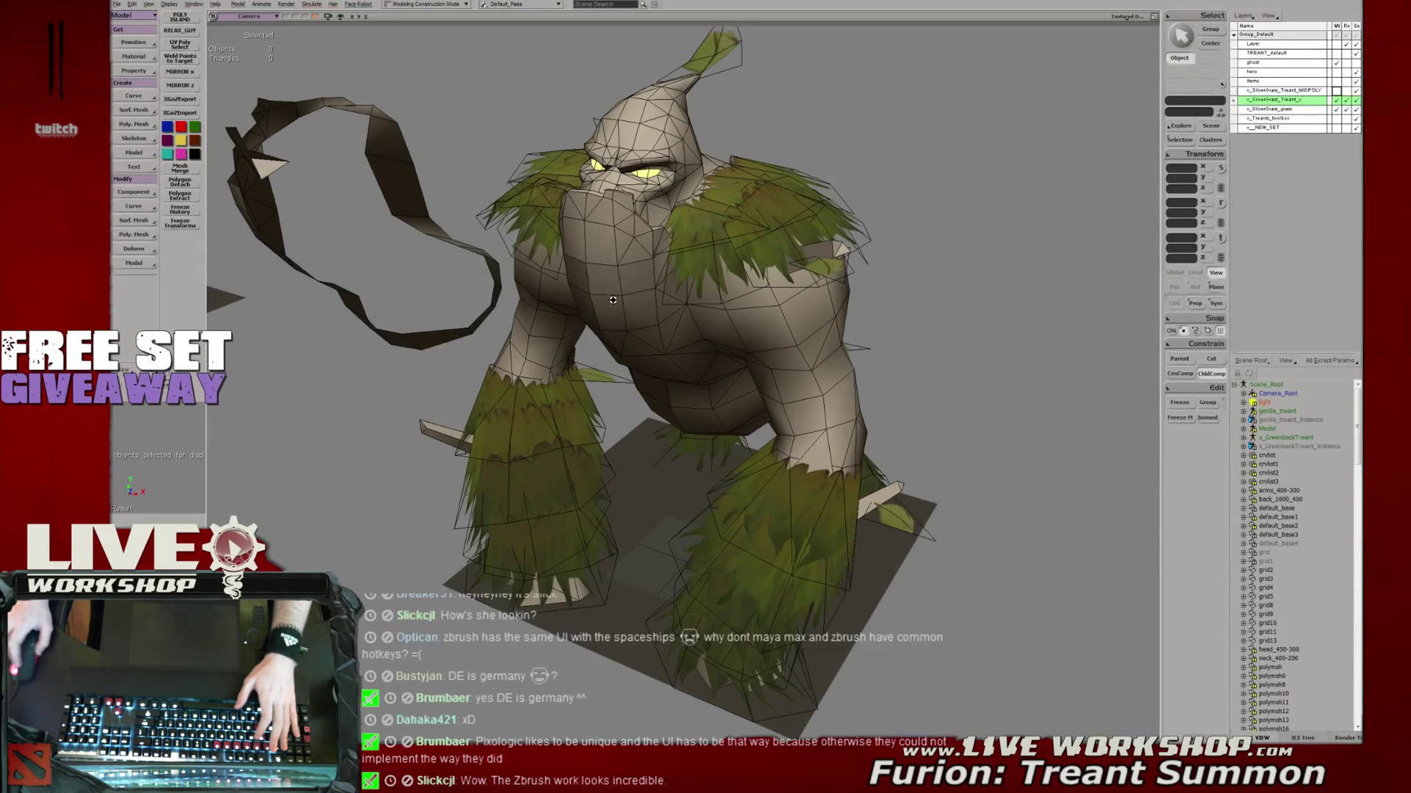
pyautogui.moveTo(808, 330); pyautogui.dragTo(632, 368, button='right')
pyautogui.click(1335, 122)
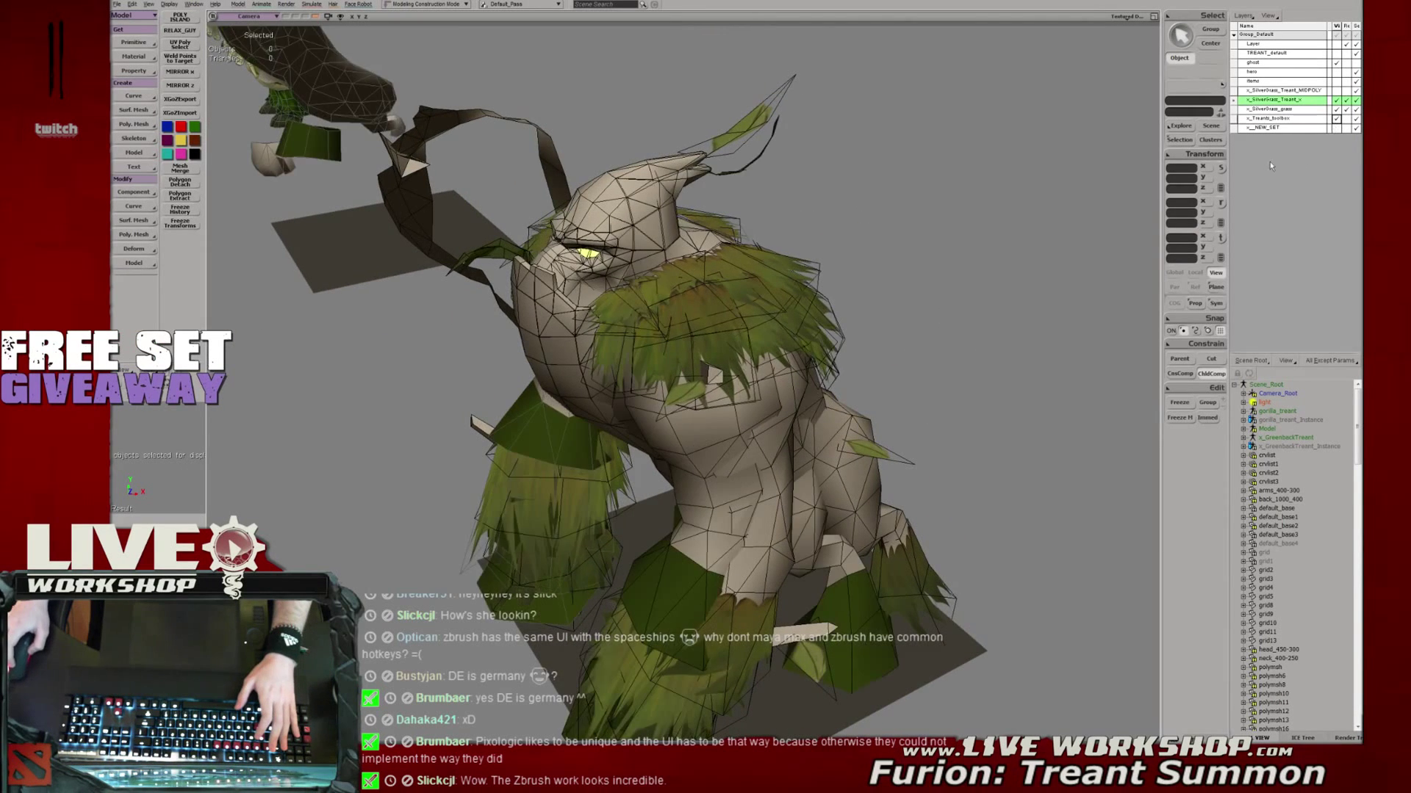
pyautogui.moveTo(771, 455); pyautogui.dragTo(781, 252)
pyautogui.click(1334, 119)
# Show the MIDPOLY treant layer, select points on the mid-poly lower jaw and try rotating them
pyautogui.click(1337, 91)
pyautogui.moveTo(771, 412); pyautogui.dragTo(740, 335, button='right')
pyautogui.click(808, 364)
pyautogui.moveTo(740, 336); pyautogui.dragTo(1066, 440, button='middle')
pyautogui.moveTo(661, 309); pyautogui.dragTo(566, 266, button='right')
pyautogui.press('t')
pyautogui.moveTo(545, 264); pyautogui.dragTo(641, 401)
pyautogui.moveTo(641, 401); pyautogui.dragTo(628, 455, button='right')
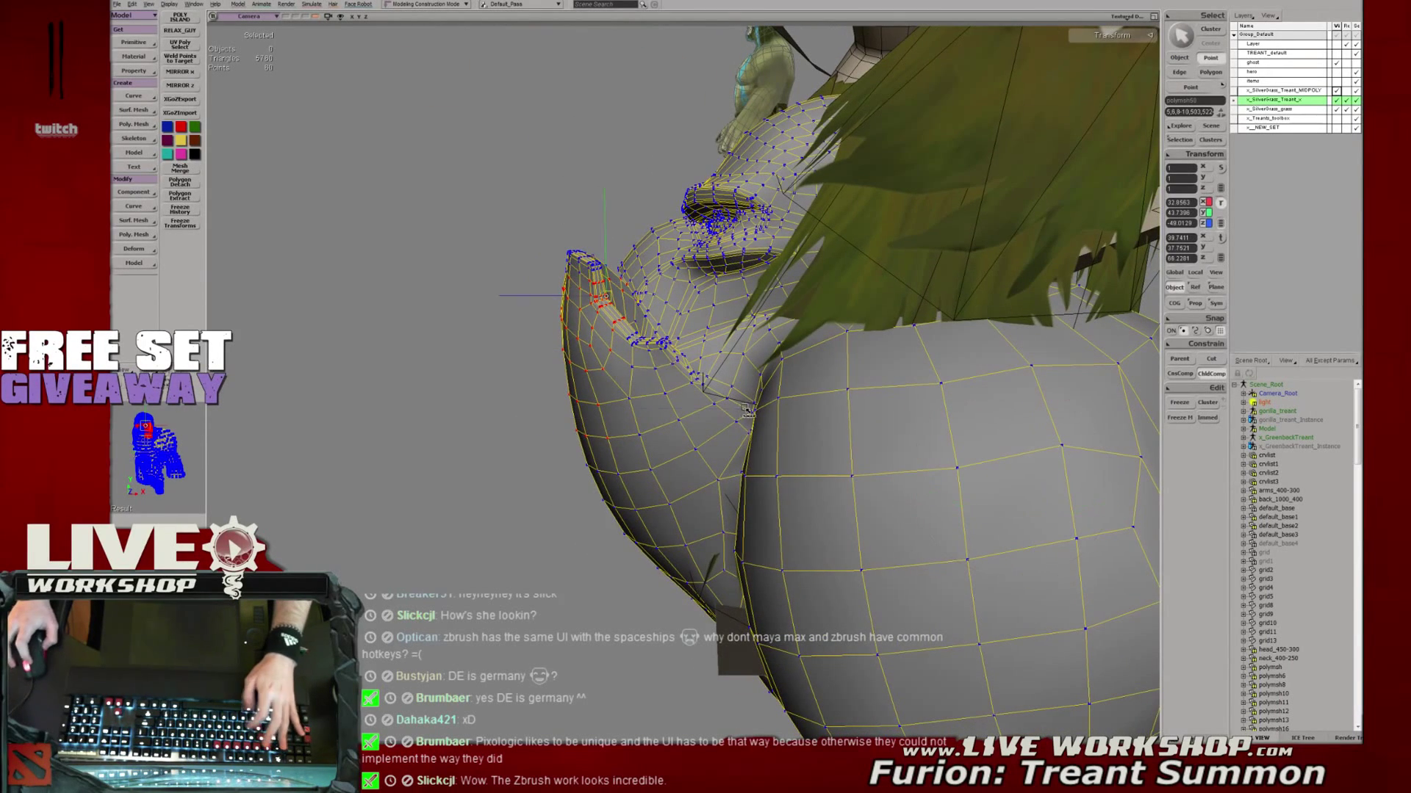
pyautogui.press('c')
pyautogui.moveTo(693, 333); pyautogui.dragTo(1205, 389)
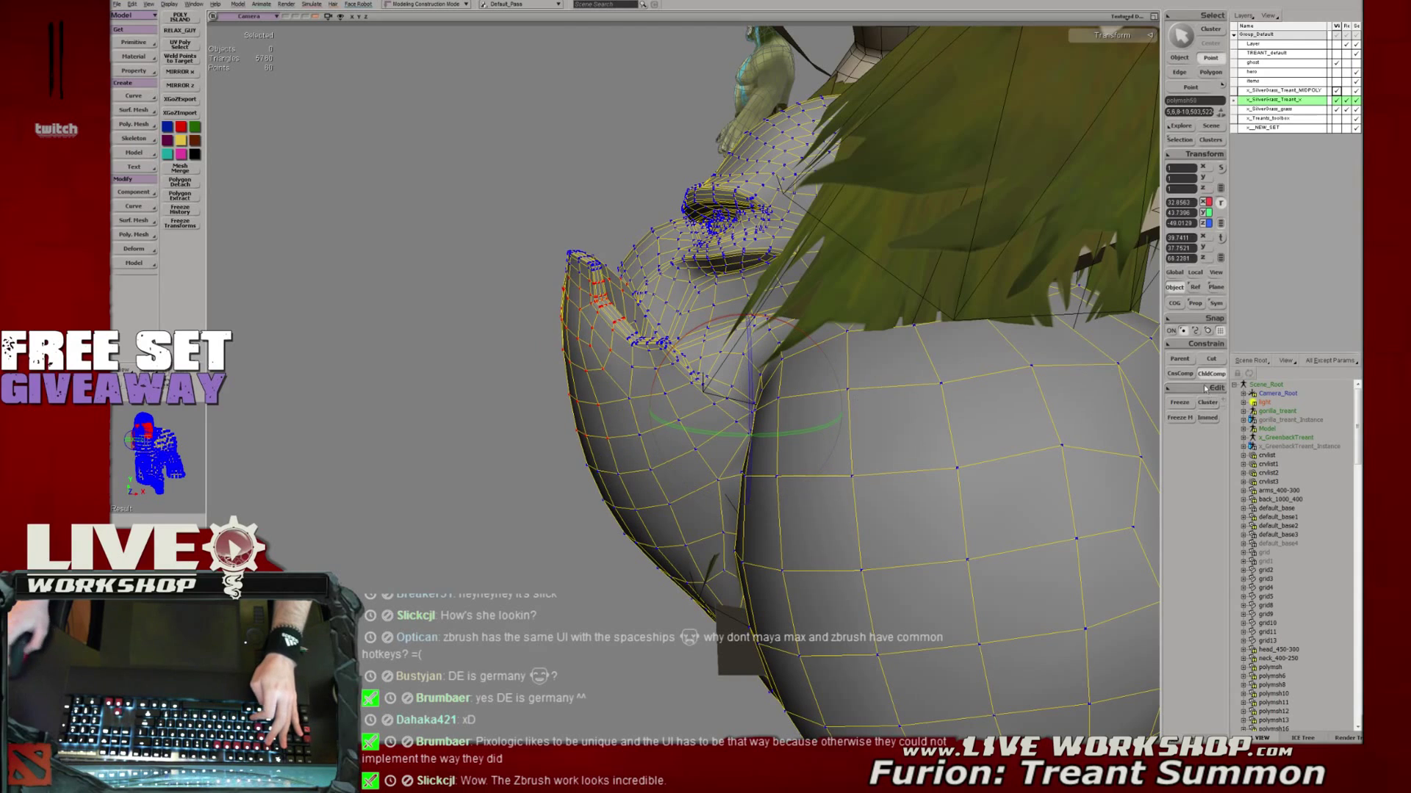
pyautogui.moveTo(721, 323); pyautogui.dragTo(752, 378)
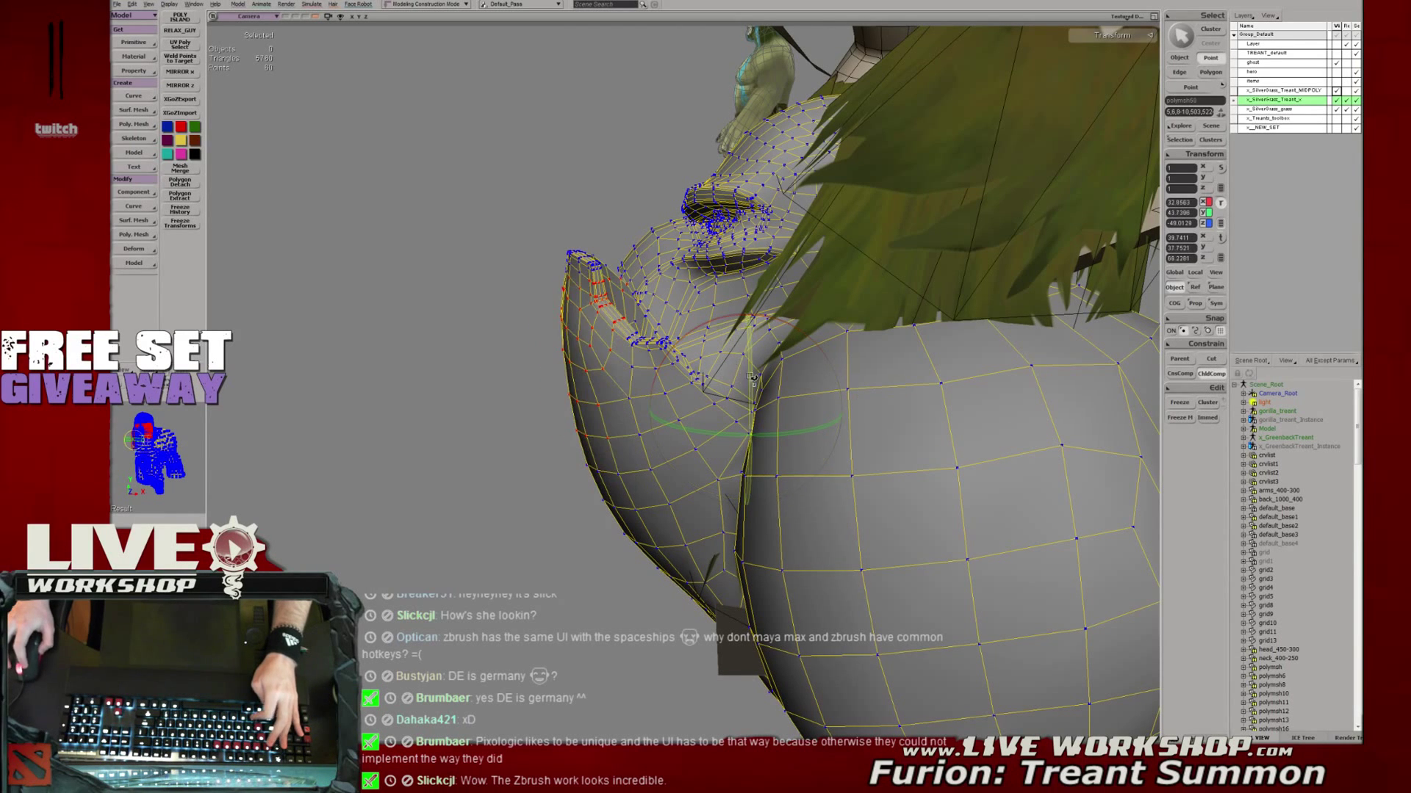
pyautogui.press('space')
pyautogui.click(583, 179)
# Examine the polygon flow of the mid-poly treant's face and mouth opening
pyautogui.moveTo(583, 179); pyautogui.dragTo(806, 303, button='right')
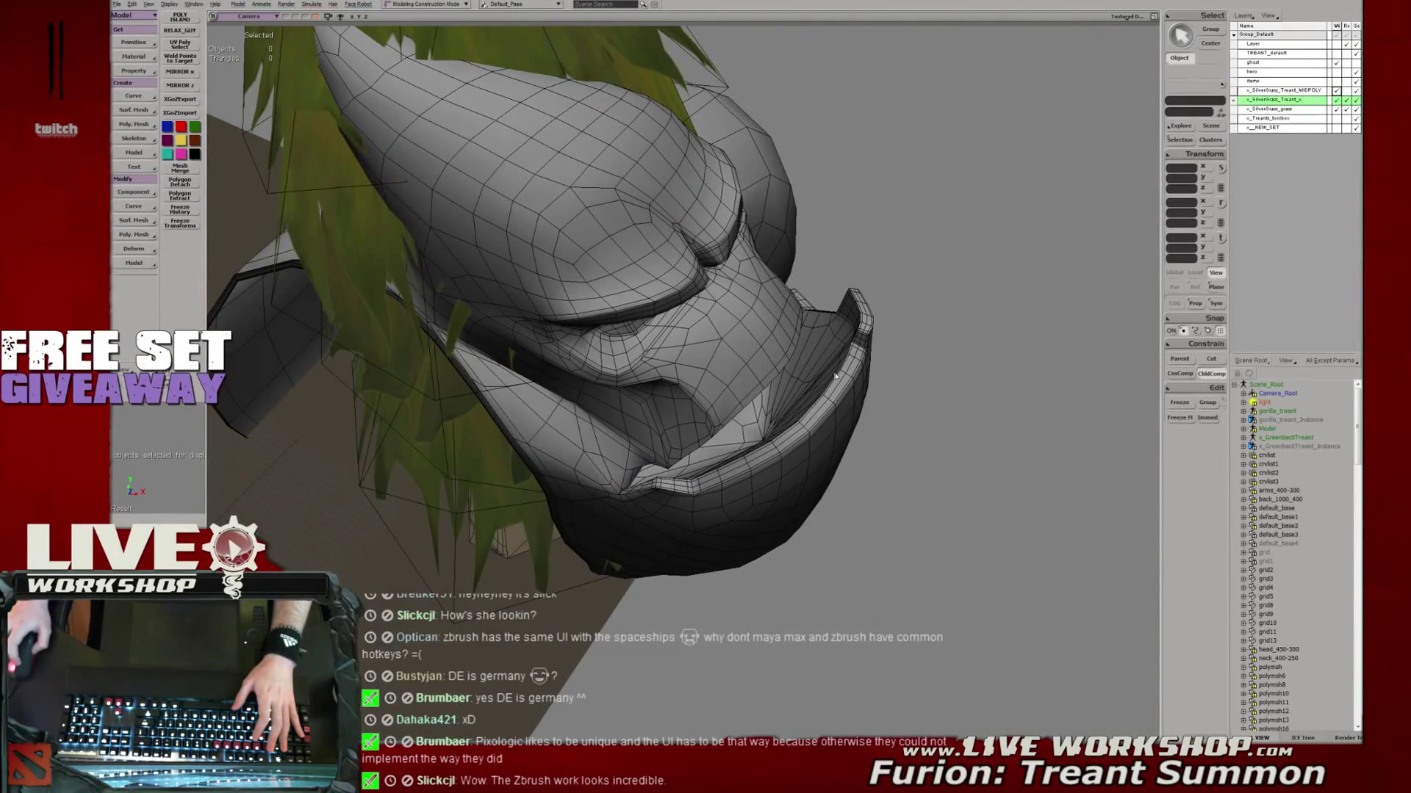
pyautogui.moveTo(827, 390); pyautogui.dragTo(520, 318, button='right')
pyautogui.moveTo(716, 421); pyautogui.dragTo(773, 261, button='right')
pyautogui.moveTo(670, 295)
pyautogui.mouseDown(button='right')
pyautogui.moveTo(588, 297)
pyautogui.moveTo(507, 352)
pyautogui.moveTo(650, 275)
pyautogui.mouseUp(button='right')
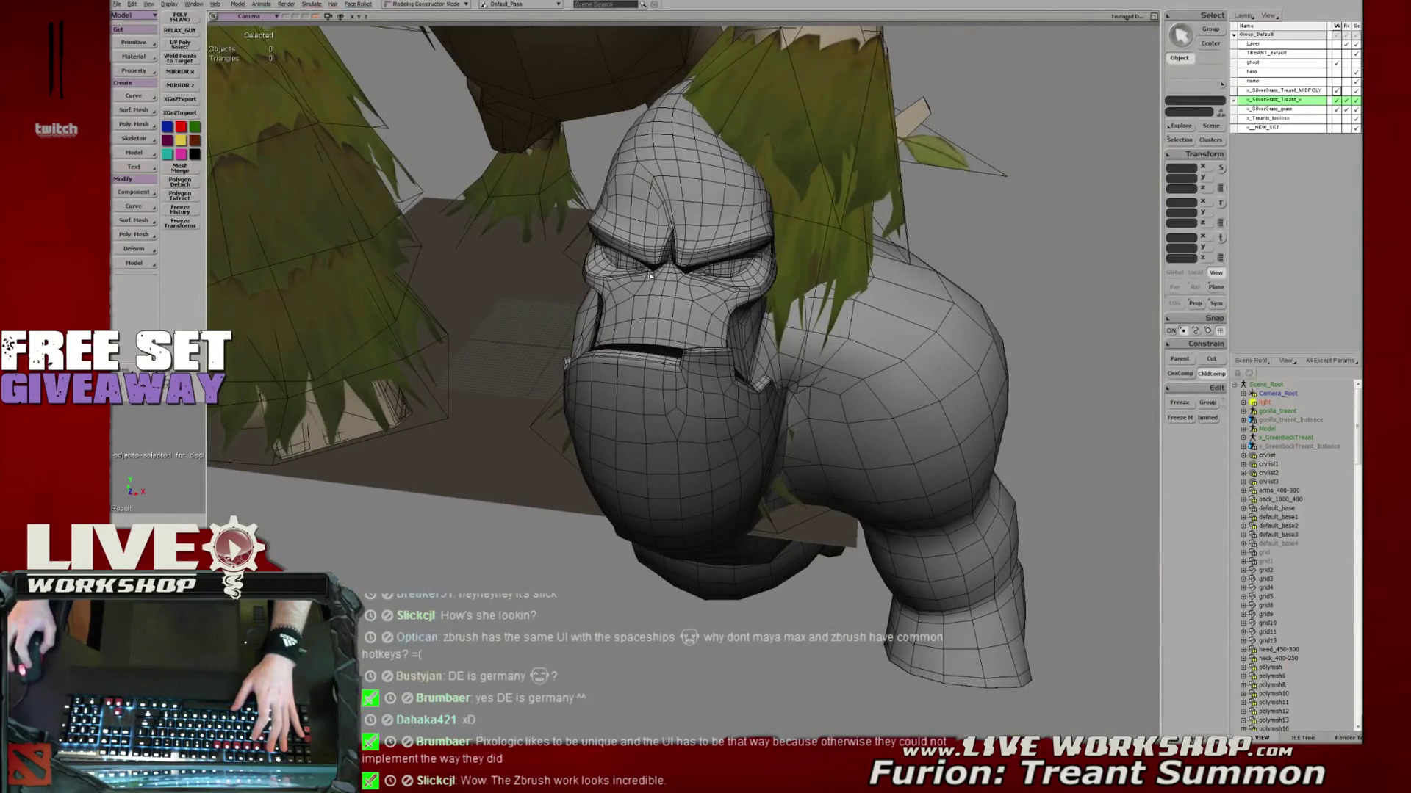
pyautogui.click(650, 275)
# Hide the MIDPOLY layer and bring the whole low-poly treant back into view
pyautogui.click(1337, 90)
pyautogui.moveTo(830, 103); pyautogui.dragTo(712, 97, button='middle')
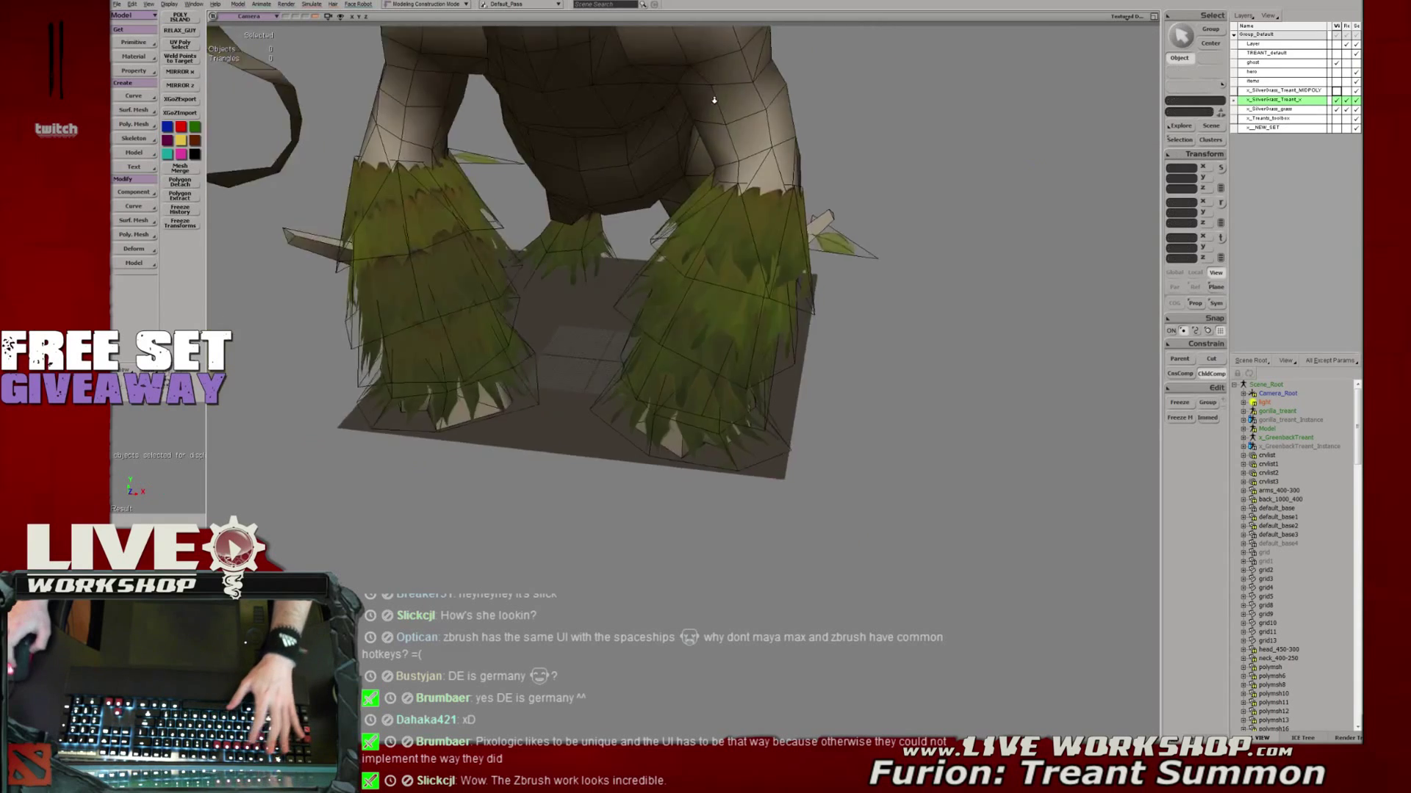
pyautogui.moveTo(711, 98); pyautogui.dragTo(771, 272)
pyautogui.moveTo(771, 272); pyautogui.dragTo(661, 242, button='right')
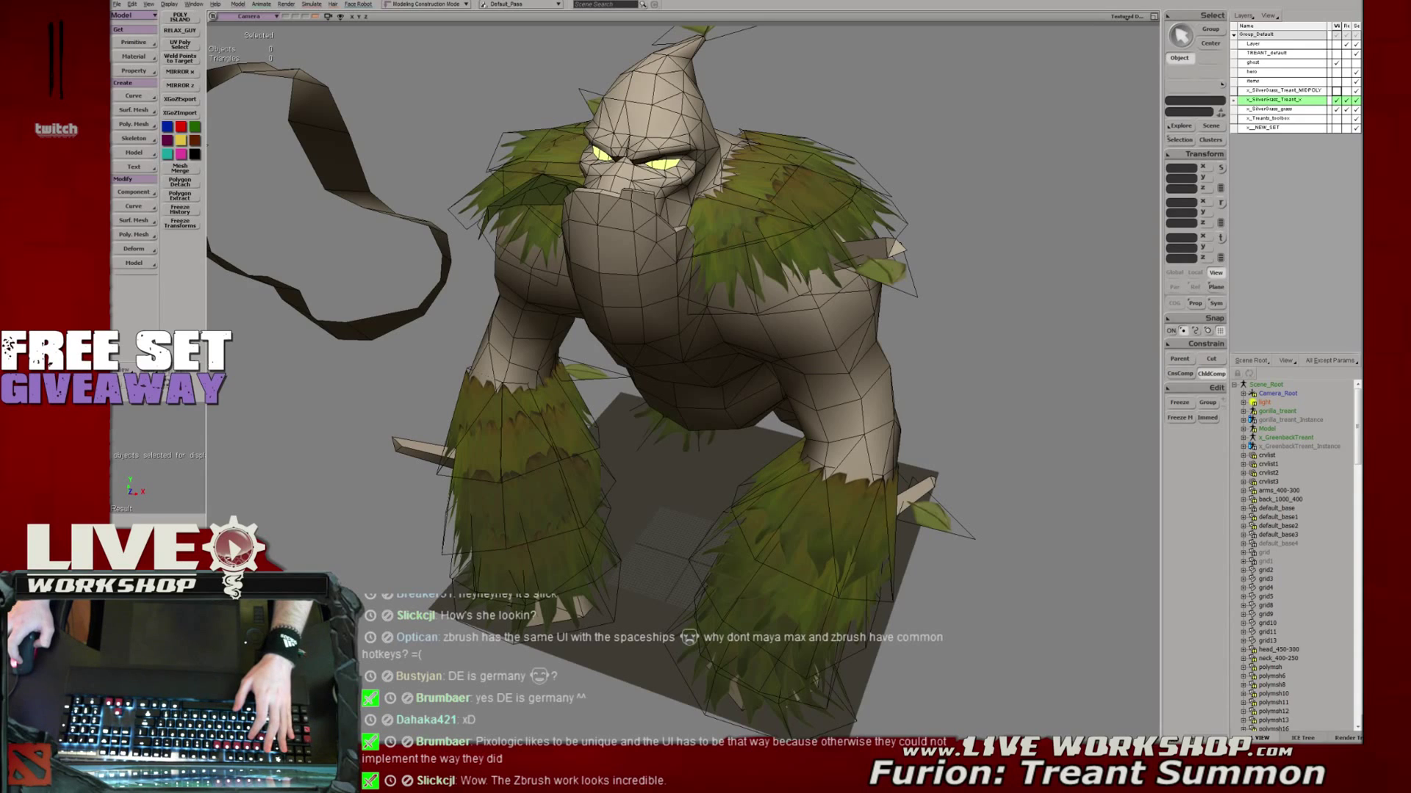
# Switch to ZBrush and examine the unsubdivided mid-poly mesh around the treant's mouth and face
pyautogui.hotkey('alt', 'Tab')
pyautogui.press('space')
pyautogui.click(1053, 215)
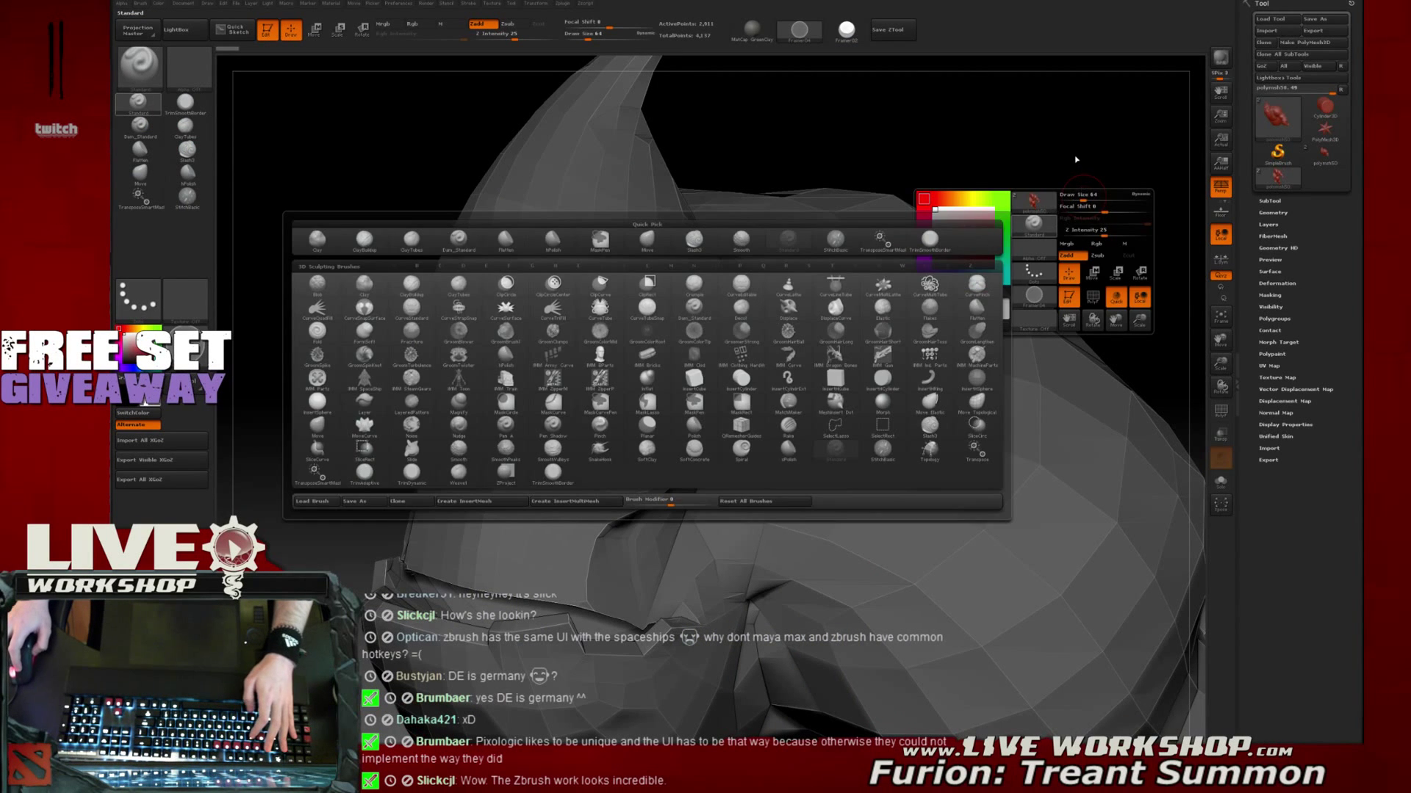
pyautogui.moveTo(1063, 157)
pyautogui.mouseDown()
pyautogui.moveTo(1055, 242)
pyautogui.moveTo(1064, 203)
pyautogui.moveTo(1137, 218)
pyautogui.moveTo(1004, 284)
pyautogui.moveTo(908, 273)
pyautogui.moveTo(810, 365)
pyautogui.mouseUp()
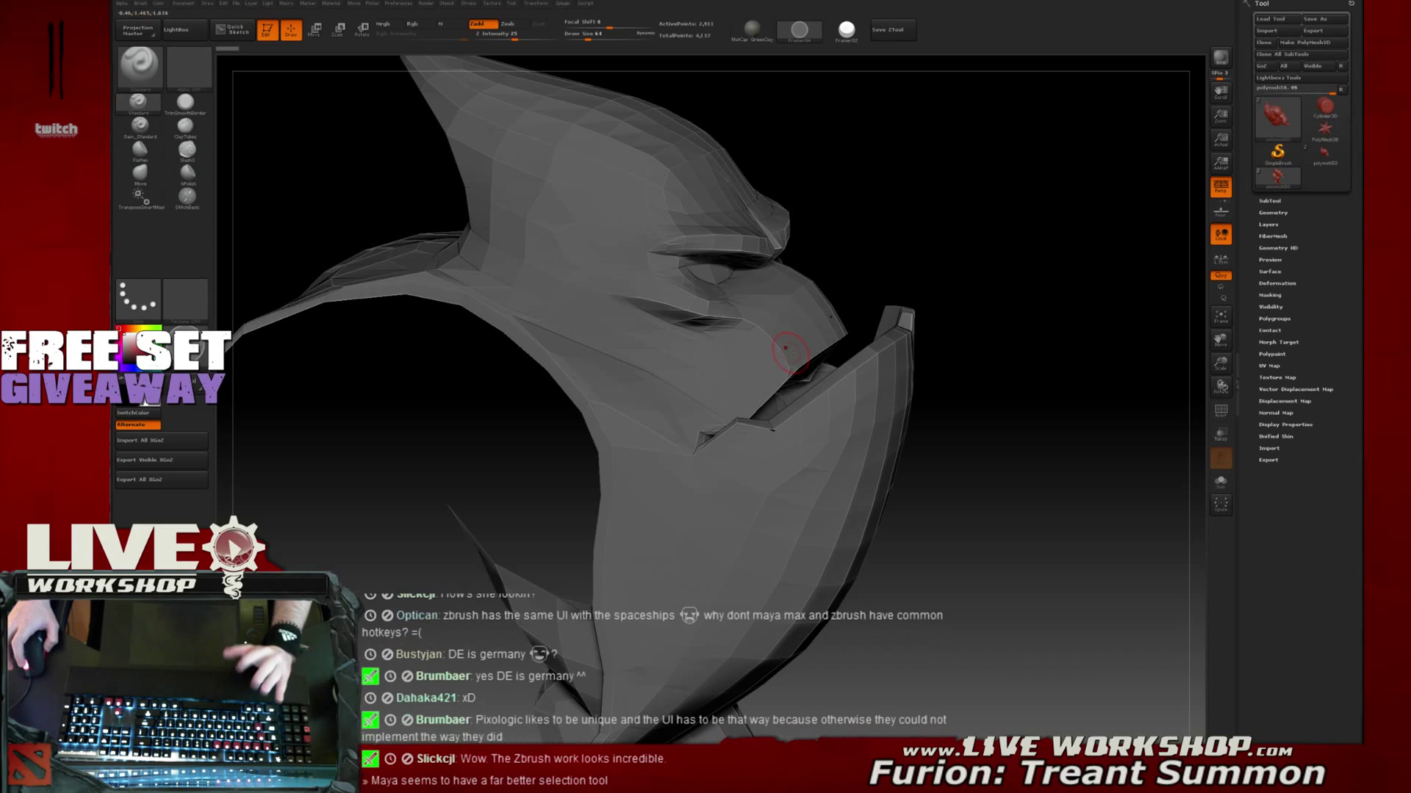
pyautogui.moveTo(1080, 394)
pyautogui.mouseDown()
pyautogui.moveTo(1041, 381)
pyautogui.moveTo(1033, 394)
pyautogui.moveTo(1038, 371)
pyautogui.moveTo(1045, 389)
pyautogui.moveTo(1033, 378)
pyautogui.mouseUp()
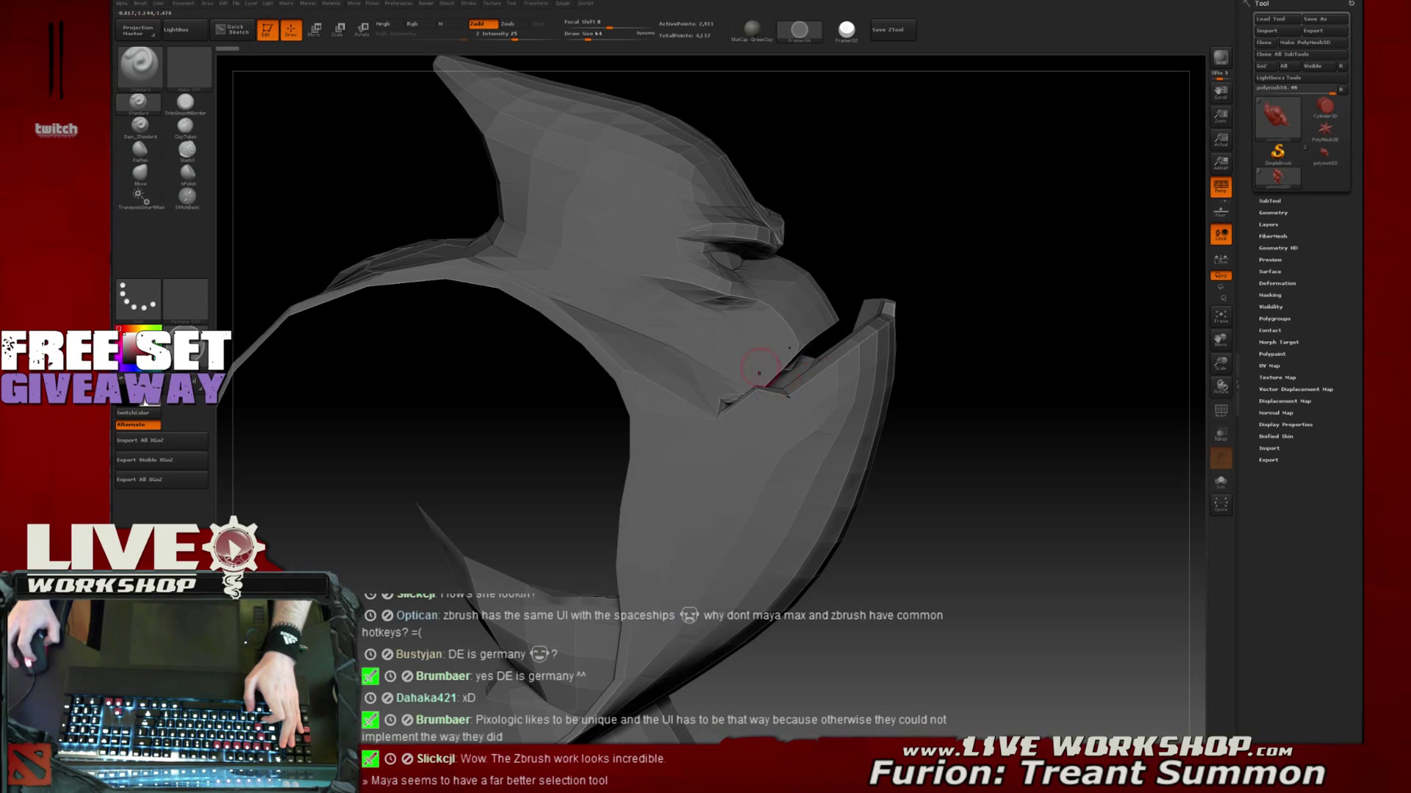
pyautogui.moveTo(967, 354); pyautogui.dragTo(989, 396)
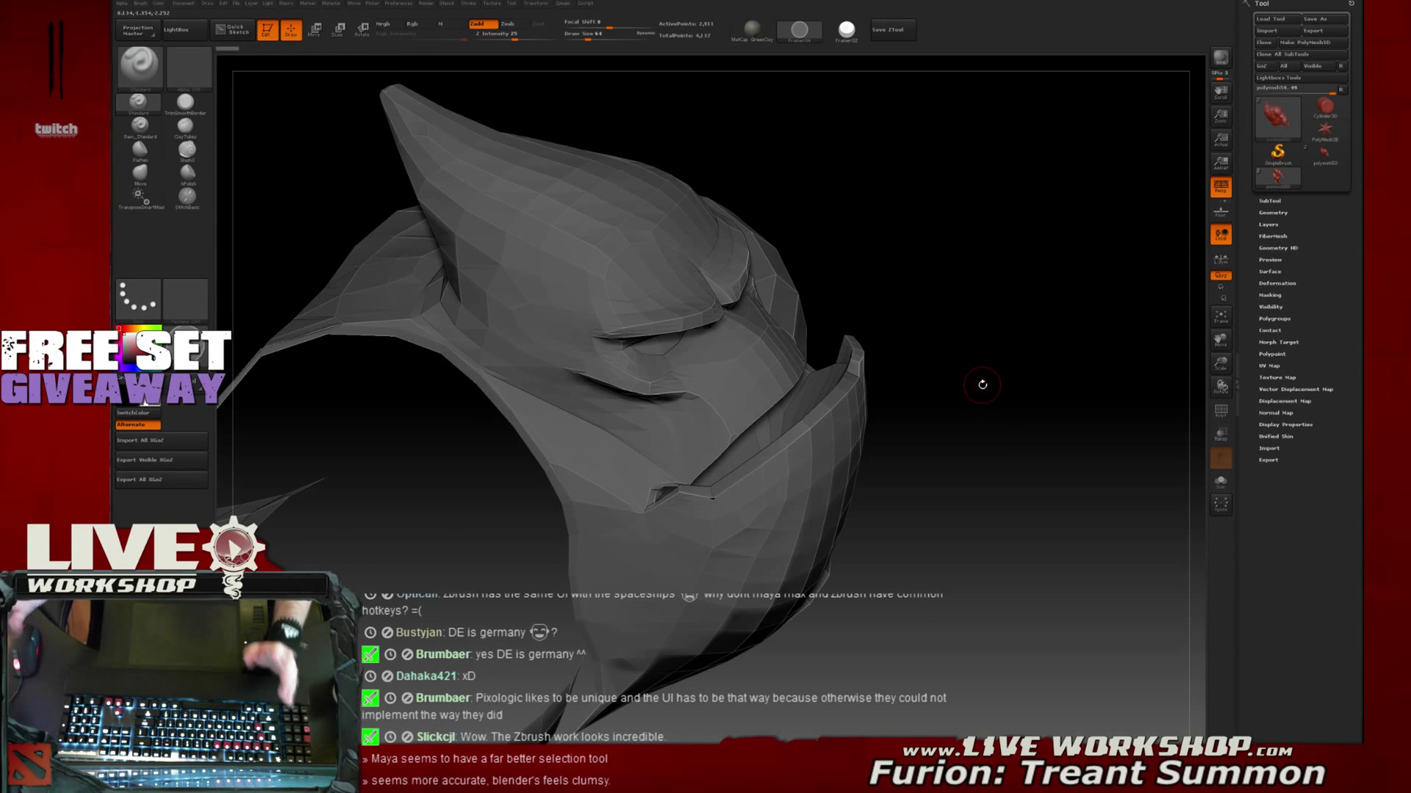
pyautogui.moveTo(969, 324)
pyautogui.mouseDown()
pyautogui.moveTo(940, 310)
pyautogui.moveTo(939, 409)
pyautogui.moveTo(906, 361)
pyautogui.moveTo(1024, 286)
pyautogui.moveTo(979, 308)
pyautogui.moveTo(1083, 312)
pyautogui.moveTo(1008, 308)
pyautogui.mouseUp()
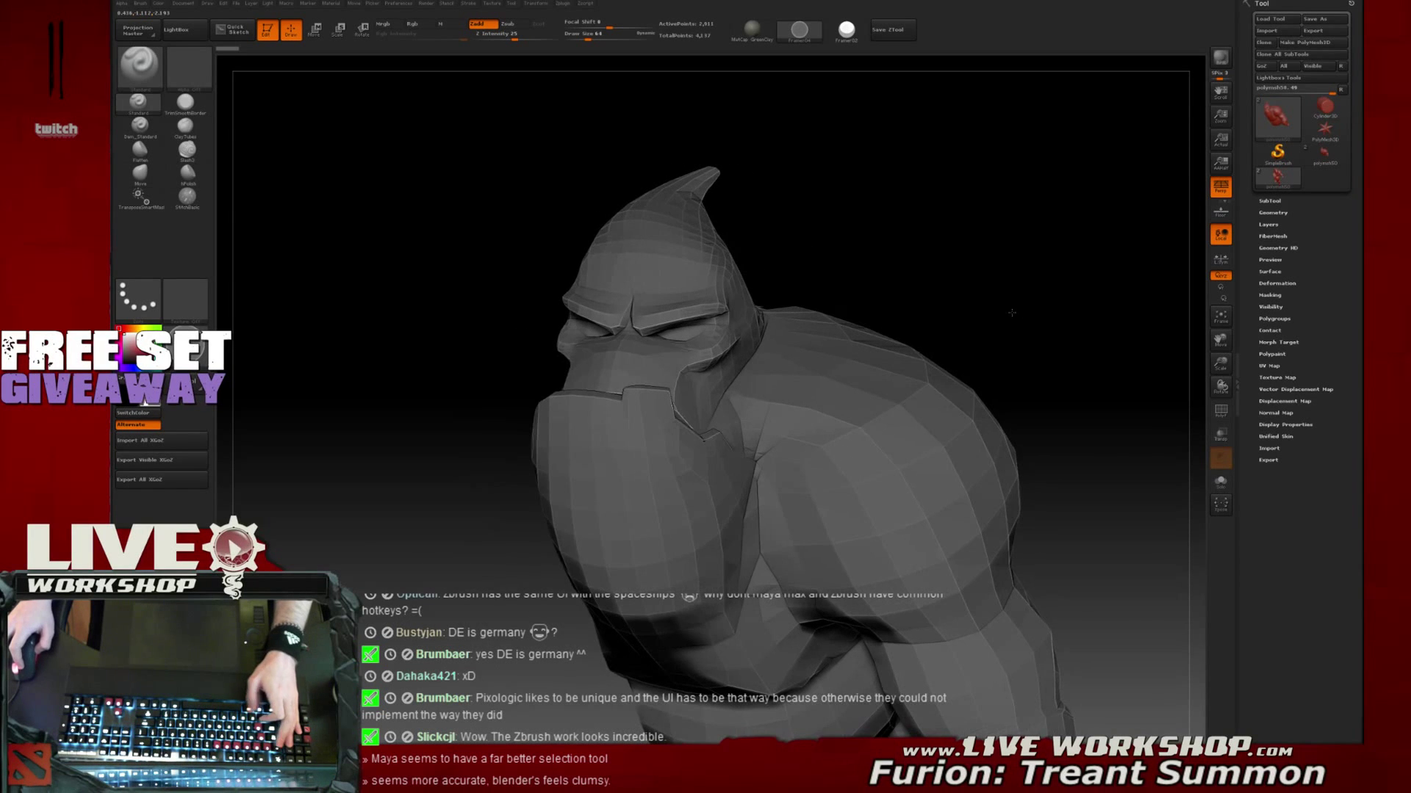
# Open the SubTool list, hide the hand subtool and subdivide the body mesh one level
pyautogui.click(1273, 202)
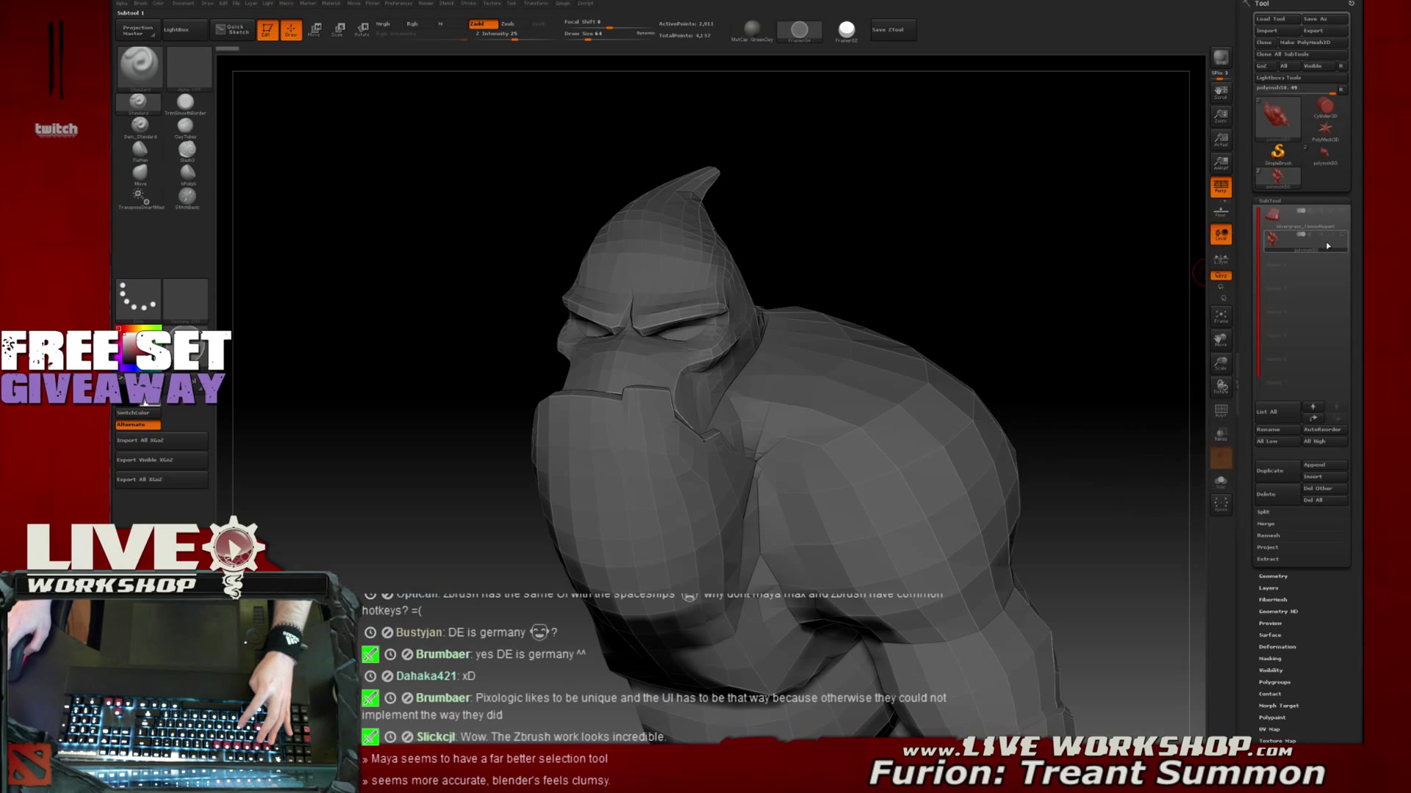
pyautogui.keyDown('alt'); pyautogui.moveTo(1103, 338); pyautogui.dragTo(1087, 262); pyautogui.keyUp('alt')
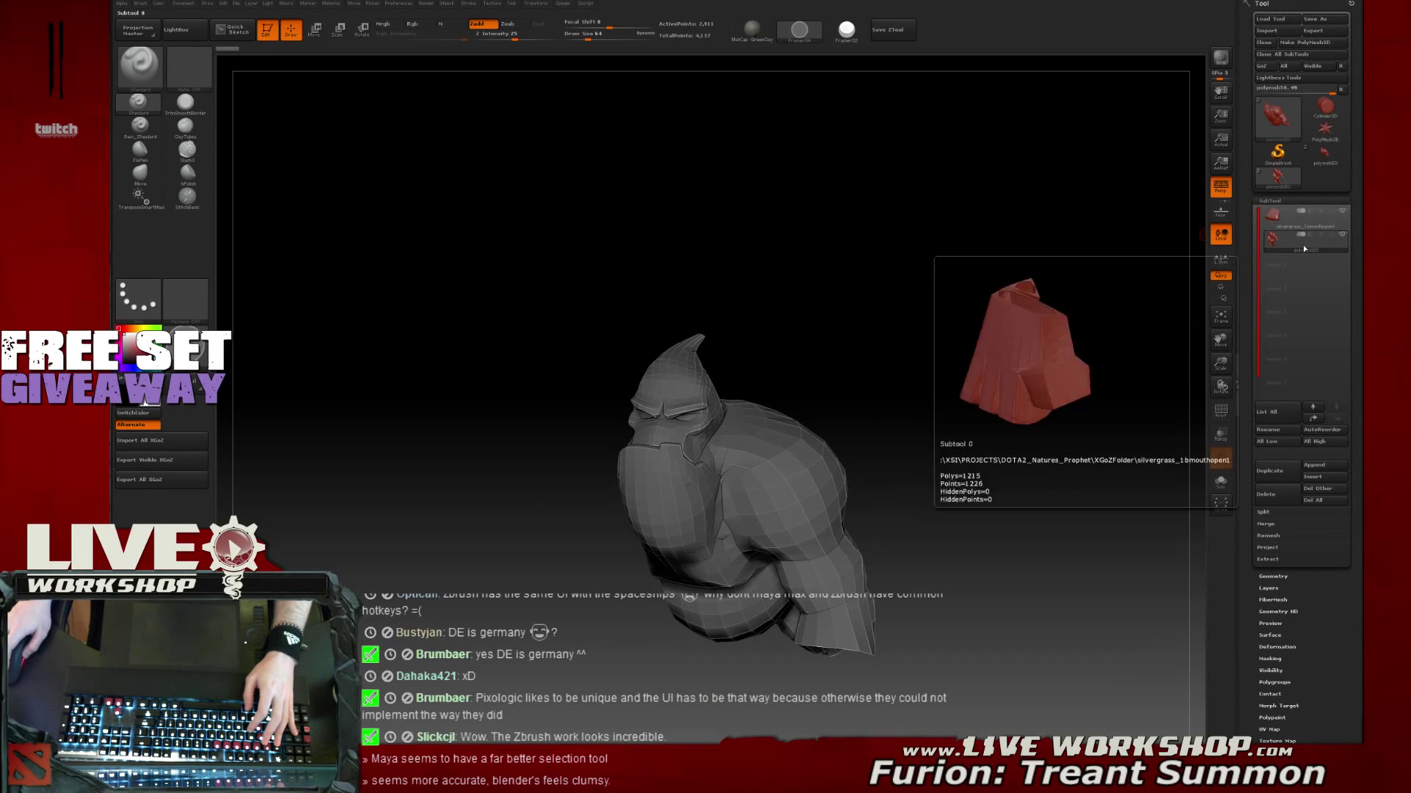
pyautogui.moveTo(982, 296); pyautogui.dragTo(1299, 266)
pyautogui.click(1343, 217)
pyautogui.keyDown('alt'); pyautogui.moveTo(1058, 221); pyautogui.dragTo(1033, 293); pyautogui.keyUp('alt')
pyautogui.hotkey('ctrl', 'd')
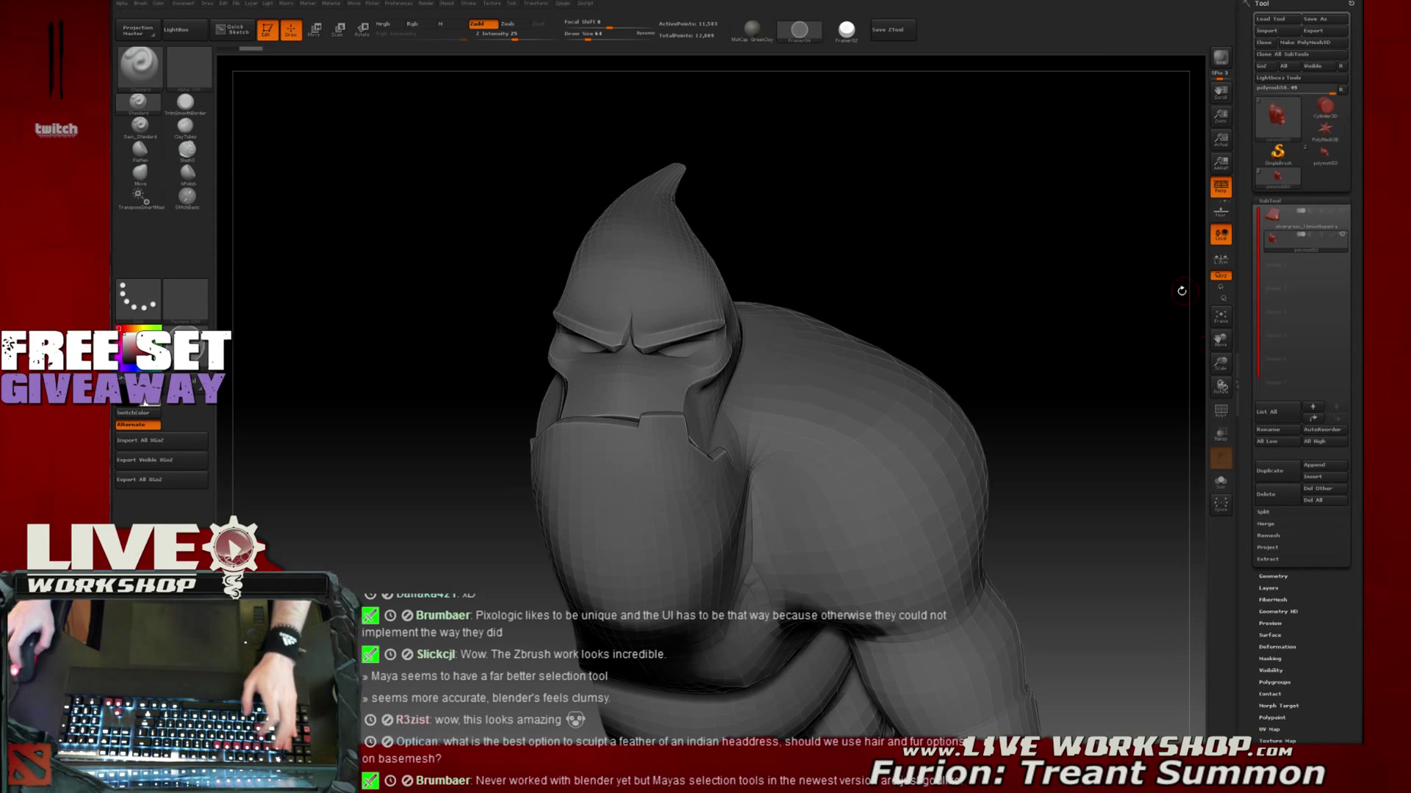
# Inspect the smoothed head and mouth, and subdivide the body mesh one further level
pyautogui.moveTo(1011, 258)
pyautogui.mouseDown()
pyautogui.moveTo(969, 265)
pyautogui.moveTo(1054, 282)
pyautogui.moveTo(1020, 312)
pyautogui.moveTo(1036, 294)
pyautogui.moveTo(1022, 268)
pyautogui.mouseUp()
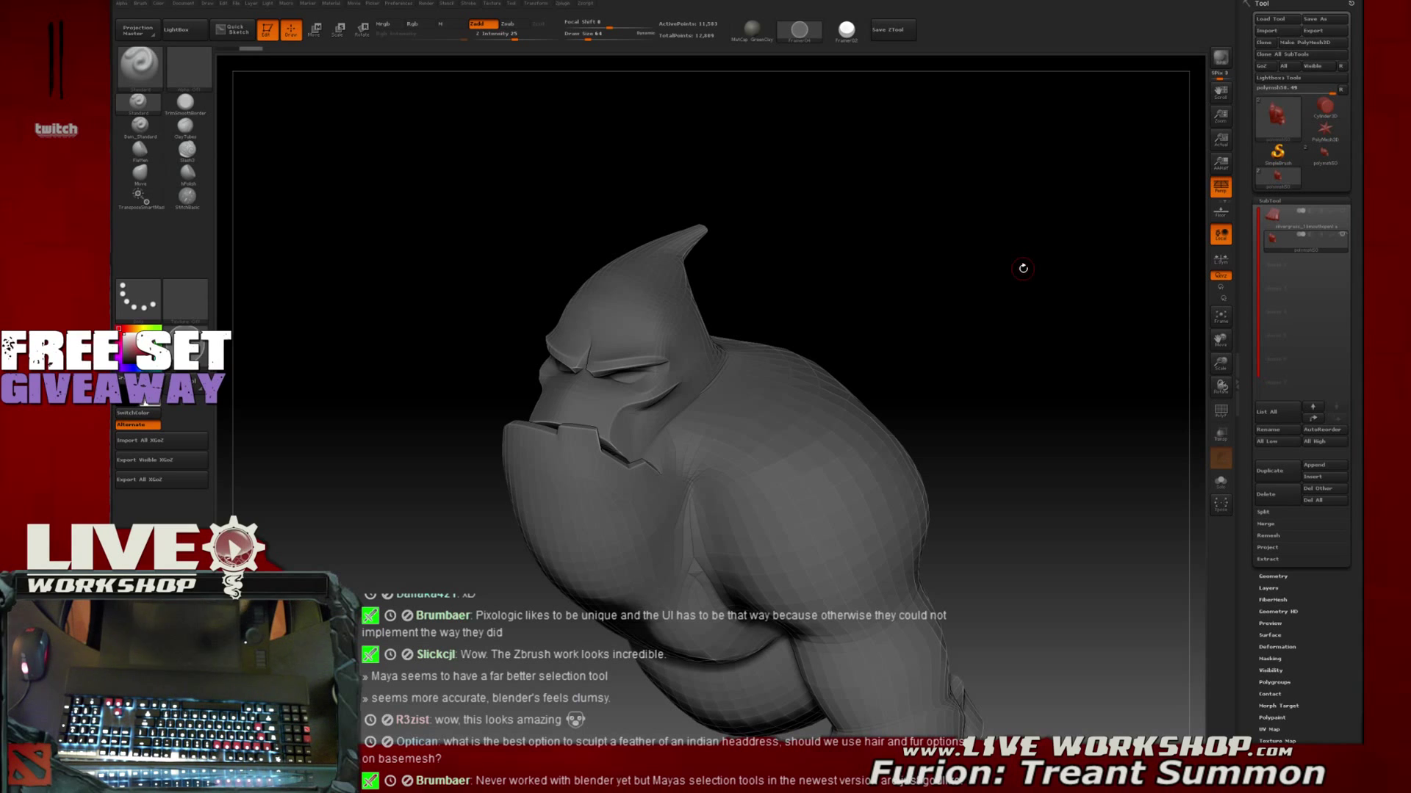
pyautogui.moveTo(1042, 268)
pyautogui.mouseDown()
pyautogui.moveTo(1029, 295)
pyautogui.moveTo(1019, 266)
pyautogui.mouseUp()
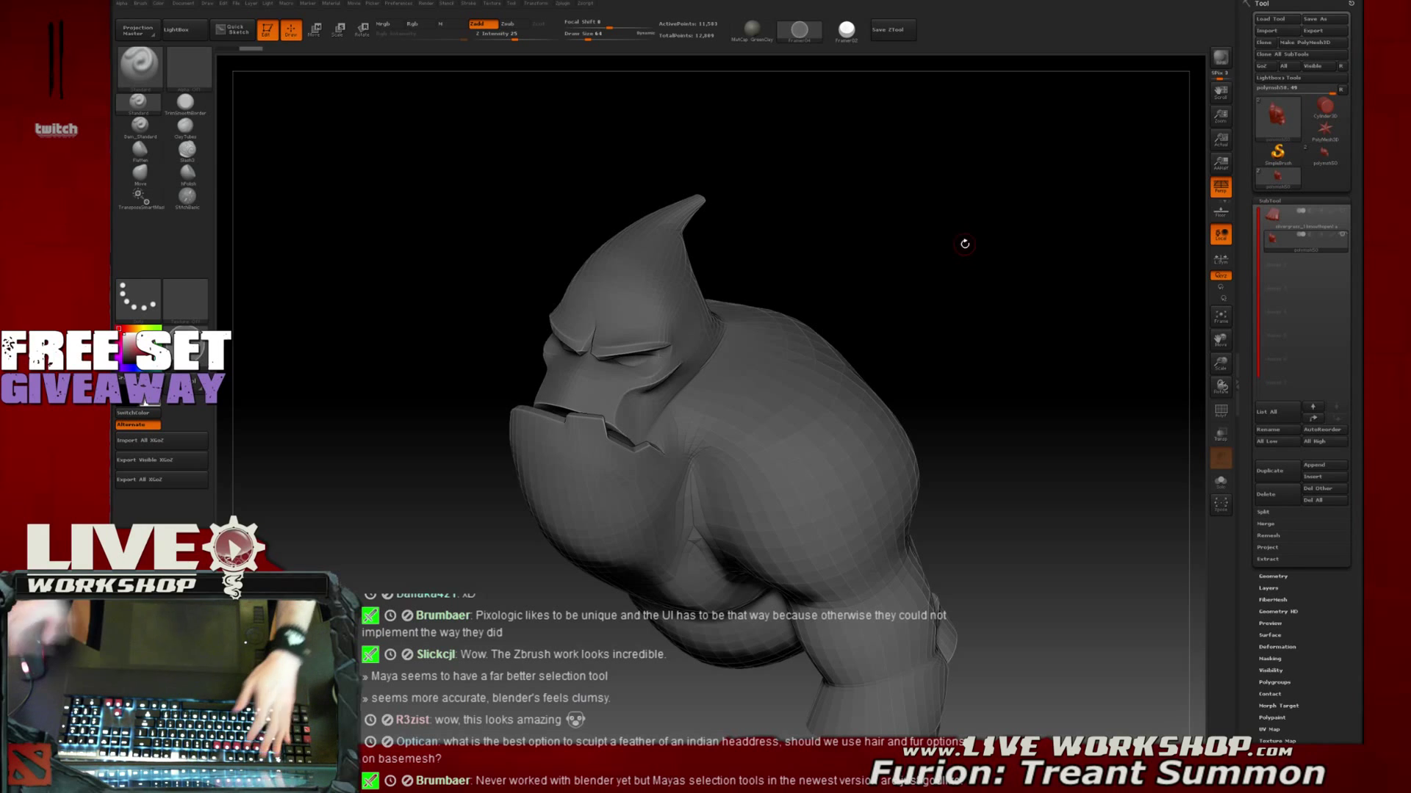
pyautogui.moveTo(959, 243); pyautogui.dragTo(982, 239)
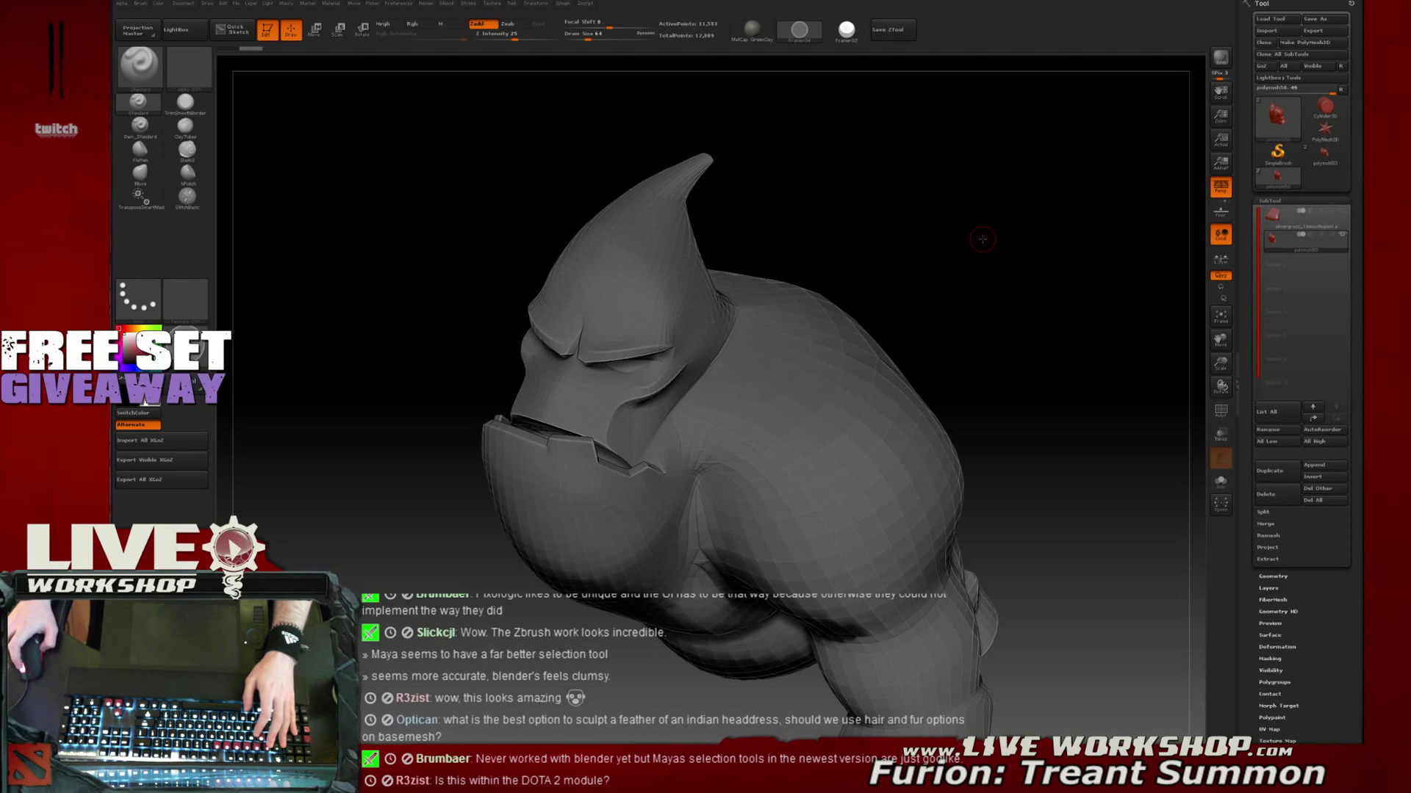
pyautogui.moveTo(982, 232); pyautogui.dragTo(982, 230)
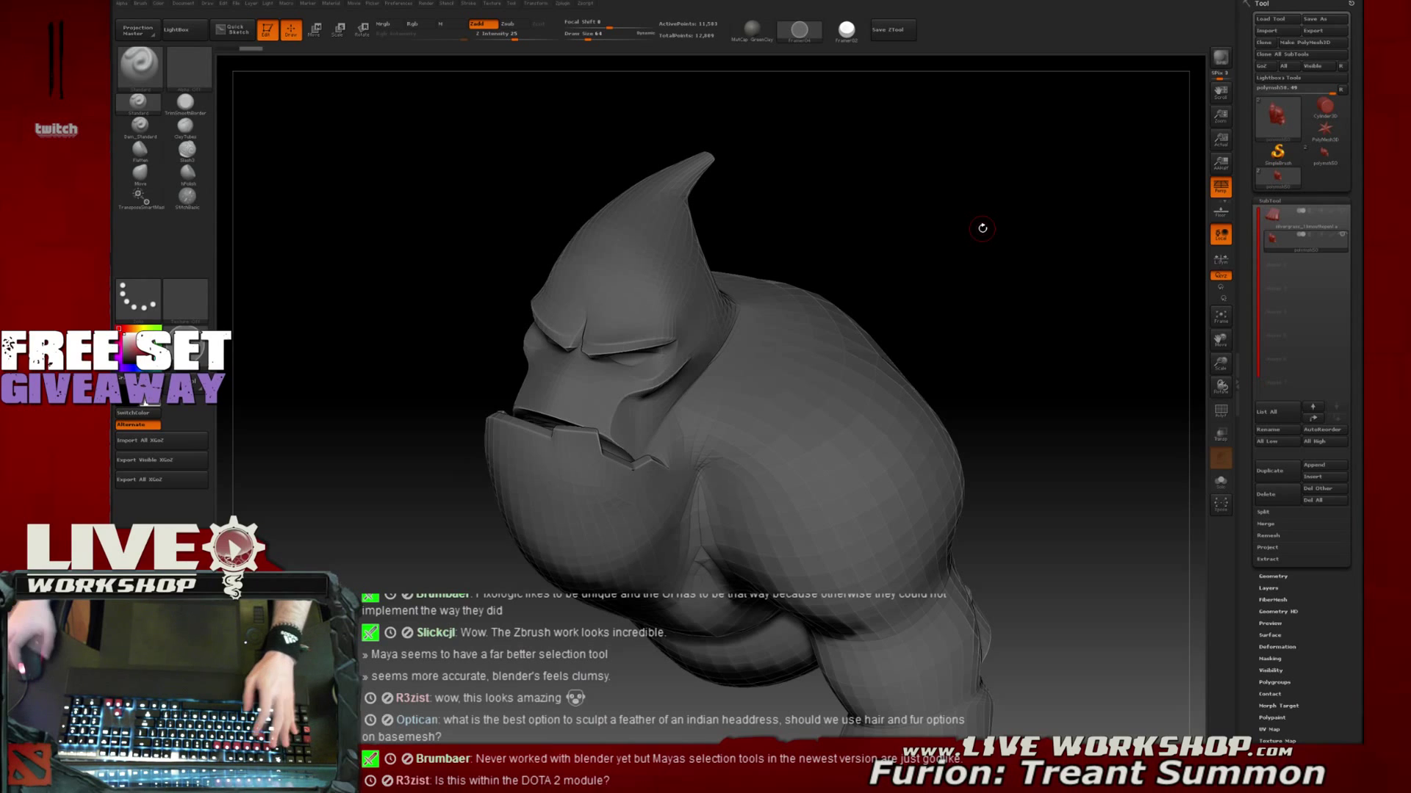
pyautogui.moveTo(978, 228); pyautogui.dragTo(977, 225)
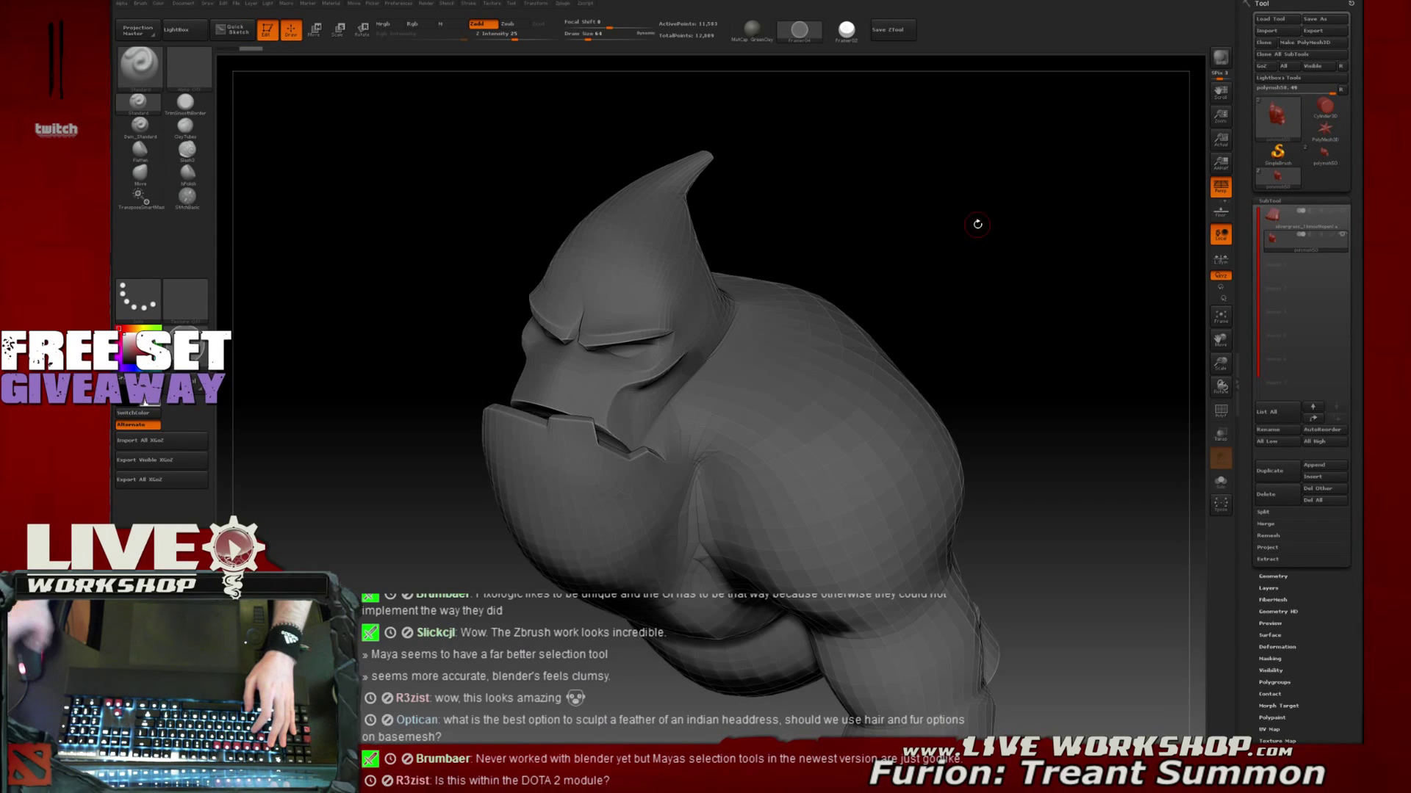
pyautogui.moveTo(977, 224); pyautogui.dragTo(976, 227)
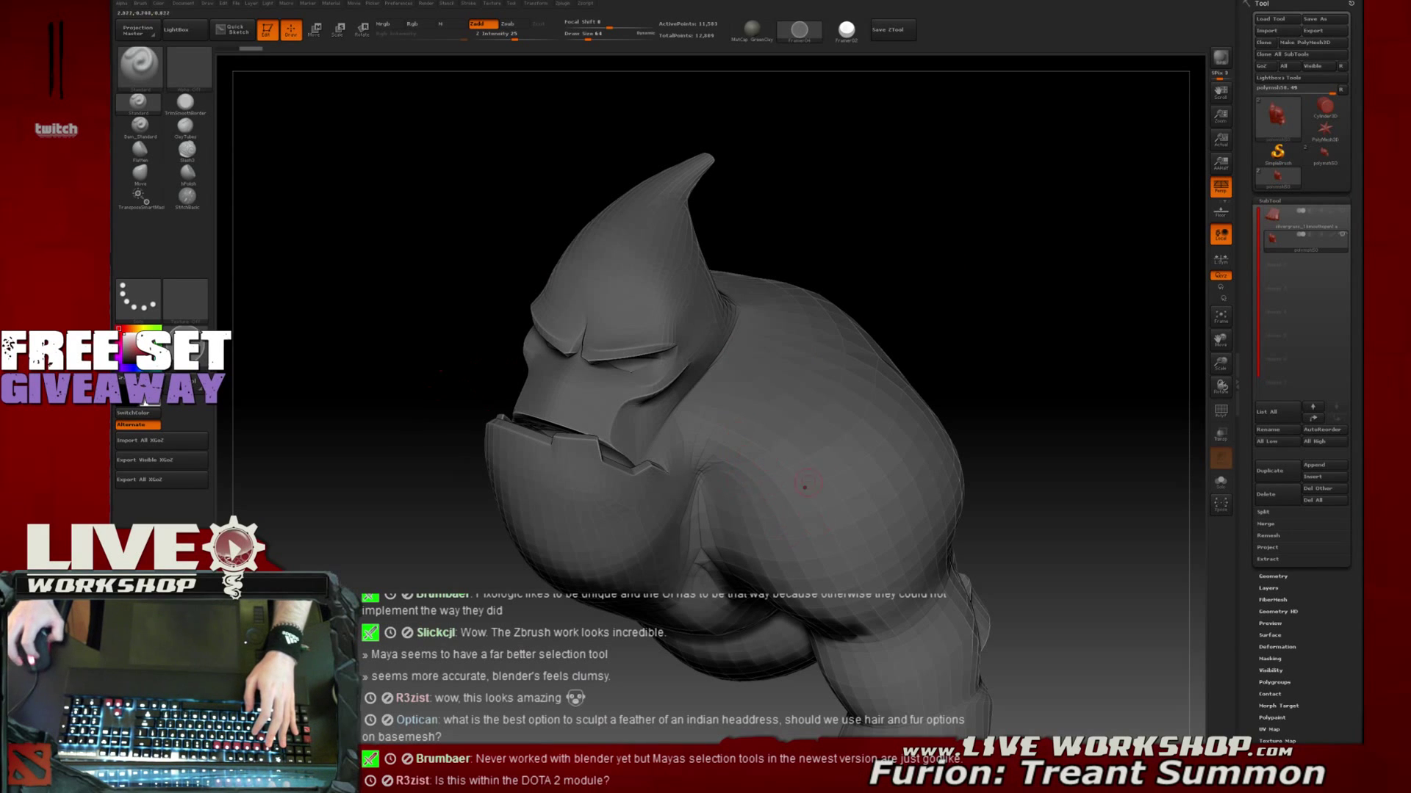
pyautogui.moveTo(948, 287); pyautogui.dragTo(1003, 279)
pyautogui.hotkey('ctrl', 'd')
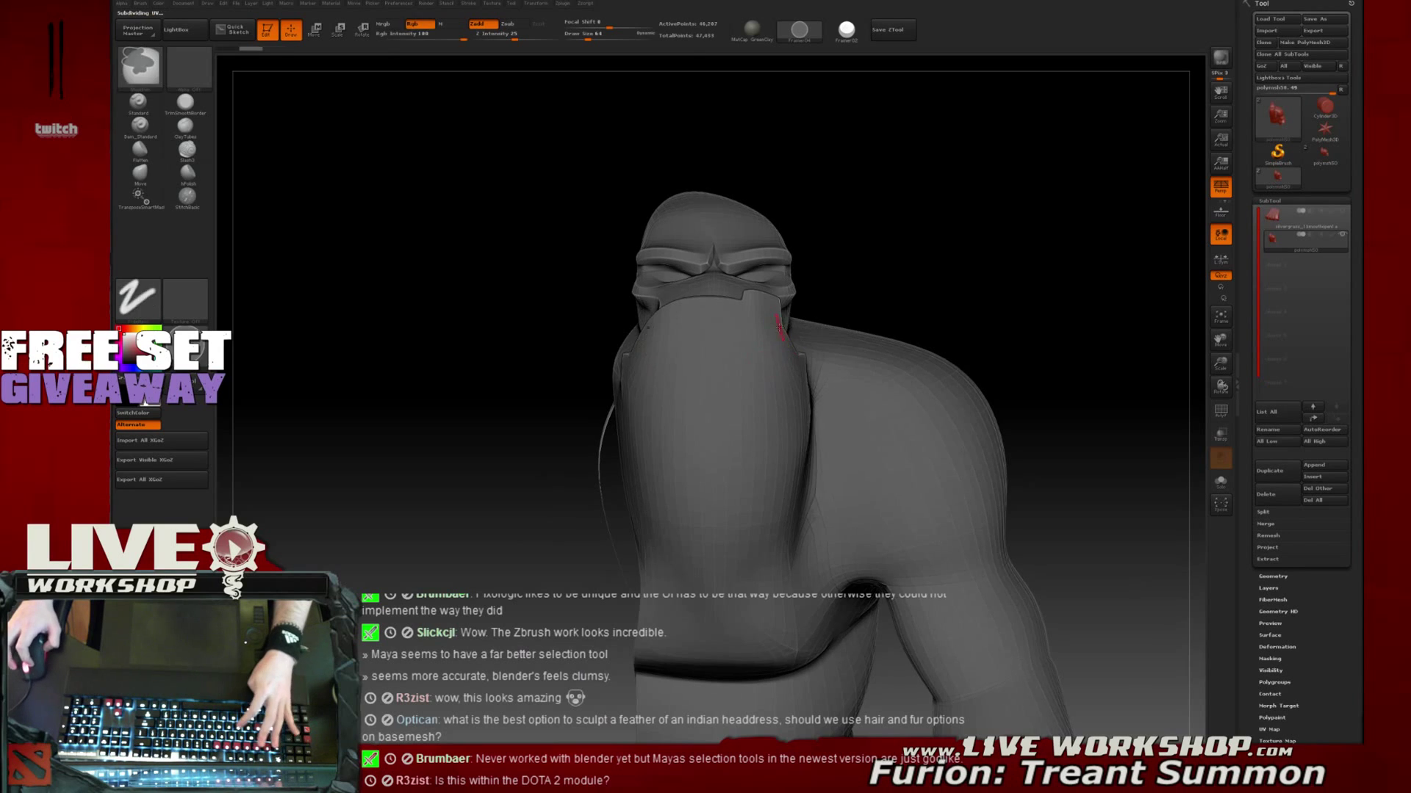
# Try short groove strokes on the hood and cheek with a carving brush, undoing them
pyautogui.moveTo(911, 272); pyautogui.dragTo(963, 252)
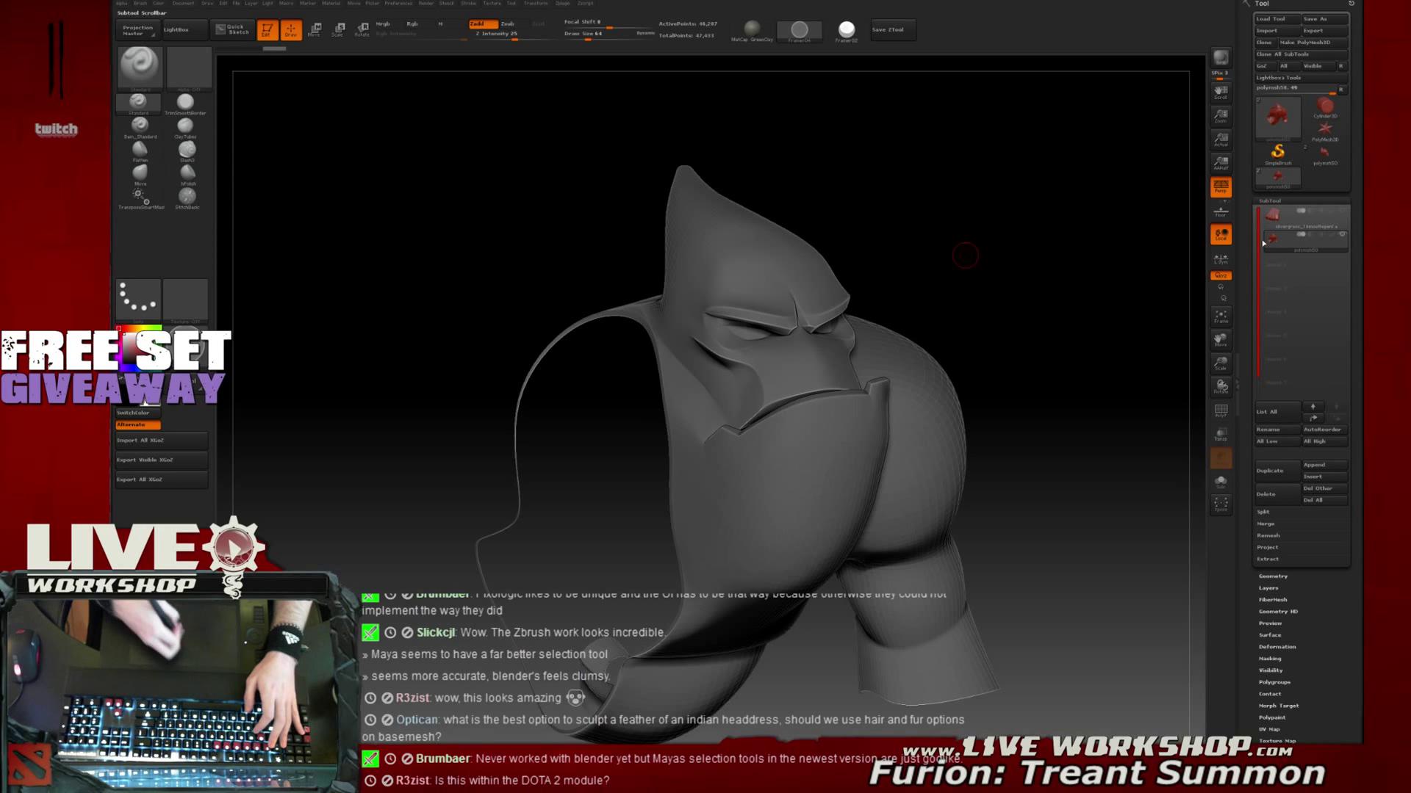
pyautogui.moveTo(957, 240)
pyautogui.mouseDown()
pyautogui.moveTo(1016, 237)
pyautogui.moveTo(1022, 345)
pyautogui.moveTo(985, 309)
pyautogui.moveTo(1013, 306)
pyautogui.moveTo(944, 281)
pyautogui.moveTo(963, 129)
pyautogui.moveTo(951, 128)
pyautogui.moveTo(966, 253)
pyautogui.moveTo(742, 313)
pyautogui.mouseUp()
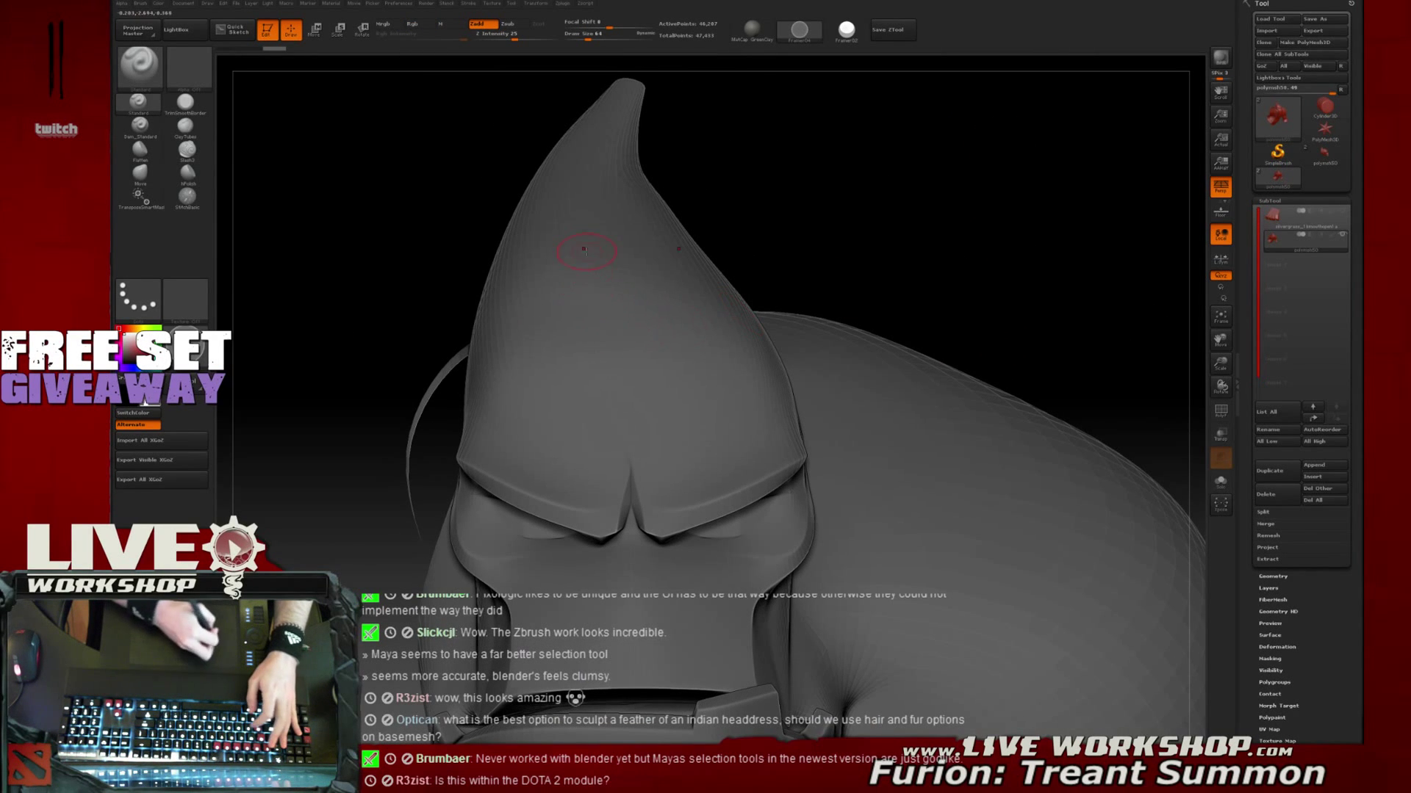
pyautogui.click(187, 150)
pyautogui.press('s')
pyautogui.click(605, 221)
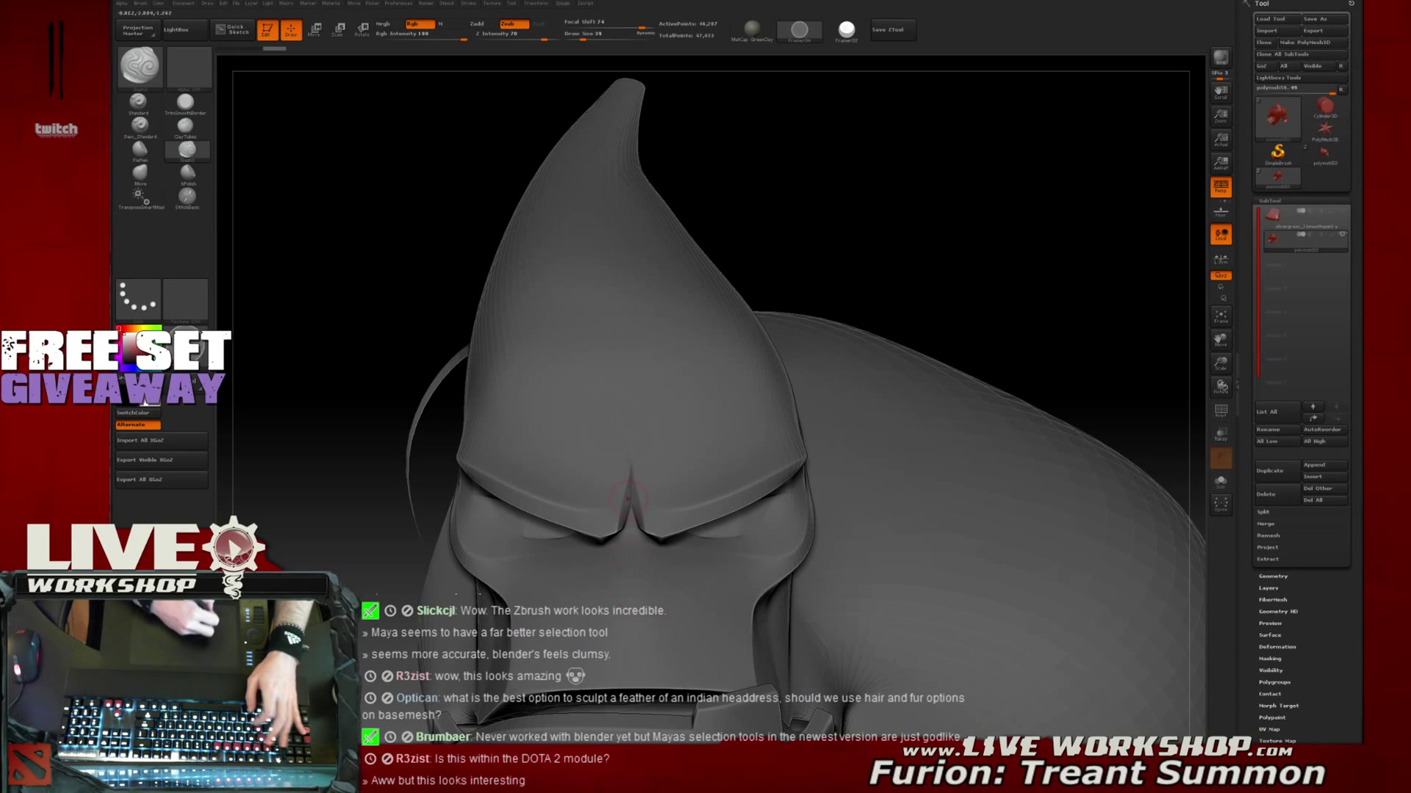
pyautogui.moveTo(671, 300); pyautogui.dragTo(719, 481)
pyautogui.hotkey('ctrl', 'z')
pyautogui.moveTo(685, 262); pyautogui.dragTo(699, 385)
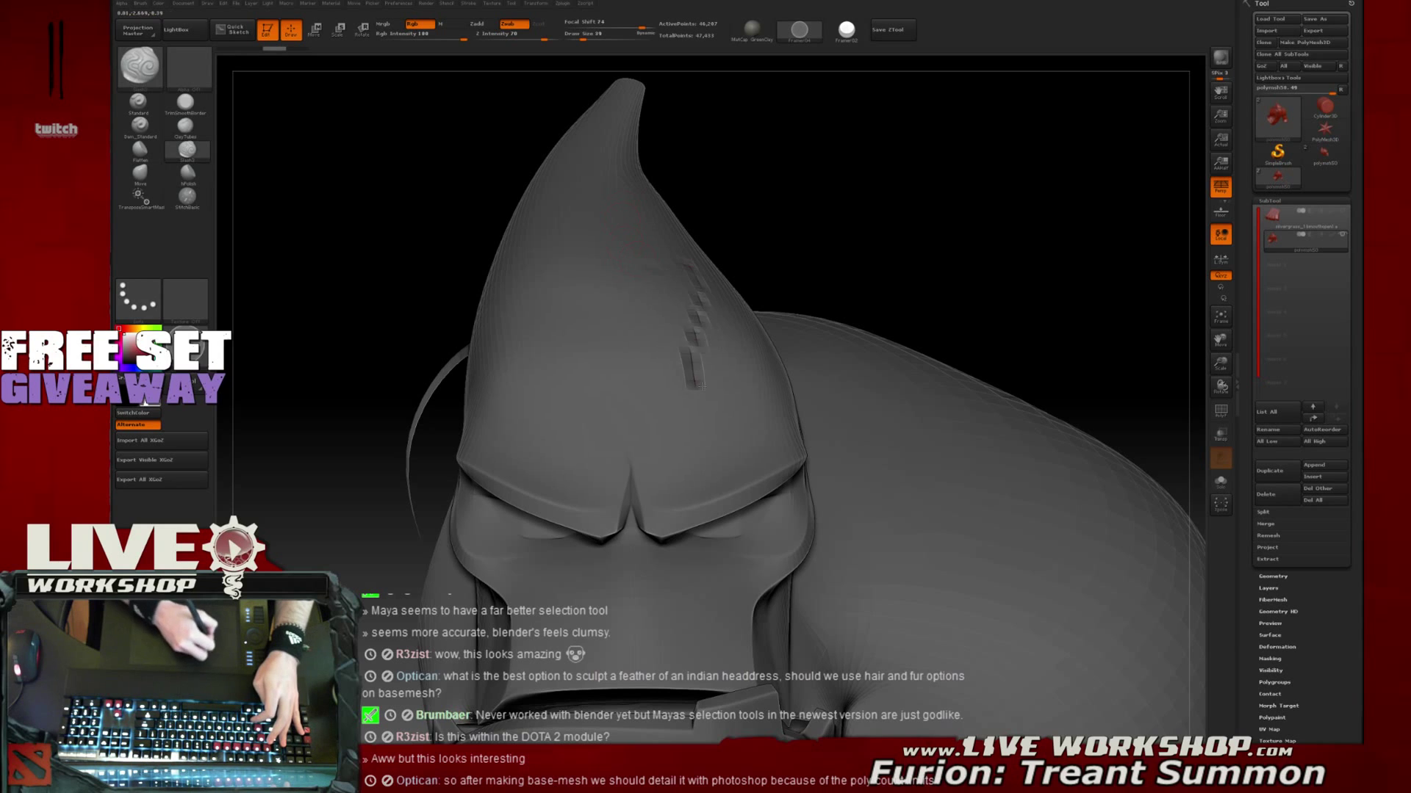
pyautogui.moveTo(945, 204)
pyautogui.mouseDown()
pyautogui.moveTo(995, 214)
pyautogui.moveTo(835, 299)
pyautogui.mouseUp()
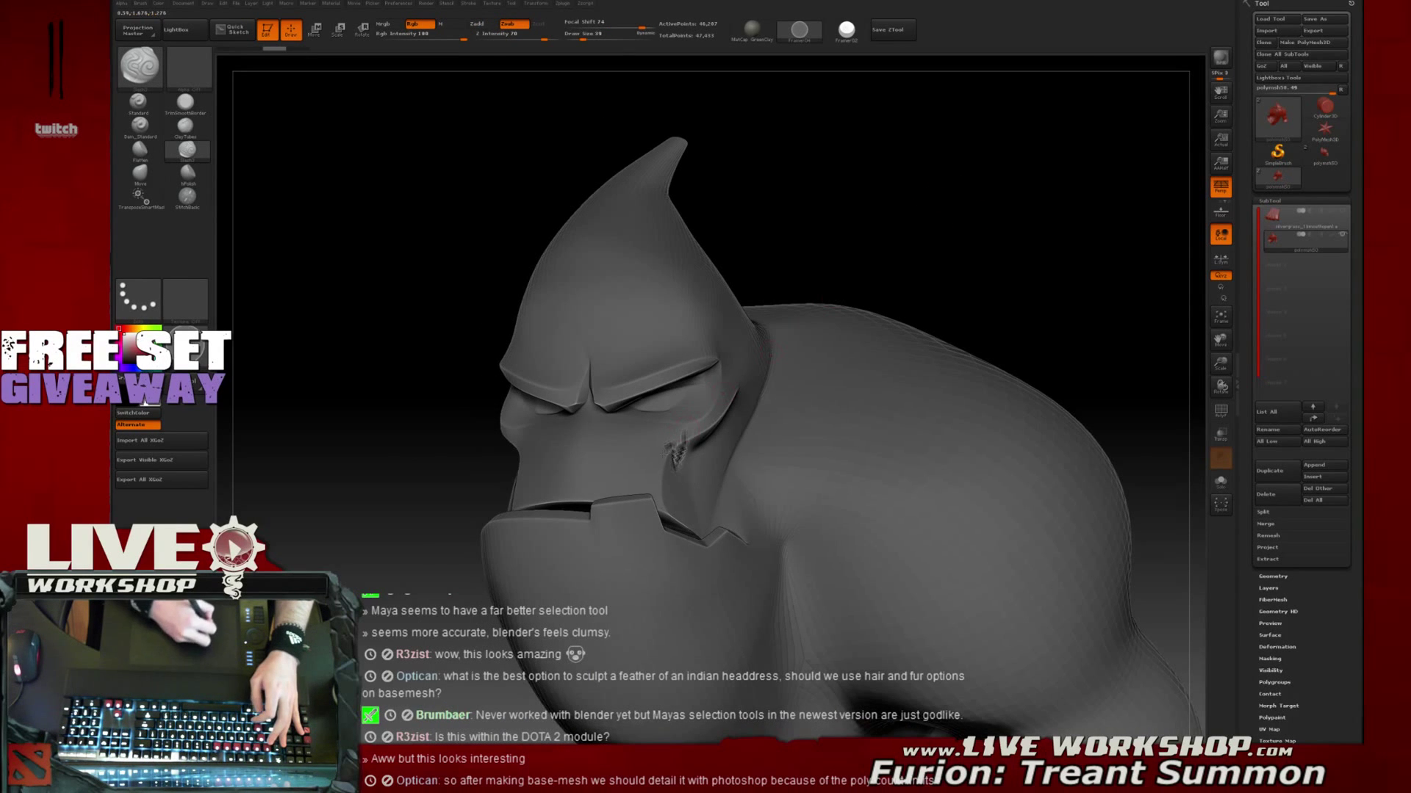
pyautogui.hotkey('ctrl', 'z')
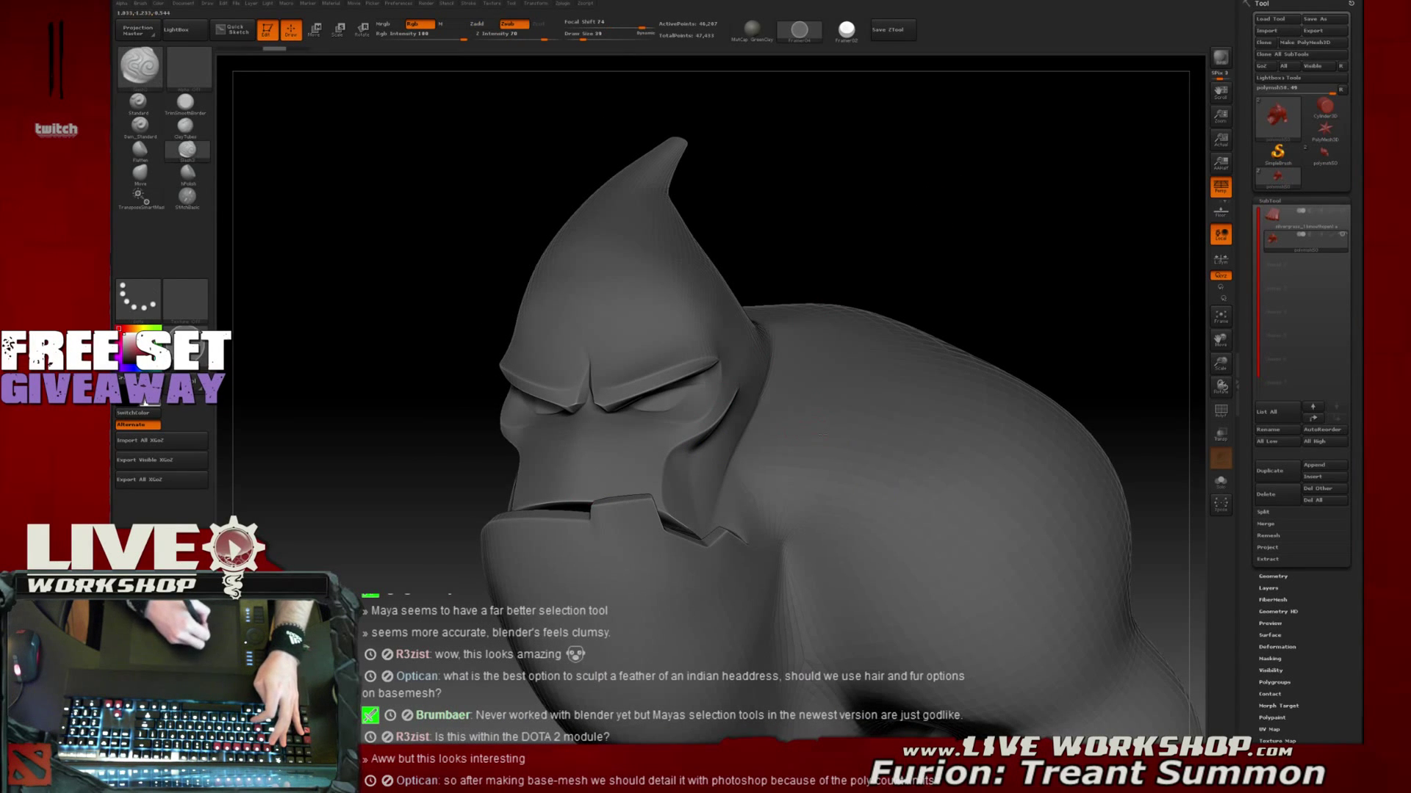
# Subdivide the treant's body mesh one more level and frame the head from the front
pyautogui.moveTo(913, 198)
pyautogui.mouseDown()
pyautogui.moveTo(908, 226)
pyautogui.moveTo(879, 181)
pyautogui.moveTo(976, 173)
pyautogui.moveTo(929, 245)
pyautogui.mouseUp()
pyautogui.hotkey('ctrl', 'd')
pyautogui.keyDown('alt'); pyautogui.moveTo(970, 166); pyautogui.dragTo(1009, 294); pyautogui.keyUp('alt')
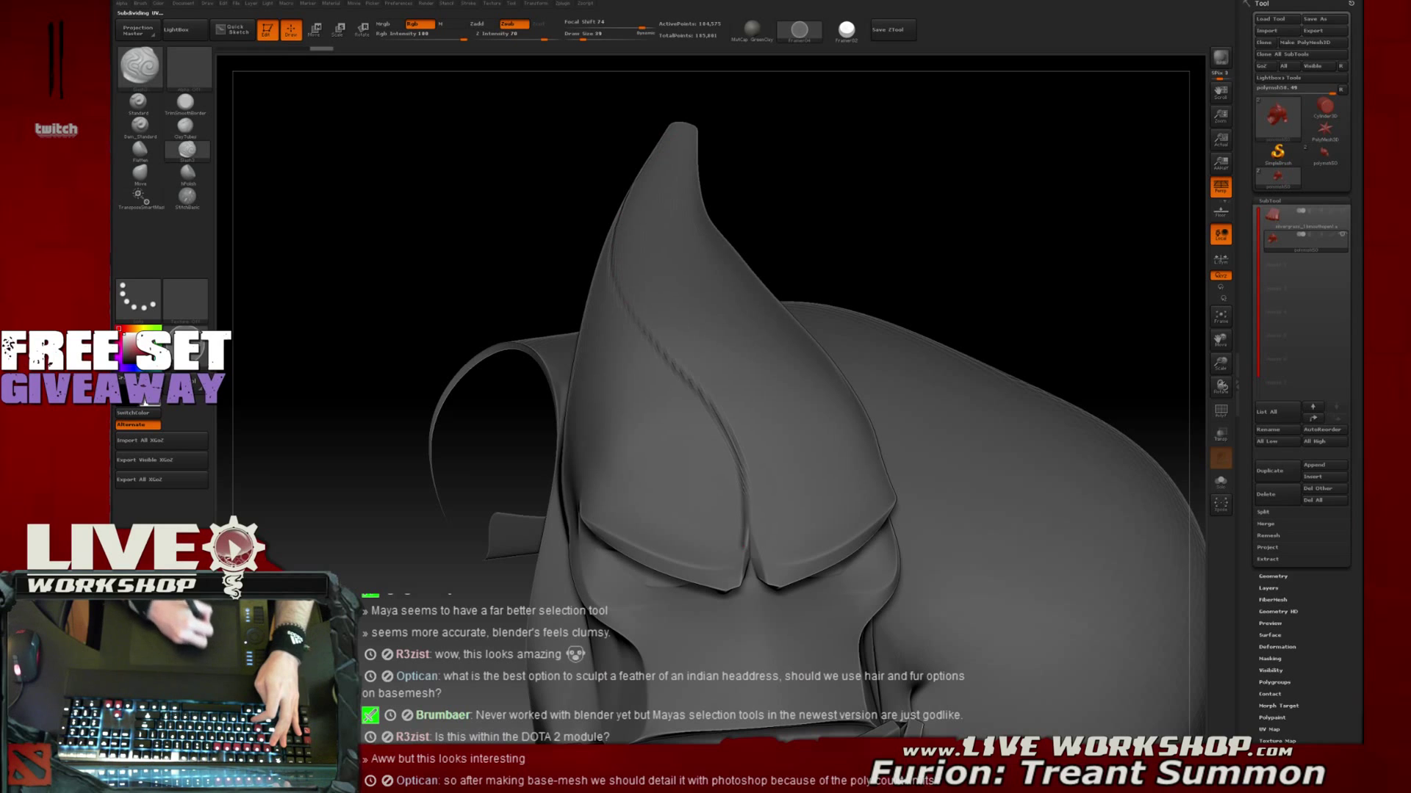
# Try carving a long curved groove from the hood's tip down to the inner brow, undoing the attempts
pyautogui.moveTo(637, 368); pyautogui.dragTo(744, 570)
pyautogui.moveTo(1012, 167); pyautogui.dragTo(708, 148)
pyautogui.moveTo(716, 365); pyautogui.dragTo(820, 501)
pyautogui.moveTo(1050, 234); pyautogui.dragTo(973, 208)
pyautogui.hotkey('ctrl', 'z')
pyautogui.moveTo(665, 136); pyautogui.dragTo(858, 541)
pyautogui.hotkey('ctrl', 'z')
pyautogui.moveTo(664, 137); pyautogui.dragTo(880, 548)
pyautogui.moveTo(1084, 261)
pyautogui.mouseDown()
pyautogui.moveTo(647, 130)
pyautogui.moveTo(605, 240)
pyautogui.moveTo(629, 309)
pyautogui.moveTo(635, 144)
pyautogui.mouseUp()
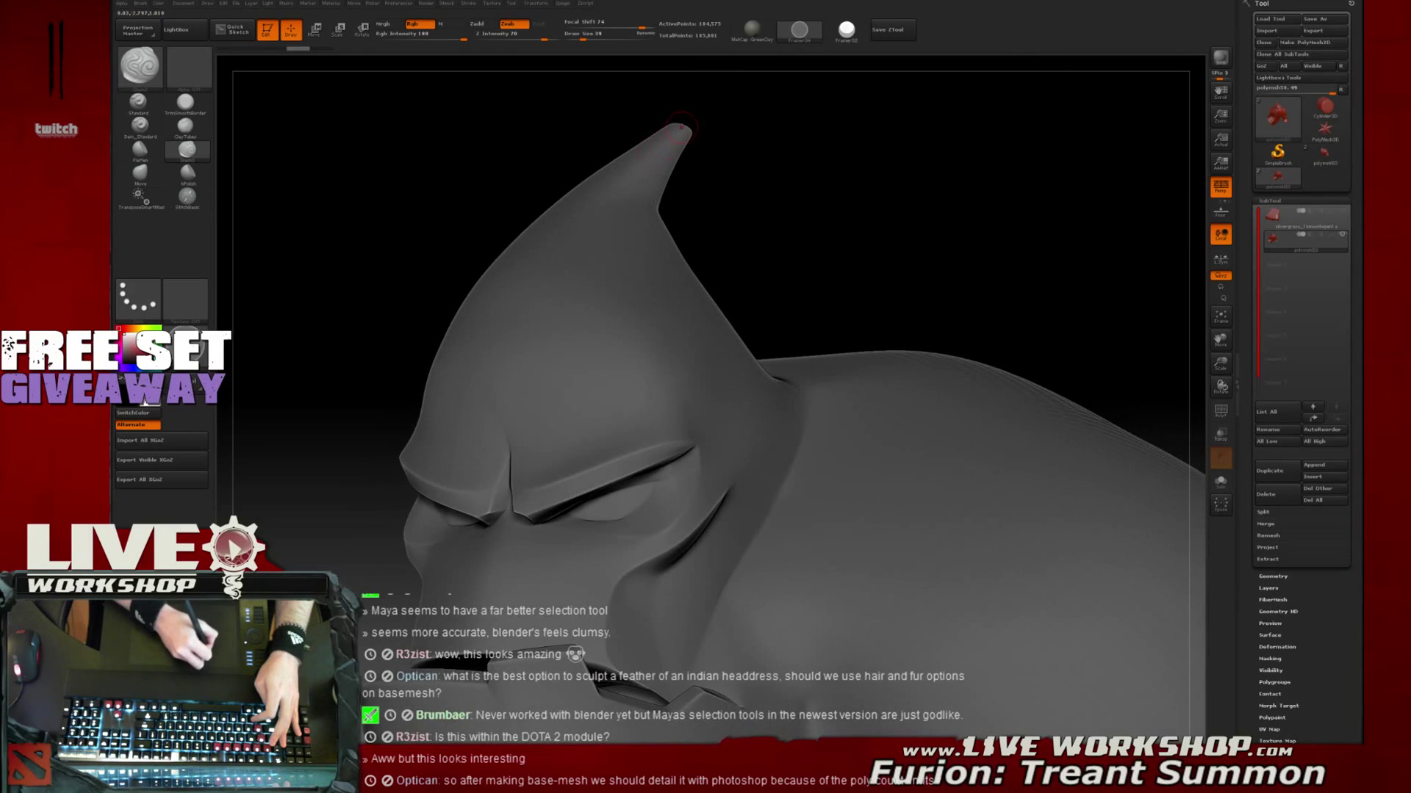
pyautogui.moveTo(701, 411); pyautogui.dragTo(659, 124)
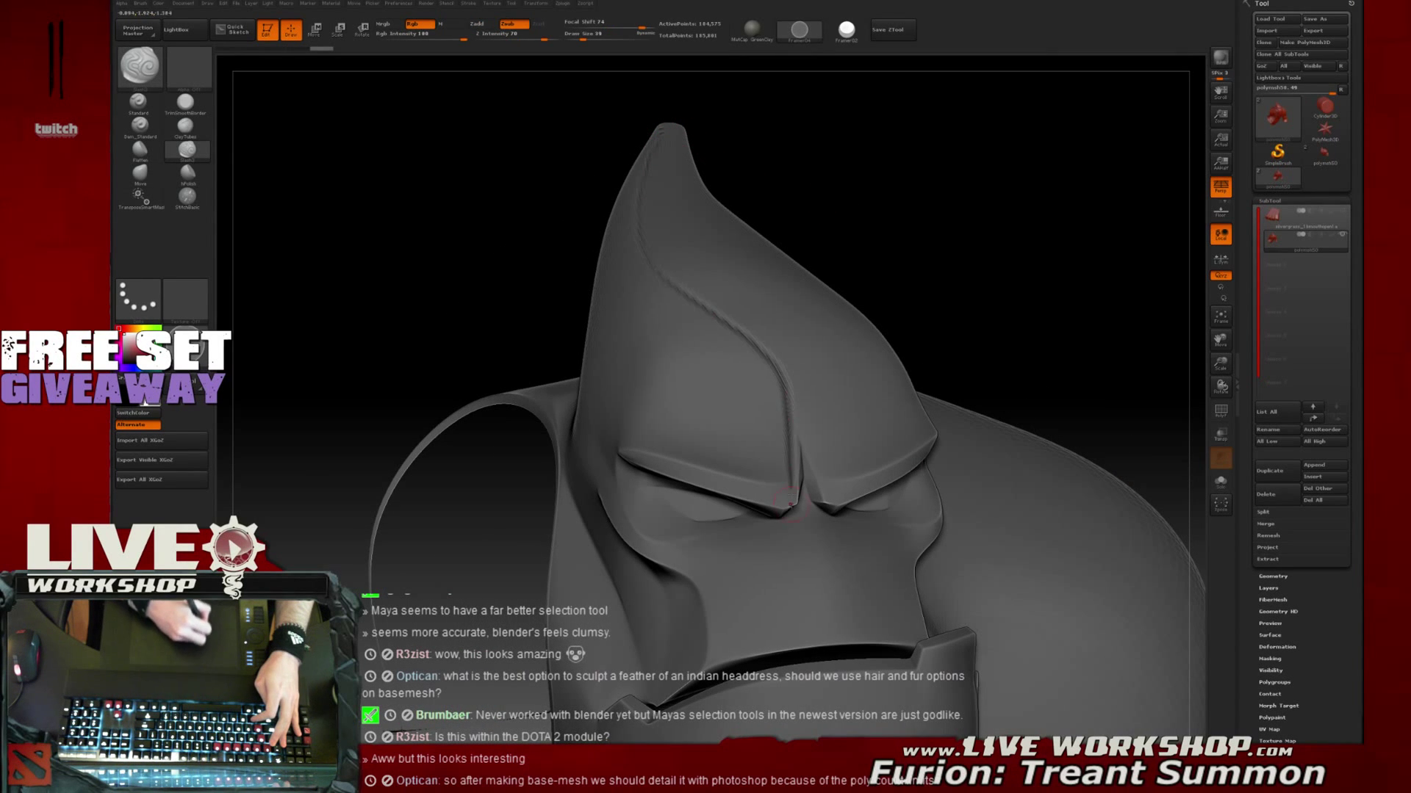
pyautogui.moveTo(1016, 220); pyautogui.dragTo(646, 131)
pyautogui.moveTo(789, 367); pyautogui.dragTo(844, 440)
pyautogui.moveTo(1123, 188)
pyautogui.mouseDown()
pyautogui.moveTo(1067, 181)
pyautogui.moveTo(1052, 212)
pyautogui.moveTo(925, 235)
pyautogui.mouseUp()
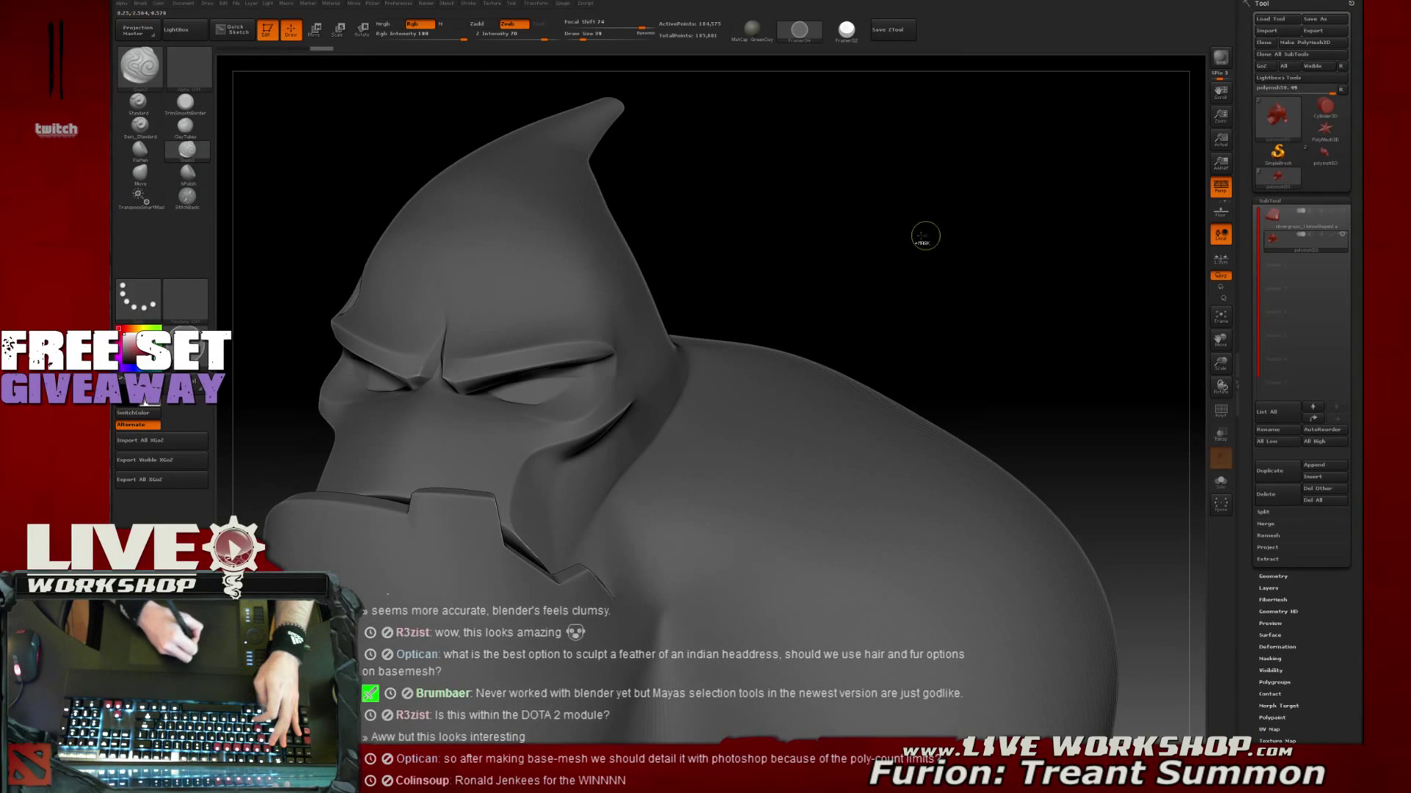
pyautogui.moveTo(815, 230); pyautogui.dragTo(861, 216)
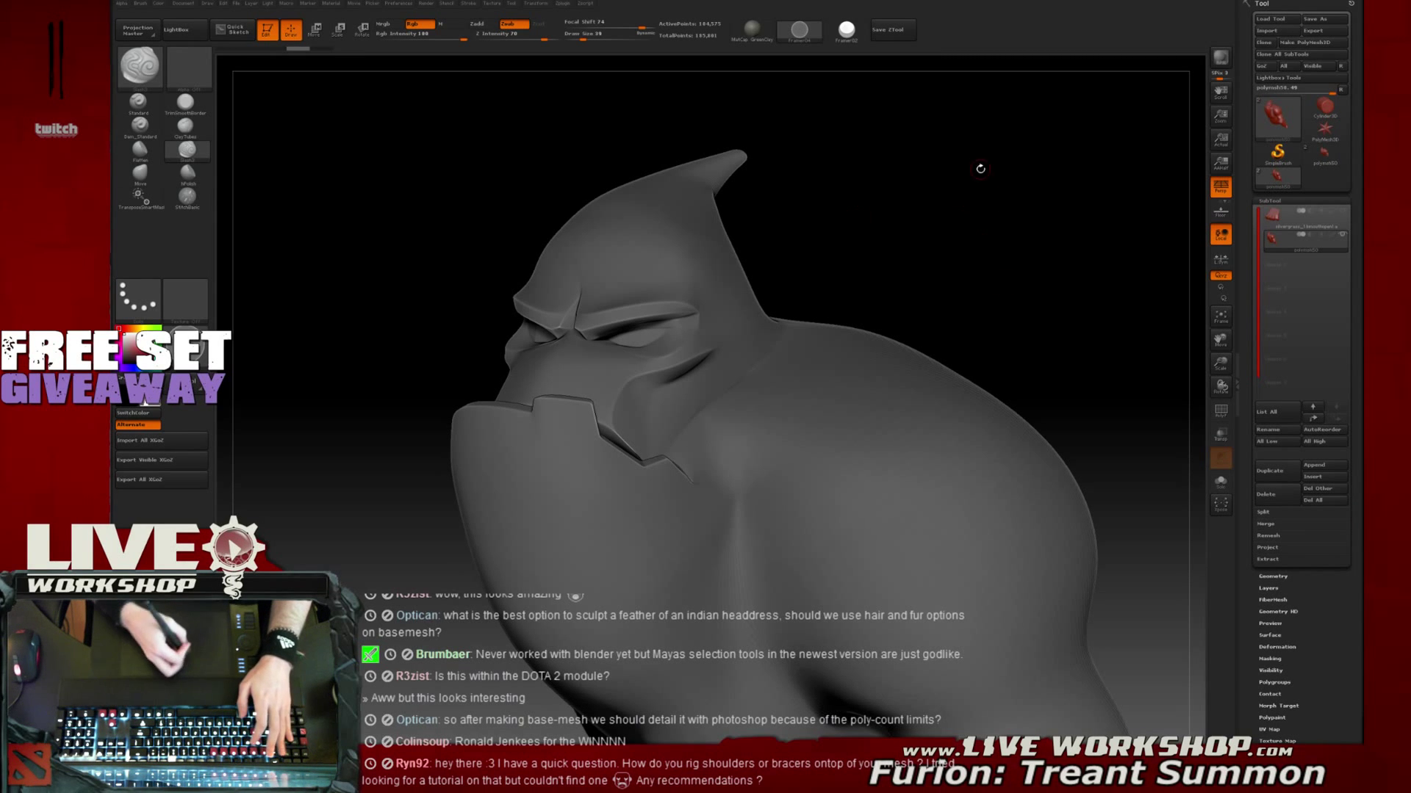
pyautogui.moveTo(907, 236)
pyautogui.mouseDown()
pyautogui.moveTo(886, 235)
pyautogui.moveTo(911, 202)
pyautogui.moveTo(942, 192)
pyautogui.moveTo(1026, 192)
pyautogui.moveTo(971, 222)
pyautogui.moveTo(1002, 191)
pyautogui.moveTo(1070, 189)
pyautogui.moveTo(1020, 213)
pyautogui.moveTo(979, 185)
pyautogui.mouseUp()
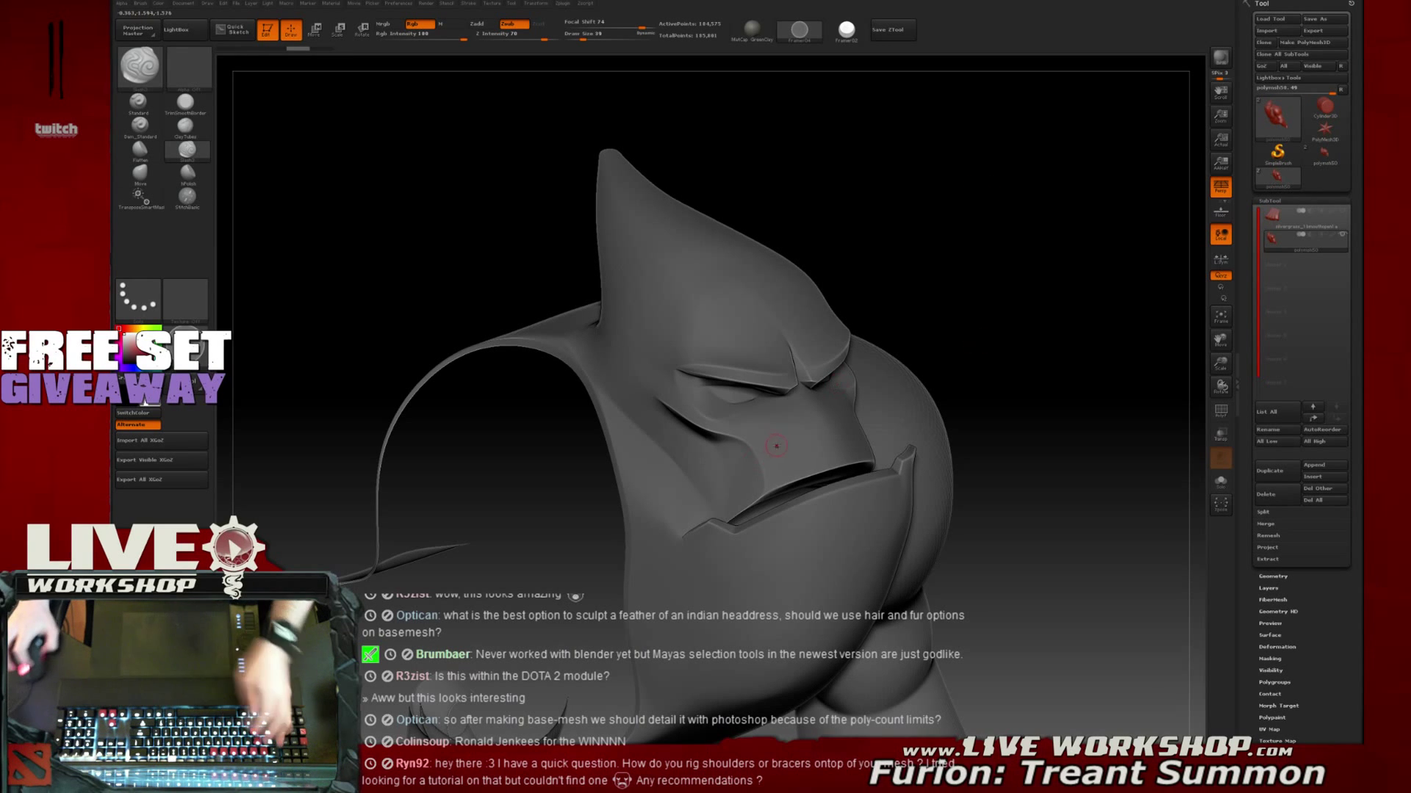
pyautogui.press('super')
pyautogui.press('Escape')
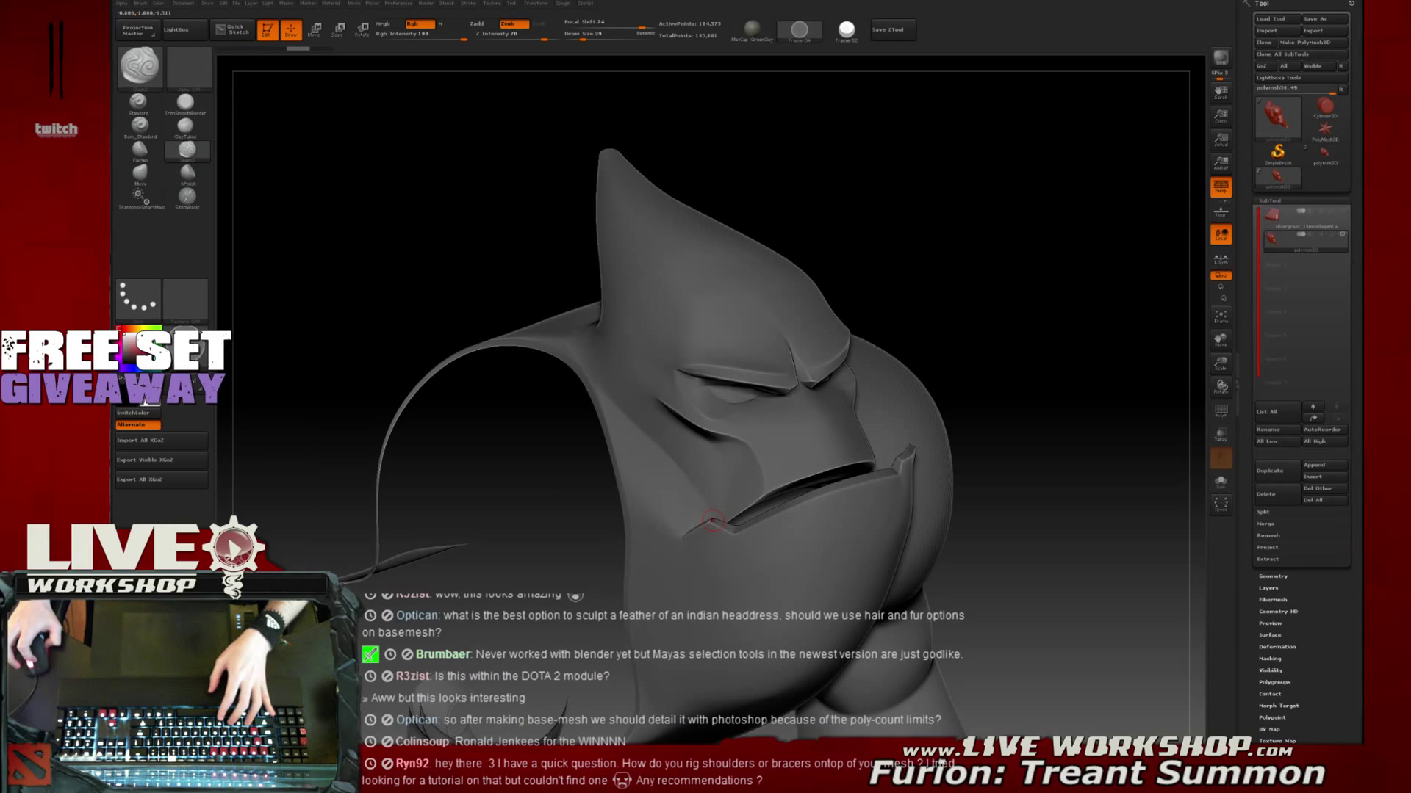
# Switch to Firefox and look over the Free Set Giveaway slide and latest videos on the liveworkshop.com home page
pyautogui.hotkey('alt', 'Tab')
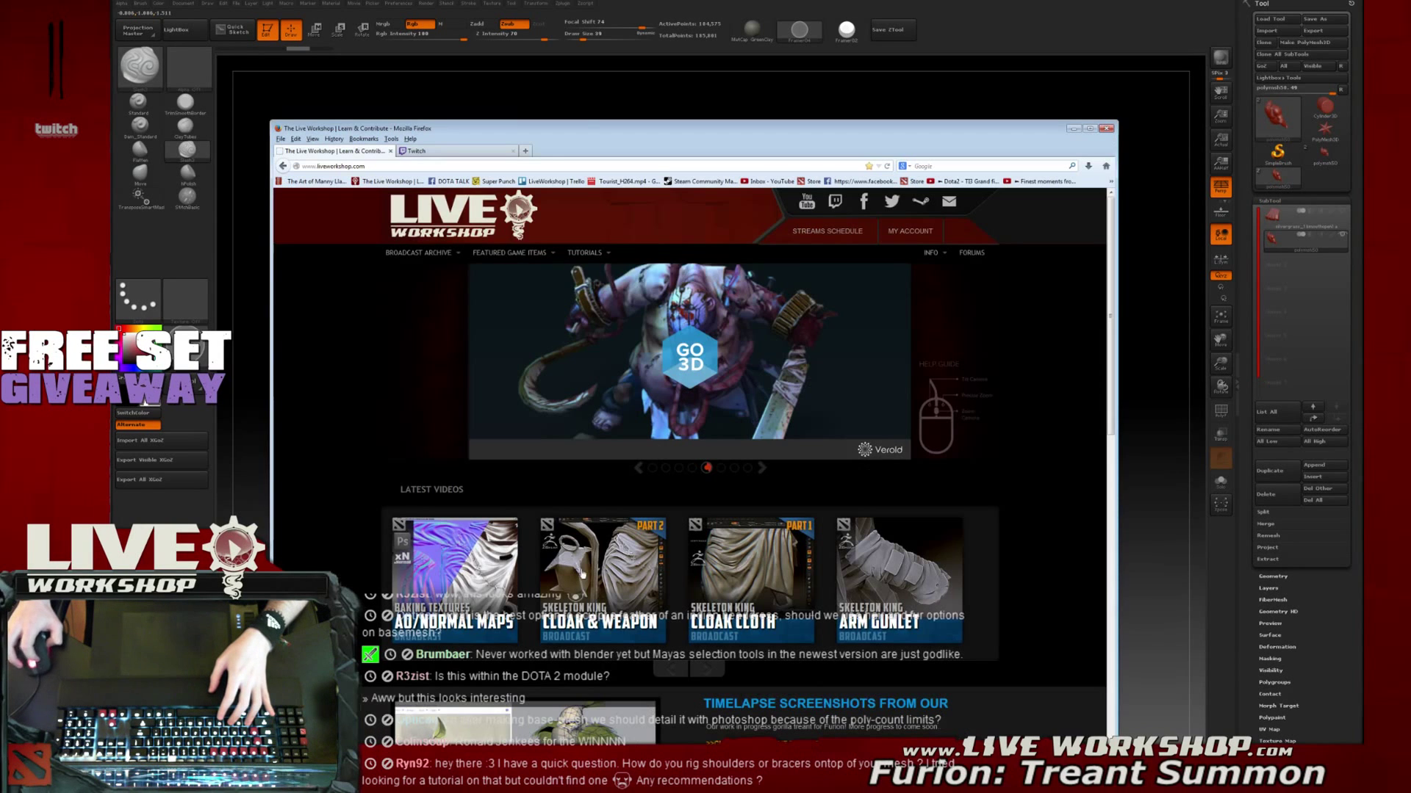
pyautogui.click(429, 165)
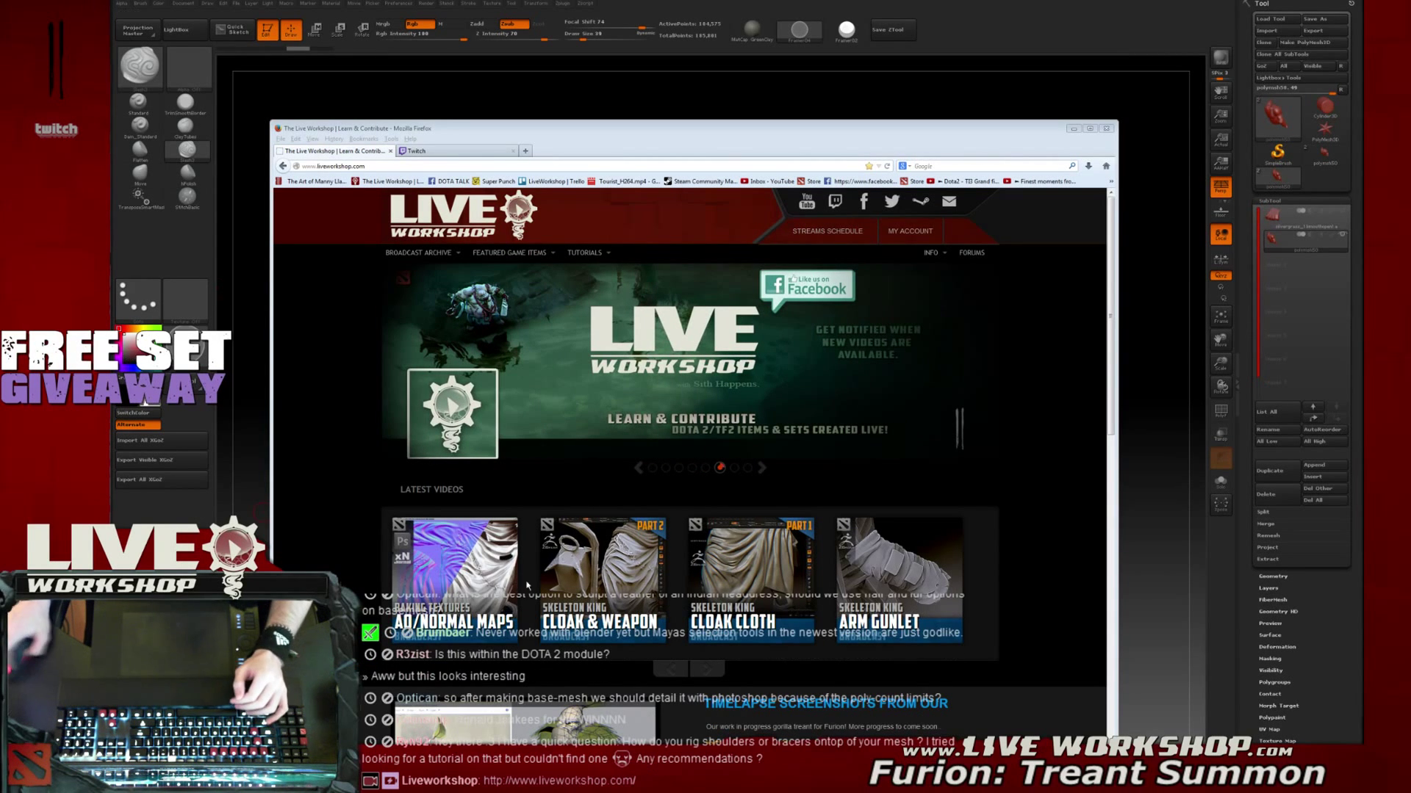
pyautogui.click(652, 467)
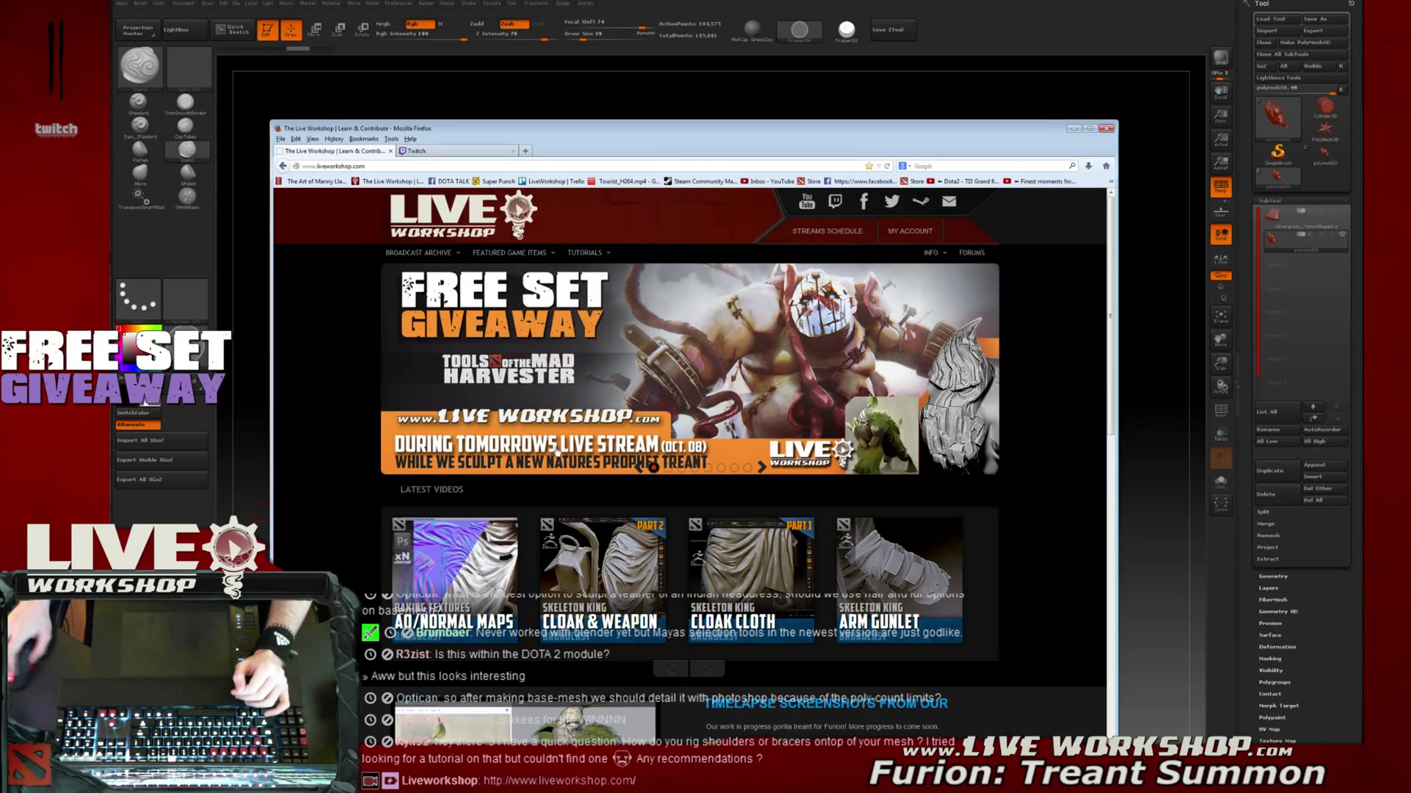
pyautogui.scroll(-2, 592, 446)
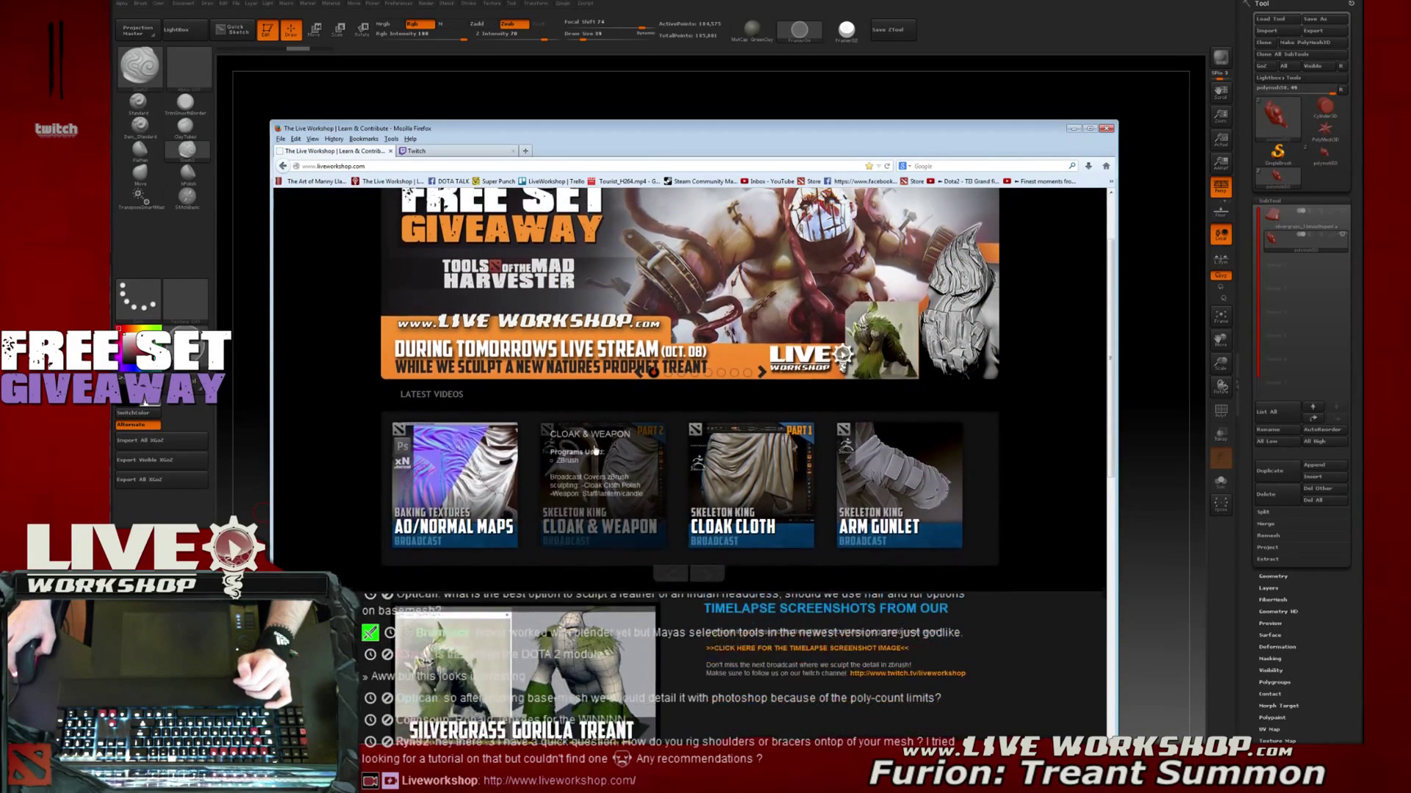
pyautogui.scroll(2, 515, 353)
# Look through the past videos listed in the site's Broadcast Archive
pyautogui.moveTo(433, 263)
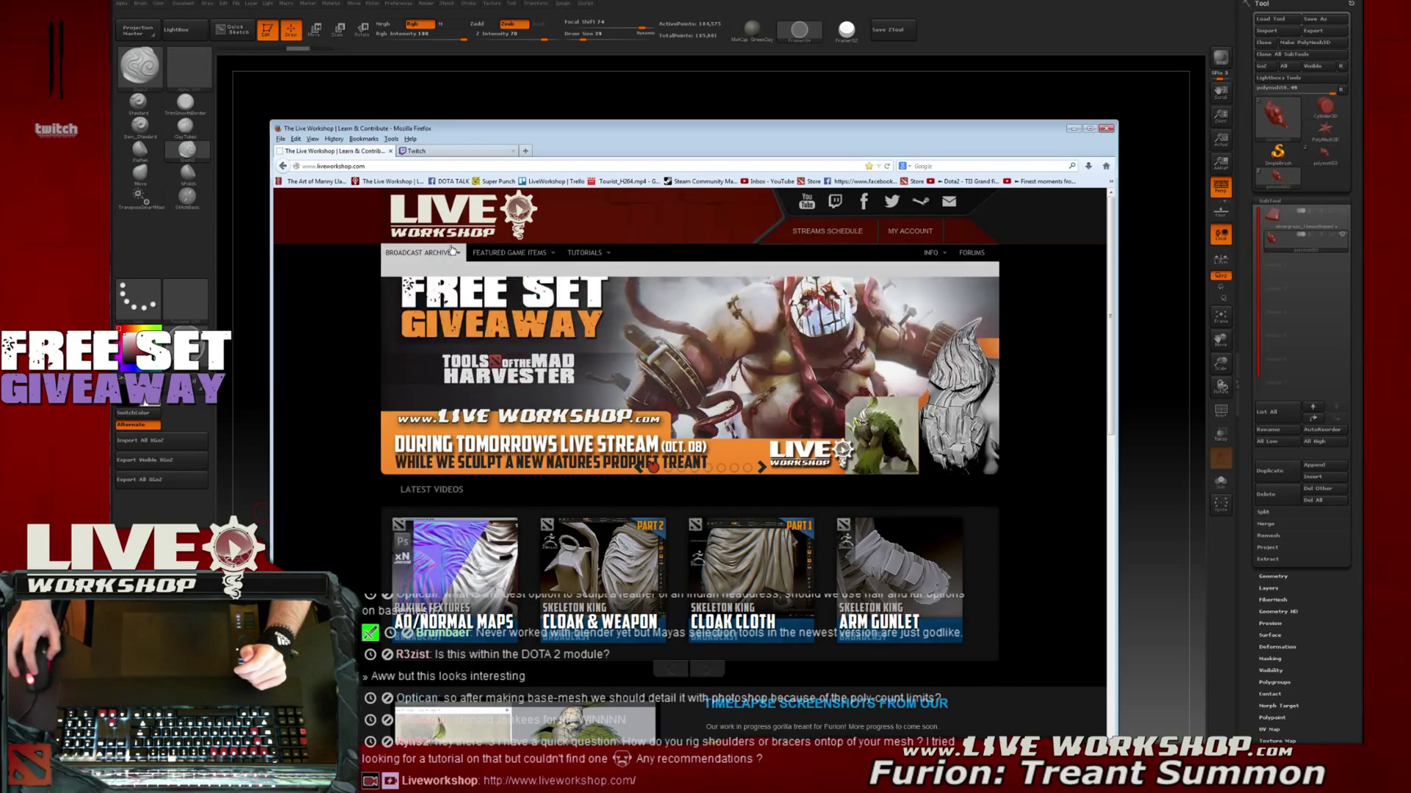
pyautogui.scroll(-2, 840, 572)
pyautogui.scroll(-3, 840, 573)
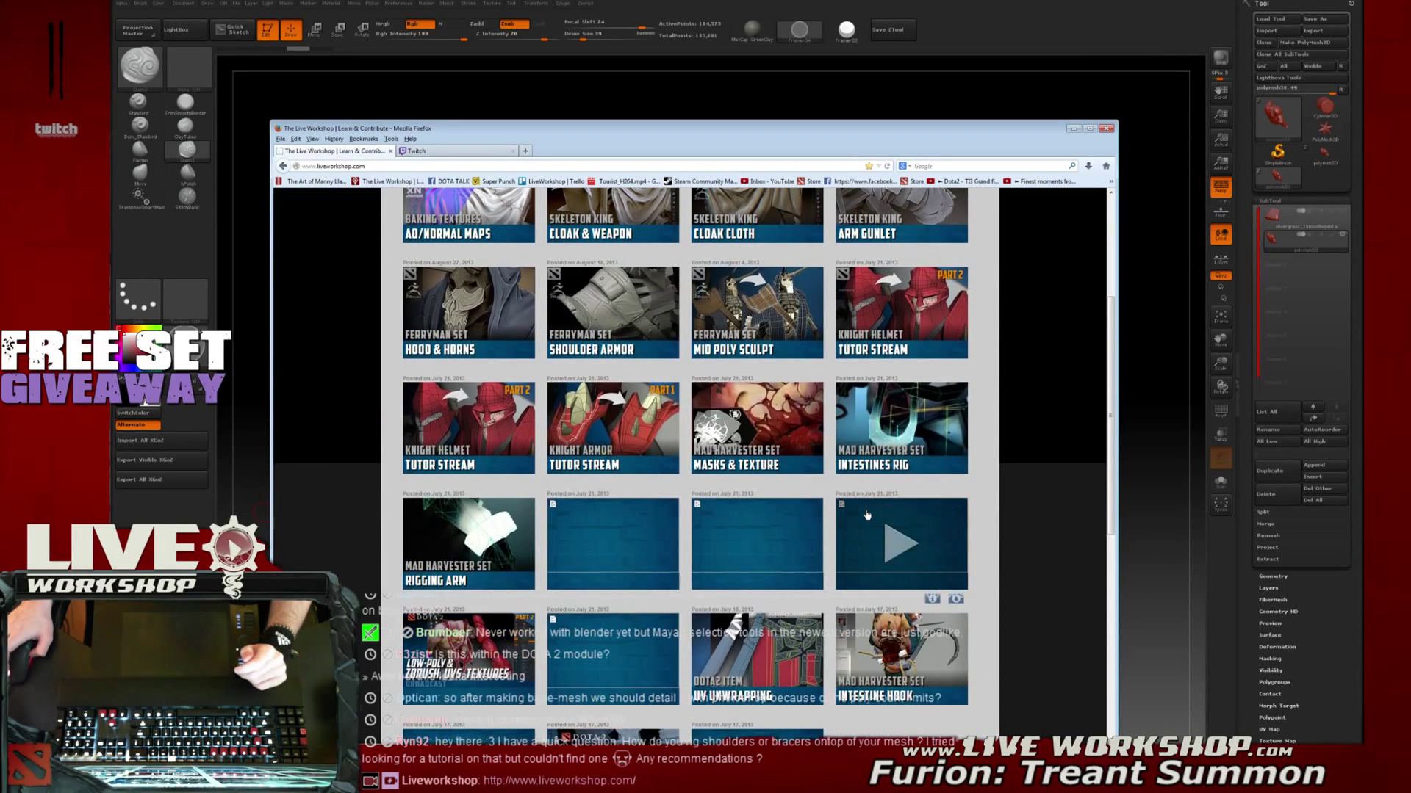
pyautogui.scroll(-1, 859, 517)
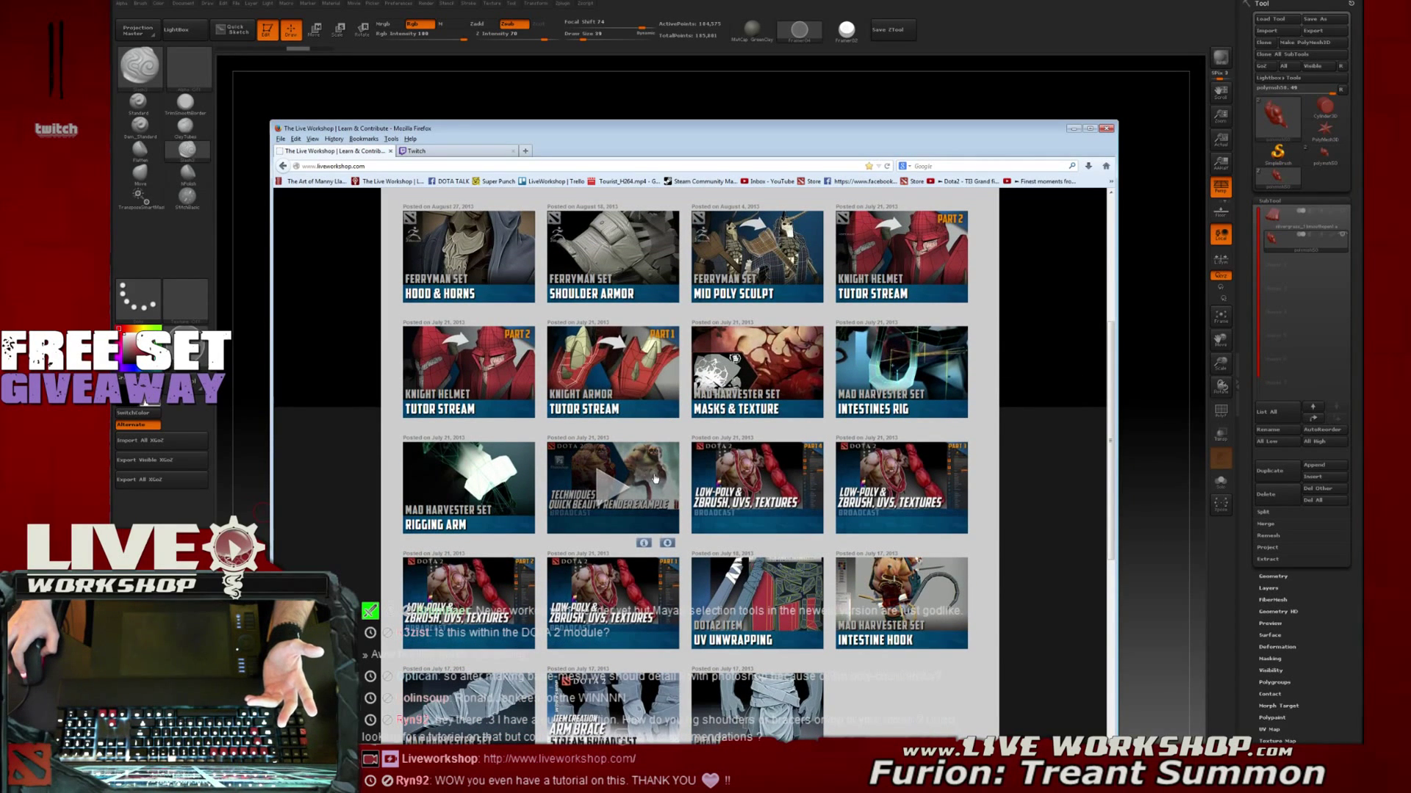
pyautogui.scroll(-1, 670, 499)
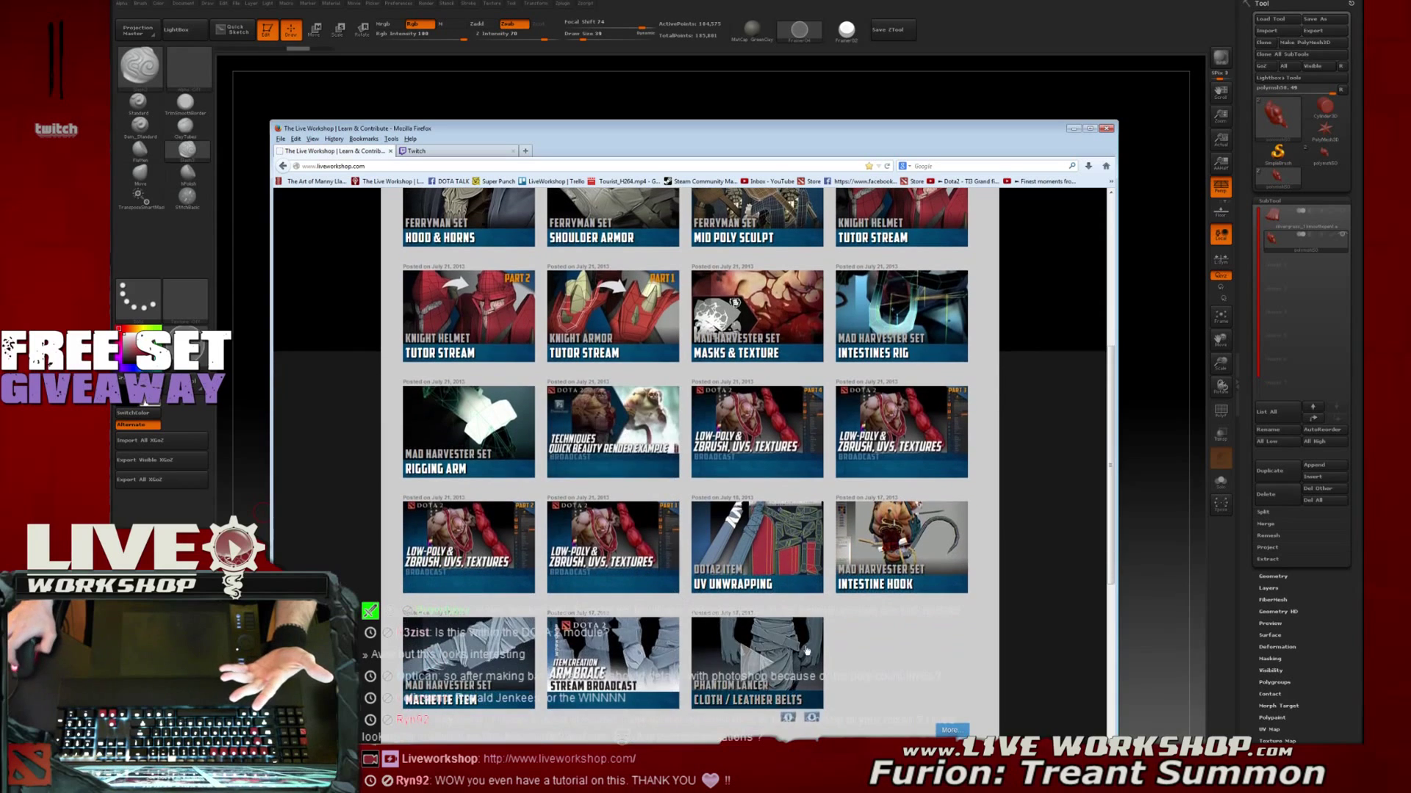
pyautogui.scroll(5, 610, 639)
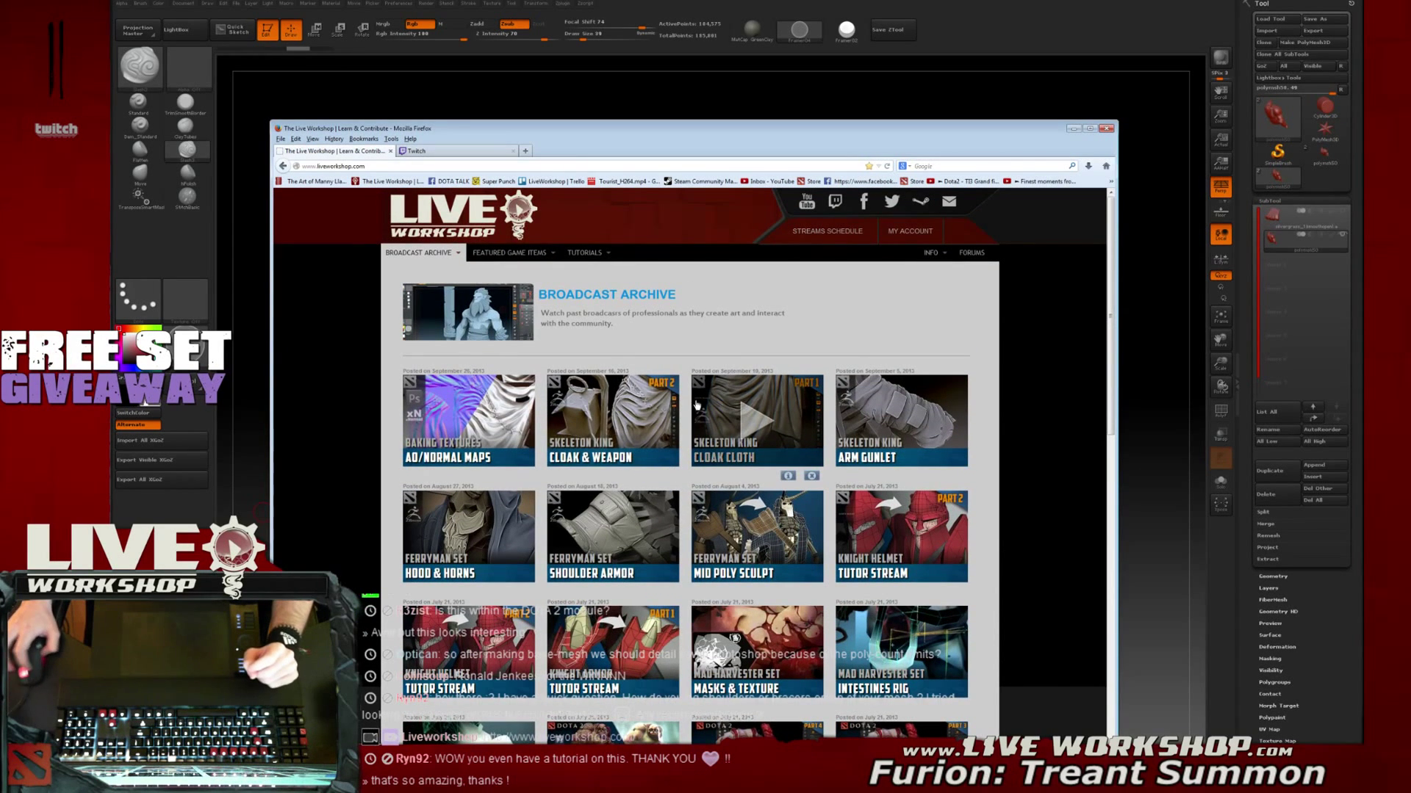
# View the Rig/Compile/Publish Items entry among the site's tutorials and return to ZBrush
pyautogui.moveTo(589, 256)
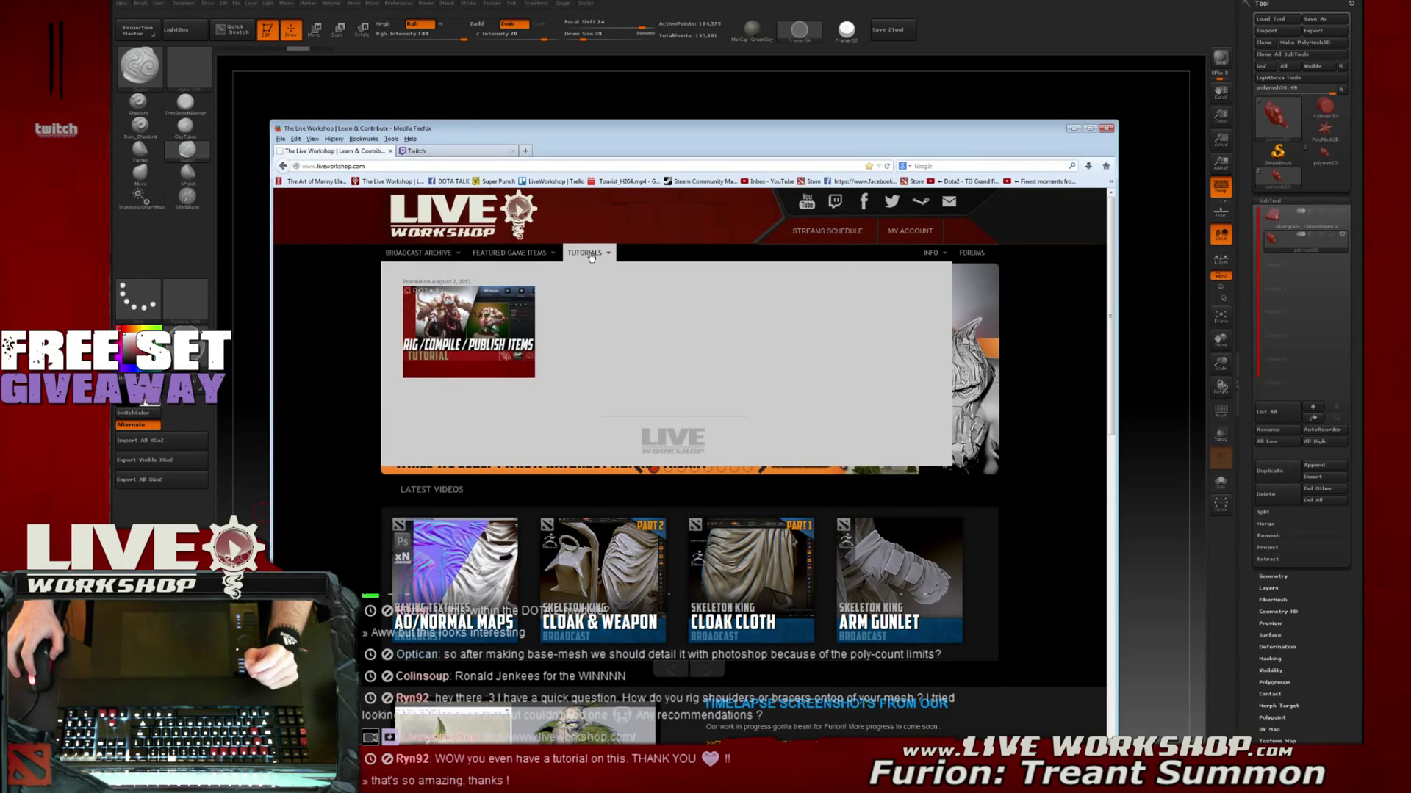
pyautogui.moveTo(467, 327)
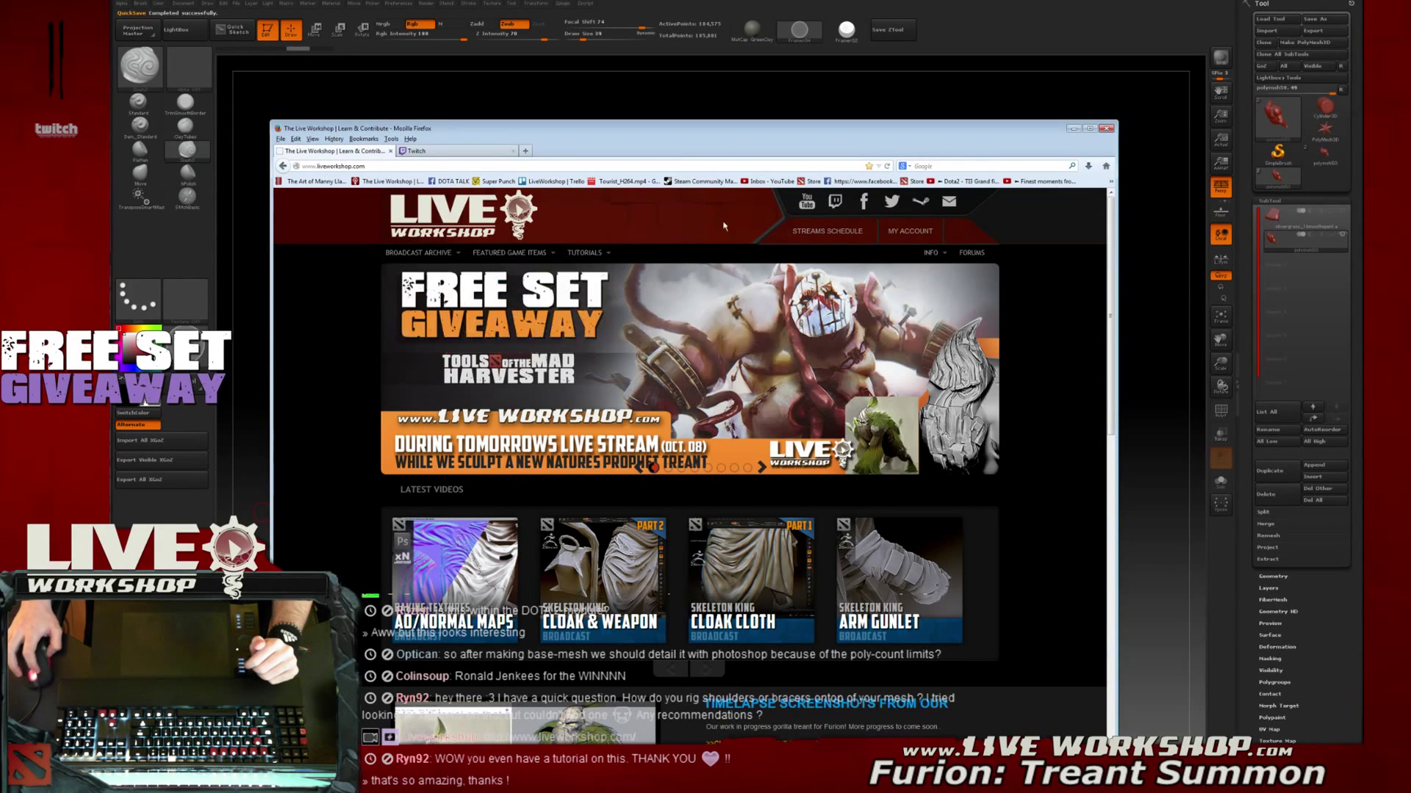
pyautogui.hotkey('alt', 'Tab')
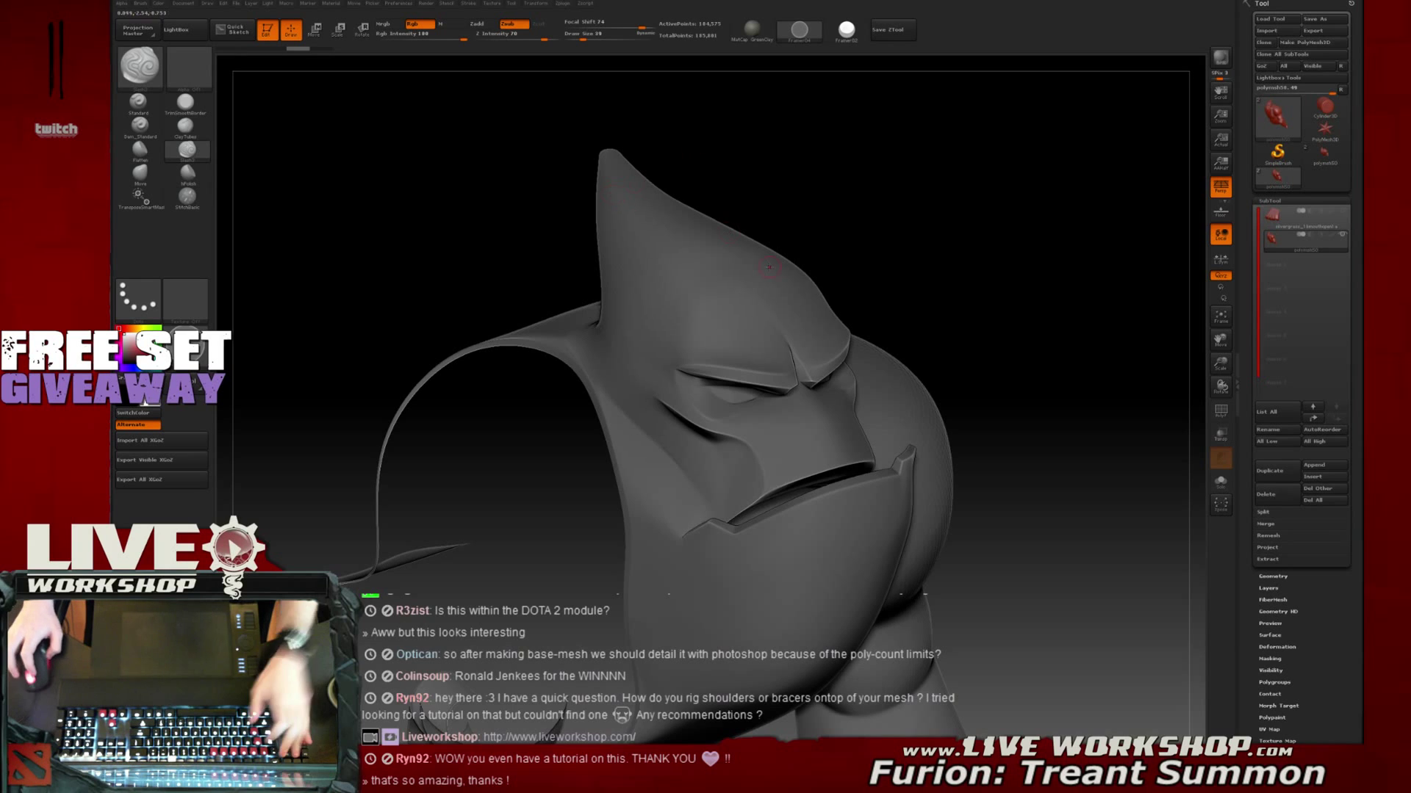
# Try a carving stroke down the side of the hood and undo it
pyautogui.moveTo(867, 206); pyautogui.dragTo(907, 227)
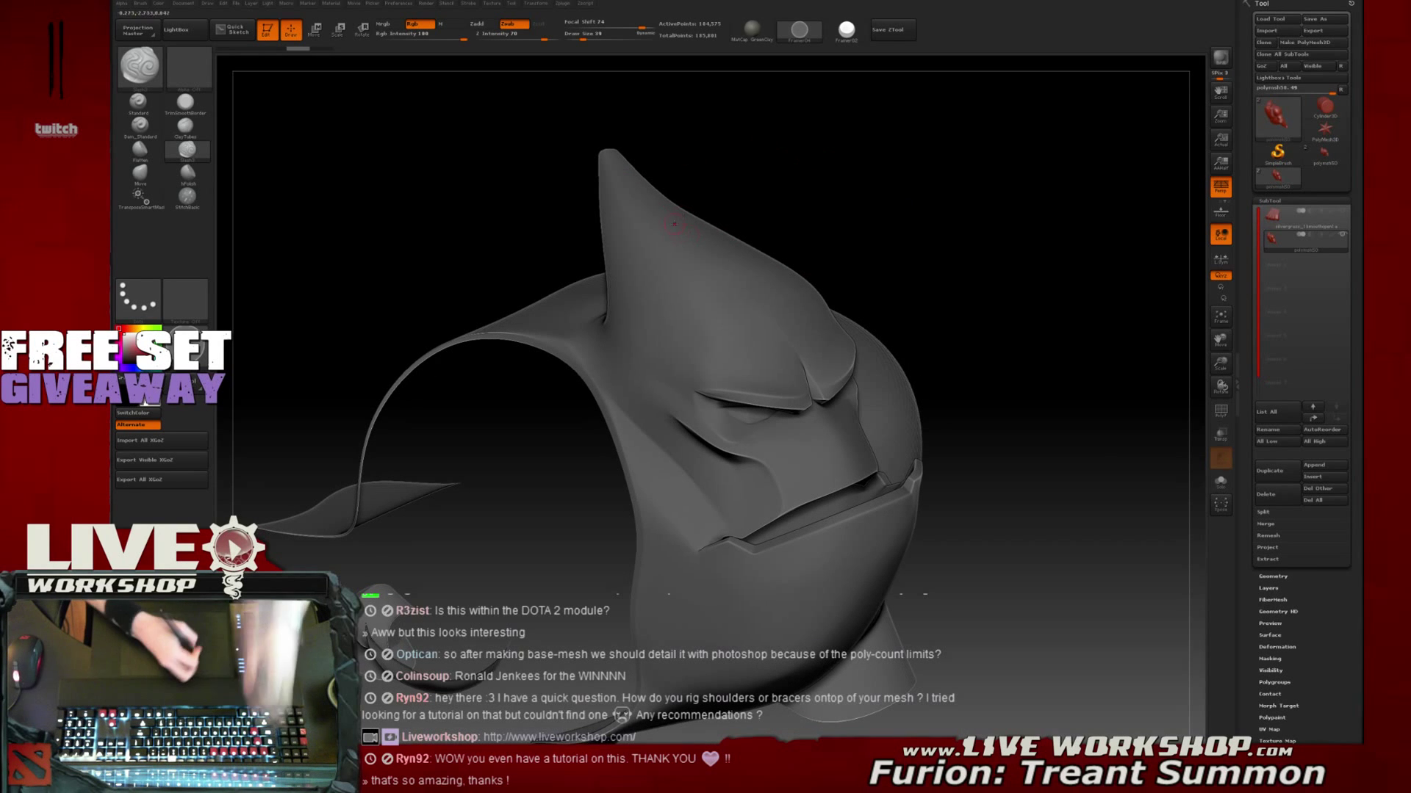
pyautogui.moveTo(623, 185); pyautogui.dragTo(820, 293)
pyautogui.press('b')
pyautogui.press('c')
pyautogui.press('b')
pyautogui.hotkey('ctrl', 'z')
pyautogui.press('b')
pyautogui.press('t')
pyautogui.press('s')
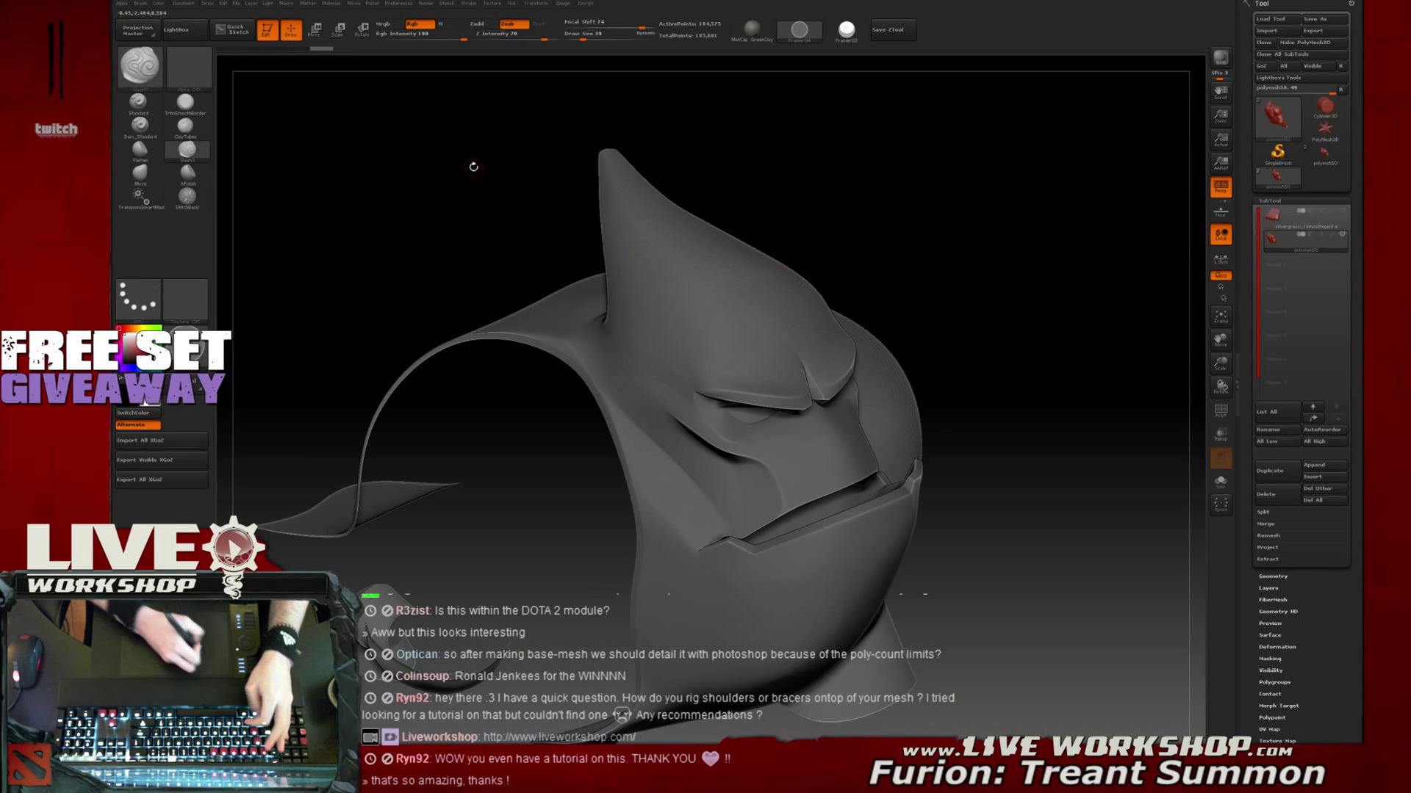
# Switch to the Clay Tubes brush and adjust its draw size for work on the head
pyautogui.press('b')
pyautogui.press('c')
pyautogui.press('t')
pyautogui.moveTo(419, 185); pyautogui.dragTo(938, 242)
pyautogui.hotkey('ctrl', 'z')
pyautogui.press('s')
# Try short clay strokes on the forehead and around the brow, undoing each one
pyautogui.moveTo(700, 345); pyautogui.dragTo(735, 400)
pyautogui.hotkey('ctrl', 'z')
pyautogui.moveTo(985, 231); pyautogui.dragTo(937, 229)
pyautogui.moveTo(792, 342); pyautogui.dragTo(795, 380)
pyautogui.hotkey('ctrl', 'z')
pyautogui.moveTo(808, 295); pyautogui.dragTo(853, 336)
pyautogui.hotkey('ctrl', 'z')
pyautogui.moveTo(744, 334); pyautogui.dragTo(780, 395)
pyautogui.hotkey('ctrl', 'z')
# Try building up side-by-side vertical clay strips on the forehead above the eye, and undo them all
pyautogui.moveTo(1041, 199)
pyautogui.mouseDown()
pyautogui.moveTo(1045, 274)
pyautogui.moveTo(919, 283)
pyautogui.mouseUp()
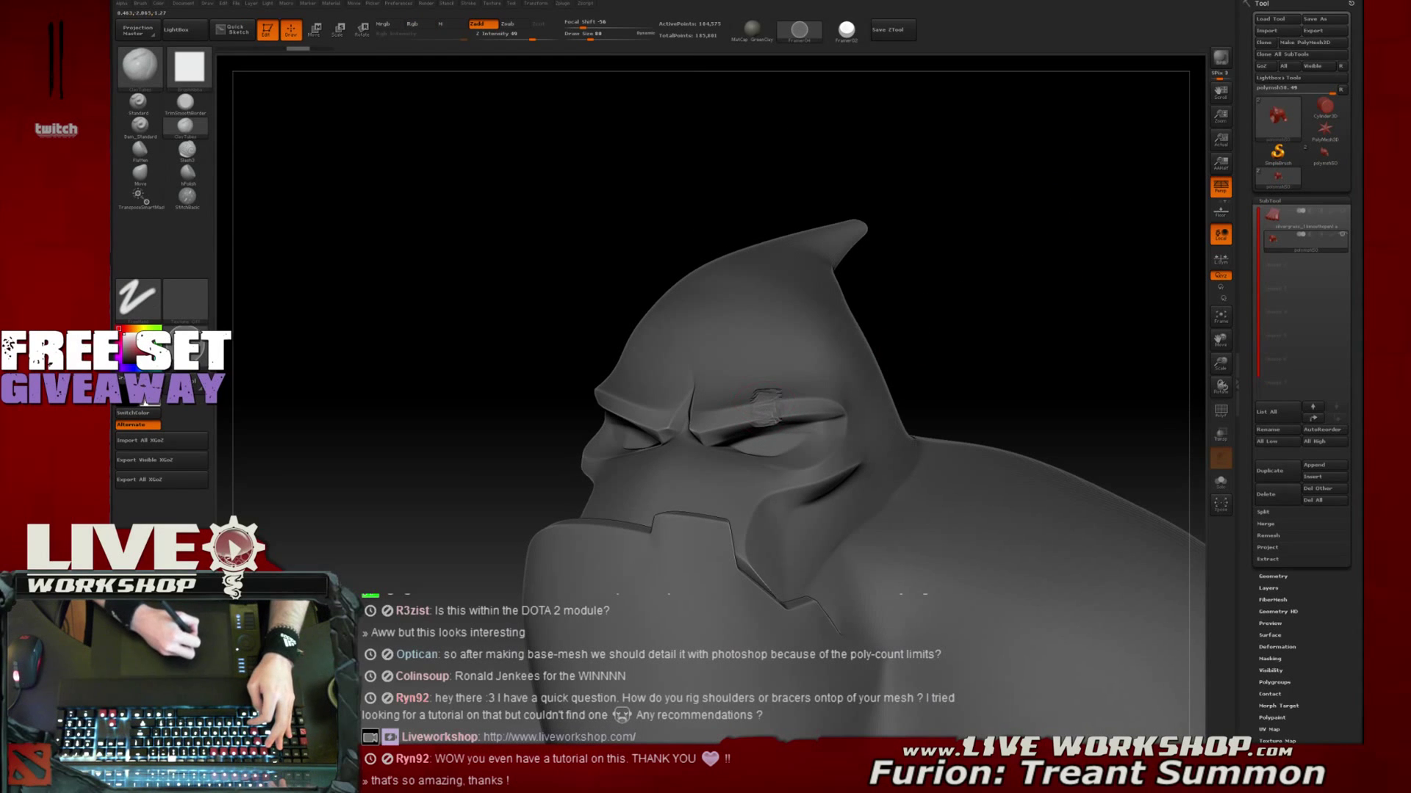
pyautogui.moveTo(1010, 303); pyautogui.dragTo(892, 320)
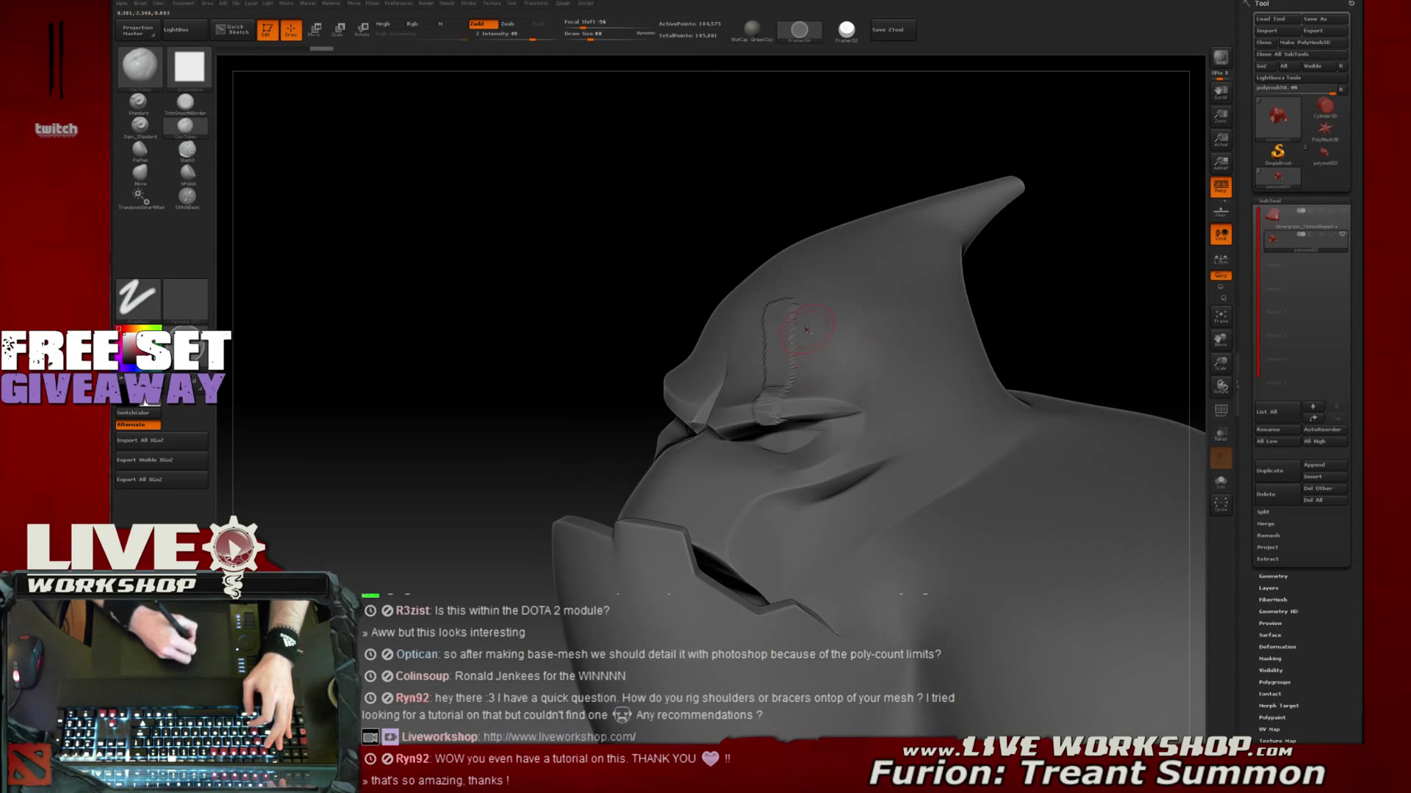
pyautogui.hotkey('ctrl', 'z')
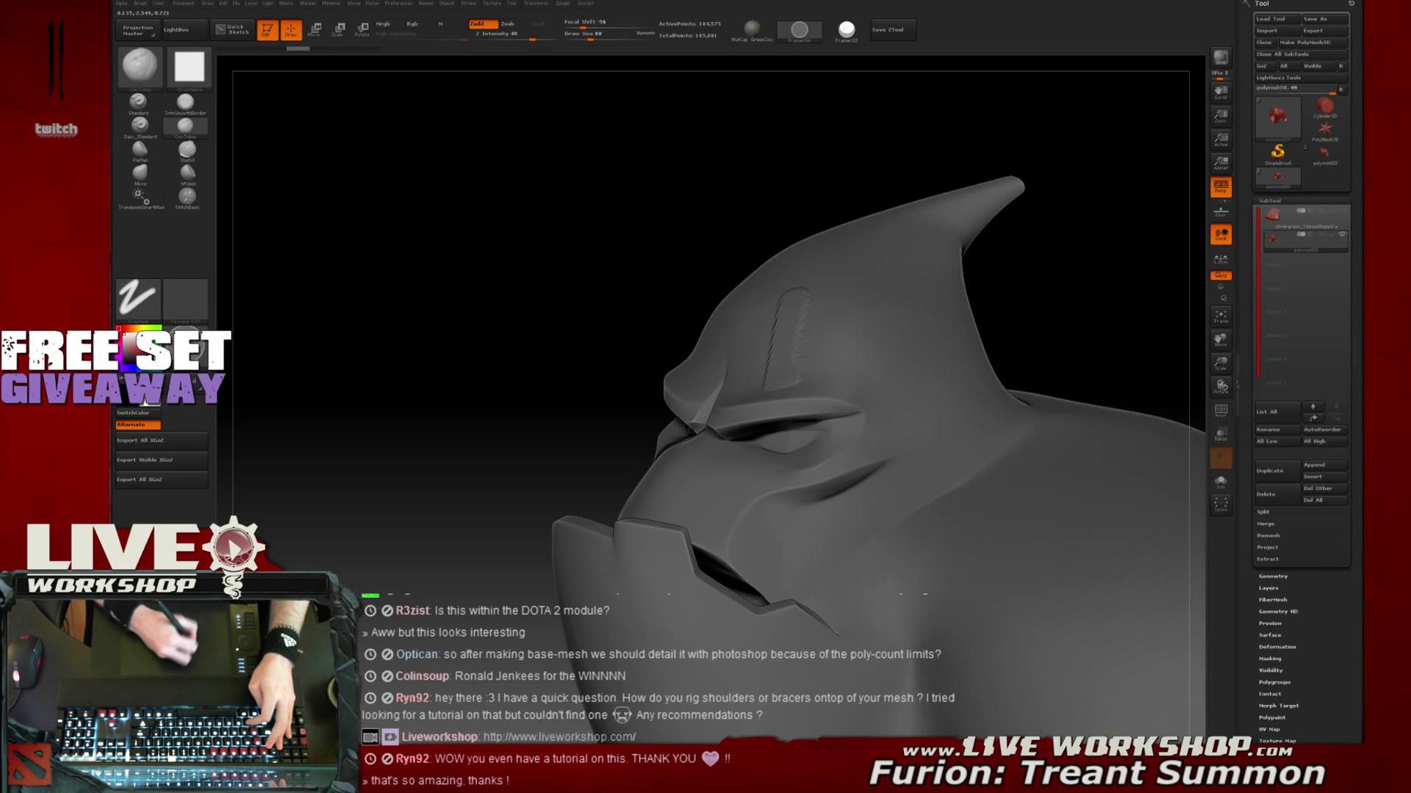
pyautogui.moveTo(1043, 220)
pyautogui.mouseDown()
pyautogui.moveTo(811, 343)
pyautogui.moveTo(830, 401)
pyautogui.mouseUp()
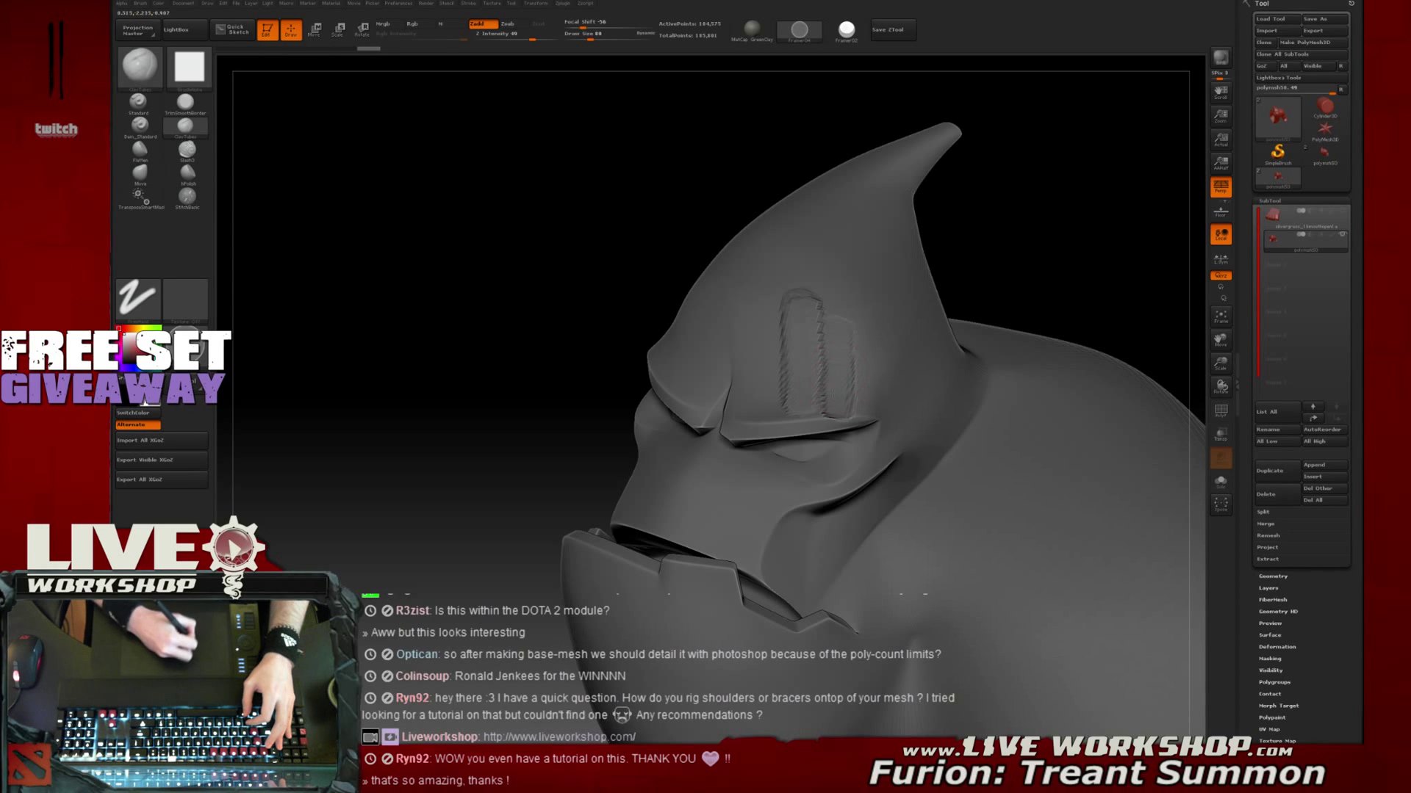
pyautogui.moveTo(1028, 279)
pyautogui.mouseDown()
pyautogui.moveTo(874, 313)
pyautogui.moveTo(918, 323)
pyautogui.mouseUp()
pyautogui.press('ctrl')
pyautogui.hotkey('ctrl', 'z')
pyautogui.hotkey('ctrl', 'z')
pyautogui.hotkey('ctrl', 'z')
pyautogui.hotkey('ctrl', 'z')
pyautogui.hotkey('ctrl', 'z')
pyautogui.hotkey('ctrl', 'z')
pyautogui.hotkey('ctrl', 'z')
pyautogui.hotkey('ctrl', 'z')
pyautogui.hotkey('ctrl', 'z')
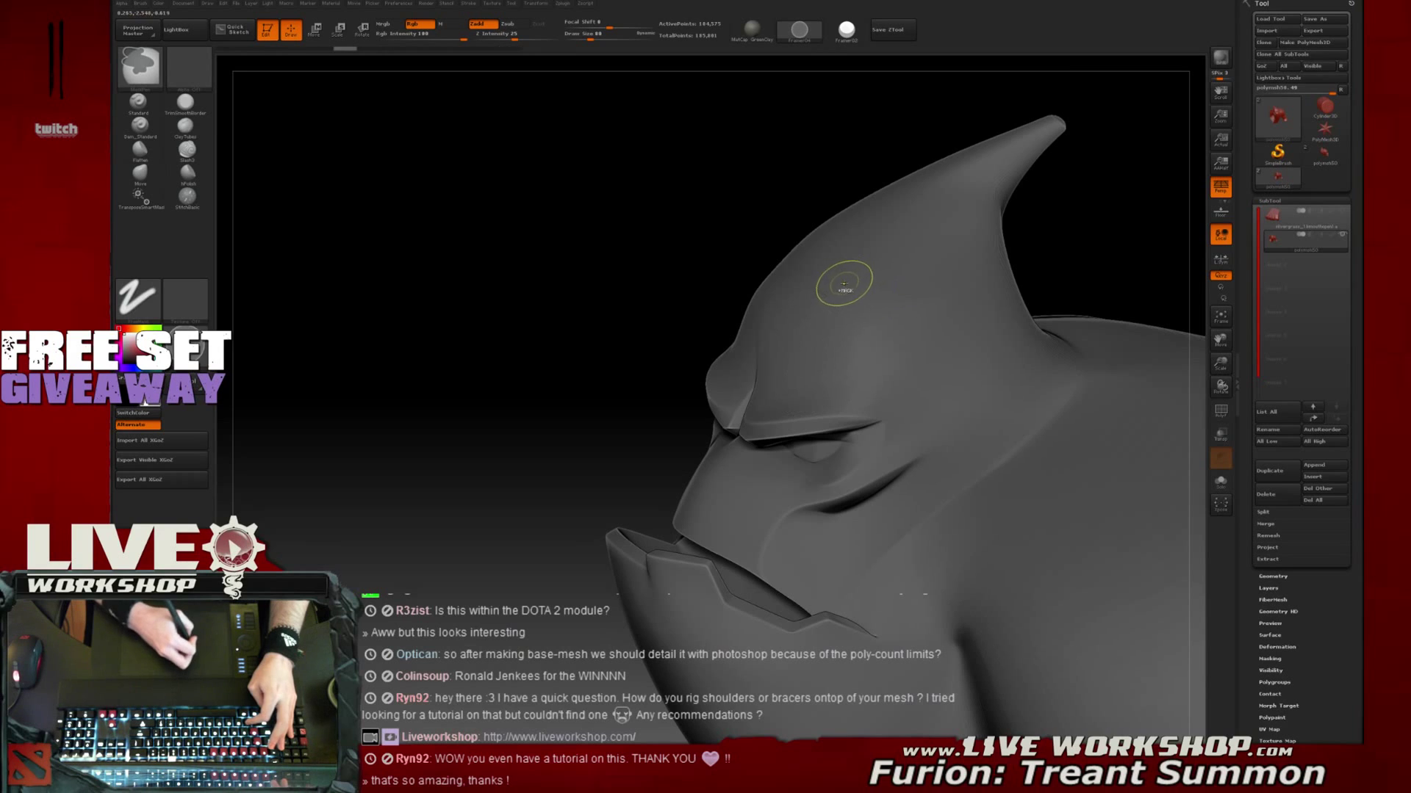
# Reselect the Clay Tubes brush and subdivide the body mesh another level
pyautogui.click(185, 126)
pyautogui.moveTo(595, 277)
pyautogui.mouseDown()
pyautogui.moveTo(938, 319)
pyautogui.moveTo(1004, 360)
pyautogui.mouseUp()
pyautogui.moveTo(956, 295)
pyautogui.mouseDown()
pyautogui.moveTo(985, 252)
pyautogui.moveTo(958, 232)
pyautogui.mouseUp()
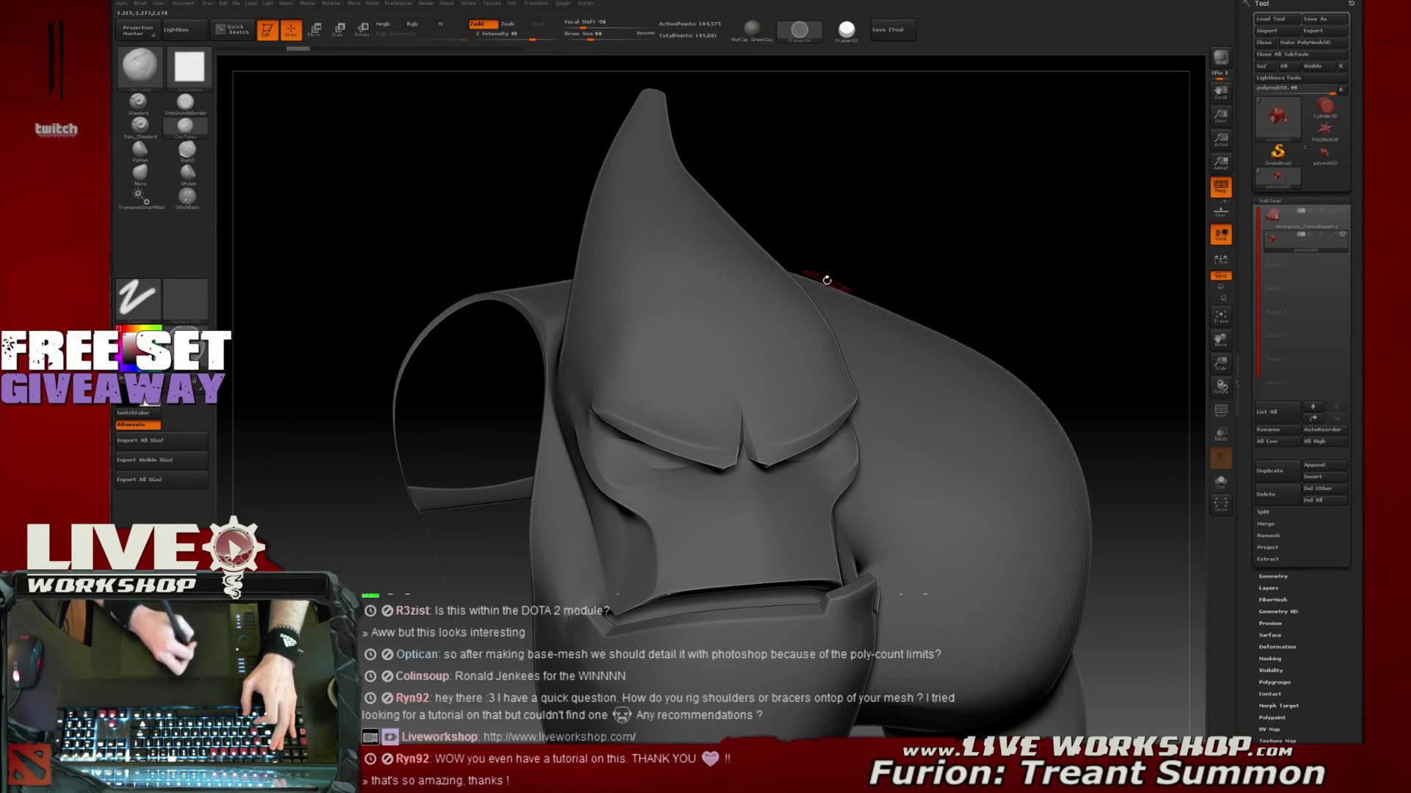
pyautogui.hotkey('ctrl', 'd')
pyautogui.moveTo(955, 220); pyautogui.dragTo(832, 271)
pyautogui.moveTo(965, 244); pyautogui.dragTo(1021, 239)
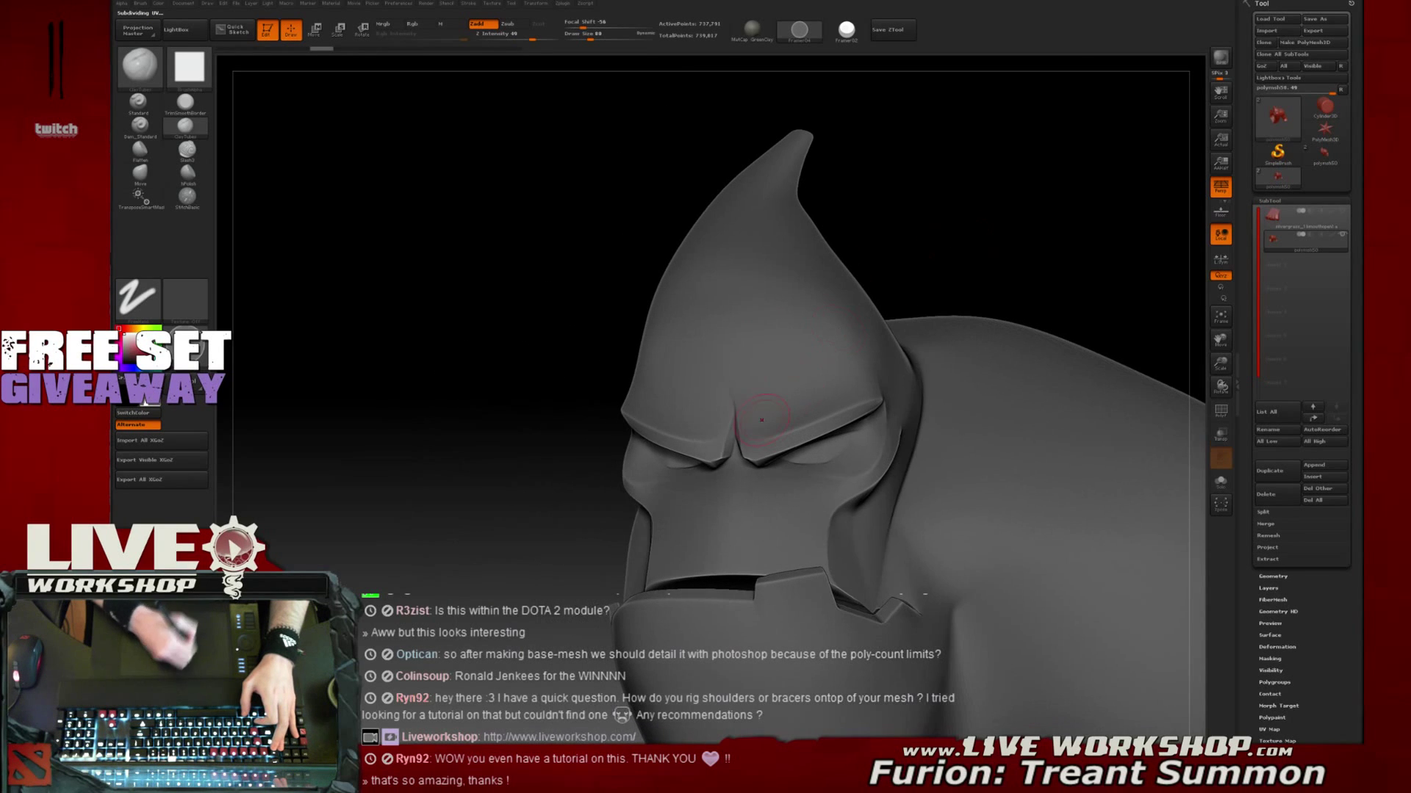
# Test and undo a clay stroke on the forehead, and switch back to the groove-carving brush
pyautogui.moveTo(745, 336); pyautogui.dragTo(740, 290)
pyautogui.hotkey('ctrl', 'z')
pyautogui.moveTo(1043, 215); pyautogui.dragTo(983, 233)
pyautogui.click(185, 152)
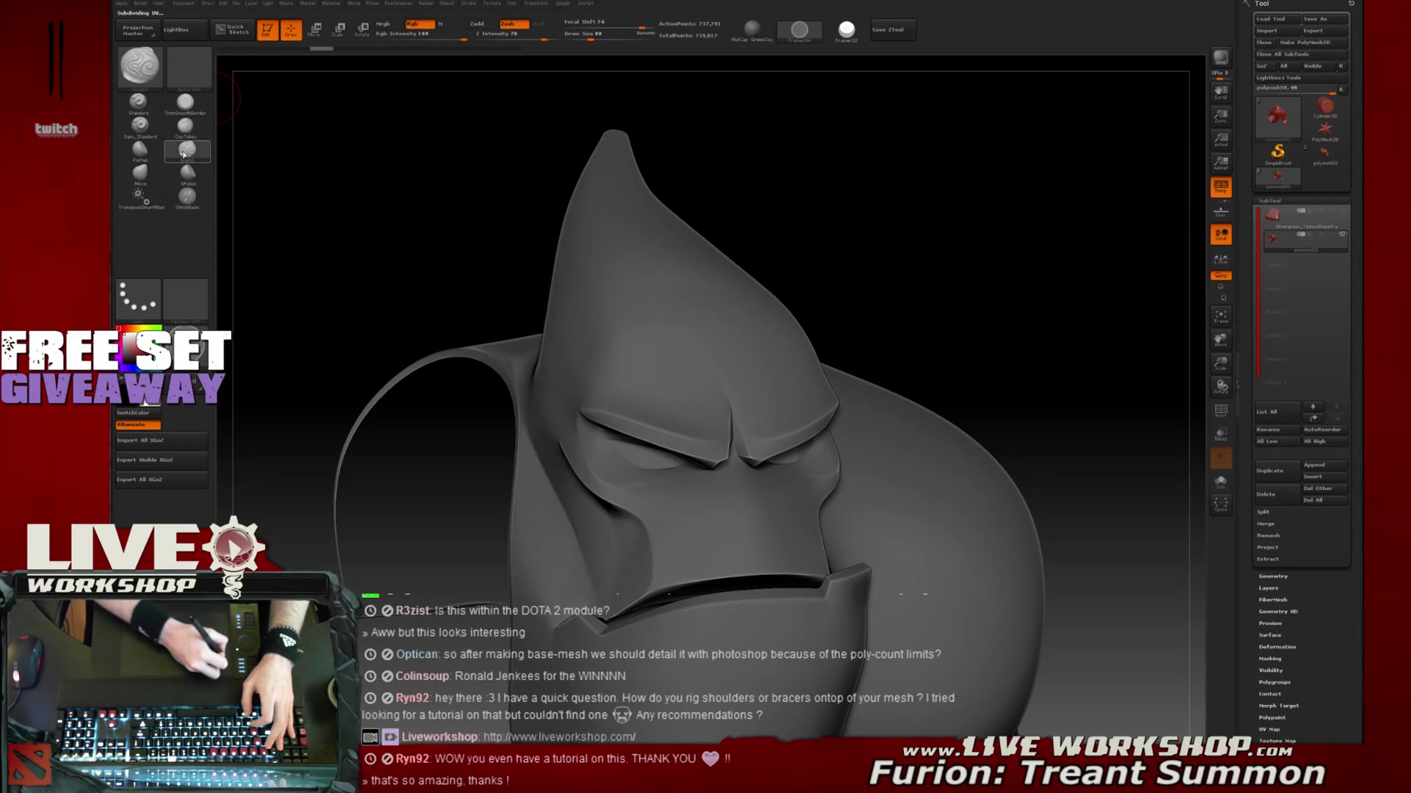
# Try carving a groove down from the tip of the head spike at different brush sizes, undoing each stroke
pyautogui.moveTo(939, 183); pyautogui.dragTo(964, 208)
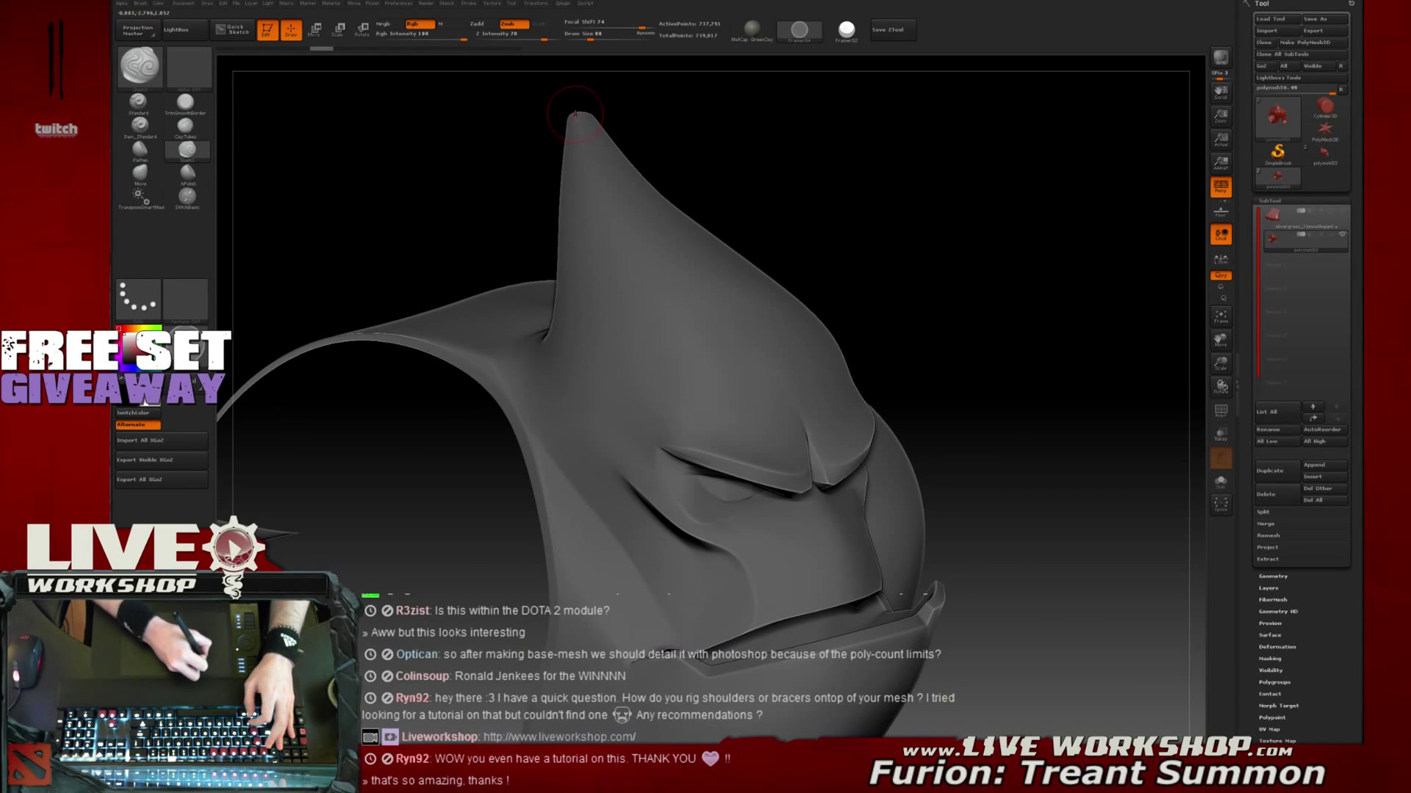
pyautogui.moveTo(593, 174); pyautogui.dragTo(654, 270)
pyautogui.hotkey('ctrl', 'z')
pyautogui.press('s')
pyautogui.click(647, 264)
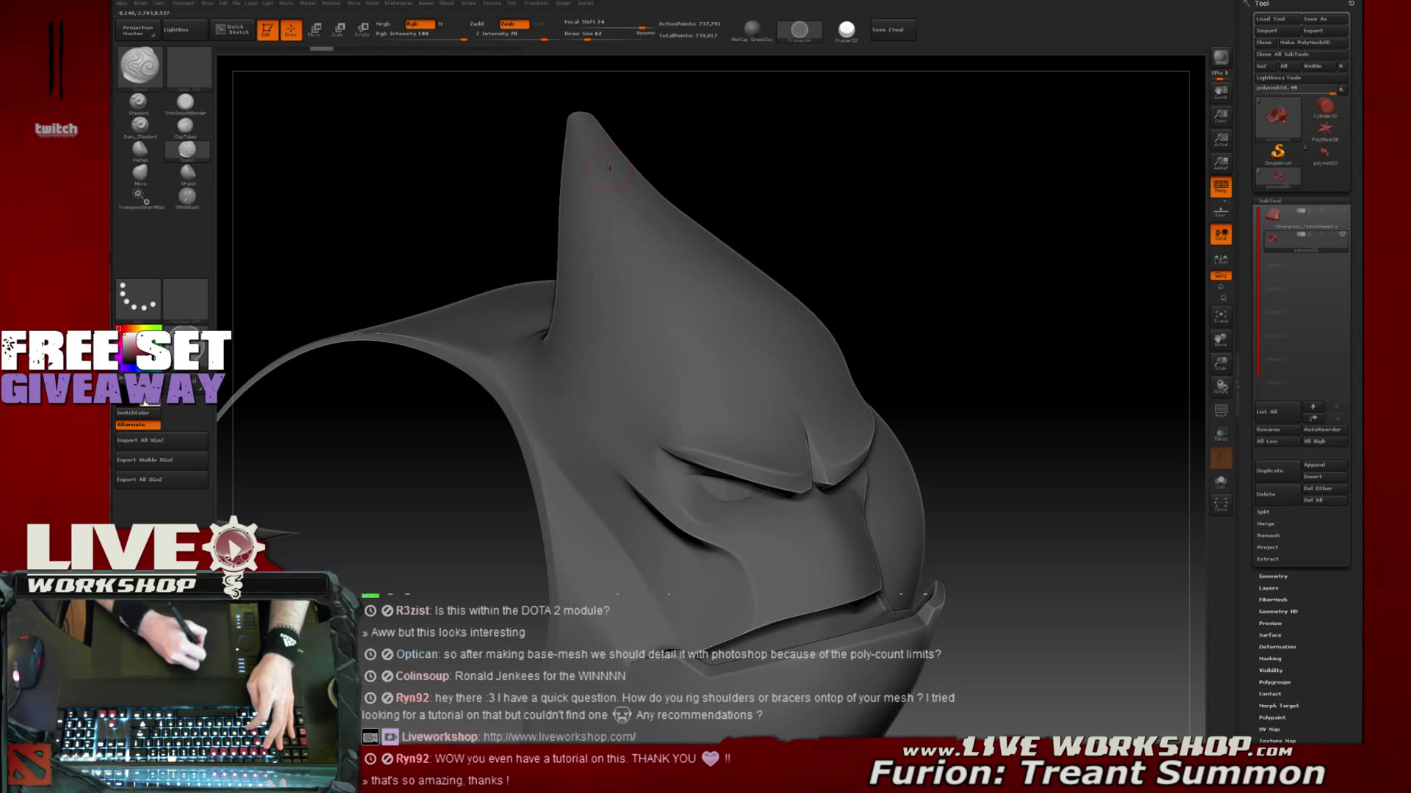
pyautogui.moveTo(578, 116)
pyautogui.mouseDown()
pyautogui.moveTo(616, 236)
pyautogui.moveTo(693, 315)
pyautogui.mouseUp()
pyautogui.hotkey('ctrl', 'z')
pyautogui.press('s')
pyautogui.click(629, 202)
pyautogui.moveTo(575, 123)
pyautogui.mouseDown()
pyautogui.moveTo(643, 263)
pyautogui.moveTo(632, 278)
pyautogui.moveTo(692, 335)
pyautogui.mouseUp()
pyautogui.hotkey('ctrl', 'z')
pyautogui.hotkey('ctrl', 'z')
# Try carving a long curved groove from the spike tip across the forehead to between the brows, and undo it
pyautogui.moveTo(911, 228)
pyautogui.keyDown('alt'); pyautogui.mouseDown()
pyautogui.moveTo(974, 237)
pyautogui.moveTo(961, 233)
pyautogui.moveTo(951, 259)
pyautogui.mouseUp(); pyautogui.keyUp('alt')
pyautogui.moveTo(726, 124); pyautogui.dragTo(745, 134)
pyautogui.moveTo(564, 110)
pyautogui.mouseDown()
pyautogui.moveTo(660, 312)
pyautogui.moveTo(774, 440)
pyautogui.mouseUp()
pyautogui.moveTo(1038, 257)
pyautogui.mouseDown()
pyautogui.moveTo(1019, 221)
pyautogui.moveTo(967, 214)
pyautogui.moveTo(1010, 241)
pyautogui.moveTo(953, 240)
pyautogui.moveTo(901, 211)
pyautogui.moveTo(942, 288)
pyautogui.moveTo(957, 274)
pyautogui.moveTo(921, 227)
pyautogui.mouseUp()
pyautogui.moveTo(666, 164); pyautogui.dragTo(597, 152)
pyautogui.moveTo(582, 214); pyautogui.dragTo(774, 507)
pyautogui.moveTo(1046, 202); pyautogui.dragTo(1027, 180)
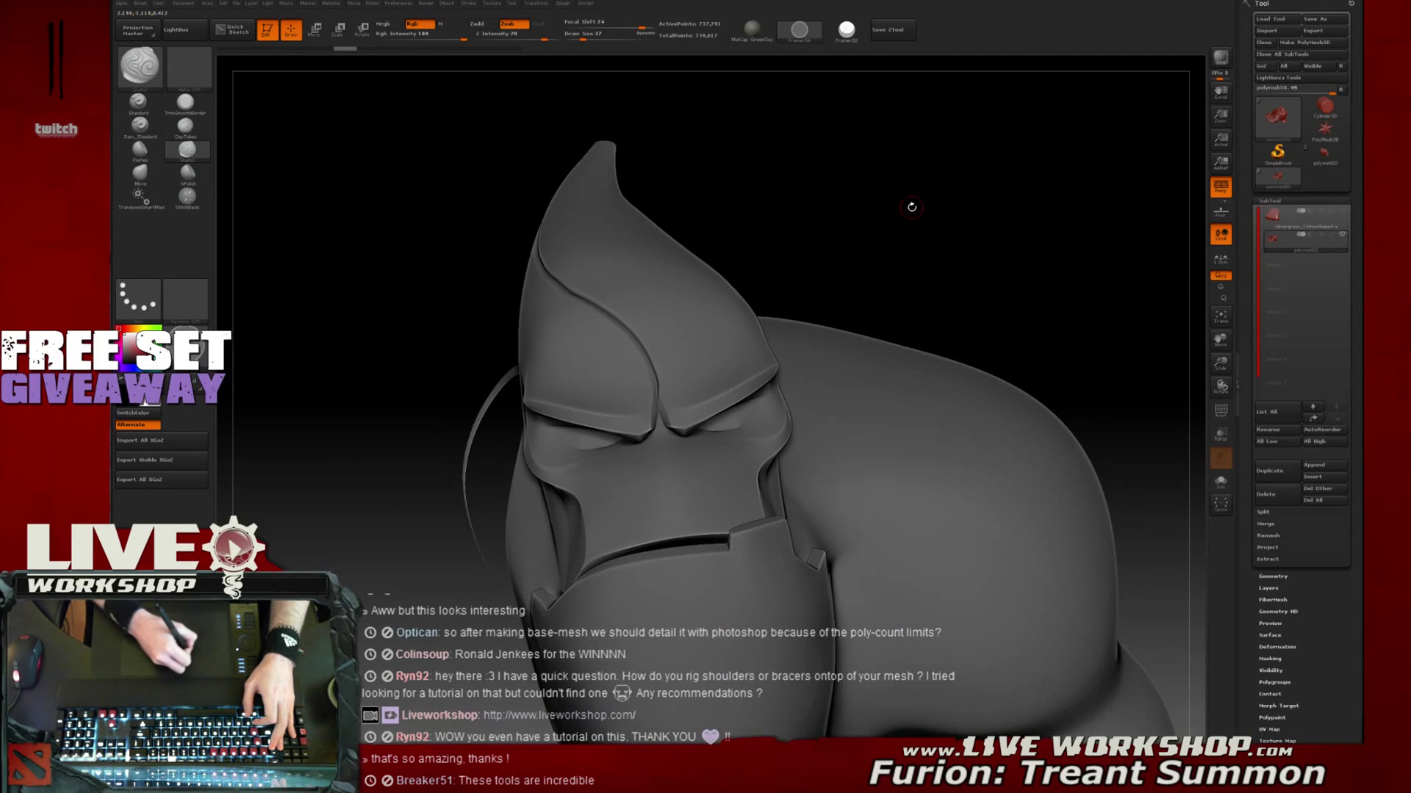
pyautogui.moveTo(935, 195)
pyautogui.mouseDown()
pyautogui.moveTo(952, 201)
pyautogui.moveTo(850, 189)
pyautogui.moveTo(866, 169)
pyautogui.moveTo(639, 163)
pyautogui.mouseUp()
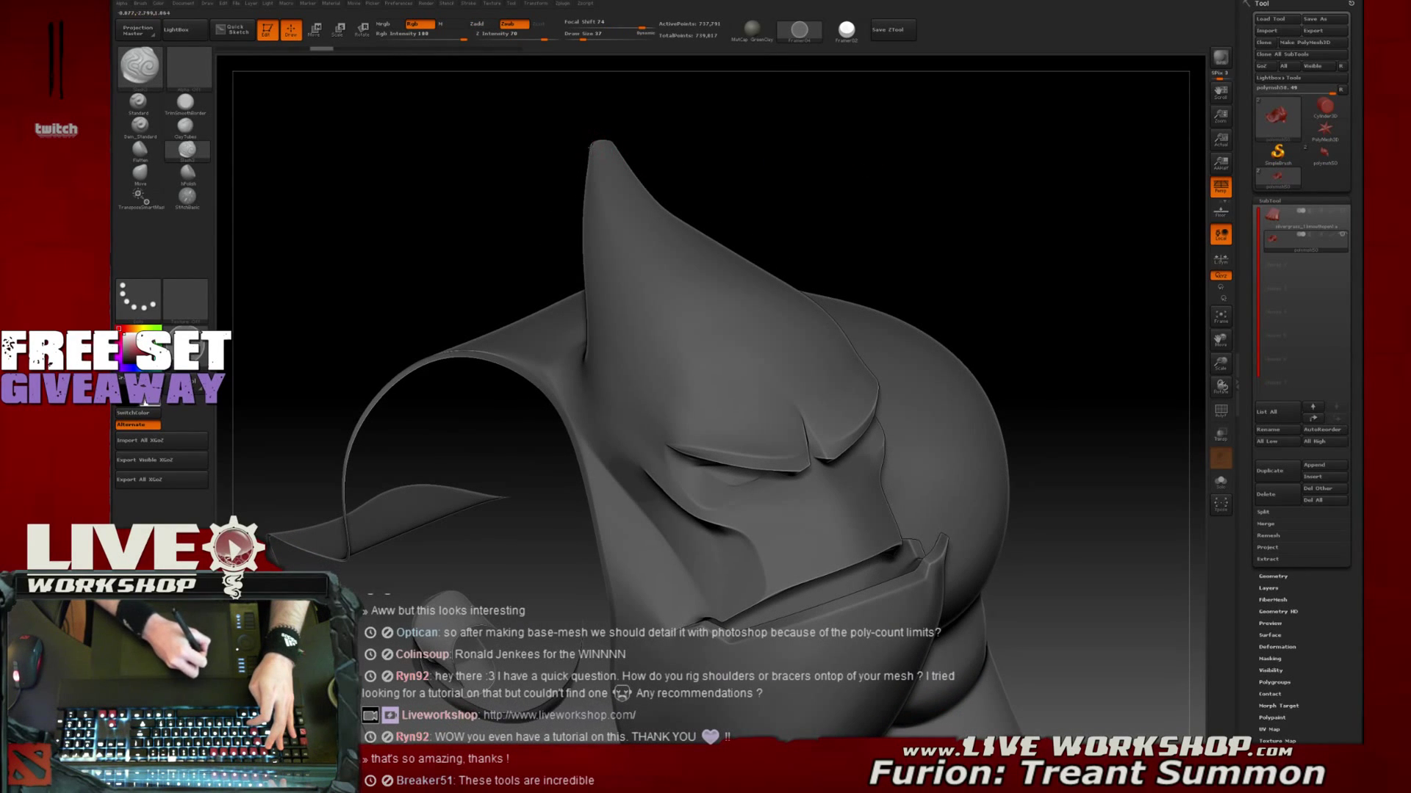
pyautogui.moveTo(948, 220)
pyautogui.mouseDown()
pyautogui.moveTo(1007, 179)
pyautogui.moveTo(970, 160)
pyautogui.moveTo(1013, 169)
pyautogui.moveTo(1015, 234)
pyautogui.mouseUp()
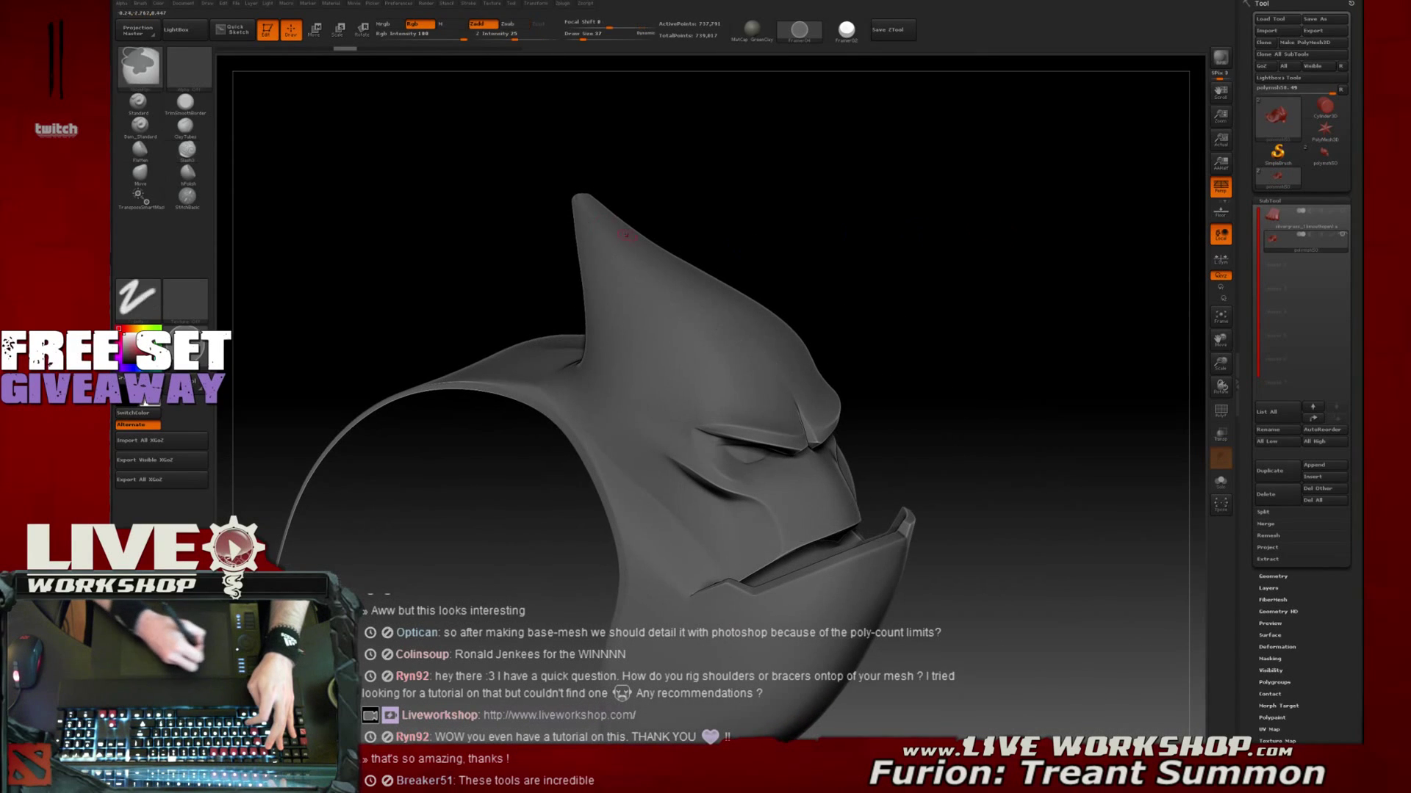
pyautogui.hotkey('ctrl', 'z')
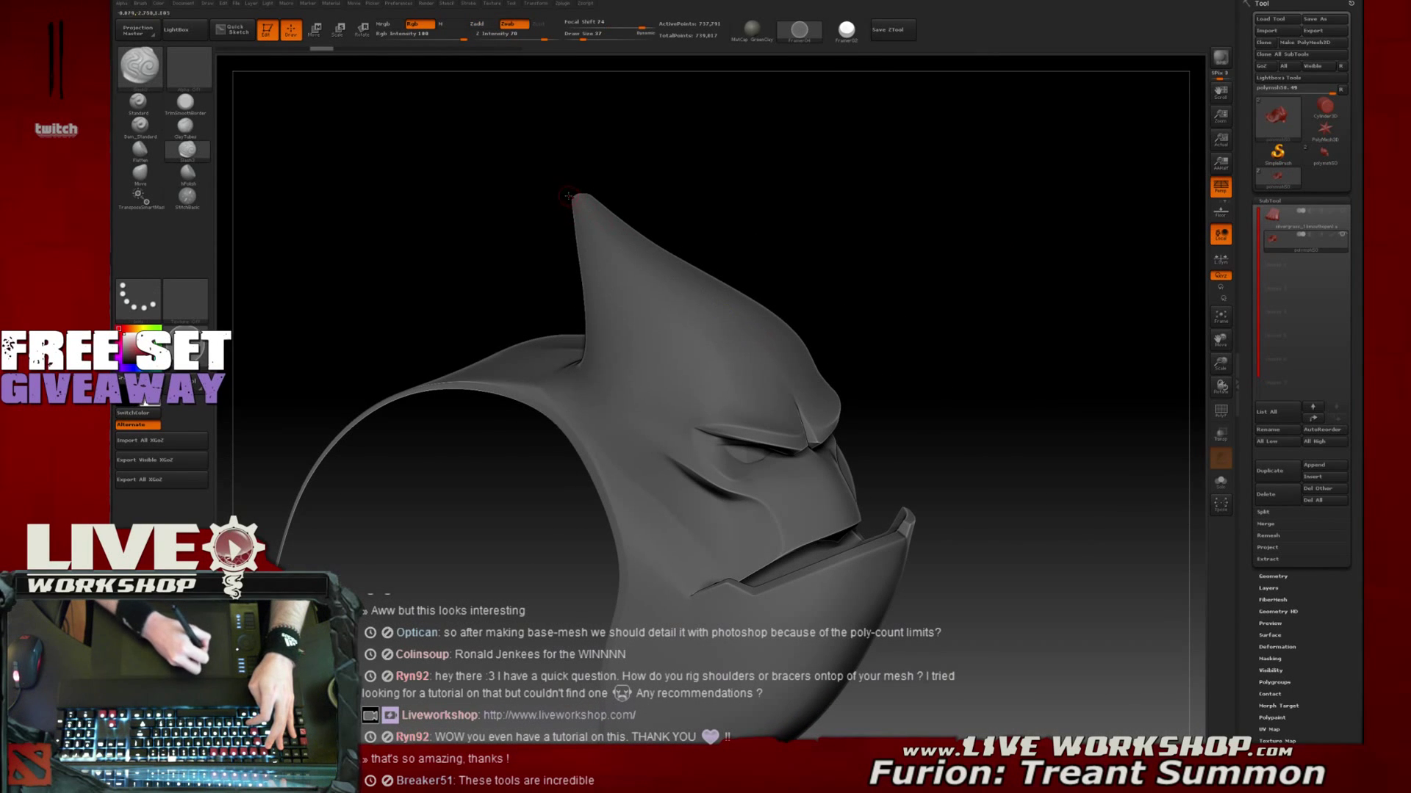
# Test groove strokes along the side of the head spike, undoing each one
pyautogui.moveTo(636, 311); pyautogui.dragTo(803, 395)
pyautogui.hotkey('ctrl', 'z')
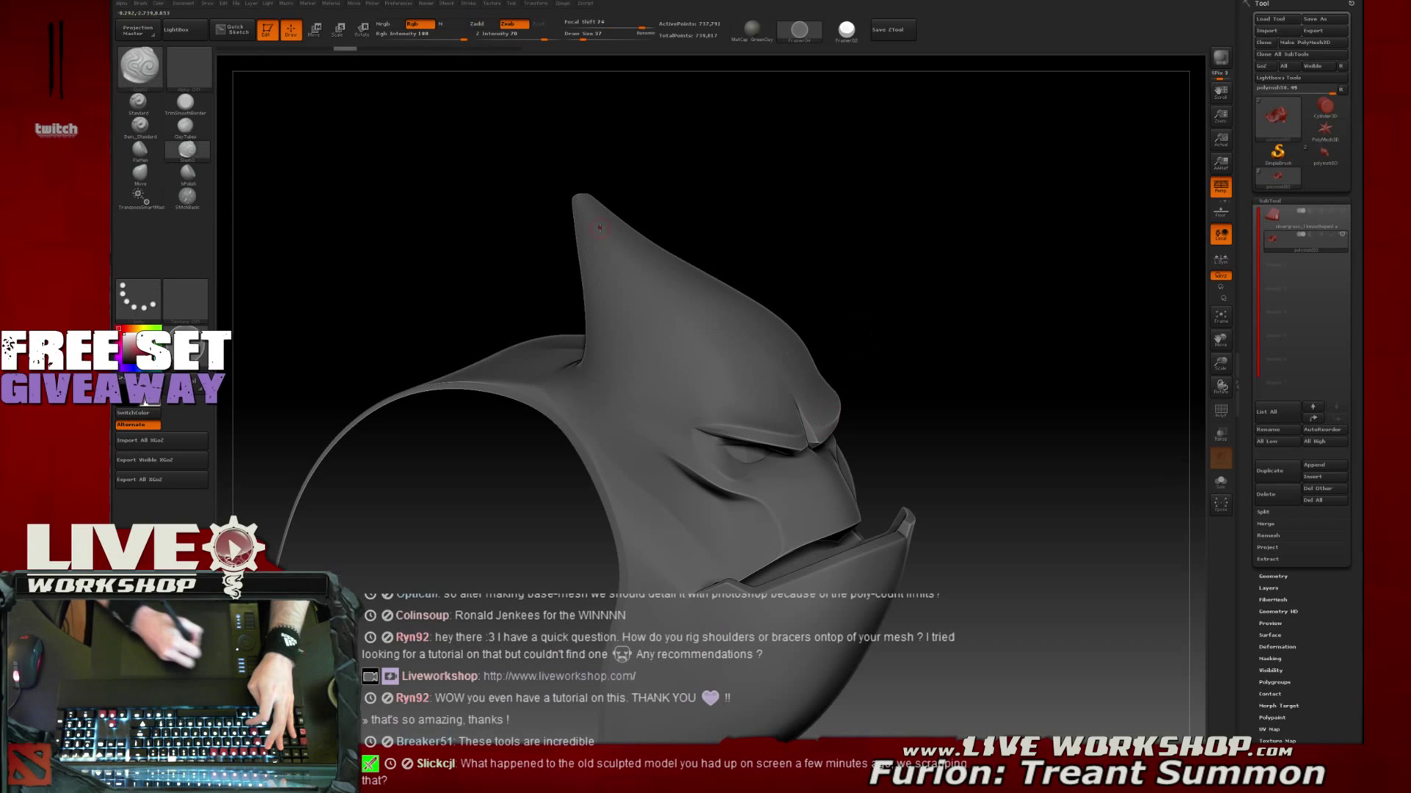
pyautogui.hotkey('ctrl', 'z')
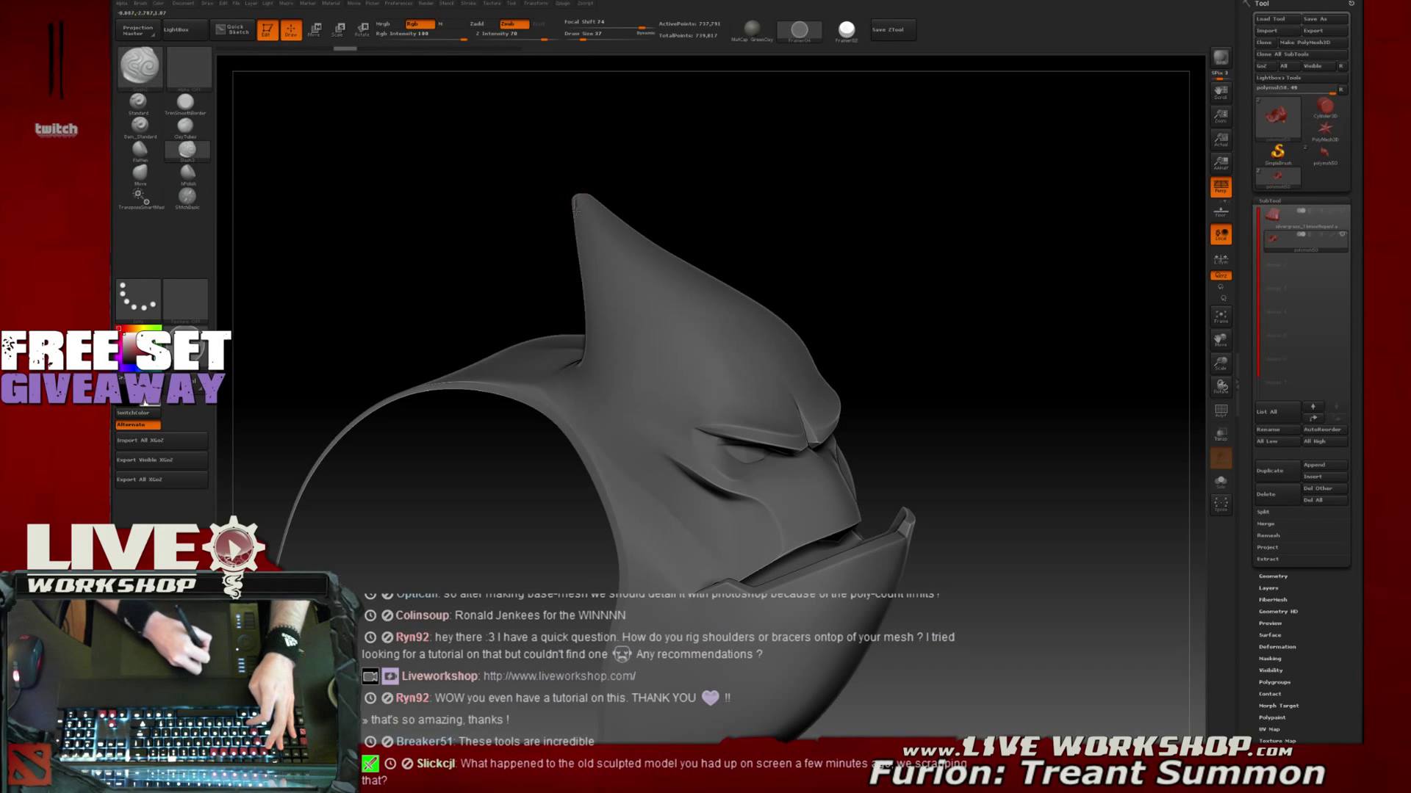
pyautogui.moveTo(909, 278); pyautogui.dragTo(885, 186)
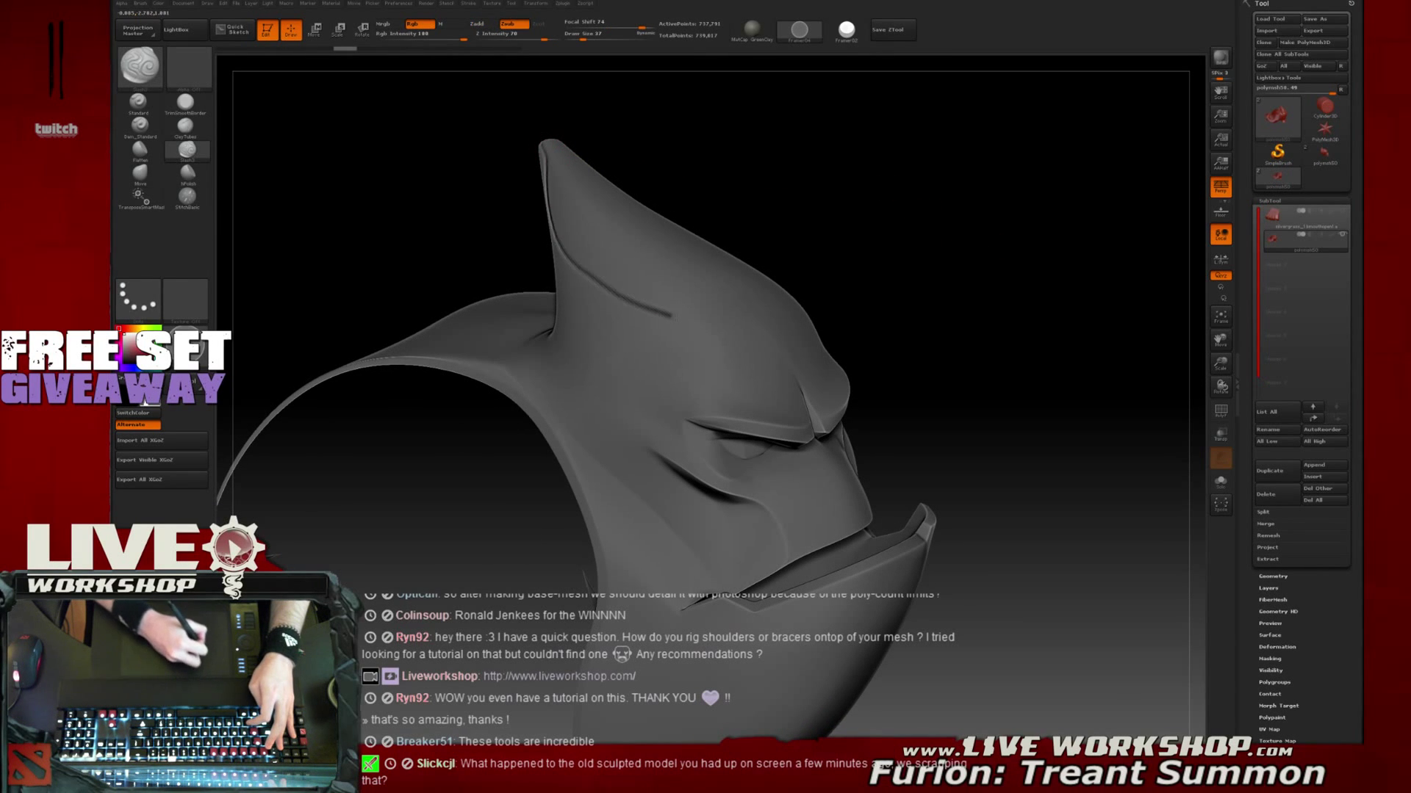
pyautogui.moveTo(544, 143); pyautogui.dragTo(589, 270)
pyautogui.hotkey('ctrl', 'z')
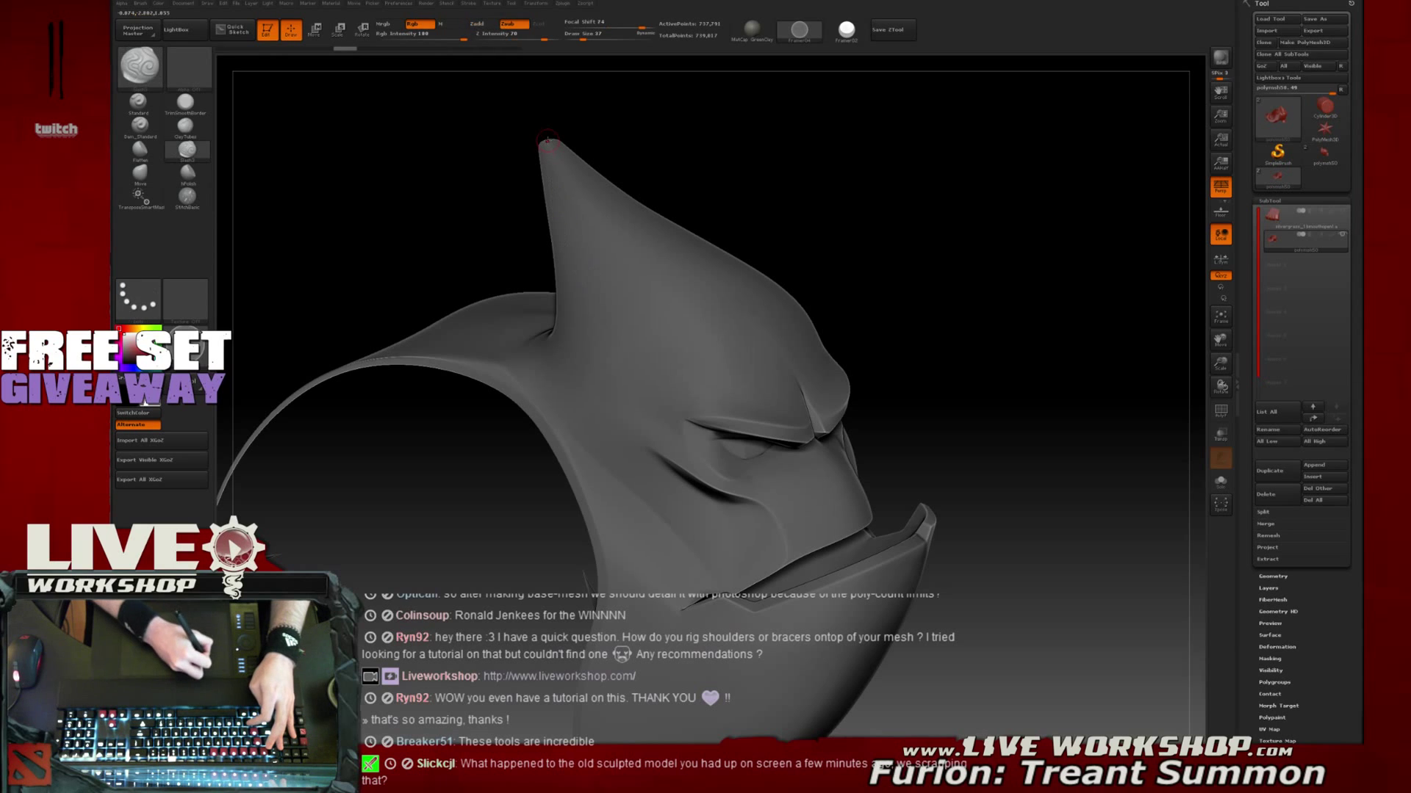
pyautogui.moveTo(560, 211); pyautogui.dragTo(774, 355)
pyautogui.moveTo(839, 204); pyautogui.dragTo(794, 193)
pyautogui.moveTo(556, 251)
pyautogui.mouseDown()
pyautogui.moveTo(543, 142)
pyautogui.moveTo(705, 298)
pyautogui.mouseUp()
pyautogui.hotkey('ctrl', 'z')
pyautogui.hotkey('ctrl', 'z')
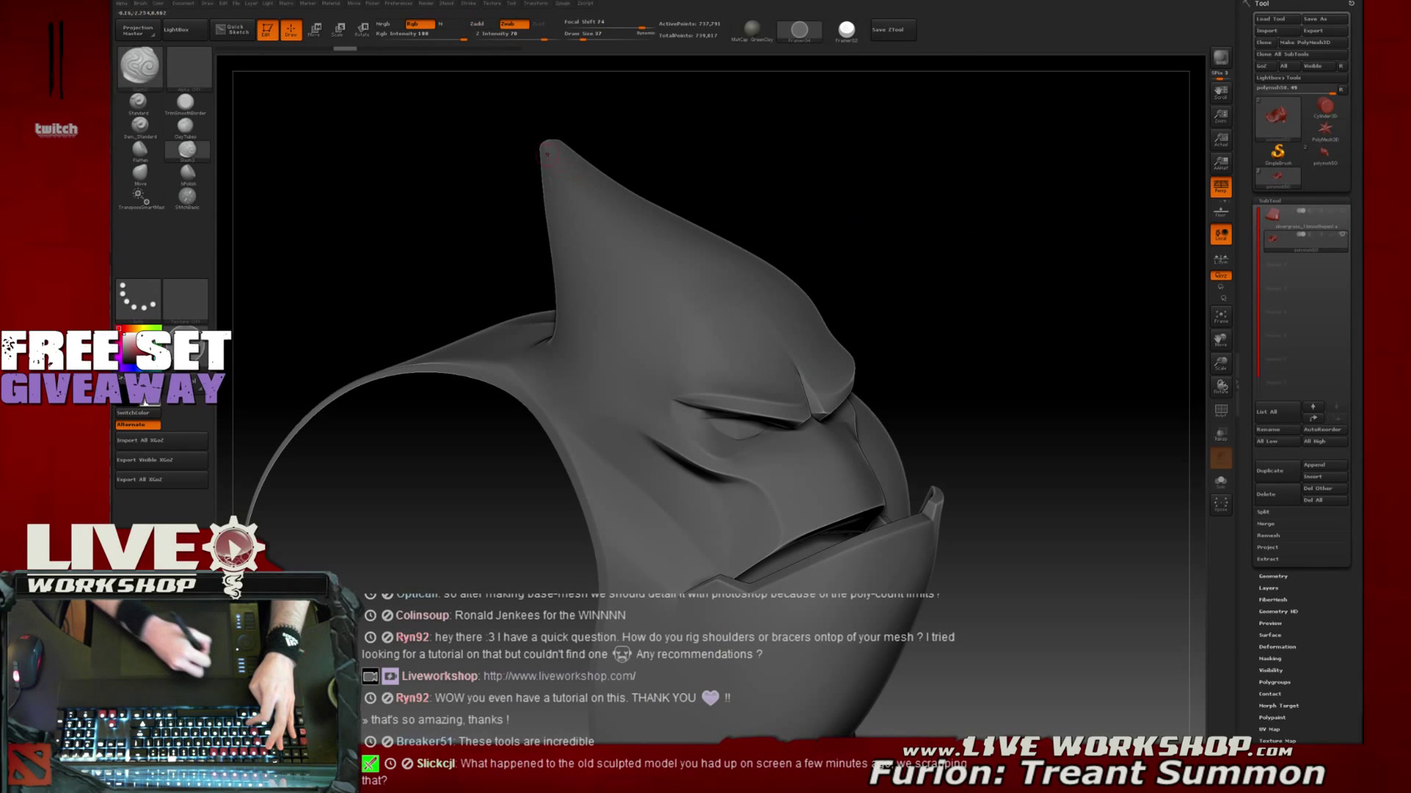
# Carve an S-shaped groove from the tip of the head spike around its side and down the forehead to between the brows
pyautogui.moveTo(555, 184); pyautogui.dragTo(749, 316)
pyautogui.hotkey('ctrl', 'z')
pyautogui.moveTo(590, 246); pyautogui.dragTo(742, 303)
pyautogui.moveTo(939, 199); pyautogui.dragTo(668, 225)
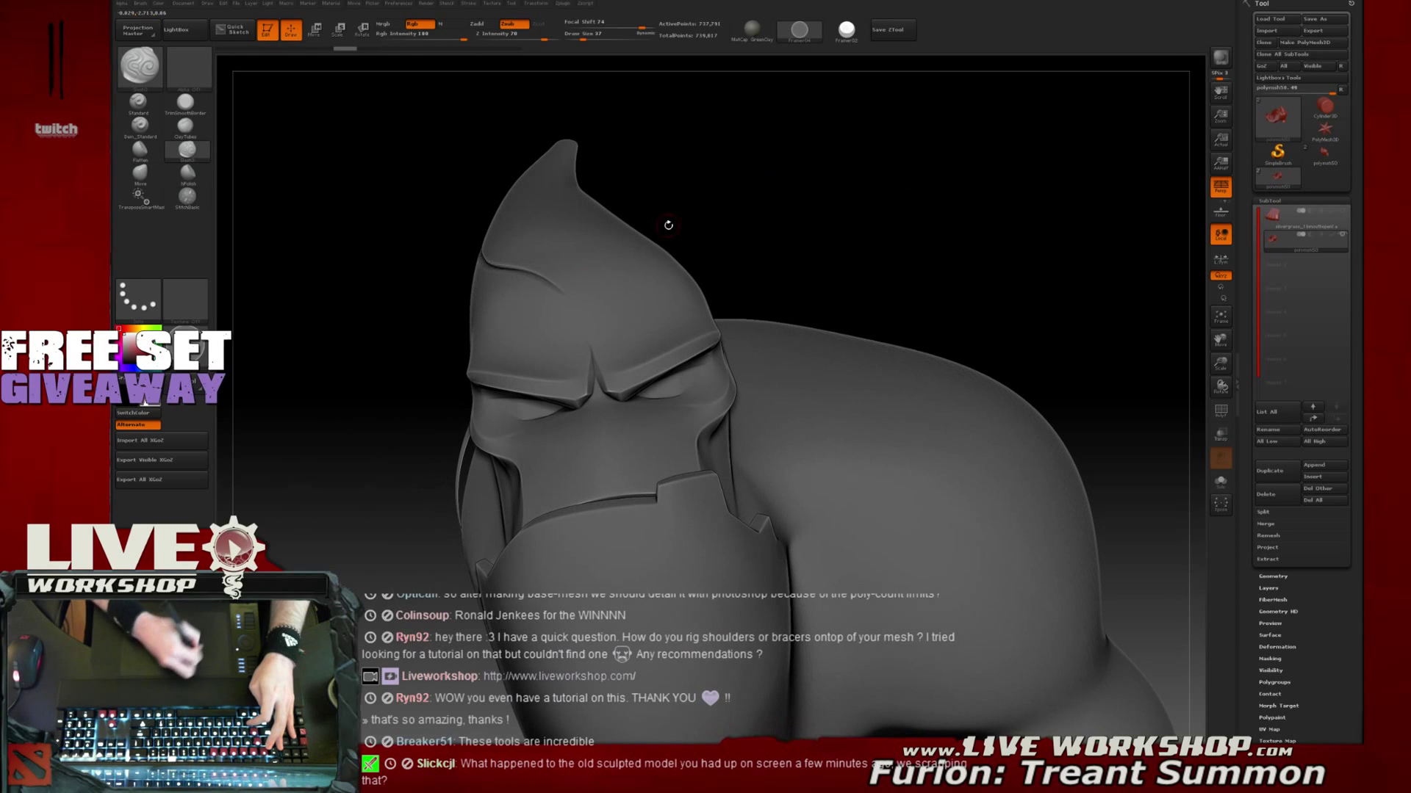
pyautogui.hotkey('ctrl', 'z')
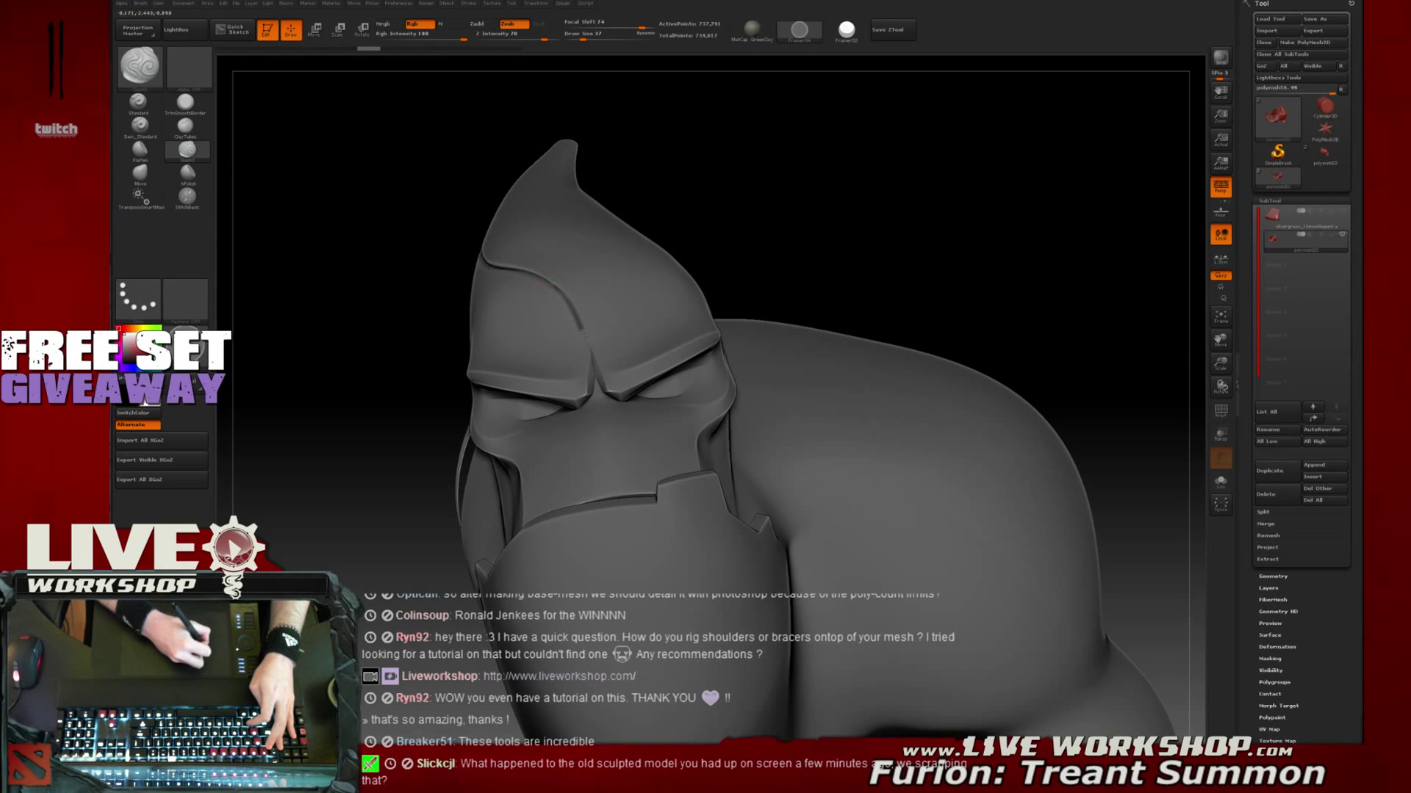
pyautogui.moveTo(783, 212)
pyautogui.mouseDown()
pyautogui.moveTo(897, 150)
pyautogui.moveTo(867, 138)
pyautogui.moveTo(919, 160)
pyautogui.moveTo(880, 189)
pyautogui.moveTo(919, 214)
pyautogui.mouseUp()
pyautogui.moveTo(755, 161)
pyautogui.keyDown('alt'); pyautogui.mouseDown()
pyautogui.moveTo(961, 264)
pyautogui.moveTo(825, 208)
pyautogui.mouseUp(); pyautogui.keyUp('alt')
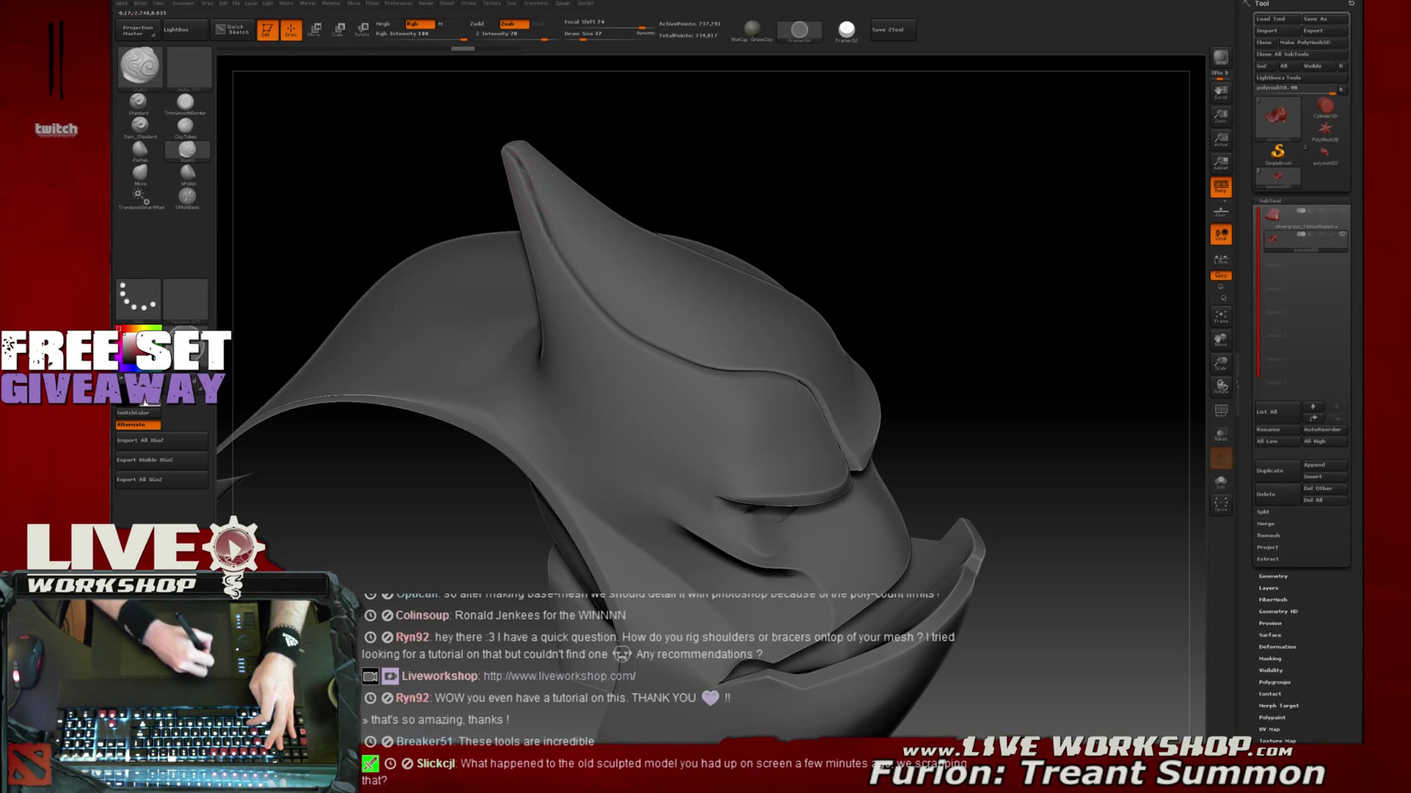
pyautogui.moveTo(541, 216)
pyautogui.mouseDown()
pyautogui.moveTo(853, 211)
pyautogui.moveTo(937, 266)
pyautogui.moveTo(951, 199)
pyautogui.moveTo(959, 240)
pyautogui.mouseUp()
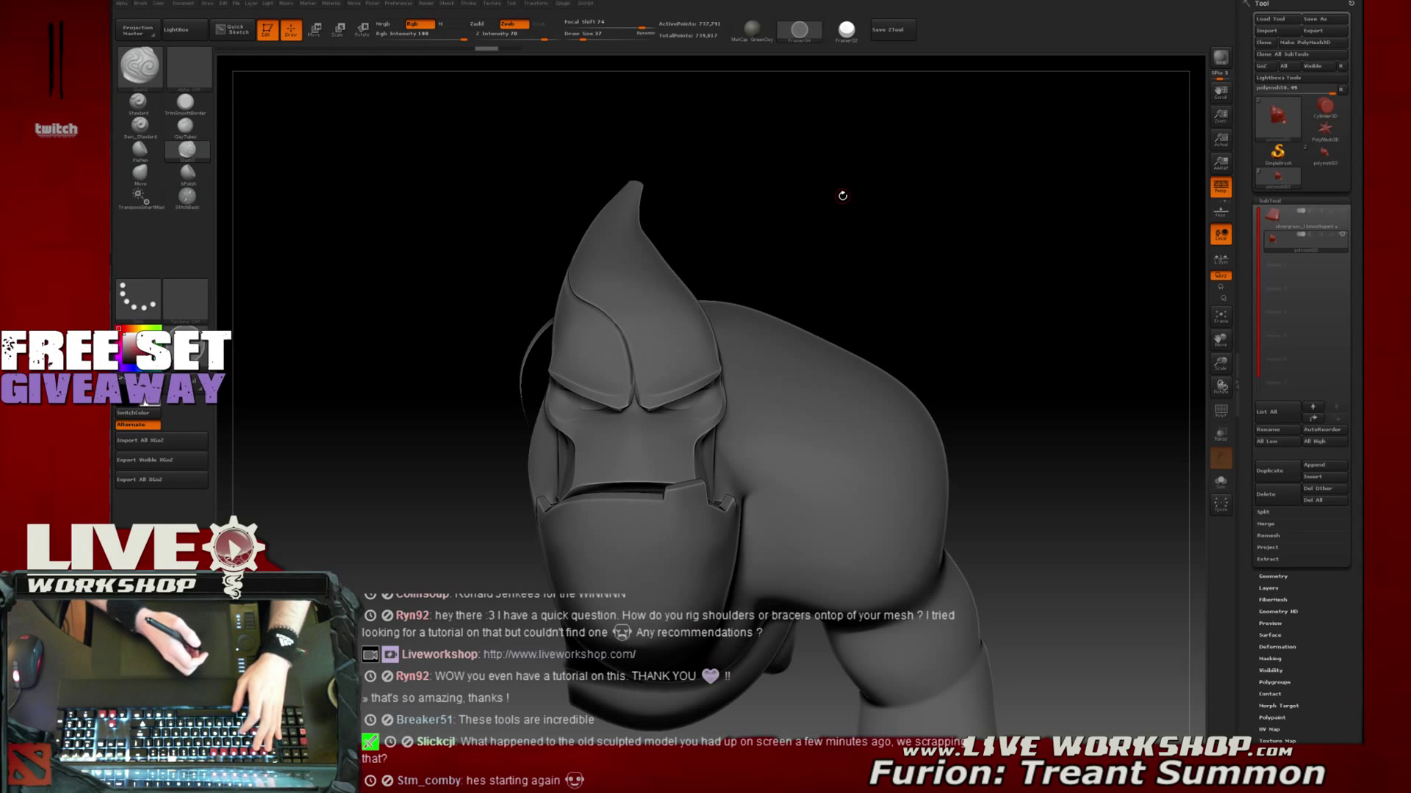
# Try carving a second curved groove from the spike tip down the forehead to the outer brow, and undo it
pyautogui.moveTo(792, 206)
pyautogui.keyDown('alt'); pyautogui.mouseDown()
pyautogui.moveTo(796, 217)
pyautogui.moveTo(783, 193)
pyautogui.mouseUp(); pyautogui.keyUp('alt')
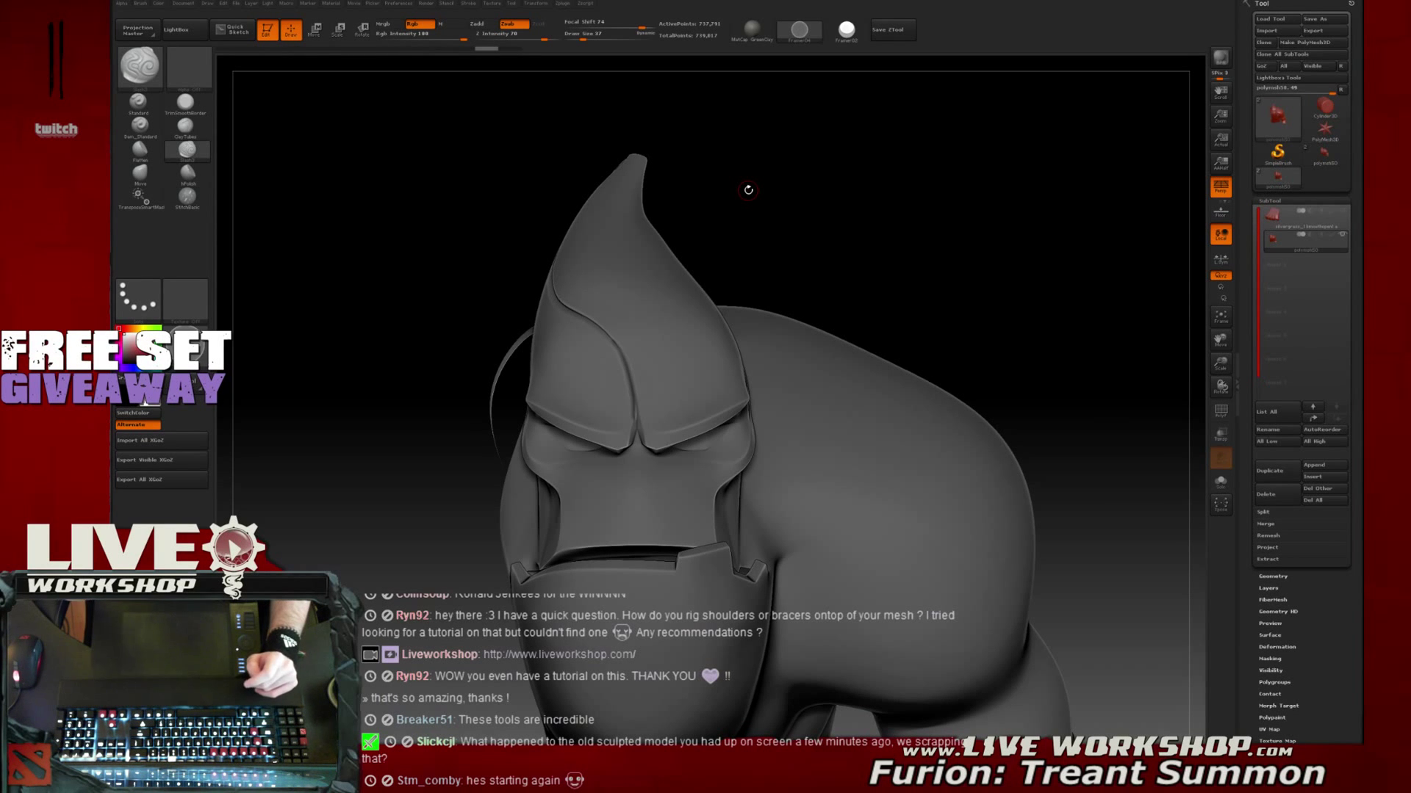
pyautogui.moveTo(815, 276); pyautogui.dragTo(936, 176)
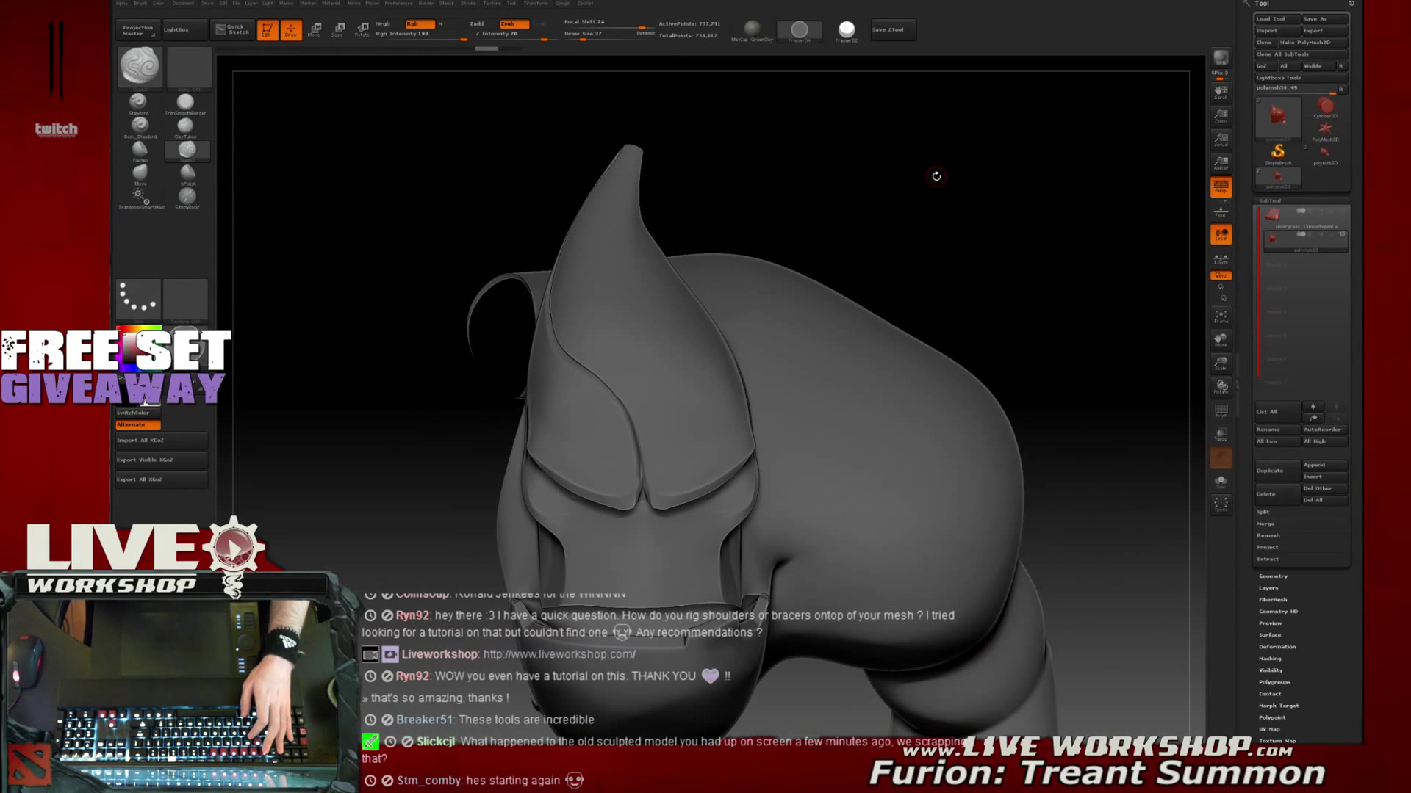
pyautogui.moveTo(829, 200); pyautogui.dragTo(889, 176)
pyautogui.moveTo(889, 177); pyautogui.dragTo(803, 155)
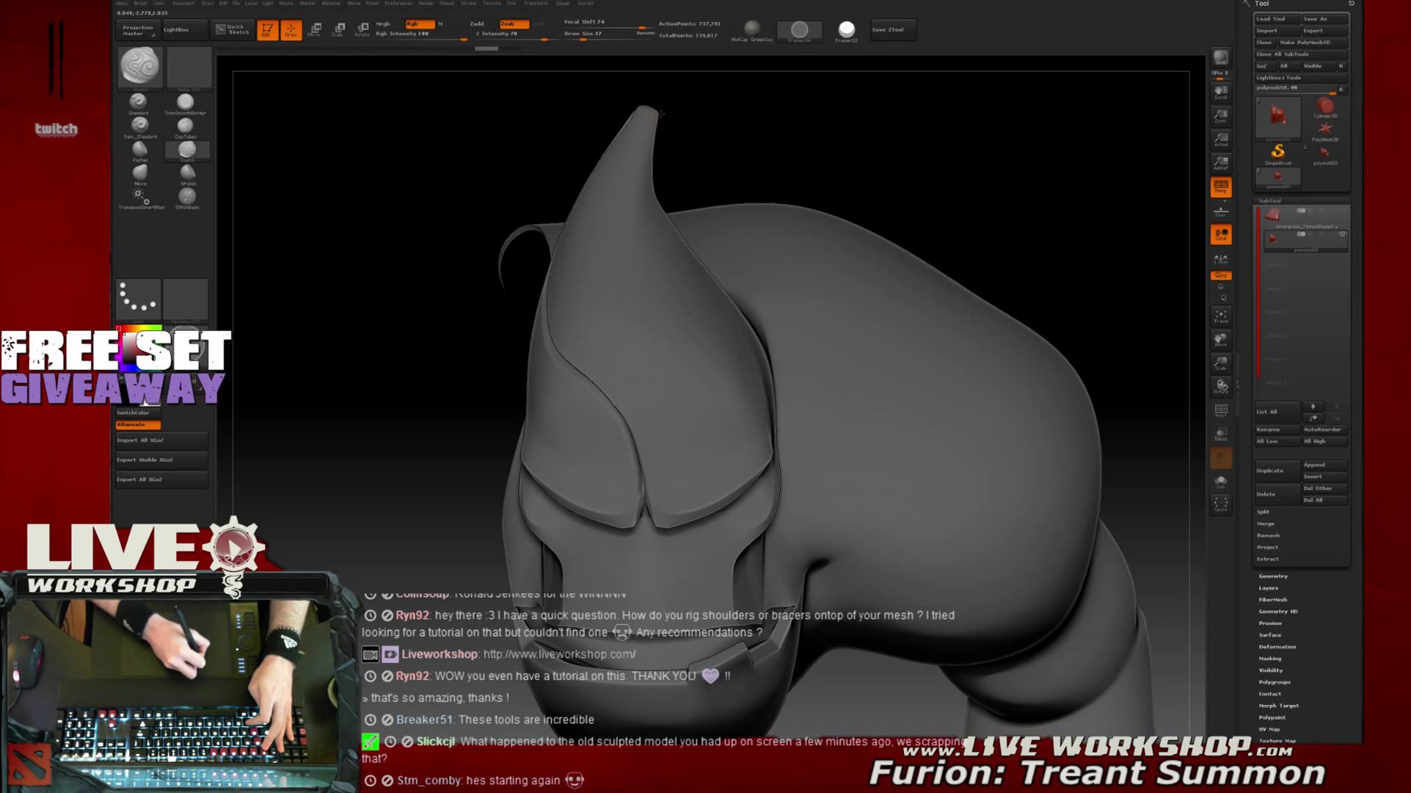
pyautogui.moveTo(652, 119)
pyautogui.mouseDown()
pyautogui.moveTo(616, 228)
pyautogui.moveTo(754, 481)
pyautogui.mouseUp()
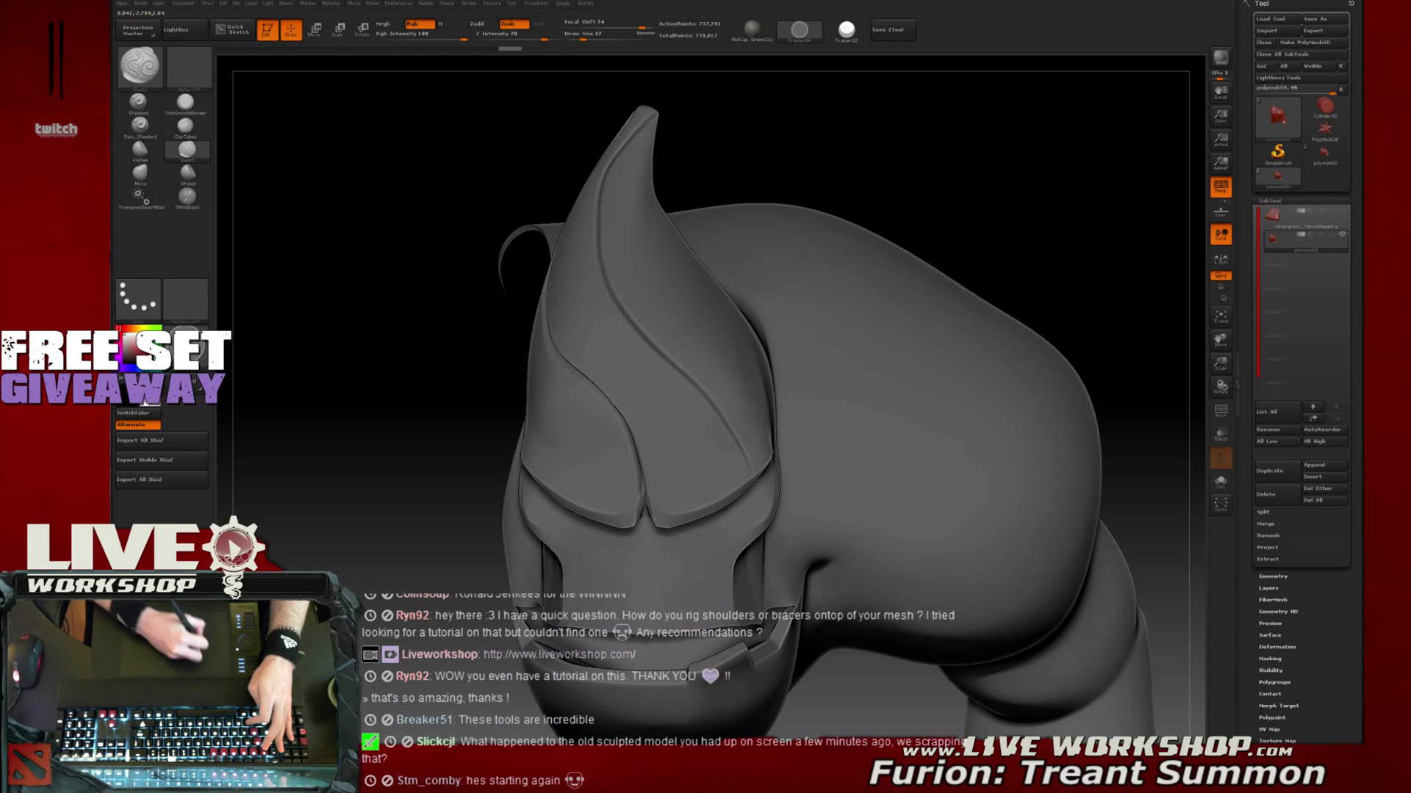
pyautogui.moveTo(858, 126)
pyautogui.mouseDown()
pyautogui.moveTo(823, 132)
pyautogui.moveTo(850, 103)
pyautogui.mouseUp()
pyautogui.moveTo(726, 129); pyautogui.dragTo(680, 140)
pyautogui.hotkey('ctrl', 'z')
# Try several starting strokes for the second groove on the upper part of the spike, undoing each one
pyautogui.moveTo(623, 203); pyautogui.dragTo(651, 289)
pyautogui.hotkey('ctrl', 'z')
pyautogui.moveTo(653, 119); pyautogui.dragTo(637, 263)
pyautogui.hotkey('ctrl', 'z')
pyautogui.moveTo(647, 121); pyautogui.dragTo(723, 333)
pyautogui.hotkey('ctrl', 'z')
pyautogui.moveTo(626, 179); pyautogui.dragTo(660, 309)
pyautogui.hotkey('ctrl', 'z')
pyautogui.moveTo(634, 152); pyautogui.dragTo(663, 320)
pyautogui.hotkey('ctrl', 'z')
pyautogui.moveTo(644, 143); pyautogui.dragTo(649, 234)
pyautogui.hotkey('ctrl', 'z')
pyautogui.moveTo(630, 178); pyautogui.dragTo(730, 341)
pyautogui.moveTo(887, 181)
pyautogui.mouseDown()
pyautogui.moveTo(891, 149)
pyautogui.moveTo(790, 188)
pyautogui.mouseUp()
pyautogui.moveTo(868, 146)
pyautogui.mouseDown()
pyautogui.moveTo(721, 135)
pyautogui.moveTo(792, 359)
pyautogui.mouseUp()
pyautogui.moveTo(879, 188)
pyautogui.mouseDown()
pyautogui.moveTo(801, 184)
pyautogui.moveTo(905, 183)
pyautogui.mouseUp()
pyautogui.hotkey('ctrl', 'z')
# Carve the second S-shaped groove from the spike tip down the forehead to the outer end of the brow
pyautogui.moveTo(652, 119); pyautogui.dragTo(751, 324)
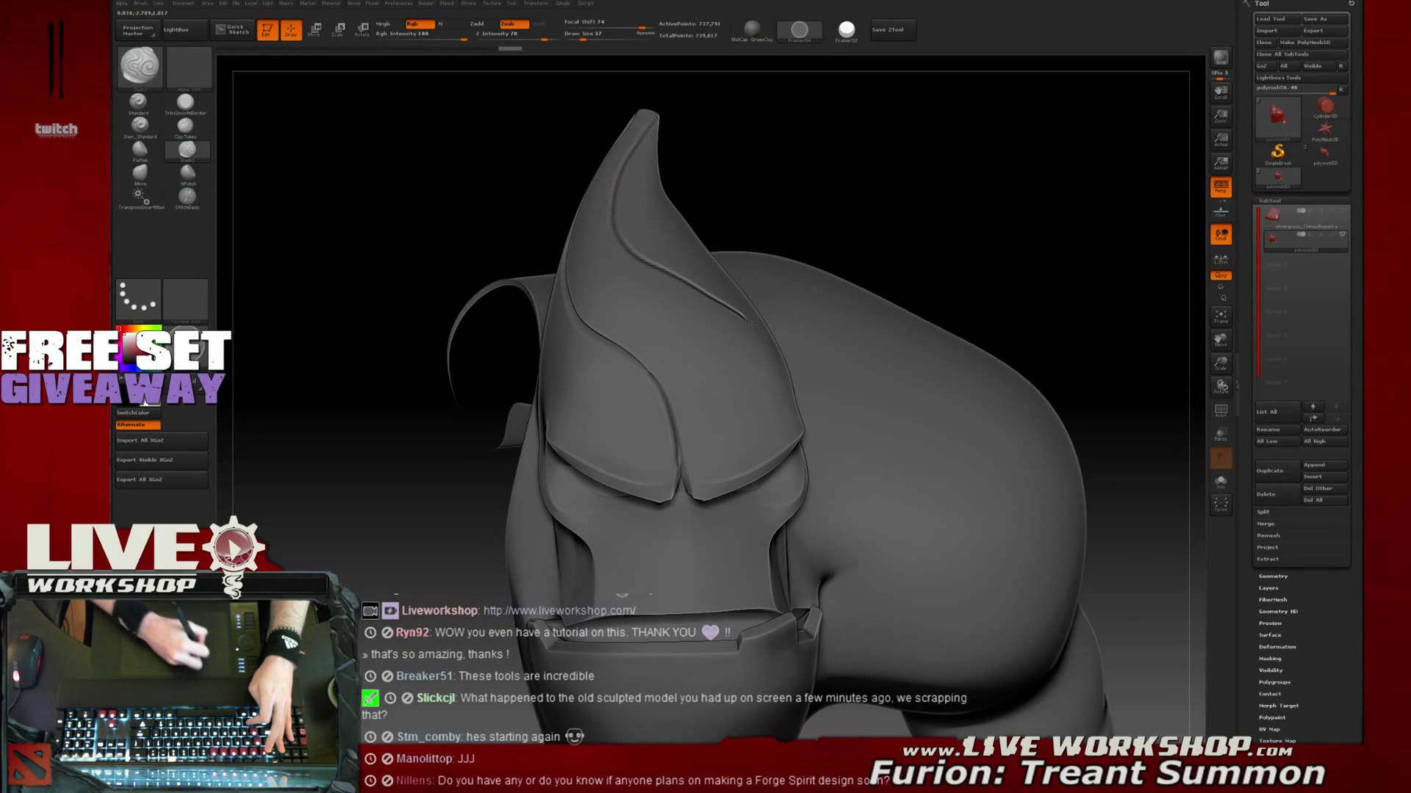
pyautogui.hotkey('ctrl', 'z')
pyautogui.moveTo(615, 253); pyautogui.dragTo(784, 498)
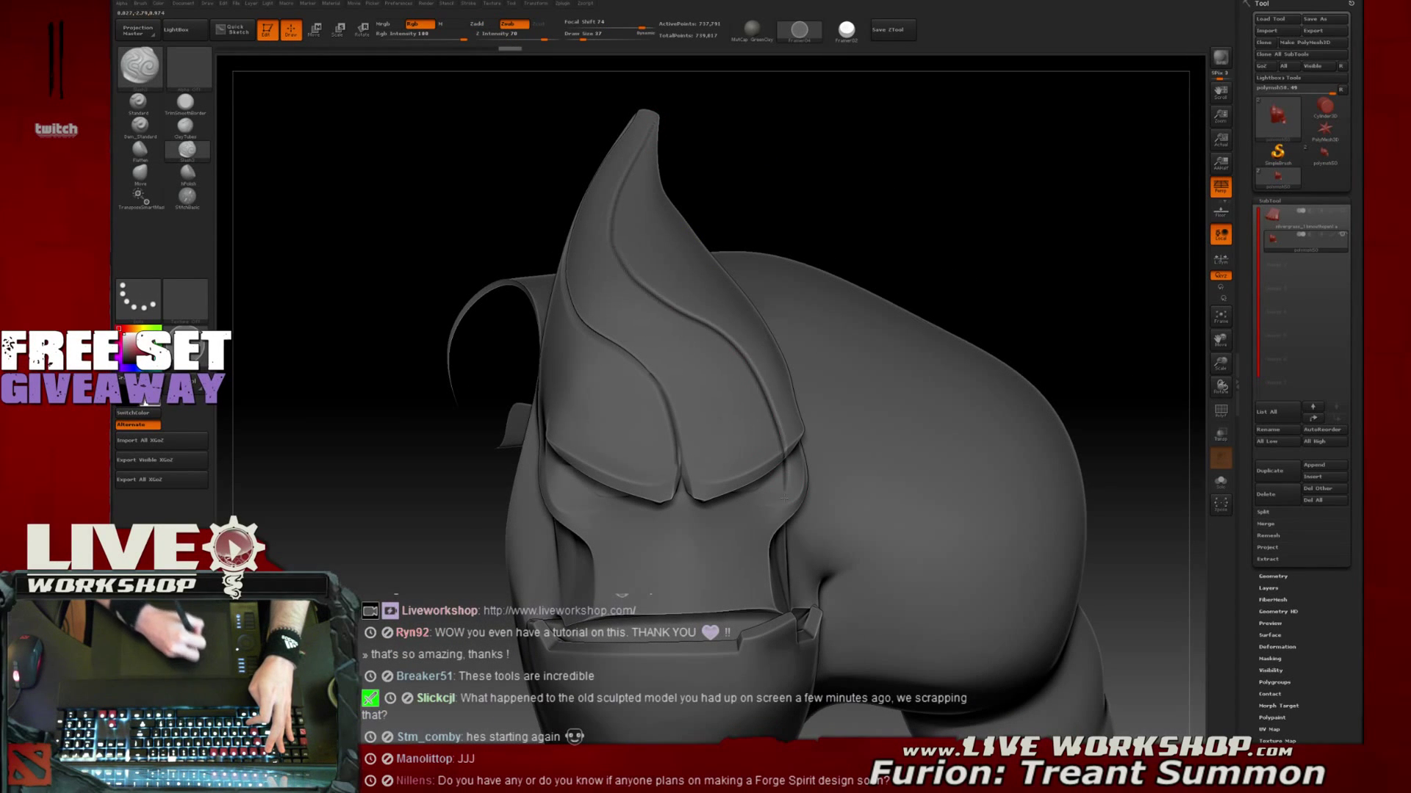
pyautogui.moveTo(1020, 200)
pyautogui.mouseDown()
pyautogui.moveTo(992, 182)
pyautogui.moveTo(1007, 153)
pyautogui.moveTo(1011, 176)
pyautogui.moveTo(997, 183)
pyautogui.mouseUp()
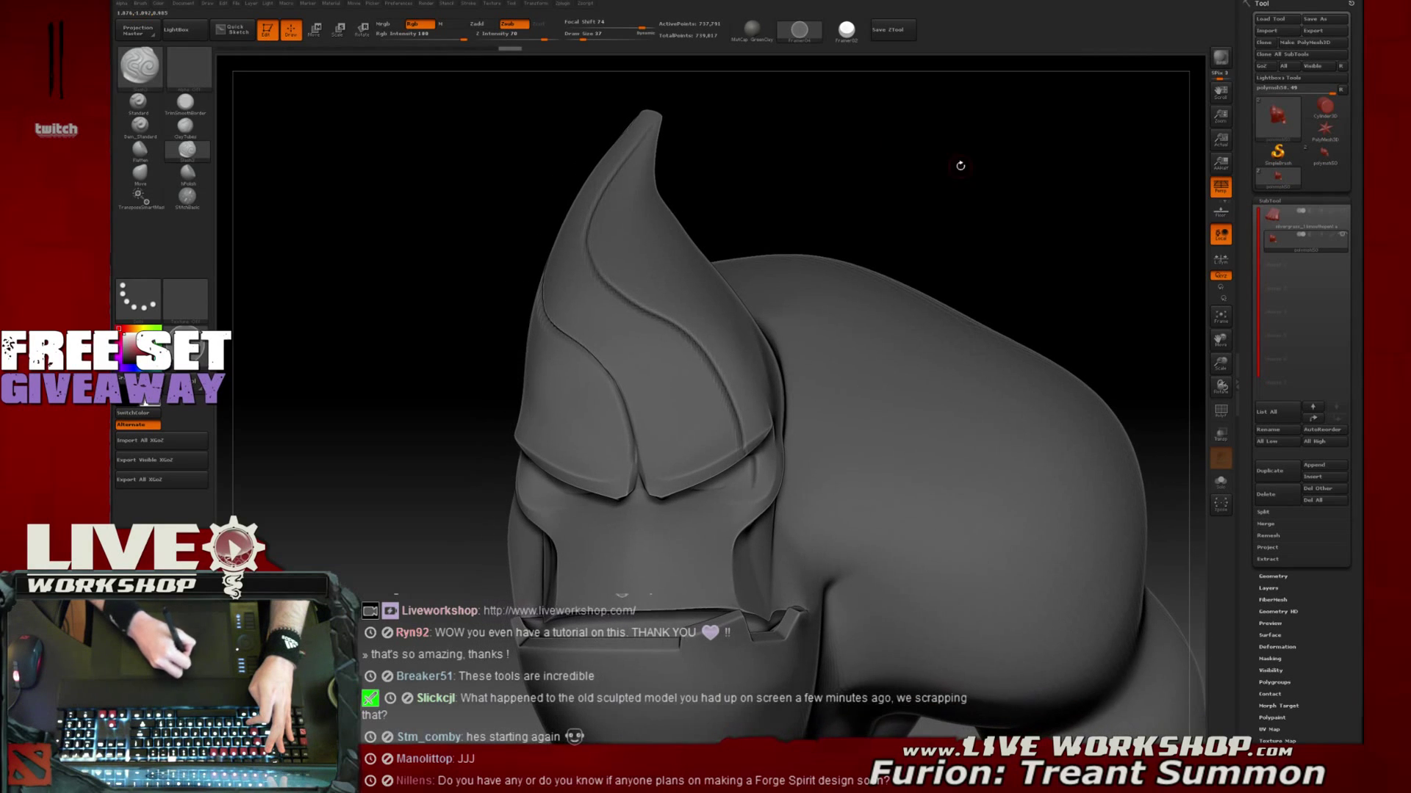
pyautogui.hotkey('ctrl', 'z')
pyautogui.moveTo(652, 118)
pyautogui.mouseDown()
pyautogui.moveTo(597, 229)
pyautogui.moveTo(740, 397)
pyautogui.moveTo(753, 434)
pyautogui.mouseUp()
pyautogui.moveTo(812, 180)
pyautogui.mouseDown()
pyautogui.moveTo(884, 138)
pyautogui.moveTo(781, 144)
pyautogui.mouseUp()
# Start a third groove at the spike tip, on the side facing the back of the head
pyautogui.moveTo(894, 68)
pyautogui.mouseDown()
pyautogui.moveTo(852, 125)
pyautogui.moveTo(661, 275)
pyautogui.mouseUp()
pyautogui.moveTo(749, 212); pyautogui.dragTo(658, 266)
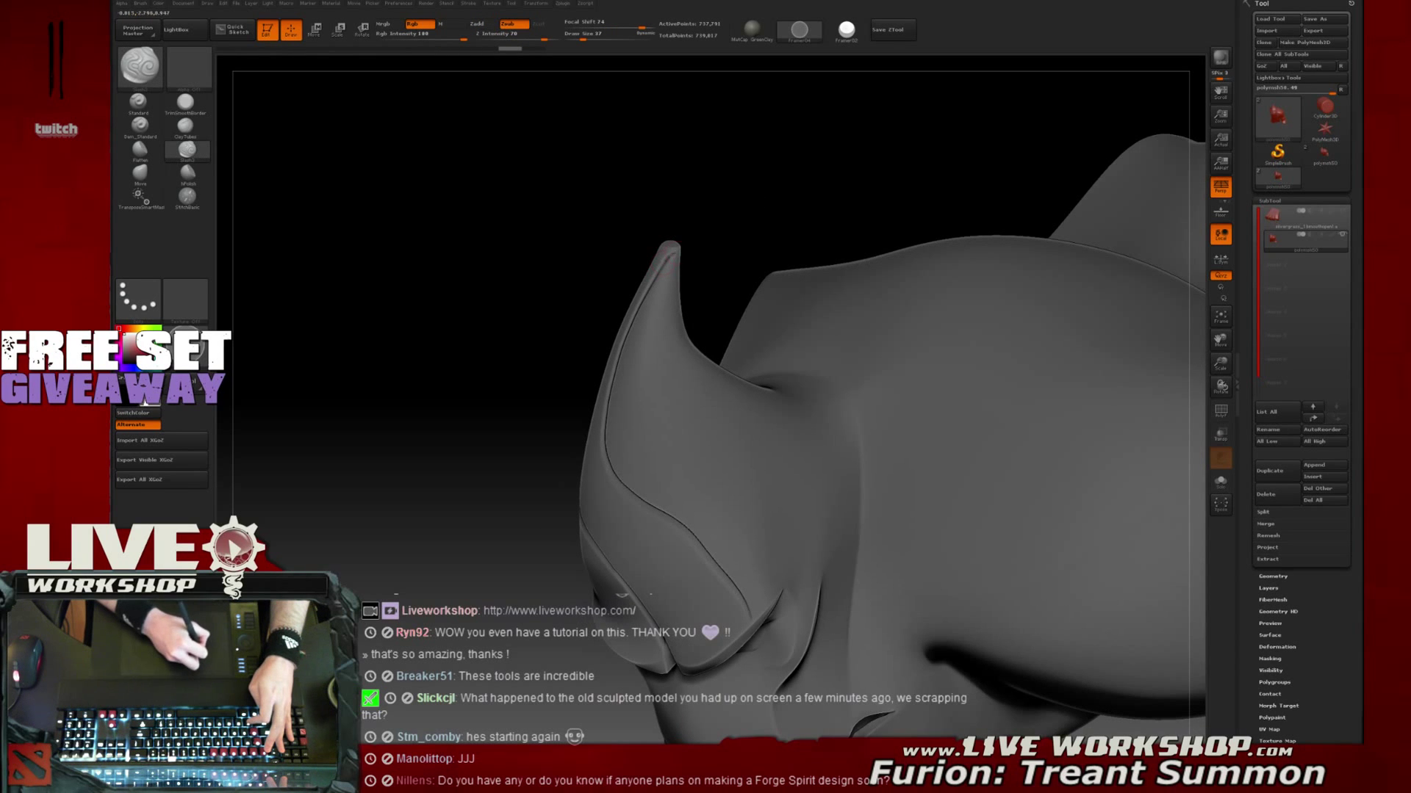
pyautogui.moveTo(736, 208); pyautogui.dragTo(671, 257)
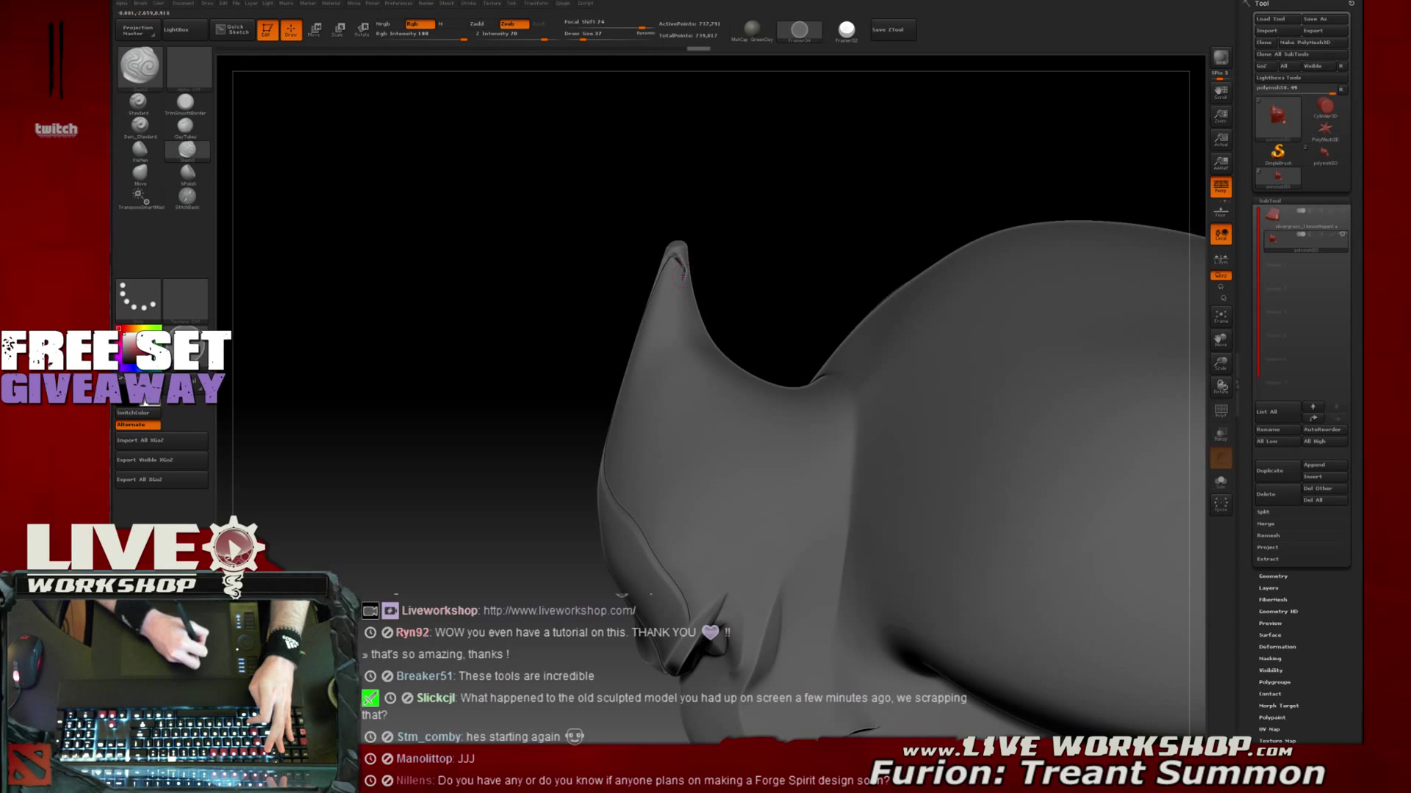
pyautogui.moveTo(732, 258)
pyautogui.mouseDown()
pyautogui.moveTo(812, 214)
pyautogui.moveTo(627, 249)
pyautogui.mouseUp()
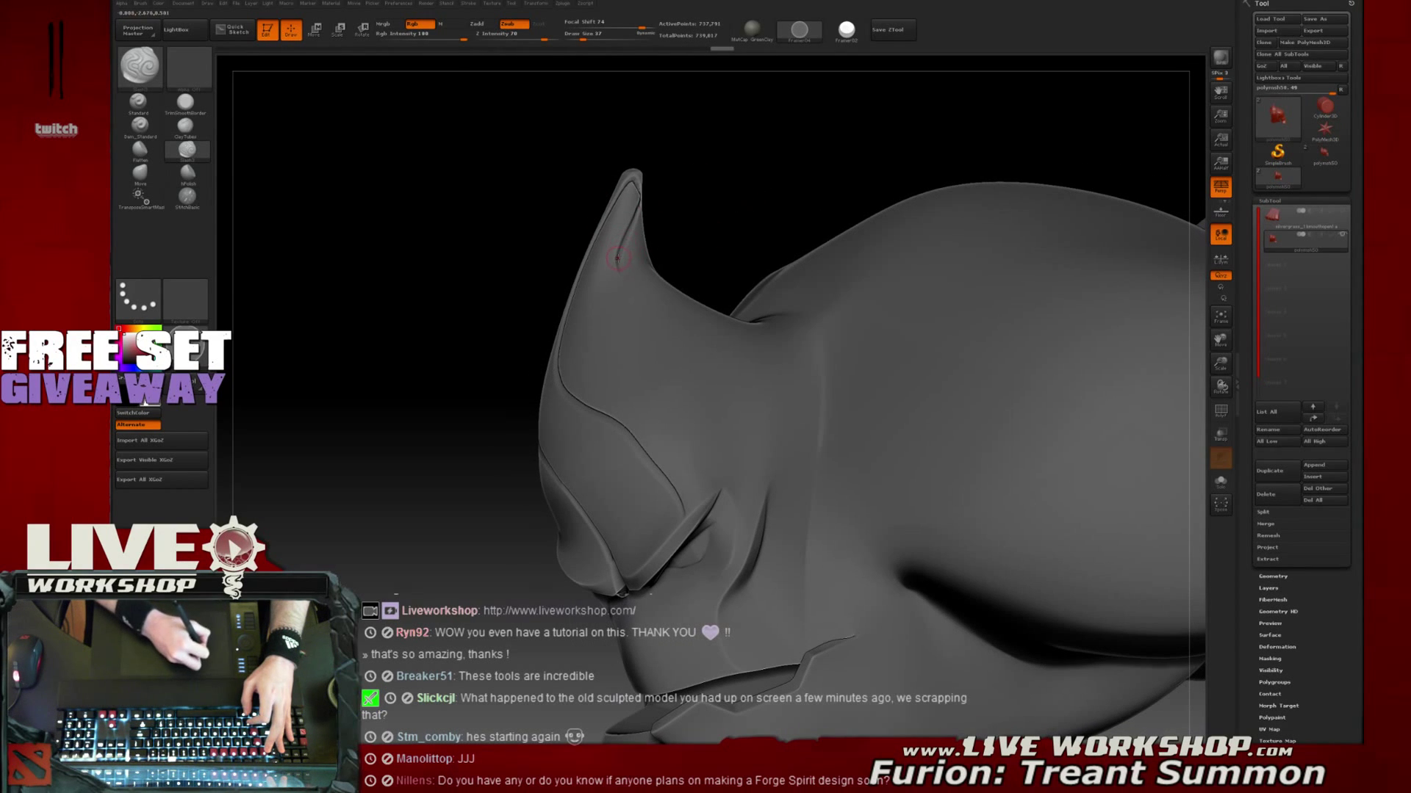
# Extend the third groove in a curve down the side of the spike, redoing the stroke until it flows smoothly
pyautogui.moveTo(618, 316); pyautogui.dragTo(621, 360)
pyautogui.hotkey('ctrl', 'z')
pyautogui.moveTo(775, 182); pyautogui.dragTo(738, 217)
pyautogui.moveTo(619, 257)
pyautogui.mouseDown()
pyautogui.moveTo(608, 335)
pyautogui.moveTo(637, 400)
pyautogui.mouseUp()
pyautogui.moveTo(715, 182)
pyautogui.mouseDown()
pyautogui.moveTo(709, 253)
pyautogui.moveTo(718, 186)
pyautogui.mouseUp()
pyautogui.hotkey('ctrl', 'z')
pyautogui.moveTo(619, 257); pyautogui.dragTo(641, 390)
pyautogui.moveTo(701, 176)
pyautogui.mouseDown()
pyautogui.moveTo(760, 176)
pyautogui.moveTo(715, 182)
pyautogui.mouseUp()
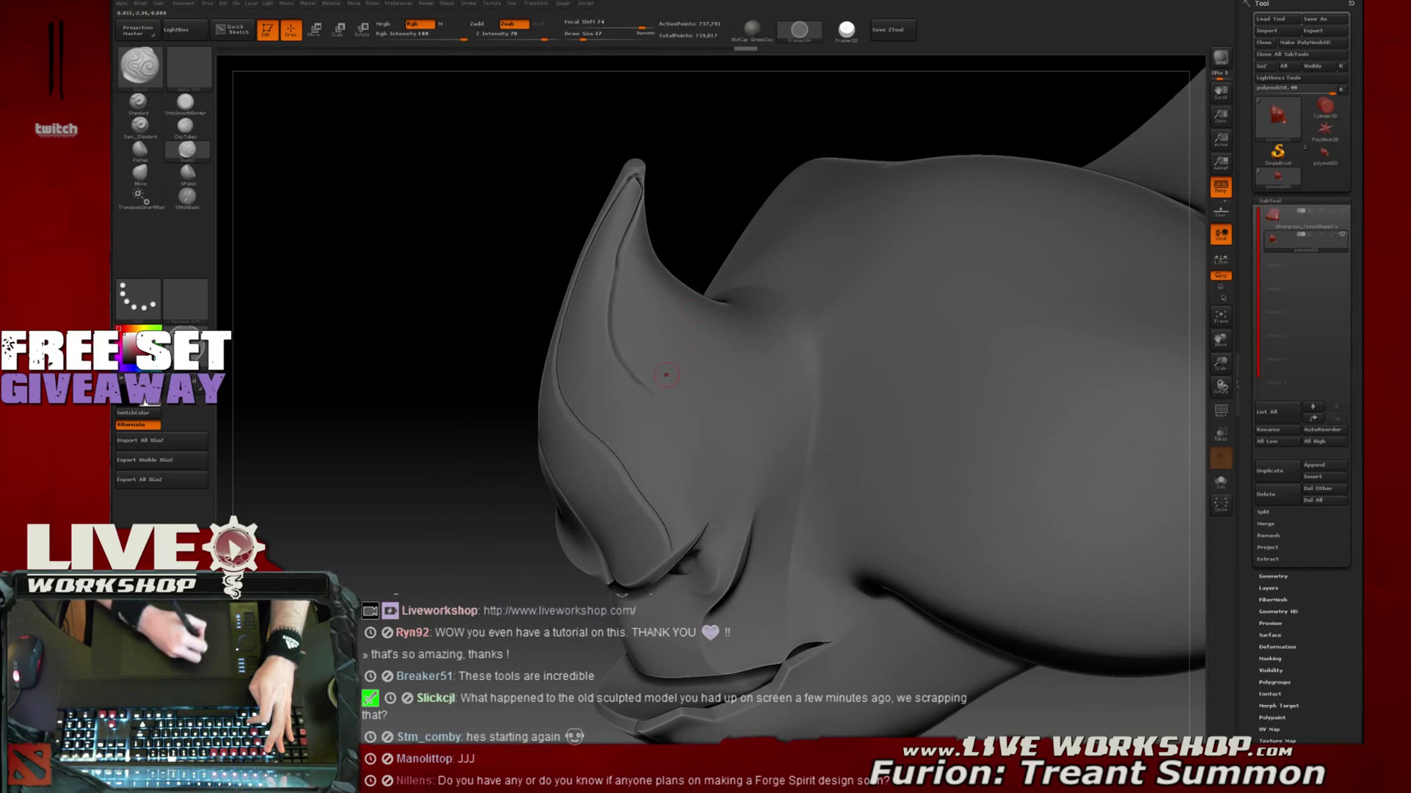
pyautogui.hotkey('ctrl', 'z')
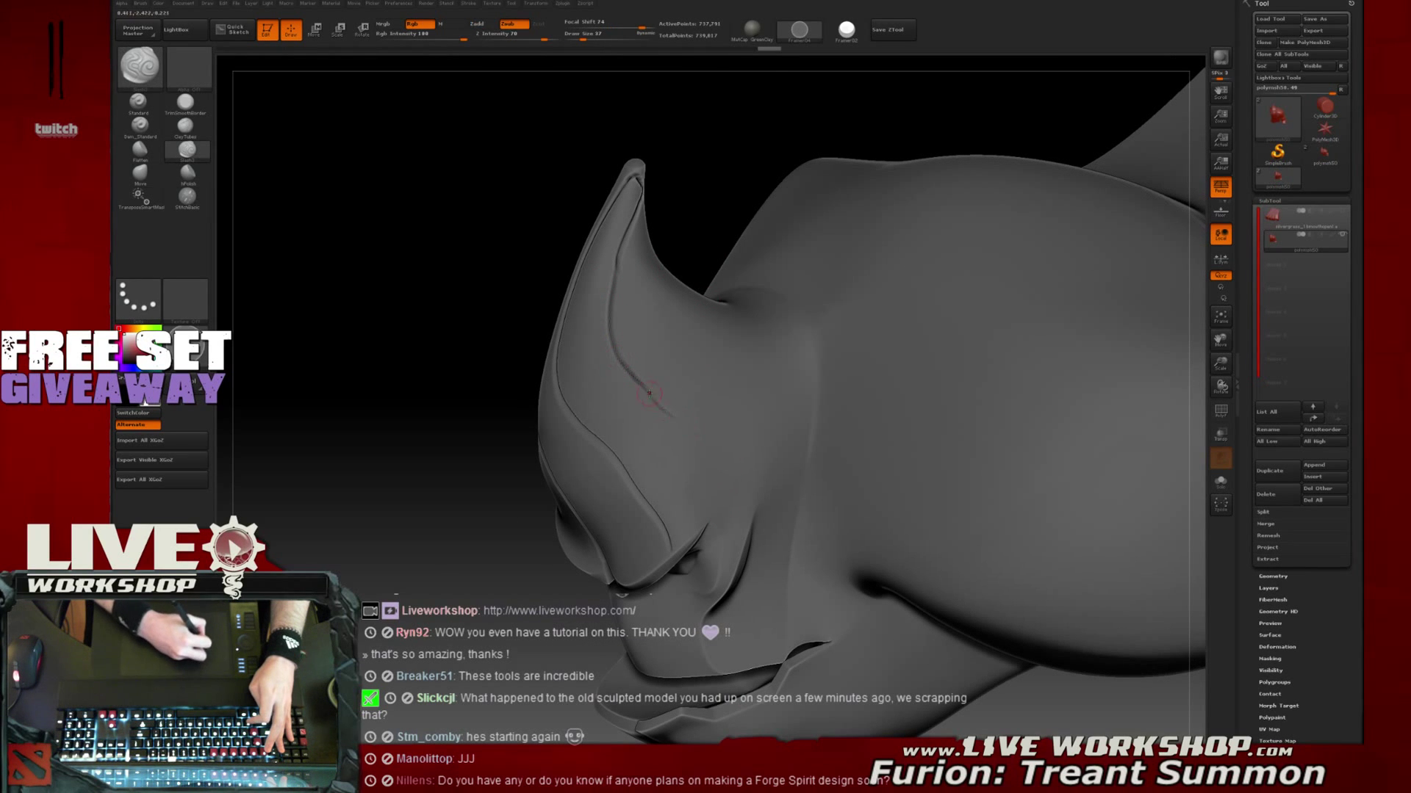
# Continue the second groove across the outer brow ridge and around its underside
pyautogui.moveTo(498, 392)
pyautogui.mouseDown()
pyautogui.moveTo(813, 242)
pyautogui.moveTo(882, 255)
pyautogui.moveTo(846, 202)
pyautogui.mouseUp()
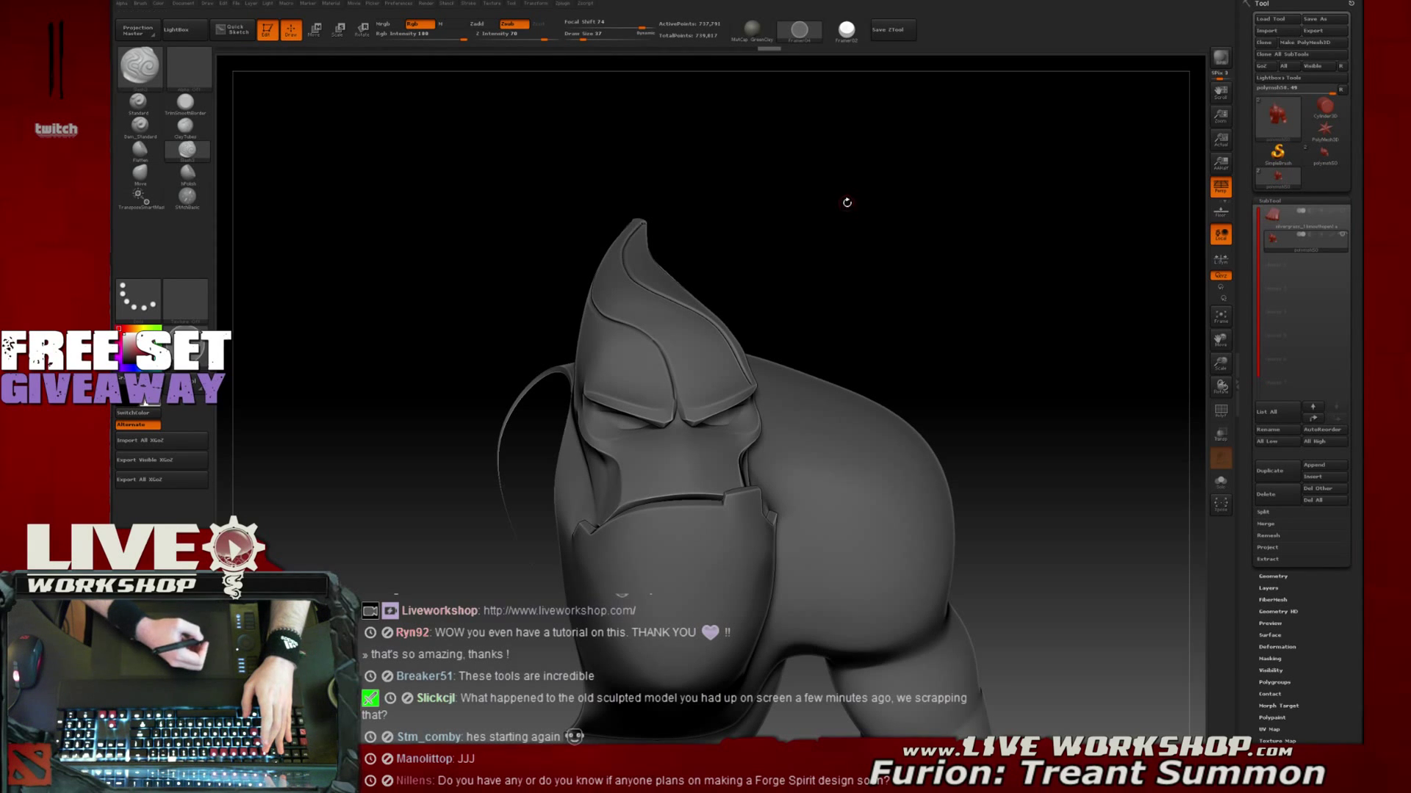
pyautogui.moveTo(797, 293)
pyautogui.mouseDown()
pyautogui.moveTo(892, 249)
pyautogui.moveTo(941, 255)
pyautogui.moveTo(898, 265)
pyautogui.moveTo(950, 224)
pyautogui.moveTo(960, 271)
pyautogui.moveTo(936, 219)
pyautogui.mouseUp()
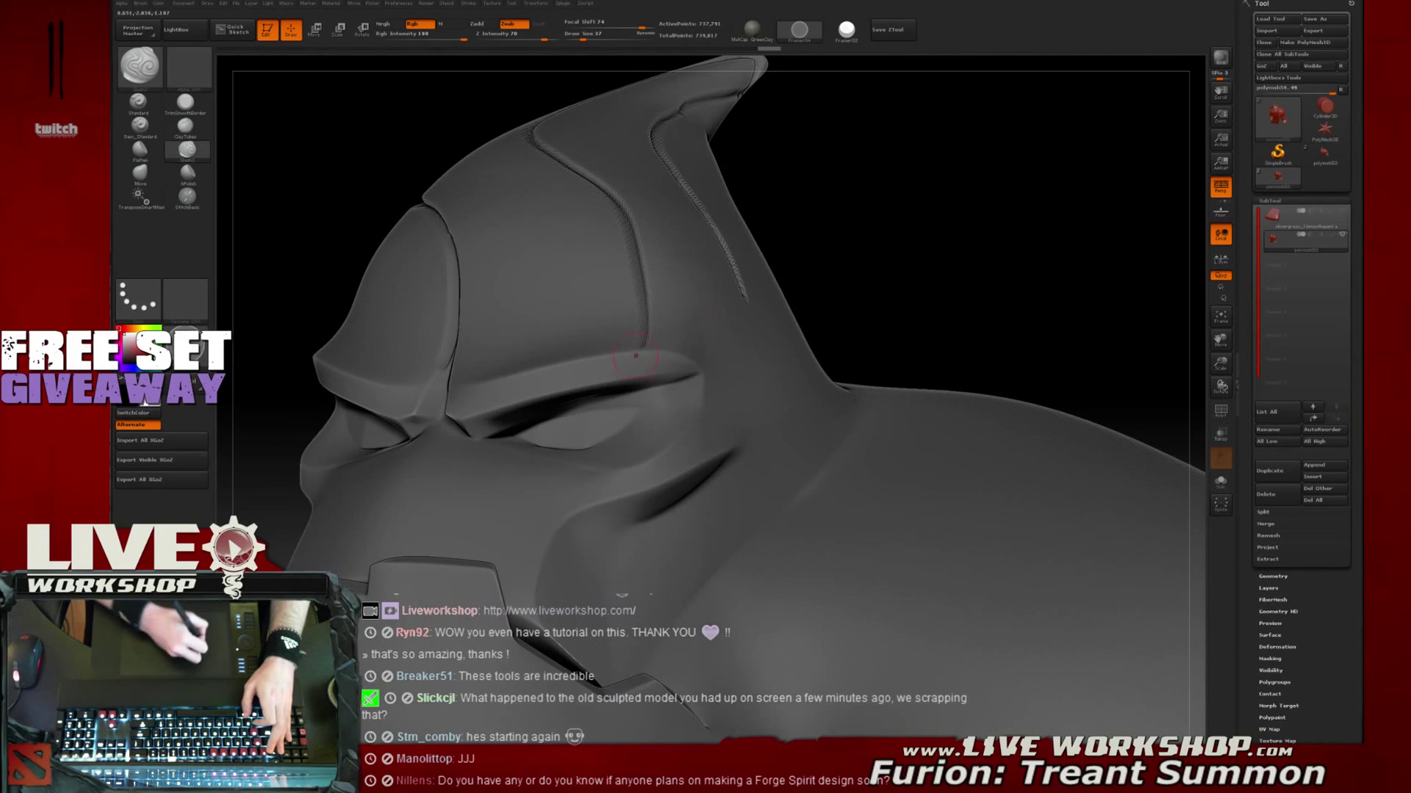
pyautogui.moveTo(640, 343); pyautogui.dragTo(646, 377)
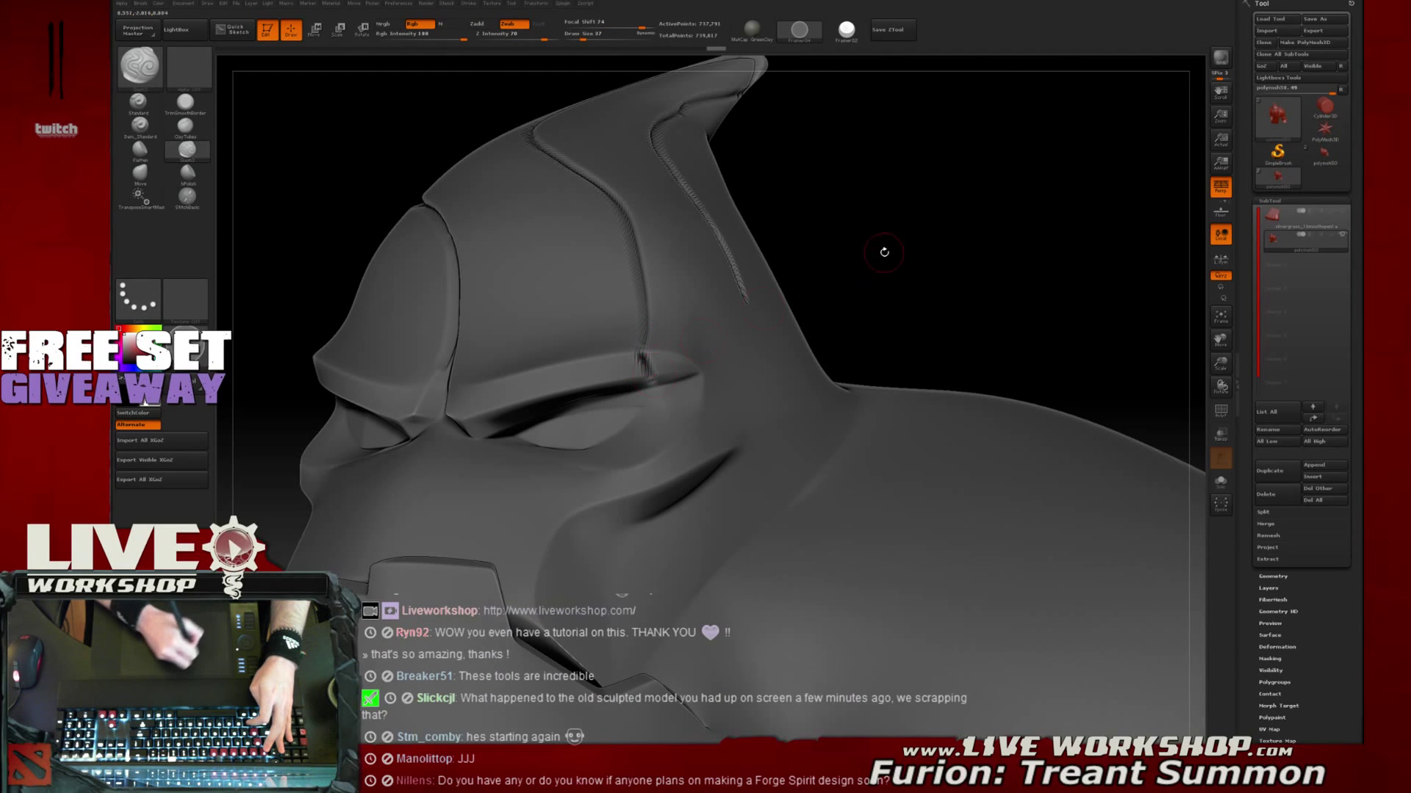
pyautogui.moveTo(884, 252); pyautogui.dragTo(646, 400)
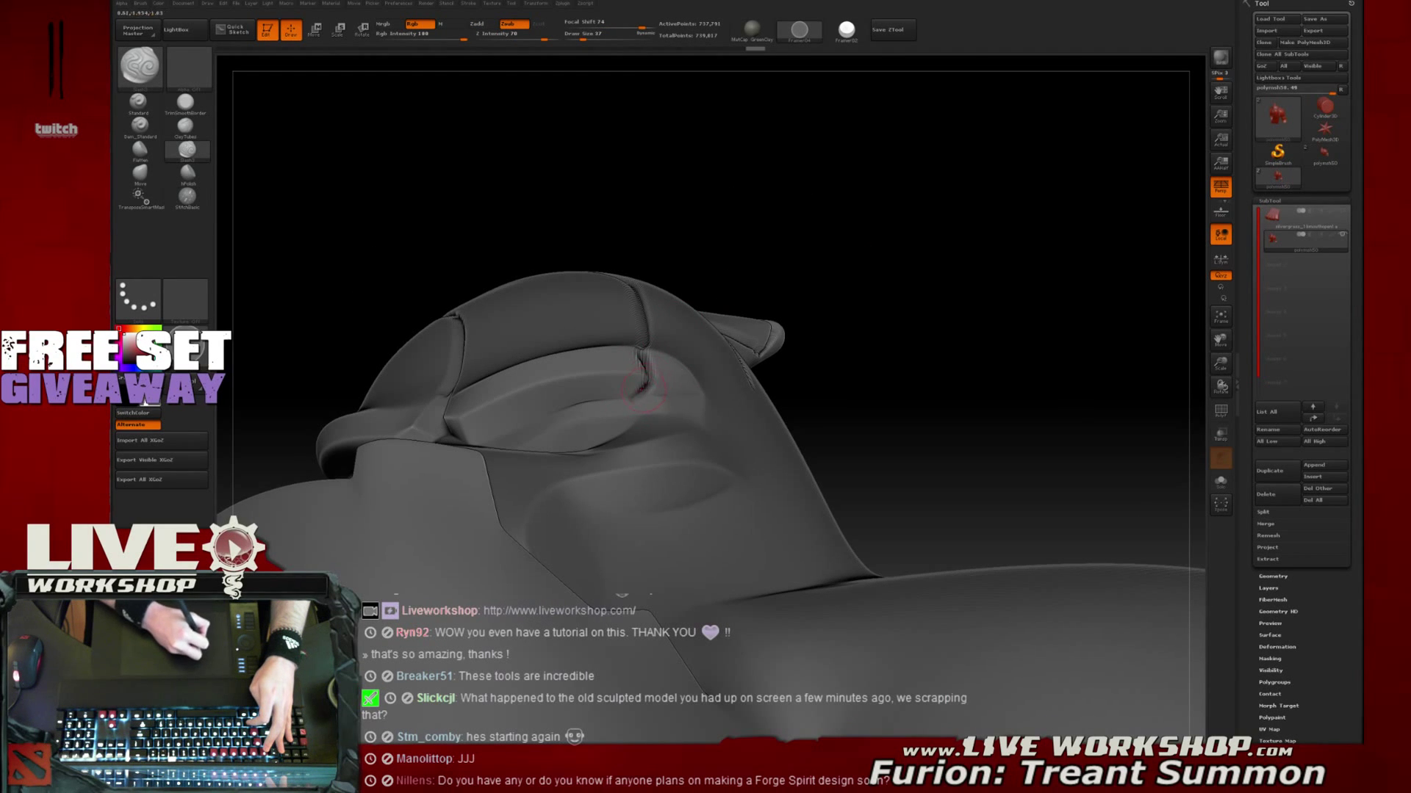
# Deepen the lower end of the first groove where it runs down between the brows, and smooth its edges
pyautogui.moveTo(955, 272)
pyautogui.mouseDown()
pyautogui.moveTo(986, 264)
pyautogui.moveTo(930, 262)
pyautogui.moveTo(954, 299)
pyautogui.moveTo(707, 302)
pyautogui.mouseUp()
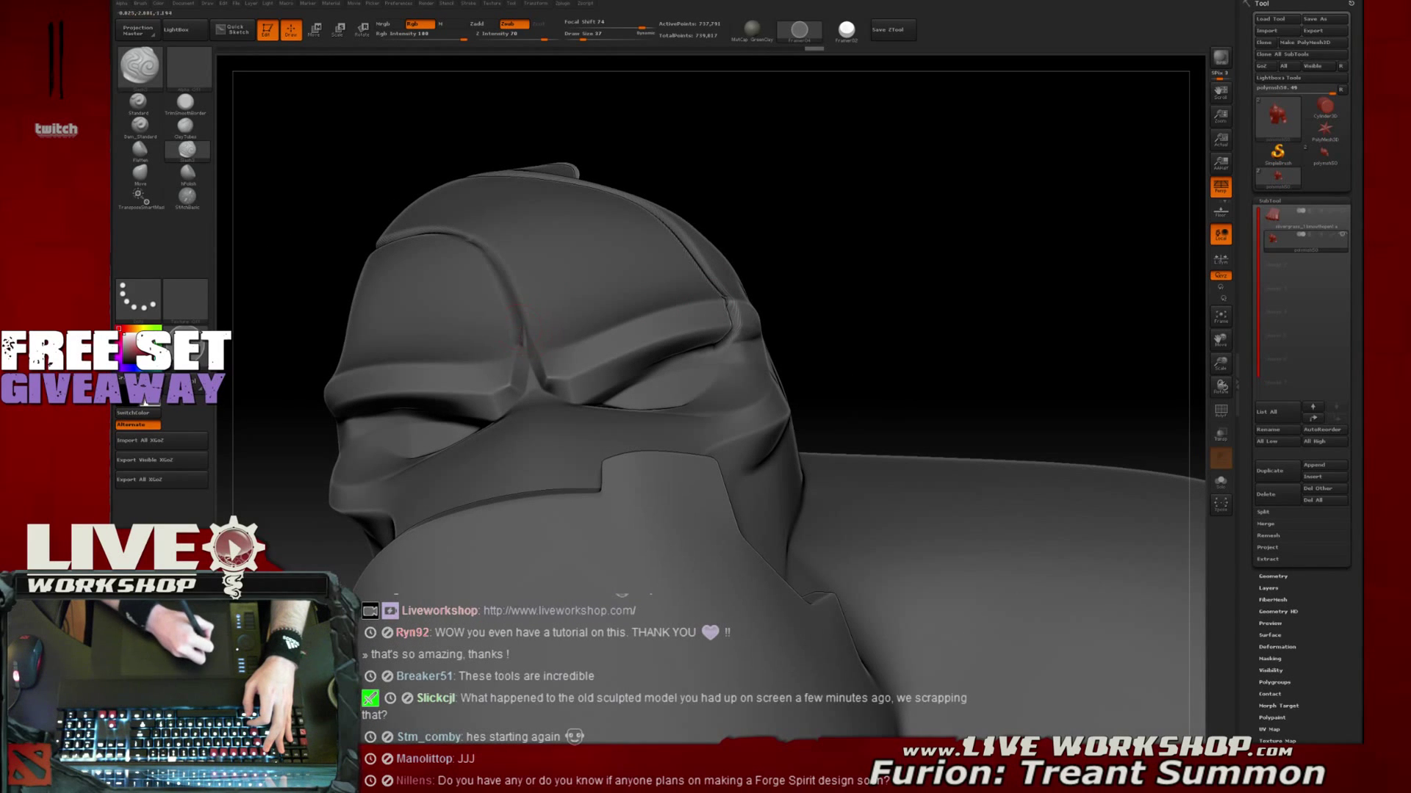
pyautogui.moveTo(843, 230); pyautogui.dragTo(509, 343)
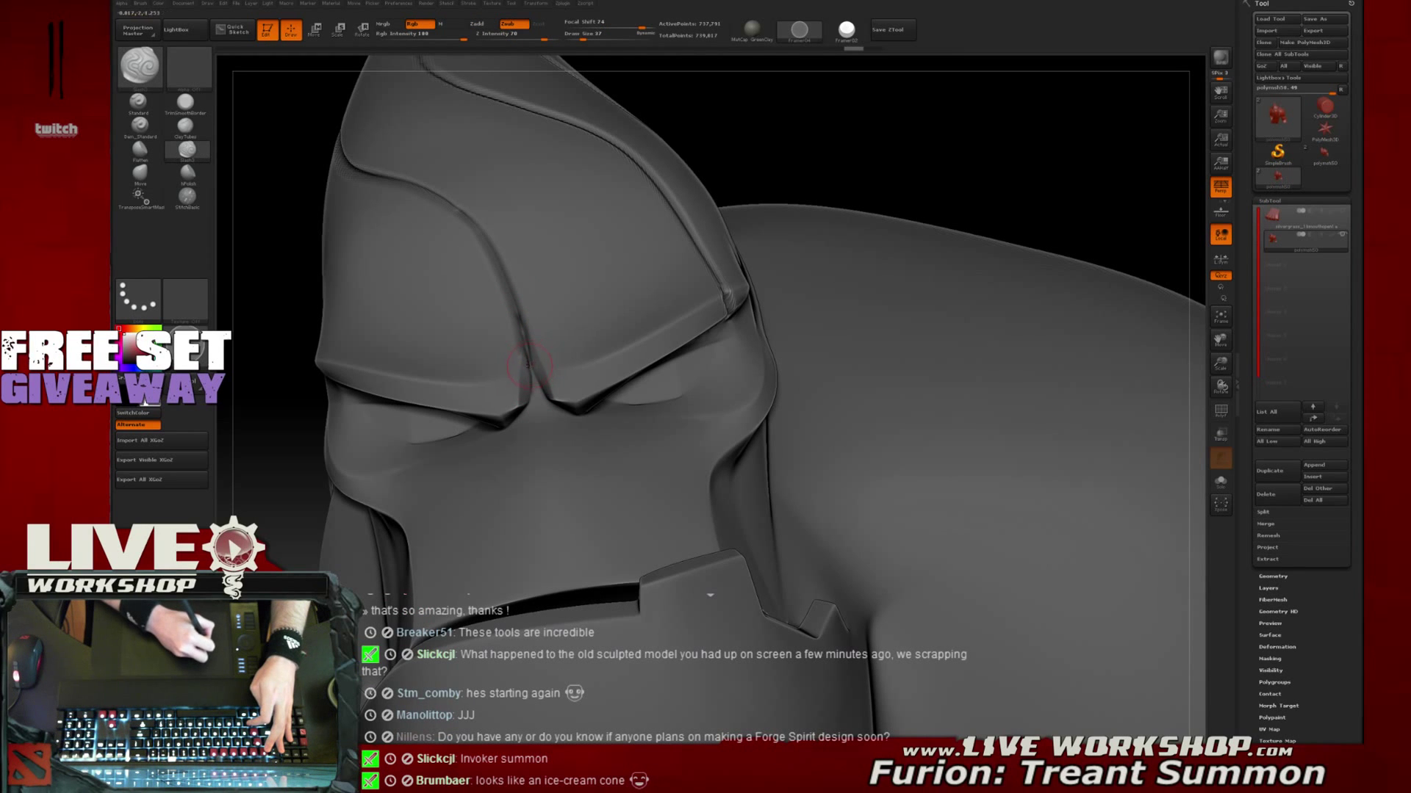
pyautogui.moveTo(897, 132)
pyautogui.mouseDown()
pyautogui.moveTo(867, 172)
pyautogui.moveTo(814, 178)
pyautogui.mouseUp()
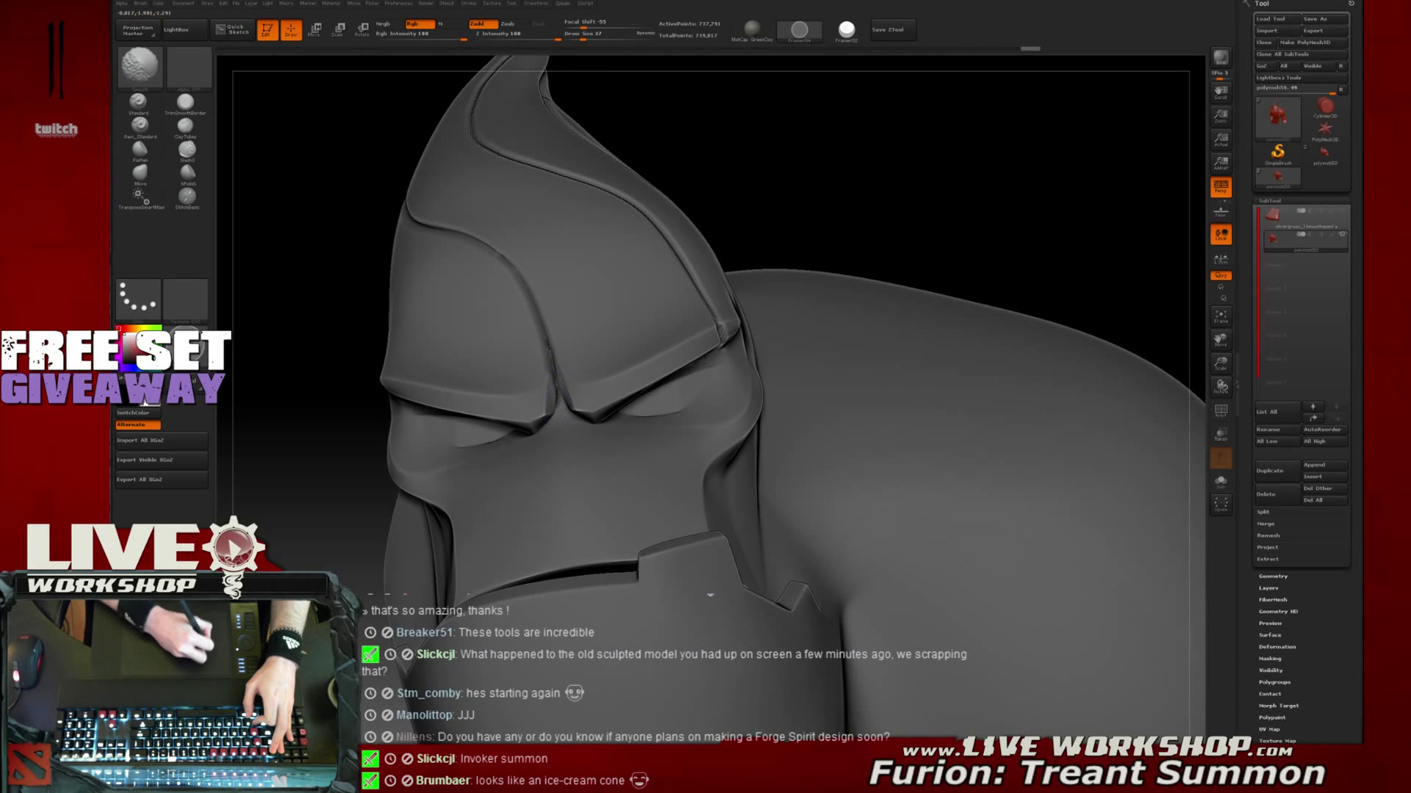
pyautogui.moveTo(893, 168); pyautogui.dragTo(817, 171)
pyautogui.moveTo(327, 236); pyautogui.dragTo(411, 264)
pyautogui.press('shift')
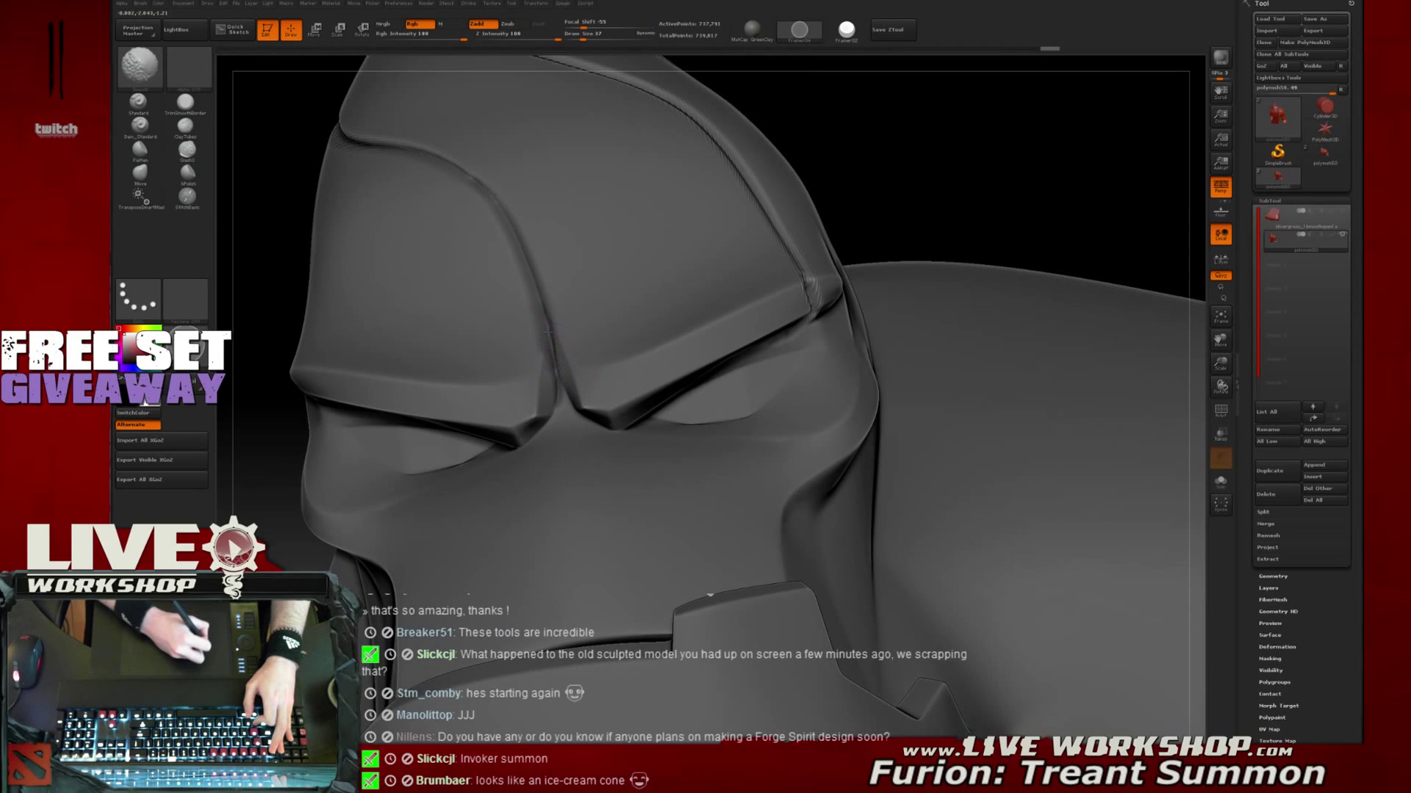
pyautogui.moveTo(561, 346)
pyautogui.keyDown('shift'); pyautogui.mouseDown()
pyautogui.moveTo(556, 359)
pyautogui.moveTo(1058, 238)
pyautogui.mouseUp(); pyautogui.keyUp('shift')
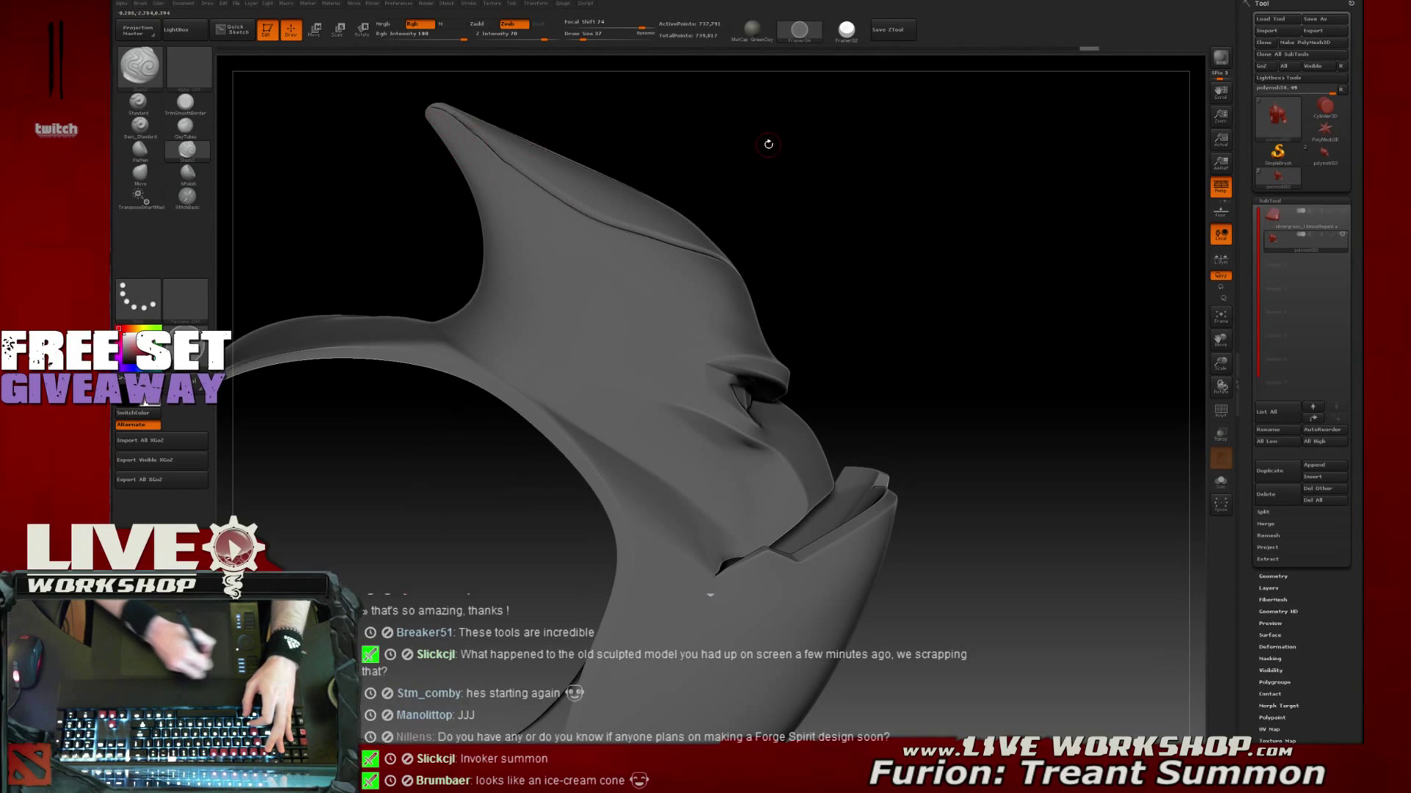
# Carve a groove from the spike tip down the character's right side of the head, redoing the stroke until it curves cleanly
pyautogui.moveTo(768, 142); pyautogui.dragTo(765, 114)
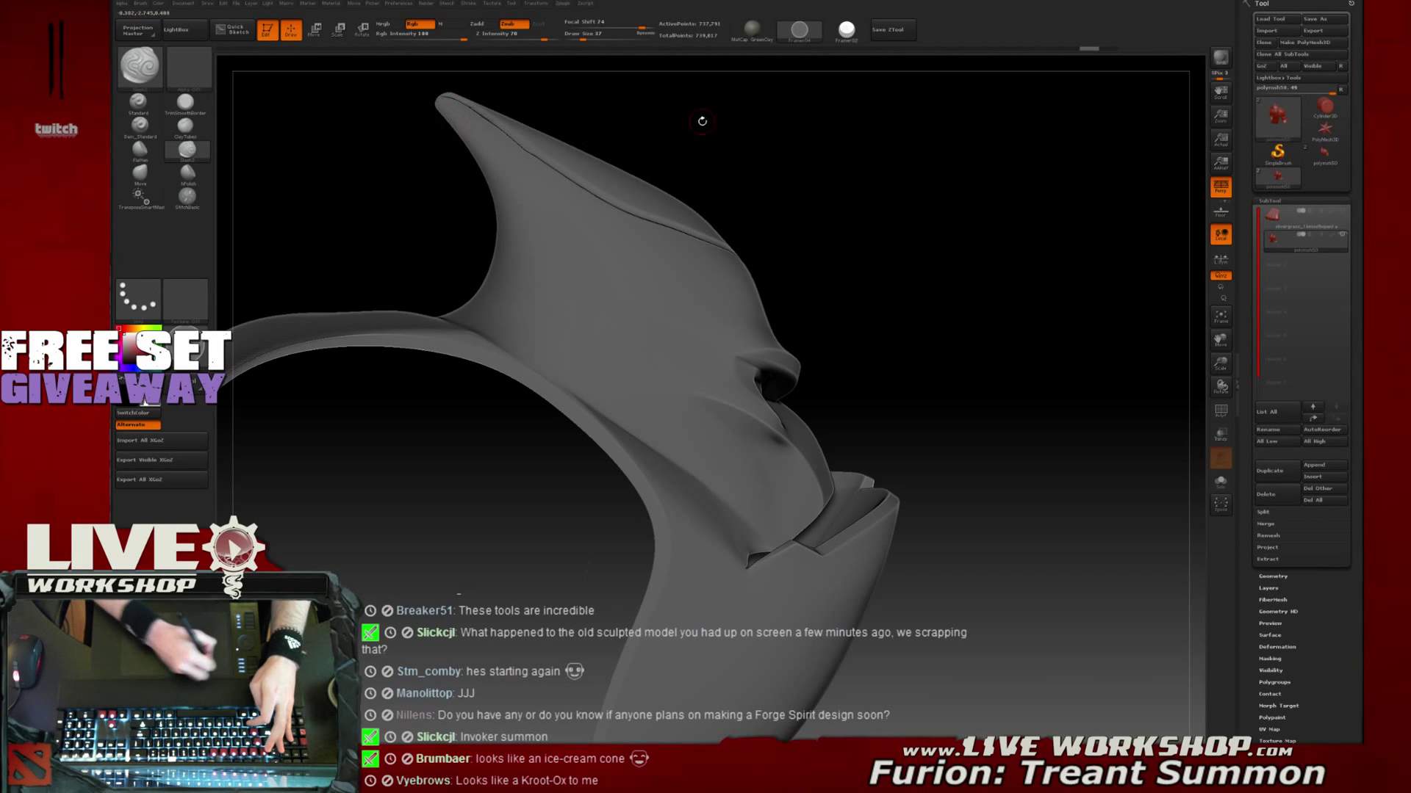
pyautogui.moveTo(702, 121); pyautogui.dragTo(452, 134)
pyautogui.keyDown('alt'); pyautogui.moveTo(876, 180); pyautogui.dragTo(919, 234); pyautogui.keyUp('alt')
pyautogui.moveTo(476, 158); pyautogui.dragTo(626, 305)
pyautogui.hotkey('ctrl', 'z')
pyautogui.moveTo(479, 158); pyautogui.dragTo(599, 286)
pyautogui.hotkey('ctrl', 'z')
pyautogui.moveTo(484, 162); pyautogui.dragTo(607, 282)
pyautogui.hotkey('ctrl', 'z')
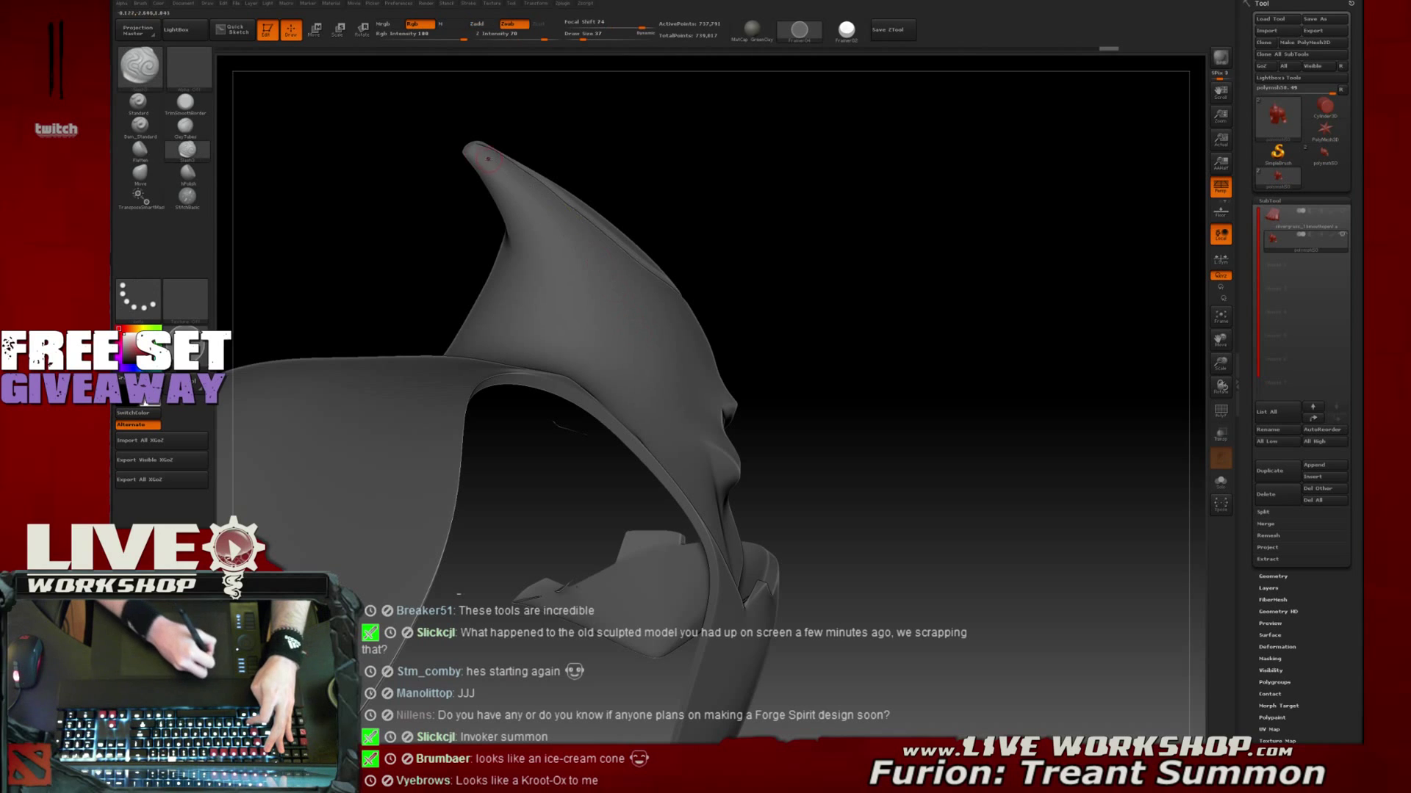
pyautogui.moveTo(838, 173)
pyautogui.mouseDown()
pyautogui.moveTo(755, 217)
pyautogui.moveTo(589, 260)
pyautogui.moveTo(624, 320)
pyautogui.moveTo(680, 352)
pyautogui.mouseUp()
pyautogui.hotkey('ctrl', 'z')
pyautogui.moveTo(547, 266); pyautogui.dragTo(677, 352)
# Extend the right-side groove down to the outer end of the right brow and hook it around the brow's tip
pyautogui.moveTo(839, 253)
pyautogui.mouseDown()
pyautogui.moveTo(866, 255)
pyautogui.moveTo(913, 223)
pyautogui.moveTo(871, 246)
pyautogui.mouseUp()
pyautogui.moveTo(663, 362); pyautogui.dragTo(680, 416)
pyautogui.hotkey('ctrl', 'z')
pyautogui.hotkey('ctrl', 'z')
pyautogui.moveTo(653, 353); pyautogui.dragTo(667, 379)
pyautogui.moveTo(963, 307)
pyautogui.keyDown('alt'); pyautogui.mouseDown()
pyautogui.moveTo(938, 245)
pyautogui.moveTo(999, 274)
pyautogui.moveTo(980, 255)
pyautogui.mouseUp(); pyautogui.keyUp('alt')
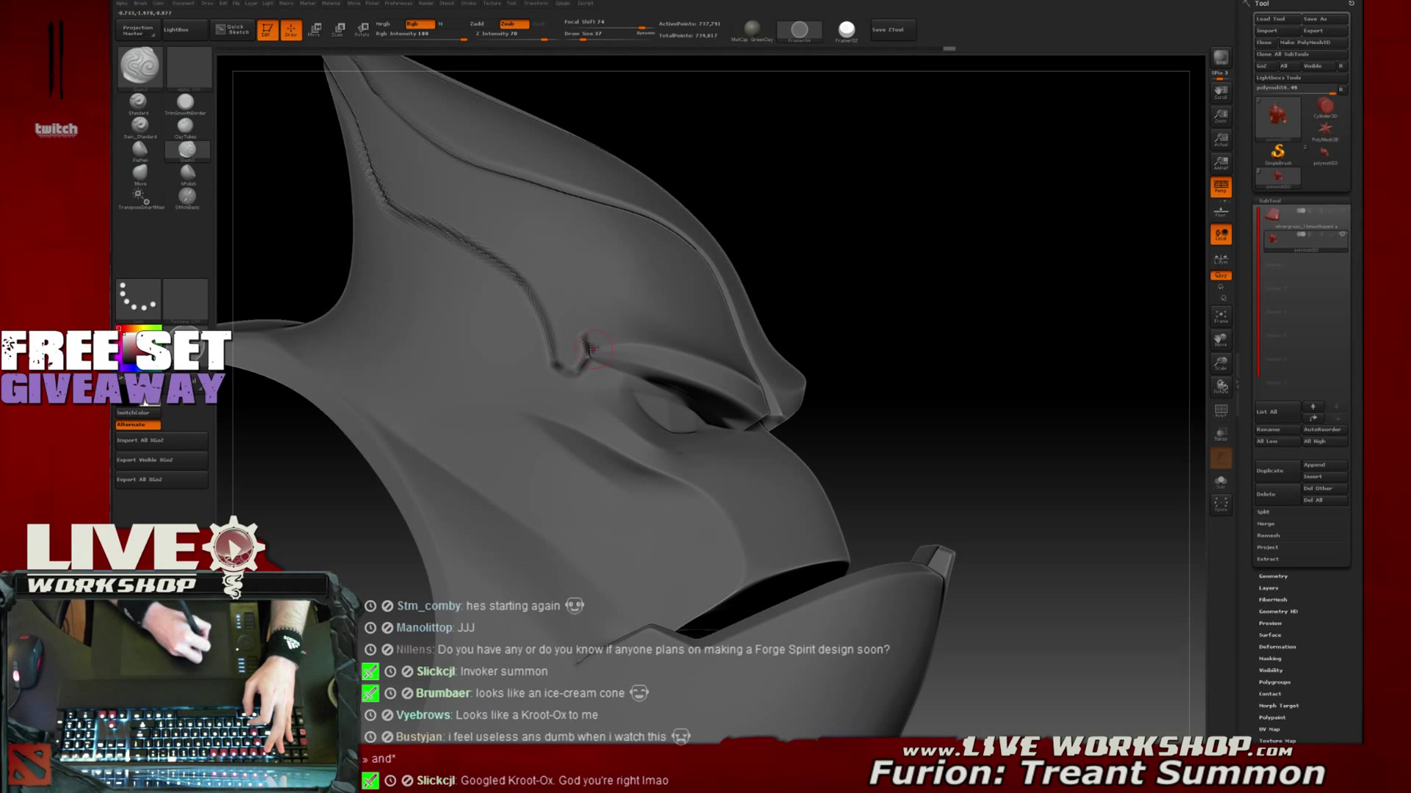
# Carve a second curved groove down the right side of the forehead and cut it through the outer part of the right brow
pyautogui.moveTo(974, 295)
pyautogui.mouseDown()
pyautogui.moveTo(1095, 258)
pyautogui.moveTo(630, 278)
pyautogui.mouseUp()
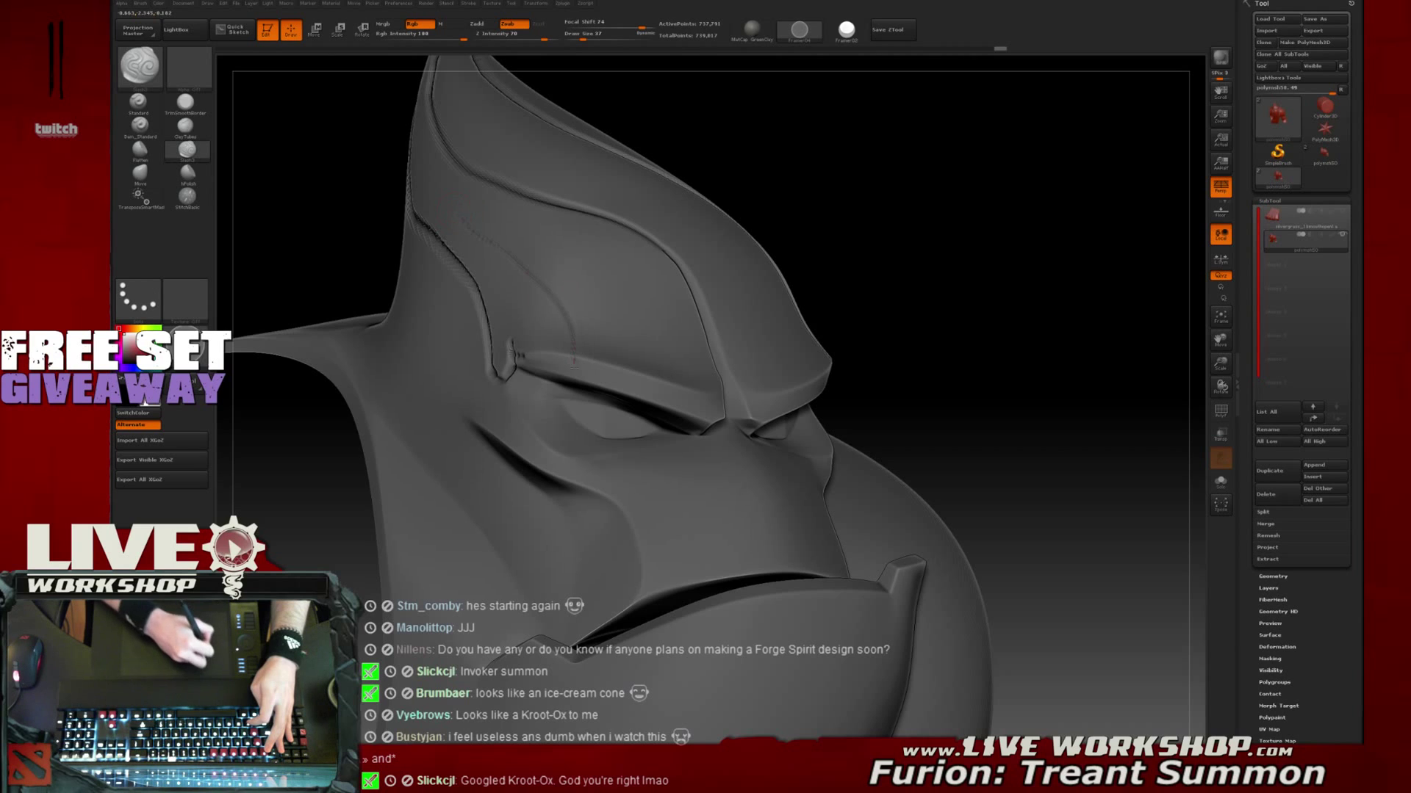
pyautogui.moveTo(896, 250); pyautogui.dragTo(580, 290)
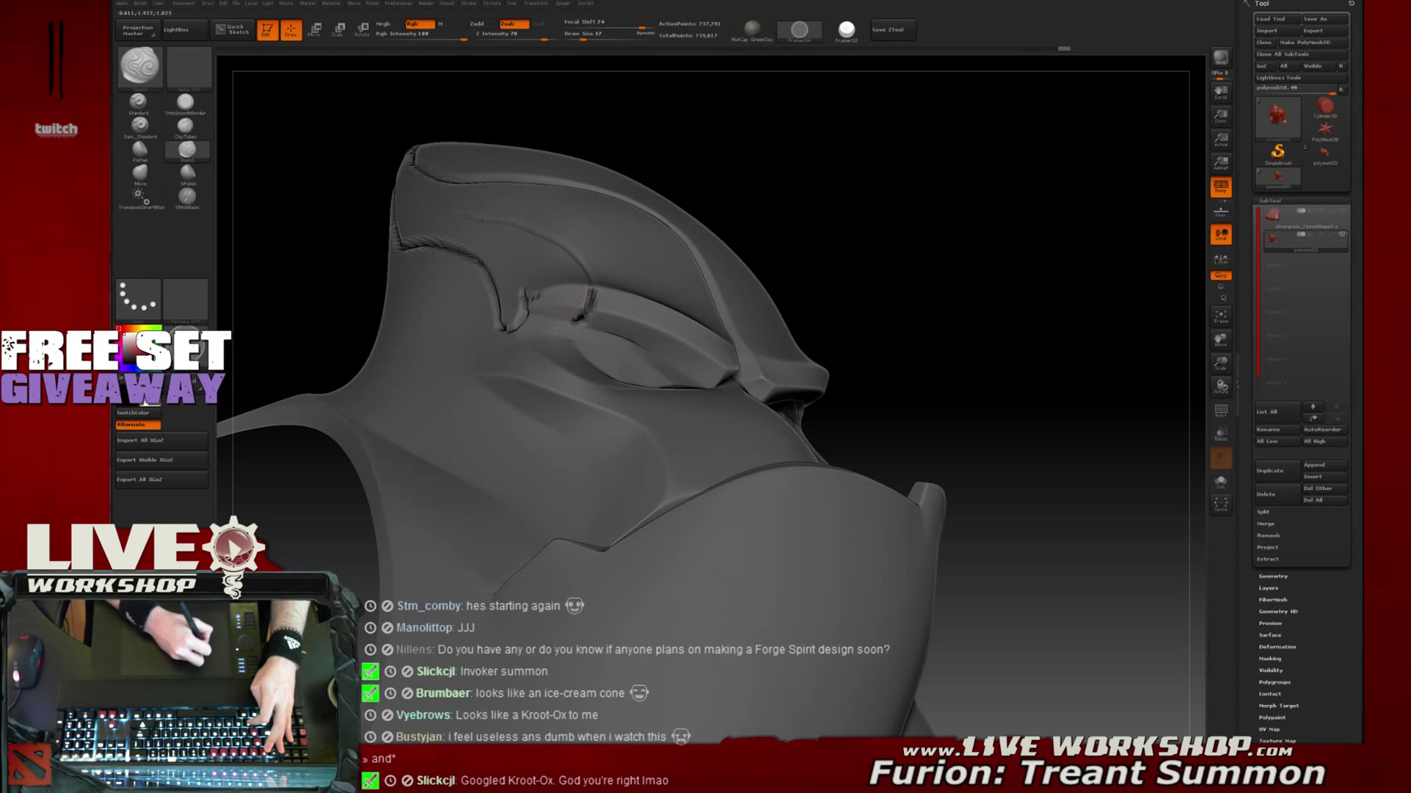
pyautogui.moveTo(810, 208)
pyautogui.mouseDown()
pyautogui.moveTo(884, 226)
pyautogui.moveTo(1008, 158)
pyautogui.moveTo(911, 182)
pyautogui.moveTo(816, 287)
pyautogui.mouseUp()
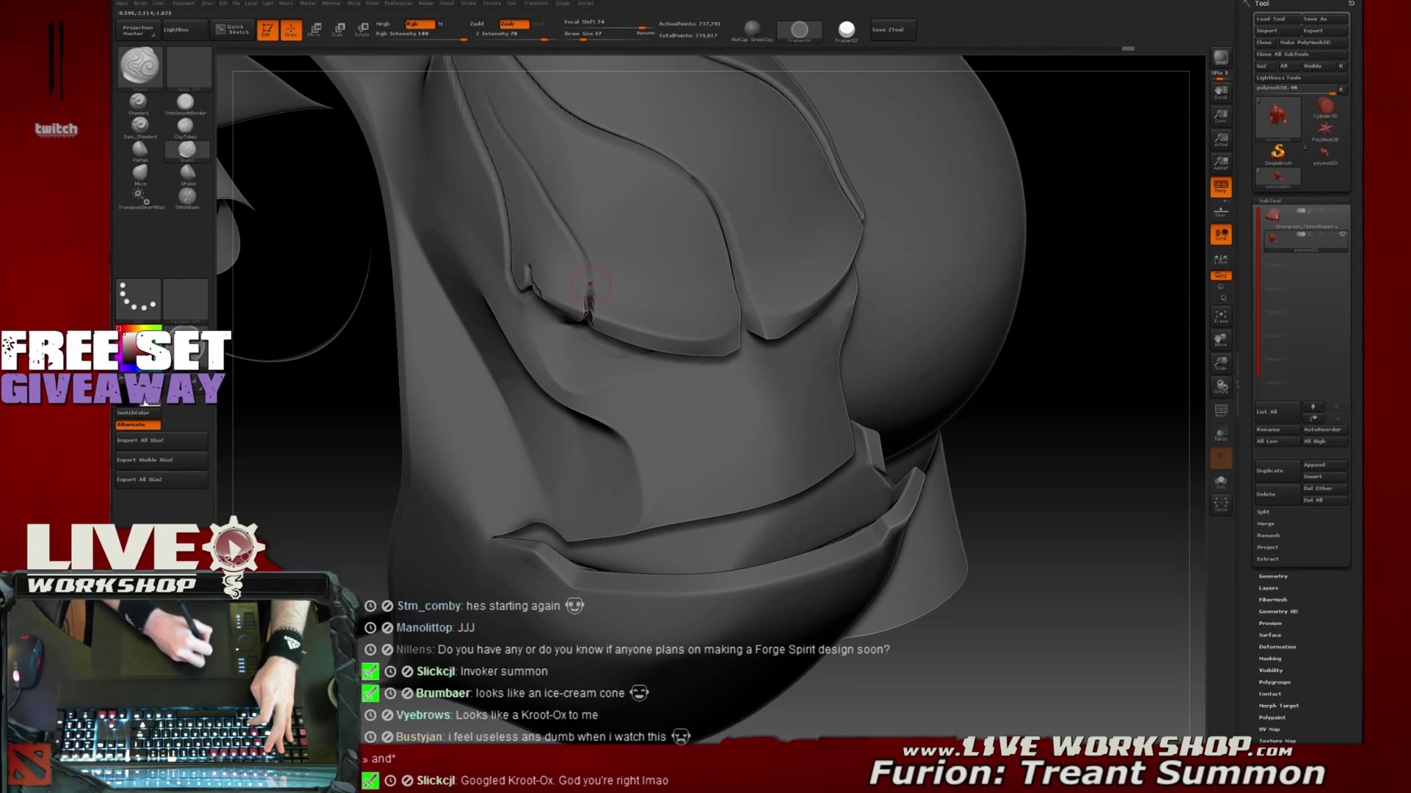
pyautogui.moveTo(1165, 270)
pyautogui.mouseDown()
pyautogui.moveTo(1019, 157)
pyautogui.moveTo(986, 151)
pyautogui.moveTo(977, 227)
pyautogui.moveTo(1035, 169)
pyautogui.moveTo(750, 179)
pyautogui.mouseUp()
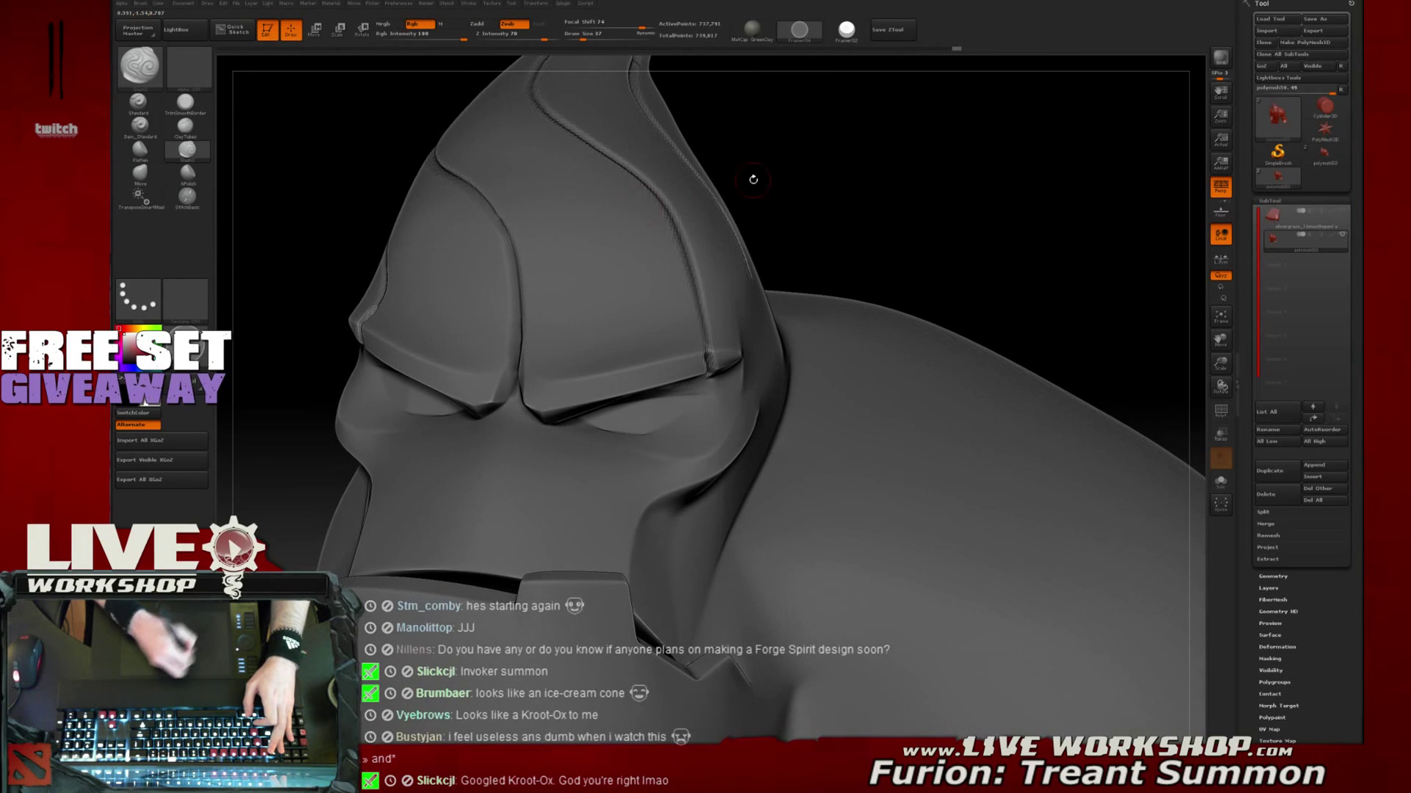
# Carve a short groove down the forehead above the inner end of the left brow, redoing the first stroke
pyautogui.moveTo(929, 150)
pyautogui.mouseDown()
pyautogui.moveTo(475, 161)
pyautogui.moveTo(581, 363)
pyautogui.mouseUp()
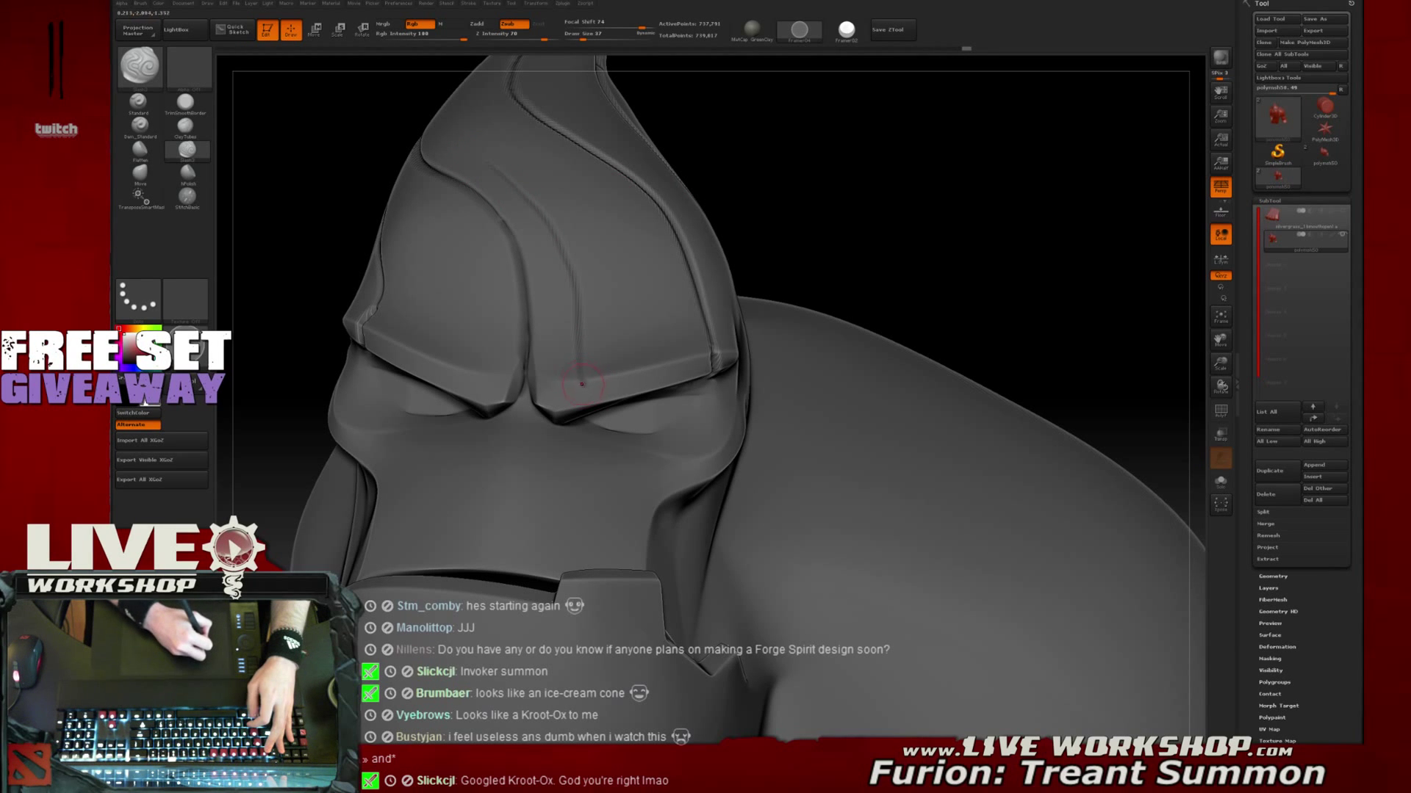
pyautogui.moveTo(514, 180)
pyautogui.mouseDown()
pyautogui.moveTo(558, 235)
pyautogui.moveTo(582, 321)
pyautogui.moveTo(540, 212)
pyautogui.mouseUp()
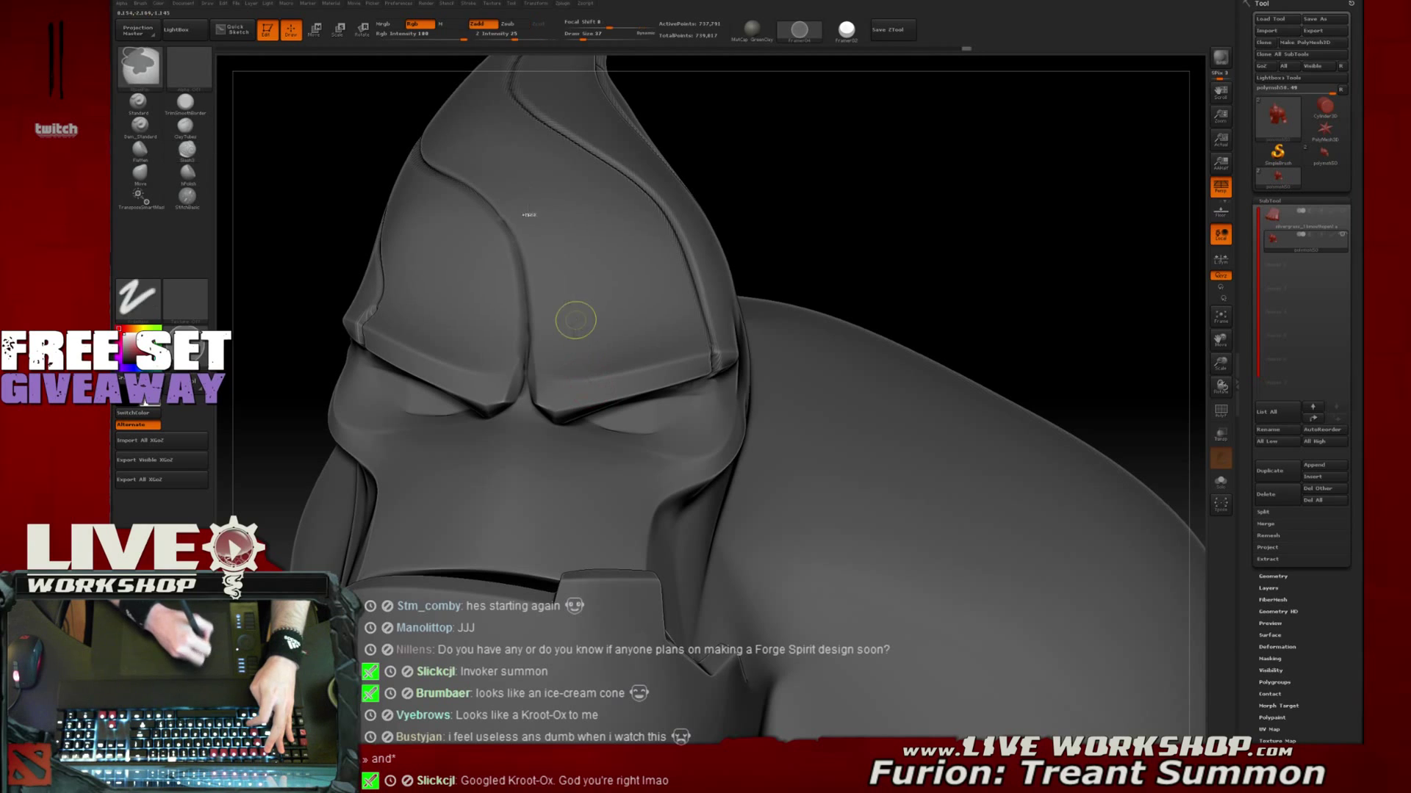
pyautogui.keyDown('shift'); pyautogui.moveTo(585, 351); pyautogui.dragTo(554, 271); pyautogui.keyUp('shift')
pyautogui.moveTo(571, 382)
pyautogui.keyDown('shift'); pyautogui.mouseDown()
pyautogui.moveTo(520, 201)
pyautogui.moveTo(566, 329)
pyautogui.moveTo(565, 370)
pyautogui.mouseUp(); pyautogui.keyUp('shift')
pyautogui.hotkey('ctrl', 'z')
pyautogui.moveTo(518, 189); pyautogui.dragTo(590, 300)
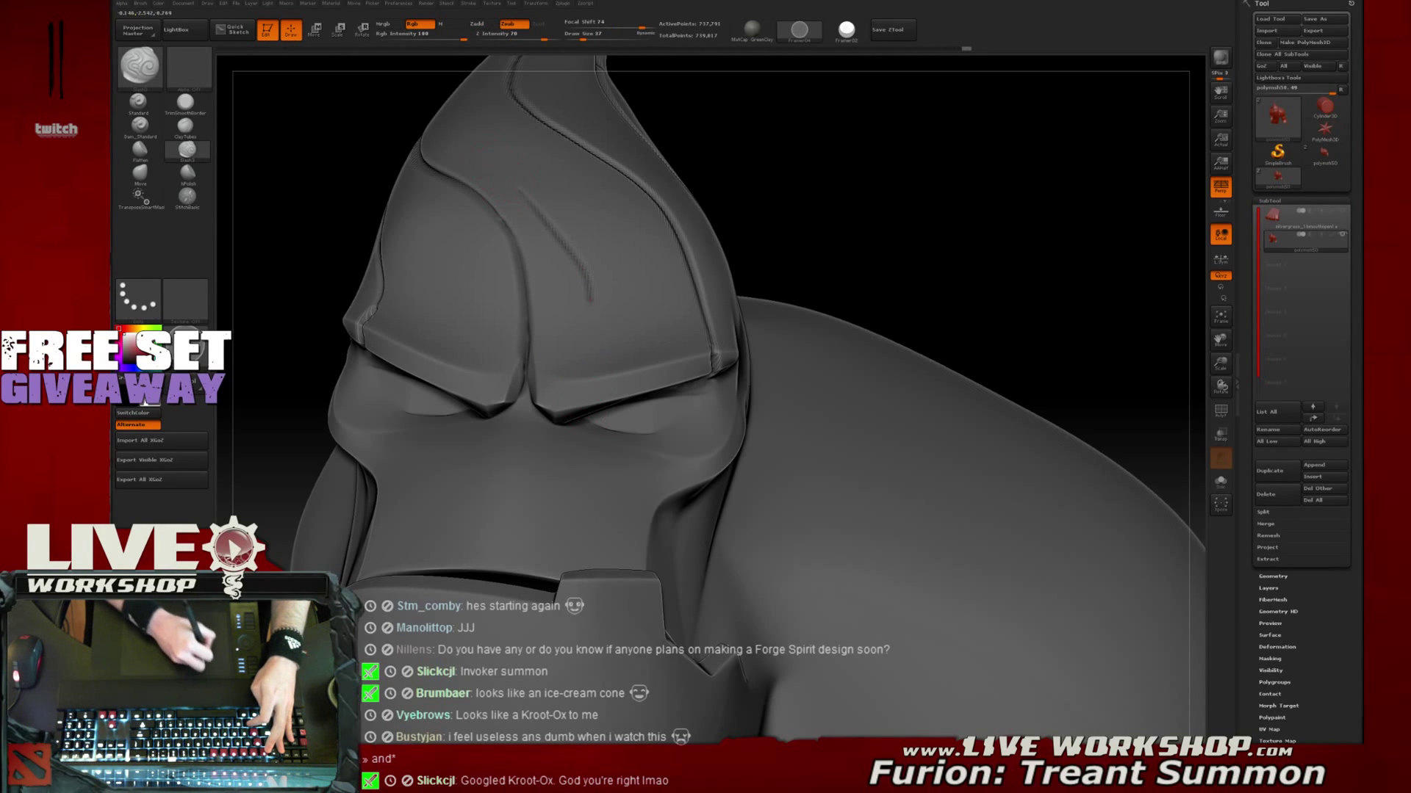
pyautogui.moveTo(904, 213); pyautogui.dragTo(868, 187)
pyautogui.moveTo(536, 205); pyautogui.dragTo(560, 256)
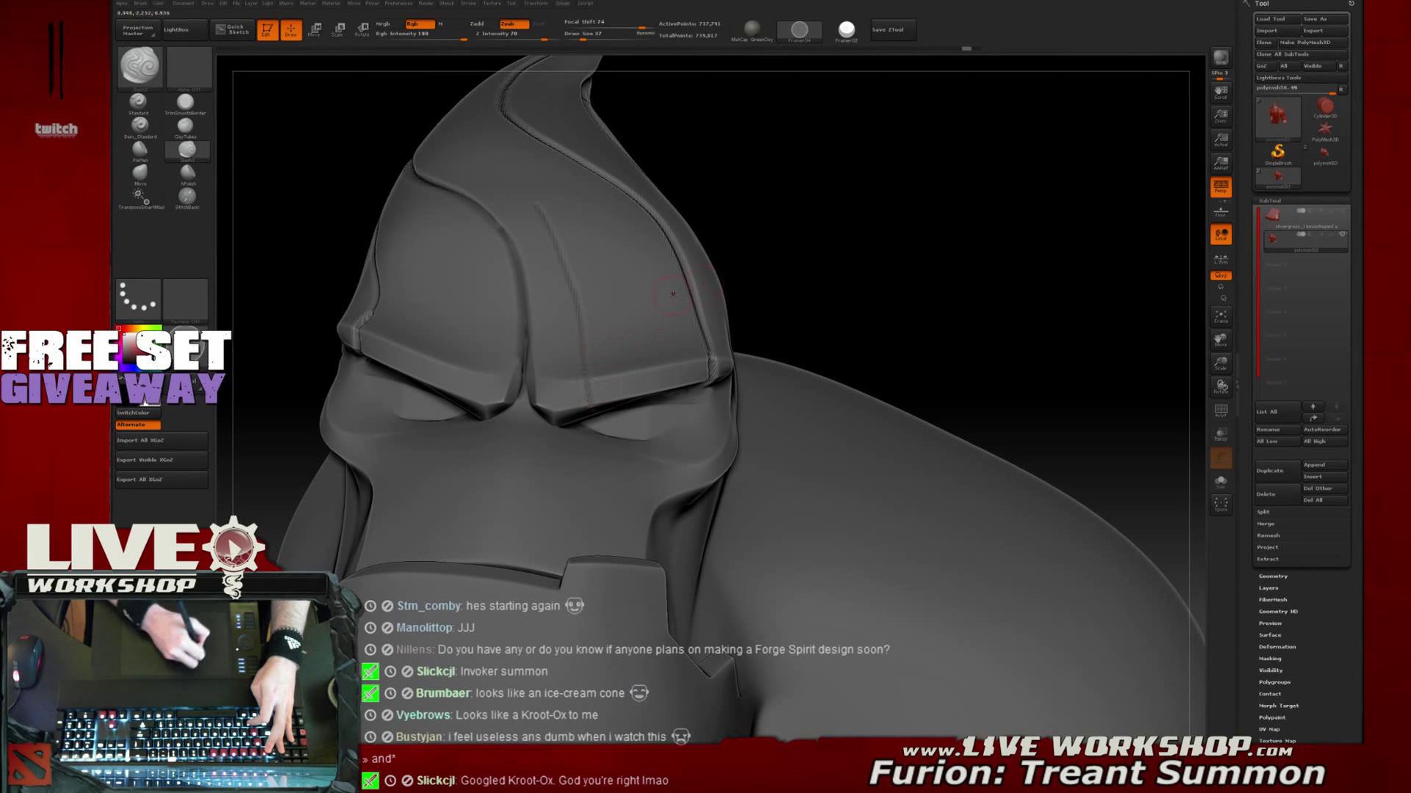
# Continue the short forehead groove across the left brow ridge and cut a notch around its underside
pyautogui.moveTo(819, 246); pyautogui.dragTo(589, 434)
pyautogui.moveTo(767, 353); pyautogui.dragTo(552, 436)
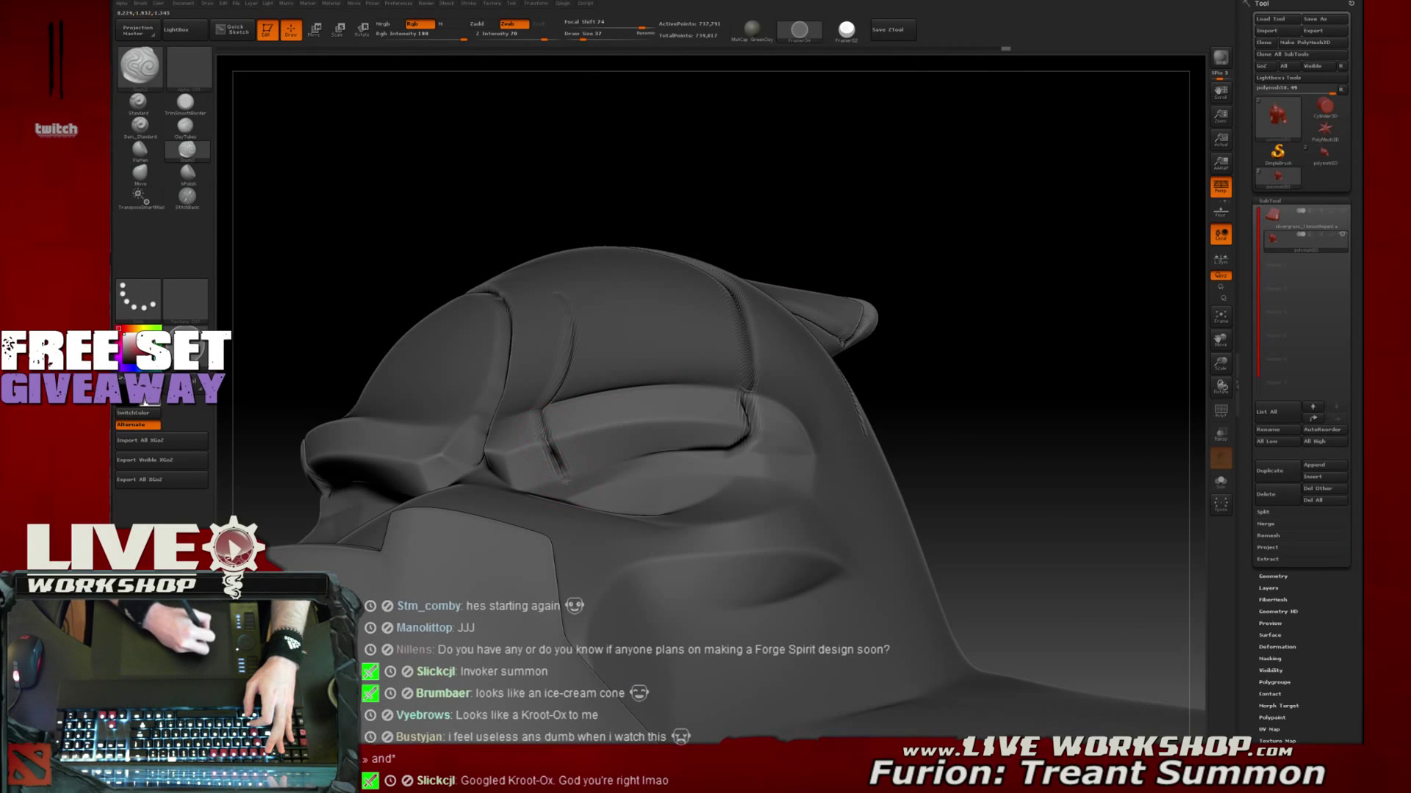
pyautogui.moveTo(1051, 292); pyautogui.dragTo(1046, 331)
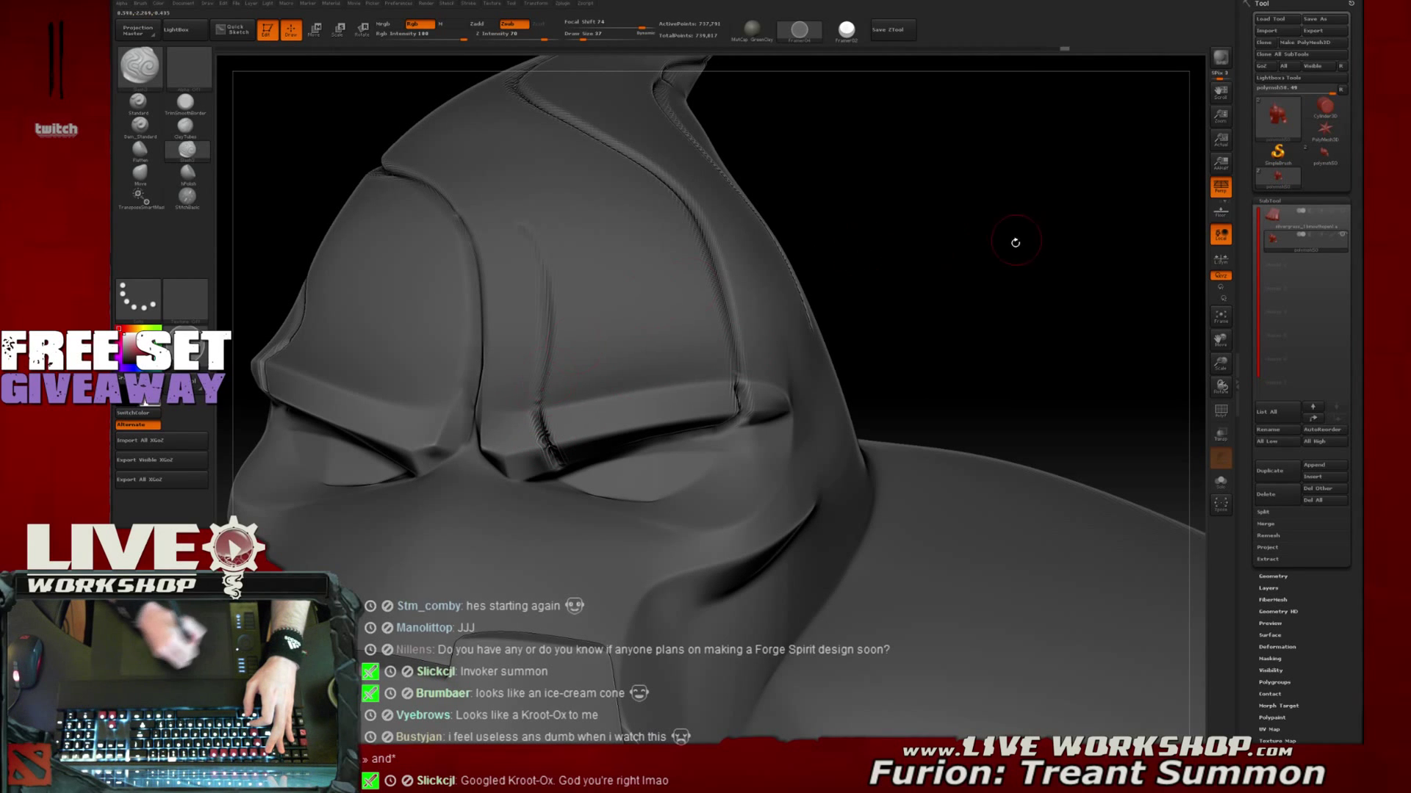
pyautogui.keyDown('alt'); pyautogui.moveTo(1015, 243); pyautogui.dragTo(544, 408); pyautogui.keyUp('alt')
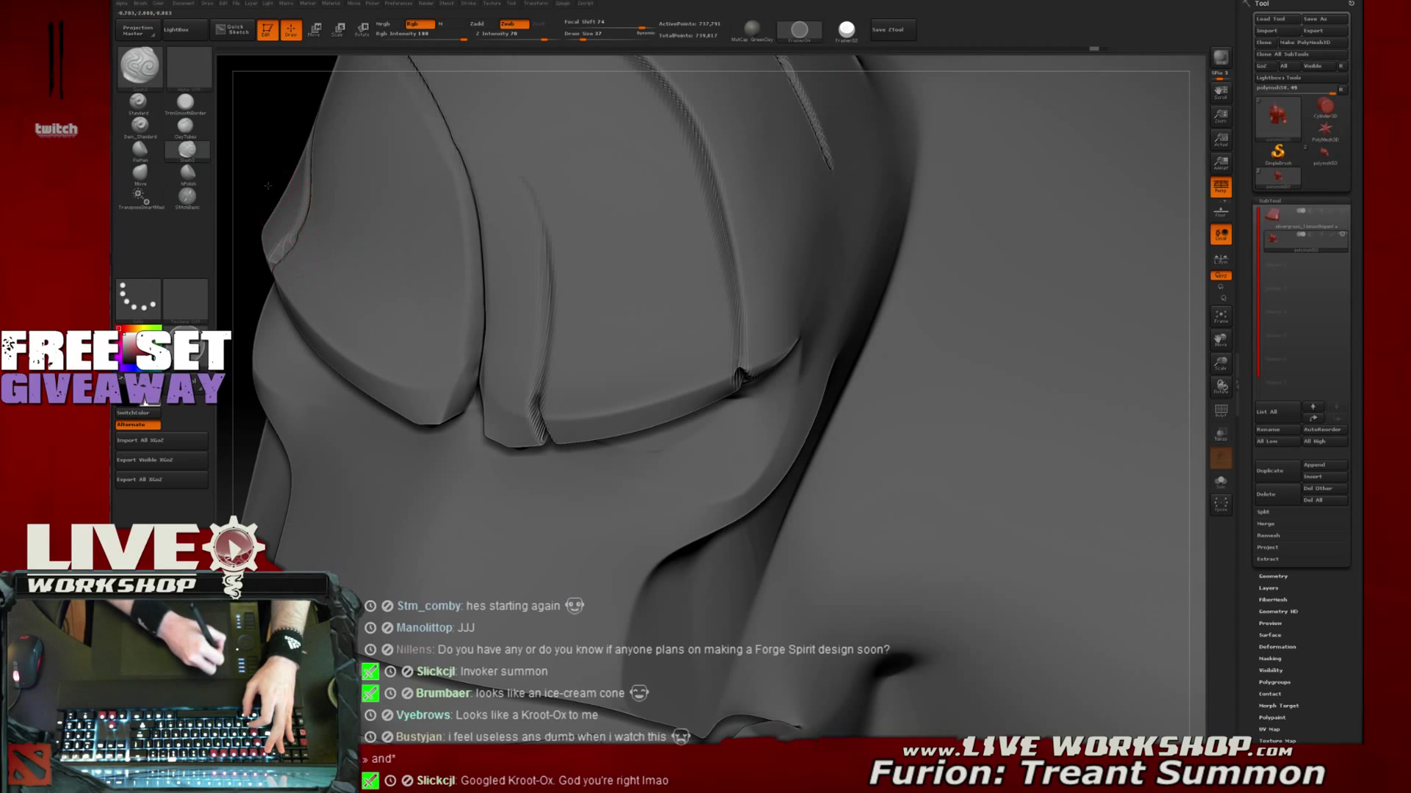
pyautogui.keyDown('alt'); pyautogui.moveTo(267, 185); pyautogui.dragTo(283, 132); pyautogui.keyUp('alt')
pyautogui.moveTo(371, 353); pyautogui.dragTo(383, 269)
# Isolate the head by hiding the rest of the body mesh
pyautogui.moveTo(1024, 179); pyautogui.dragTo(986, 223)
pyautogui.moveTo(665, 150)
pyautogui.keyDown('ctrl'); pyautogui.keyDown('shift'); pyautogui.mouseDown()
pyautogui.moveTo(549, 277)
pyautogui.moveTo(626, 158)
pyautogui.mouseUp(); pyautogui.keyUp('shift'); pyautogui.keyUp('ctrl')
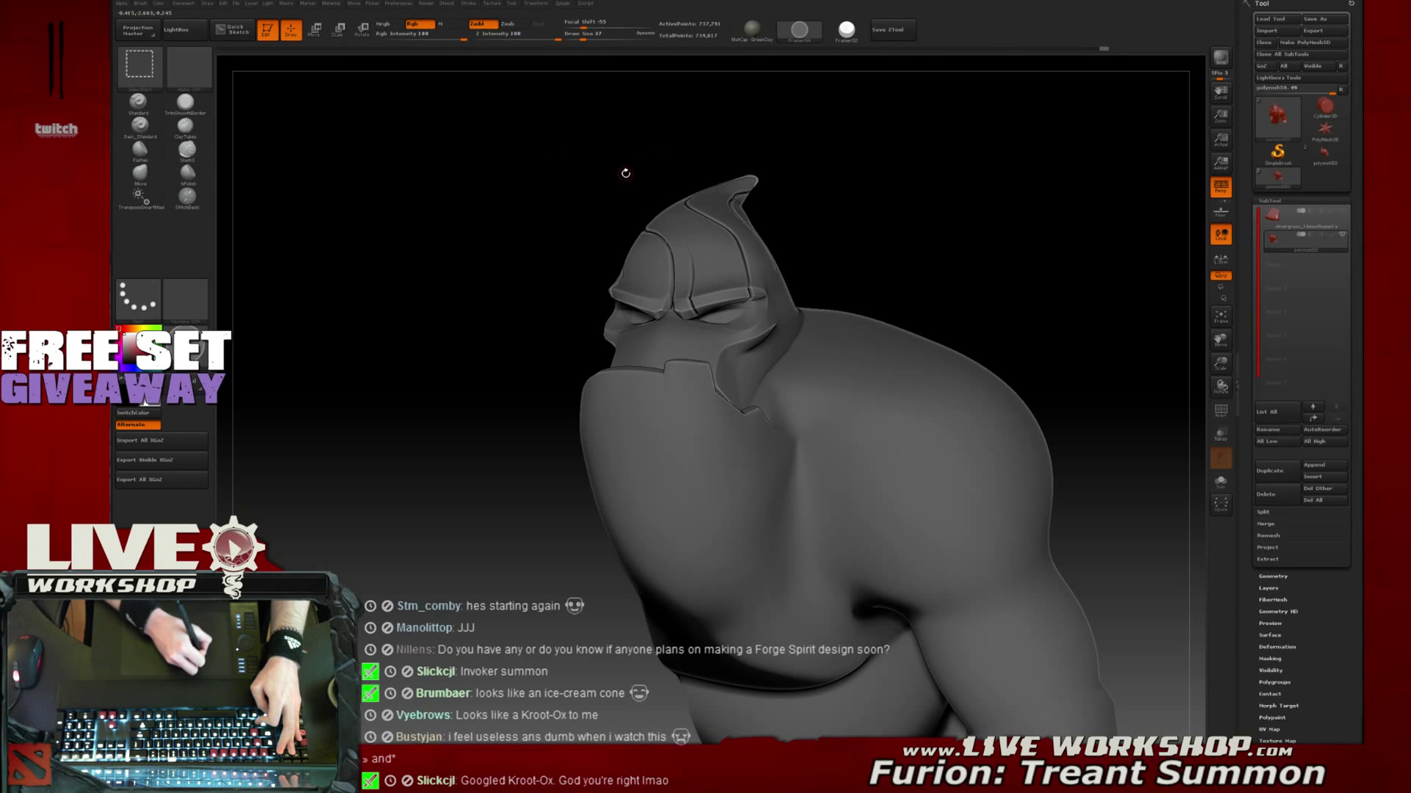
pyautogui.keyDown('ctrl'); pyautogui.keyDown('shift'); pyautogui.moveTo(518, 149); pyautogui.dragTo(824, 473); pyautogui.keyUp('shift'); pyautogui.keyUp('ctrl')
pyautogui.moveTo(904, 369); pyautogui.dragTo(988, 237)
pyautogui.keyDown('ctrl'); pyautogui.keyDown('shift'); pyautogui.moveTo(488, 151); pyautogui.dragTo(560, 164); pyautogui.keyUp('shift'); pyautogui.keyUp('ctrl')
pyautogui.keyDown('ctrl'); pyautogui.keyDown('shift'); pyautogui.moveTo(507, 99); pyautogui.dragTo(947, 520); pyautogui.keyUp('shift'); pyautogui.keyUp('ctrl')
pyautogui.moveTo(990, 388); pyautogui.dragTo(844, 241)
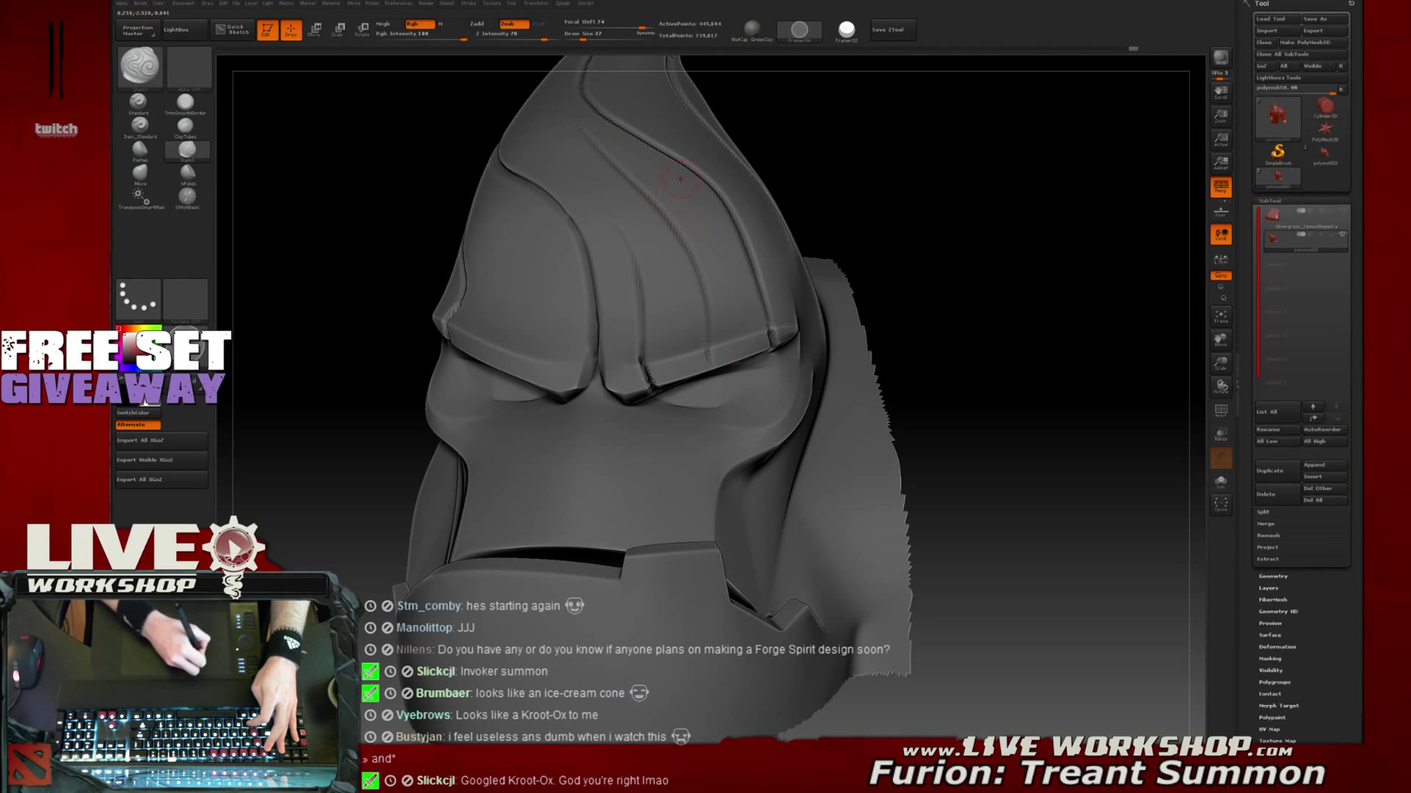
# Carve an S-shaped groove down the forehead between the second groove and the short one, redoing the stroke until it flows smoothly
pyautogui.moveTo(1025, 202)
pyautogui.mouseDown()
pyautogui.moveTo(1016, 170)
pyautogui.moveTo(1077, 214)
pyautogui.moveTo(1007, 196)
pyautogui.moveTo(1024, 205)
pyautogui.moveTo(1023, 236)
pyautogui.moveTo(983, 220)
pyautogui.moveTo(1081, 270)
pyautogui.moveTo(993, 193)
pyautogui.moveTo(1080, 327)
pyautogui.moveTo(1010, 245)
pyautogui.mouseUp()
pyautogui.hotkey('ctrl', 'z')
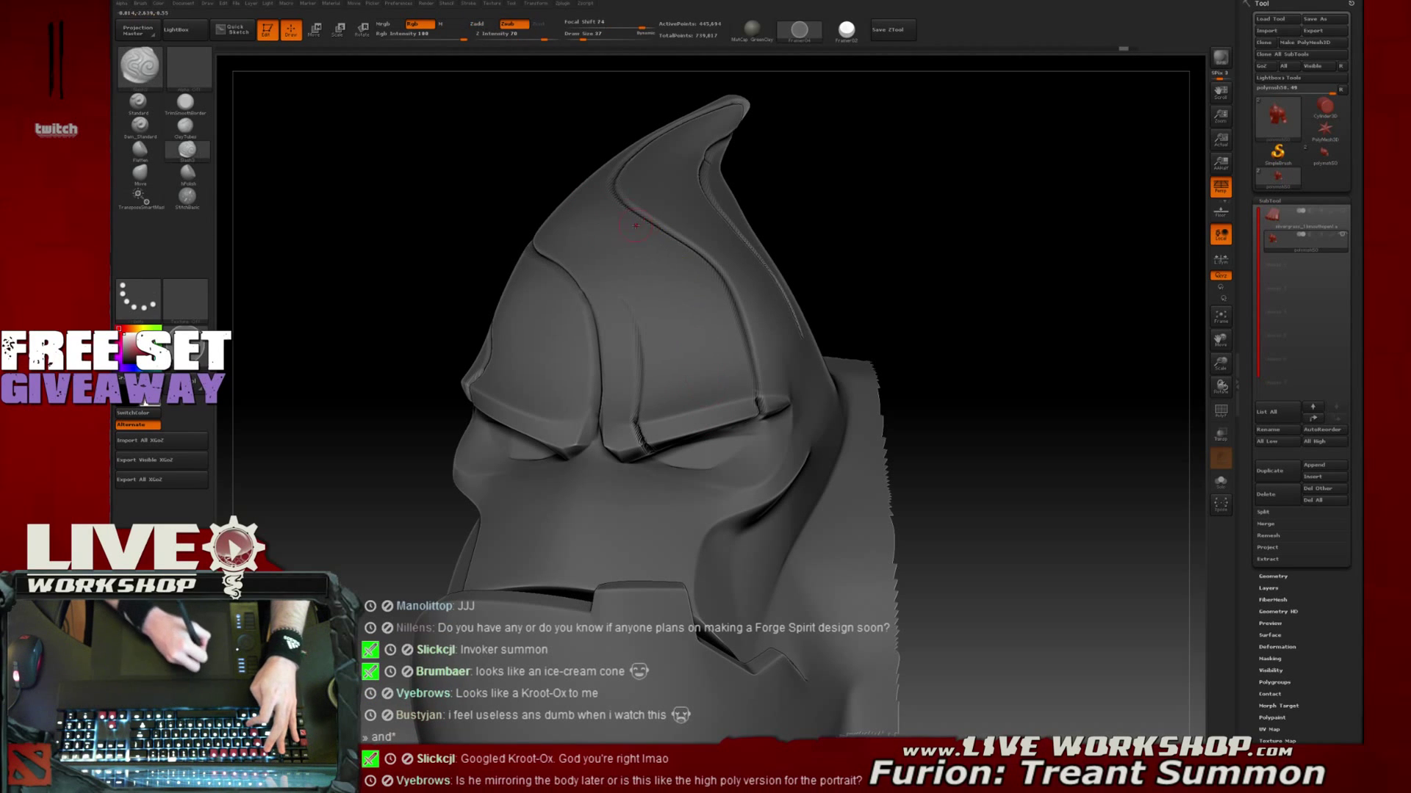
pyautogui.moveTo(718, 357); pyautogui.dragTo(716, 389)
pyautogui.hotkey('ctrl', 'z')
pyautogui.moveTo(604, 210); pyautogui.dragTo(712, 346)
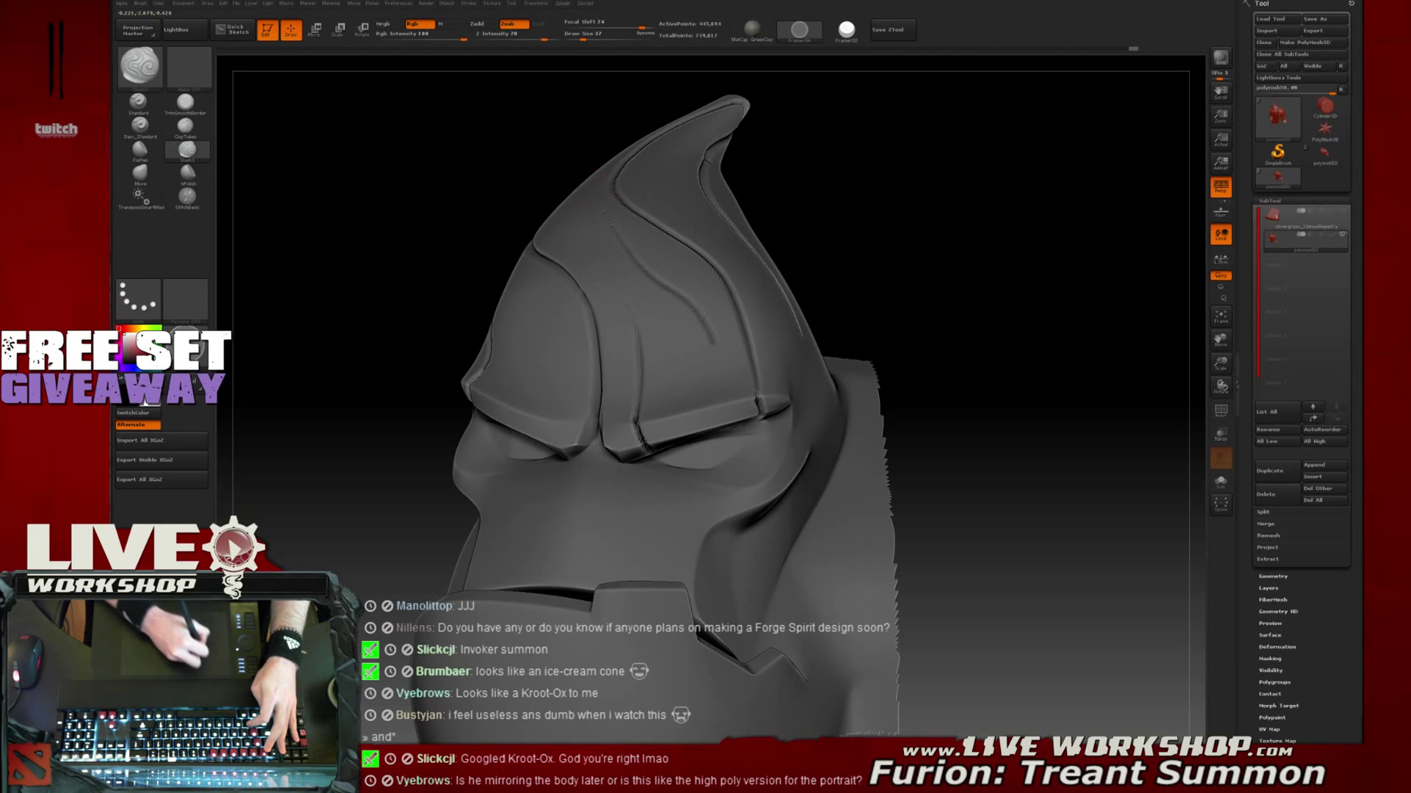
pyautogui.hotkey('ctrl', 'z')
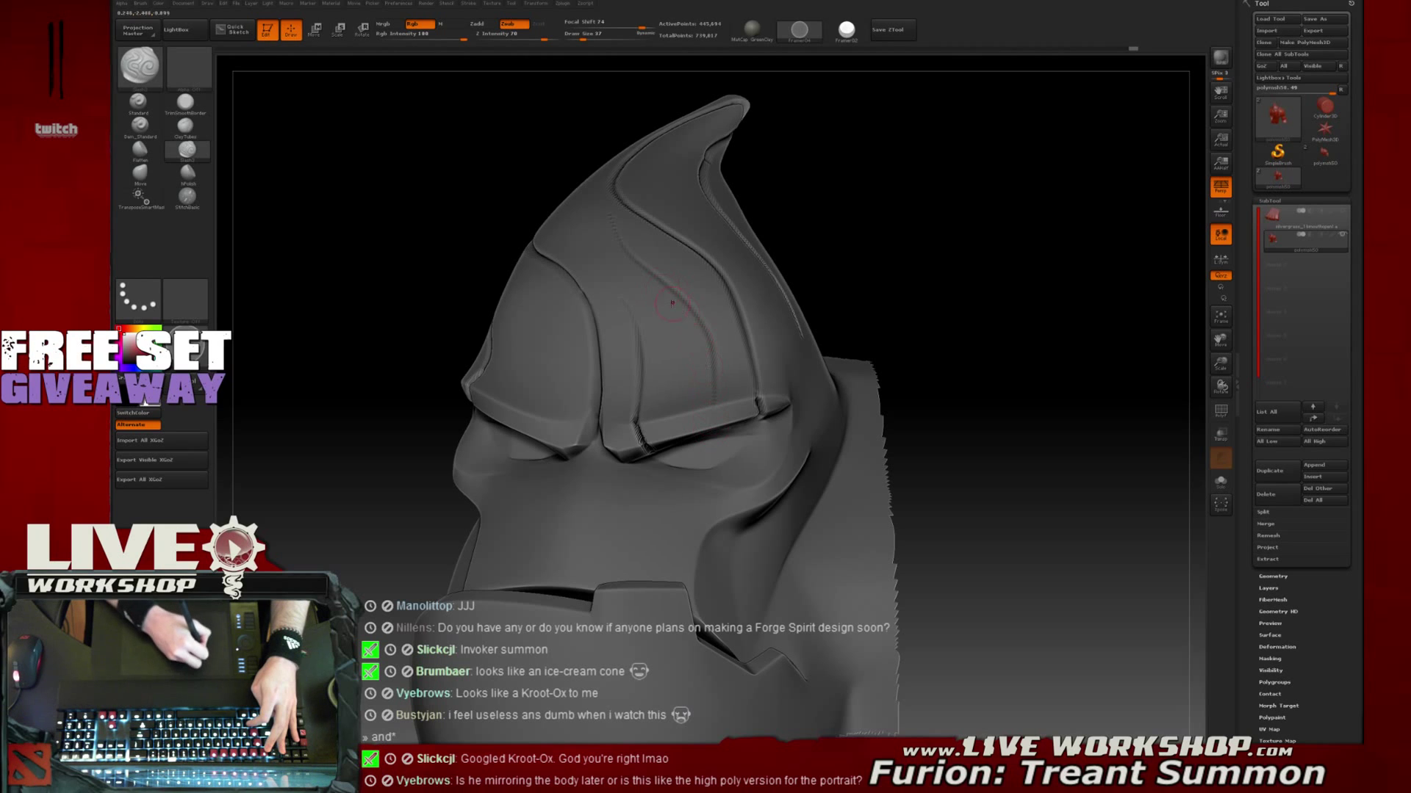
# Cut the new S-shaped groove through the left brow ridge and around its underside
pyautogui.moveTo(985, 281)
pyautogui.mouseDown()
pyautogui.moveTo(1003, 285)
pyautogui.moveTo(989, 258)
pyautogui.moveTo(1023, 353)
pyautogui.moveTo(1066, 299)
pyautogui.moveTo(1025, 293)
pyautogui.moveTo(988, 257)
pyautogui.mouseUp()
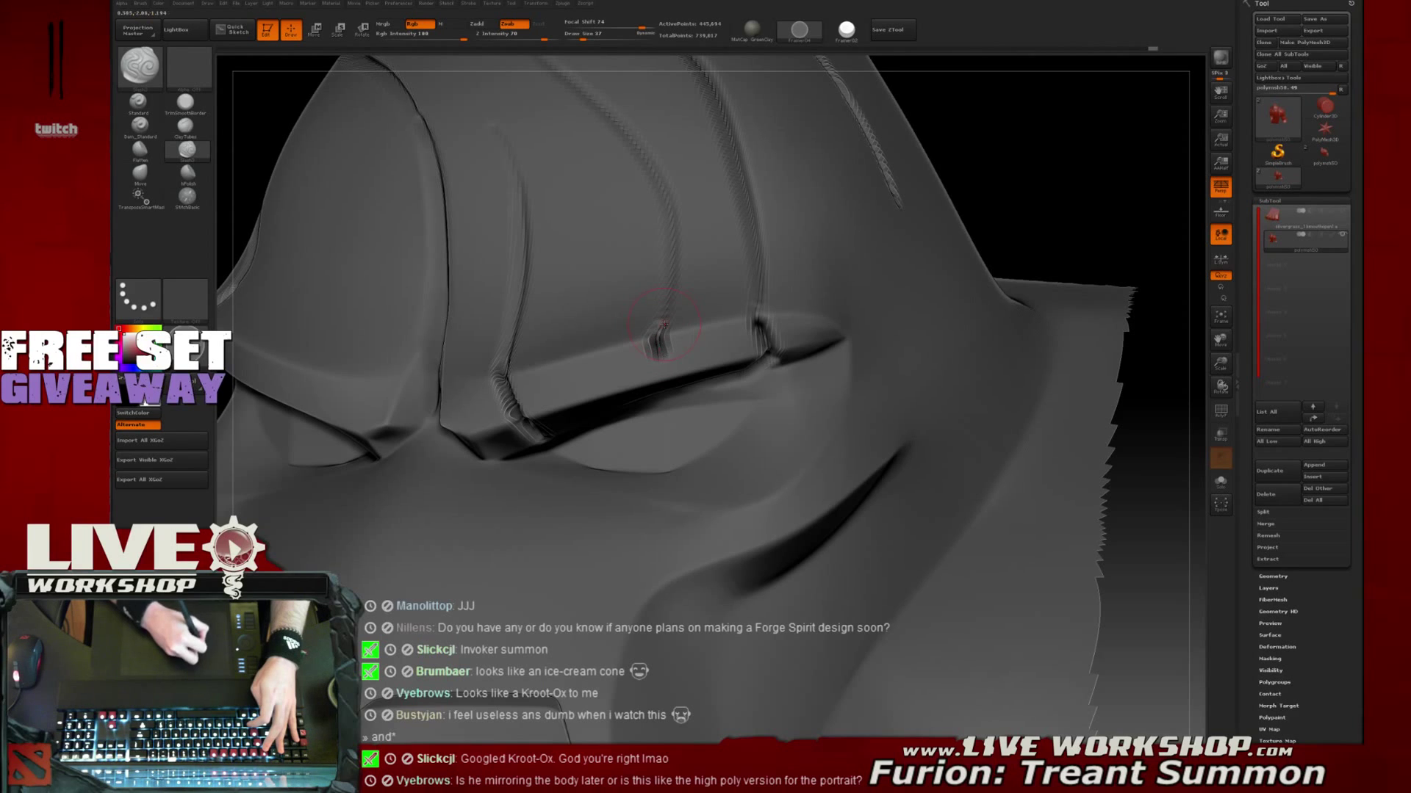
pyautogui.moveTo(1052, 178)
pyautogui.keyDown('alt'); pyautogui.mouseDown()
pyautogui.moveTo(1036, 169)
pyautogui.moveTo(1036, 183)
pyautogui.moveTo(656, 351)
pyautogui.mouseUp(); pyautogui.keyUp('alt')
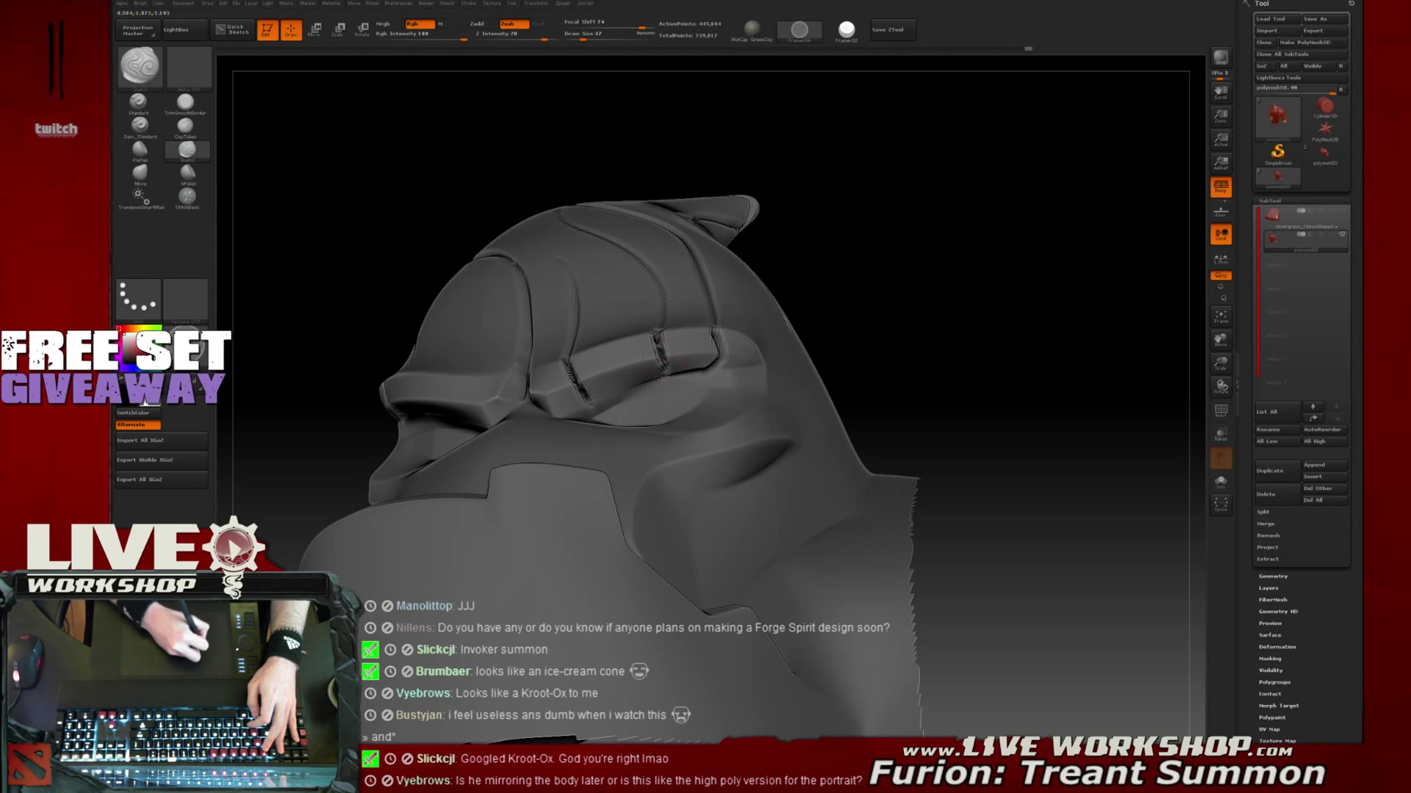
pyautogui.moveTo(879, 272)
pyautogui.mouseDown()
pyautogui.moveTo(923, 312)
pyautogui.moveTo(915, 292)
pyautogui.mouseUp()
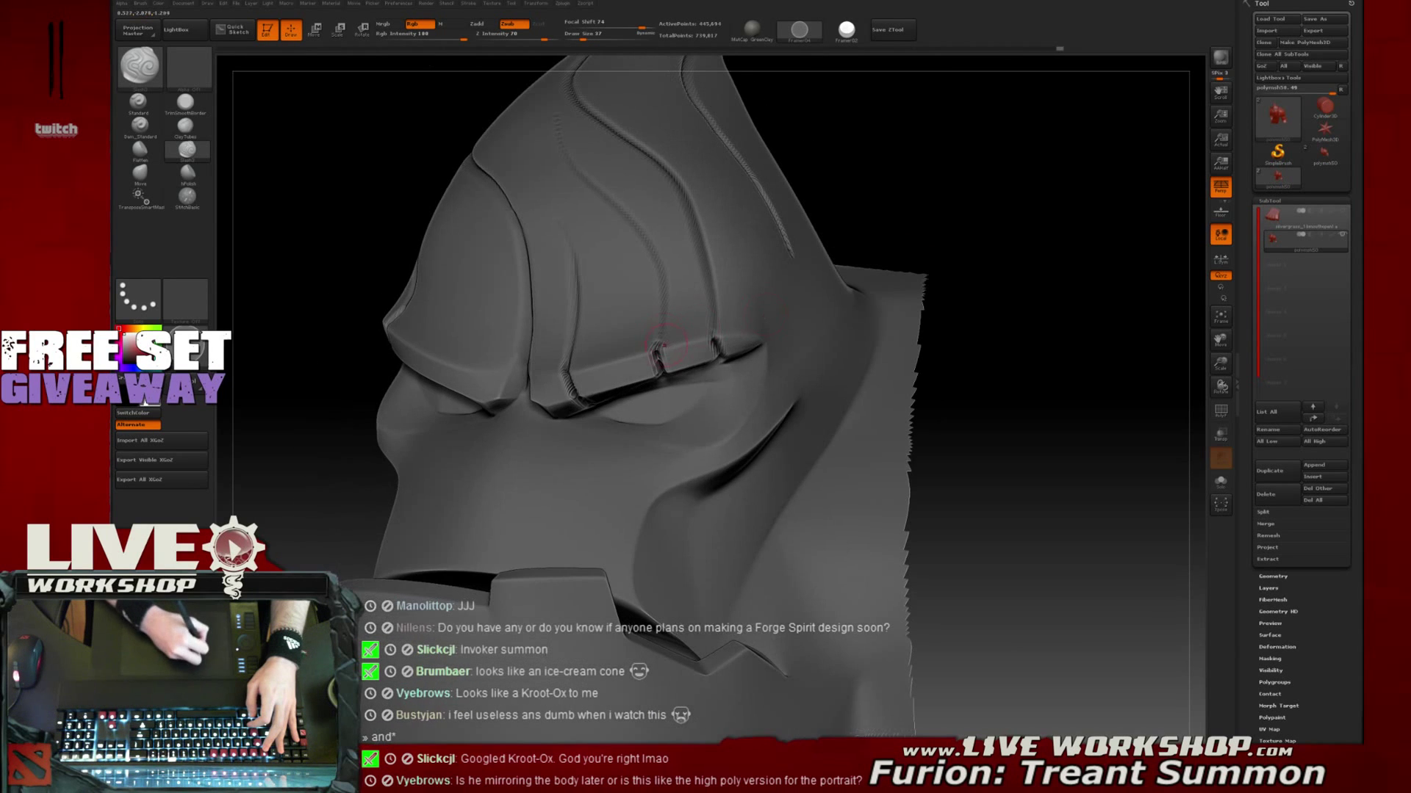
pyautogui.moveTo(969, 192); pyautogui.dragTo(668, 333)
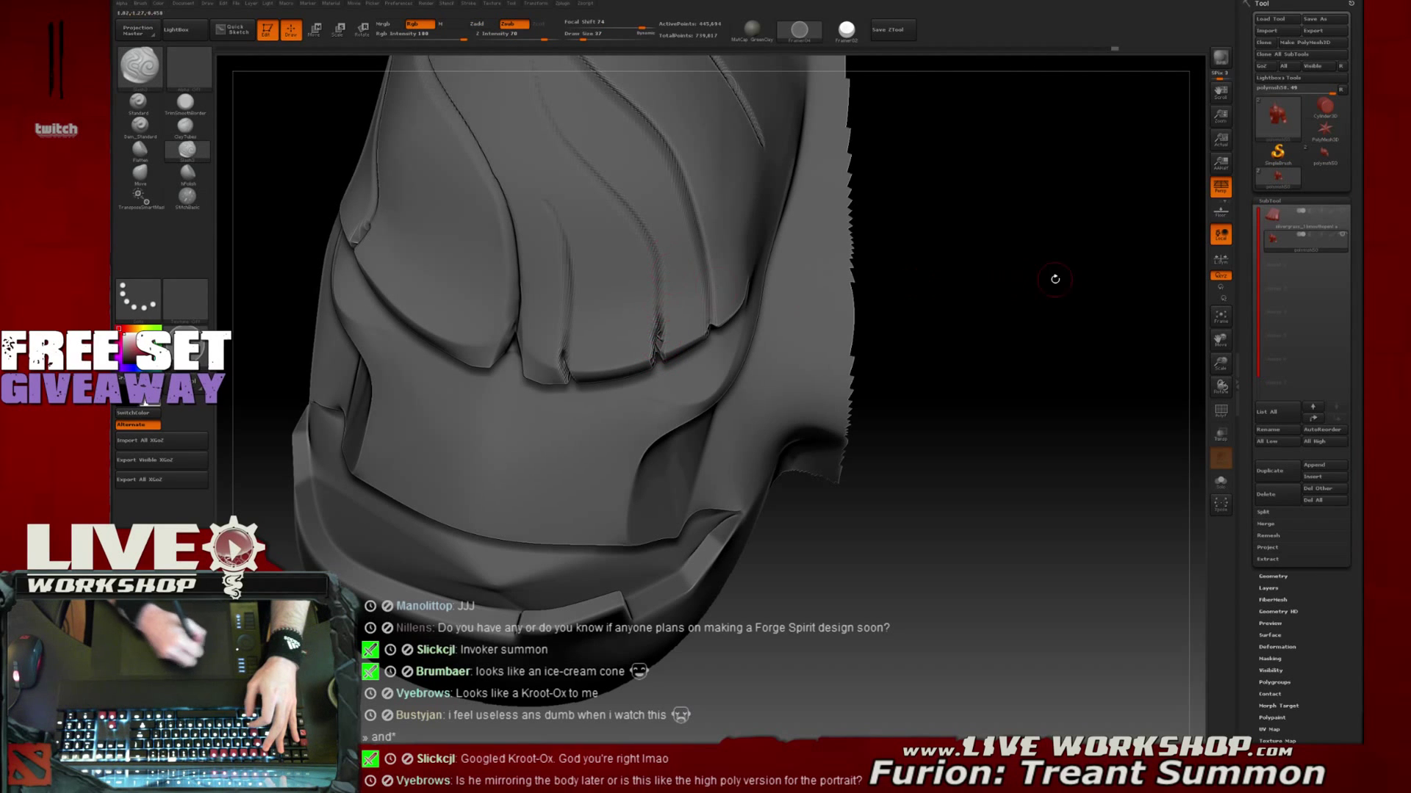
# Try several strokes for a short groove down the forehead plate above the right brow, undoing each one
pyautogui.press('f')
pyautogui.moveTo(1033, 277)
pyautogui.mouseDown()
pyautogui.moveTo(979, 308)
pyautogui.moveTo(951, 302)
pyautogui.moveTo(952, 321)
pyautogui.mouseUp()
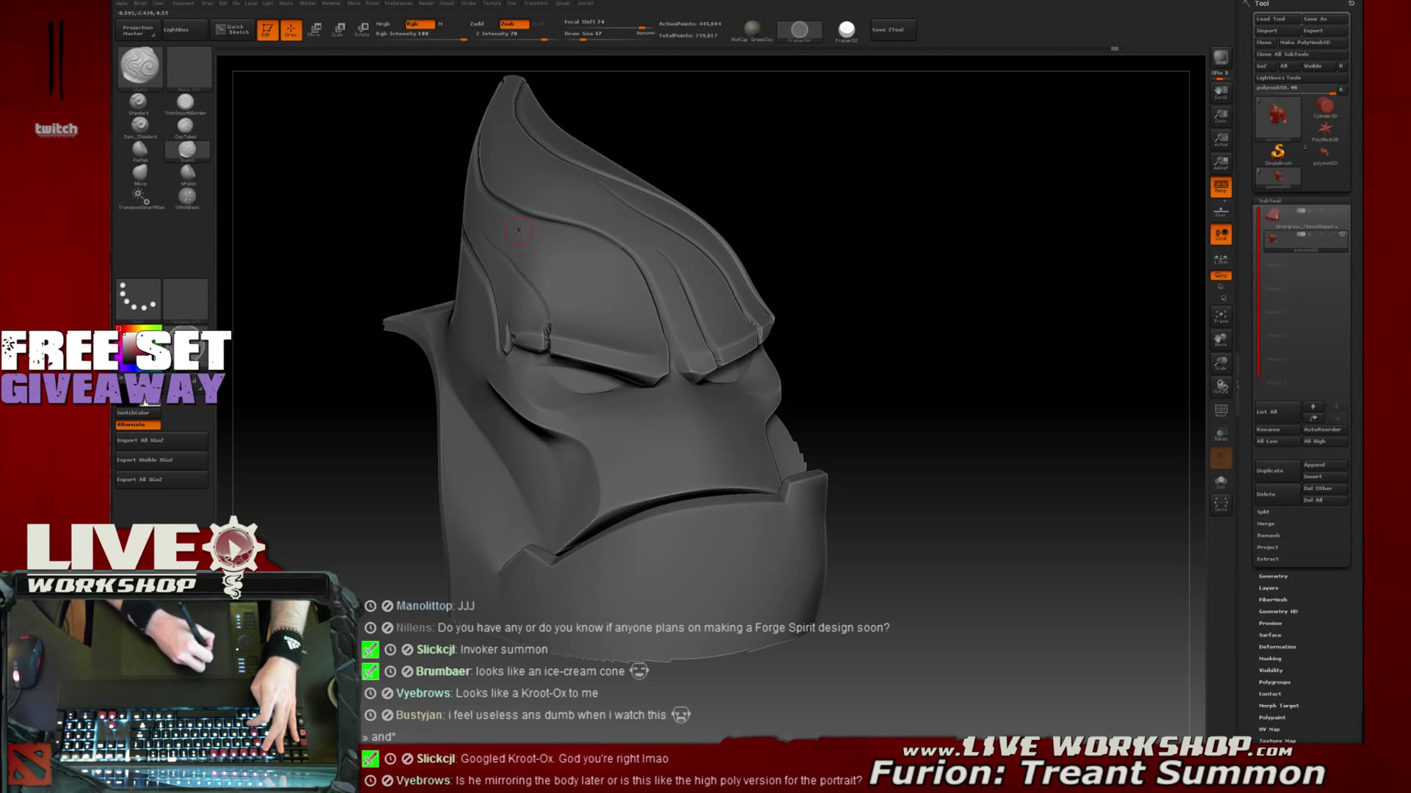
pyautogui.moveTo(827, 258)
pyautogui.mouseDown()
pyautogui.moveTo(947, 237)
pyautogui.moveTo(948, 301)
pyautogui.mouseUp()
pyautogui.hotkey('ctrl', 'z')
pyautogui.moveTo(1029, 283); pyautogui.dragTo(960, 267)
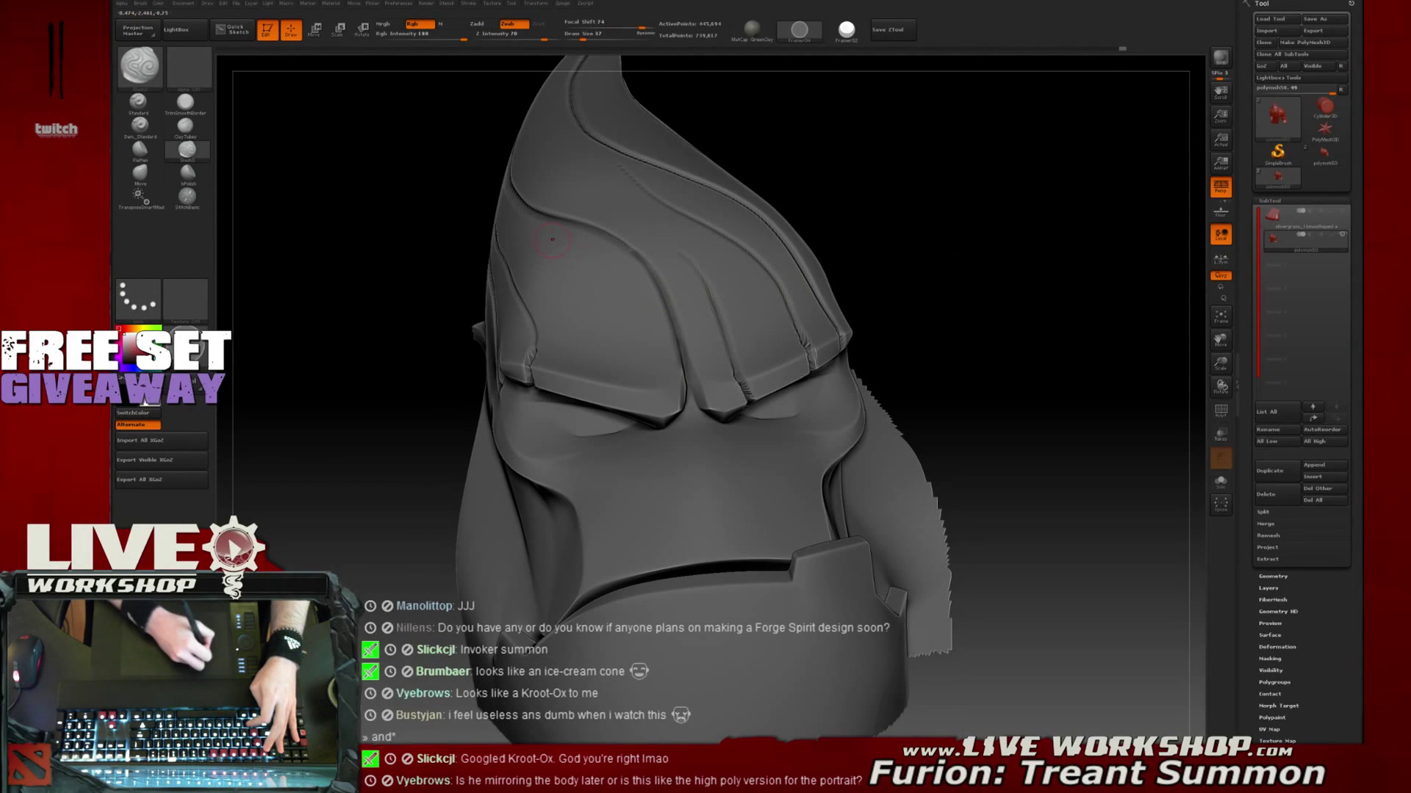
pyautogui.hotkey('ctrl', 'z')
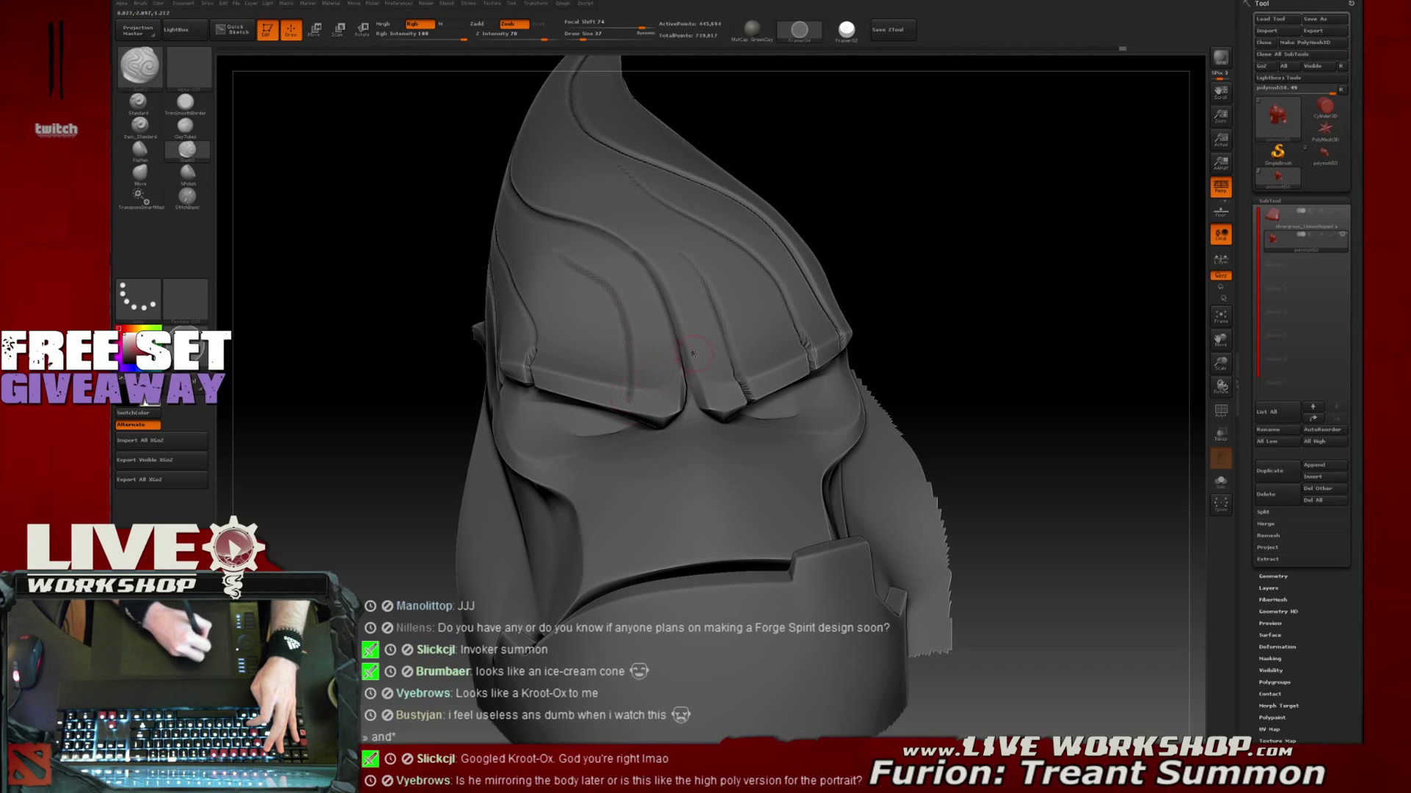
pyautogui.moveTo(1014, 235); pyautogui.dragTo(979, 230)
pyautogui.hotkey('ctrl', 'z')
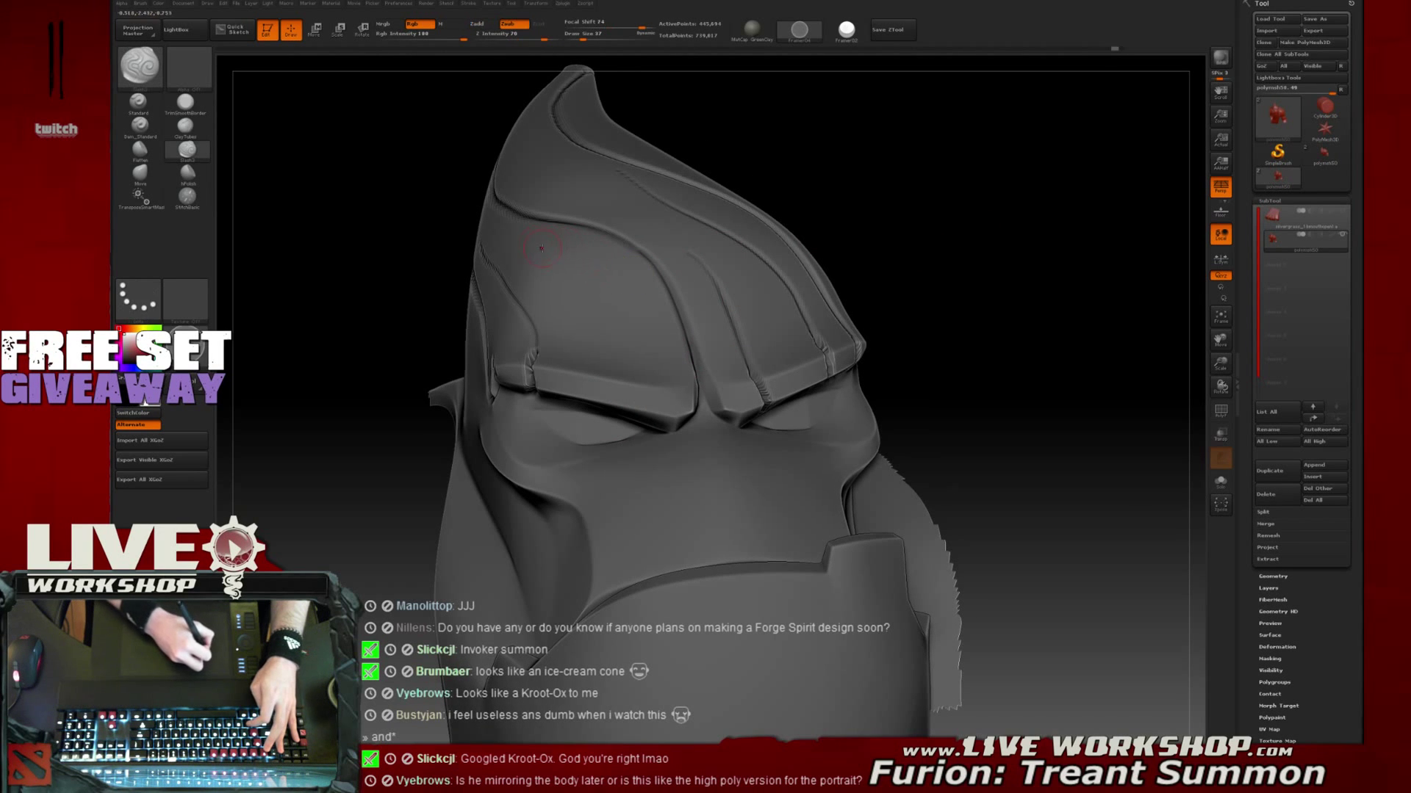
pyautogui.hotkey('ctrl', 'z')
pyautogui.moveTo(976, 240); pyautogui.dragTo(968, 220)
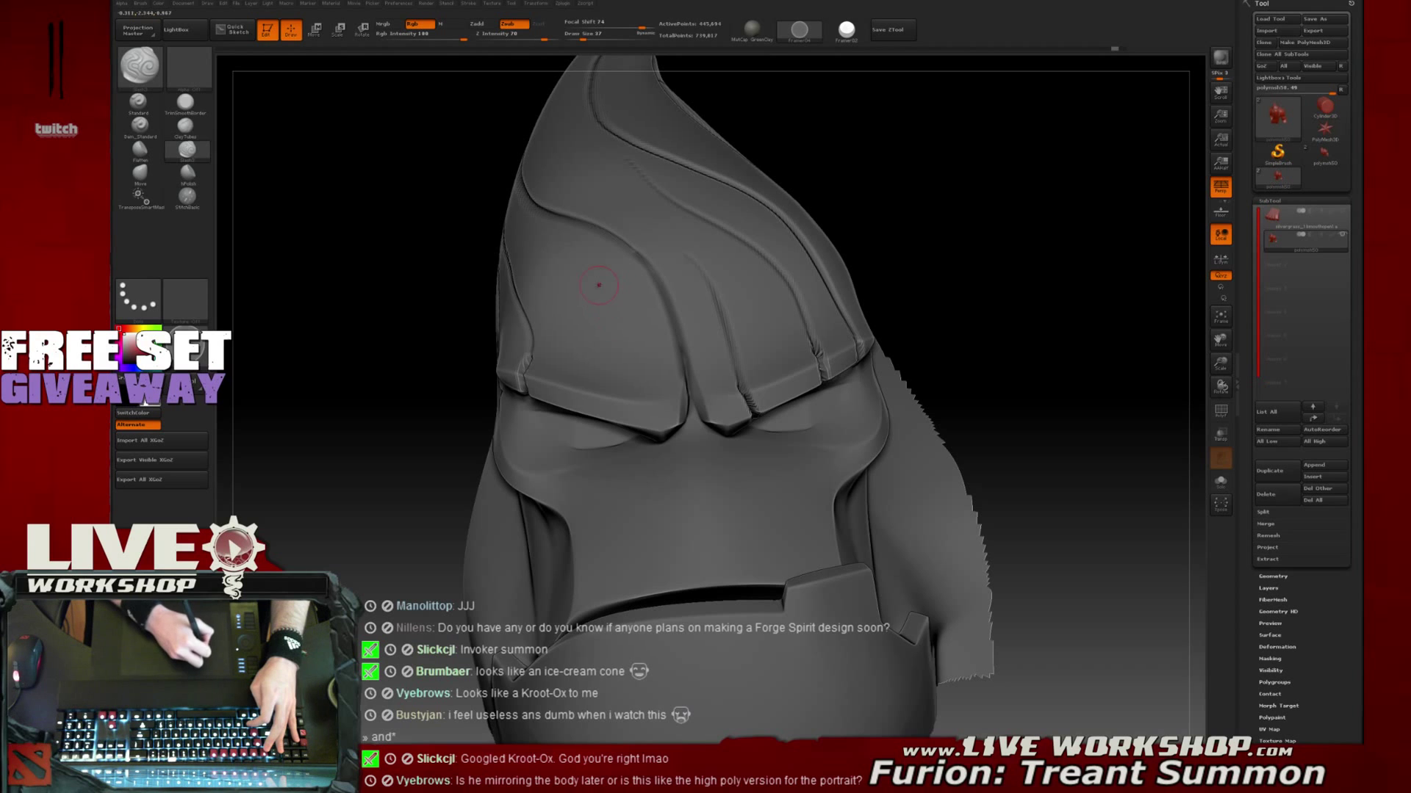
pyautogui.hotkey('ctrl', 'z')
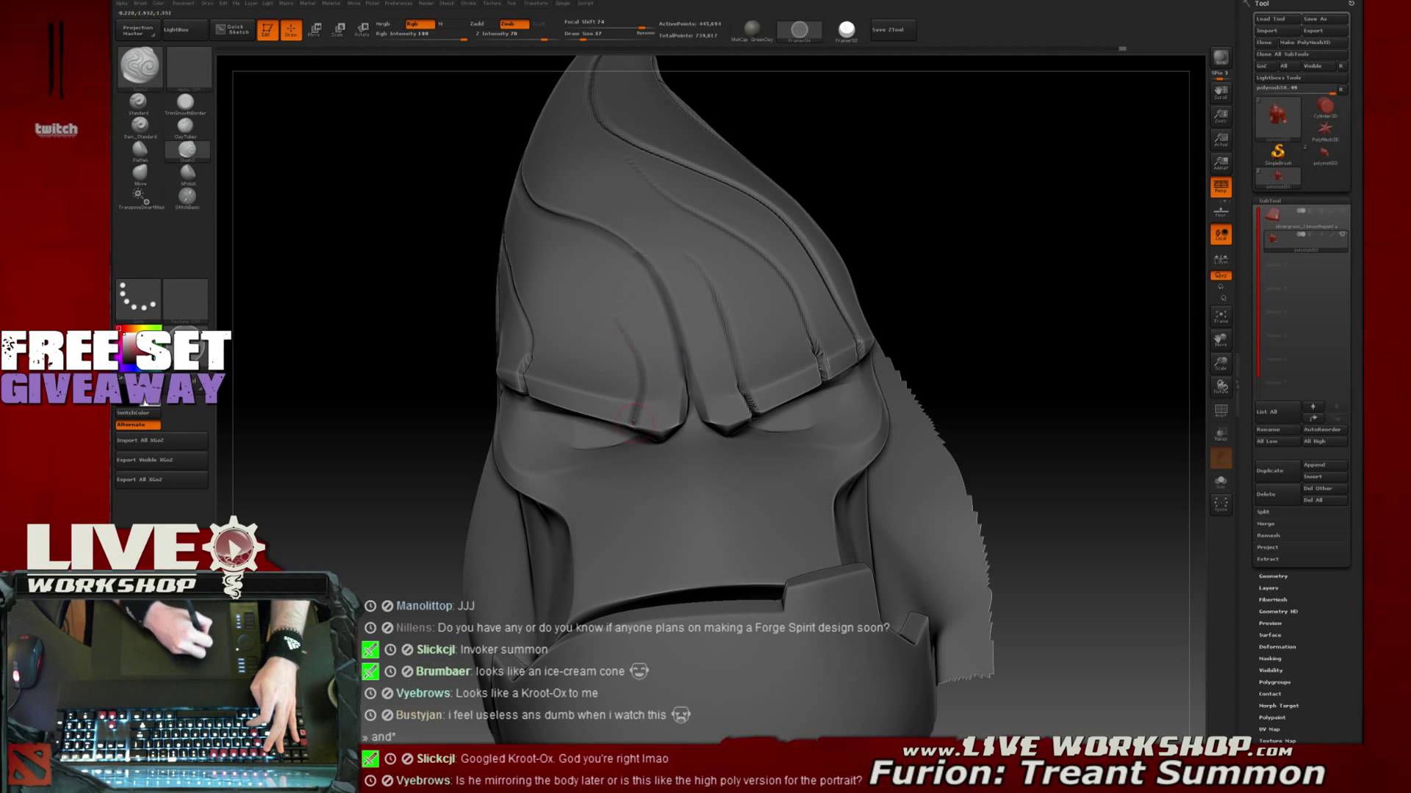
pyautogui.moveTo(972, 266)
pyautogui.mouseDown()
pyautogui.moveTo(1000, 248)
pyautogui.moveTo(938, 276)
pyautogui.mouseUp()
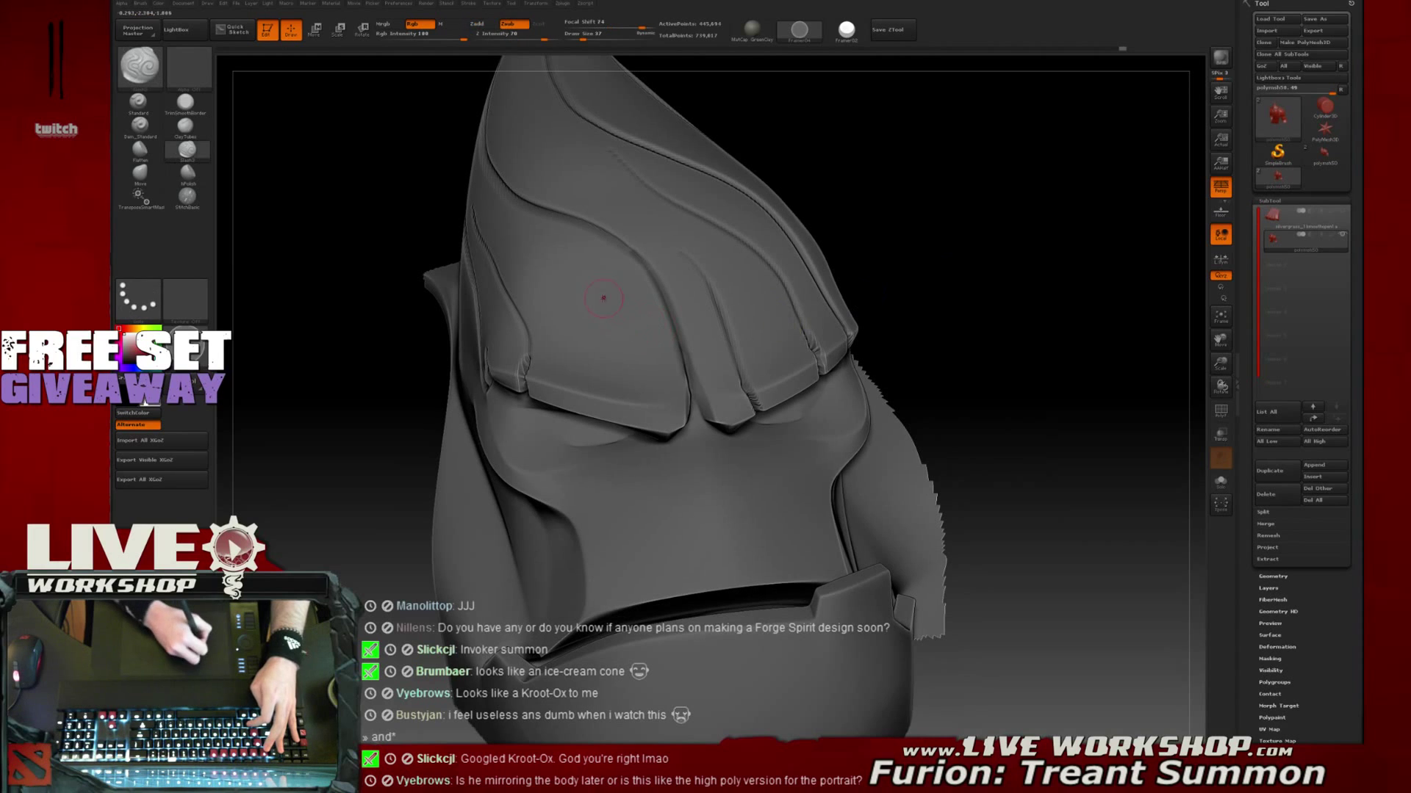
pyautogui.hotkey('ctrl', 'z')
pyautogui.hotkey('ctrl', 'z')
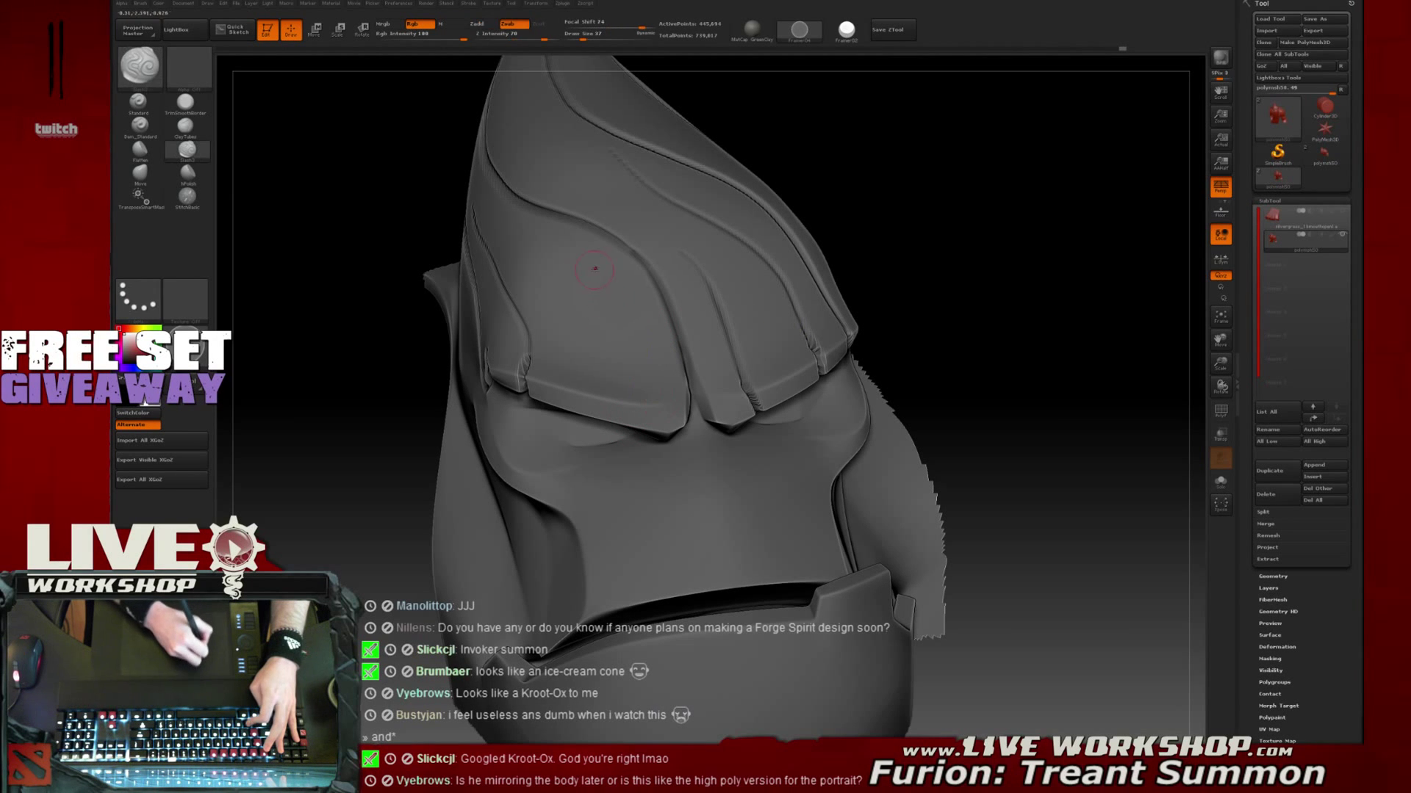
# Carve a short curved groove down the forehead plate above the right brow and cut it through the brow ridge
pyautogui.moveTo(656, 393); pyautogui.dragTo(604, 299)
pyautogui.moveTo(974, 301)
pyautogui.mouseDown()
pyautogui.moveTo(998, 271)
pyautogui.moveTo(992, 232)
pyautogui.mouseUp()
pyautogui.hotkey('ctrl', 'z')
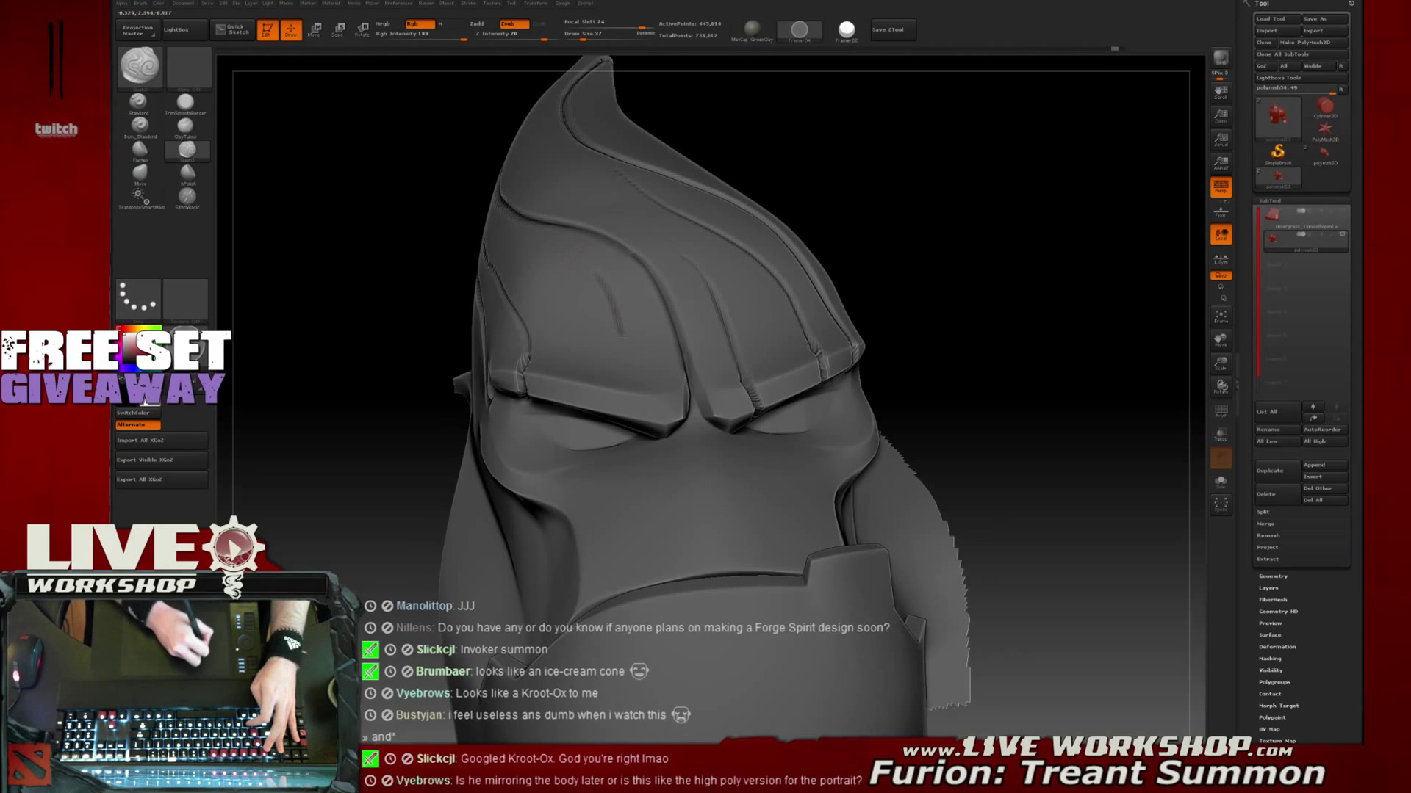
pyautogui.moveTo(1006, 280); pyautogui.dragTo(653, 428)
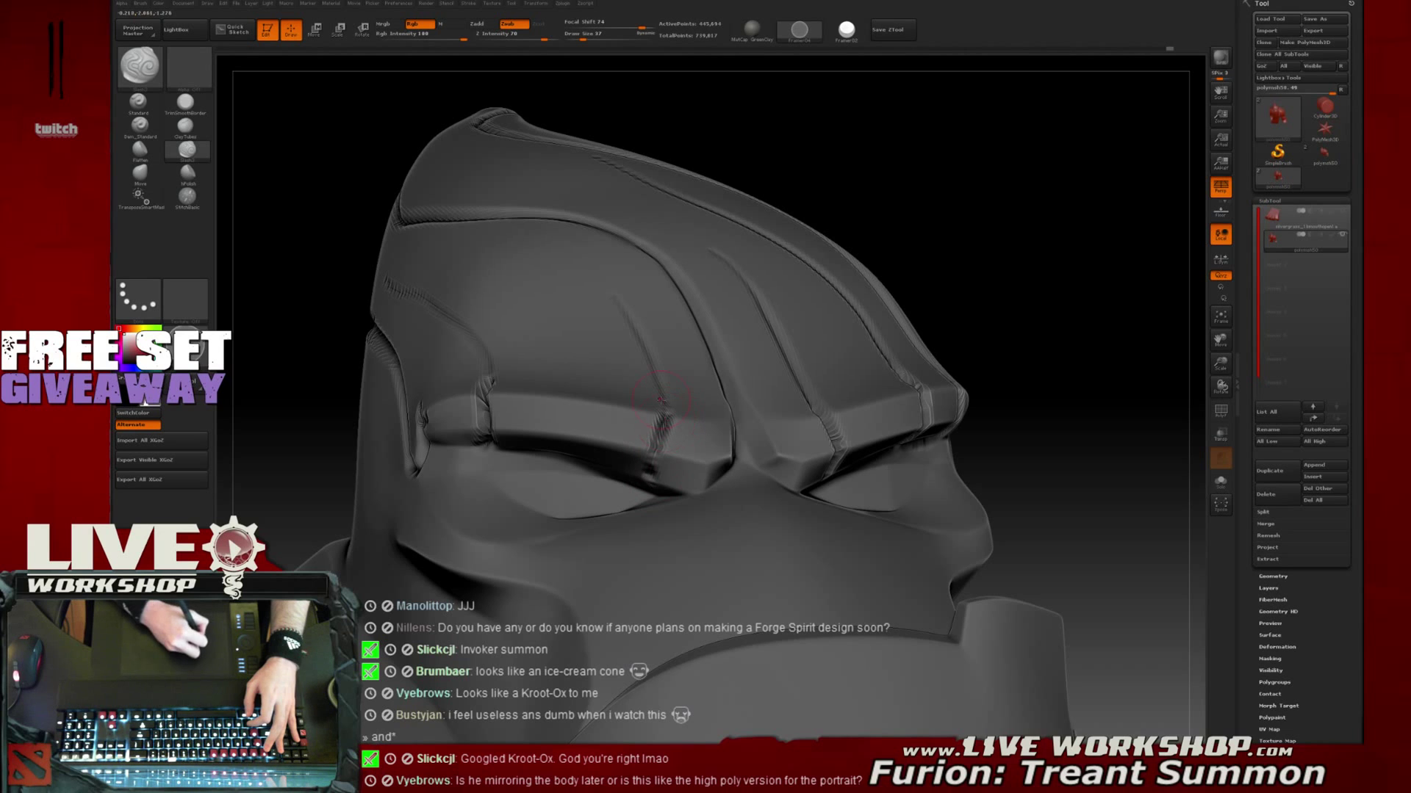
pyautogui.moveTo(1039, 229); pyautogui.dragTo(689, 399)
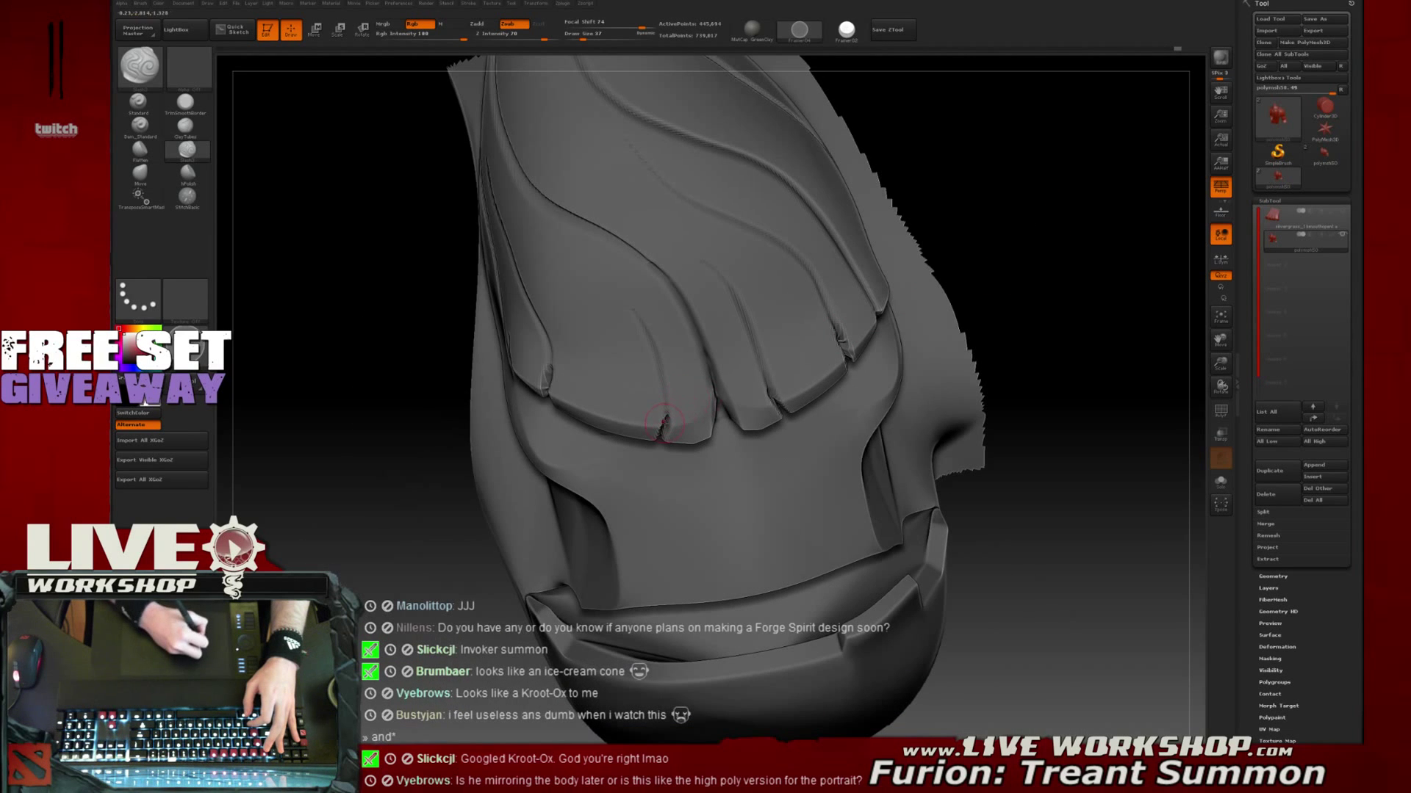
pyautogui.press('f')
pyautogui.moveTo(1065, 179); pyautogui.dragTo(1016, 299)
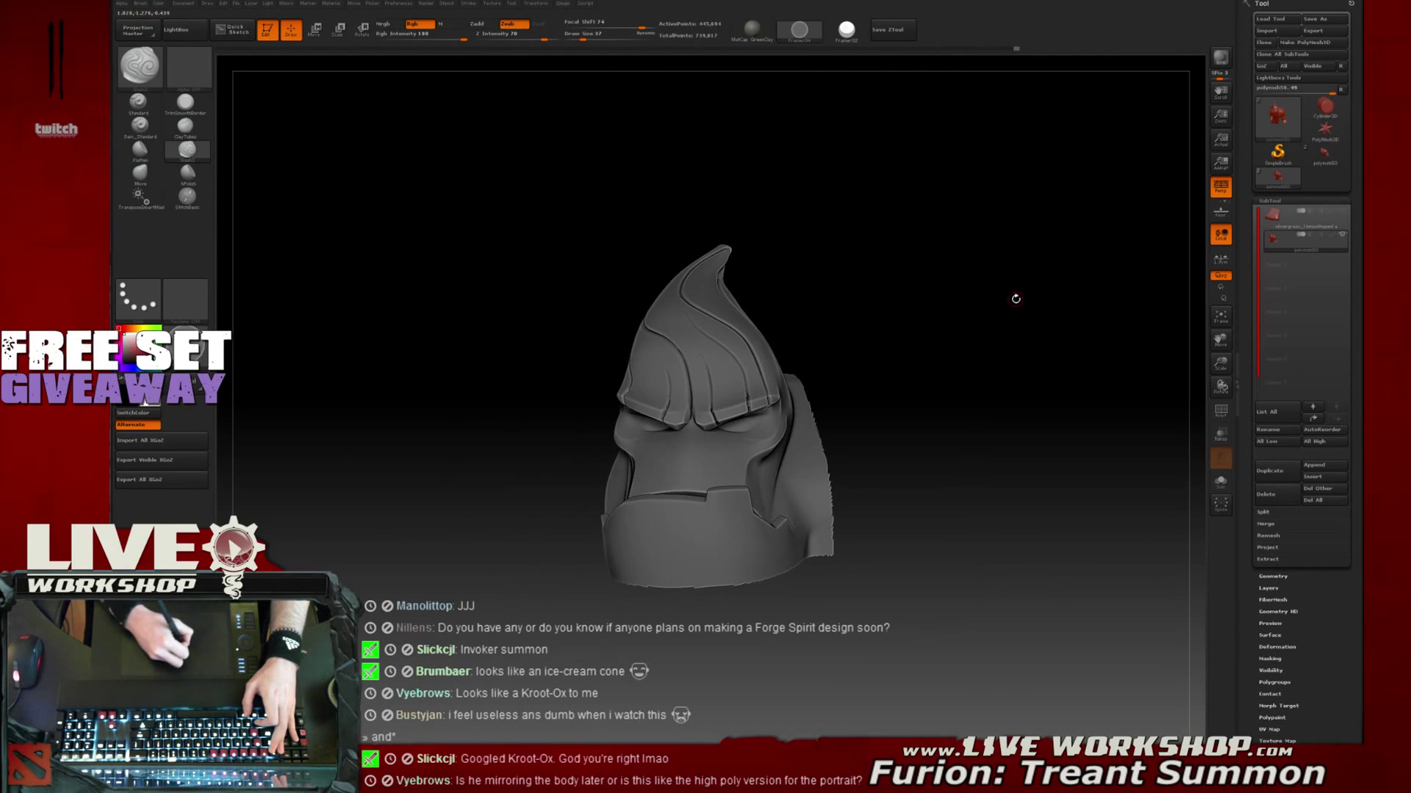
# Unhide the whole body and save the tool as a new silvergrass_1bmouthopen1 version in the ZTool format
pyautogui.click(893, 30)
pyautogui.click(745, 212)
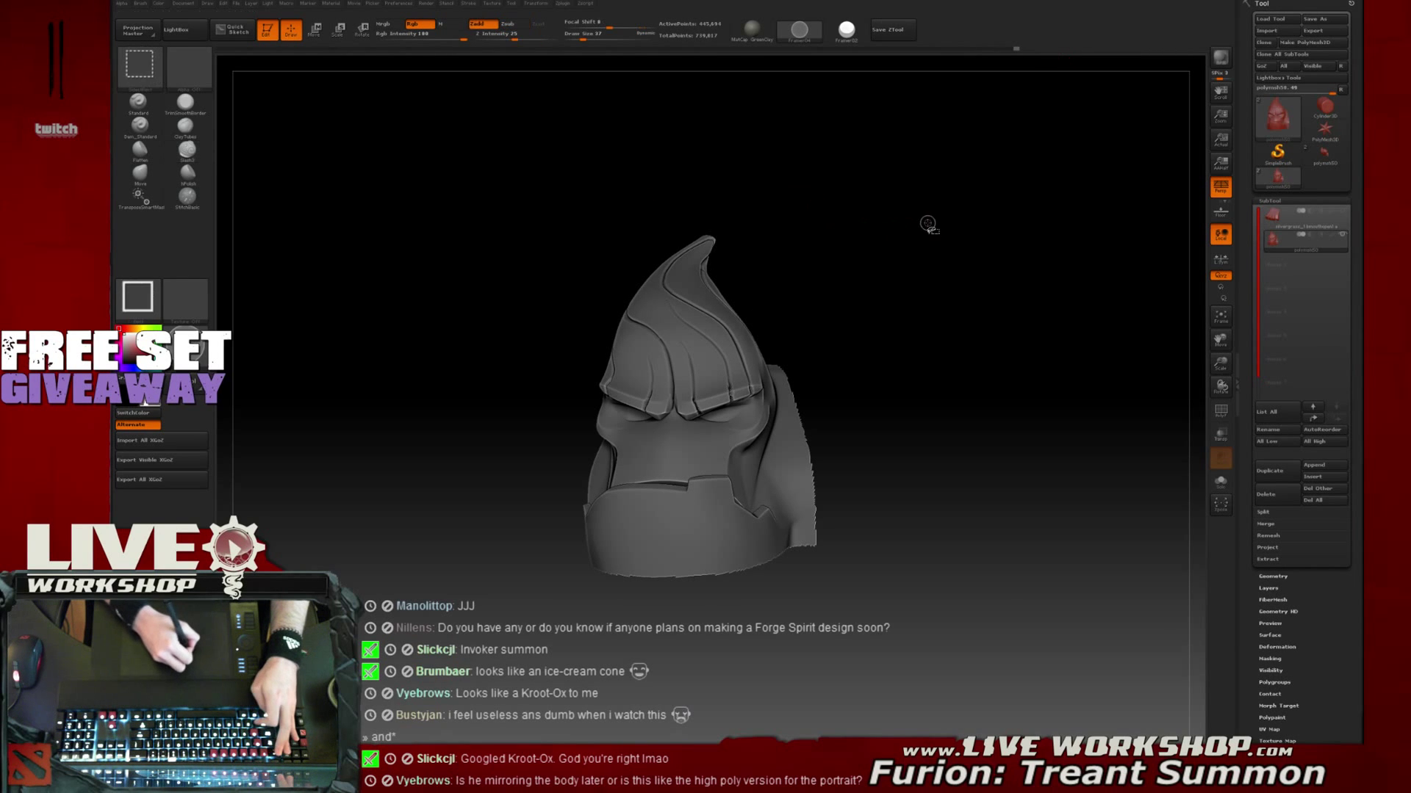
pyautogui.keyDown('ctrl'); pyautogui.keyDown('shift'); pyautogui.click(927, 221); pyautogui.keyUp('shift'); pyautogui.keyUp('ctrl')
pyautogui.click(892, 29)
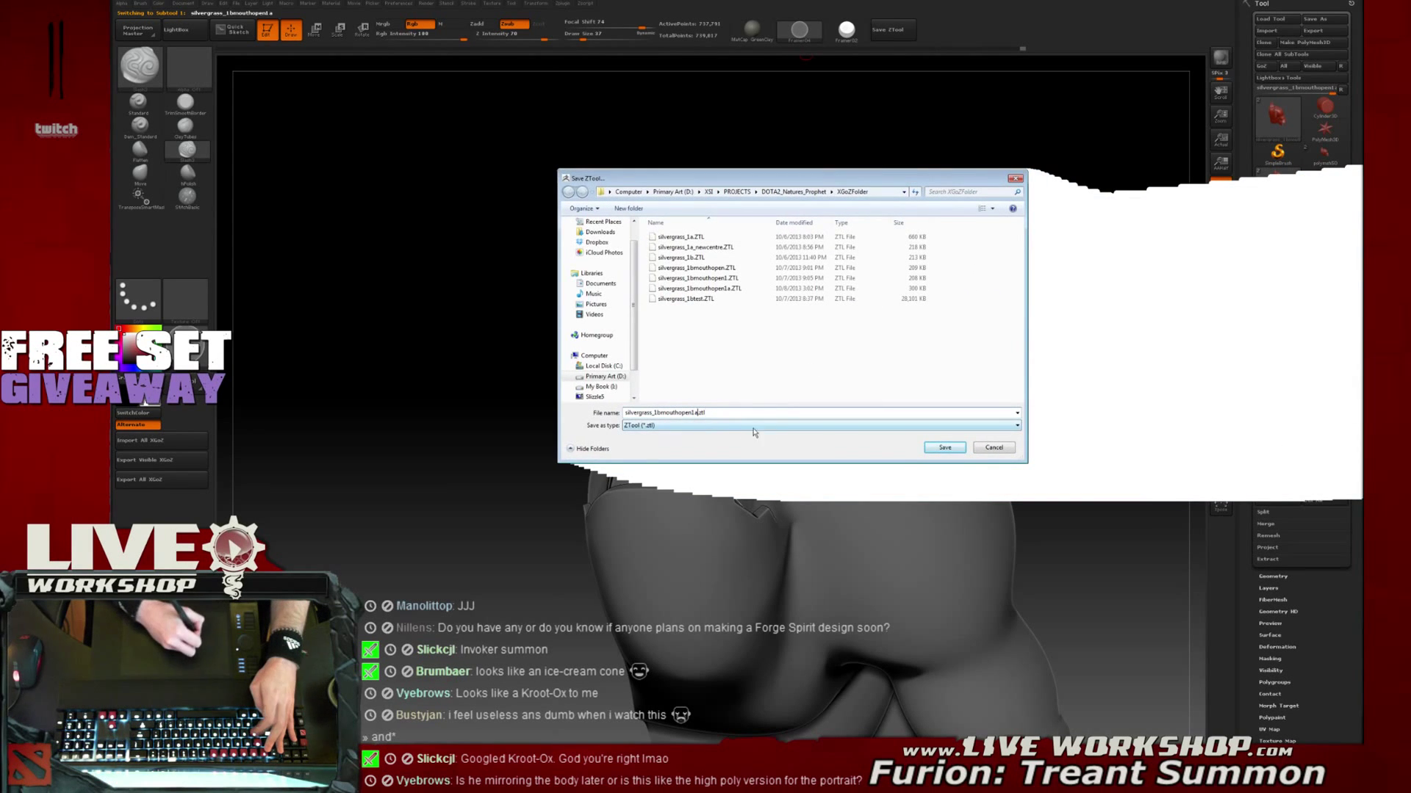
pyautogui.click(946, 447)
# Choose the SelectLasso brush and lasso around the head to hide the rest of the body mesh
pyautogui.moveTo(955, 287)
pyautogui.mouseDown()
pyautogui.moveTo(739, 238)
pyautogui.moveTo(771, 211)
pyautogui.moveTo(598, 211)
pyautogui.mouseUp()
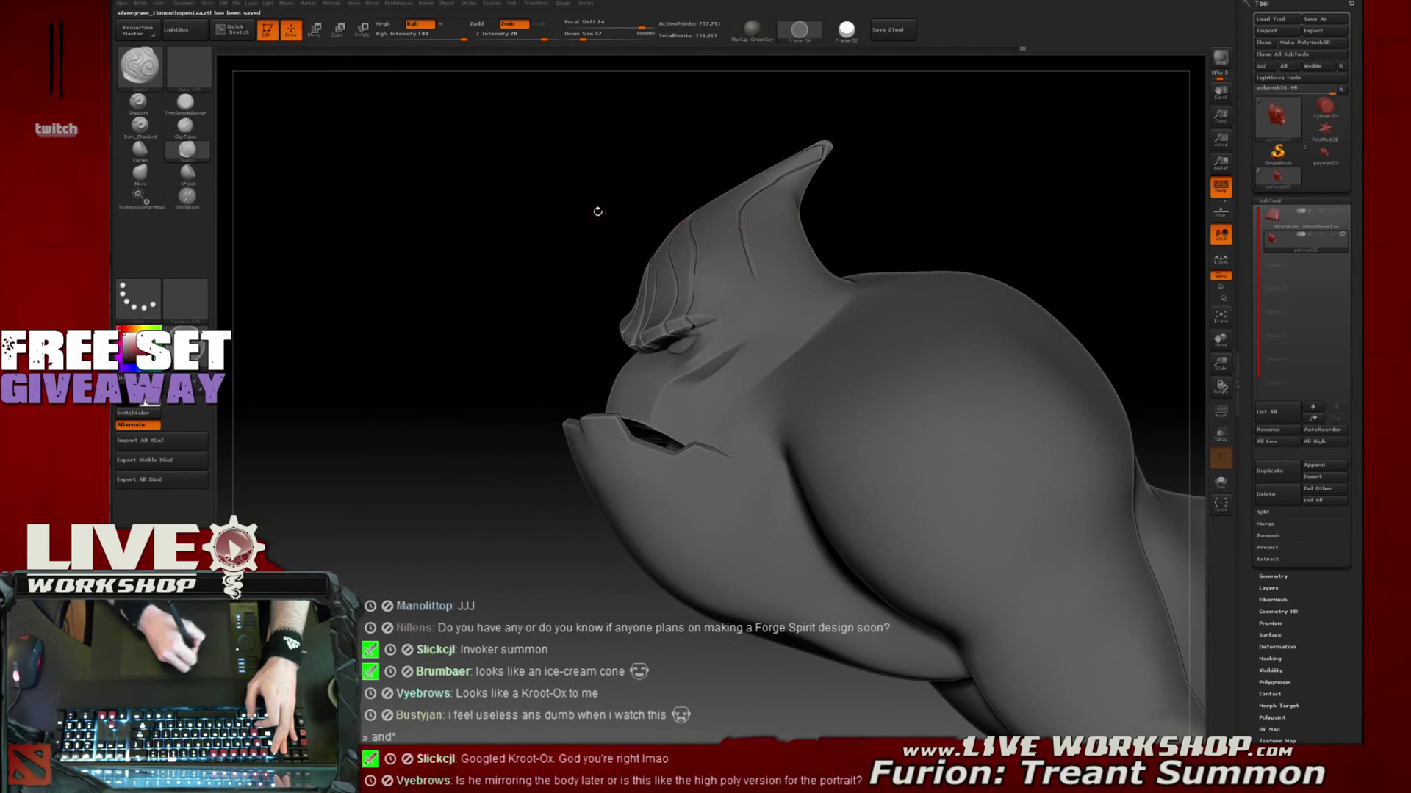
pyautogui.click(142, 68)
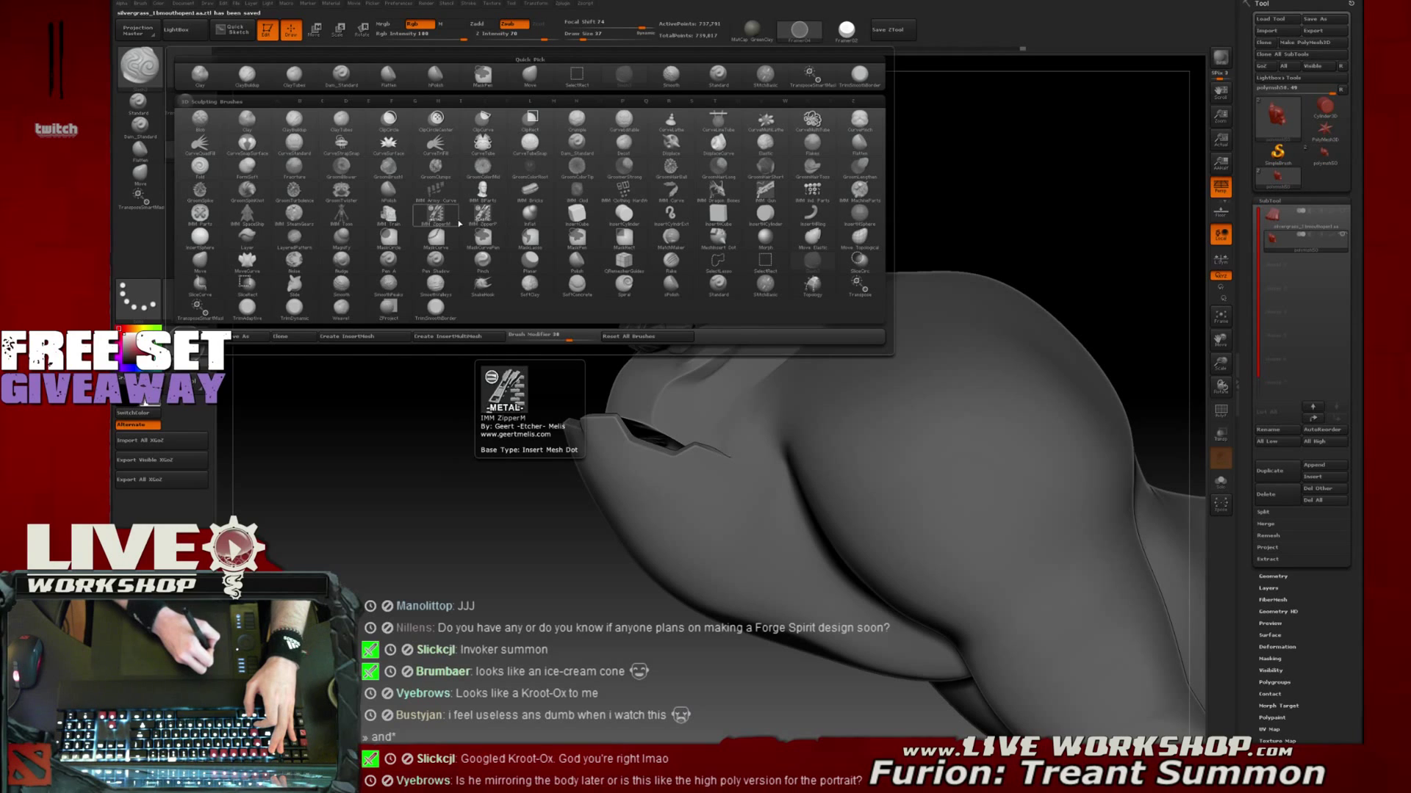
pyautogui.click(716, 264)
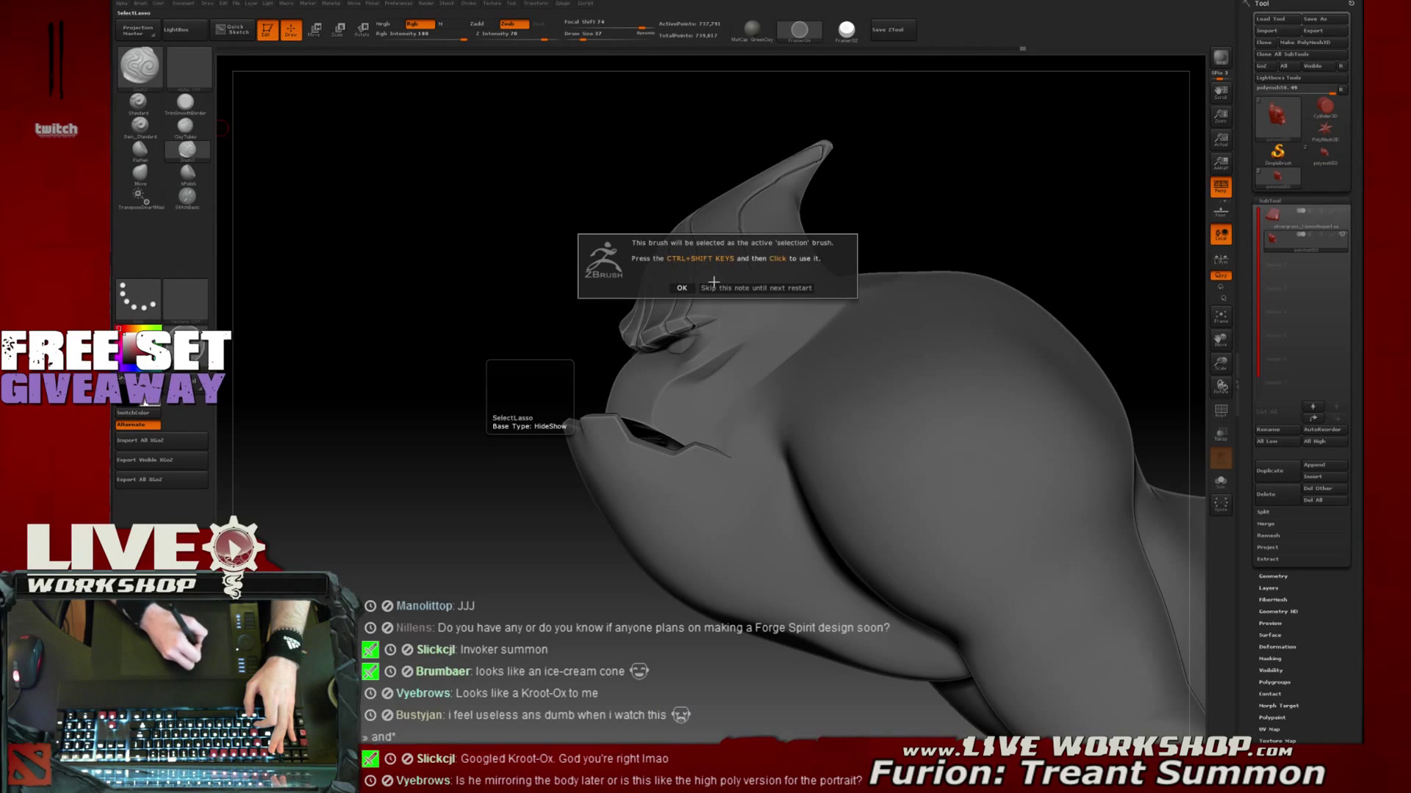
pyautogui.keyDown('ctrl'); pyautogui.keyDown('shift'); pyautogui.moveTo(529, 131); pyautogui.dragTo(486, 319); pyautogui.keyUp('shift'); pyautogui.keyUp('ctrl')
pyautogui.moveTo(507, 228)
pyautogui.keyDown('ctrl'); pyautogui.keyDown('shift'); pyautogui.mouseDown()
pyautogui.moveTo(513, 360)
pyautogui.moveTo(665, 614)
pyautogui.moveTo(805, 360)
pyautogui.moveTo(900, 119)
pyautogui.mouseUp(); pyautogui.keyUp('shift'); pyautogui.keyUp('ctrl')
pyautogui.moveTo(460, 337)
pyautogui.mouseDown()
pyautogui.moveTo(808, 345)
pyautogui.moveTo(957, 318)
pyautogui.moveTo(981, 202)
pyautogui.moveTo(948, 296)
pyautogui.mouseUp()
pyautogui.moveTo(548, 196)
pyautogui.keyDown('ctrl'); pyautogui.keyDown('shift'); pyautogui.mouseDown()
pyautogui.moveTo(531, 443)
pyautogui.moveTo(585, 466)
pyautogui.moveTo(822, 316)
pyautogui.moveTo(808, 213)
pyautogui.mouseUp(); pyautogui.keyUp('shift'); pyautogui.keyUp('ctrl')
pyautogui.moveTo(871, 260)
pyautogui.mouseDown()
pyautogui.moveTo(929, 261)
pyautogui.moveTo(951, 236)
pyautogui.moveTo(1014, 218)
pyautogui.moveTo(971, 249)
pyautogui.mouseUp()
pyautogui.click(140, 66)
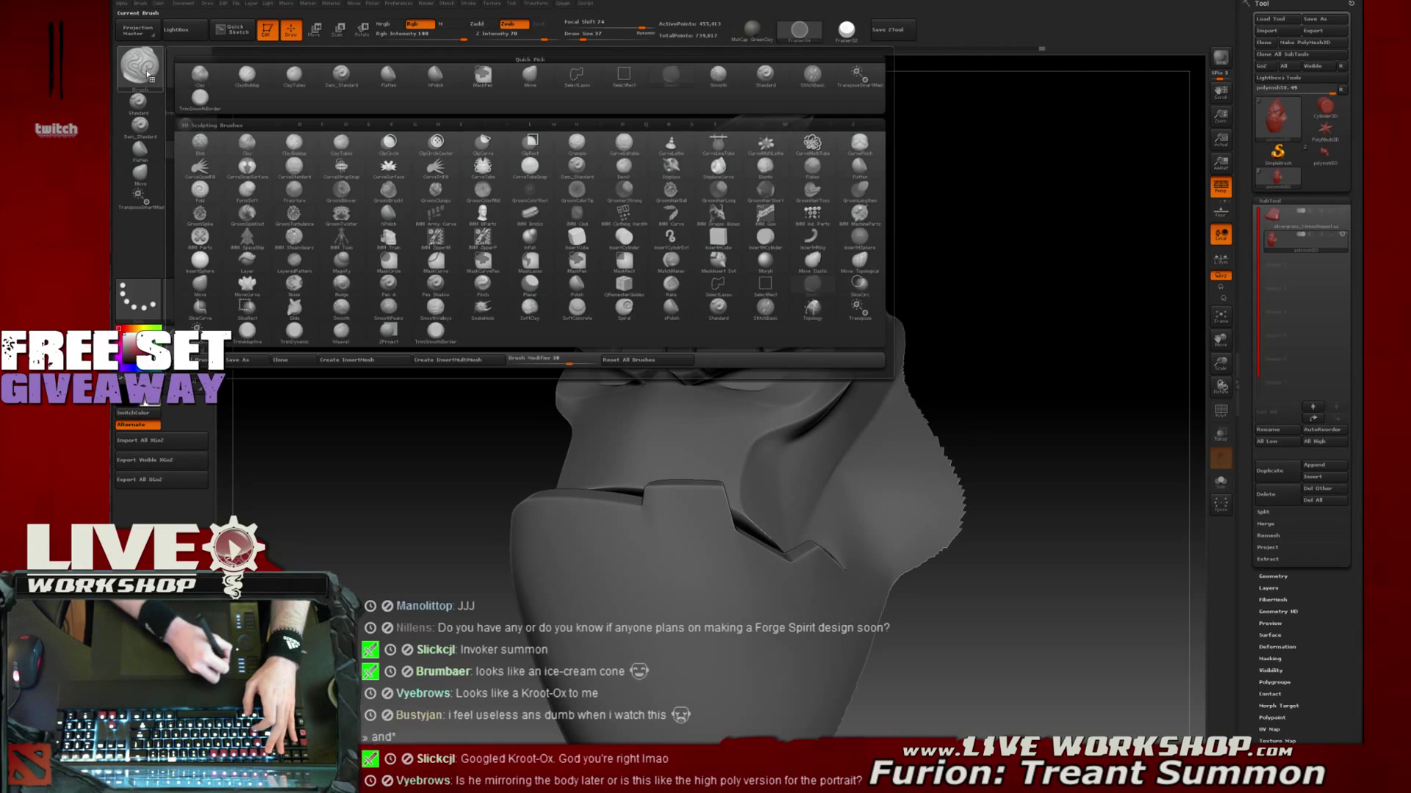
pyautogui.click(187, 130)
pyautogui.click(189, 153)
pyautogui.moveTo(948, 219)
pyautogui.mouseDown()
pyautogui.moveTo(1102, 227)
pyautogui.moveTo(1055, 239)
pyautogui.mouseUp()
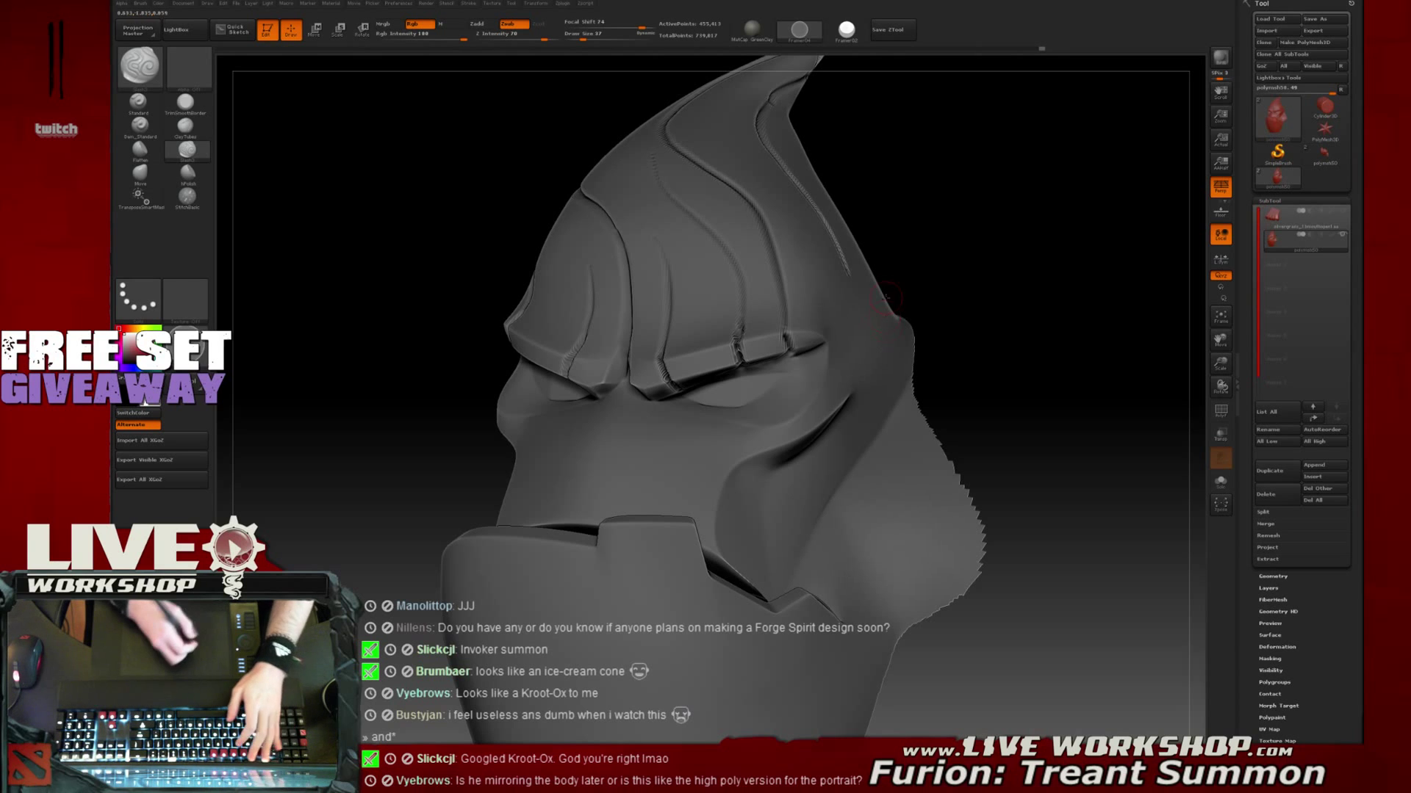
pyautogui.moveTo(957, 225)
pyautogui.mouseDown()
pyautogui.moveTo(954, 297)
pyautogui.moveTo(922, 313)
pyautogui.moveTo(1033, 230)
pyautogui.moveTo(995, 306)
pyautogui.moveTo(1015, 281)
pyautogui.moveTo(995, 306)
pyautogui.moveTo(1020, 311)
pyautogui.moveTo(1029, 340)
pyautogui.moveTo(915, 317)
pyautogui.mouseUp()
pyautogui.moveTo(1016, 245)
pyautogui.mouseDown()
pyautogui.moveTo(1029, 274)
pyautogui.moveTo(1016, 346)
pyautogui.moveTo(1023, 289)
pyautogui.moveTo(1007, 292)
pyautogui.moveTo(1067, 277)
pyautogui.moveTo(1020, 260)
pyautogui.moveTo(873, 274)
pyautogui.mouseUp()
pyautogui.moveTo(1000, 208); pyautogui.dragTo(1013, 236)
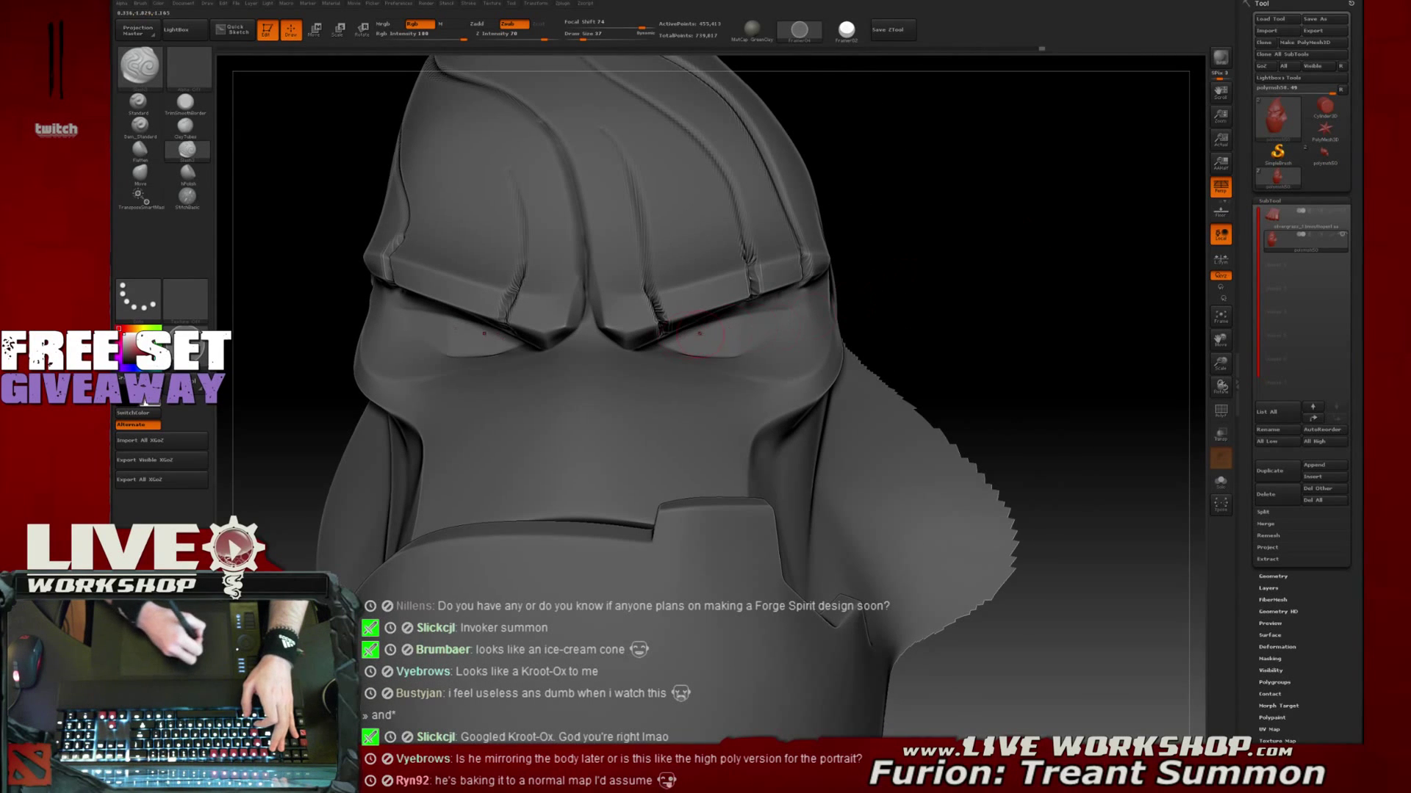
# Carve the curved lower eyelid line of both eyes with a smaller brush, redoing the stroke until it runs cleanly
pyautogui.moveTo(1033, 296); pyautogui.dragTo(678, 351)
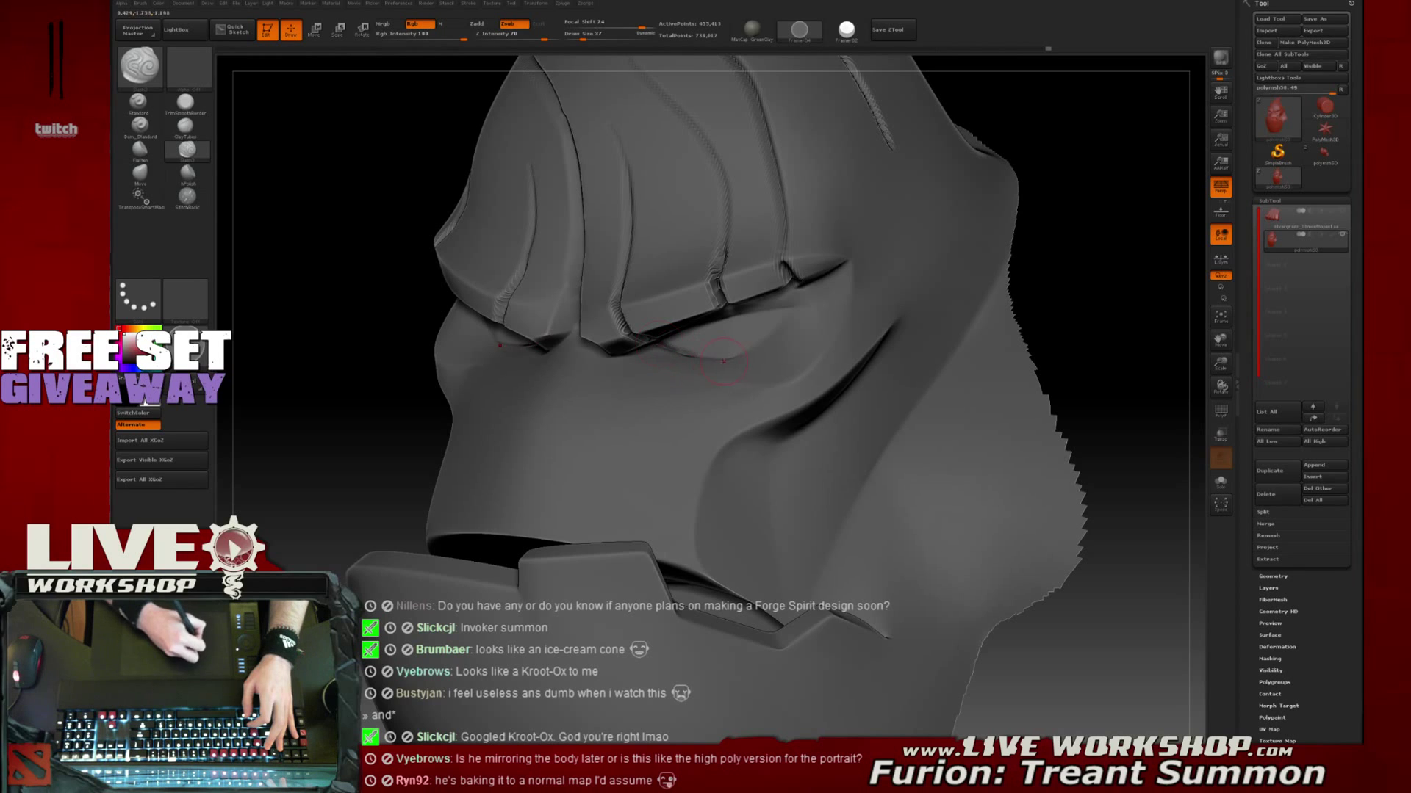
pyautogui.moveTo(1118, 268)
pyautogui.keyDown('alt'); pyautogui.mouseDown()
pyautogui.moveTo(1028, 267)
pyautogui.moveTo(696, 347)
pyautogui.mouseUp(); pyautogui.keyUp('alt')
pyautogui.press('[')
pyautogui.press('[')
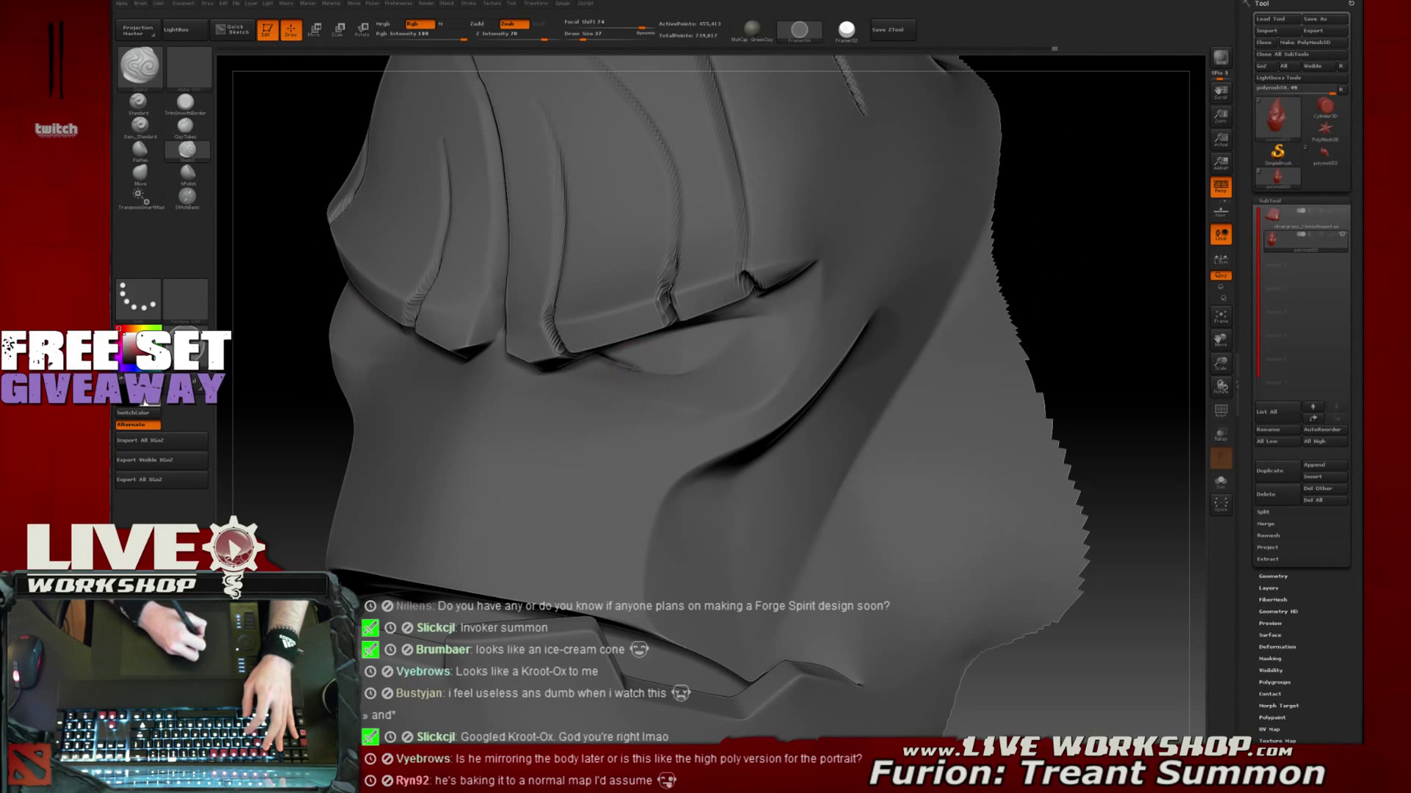
pyautogui.moveTo(636, 368)
pyautogui.mouseDown()
pyautogui.moveTo(715, 368)
pyautogui.moveTo(646, 362)
pyautogui.moveTo(687, 374)
pyautogui.moveTo(757, 312)
pyautogui.mouseUp()
pyautogui.hotkey('ctrl', 'z')
pyautogui.hotkey('ctrl', 'z')
pyautogui.moveTo(842, 312)
pyautogui.mouseDown(button='right')
pyautogui.moveTo(1014, 252)
pyautogui.moveTo(784, 296)
pyautogui.mouseUp(button='right')
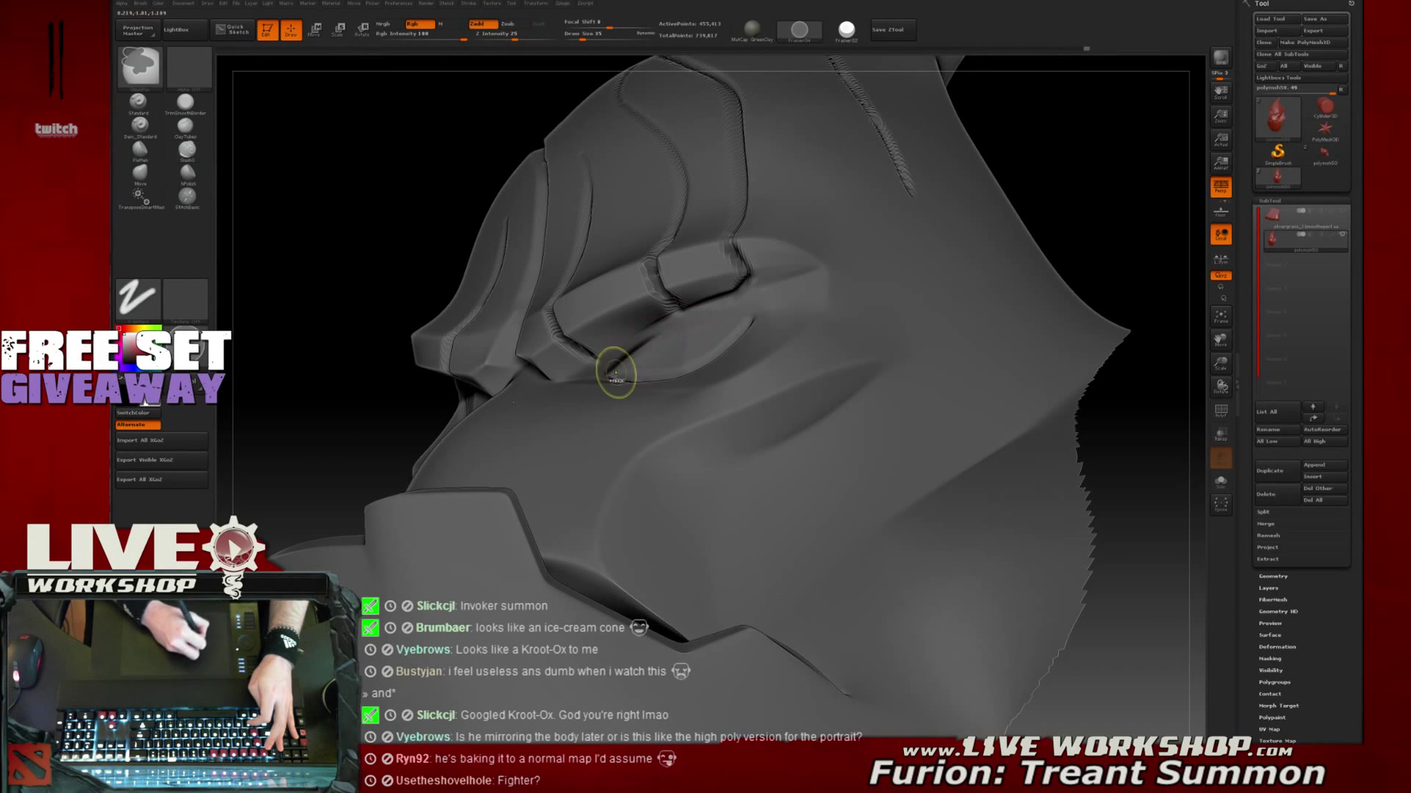
pyautogui.hotkey('ctrl', 'z')
pyautogui.moveTo(599, 374)
pyautogui.mouseDown()
pyautogui.moveTo(672, 330)
pyautogui.moveTo(752, 318)
pyautogui.mouseUp()
# Carve the upper eyelid crease beneath the brow ridge on both eyes, ending in a forked outer corner
pyautogui.moveTo(677, 330); pyautogui.dragTo(762, 315)
pyautogui.hotkey('ctrl', 'z')
pyautogui.hotkey('ctrl', 'z')
pyautogui.moveTo(762, 316)
pyautogui.mouseDown(button='right')
pyautogui.moveTo(735, 317)
pyautogui.moveTo(757, 316)
pyautogui.mouseUp(button='right')
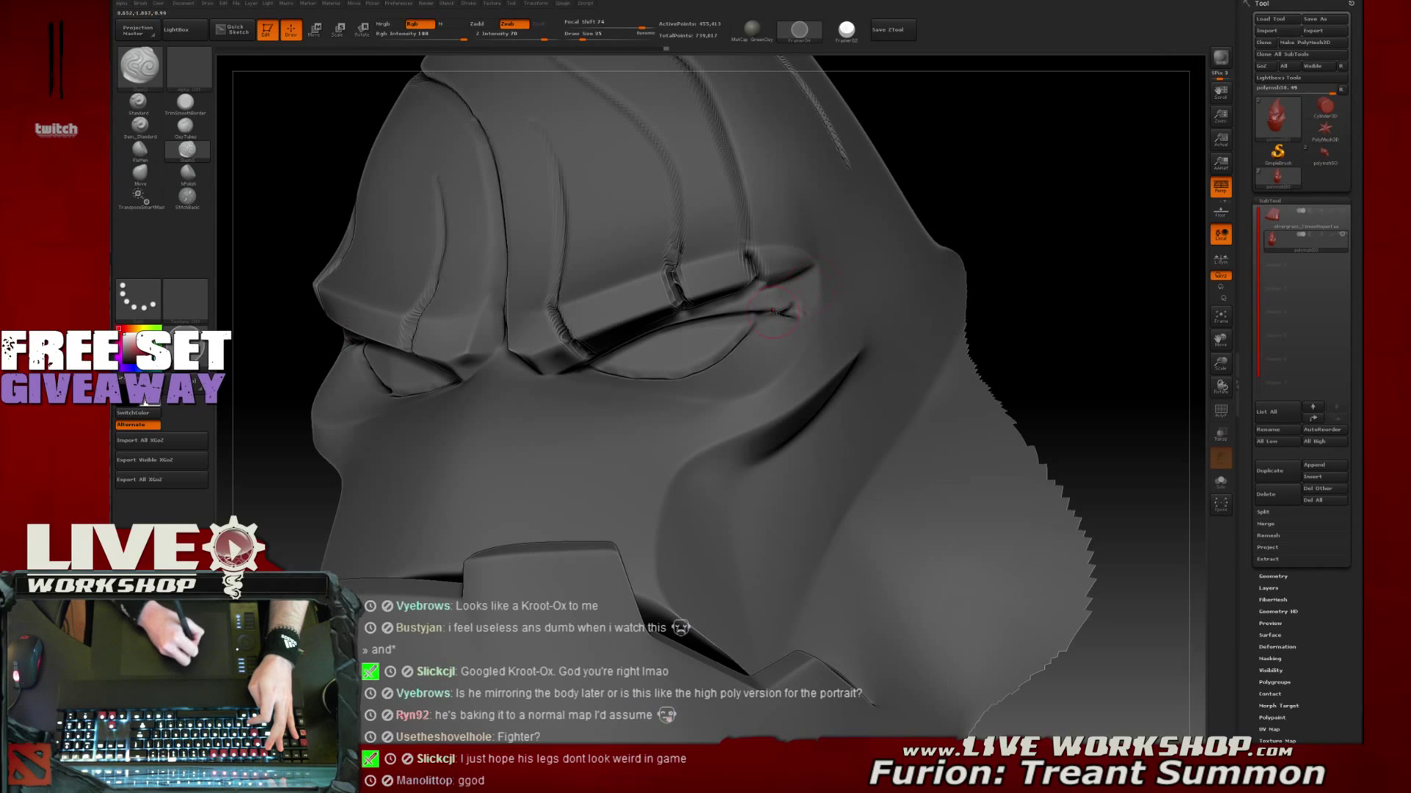
pyautogui.moveTo(799, 297); pyautogui.dragTo(764, 285, button='right')
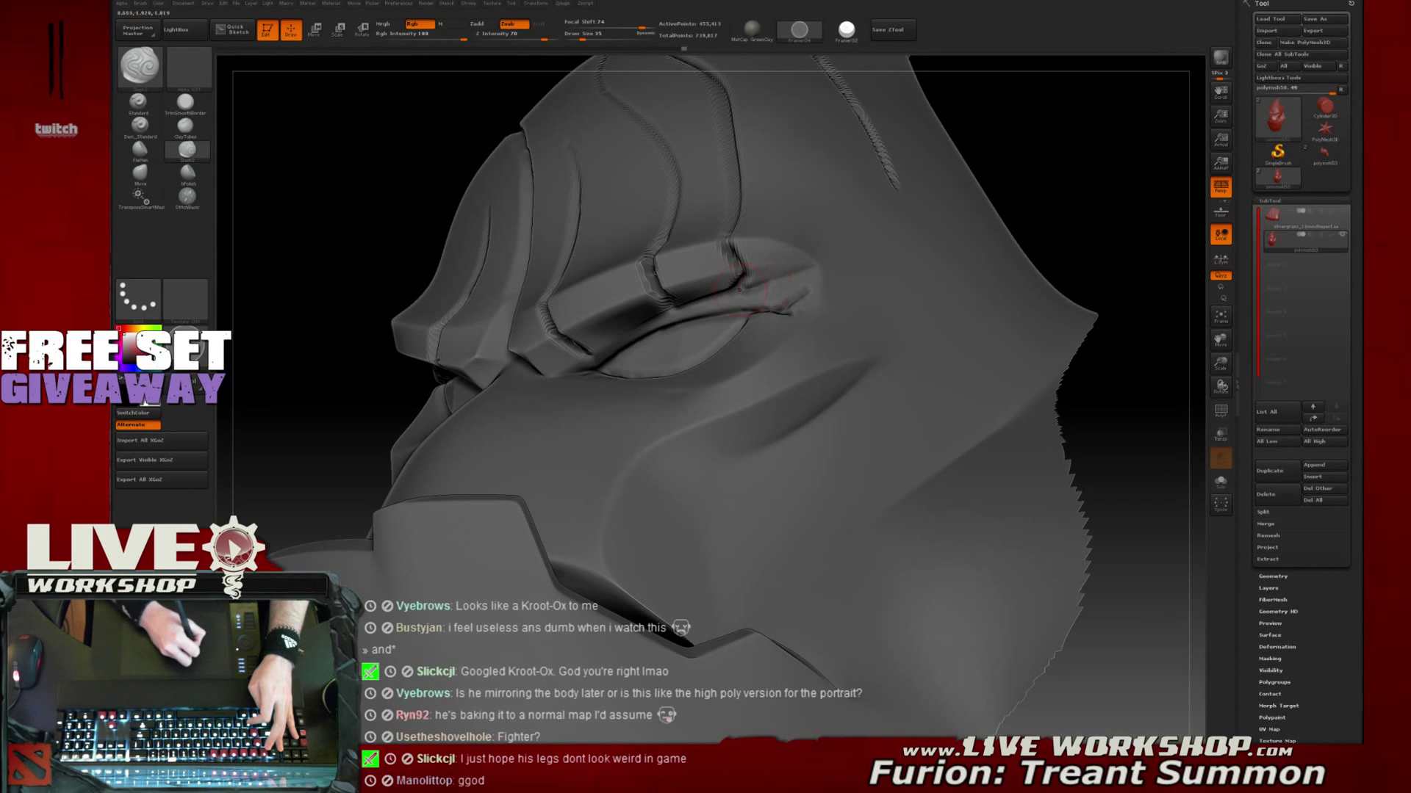
pyautogui.moveTo(793, 274)
pyautogui.mouseDown(button='right')
pyautogui.moveTo(834, 259)
pyautogui.moveTo(635, 356)
pyautogui.mouseUp(button='right')
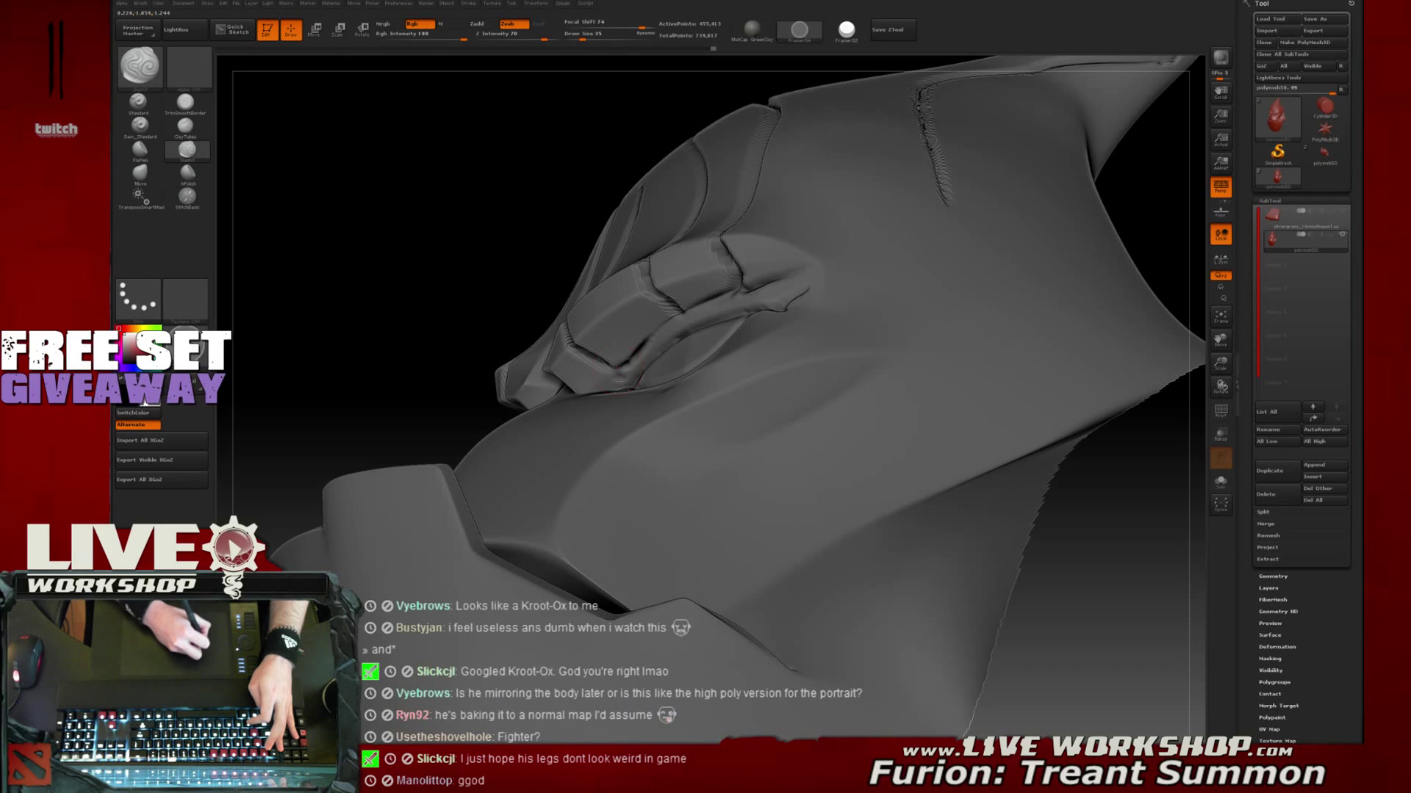
# Cut the inner corners of the eyes in deeper beneath the inner ends of the brow ridges
pyautogui.moveTo(508, 301); pyautogui.dragTo(619, 393, button='right')
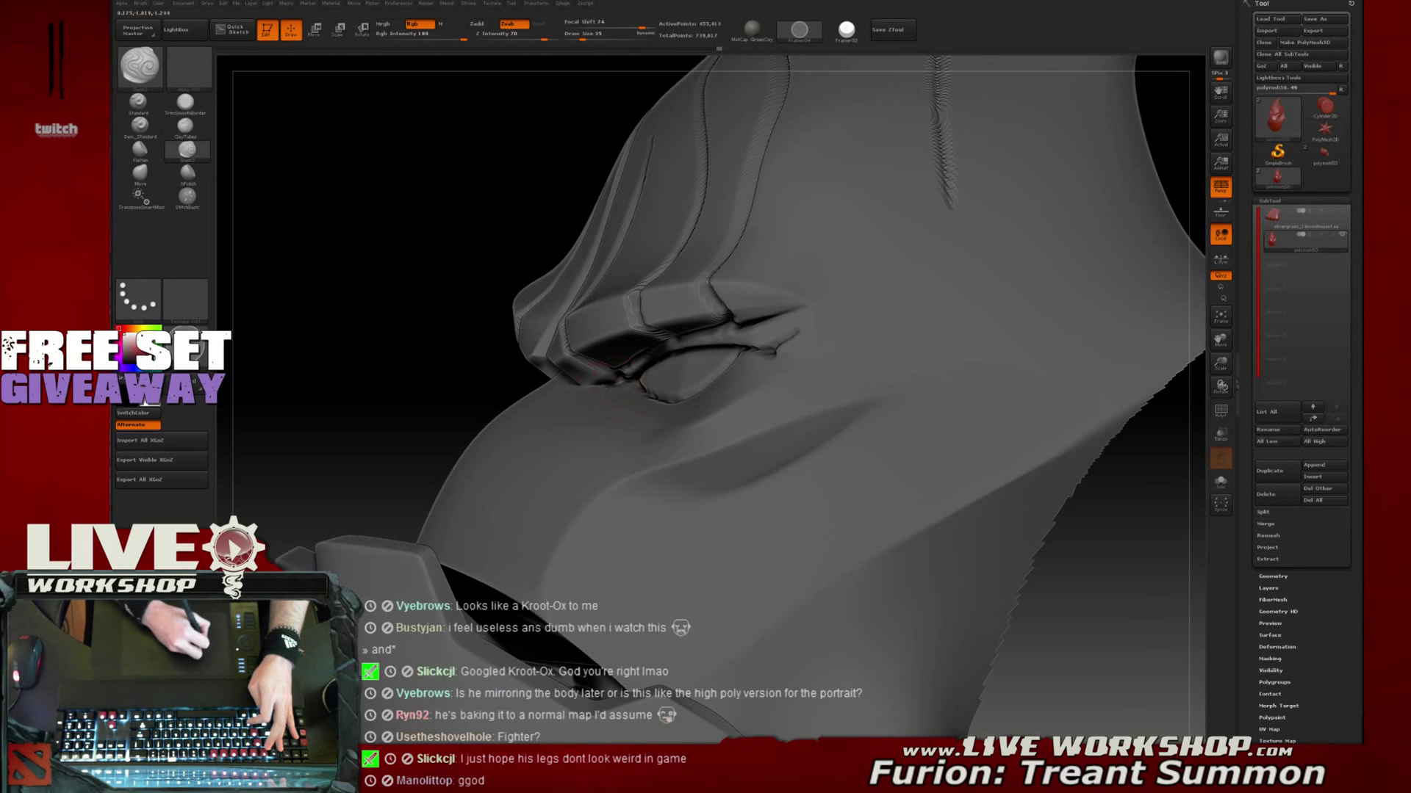
pyautogui.moveTo(446, 374); pyautogui.dragTo(656, 397, button='right')
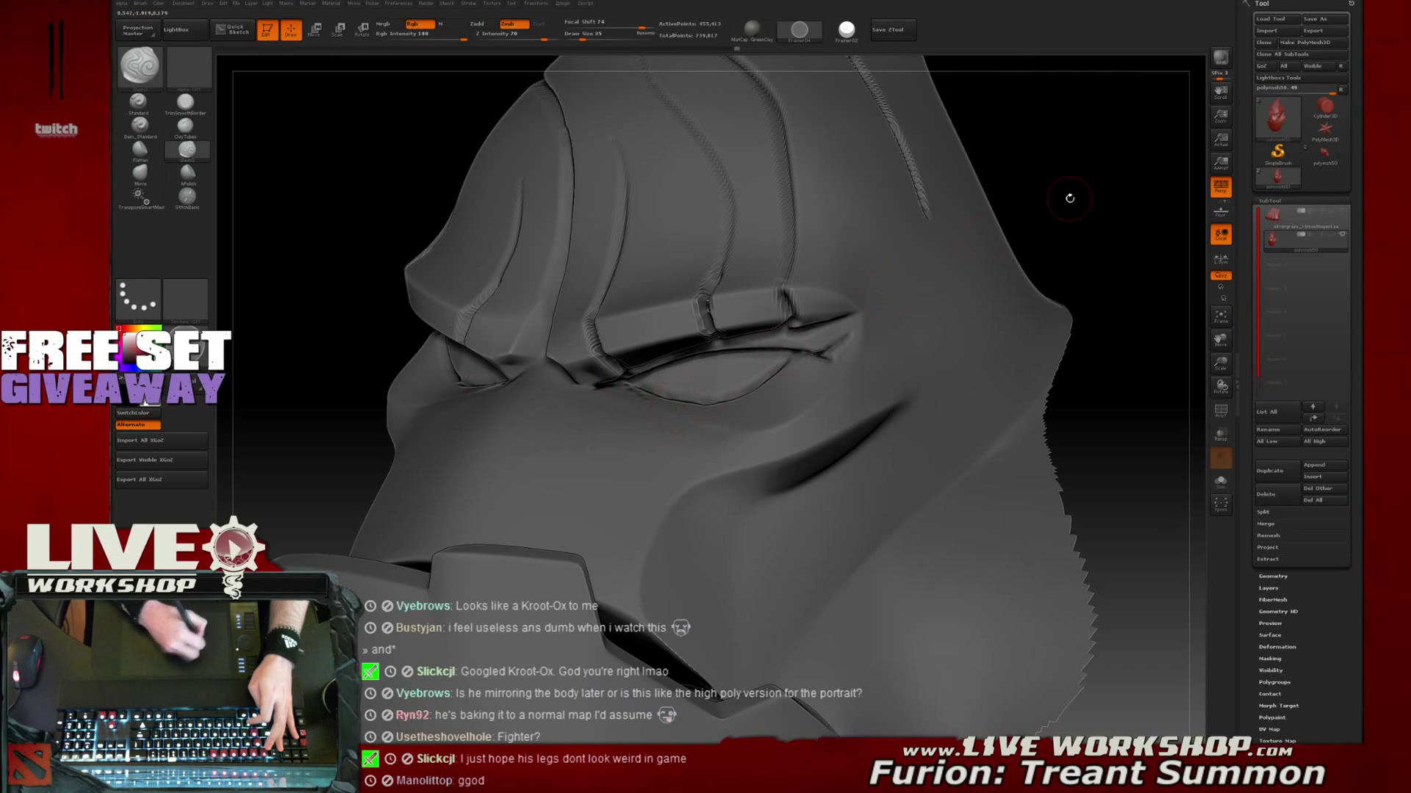
pyautogui.moveTo(1069, 199); pyautogui.dragTo(1131, 220, button='right')
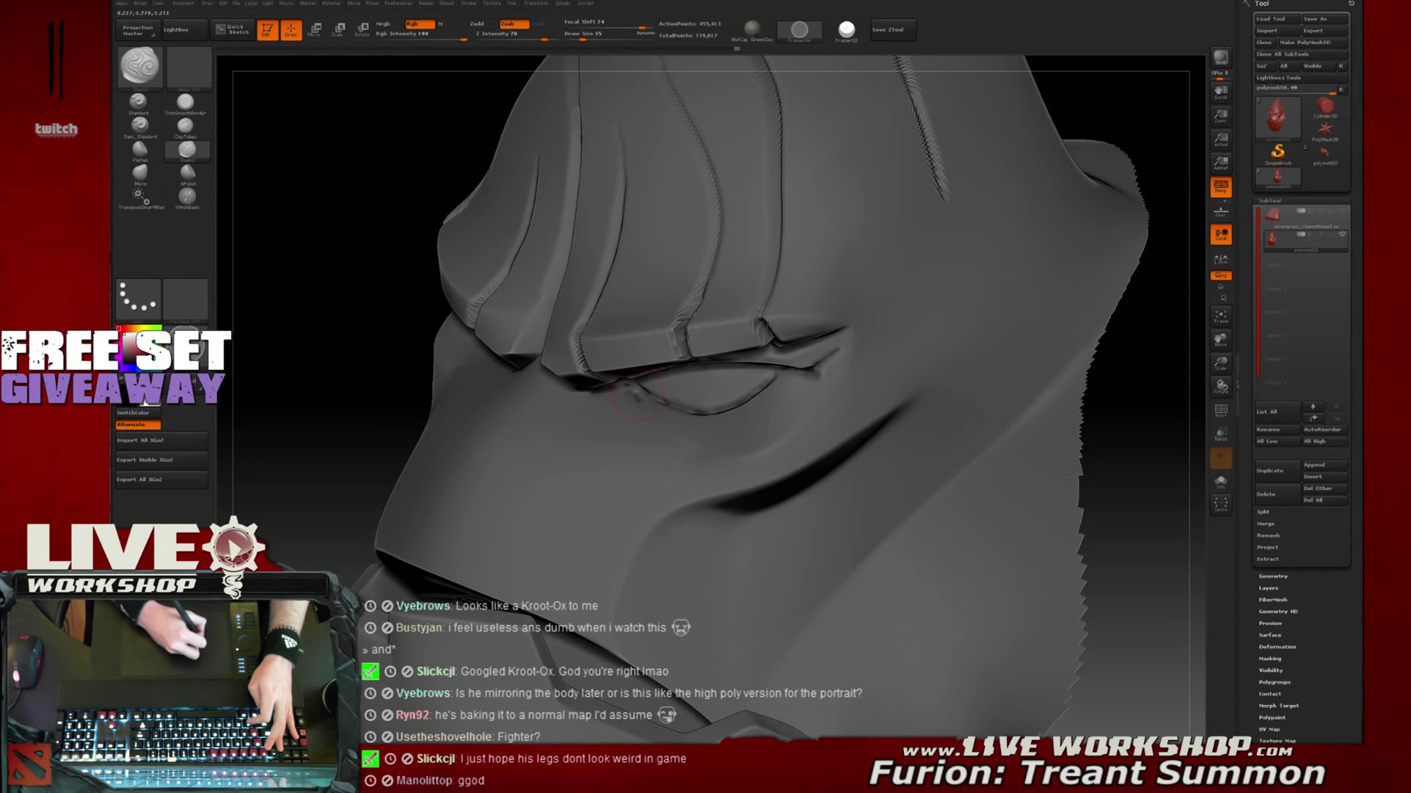
# Carve a crease below each eye from the inner corner, and another curving down from the outer corner
pyautogui.moveTo(636, 401); pyautogui.dragTo(670, 443)
pyautogui.moveTo(879, 405)
pyautogui.mouseDown(button='right')
pyautogui.moveTo(1153, 404)
pyautogui.moveTo(1117, 385)
pyautogui.moveTo(1068, 318)
pyautogui.moveTo(967, 365)
pyautogui.mouseUp(button='right')
pyautogui.moveTo(783, 356)
pyautogui.mouseDown()
pyautogui.moveTo(779, 403)
pyautogui.moveTo(750, 399)
pyautogui.mouseUp()
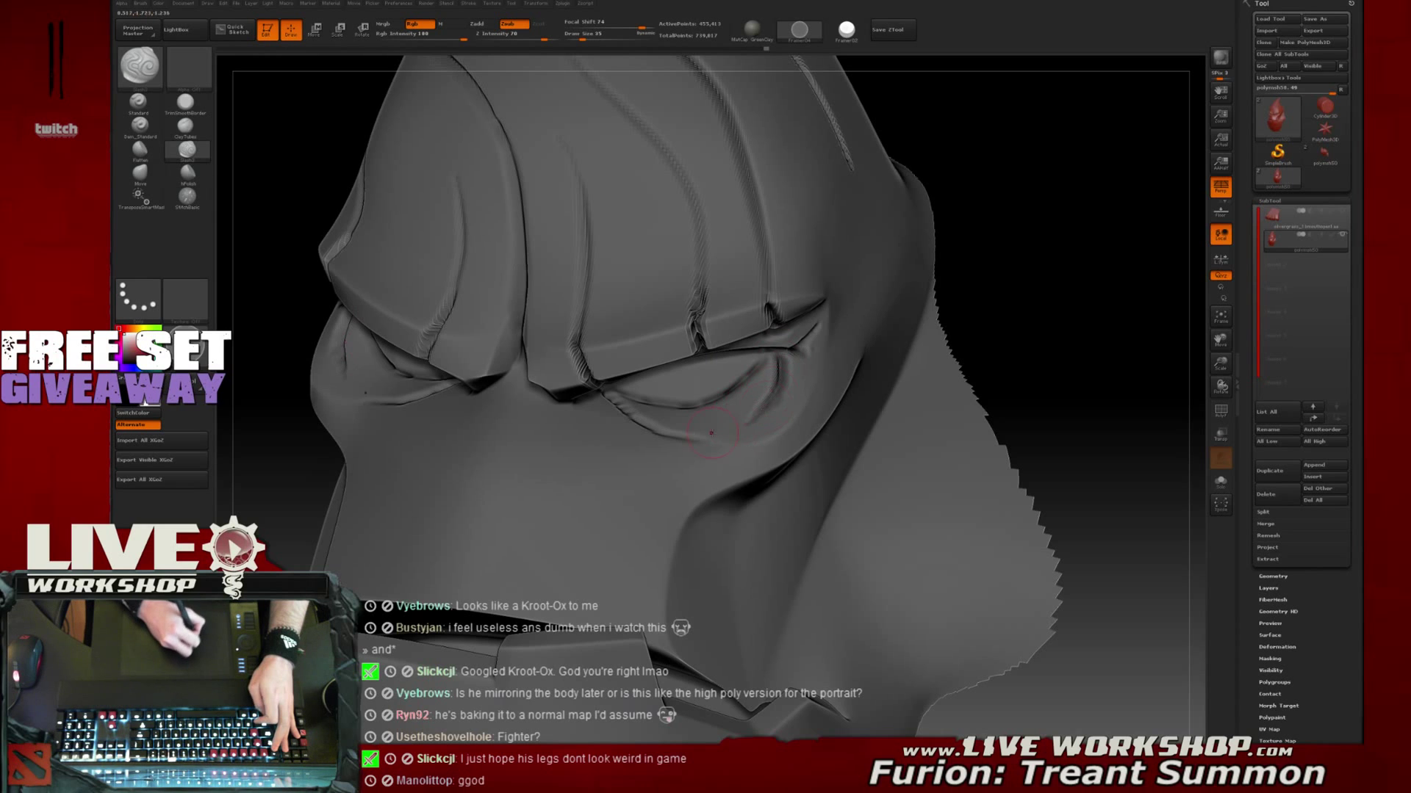
pyautogui.keyDown('alt'); pyautogui.moveTo(1041, 297); pyautogui.dragTo(1029, 274, button='right'); pyautogui.keyUp('alt')
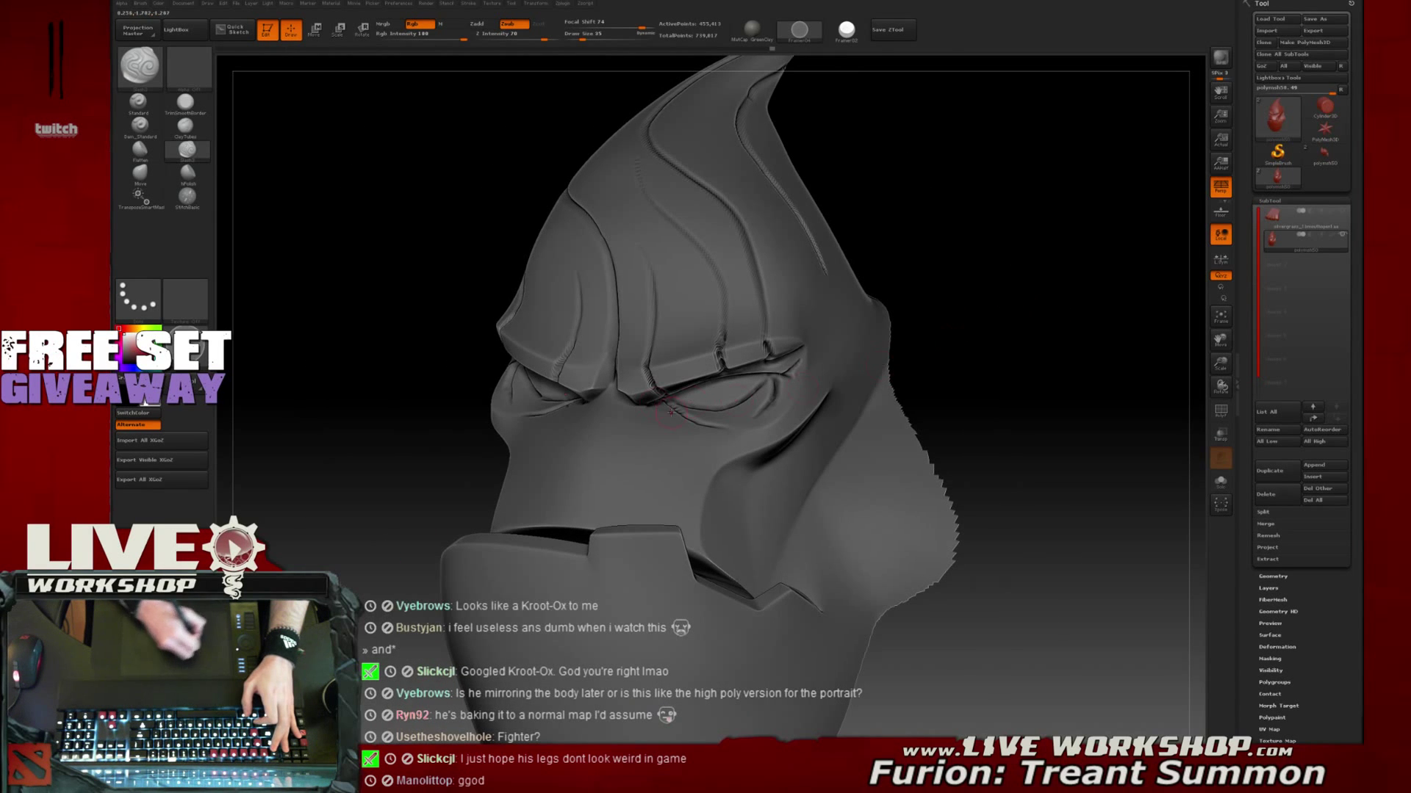
pyautogui.keyDown('alt'); pyautogui.moveTo(1016, 288); pyautogui.dragTo(1018, 315); pyautogui.keyUp('alt')
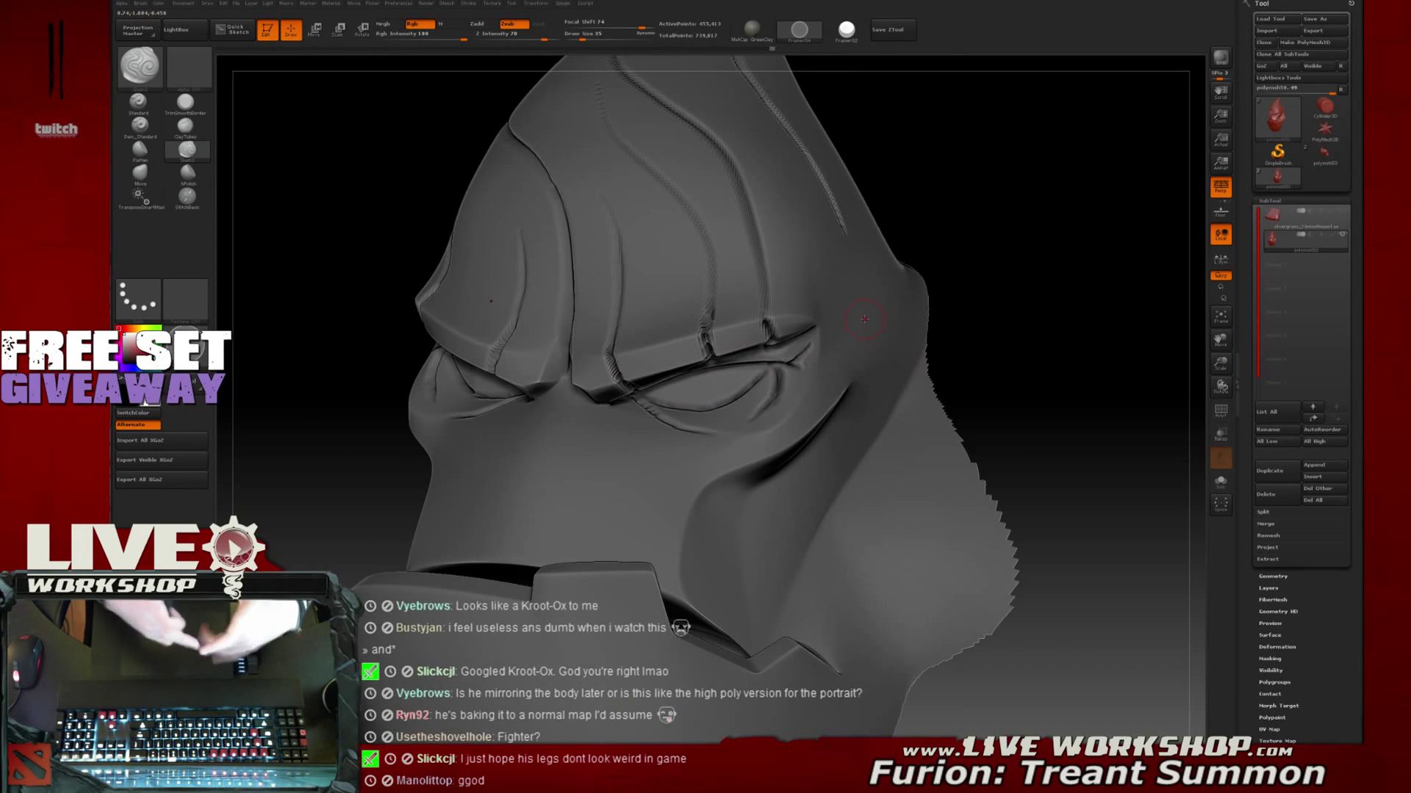
# Add curved wrinkle folds around the outer corners and beneath the lower eyelids of both eyes
pyautogui.moveTo(1125, 292); pyautogui.dragTo(1099, 318)
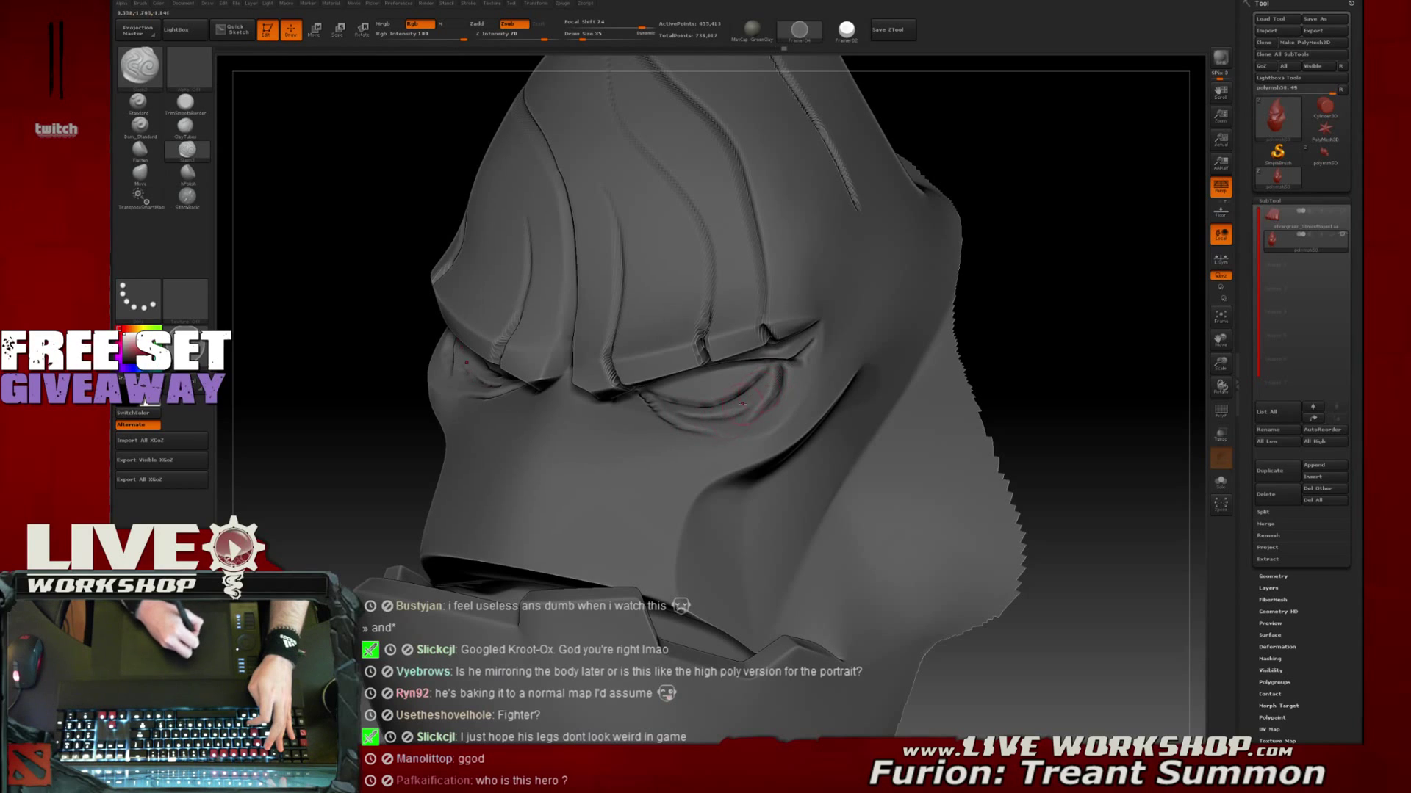
pyautogui.moveTo(1023, 331)
pyautogui.mouseDown()
pyautogui.moveTo(995, 324)
pyautogui.moveTo(926, 360)
pyautogui.mouseUp()
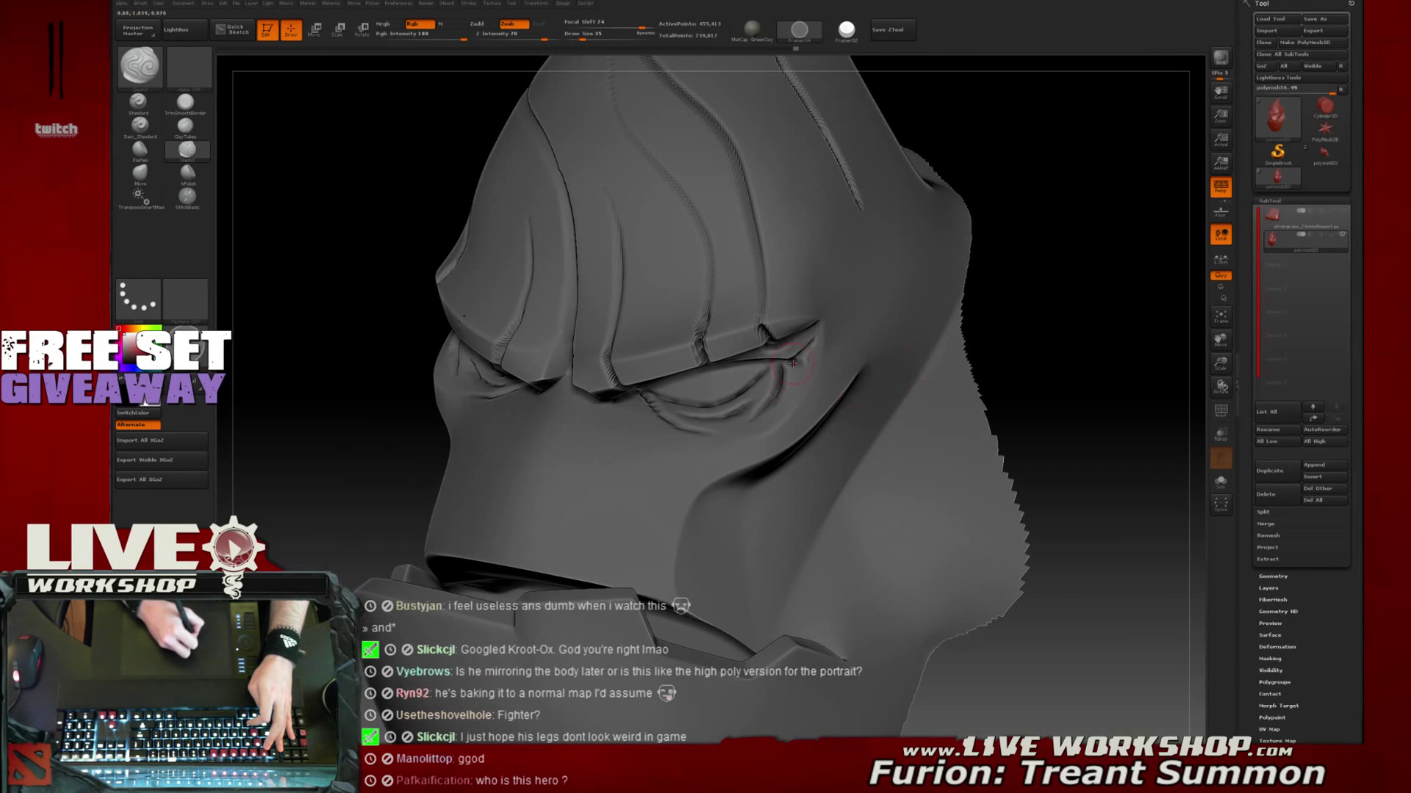
pyautogui.moveTo(807, 380); pyautogui.dragTo(765, 433)
pyautogui.moveTo(973, 371); pyautogui.dragTo(988, 366)
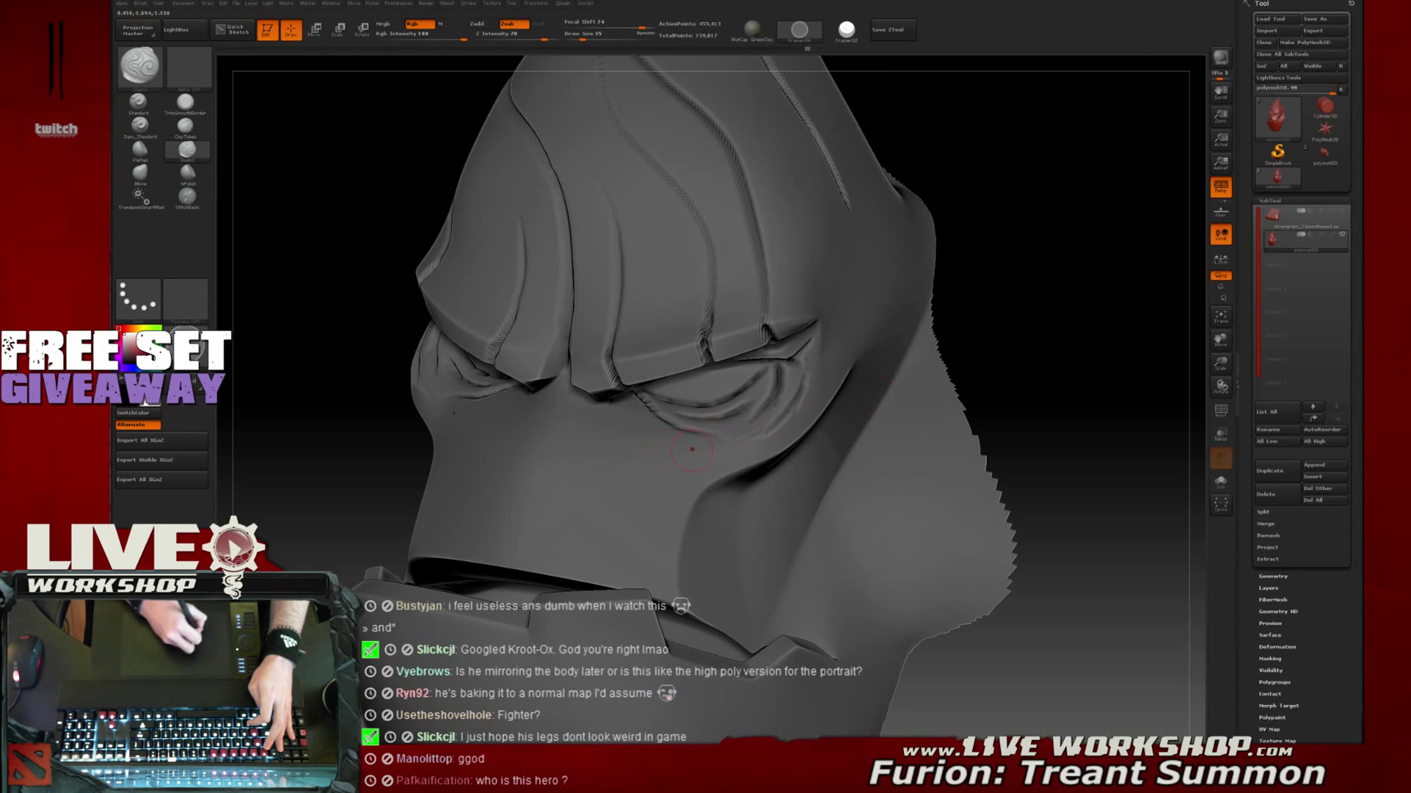
# Carve short extra creases below the lower eyelids, from beneath the inner corners to the middle of both eyes
pyautogui.moveTo(1073, 335); pyautogui.dragTo(667, 439)
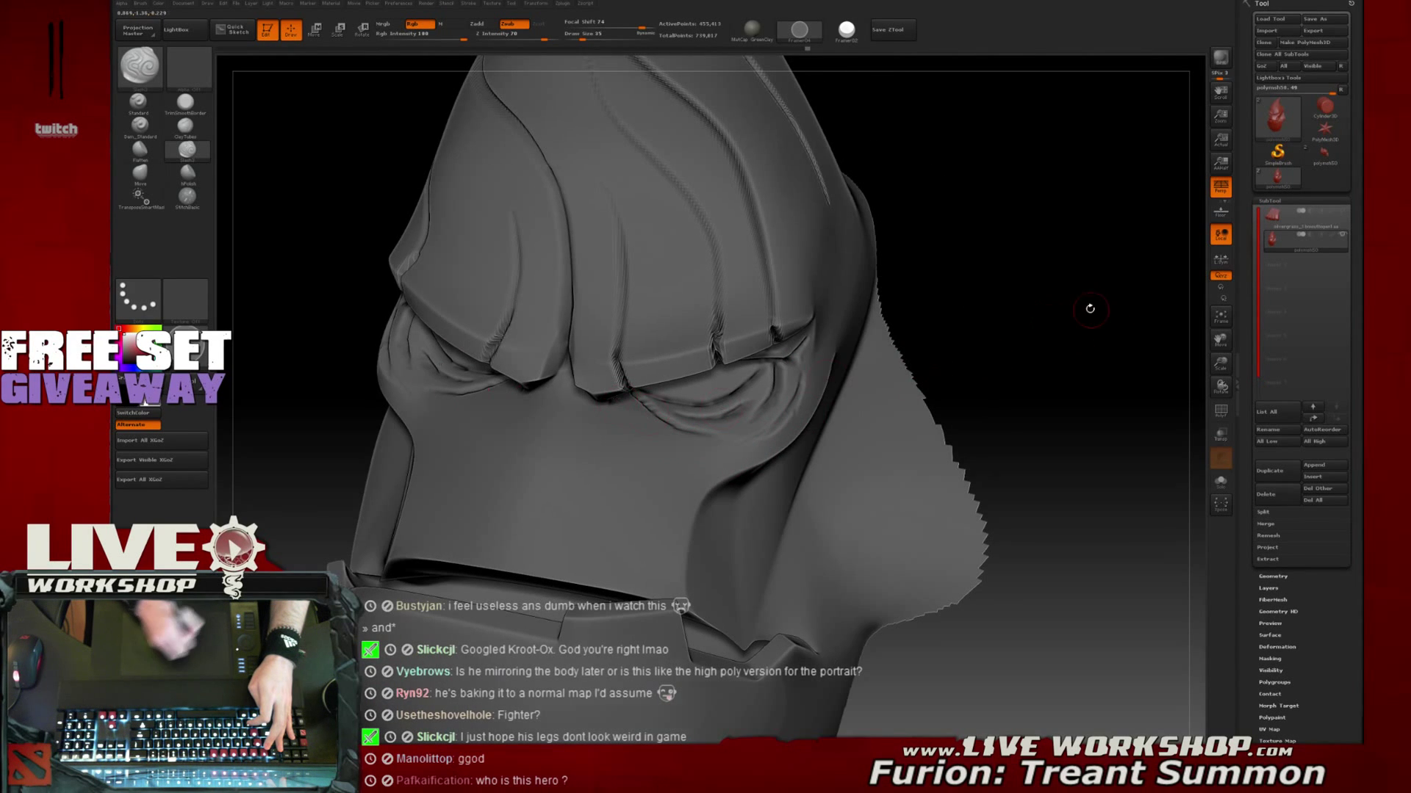
pyautogui.moveTo(1090, 308); pyautogui.dragTo(802, 360)
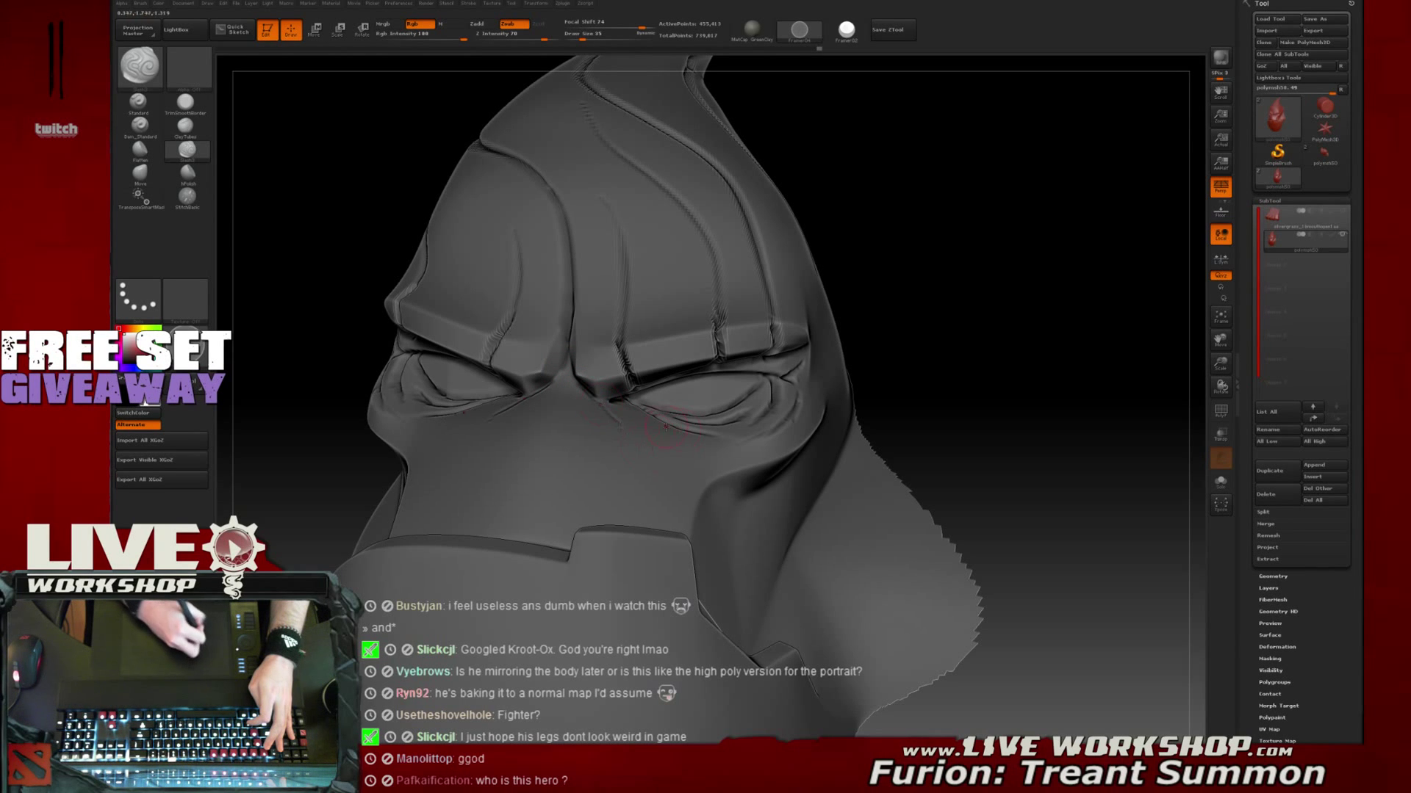
pyautogui.moveTo(619, 424)
pyautogui.mouseDown()
pyautogui.moveTo(678, 459)
pyautogui.moveTo(663, 447)
pyautogui.mouseUp()
pyautogui.hotkey('ctrl', 'z')
pyautogui.hotkey('ctrl', 'z')
pyautogui.moveTo(957, 353); pyautogui.dragTo(830, 415)
pyautogui.moveTo(688, 453); pyautogui.dragTo(756, 442)
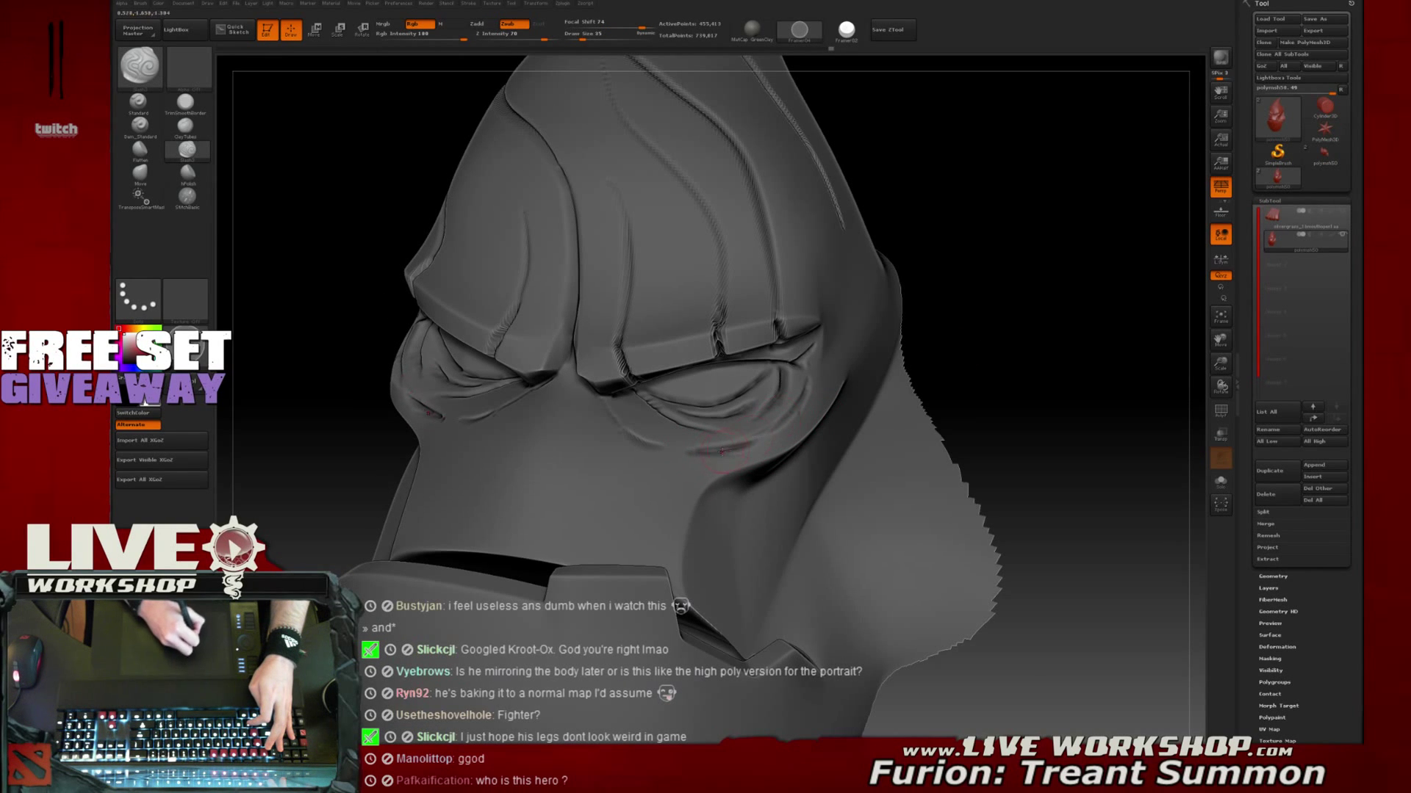
# Deepen the wrinkle folds around the outer corners, inner corners and undersides of both eyes
pyautogui.moveTo(1068, 328); pyautogui.dragTo(799, 391)
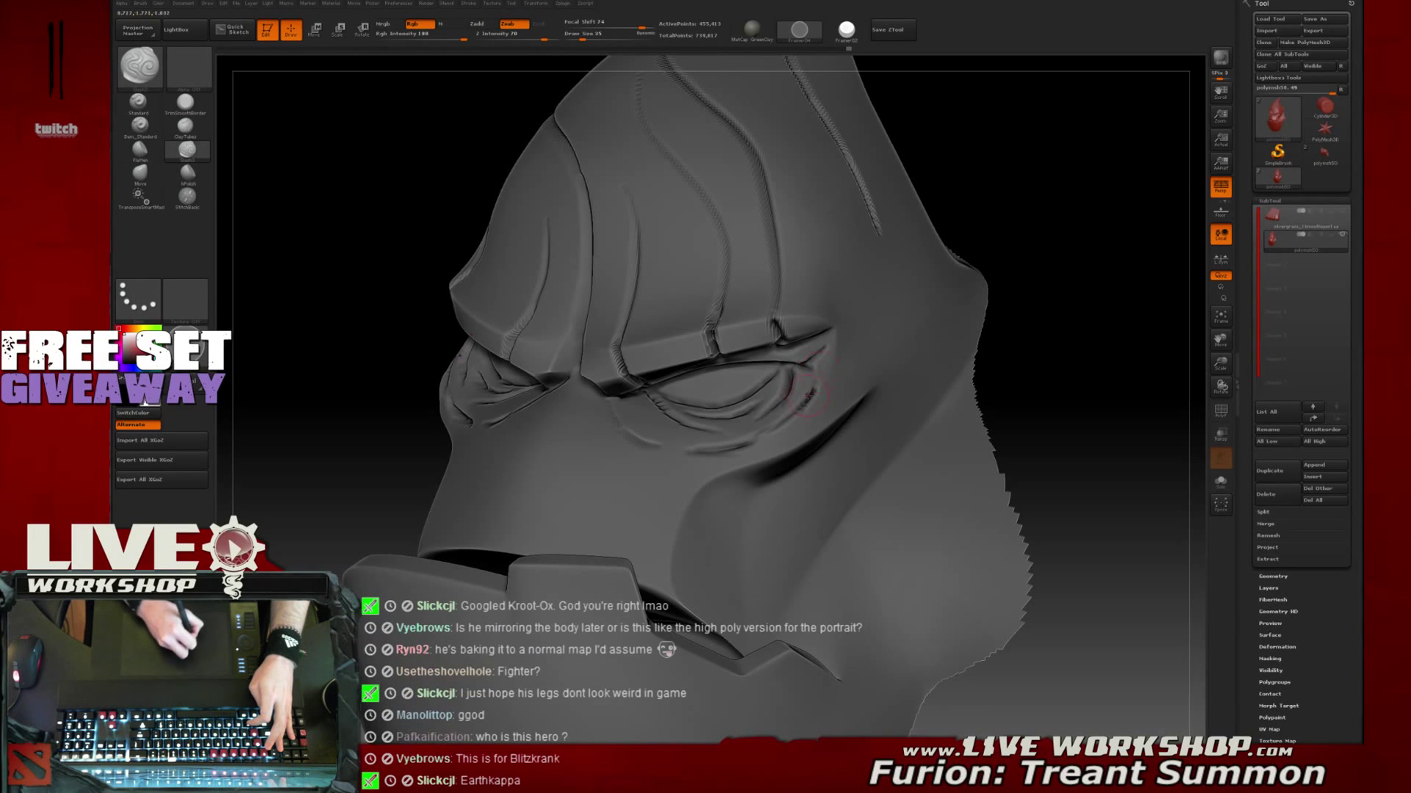
pyautogui.moveTo(1037, 344); pyautogui.dragTo(1117, 357)
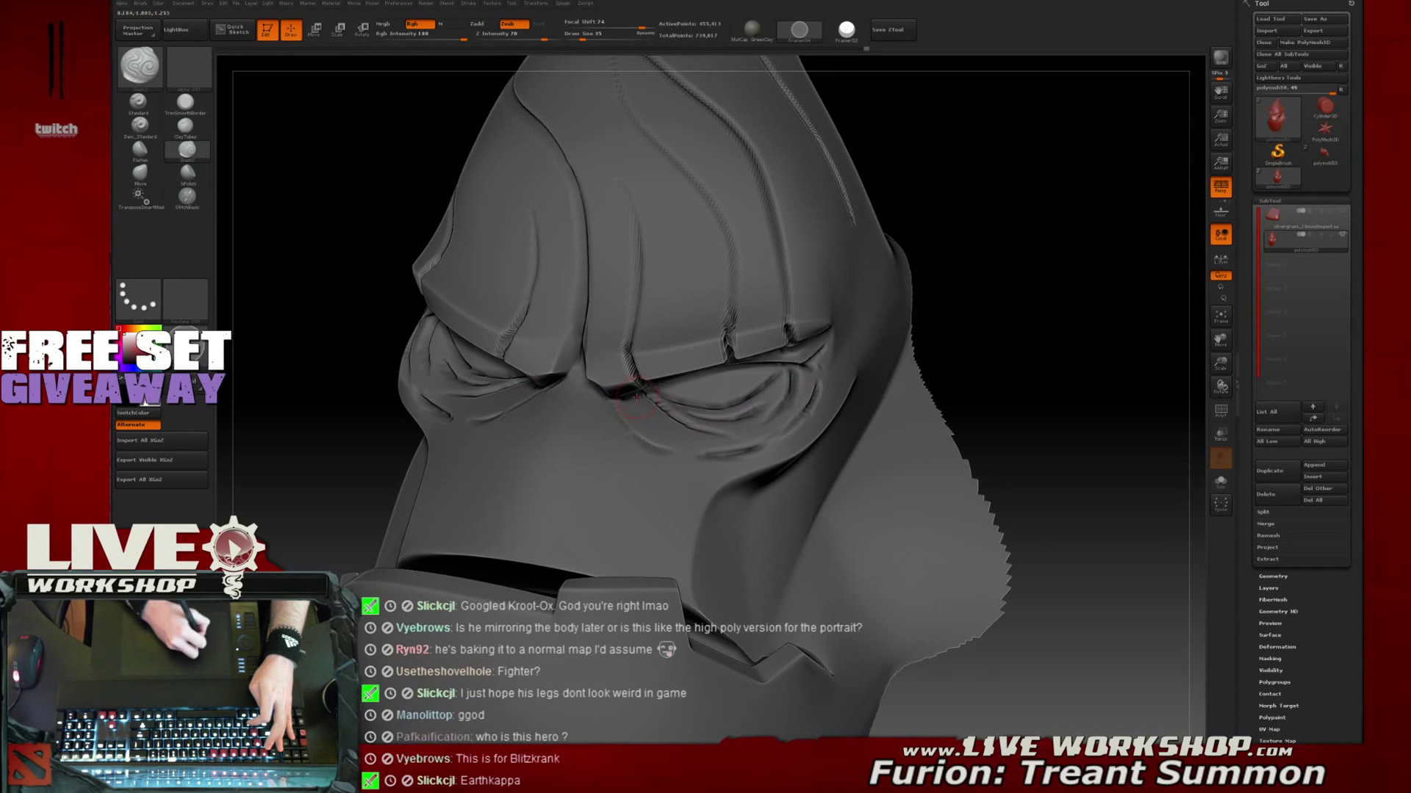
pyautogui.moveTo(979, 331); pyautogui.dragTo(822, 362)
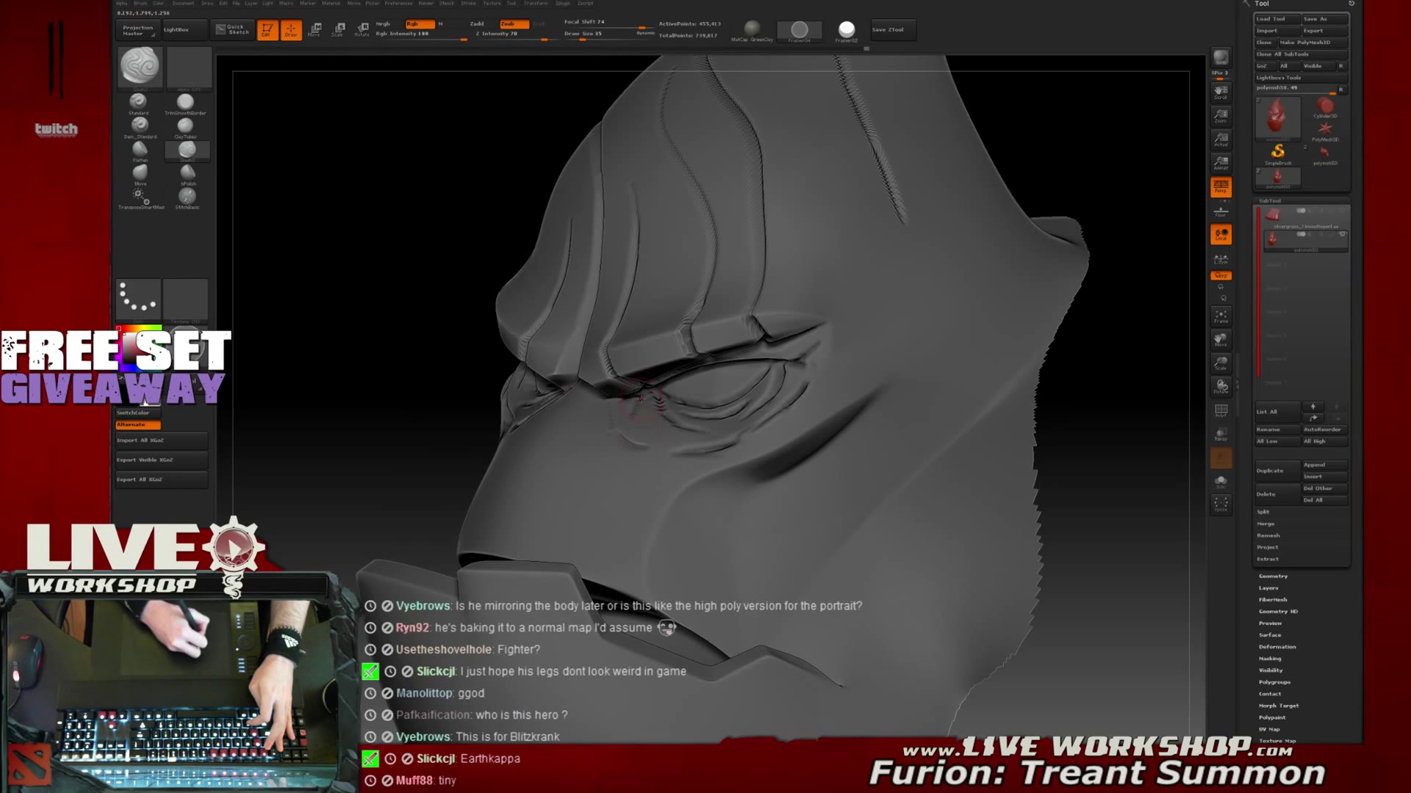
pyautogui.moveTo(1123, 418)
pyautogui.mouseDown()
pyautogui.moveTo(1068, 404)
pyautogui.moveTo(960, 205)
pyautogui.moveTo(931, 183)
pyautogui.moveTo(950, 487)
pyautogui.moveTo(1049, 387)
pyautogui.mouseUp()
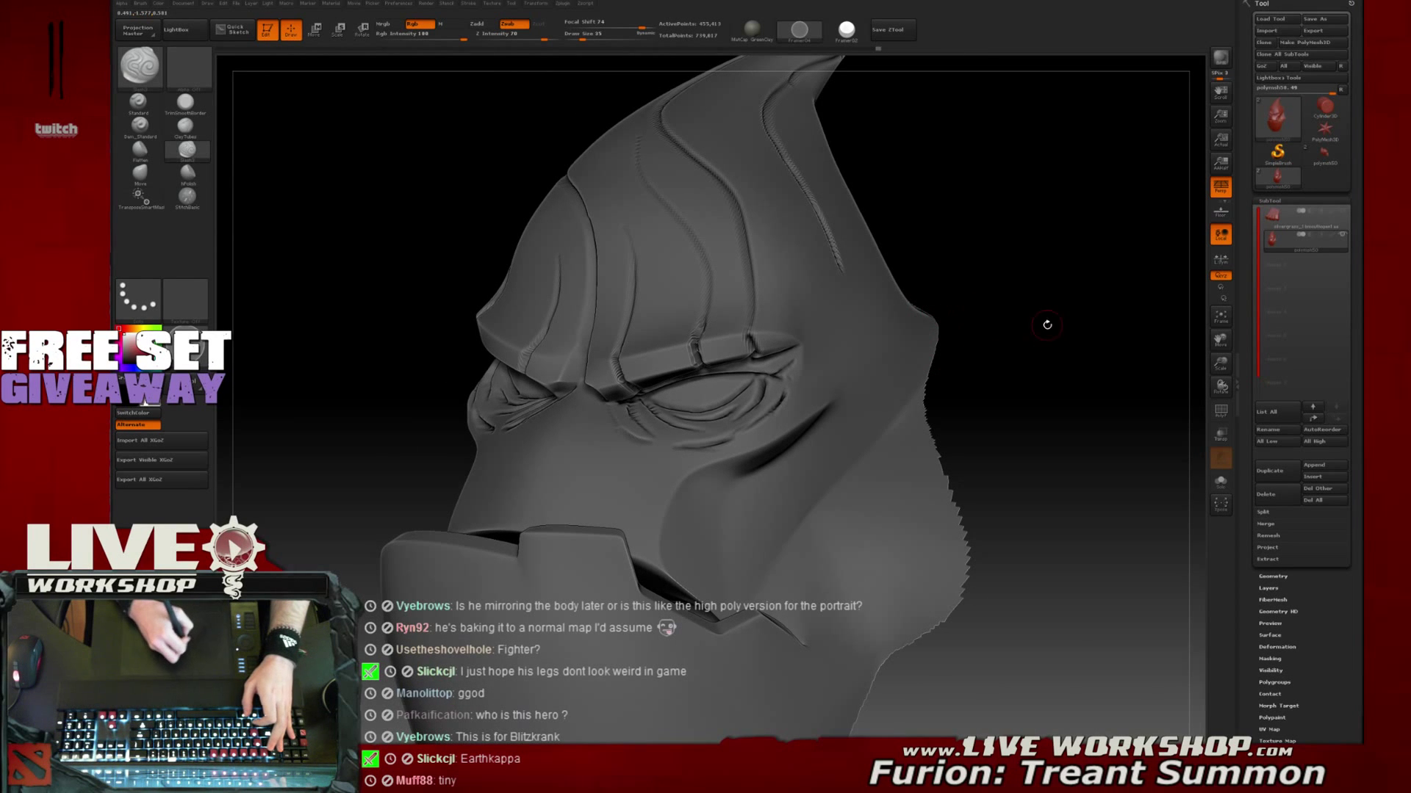
pyautogui.moveTo(1045, 323)
pyautogui.mouseDown()
pyautogui.moveTo(1039, 366)
pyautogui.moveTo(970, 309)
pyautogui.moveTo(1007, 343)
pyautogui.moveTo(1017, 277)
pyautogui.moveTo(1045, 257)
pyautogui.moveTo(1039, 308)
pyautogui.moveTo(1061, 277)
pyautogui.moveTo(1020, 208)
pyautogui.moveTo(1090, 301)
pyautogui.moveTo(961, 303)
pyautogui.mouseUp()
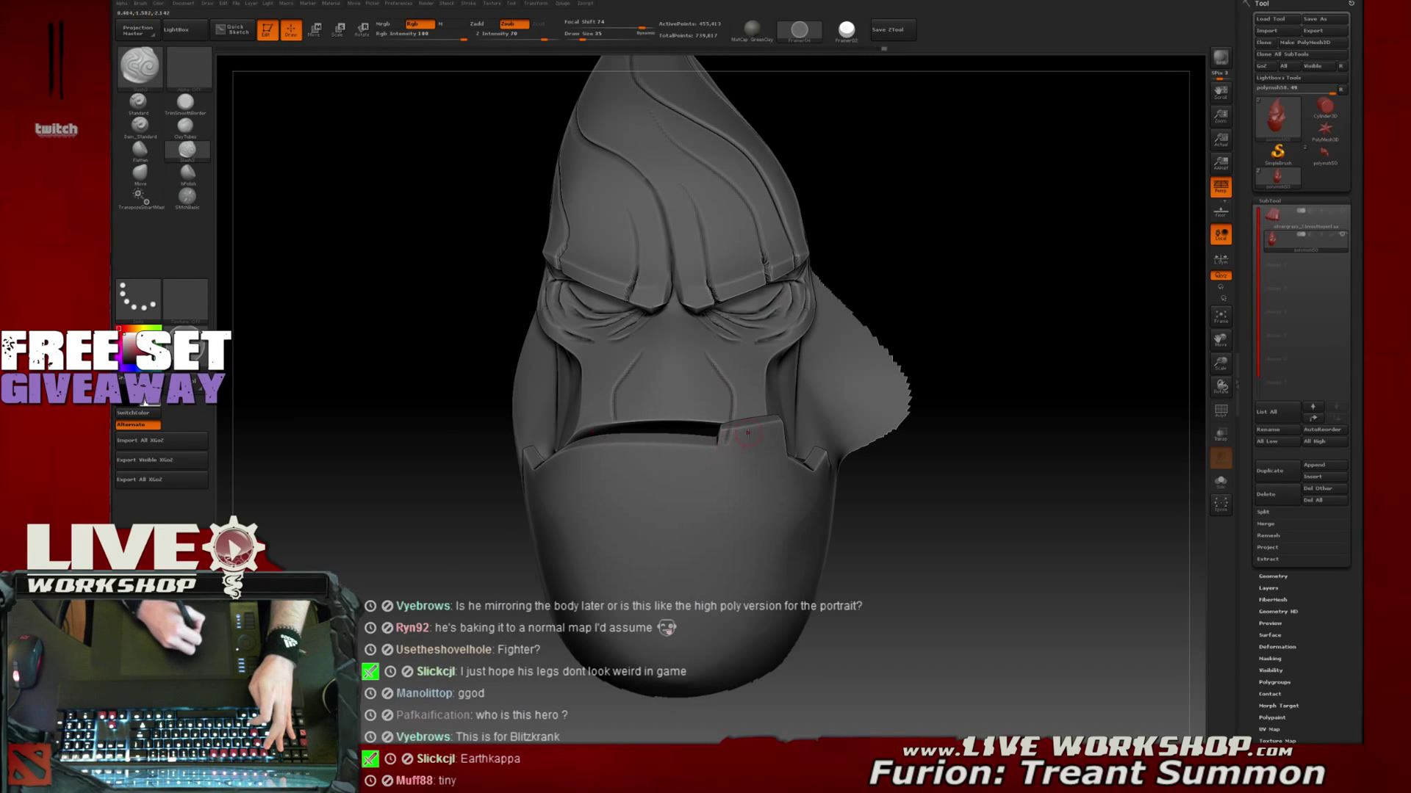
pyautogui.moveTo(1064, 302)
pyautogui.mouseDown()
pyautogui.moveTo(1077, 372)
pyautogui.moveTo(979, 340)
pyautogui.mouseUp()
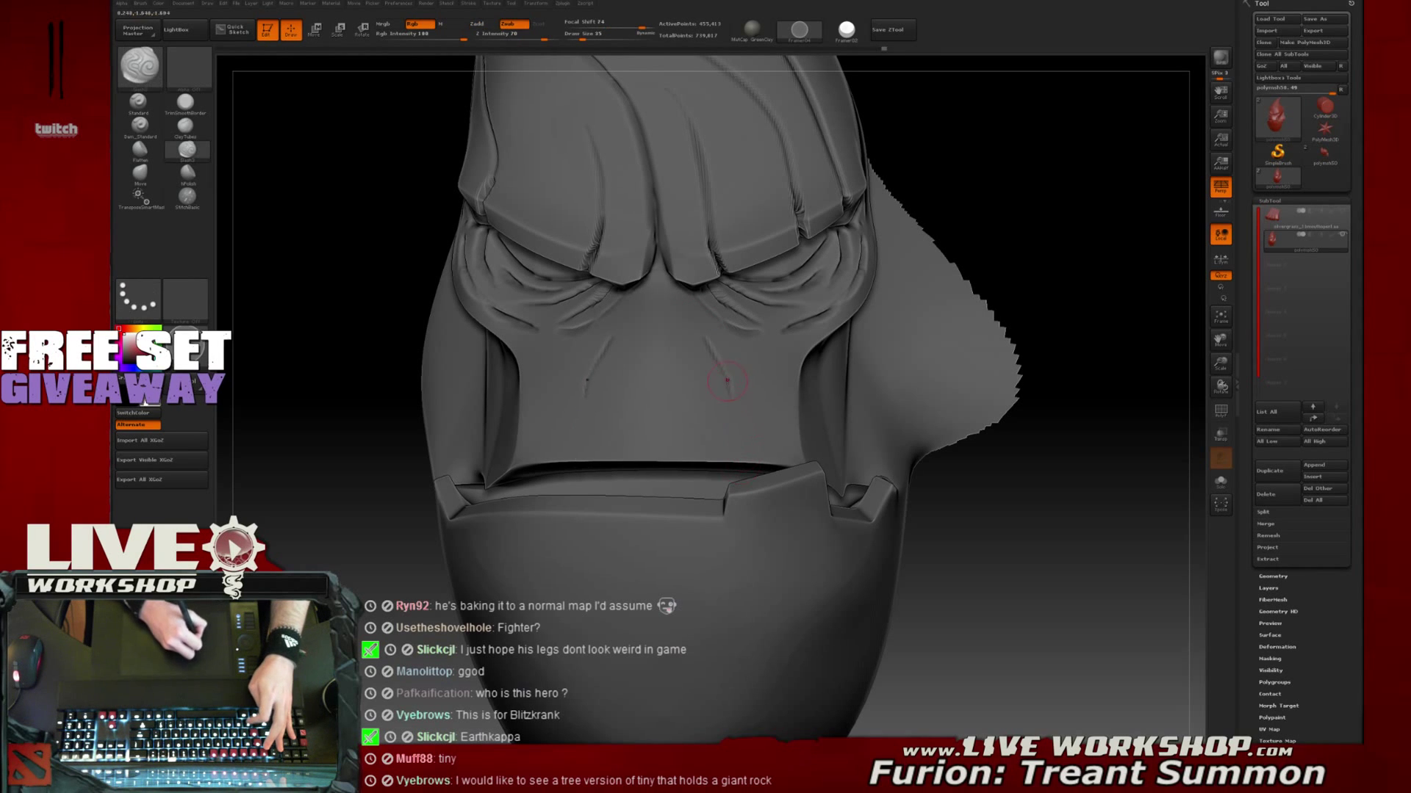
pyautogui.moveTo(727, 382); pyautogui.dragTo(752, 446)
pyautogui.hotkey('ctrl', 'z')
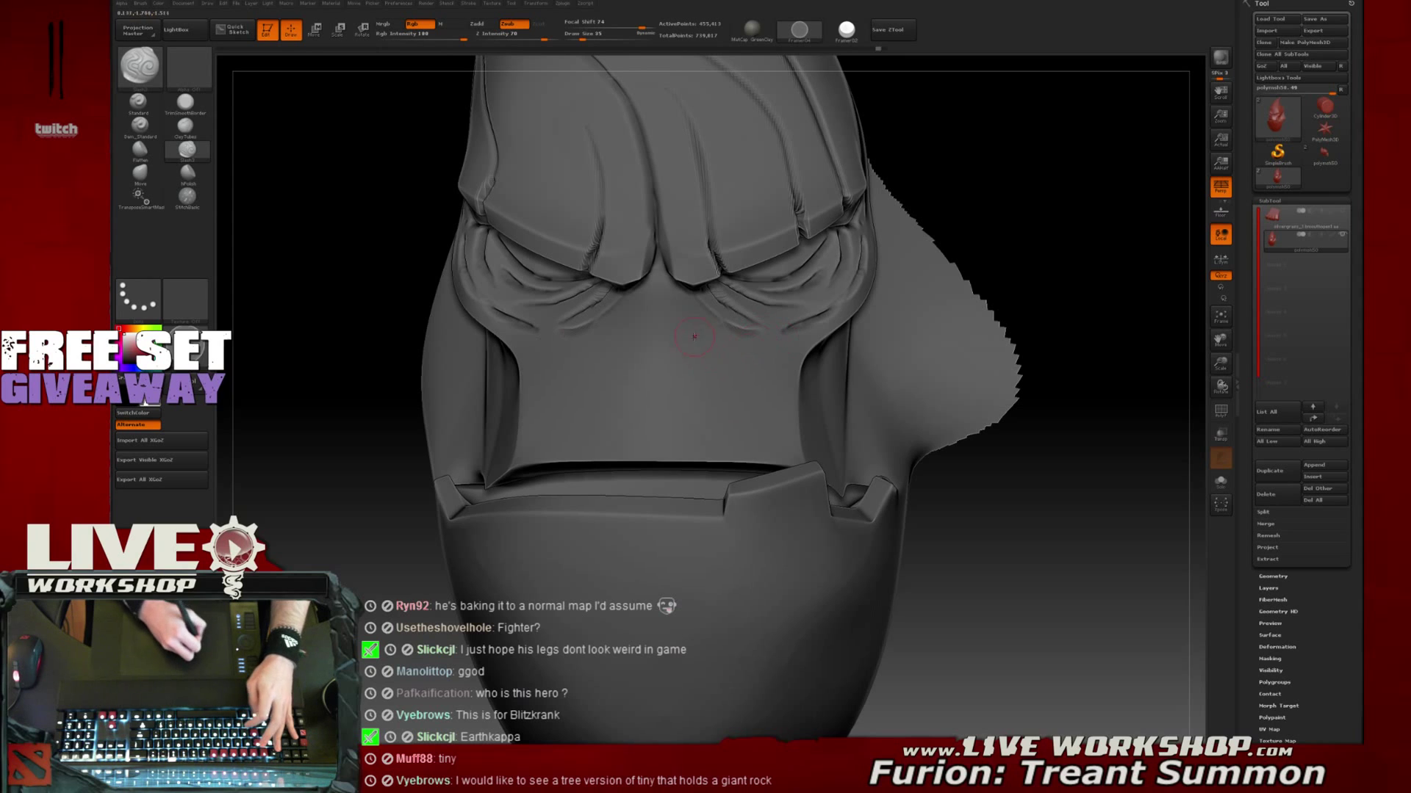
pyautogui.moveTo(583, 360); pyautogui.dragTo(662, 423)
pyautogui.hotkey('ctrl', 'z')
pyautogui.moveTo(697, 329); pyautogui.dragTo(759, 469)
pyautogui.hotkey('ctrl', 'z')
pyautogui.click(712, 371)
pyautogui.click(728, 370)
pyautogui.moveTo(699, 402); pyautogui.dragTo(759, 401)
pyautogui.hotkey('ctrl', 'z')
pyautogui.hotkey('ctrl', 'z')
pyautogui.hotkey('ctrl', 'z')
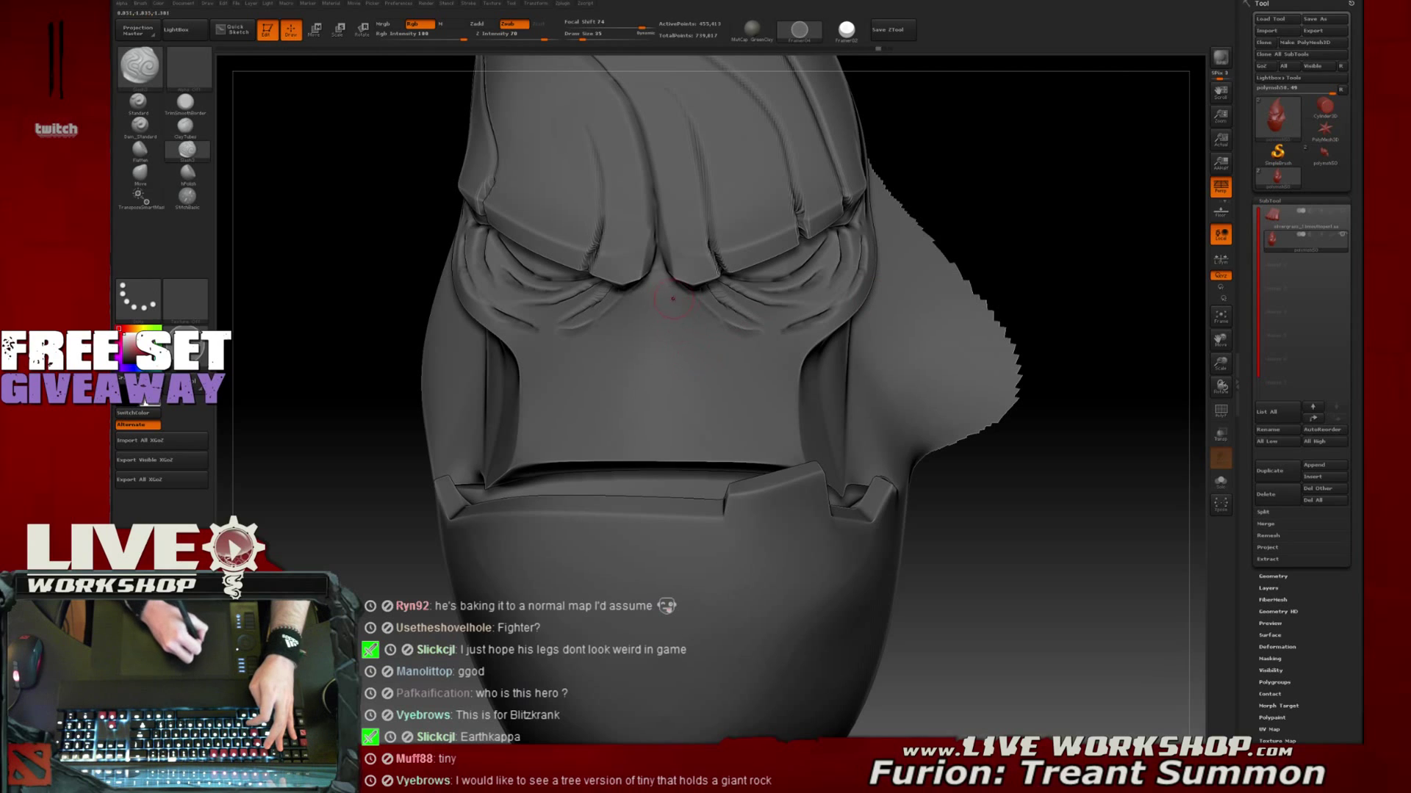
pyautogui.moveTo(750, 423); pyautogui.dragTo(753, 441)
pyautogui.hotkey('ctrl', 'z')
# Carve a curved groove from below each eye's inner corner down the muzzle to the upper lip edge
pyautogui.moveTo(707, 337); pyautogui.dragTo(742, 431)
pyautogui.moveTo(738, 381); pyautogui.dragTo(766, 468)
pyautogui.keyDown('alt'); pyautogui.moveTo(1073, 330); pyautogui.dragTo(1047, 367); pyautogui.keyUp('alt')
pyautogui.moveTo(1047, 257)
pyautogui.mouseDown()
pyautogui.moveTo(1093, 246)
pyautogui.moveTo(1095, 257)
pyautogui.mouseUp()
pyautogui.moveTo(891, 411); pyautogui.dragTo(698, 418)
pyautogui.moveTo(962, 413); pyautogui.dragTo(783, 412)
pyautogui.moveTo(294, 283); pyautogui.dragTo(452, 304)
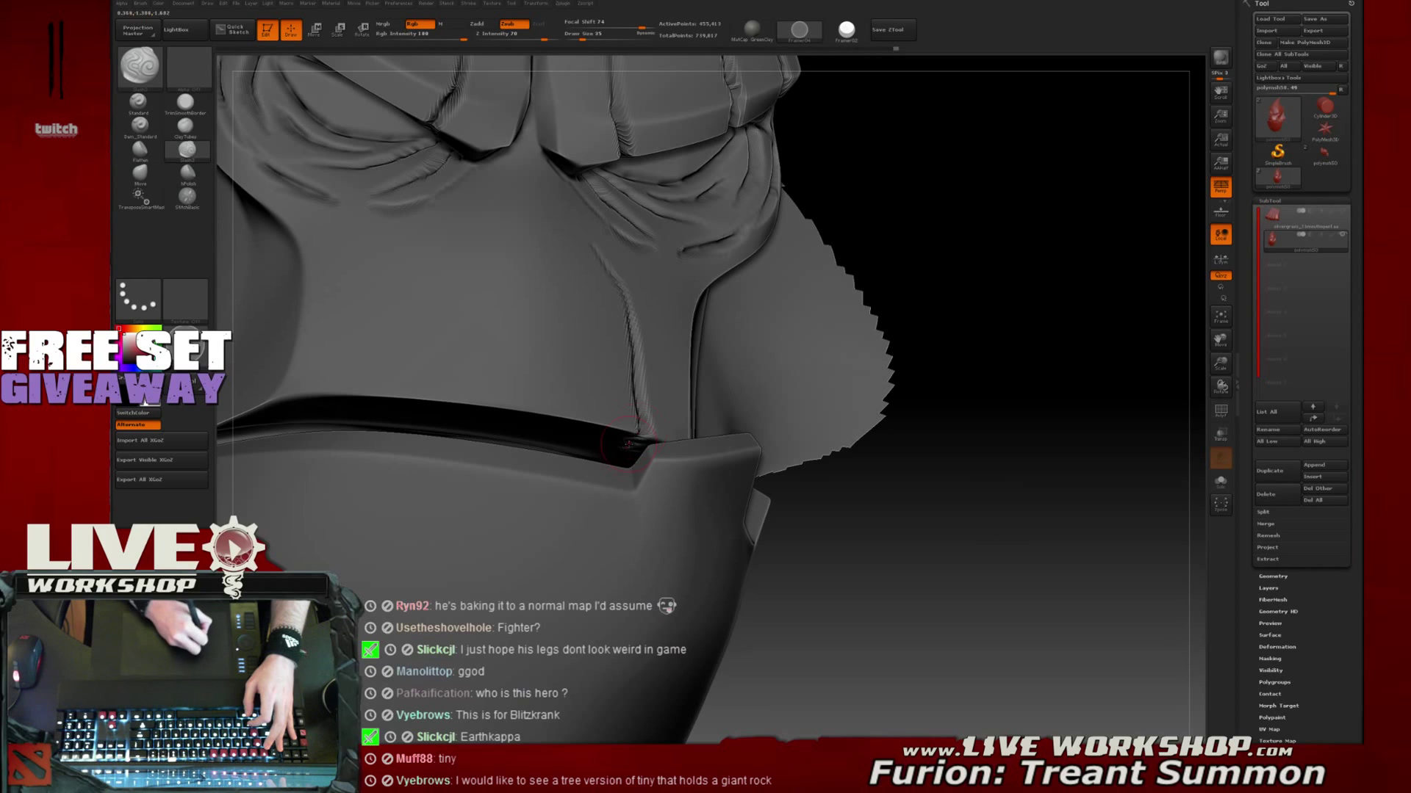
# Deepen both muzzle grooves and cut them into a notch where they meet the upper lip edge
pyautogui.moveTo(979, 498); pyautogui.dragTo(918, 506)
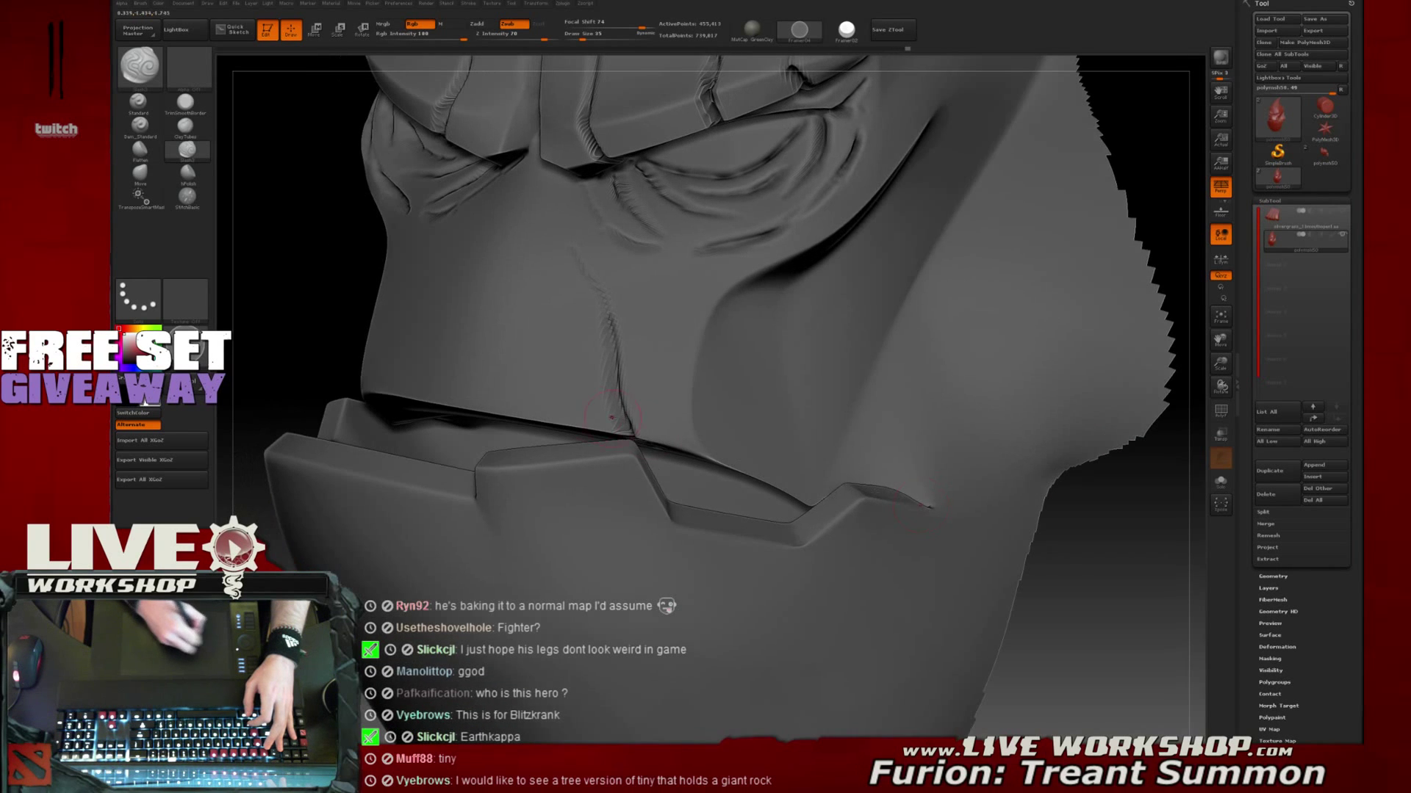
pyautogui.moveTo(1118, 524)
pyautogui.mouseDown()
pyautogui.moveTo(1077, 541)
pyautogui.moveTo(1039, 482)
pyautogui.moveTo(1045, 501)
pyautogui.mouseUp()
pyautogui.moveTo(988, 352); pyautogui.dragTo(1052, 287)
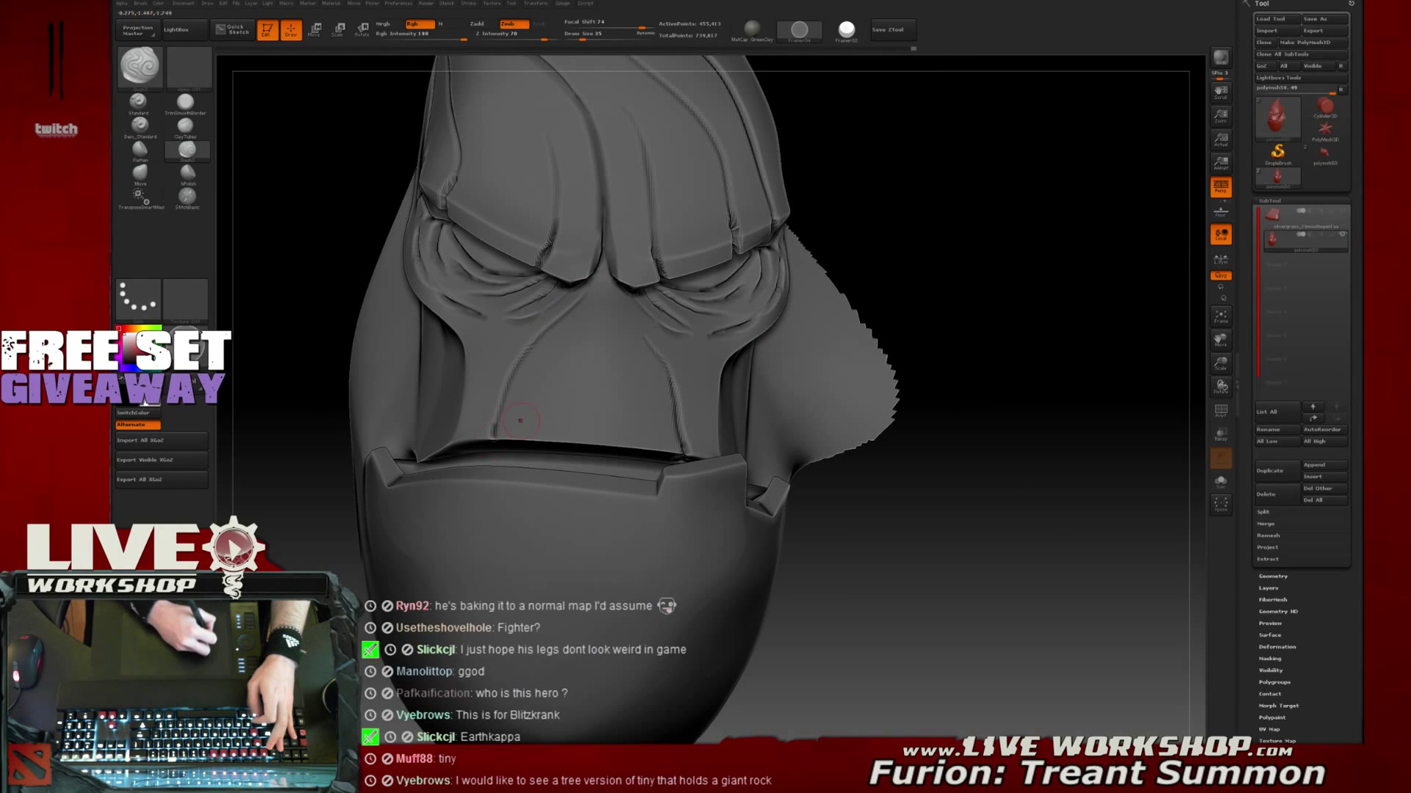
pyautogui.moveTo(1108, 207); pyautogui.dragTo(910, 294)
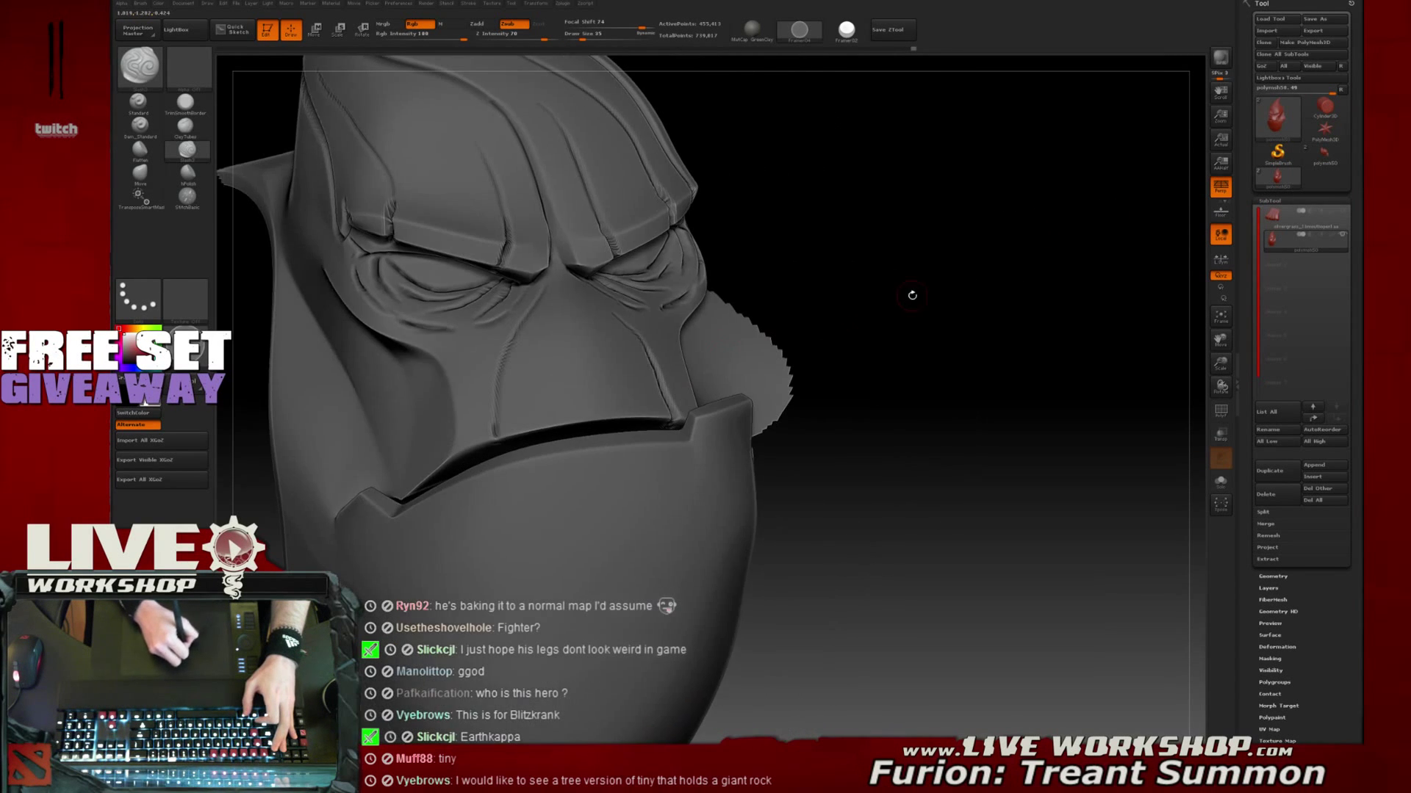
# Hide the lower jaw and continue both muzzle grooves over the lip edge onto the underside of the upper jaw
pyautogui.moveTo(1027, 235); pyautogui.dragTo(412, 448)
pyautogui.moveTo(328, 402)
pyautogui.keyDown('ctrl'); pyautogui.keyDown('shift'); pyautogui.mouseDown()
pyautogui.moveTo(385, 370)
pyautogui.moveTo(470, 402)
pyautogui.moveTo(588, 409)
pyautogui.moveTo(724, 361)
pyautogui.moveTo(781, 266)
pyautogui.moveTo(856, 224)
pyautogui.moveTo(639, 631)
pyautogui.moveTo(334, 478)
pyautogui.moveTo(353, 419)
pyautogui.mouseUp(); pyautogui.keyUp('shift'); pyautogui.keyUp('ctrl')
pyautogui.moveTo(947, 349)
pyautogui.mouseDown()
pyautogui.moveTo(933, 330)
pyautogui.moveTo(940, 316)
pyautogui.moveTo(959, 343)
pyautogui.moveTo(955, 316)
pyautogui.moveTo(950, 351)
pyautogui.moveTo(912, 341)
pyautogui.mouseUp()
pyautogui.moveTo(556, 402); pyautogui.dragTo(560, 414)
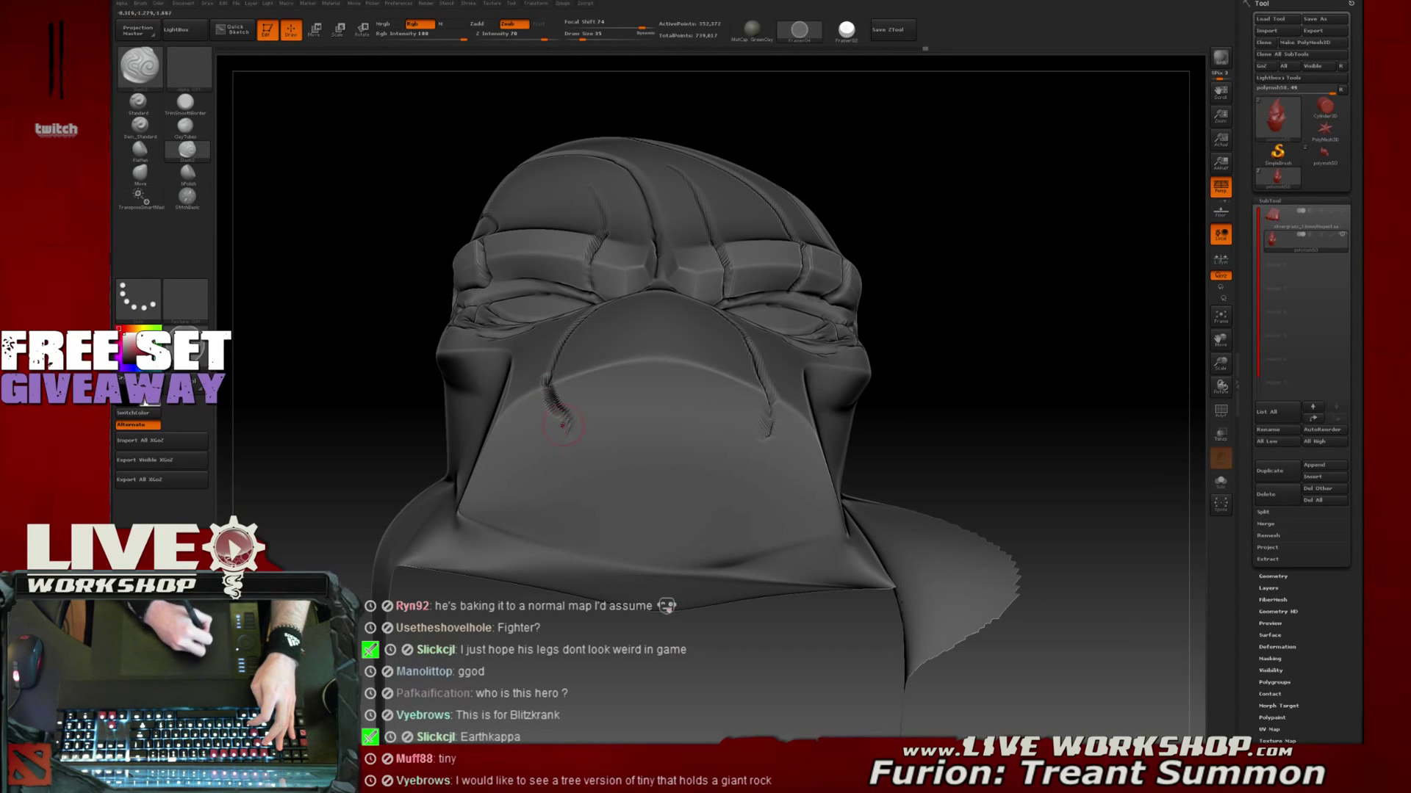
pyautogui.moveTo(763, 418)
pyautogui.mouseDown()
pyautogui.moveTo(767, 431)
pyautogui.moveTo(751, 430)
pyautogui.mouseUp()
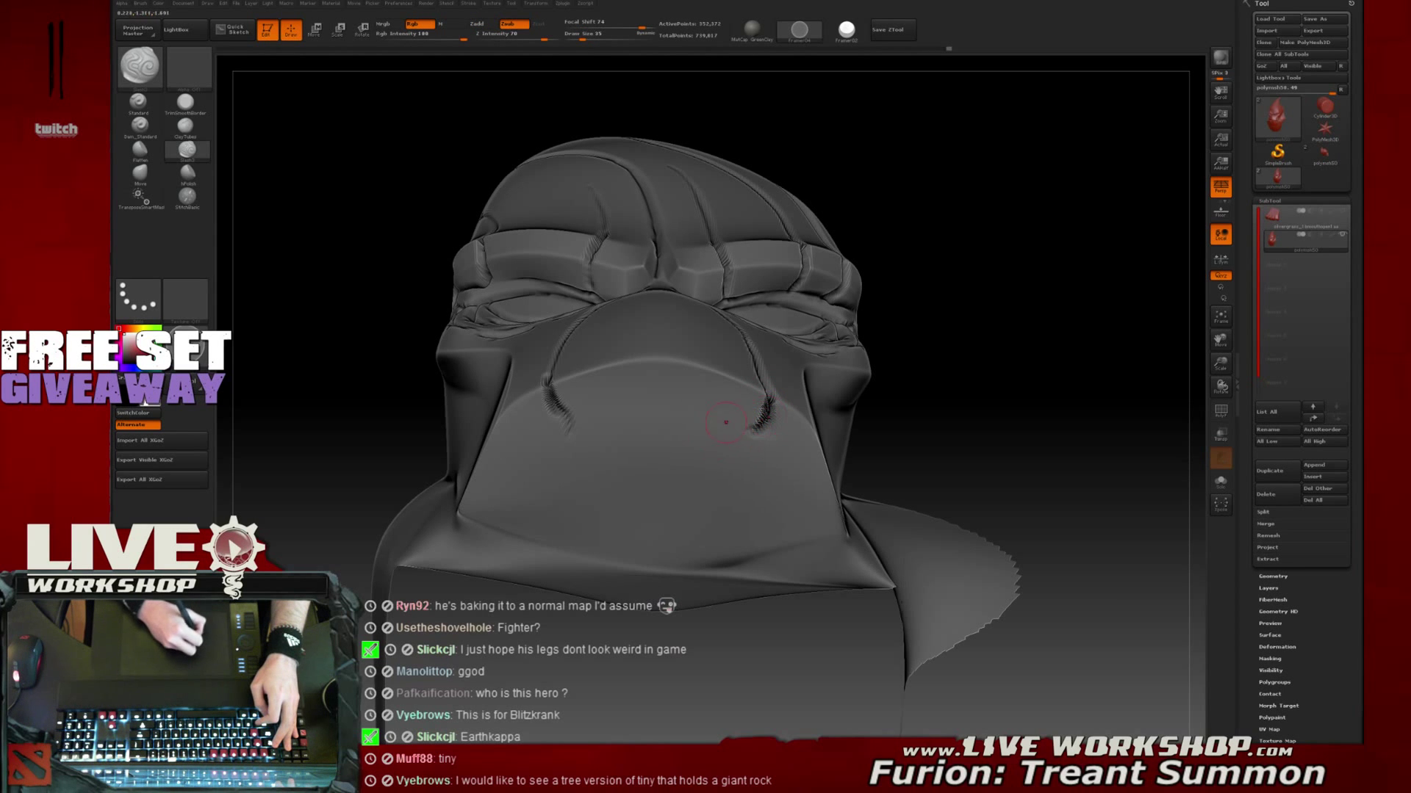
# Carve concentric tree-ring arcs on the underside of the upper jaw, starting with small half-rings at the rear centre
pyautogui.moveTo(1045, 340)
pyautogui.mouseDown()
pyautogui.moveTo(985, 353)
pyautogui.moveTo(1006, 360)
pyautogui.moveTo(992, 364)
pyautogui.mouseUp()
pyautogui.moveTo(625, 543)
pyautogui.mouseDown()
pyautogui.moveTo(701, 540)
pyautogui.moveTo(707, 558)
pyautogui.moveTo(557, 525)
pyautogui.moveTo(757, 477)
pyautogui.moveTo(525, 518)
pyautogui.mouseUp()
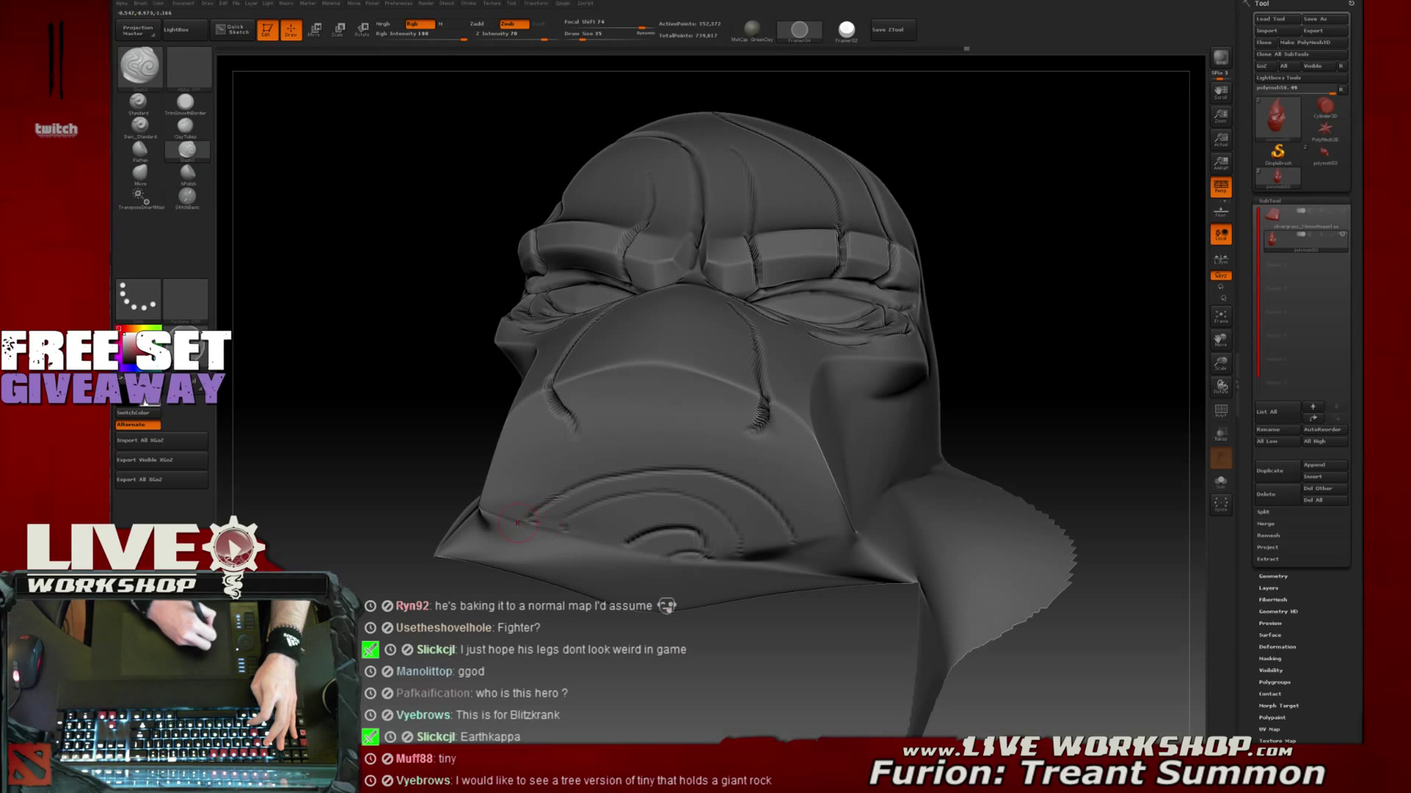
pyautogui.moveTo(396, 387); pyautogui.dragTo(545, 469)
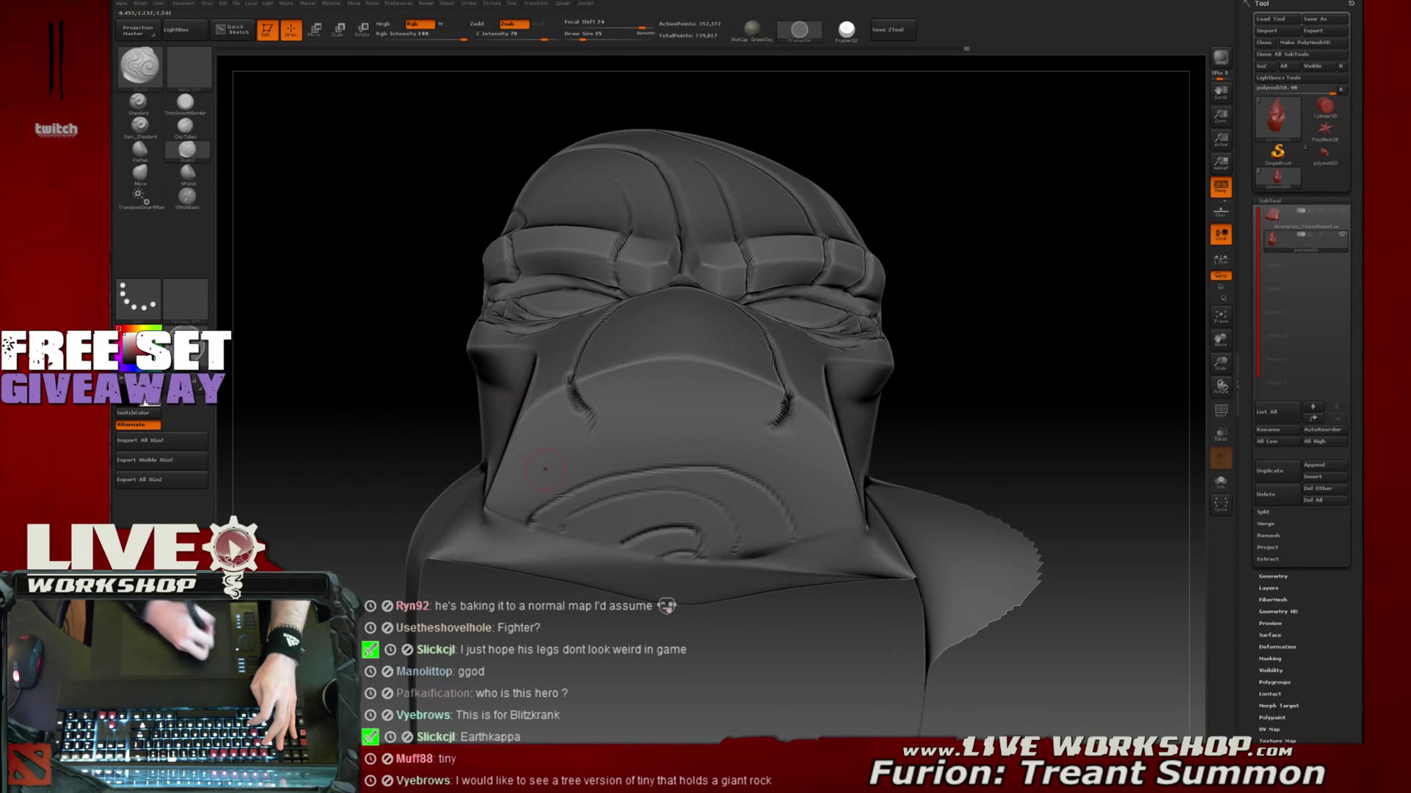
pyautogui.moveTo(364, 408)
pyautogui.mouseDown()
pyautogui.moveTo(396, 384)
pyautogui.moveTo(433, 415)
pyautogui.mouseUp()
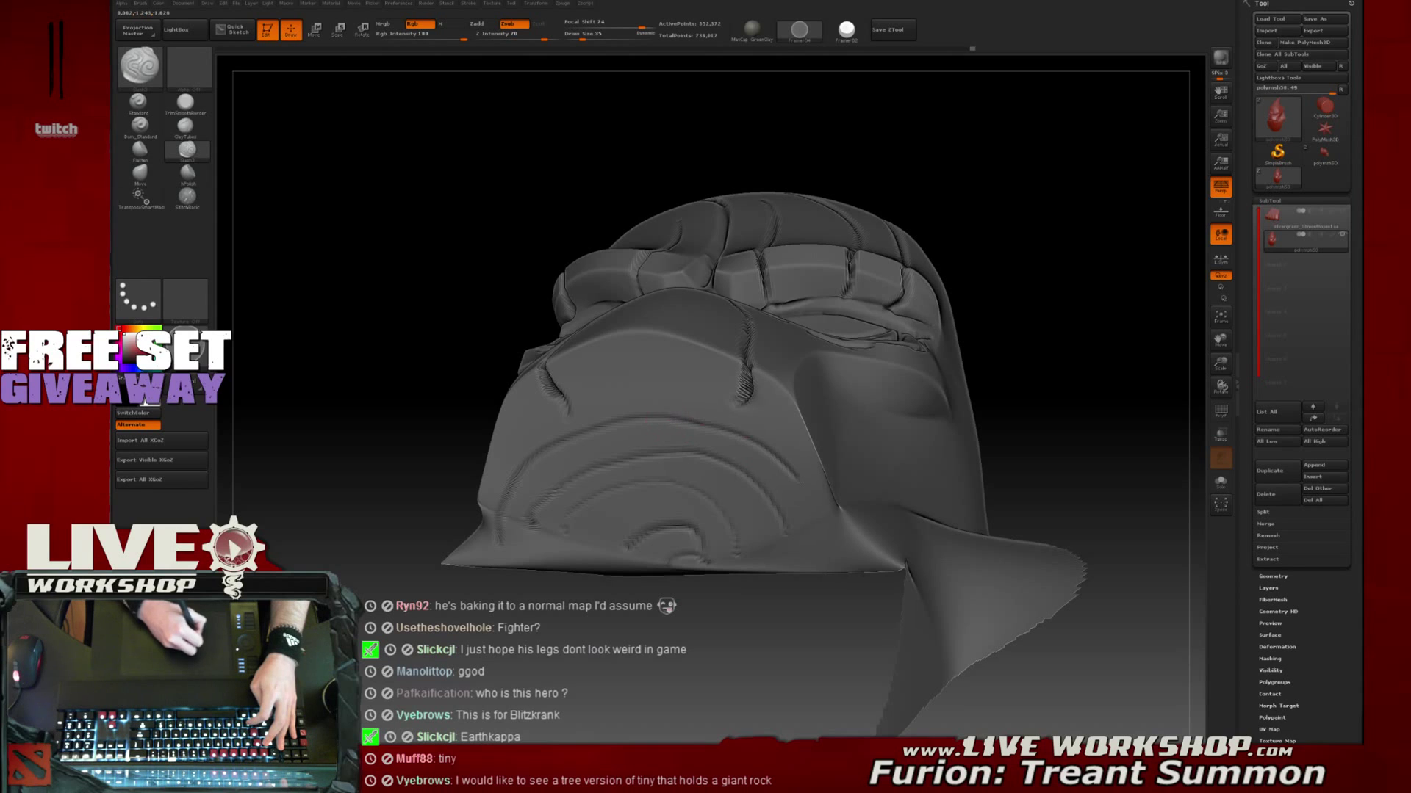
pyautogui.moveTo(804, 565); pyautogui.dragTo(802, 464)
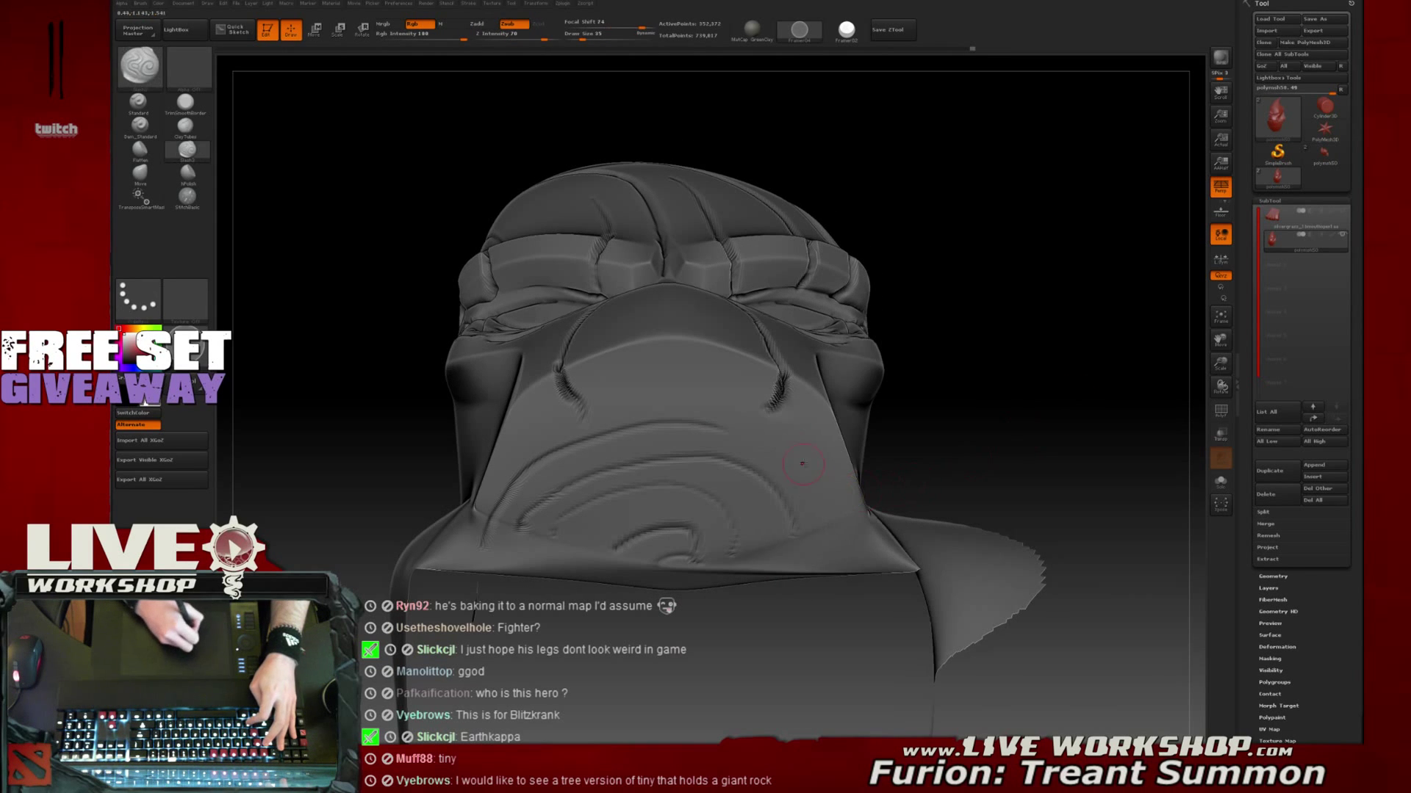
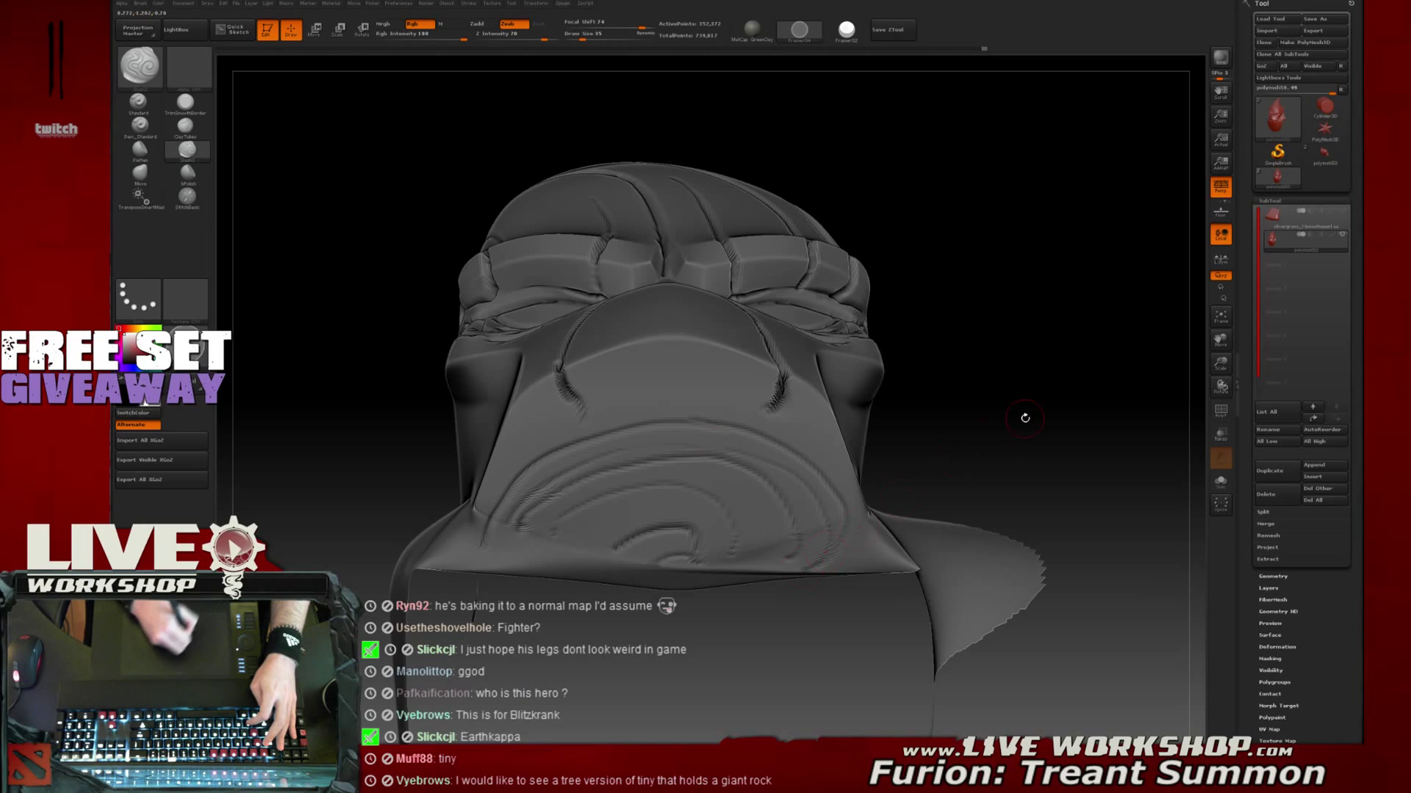
# Add outer tree-ring grooves that fill the underside of the upper jaw out to its front edge and sides
pyautogui.moveTo(1025, 418); pyautogui.dragTo(859, 564)
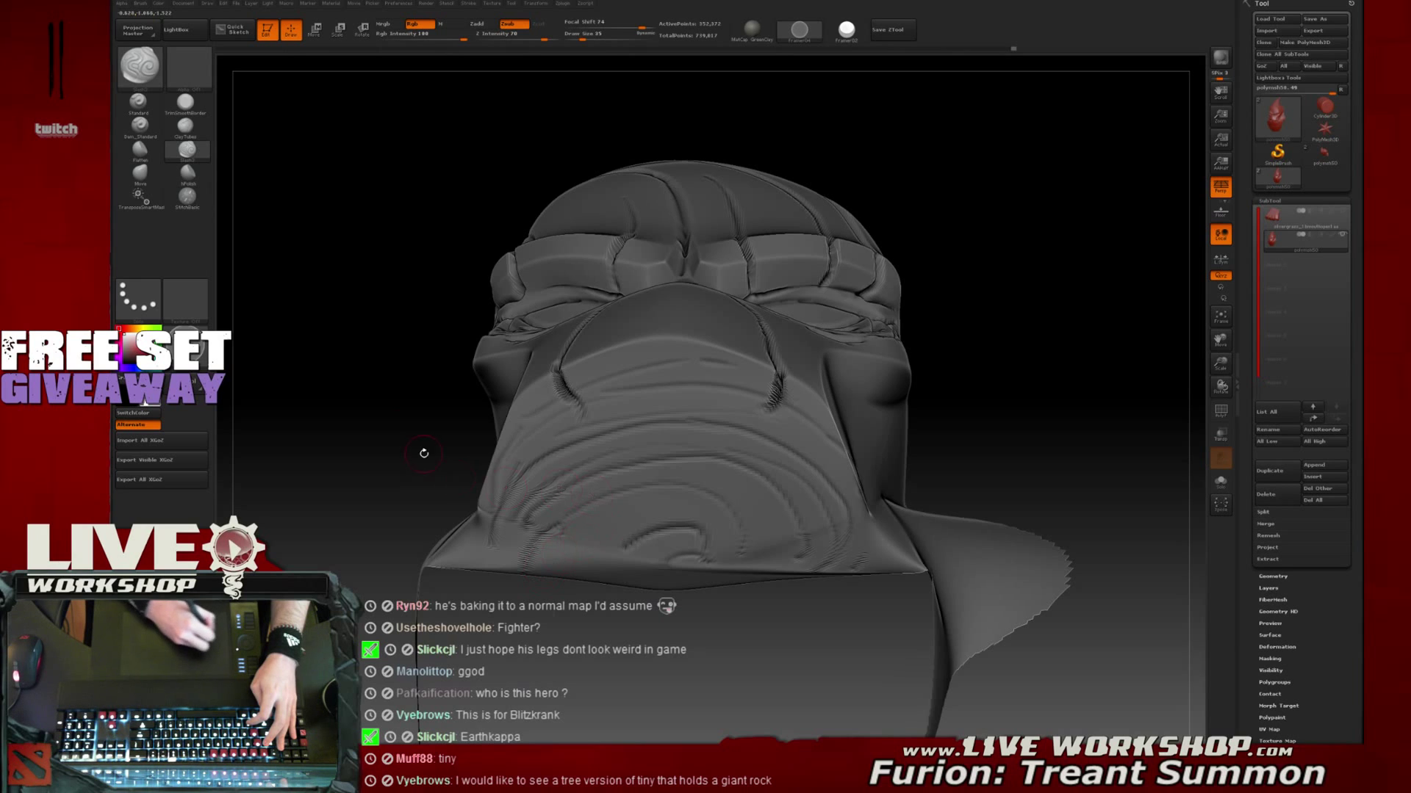
pyautogui.moveTo(424, 454); pyautogui.dragTo(514, 537)
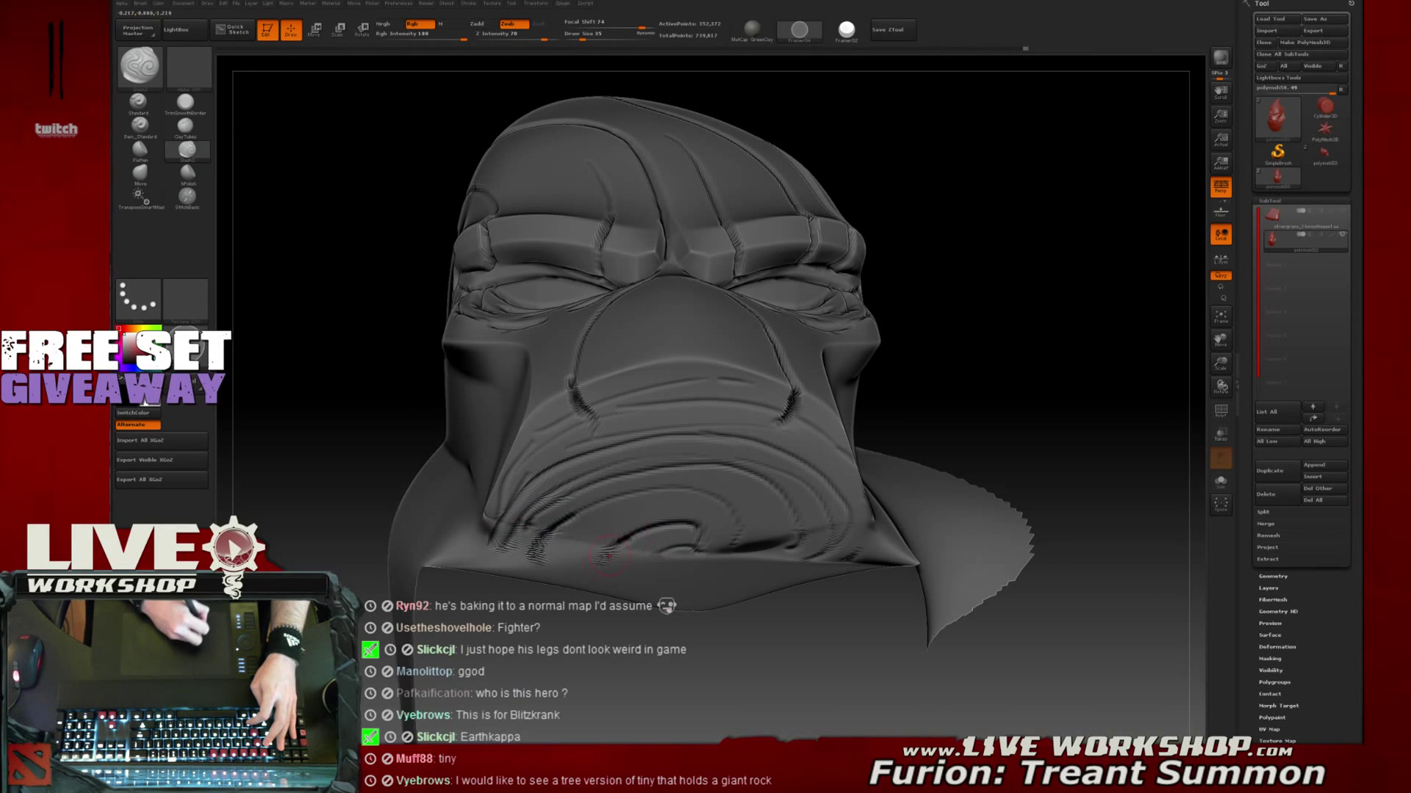
pyautogui.moveTo(1015, 374); pyautogui.dragTo(955, 356)
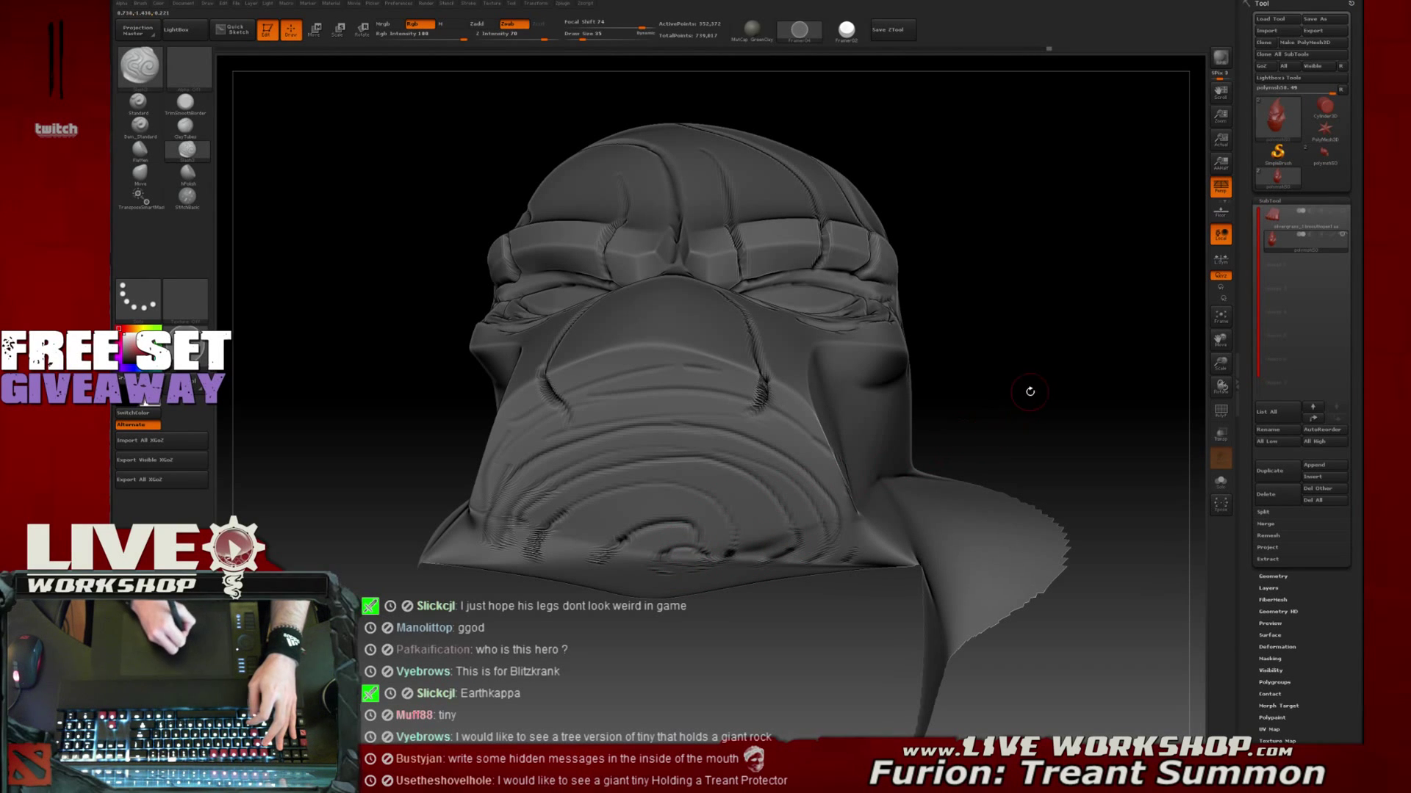
pyautogui.moveTo(1036, 384); pyautogui.dragTo(1052, 367)
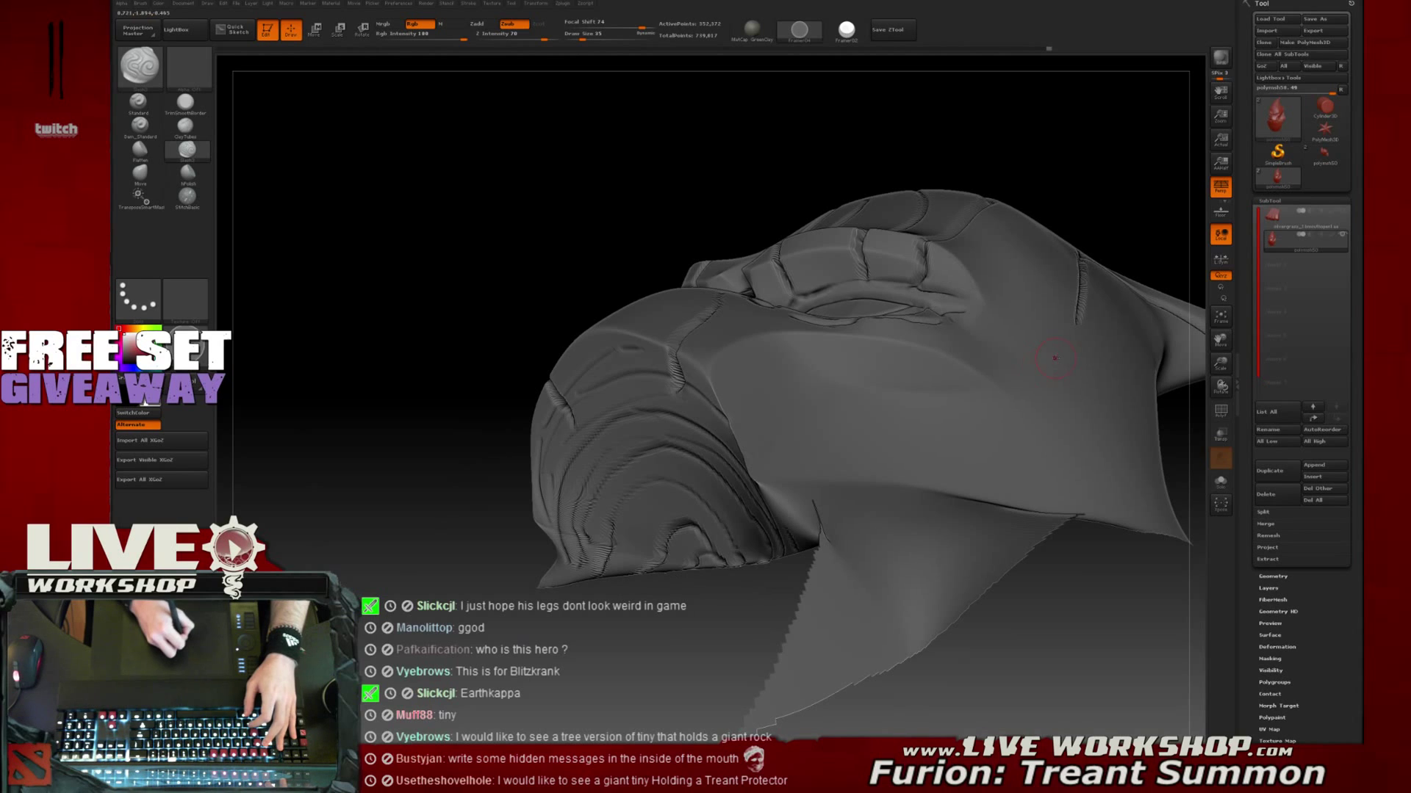
# Deepen the inner and middle tree-ring grooves on the underside of the upper jaw
pyautogui.moveTo(636, 242); pyautogui.dragTo(874, 449)
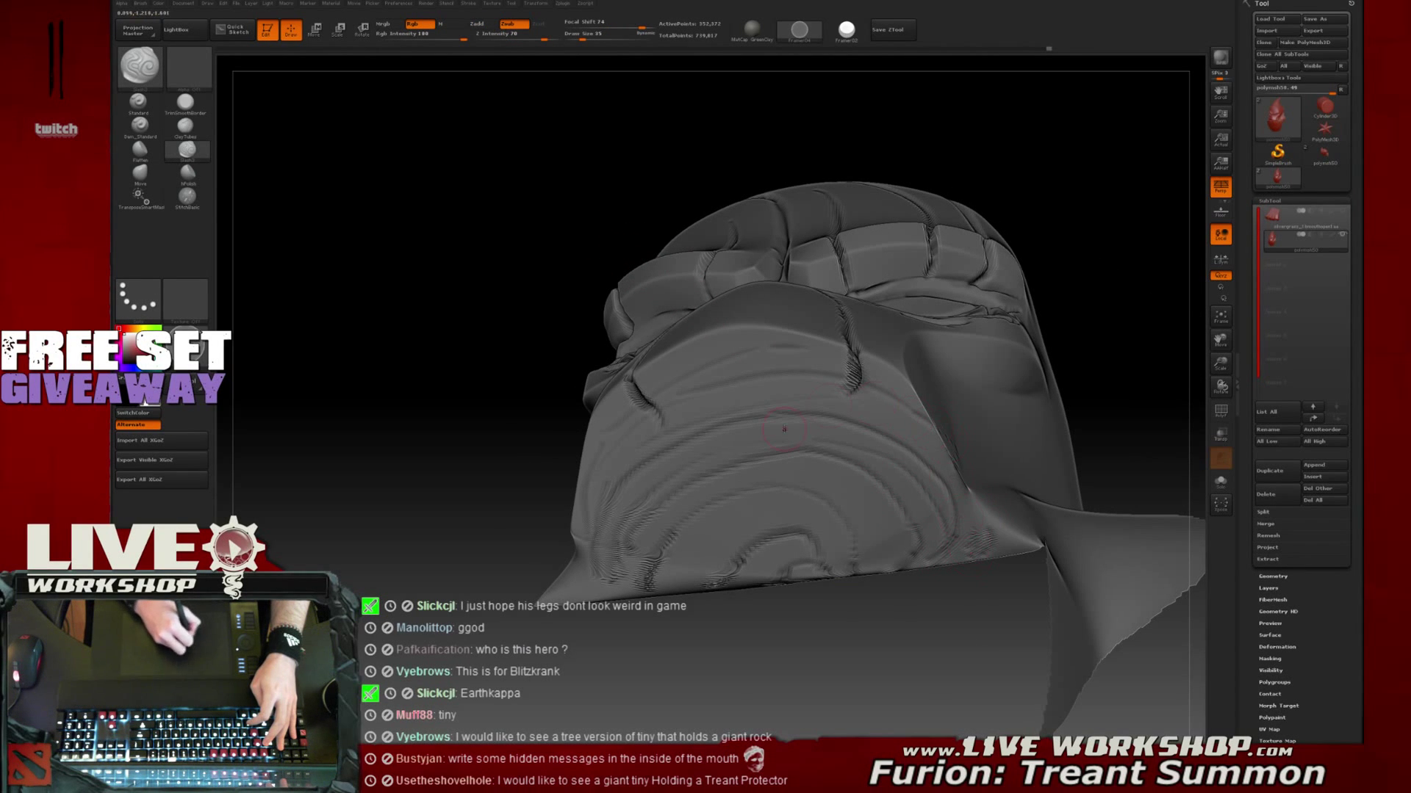
pyautogui.moveTo(709, 505)
pyautogui.mouseDown()
pyautogui.moveTo(835, 509)
pyautogui.moveTo(851, 555)
pyautogui.mouseUp()
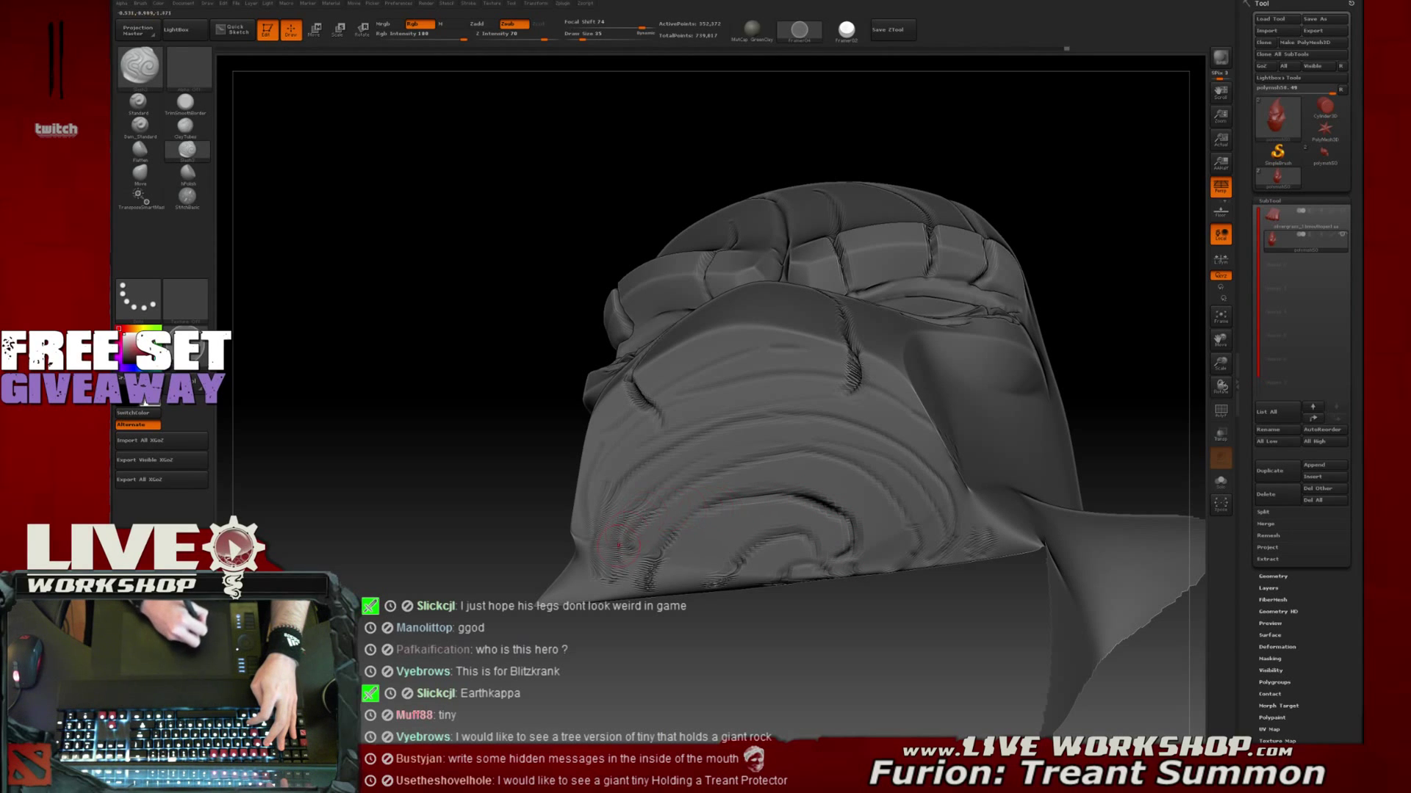
pyautogui.moveTo(614, 587)
pyautogui.mouseDown()
pyautogui.moveTo(654, 514)
pyautogui.moveTo(812, 460)
pyautogui.moveTo(843, 478)
pyautogui.mouseUp()
pyautogui.moveTo(660, 447)
pyautogui.mouseDown()
pyautogui.moveTo(859, 427)
pyautogui.moveTo(927, 467)
pyautogui.moveTo(952, 511)
pyautogui.mouseUp()
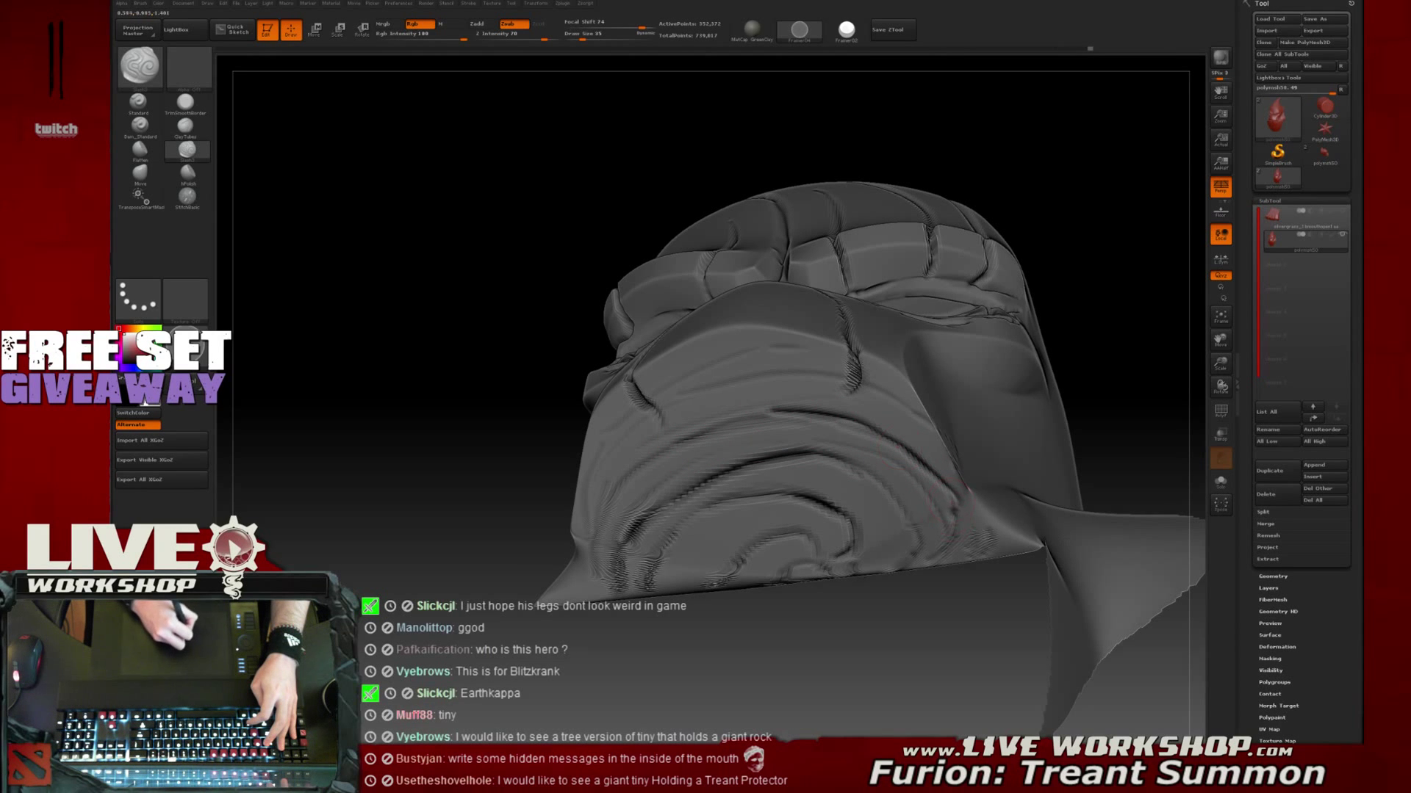
# Strengthen the tree-ring grooves towards the rear side corners of the upper jaw's underside
pyautogui.moveTo(1080, 411)
pyautogui.mouseDown()
pyautogui.moveTo(1102, 407)
pyautogui.moveTo(1060, 324)
pyautogui.moveTo(997, 350)
pyautogui.moveTo(1021, 434)
pyautogui.moveTo(973, 321)
pyautogui.mouseUp()
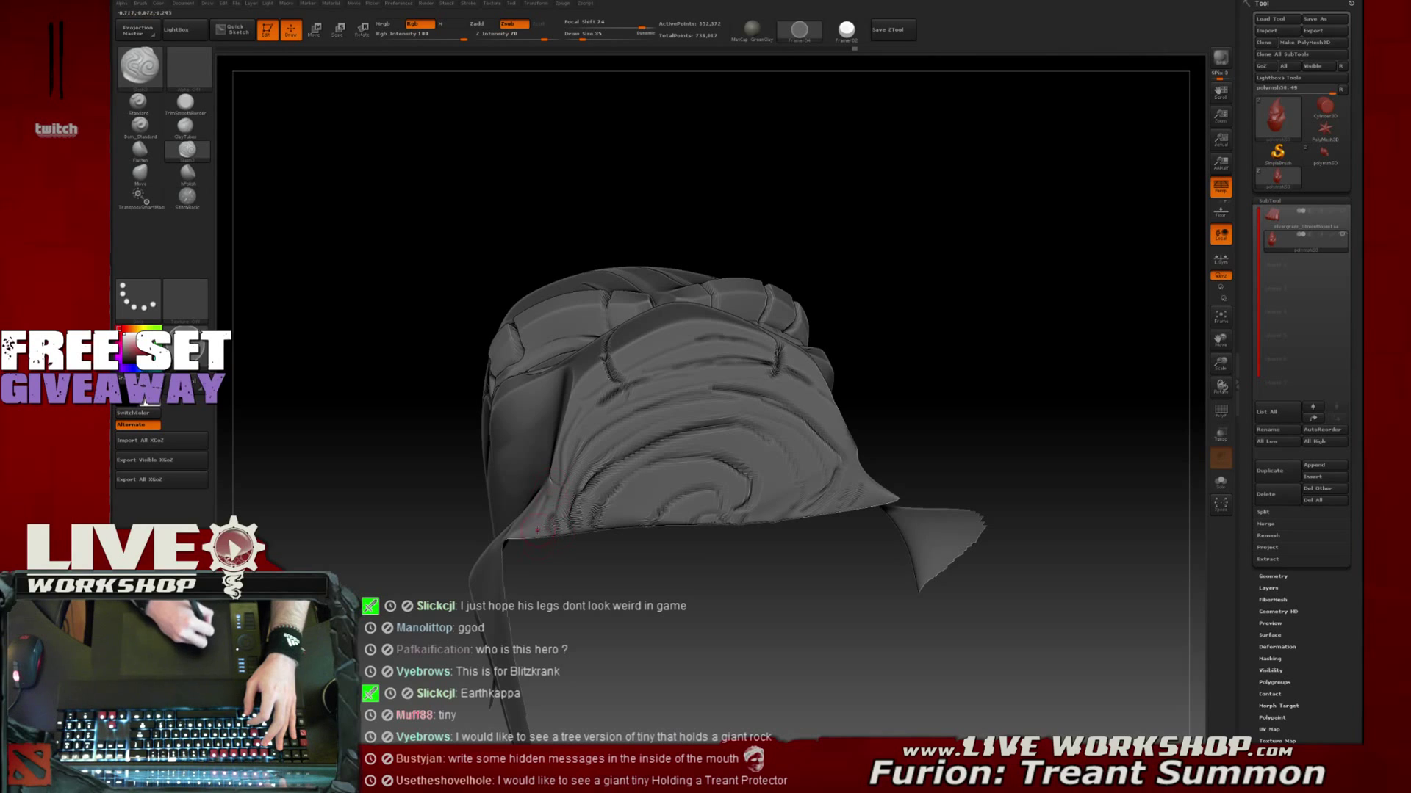
pyautogui.moveTo(537, 529); pyautogui.dragTo(682, 501, button='right')
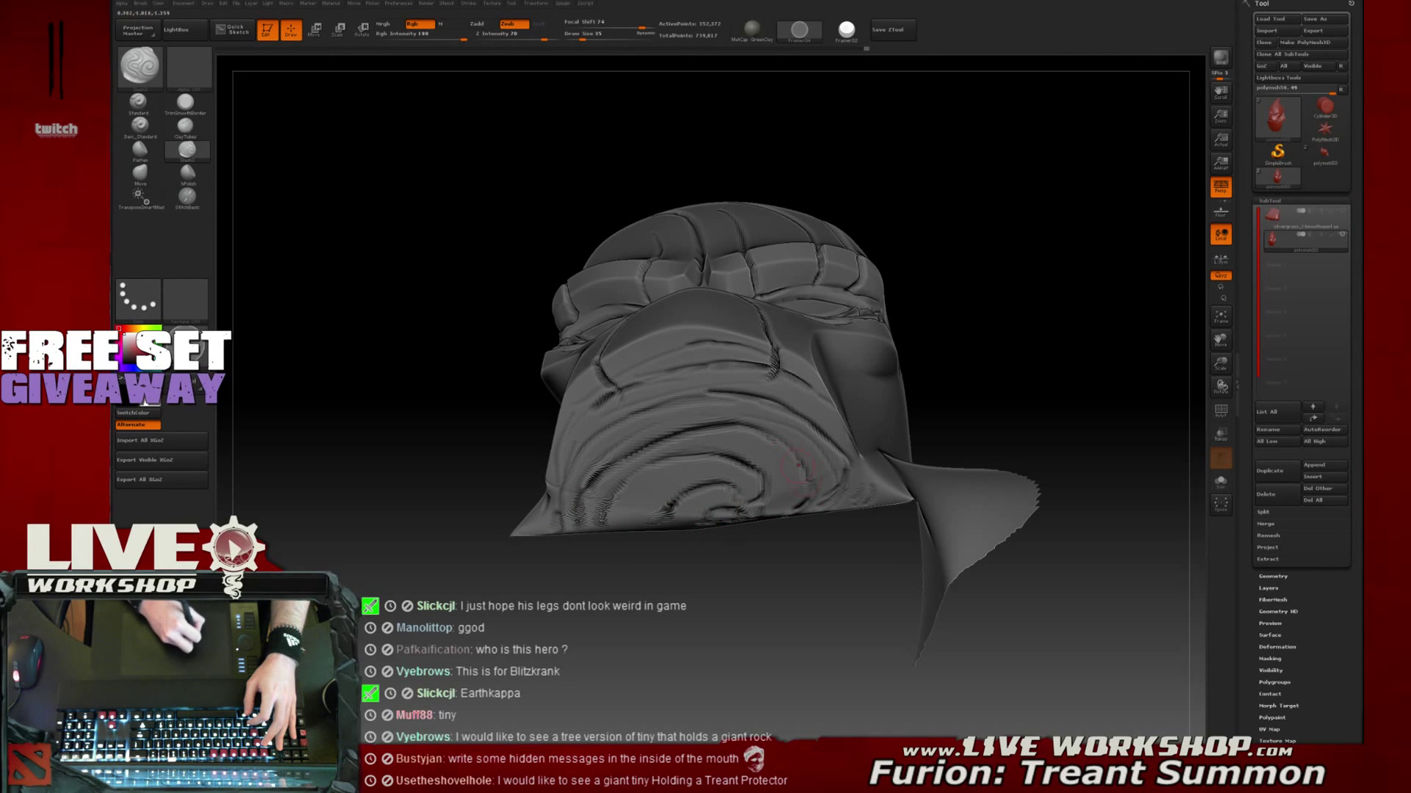
pyautogui.moveTo(808, 476)
pyautogui.mouseDown(button='right')
pyautogui.moveTo(1029, 378)
pyautogui.moveTo(1017, 315)
pyautogui.moveTo(1030, 384)
pyautogui.moveTo(974, 248)
pyautogui.mouseUp(button='right')
pyautogui.moveTo(974, 248)
pyautogui.mouseDown()
pyautogui.moveTo(1021, 328)
pyautogui.moveTo(1108, 377)
pyautogui.moveTo(1065, 409)
pyautogui.moveTo(1103, 334)
pyautogui.moveTo(1036, 280)
pyautogui.mouseUp()
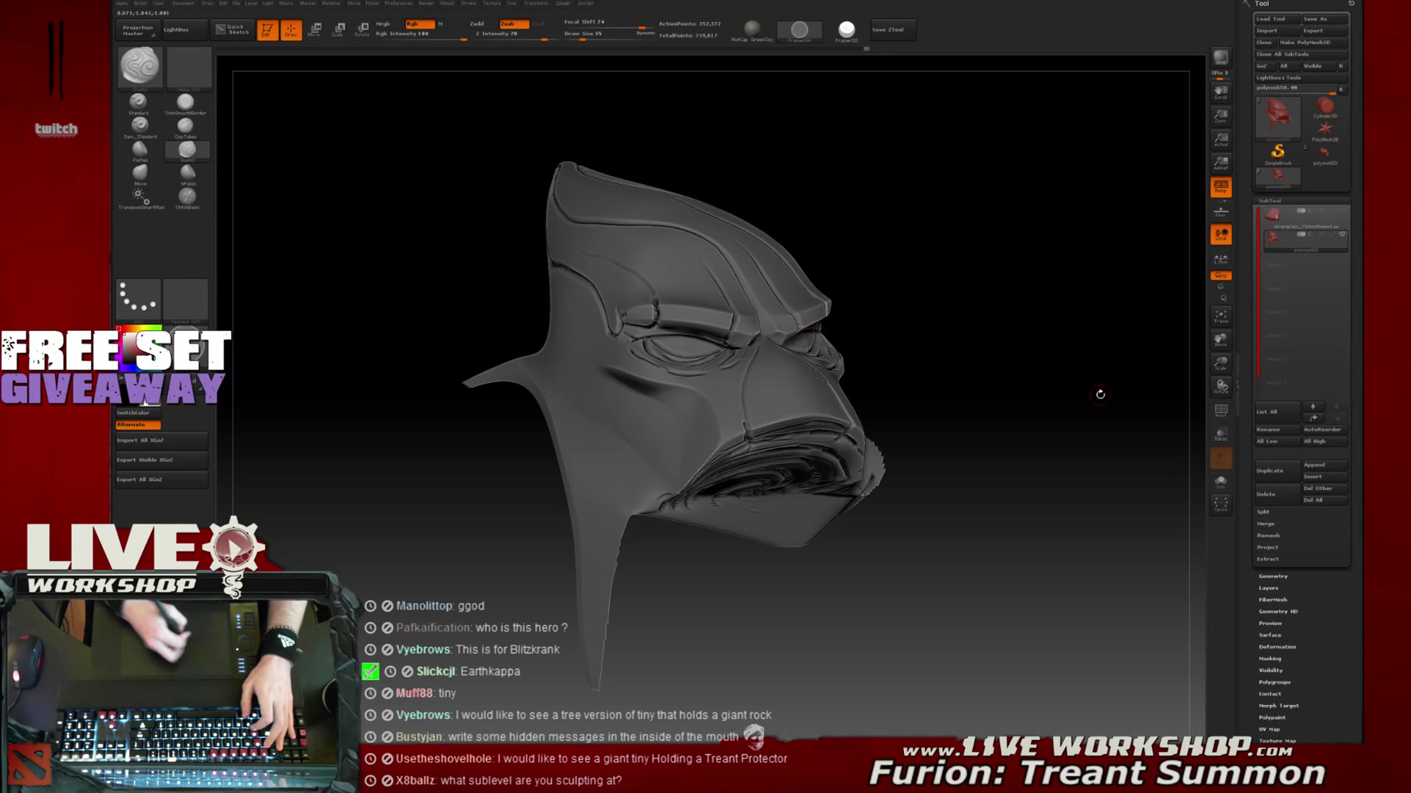
pyautogui.moveTo(1029, 337)
pyautogui.mouseDown()
pyautogui.moveTo(1009, 338)
pyautogui.moveTo(1024, 306)
pyautogui.moveTo(1005, 302)
pyautogui.mouseUp()
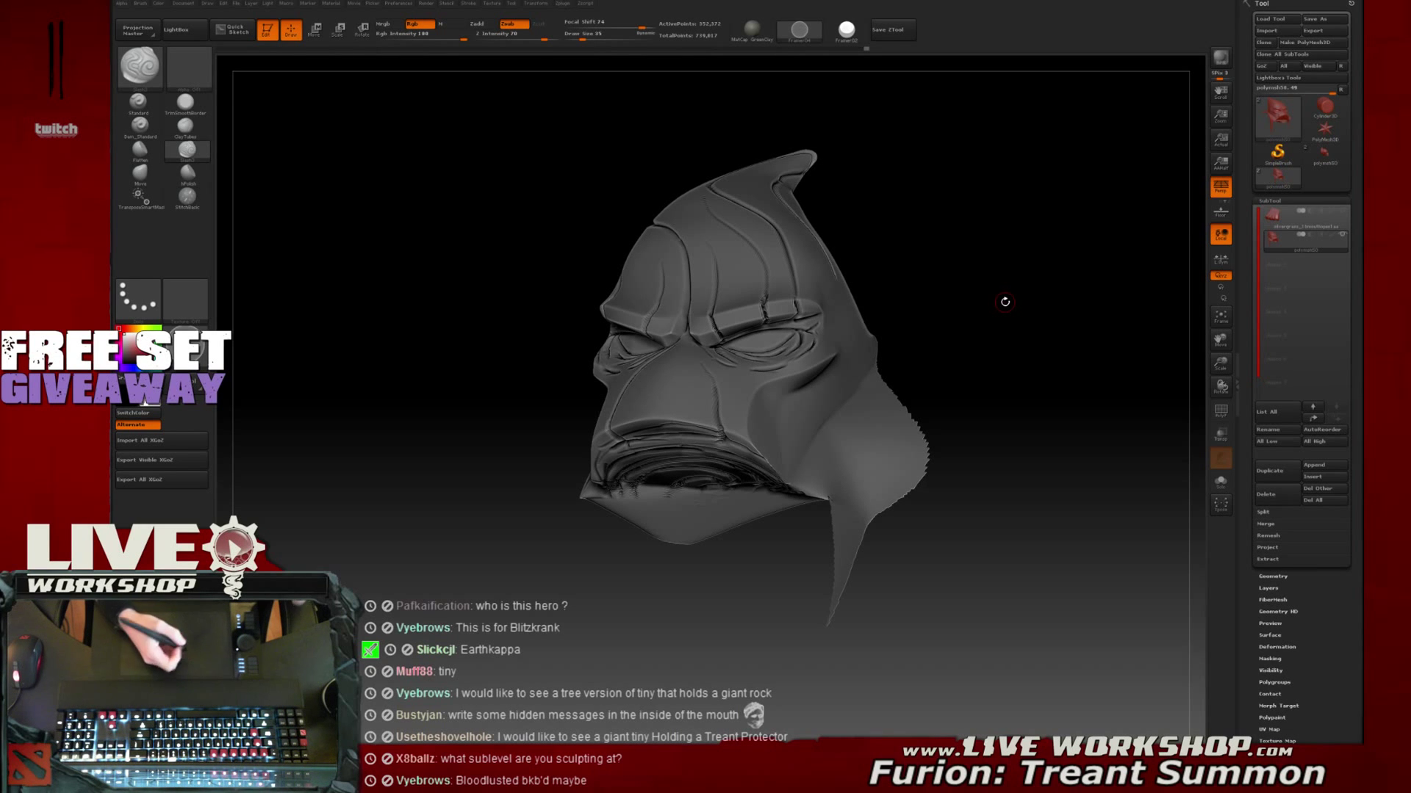
# Switch to Softimage and inspect the low-poly treant model
pyautogui.press('super')
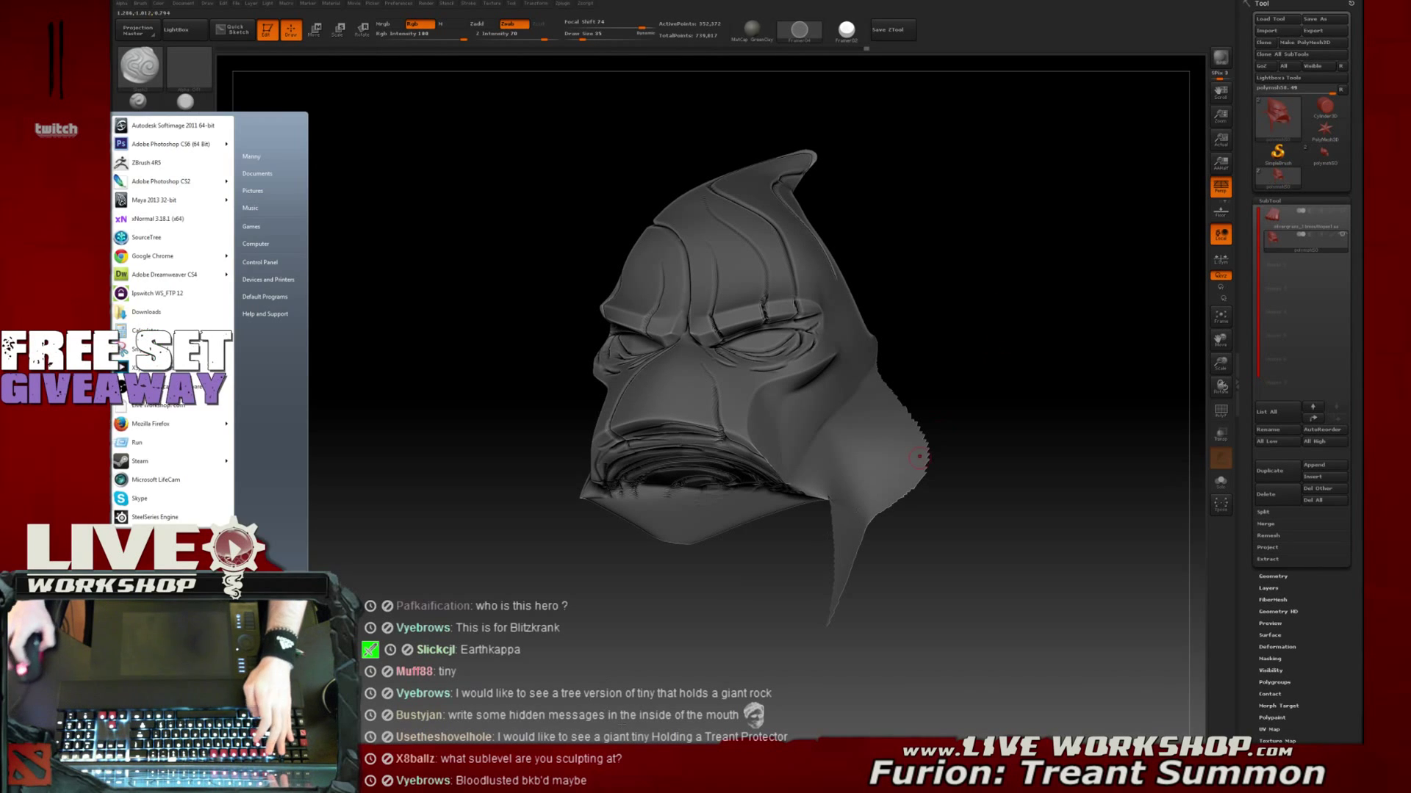
pyautogui.hotkey('alt', 'Tab')
pyautogui.moveTo(742, 275); pyautogui.dragTo(1124, 177, button='right')
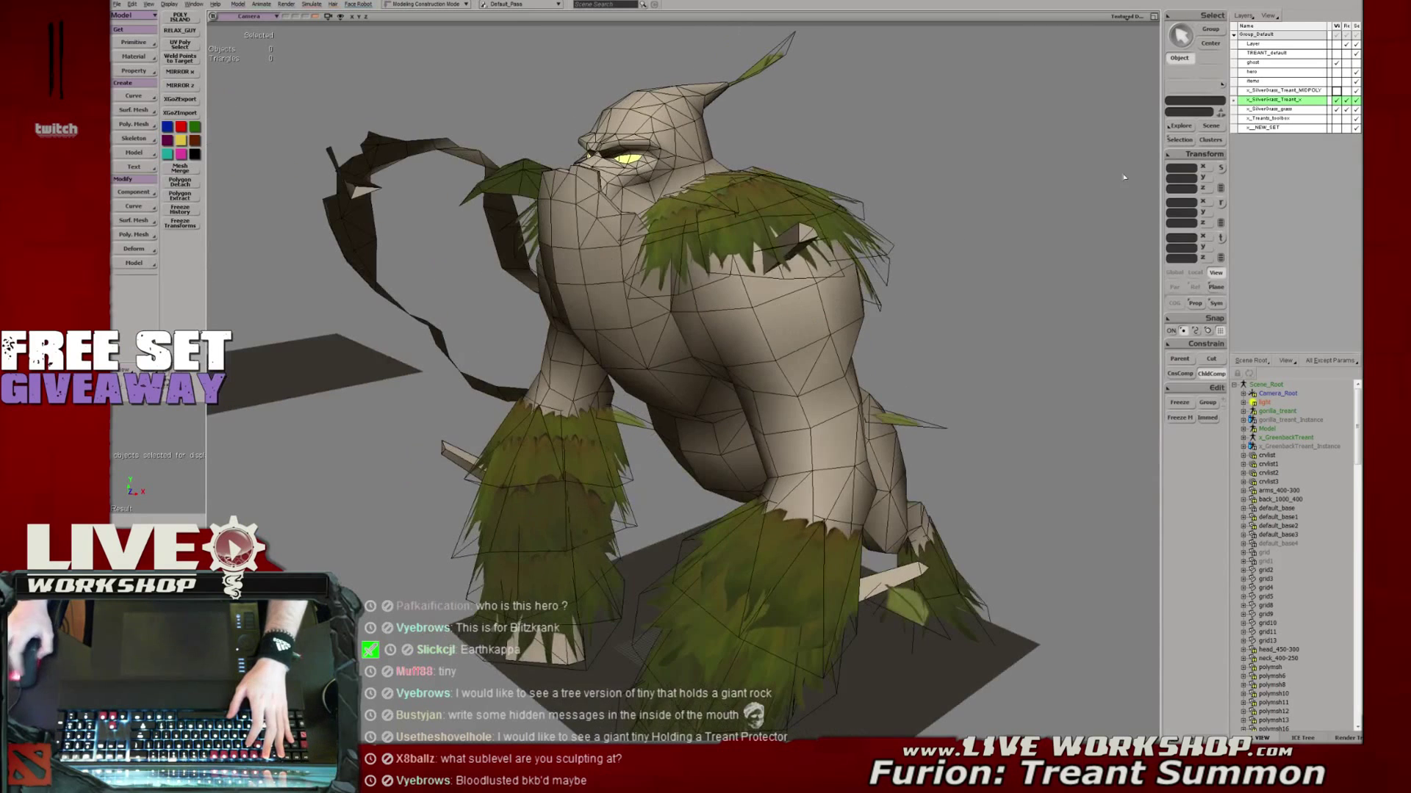
# Show the mid-poly treant layer, select its mesh beside the low-poly model, and save the scene
pyautogui.click(1336, 119)
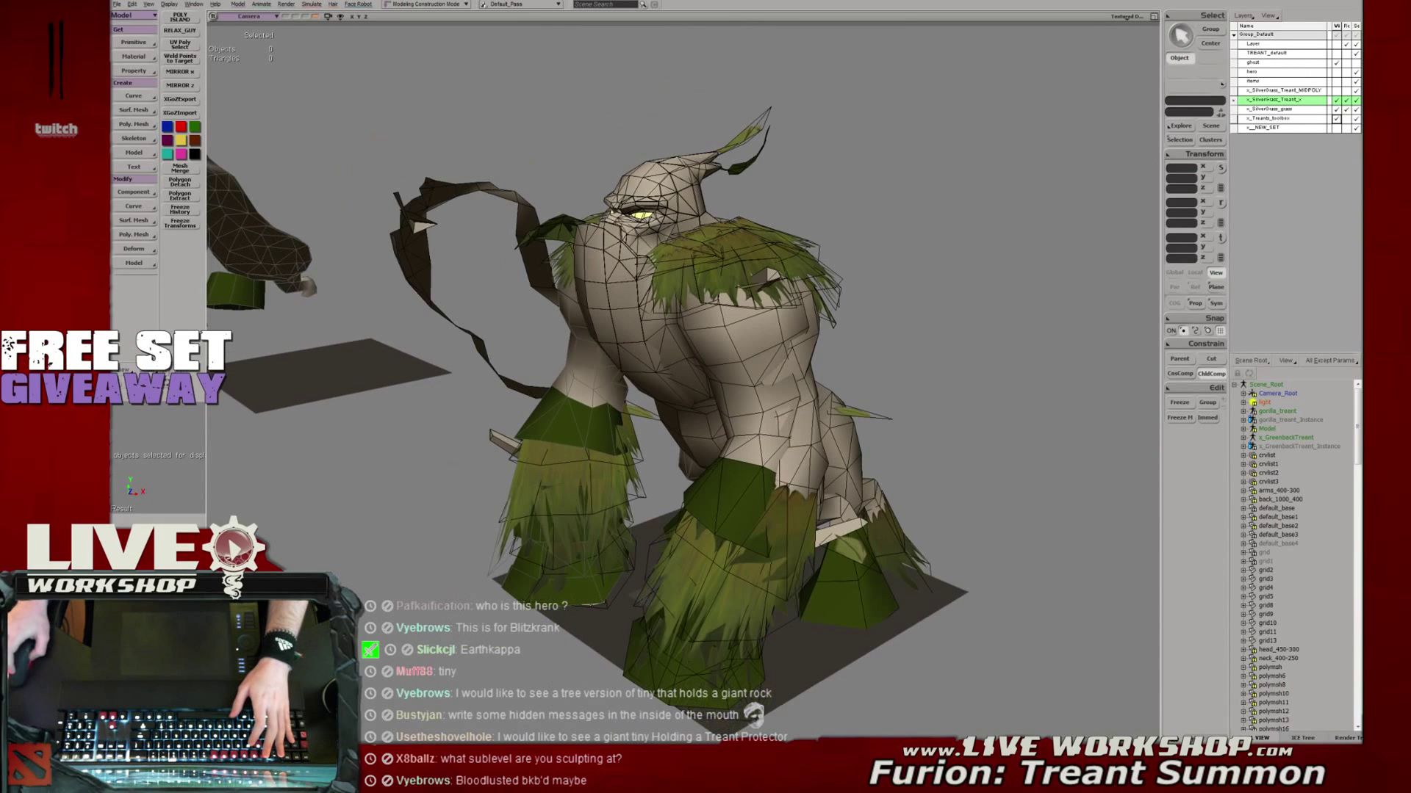
pyautogui.click(1336, 118)
pyautogui.click(1336, 91)
pyautogui.scroll(-3, 926, 305)
pyautogui.moveTo(926, 305); pyautogui.dragTo(794, 411, button='right')
pyautogui.click(753, 474)
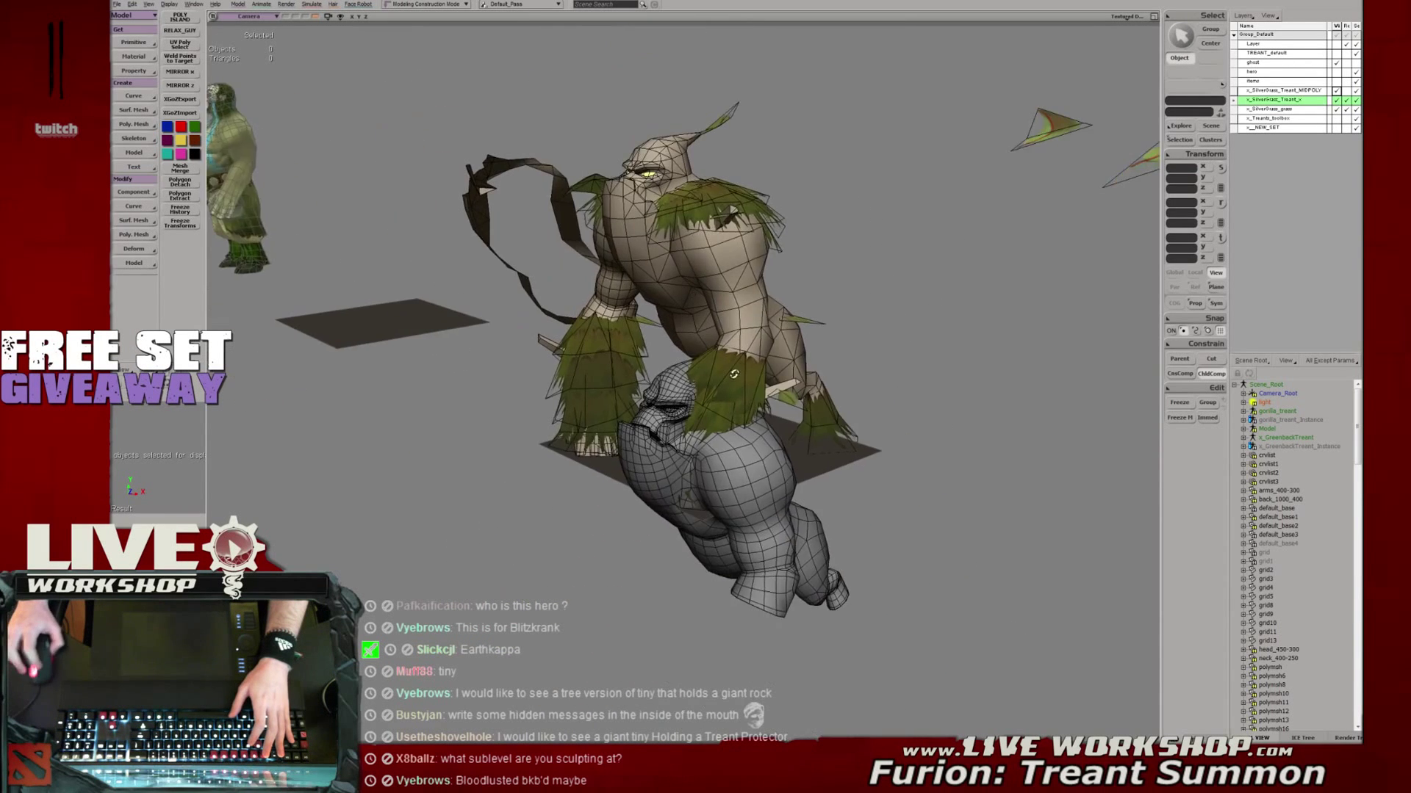
pyautogui.scroll(2, 753, 474)
pyautogui.hotkey('ctrl', 's')
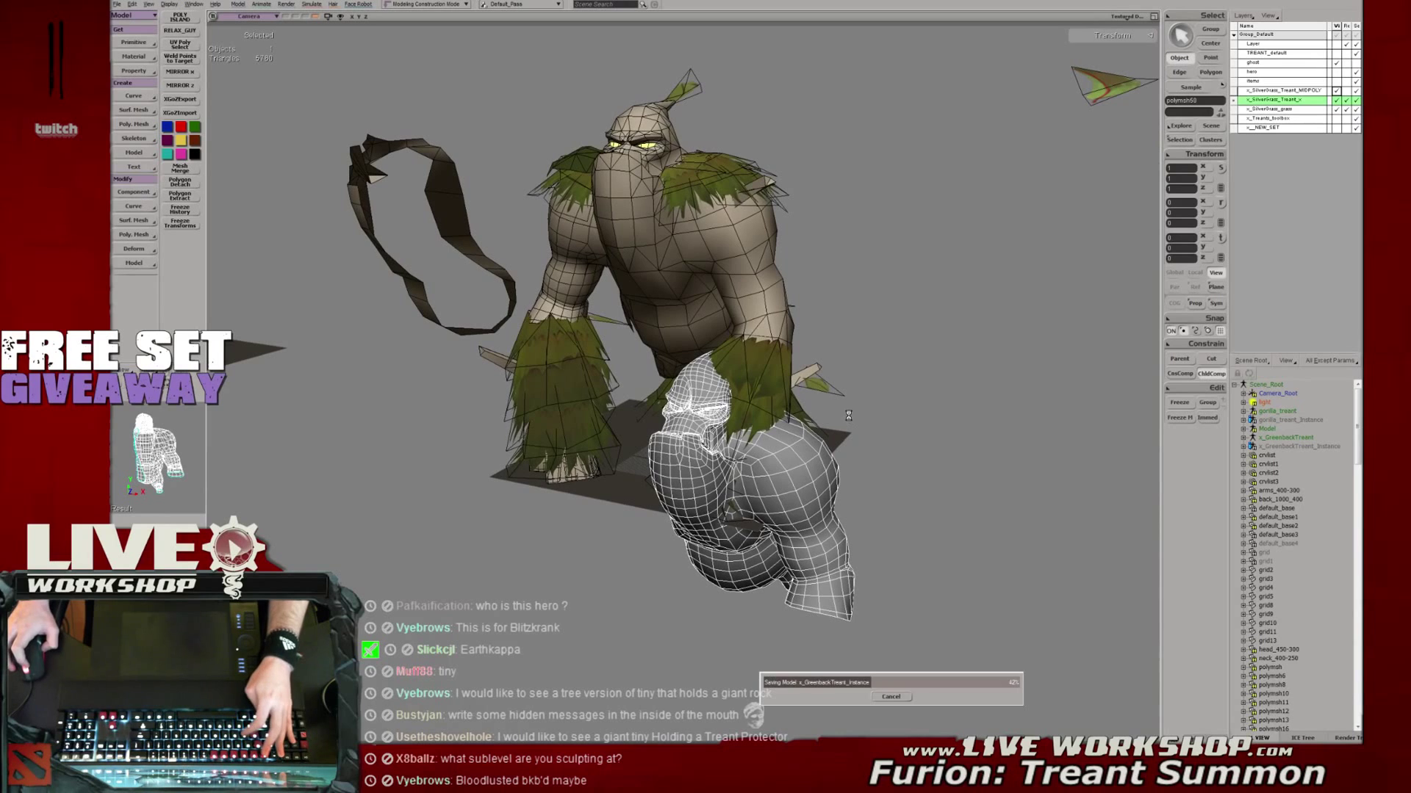
# Move the mid-poly mesh onto the low-poly treant until the two bodies overlap
pyautogui.press('v')
pyautogui.moveTo(814, 427); pyautogui.dragTo(643, 208)
pyautogui.press('s')
pyautogui.moveTo(643, 208); pyautogui.dragTo(598, 179, button='right')
pyautogui.moveTo(711, 215); pyautogui.dragTo(757, 214)
pyautogui.press('s')
pyautogui.moveTo(667, 206); pyautogui.dragTo(715, 232, button='right')
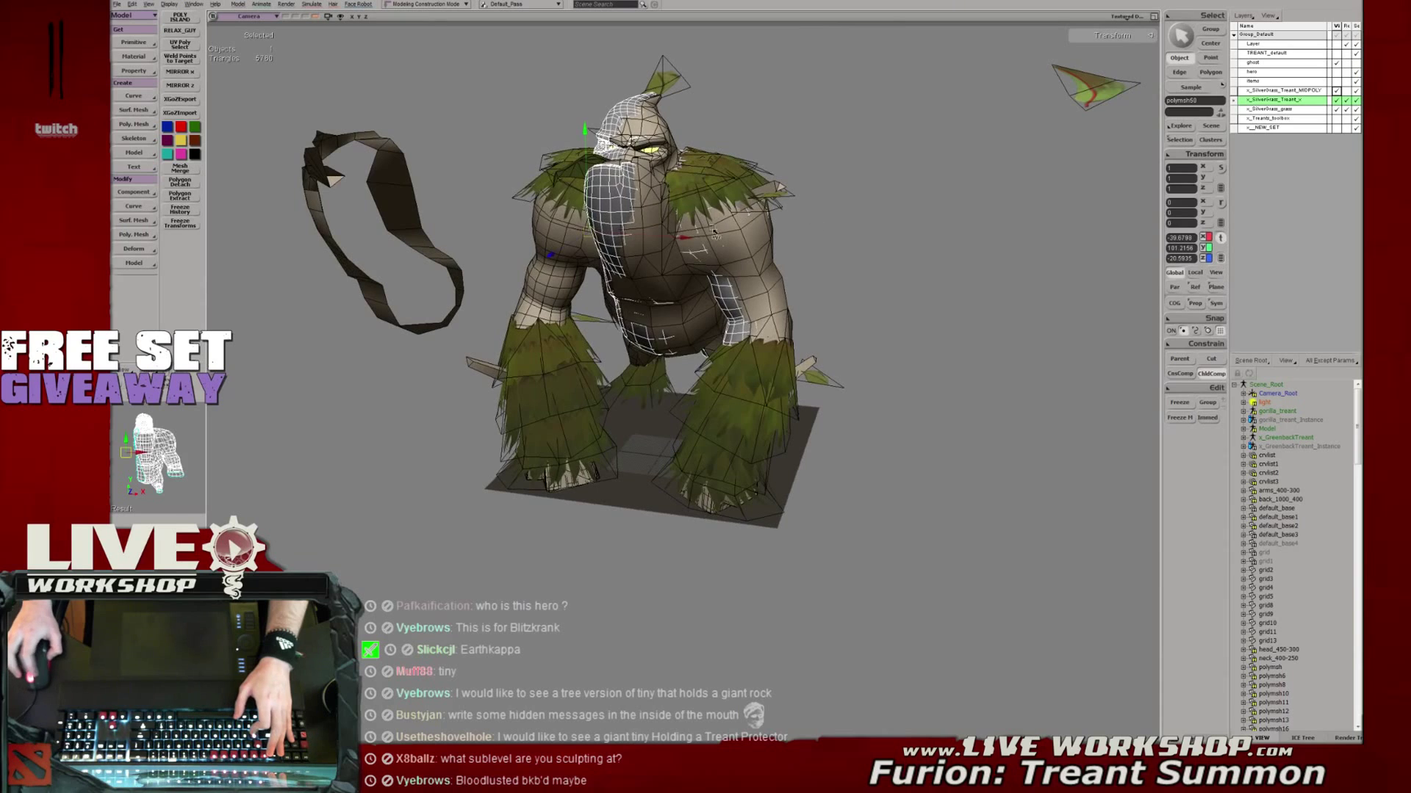
pyautogui.moveTo(594, 135); pyautogui.dragTo(594, 133)
pyautogui.press('s')
pyautogui.moveTo(664, 237); pyautogui.dragTo(628, 259, button='right')
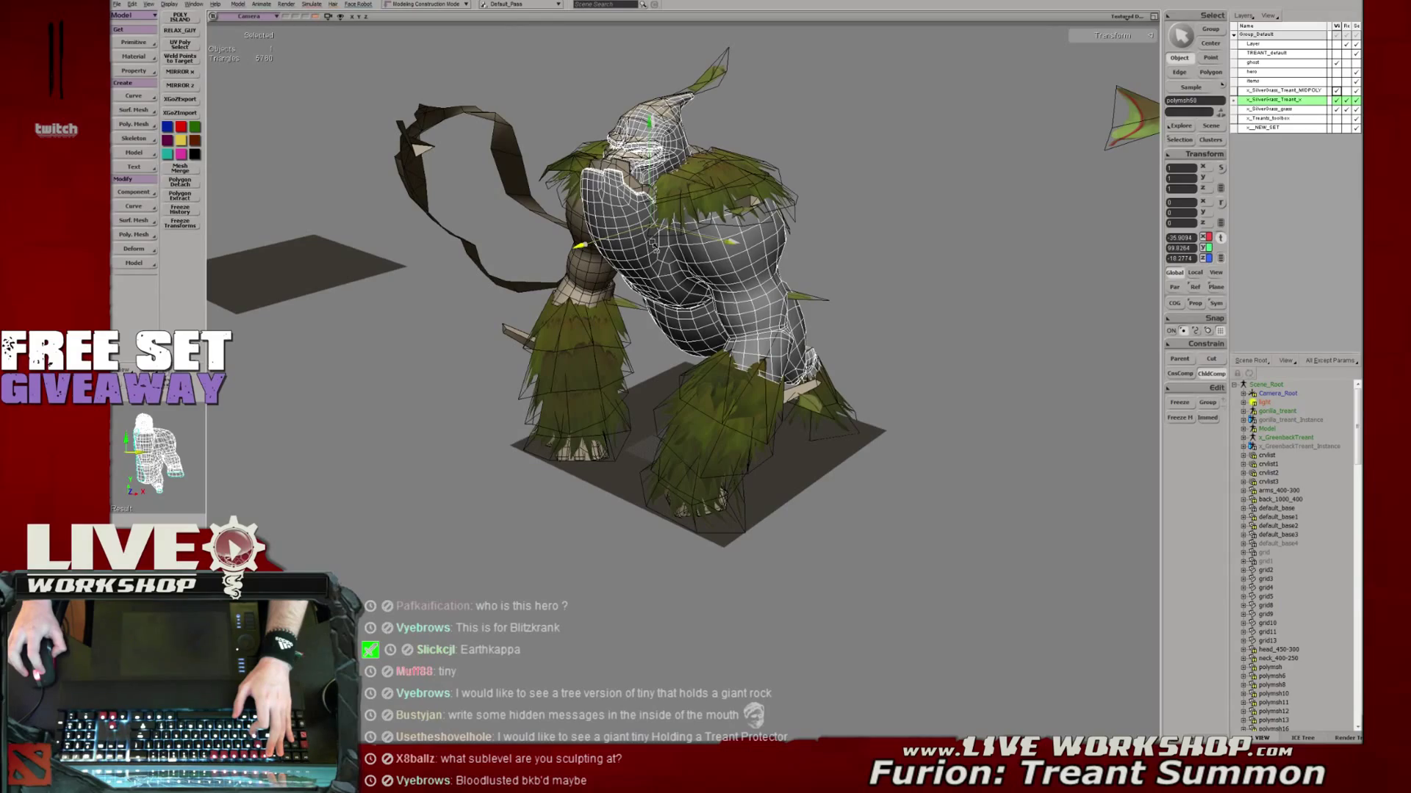
pyautogui.moveTo(653, 243); pyautogui.dragTo(649, 242)
# Compare the overlapping mid-poly and low-poly meshes around the chest and arm in wireframe and shaded display
pyautogui.press('s')
pyautogui.moveTo(650, 242); pyautogui.dragTo(698, 191, button='right')
pyautogui.press('s')
pyautogui.moveTo(591, 288); pyautogui.dragTo(822, 280, button='right')
pyautogui.moveTo(822, 279); pyautogui.dragTo(779, 243, button='middle')
pyautogui.press('4')
pyautogui.moveTo(779, 242); pyautogui.dragTo(854, 244, button='right')
pyautogui.moveTo(854, 245); pyautogui.dragTo(813, 245, button='middle')
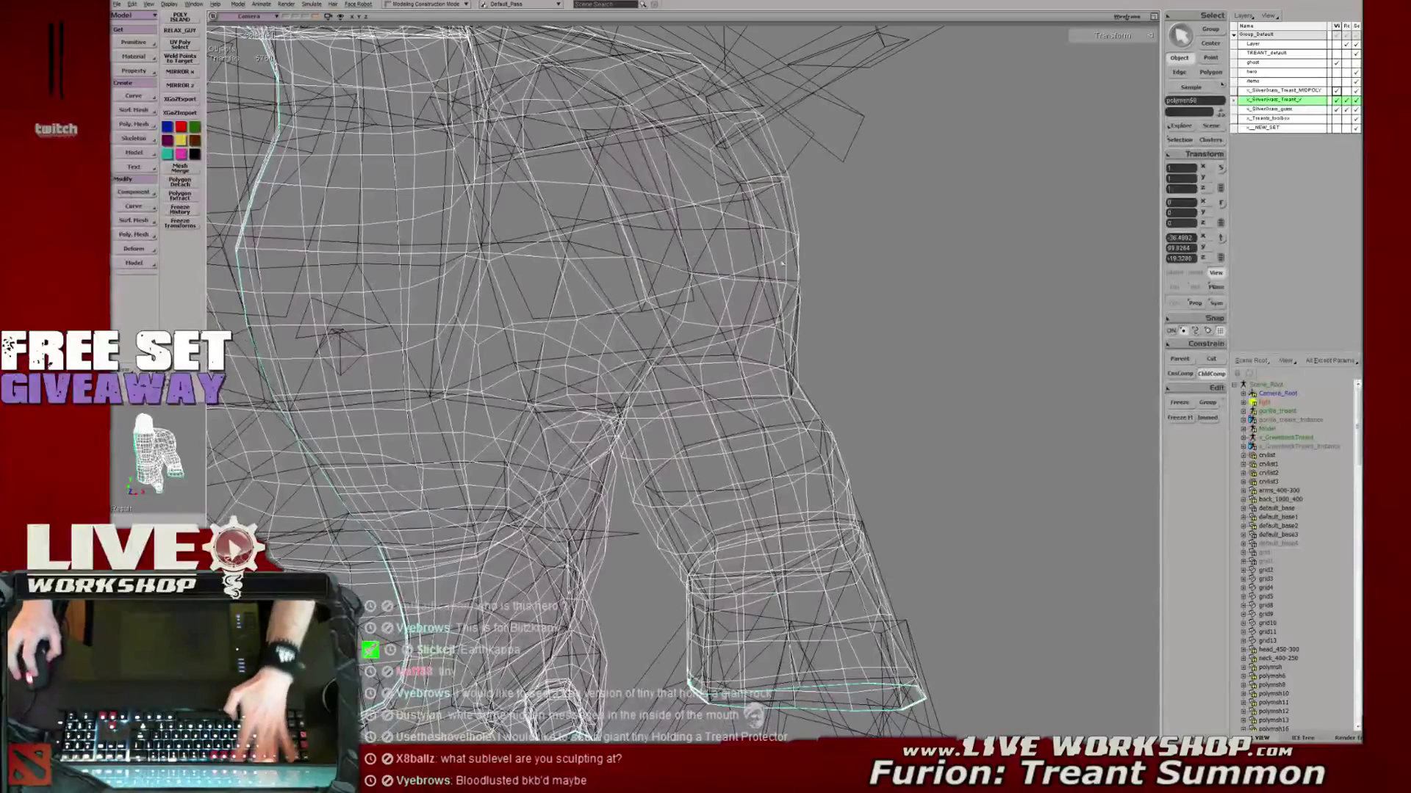
pyautogui.press('6')
pyautogui.moveTo(794, 208); pyautogui.dragTo(772, 464, button='right')
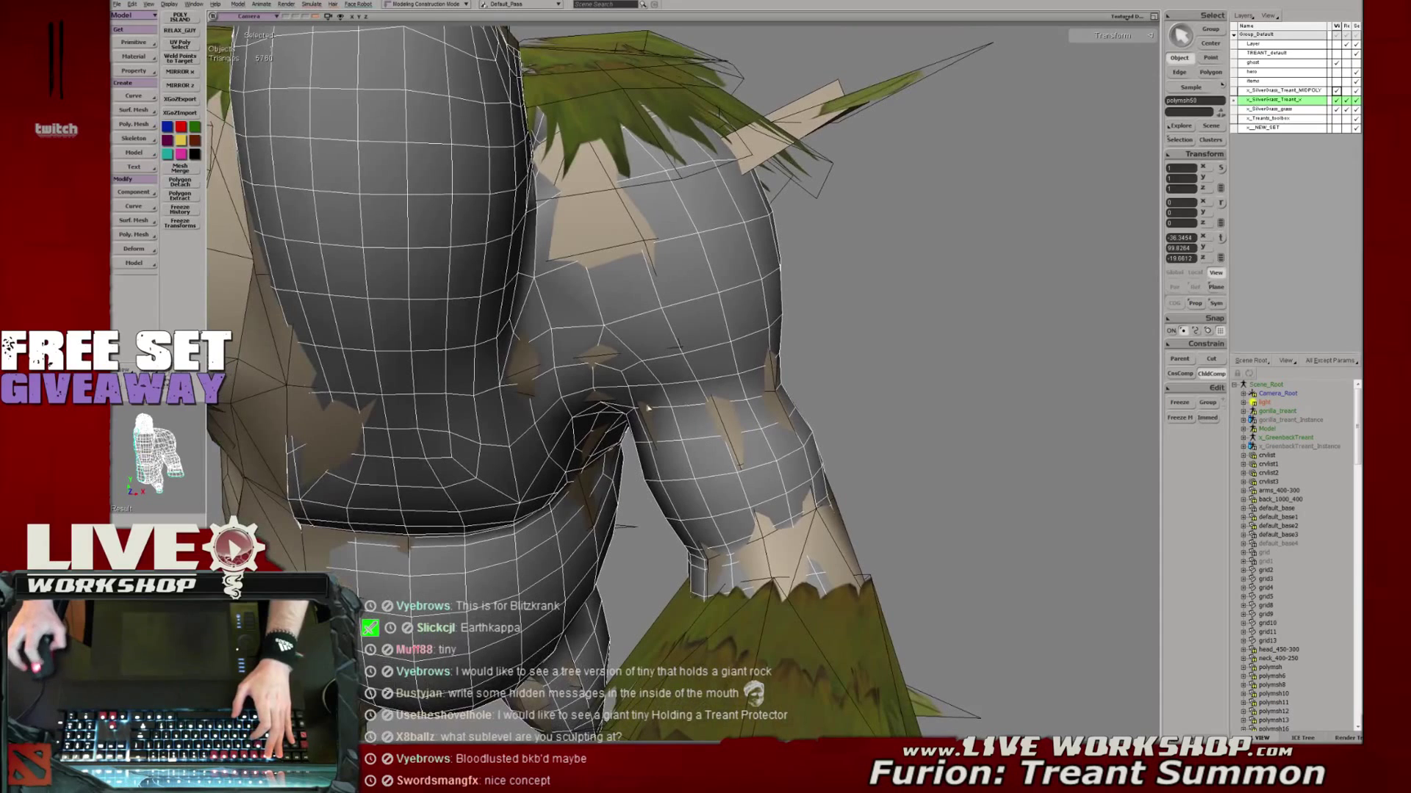
# Shift the mid-poly mesh aside, duplicate the low-poly treant body, and raise the copy's subdivision level twice
pyautogui.press('h')
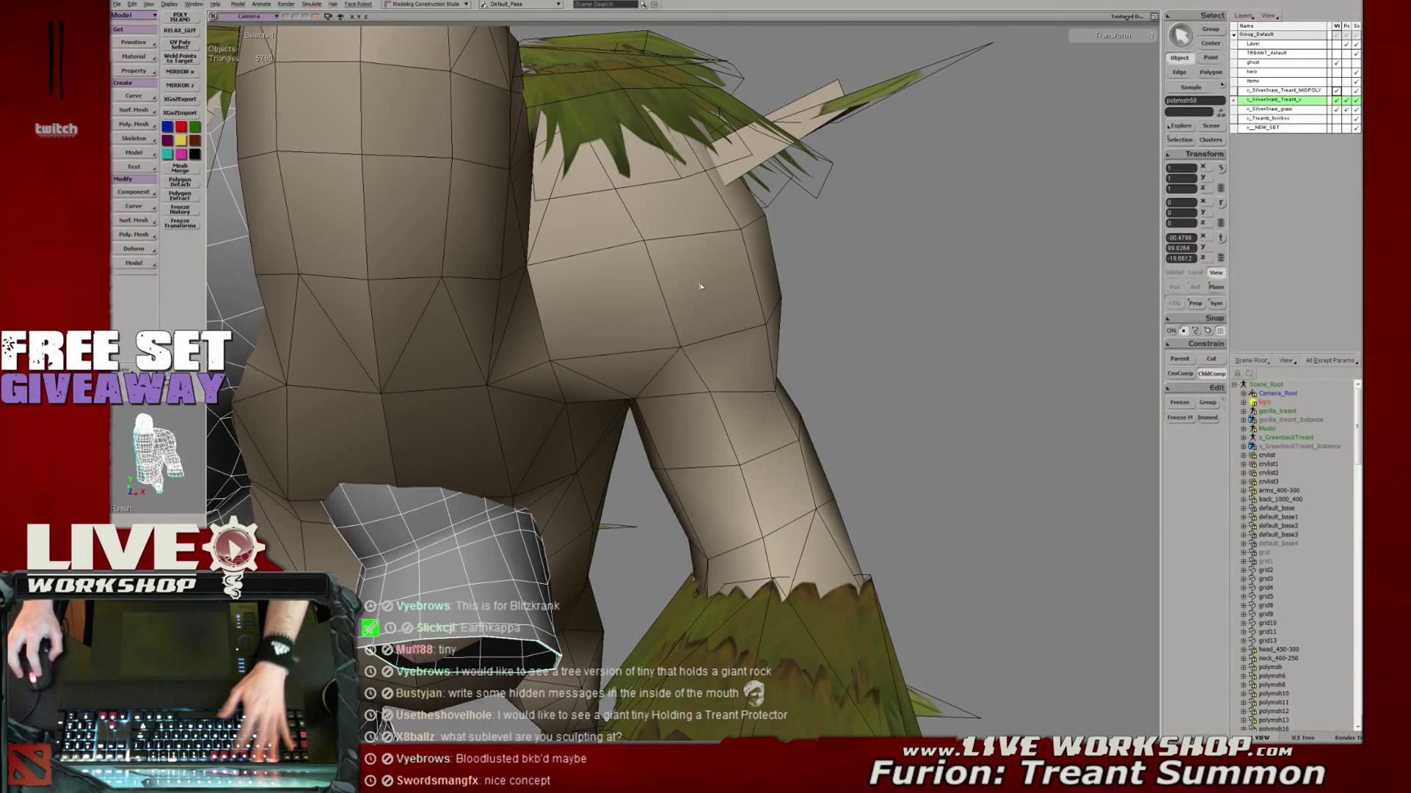
pyautogui.click(700, 286)
pyautogui.hotkey('ctrl', 'd')
pyautogui.press('KP_Add')
pyautogui.press('KP_Add')
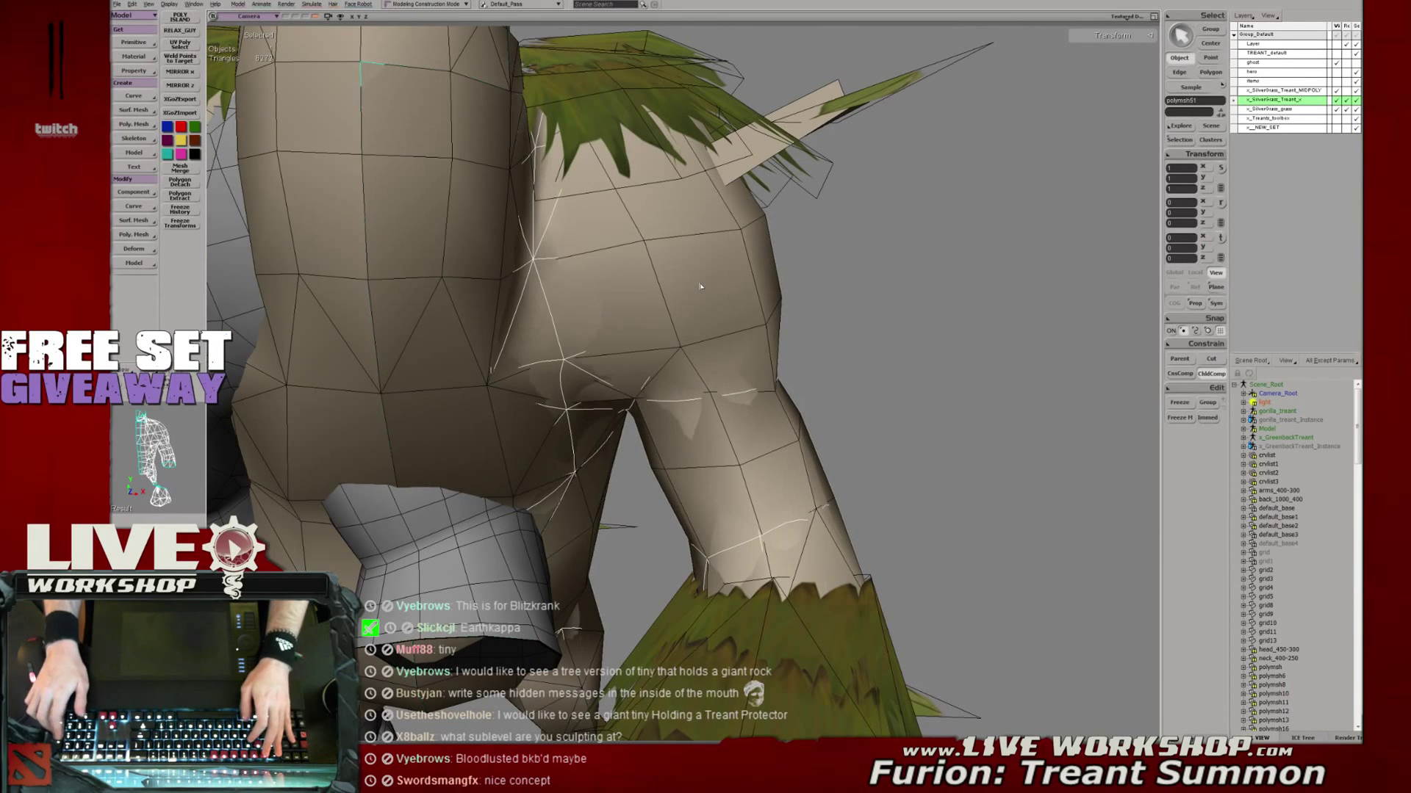
# Try shifting the subdivided body copy sideways, checking it in wireframe, and undo the shift
pyautogui.press('8')
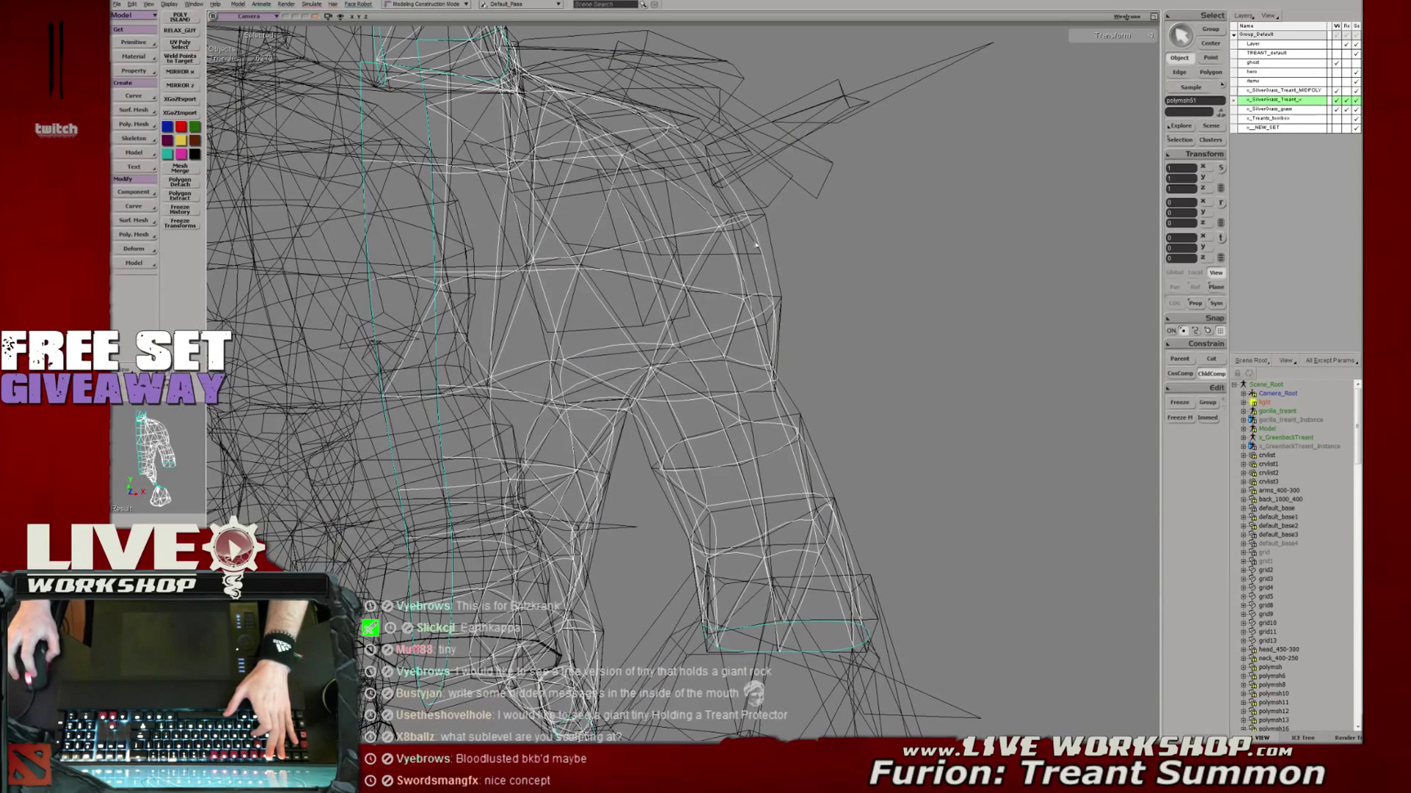
pyautogui.press('8')
pyautogui.press('v')
pyautogui.moveTo(756, 245); pyautogui.dragTo(840, 286)
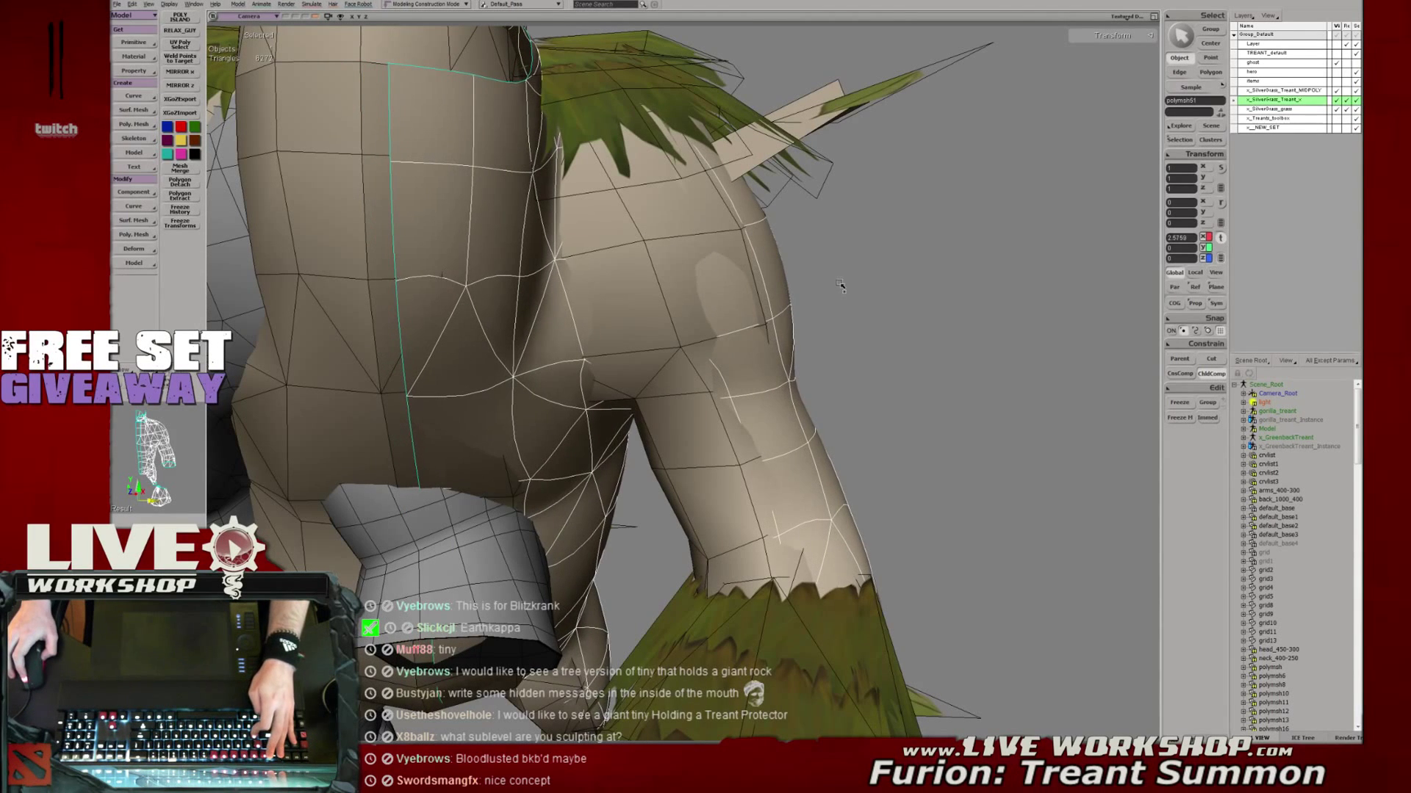
pyautogui.hotkey('ctrl', 'z')
# Select points on the subdivided copy's outer shoulder and move them to adjust its silhouette against the low-poly mesh
pyautogui.press('8')
pyautogui.press('t')
pyautogui.press('8')
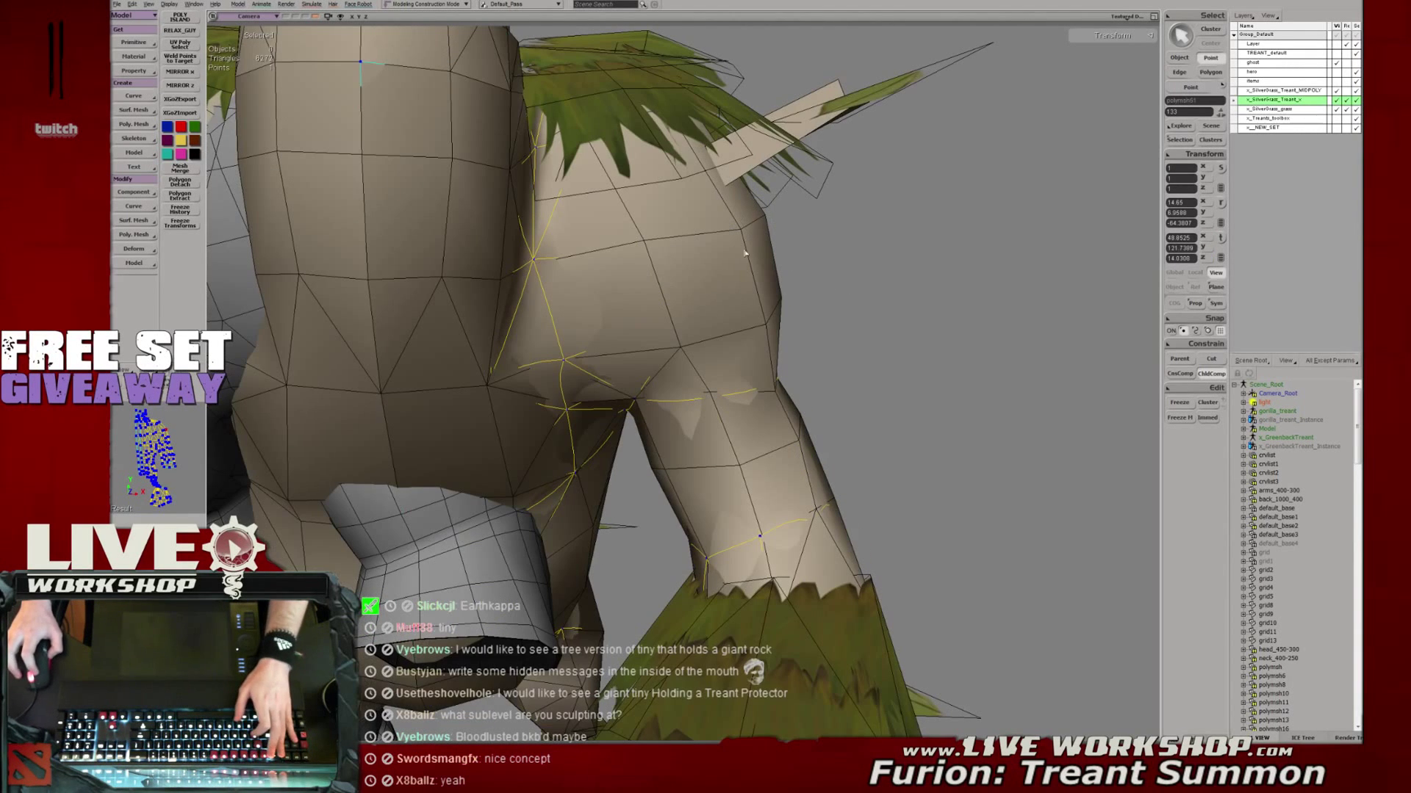
pyautogui.press('v')
pyautogui.press('s')
pyautogui.moveTo(799, 223); pyautogui.dragTo(794, 224, button='right')
pyautogui.press('t')
pyautogui.press('v')
pyautogui.moveTo(764, 215); pyautogui.dragTo(729, 229)
# Reposition the shoulder point just below the grass mantle to refine the copy's outer contour
pyautogui.press('8')
pyautogui.press('t')
pyautogui.press('8')
pyautogui.moveTo(750, 234); pyautogui.dragTo(770, 291, button='right')
pyautogui.press('v')
pyautogui.press('v')
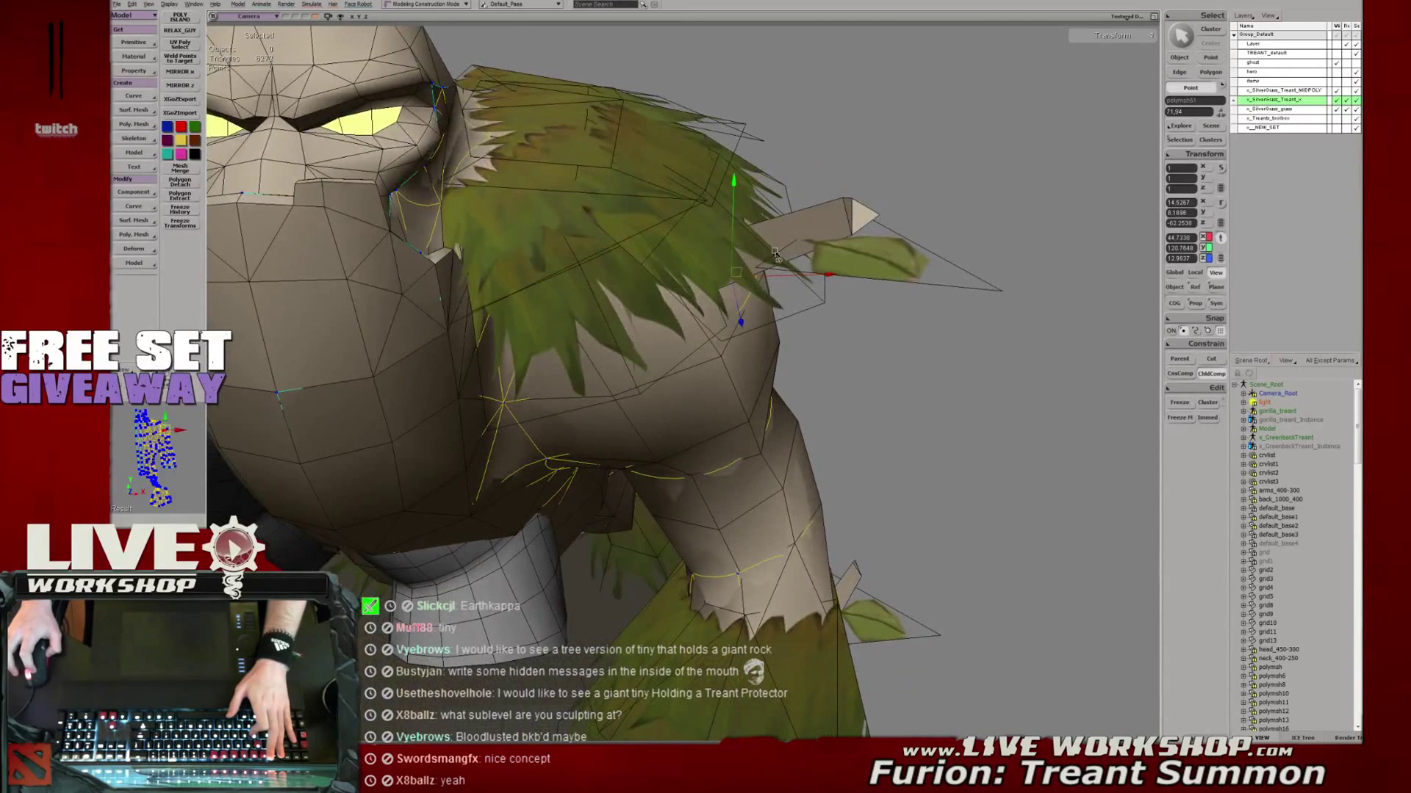
pyautogui.moveTo(781, 299); pyautogui.dragTo(790, 313)
pyautogui.moveTo(796, 330); pyautogui.dragTo(807, 295, button='right')
# Move the copy's front shoulder points near the armpit, switching translation to local axes
pyautogui.press('t')
pyautogui.press('v')
pyautogui.moveTo(594, 270); pyautogui.dragTo(661, 334)
pyautogui.press('s')
pyautogui.moveTo(667, 299); pyautogui.dragTo(508, 363, button='right')
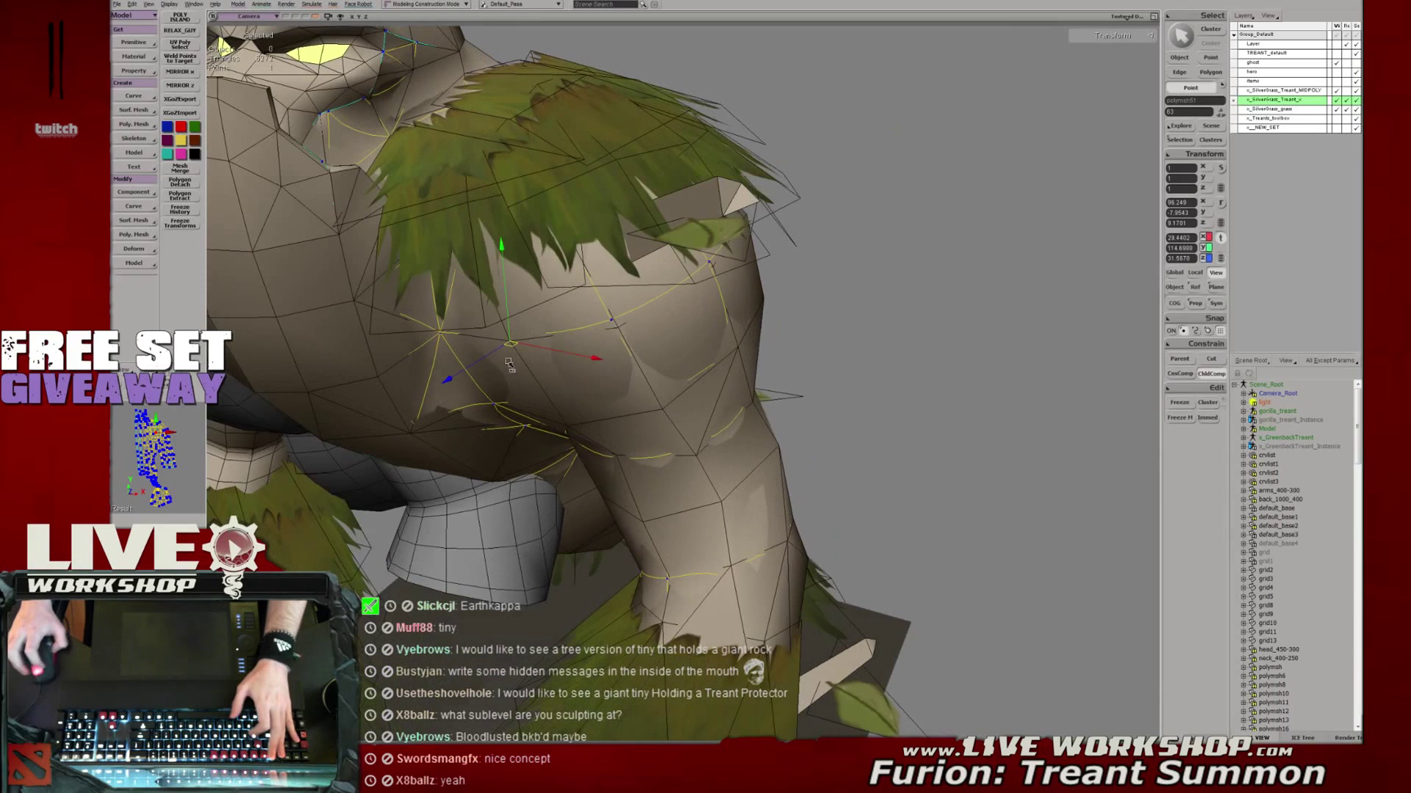
pyautogui.click(1194, 273)
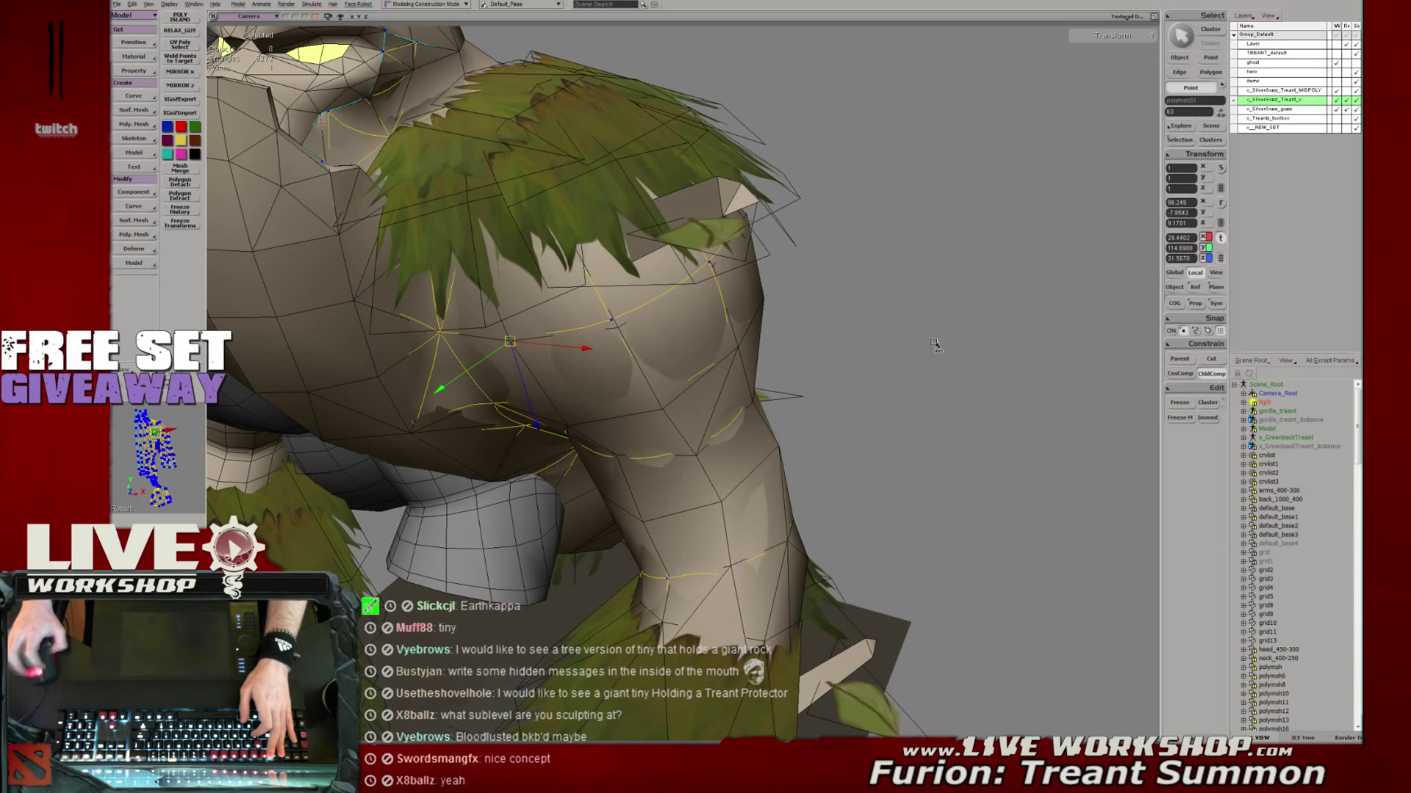
pyautogui.moveTo(485, 364); pyautogui.dragTo(465, 371)
# Adjust the copy's lower, outer and rear upper-arm points along their local axes, and deselect the mesh
pyautogui.click(665, 406)
pyautogui.moveTo(676, 437); pyautogui.dragTo(680, 443)
pyautogui.press('t')
pyautogui.click(740, 349)
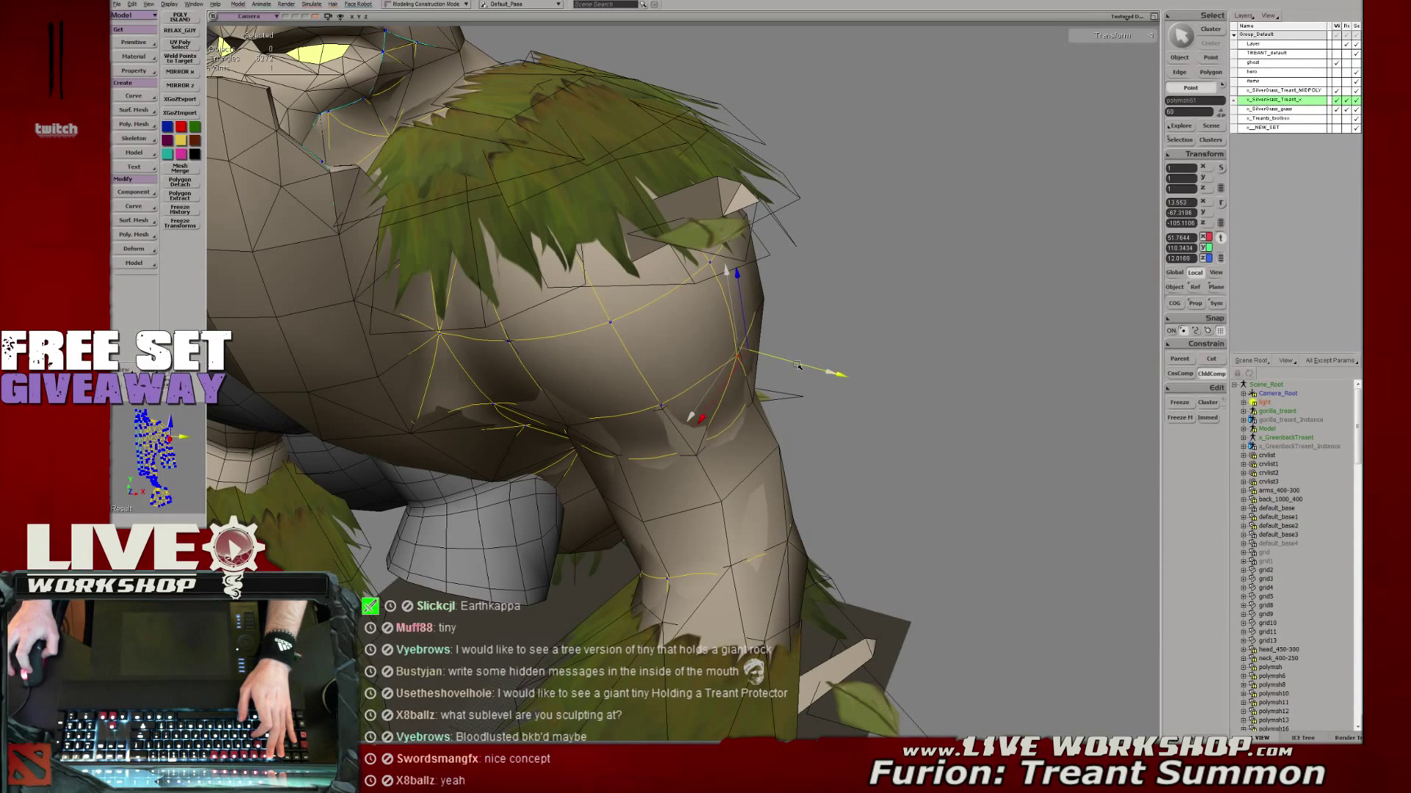
pyautogui.moveTo(792, 365); pyautogui.dragTo(775, 322, button='middle')
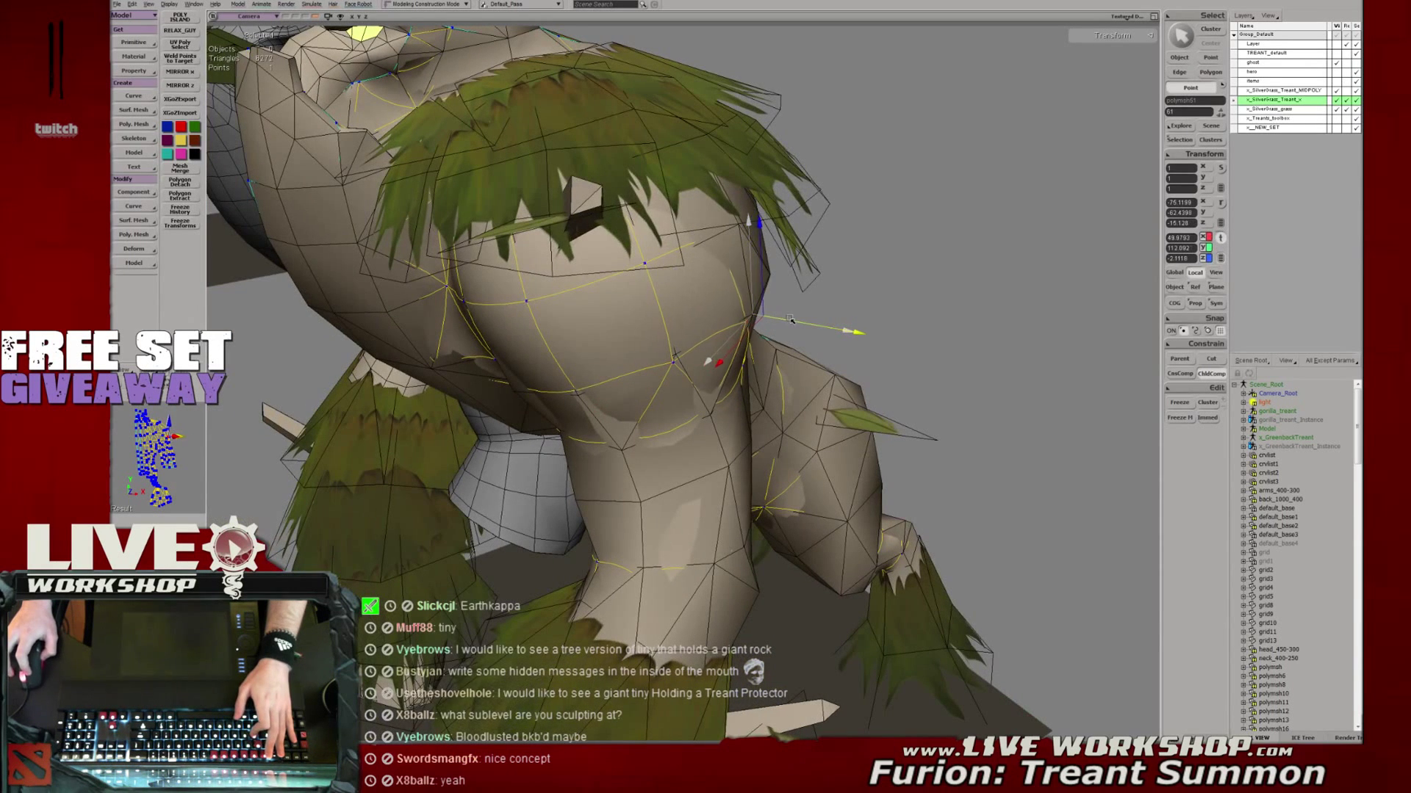
pyautogui.moveTo(694, 215); pyautogui.dragTo(734, 252)
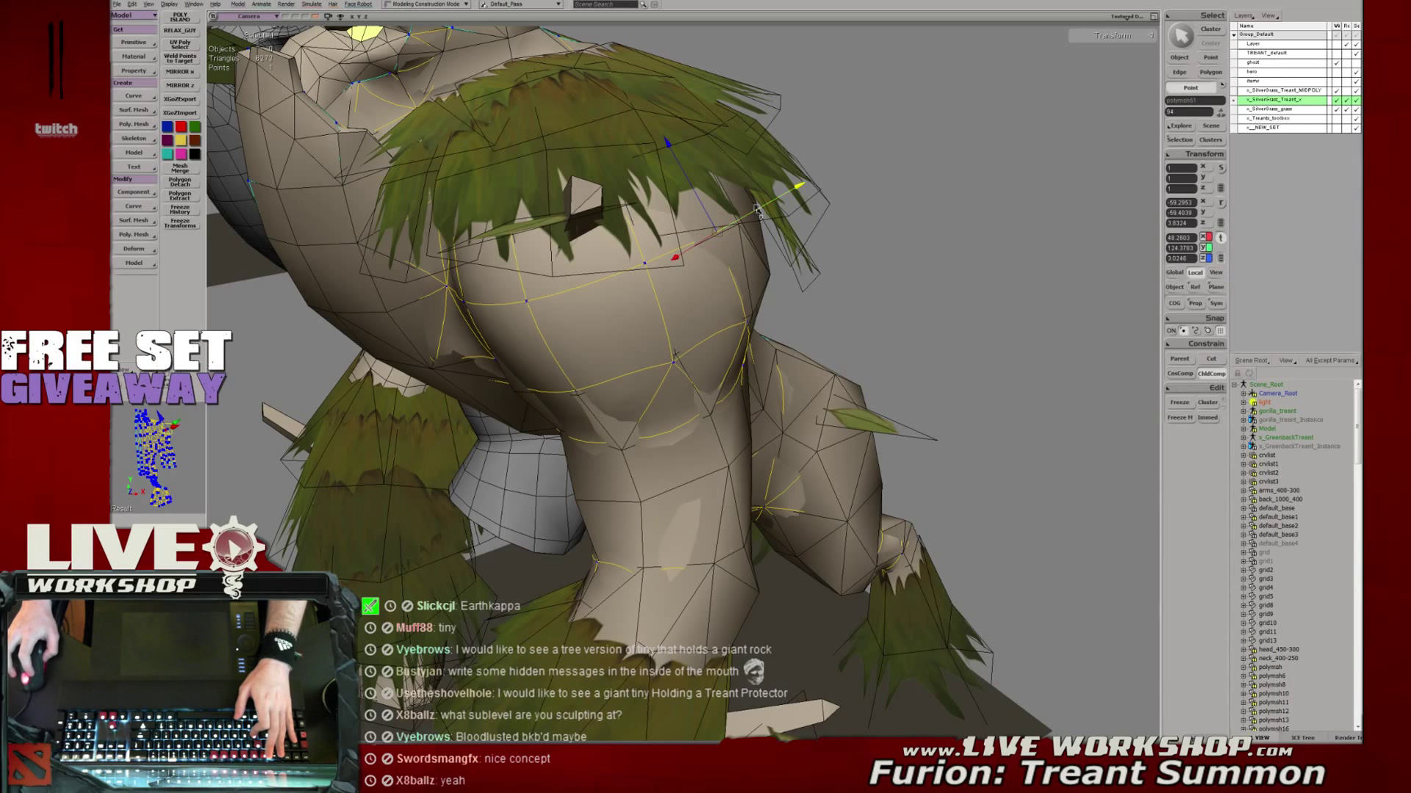
pyautogui.moveTo(825, 262); pyautogui.dragTo(849, 249, button='middle')
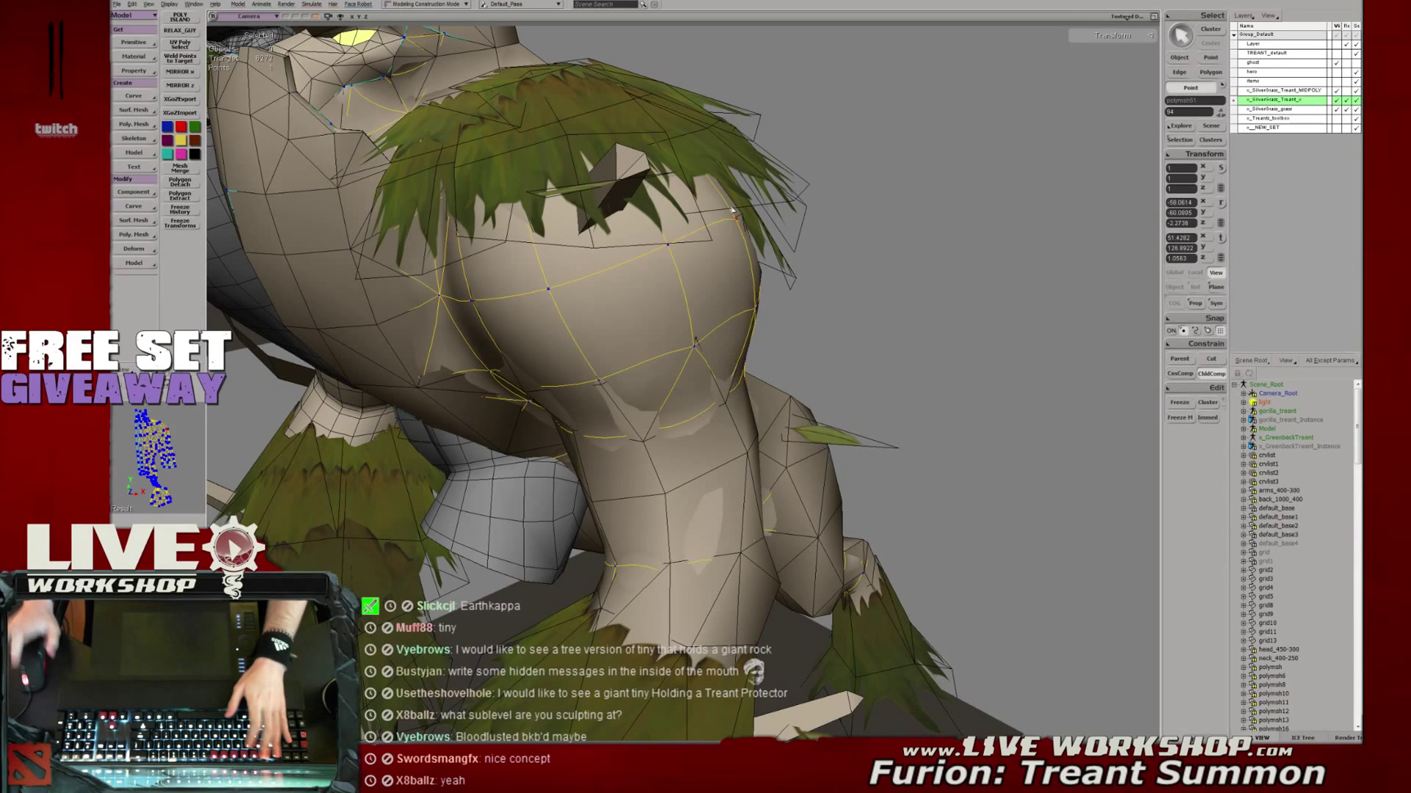
pyautogui.press('space')
pyautogui.scroll(-3, 888, 268)
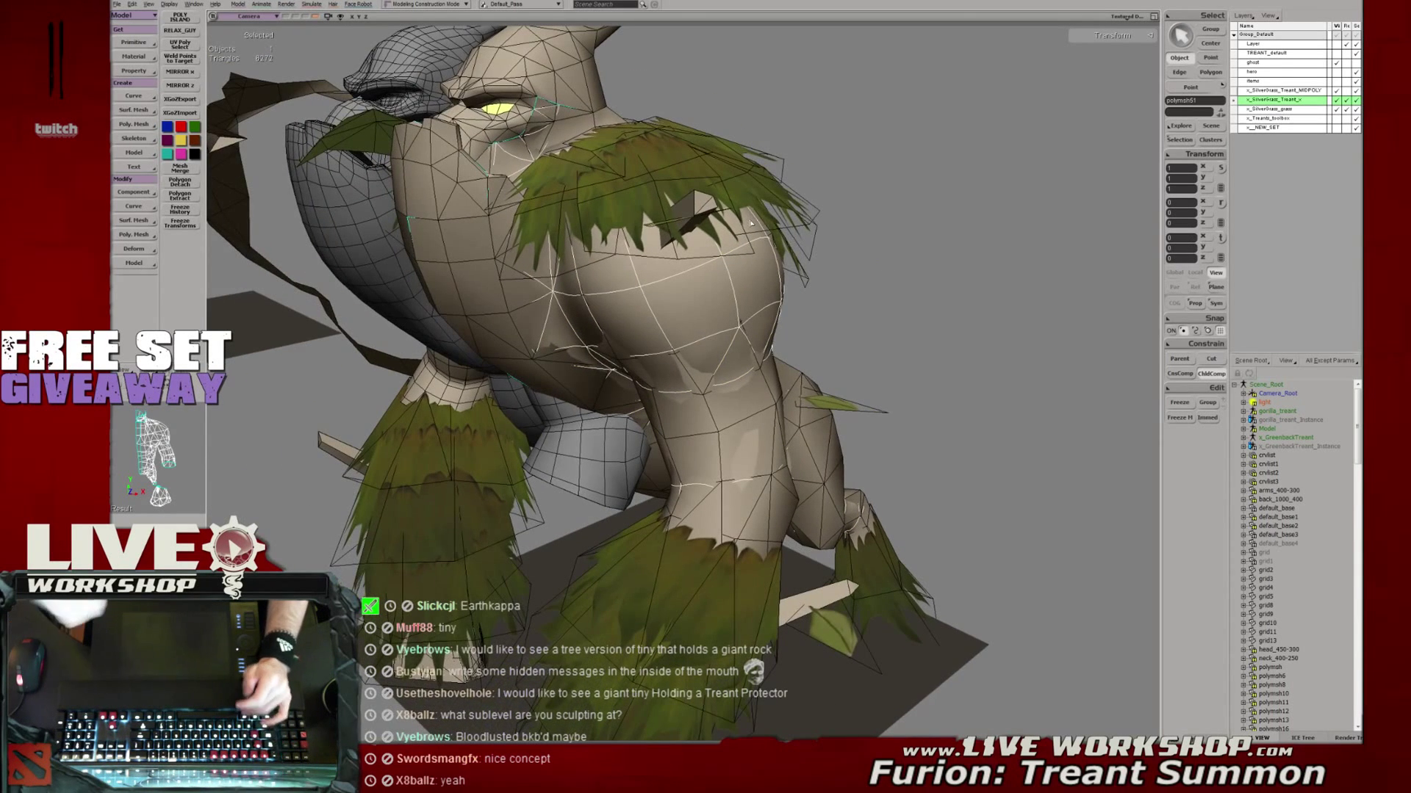
pyautogui.click(751, 222)
pyautogui.scroll(-3, 764, 257)
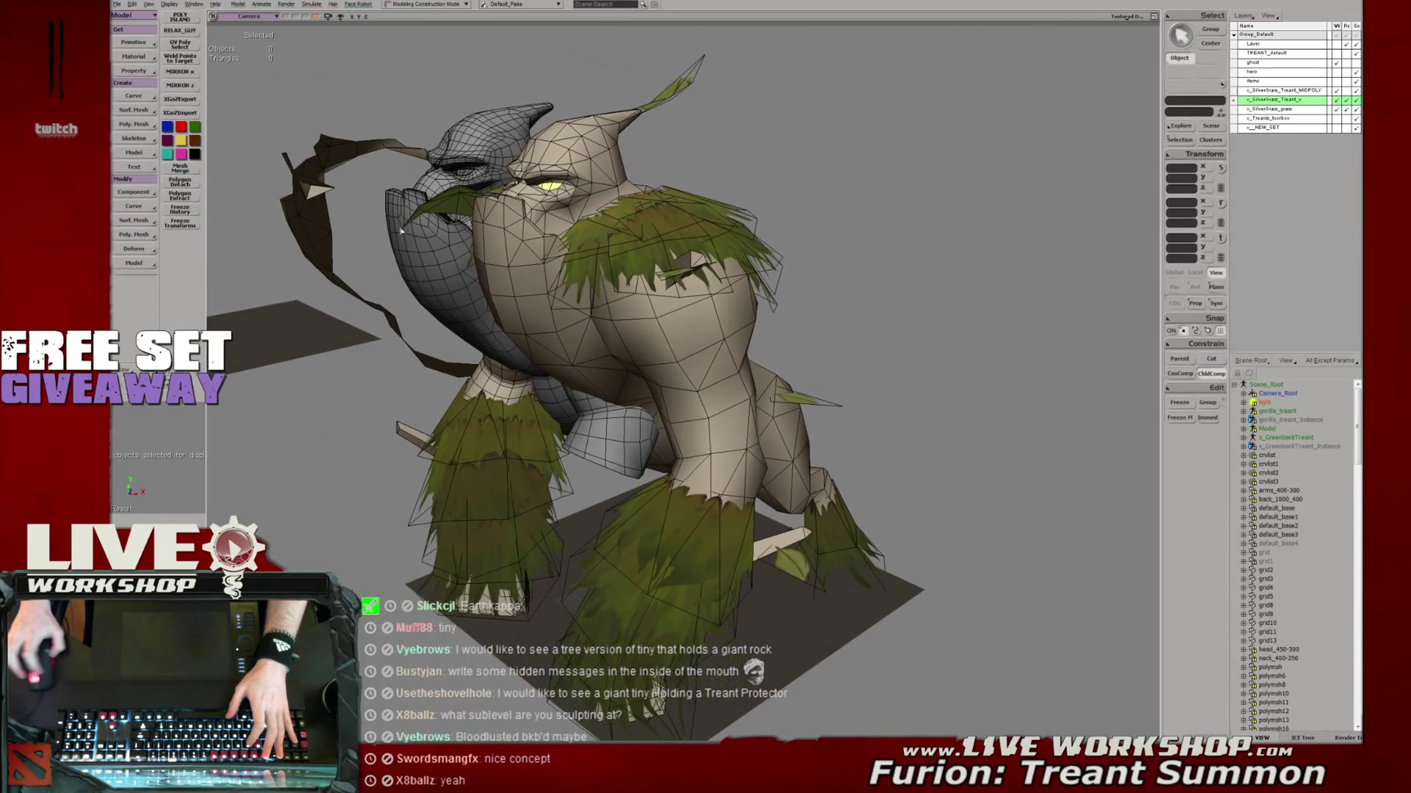
# Undo the point edits, the subdivided duplicate, and the mid-poly mesh's placement and display
pyautogui.hotkey('ctrl', 'z')
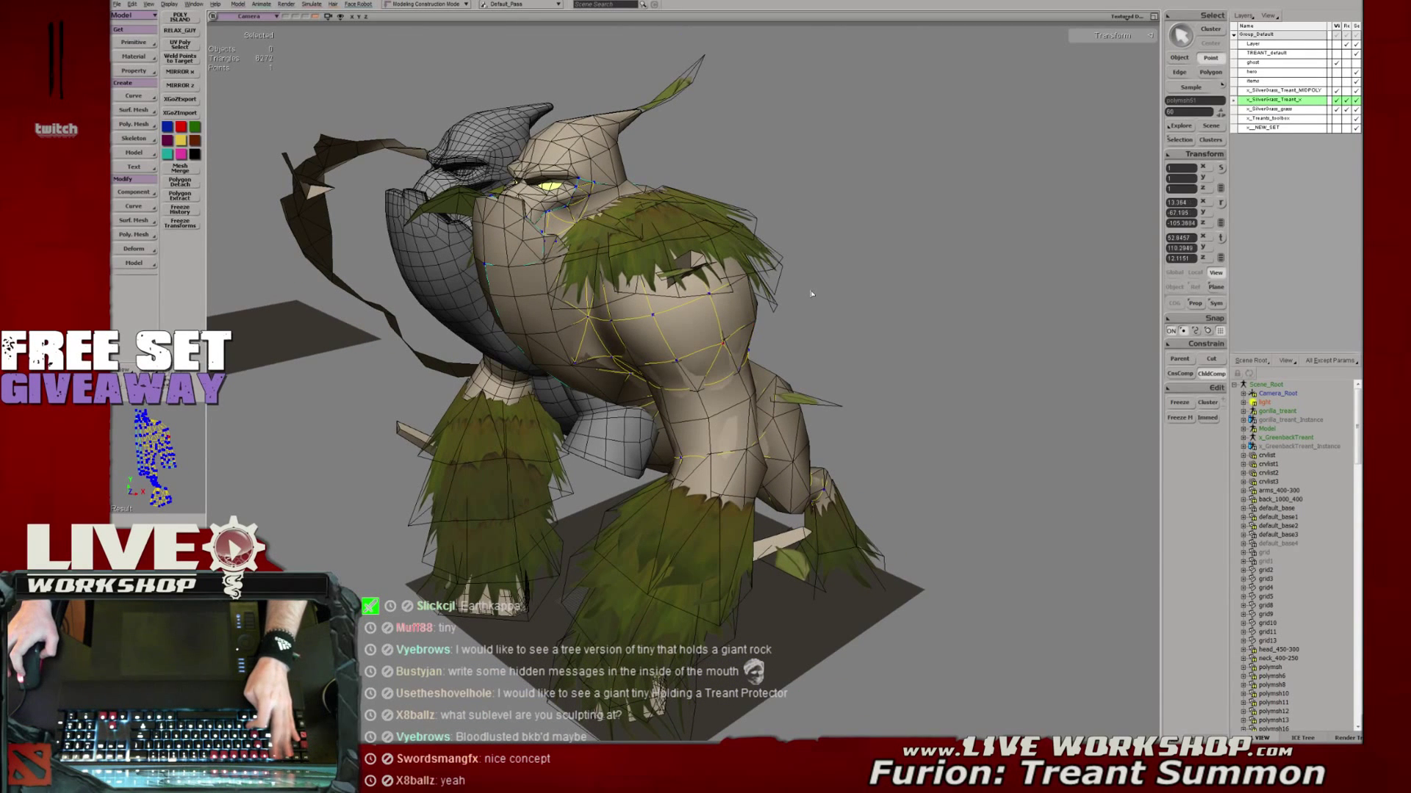
pyautogui.hotkey('ctrl', 'z')
pyautogui.hotkey('ctrl', 'z')
pyautogui.hotkey('ctrl', 'z')
pyautogui.hotkey('ctrl', 'z')
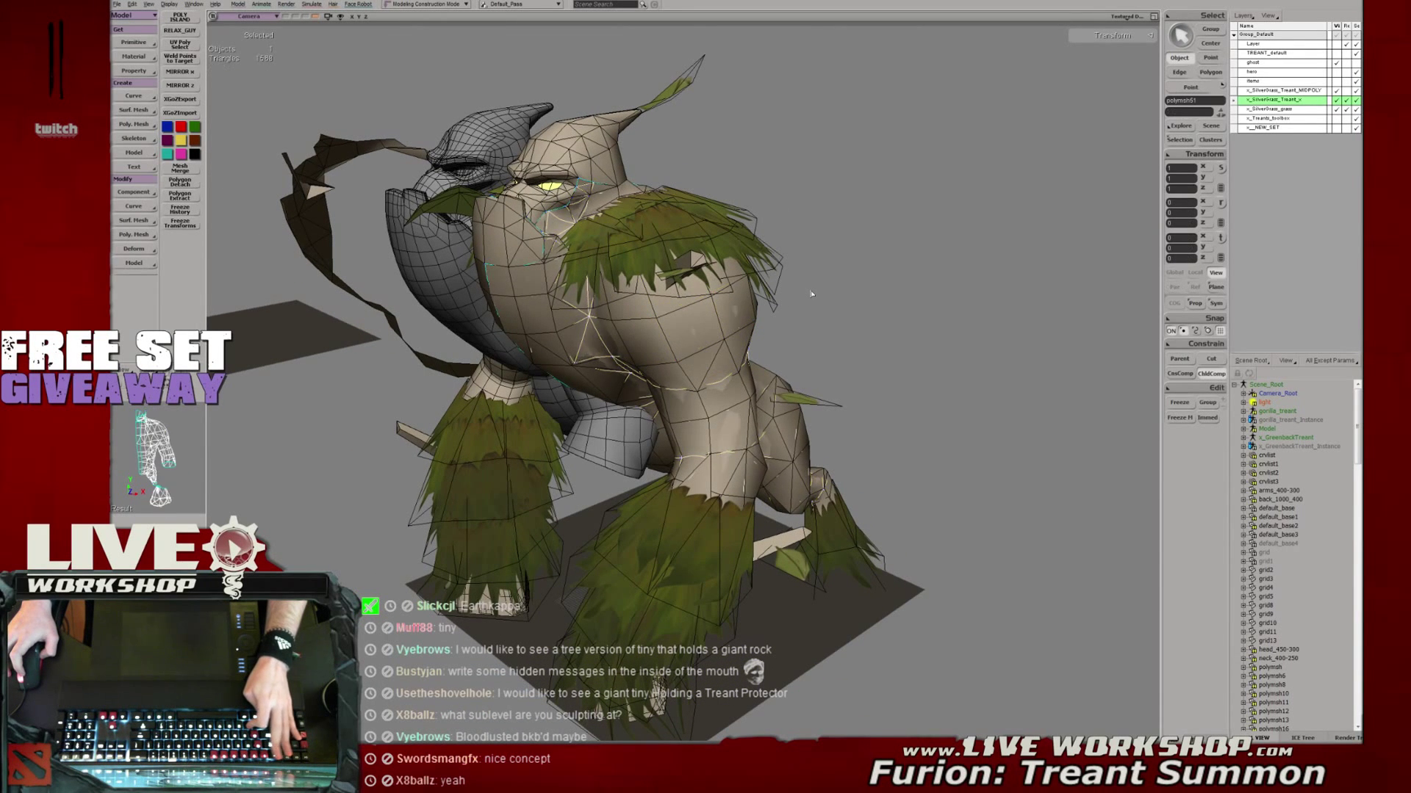
pyautogui.hotkey('ctrl', 'z')
pyautogui.hotkey('ctrl', 'z')
pyautogui.hotkey('ctrl', 'z')
pyautogui.hotkey('ctrl', 'z')
pyautogui.hotkey('ctrl', 'z')
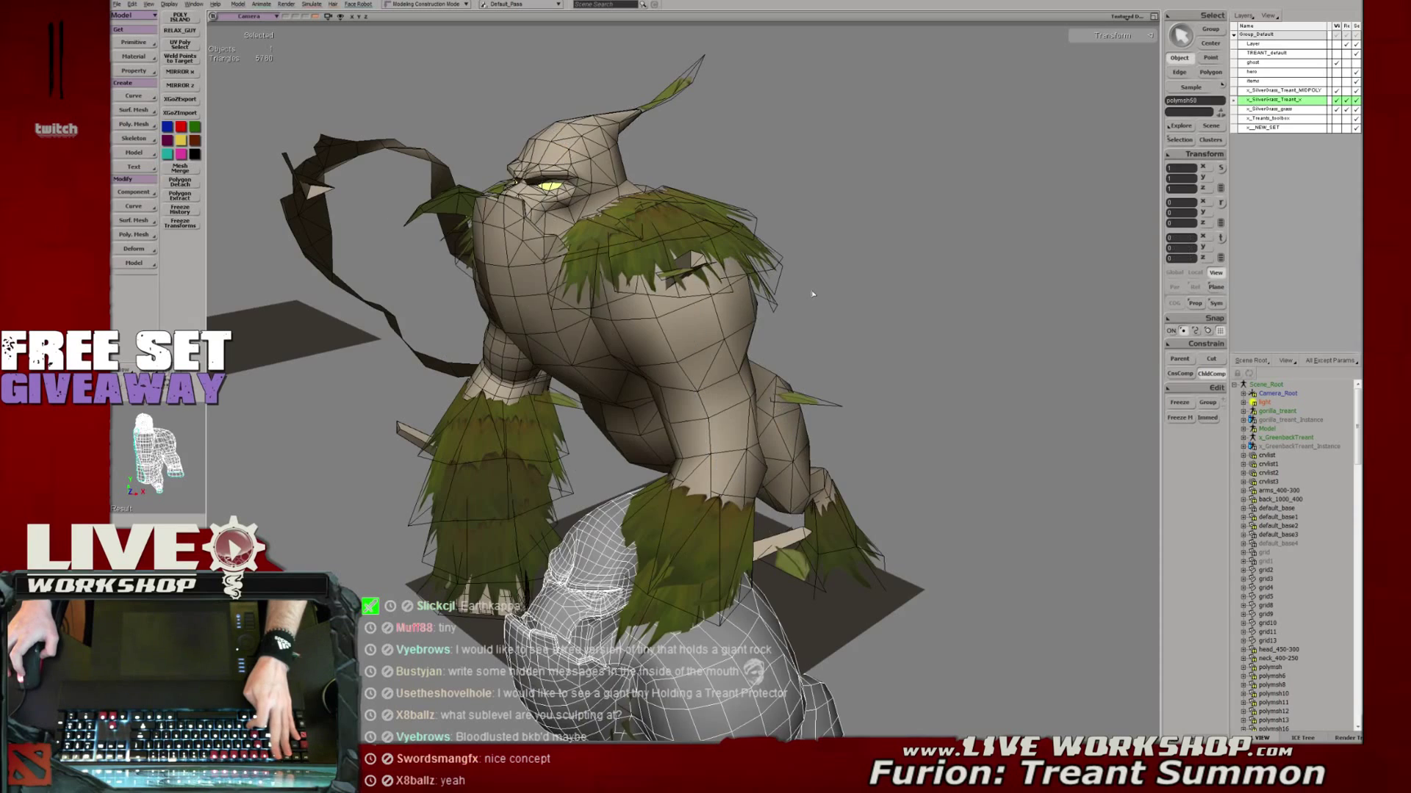
pyautogui.hotkey('ctrl', 'z')
pyautogui.hotkey('ctrl', 'z')
pyautogui.hotkey('ctrl', 'z')
pyautogui.hotkey('ctrl', 'z')
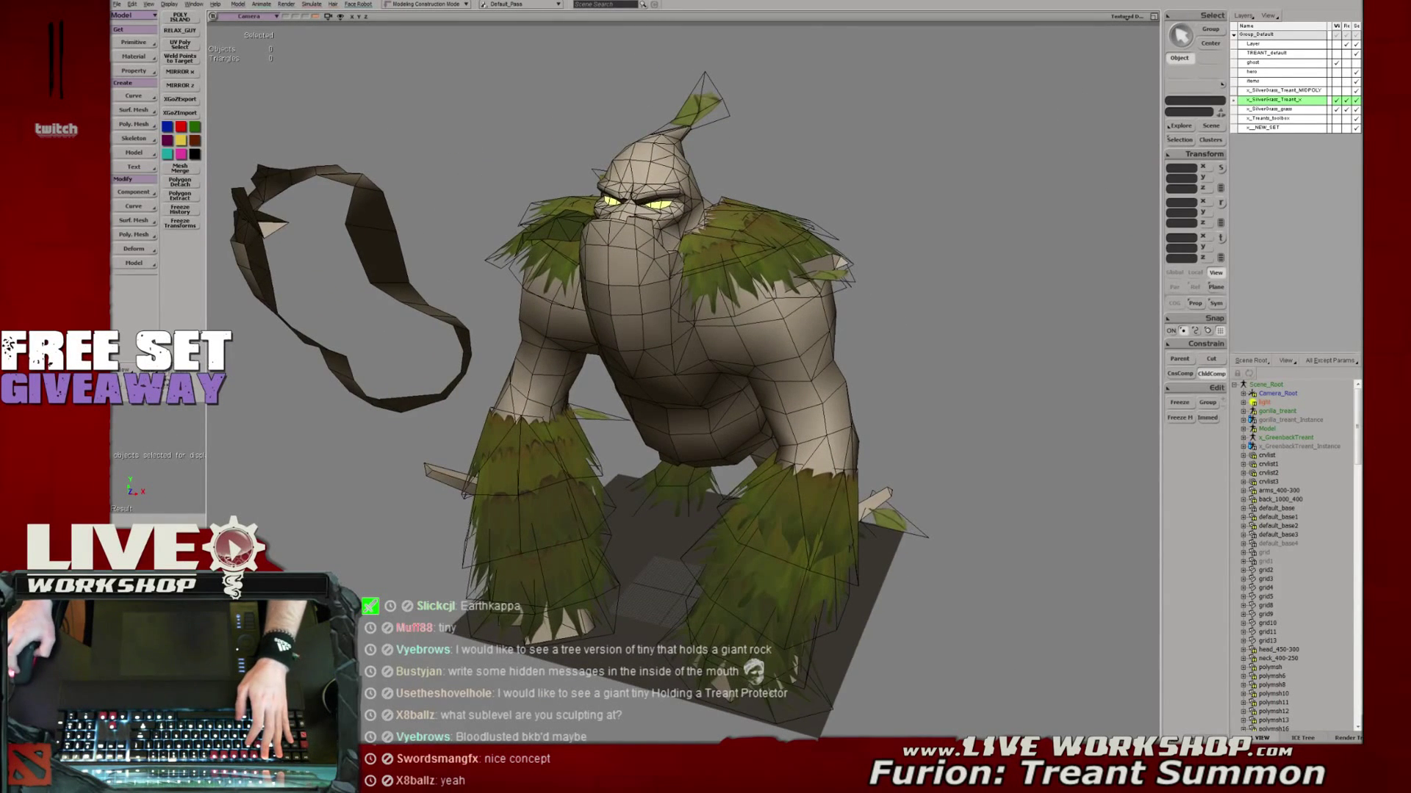
# Switch back to ZBrush and check the sculpted head's subdivision level and side profile
pyautogui.hotkey('alt', 'Tab')
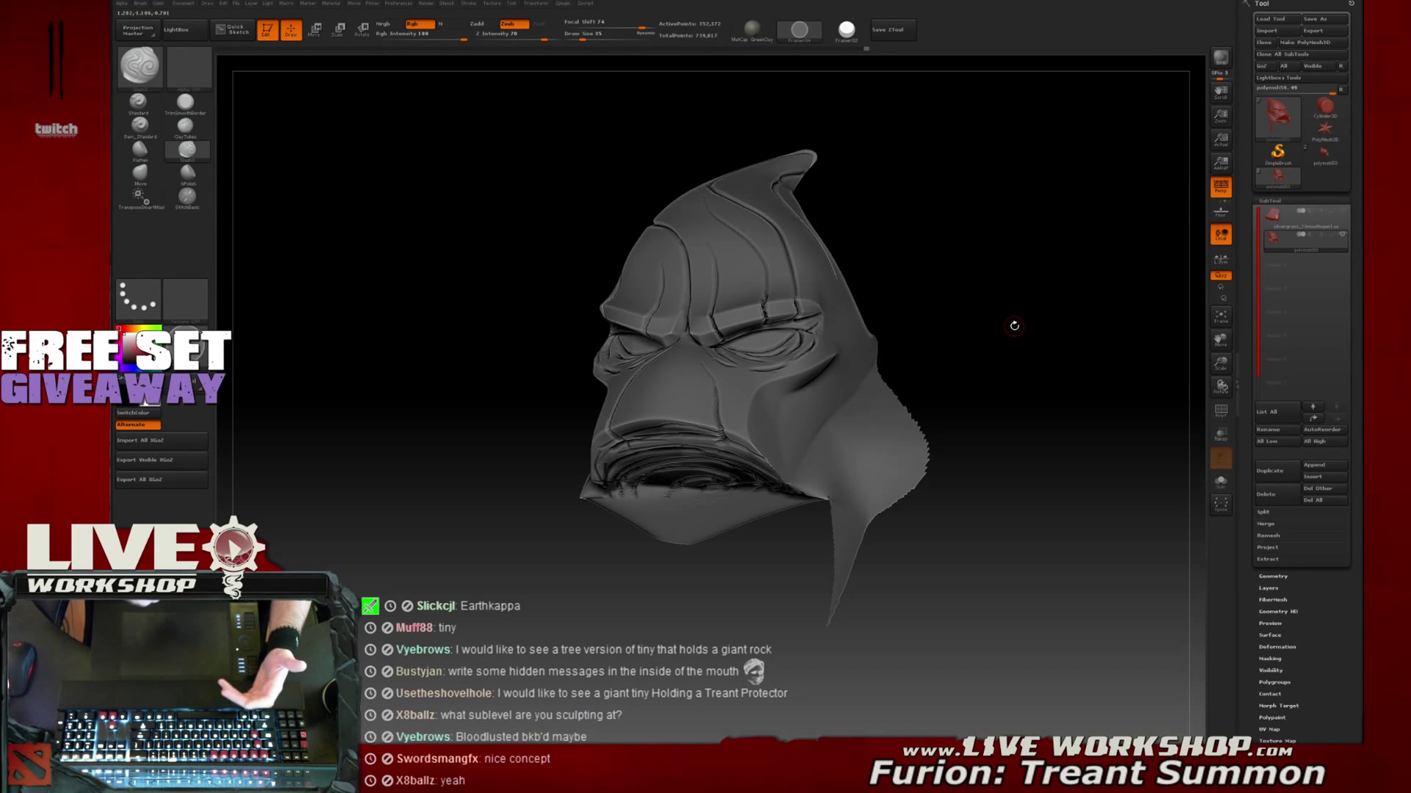
pyautogui.moveTo(941, 346); pyautogui.dragTo(982, 362)
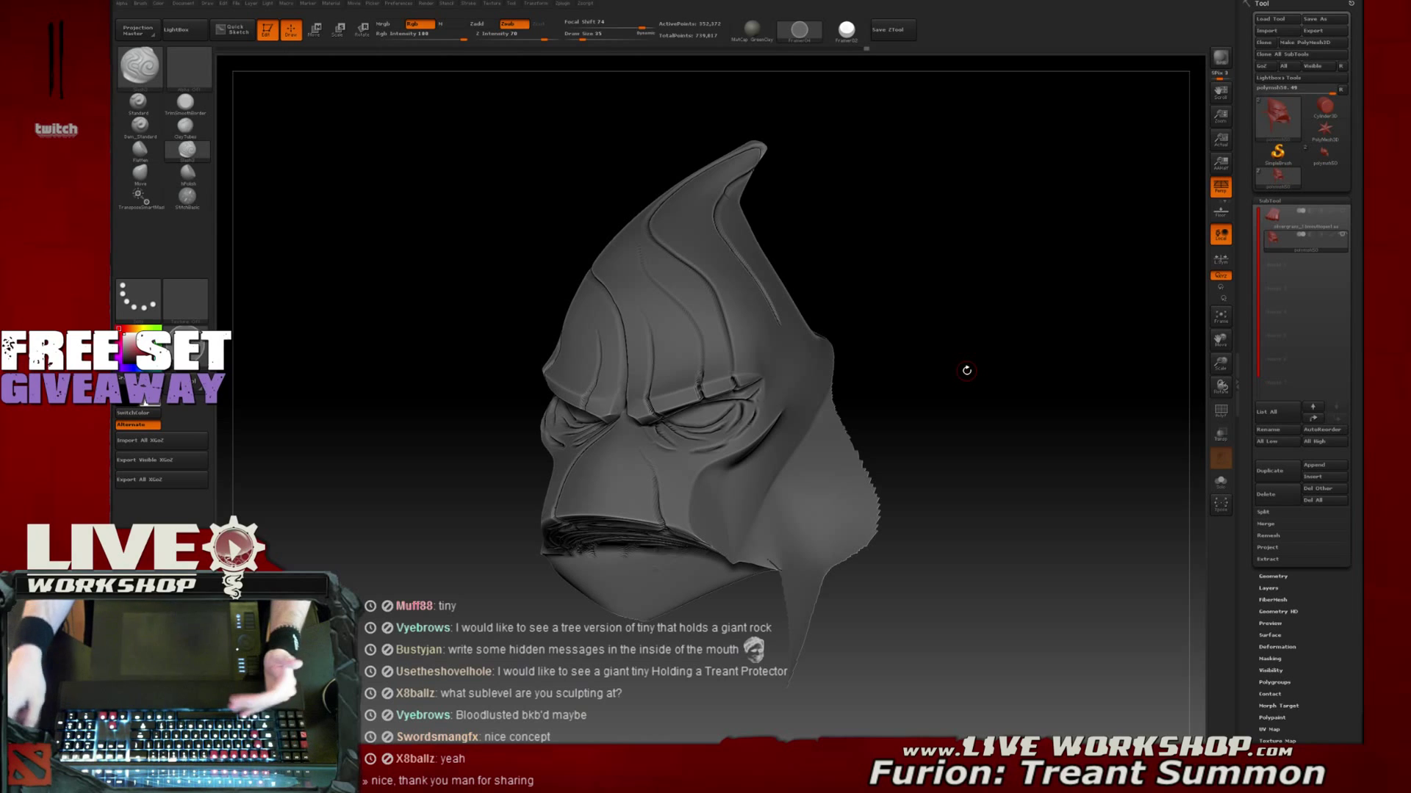
pyautogui.click(1279, 577)
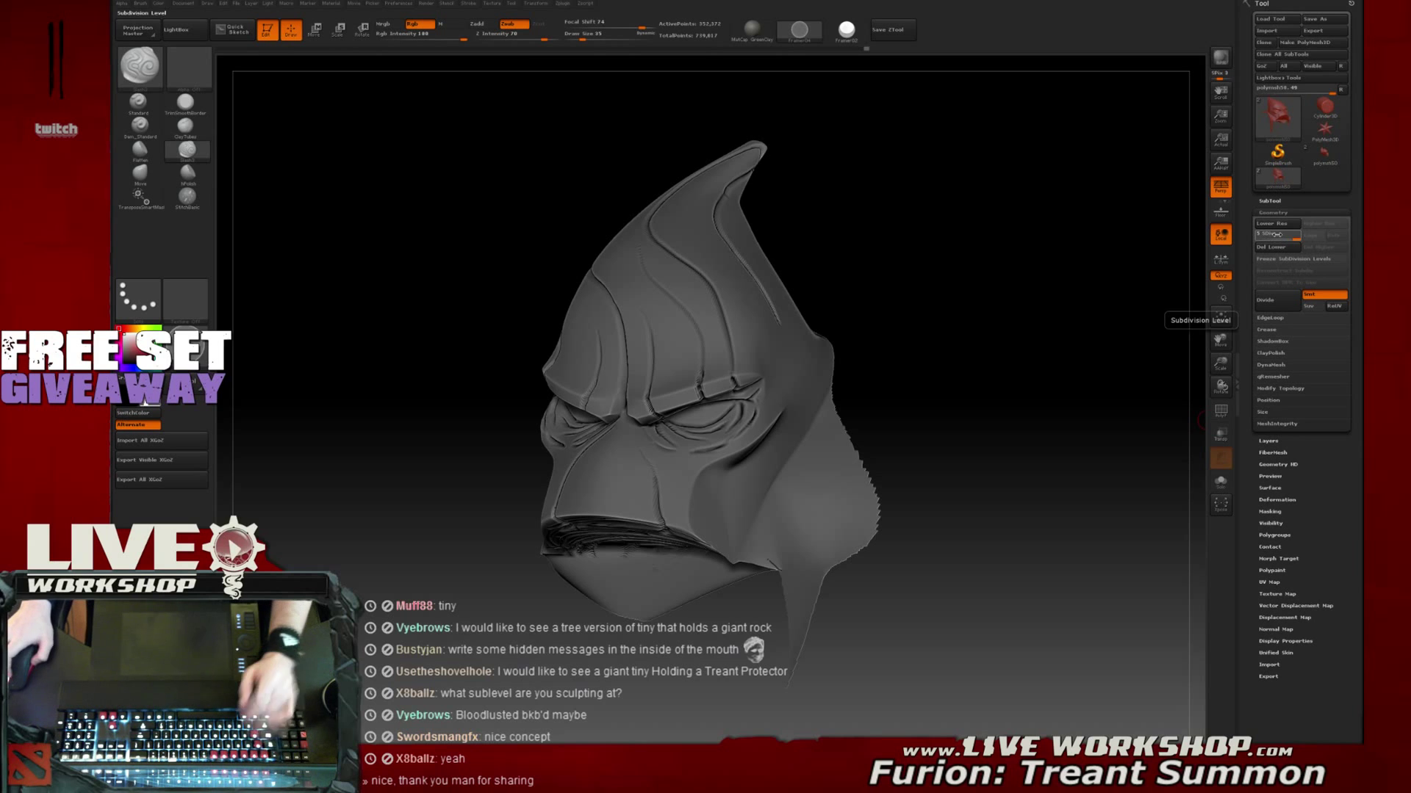
pyautogui.click(1271, 202)
pyautogui.moveTo(1026, 343); pyautogui.dragTo(1044, 327)
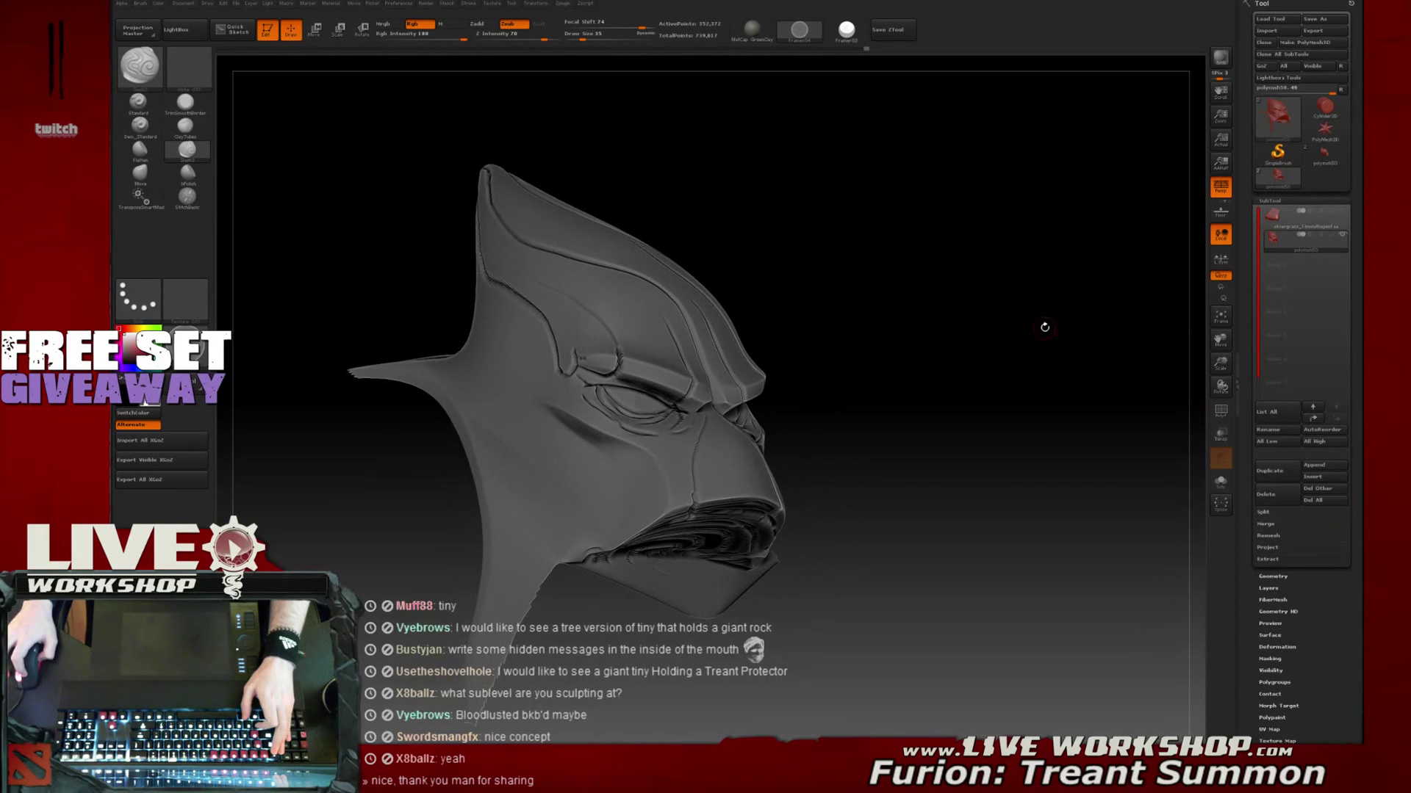
# Examine the head's polygon wireframe, eye wrinkles, muzzle grooves and upper jaw rings from several angles
pyautogui.click(1220, 411)
pyautogui.keyDown('alt'); pyautogui.moveTo(930, 291); pyautogui.dragTo(987, 293); pyautogui.keyUp('alt')
pyautogui.click(1220, 411)
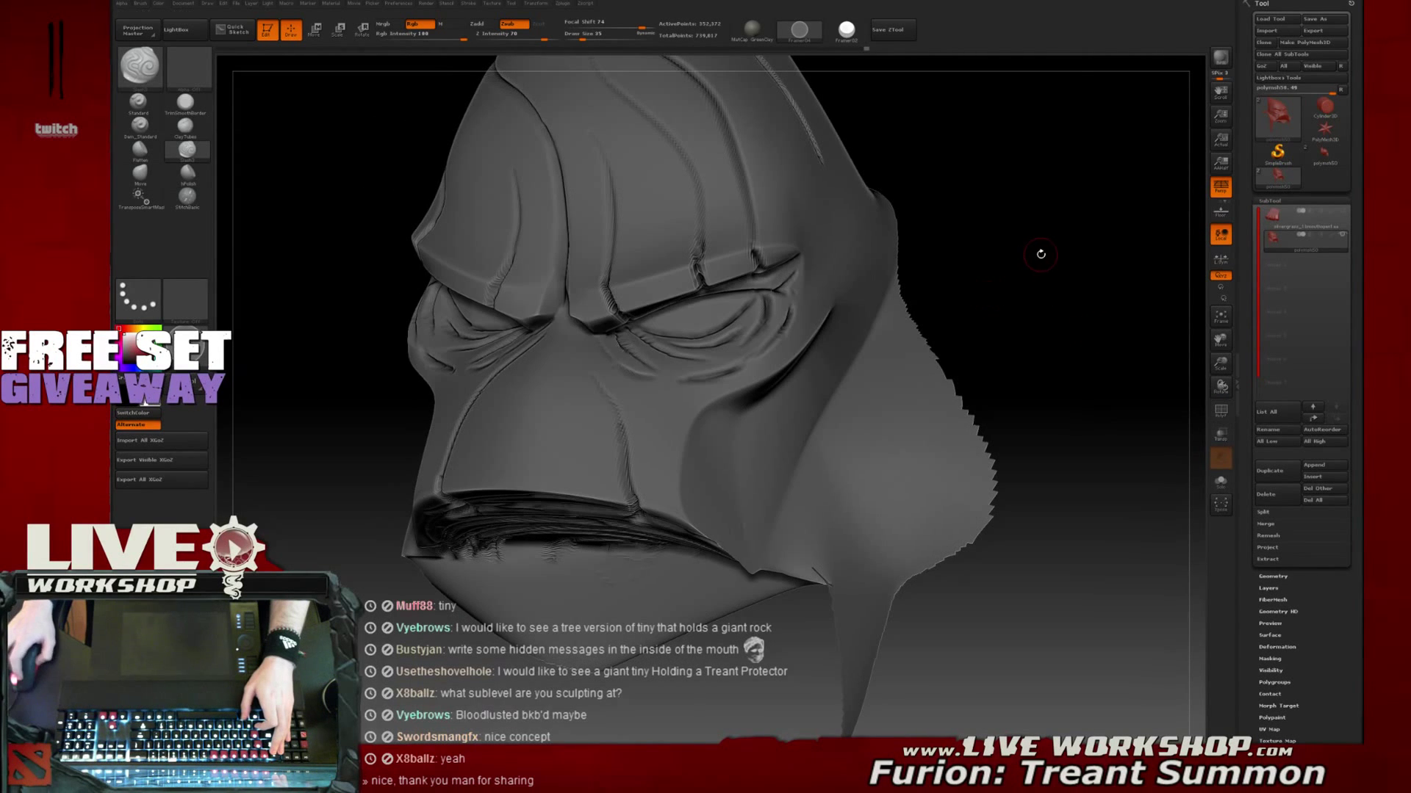
pyautogui.keyDown('alt'); pyautogui.moveTo(1039, 252); pyautogui.dragTo(1058, 323); pyautogui.keyUp('alt')
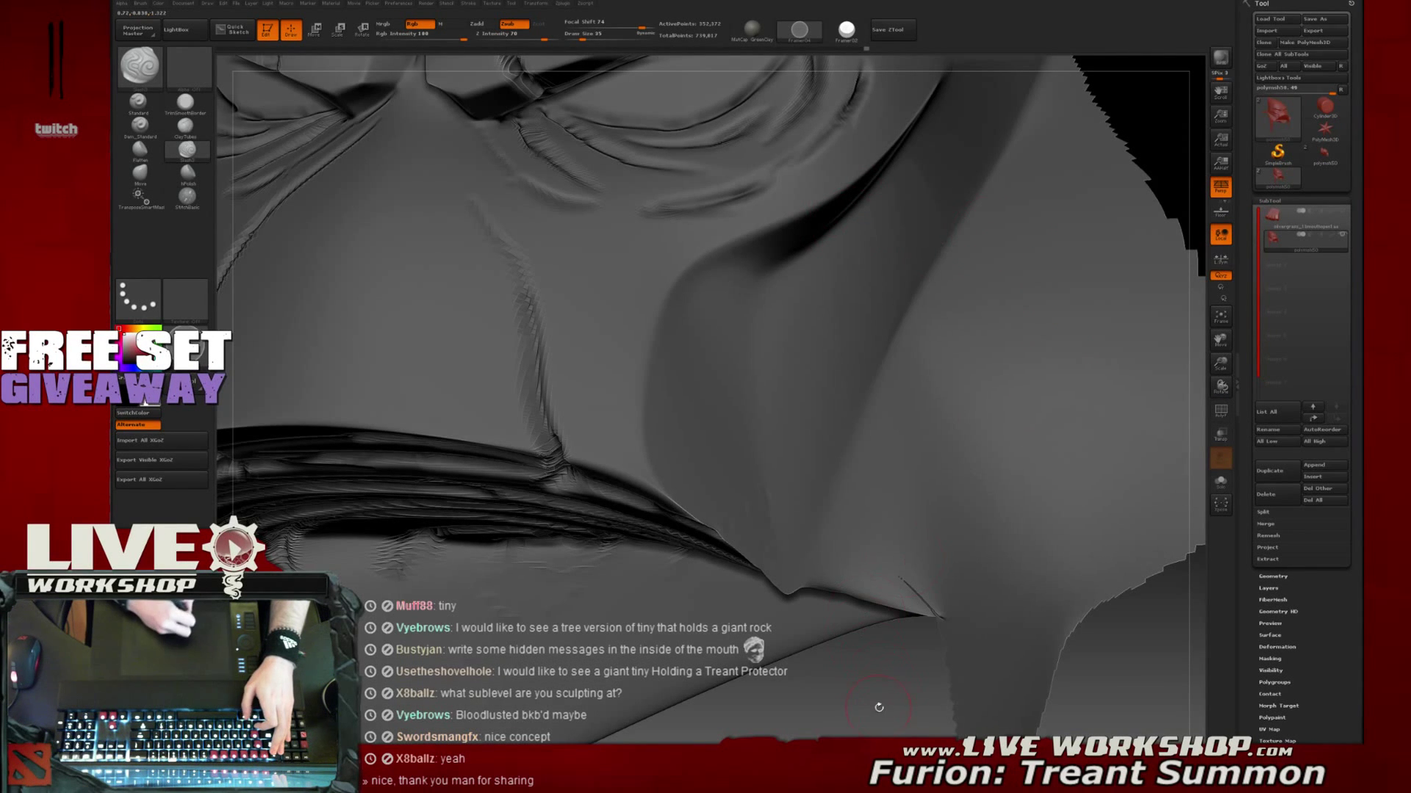
pyautogui.press('f')
pyautogui.keyDown('alt'); pyautogui.moveTo(1044, 326); pyautogui.dragTo(1073, 323); pyautogui.keyUp('alt')
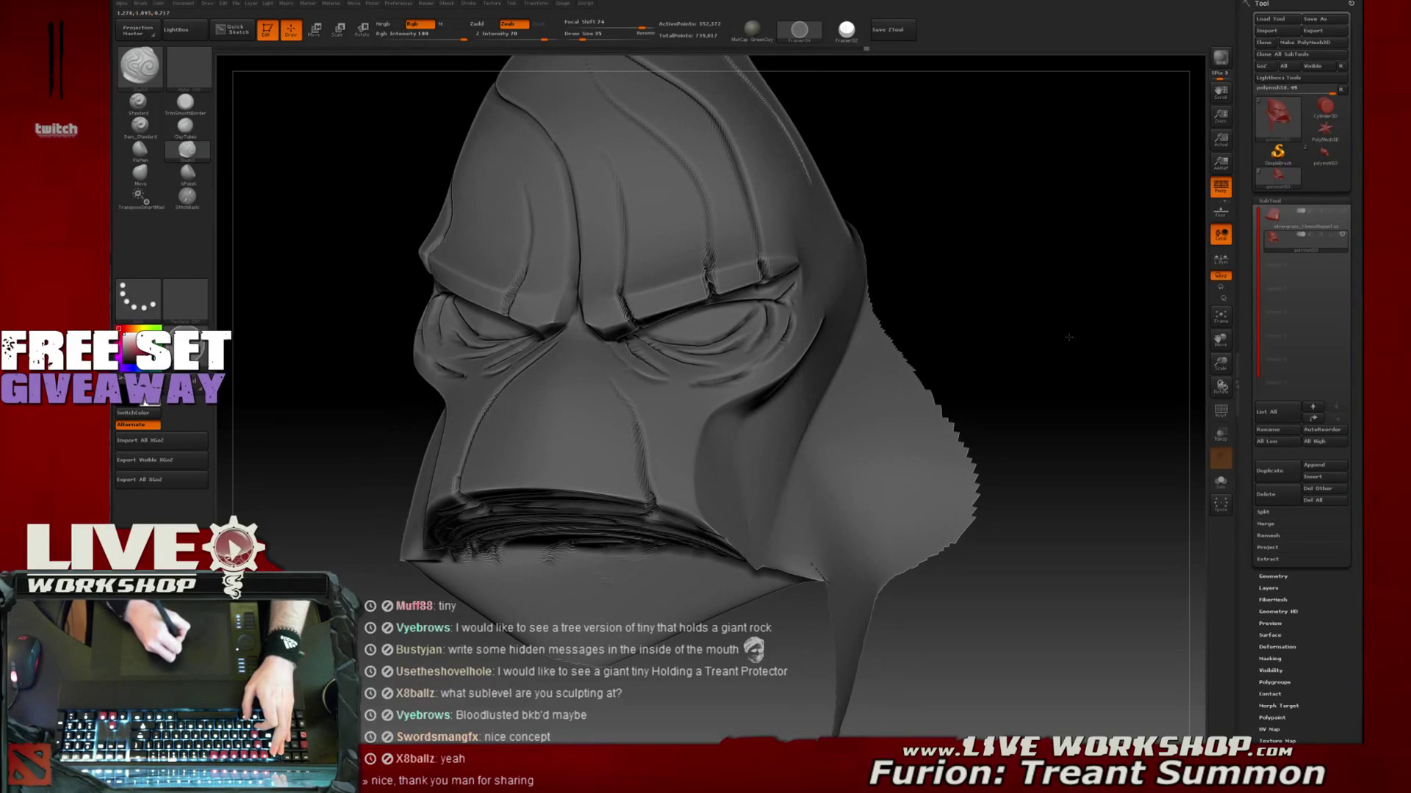
pyautogui.press('f')
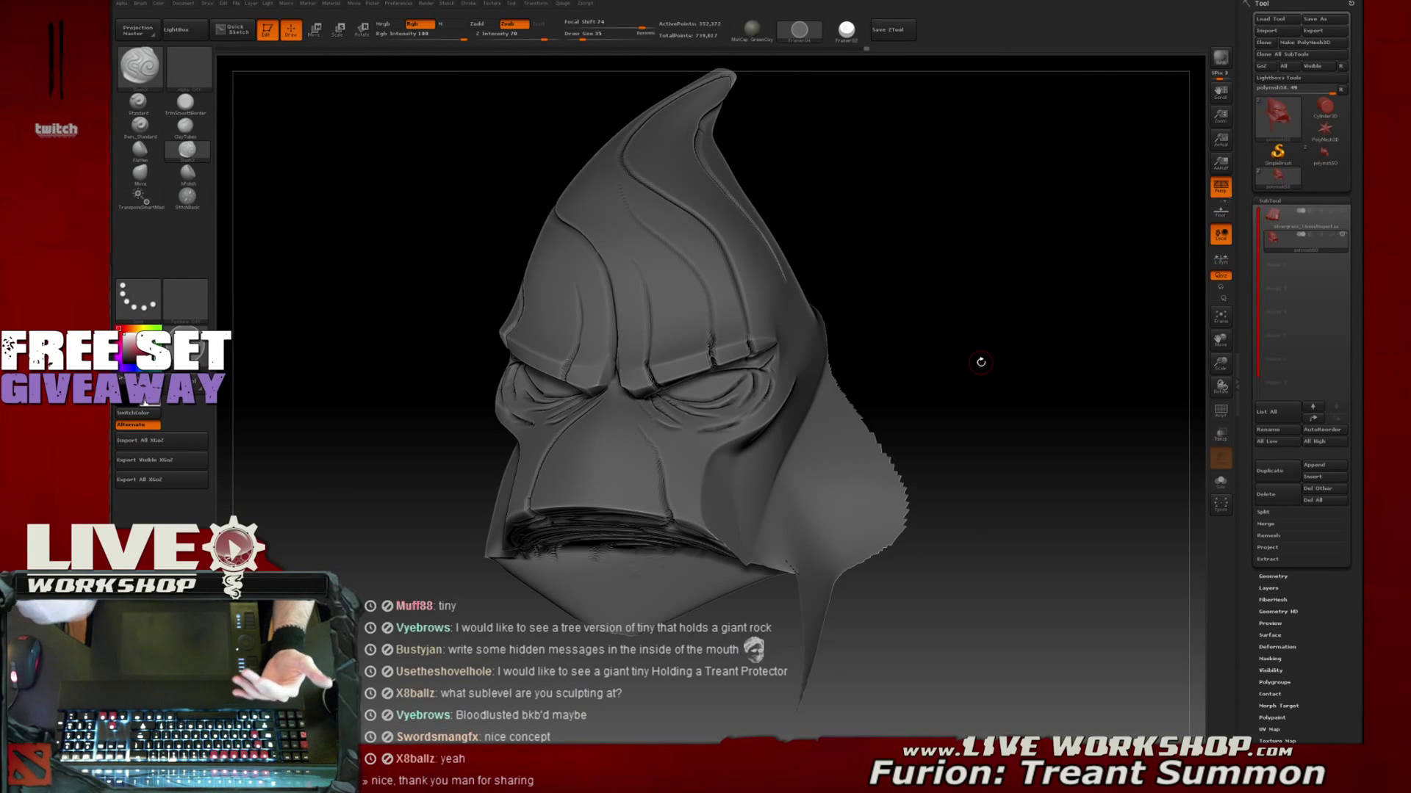
pyautogui.moveTo(981, 362)
pyautogui.mouseDown()
pyautogui.moveTo(903, 316)
pyautogui.moveTo(955, 257)
pyautogui.moveTo(943, 232)
pyautogui.mouseUp()
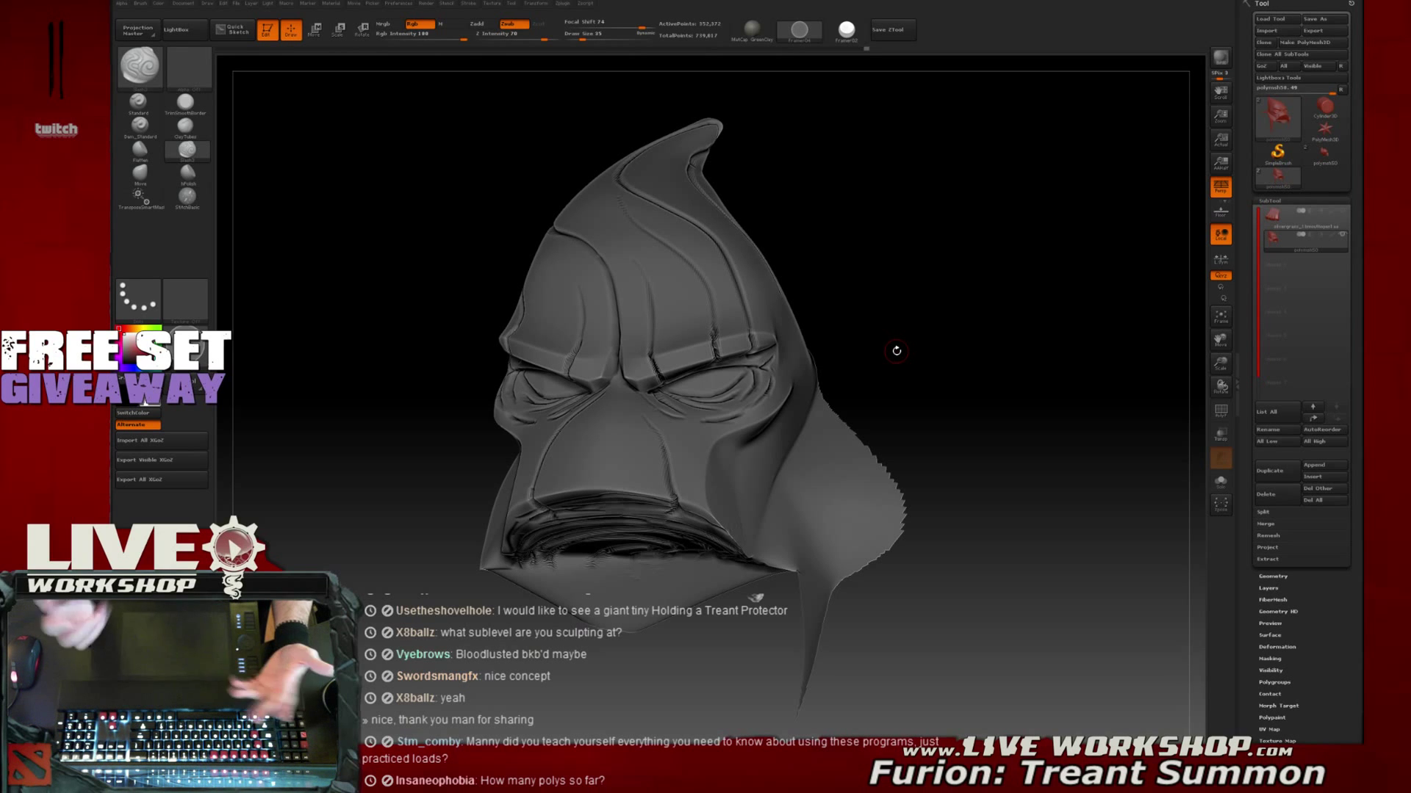
pyautogui.keyDown('alt'); pyautogui.moveTo(969, 233); pyautogui.dragTo(1024, 288); pyautogui.keyUp('alt')
pyautogui.keyDown('alt'); pyautogui.moveTo(1126, 220); pyautogui.dragTo(1046, 285); pyautogui.keyUp('alt')
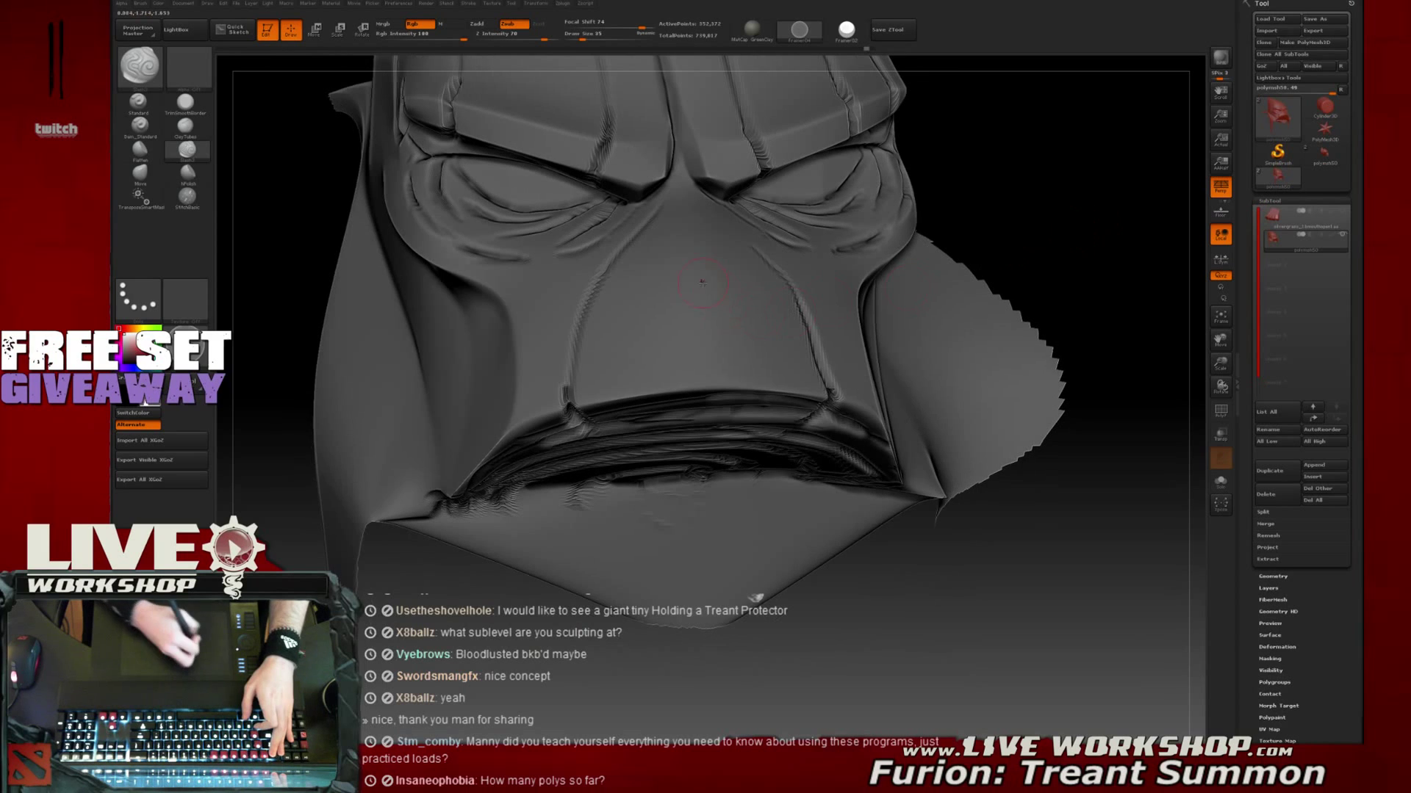
# Reduce the brush size and carve thin symmetrical grooves down the muzzle's middle, from the nose bridge to the upper lip
pyautogui.moveTo(947, 205); pyautogui.dragTo(961, 210)
pyautogui.press('s')
pyautogui.click(691, 293)
pyautogui.moveTo(696, 269)
pyautogui.mouseDown()
pyautogui.moveTo(656, 404)
pyautogui.moveTo(677, 342)
pyautogui.moveTo(677, 413)
pyautogui.mouseUp()
pyautogui.hotkey('ctrl', 'z')
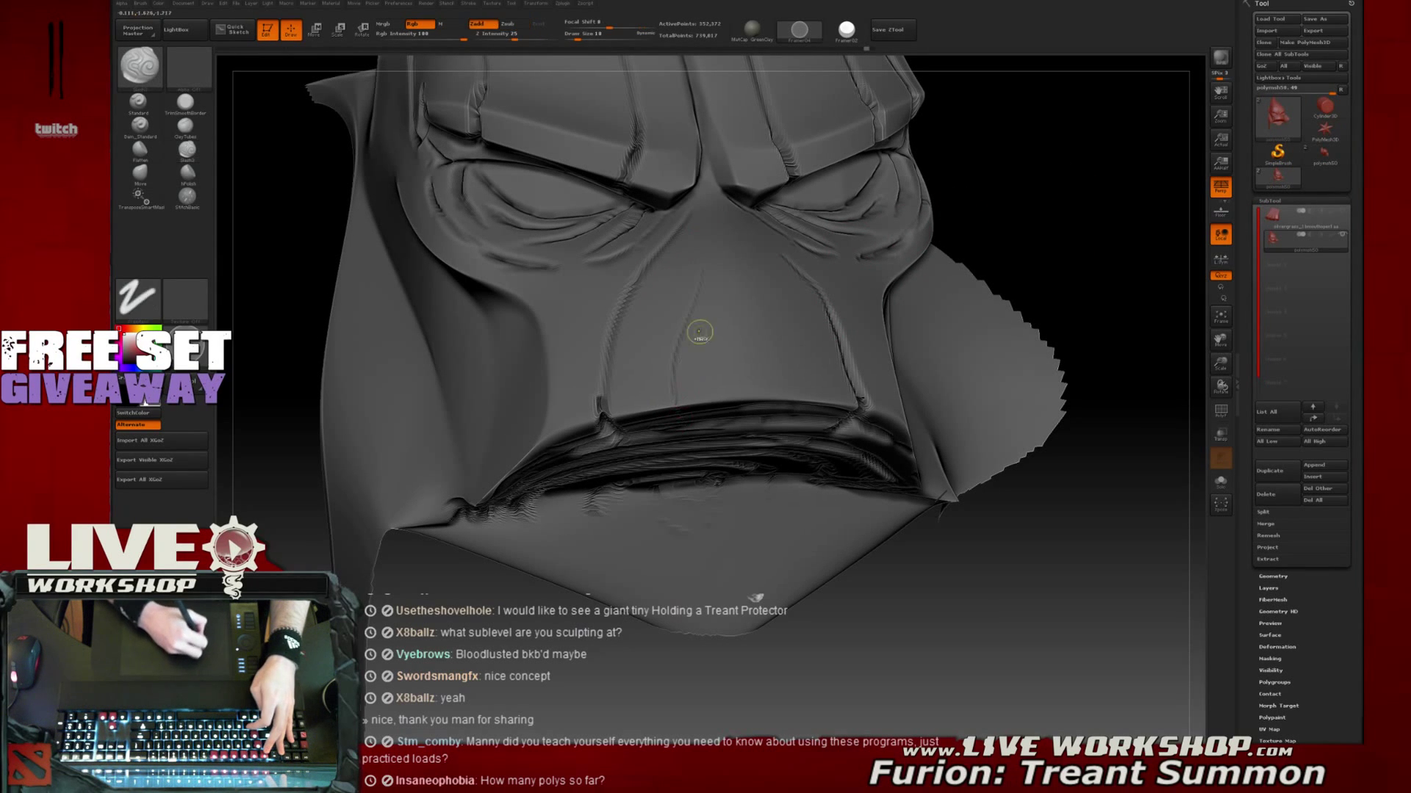
pyautogui.moveTo(701, 258); pyautogui.dragTo(676, 409)
pyautogui.moveTo(987, 241); pyautogui.dragTo(962, 209)
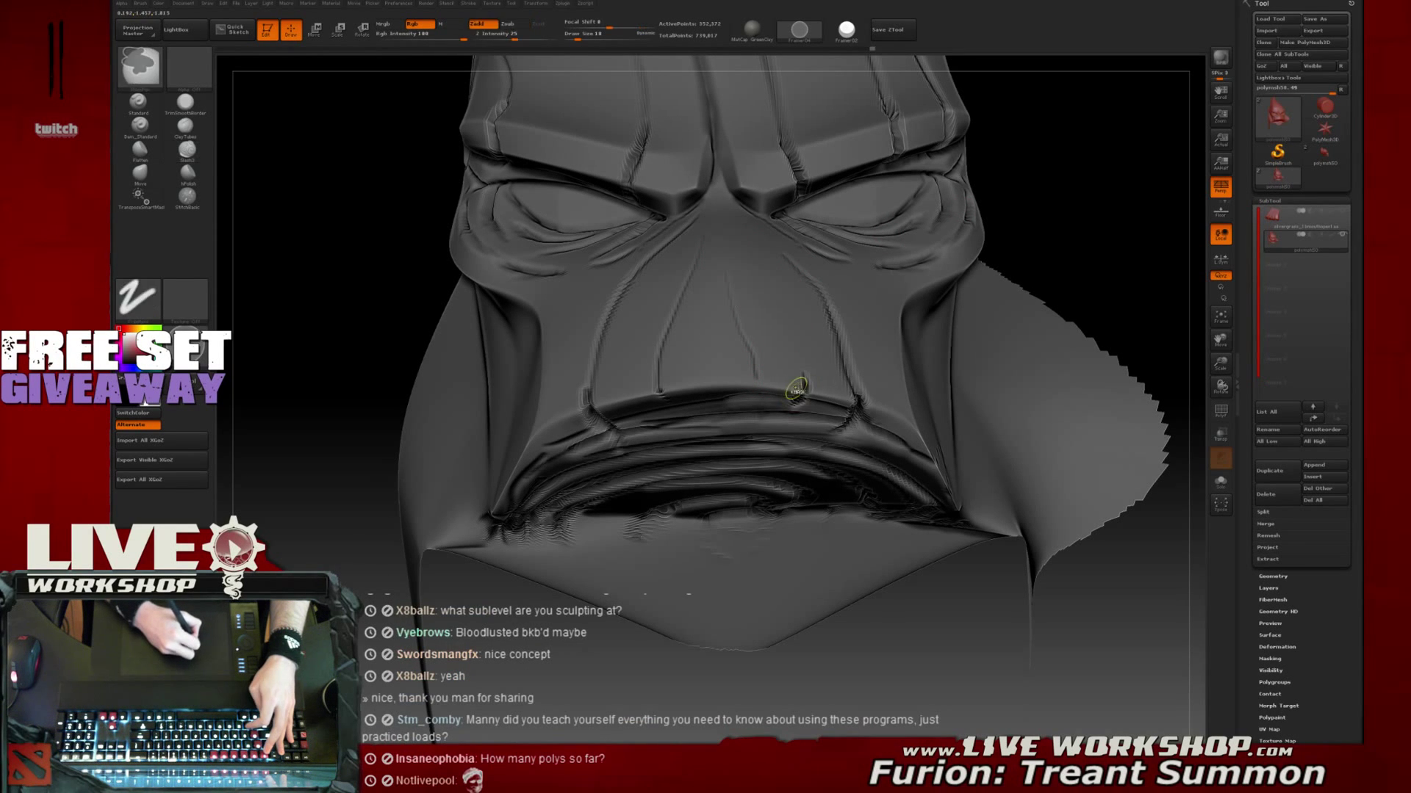
# Cut the ends of the central muzzle grooves into the upper lip edge as notches and deepen their lower parts
pyautogui.moveTo(786, 384); pyautogui.dragTo(787, 372)
pyautogui.moveTo(1091, 219); pyautogui.dragTo(1091, 143)
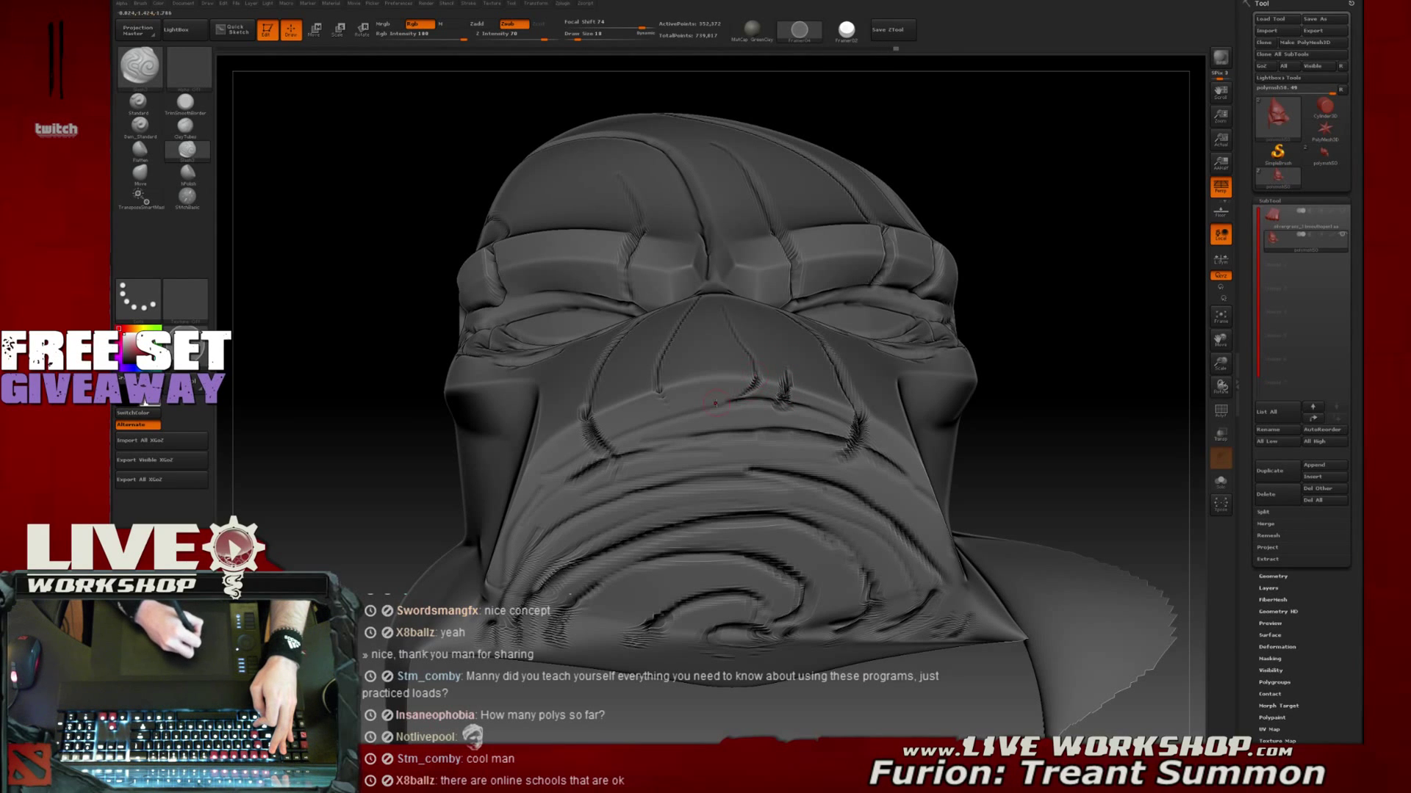
pyautogui.moveTo(659, 399); pyautogui.dragTo(654, 410)
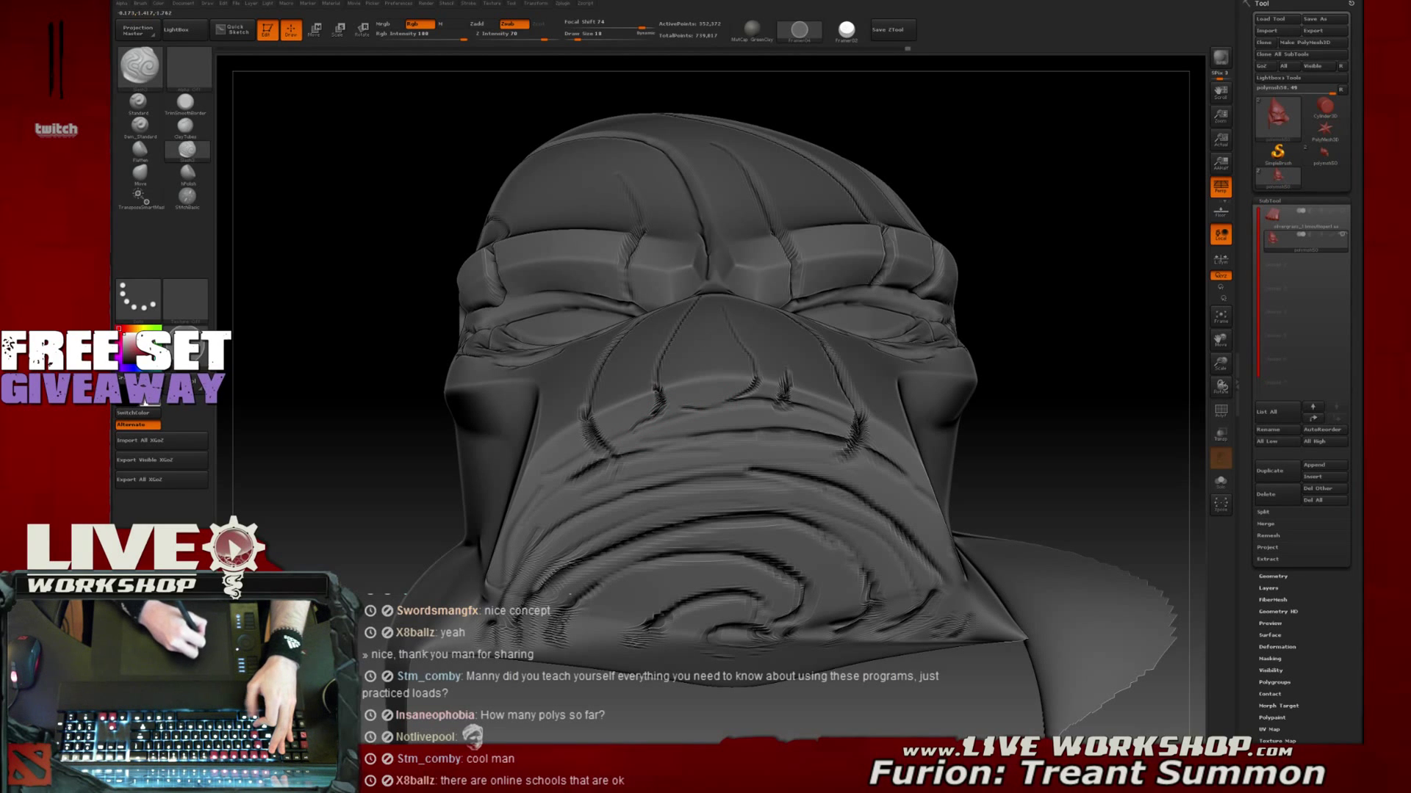
pyautogui.moveTo(1080, 344); pyautogui.dragTo(1076, 489)
pyautogui.moveTo(659, 397); pyautogui.dragTo(661, 343)
# Strengthen the central muzzle grooves toward the nose bridge and add a jagged crack above each outer lip notch
pyautogui.keyDown('alt'); pyautogui.moveTo(1111, 157); pyautogui.dragTo(745, 387); pyautogui.keyUp('alt')
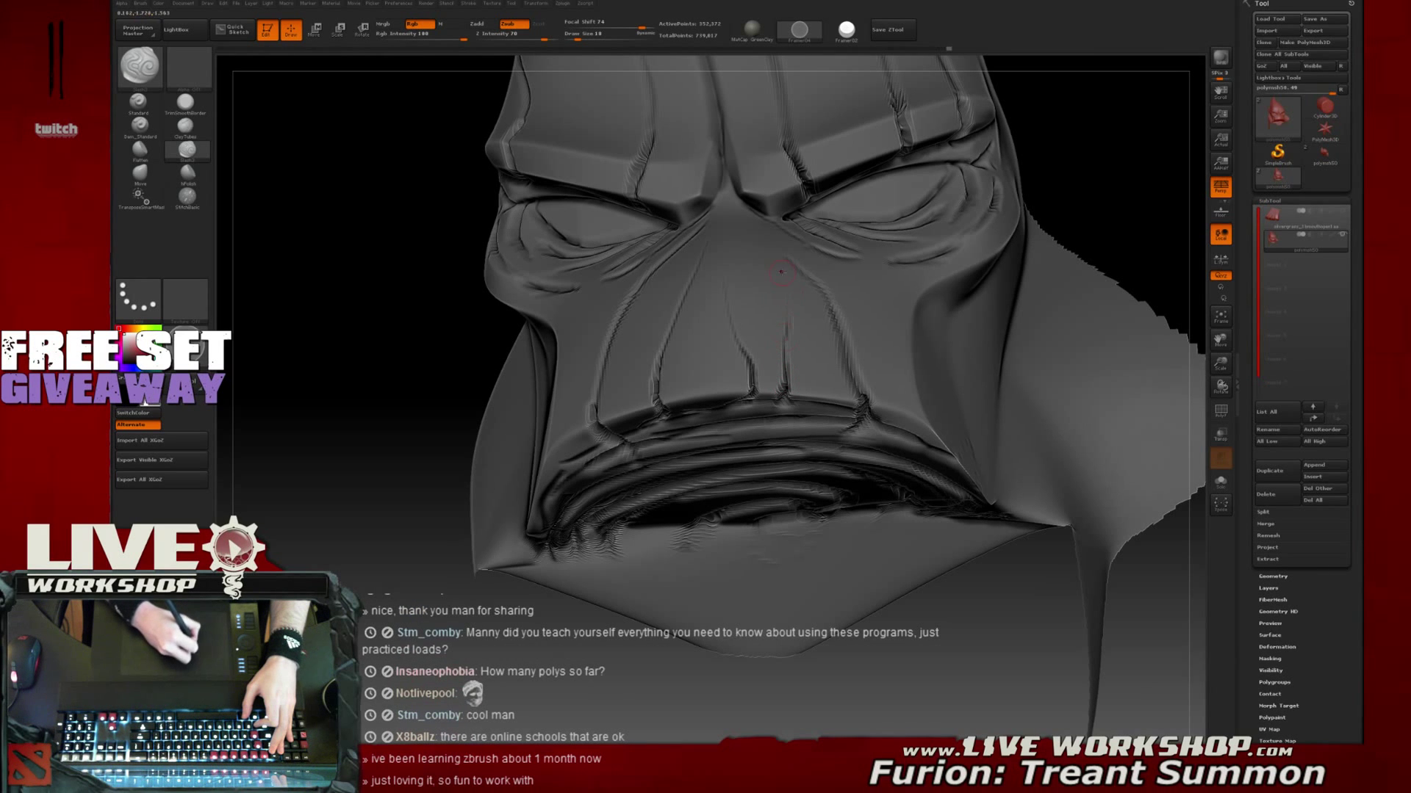
pyautogui.keyDown('alt'); pyautogui.moveTo(1102, 192); pyautogui.dragTo(1086, 220); pyautogui.keyUp('alt')
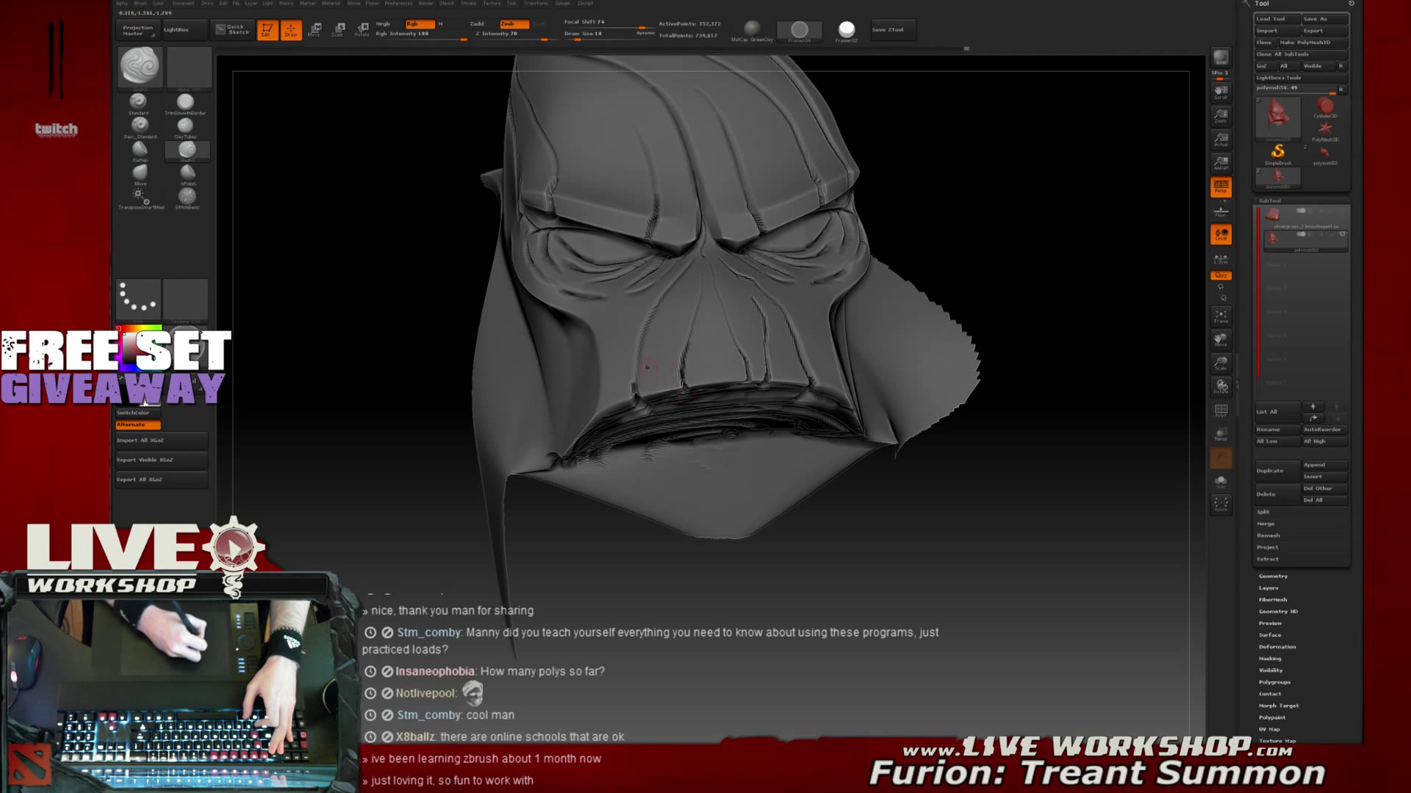
pyautogui.moveTo(635, 389); pyautogui.dragTo(637, 351)
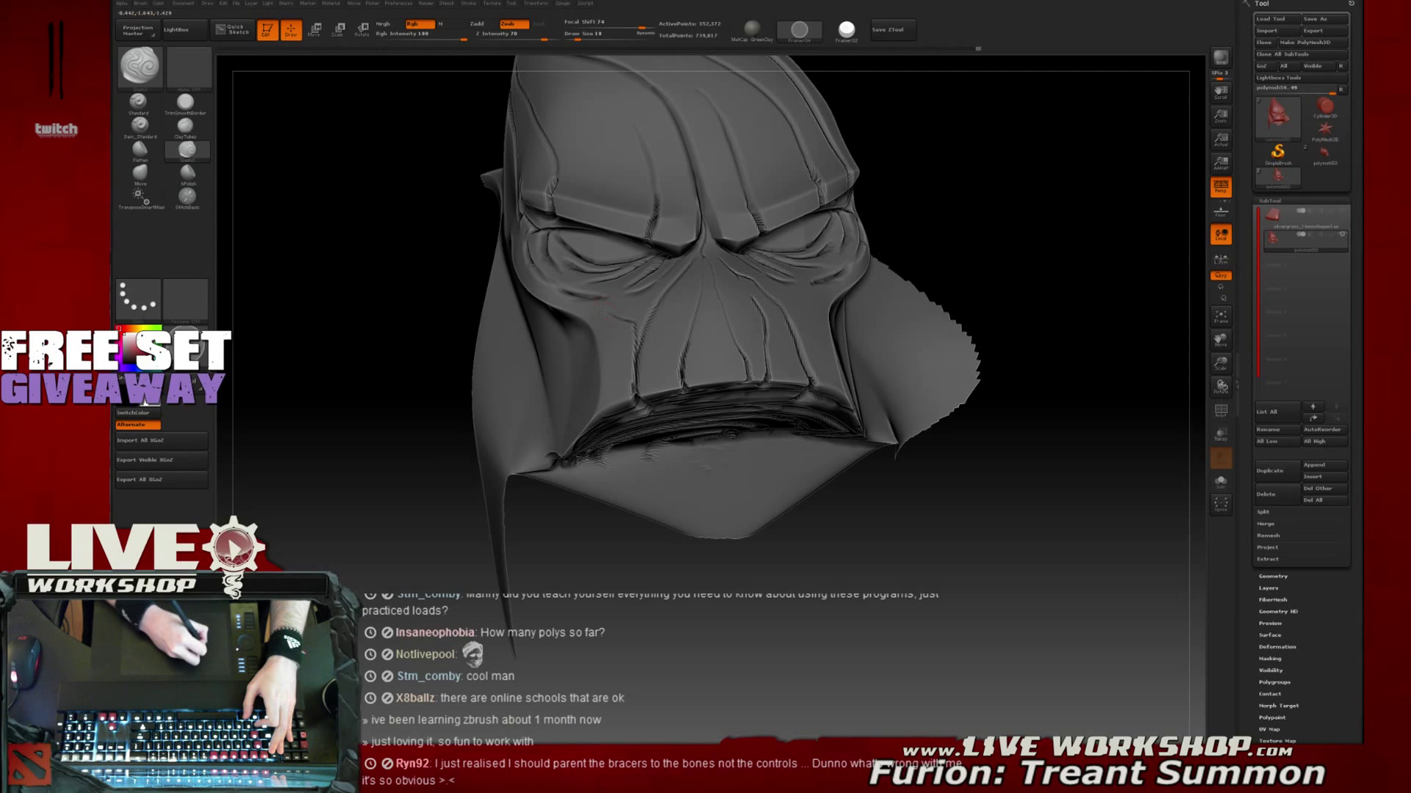
pyautogui.moveTo(1124, 230)
pyautogui.mouseDown()
pyautogui.moveTo(1037, 236)
pyautogui.moveTo(1052, 232)
pyautogui.moveTo(1014, 283)
pyautogui.moveTo(1045, 261)
pyautogui.moveTo(1030, 271)
pyautogui.moveTo(1077, 287)
pyautogui.mouseUp()
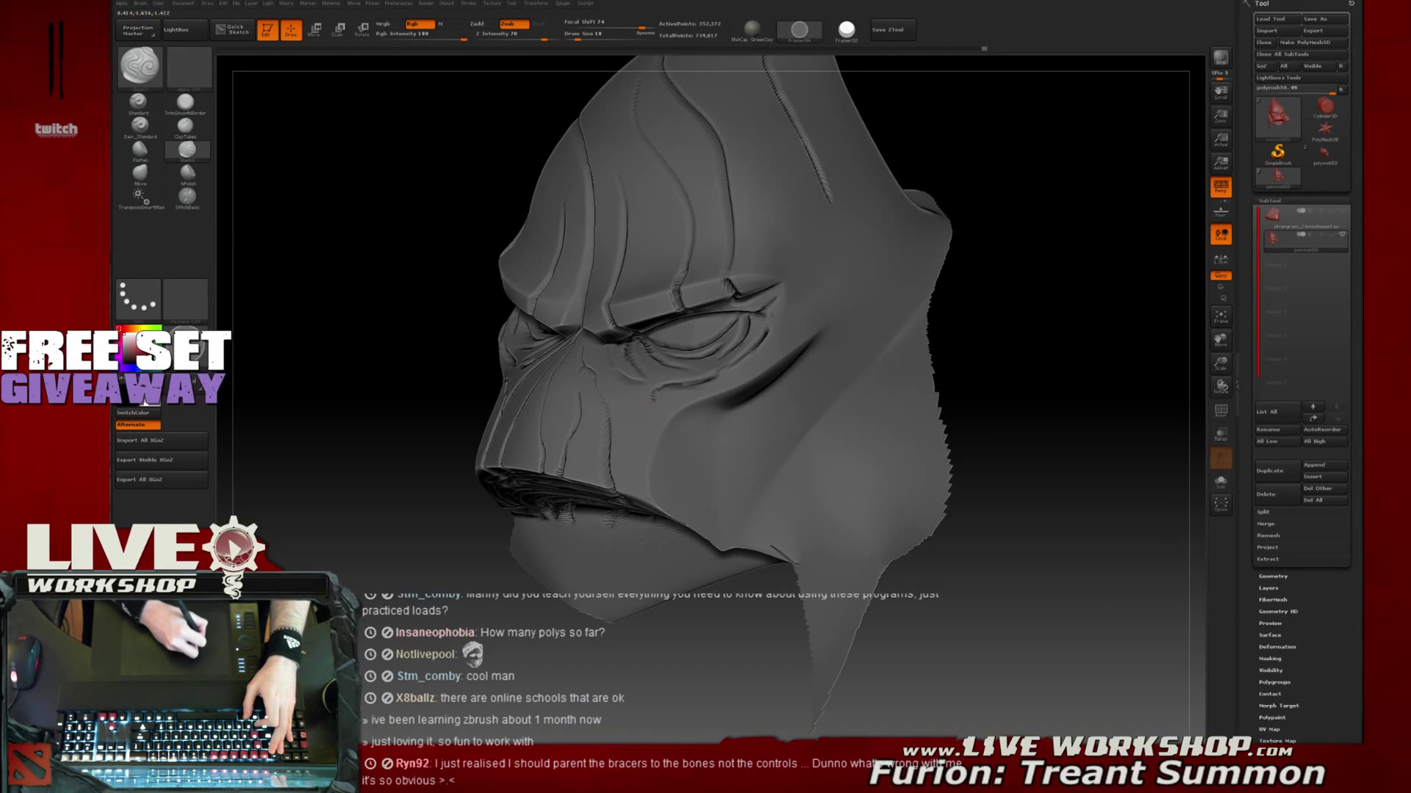
# Carve a long groove from beside the muzzle along the cheekbone, curling it down at the back of the cheek
pyautogui.moveTo(1055, 318)
pyautogui.keyDown('alt'); pyautogui.mouseDown()
pyautogui.moveTo(960, 299)
pyautogui.moveTo(976, 302)
pyautogui.moveTo(776, 417)
pyautogui.mouseUp(); pyautogui.keyUp('alt')
pyautogui.moveTo(956, 337); pyautogui.dragTo(885, 343)
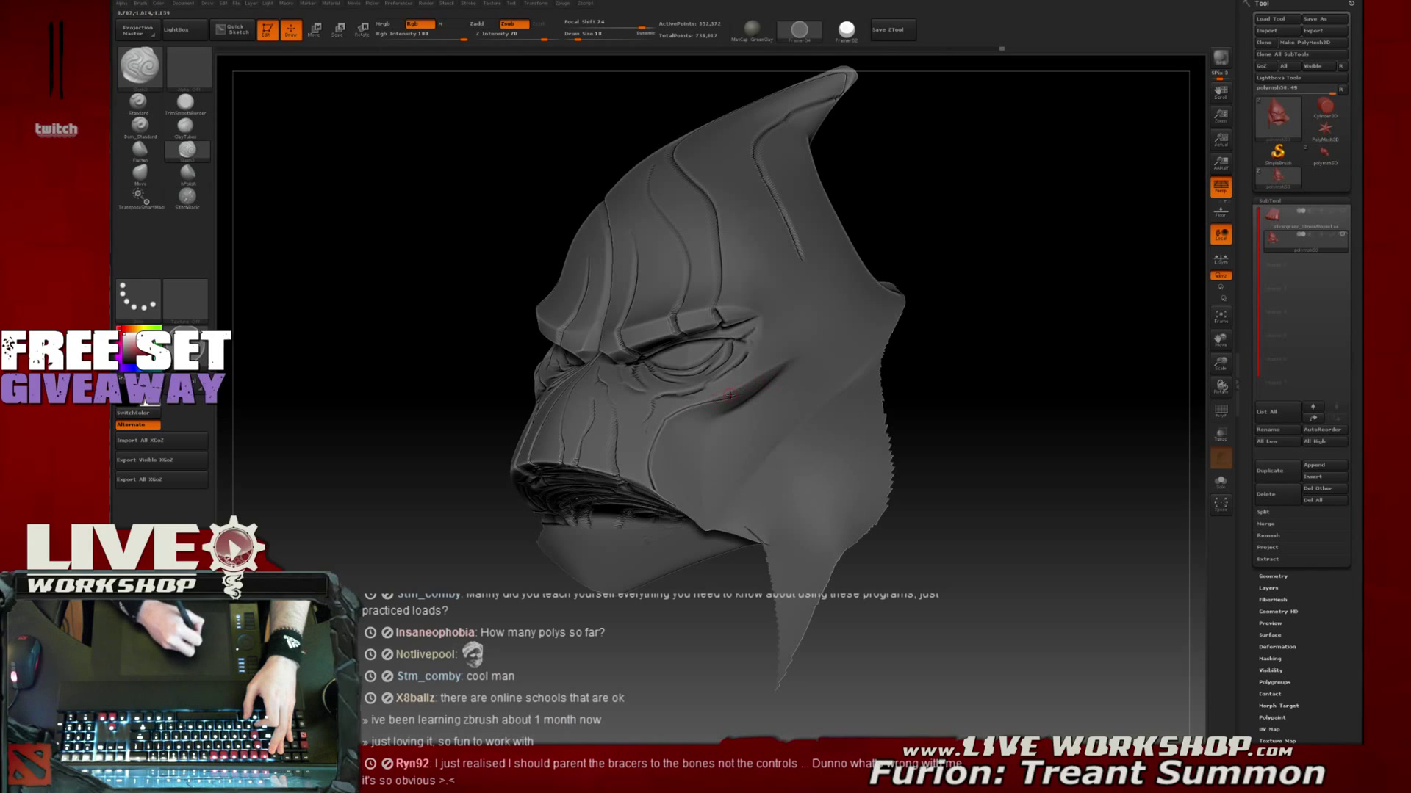
pyautogui.hotkey('ctrl', 'z')
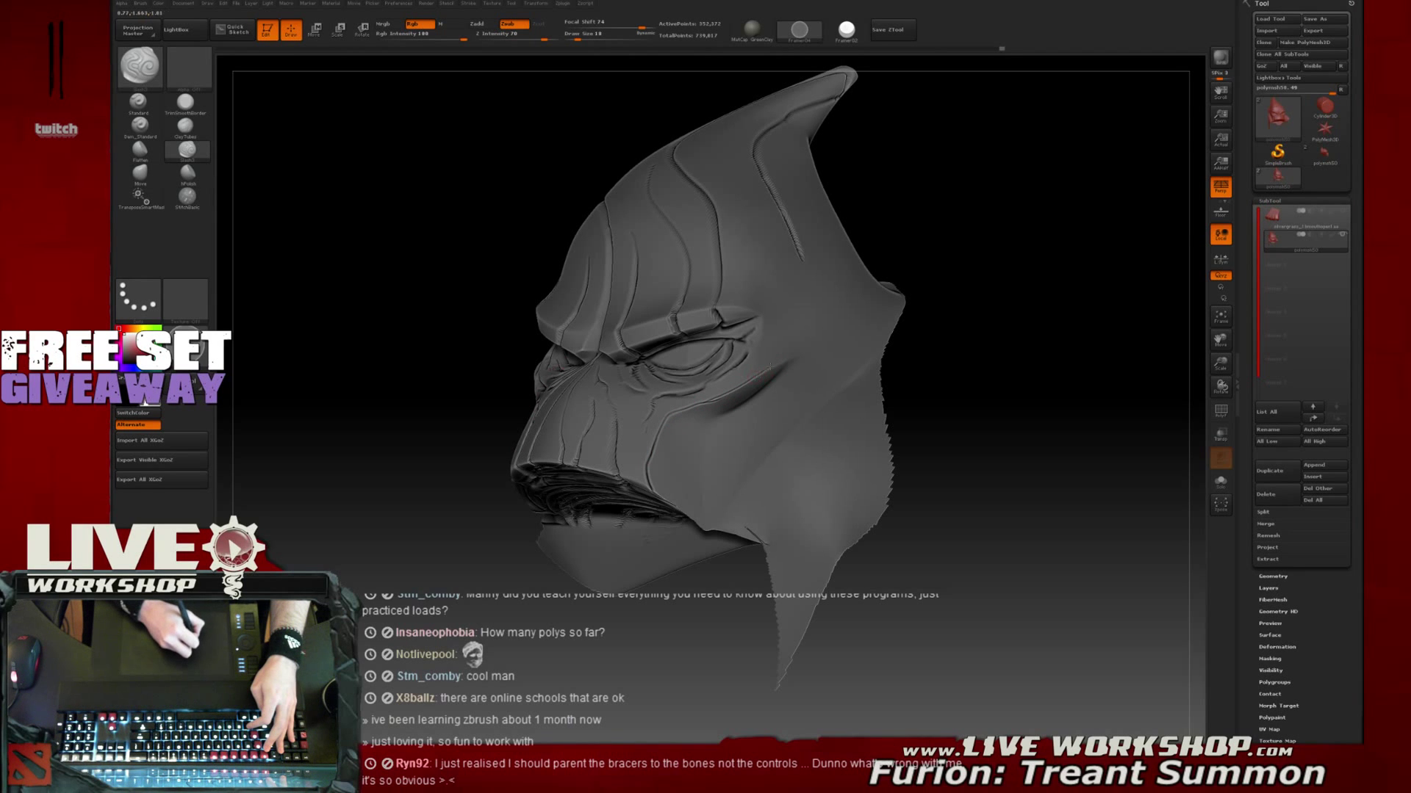
pyautogui.moveTo(924, 336)
pyautogui.mouseDown()
pyautogui.moveTo(1035, 378)
pyautogui.moveTo(764, 359)
pyautogui.moveTo(849, 325)
pyautogui.moveTo(838, 411)
pyautogui.mouseUp()
pyautogui.moveTo(1008, 426); pyautogui.dragTo(851, 309)
pyautogui.moveTo(1033, 288)
pyautogui.mouseDown()
pyautogui.moveTo(1024, 384)
pyautogui.moveTo(897, 315)
pyautogui.mouseUp()
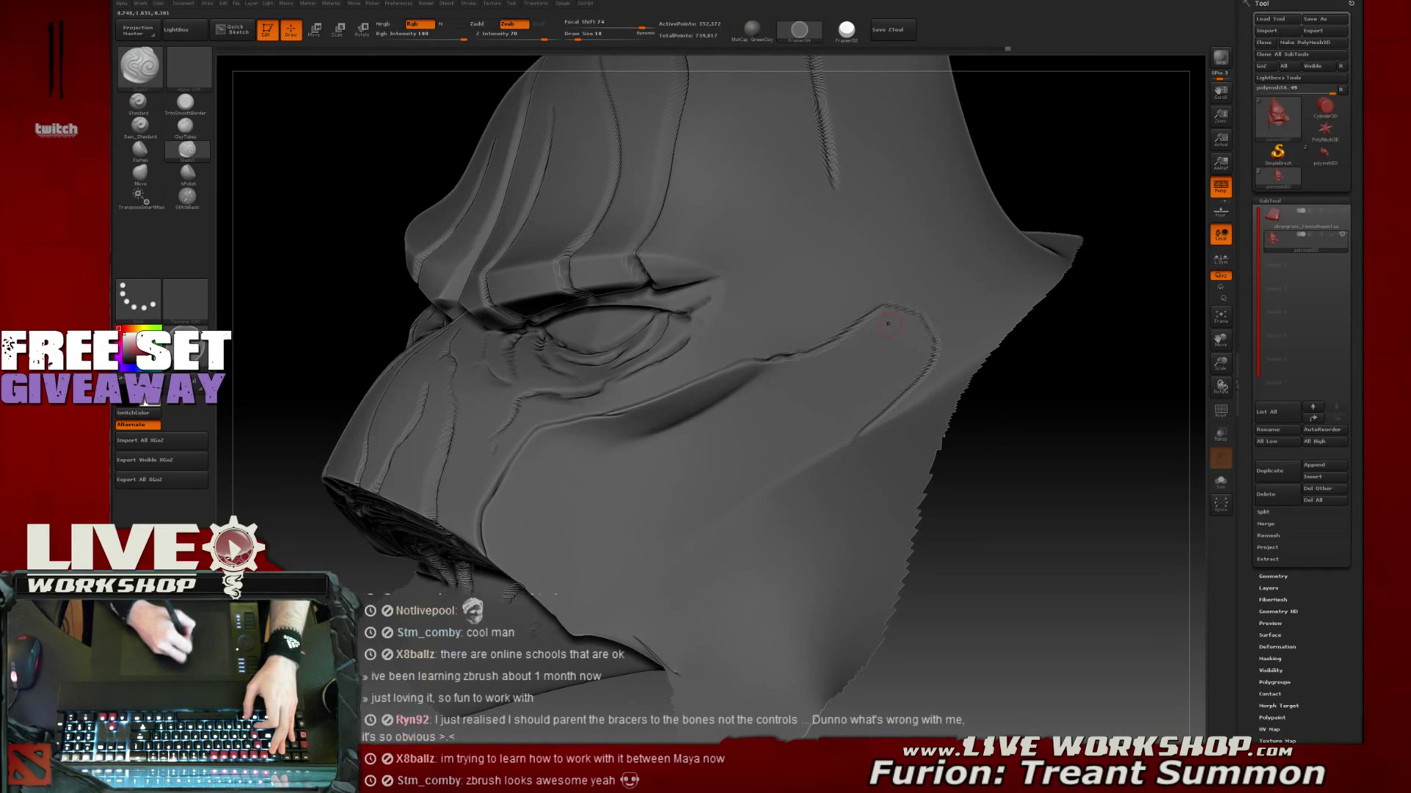
pyautogui.keyDown('alt'); pyautogui.moveTo(1090, 145); pyautogui.dragTo(1030, 210); pyautogui.keyUp('alt')
# Adjust the brush size, sharpen the brow's outer tip, and carve a groove from it up the temple
pyautogui.press('s')
pyautogui.moveTo(750, 327); pyautogui.dragTo(756, 324)
pyautogui.moveTo(933, 338)
pyautogui.keyDown('alt'); pyautogui.mouseDown()
pyautogui.moveTo(947, 289)
pyautogui.moveTo(1023, 237)
pyautogui.moveTo(1009, 275)
pyautogui.mouseUp(); pyautogui.keyUp('alt')
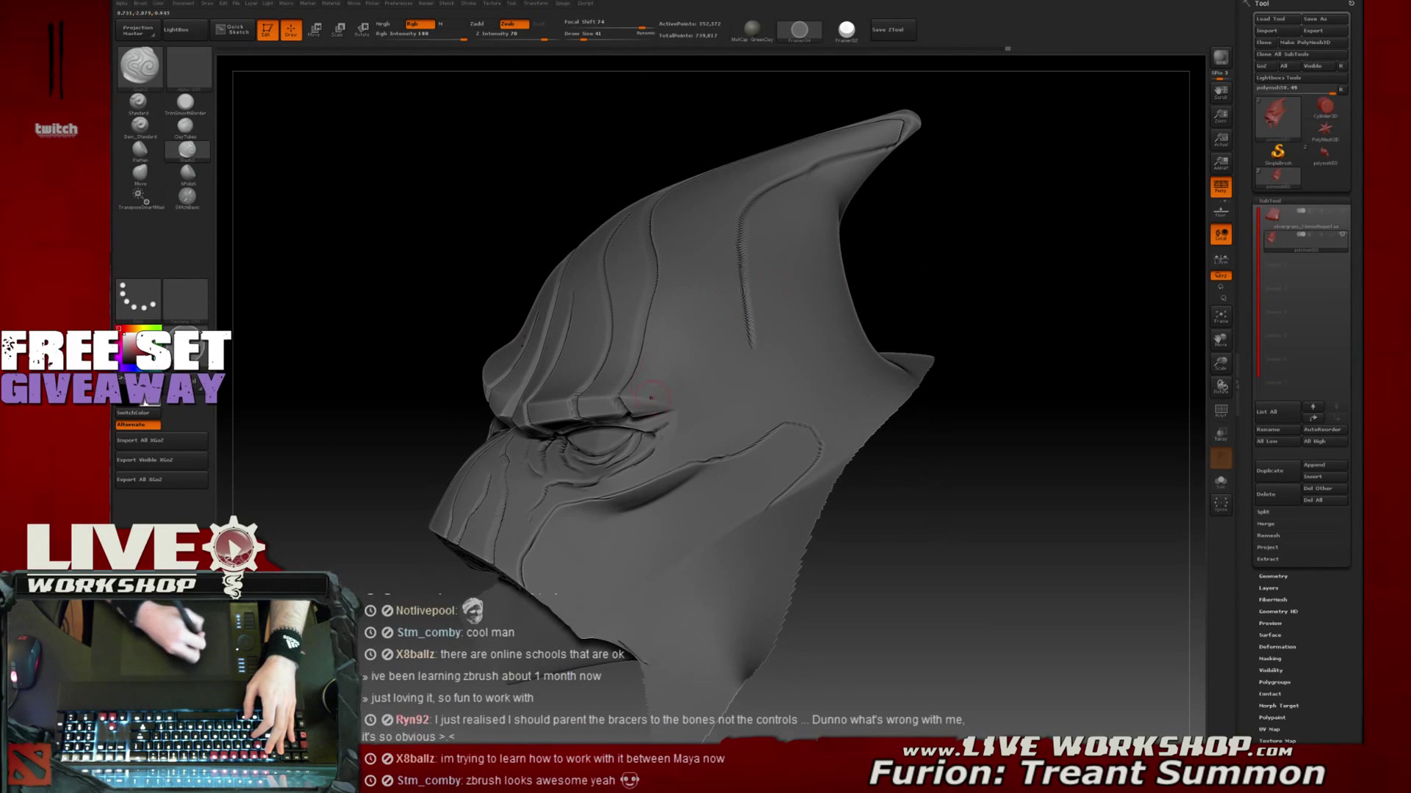
pyautogui.moveTo(665, 424); pyautogui.dragTo(694, 421)
pyautogui.moveTo(941, 323)
pyautogui.keyDown('alt'); pyautogui.mouseDown()
pyautogui.moveTo(933, 272)
pyautogui.moveTo(929, 293)
pyautogui.mouseUp(); pyautogui.keyUp('alt')
pyautogui.press('s')
pyautogui.click(673, 423)
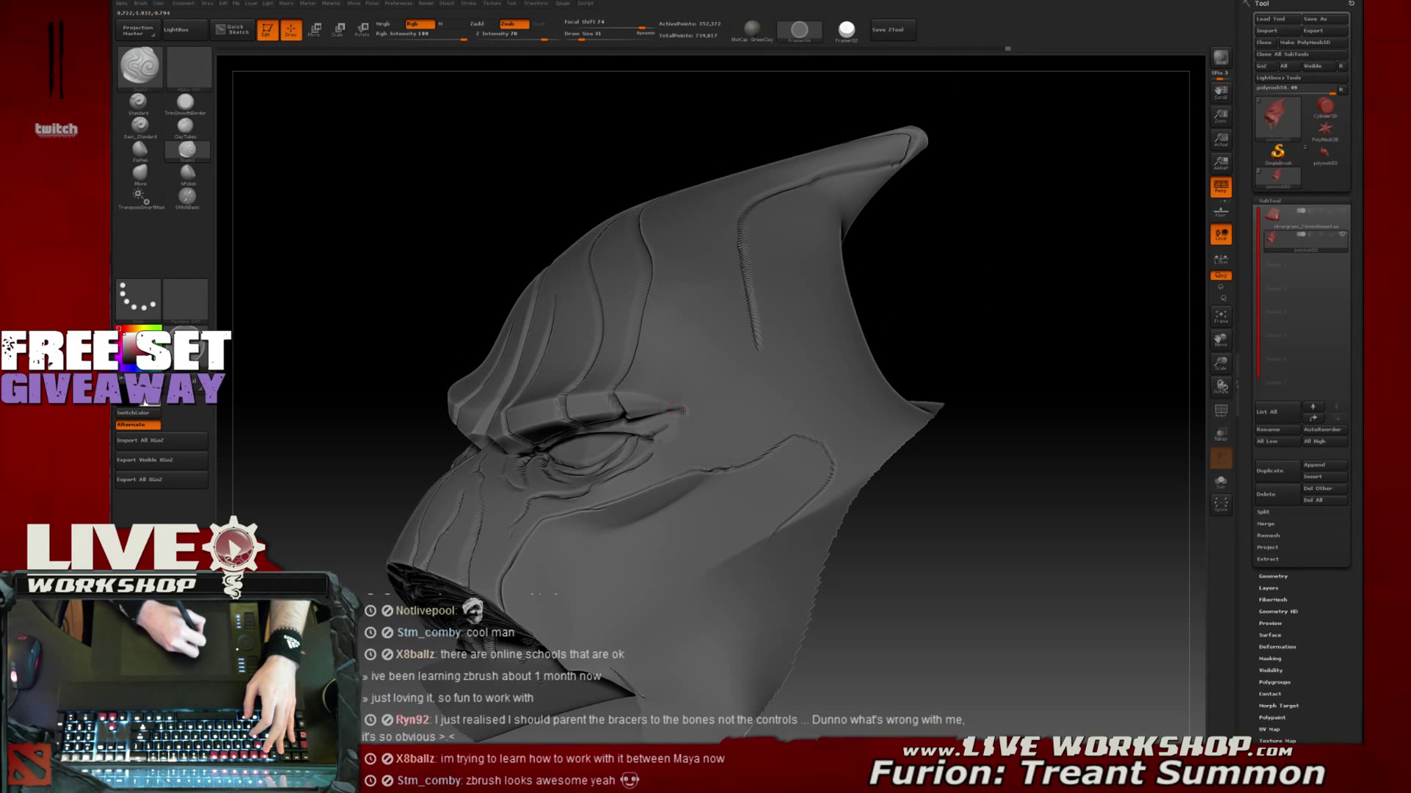
pyautogui.moveTo(690, 380)
pyautogui.mouseDown()
pyautogui.moveTo(699, 406)
pyautogui.moveTo(693, 346)
pyautogui.mouseUp()
pyautogui.moveTo(885, 282)
pyautogui.mouseDown()
pyautogui.moveTo(1038, 264)
pyautogui.moveTo(998, 267)
pyautogui.mouseUp()
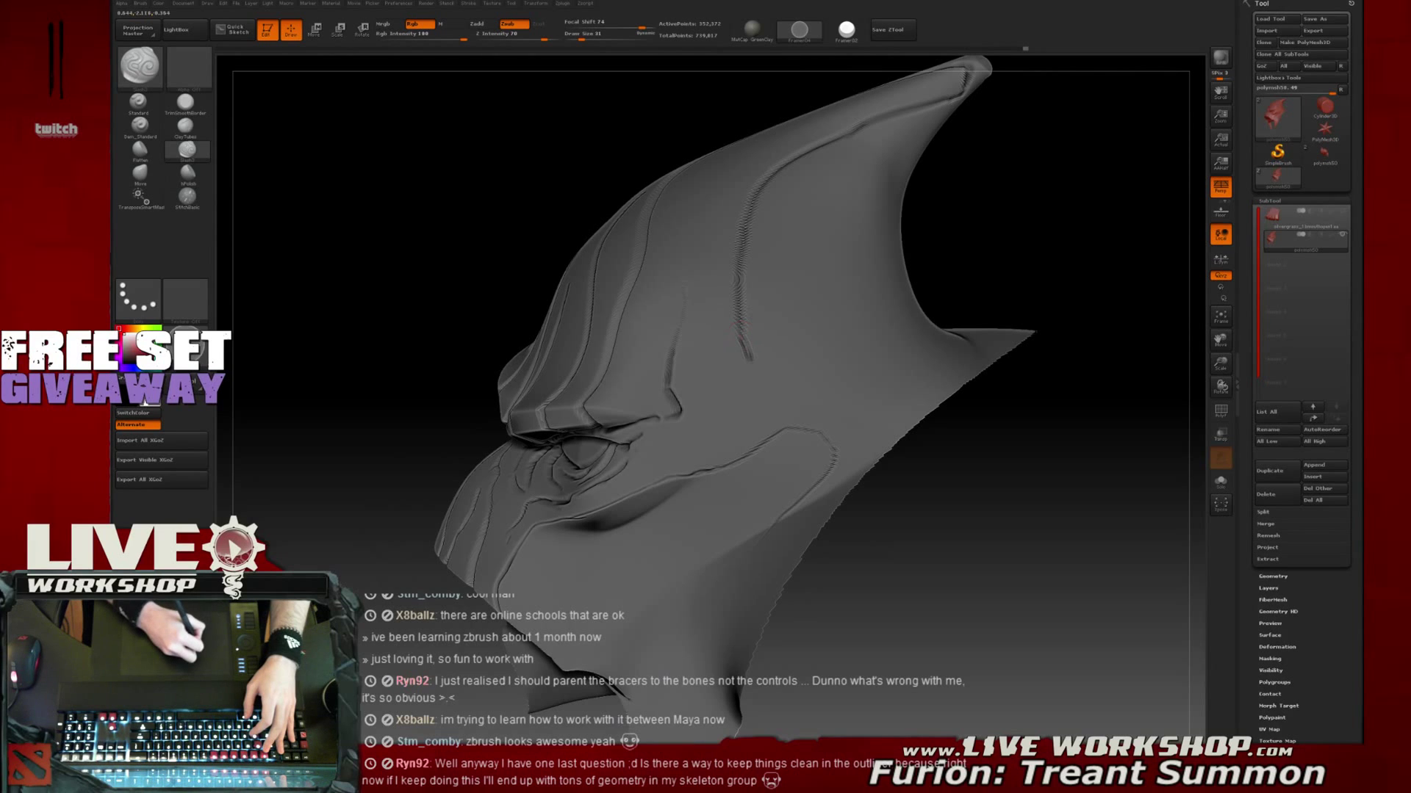
# Extend the rear crown groove down the side of the head and curl its end into a spiral
pyautogui.moveTo(850, 306)
pyautogui.mouseDown()
pyautogui.moveTo(863, 337)
pyautogui.moveTo(797, 335)
pyautogui.moveTo(815, 348)
pyautogui.mouseUp()
pyautogui.moveTo(1070, 236)
pyautogui.mouseDown()
pyautogui.moveTo(1034, 238)
pyautogui.moveTo(975, 504)
pyautogui.moveTo(881, 441)
pyautogui.mouseUp()
pyautogui.hotkey('ctrl', 'z')
pyautogui.hotkey('ctrl', 'z')
pyautogui.moveTo(764, 367); pyautogui.dragTo(856, 420)
pyautogui.hotkey('ctrl', 'z')
pyautogui.moveTo(759, 365); pyautogui.dragTo(833, 403)
pyautogui.moveTo(843, 327)
pyautogui.mouseDown()
pyautogui.moveTo(797, 350)
pyautogui.moveTo(830, 365)
pyautogui.mouseUp()
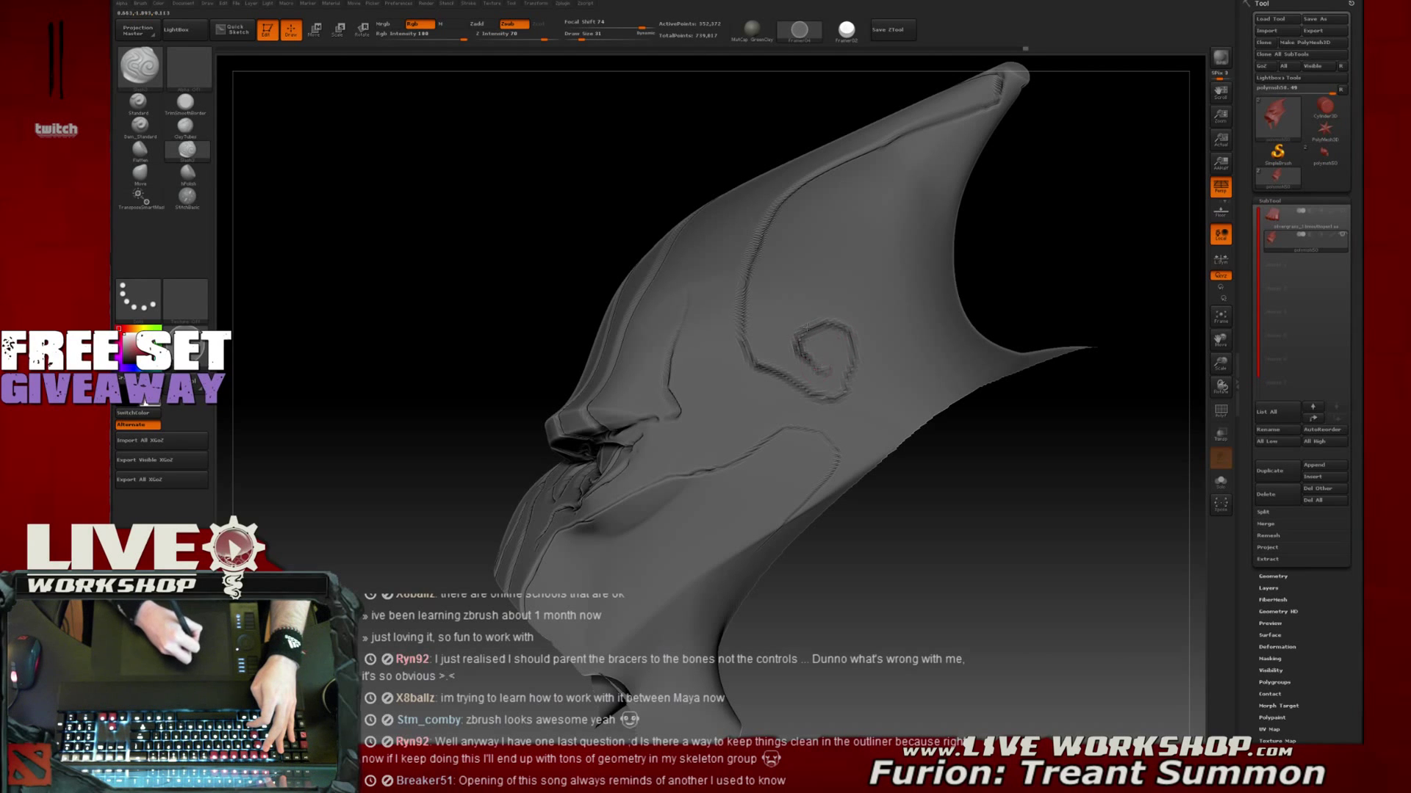
# Deepen the corner where the temple groove meets the outer end of the brow
pyautogui.press('f')
pyautogui.moveTo(957, 319); pyautogui.dragTo(1012, 467)
pyautogui.moveTo(1003, 458); pyautogui.dragTo(740, 377)
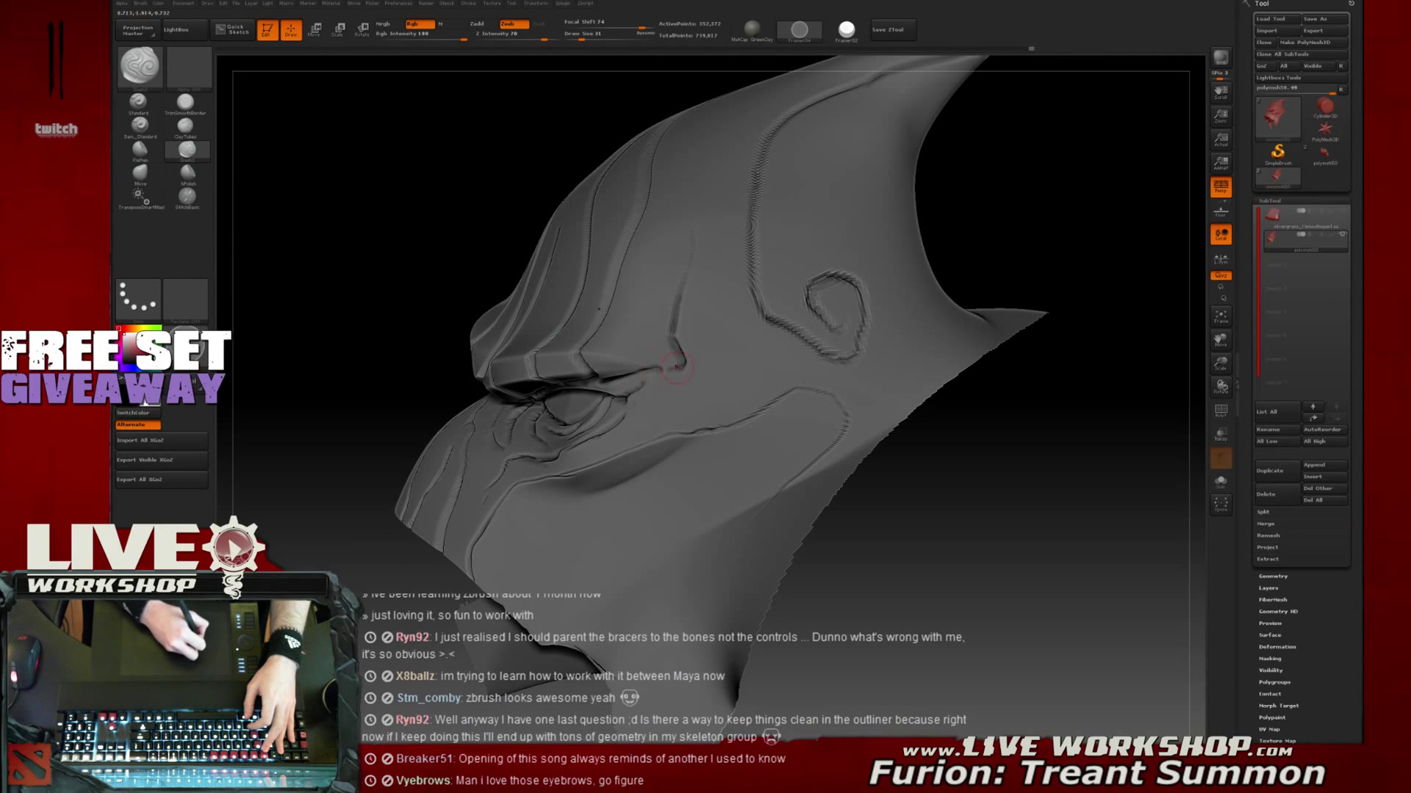
pyautogui.moveTo(901, 481); pyautogui.dragTo(683, 346)
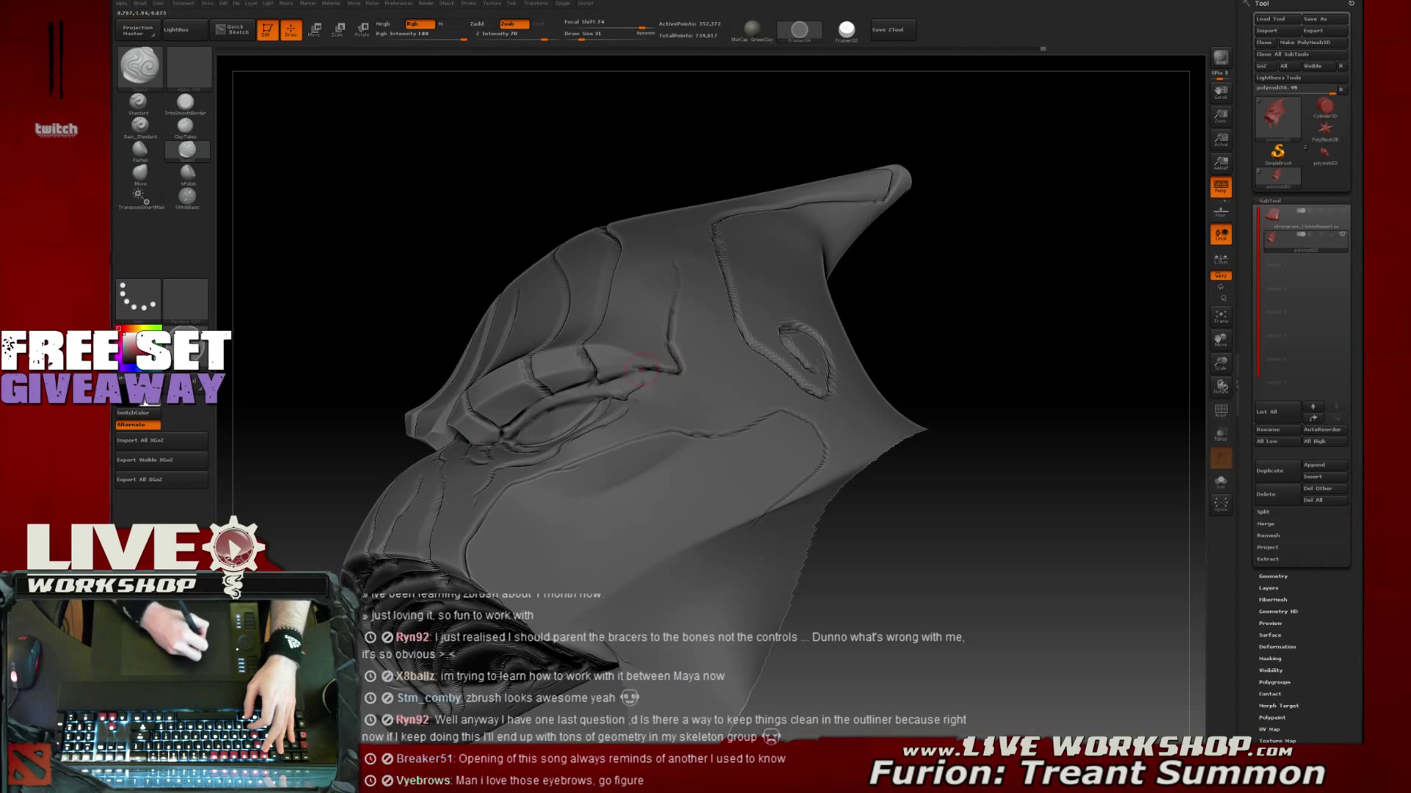
# Sharpen the crease under the cheekbone and carve a crack from it down to the upper jaw's edge
pyautogui.moveTo(1056, 315); pyautogui.dragTo(794, 353)
pyautogui.moveTo(680, 388); pyautogui.dragTo(650, 399)
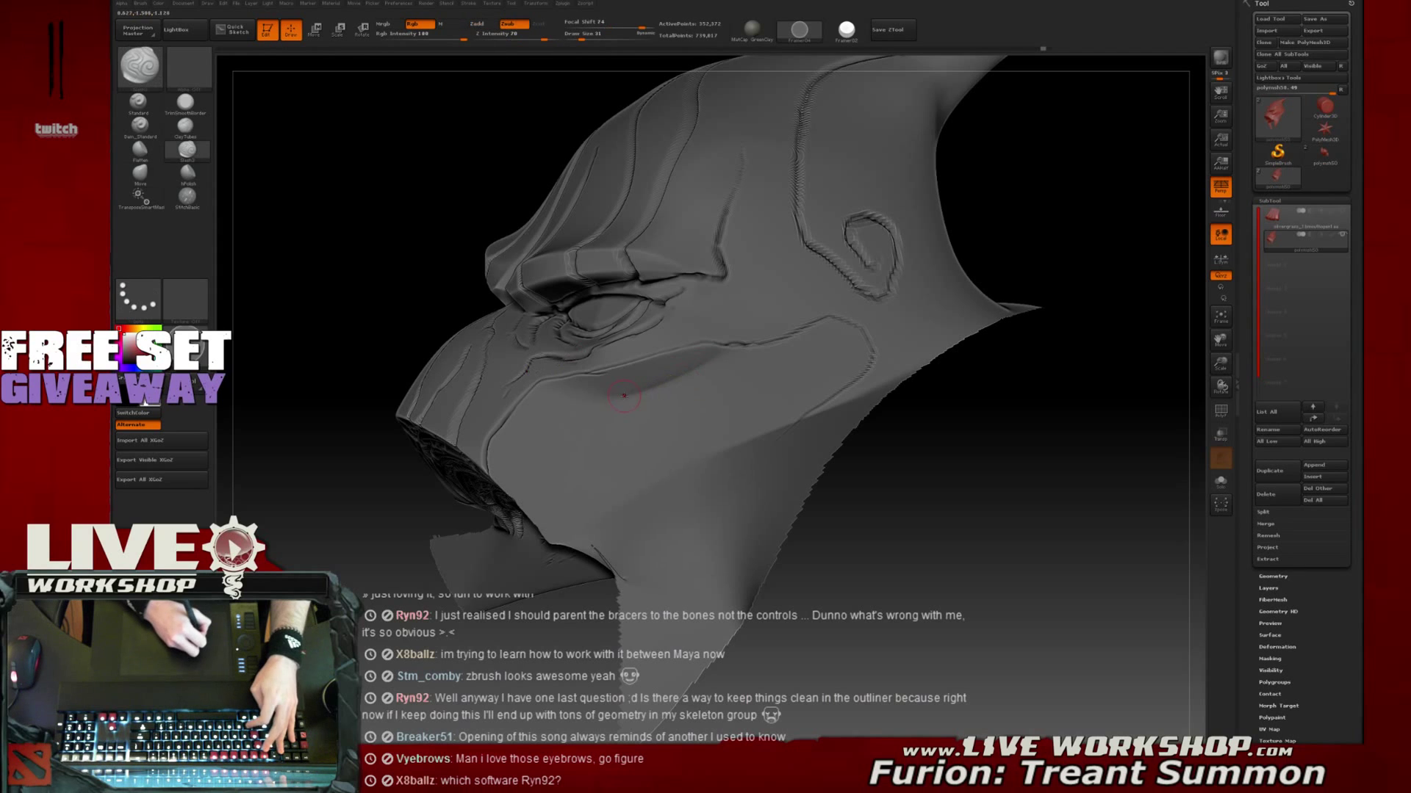
pyautogui.moveTo(914, 523); pyautogui.dragTo(556, 409)
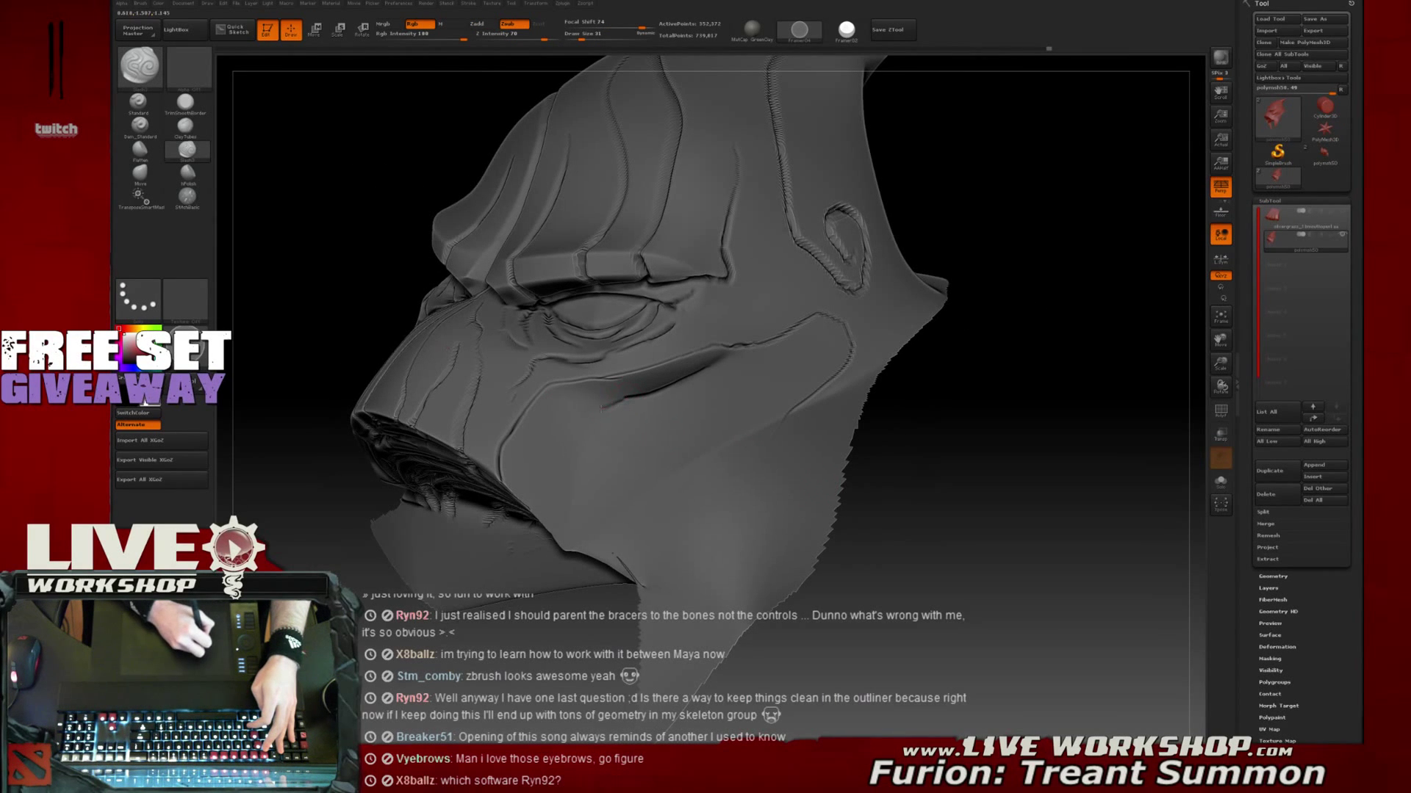
pyautogui.moveTo(621, 397)
pyautogui.mouseDown()
pyautogui.moveTo(588, 416)
pyautogui.moveTo(578, 514)
pyautogui.mouseUp()
pyautogui.keyDown('shift'); pyautogui.moveTo(583, 431); pyautogui.dragTo(577, 510); pyautogui.keyUp('shift')
pyautogui.moveTo(589, 419); pyautogui.dragTo(570, 474)
pyautogui.moveTo(1106, 464); pyautogui.dragTo(565, 472)
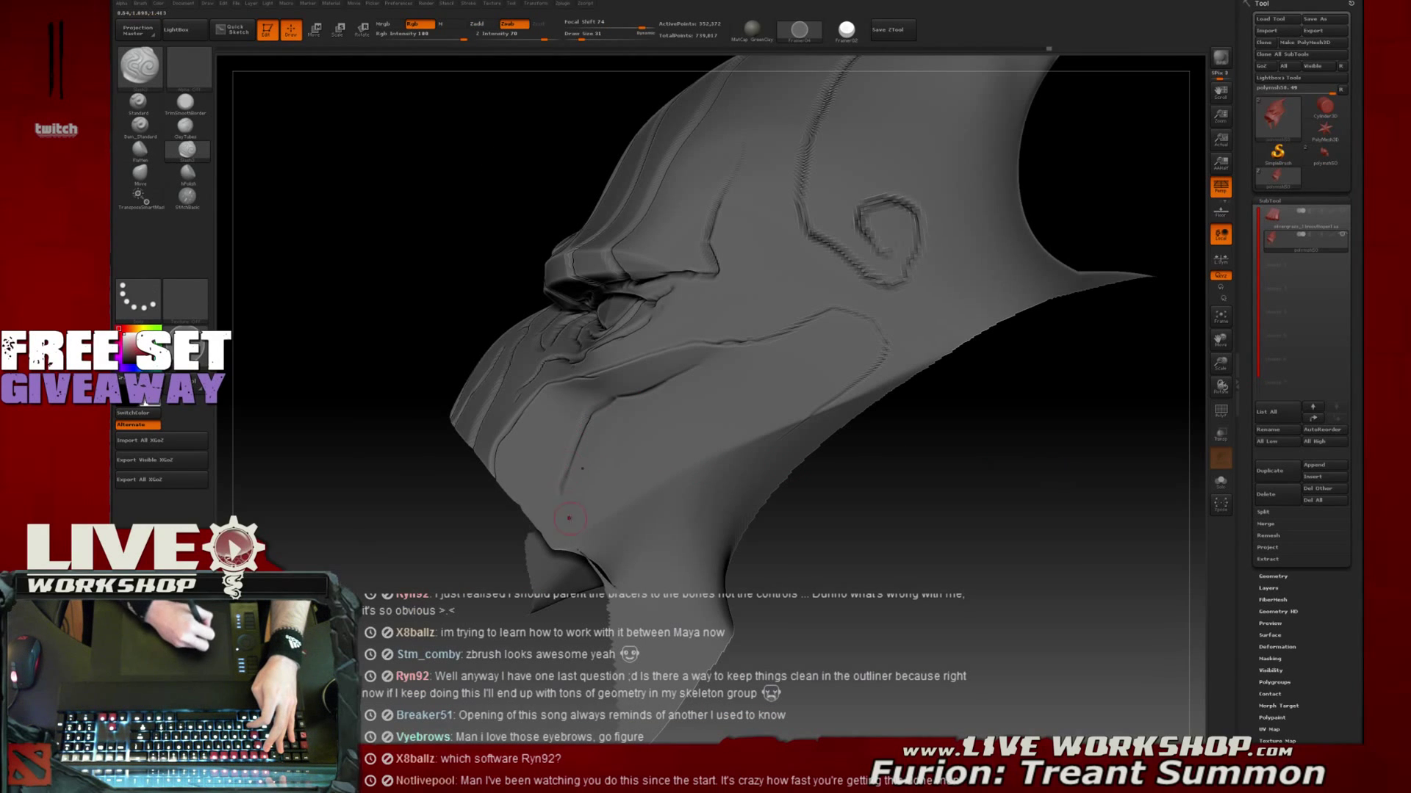
pyautogui.moveTo(564, 545)
pyautogui.mouseDown()
pyautogui.moveTo(562, 515)
pyautogui.moveTo(555, 537)
pyautogui.mouseUp()
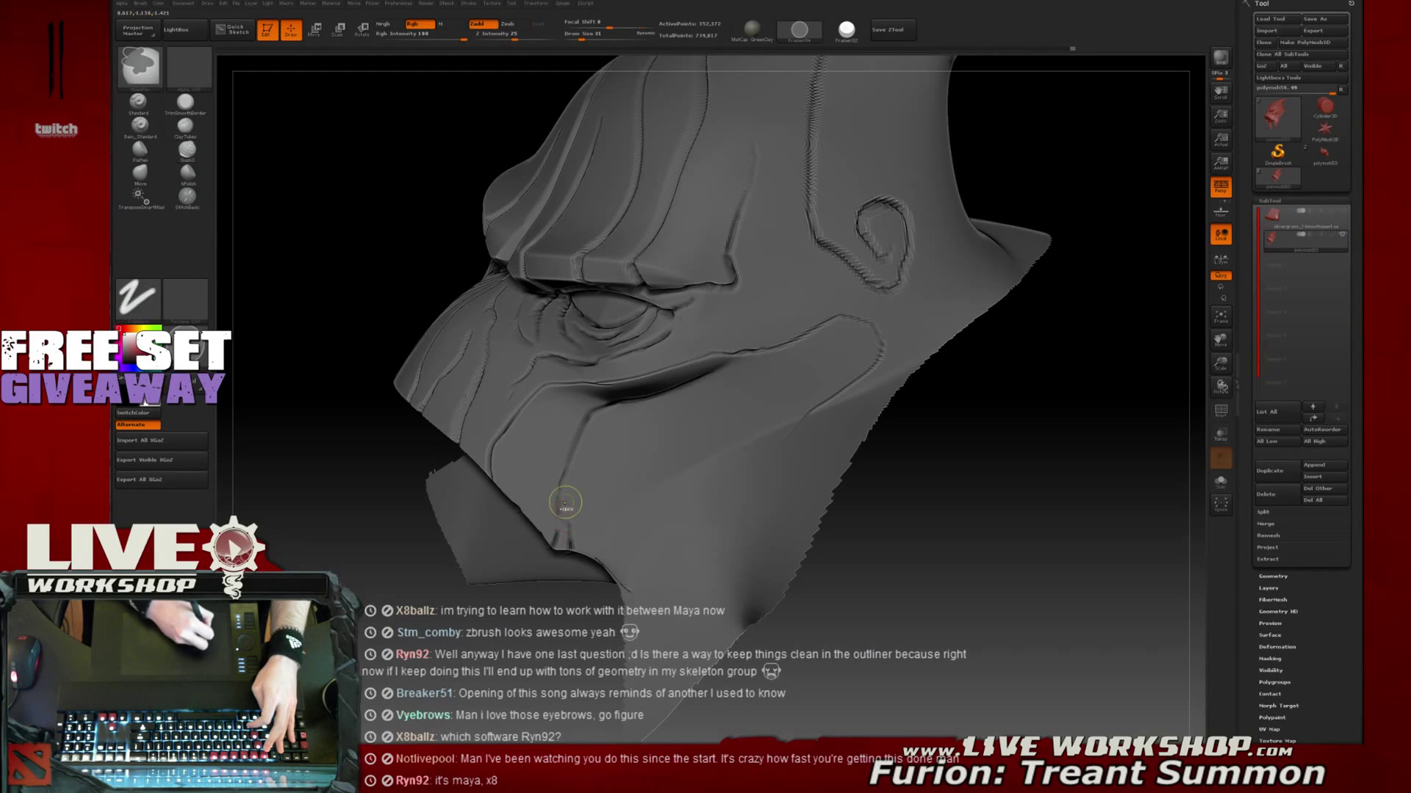
# Show the whole body mesh and save the tool as silvergrass_1bmouthopen1aa.ztl, replacing the existing file
pyautogui.keyDown('alt'); pyautogui.moveTo(867, 558); pyautogui.dragTo(920, 122); pyautogui.keyUp('alt')
pyautogui.click(744, 213)
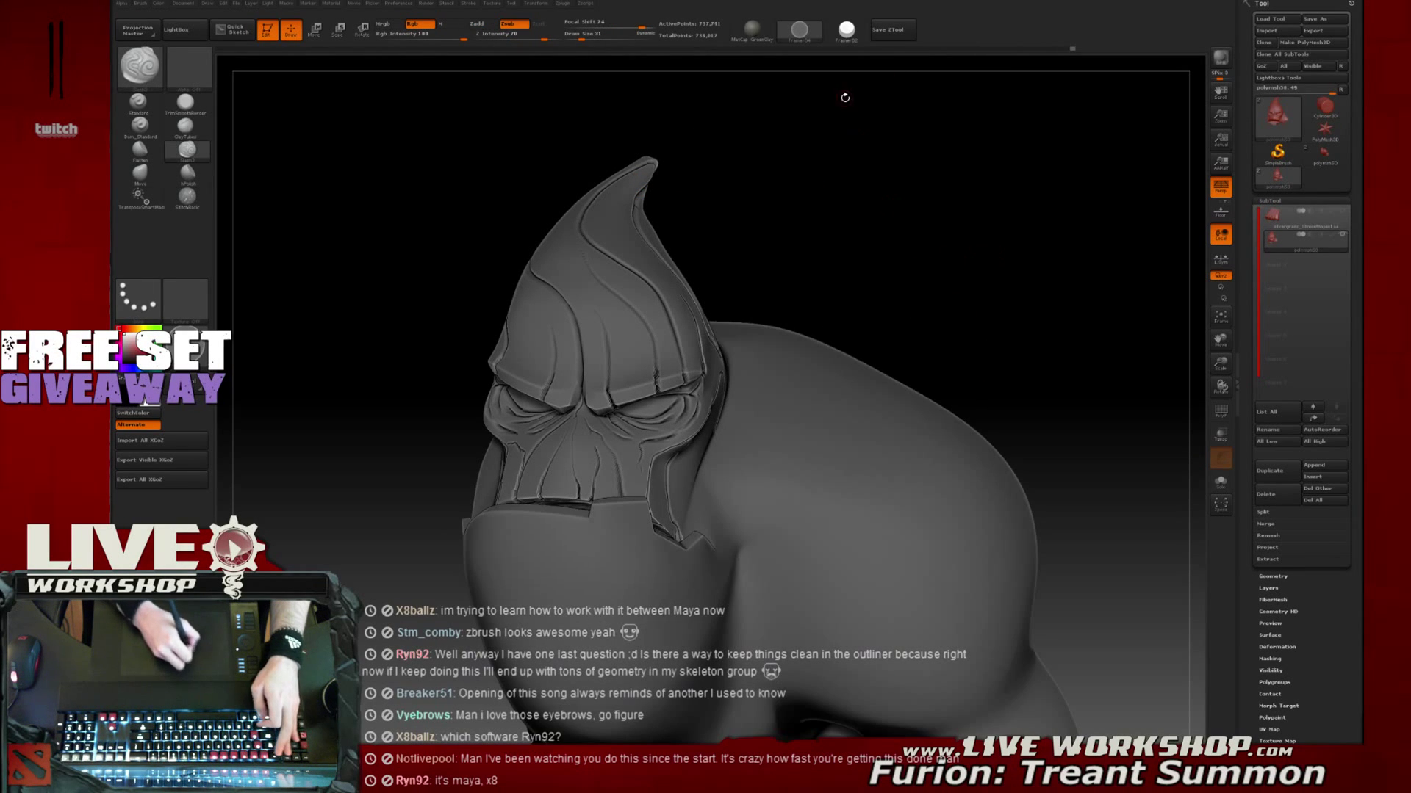
pyautogui.click(942, 449)
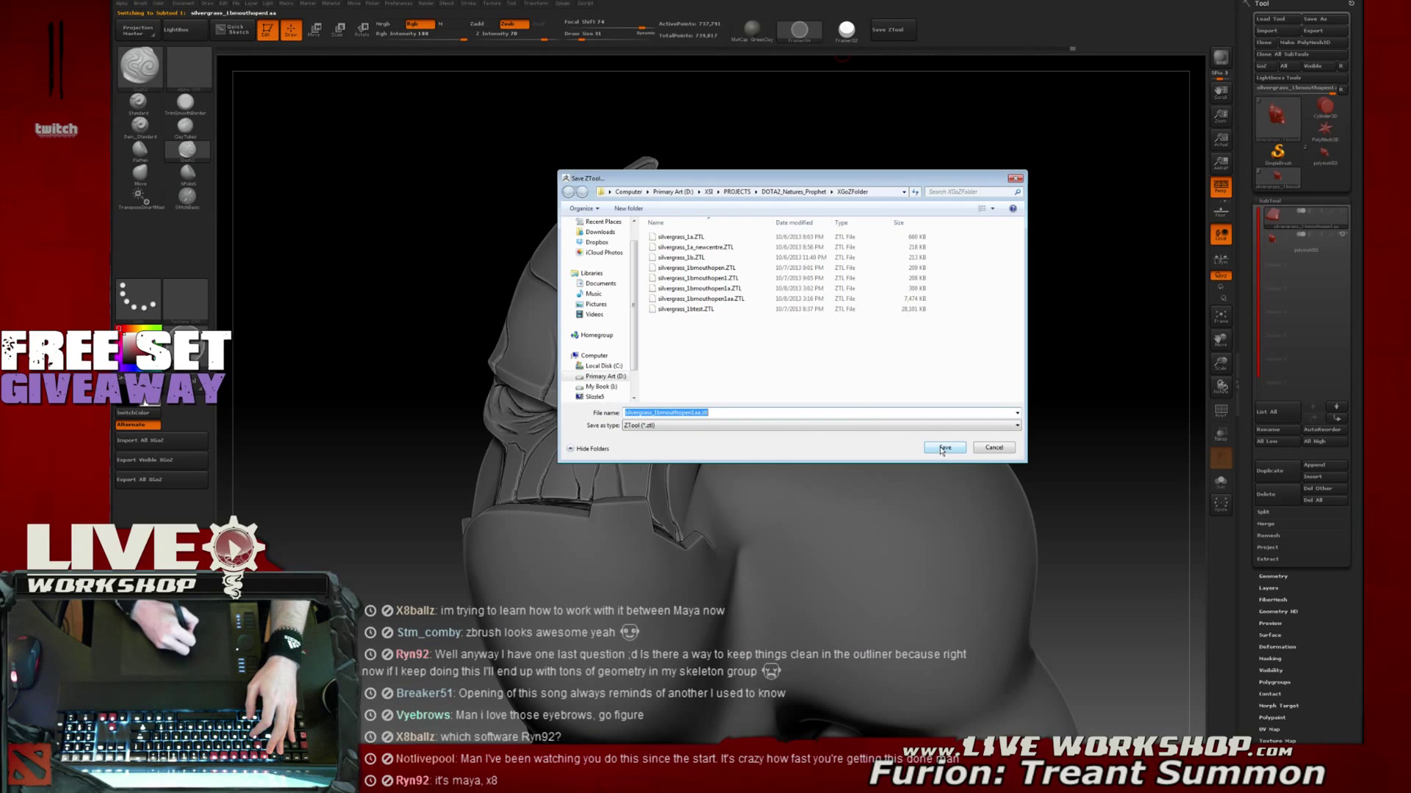
pyautogui.click(762, 377)
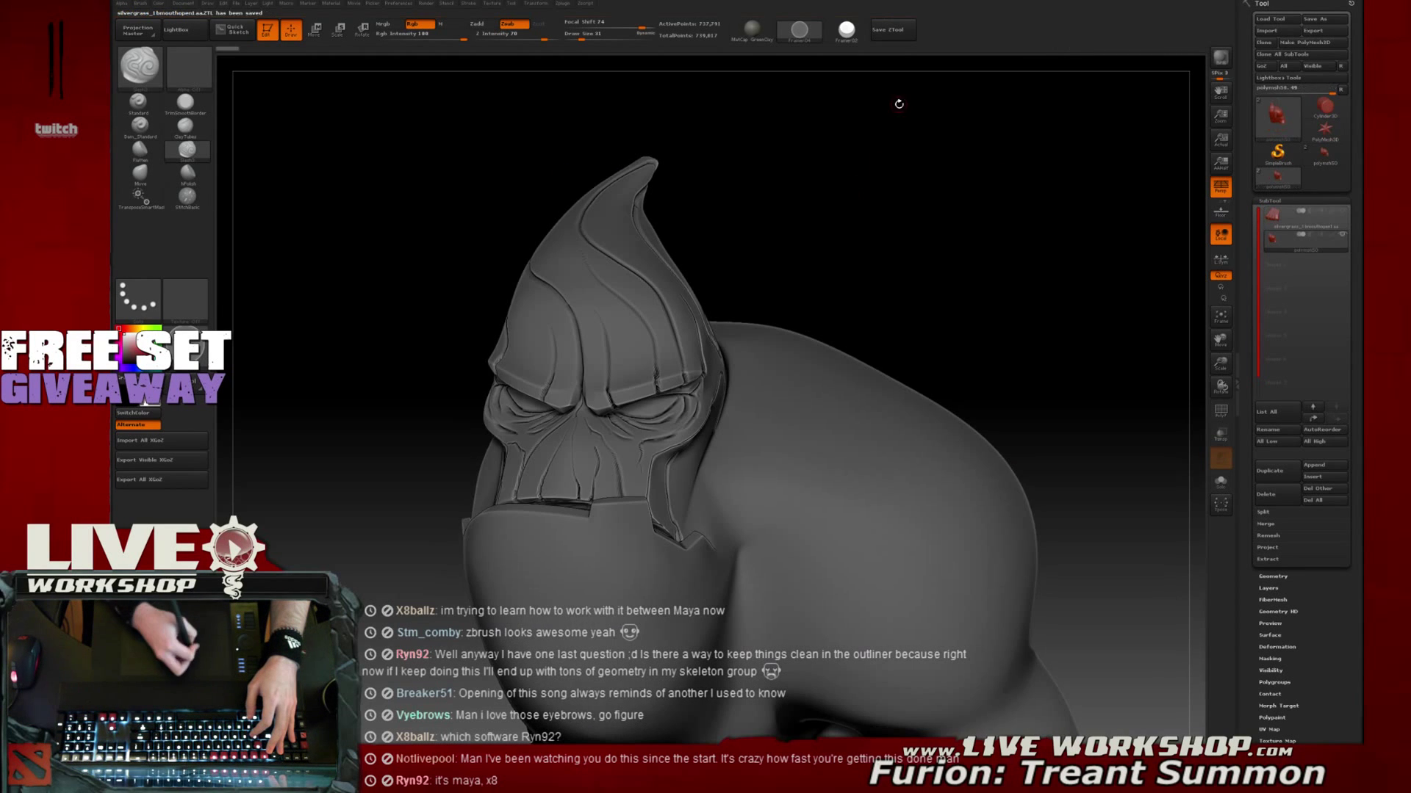
# Isolate the head together with the lower jaw, hiding the rest of the body
pyautogui.moveTo(822, 229); pyautogui.dragTo(606, 244)
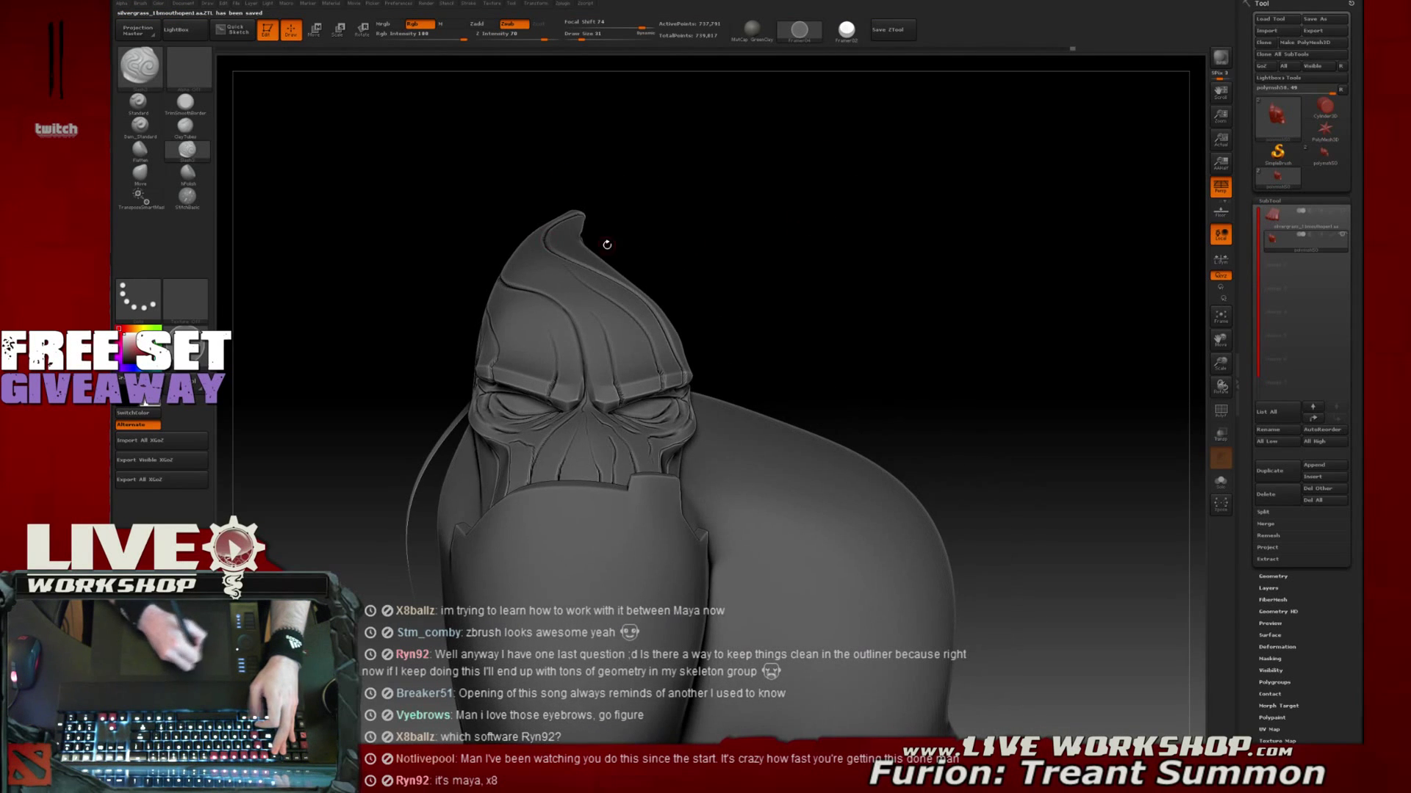
pyautogui.moveTo(807, 216); pyautogui.dragTo(797, 202)
pyautogui.moveTo(463, 268)
pyautogui.keyDown('ctrl'); pyautogui.keyDown('shift'); pyautogui.mouseDown()
pyautogui.moveTo(466, 441)
pyautogui.moveTo(518, 646)
pyautogui.moveTo(738, 614)
pyautogui.moveTo(803, 384)
pyautogui.moveTo(716, 248)
pyautogui.mouseUp(); pyautogui.keyUp('shift'); pyautogui.keyUp('ctrl')
pyautogui.moveTo(1124, 324)
pyautogui.mouseDown()
pyautogui.moveTo(995, 326)
pyautogui.moveTo(1055, 277)
pyautogui.moveTo(926, 308)
pyautogui.moveTo(1005, 294)
pyautogui.moveTo(779, 291)
pyautogui.moveTo(960, 287)
pyautogui.moveTo(964, 226)
pyautogui.mouseUp()
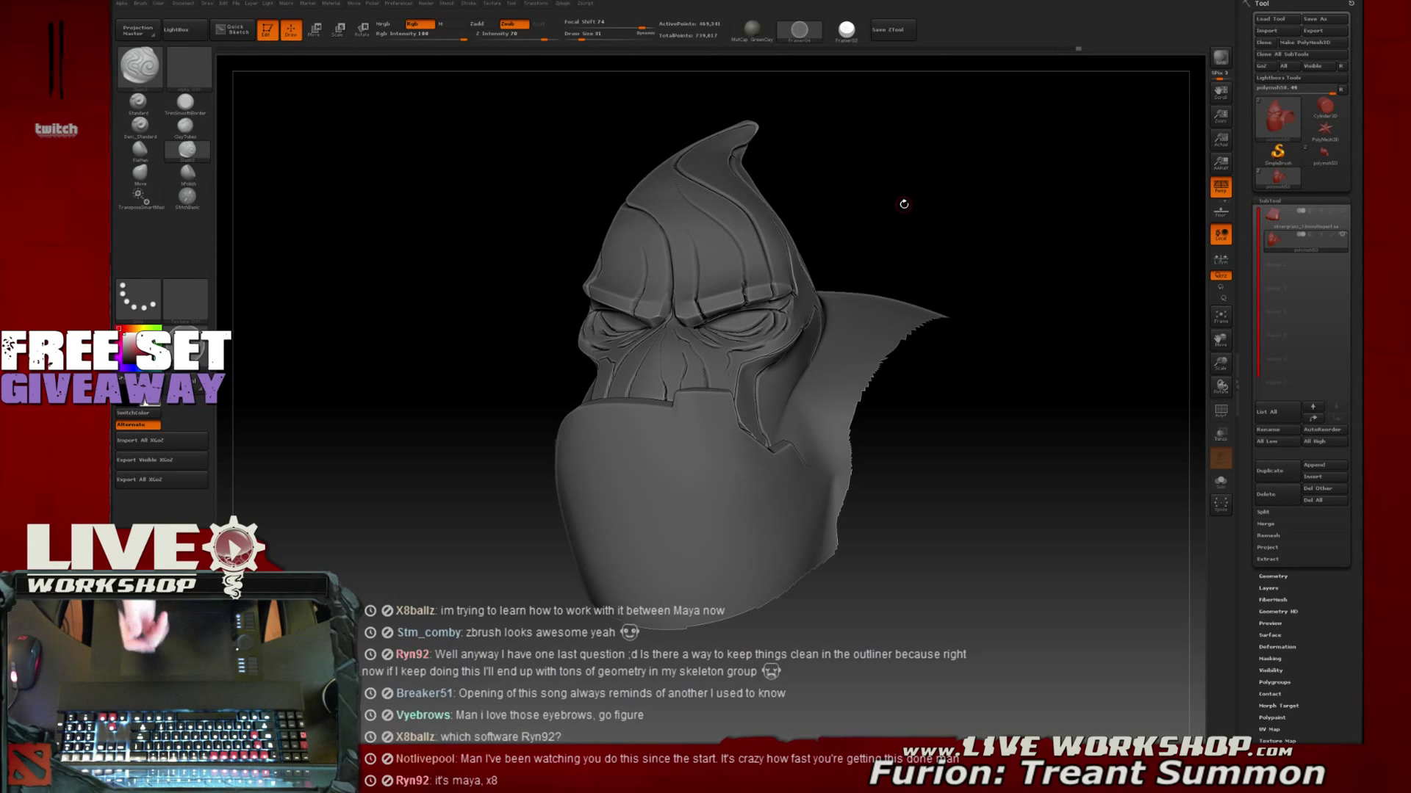
# Try branching symmetrical grooves on the front of the lower jaw against the polygon wireframe, and undo them
pyautogui.moveTo(1005, 302)
pyautogui.mouseDown()
pyautogui.moveTo(1080, 307)
pyautogui.moveTo(1007, 318)
pyautogui.moveTo(1044, 411)
pyautogui.moveTo(908, 401)
pyautogui.moveTo(998, 438)
pyautogui.moveTo(919, 378)
pyautogui.mouseUp()
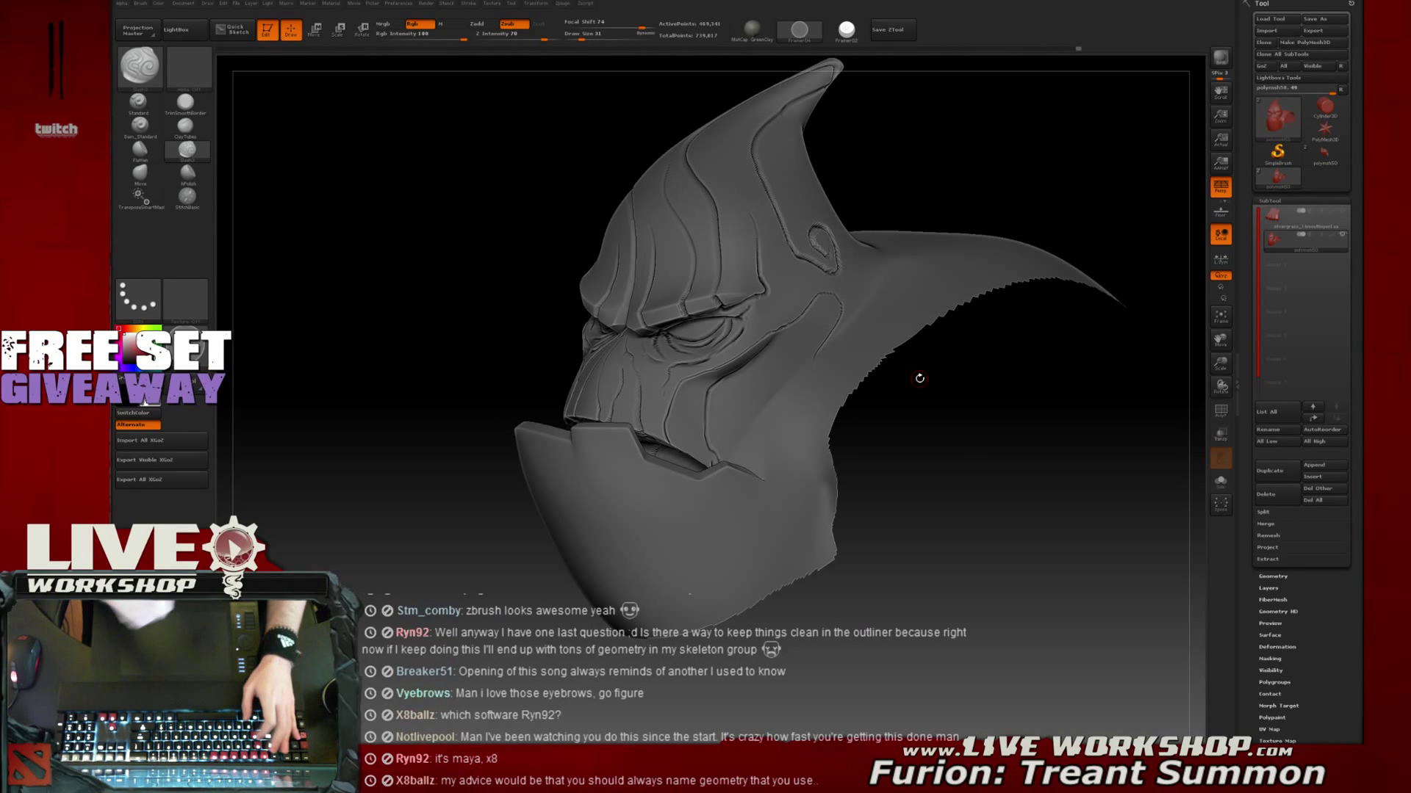
pyautogui.moveTo(1033, 400)
pyautogui.mouseDown()
pyautogui.moveTo(1016, 456)
pyautogui.moveTo(979, 431)
pyautogui.moveTo(1021, 381)
pyautogui.moveTo(1055, 422)
pyautogui.moveTo(1040, 397)
pyautogui.moveTo(1098, 409)
pyautogui.moveTo(1077, 387)
pyautogui.moveTo(1084, 415)
pyautogui.mouseUp()
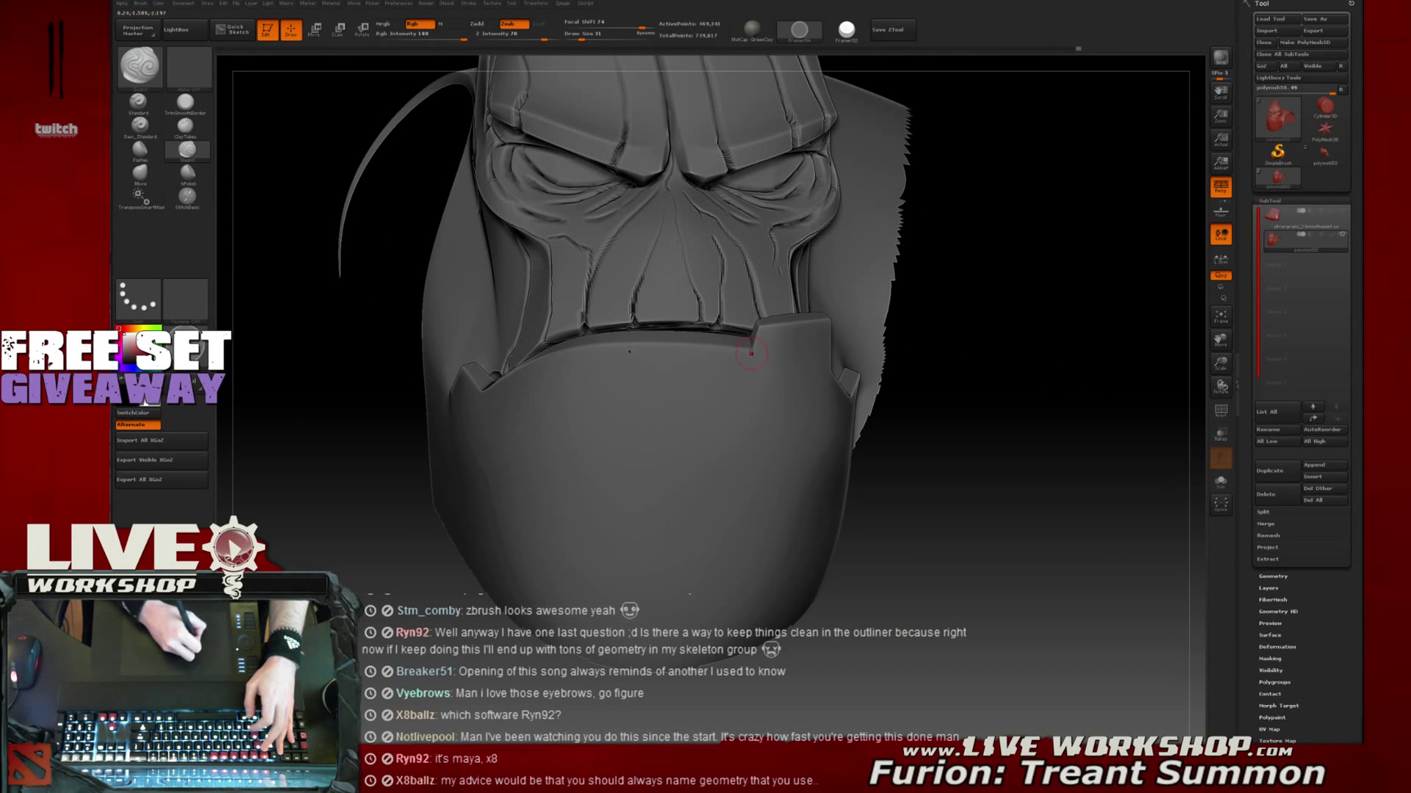
pyautogui.moveTo(1050, 351); pyautogui.dragTo(629, 508)
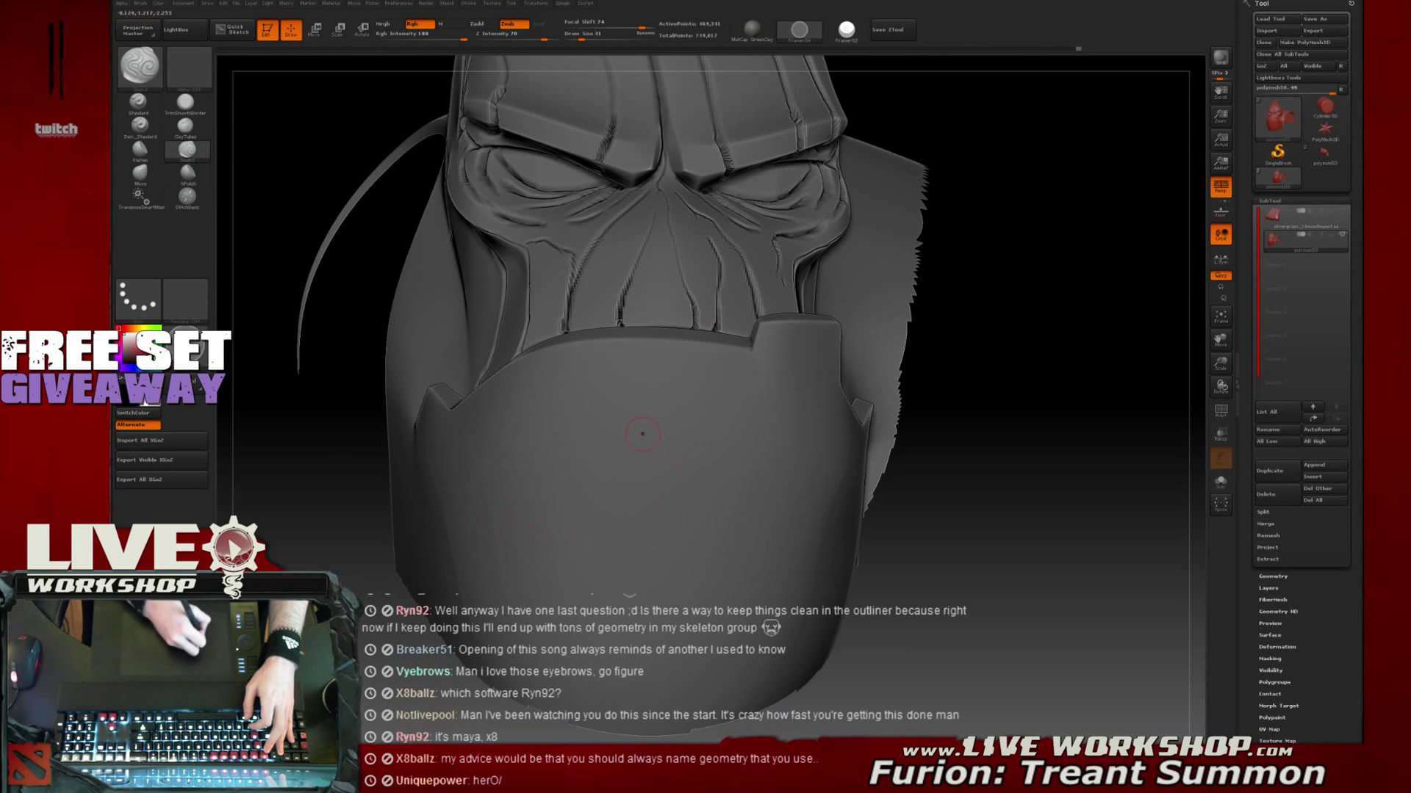
pyautogui.moveTo(1029, 353); pyautogui.dragTo(1012, 470)
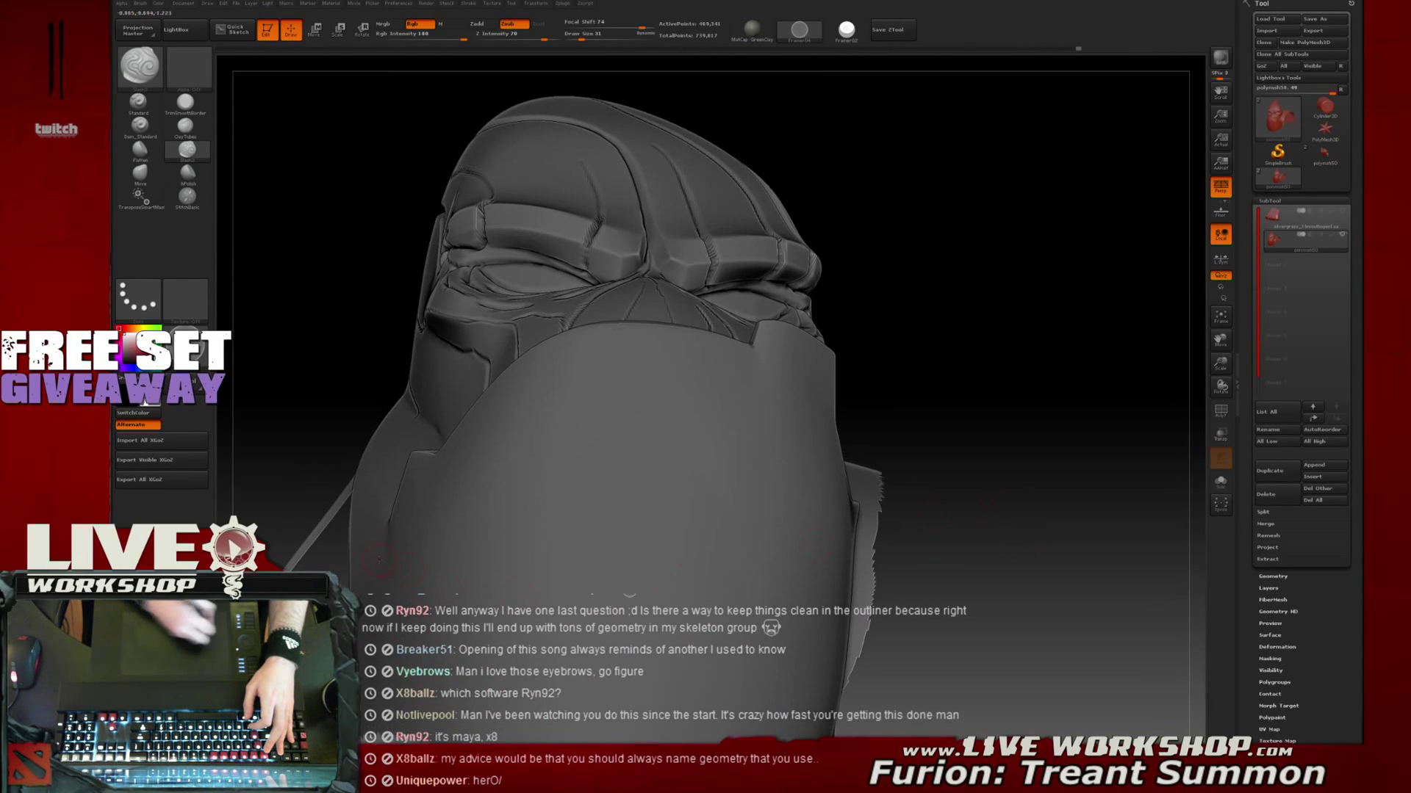
pyautogui.hotkey('shift', 'f')
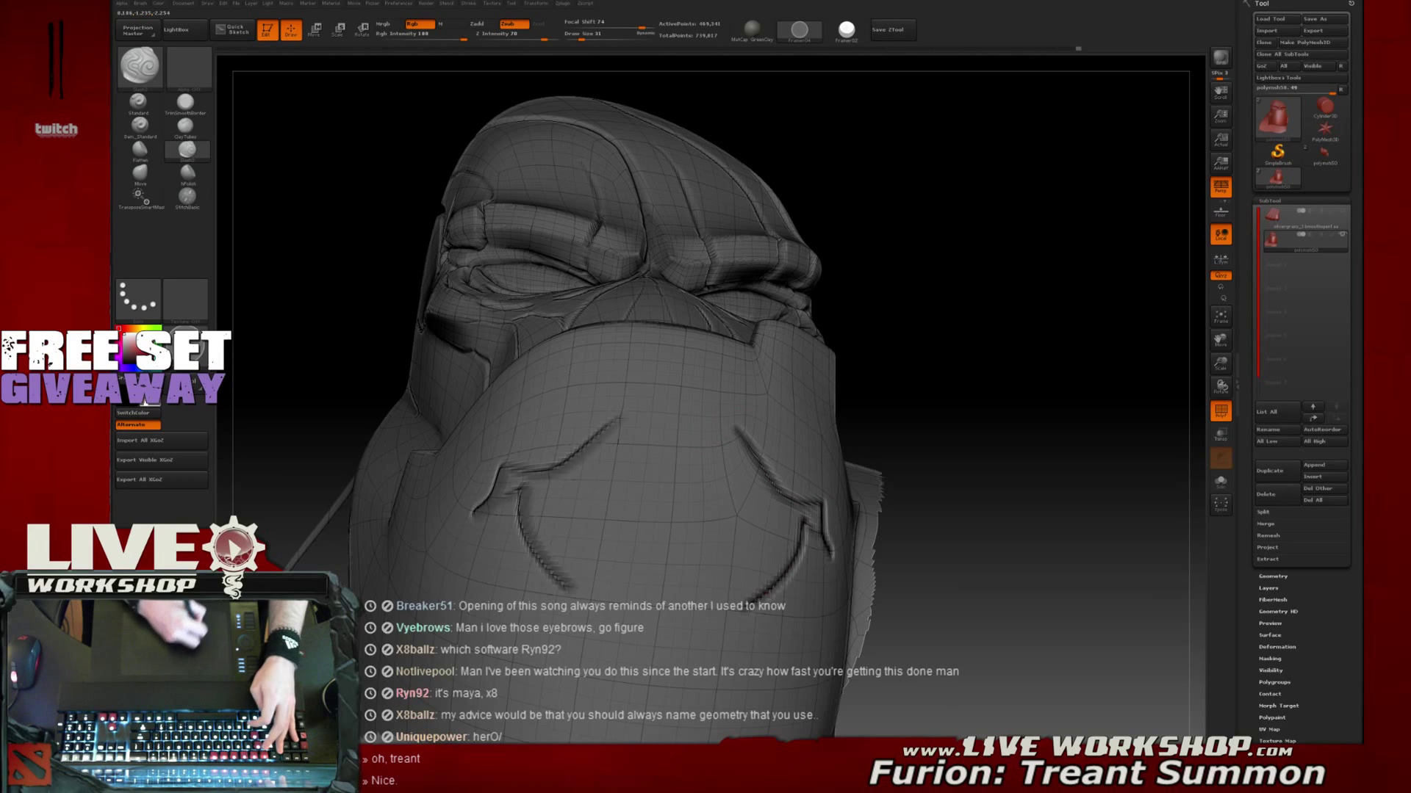
pyautogui.moveTo(778, 474)
pyautogui.mouseDown()
pyautogui.moveTo(799, 551)
pyautogui.moveTo(779, 481)
pyautogui.mouseUp()
pyautogui.hotkey('ctrl', 'z')
pyautogui.click(1220, 410)
# Carve a crack from the notch in the lower jaw's rim down the front of the jaw
pyautogui.moveTo(1066, 220); pyautogui.dragTo(707, 394)
pyautogui.keyDown('shift'); pyautogui.moveTo(1082, 247); pyautogui.dragTo(1051, 274); pyautogui.keyUp('shift')
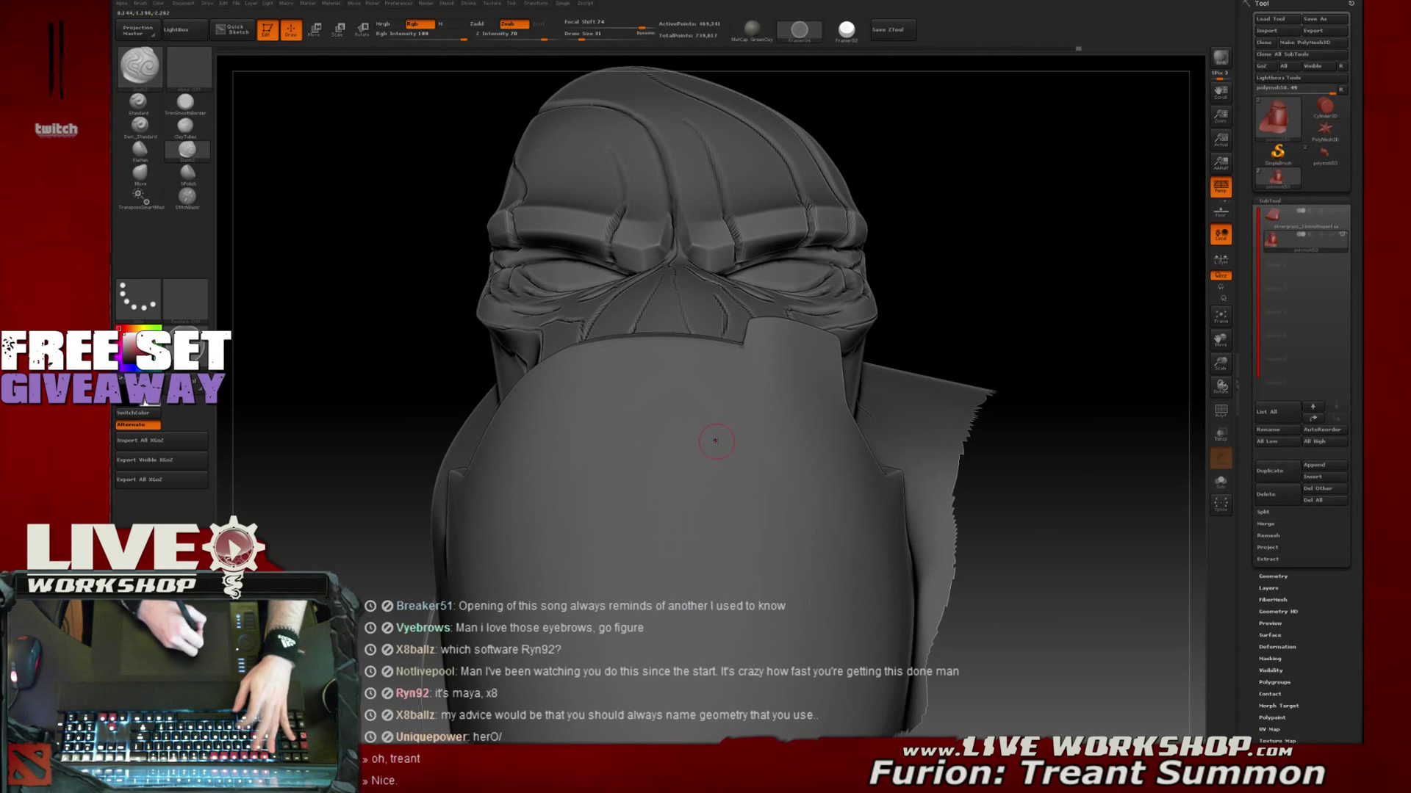
pyautogui.moveTo(1050, 250); pyautogui.dragTo(1056, 266)
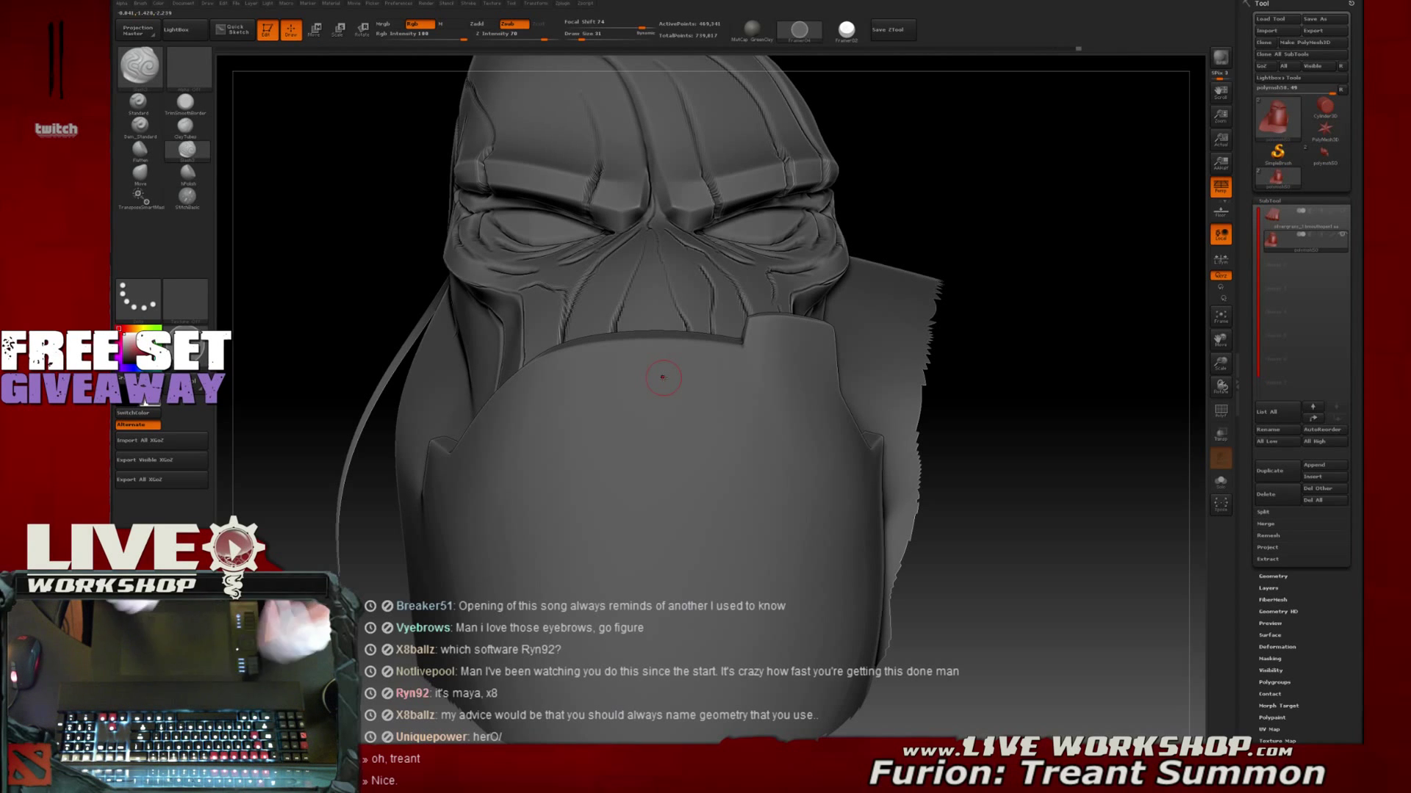
pyautogui.keyDown('alt'); pyautogui.moveTo(1056, 296); pyautogui.dragTo(891, 341); pyautogui.keyUp('alt')
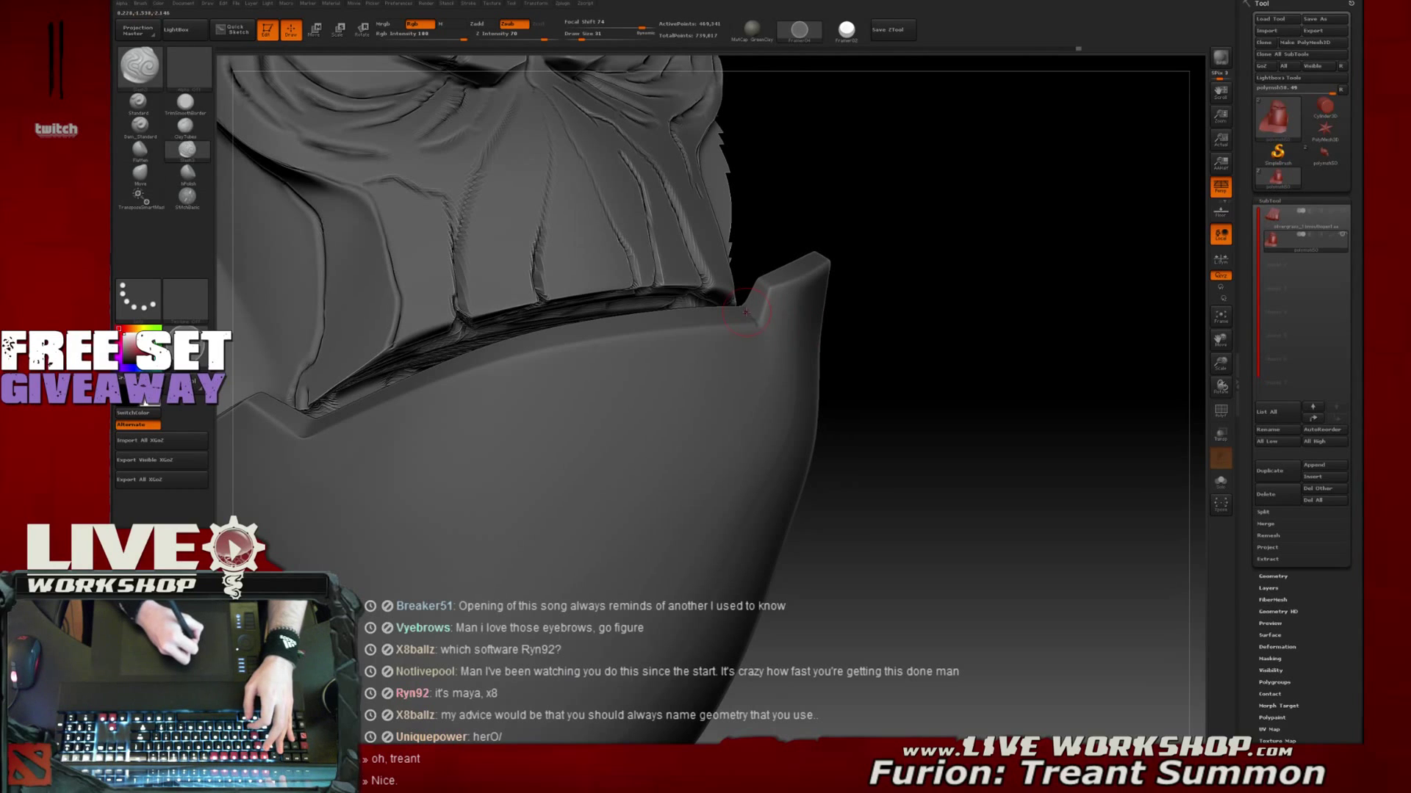
pyautogui.moveTo(756, 320); pyautogui.dragTo(752, 324)
pyautogui.moveTo(1002, 340); pyautogui.dragTo(885, 307)
pyautogui.hotkey('ctrl', 'z')
pyautogui.moveTo(1080, 430)
pyautogui.mouseDown()
pyautogui.moveTo(1158, 383)
pyautogui.moveTo(1147, 427)
pyautogui.mouseUp()
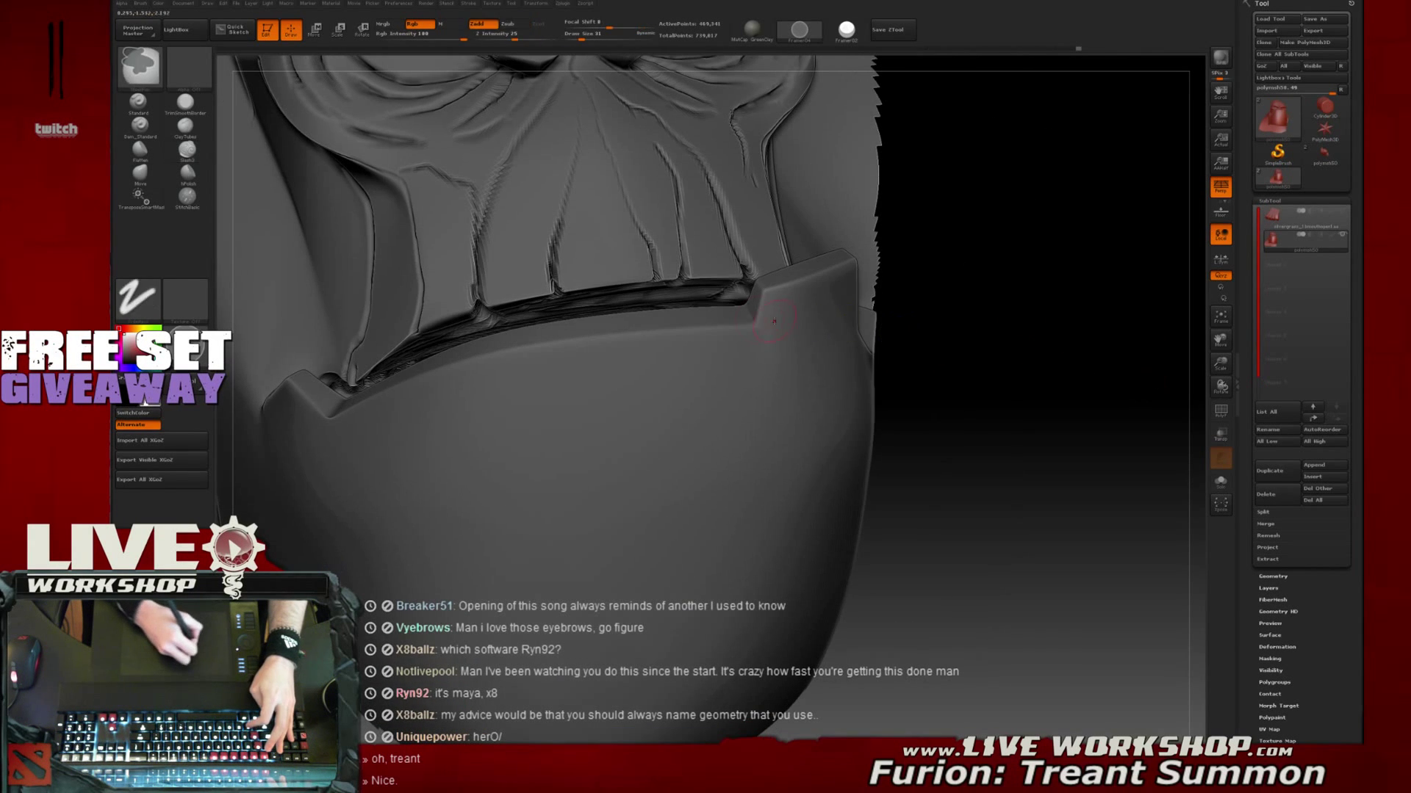
pyautogui.moveTo(1069, 338); pyautogui.dragTo(850, 311)
pyautogui.moveTo(630, 298); pyautogui.dragTo(629, 355)
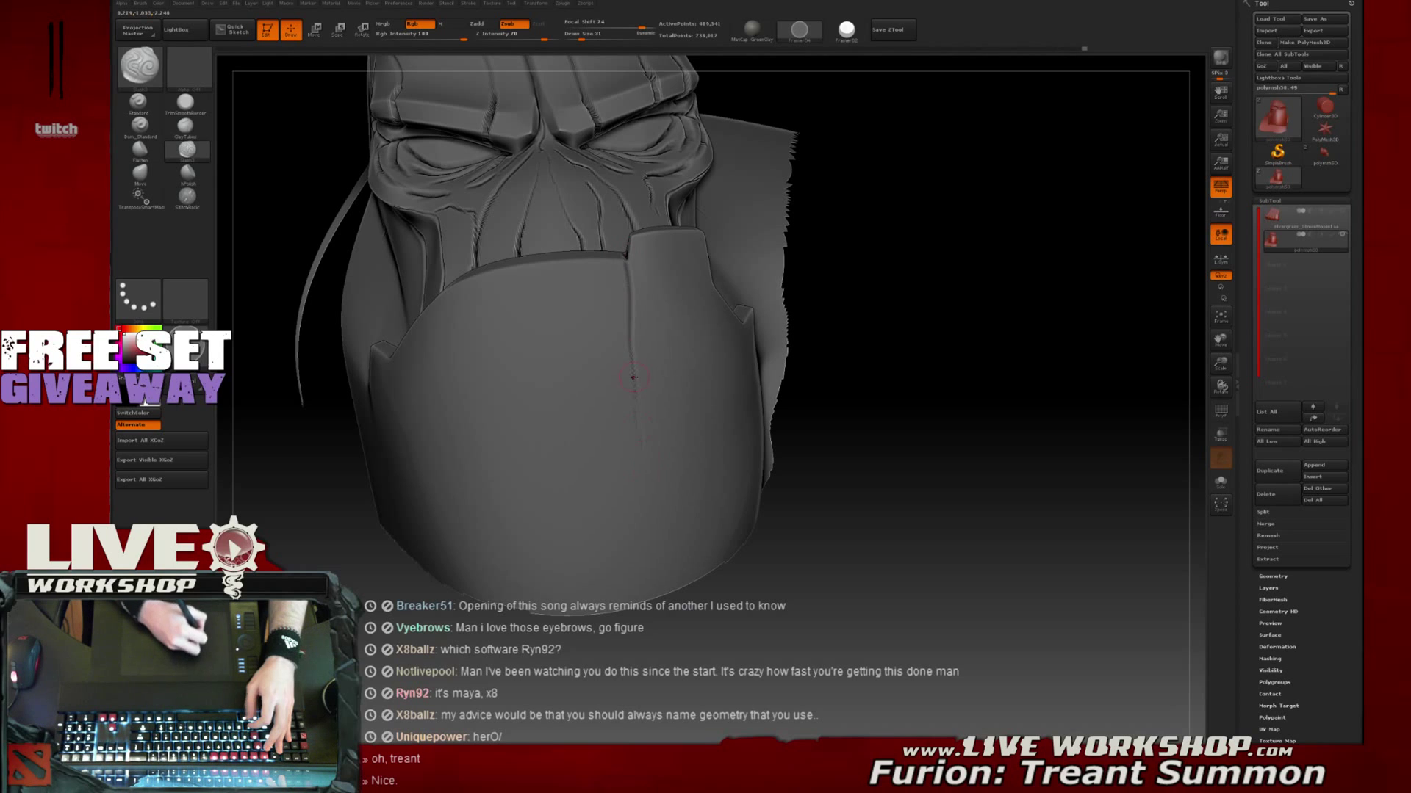
pyautogui.moveTo(628, 256); pyautogui.dragTo(624, 397)
# Carve a second crack from the rim's sloping side edge down the jaw's side to its lower edge
pyautogui.moveTo(994, 462)
pyautogui.mouseDown()
pyautogui.moveTo(996, 404)
pyautogui.moveTo(720, 276)
pyautogui.mouseUp()
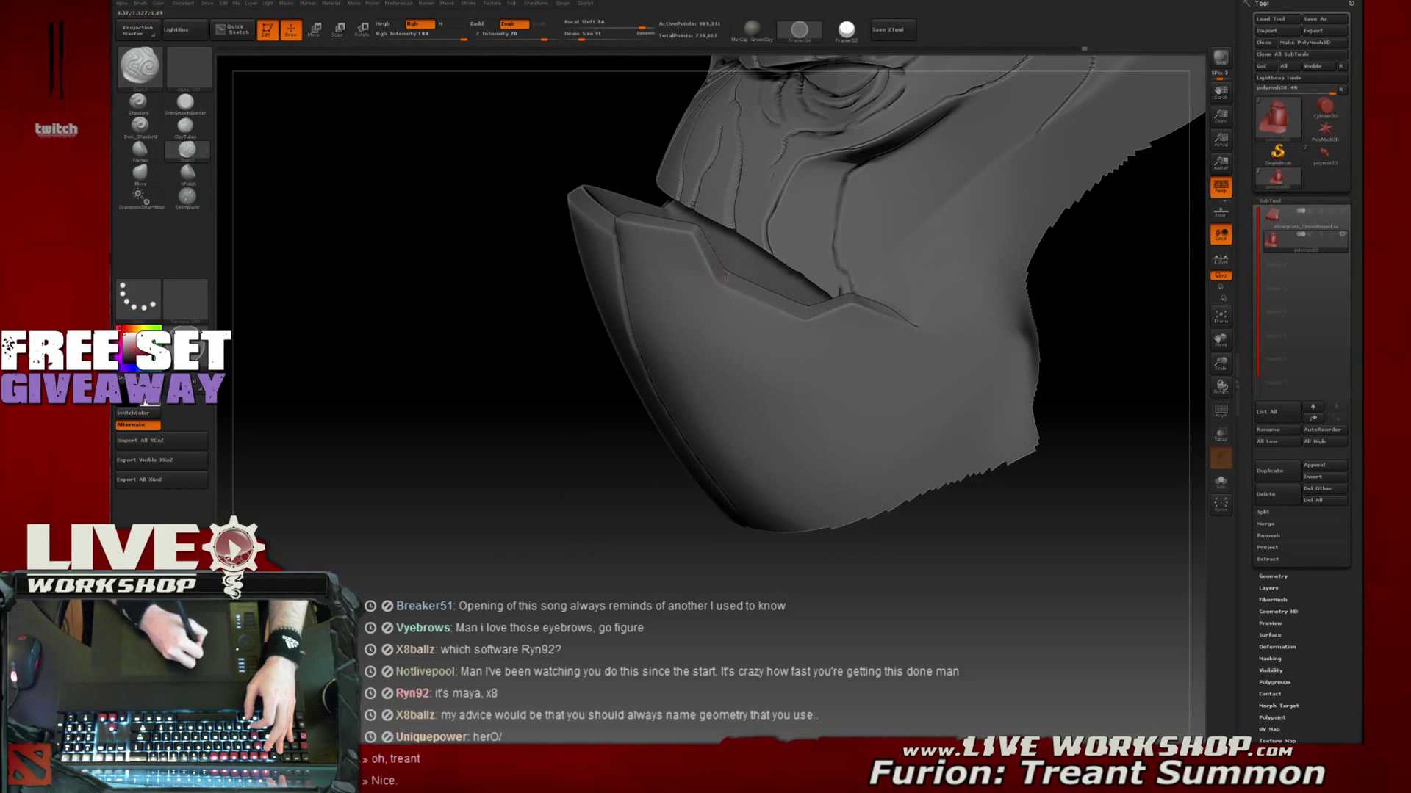
pyautogui.moveTo(1007, 572); pyautogui.dragTo(1044, 548)
pyautogui.moveTo(663, 254); pyautogui.dragTo(694, 351)
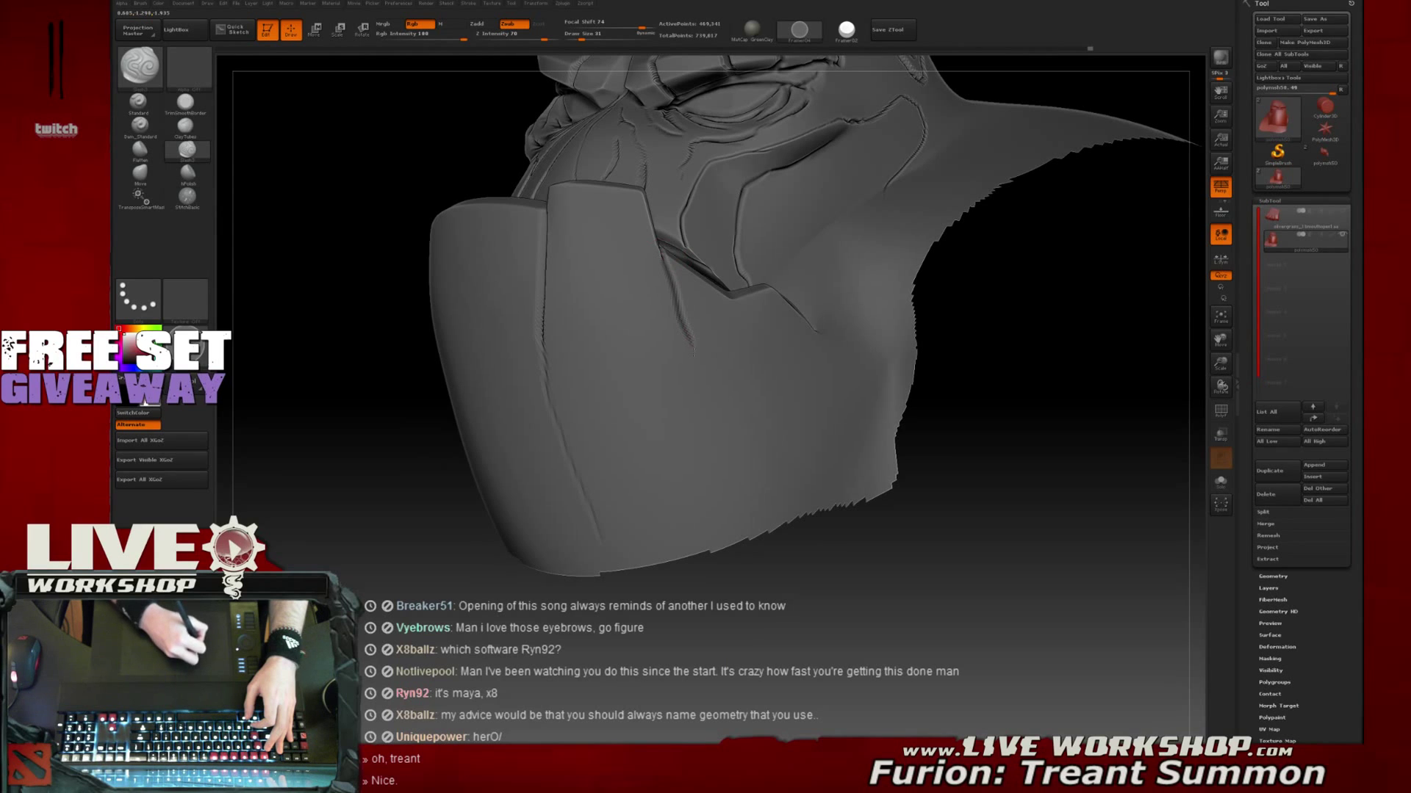
pyautogui.moveTo(904, 577)
pyautogui.mouseDown()
pyautogui.moveTo(1021, 536)
pyautogui.moveTo(995, 494)
pyautogui.moveTo(983, 513)
pyautogui.moveTo(955, 496)
pyautogui.mouseUp()
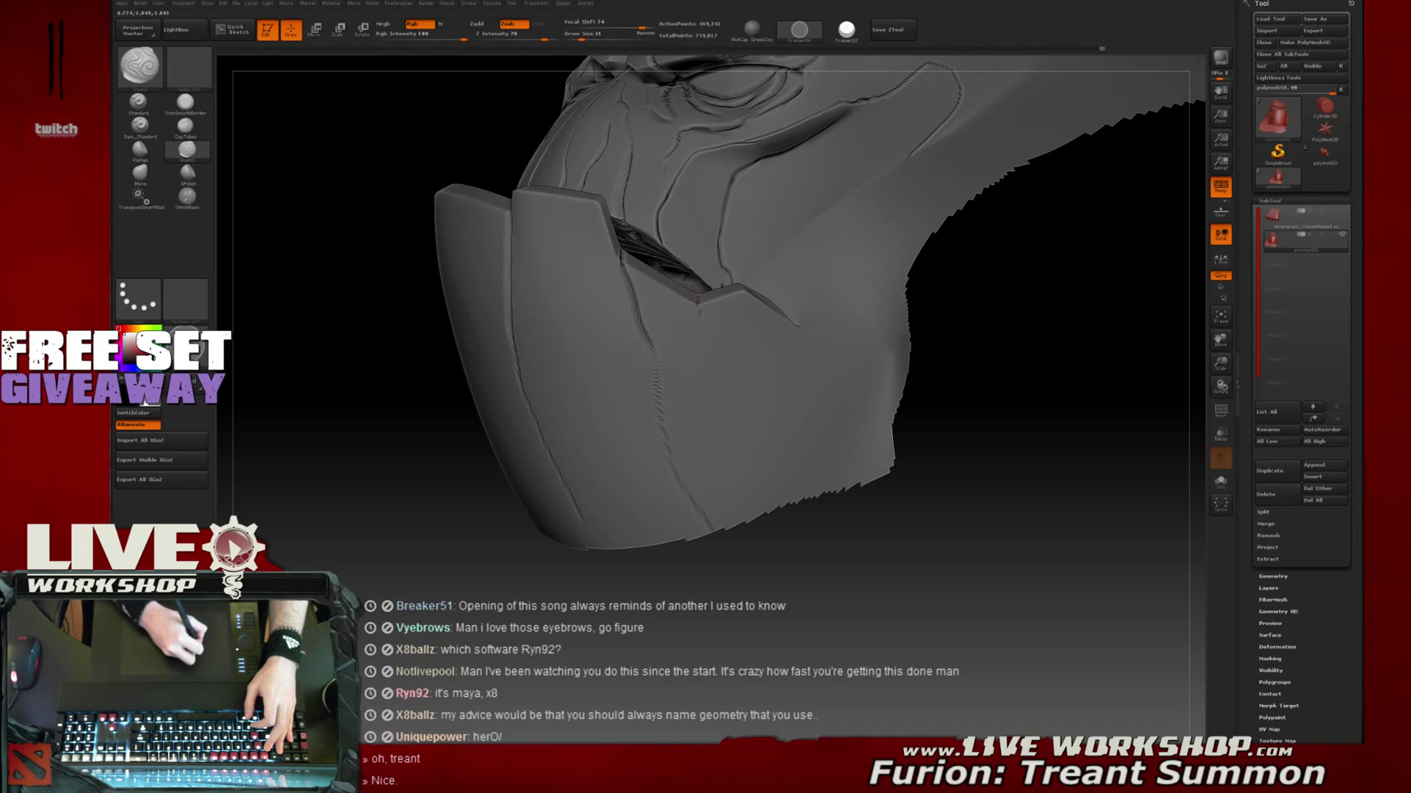
# Carve a crack from the rim's low point near the mouth corner down the jaw's side, bending it backward above the lower edge
pyautogui.moveTo(696, 330); pyautogui.dragTo(702, 391)
pyautogui.hotkey('ctrl', 'z')
pyautogui.moveTo(696, 332); pyautogui.dragTo(698, 391)
pyautogui.hotkey('ctrl', 'z')
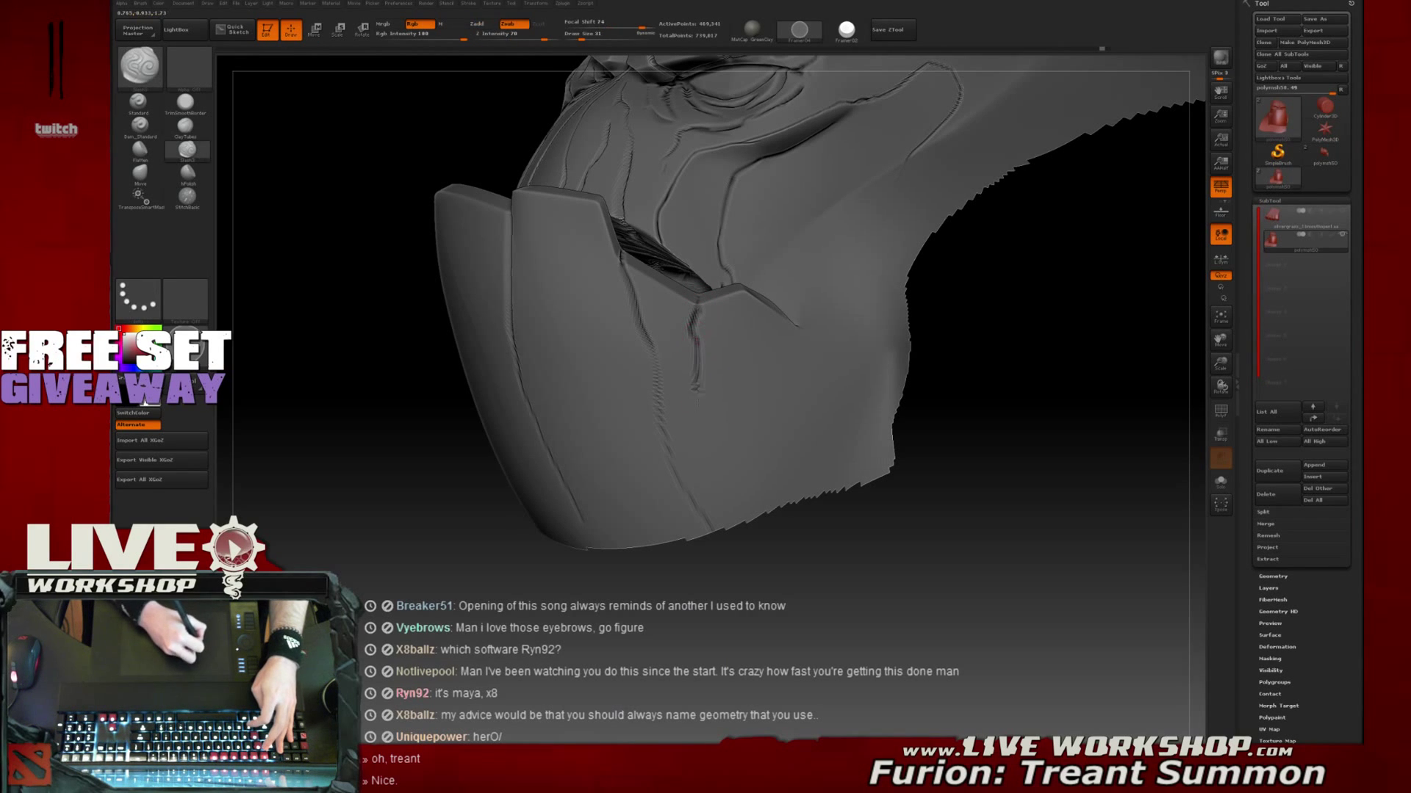
pyautogui.hotkey('ctrl', 'z')
pyautogui.moveTo(696, 335); pyautogui.dragTo(700, 391)
pyautogui.hotkey('ctrl', 'z')
pyautogui.moveTo(695, 336); pyautogui.dragTo(698, 441)
pyautogui.hotkey('ctrl', 'z')
pyautogui.moveTo(696, 337); pyautogui.dragTo(699, 390)
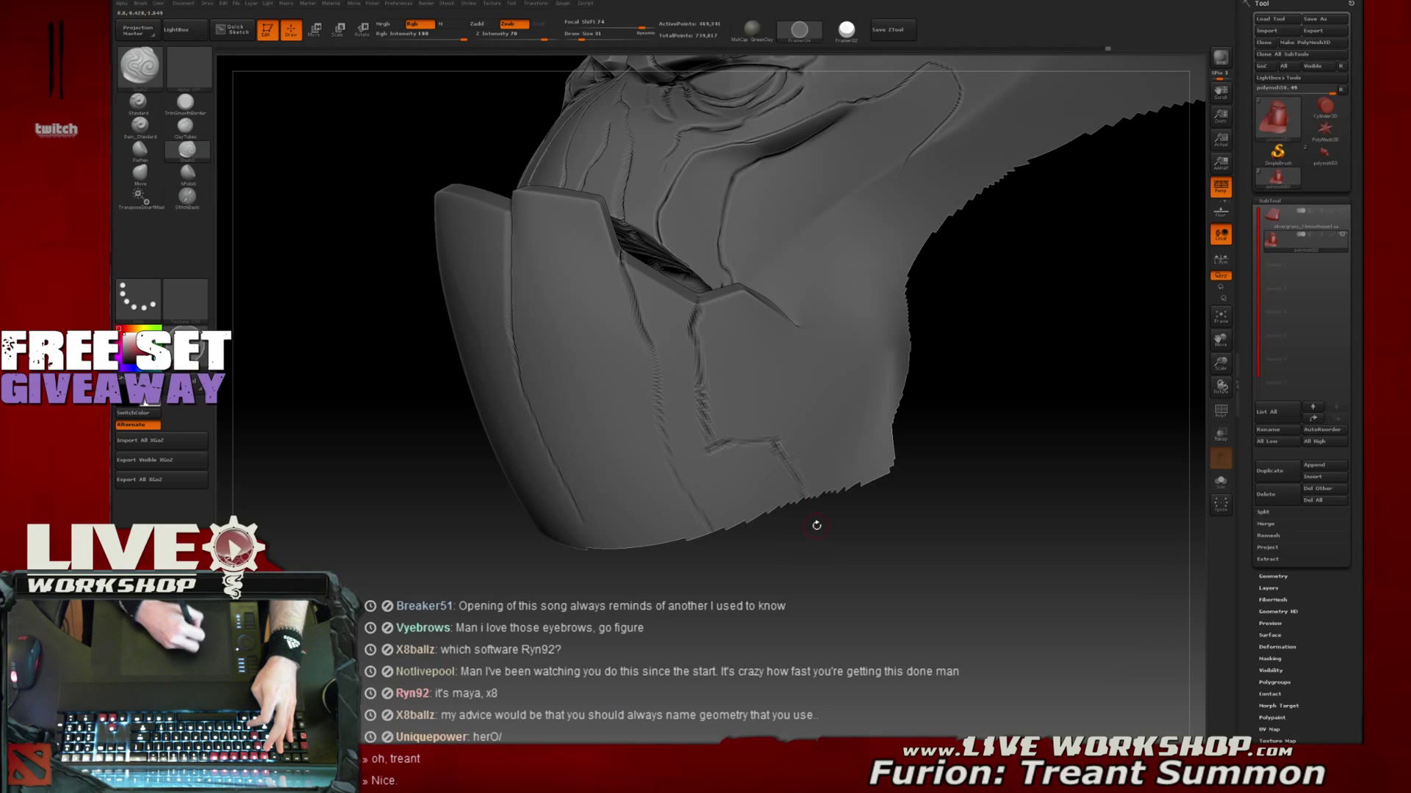
pyautogui.hotkey('ctrl', 'z')
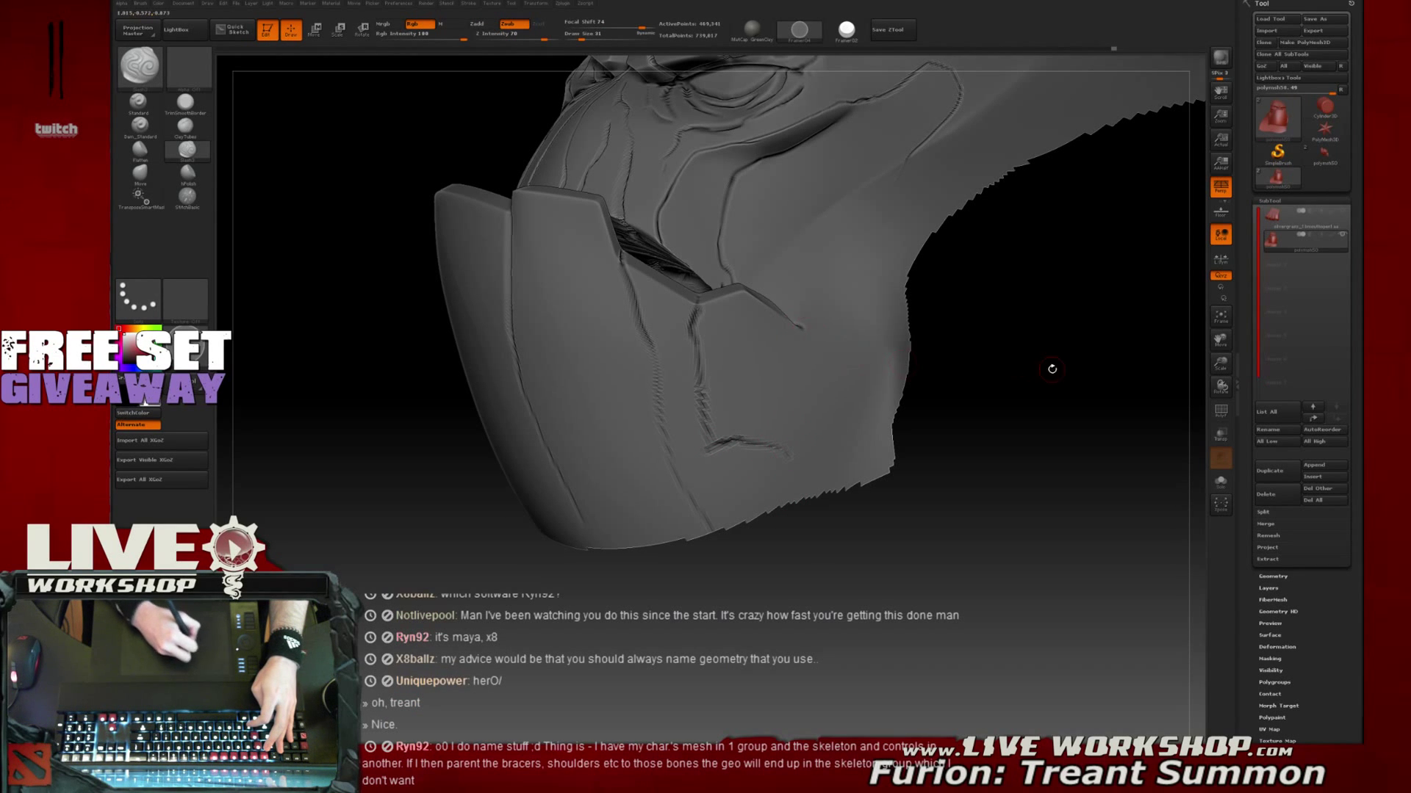
# Extend the mouth corner crease backward and carve it down to the jaw's lower edge
pyautogui.moveTo(1052, 369); pyautogui.dragTo(972, 374)
pyautogui.moveTo(822, 337); pyautogui.dragTo(826, 333)
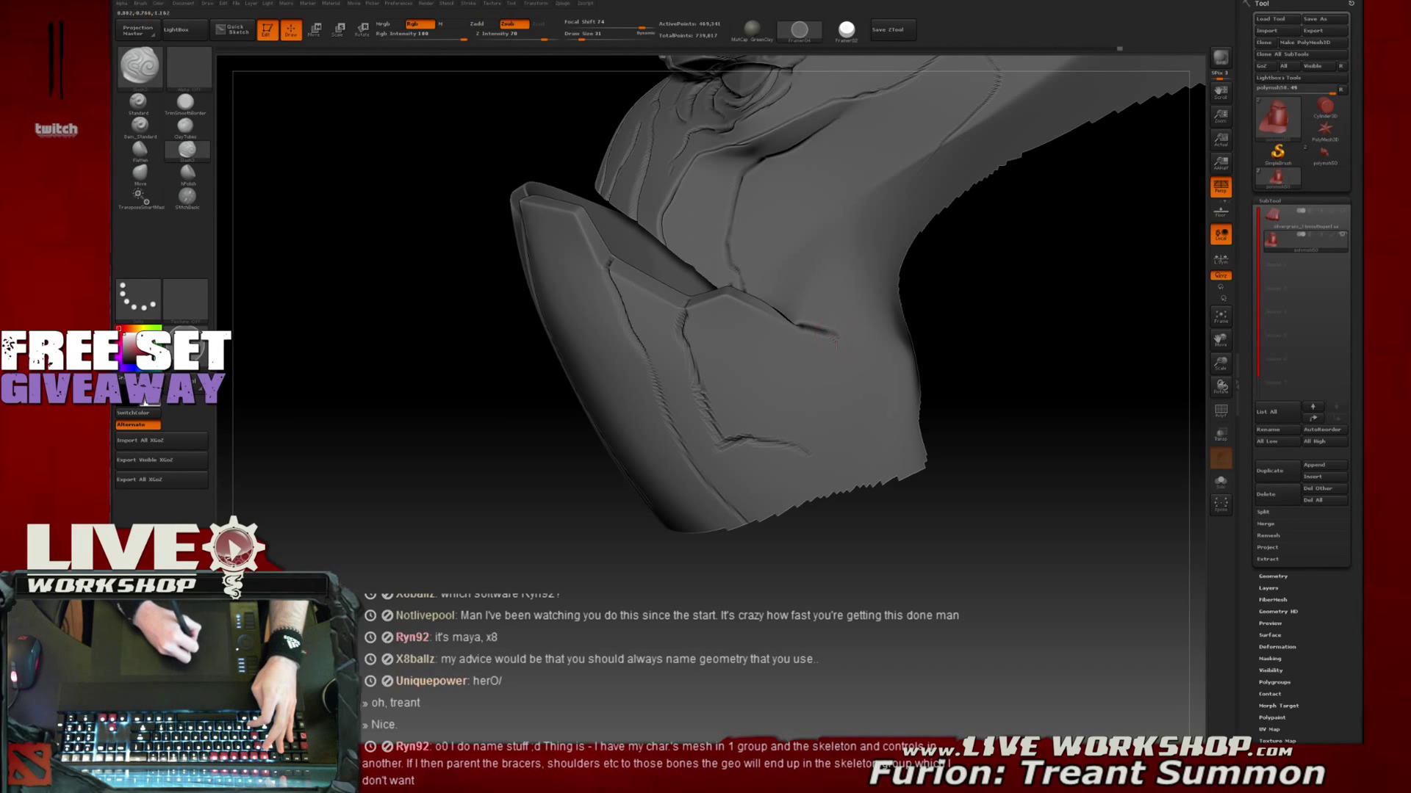
pyautogui.moveTo(834, 334); pyautogui.dragTo(843, 371)
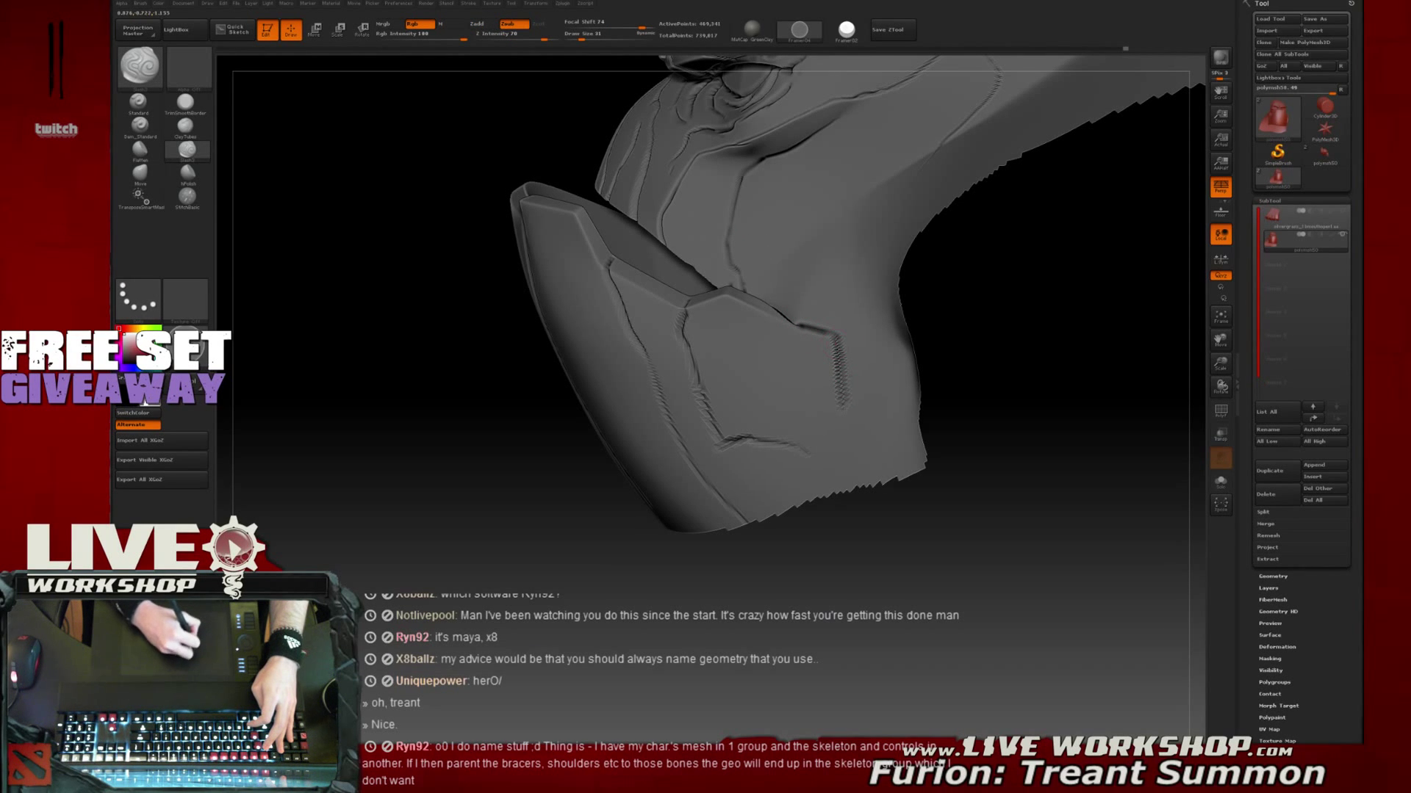
pyautogui.moveTo(884, 387); pyautogui.dragTo(933, 338)
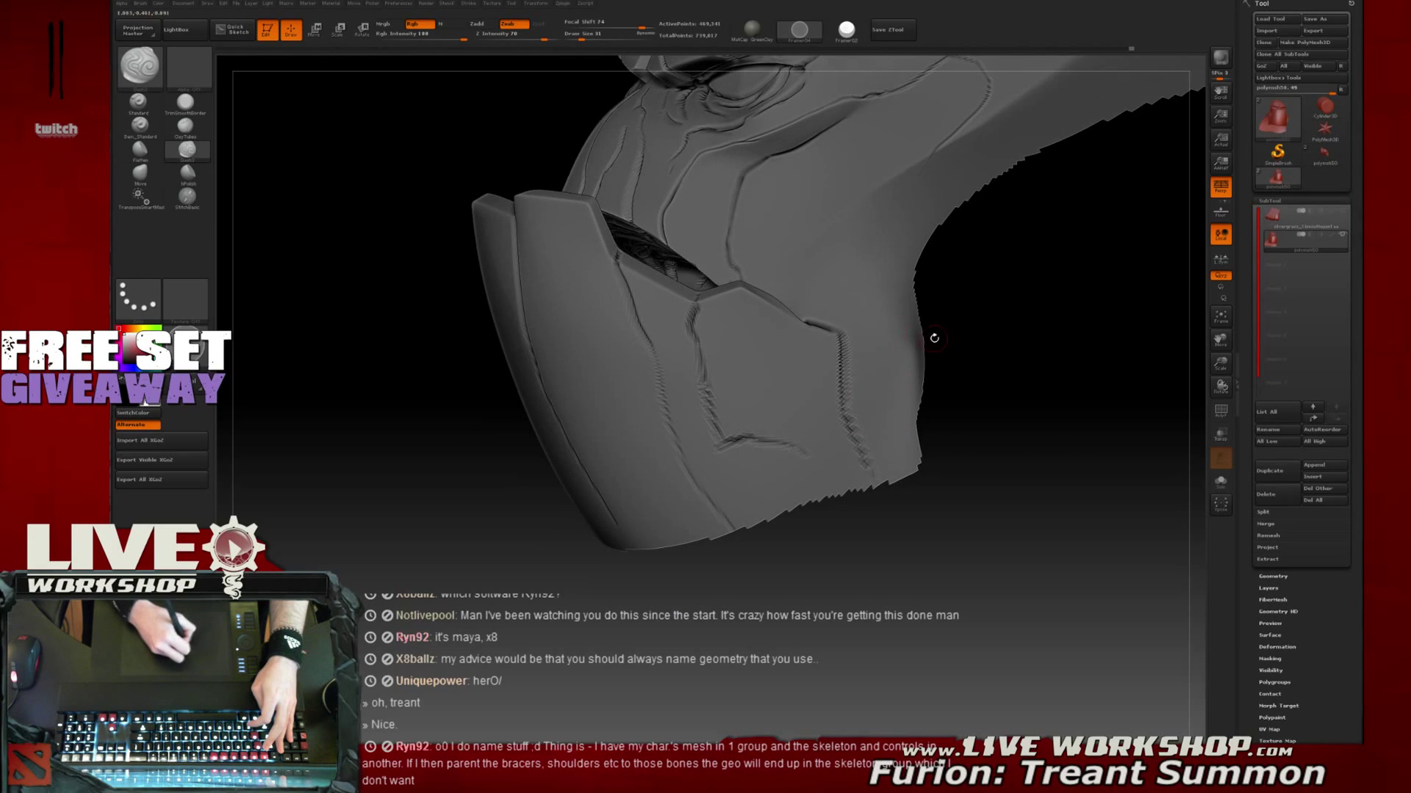
# Carve grooves on the lower cheek and a crack running down behind the mouth corner along the back of the jaw
pyautogui.moveTo(816, 298)
pyautogui.mouseDown()
pyautogui.moveTo(947, 352)
pyautogui.moveTo(668, 356)
pyautogui.mouseUp()
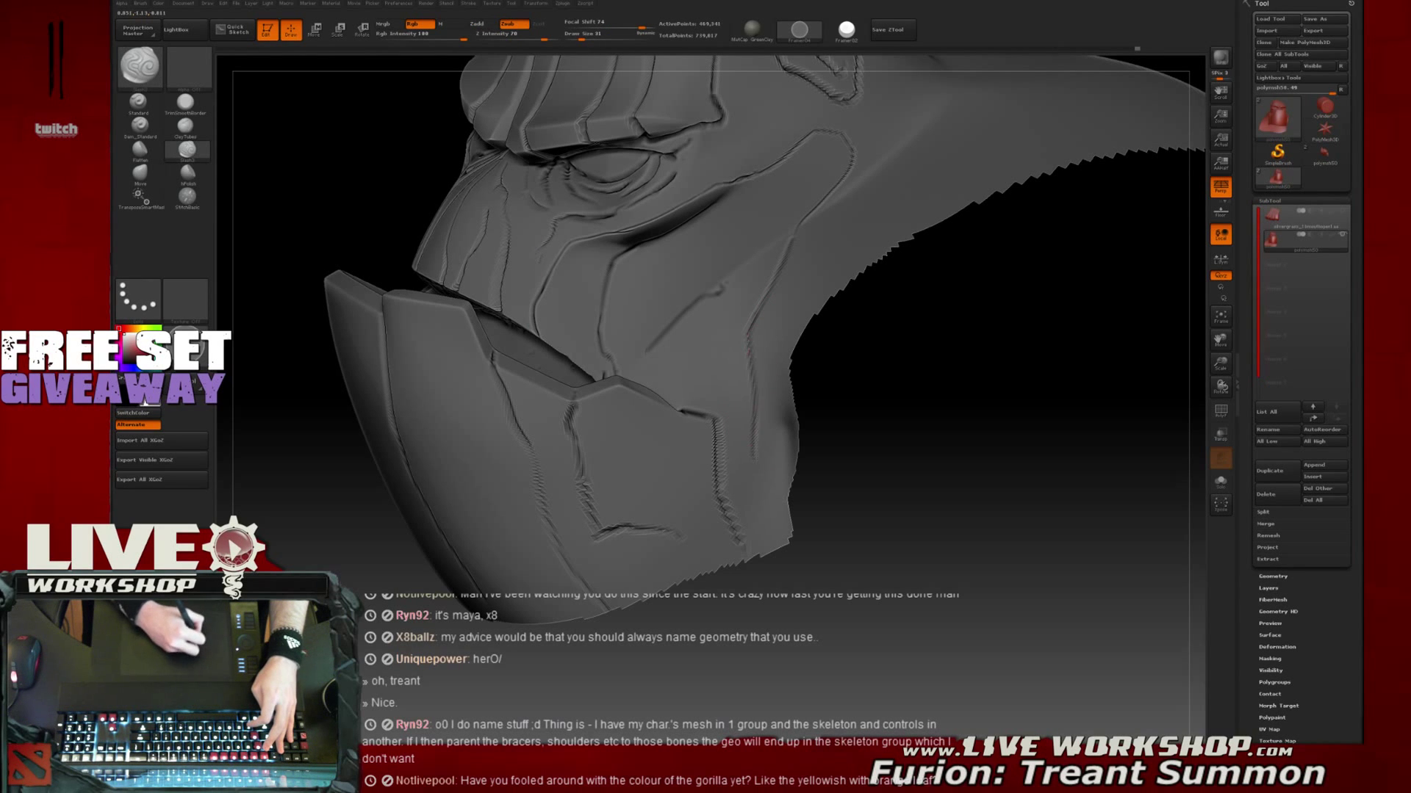
pyautogui.moveTo(757, 434)
pyautogui.mouseDown()
pyautogui.moveTo(756, 330)
pyautogui.moveTo(759, 435)
pyautogui.mouseUp()
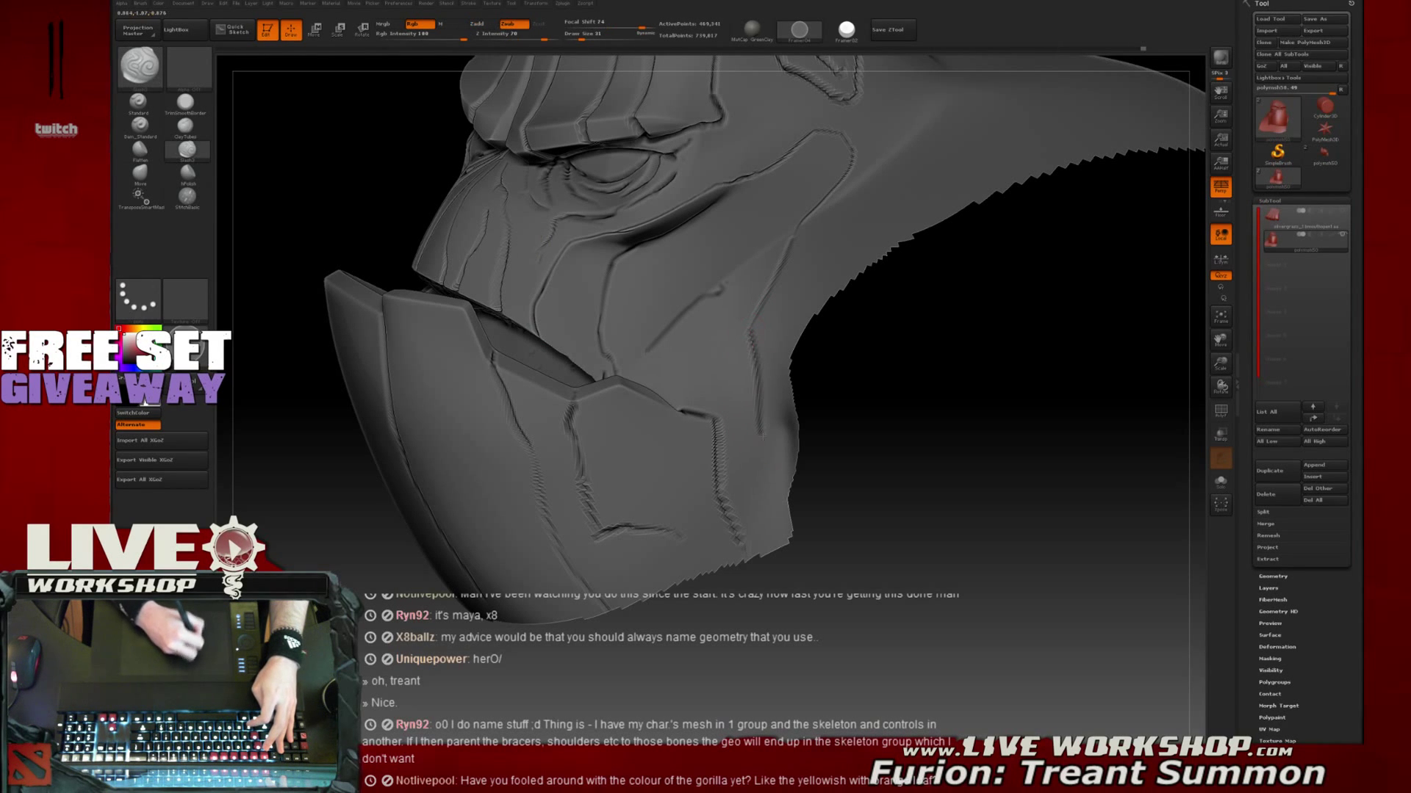
pyautogui.moveTo(906, 409); pyautogui.dragTo(808, 228)
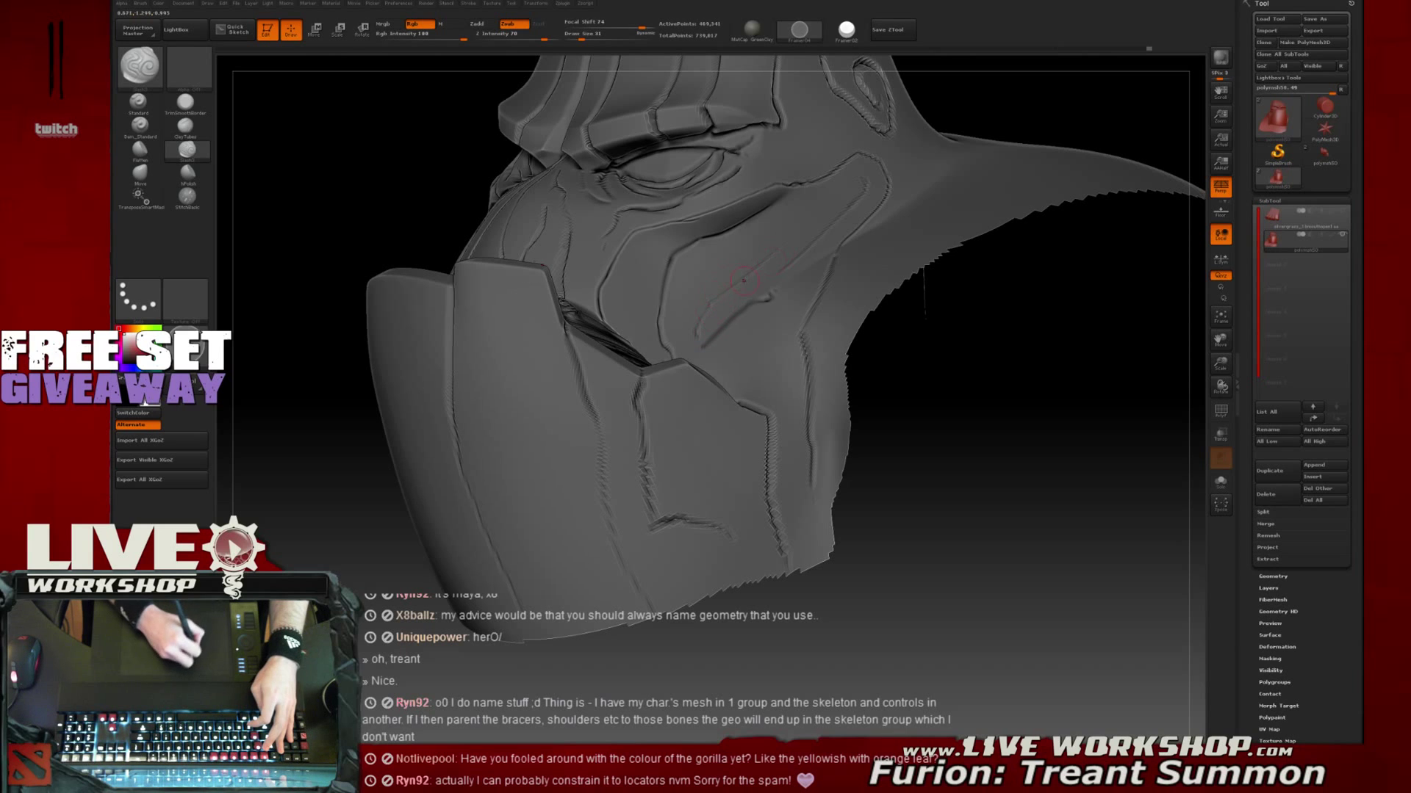
# Carve a crack from the low point near the opposite mouth corner down that side of the jaw to its lower edge
pyautogui.keyDown('alt'); pyautogui.moveTo(992, 344); pyautogui.dragTo(936, 425); pyautogui.keyUp('alt')
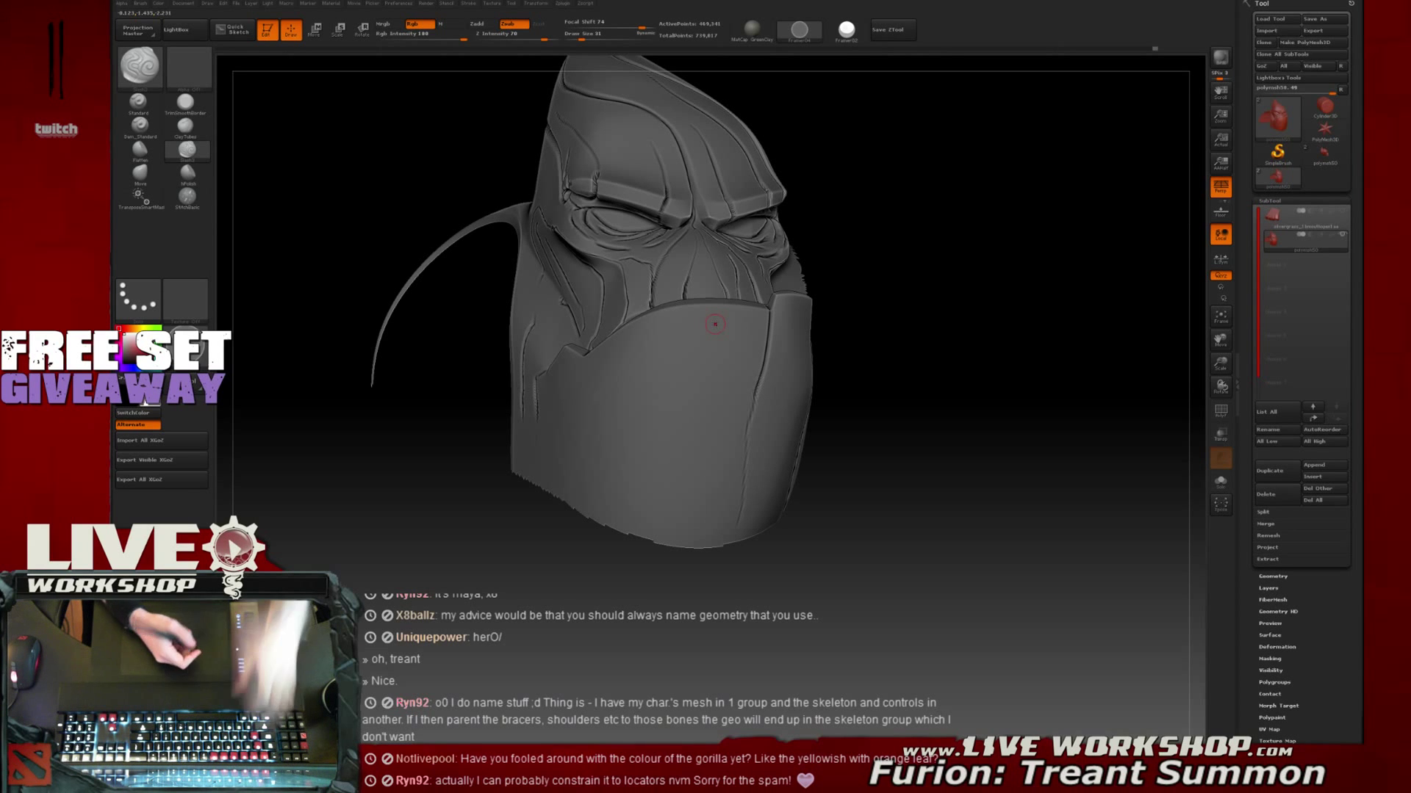
pyautogui.moveTo(1007, 261)
pyautogui.mouseDown()
pyautogui.moveTo(983, 295)
pyautogui.moveTo(1023, 315)
pyautogui.moveTo(973, 266)
pyautogui.mouseUp()
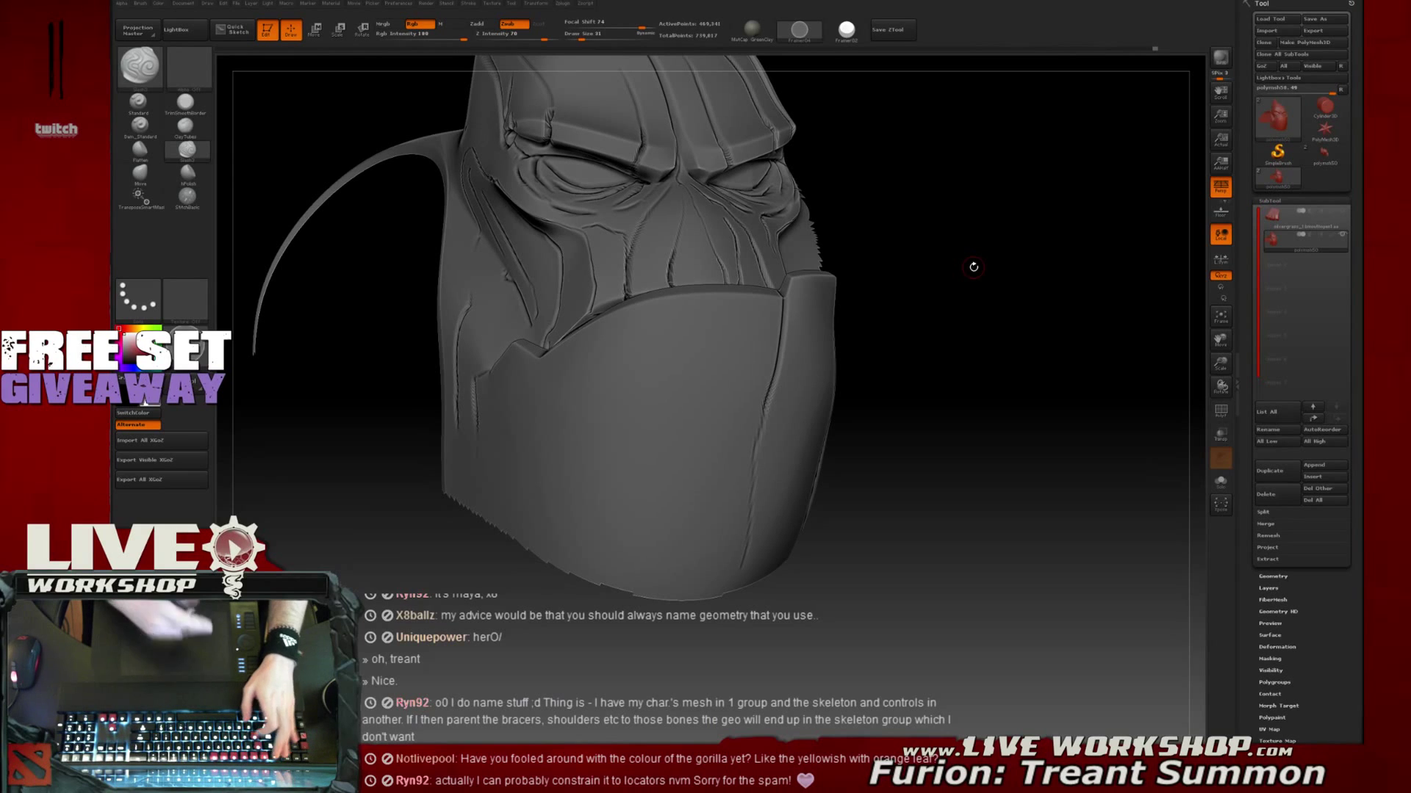
pyautogui.moveTo(932, 308)
pyautogui.mouseDown()
pyautogui.moveTo(947, 342)
pyautogui.moveTo(982, 230)
pyautogui.moveTo(992, 277)
pyautogui.mouseUp()
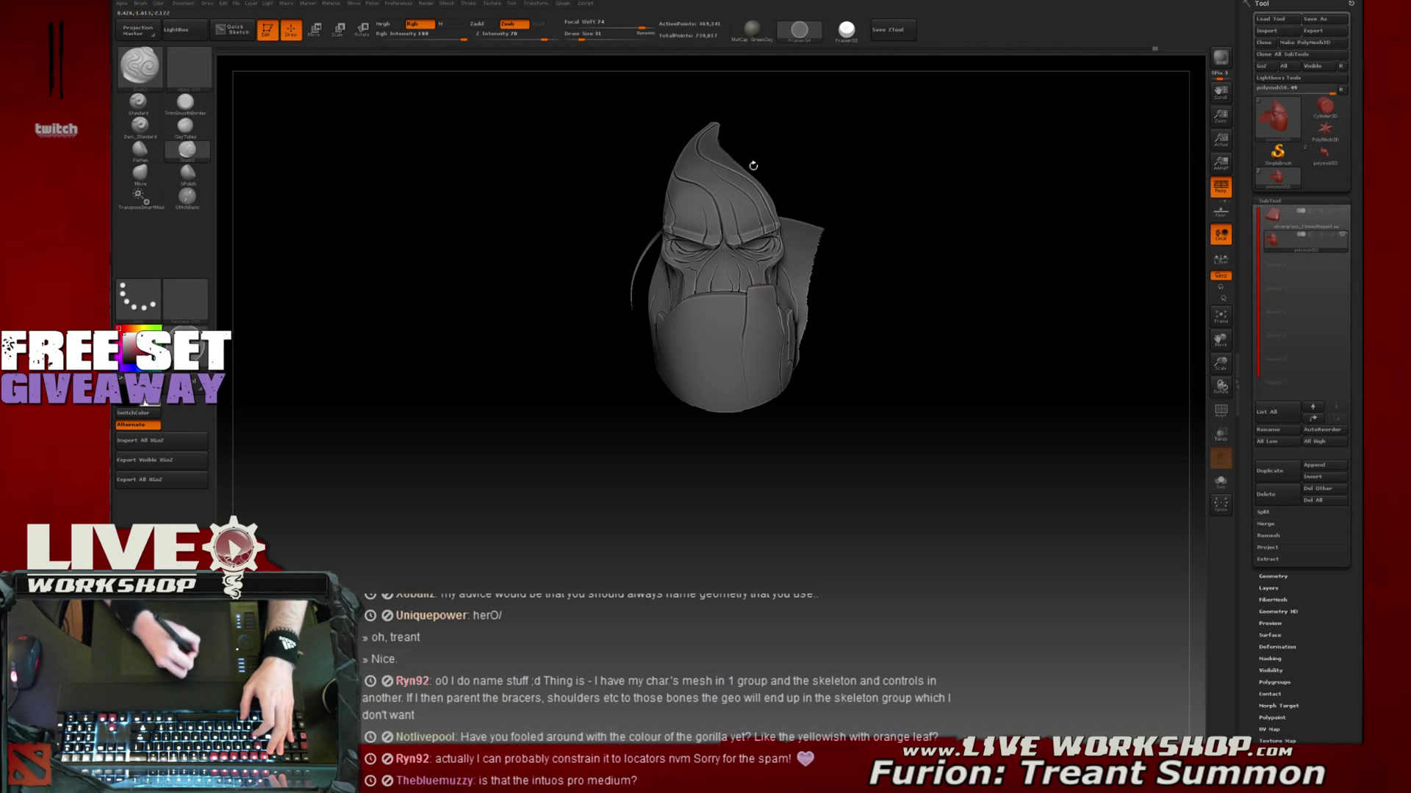
pyautogui.moveTo(916, 335); pyautogui.dragTo(1004, 355)
pyautogui.moveTo(1003, 355); pyautogui.dragTo(985, 345)
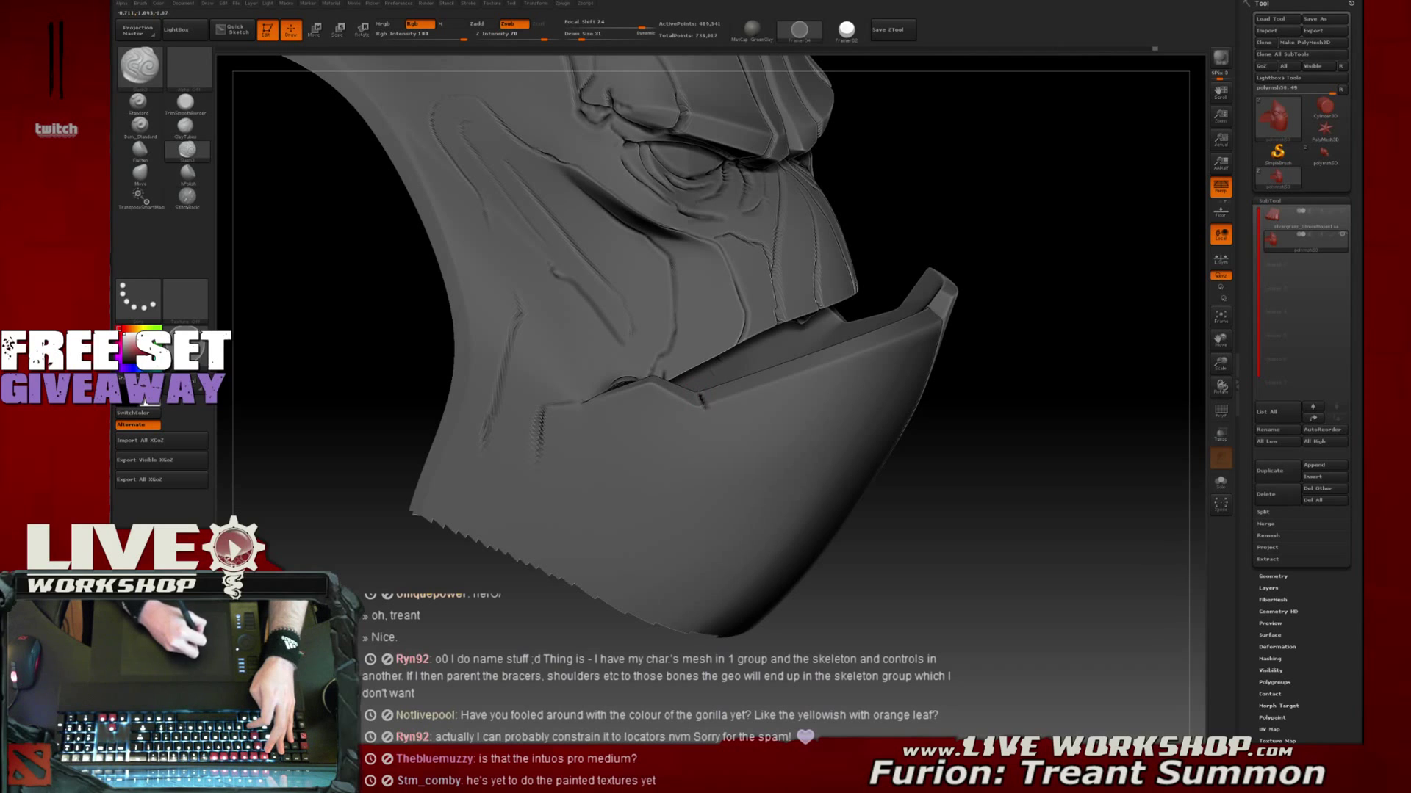
pyautogui.press('f')
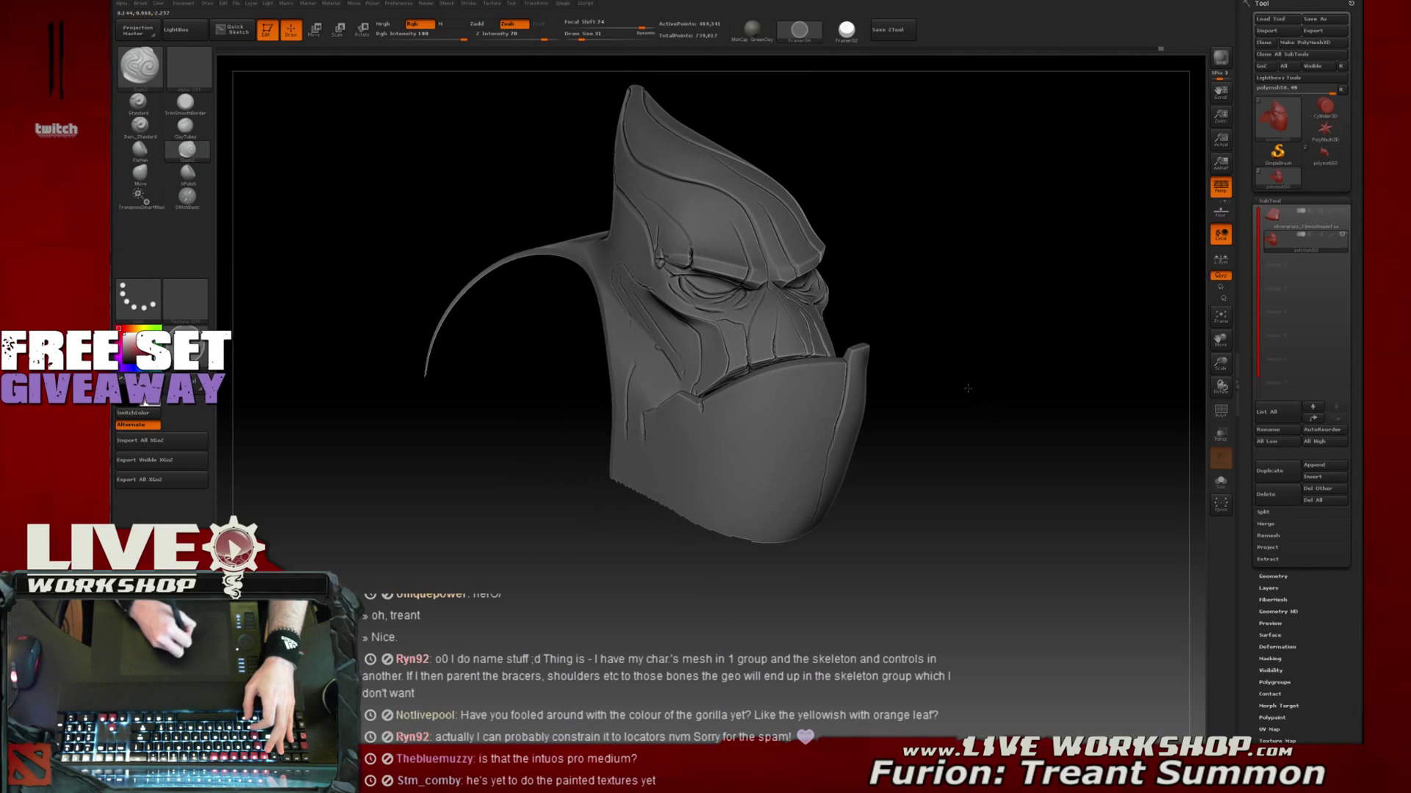
pyautogui.moveTo(698, 404); pyautogui.dragTo(716, 459)
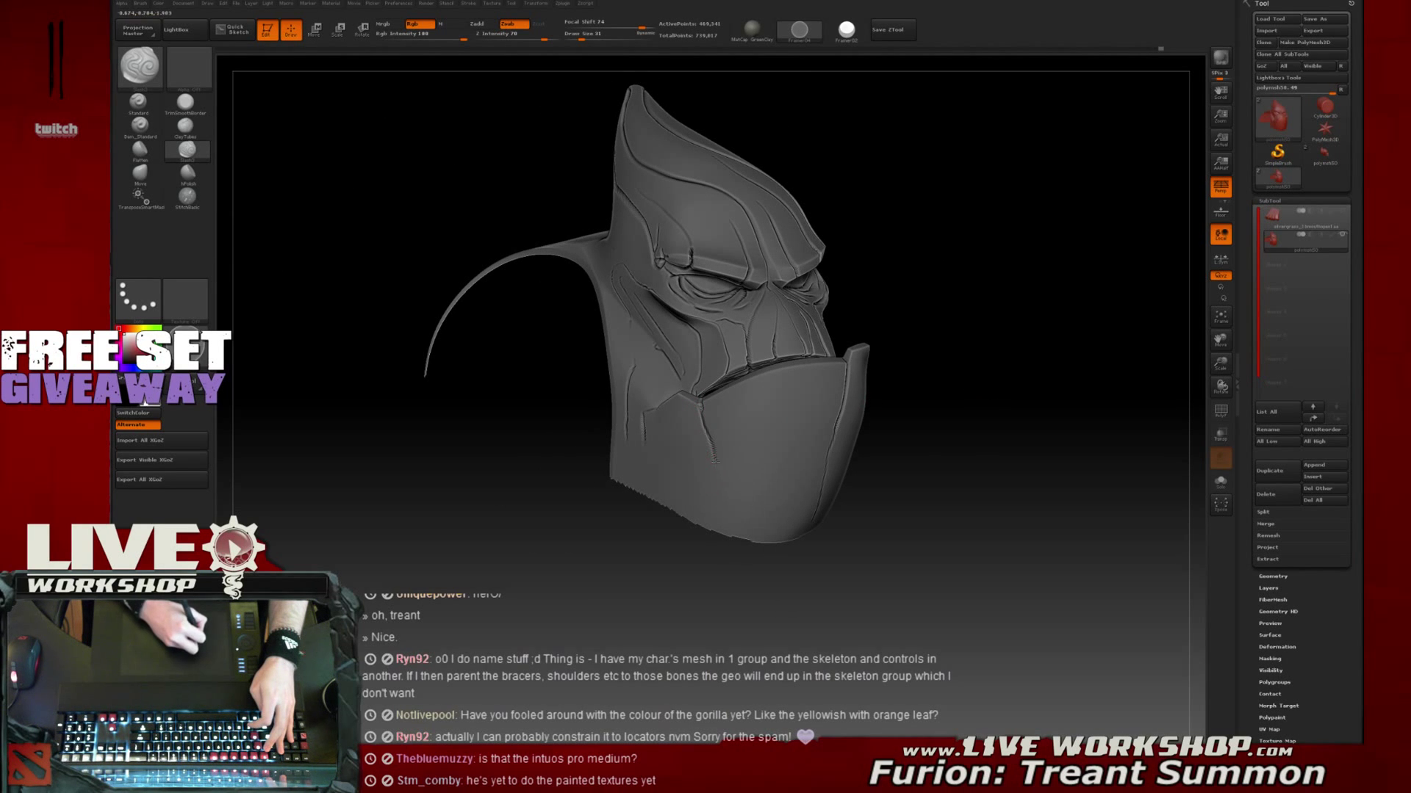
pyautogui.keyDown('alt'); pyautogui.moveTo(977, 396); pyautogui.dragTo(1026, 412); pyautogui.keyUp('alt')
pyautogui.moveTo(1034, 325); pyautogui.dragTo(1029, 361)
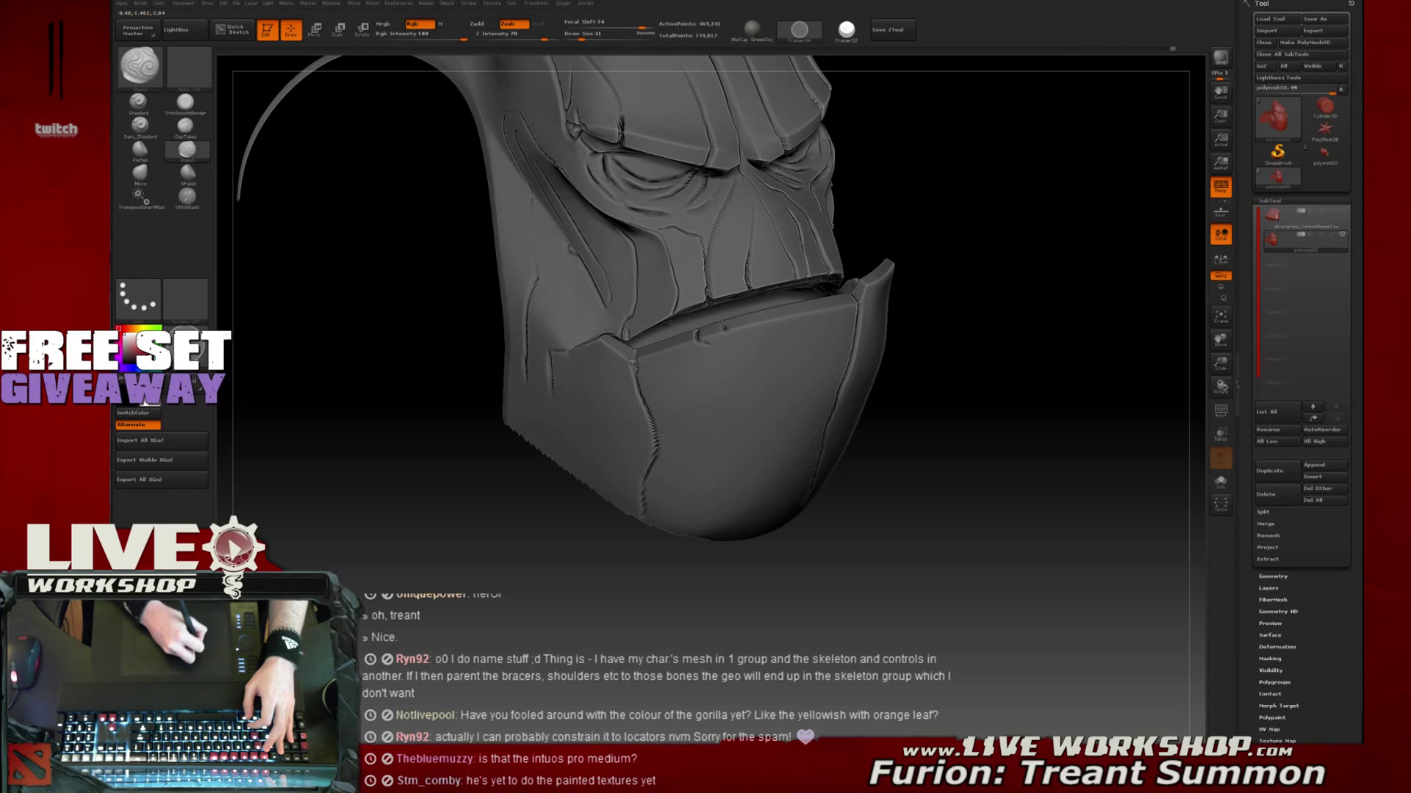
# Carve two neighbouring cracks of different lengths from the lower jaw's rim down its front, beside the mouth corner crack
pyautogui.moveTo(929, 314); pyautogui.dragTo(842, 338)
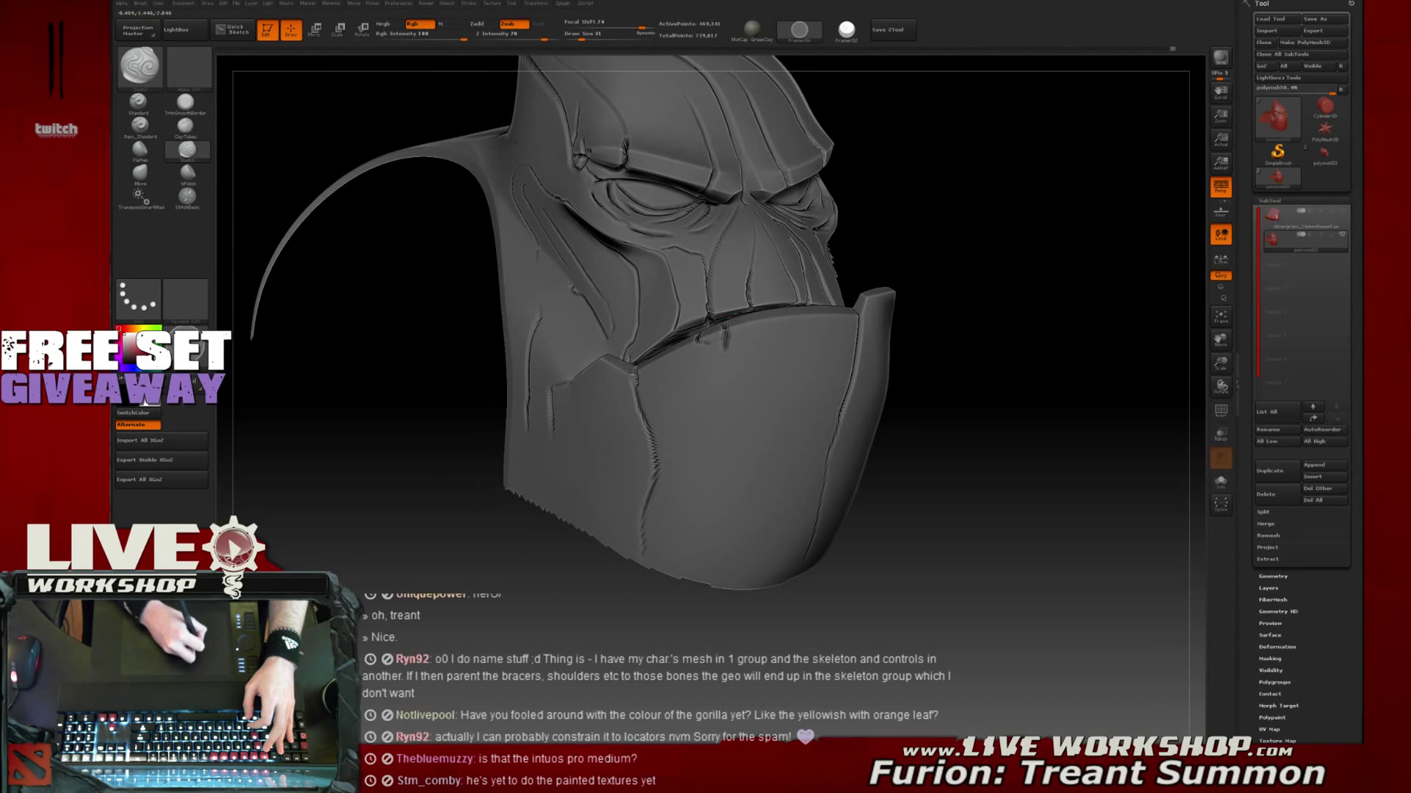
pyautogui.moveTo(702, 345); pyautogui.dragTo(704, 478)
pyautogui.moveTo(1089, 421); pyautogui.dragTo(952, 343)
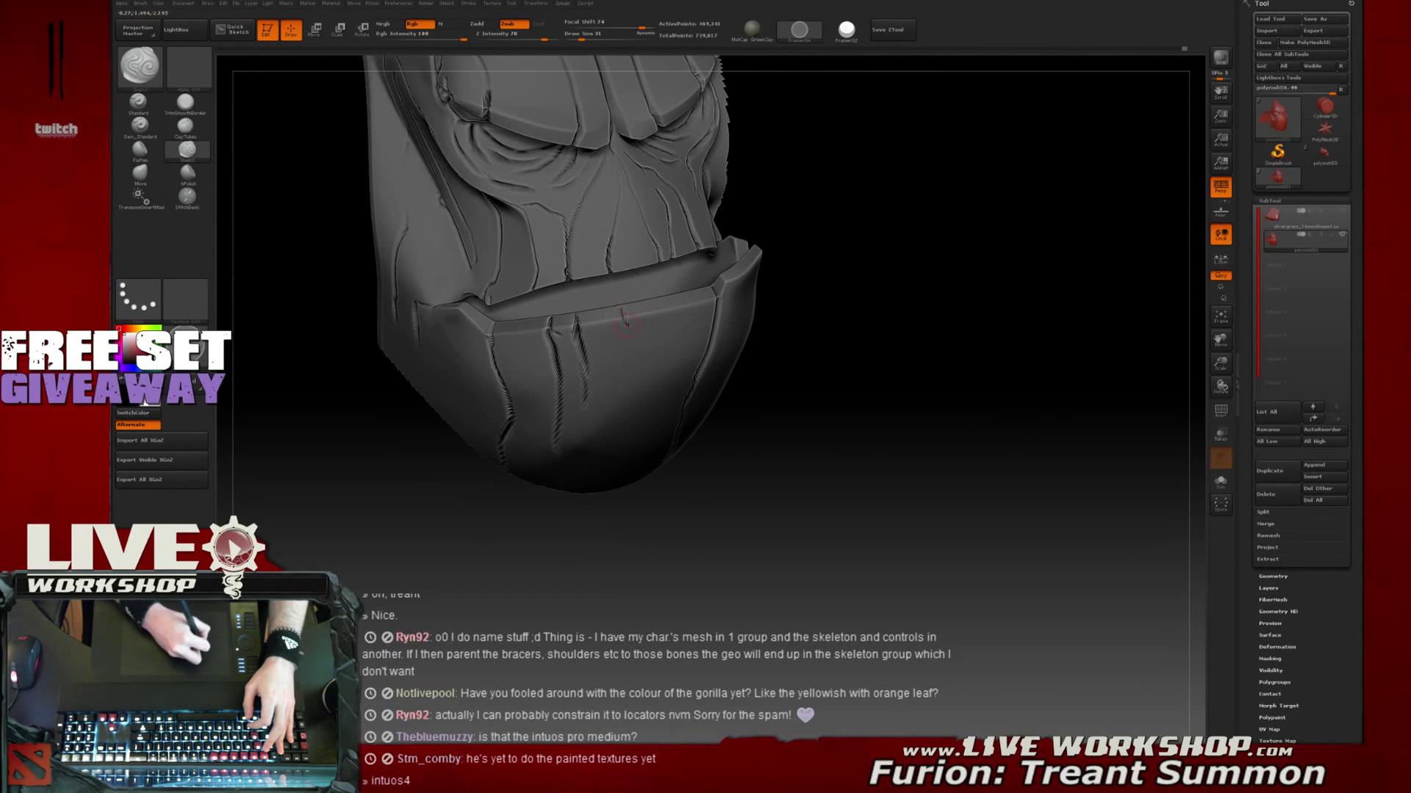
pyautogui.moveTo(857, 356); pyautogui.dragTo(637, 321)
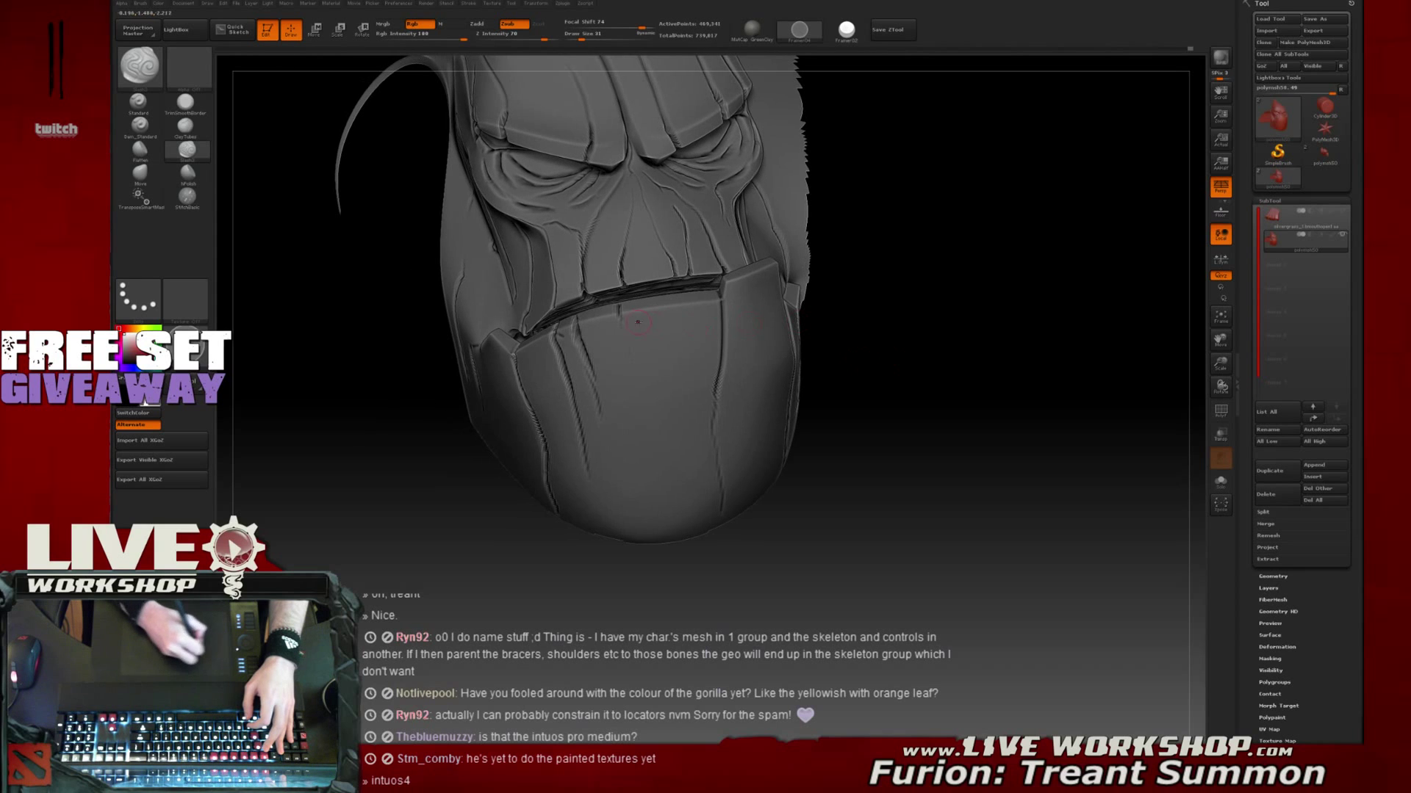
# Carve a long crack from the lower jaw's rim to near its bottom edge and two further cracks at the middle of the rim
pyautogui.moveTo(867, 515); pyautogui.dragTo(1094, 360)
pyautogui.moveTo(962, 282); pyautogui.dragTo(882, 279)
pyautogui.moveTo(628, 440); pyautogui.dragTo(622, 536)
pyautogui.moveTo(630, 428); pyautogui.dragTo(619, 526)
pyautogui.moveTo(1146, 401)
pyautogui.mouseDown()
pyautogui.moveTo(1086, 403)
pyautogui.moveTo(1103, 406)
pyautogui.mouseUp()
pyautogui.hotkey('ctrl', 'z')
pyautogui.moveTo(566, 648); pyautogui.dragTo(617, 651)
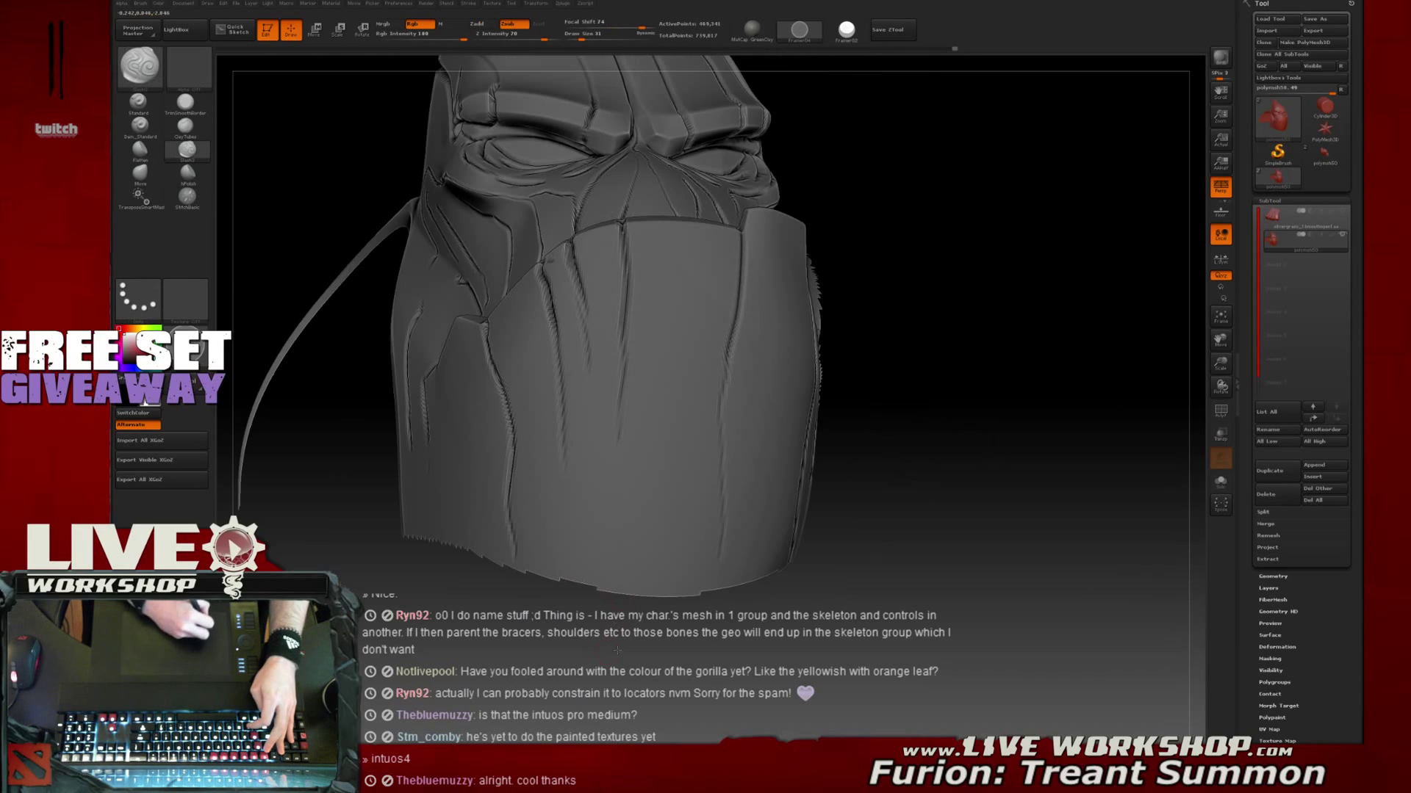
pyautogui.moveTo(622, 420); pyautogui.dragTo(602, 558)
pyautogui.moveTo(621, 405); pyautogui.dragTo(609, 558)
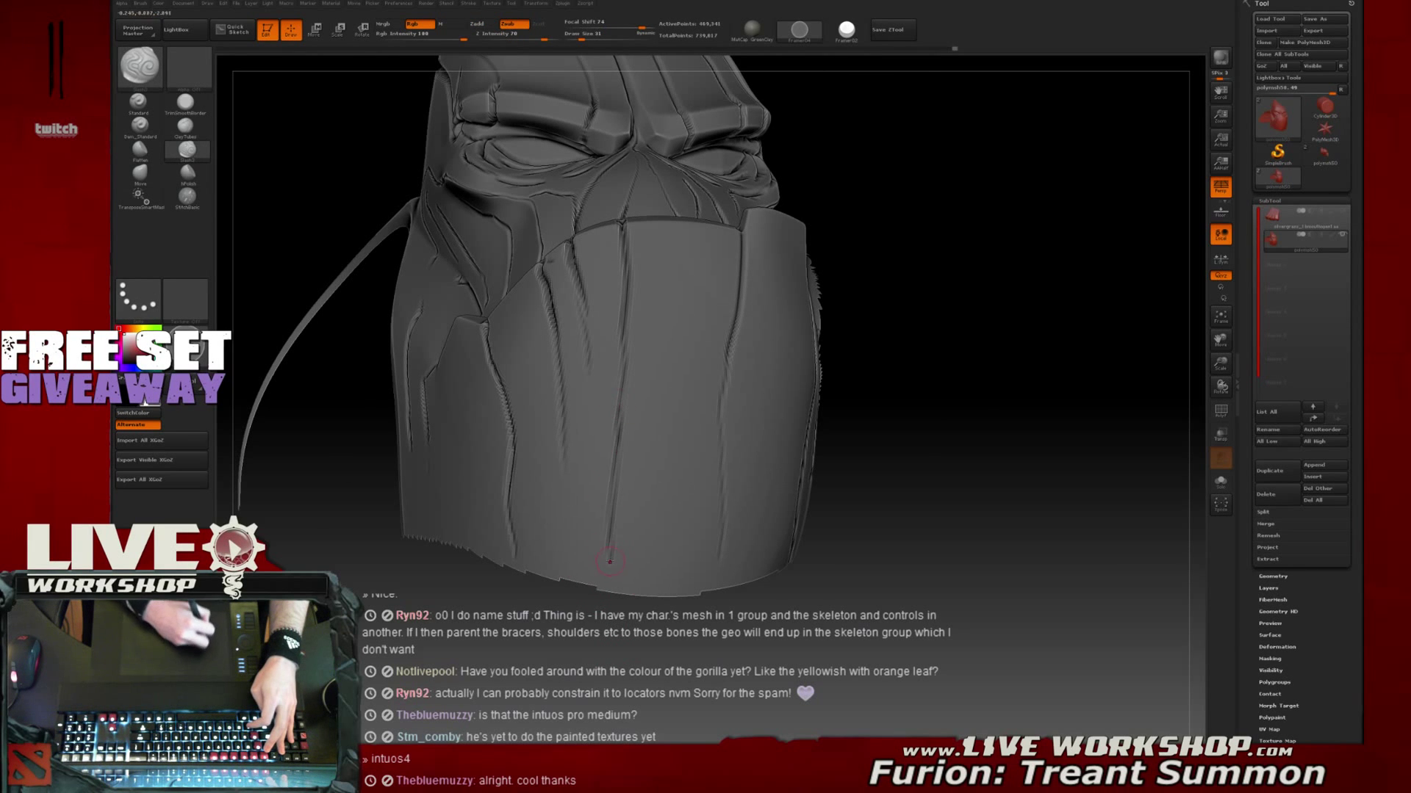
pyautogui.moveTo(835, 398)
pyautogui.mouseDown()
pyautogui.moveTo(1071, 324)
pyautogui.moveTo(689, 233)
pyautogui.mouseUp()
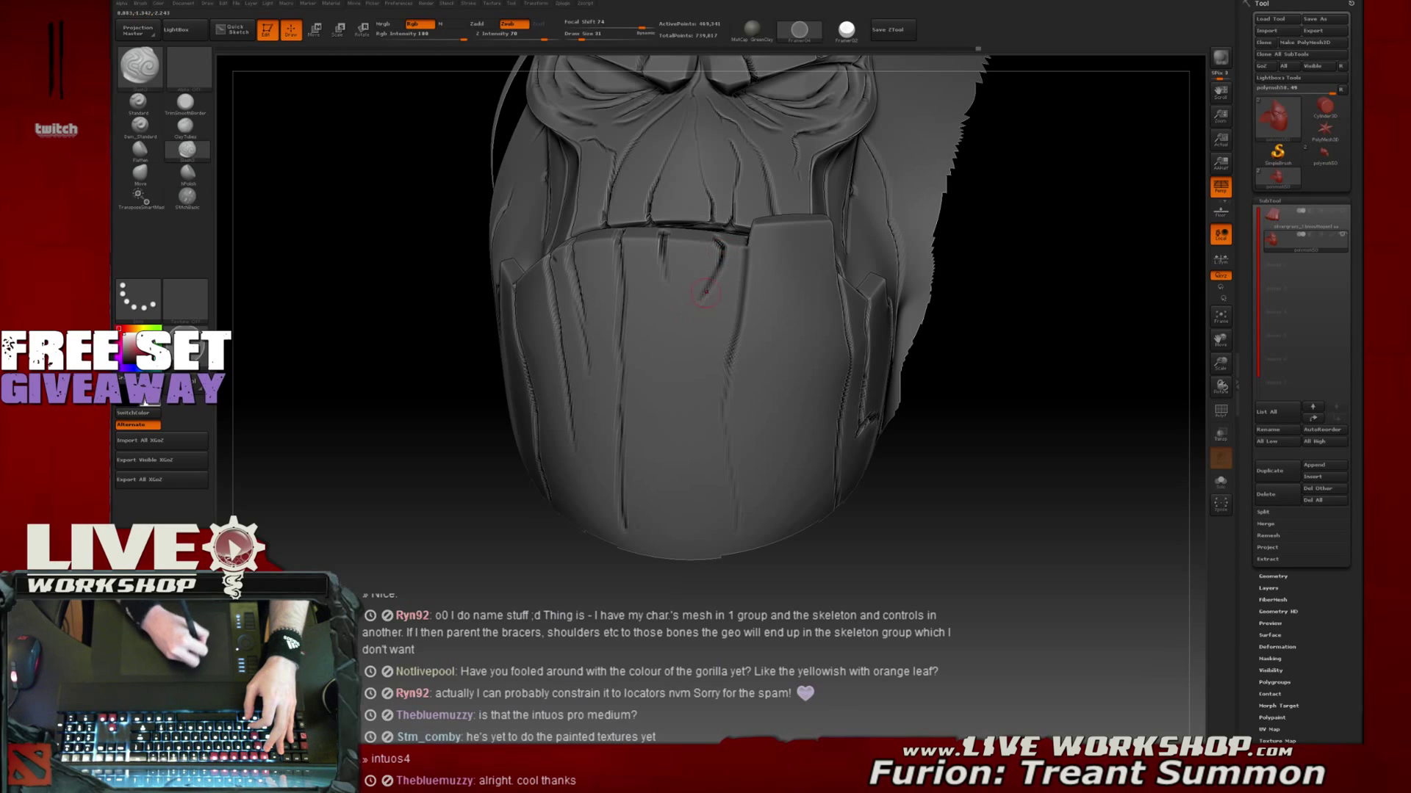
pyautogui.moveTo(1024, 438); pyautogui.dragTo(781, 431)
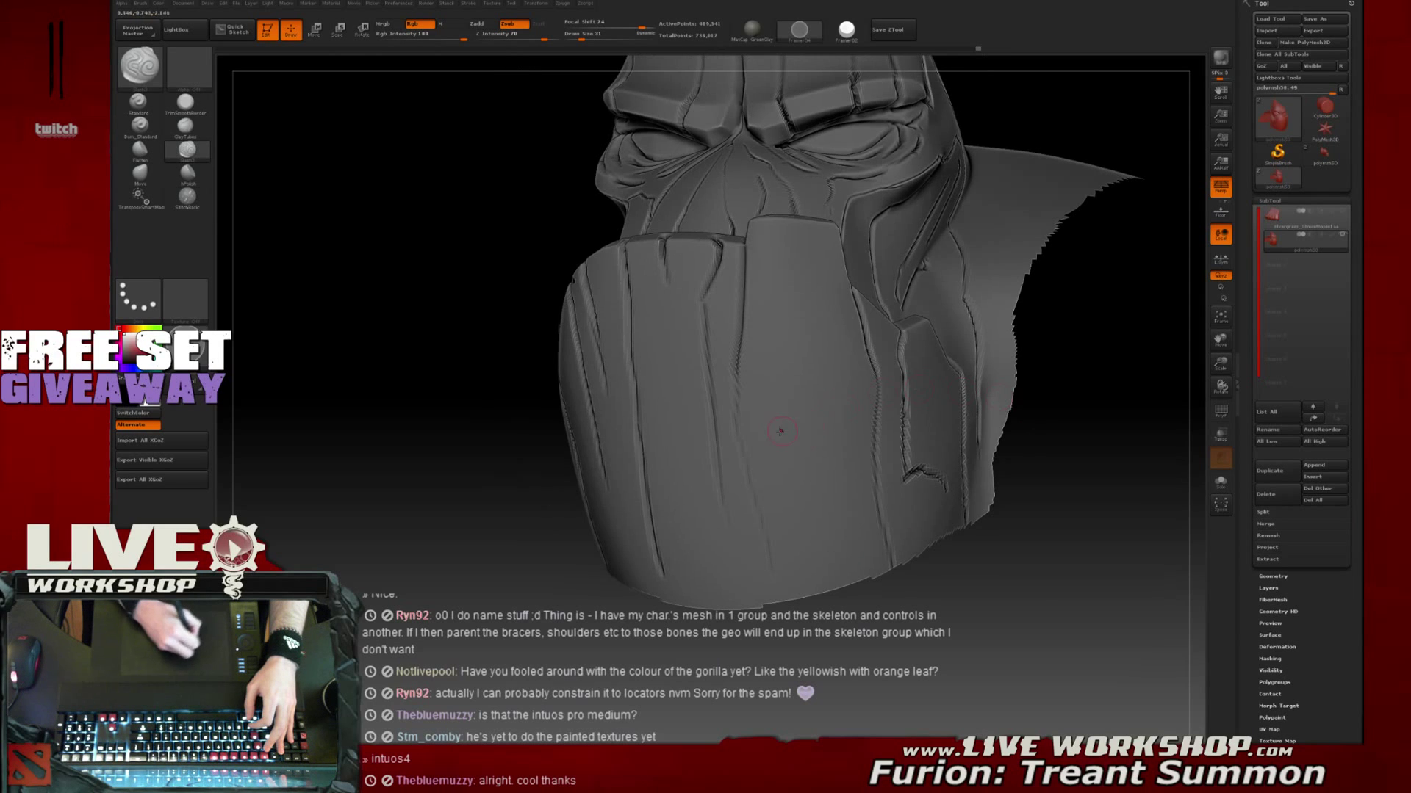
# Carve the rim cracks beside the raised jaw section over the edge and onto the lower jaw's inner face
pyautogui.moveTo(955, 532); pyautogui.dragTo(709, 250)
pyautogui.moveTo(966, 258); pyautogui.dragTo(661, 384)
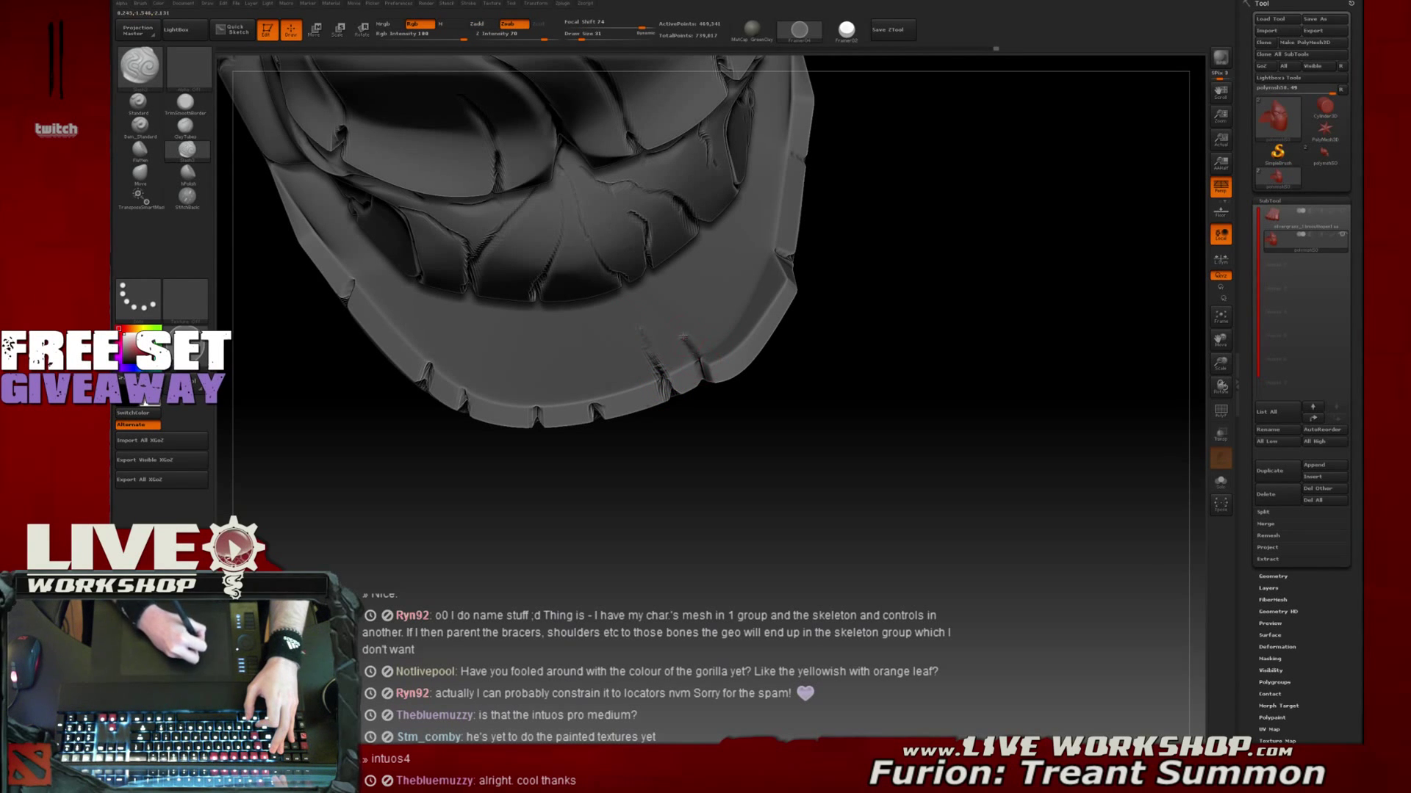
pyautogui.moveTo(862, 418); pyautogui.dragTo(858, 470)
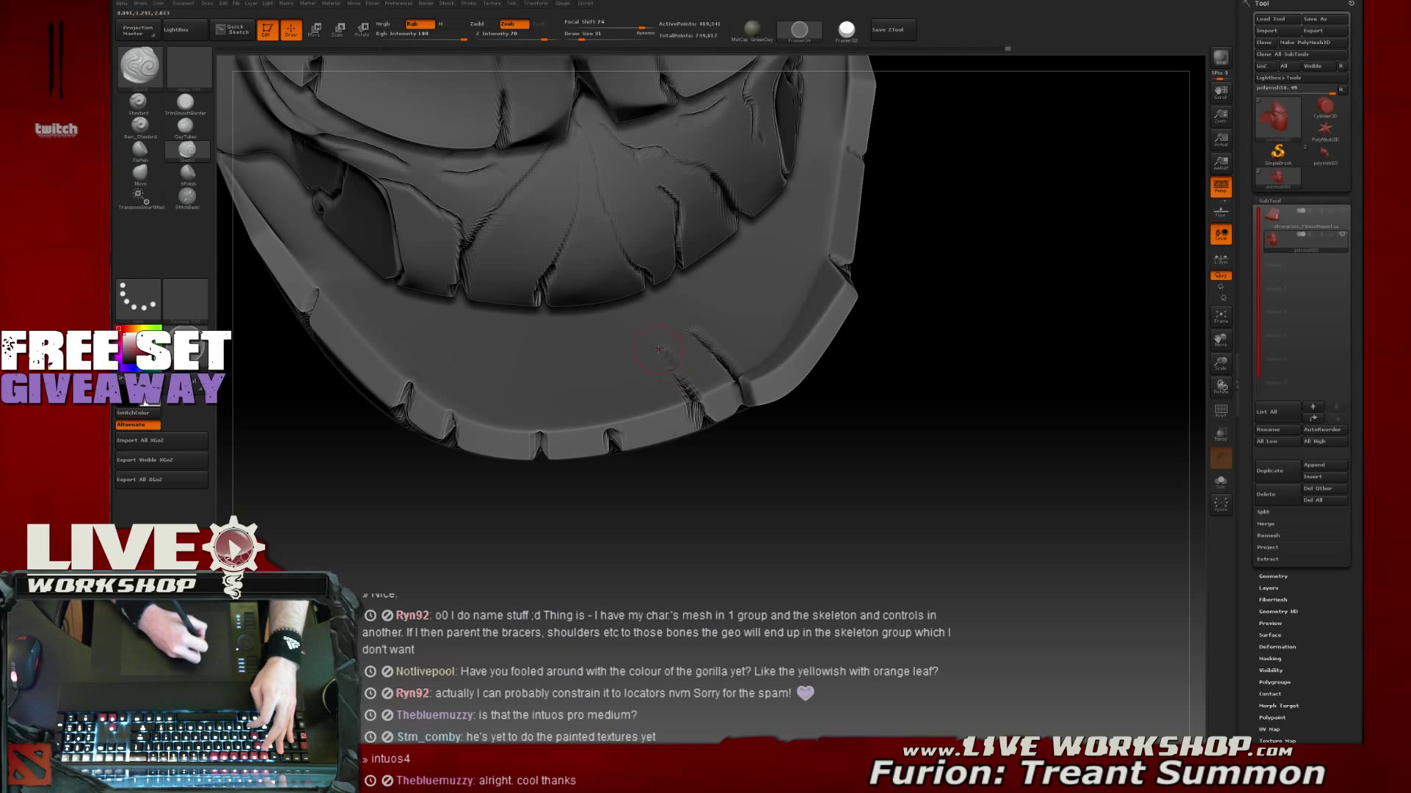
# Carve cracks inward across the inner lip from the notches along the front of the lower jaw's rim
pyautogui.moveTo(803, 478)
pyautogui.mouseDown()
pyautogui.moveTo(559, 232)
pyautogui.moveTo(1080, 520)
pyautogui.moveTo(1033, 425)
pyautogui.moveTo(881, 433)
pyautogui.moveTo(765, 417)
pyautogui.moveTo(825, 478)
pyautogui.moveTo(801, 463)
pyautogui.mouseUp()
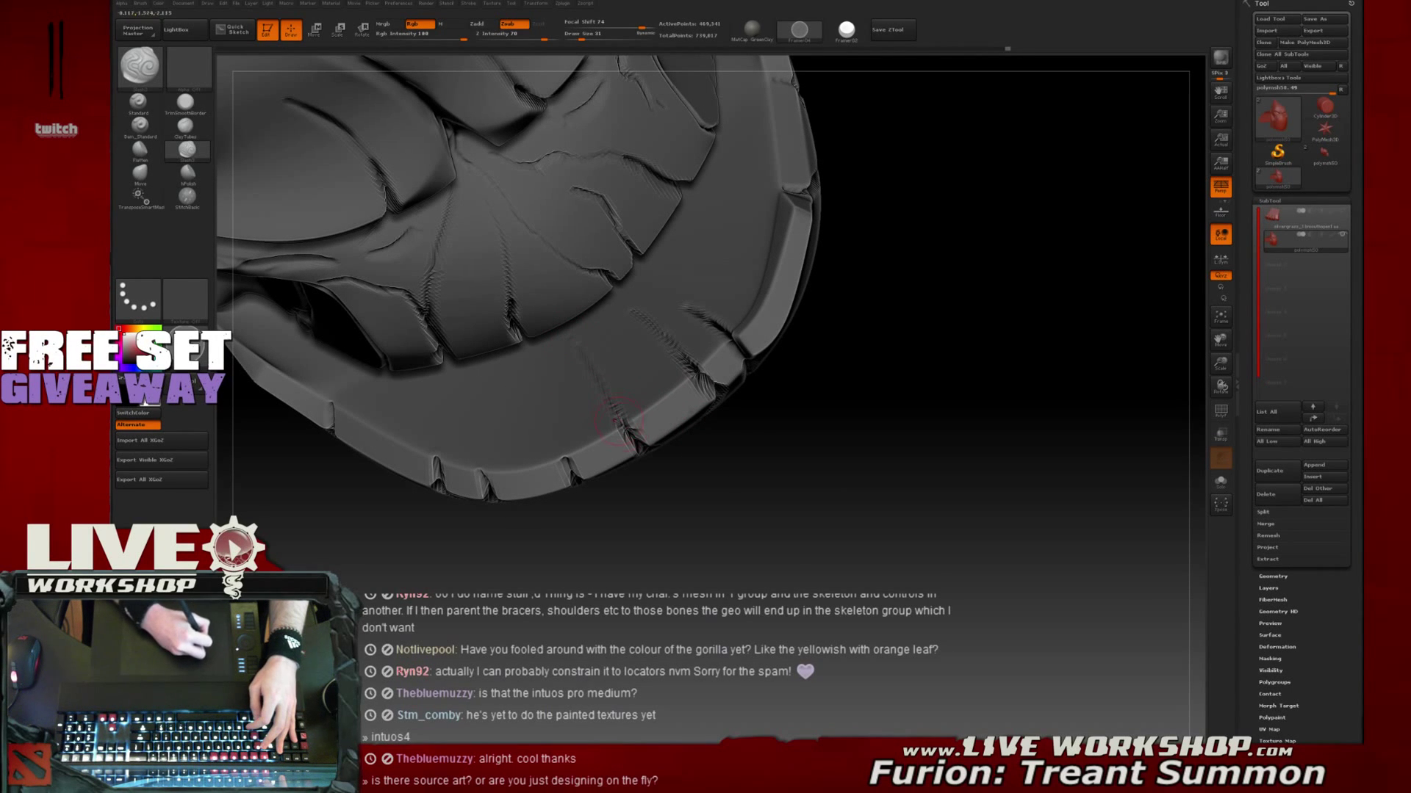
pyautogui.moveTo(750, 520); pyautogui.dragTo(613, 423)
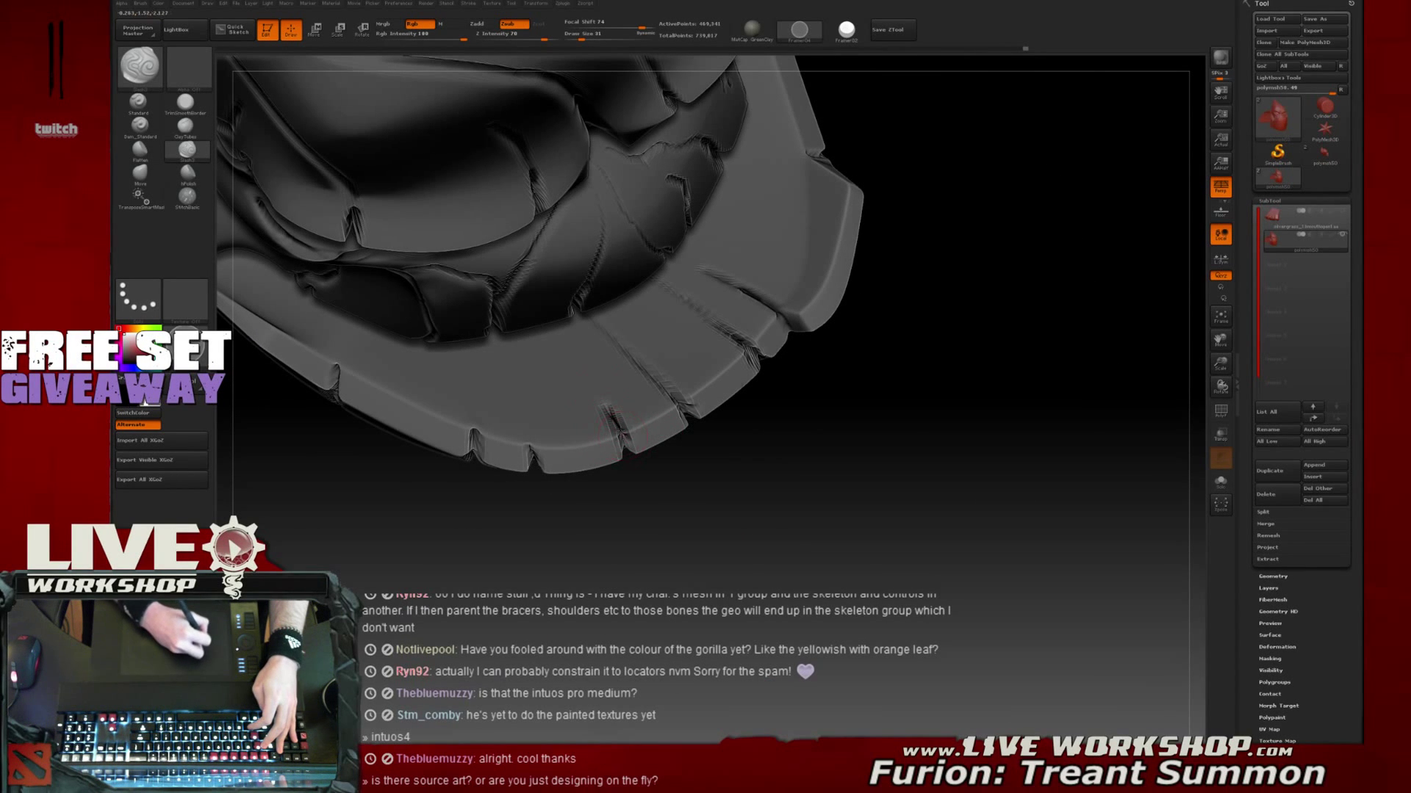
pyautogui.moveTo(682, 470); pyautogui.dragTo(732, 485)
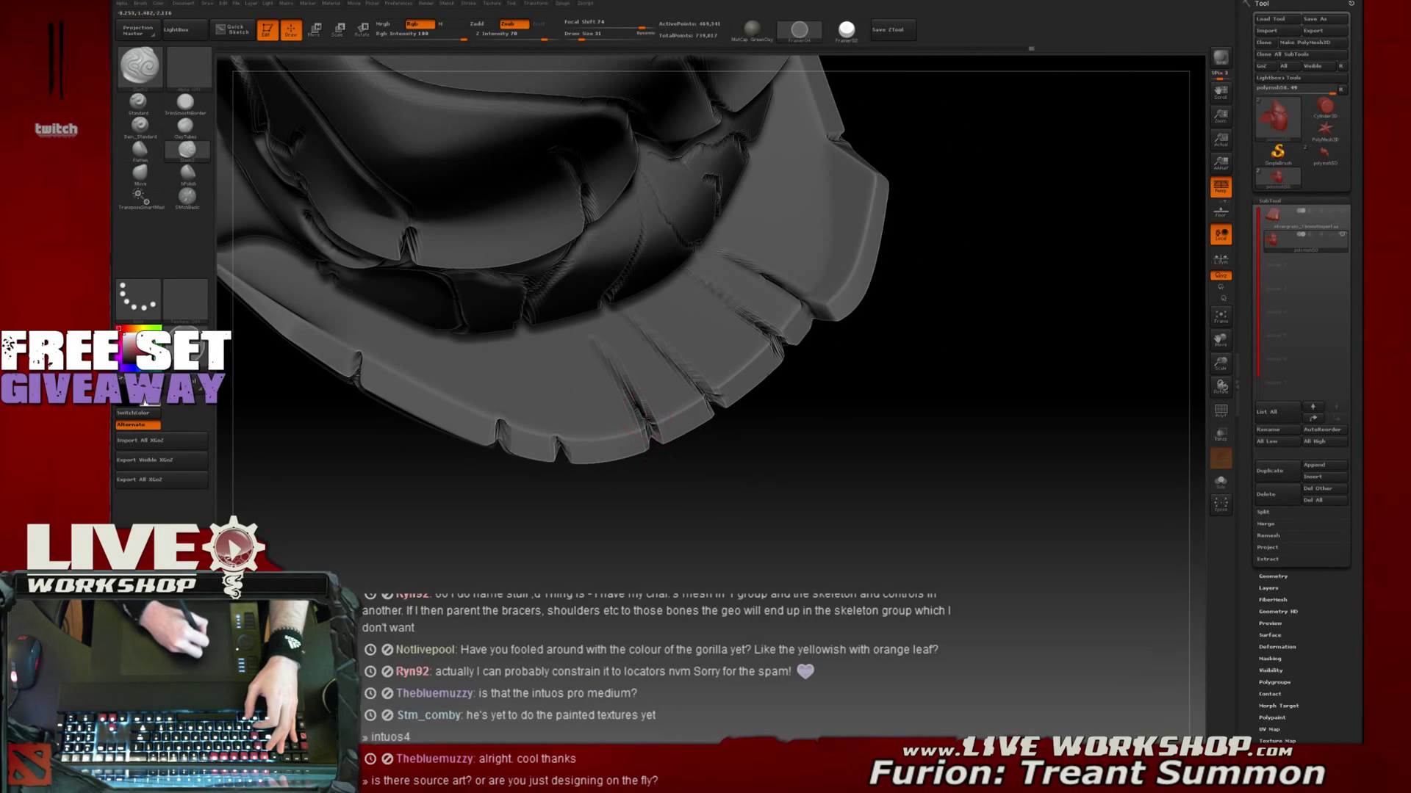
pyautogui.moveTo(646, 417); pyautogui.dragTo(653, 440)
pyautogui.keyDown('alt'); pyautogui.moveTo(664, 501); pyautogui.dragTo(716, 492); pyautogui.keyUp('alt')
# Carve cracks from the remaining notches toward the jaw's side and smooth the crack below the side notch
pyautogui.moveTo(612, 440); pyautogui.dragTo(592, 336)
pyautogui.moveTo(556, 412); pyautogui.dragTo(551, 367)
pyautogui.moveTo(417, 332); pyautogui.dragTo(420, 327)
pyautogui.moveTo(471, 523)
pyautogui.mouseDown()
pyautogui.moveTo(500, 475)
pyautogui.moveTo(500, 416)
pyautogui.mouseUp()
pyautogui.hotkey('ctrl', 'z')
pyautogui.moveTo(455, 543)
pyautogui.mouseDown()
pyautogui.moveTo(441, 507)
pyautogui.moveTo(457, 506)
pyautogui.mouseUp()
pyautogui.keyDown('shift'); pyautogui.moveTo(413, 344); pyautogui.dragTo(409, 360); pyautogui.keyUp('shift')
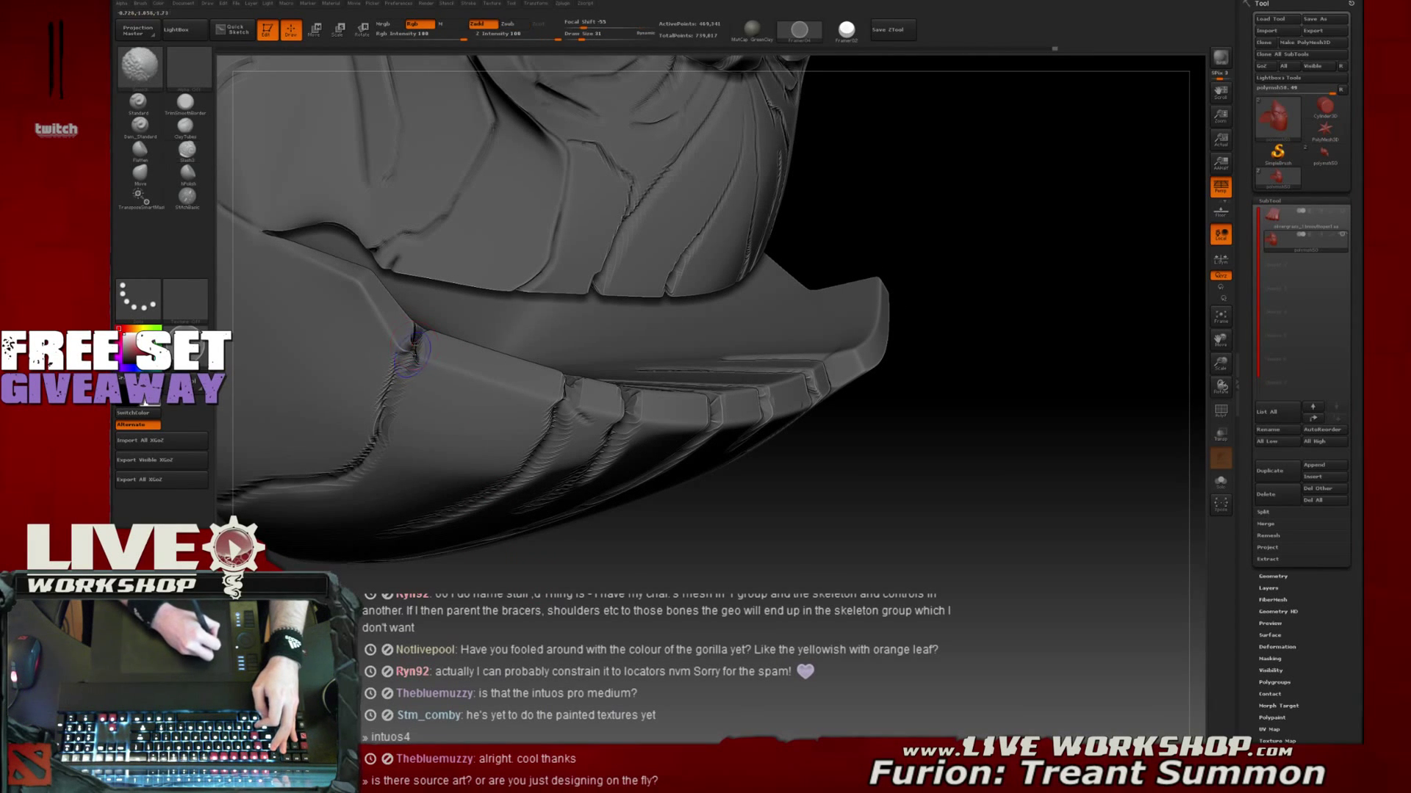
# Carve cracks across the inner lip from the notches on the opposite side of the jaw's rim
pyautogui.moveTo(671, 544); pyautogui.dragTo(618, 545)
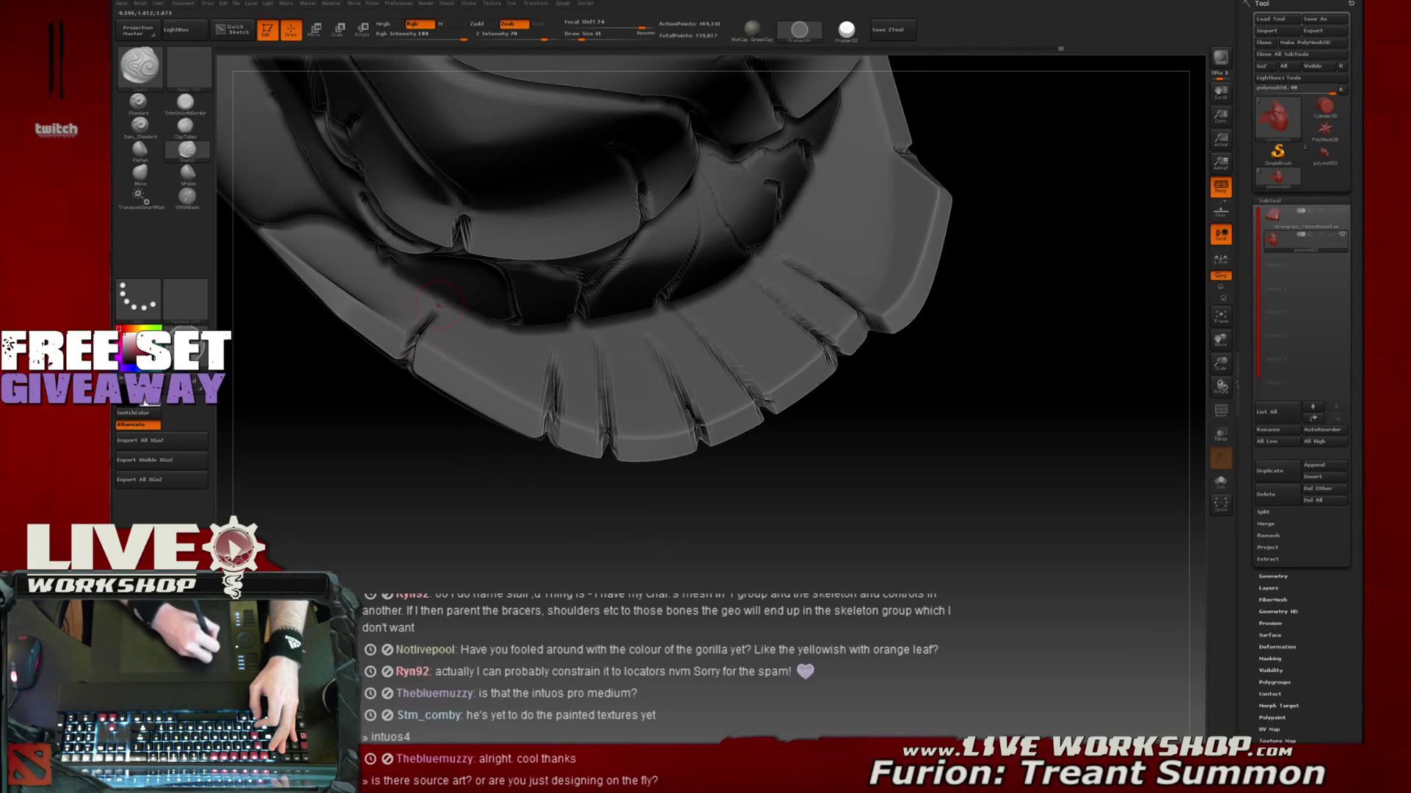
pyautogui.moveTo(444, 446); pyautogui.dragTo(720, 263)
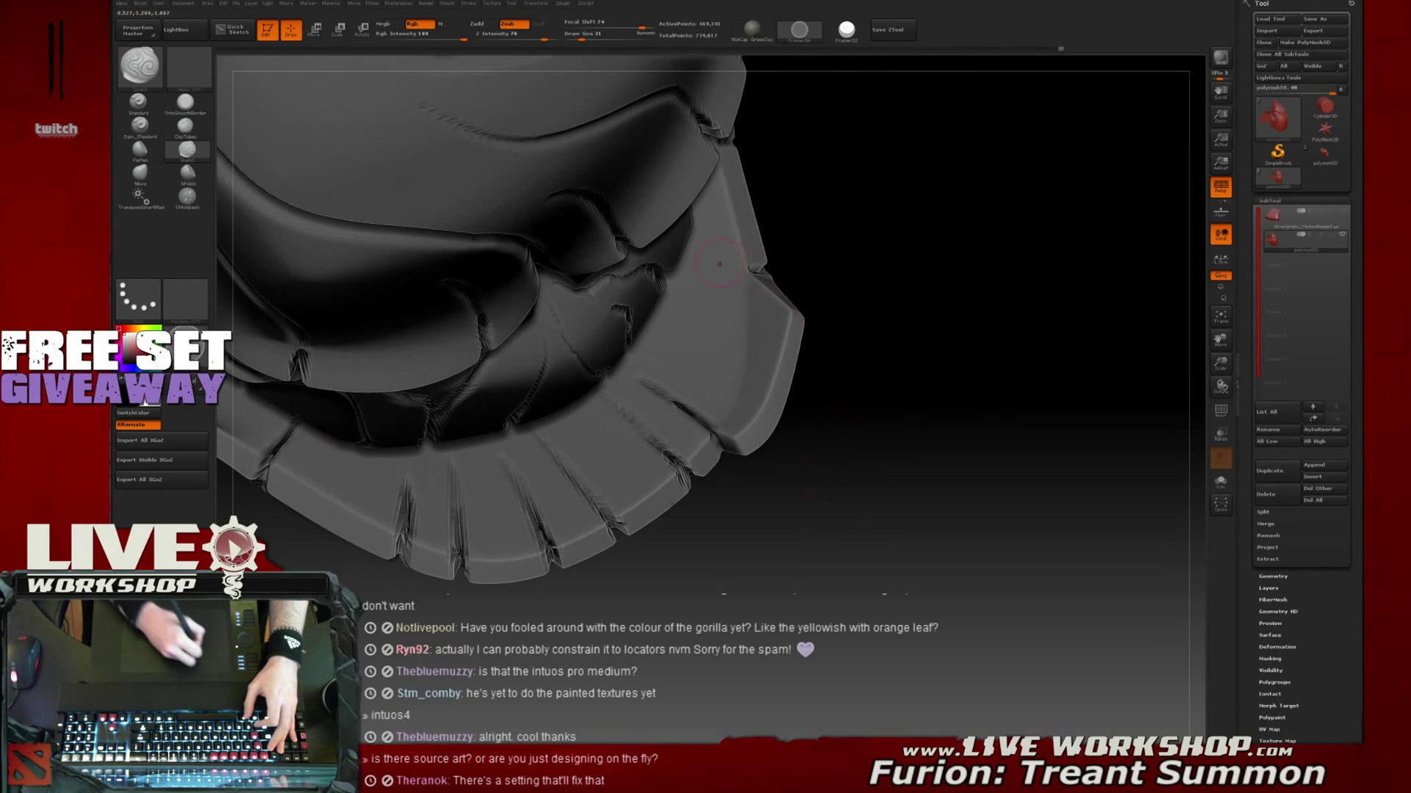
pyautogui.moveTo(838, 271)
pyautogui.mouseDown()
pyautogui.moveTo(801, 287)
pyautogui.moveTo(687, 285)
pyautogui.mouseUp()
pyautogui.moveTo(933, 266)
pyautogui.mouseDown()
pyautogui.moveTo(900, 249)
pyautogui.moveTo(904, 294)
pyautogui.moveTo(942, 327)
pyautogui.moveTo(781, 242)
pyautogui.mouseUp()
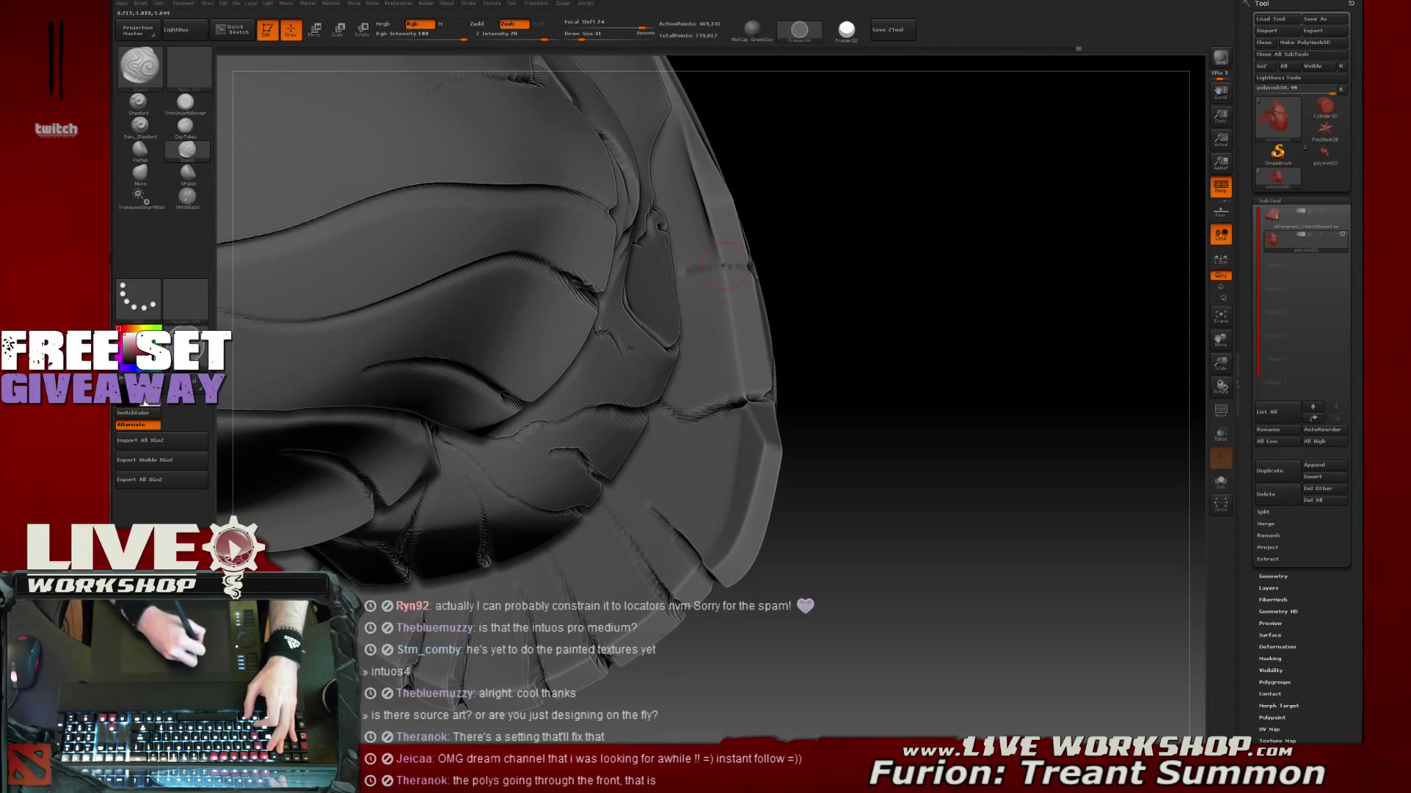
pyautogui.moveTo(844, 261)
pyautogui.mouseDown()
pyautogui.moveTo(779, 331)
pyautogui.moveTo(941, 271)
pyautogui.moveTo(927, 266)
pyautogui.moveTo(945, 230)
pyautogui.moveTo(930, 257)
pyautogui.moveTo(900, 262)
pyautogui.moveTo(919, 266)
pyautogui.moveTo(889, 265)
pyautogui.moveTo(930, 243)
pyautogui.moveTo(911, 250)
pyautogui.mouseUp()
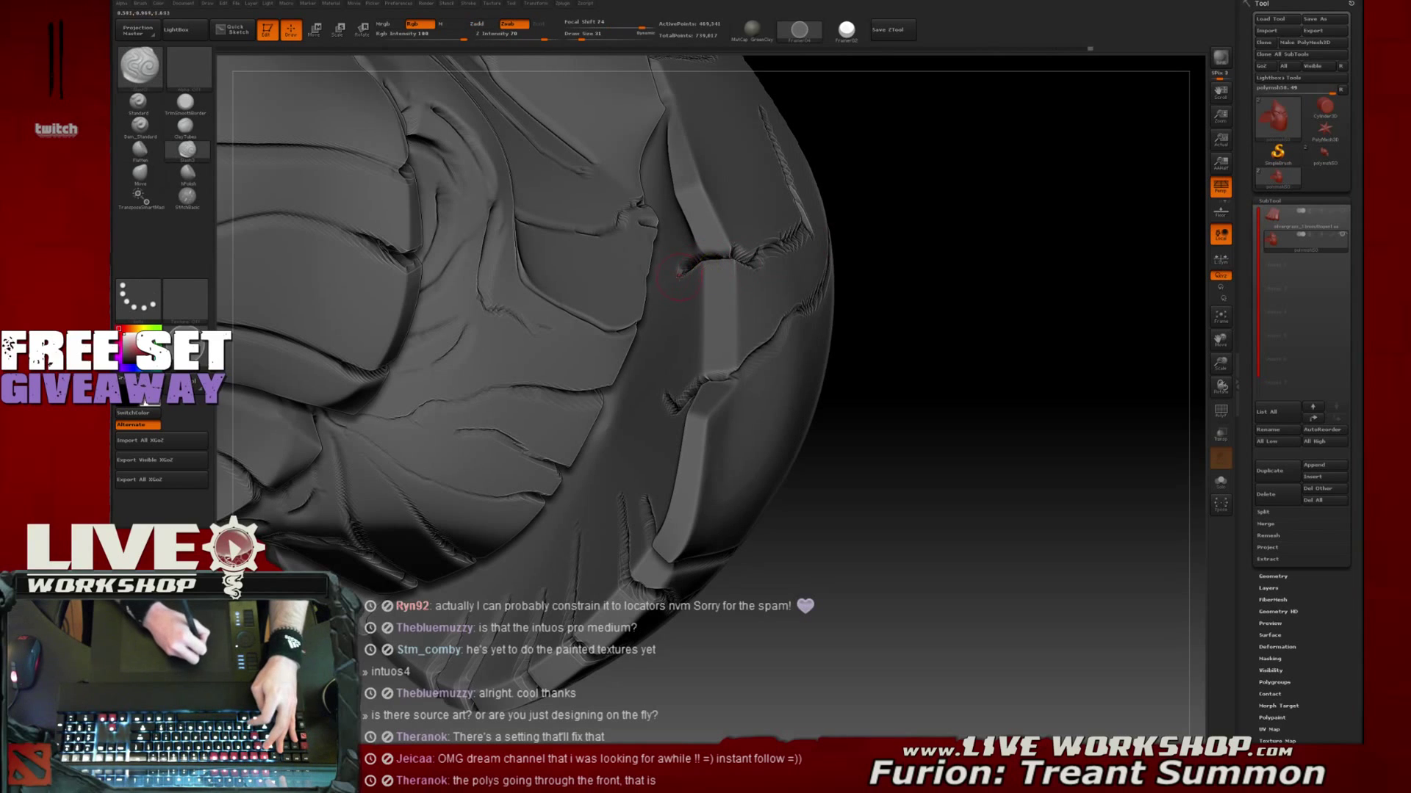
pyautogui.moveTo(945, 277)
pyautogui.mouseDown()
pyautogui.moveTo(954, 311)
pyautogui.moveTo(950, 246)
pyautogui.moveTo(872, 278)
pyautogui.mouseUp()
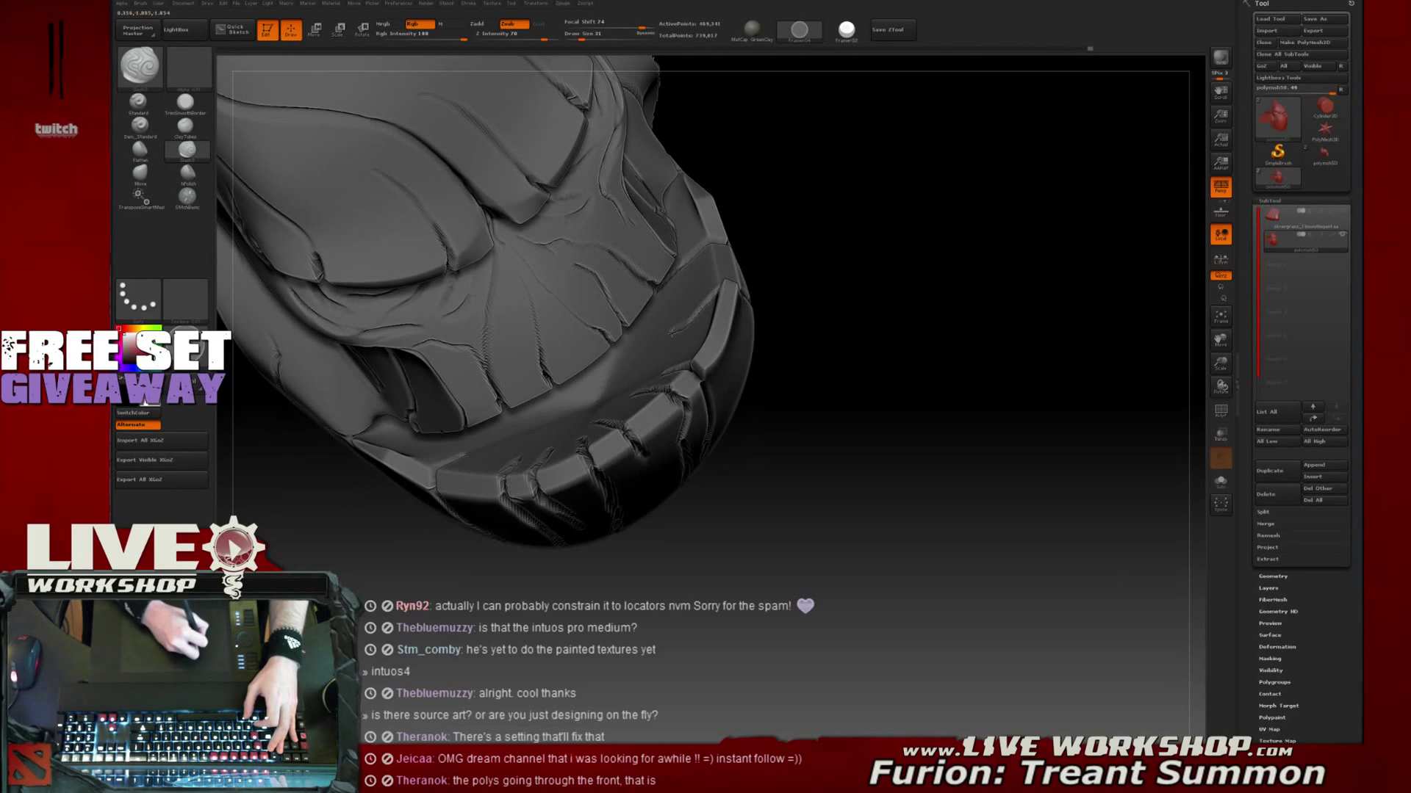
# Extend the rim cracks with thin grooves across the inner lip toward the base of the upper face
pyautogui.moveTo(837, 327)
pyautogui.mouseDown()
pyautogui.moveTo(845, 360)
pyautogui.moveTo(742, 353)
pyautogui.mouseUp()
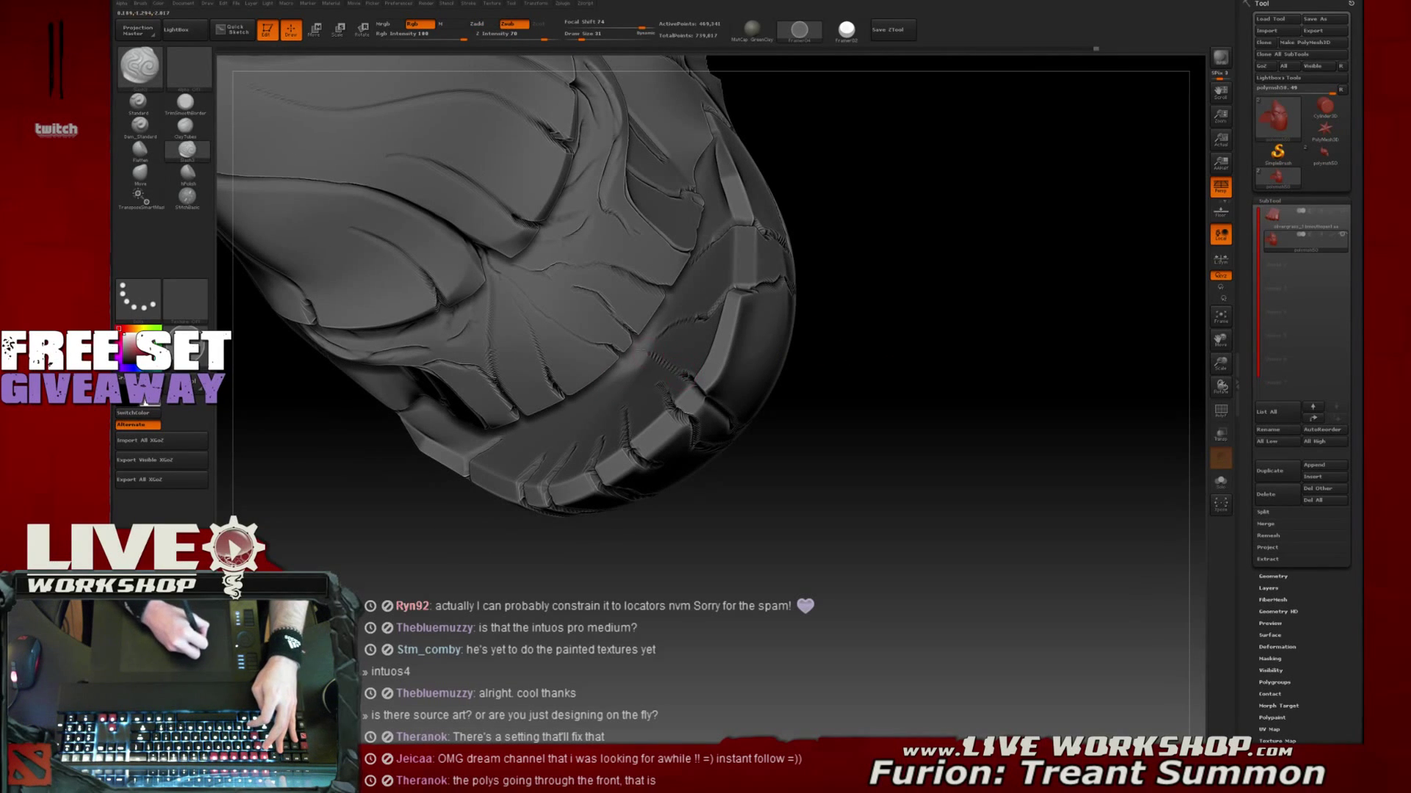
pyautogui.moveTo(854, 350)
pyautogui.mouseDown()
pyautogui.moveTo(888, 356)
pyautogui.moveTo(845, 364)
pyautogui.mouseUp()
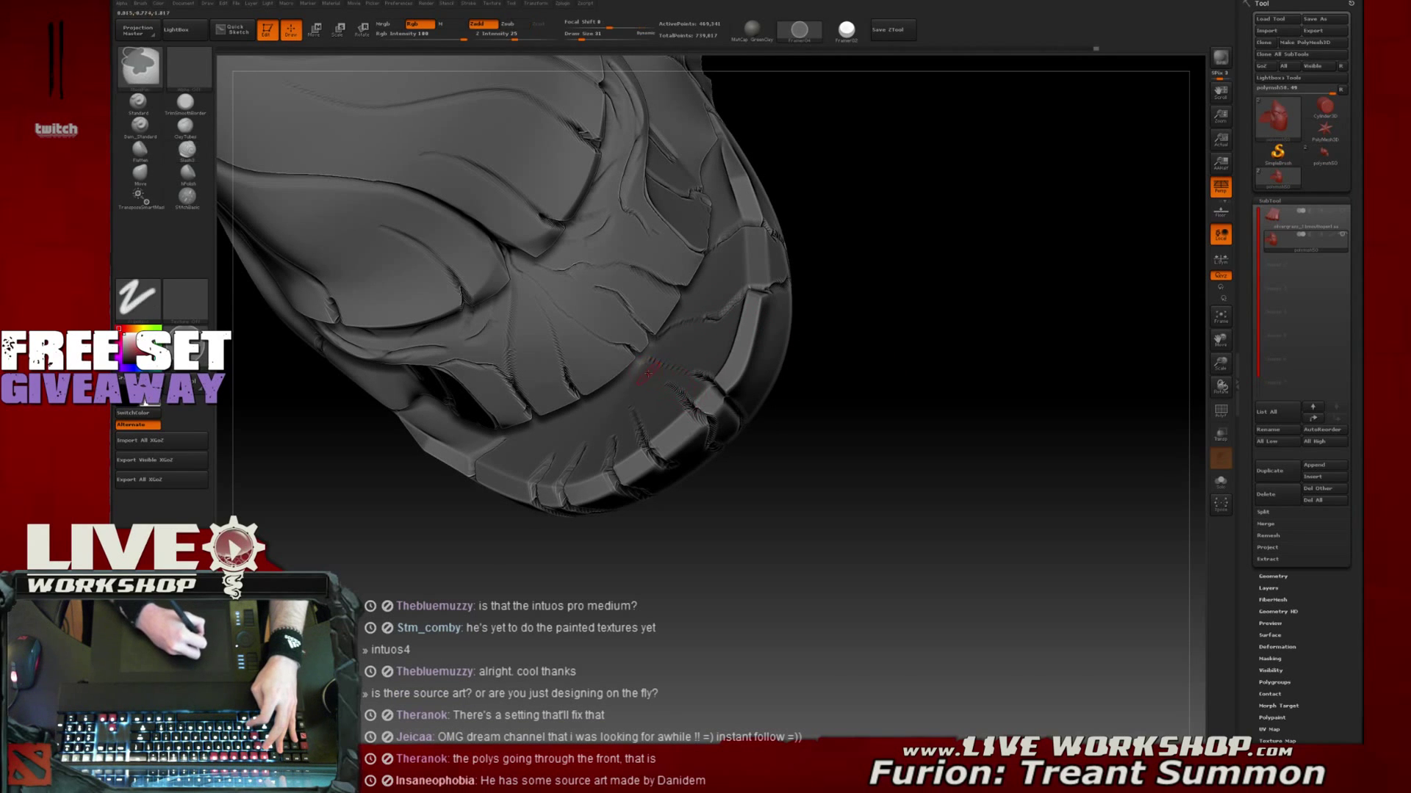
pyautogui.moveTo(953, 360); pyautogui.dragTo(954, 347)
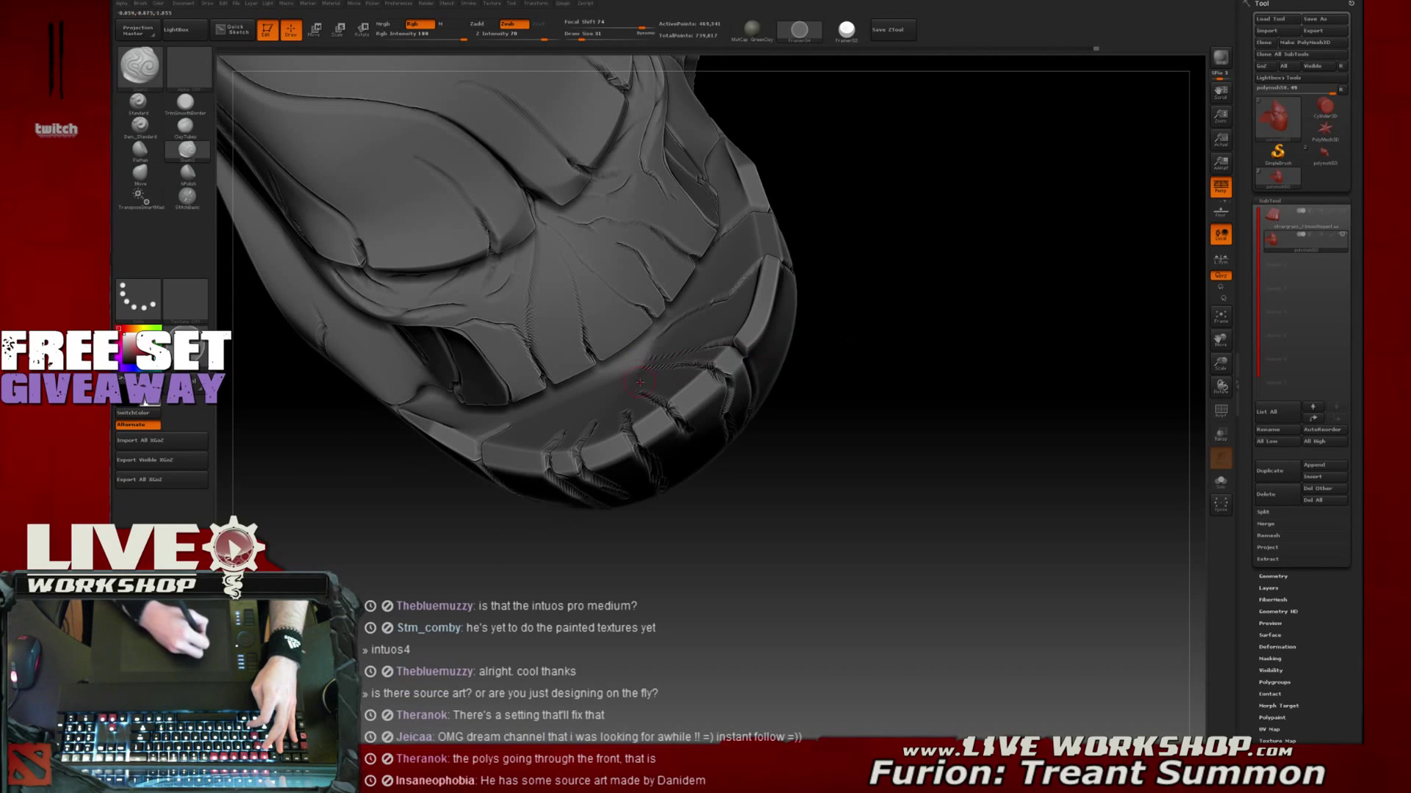
pyautogui.moveTo(808, 389); pyautogui.dragTo(831, 377)
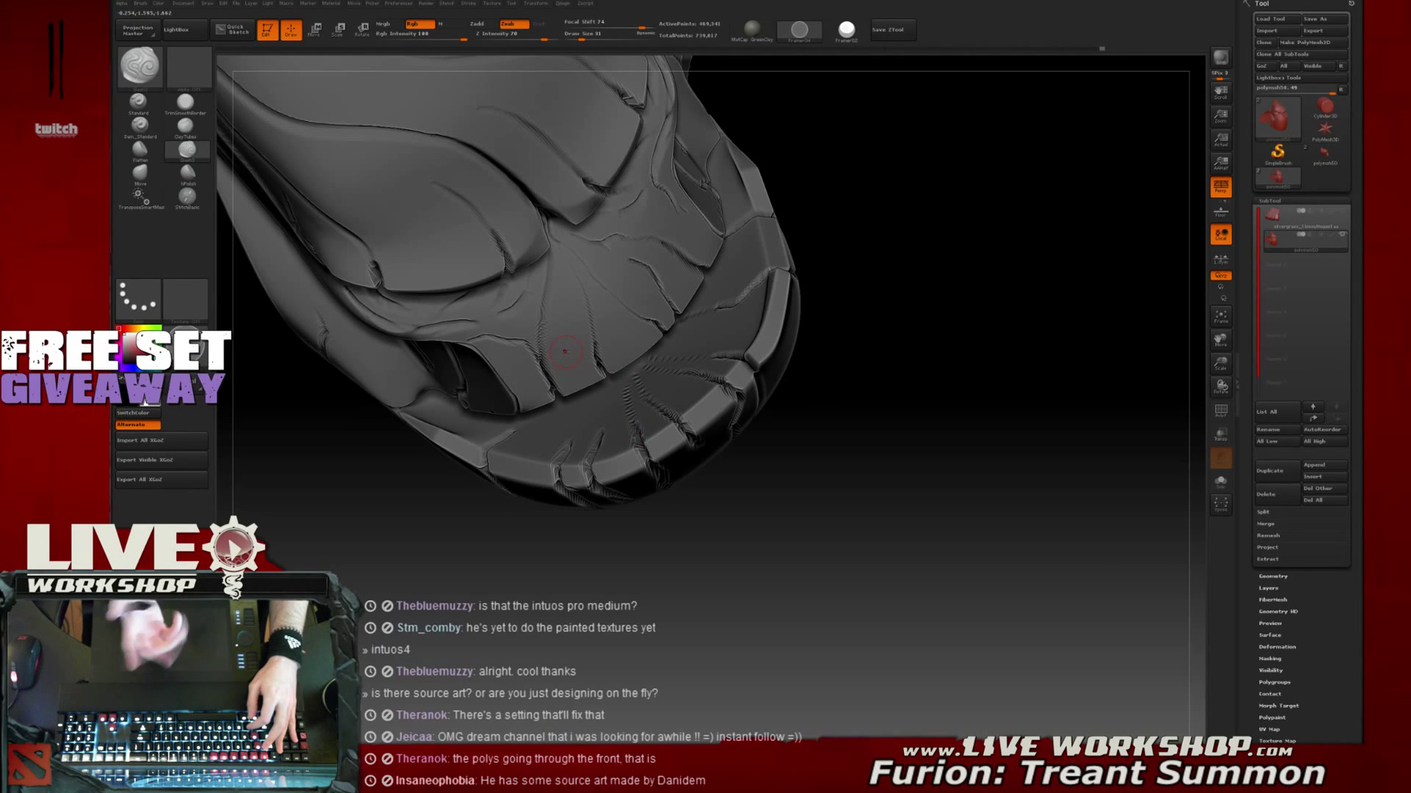
pyautogui.moveTo(895, 415)
pyautogui.mouseDown()
pyautogui.moveTo(739, 410)
pyautogui.moveTo(677, 532)
pyautogui.mouseUp()
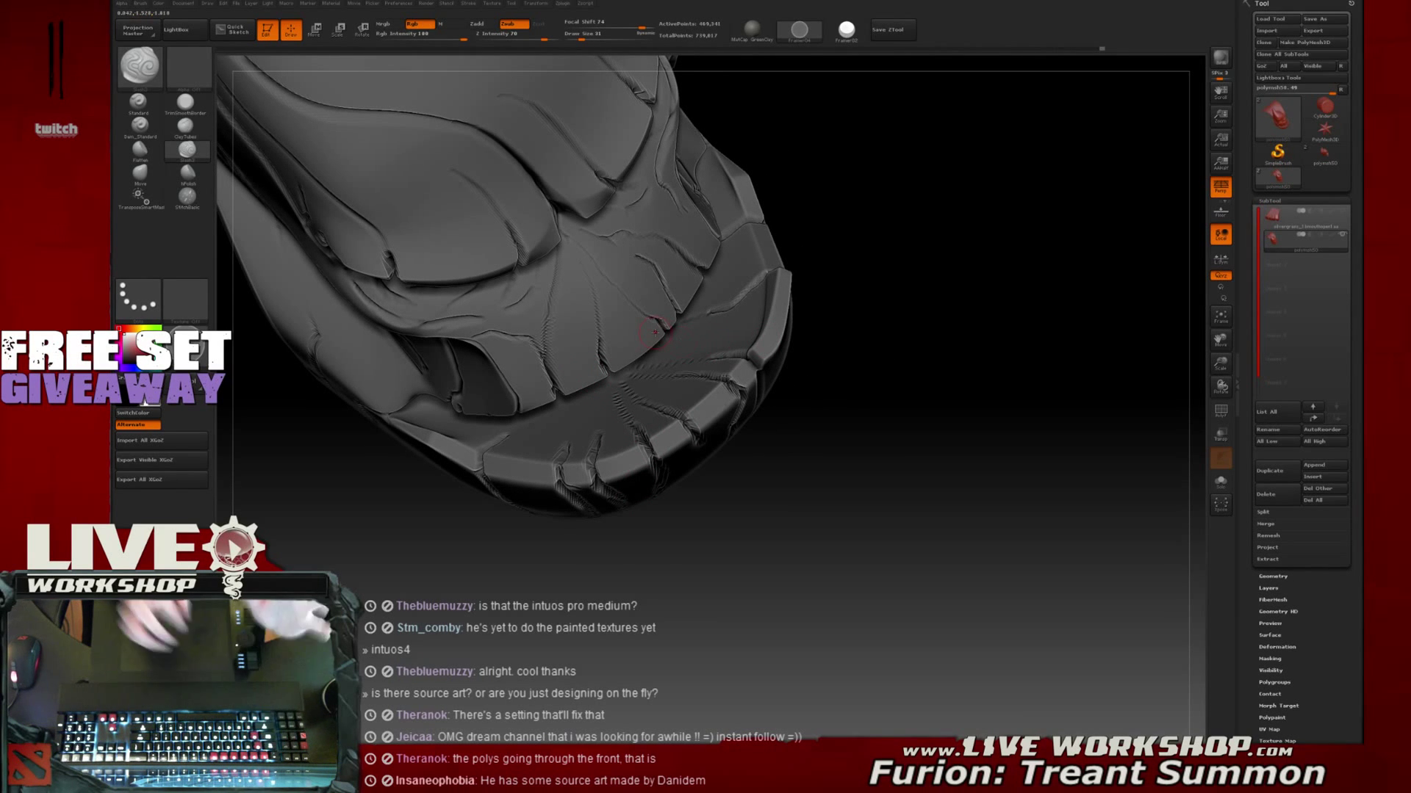
pyautogui.moveTo(970, 319); pyautogui.dragTo(618, 409)
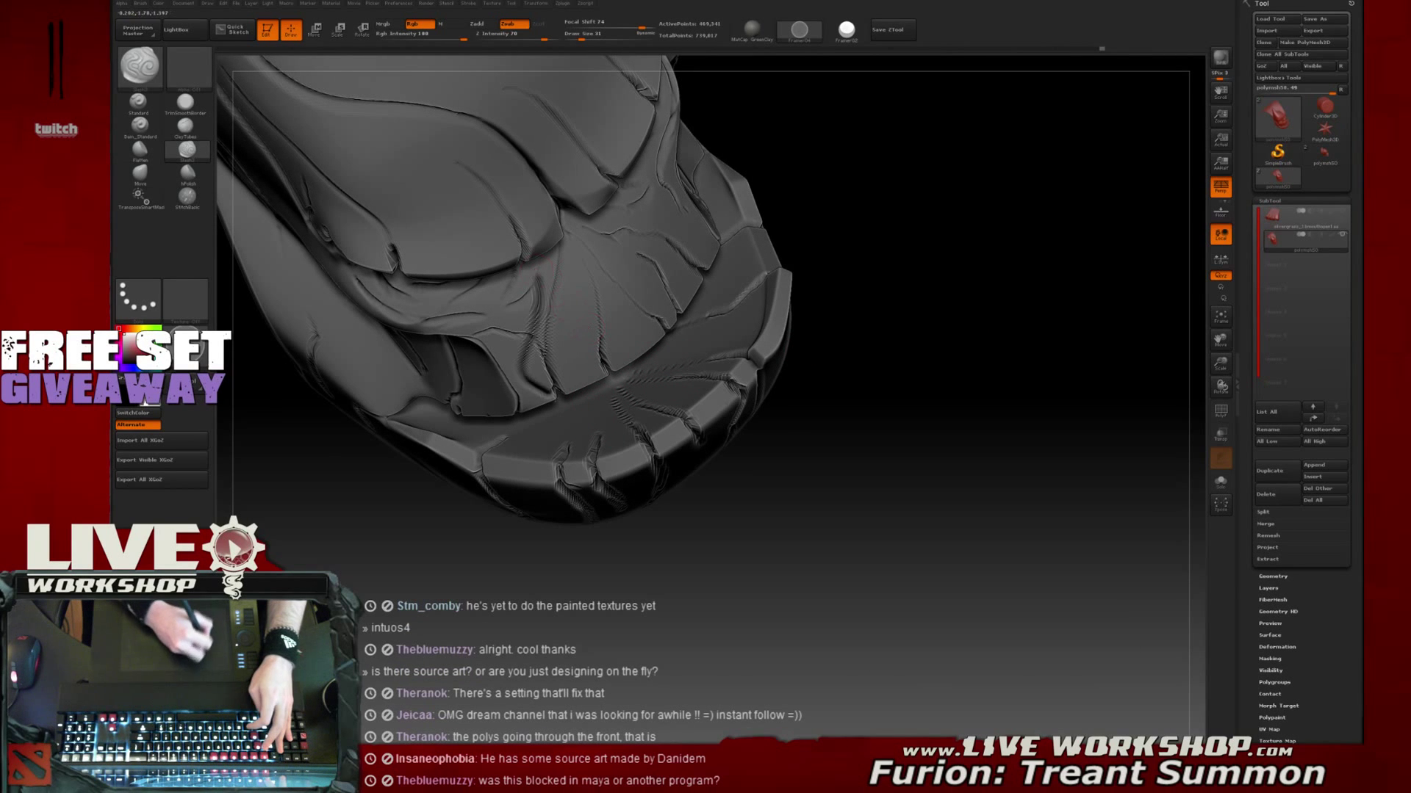
pyautogui.moveTo(809, 434)
pyautogui.mouseDown()
pyautogui.moveTo(831, 469)
pyautogui.moveTo(614, 564)
pyautogui.moveTo(592, 422)
pyautogui.mouseUp()
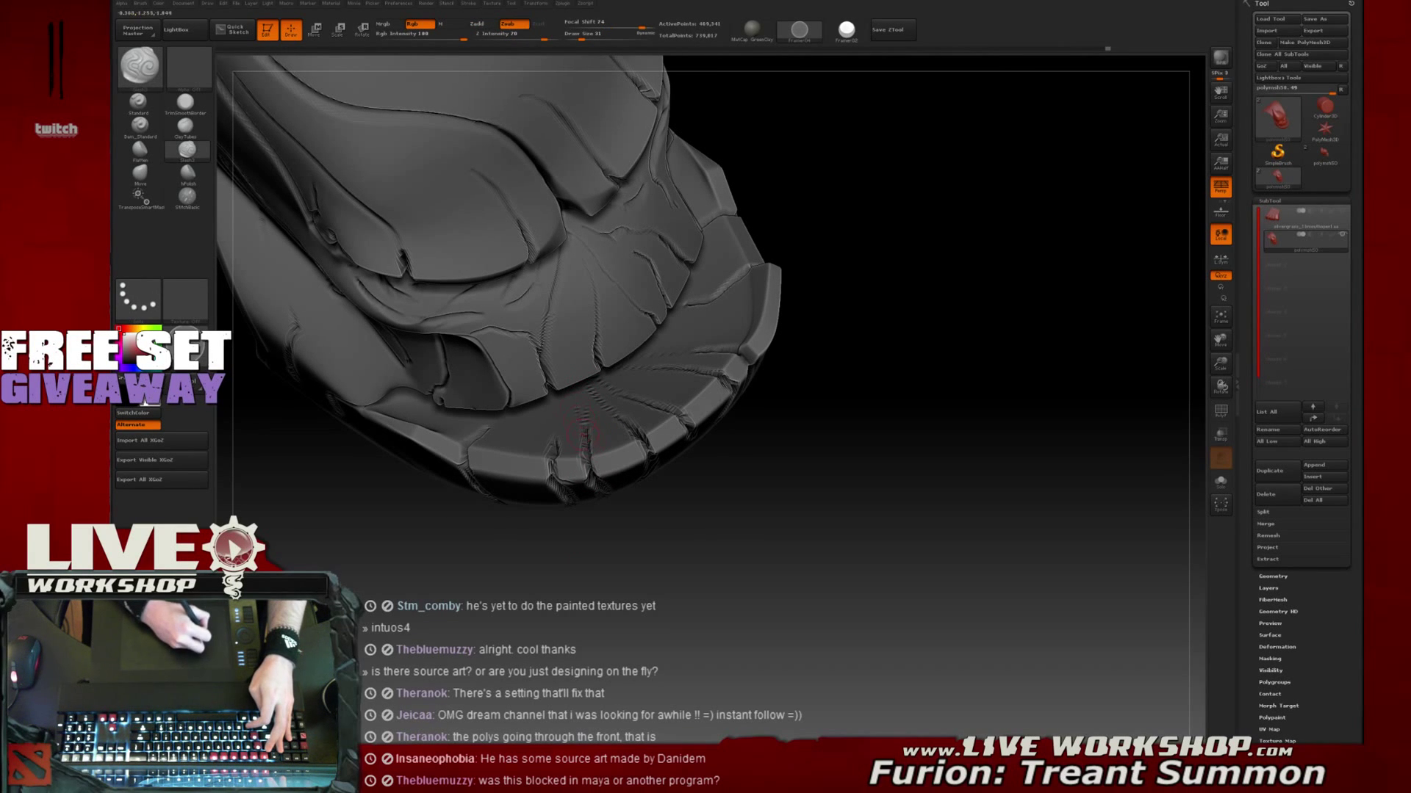
# Add fine grooves to the inner lip around the front cracks and check them against the jaw's side and the whole head
pyautogui.moveTo(562, 413); pyautogui.dragTo(500, 399, button='right')
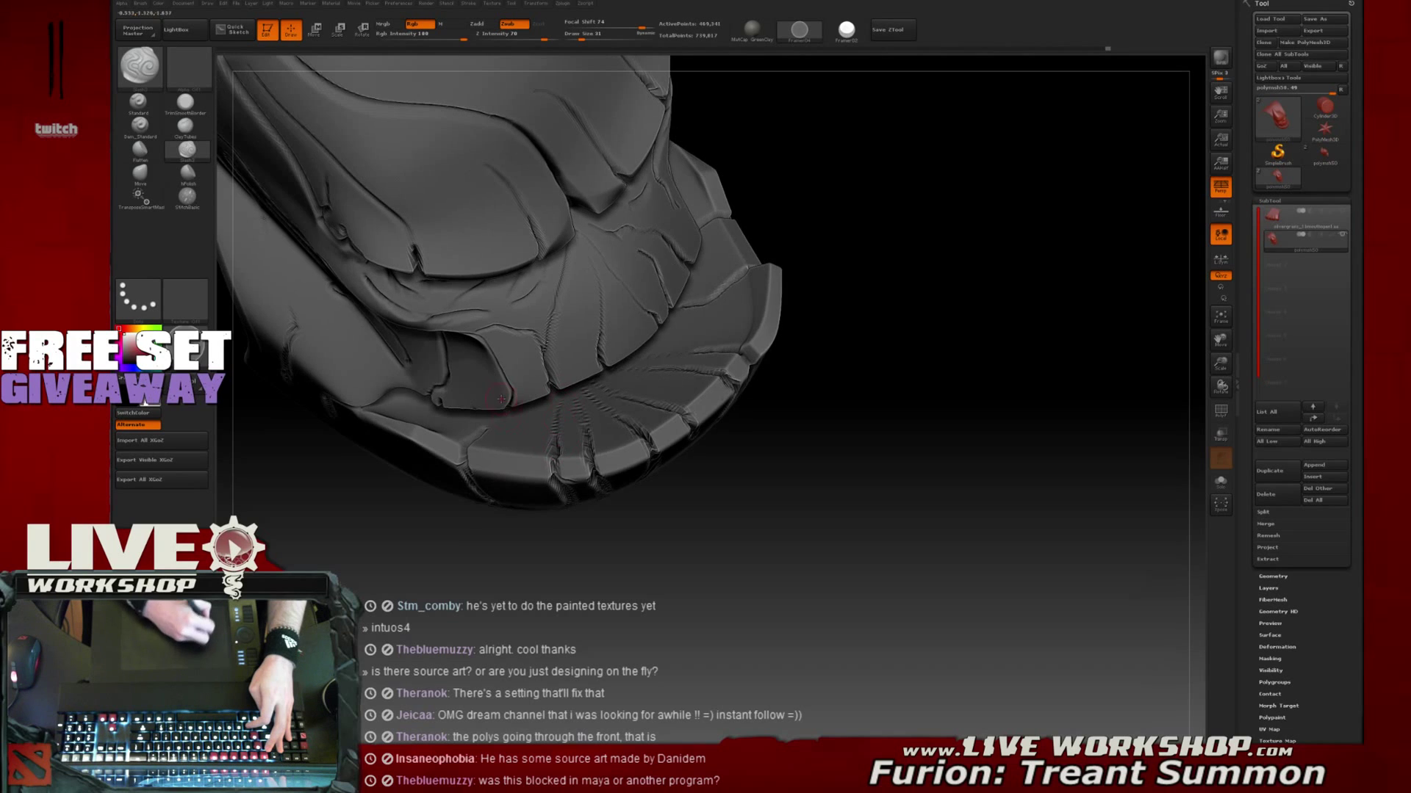
pyautogui.moveTo(482, 459); pyautogui.dragTo(488, 436, button='right')
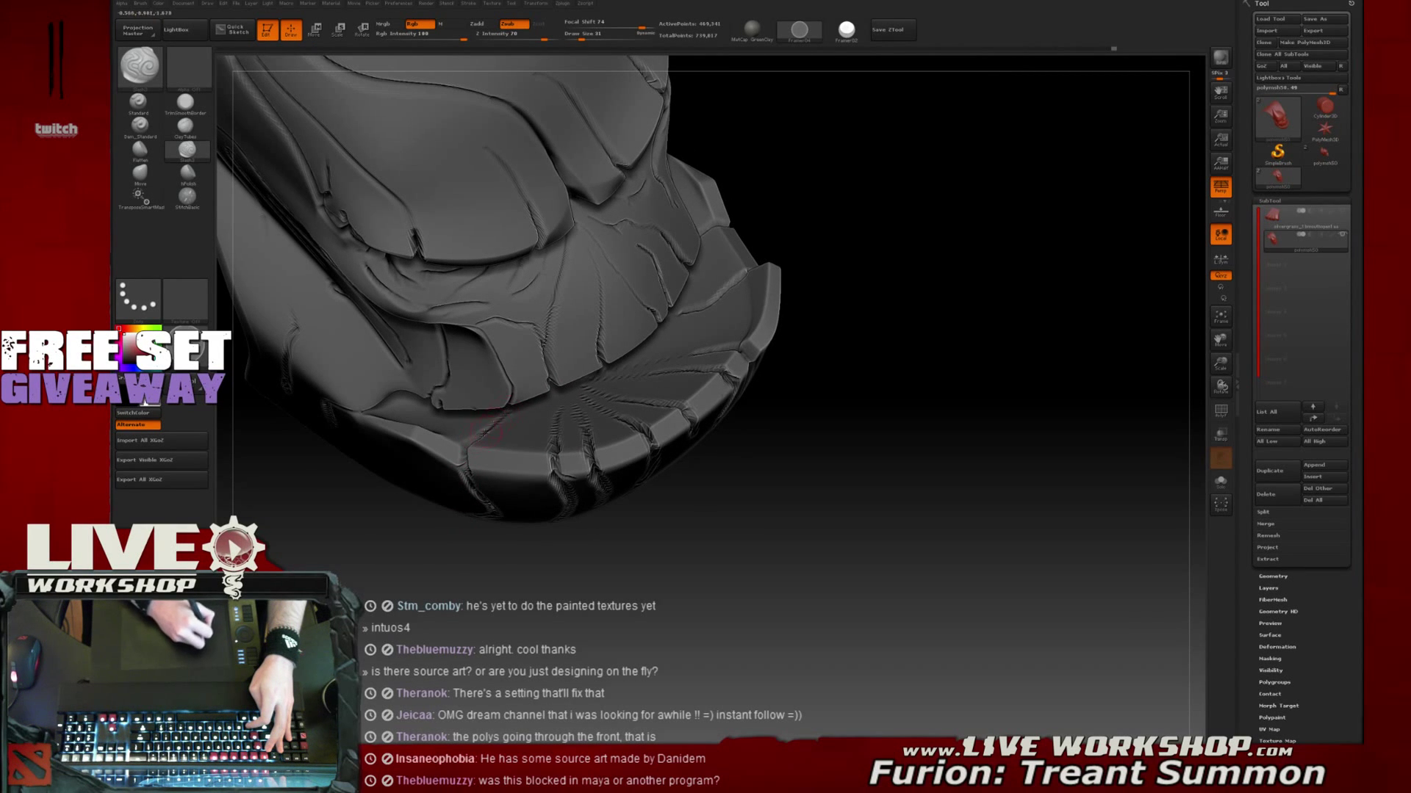
pyautogui.moveTo(651, 548)
pyautogui.mouseDown(button='right')
pyautogui.moveTo(739, 442)
pyautogui.moveTo(722, 423)
pyautogui.mouseUp(button='right')
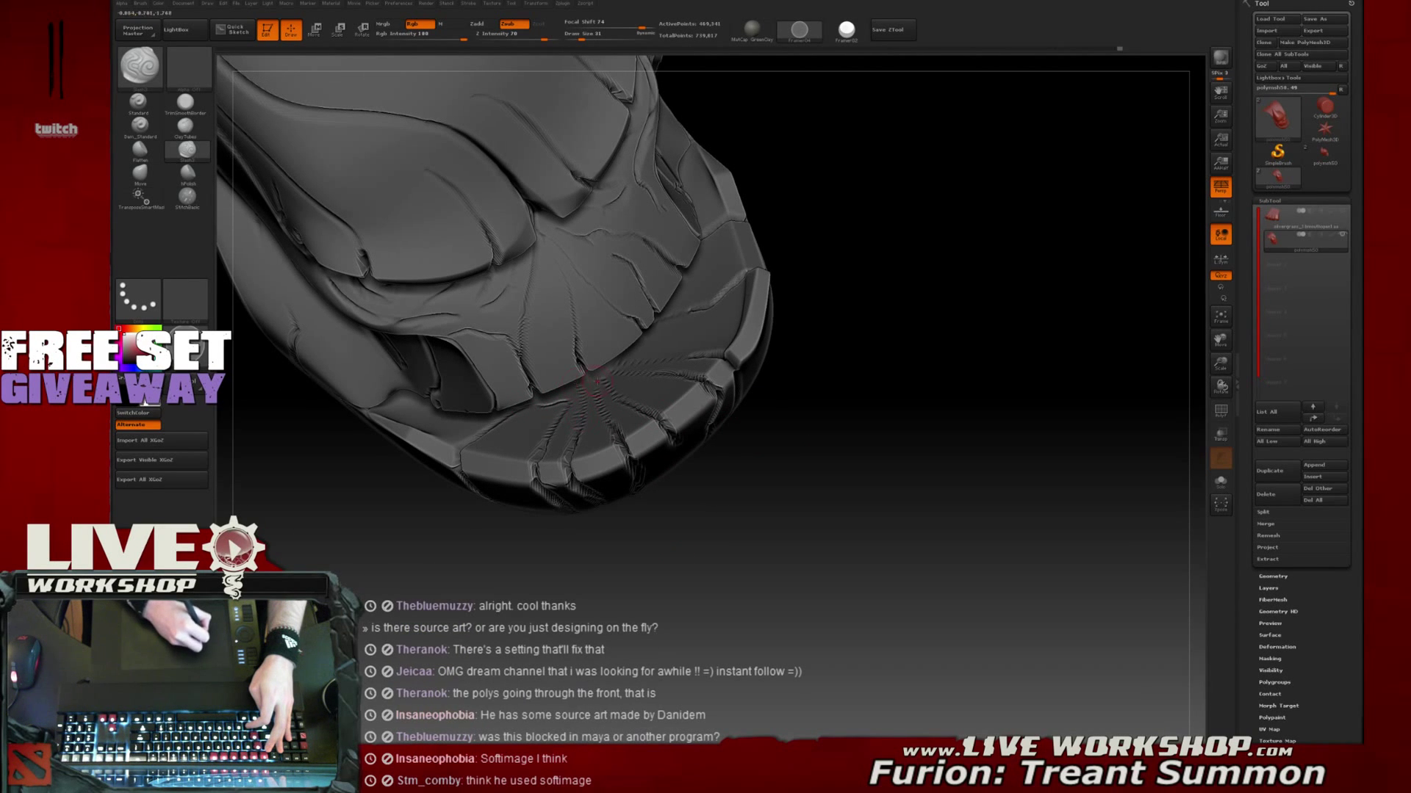
pyautogui.moveTo(918, 343)
pyautogui.mouseDown(button='right')
pyautogui.moveTo(813, 289)
pyautogui.moveTo(889, 278)
pyautogui.moveTo(882, 297)
pyautogui.moveTo(850, 280)
pyautogui.moveTo(883, 289)
pyautogui.mouseUp(button='right')
pyautogui.moveTo(882, 290)
pyautogui.mouseDown()
pyautogui.moveTo(899, 275)
pyautogui.moveTo(946, 349)
pyautogui.mouseUp()
pyautogui.moveTo(647, 326); pyautogui.dragTo(624, 345, button='right')
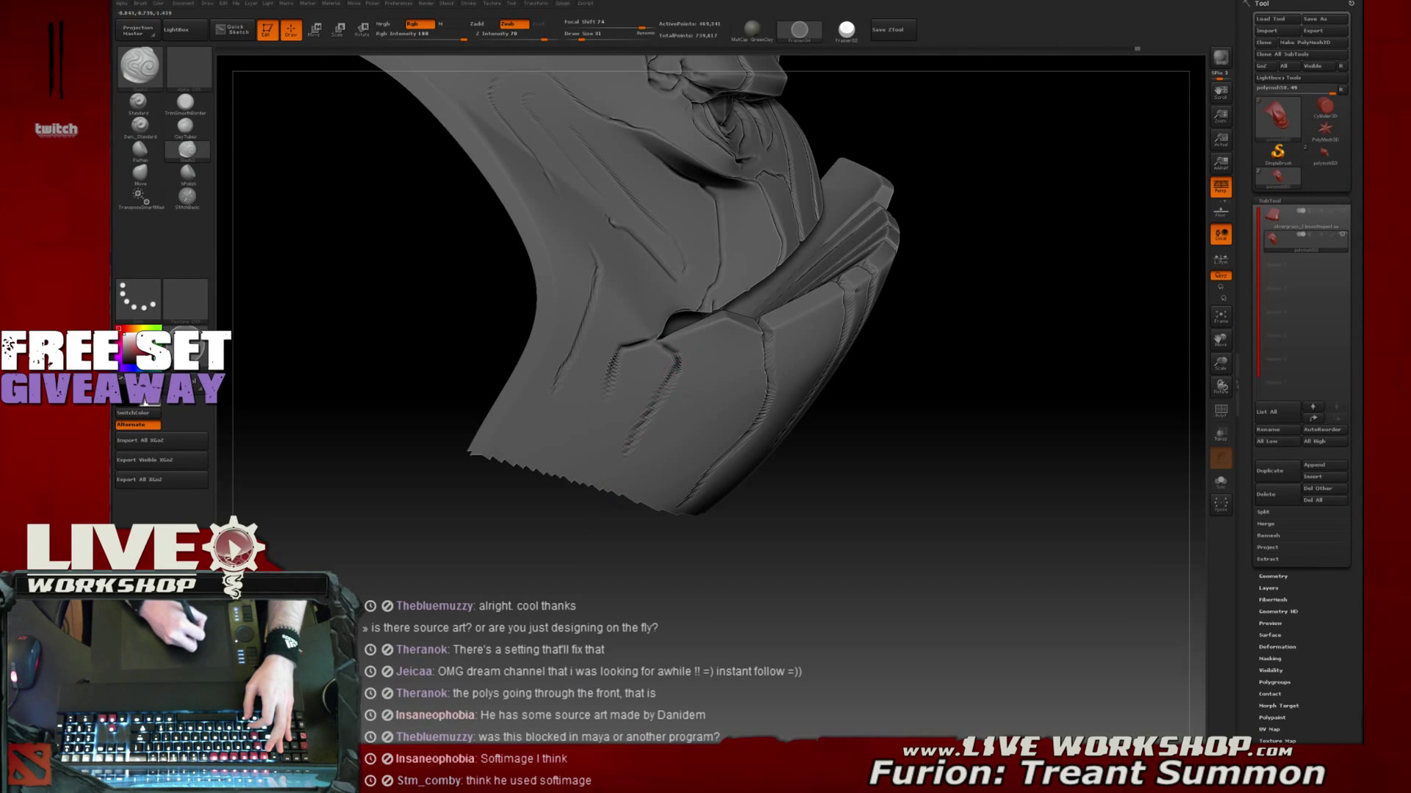
pyautogui.keyDown('alt'); pyautogui.moveTo(963, 375); pyautogui.dragTo(932, 334); pyautogui.keyUp('alt')
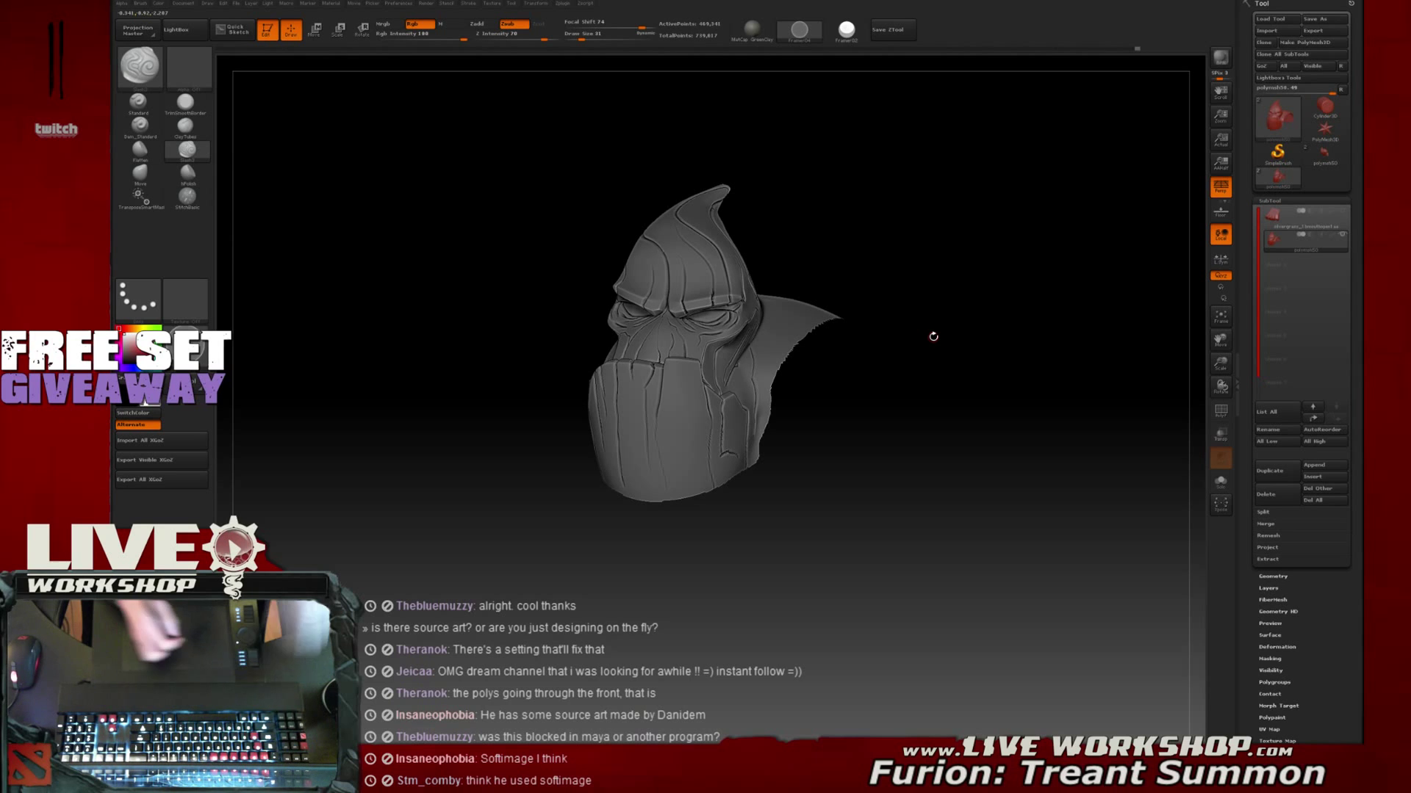
pyautogui.moveTo(803, 227); pyautogui.dragTo(860, 403)
# Switch to Windows Explorer and open gorillatreant-Recovered.jpg from the Render_Pictures folder of the DOTA2_Natures_Prophet project
pyautogui.press('super')
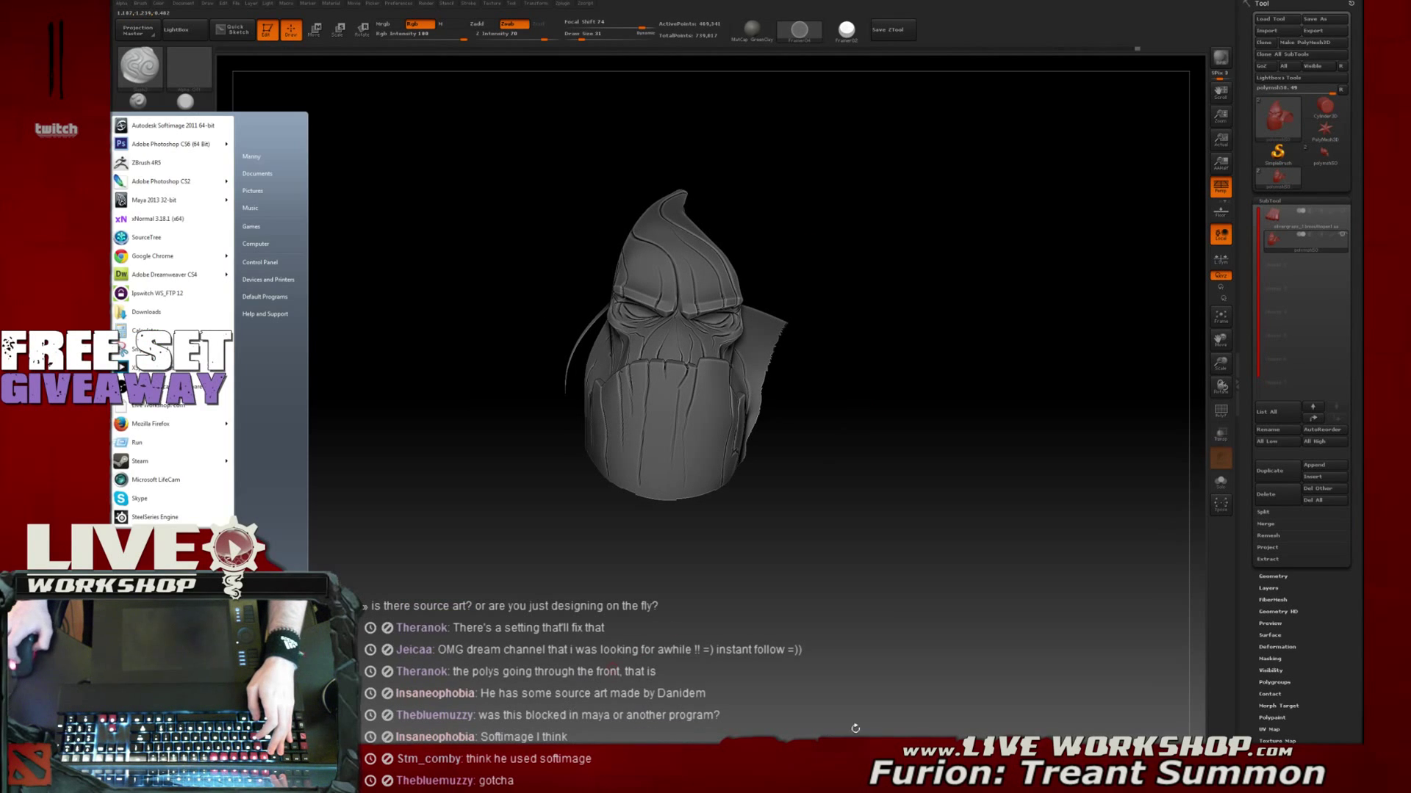
pyautogui.click(588, 760)
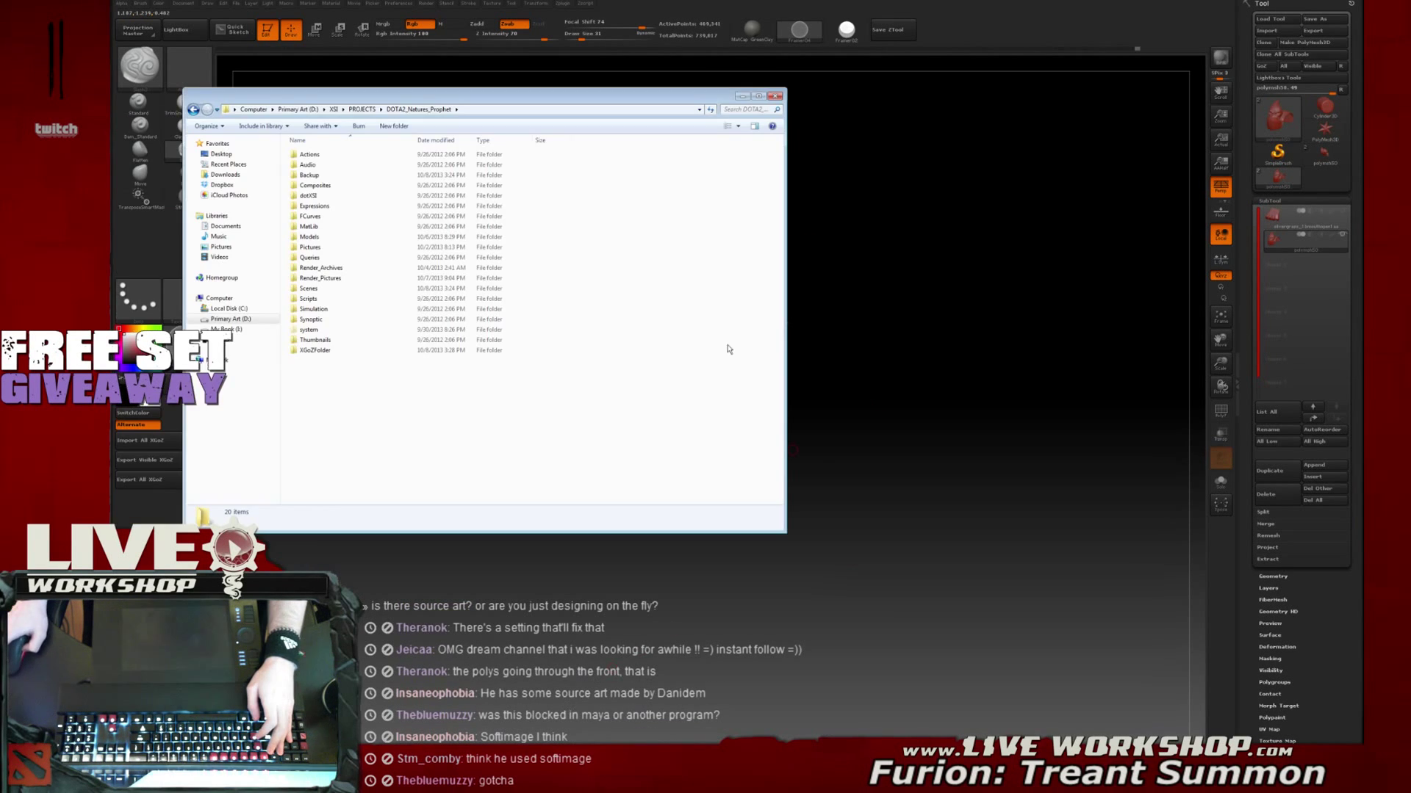
pyautogui.doubleClick(336, 278)
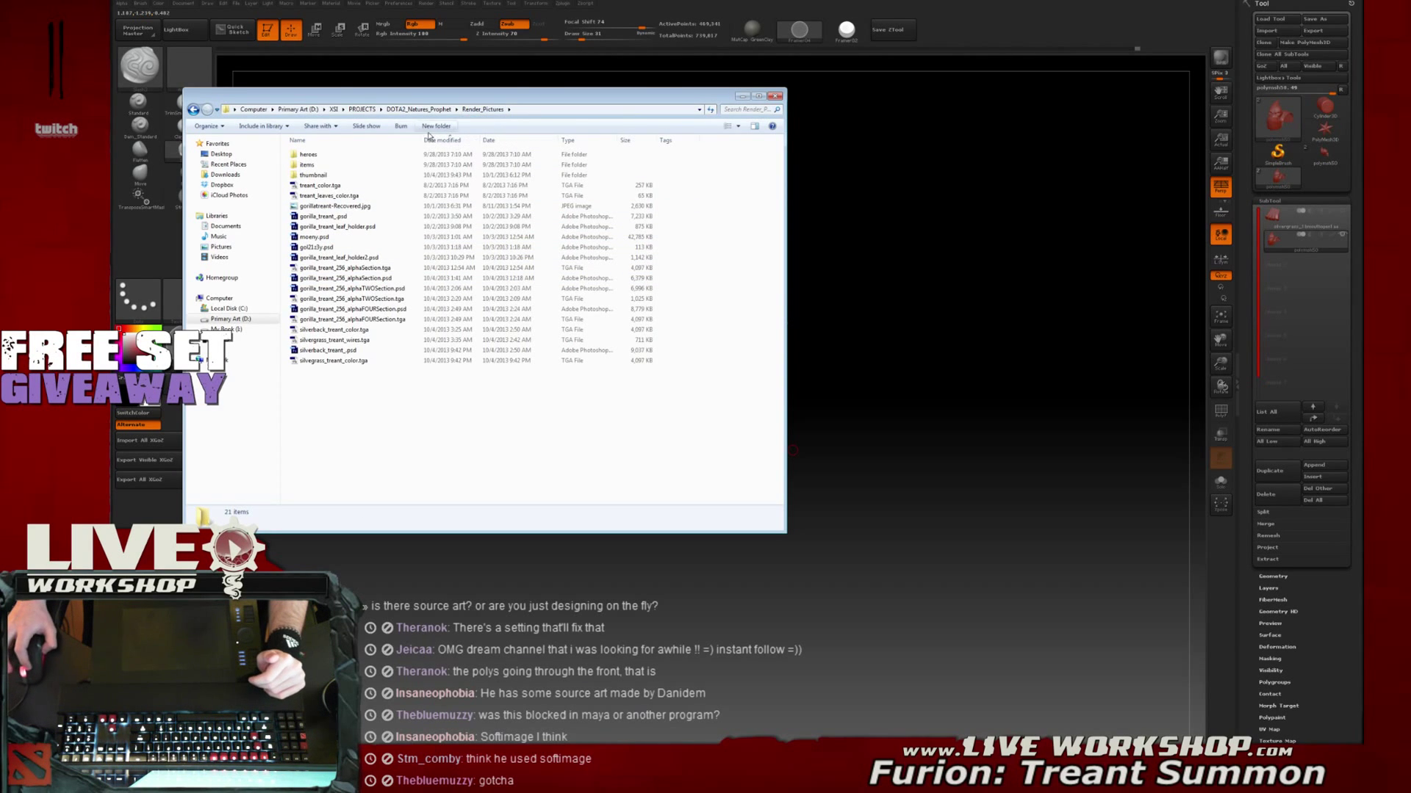
pyautogui.moveTo(433, 96)
pyautogui.mouseDown()
pyautogui.moveTo(509, 125)
pyautogui.moveTo(491, 124)
pyautogui.mouseUp()
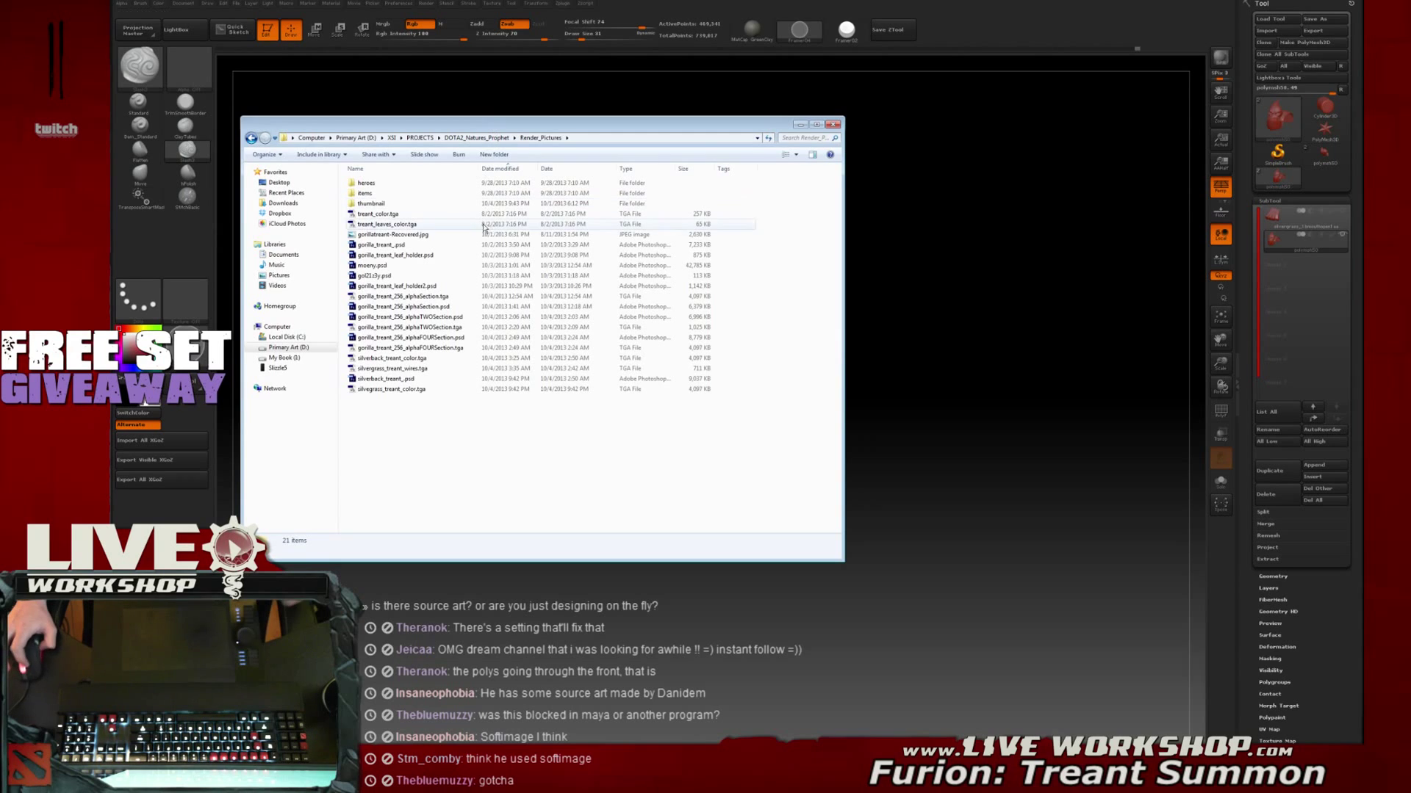
pyautogui.click(413, 235)
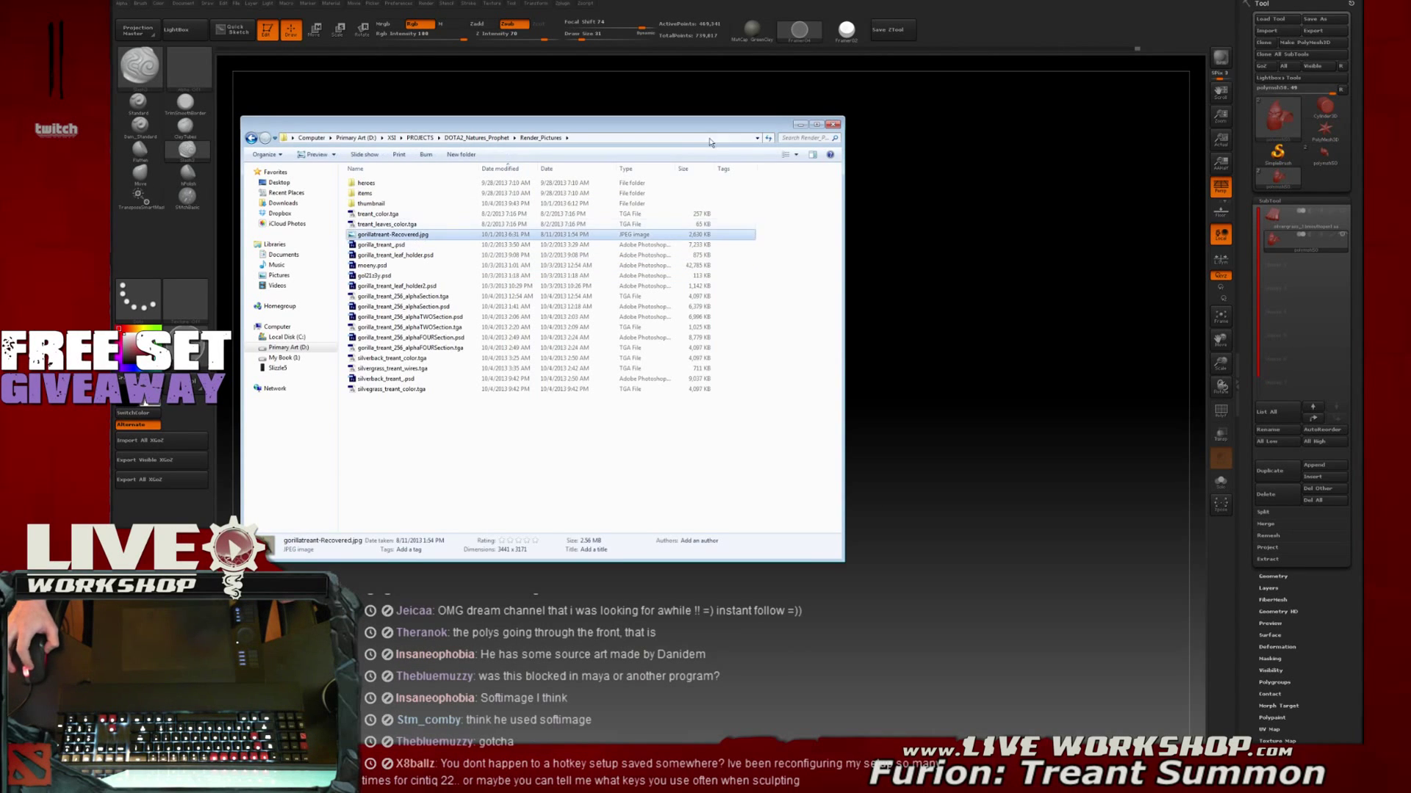
pyautogui.click(785, 155)
pyautogui.click(785, 155)
pyautogui.moveTo(583, 131); pyautogui.dragTo(613, 136)
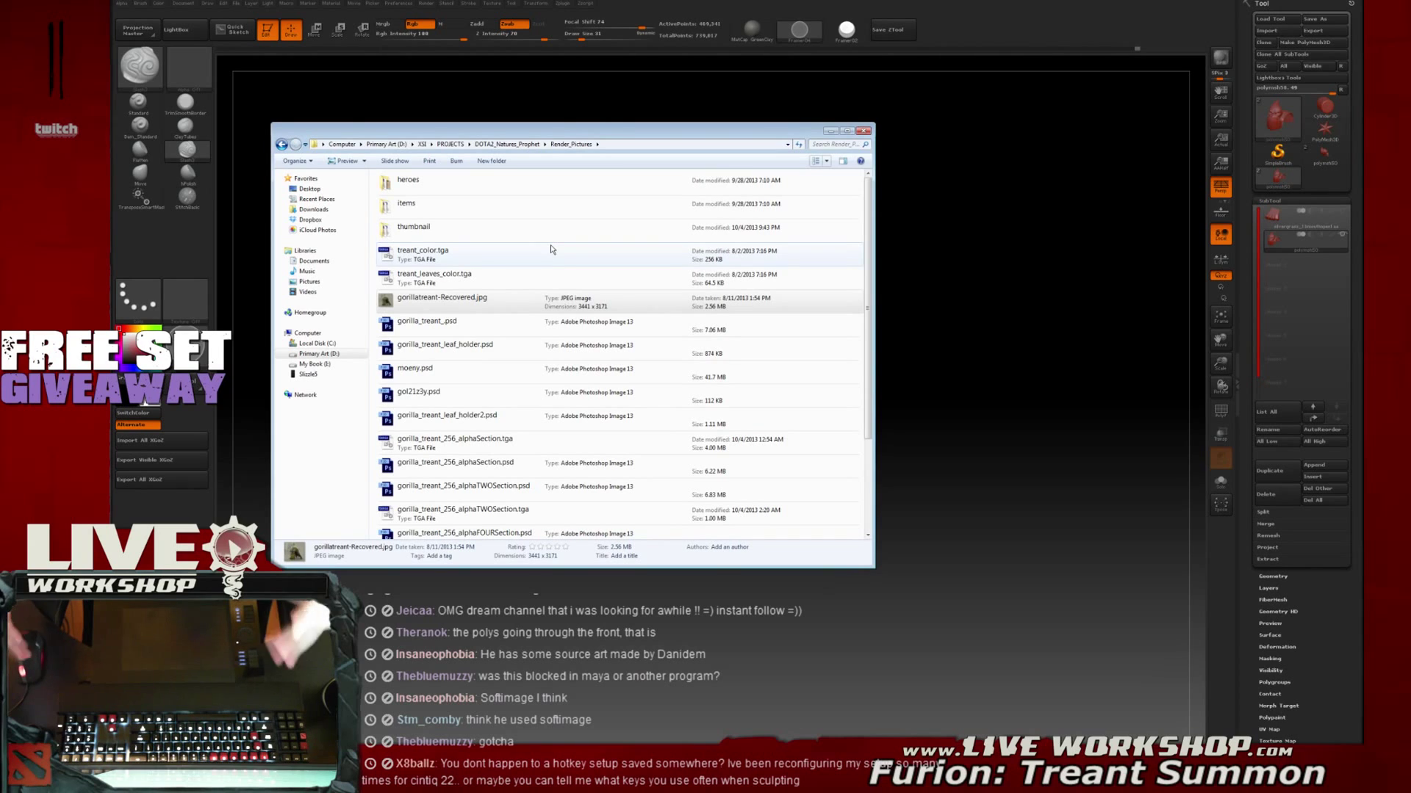
pyautogui.doubleClick(512, 303)
# Close the file browser, examine the treant concept painting beside the sculpt, and minimize the image viewer
pyautogui.moveTo(734, 137); pyautogui.dragTo(534, 160)
pyautogui.click(830, 132)
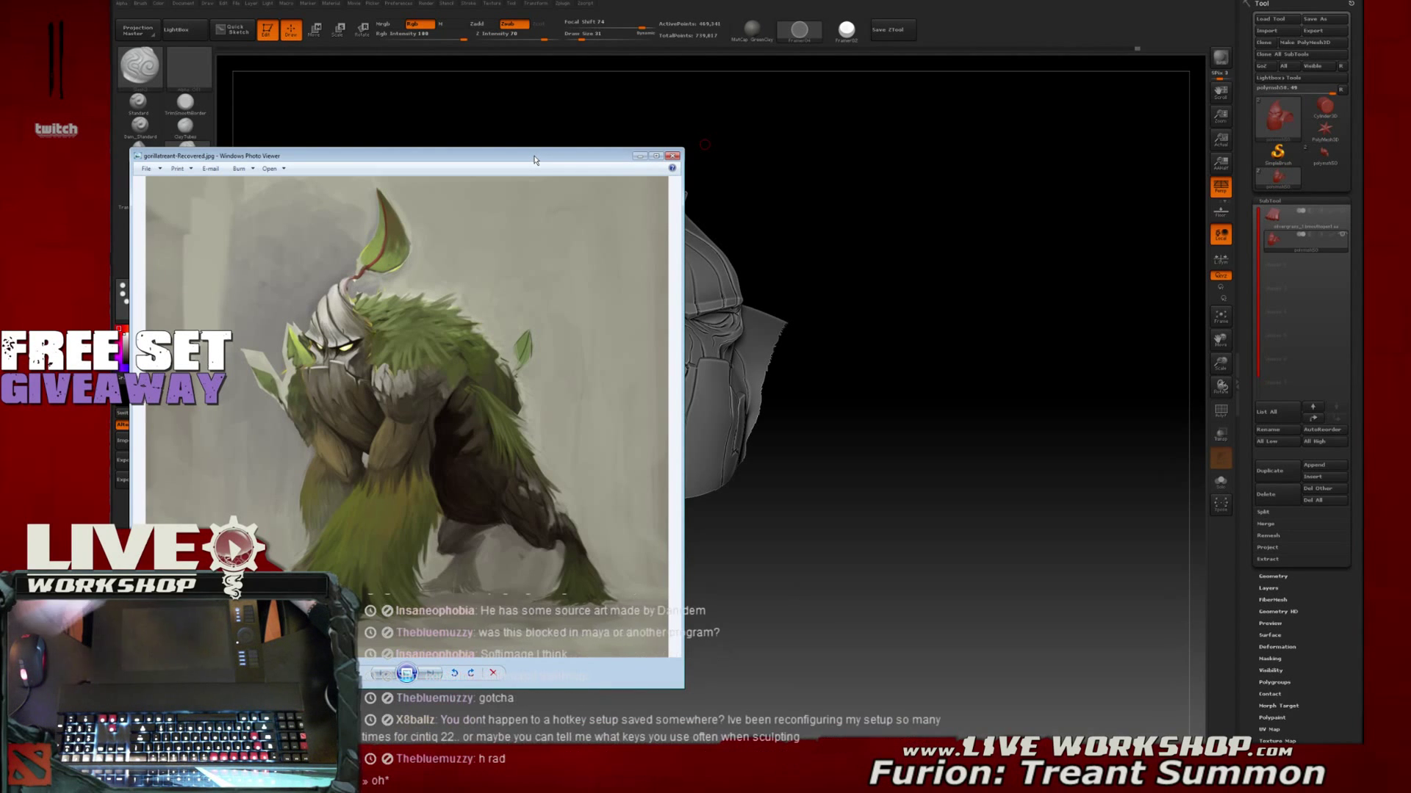
pyautogui.moveTo(534, 160); pyautogui.dragTo(615, 138)
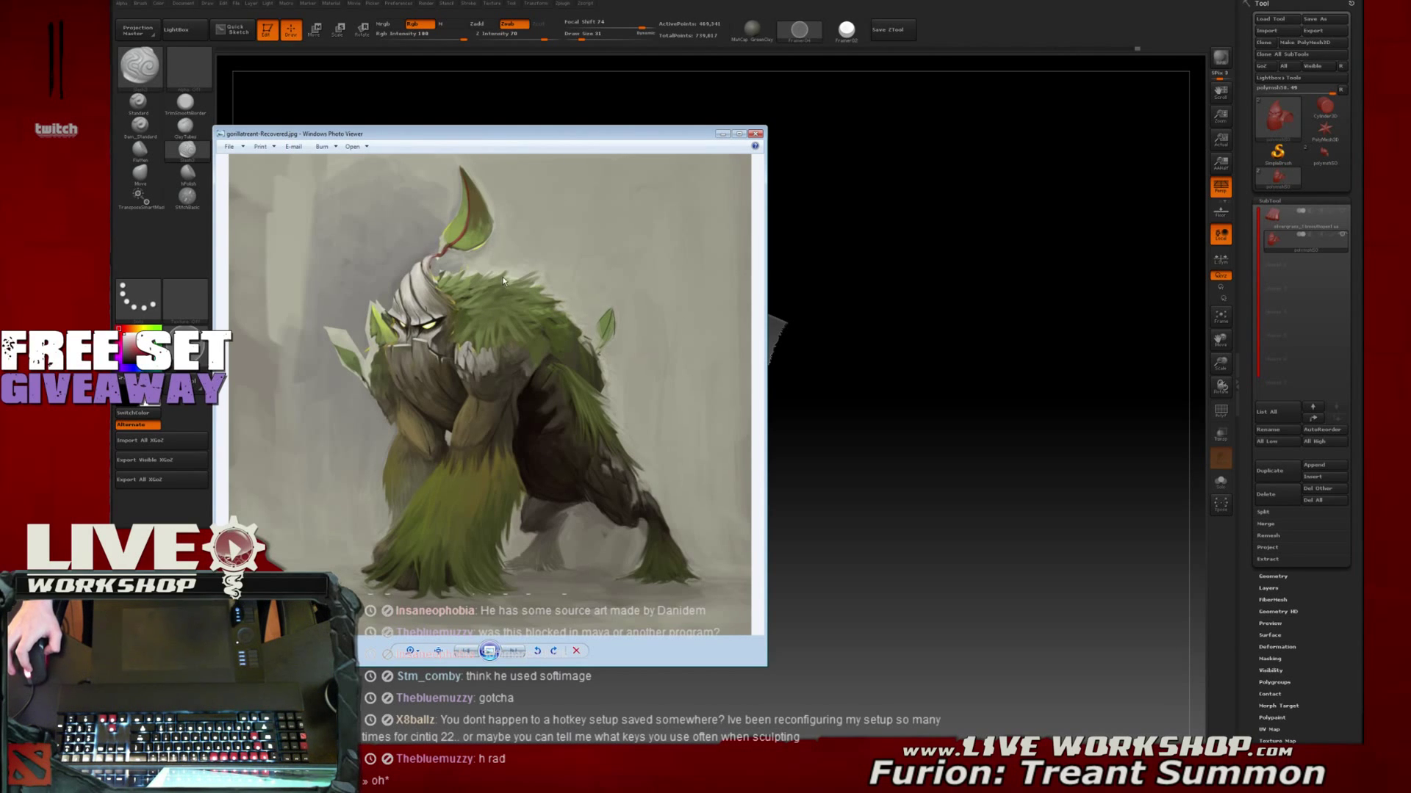
pyautogui.moveTo(494, 140); pyautogui.dragTo(608, 139)
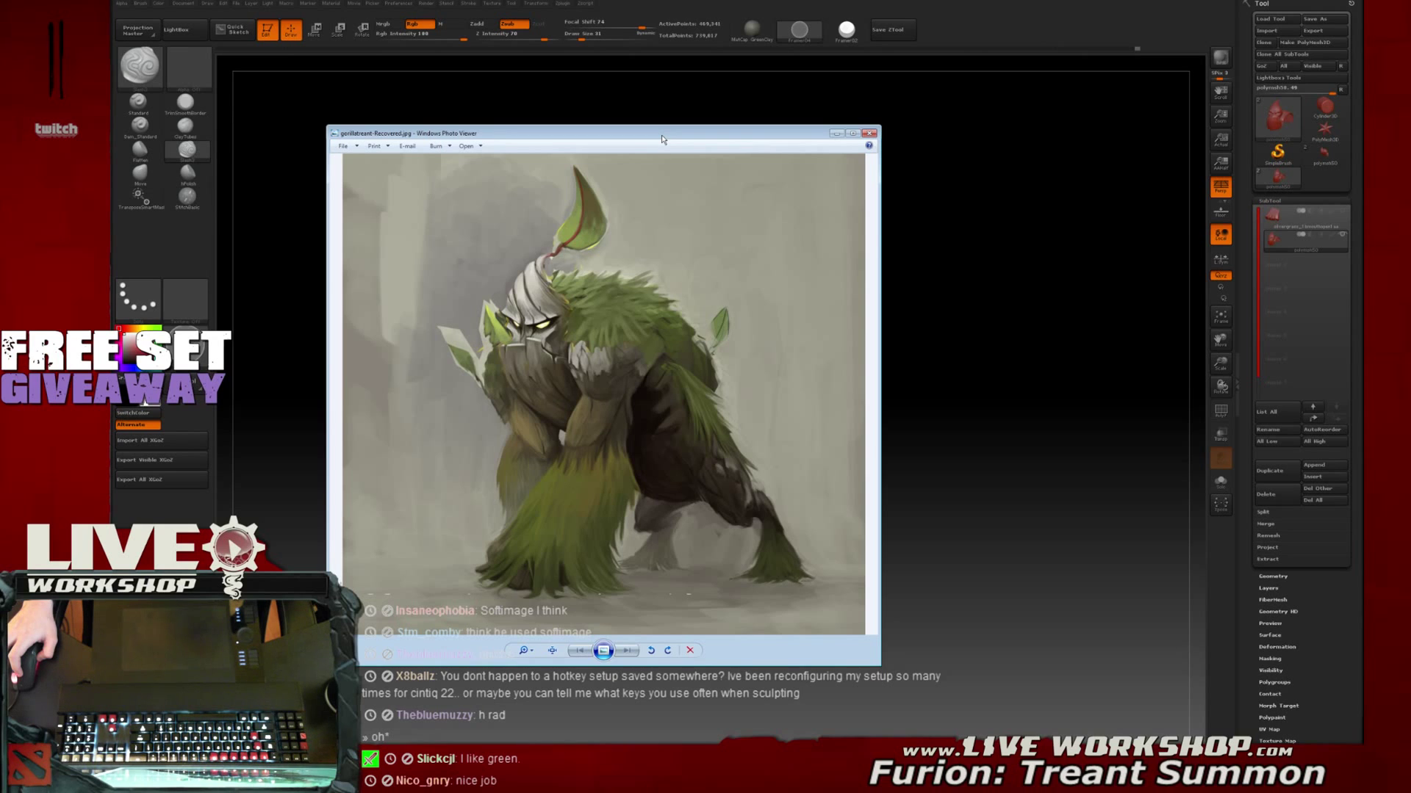
pyautogui.moveTo(662, 140); pyautogui.dragTo(673, 139)
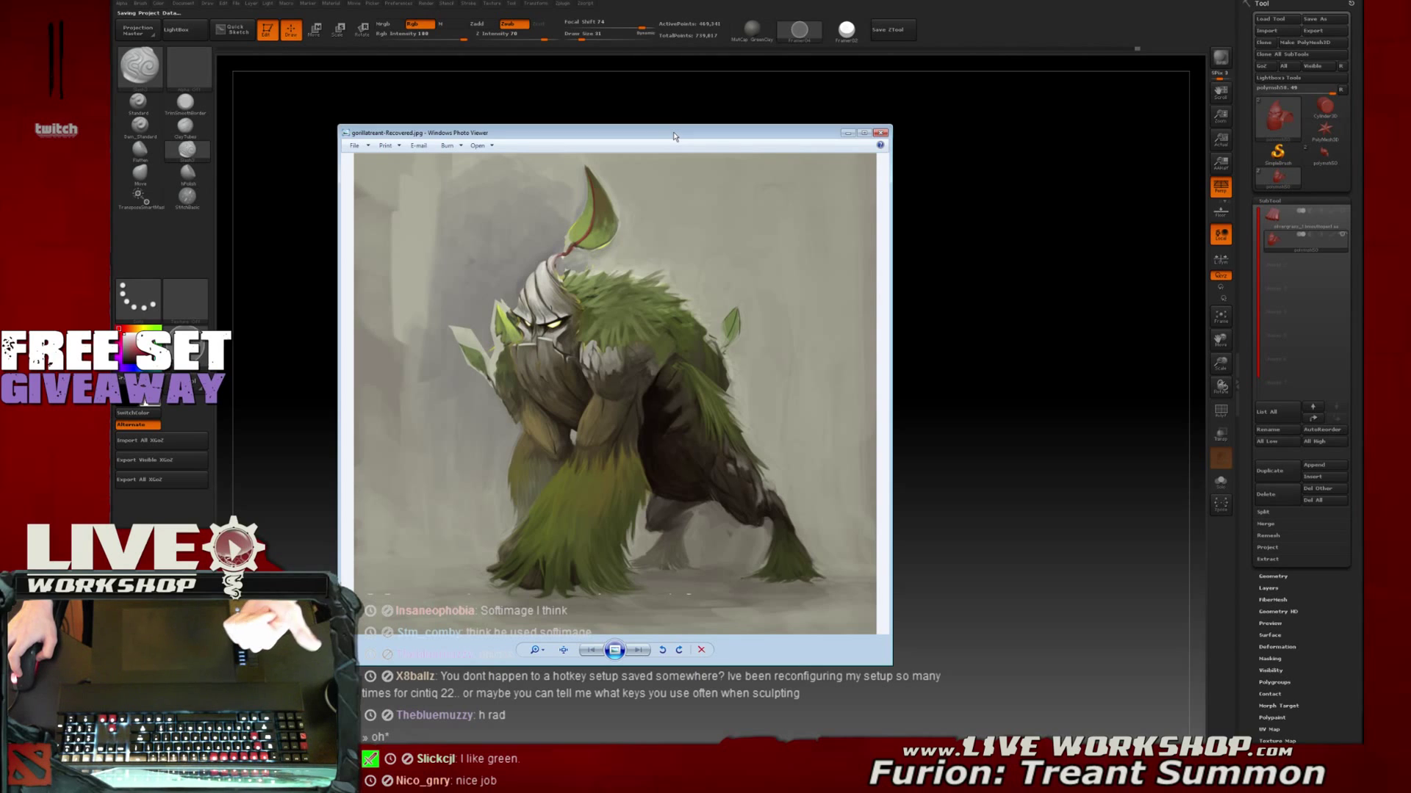
pyautogui.click(848, 133)
# Compare the treant head in the MatCap GreenClay and MatCap Red Wax materials with its Framer04 look from a three-quarter angle
pyautogui.moveTo(930, 319); pyautogui.dragTo(901, 305)
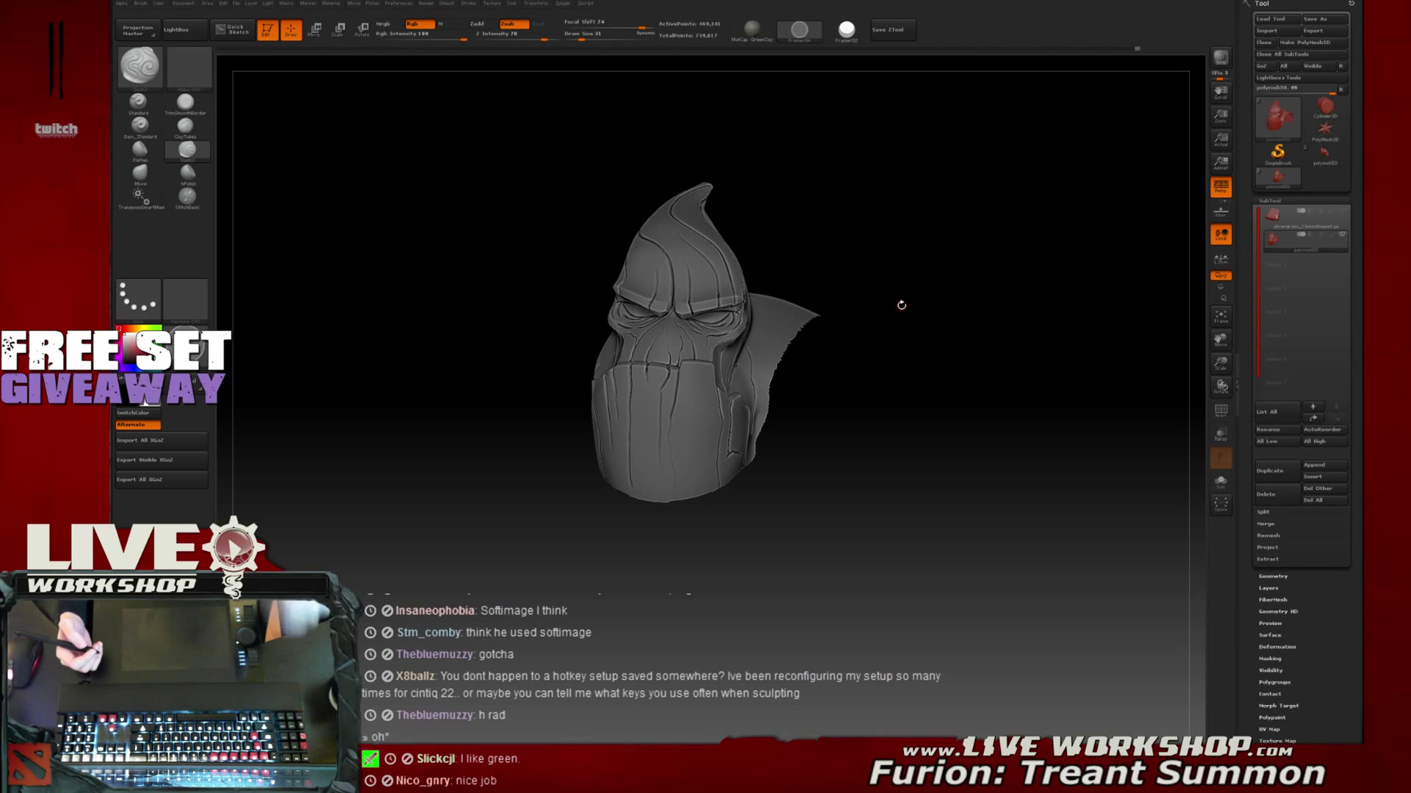
pyautogui.moveTo(872, 201)
pyautogui.mouseDown()
pyautogui.moveTo(864, 222)
pyautogui.moveTo(930, 211)
pyautogui.moveTo(785, 136)
pyautogui.mouseUp()
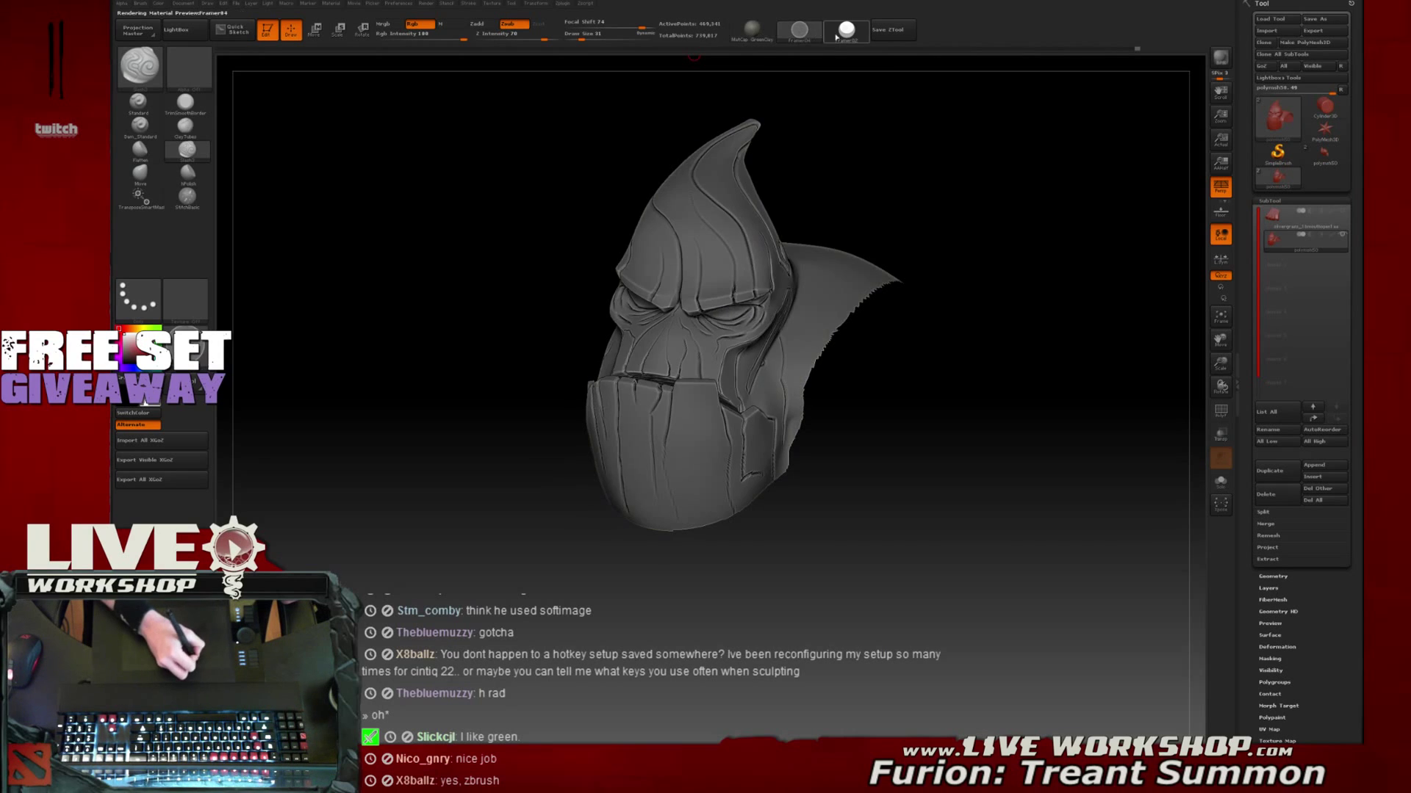
pyautogui.click(783, 36)
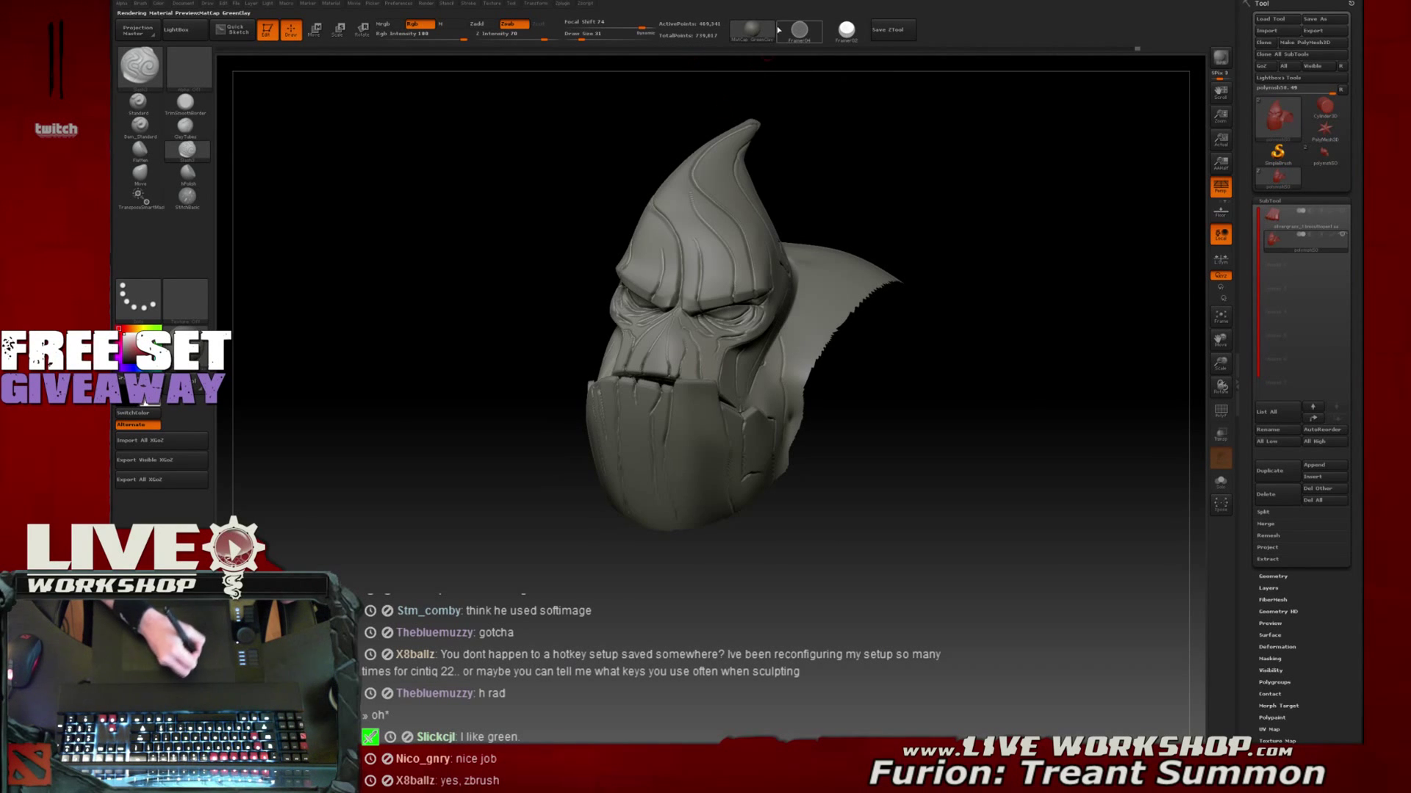
pyautogui.click(139, 353)
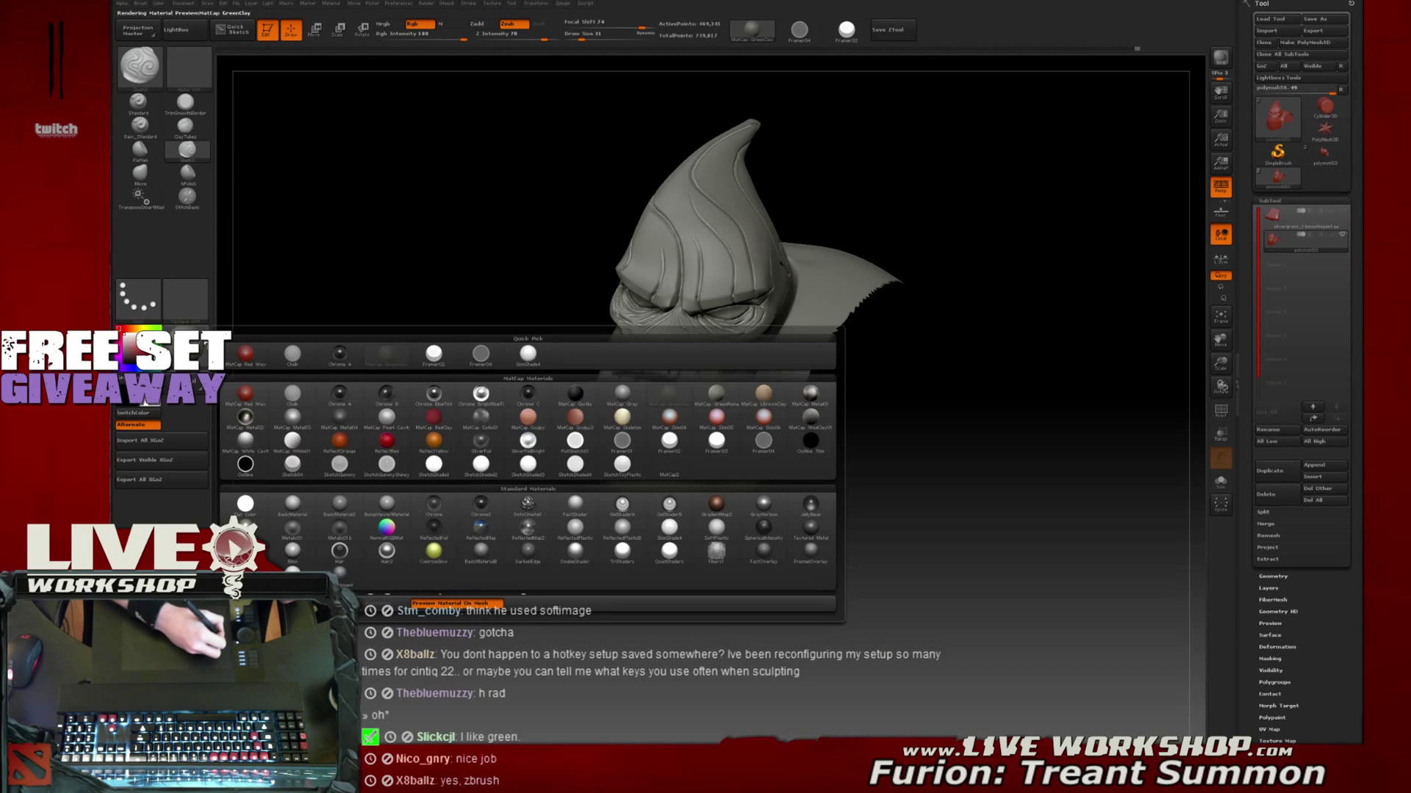
pyautogui.click(247, 356)
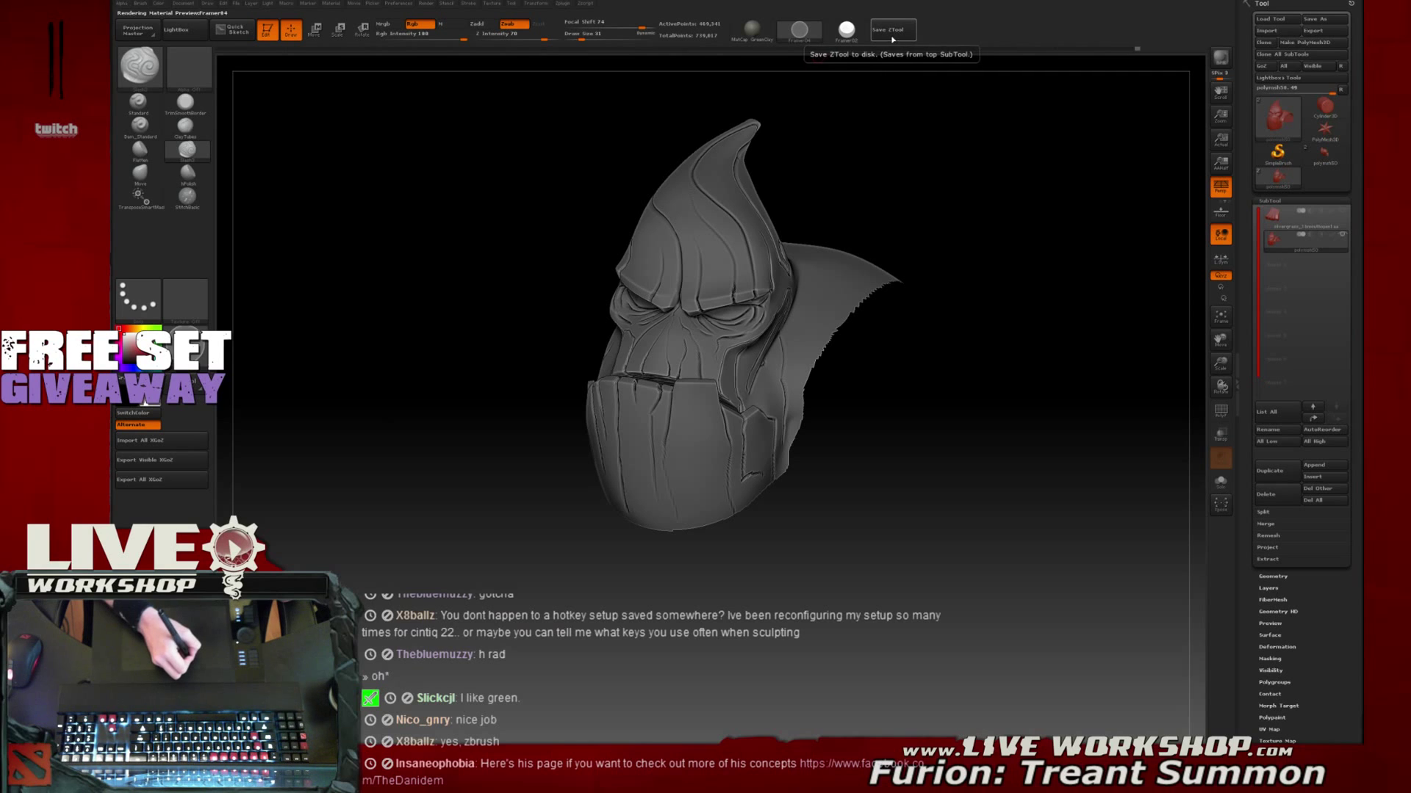
# Browse the sculpting brush palette, filtering the brushes by the letters T and G
pyautogui.press('b')
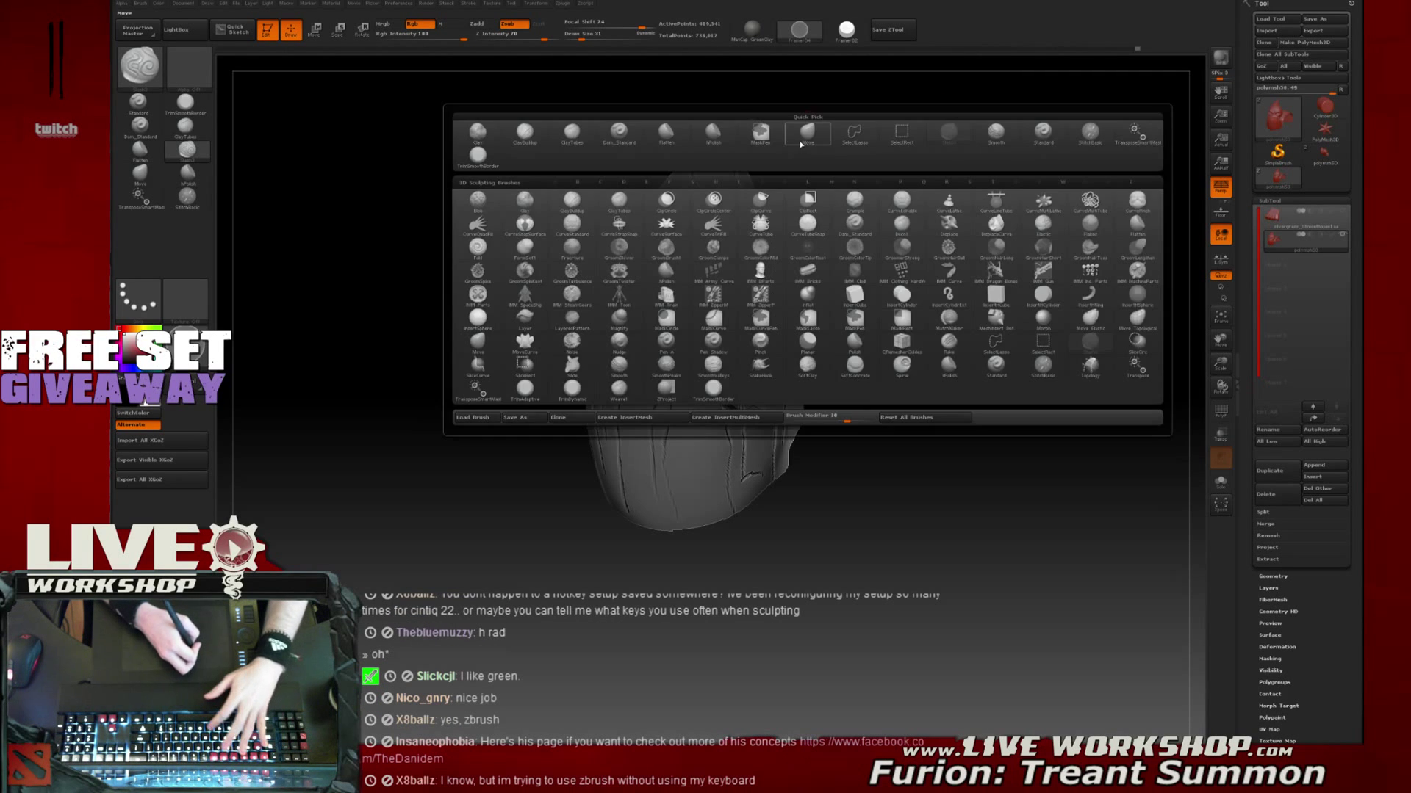
pyautogui.click(632, 351)
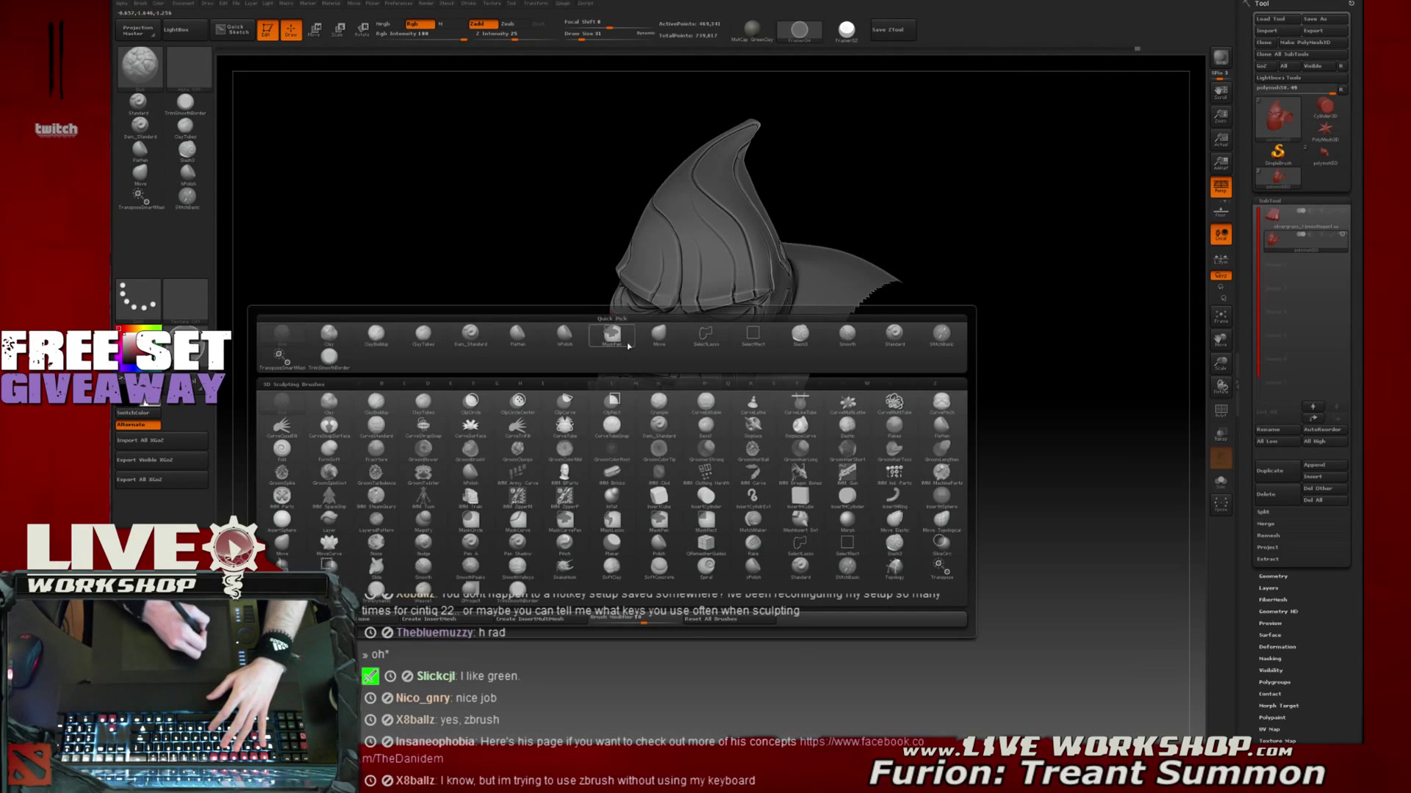
pyautogui.press('b')
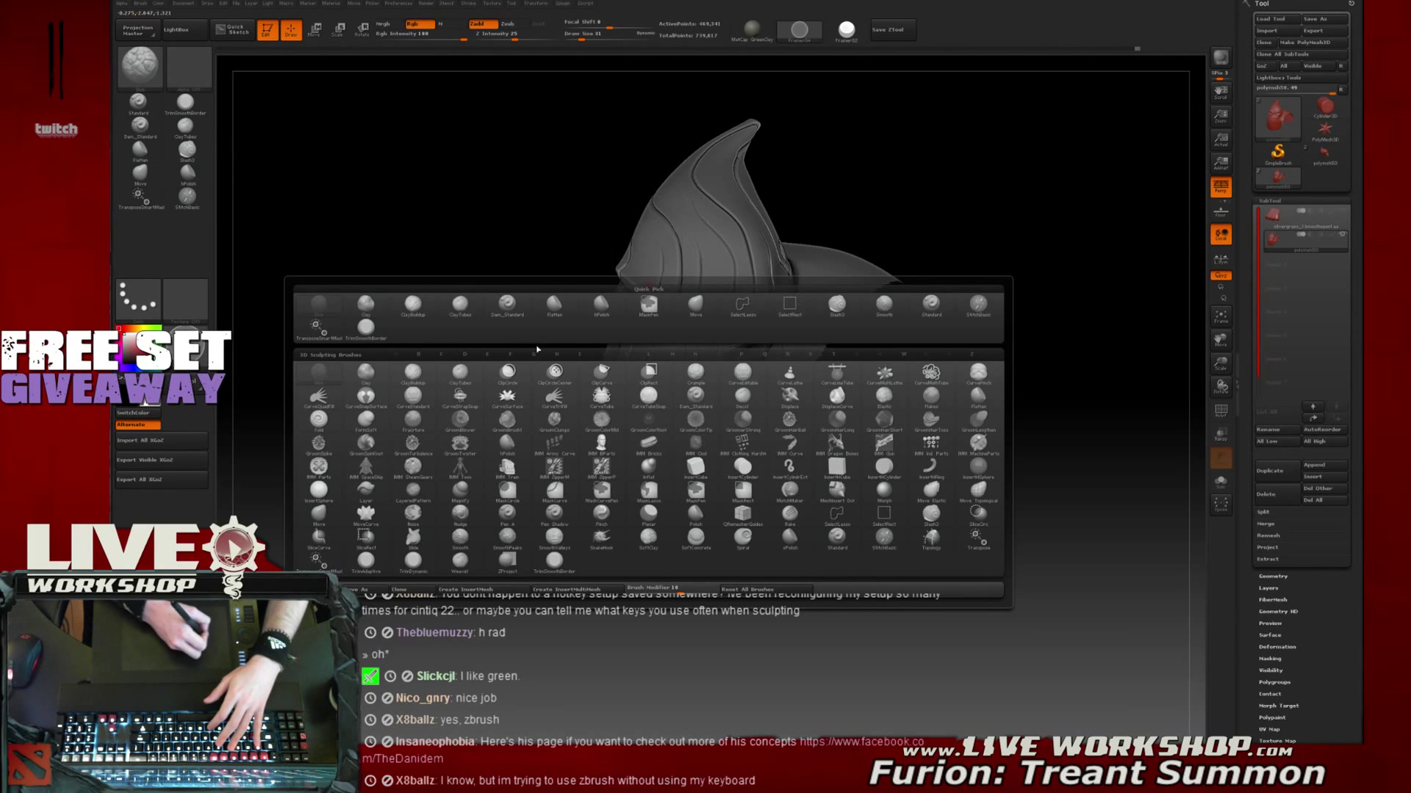
pyautogui.press('t')
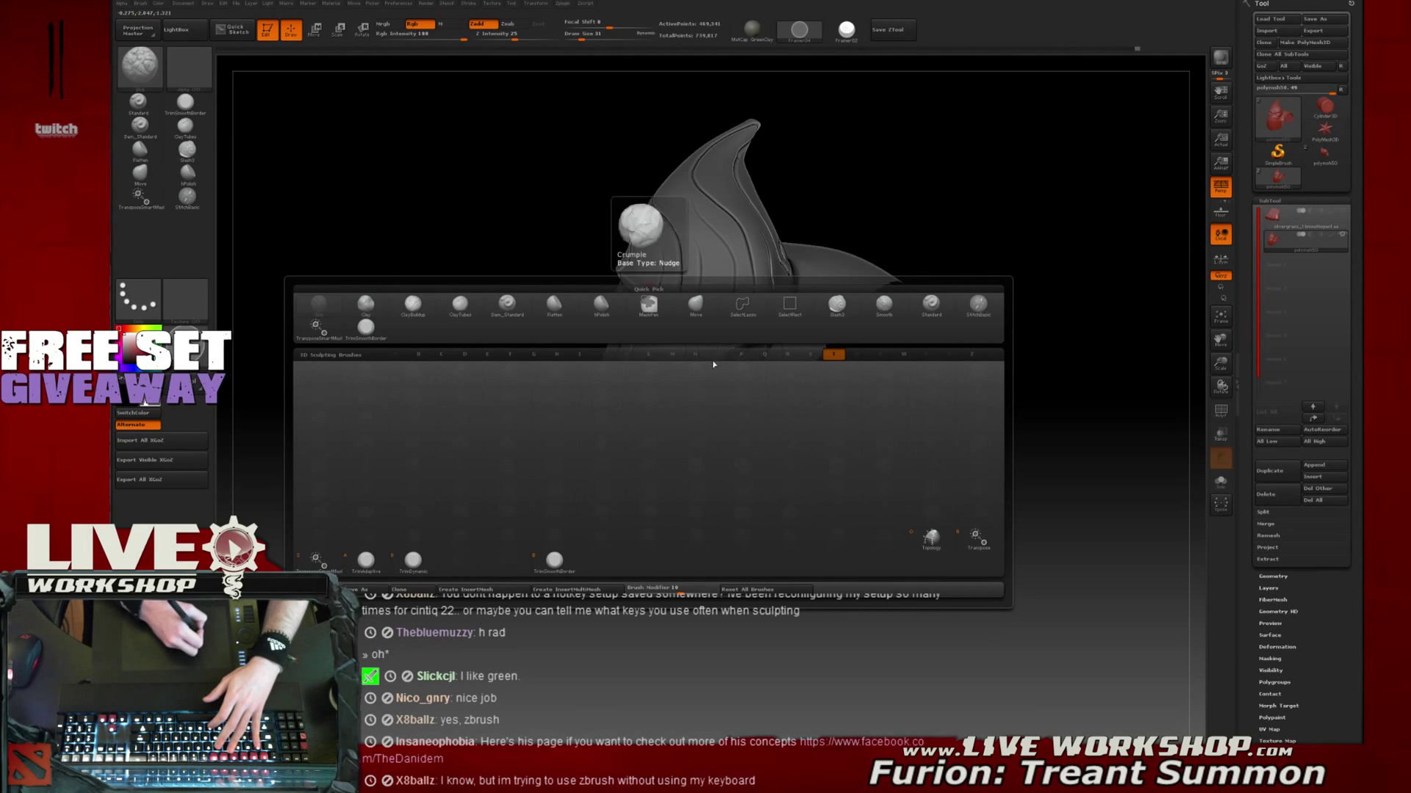
pyautogui.press('t')
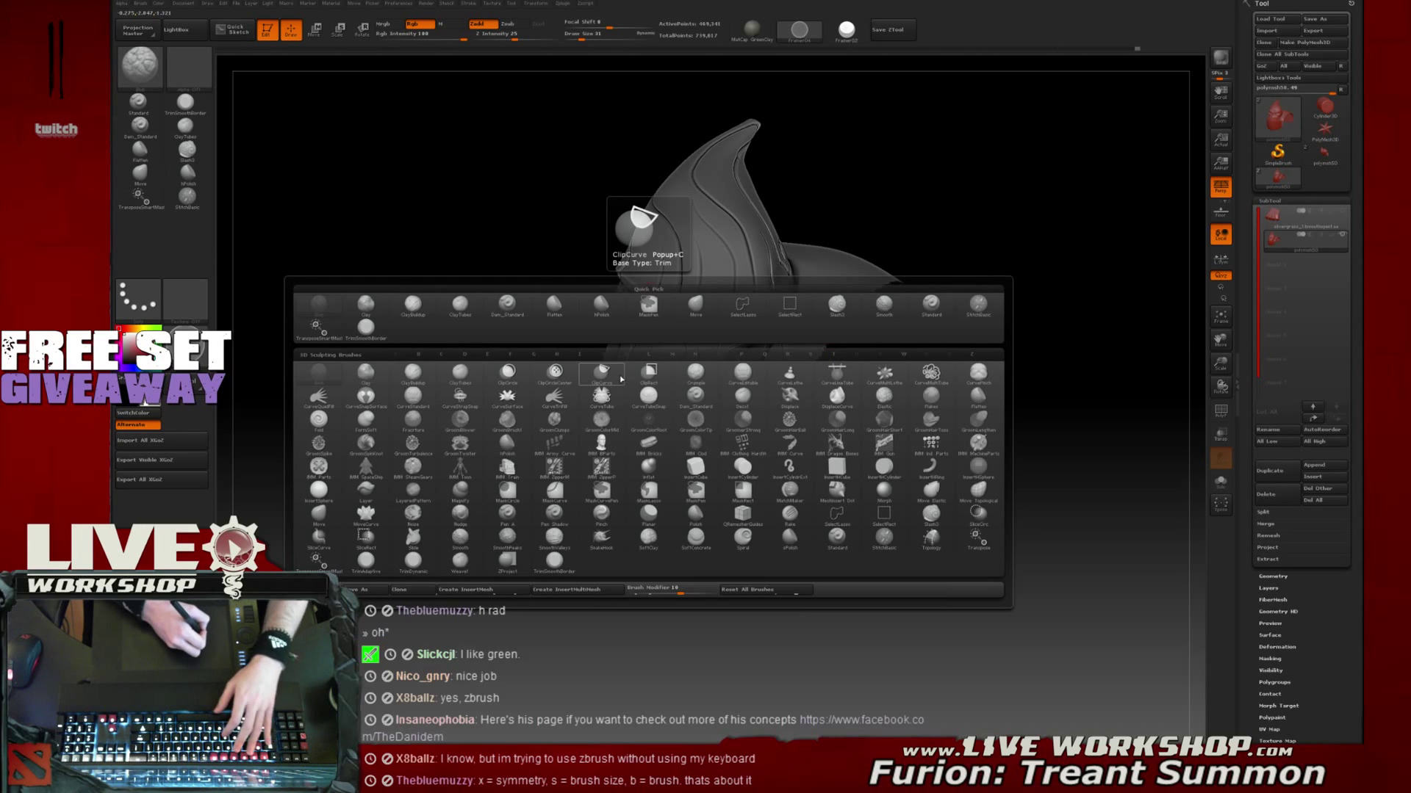
pyautogui.press('g')
pyautogui.press('g')
pyautogui.press('g')
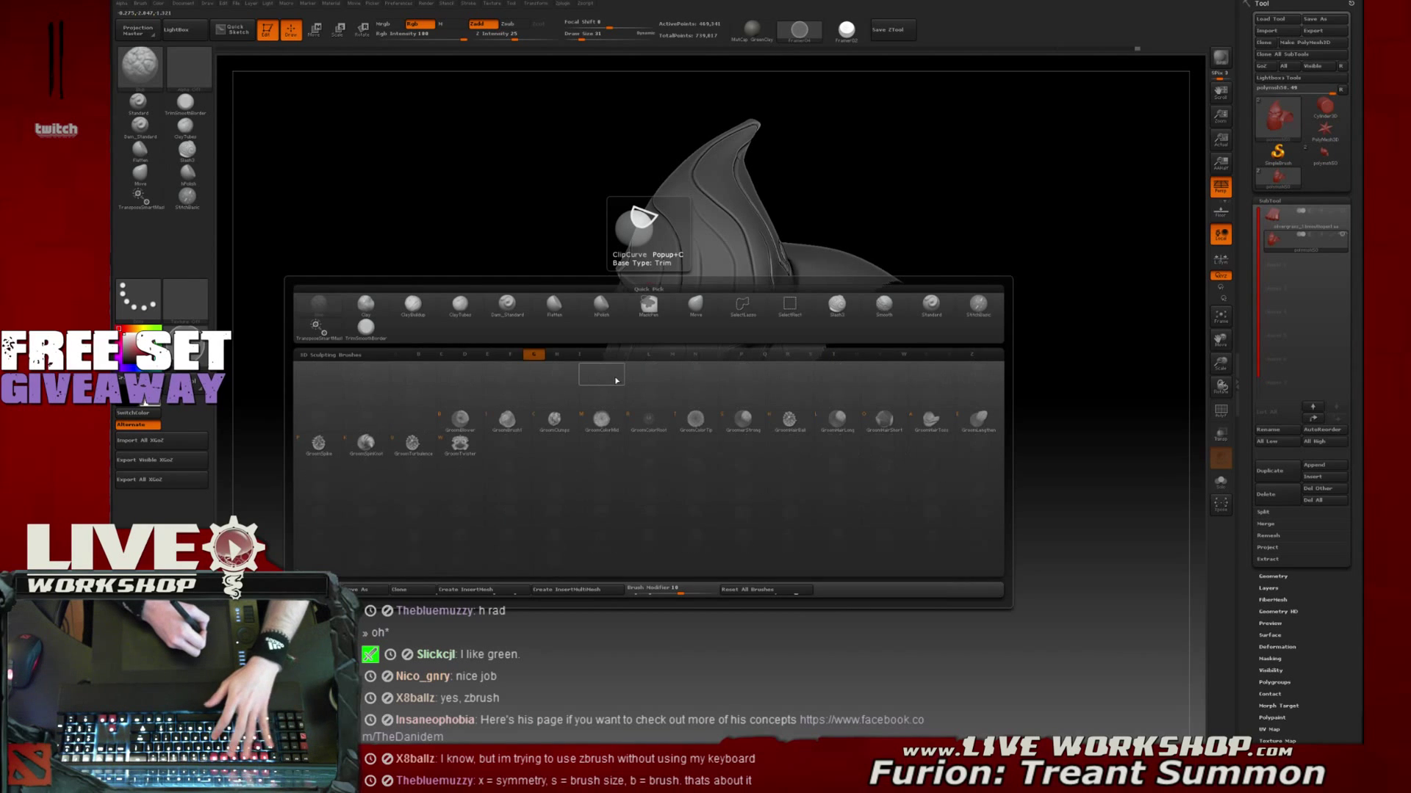
pyautogui.press('b')
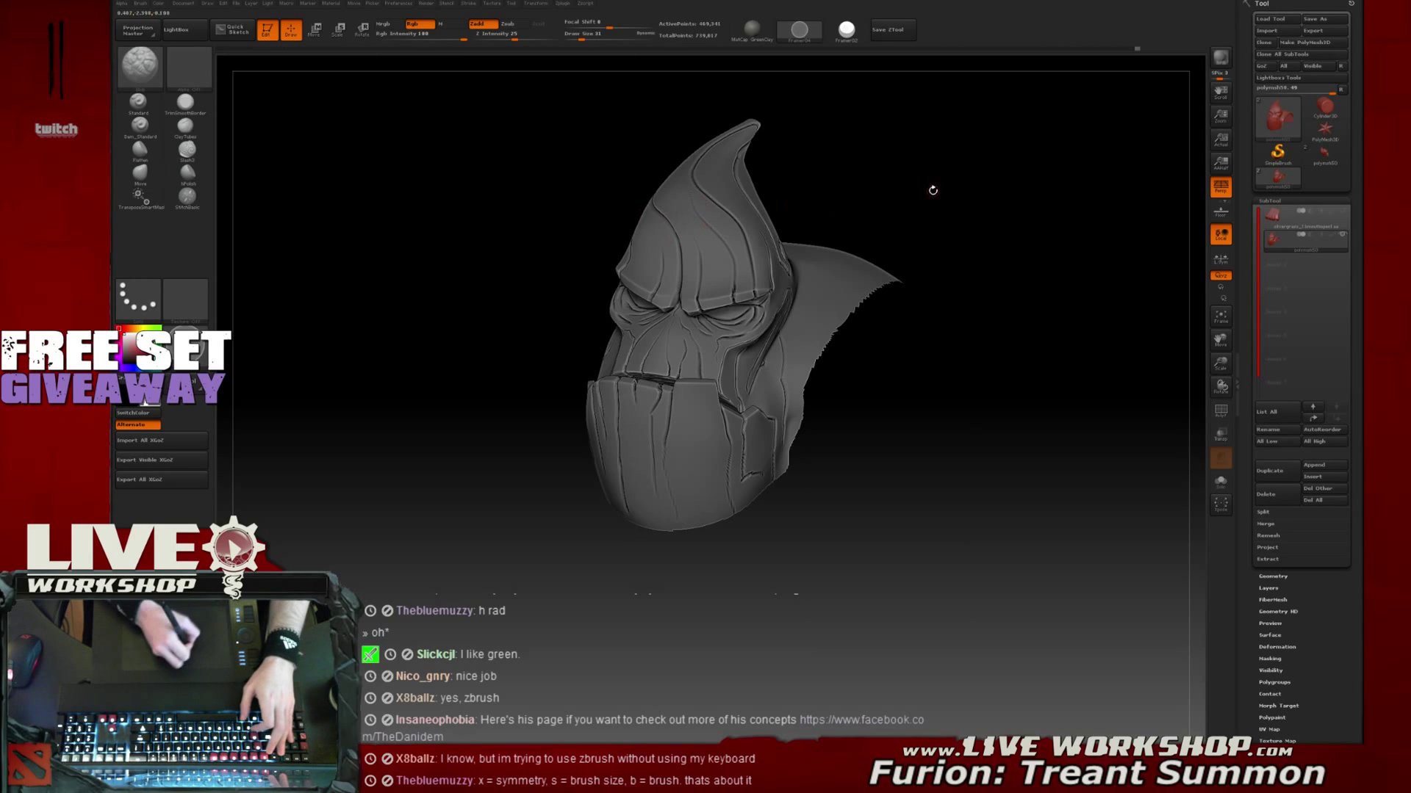
# Cut a small notch into the rim of the jaw's wide front plate with the groove-carving brush
pyautogui.moveTo(932, 189); pyautogui.dragTo(887, 199)
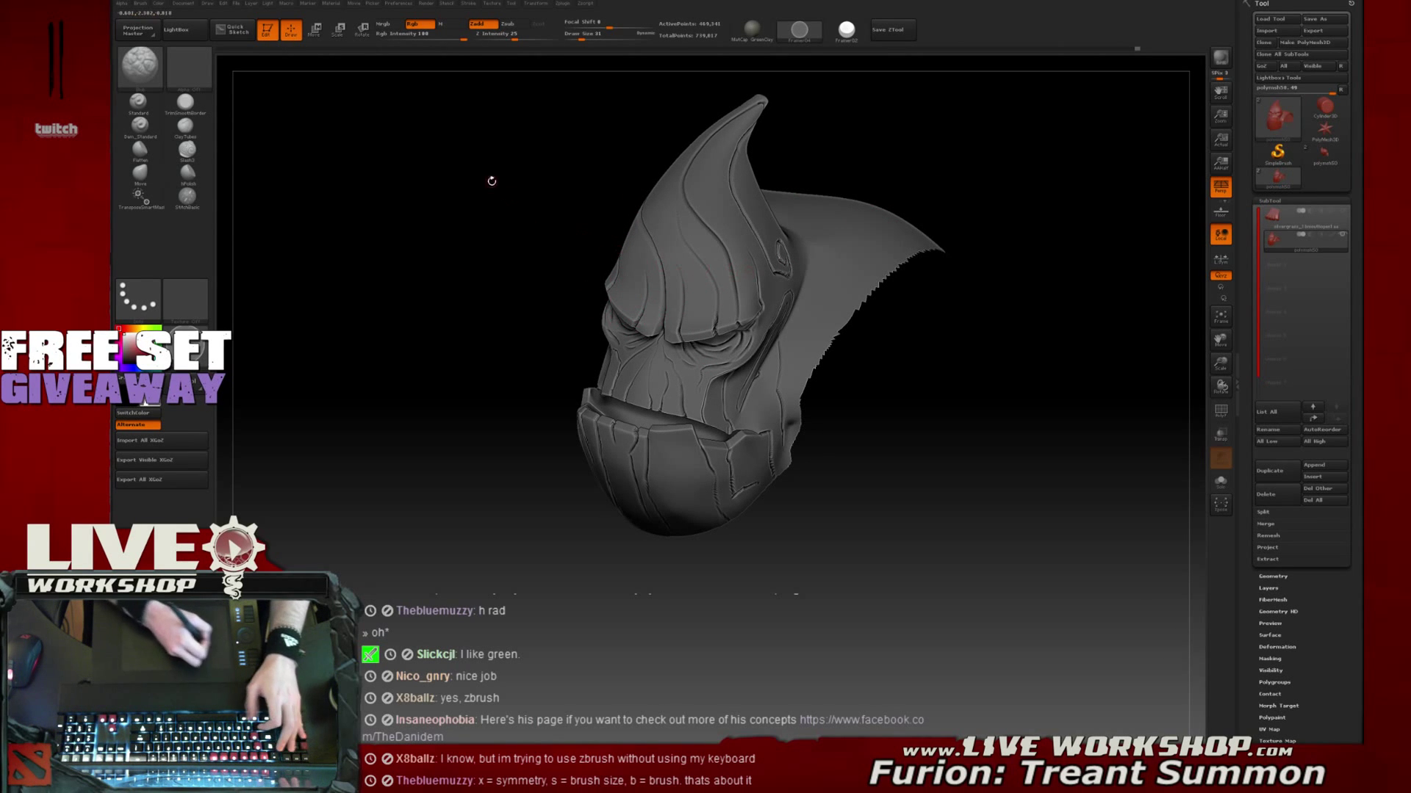
pyautogui.moveTo(1015, 396)
pyautogui.mouseDown()
pyautogui.moveTo(942, 243)
pyautogui.moveTo(1018, 260)
pyautogui.moveTo(1002, 302)
pyautogui.moveTo(1018, 384)
pyautogui.moveTo(682, 388)
pyautogui.mouseUp()
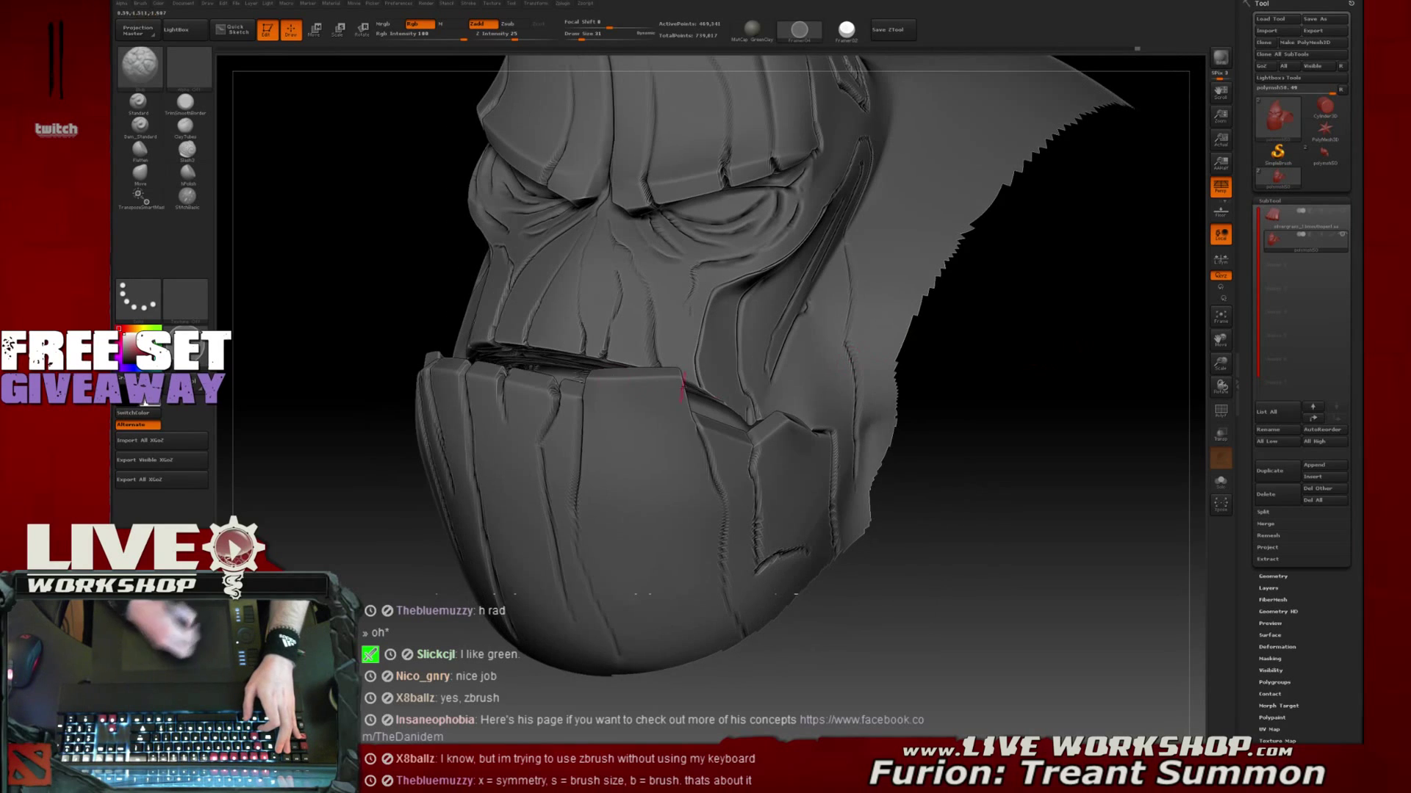
pyautogui.moveTo(1050, 403); pyautogui.dragTo(1080, 426)
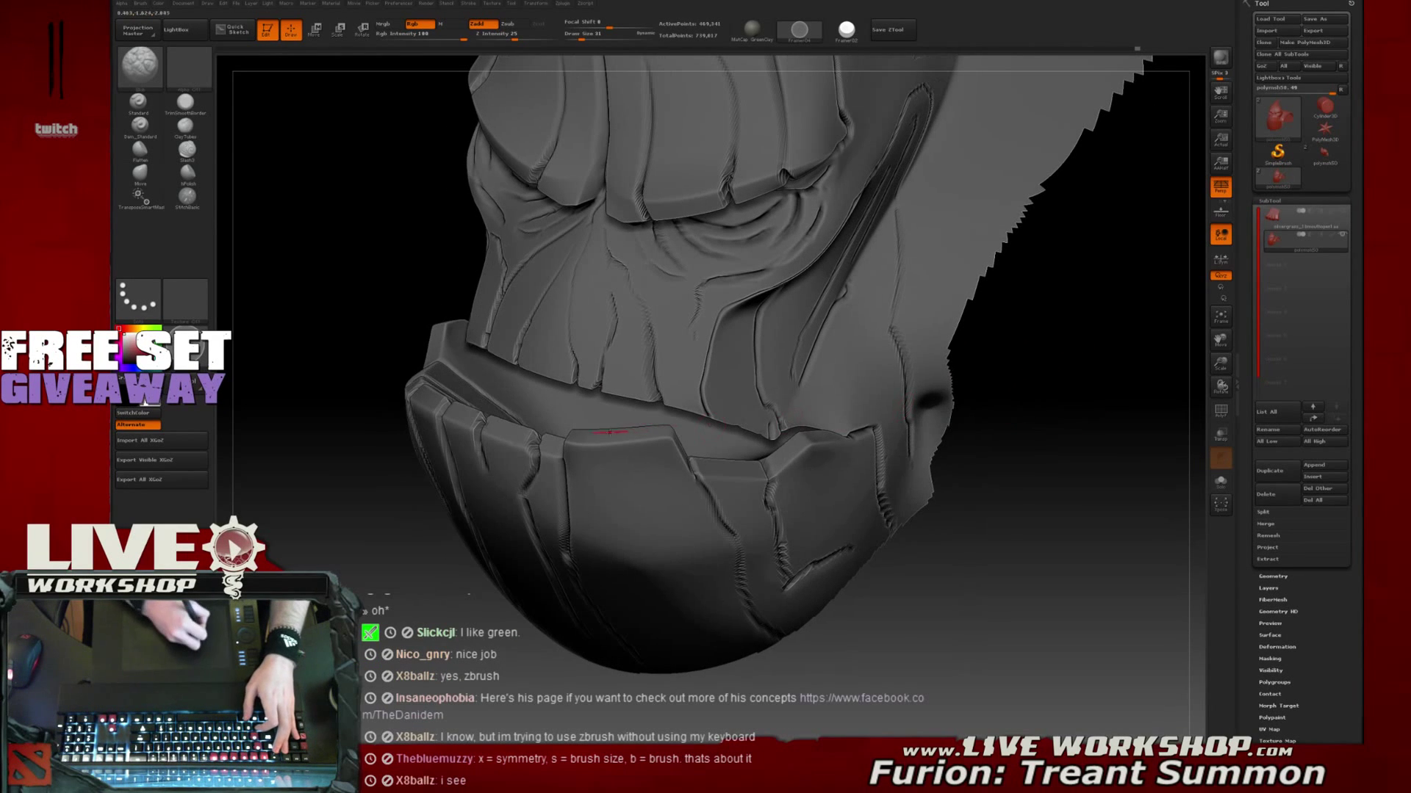
pyautogui.moveTo(1049, 531)
pyautogui.keyDown('alt'); pyautogui.mouseDown()
pyautogui.moveTo(1040, 486)
pyautogui.moveTo(1087, 485)
pyautogui.mouseUp(); pyautogui.keyUp('alt')
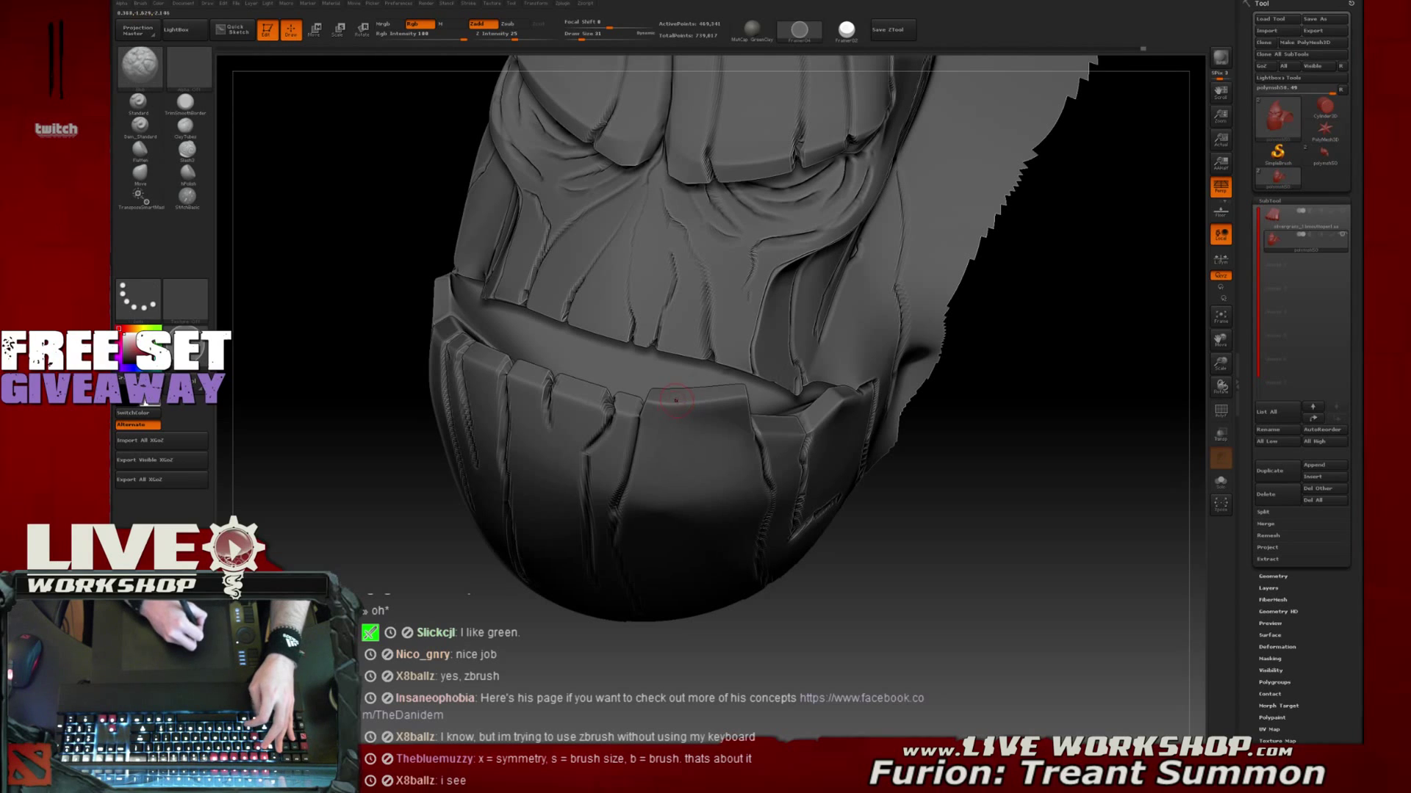
pyautogui.click(192, 129)
pyautogui.click(187, 150)
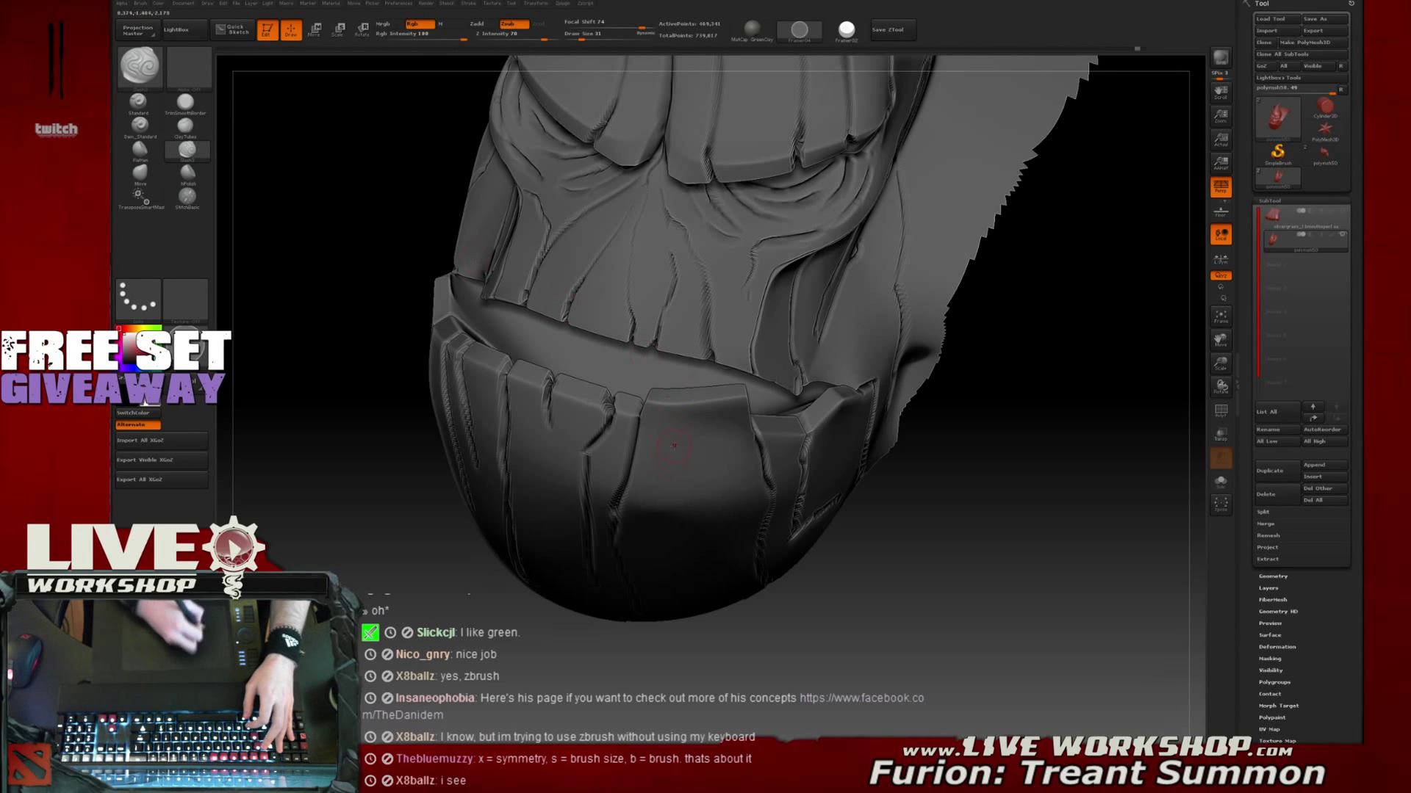
pyautogui.press('s')
pyautogui.click(693, 421)
pyautogui.moveTo(1030, 449)
pyautogui.keyDown('alt'); pyautogui.mouseDown()
pyautogui.moveTo(1020, 404)
pyautogui.moveTo(983, 393)
pyautogui.mouseUp(); pyautogui.keyUp('alt')
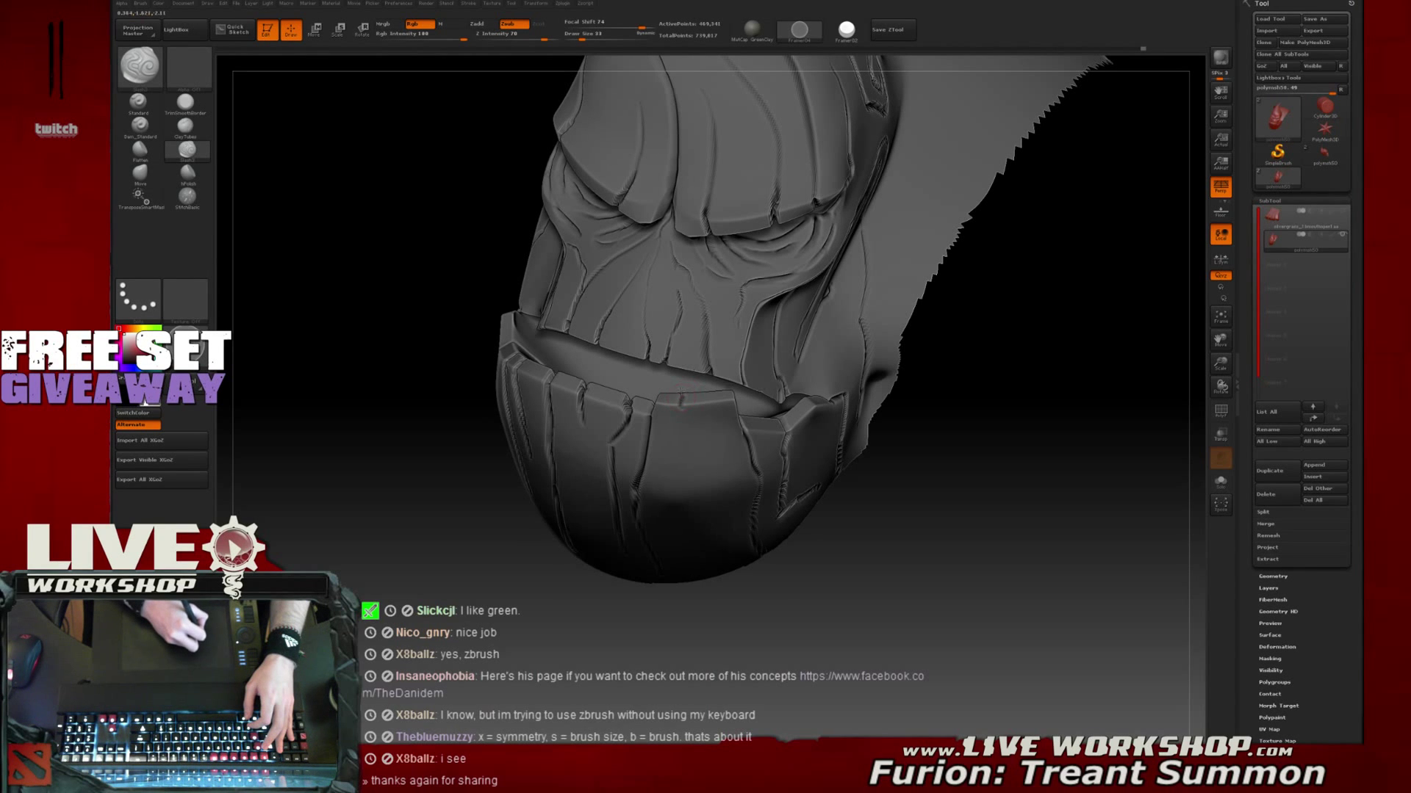
# Carve a long wavy crack from the rim notch down the jaw's front plate, undoing and redrawing the unsatisfactory strokes
pyautogui.moveTo(964, 526); pyautogui.dragTo(877, 456)
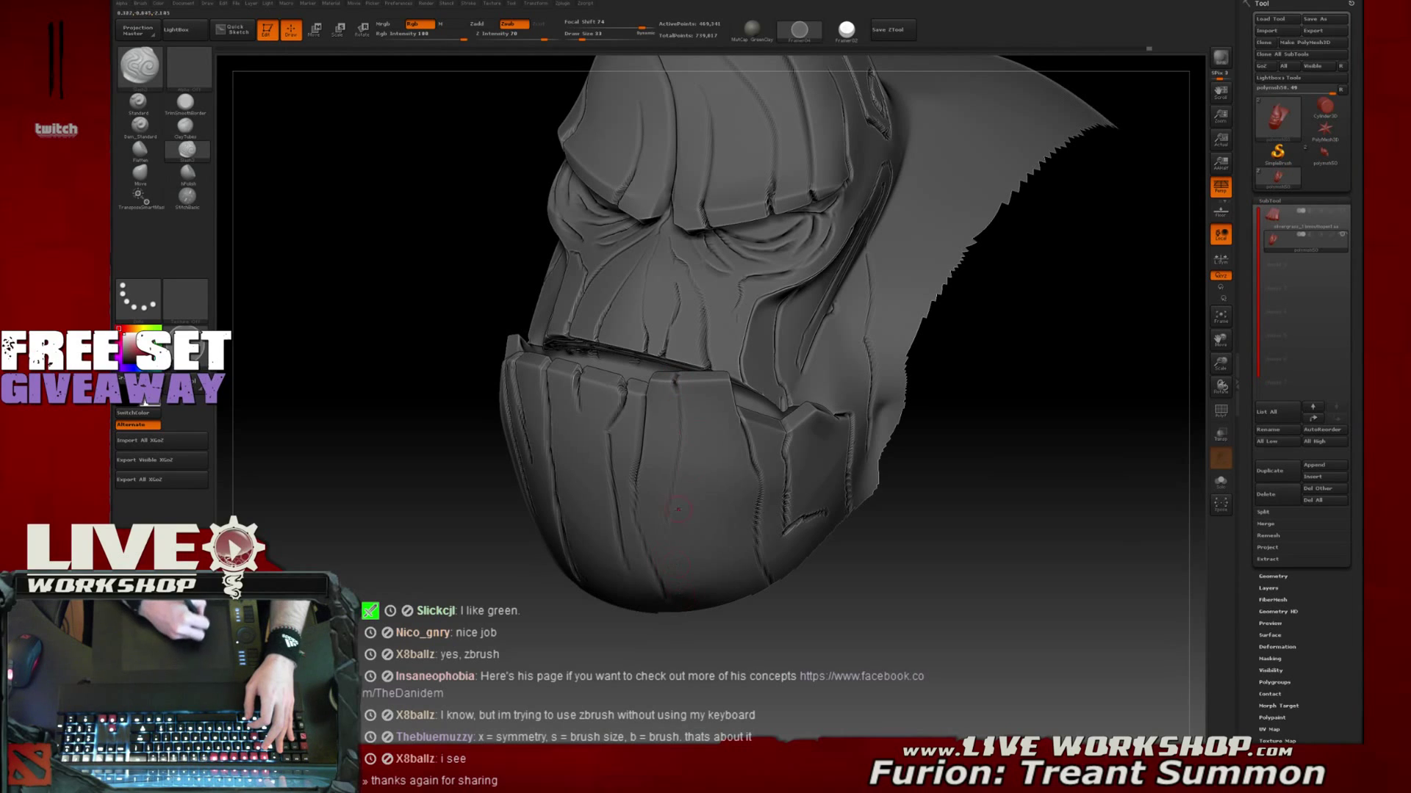
pyautogui.hotkey('ctrl', 'z')
pyautogui.moveTo(677, 376); pyautogui.dragTo(685, 461)
pyautogui.hotkey('ctrl', 'z')
pyautogui.moveTo(676, 377); pyautogui.dragTo(687, 438)
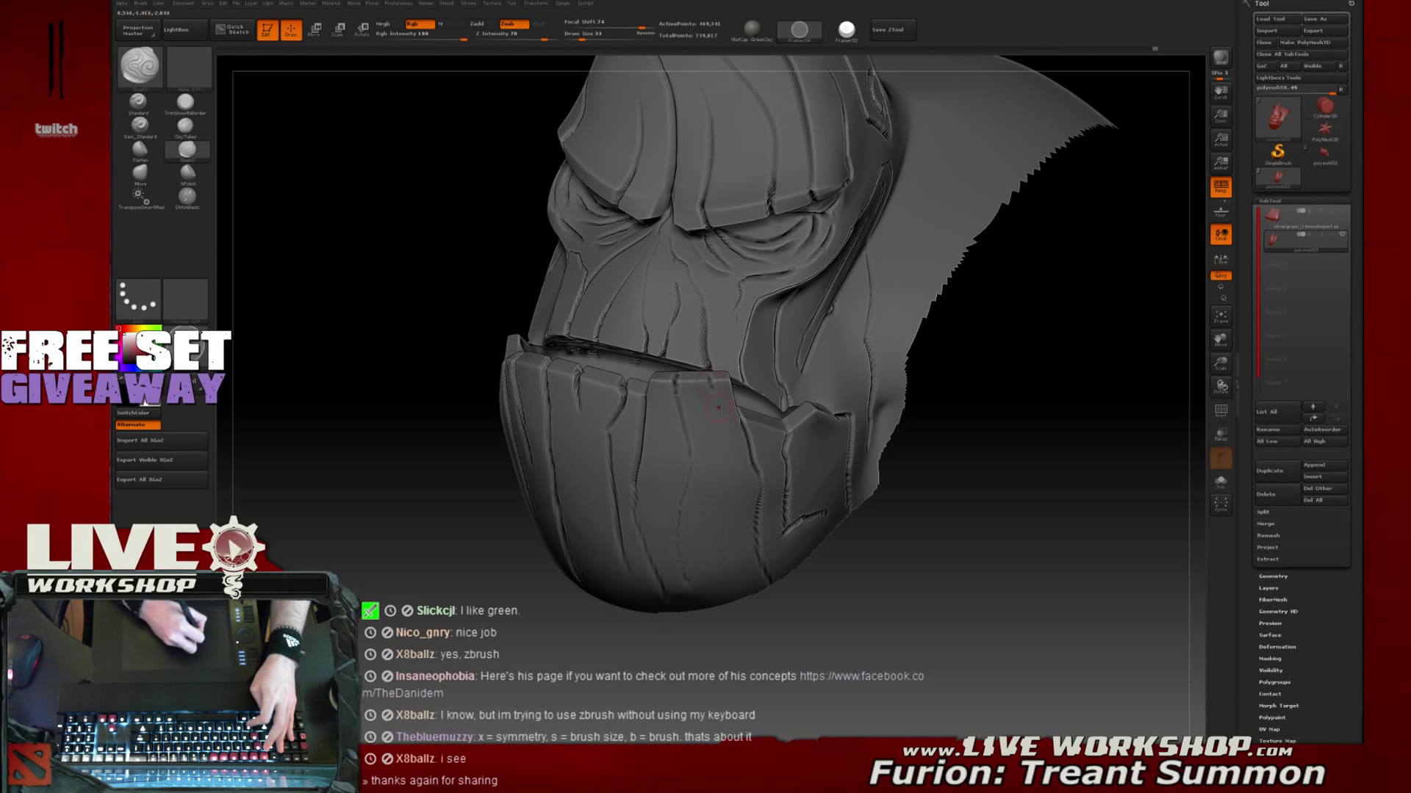
pyautogui.moveTo(723, 542); pyautogui.dragTo(725, 599)
# Carve a forked groove across the lip above the jaw's front plate and extend the cracks down the plate's face
pyautogui.moveTo(850, 611)
pyautogui.mouseDown()
pyautogui.moveTo(972, 535)
pyautogui.moveTo(938, 510)
pyautogui.mouseUp()
pyautogui.moveTo(698, 490)
pyautogui.mouseDown()
pyautogui.moveTo(684, 616)
pyautogui.moveTo(1033, 535)
pyautogui.moveTo(661, 557)
pyautogui.mouseUp()
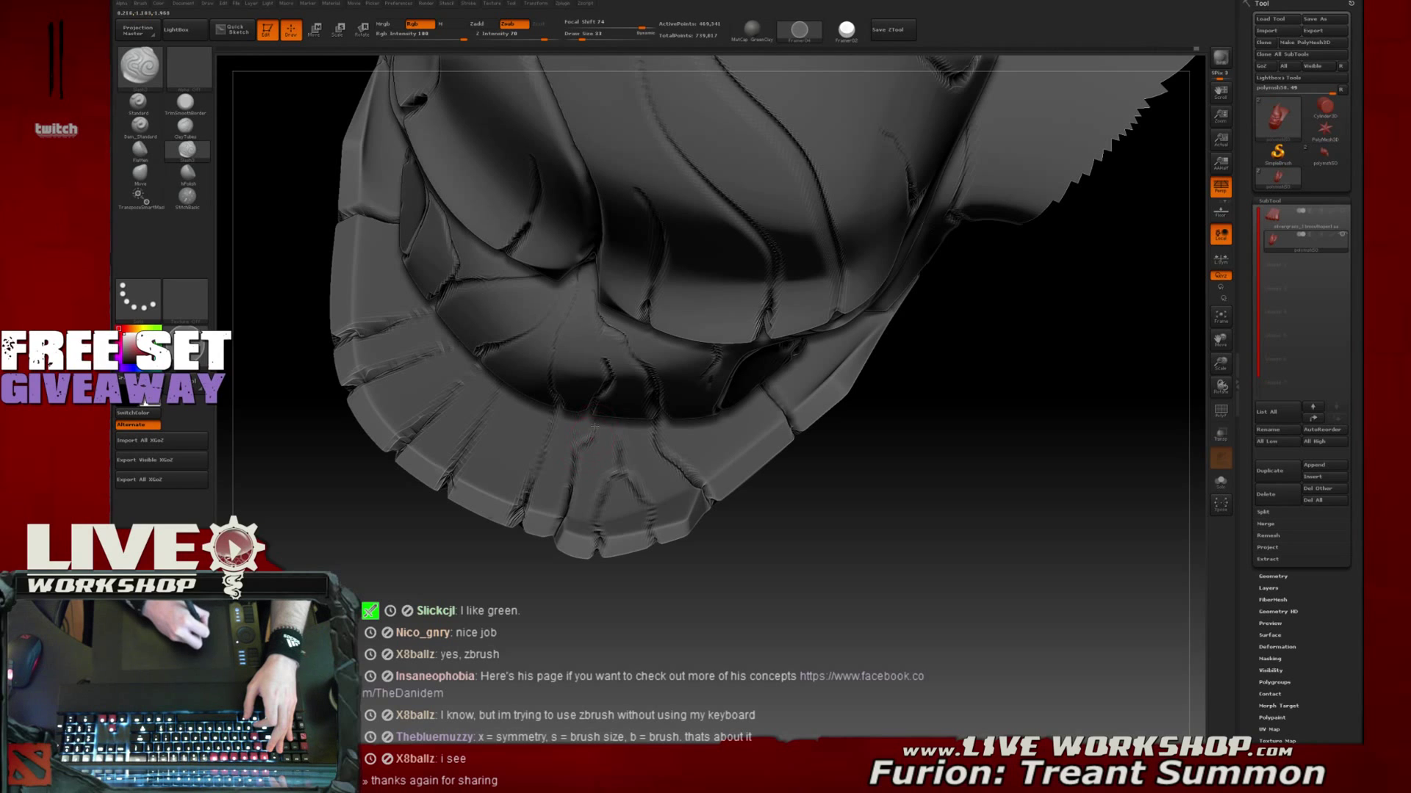
pyautogui.moveTo(742, 545); pyautogui.dragTo(735, 698)
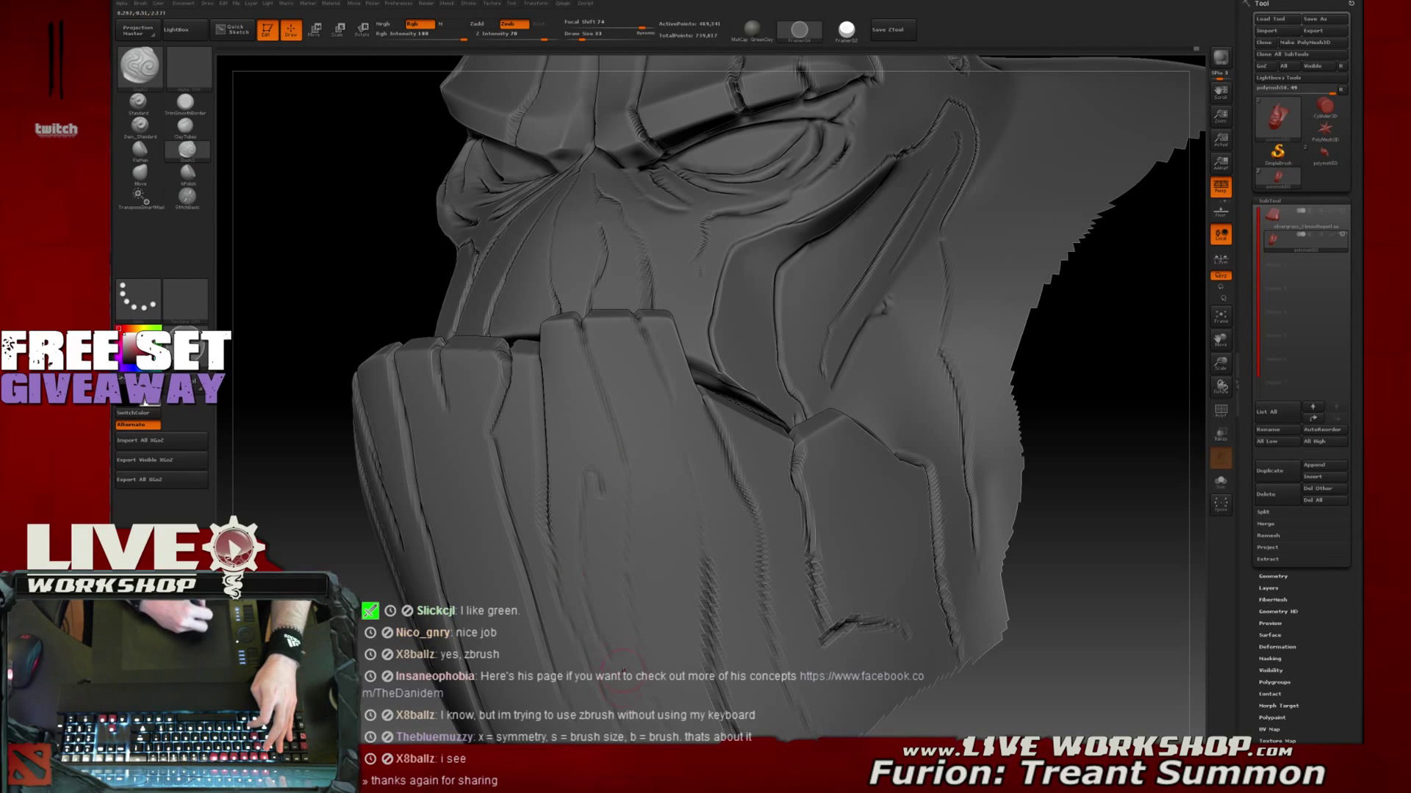
# Examine the head's overall shape and crack pattern from a distance and from several angles
pyautogui.moveTo(1077, 449)
pyautogui.keyDown('alt'); pyautogui.mouseDown()
pyautogui.moveTo(1001, 314)
pyautogui.moveTo(929, 409)
pyautogui.moveTo(900, 257)
pyautogui.moveTo(900, 413)
pyautogui.moveTo(876, 410)
pyautogui.moveTo(908, 383)
pyautogui.mouseUp(); pyautogui.keyUp('alt')
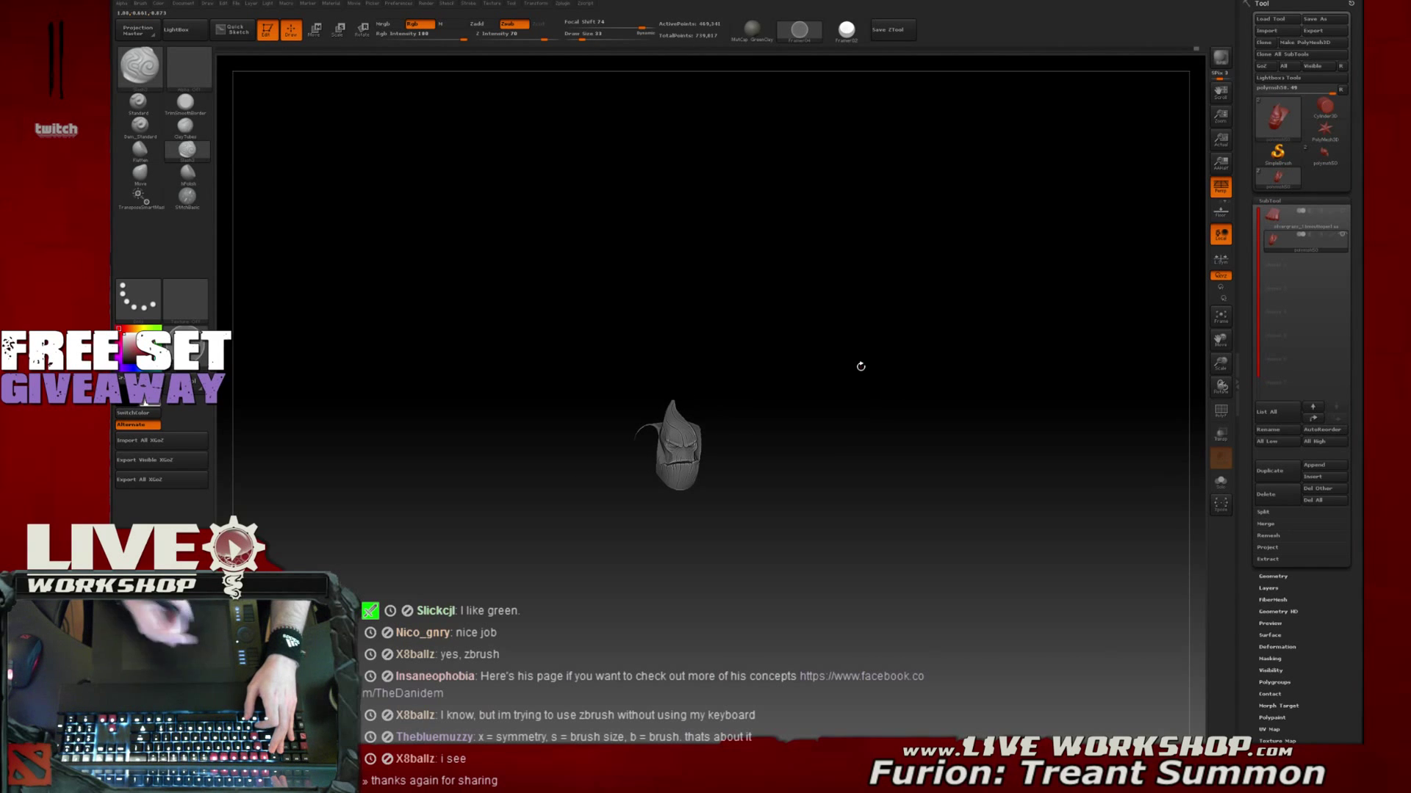
pyautogui.moveTo(838, 329)
pyautogui.mouseDown()
pyautogui.moveTo(835, 377)
pyautogui.moveTo(864, 400)
pyautogui.mouseUp()
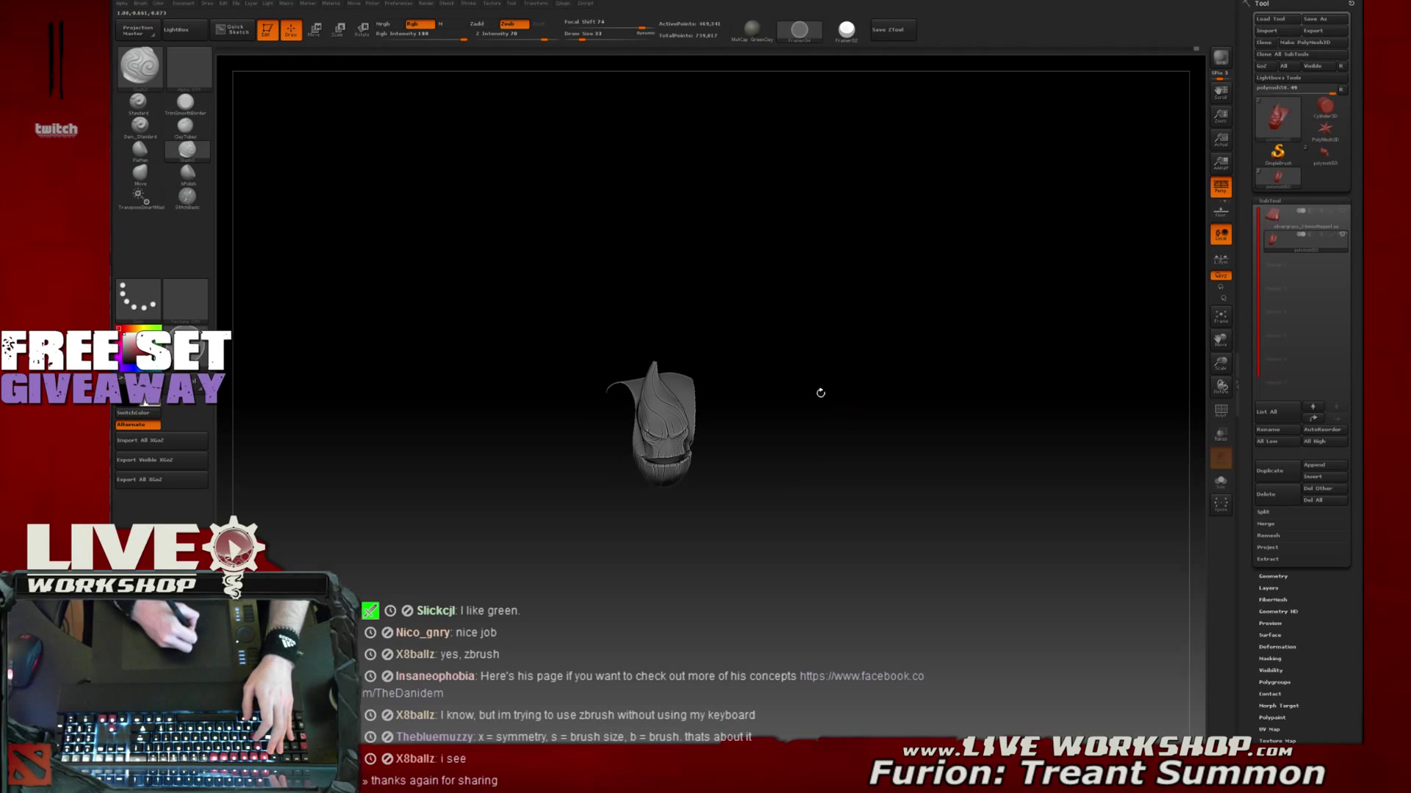
pyautogui.moveTo(926, 286)
pyautogui.mouseDown()
pyautogui.moveTo(885, 372)
pyautogui.moveTo(822, 394)
pyautogui.mouseUp()
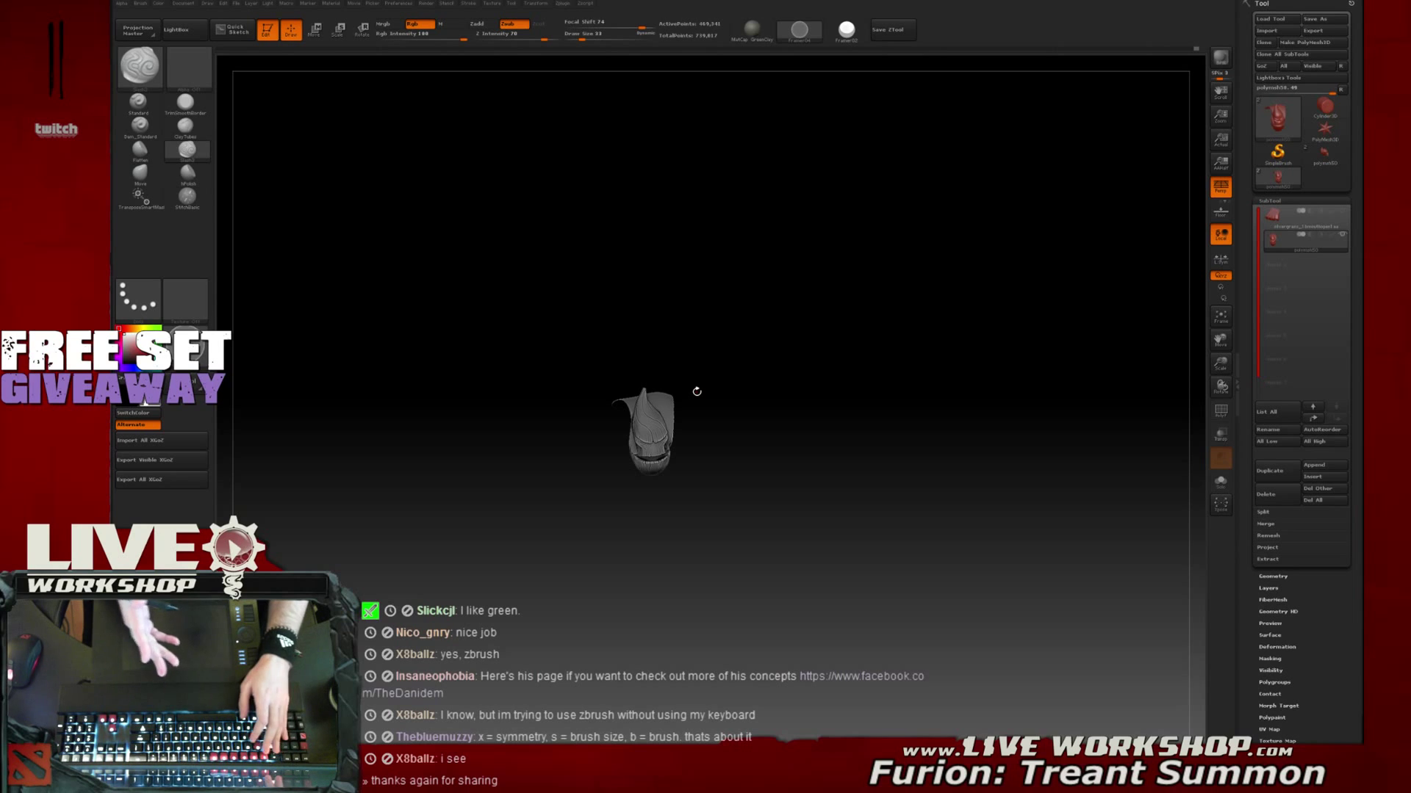
pyautogui.moveTo(819, 389)
pyautogui.mouseDown()
pyautogui.moveTo(817, 371)
pyautogui.moveTo(834, 393)
pyautogui.moveTo(829, 413)
pyautogui.moveTo(820, 391)
pyautogui.moveTo(794, 405)
pyautogui.moveTo(804, 427)
pyautogui.mouseUp()
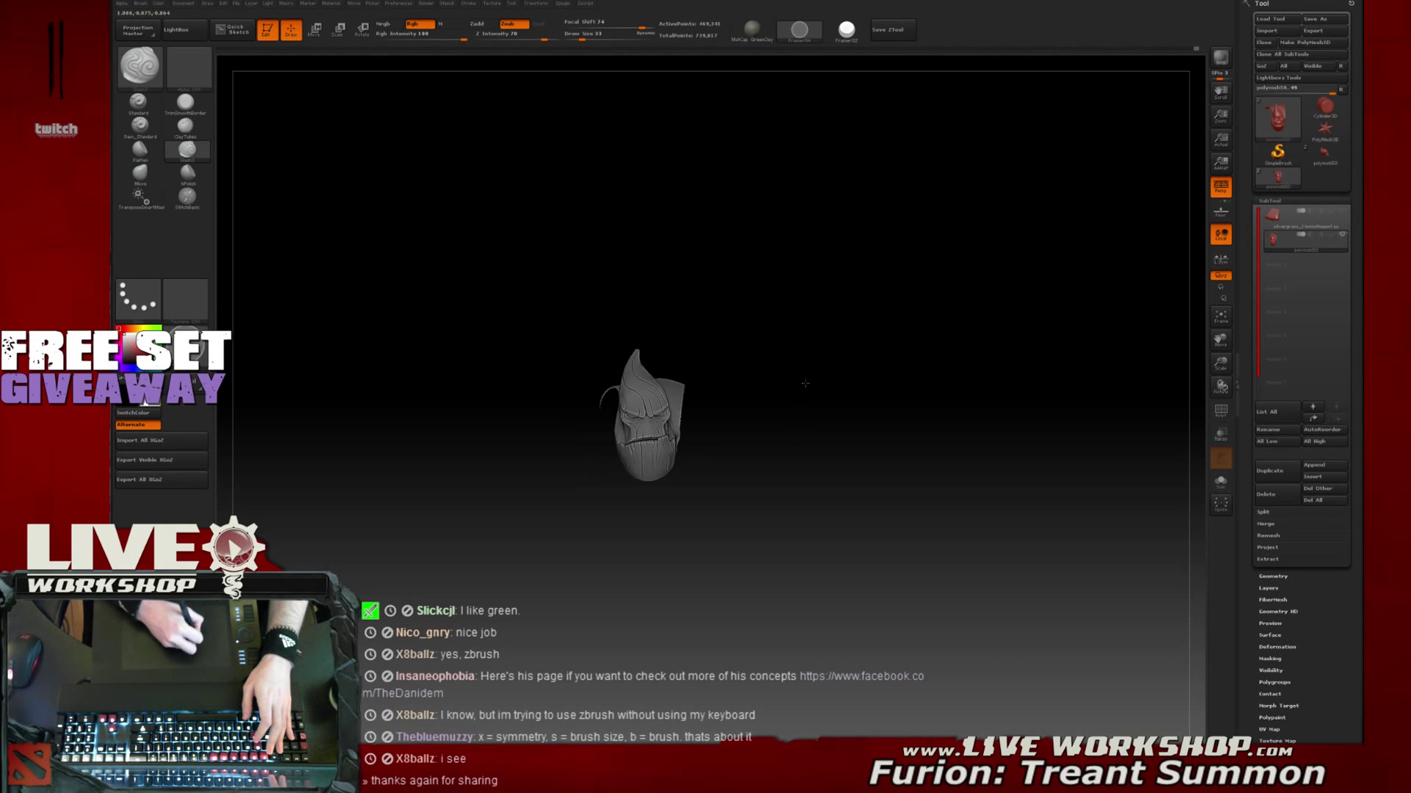
pyautogui.moveTo(795, 395)
pyautogui.mouseDown()
pyautogui.moveTo(815, 376)
pyautogui.moveTo(863, 423)
pyautogui.moveTo(826, 432)
pyautogui.moveTo(896, 414)
pyautogui.moveTo(855, 377)
pyautogui.moveTo(852, 507)
pyautogui.mouseUp()
pyautogui.moveTo(836, 316)
pyautogui.keyDown('alt'); pyautogui.mouseDown()
pyautogui.moveTo(859, 492)
pyautogui.moveTo(986, 338)
pyautogui.moveTo(1011, 337)
pyautogui.moveTo(1004, 318)
pyautogui.moveTo(990, 427)
pyautogui.moveTo(616, 374)
pyautogui.mouseUp(); pyautogui.keyUp('alt')
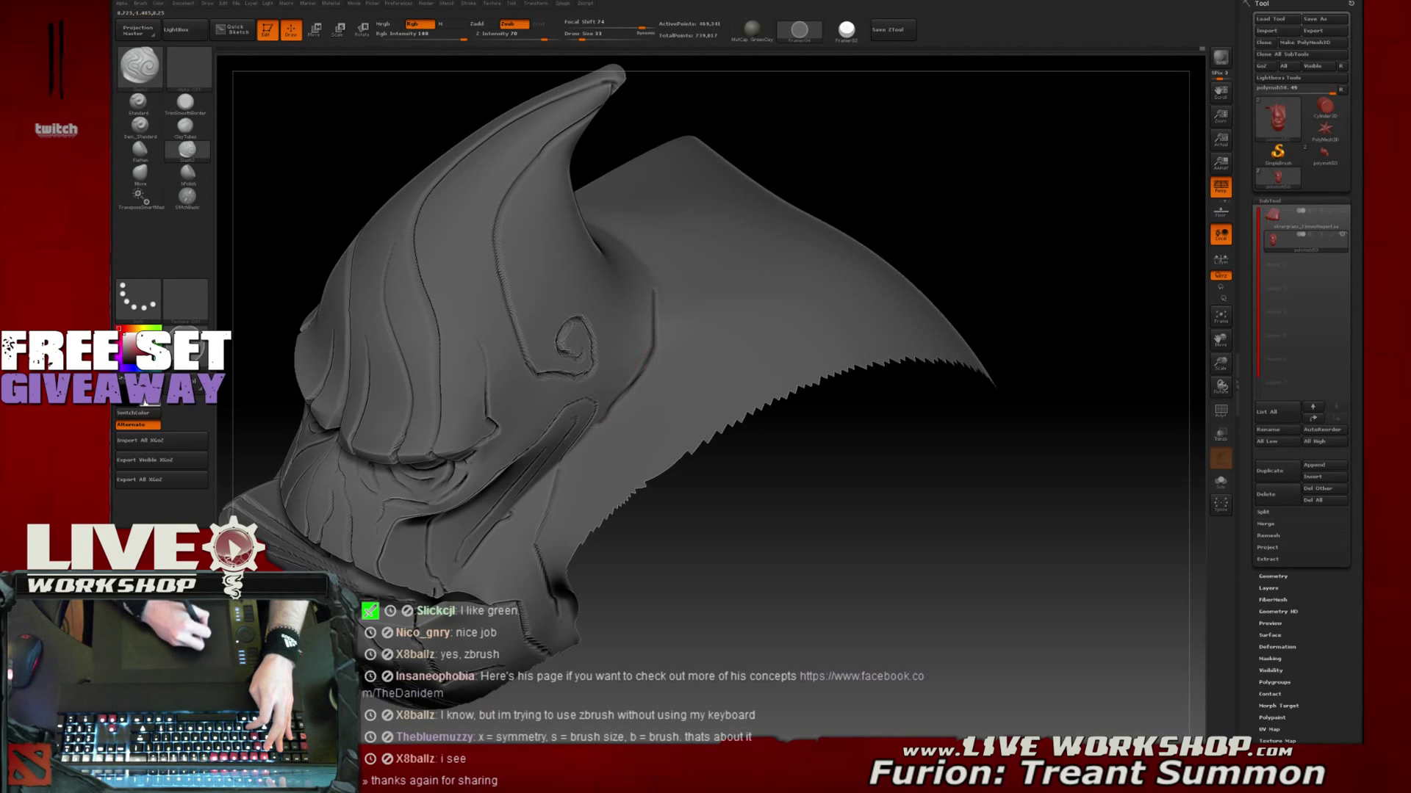
# Carve an angled crack across the side of the head behind the spiral and short notches at its rear edge
pyautogui.moveTo(757, 488)
pyautogui.mouseDown()
pyautogui.moveTo(834, 524)
pyautogui.moveTo(726, 479)
pyautogui.mouseUp()
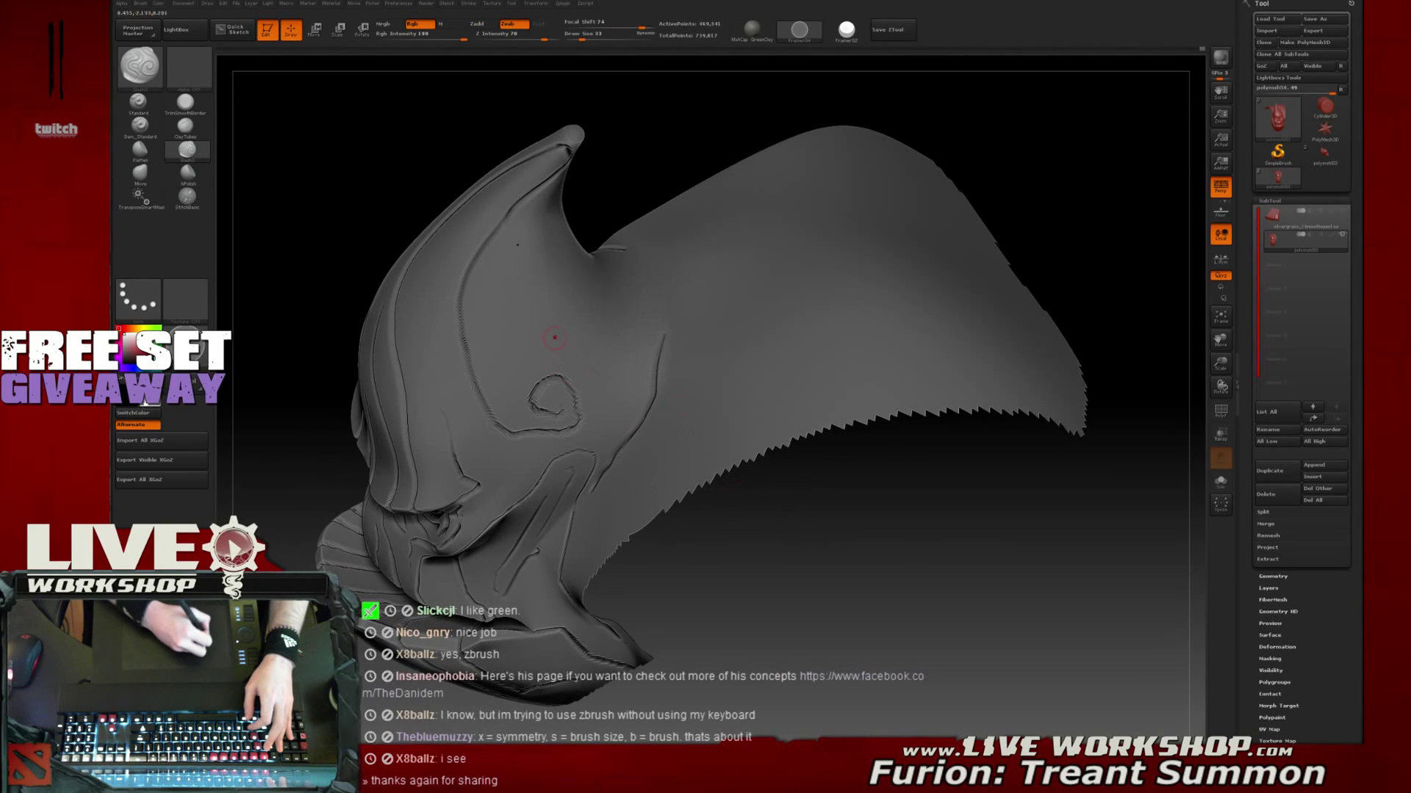
pyautogui.moveTo(677, 148); pyautogui.dragTo(626, 252)
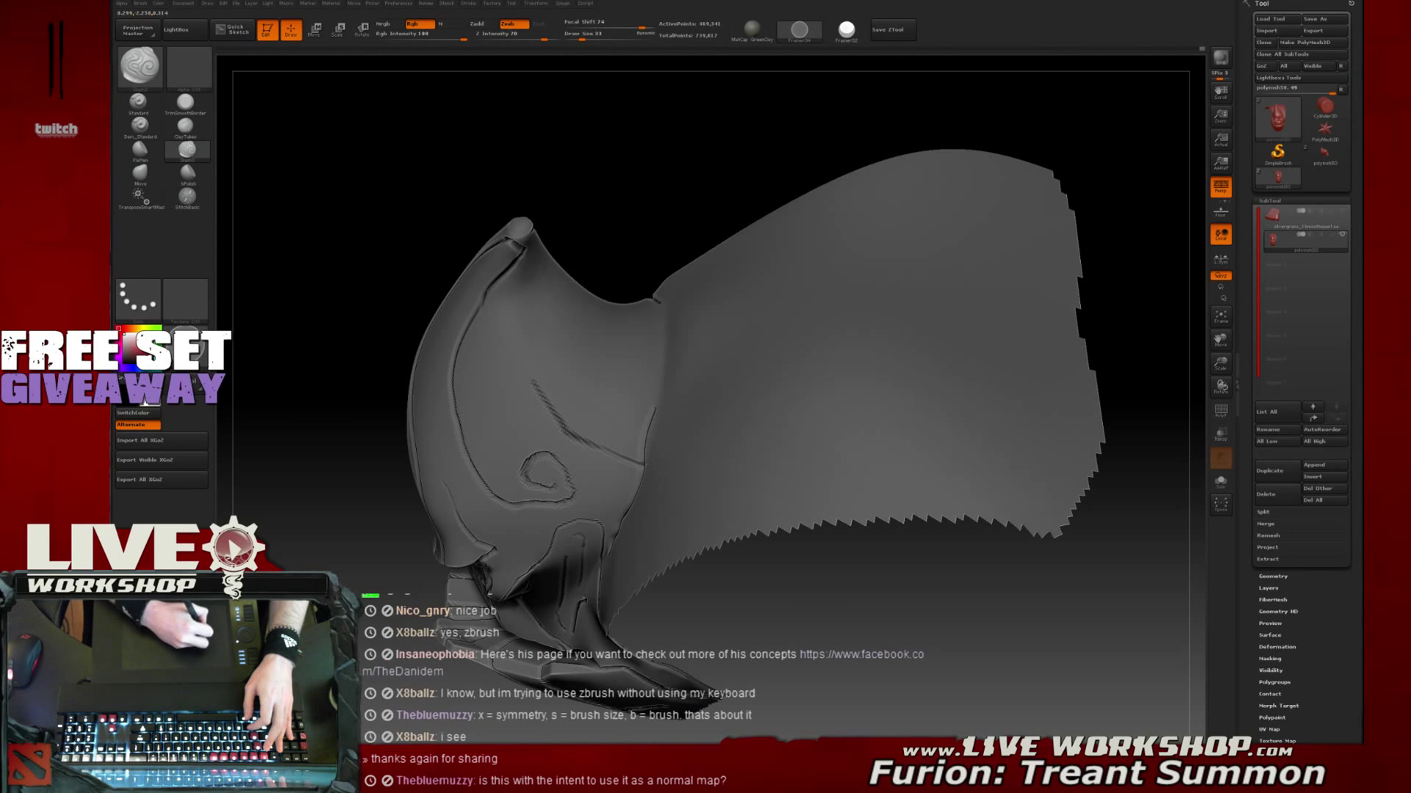
pyautogui.moveTo(676, 189)
pyautogui.mouseDown()
pyautogui.moveTo(607, 367)
pyautogui.moveTo(955, 294)
pyautogui.moveTo(1071, 307)
pyautogui.moveTo(1021, 258)
pyautogui.moveTo(1010, 266)
pyautogui.moveTo(1023, 252)
pyautogui.moveTo(1027, 302)
pyautogui.moveTo(809, 352)
pyautogui.mouseUp()
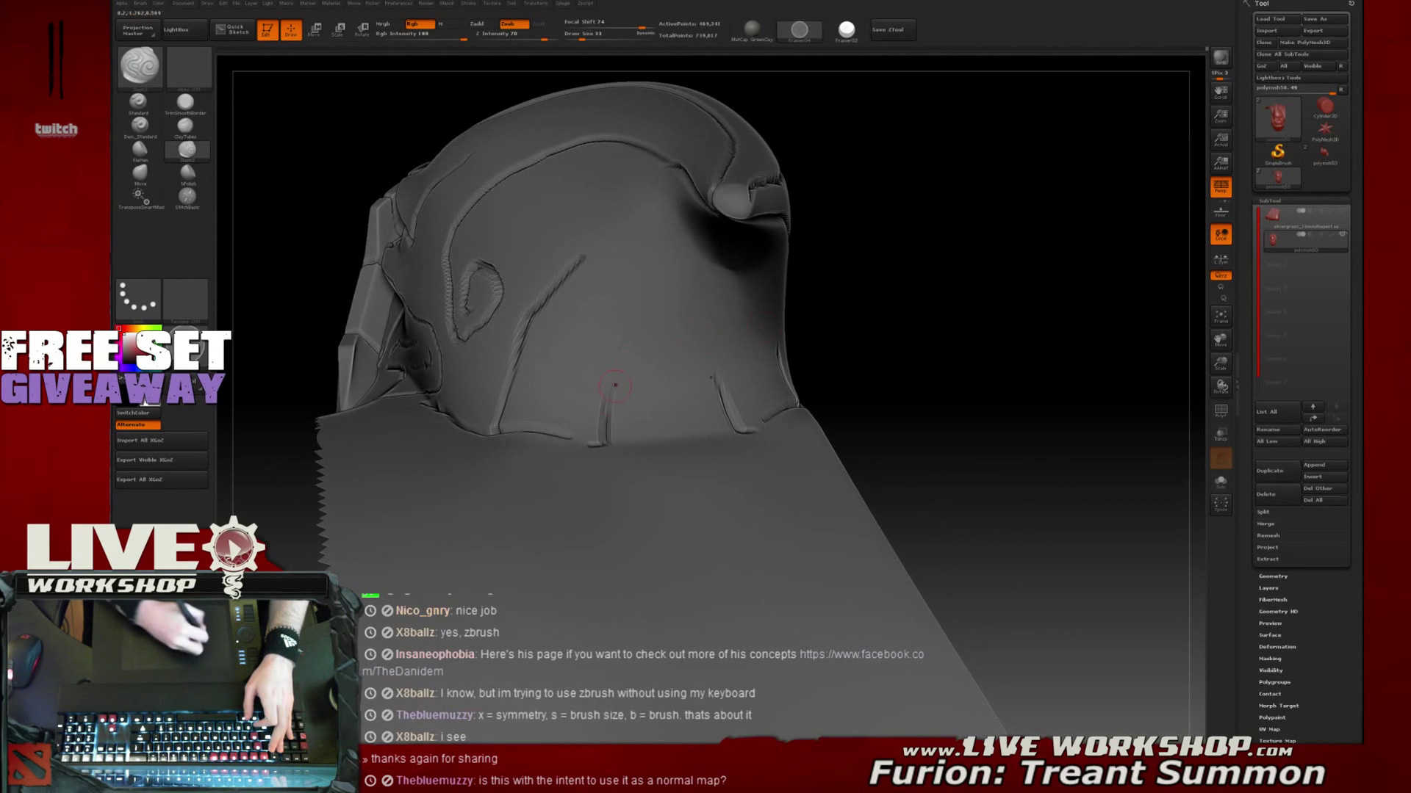
# Define the head's rear edge between the existing notches and cut two more short vertical grooves up from it
pyautogui.moveTo(963, 297); pyautogui.dragTo(610, 422)
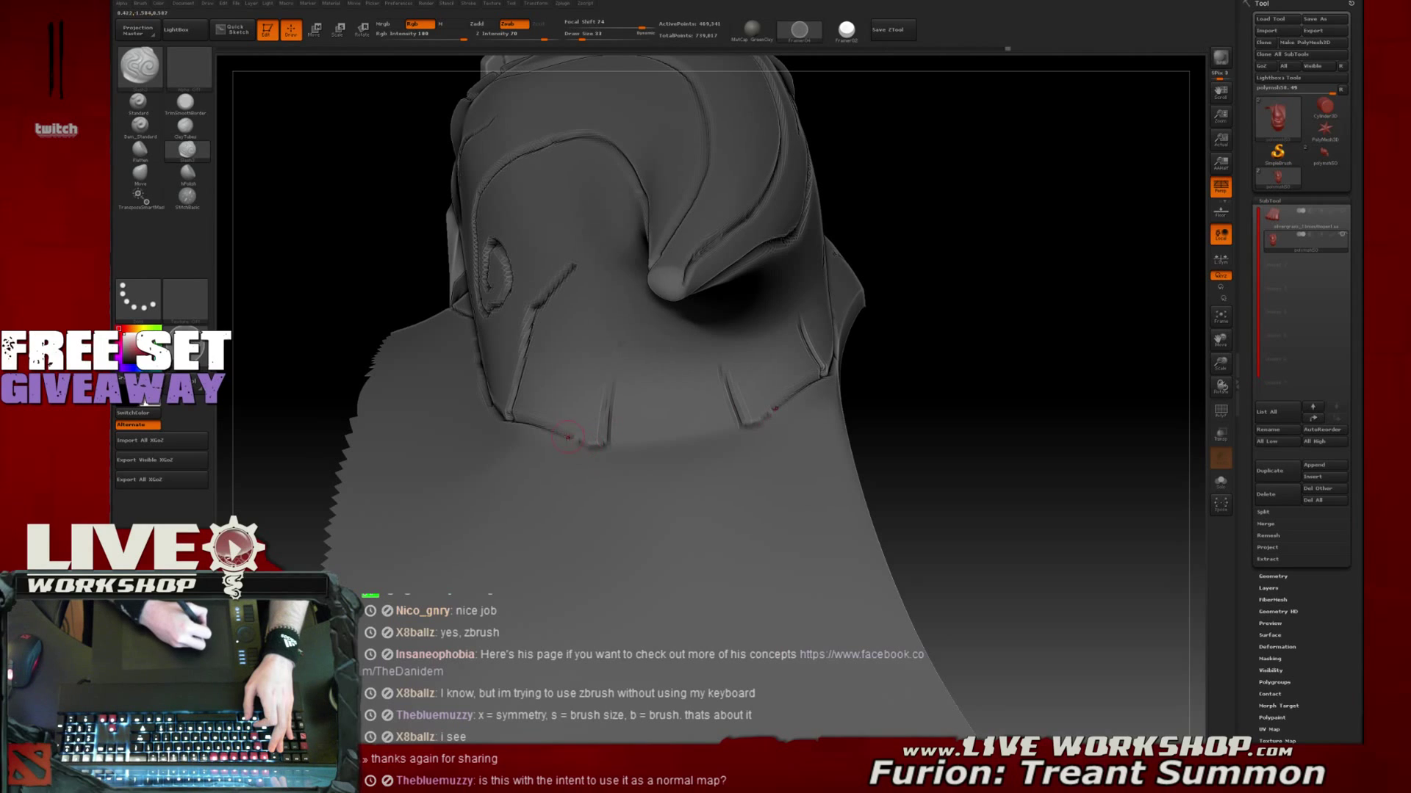
pyautogui.moveTo(608, 438)
pyautogui.mouseDown()
pyautogui.moveTo(699, 433)
pyautogui.moveTo(635, 419)
pyautogui.mouseUp()
pyautogui.hotkey('ctrl', 'z')
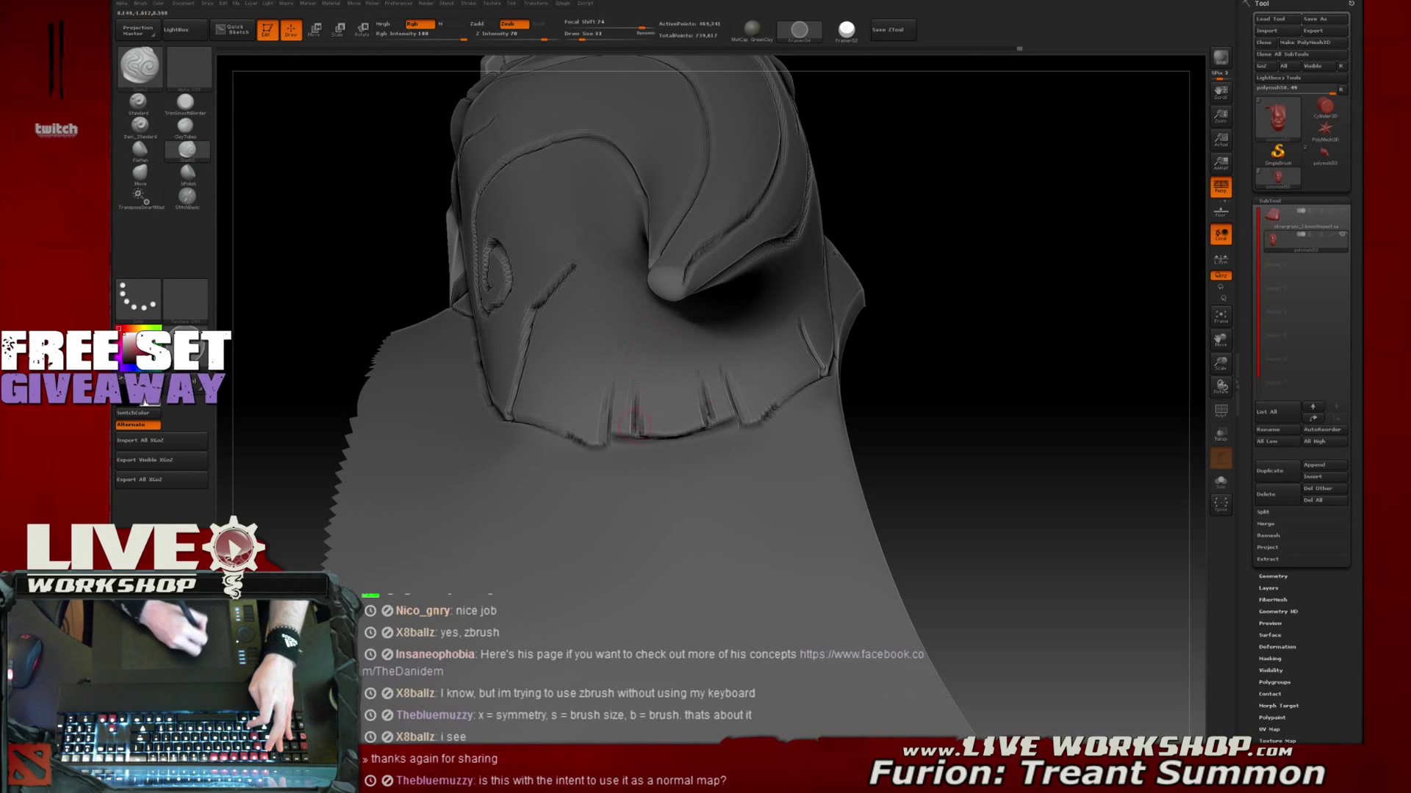
pyautogui.moveTo(989, 371); pyautogui.dragTo(988, 316)
pyautogui.moveTo(871, 282); pyautogui.dragTo(789, 321)
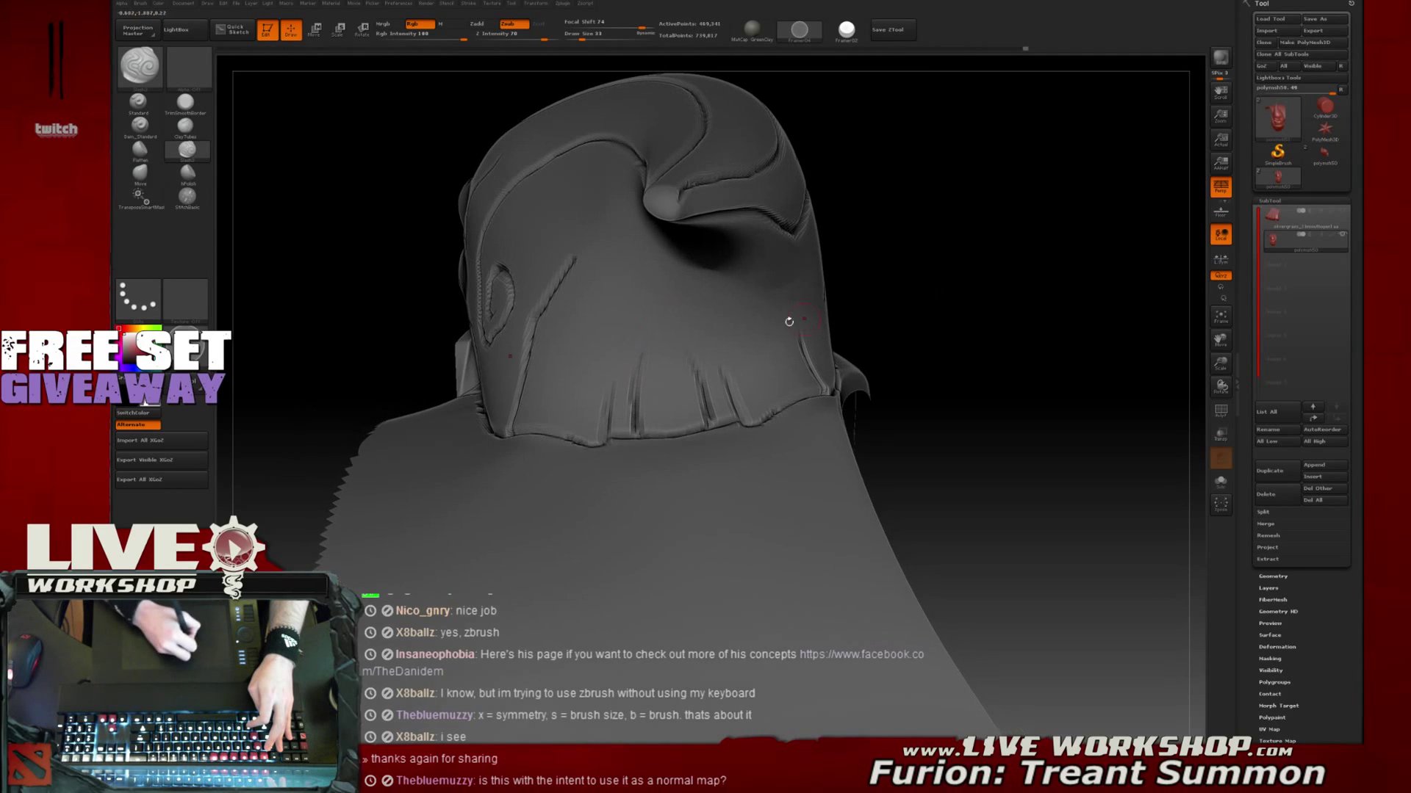
# Try several long grooves down the neck surface behind the head, undoing the rejected strokes and keeping one off-centre groove
pyautogui.moveTo(897, 406)
pyautogui.mouseDown()
pyautogui.moveTo(860, 386)
pyautogui.moveTo(845, 396)
pyautogui.mouseUp()
pyautogui.moveTo(698, 434); pyautogui.dragTo(733, 651)
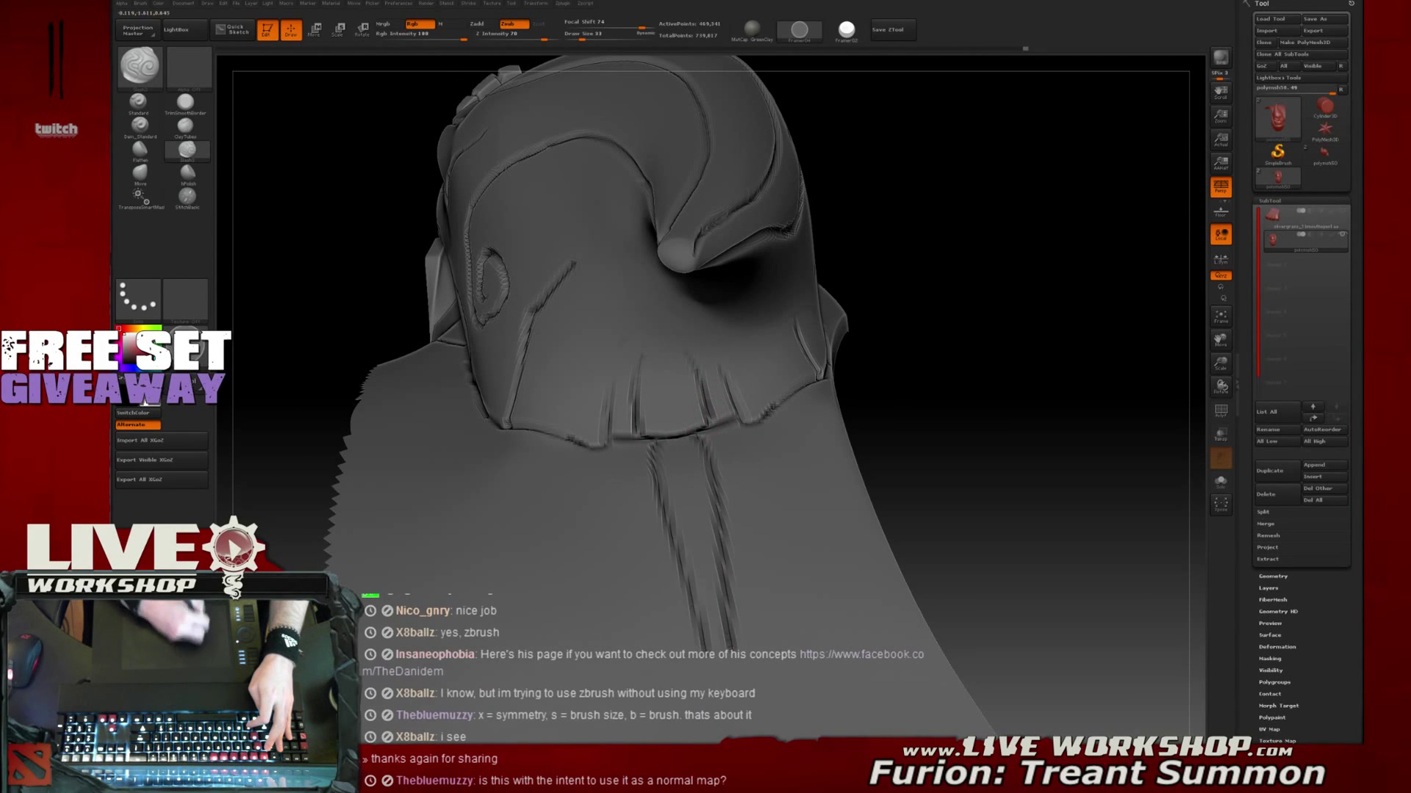
pyautogui.hotkey('ctrl', 'z')
pyautogui.moveTo(695, 463)
pyautogui.mouseDown()
pyautogui.moveTo(730, 530)
pyautogui.moveTo(769, 504)
pyautogui.mouseUp()
pyautogui.hotkey('ctrl', 'z')
pyautogui.hotkey('ctrl', 'z')
pyautogui.moveTo(605, 501)
pyautogui.mouseDown()
pyautogui.moveTo(618, 612)
pyautogui.moveTo(652, 593)
pyautogui.mouseUp()
pyautogui.hotkey('ctrl', 'z')
pyautogui.hotkey('ctrl', 'z')
pyautogui.moveTo(605, 513)
pyautogui.mouseDown()
pyautogui.moveTo(610, 633)
pyautogui.moveTo(649, 642)
pyautogui.mouseUp()
pyautogui.moveTo(1084, 409)
pyautogui.mouseDown()
pyautogui.moveTo(988, 412)
pyautogui.moveTo(852, 472)
pyautogui.mouseUp()
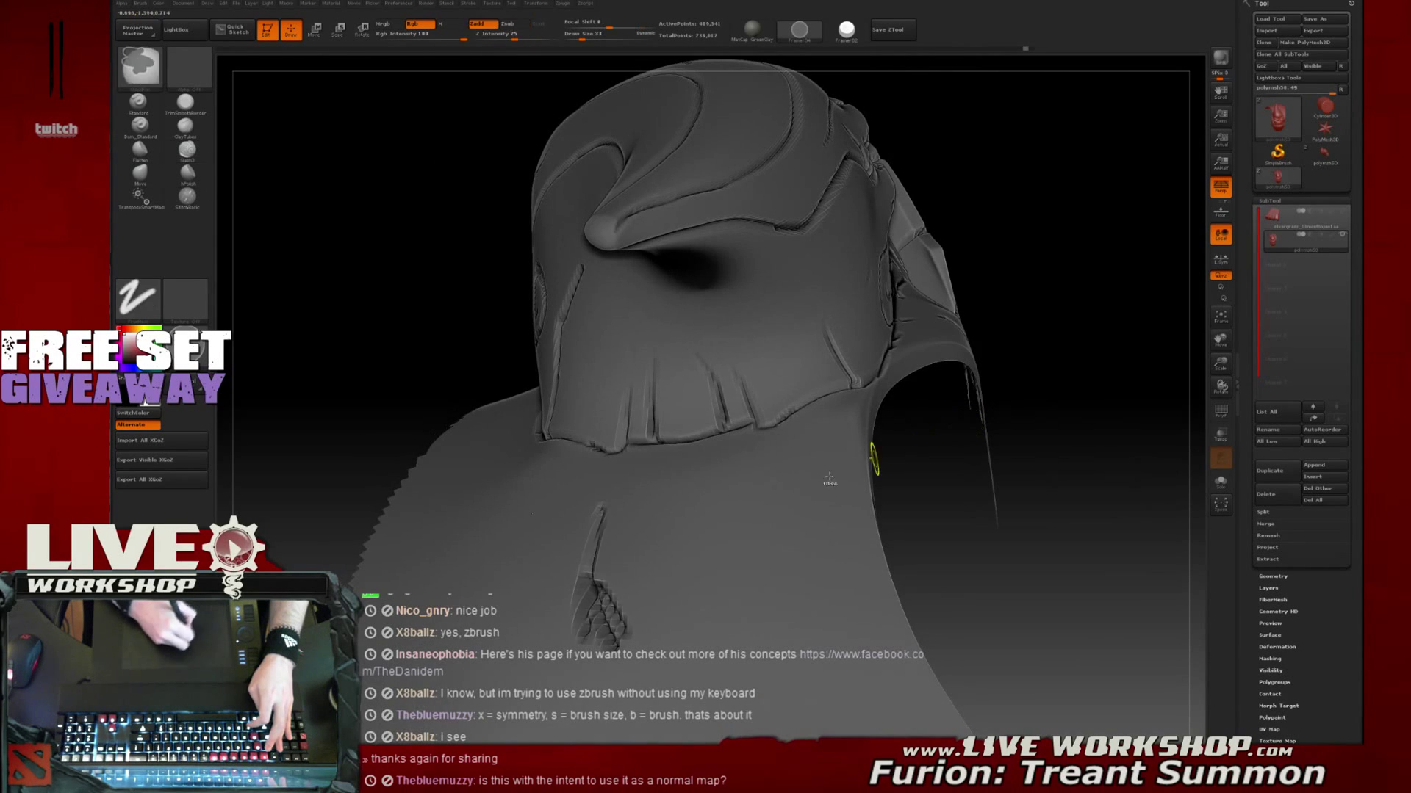
pyautogui.moveTo(955, 500); pyautogui.dragTo(1117, 471)
pyautogui.moveTo(540, 514)
pyautogui.mouseDown()
pyautogui.moveTo(628, 580)
pyautogui.moveTo(742, 610)
pyautogui.moveTo(823, 511)
pyautogui.mouseUp()
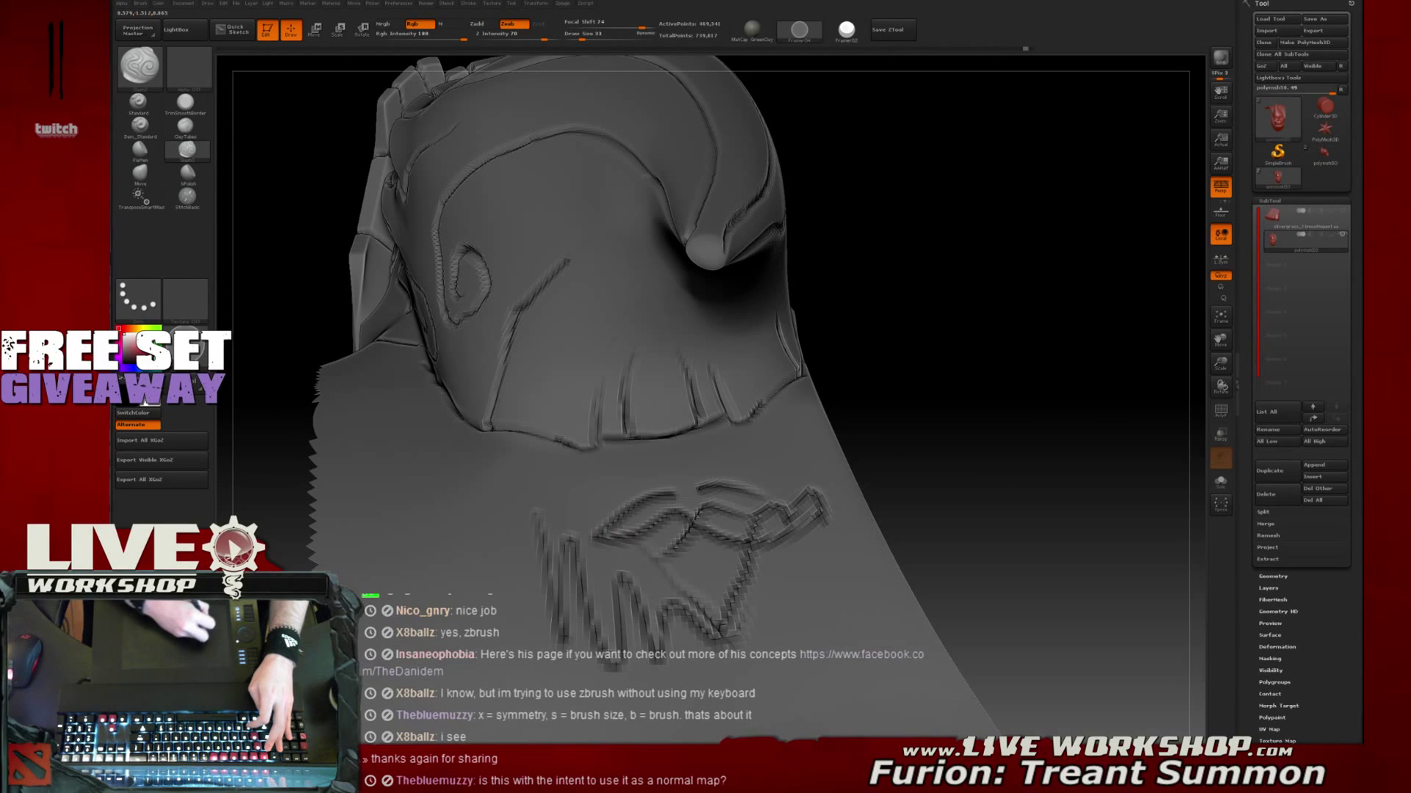
pyautogui.hotkey('ctrl', 'z')
pyautogui.moveTo(651, 510)
pyautogui.mouseDown()
pyautogui.moveTo(738, 459)
pyautogui.moveTo(735, 514)
pyautogui.moveTo(778, 565)
pyautogui.mouseUp()
pyautogui.hotkey('ctrl', 'z')
# Carve a short crack from below the spiral down to the head's lower edge
pyautogui.moveTo(905, 498)
pyautogui.mouseDown()
pyautogui.moveTo(1077, 367)
pyautogui.moveTo(1061, 393)
pyautogui.moveTo(1020, 306)
pyautogui.moveTo(1027, 327)
pyautogui.moveTo(1027, 277)
pyautogui.moveTo(1032, 353)
pyautogui.moveTo(950, 388)
pyautogui.mouseUp()
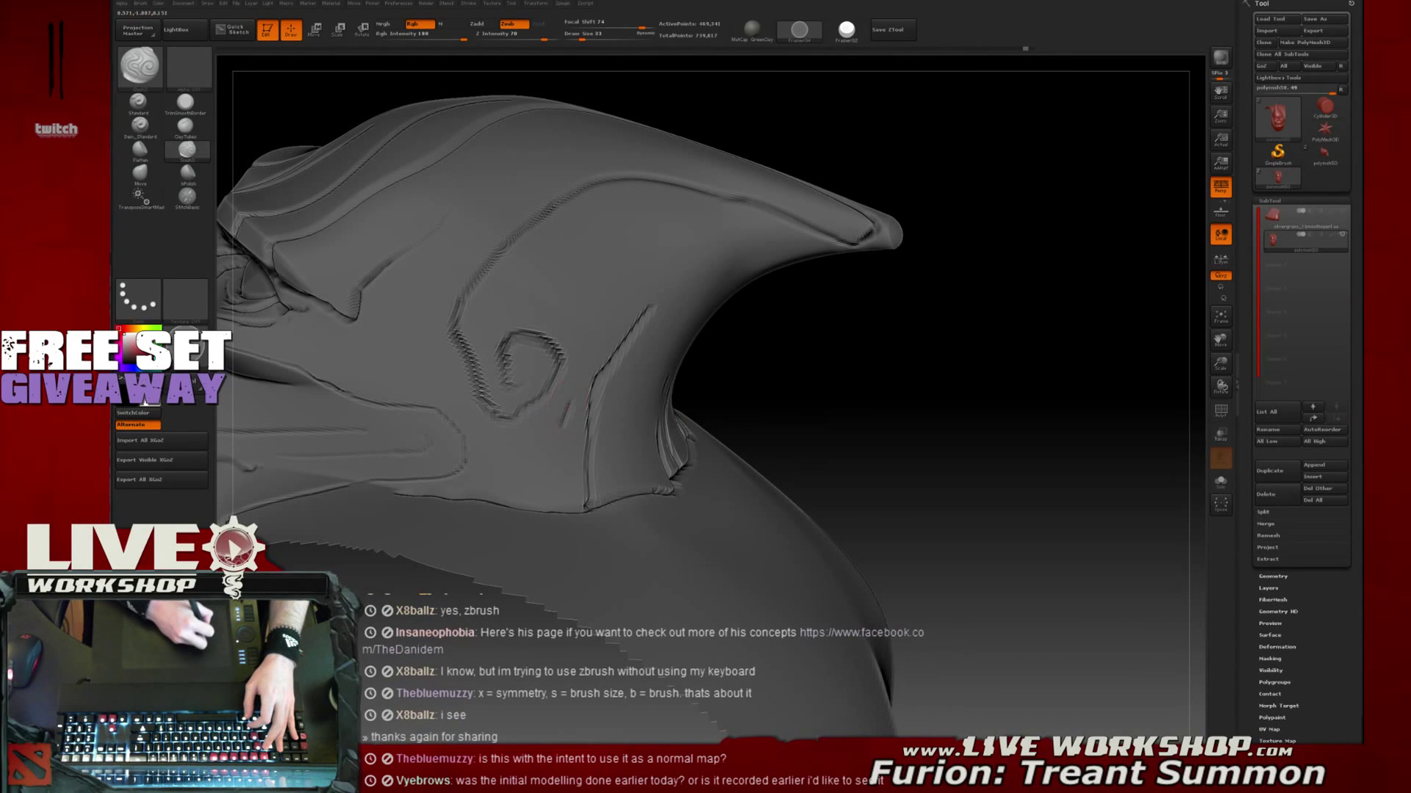
pyautogui.moveTo(518, 456); pyautogui.dragTo(523, 485)
pyautogui.moveTo(920, 358); pyautogui.dragTo(910, 395)
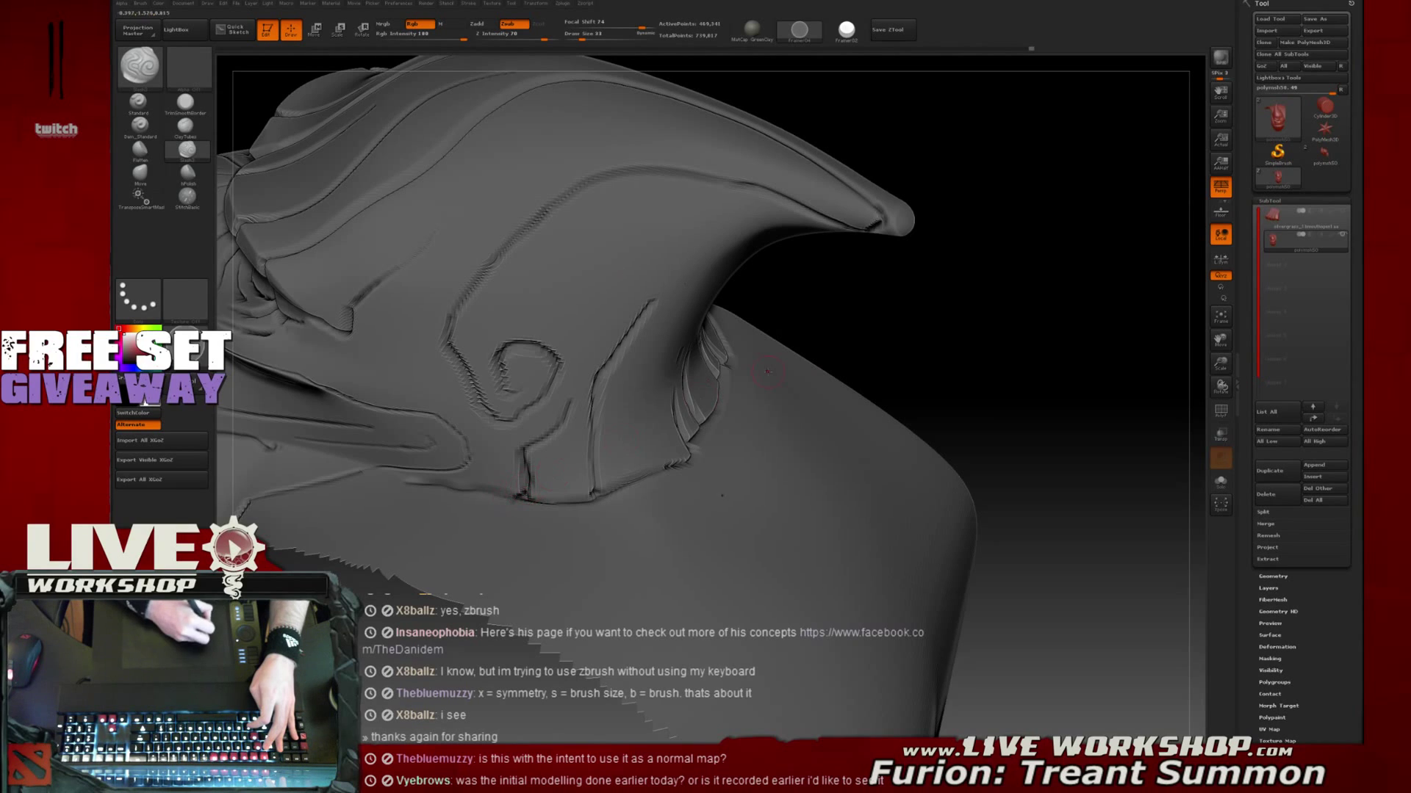
# Carve a curved groove in front of the spiral and extend it up along the side of the head toward the crest
pyautogui.moveTo(767, 371); pyautogui.dragTo(602, 426, button='right')
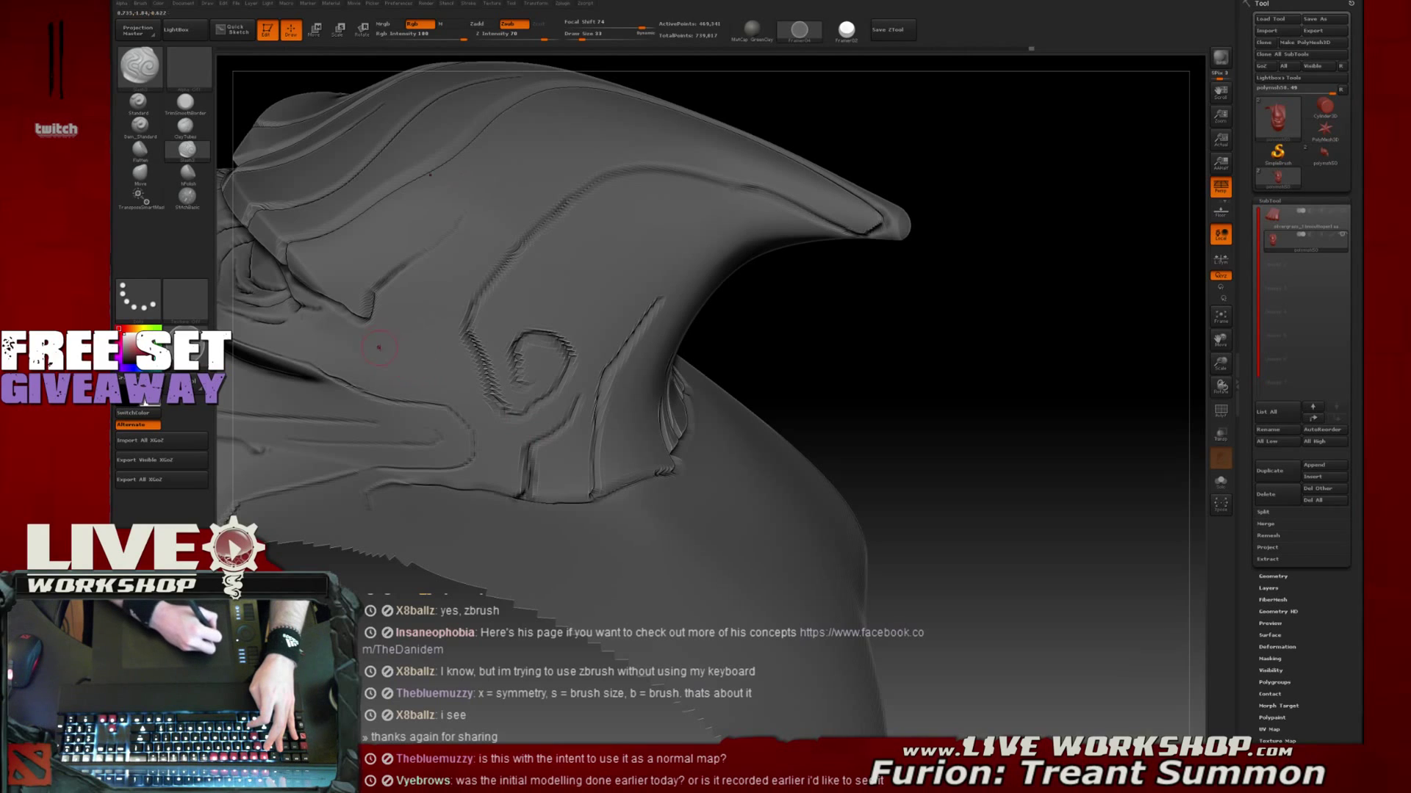
pyautogui.moveTo(423, 379)
pyautogui.mouseDown()
pyautogui.moveTo(411, 309)
pyautogui.moveTo(433, 383)
pyautogui.mouseUp()
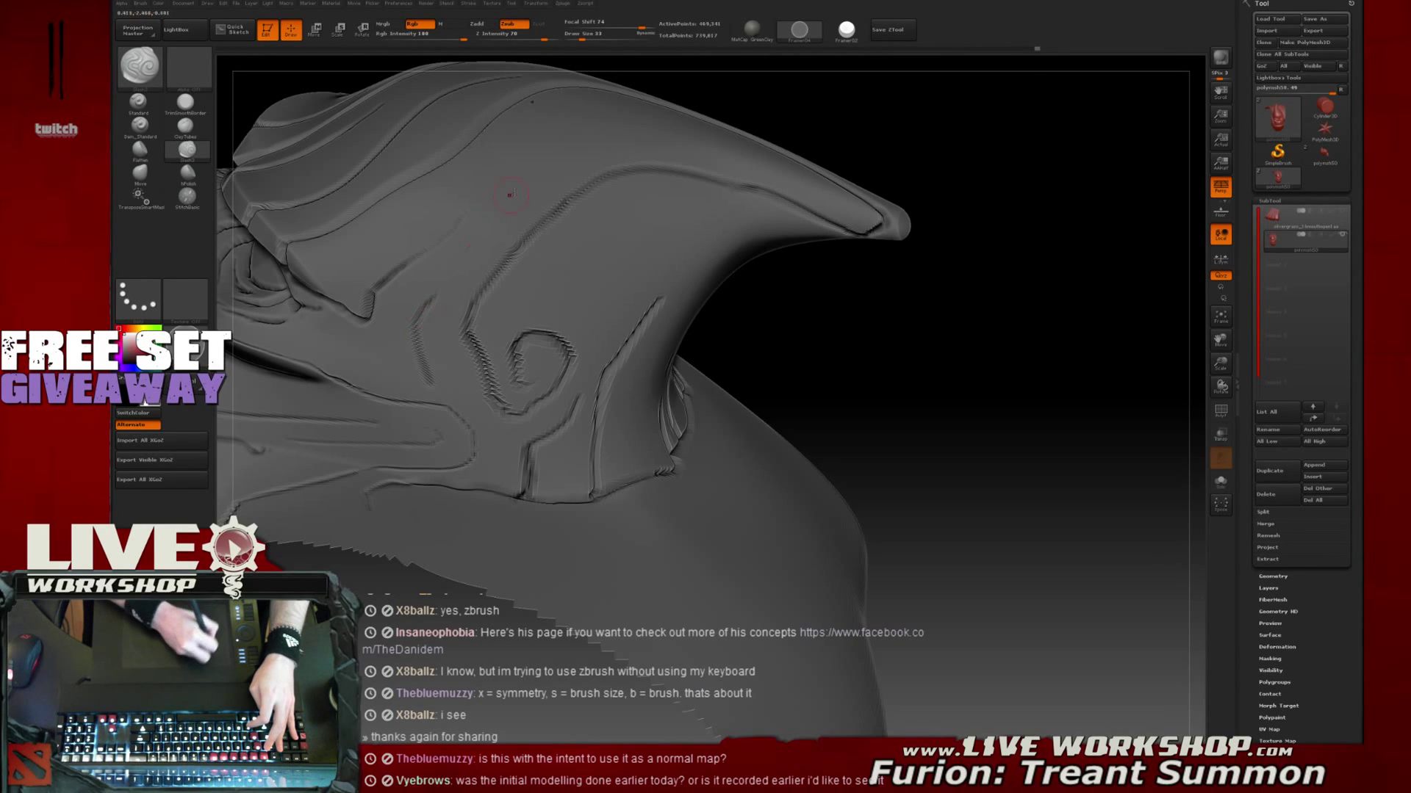
pyautogui.moveTo(438, 297); pyautogui.dragTo(498, 214)
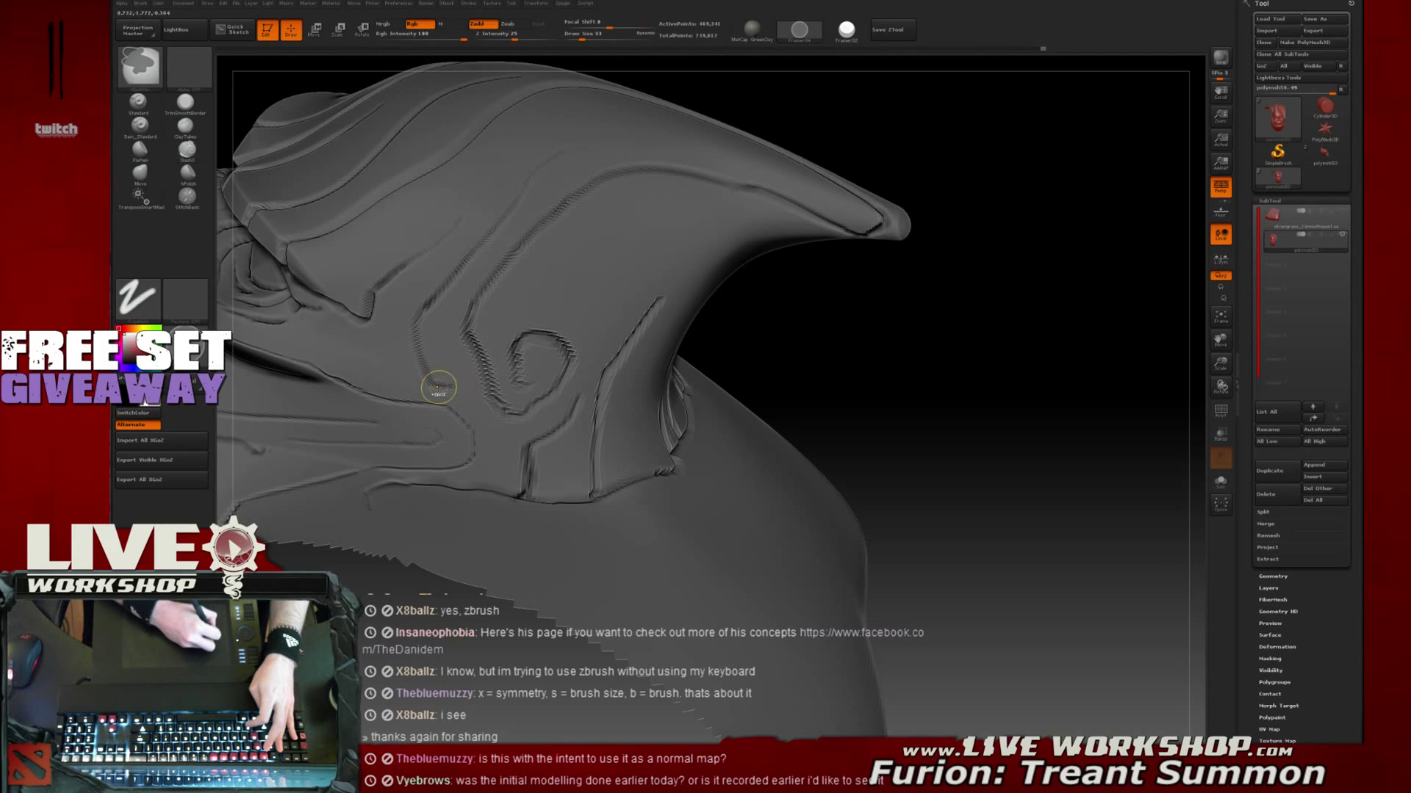
# Carve a hooked spiral with a wavy tail on the opposite side of the head, undoing the rejected strokes
pyautogui.moveTo(845, 330)
pyautogui.mouseDown()
pyautogui.moveTo(901, 375)
pyautogui.moveTo(831, 339)
pyautogui.moveTo(875, 410)
pyautogui.moveTo(803, 309)
pyautogui.moveTo(938, 336)
pyautogui.moveTo(917, 344)
pyautogui.moveTo(790, 277)
pyautogui.mouseUp()
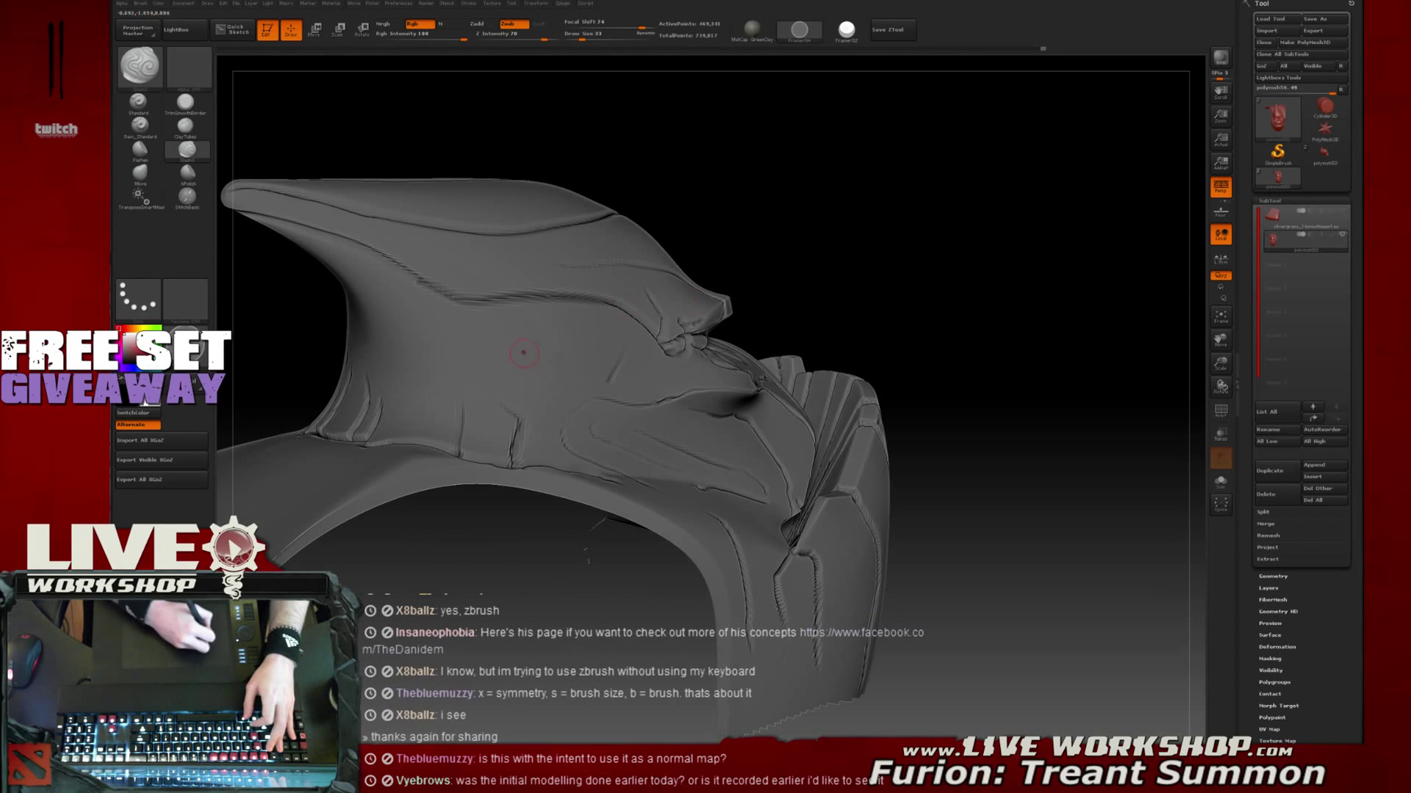
pyautogui.moveTo(496, 346)
pyautogui.mouseDown()
pyautogui.moveTo(528, 390)
pyautogui.moveTo(566, 364)
pyautogui.moveTo(536, 325)
pyautogui.moveTo(516, 328)
pyautogui.mouseUp()
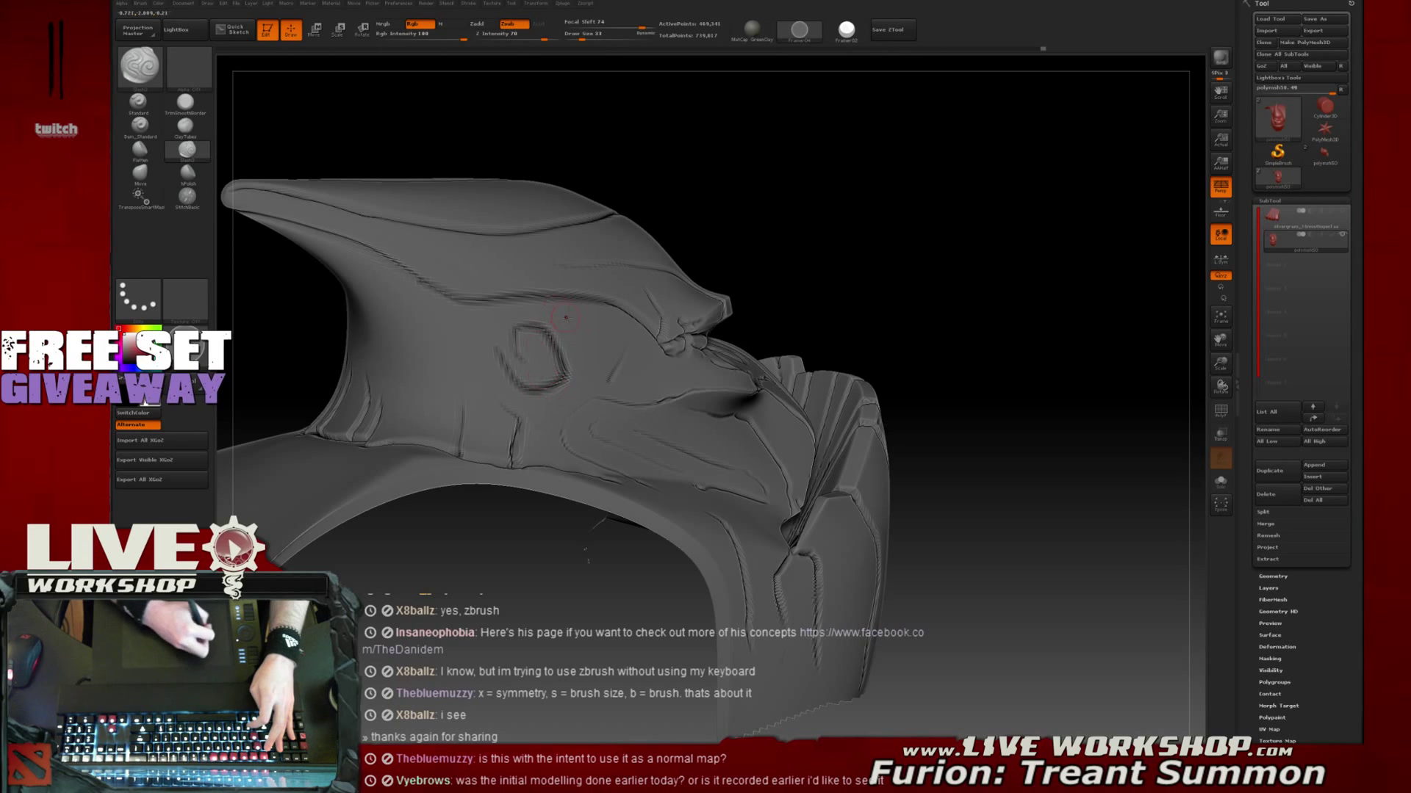
pyautogui.hotkey('ctrl', 'z')
pyautogui.moveTo(528, 382)
pyautogui.mouseDown()
pyautogui.moveTo(580, 362)
pyautogui.moveTo(540, 331)
pyautogui.moveTo(564, 380)
pyautogui.moveTo(555, 331)
pyautogui.moveTo(508, 361)
pyautogui.moveTo(565, 380)
pyautogui.moveTo(558, 331)
pyautogui.moveTo(580, 374)
pyautogui.moveTo(566, 329)
pyautogui.mouseUp()
pyautogui.hotkey('ctrl', 'z')
pyautogui.hotkey('ctrl', 'z')
pyautogui.hotkey('ctrl', 'z')
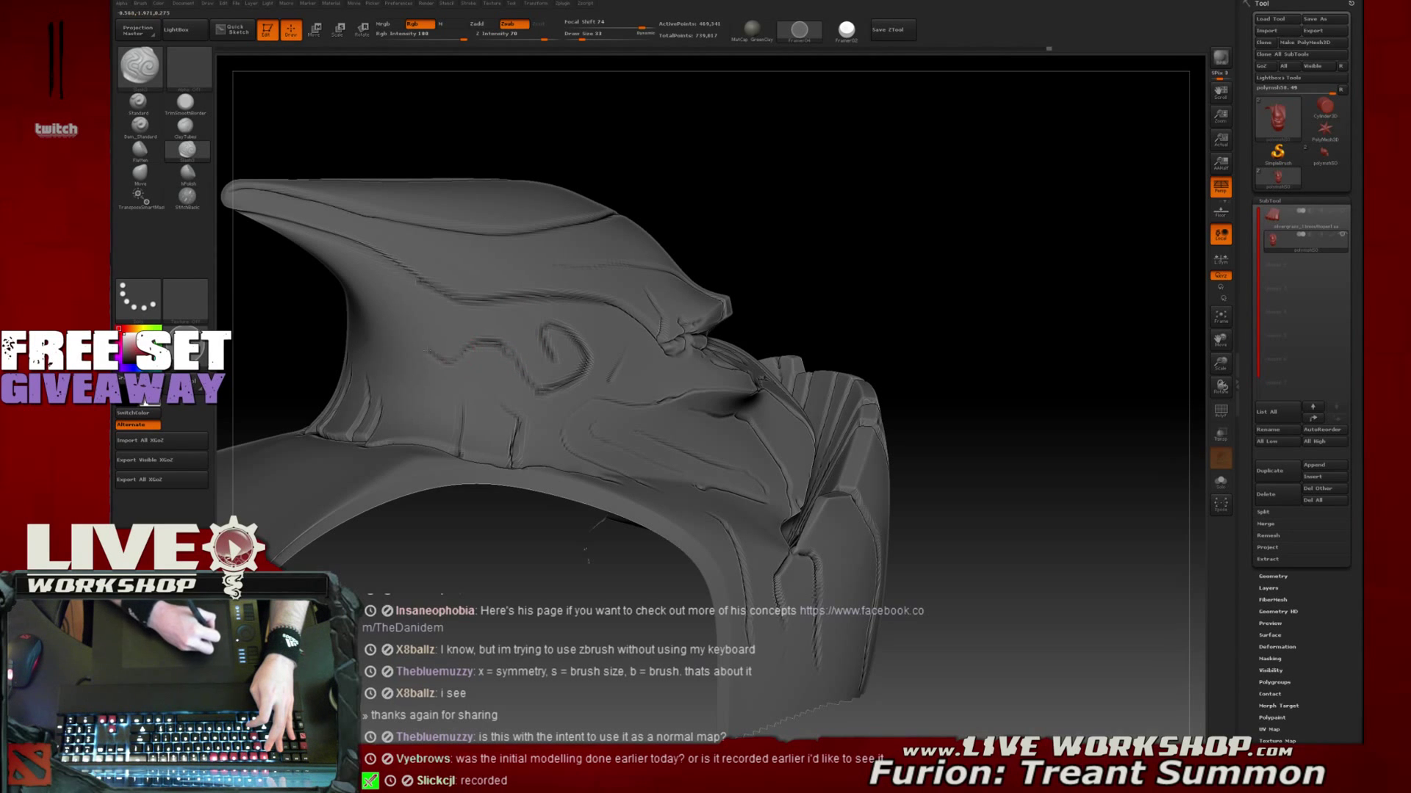
# Carve a crack from the spiral's wavy tail up the side of the head toward the horn
pyautogui.moveTo(302, 350); pyautogui.dragTo(529, 274)
pyautogui.moveTo(844, 235); pyautogui.dragTo(670, 213)
pyautogui.moveTo(503, 223); pyautogui.dragTo(543, 336)
pyautogui.moveTo(543, 337); pyautogui.dragTo(580, 305, button='right')
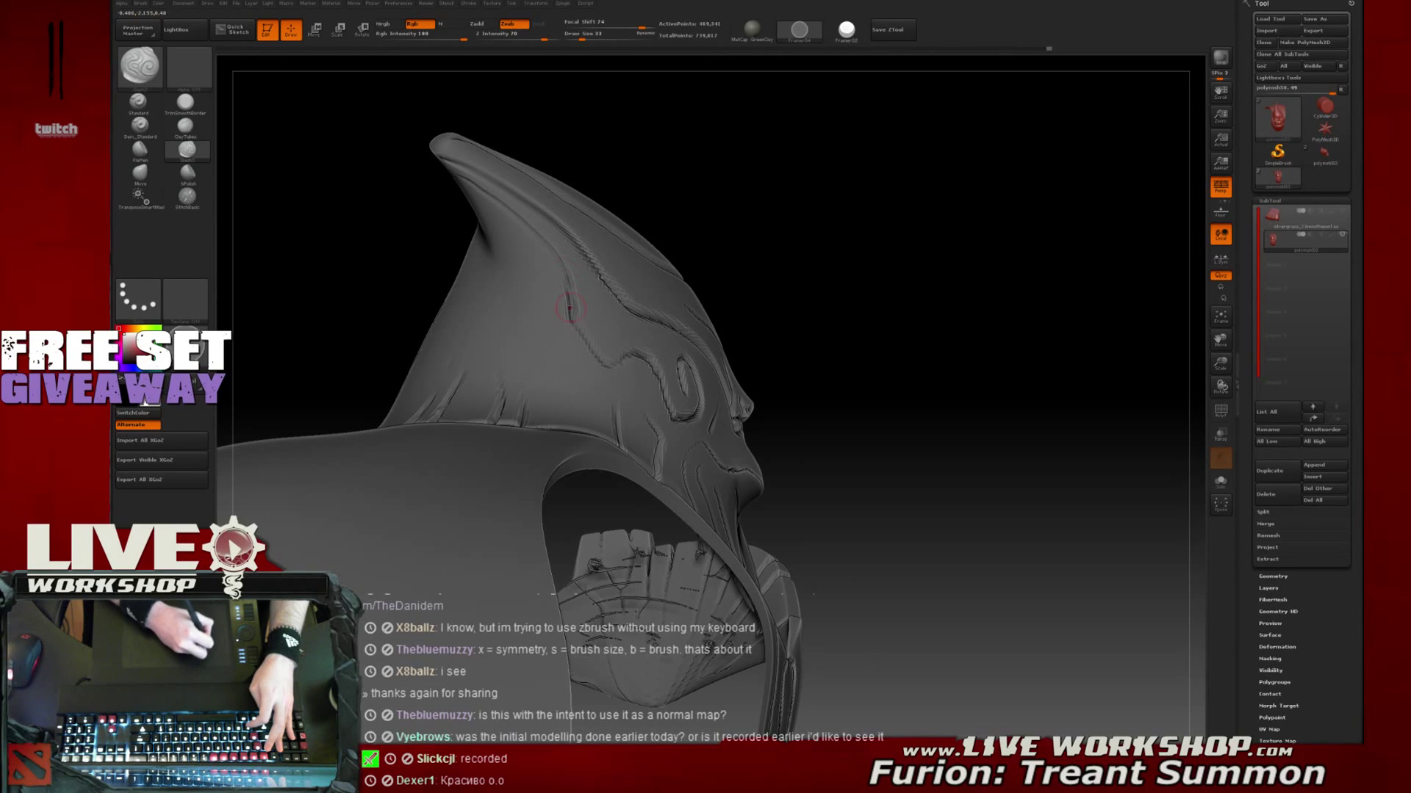
pyautogui.moveTo(869, 206)
pyautogui.mouseDown()
pyautogui.moveTo(873, 220)
pyautogui.moveTo(659, 389)
pyautogui.mouseUp()
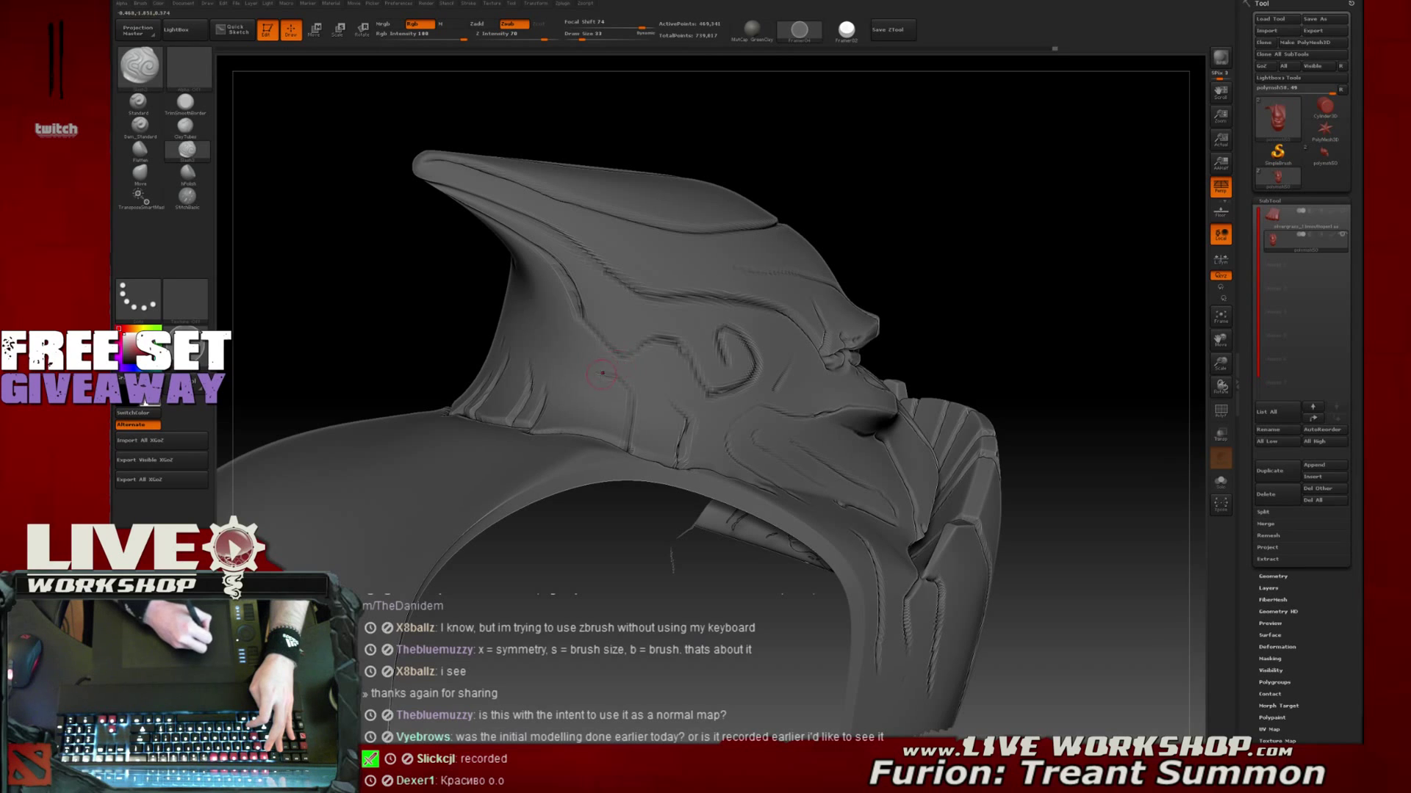
# Carve a long crack from beneath the horn tip down the back of the head to the rear edge
pyautogui.moveTo(398, 278)
pyautogui.mouseDown()
pyautogui.moveTo(521, 371)
pyautogui.moveTo(515, 332)
pyautogui.moveTo(535, 286)
pyautogui.mouseUp()
pyautogui.moveTo(774, 181); pyautogui.dragTo(767, 297)
pyautogui.moveTo(537, 402); pyautogui.dragTo(572, 276)
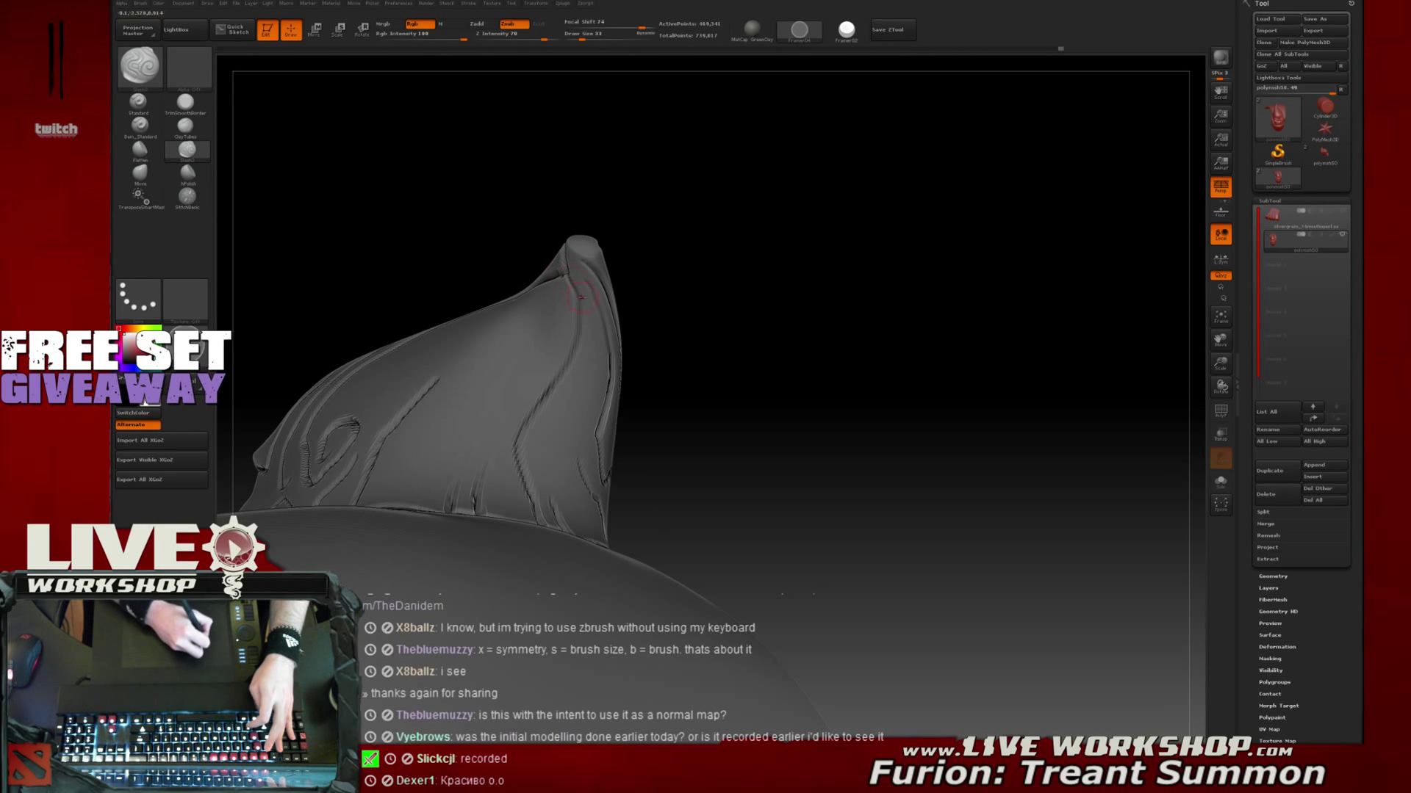
# Cut a crease around the horn tip and carve a small spiral on its rounded end with an adjusted brush size
pyautogui.moveTo(724, 252); pyautogui.dragTo(641, 265)
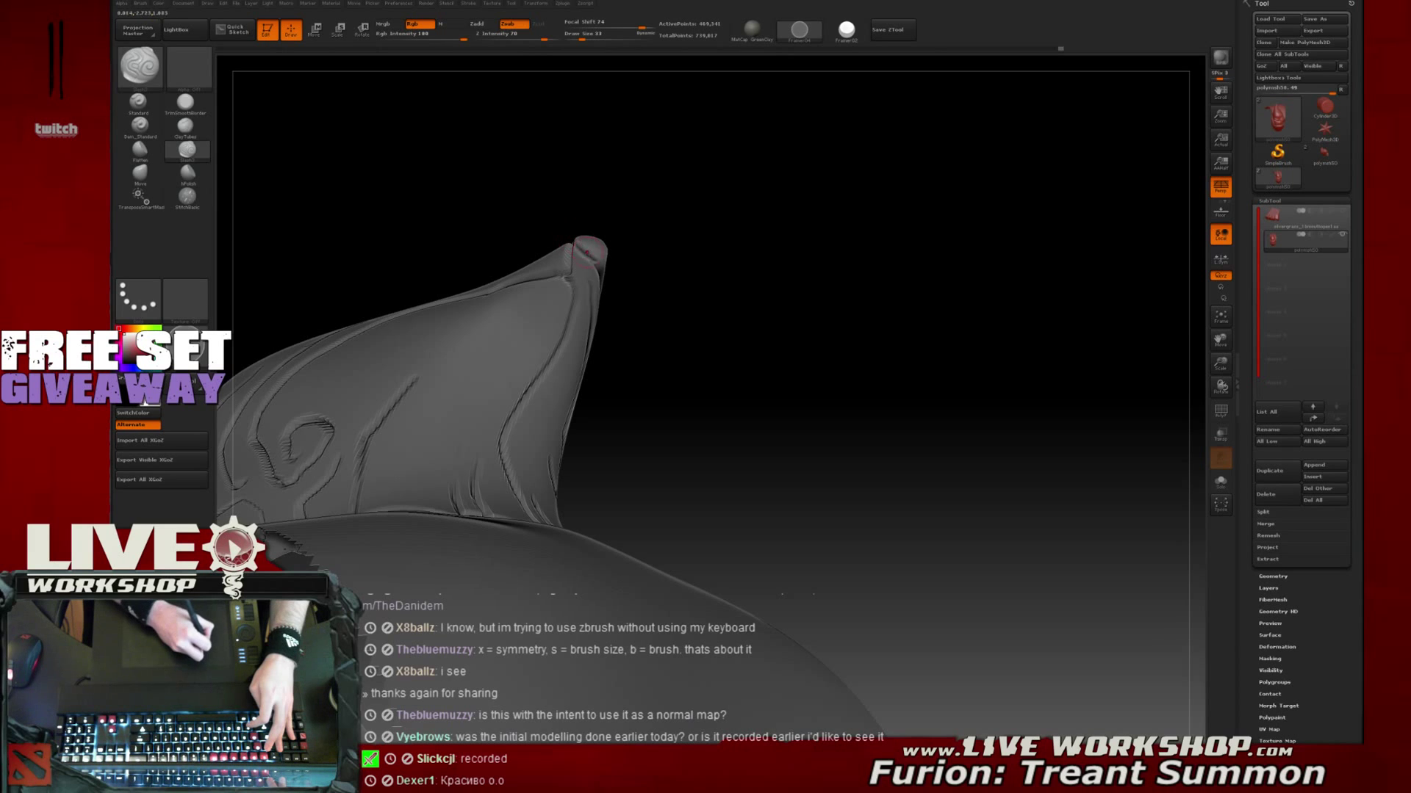
pyautogui.moveTo(646, 257); pyautogui.dragTo(641, 244)
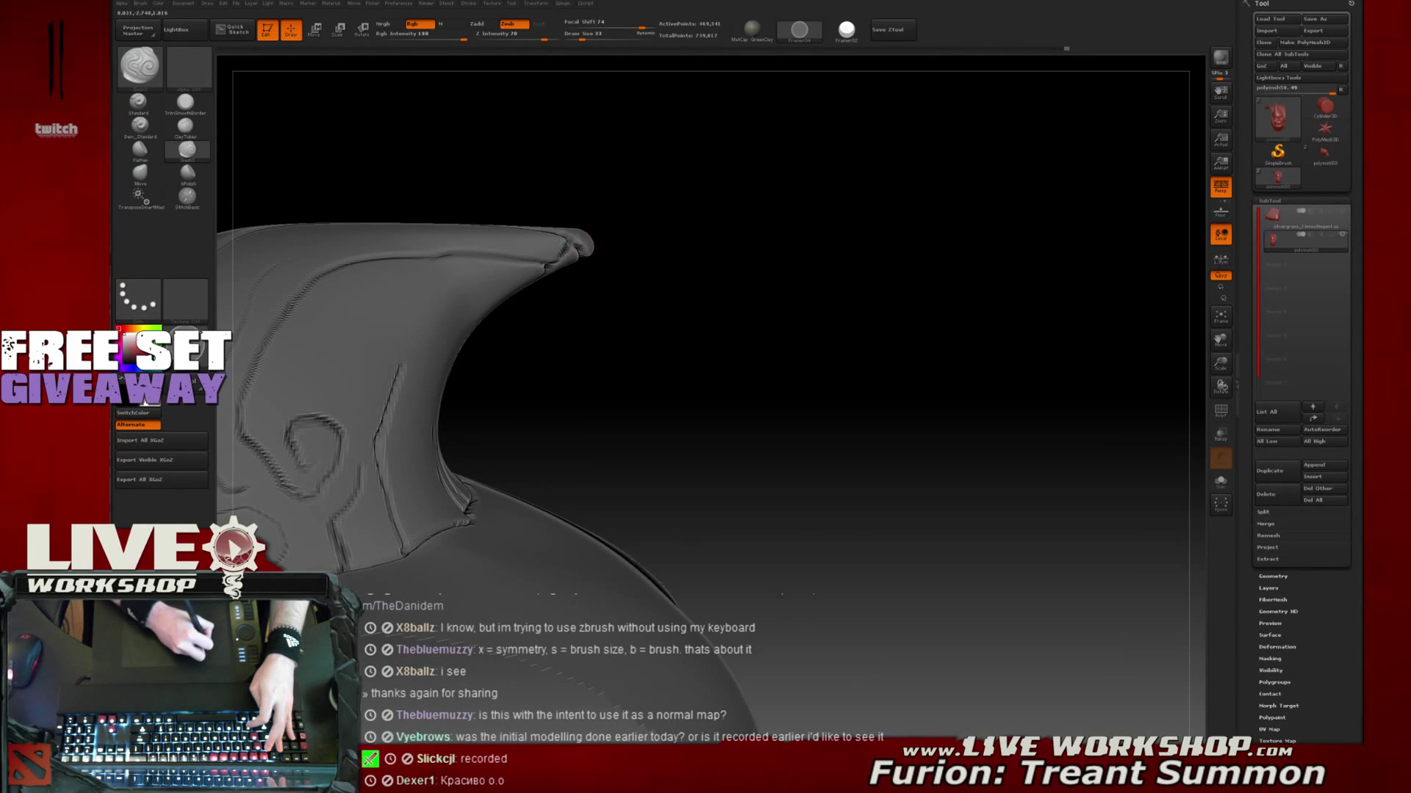
pyautogui.moveTo(736, 253); pyautogui.dragTo(645, 205)
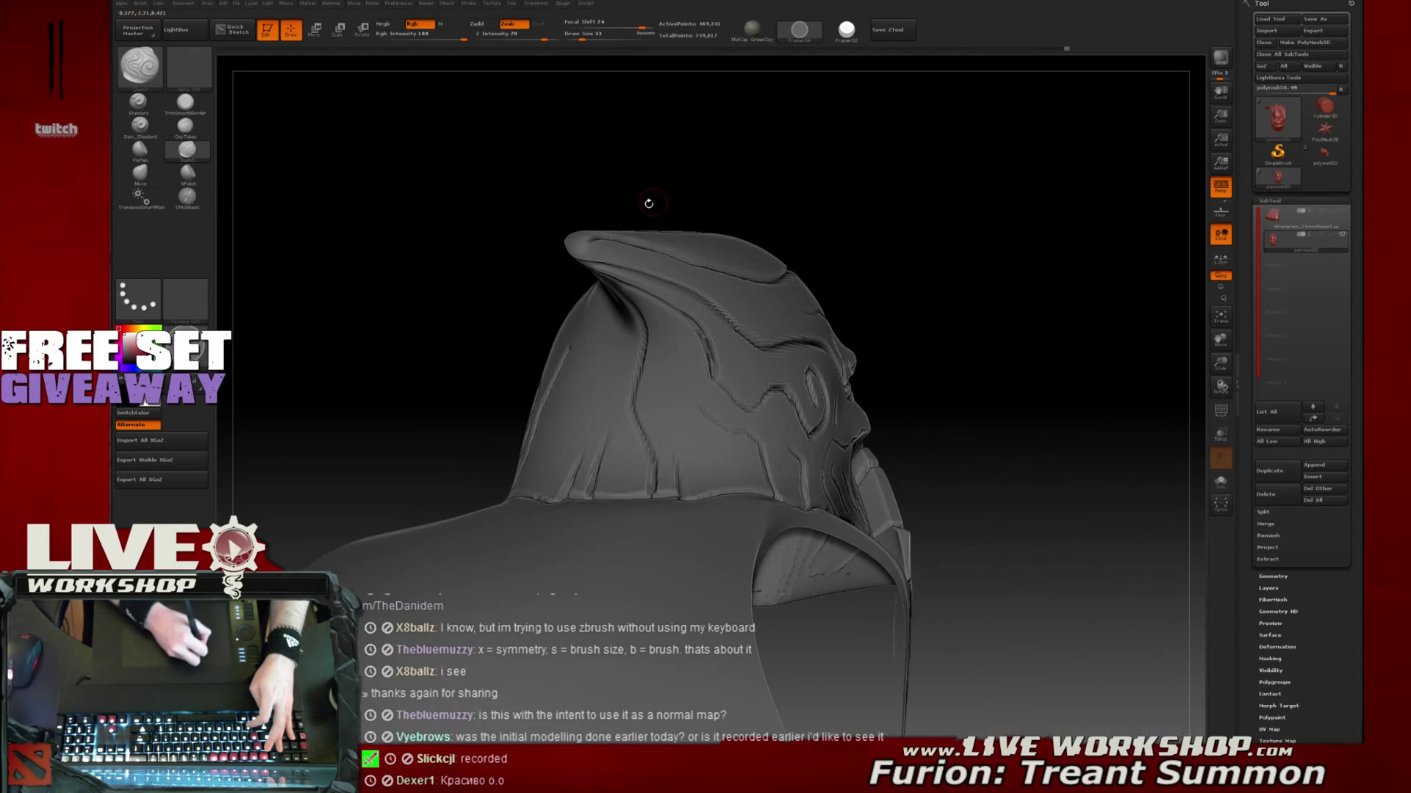
pyautogui.moveTo(817, 169)
pyautogui.keyDown('alt'); pyautogui.mouseDown()
pyautogui.moveTo(828, 174)
pyautogui.moveTo(759, 176)
pyautogui.moveTo(704, 127)
pyautogui.moveTo(826, 198)
pyautogui.moveTo(981, 236)
pyautogui.mouseUp(); pyautogui.keyUp('alt')
pyautogui.press('s')
pyautogui.moveTo(578, 294); pyautogui.dragTo(574, 295)
pyautogui.moveTo(801, 195)
pyautogui.mouseDown()
pyautogui.moveTo(781, 195)
pyautogui.moveTo(809, 243)
pyautogui.moveTo(647, 312)
pyautogui.moveTo(629, 304)
pyautogui.moveTo(630, 318)
pyautogui.mouseUp()
pyautogui.moveTo(838, 248); pyautogui.dragTo(881, 258)
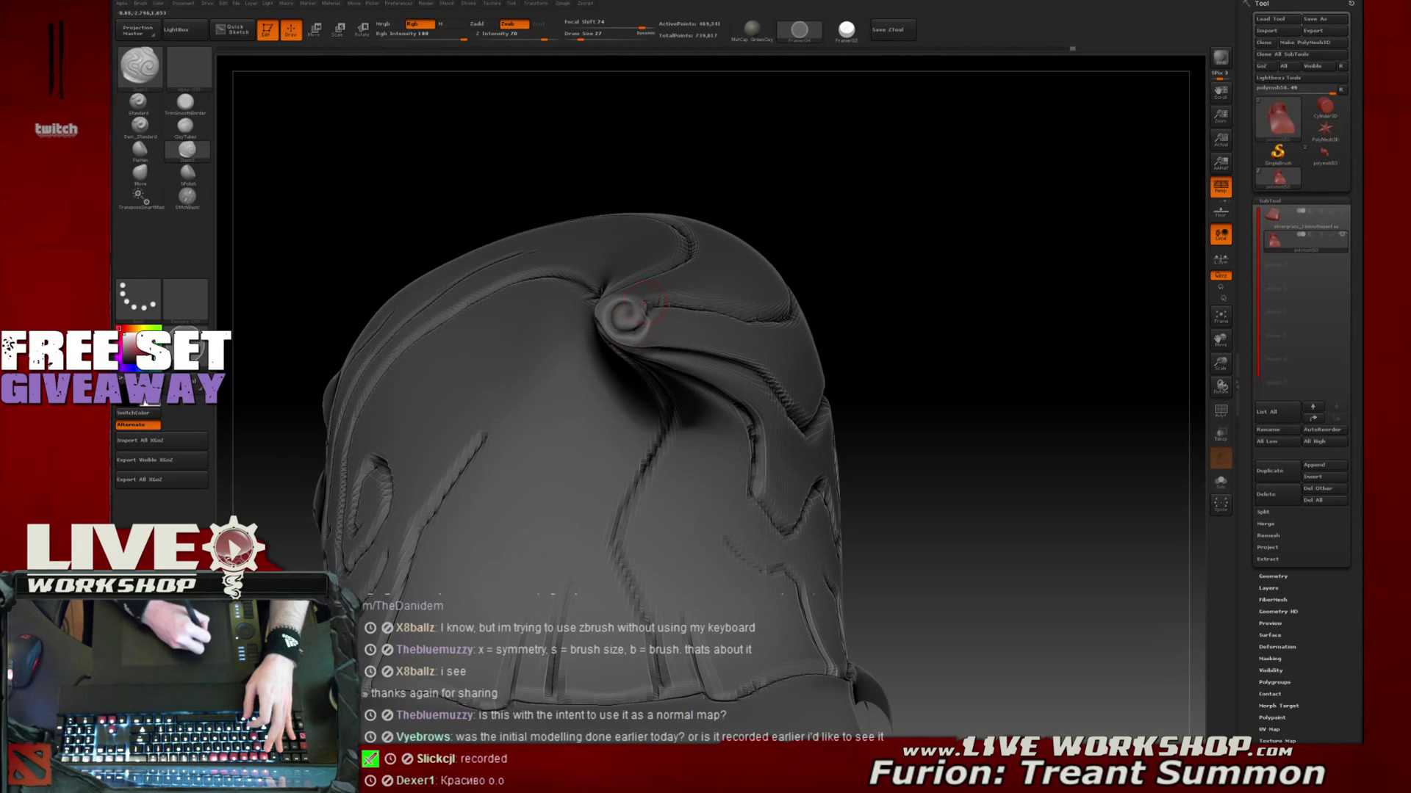
pyautogui.moveTo(895, 208); pyautogui.dragTo(666, 314)
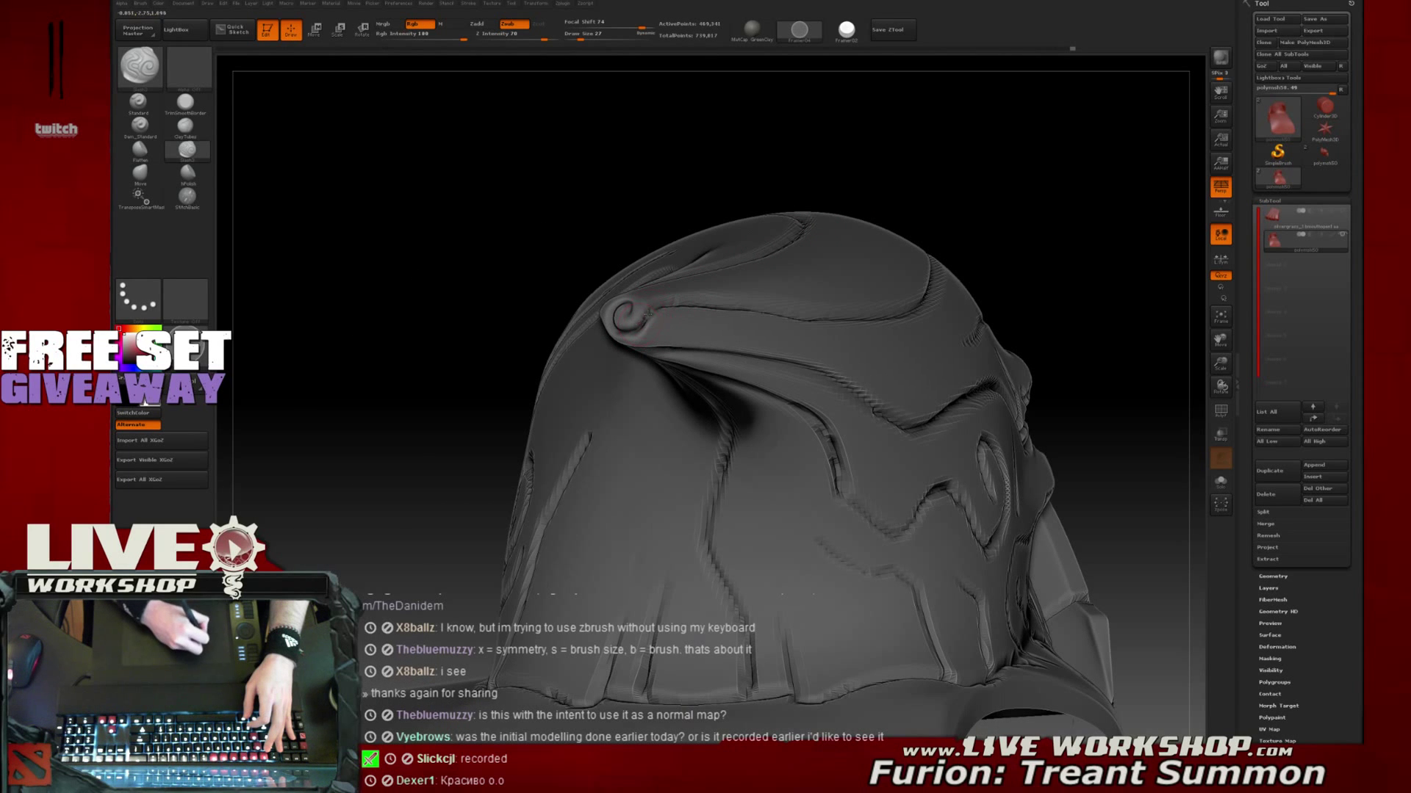
# Extend the side crack behind the spiral up toward the horn and hook it back down, undoing overlong strokes
pyautogui.moveTo(611, 269); pyautogui.dragTo(513, 148)
pyautogui.moveTo(926, 261)
pyautogui.mouseDown()
pyautogui.moveTo(954, 267)
pyautogui.moveTo(946, 324)
pyautogui.moveTo(944, 220)
pyautogui.moveTo(928, 219)
pyautogui.mouseUp()
pyautogui.press('s')
pyautogui.moveTo(597, 329); pyautogui.dragTo(601, 330)
pyautogui.moveTo(808, 277)
pyautogui.mouseDown()
pyautogui.moveTo(894, 270)
pyautogui.moveTo(800, 211)
pyautogui.moveTo(866, 267)
pyautogui.moveTo(888, 240)
pyautogui.moveTo(902, 251)
pyautogui.moveTo(818, 262)
pyautogui.mouseUp()
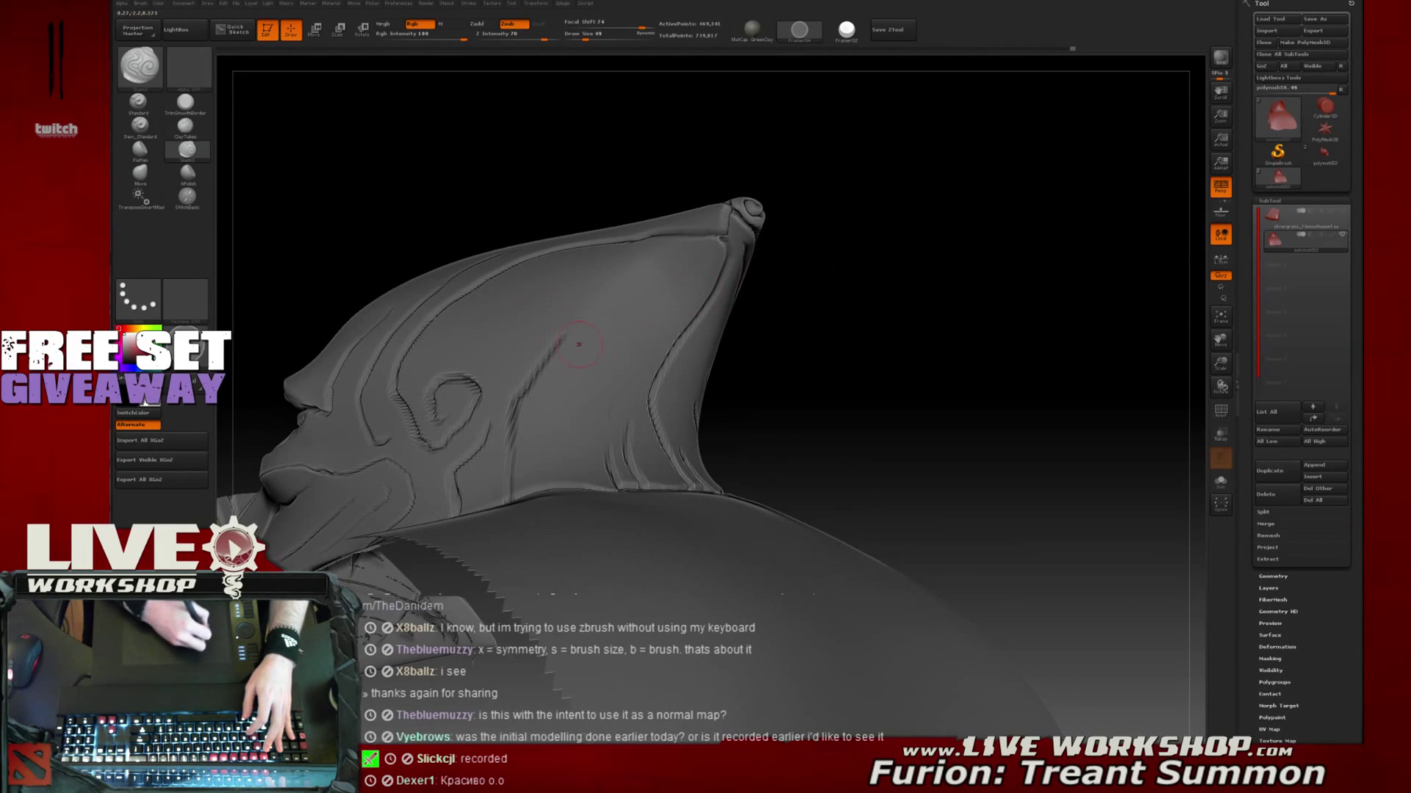
pyautogui.moveTo(669, 296)
pyautogui.mouseDown()
pyautogui.moveTo(599, 393)
pyautogui.moveTo(594, 477)
pyautogui.mouseUp()
pyautogui.moveTo(891, 304)
pyautogui.mouseDown()
pyautogui.moveTo(916, 287)
pyautogui.moveTo(919, 309)
pyautogui.moveTo(880, 287)
pyautogui.mouseUp()
pyautogui.hotkey('ctrl', 'z')
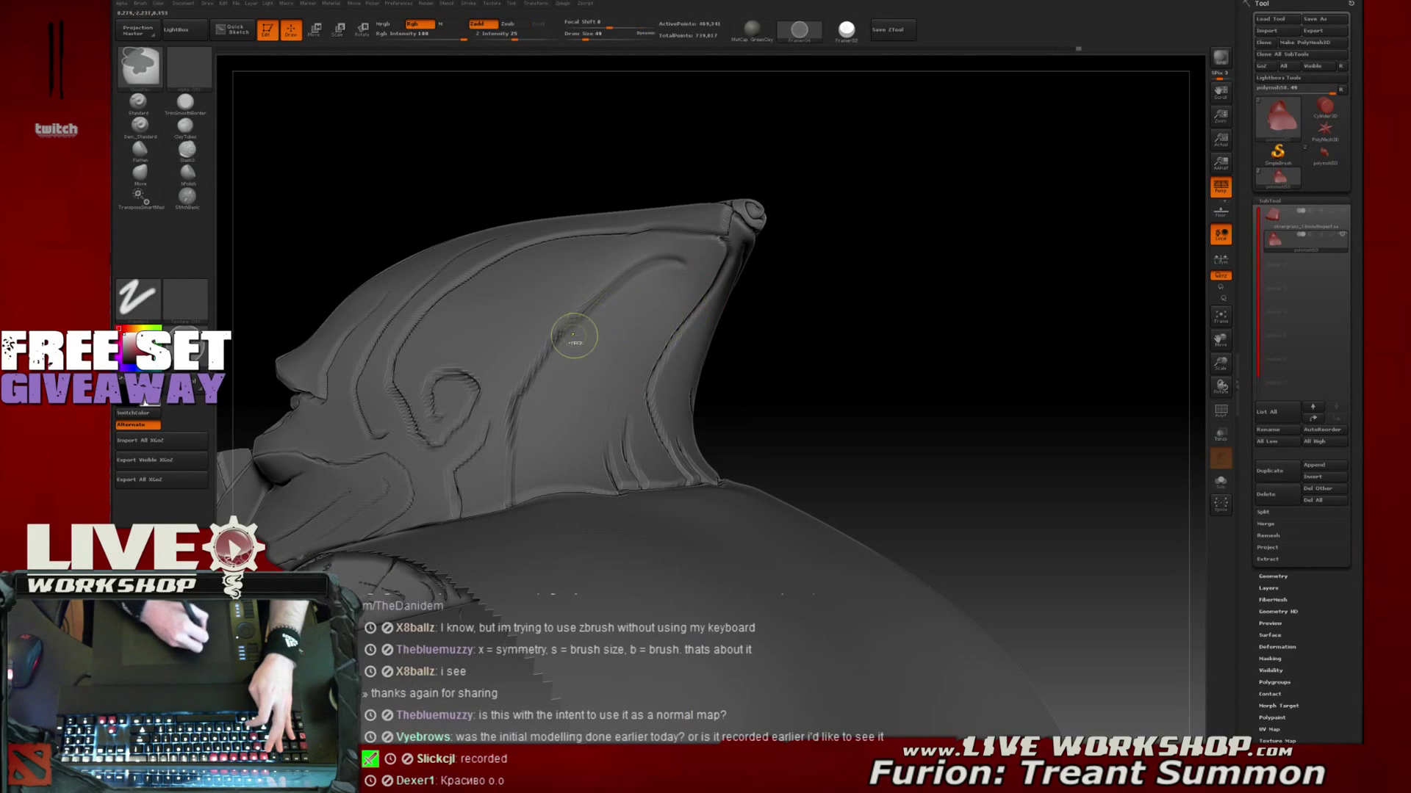
pyautogui.moveTo(685, 261)
pyautogui.mouseDown()
pyautogui.moveTo(629, 316)
pyautogui.moveTo(570, 453)
pyautogui.mouseUp()
pyautogui.hotkey('ctrl', 'z')
pyautogui.moveTo(683, 261); pyautogui.dragTo(596, 436)
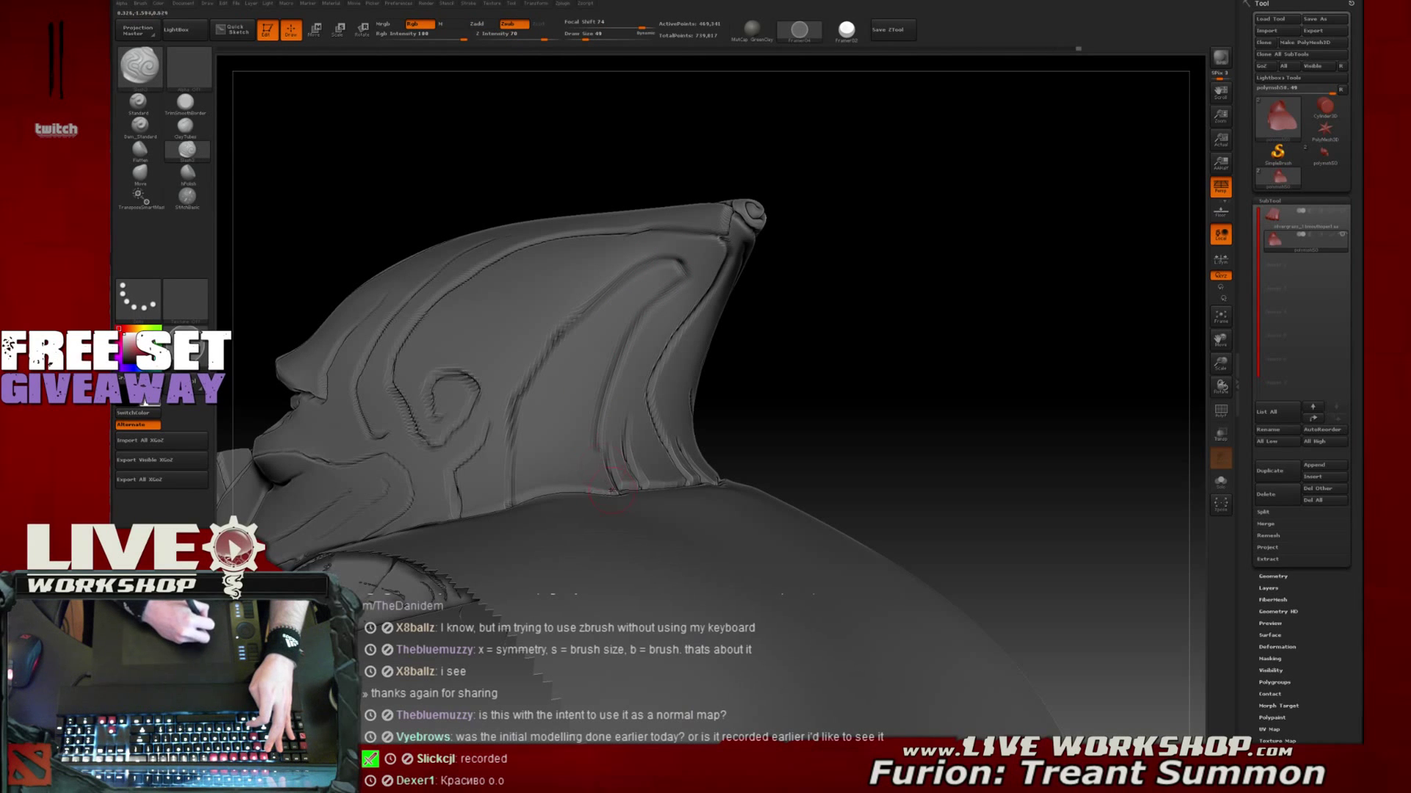
pyautogui.hotkey('ctrl', 'z')
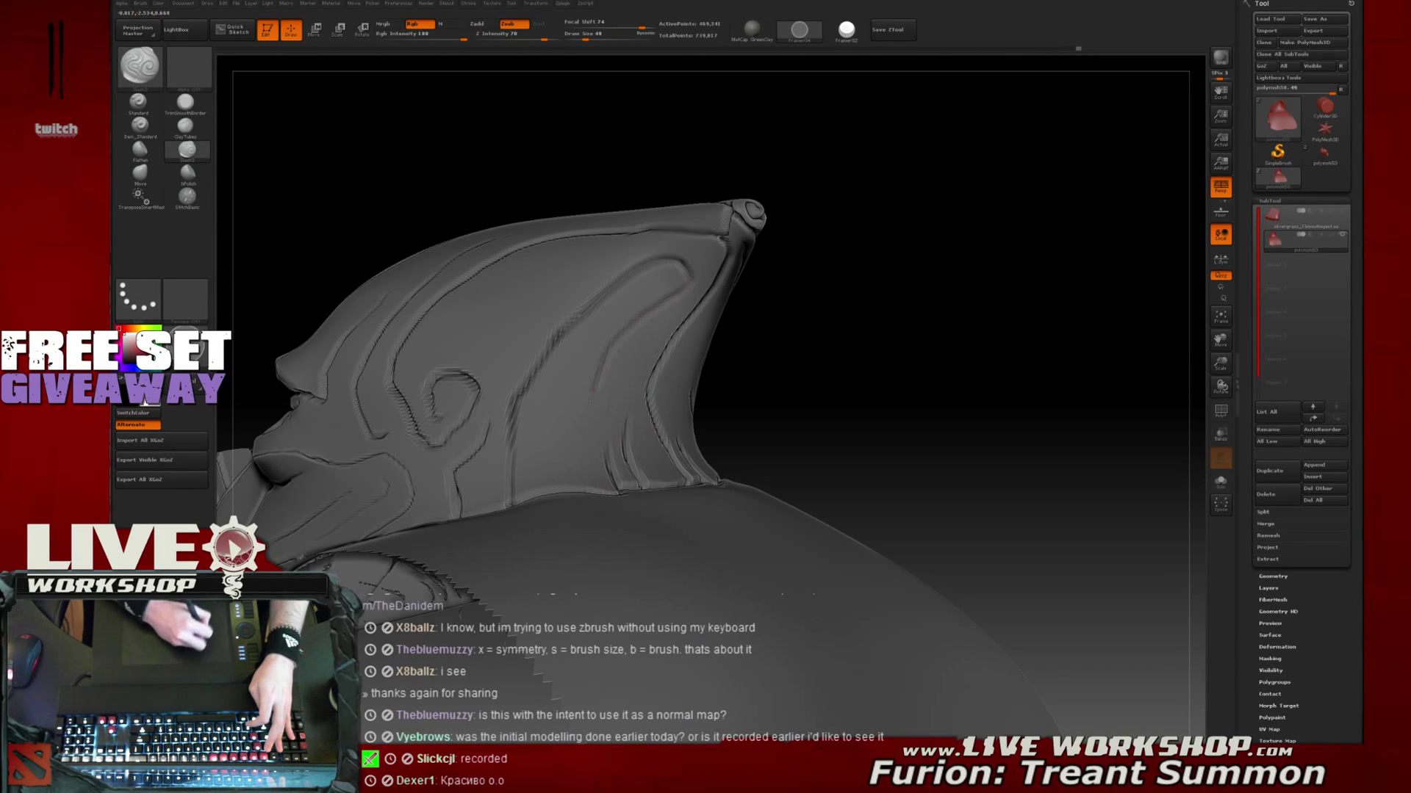
# Carve additional long parallel grooves down the back of the head on both sides of the central crack
pyautogui.moveTo(929, 308); pyautogui.dragTo(882, 298)
pyautogui.moveTo(619, 354); pyautogui.dragTo(588, 432)
pyautogui.moveTo(887, 318)
pyautogui.mouseDown()
pyautogui.moveTo(897, 362)
pyautogui.moveTo(796, 314)
pyautogui.mouseUp()
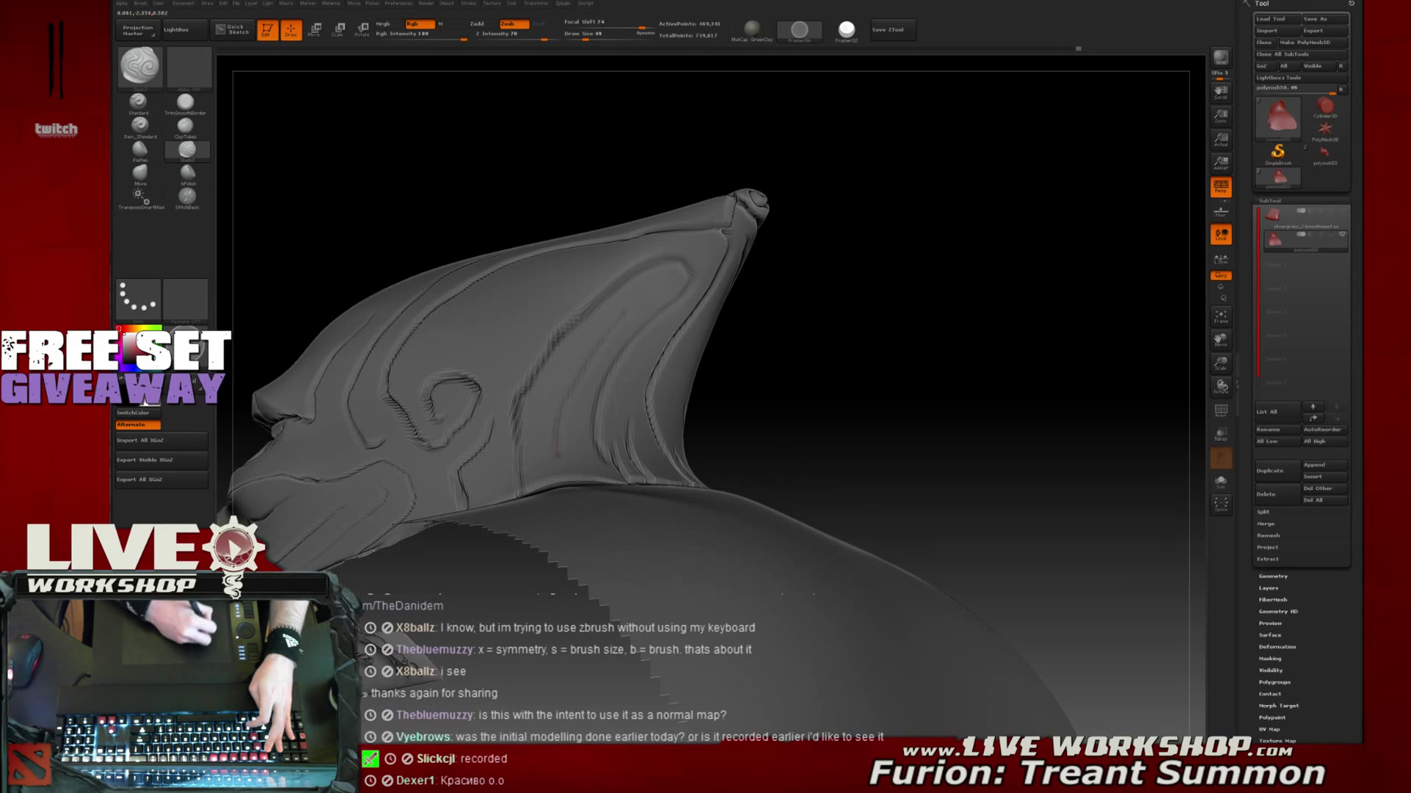
pyautogui.moveTo(711, 416)
pyautogui.mouseDown()
pyautogui.moveTo(764, 375)
pyautogui.moveTo(703, 330)
pyautogui.moveTo(770, 470)
pyautogui.mouseUp()
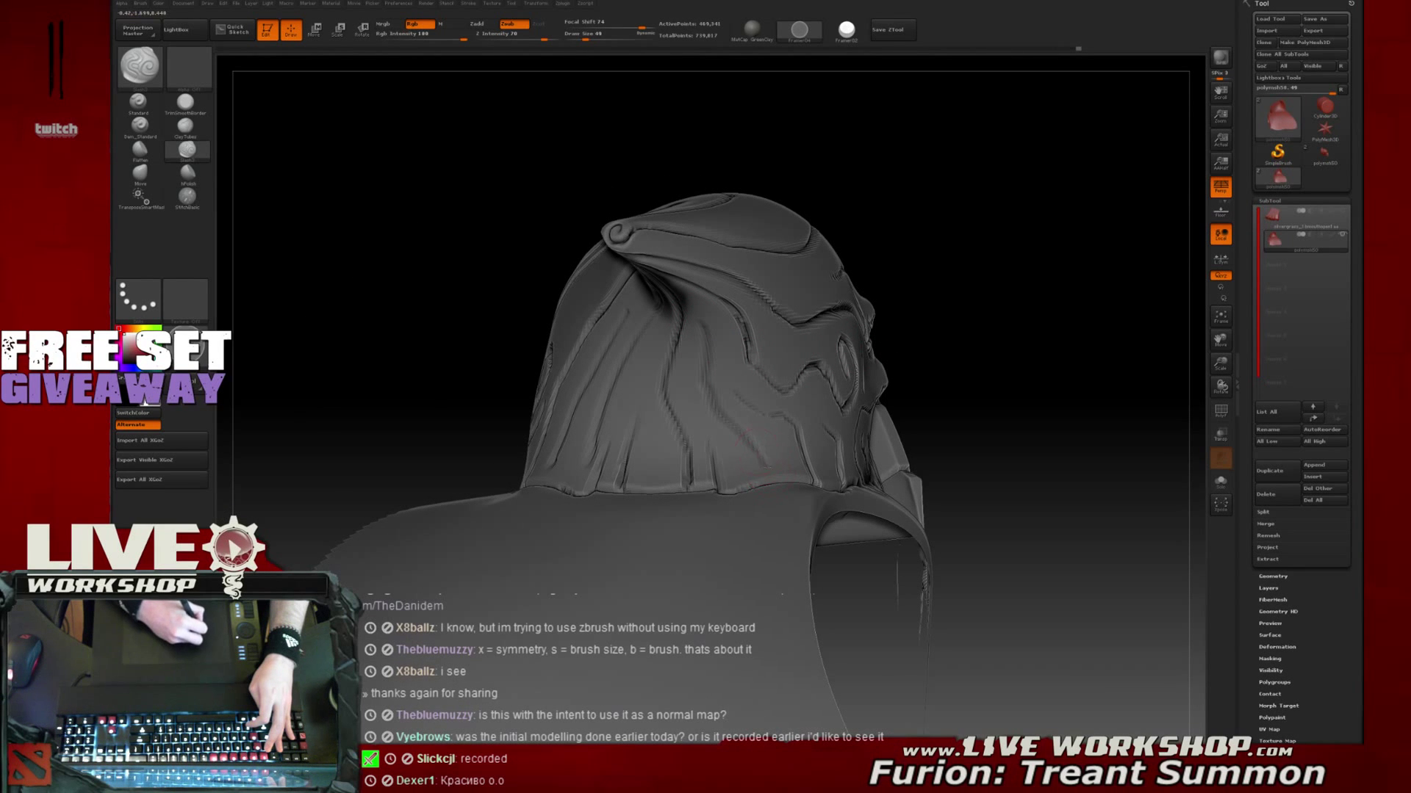
# Carve a curved groove above the spiral and a hooked groove beneath it, redoing the hook's upper stroke
pyautogui.moveTo(850, 393)
pyautogui.mouseDown()
pyautogui.moveTo(970, 305)
pyautogui.moveTo(735, 294)
pyautogui.mouseUp()
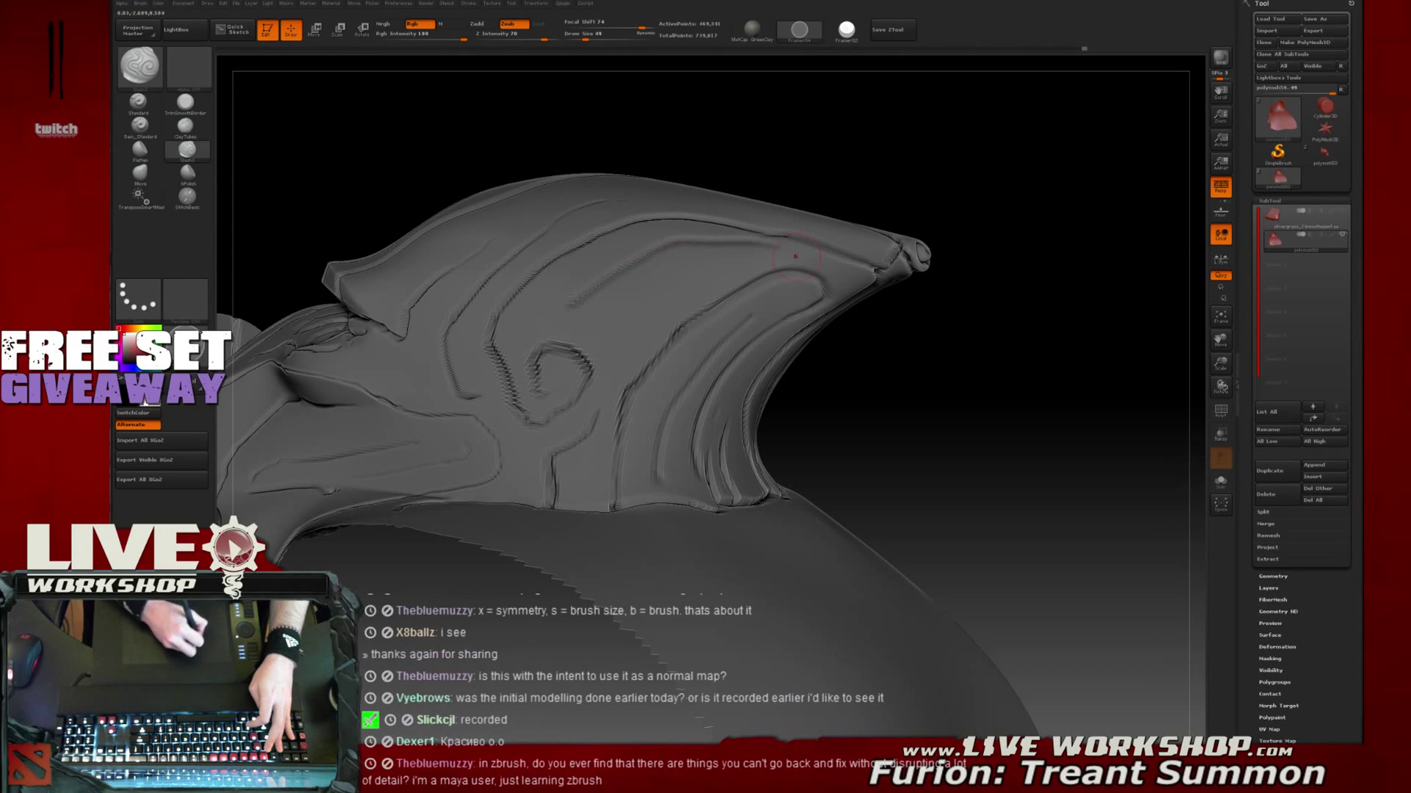
pyautogui.moveTo(650, 249); pyautogui.dragTo(581, 301)
pyautogui.moveTo(645, 258); pyautogui.dragTo(573, 305)
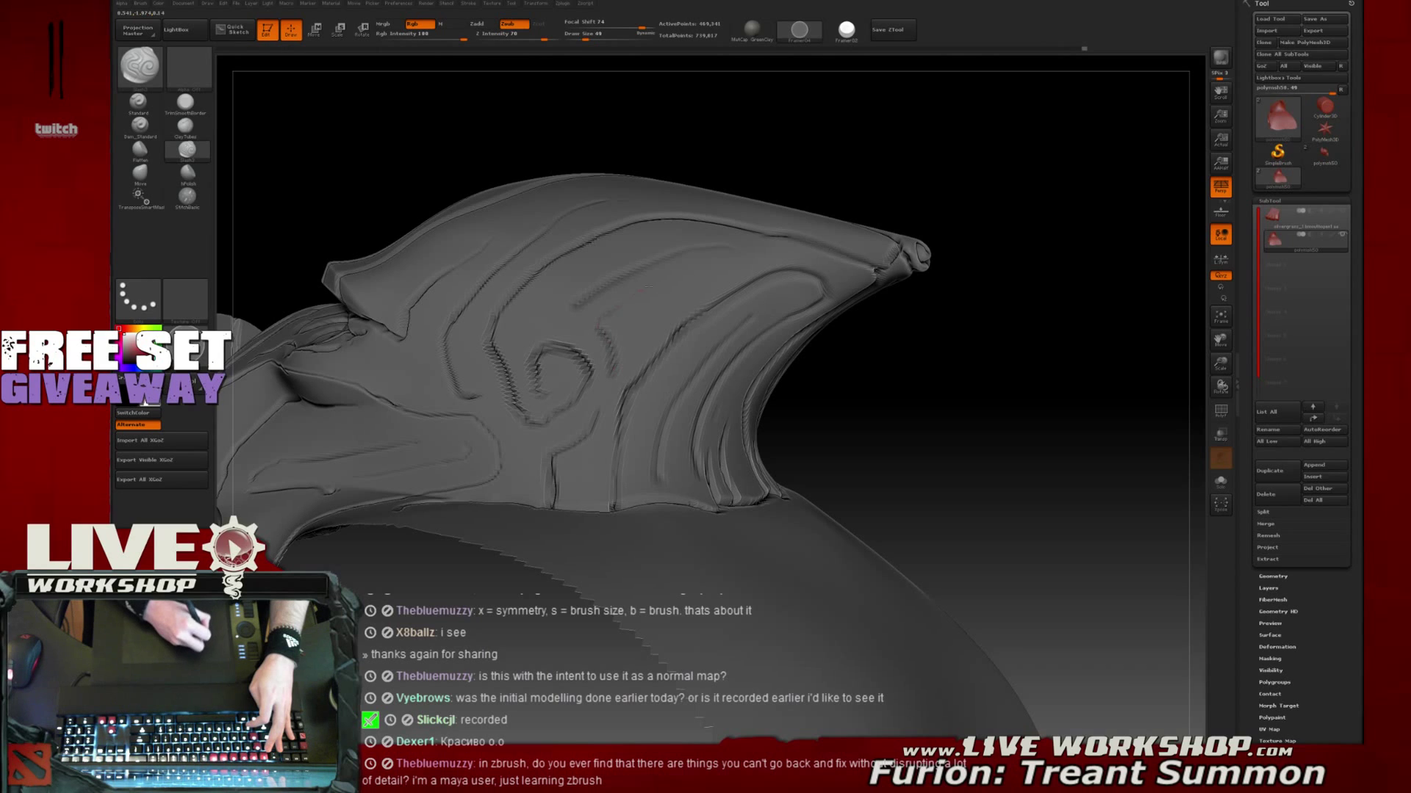
pyautogui.moveTo(646, 301); pyautogui.dragTo(724, 261)
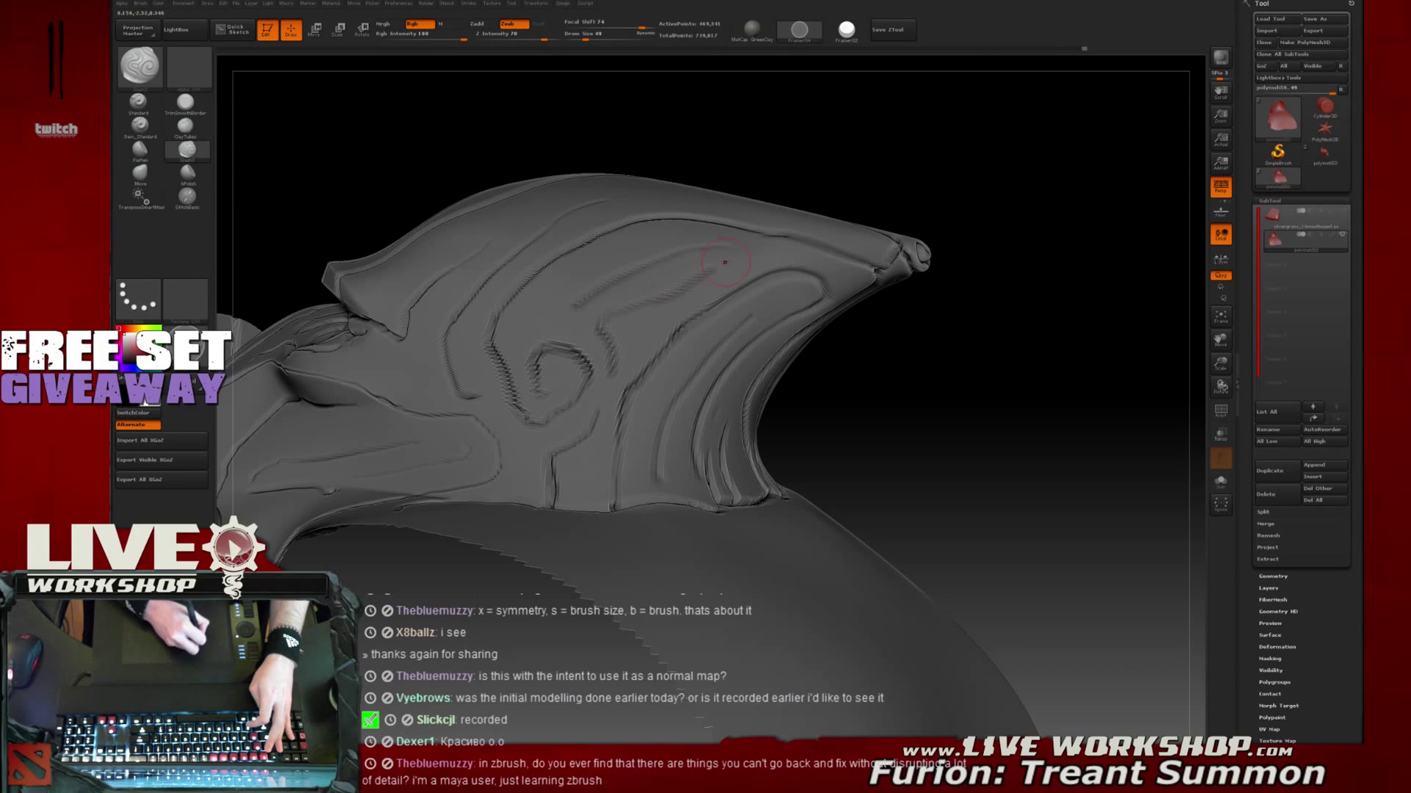
pyautogui.hotkey('ctrl', 'z')
pyautogui.moveTo(602, 320); pyautogui.dragTo(669, 292)
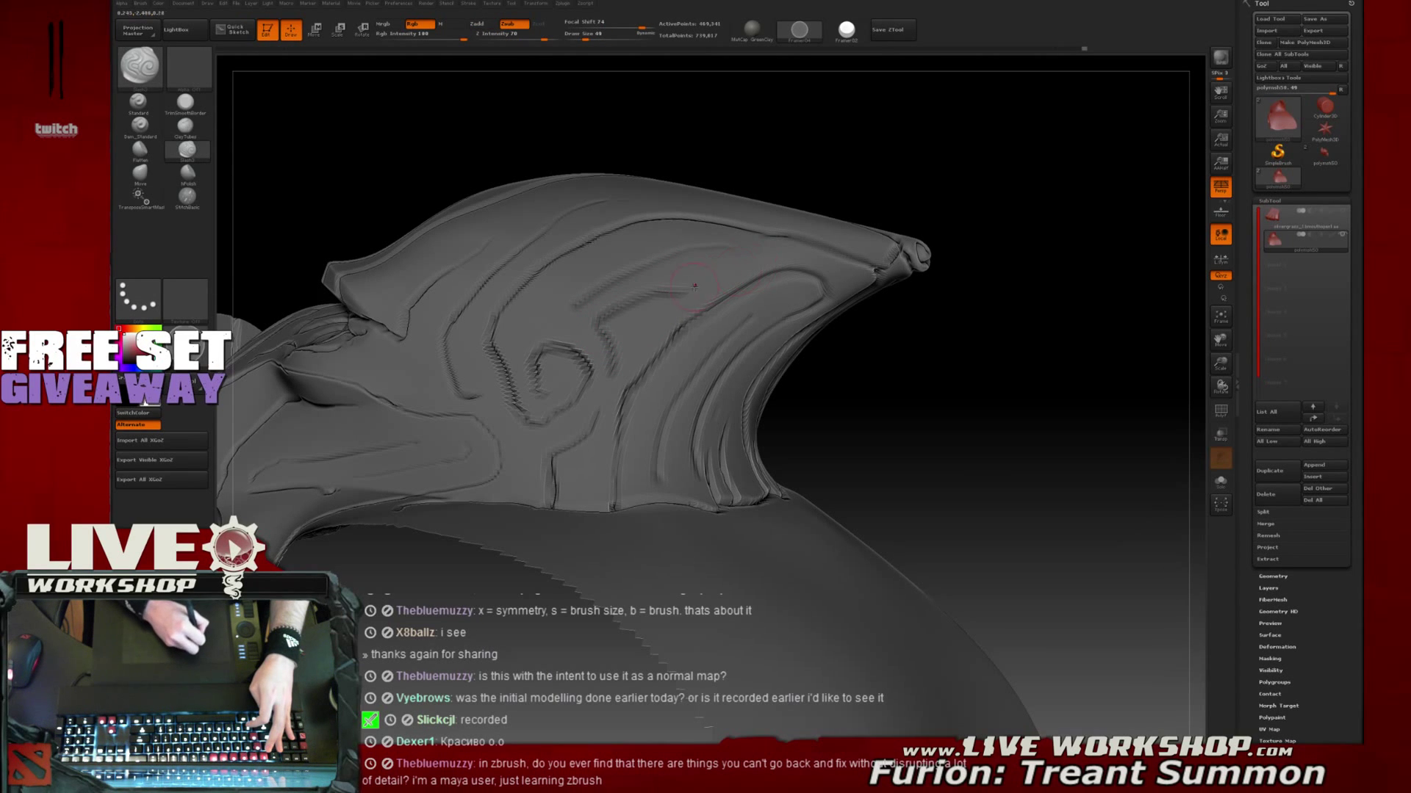
# Carve a short curved groove just behind the spiral on the side of the head
pyautogui.moveTo(1010, 293)
pyautogui.keyDown('alt'); pyautogui.mouseDown()
pyautogui.moveTo(941, 302)
pyautogui.moveTo(961, 340)
pyautogui.moveTo(879, 346)
pyautogui.moveTo(923, 299)
pyautogui.moveTo(935, 424)
pyautogui.mouseUp(); pyautogui.keyUp('alt')
pyautogui.moveTo(966, 301); pyautogui.dragTo(869, 258)
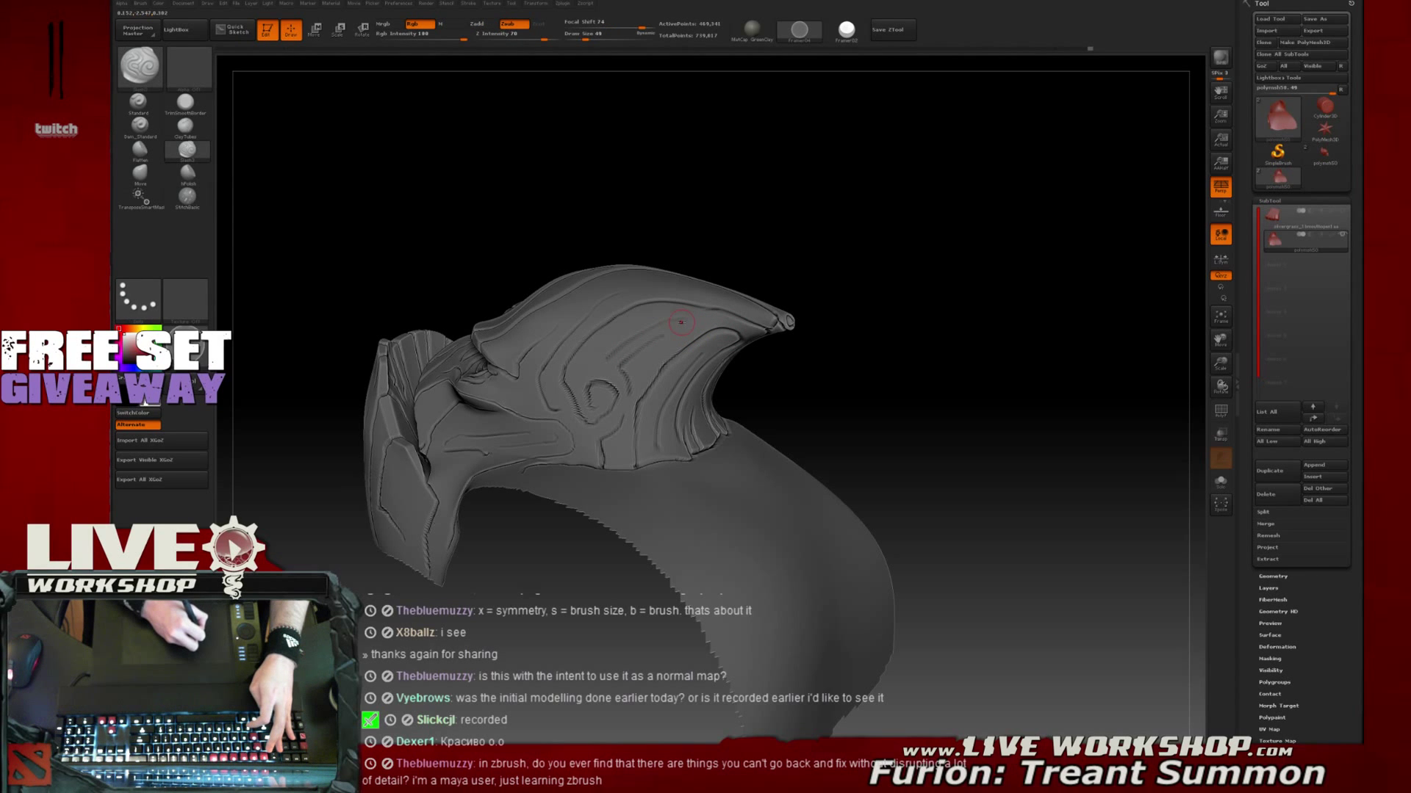
pyautogui.moveTo(570, 401); pyautogui.dragTo(597, 354)
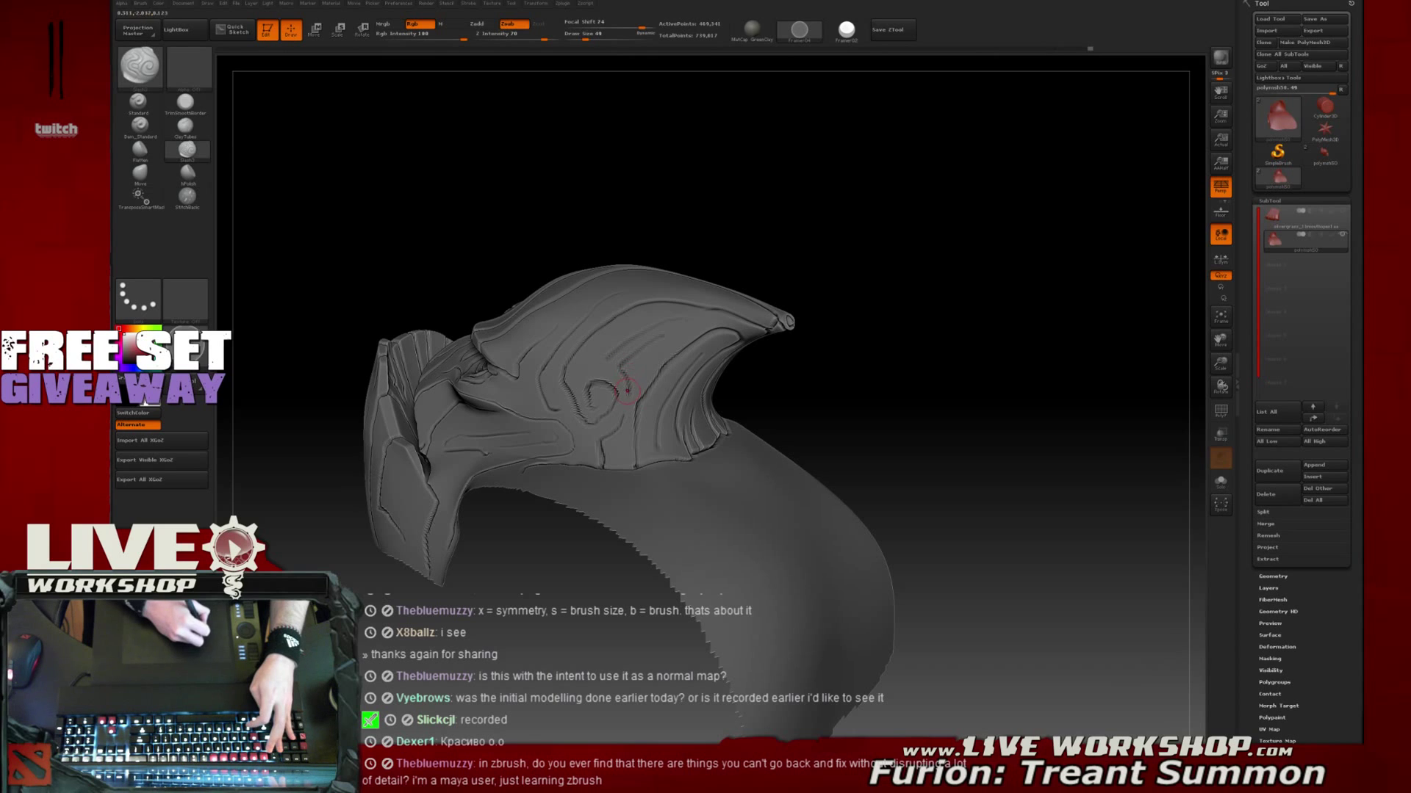
pyautogui.moveTo(925, 377)
pyautogui.keyDown('alt'); pyautogui.mouseDown()
pyautogui.moveTo(942, 416)
pyautogui.moveTo(955, 389)
pyautogui.mouseUp(); pyautogui.keyUp('alt')
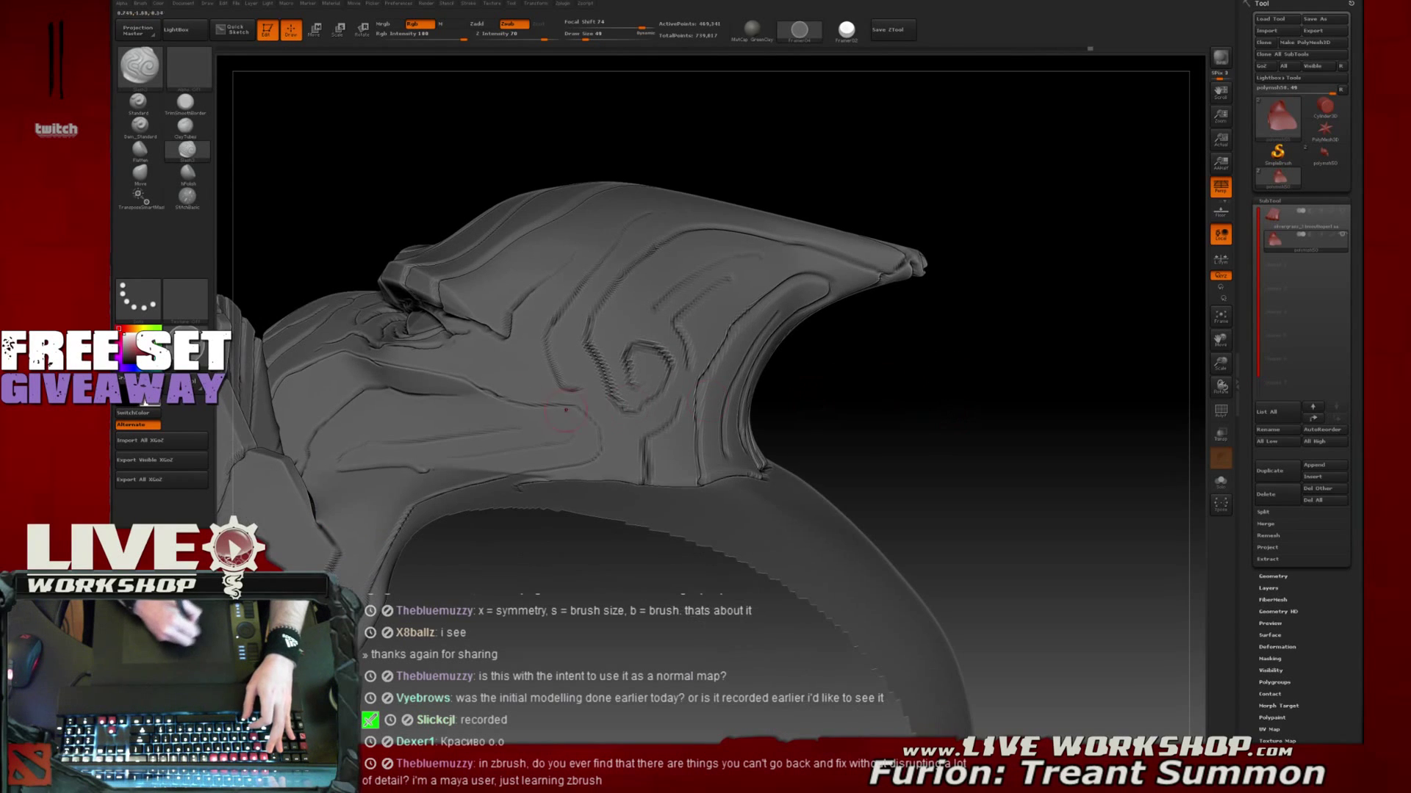
pyautogui.moveTo(504, 398)
pyautogui.mouseDown()
pyautogui.moveTo(566, 405)
pyautogui.moveTo(595, 432)
pyautogui.moveTo(594, 414)
pyautogui.moveTo(587, 462)
pyautogui.mouseUp()
pyautogui.hotkey('ctrl', 'z')
# Review the carved head from several sides and unhide the rest of the body
pyautogui.moveTo(961, 412)
pyautogui.mouseDown()
pyautogui.moveTo(1013, 412)
pyautogui.moveTo(895, 347)
pyautogui.moveTo(531, 434)
pyautogui.mouseUp()
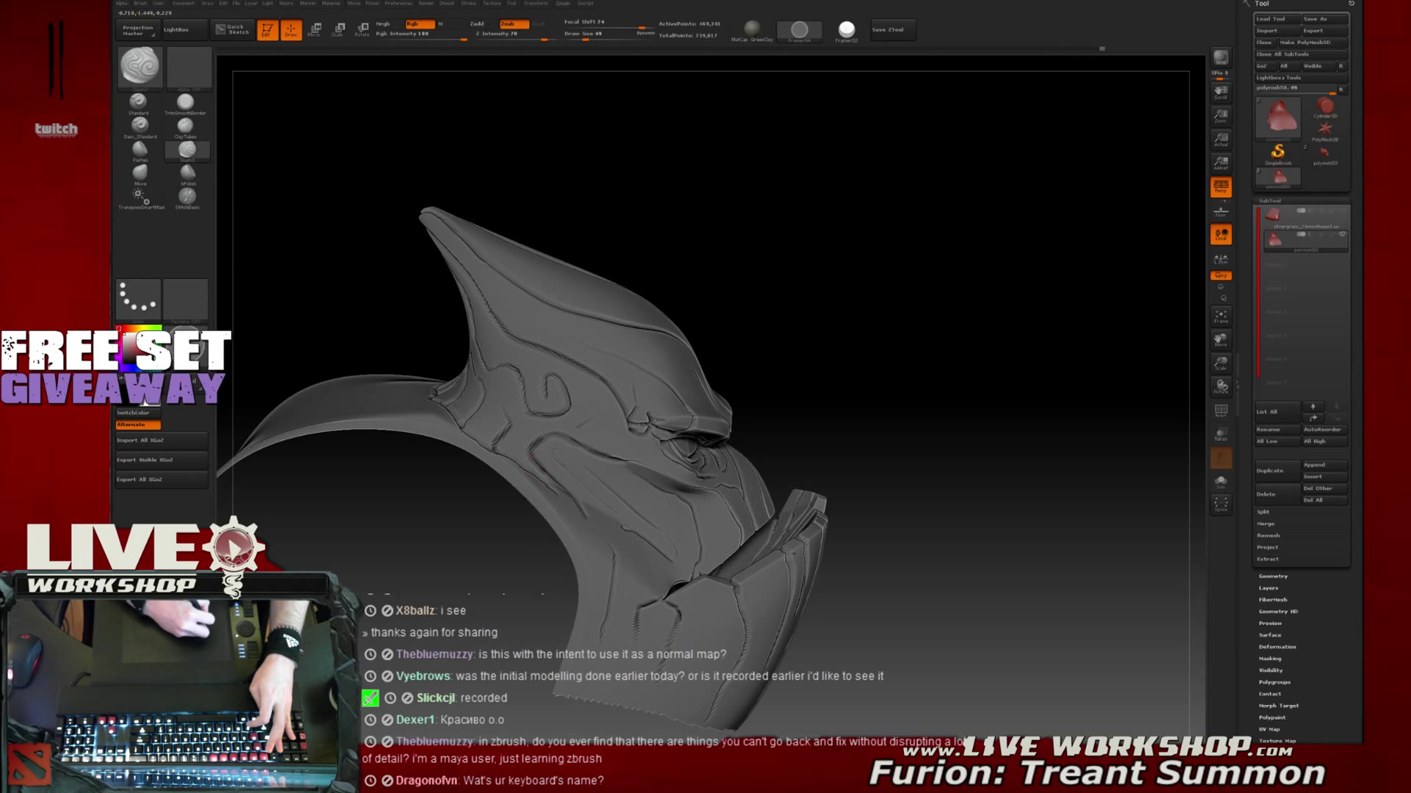
pyautogui.moveTo(834, 390); pyautogui.dragTo(835, 352)
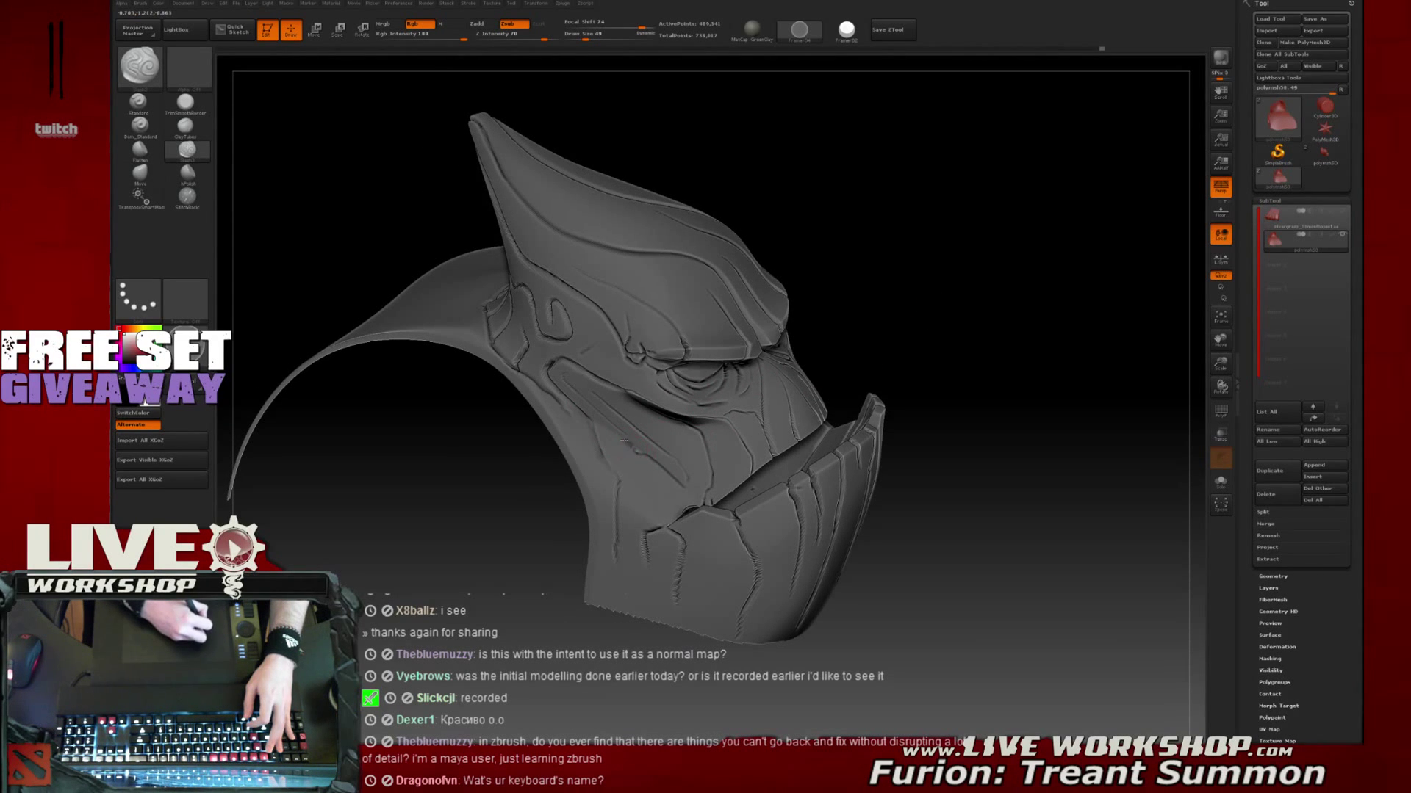
pyautogui.moveTo(1068, 310); pyautogui.dragTo(666, 445)
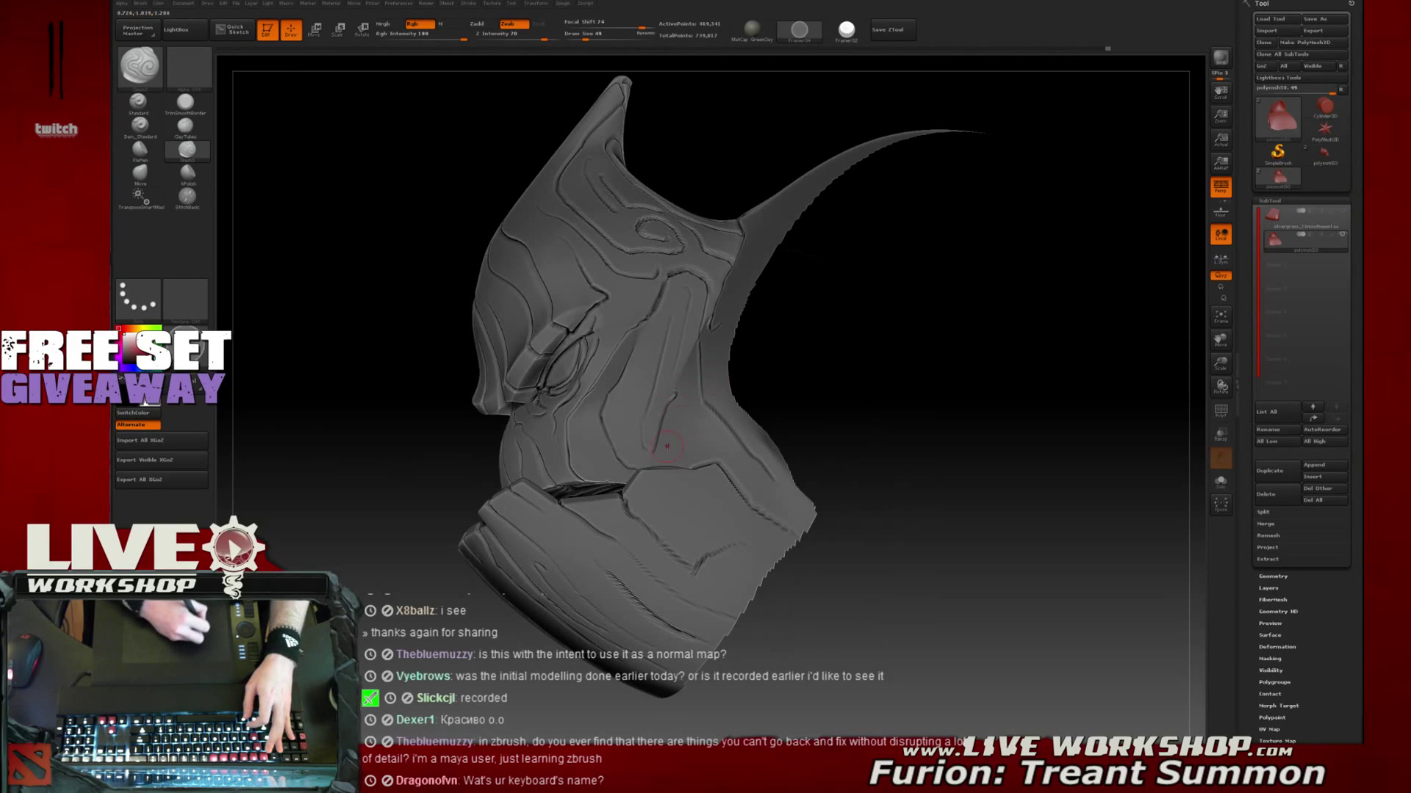
pyautogui.moveTo(779, 368); pyautogui.dragTo(944, 309)
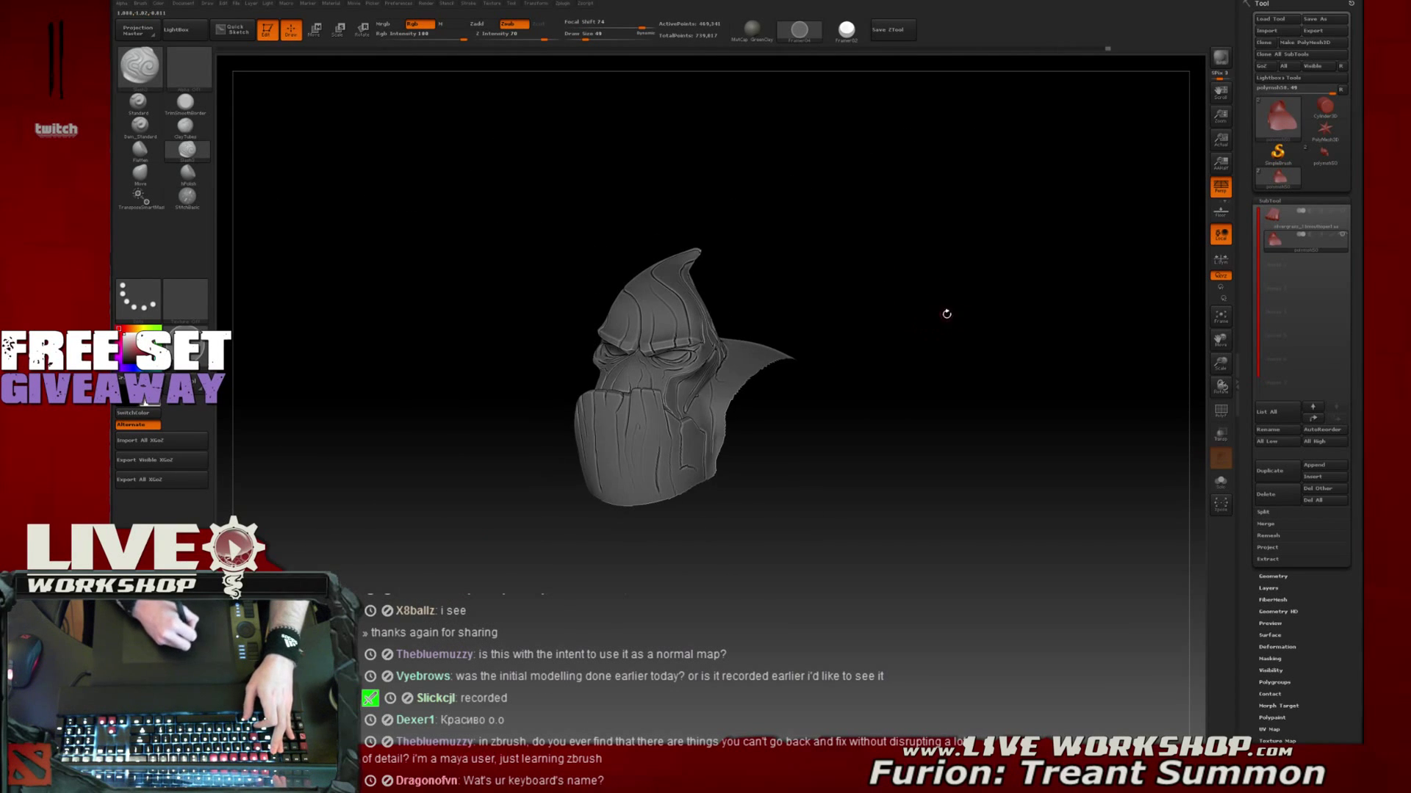
pyautogui.keyDown('ctrl'); pyautogui.keyDown('shift'); pyautogui.click(980, 195); pyautogui.keyUp('shift'); pyautogui.keyUp('ctrl')
# Save the tool as a new ZTL version by adding an "a" to the end of its file name
pyautogui.click(887, 30)
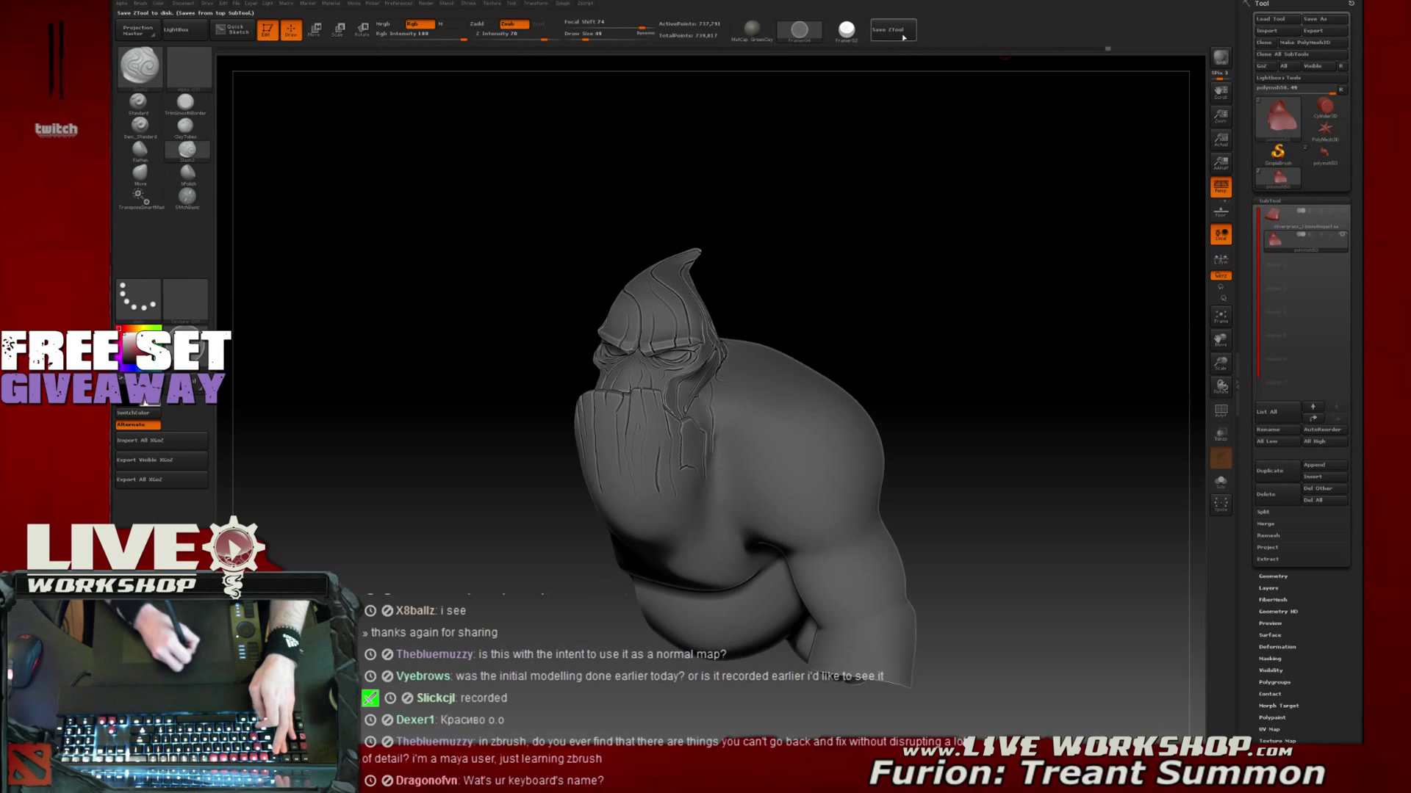
pyautogui.press('Right')
pyautogui.write('a')
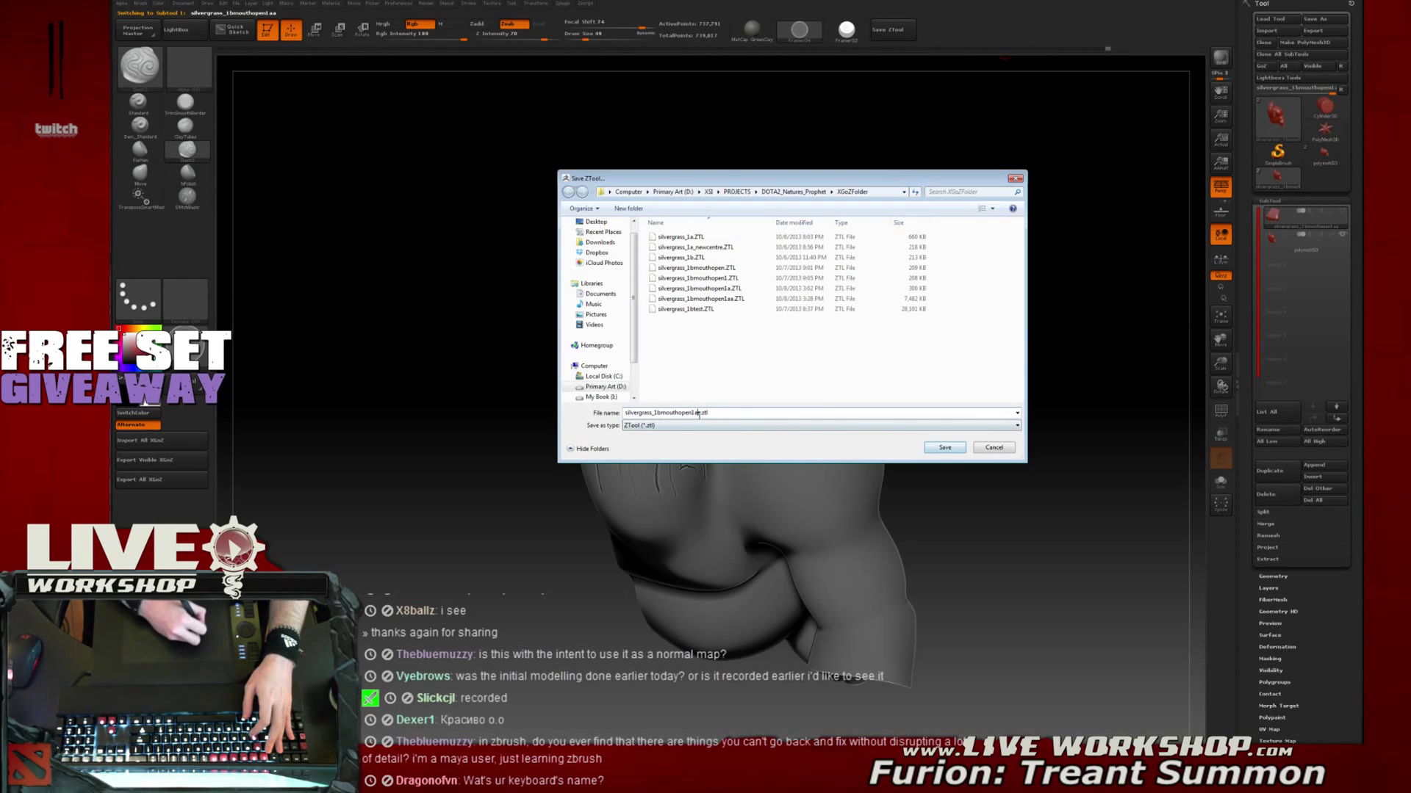
pyautogui.click(955, 450)
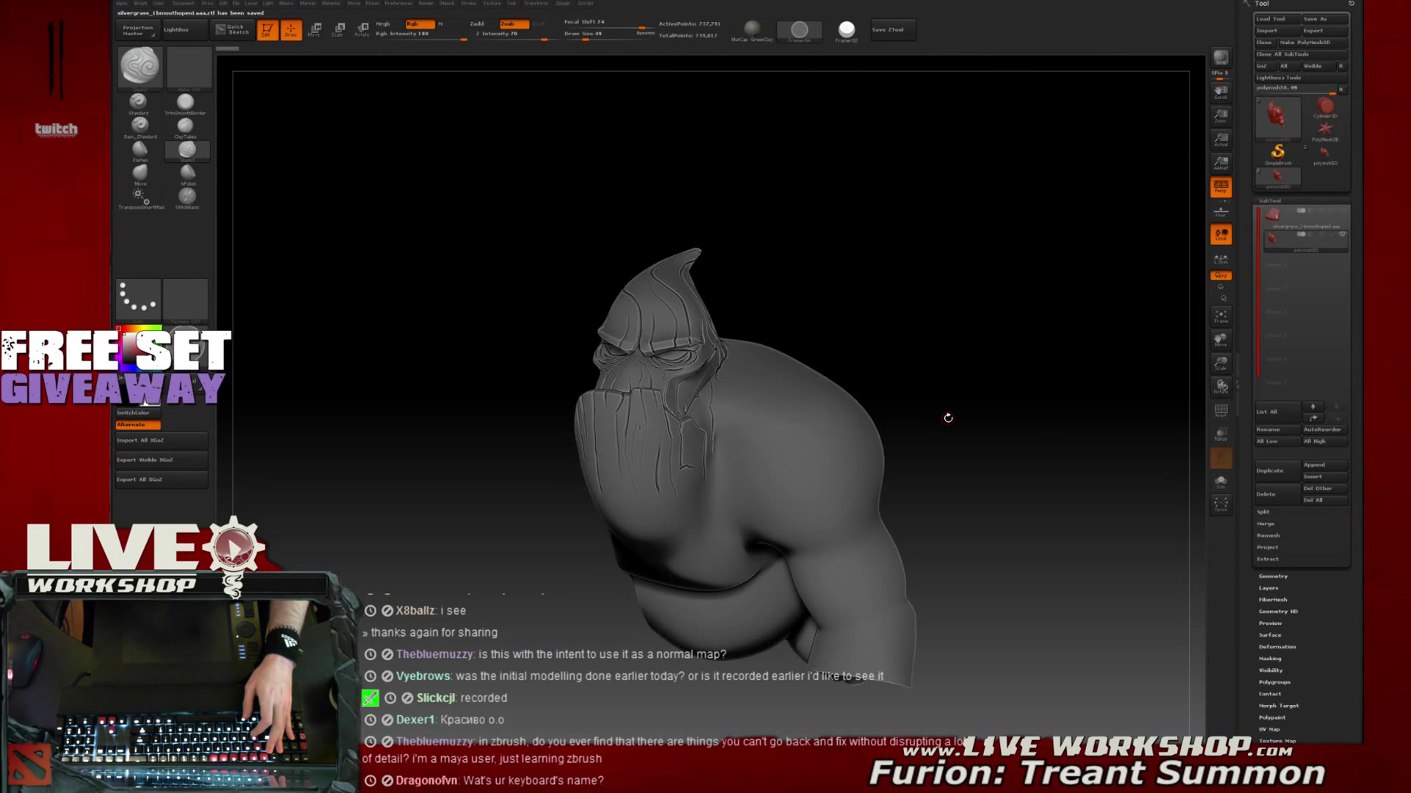
# Inspect the full figure from both sides and save the work again
pyautogui.moveTo(856, 264)
pyautogui.mouseDown()
pyautogui.moveTo(854, 211)
pyautogui.moveTo(1003, 209)
pyautogui.moveTo(970, 217)
pyautogui.moveTo(999, 226)
pyautogui.moveTo(903, 294)
pyautogui.moveTo(876, 279)
pyautogui.mouseUp()
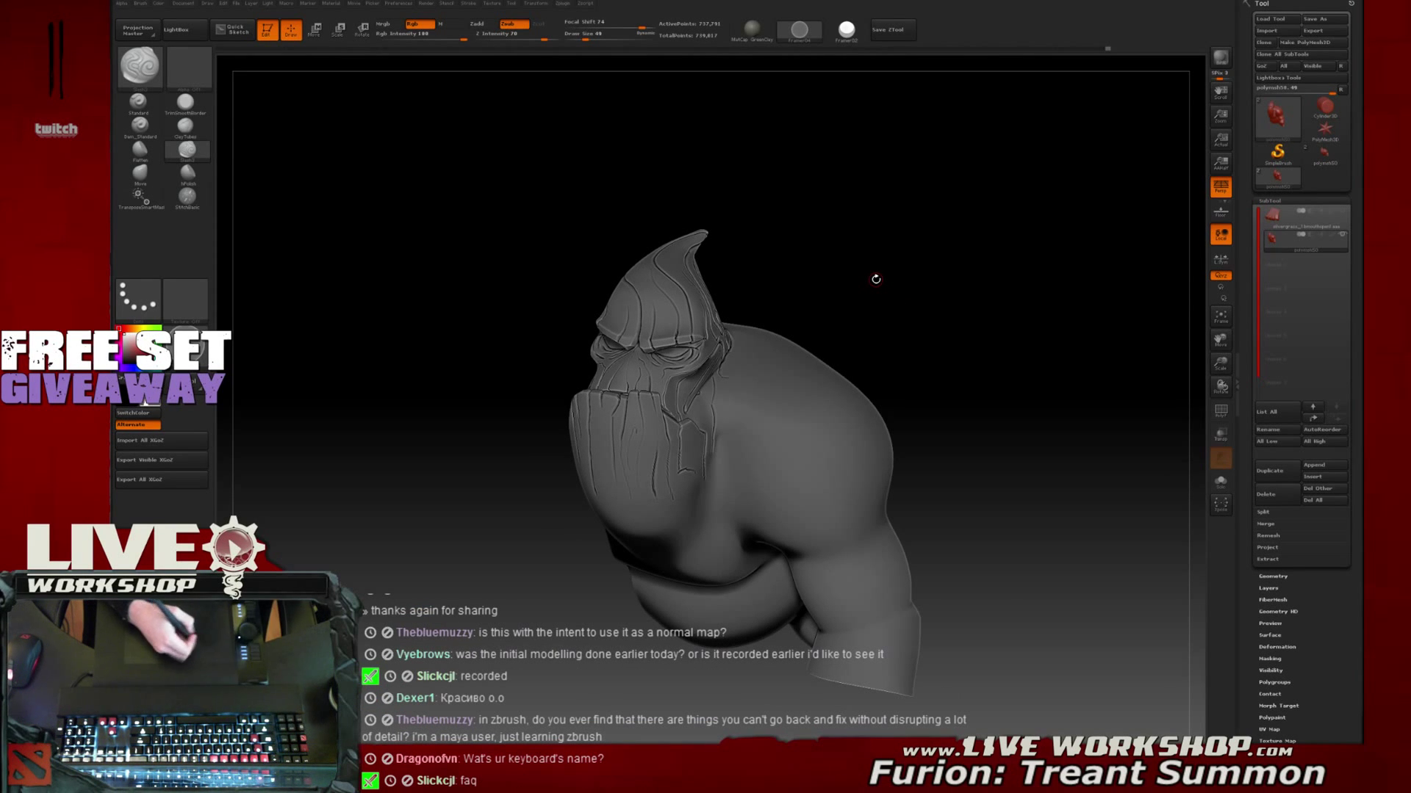
pyautogui.moveTo(985, 213); pyautogui.dragTo(1005, 226)
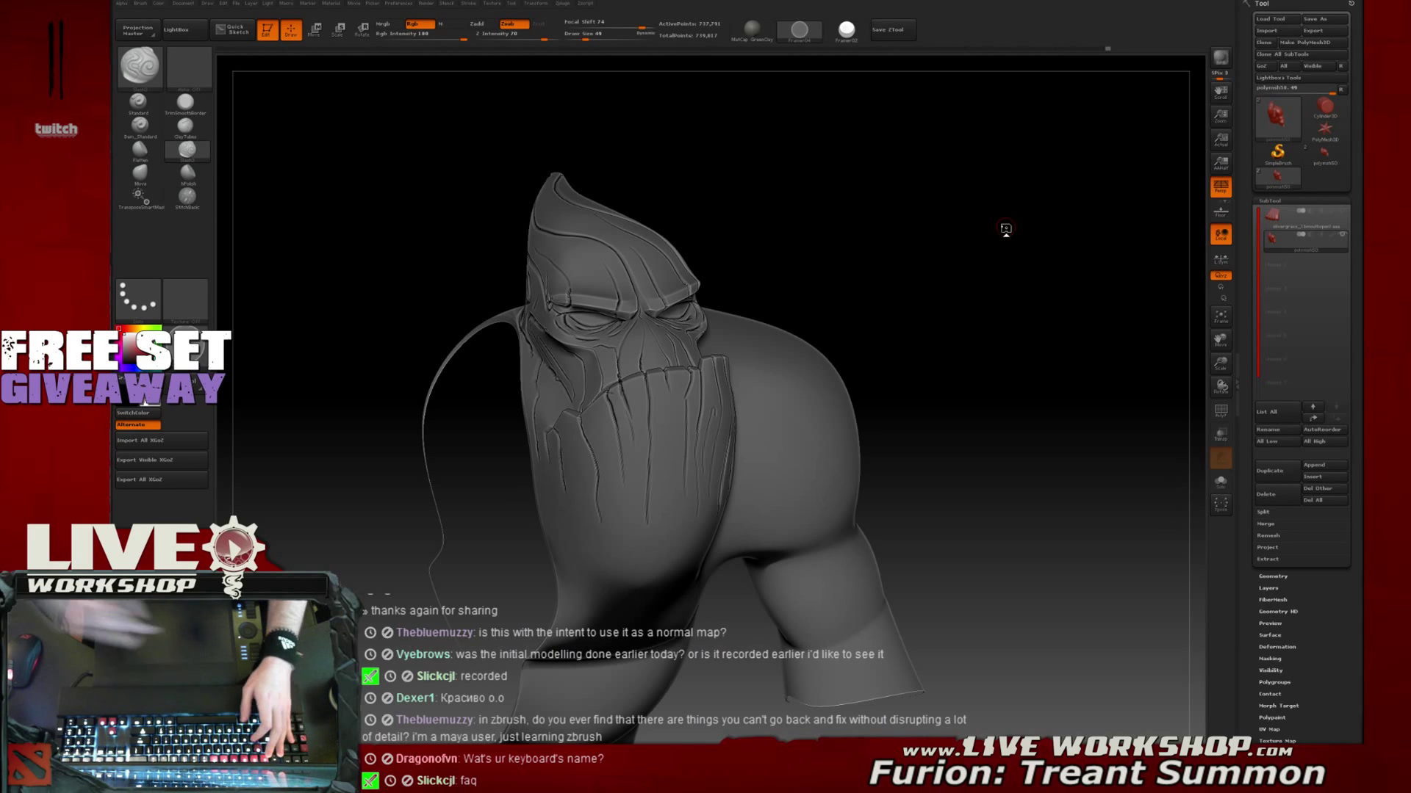
pyautogui.moveTo(1003, 229)
pyautogui.mouseDown()
pyautogui.moveTo(1033, 259)
pyautogui.moveTo(1014, 265)
pyautogui.moveTo(954, 192)
pyautogui.mouseUp()
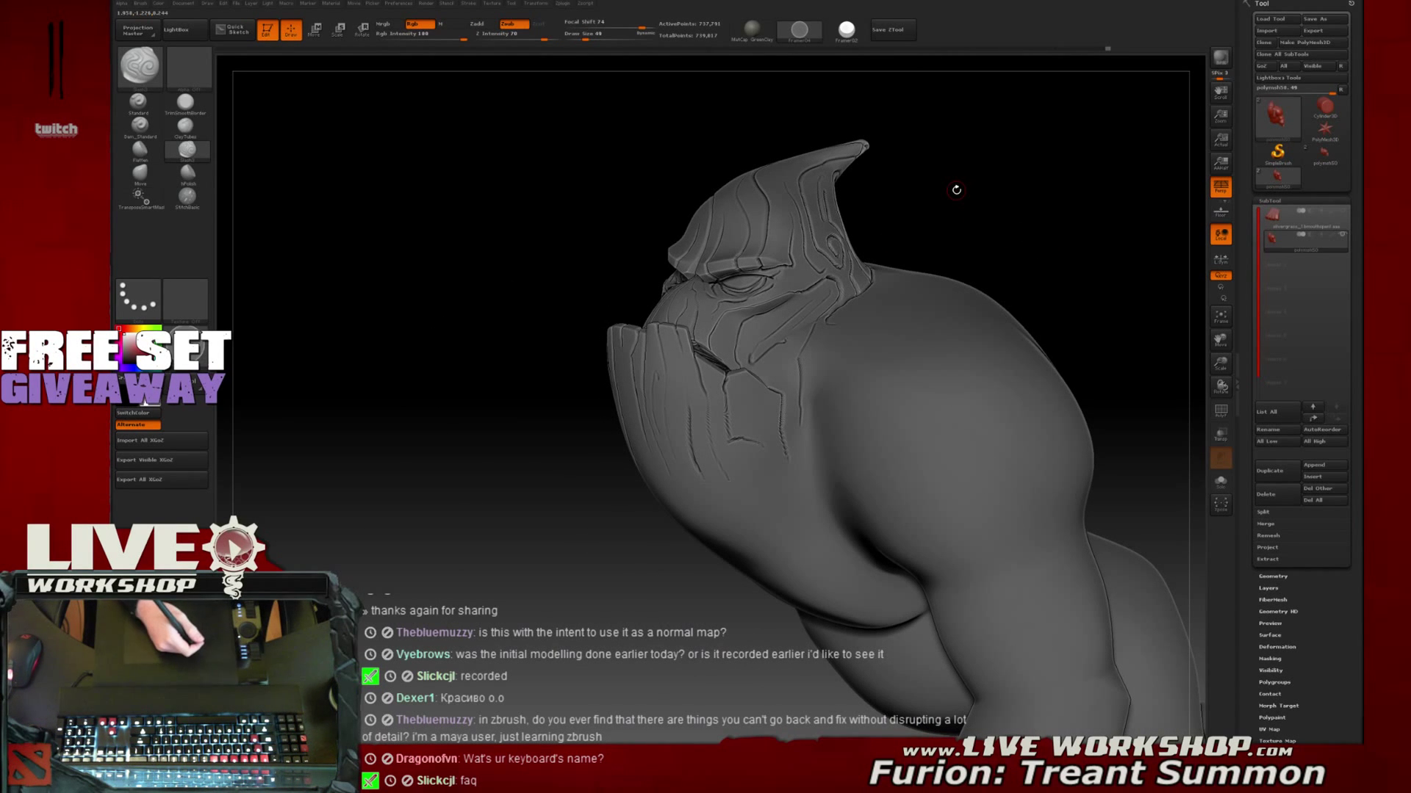
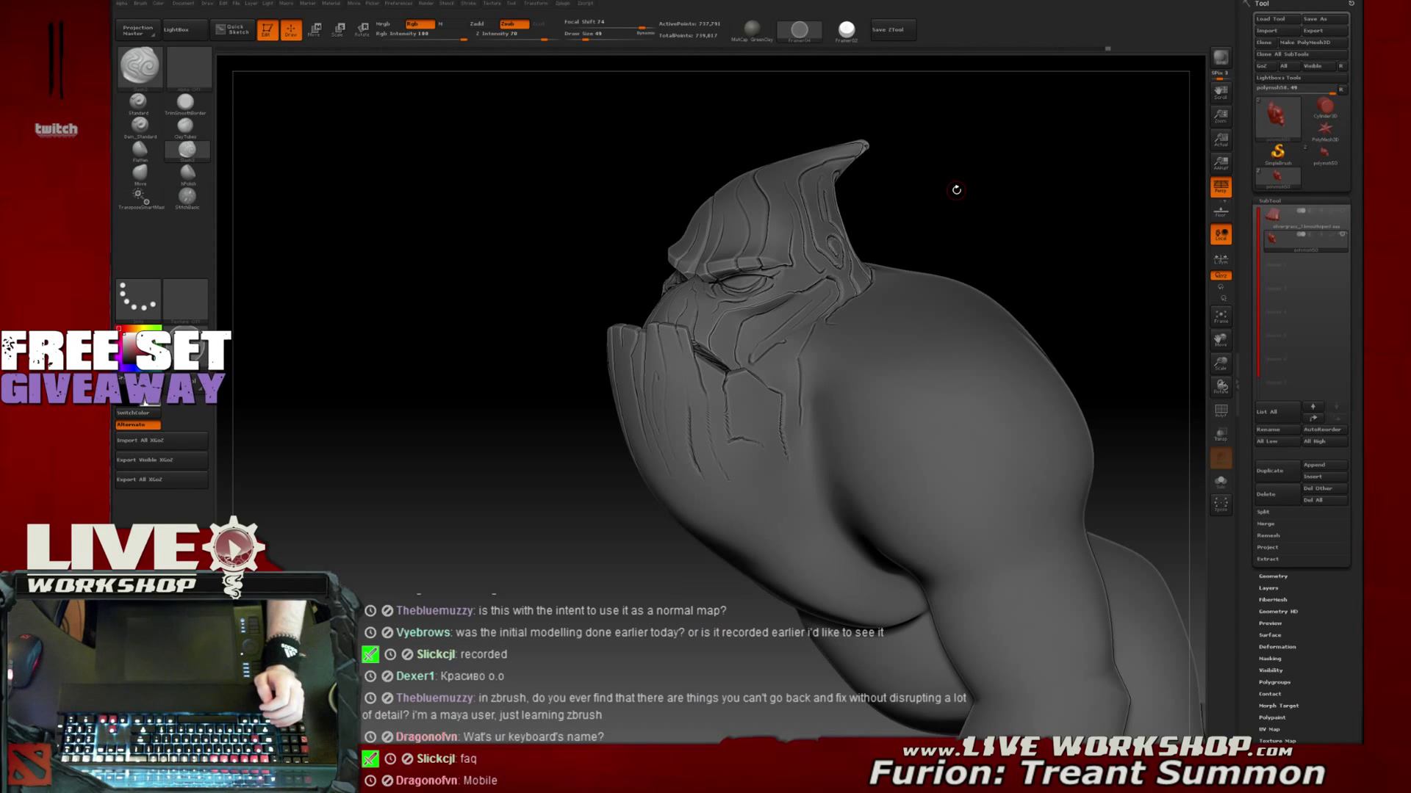
pyautogui.hotkey('ctrl', 's')
# Try extending a long groove and the side crack from the wooden jaw down onto the chest
pyautogui.moveTo(1023, 249); pyautogui.dragTo(1077, 167)
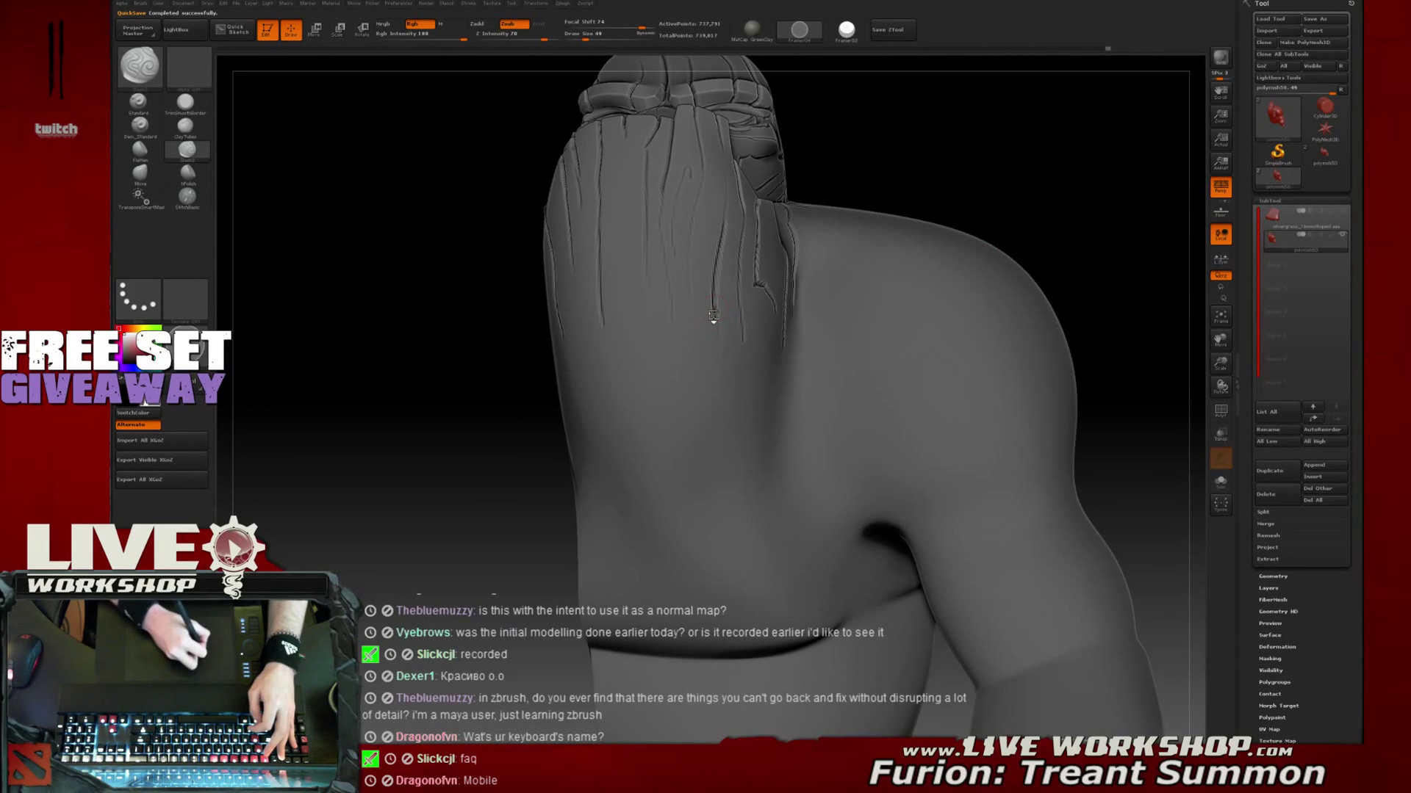
pyautogui.moveTo(716, 310)
pyautogui.mouseDown()
pyautogui.moveTo(709, 476)
pyautogui.moveTo(683, 549)
pyautogui.mouseUp()
pyautogui.hotkey('ctrl', 'z')
pyautogui.moveTo(714, 303); pyautogui.dragTo(702, 562)
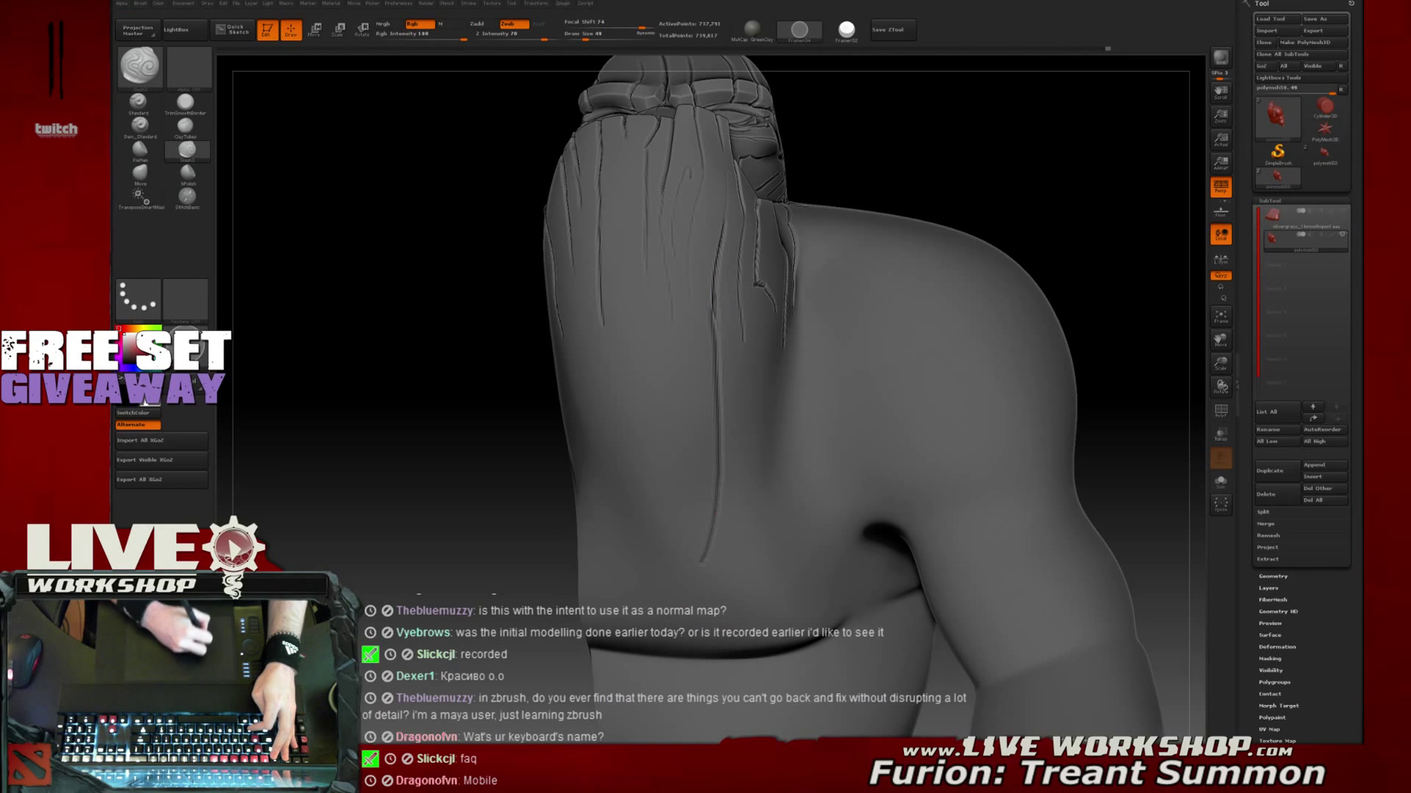
pyautogui.moveTo(764, 316); pyautogui.dragTo(815, 284)
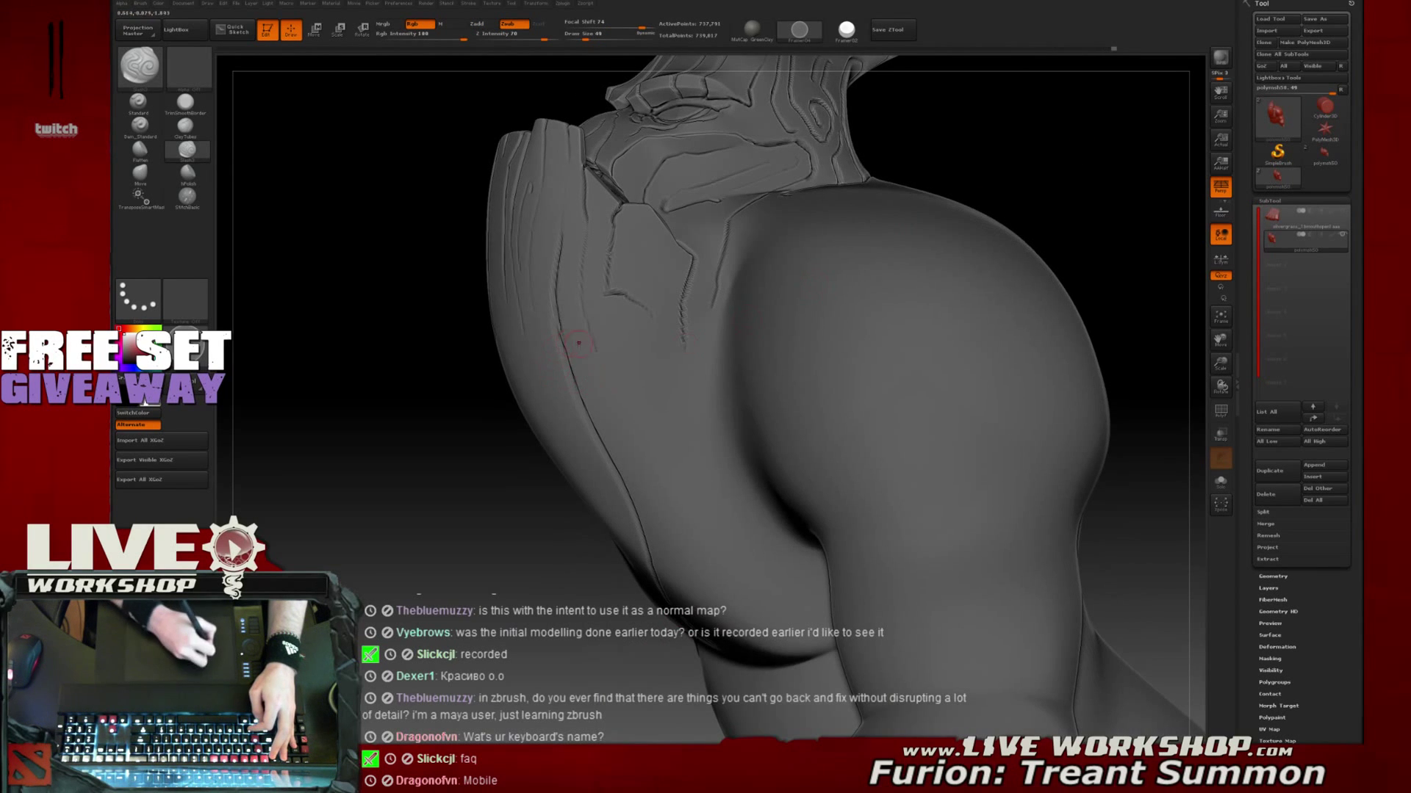
pyautogui.moveTo(685, 338)
pyautogui.mouseDown()
pyautogui.moveTo(671, 421)
pyautogui.moveTo(679, 530)
pyautogui.mouseUp()
pyautogui.hotkey('ctrl', 'z')
pyautogui.moveTo(689, 332); pyautogui.dragTo(658, 464)
# Try carving a middle groove from the jaw's front down the chest, and undo all the trial chest grooves
pyautogui.moveTo(535, 485); pyautogui.dragTo(602, 421)
pyautogui.moveTo(927, 139)
pyautogui.mouseDown()
pyautogui.moveTo(544, 351)
pyautogui.moveTo(552, 424)
pyautogui.moveTo(576, 434)
pyautogui.mouseUp()
pyautogui.hotkey('ctrl', 'z')
pyautogui.moveTo(528, 306); pyautogui.dragTo(568, 424)
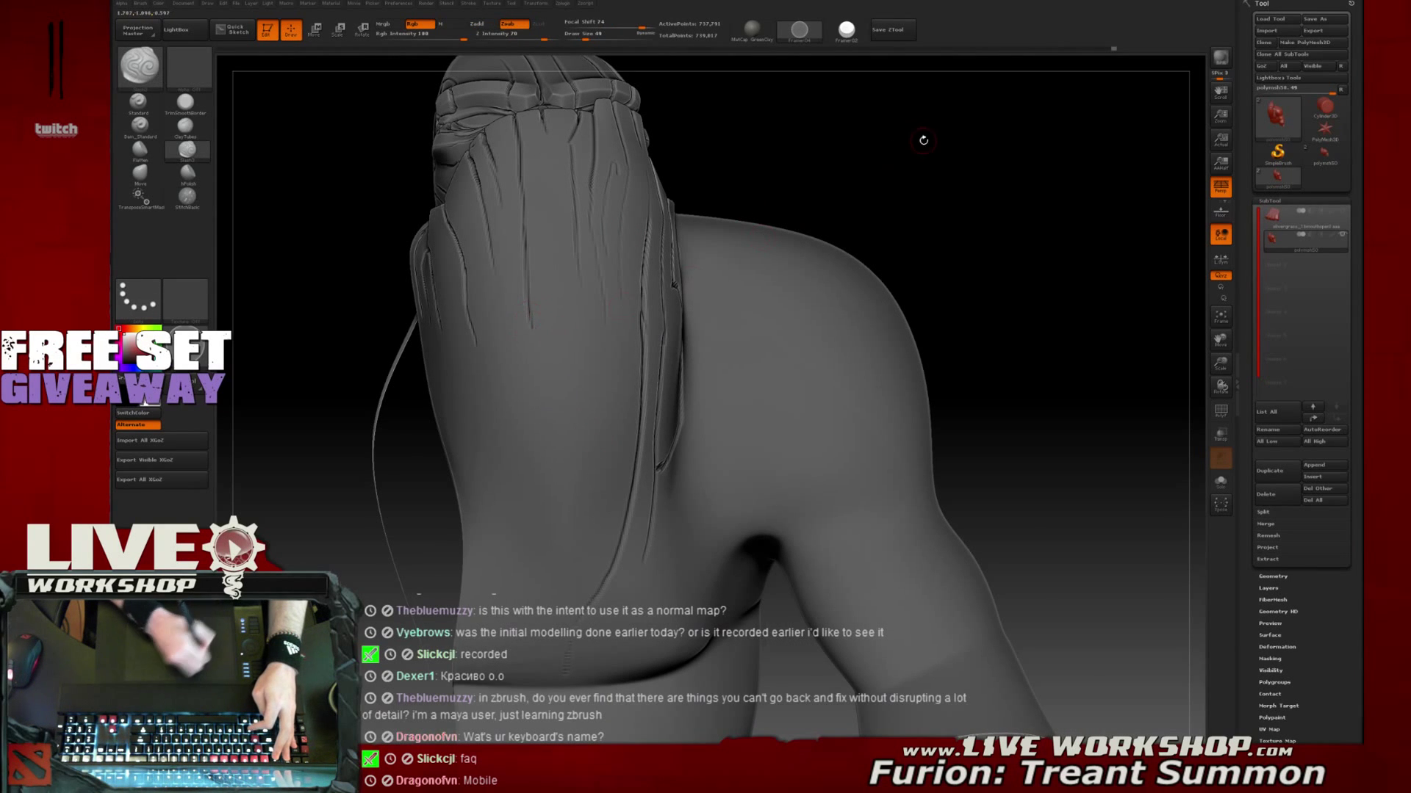
pyautogui.moveTo(923, 139); pyautogui.dragTo(662, 242)
pyautogui.moveTo(526, 290); pyautogui.dragTo(551, 395)
pyautogui.hotkey('ctrl', 'z')
pyautogui.hotkey('ctrl', 'z')
pyautogui.hotkey('ctrl', 'z')
pyautogui.hotkey('ctrl', 'z')
# Extend the central jaw groove and the ones beside it in long lines down the chest, redoing the first stroke
pyautogui.moveTo(994, 176)
pyautogui.mouseDown()
pyautogui.moveTo(977, 184)
pyautogui.moveTo(1011, 175)
pyautogui.moveTo(984, 177)
pyautogui.mouseUp()
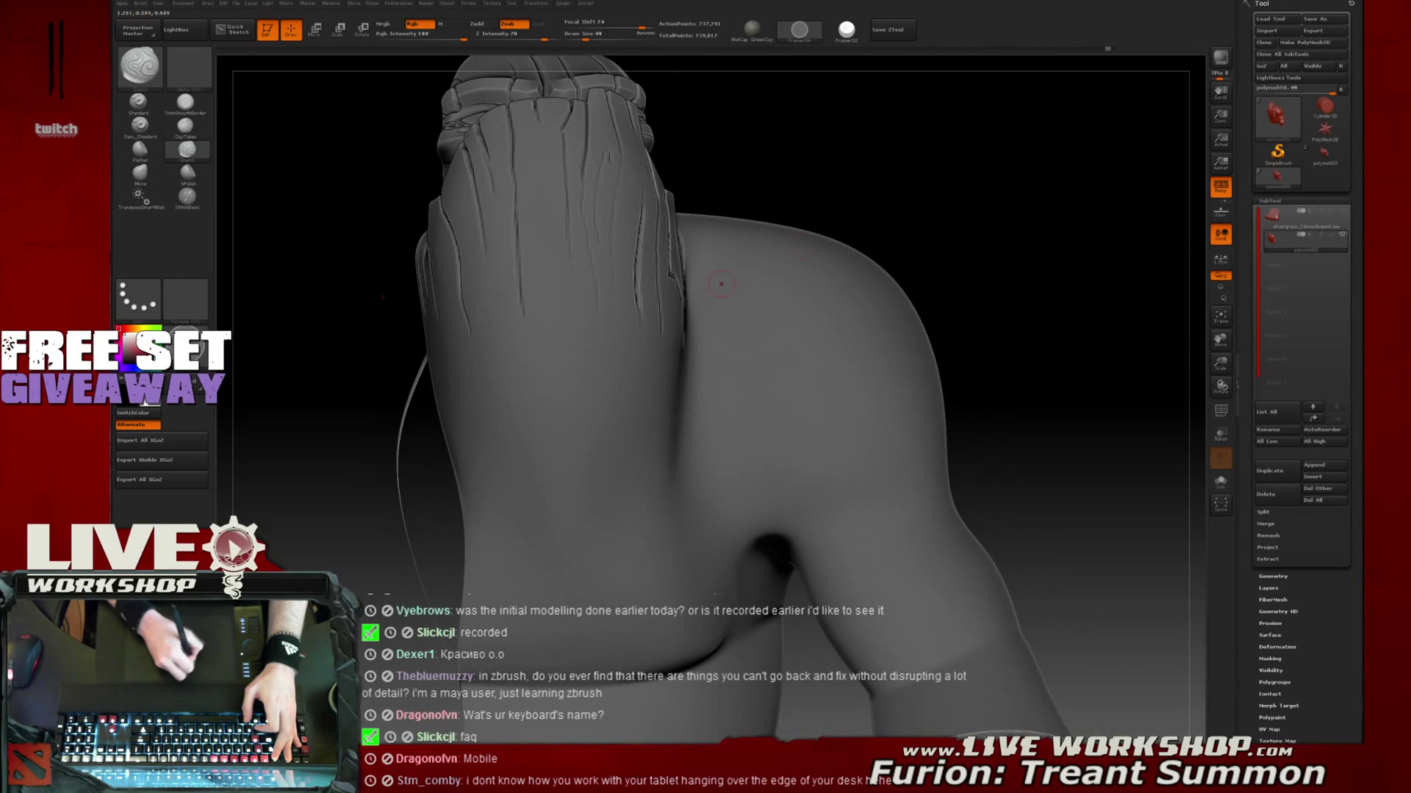
pyautogui.moveTo(523, 331)
pyautogui.mouseDown()
pyautogui.moveTo(522, 452)
pyautogui.moveTo(542, 543)
pyautogui.mouseUp()
pyautogui.hotkey('ctrl', 'z')
pyautogui.moveTo(529, 297); pyautogui.dragTo(546, 558)
pyautogui.moveTo(916, 153)
pyautogui.mouseDown()
pyautogui.moveTo(903, 160)
pyautogui.moveTo(927, 163)
pyautogui.mouseUp()
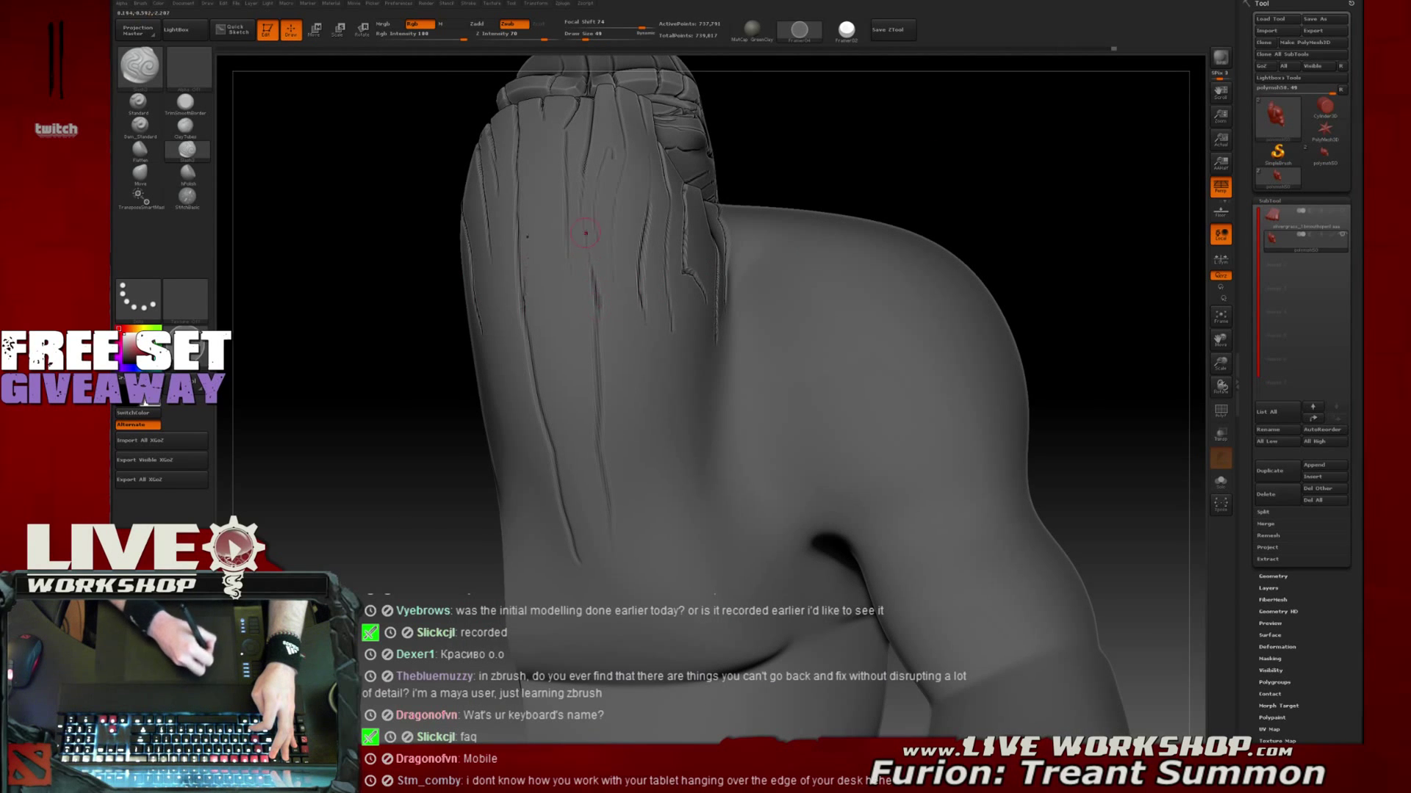
# Continue the outer jaw groove down the chest and hook its lower end inward
pyautogui.moveTo(923, 164); pyautogui.dragTo(910, 170)
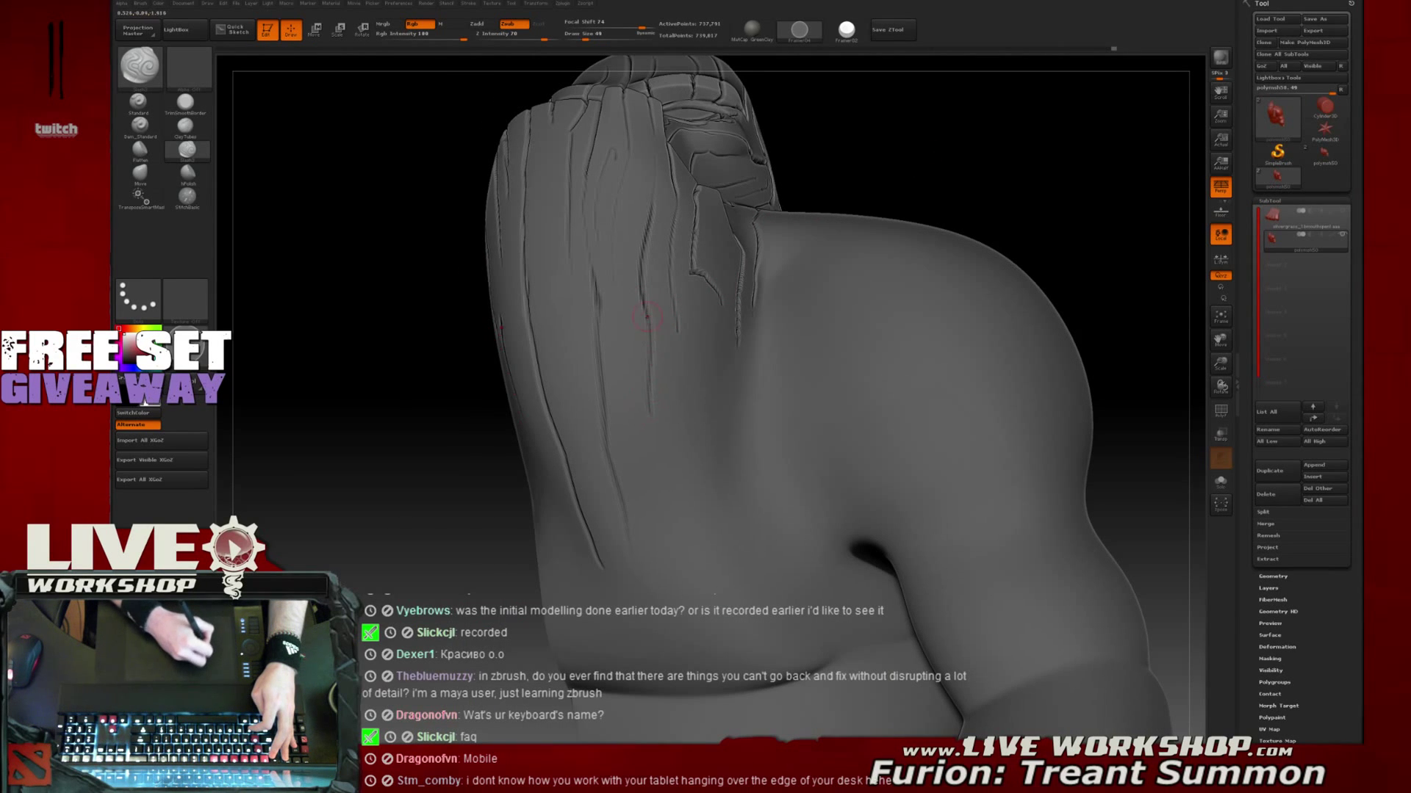
pyautogui.moveTo(654, 346); pyautogui.dragTo(674, 541)
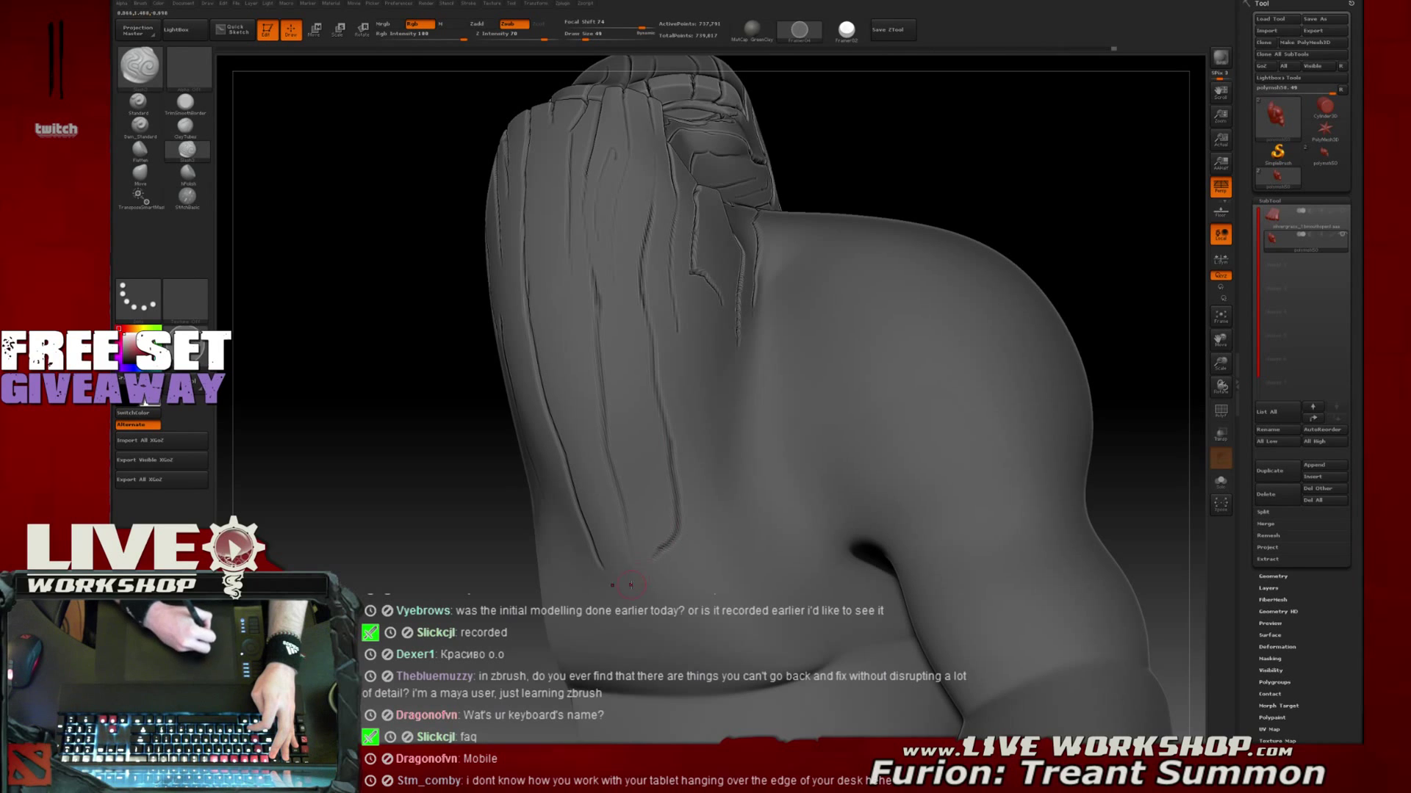
pyautogui.moveTo(990, 148); pyautogui.dragTo(1019, 164)
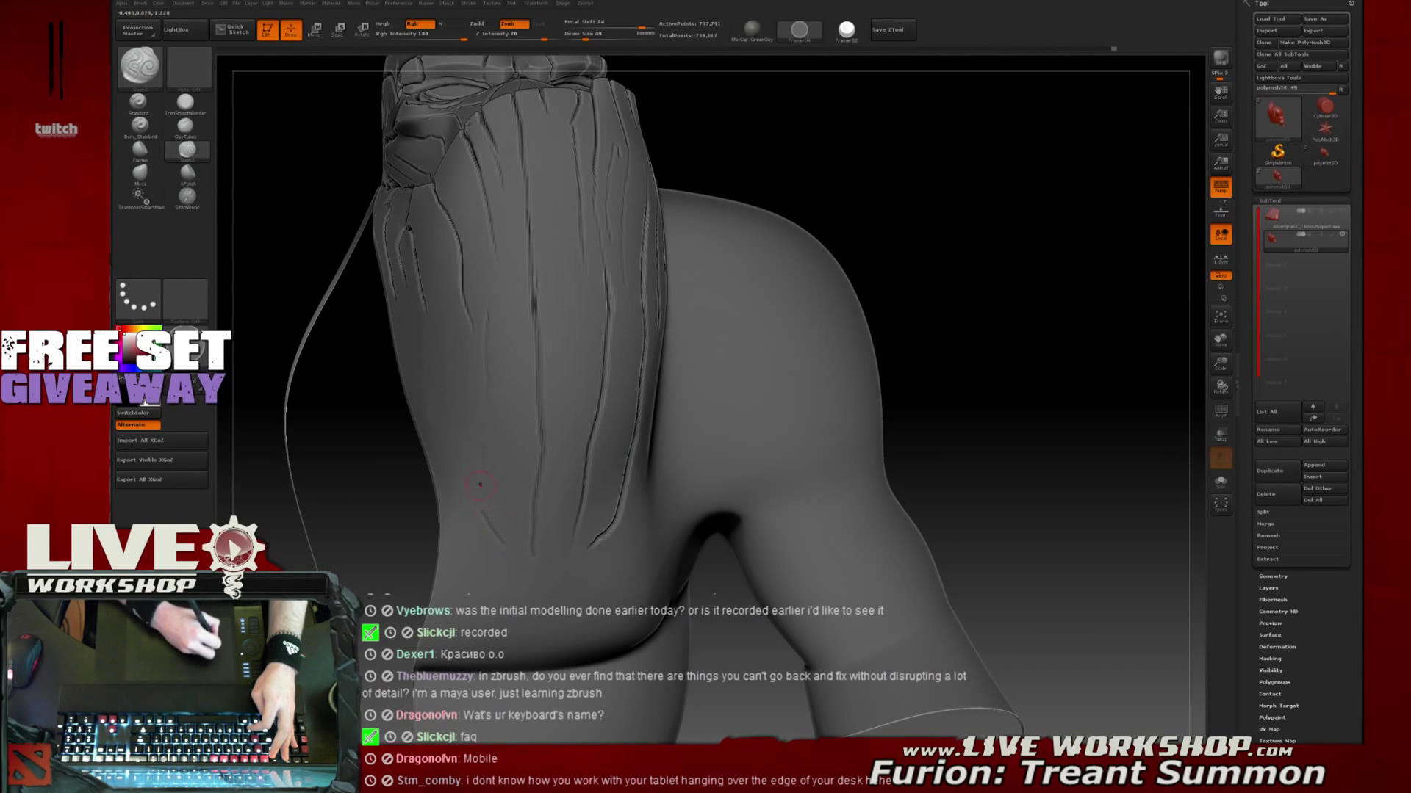
pyautogui.moveTo(484, 467); pyautogui.dragTo(486, 522)
# Carve a rounded crack below the jaw's side plate that loops down and joins the neighbouring jagged crack
pyautogui.moveTo(1013, 264); pyautogui.dragTo(1033, 276)
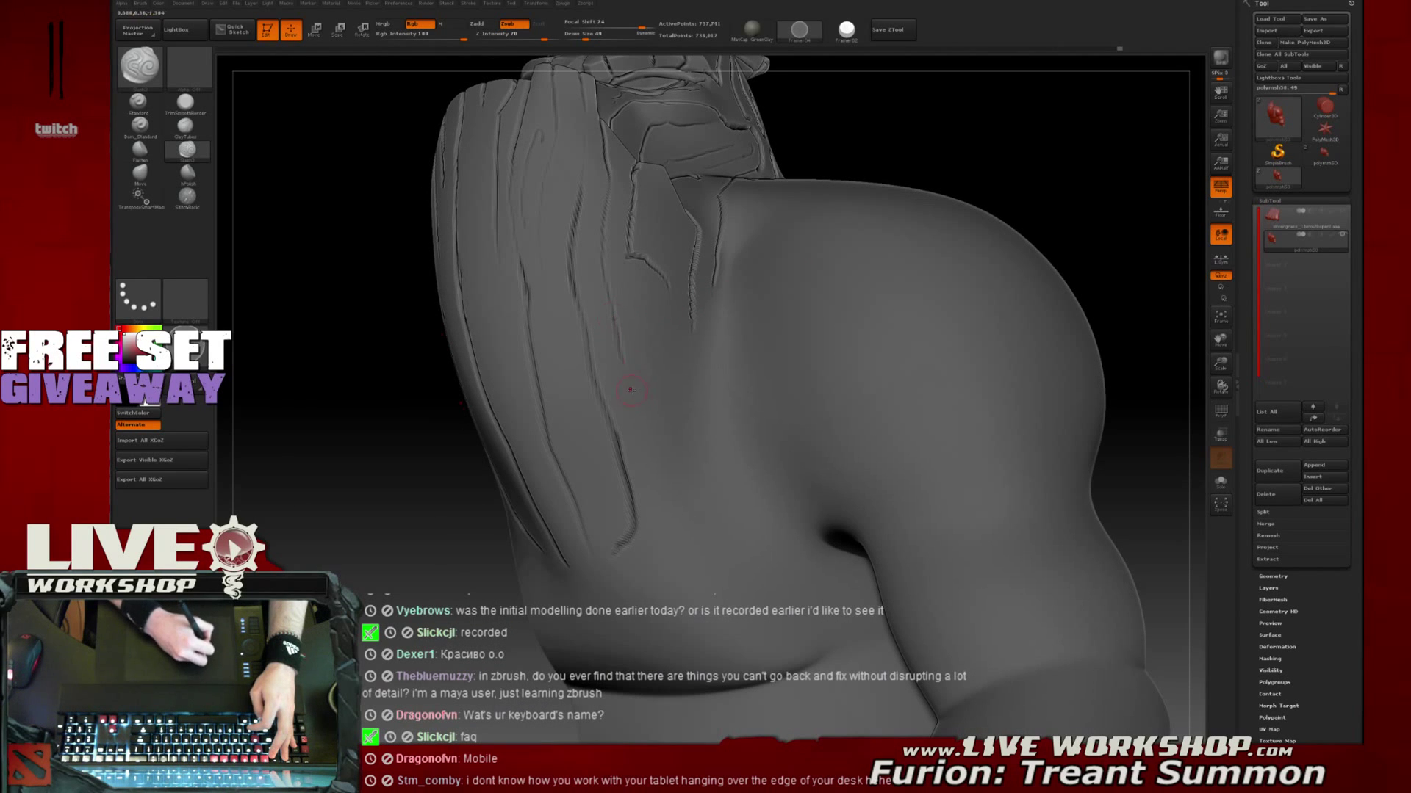
pyautogui.moveTo(666, 285); pyautogui.dragTo(677, 382)
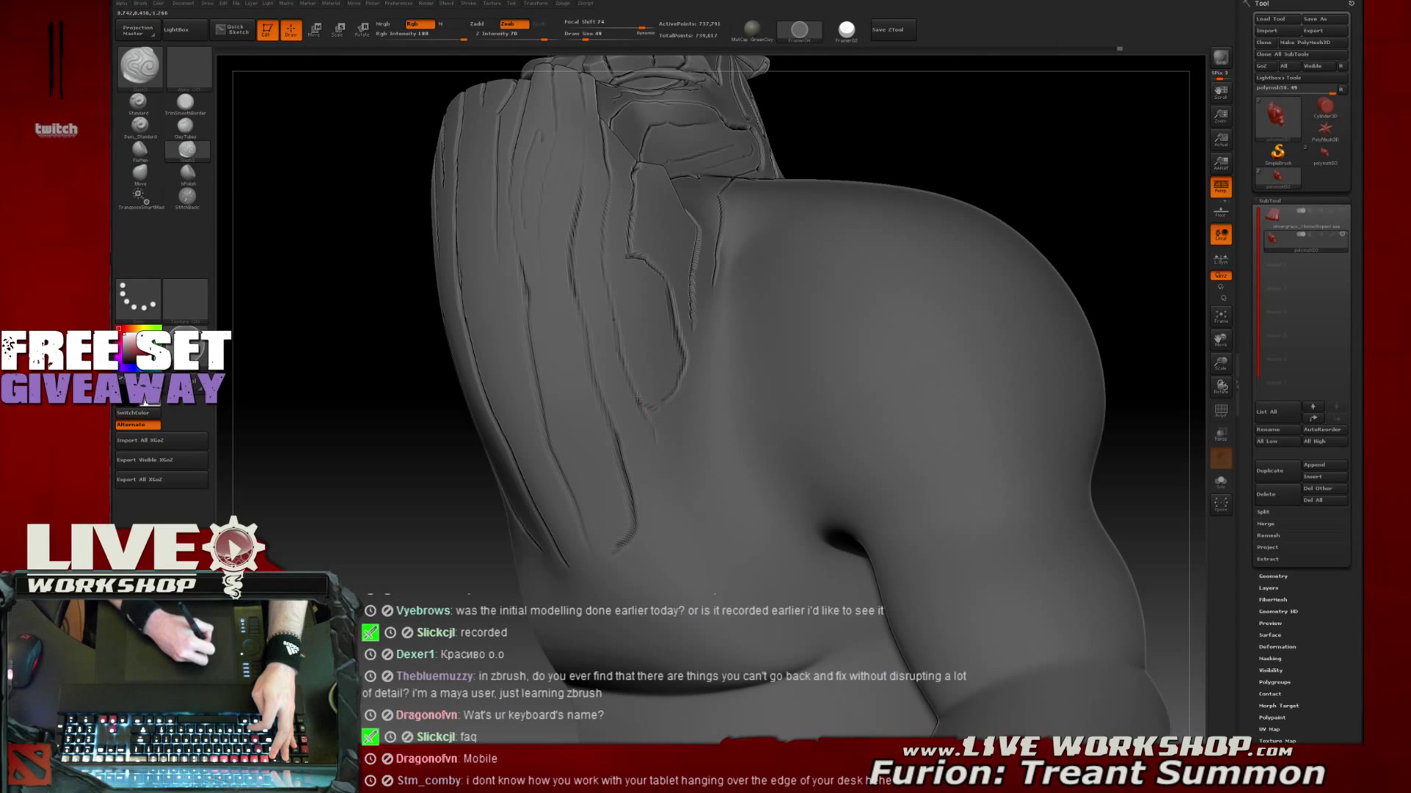
pyautogui.hotkey('ctrl', 'z')
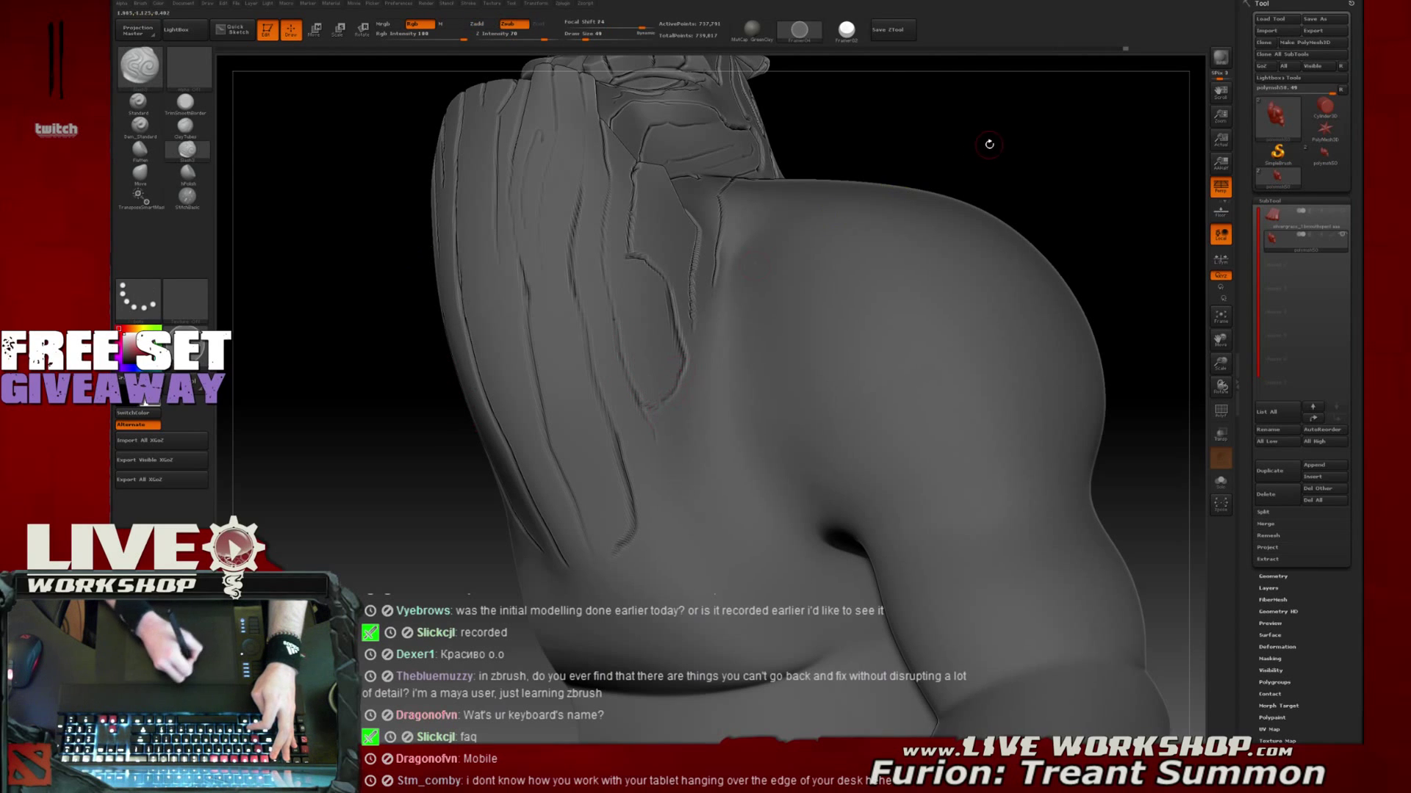
pyautogui.moveTo(989, 142); pyautogui.dragTo(915, 139)
pyautogui.moveTo(711, 326); pyautogui.dragTo(695, 335)
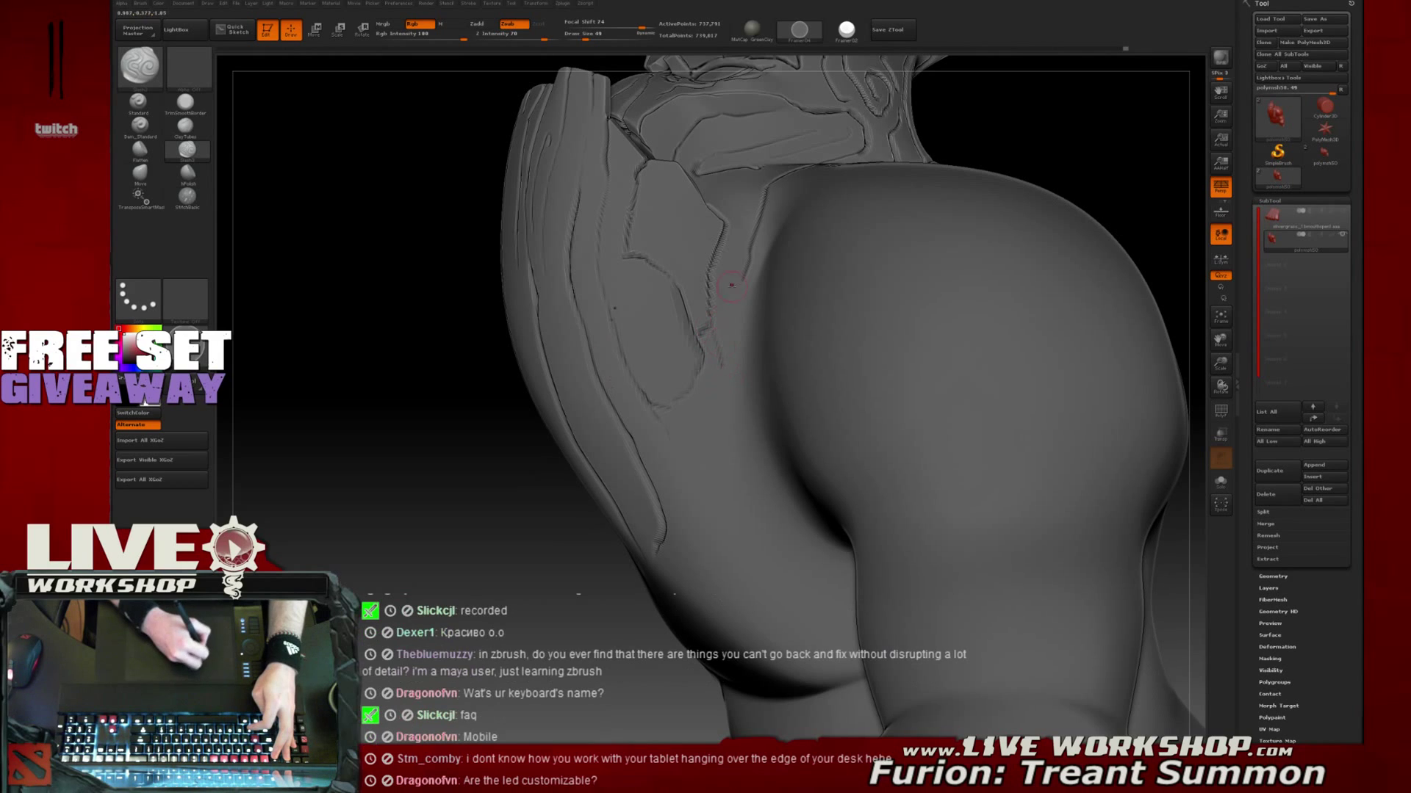
# Carve a jagged crack from the side of the jaw down toward the armpit and fork its lower end
pyautogui.moveTo(730, 329)
pyautogui.mouseDown()
pyautogui.moveTo(730, 457)
pyautogui.moveTo(808, 534)
pyautogui.mouseUp()
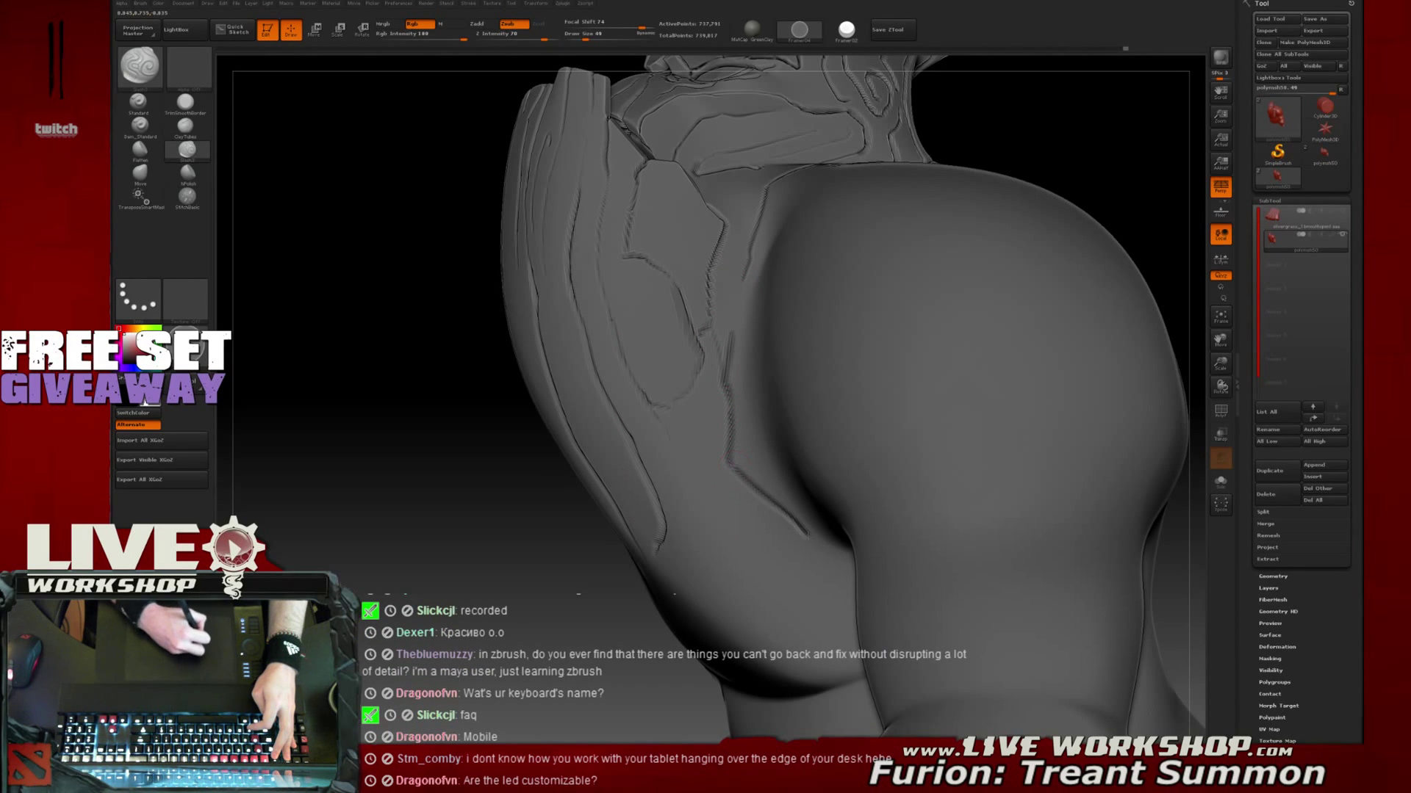
pyautogui.moveTo(338, 476); pyautogui.dragTo(456, 530)
pyautogui.moveTo(1124, 249); pyautogui.dragTo(1069, 194)
pyautogui.moveTo(736, 464); pyautogui.dragTo(746, 450)
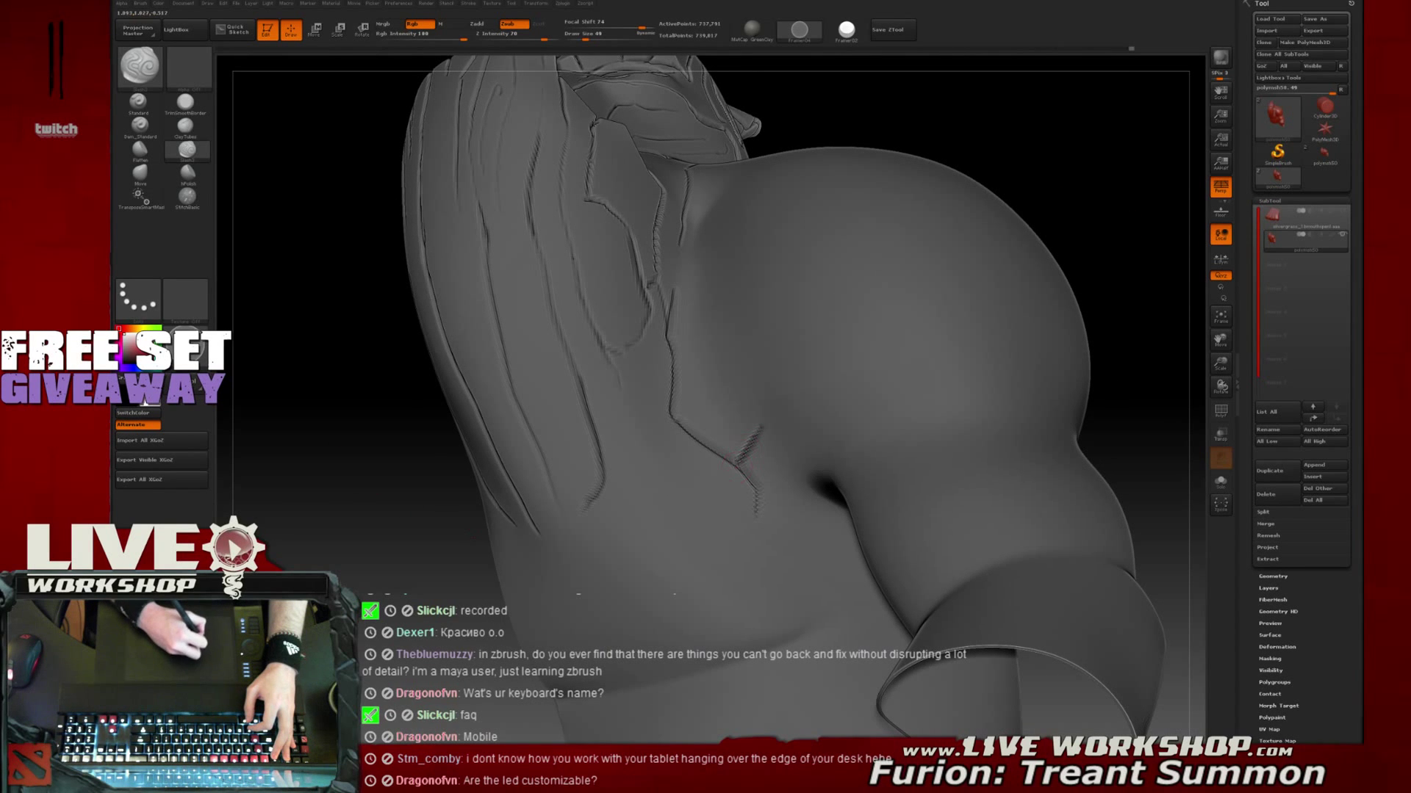
pyautogui.moveTo(1109, 242)
pyautogui.mouseDown()
pyautogui.moveTo(1065, 224)
pyautogui.moveTo(1026, 249)
pyautogui.mouseUp()
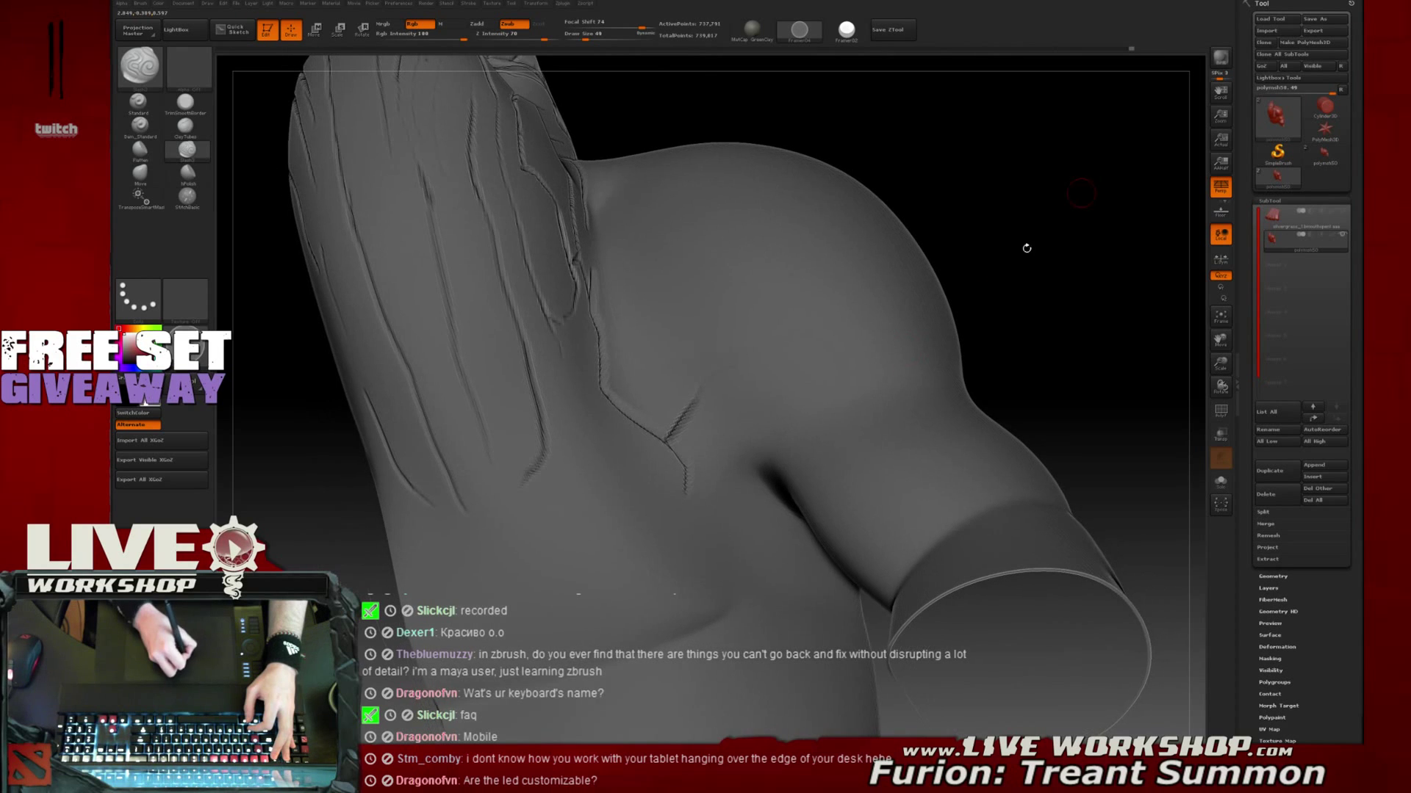
pyautogui.moveTo(723, 478)
pyautogui.mouseDown()
pyautogui.moveTo(767, 469)
pyautogui.moveTo(702, 485)
pyautogui.mouseUp()
# Branch two short diagonal cracks from the armpit crack onto the lower chest, redoing the hooked second one
pyautogui.moveTo(1036, 293); pyautogui.dragTo(1120, 259)
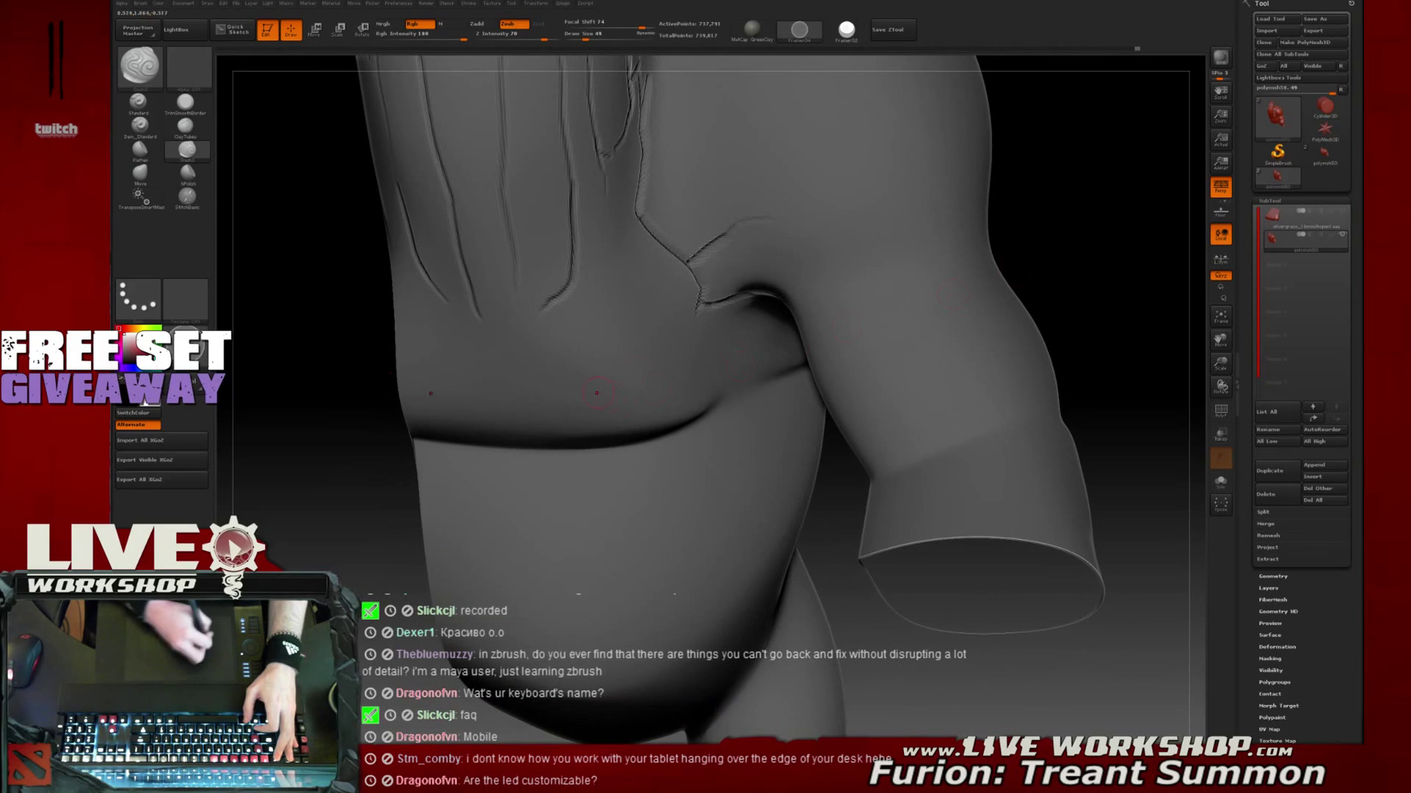
pyautogui.moveTo(696, 313); pyautogui.dragTo(618, 373)
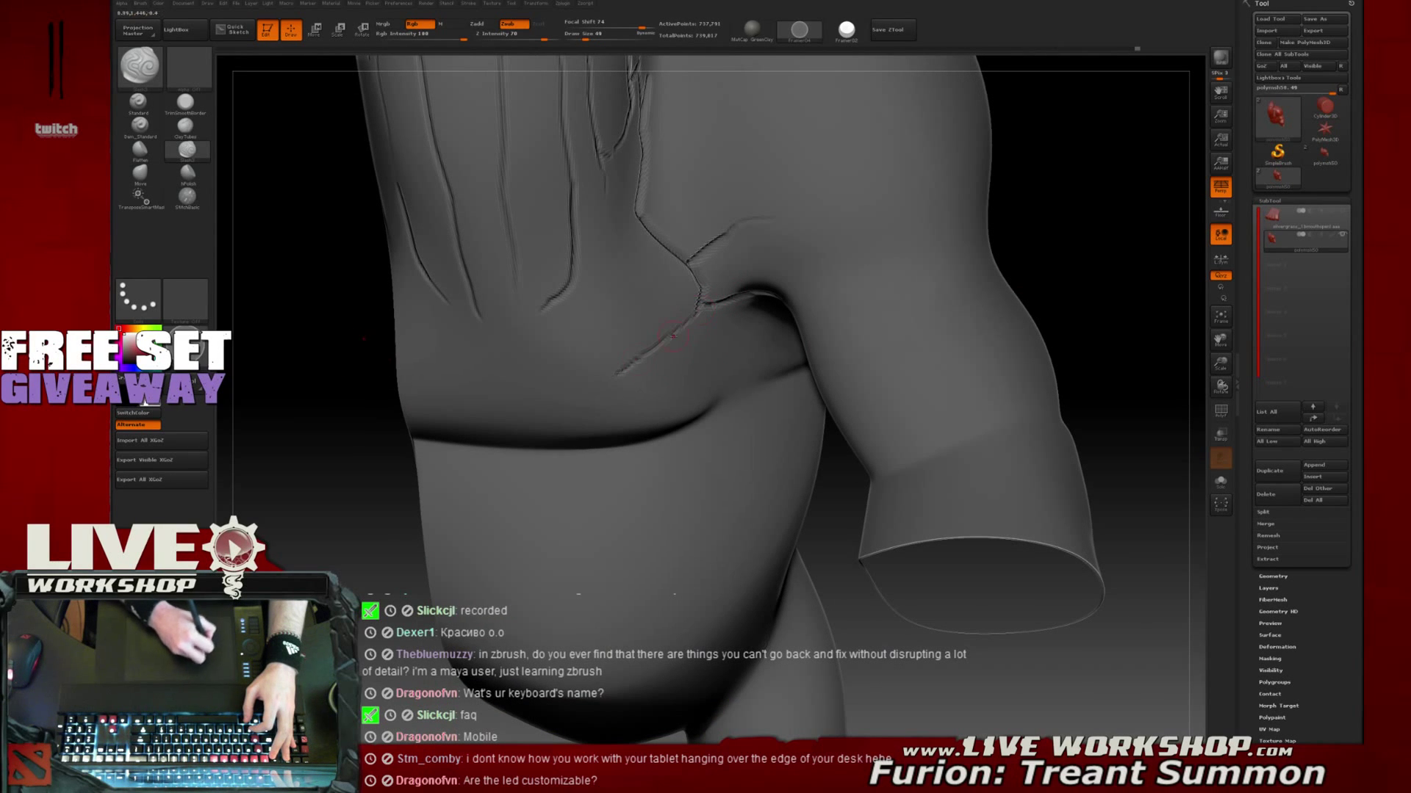
pyautogui.moveTo(696, 314)
pyautogui.mouseDown()
pyautogui.moveTo(661, 342)
pyautogui.moveTo(691, 372)
pyautogui.mouseUp()
pyautogui.moveTo(1028, 228)
pyautogui.mouseDown()
pyautogui.moveTo(1067, 205)
pyautogui.moveTo(1043, 211)
pyautogui.mouseUp()
pyautogui.hotkey('ctrl', 'z')
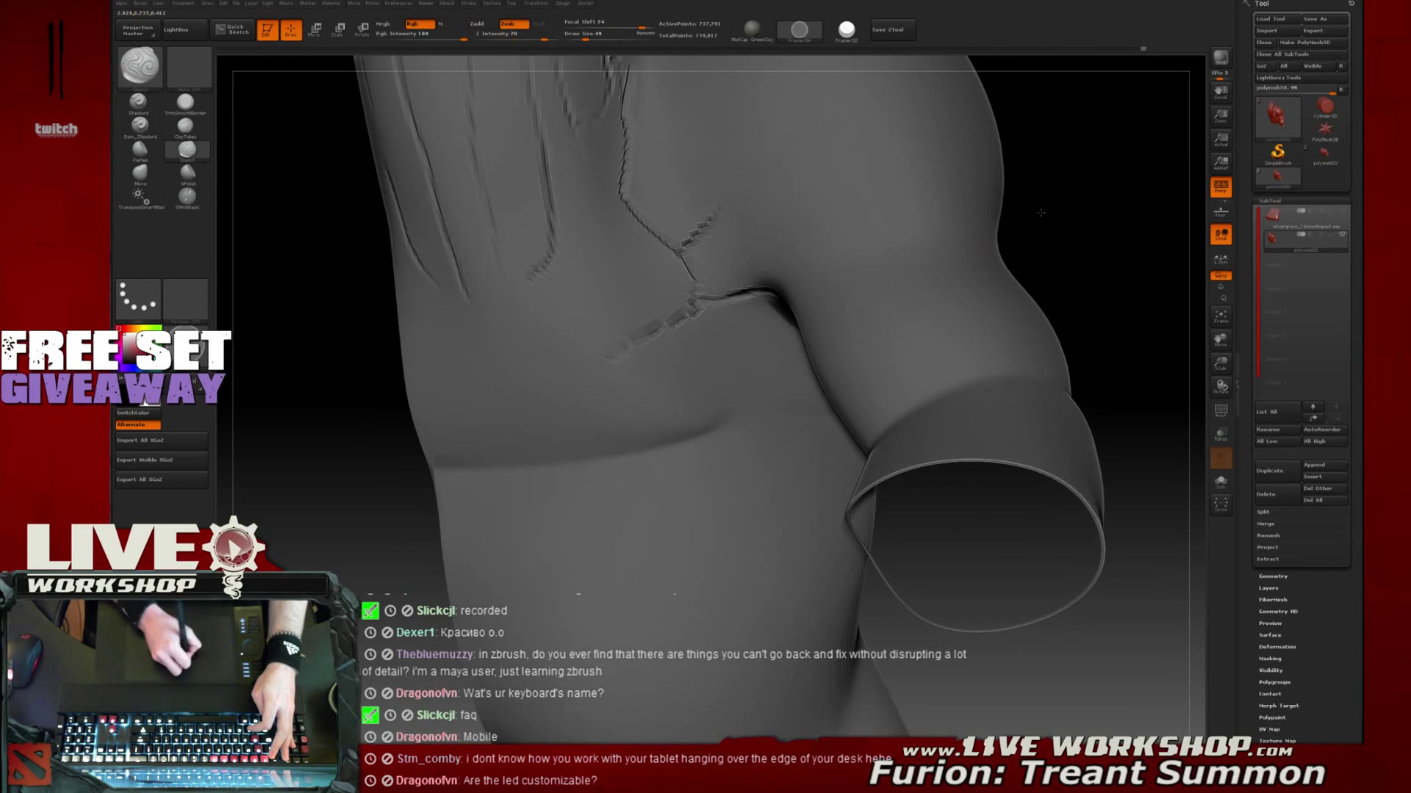
pyautogui.moveTo(741, 323)
pyautogui.mouseDown()
pyautogui.moveTo(700, 375)
pyautogui.moveTo(744, 319)
pyautogui.mouseUp()
pyautogui.hotkey('ctrl', 'z')
pyautogui.hotkey('ctrl', 'z')
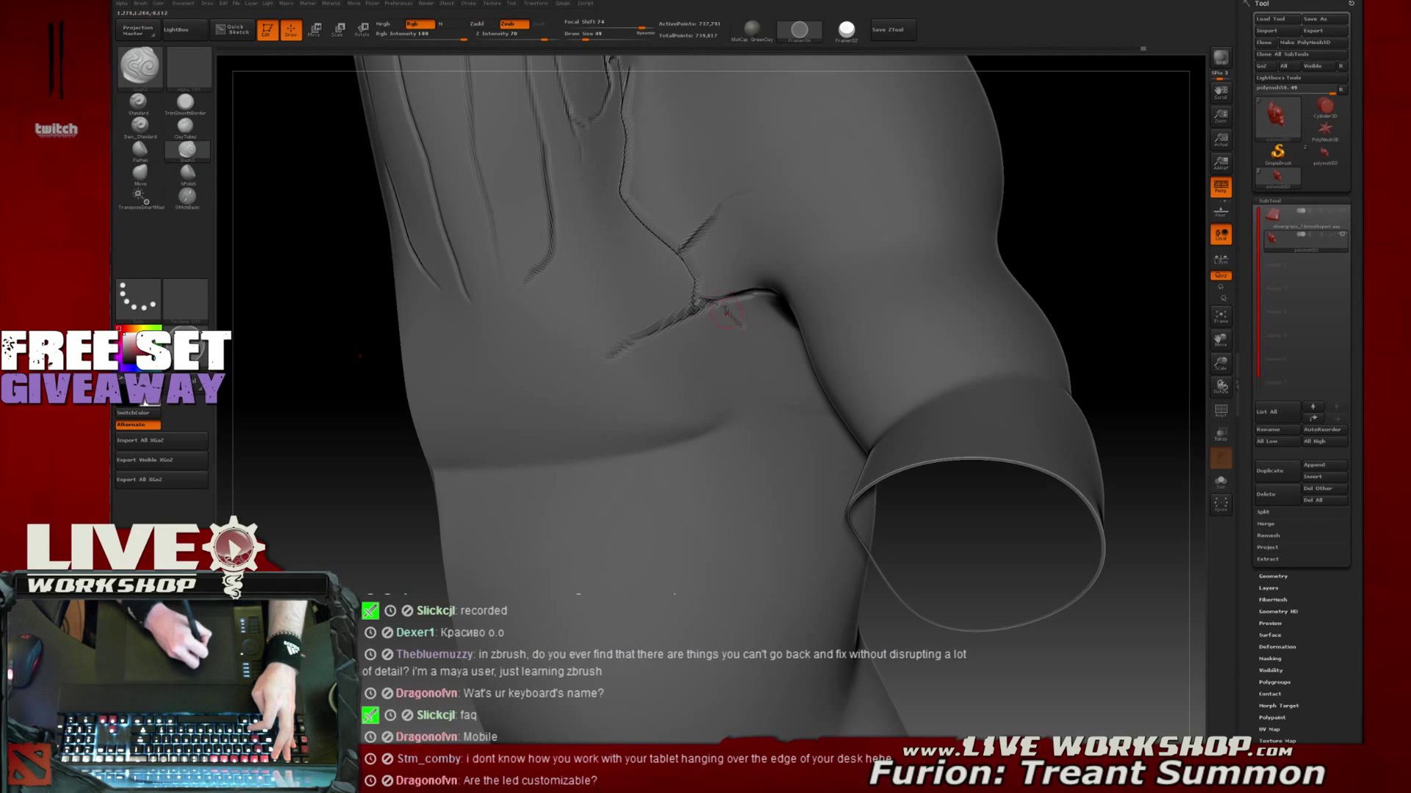
pyautogui.moveTo(738, 328); pyautogui.dragTo(684, 392)
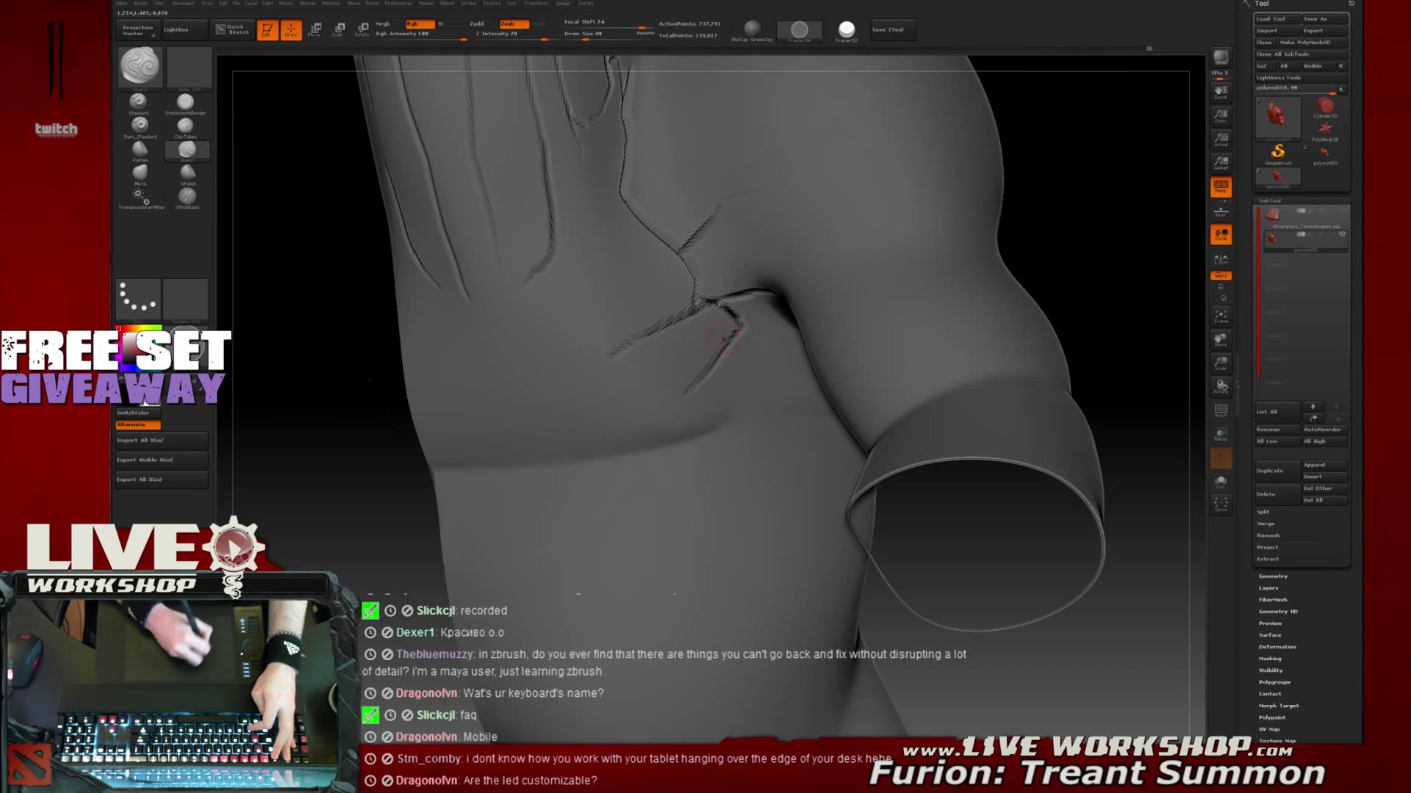
# Carve a crack along the crease beneath the chest and turn it up to the armpit, redoing the first strokes
pyautogui.moveTo(698, 440); pyautogui.dragTo(746, 386)
pyautogui.hotkey('ctrl', 'z')
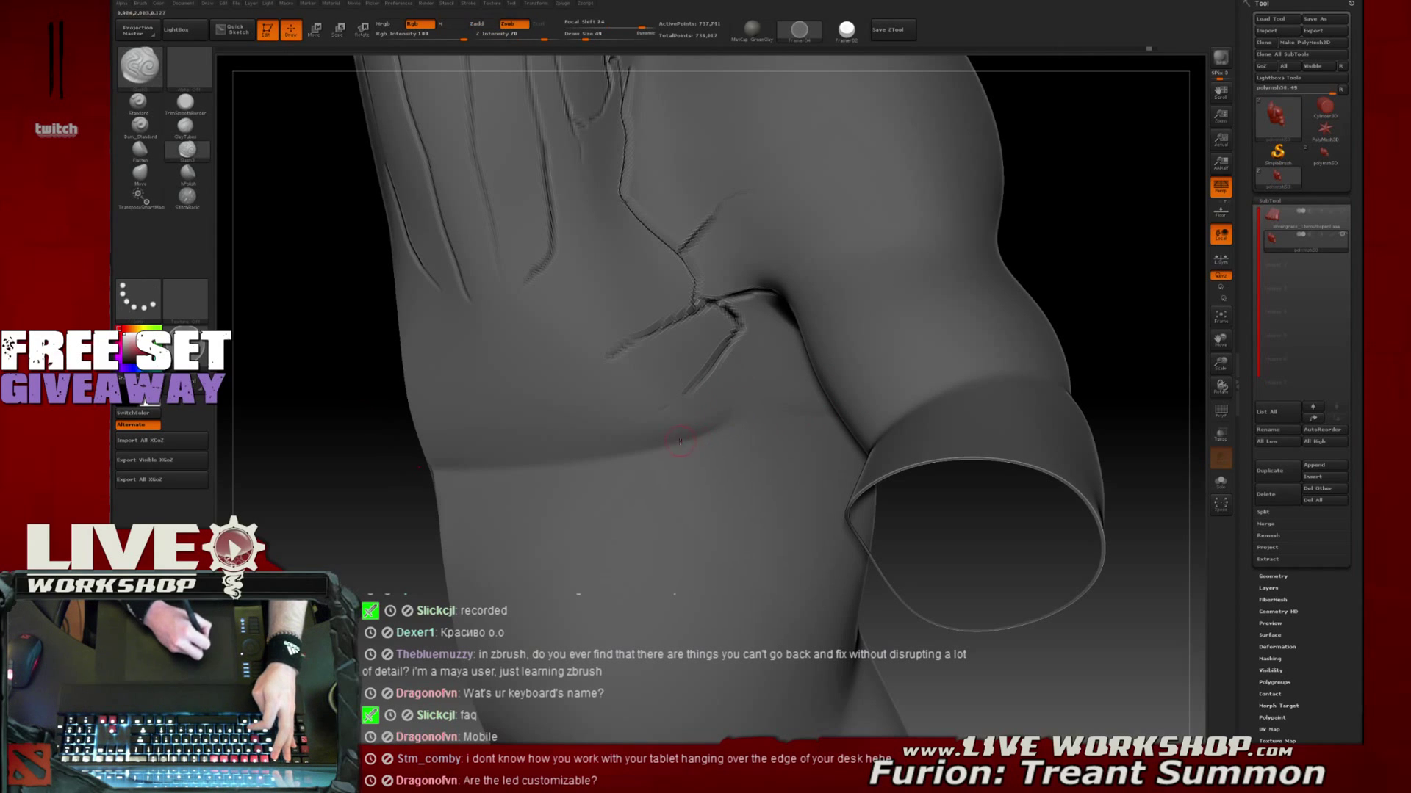
pyautogui.moveTo(474, 470); pyautogui.dragTo(568, 464)
pyautogui.hotkey('ctrl', 'z')
pyautogui.moveTo(482, 473); pyautogui.dragTo(659, 451)
pyautogui.moveTo(337, 509); pyautogui.dragTo(390, 512)
pyautogui.moveTo(836, 500); pyautogui.dragTo(749, 493)
pyautogui.moveTo(648, 452)
pyautogui.mouseDown()
pyautogui.moveTo(741, 416)
pyautogui.moveTo(780, 328)
pyautogui.mouseUp()
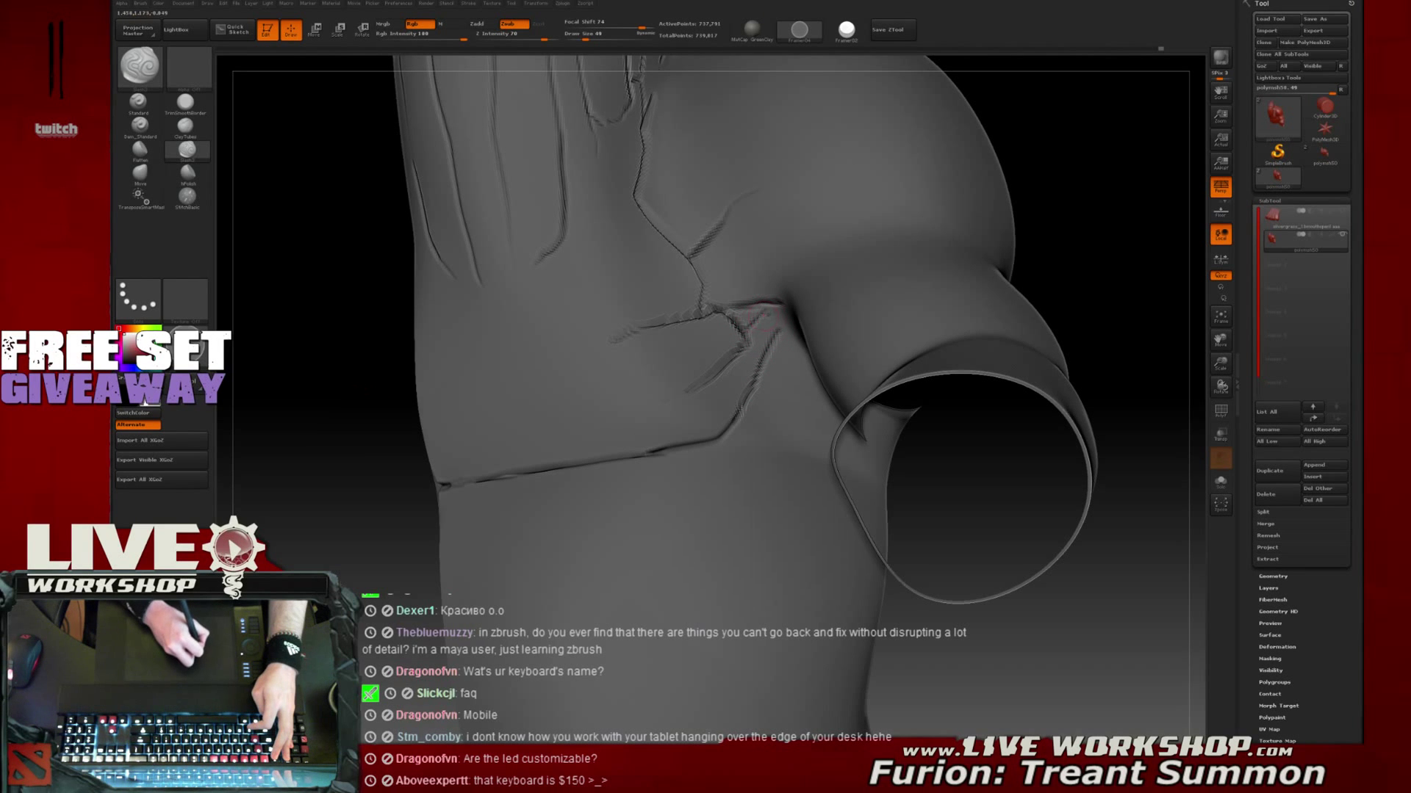
pyautogui.moveTo(1080, 639); pyautogui.dragTo(773, 435)
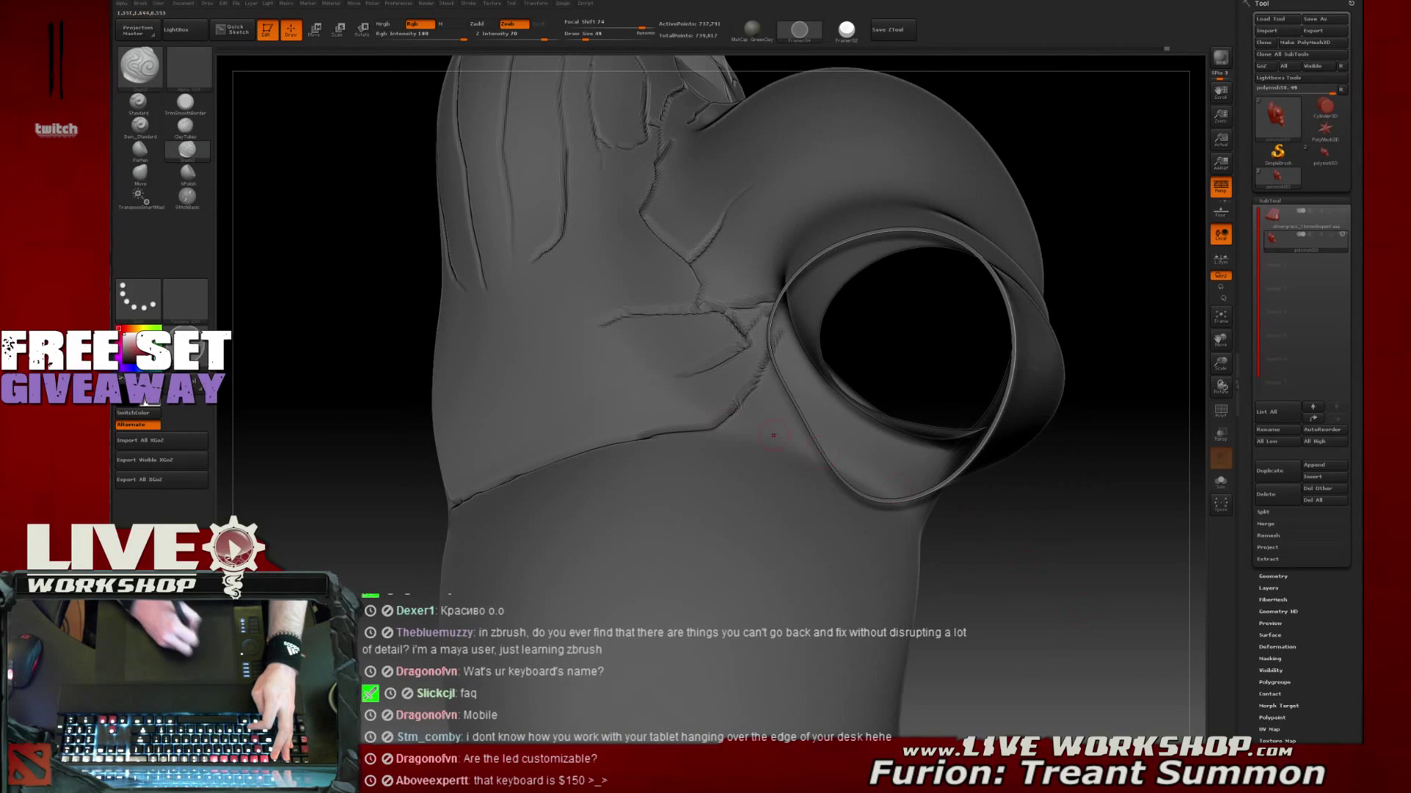
# Carve mirrored jagged cracks rising from the crease beneath the chest and angling outward on both sides, redoing the first stroke
pyautogui.moveTo(1044, 520); pyautogui.dragTo(712, 468)
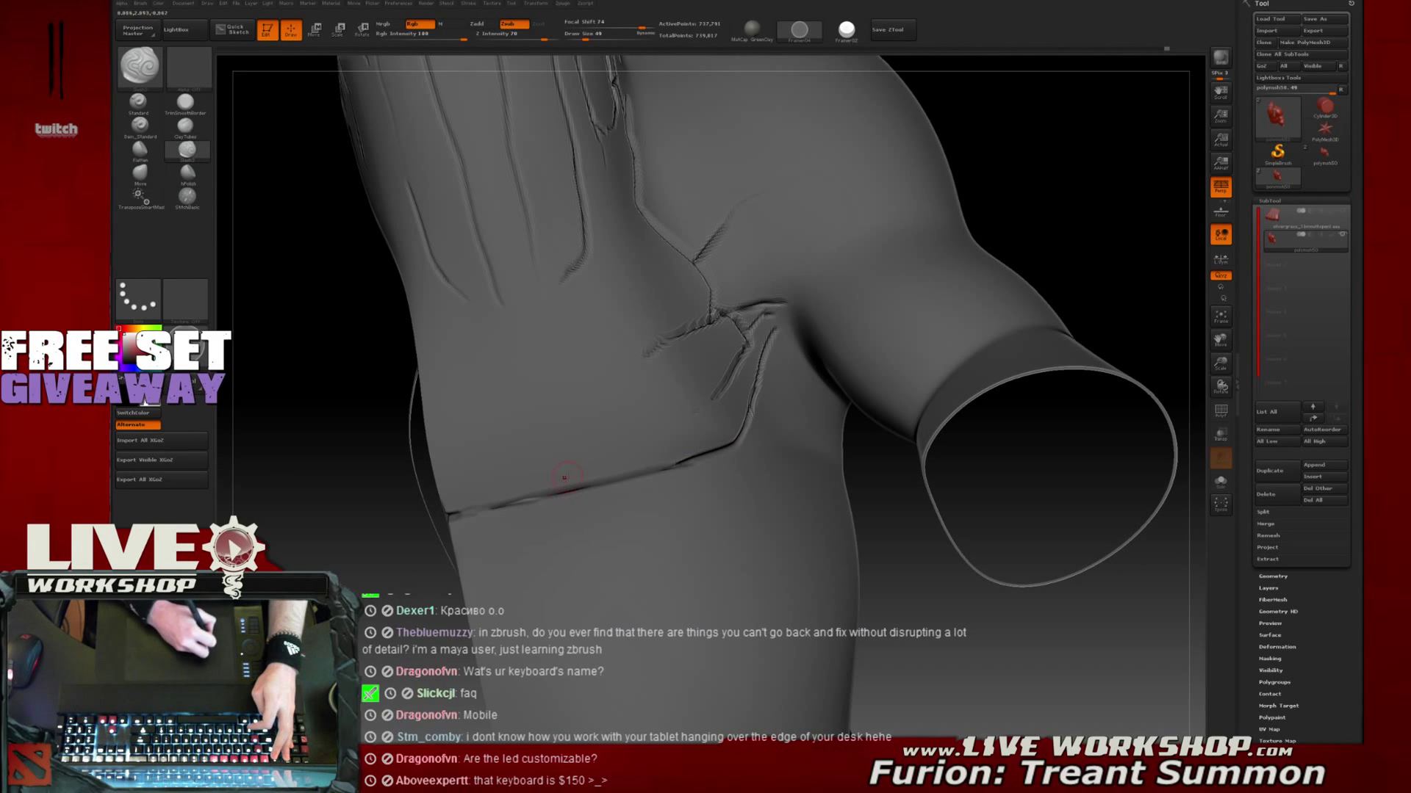
pyautogui.press('b')
pyautogui.press('s')
pyautogui.press('l')
pyautogui.moveTo(529, 490); pyautogui.dragTo(601, 476)
pyautogui.hotkey('ctrl', 'z')
pyautogui.press('b')
pyautogui.press('s')
pyautogui.press('l')
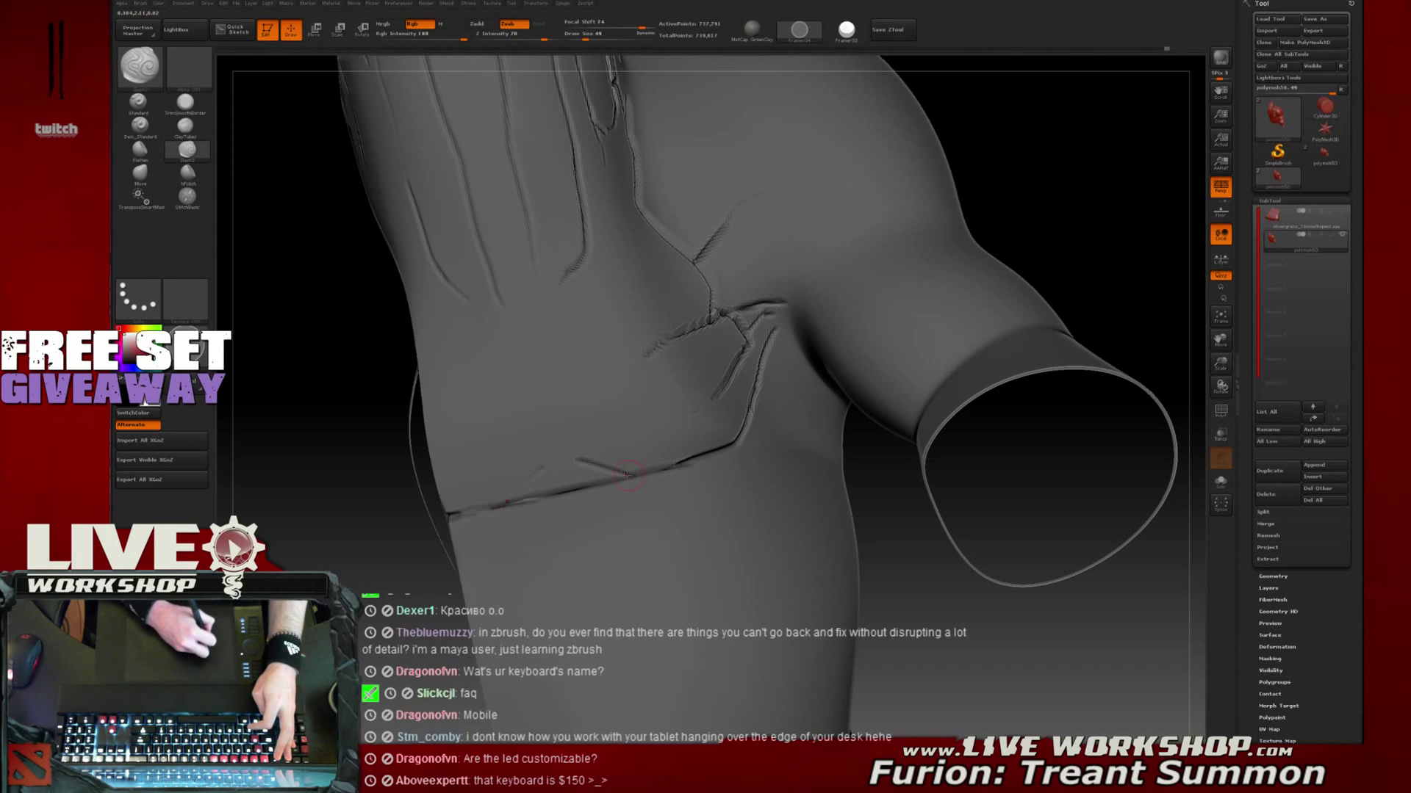
pyautogui.moveTo(529, 482)
pyautogui.mouseDown()
pyautogui.moveTo(507, 499)
pyautogui.moveTo(536, 476)
pyautogui.mouseUp()
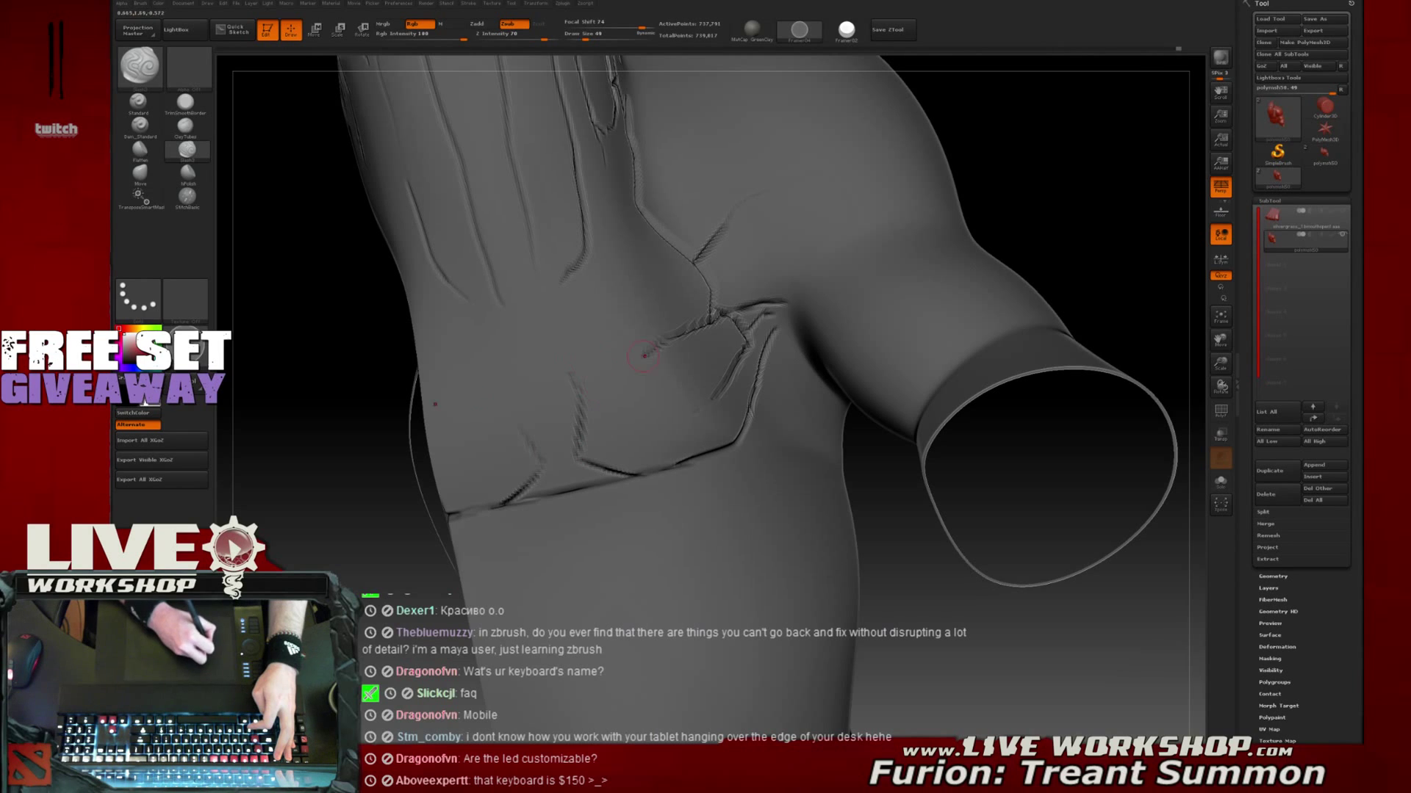
pyautogui.moveTo(571, 364); pyautogui.dragTo(618, 316)
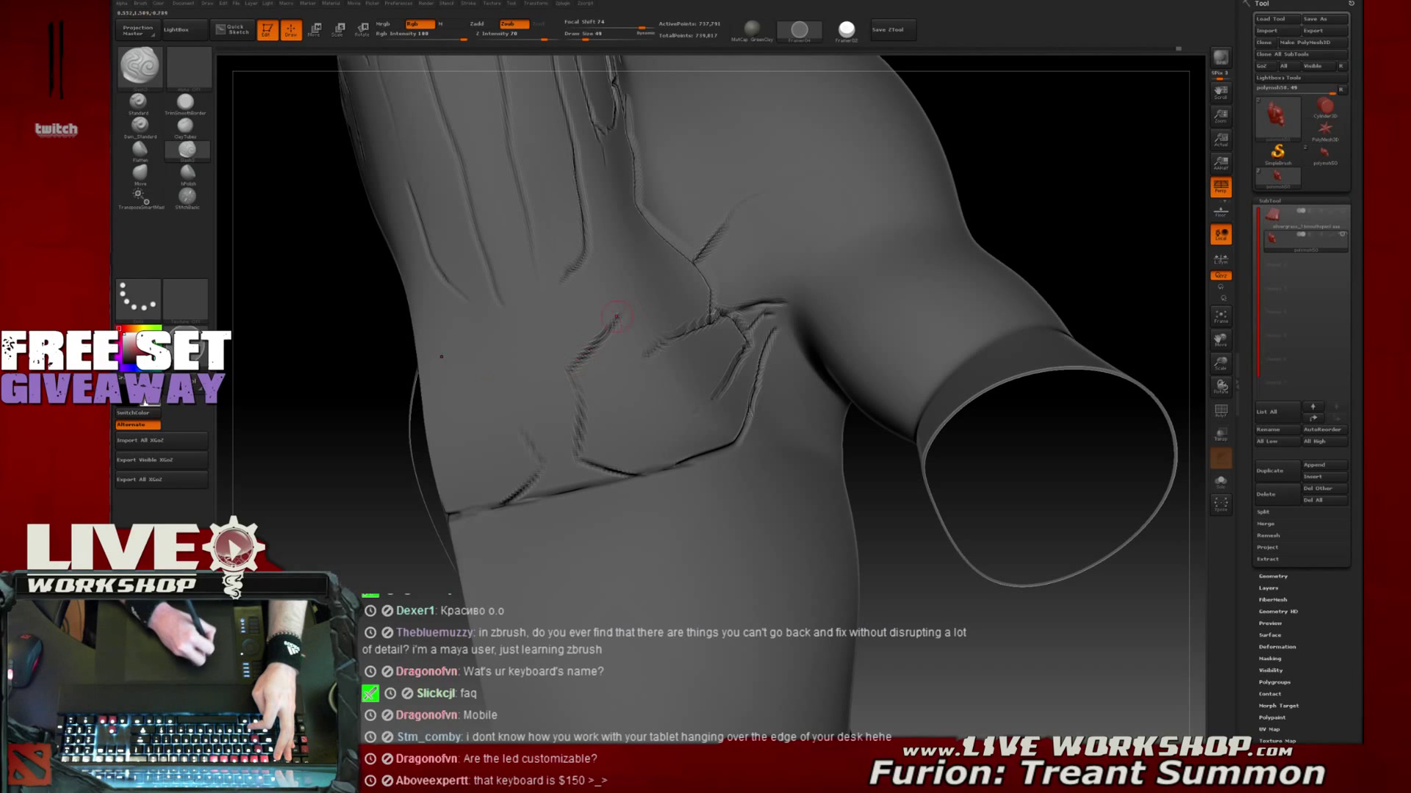
pyautogui.moveTo(441, 369); pyautogui.dragTo(474, 382)
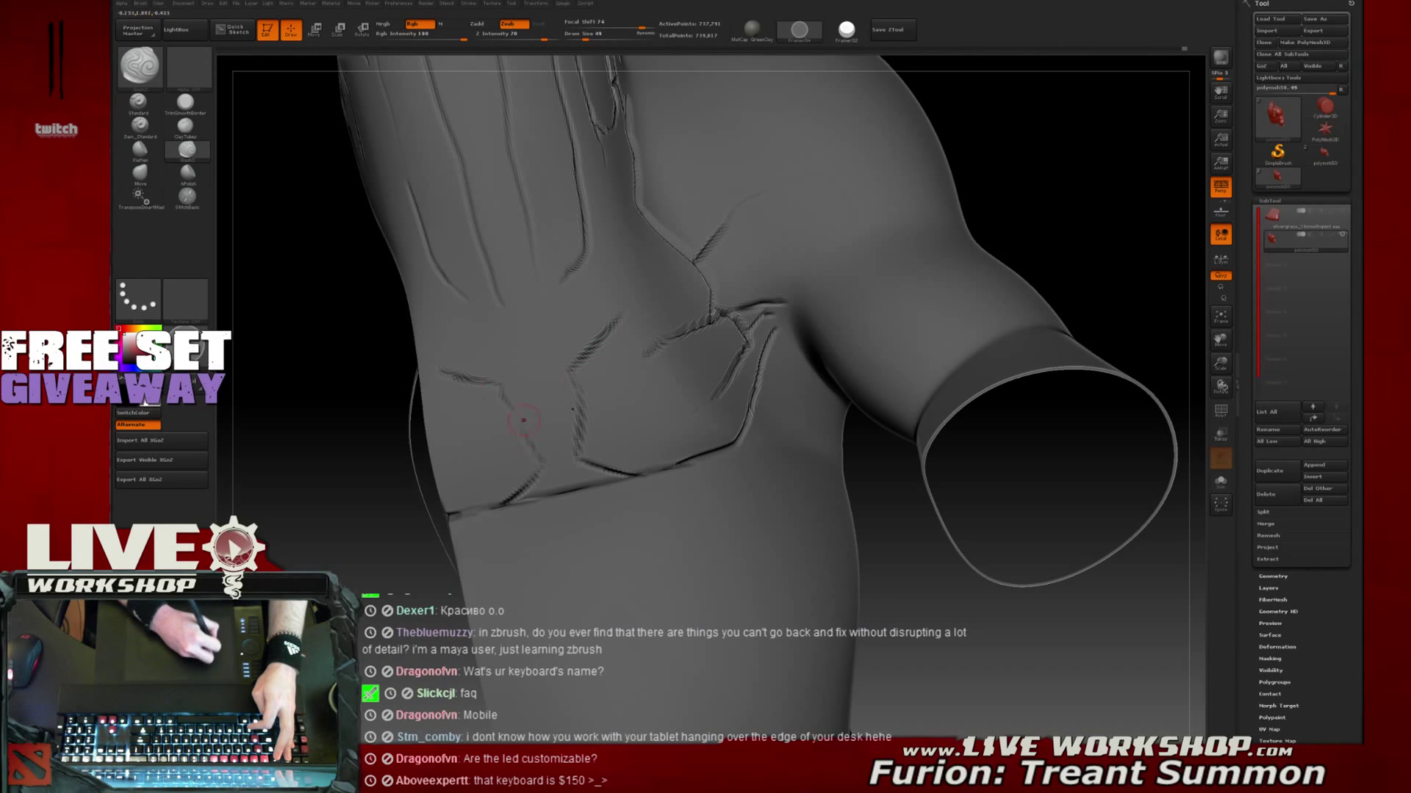
# Carve a short centre crack on the lower chest ending in a round knot between the mirrored cracks, redoing the knot's shape
pyautogui.moveTo(1055, 179)
pyautogui.mouseDown()
pyautogui.moveTo(1127, 230)
pyautogui.moveTo(828, 599)
pyautogui.moveTo(541, 367)
pyautogui.mouseUp()
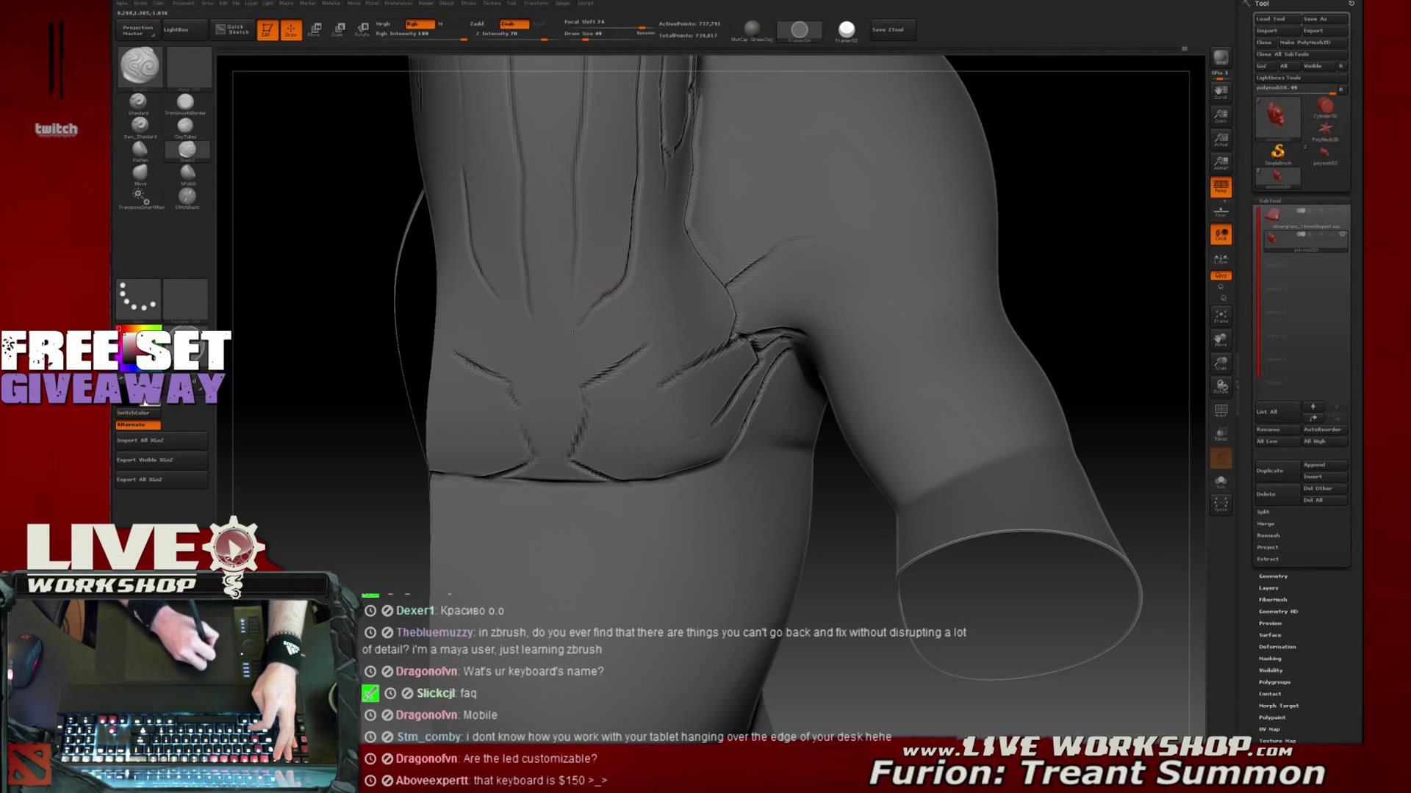
pyautogui.moveTo(550, 358)
pyautogui.mouseDown()
pyautogui.moveTo(550, 399)
pyautogui.moveTo(579, 413)
pyautogui.moveTo(529, 447)
pyautogui.mouseUp()
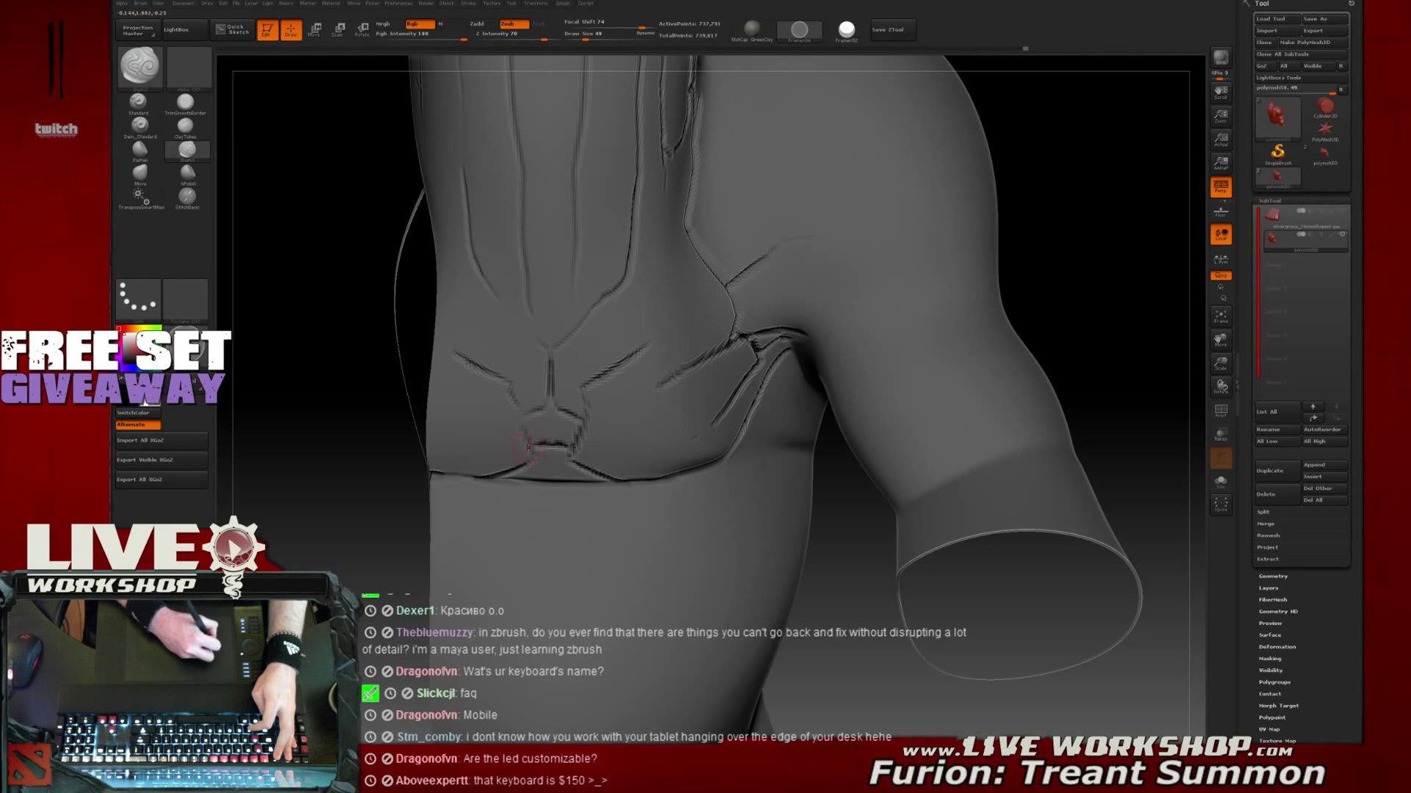
pyautogui.hotkey('ctrl', 'z')
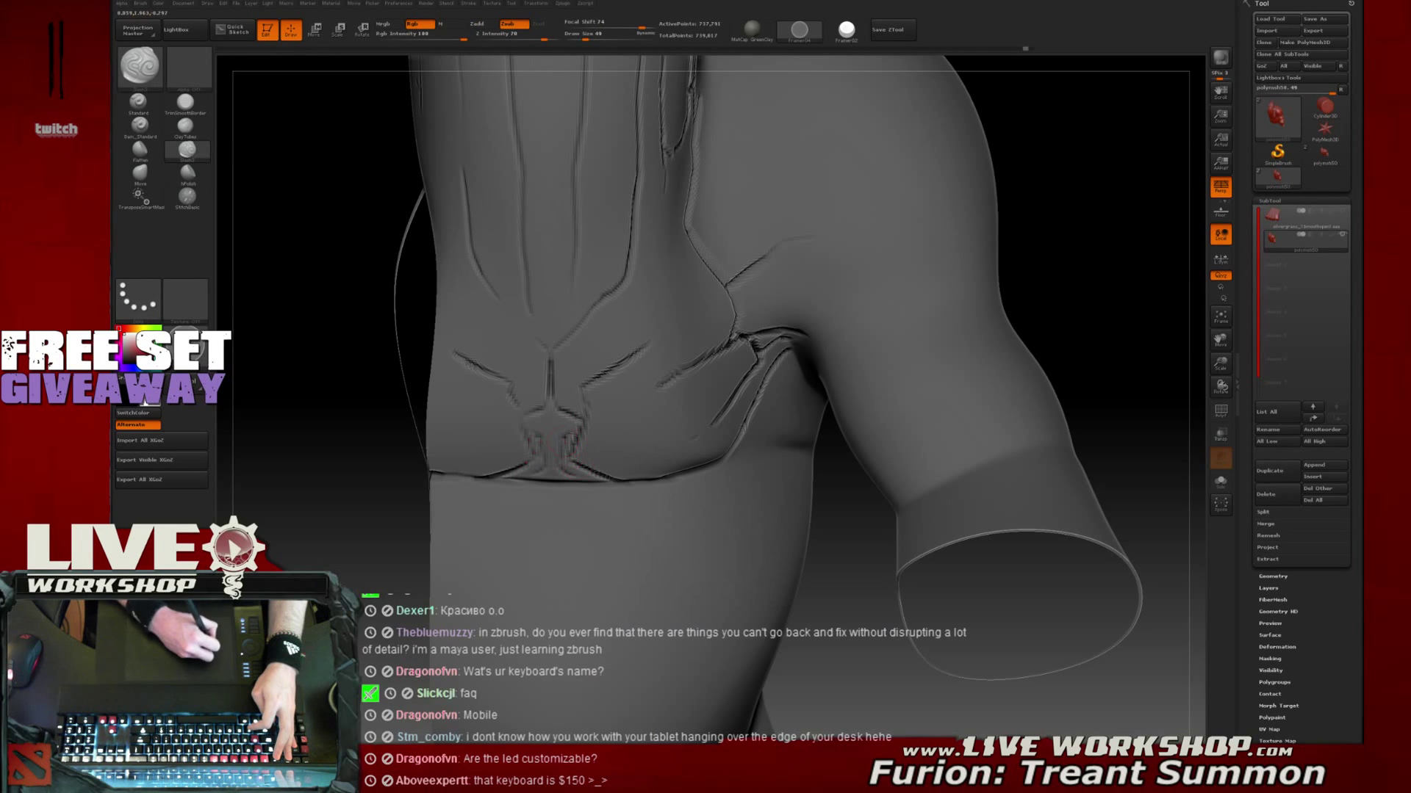
pyautogui.hotkey('ctrl', 'z')
pyautogui.moveTo(564, 427)
pyautogui.mouseDown()
pyautogui.moveTo(542, 428)
pyautogui.moveTo(564, 441)
pyautogui.moveTo(553, 430)
pyautogui.moveTo(567, 469)
pyautogui.moveTo(551, 469)
pyautogui.mouseUp()
pyautogui.hotkey('ctrl', 'z')
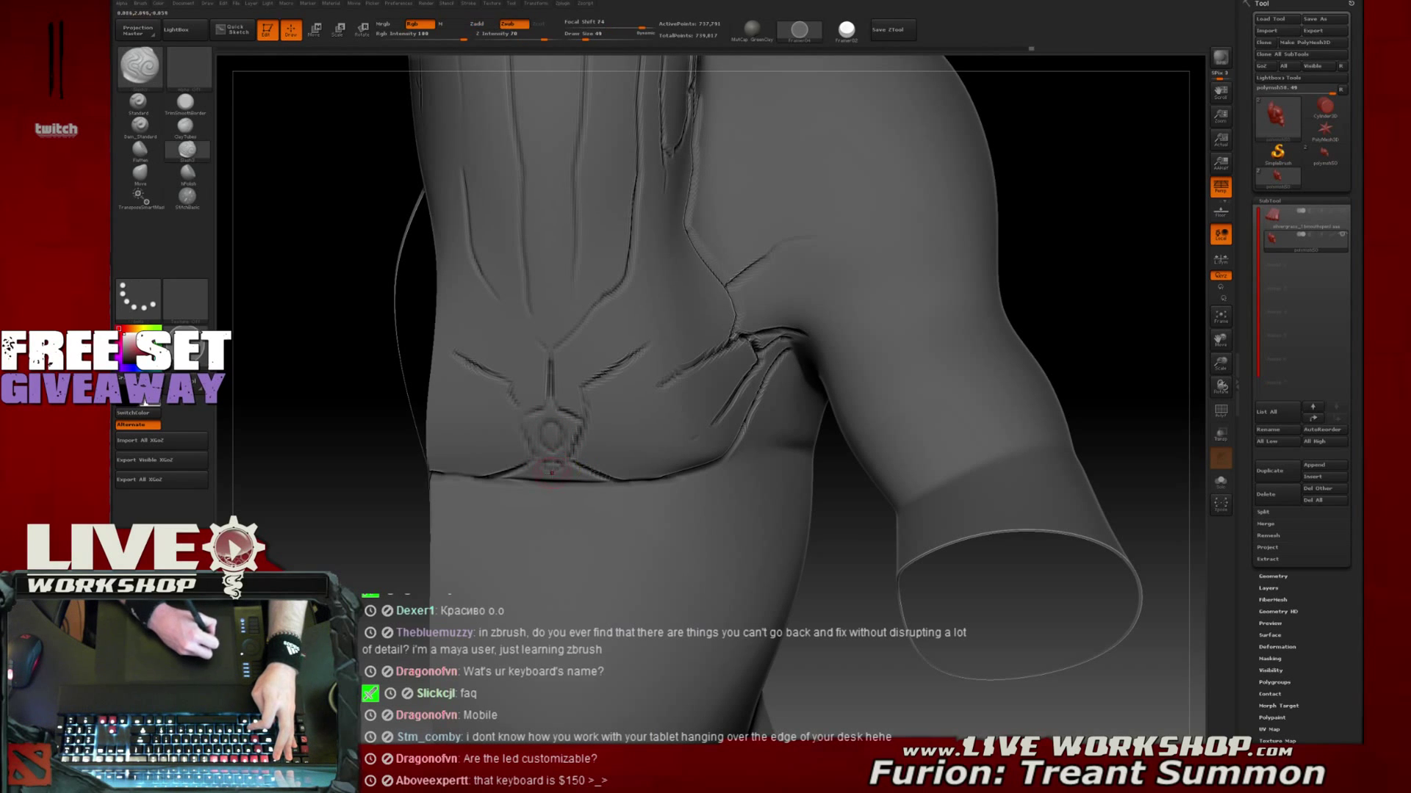
pyautogui.hotkey('ctrl', 'z')
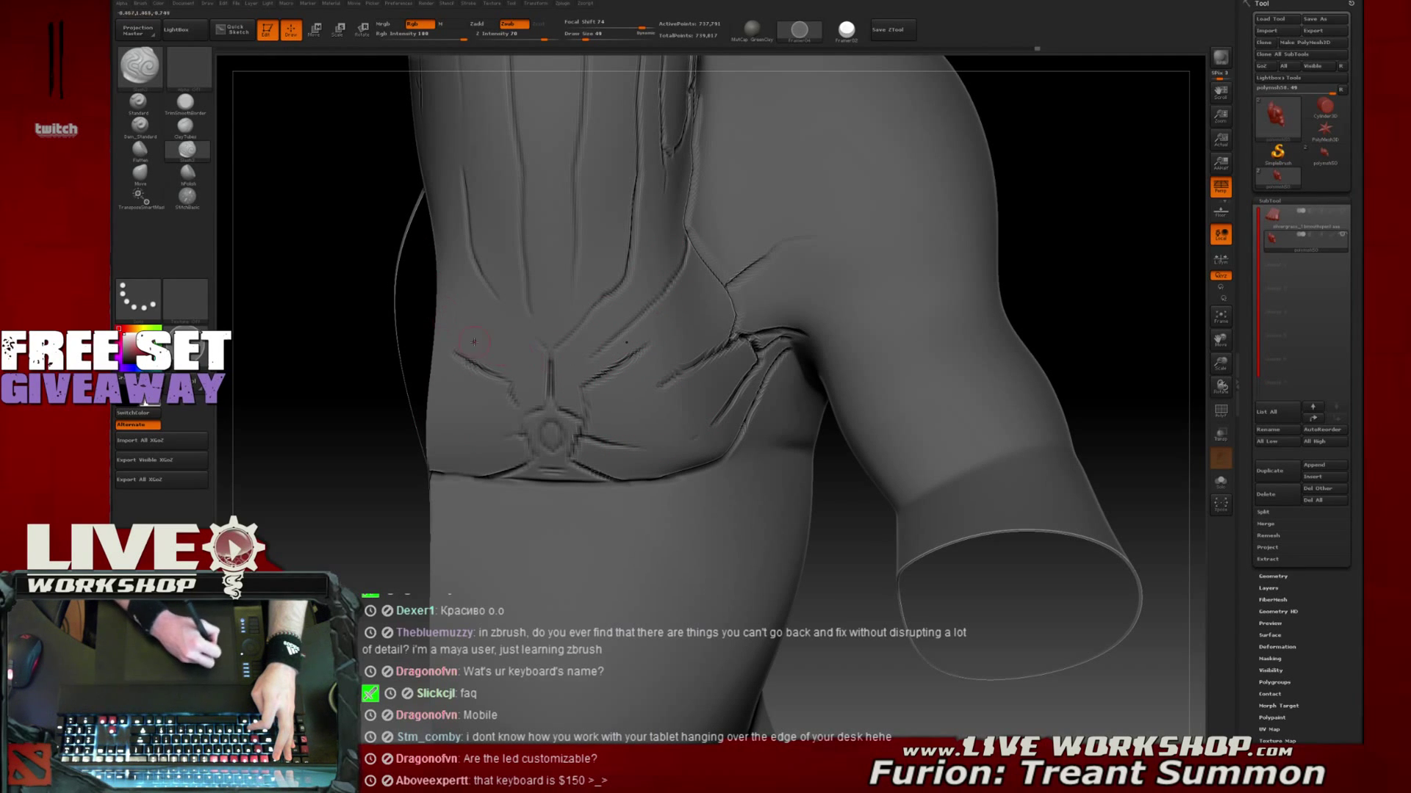
# Refine the cracks around the chest knot and lightly smooth their edges
pyautogui.moveTo(1127, 222); pyautogui.dragTo(1088, 283)
pyautogui.moveTo(1121, 230); pyautogui.dragTo(1095, 257)
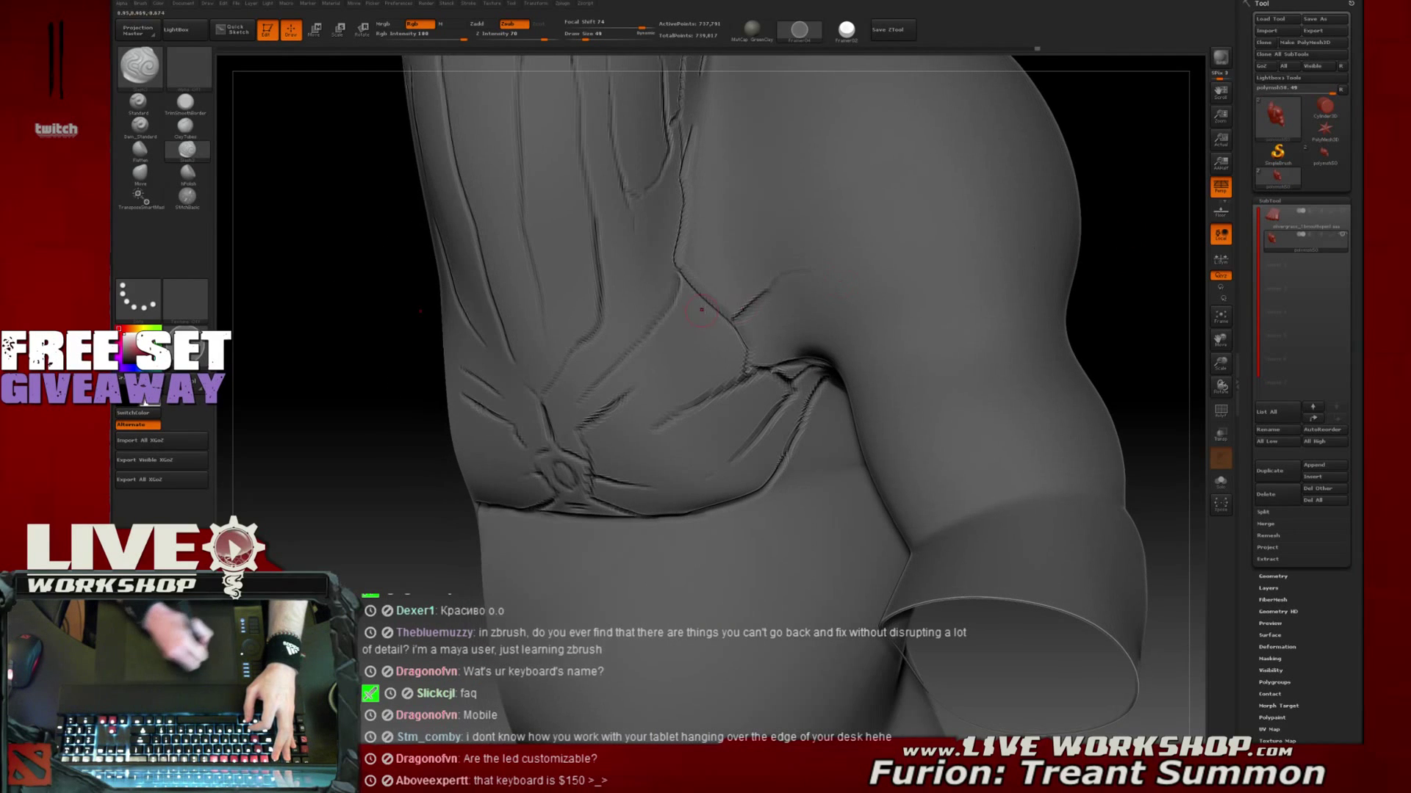
pyautogui.moveTo(580, 445); pyautogui.dragTo(590, 465)
pyautogui.keyDown('shift'); pyautogui.moveTo(579, 406); pyautogui.dragTo(584, 390); pyautogui.keyUp('shift')
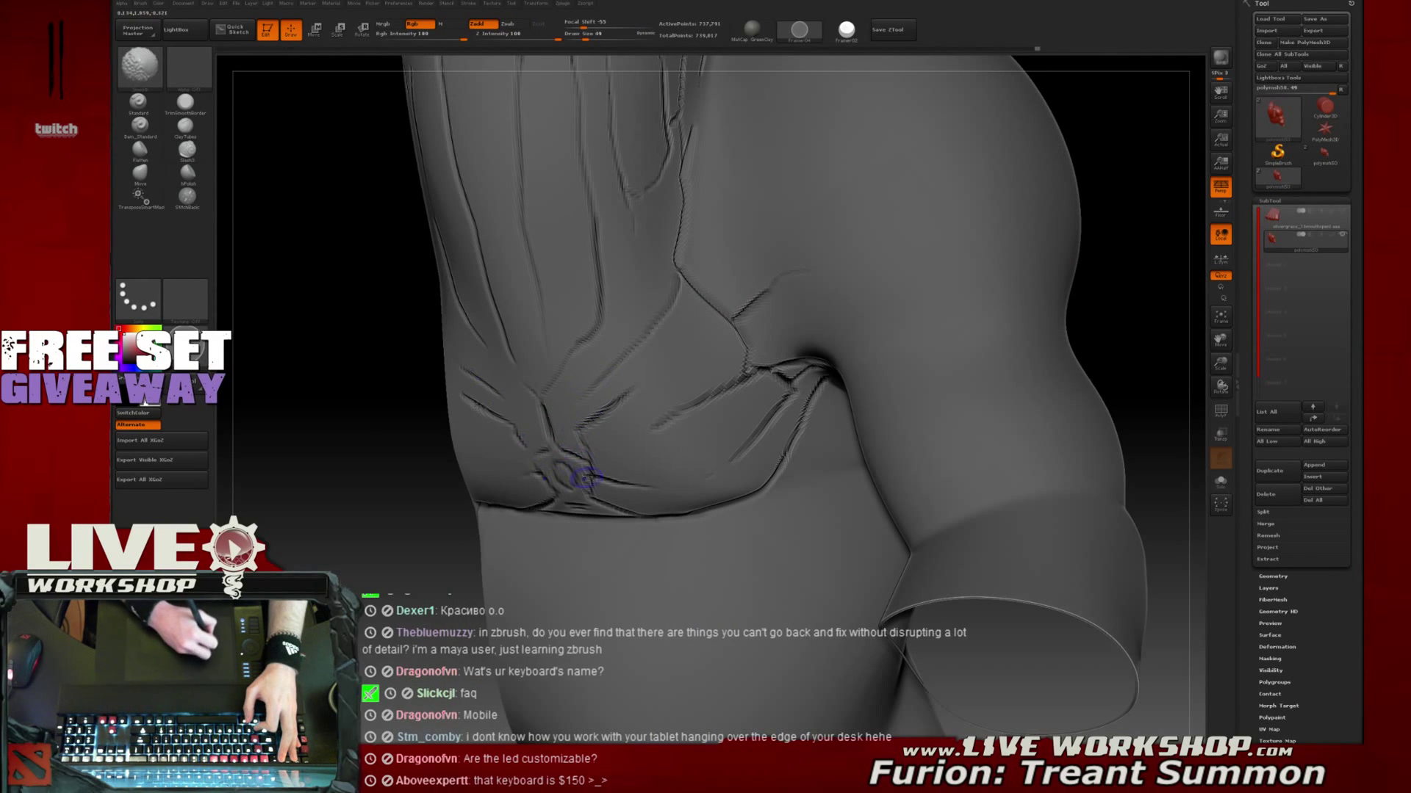
pyautogui.keyDown('shift'); pyautogui.moveTo(552, 448); pyautogui.dragTo(564, 450); pyautogui.keyUp('shift')
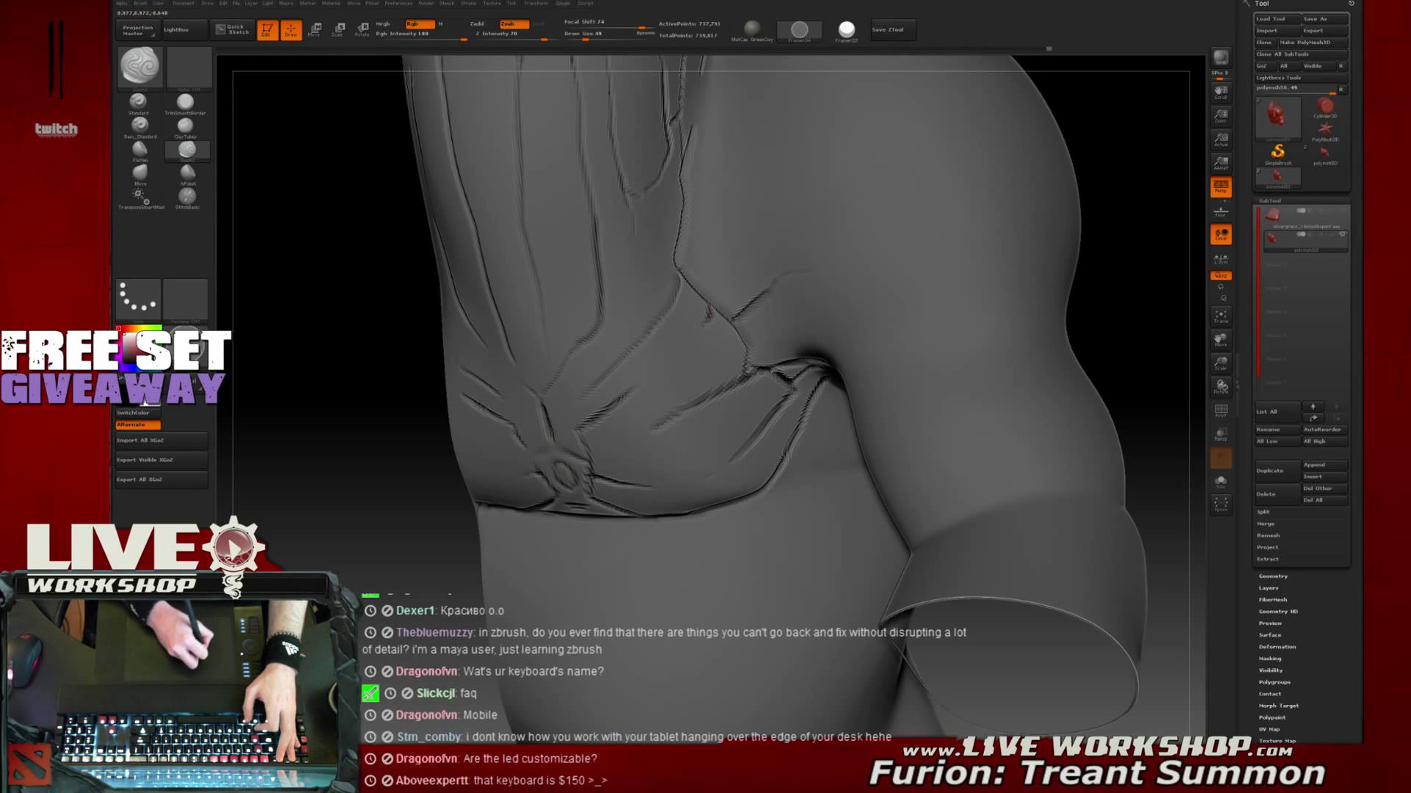
# Carve a bent crack from the chest crease down onto the upper belly and back up toward the flank
pyautogui.moveTo(1103, 285); pyautogui.dragTo(1047, 346)
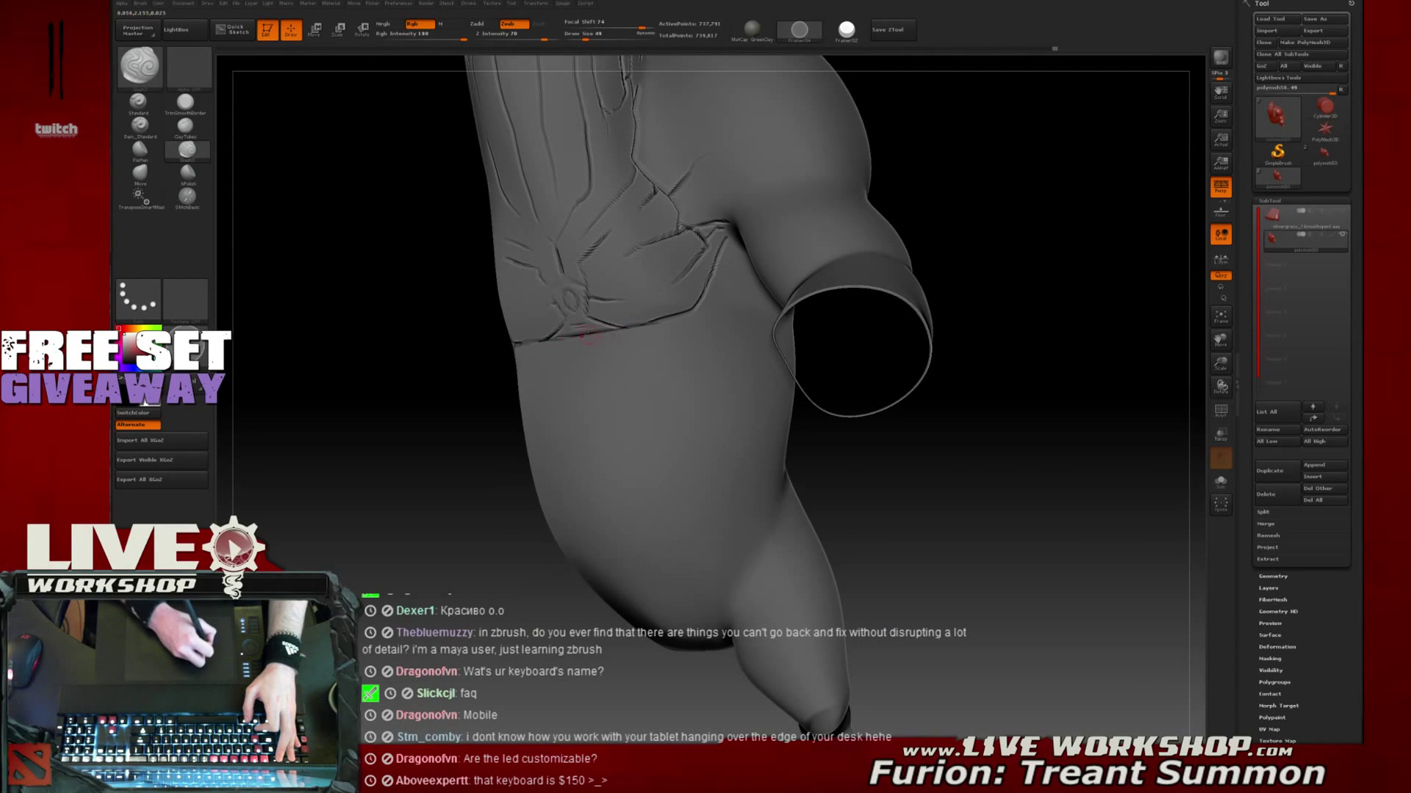
pyautogui.moveTo(601, 335); pyautogui.dragTo(642, 375)
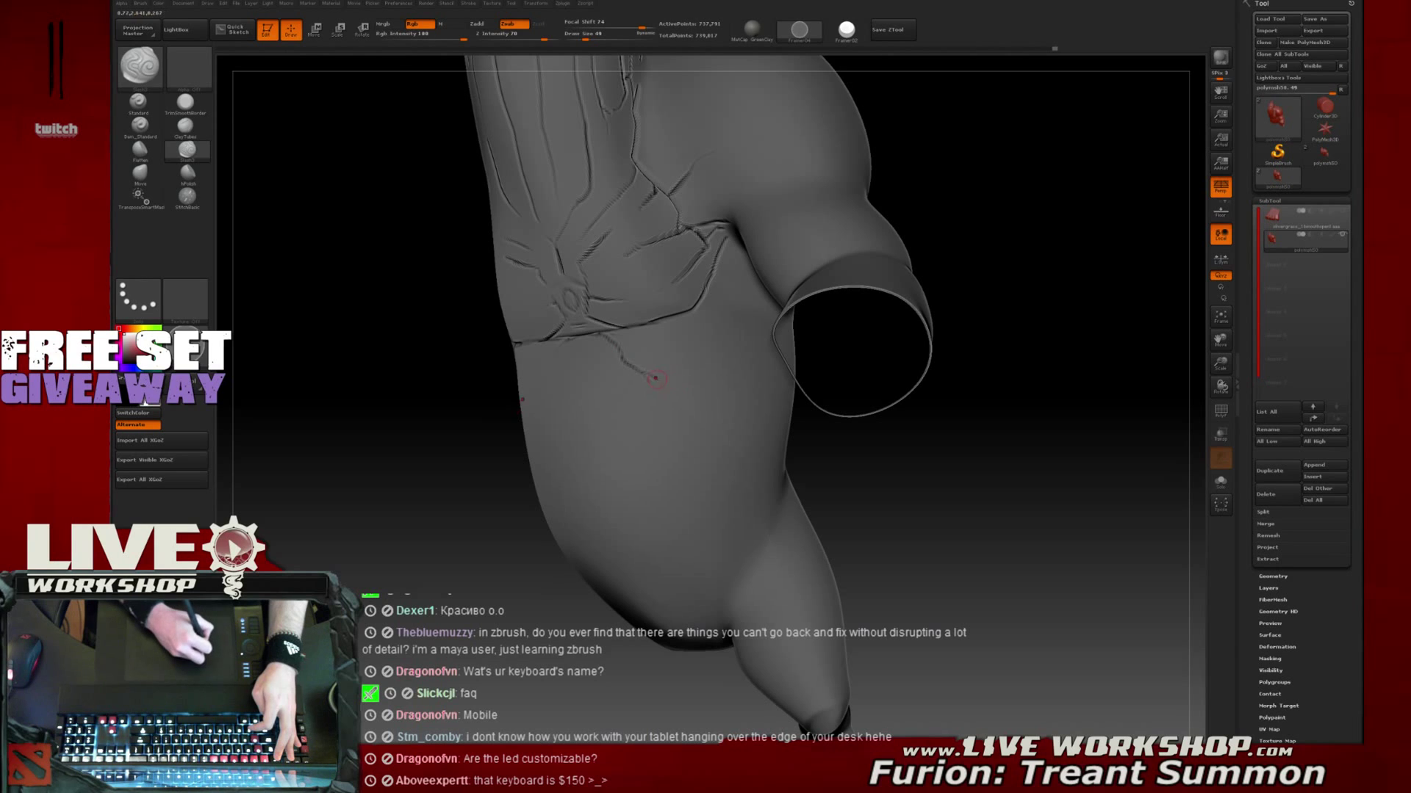
pyautogui.moveTo(917, 370)
pyautogui.mouseDown()
pyautogui.moveTo(1013, 397)
pyautogui.moveTo(875, 397)
pyautogui.moveTo(743, 317)
pyautogui.mouseUp()
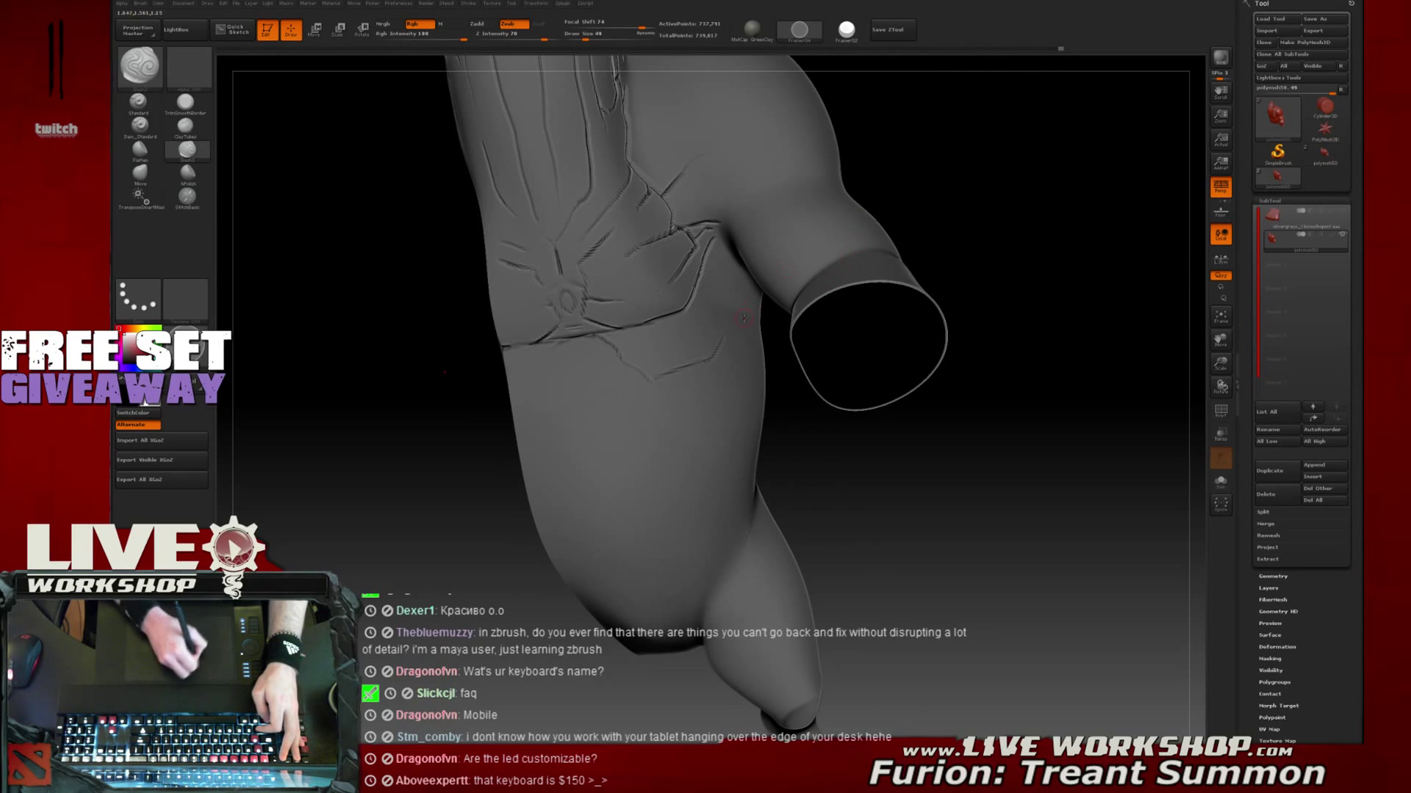
# Isolate the torso and extend the belly crack up the flank to a curved crack beneath the armpit, redoing stray strokes
pyautogui.moveTo(397, 229)
pyautogui.keyDown('ctrl'); pyautogui.keyDown('shift'); pyautogui.mouseDown()
pyautogui.moveTo(738, 301)
pyautogui.moveTo(790, 433)
pyautogui.moveTo(805, 665)
pyautogui.mouseUp(); pyautogui.keyUp('shift'); pyautogui.keyUp('ctrl')
pyautogui.moveTo(790, 388)
pyautogui.mouseDown()
pyautogui.moveTo(929, 327)
pyautogui.moveTo(1011, 346)
pyautogui.moveTo(1087, 272)
pyautogui.moveTo(880, 270)
pyautogui.moveTo(641, 299)
pyautogui.moveTo(664, 259)
pyautogui.moveTo(737, 239)
pyautogui.mouseUp()
pyautogui.hotkey('ctrl', 'z')
pyautogui.moveTo(887, 201)
pyautogui.mouseDown()
pyautogui.moveTo(845, 235)
pyautogui.moveTo(888, 201)
pyautogui.moveTo(873, 203)
pyautogui.mouseUp()
pyautogui.hotkey('ctrl', 'z')
pyautogui.moveTo(646, 263); pyautogui.dragTo(567, 218)
pyautogui.moveTo(878, 193); pyautogui.dragTo(968, 195)
pyautogui.moveTo(1128, 187)
pyautogui.mouseDown()
pyautogui.moveTo(1044, 184)
pyautogui.moveTo(910, 217)
pyautogui.moveTo(923, 218)
pyautogui.mouseUp()
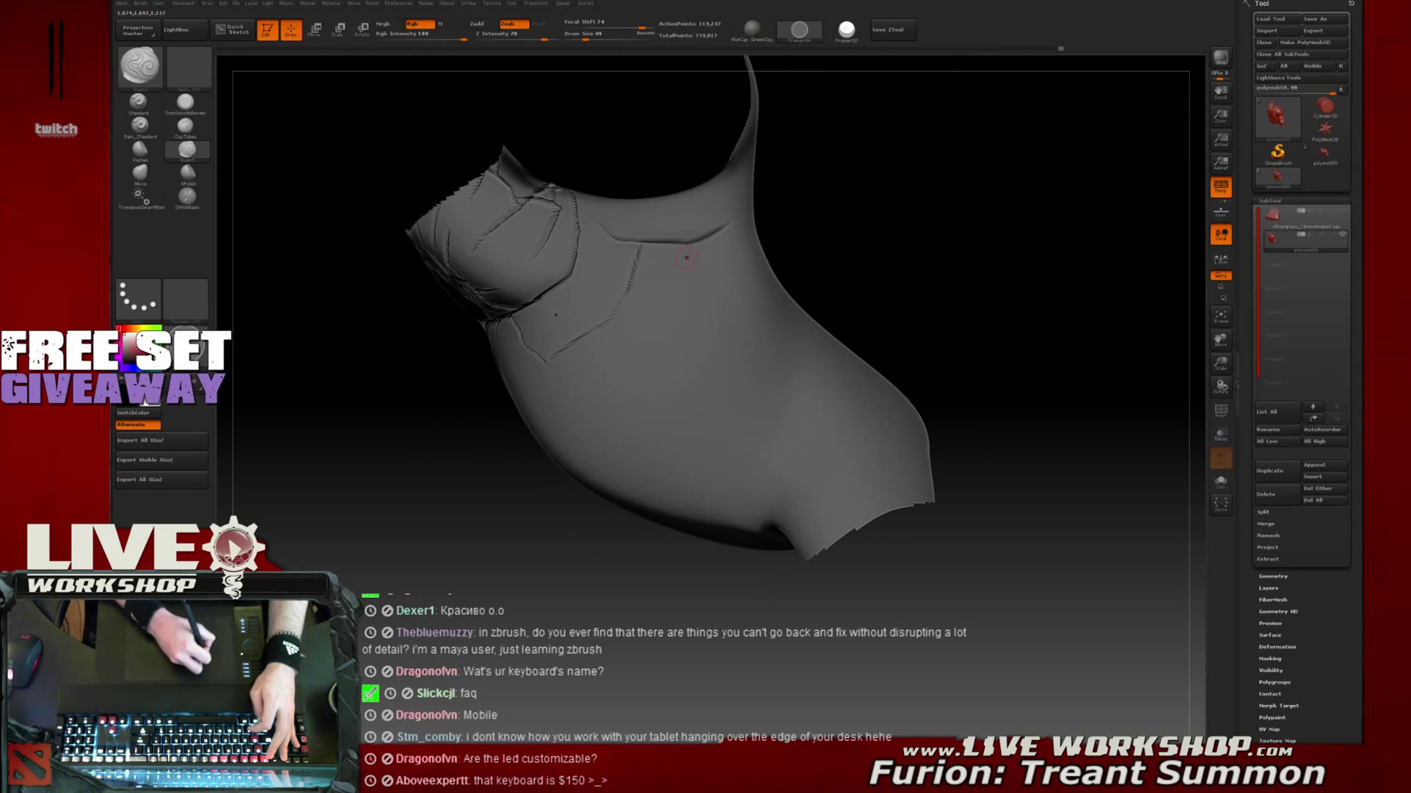
# Carve a long jagged crack down the flank from the middle of the armpit crack, redoing the first stroke
pyautogui.moveTo(666, 253); pyautogui.dragTo(674, 373)
pyautogui.hotkey('ctrl', 'z')
pyautogui.moveTo(676, 243); pyautogui.dragTo(674, 280)
pyautogui.moveTo(678, 340); pyautogui.dragTo(668, 362)
pyautogui.moveTo(889, 267); pyautogui.dragTo(789, 303)
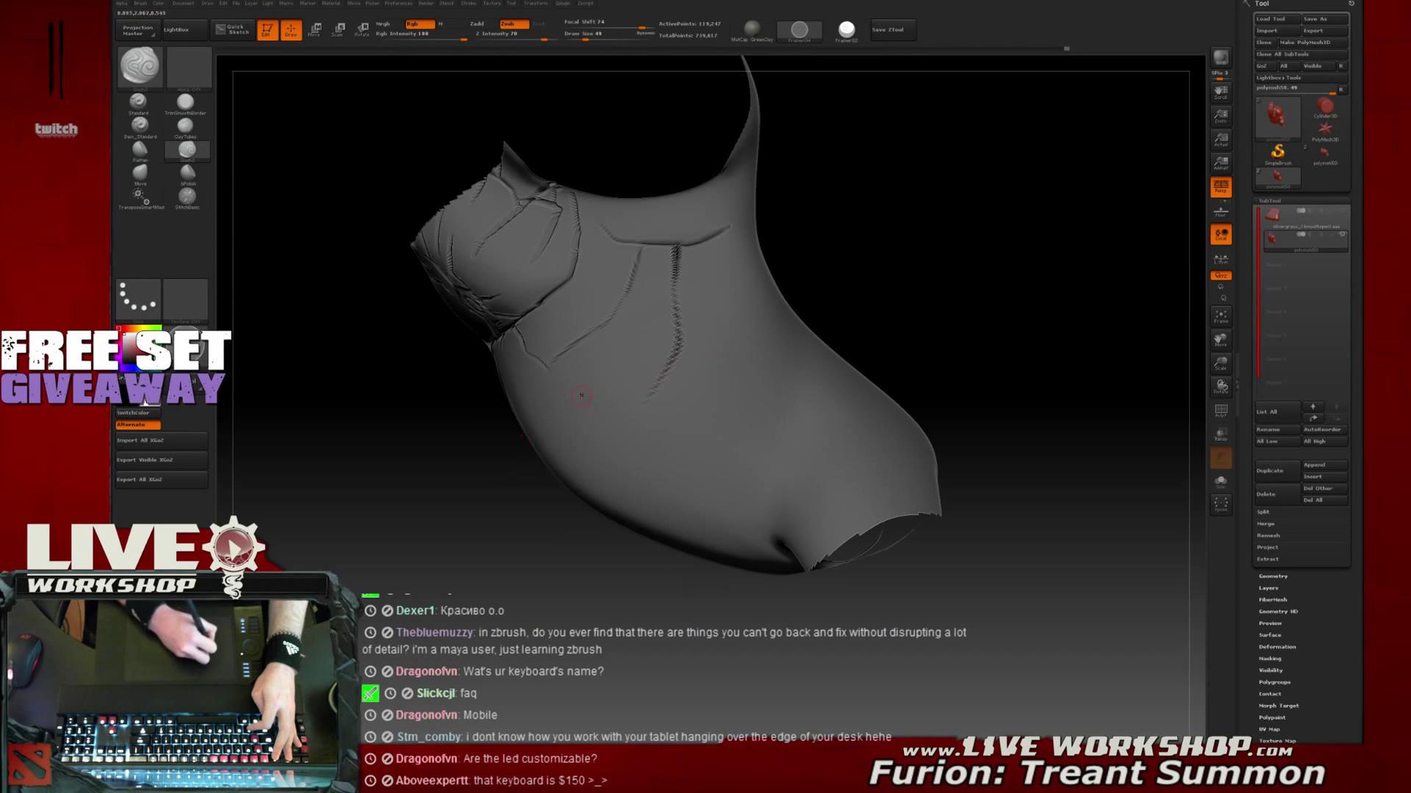
# Carve a V-shaped jagged crack on the side of the belly and connect it up to the long flank crack
pyautogui.moveTo(878, 258); pyautogui.dragTo(815, 265)
pyautogui.moveTo(579, 415)
pyautogui.mouseDown()
pyautogui.moveTo(630, 472)
pyautogui.moveTo(656, 449)
pyautogui.mouseUp()
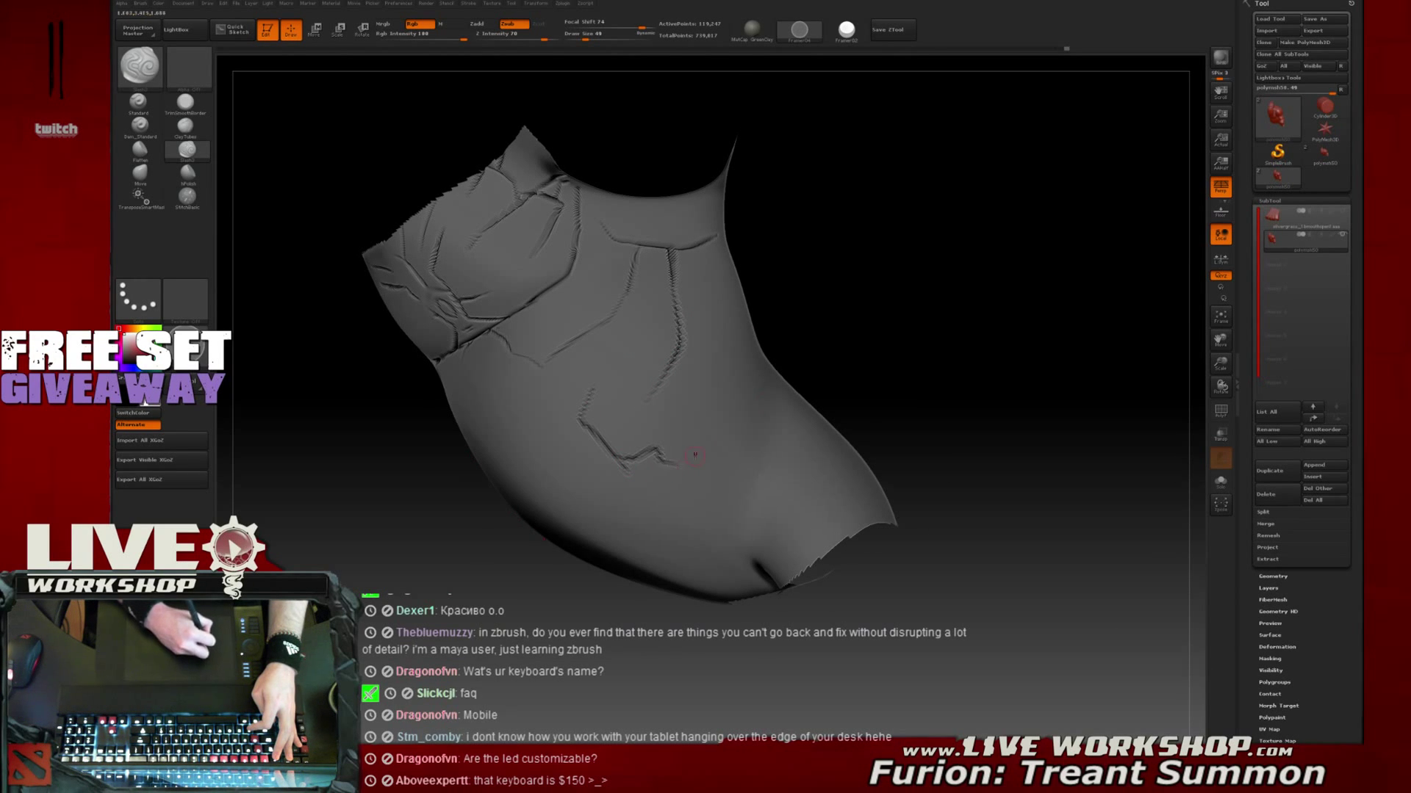
pyautogui.moveTo(900, 318); pyautogui.dragTo(815, 344)
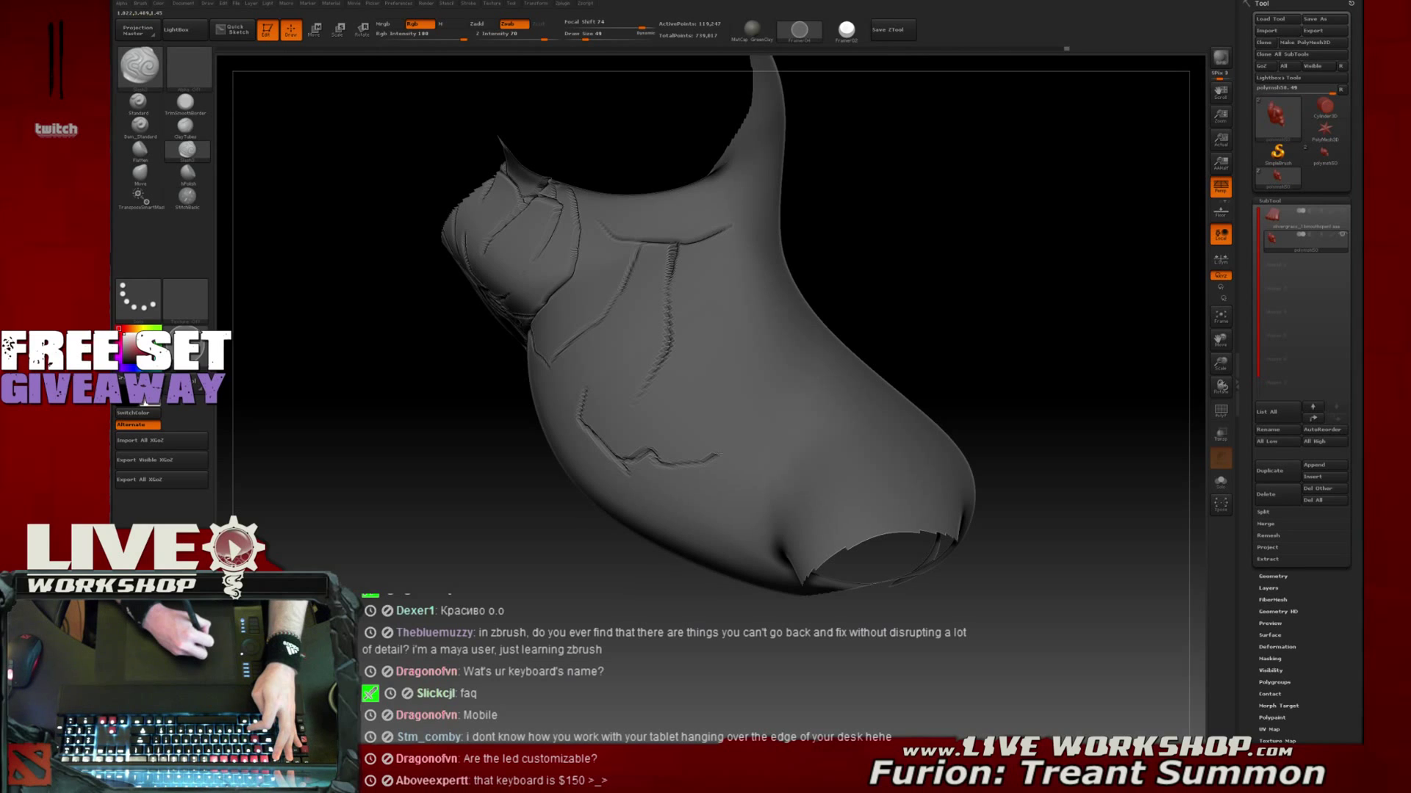
pyautogui.hotkey('ctrl', 'z')
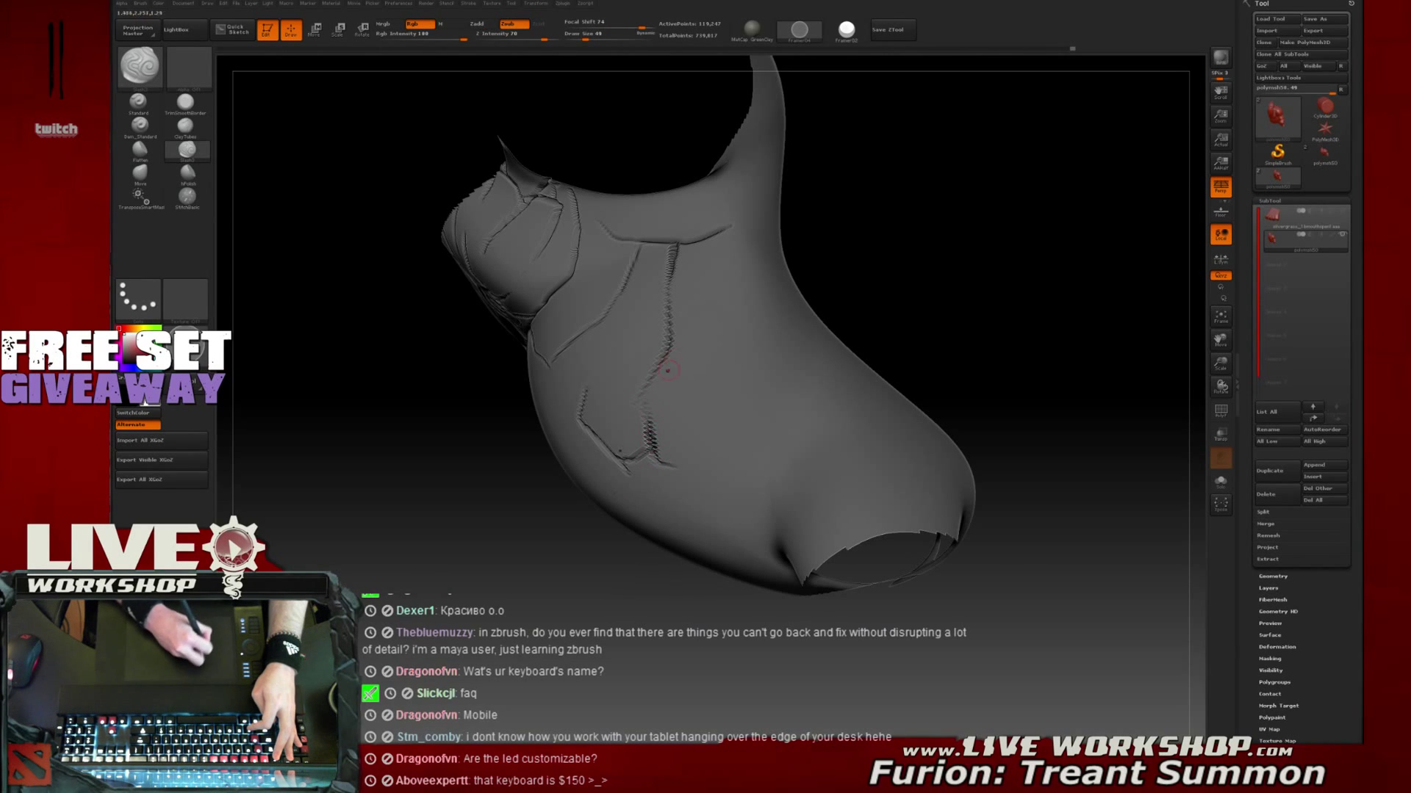
pyautogui.hotkey('ctrl', 'z')
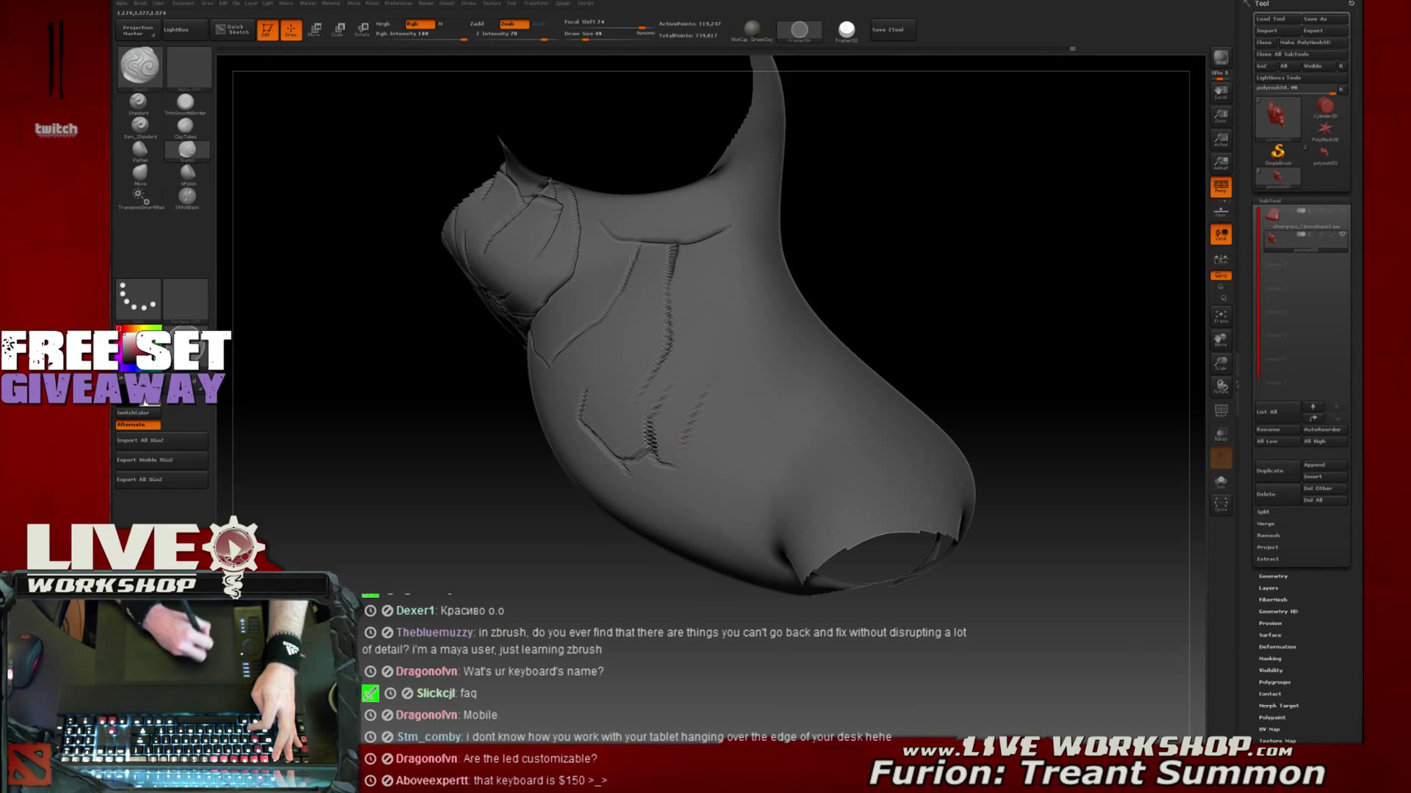
# Carve a stepped crack from the side of the belly up over the flank and across the lower back
pyautogui.moveTo(947, 243); pyautogui.dragTo(925, 269)
pyautogui.moveTo(704, 385); pyautogui.dragTo(749, 320)
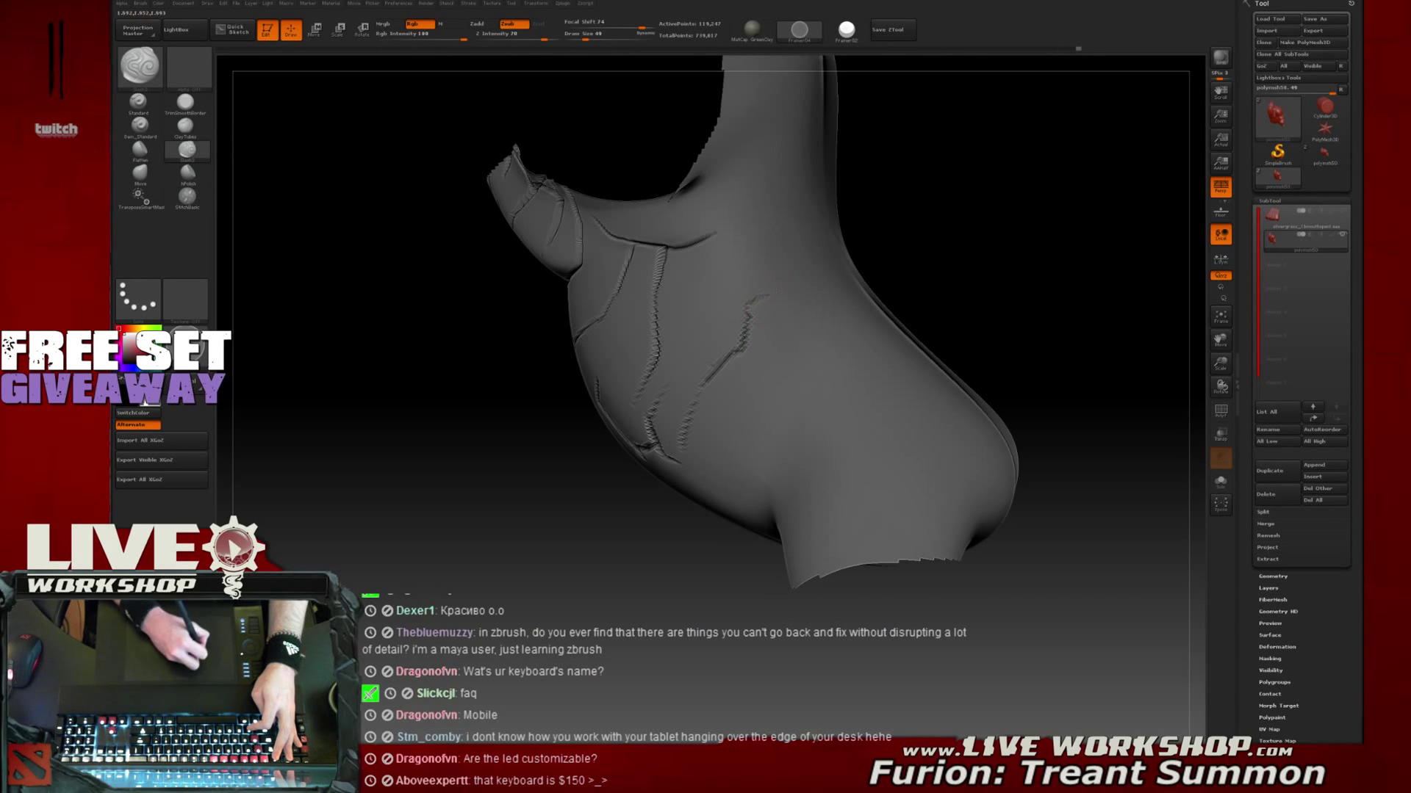
pyautogui.moveTo(907, 239); pyautogui.dragTo(944, 246)
pyautogui.moveTo(747, 309); pyautogui.dragTo(865, 295)
pyautogui.moveTo(1122, 218); pyautogui.dragTo(1036, 239)
pyautogui.moveTo(760, 306); pyautogui.dragTo(899, 349)
# Carve a vertical centre groove at the base of the back, smoothing out the first version before redrawing it
pyautogui.moveTo(975, 273)
pyautogui.mouseDown()
pyautogui.moveTo(1033, 289)
pyautogui.moveTo(997, 272)
pyautogui.moveTo(1024, 368)
pyautogui.moveTo(951, 400)
pyautogui.mouseUp()
pyautogui.press('b')
pyautogui.press('s')
pyautogui.press('3')
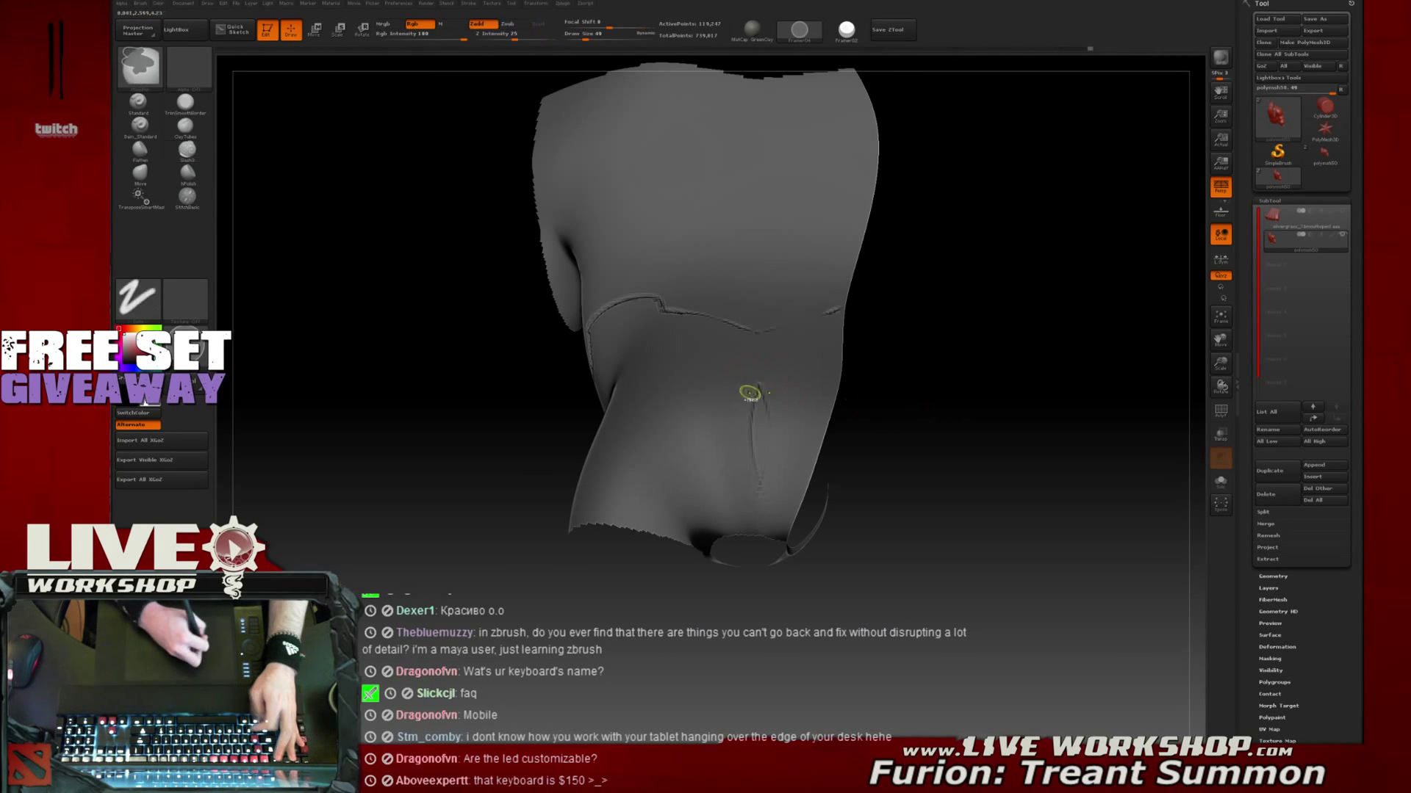
pyautogui.keyDown('shift'); pyautogui.moveTo(759, 387); pyautogui.dragTo(761, 474); pyautogui.keyUp('shift')
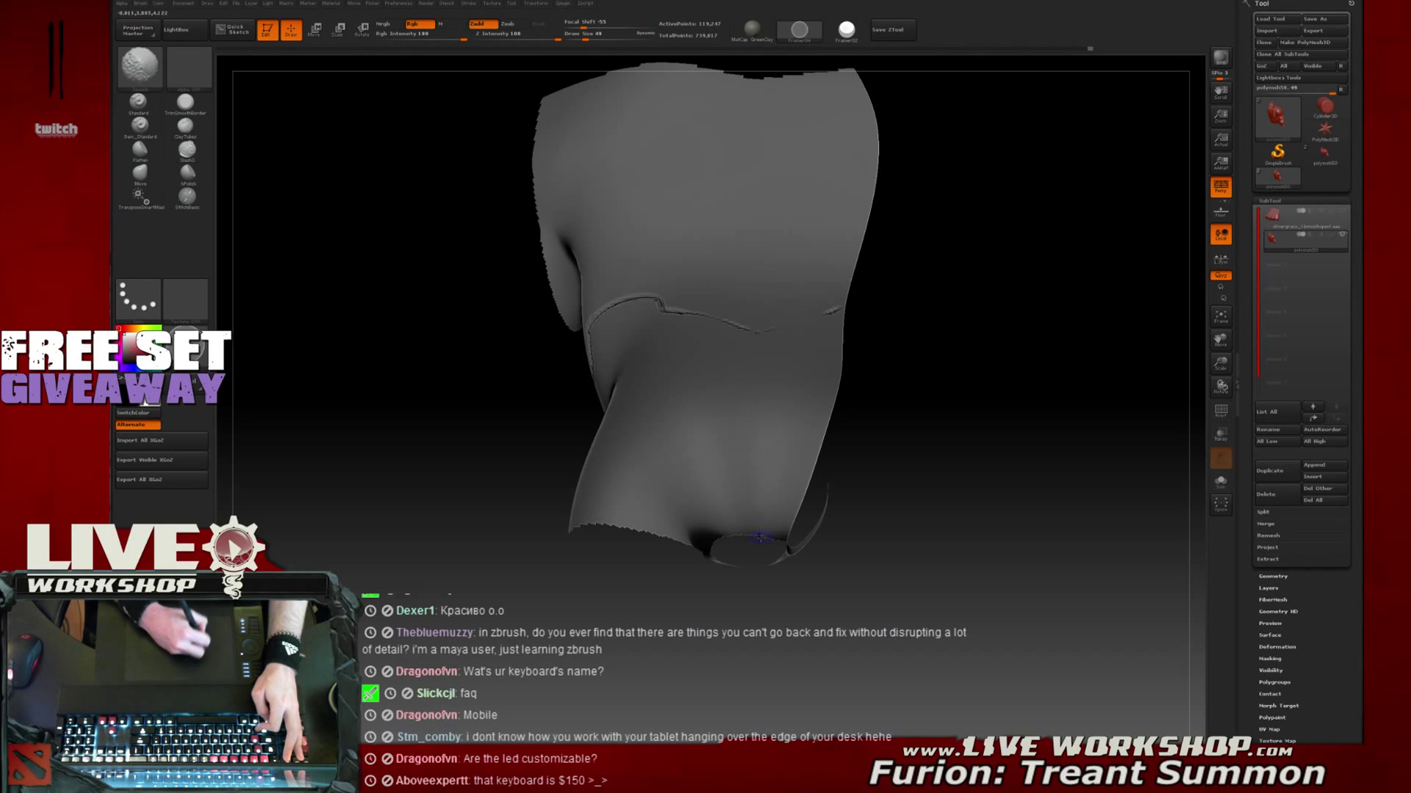
pyautogui.moveTo(765, 399)
pyautogui.keyDown('shift'); pyautogui.mouseDown()
pyautogui.moveTo(757, 482)
pyautogui.moveTo(760, 457)
pyautogui.moveTo(760, 470)
pyautogui.mouseUp(); pyautogui.keyUp('shift')
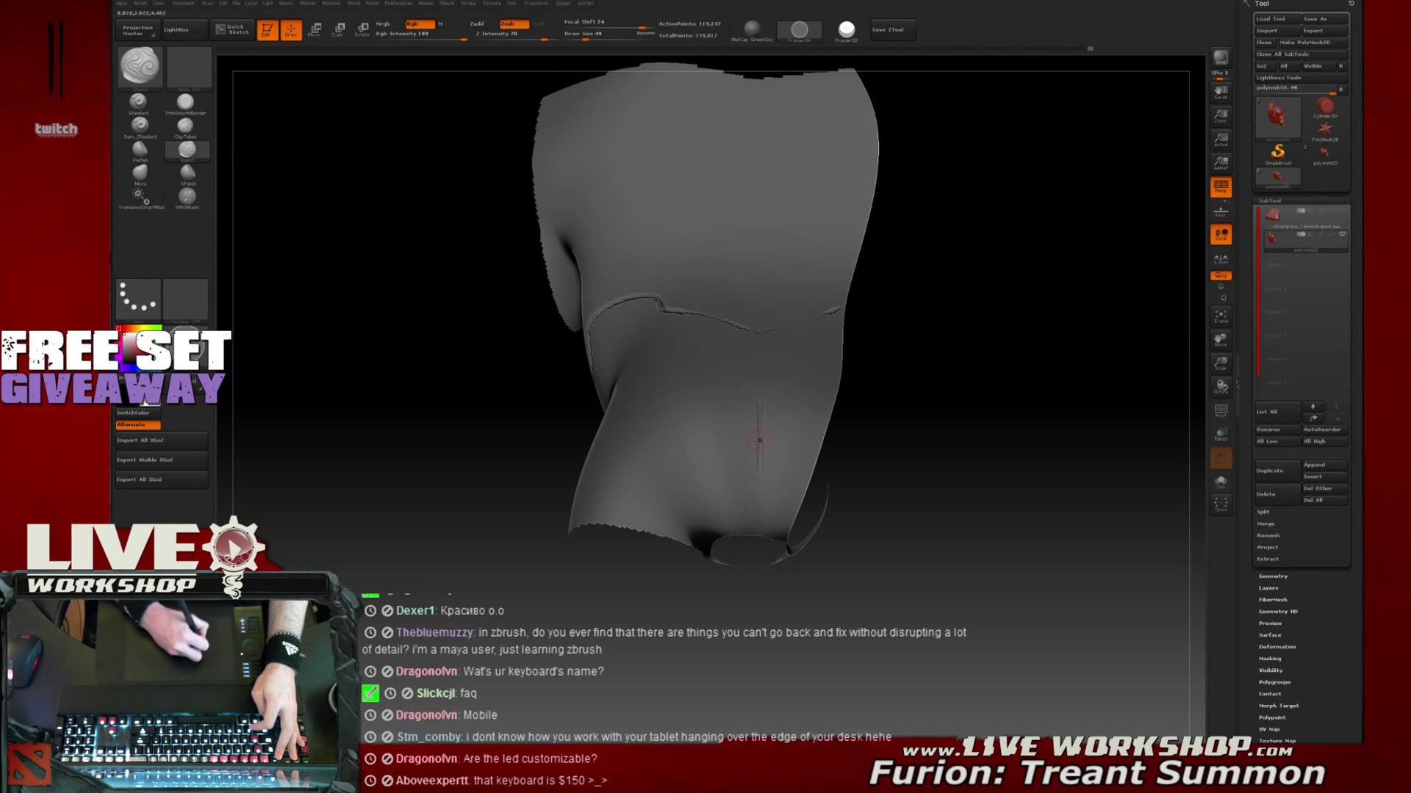
# Fork the top of the lower back's centre groove and extend the branches diagonally toward the hips
pyautogui.moveTo(927, 360); pyautogui.dragTo(911, 448)
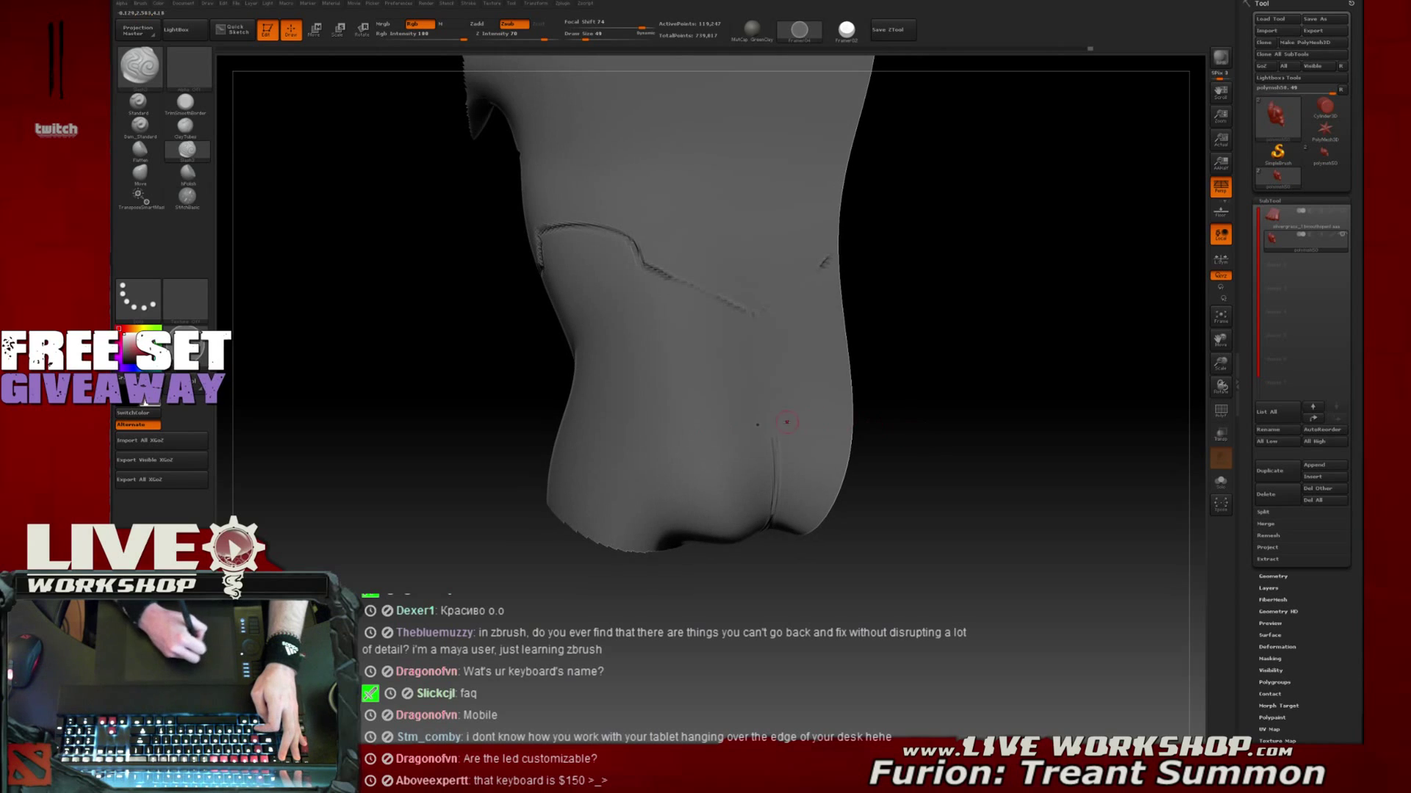
pyautogui.moveTo(745, 383); pyautogui.dragTo(774, 438)
pyautogui.moveTo(936, 388)
pyautogui.mouseDown()
pyautogui.moveTo(994, 378)
pyautogui.moveTo(898, 338)
pyautogui.moveTo(768, 403)
pyautogui.mouseUp()
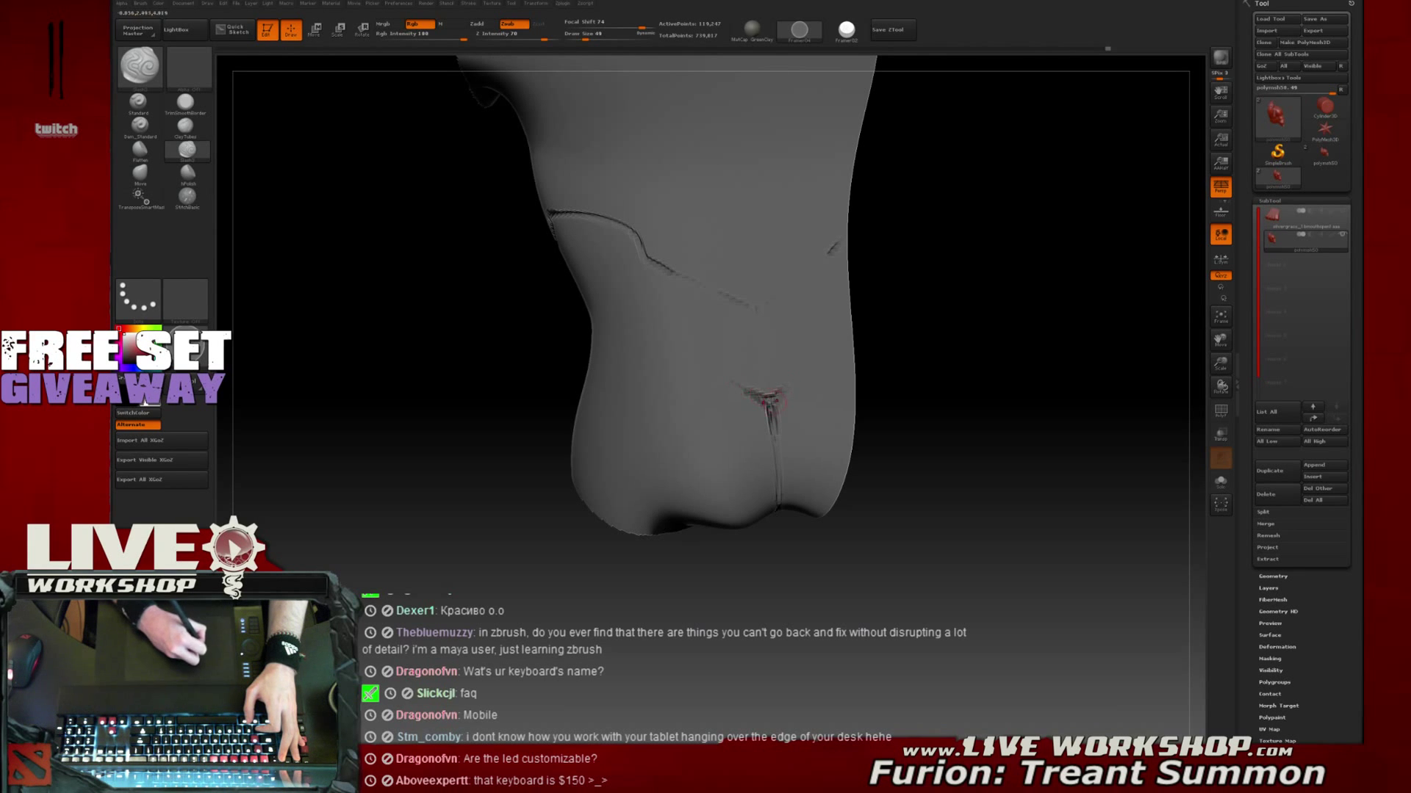
pyautogui.moveTo(1026, 372)
pyautogui.mouseDown()
pyautogui.moveTo(1017, 359)
pyautogui.moveTo(1044, 365)
pyautogui.moveTo(1001, 419)
pyautogui.mouseUp()
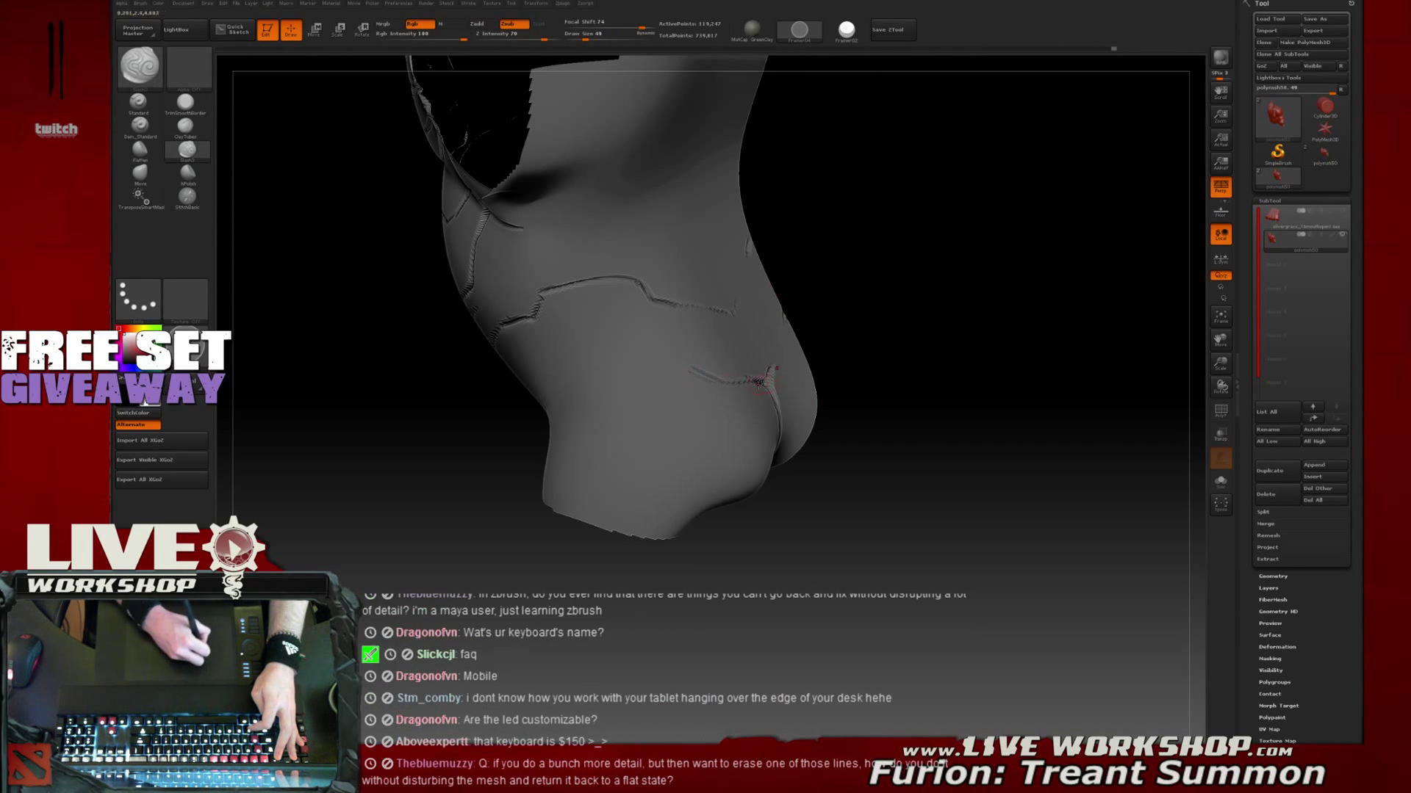
# Carve a crack down from the rear end of the armpit crack and another up from the belly's V-shaped crack
pyautogui.moveTo(937, 257)
pyautogui.mouseDown()
pyautogui.moveTo(923, 239)
pyautogui.moveTo(913, 290)
pyautogui.moveTo(891, 236)
pyautogui.moveTo(908, 396)
pyautogui.moveTo(536, 264)
pyautogui.moveTo(550, 323)
pyautogui.mouseUp()
pyautogui.hotkey('ctrl', 'z')
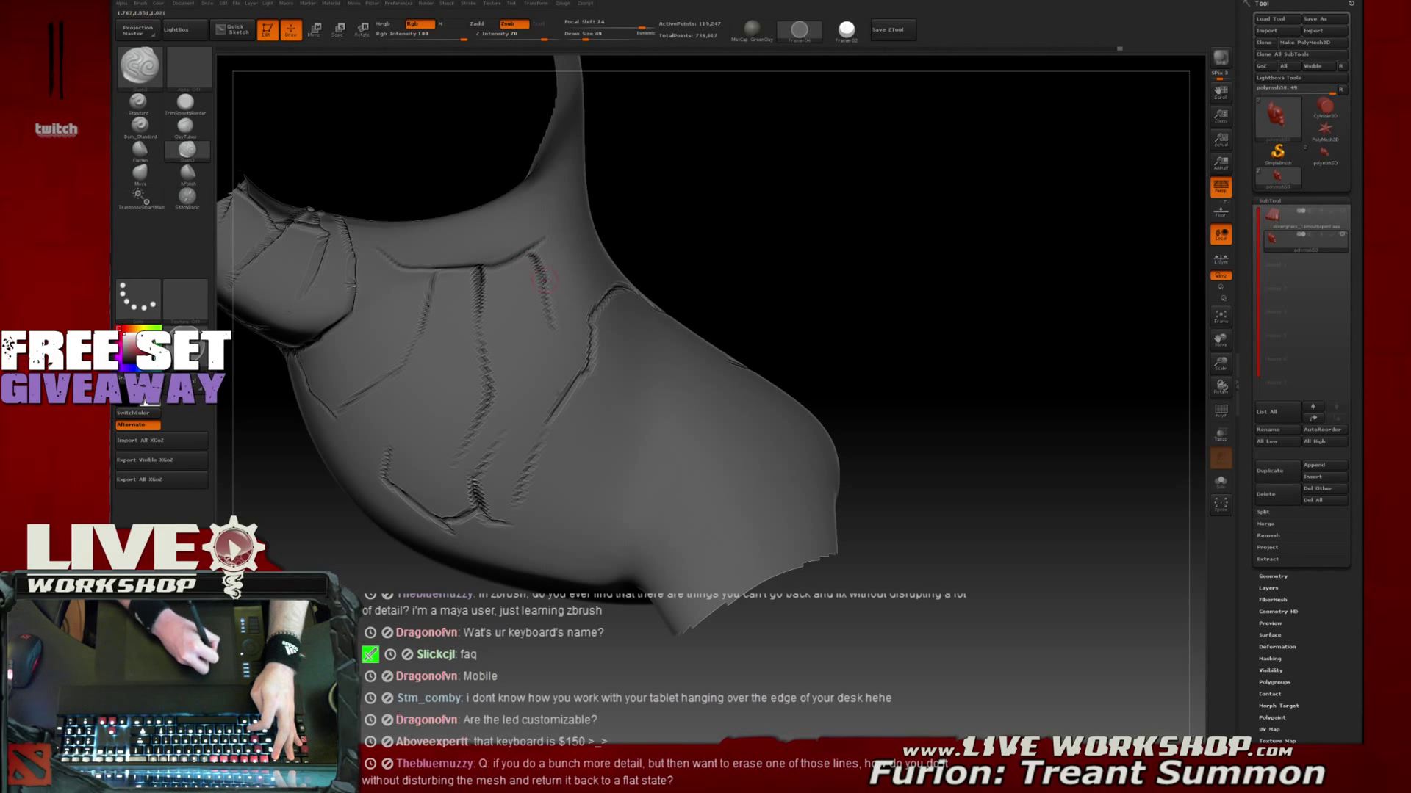
pyautogui.moveTo(530, 256); pyautogui.dragTo(556, 371)
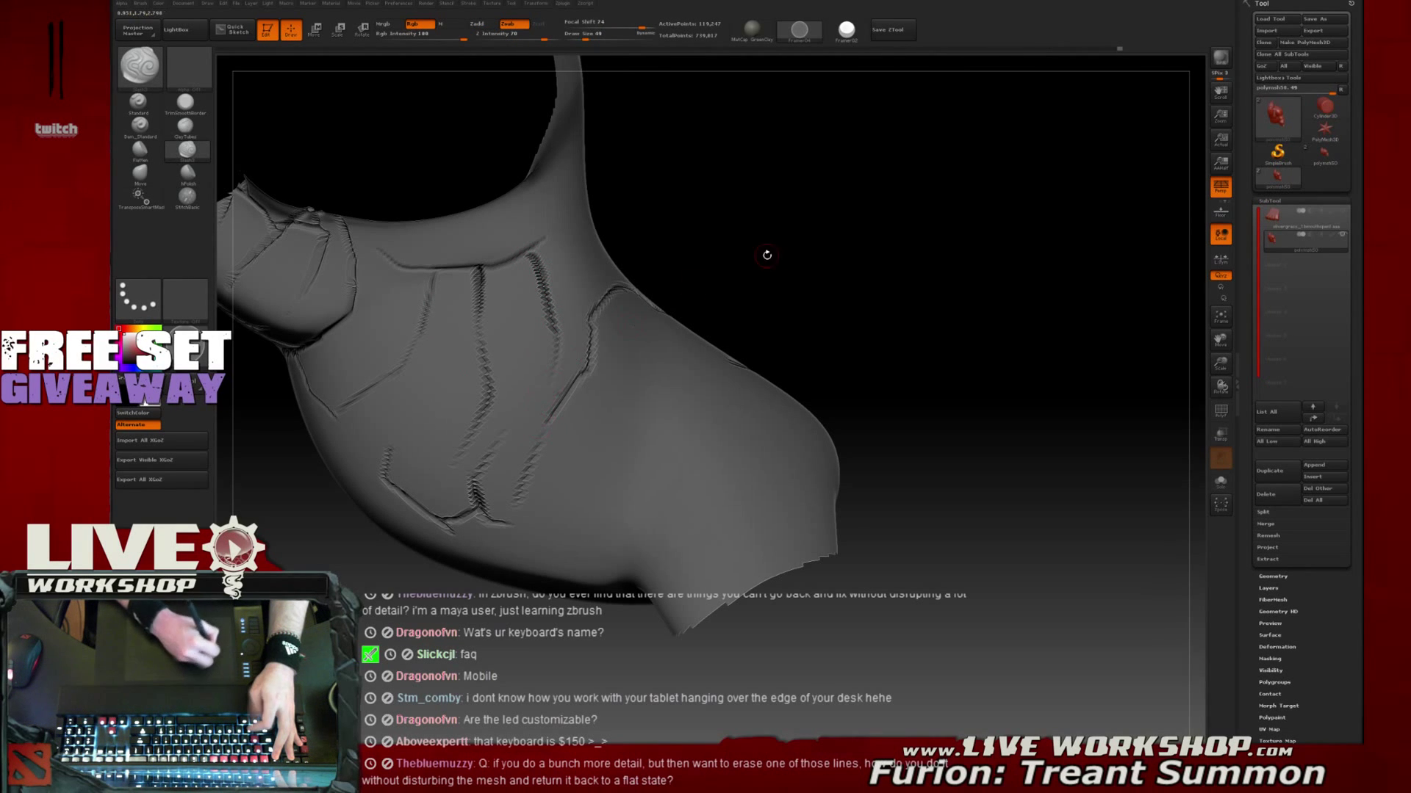
pyautogui.keyDown('alt'); pyautogui.moveTo(765, 255); pyautogui.dragTo(811, 245); pyautogui.keyUp('alt')
pyautogui.moveTo(502, 342); pyautogui.dragTo(443, 420)
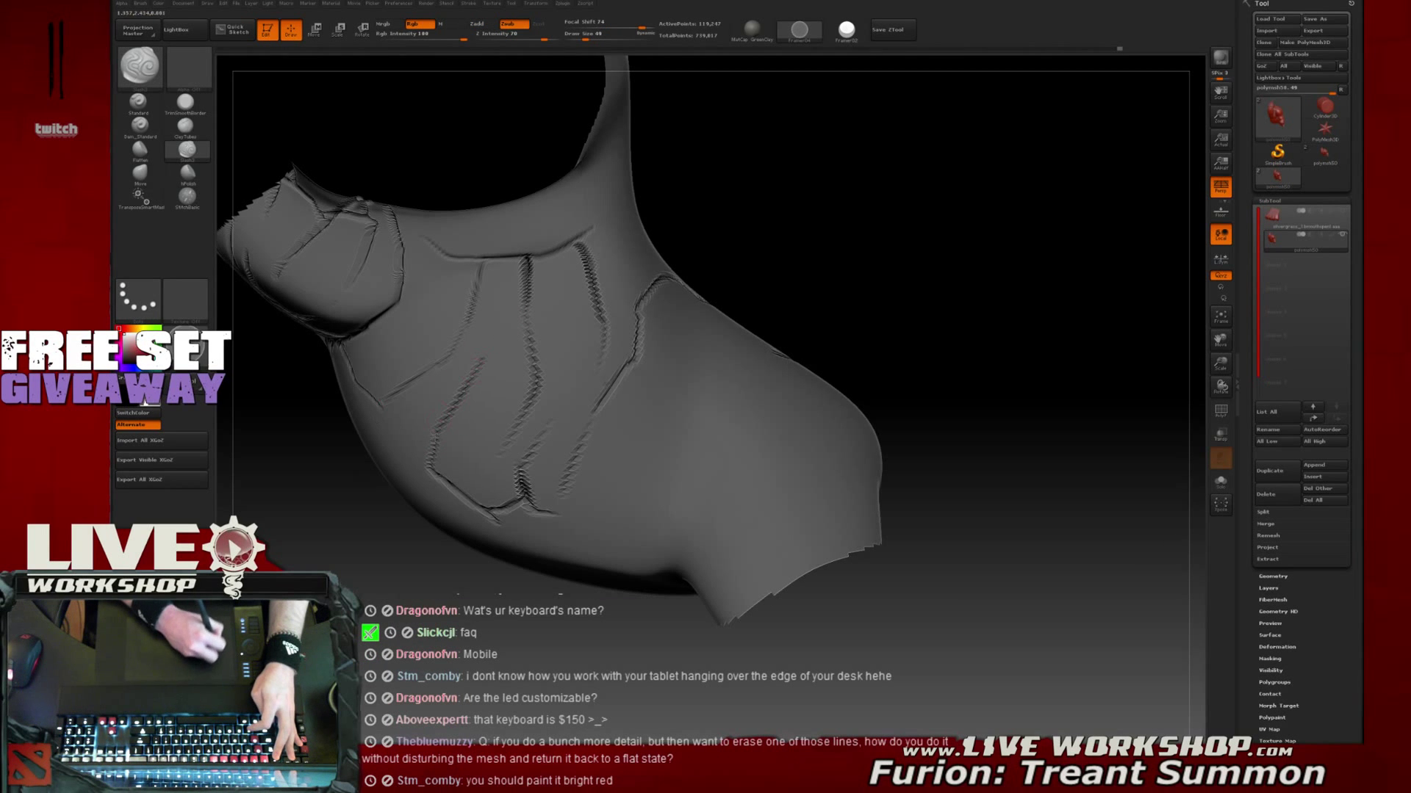
# Carve a second crack just beneath the armpit opening and continue the cracks around and across the back
pyautogui.moveTo(961, 250)
pyautogui.keyDown('alt'); pyautogui.mouseDown()
pyautogui.moveTo(1014, 236)
pyautogui.moveTo(958, 217)
pyautogui.moveTo(933, 305)
pyautogui.mouseUp(); pyautogui.keyUp('alt')
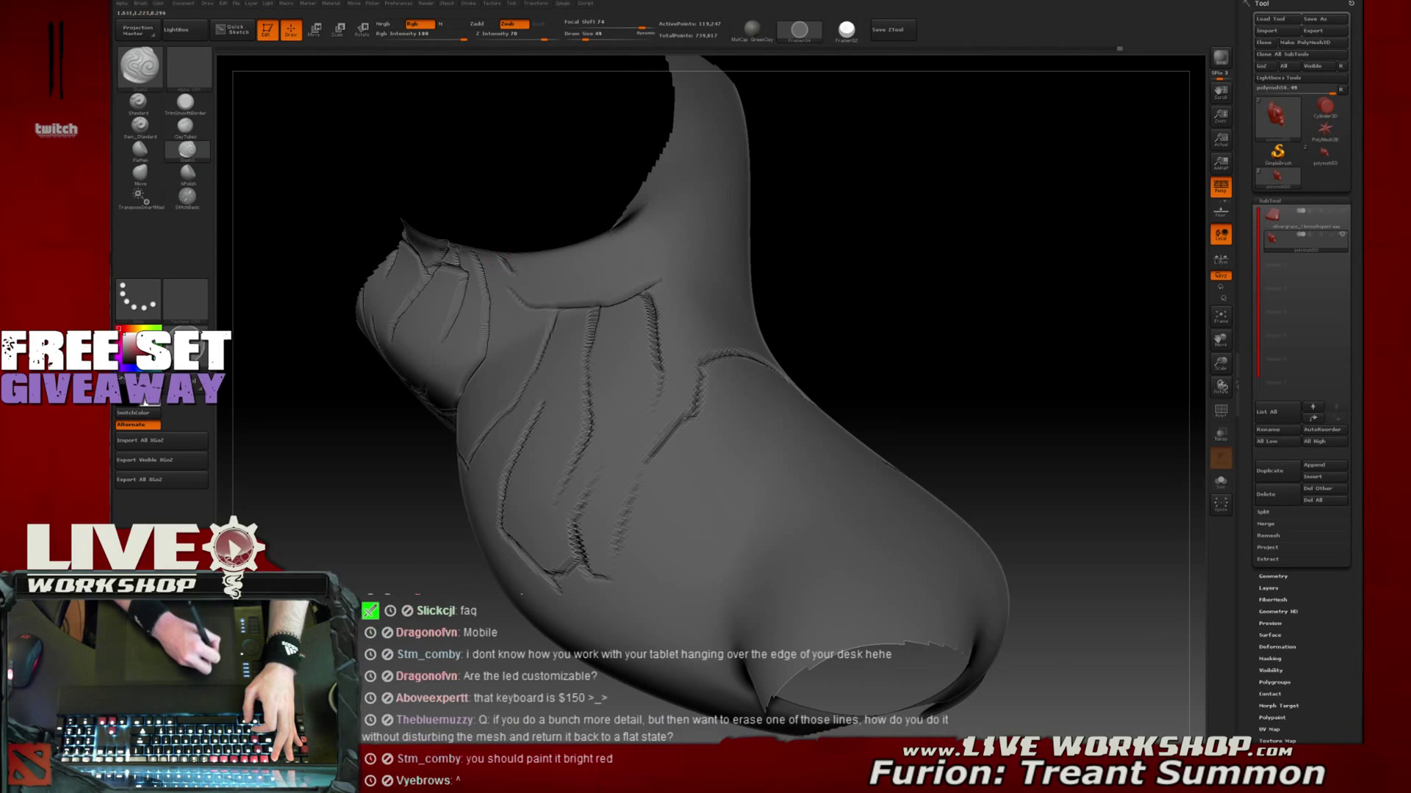
pyautogui.moveTo(540, 281); pyautogui.dragTo(622, 283)
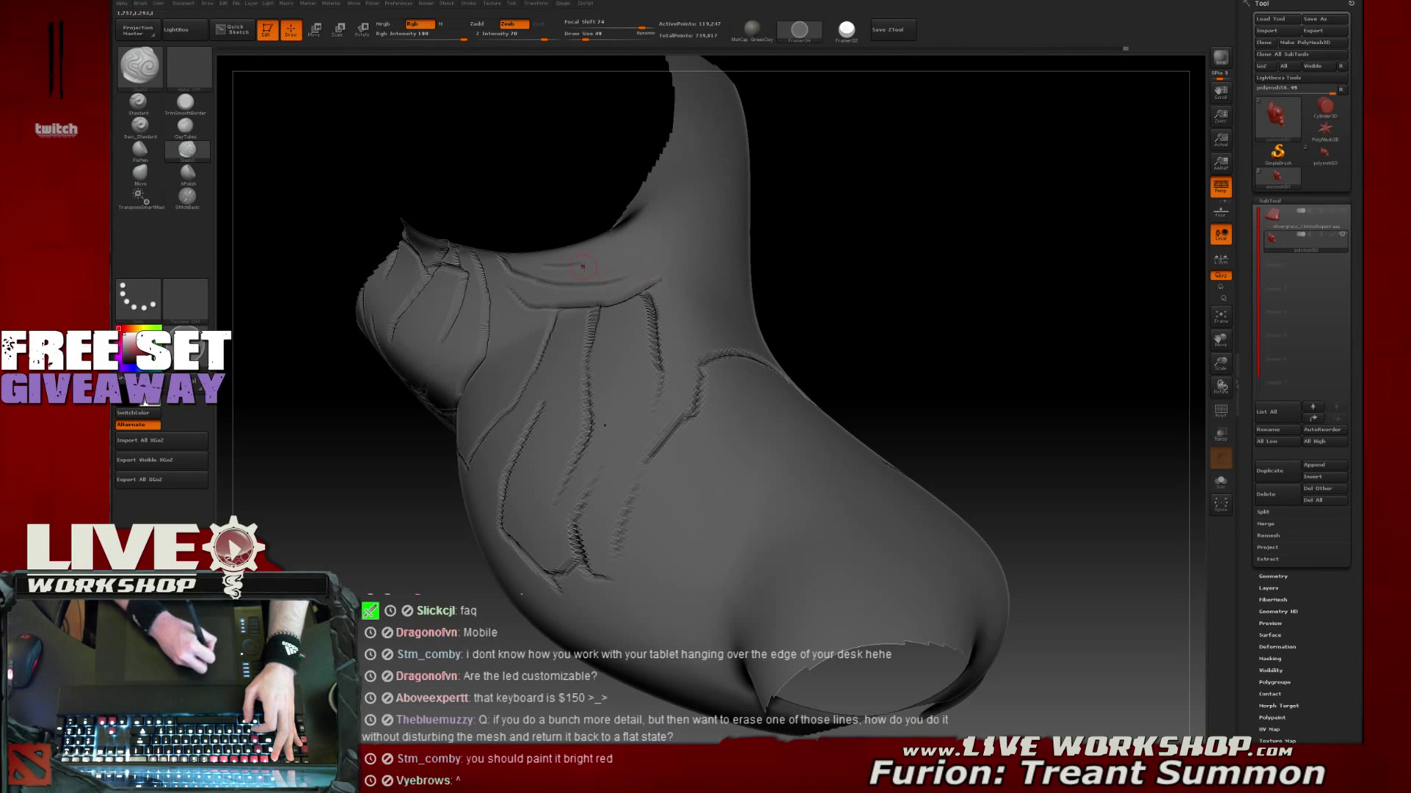
pyautogui.moveTo(926, 170)
pyautogui.keyDown('alt'); pyautogui.mouseDown()
pyautogui.moveTo(481, 361)
pyautogui.moveTo(440, 236)
pyautogui.moveTo(479, 403)
pyautogui.moveTo(572, 360)
pyautogui.moveTo(670, 370)
pyautogui.moveTo(661, 379)
pyautogui.moveTo(718, 369)
pyautogui.moveTo(706, 367)
pyautogui.mouseUp(); pyautogui.keyUp('alt')
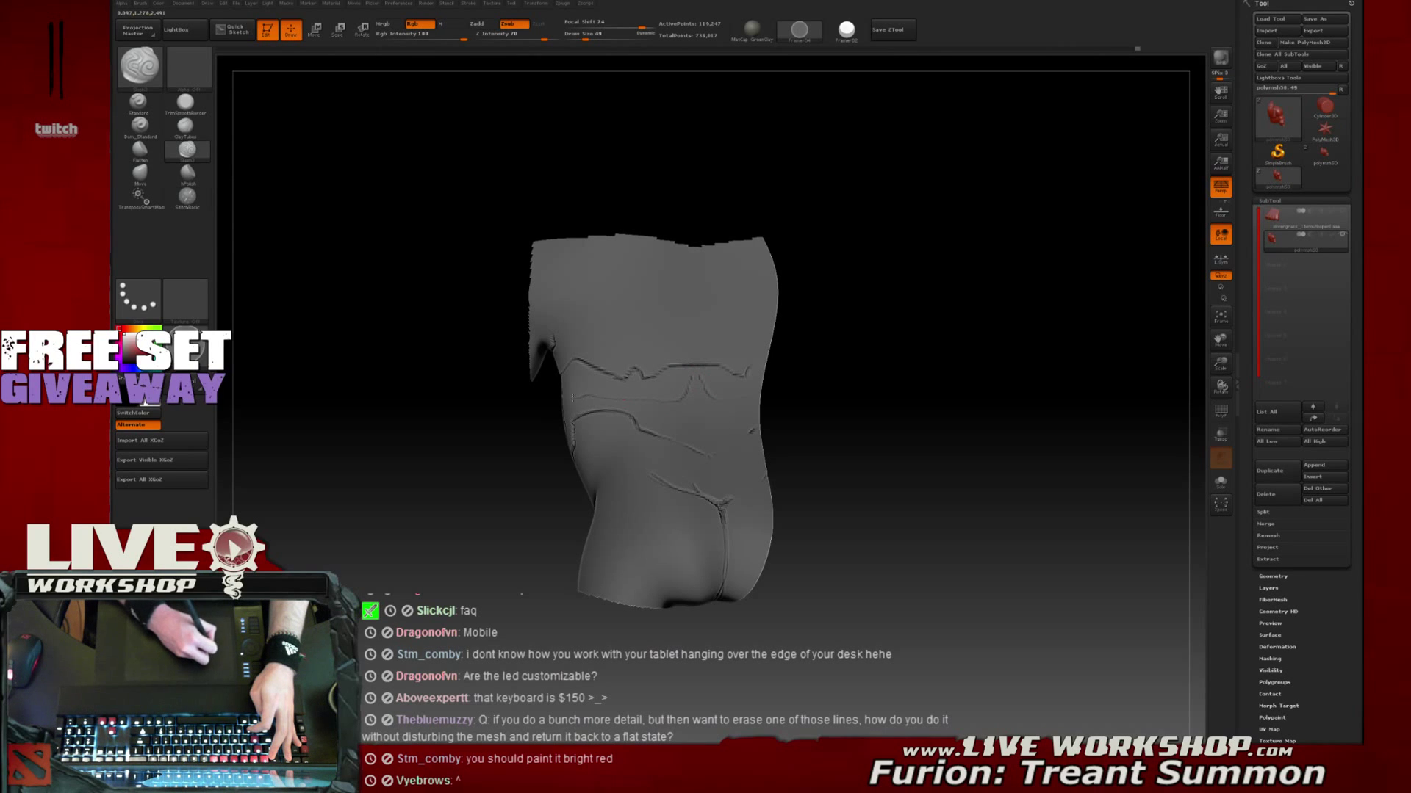
# Carve short cracks beneath the mid-back groove and raise cracks from it over the shoulder blade, undoing the unwanted strokes
pyautogui.moveTo(649, 414); pyautogui.dragTo(703, 435)
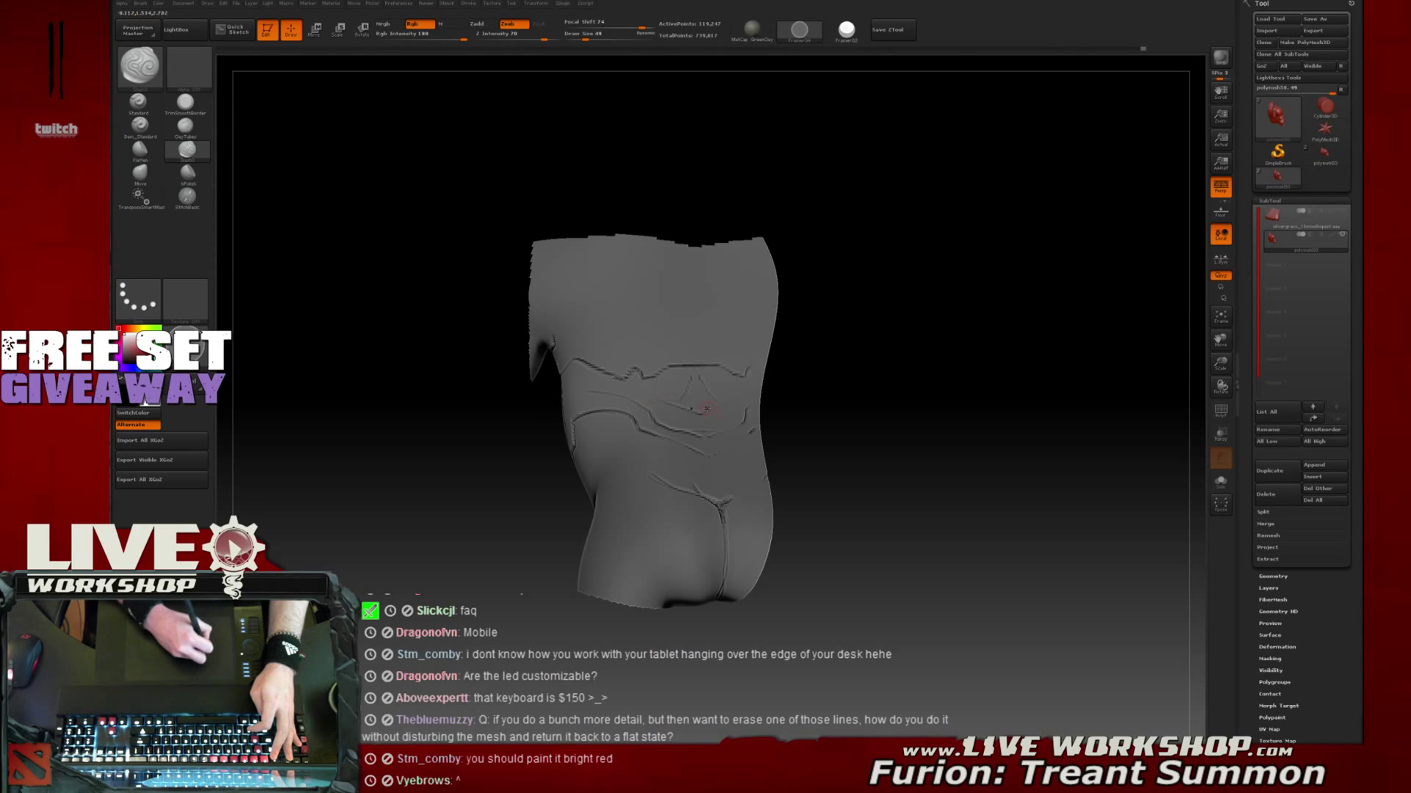
pyautogui.moveTo(698, 409)
pyautogui.mouseDown(button='right')
pyautogui.moveTo(658, 389)
pyautogui.moveTo(679, 444)
pyautogui.mouseUp(button='right')
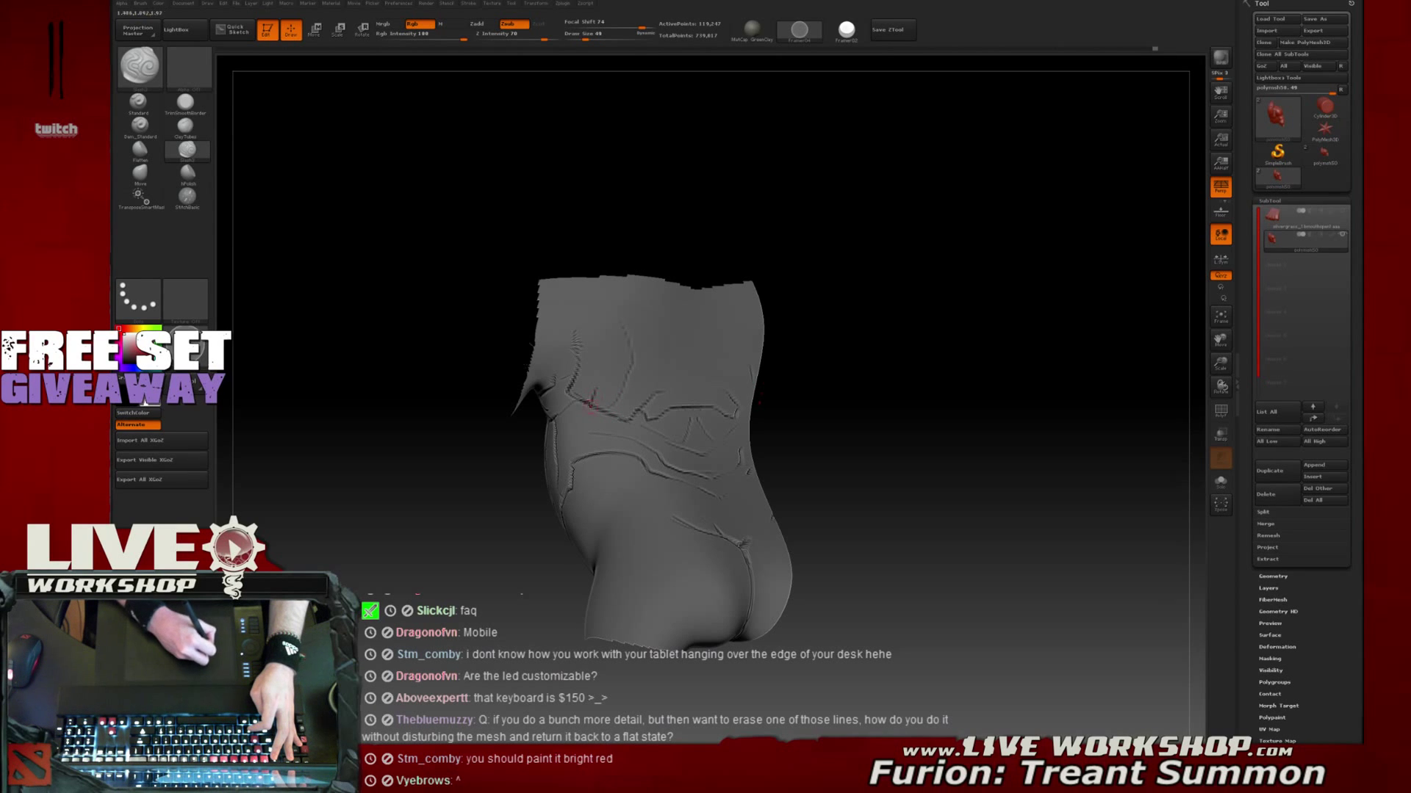
pyautogui.moveTo(606, 337)
pyautogui.mouseDown()
pyautogui.moveTo(647, 408)
pyautogui.moveTo(674, 368)
pyautogui.mouseUp()
pyautogui.hotkey('ctrl', 'z')
pyautogui.hotkey('ctrl', 'z')
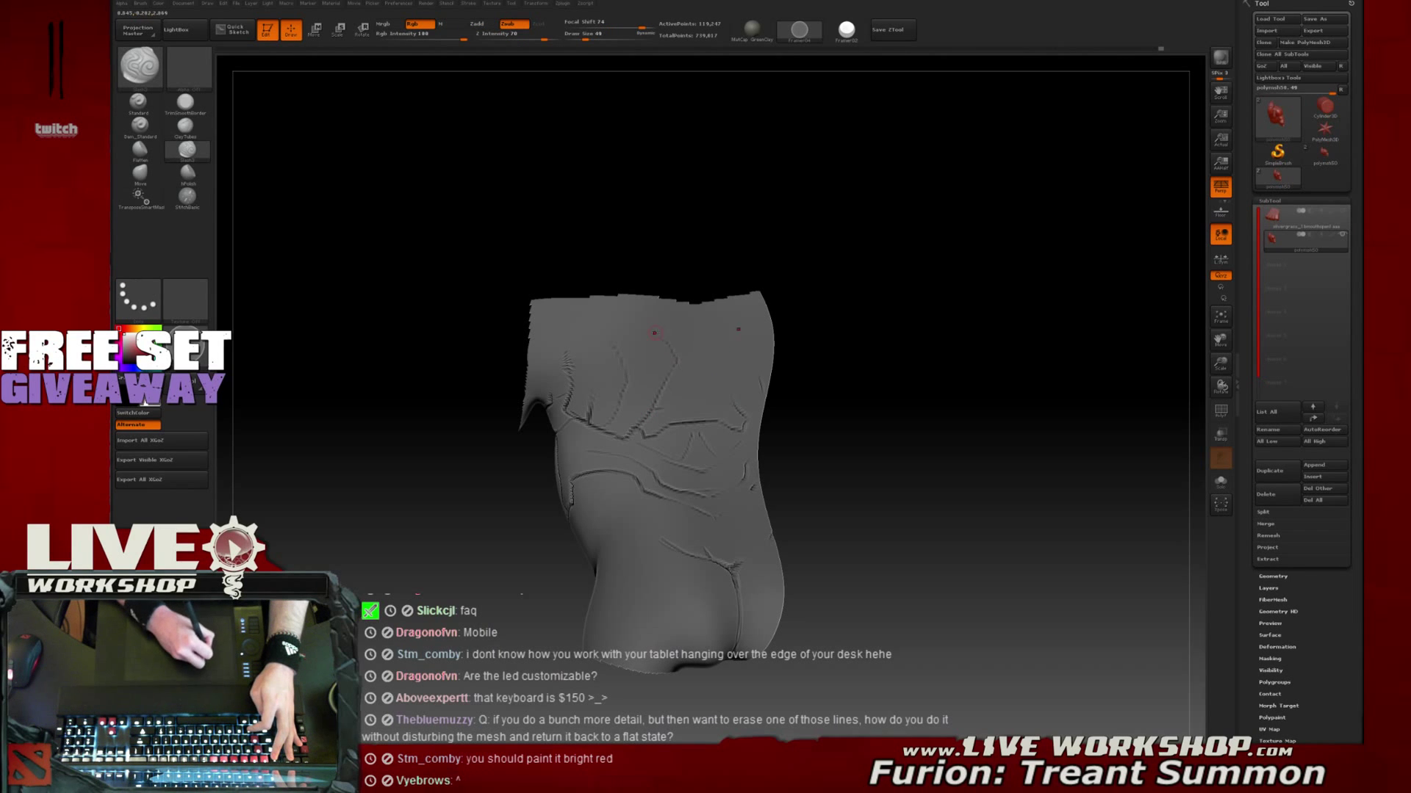
# Join the shoulder-blade cracks across their upper ends to outline a closed bark plate
pyautogui.moveTo(847, 306); pyautogui.dragTo(823, 316)
pyautogui.press('ctrl')
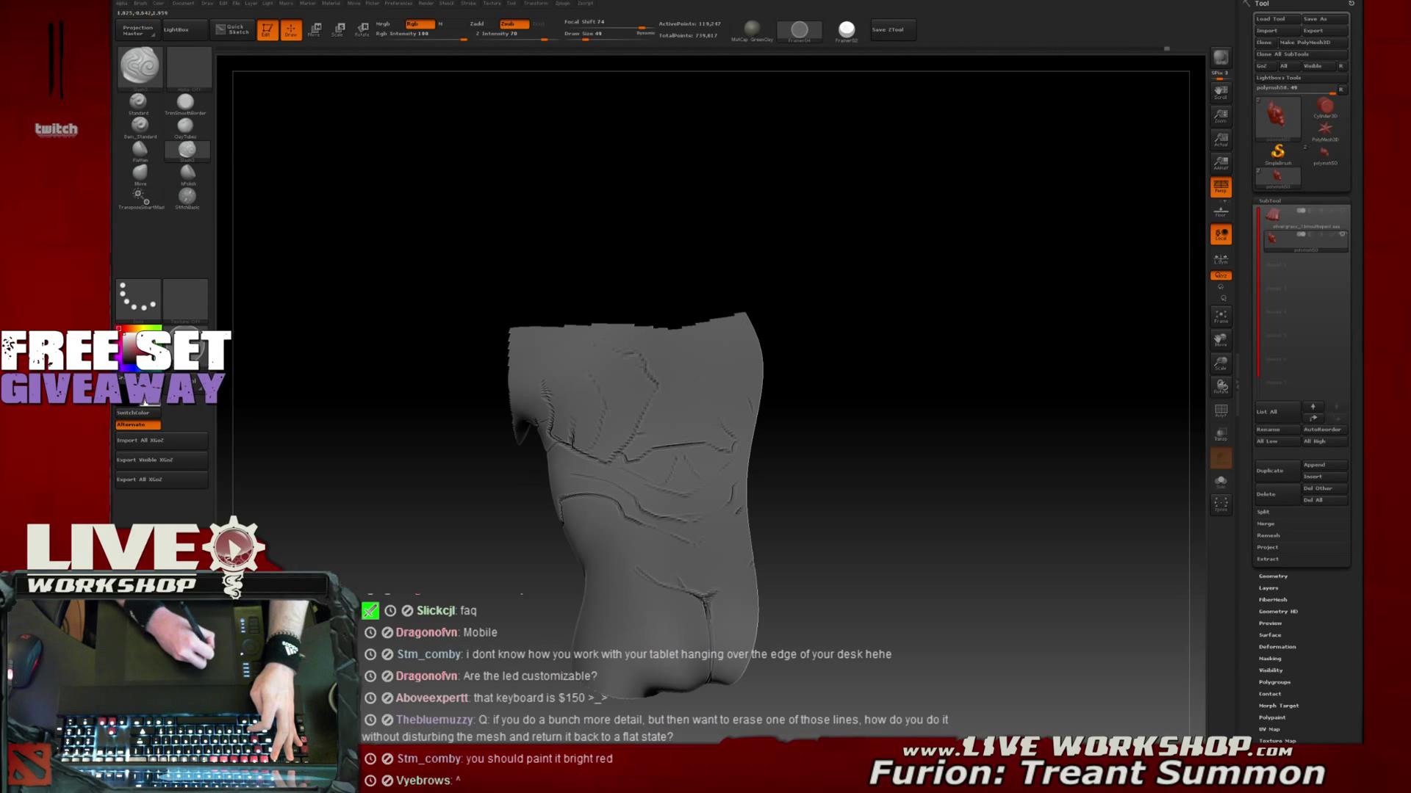
pyautogui.hotkey('ctrl', 'z')
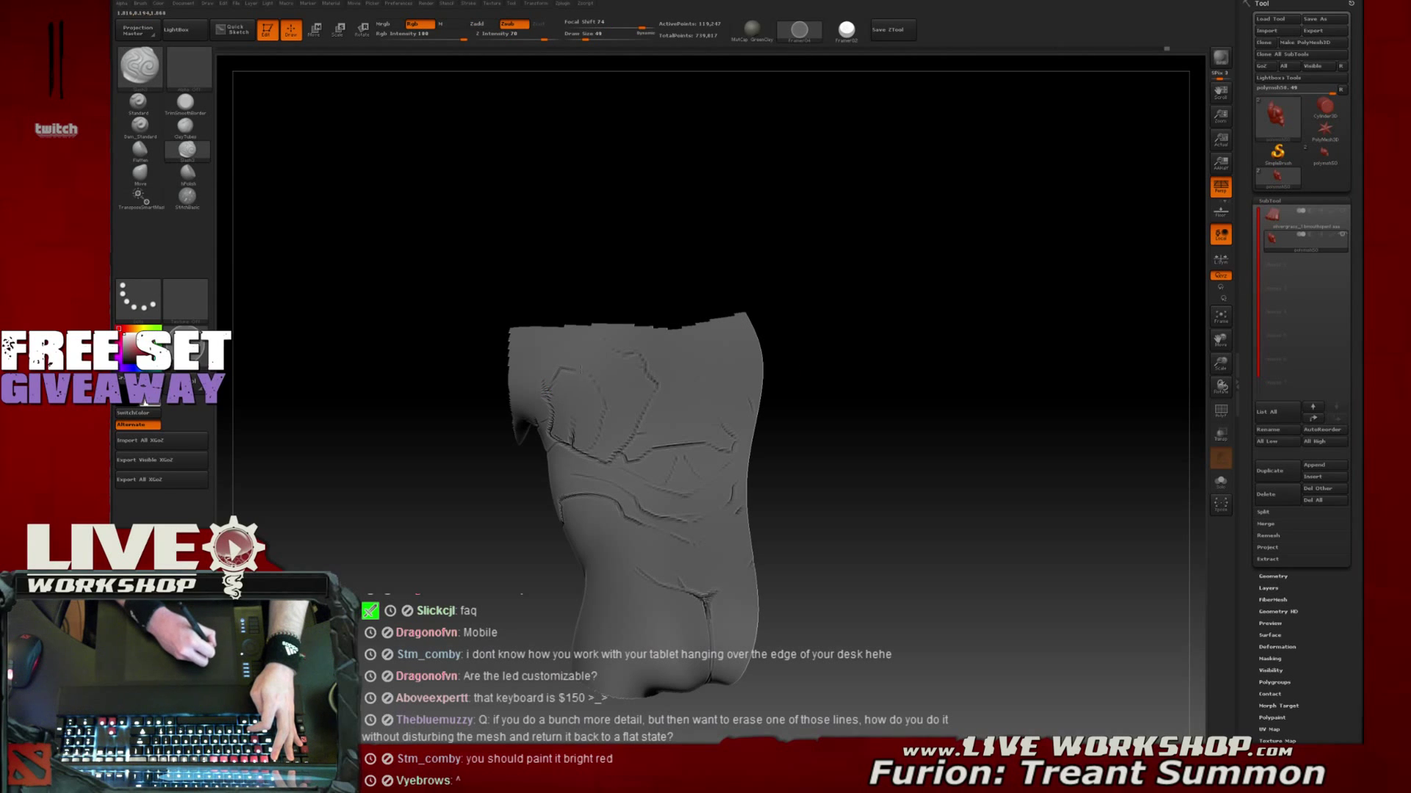
pyautogui.moveTo(612, 356); pyautogui.dragTo(638, 355)
pyautogui.moveTo(843, 333)
pyautogui.mouseDown()
pyautogui.moveTo(867, 315)
pyautogui.moveTo(918, 349)
pyautogui.mouseUp()
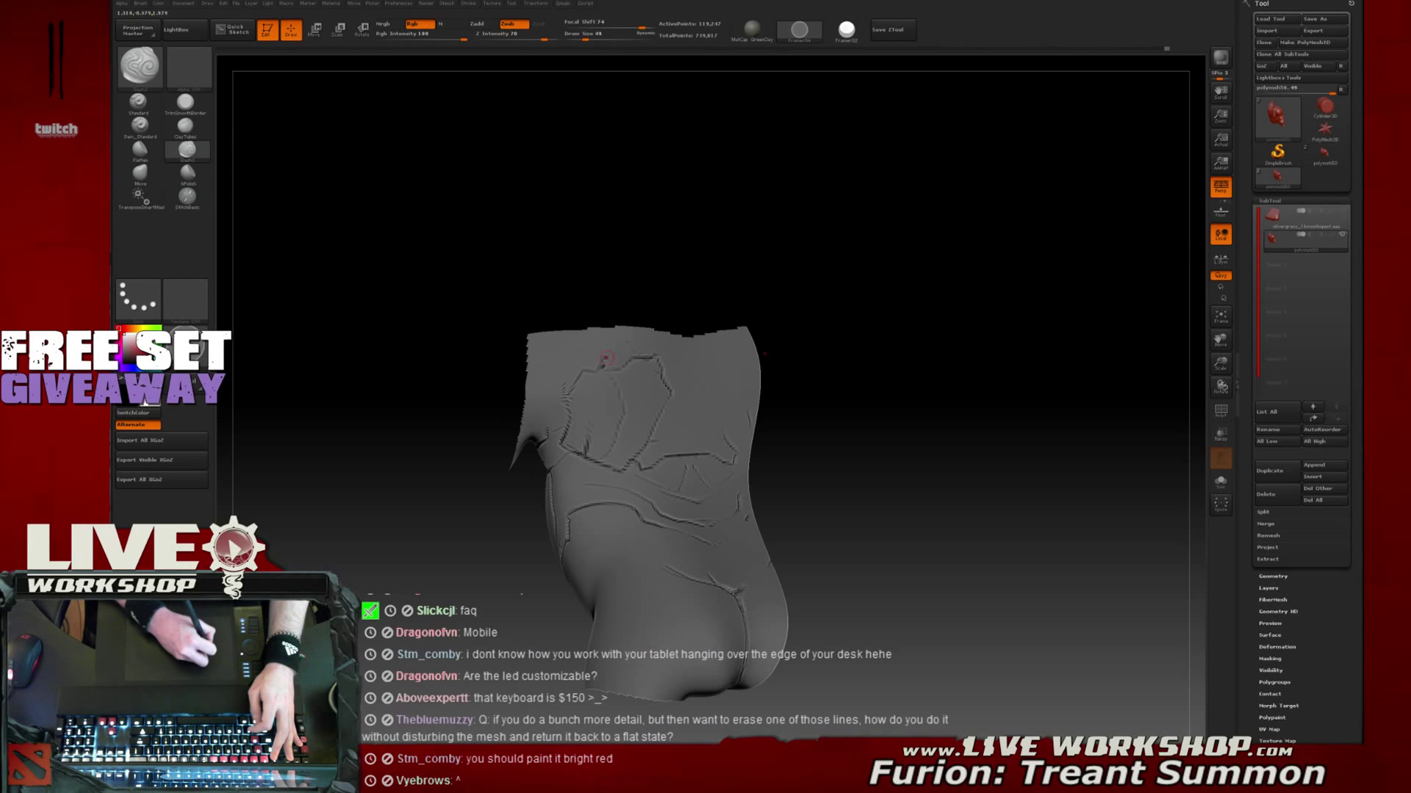
pyautogui.moveTo(904, 351); pyautogui.dragTo(859, 362)
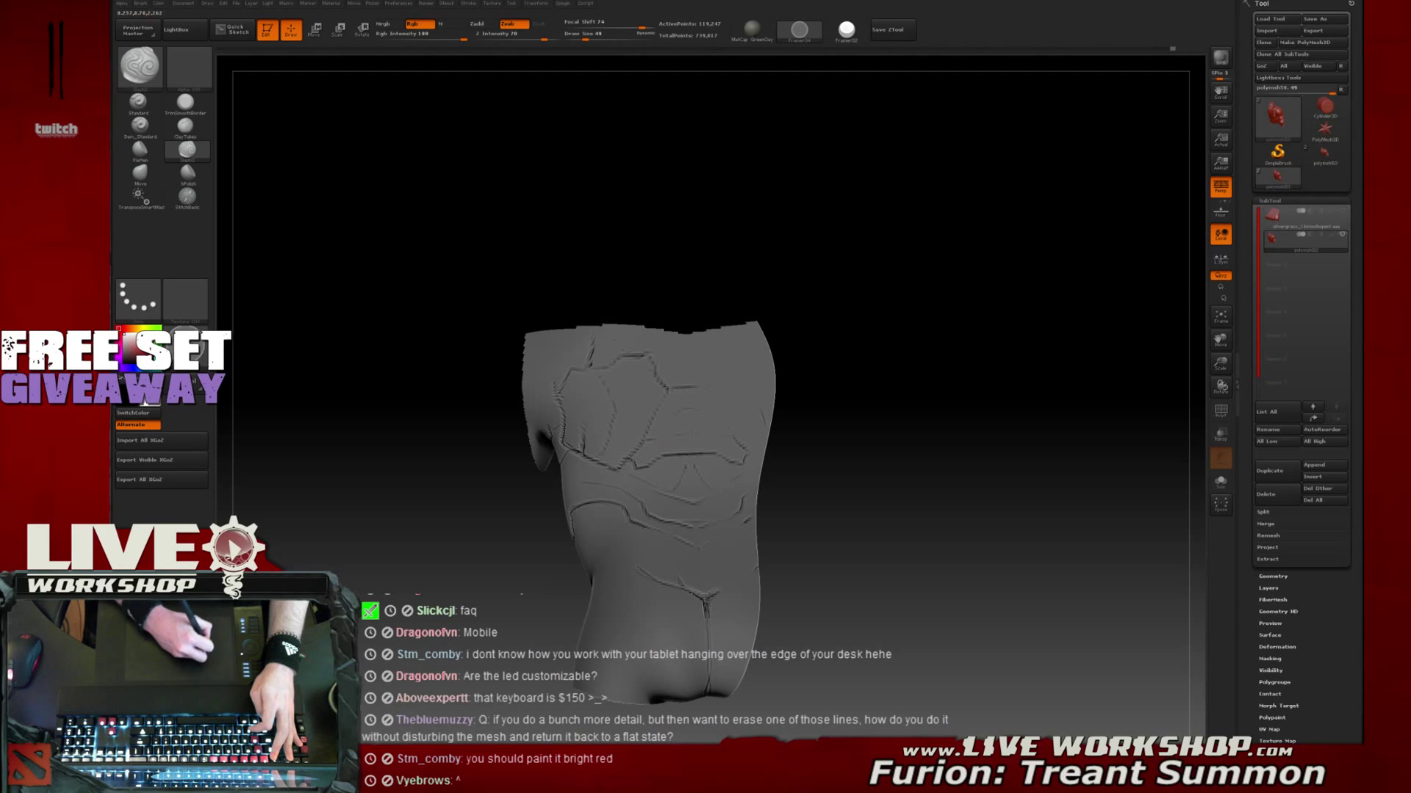
# Add cracks around the shoulder-blade plate, including thin ones between the plate and the armpit opening
pyautogui.moveTo(862, 415)
pyautogui.mouseDown()
pyautogui.moveTo(894, 403)
pyautogui.moveTo(815, 337)
pyautogui.mouseUp()
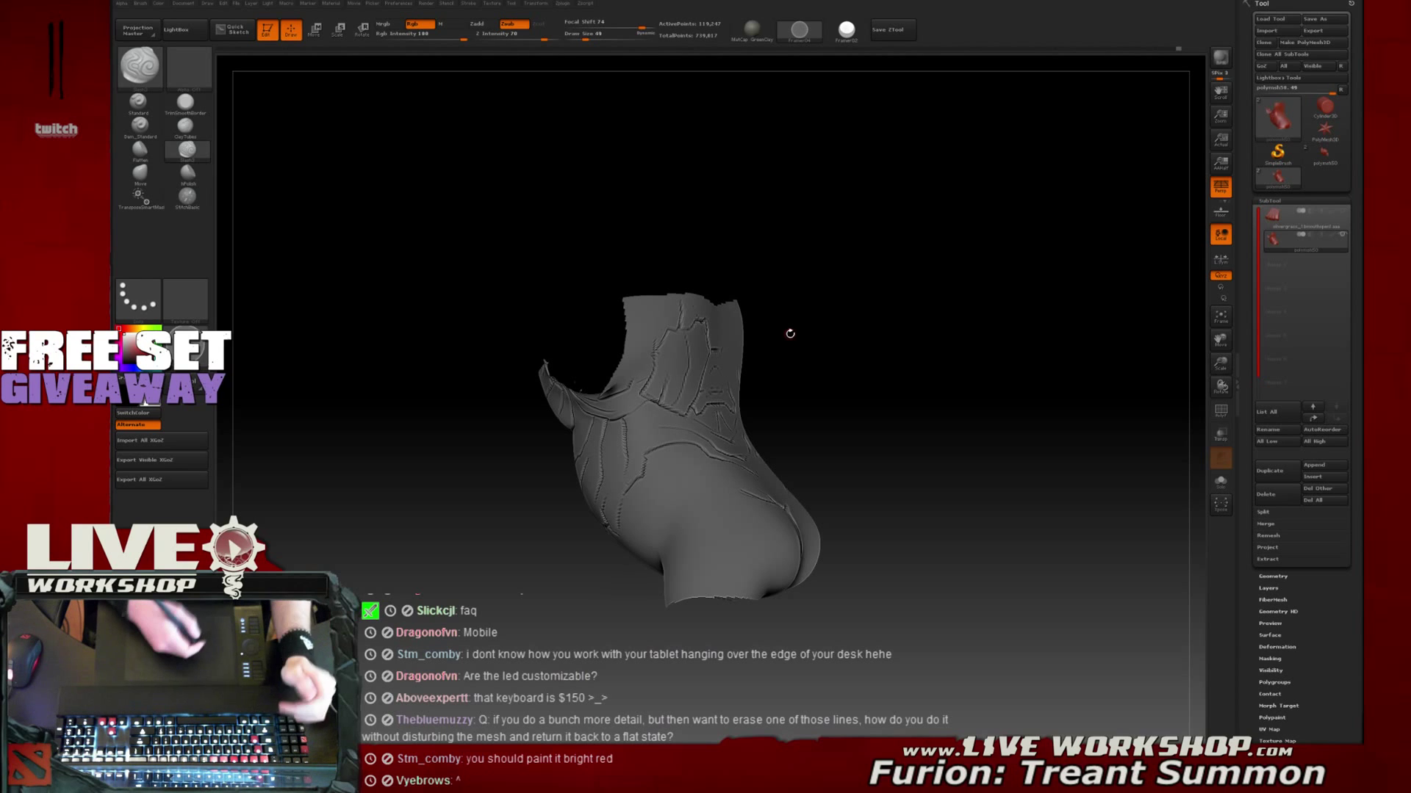
pyautogui.moveTo(891, 334); pyautogui.dragTo(886, 349)
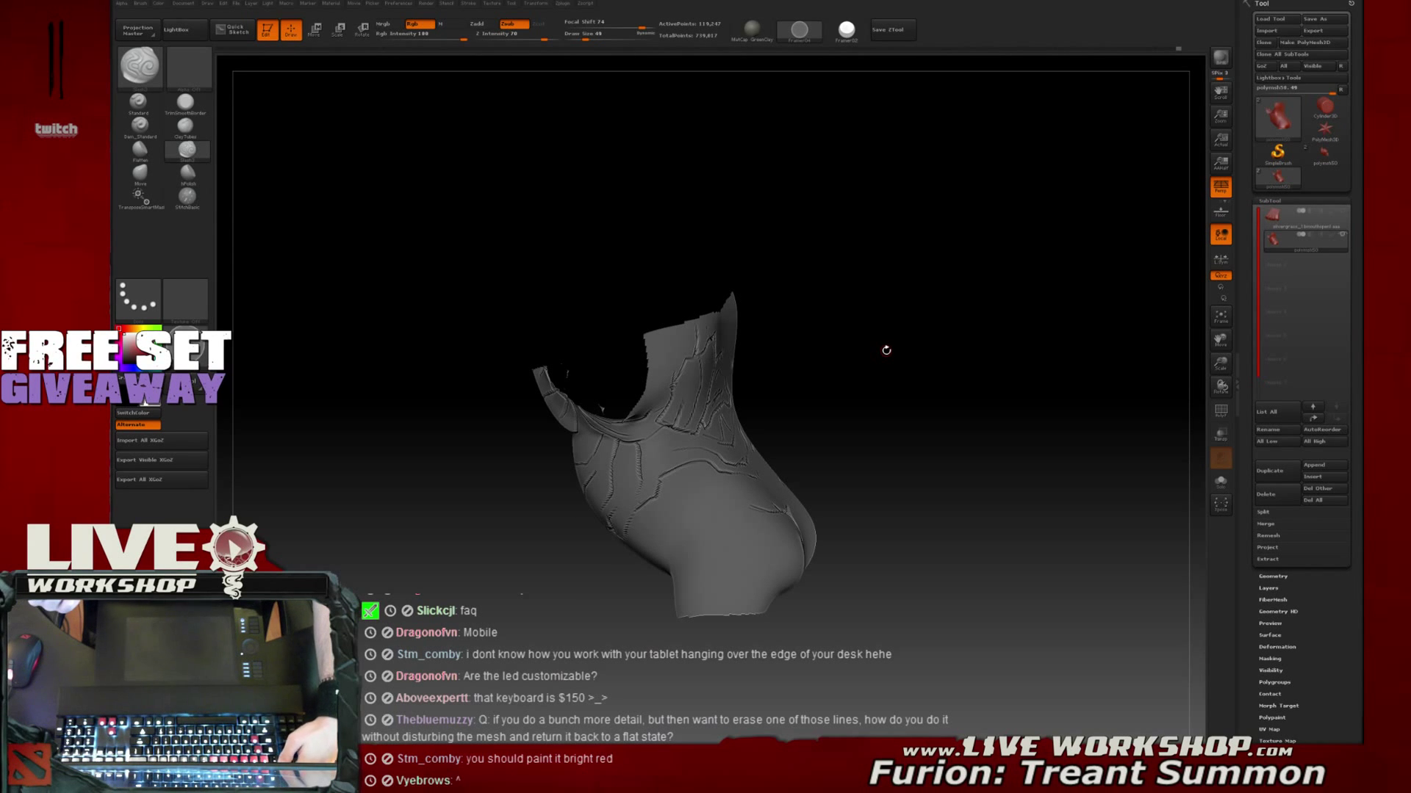
pyautogui.moveTo(885, 362)
pyautogui.mouseDown()
pyautogui.moveTo(928, 385)
pyautogui.moveTo(790, 343)
pyautogui.mouseUp()
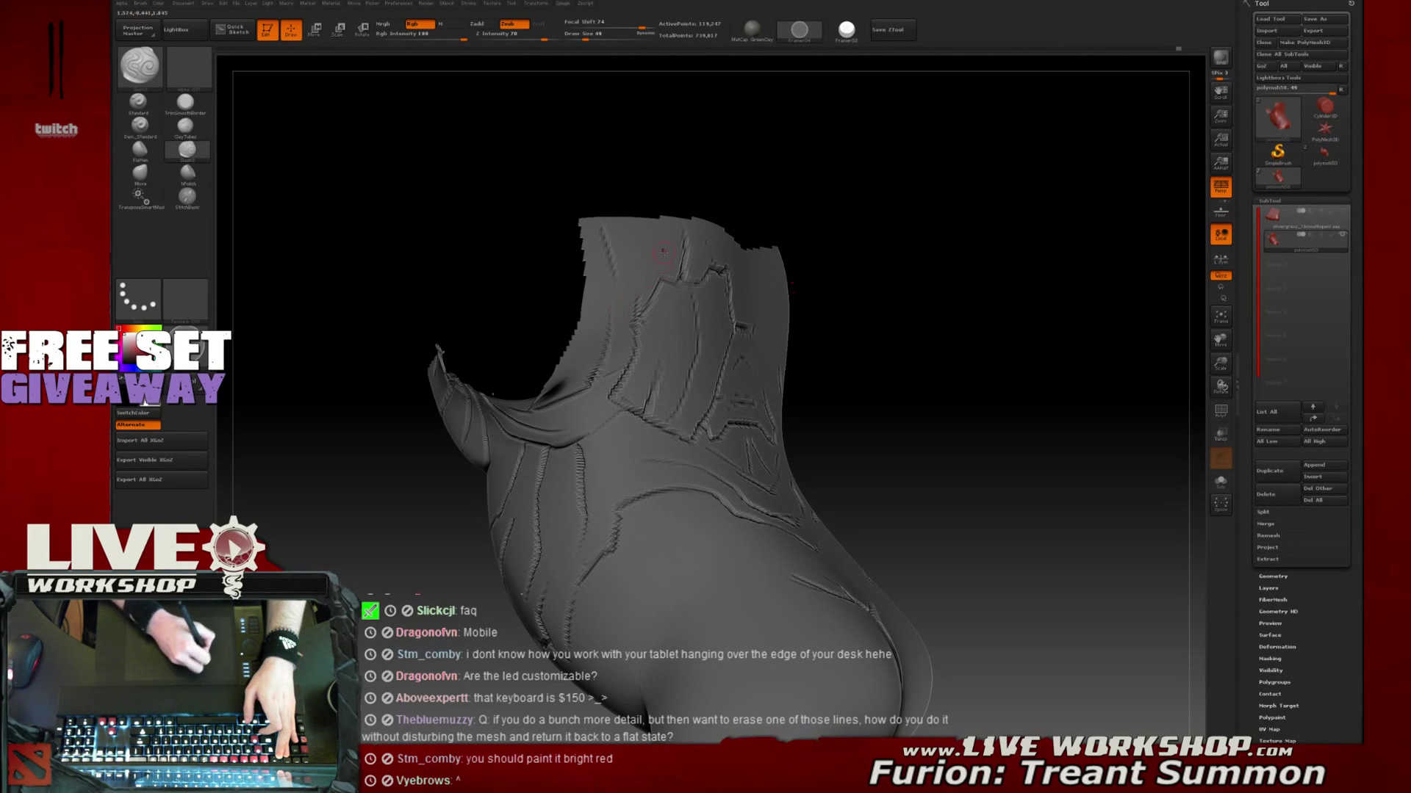
# Carve a peaked crack over the outer hip, rising from the front of the thigh and descending toward its back
pyautogui.moveTo(1009, 351)
pyautogui.mouseDown()
pyautogui.moveTo(973, 280)
pyautogui.moveTo(998, 296)
pyautogui.moveTo(977, 324)
pyautogui.mouseUp()
pyautogui.click(1223, 413)
pyautogui.click(1221, 411)
pyautogui.moveTo(850, 412)
pyautogui.mouseDown()
pyautogui.moveTo(531, 529)
pyautogui.moveTo(548, 486)
pyautogui.moveTo(587, 490)
pyautogui.mouseUp()
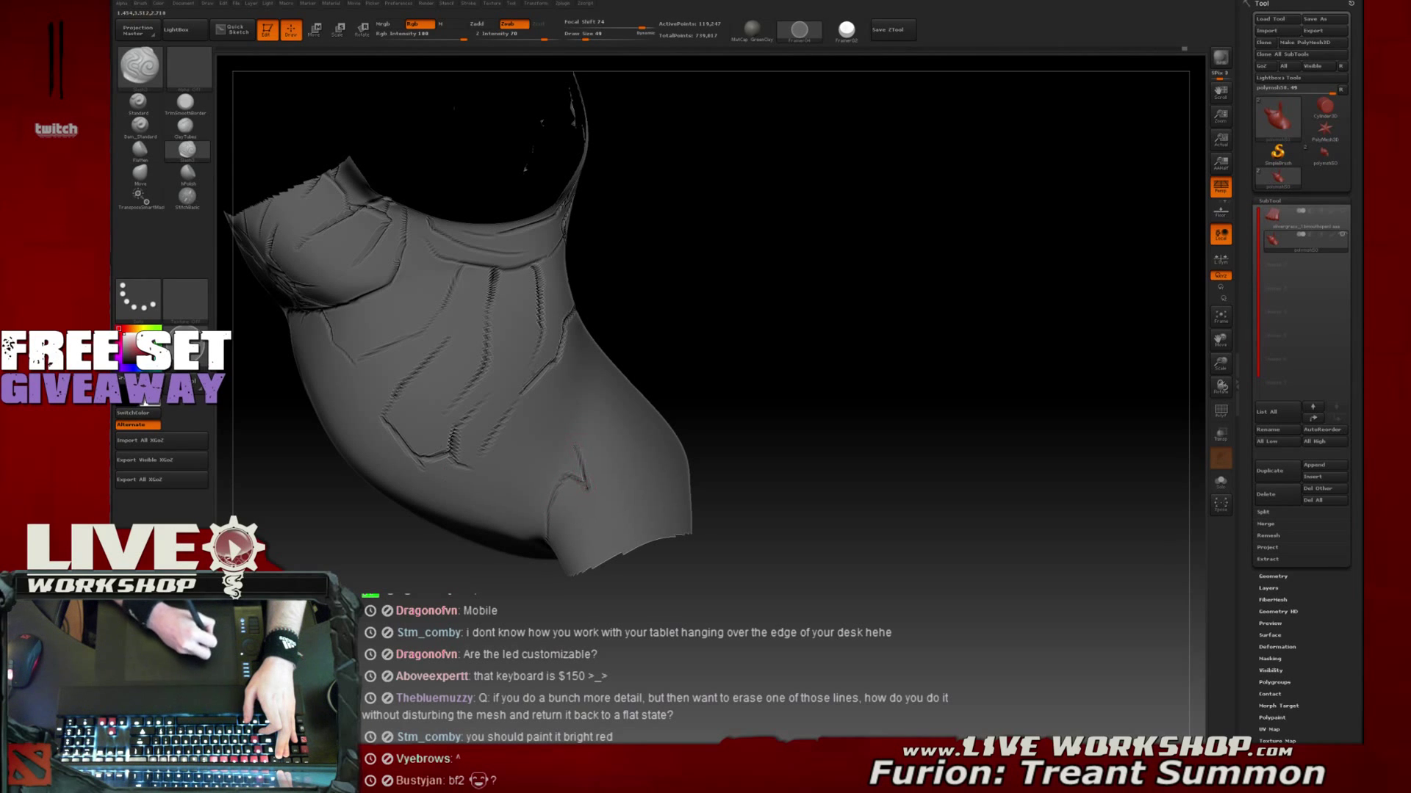
pyautogui.moveTo(862, 378); pyautogui.dragTo(812, 395)
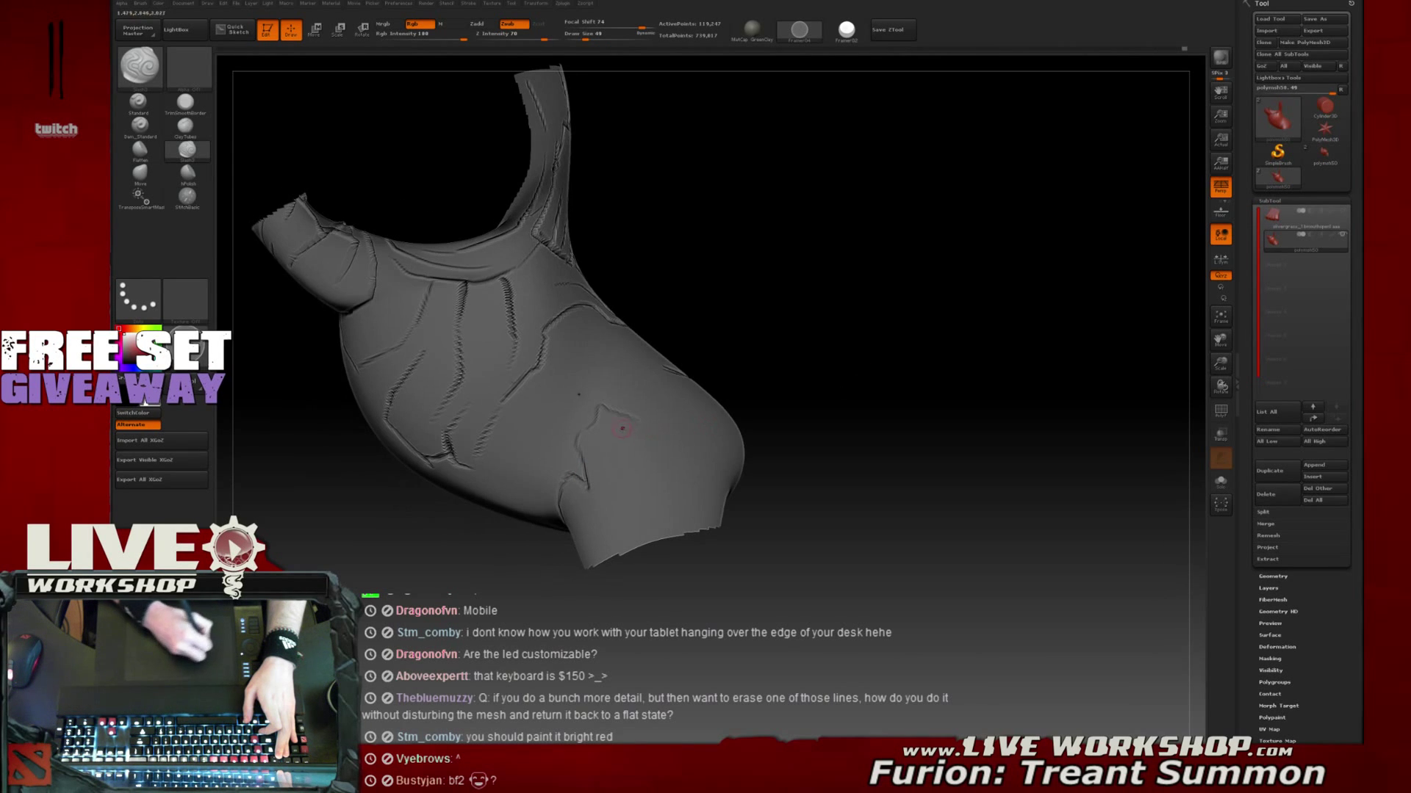
pyautogui.moveTo(887, 446); pyautogui.dragTo(845, 460)
pyautogui.moveTo(670, 447); pyautogui.dragTo(694, 516)
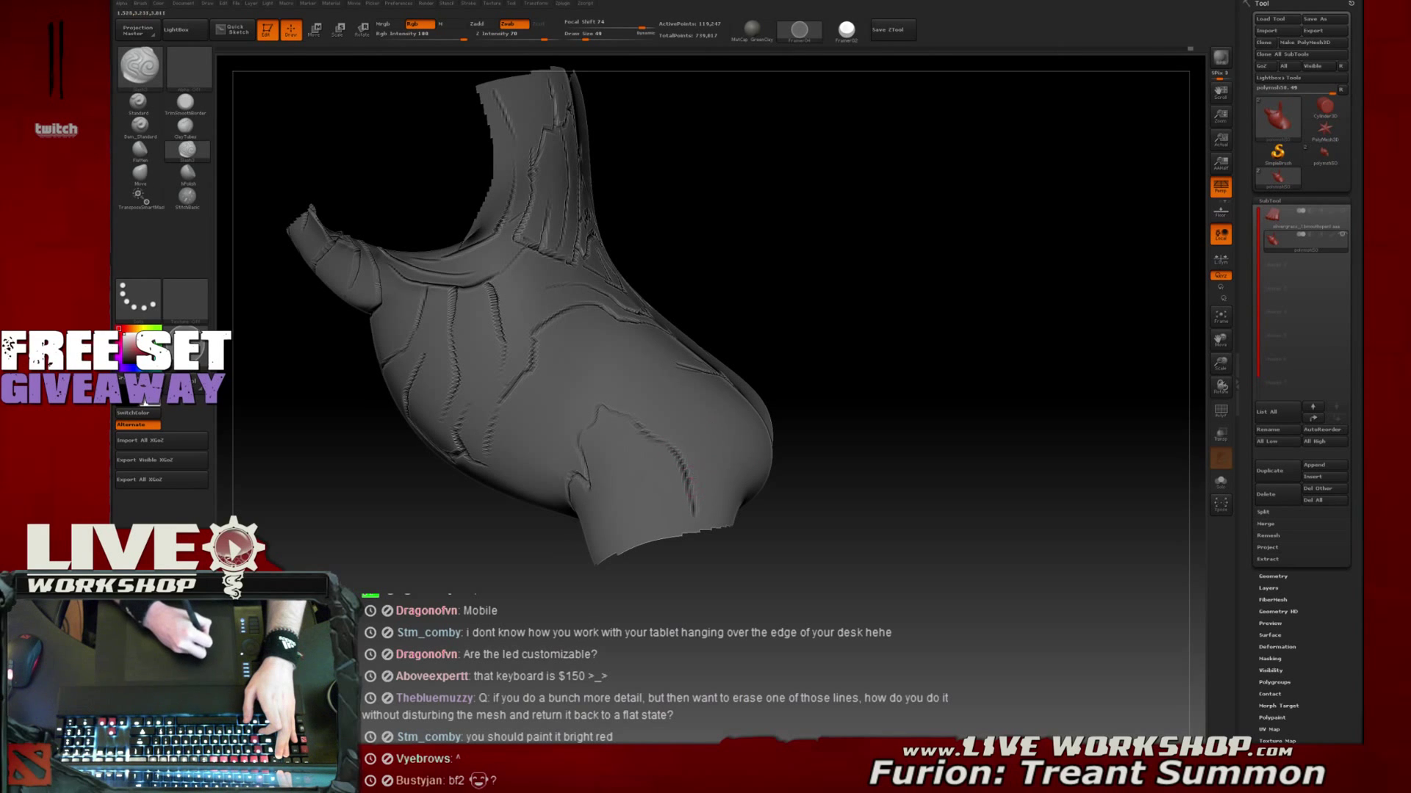
# Fork the hip crack at the back of the thigh and continue it beneath the buttock
pyautogui.moveTo(908, 464); pyautogui.dragTo(676, 442)
pyautogui.moveTo(913, 463); pyautogui.dragTo(808, 445)
pyautogui.moveTo(657, 434); pyautogui.dragTo(703, 444)
pyautogui.moveTo(845, 463)
pyautogui.mouseDown()
pyautogui.moveTo(672, 428)
pyautogui.moveTo(814, 471)
pyautogui.moveTo(703, 443)
pyautogui.moveTo(718, 462)
pyautogui.mouseUp()
pyautogui.moveTo(794, 547)
pyautogui.keyDown('alt'); pyautogui.mouseDown()
pyautogui.moveTo(730, 464)
pyautogui.moveTo(661, 412)
pyautogui.mouseUp(); pyautogui.keyUp('alt')
pyautogui.moveTo(656, 356)
pyautogui.mouseDown()
pyautogui.moveTo(699, 415)
pyautogui.moveTo(698, 437)
pyautogui.moveTo(731, 445)
pyautogui.mouseUp()
pyautogui.moveTo(759, 513); pyautogui.dragTo(690, 390)
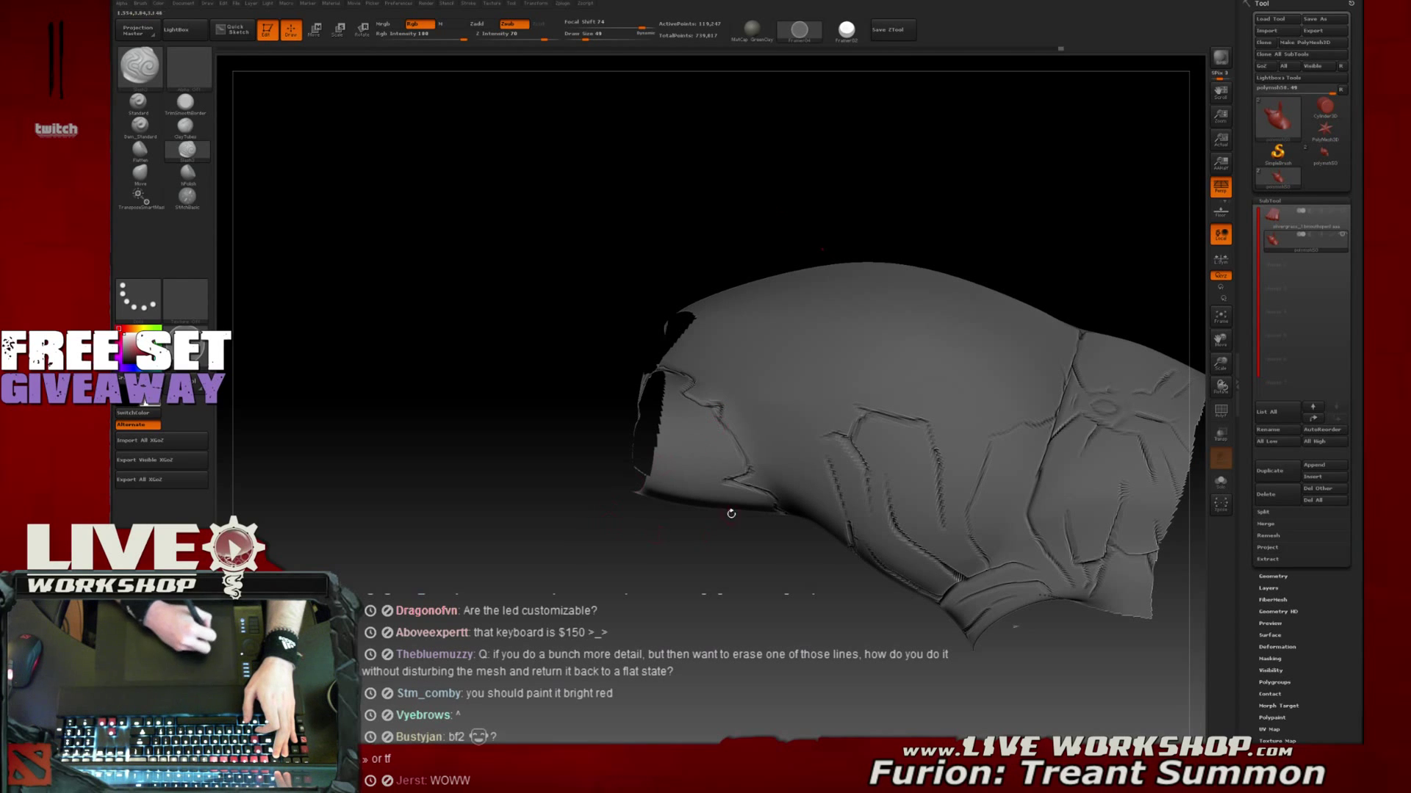
# Extend the hip crack's peak upward and carve a jagged branch from it forward onto the side of the belly
pyautogui.moveTo(801, 190); pyautogui.dragTo(724, 300)
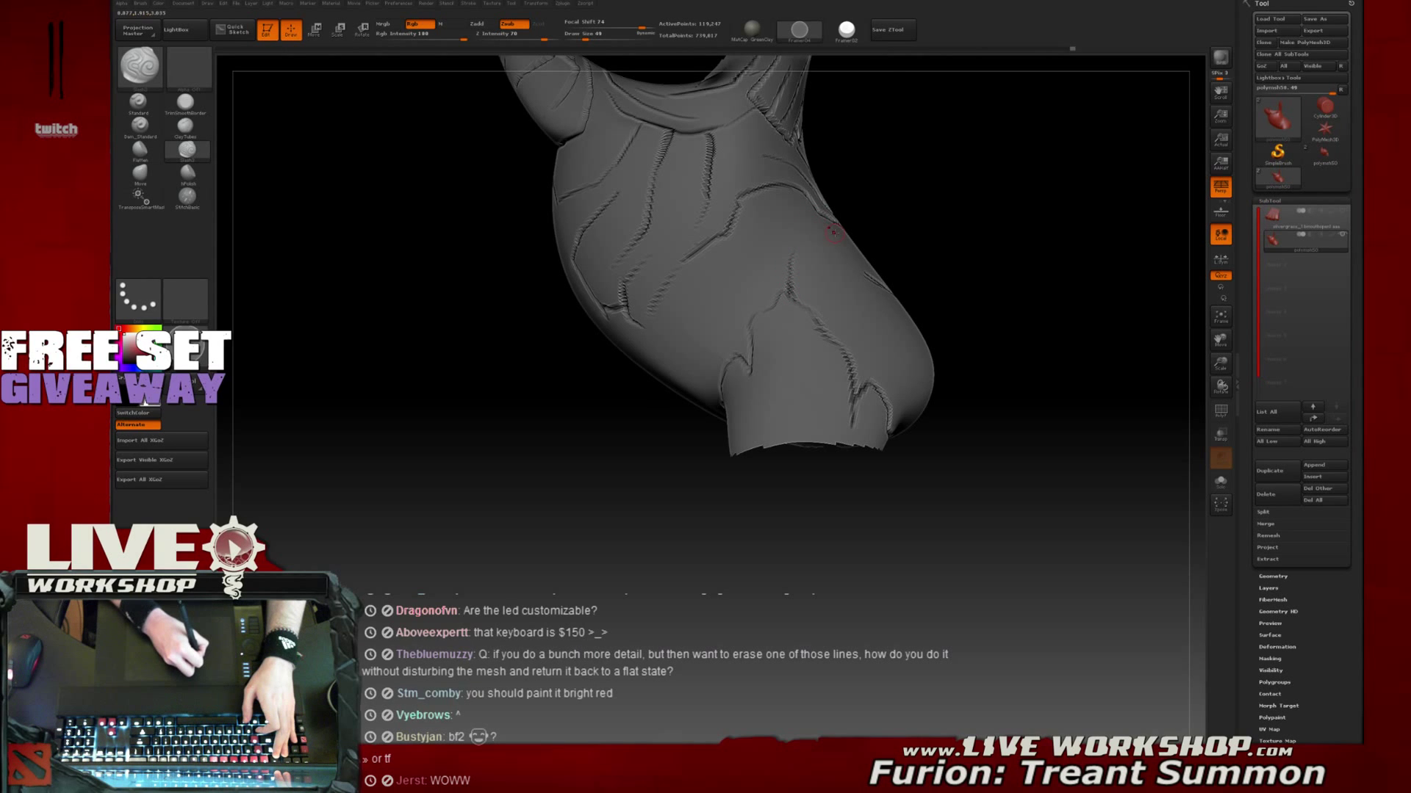
pyautogui.moveTo(878, 228); pyautogui.dragTo(737, 297)
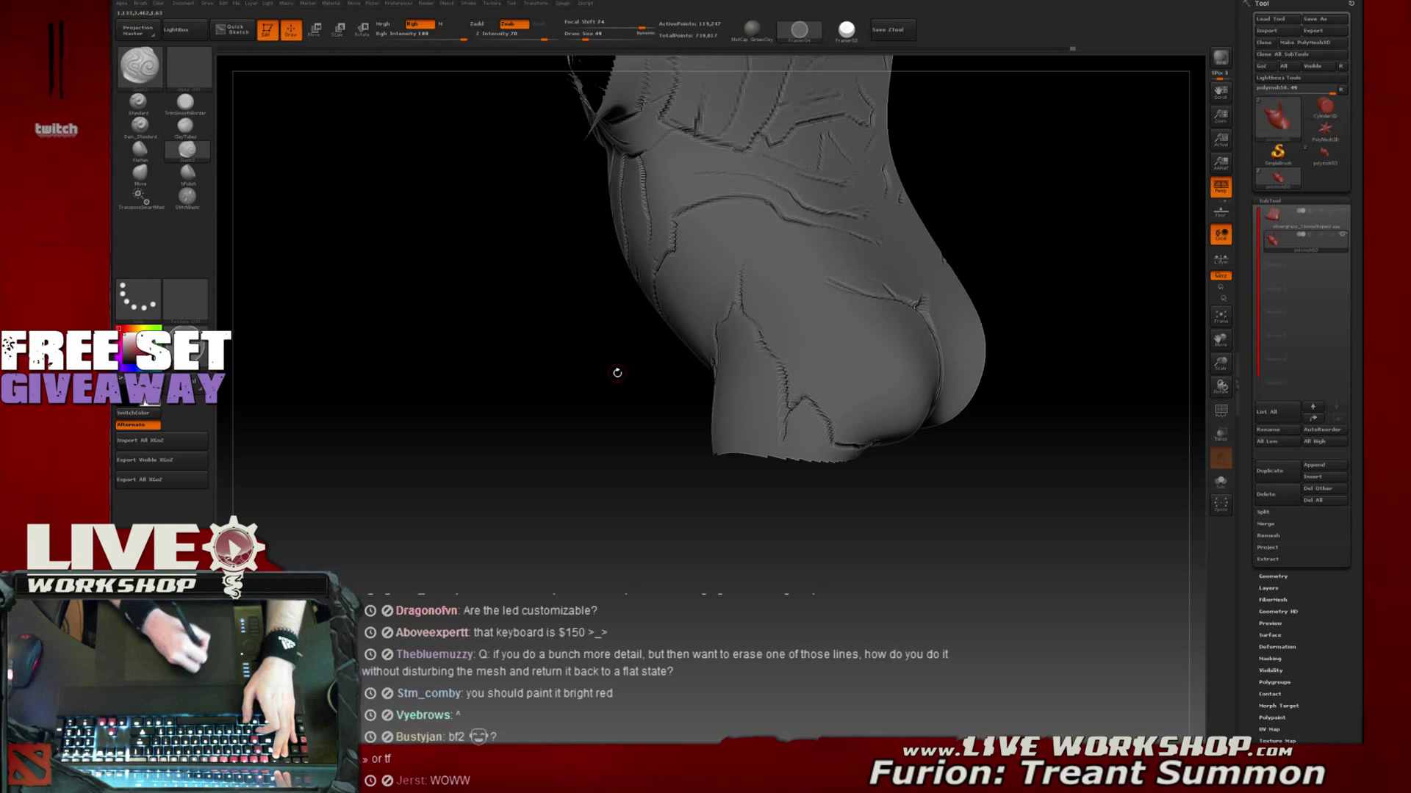
pyautogui.moveTo(617, 373); pyautogui.dragTo(720, 294)
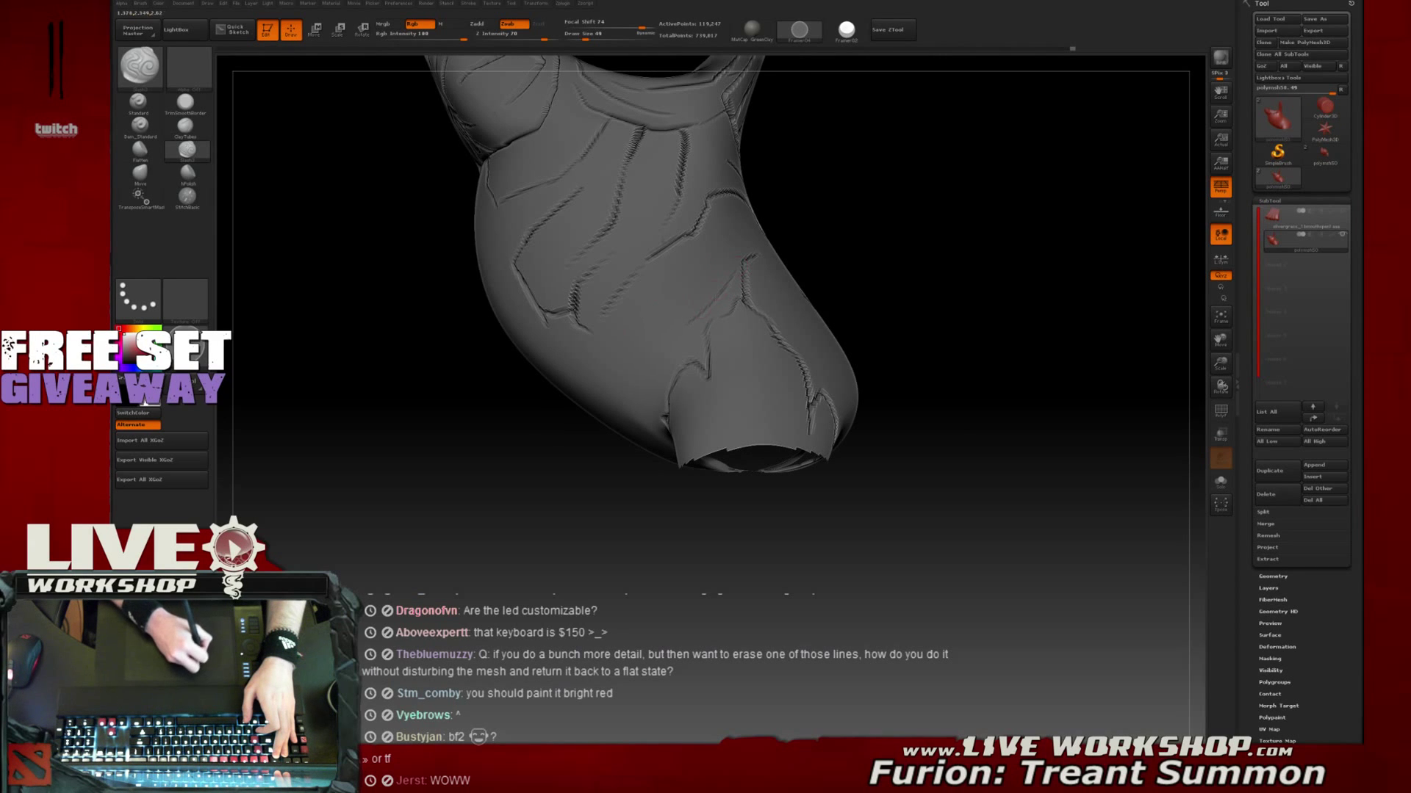
pyautogui.moveTo(650, 387); pyautogui.dragTo(673, 359)
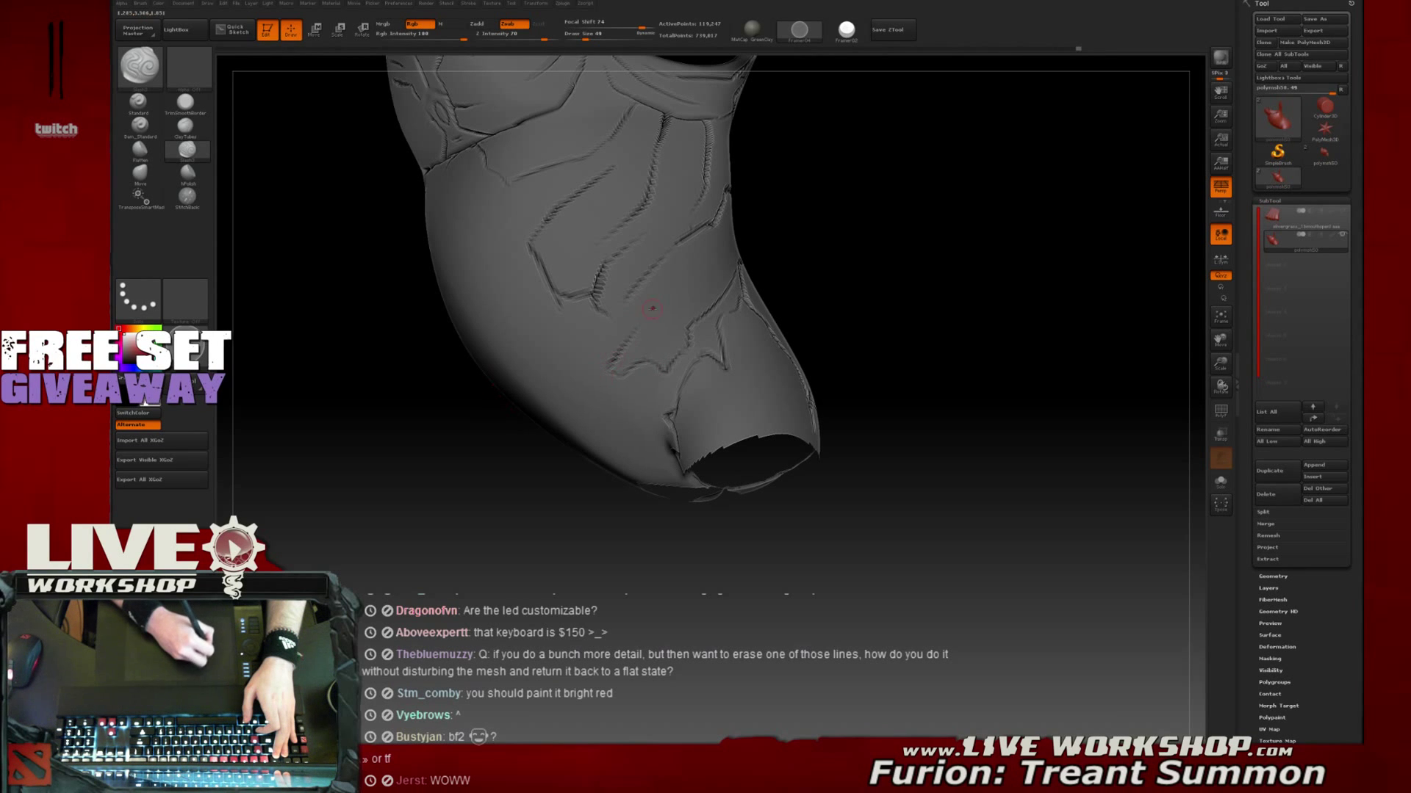
# Carve concentric wood-knot rings on the front of the belly, with a small circle at their centre
pyautogui.moveTo(878, 276); pyautogui.dragTo(954, 271)
pyautogui.moveTo(883, 306)
pyautogui.mouseDown()
pyautogui.moveTo(963, 313)
pyautogui.moveTo(949, 304)
pyautogui.moveTo(960, 310)
pyautogui.moveTo(968, 268)
pyautogui.moveTo(989, 277)
pyautogui.moveTo(998, 327)
pyautogui.moveTo(1007, 305)
pyautogui.moveTo(1010, 345)
pyautogui.mouseUp()
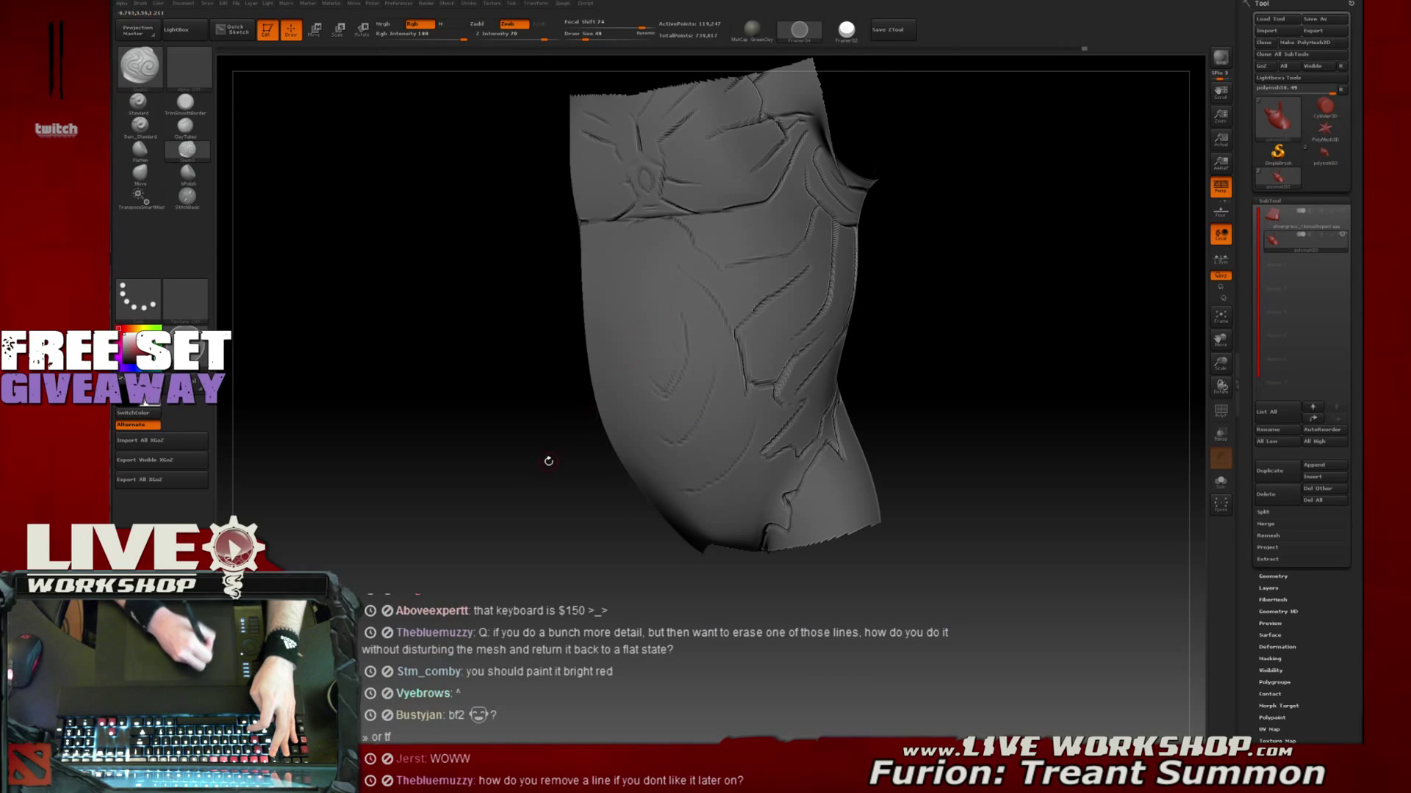
pyautogui.moveTo(544, 463); pyautogui.dragTo(671, 385)
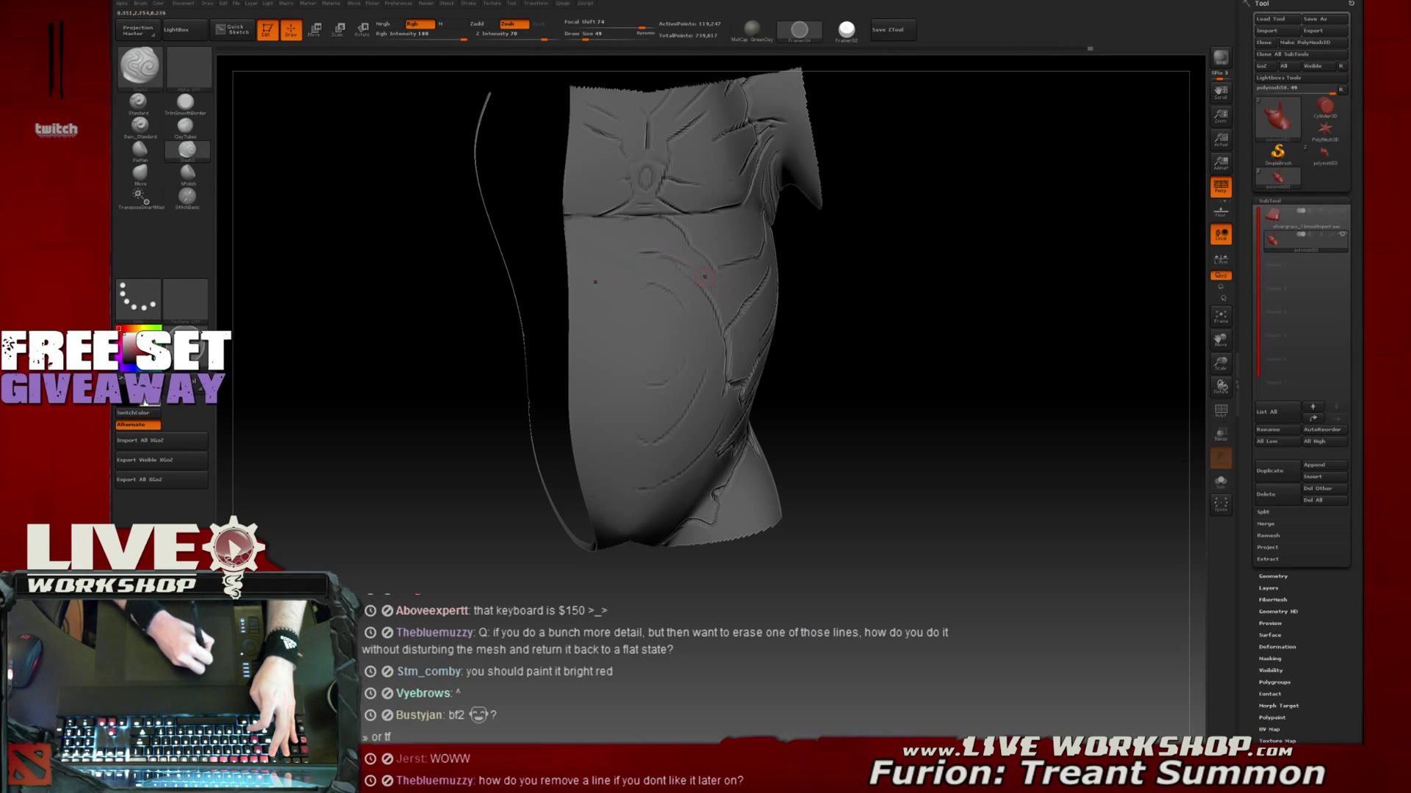
pyautogui.moveTo(900, 315)
pyautogui.mouseDown()
pyautogui.moveTo(967, 284)
pyautogui.moveTo(646, 284)
pyautogui.mouseUp()
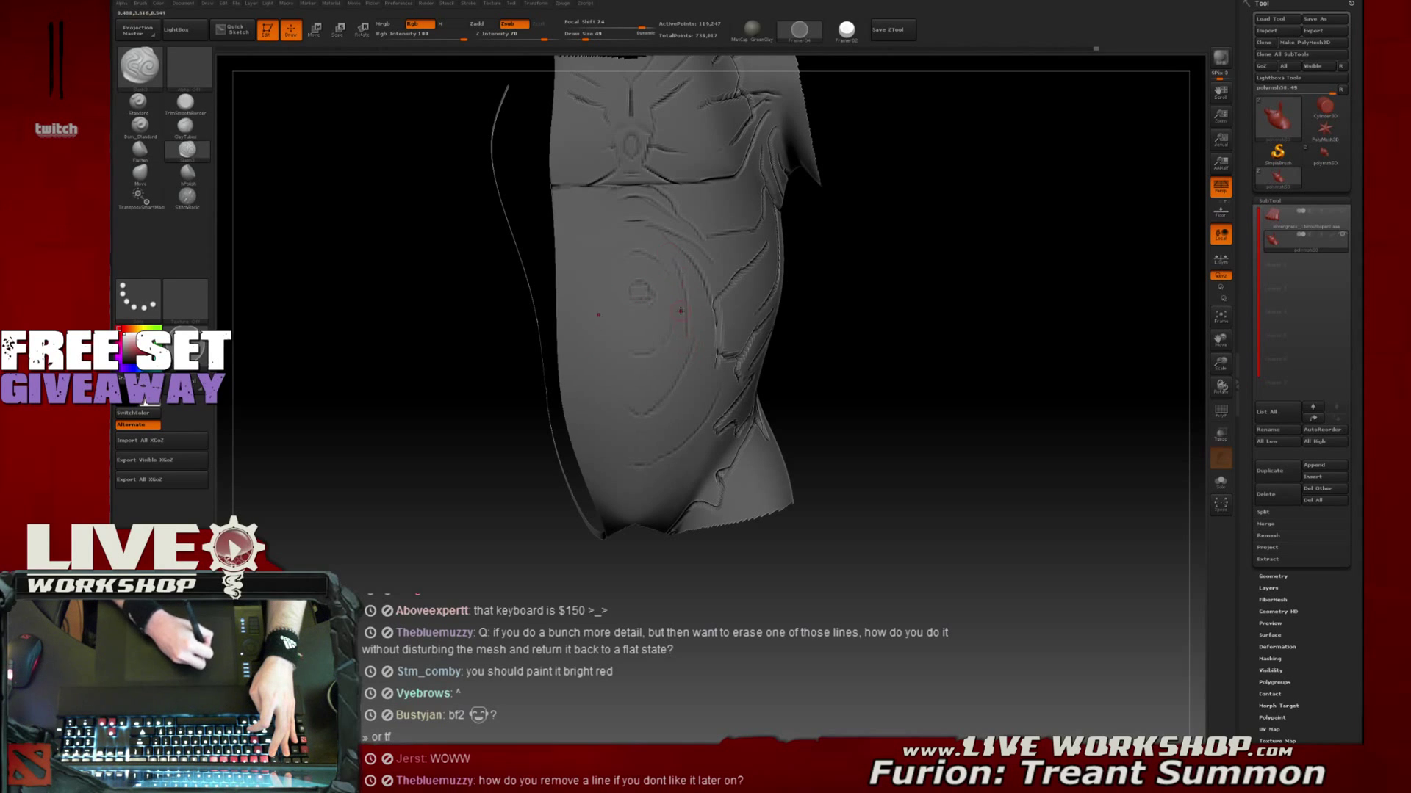
pyautogui.moveTo(891, 323)
pyautogui.mouseDown()
pyautogui.moveTo(901, 292)
pyautogui.moveTo(889, 287)
pyautogui.mouseUp()
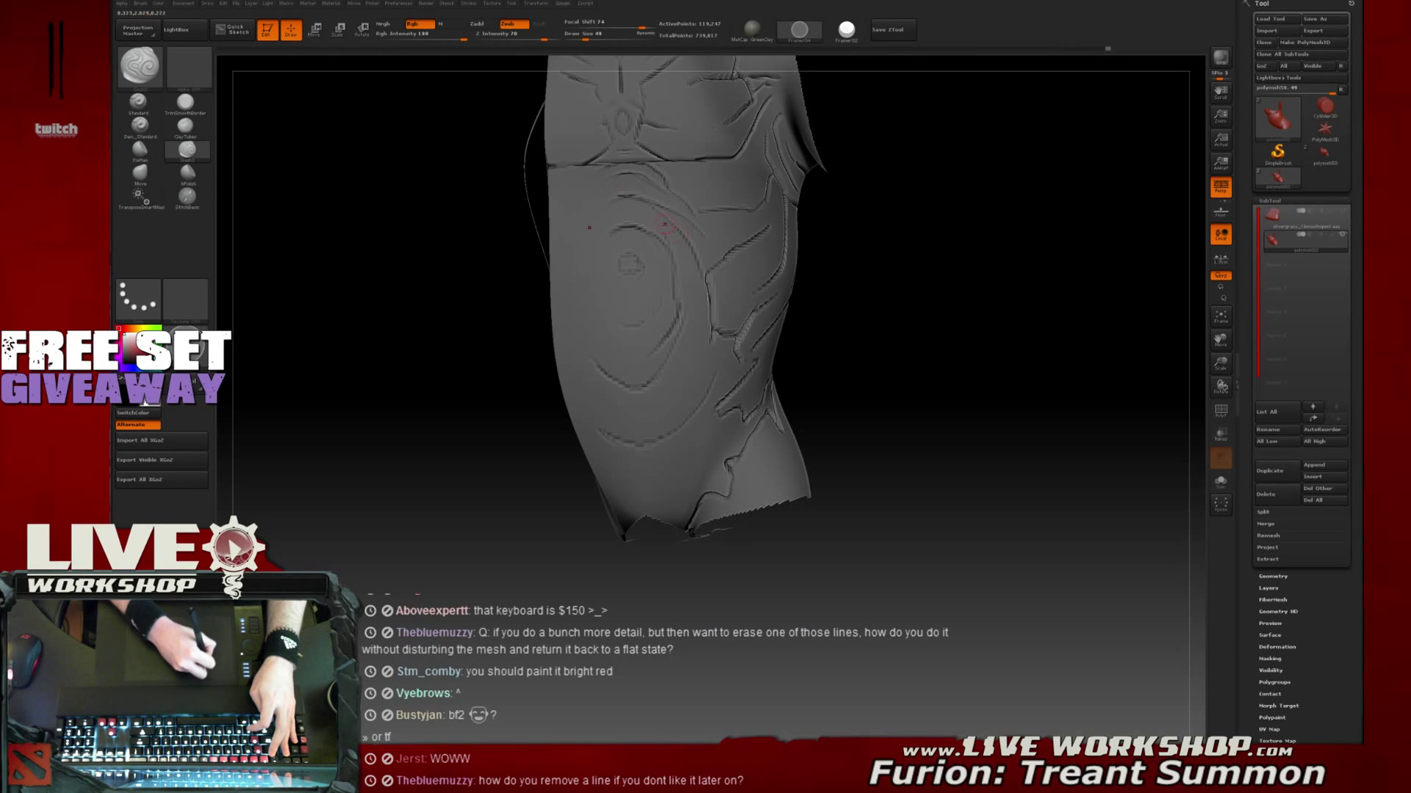
pyautogui.moveTo(600, 238); pyautogui.dragTo(591, 277)
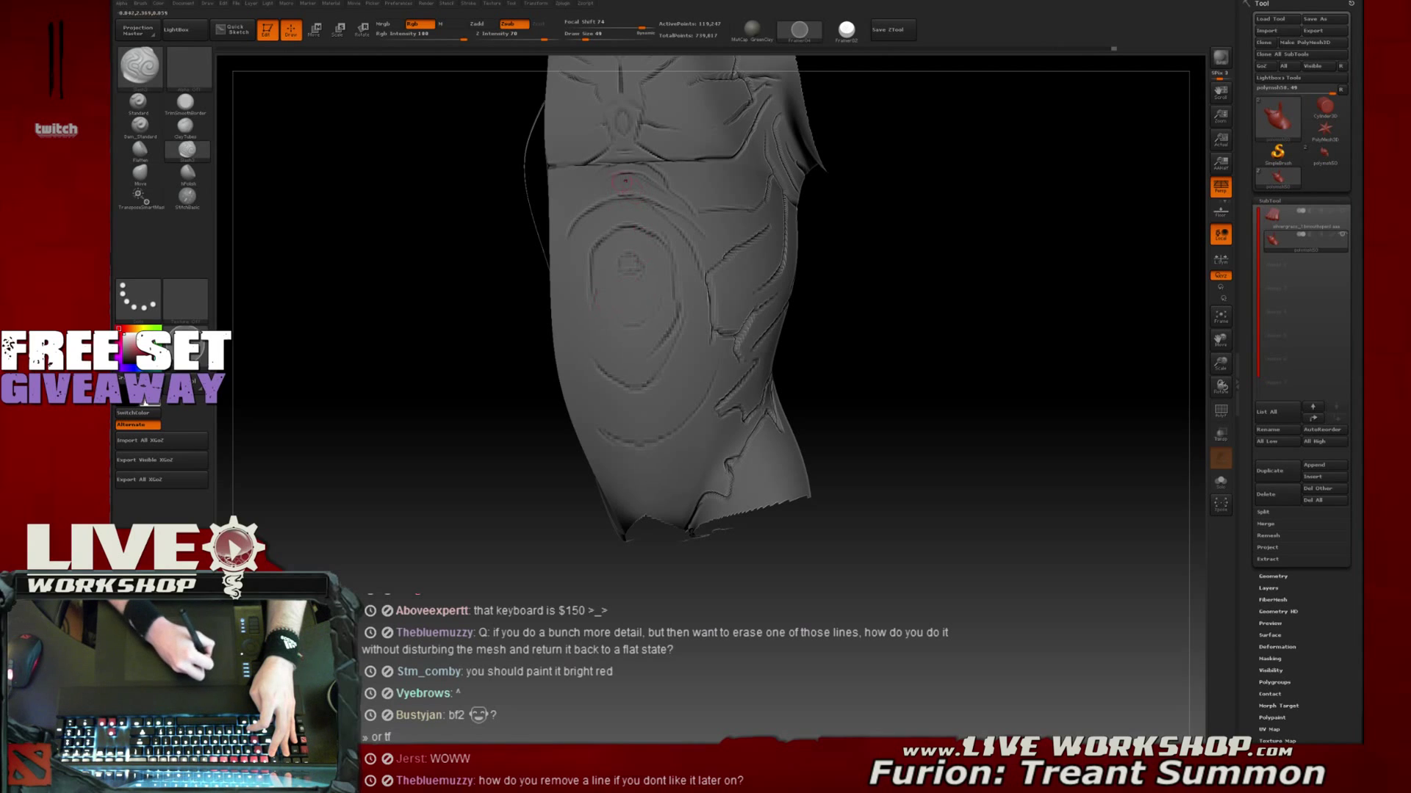
# Complete the belly knot's outer rings and add curved grooves beneath it down to the crotch
pyautogui.moveTo(897, 301); pyautogui.dragTo(904, 258)
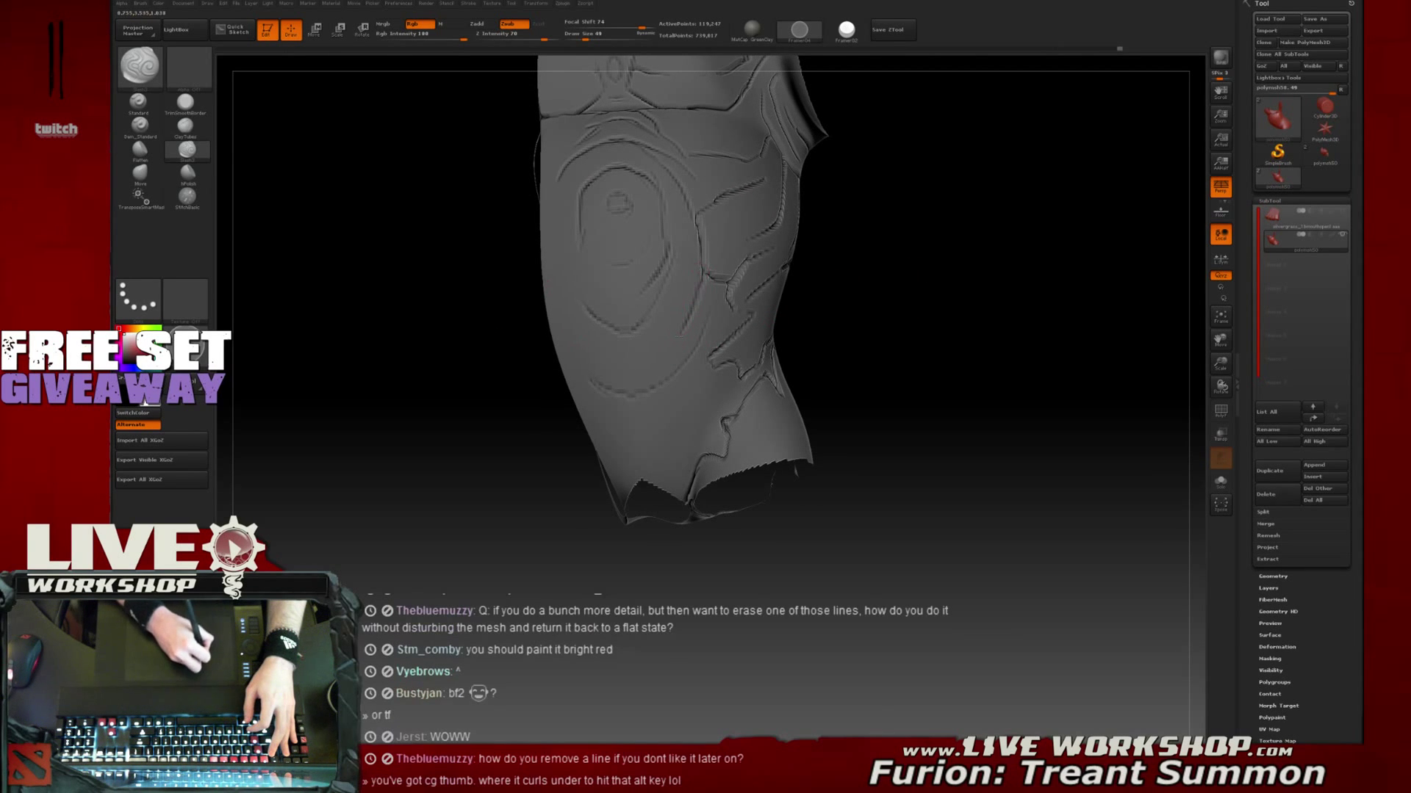
pyautogui.moveTo(659, 356); pyautogui.dragTo(720, 360)
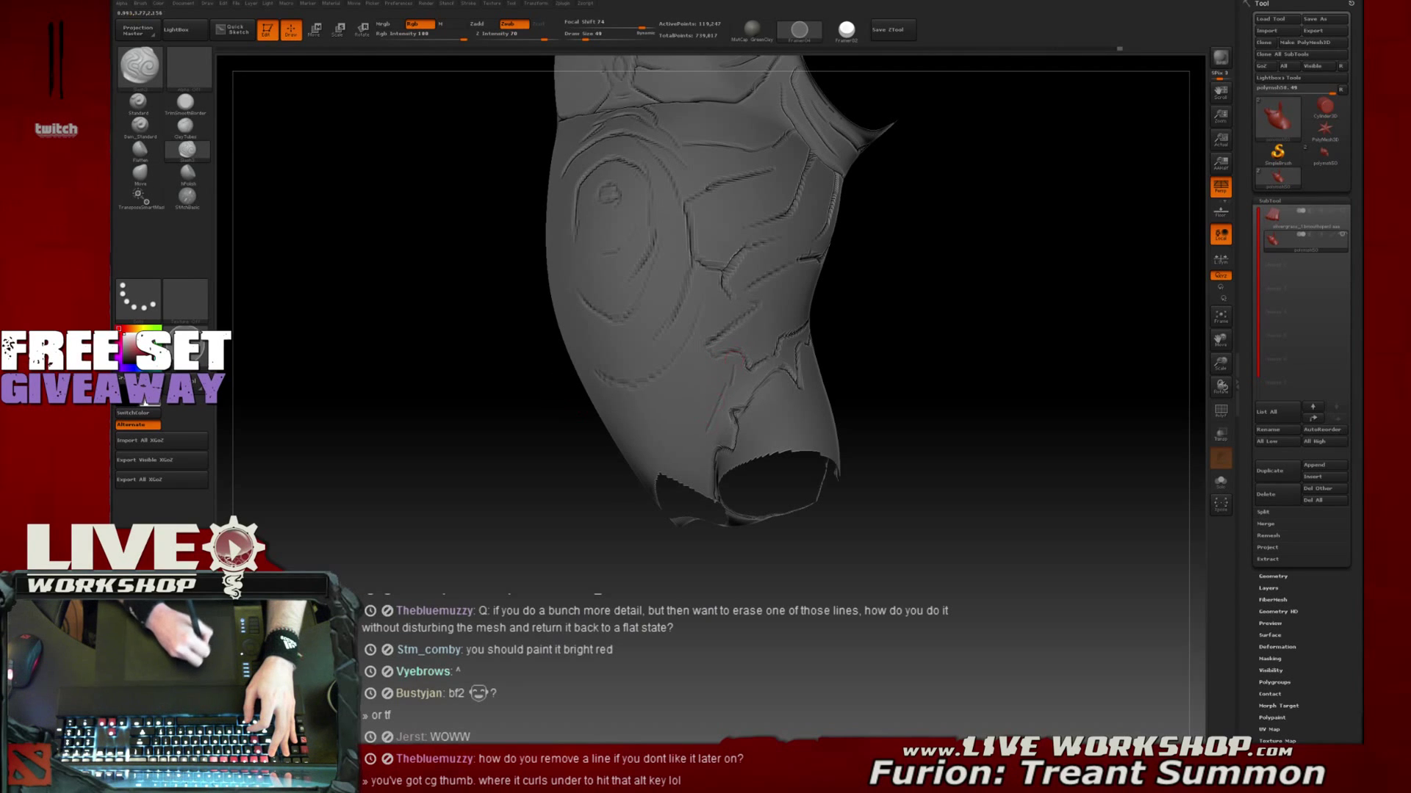
pyautogui.moveTo(672, 459); pyautogui.dragTo(683, 452)
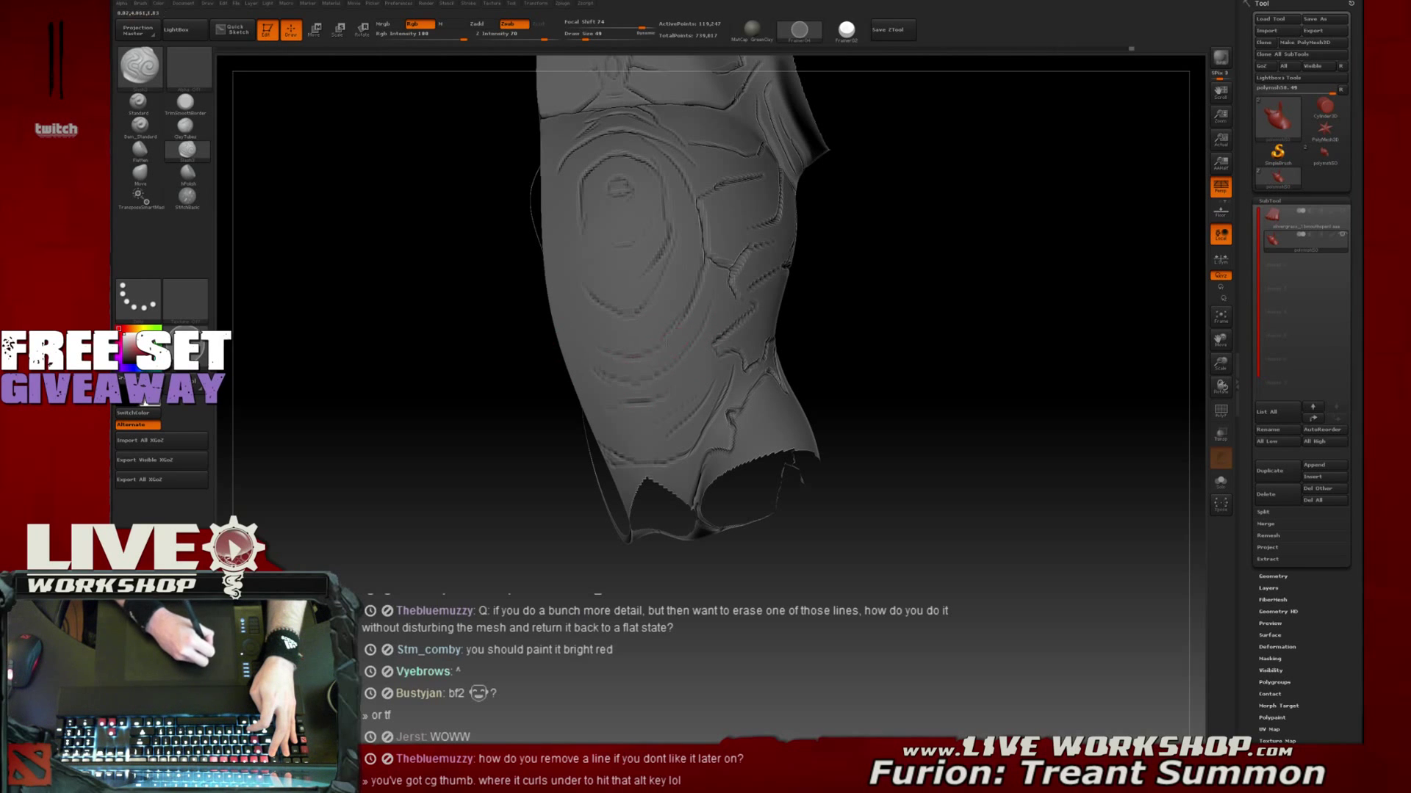
# Carve short cracks above the lower back's forked groove and on the upper back beside the shoulder-blade plate
pyautogui.keyDown('alt'); pyautogui.moveTo(942, 258); pyautogui.dragTo(927, 101); pyautogui.keyUp('alt')
pyautogui.moveTo(898, 274)
pyautogui.mouseDown()
pyautogui.moveTo(1017, 333)
pyautogui.moveTo(963, 306)
pyautogui.moveTo(756, 346)
pyautogui.mouseUp()
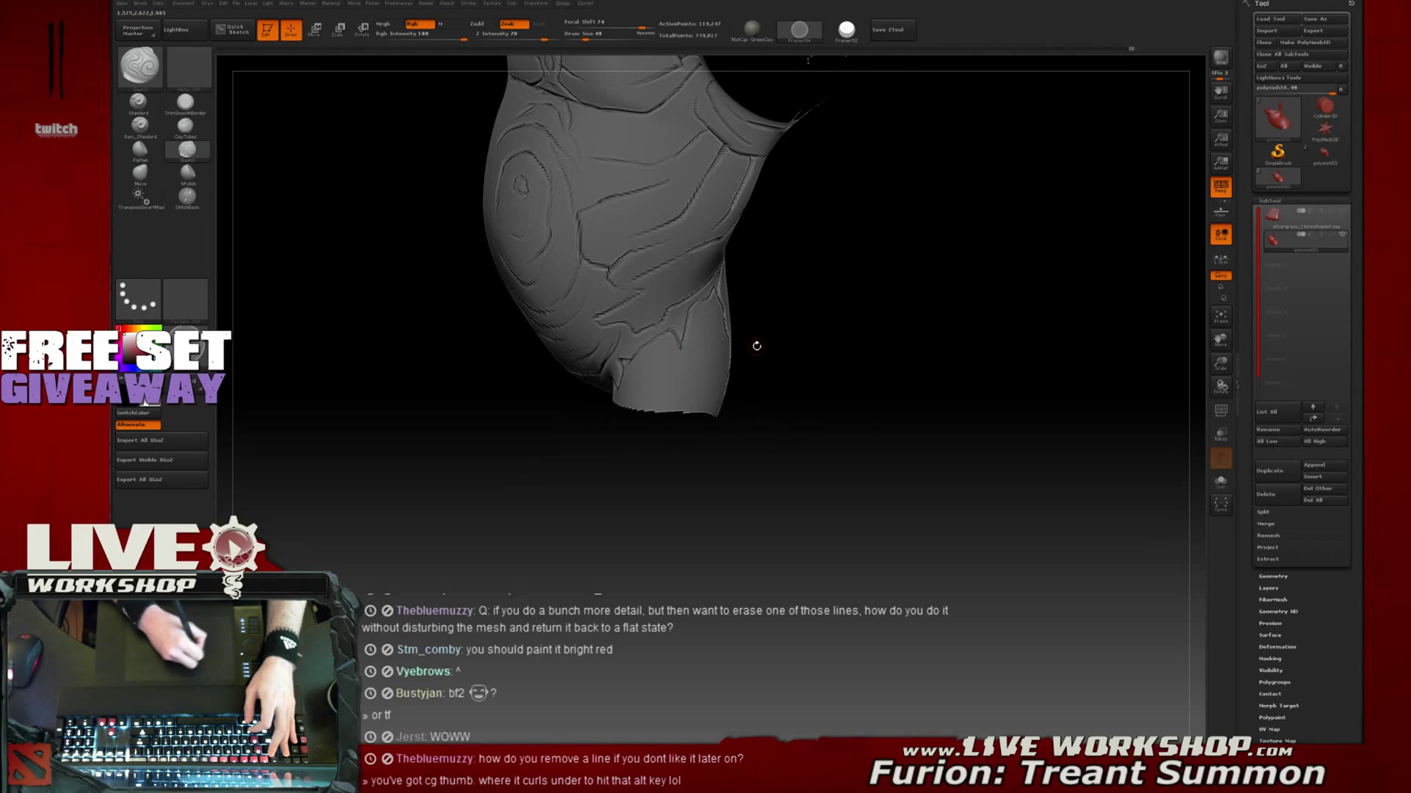
pyautogui.moveTo(823, 301)
pyautogui.mouseDown()
pyautogui.moveTo(914, 368)
pyautogui.moveTo(955, 334)
pyautogui.moveTo(992, 331)
pyautogui.moveTo(913, 331)
pyautogui.moveTo(935, 372)
pyautogui.moveTo(926, 365)
pyautogui.mouseUp()
pyautogui.moveTo(840, 290); pyautogui.dragTo(778, 320)
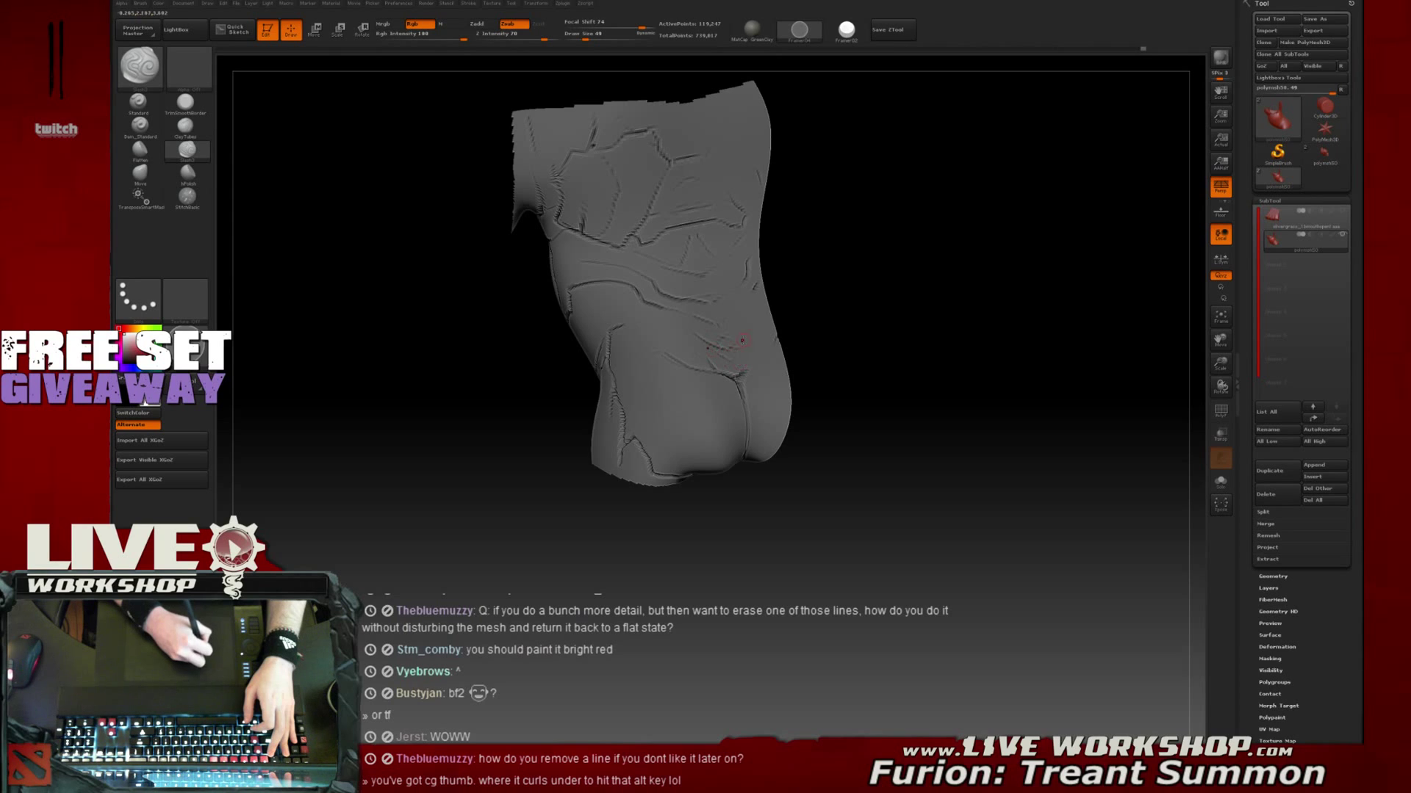
pyautogui.keyDown('alt'); pyautogui.moveTo(816, 298); pyautogui.dragTo(827, 334); pyautogui.keyUp('alt')
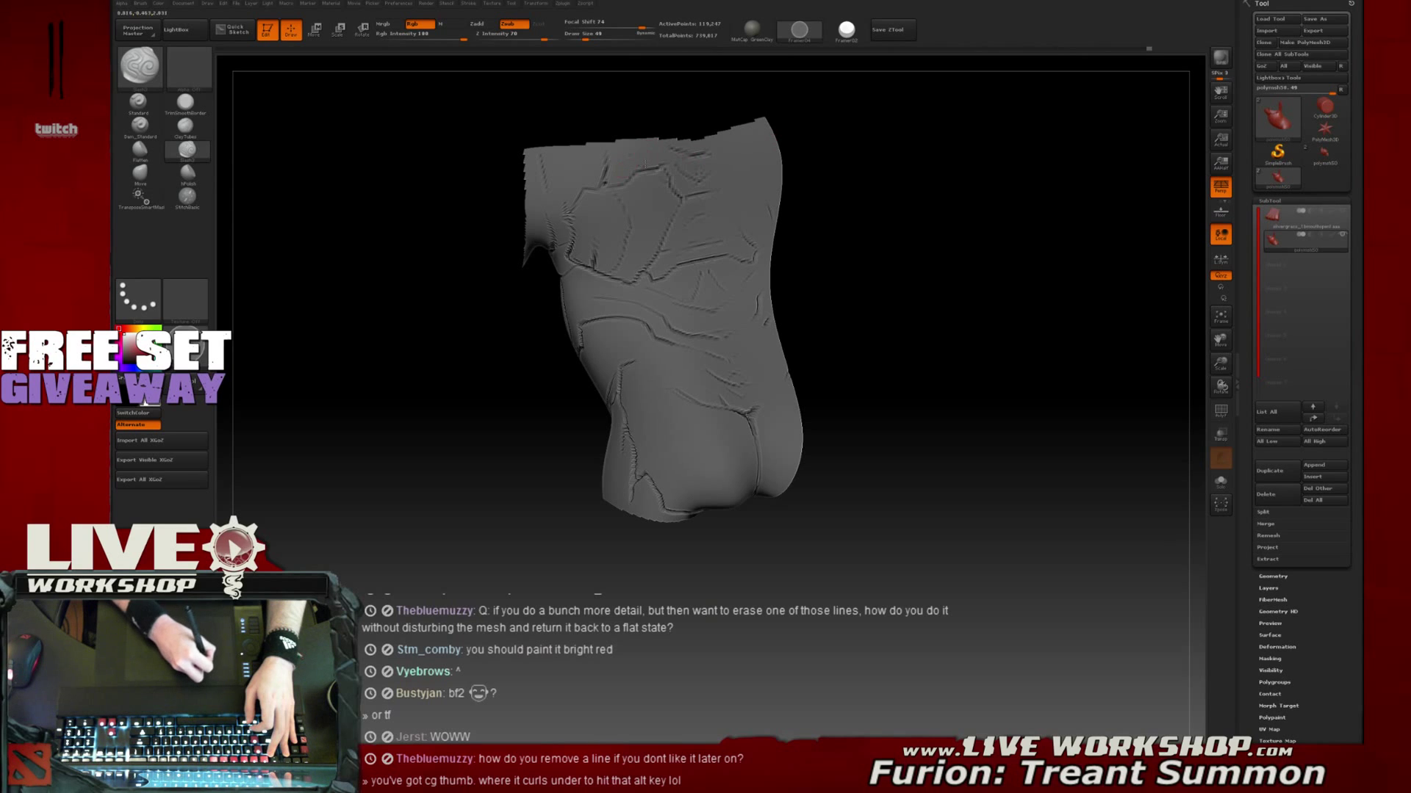
# Bring the hidden limbs back into view and extend the outer-thigh crack down to the knee
pyautogui.moveTo(935, 272)
pyautogui.mouseDown()
pyautogui.moveTo(976, 340)
pyautogui.moveTo(977, 254)
pyautogui.mouseUp()
pyautogui.moveTo(646, 311); pyautogui.dragTo(651, 412)
pyautogui.moveTo(856, 327); pyautogui.dragTo(791, 394)
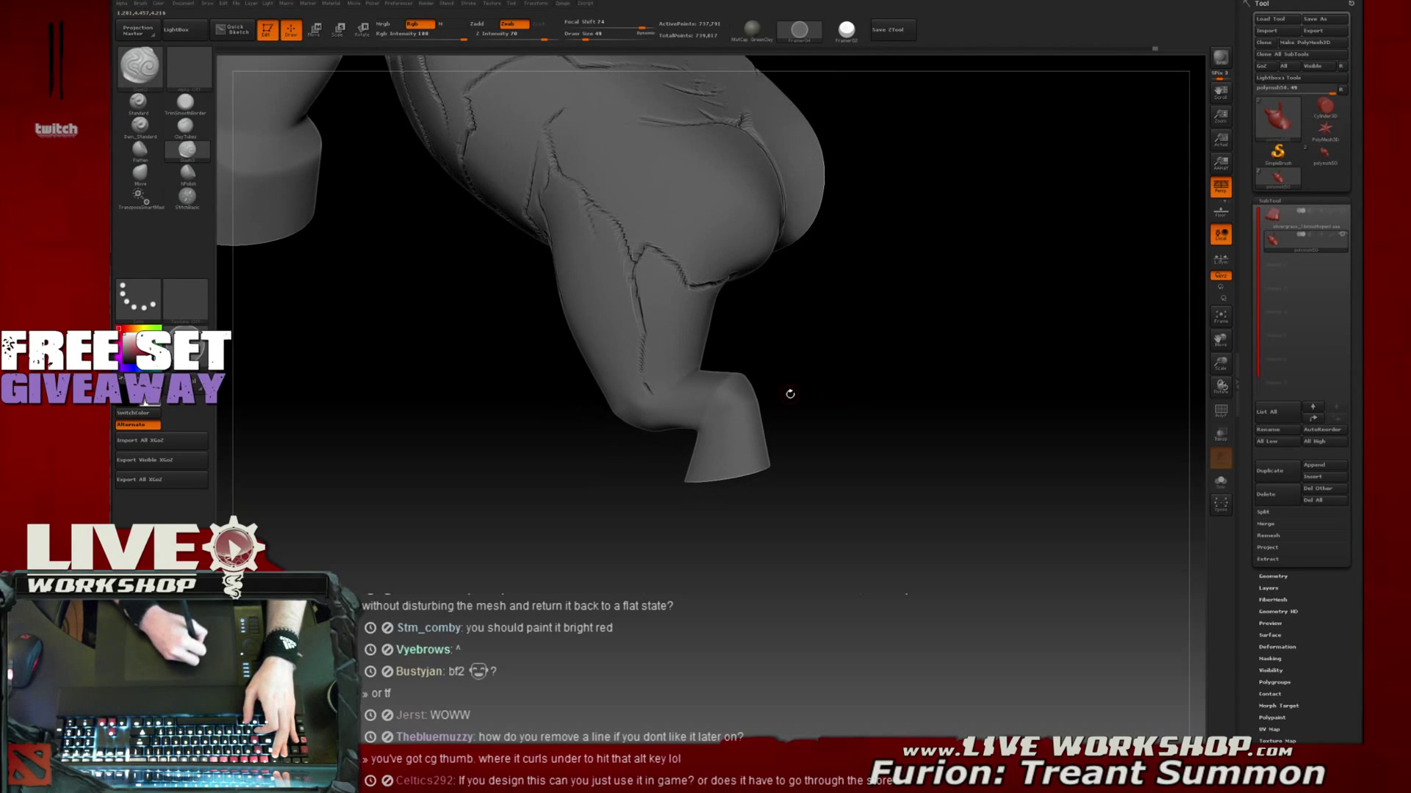
# Carve a jagged crack around the knee, running from the back across the inner side and front to the outer side
pyautogui.moveTo(654, 395); pyautogui.dragTo(677, 383)
pyautogui.moveTo(929, 350); pyautogui.dragTo(845, 362)
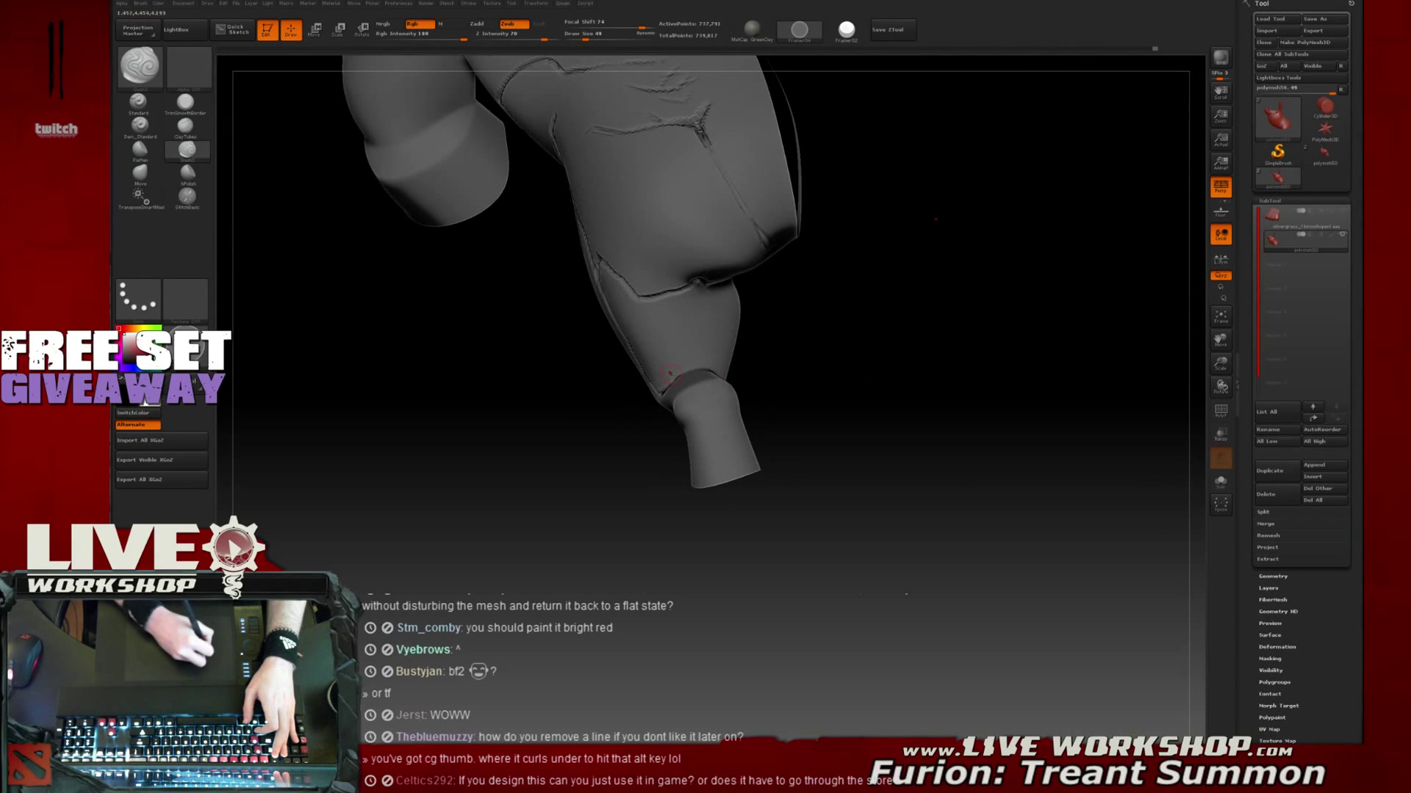
pyautogui.moveTo(759, 367)
pyautogui.mouseDown()
pyautogui.moveTo(891, 384)
pyautogui.moveTo(712, 377)
pyautogui.mouseUp()
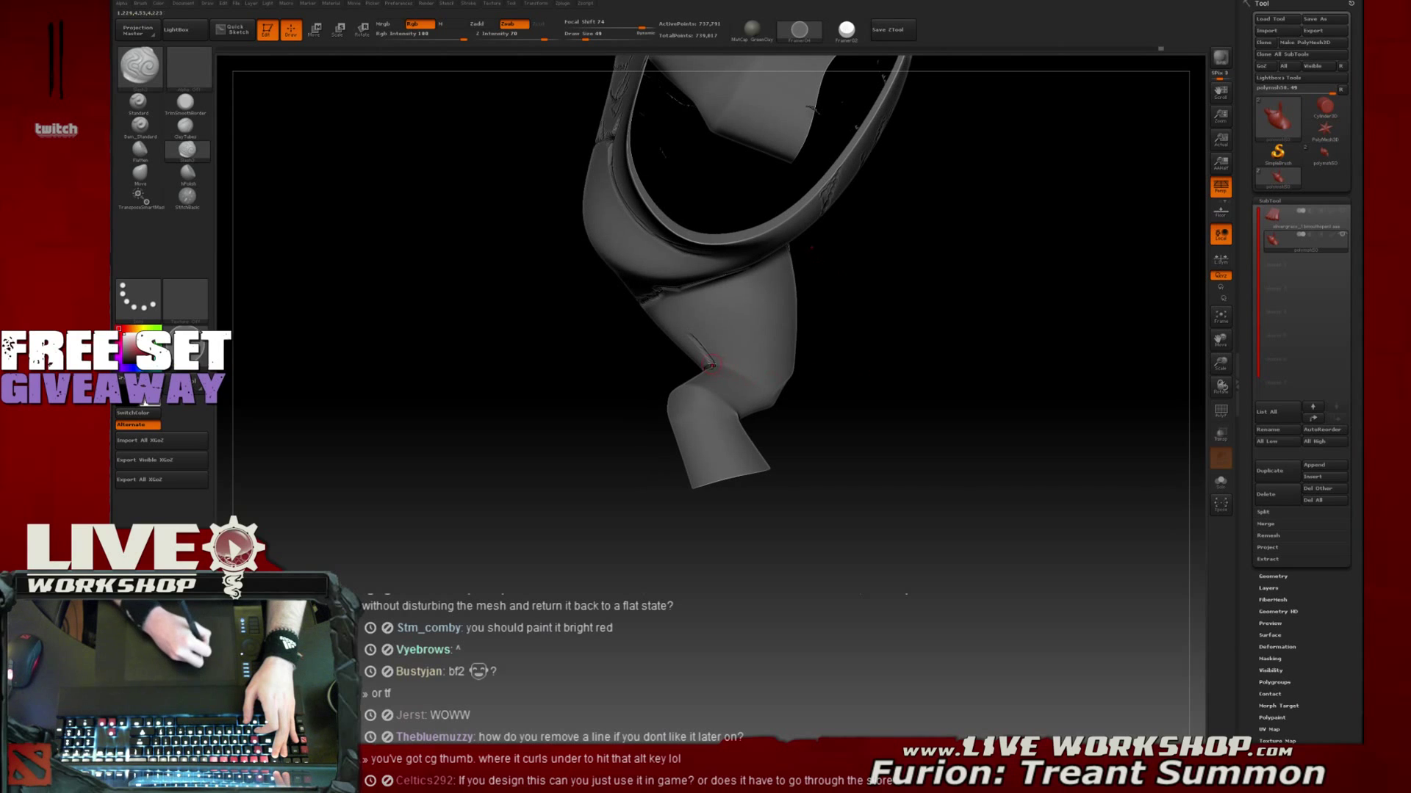
pyautogui.moveTo(954, 365)
pyautogui.mouseDown()
pyautogui.moveTo(655, 372)
pyautogui.moveTo(703, 394)
pyautogui.mouseUp()
pyautogui.moveTo(843, 391); pyautogui.dragTo(800, 384)
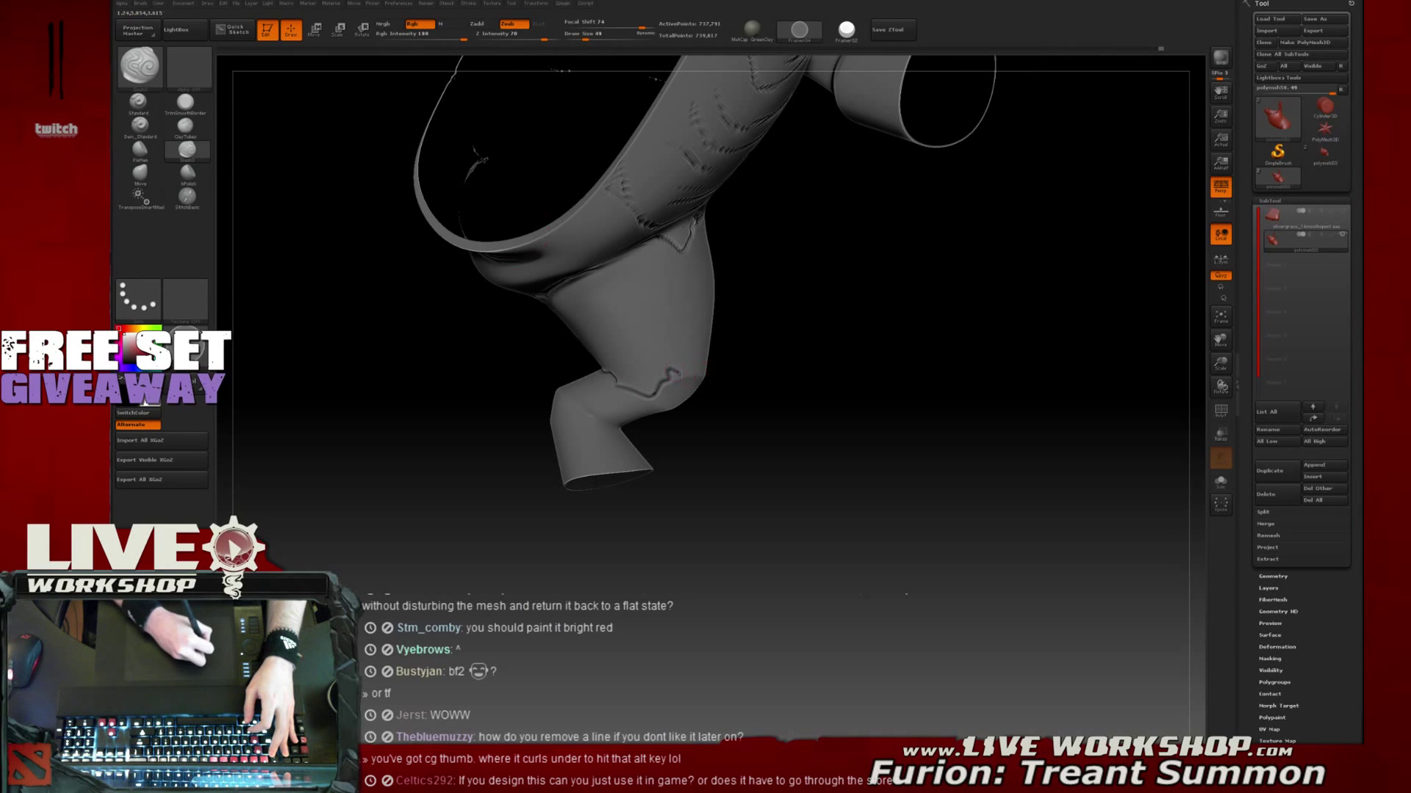
pyautogui.moveTo(845, 339); pyautogui.dragTo(662, 384)
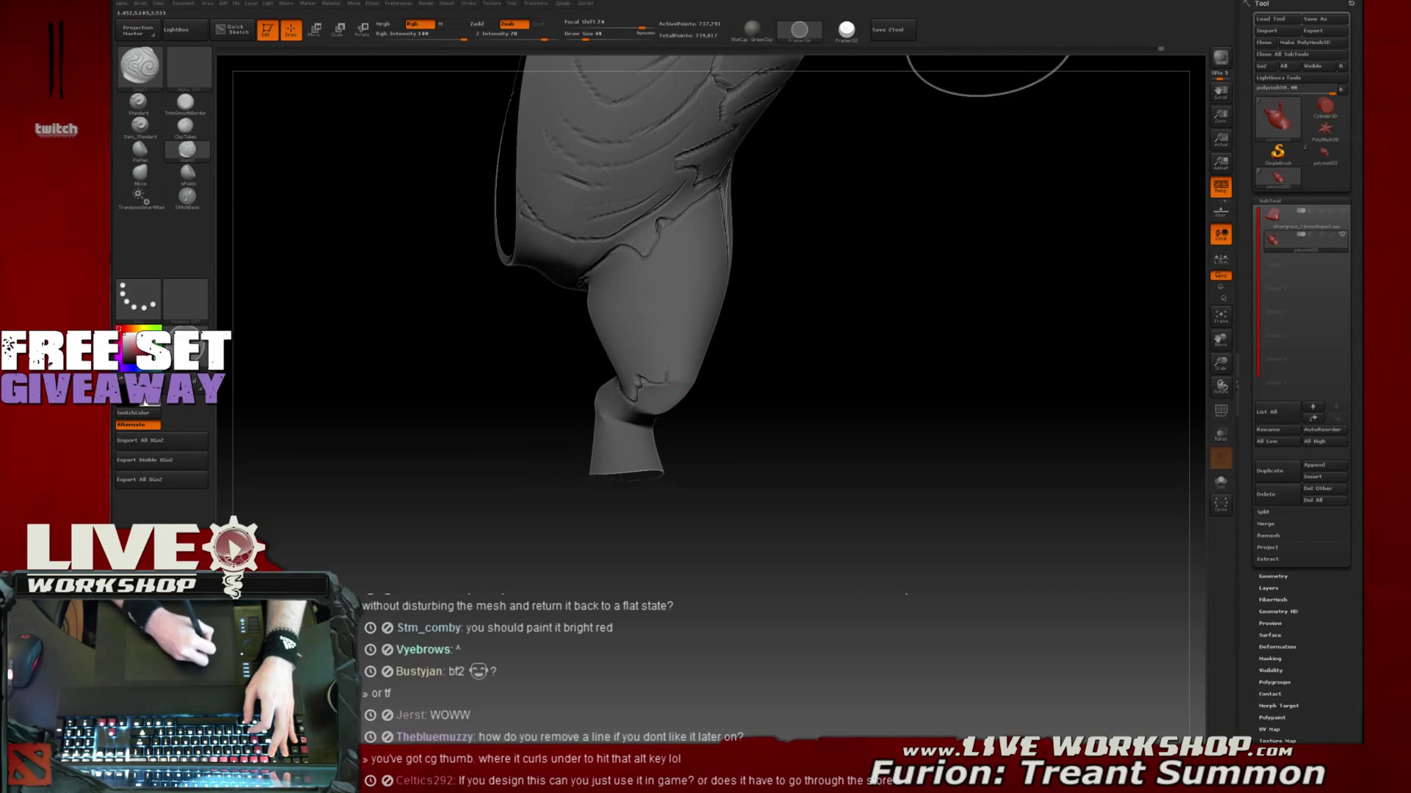
pyautogui.moveTo(840, 375)
pyautogui.mouseDown()
pyautogui.moveTo(690, 378)
pyautogui.moveTo(869, 324)
pyautogui.moveTo(702, 370)
pyautogui.moveTo(708, 386)
pyautogui.moveTo(724, 379)
pyautogui.moveTo(737, 419)
pyautogui.mouseUp()
pyautogui.moveTo(914, 446)
pyautogui.mouseDown()
pyautogui.moveTo(869, 455)
pyautogui.moveTo(733, 420)
pyautogui.mouseUp()
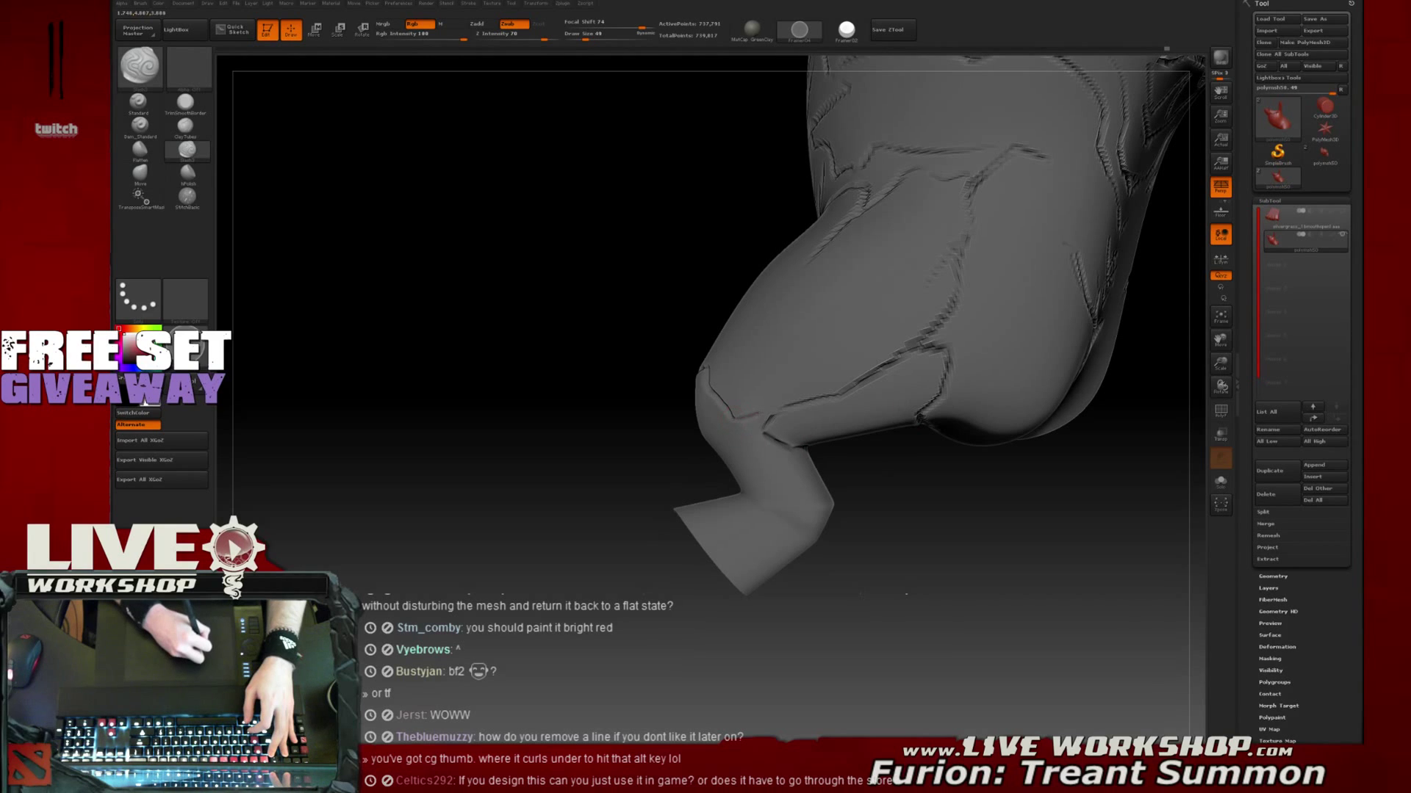
# Carve a round wood knot with an inner ring inside the plate on the front of the knee
pyautogui.moveTo(624, 439)
pyautogui.mouseDown()
pyautogui.moveTo(872, 422)
pyautogui.moveTo(852, 394)
pyautogui.mouseUp()
pyautogui.moveTo(675, 371)
pyautogui.mouseDown()
pyautogui.moveTo(695, 352)
pyautogui.moveTo(731, 364)
pyautogui.moveTo(679, 397)
pyautogui.moveTo(674, 373)
pyautogui.mouseUp()
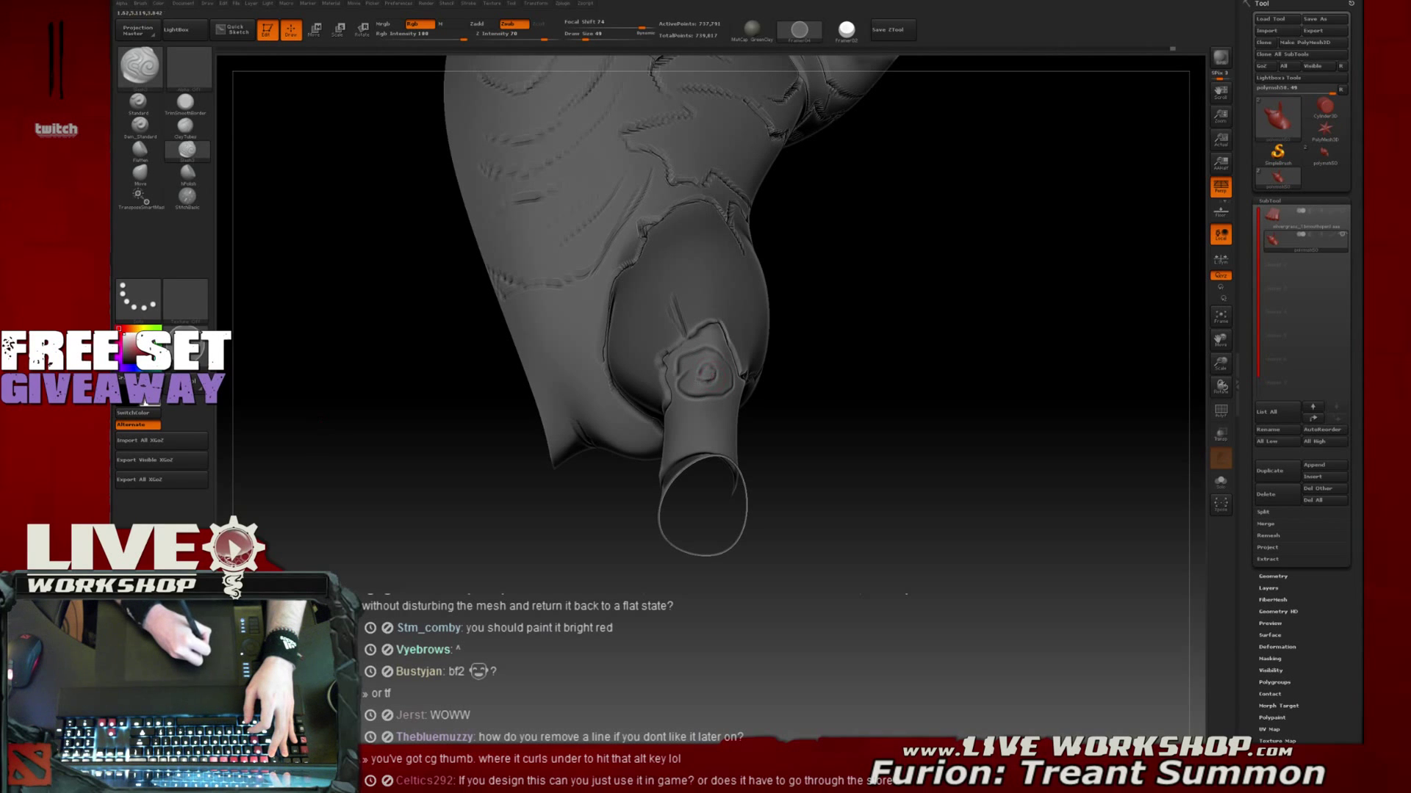
pyautogui.moveTo(897, 349)
pyautogui.mouseDown()
pyautogui.moveTo(926, 328)
pyautogui.moveTo(917, 300)
pyautogui.moveTo(900, 323)
pyautogui.mouseUp()
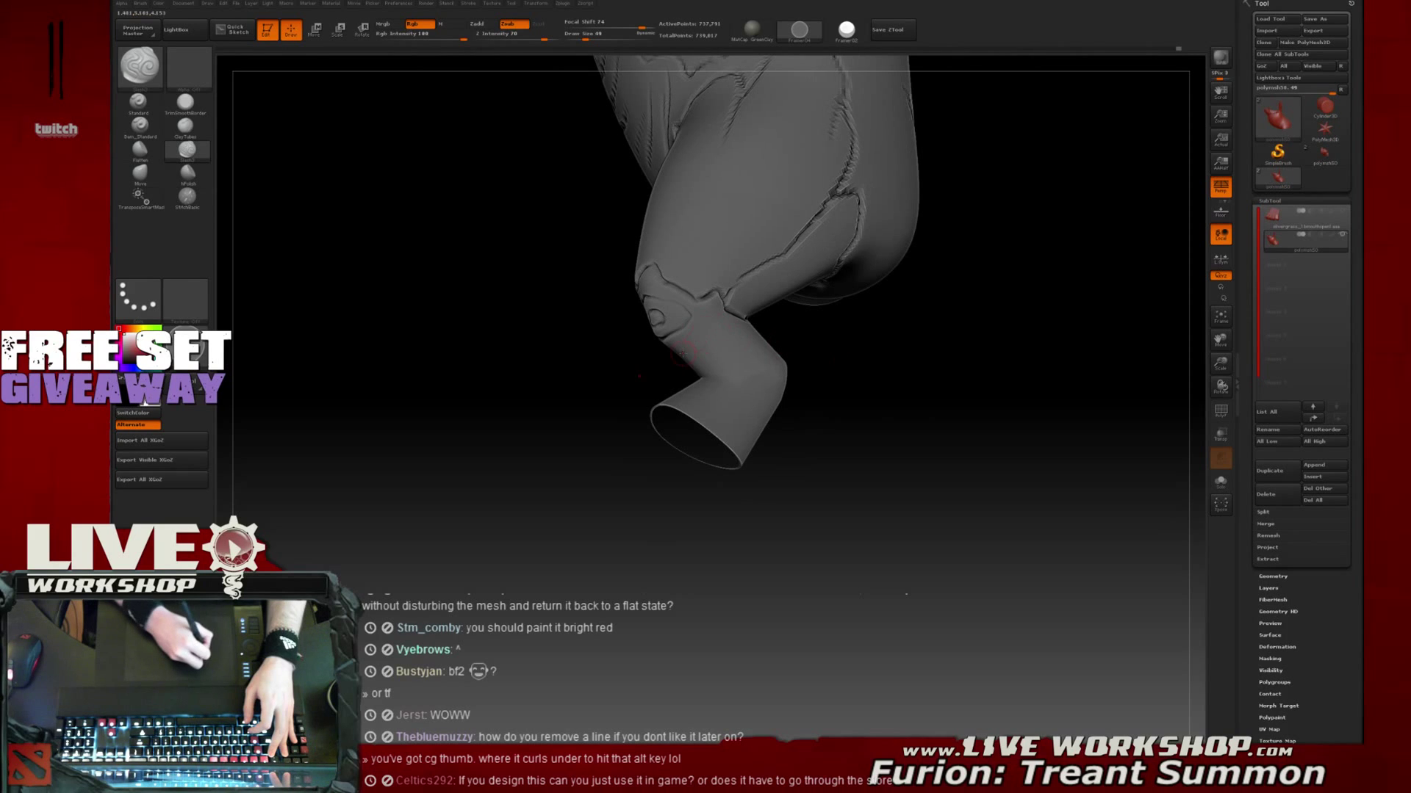
# Carve a jagged crack around the leg's bend below the knee, running from the front across the outer side to the back
pyautogui.moveTo(611, 385)
pyautogui.mouseDown()
pyautogui.moveTo(749, 330)
pyautogui.moveTo(694, 375)
pyautogui.mouseUp()
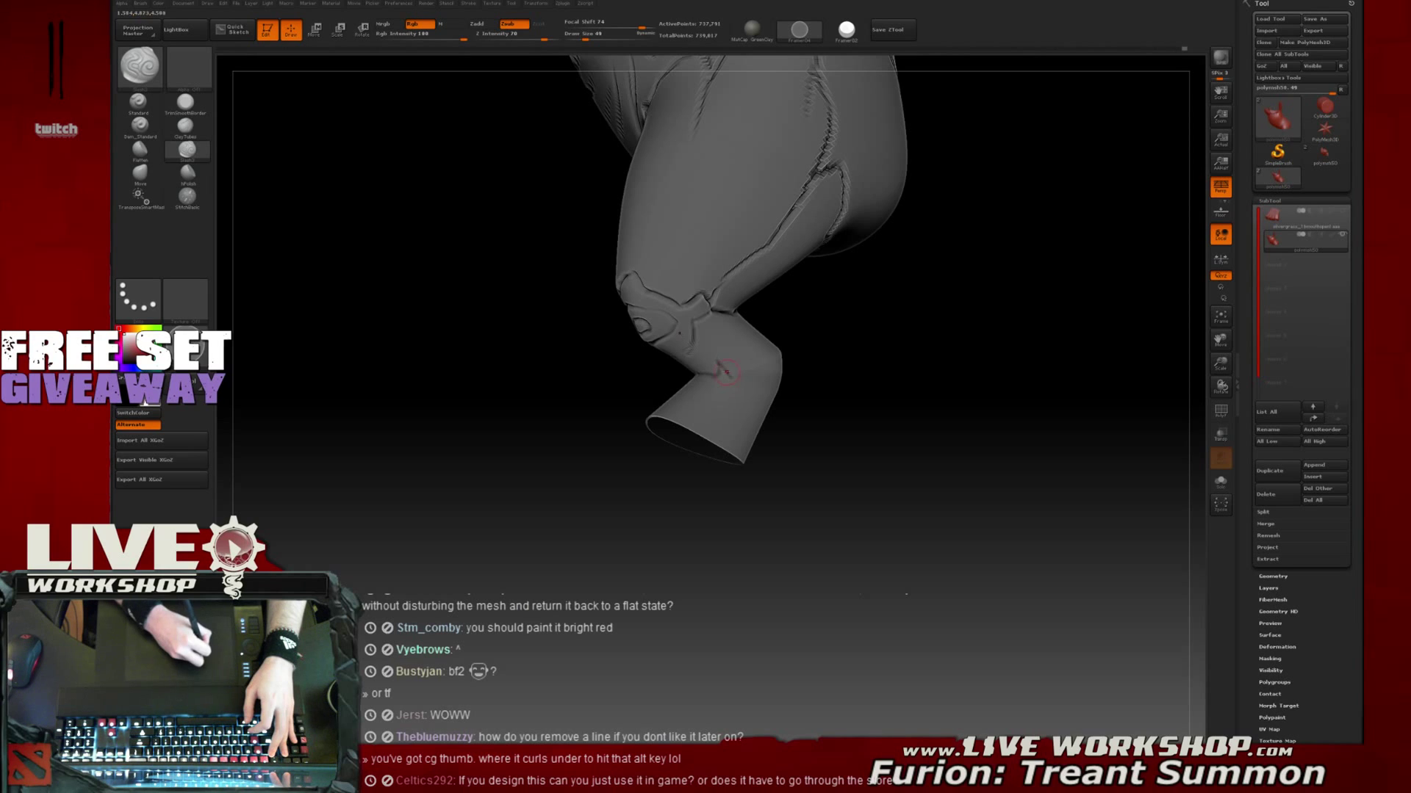
pyautogui.moveTo(891, 355); pyautogui.dragTo(729, 381)
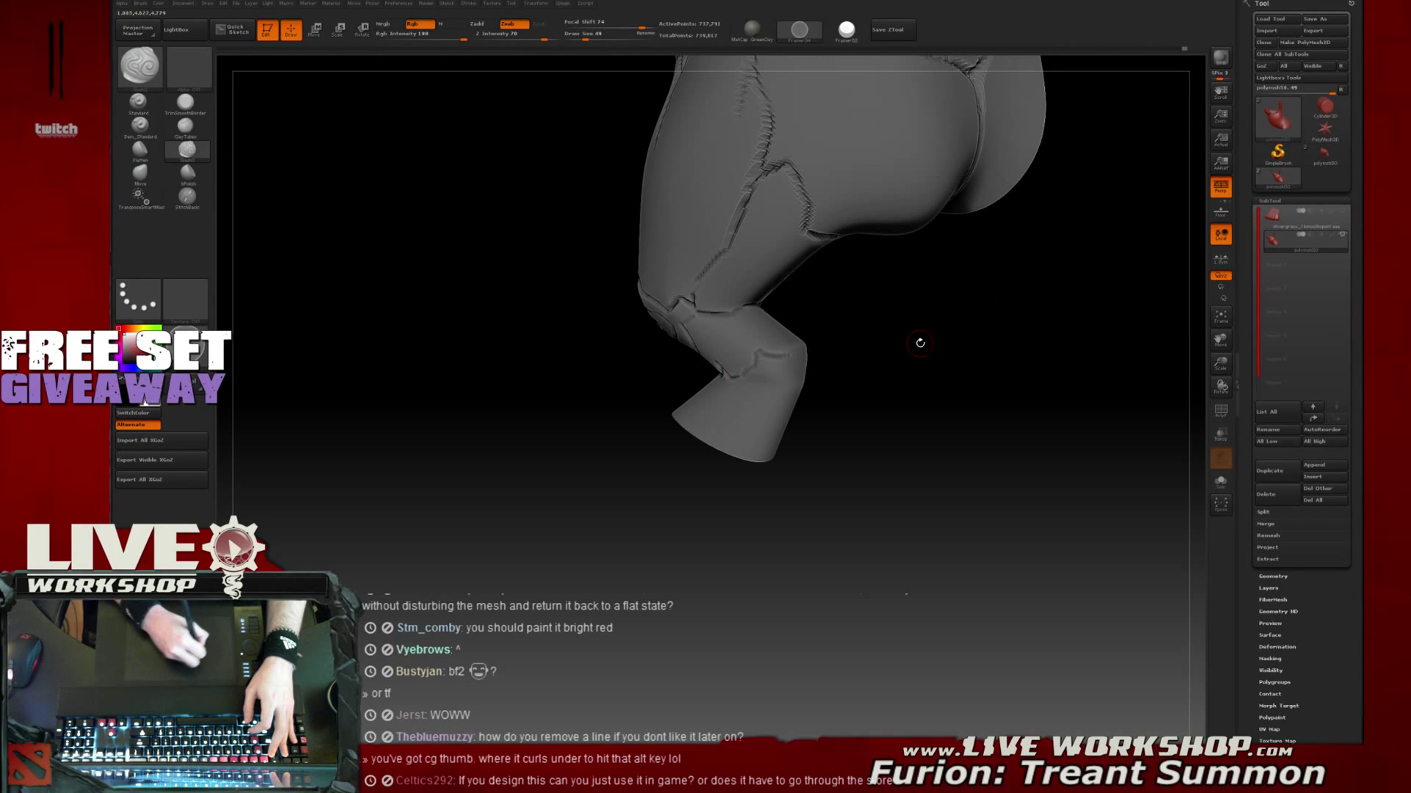
pyautogui.moveTo(920, 342); pyautogui.dragTo(770, 358)
pyautogui.moveTo(913, 341)
pyautogui.mouseDown()
pyautogui.moveTo(888, 359)
pyautogui.moveTo(741, 374)
pyautogui.mouseUp()
pyautogui.moveTo(887, 318)
pyautogui.mouseDown()
pyautogui.moveTo(745, 353)
pyautogui.moveTo(793, 359)
pyautogui.moveTo(771, 350)
pyautogui.moveTo(786, 331)
pyautogui.mouseUp()
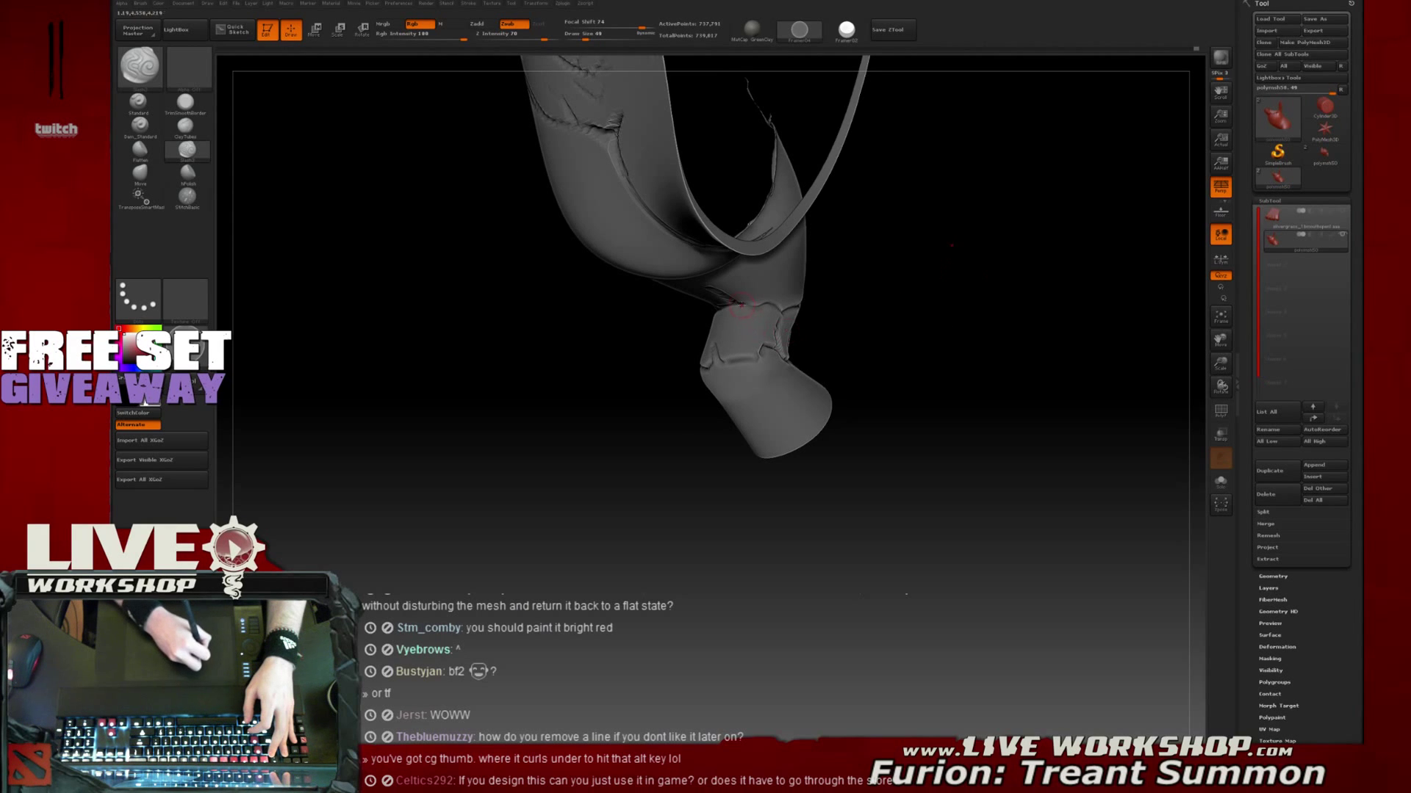
pyautogui.moveTo(867, 314); pyautogui.dragTo(713, 354)
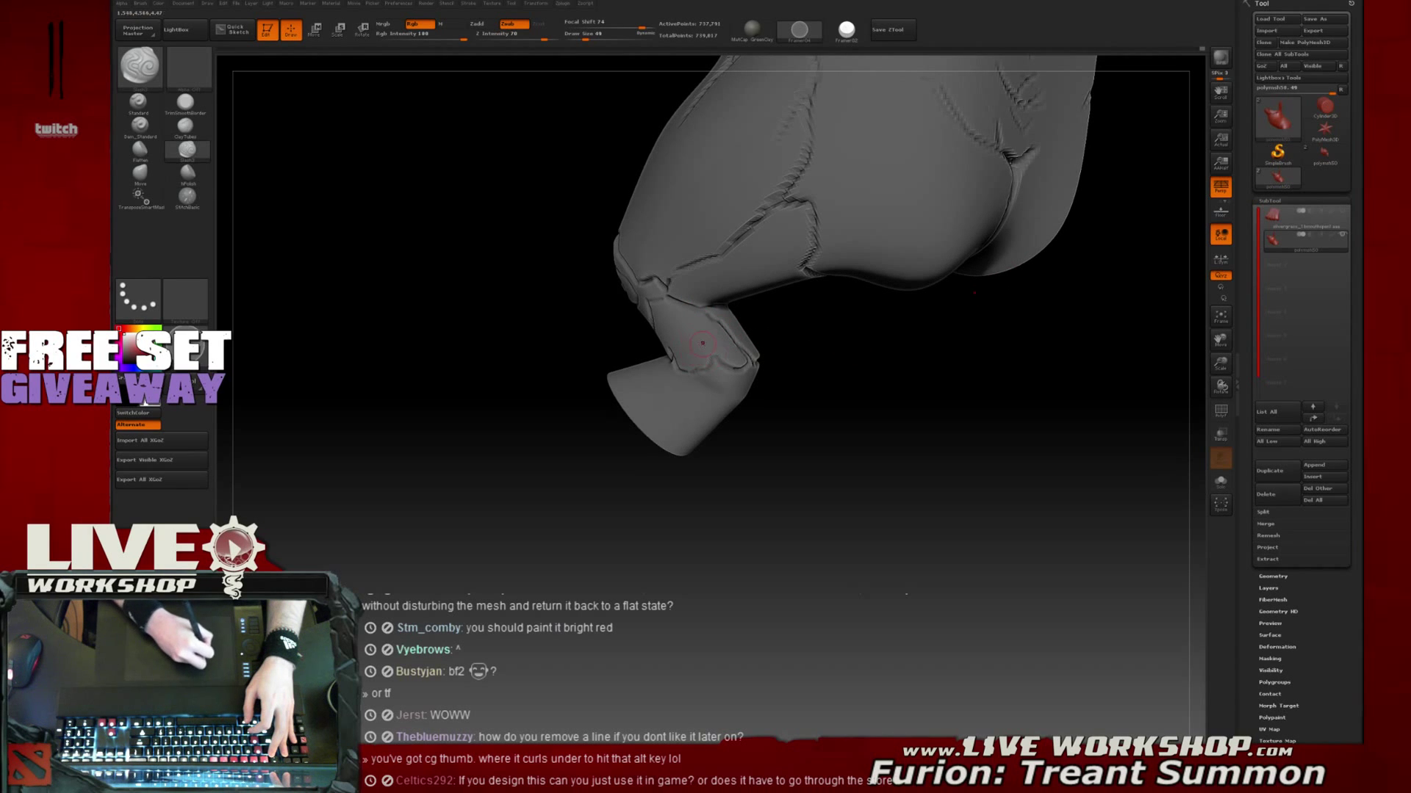
# Outline a rounded plate on the outer side of the bend below the knee and add short cracks around it
pyautogui.moveTo(841, 358); pyautogui.dragTo(765, 364)
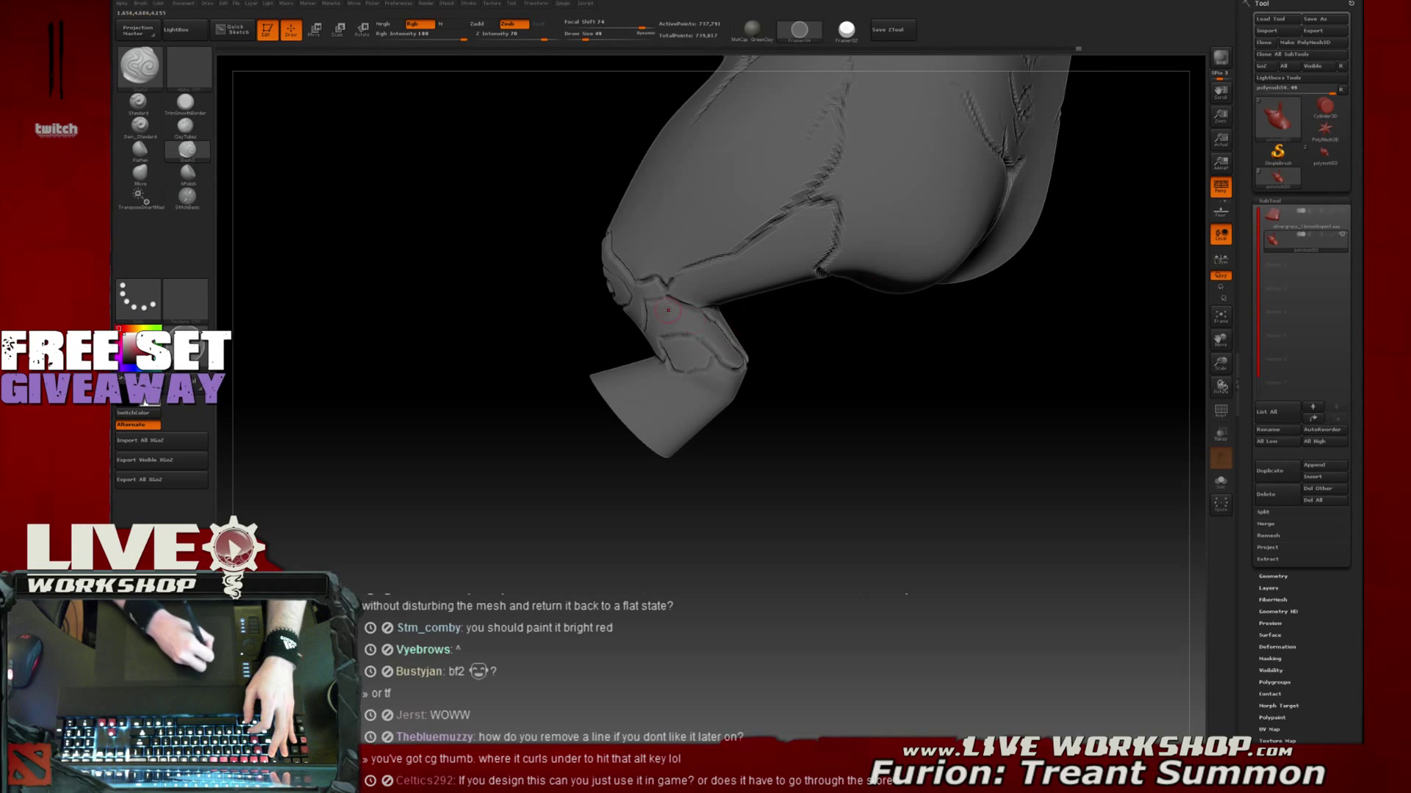
pyautogui.moveTo(824, 358); pyautogui.dragTo(787, 387)
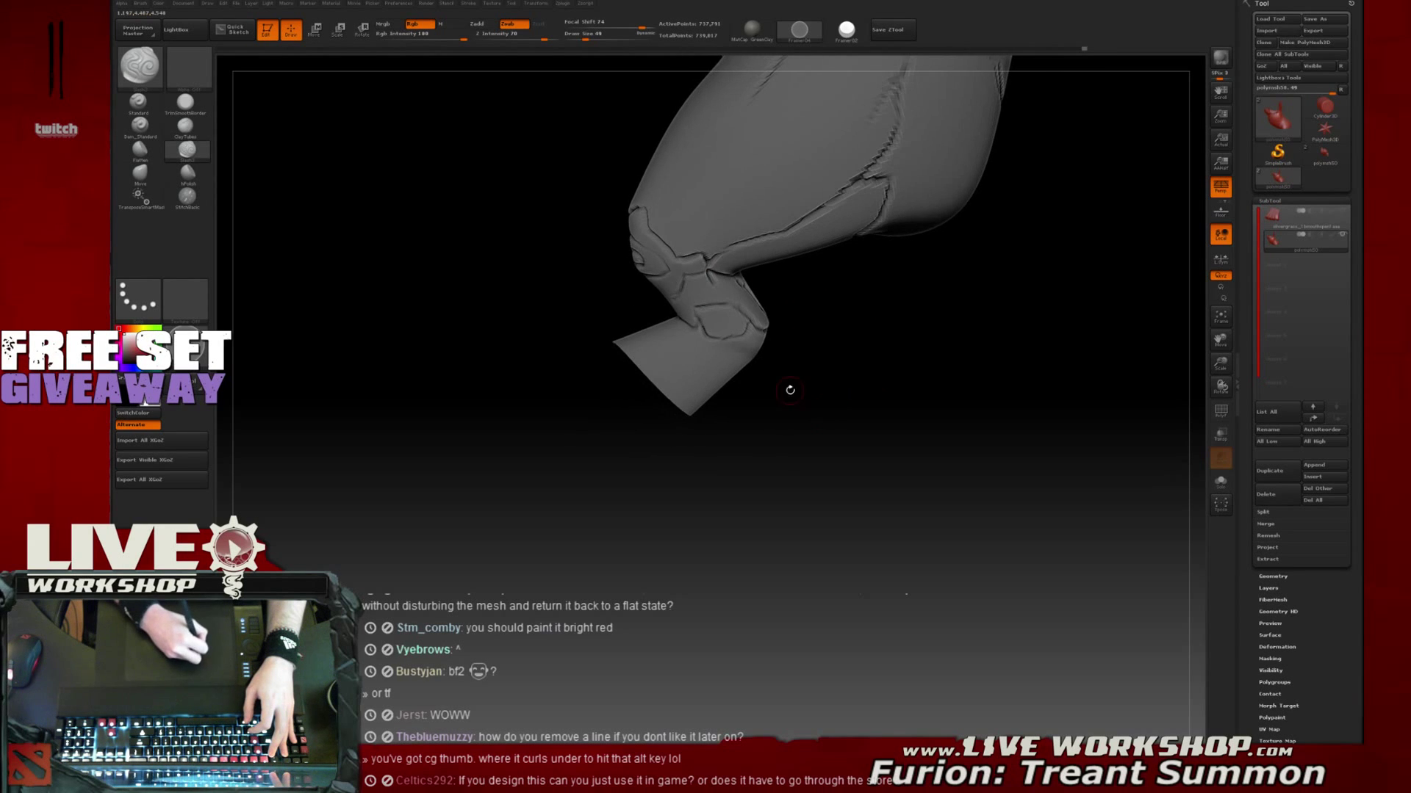
pyautogui.moveTo(711, 365); pyautogui.dragTo(697, 397)
pyautogui.moveTo(786, 388); pyautogui.dragTo(863, 393)
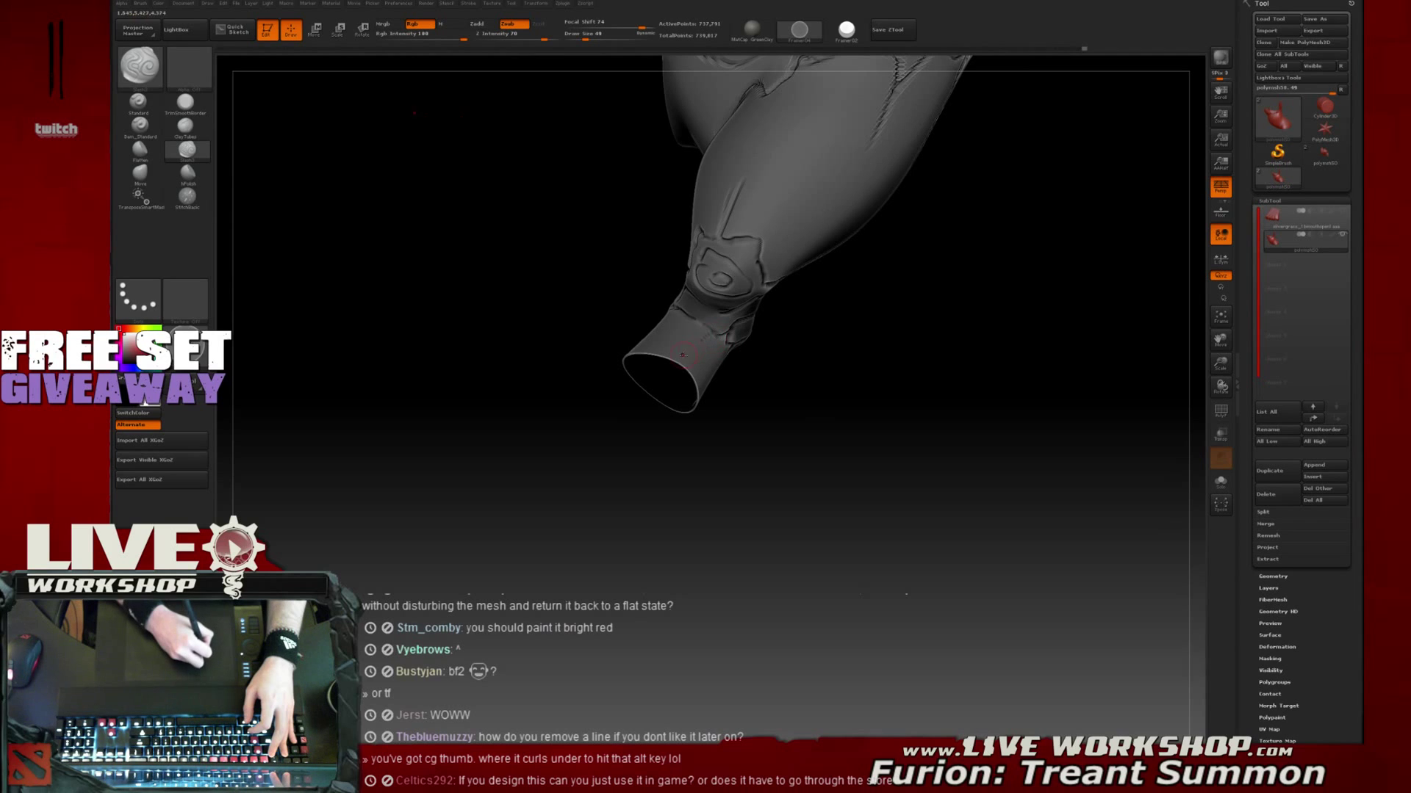
pyautogui.moveTo(806, 353); pyautogui.dragTo(695, 318)
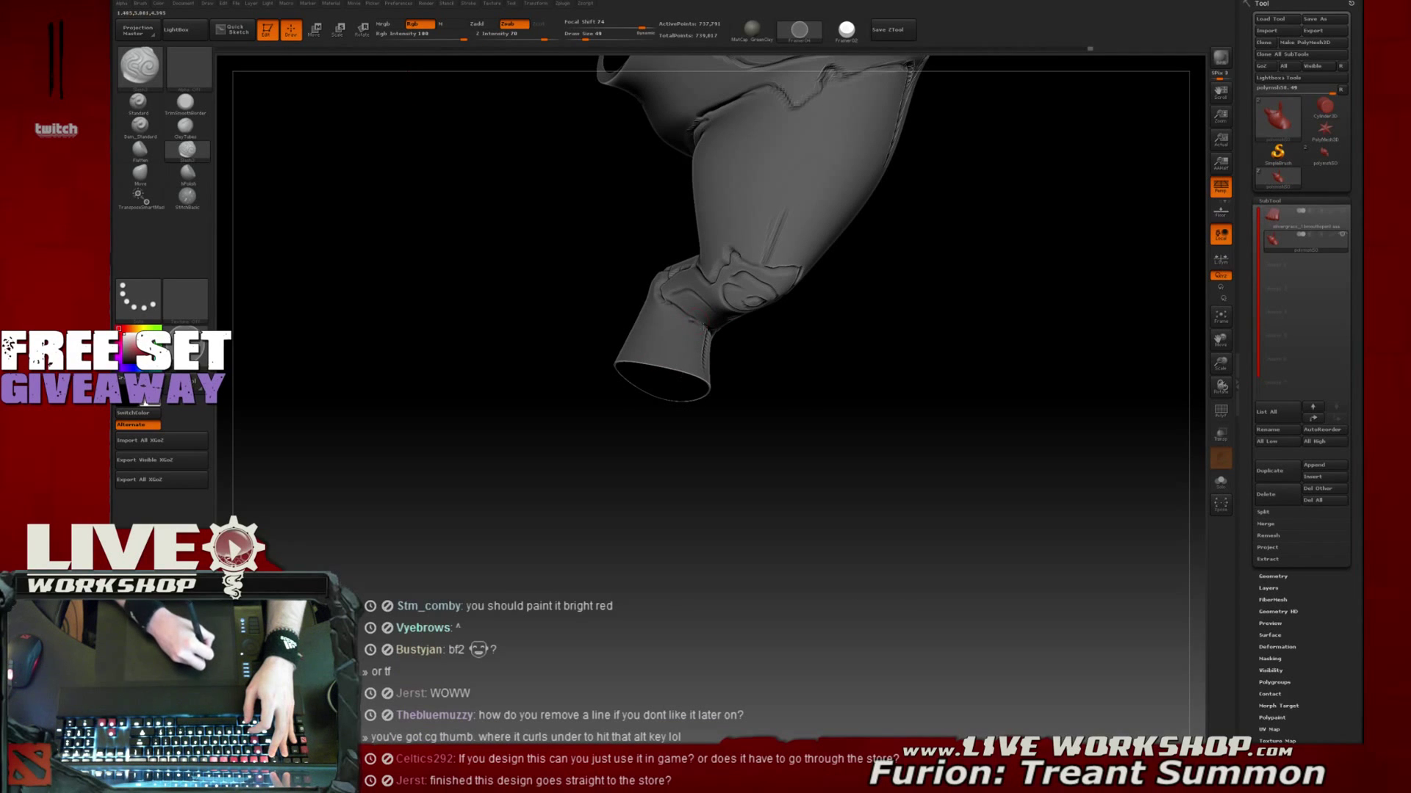
# Carve lengthwise cracks down the lower leg from the bend to its open end, covering the inner side and back
pyautogui.moveTo(685, 386); pyautogui.dragTo(698, 435)
pyautogui.moveTo(654, 319)
pyautogui.mouseDown()
pyautogui.moveTo(663, 380)
pyautogui.moveTo(633, 300)
pyautogui.moveTo(613, 359)
pyautogui.mouseUp()
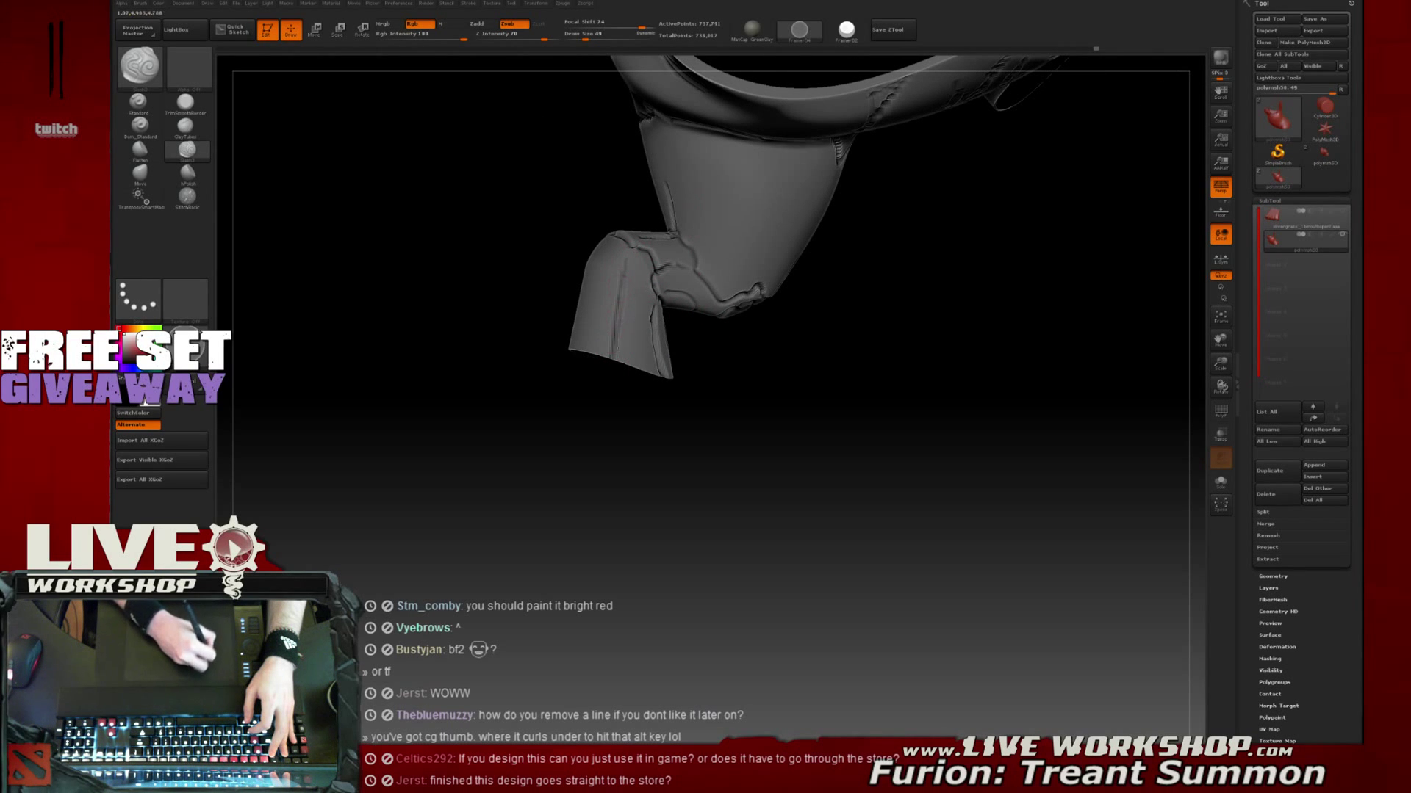
pyautogui.moveTo(617, 371); pyautogui.dragTo(643, 311)
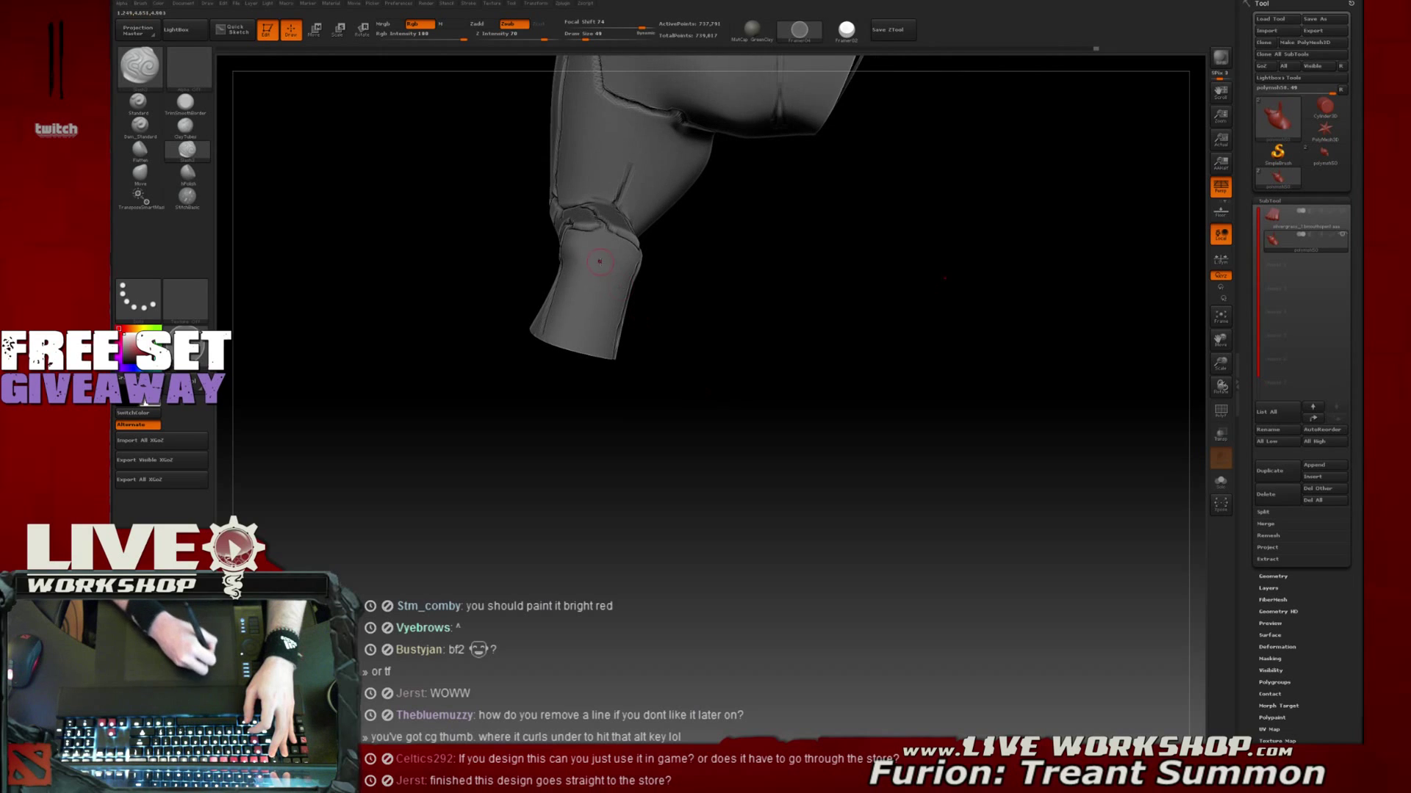
pyautogui.moveTo(564, 350); pyautogui.dragTo(576, 329)
pyautogui.moveTo(671, 351)
pyautogui.mouseDown()
pyautogui.moveTo(632, 361)
pyautogui.moveTo(618, 317)
pyautogui.mouseUp()
pyautogui.moveTo(637, 297); pyautogui.dragTo(603, 286, button='right')
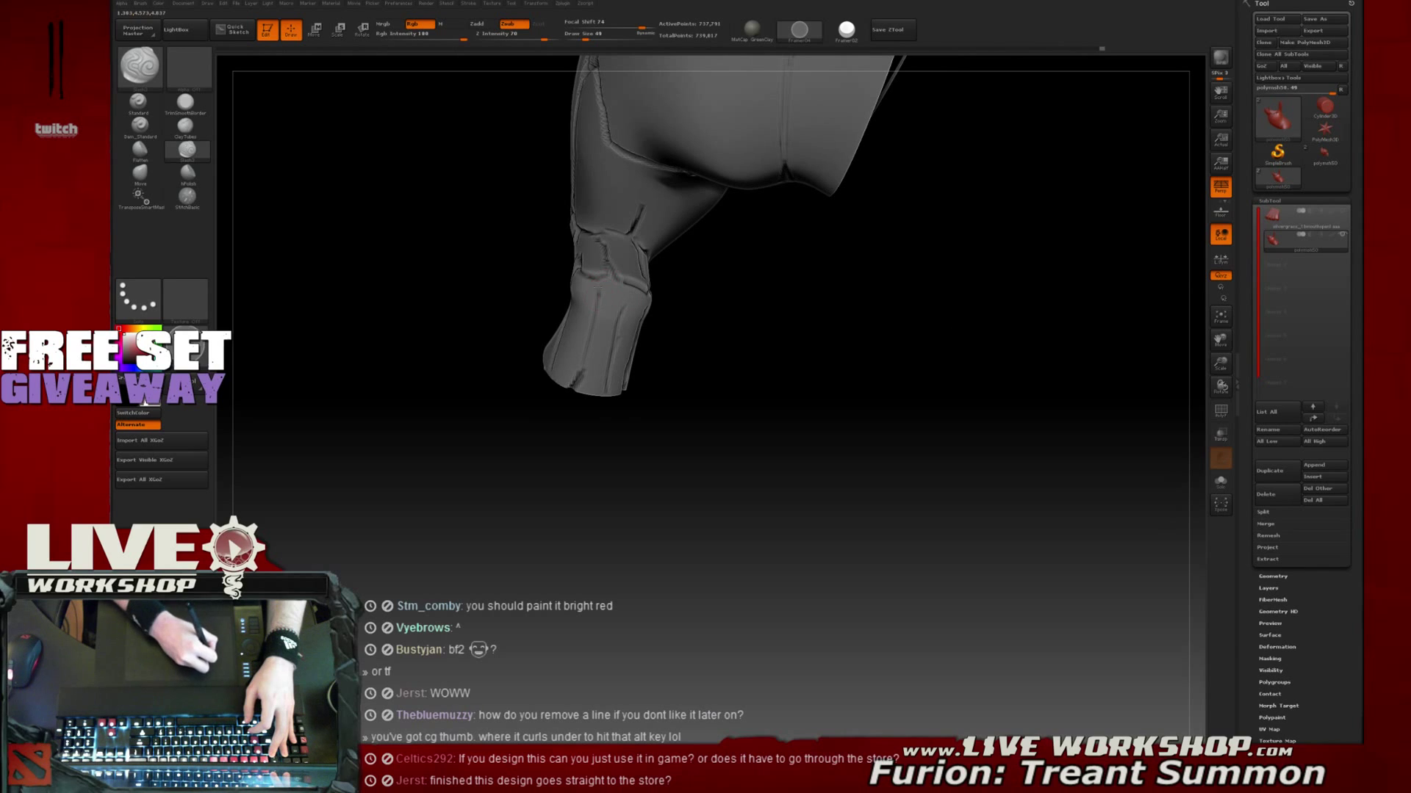
pyautogui.moveTo(597, 279); pyautogui.dragTo(600, 297)
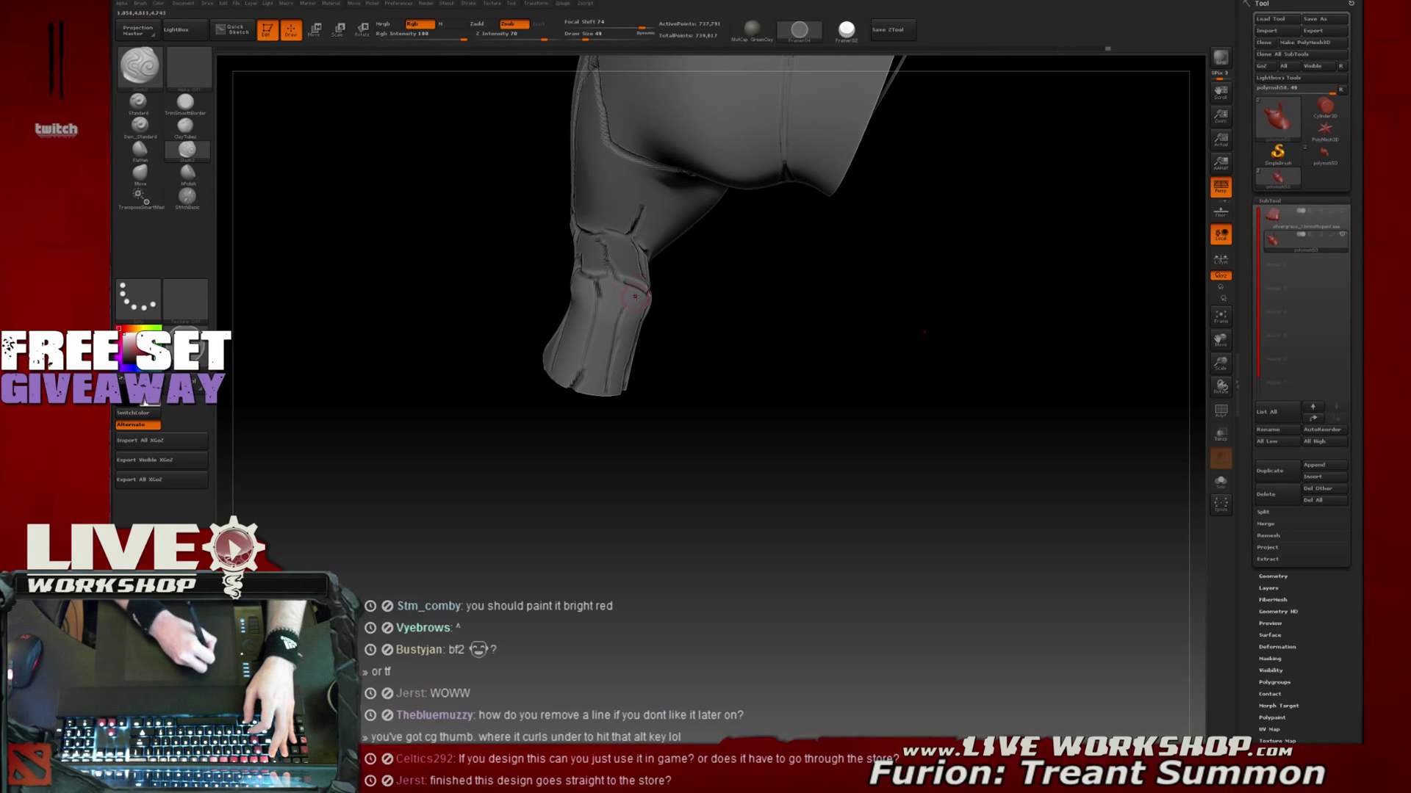
pyautogui.moveTo(664, 303); pyautogui.dragTo(520, 316, button='right')
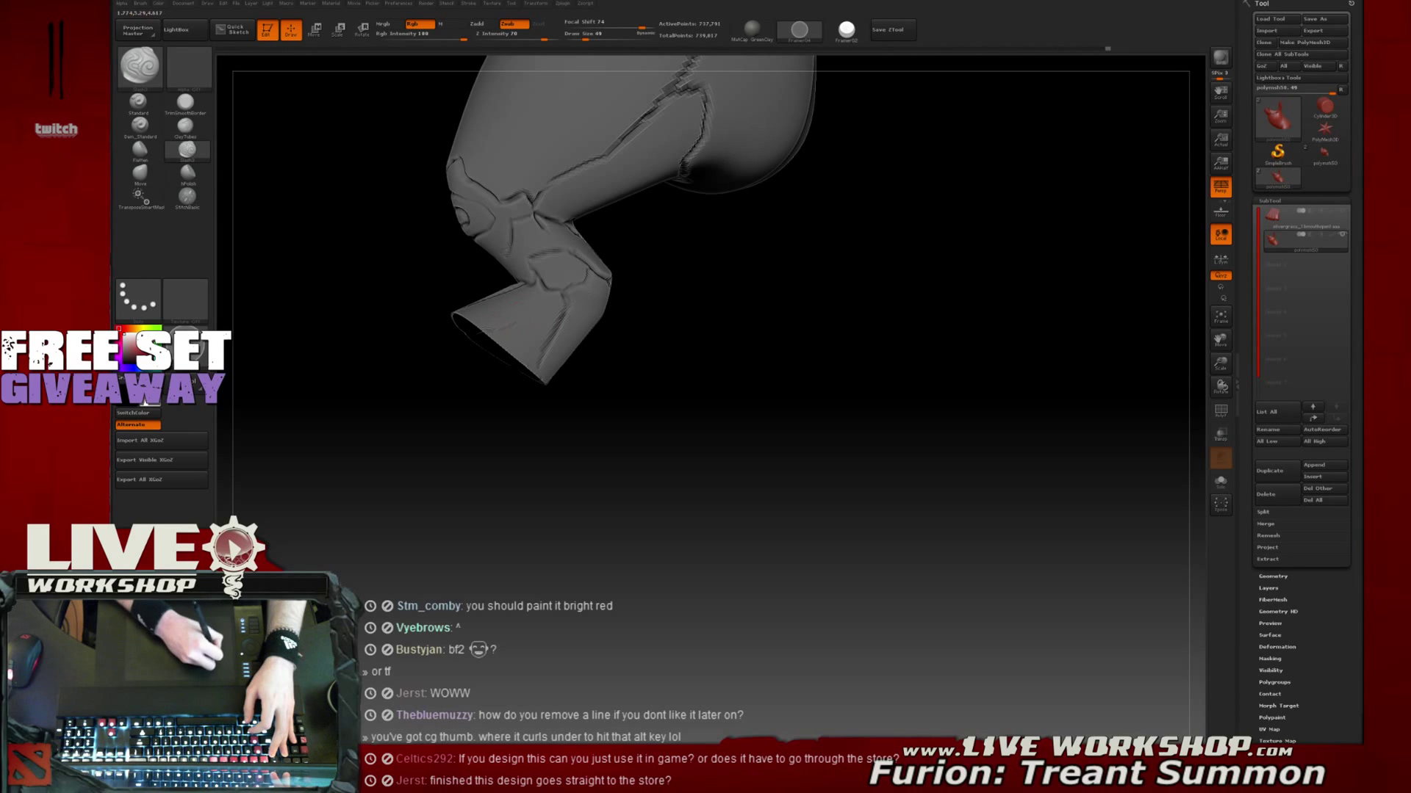
# Carve a bent groove on the outer side of the lower leg, beside the lengthwise crack
pyautogui.press('b')
pyautogui.press('c')
pyautogui.press('b')
pyautogui.moveTo(608, 337); pyautogui.dragTo(702, 377, button='right')
pyautogui.press('b')
pyautogui.press('s')
pyautogui.press('3')
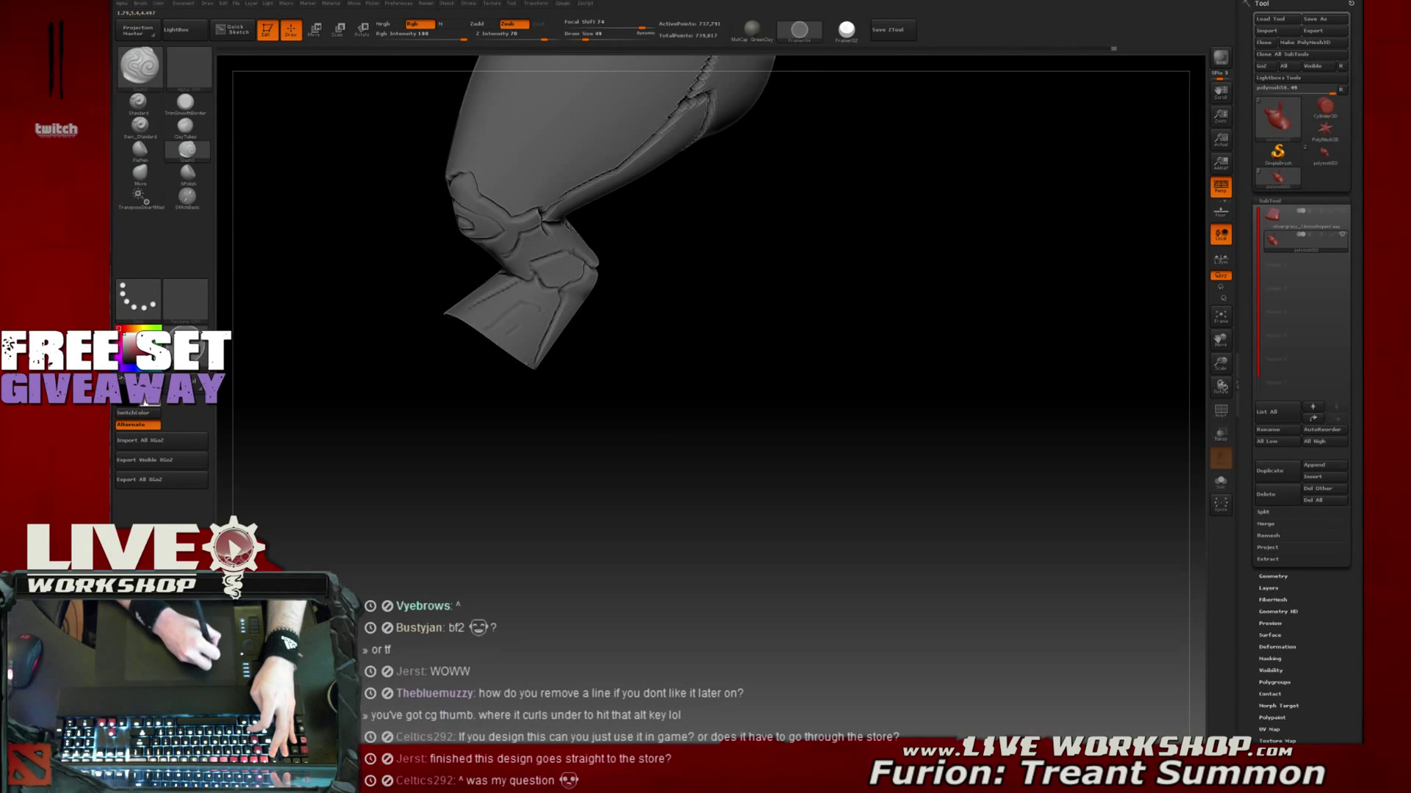
# Bring the hidden body parts back into view and carve a long crack down the front of the thigh to the knee
pyautogui.moveTo(659, 312); pyautogui.dragTo(742, 334, button='right')
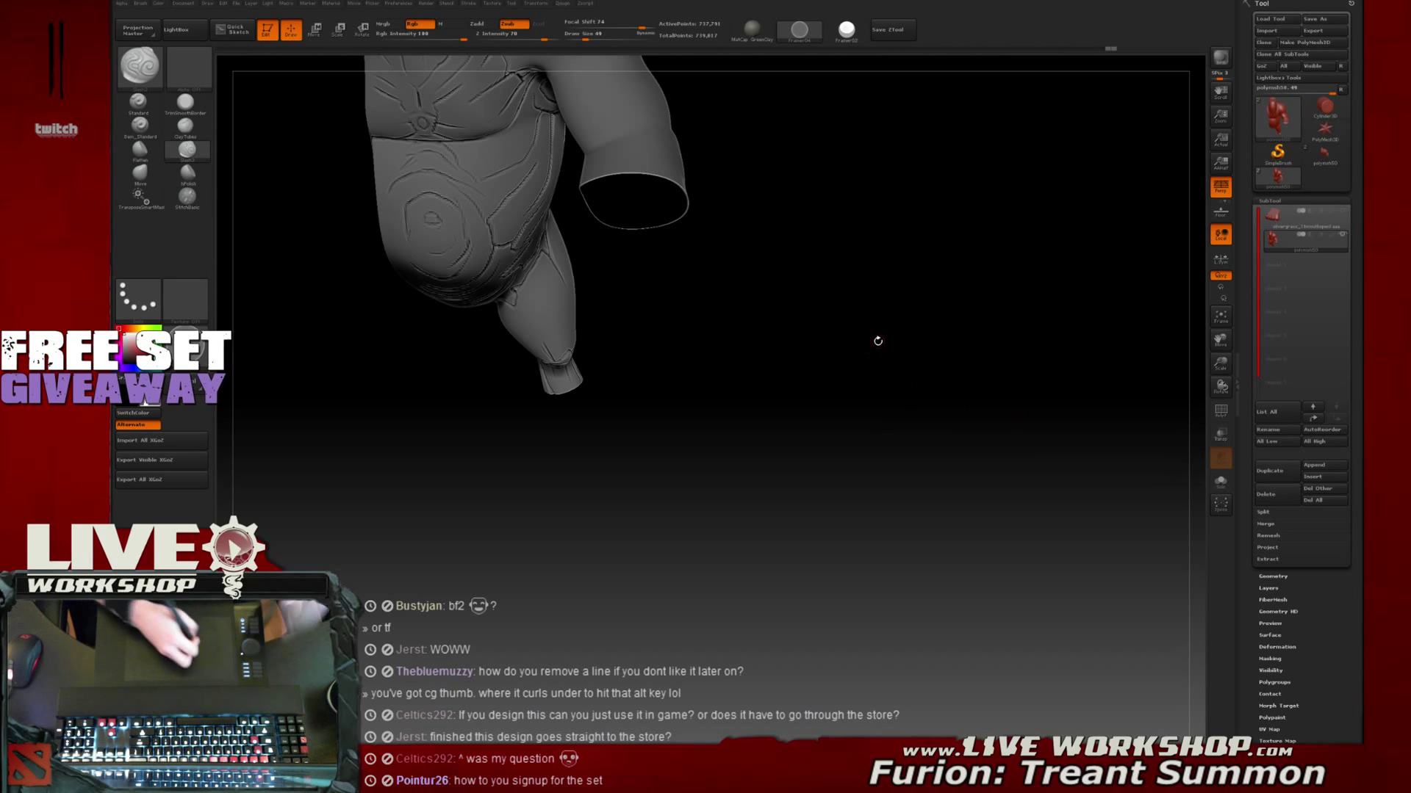
pyautogui.moveTo(769, 311)
pyautogui.mouseDown()
pyautogui.moveTo(768, 285)
pyautogui.moveTo(844, 399)
pyautogui.moveTo(882, 387)
pyautogui.moveTo(796, 337)
pyautogui.moveTo(960, 337)
pyautogui.moveTo(891, 277)
pyautogui.moveTo(907, 315)
pyautogui.moveTo(887, 290)
pyautogui.moveTo(851, 285)
pyautogui.mouseUp()
pyautogui.moveTo(592, 294); pyautogui.dragTo(625, 376)
pyautogui.moveTo(790, 289); pyautogui.dragTo(813, 339)
pyautogui.moveTo(665, 224); pyautogui.dragTo(693, 379)
pyautogui.moveTo(691, 310); pyautogui.dragTo(694, 380)
pyautogui.moveTo(912, 291); pyautogui.dragTo(898, 296)
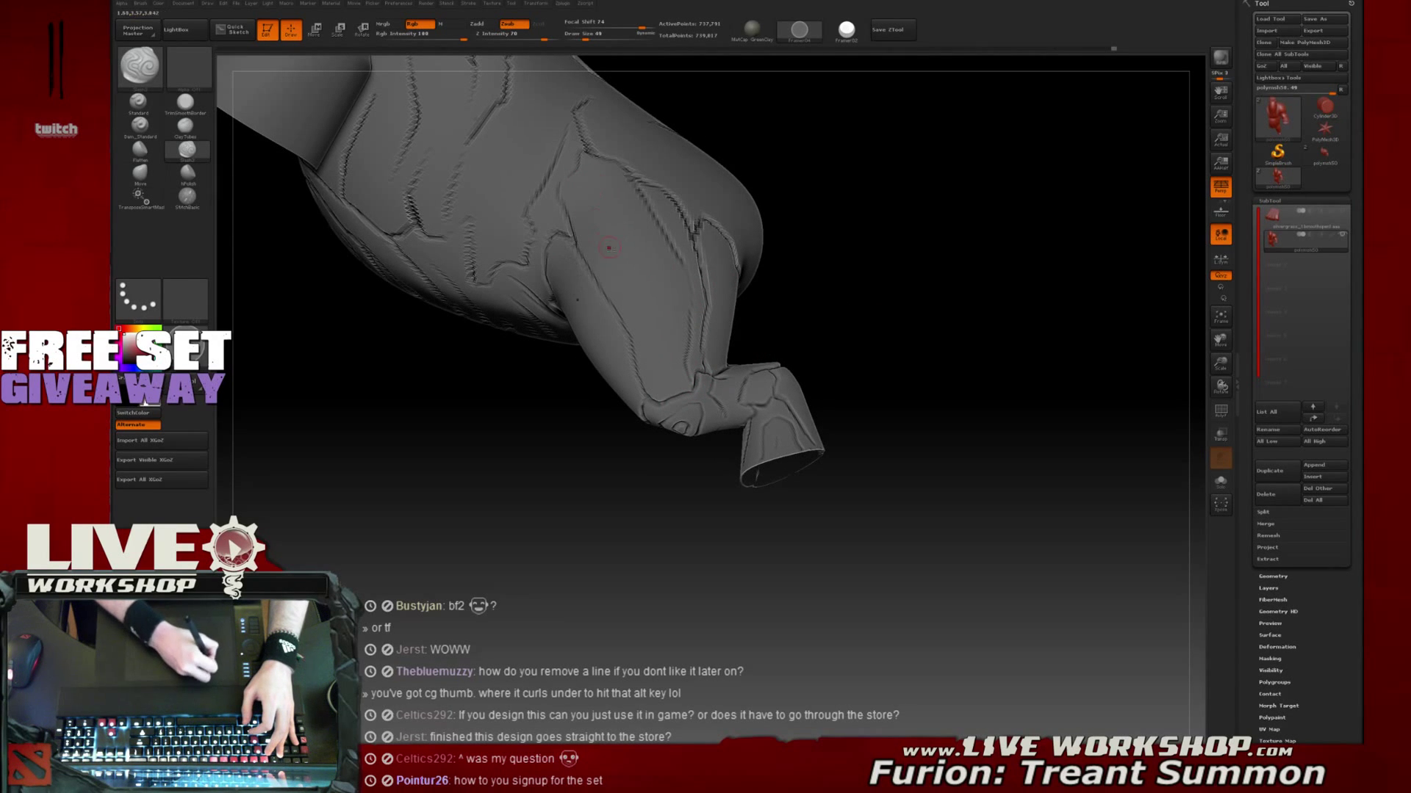
# Carve nested, elongated wood-grain grooves on the front of the thigh above the knee knot
pyautogui.moveTo(654, 255); pyautogui.dragTo(666, 299)
pyautogui.moveTo(891, 277)
pyautogui.mouseDown()
pyautogui.moveTo(922, 252)
pyautogui.moveTo(944, 259)
pyautogui.mouseUp()
pyautogui.moveTo(830, 229); pyautogui.dragTo(766, 244)
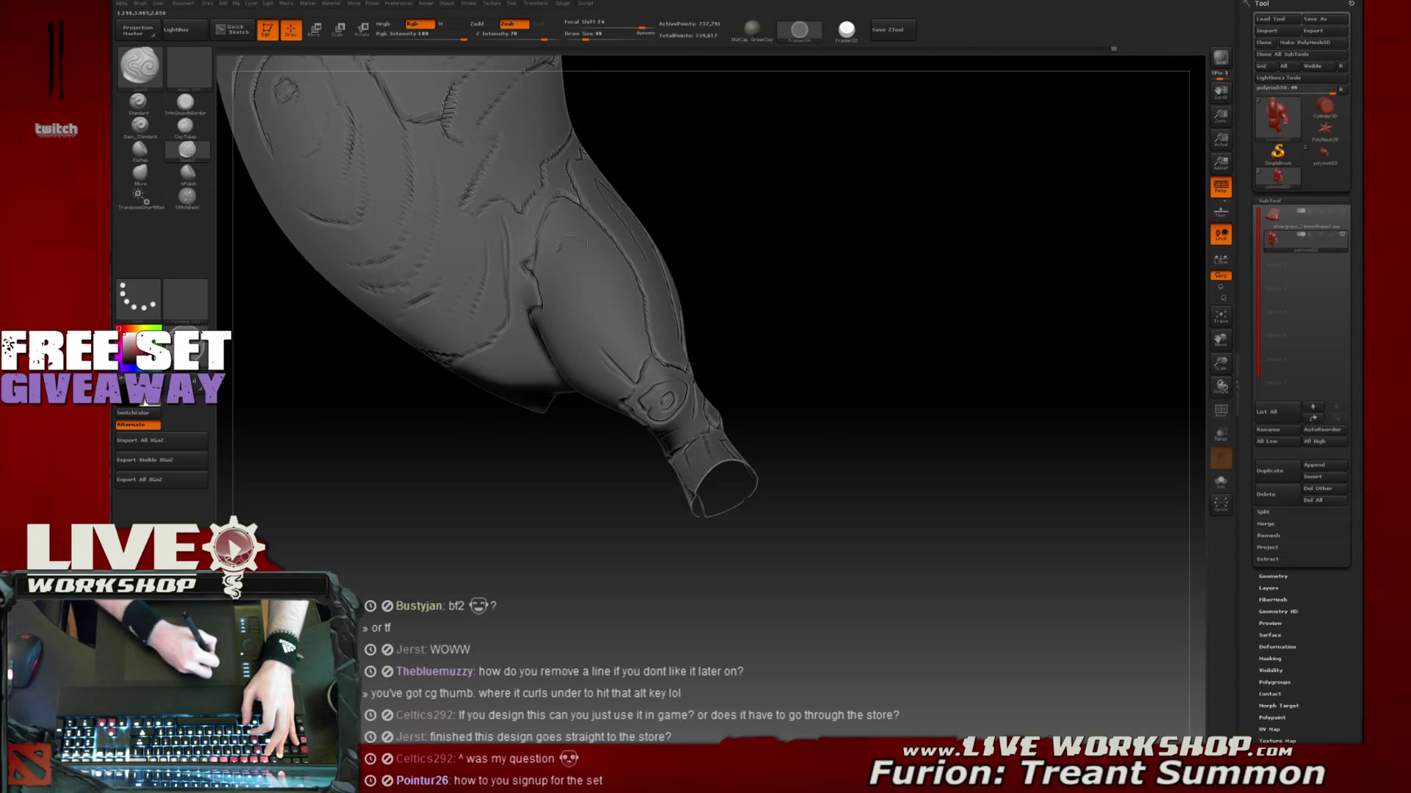
pyautogui.moveTo(621, 293); pyautogui.dragTo(636, 340)
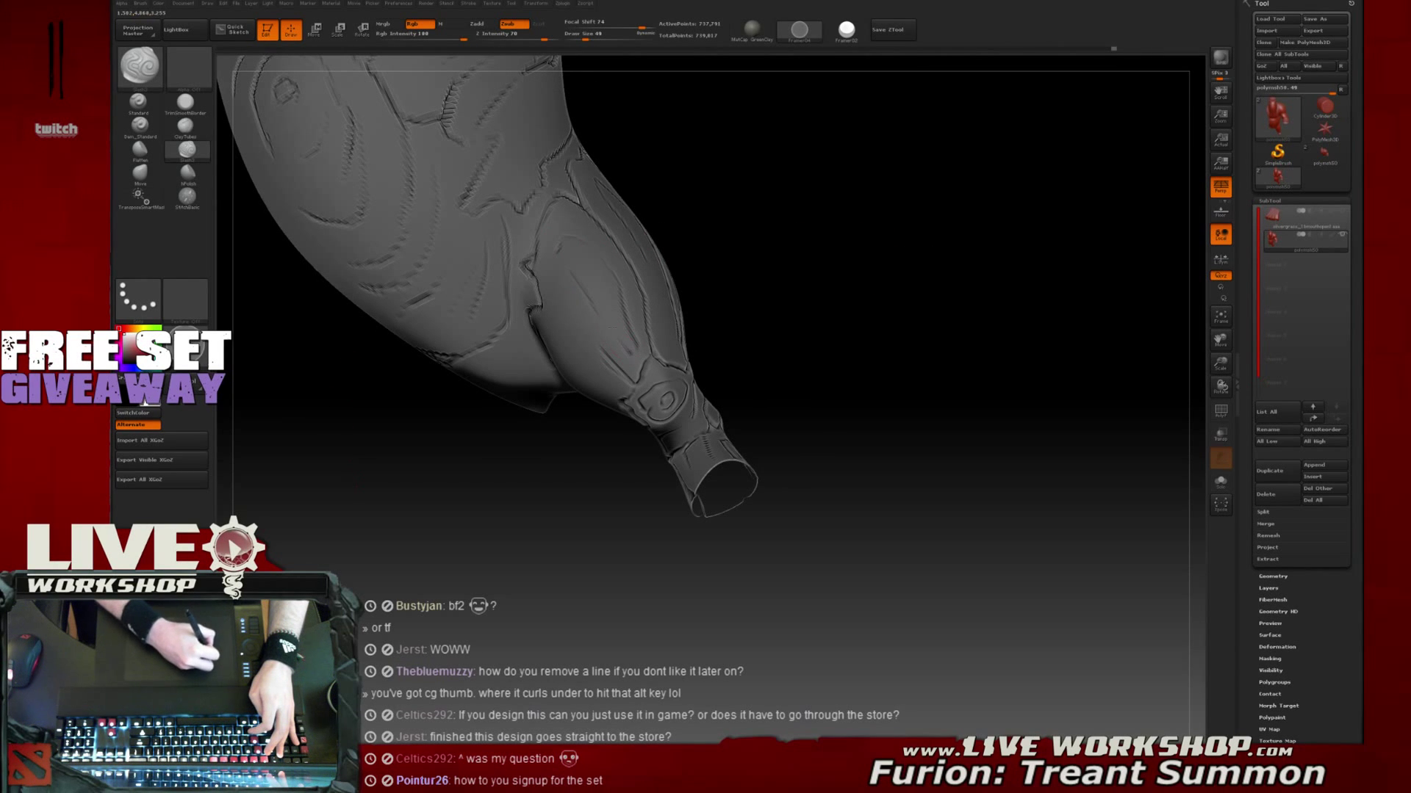
# Carve a long angled crack along the inner thigh to the knee and a branching crack near the groin
pyautogui.moveTo(762, 302); pyautogui.dragTo(852, 213)
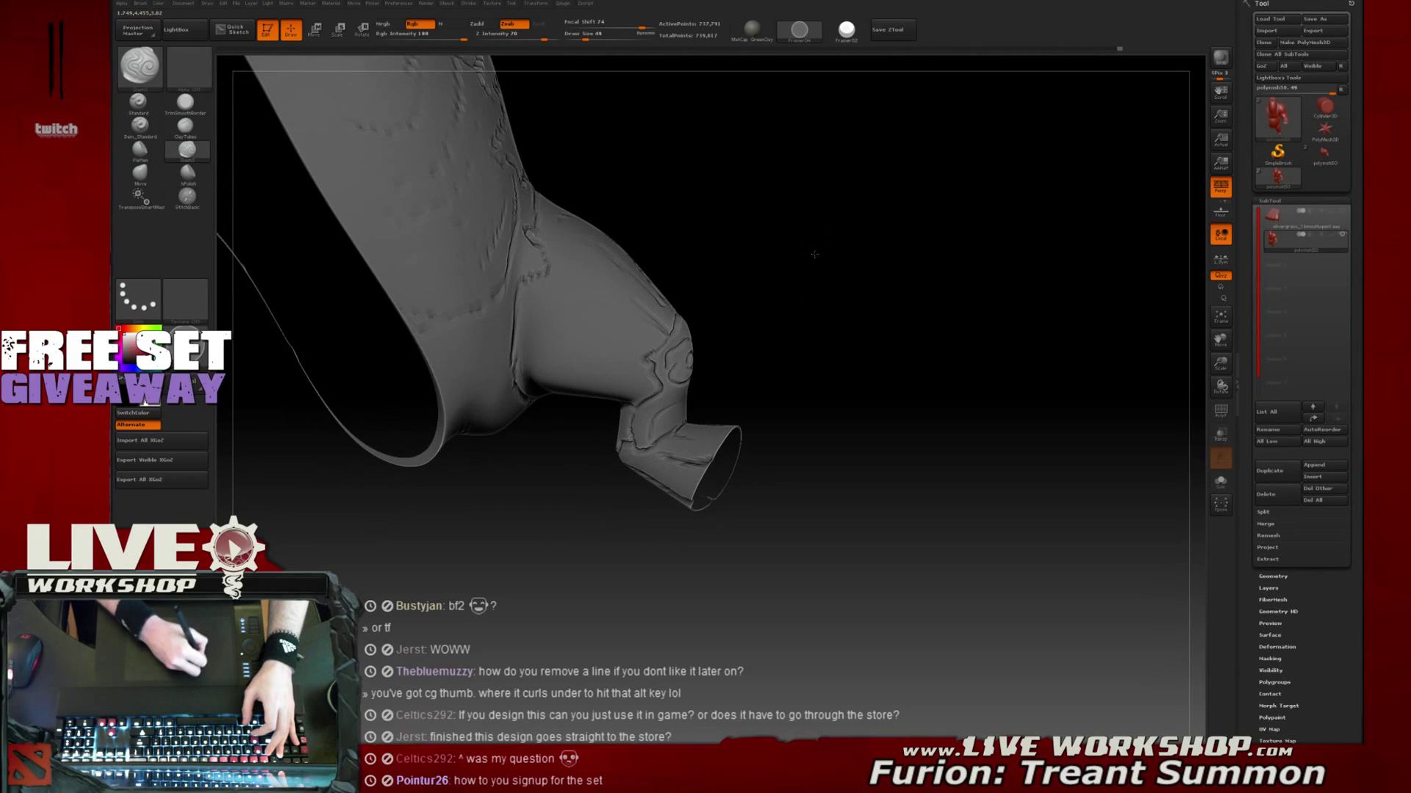
pyautogui.moveTo(535, 298); pyautogui.dragTo(647, 336)
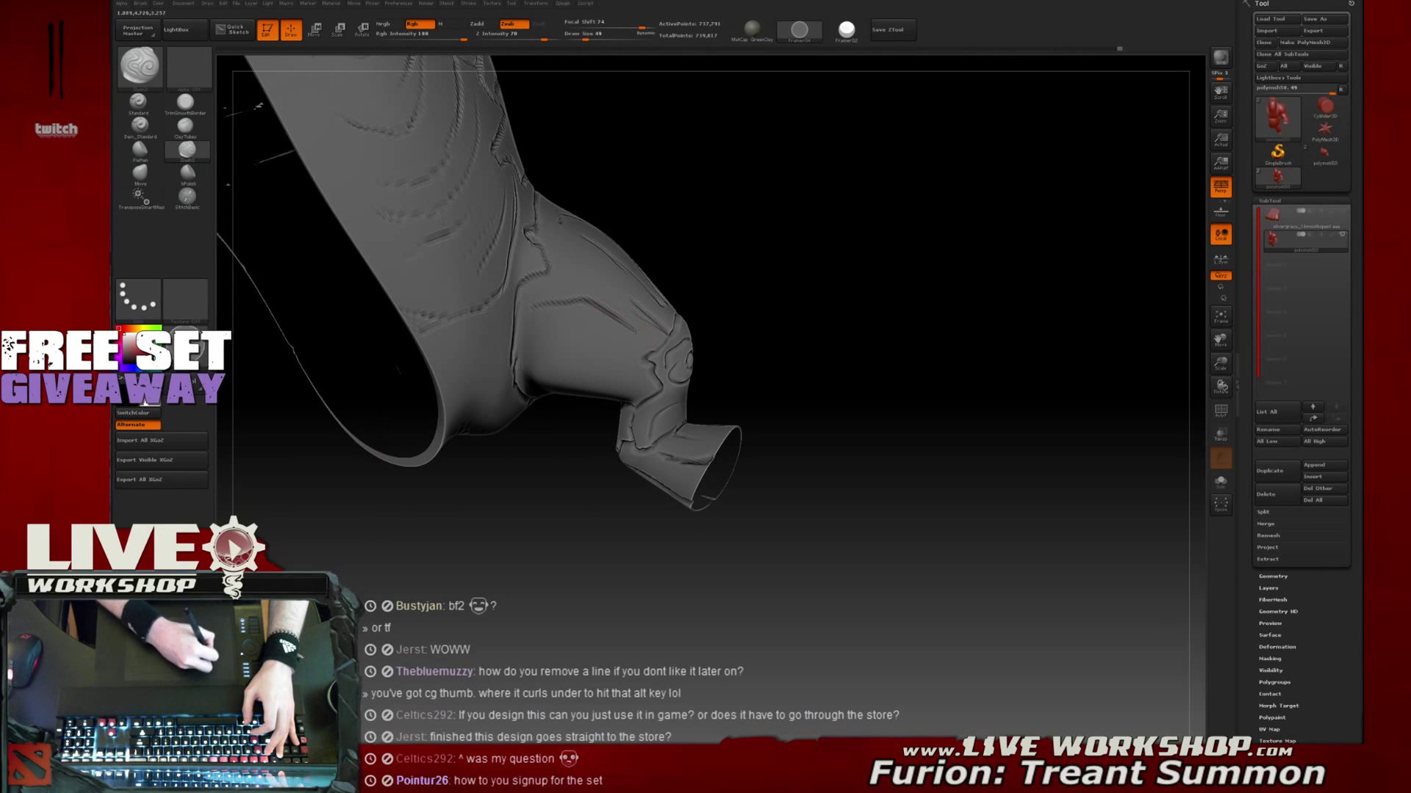
pyautogui.moveTo(825, 312); pyautogui.dragTo(634, 267)
pyautogui.moveTo(711, 291); pyautogui.dragTo(570, 339)
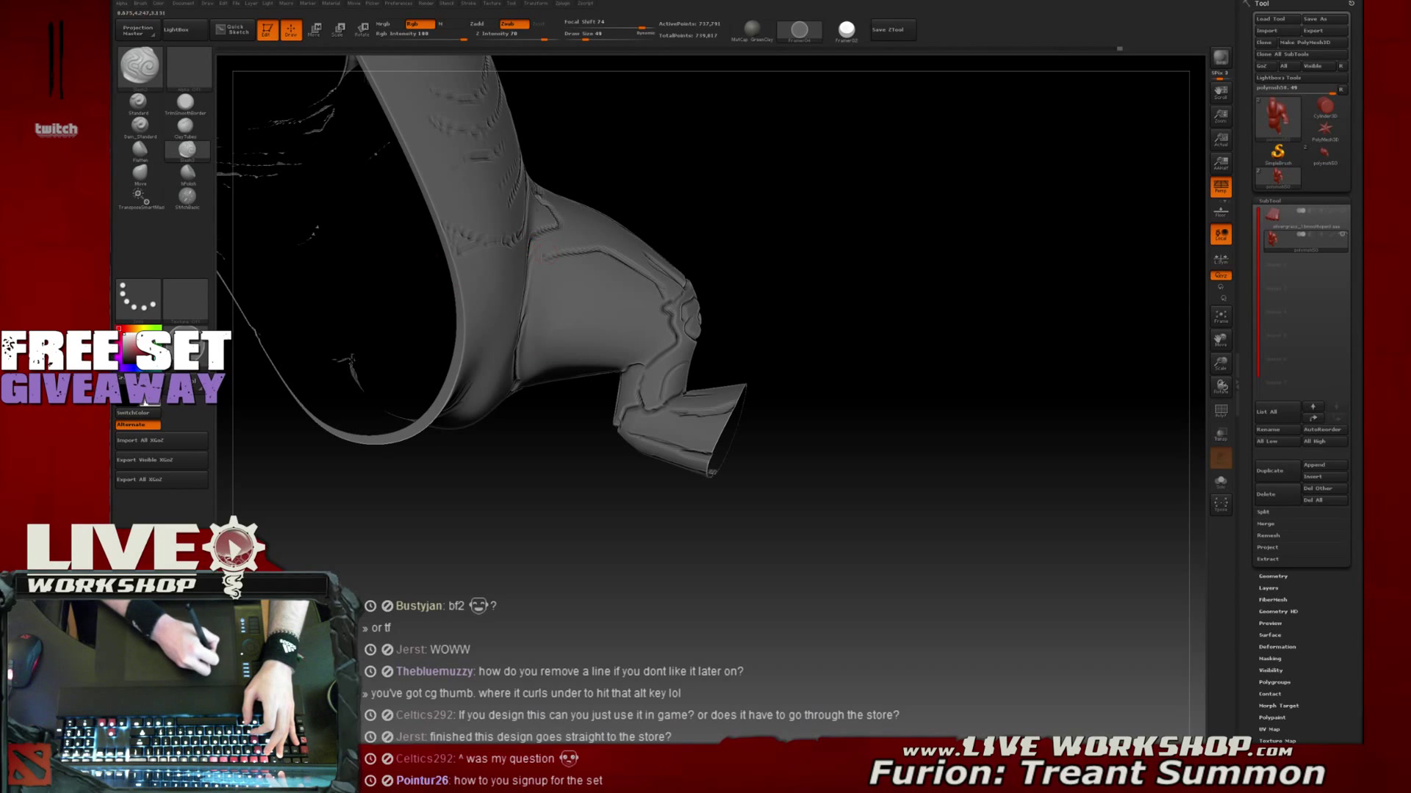
pyautogui.moveTo(950, 188); pyautogui.dragTo(800, 281)
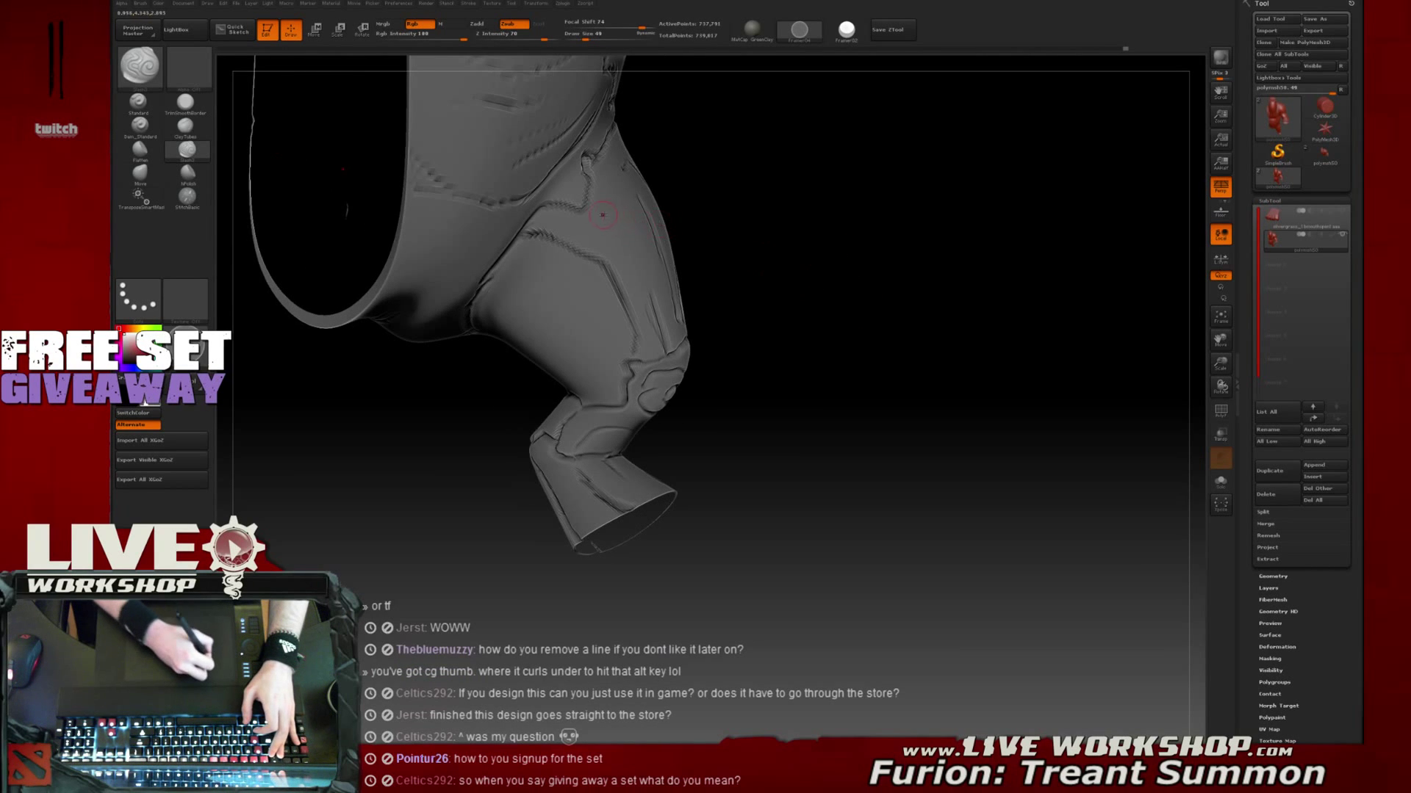
pyautogui.moveTo(581, 208); pyautogui.dragTo(585, 217)
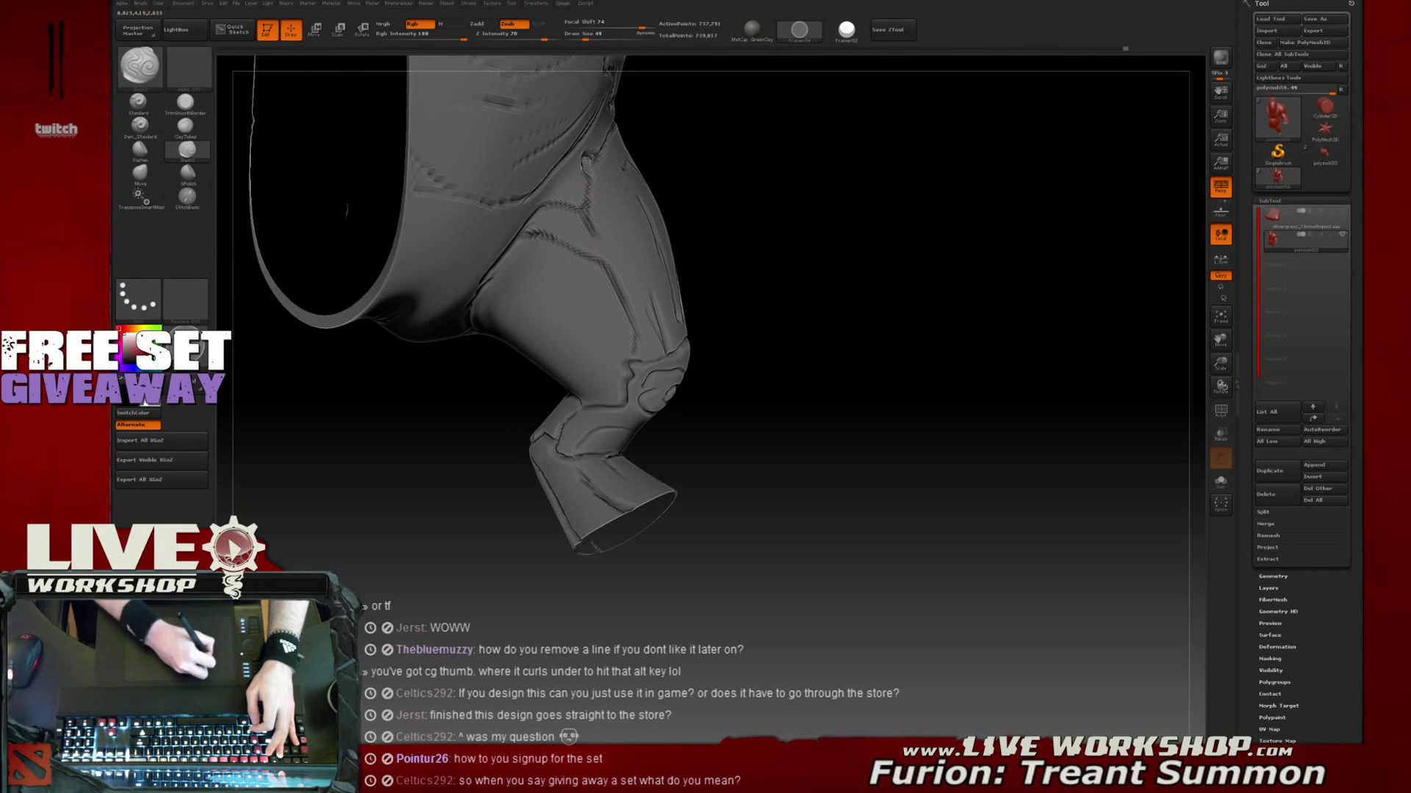
# Carve a lengthwise crack low on the inner thigh and curved wood-grain rings above it, undoing unwanted strokes
pyautogui.moveTo(755, 270)
pyautogui.keyDown('alt'); pyautogui.mouseDown()
pyautogui.moveTo(755, 251)
pyautogui.moveTo(828, 213)
pyautogui.moveTo(757, 209)
pyautogui.mouseUp(); pyautogui.keyUp('alt')
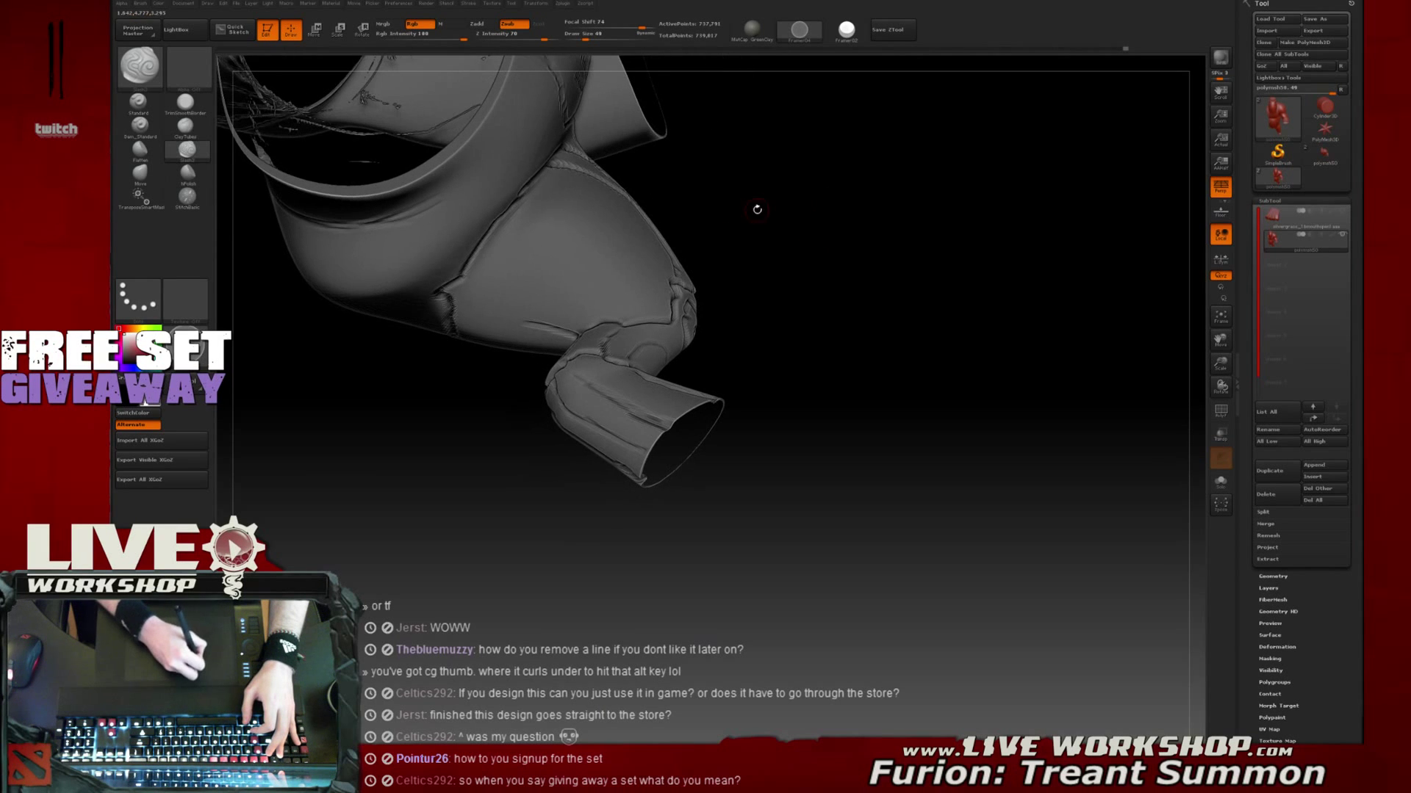
pyautogui.moveTo(460, 279)
pyautogui.mouseDown()
pyautogui.moveTo(580, 309)
pyautogui.moveTo(517, 240)
pyautogui.moveTo(600, 293)
pyautogui.mouseUp()
pyautogui.moveTo(559, 201)
pyautogui.mouseDown()
pyautogui.moveTo(604, 196)
pyautogui.moveTo(651, 251)
pyautogui.moveTo(625, 250)
pyautogui.moveTo(575, 190)
pyautogui.moveTo(645, 284)
pyautogui.mouseUp()
pyautogui.hotkey('ctrl', 'z')
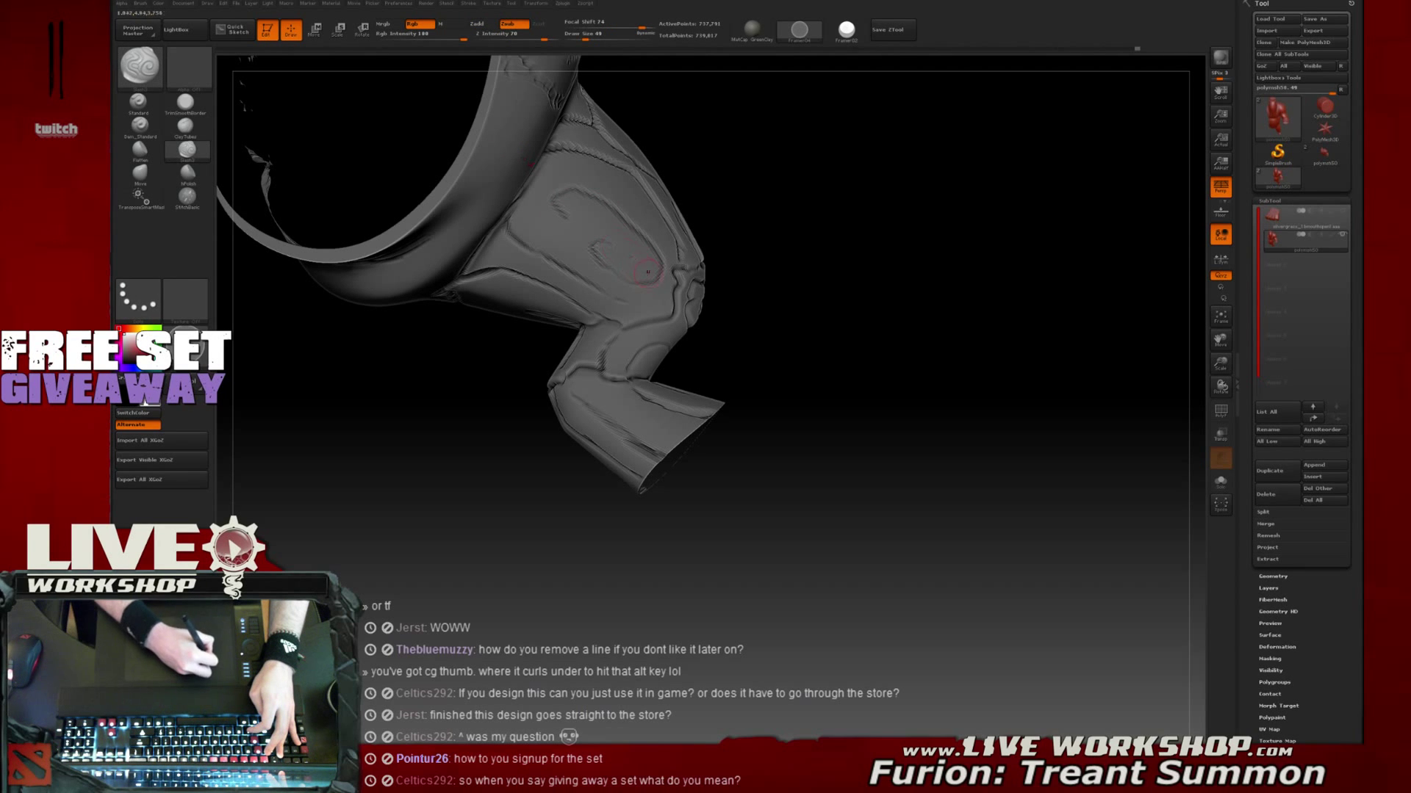
pyautogui.moveTo(809, 283)
pyautogui.mouseDown()
pyautogui.moveTo(850, 227)
pyautogui.moveTo(781, 245)
pyautogui.moveTo(765, 208)
pyautogui.moveTo(573, 233)
pyautogui.mouseUp()
pyautogui.moveTo(724, 191)
pyautogui.mouseDown()
pyautogui.moveTo(661, 184)
pyautogui.moveTo(614, 274)
pyautogui.mouseUp()
pyautogui.hotkey('ctrl', 'z')
pyautogui.moveTo(604, 169); pyautogui.dragTo(614, 291)
# Carve lengthwise cracks down the back of the thigh from the crease under the buttock toward the knee
pyautogui.moveTo(705, 197)
pyautogui.mouseDown()
pyautogui.moveTo(775, 205)
pyautogui.moveTo(812, 171)
pyautogui.moveTo(748, 191)
pyautogui.mouseUp()
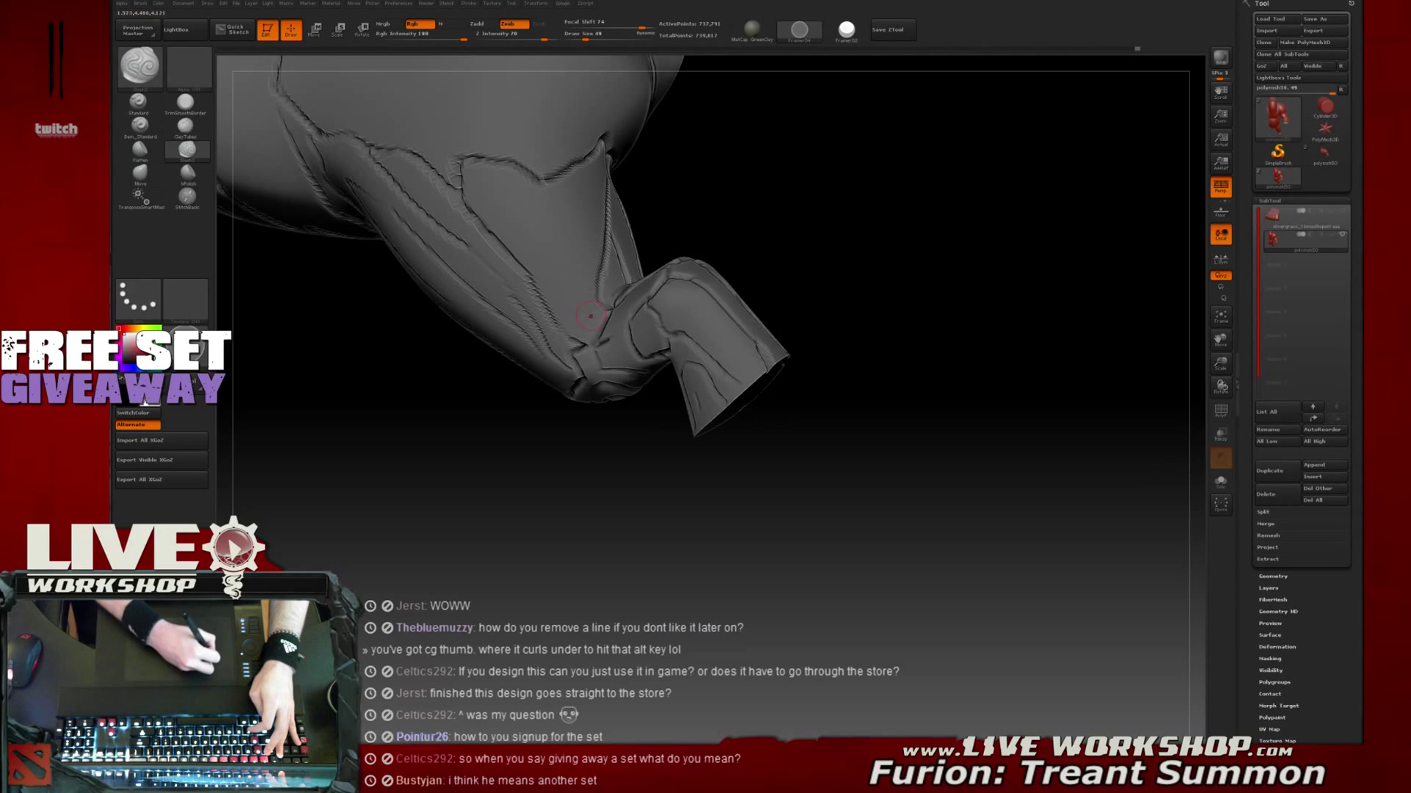
pyautogui.moveTo(541, 189); pyautogui.dragTo(563, 282)
pyautogui.hotkey('ctrl', 'z')
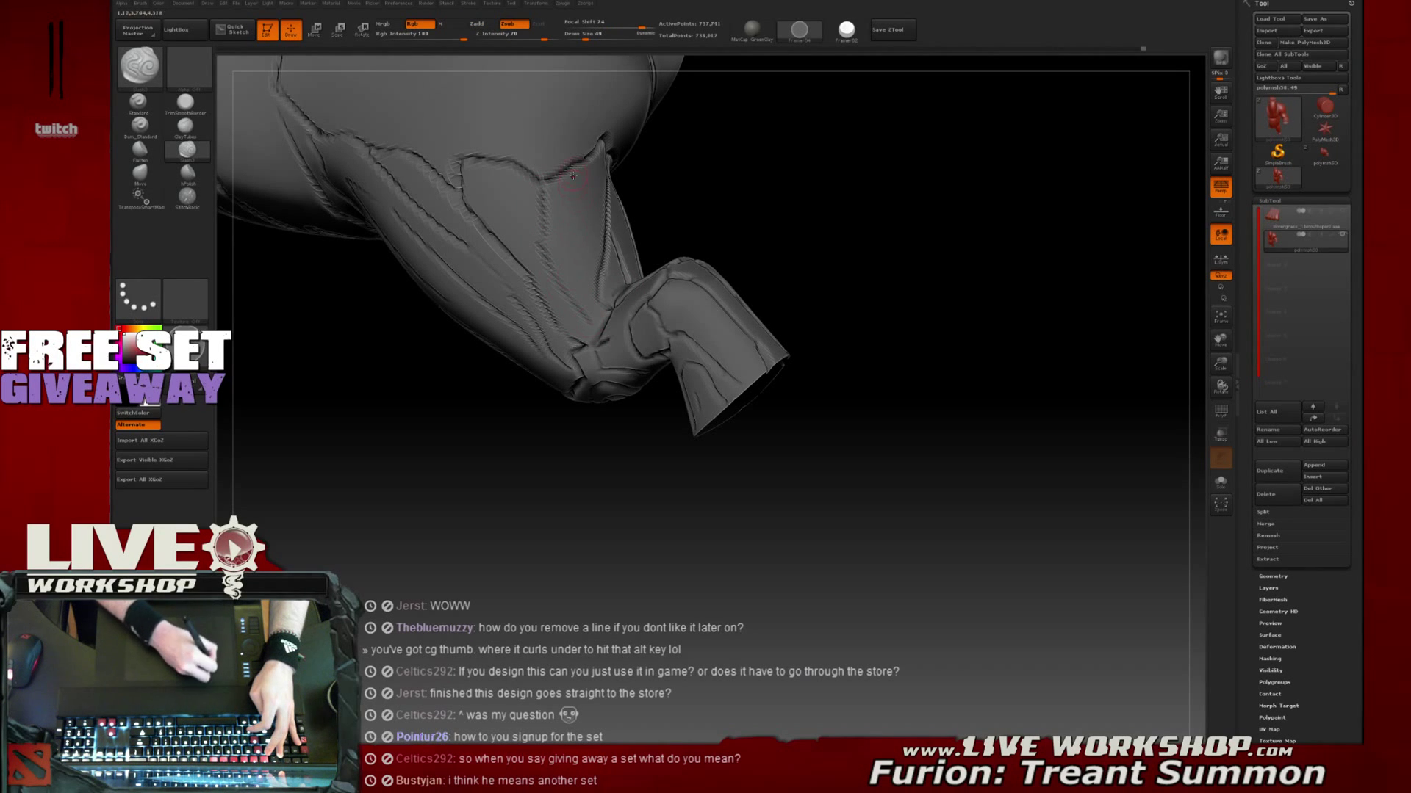
pyautogui.moveTo(690, 155)
pyautogui.mouseDown()
pyautogui.moveTo(577, 174)
pyautogui.moveTo(574, 215)
pyautogui.mouseUp()
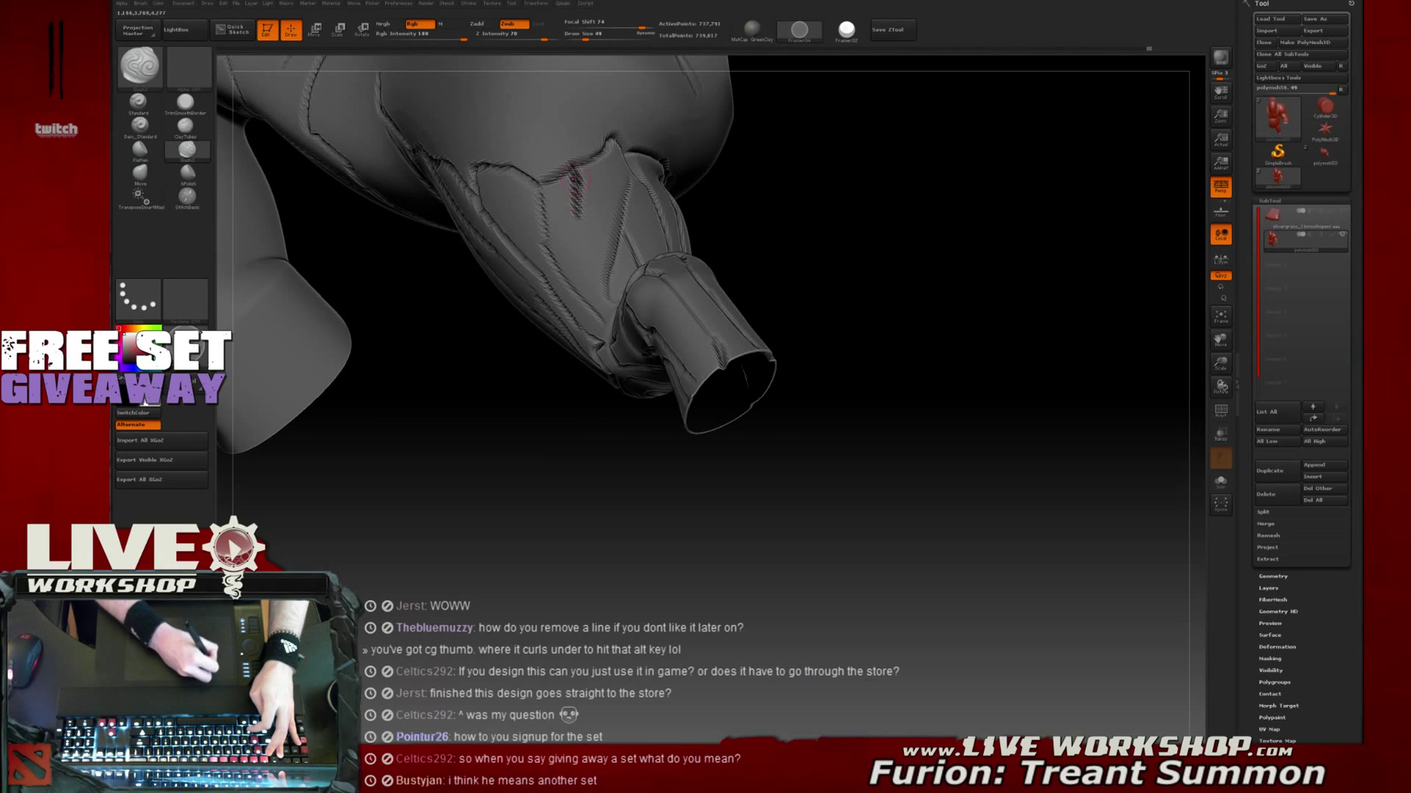
pyautogui.moveTo(587, 268); pyautogui.dragTo(632, 163)
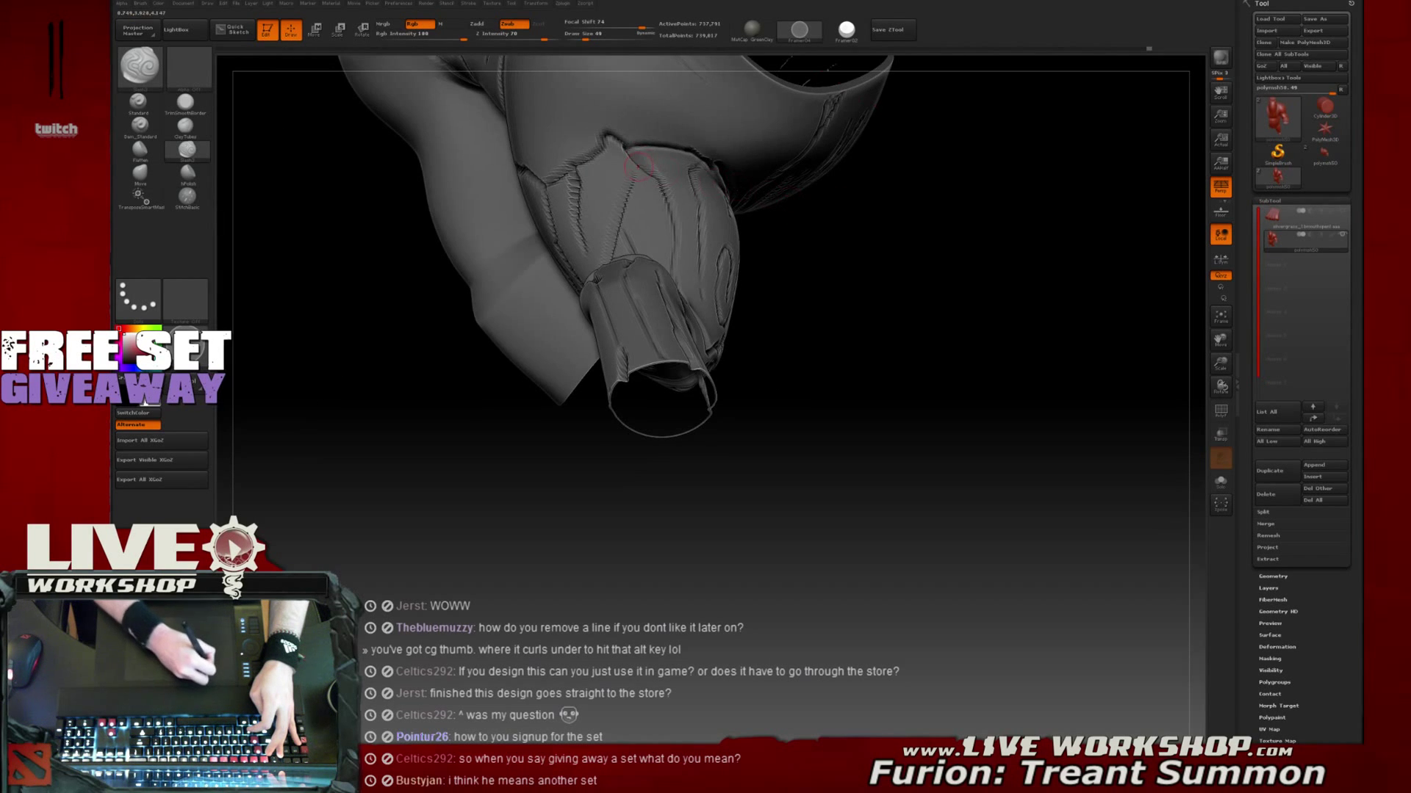
pyautogui.moveTo(729, 161); pyautogui.dragTo(623, 167)
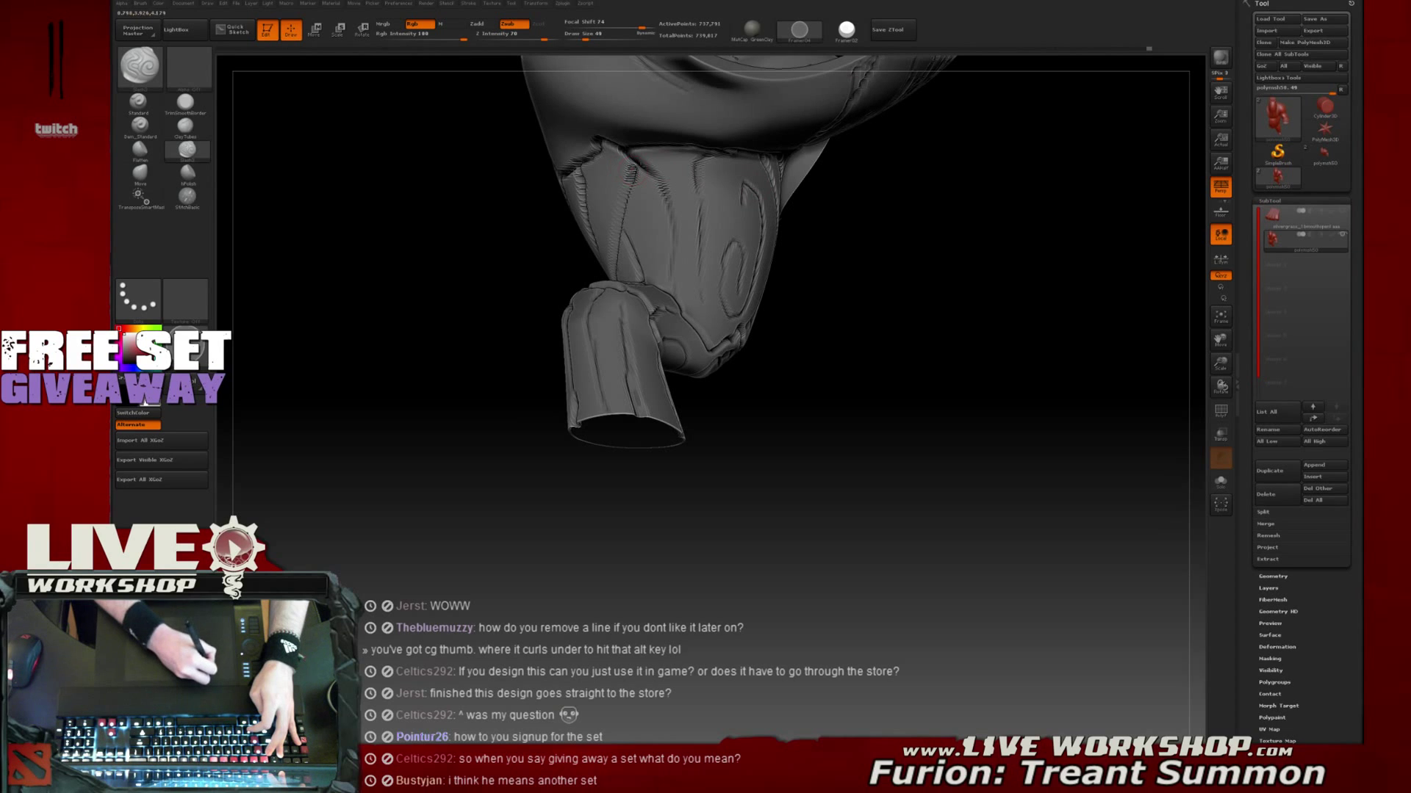
pyautogui.moveTo(819, 246)
pyautogui.mouseDown()
pyautogui.moveTo(916, 362)
pyautogui.moveTo(883, 282)
pyautogui.moveTo(942, 299)
pyautogui.moveTo(885, 306)
pyautogui.moveTo(894, 284)
pyautogui.moveTo(948, 349)
pyautogui.moveTo(985, 359)
pyautogui.moveTo(953, 357)
pyautogui.mouseUp()
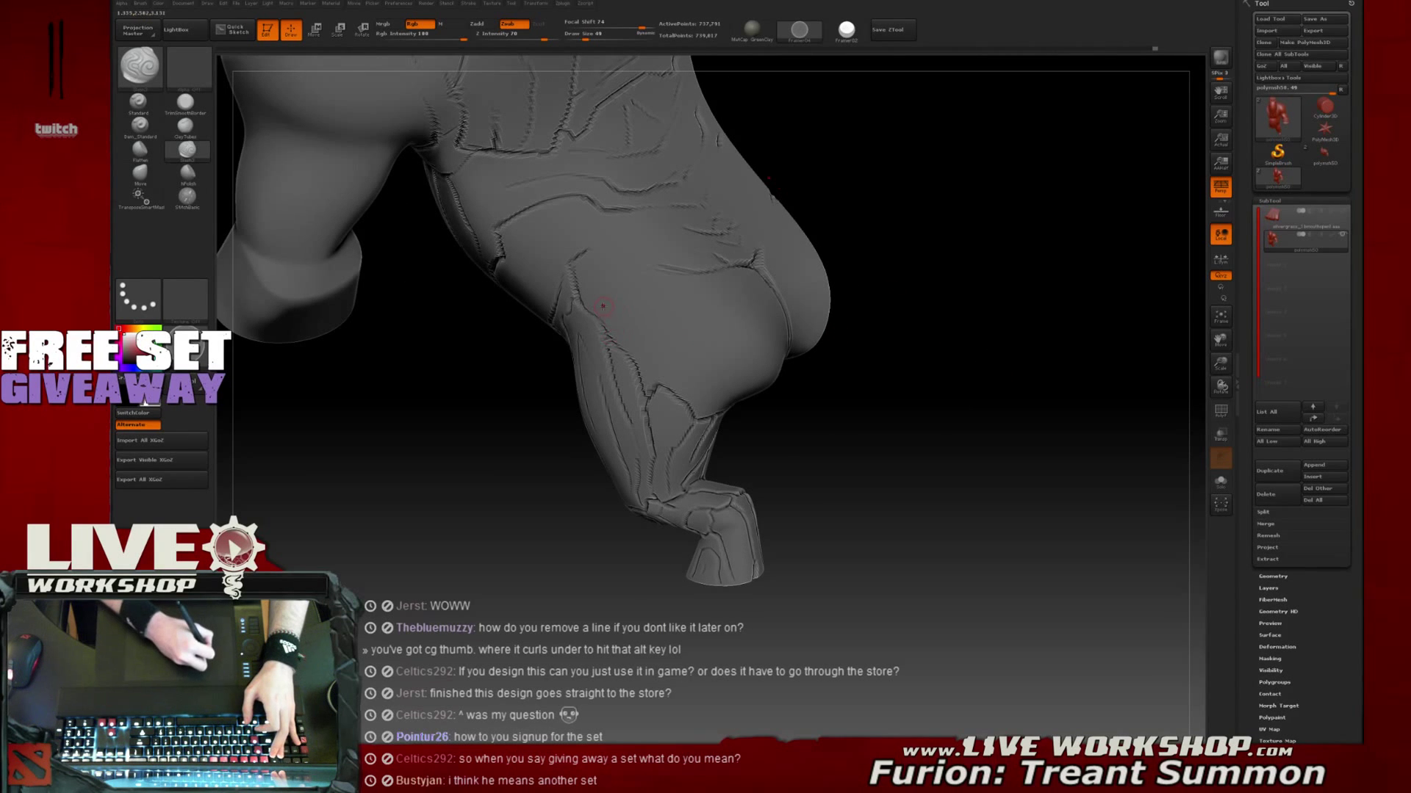
pyautogui.moveTo(845, 372); pyautogui.dragTo(1031, 244)
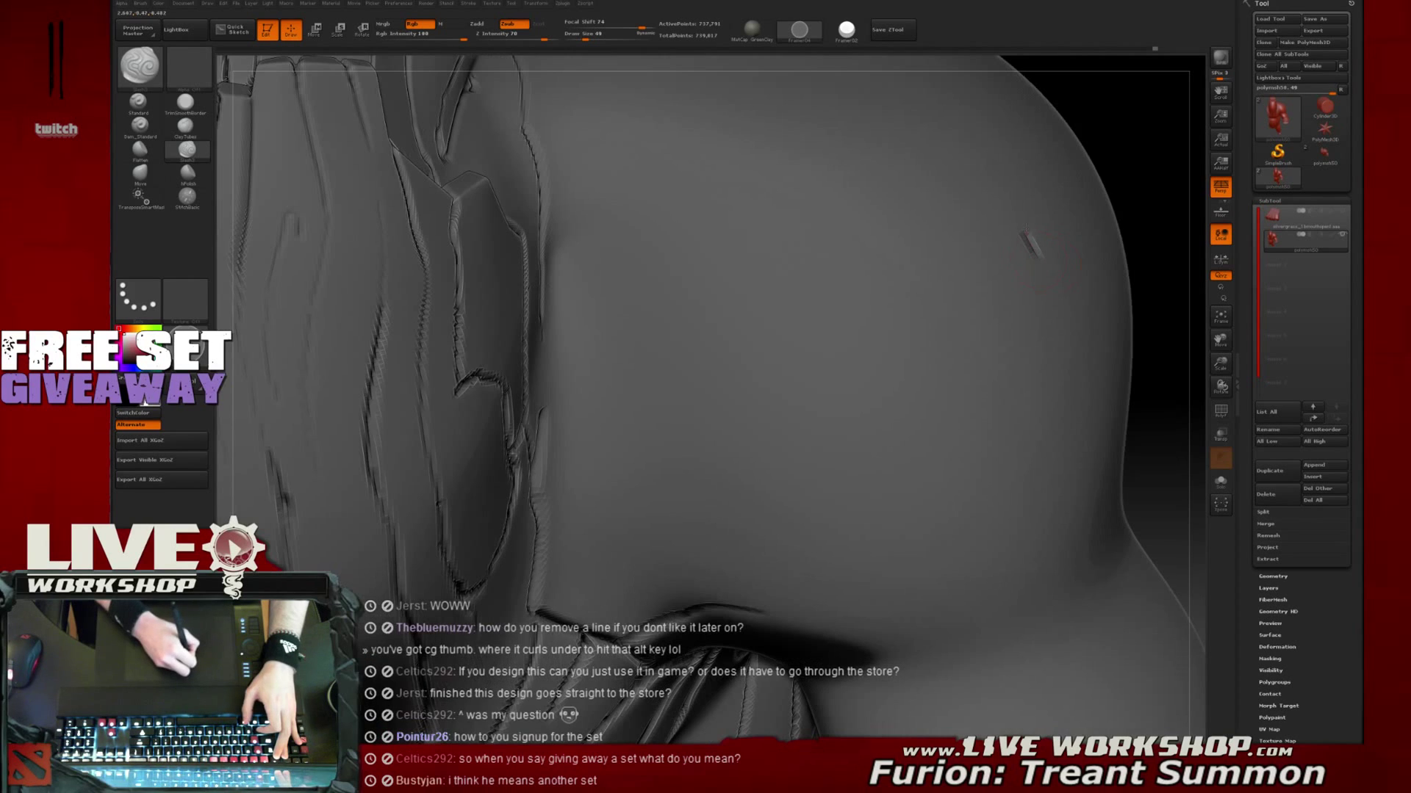
pyautogui.hotkey('ctrl', 'z')
pyautogui.moveTo(1142, 189)
pyautogui.keyDown('alt'); pyautogui.mouseDown()
pyautogui.moveTo(1102, 176)
pyautogui.moveTo(1086, 227)
pyautogui.moveTo(1041, 267)
pyautogui.mouseUp(); pyautogui.keyUp('alt')
pyautogui.moveTo(922, 230); pyautogui.dragTo(910, 197)
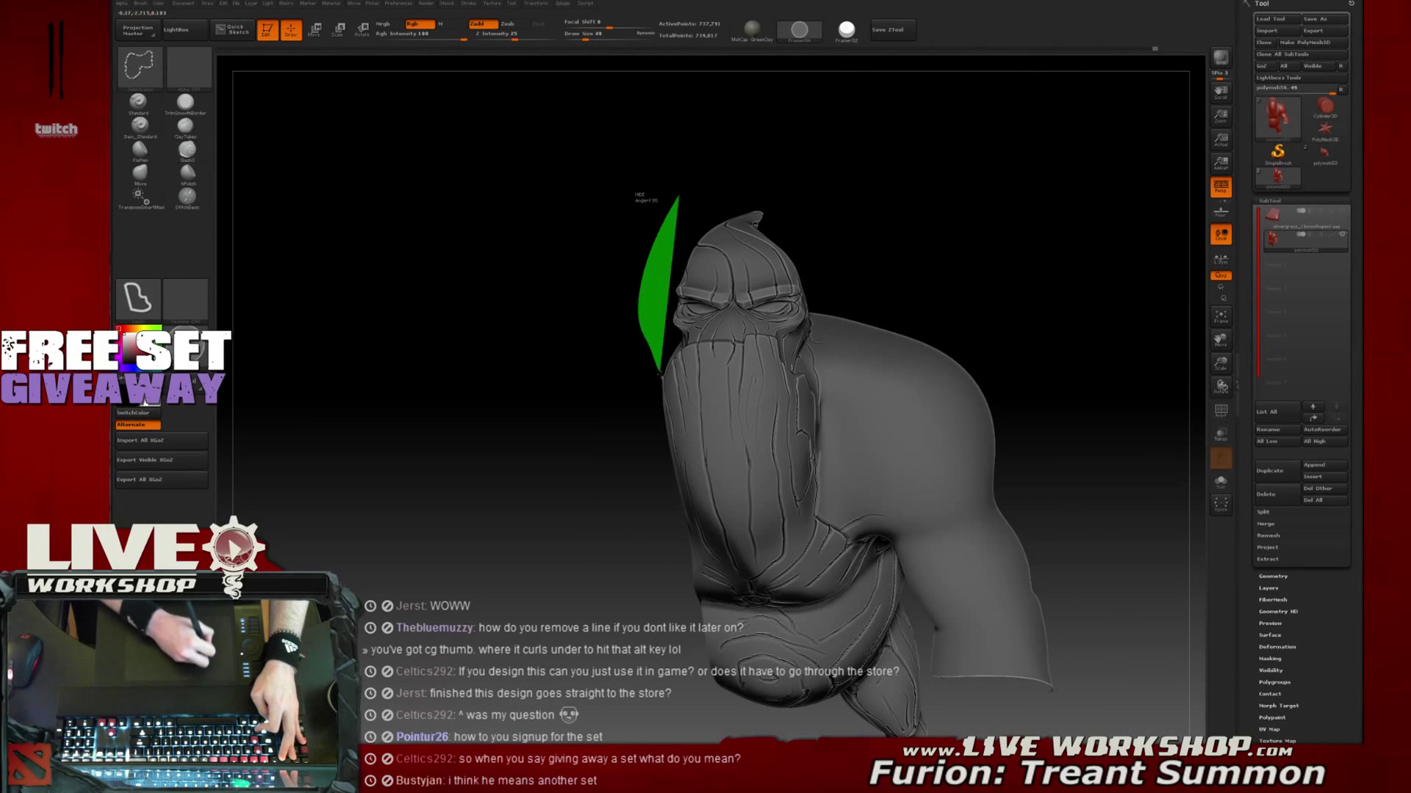
# Isolate the head with lasso visibility selections, hiding the rest of the body
pyautogui.moveTo(714, 422)
pyautogui.keyDown('ctrl'); pyautogui.keyDown('shift'); pyautogui.mouseDown()
pyautogui.moveTo(856, 254)
pyautogui.moveTo(772, 183)
pyautogui.mouseUp(); pyautogui.keyUp('shift'); pyautogui.keyUp('ctrl')
pyautogui.moveTo(889, 294)
pyautogui.keyDown('alt'); pyautogui.mouseDown()
pyautogui.moveTo(934, 304)
pyautogui.moveTo(985, 230)
pyautogui.moveTo(881, 246)
pyautogui.mouseUp(); pyautogui.keyUp('alt')
pyautogui.moveTo(995, 419)
pyautogui.keyDown('alt'); pyautogui.mouseDown()
pyautogui.moveTo(1025, 412)
pyautogui.moveTo(1054, 428)
pyautogui.moveTo(984, 421)
pyautogui.mouseUp(); pyautogui.keyUp('alt')
pyautogui.moveTo(745, 346)
pyautogui.keyDown('ctrl'); pyautogui.keyDown('shift'); pyautogui.mouseDown()
pyautogui.moveTo(971, 443)
pyautogui.moveTo(1005, 182)
pyautogui.moveTo(874, 193)
pyautogui.mouseUp(); pyautogui.keyUp('shift'); pyautogui.keyUp('ctrl')
pyautogui.moveTo(669, 253)
pyautogui.keyDown('alt'); pyautogui.mouseDown()
pyautogui.moveTo(674, 302)
pyautogui.moveTo(880, 283)
pyautogui.moveTo(909, 211)
pyautogui.moveTo(1004, 310)
pyautogui.moveTo(999, 323)
pyautogui.moveTo(999, 258)
pyautogui.mouseUp(); pyautogui.keyUp('alt')
# Choose the TrimSmoothBorder brush, adjust its size, and start bevelling the edge of the long curved groove on the forehead
pyautogui.click(187, 150)
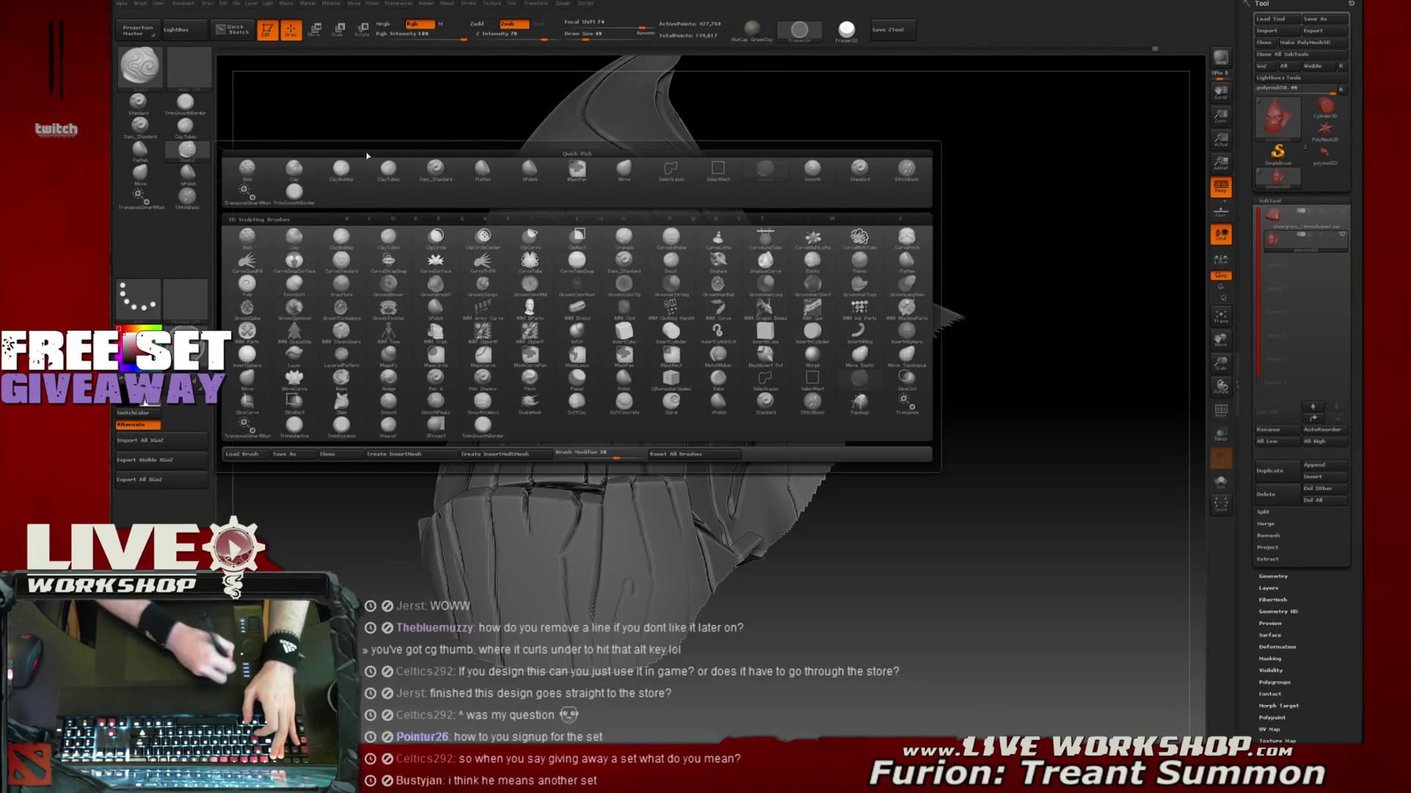
pyautogui.click(172, 138)
pyautogui.moveTo(860, 154); pyautogui.dragTo(717, 166)
pyautogui.click(185, 104)
pyautogui.moveTo(933, 129); pyautogui.dragTo(1021, 220)
pyautogui.press('s')
pyautogui.click(665, 262)
pyautogui.moveTo(665, 262); pyautogui.dragTo(663, 262)
pyautogui.moveTo(902, 197); pyautogui.dragTo(880, 214)
pyautogui.moveTo(659, 280); pyautogui.dragTo(687, 300)
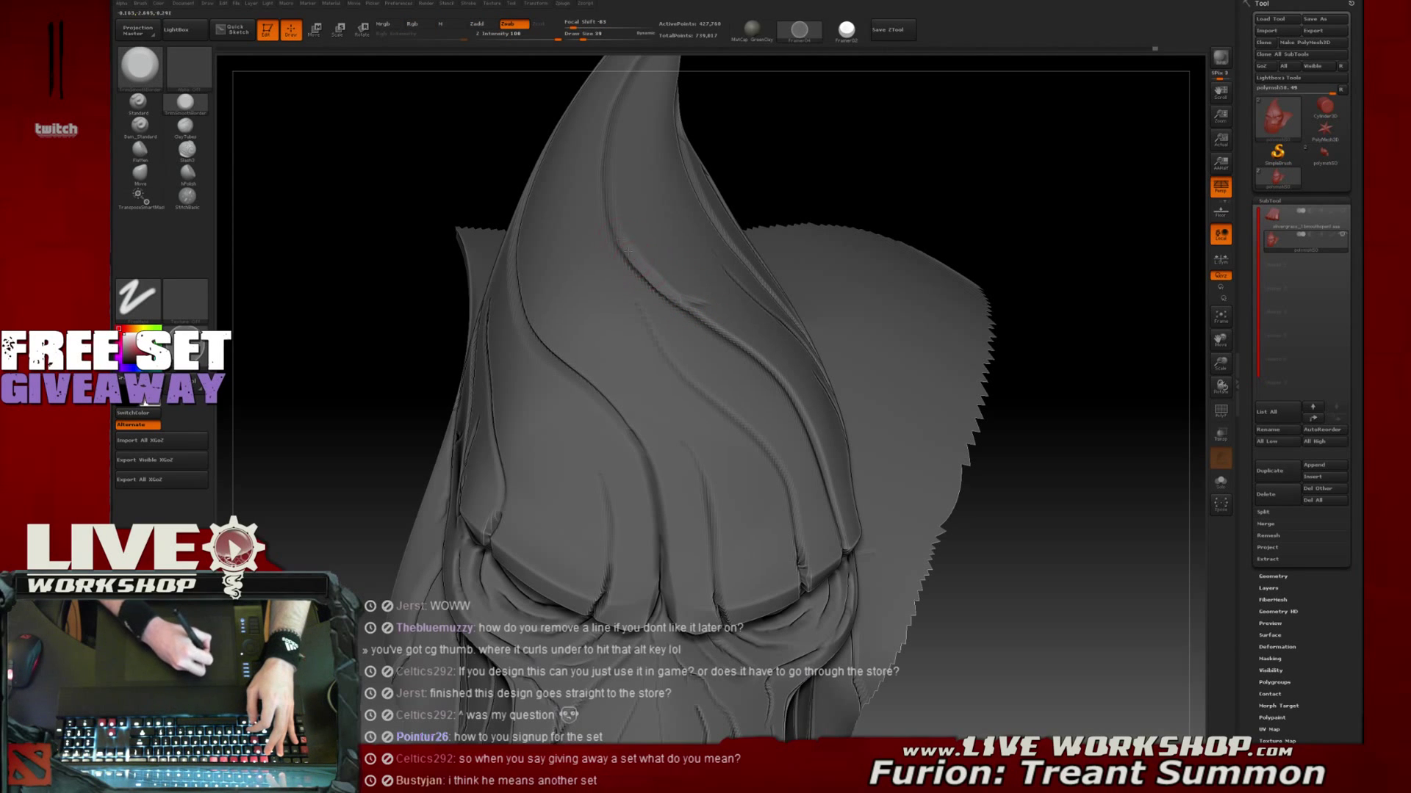
pyautogui.moveTo(685, 208)
pyautogui.mouseDown(button='right')
pyautogui.moveTo(718, 277)
pyautogui.moveTo(701, 324)
pyautogui.mouseUp(button='right')
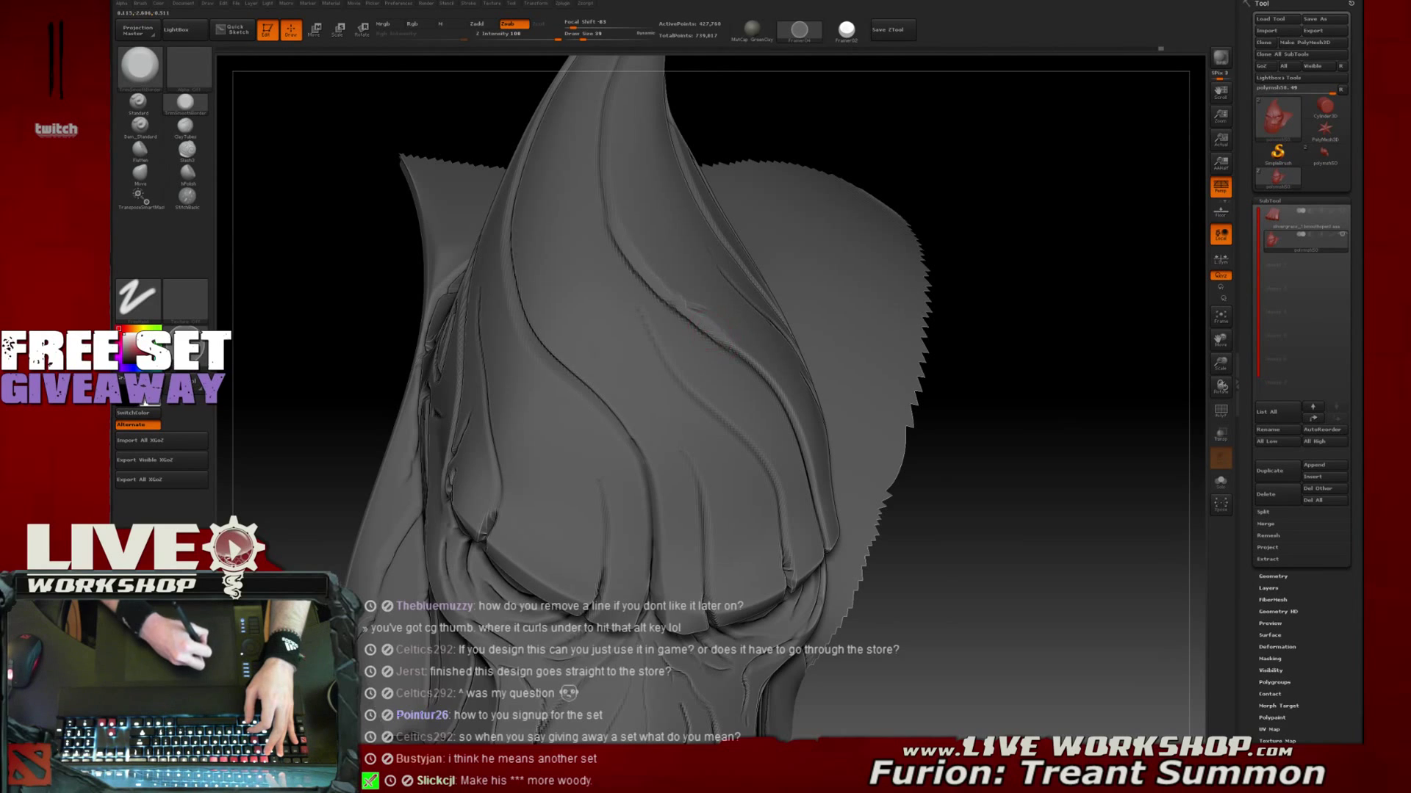
# Trim the edges of the long forehead groove down its length to the outer part of the brow ridge
pyautogui.moveTo(1063, 379); pyautogui.dragTo(867, 349)
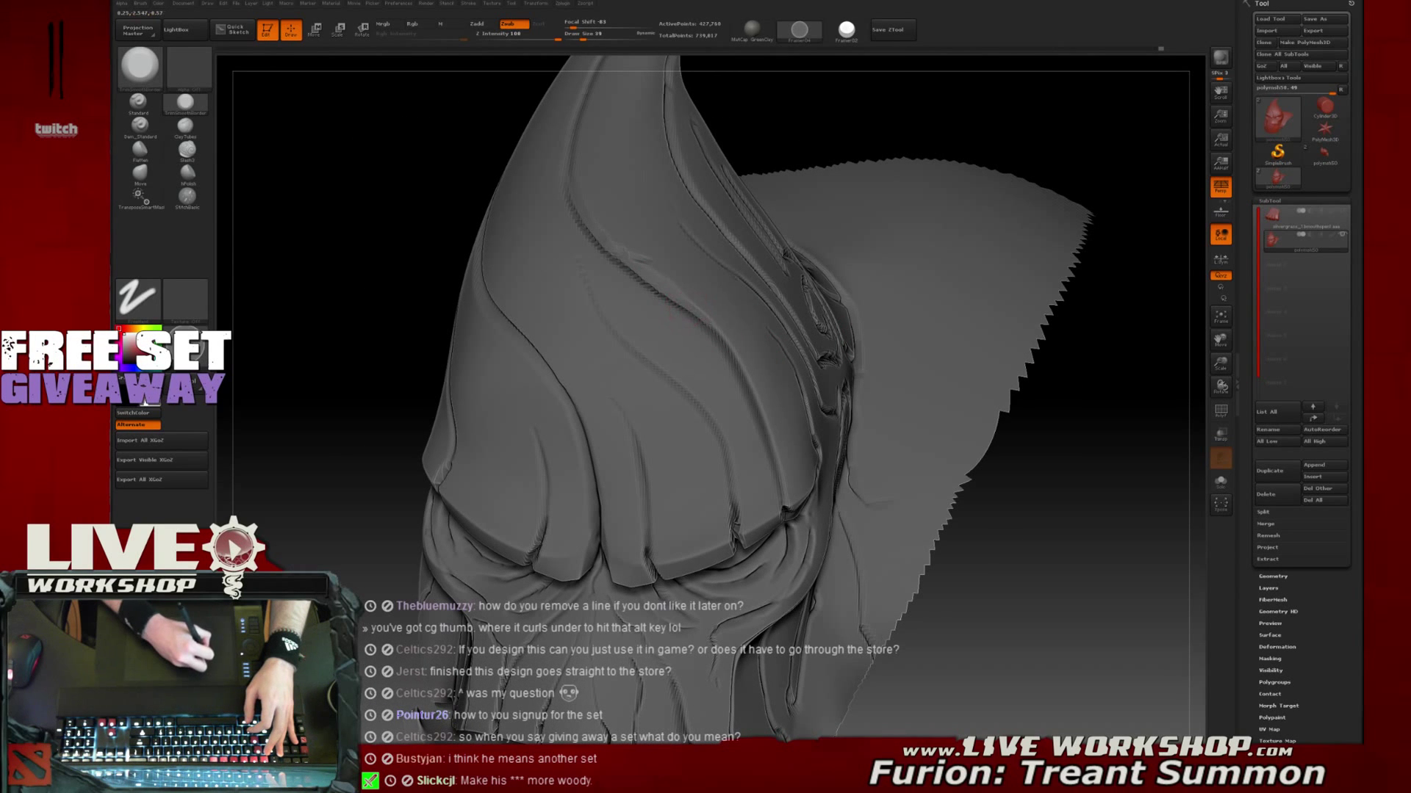
pyautogui.moveTo(740, 355); pyautogui.dragTo(668, 284)
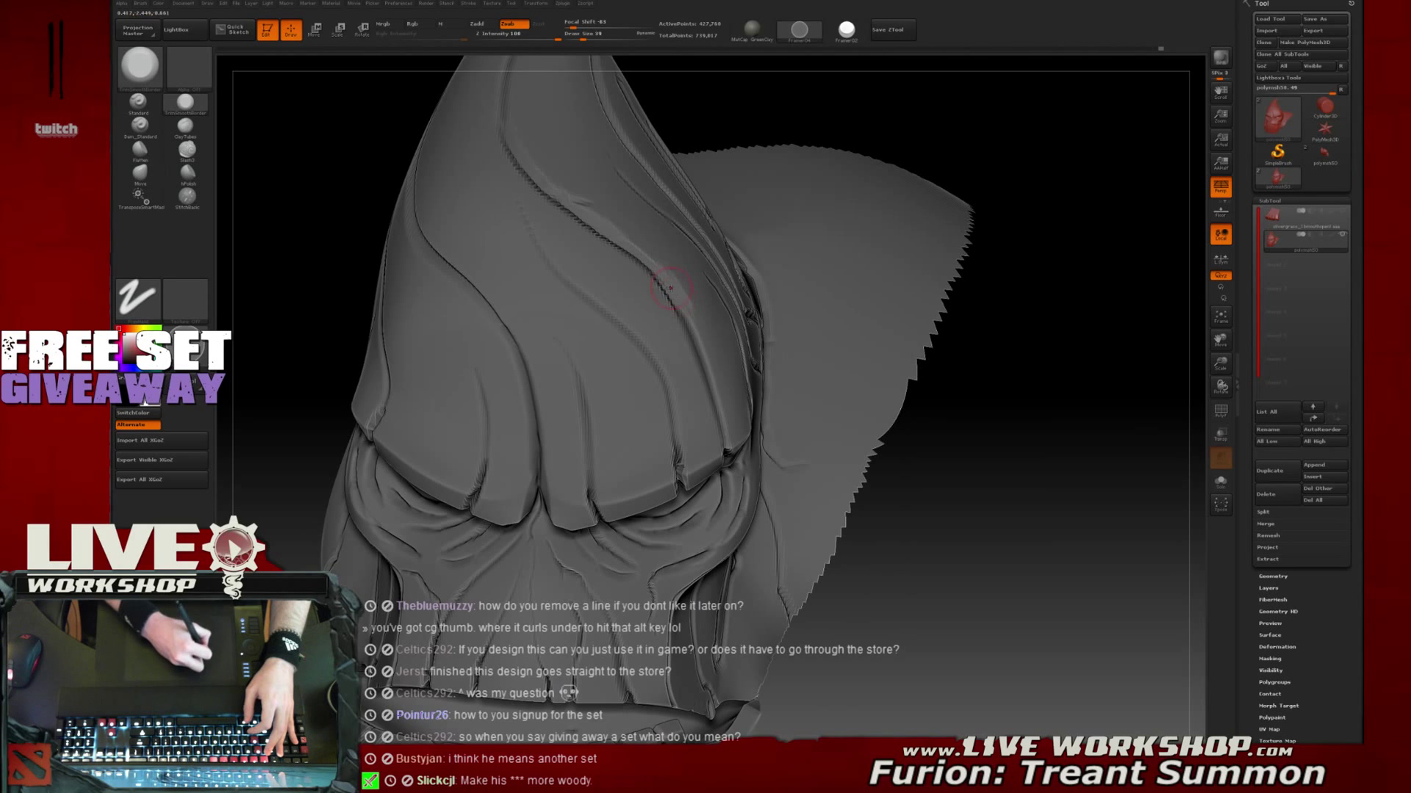
pyautogui.moveTo(1038, 406); pyautogui.dragTo(678, 290)
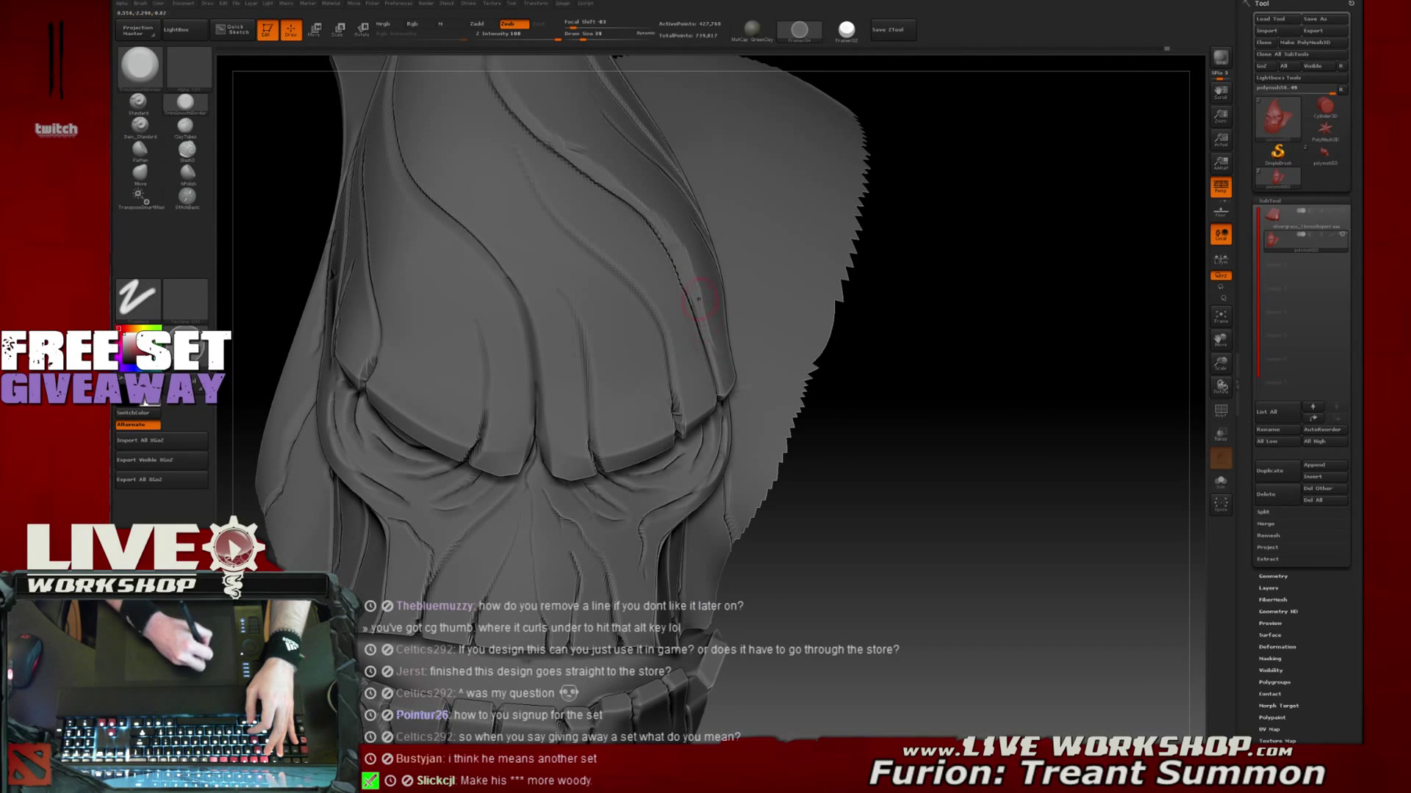
pyautogui.moveTo(897, 400); pyautogui.dragTo(726, 367)
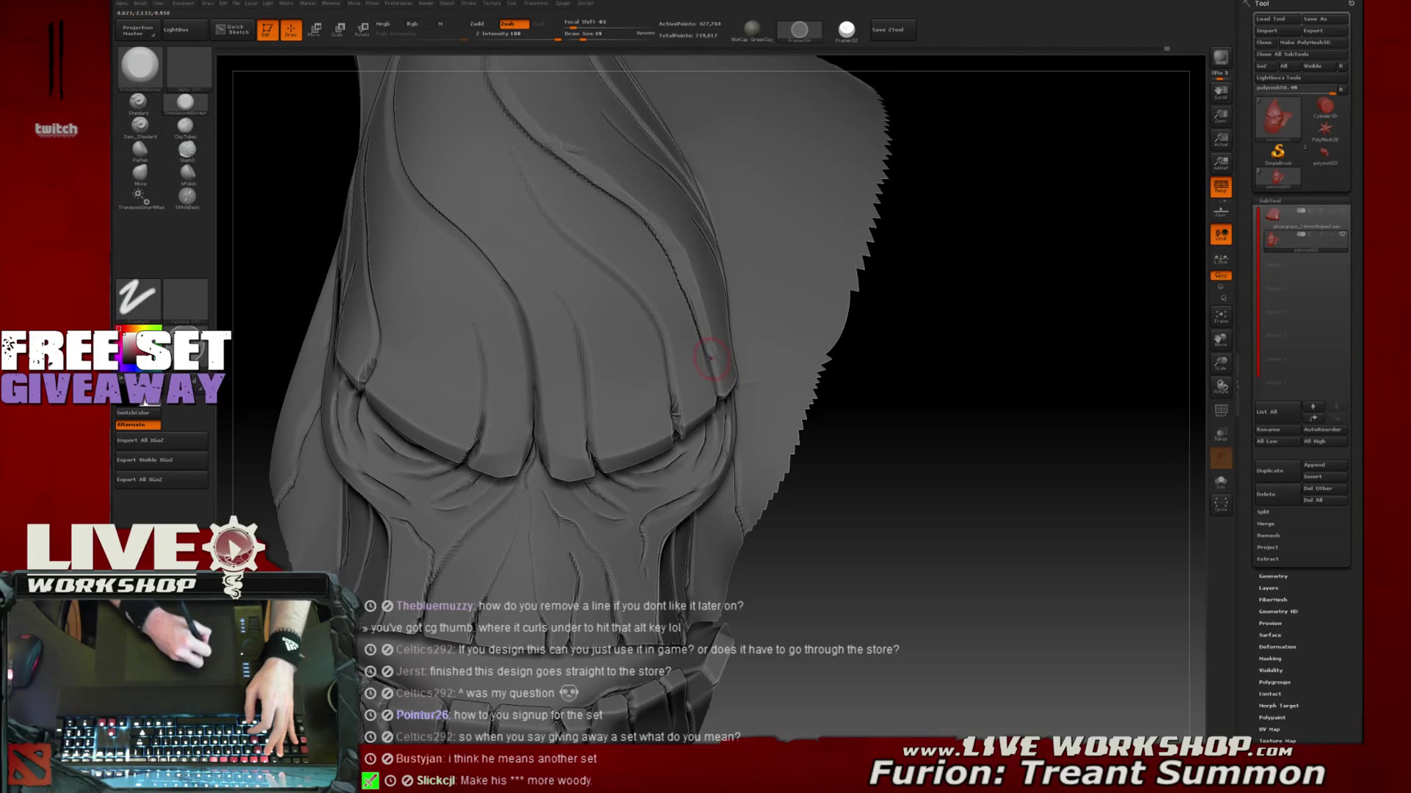
pyautogui.moveTo(977, 419)
pyautogui.mouseDown()
pyautogui.moveTo(1112, 455)
pyautogui.moveTo(657, 352)
pyautogui.mouseUp()
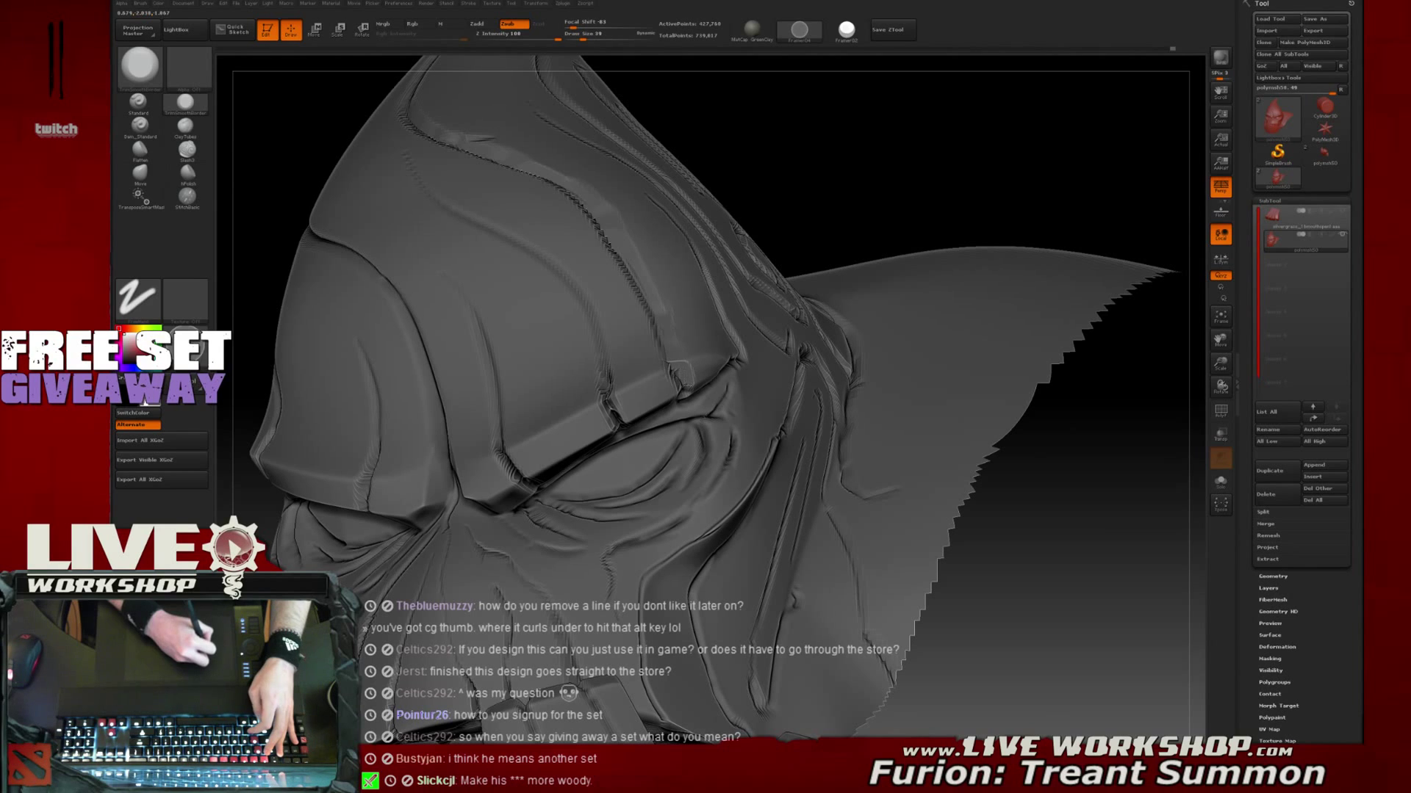
# Step back and forth through the latest trim strokes and rework the chipped notch where the outer groove meets the brow edge
pyautogui.hotkey('ctrl', 'z')
pyautogui.hotkey('ctrl', 'z')
pyautogui.hotkey('ctrl', 'z')
pyautogui.hotkey('ctrl', 'z')
pyautogui.hotkey('ctrl', 'shift', 'z')
pyautogui.hotkey('ctrl', 'z')
pyautogui.hotkey('ctrl', 'shift', 'z')
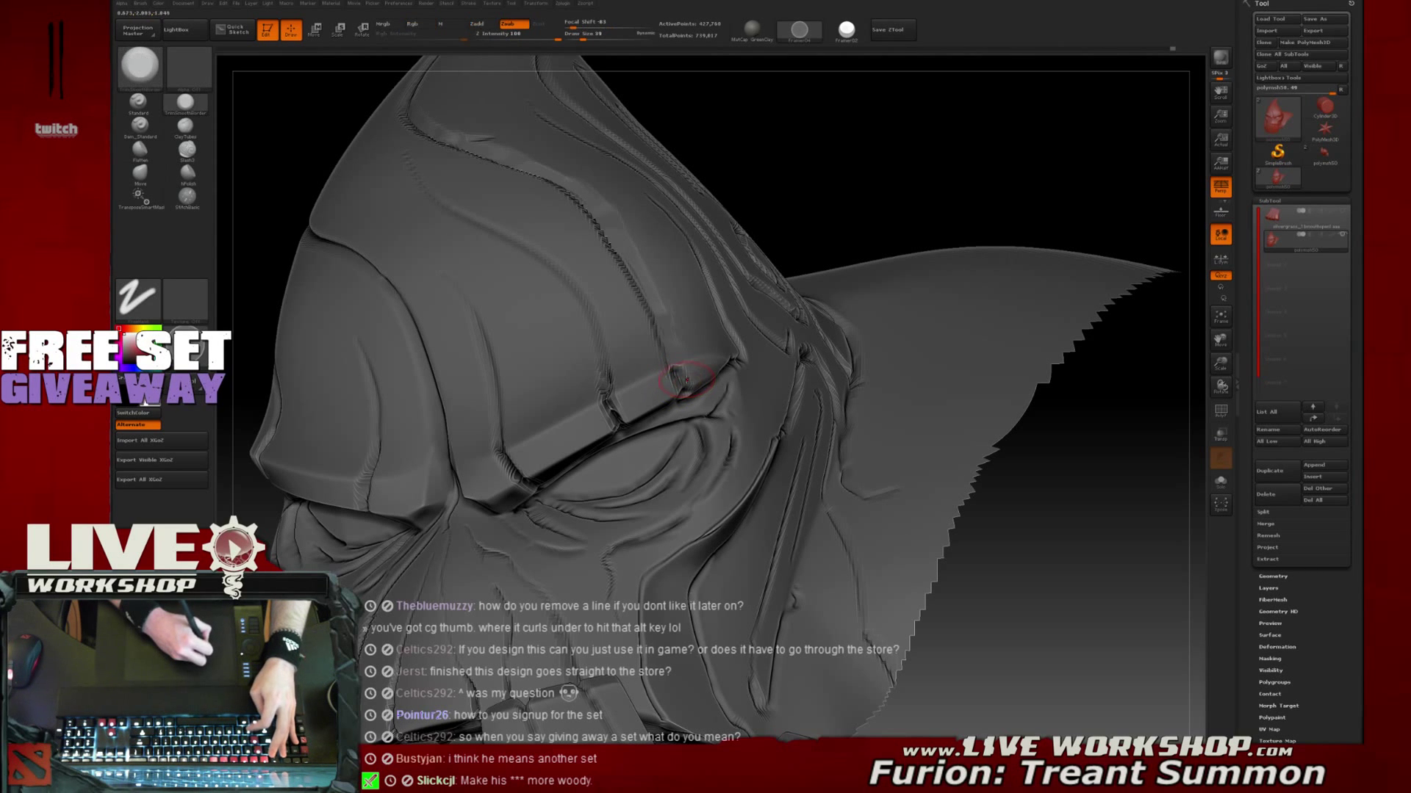
pyautogui.moveTo(684, 377); pyautogui.dragTo(622, 373, button='right')
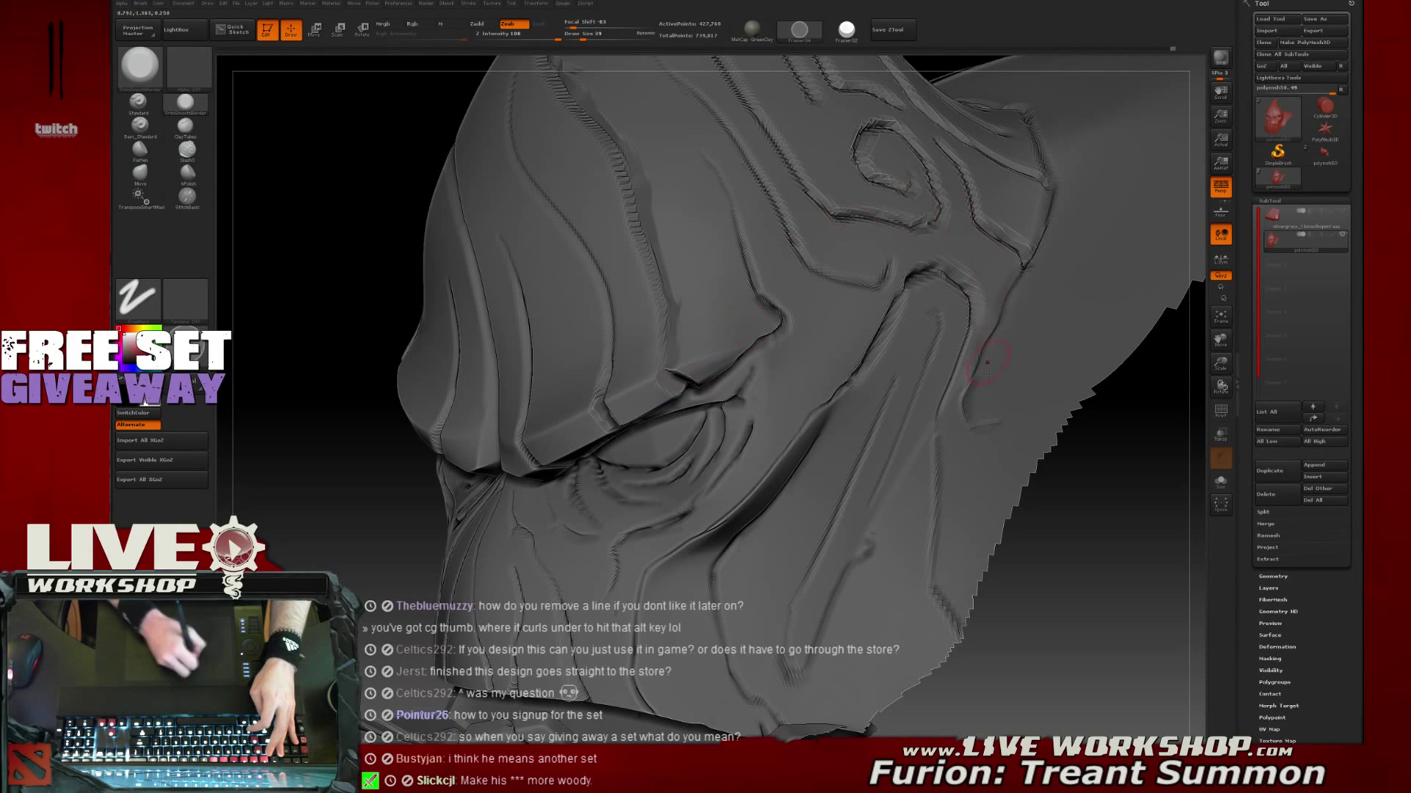
pyautogui.moveTo(1074, 564); pyautogui.dragTo(690, 365, button='right')
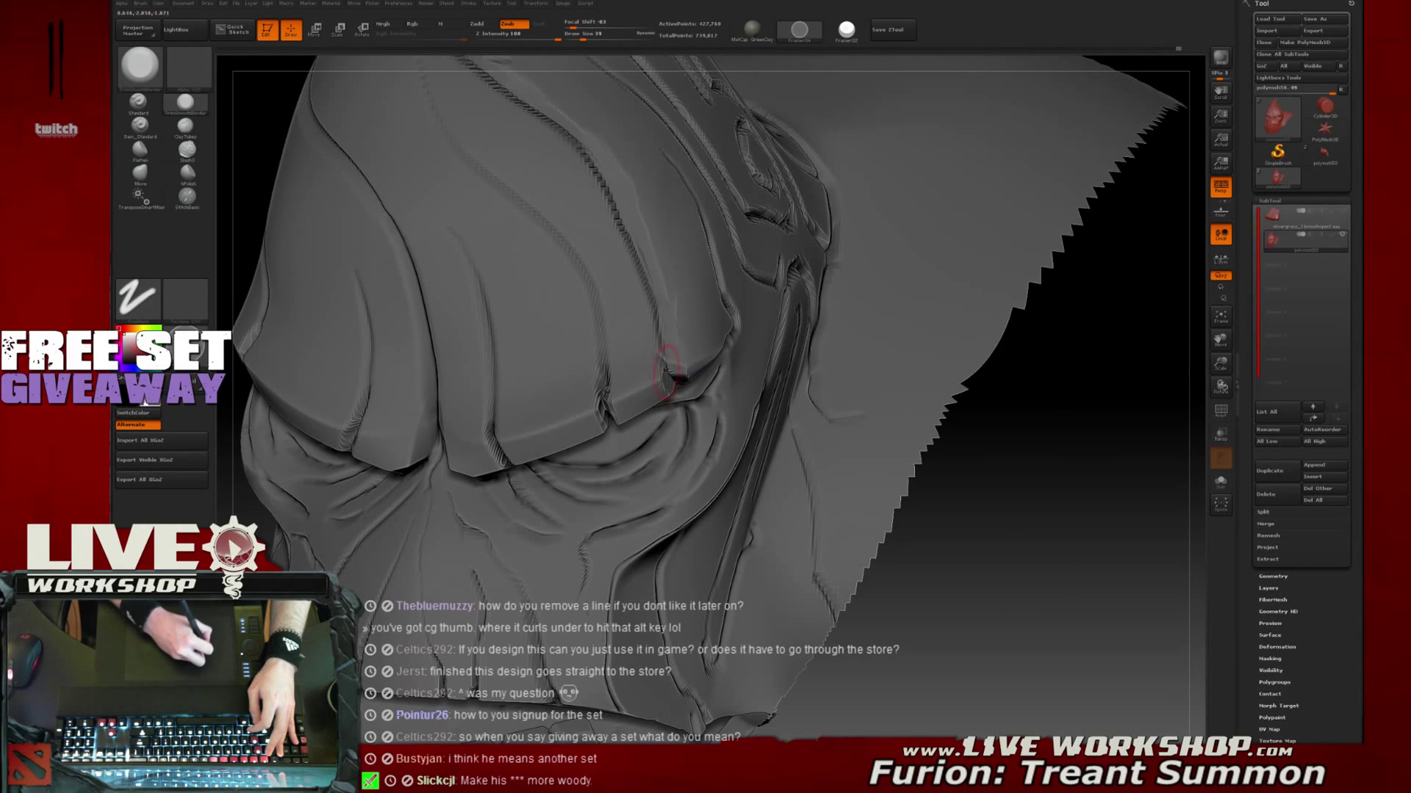
# Resize the trim brush and bevel the outer forehead groove just above its brow notch
pyautogui.moveTo(1010, 428); pyautogui.dragTo(885, 421)
pyautogui.press('s')
pyautogui.click(665, 332)
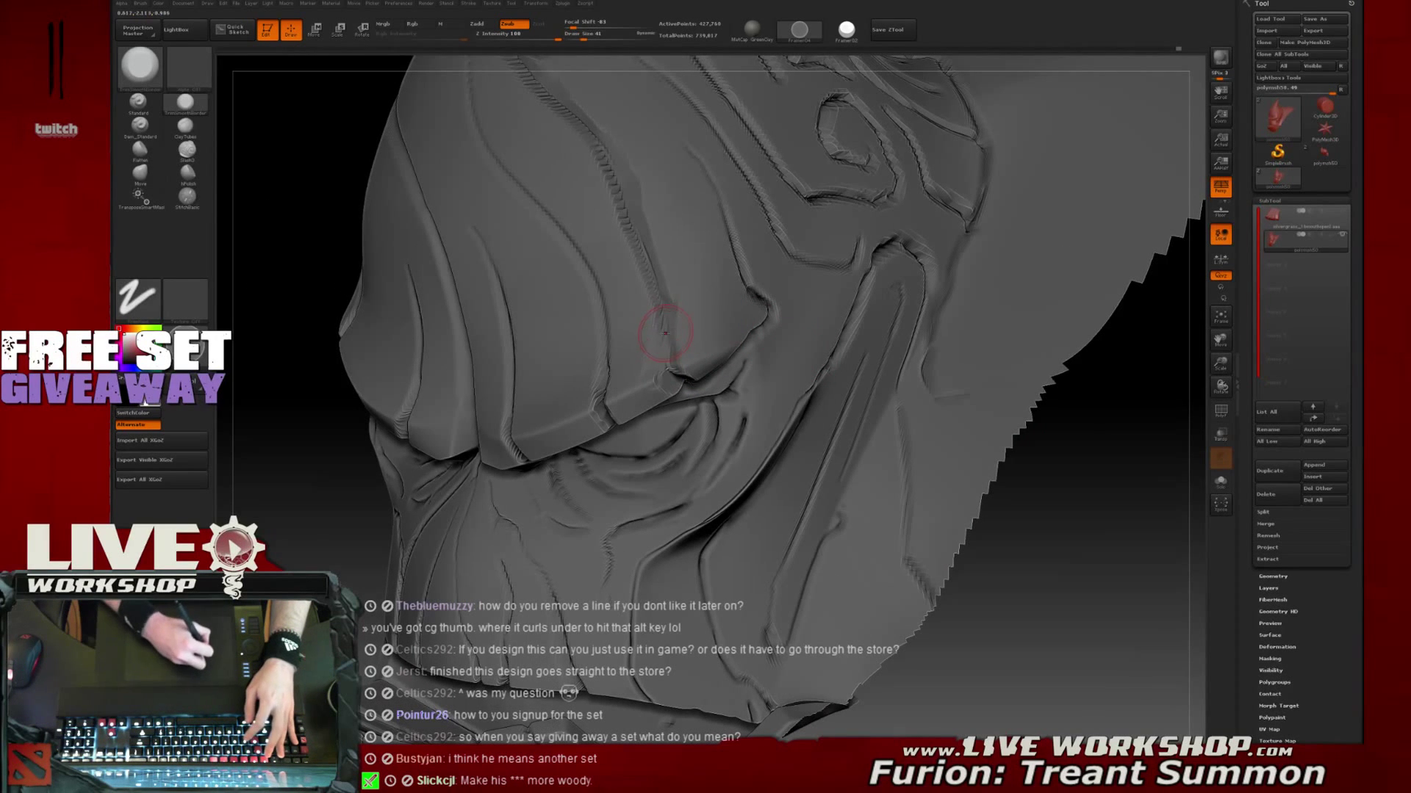
pyautogui.moveTo(329, 452); pyautogui.dragTo(647, 241)
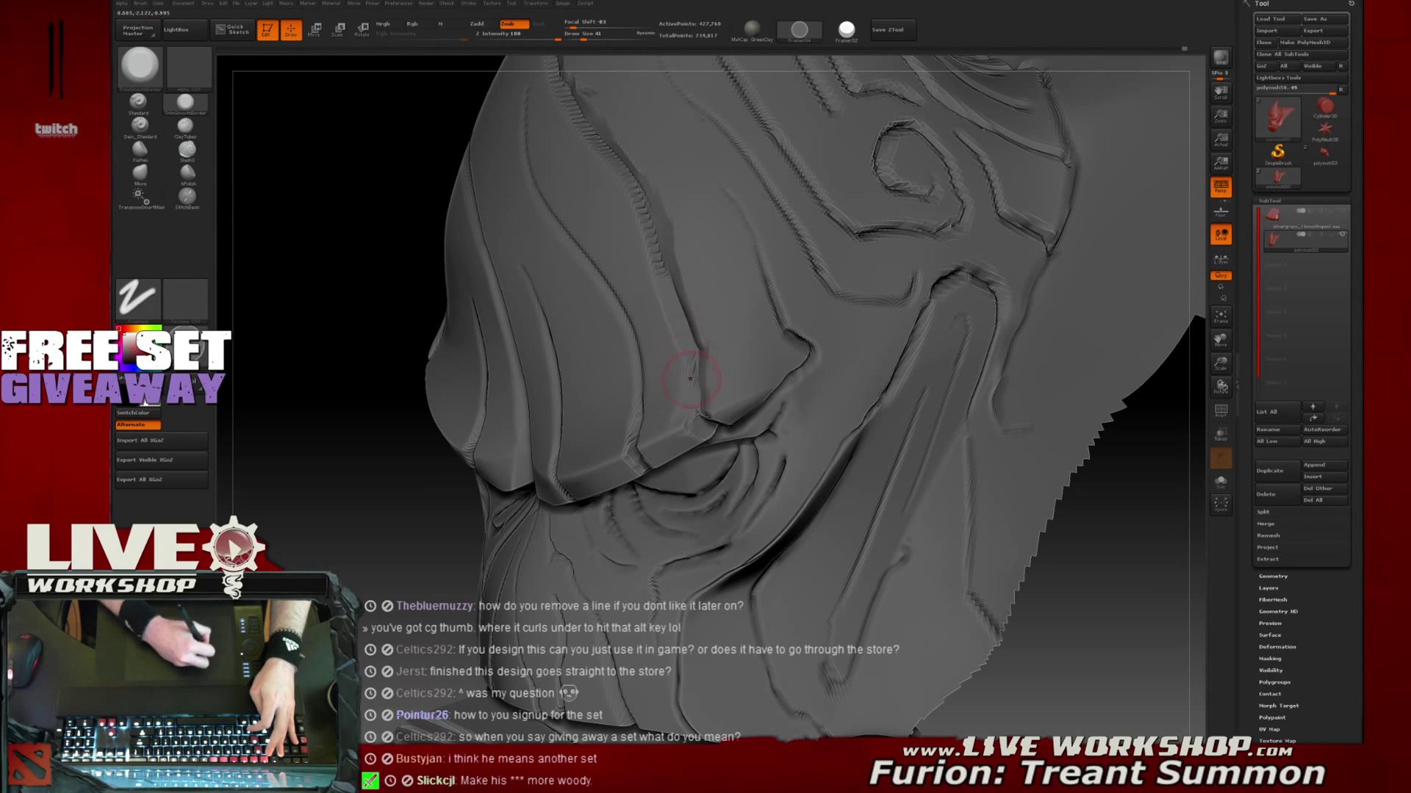
pyautogui.moveTo(1166, 521); pyautogui.dragTo(1087, 463)
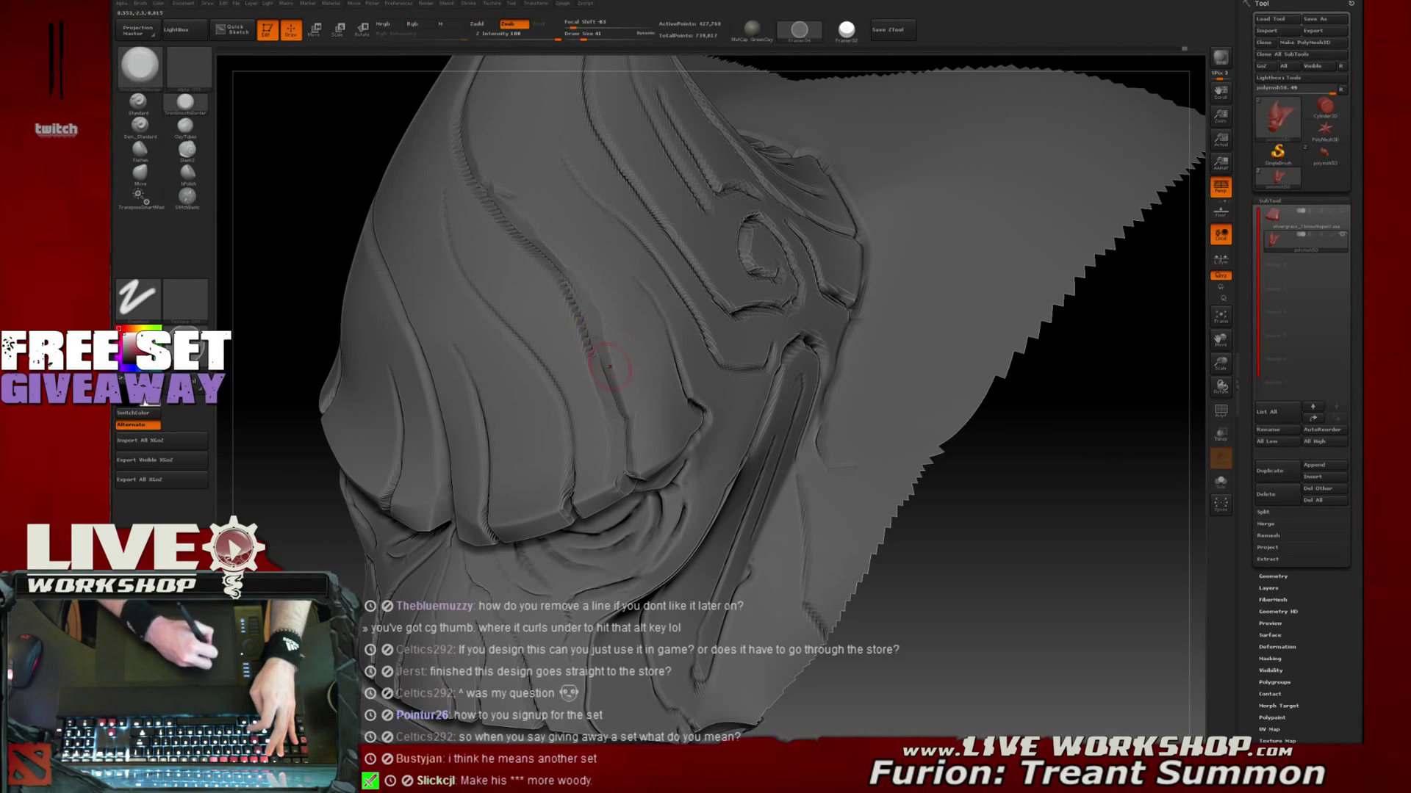
# Flatten the edges along the upper stretch of the outer forehead groove toward the pointed crown
pyautogui.moveTo(345, 225); pyautogui.dragTo(519, 232)
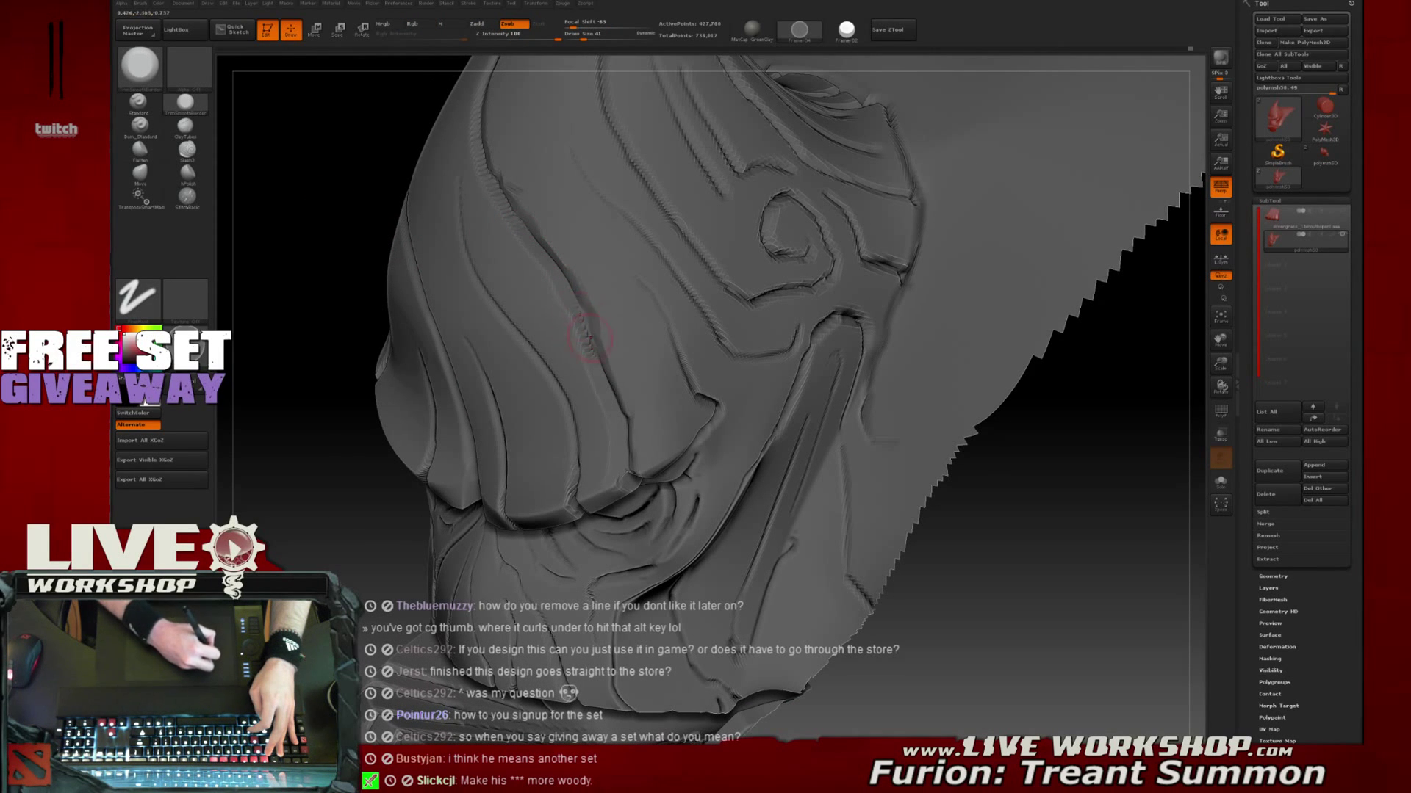
pyautogui.moveTo(346, 207); pyautogui.dragTo(526, 307)
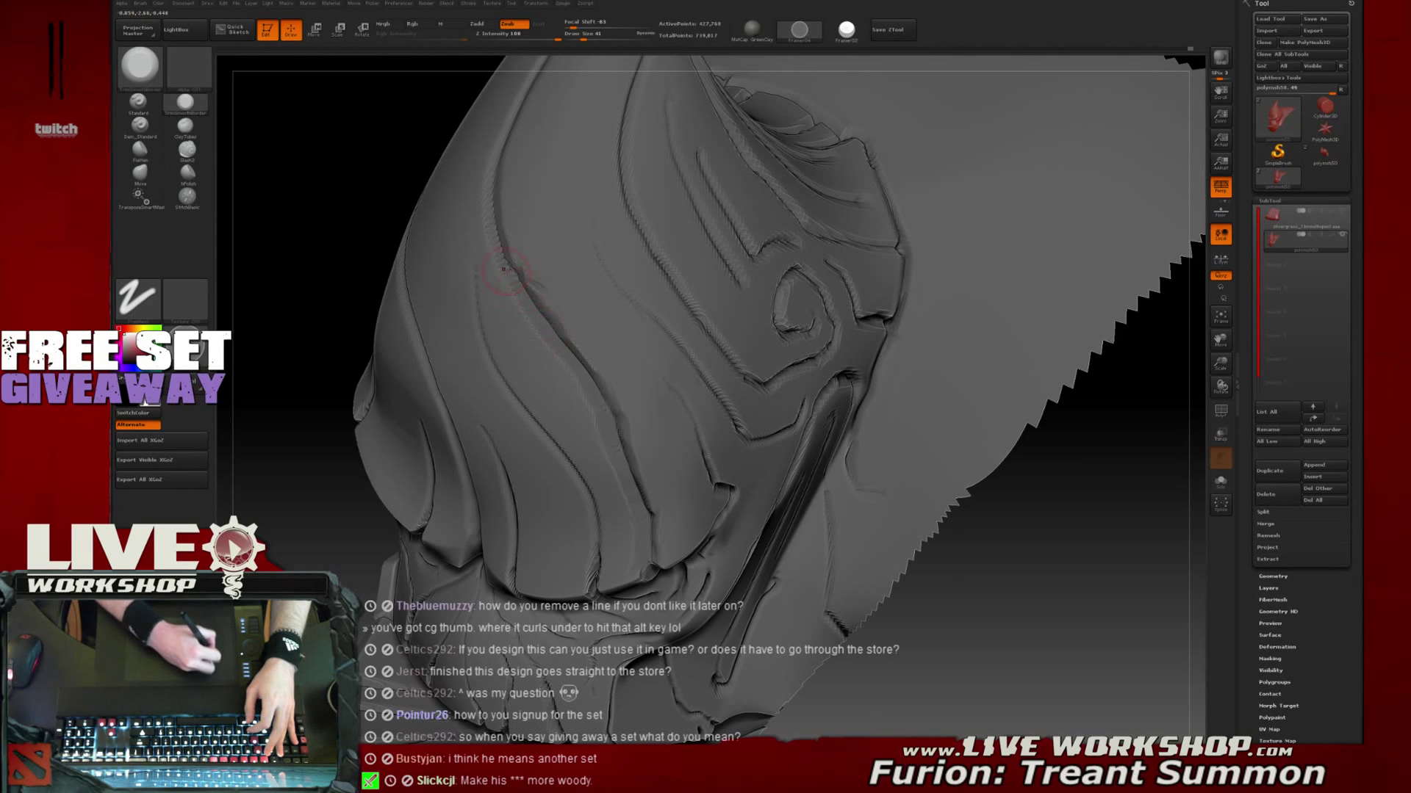
pyautogui.moveTo(390, 182); pyautogui.dragTo(520, 272)
pyautogui.moveTo(890, 435)
pyautogui.mouseDown()
pyautogui.moveTo(1035, 129)
pyautogui.moveTo(1021, 121)
pyautogui.mouseUp()
pyautogui.moveTo(1042, 428)
pyautogui.keyDown('alt'); pyautogui.mouseDown()
pyautogui.moveTo(1038, 529)
pyautogui.moveTo(1069, 497)
pyautogui.mouseUp(); pyautogui.keyUp('alt')
pyautogui.keyDown('alt'); pyautogui.moveTo(898, 202); pyautogui.dragTo(877, 282); pyautogui.keyUp('alt')
# Reduce the brush size and chip the brow edge where the middle forehead groove ends above the eye
pyautogui.moveTo(921, 220); pyautogui.dragTo(551, 490)
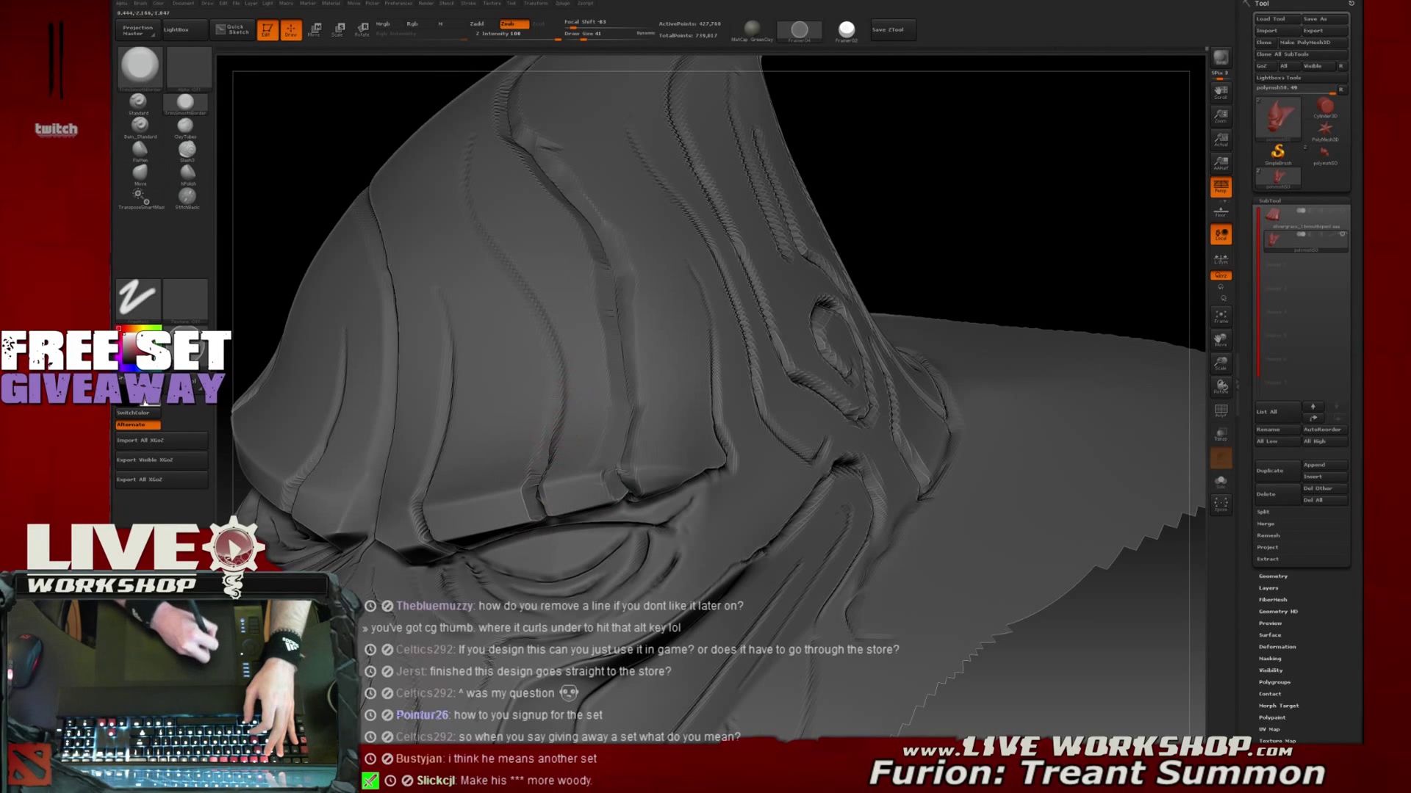
pyautogui.moveTo(1040, 188); pyautogui.dragTo(858, 274)
pyautogui.moveTo(565, 388); pyautogui.dragTo(569, 408)
pyautogui.press('[')
pyautogui.press('[')
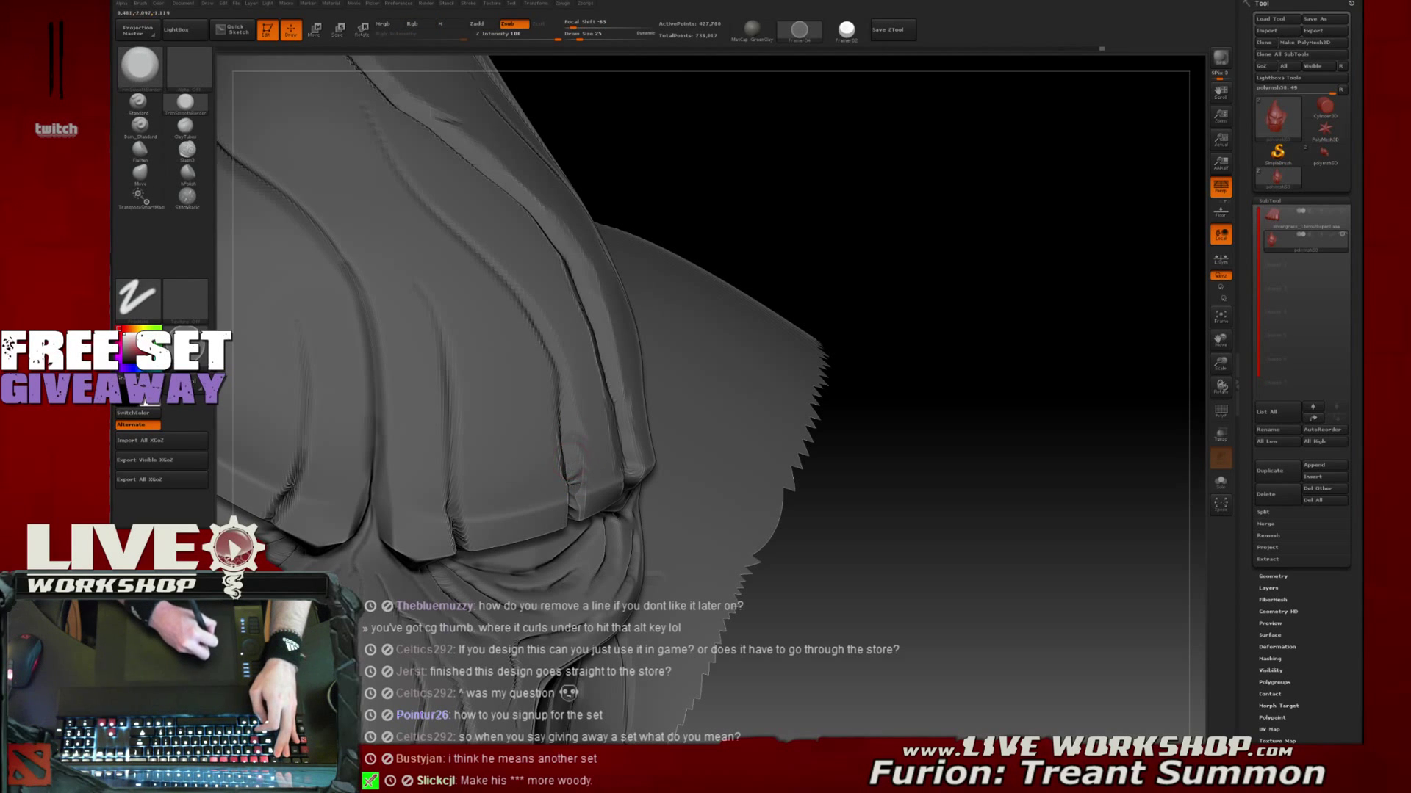
pyautogui.moveTo(923, 341); pyautogui.dragTo(1001, 294)
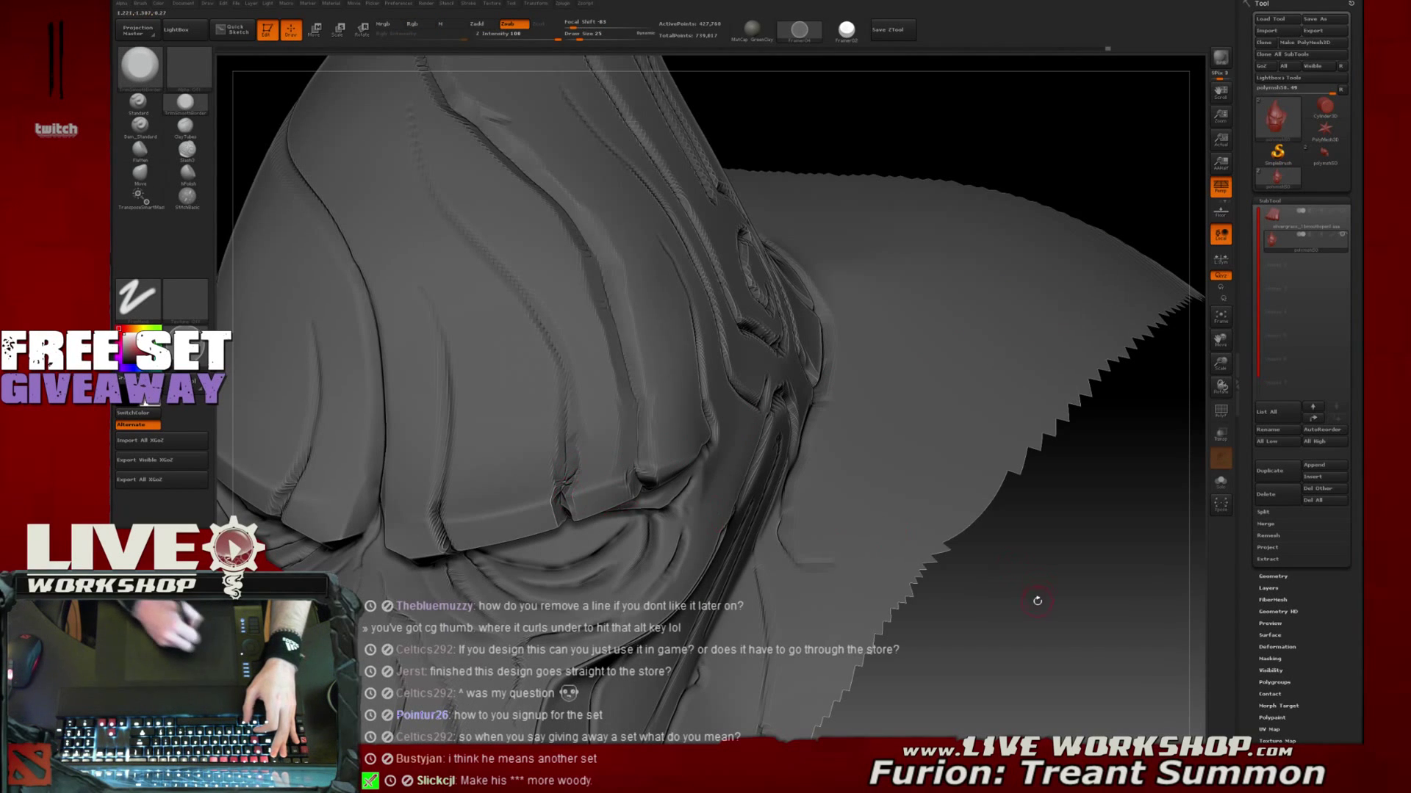
pyautogui.moveTo(1034, 537); pyautogui.dragTo(883, 474)
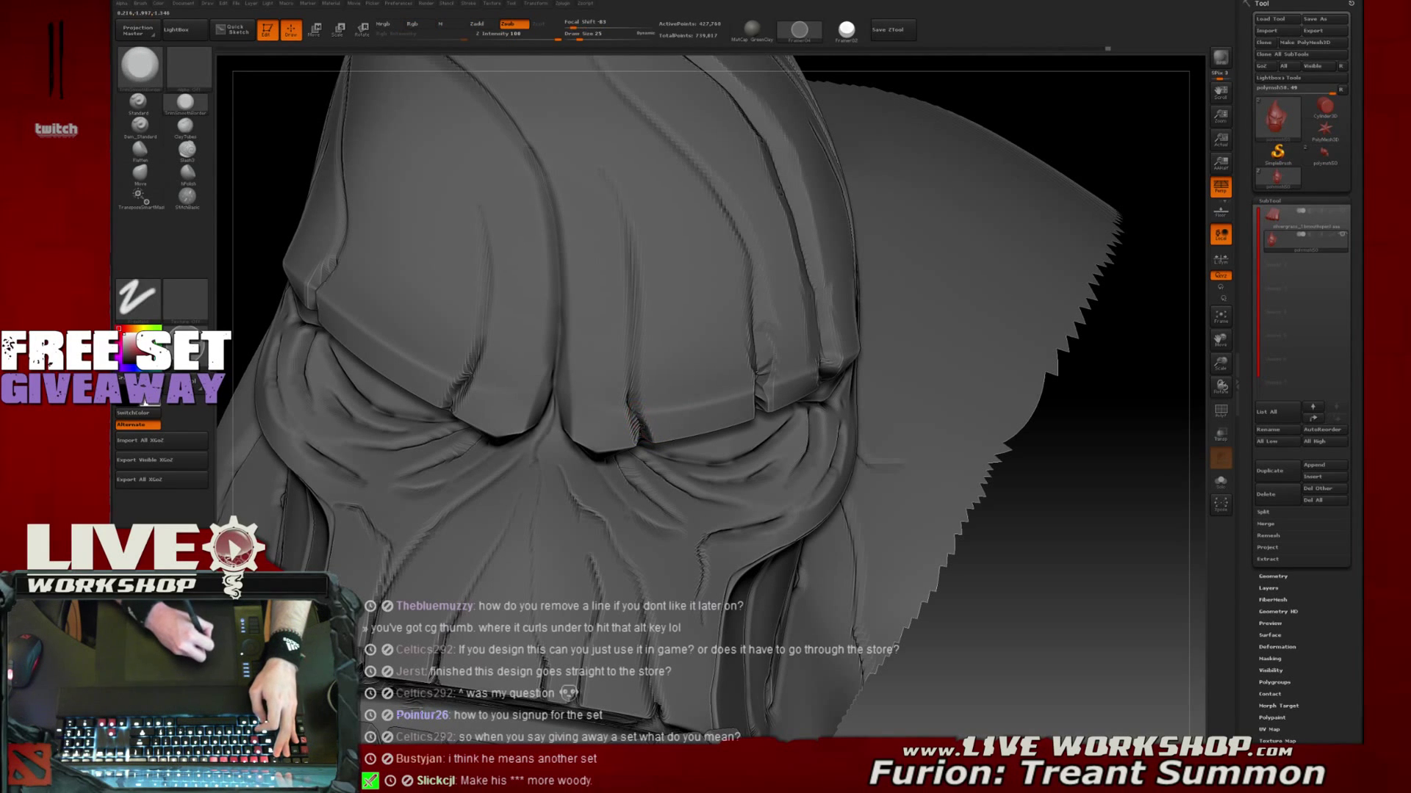
# Chip the inner brow corner and bevel the short groove running up the forehead from it
pyautogui.moveTo(650, 438); pyautogui.dragTo(640, 433)
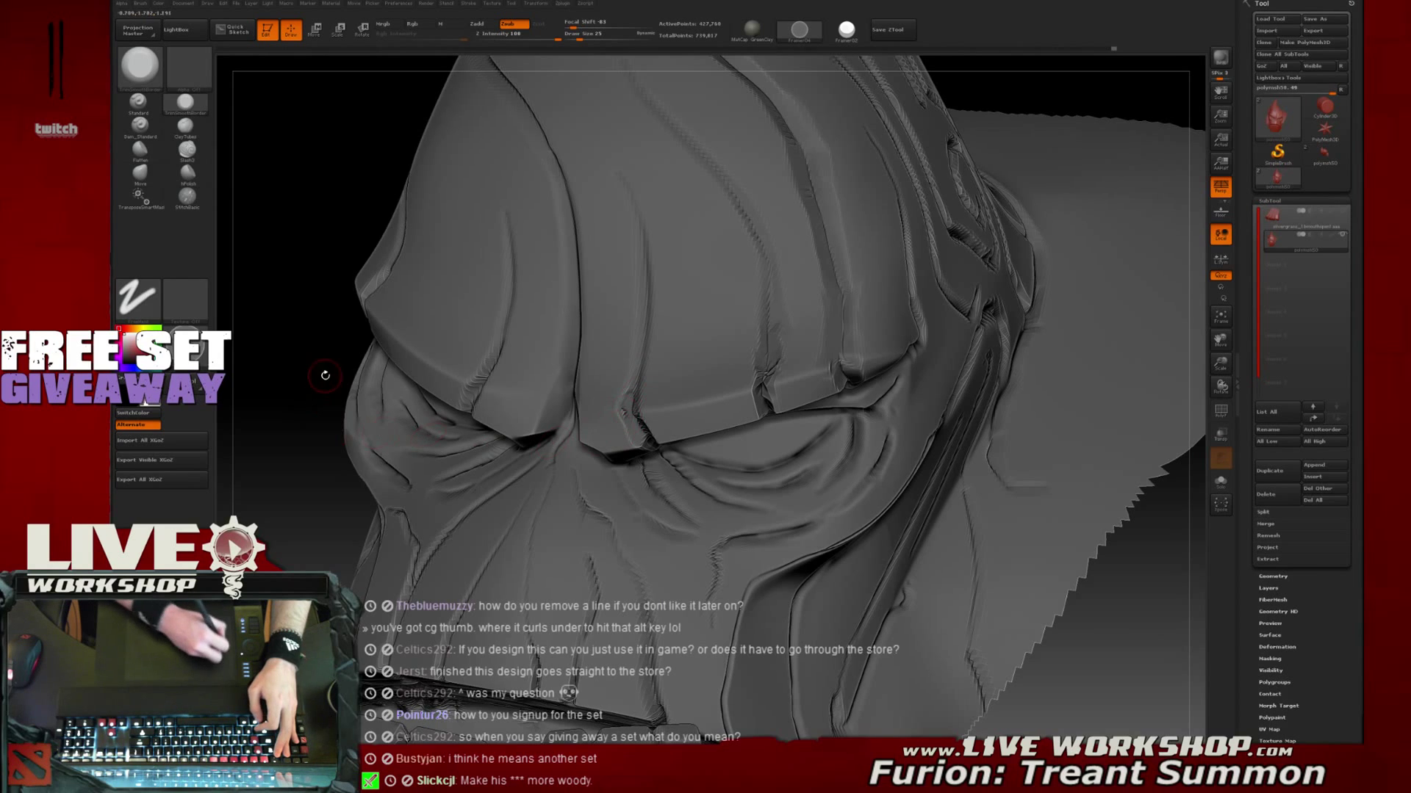
pyautogui.moveTo(325, 375); pyautogui.dragTo(646, 419)
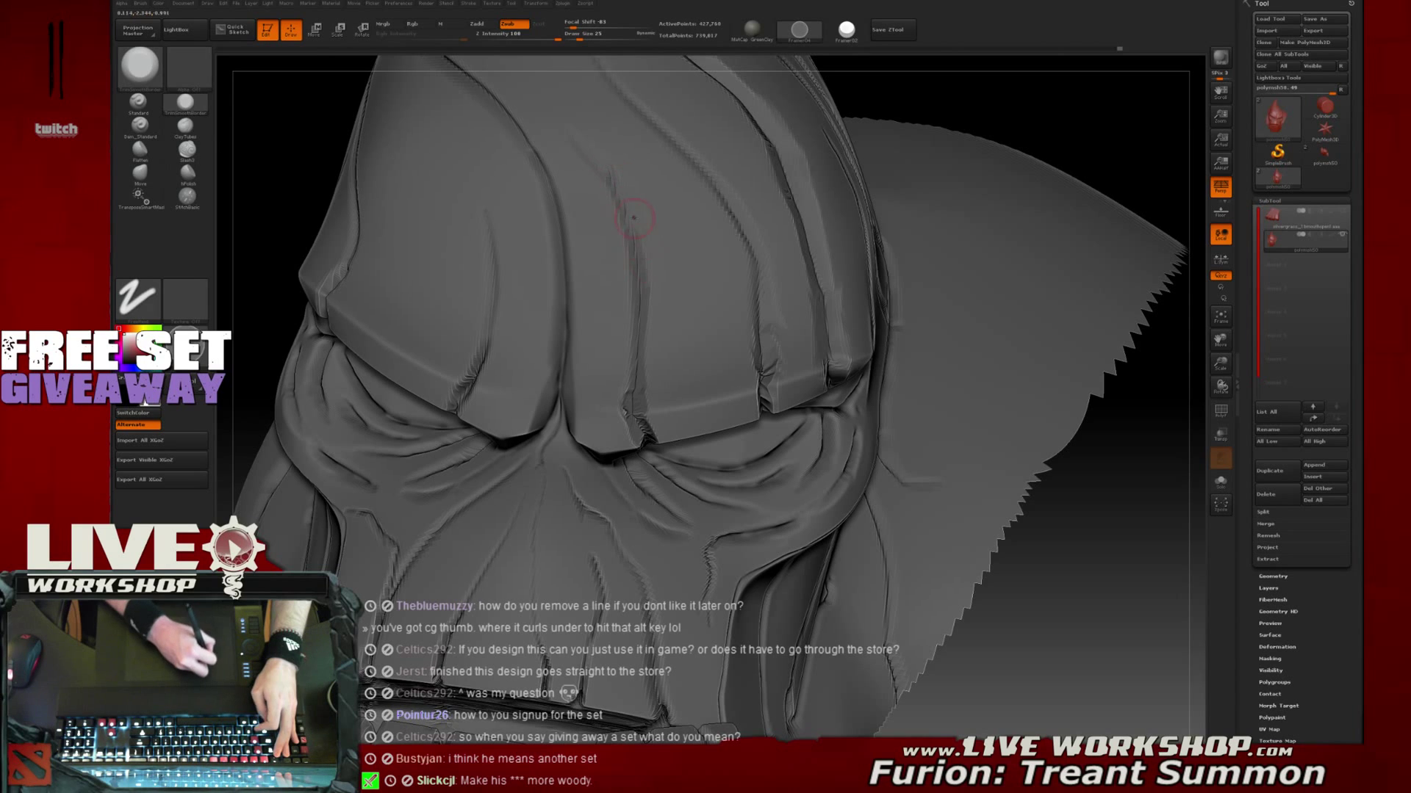
pyautogui.moveTo(1033, 121); pyautogui.dragTo(609, 214)
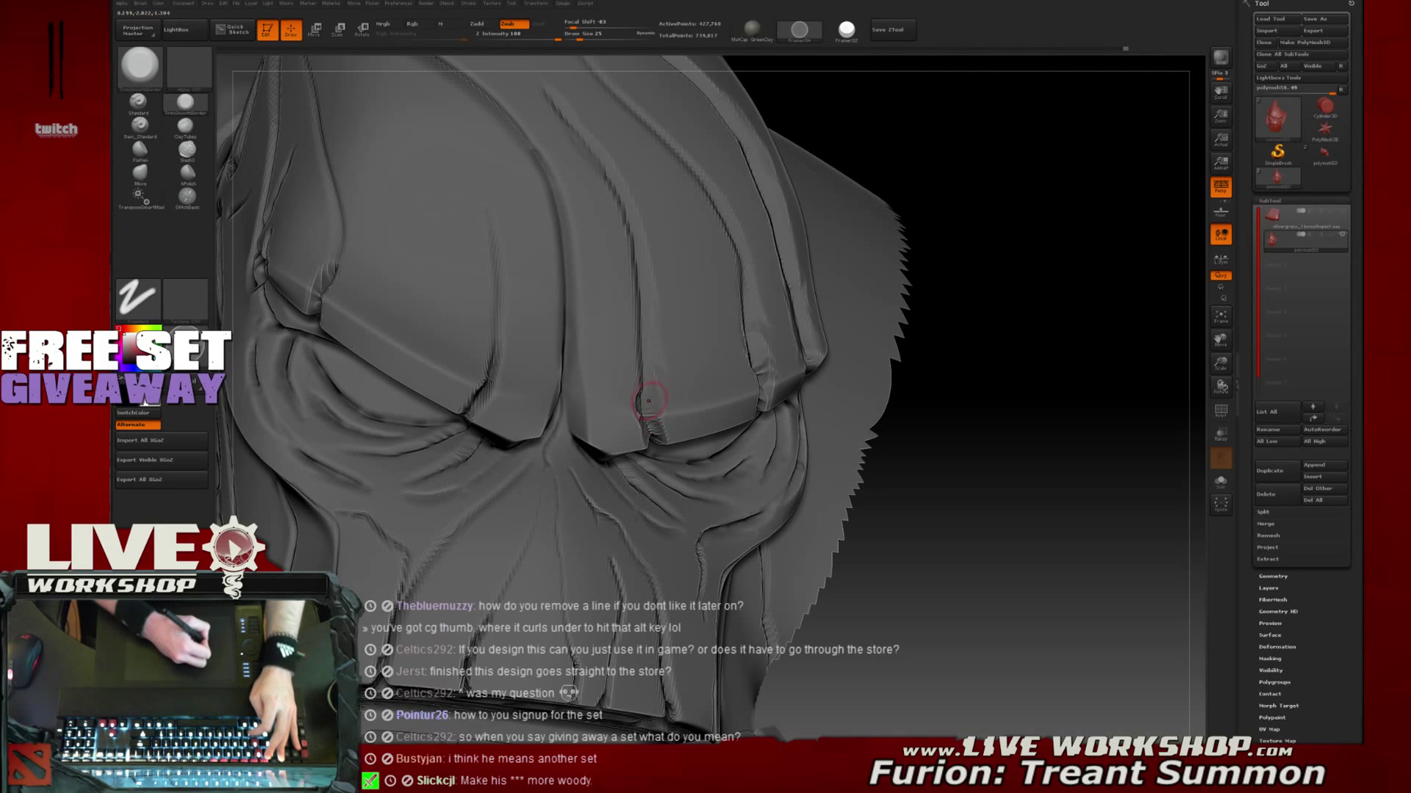
pyautogui.moveTo(963, 323)
pyautogui.mouseDown()
pyautogui.moveTo(904, 346)
pyautogui.moveTo(794, 323)
pyautogui.mouseUp()
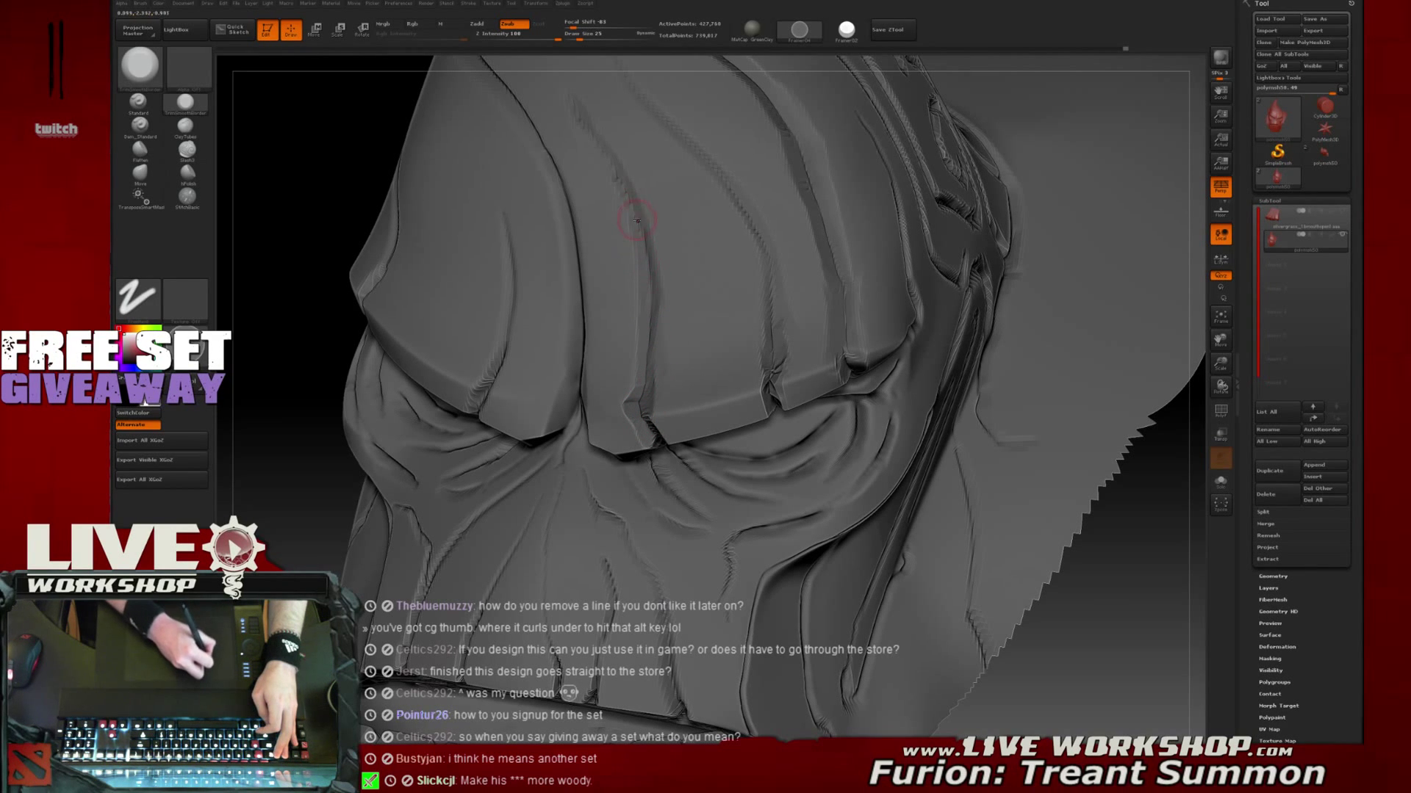
pyautogui.moveTo(1102, 573)
pyautogui.keyDown('alt'); pyautogui.mouseDown()
pyautogui.moveTo(831, 315)
pyautogui.moveTo(1011, 409)
pyautogui.moveTo(1061, 398)
pyautogui.moveTo(1146, 336)
pyautogui.mouseUp(); pyautogui.keyUp('alt')
pyautogui.moveTo(1249, 221); pyautogui.dragTo(1249, 584)
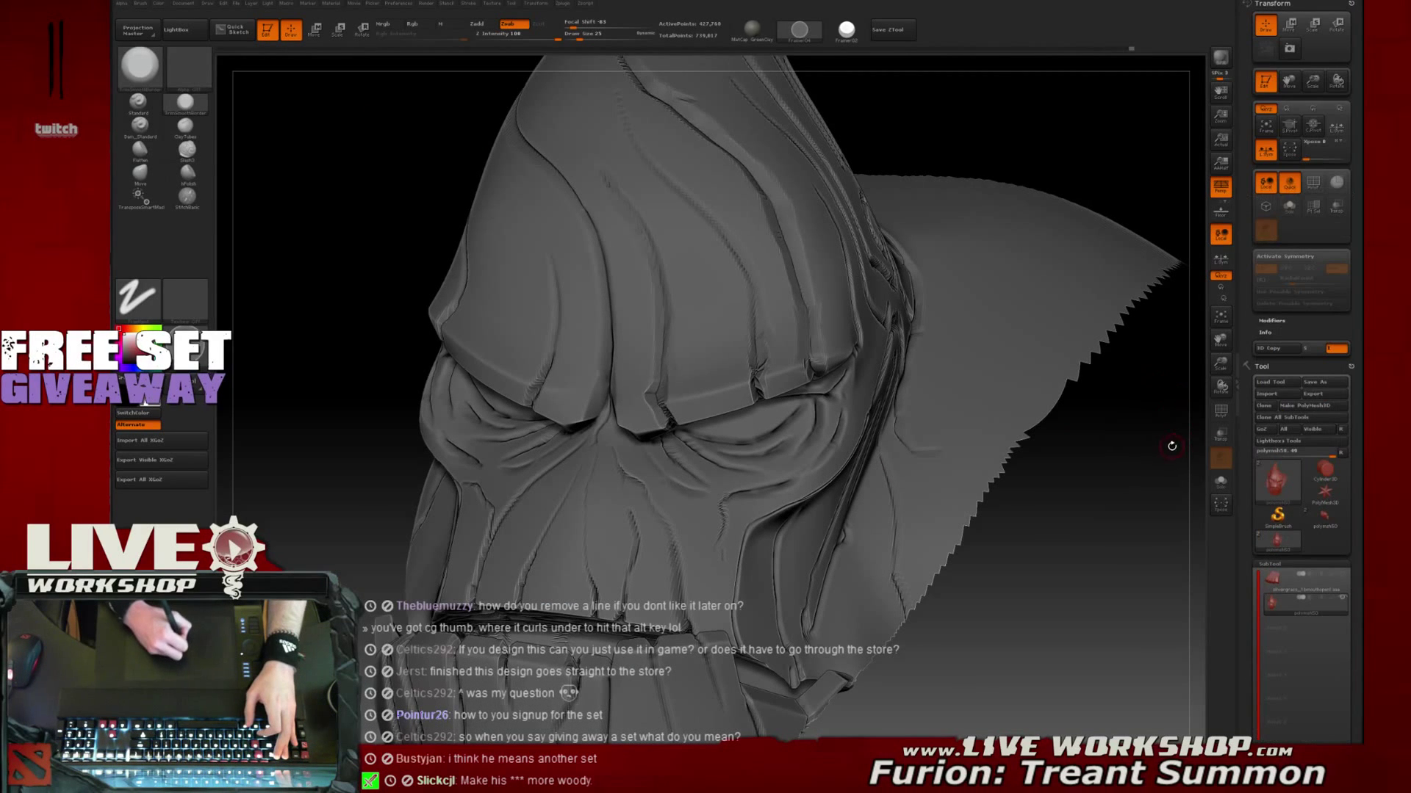
pyautogui.keyDown('alt'); pyautogui.moveTo(1122, 485); pyautogui.dragTo(1082, 382); pyautogui.keyUp('alt')
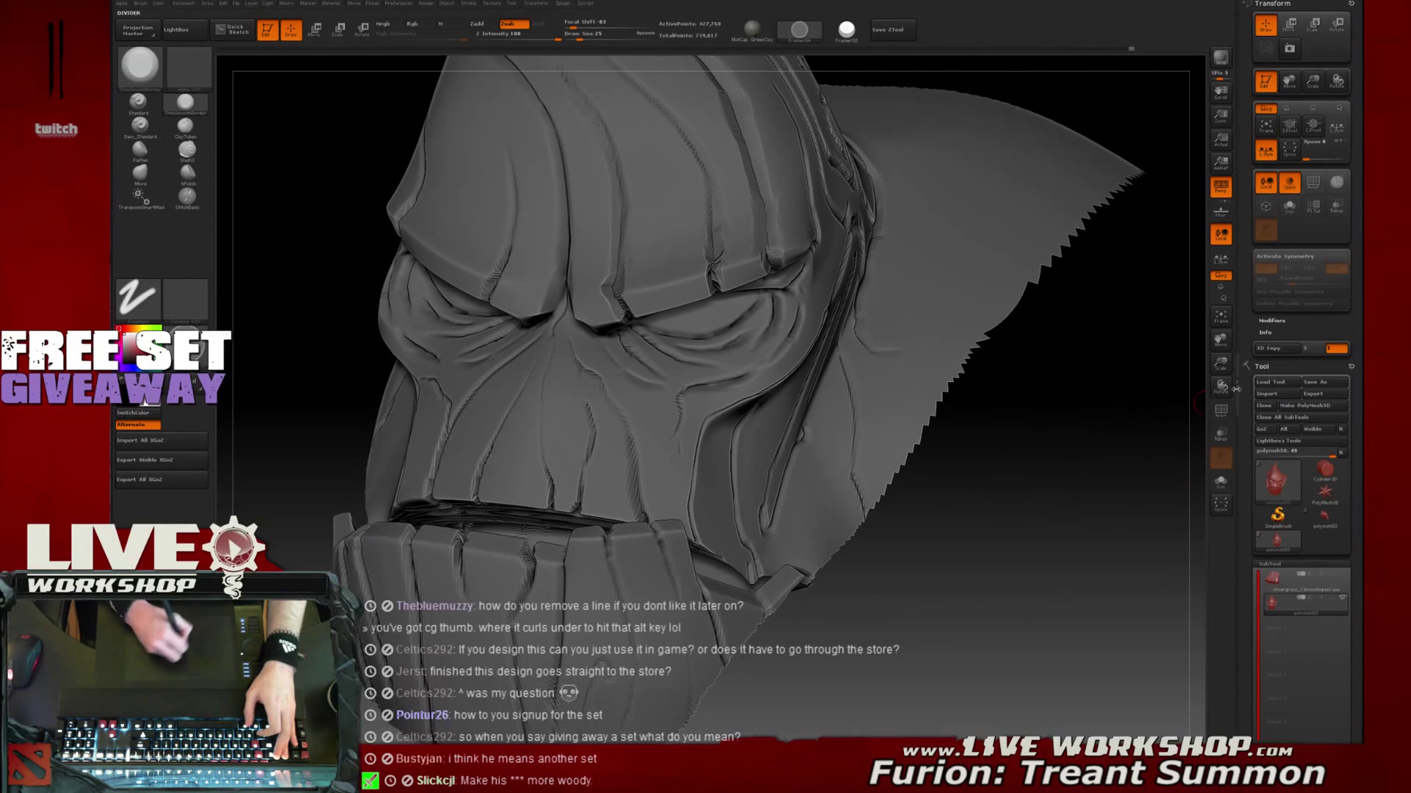
pyautogui.doubleClick(1238, 563)
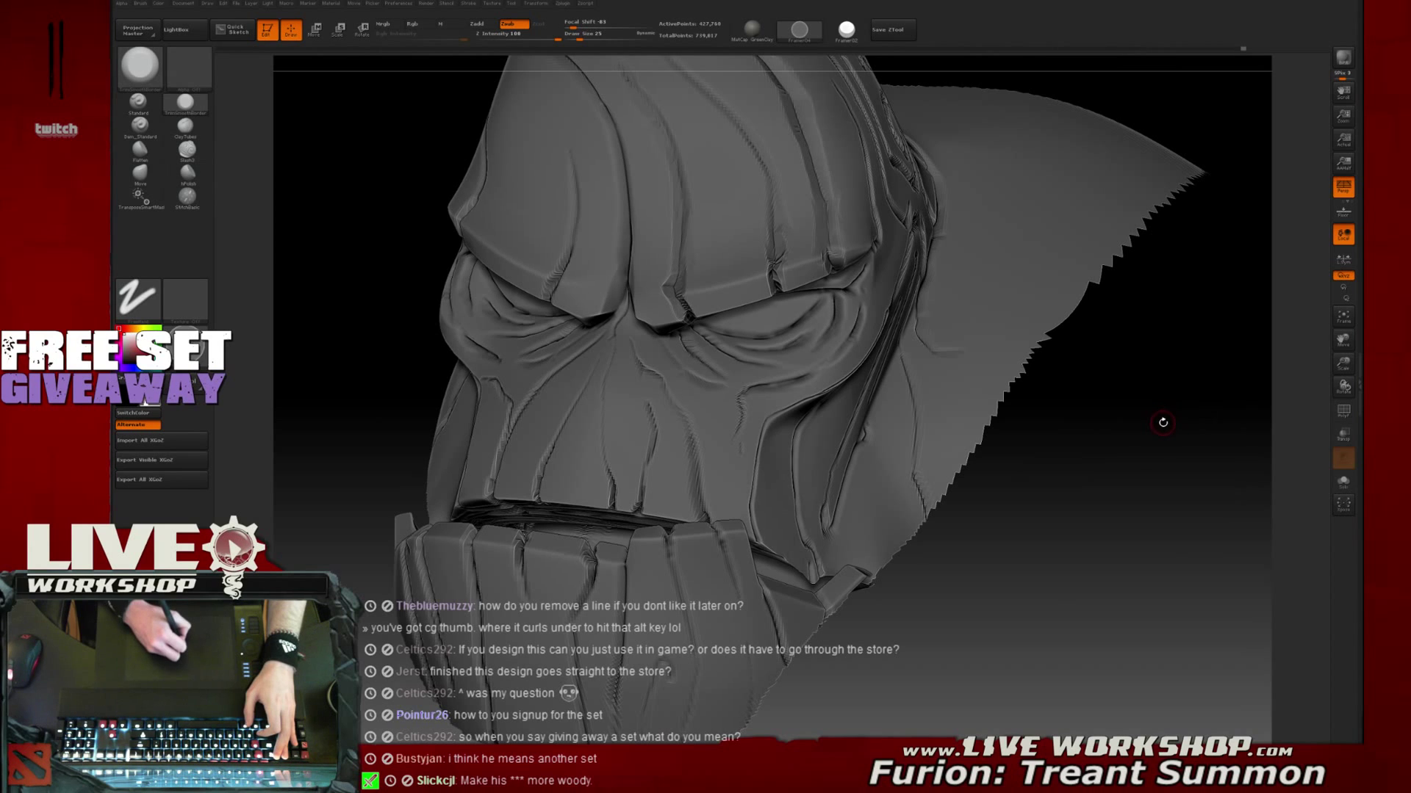
pyautogui.moveTo(1162, 421)
pyautogui.keyDown('alt'); pyautogui.mouseDown()
pyautogui.moveTo(1305, 360)
pyautogui.moveTo(1324, 382)
pyautogui.mouseUp(); pyautogui.keyUp('alt')
pyautogui.click(1359, 382)
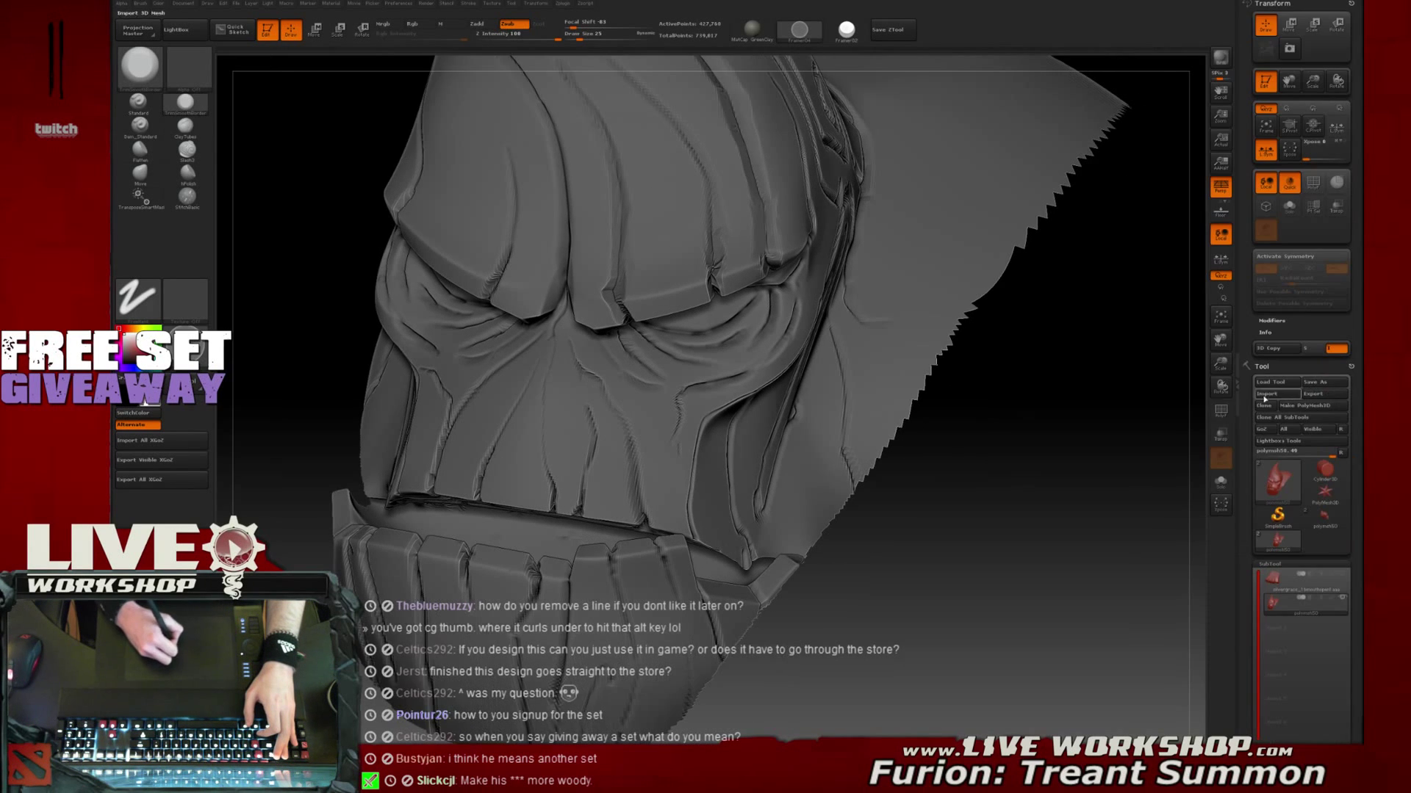
# Smooth the eyelid surface and trim flat facets into the folds at the outer corner of the eye
pyautogui.moveTo(1122, 478); pyautogui.dragTo(1014, 444)
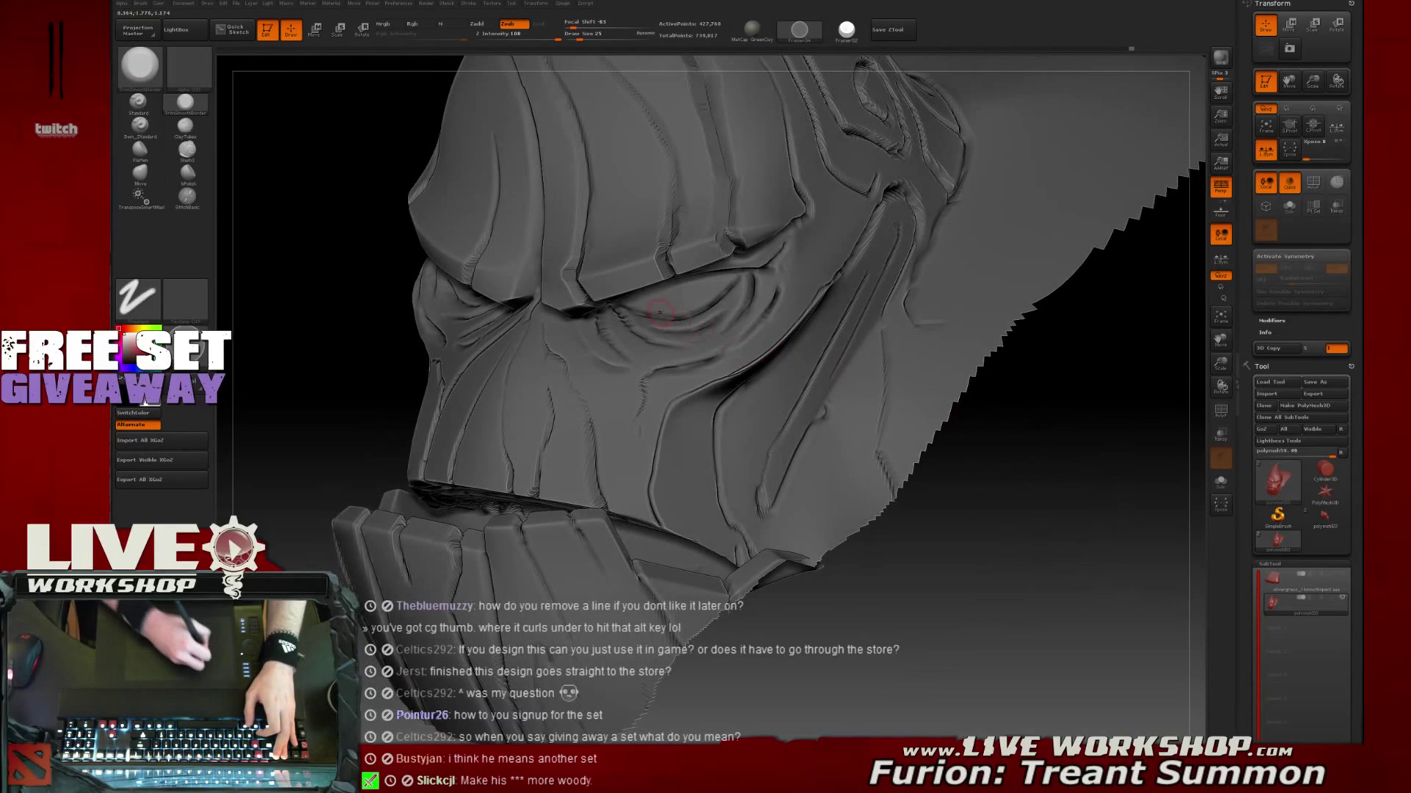
pyautogui.moveTo(677, 315)
pyautogui.keyDown('shift'); pyautogui.mouseDown()
pyautogui.moveTo(690, 314)
pyautogui.moveTo(647, 319)
pyautogui.mouseUp(); pyautogui.keyUp('shift')
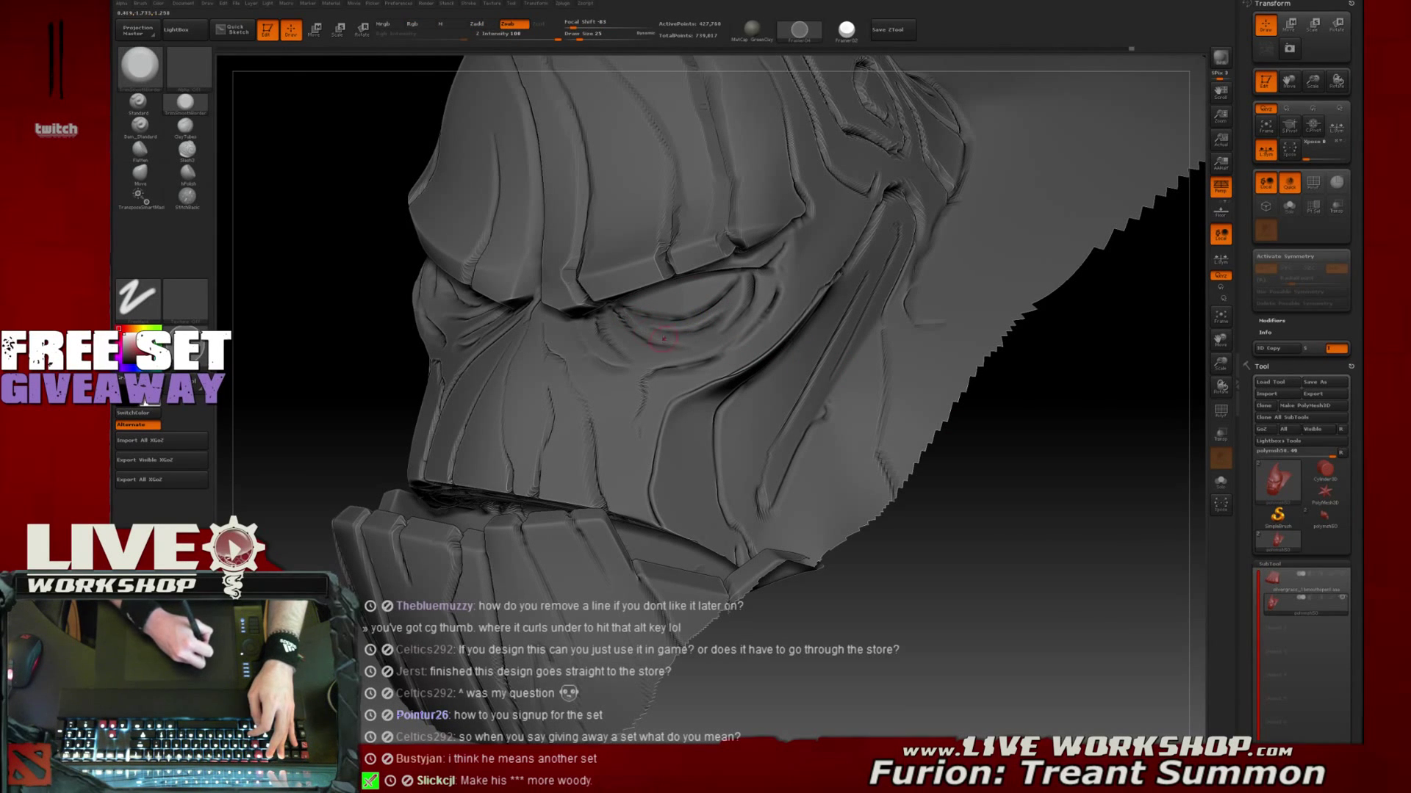
pyautogui.moveTo(1017, 504); pyautogui.dragTo(977, 481)
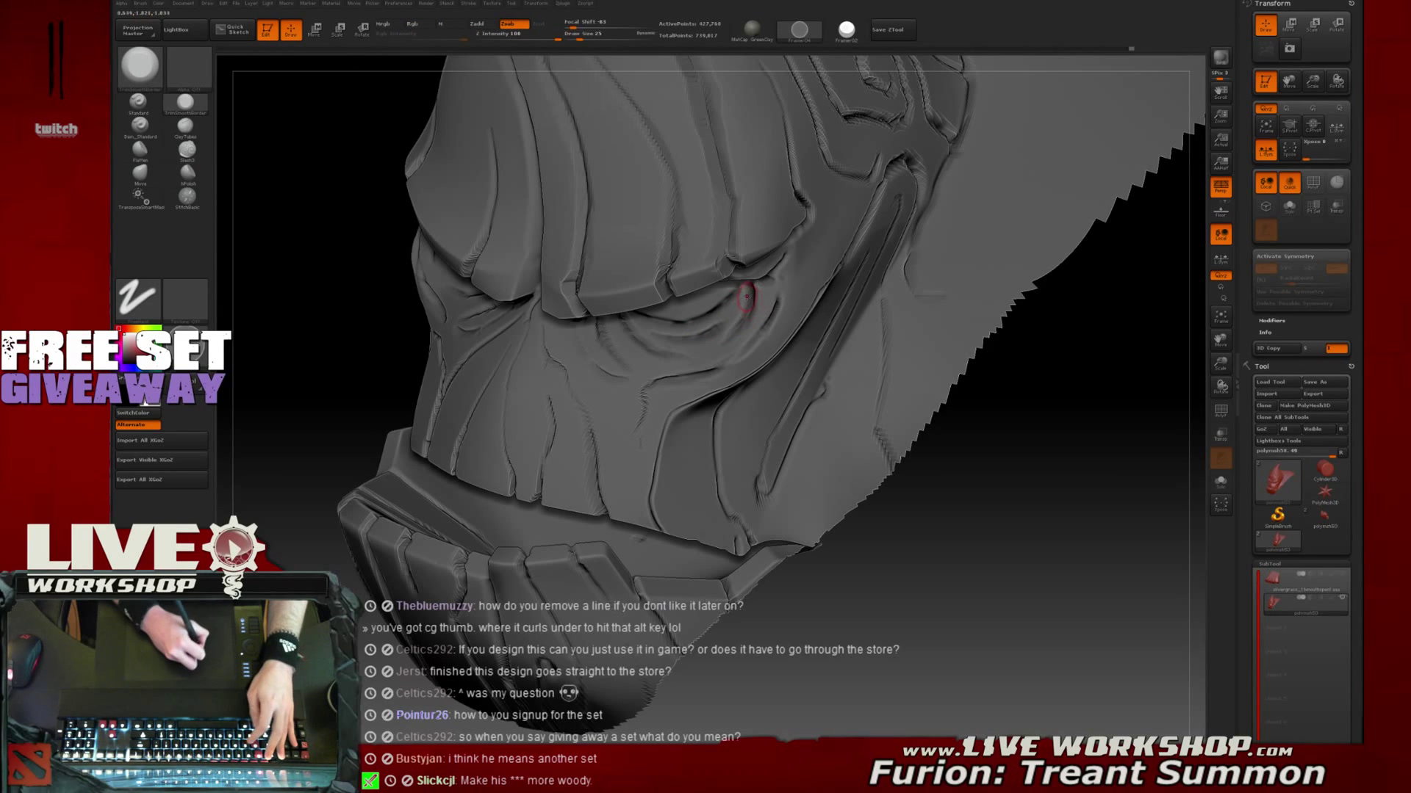
pyautogui.moveTo(992, 490)
pyautogui.mouseDown()
pyautogui.moveTo(1053, 520)
pyautogui.moveTo(964, 474)
pyautogui.mouseUp()
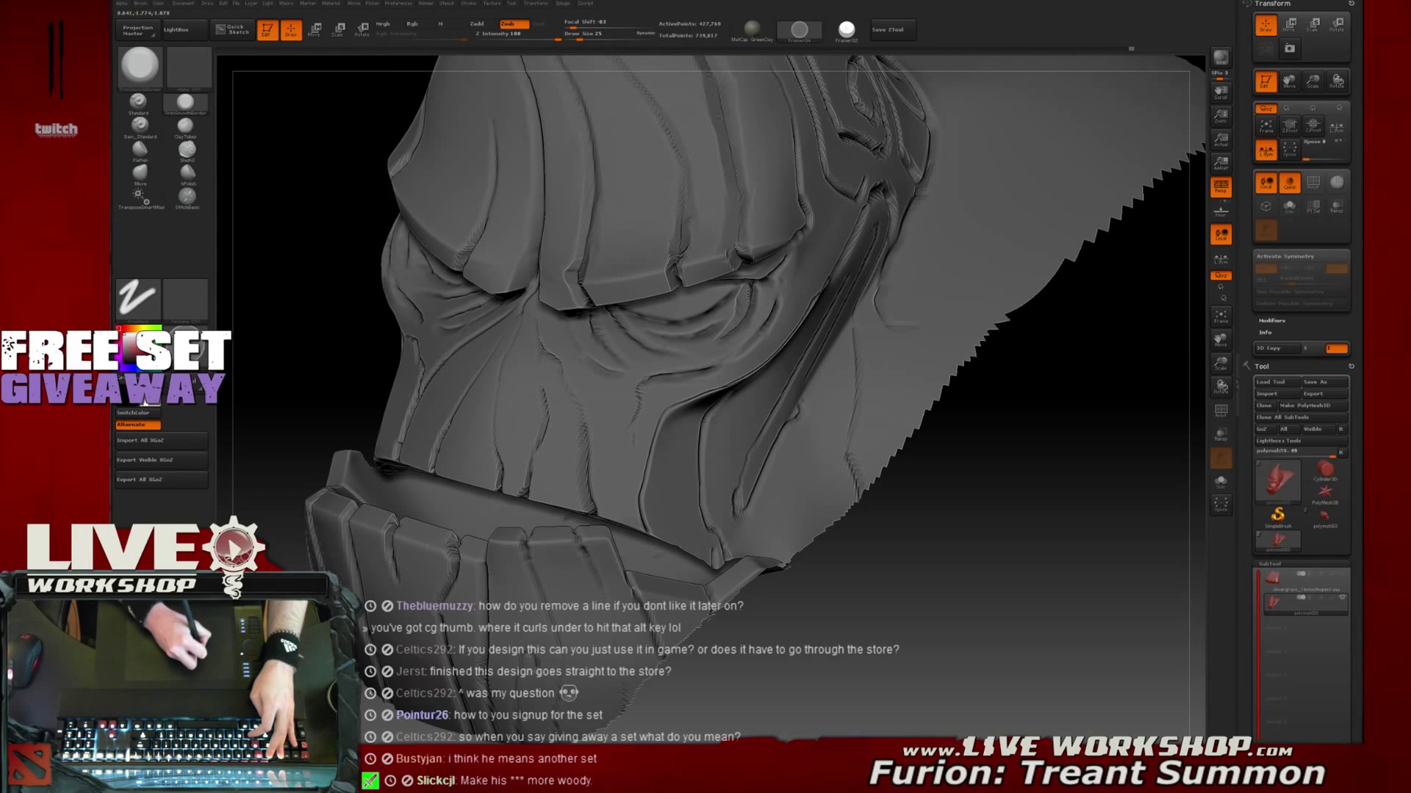
pyautogui.moveTo(1024, 495); pyautogui.dragTo(999, 478)
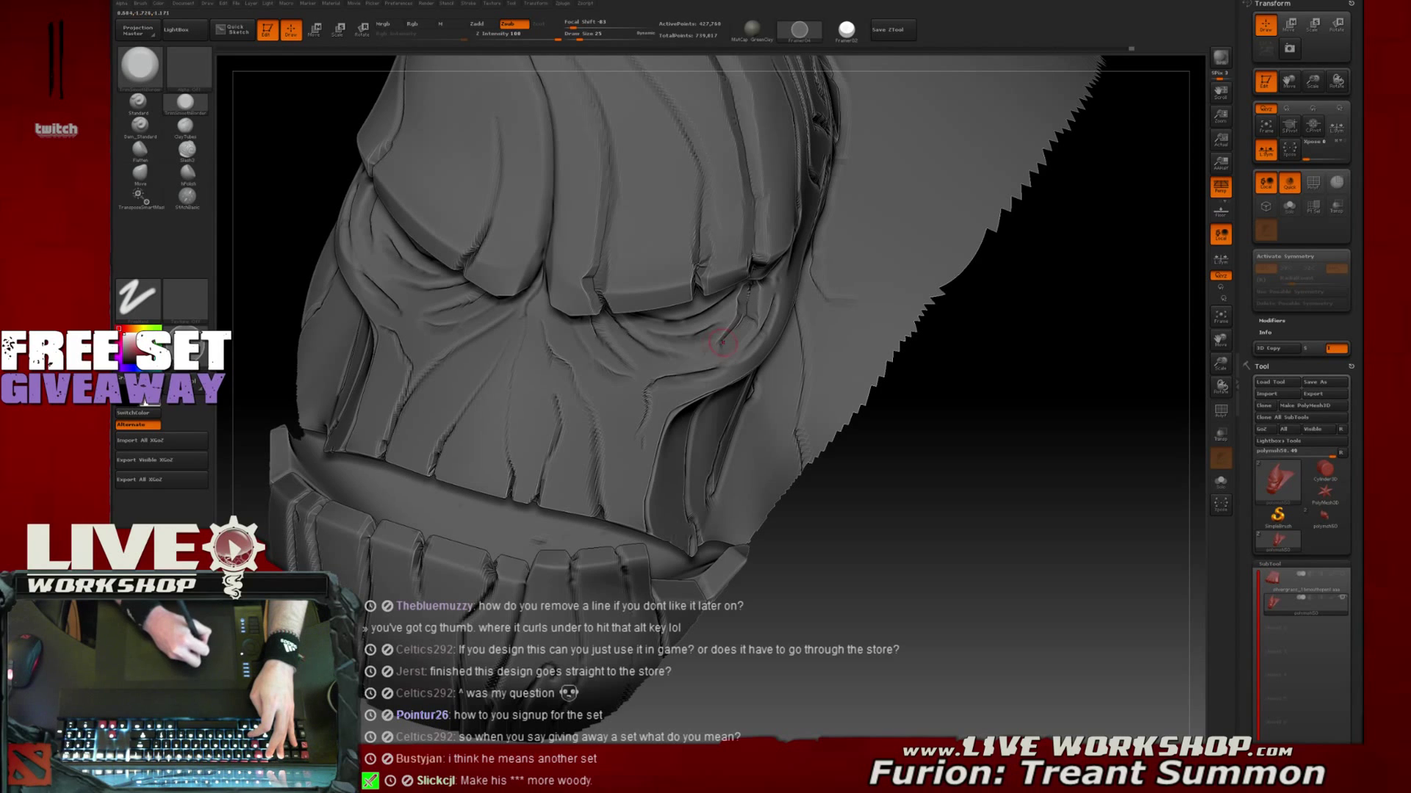
# Bevel the lower eyelid folds from the outer corner of the eye toward the nose
pyautogui.moveTo(976, 441)
pyautogui.mouseDown()
pyautogui.moveTo(928, 597)
pyautogui.moveTo(706, 338)
pyautogui.mouseUp()
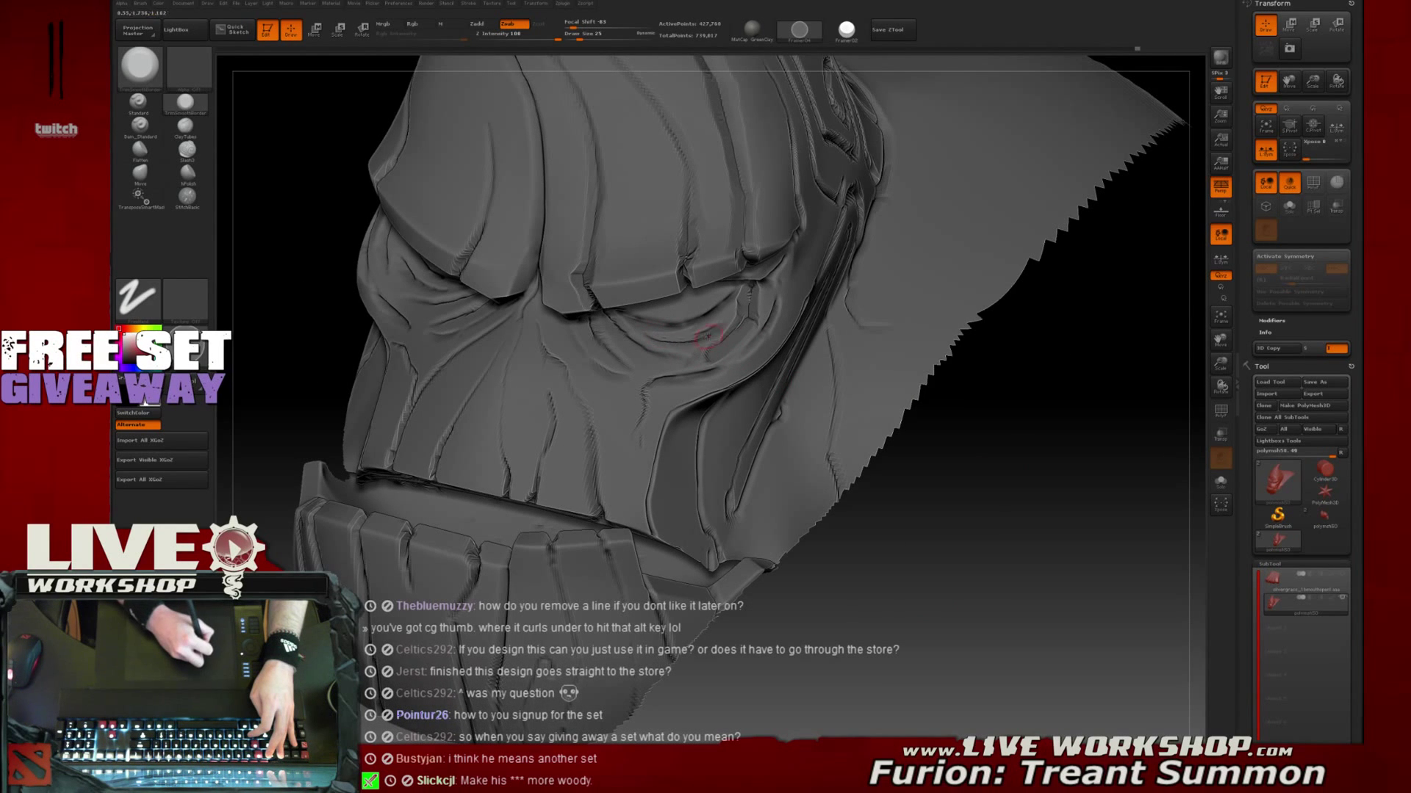
pyautogui.moveTo(679, 335); pyautogui.dragTo(636, 328)
pyautogui.moveTo(1074, 448); pyautogui.dragTo(651, 315)
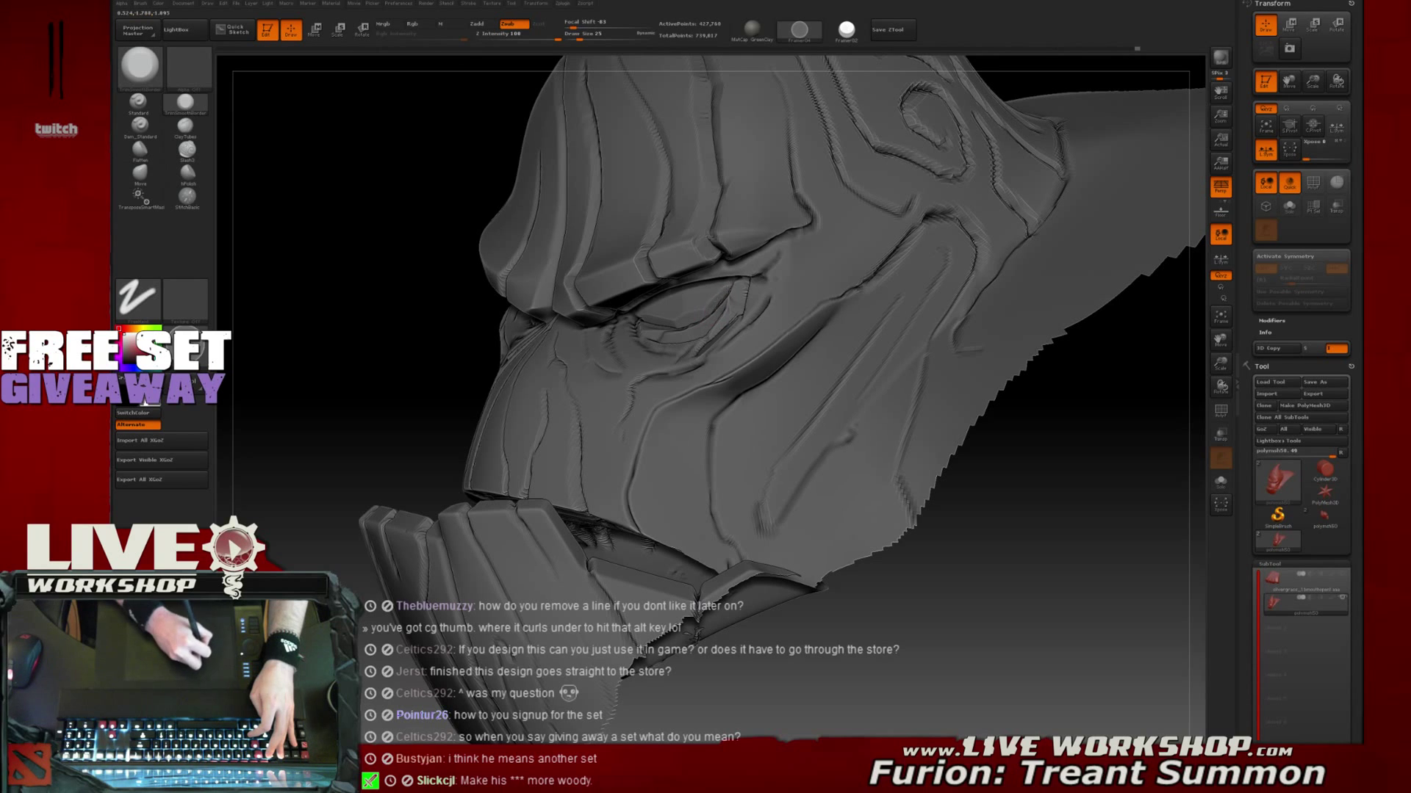
pyautogui.moveTo(1043, 537)
pyautogui.mouseDown()
pyautogui.moveTo(1092, 488)
pyautogui.moveTo(754, 347)
pyautogui.mouseUp()
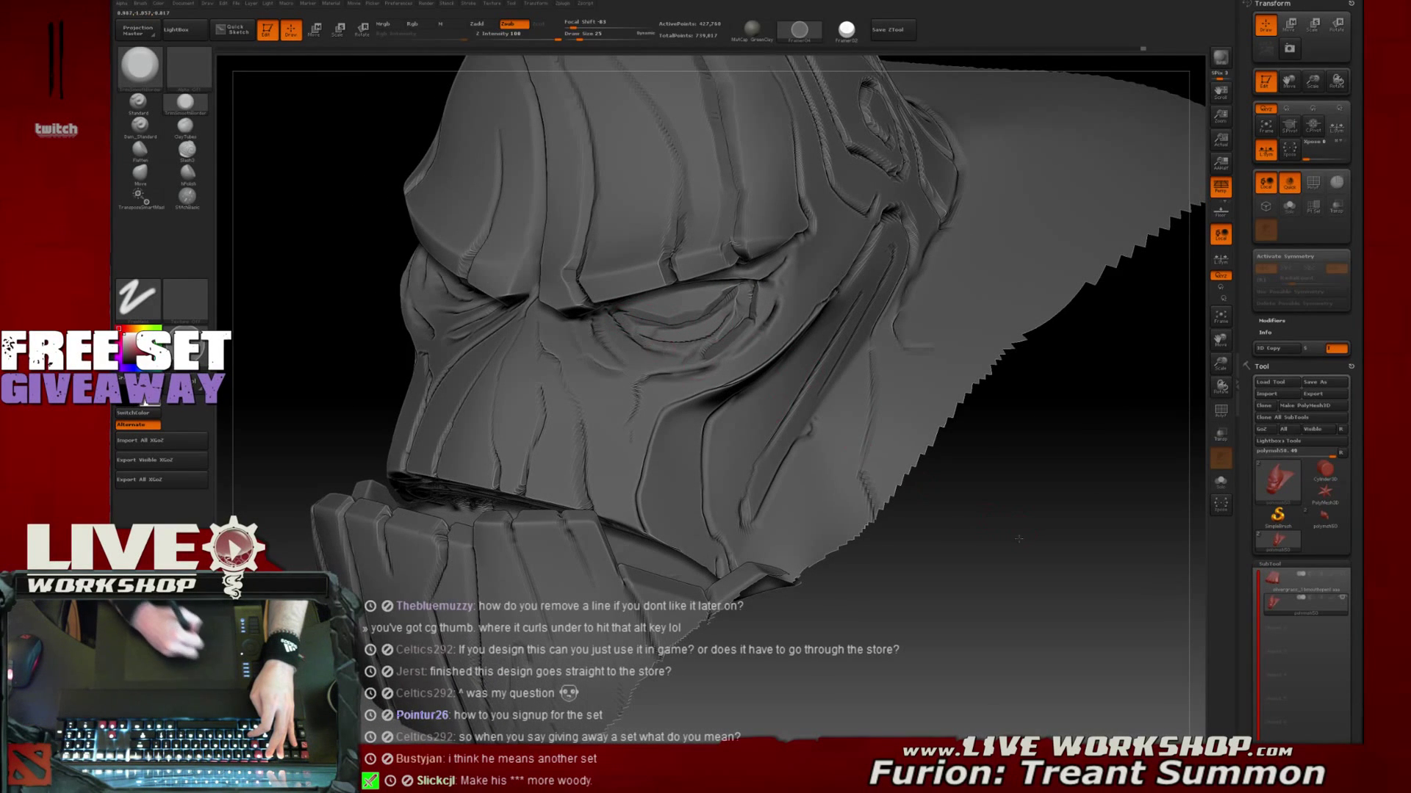
# Chip the inner corner of the eye and flatten the creases beneath the lower eyelid
pyautogui.moveTo(621, 316); pyautogui.dragTo(616, 334)
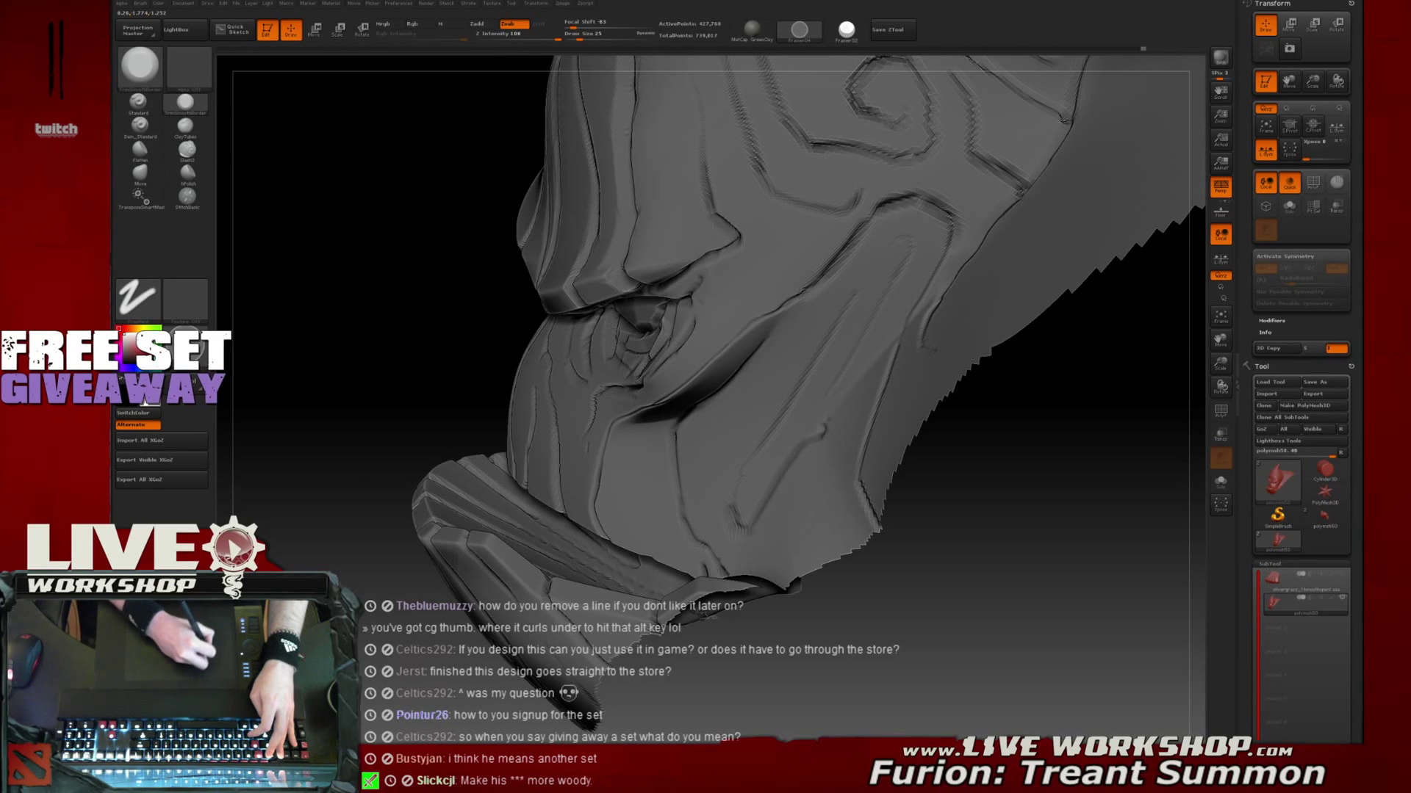
pyautogui.moveTo(1062, 530); pyautogui.dragTo(1123, 515)
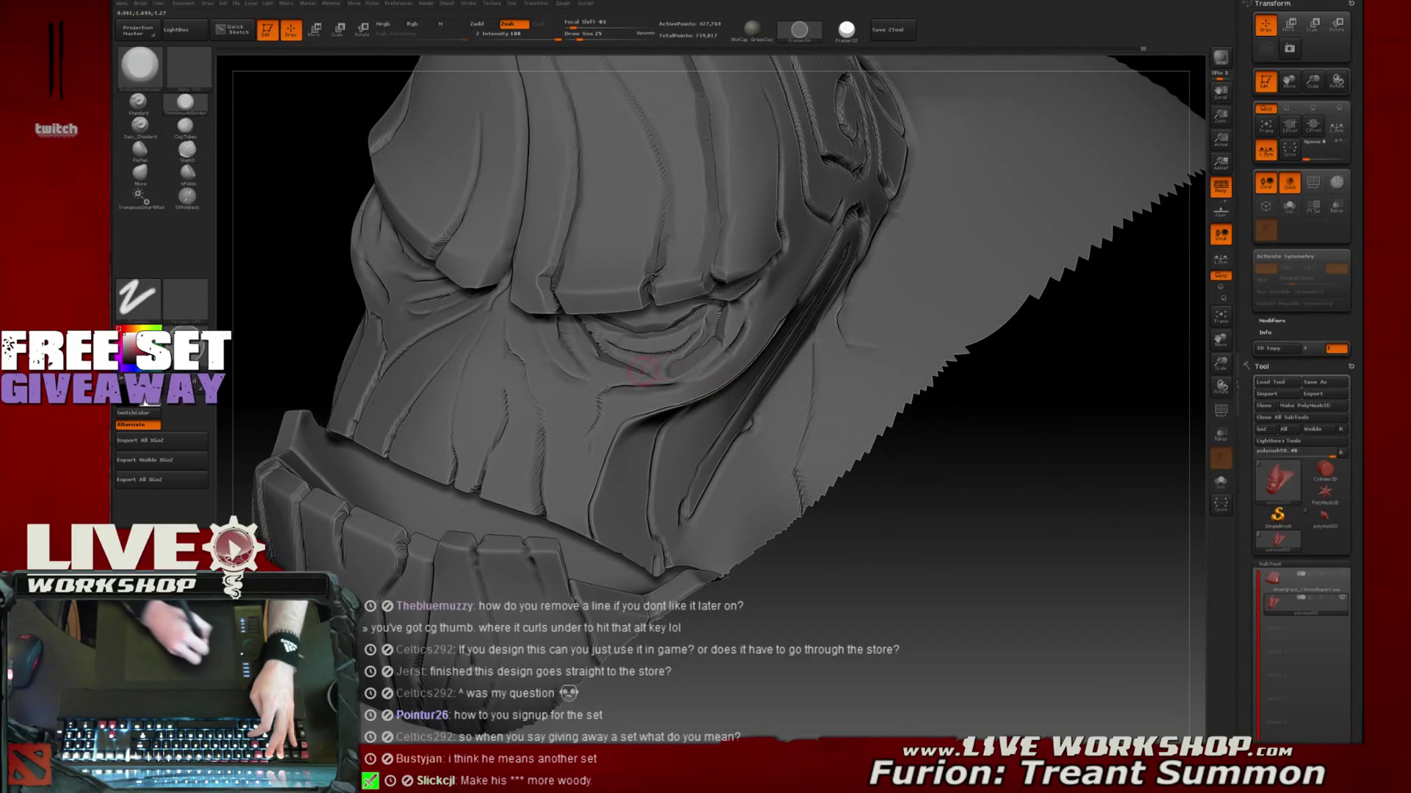
pyautogui.moveTo(938, 460); pyautogui.dragTo(667, 367)
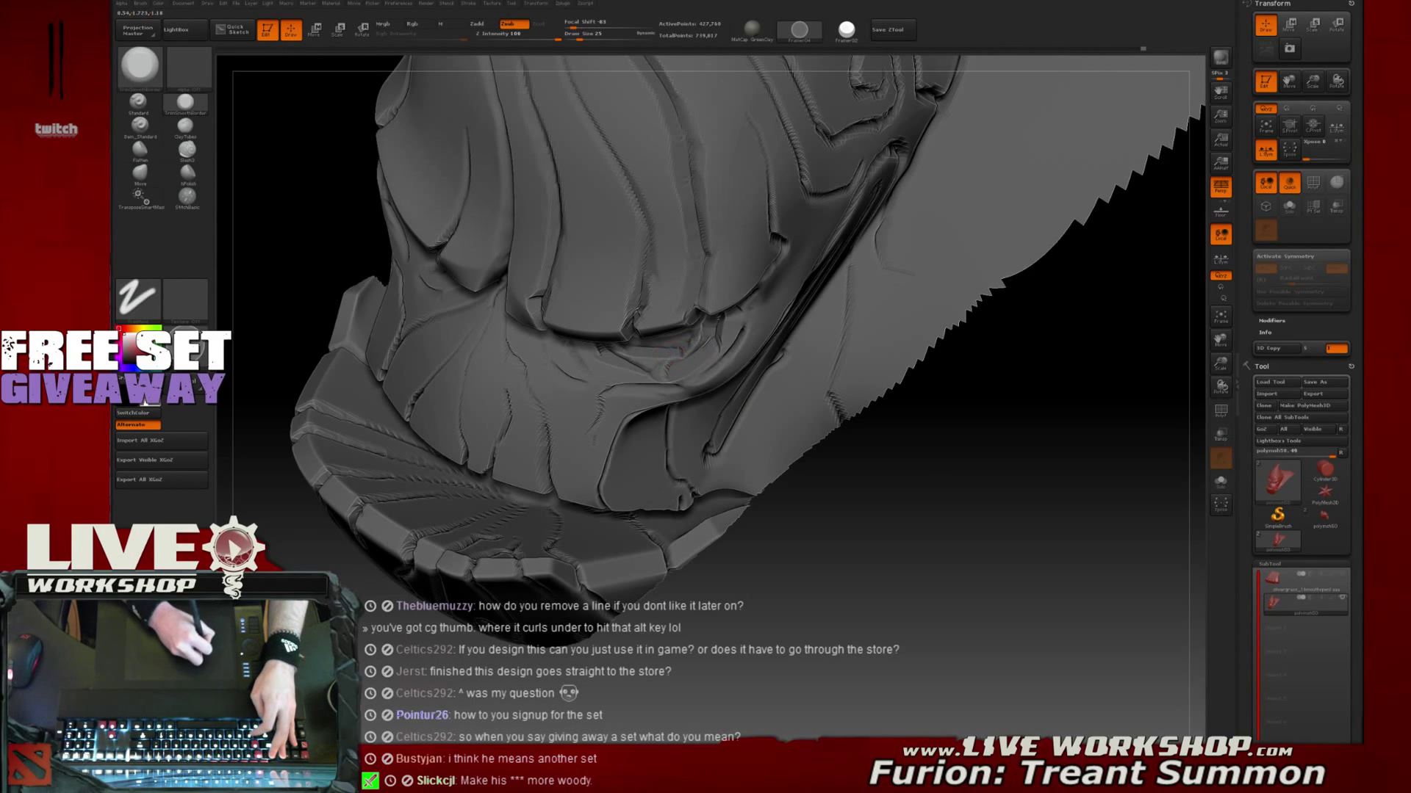
pyautogui.moveTo(1017, 478); pyautogui.dragTo(957, 422)
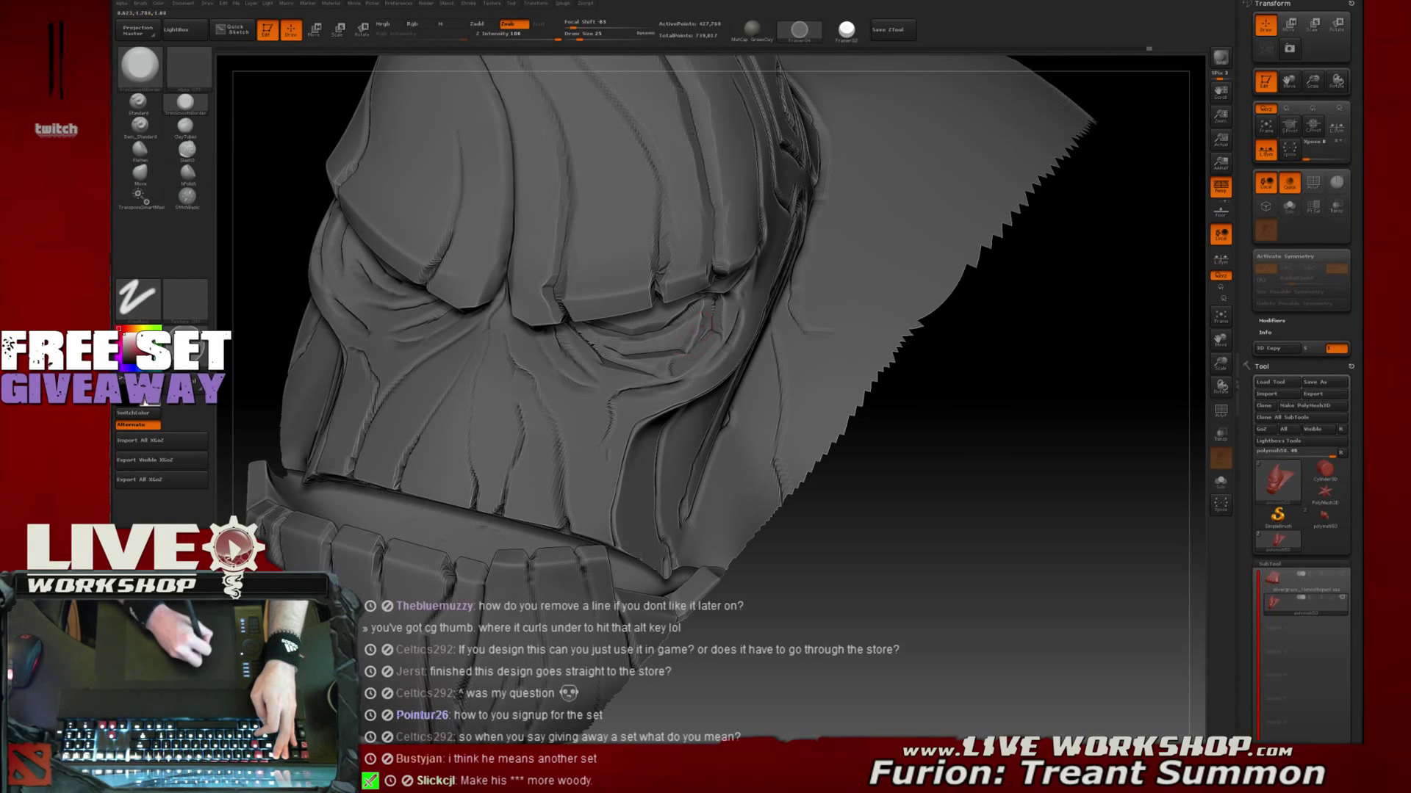
pyautogui.moveTo(989, 465); pyautogui.dragTo(944, 457)
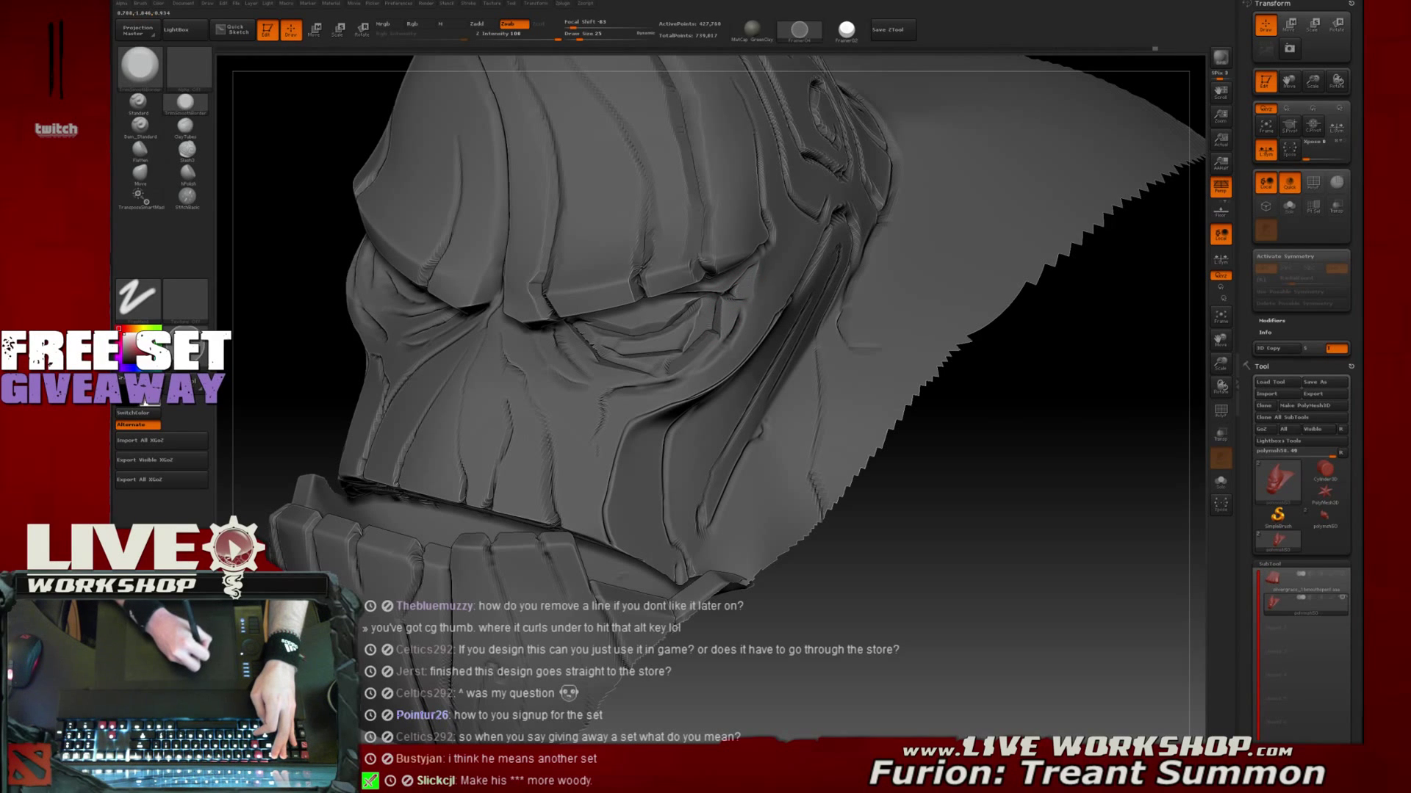
# Sharpen the crease at the outer eye corner under the brow tip and smooth its surroundings
pyautogui.moveTo(1034, 404); pyautogui.dragTo(960, 321)
pyautogui.keyDown('alt'); pyautogui.moveTo(749, 268); pyautogui.dragTo(727, 294); pyautogui.keyUp('alt')
pyautogui.press('shift')
pyautogui.press('shift')
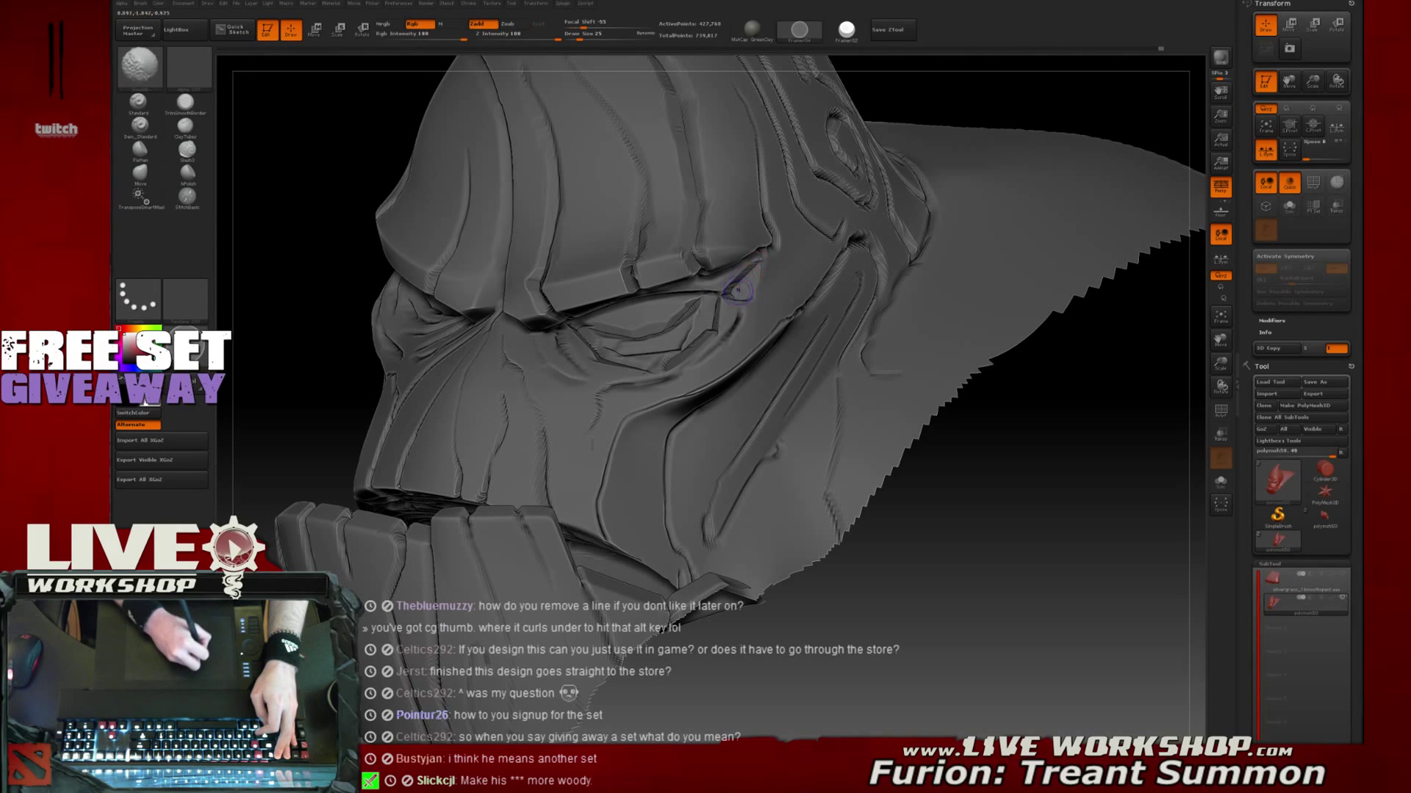
# Trim a flat plane from the outer eye corner across the temple beneath the brow tip
pyautogui.moveTo(977, 411); pyautogui.dragTo(783, 295)
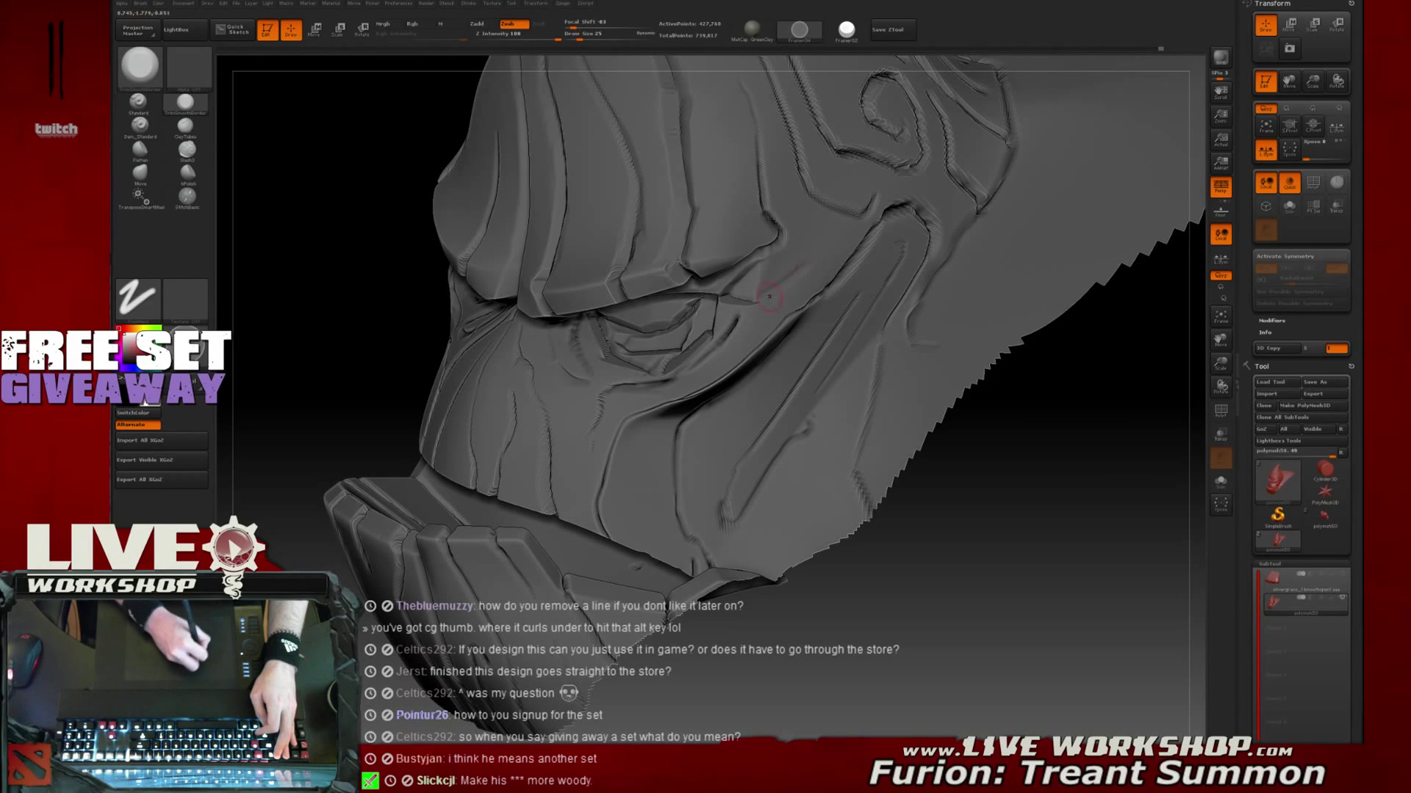
pyautogui.moveTo(902, 312); pyautogui.dragTo(787, 273)
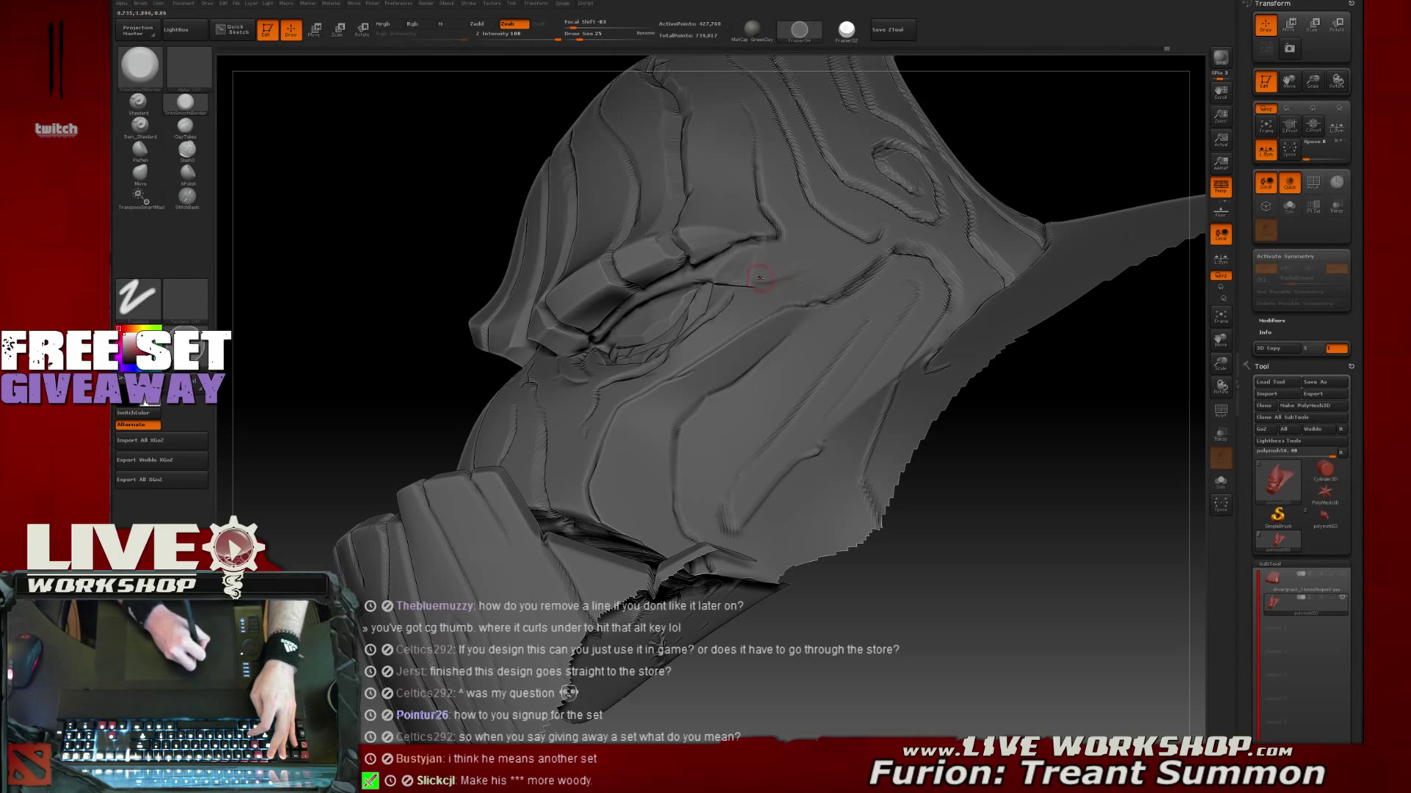
pyautogui.moveTo(1072, 444); pyautogui.dragTo(783, 255)
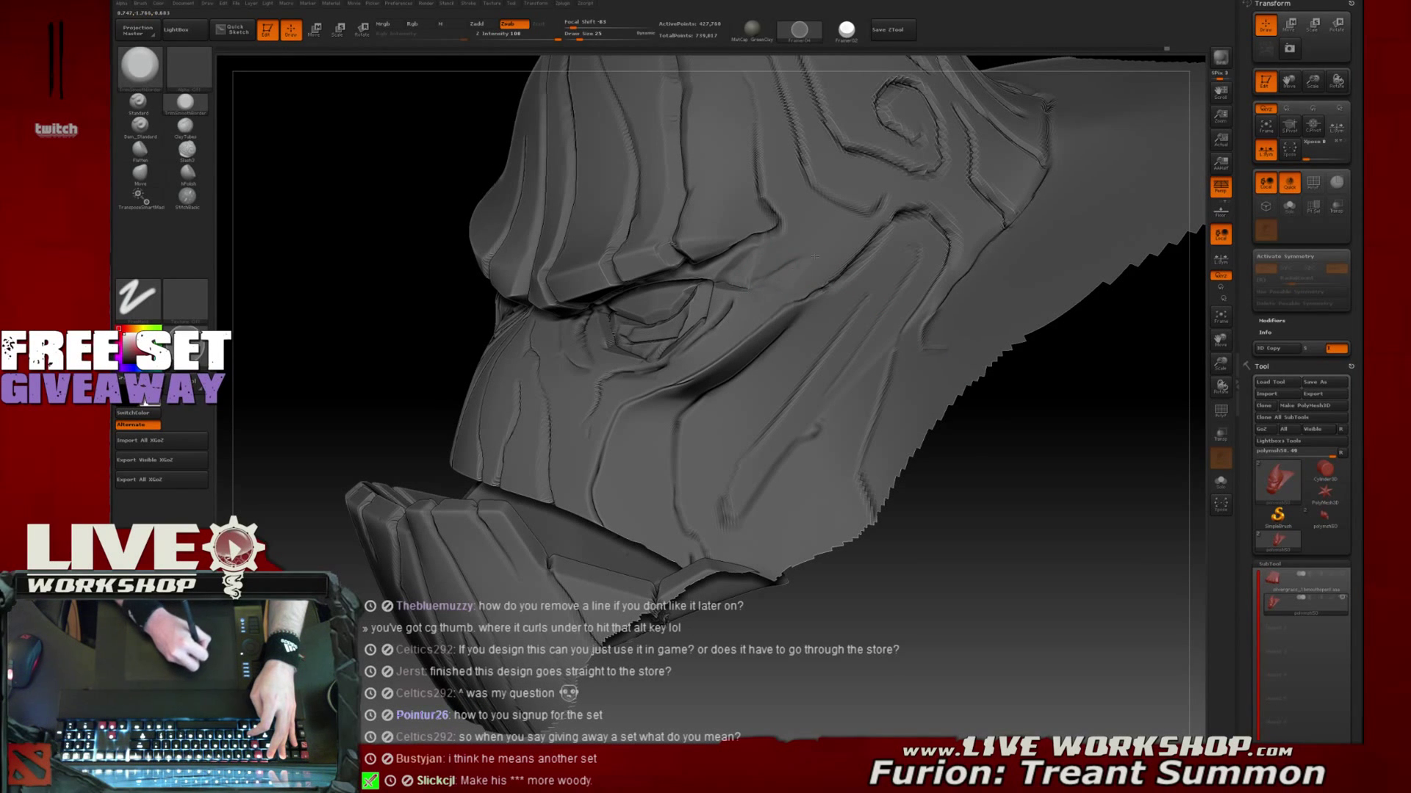
pyautogui.moveTo(814, 257); pyautogui.dragTo(792, 266)
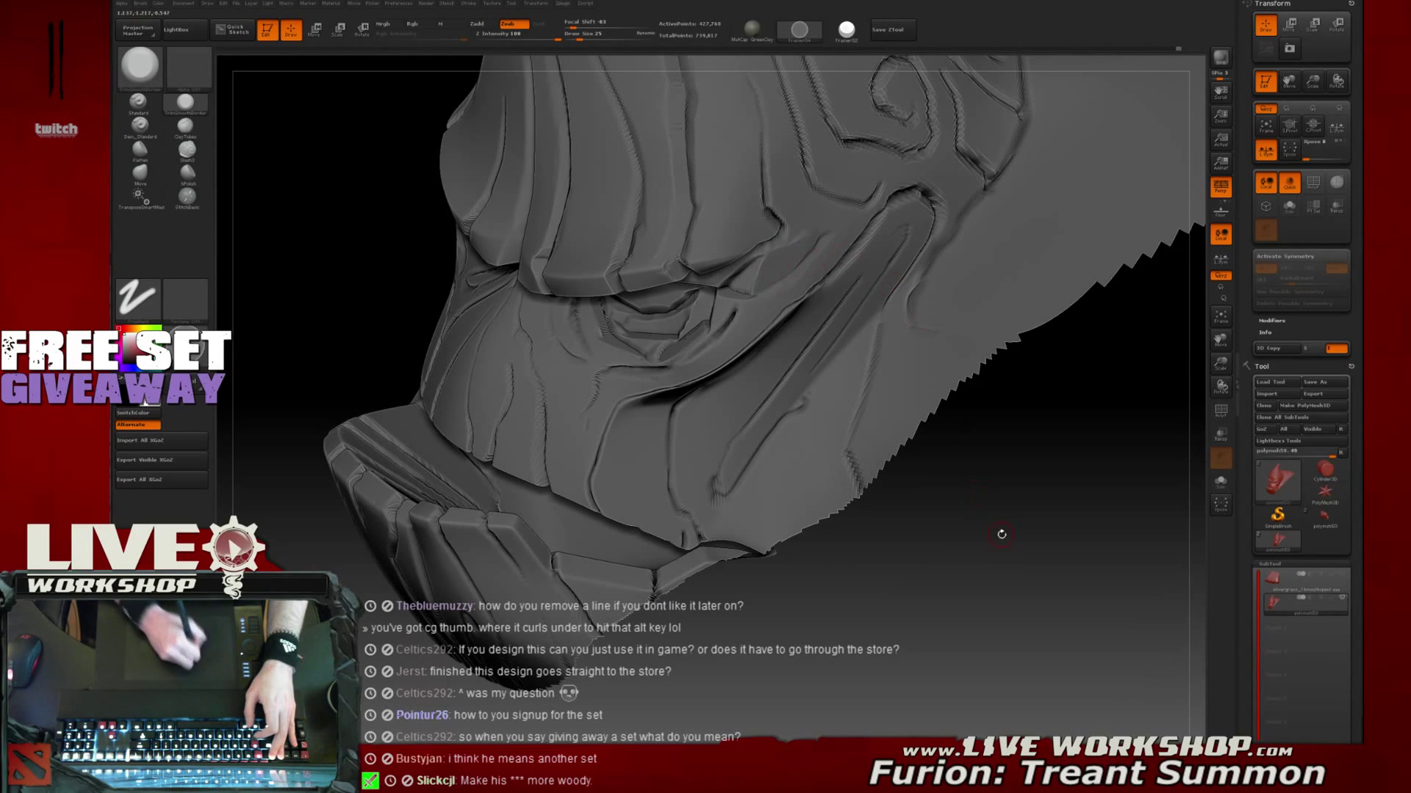
# Extend the flattened temple plane upward toward the groove above the cheek
pyautogui.moveTo(771, 276); pyautogui.dragTo(820, 265, button='right')
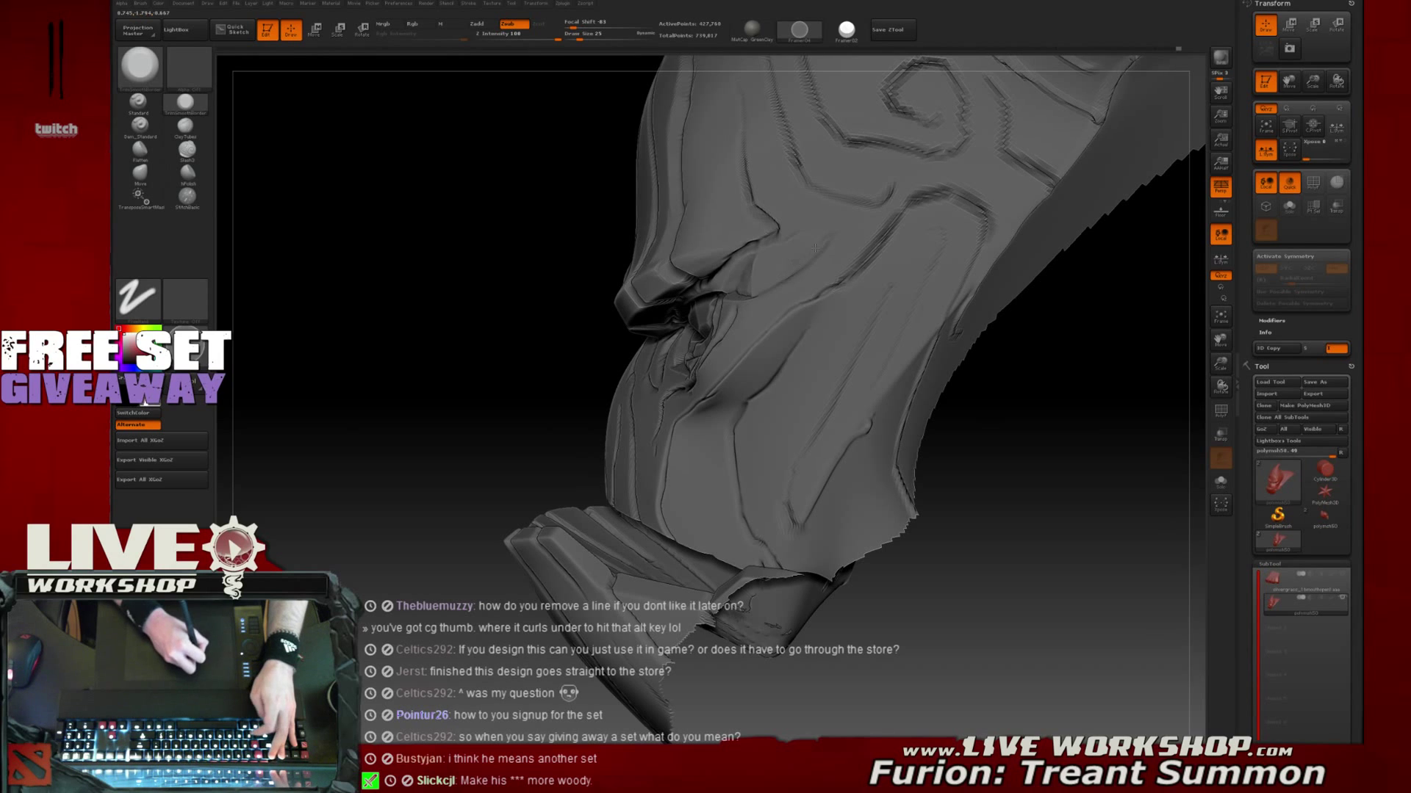
pyautogui.moveTo(1054, 428); pyautogui.dragTo(1117, 389)
pyautogui.moveTo(813, 285); pyautogui.dragTo(873, 303, button='right')
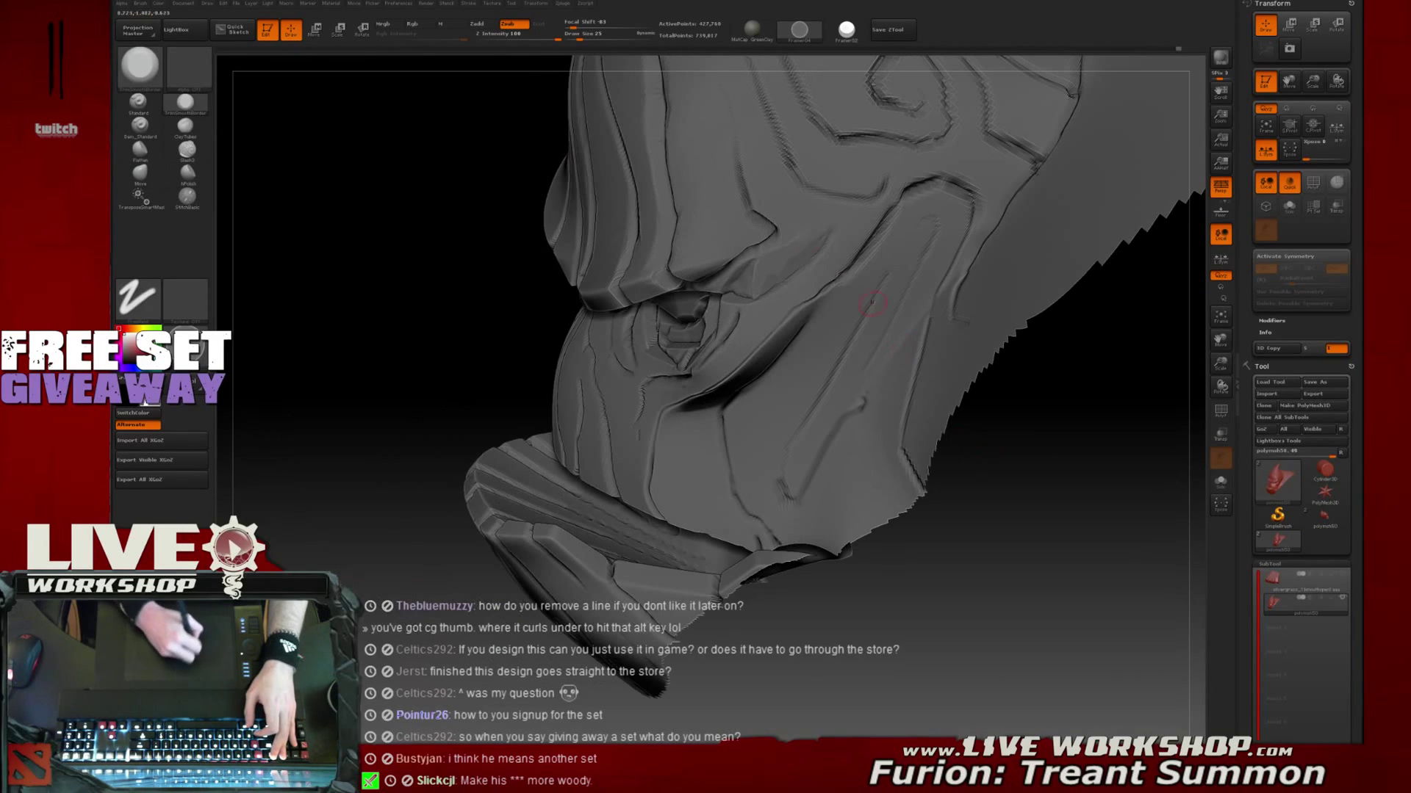
pyautogui.press('shift')
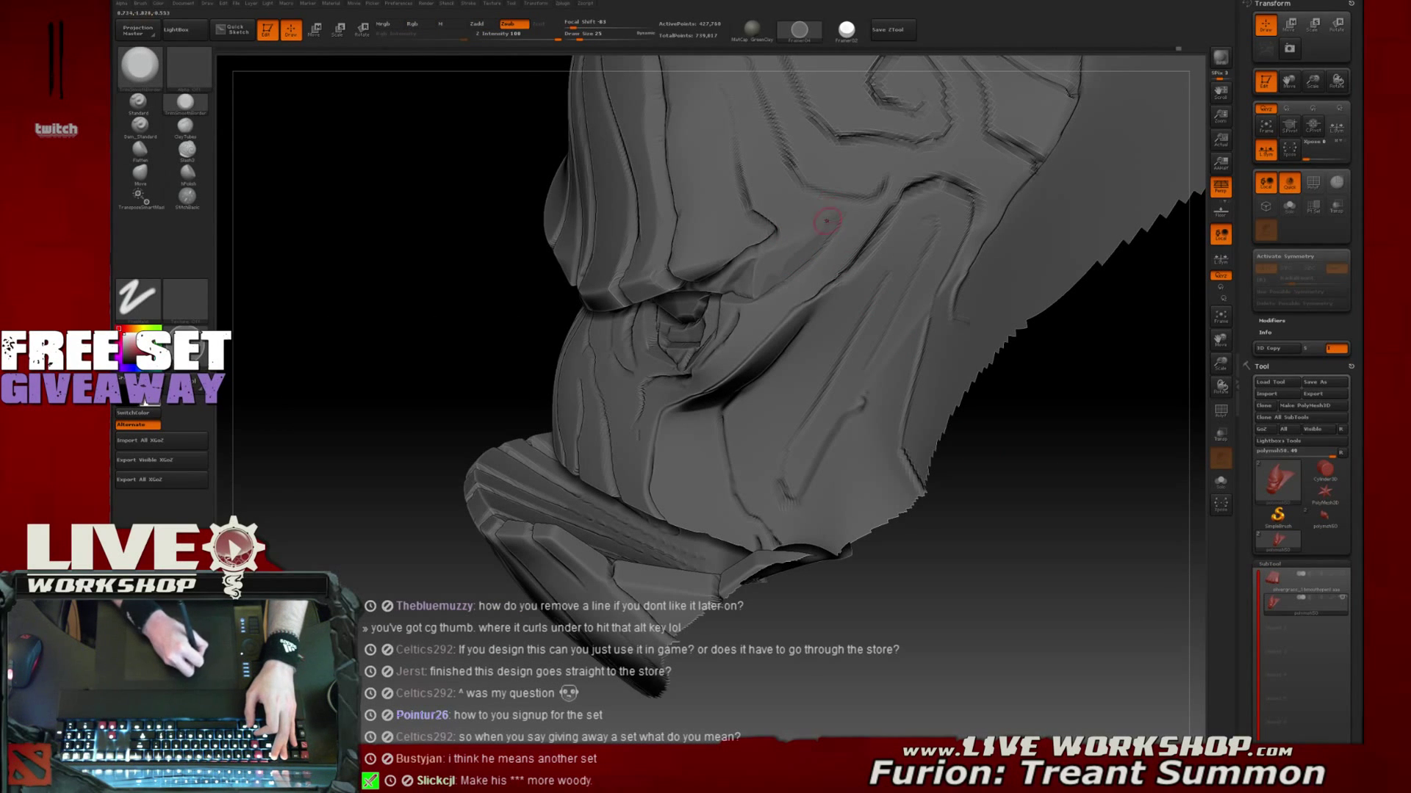
# Refine and soften the fold between the outer eye corner and the cheekbone ridge
pyautogui.moveTo(1015, 514); pyautogui.dragTo(1065, 504)
pyautogui.moveTo(980, 433); pyautogui.dragTo(1017, 411)
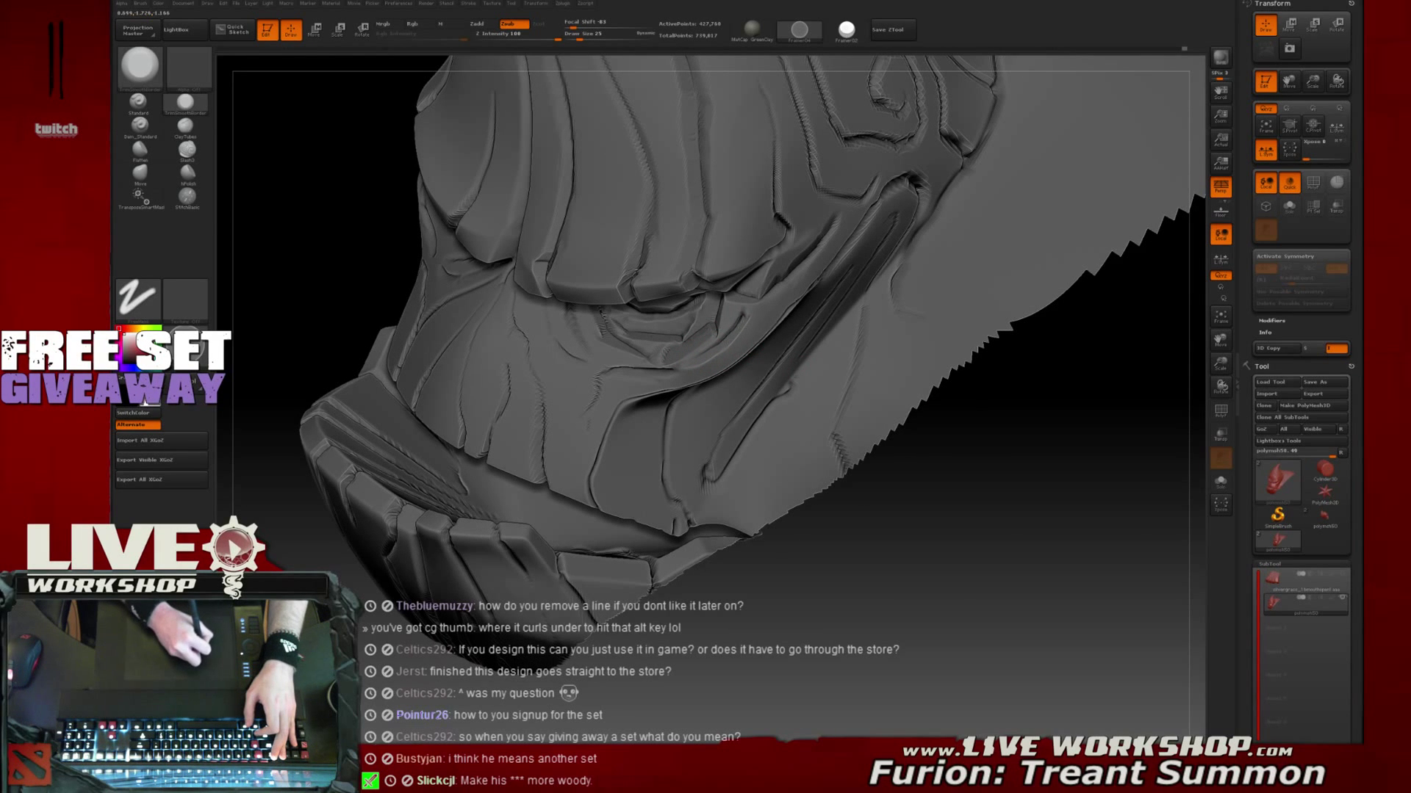
pyautogui.press('shift')
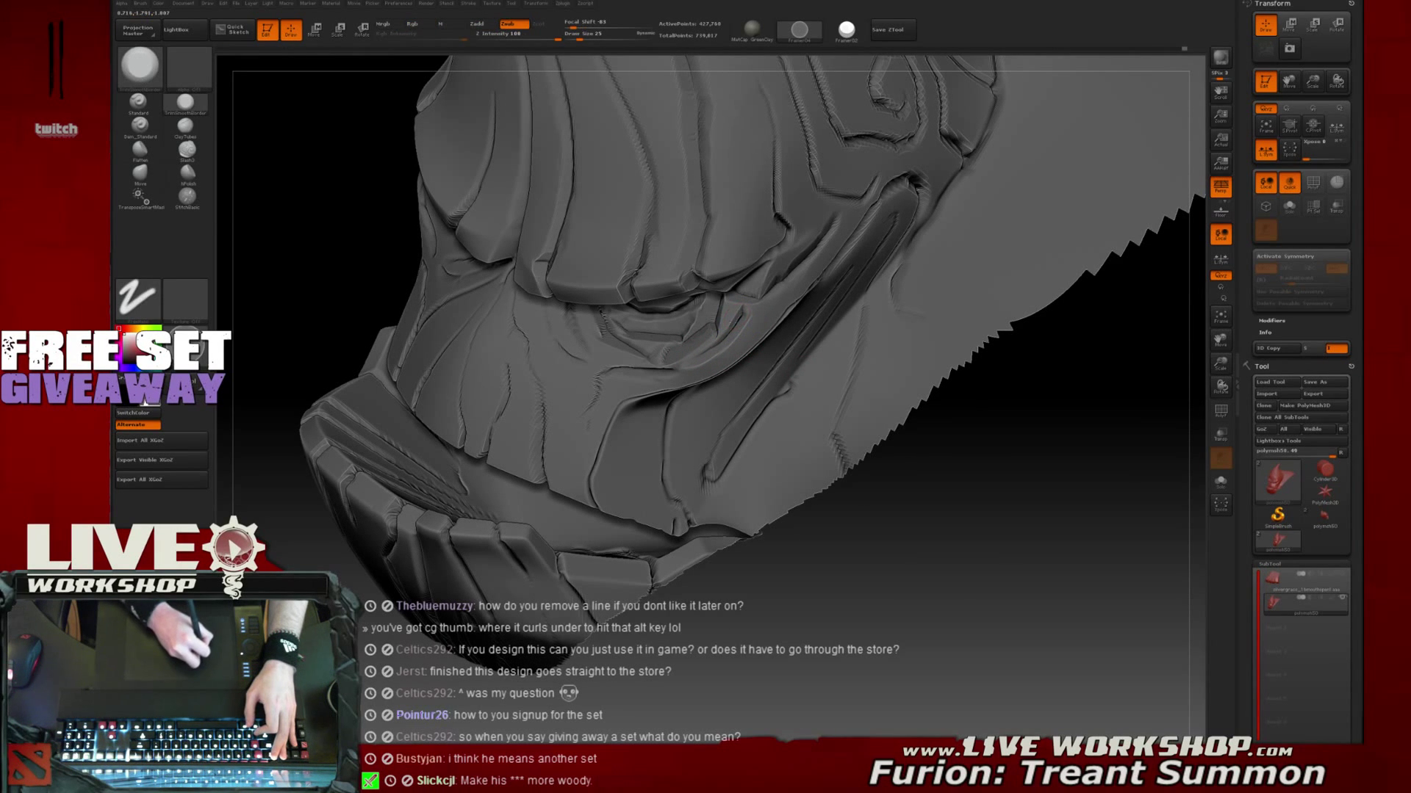
pyautogui.moveTo(734, 322); pyautogui.dragTo(749, 311)
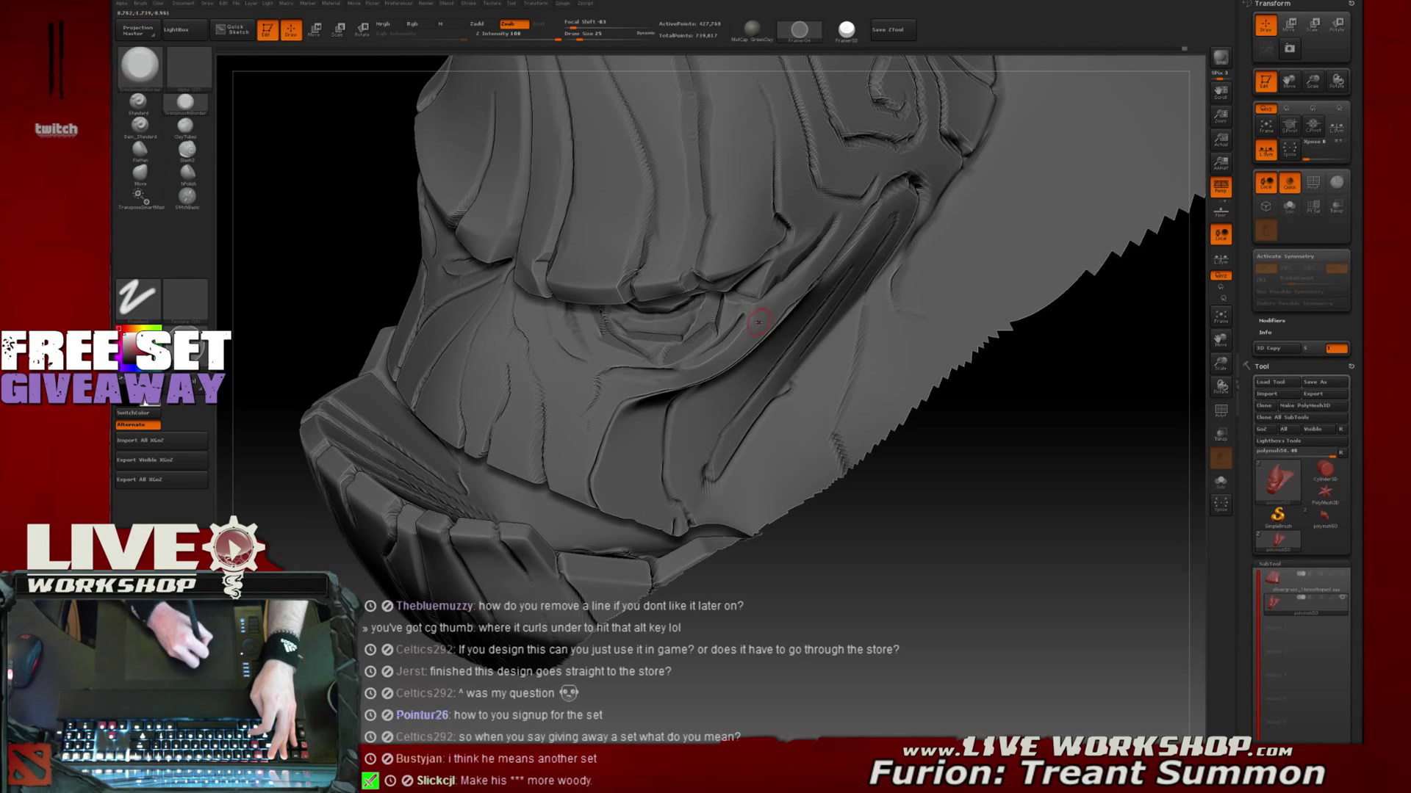
pyautogui.press('shift')
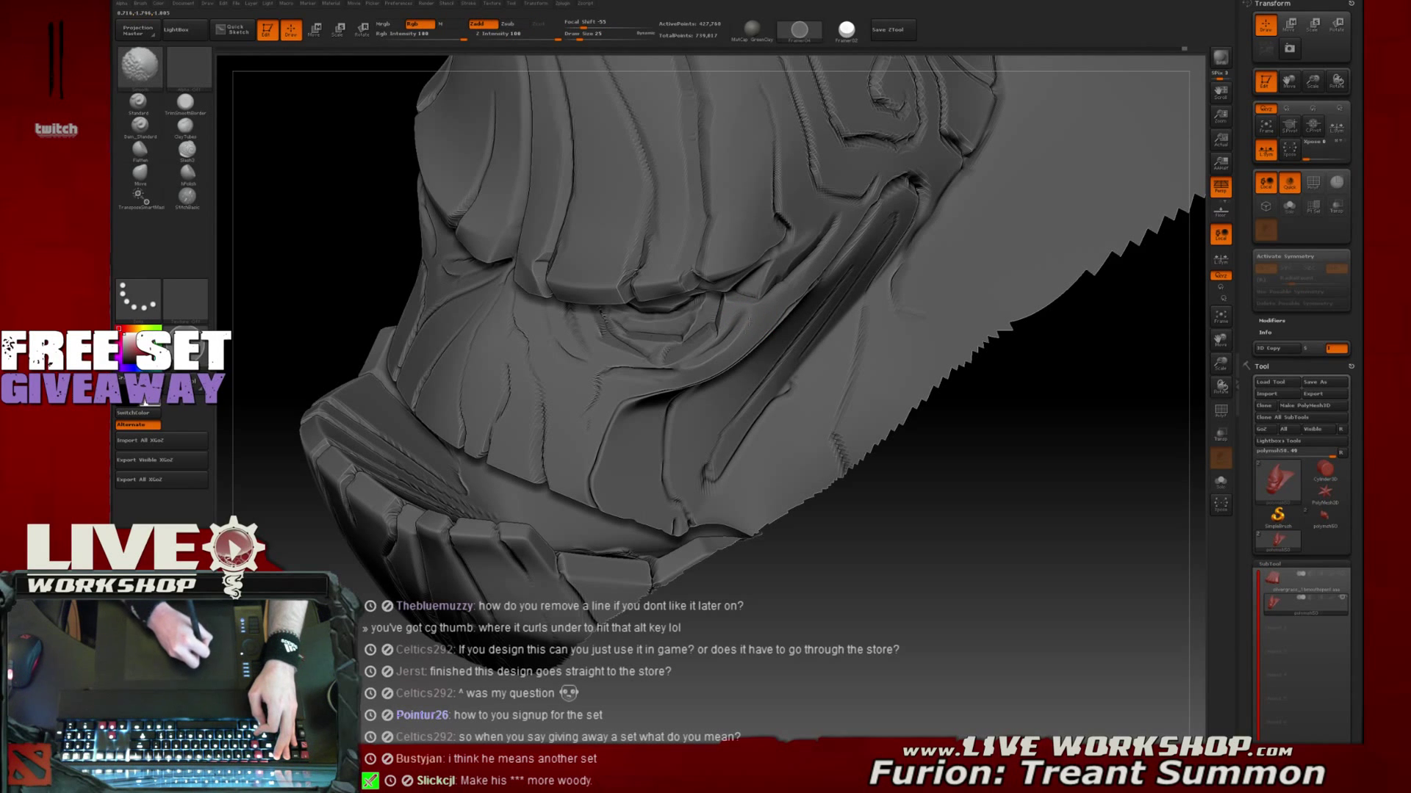
# Trim angular facets along the cheekbone ridge that curves below the eye
pyautogui.moveTo(1016, 557)
pyautogui.mouseDown()
pyautogui.moveTo(1000, 540)
pyautogui.moveTo(1014, 534)
pyautogui.mouseUp()
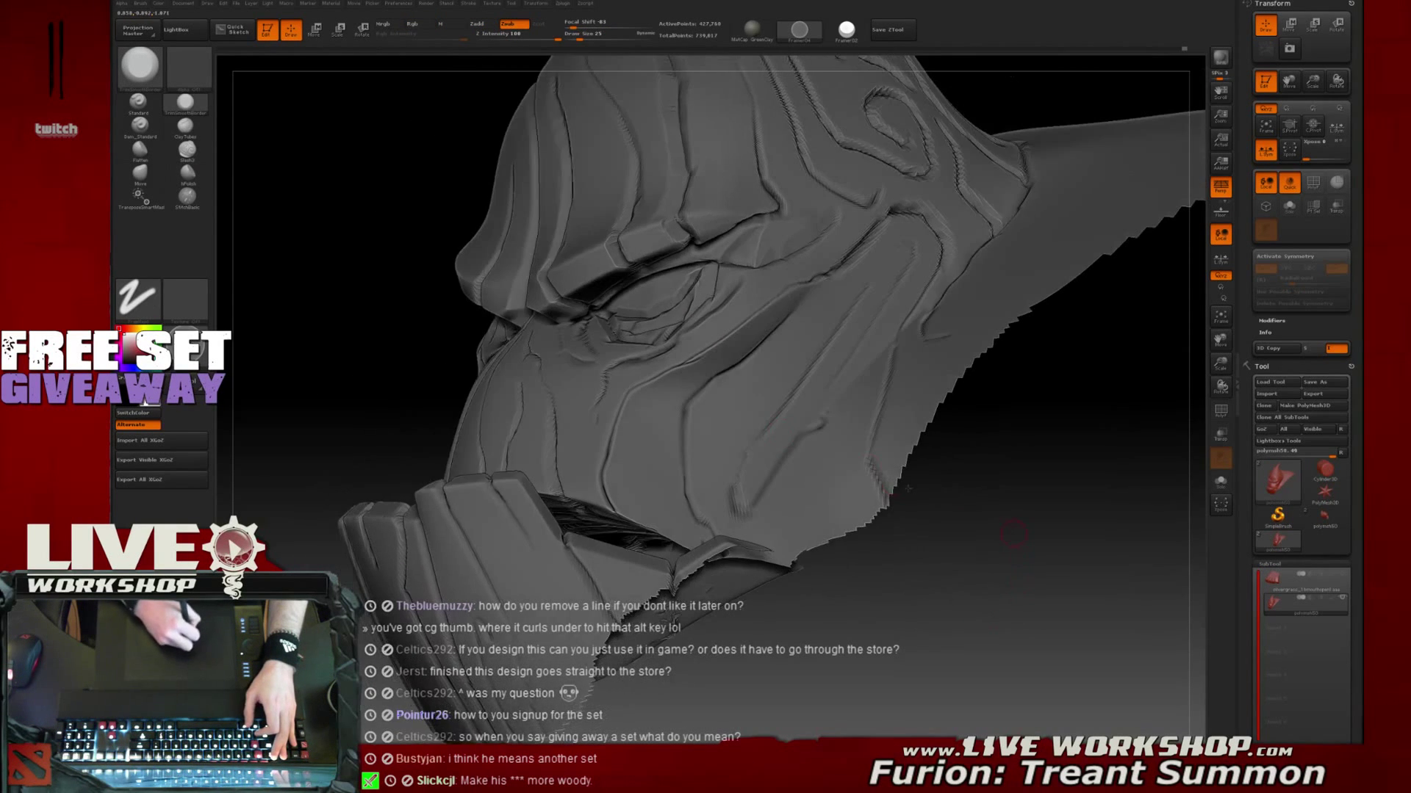
pyautogui.moveTo(1134, 495); pyautogui.dragTo(669, 401)
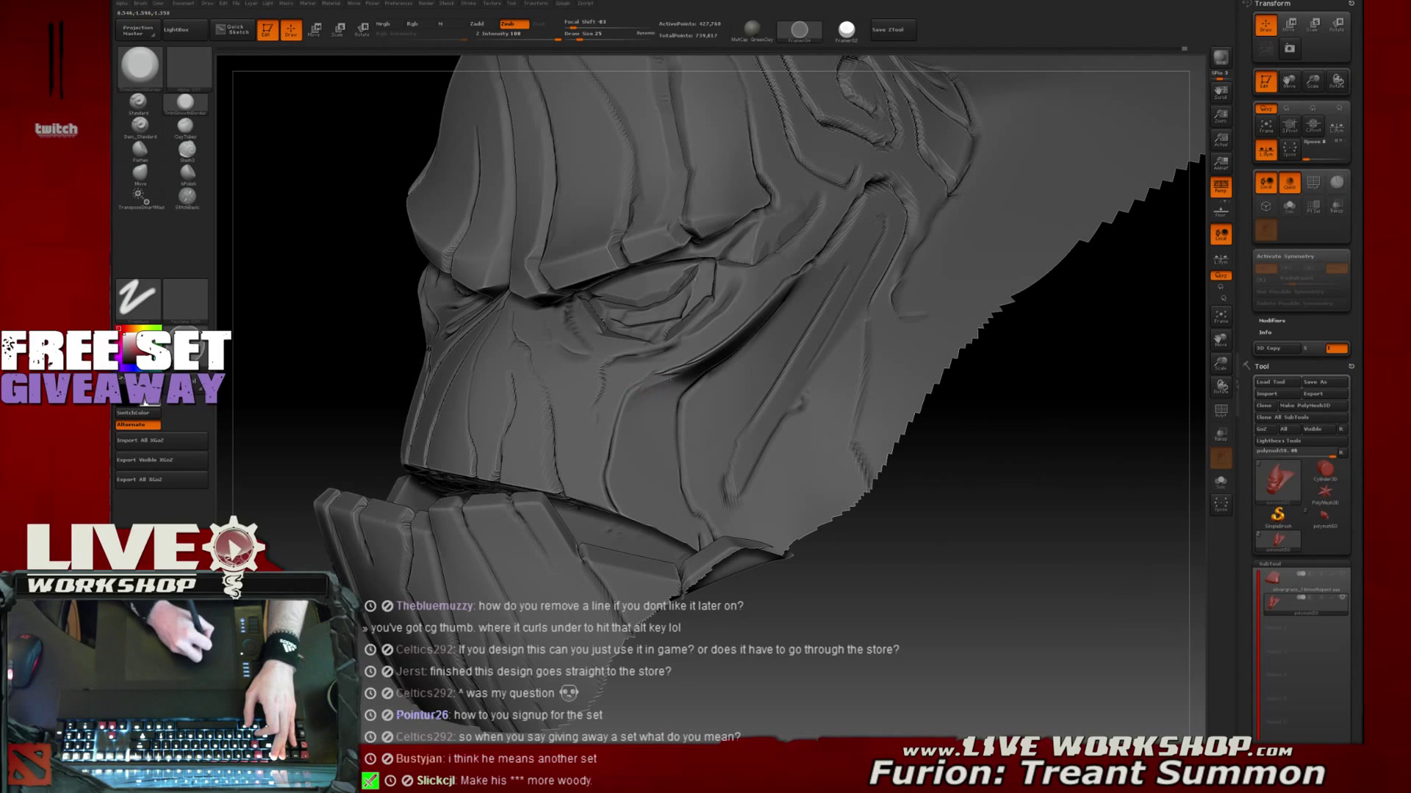
pyautogui.moveTo(947, 411); pyautogui.dragTo(733, 353)
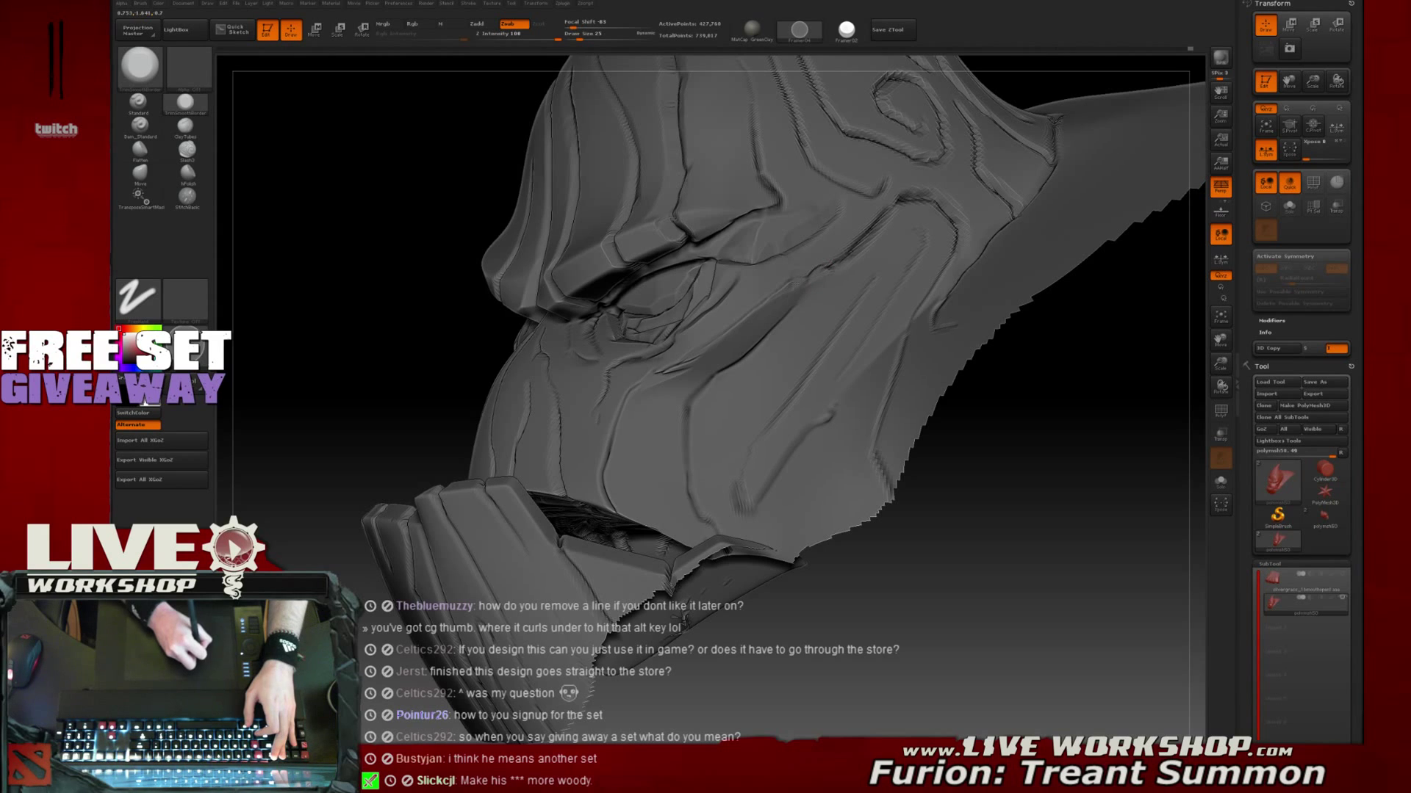
pyautogui.moveTo(1056, 380); pyautogui.dragTo(797, 296)
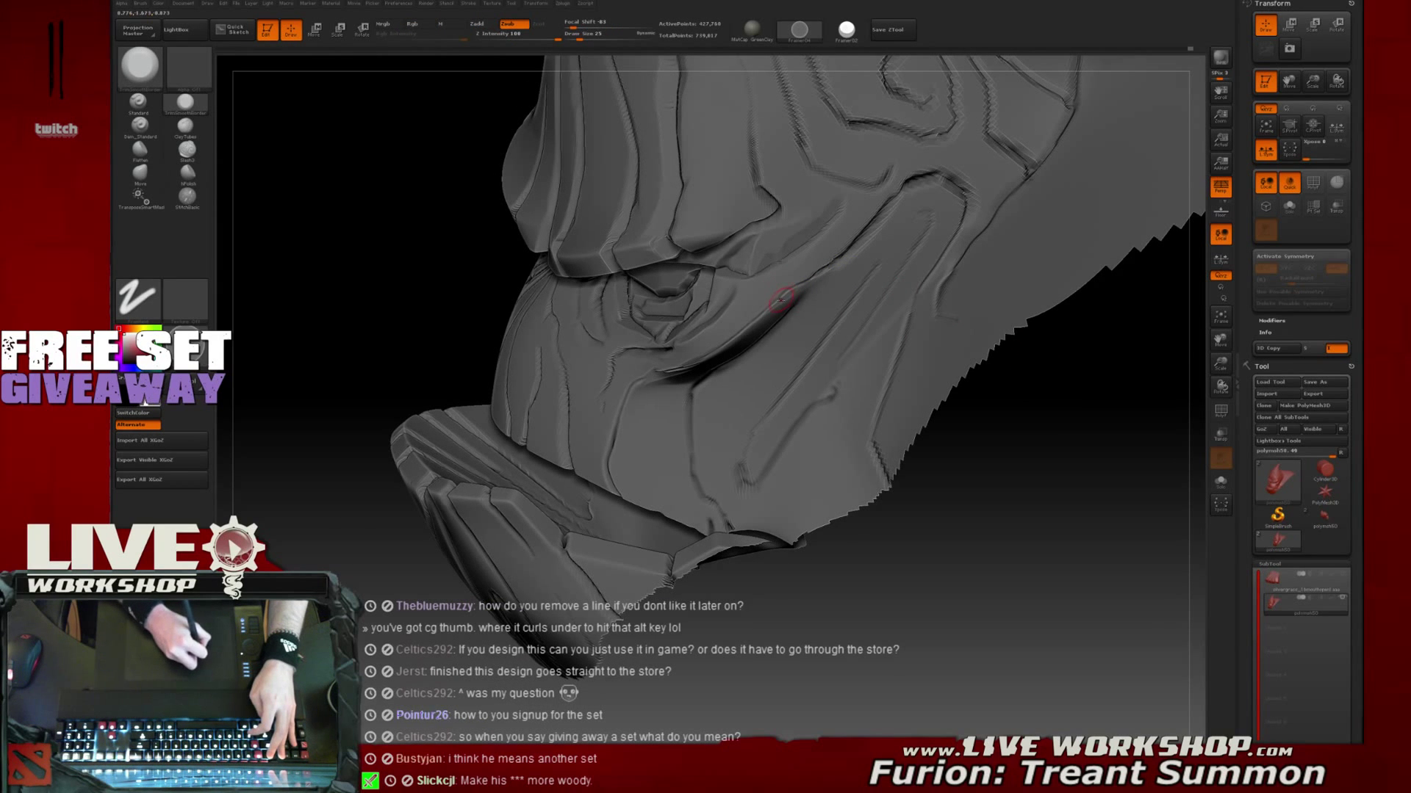
pyautogui.moveTo(1016, 389); pyautogui.dragTo(761, 318)
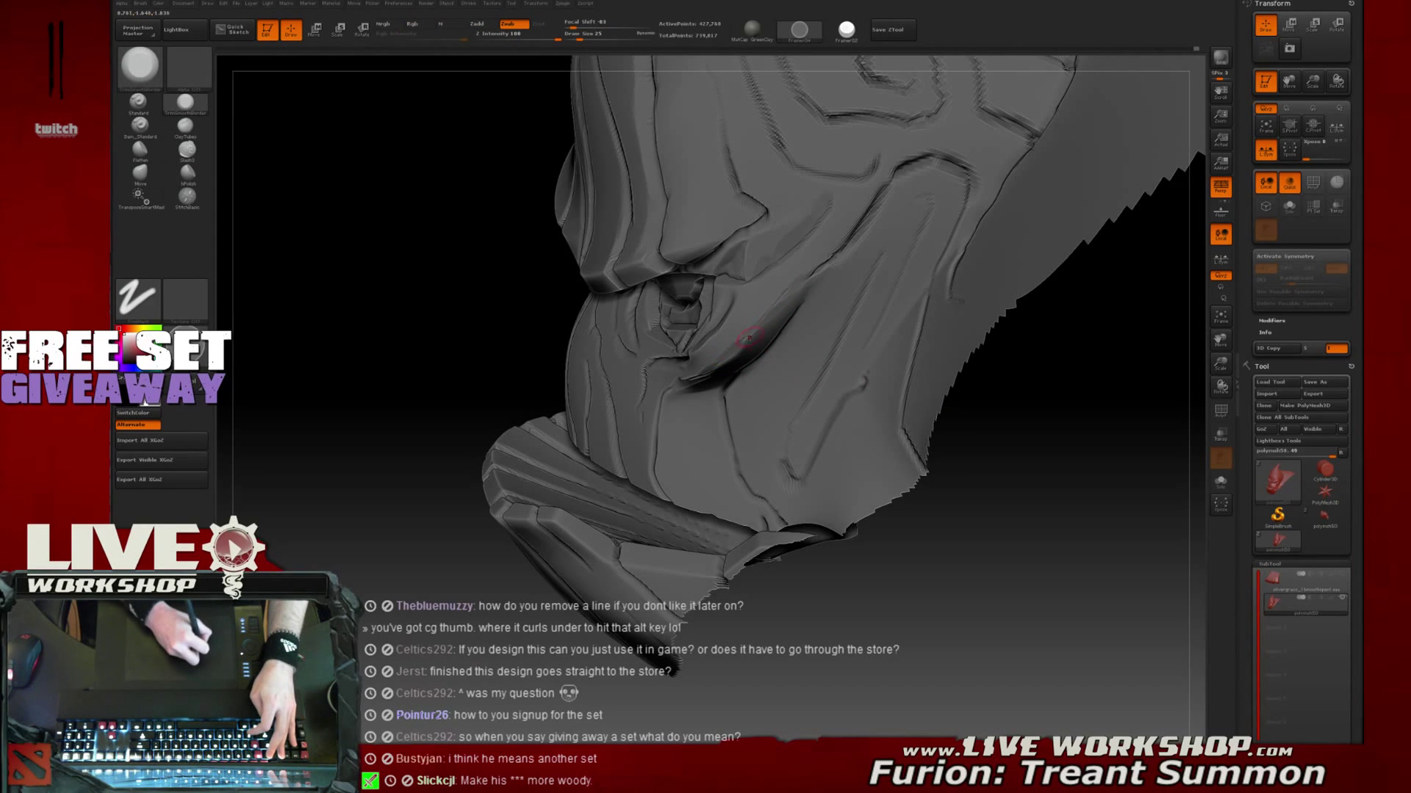
# Bevel the cheek groove's edge from the cheekbone ridge up over its arched top, smoothing the lower stretch
pyautogui.moveTo(1023, 371); pyautogui.dragTo(841, 250)
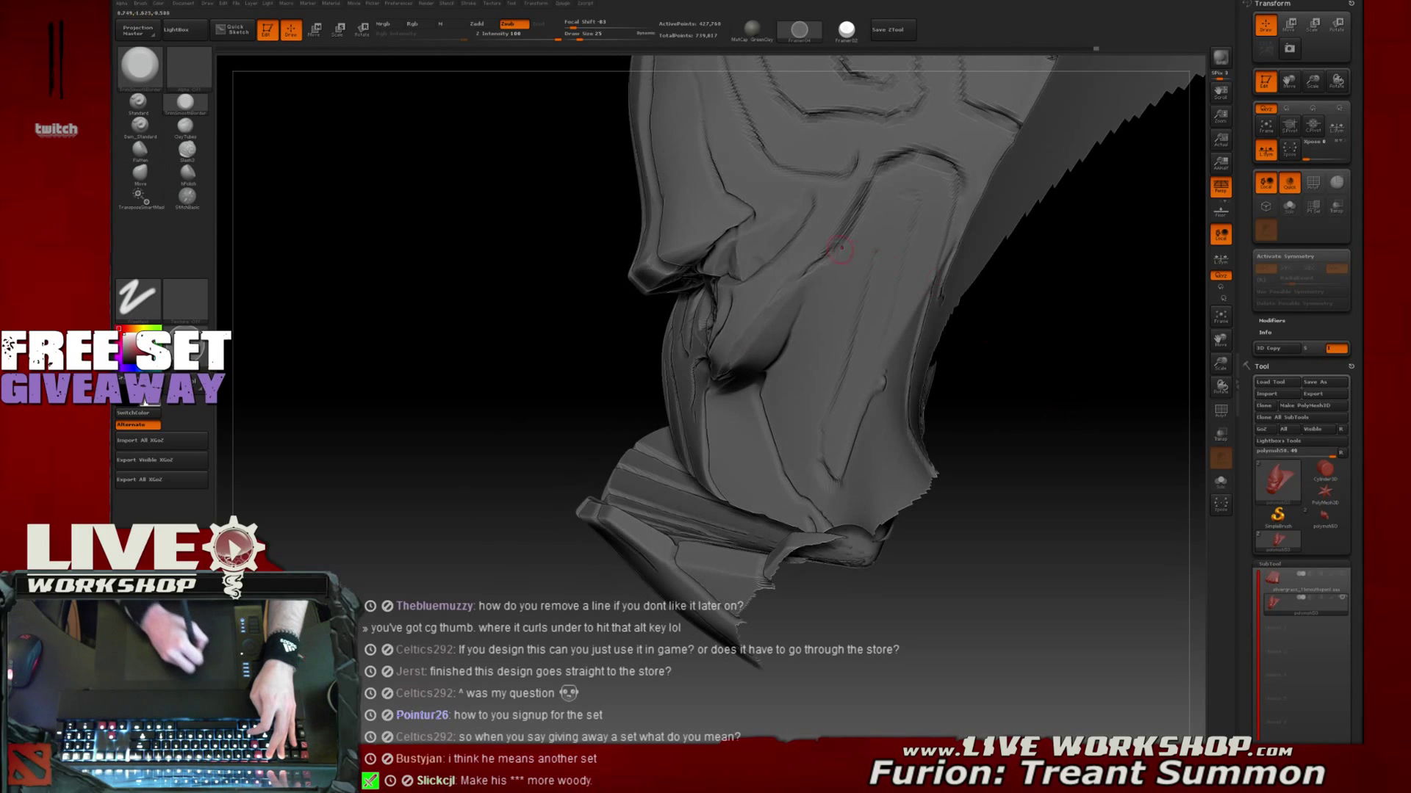
pyautogui.moveTo(1063, 351); pyautogui.dragTo(919, 261)
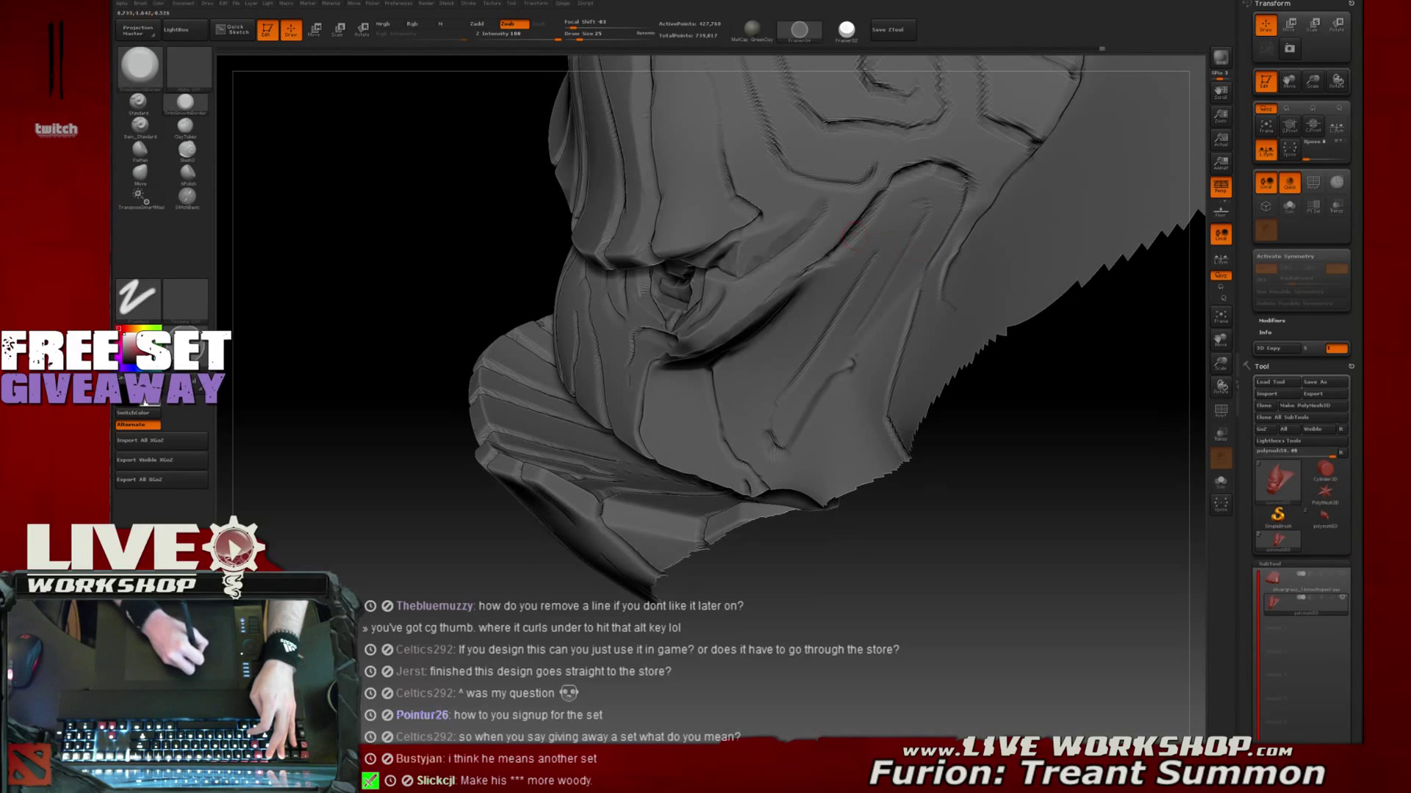
pyautogui.moveTo(1072, 514); pyautogui.dragTo(806, 245)
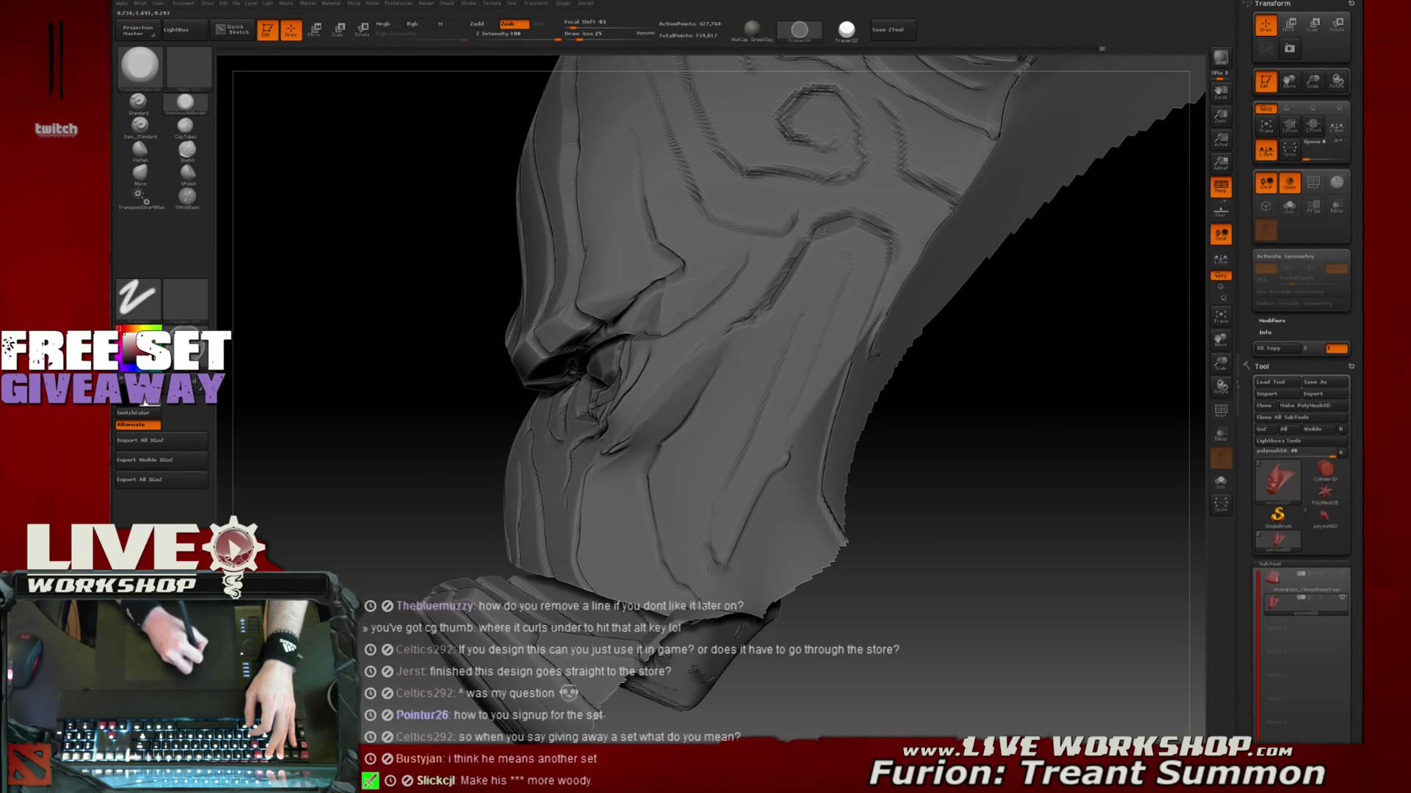
pyautogui.moveTo(856, 216)
pyautogui.mouseDown()
pyautogui.moveTo(887, 229)
pyautogui.moveTo(818, 236)
pyautogui.mouseUp()
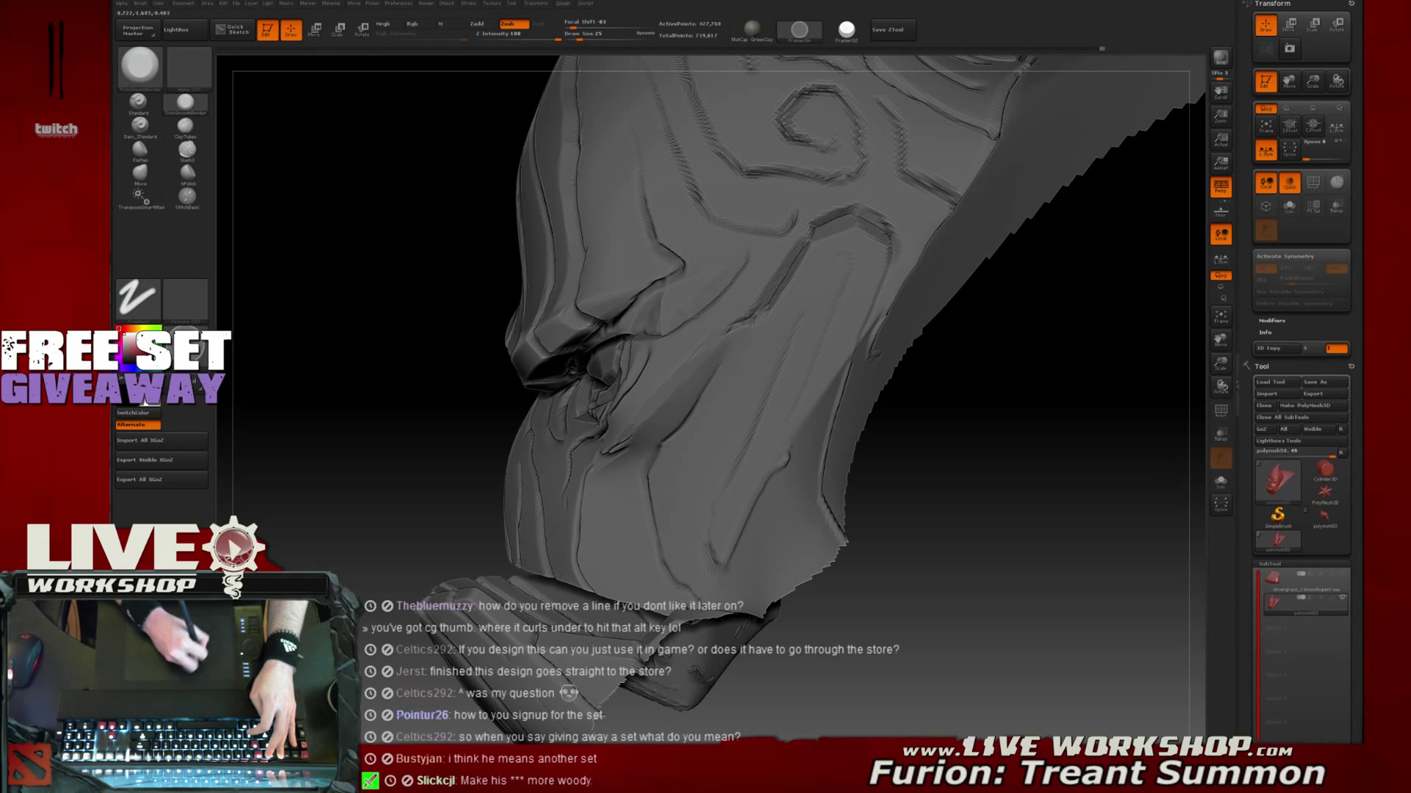
pyautogui.keyDown('shift'); pyautogui.moveTo(762, 301); pyautogui.dragTo(780, 279); pyautogui.keyUp('shift')
pyautogui.moveTo(1021, 385)
pyautogui.mouseDown()
pyautogui.moveTo(994, 390)
pyautogui.moveTo(1024, 414)
pyautogui.moveTo(1080, 391)
pyautogui.mouseUp()
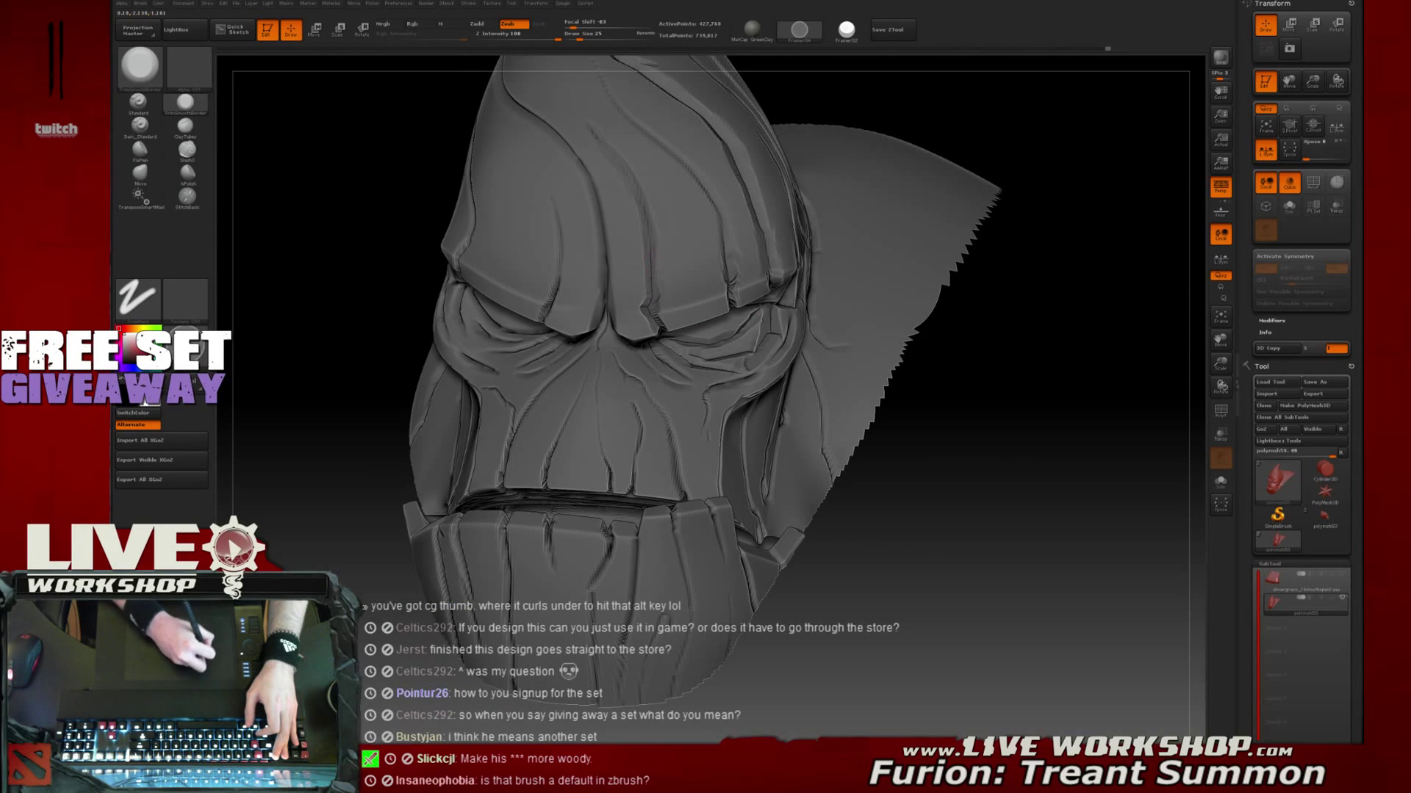
# Trim the surface beneath the inner eye corner where the fold runs down onto the muzzle
pyautogui.moveTo(1036, 412); pyautogui.dragTo(959, 373)
pyautogui.moveTo(1074, 472); pyautogui.dragTo(672, 435)
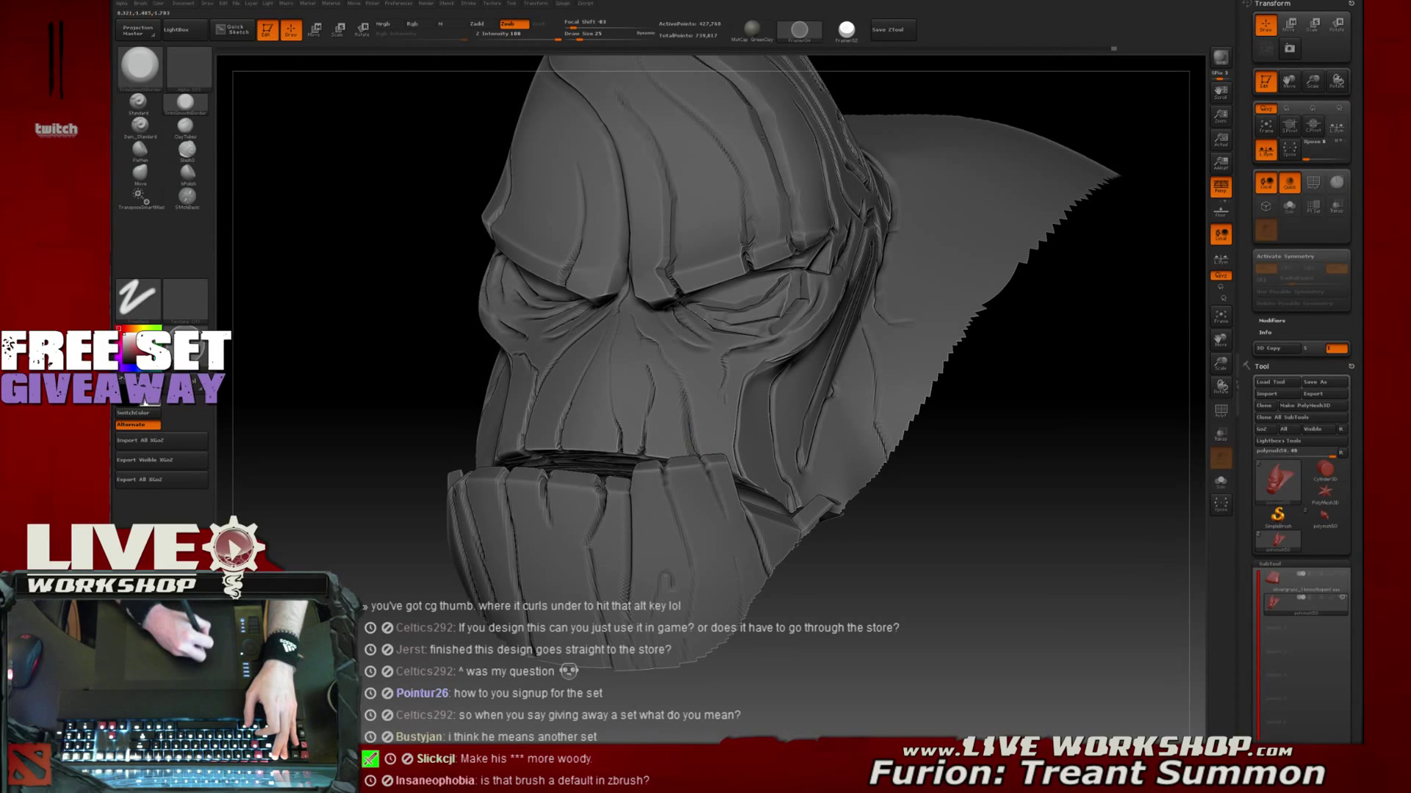
pyautogui.moveTo(783, 408); pyautogui.dragTo(678, 376)
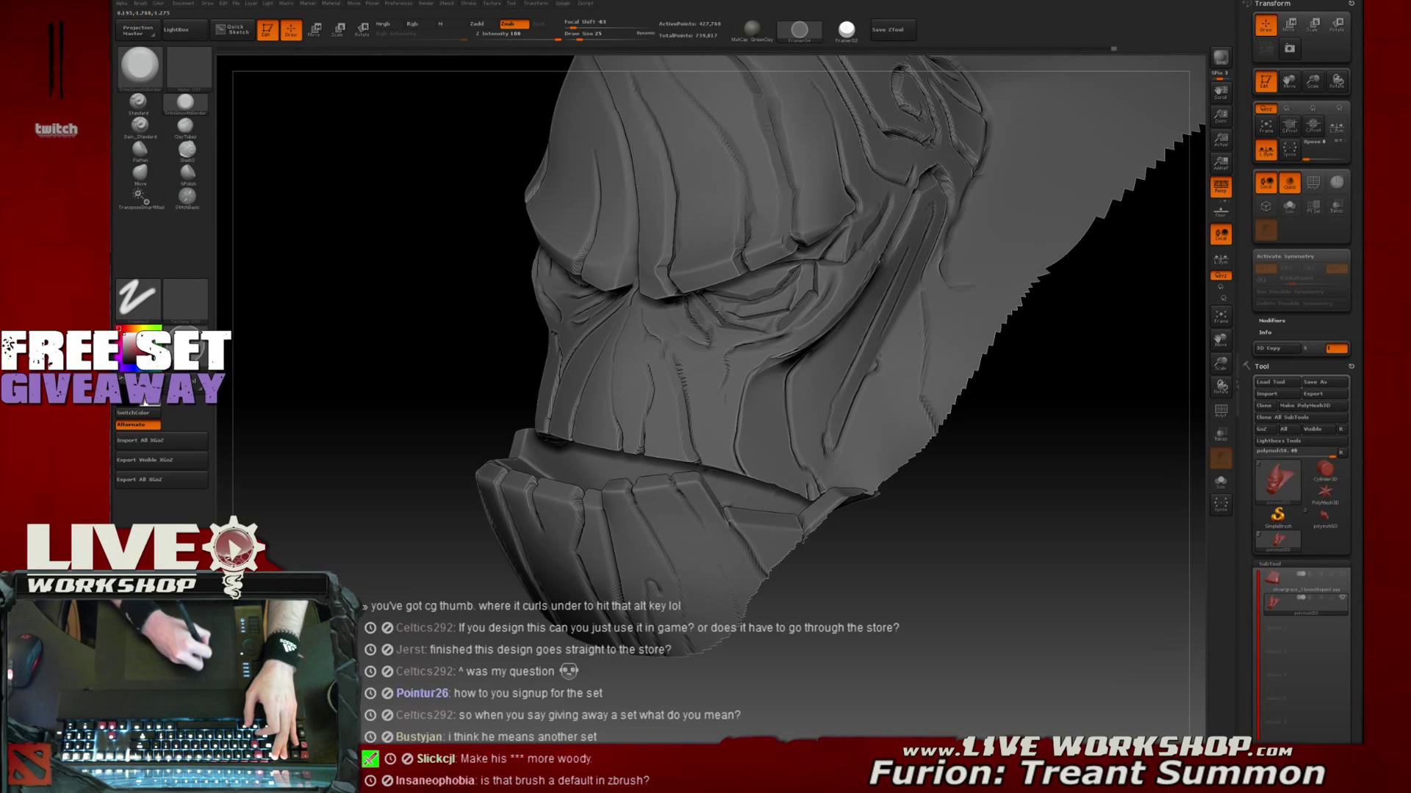
pyautogui.moveTo(412, 316); pyautogui.dragTo(452, 327)
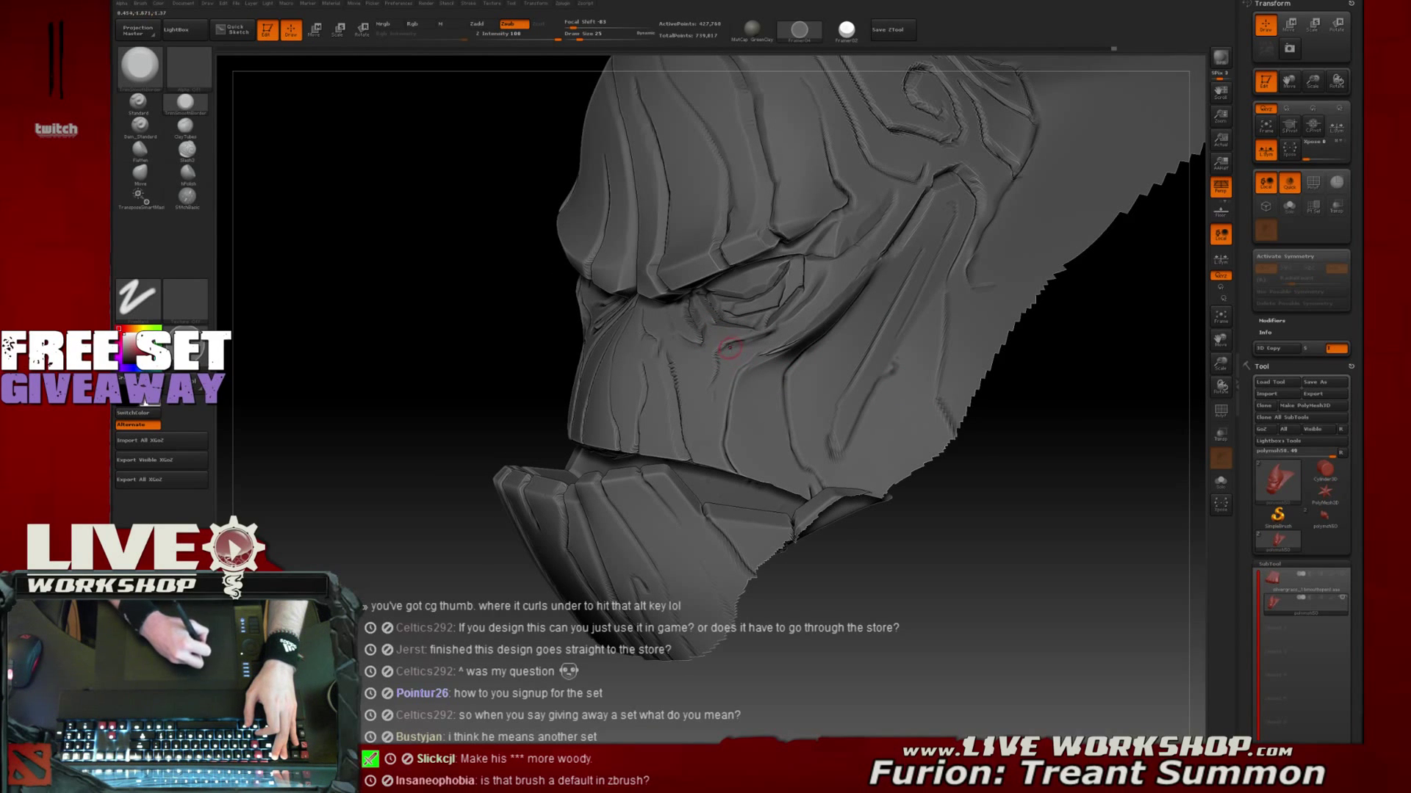
pyautogui.moveTo(980, 446); pyautogui.dragTo(940, 434)
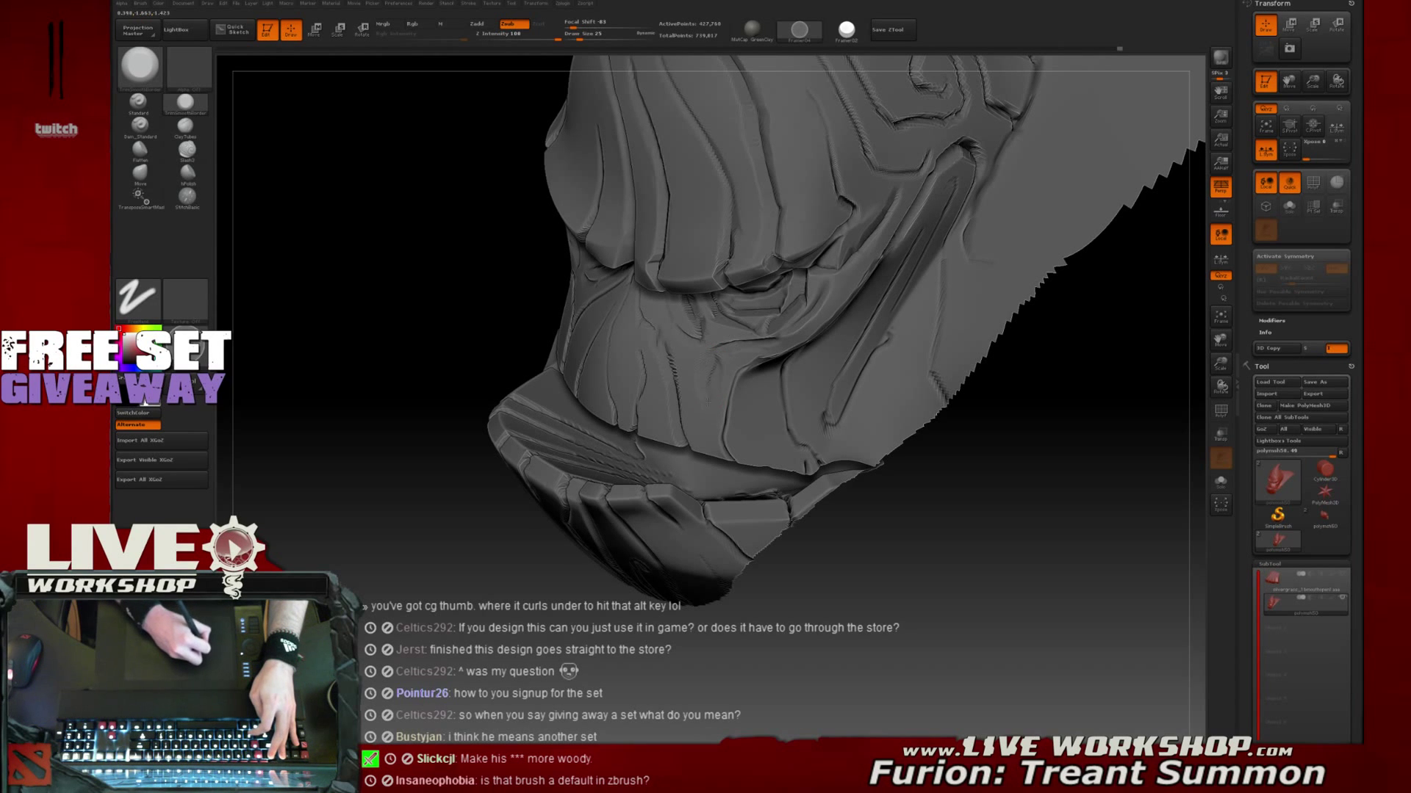
pyautogui.moveTo(754, 340); pyautogui.dragTo(683, 331)
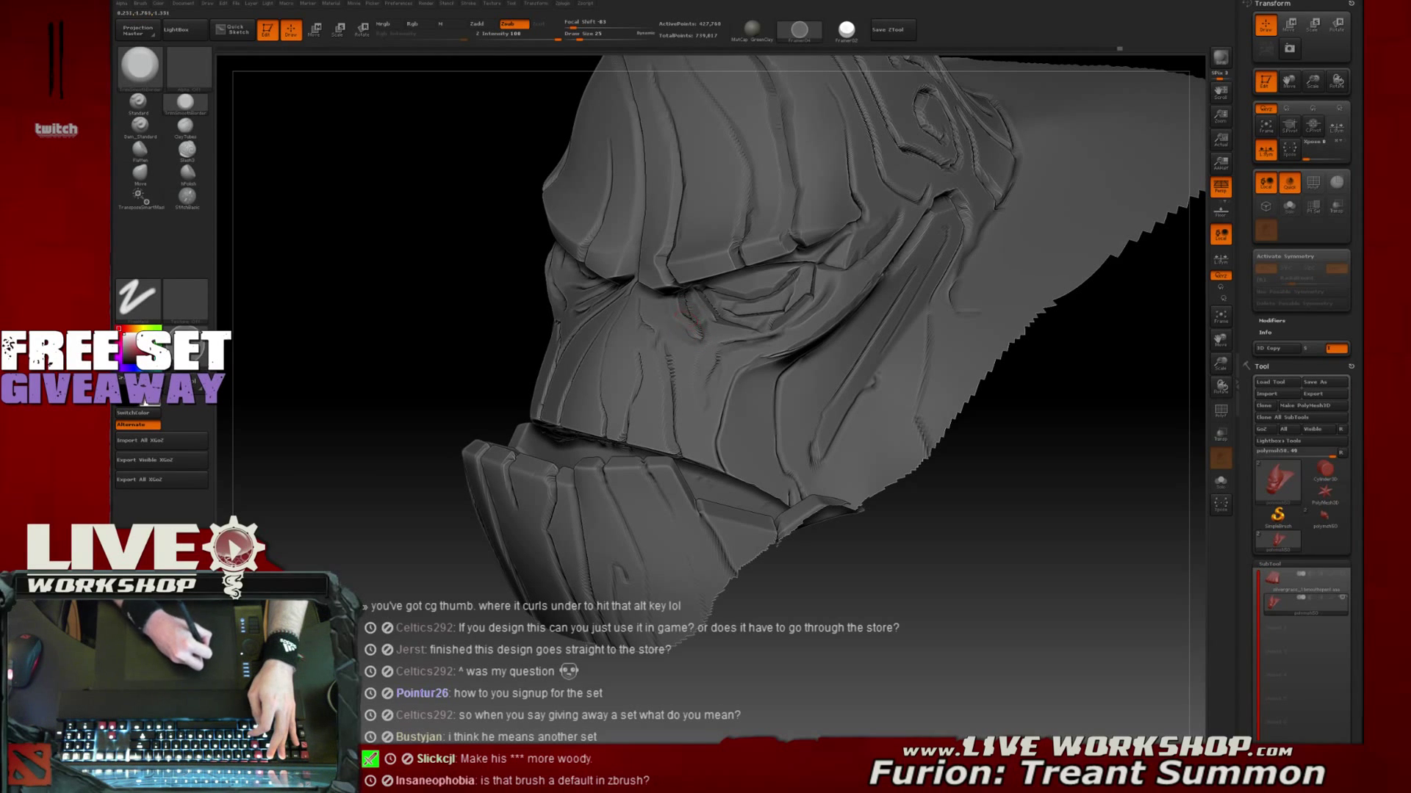
# Smooth the nose bridge below the brow and refine the upper edge of the adjacent muzzle crack
pyautogui.press('shift')
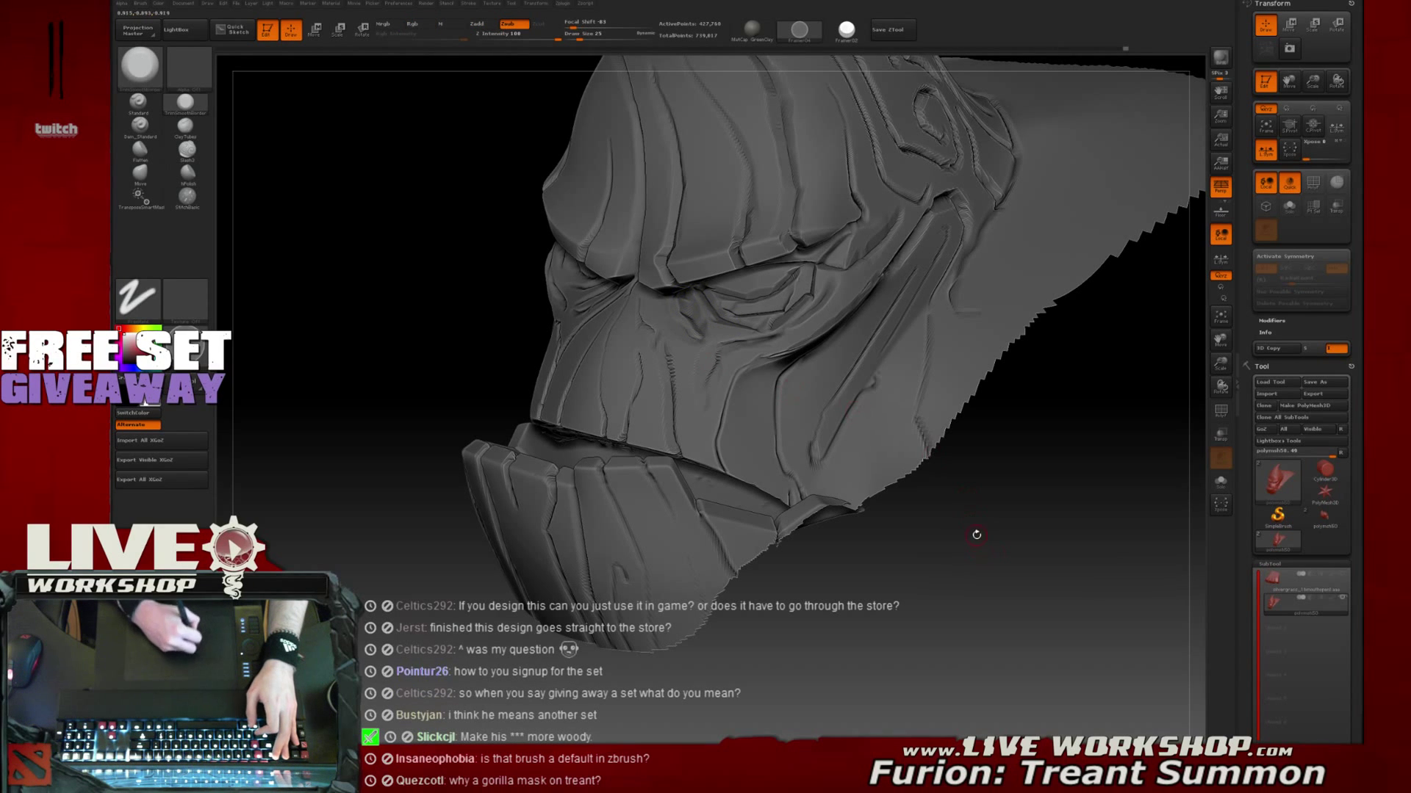
pyautogui.moveTo(980, 536); pyautogui.dragTo(1058, 535)
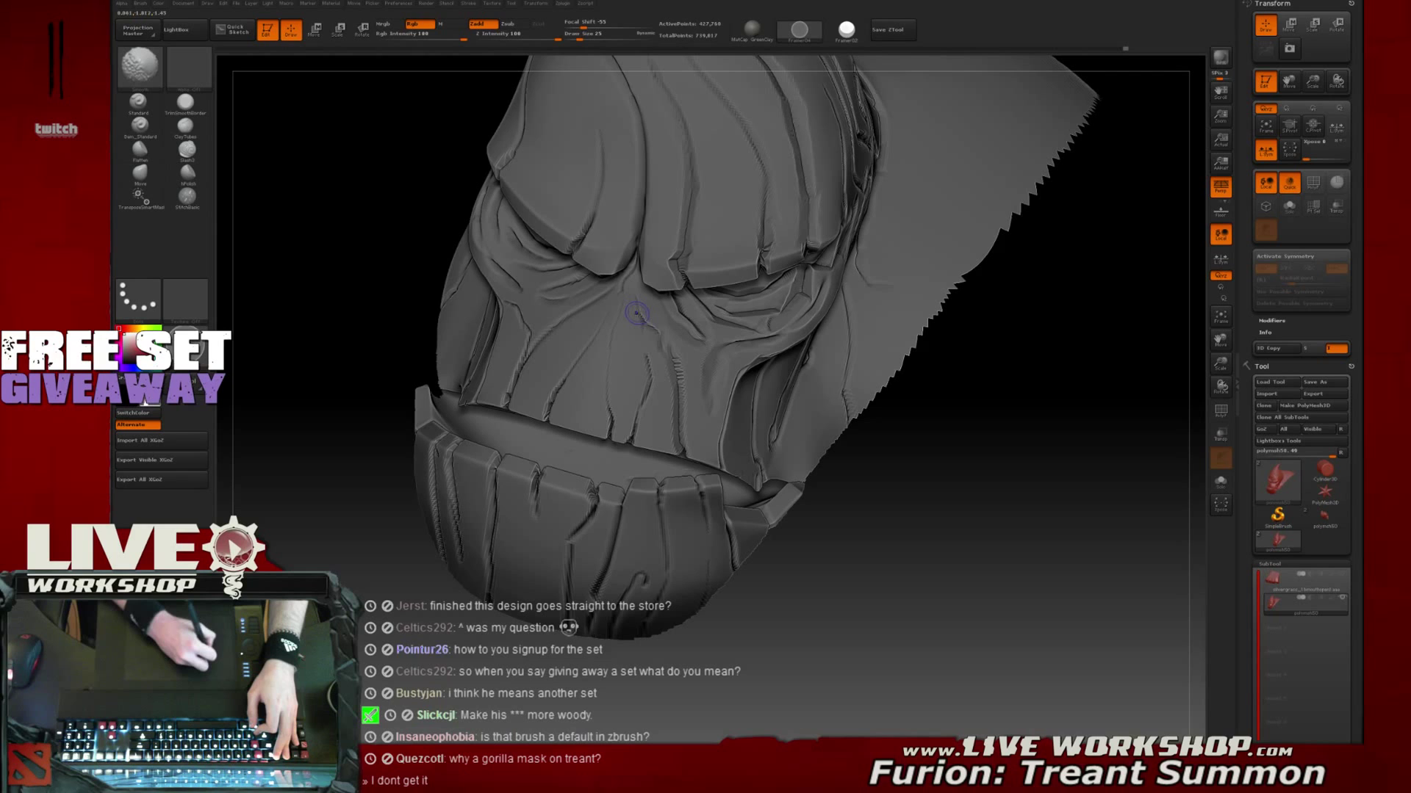
pyautogui.press('alt')
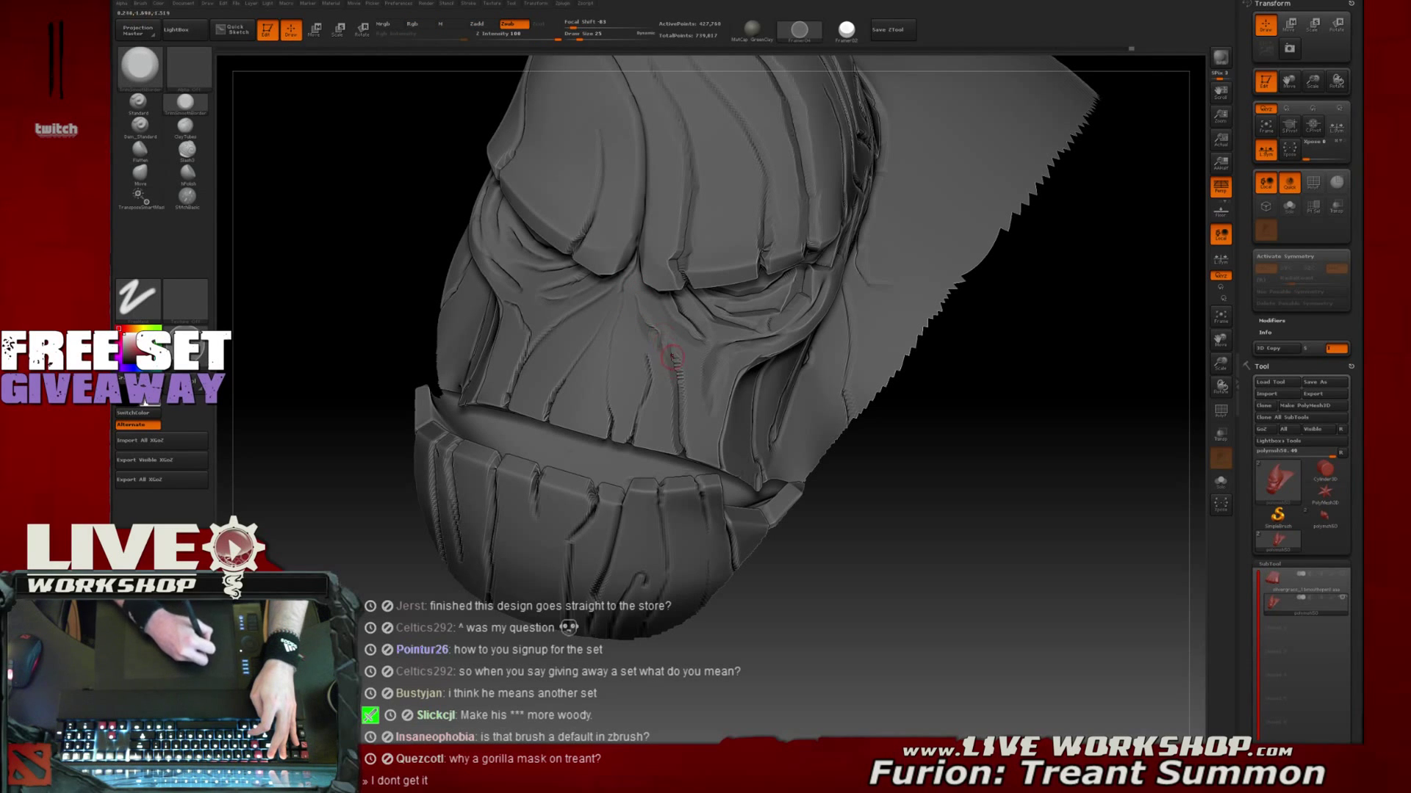
pyautogui.press('shift')
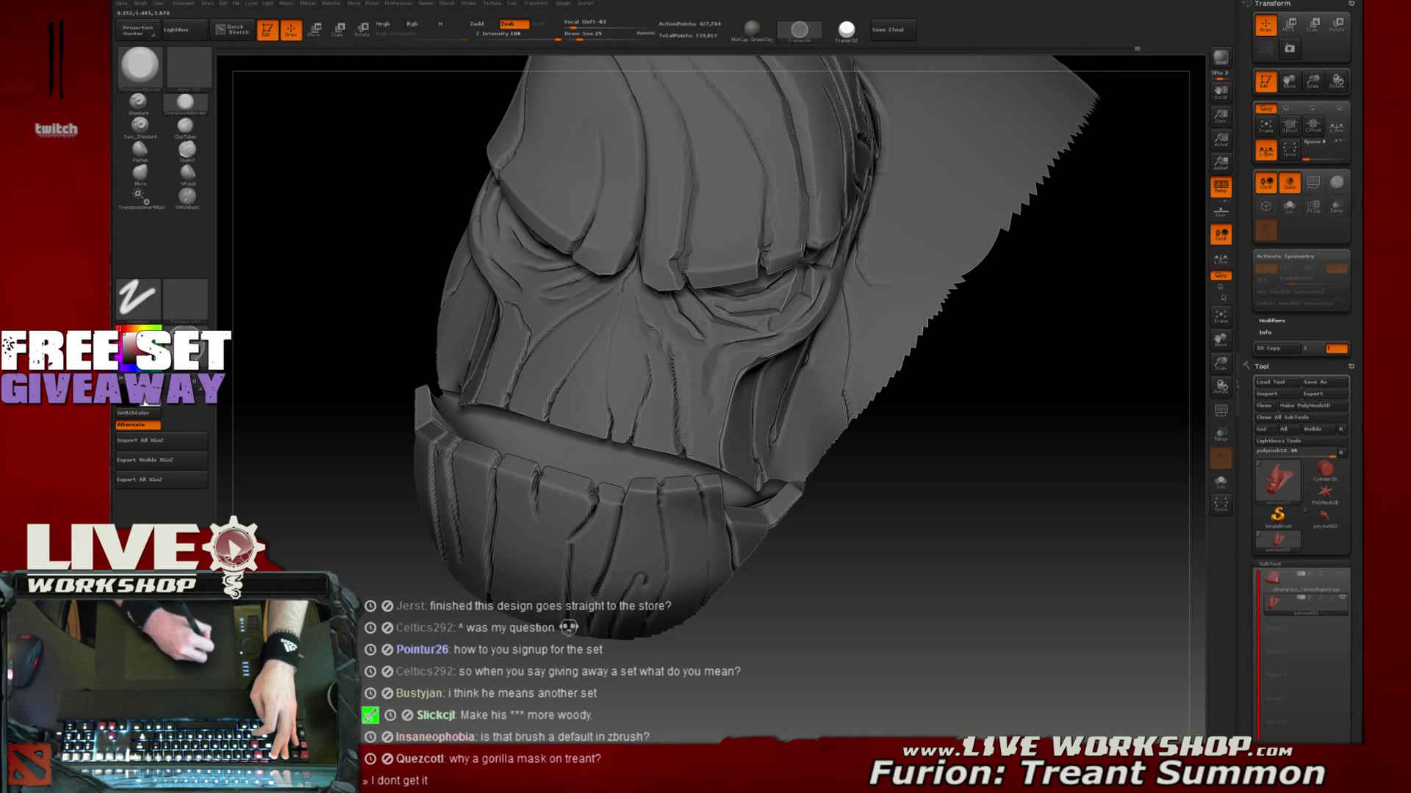
pyautogui.moveTo(957, 466)
pyautogui.keyDown('shift'); pyautogui.mouseDown()
pyautogui.moveTo(973, 371)
pyautogui.moveTo(1036, 394)
pyautogui.moveTo(1067, 362)
pyautogui.moveTo(1080, 421)
pyautogui.mouseUp(); pyautogui.keyUp('shift')
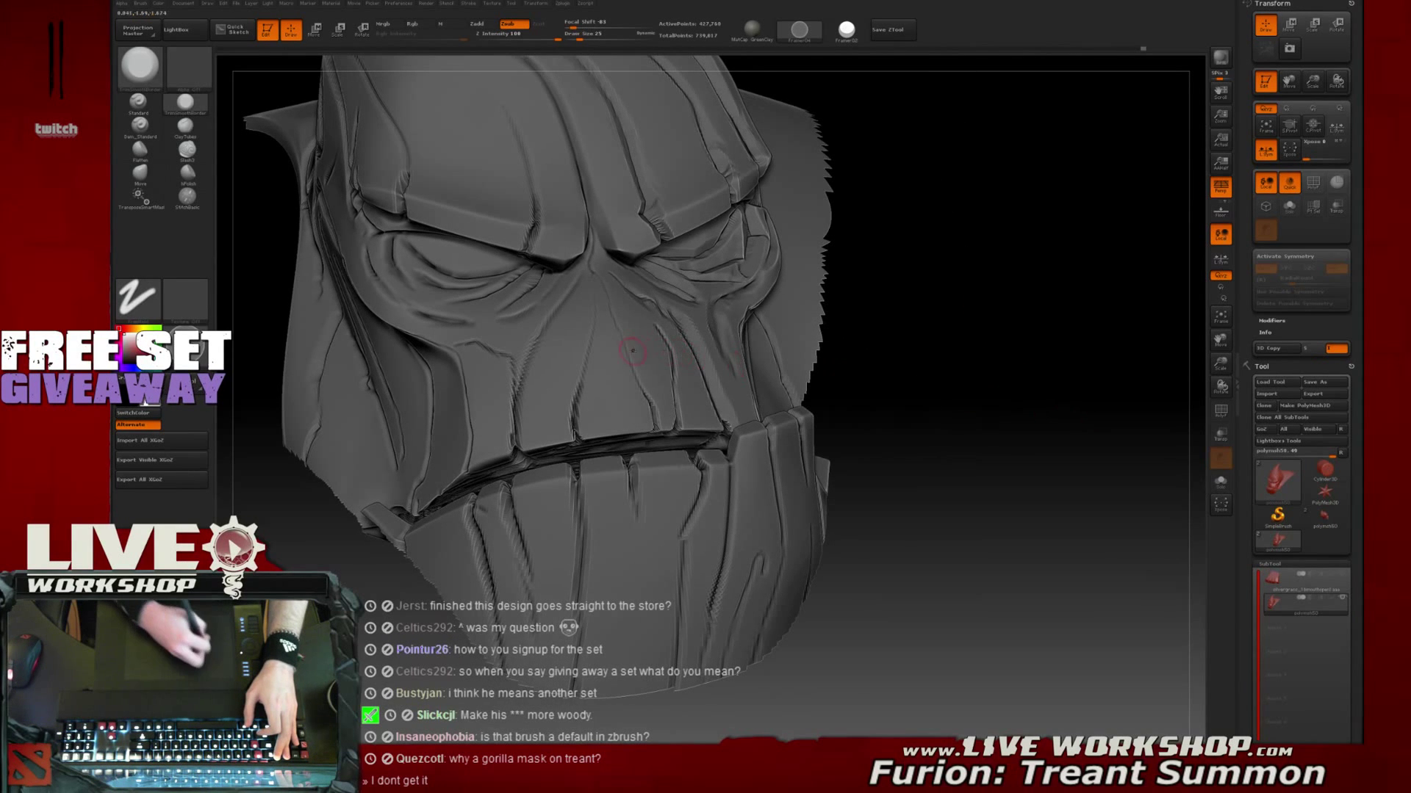
# Widen and bevel the crack beside the muzzle's centre, working from the upper lip edge upward
pyautogui.moveTo(581, 392)
pyautogui.mouseDown()
pyautogui.moveTo(576, 408)
pyautogui.moveTo(581, 387)
pyautogui.mouseUp()
pyautogui.moveTo(926, 385); pyautogui.dragTo(786, 380)
pyautogui.moveTo(1029, 397); pyautogui.dragTo(1084, 434)
pyautogui.moveTo(580, 401)
pyautogui.mouseDown()
pyautogui.moveTo(566, 447)
pyautogui.moveTo(570, 434)
pyautogui.mouseUp()
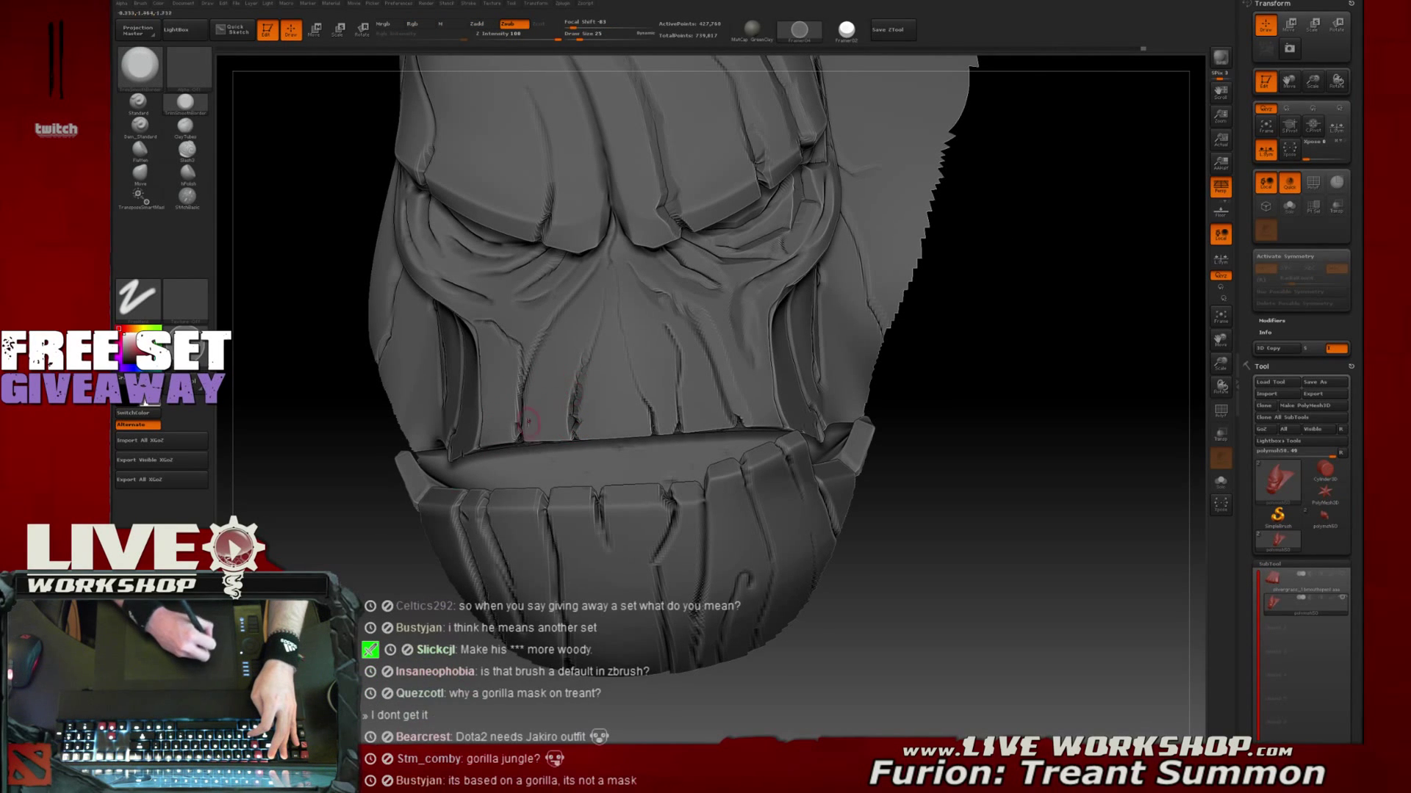
pyautogui.moveTo(401, 536); pyautogui.dragTo(399, 516)
pyautogui.moveTo(571, 432); pyautogui.dragTo(573, 369)
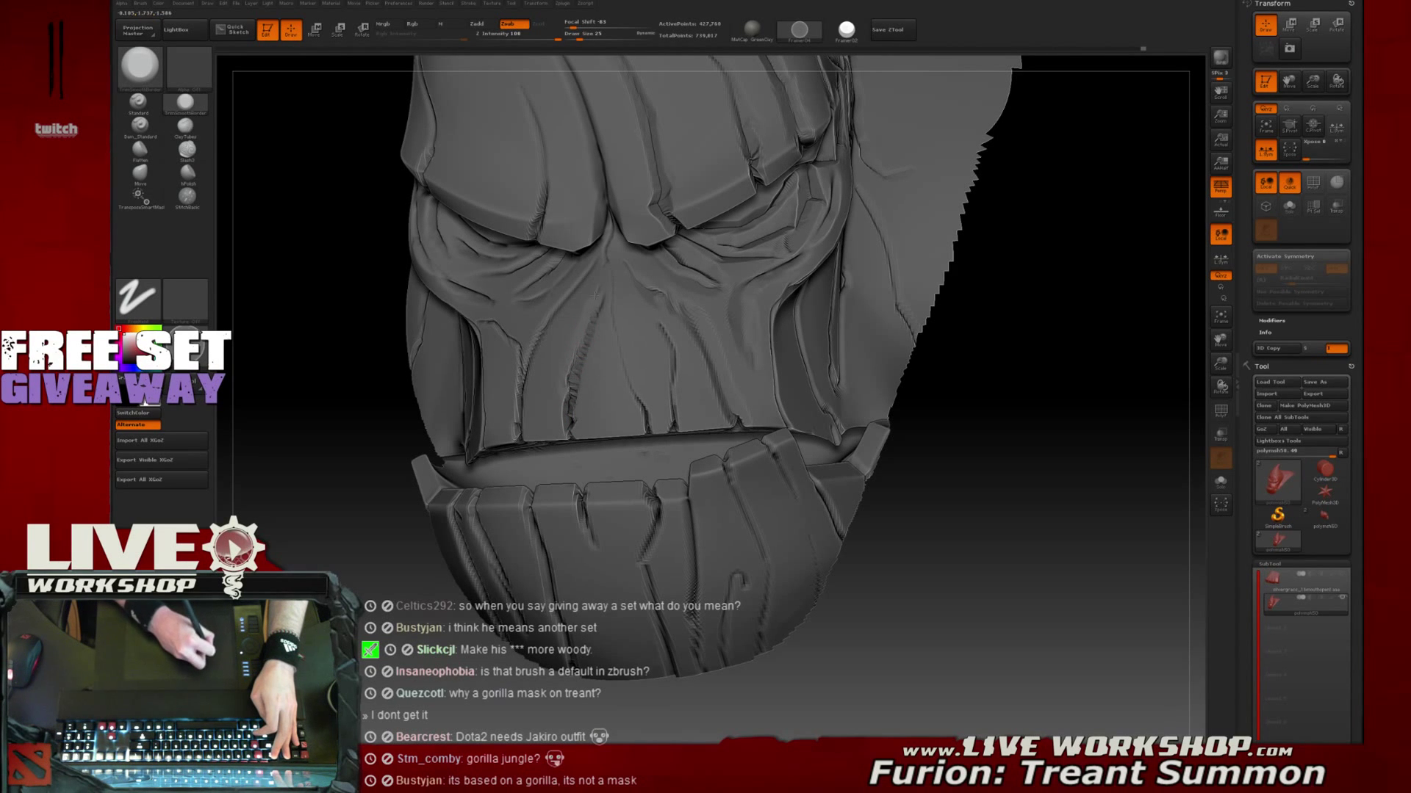
# Smooth the bevelled muzzle crack along its length, from the nose bridge down to its notch at the upper lip
pyautogui.moveTo(1029, 395); pyautogui.dragTo(974, 366)
pyautogui.keyDown('shift'); pyautogui.moveTo(600, 296); pyautogui.dragTo(565, 382); pyautogui.keyUp('shift')
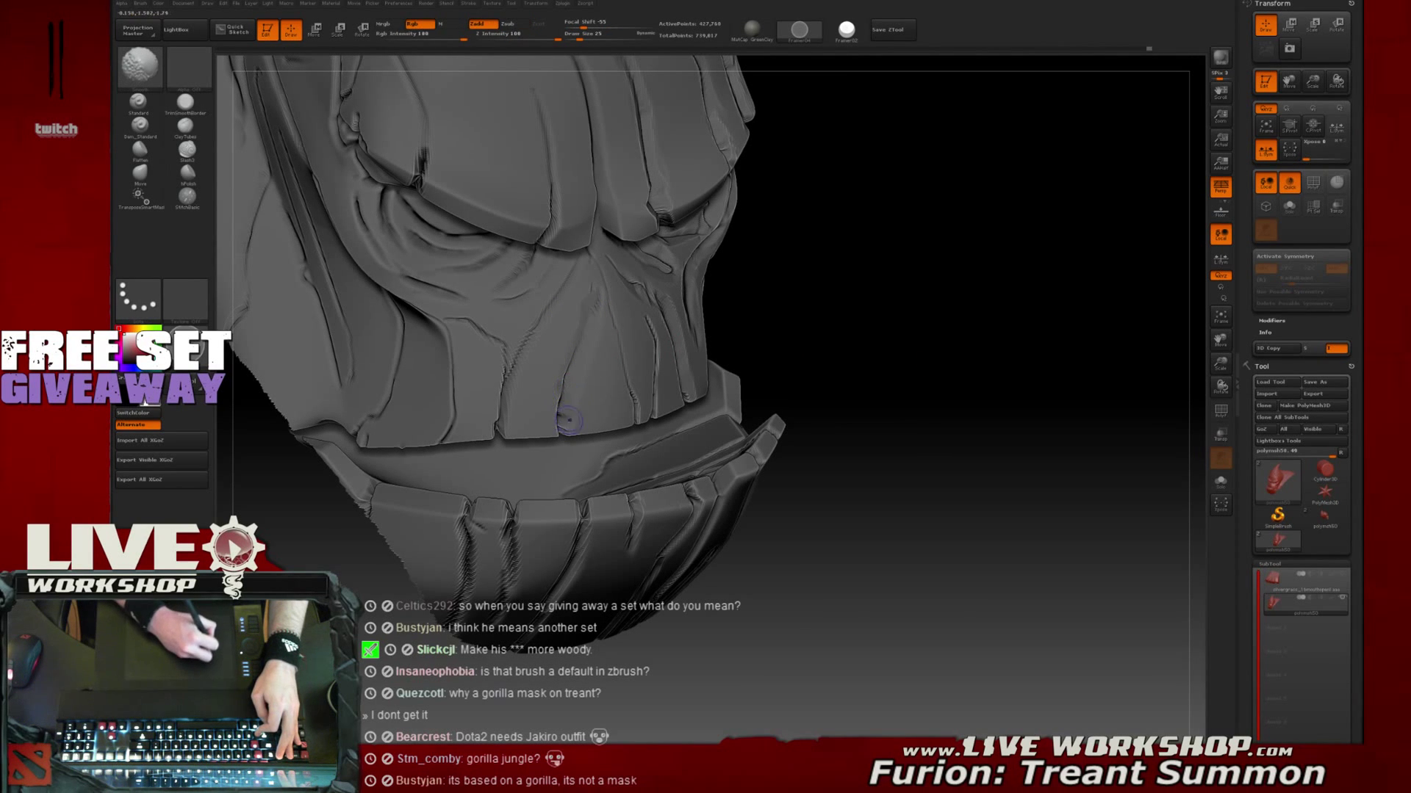
pyautogui.moveTo(1039, 324); pyautogui.dragTo(1067, 286)
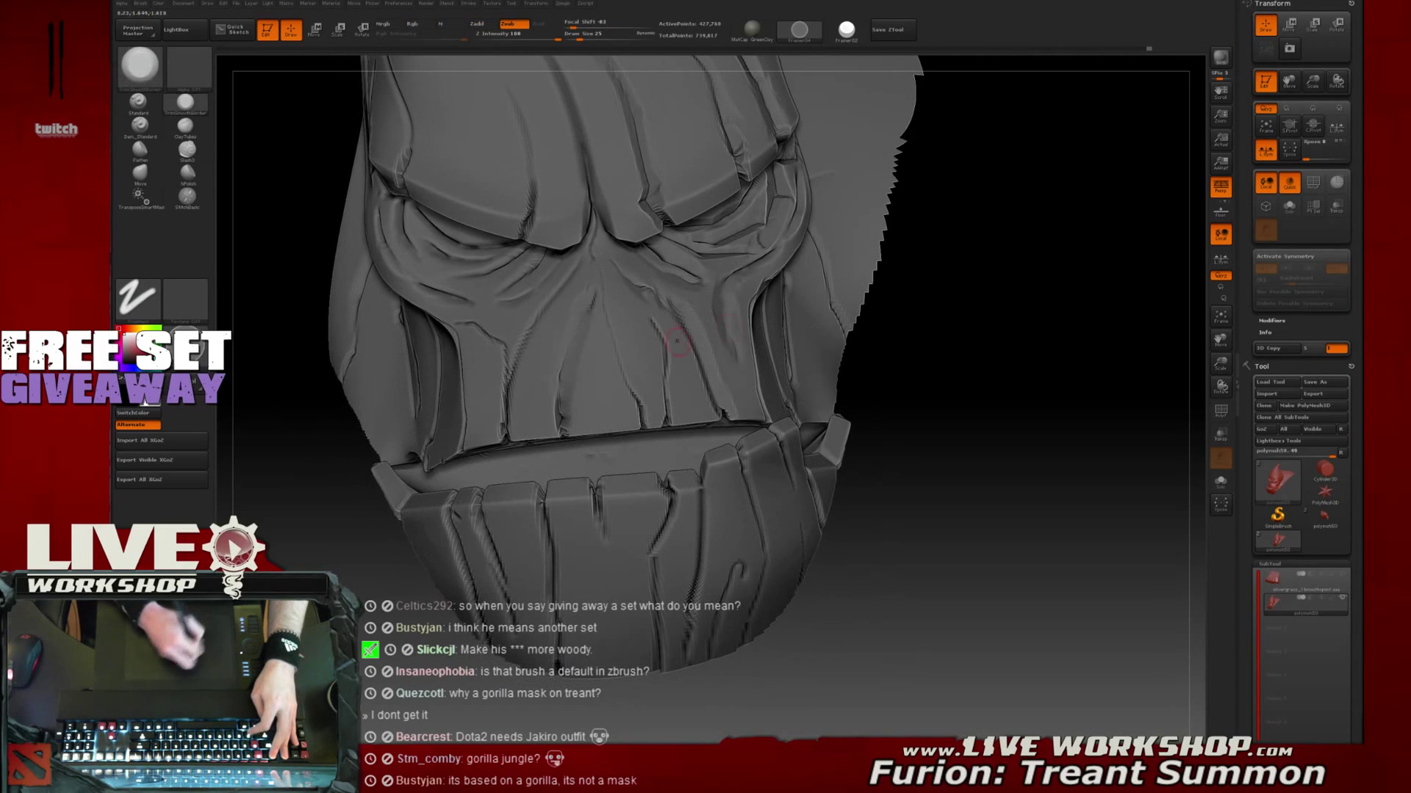
pyautogui.keyDown('shift'); pyautogui.moveTo(564, 417); pyautogui.dragTo(565, 432); pyautogui.keyUp('shift')
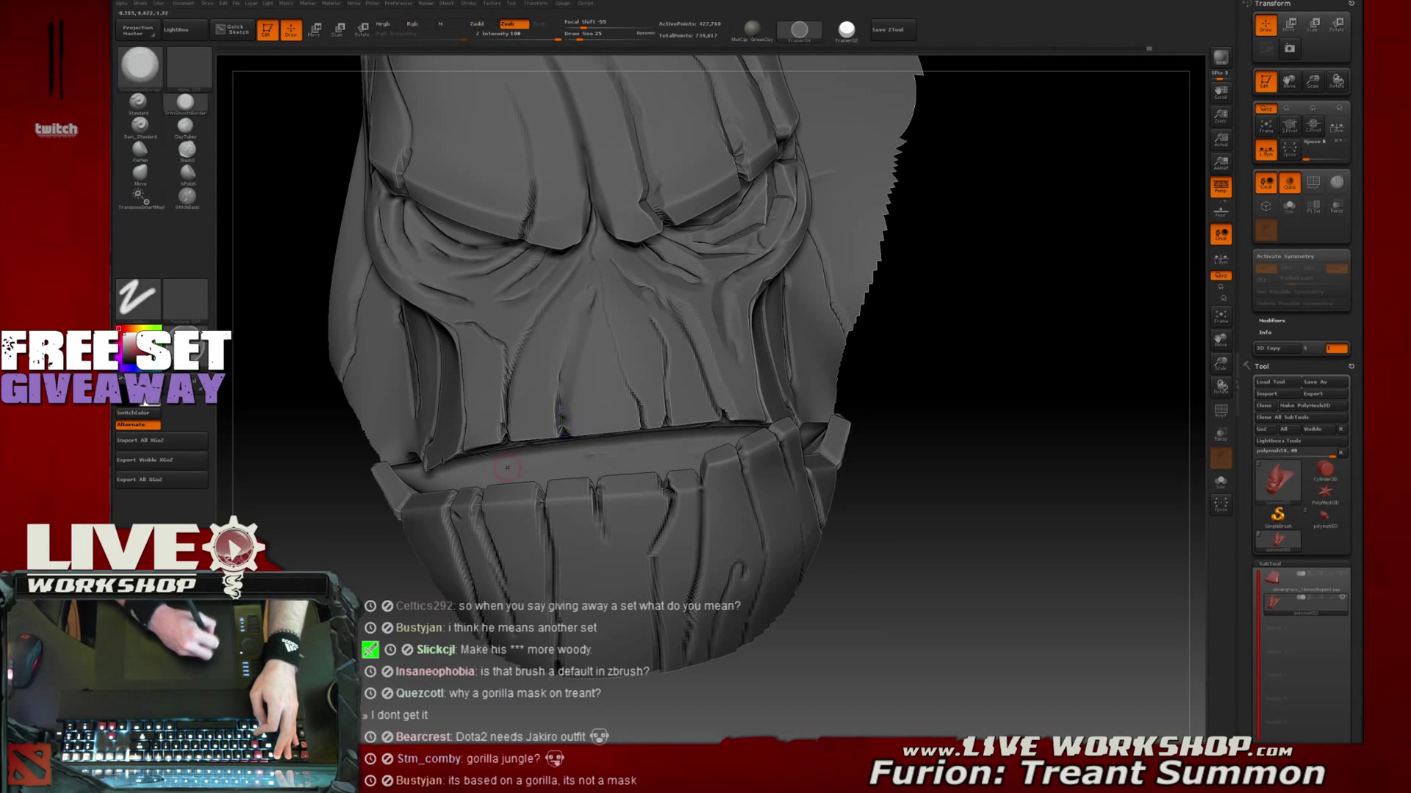
pyautogui.moveTo(948, 448); pyautogui.dragTo(838, 444)
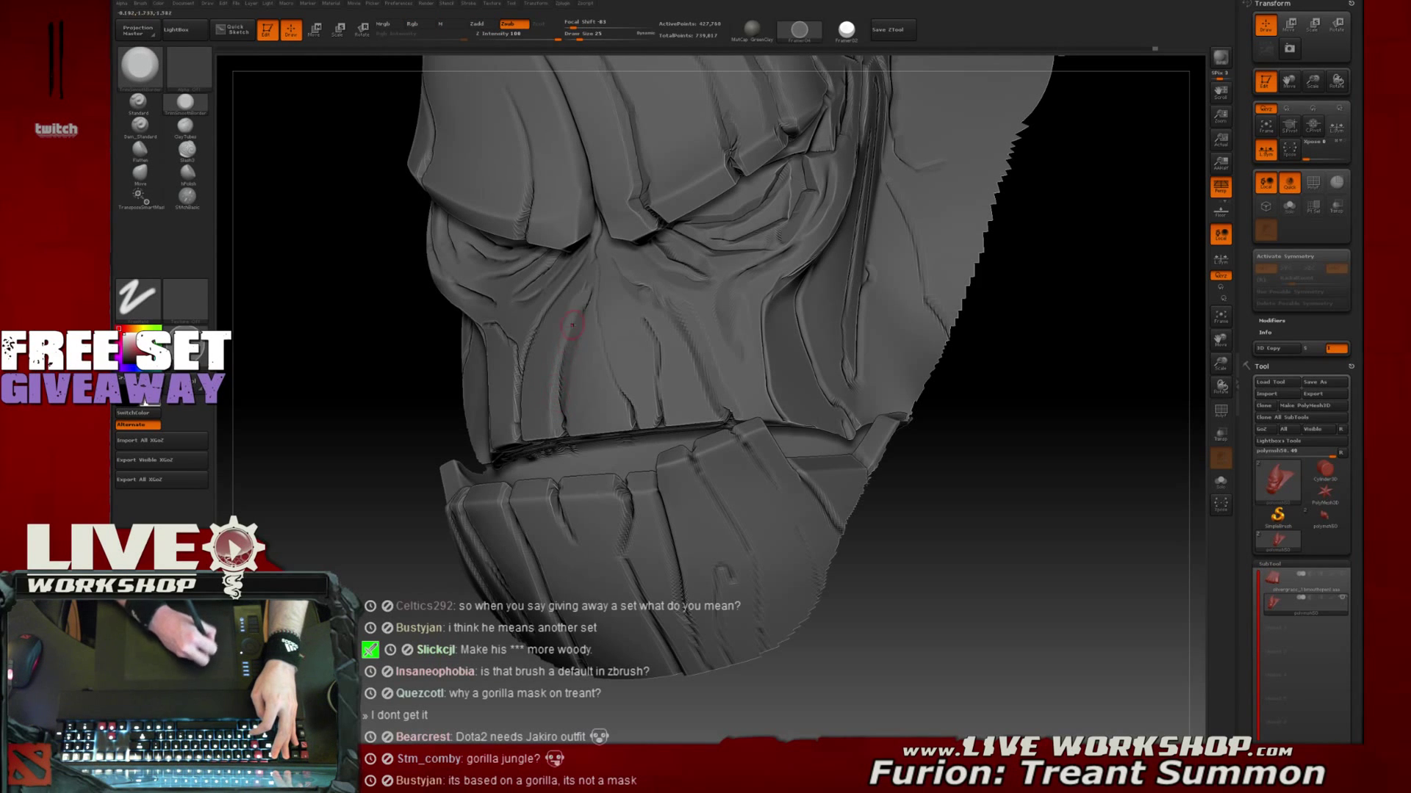
pyautogui.moveTo(1021, 382)
pyautogui.mouseDown()
pyautogui.moveTo(1043, 438)
pyautogui.moveTo(985, 419)
pyautogui.mouseUp()
pyautogui.keyDown('shift'); pyautogui.moveTo(591, 365); pyautogui.dragTo(610, 290); pyautogui.keyUp('shift')
pyautogui.moveTo(934, 357); pyautogui.dragTo(959, 363)
pyautogui.keyDown('shift'); pyautogui.moveTo(592, 360); pyautogui.dragTo(588, 399); pyautogui.keyUp('shift')
pyautogui.moveTo(1058, 316)
pyautogui.mouseDown()
pyautogui.moveTo(976, 320)
pyautogui.moveTo(1112, 340)
pyautogui.moveTo(1121, 356)
pyautogui.moveTo(1047, 354)
pyautogui.mouseUp()
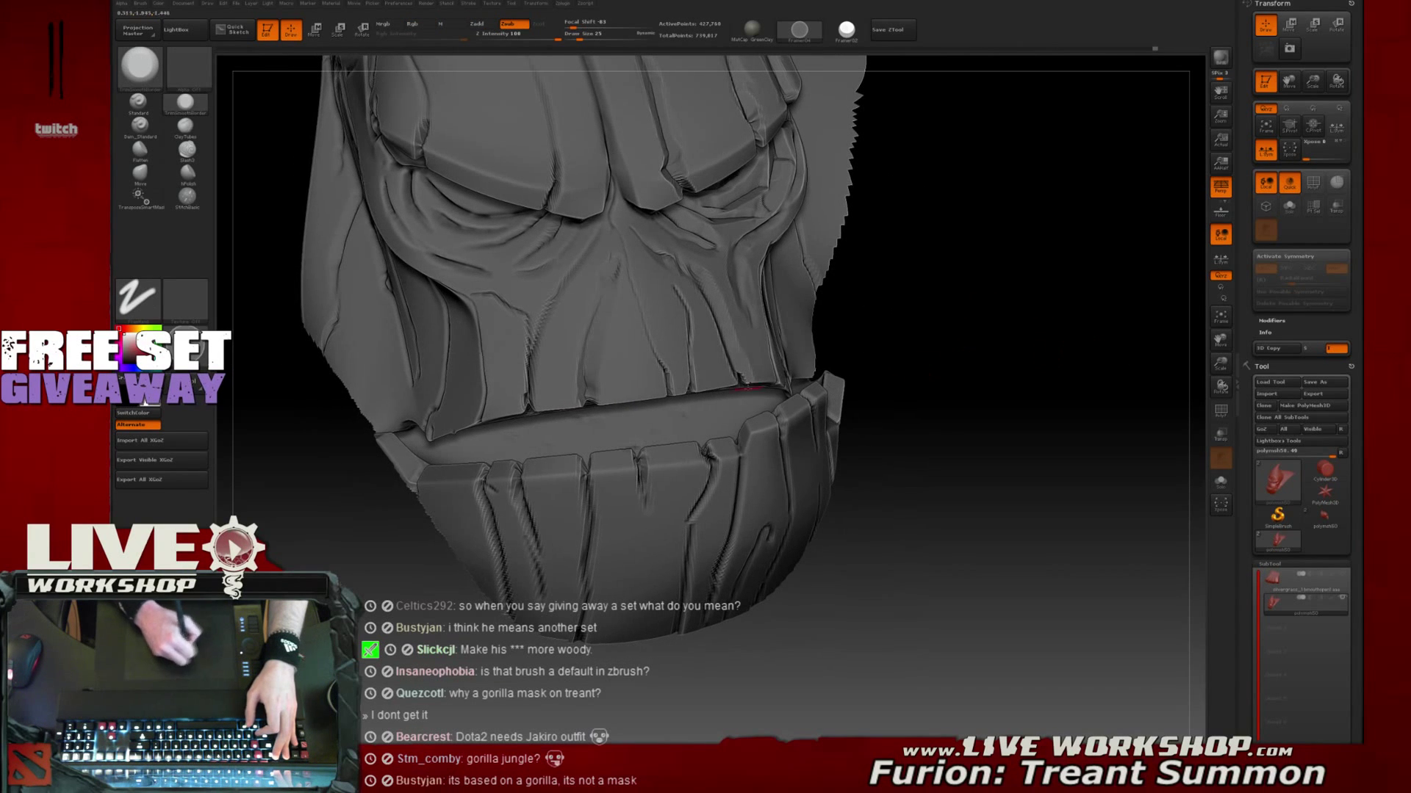
# Hide the lower jaw to expose the underside of the upper lip, and save the work
pyautogui.moveTo(271, 285)
pyautogui.keyDown('ctrl'); pyautogui.keyDown('shift'); pyautogui.mouseDown()
pyautogui.moveTo(429, 445)
pyautogui.moveTo(596, 440)
pyautogui.moveTo(761, 406)
pyautogui.moveTo(756, 728)
pyautogui.moveTo(312, 723)
pyautogui.moveTo(279, 507)
pyautogui.mouseUp(); pyautogui.keyUp('shift'); pyautogui.keyUp('ctrl')
pyautogui.moveTo(747, 457); pyautogui.dragTo(588, 394)
pyautogui.hotkey('ctrl', 's')
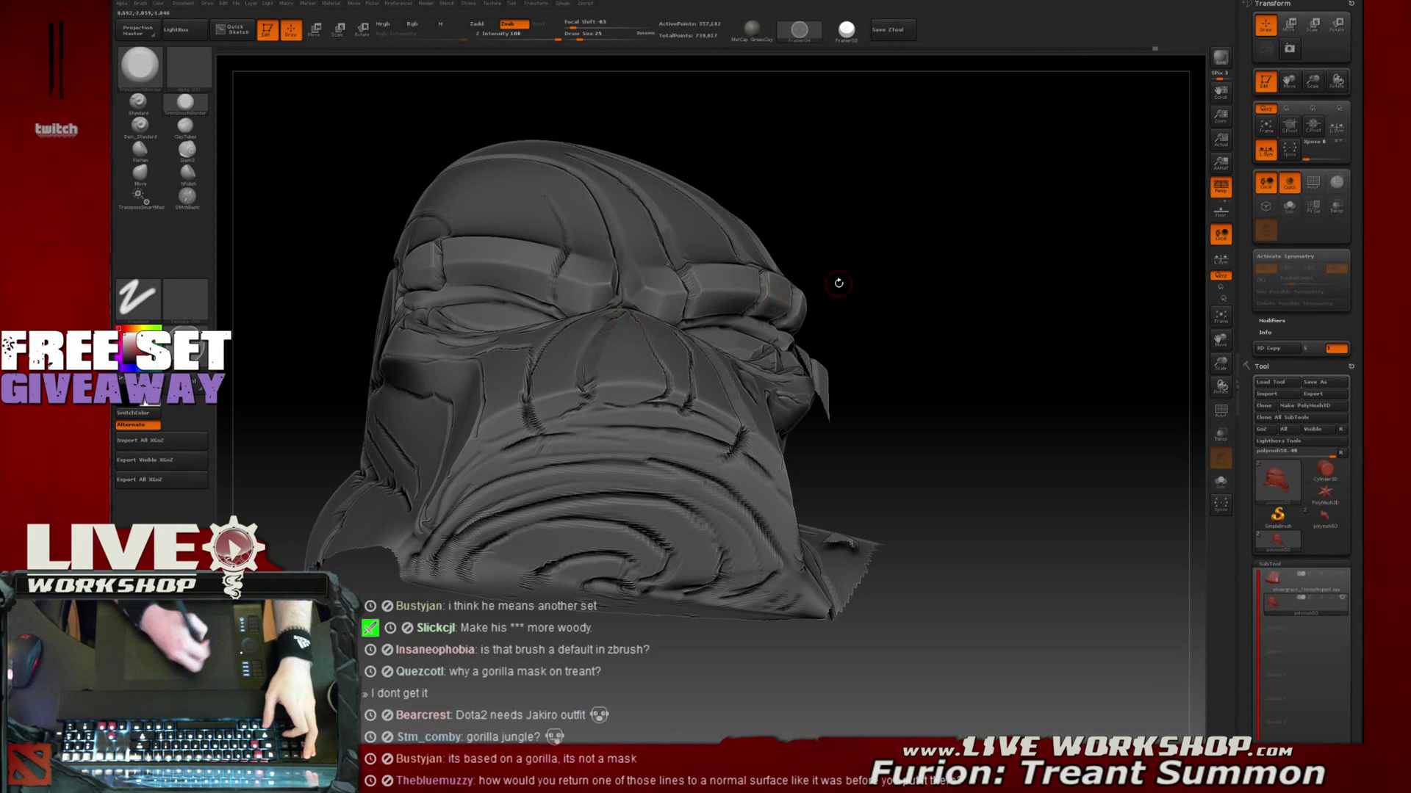
# Shape and smooth the notch where the central muzzle crack meets the underside of the upper lip
pyautogui.moveTo(932, 262)
pyautogui.mouseDown()
pyautogui.moveTo(964, 266)
pyautogui.moveTo(935, 289)
pyautogui.mouseUp()
pyautogui.moveTo(590, 402)
pyautogui.mouseDown()
pyautogui.moveTo(602, 392)
pyautogui.moveTo(596, 402)
pyautogui.mouseUp()
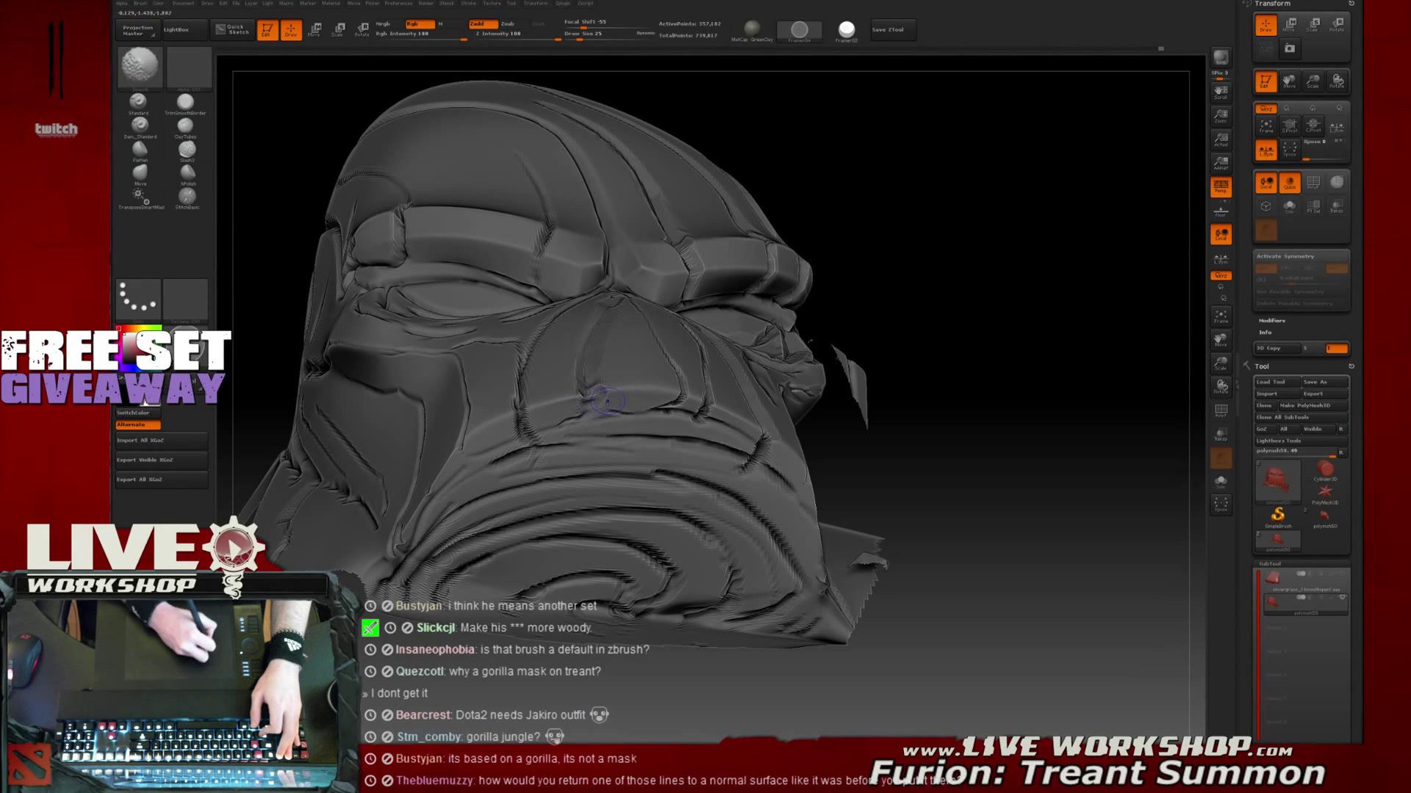
pyautogui.moveTo(955, 294); pyautogui.dragTo(881, 296)
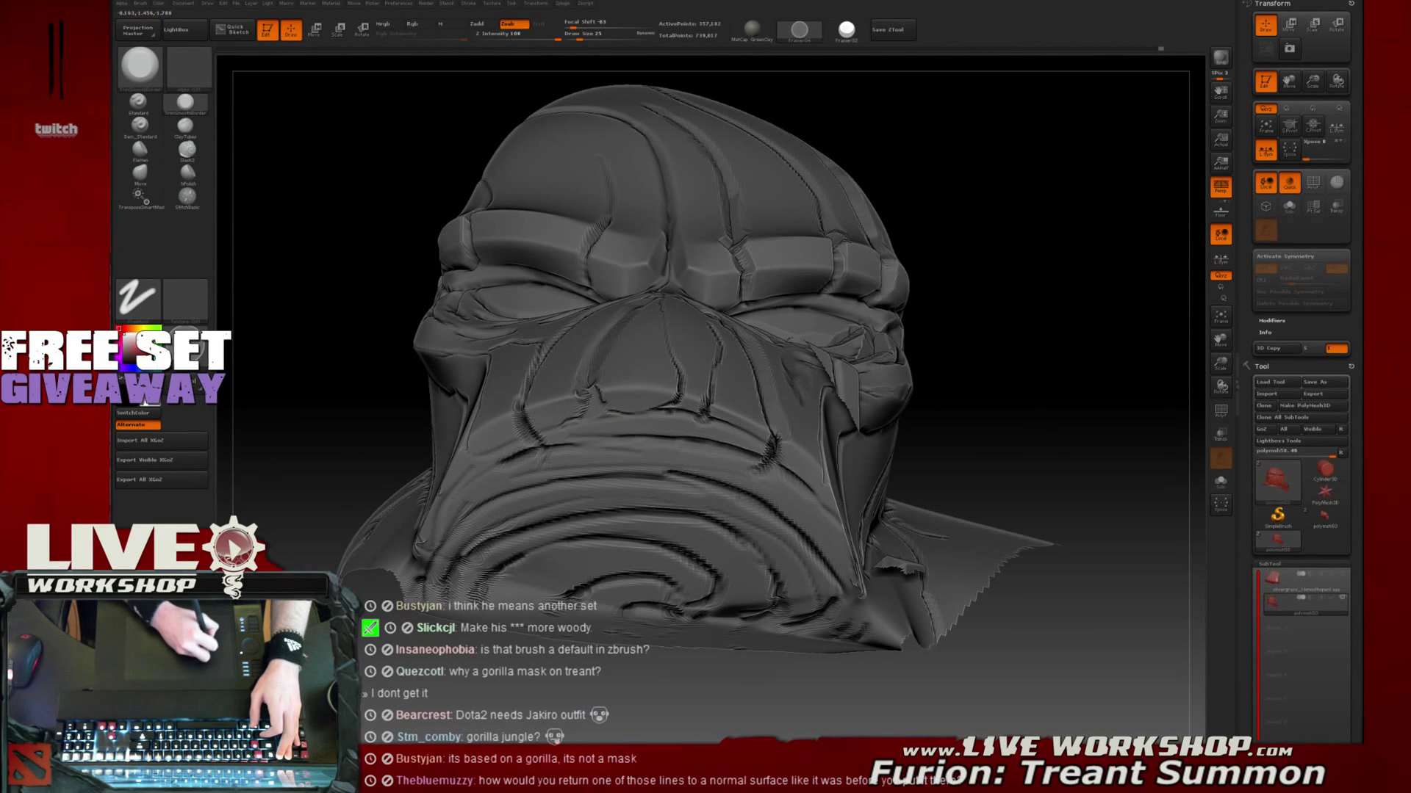
pyautogui.moveTo(581, 400)
pyautogui.keyDown('shift'); pyautogui.mouseDown()
pyautogui.moveTo(576, 413)
pyautogui.moveTo(597, 400)
pyautogui.mouseUp(); pyautogui.keyUp('shift')
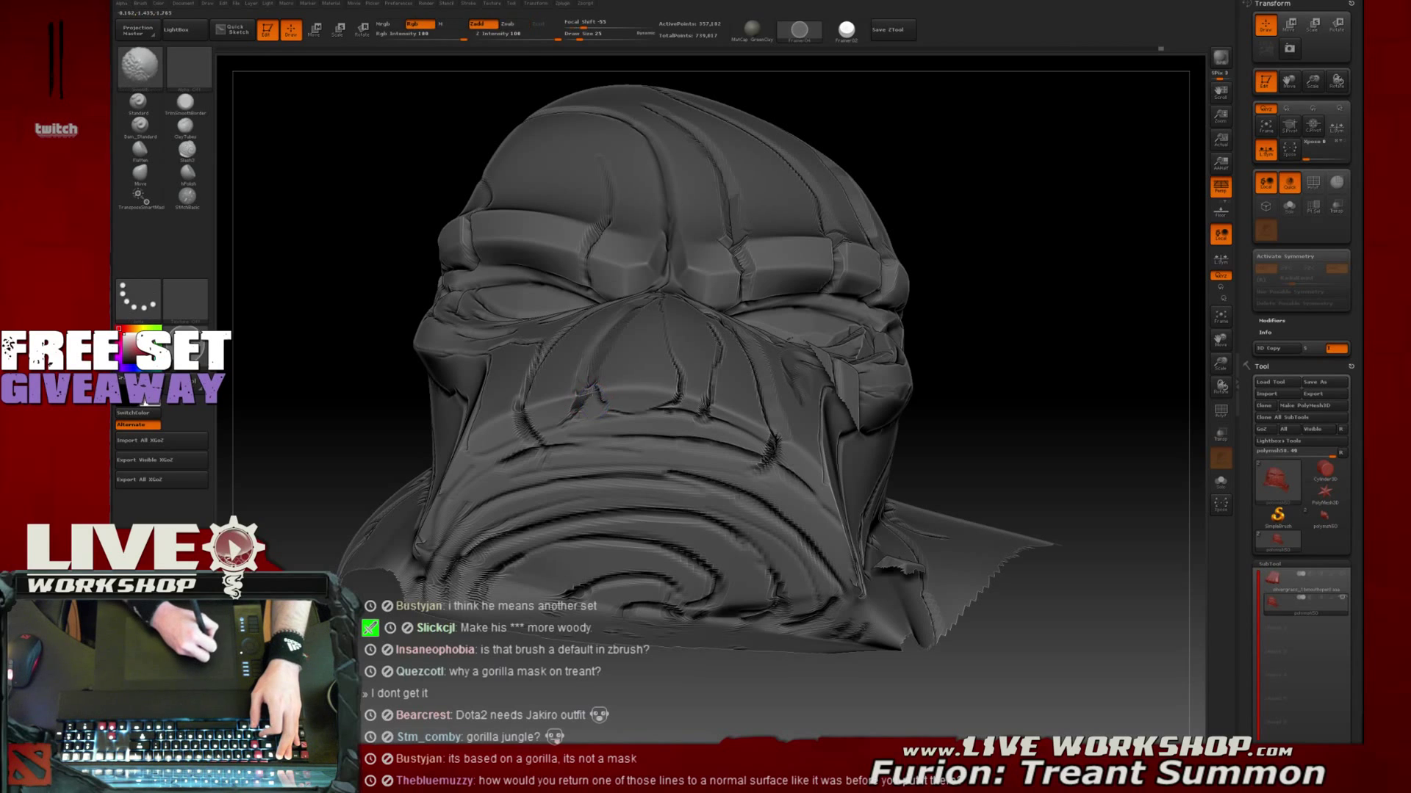
pyautogui.moveTo(1077, 322)
pyautogui.mouseDown()
pyautogui.moveTo(1086, 441)
pyautogui.moveTo(1083, 385)
pyautogui.moveTo(743, 398)
pyautogui.mouseUp()
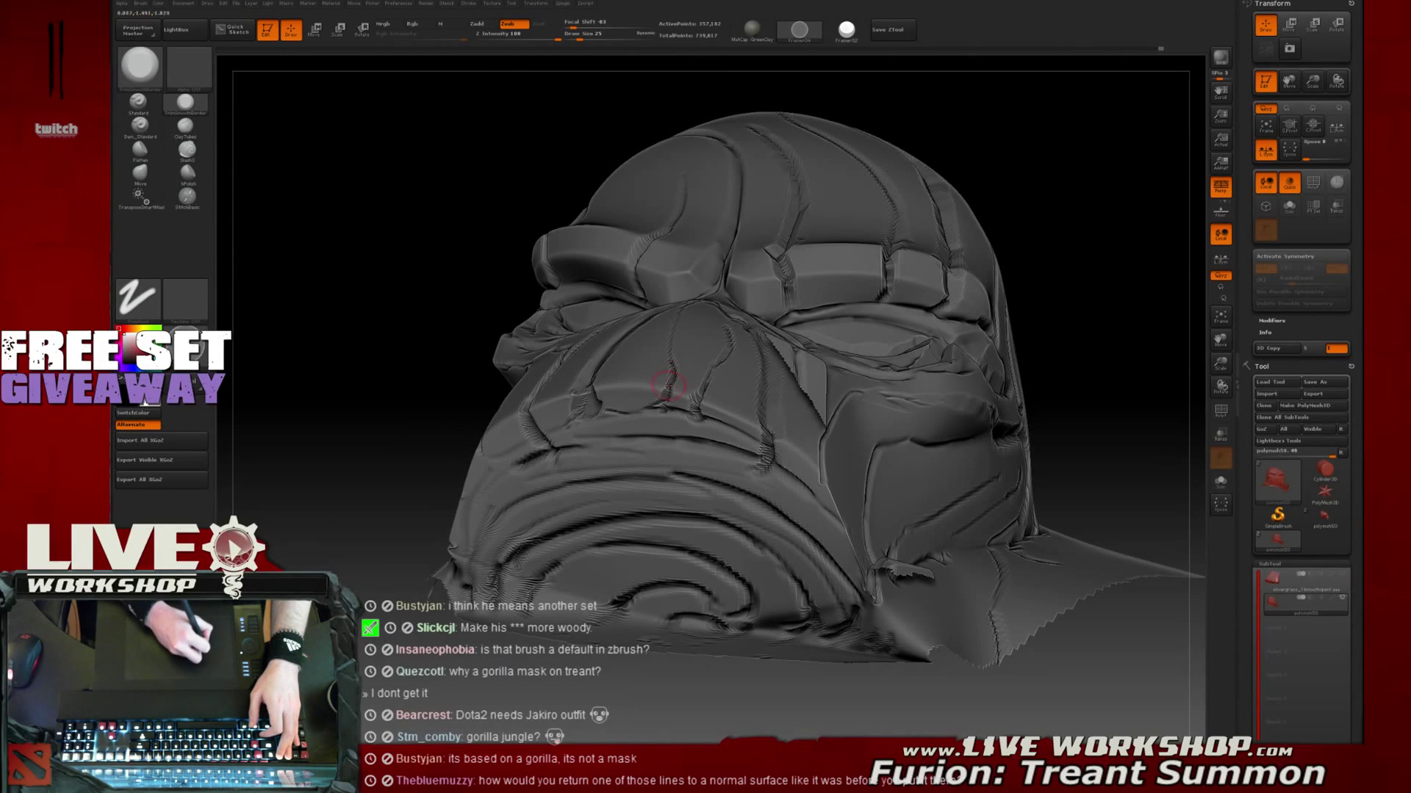
pyautogui.moveTo(1109, 277); pyautogui.dragTo(1102, 210)
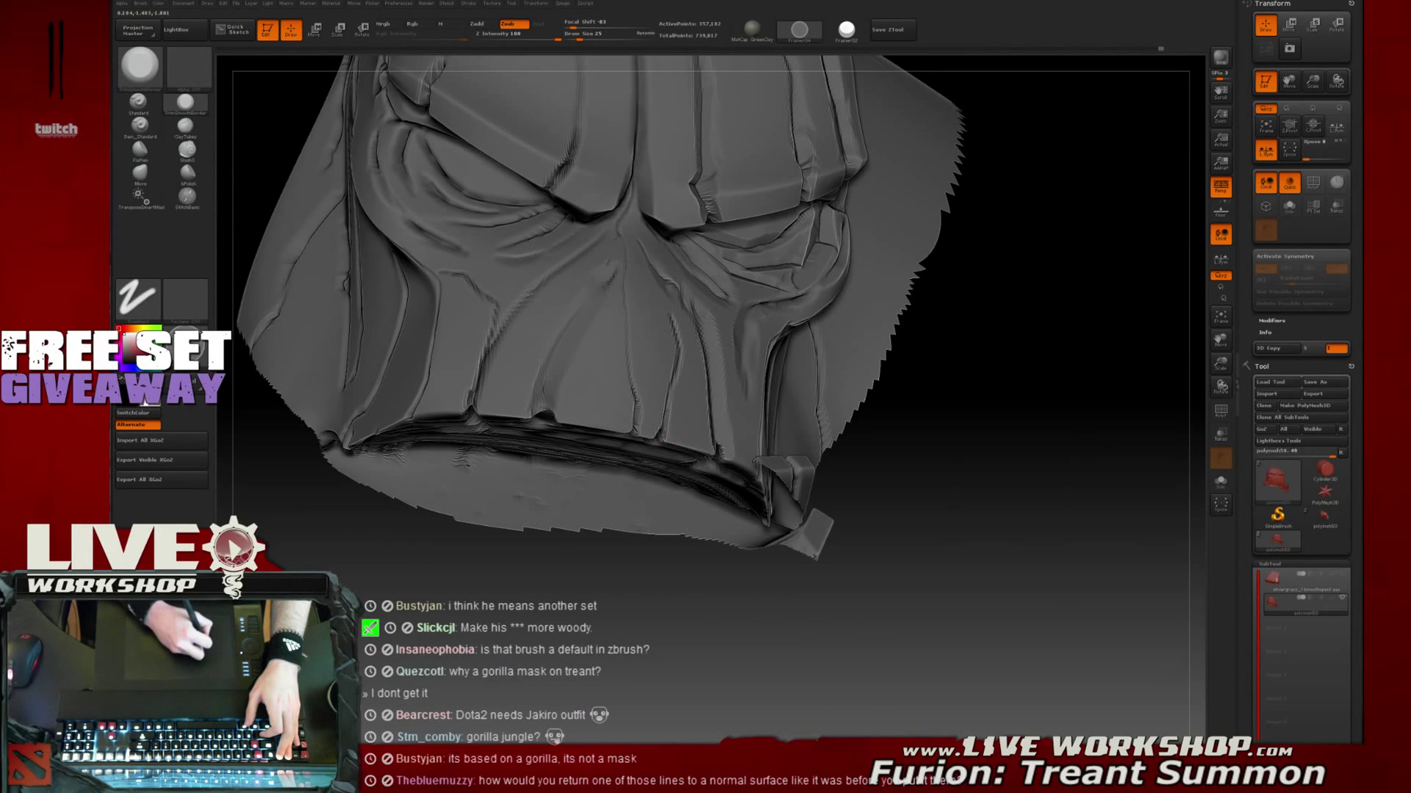
# Bevel and even out the edge of the muzzle crack on the opposite side down to the upper lip
pyautogui.moveTo(973, 380); pyautogui.dragTo(898, 379)
pyautogui.moveTo(672, 331); pyautogui.dragTo(660, 434)
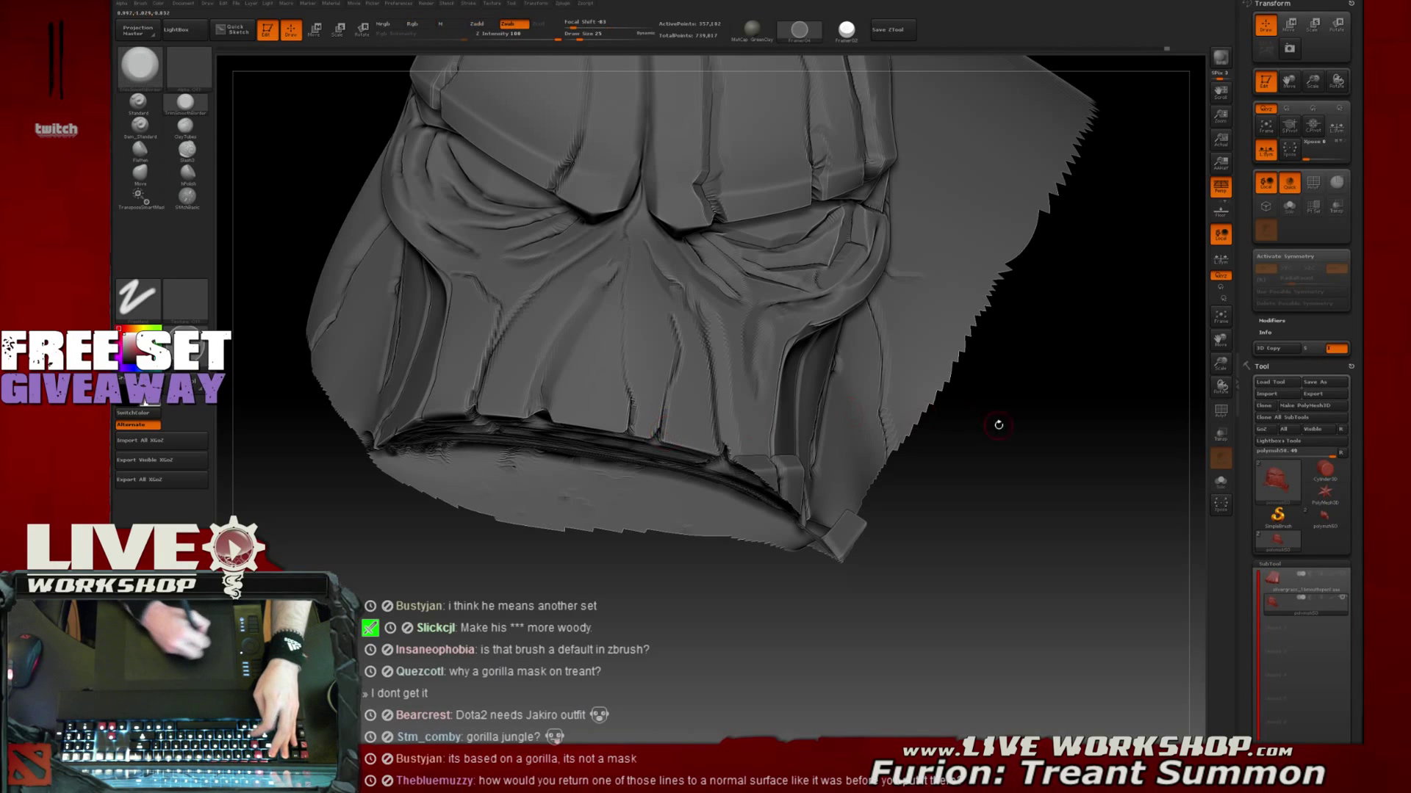
pyautogui.moveTo(995, 419); pyautogui.dragTo(947, 452)
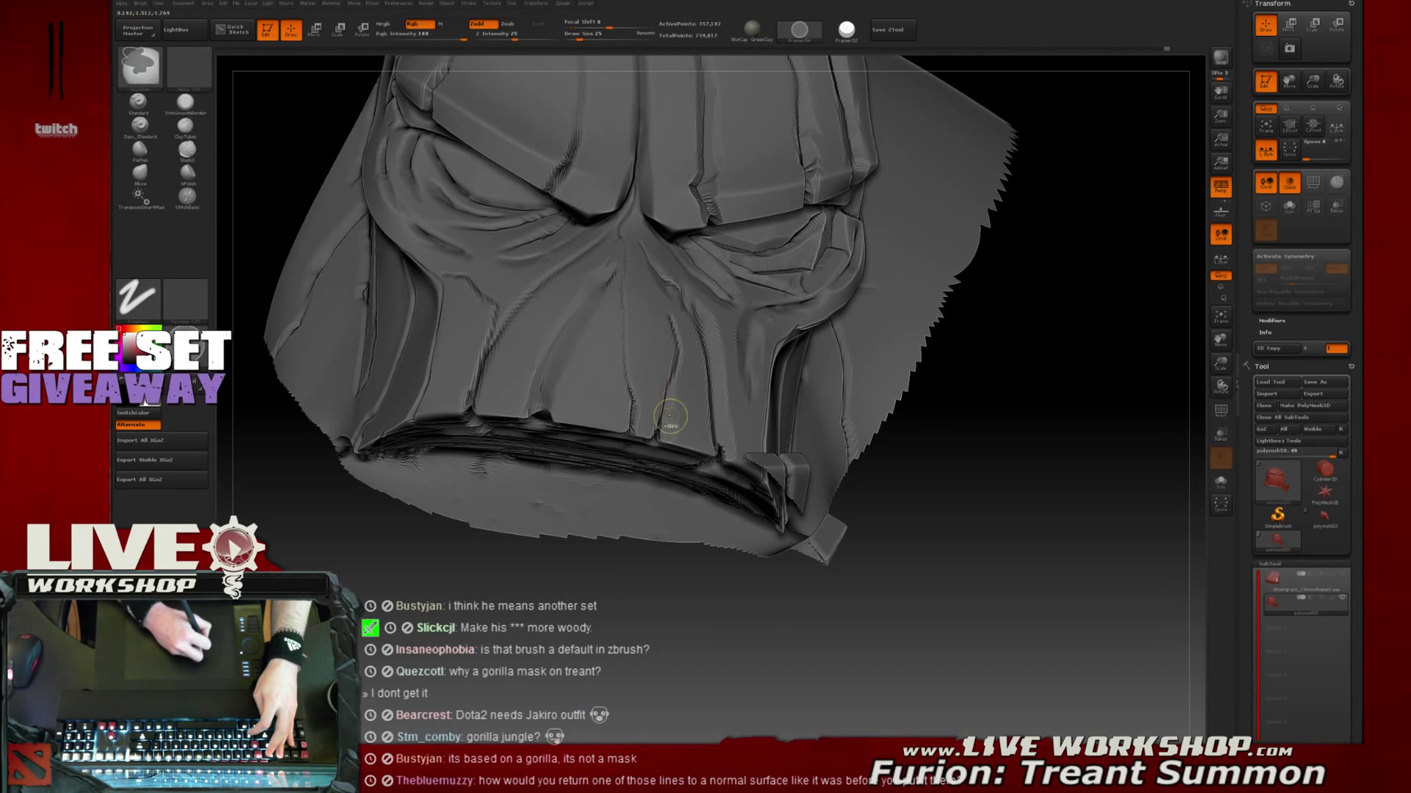
pyautogui.moveTo(679, 362); pyautogui.dragTo(663, 432)
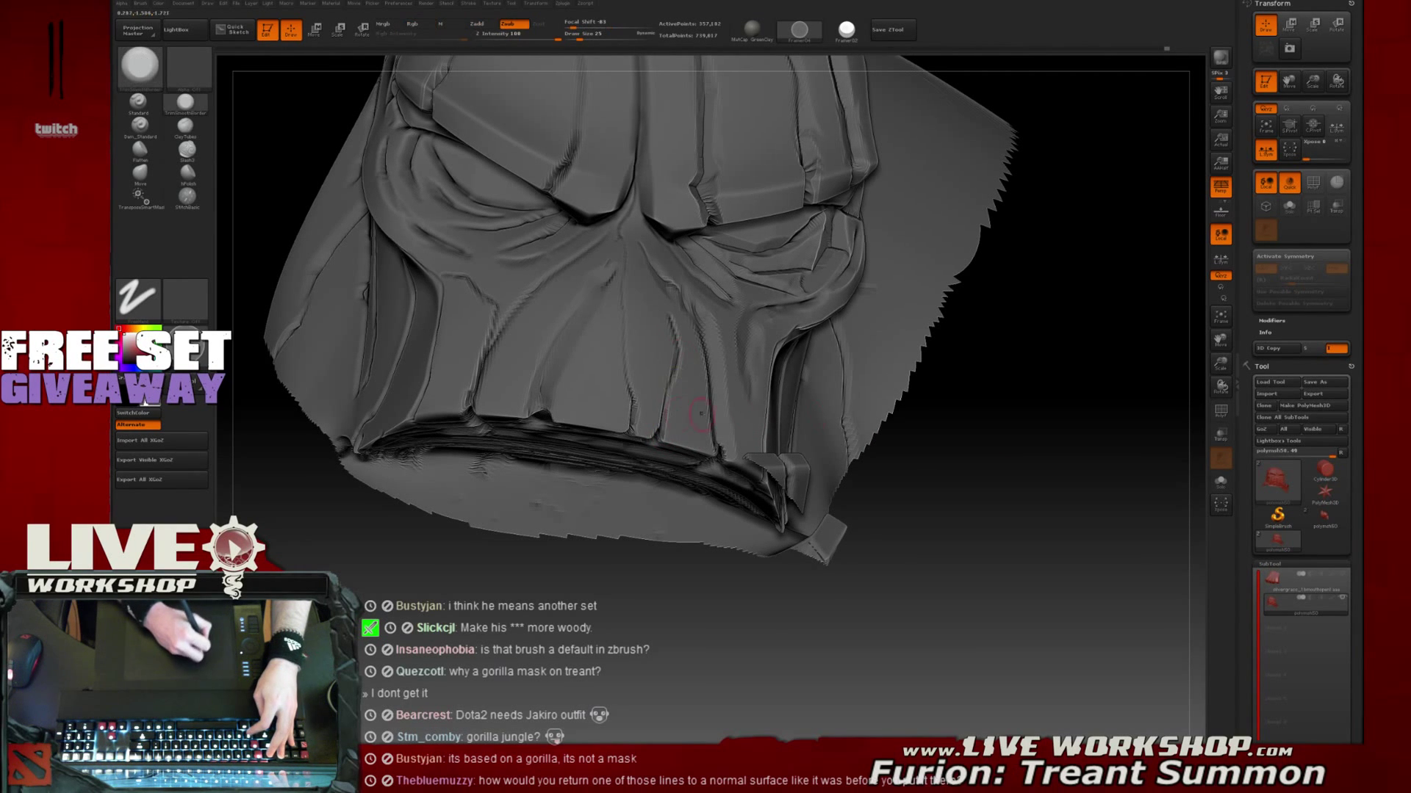
# Trim the narrow wood strip between the two side muzzle cracks, from the upper lip toward the inner eye fold
pyautogui.moveTo(970, 422); pyautogui.dragTo(835, 409)
pyautogui.moveTo(646, 579); pyautogui.dragTo(548, 562)
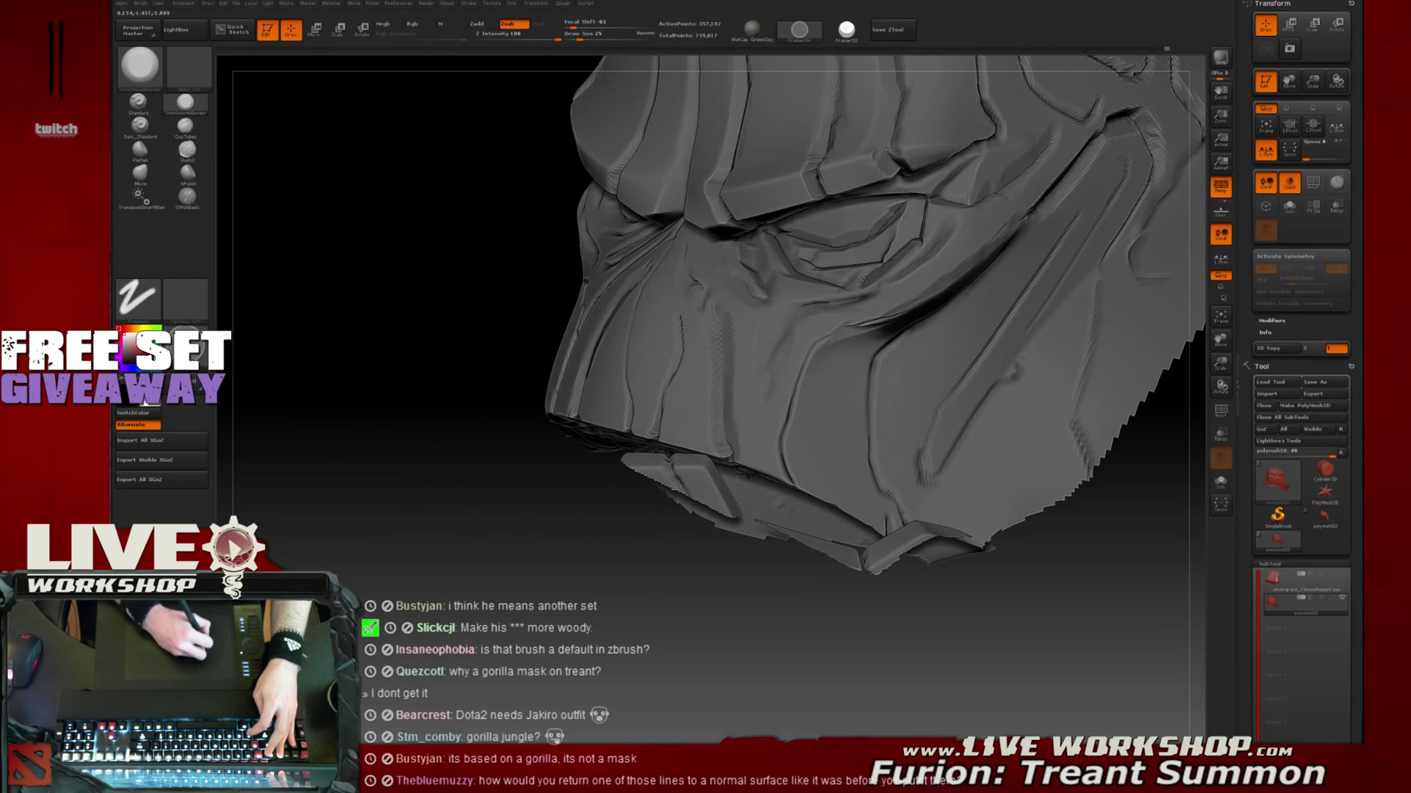
pyautogui.moveTo(670, 375); pyautogui.dragTo(659, 397)
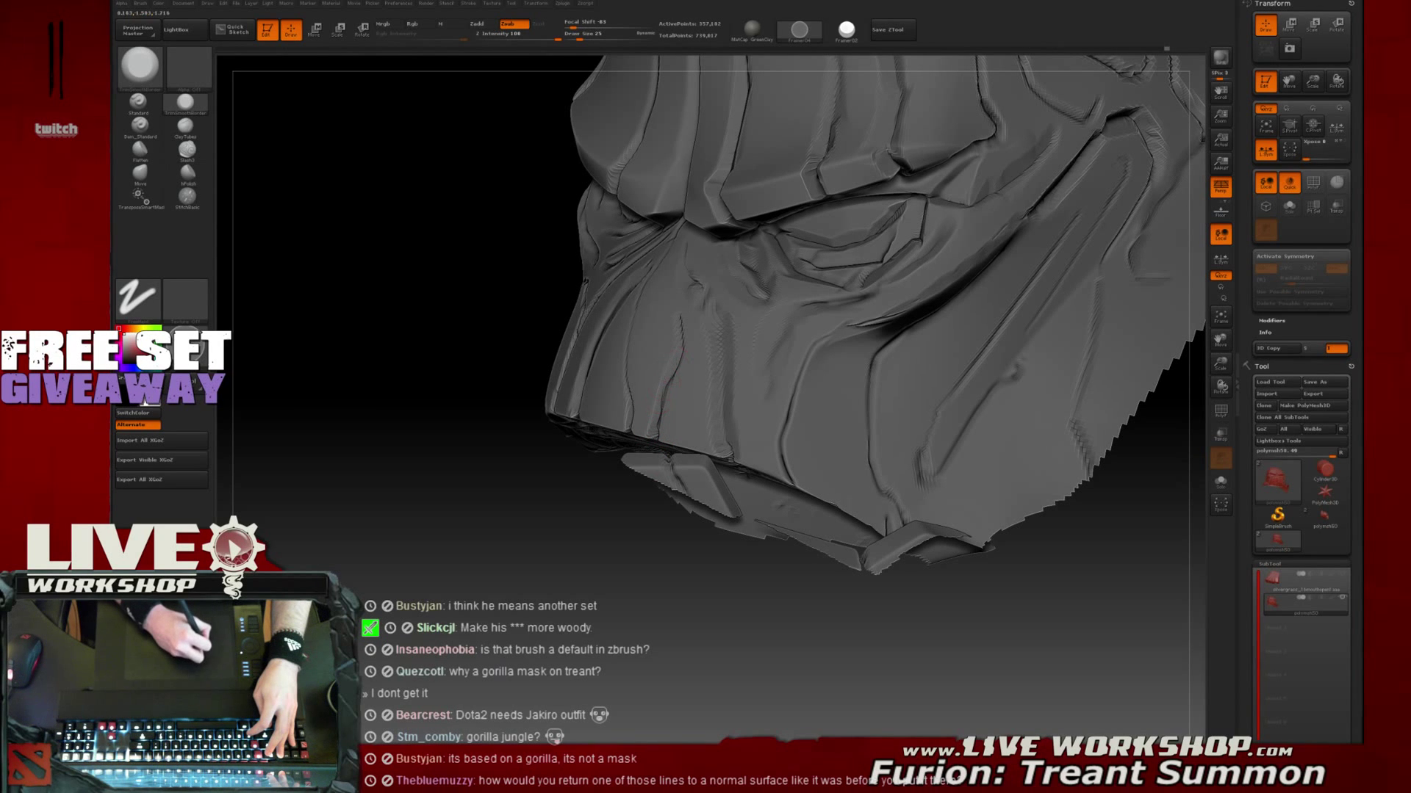
pyautogui.moveTo(683, 326); pyautogui.dragTo(680, 345)
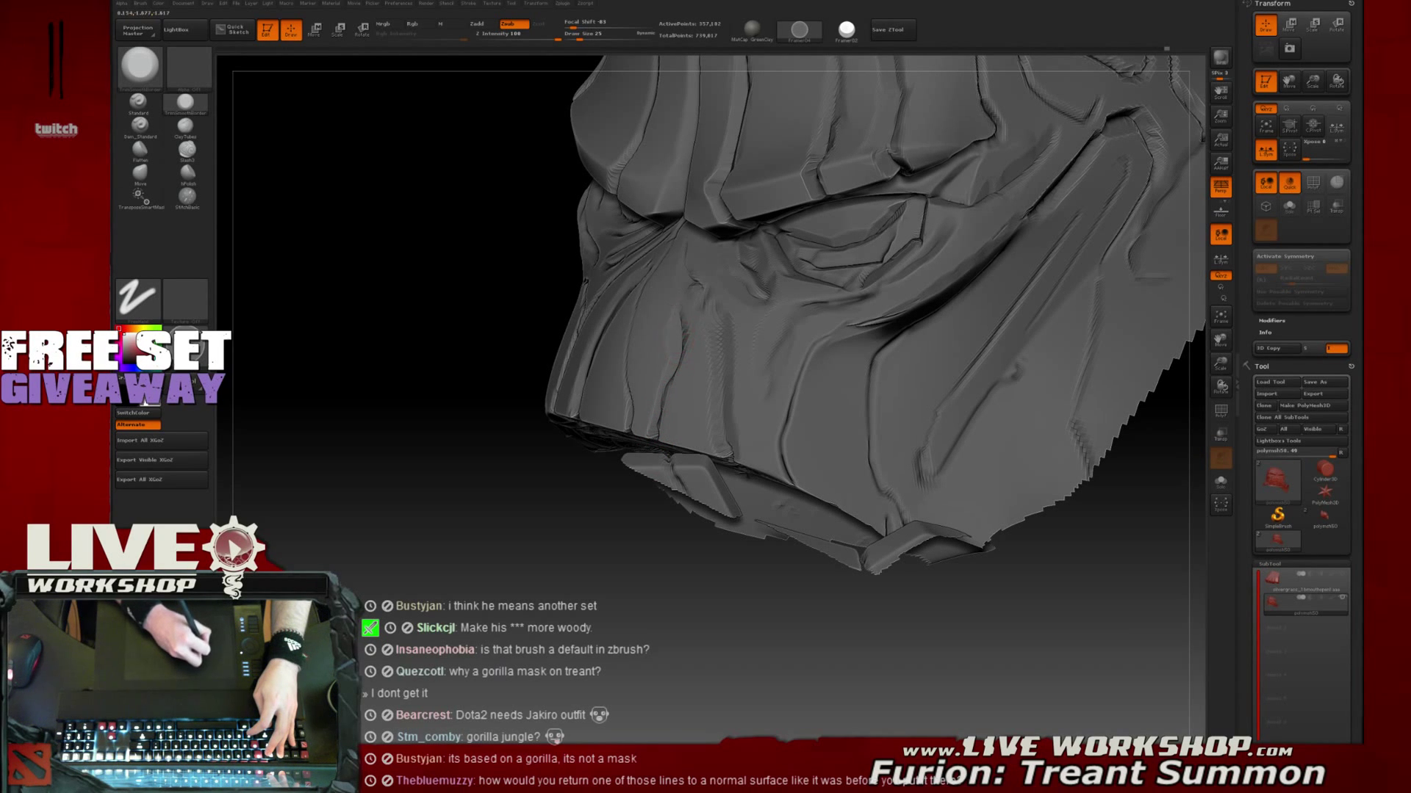
pyautogui.moveTo(604, 557); pyautogui.dragTo(859, 540)
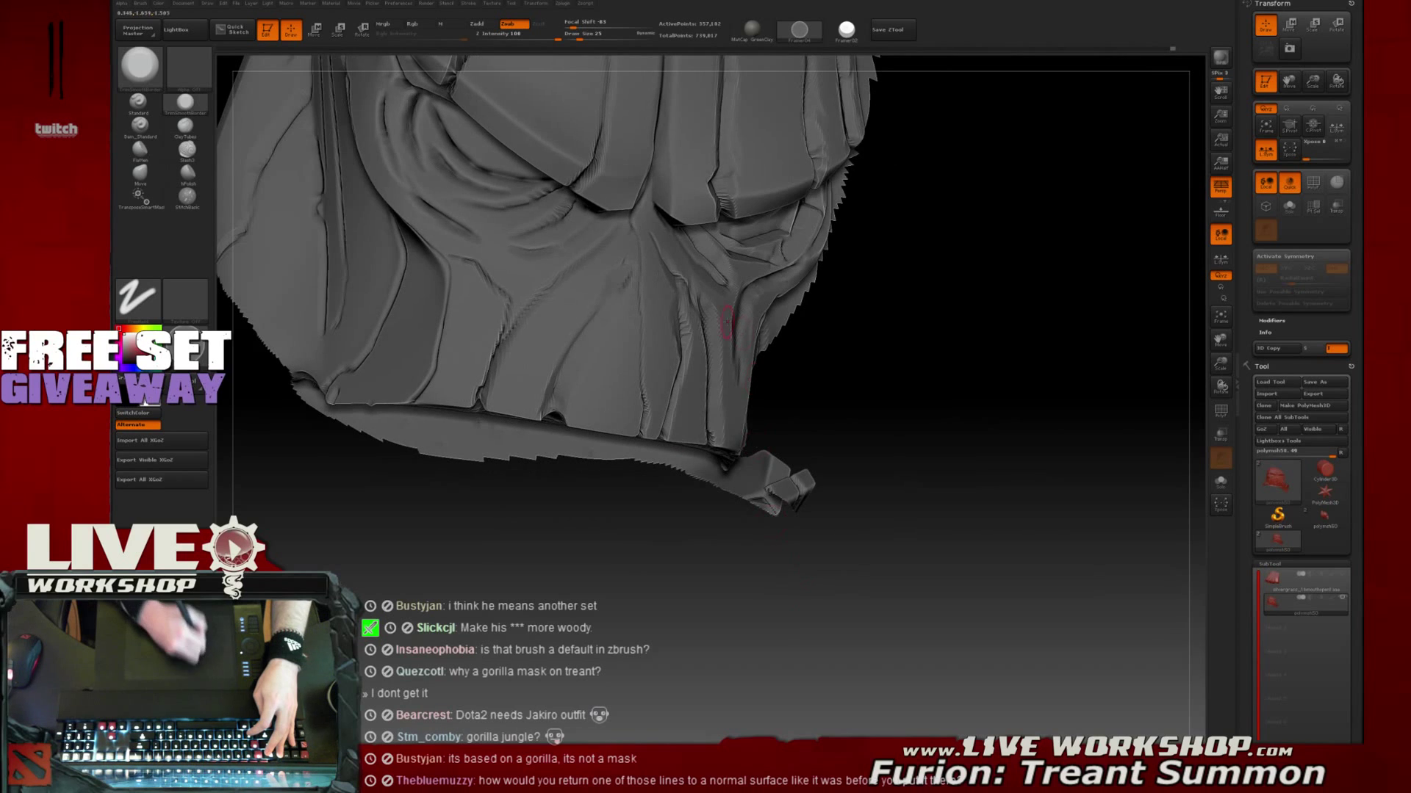
pyautogui.moveTo(809, 394); pyautogui.dragTo(685, 371)
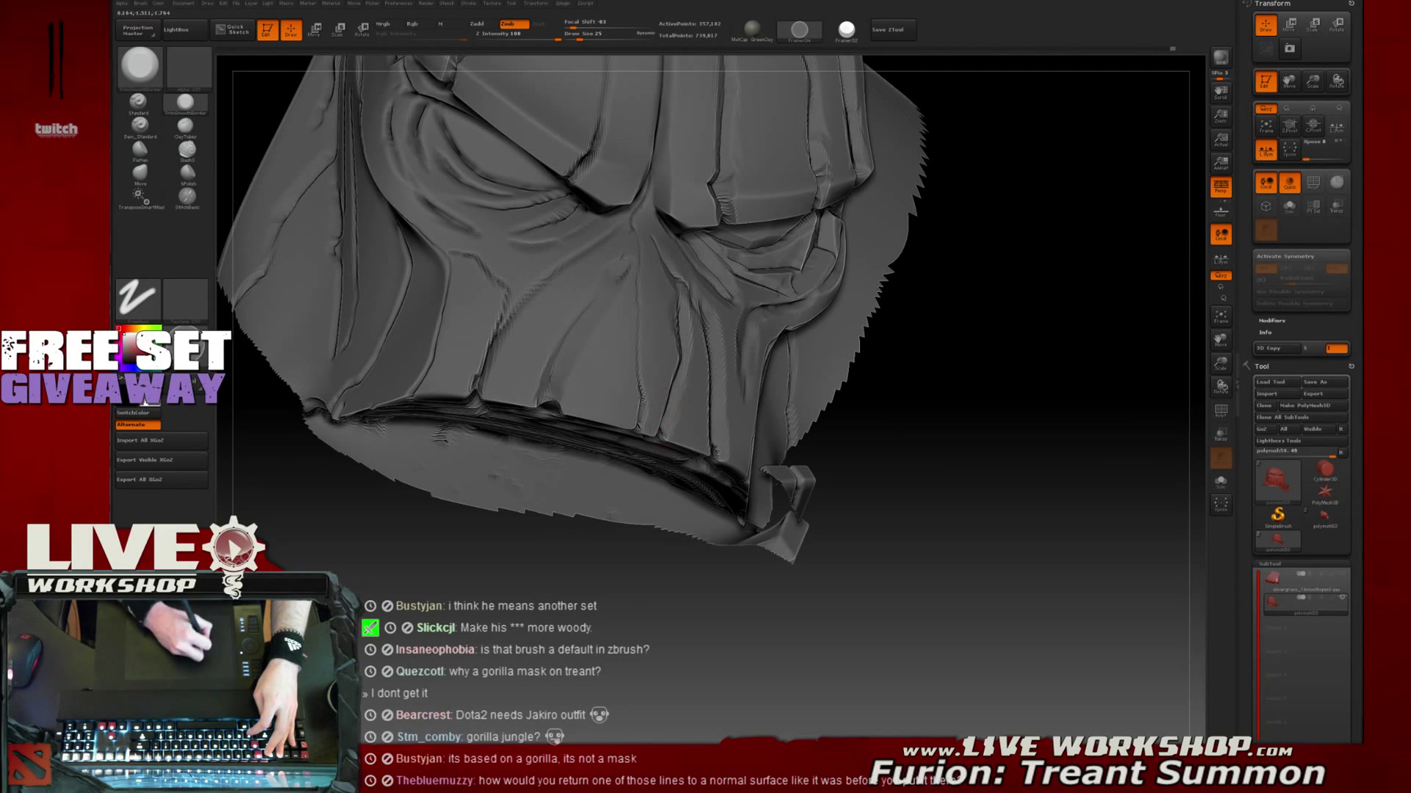
# Bevel the outer muzzle crack from above the upper lip toward the inner eye corner
pyautogui.moveTo(652, 605); pyautogui.dragTo(672, 466)
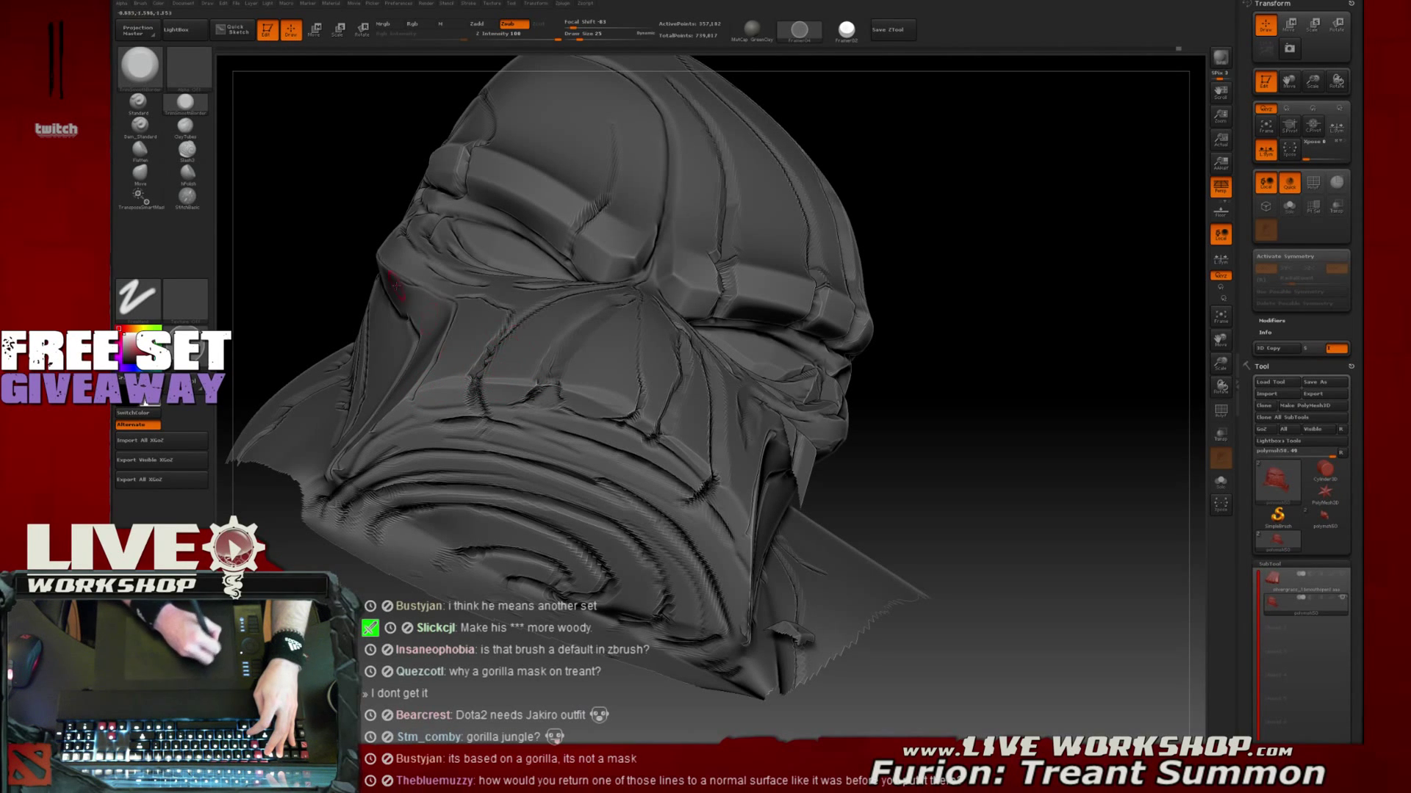
pyautogui.moveTo(323, 246); pyautogui.dragTo(390, 331)
pyautogui.moveTo(932, 294); pyautogui.dragTo(929, 327)
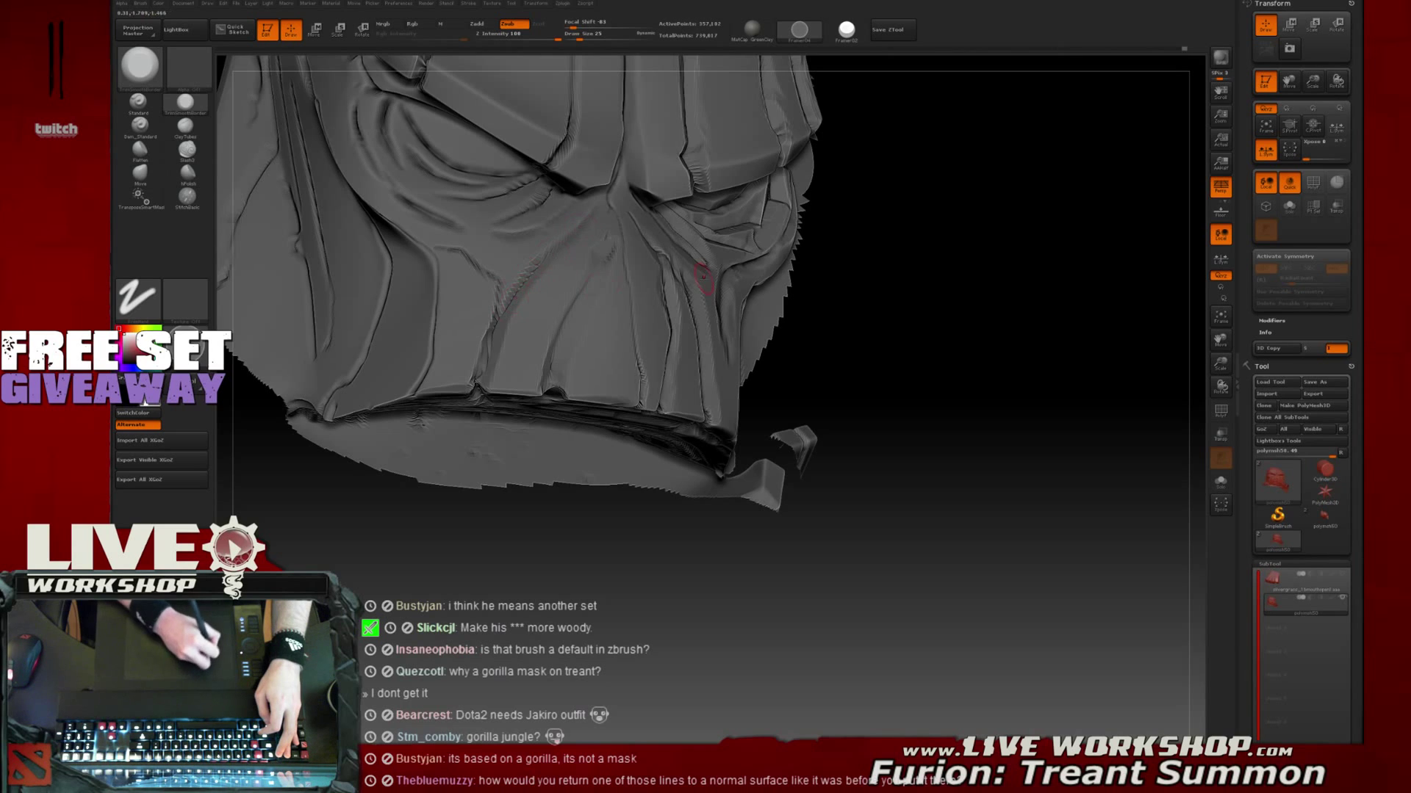
pyautogui.moveTo(703, 275); pyautogui.dragTo(544, 291)
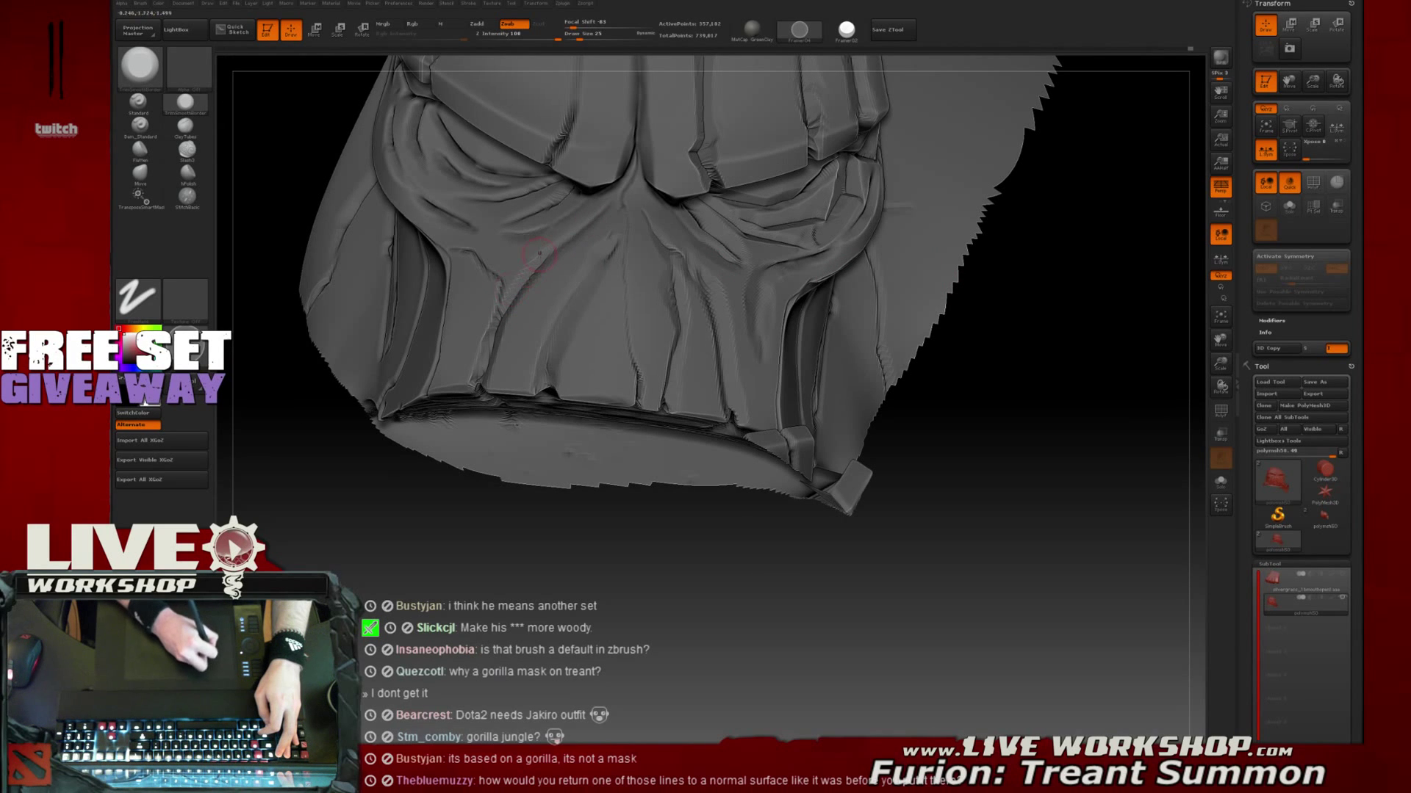
pyautogui.moveTo(488, 349); pyautogui.dragTo(544, 256)
pyautogui.press('shift')
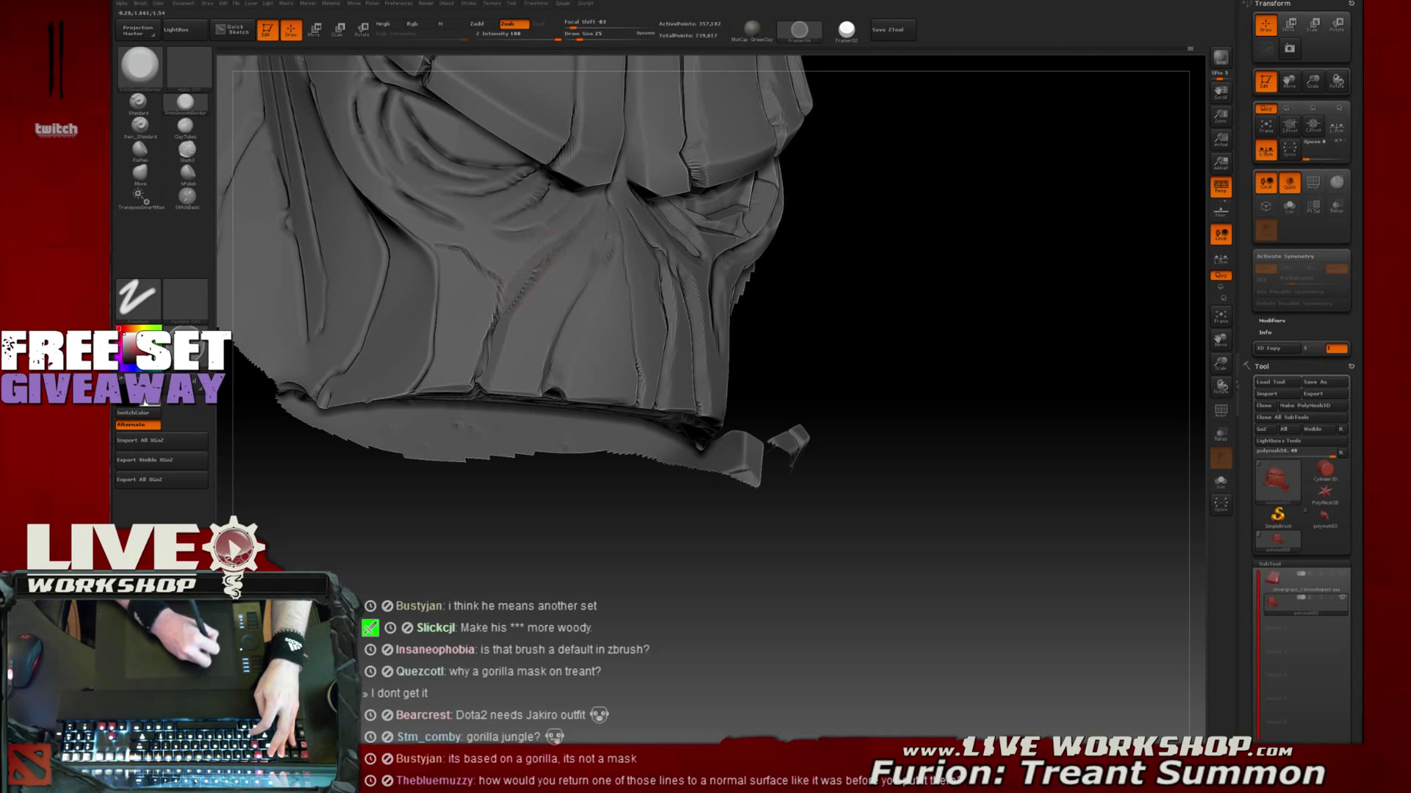
# Smooth and bevel the upper part of the outer muzzle crack, from mid-muzzle up toward the inner eye fold
pyautogui.press('shift')
pyautogui.moveTo(526, 470); pyautogui.dragTo(576, 492)
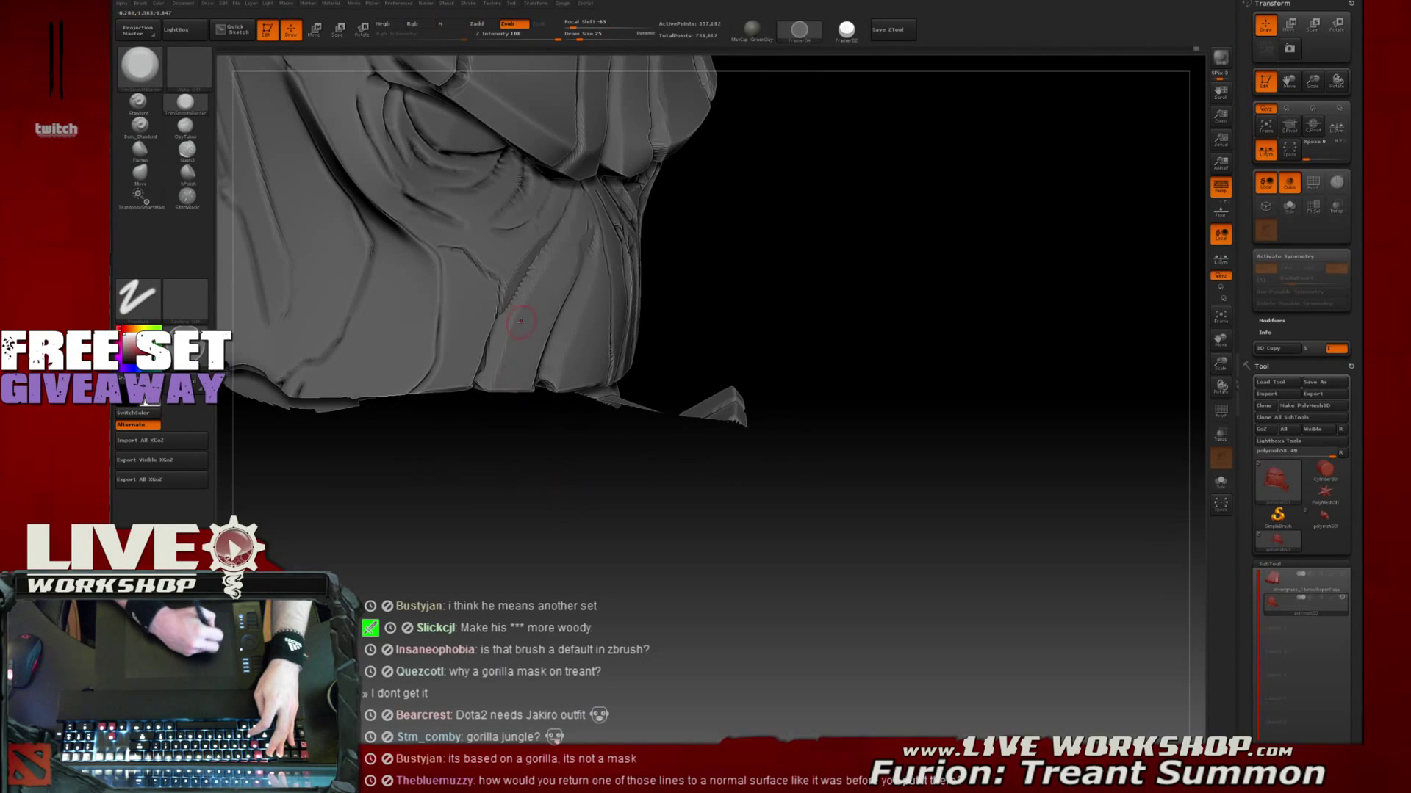
pyautogui.keyDown('shift'); pyautogui.moveTo(504, 307); pyautogui.dragTo(526, 286); pyautogui.keyUp('shift')
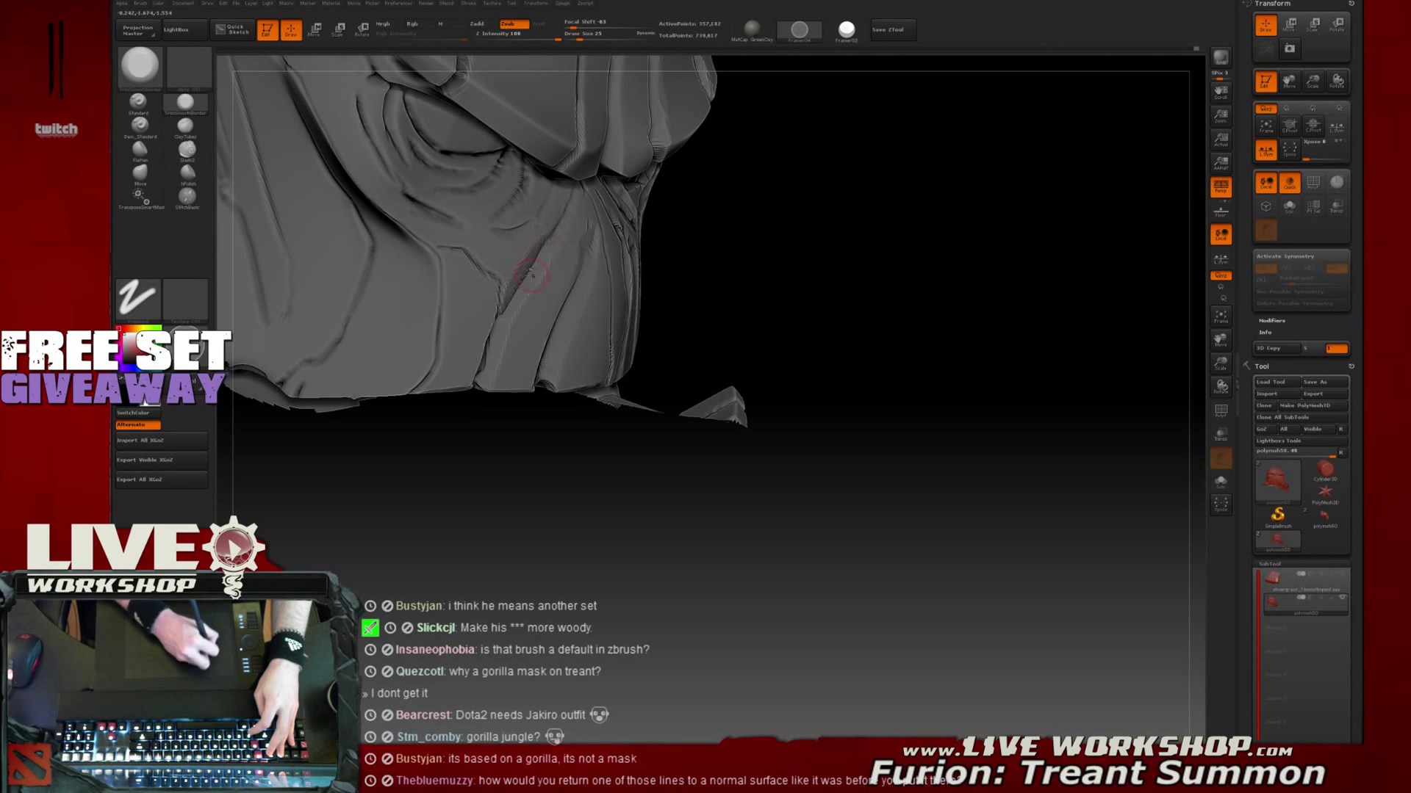
pyautogui.keyDown('alt'); pyautogui.moveTo(832, 259); pyautogui.dragTo(870, 318); pyautogui.keyUp('alt')
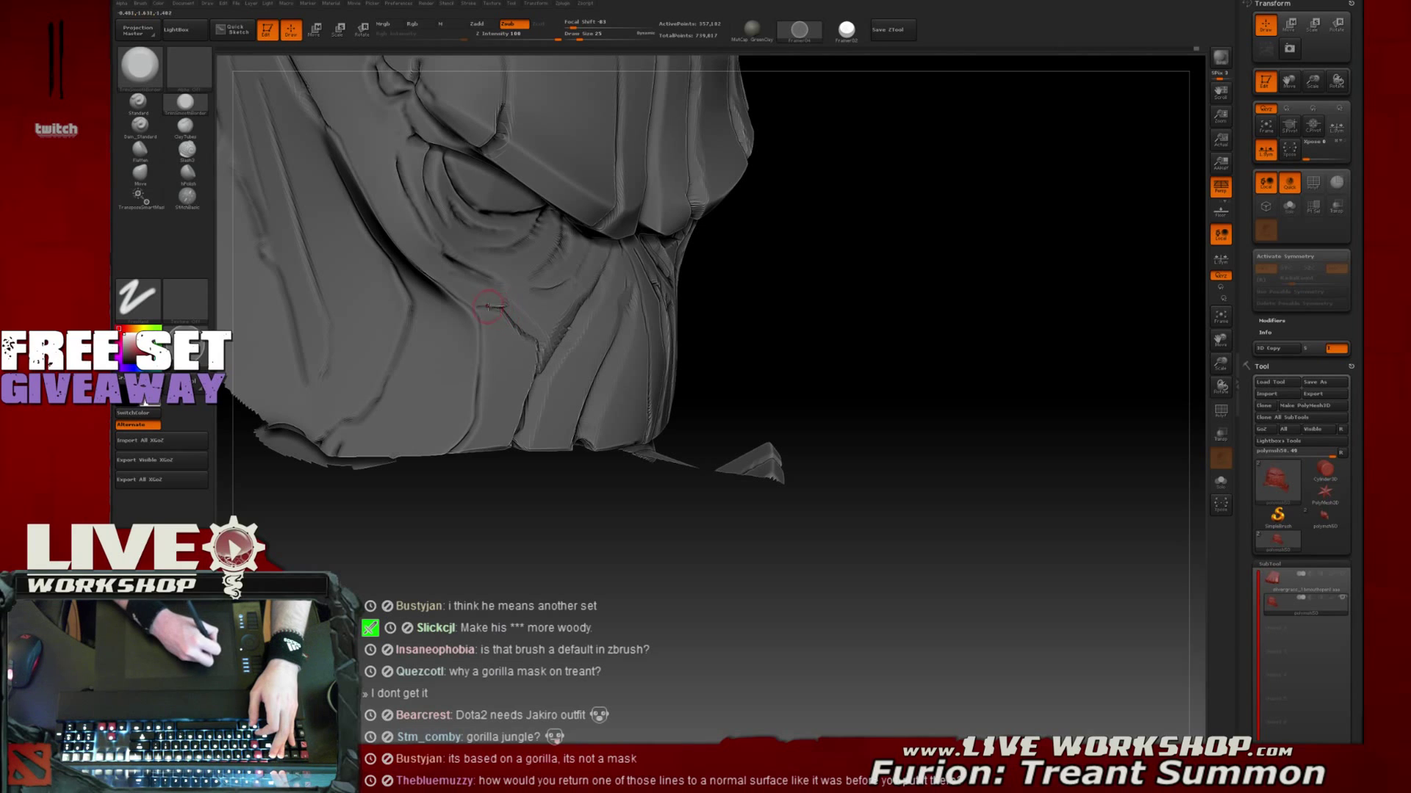
pyautogui.moveTo(737, 322); pyautogui.dragTo(804, 308)
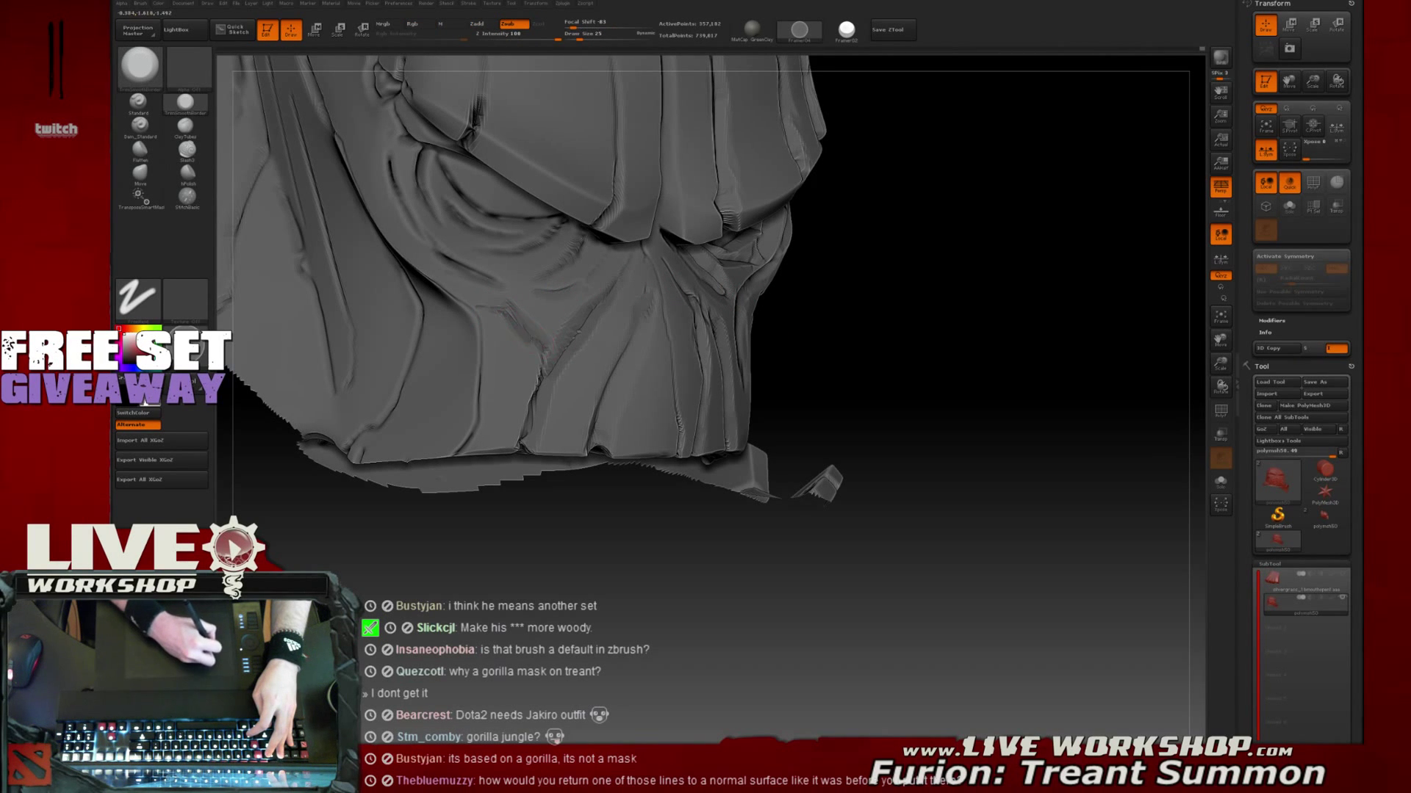
pyautogui.moveTo(803, 302); pyautogui.dragTo(743, 340)
pyautogui.keyDown('shift'); pyautogui.moveTo(552, 342); pyautogui.dragTo(529, 324); pyautogui.keyUp('shift')
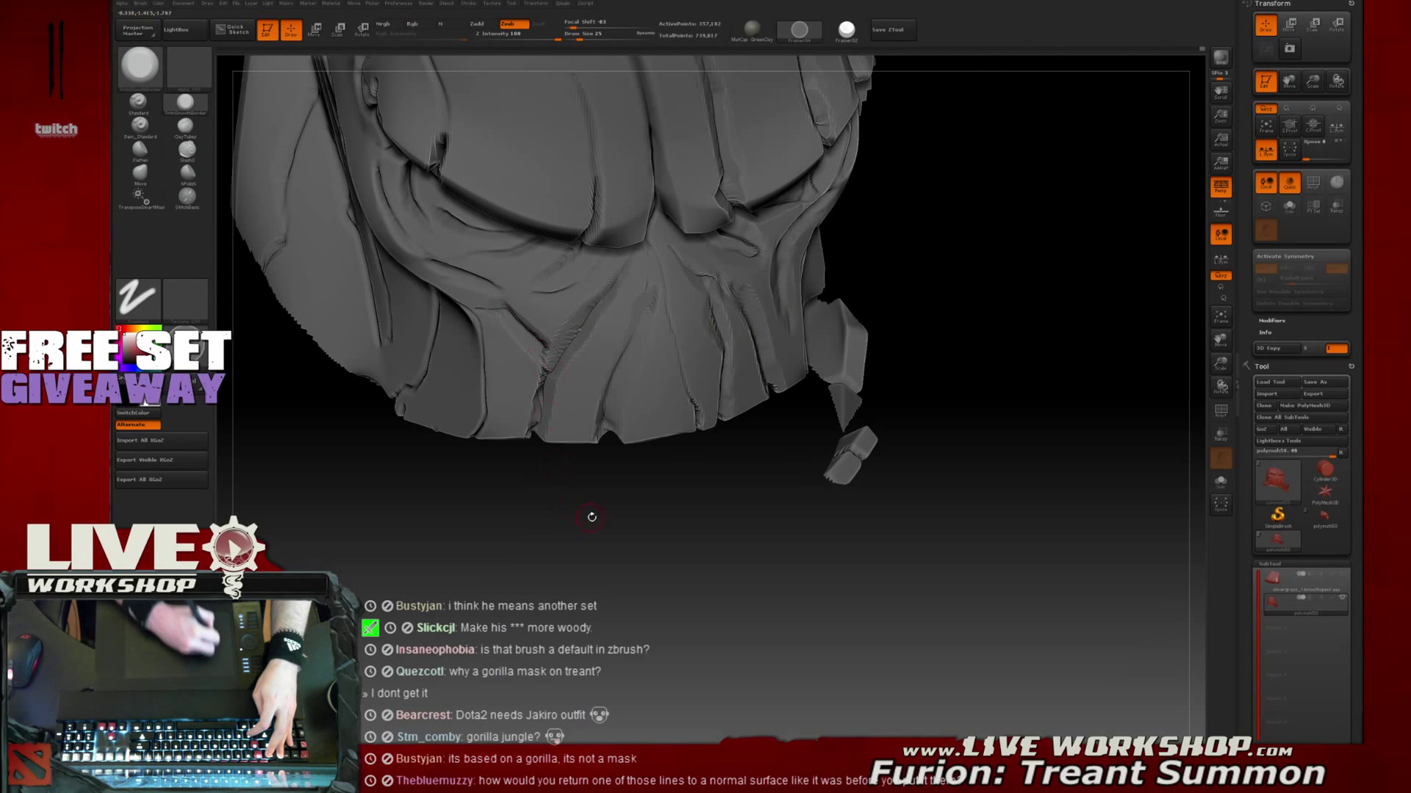
# Trim and smooth the lower part of the outer muzzle crack down to the upper lip edge
pyautogui.moveTo(592, 517); pyautogui.dragTo(542, 375)
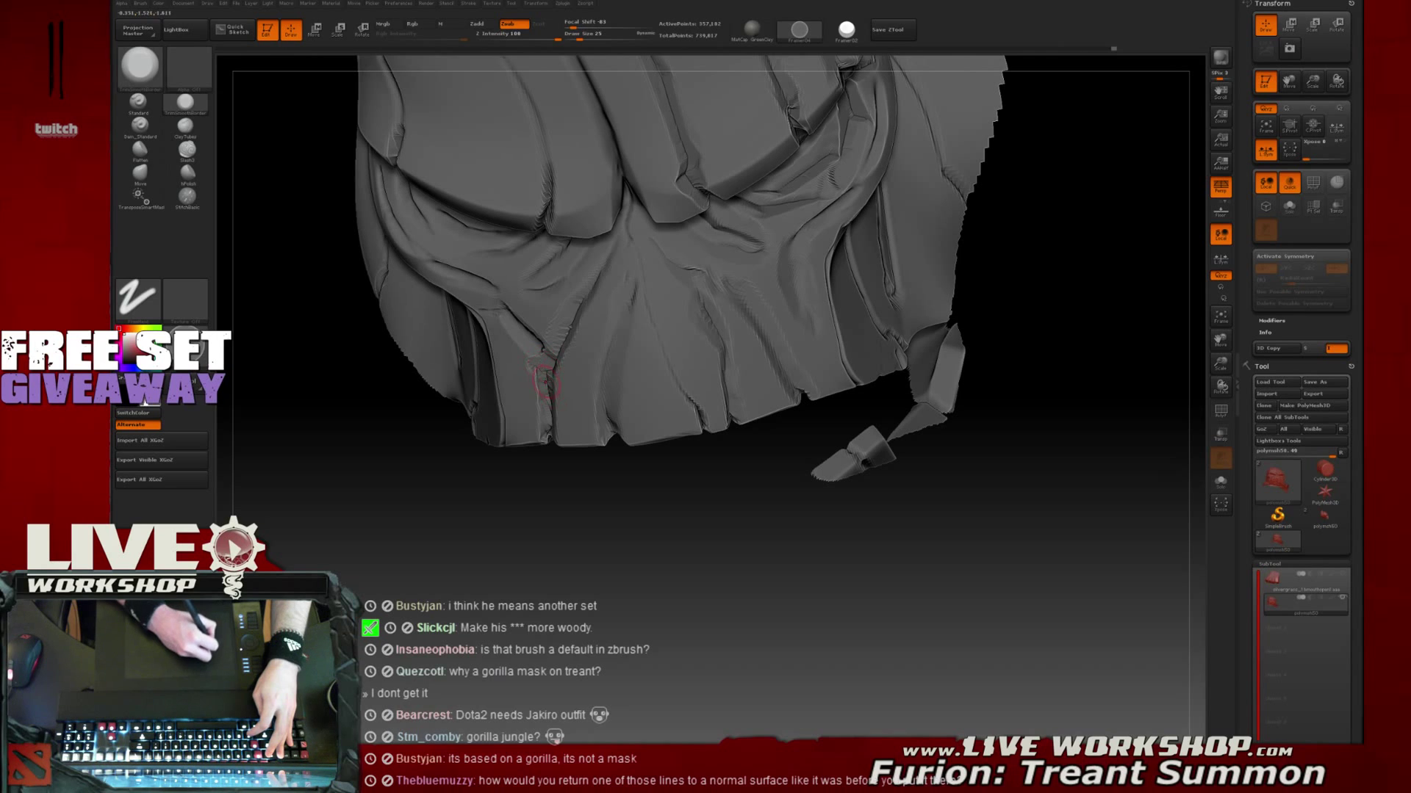
pyautogui.press('shift')
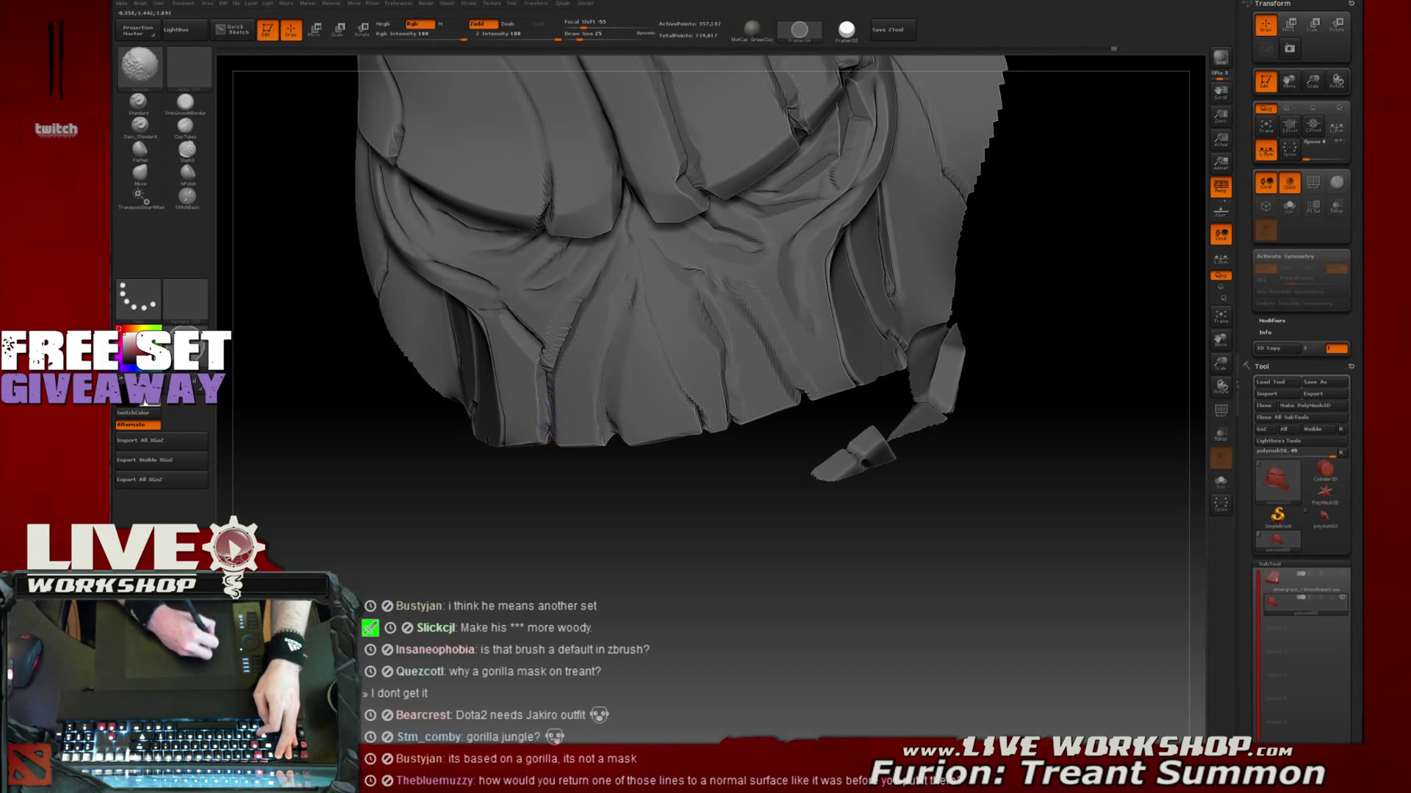
pyautogui.press('alt')
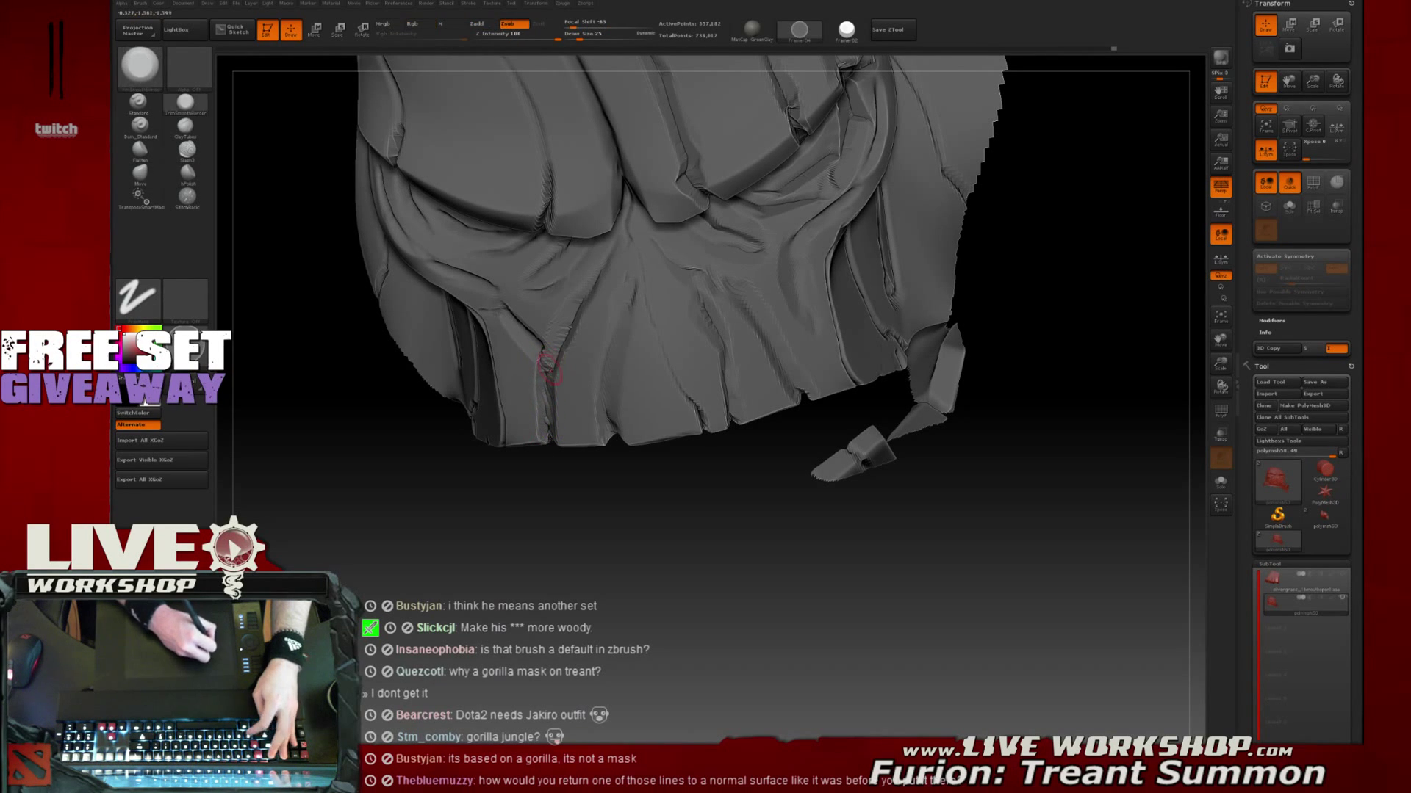
pyautogui.keyDown('alt'); pyautogui.moveTo(543, 463); pyautogui.dragTo(573, 479); pyautogui.keyUp('alt')
pyautogui.press('shift')
pyautogui.press('alt')
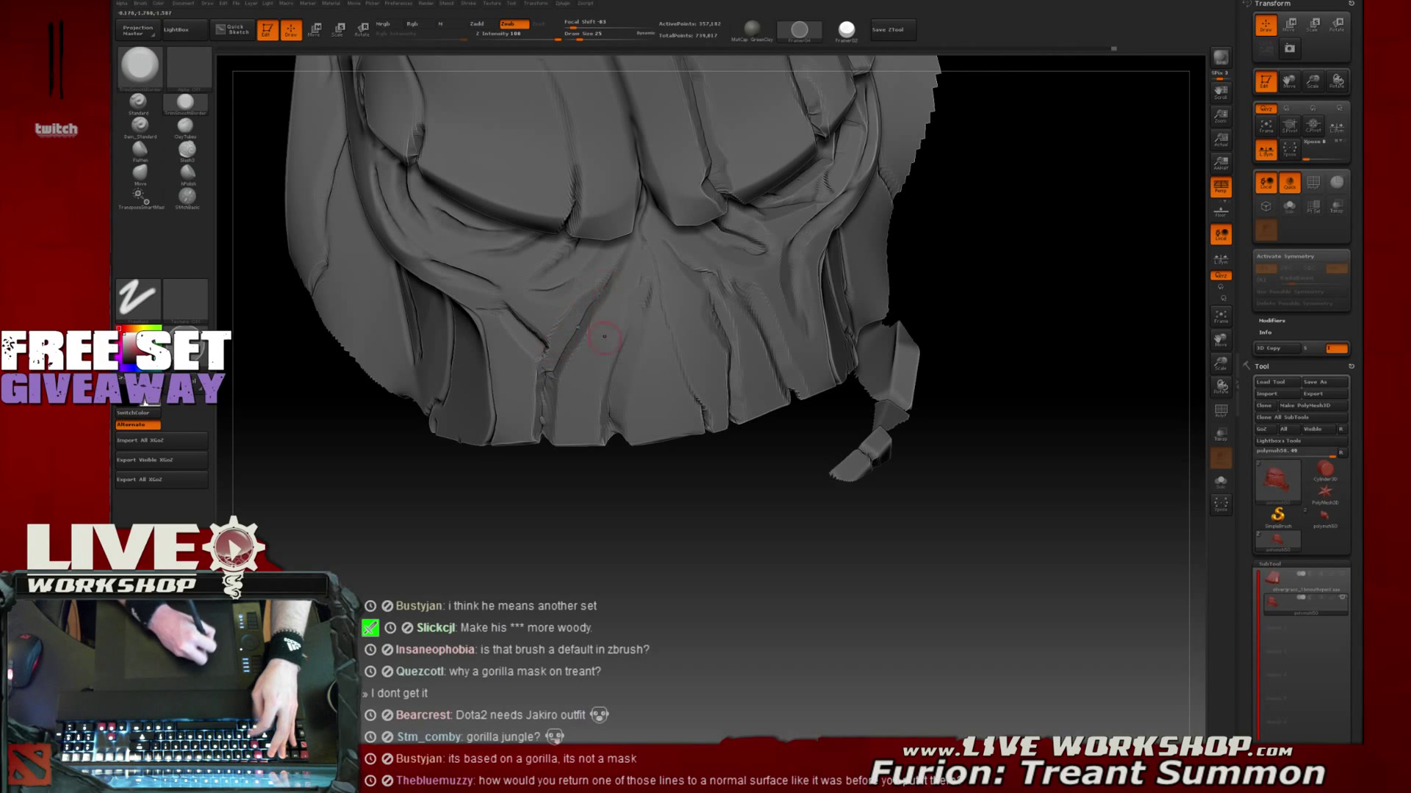
# Bevel the lower rim of the brow above the opposite eye and trim the notches where its cracks meet the edge
pyautogui.press('f')
pyautogui.moveTo(856, 318)
pyautogui.mouseDown()
pyautogui.moveTo(889, 338)
pyautogui.moveTo(932, 302)
pyautogui.moveTo(1020, 371)
pyautogui.moveTo(970, 397)
pyautogui.moveTo(541, 327)
pyautogui.mouseUp()
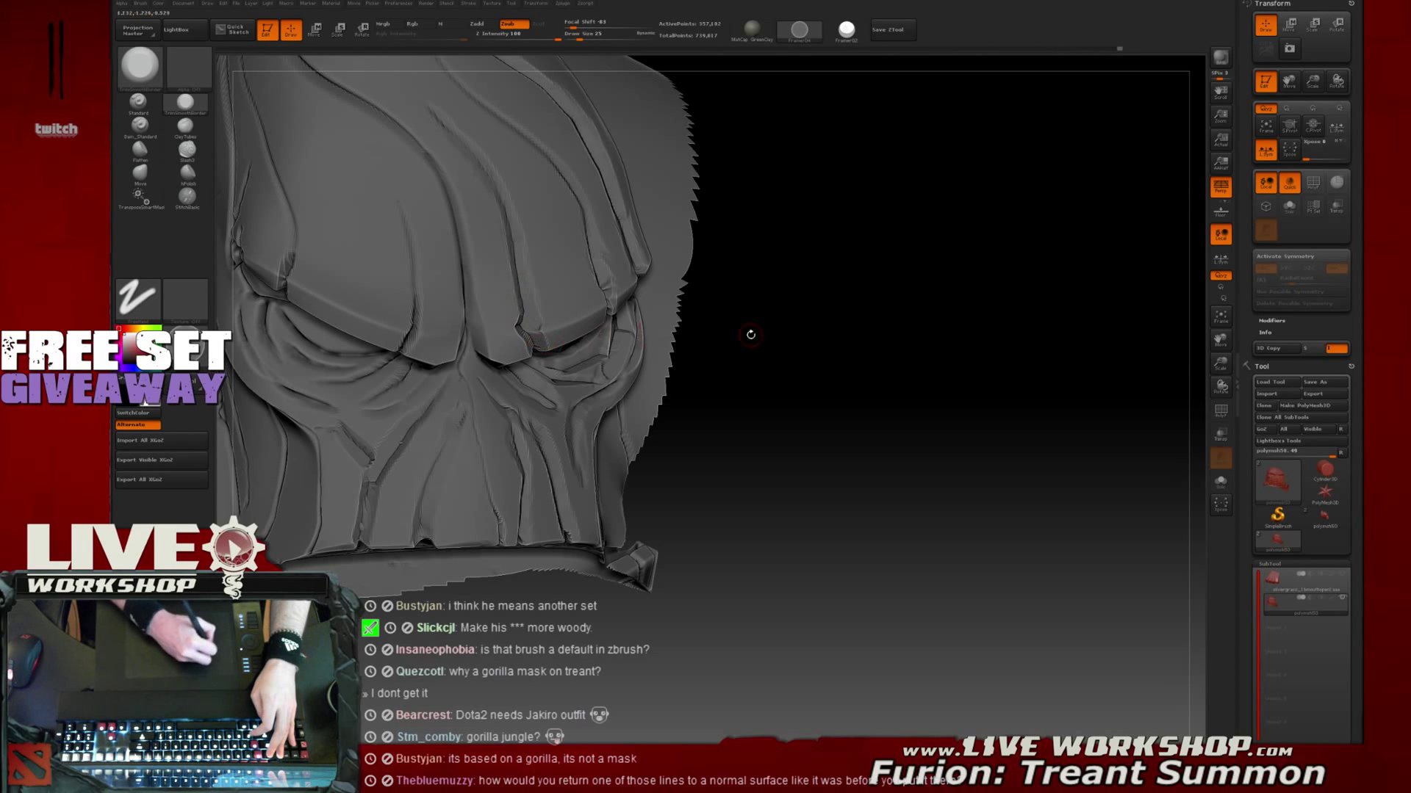
pyautogui.moveTo(750, 334); pyautogui.dragTo(541, 331)
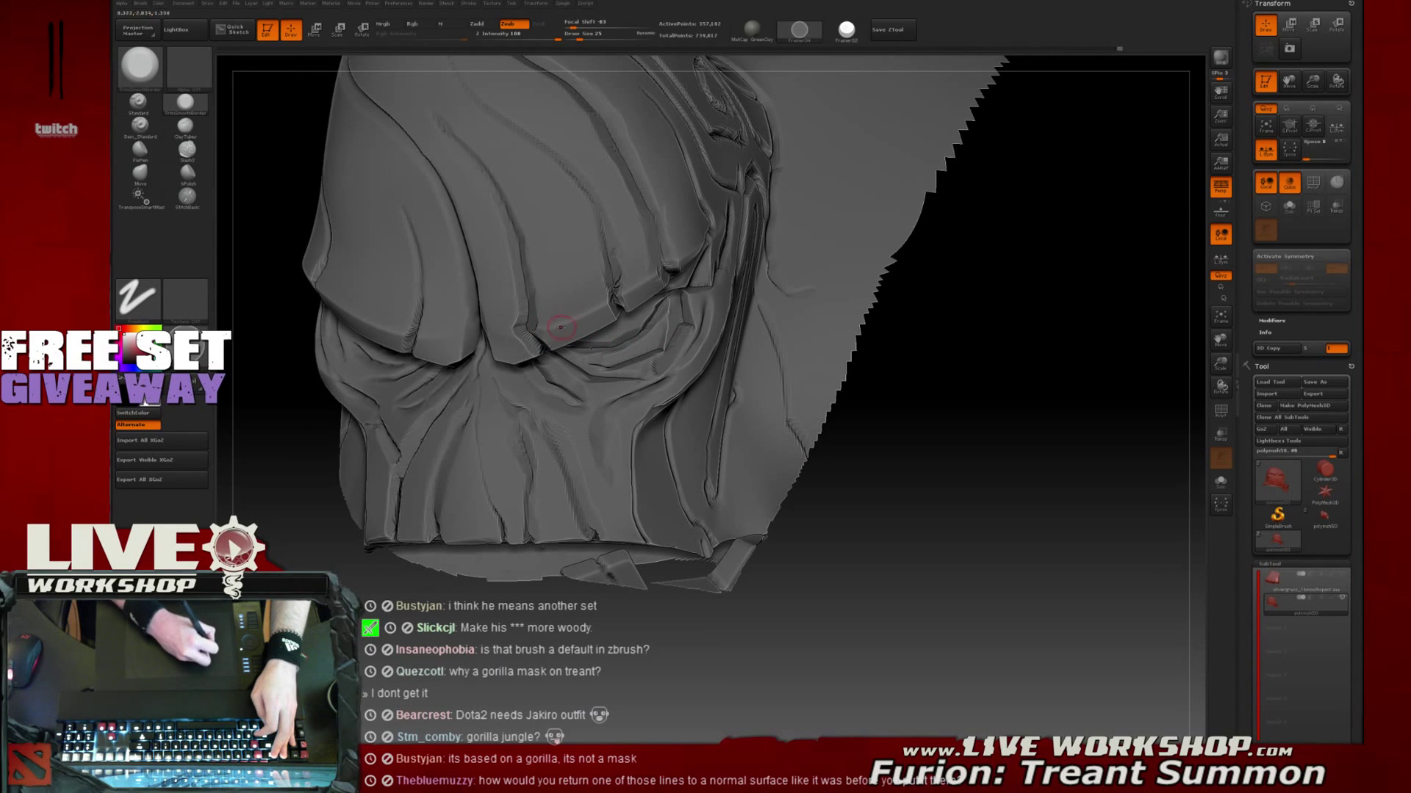
pyautogui.moveTo(926, 315); pyautogui.dragTo(959, 349)
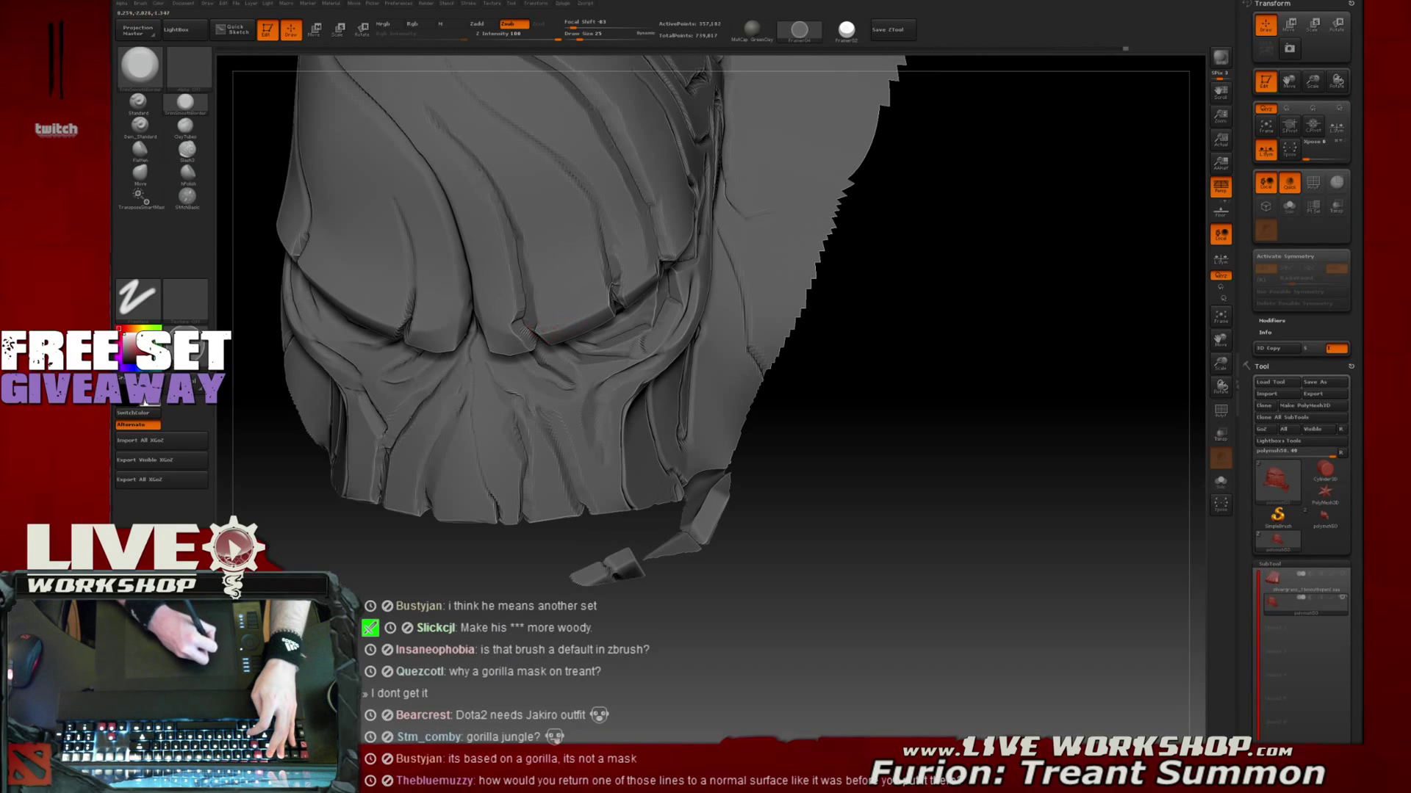
pyautogui.moveTo(954, 332); pyautogui.dragTo(914, 335)
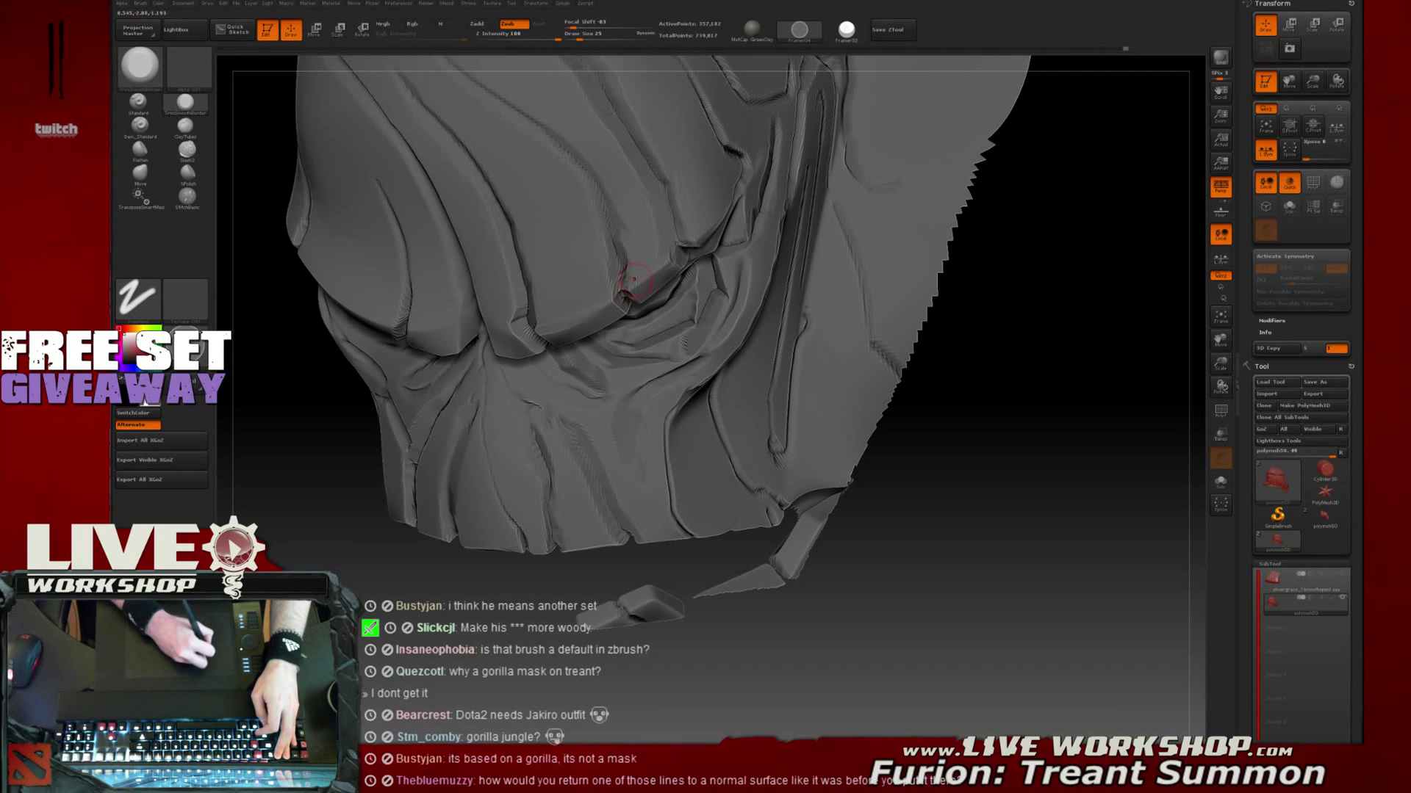
pyautogui.moveTo(1091, 298); pyautogui.dragTo(1023, 274)
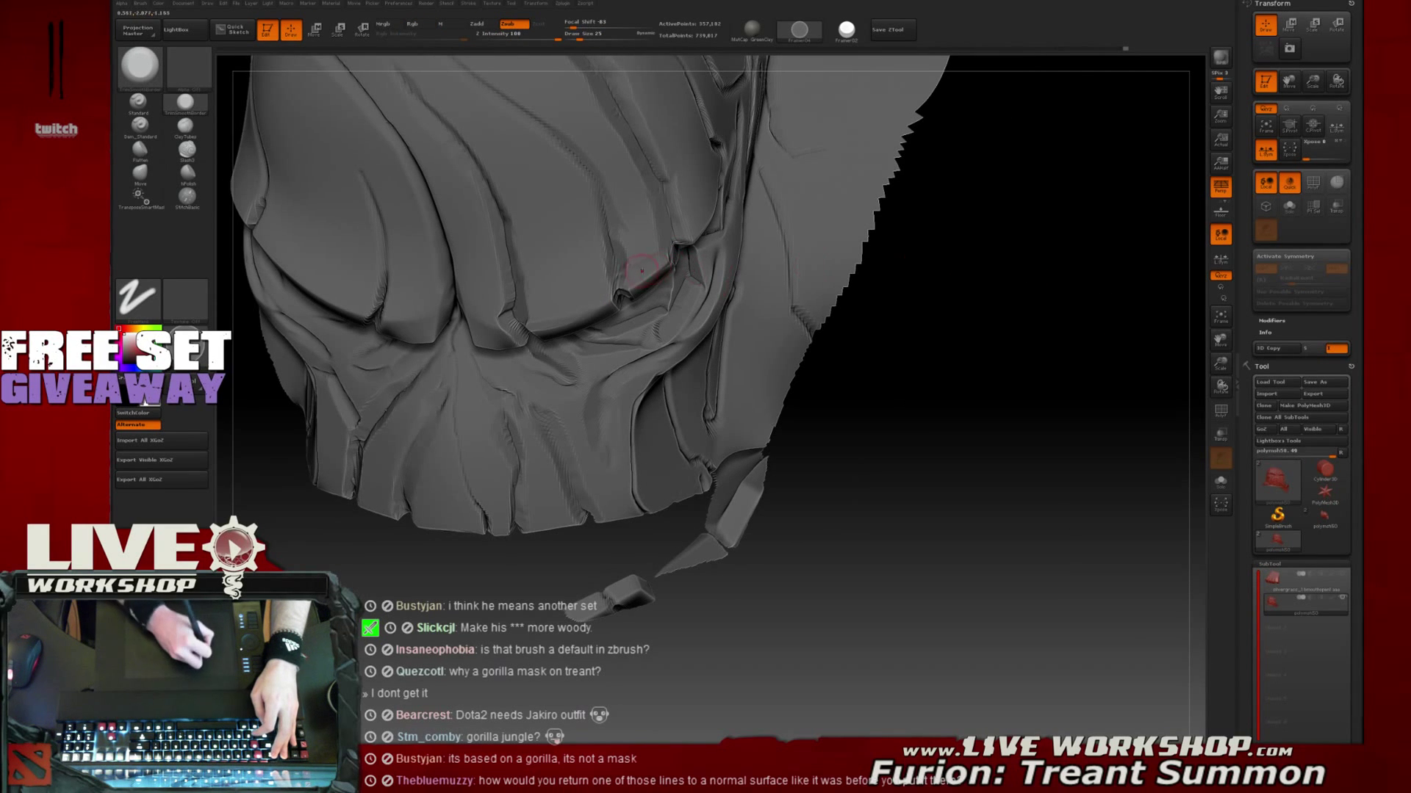
pyautogui.moveTo(1021, 327)
pyautogui.mouseDown()
pyautogui.moveTo(977, 309)
pyautogui.moveTo(960, 384)
pyautogui.mouseUp()
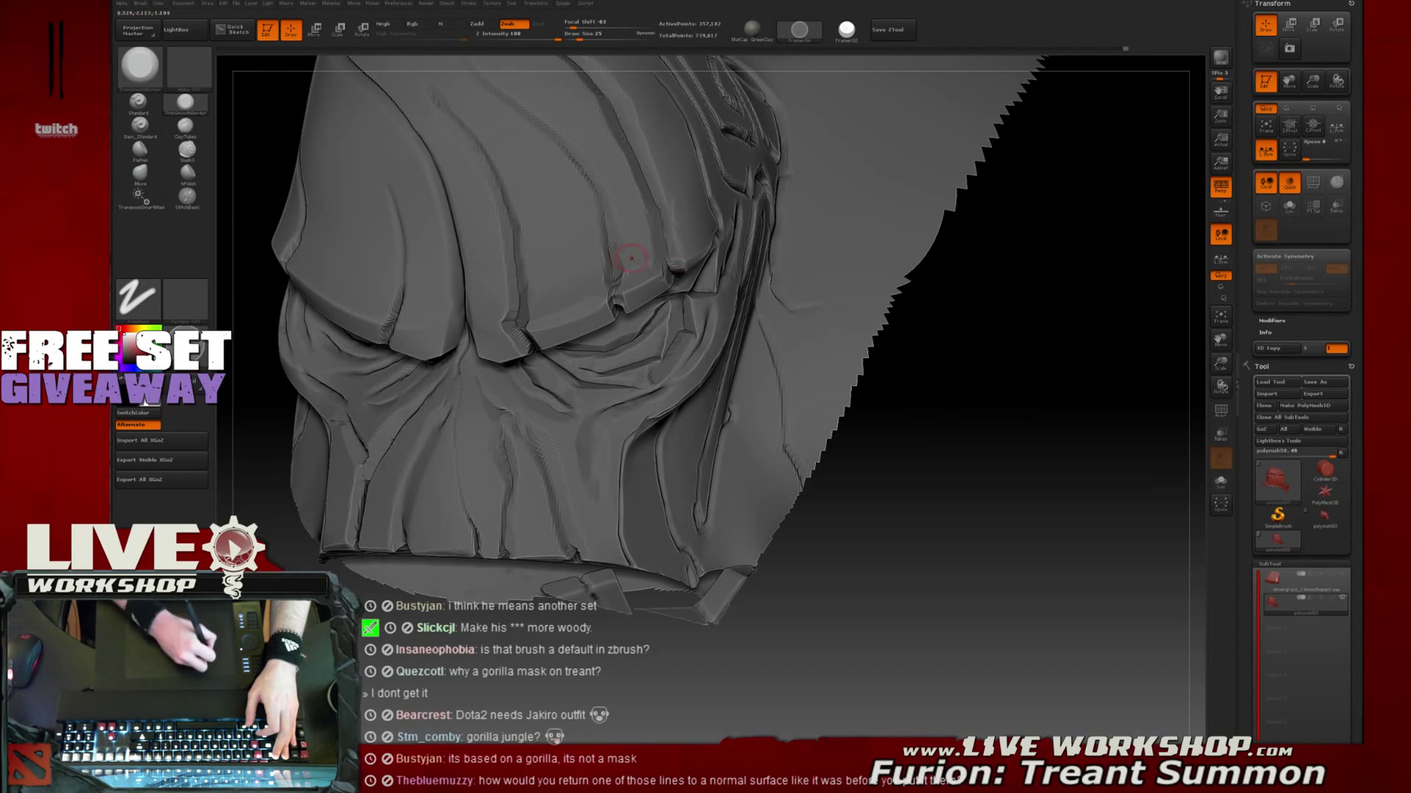
pyautogui.moveTo(1017, 419)
pyautogui.mouseDown()
pyautogui.moveTo(1010, 387)
pyautogui.moveTo(928, 382)
pyautogui.moveTo(915, 441)
pyautogui.mouseUp()
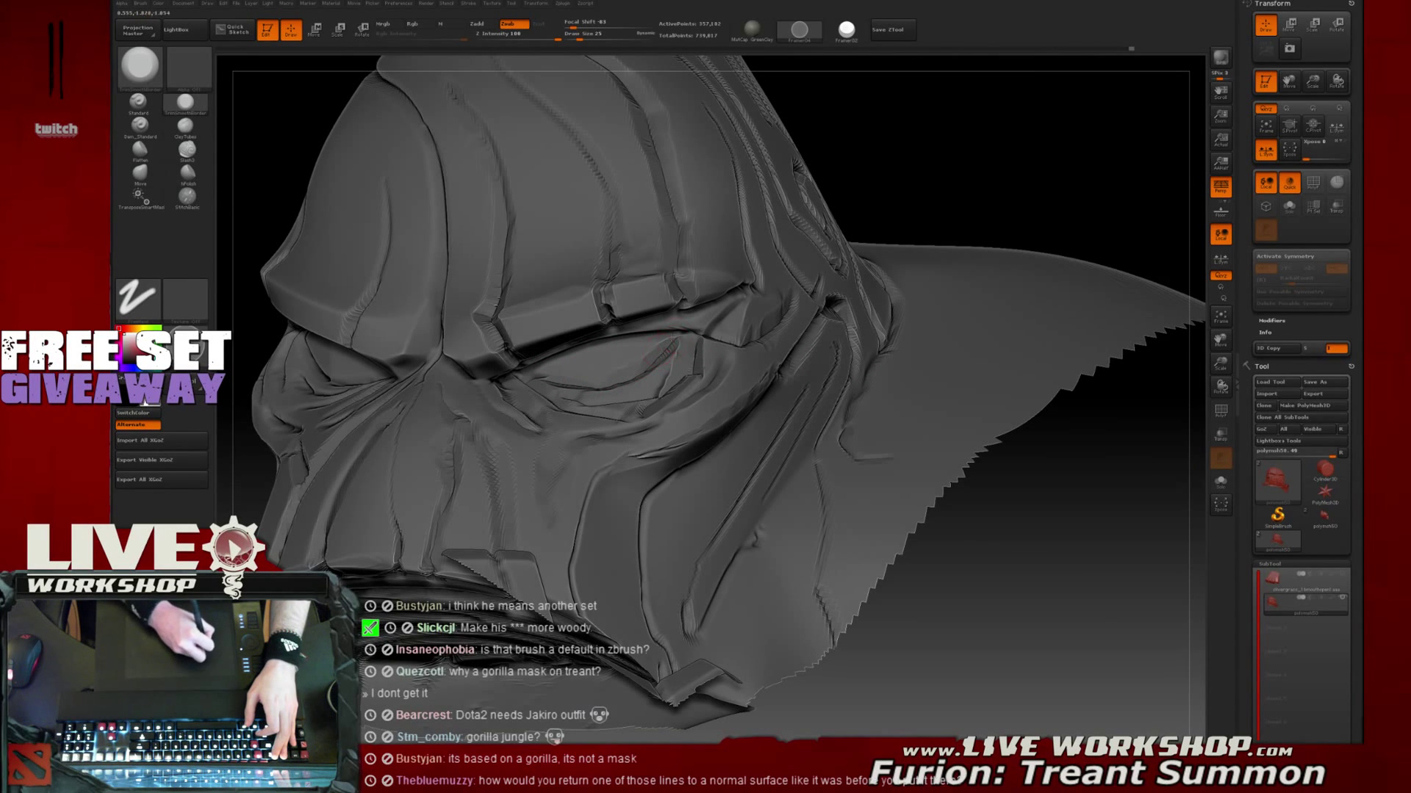
# Inspect the eye, cheek, temple swirl and horn cracks from the side and rear of the head
pyautogui.moveTo(937, 230)
pyautogui.mouseDown()
pyautogui.moveTo(985, 164)
pyautogui.moveTo(1039, 378)
pyautogui.mouseUp()
pyautogui.moveTo(1089, 528)
pyautogui.keyDown('alt'); pyautogui.mouseDown()
pyautogui.moveTo(1035, 314)
pyautogui.moveTo(1048, 441)
pyautogui.moveTo(866, 419)
pyautogui.mouseUp(); pyautogui.keyUp('alt')
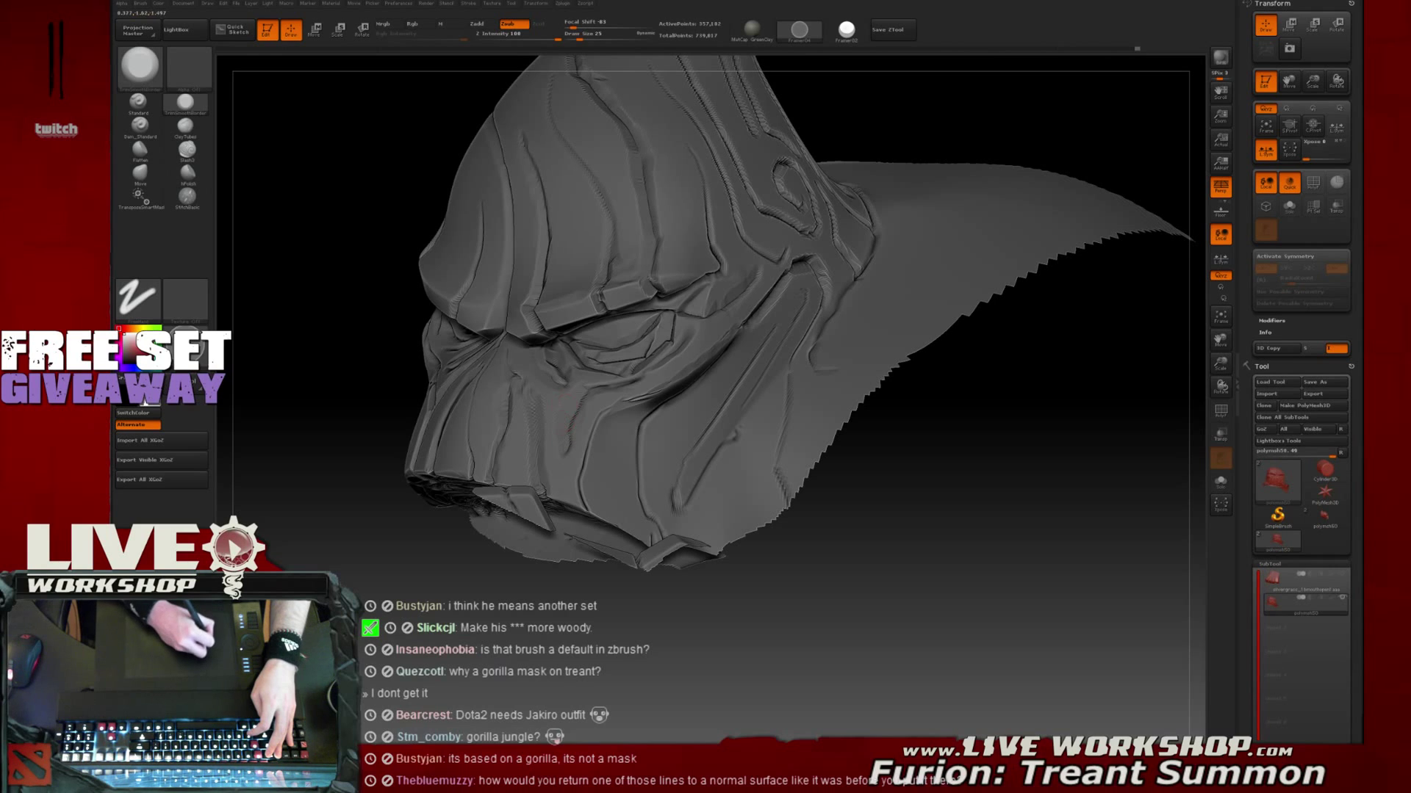
pyautogui.moveTo(912, 555); pyautogui.dragTo(880, 559)
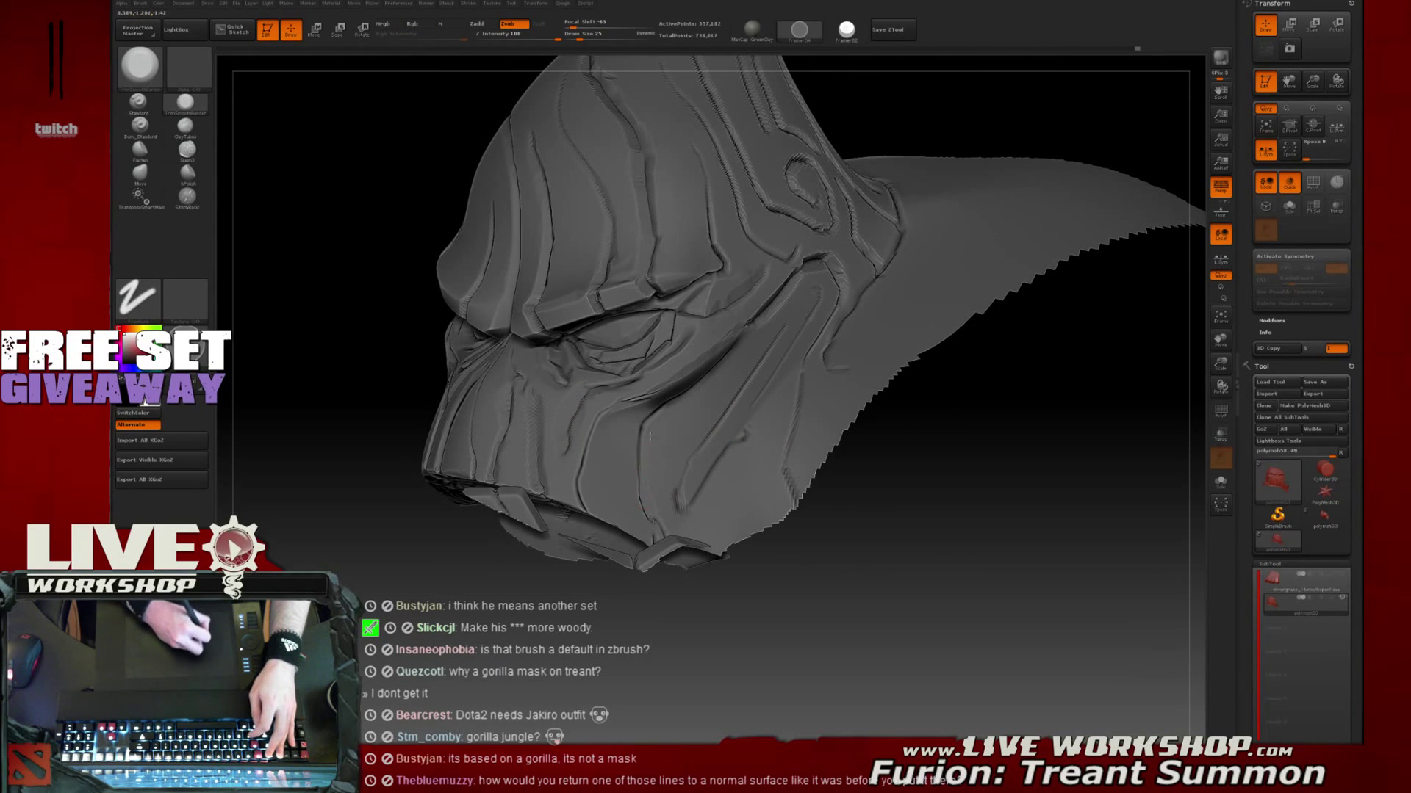
pyautogui.moveTo(973, 528); pyautogui.dragTo(910, 555)
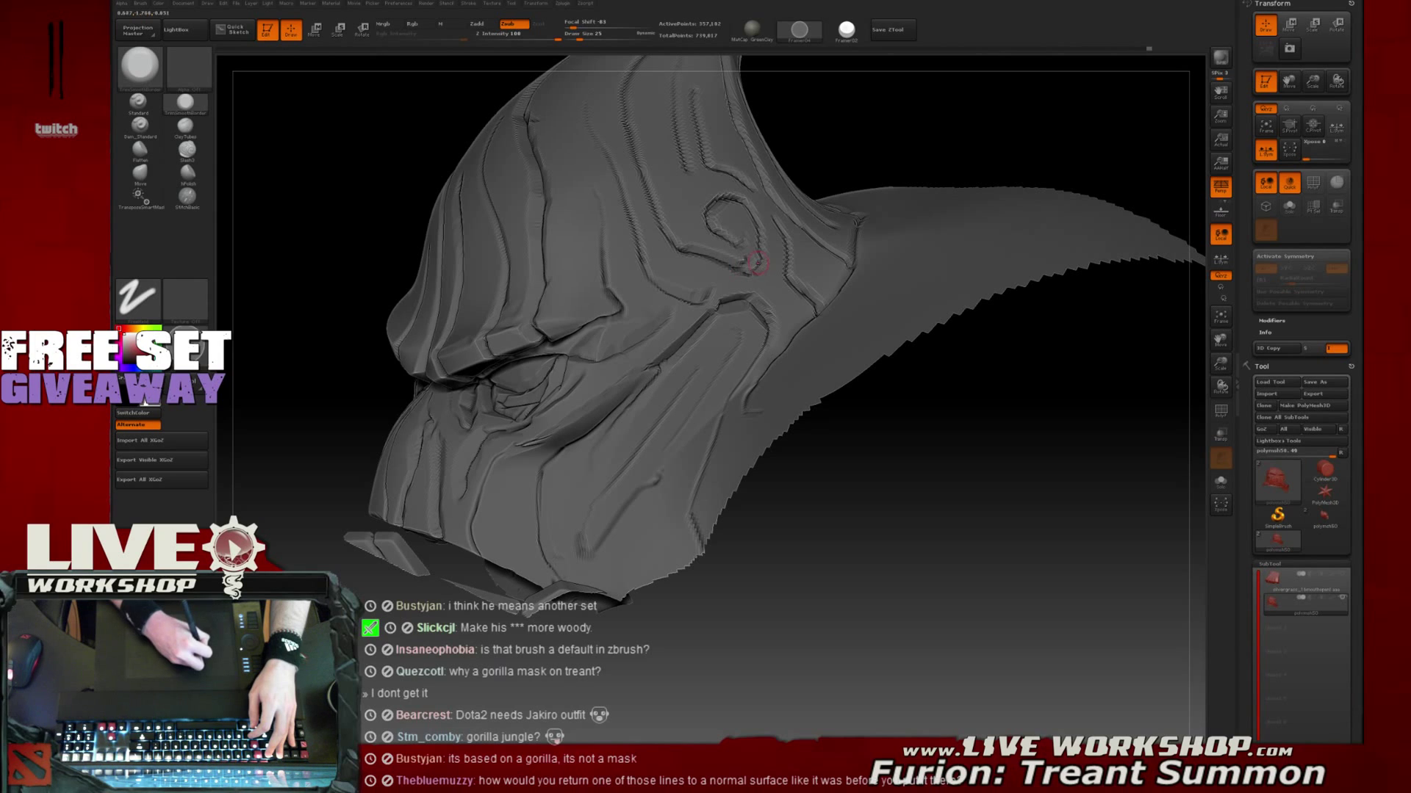
pyautogui.moveTo(945, 434); pyautogui.dragTo(867, 441)
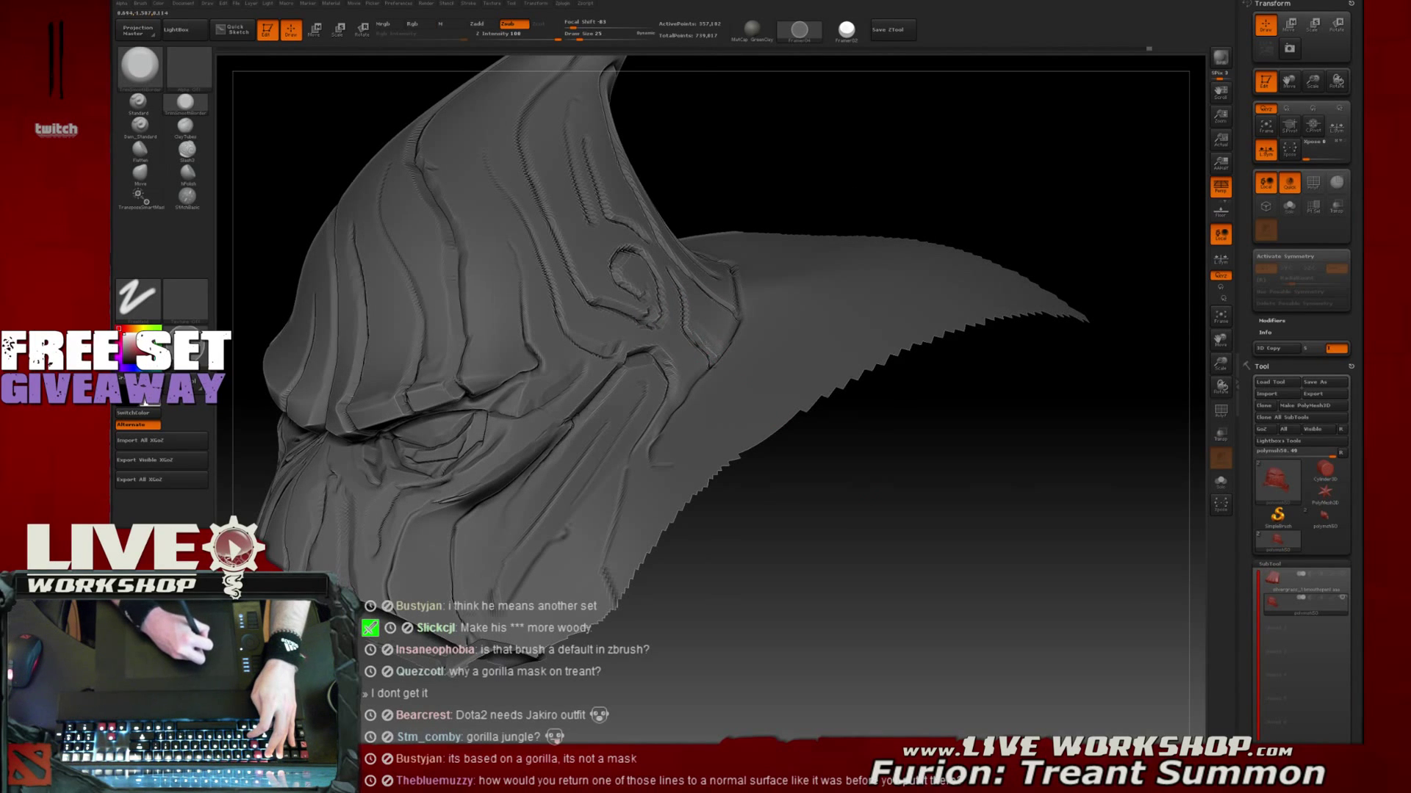
pyautogui.moveTo(802, 181); pyautogui.dragTo(699, 301)
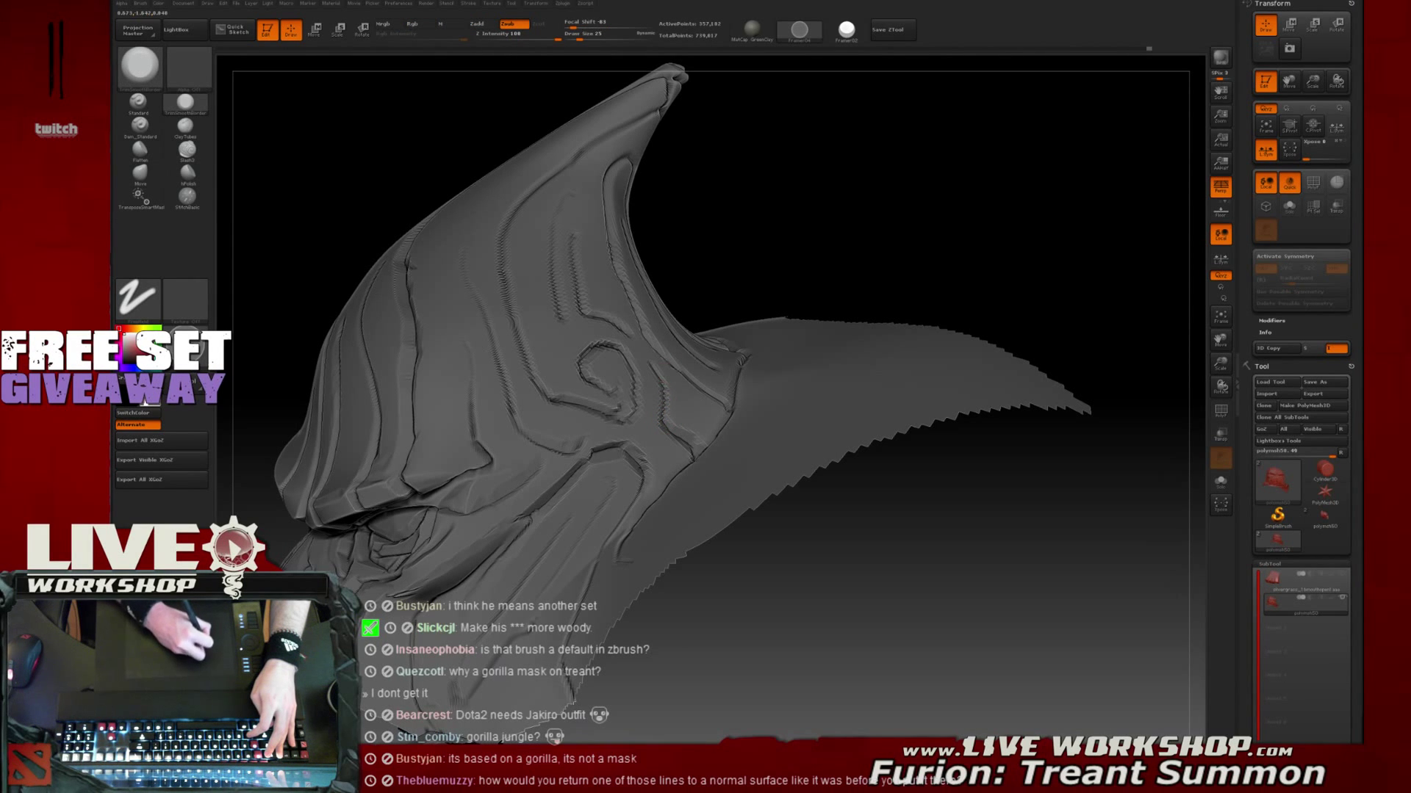
pyautogui.moveTo(755, 252); pyautogui.dragTo(664, 378)
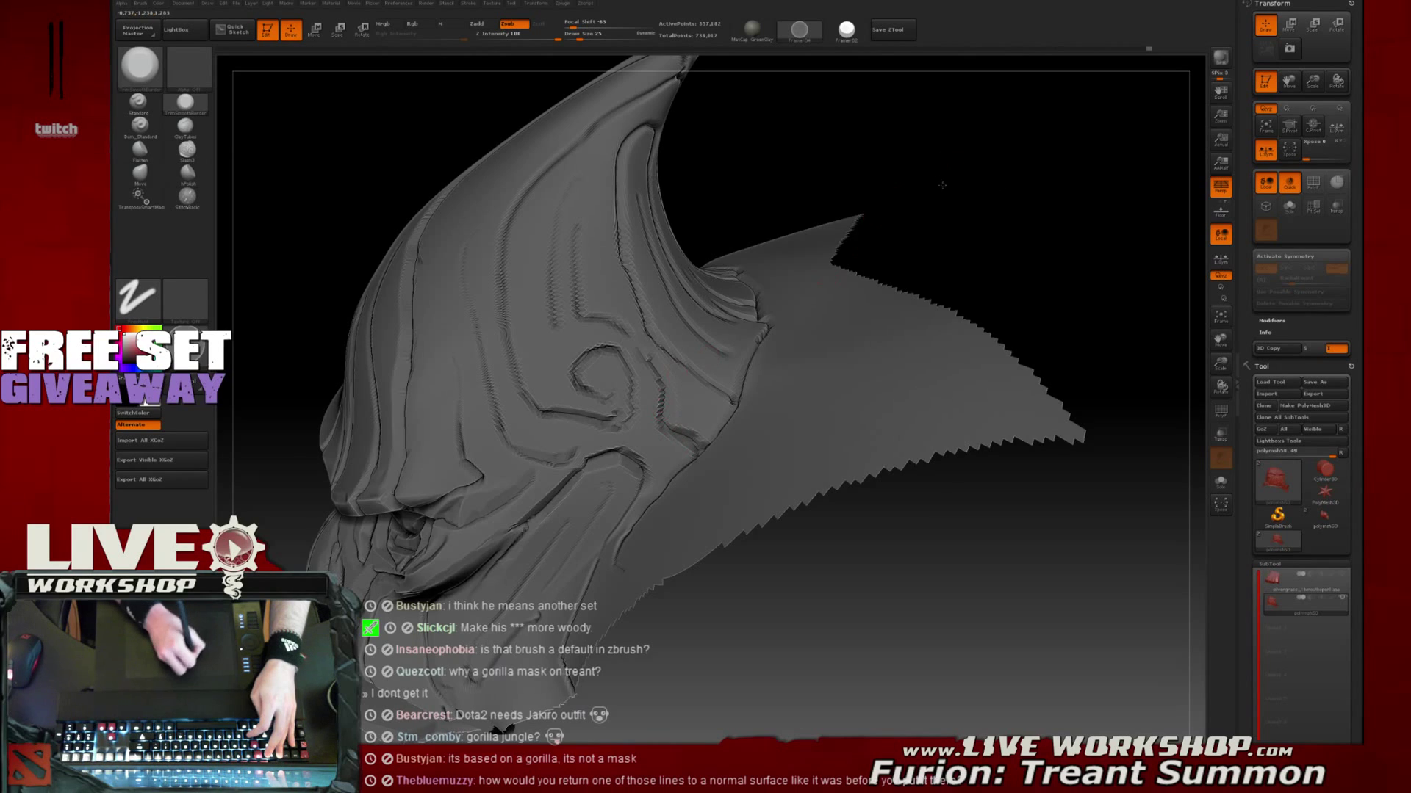
pyautogui.moveTo(938, 183); pyautogui.dragTo(827, 198)
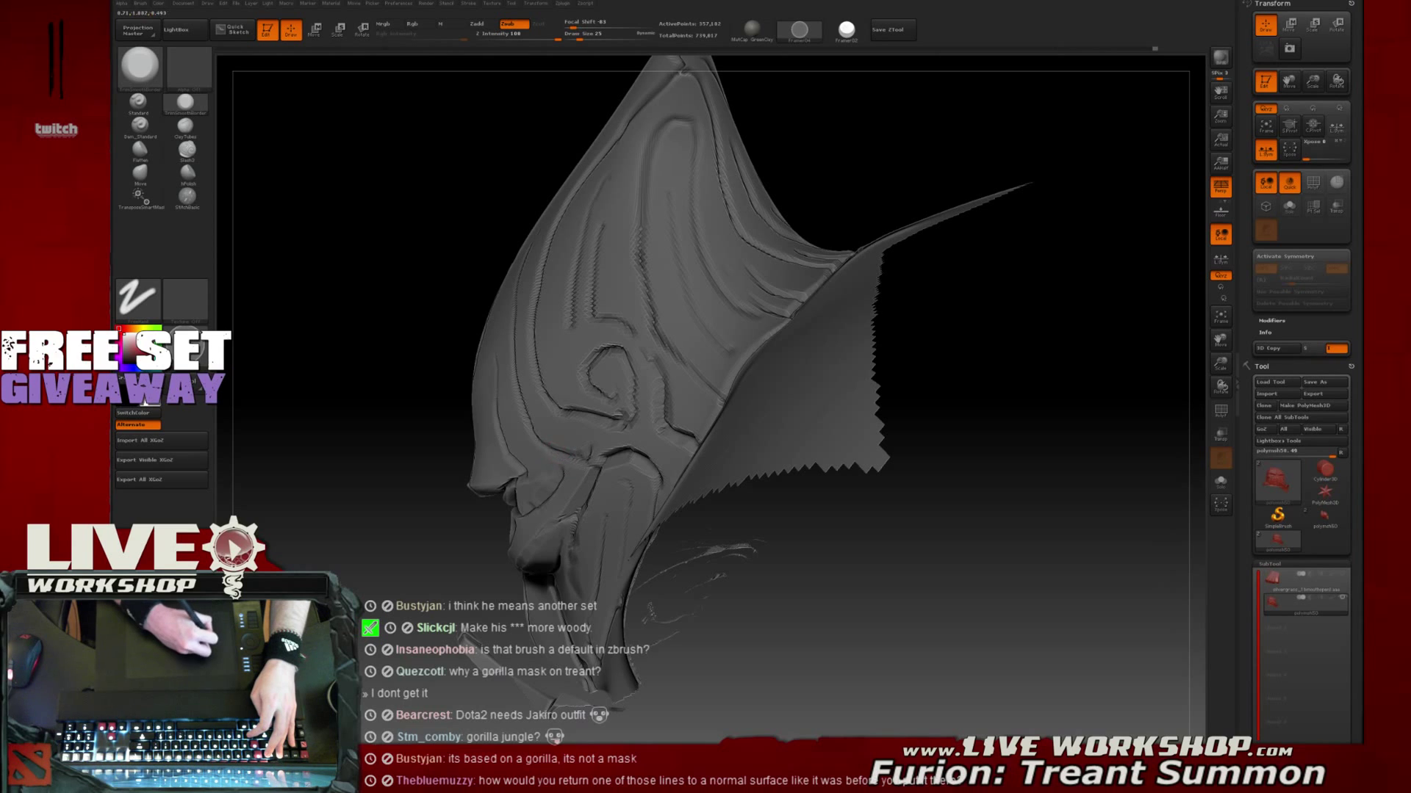
pyautogui.moveTo(412, 314); pyautogui.dragTo(477, 340)
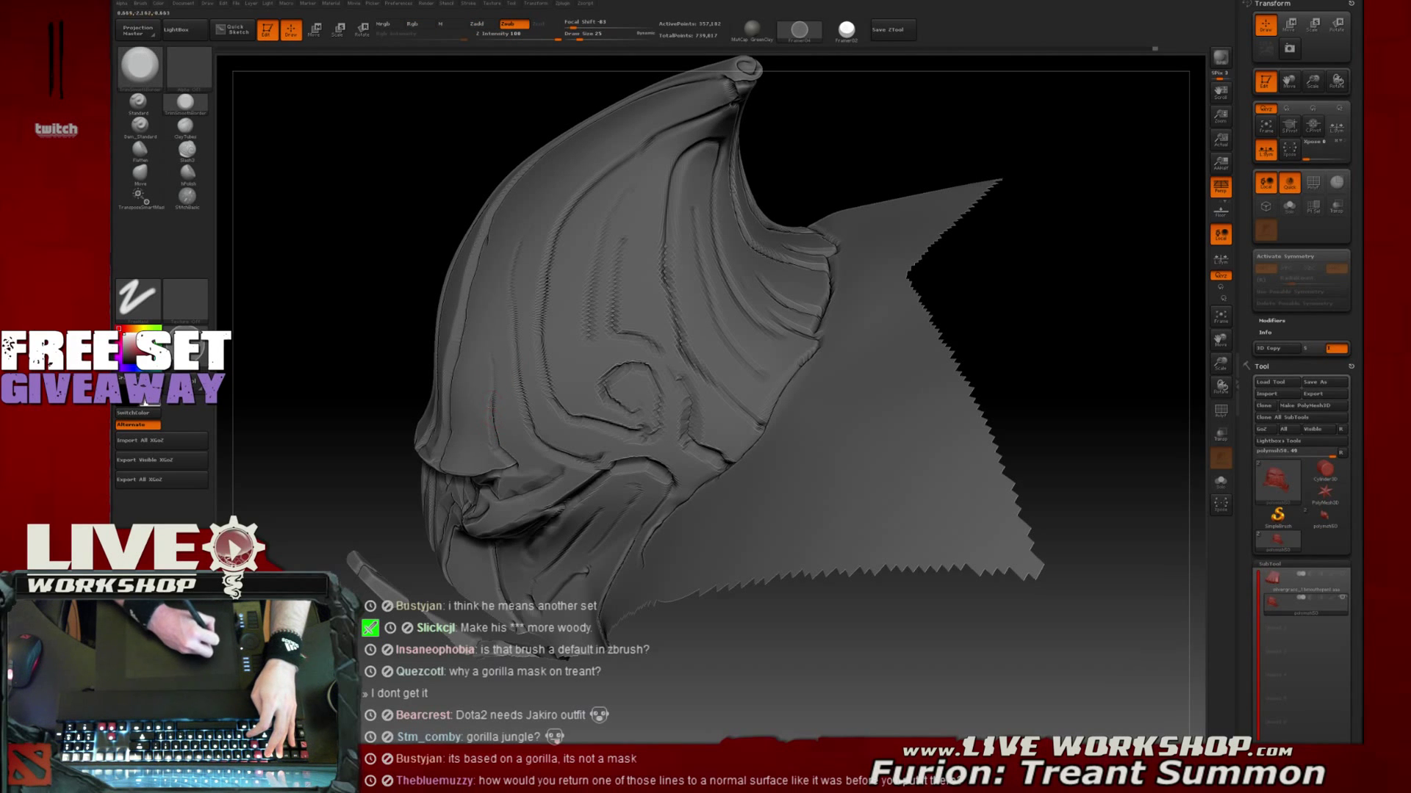
# Show the whole body again and save the tool under the new file name silvergrass_1bmouthopen1aaaa.ztl
pyautogui.moveTo(403, 369)
pyautogui.mouseDown()
pyautogui.moveTo(857, 346)
pyautogui.moveTo(850, 271)
pyautogui.moveTo(889, 320)
pyautogui.moveTo(863, 346)
pyautogui.moveTo(951, 318)
pyautogui.moveTo(934, 299)
pyautogui.moveTo(998, 255)
pyautogui.moveTo(979, 265)
pyautogui.moveTo(1033, 286)
pyautogui.moveTo(1058, 255)
pyautogui.mouseUp()
pyautogui.click(907, 25)
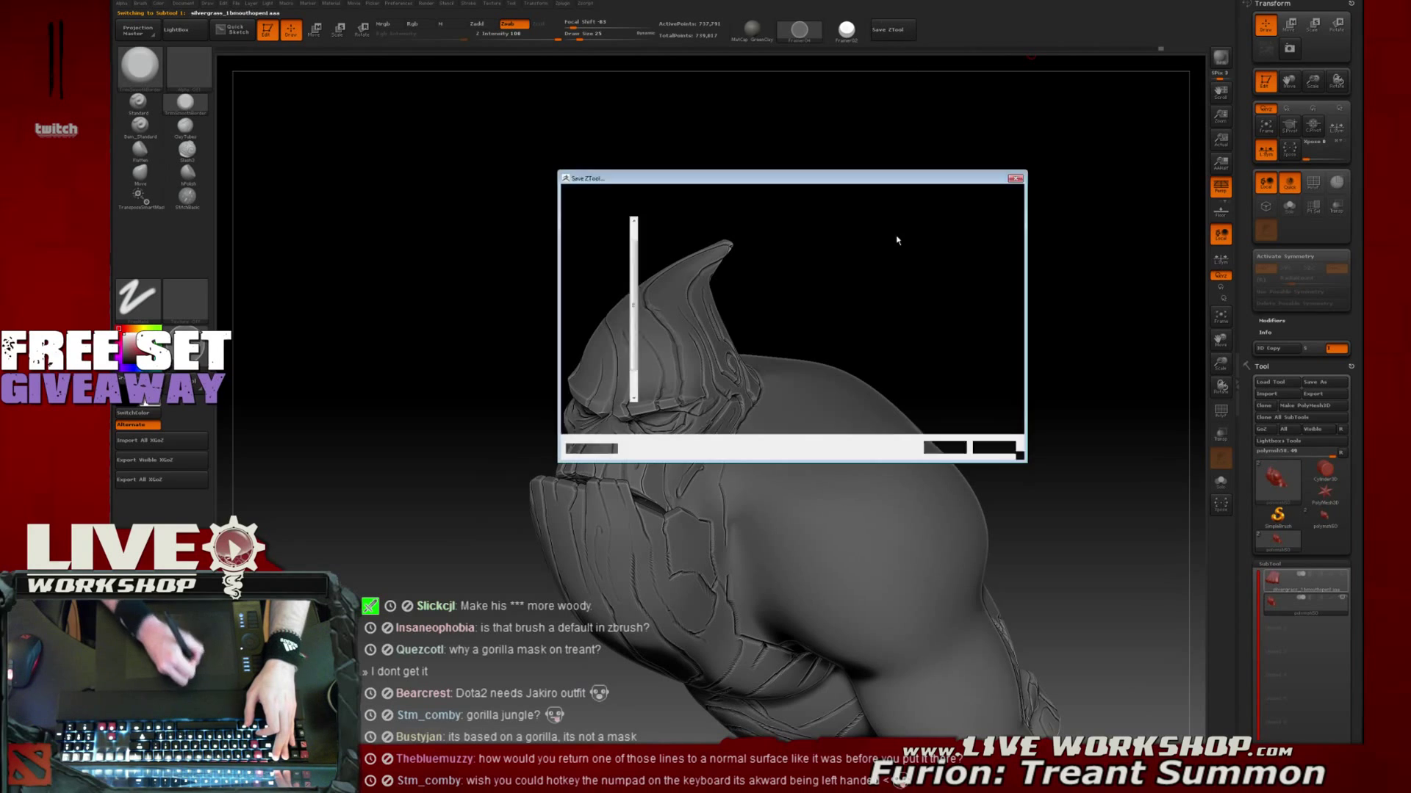
pyautogui.click(700, 412)
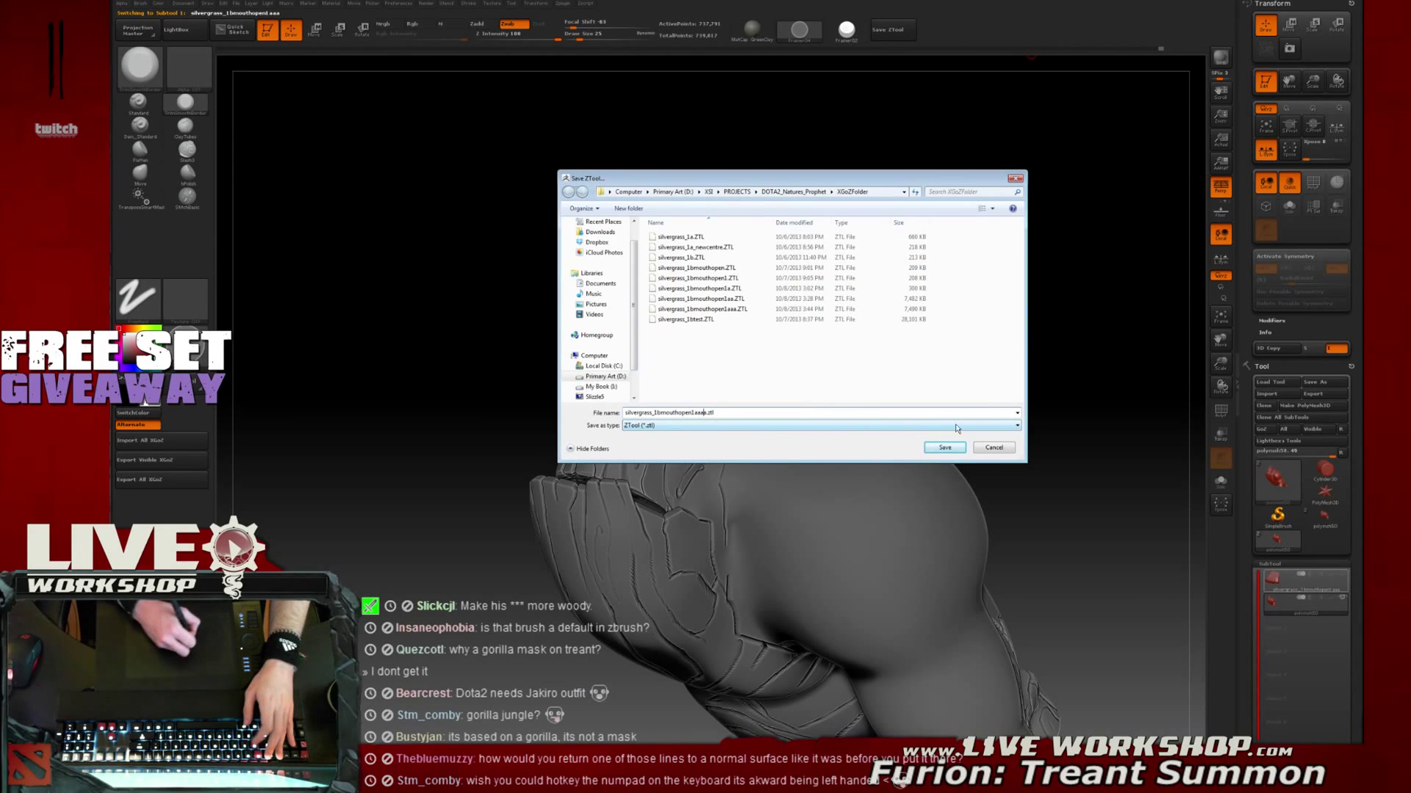
pyautogui.click(946, 446)
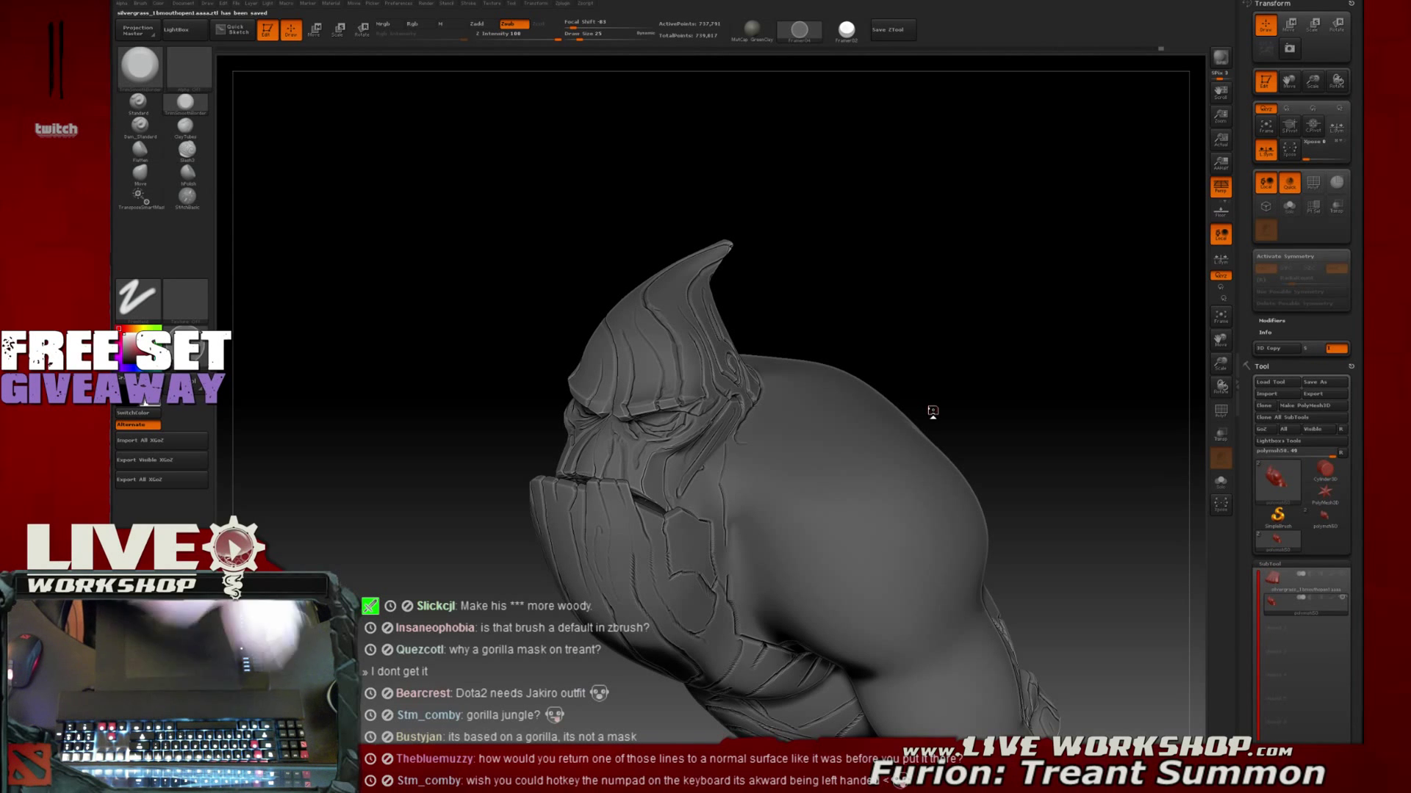
# Switch to a crack-carving brush, adjust its size and carve a crack from behind the head down over the bare shoulder
pyautogui.moveTo(1004, 302)
pyautogui.mouseDown()
pyautogui.moveTo(973, 238)
pyautogui.moveTo(1015, 271)
pyautogui.moveTo(995, 269)
pyautogui.mouseUp()
pyautogui.click(186, 125)
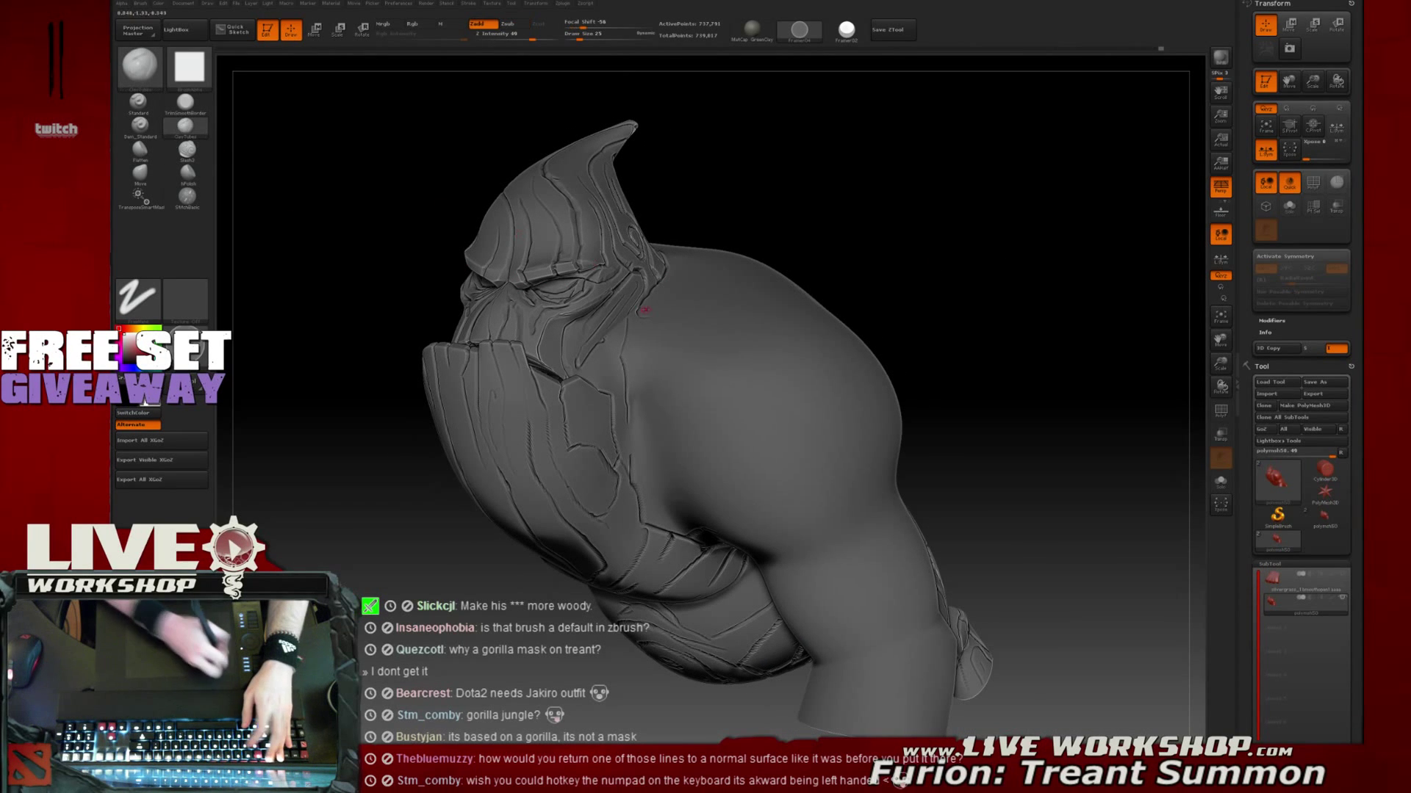
pyautogui.moveTo(948, 316)
pyautogui.mouseDown()
pyautogui.moveTo(967, 277)
pyautogui.moveTo(834, 302)
pyautogui.mouseUp()
pyautogui.click(188, 149)
pyautogui.moveTo(981, 289)
pyautogui.mouseDown()
pyautogui.moveTo(957, 277)
pyautogui.moveTo(998, 318)
pyautogui.moveTo(995, 338)
pyautogui.moveTo(957, 240)
pyautogui.moveTo(958, 264)
pyautogui.moveTo(916, 274)
pyautogui.moveTo(1004, 315)
pyautogui.moveTo(987, 251)
pyautogui.moveTo(919, 294)
pyautogui.mouseUp()
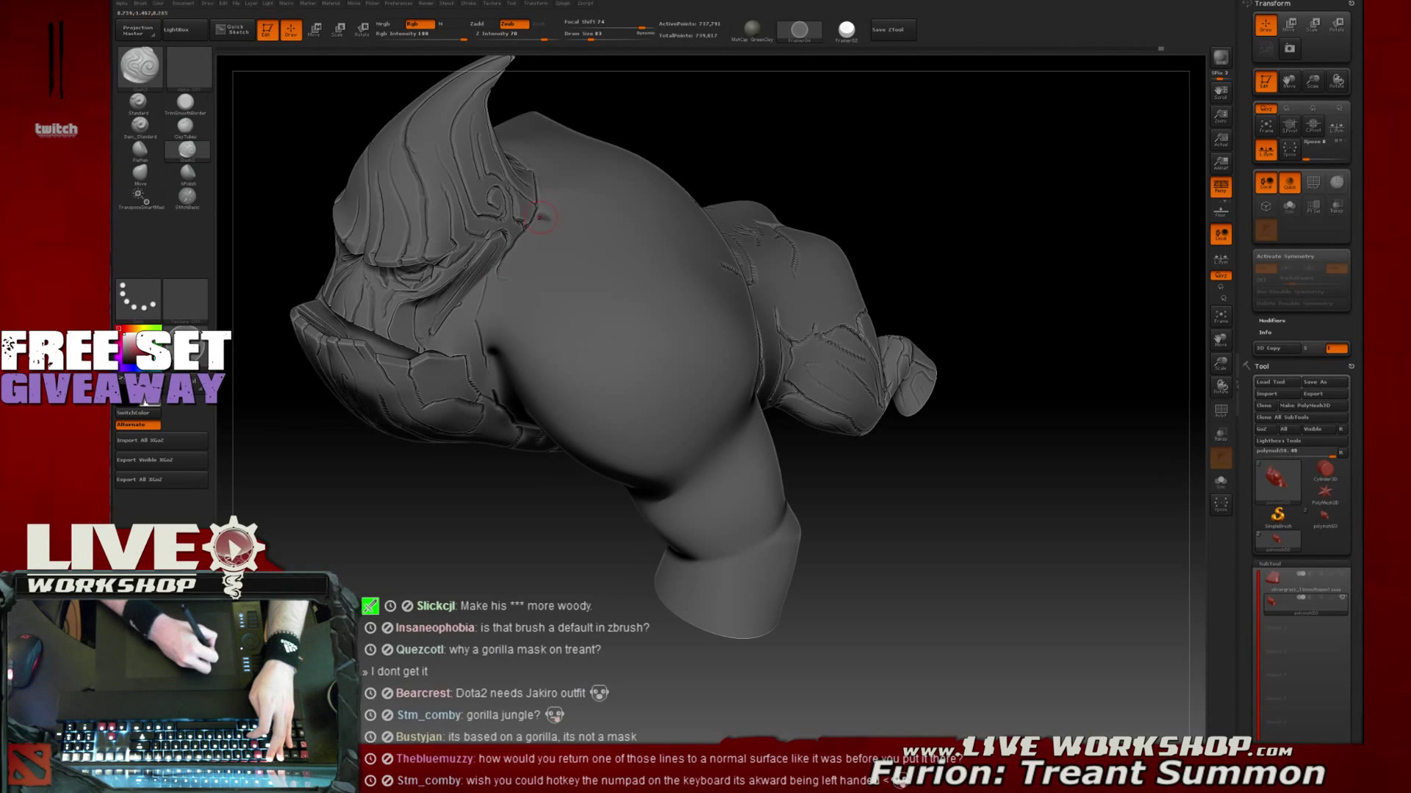
pyautogui.press('s')
pyautogui.moveTo(555, 220); pyautogui.dragTo(532, 213)
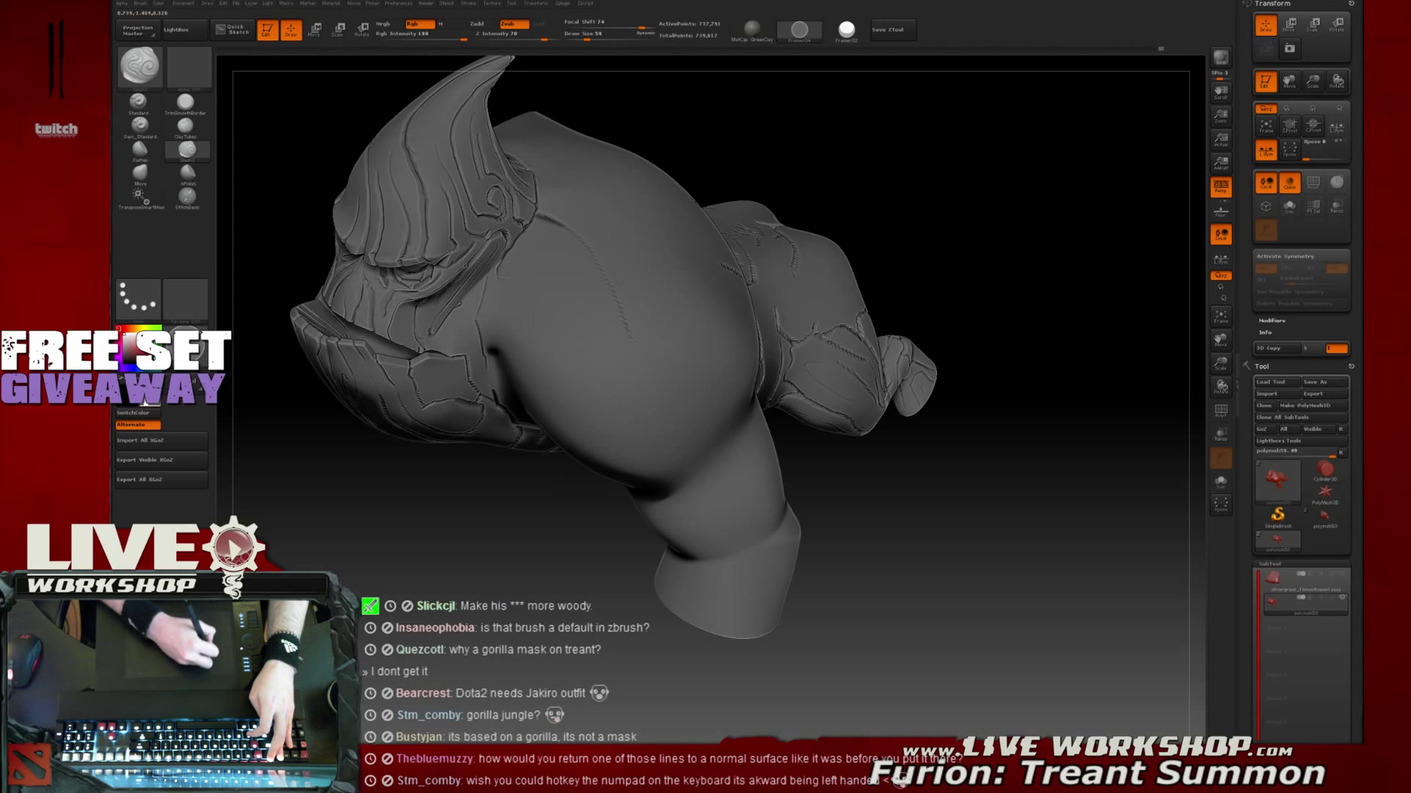
pyautogui.moveTo(536, 213); pyautogui.dragTo(605, 333)
pyautogui.hotkey('ctrl', 'z')
pyautogui.moveTo(537, 212); pyautogui.dragTo(603, 328)
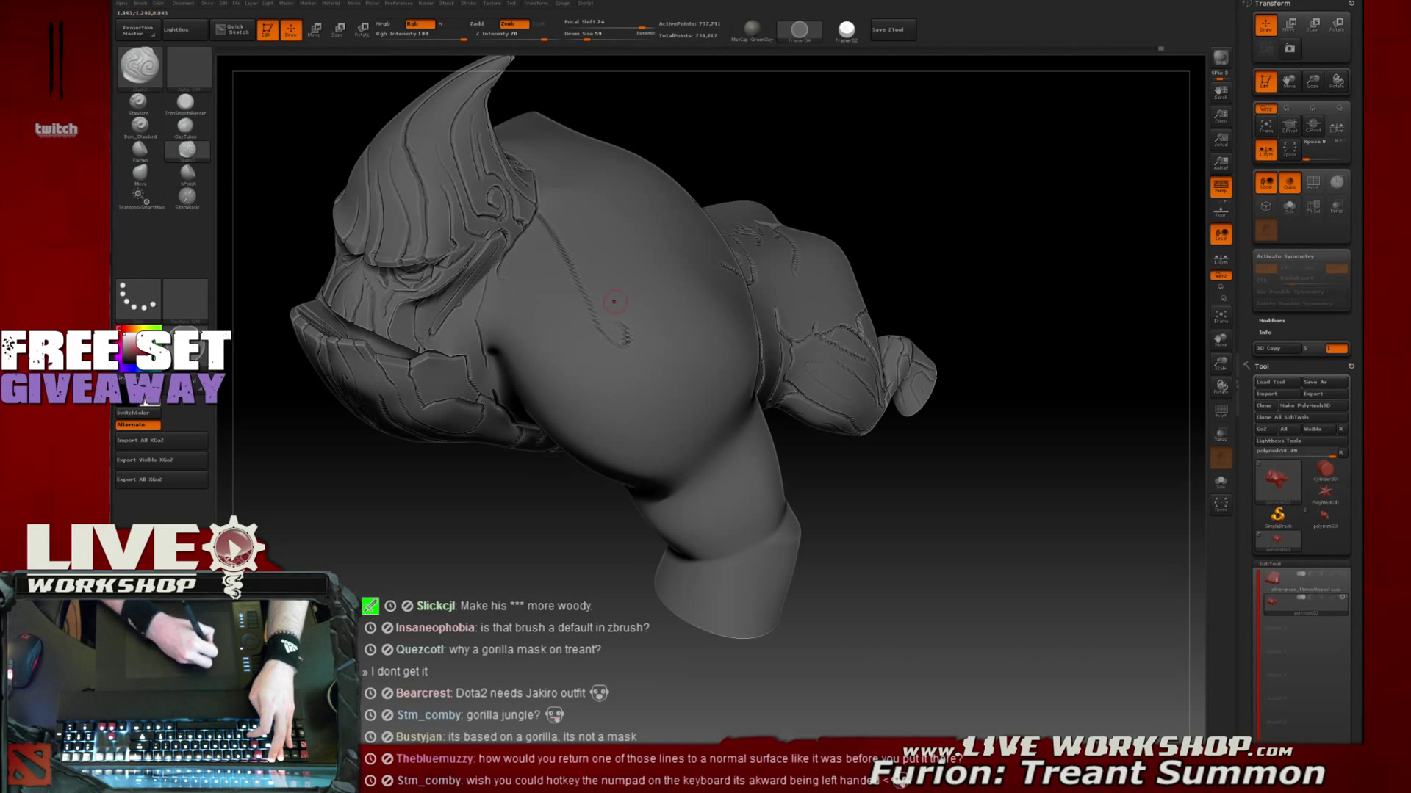
# Continue the shoulder crack in a V shape, turning at its lower end and running up toward the back
pyautogui.moveTo(796, 208)
pyautogui.mouseDown()
pyautogui.moveTo(583, 368)
pyautogui.moveTo(601, 380)
pyautogui.moveTo(582, 387)
pyautogui.moveTo(608, 360)
pyautogui.mouseUp()
pyautogui.moveTo(834, 125)
pyautogui.mouseDown()
pyautogui.moveTo(879, 157)
pyautogui.moveTo(771, 213)
pyautogui.mouseUp()
pyautogui.moveTo(577, 423); pyautogui.dragTo(601, 386)
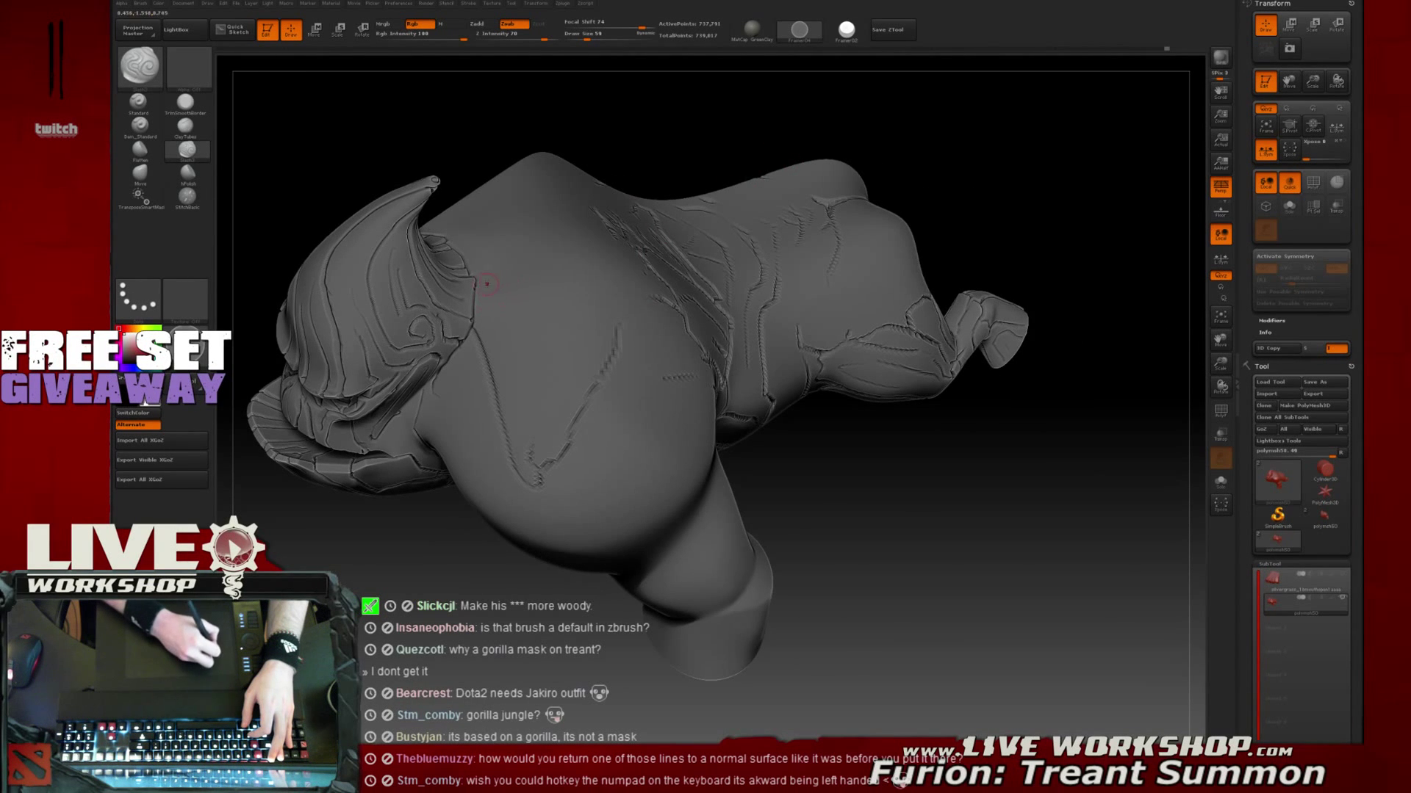
# Activate symmetry and carve a wavy crack from behind the horn across the upper back
pyautogui.moveTo(646, 164); pyautogui.dragTo(582, 224)
pyautogui.press('x')
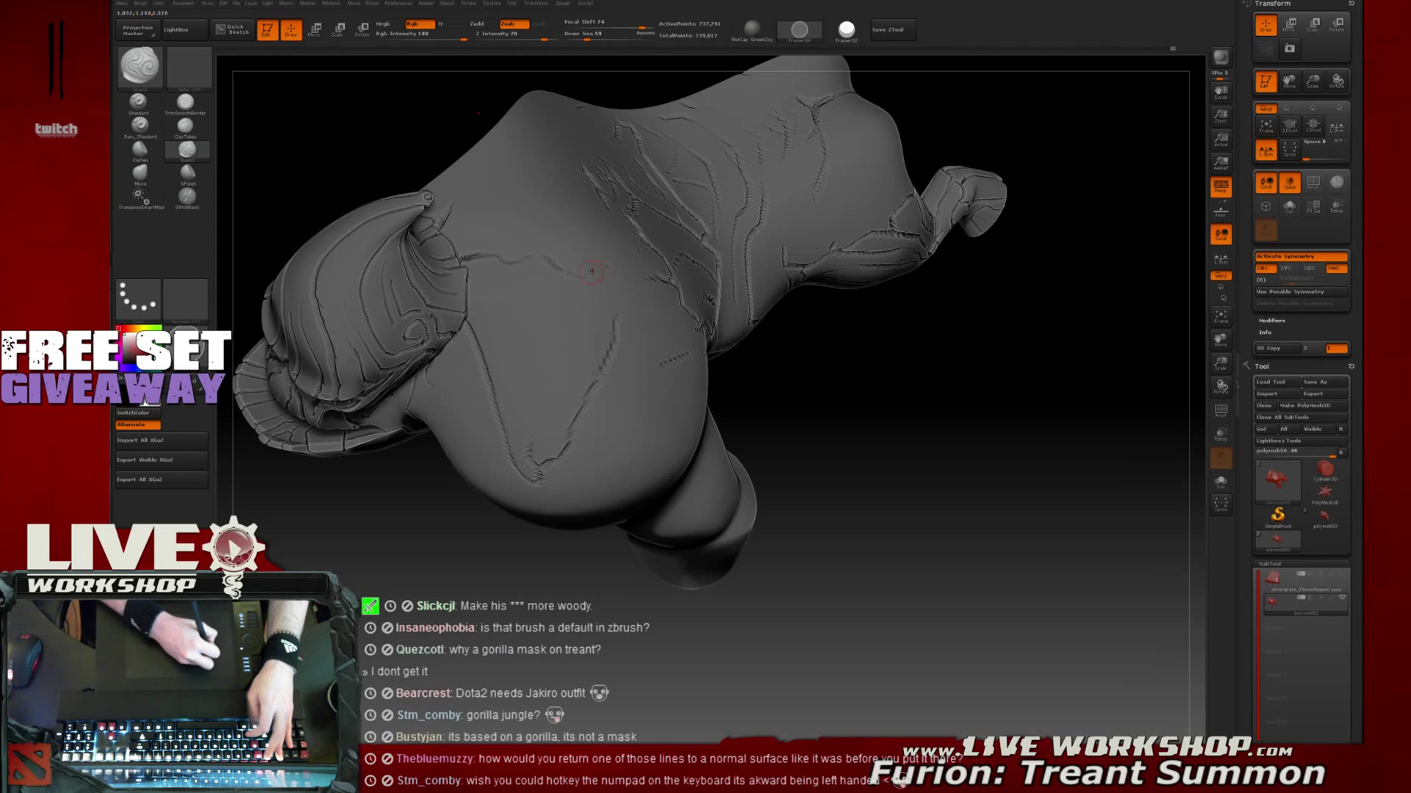
# Carve rows of short wood-grain cracks across the treant's upper back, just below the neck
pyautogui.moveTo(915, 441)
pyautogui.mouseDown()
pyautogui.moveTo(897, 306)
pyautogui.moveTo(960, 326)
pyautogui.moveTo(994, 277)
pyautogui.moveTo(995, 338)
pyautogui.moveTo(988, 294)
pyautogui.moveTo(939, 257)
pyautogui.mouseUp()
pyautogui.moveTo(650, 216); pyautogui.dragTo(683, 210)
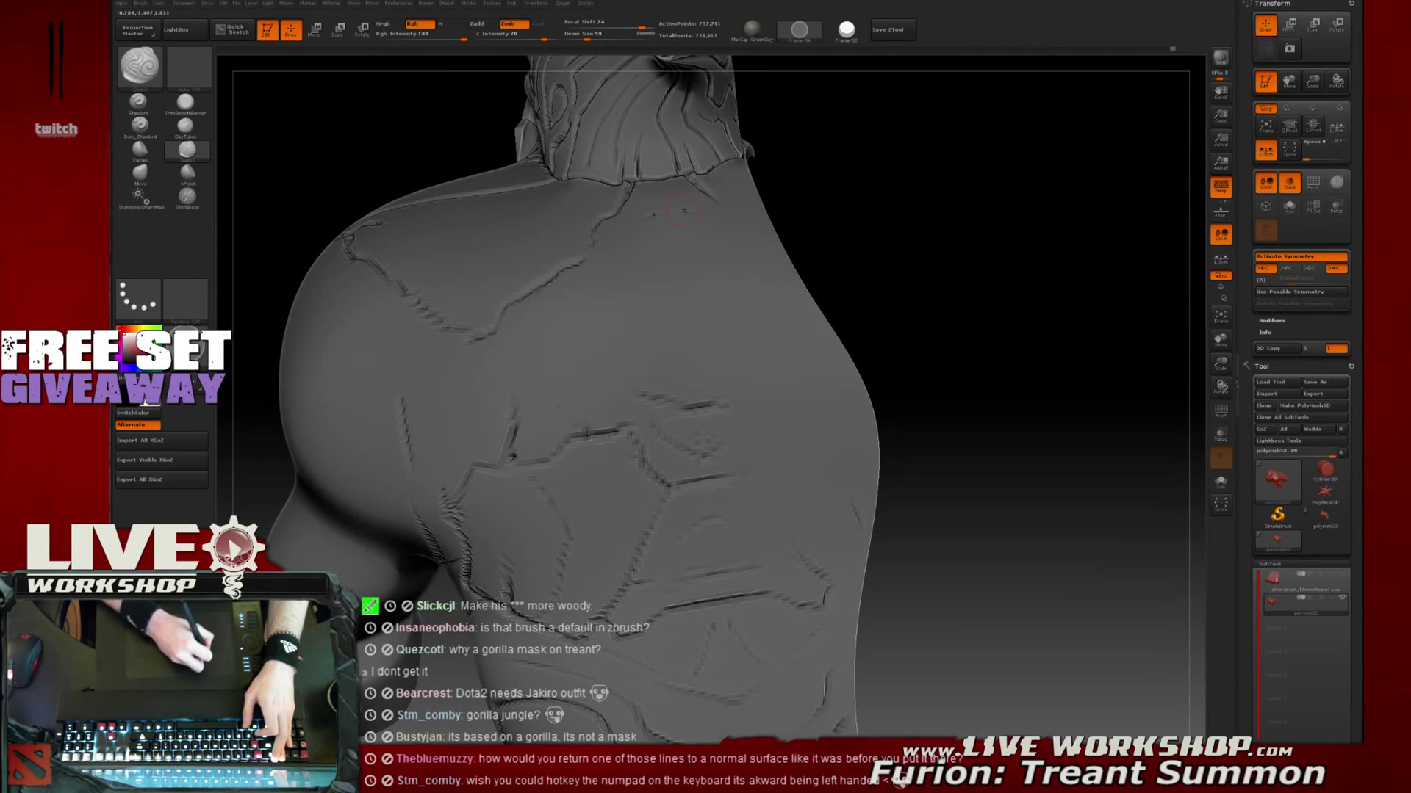
pyautogui.moveTo(651, 265); pyautogui.dragTo(687, 263)
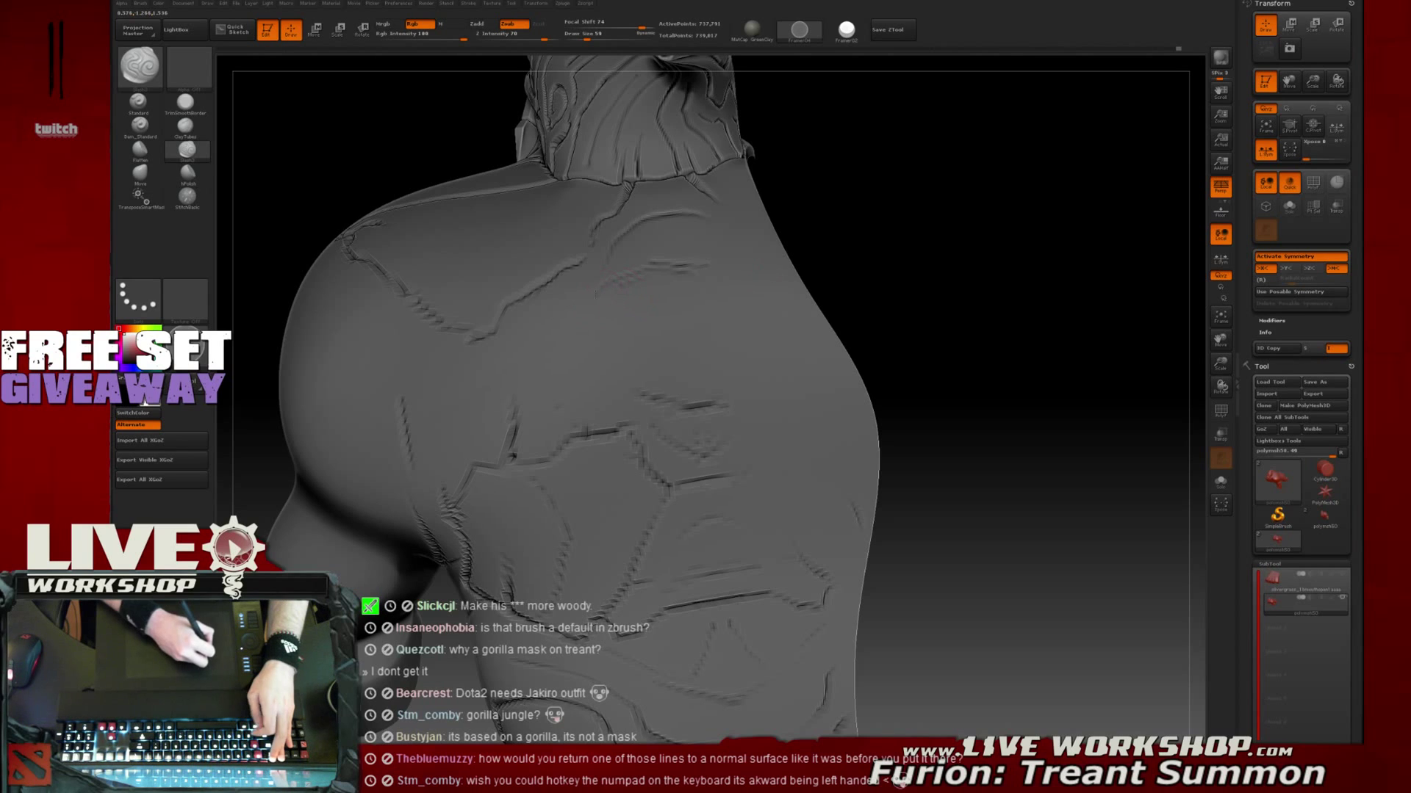
pyautogui.moveTo(566, 332); pyautogui.dragTo(664, 329)
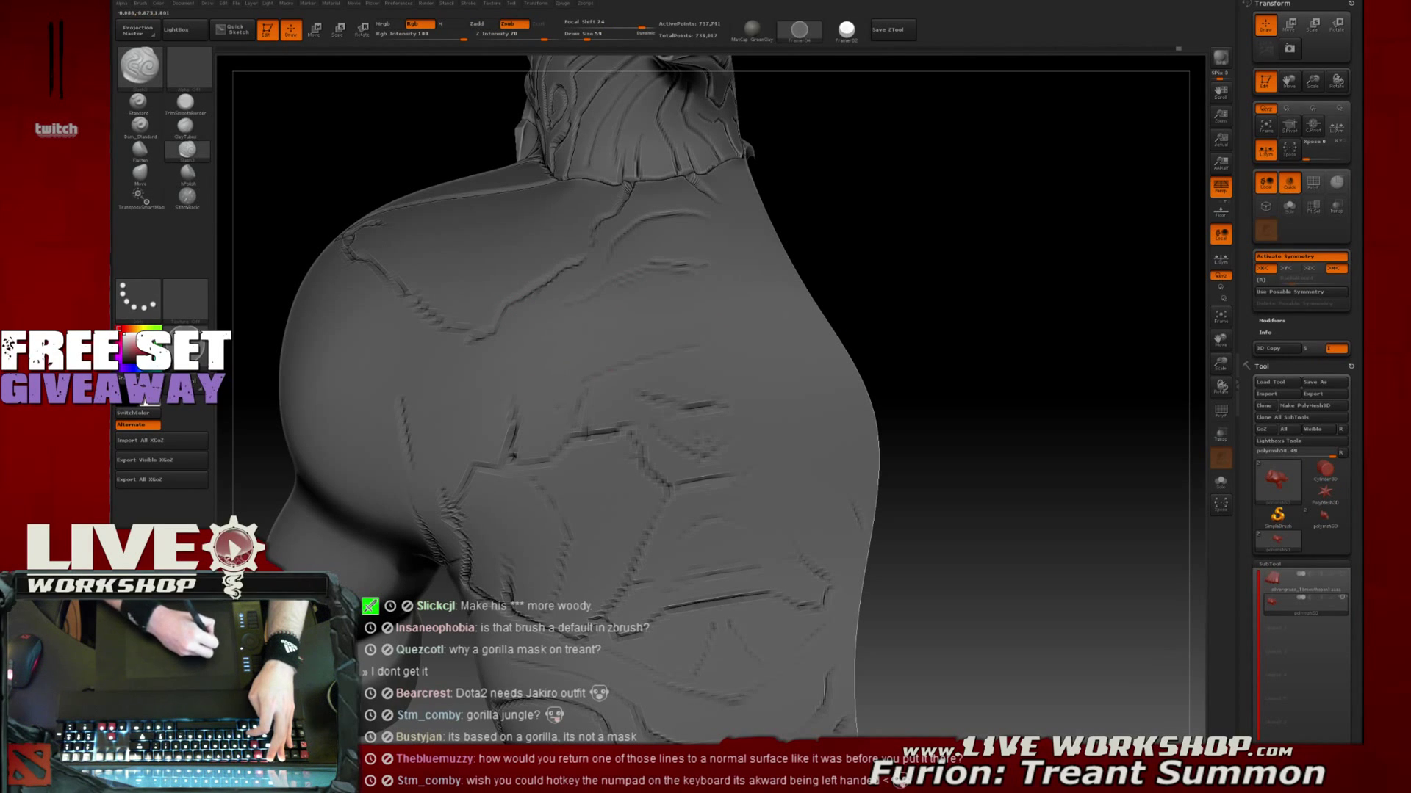
pyautogui.moveTo(683, 304); pyautogui.dragTo(772, 287)
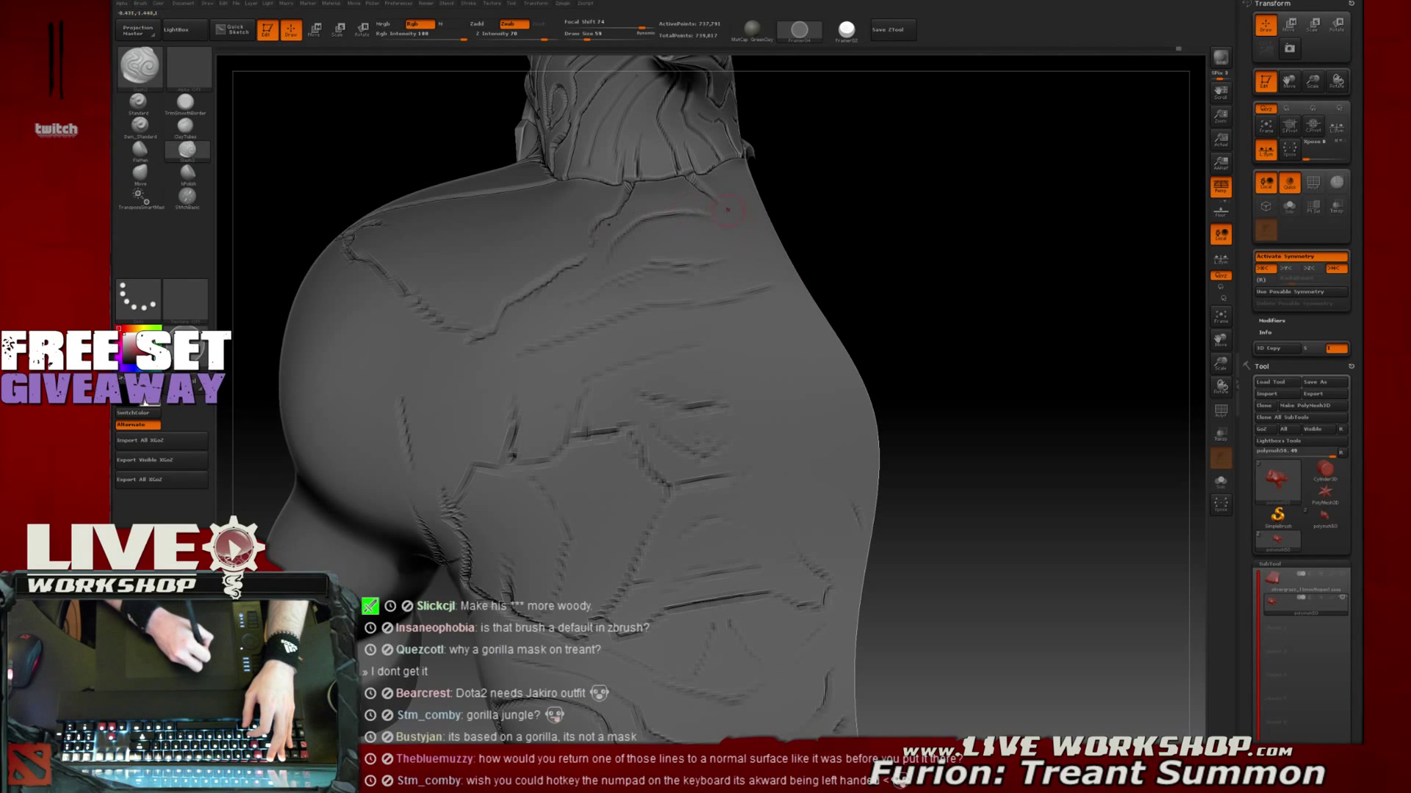
# Smooth the stray crack below the neck and carve long branching bark grooves across the top of the shoulder
pyautogui.moveTo(796, 220); pyautogui.dragTo(892, 270)
pyautogui.moveTo(683, 244); pyautogui.dragTo(651, 305)
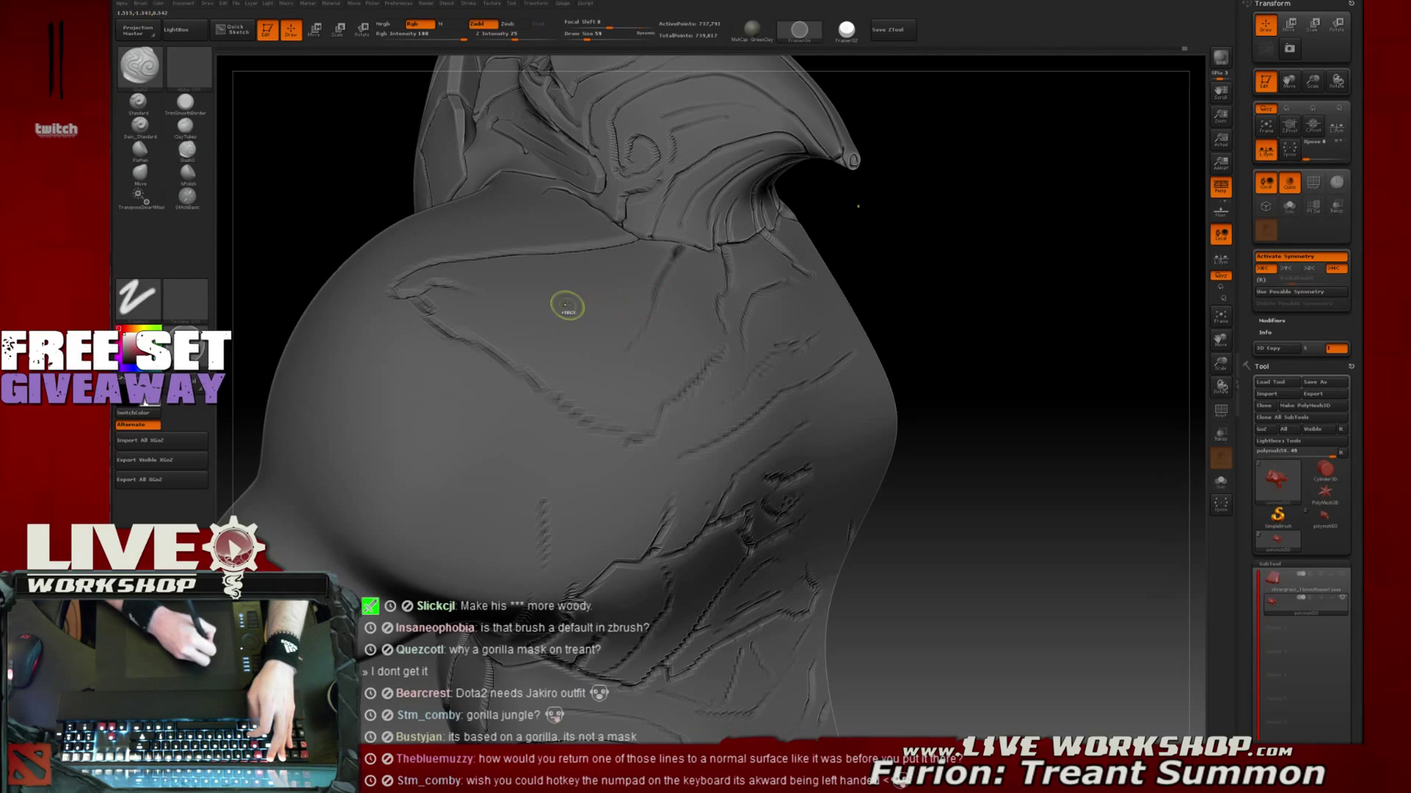
pyautogui.moveTo(492, 290); pyautogui.dragTo(673, 324)
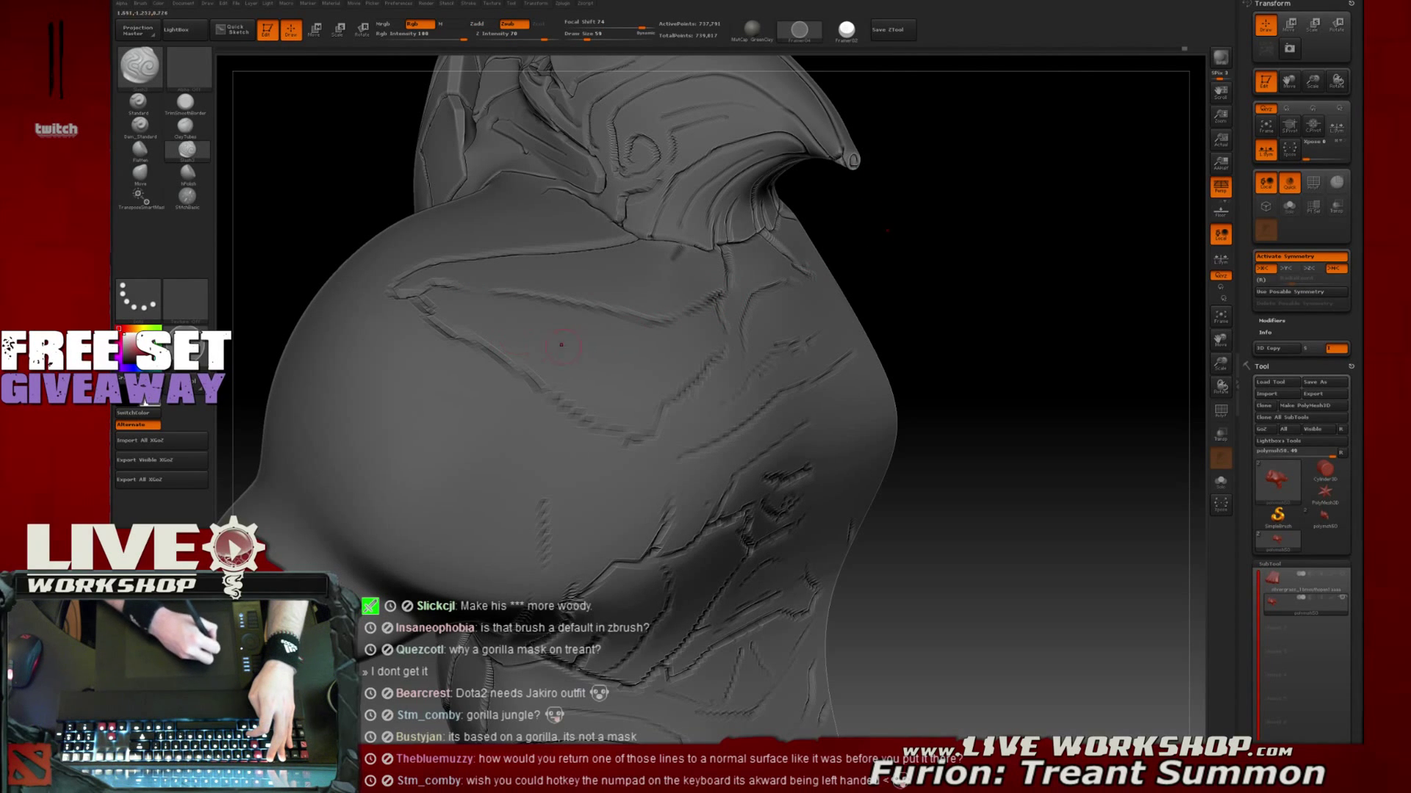
pyautogui.moveTo(494, 349)
pyautogui.mouseDown()
pyautogui.moveTo(555, 343)
pyautogui.moveTo(645, 366)
pyautogui.mouseUp()
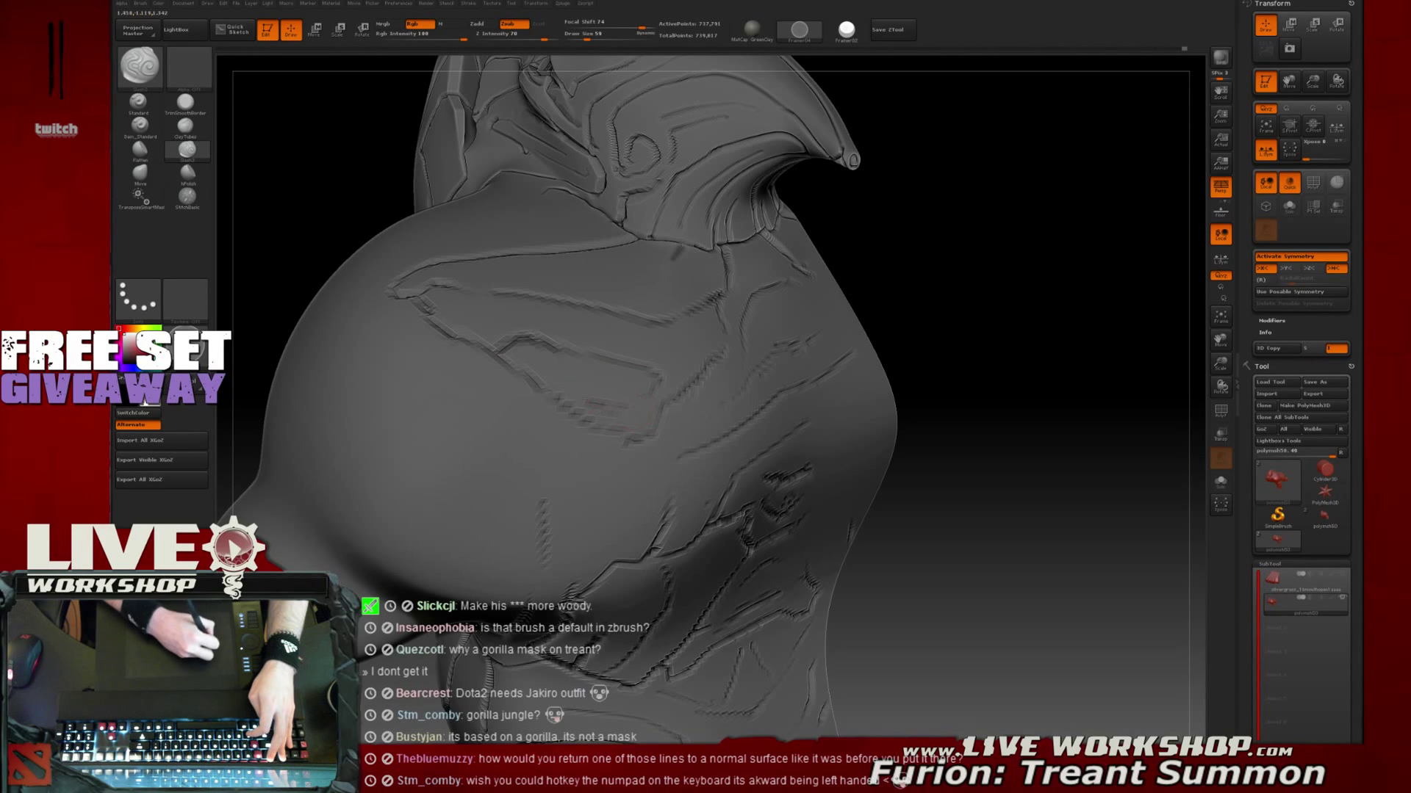
# Extend the bark cracks over the shoulder blade towards the back of the upper arm
pyautogui.moveTo(1002, 300)
pyautogui.mouseDown()
pyautogui.moveTo(987, 268)
pyautogui.moveTo(564, 429)
pyautogui.mouseUp()
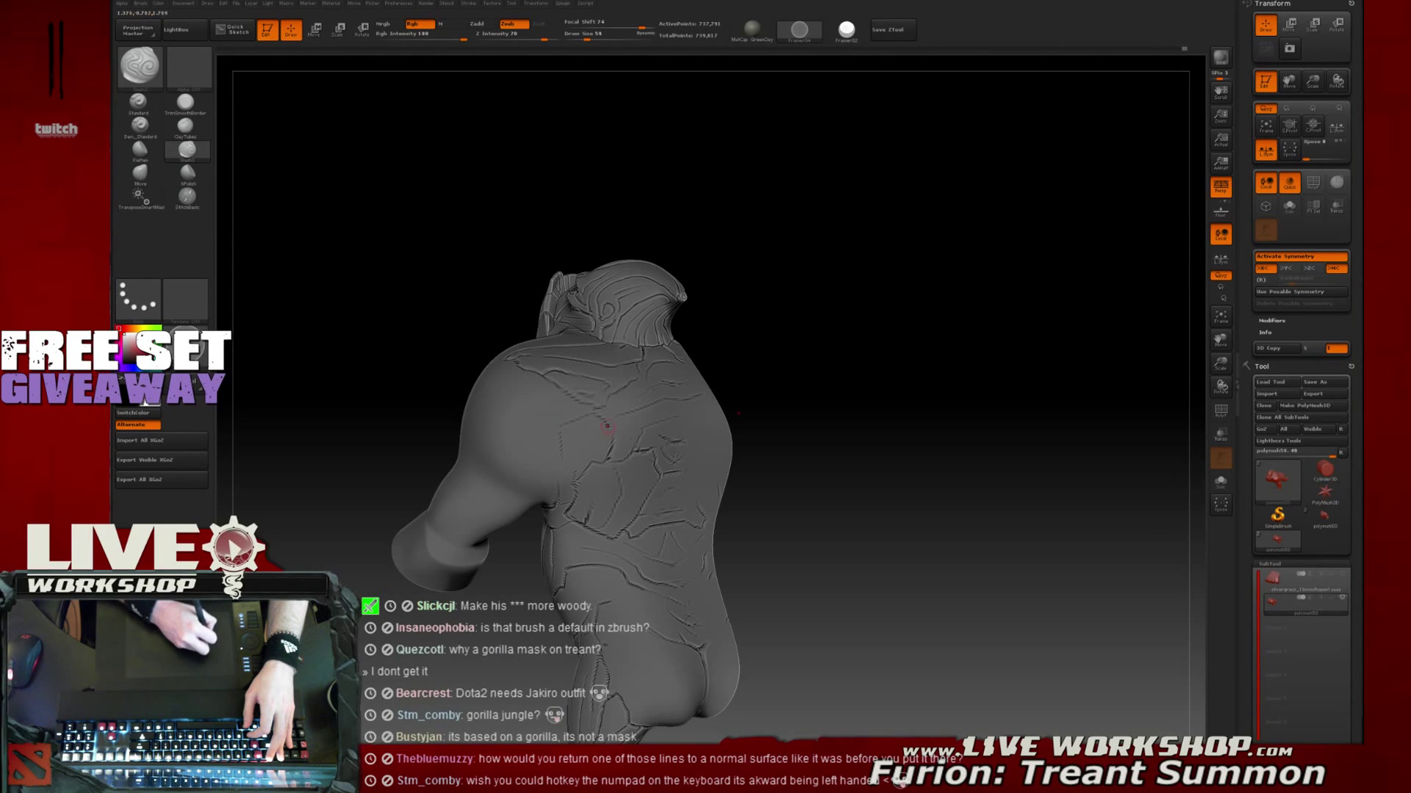
pyautogui.moveTo(552, 432); pyautogui.dragTo(529, 456)
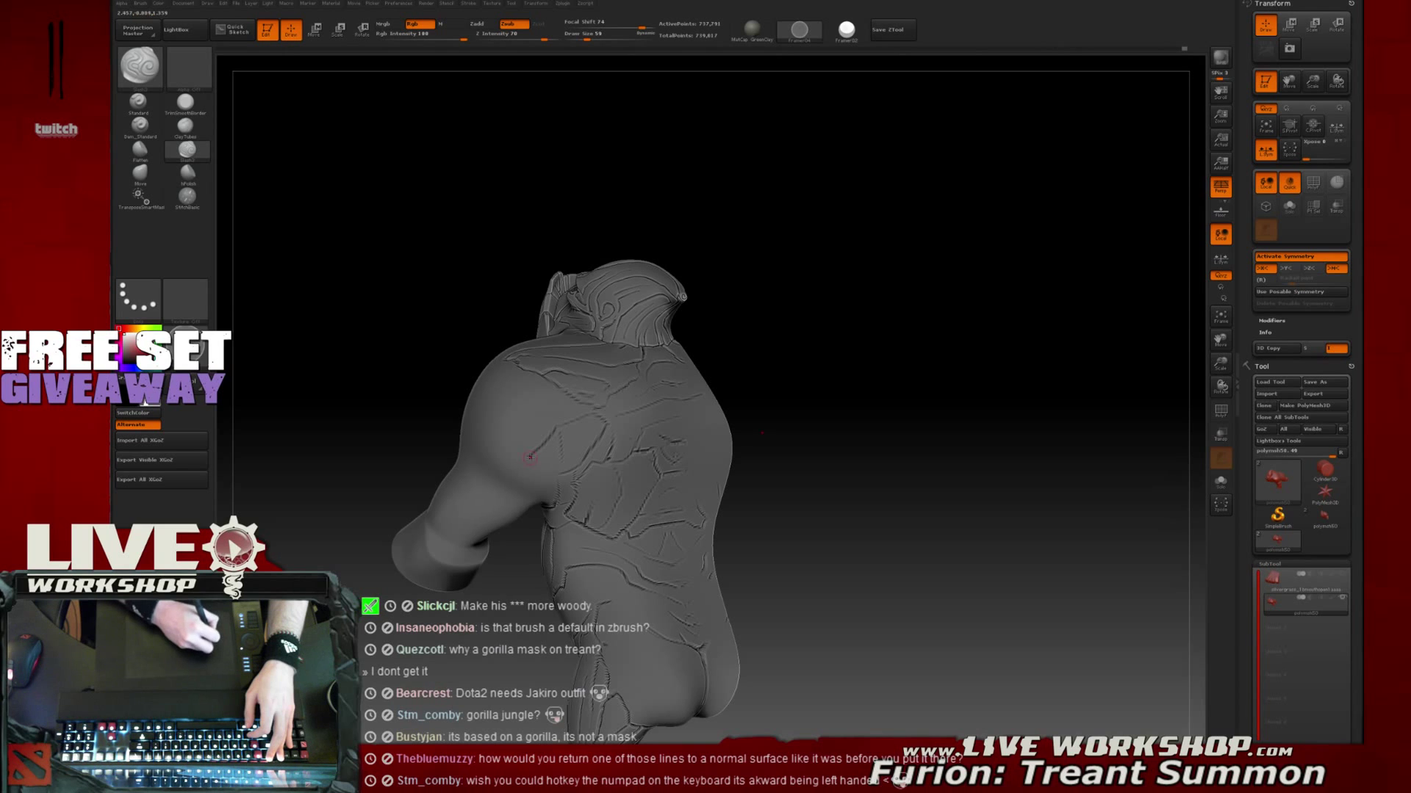
pyautogui.moveTo(751, 449)
pyautogui.mouseDown()
pyautogui.moveTo(885, 384)
pyautogui.moveTo(875, 404)
pyautogui.moveTo(877, 389)
pyautogui.moveTo(913, 413)
pyautogui.moveTo(931, 372)
pyautogui.moveTo(904, 412)
pyautogui.mouseUp()
# Bring up the gorilla treant concept image in Windows Photo Viewer and place it beside the sculpt for reference
pyautogui.press('super')
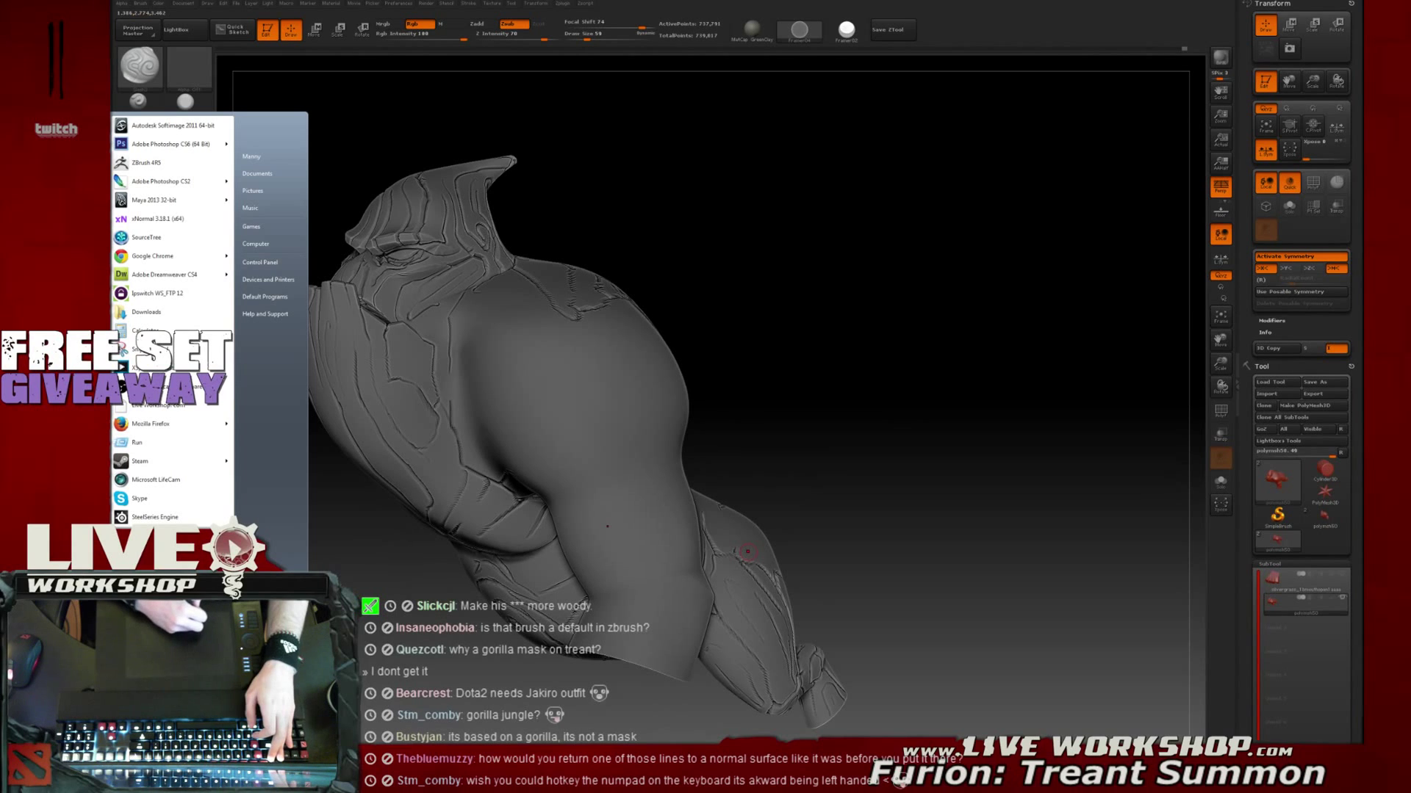
pyautogui.hotkey('alt', 'Tab')
pyautogui.moveTo(680, 139); pyautogui.dragTo(454, 158)
pyautogui.moveTo(662, 146); pyautogui.dragTo(441, 324)
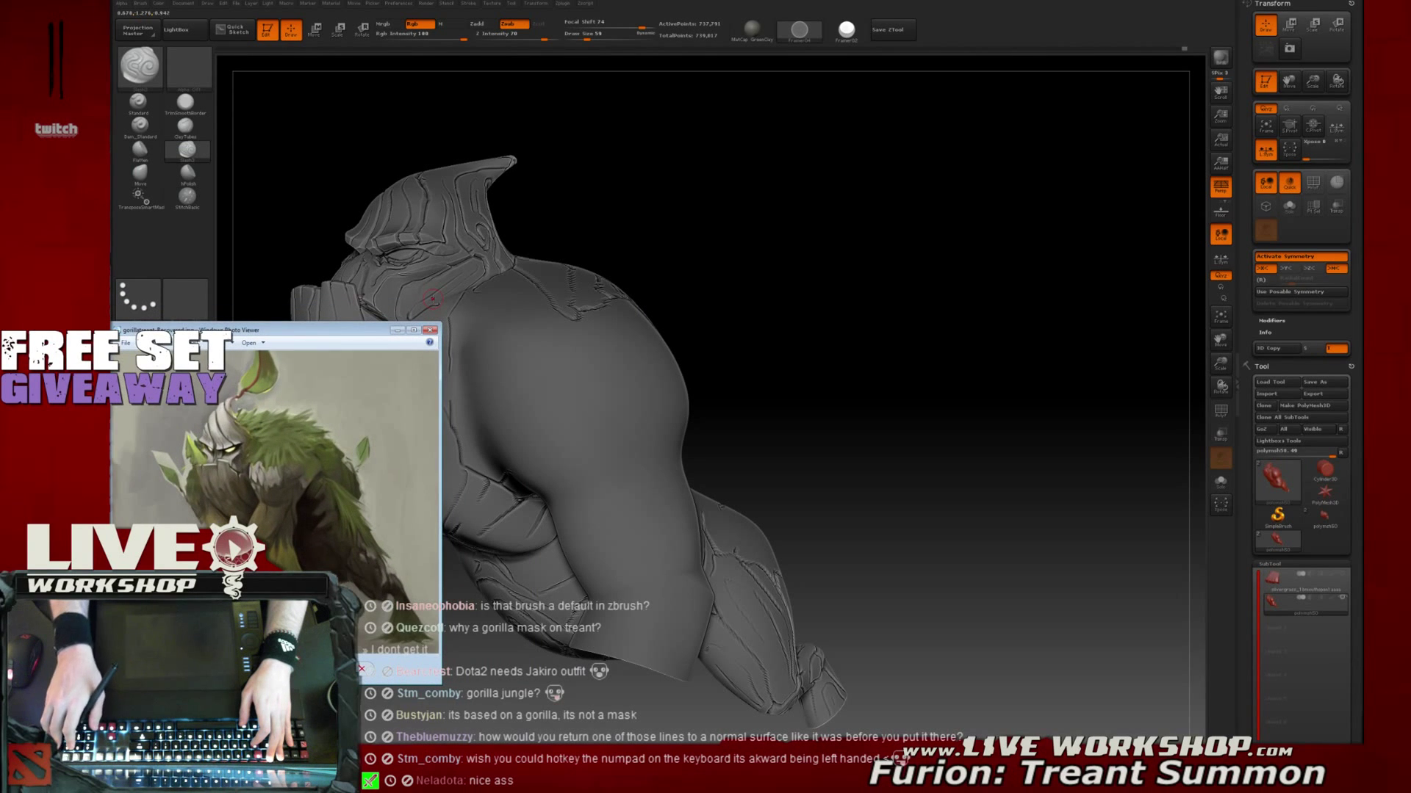
pyautogui.moveTo(303, 333); pyautogui.dragTo(304, 240)
pyautogui.moveTo(821, 246); pyautogui.dragTo(755, 320)
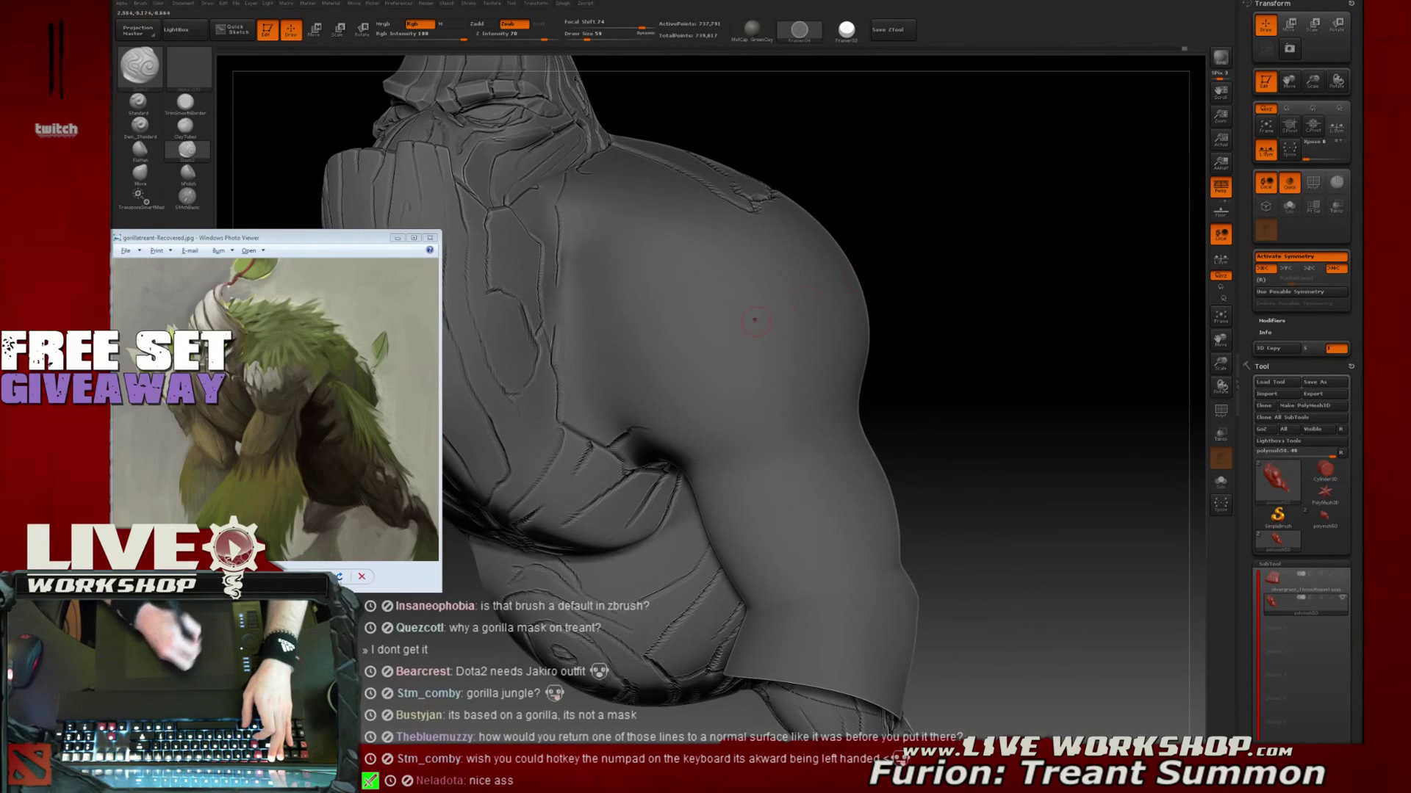
pyautogui.moveTo(1047, 254)
pyautogui.mouseDown()
pyautogui.moveTo(949, 267)
pyautogui.moveTo(1049, 280)
pyautogui.mouseUp()
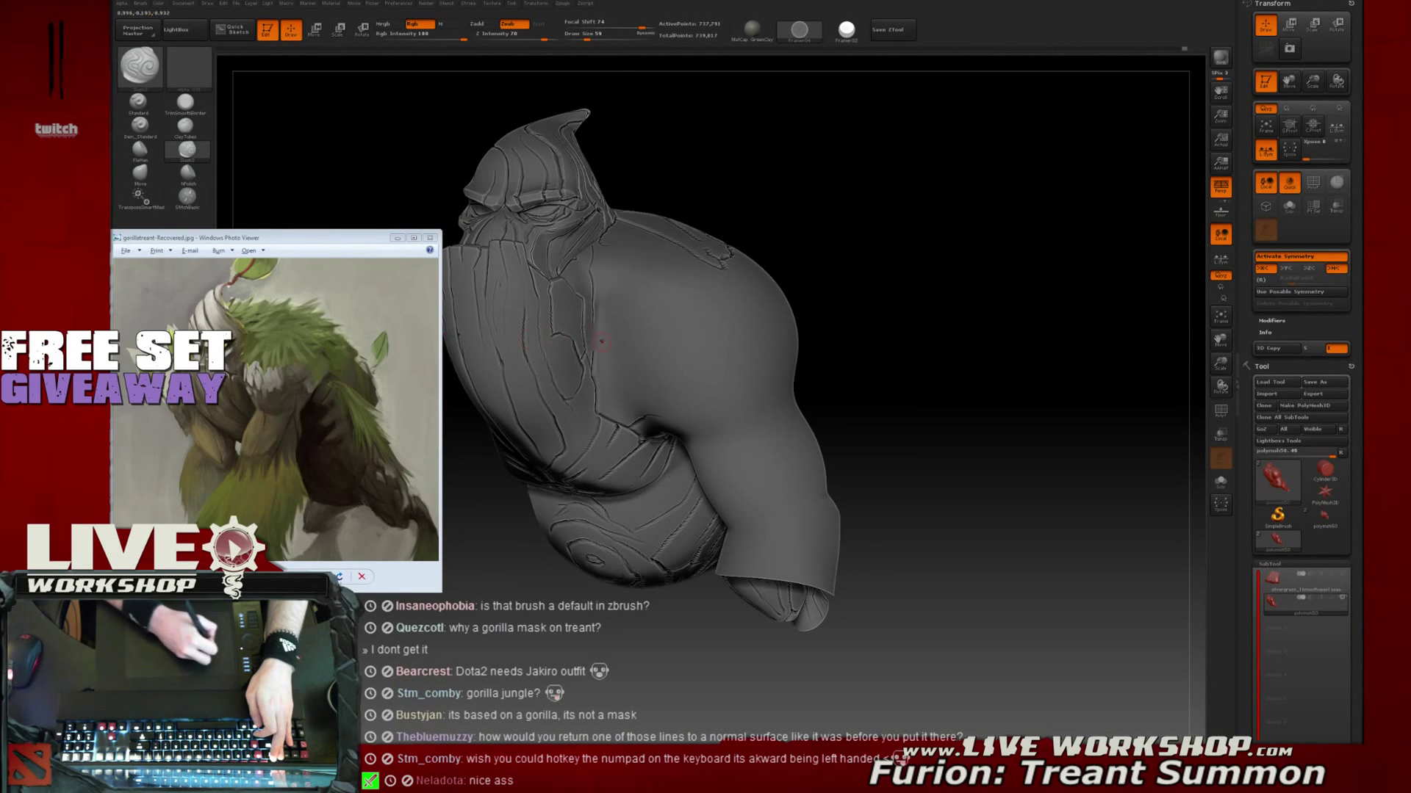
# Switch to Softimage and examine the textured low-poly treant from the front, side and back before returning to the sculpt
pyautogui.press('super')
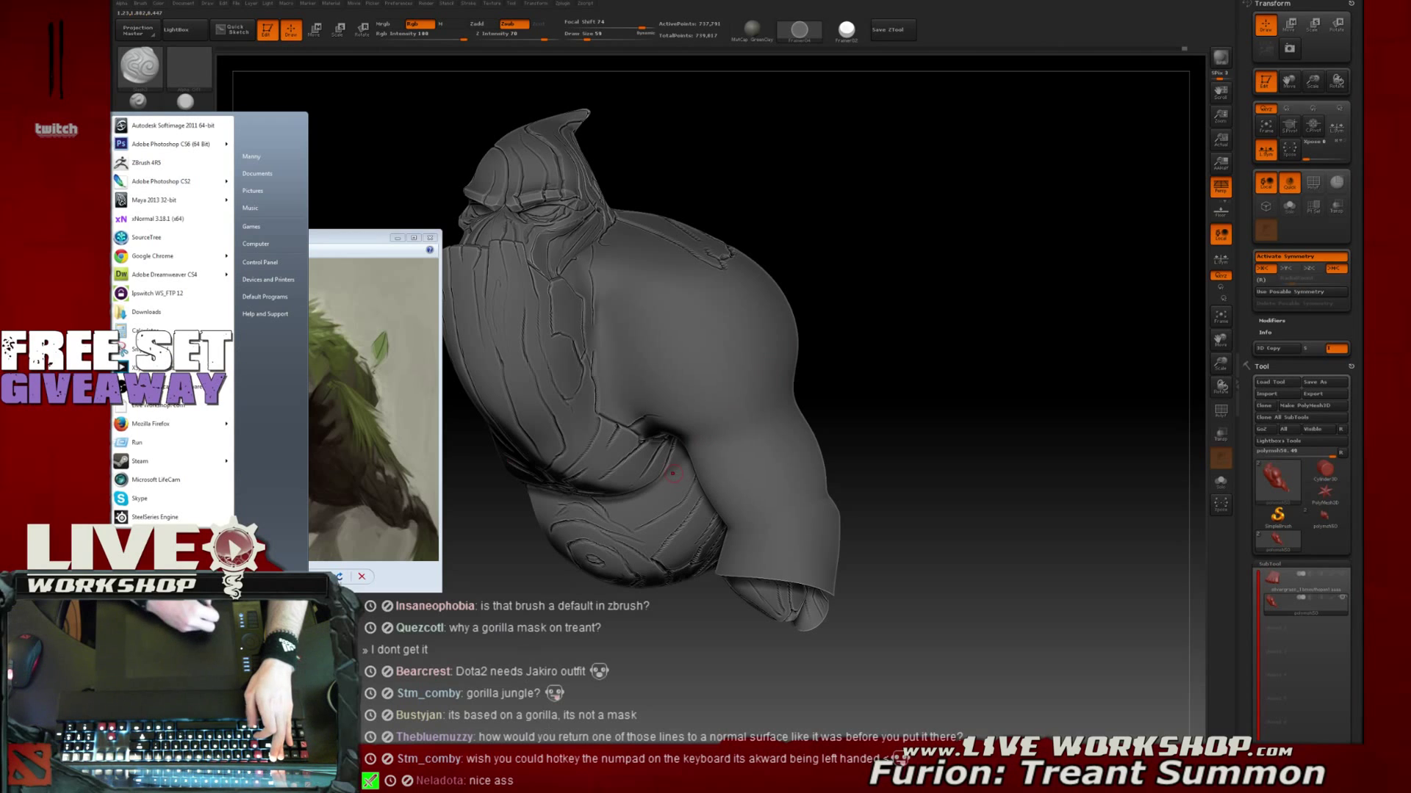
pyautogui.hotkey('alt', 'Tab')
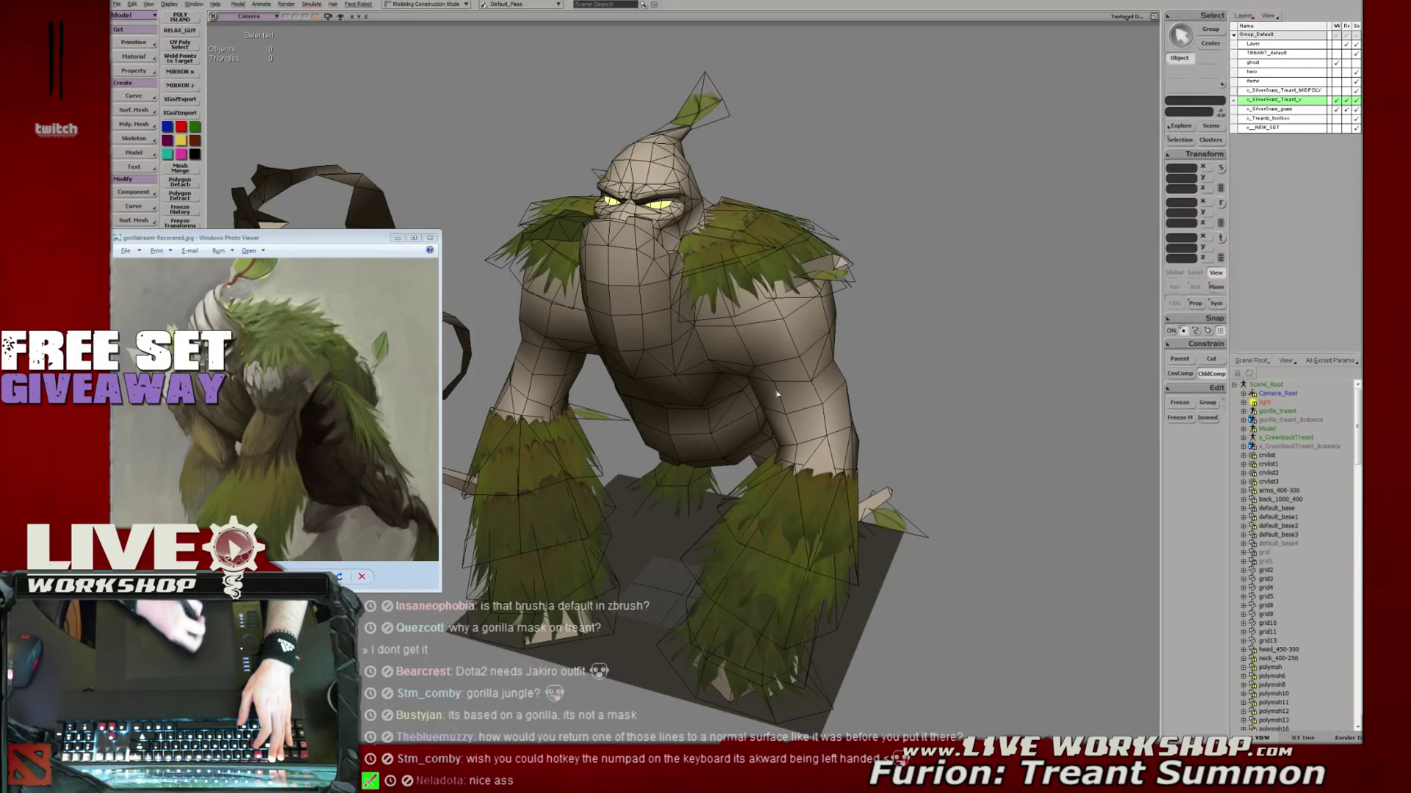
pyautogui.moveTo(970, 284)
pyautogui.mouseDown()
pyautogui.moveTo(986, 278)
pyautogui.moveTo(975, 273)
pyautogui.mouseUp()
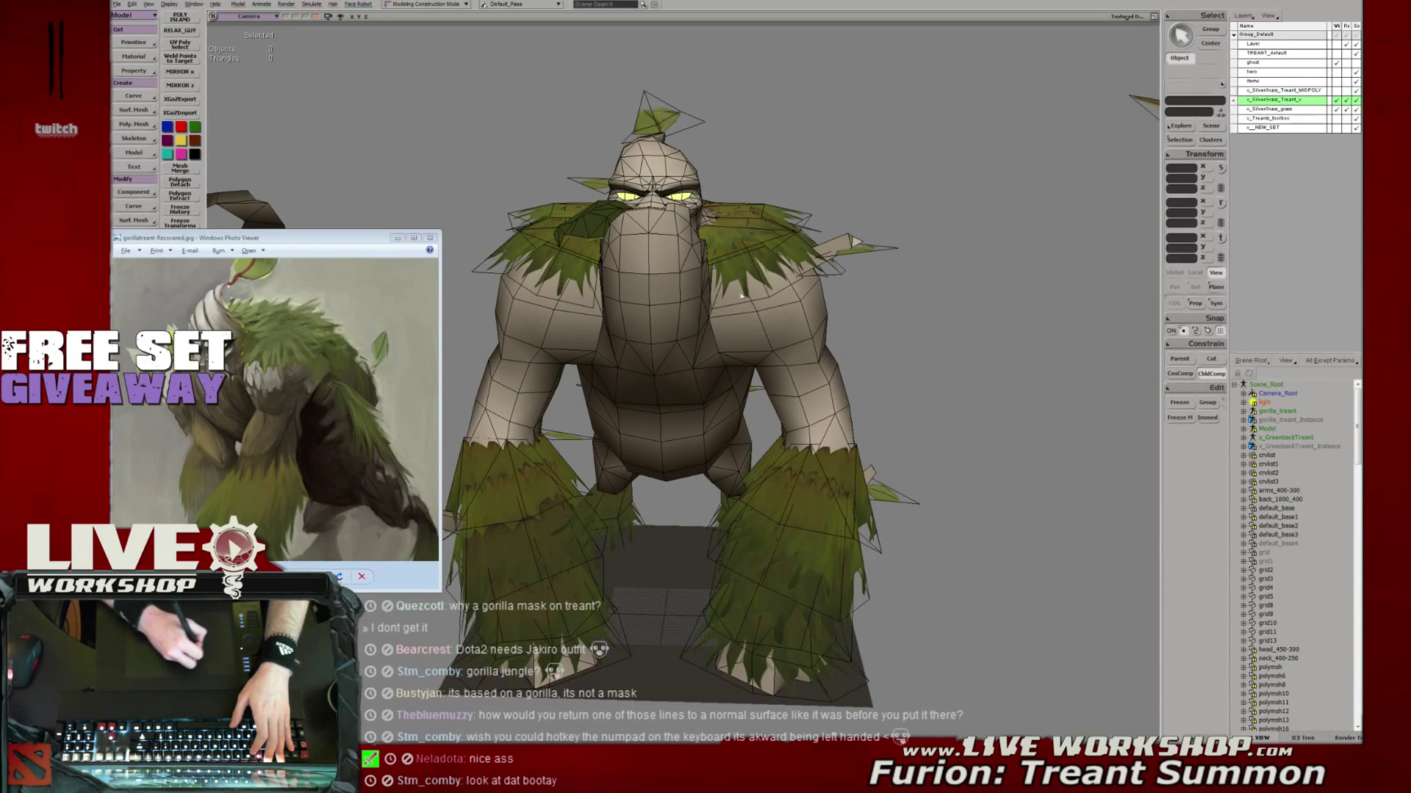
pyautogui.moveTo(995, 286)
pyautogui.mouseDown()
pyautogui.moveTo(967, 289)
pyautogui.moveTo(987, 284)
pyautogui.mouseUp()
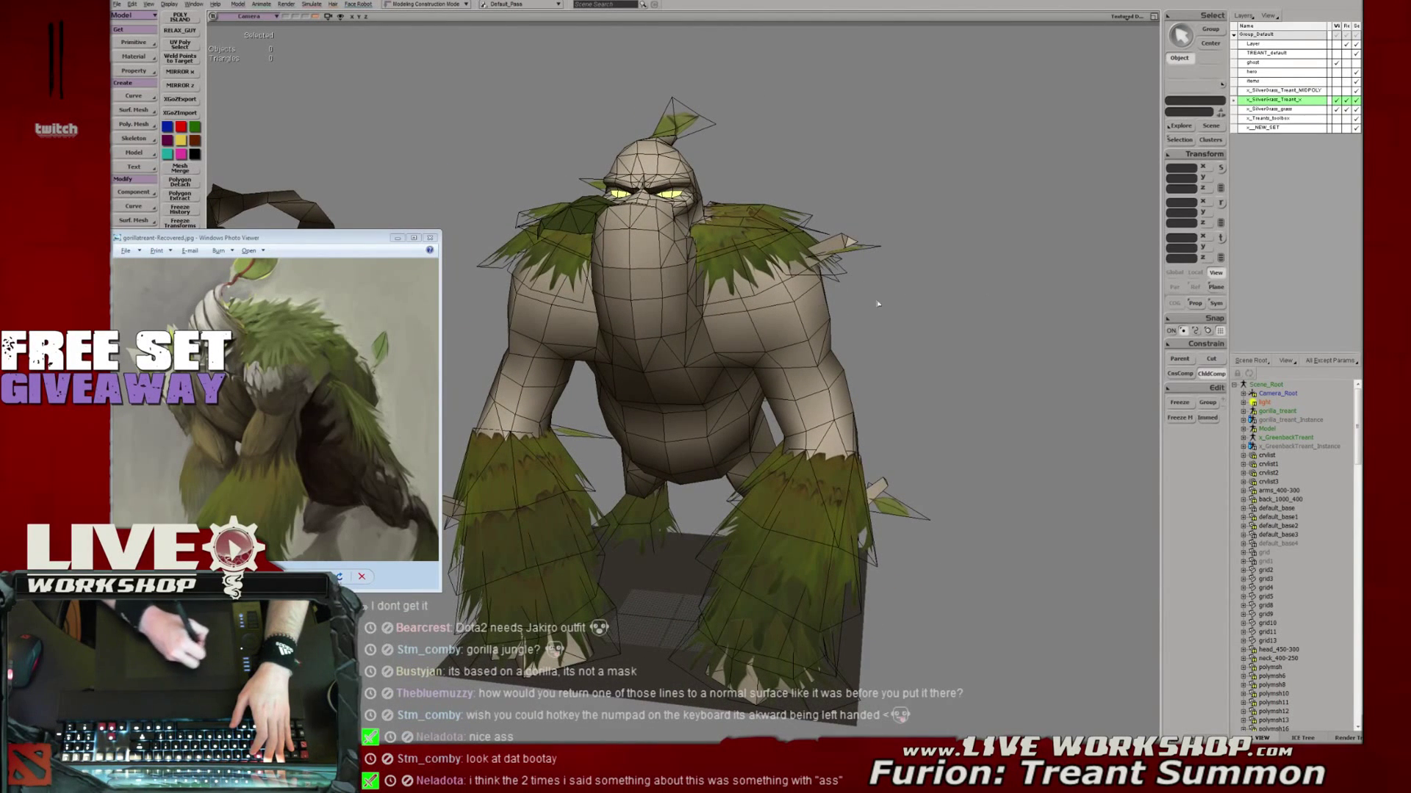
pyautogui.moveTo(948, 280); pyautogui.dragTo(751, 306)
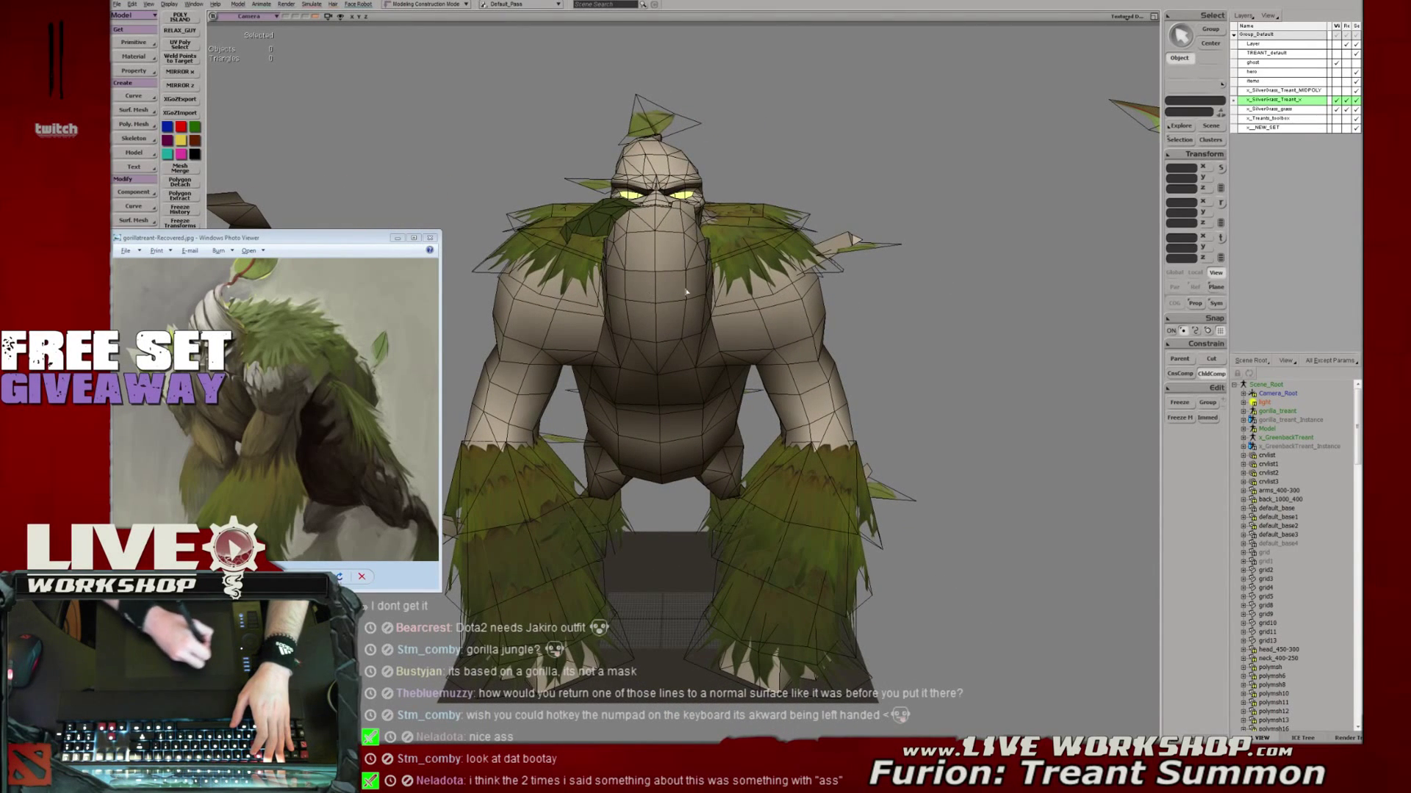
pyautogui.moveTo(948, 286); pyautogui.dragTo(659, 299)
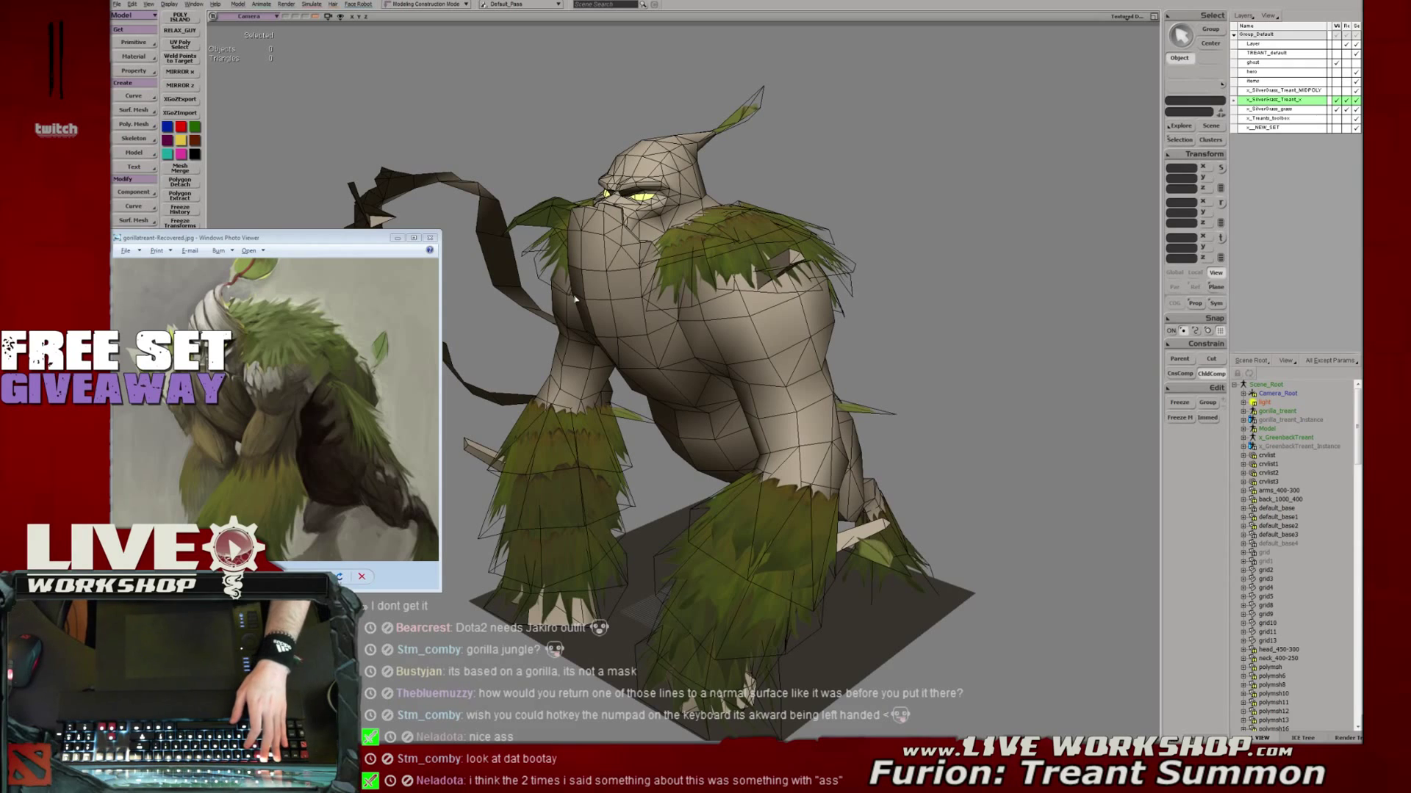
pyautogui.moveTo(958, 290); pyautogui.dragTo(717, 332, button='middle')
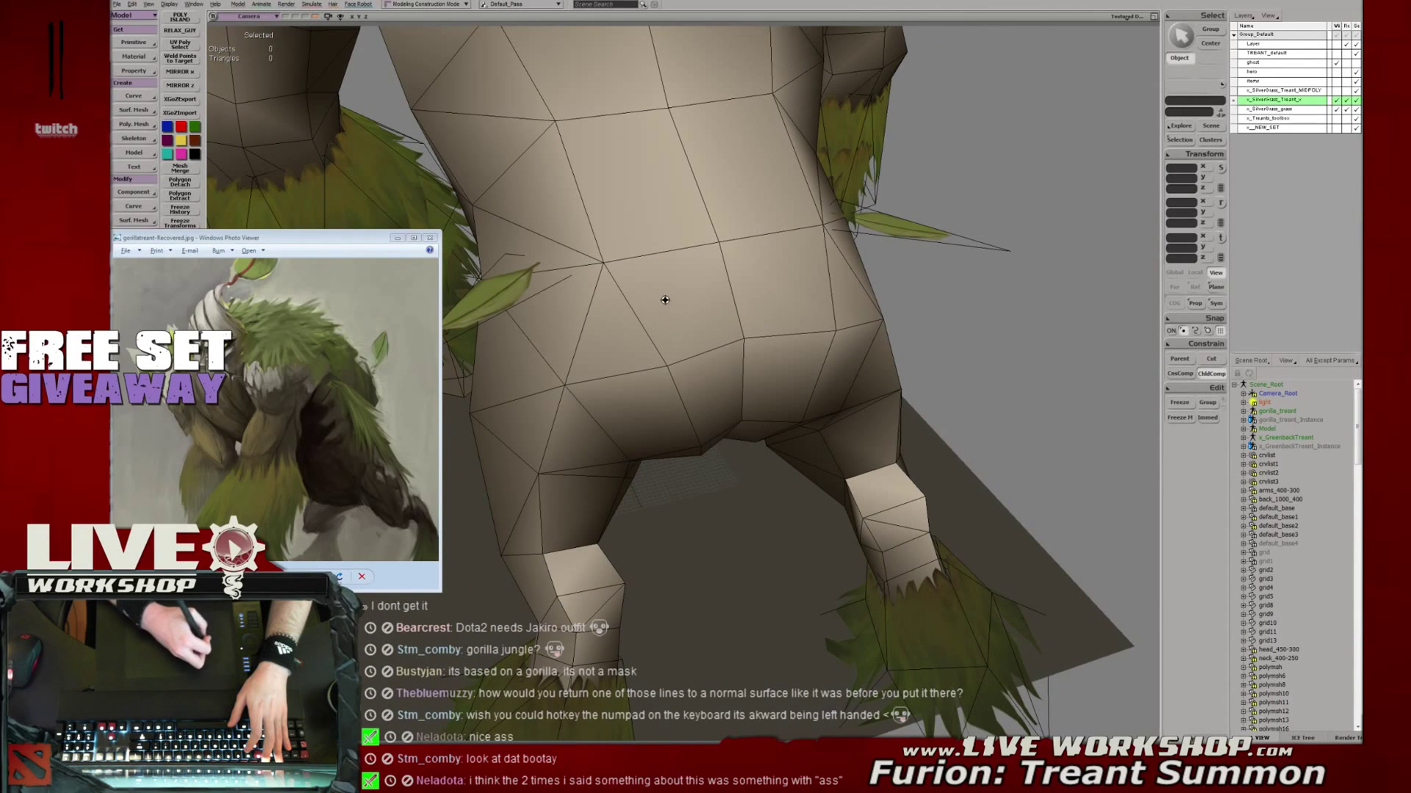
pyautogui.moveTo(680, 340); pyautogui.dragTo(808, 287, button='middle')
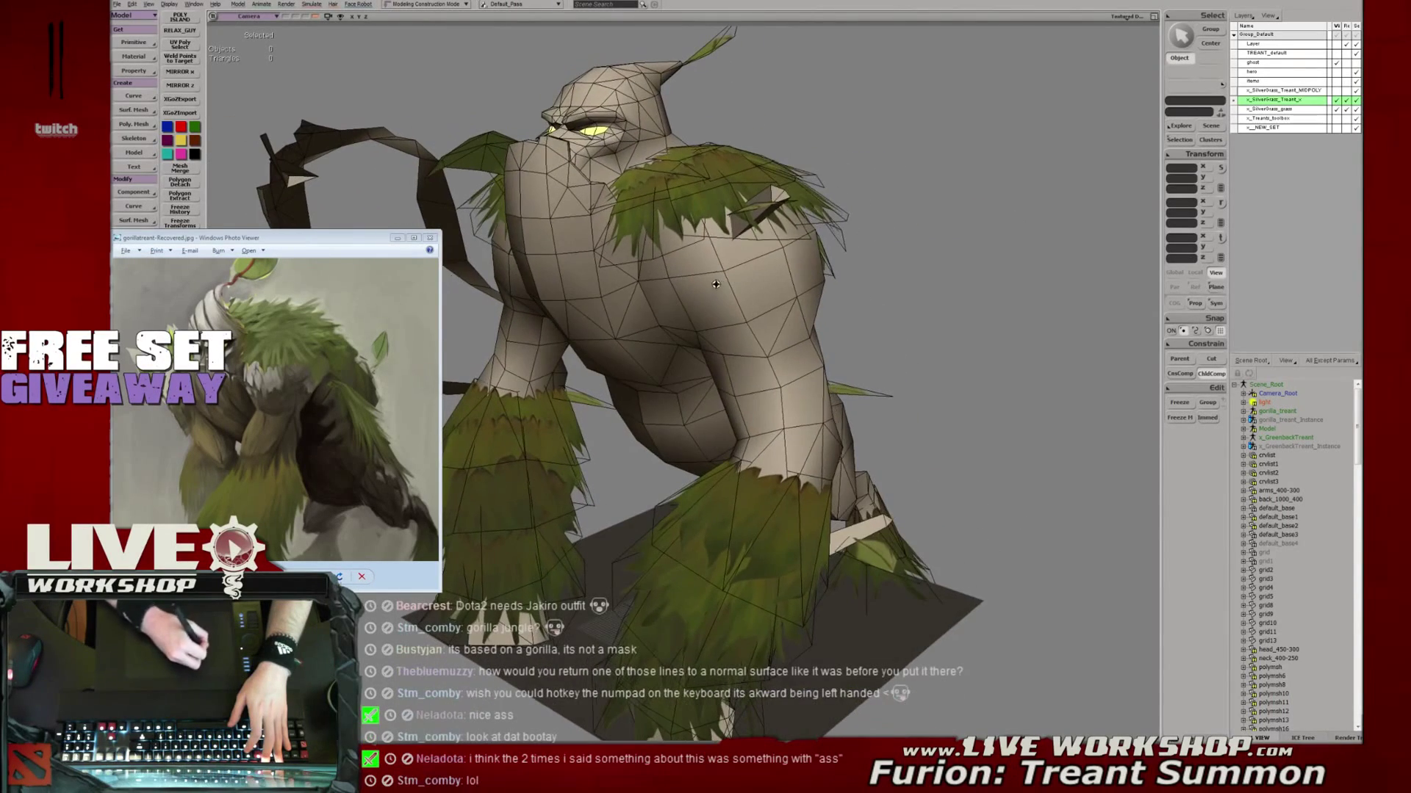
pyautogui.moveTo(963, 294); pyautogui.dragTo(753, 720, button='middle')
pyautogui.hotkey('alt', 'Tab')
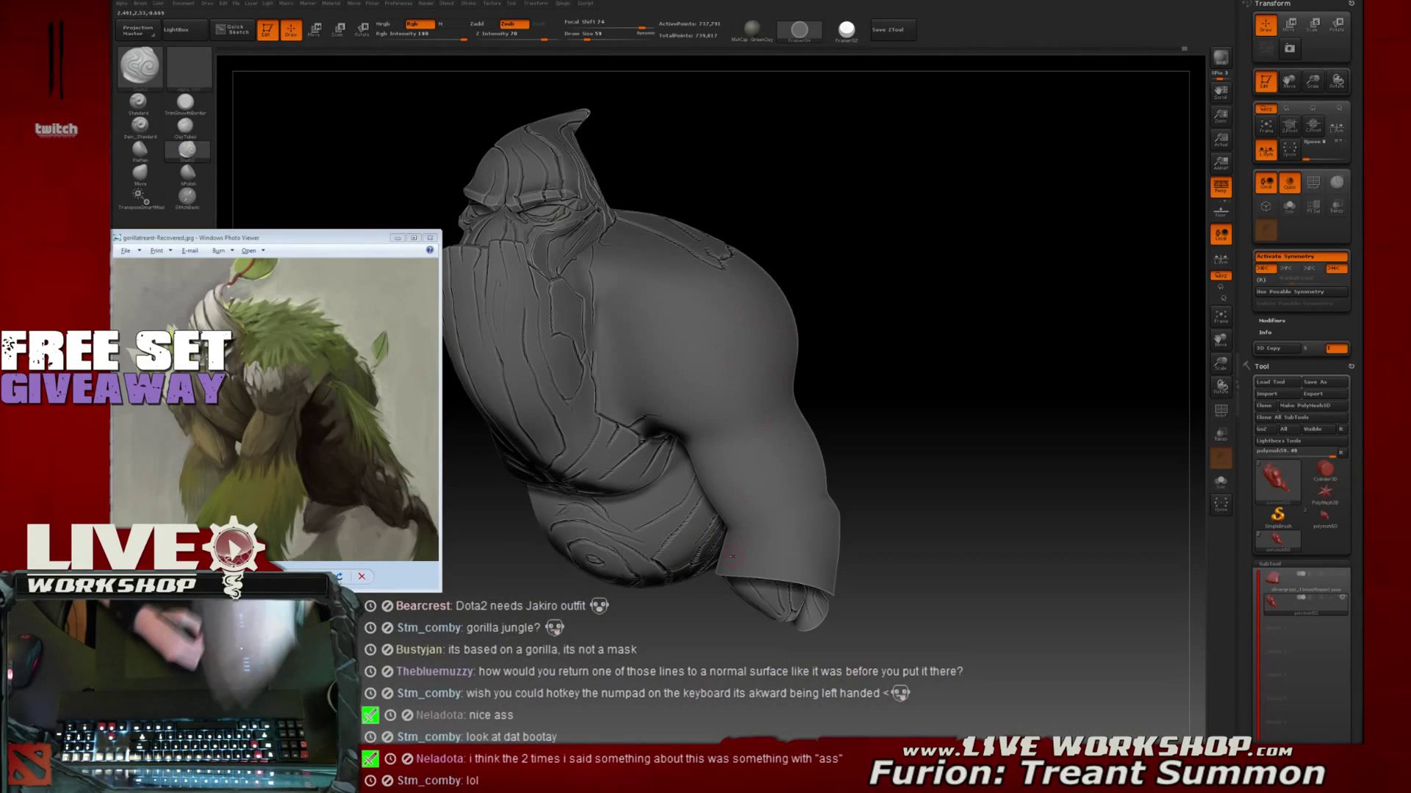
# Save the current sculpt
pyautogui.press('super')
pyautogui.press('super')
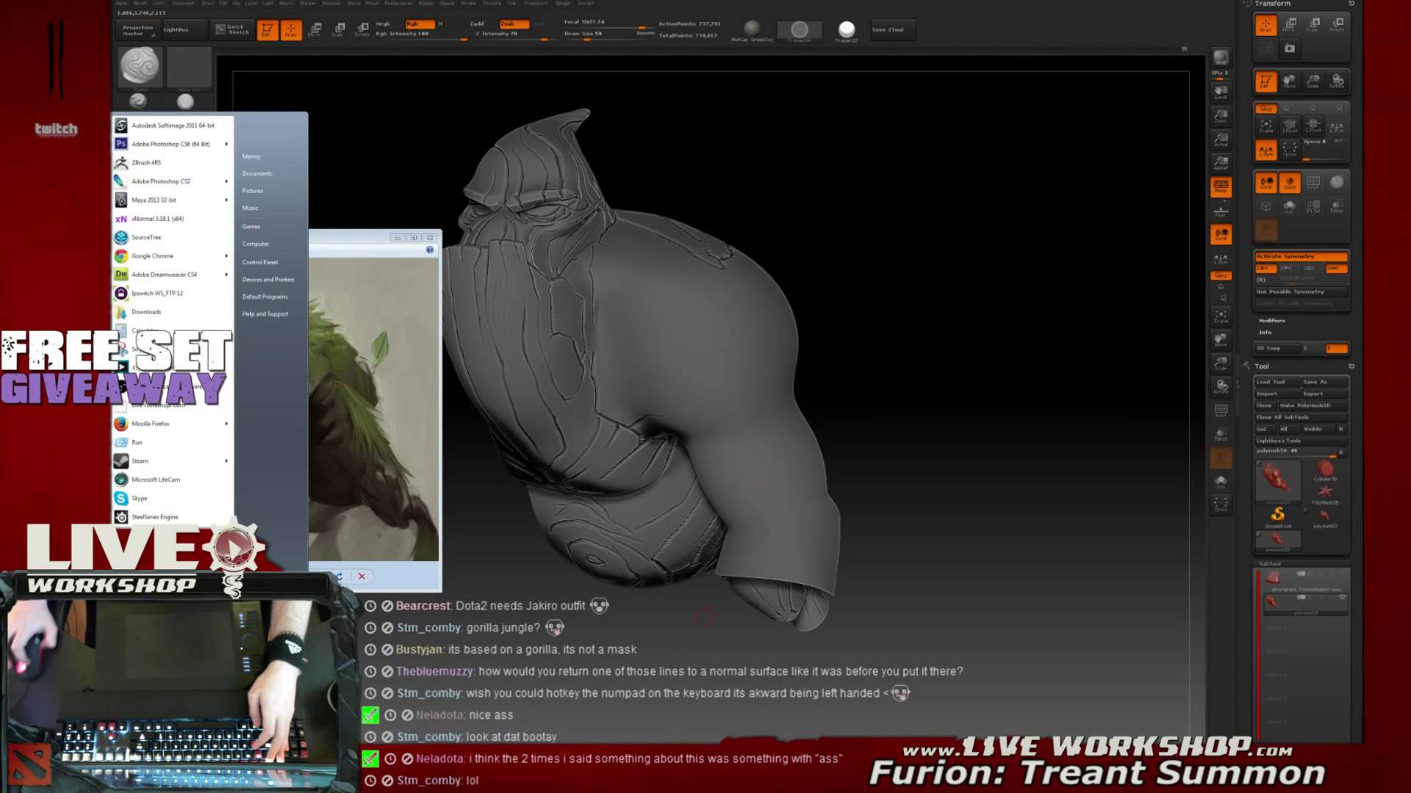
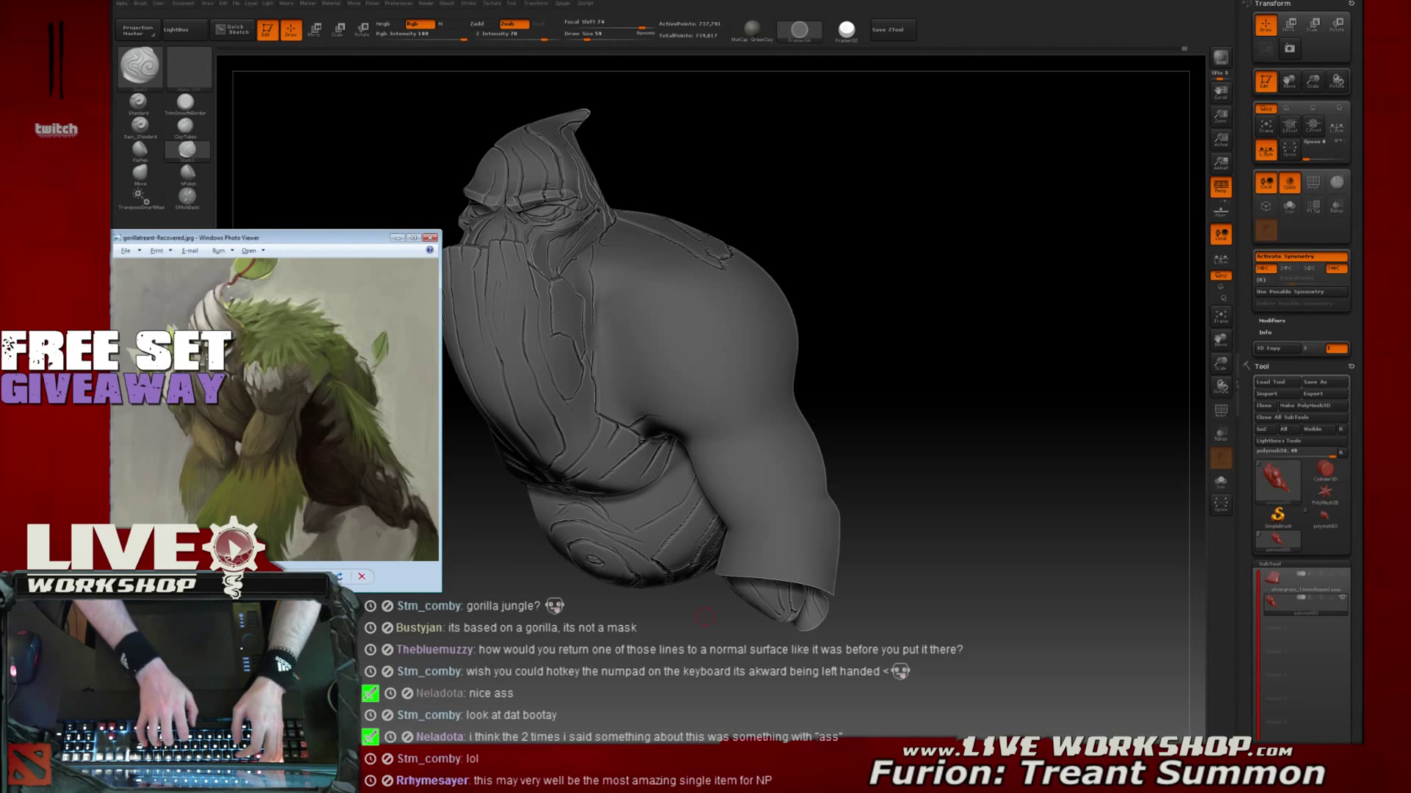
pyautogui.hotkey('ctrl', 's')
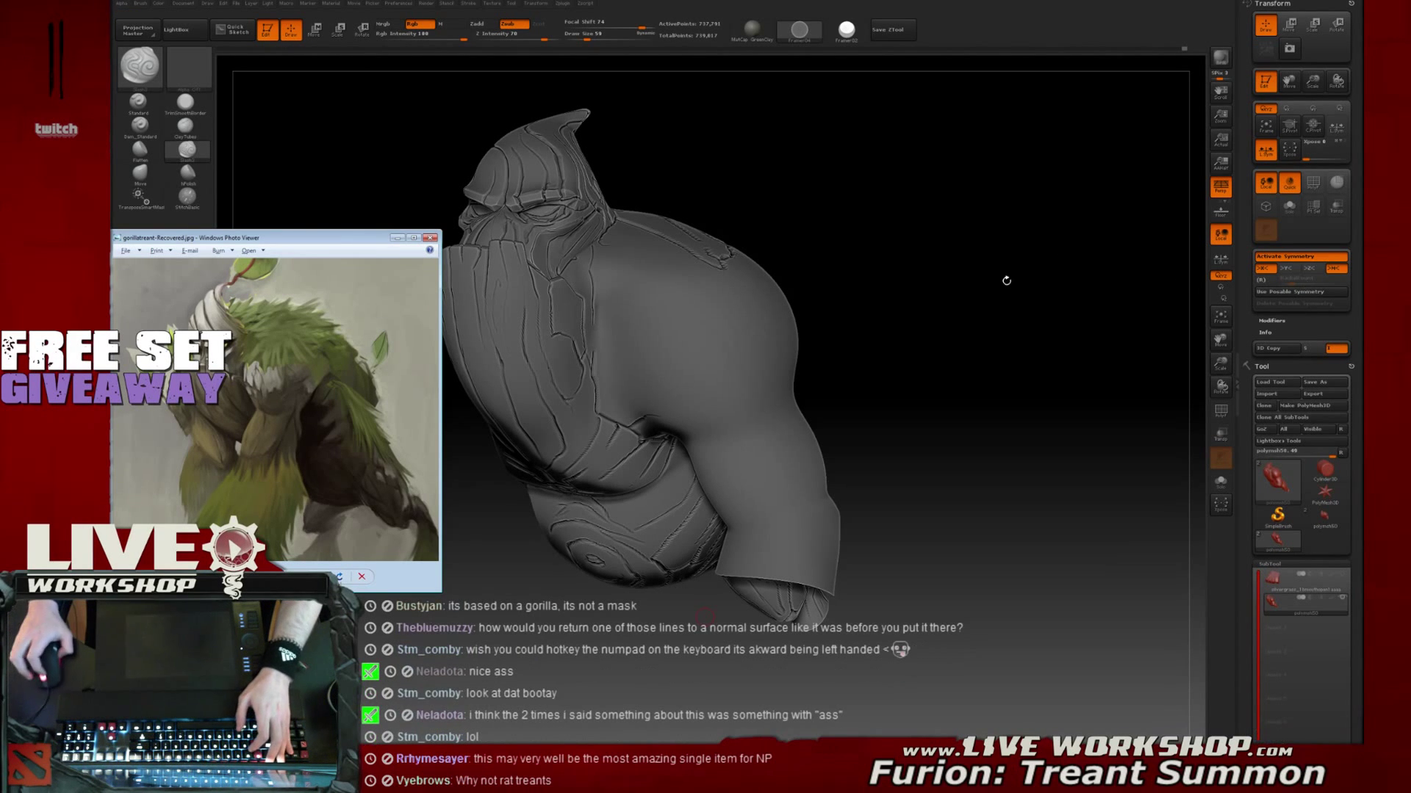
# Carve a leaf-shaped bark crack outline on the front of the treant's bare shoulder
pyautogui.moveTo(753, 126)
pyautogui.mouseDown()
pyautogui.moveTo(924, 243)
pyautogui.moveTo(951, 242)
pyautogui.moveTo(452, 362)
pyautogui.mouseUp()
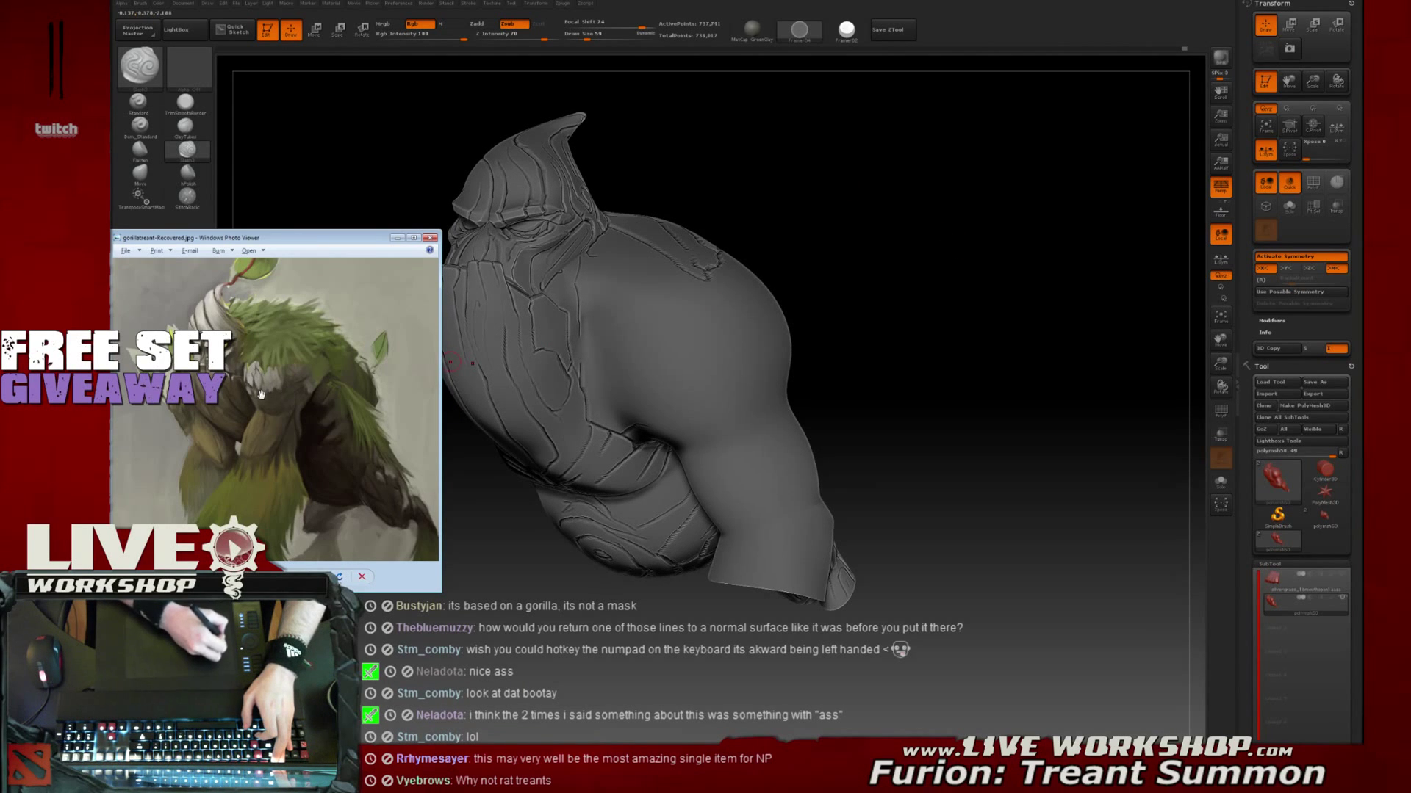
pyautogui.moveTo(928, 324); pyautogui.dragTo(971, 328)
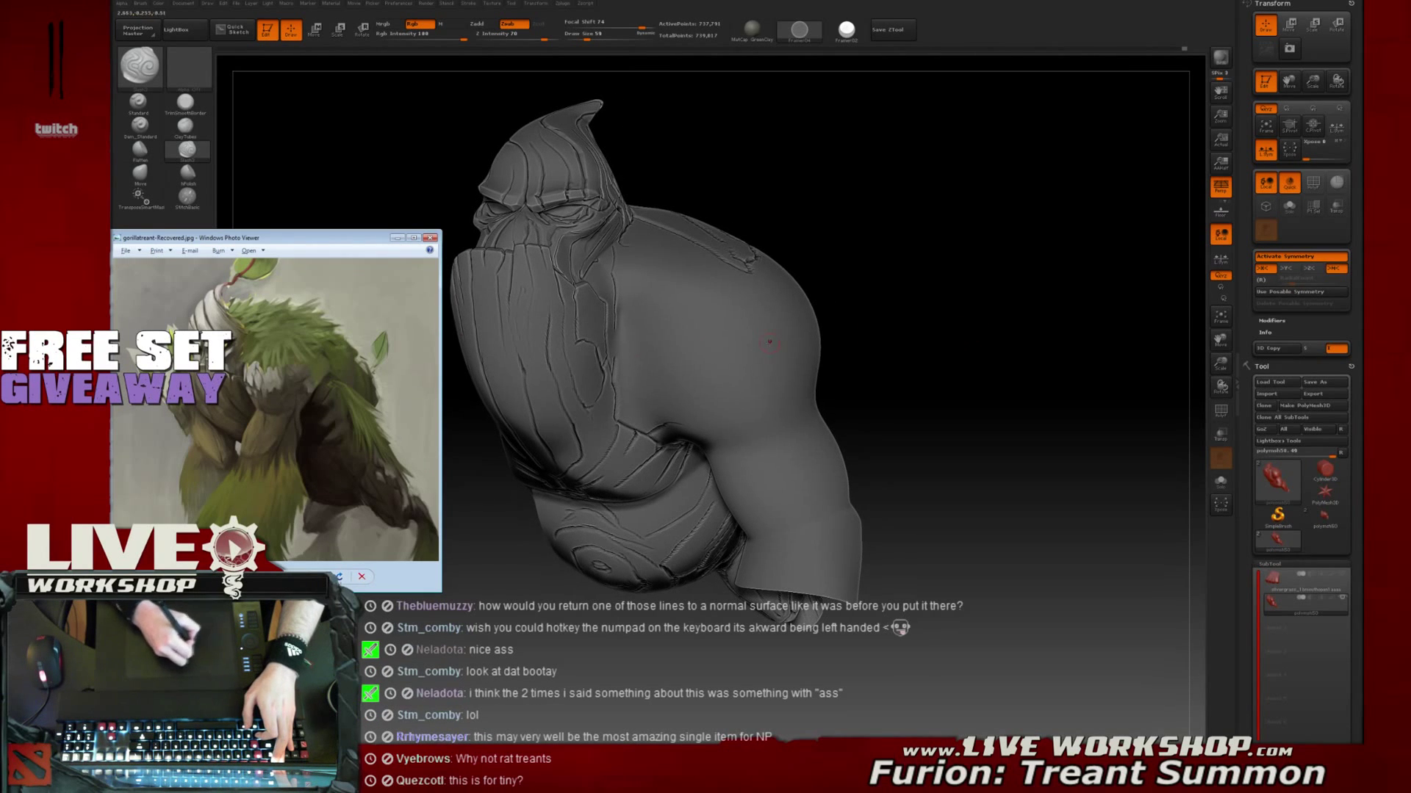
pyautogui.moveTo(946, 304)
pyautogui.mouseDown()
pyautogui.moveTo(892, 307)
pyautogui.moveTo(1036, 300)
pyautogui.moveTo(710, 331)
pyautogui.mouseUp()
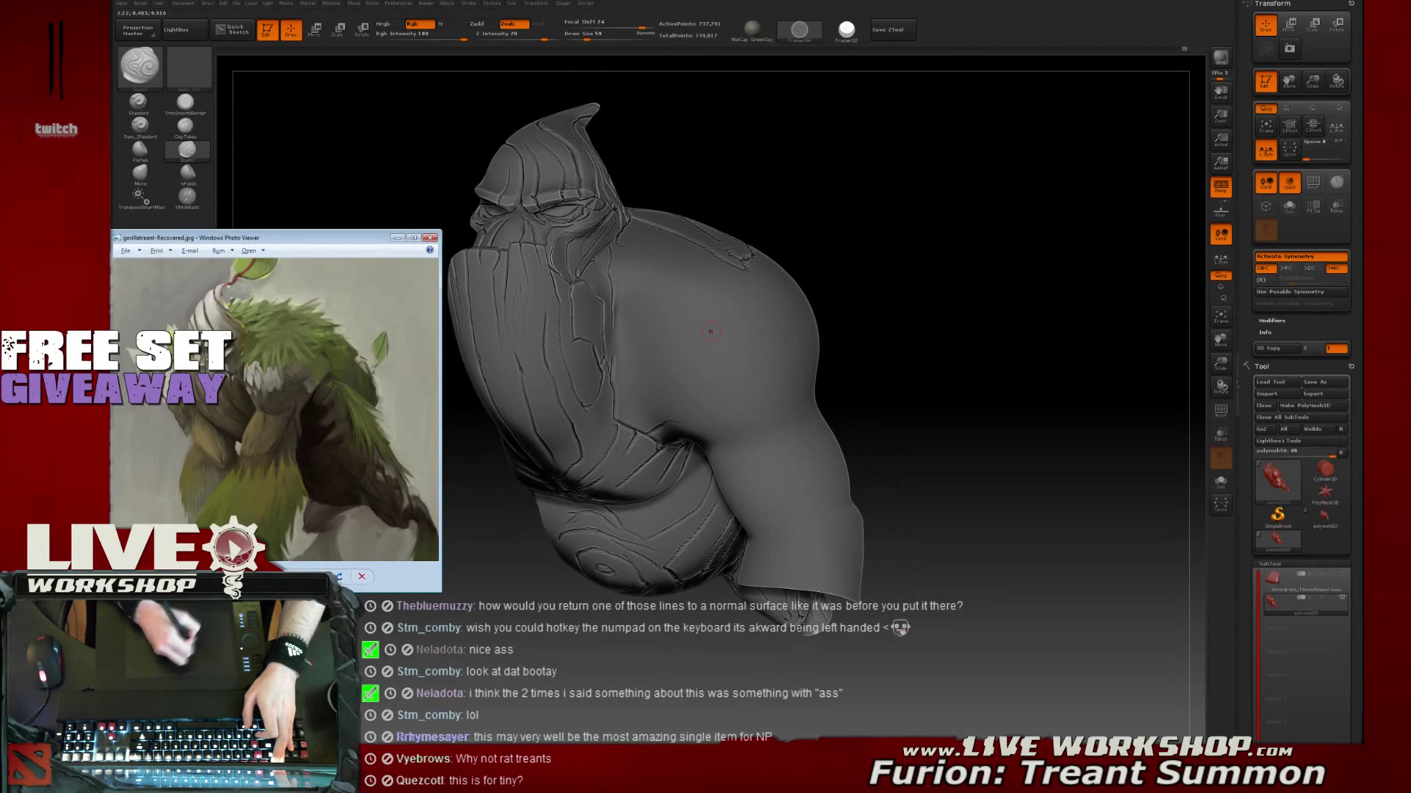
pyautogui.moveTo(927, 340)
pyautogui.mouseDown()
pyautogui.moveTo(1018, 255)
pyautogui.moveTo(676, 473)
pyautogui.mouseUp()
pyautogui.moveTo(940, 355); pyautogui.dragTo(681, 381)
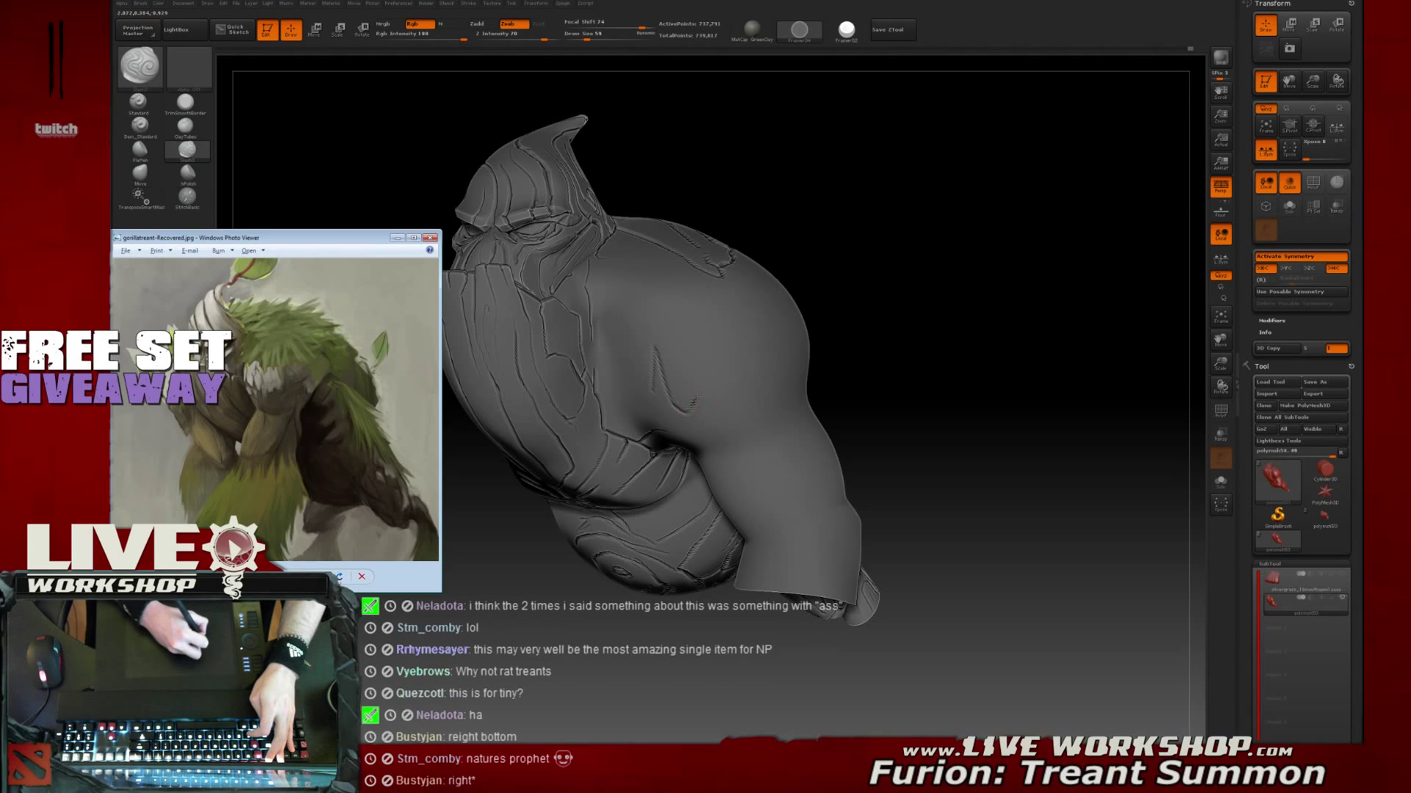
pyautogui.moveTo(694, 402); pyautogui.dragTo(696, 368)
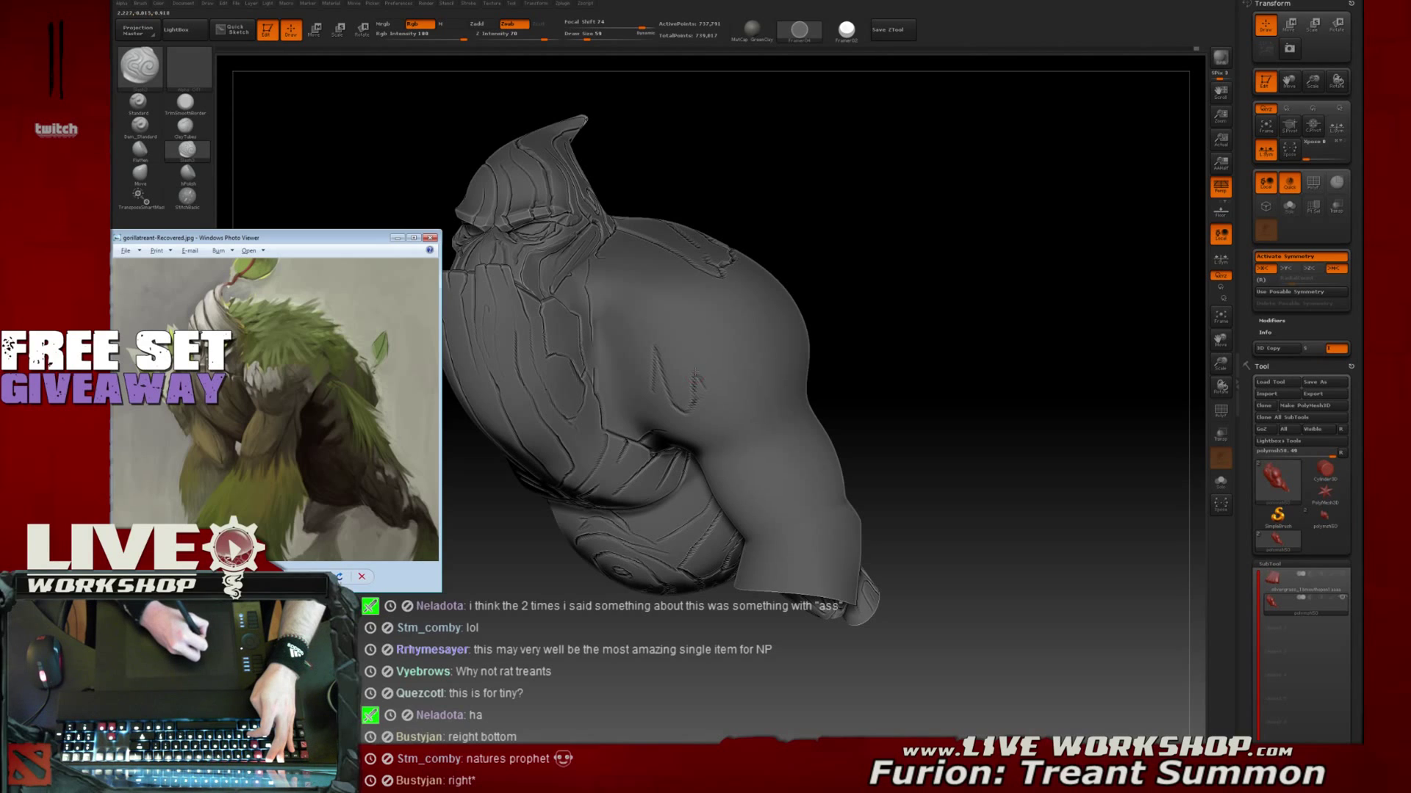
pyautogui.moveTo(690, 373); pyautogui.dragTo(690, 349)
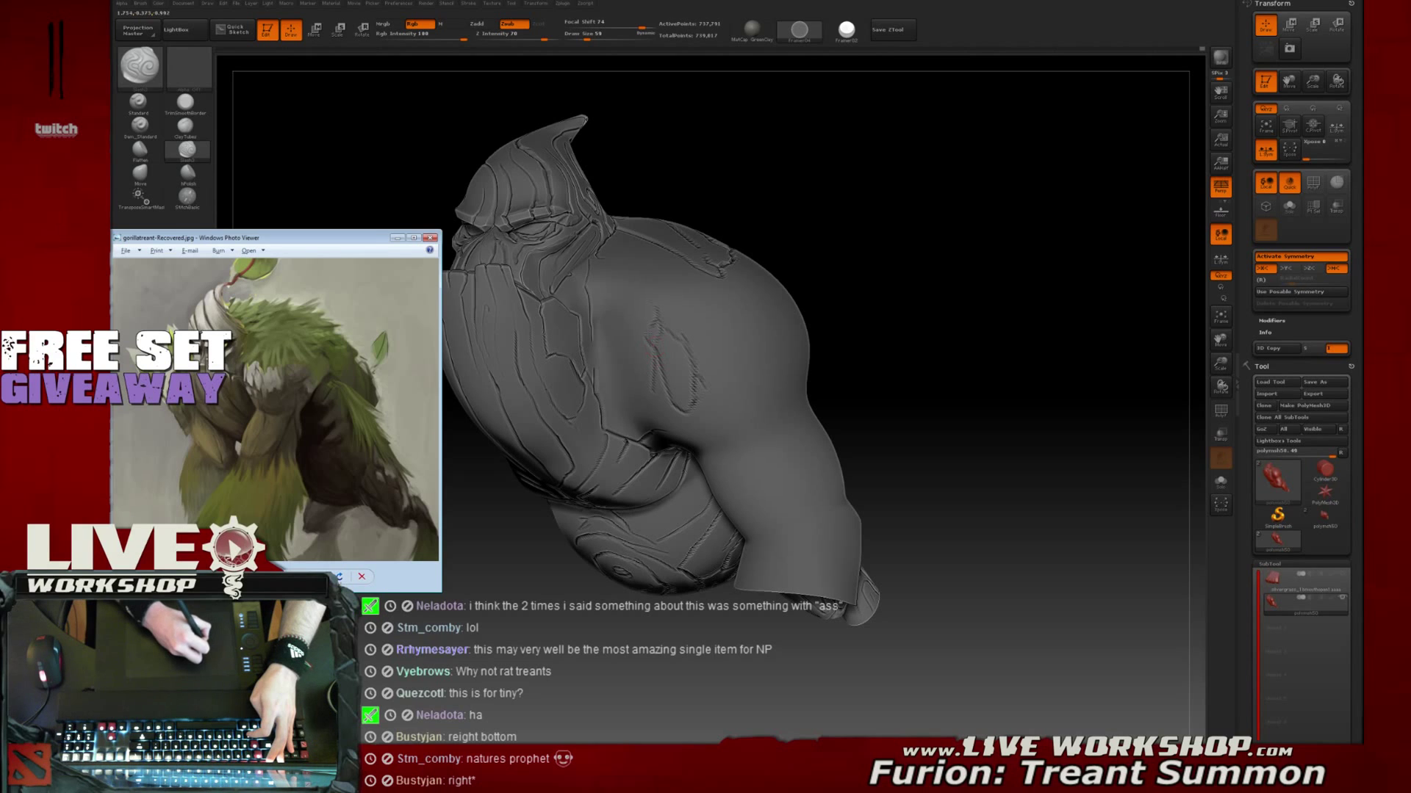
# Carve further bark cracks and small closed plate outlines between the chest edge and the shoulder, above the armpit
pyautogui.moveTo(659, 387); pyautogui.dragTo(796, 330, button='right')
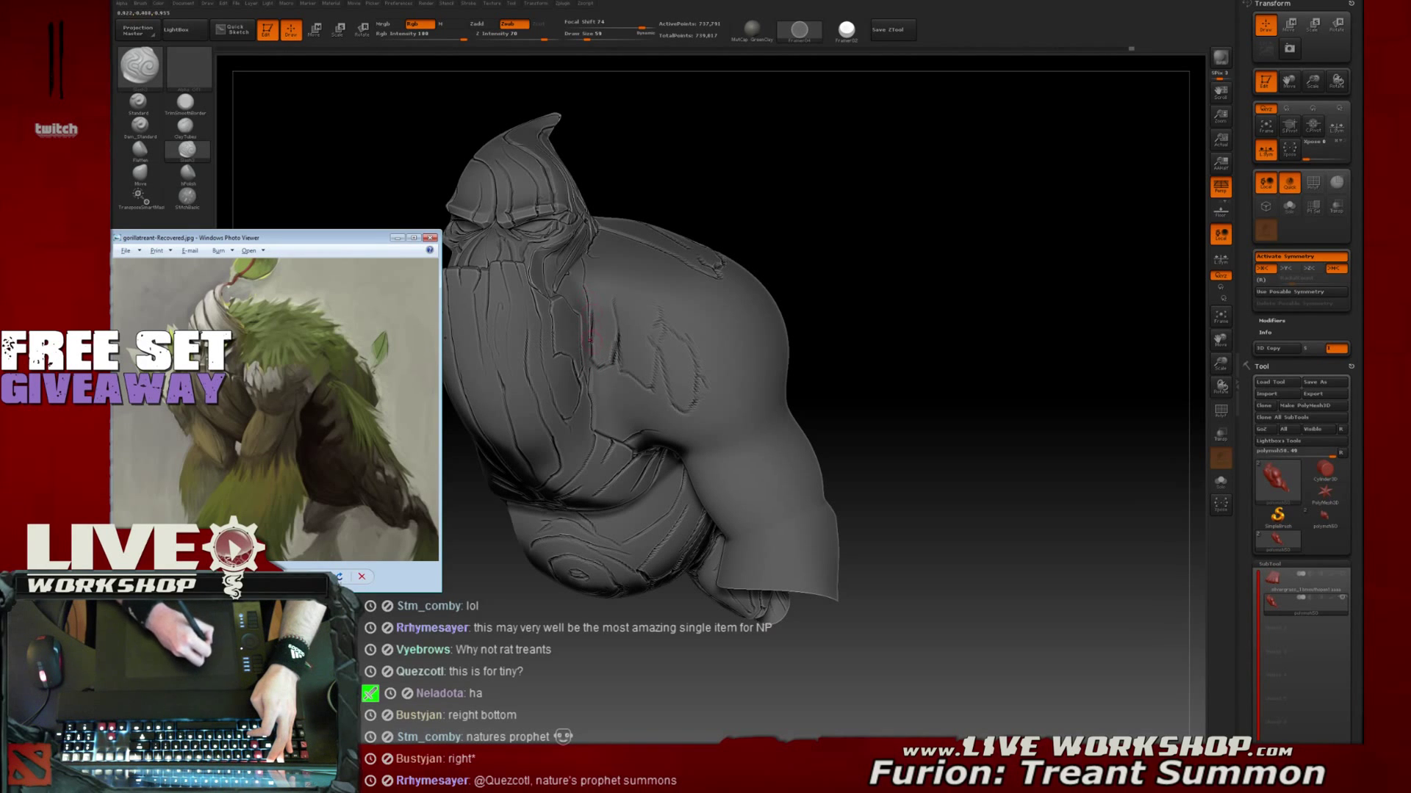
pyautogui.moveTo(846, 281); pyautogui.dragTo(849, 311)
pyautogui.moveTo(848, 312)
pyautogui.keyDown('alt'); pyautogui.mouseDown()
pyautogui.moveTo(831, 293)
pyautogui.moveTo(904, 324)
pyautogui.moveTo(894, 308)
pyautogui.moveTo(790, 311)
pyautogui.mouseUp(); pyautogui.keyUp('alt')
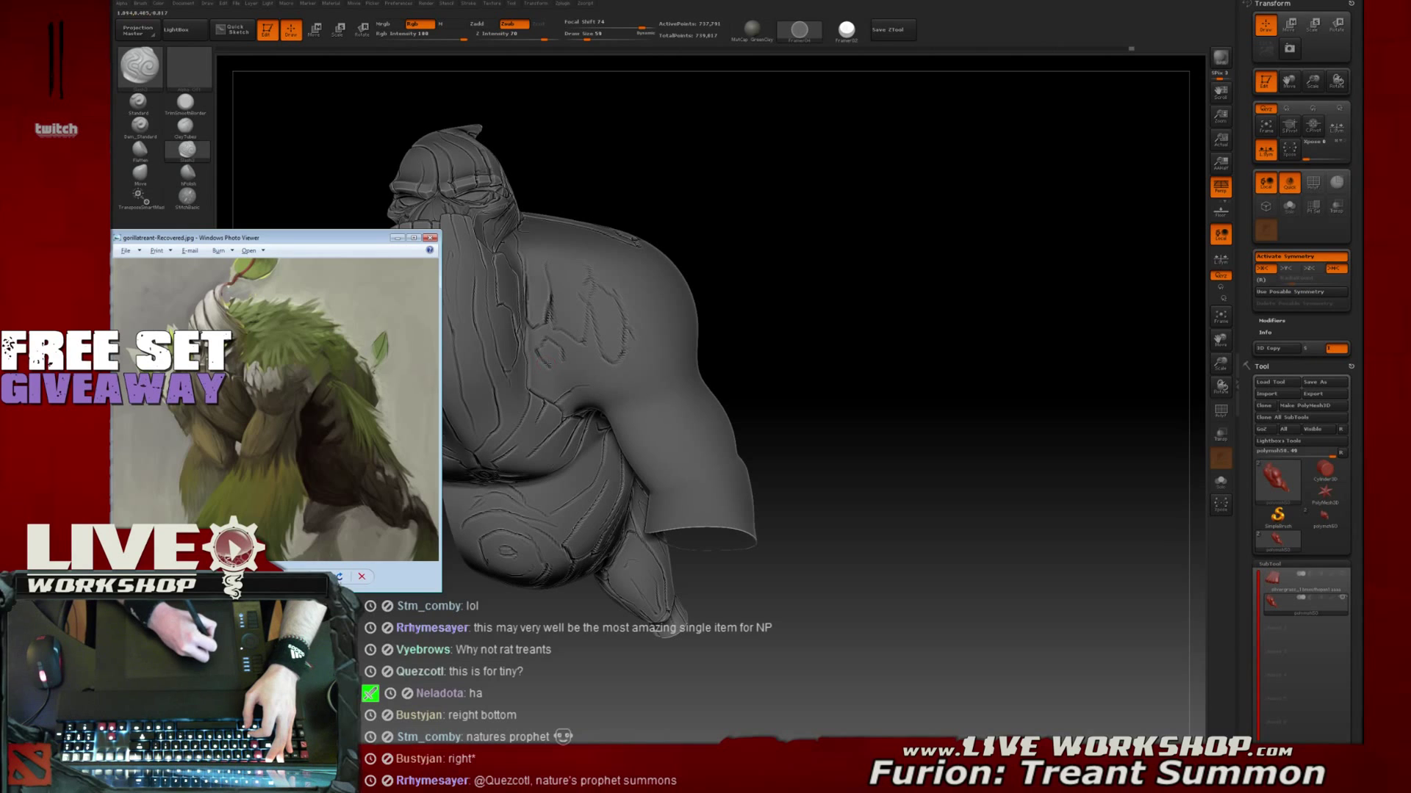
pyautogui.moveTo(560, 346); pyautogui.dragTo(564, 363)
pyautogui.moveTo(842, 299); pyautogui.dragTo(799, 333)
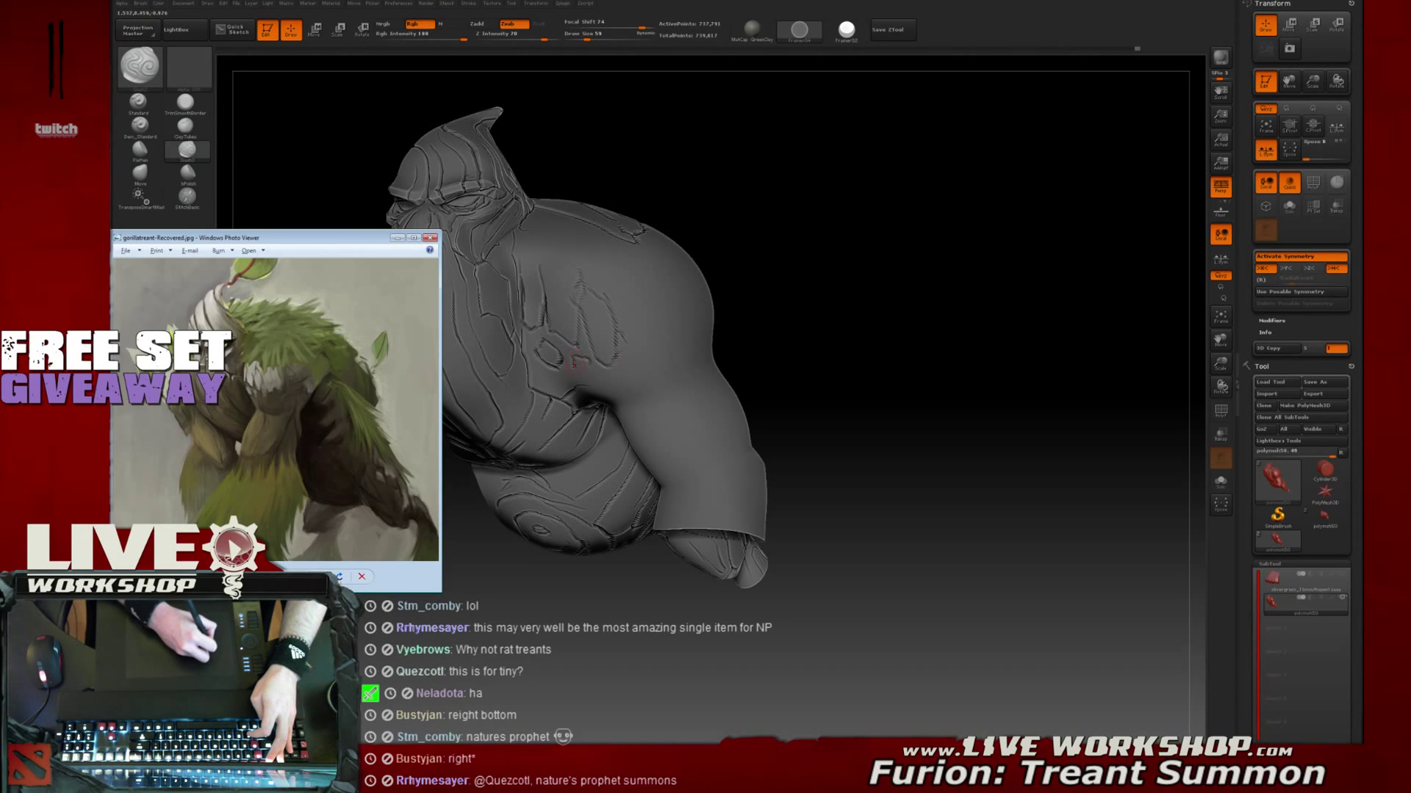
pyautogui.moveTo(808, 301); pyautogui.dragTo(778, 280)
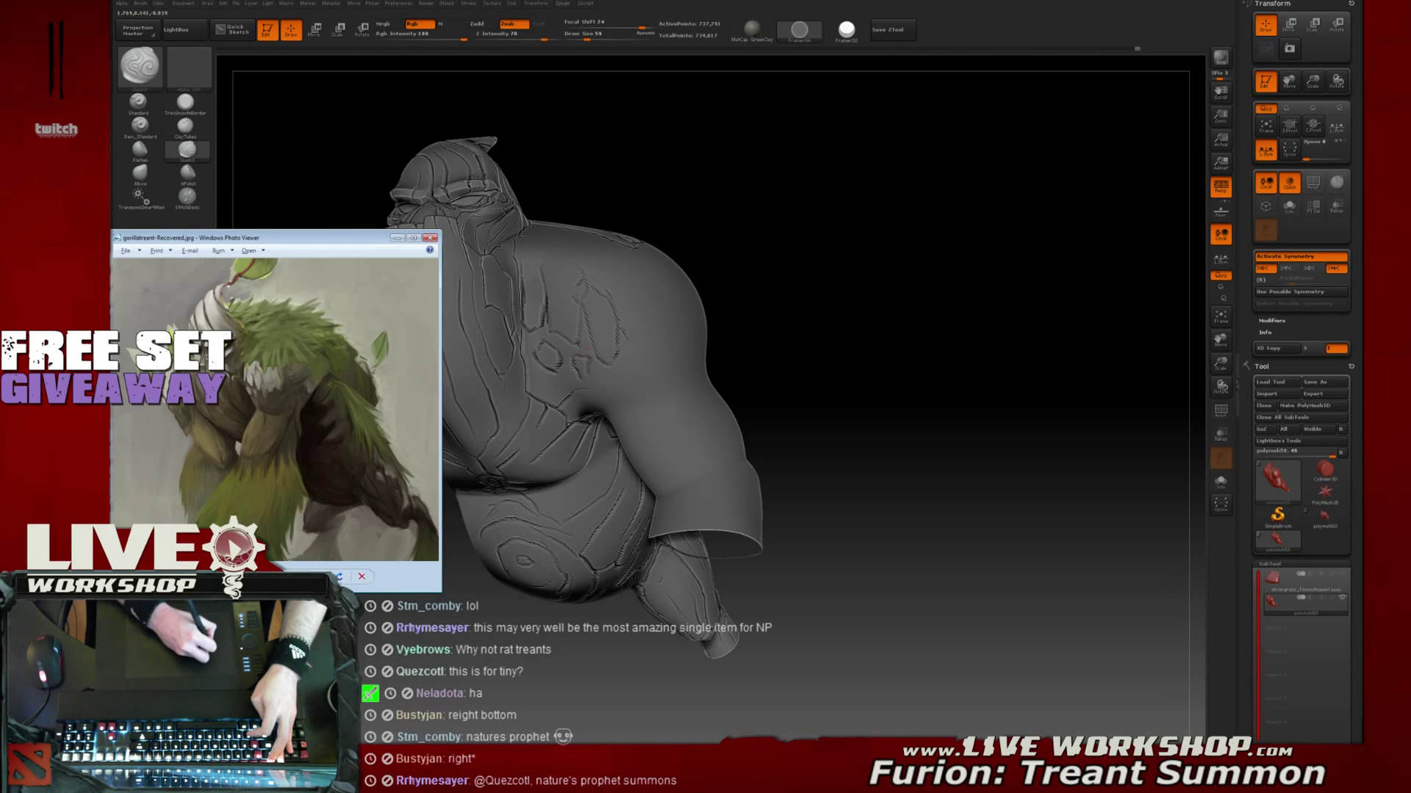
# Undo the latest strokes above the armpit and recarve the small closed bark plate beside the leaf-shaped crack
pyautogui.moveTo(868, 288)
pyautogui.mouseDown()
pyautogui.moveTo(831, 296)
pyautogui.moveTo(862, 340)
pyautogui.moveTo(863, 298)
pyautogui.moveTo(841, 302)
pyautogui.mouseUp()
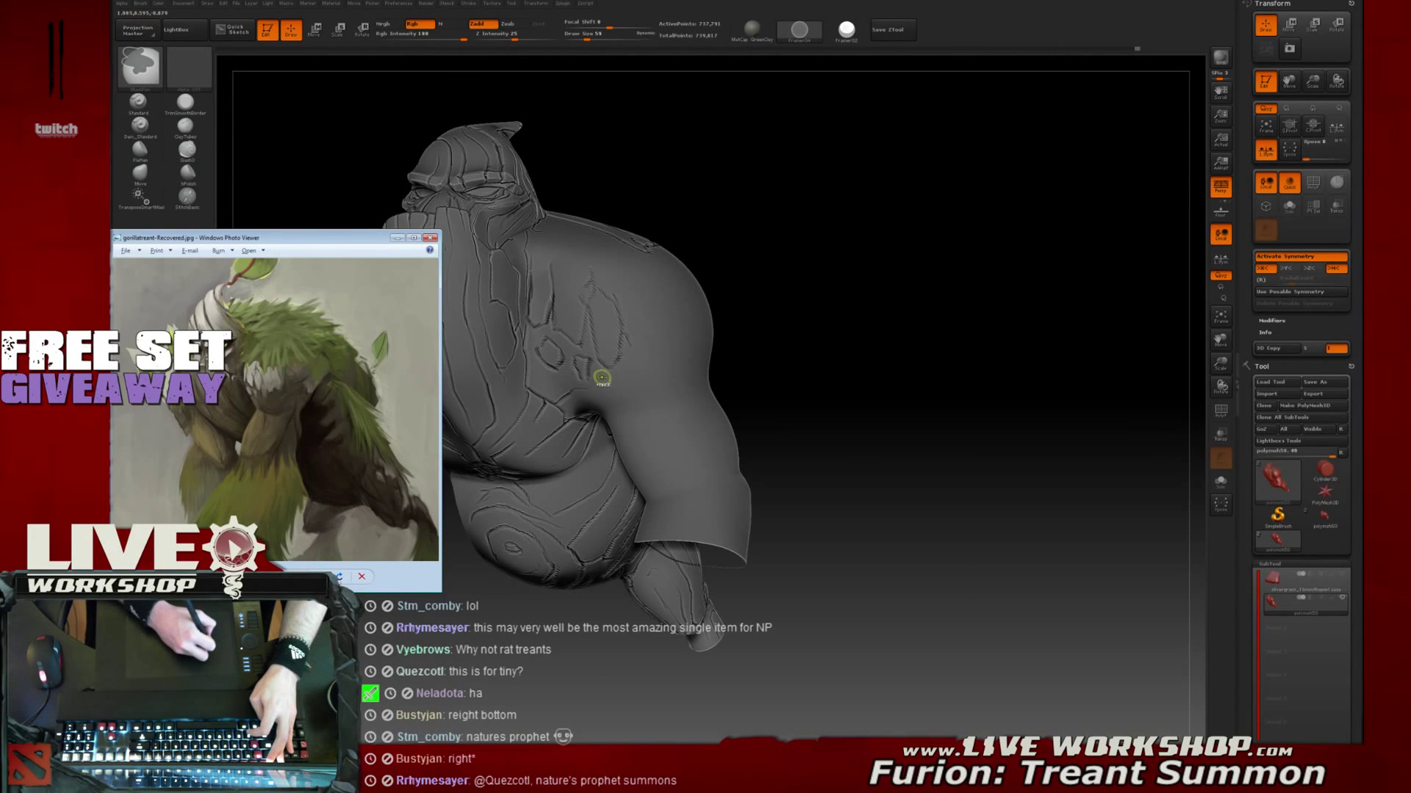
pyautogui.hotkey('ctrl', 'z')
pyautogui.moveTo(780, 309); pyautogui.dragTo(713, 322)
pyautogui.moveTo(547, 340); pyautogui.dragTo(574, 359)
pyautogui.hotkey('ctrl', 'z')
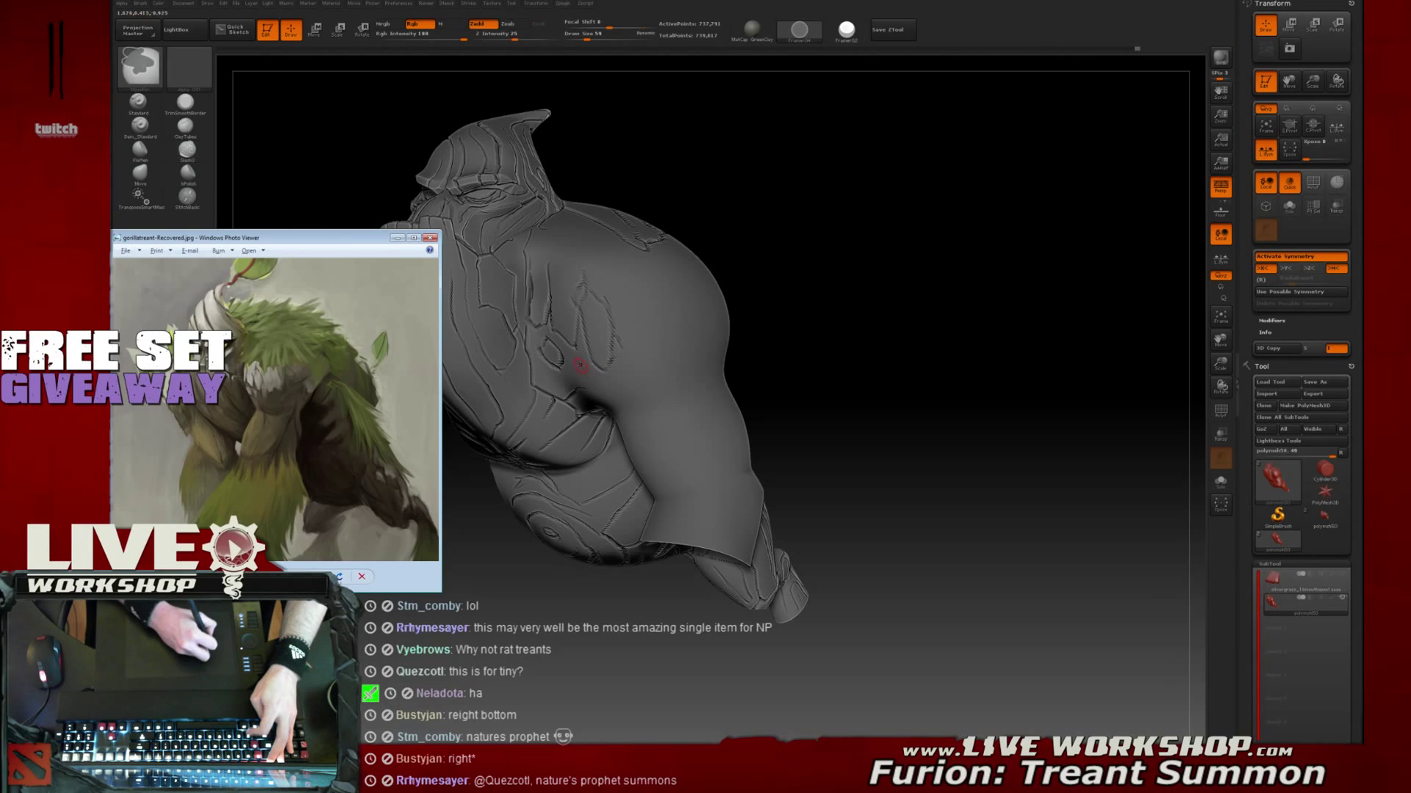
pyautogui.hotkey('ctrl', 'z')
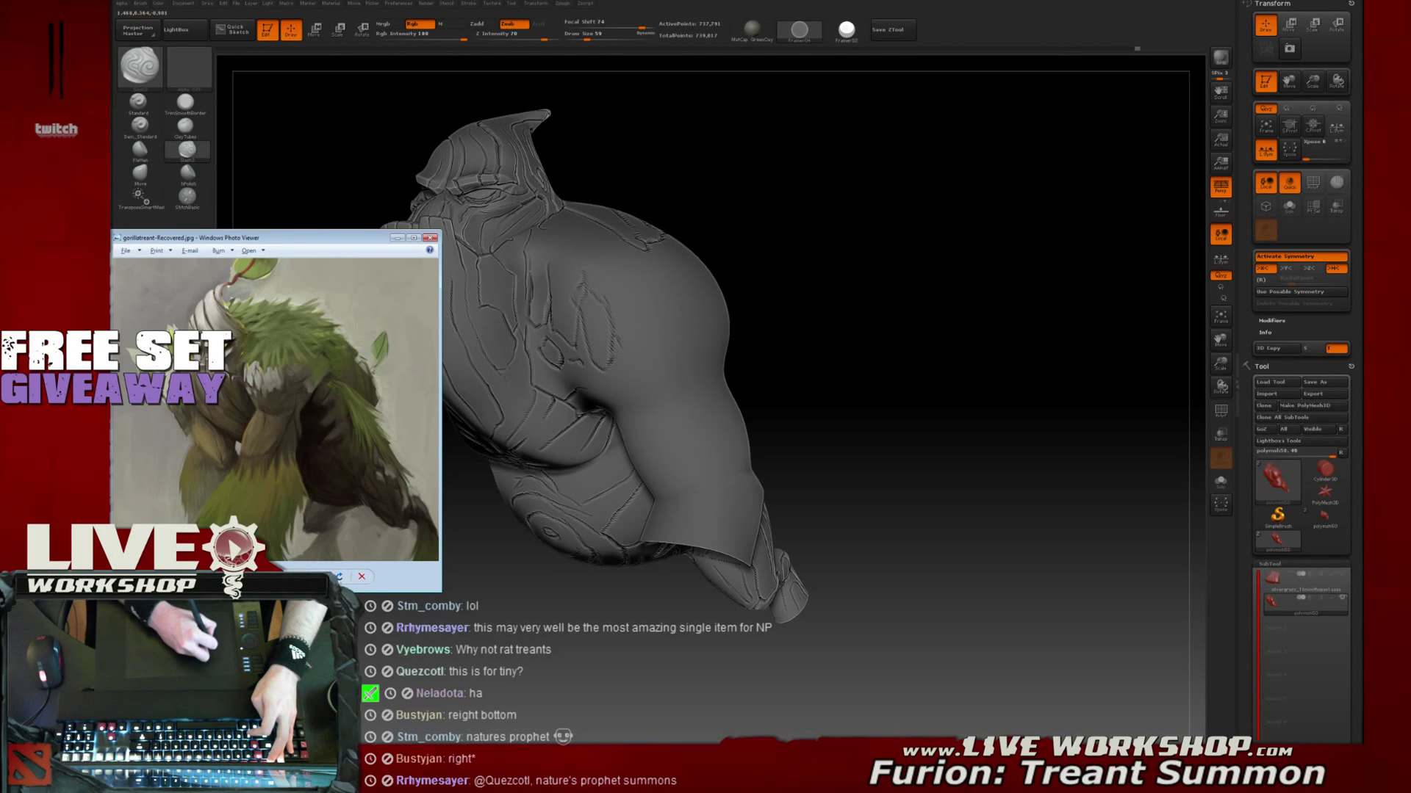
pyautogui.moveTo(774, 337); pyautogui.dragTo(560, 364)
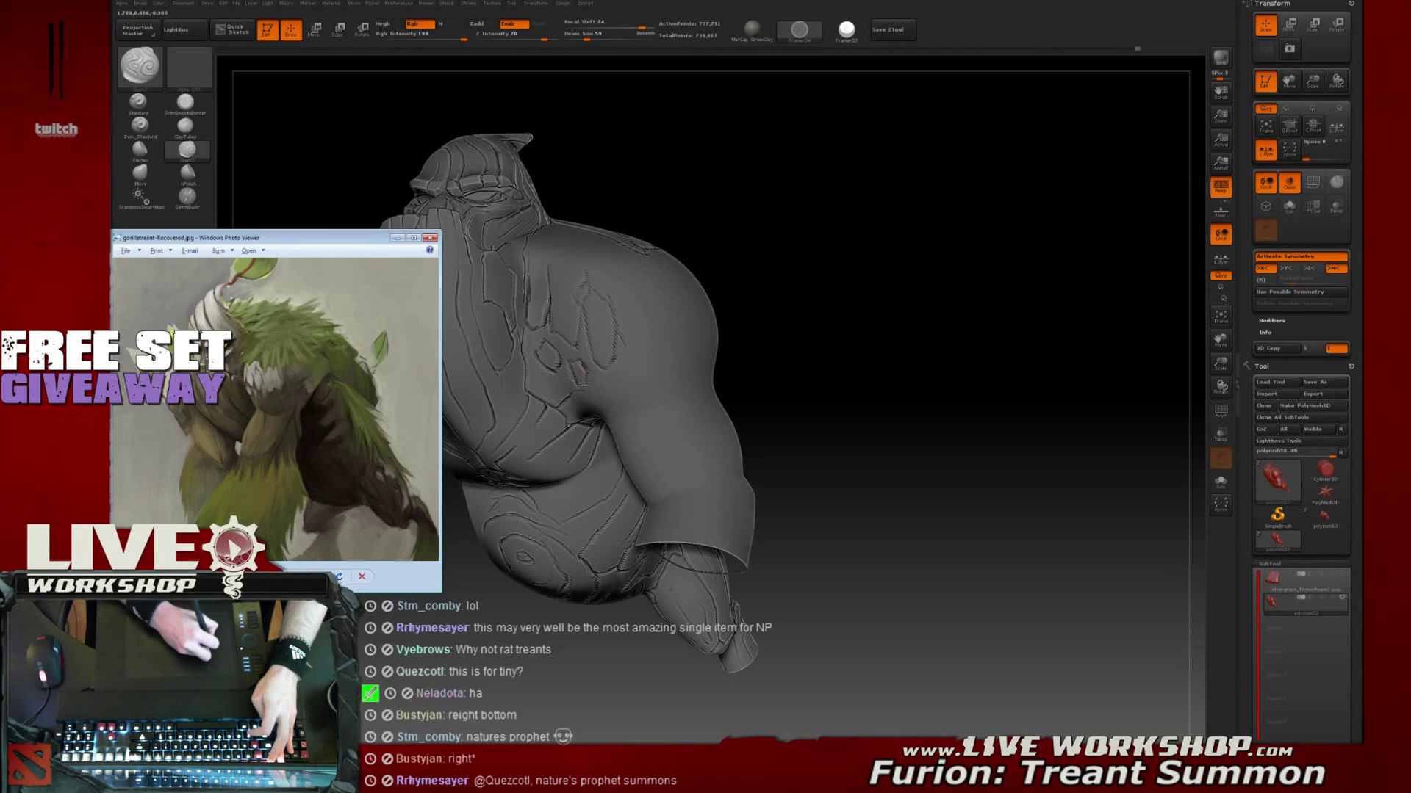
# Carve a jagged bark crack from the leaf-shaped outline around the outer side of the shoulder, with a branch running up
pyautogui.moveTo(823, 362)
pyautogui.mouseDown()
pyautogui.moveTo(903, 352)
pyautogui.moveTo(895, 290)
pyautogui.moveTo(870, 307)
pyautogui.moveTo(954, 305)
pyautogui.moveTo(942, 331)
pyautogui.moveTo(639, 335)
pyautogui.mouseUp()
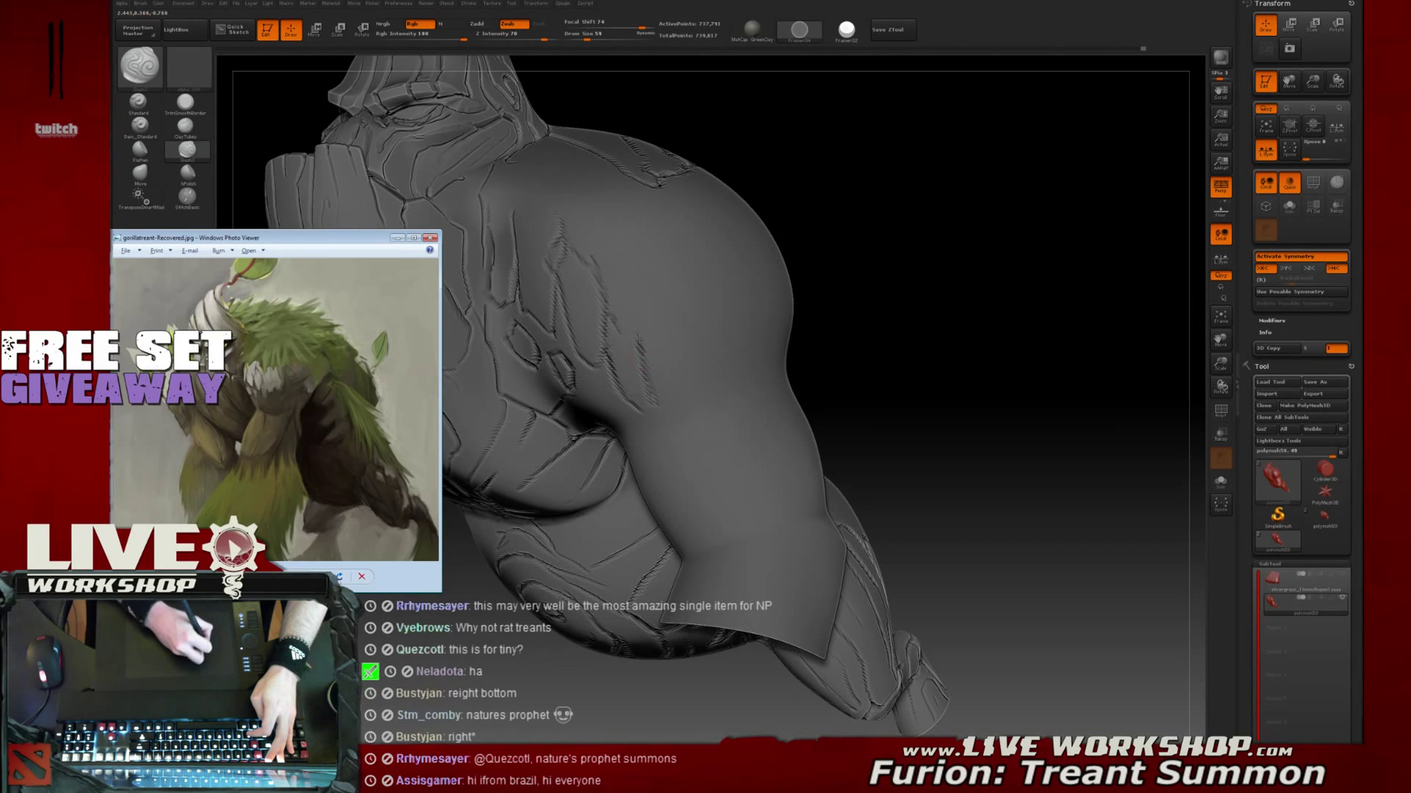
pyautogui.moveTo(637, 344)
pyautogui.mouseDown()
pyautogui.moveTo(657, 353)
pyautogui.moveTo(676, 333)
pyautogui.mouseUp()
pyautogui.moveTo(947, 312)
pyautogui.mouseDown()
pyautogui.moveTo(907, 300)
pyautogui.moveTo(910, 255)
pyautogui.moveTo(922, 306)
pyautogui.moveTo(887, 321)
pyautogui.mouseUp()
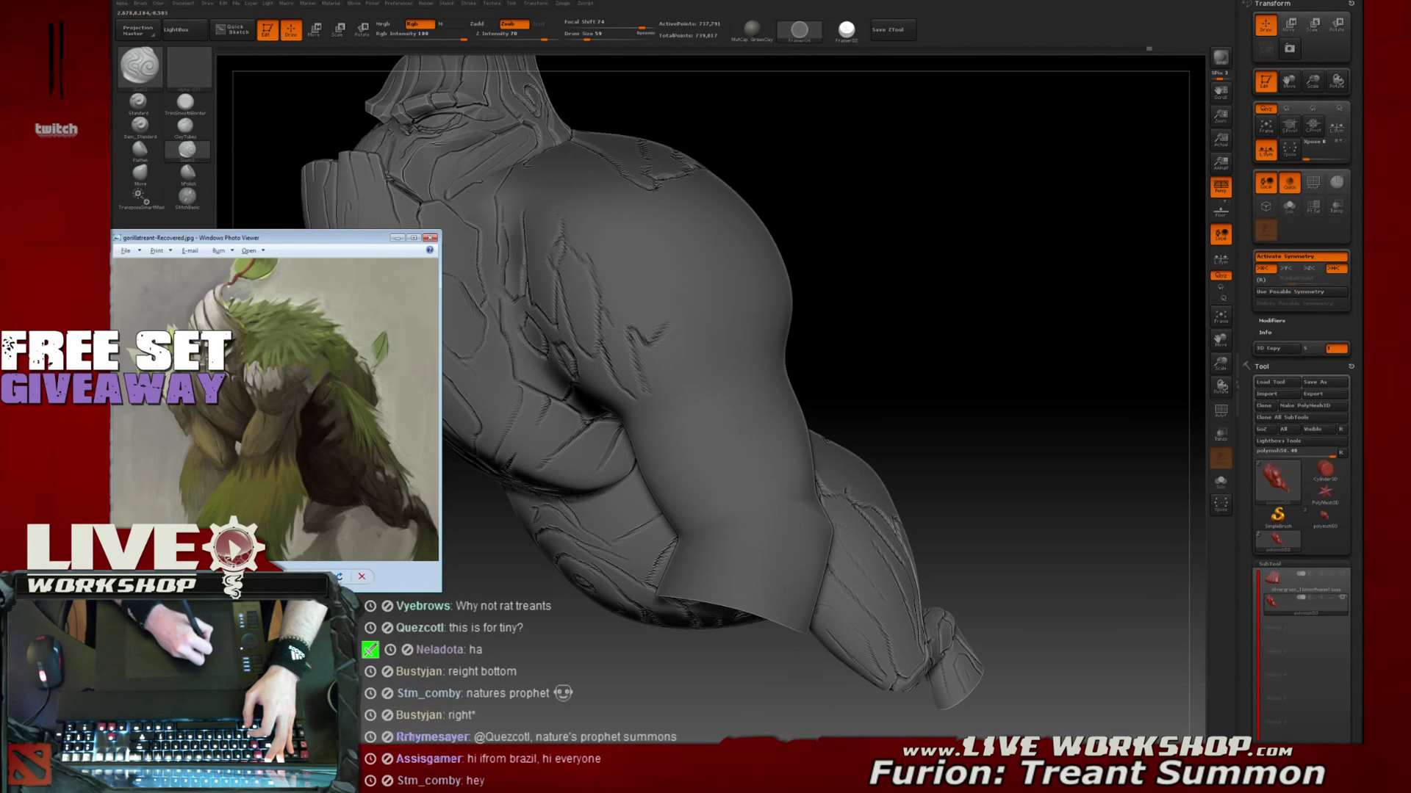
pyautogui.moveTo(678, 306); pyautogui.dragTo(690, 321)
pyautogui.press('ctrl')
pyautogui.moveTo(690, 321); pyautogui.dragTo(688, 301, button='right')
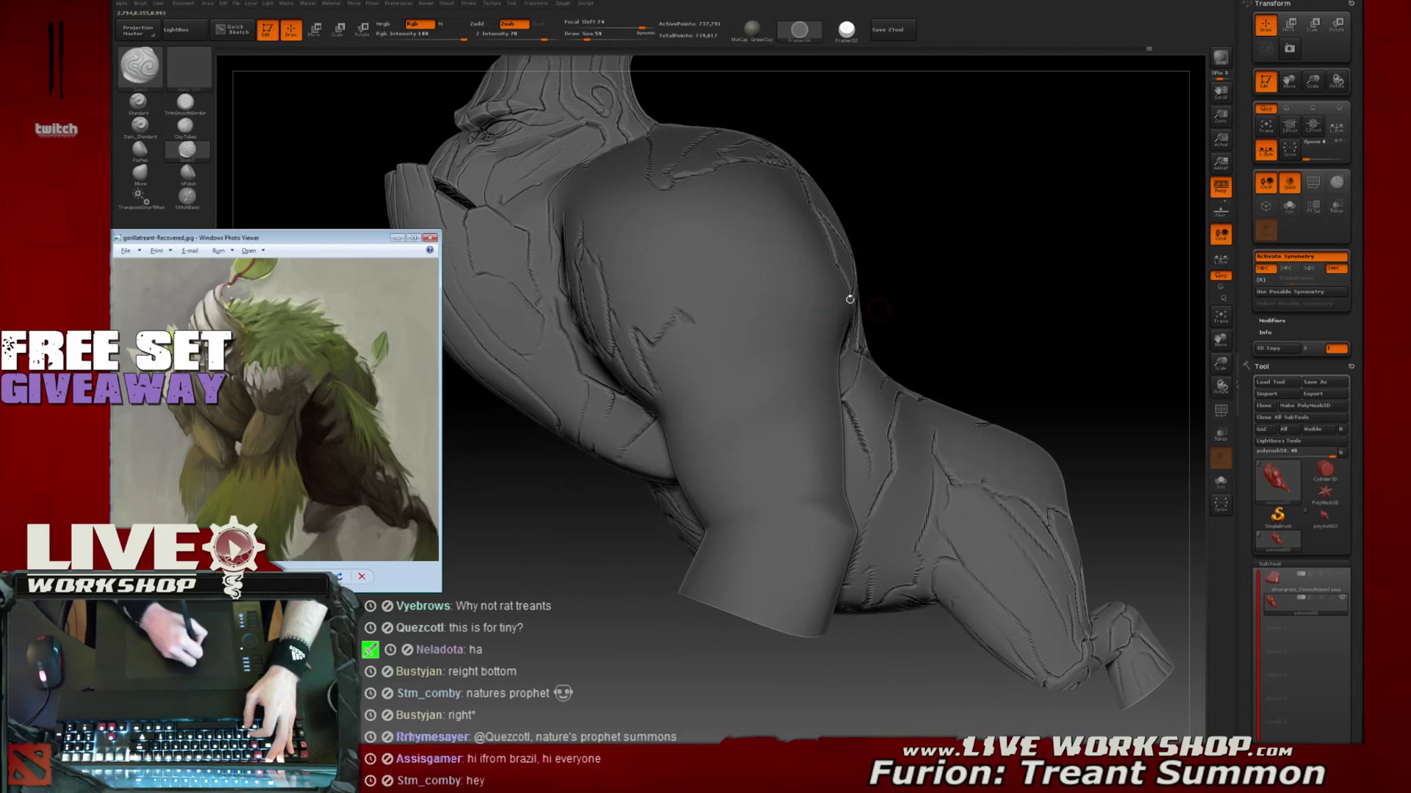
pyautogui.moveTo(692, 322); pyautogui.dragTo(710, 333)
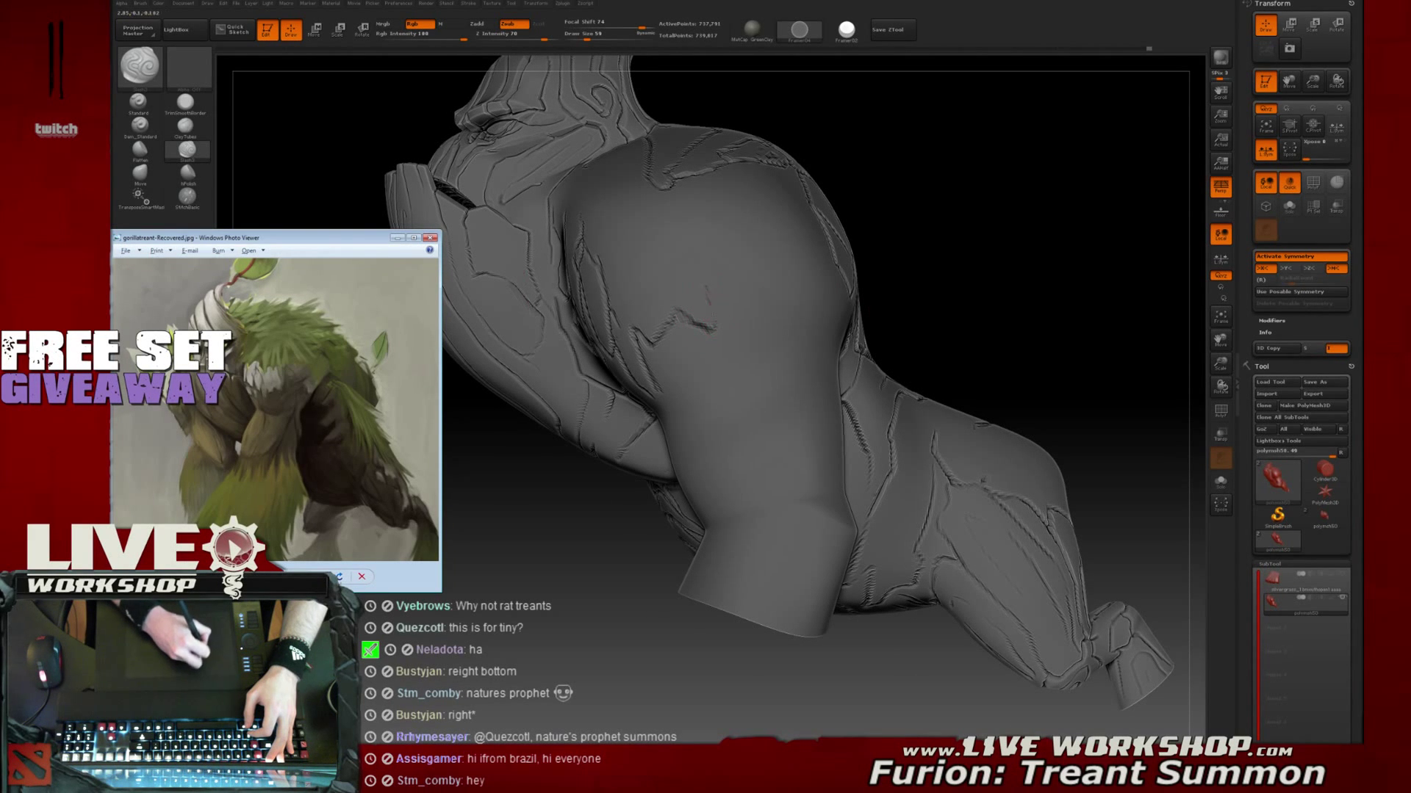
pyautogui.moveTo(701, 270); pyautogui.dragTo(677, 219)
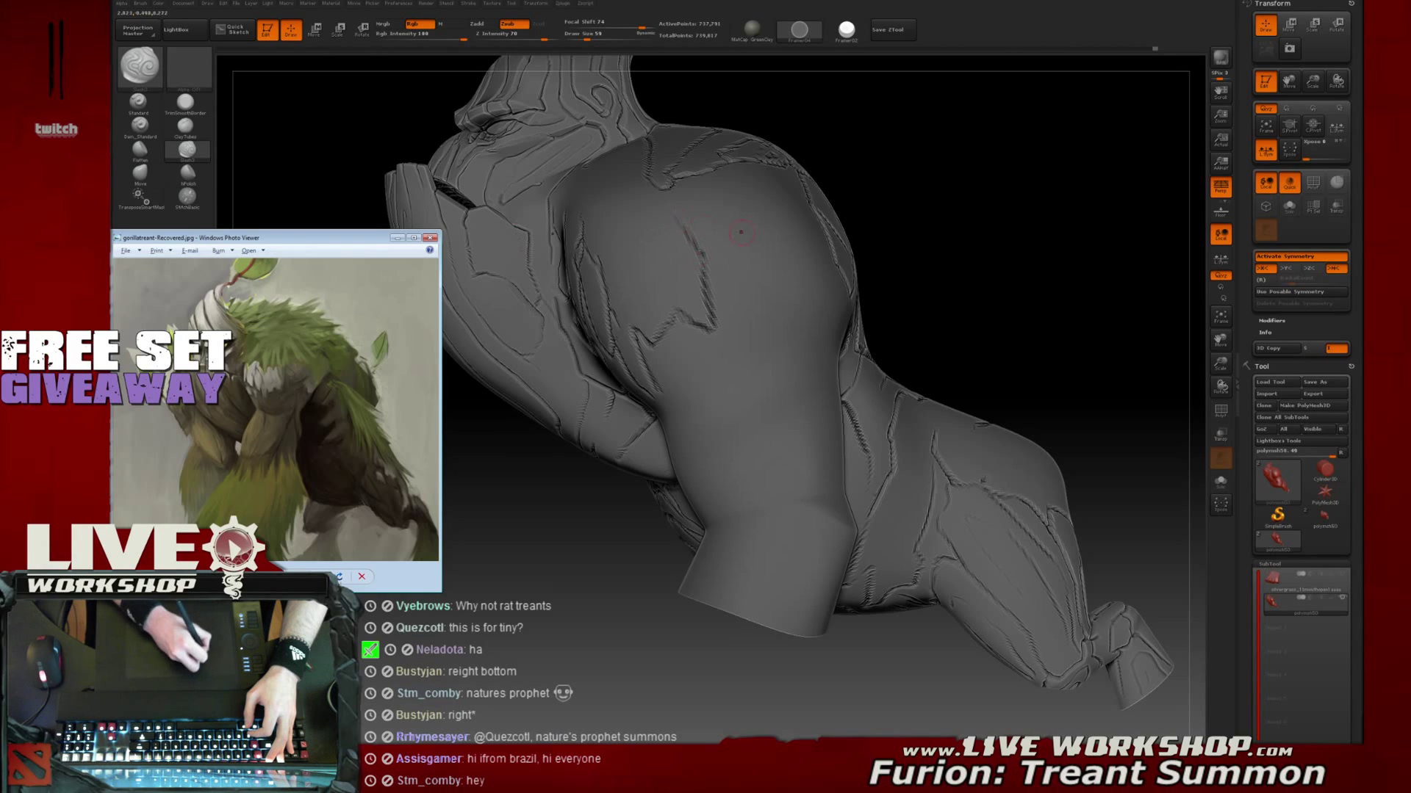
pyautogui.keyDown('alt'); pyautogui.moveTo(784, 246); pyautogui.dragTo(749, 237, button='right'); pyautogui.keyUp('alt')
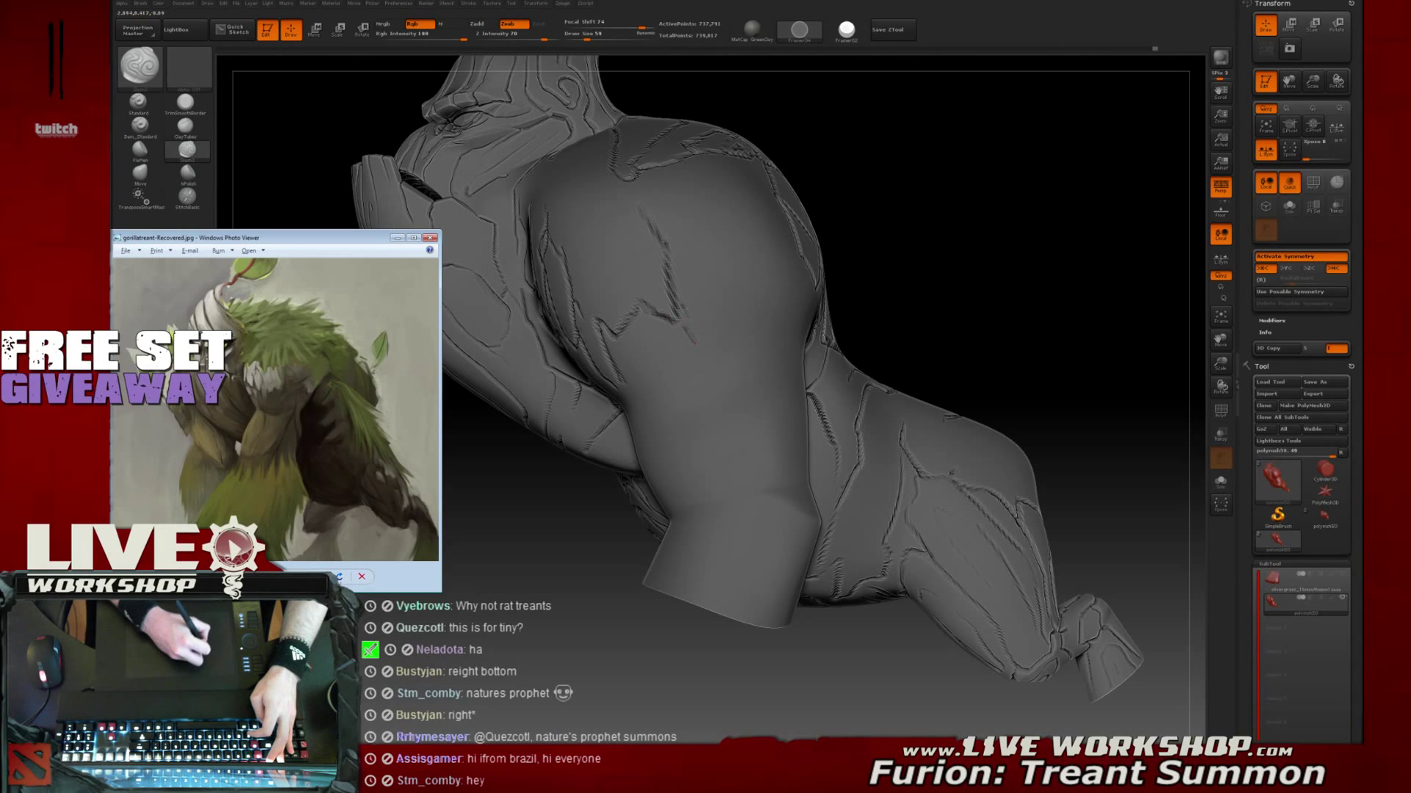
# Extend the jagged crack across the back of the upper arm until it meets the plate outlines behind the shoulder
pyautogui.moveTo(683, 309); pyautogui.dragTo(1000, 327, button='right')
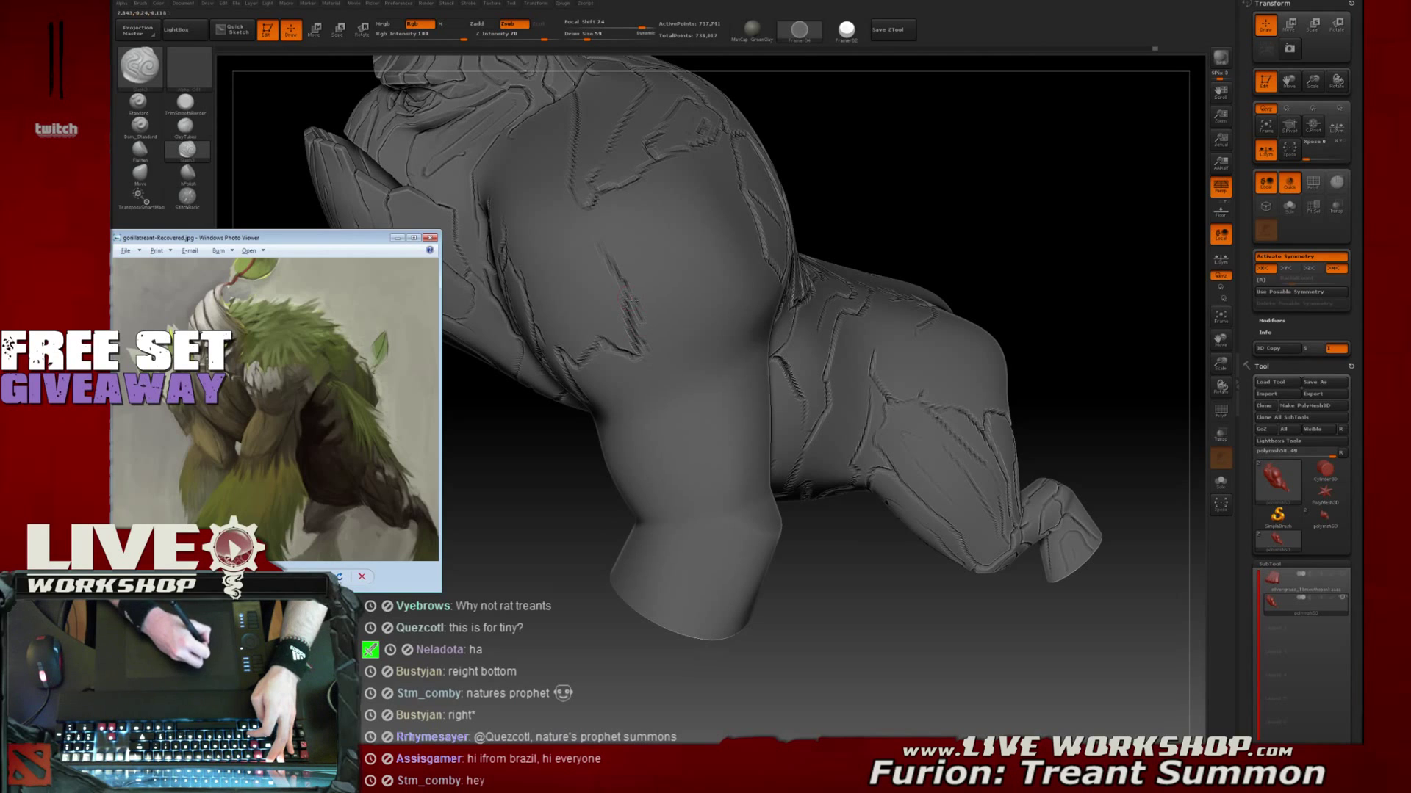
pyautogui.keyDown('alt'); pyautogui.moveTo(975, 227); pyautogui.dragTo(721, 285); pyautogui.keyUp('alt')
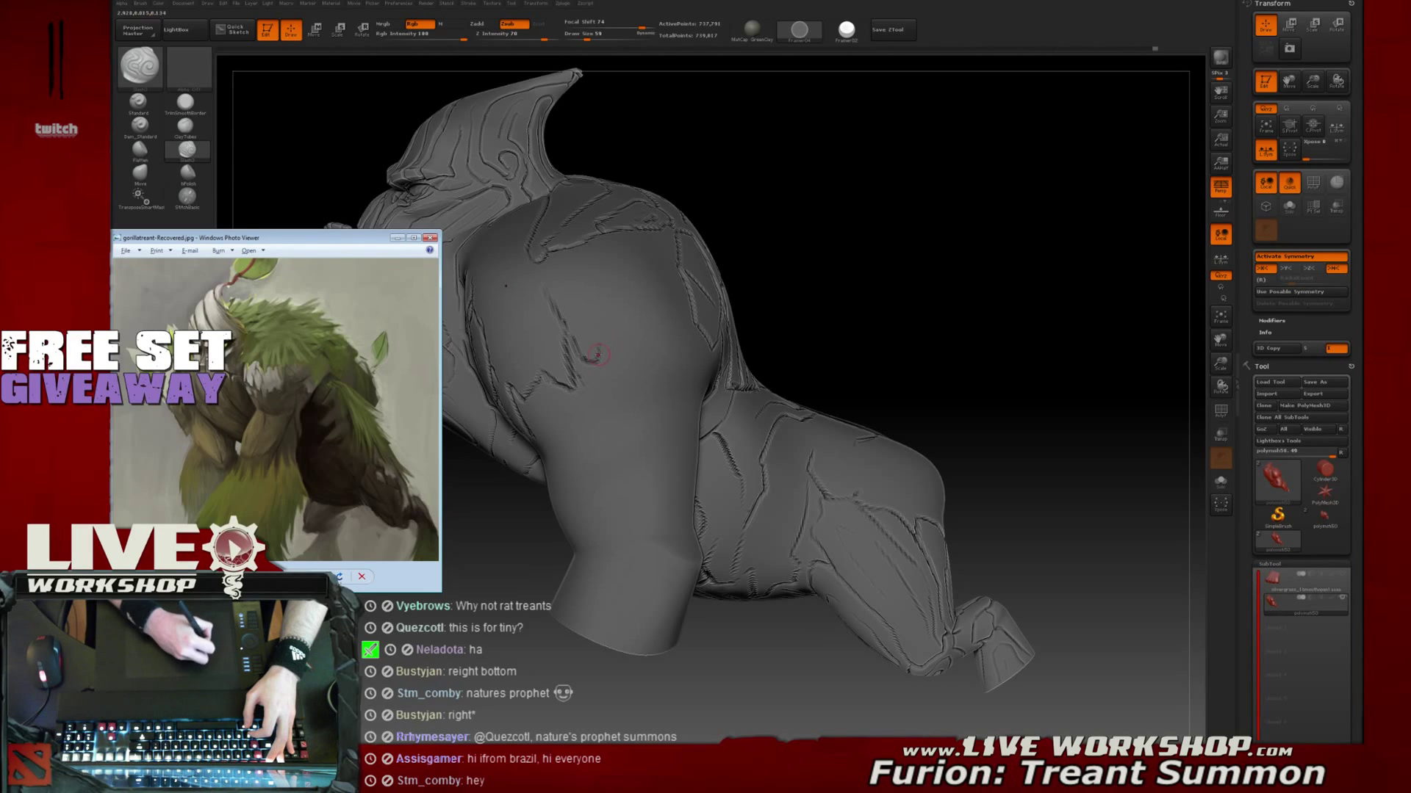
pyautogui.moveTo(608, 345); pyautogui.dragTo(628, 351)
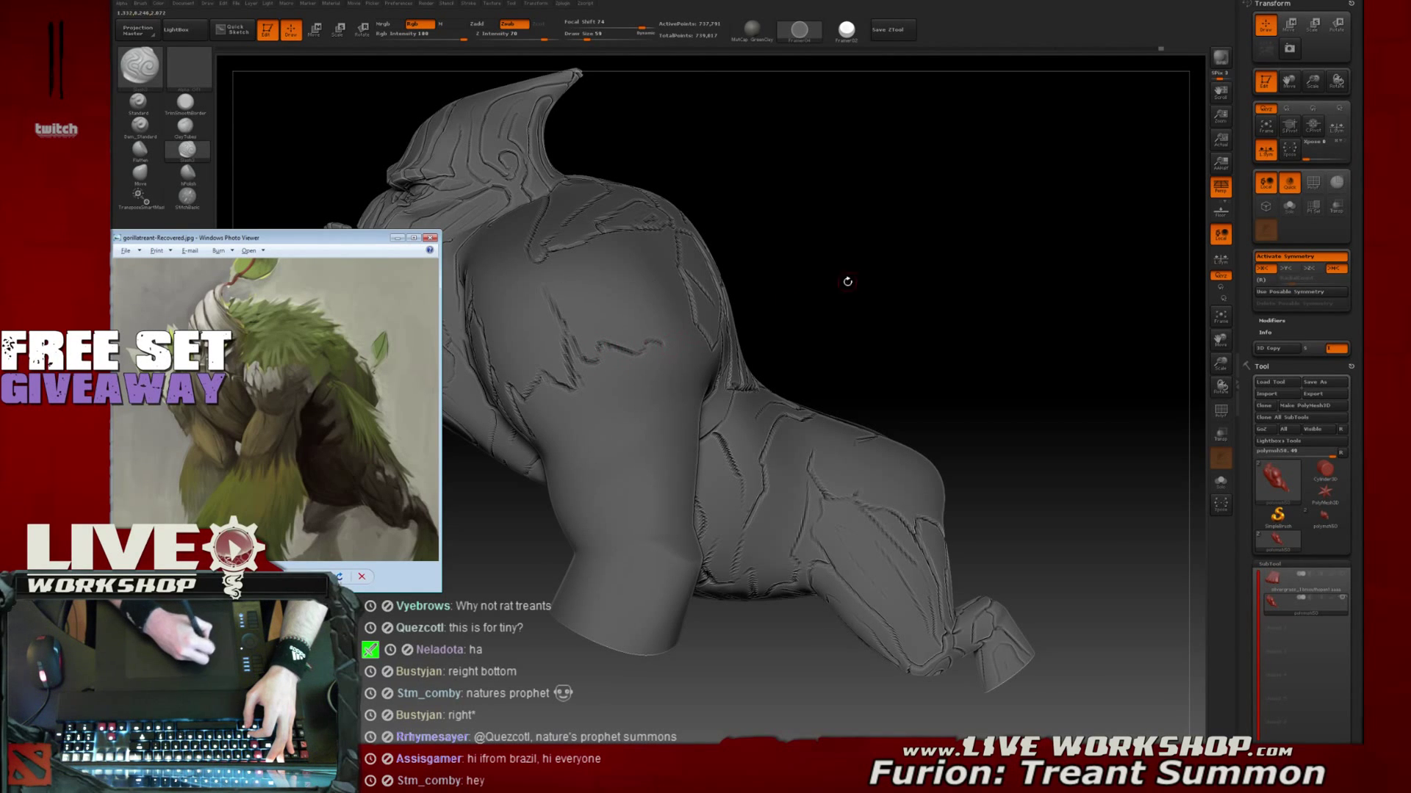
pyautogui.moveTo(845, 281); pyautogui.dragTo(666, 328)
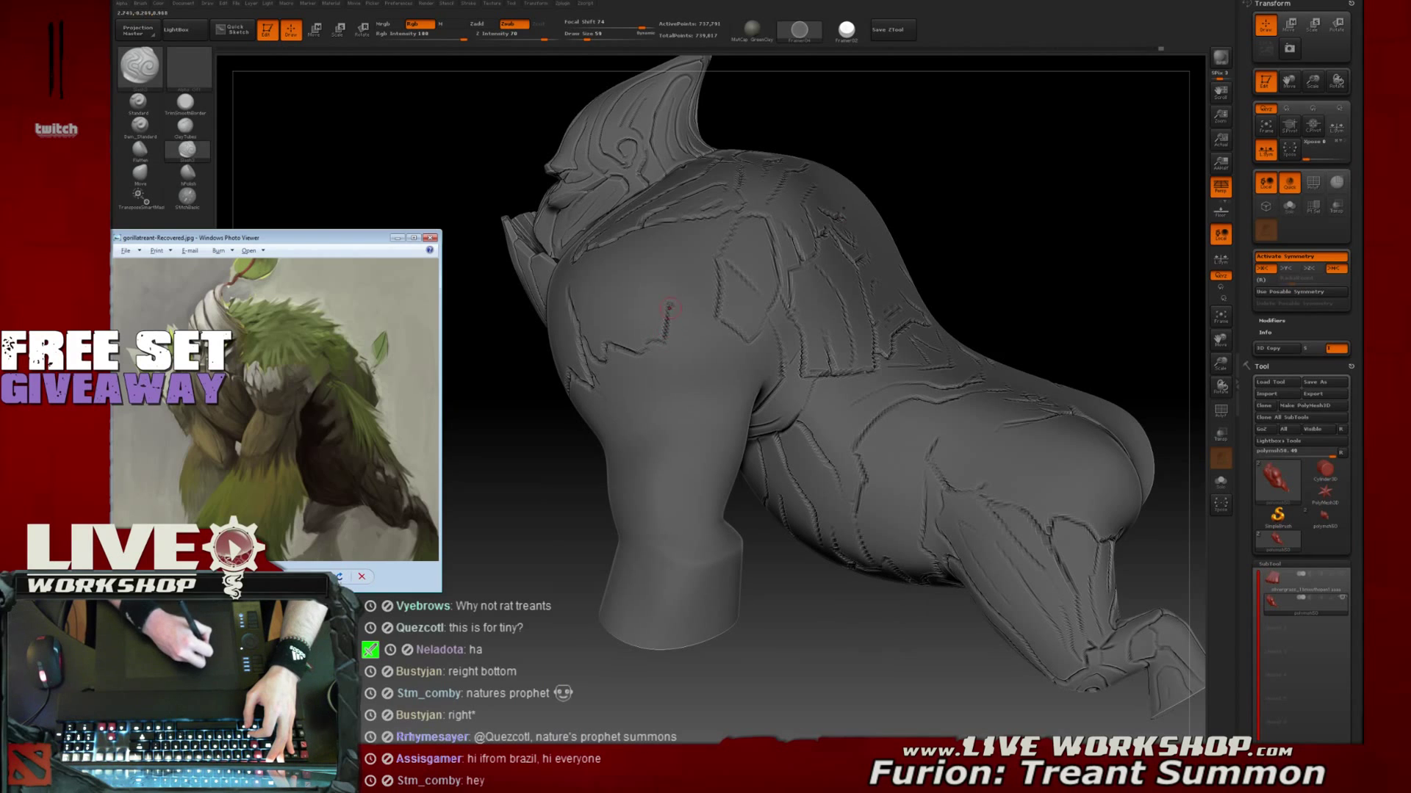
pyautogui.moveTo(672, 308); pyautogui.dragTo(673, 309)
pyautogui.moveTo(1051, 224); pyautogui.dragTo(947, 250)
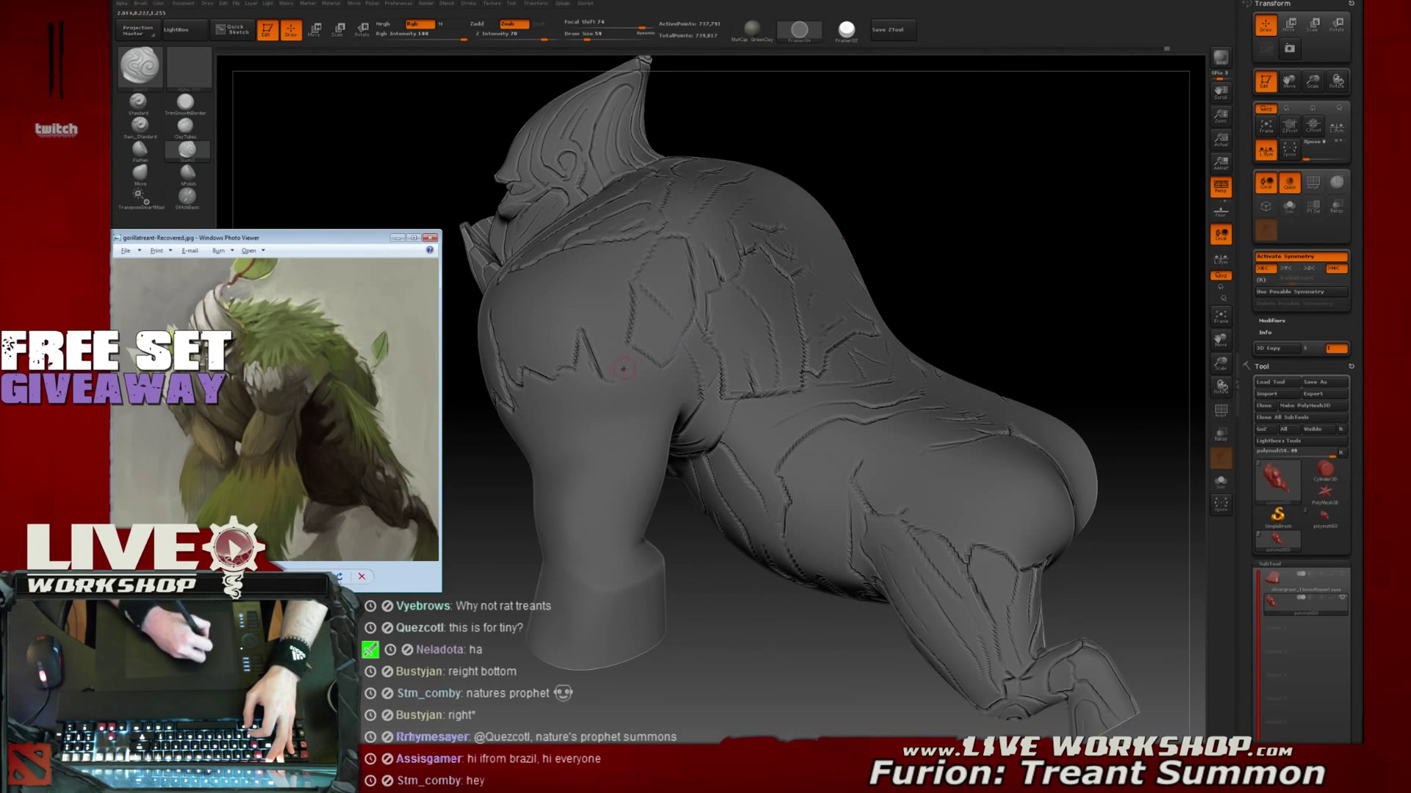
pyautogui.moveTo(623, 366); pyautogui.dragTo(637, 356)
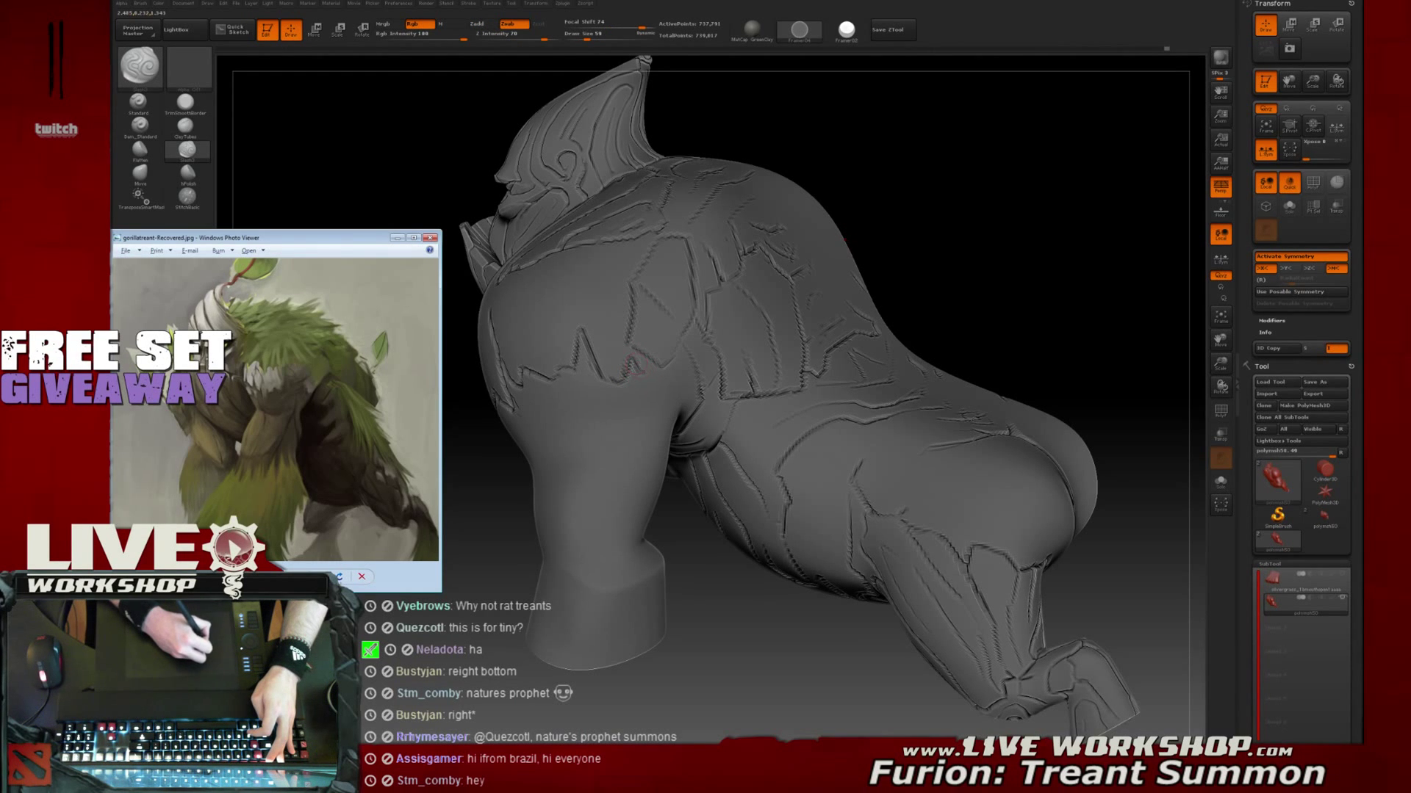
pyautogui.moveTo(636, 365); pyautogui.dragTo(686, 273)
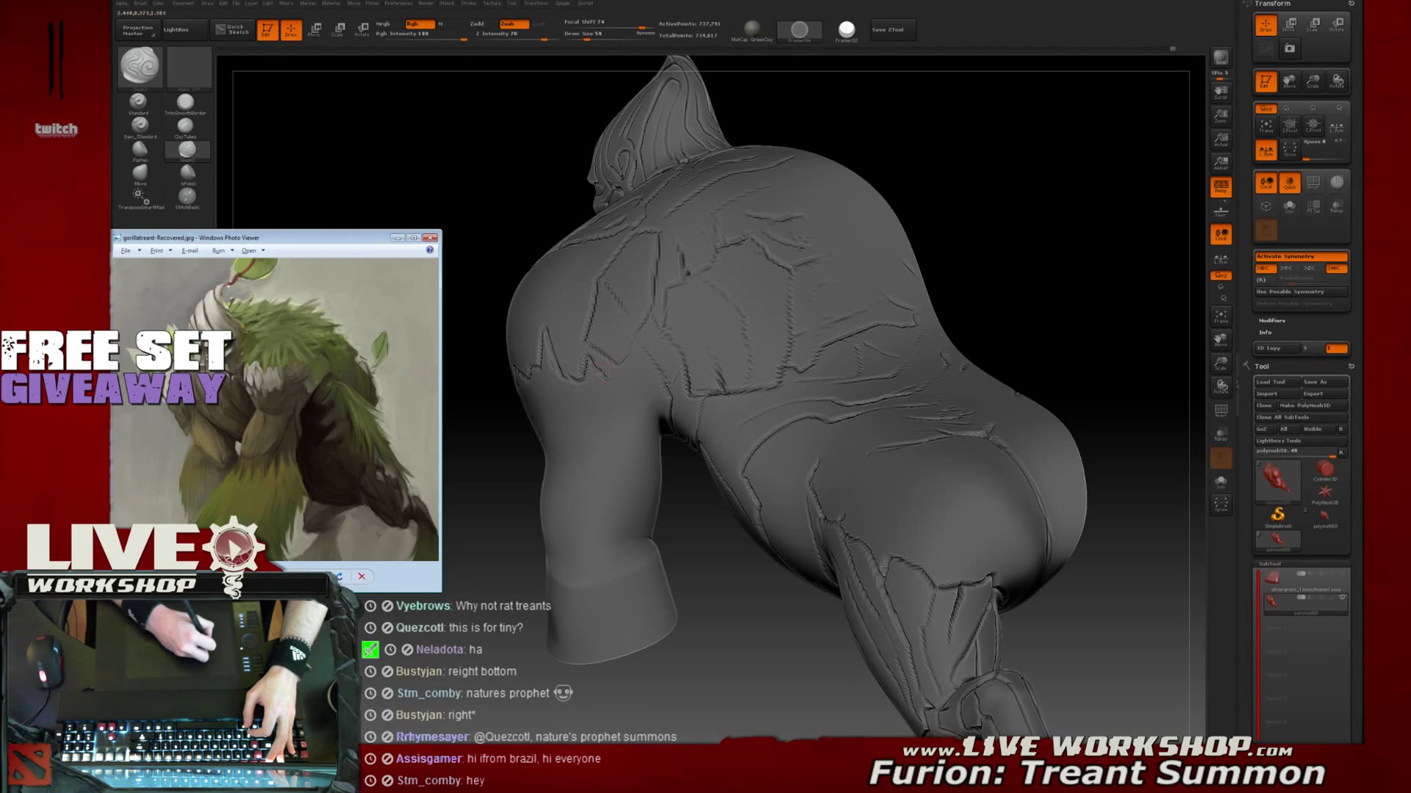
# Smooth the crack at the rear of the shoulder and carve branching cracks inside the plate there
pyautogui.press('shift')
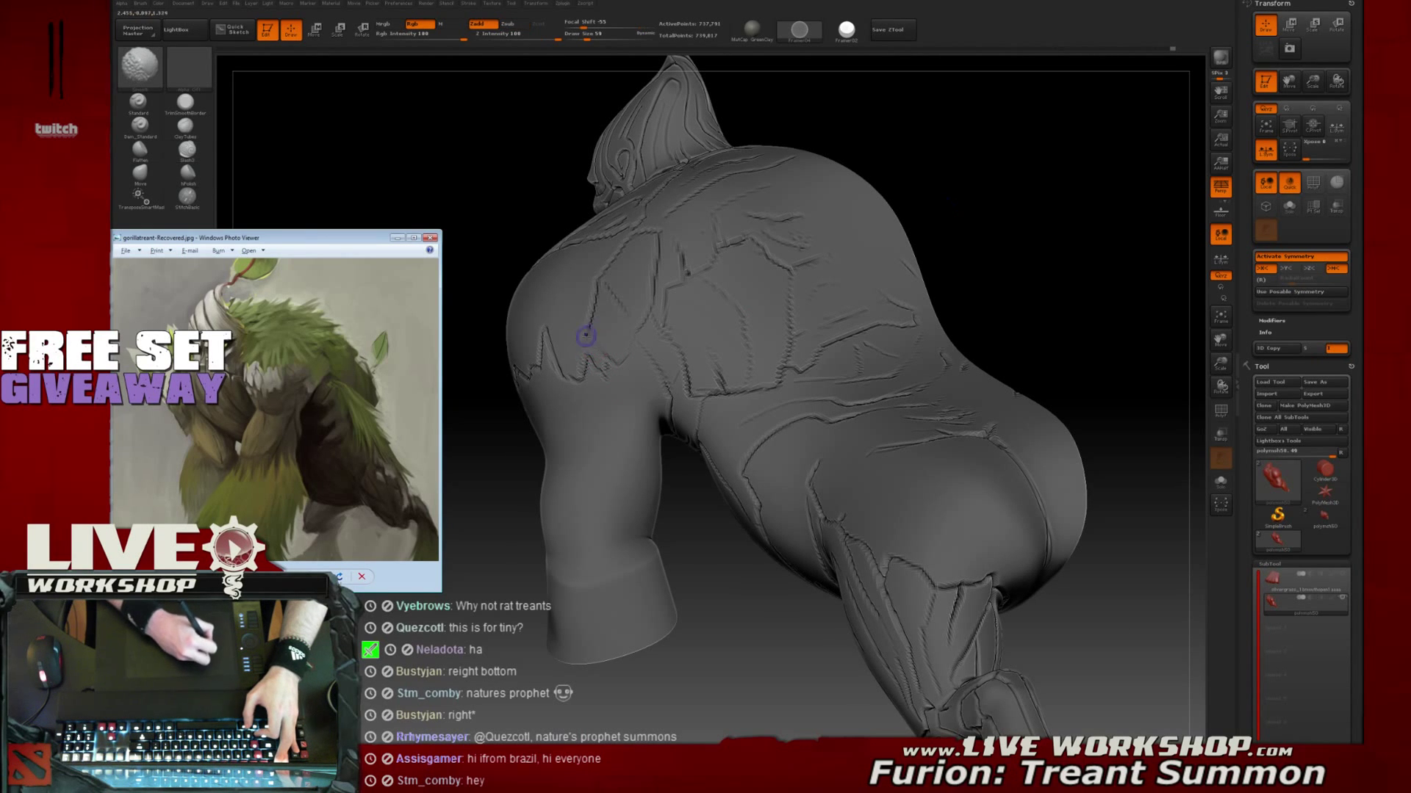
pyautogui.moveTo(590, 317); pyautogui.dragTo(555, 304)
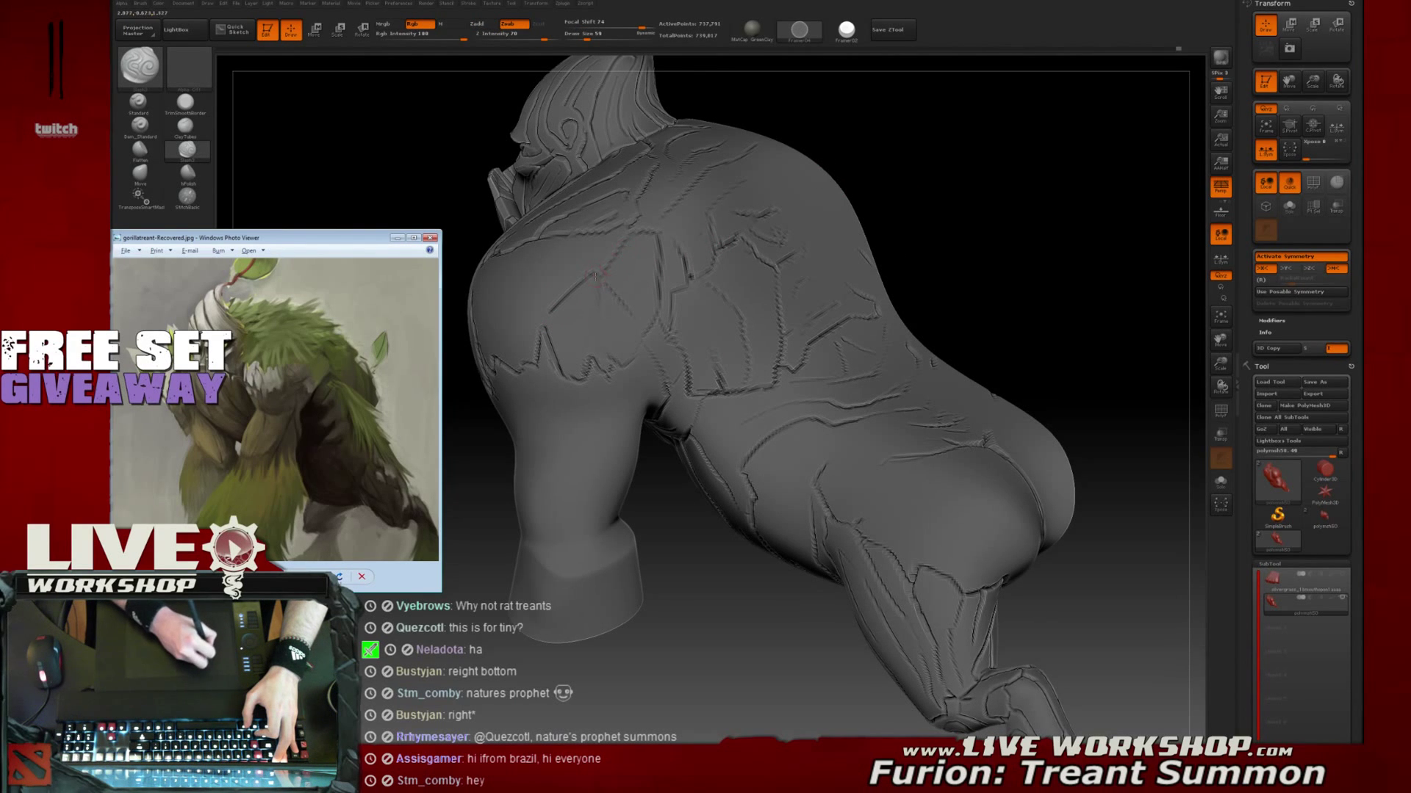
pyautogui.press('shift')
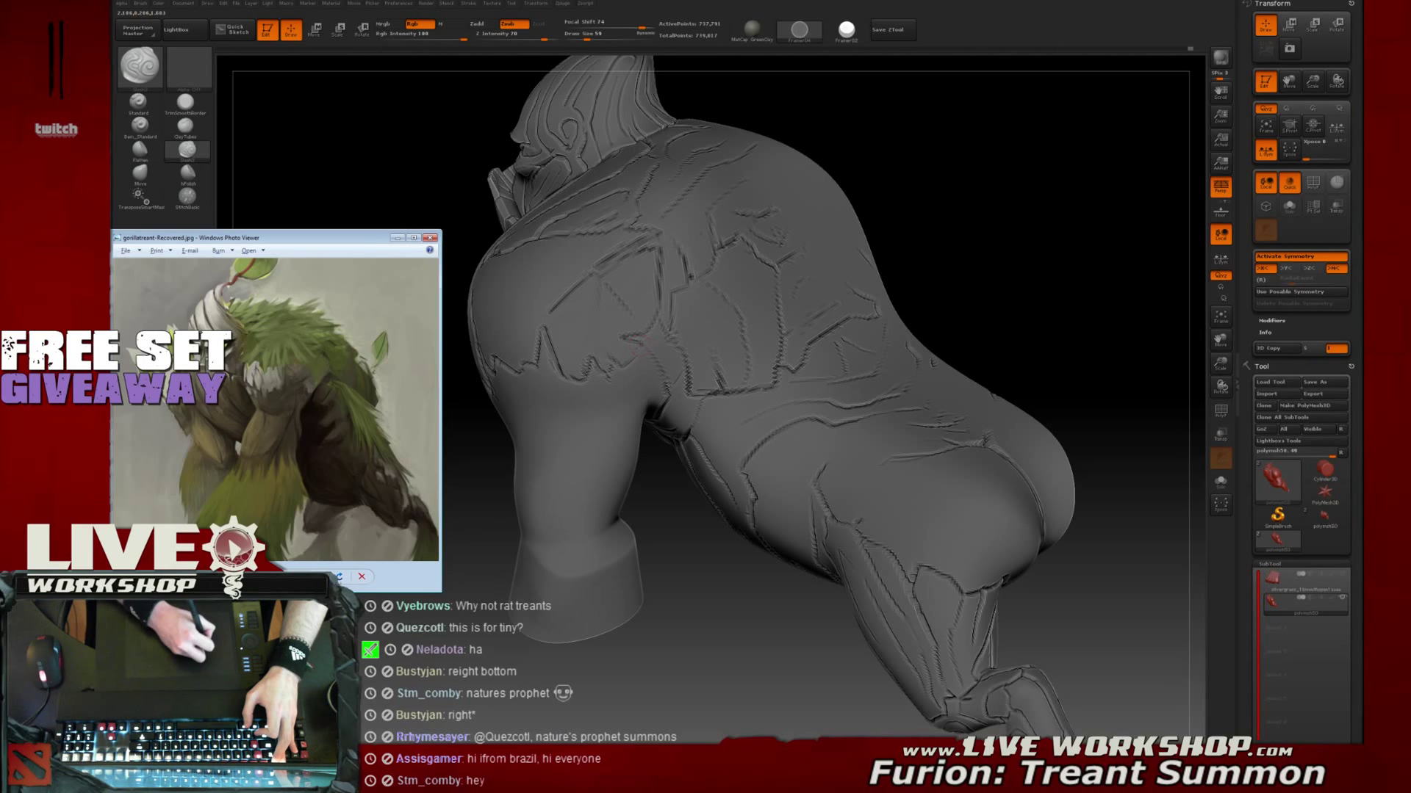
# Carve a pointed splinter and a small closed plate along the jagged crack on the rear of the upper arm
pyautogui.moveTo(687, 529)
pyautogui.mouseDown()
pyautogui.moveTo(661, 507)
pyautogui.moveTo(623, 403)
pyautogui.mouseUp()
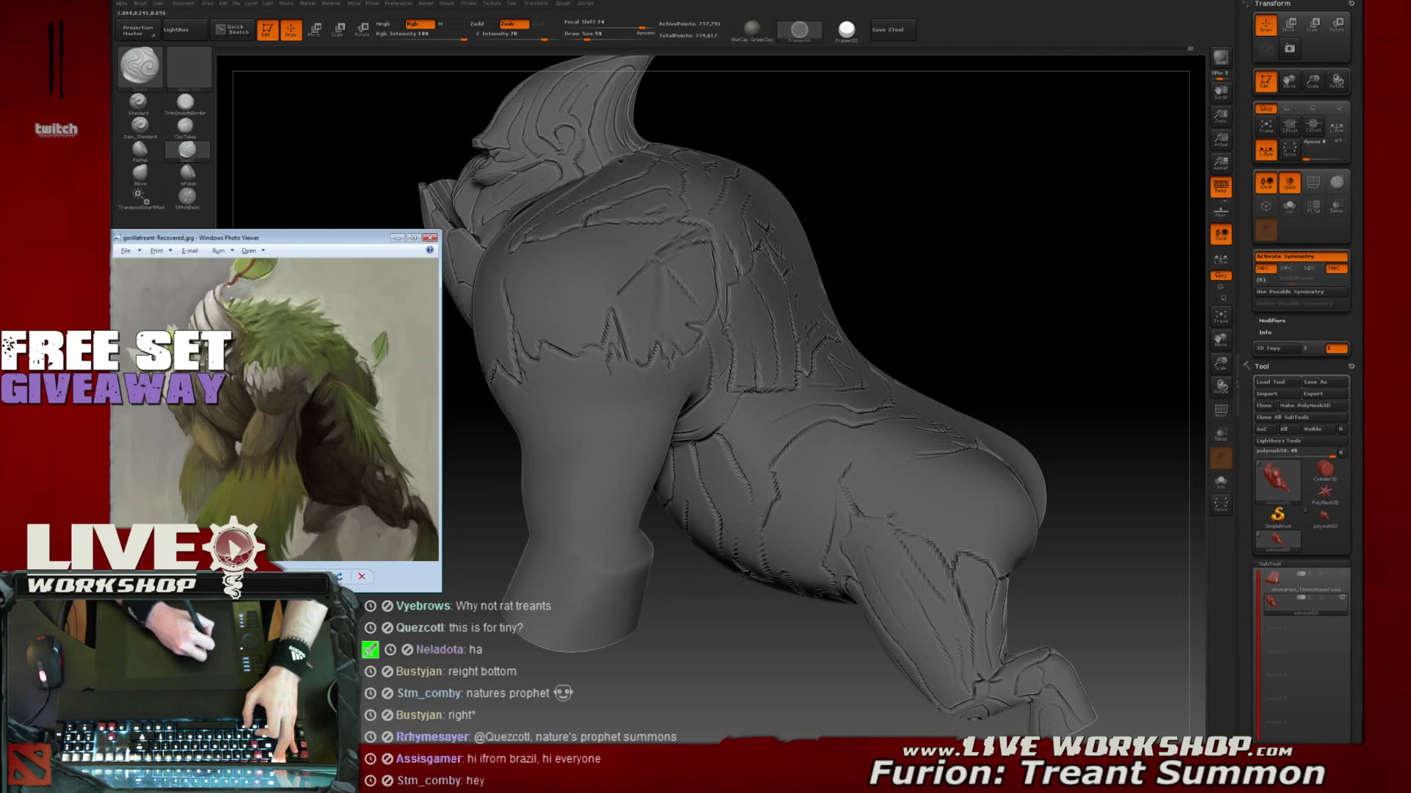
pyautogui.moveTo(620, 357); pyautogui.dragTo(632, 395)
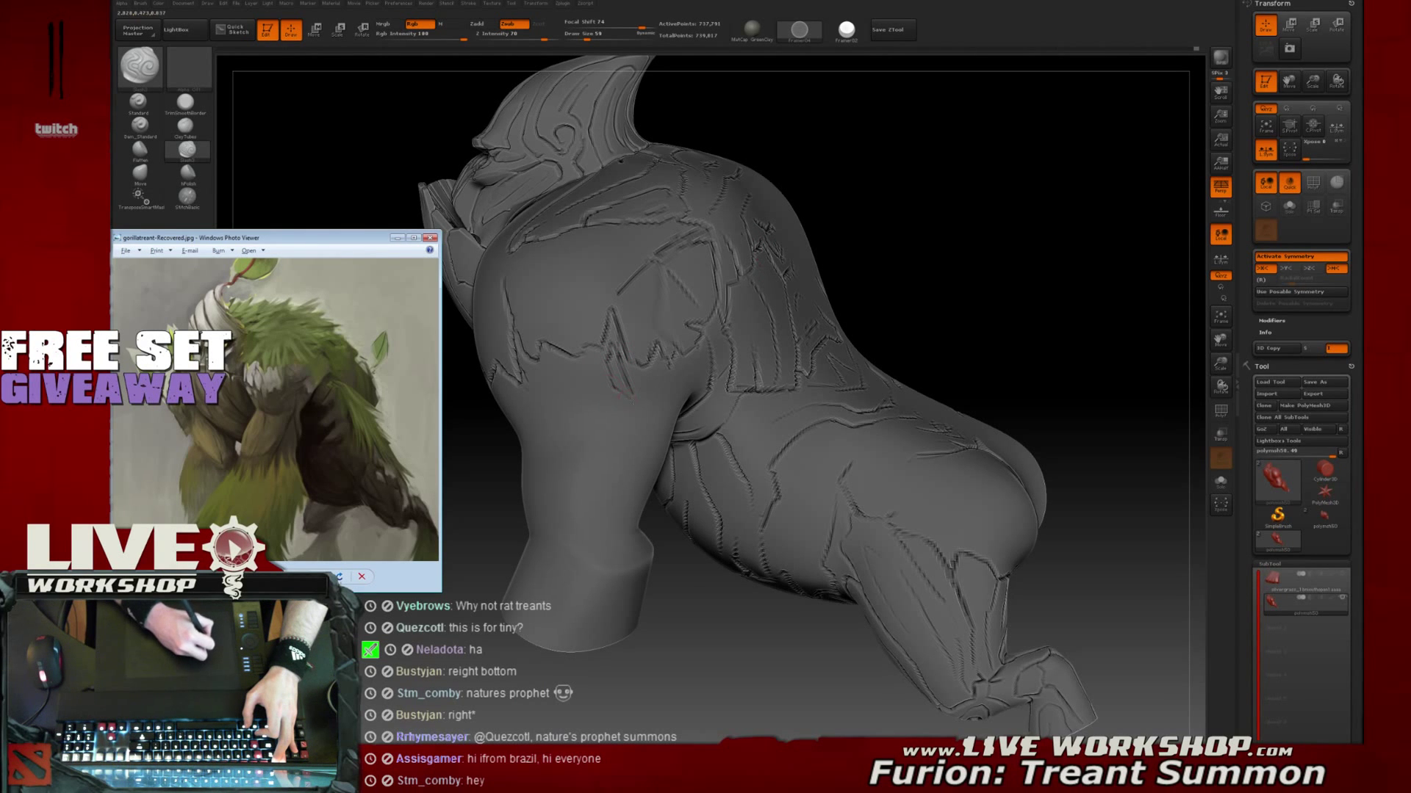
pyautogui.moveTo(948, 223); pyautogui.dragTo(845, 242)
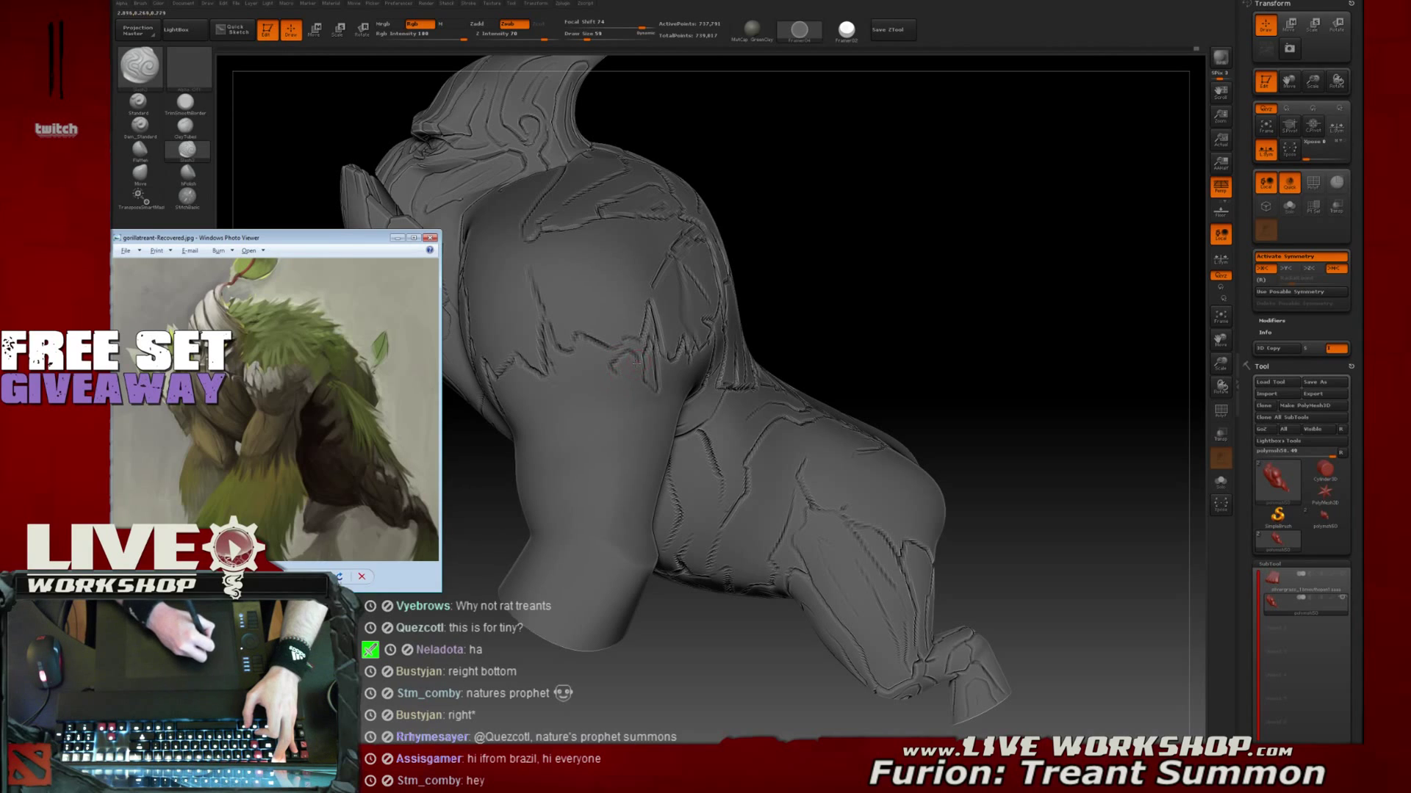
pyautogui.moveTo(644, 375); pyautogui.dragTo(622, 360)
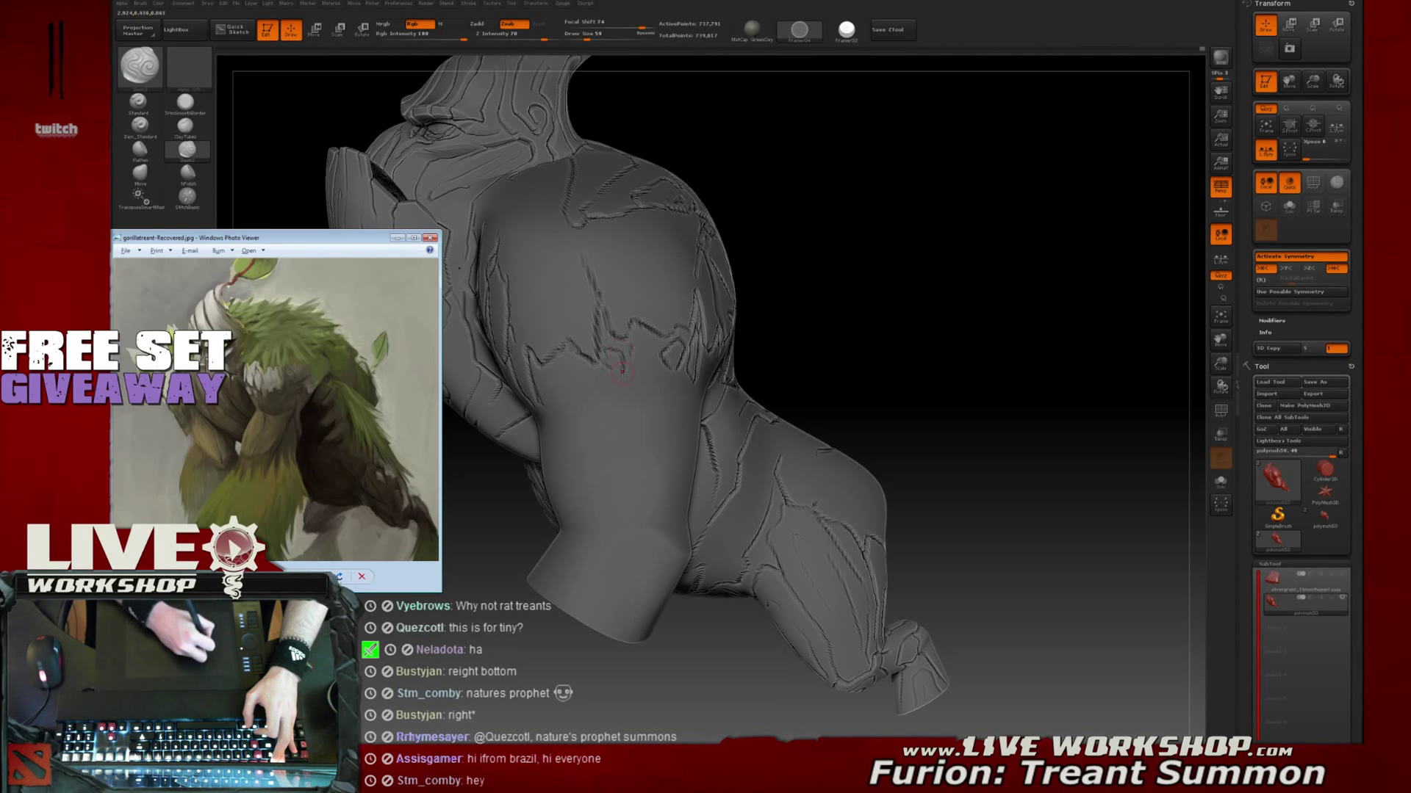
# Carve short wedge-shaped bark cracks below the jagged line on the outer side of the upper arm
pyautogui.moveTo(641, 376); pyautogui.dragTo(644, 338, button='right')
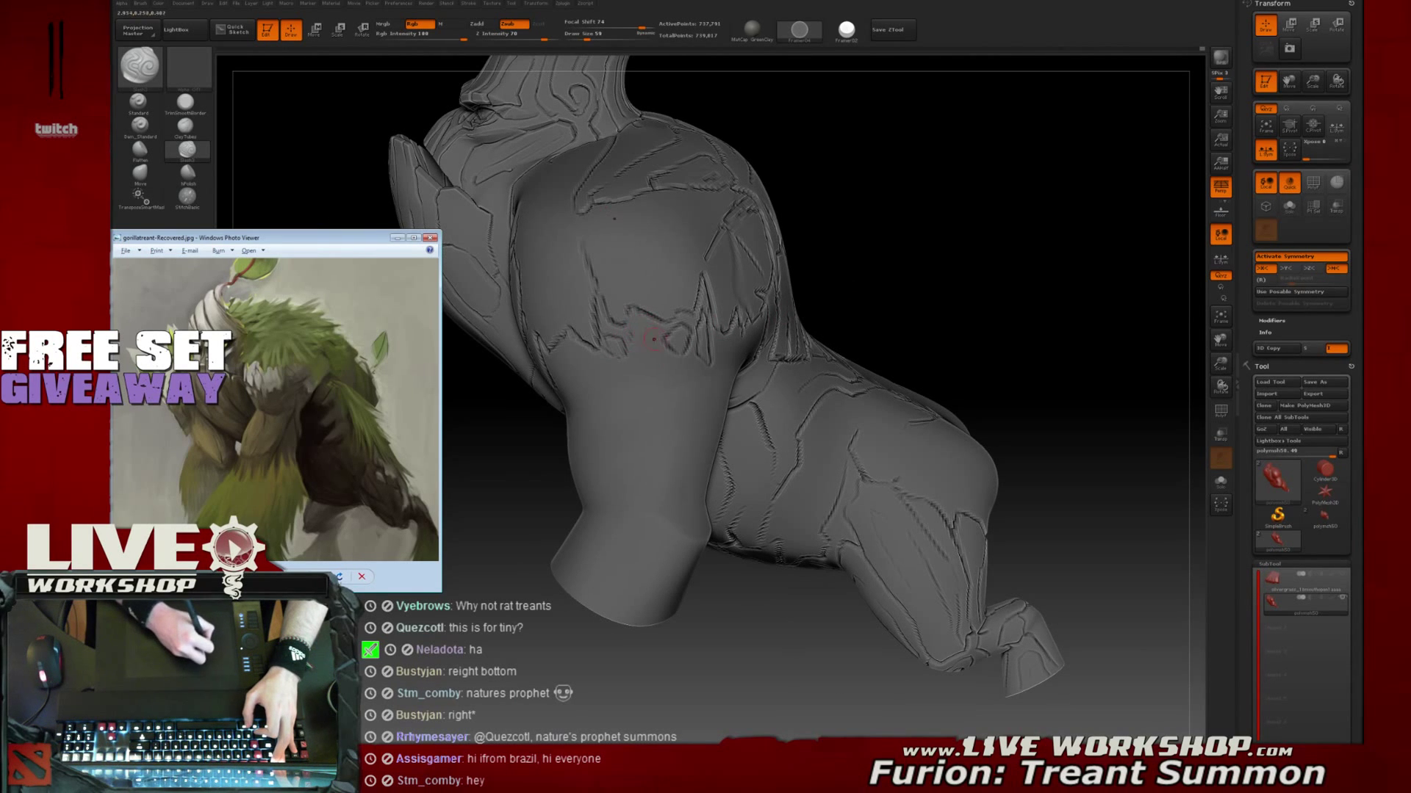
pyautogui.moveTo(661, 366)
pyautogui.mouseDown()
pyautogui.moveTo(667, 399)
pyautogui.moveTo(647, 400)
pyautogui.mouseUp()
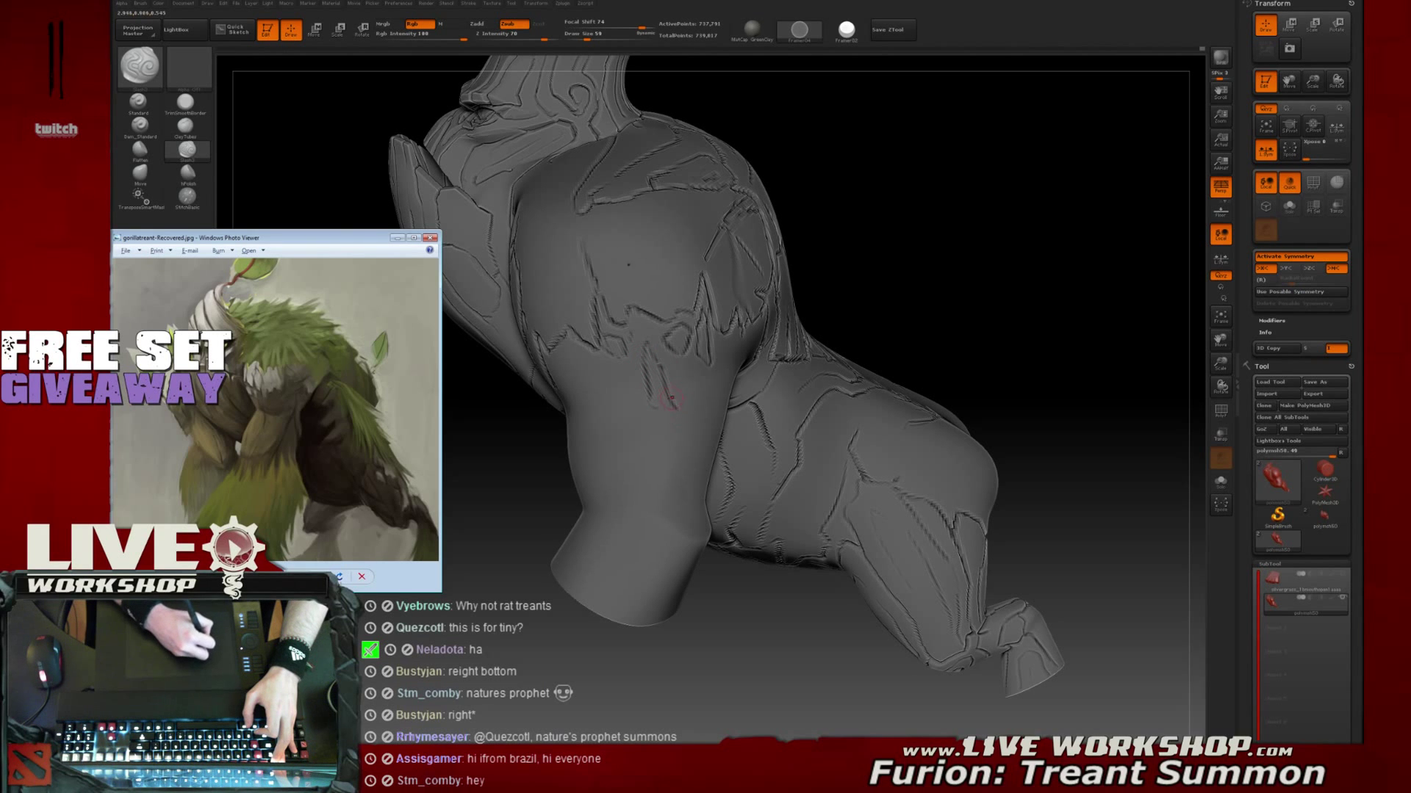
pyautogui.moveTo(940, 243); pyautogui.dragTo(946, 255, button='right')
pyautogui.moveTo(953, 274); pyautogui.dragTo(638, 342)
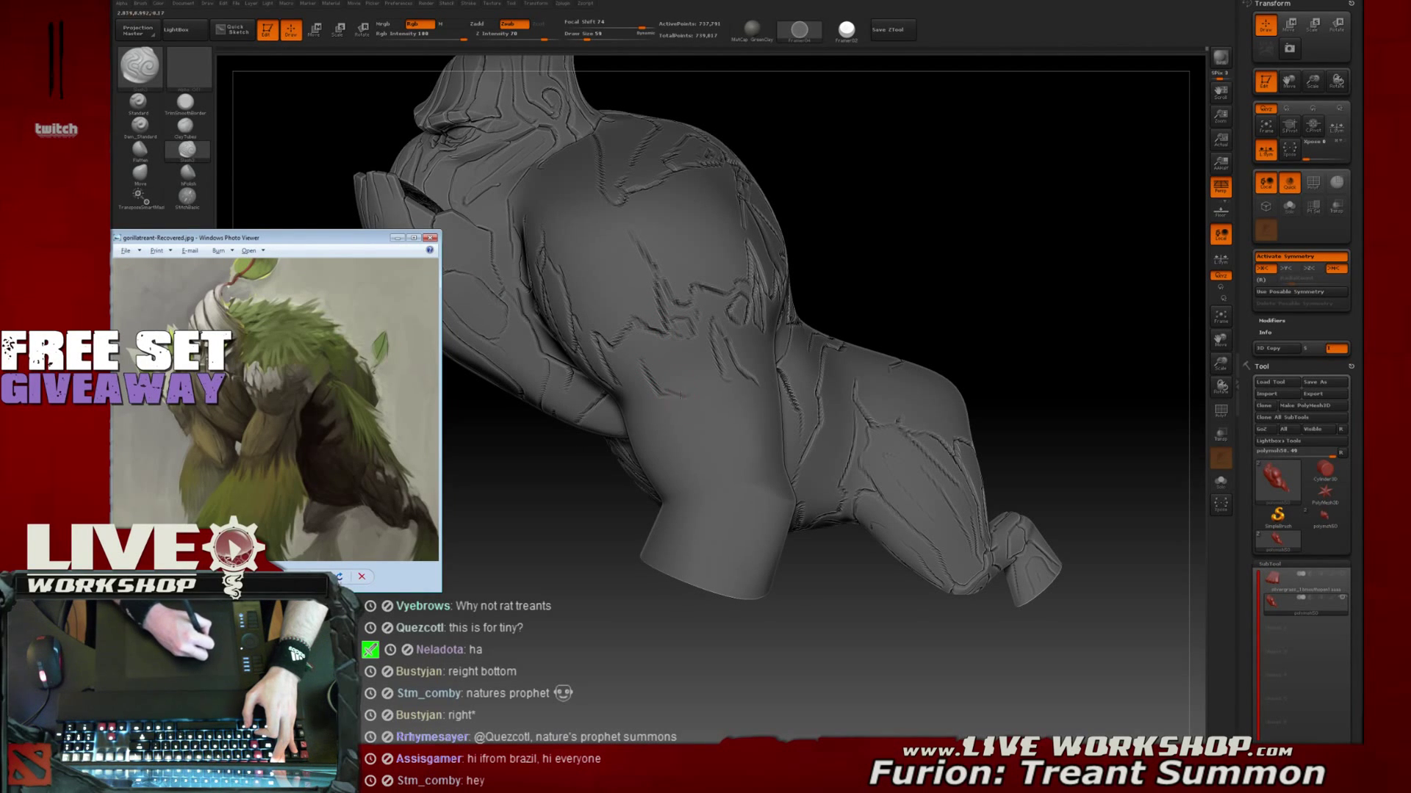
# Carve a rounded crack end on the front of the upper arm and bark cracks along its inner side by the armpit
pyautogui.moveTo(889, 218)
pyautogui.mouseDown()
pyautogui.moveTo(919, 220)
pyautogui.moveTo(987, 274)
pyautogui.moveTo(933, 294)
pyautogui.mouseUp()
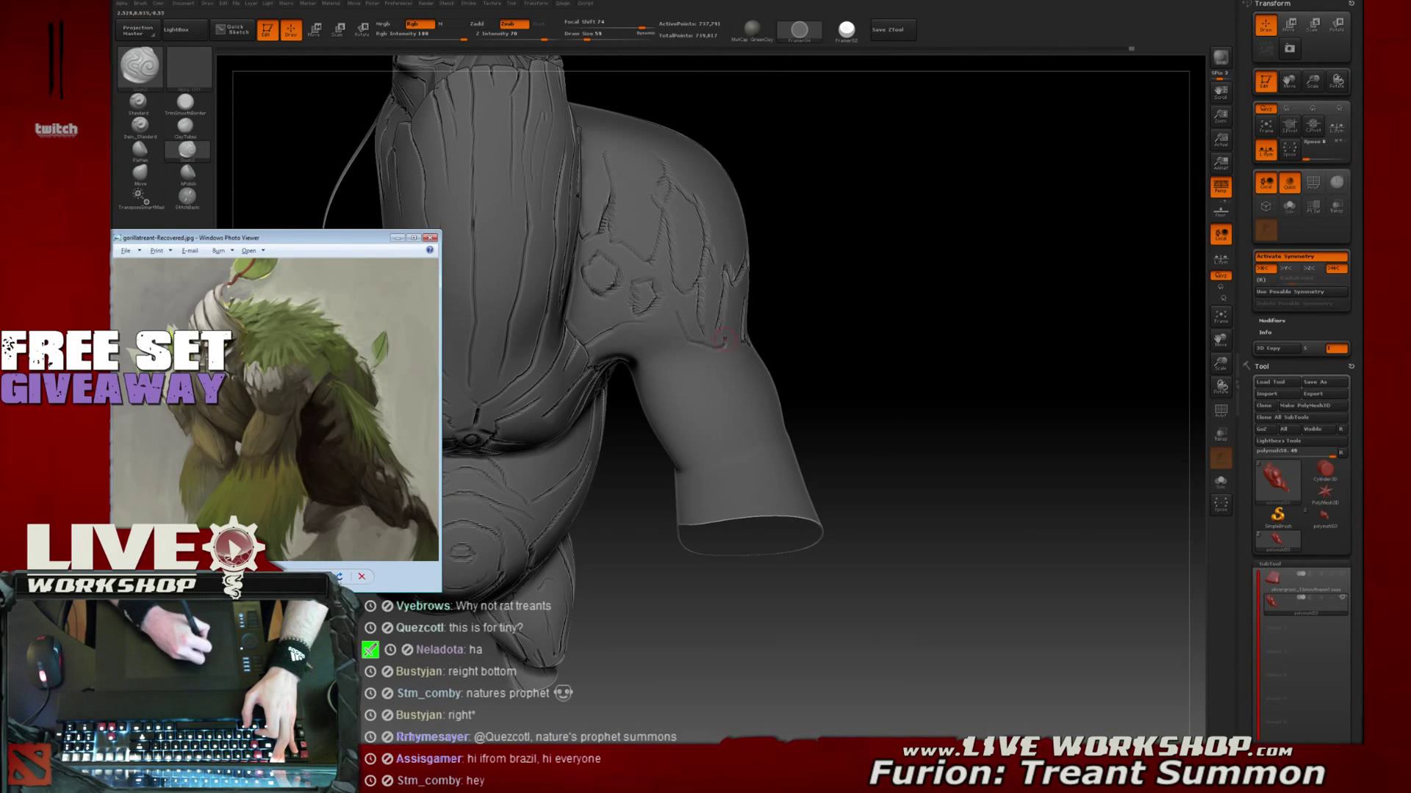
pyautogui.moveTo(739, 345); pyautogui.dragTo(682, 345)
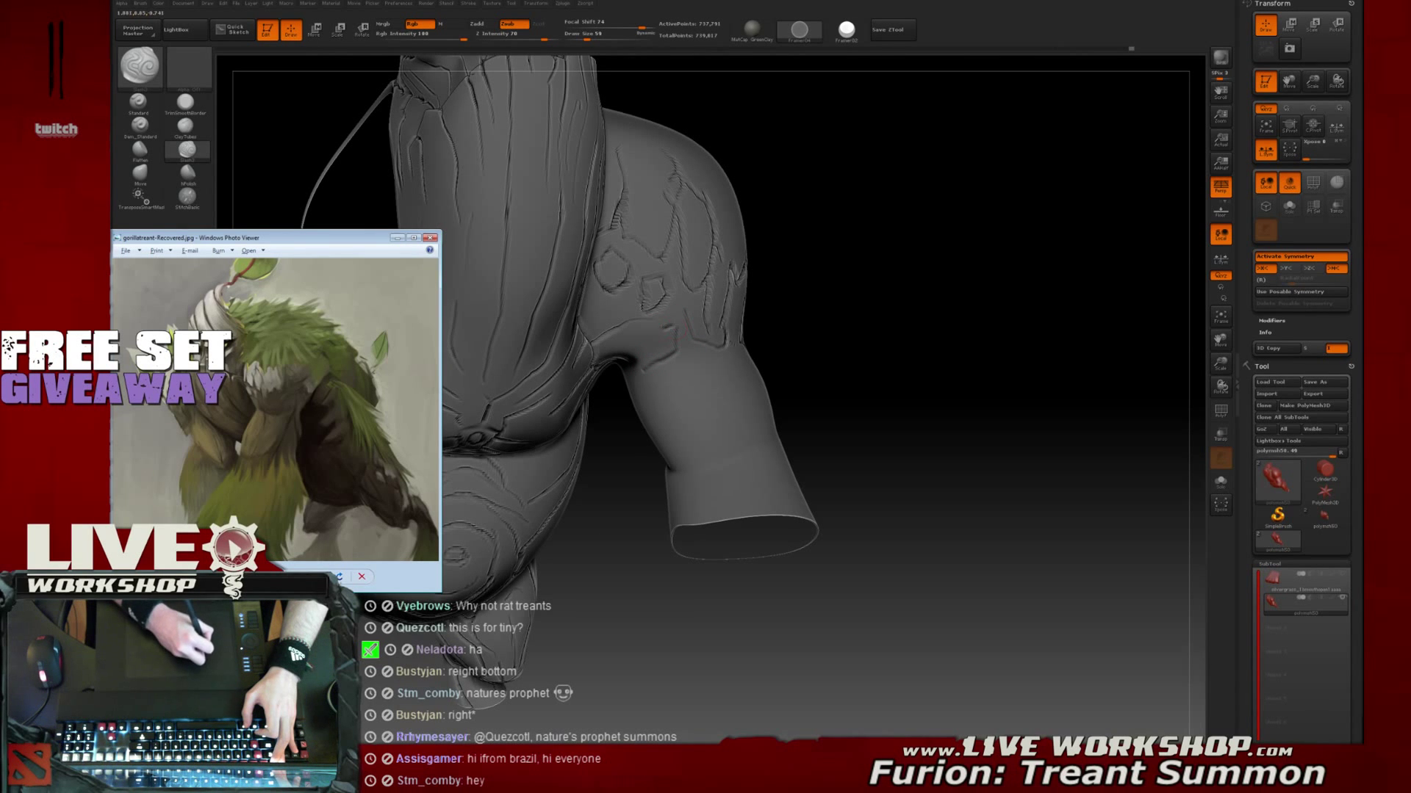
pyautogui.moveTo(806, 299)
pyautogui.mouseDown()
pyautogui.moveTo(849, 323)
pyautogui.moveTo(735, 306)
pyautogui.mouseUp()
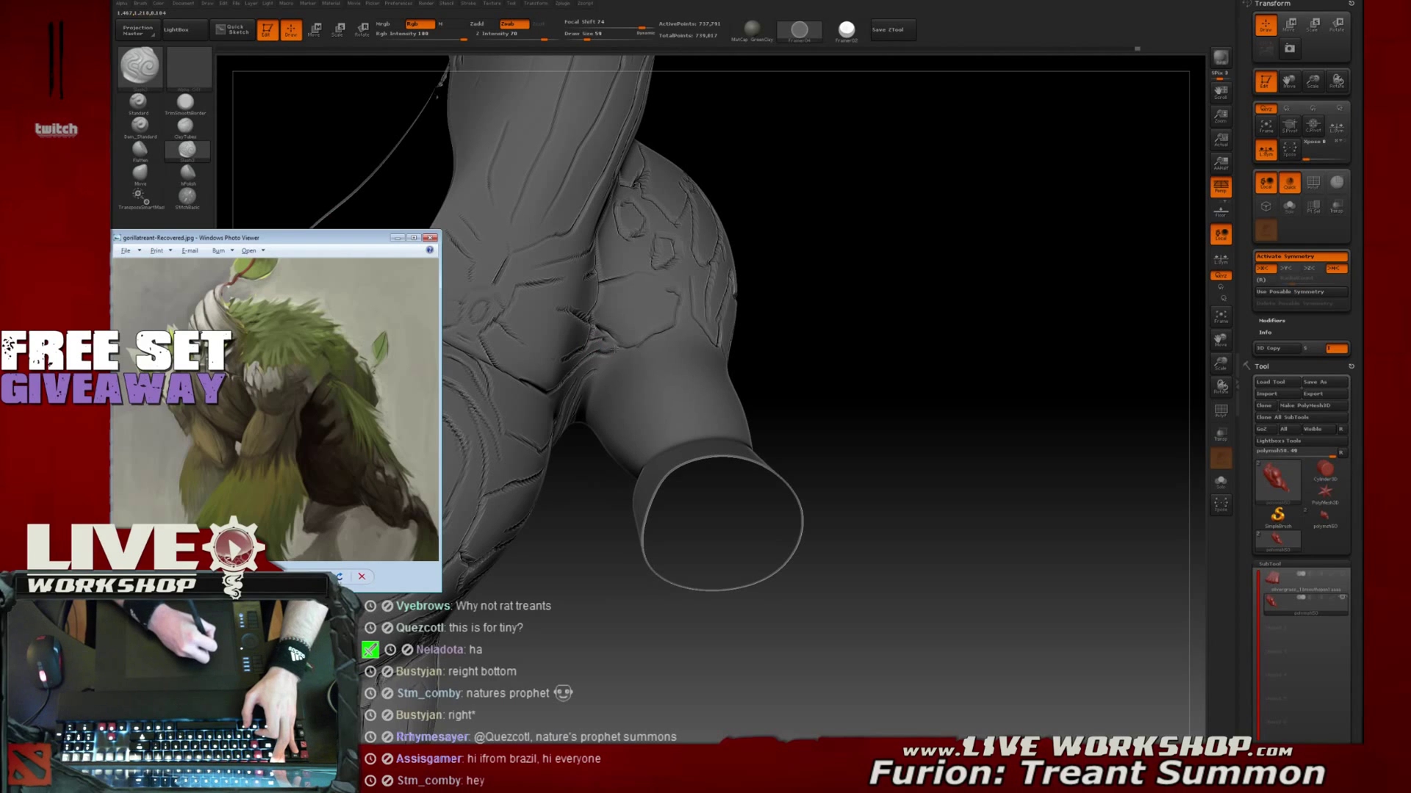
pyautogui.moveTo(590, 450); pyautogui.dragTo(618, 449)
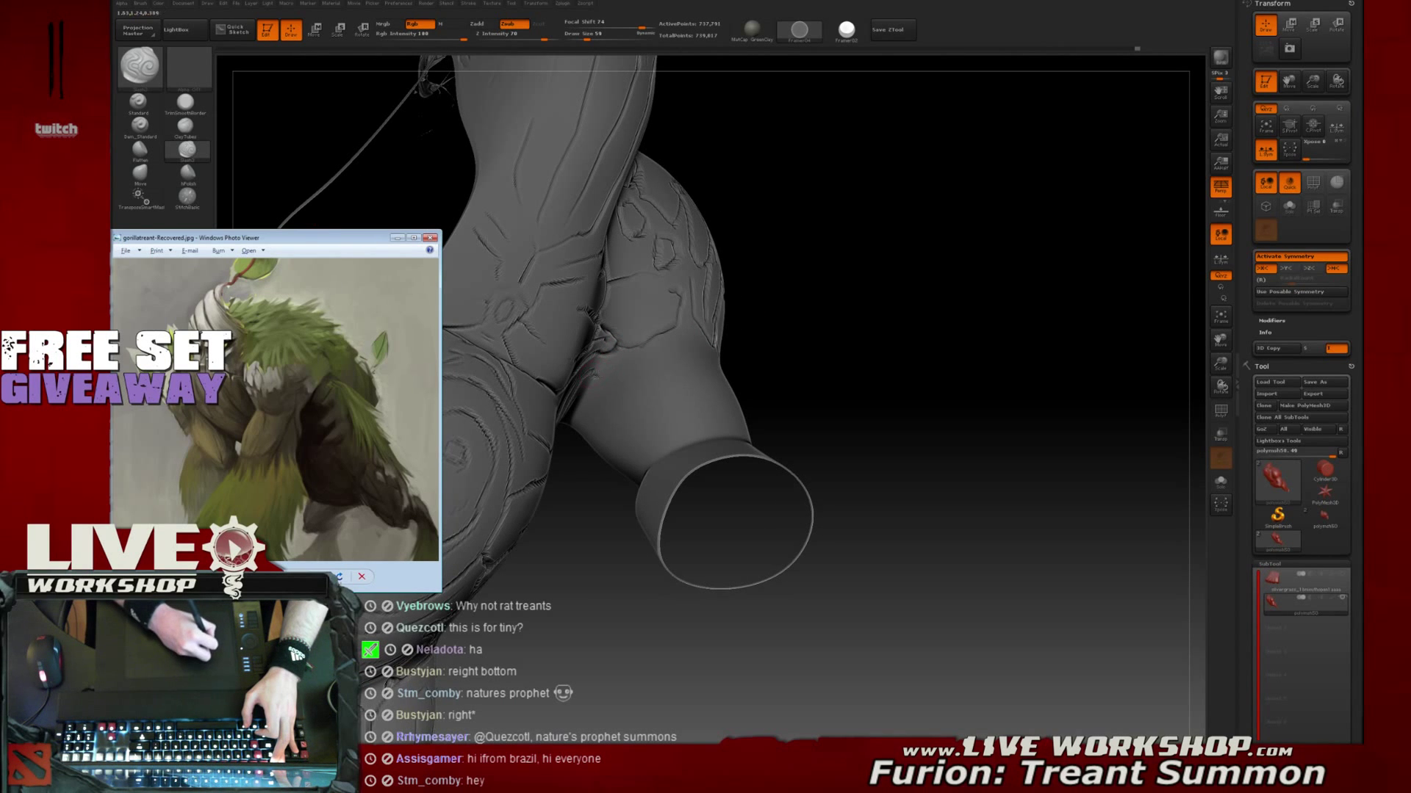
pyautogui.moveTo(847, 323)
pyautogui.mouseDown()
pyautogui.moveTo(882, 290)
pyautogui.moveTo(827, 294)
pyautogui.moveTo(907, 306)
pyautogui.moveTo(905, 357)
pyautogui.moveTo(834, 286)
pyautogui.moveTo(845, 324)
pyautogui.moveTo(825, 324)
pyautogui.moveTo(830, 353)
pyautogui.mouseUp()
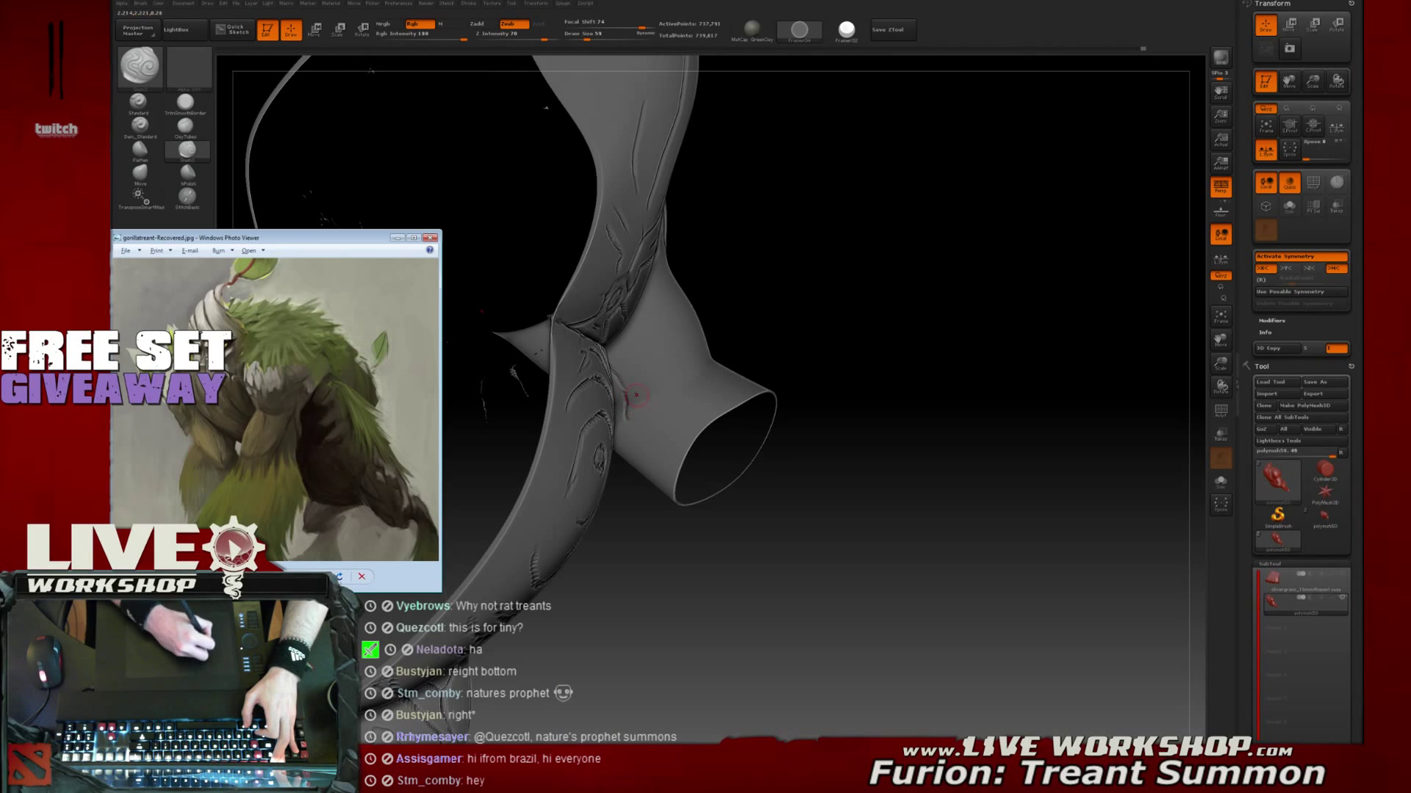
# Carve an oval wood knot with a spiral inside it on the inner front of the upper arm
pyautogui.moveTo(768, 329); pyautogui.dragTo(665, 393)
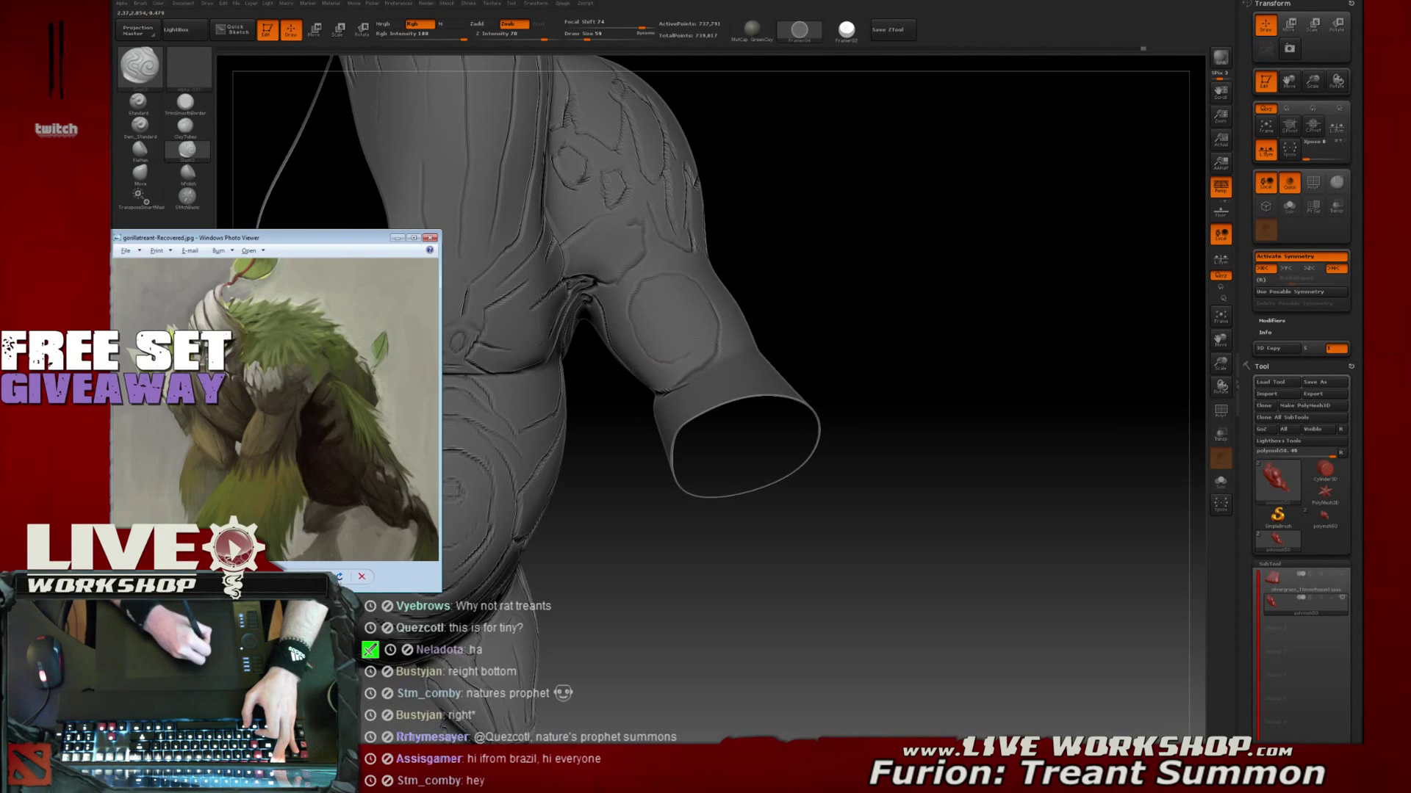
pyautogui.moveTo(681, 308); pyautogui.dragTo(663, 359)
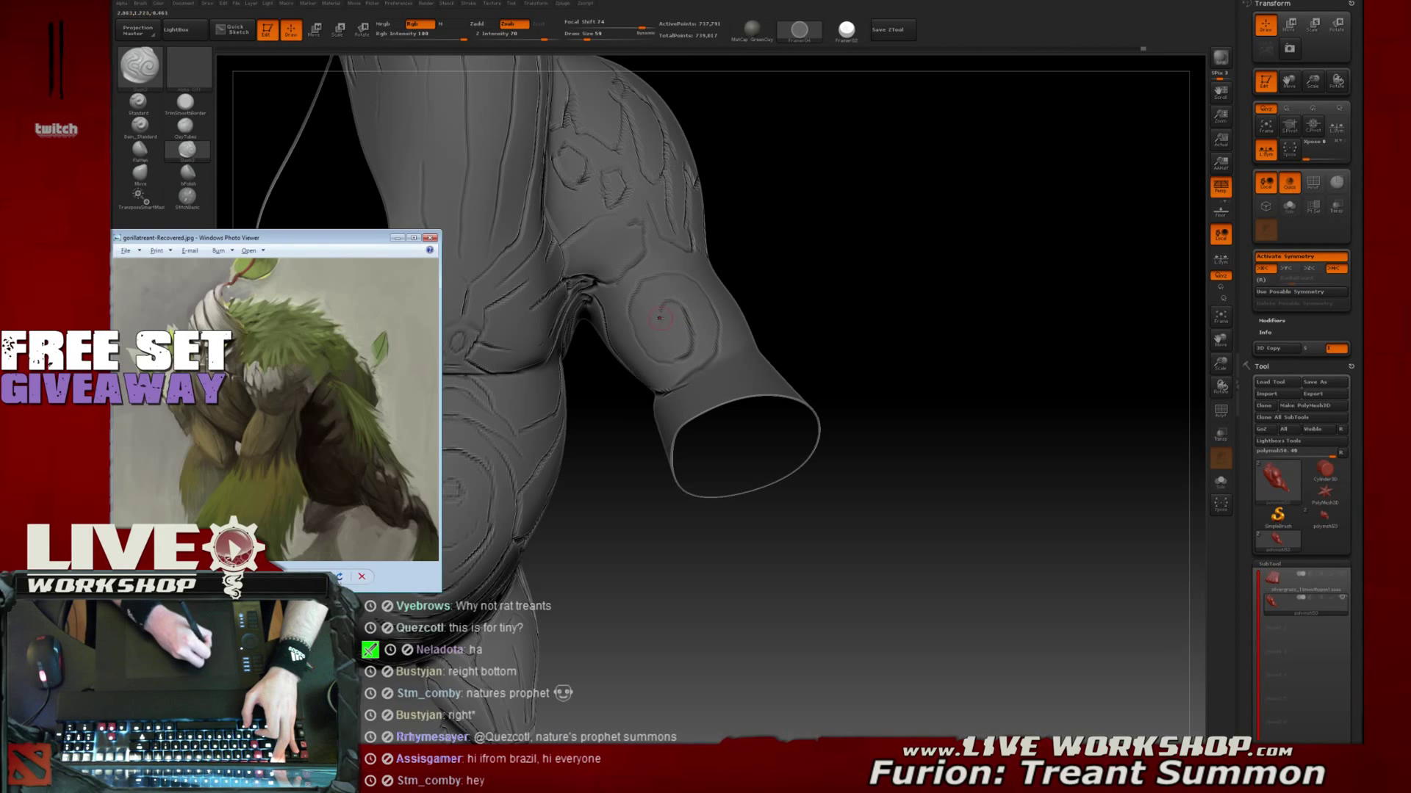
pyautogui.moveTo(861, 272)
pyautogui.mouseDown()
pyautogui.moveTo(968, 279)
pyautogui.moveTo(911, 178)
pyautogui.moveTo(923, 356)
pyautogui.mouseUp()
pyautogui.moveTo(927, 324); pyautogui.dragTo(960, 302)
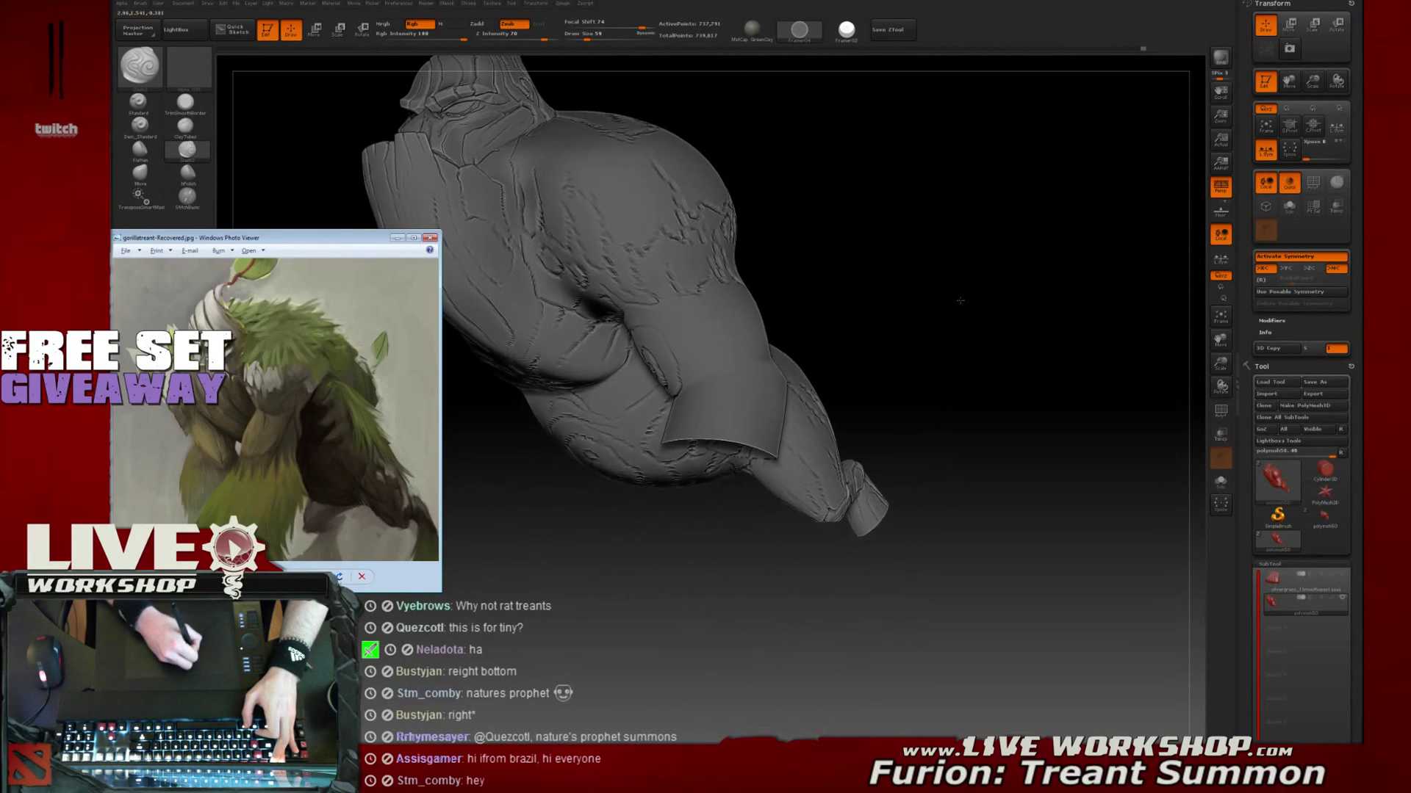
# Carve diagonal and hooked bark cracks on the outer upper arm beside the spiral knot, undoing the last stray stroke
pyautogui.moveTo(894, 263); pyautogui.dragTo(859, 270)
pyautogui.moveTo(680, 372); pyautogui.dragTo(684, 309)
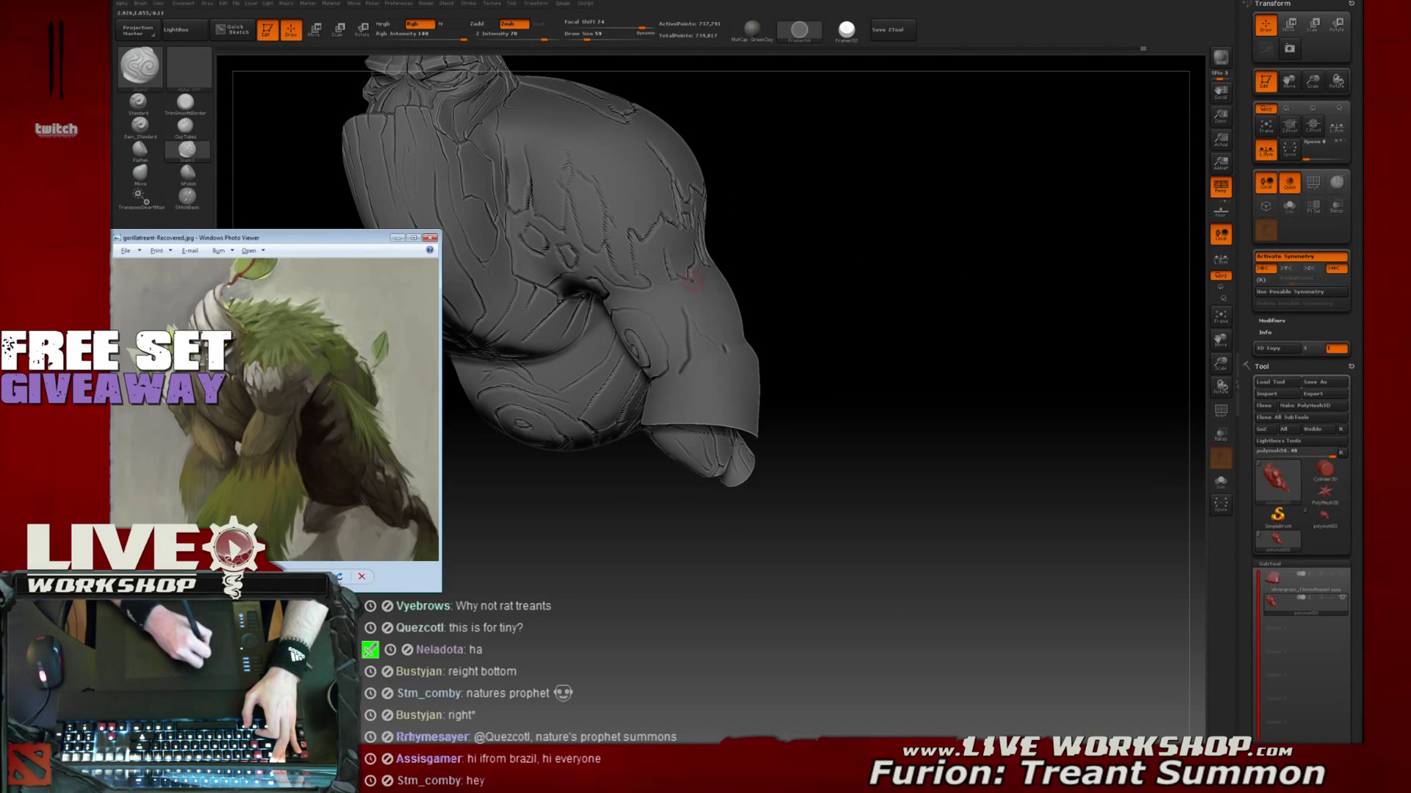
pyautogui.moveTo(687, 290); pyautogui.dragTo(780, 321)
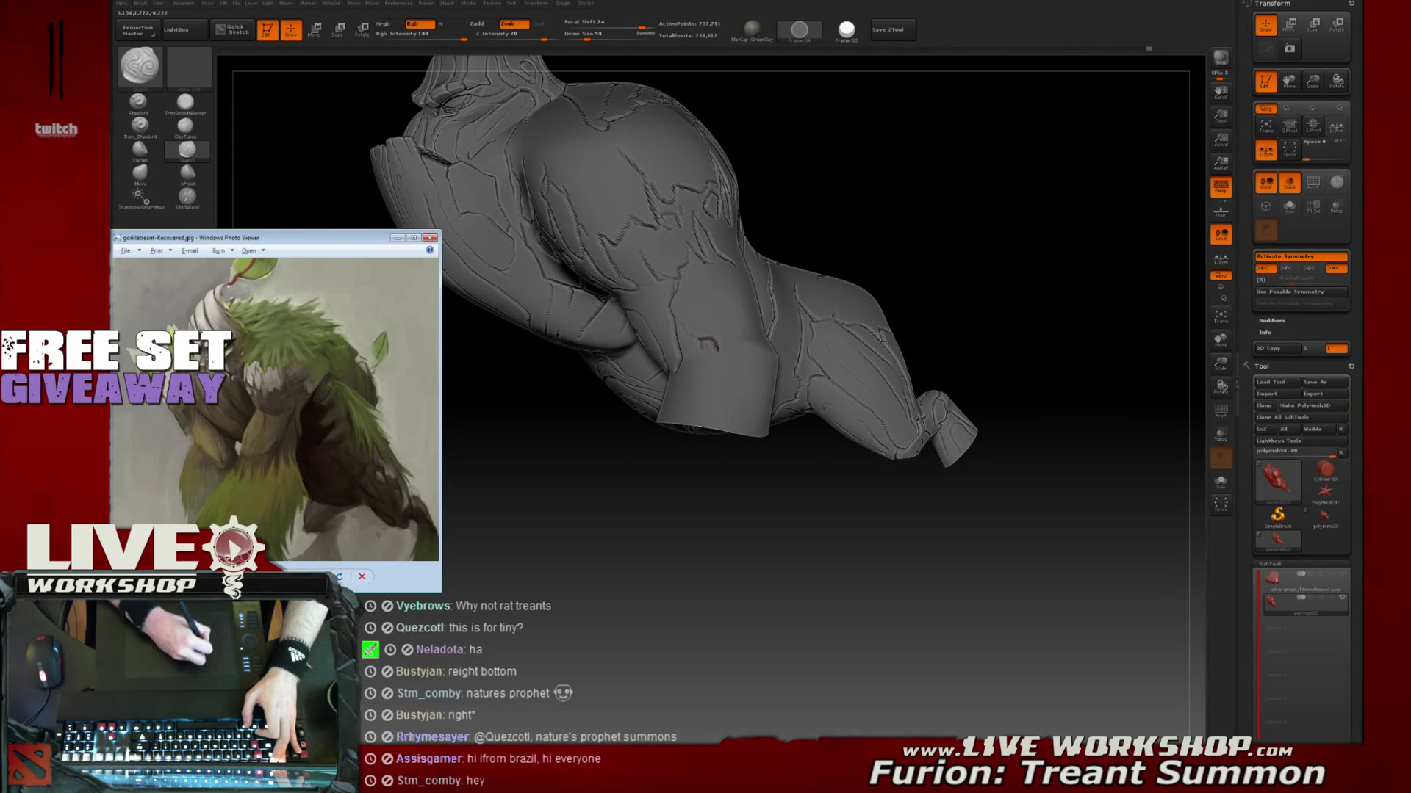
pyautogui.moveTo(907, 209)
pyautogui.mouseDown()
pyautogui.moveTo(781, 265)
pyautogui.moveTo(728, 264)
pyautogui.moveTo(662, 305)
pyautogui.moveTo(633, 376)
pyautogui.mouseUp()
pyautogui.hotkey('ctrl', 'z')
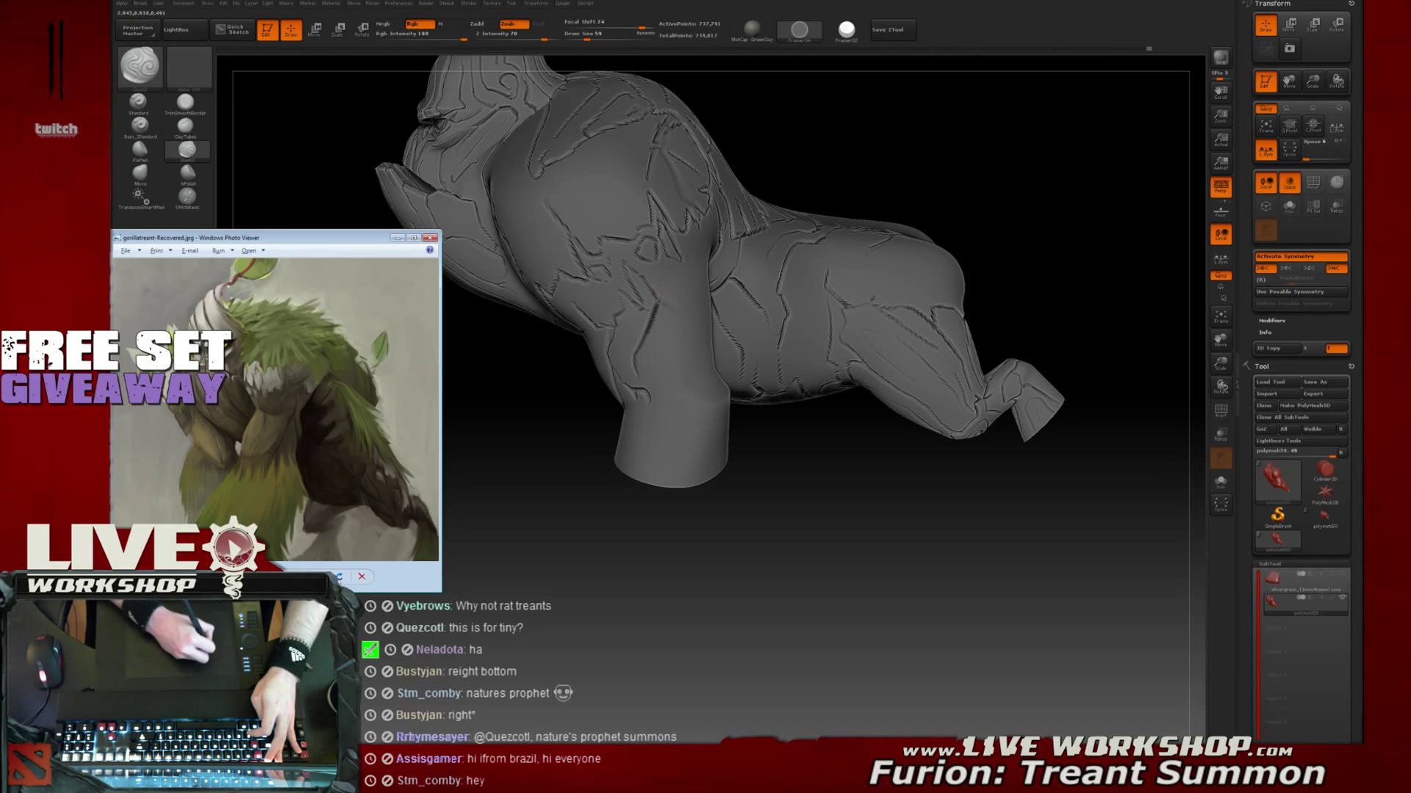
# Carve a long crack down the rear outer side of the arm and a pointed jagged crack across the elbow
pyautogui.moveTo(871, 179)
pyautogui.mouseDown()
pyautogui.moveTo(698, 313)
pyautogui.moveTo(695, 336)
pyautogui.mouseUp()
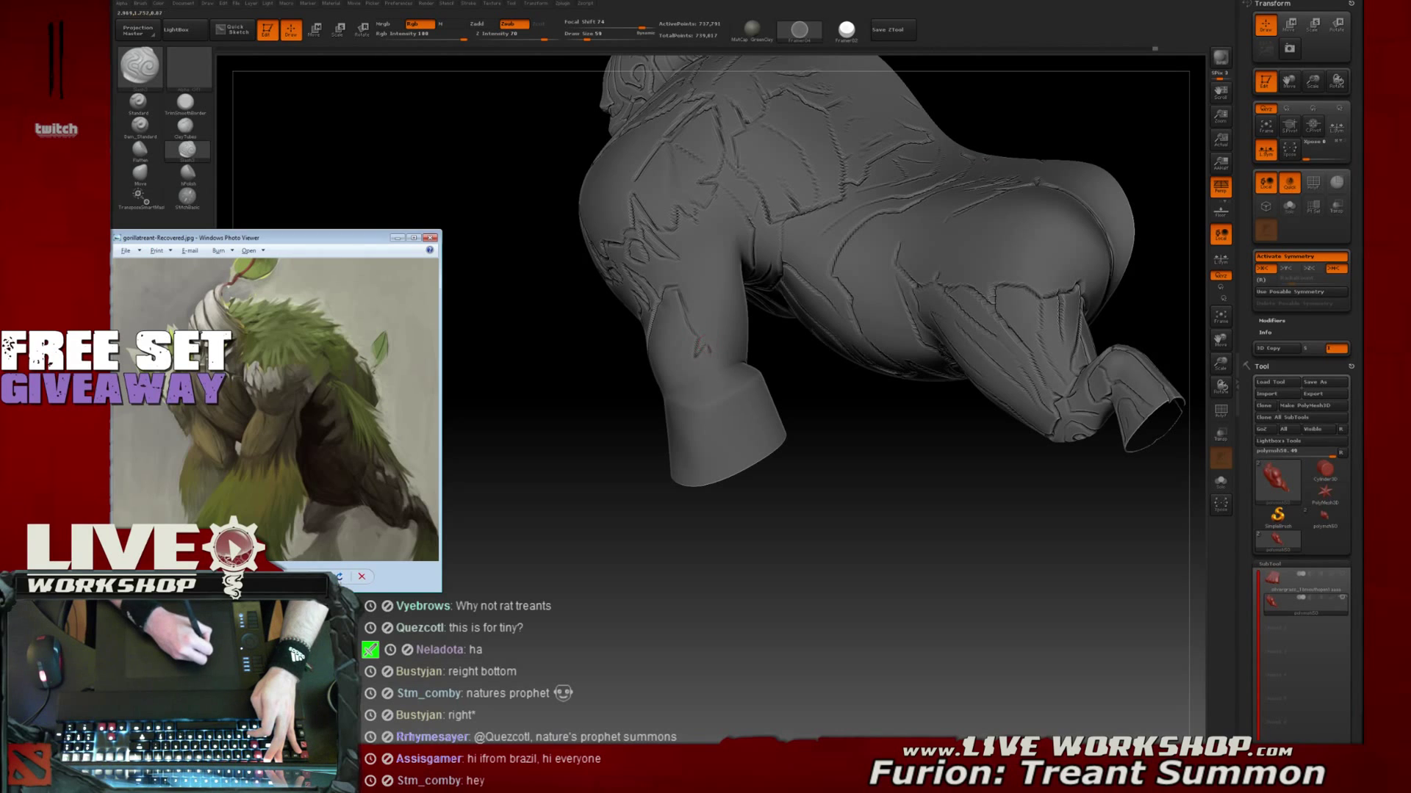
pyautogui.moveTo(709, 372); pyautogui.dragTo(536, 440)
pyautogui.moveTo(591, 382)
pyautogui.mouseDown()
pyautogui.moveTo(580, 379)
pyautogui.moveTo(591, 387)
pyautogui.mouseUp()
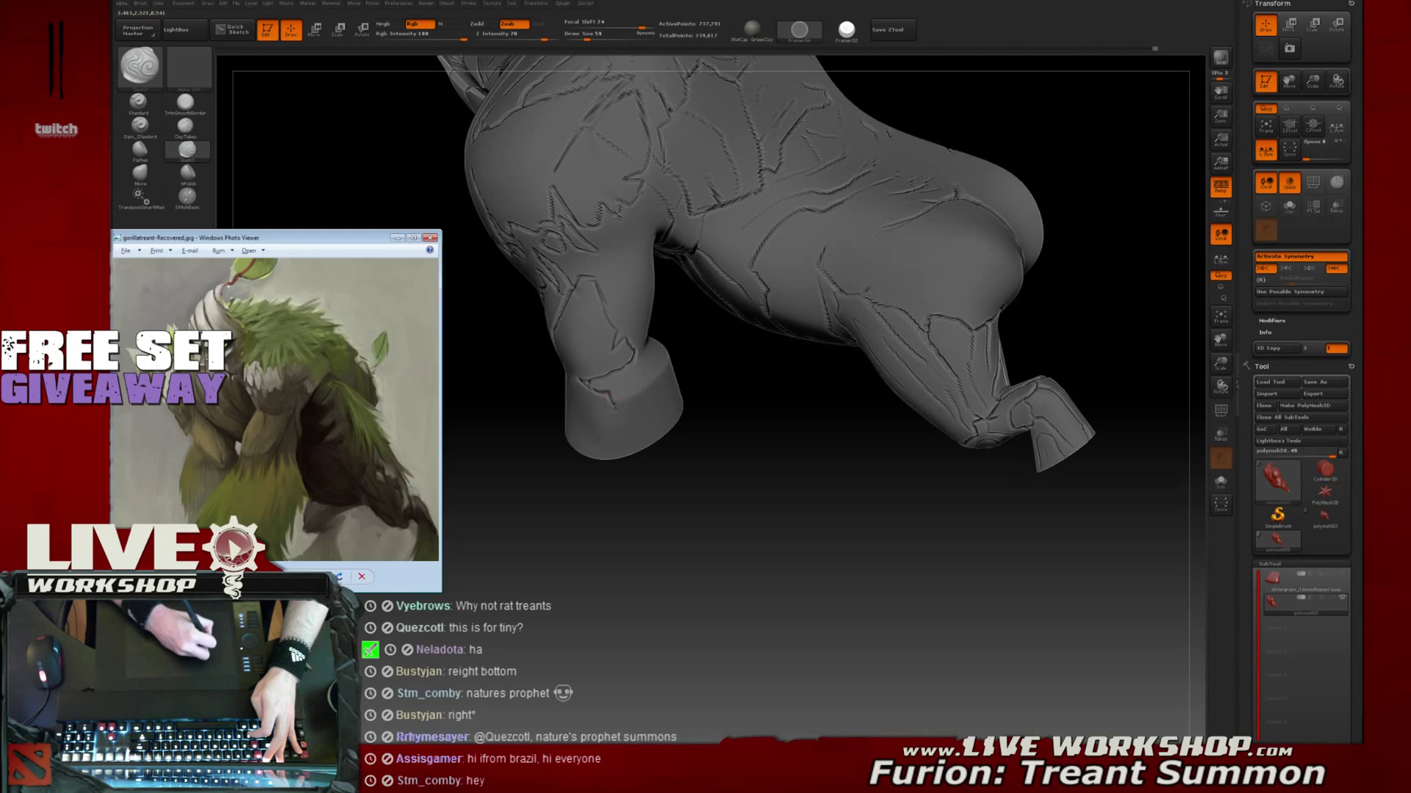
pyautogui.moveTo(691, 449); pyautogui.dragTo(728, 445)
pyautogui.moveTo(624, 412); pyautogui.dragTo(641, 396)
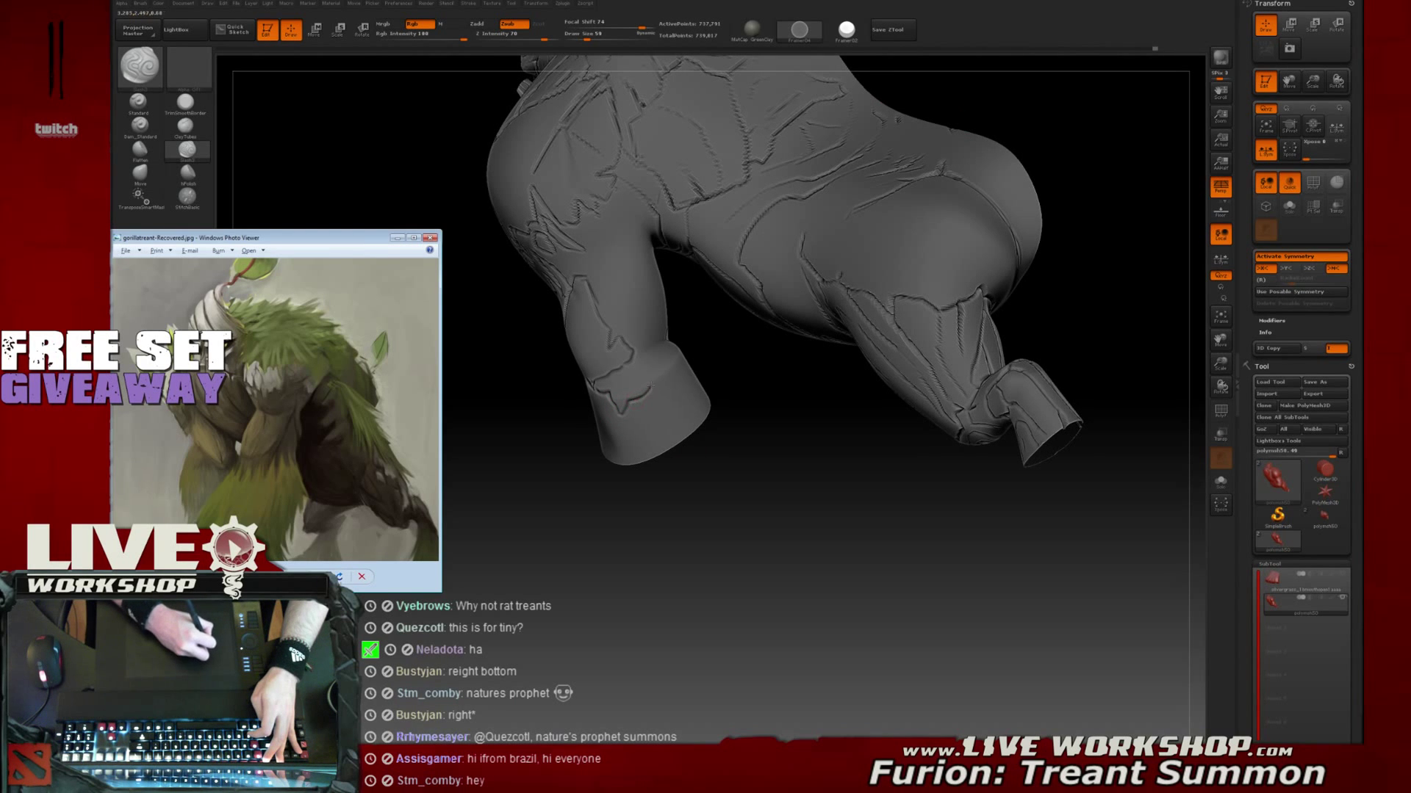
# Extend the jagged elbow crack around the back of the arm and branch a crack down the forearm stump
pyautogui.moveTo(715, 374)
pyautogui.mouseDown()
pyautogui.moveTo(661, 379)
pyautogui.moveTo(688, 349)
pyautogui.mouseUp()
pyautogui.moveTo(743, 323); pyautogui.dragTo(765, 391)
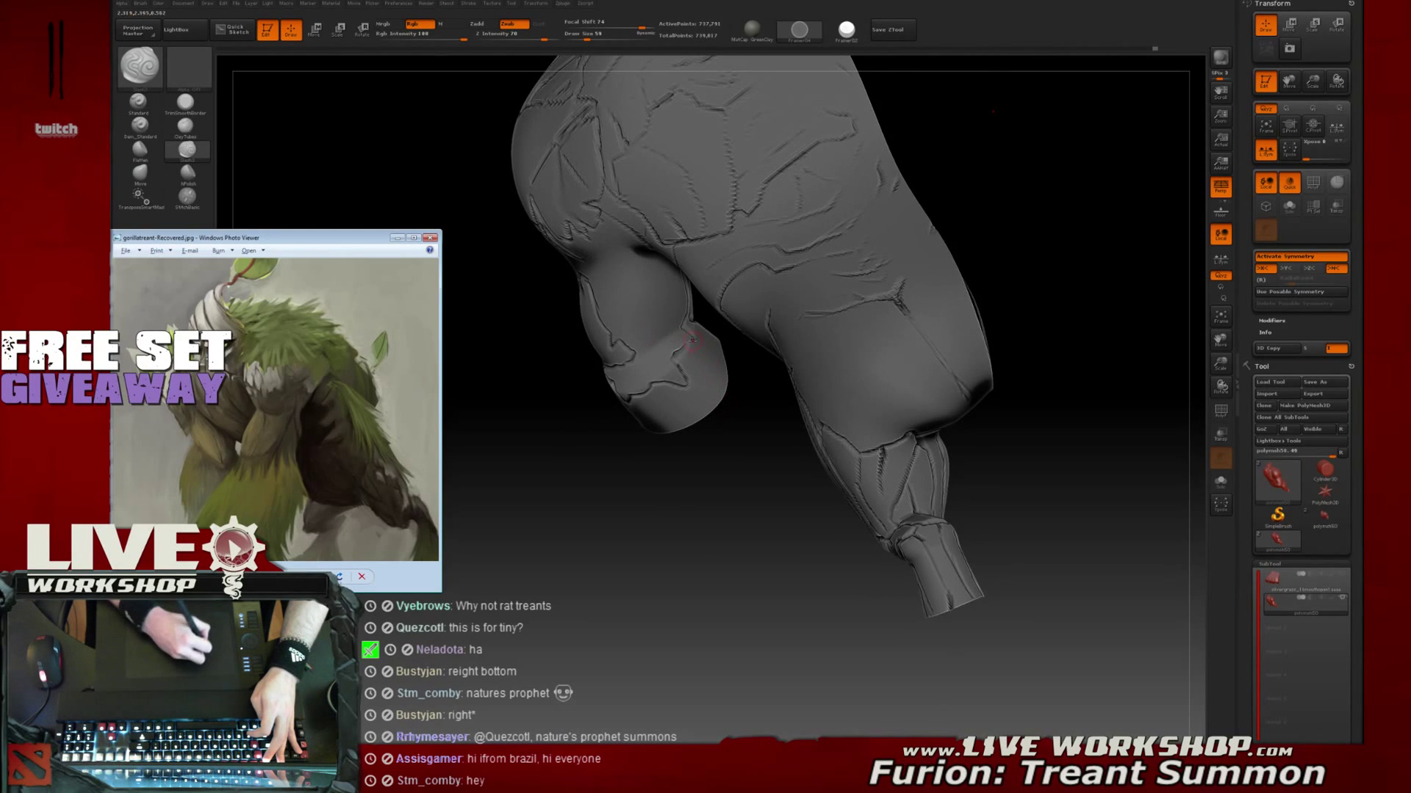
pyautogui.moveTo(743, 437)
pyautogui.mouseDown()
pyautogui.moveTo(679, 386)
pyautogui.moveTo(692, 403)
pyautogui.mouseUp()
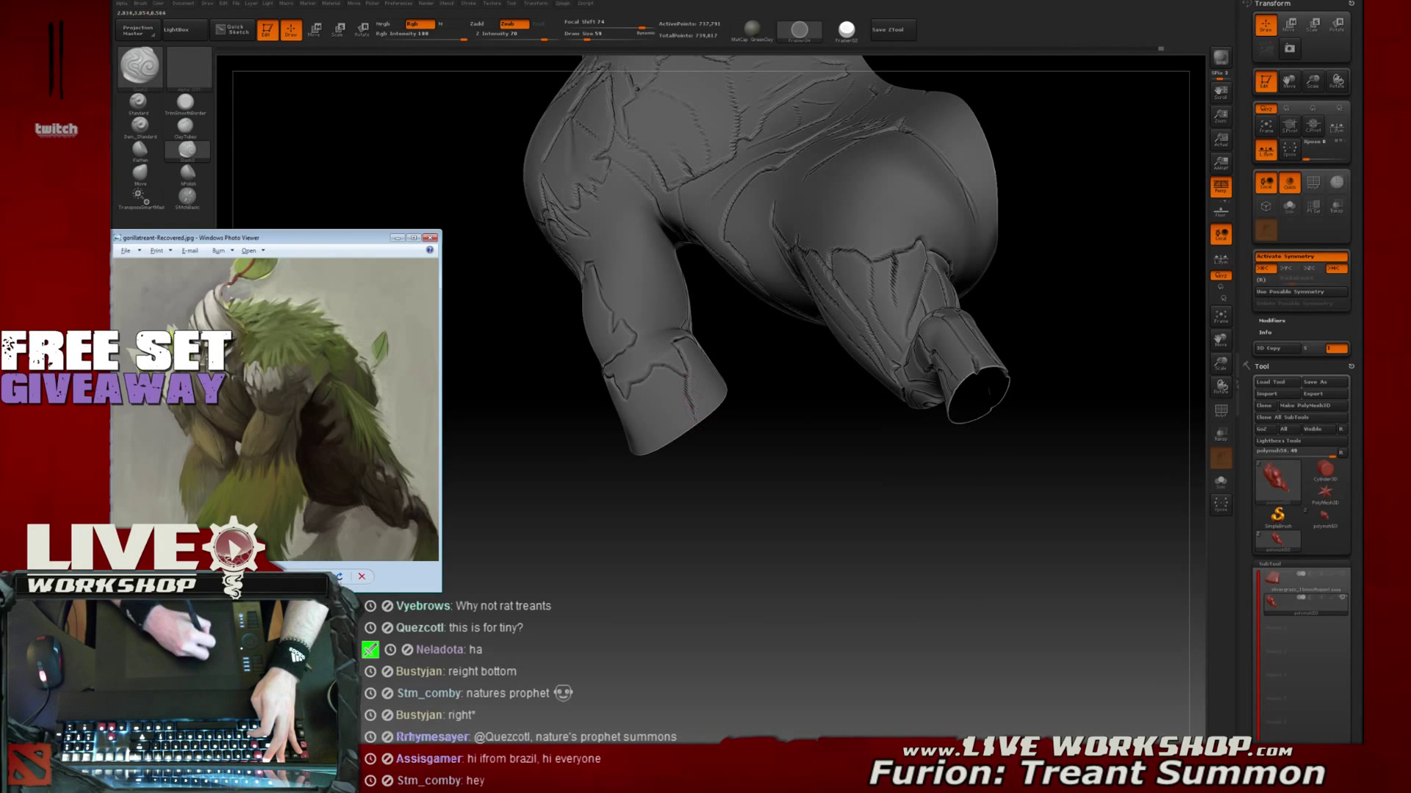
pyautogui.moveTo(706, 503)
pyautogui.mouseDown()
pyautogui.moveTo(646, 441)
pyautogui.moveTo(638, 404)
pyautogui.mouseUp()
pyautogui.moveTo(662, 481); pyautogui.dragTo(600, 380)
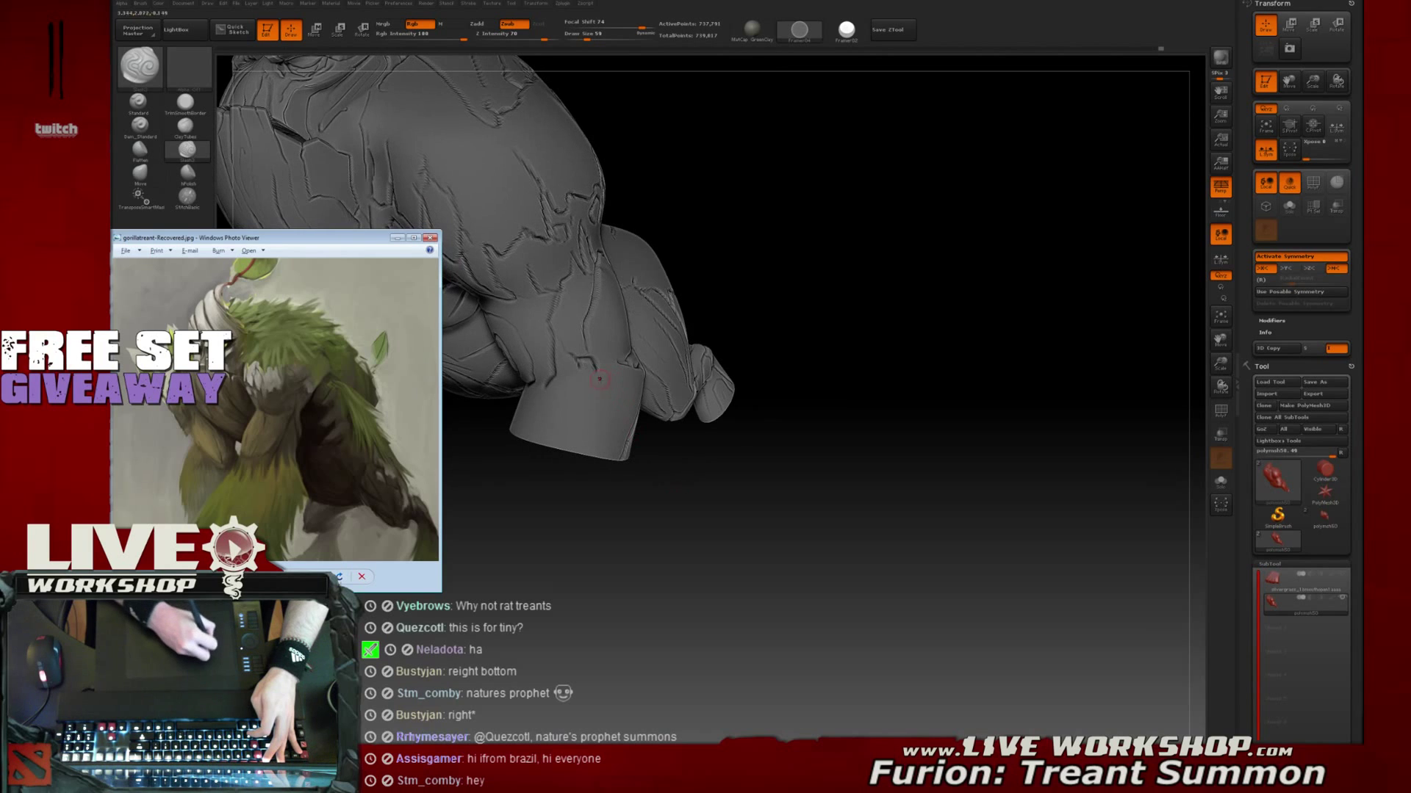
# Carry the elbow crack diagonally across the front of the arm and carve a forked crack below the spiral knot
pyautogui.moveTo(656, 485); pyautogui.dragTo(720, 476)
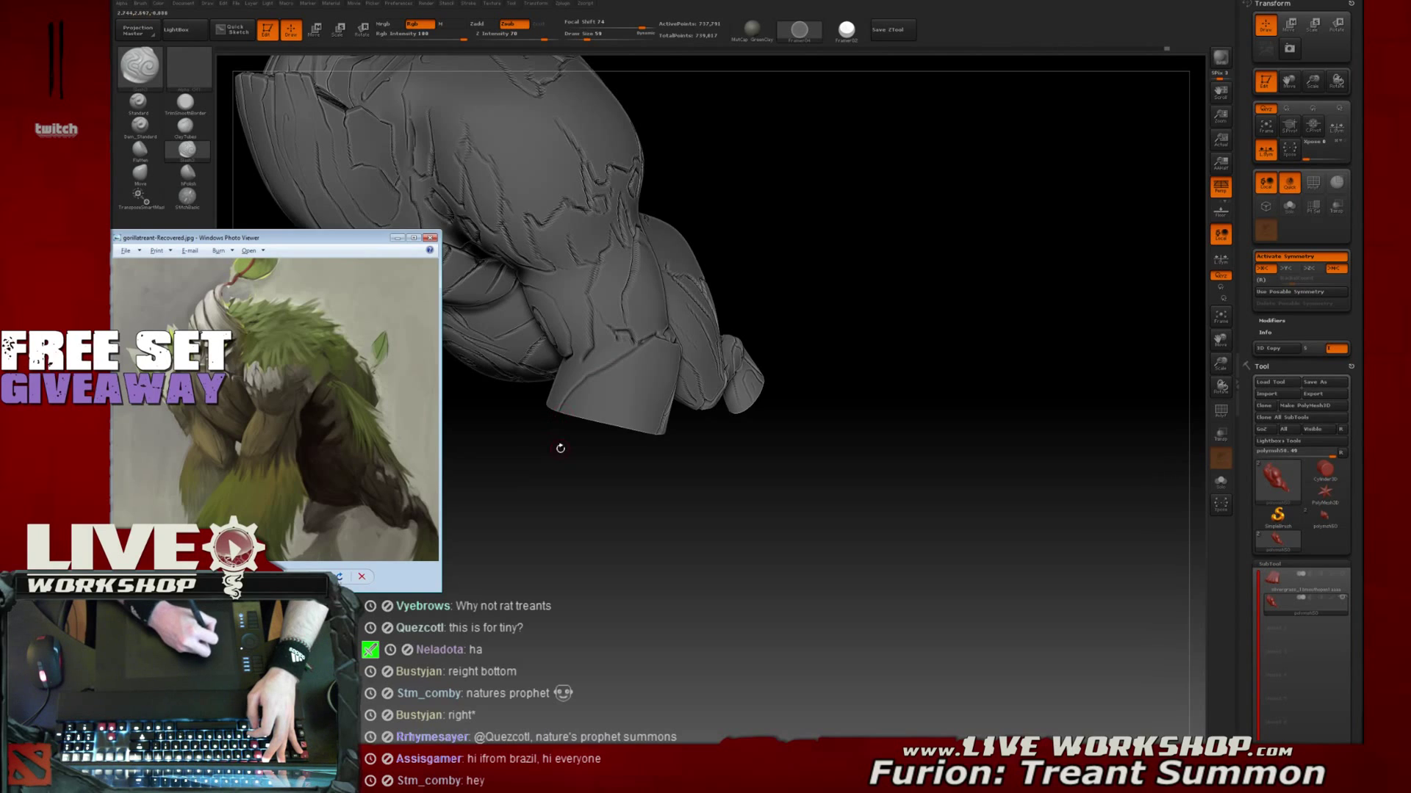
pyautogui.moveTo(560, 446); pyautogui.dragTo(612, 357)
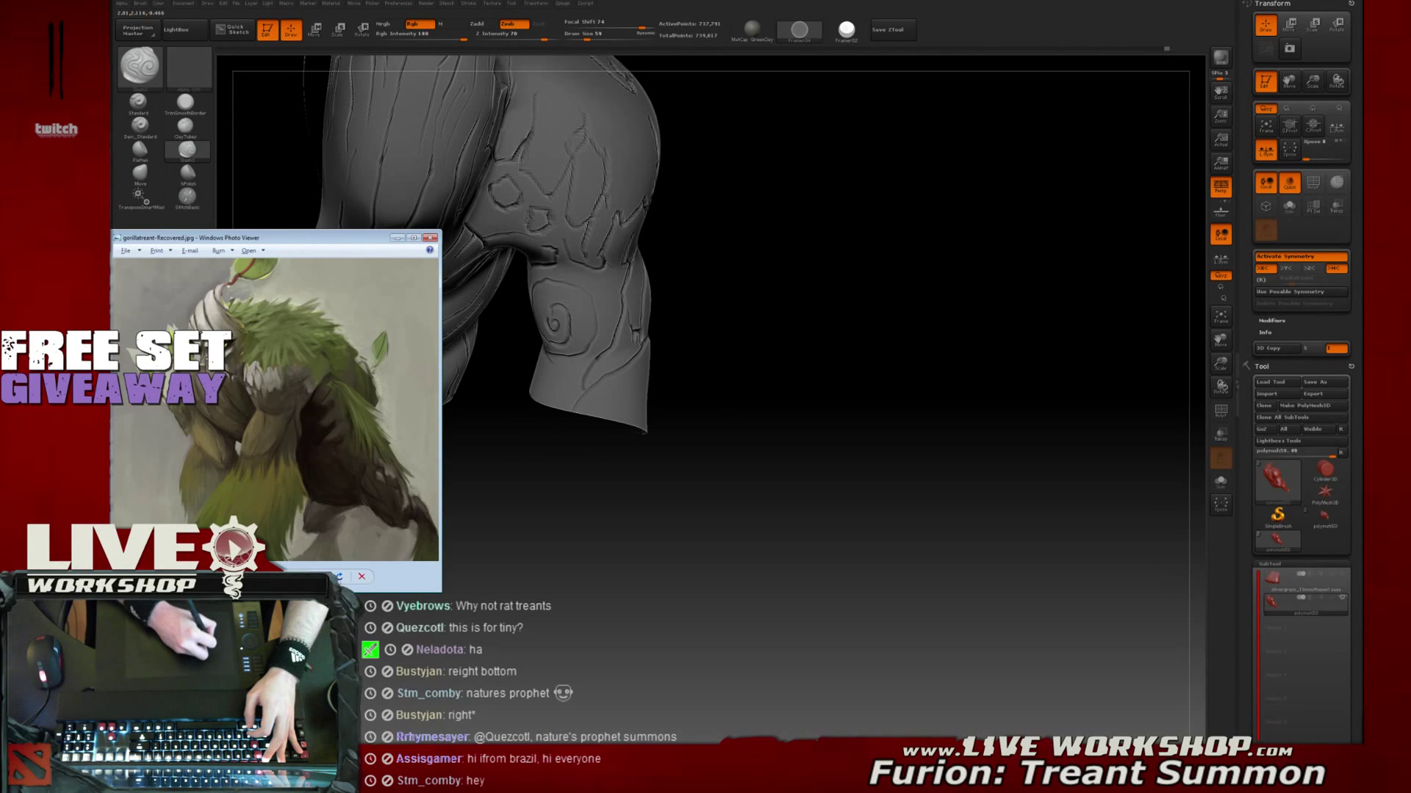
pyautogui.moveTo(616, 488); pyautogui.dragTo(641, 462)
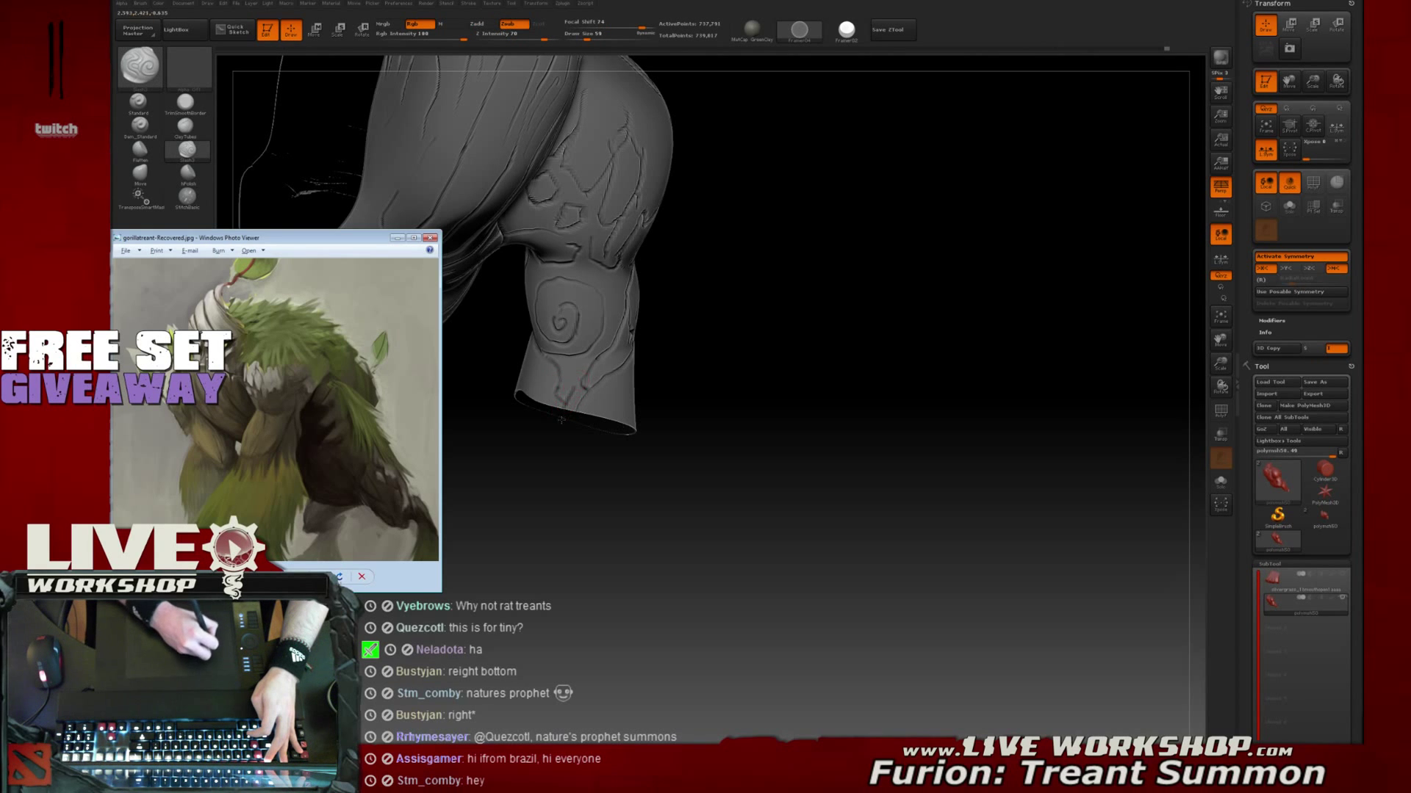
# Carve the crack ring around the inner side of the elbow and add cracks on the inner forearm stump
pyautogui.moveTo(660, 321)
pyautogui.mouseDown()
pyautogui.moveTo(784, 411)
pyautogui.moveTo(805, 402)
pyautogui.mouseUp()
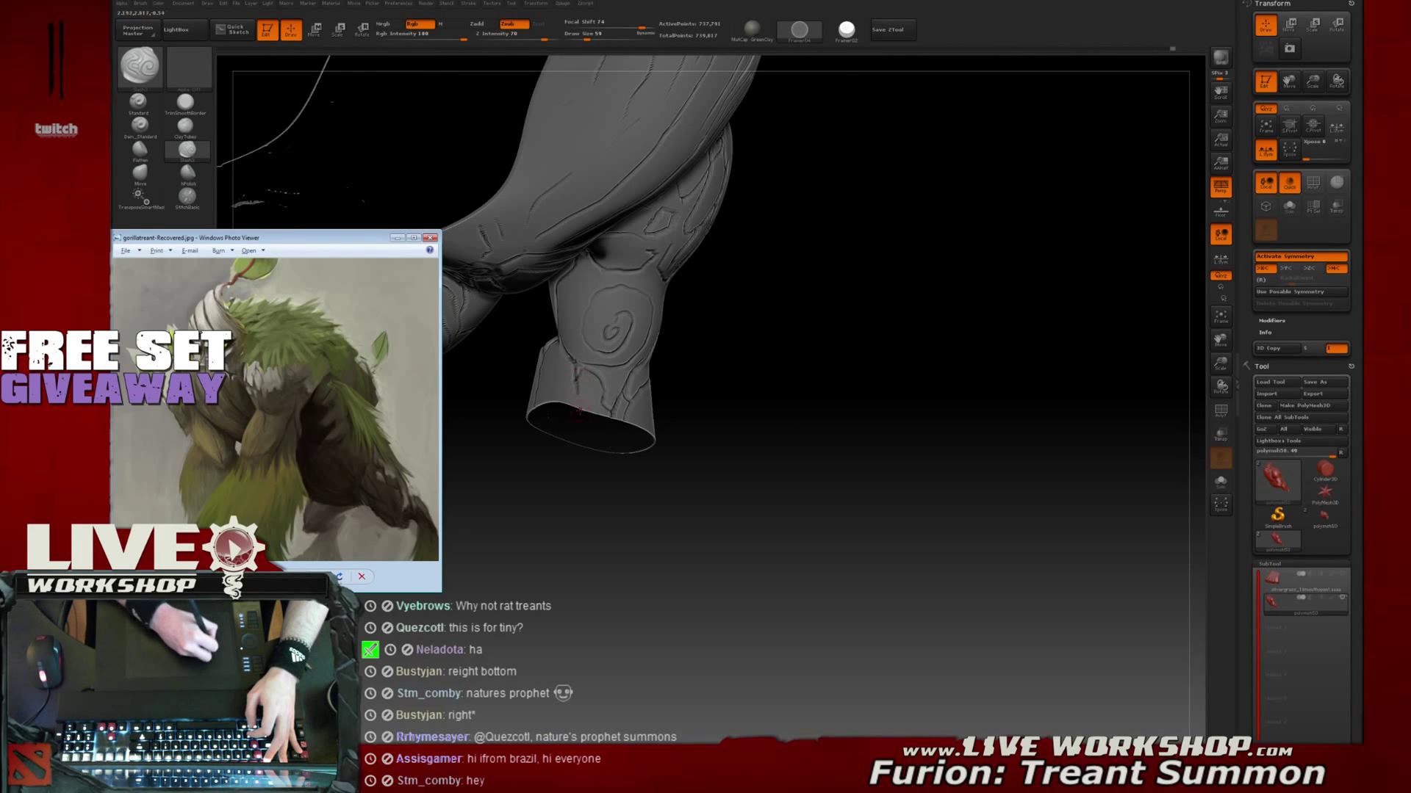
pyautogui.moveTo(661, 456); pyautogui.dragTo(554, 349)
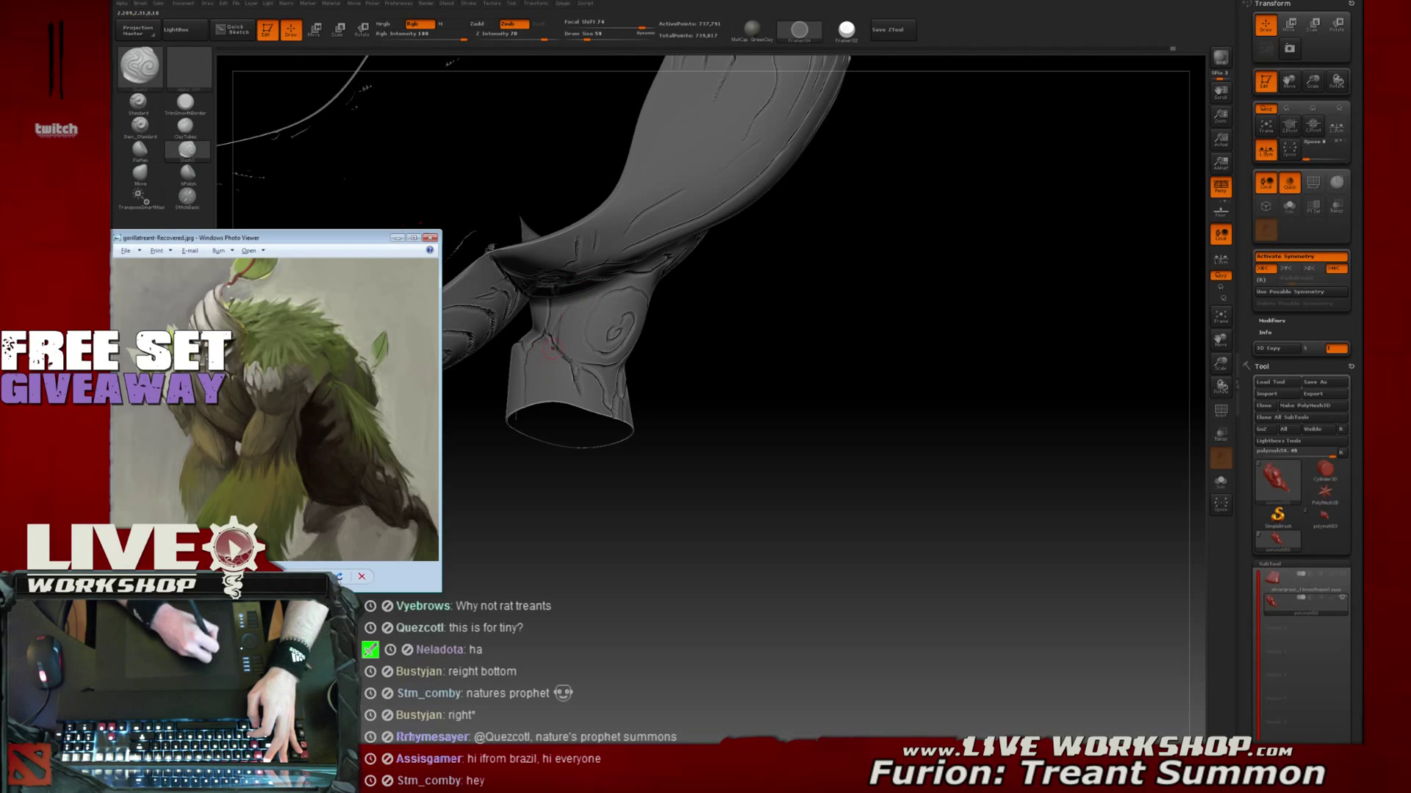
pyautogui.moveTo(809, 350)
pyautogui.mouseDown()
pyautogui.moveTo(823, 428)
pyautogui.moveTo(771, 418)
pyautogui.mouseUp()
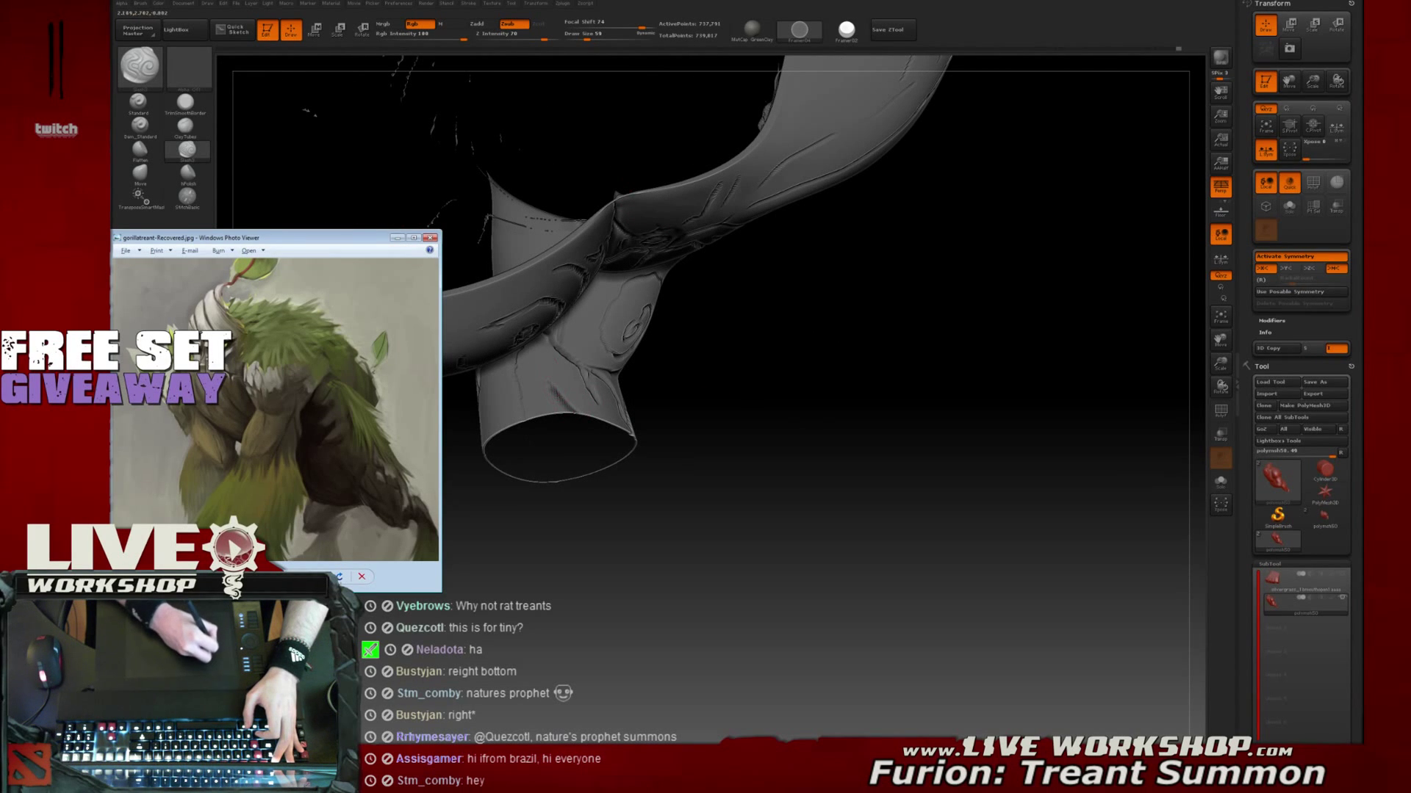
pyautogui.moveTo(666, 408); pyautogui.dragTo(545, 388)
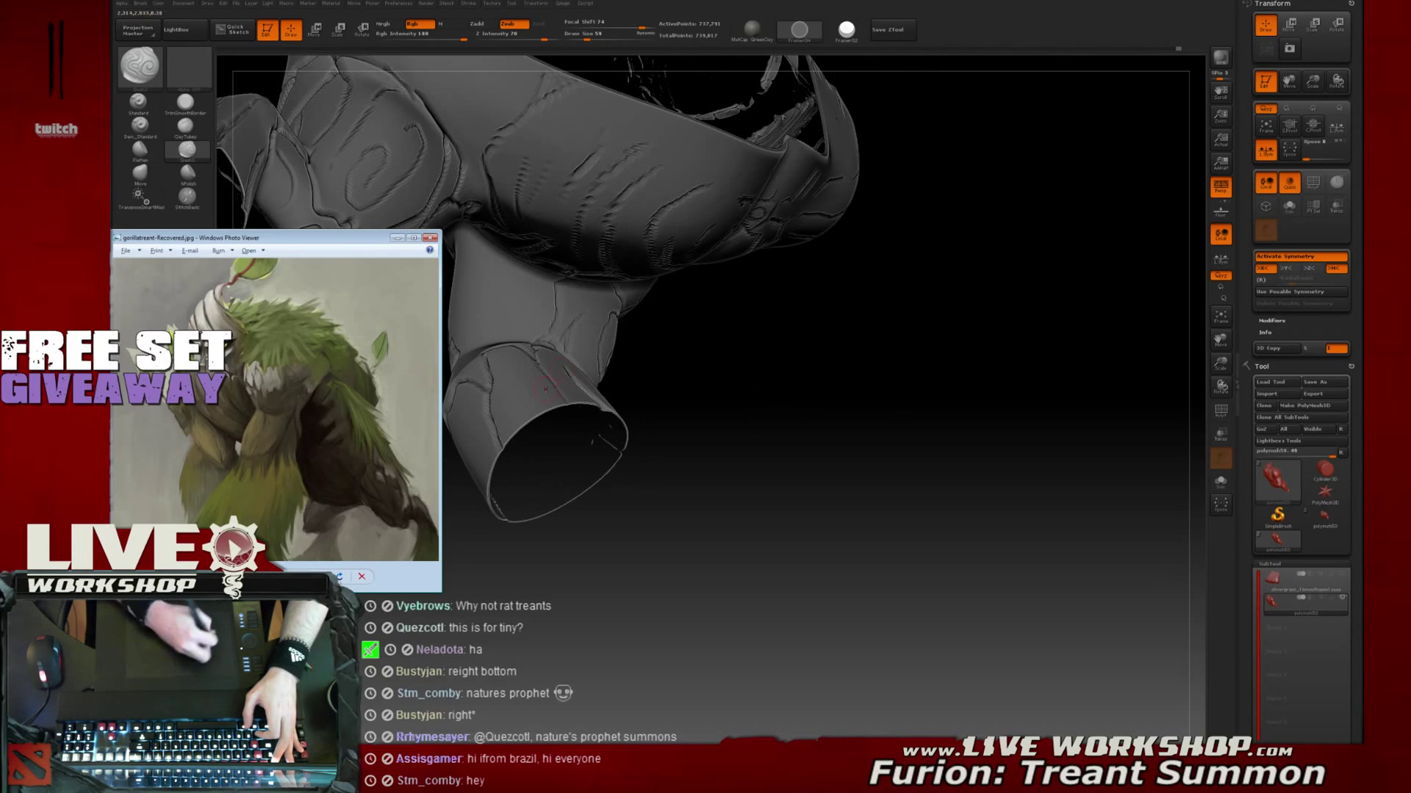
# Carve curved and branching bark cracks over the rear of the forearm stump
pyautogui.moveTo(693, 413)
pyautogui.mouseDown()
pyautogui.moveTo(640, 408)
pyautogui.moveTo(699, 393)
pyautogui.moveTo(730, 404)
pyautogui.mouseUp()
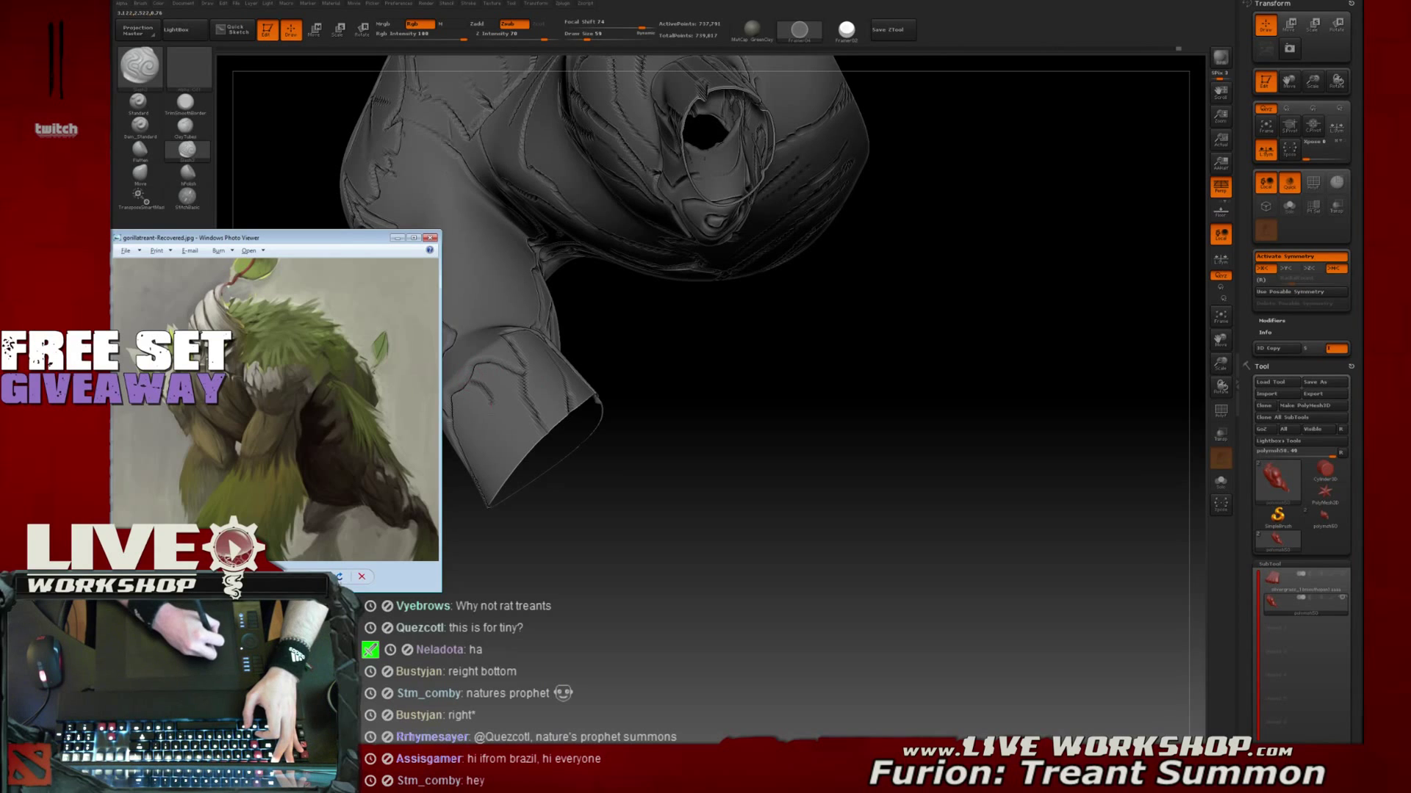
pyautogui.moveTo(651, 473); pyautogui.dragTo(623, 428)
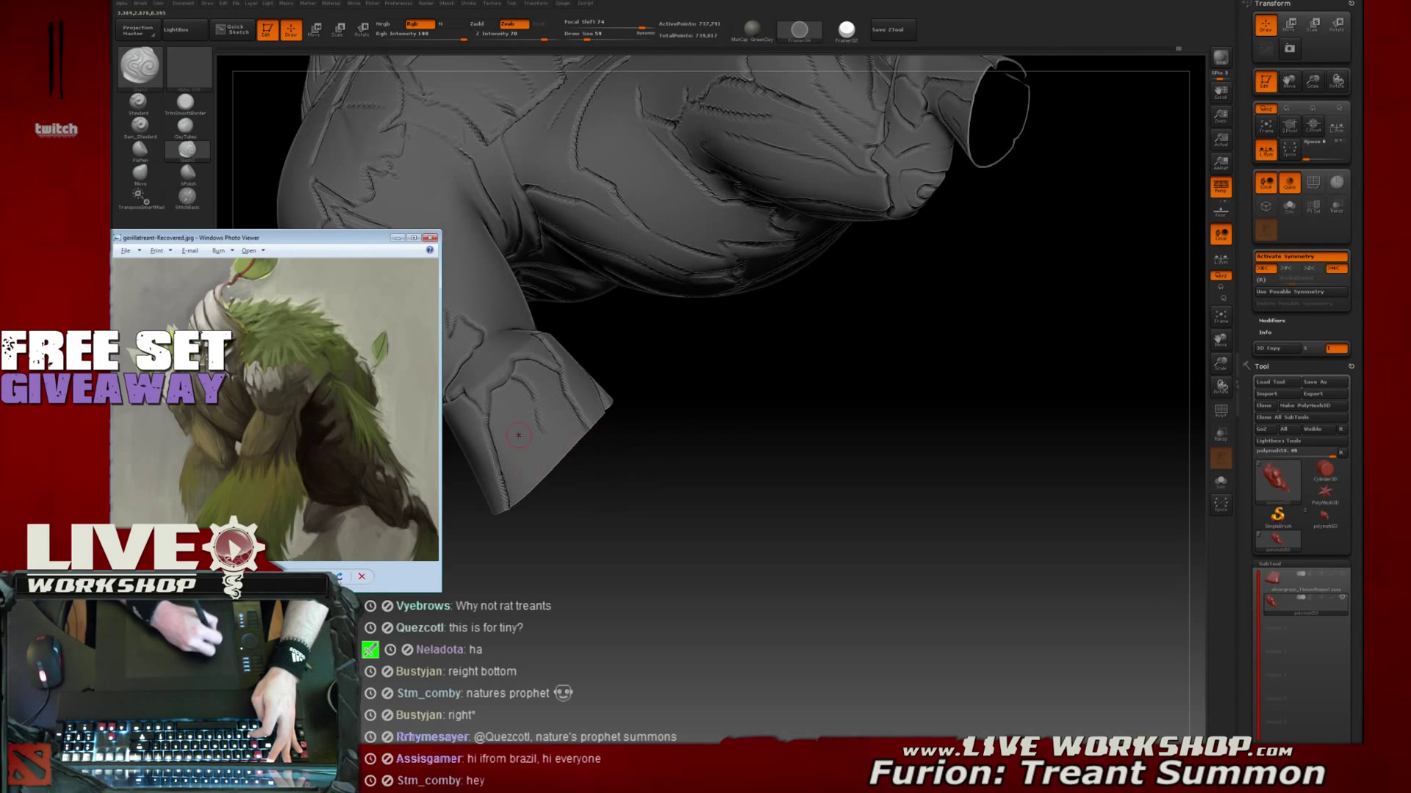
pyautogui.moveTo(733, 438)
pyautogui.mouseDown()
pyautogui.moveTo(747, 483)
pyautogui.moveTo(722, 356)
pyautogui.moveTo(770, 375)
pyautogui.mouseUp()
pyautogui.moveTo(699, 343); pyautogui.dragTo(515, 360)
# Carve lengthwise bark cracks along the back of the upper arm from the armpit toward the elbow
pyautogui.moveTo(670, 302); pyautogui.dragTo(535, 280)
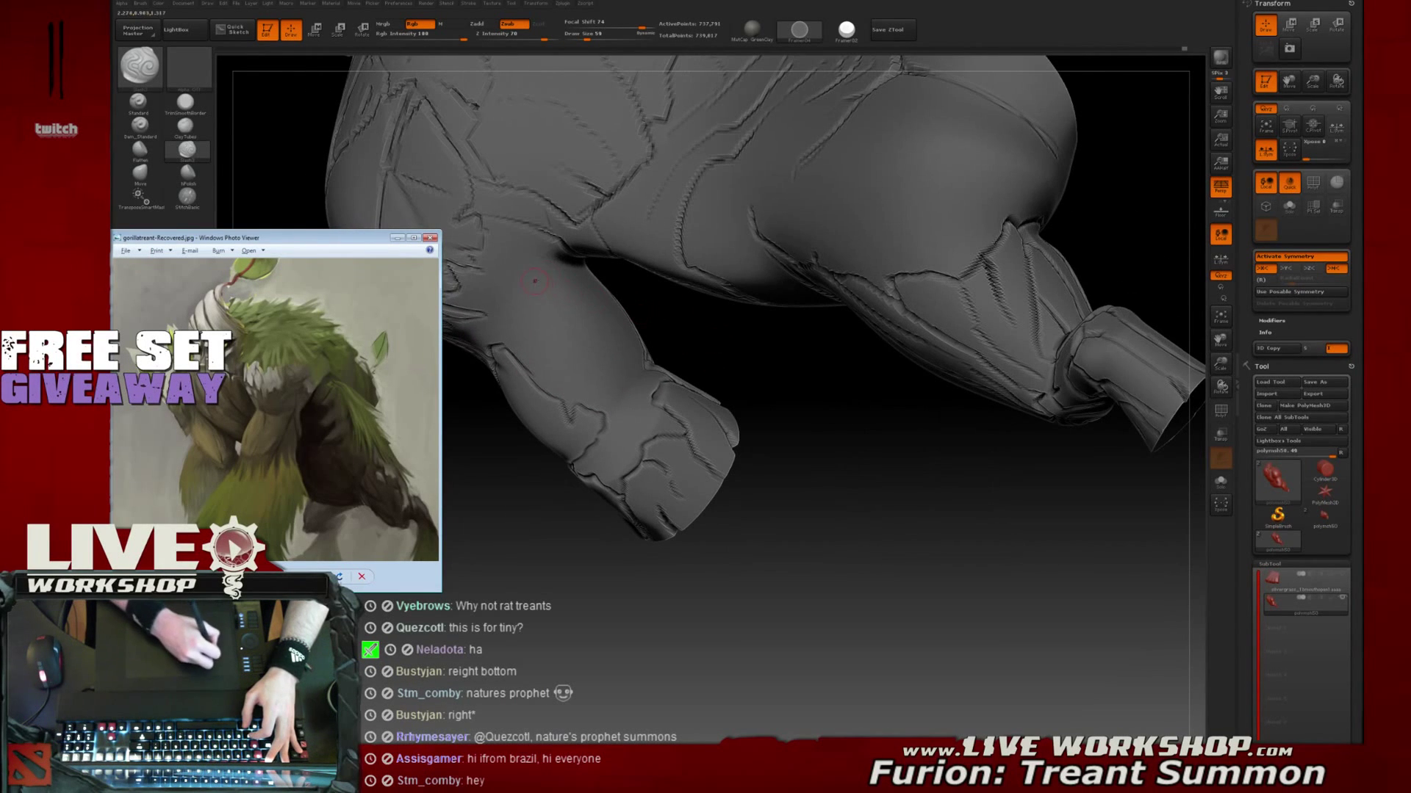
pyautogui.moveTo(680, 302); pyautogui.dragTo(552, 262)
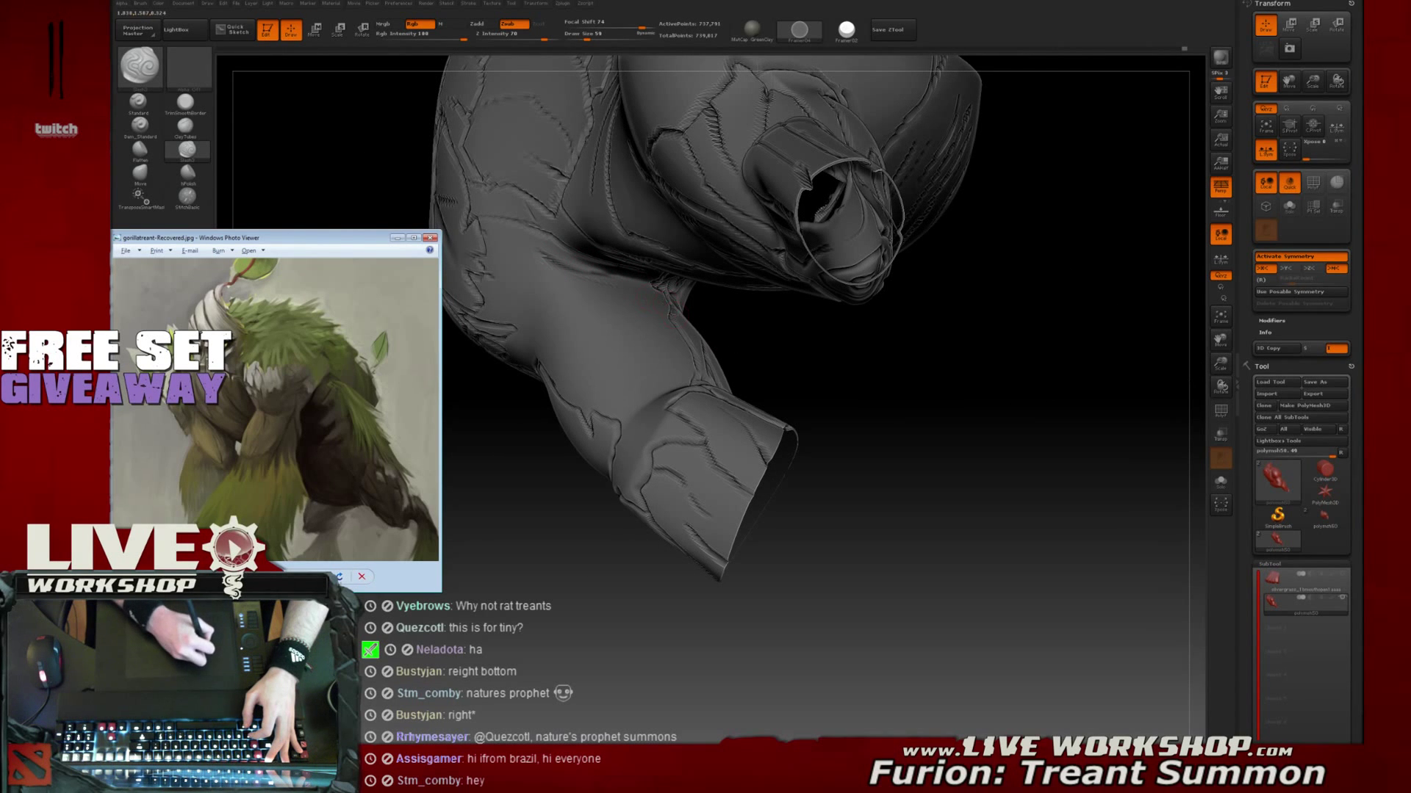
pyautogui.moveTo(742, 342); pyautogui.dragTo(856, 389)
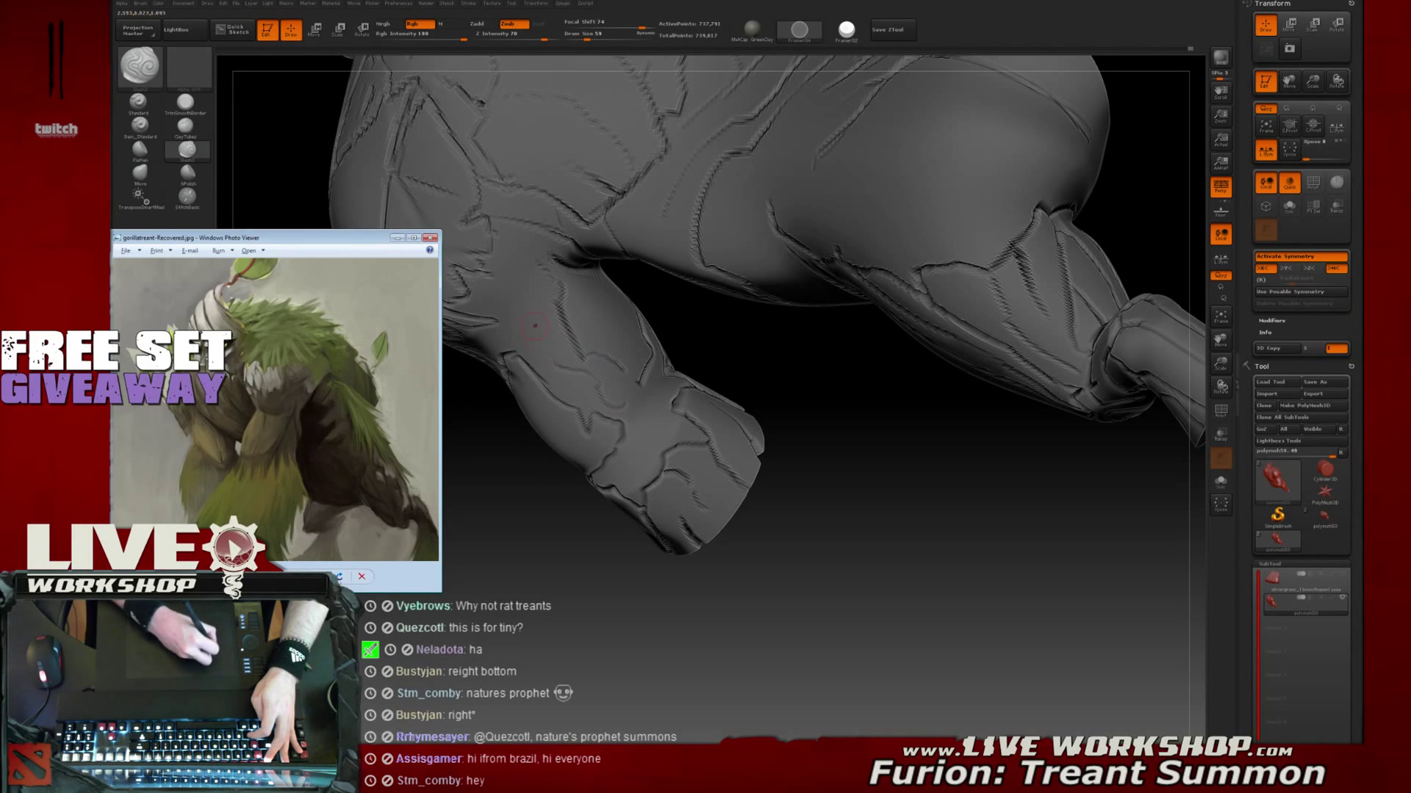
pyautogui.moveTo(787, 388)
pyautogui.mouseDown()
pyautogui.moveTo(617, 331)
pyautogui.moveTo(553, 245)
pyautogui.moveTo(540, 275)
pyautogui.moveTo(573, 292)
pyautogui.mouseUp()
# Outline a large bark plate on the rear of the upper arm, closing its upper edge below the shoulder's jagged crack
pyautogui.moveTo(776, 428)
pyautogui.keyDown('alt'); pyautogui.mouseDown()
pyautogui.moveTo(847, 468)
pyautogui.moveTo(954, 343)
pyautogui.moveTo(953, 306)
pyautogui.moveTo(1022, 244)
pyautogui.mouseUp(); pyautogui.keyUp('alt')
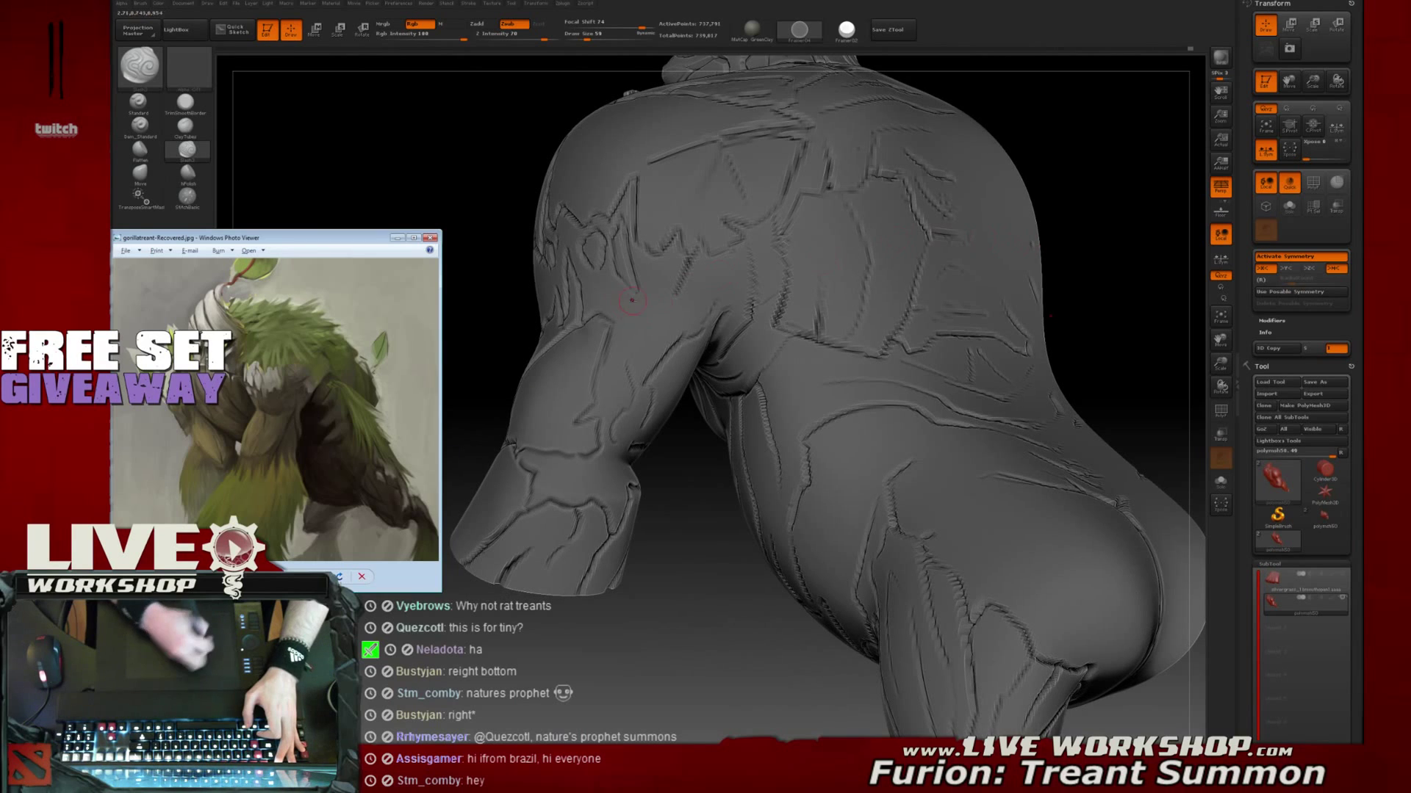
pyautogui.moveTo(608, 326)
pyautogui.mouseDown()
pyautogui.moveTo(683, 309)
pyautogui.moveTo(695, 332)
pyautogui.mouseUp()
pyautogui.moveTo(706, 515); pyautogui.dragTo(747, 459)
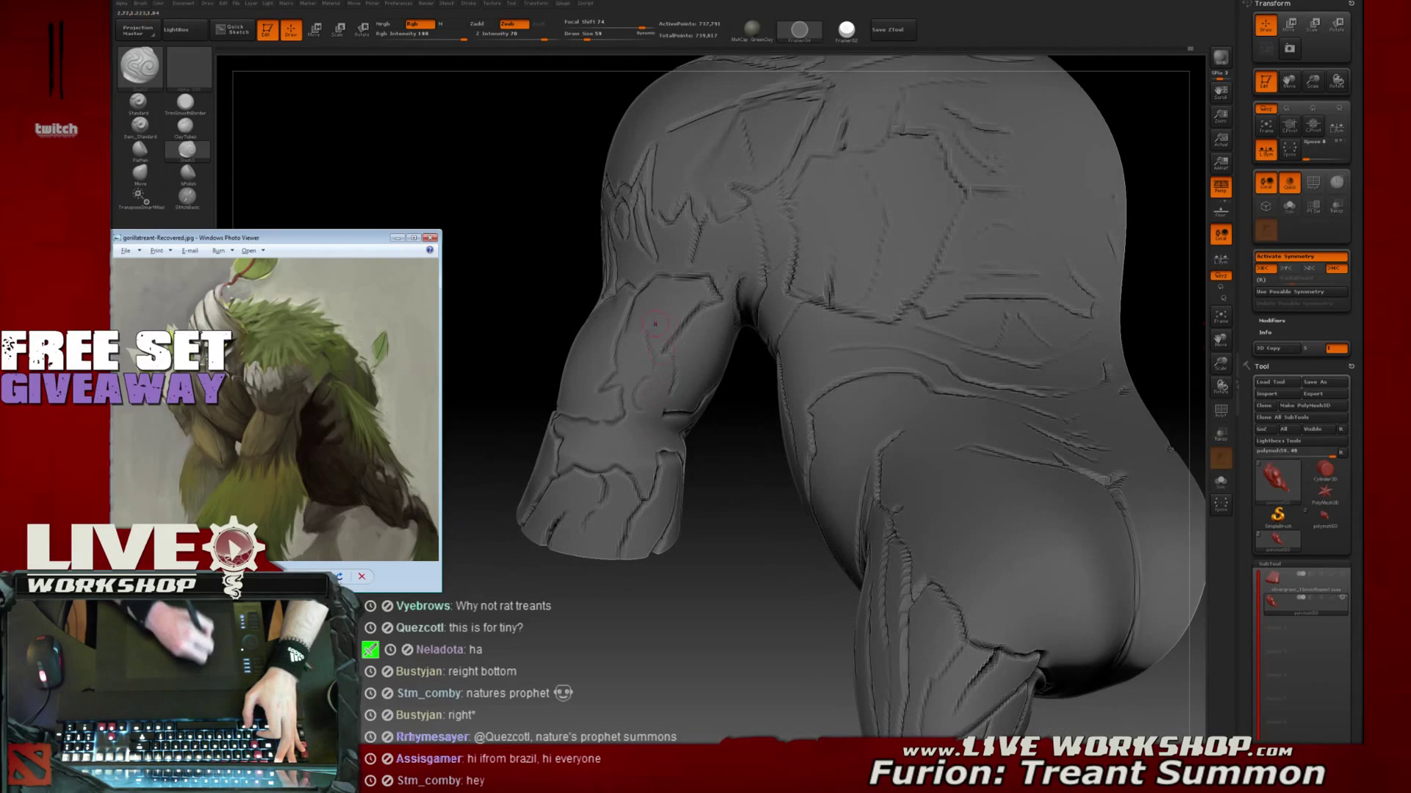
pyautogui.moveTo(737, 346)
pyautogui.mouseDown()
pyautogui.moveTo(707, 340)
pyautogui.moveTo(689, 372)
pyautogui.moveTo(632, 392)
pyautogui.moveTo(578, 330)
pyautogui.mouseUp()
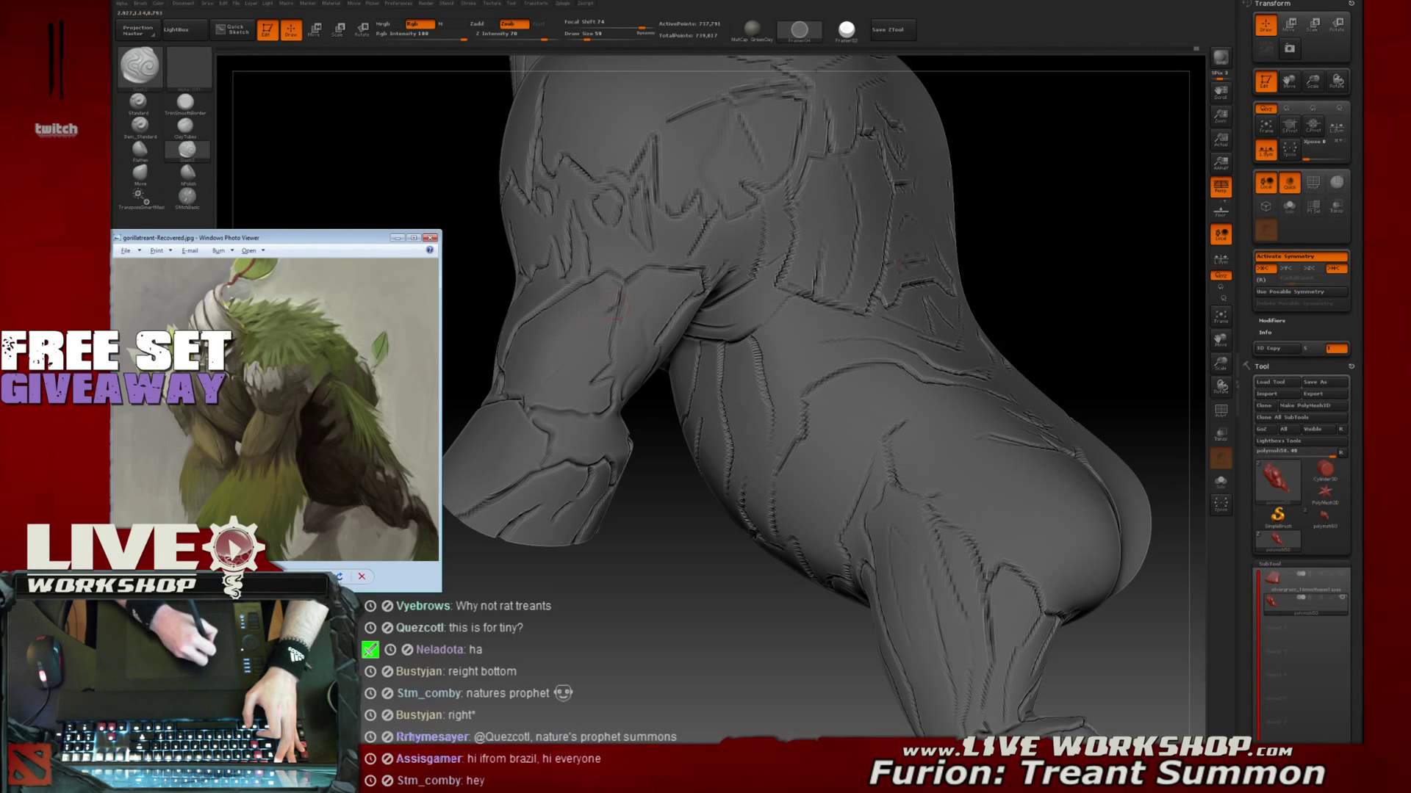
pyautogui.moveTo(645, 499)
pyautogui.mouseDown()
pyautogui.moveTo(512, 342)
pyautogui.moveTo(493, 391)
pyautogui.mouseUp()
pyautogui.moveTo(523, 336); pyautogui.dragTo(509, 358)
# Carve slanted bark cracks down the outer side of the forearm stump to its open edge
pyautogui.keyDown('alt'); pyautogui.moveTo(792, 276); pyautogui.dragTo(845, 103); pyautogui.keyUp('alt')
pyautogui.moveTo(907, 320)
pyautogui.mouseDown()
pyautogui.moveTo(944, 337)
pyautogui.moveTo(918, 351)
pyautogui.moveTo(668, 353)
pyautogui.mouseUp()
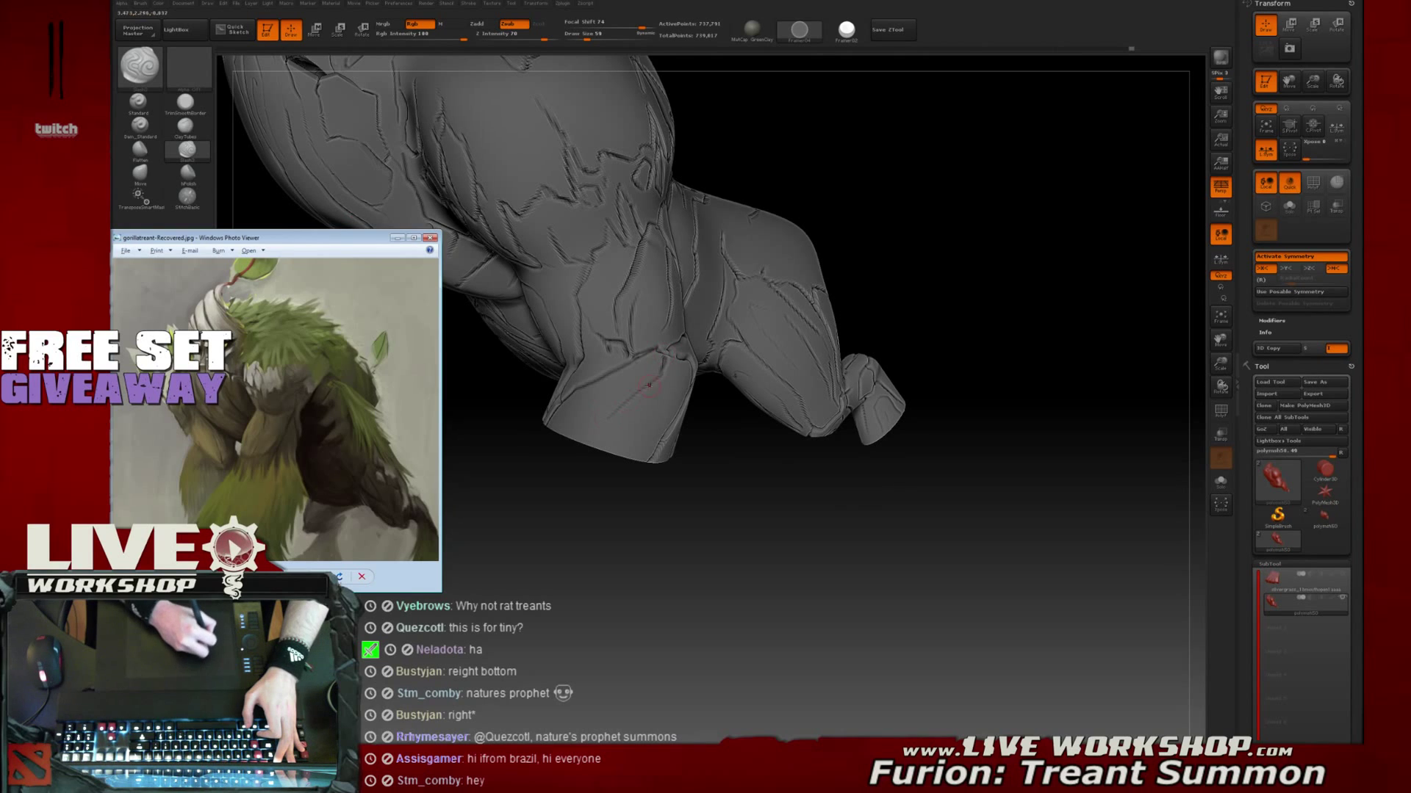
pyautogui.moveTo(671, 493); pyautogui.dragTo(687, 387)
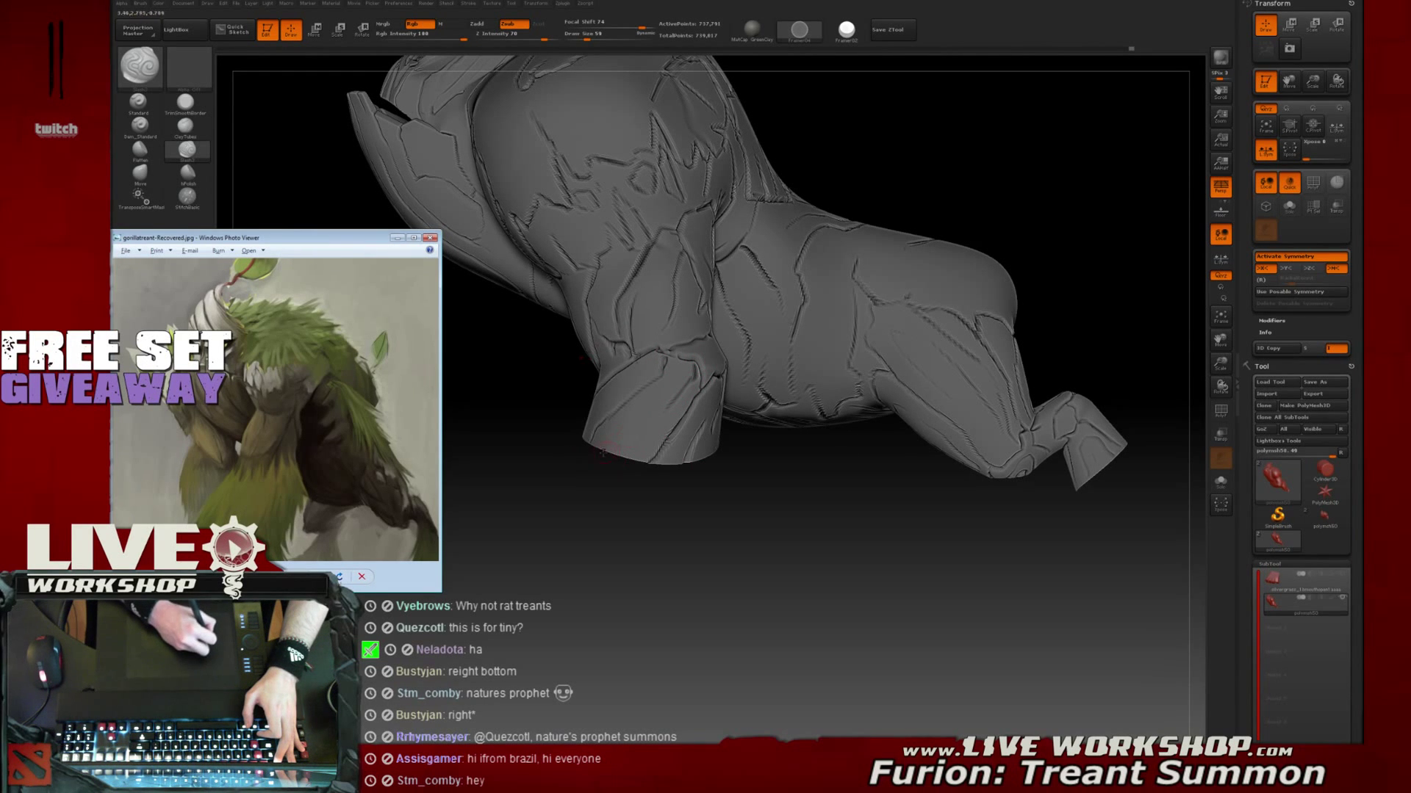
pyautogui.moveTo(651, 437)
pyautogui.mouseDown()
pyautogui.moveTo(637, 449)
pyautogui.moveTo(666, 421)
pyautogui.mouseUp()
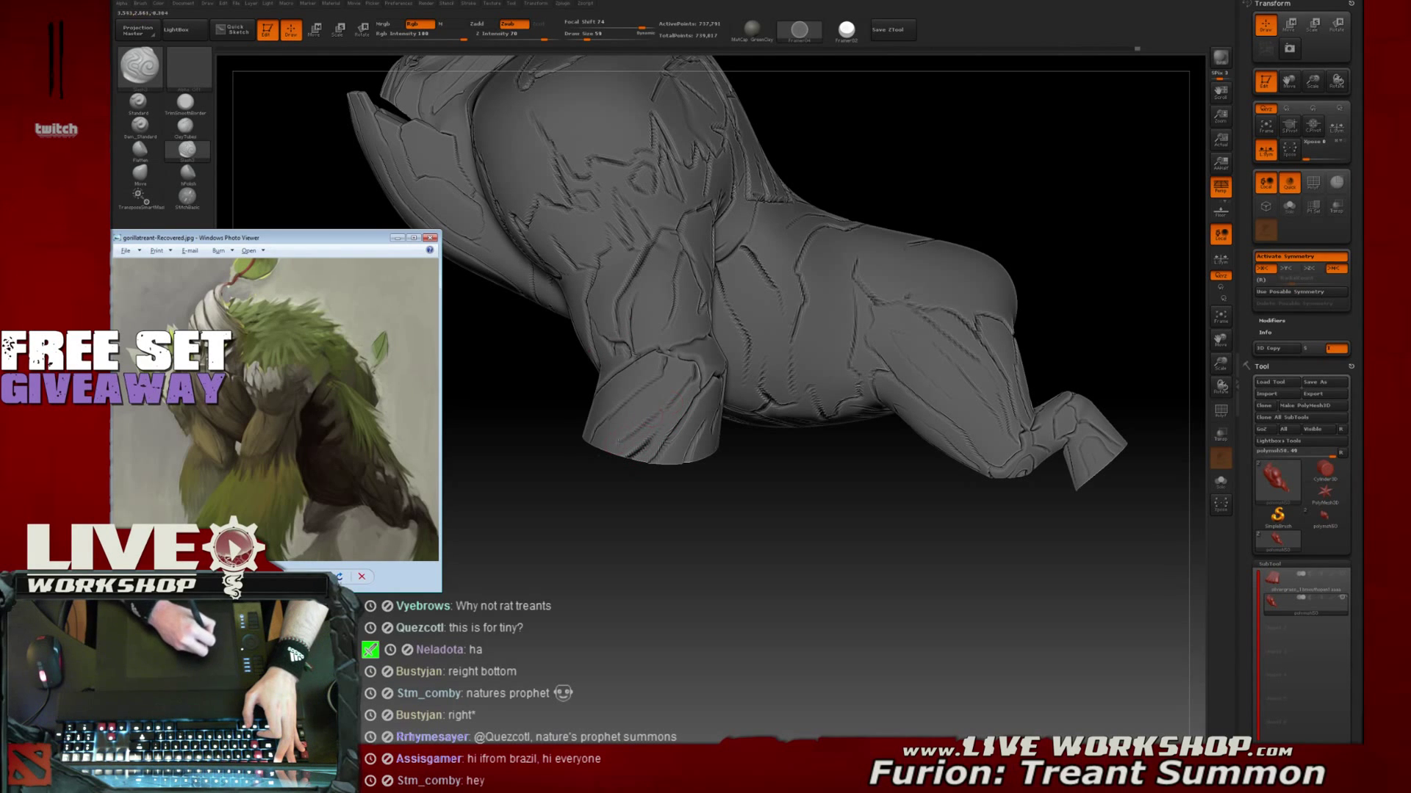
# Add thin bark cracks on the front of the upper arm beside the spiral knot
pyautogui.moveTo(618, 478)
pyautogui.mouseDown()
pyautogui.moveTo(664, 479)
pyautogui.moveTo(877, 360)
pyautogui.moveTo(920, 391)
pyautogui.moveTo(923, 324)
pyautogui.moveTo(926, 359)
pyautogui.moveTo(911, 352)
pyautogui.mouseUp()
pyautogui.moveTo(695, 309); pyautogui.dragTo(703, 310)
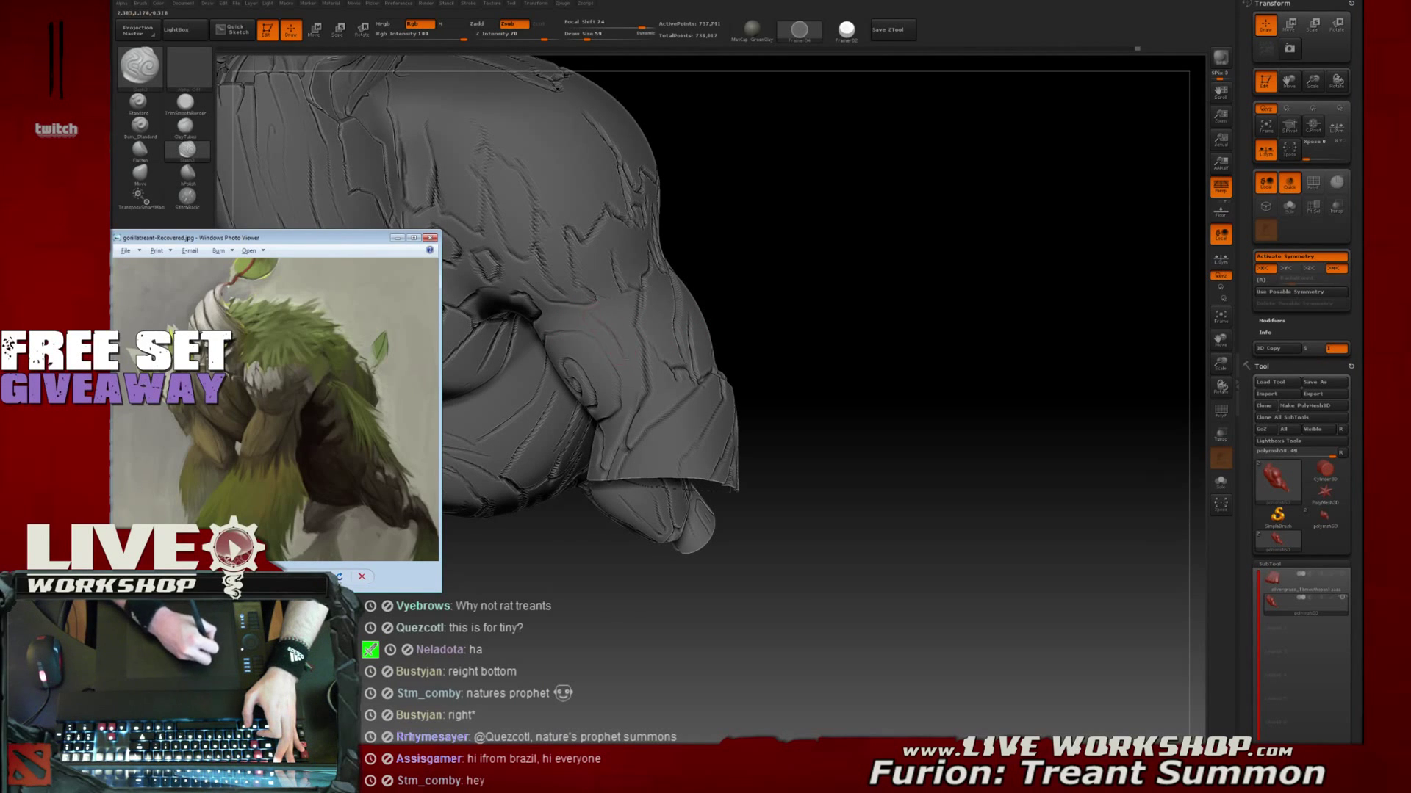
pyautogui.moveTo(624, 363); pyautogui.dragTo(614, 331)
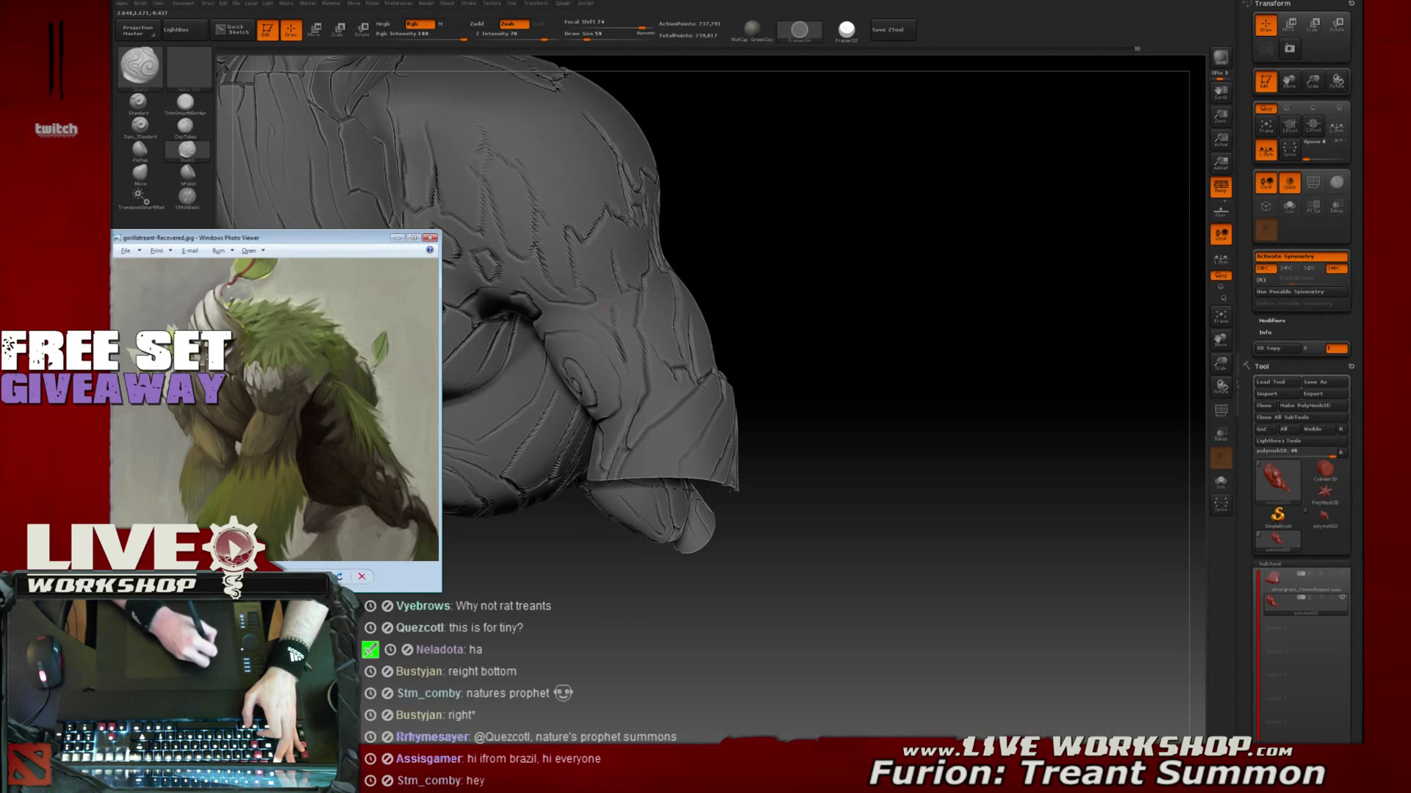
# Carve a jagged zigzag crack across the front of the shoulder above the existing bark cracks
pyautogui.moveTo(835, 191)
pyautogui.mouseDown()
pyautogui.moveTo(910, 346)
pyautogui.moveTo(897, 382)
pyautogui.moveTo(963, 337)
pyautogui.moveTo(905, 306)
pyautogui.mouseUp()
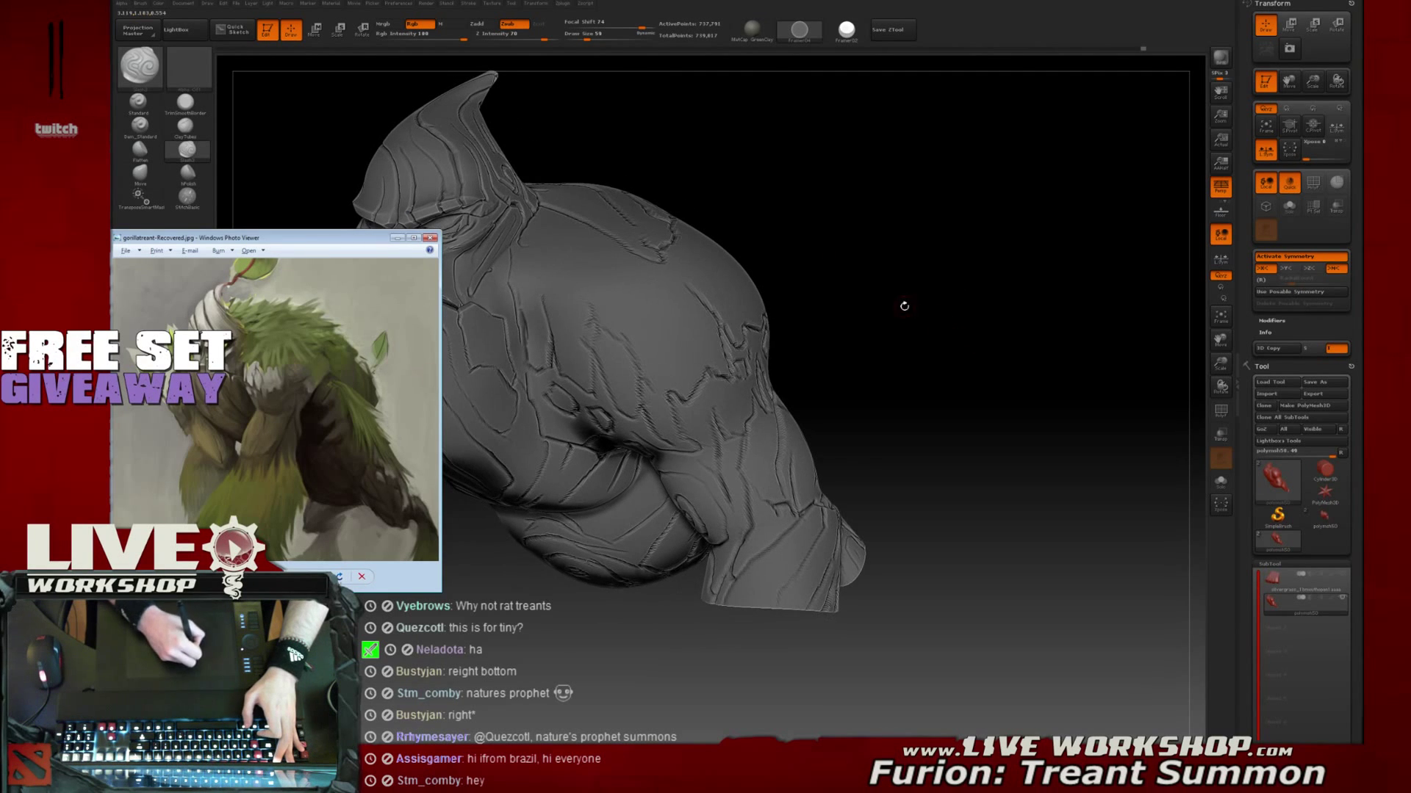
pyautogui.moveTo(683, 332); pyautogui.dragTo(687, 302)
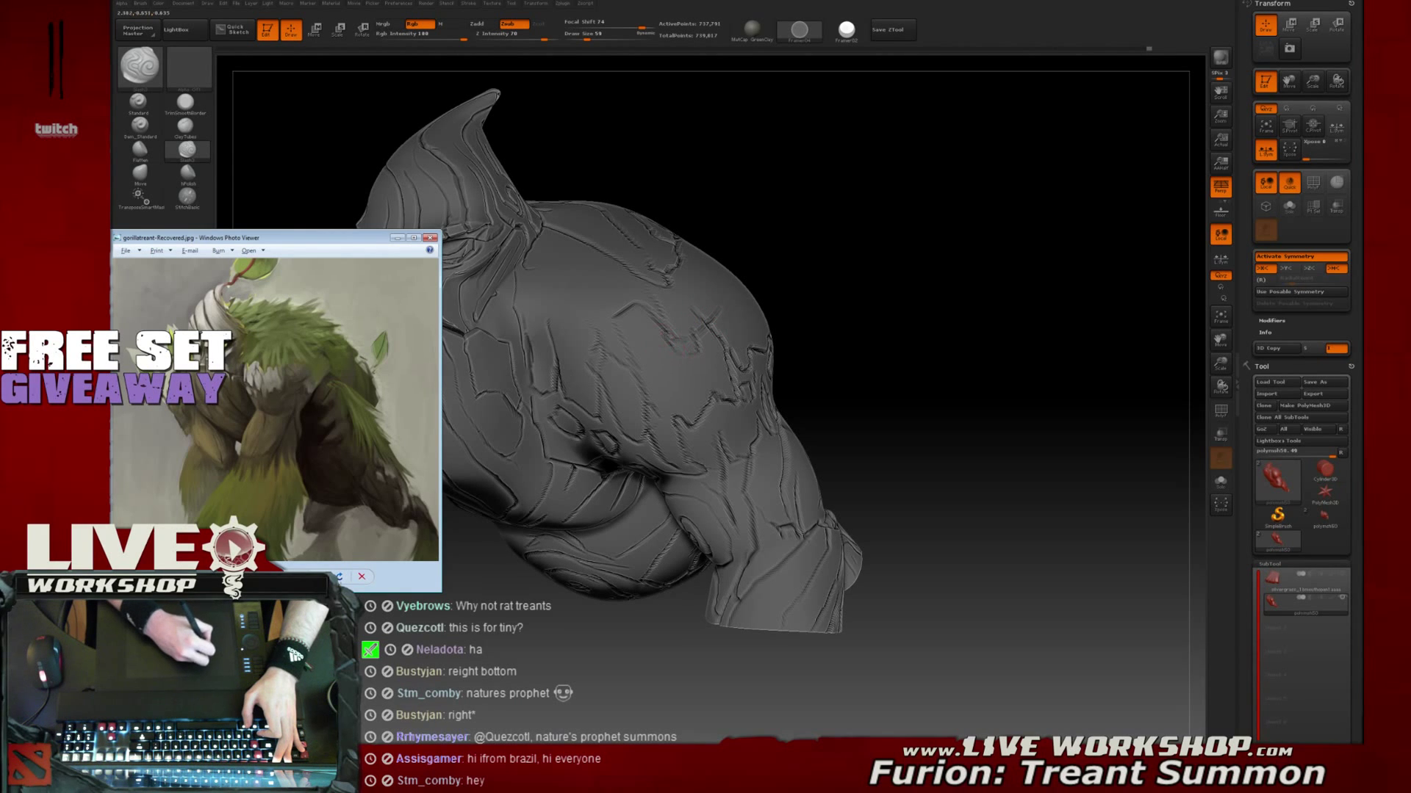
pyautogui.moveTo(886, 303); pyautogui.dragTo(777, 299)
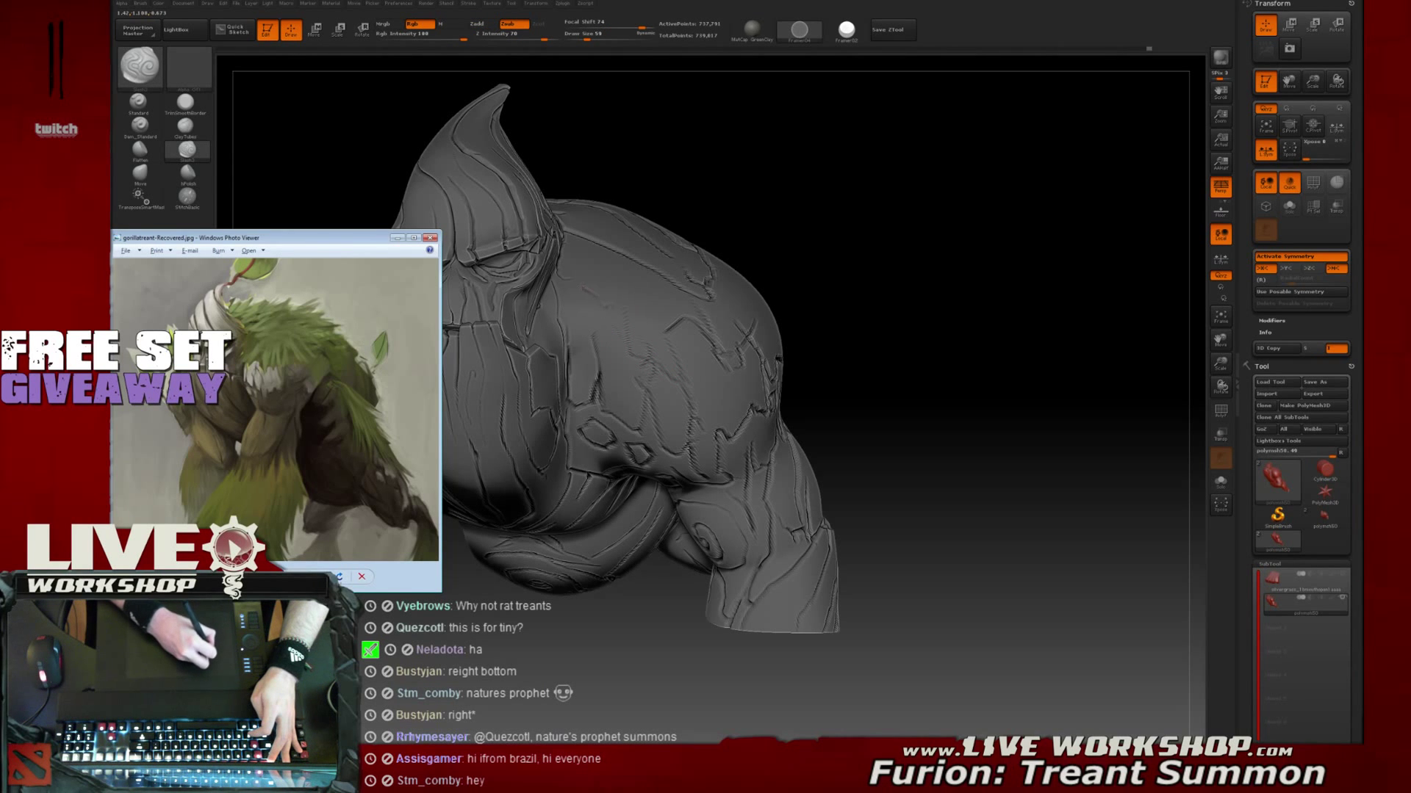
# Turn off symmetry and carve thin vertical bark cracks down the side of the jaw
pyautogui.moveTo(920, 291)
pyautogui.mouseDown()
pyautogui.moveTo(895, 198)
pyautogui.moveTo(946, 396)
pyautogui.moveTo(1036, 318)
pyautogui.moveTo(663, 336)
pyautogui.moveTo(631, 395)
pyautogui.mouseUp()
pyautogui.hotkey('ctrl', 'z')
pyautogui.moveTo(659, 340); pyautogui.dragTo(657, 360)
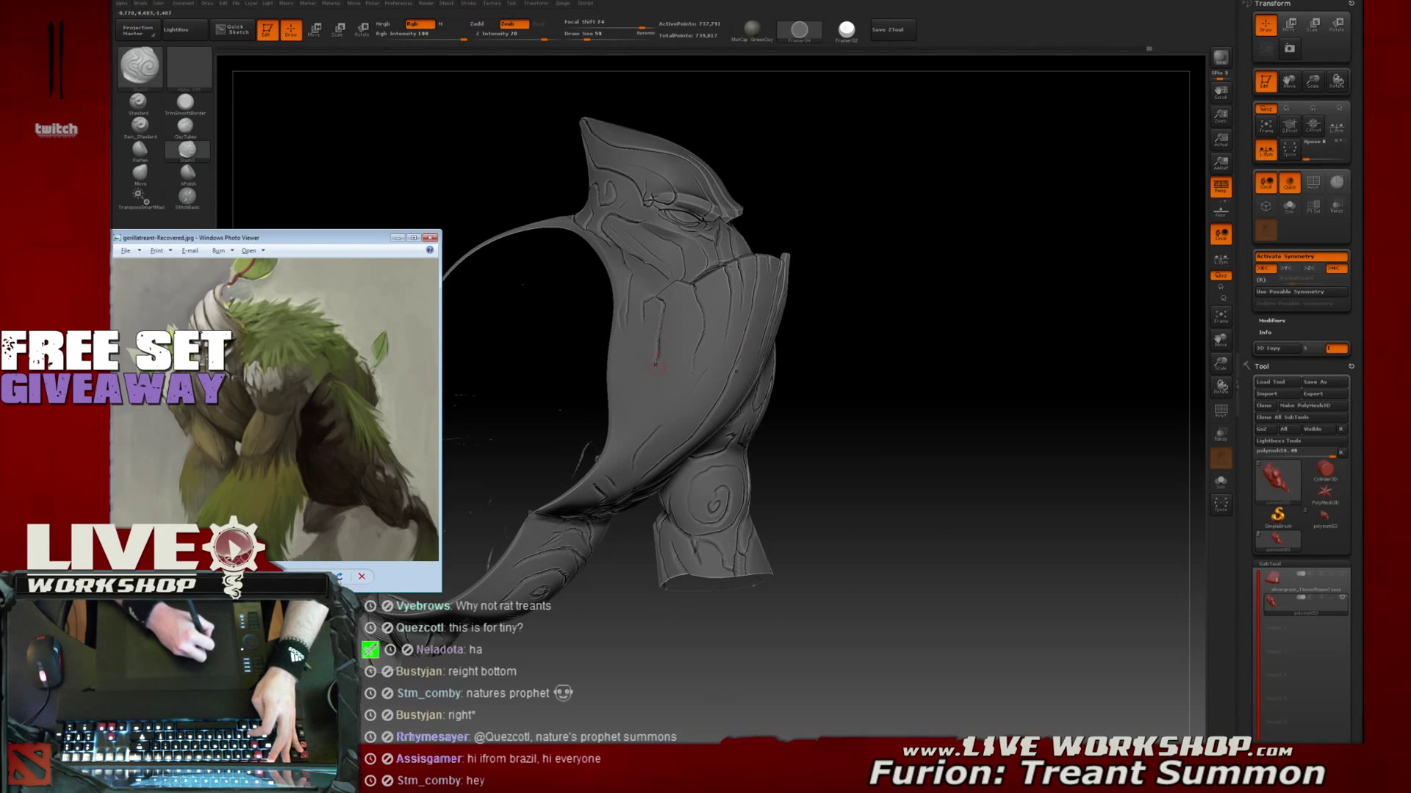
pyautogui.moveTo(989, 344)
pyautogui.mouseDown()
pyautogui.moveTo(957, 281)
pyautogui.moveTo(661, 335)
pyautogui.moveTo(656, 366)
pyautogui.mouseUp()
pyautogui.press('x')
pyautogui.hotkey('ctrl', 'z')
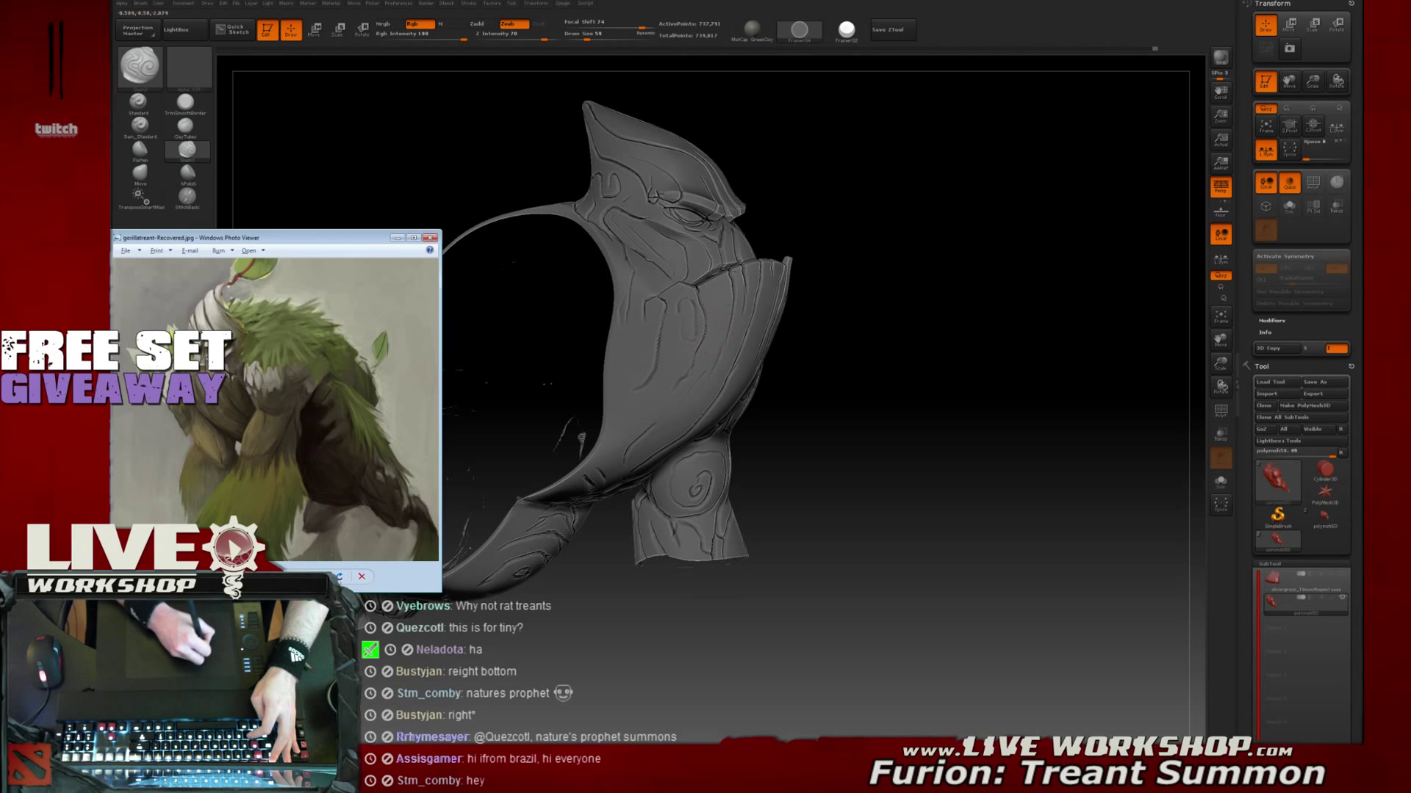
pyautogui.moveTo(628, 336); pyautogui.dragTo(614, 402)
# Carve flowing bark grooves along the forehead crest and short cracks on the neck behind the spiral knot
pyautogui.moveTo(1014, 298)
pyautogui.mouseDown()
pyautogui.moveTo(961, 346)
pyautogui.moveTo(1001, 240)
pyautogui.moveTo(987, 292)
pyautogui.moveTo(944, 320)
pyautogui.mouseUp()
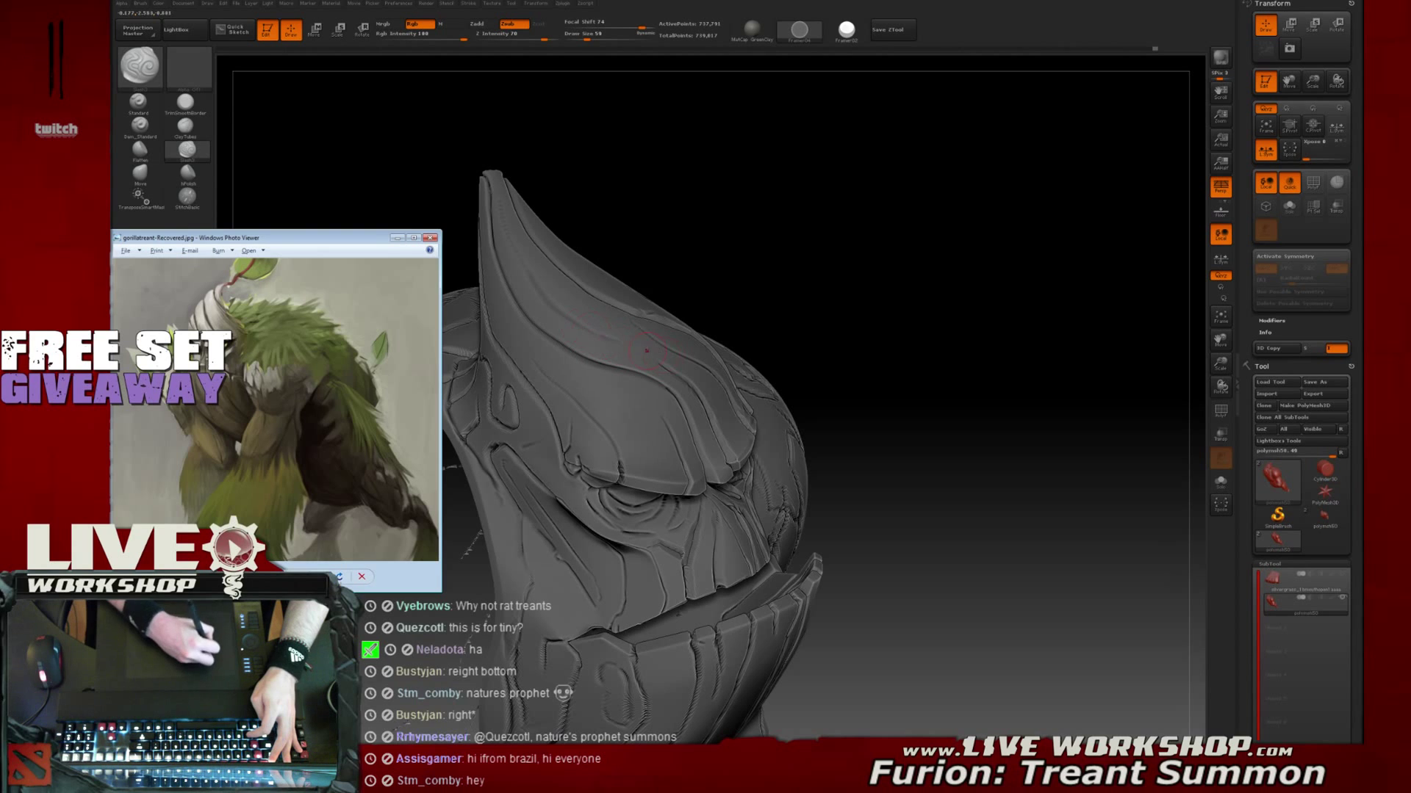
pyautogui.moveTo(926, 307); pyautogui.dragTo(566, 298)
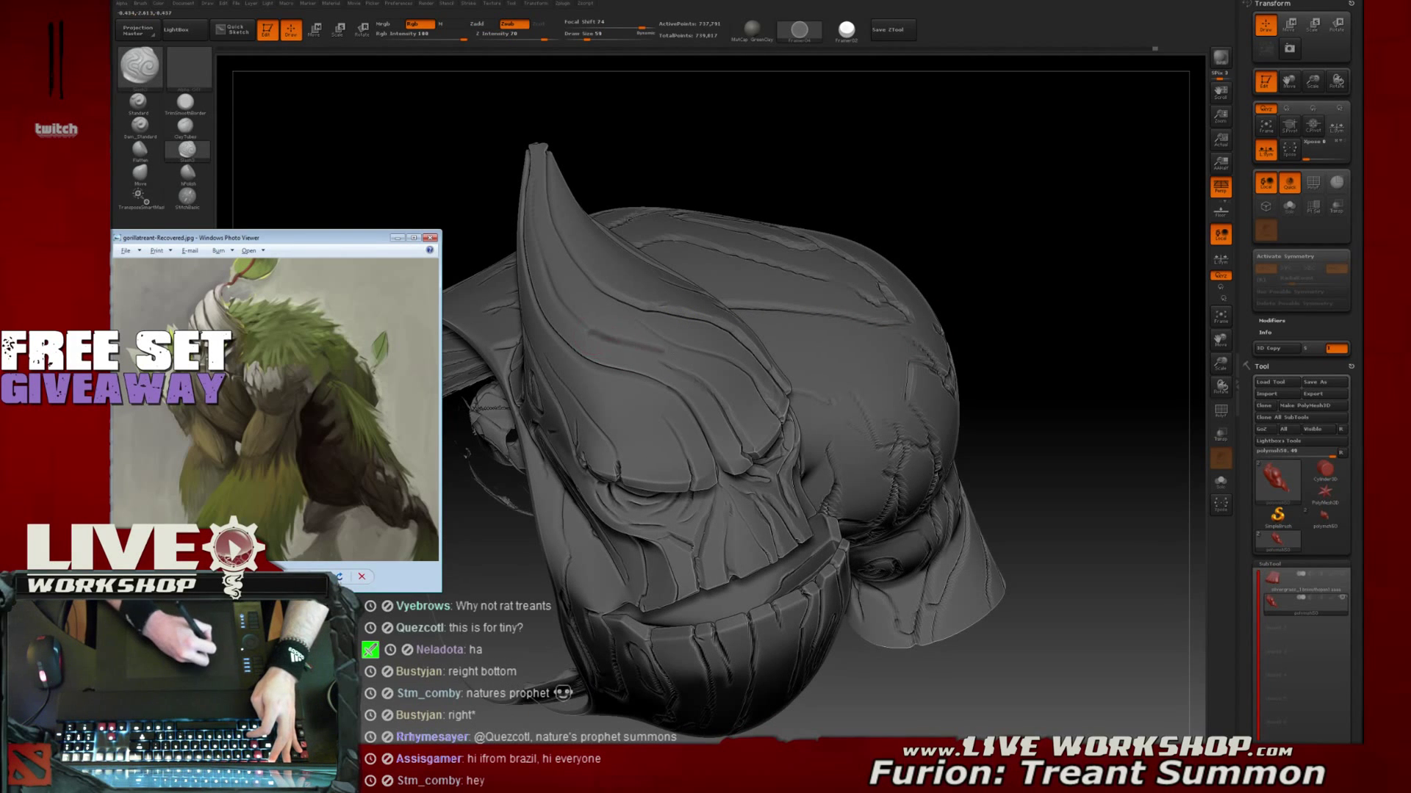
pyautogui.moveTo(935, 164)
pyautogui.mouseDown()
pyautogui.moveTo(1098, 252)
pyautogui.moveTo(586, 339)
pyautogui.mouseUp()
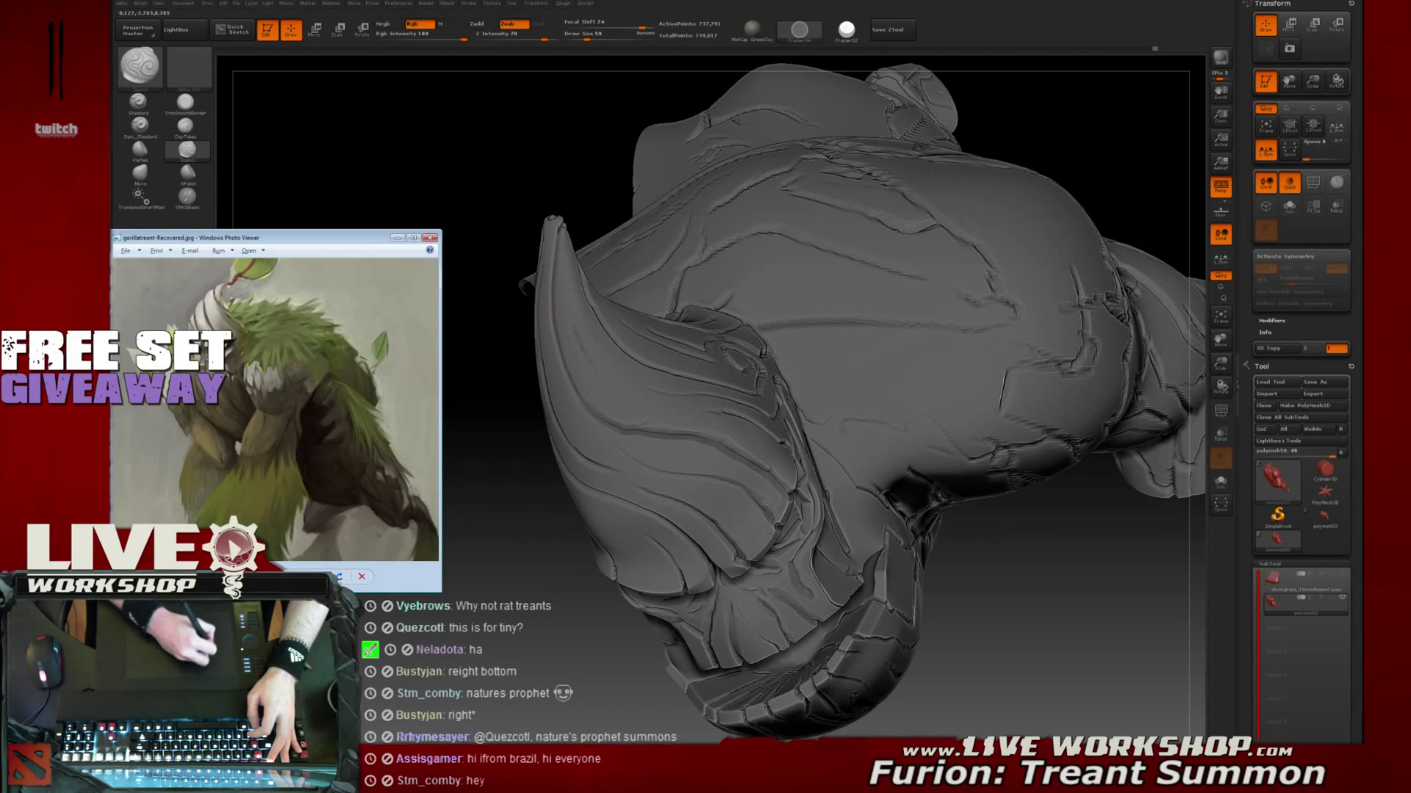
pyautogui.moveTo(687, 412); pyautogui.dragTo(805, 336)
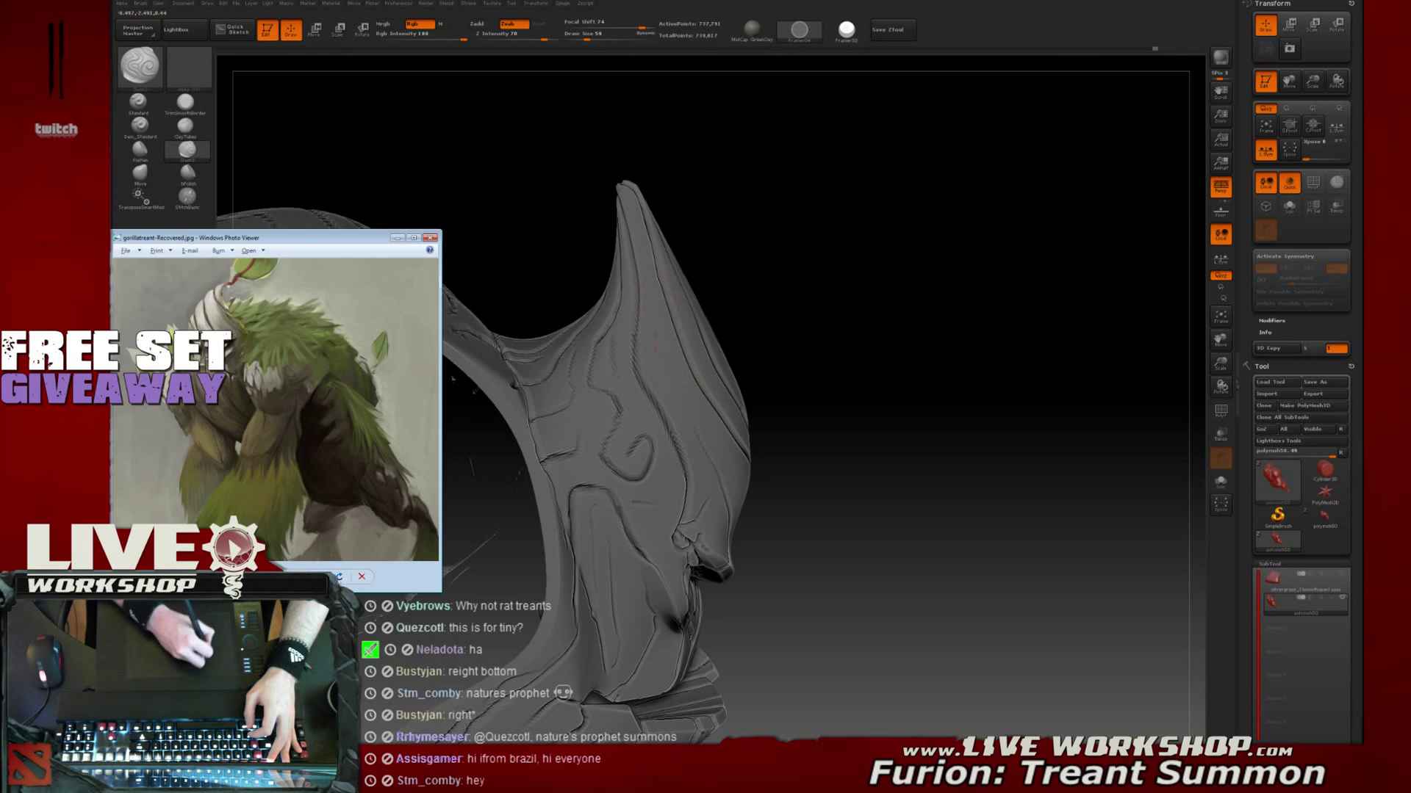
pyautogui.moveTo(870, 296); pyautogui.dragTo(920, 336)
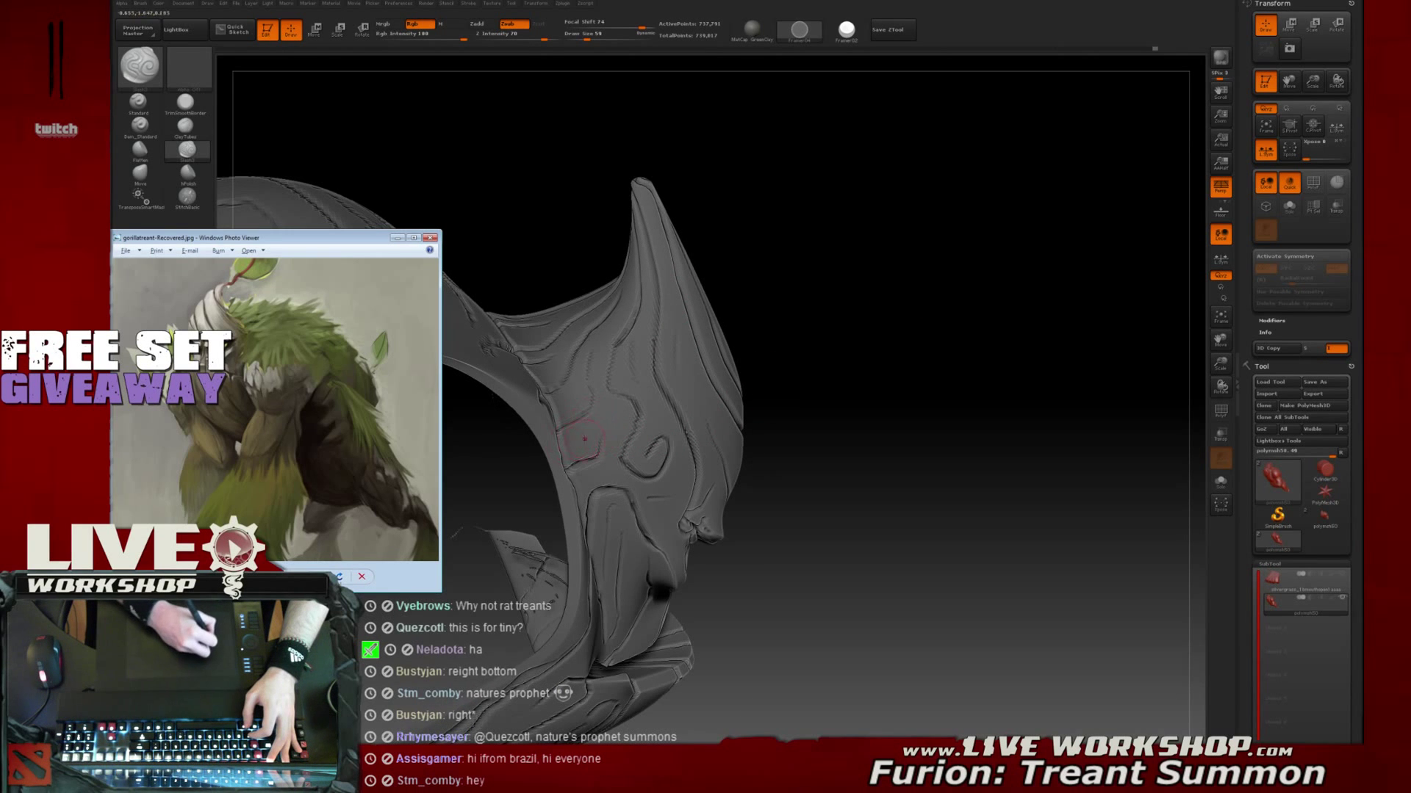
# Frame the whole model and save the sculpt as a ZTool
pyautogui.moveTo(774, 324)
pyautogui.mouseDown()
pyautogui.moveTo(978, 392)
pyautogui.moveTo(1007, 309)
pyautogui.moveTo(999, 346)
pyautogui.moveTo(973, 340)
pyautogui.moveTo(962, 375)
pyautogui.moveTo(992, 293)
pyautogui.moveTo(992, 308)
pyautogui.moveTo(1029, 313)
pyautogui.moveTo(1000, 299)
pyautogui.mouseUp()
pyautogui.press('f')
pyautogui.click(895, 31)
pyautogui.click(943, 448)
pyautogui.click(763, 379)
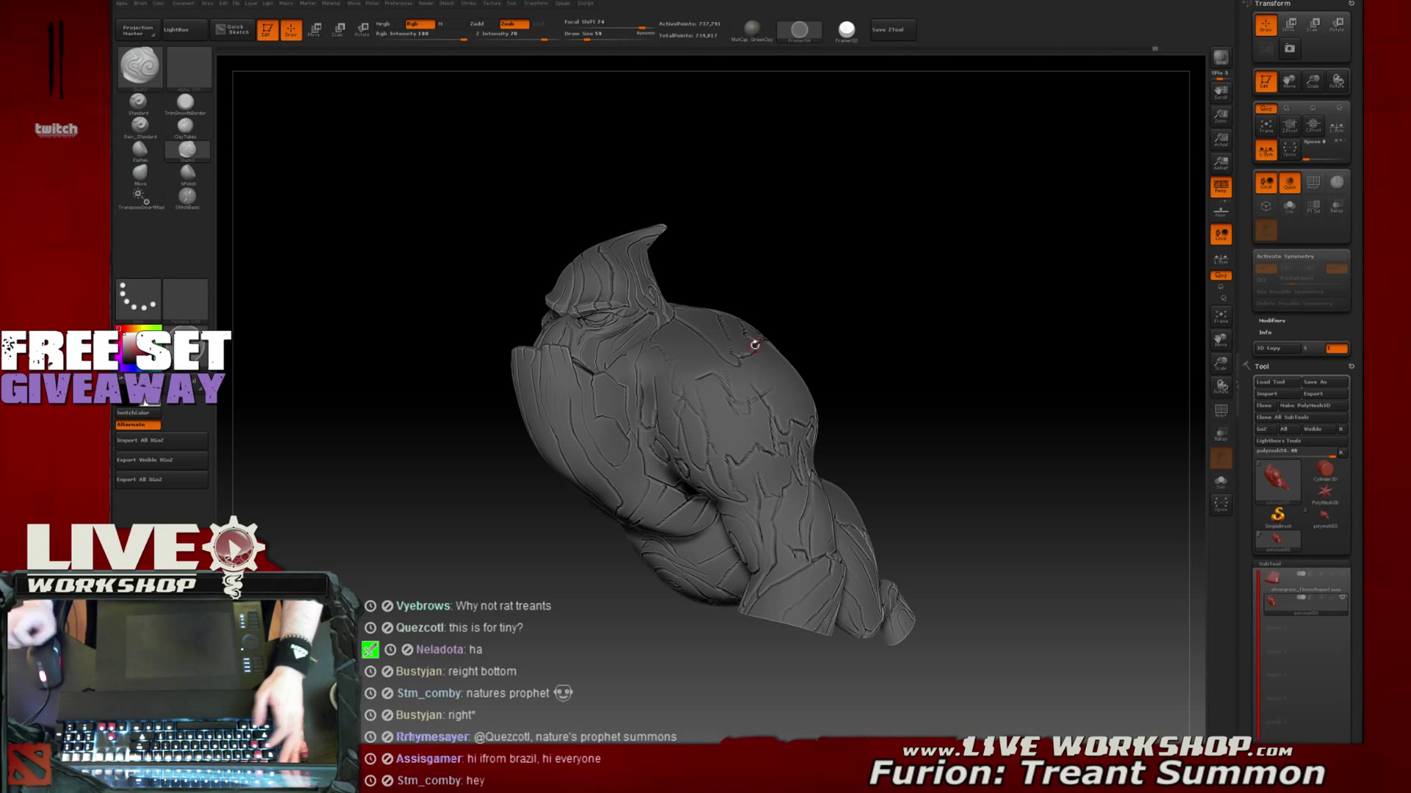
pyautogui.moveTo(1093, 309)
pyautogui.mouseDown()
pyautogui.moveTo(1033, 341)
pyautogui.moveTo(990, 323)
pyautogui.moveTo(1001, 340)
pyautogui.moveTo(985, 338)
pyautogui.mouseUp()
pyautogui.press('super')
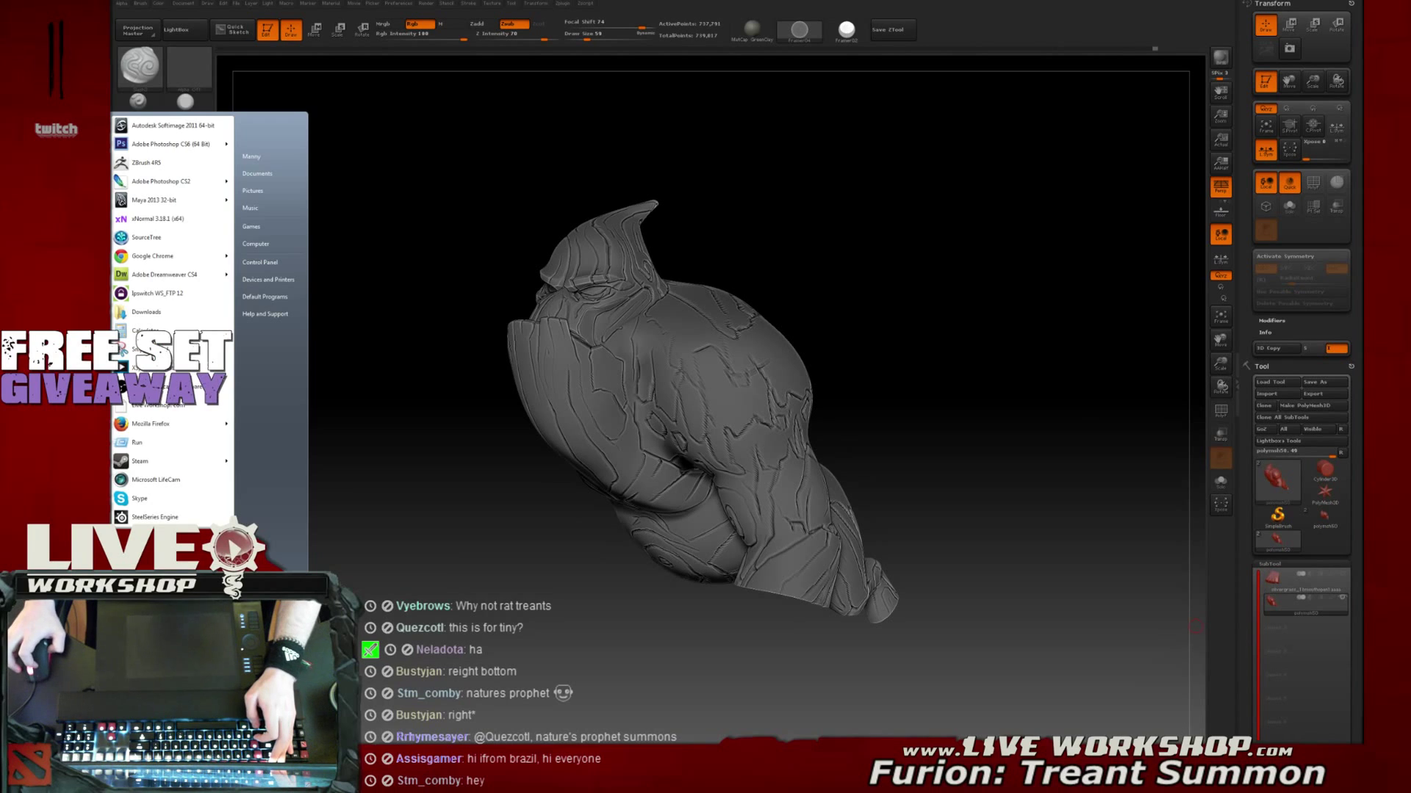
pyautogui.press('Escape')
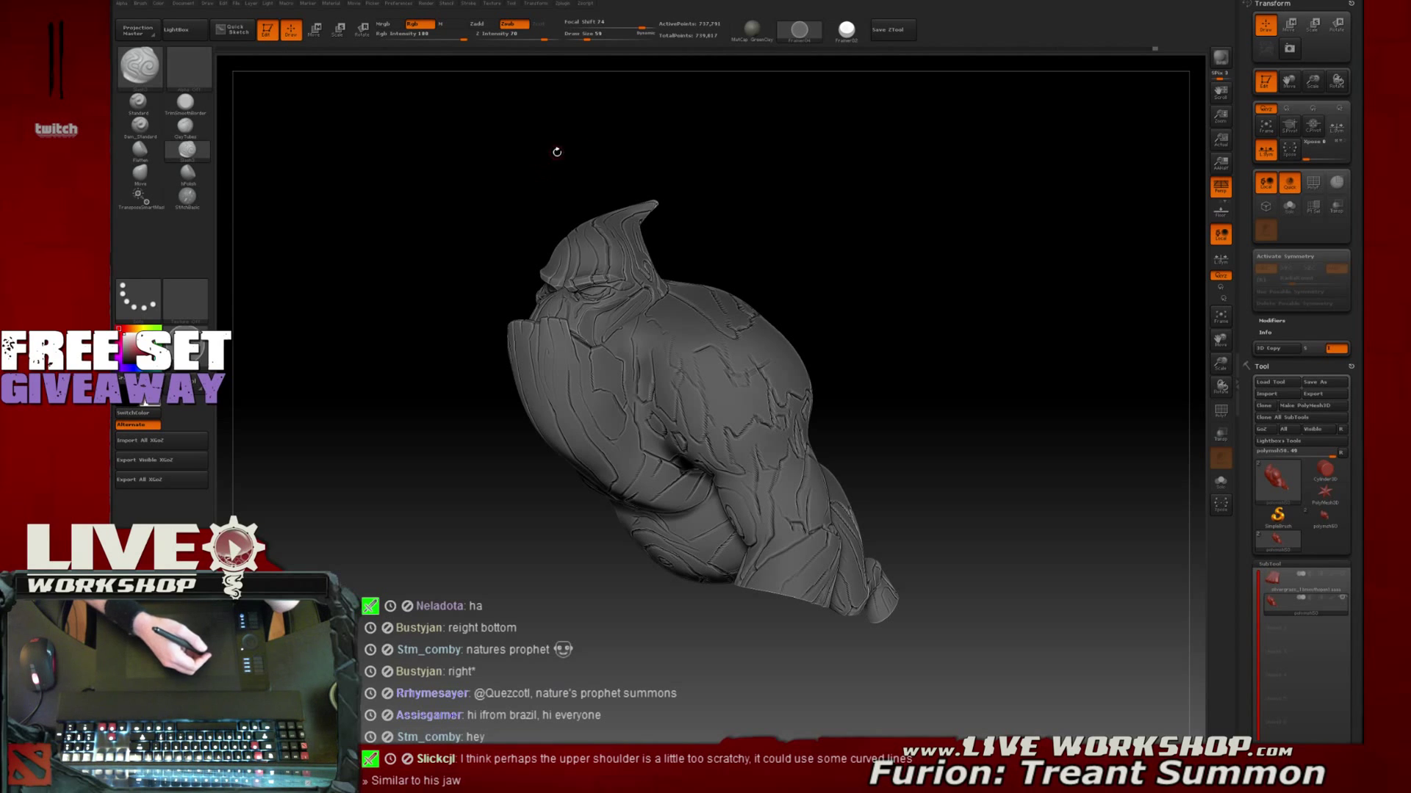
# Try a short curved crack across the upper shoulder and undo it
pyautogui.moveTo(942, 292); pyautogui.dragTo(872, 342)
pyautogui.moveTo(719, 376); pyautogui.dragTo(756, 367)
pyautogui.hotkey('ctrl', 'z')
pyautogui.moveTo(971, 316)
pyautogui.keyDown('alt'); pyautogui.mouseDown()
pyautogui.moveTo(1053, 319)
pyautogui.moveTo(967, 299)
pyautogui.mouseUp(); pyautogui.keyUp('alt')
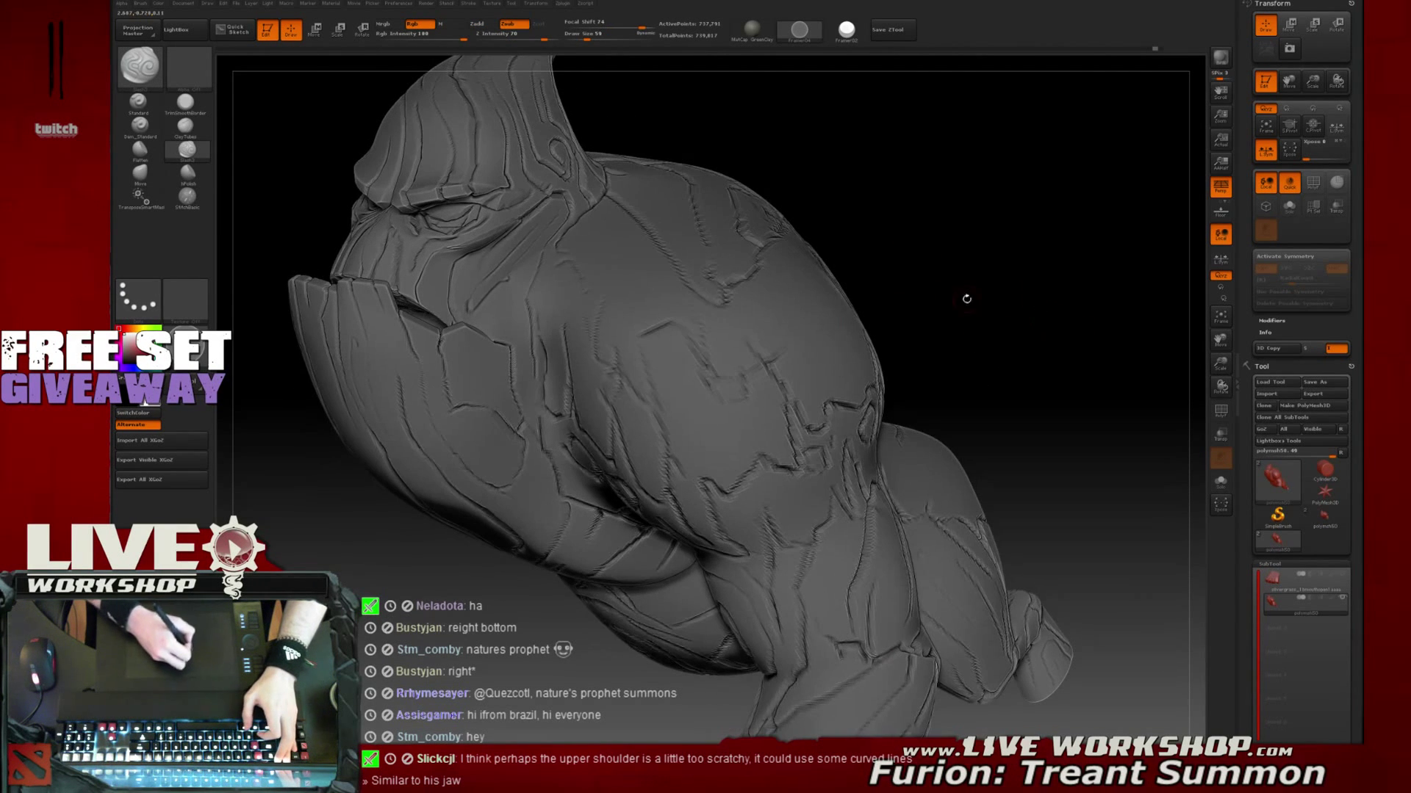
# Smooth the scratchy bark cracks across the upper shoulder
pyautogui.press('b')
pyautogui.press('c')
pyautogui.press('b')
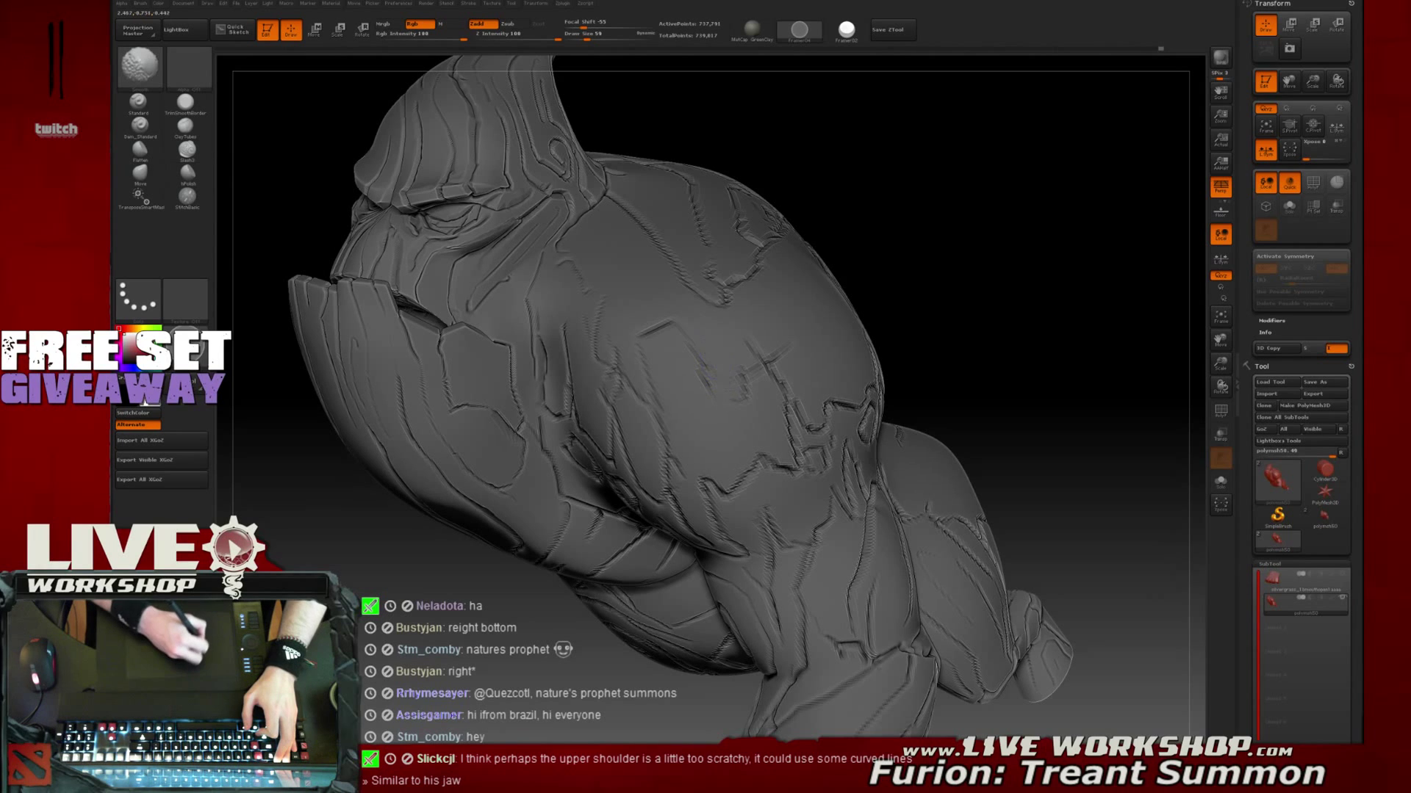
pyautogui.moveTo(977, 254)
pyautogui.mouseDown()
pyautogui.moveTo(995, 231)
pyautogui.moveTo(1032, 240)
pyautogui.moveTo(1029, 251)
pyautogui.mouseUp()
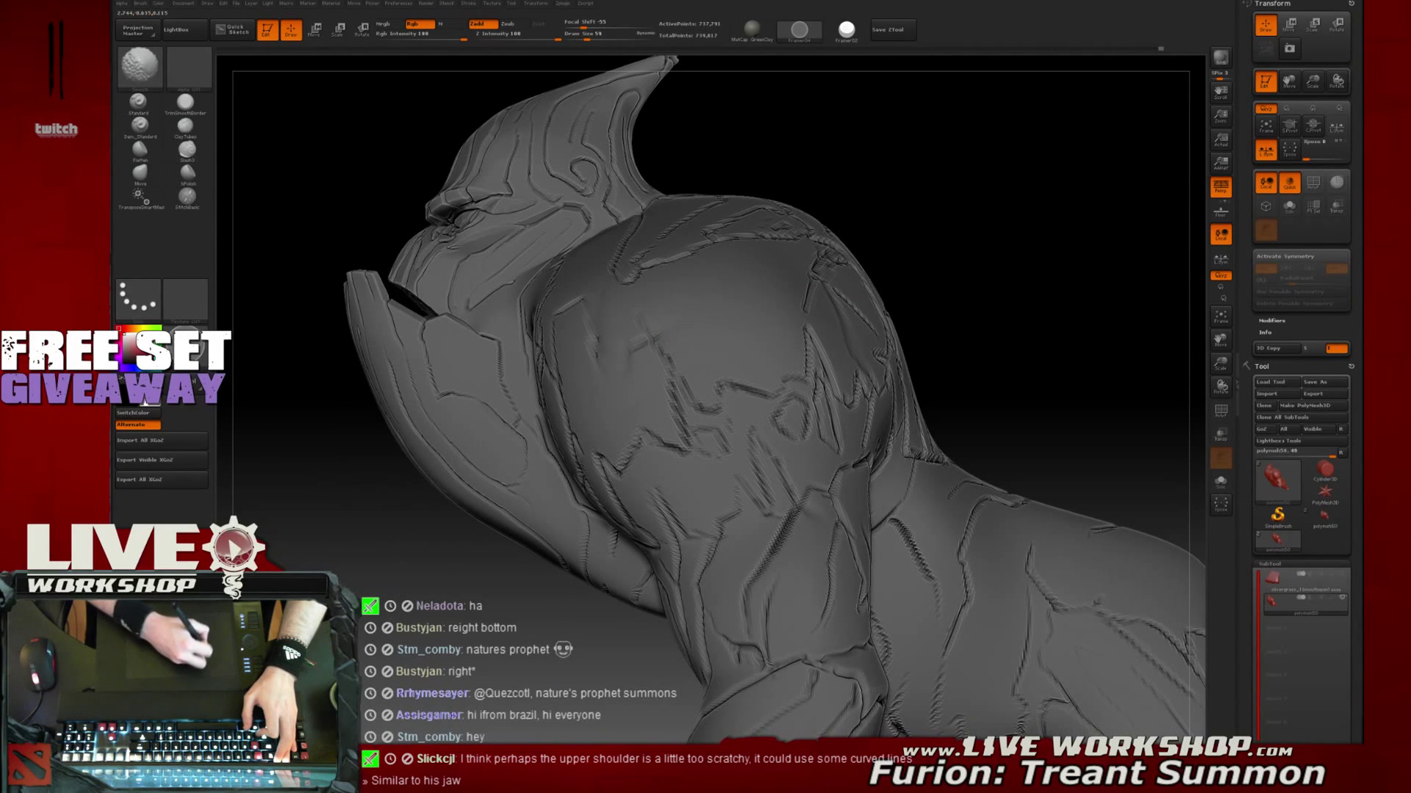
pyautogui.press('b')
pyautogui.press('s')
pyautogui.press('3')
# Carve slanted bark cracks down the flank just behind the upper arm and soften their ends
pyautogui.moveTo(999, 236)
pyautogui.mouseDown()
pyautogui.moveTo(1080, 245)
pyautogui.moveTo(1027, 250)
pyautogui.moveTo(1016, 271)
pyautogui.moveTo(1039, 262)
pyautogui.moveTo(1003, 289)
pyautogui.moveTo(985, 242)
pyautogui.moveTo(915, 184)
pyautogui.mouseUp()
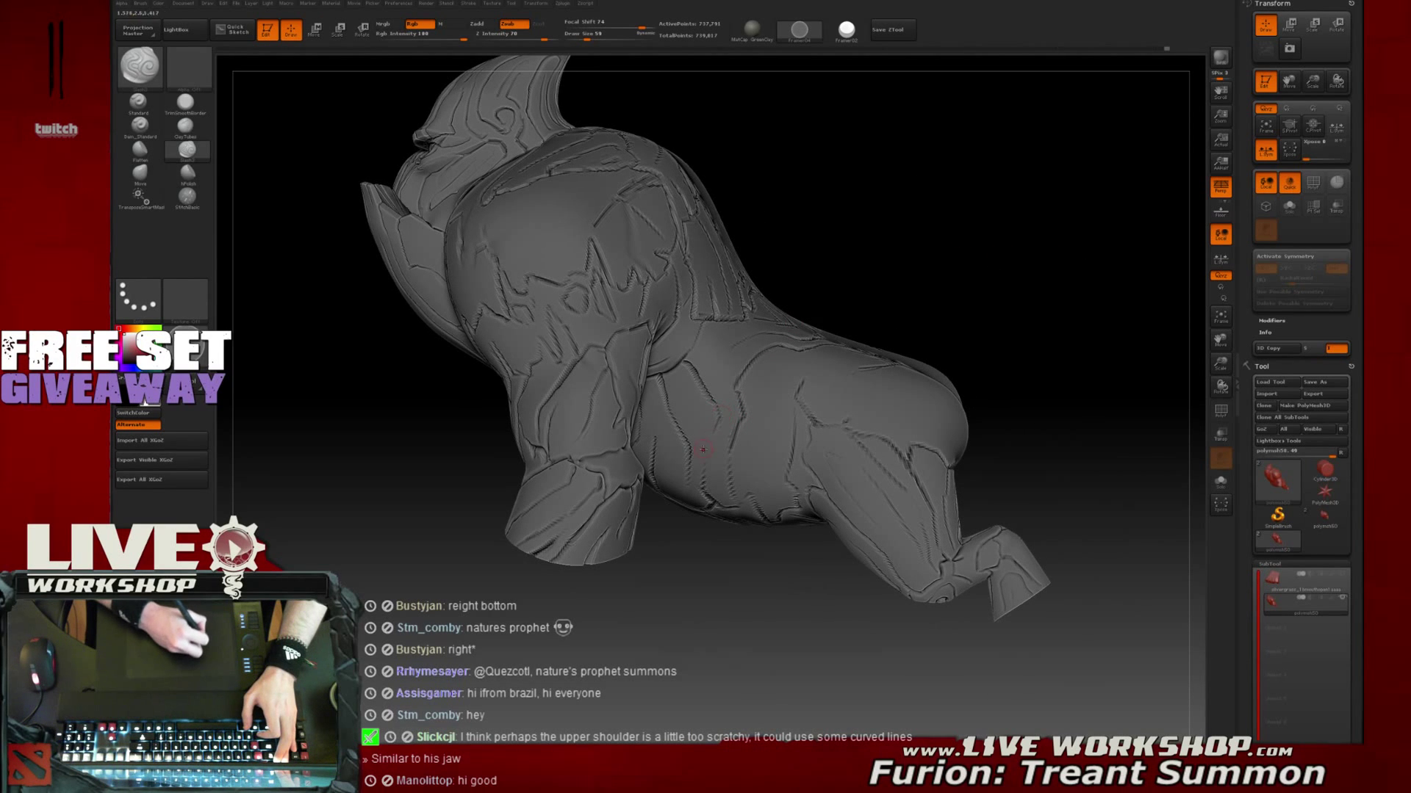
pyautogui.moveTo(1002, 255); pyautogui.dragTo(964, 271)
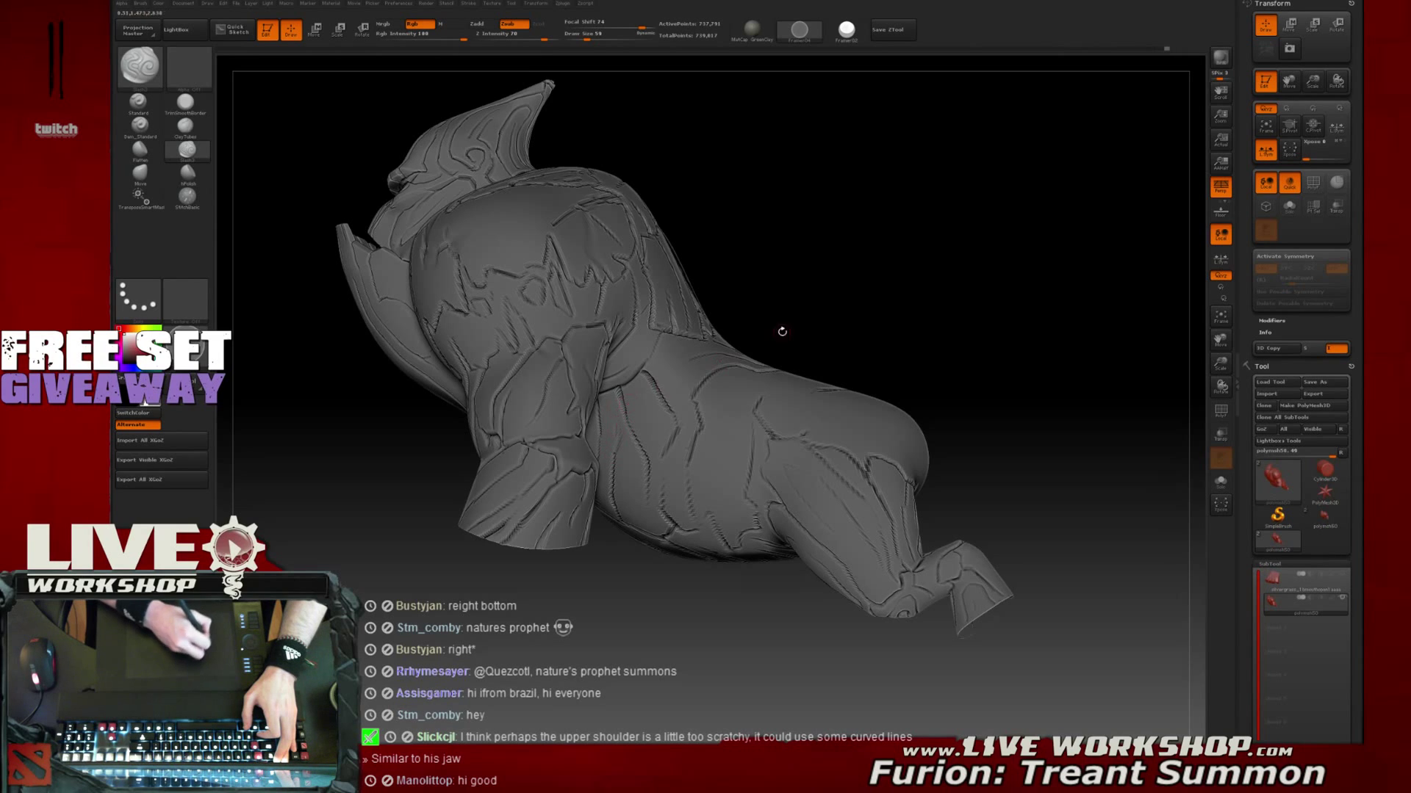
pyautogui.moveTo(782, 331); pyautogui.dragTo(637, 407)
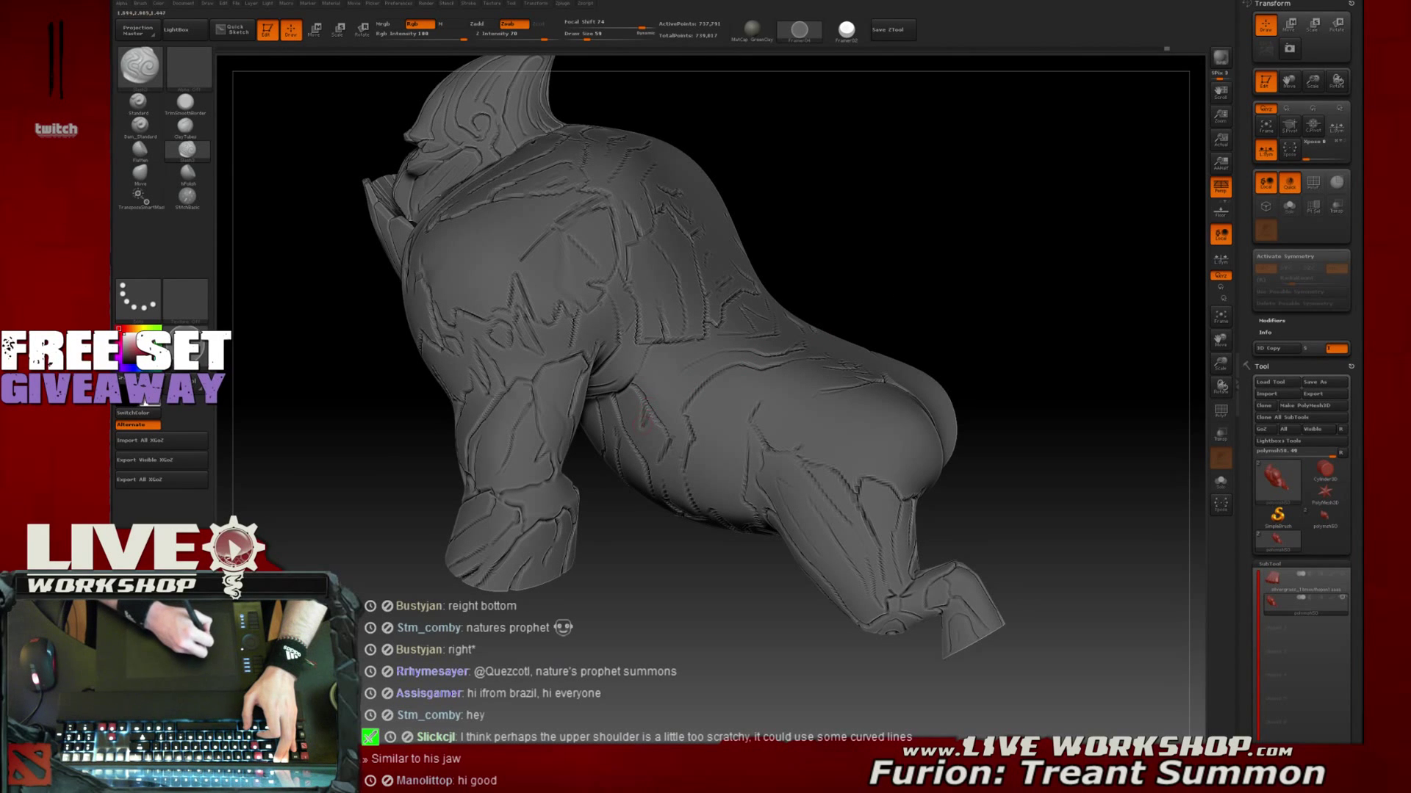
pyautogui.moveTo(654, 418); pyautogui.dragTo(652, 406)
pyautogui.press('shift')
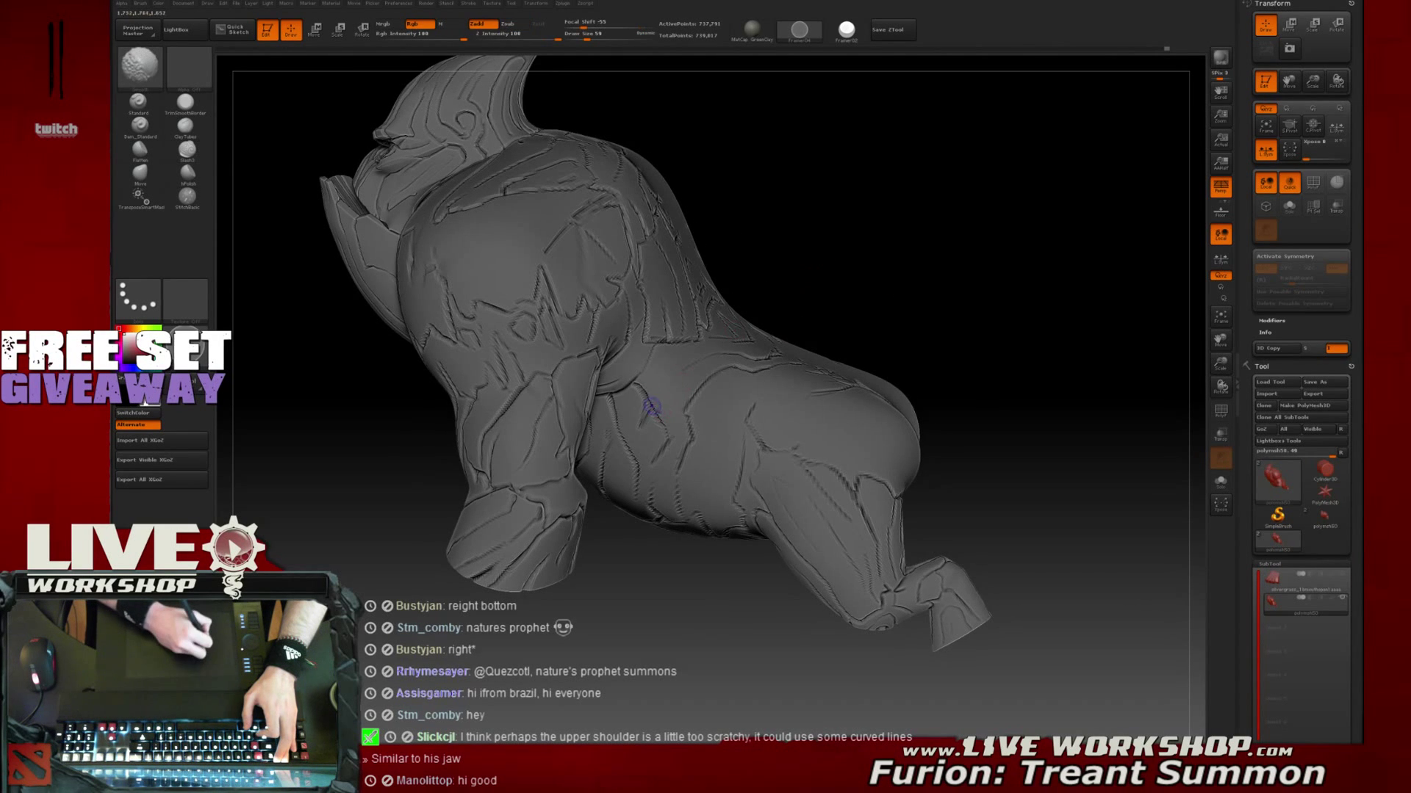
# Extend the bark cracks from the flank up to the waist, smoothing the strokes where they taper
pyautogui.moveTo(939, 277); pyautogui.dragTo(814, 347)
pyautogui.moveTo(747, 379); pyautogui.dragTo(691, 427, button='right')
pyautogui.press('shift')
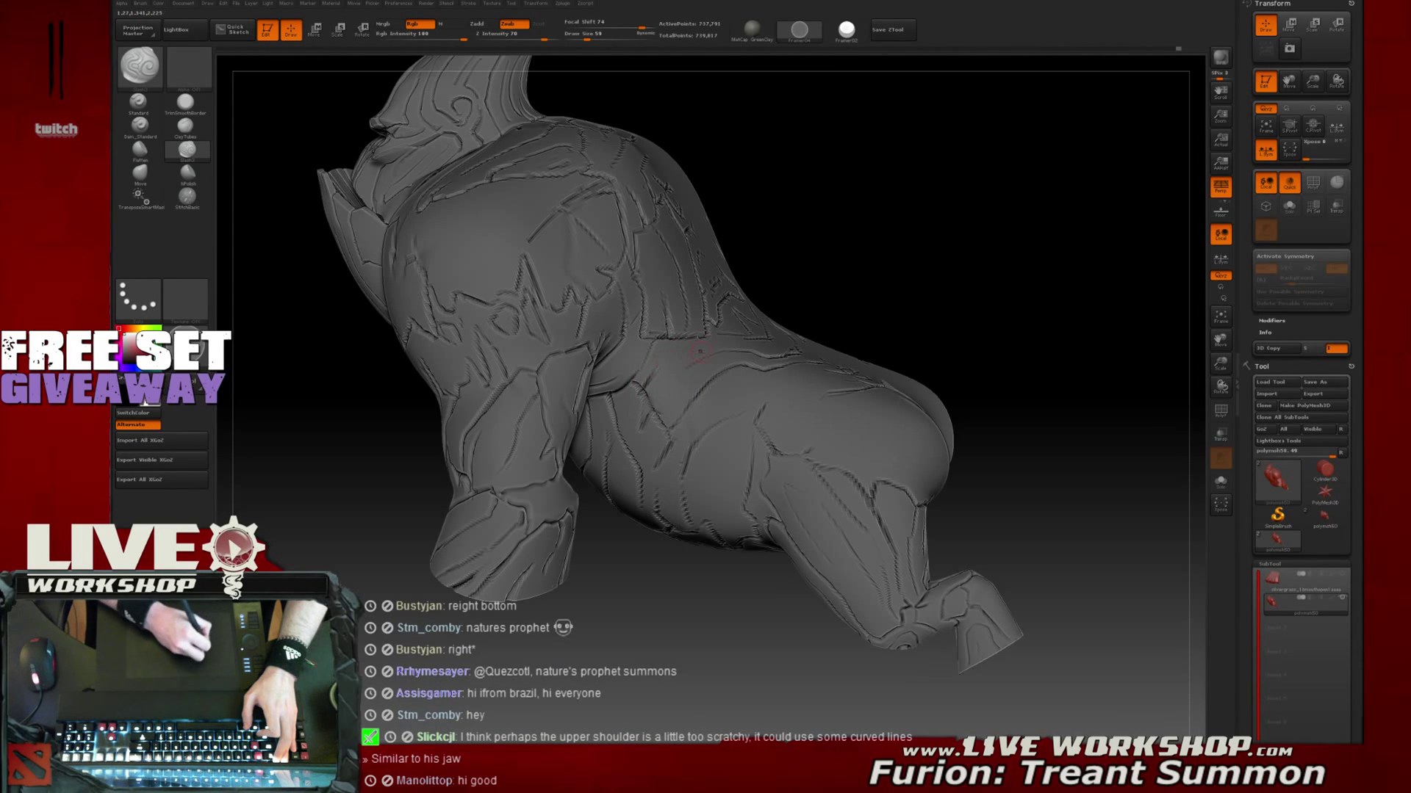
pyautogui.moveTo(699, 351); pyautogui.dragTo(705, 418, button='right')
pyautogui.press('shift')
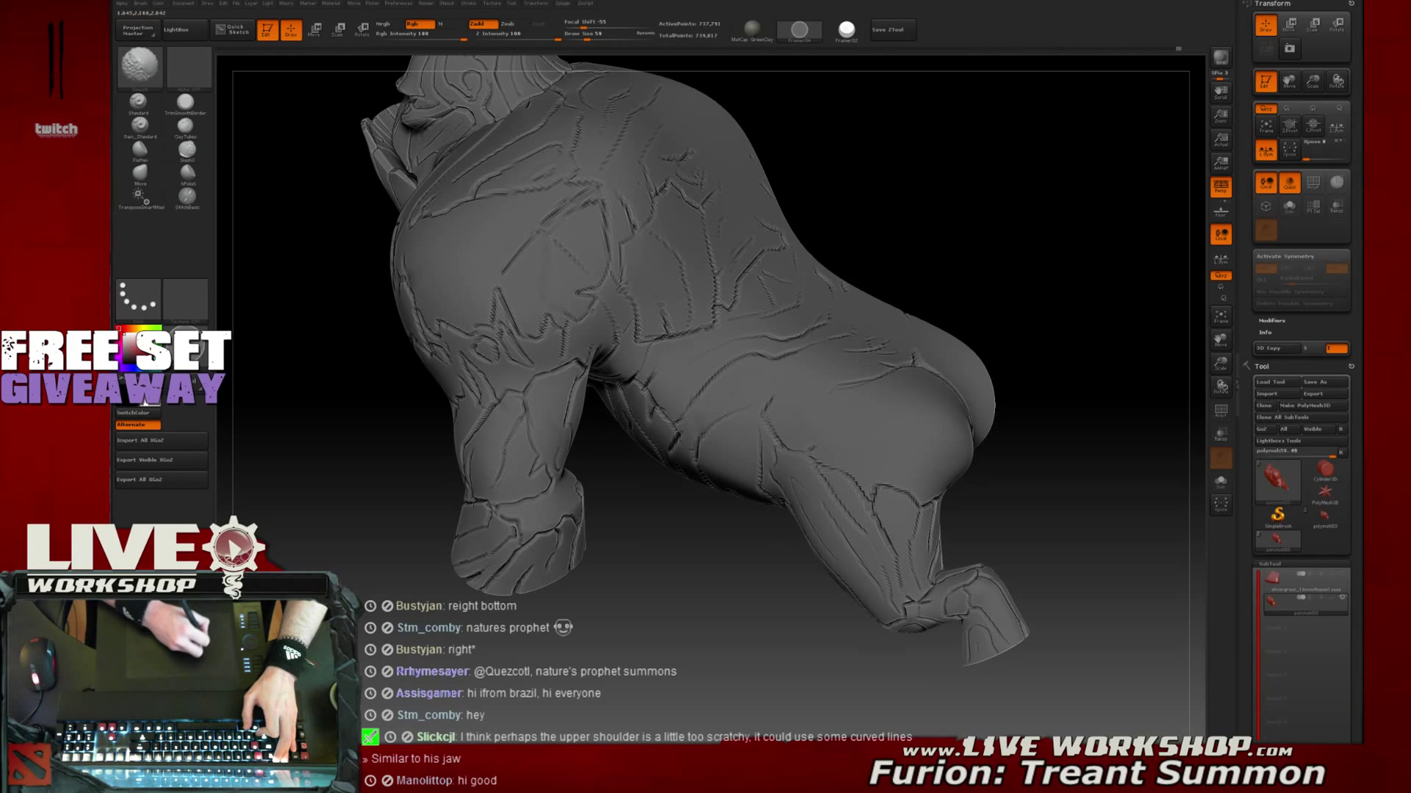
pyautogui.press('shift')
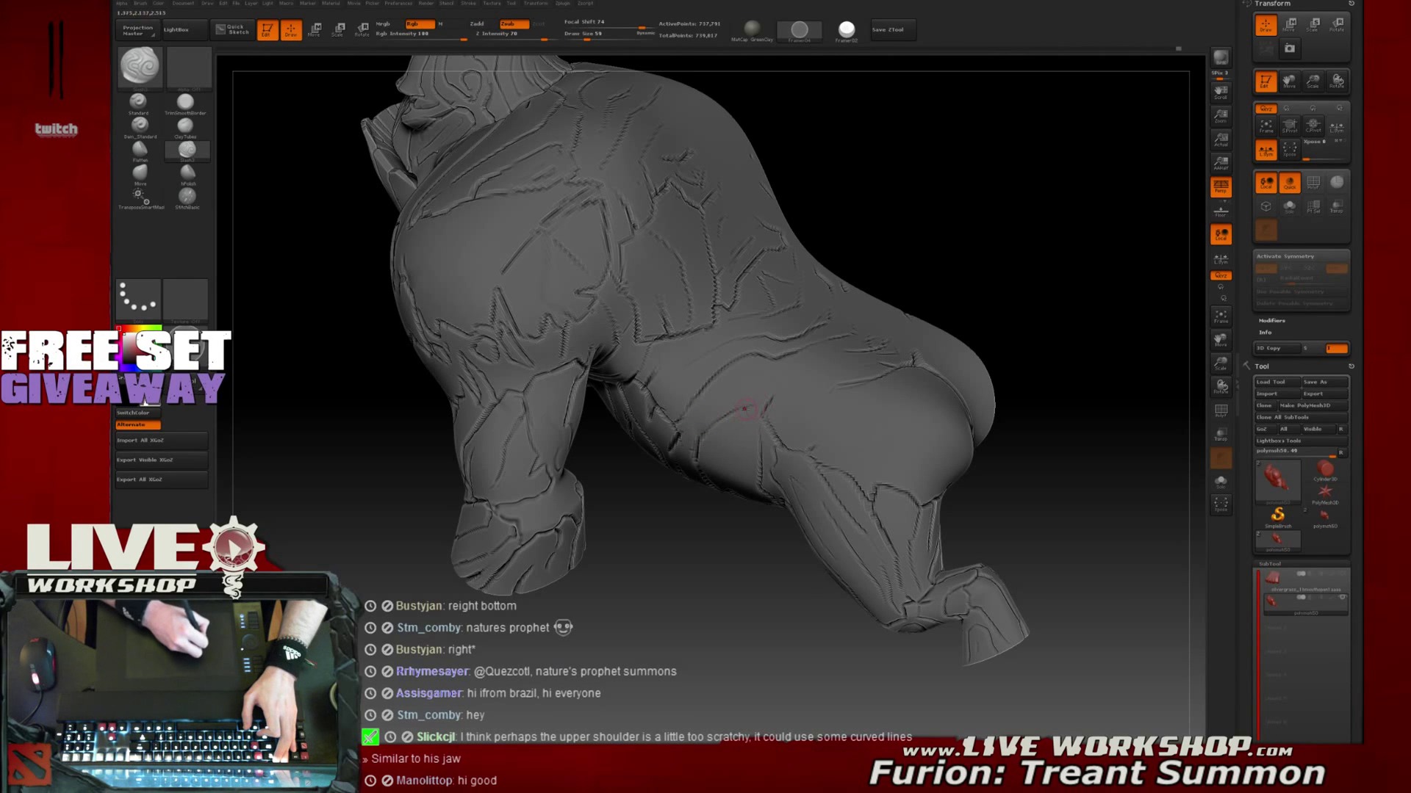
# Carve curved bark cracks across the lower back above the hip
pyautogui.moveTo(1083, 236); pyautogui.dragTo(1062, 224, button='right')
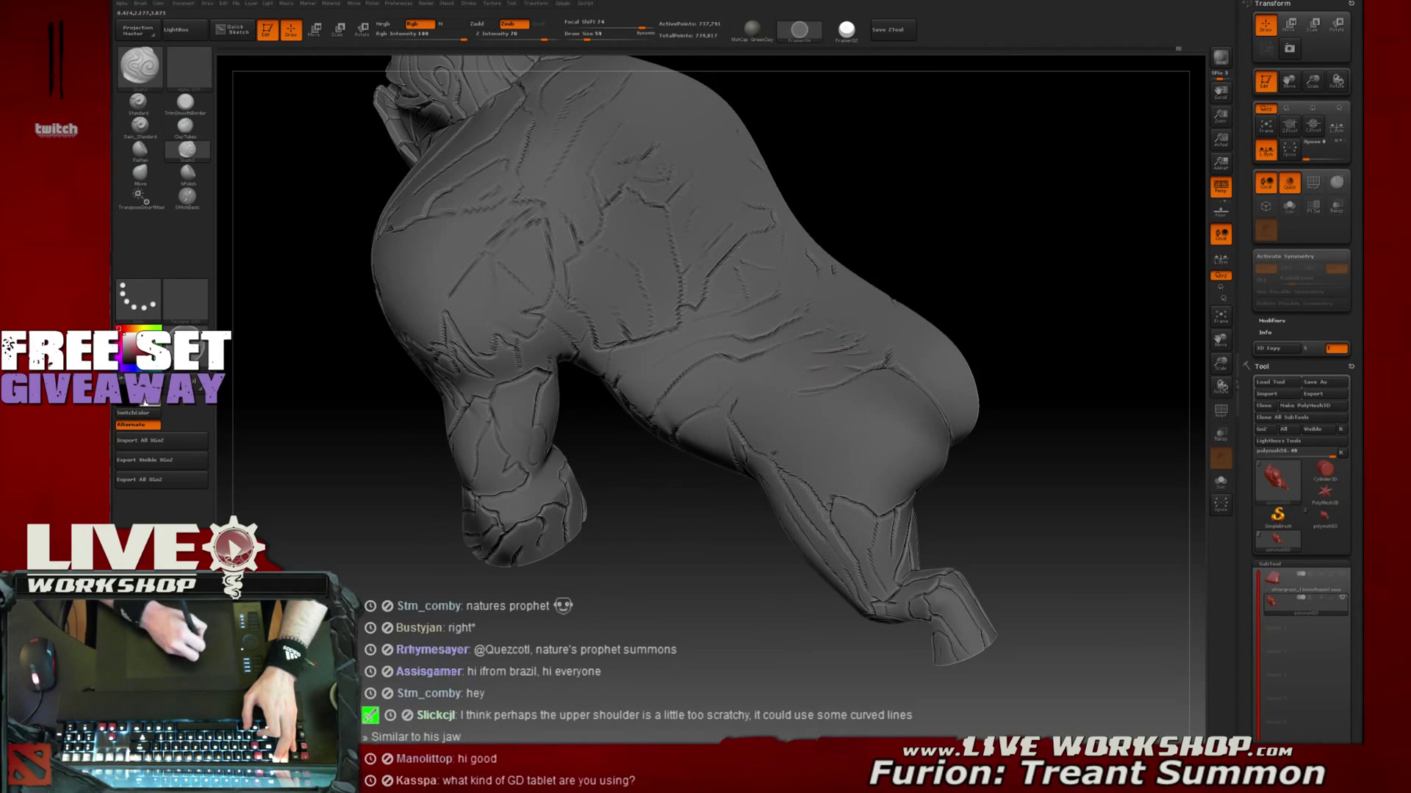
pyautogui.moveTo(763, 378); pyautogui.dragTo(821, 369)
pyautogui.press('ctrl')
pyautogui.press('ctrl')
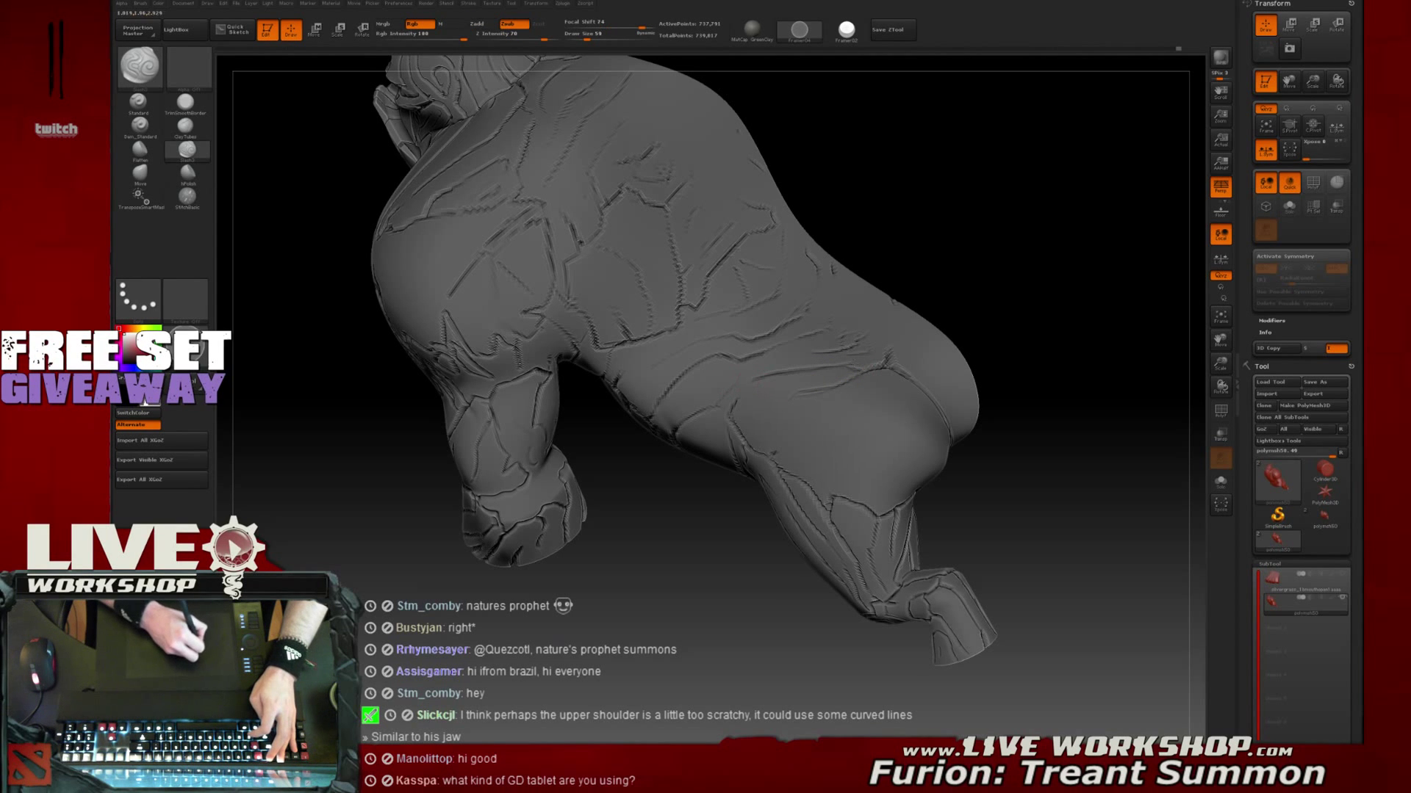
pyautogui.moveTo(968, 298); pyautogui.dragTo(732, 397)
pyautogui.moveTo(923, 318); pyautogui.dragTo(700, 385)
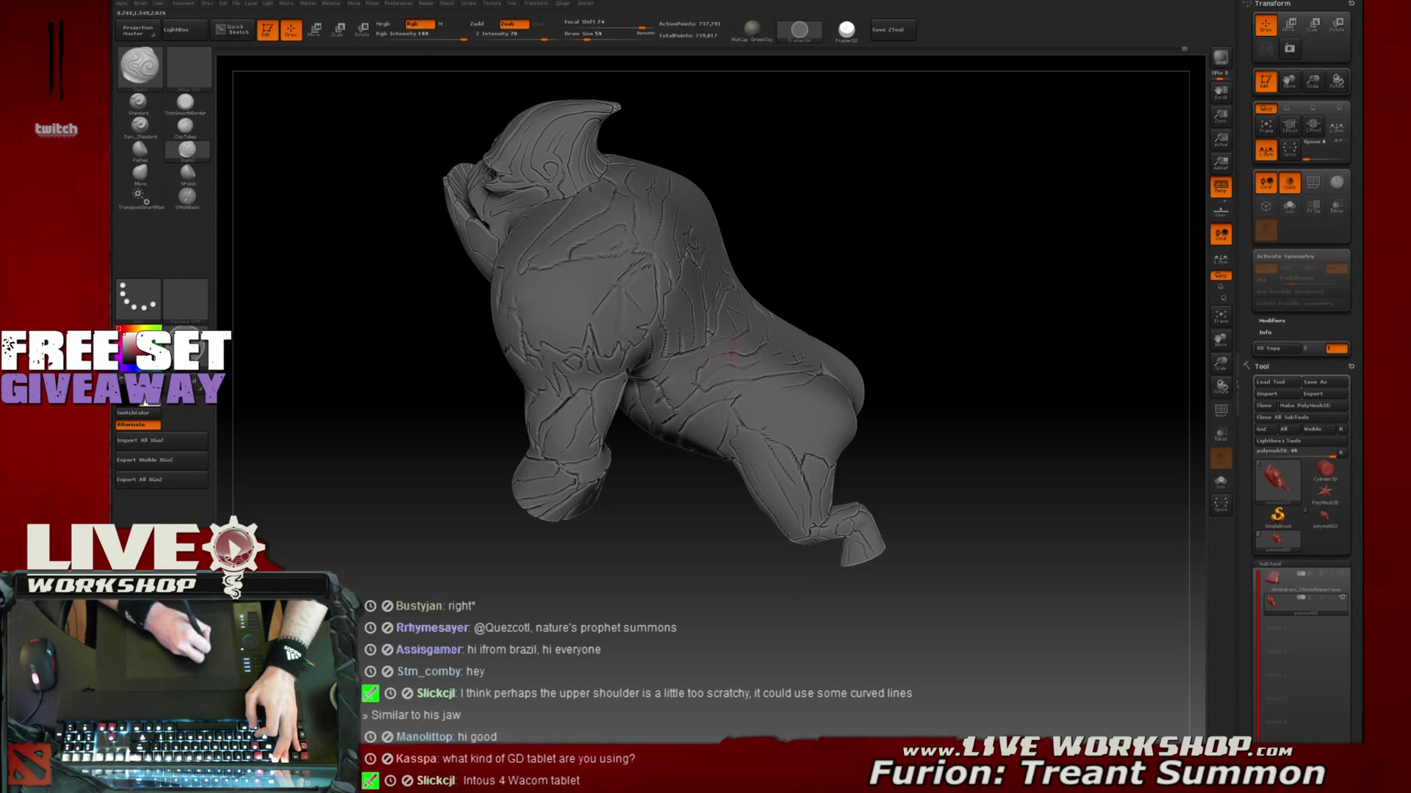
# Soften the lower-back cracks and carve branching bark cracks across the side of the waist
pyautogui.moveTo(945, 293)
pyautogui.mouseDown()
pyautogui.moveTo(945, 230)
pyautogui.moveTo(939, 373)
pyautogui.moveTo(828, 328)
pyautogui.moveTo(948, 425)
pyautogui.moveTo(929, 312)
pyautogui.mouseUp()
pyautogui.press('b')
pyautogui.press('c')
pyautogui.press('b')
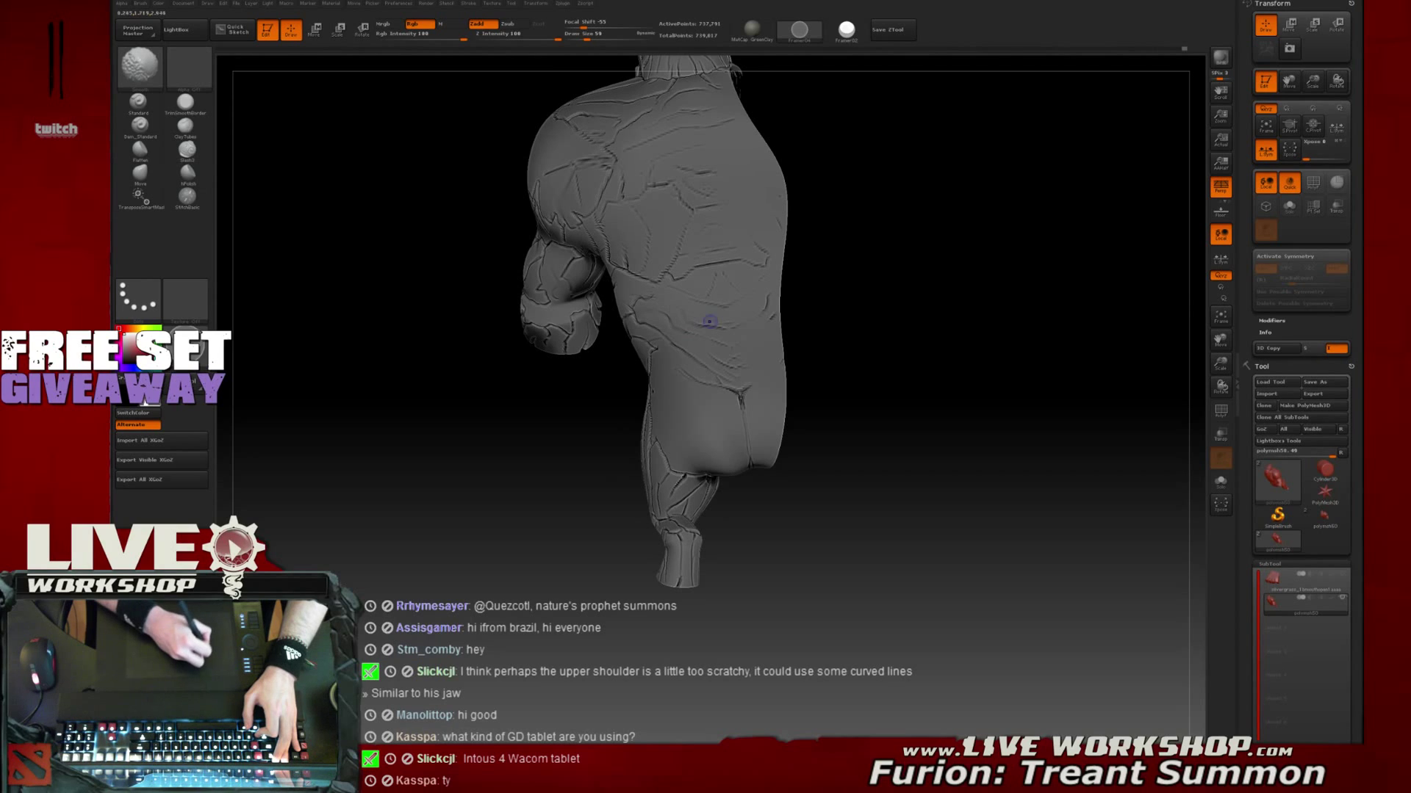
pyautogui.moveTo(709, 316)
pyautogui.keyDown('shift'); pyautogui.mouseDown()
pyautogui.moveTo(721, 305)
pyautogui.moveTo(698, 366)
pyautogui.moveTo(664, 344)
pyautogui.mouseUp(); pyautogui.keyUp('shift')
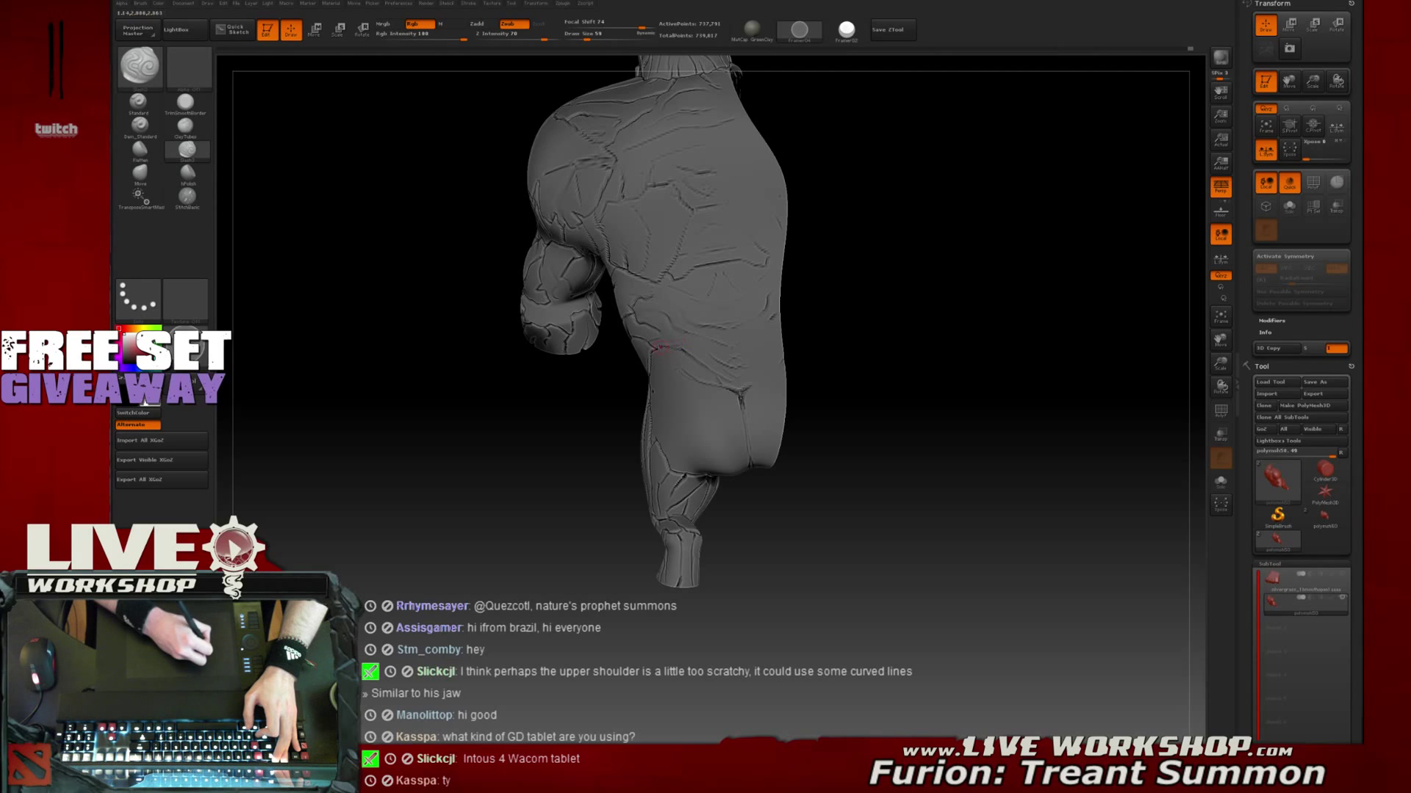
pyautogui.moveTo(653, 296)
pyautogui.mouseDown()
pyautogui.moveTo(700, 298)
pyautogui.moveTo(661, 292)
pyautogui.mouseUp()
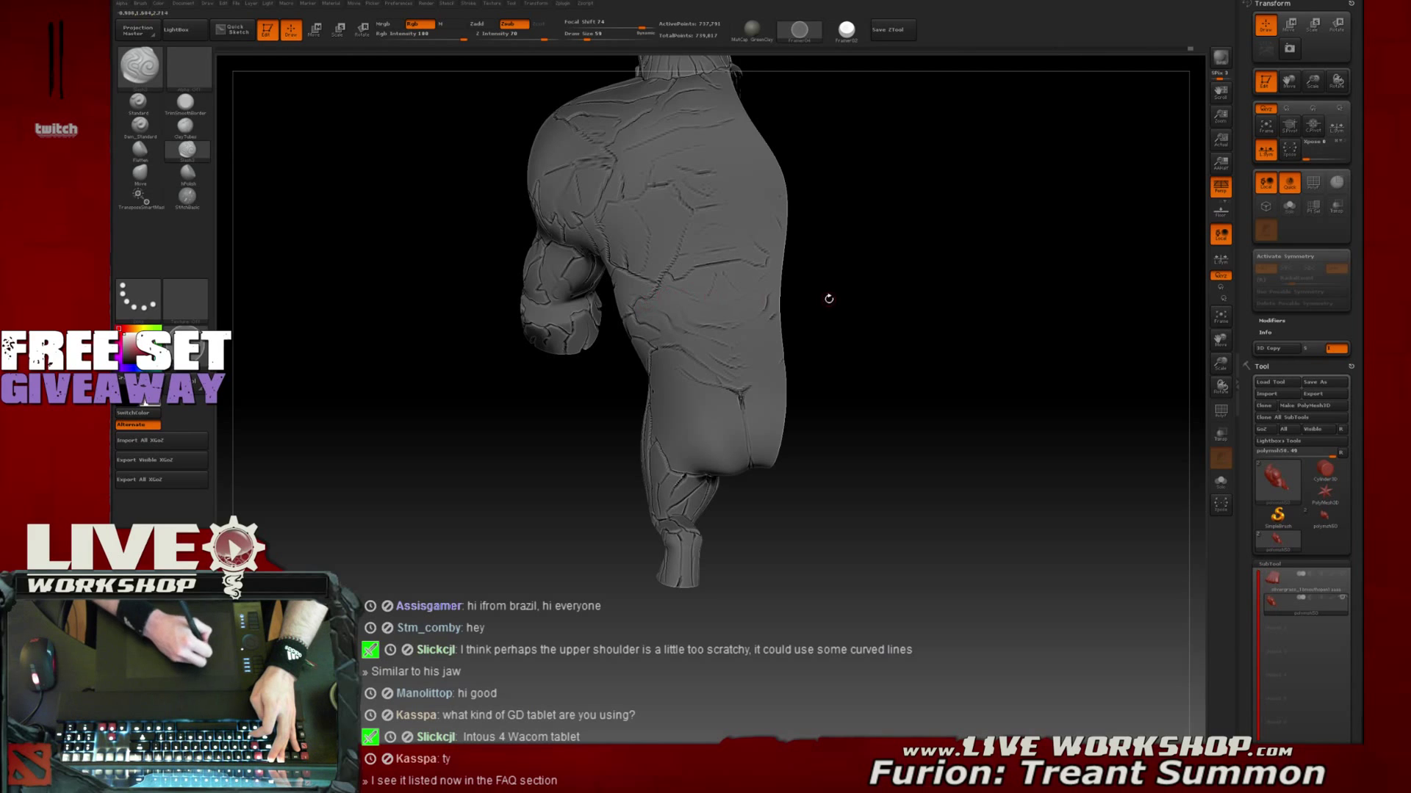
# Rework the crack below the shoulder-blade plate, smoothing its junction with the waist cracks
pyautogui.moveTo(825, 299); pyautogui.dragTo(705, 290)
pyautogui.press('shift')
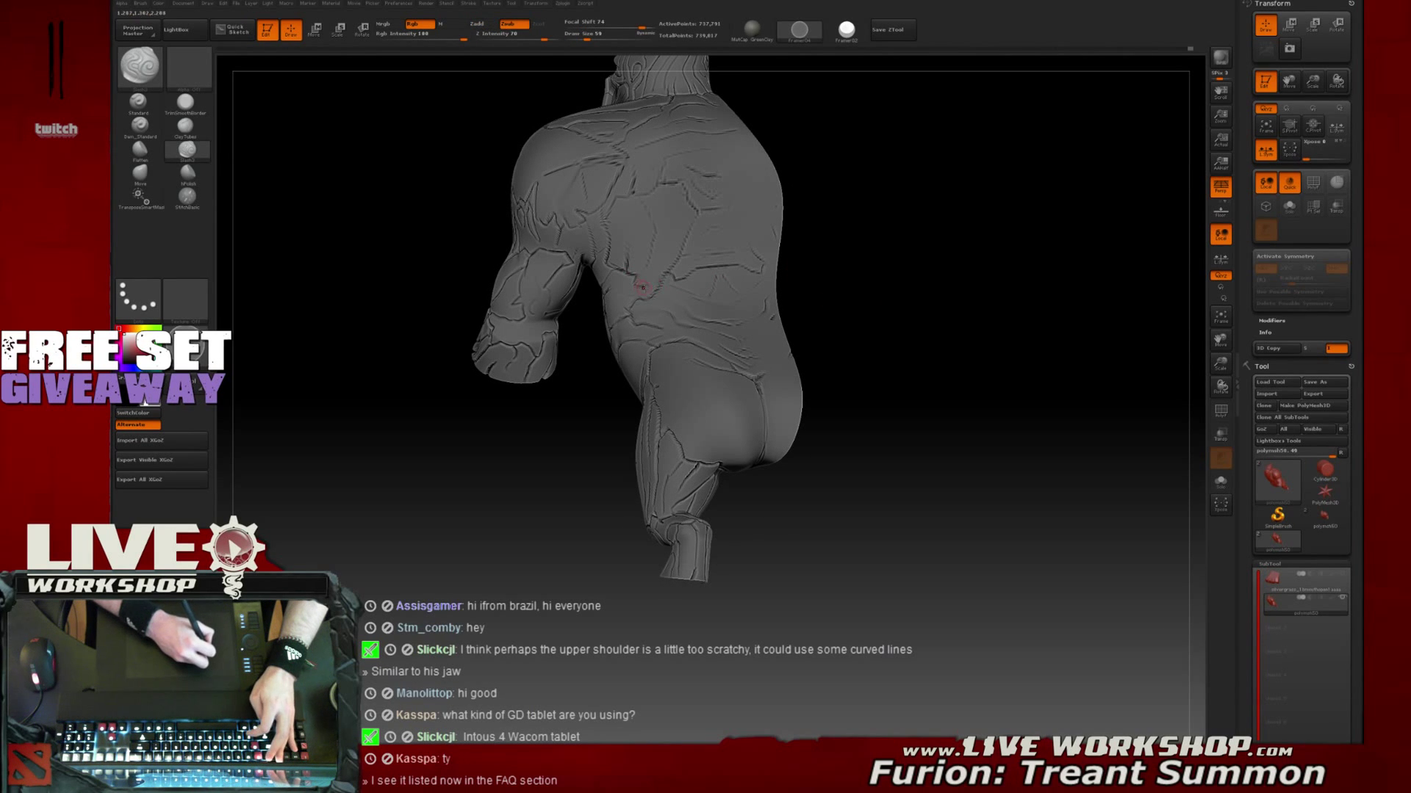
pyautogui.keyDown('shift'); pyautogui.moveTo(633, 286); pyautogui.dragTo(629, 270); pyautogui.keyUp('shift')
pyautogui.press('shift')
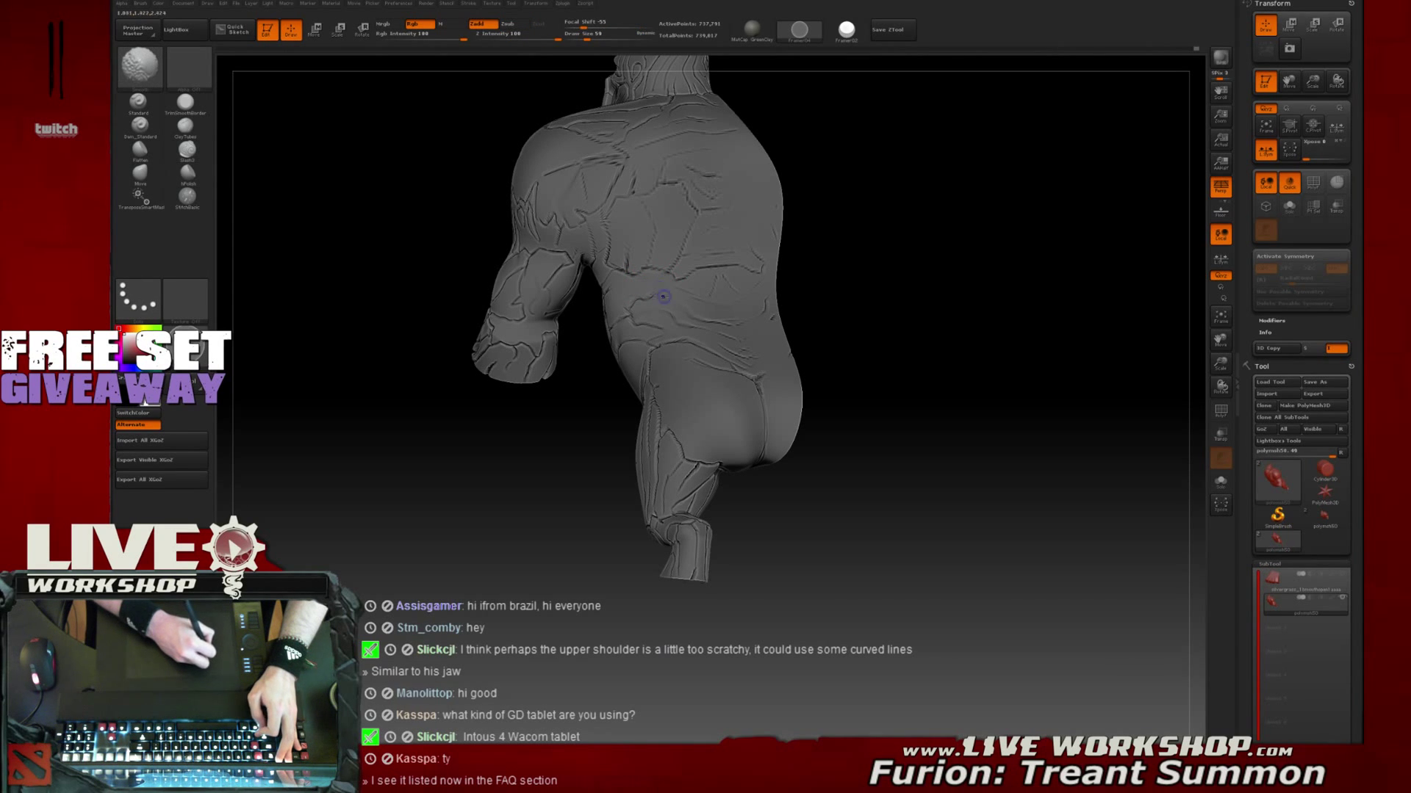
pyautogui.hotkey('ctrl', 'z')
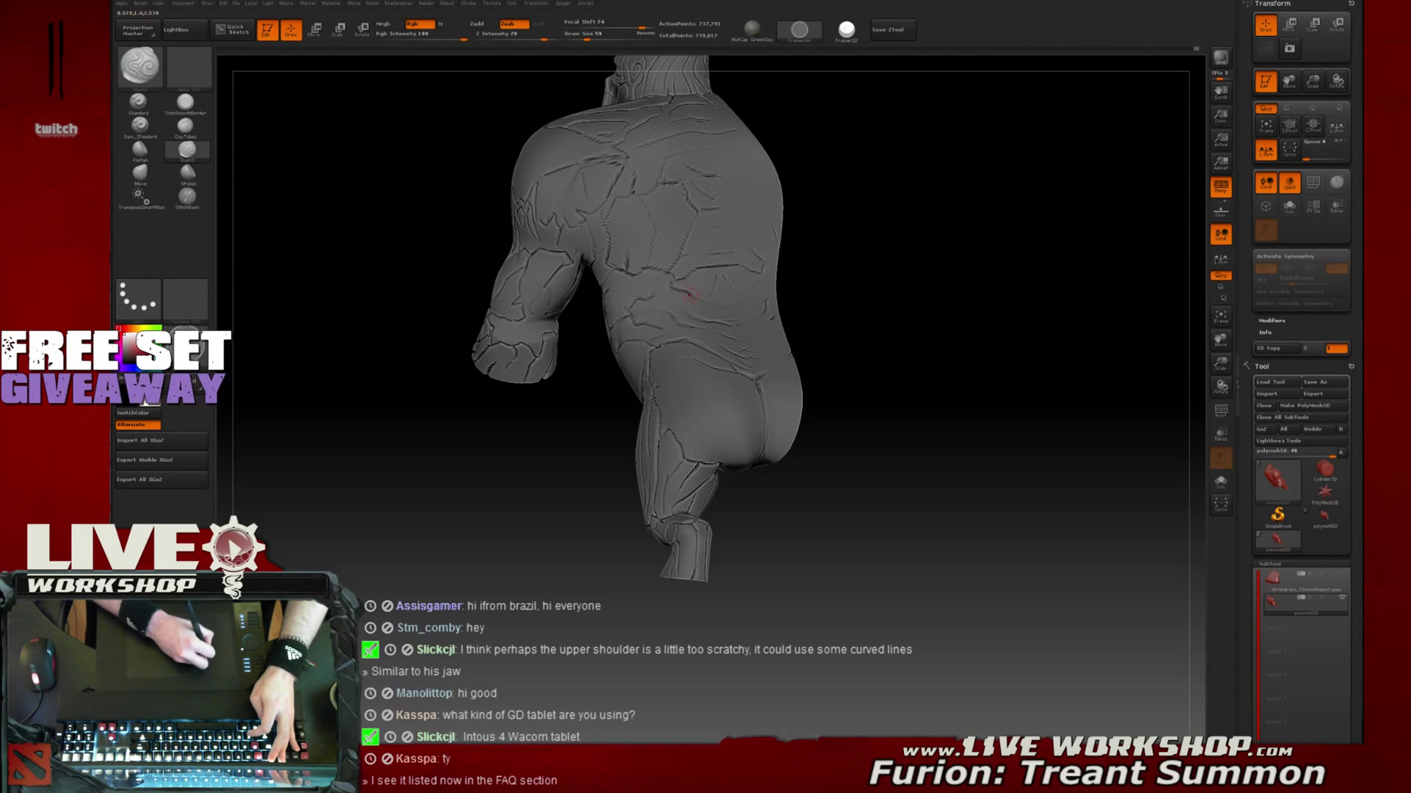
# Smooth the horizontal cracks on the middle of the back and carve long vertical bark grooves beside the spine
pyautogui.moveTo(904, 242)
pyautogui.keyDown('alt'); pyautogui.mouseDown()
pyautogui.moveTo(872, 152)
pyautogui.moveTo(864, 469)
pyautogui.mouseUp(); pyautogui.keyUp('alt')
pyautogui.keyDown('shift'); pyautogui.moveTo(691, 287); pyautogui.dragTo(757, 266); pyautogui.keyUp('shift')
pyautogui.press('shift')
pyautogui.keyDown('alt'); pyautogui.moveTo(892, 258); pyautogui.dragTo(872, 265); pyautogui.keyUp('alt')
pyautogui.keyDown('shift'); pyautogui.moveTo(702, 276); pyautogui.dragTo(670, 283); pyautogui.keyUp('shift')
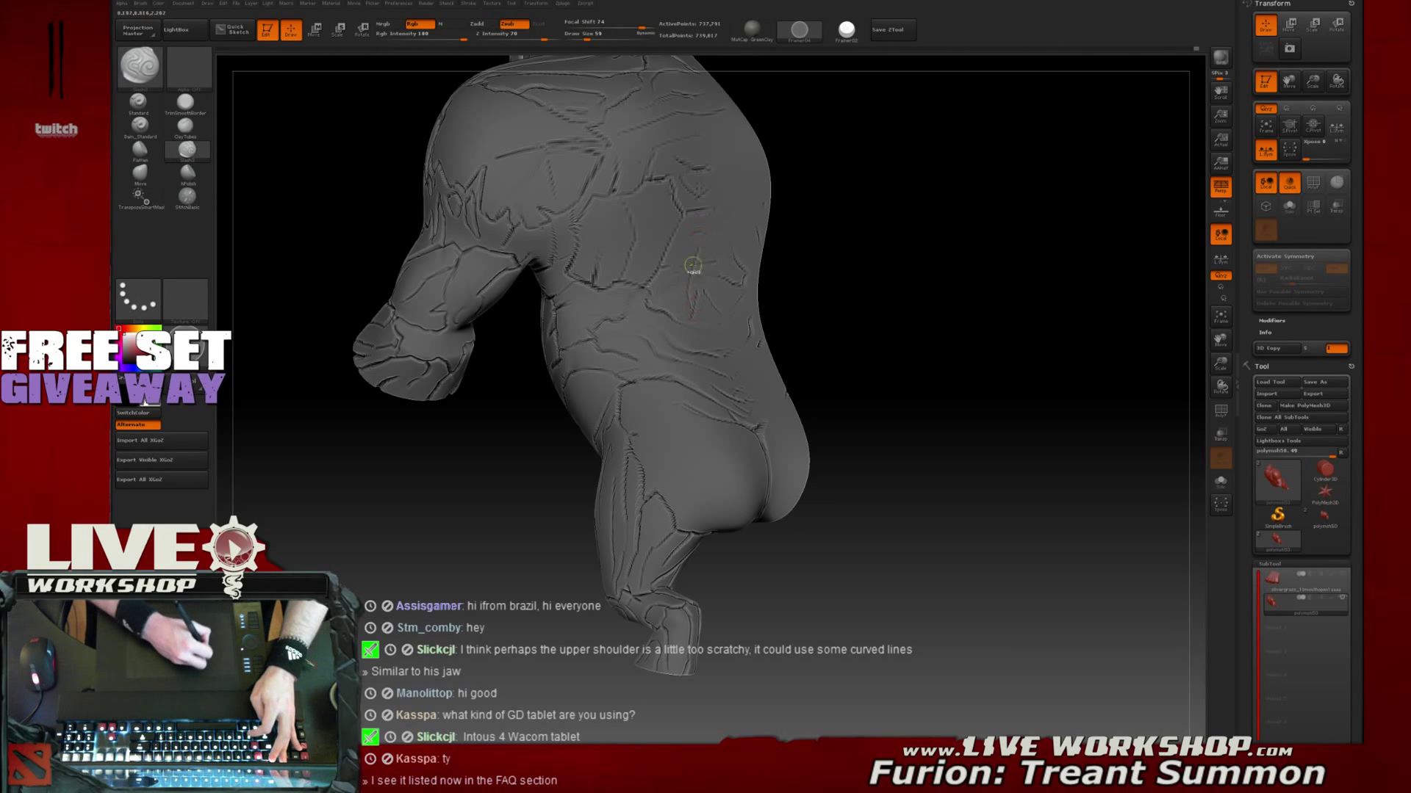
pyautogui.press('shift')
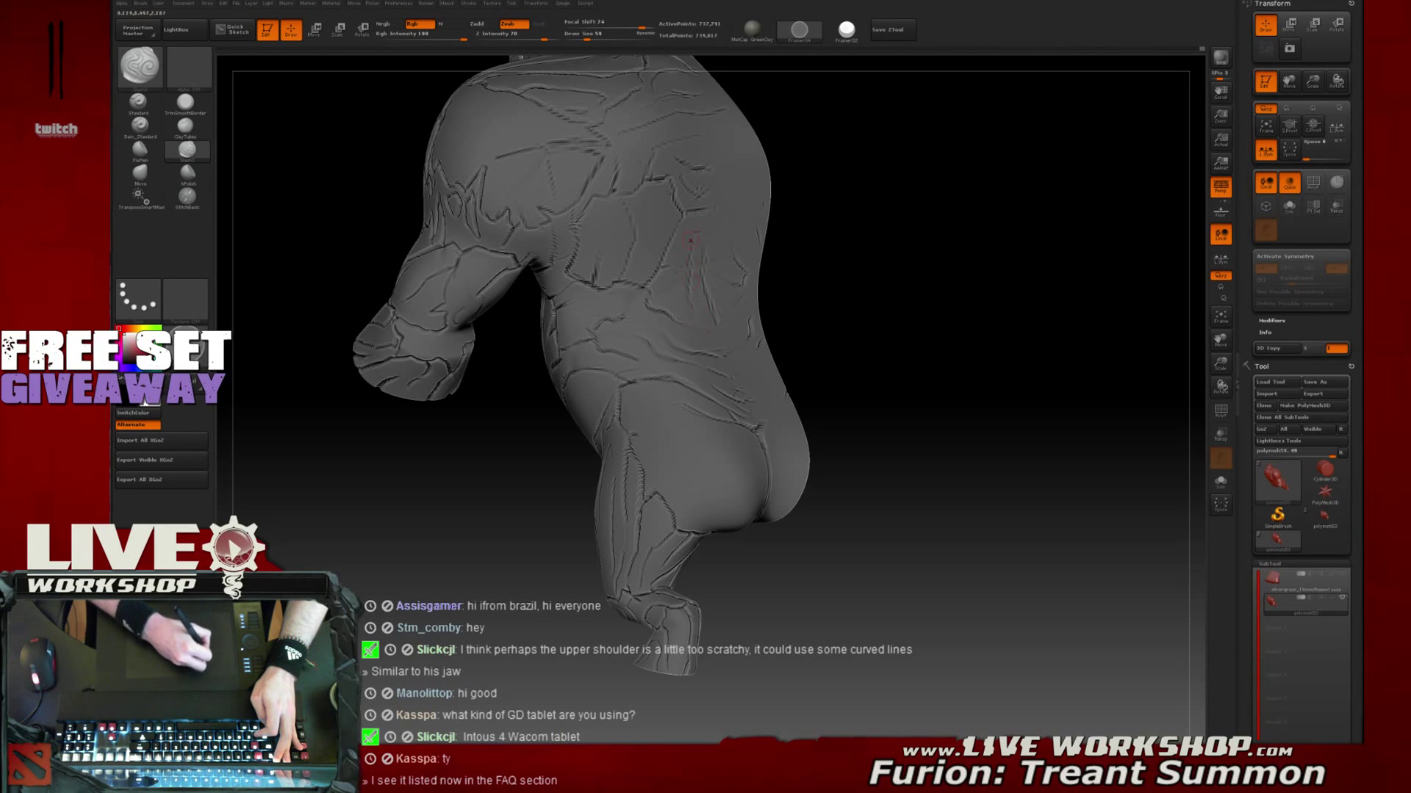
# Carve short bark cracks between the shoulder-blade plate and the spine, softening the rough strokes
pyautogui.keyDown('alt'); pyautogui.moveTo(884, 247); pyautogui.dragTo(856, 272); pyautogui.keyUp('alt')
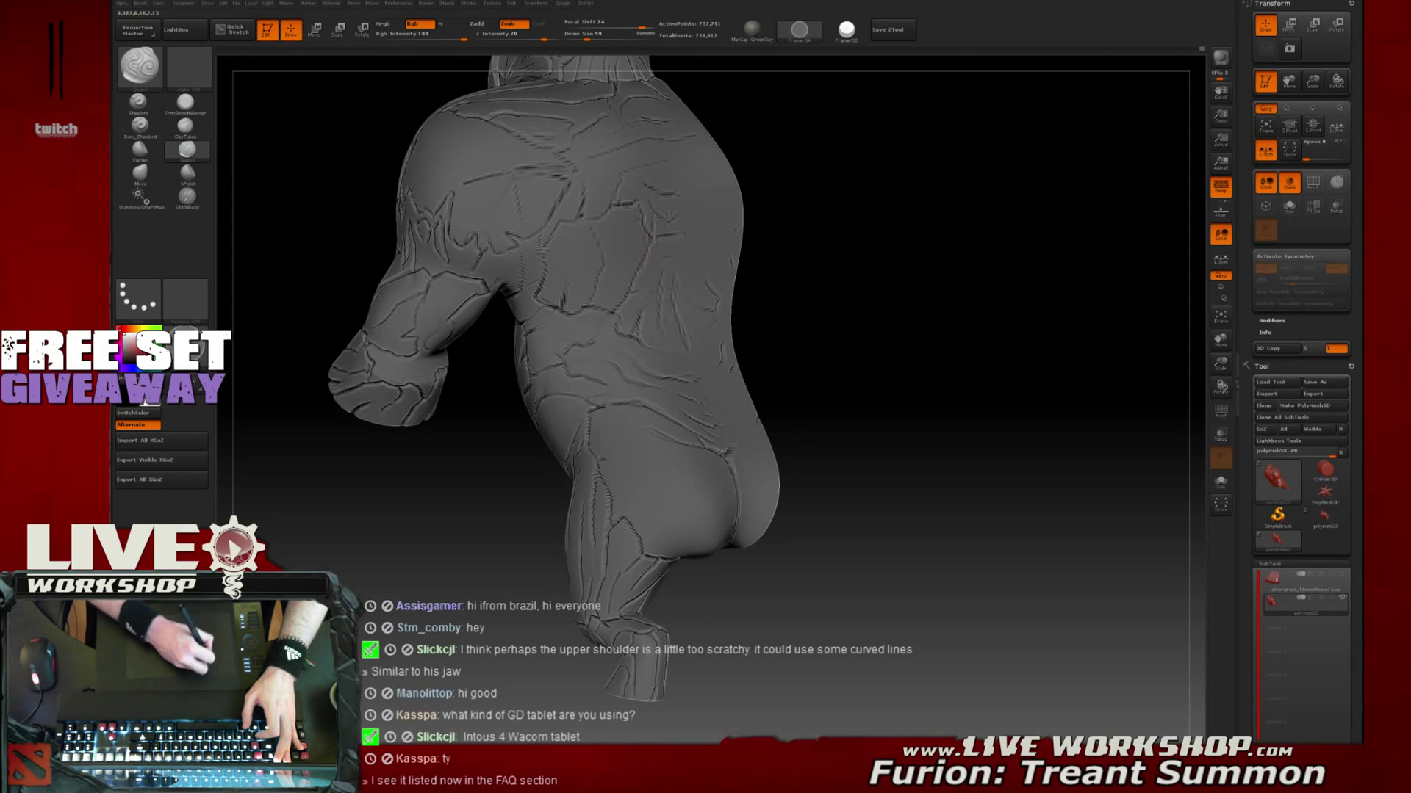
pyautogui.press('shift')
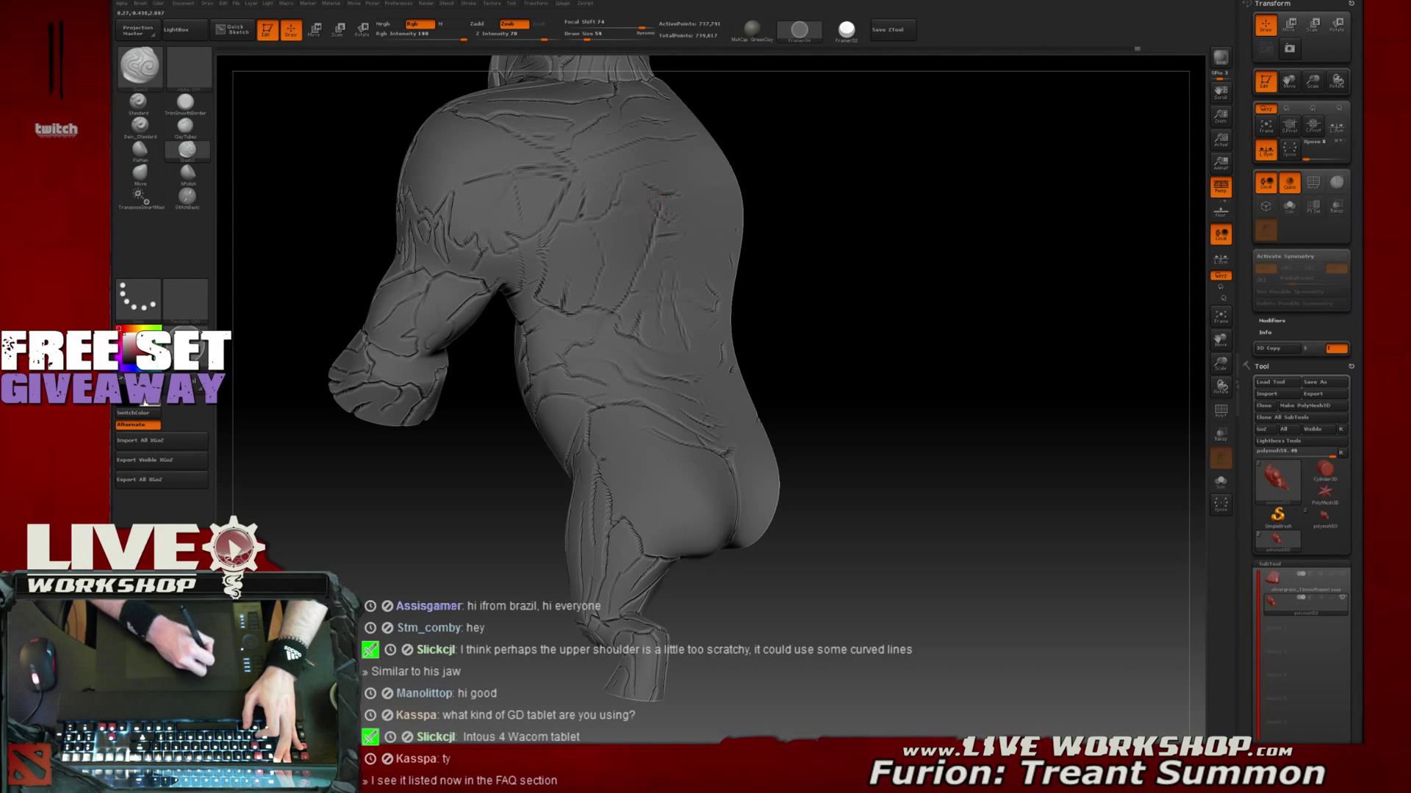
pyautogui.moveTo(845, 213); pyautogui.dragTo(771, 211)
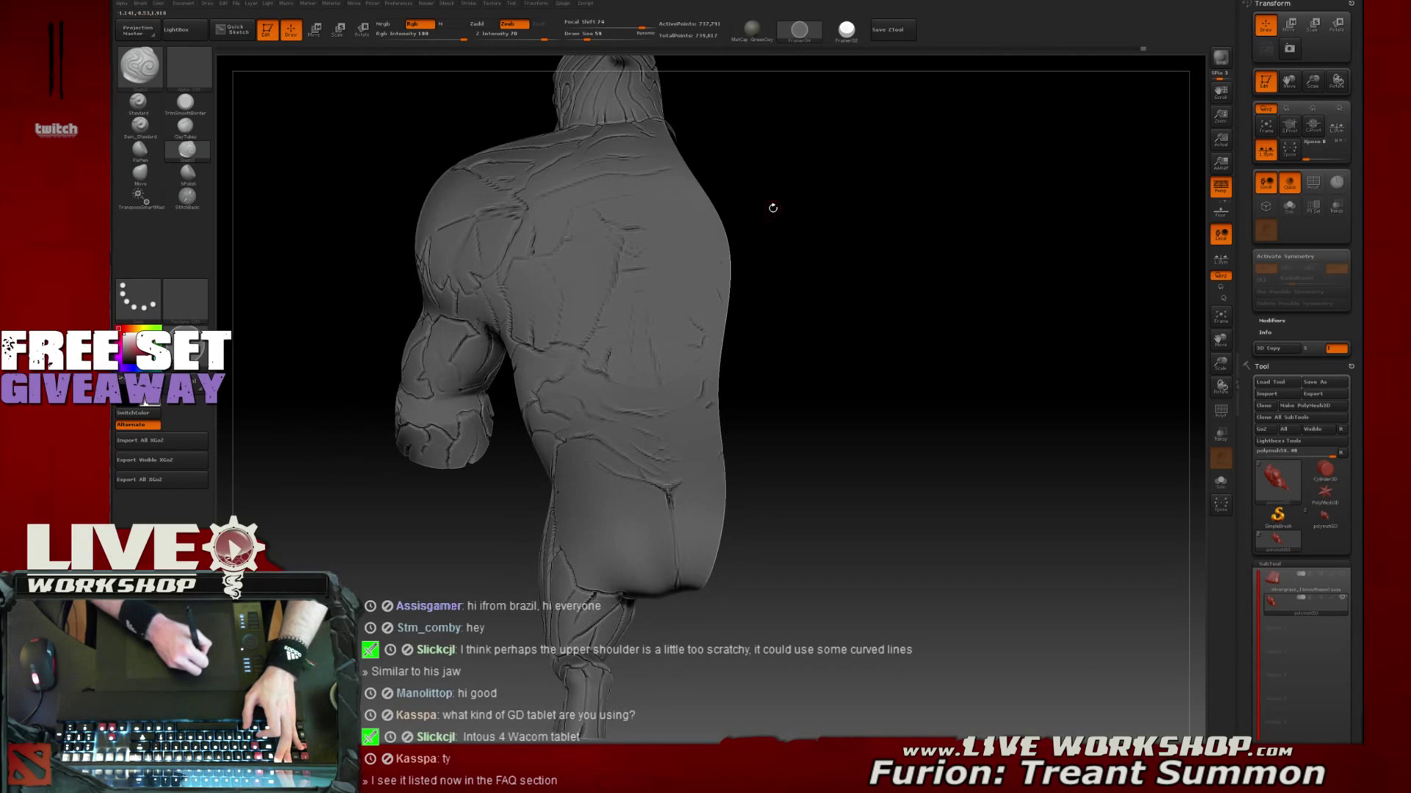
pyautogui.press('shift')
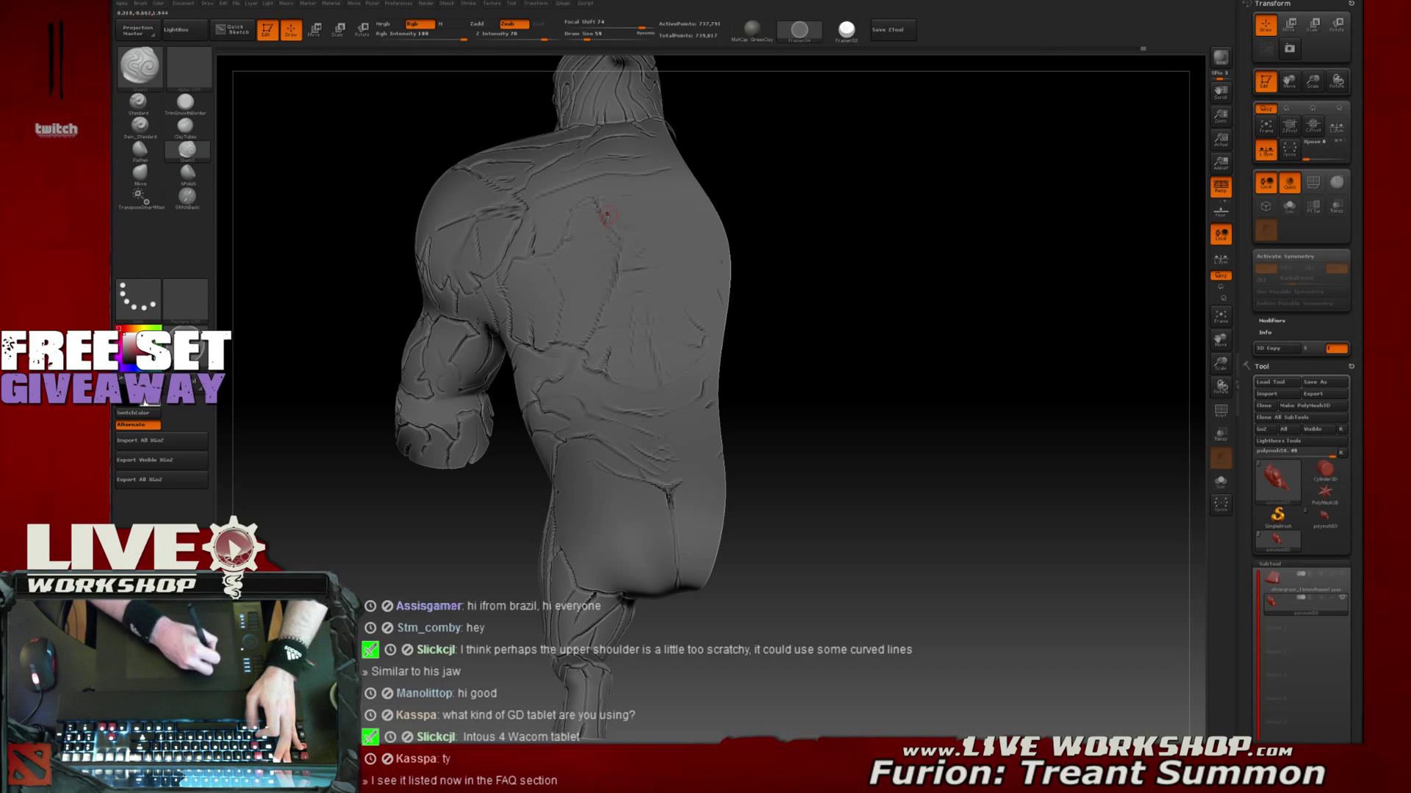
# Rework the long vertical bark cracks beside the spine on the upper back, smoothing their rough edges
pyautogui.moveTo(834, 147)
pyautogui.keyDown('alt'); pyautogui.mouseDown()
pyautogui.moveTo(841, 206)
pyautogui.moveTo(815, 136)
pyautogui.moveTo(781, 261)
pyautogui.mouseUp(); pyautogui.keyUp('alt')
pyautogui.press('b')
pyautogui.press('c')
pyautogui.press('b')
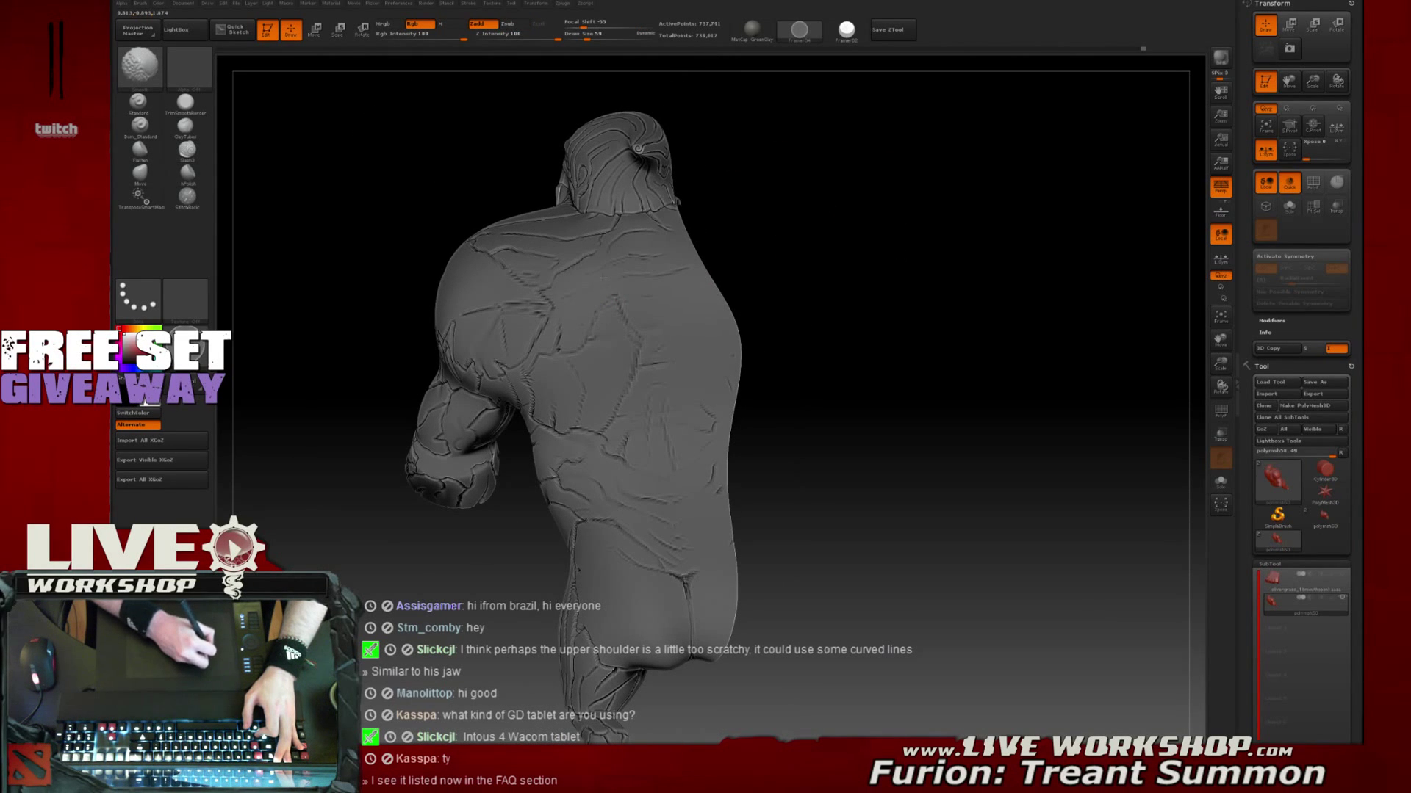
pyautogui.keyDown('shift'); pyautogui.moveTo(656, 285); pyautogui.dragTo(604, 299); pyautogui.keyUp('shift')
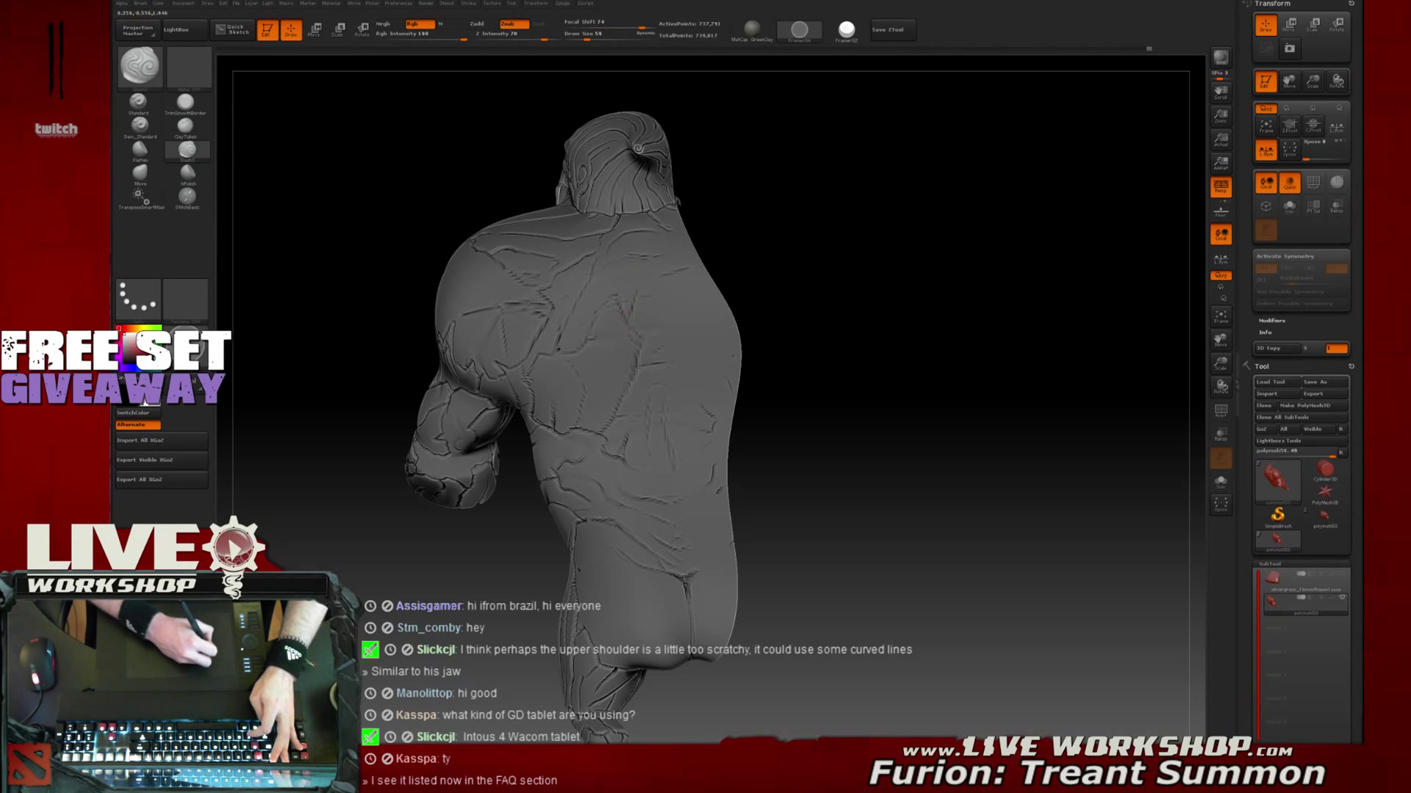
pyautogui.moveTo(641, 277)
pyautogui.mouseDown()
pyautogui.moveTo(663, 272)
pyautogui.moveTo(604, 291)
pyautogui.moveTo(636, 317)
pyautogui.mouseUp()
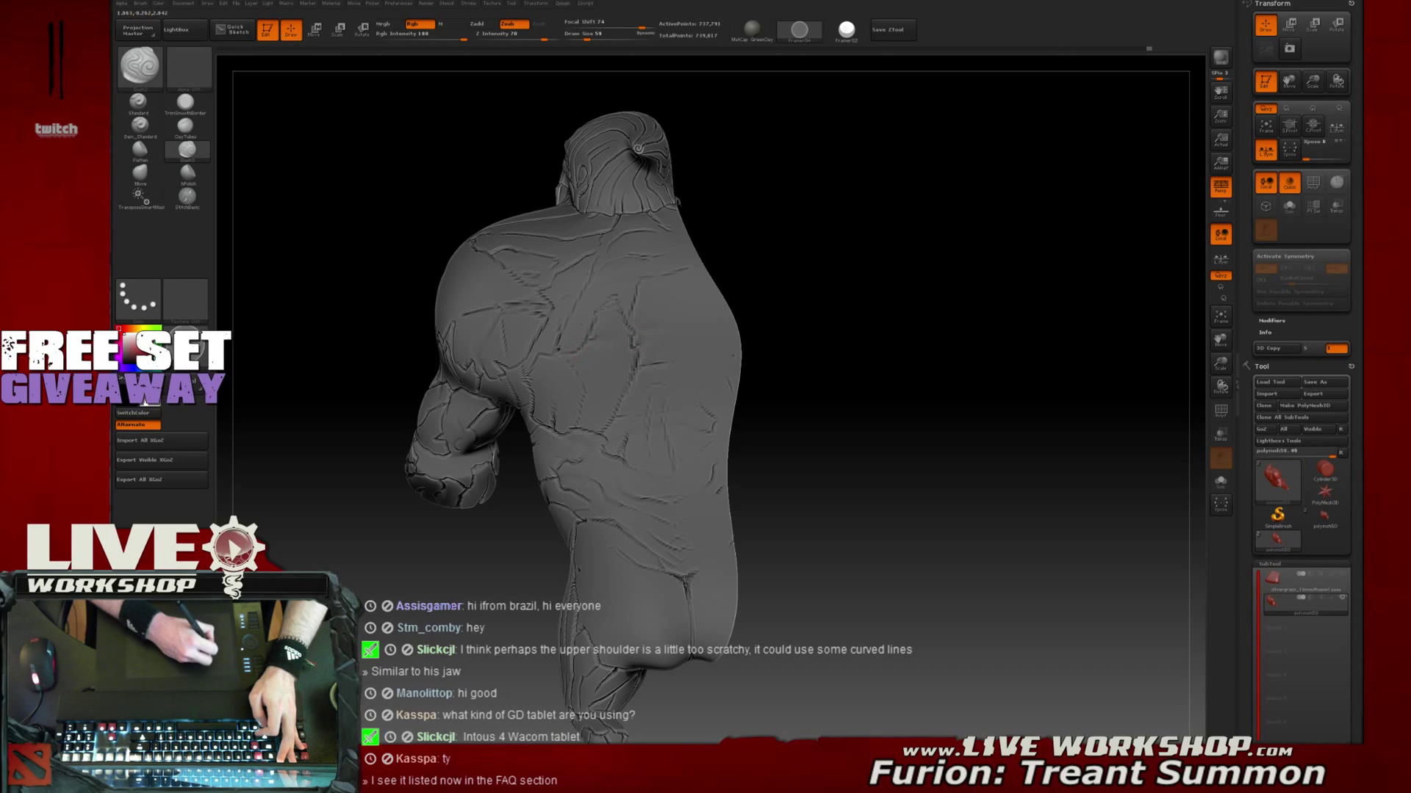
pyautogui.moveTo(765, 302)
pyautogui.keyDown('alt'); pyautogui.mouseDown()
pyautogui.moveTo(801, 131)
pyautogui.moveTo(821, 470)
pyautogui.mouseUp(); pyautogui.keyUp('alt')
pyautogui.moveTo(947, 266)
pyautogui.keyDown('alt'); pyautogui.mouseDown()
pyautogui.moveTo(980, 189)
pyautogui.moveTo(973, 80)
pyautogui.mouseUp(); pyautogui.keyUp('alt')
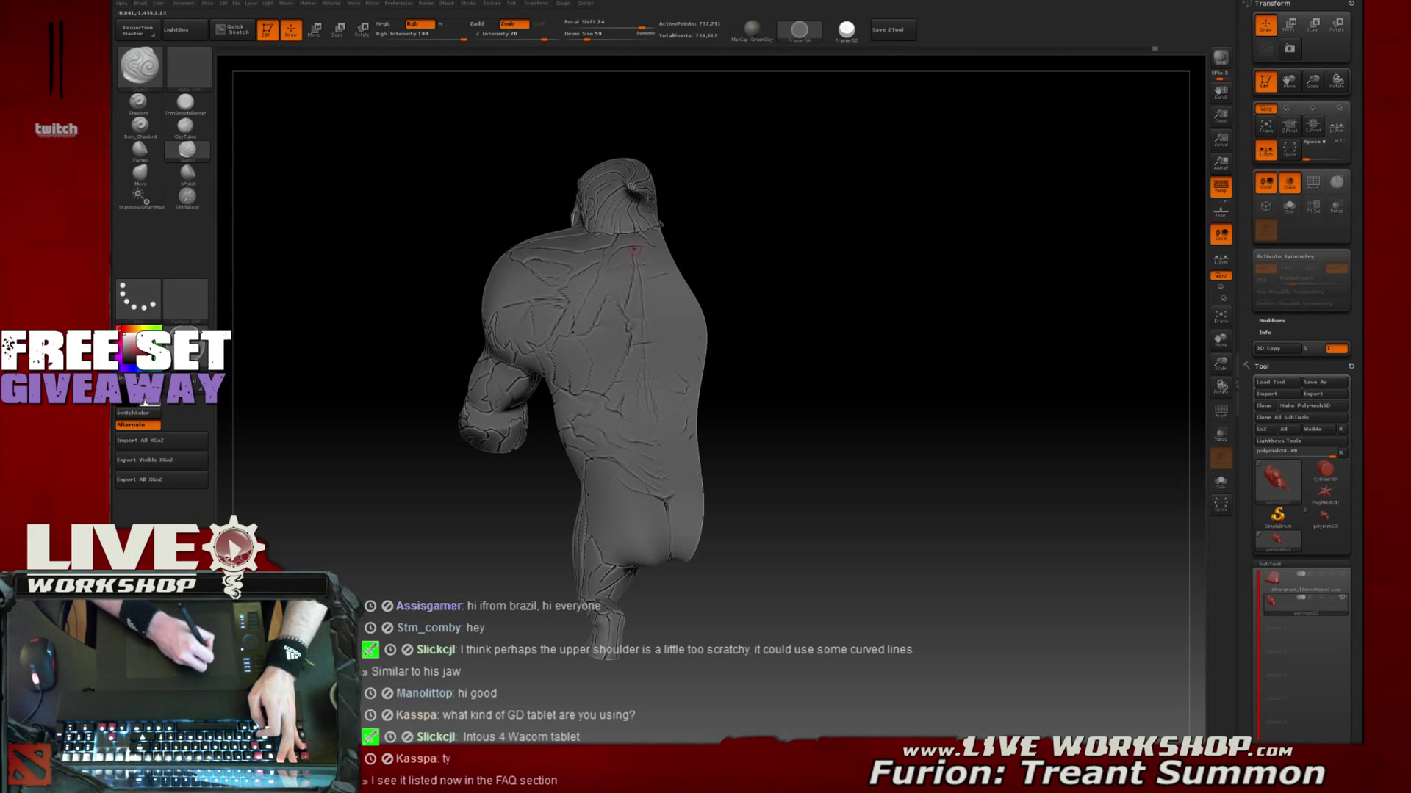
pyautogui.moveTo(625, 266)
pyautogui.mouseDown()
pyautogui.moveTo(630, 290)
pyautogui.moveTo(623, 257)
pyautogui.mouseUp()
pyautogui.hotkey('ctrl', 'z')
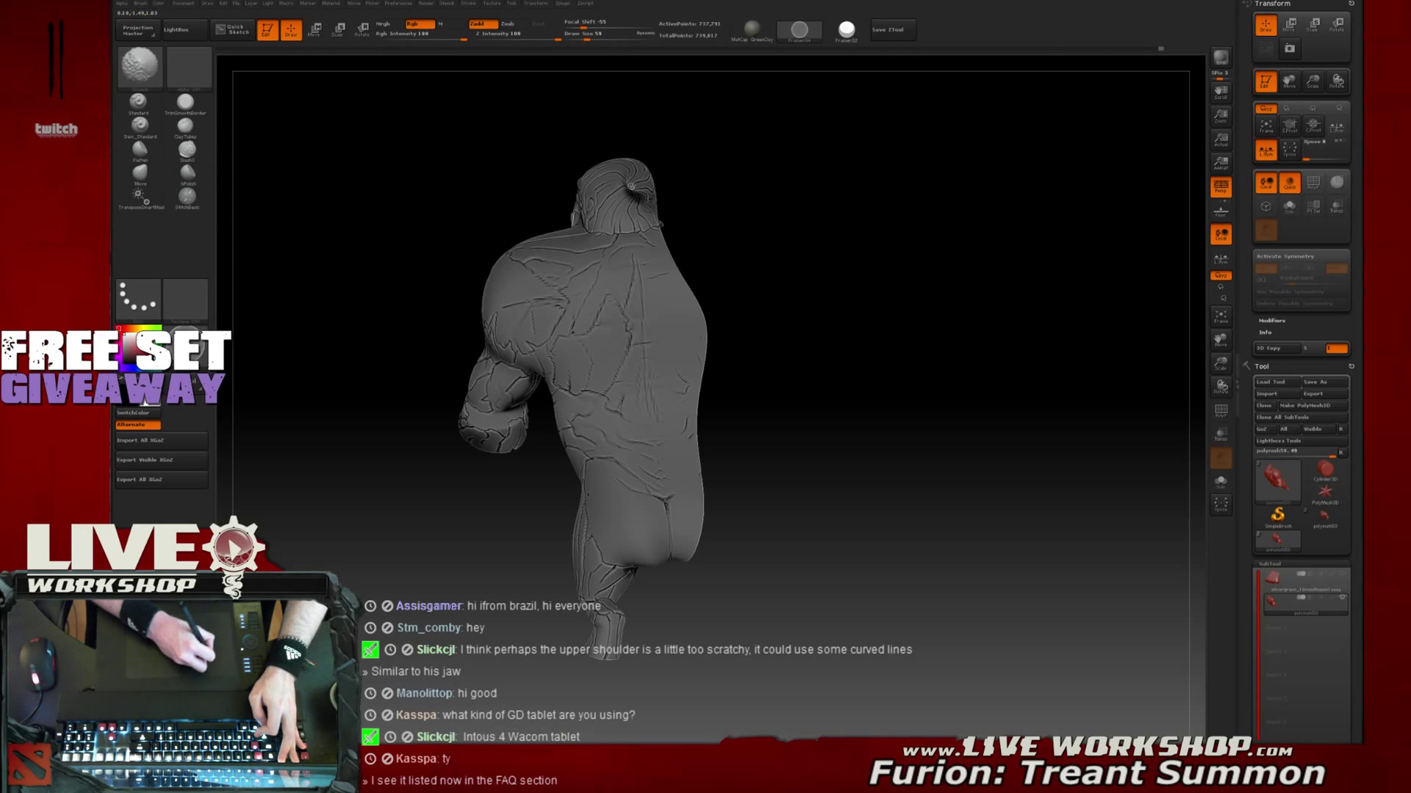
pyautogui.press('shift')
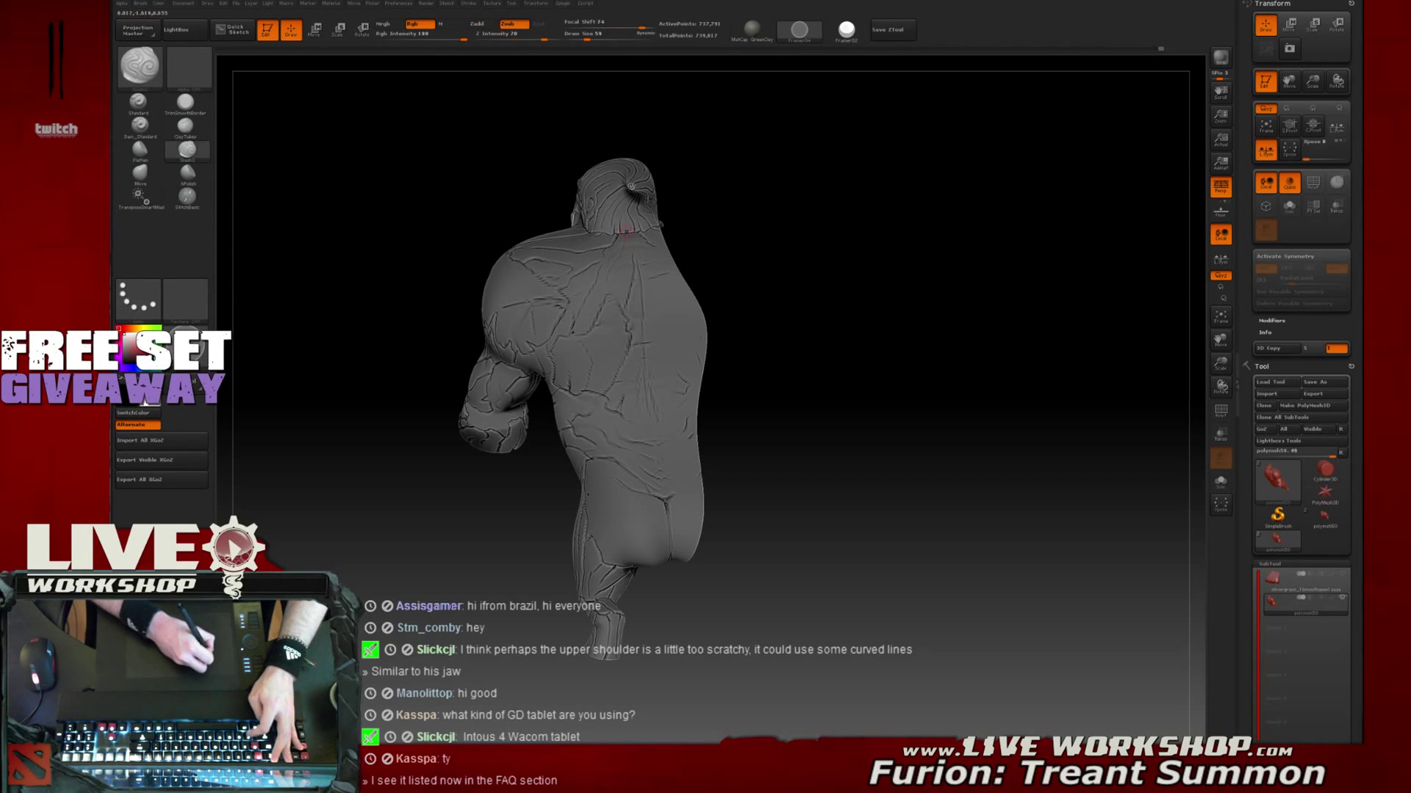
# Turn on symmetry and carve short bark cracks along the junction between the neck and the shoulder
pyautogui.keyDown('alt'); pyautogui.moveTo(796, 202); pyautogui.dragTo(803, 267); pyautogui.keyUp('alt')
pyautogui.moveTo(857, 140)
pyautogui.keyDown('alt'); pyautogui.mouseDown()
pyautogui.moveTo(888, 312)
pyautogui.moveTo(882, 353)
pyautogui.mouseUp(); pyautogui.keyUp('alt')
pyautogui.press('x')
pyautogui.moveTo(623, 326)
pyautogui.mouseDown()
pyautogui.moveTo(638, 324)
pyautogui.moveTo(581, 324)
pyautogui.moveTo(596, 332)
pyautogui.moveTo(575, 377)
pyautogui.mouseUp()
pyautogui.moveTo(912, 291); pyautogui.dragTo(781, 243)
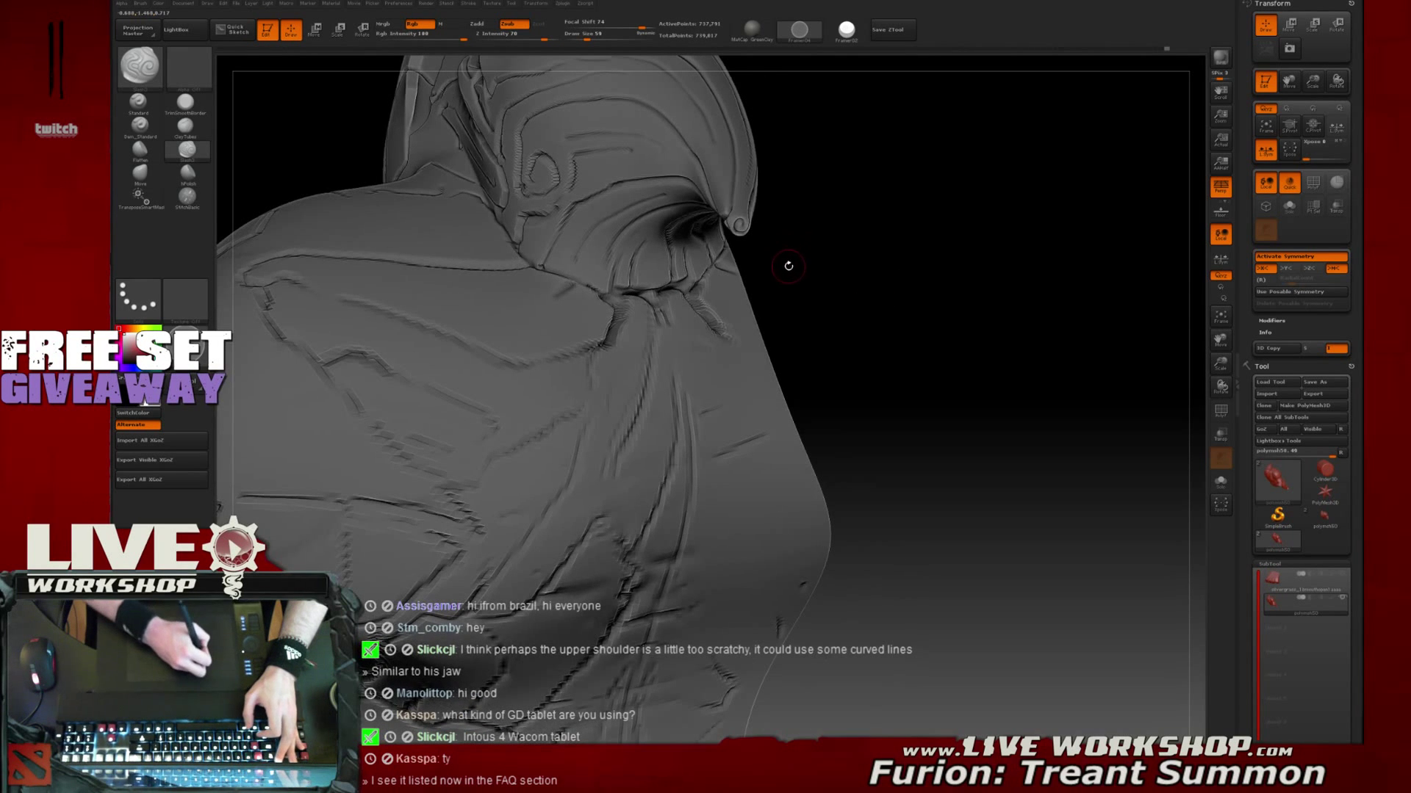
pyautogui.moveTo(922, 270); pyautogui.dragTo(862, 230)
pyautogui.moveTo(497, 263); pyautogui.dragTo(537, 268)
pyautogui.moveTo(874, 296)
pyautogui.mouseDown()
pyautogui.moveTo(895, 305)
pyautogui.moveTo(866, 331)
pyautogui.mouseUp()
pyautogui.moveTo(540, 283)
pyautogui.mouseDown()
pyautogui.moveTo(553, 274)
pyautogui.moveTo(571, 288)
pyautogui.mouseUp()
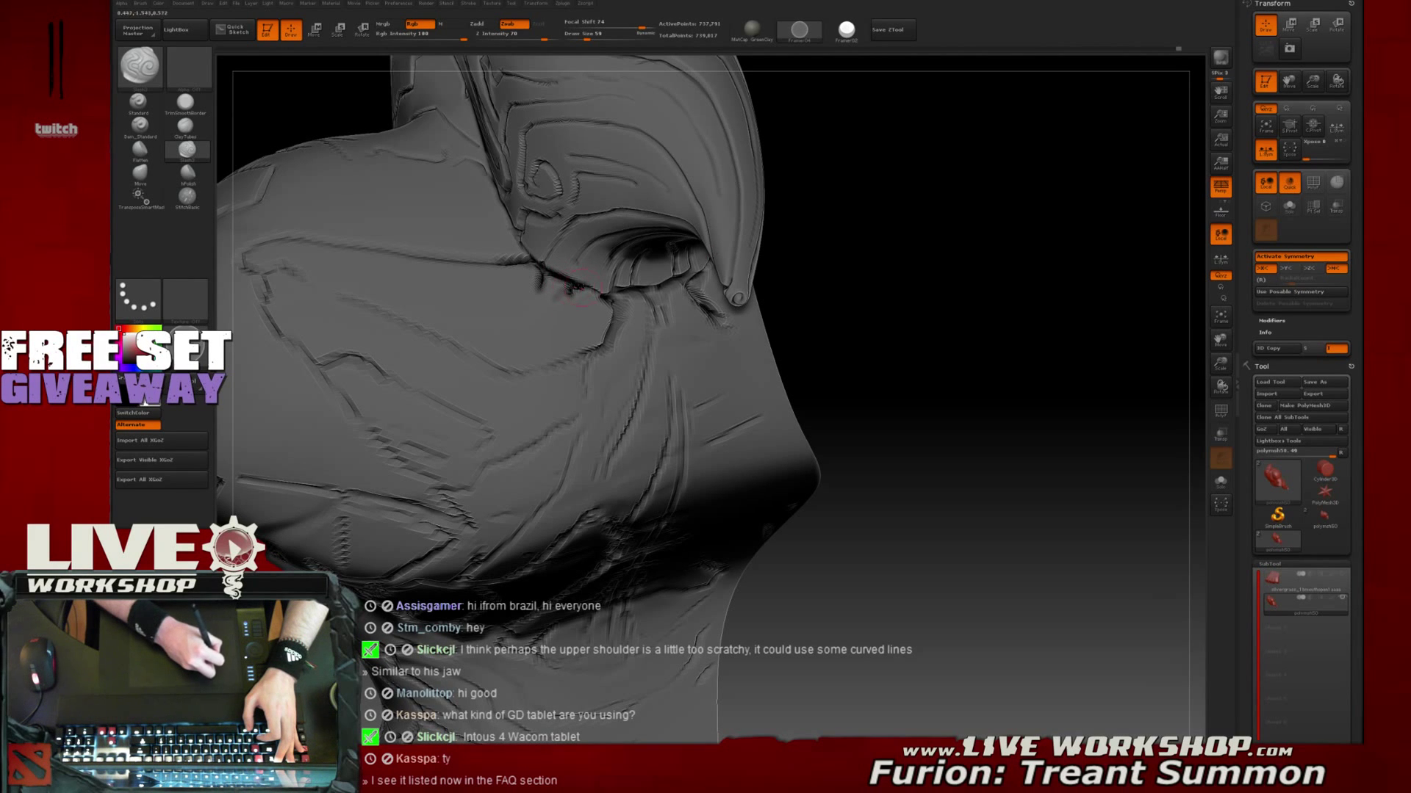
# Deepen the crack running around the nape and carve short branches across the base of the neck
pyautogui.moveTo(836, 303)
pyautogui.mouseDown()
pyautogui.moveTo(947, 253)
pyautogui.moveTo(847, 227)
pyautogui.moveTo(907, 234)
pyautogui.moveTo(865, 233)
pyautogui.mouseUp()
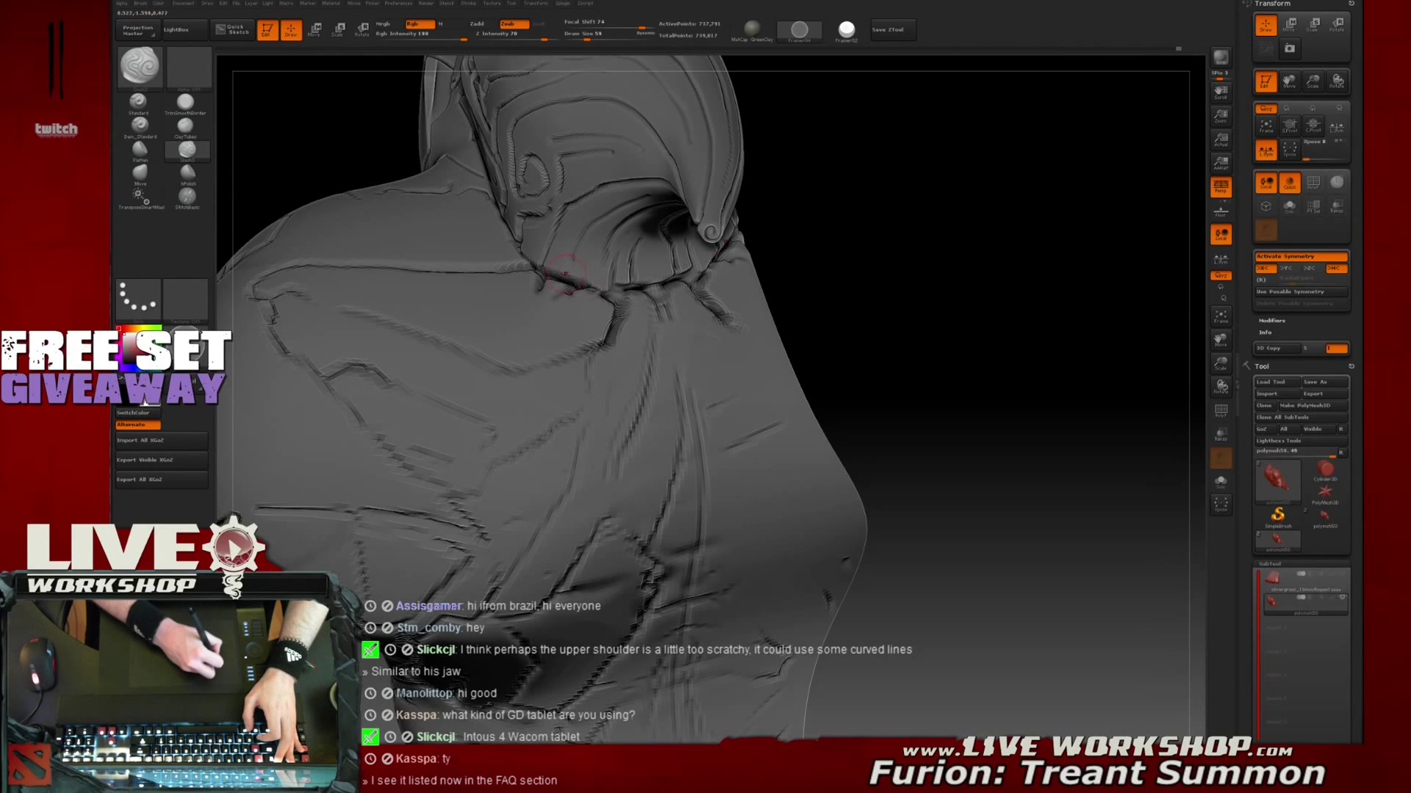
pyautogui.moveTo(835, 236)
pyautogui.mouseDown()
pyautogui.moveTo(867, 242)
pyautogui.moveTo(866, 227)
pyautogui.moveTo(867, 243)
pyautogui.mouseUp()
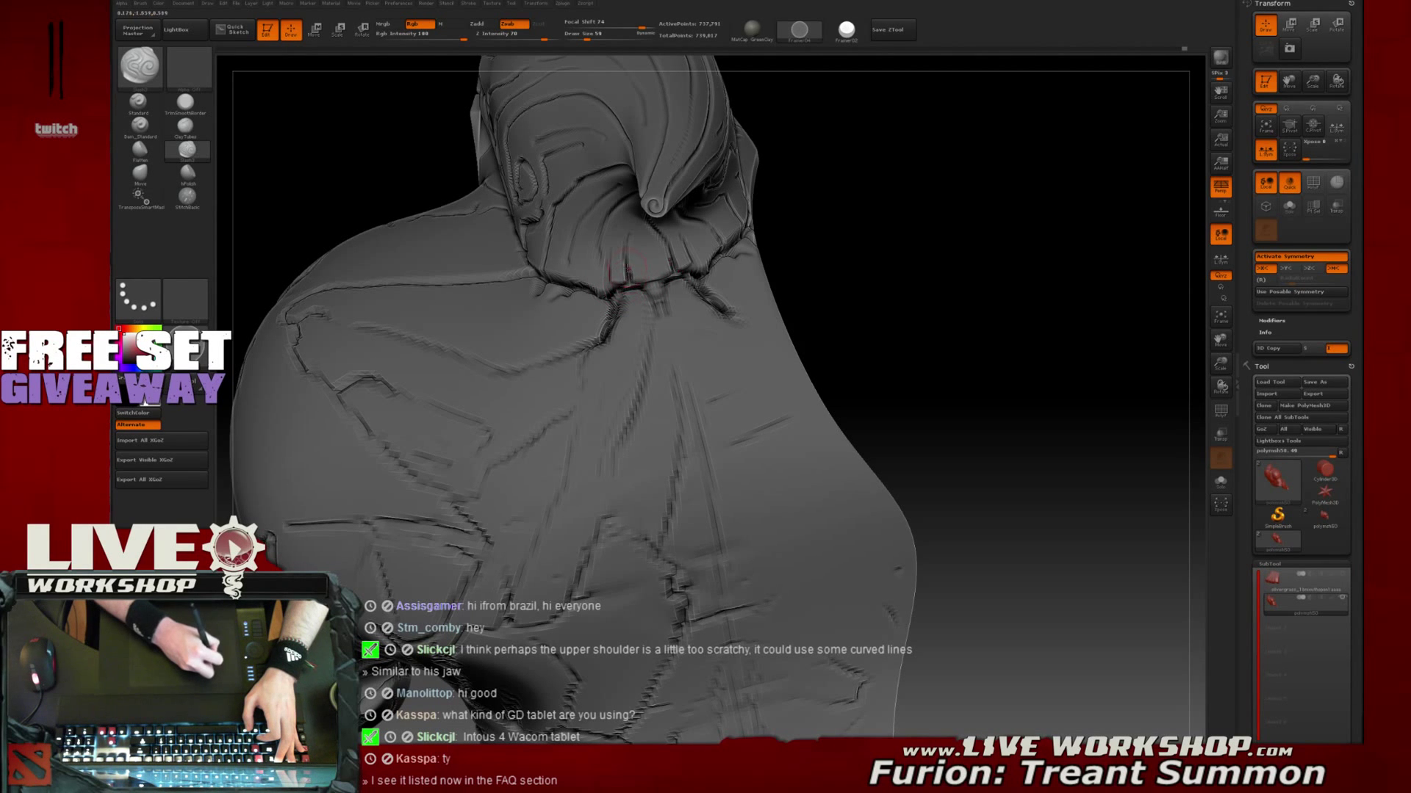
pyautogui.moveTo(894, 227); pyautogui.dragTo(844, 229)
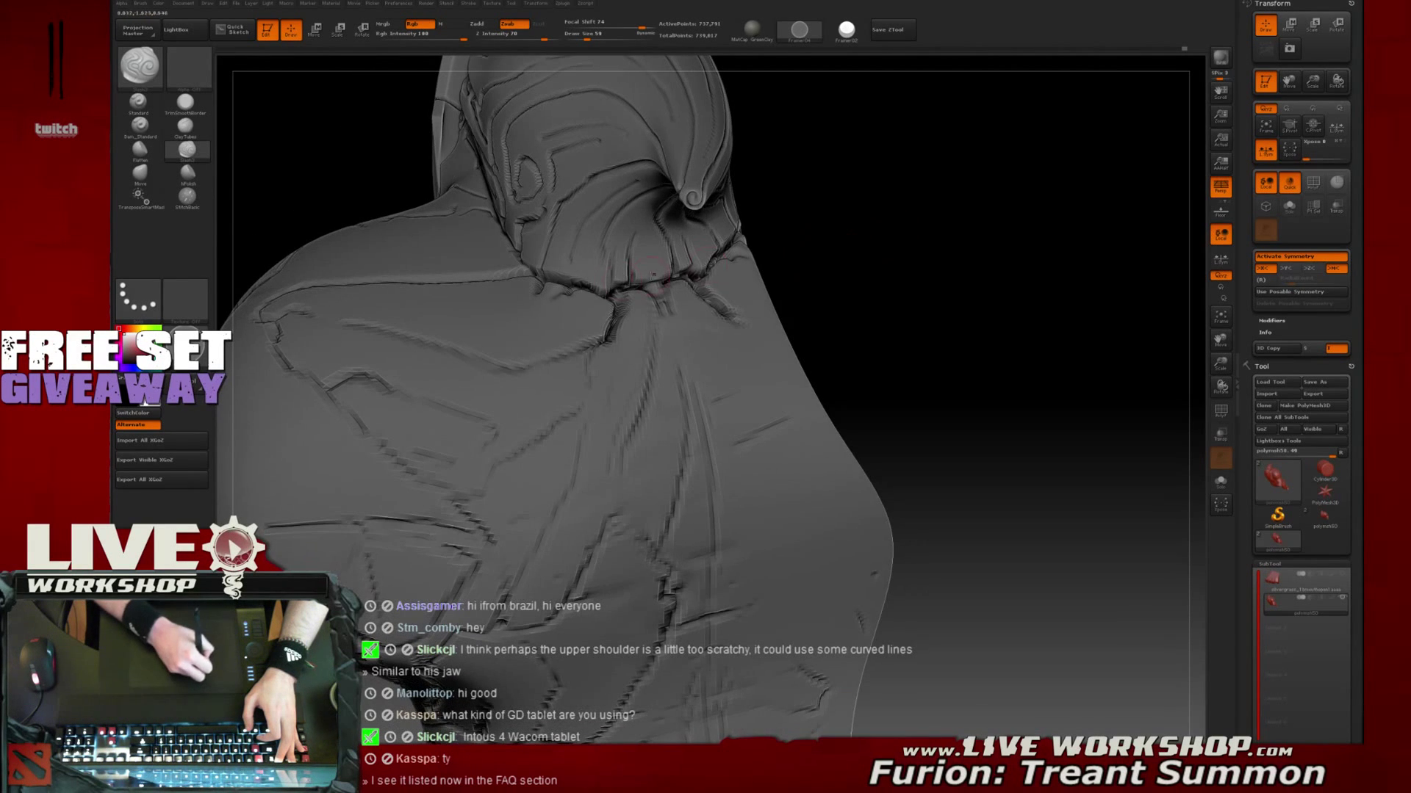
pyautogui.press('shift')
pyautogui.keyDown('alt'); pyautogui.moveTo(912, 266); pyautogui.dragTo(894, 101); pyautogui.keyUp('alt')
pyautogui.moveTo(832, 273)
pyautogui.mouseDown()
pyautogui.moveTo(835, 250)
pyautogui.moveTo(846, 268)
pyautogui.moveTo(735, 269)
pyautogui.moveTo(612, 302)
pyautogui.mouseUp()
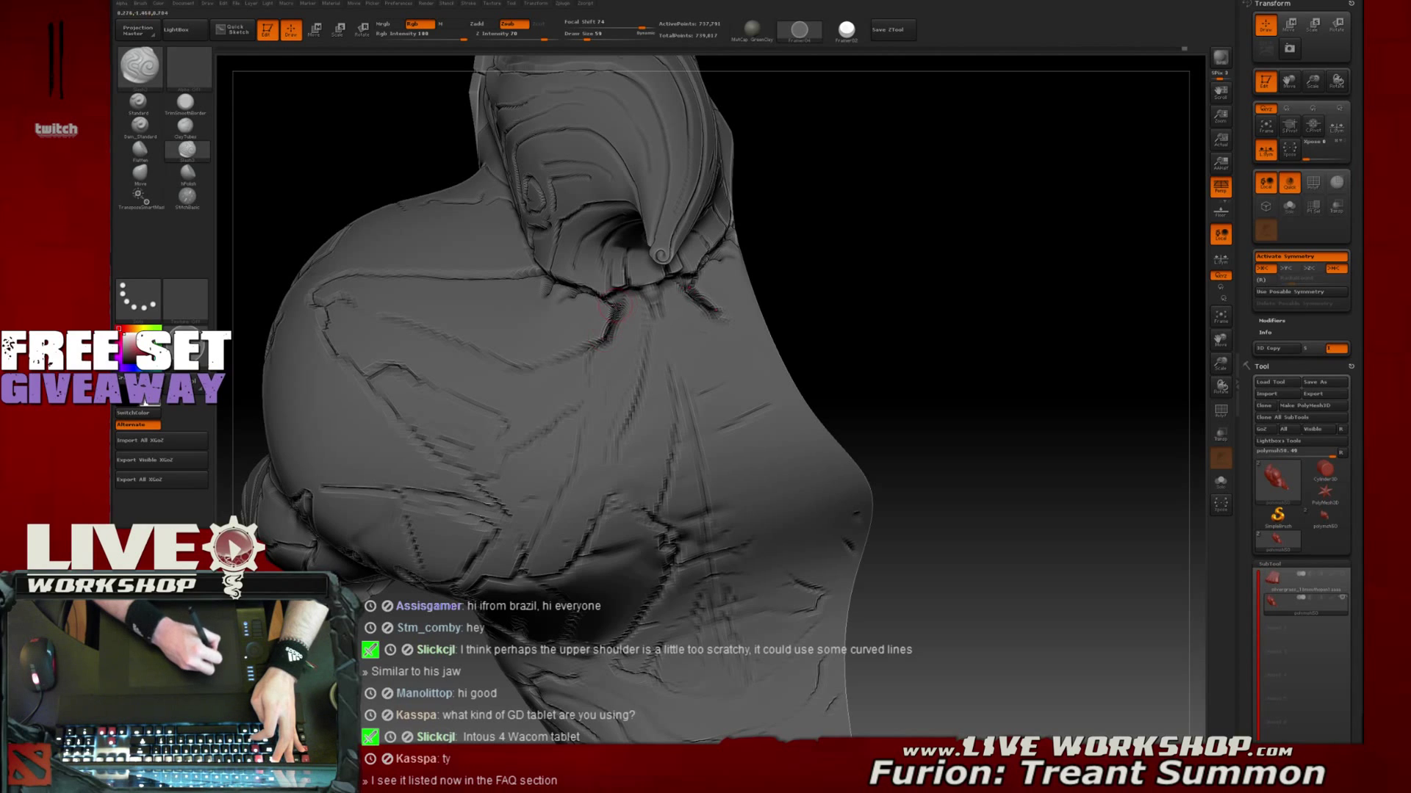
# Carve curved bark grooves across the top of the shoulder towards the base of the neck
pyautogui.moveTo(773, 254); pyautogui.dragTo(768, 301)
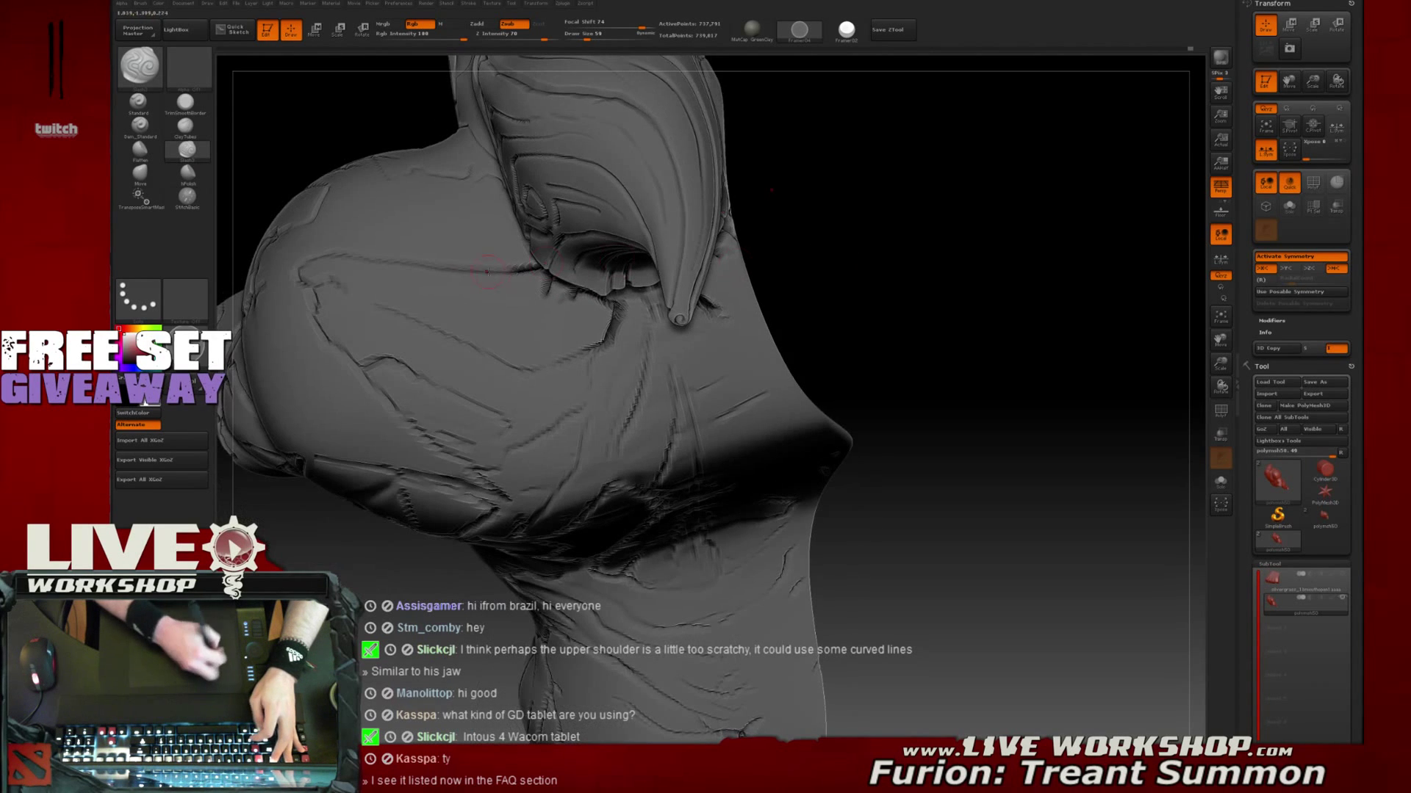
pyautogui.moveTo(472, 269)
pyautogui.mouseDown()
pyautogui.moveTo(543, 272)
pyautogui.moveTo(507, 314)
pyautogui.moveTo(557, 312)
pyautogui.mouseUp()
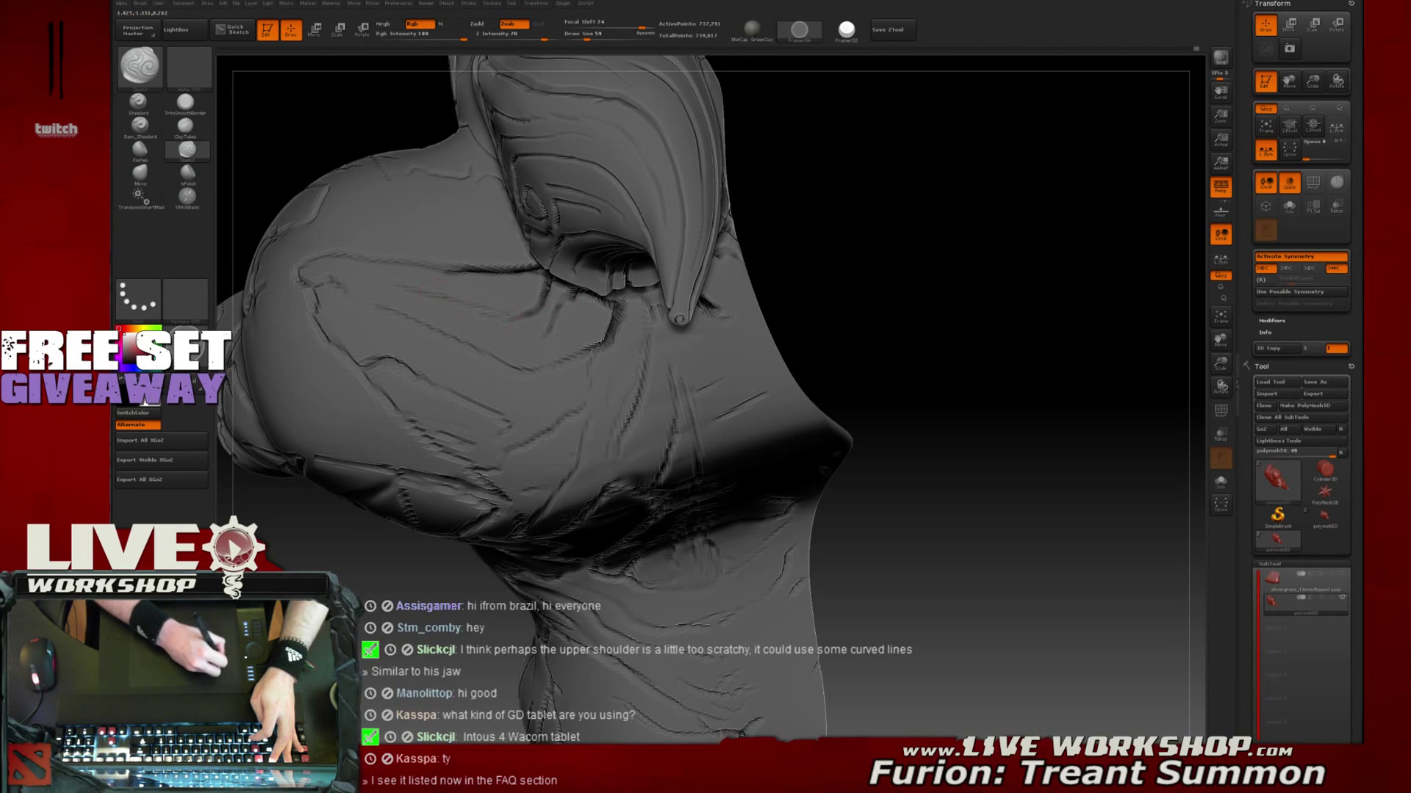
pyautogui.moveTo(918, 294)
pyautogui.mouseDown()
pyautogui.moveTo(624, 283)
pyautogui.moveTo(633, 275)
pyautogui.moveTo(661, 351)
pyautogui.mouseUp()
# Carve branching bark cracks down the upper spine from the nape crack
pyautogui.moveTo(829, 269); pyautogui.dragTo(847, 209)
pyautogui.moveTo(646, 239)
pyautogui.mouseDown()
pyautogui.moveTo(648, 320)
pyautogui.moveTo(683, 309)
pyautogui.moveTo(646, 353)
pyautogui.mouseUp()
pyautogui.moveTo(665, 282)
pyautogui.mouseDown()
pyautogui.moveTo(694, 323)
pyautogui.moveTo(662, 300)
pyautogui.moveTo(665, 335)
pyautogui.mouseUp()
pyautogui.press('shift')
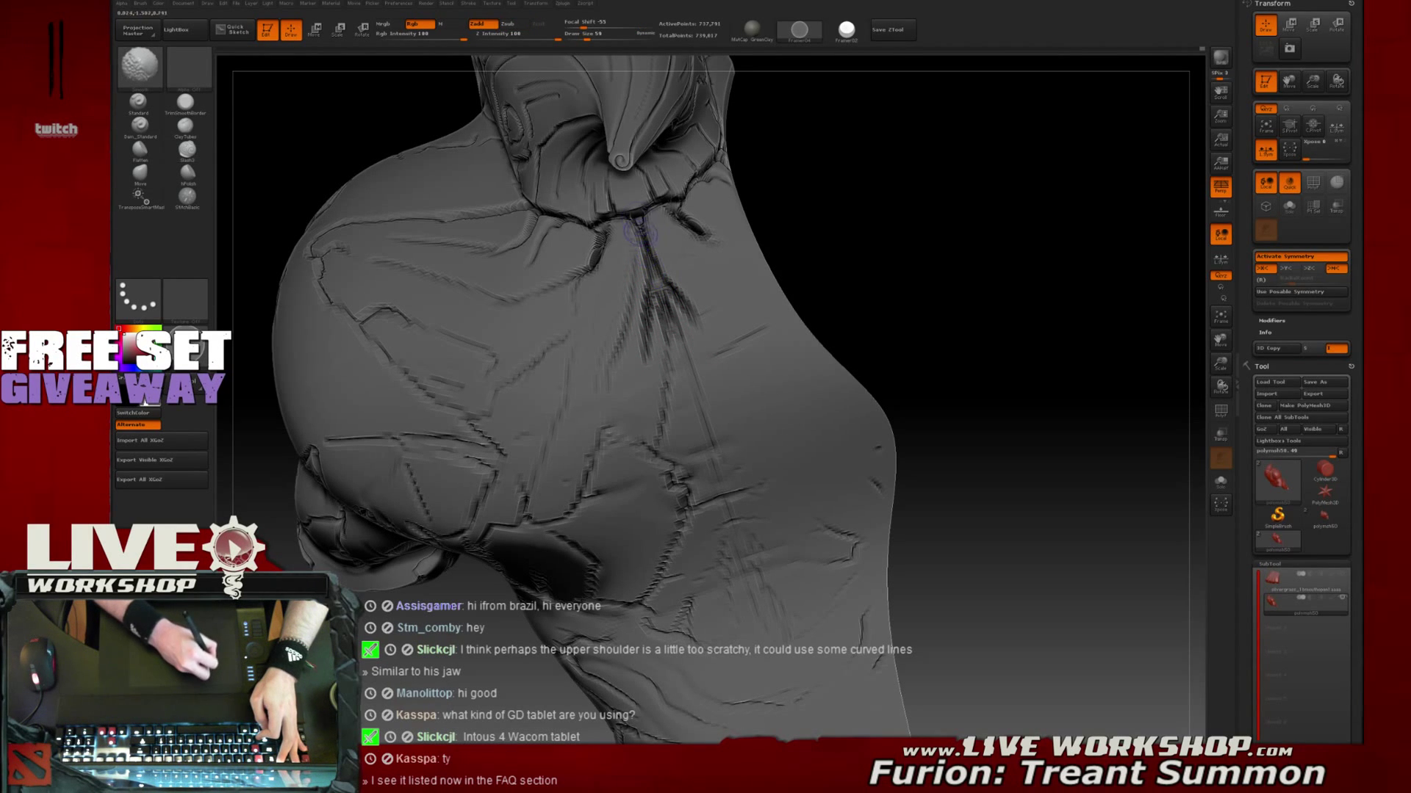
pyautogui.press('1')
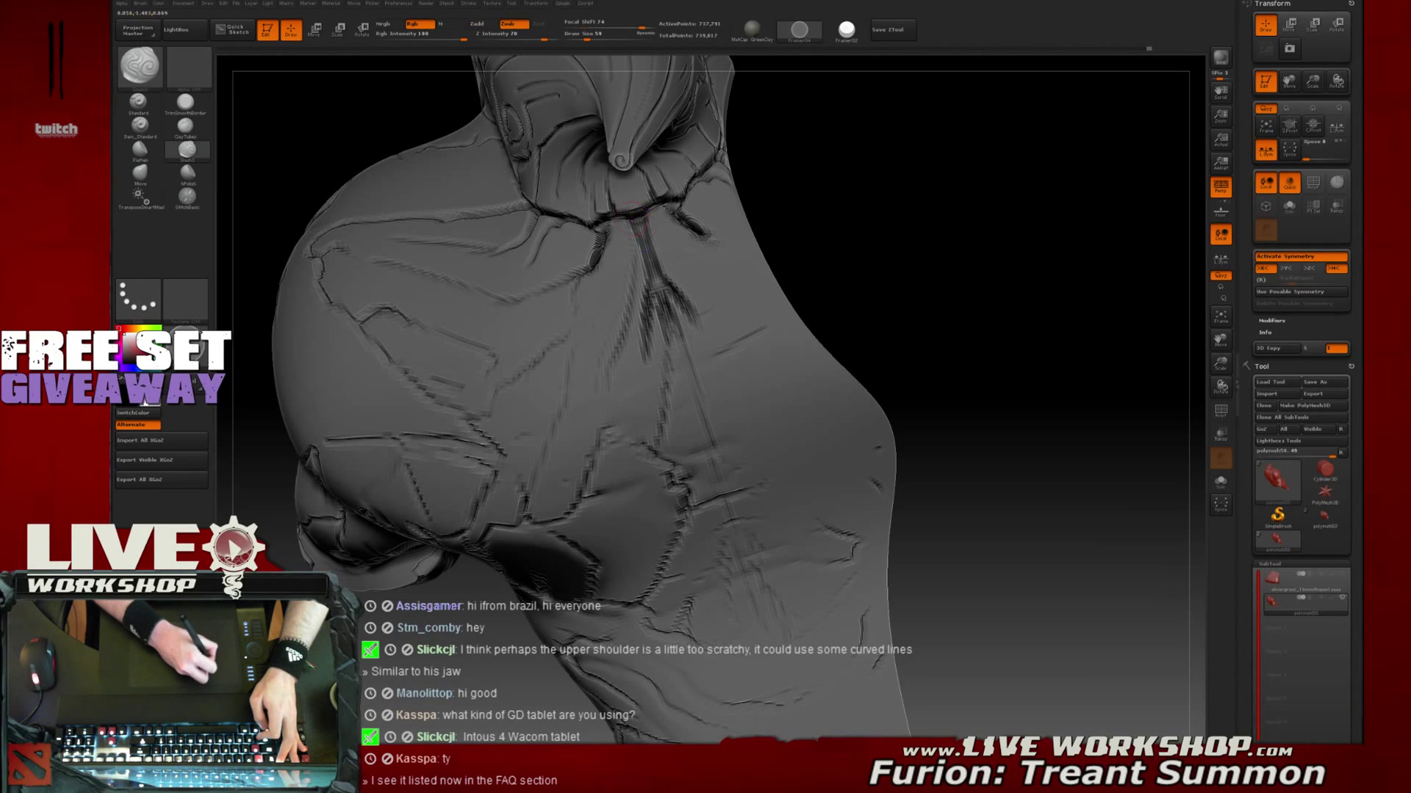
pyautogui.moveTo(629, 227); pyautogui.dragTo(656, 283)
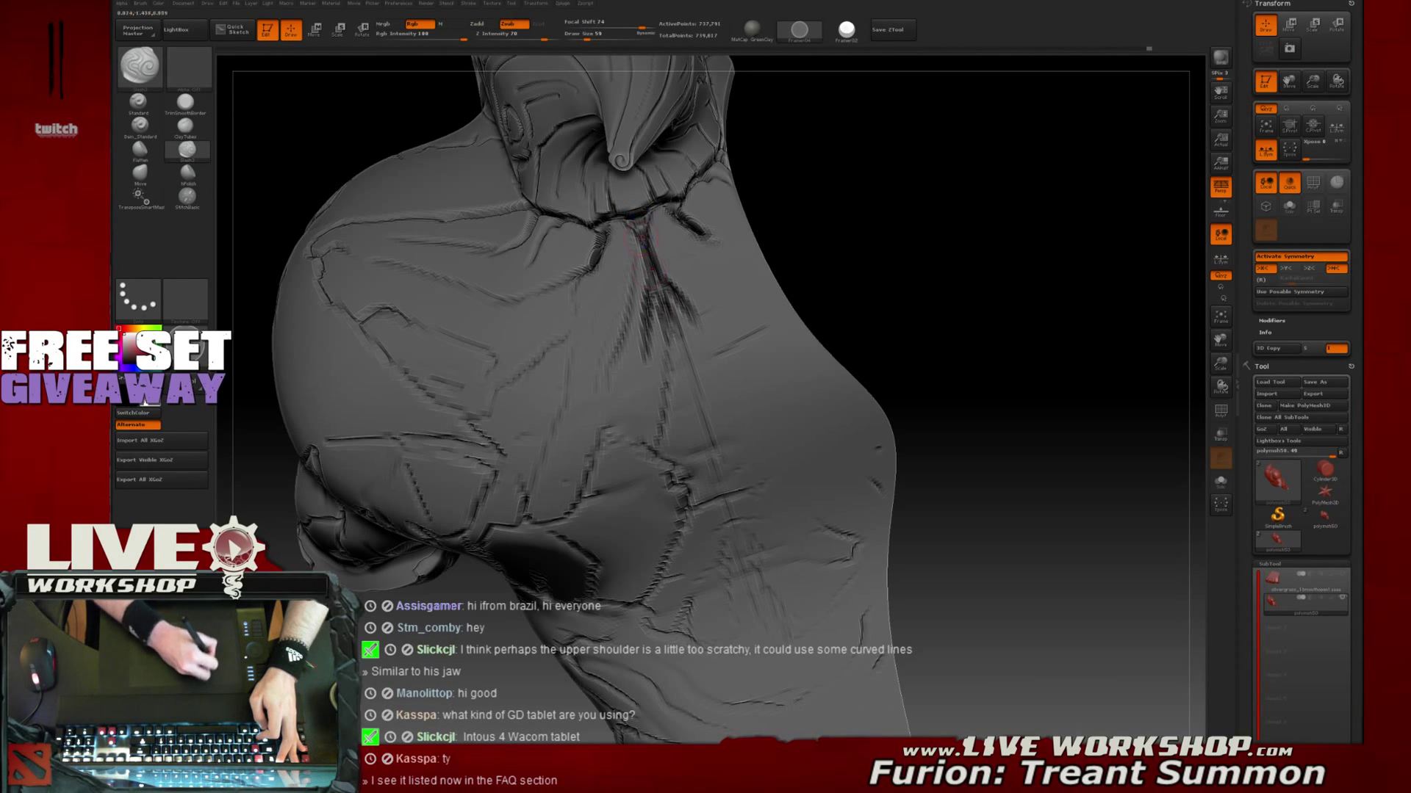
# Extend the branching spine cracks down between the shoulder blades and soften their strokes
pyautogui.moveTo(909, 249)
pyautogui.mouseDown()
pyautogui.moveTo(850, 211)
pyautogui.moveTo(850, 271)
pyautogui.moveTo(856, 208)
pyautogui.moveTo(845, 220)
pyautogui.moveTo(814, 194)
pyautogui.mouseUp()
pyautogui.moveTo(645, 237)
pyautogui.keyDown('shift'); pyautogui.mouseDown()
pyautogui.moveTo(643, 216)
pyautogui.moveTo(636, 326)
pyautogui.mouseUp(); pyautogui.keyUp('shift')
pyautogui.press('shift')
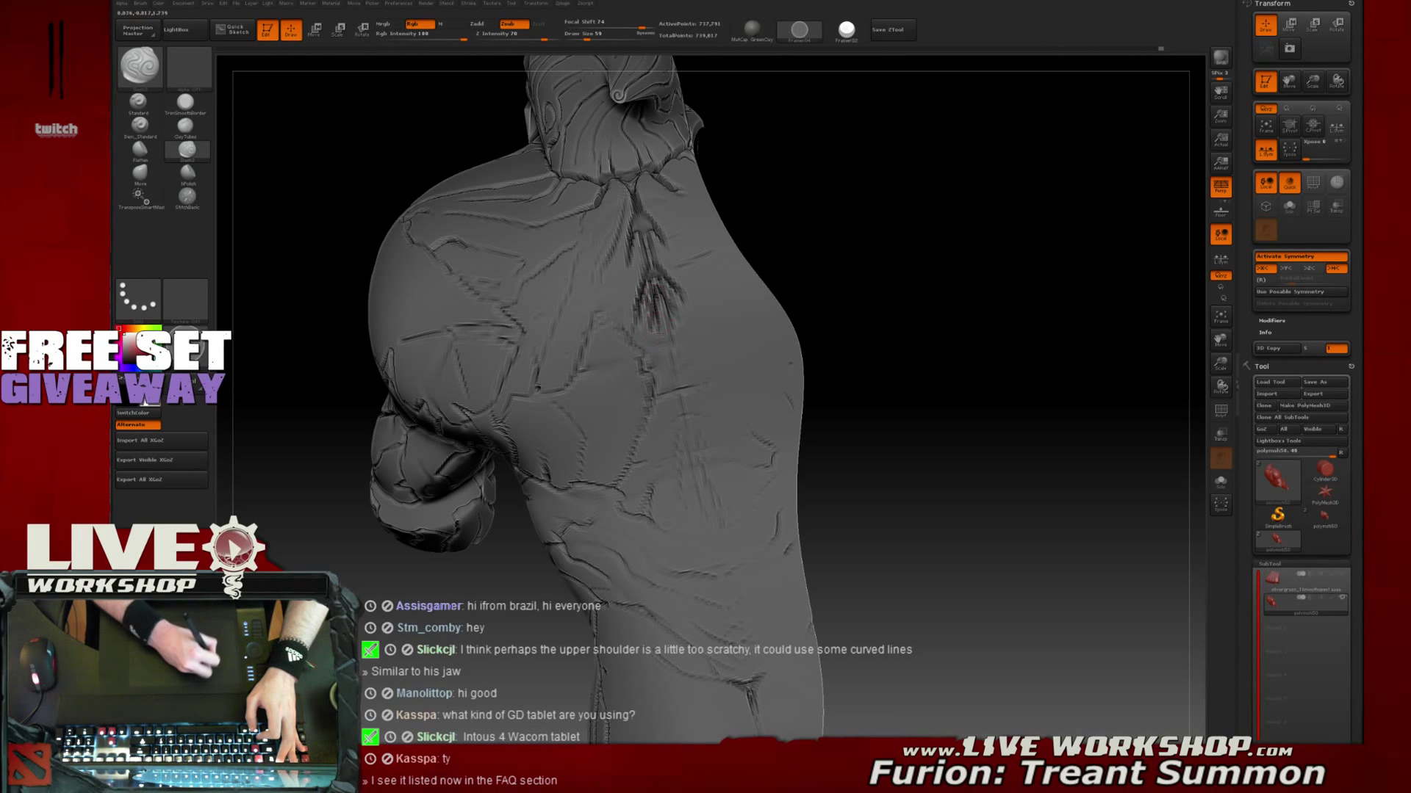
pyautogui.press('shift')
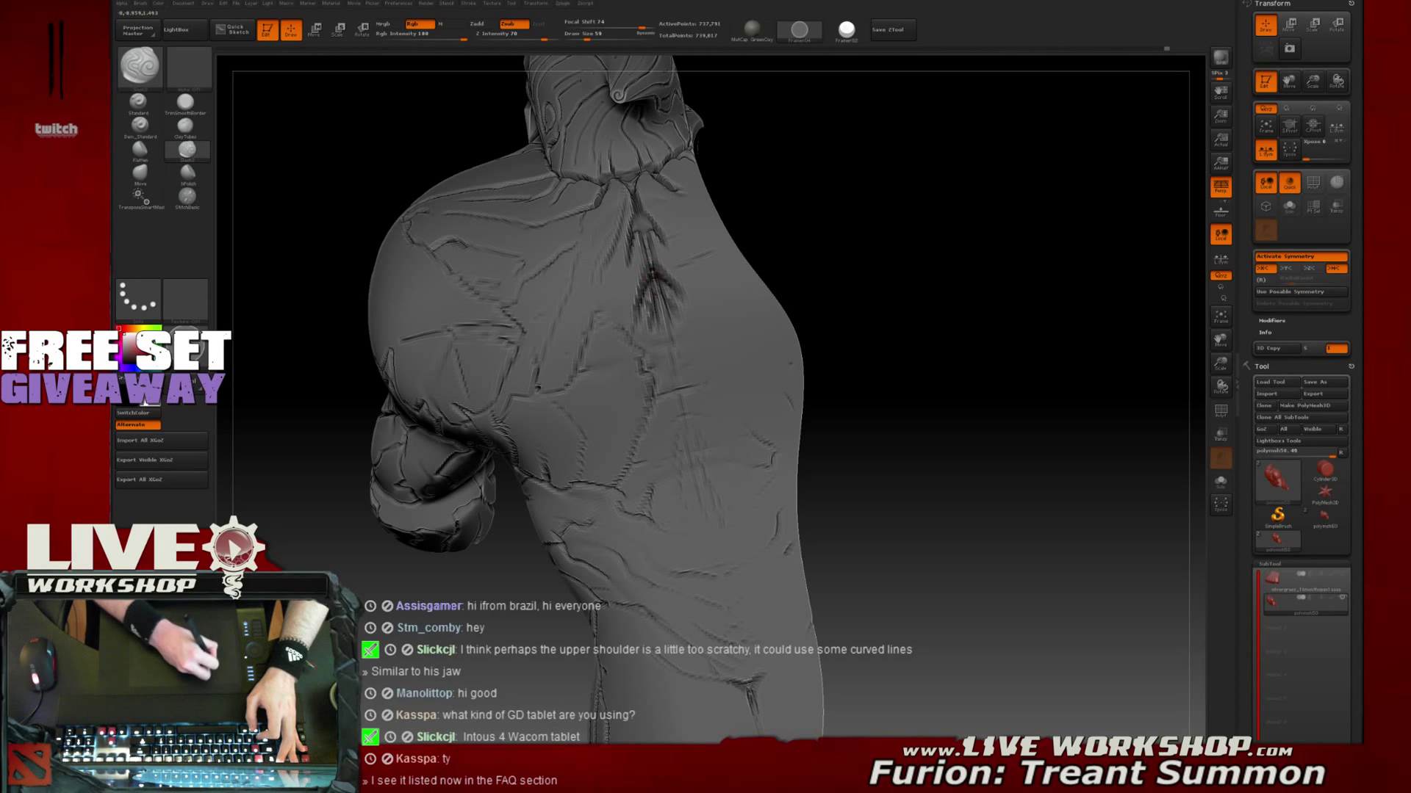
pyautogui.press('shift')
pyautogui.moveTo(894, 249)
pyautogui.keyDown('alt'); pyautogui.mouseDown()
pyautogui.moveTo(847, 199)
pyautogui.moveTo(885, 250)
pyautogui.moveTo(869, 245)
pyautogui.moveTo(885, 302)
pyautogui.moveTo(840, 259)
pyautogui.mouseUp(); pyautogui.keyUp('alt')
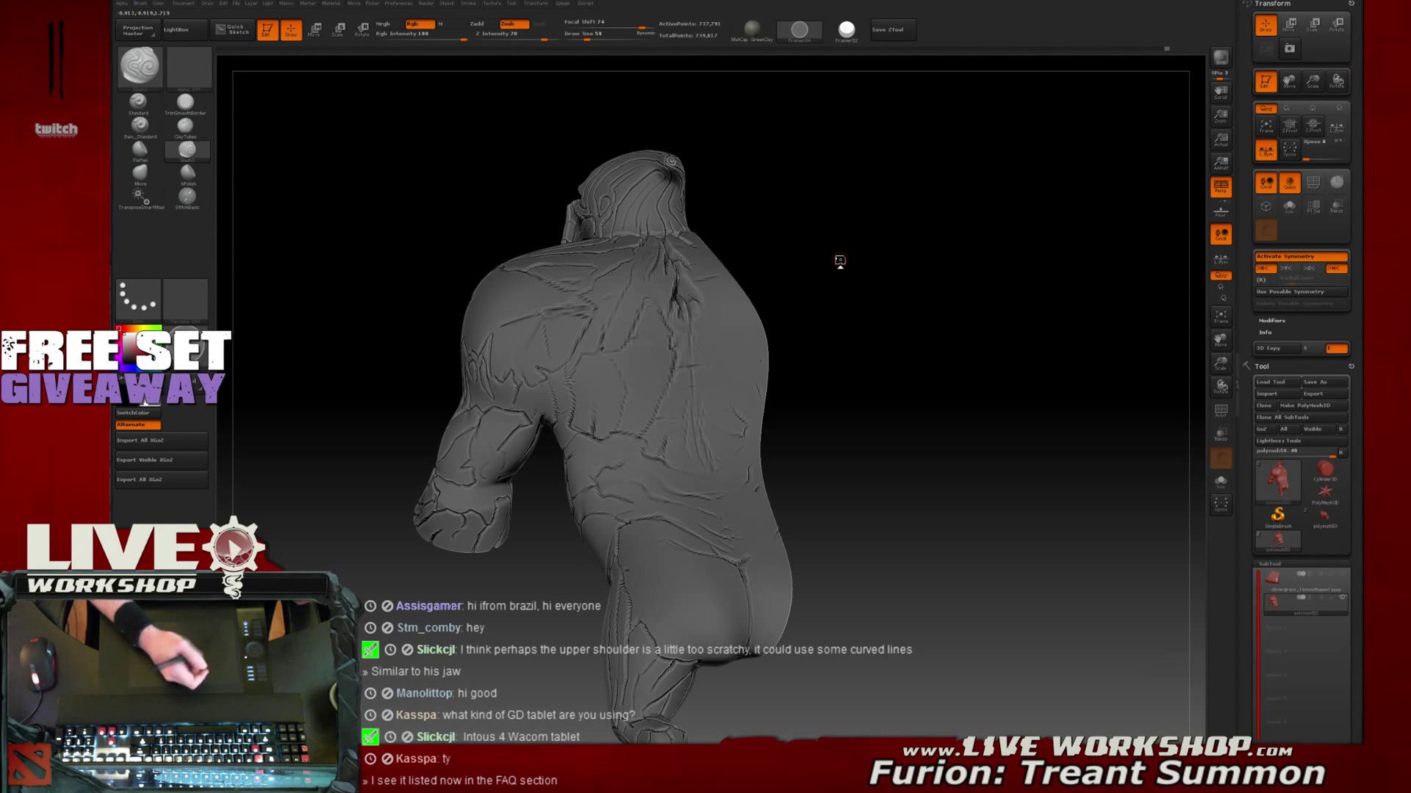
# Set up a resized clay brush for the front of the shoulder and bring up the treant concept image in Windows Photo Viewer
pyautogui.moveTo(815, 236)
pyautogui.mouseDown()
pyautogui.moveTo(993, 278)
pyautogui.moveTo(868, 253)
pyautogui.mouseUp()
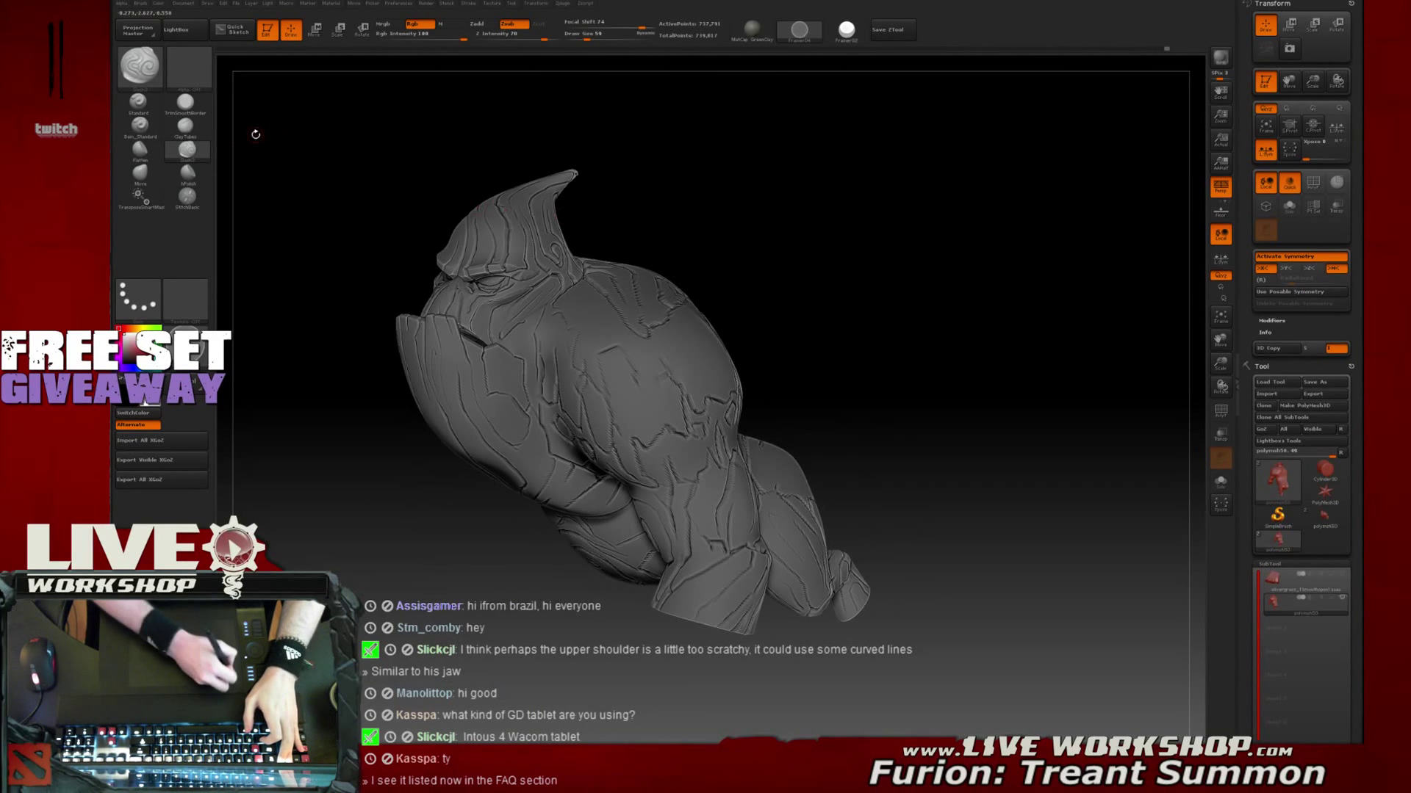
pyautogui.click(185, 125)
pyautogui.moveTo(456, 174)
pyautogui.keyDown('alt'); pyautogui.mouseDown()
pyautogui.moveTo(945, 214)
pyautogui.moveTo(937, 191)
pyautogui.mouseUp(); pyautogui.keyUp('alt')
pyautogui.press('s')
pyautogui.moveTo(589, 309); pyautogui.dragTo(610, 305)
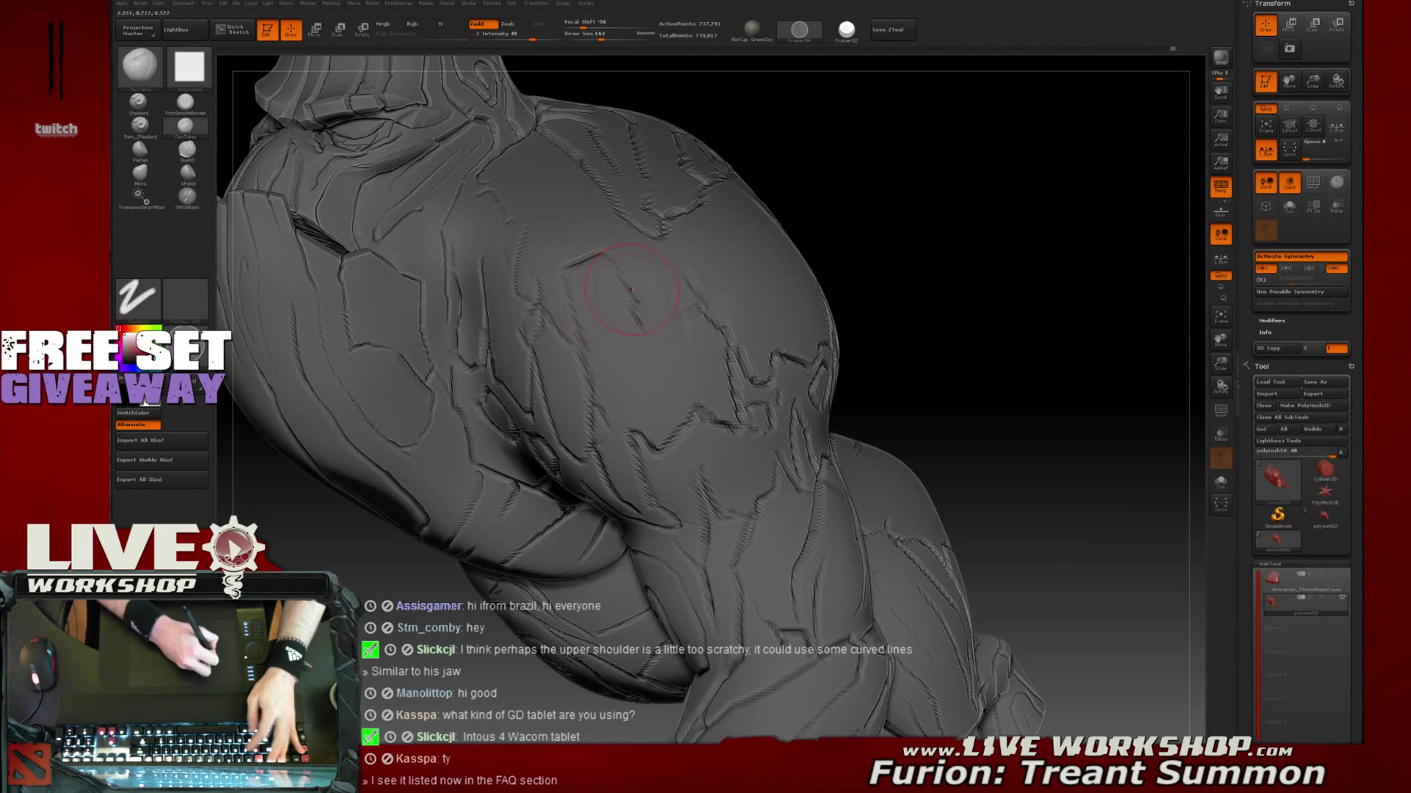
pyautogui.press('f')
pyautogui.moveTo(970, 248)
pyautogui.mouseDown()
pyautogui.moveTo(891, 242)
pyautogui.moveTo(933, 261)
pyautogui.moveTo(892, 270)
pyautogui.moveTo(932, 256)
pyautogui.moveTo(985, 270)
pyautogui.moveTo(888, 274)
pyautogui.mouseUp()
pyautogui.press('super')
pyautogui.press('super')
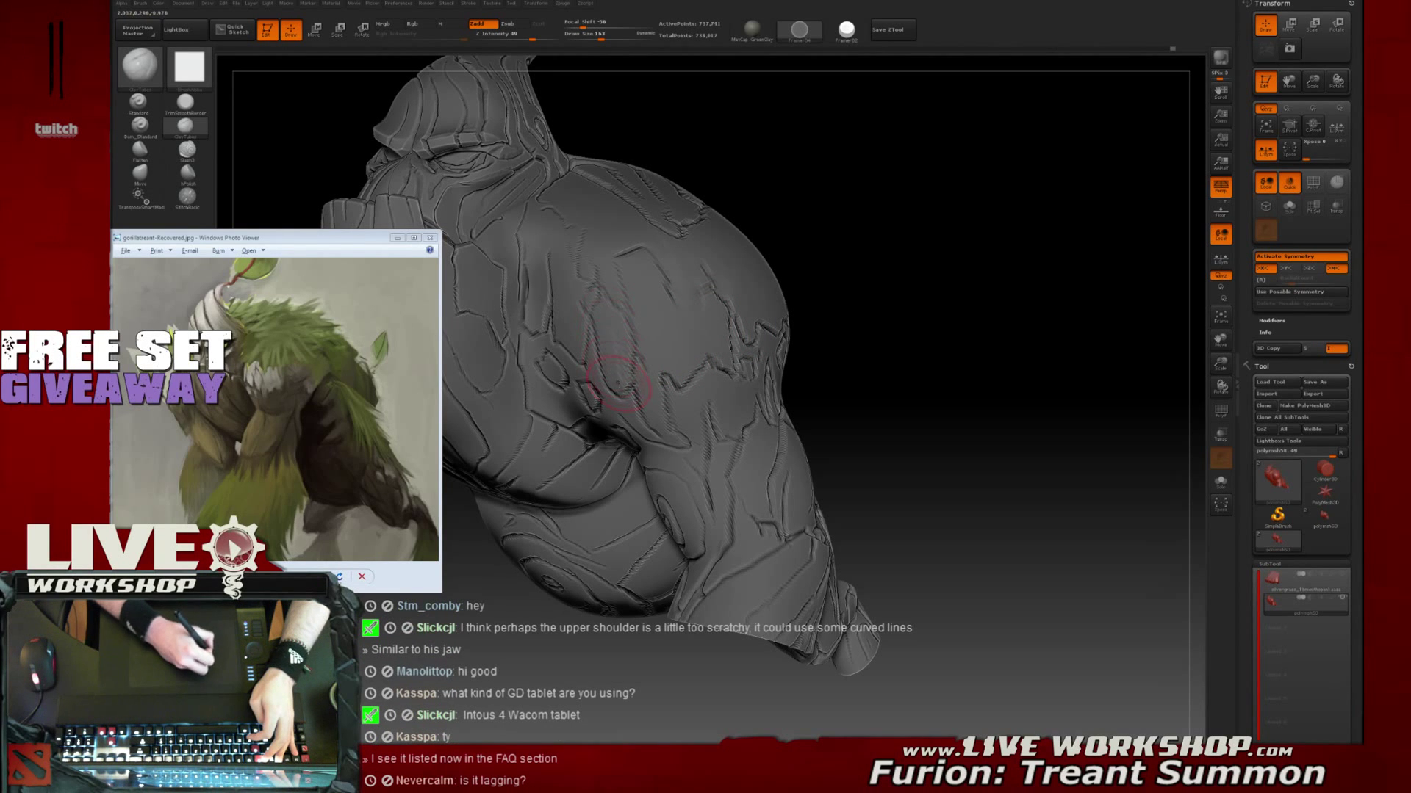
# Build up clay on the bark strips on the front of the shoulder, above the chest knots
pyautogui.moveTo(938, 286); pyautogui.dragTo(874, 288)
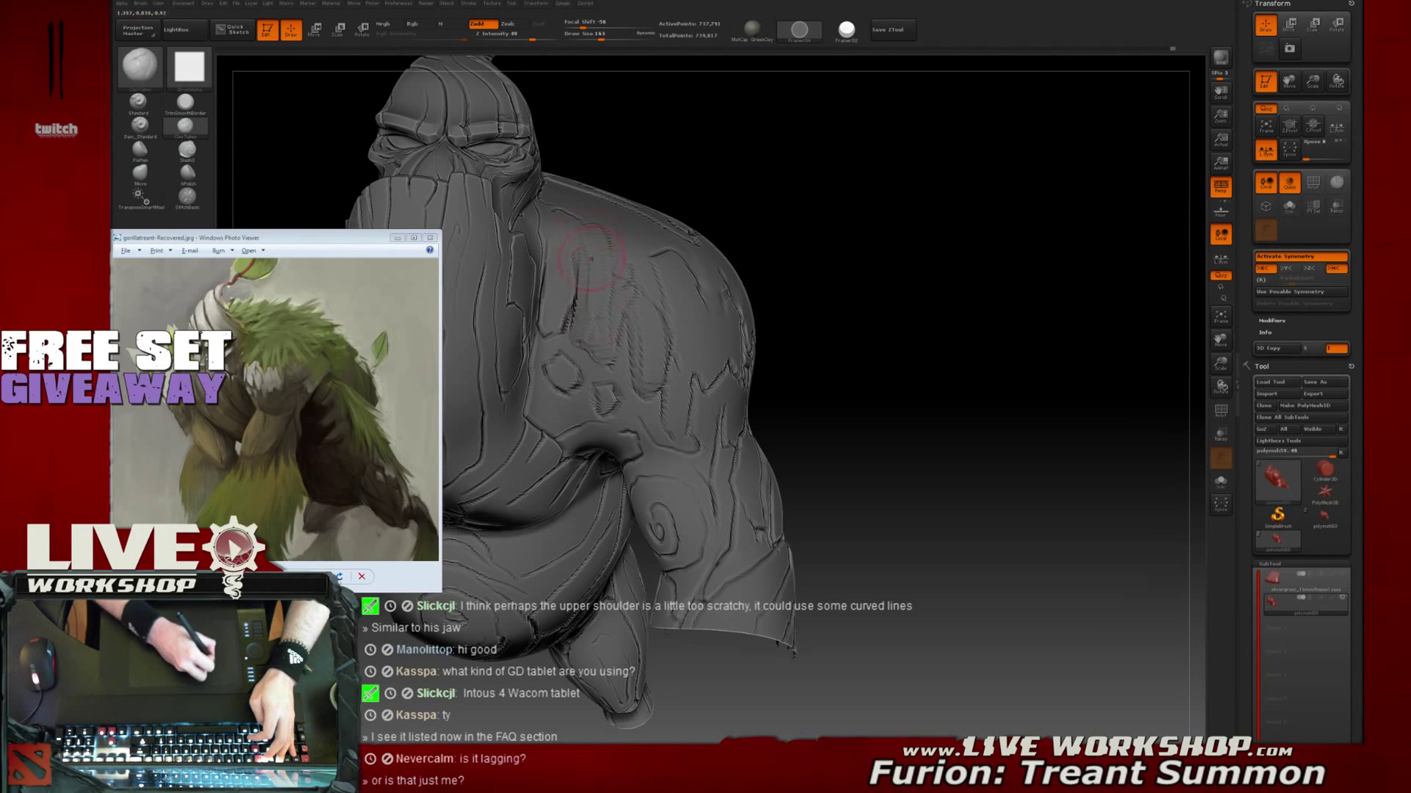
pyautogui.moveTo(597, 263)
pyautogui.mouseDown()
pyautogui.moveTo(593, 301)
pyautogui.moveTo(591, 283)
pyautogui.mouseUp()
pyautogui.moveTo(588, 334)
pyautogui.mouseDown()
pyautogui.moveTo(600, 264)
pyautogui.moveTo(611, 327)
pyautogui.moveTo(594, 354)
pyautogui.mouseUp()
pyautogui.moveTo(915, 266); pyautogui.dragTo(869, 265)
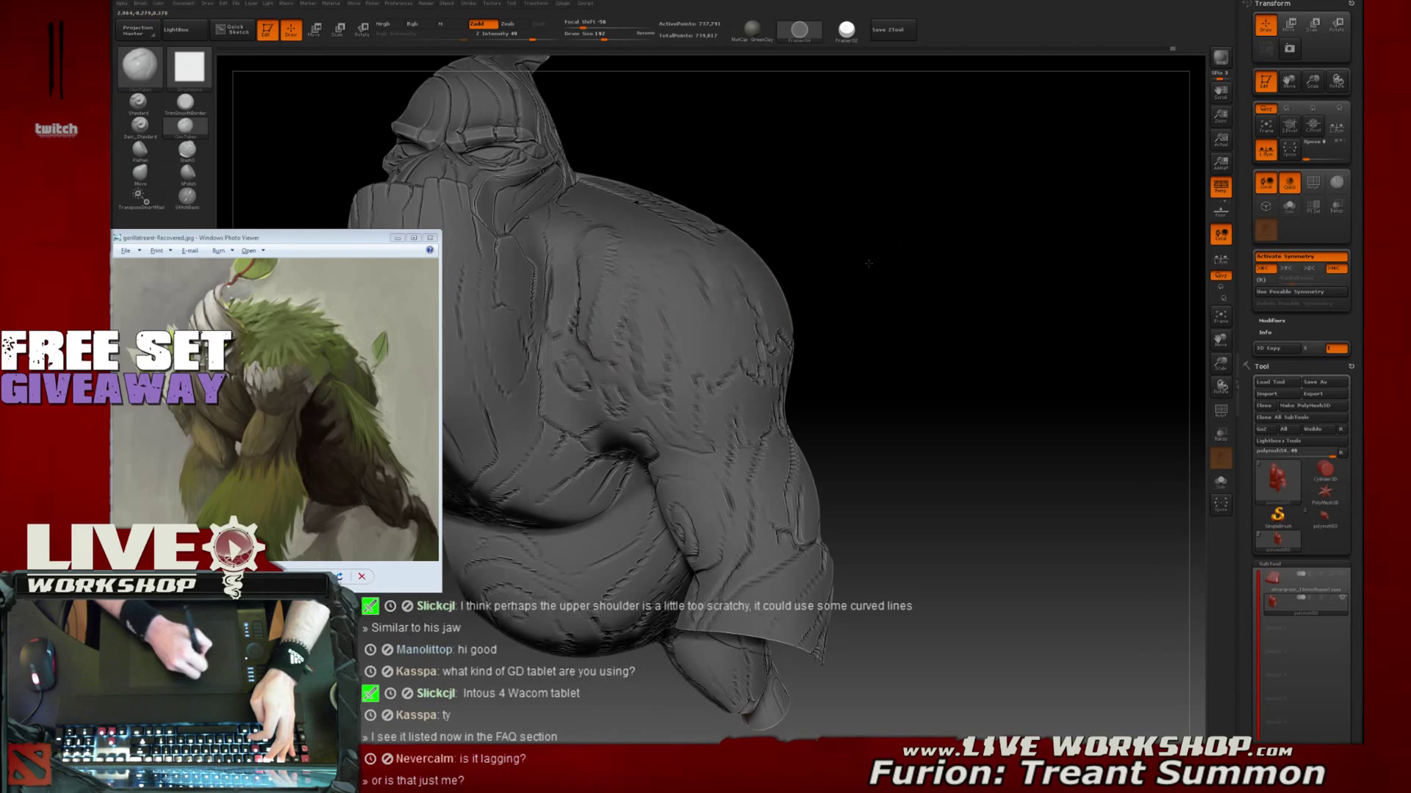
pyautogui.moveTo(651, 331); pyautogui.dragTo(648, 378)
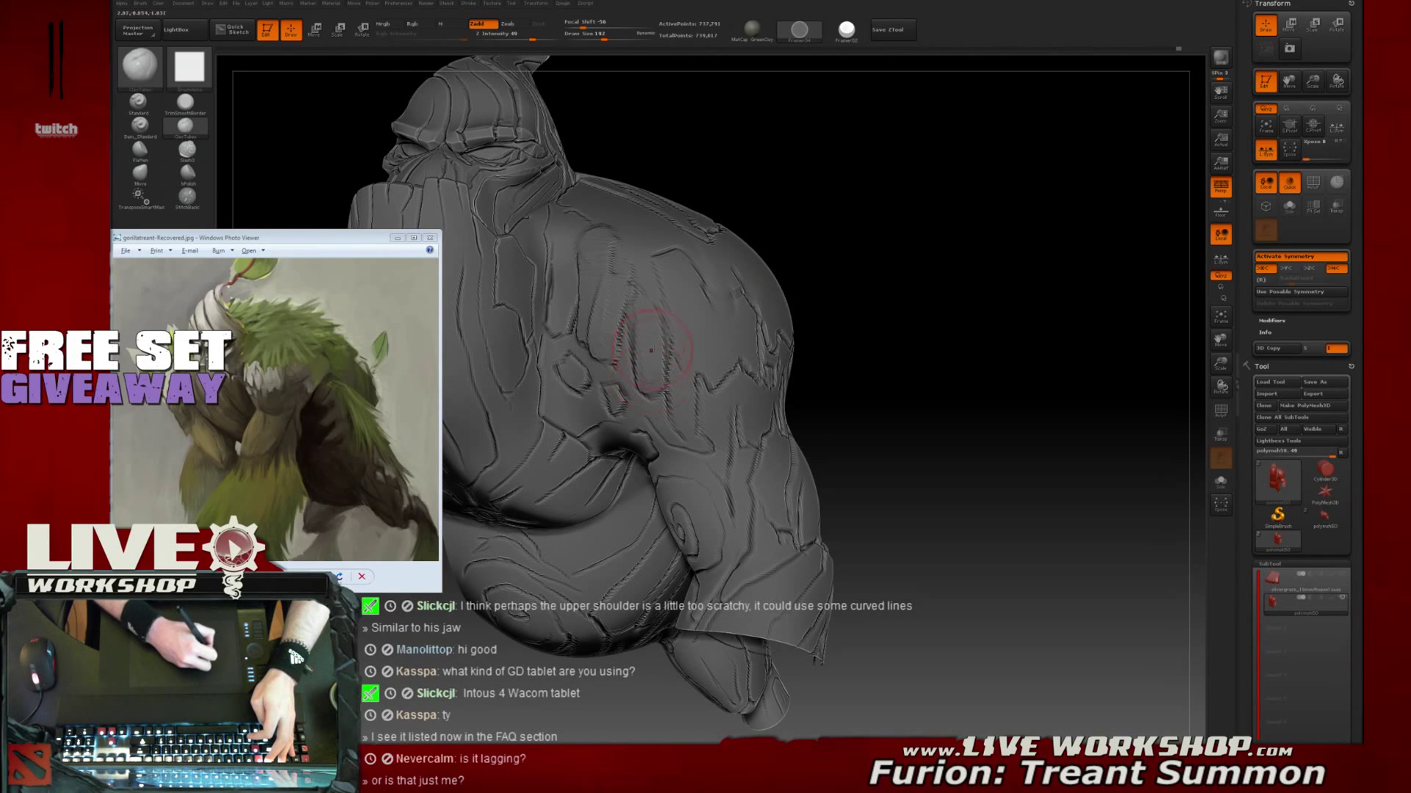
# Build raised vertical bark slabs across the front and outer shoulder, redoing the slab nearest the beard
pyautogui.moveTo(918, 235); pyautogui.dragTo(874, 250)
pyautogui.moveTo(670, 269); pyautogui.dragTo(661, 353)
pyautogui.moveTo(705, 287)
pyautogui.mouseDown()
pyautogui.moveTo(728, 352)
pyautogui.moveTo(699, 315)
pyautogui.moveTo(725, 371)
pyautogui.moveTo(672, 276)
pyautogui.moveTo(691, 317)
pyautogui.mouseUp()
pyautogui.moveTo(870, 206); pyautogui.dragTo(910, 211)
pyautogui.moveTo(661, 258)
pyautogui.mouseDown()
pyautogui.moveTo(629, 299)
pyautogui.moveTo(598, 283)
pyautogui.moveTo(661, 299)
pyautogui.moveTo(665, 323)
pyautogui.moveTo(651, 249)
pyautogui.moveTo(683, 268)
pyautogui.moveTo(639, 311)
pyautogui.moveTo(654, 300)
pyautogui.mouseUp()
pyautogui.moveTo(604, 239)
pyautogui.mouseDown()
pyautogui.moveTo(612, 283)
pyautogui.moveTo(603, 232)
pyautogui.moveTo(614, 267)
pyautogui.mouseUp()
pyautogui.moveTo(983, 259); pyautogui.dragTo(948, 257)
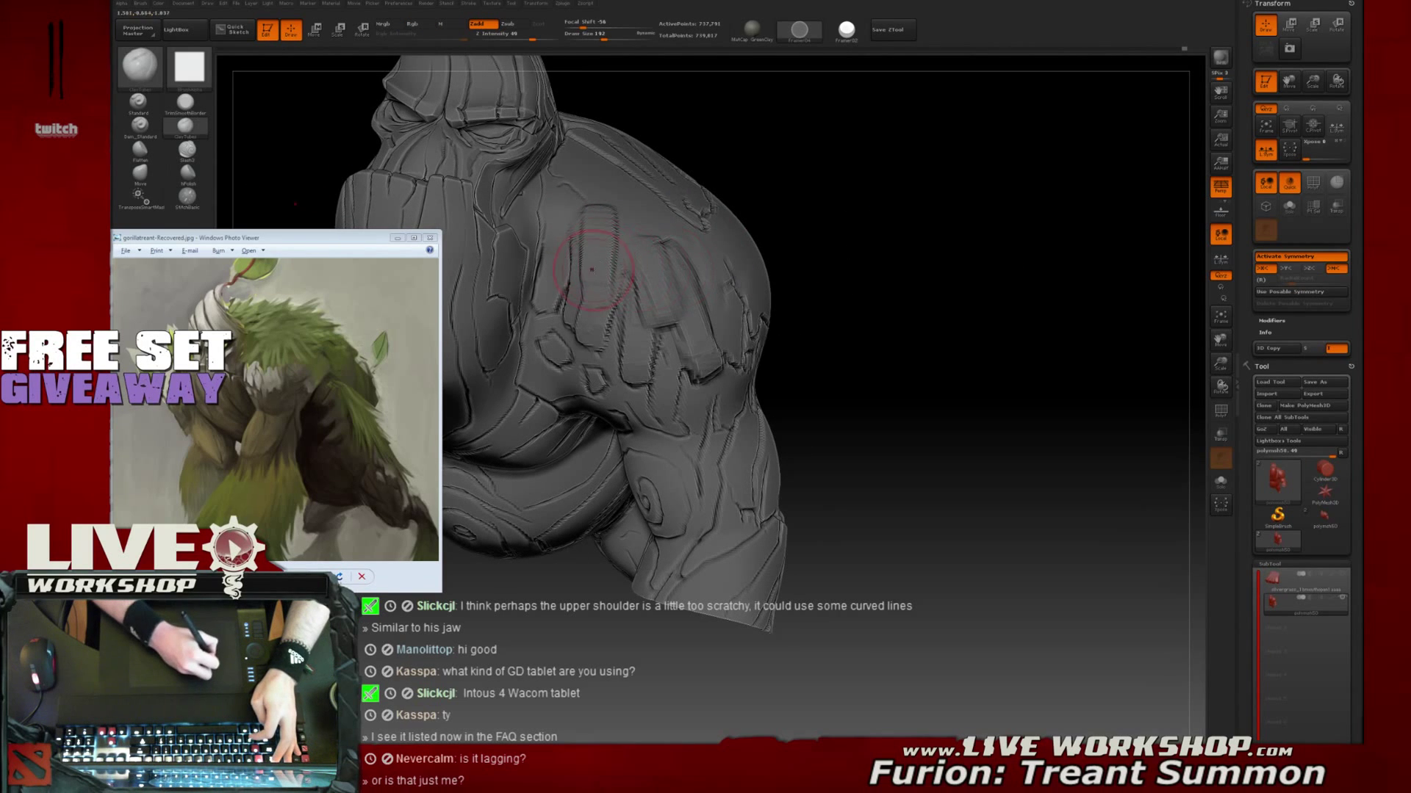
pyautogui.hotkey('ctrl', 'z')
pyautogui.moveTo(538, 297); pyautogui.dragTo(571, 195)
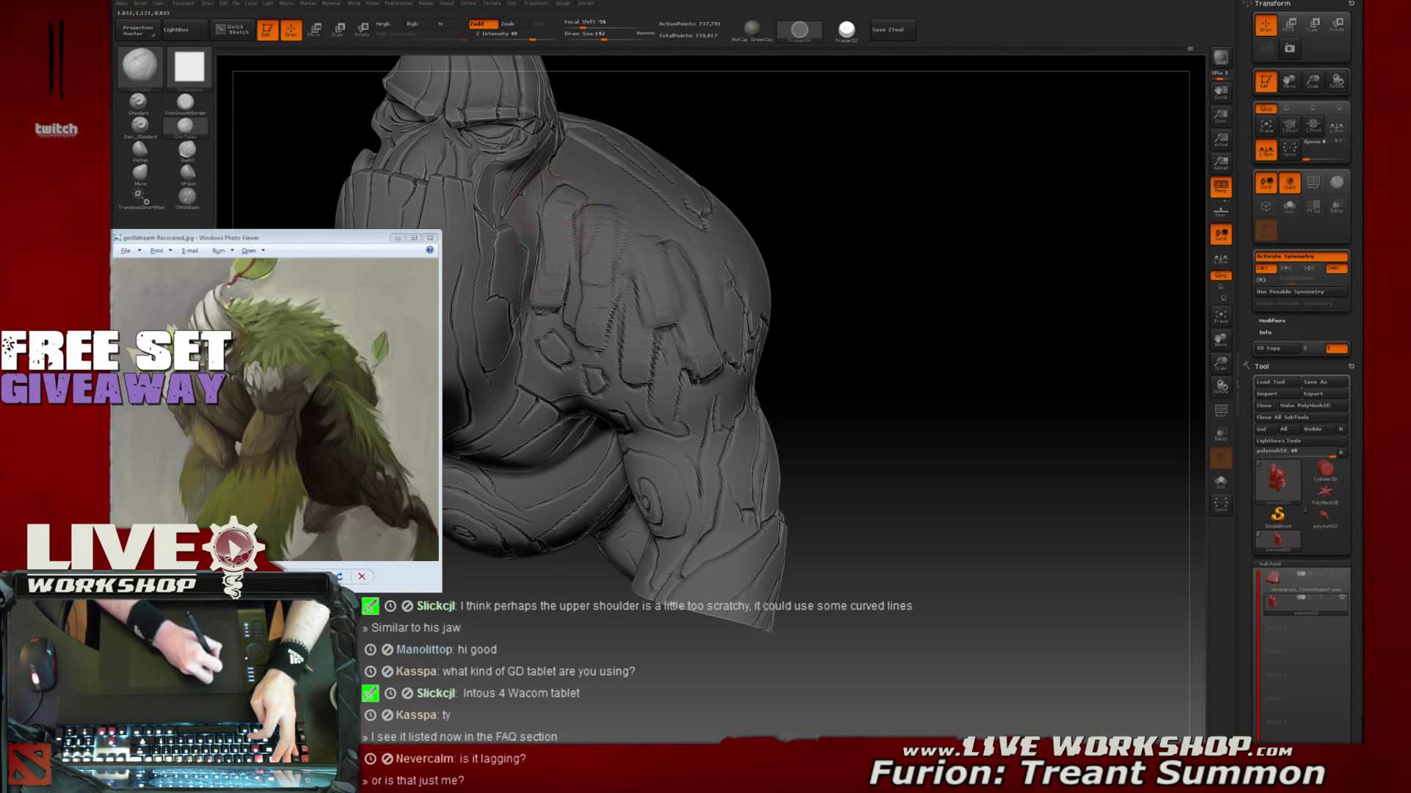
# Resize the clay brush and raise the two small bark knots between the chest and the shoulder
pyautogui.moveTo(1023, 293)
pyautogui.mouseDown()
pyautogui.moveTo(969, 256)
pyautogui.moveTo(1048, 293)
pyautogui.moveTo(1024, 266)
pyautogui.moveTo(1041, 238)
pyautogui.moveTo(1043, 296)
pyautogui.mouseUp()
pyautogui.press('s')
pyautogui.moveTo(611, 360); pyautogui.dragTo(613, 377)
pyautogui.moveTo(544, 329)
pyautogui.mouseDown()
pyautogui.moveTo(553, 342)
pyautogui.moveTo(548, 331)
pyautogui.mouseUp()
pyautogui.moveTo(613, 370); pyautogui.dragTo(617, 382)
# Build up the bark plates above the armpit and where the shoulder meets the upper arm
pyautogui.moveTo(1000, 261); pyautogui.dragTo(787, 389)
pyautogui.moveTo(1114, 239)
pyautogui.mouseDown()
pyautogui.moveTo(922, 313)
pyautogui.moveTo(897, 302)
pyautogui.mouseUp()
pyautogui.moveTo(628, 400); pyautogui.dragTo(677, 382)
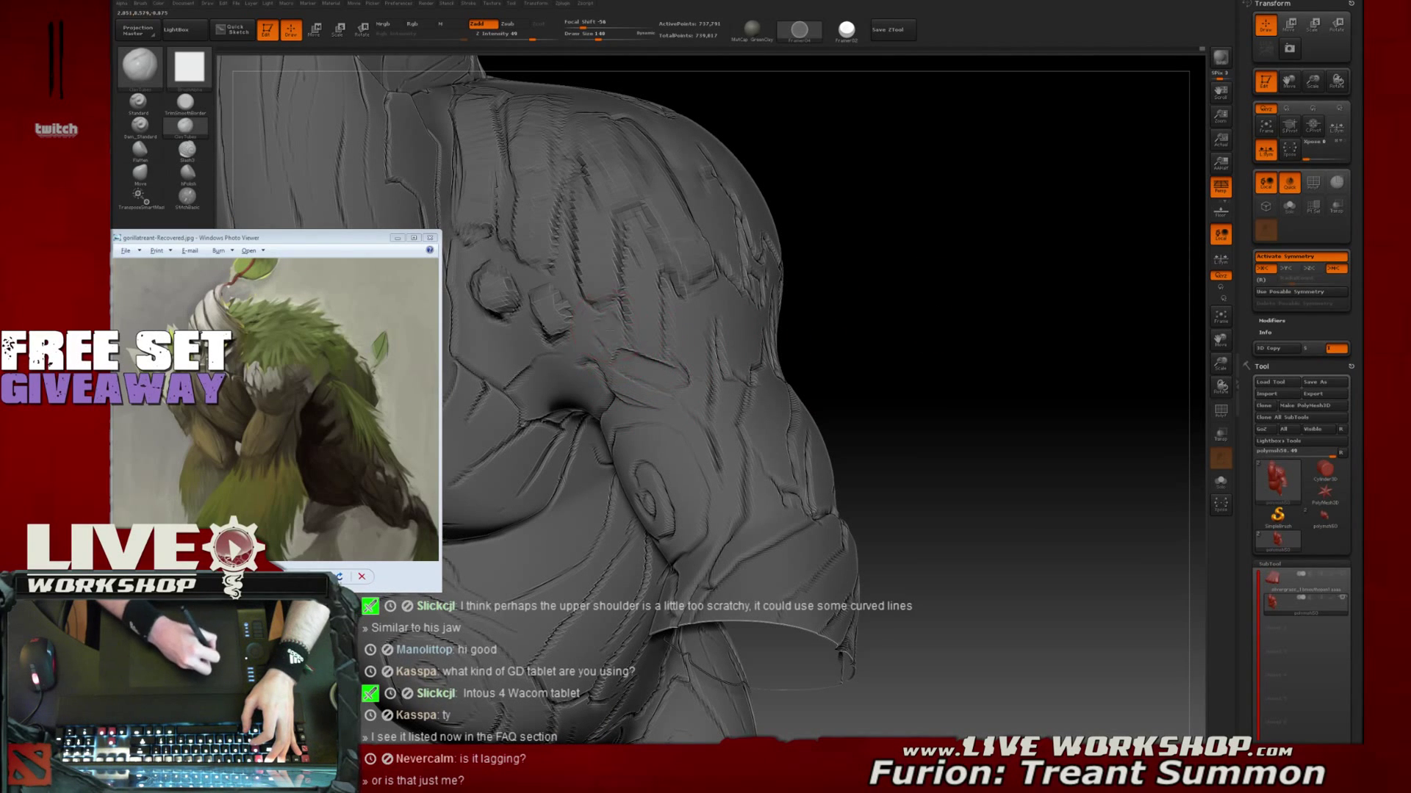
pyautogui.moveTo(893, 315); pyautogui.dragTo(989, 317)
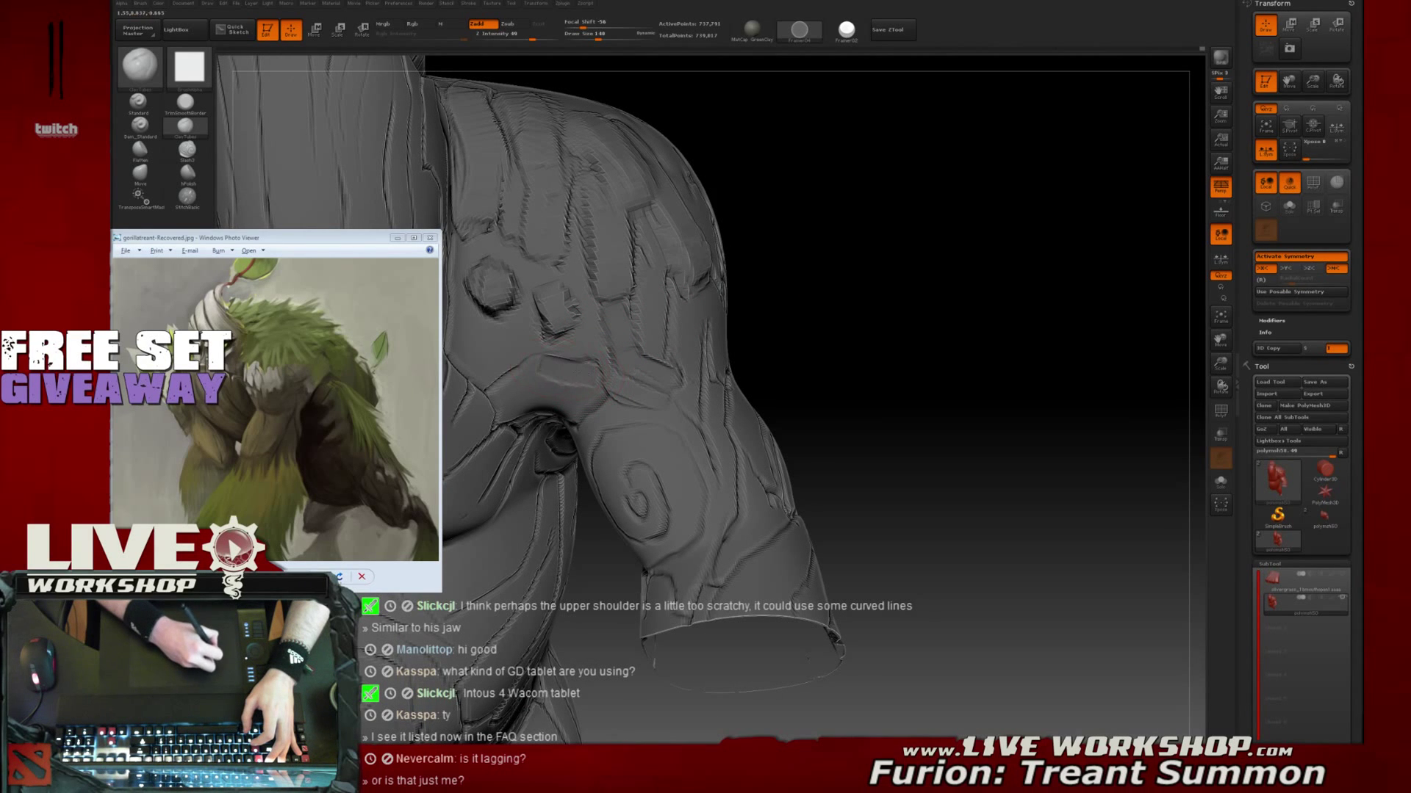
pyautogui.moveTo(894, 306); pyautogui.dragTo(853, 318)
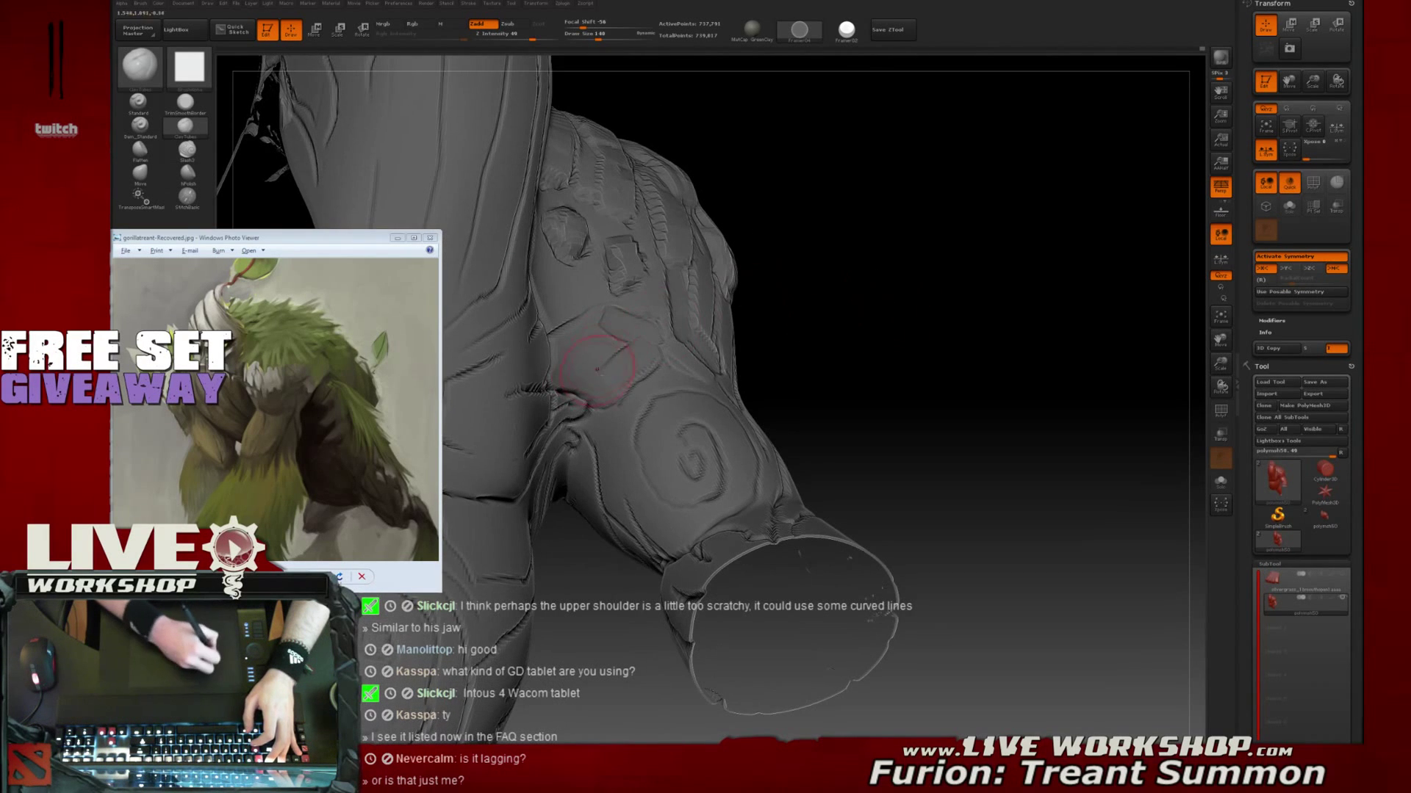
pyautogui.moveTo(577, 382)
pyautogui.mouseDown()
pyautogui.moveTo(608, 406)
pyautogui.moveTo(643, 346)
pyautogui.mouseUp()
pyautogui.moveTo(615, 405); pyautogui.dragTo(656, 367)
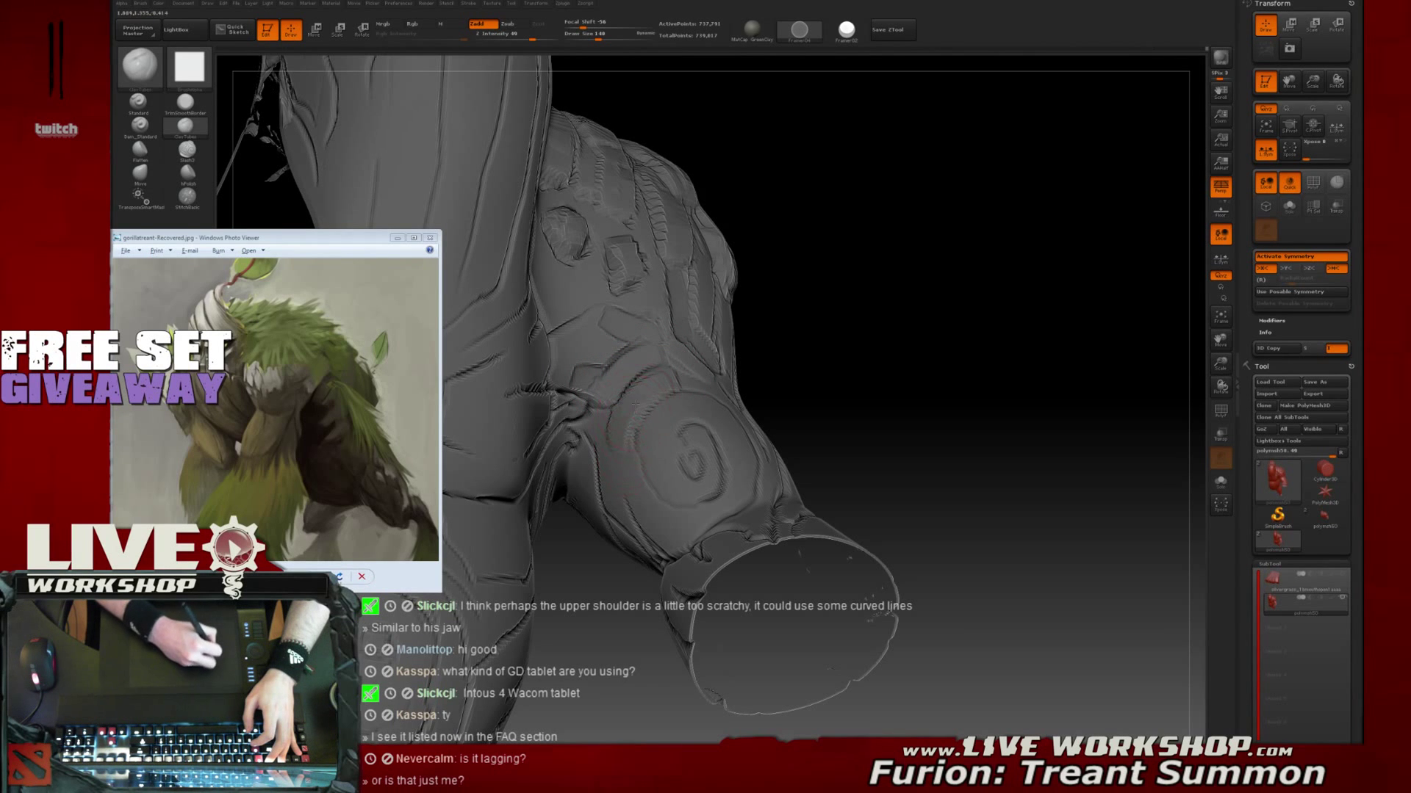
# Build up clay rings around the spiral knot on the inner upper arm
pyautogui.moveTo(927, 319); pyautogui.dragTo(662, 394)
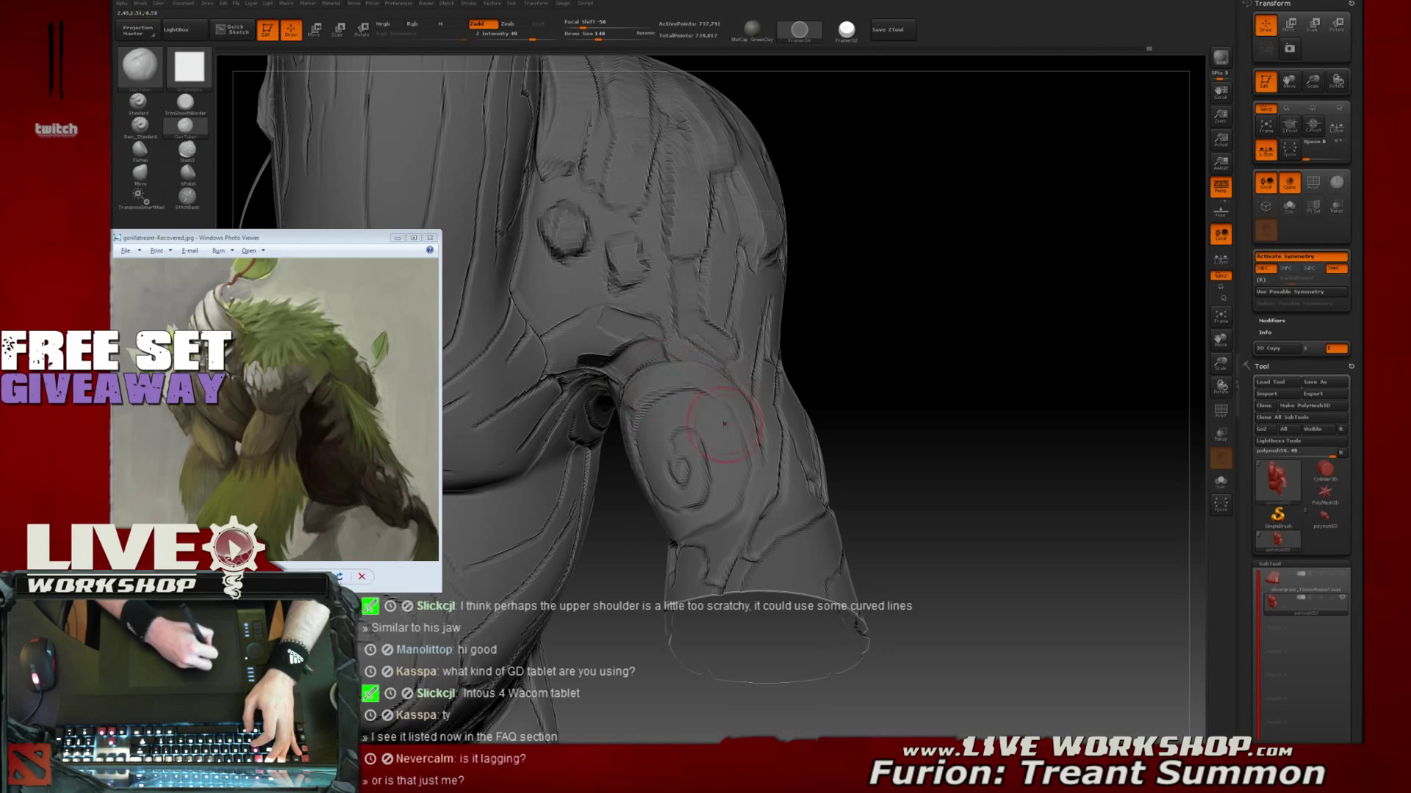
pyautogui.moveTo(705, 420); pyautogui.dragTo(719, 482)
pyautogui.moveTo(890, 365); pyautogui.dragTo(989, 344)
pyautogui.moveTo(651, 451)
pyautogui.mouseDown()
pyautogui.moveTo(651, 433)
pyautogui.moveTo(659, 481)
pyautogui.moveTo(702, 474)
pyautogui.mouseUp()
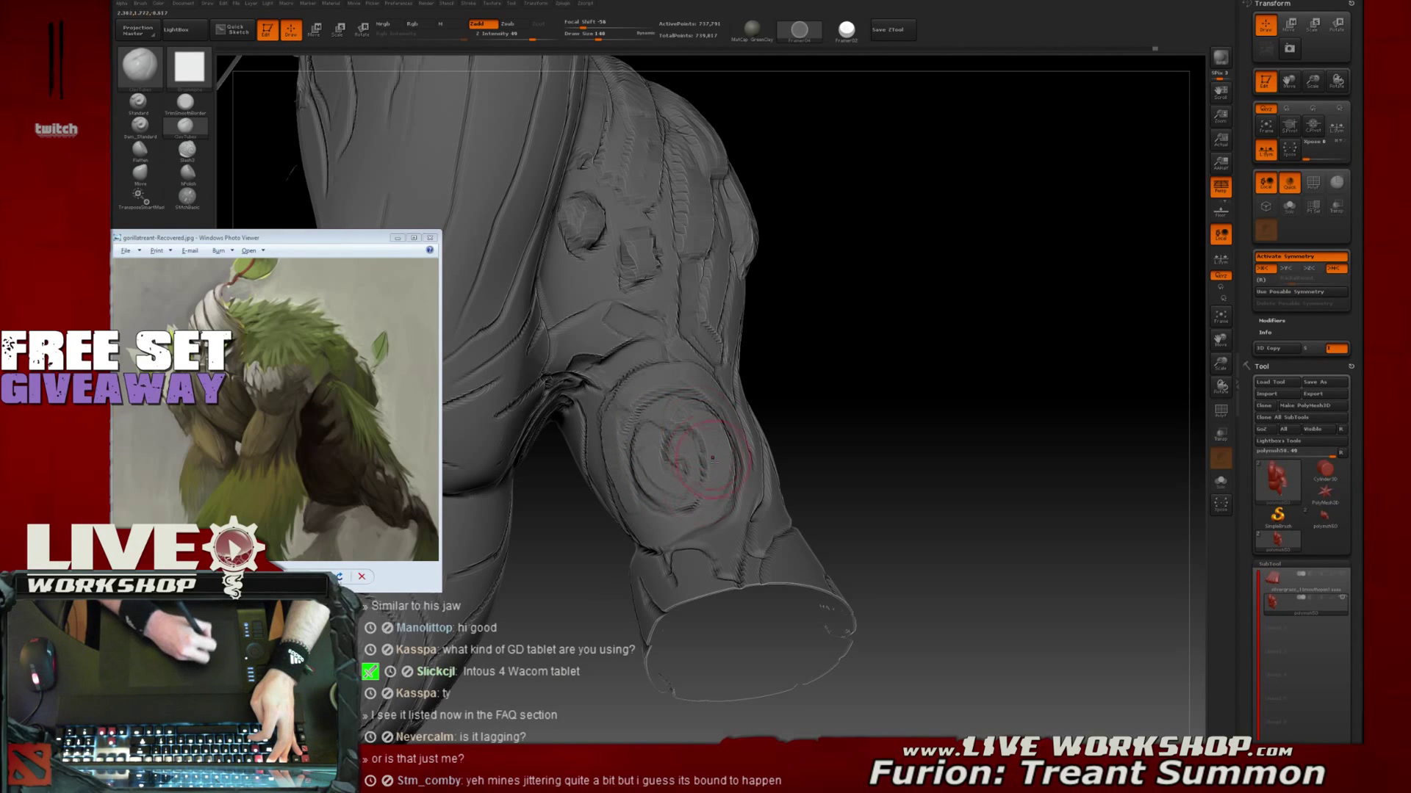
pyautogui.moveTo(799, 391); pyautogui.dragTo(874, 384)
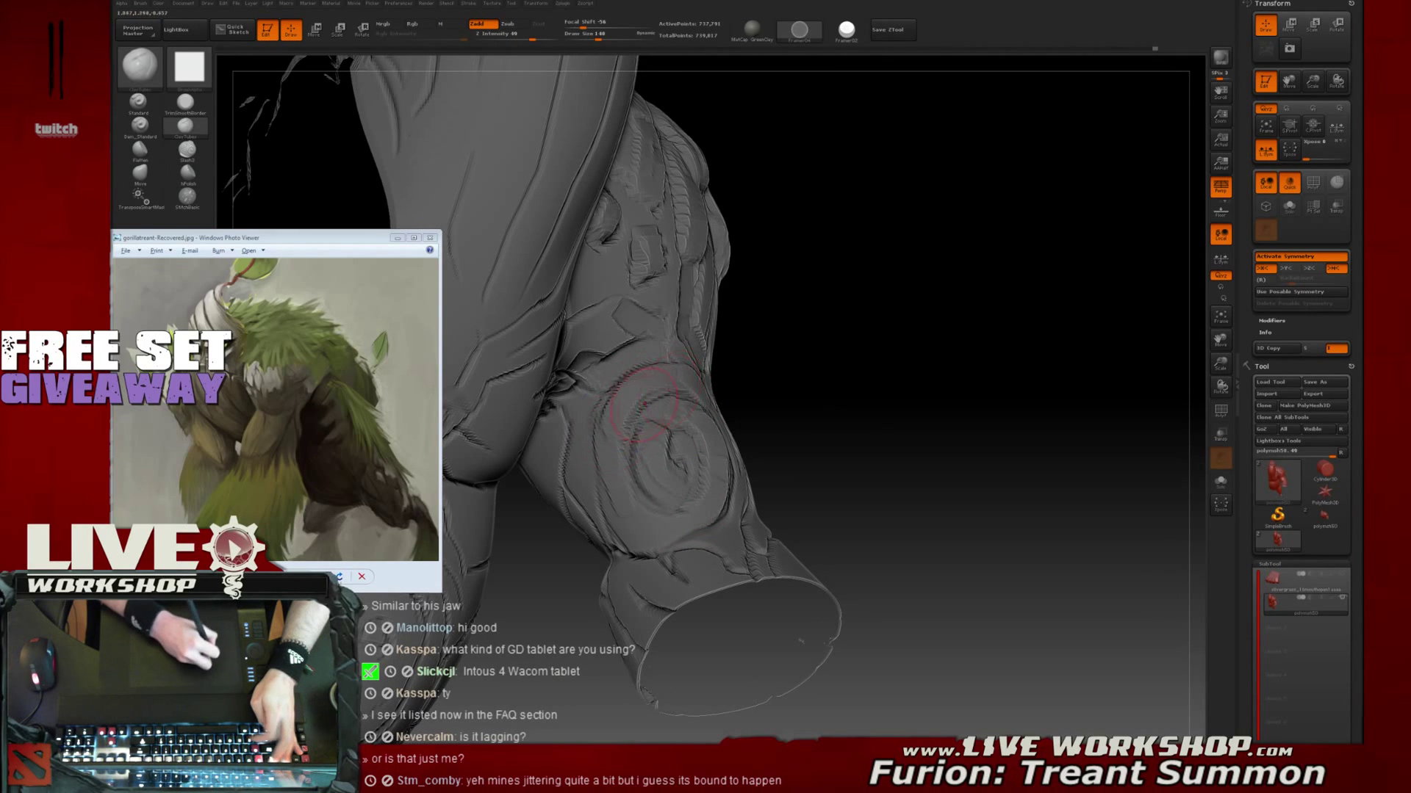
# Raise curved bark ridges beside the spiral knot, running up the inner arm towards the armpit
pyautogui.moveTo(762, 400); pyautogui.dragTo(743, 381)
pyautogui.moveTo(606, 452); pyautogui.dragTo(599, 426)
pyautogui.moveTo(826, 430); pyautogui.dragTo(948, 393)
pyautogui.moveTo(870, 344); pyautogui.dragTo(845, 352)
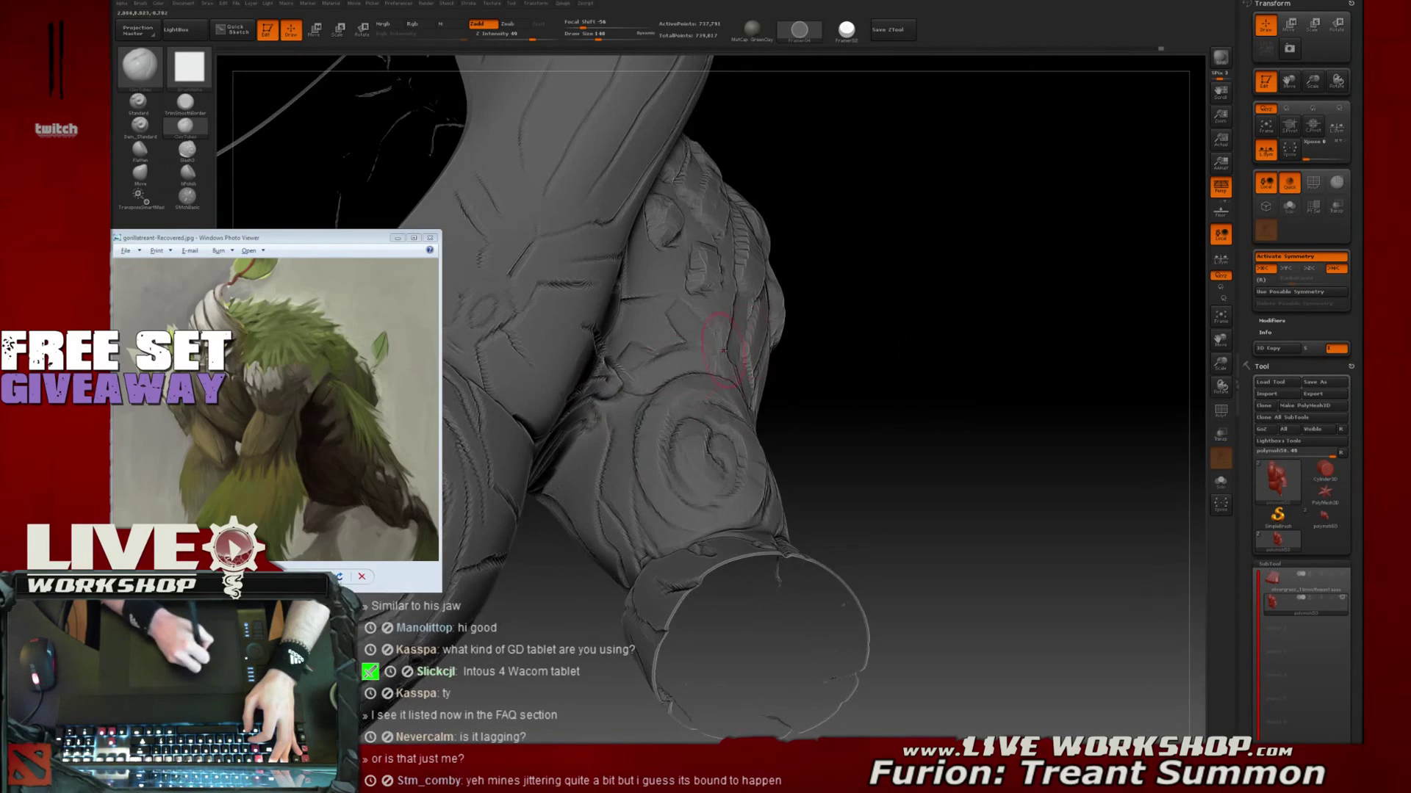
pyautogui.moveTo(601, 435); pyautogui.dragTo(593, 454)
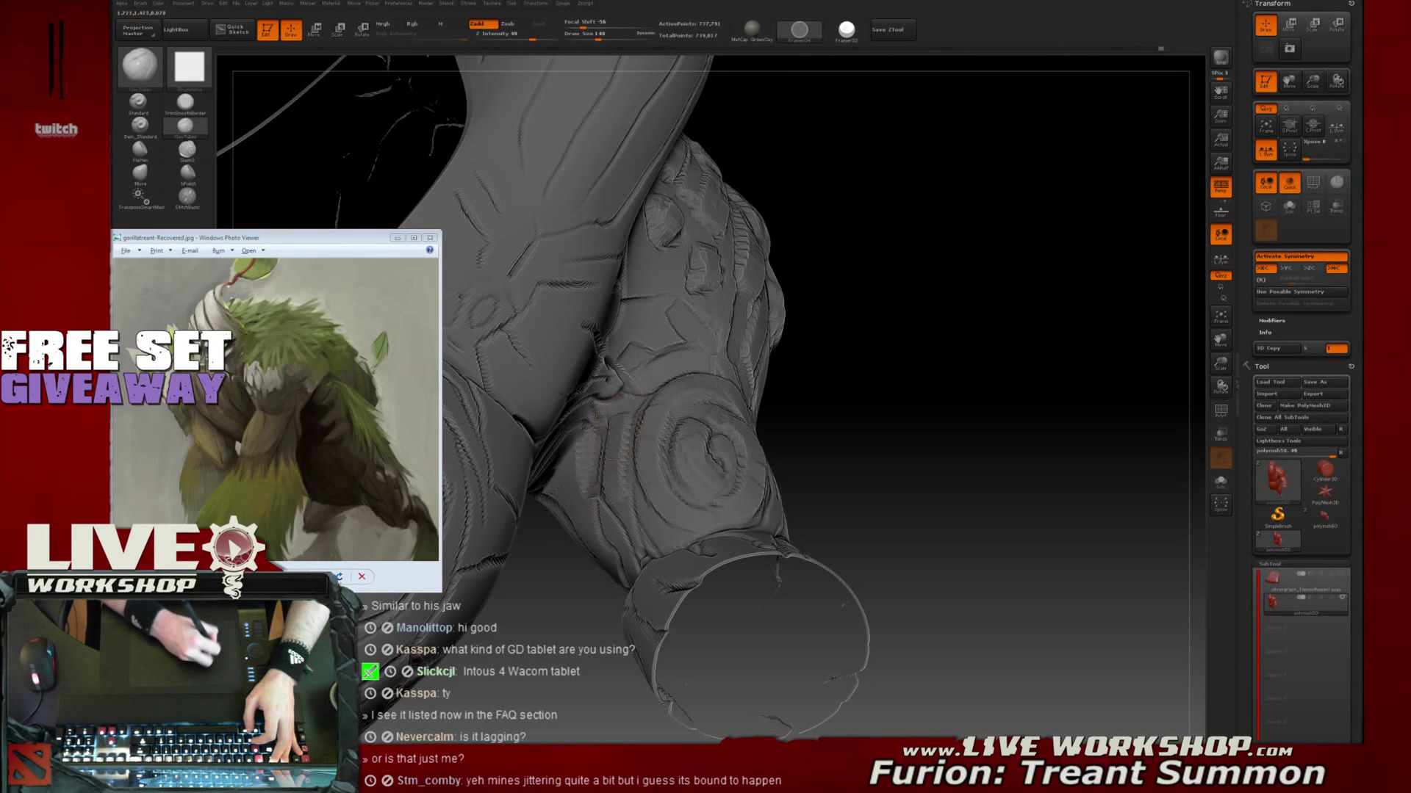
# Build up the long bark plates on the front of the outer shoulder
pyautogui.moveTo(844, 362)
pyautogui.mouseDown()
pyautogui.moveTo(862, 189)
pyautogui.moveTo(857, 372)
pyautogui.moveTo(875, 419)
pyautogui.moveTo(857, 349)
pyautogui.moveTo(964, 330)
pyautogui.mouseUp()
pyautogui.moveTo(869, 254); pyautogui.dragTo(805, 277)
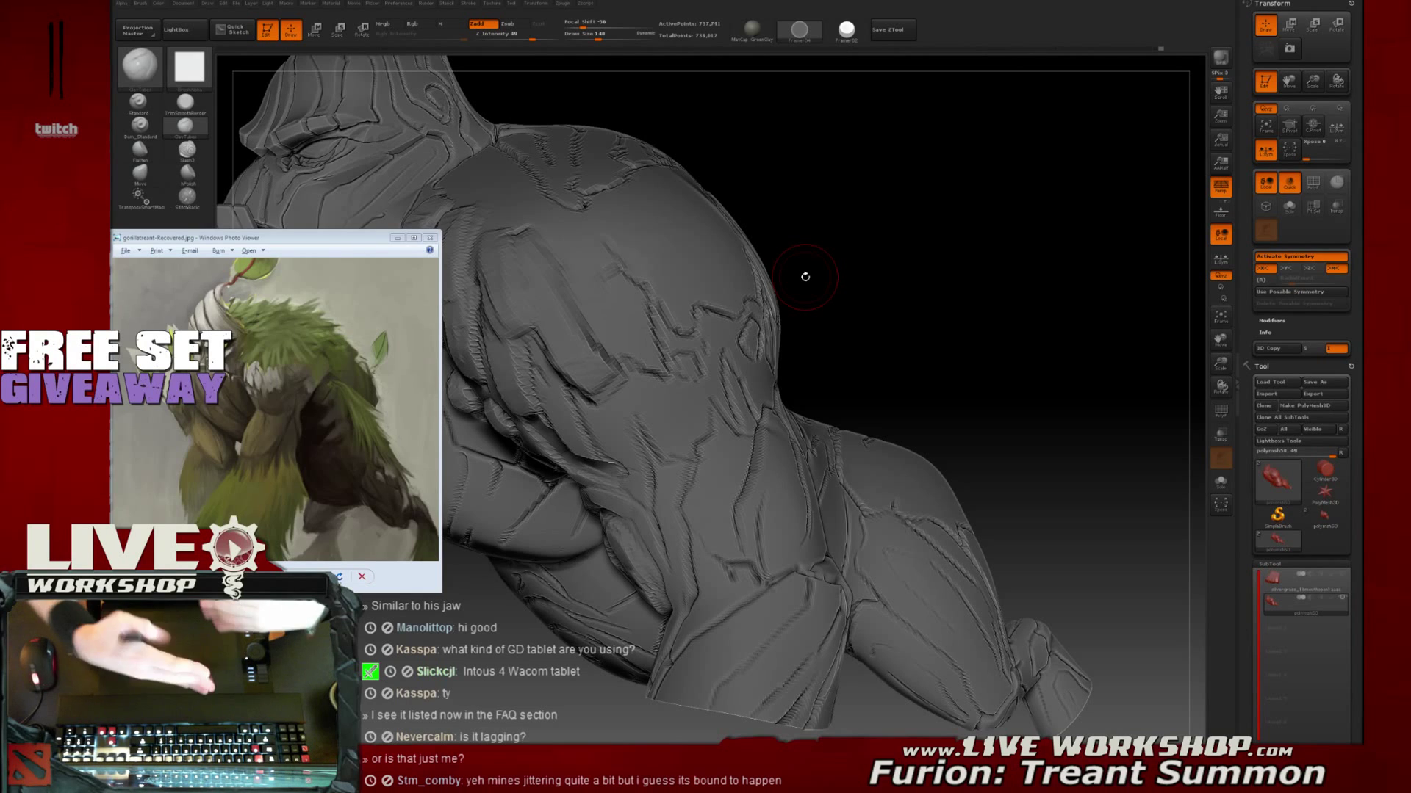
pyautogui.moveTo(850, 274)
pyautogui.mouseDown()
pyautogui.moveTo(1001, 265)
pyautogui.moveTo(984, 254)
pyautogui.mouseUp()
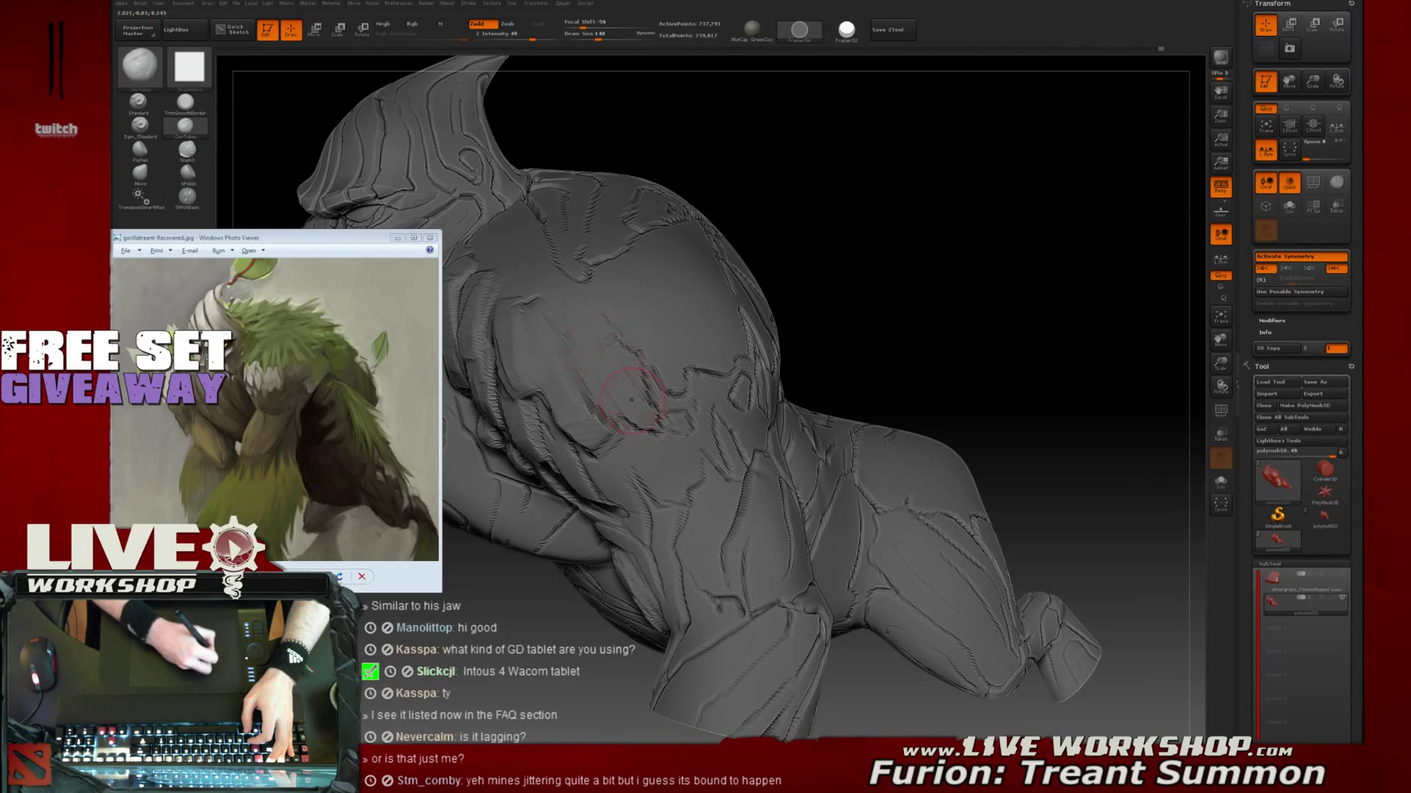
pyautogui.moveTo(581, 360)
pyautogui.mouseDown()
pyautogui.moveTo(560, 324)
pyautogui.moveTo(629, 372)
pyautogui.moveTo(646, 404)
pyautogui.moveTo(617, 386)
pyautogui.moveTo(584, 313)
pyautogui.moveTo(630, 367)
pyautogui.mouseUp()
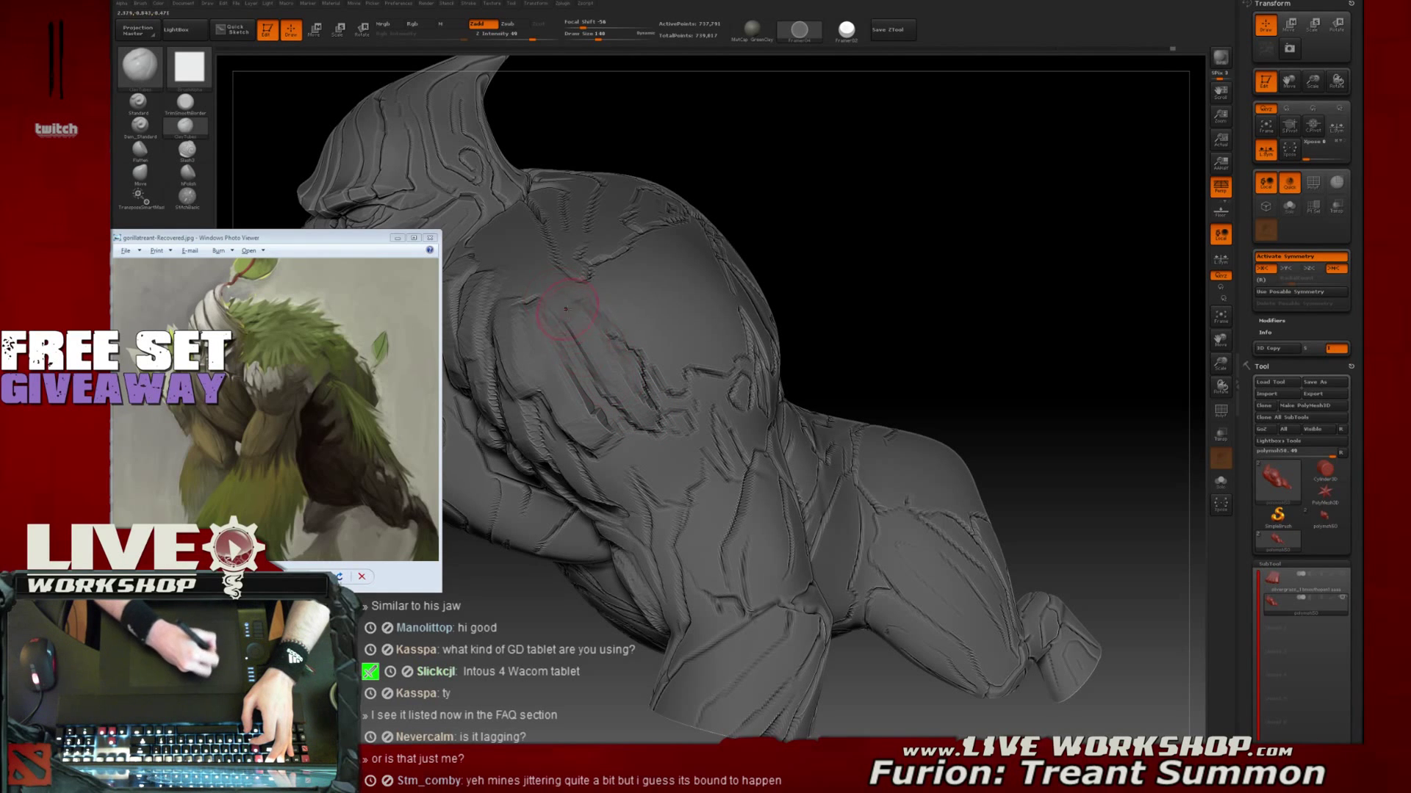
# Add raised, angular bark plates across the outer side of the shoulder, above the existing cracks
pyautogui.moveTo(911, 250)
pyautogui.keyDown('alt'); pyautogui.mouseDown()
pyautogui.moveTo(913, 202)
pyautogui.moveTo(929, 235)
pyautogui.moveTo(919, 324)
pyautogui.moveTo(808, 367)
pyautogui.moveTo(676, 382)
pyautogui.mouseUp(); pyautogui.keyUp('alt')
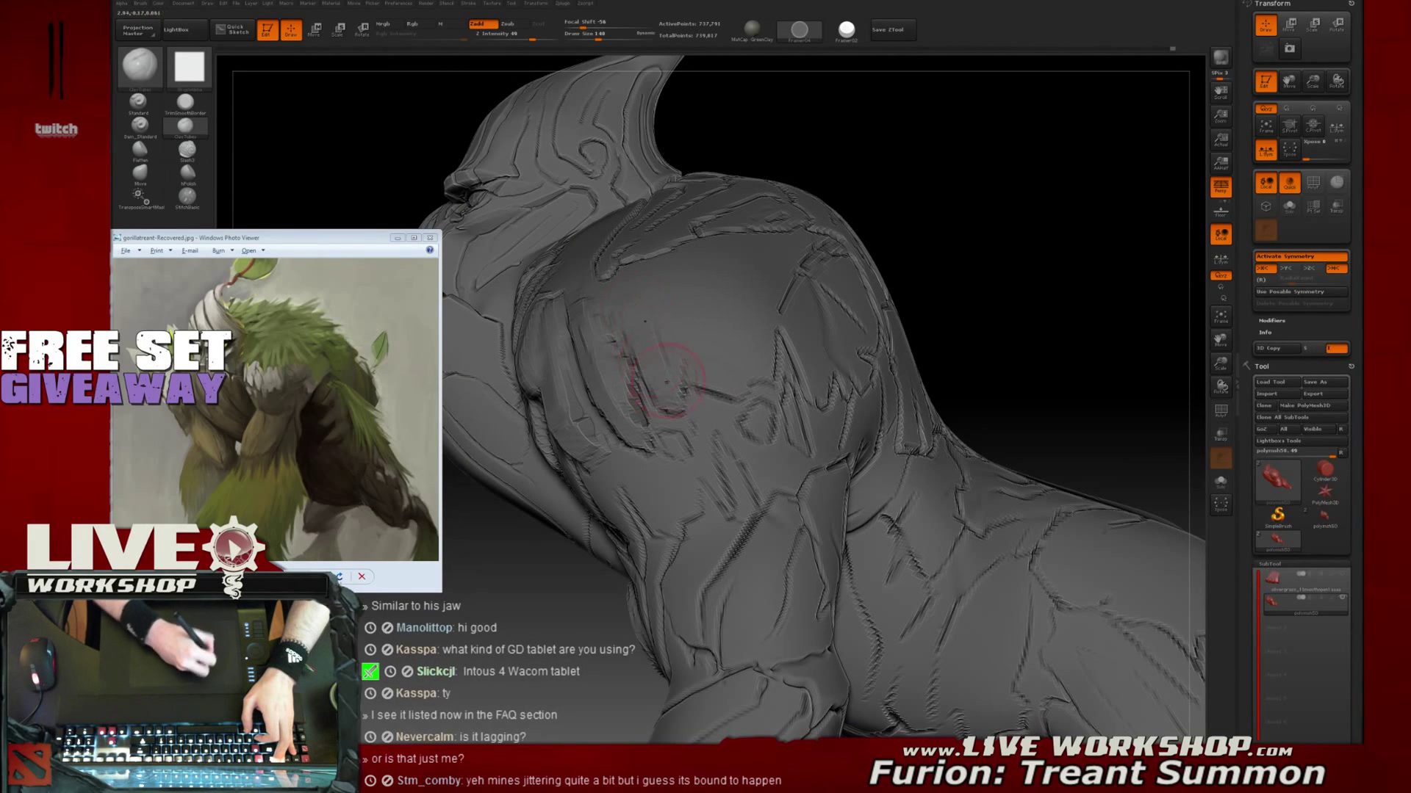
pyautogui.moveTo(685, 383); pyautogui.dragTo(744, 402)
pyautogui.moveTo(683, 347); pyautogui.dragTo(741, 369)
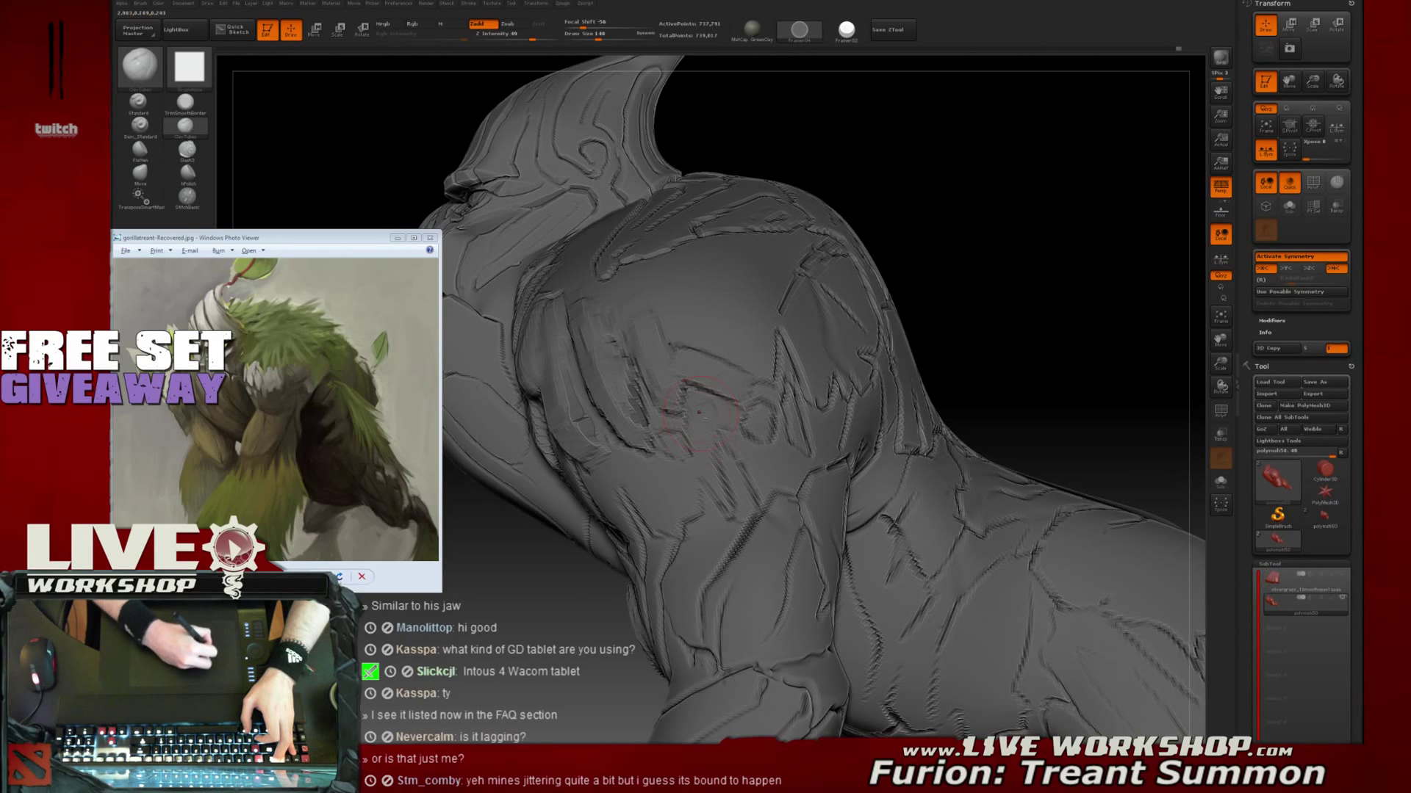
pyautogui.moveTo(1061, 272); pyautogui.dragTo(1052, 239)
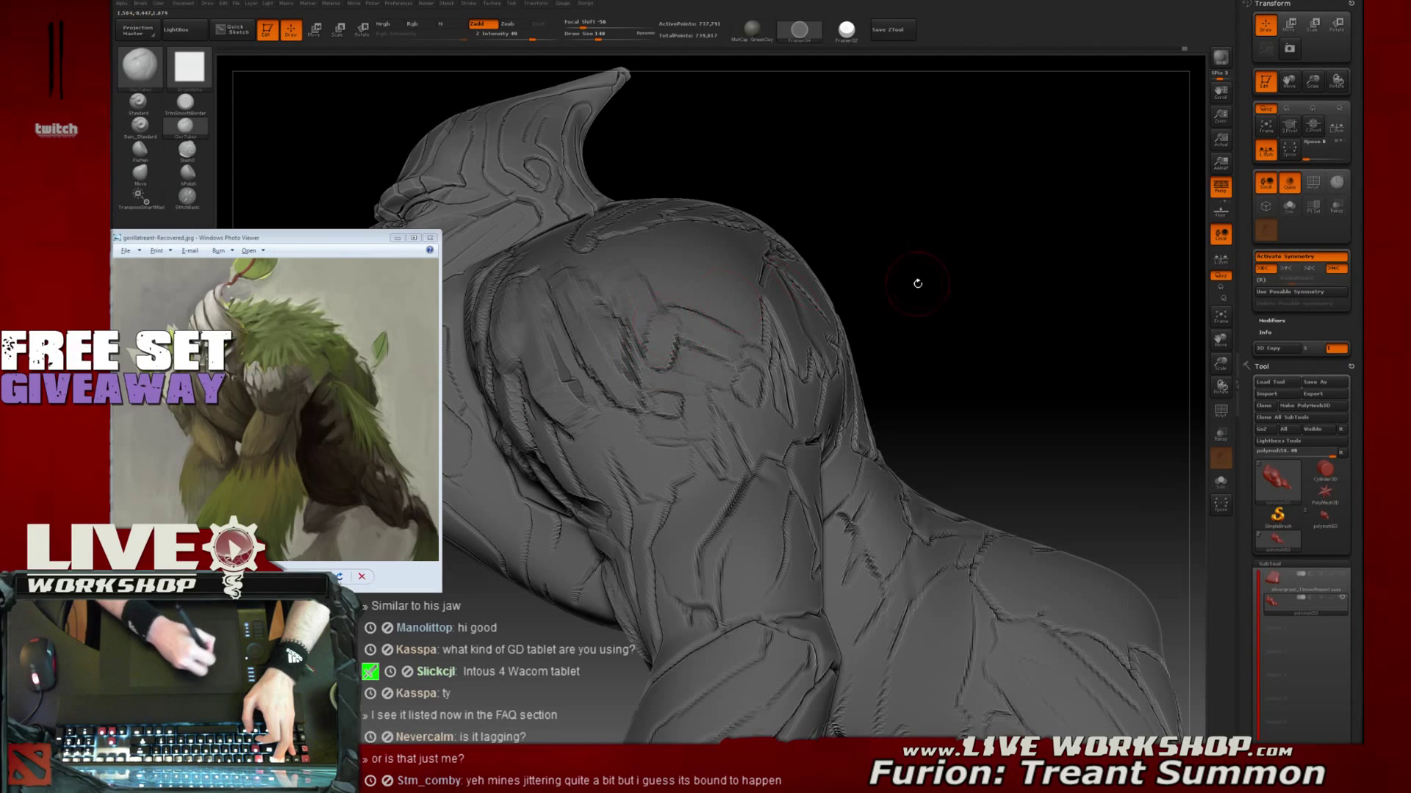
pyautogui.moveTo(916, 280); pyautogui.dragTo(637, 355)
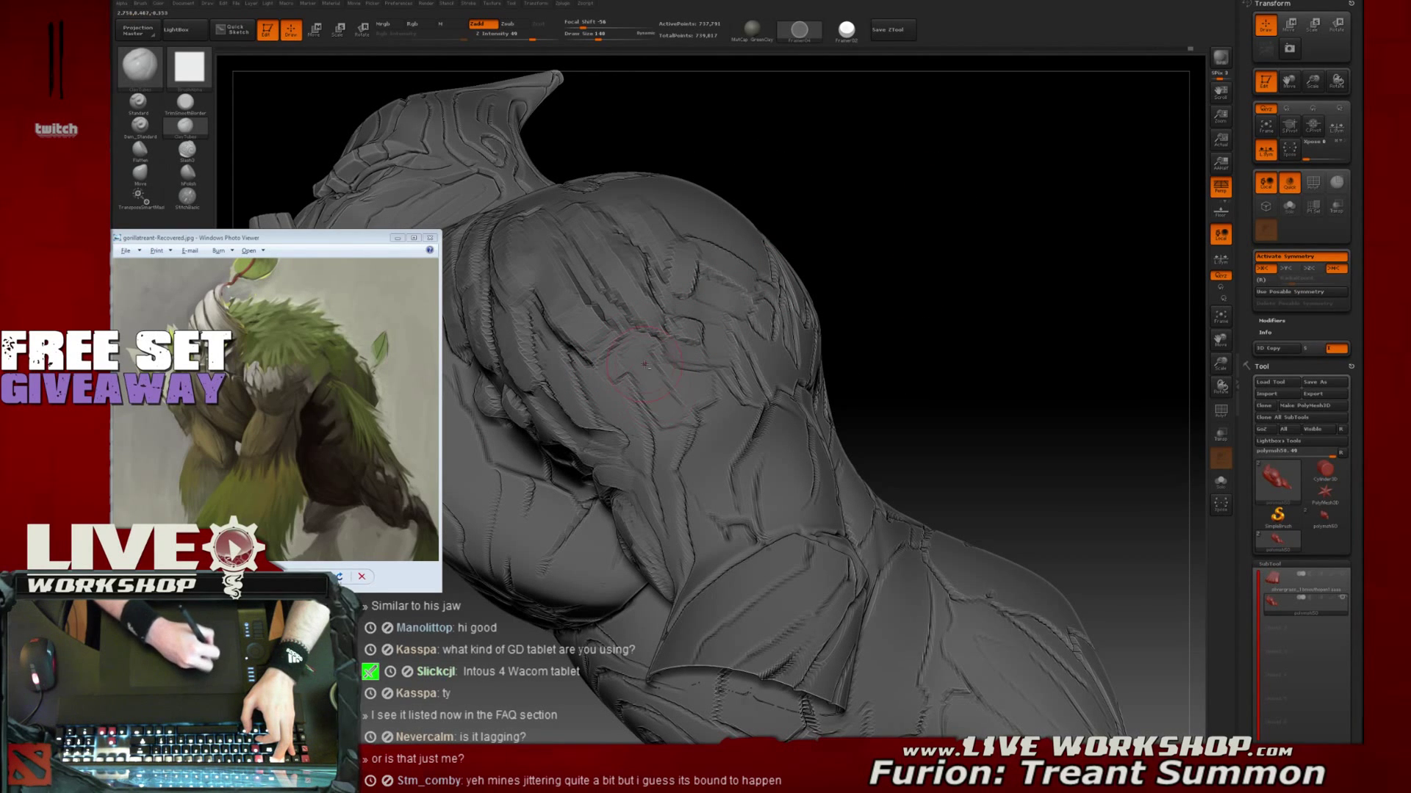
pyautogui.moveTo(911, 234); pyautogui.dragTo(838, 246)
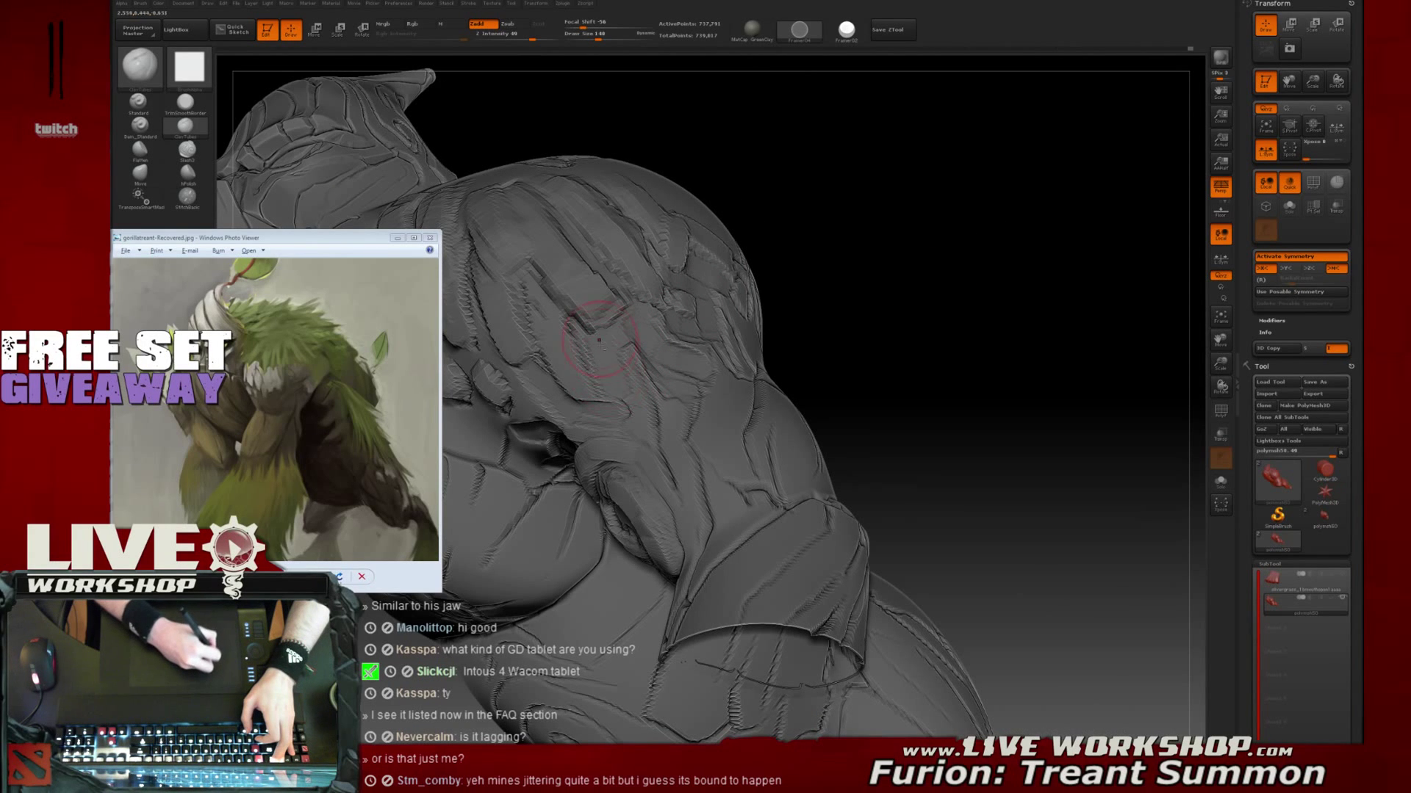
# Build up the bark around the lower rear edge of the shoulder, above the back of the arm
pyautogui.moveTo(967, 262); pyautogui.dragTo(1043, 206)
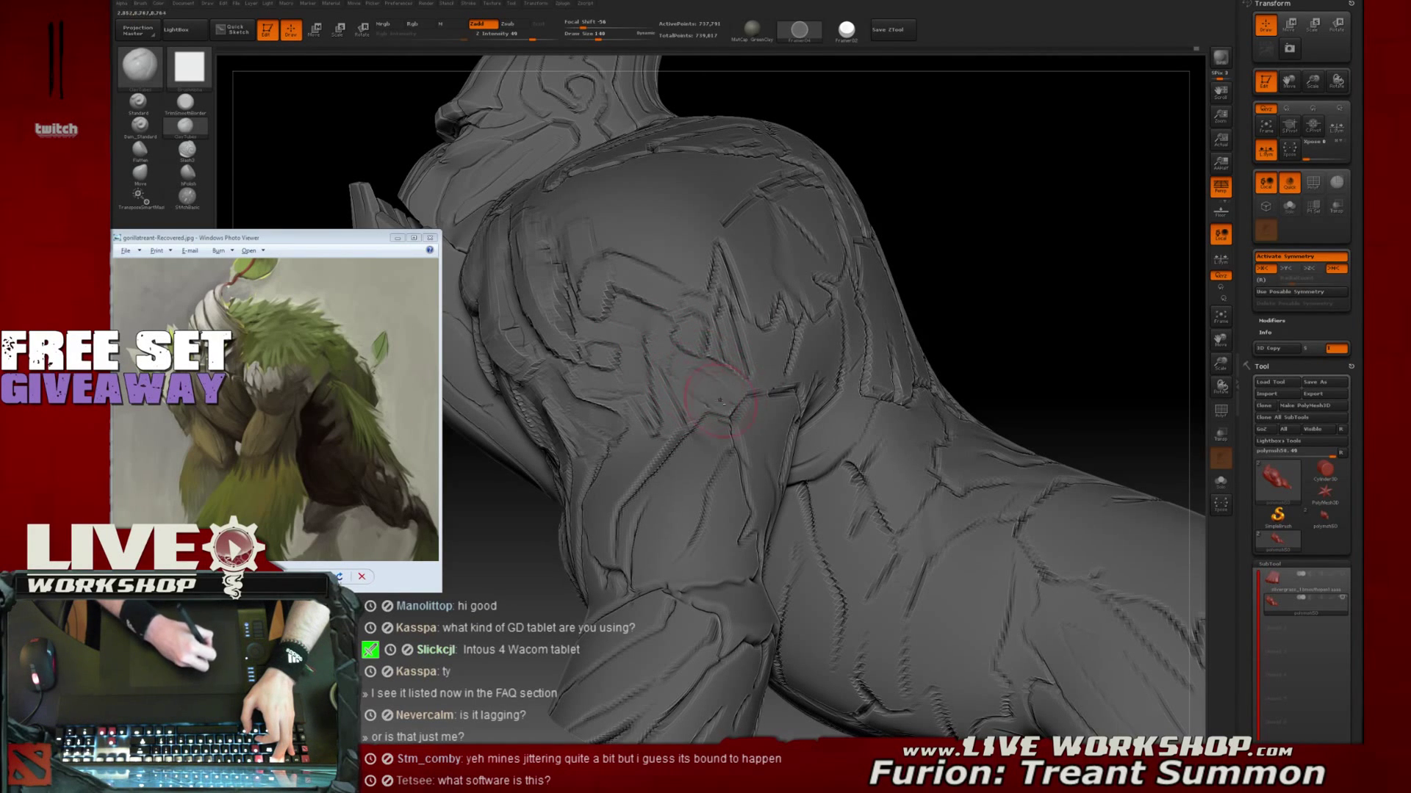
pyautogui.moveTo(739, 321); pyautogui.dragTo(721, 347, button='right')
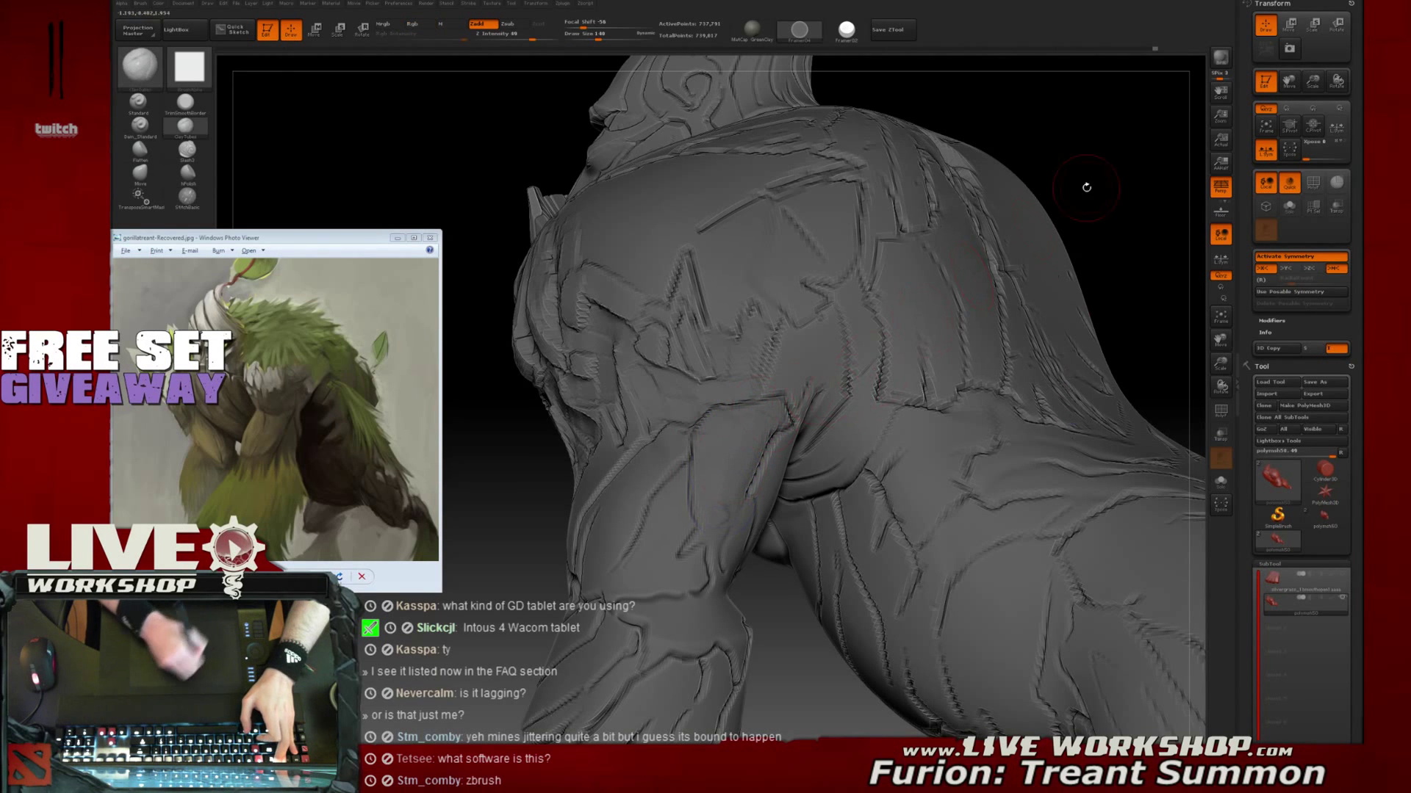
pyautogui.press('f')
pyautogui.moveTo(1111, 123)
pyautogui.mouseDown()
pyautogui.moveTo(1083, 211)
pyautogui.moveTo(1153, 290)
pyautogui.mouseUp()
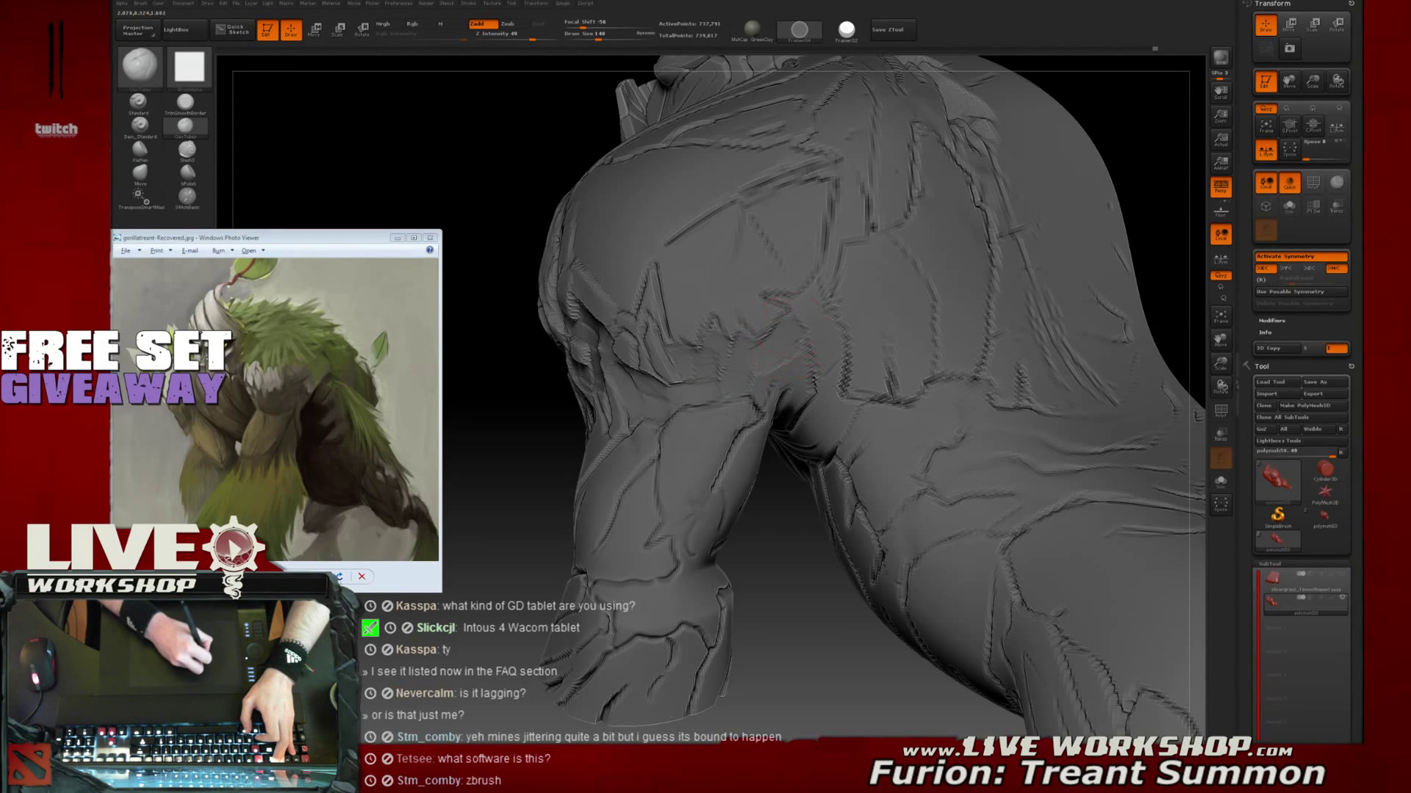
pyautogui.moveTo(792, 349)
pyautogui.mouseDown()
pyautogui.moveTo(727, 332)
pyautogui.moveTo(764, 327)
pyautogui.moveTo(732, 358)
pyautogui.moveTo(752, 364)
pyautogui.moveTo(775, 346)
pyautogui.mouseUp()
# Thicken the jagged bark edge behind the shoulder where it overhangs the upper arm and armpit
pyautogui.moveTo(775, 470)
pyautogui.keyDown('alt'); pyautogui.mouseDown()
pyautogui.moveTo(622, 391)
pyautogui.moveTo(716, 345)
pyautogui.mouseUp(); pyautogui.keyUp('alt')
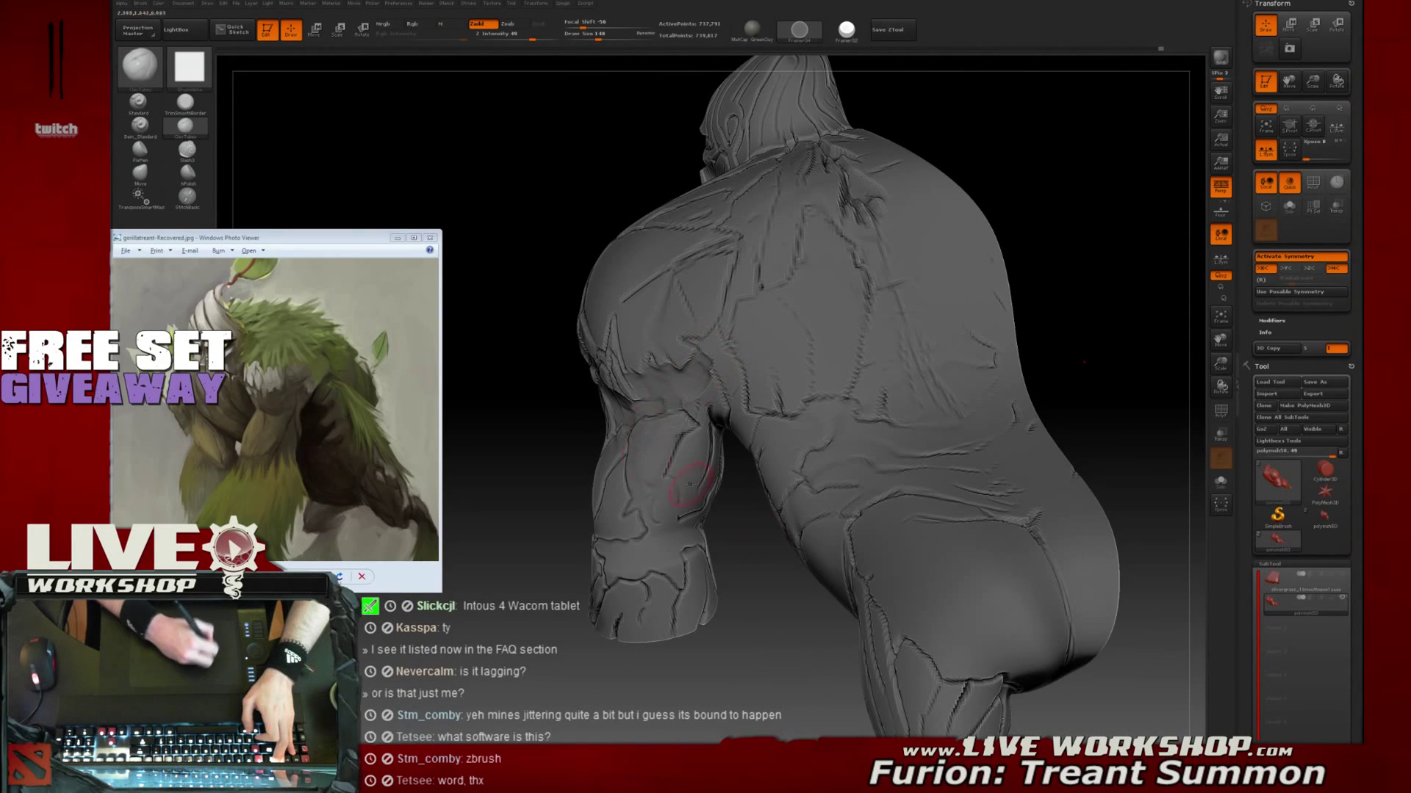
pyautogui.moveTo(514, 397); pyautogui.dragTo(470, 382)
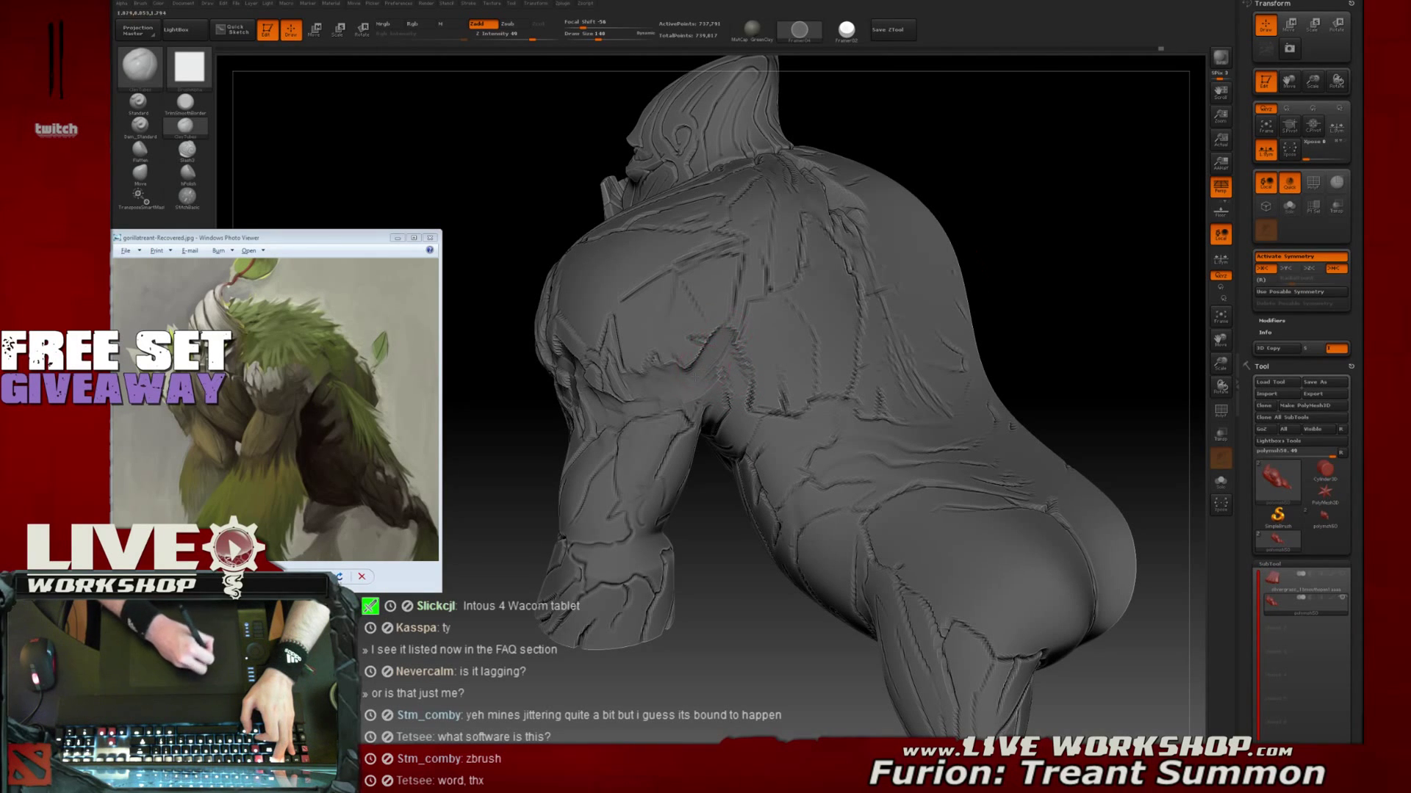
pyautogui.moveTo(671, 370); pyautogui.dragTo(636, 382)
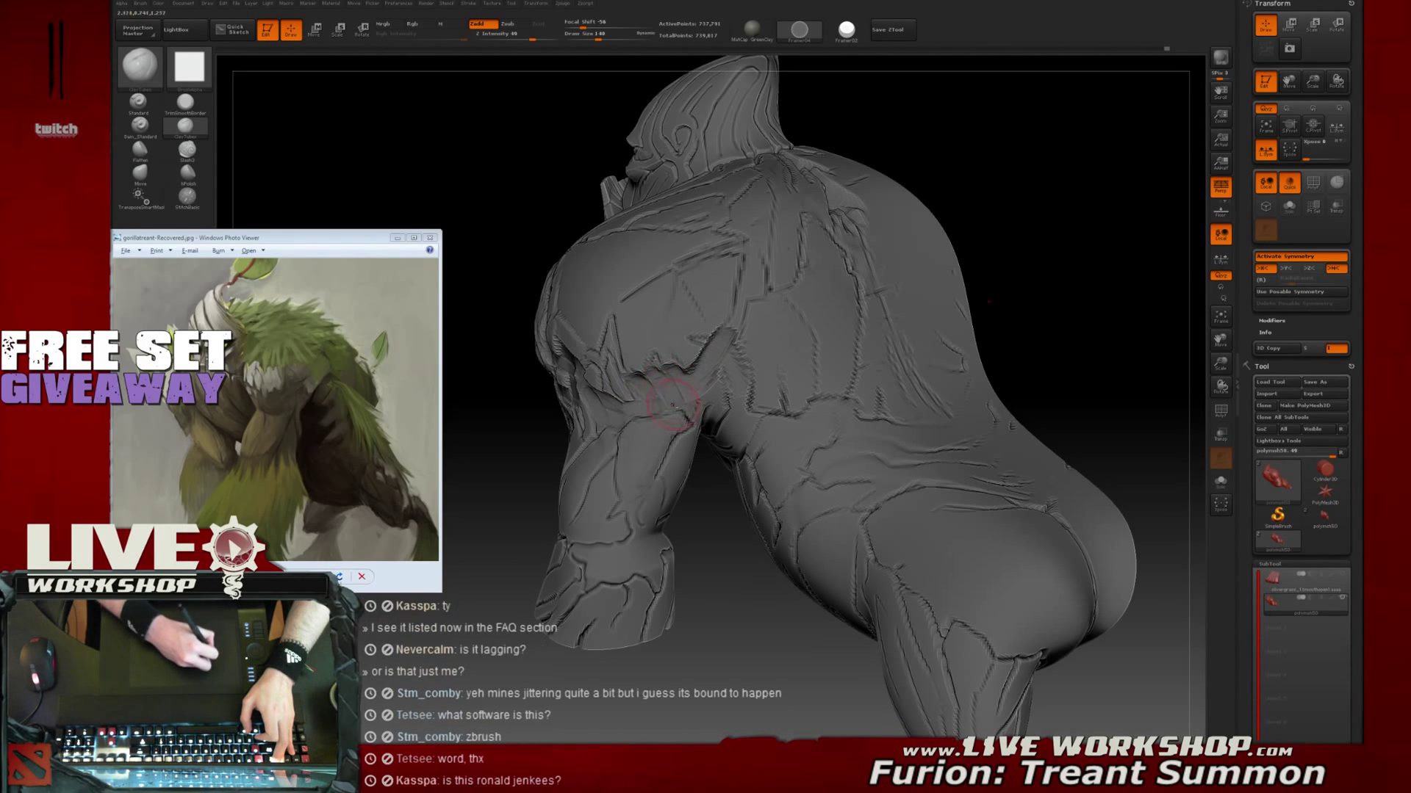
pyautogui.moveTo(725, 538)
pyautogui.keyDown('alt'); pyautogui.mouseDown()
pyautogui.moveTo(727, 433)
pyautogui.moveTo(753, 592)
pyautogui.moveTo(737, 534)
pyautogui.moveTo(699, 592)
pyautogui.mouseUp(); pyautogui.keyUp('alt')
pyautogui.moveTo(669, 528); pyautogui.dragTo(679, 547)
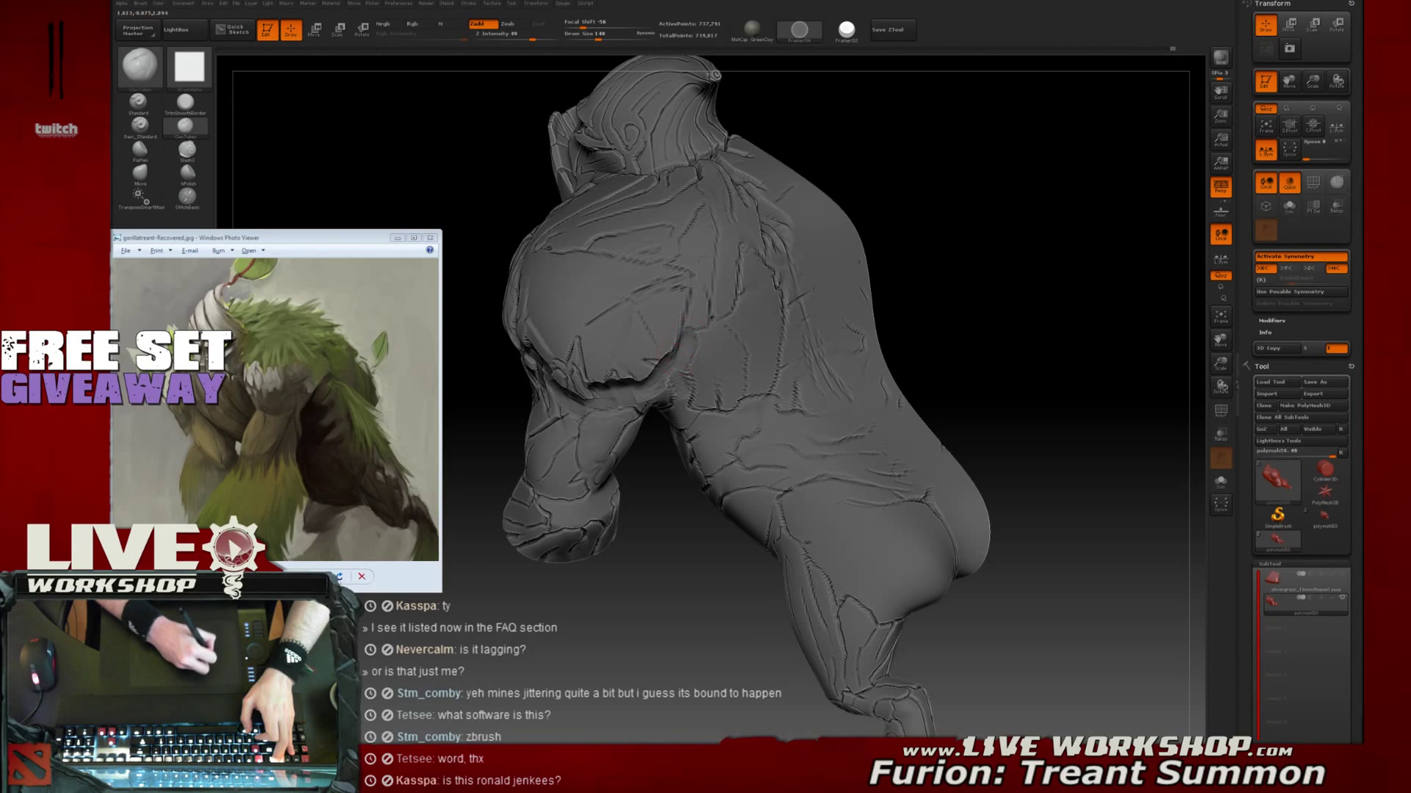
# Sculpt long raised bark strips running from the neck down over the shoulder blades
pyautogui.moveTo(953, 202); pyautogui.dragTo(989, 254)
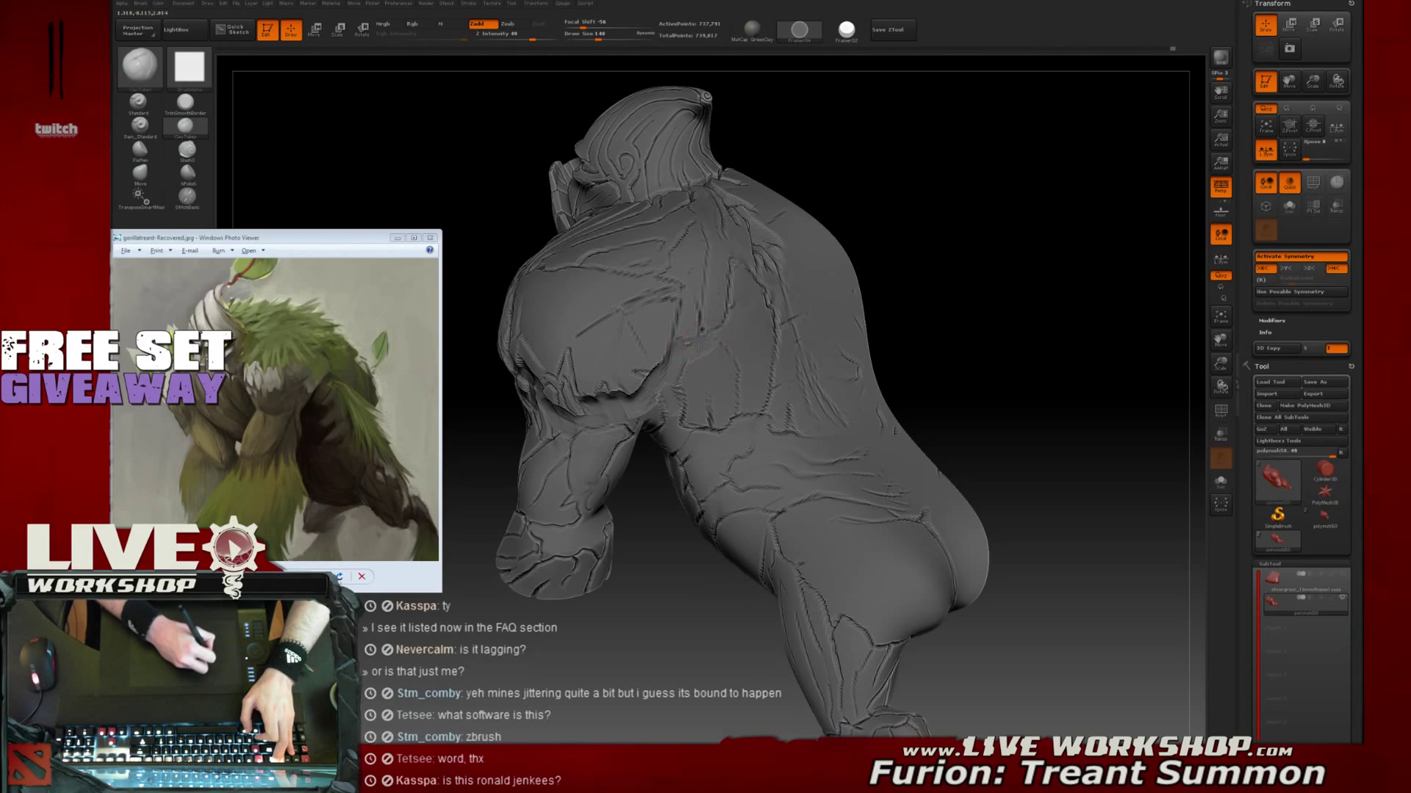
pyautogui.keyDown('alt'); pyautogui.moveTo(1010, 241); pyautogui.dragTo(1014, 262); pyautogui.keyUp('alt')
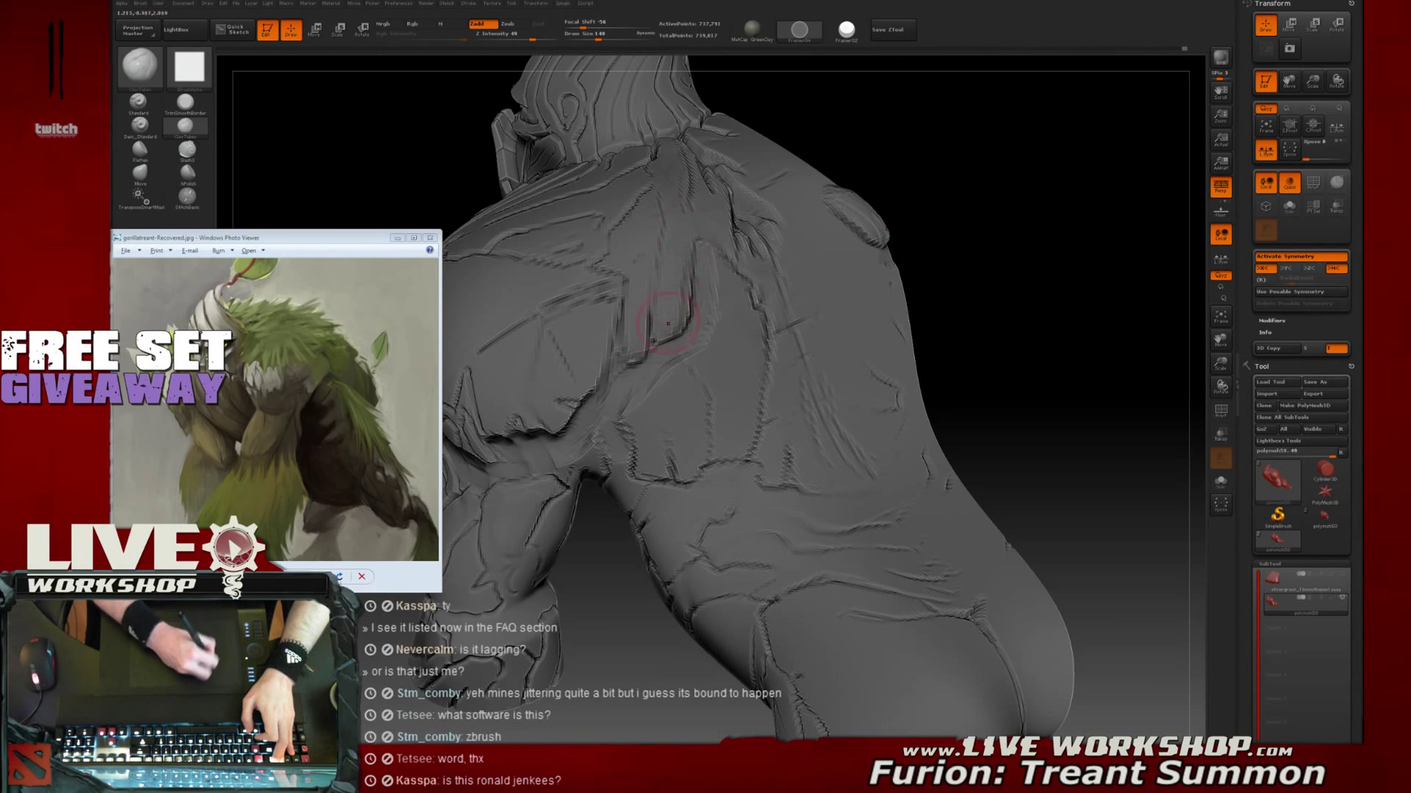
pyautogui.moveTo(1027, 226); pyautogui.dragTo(771, 254)
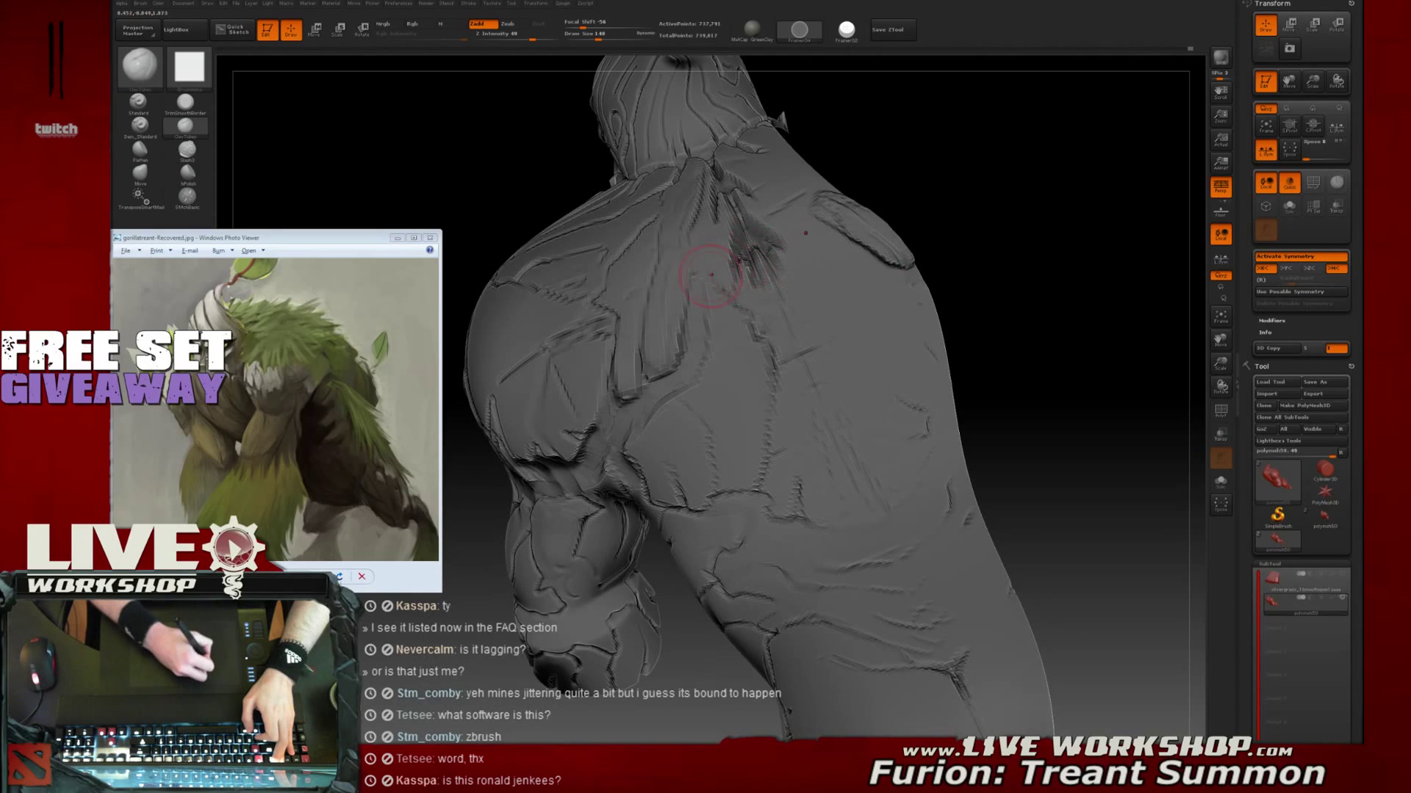
pyautogui.moveTo(697, 293); pyautogui.dragTo(696, 360)
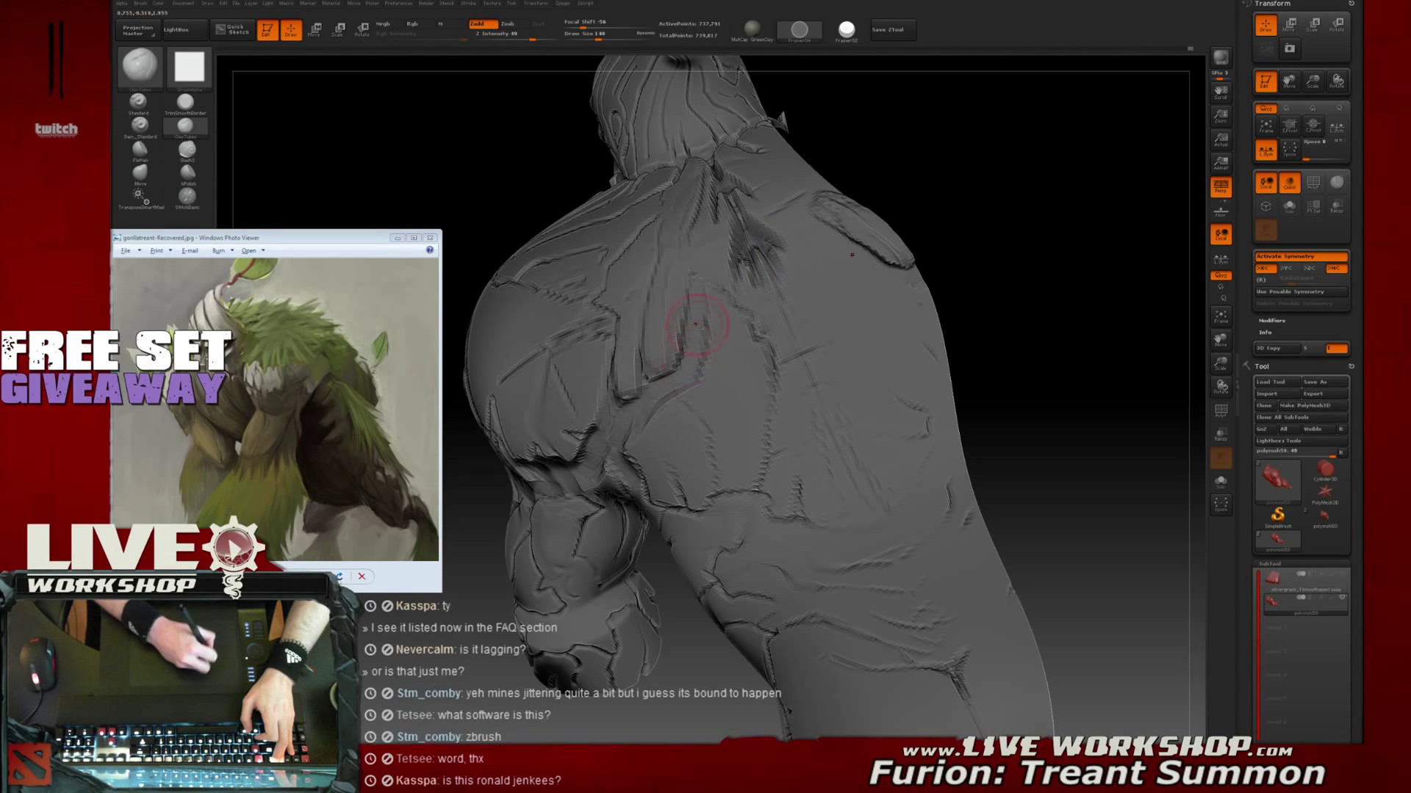
# Build root-like strips fanning from the base of the neck down both sides of the spine
pyautogui.press('f')
pyautogui.moveTo(1011, 241)
pyautogui.mouseDown()
pyautogui.moveTo(989, 262)
pyautogui.moveTo(1019, 314)
pyautogui.moveTo(1007, 338)
pyautogui.moveTo(1055, 315)
pyautogui.moveTo(1064, 236)
pyautogui.moveTo(1047, 270)
pyautogui.moveTo(1013, 273)
pyautogui.mouseUp()
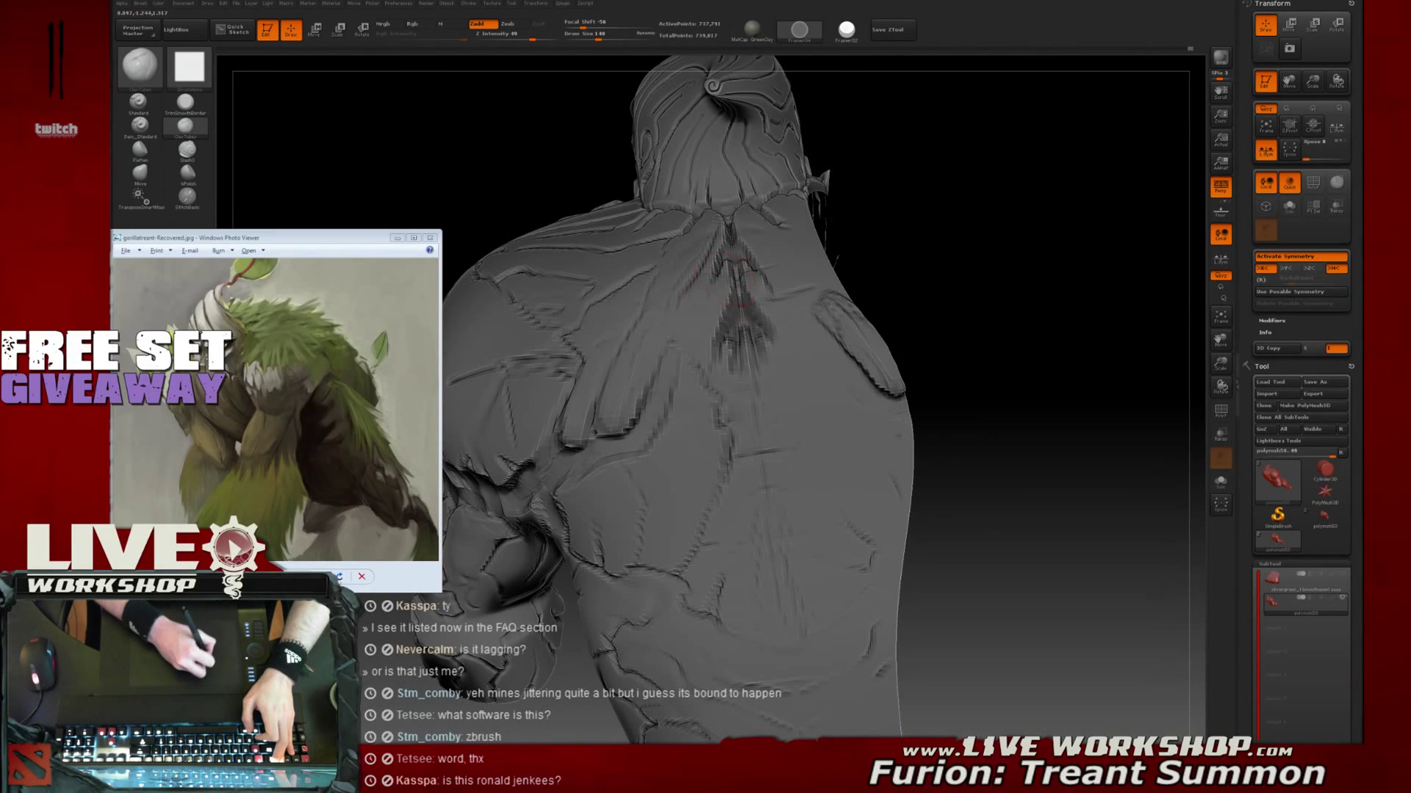
pyautogui.moveTo(731, 283)
pyautogui.mouseDown()
pyautogui.moveTo(768, 338)
pyautogui.moveTo(794, 324)
pyautogui.moveTo(711, 360)
pyautogui.mouseUp()
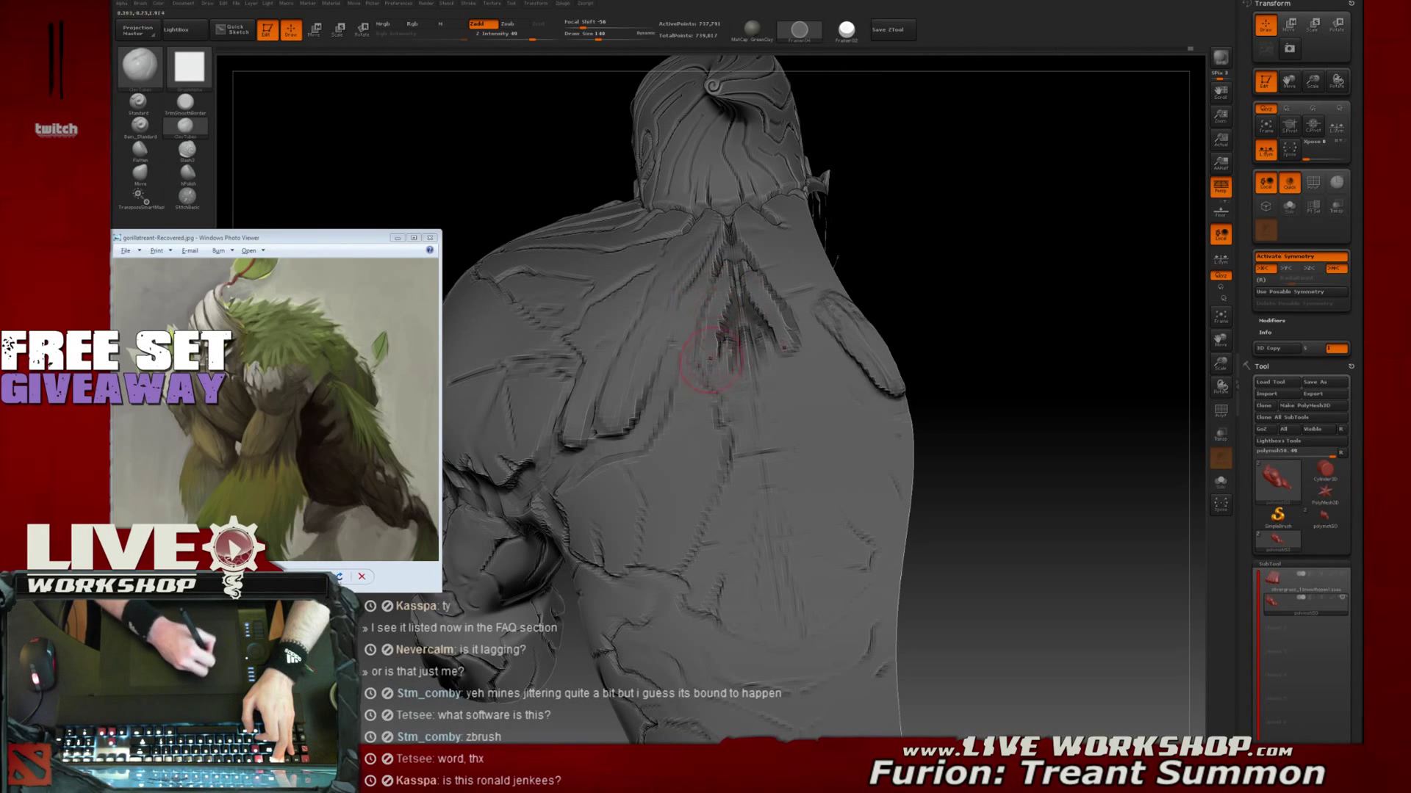
pyautogui.moveTo(735, 300); pyautogui.dragTo(726, 381)
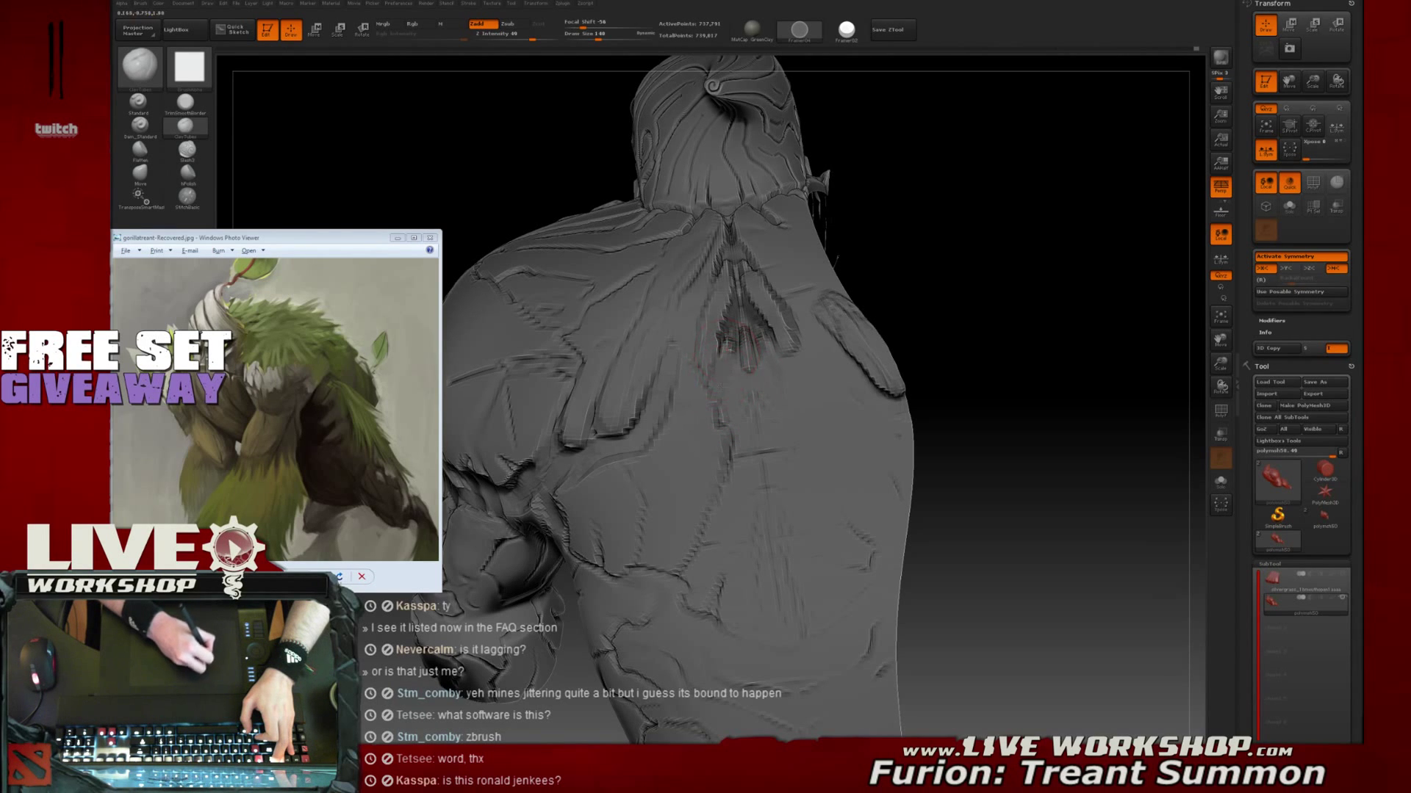
pyautogui.moveTo(736, 411); pyautogui.dragTo(737, 465)
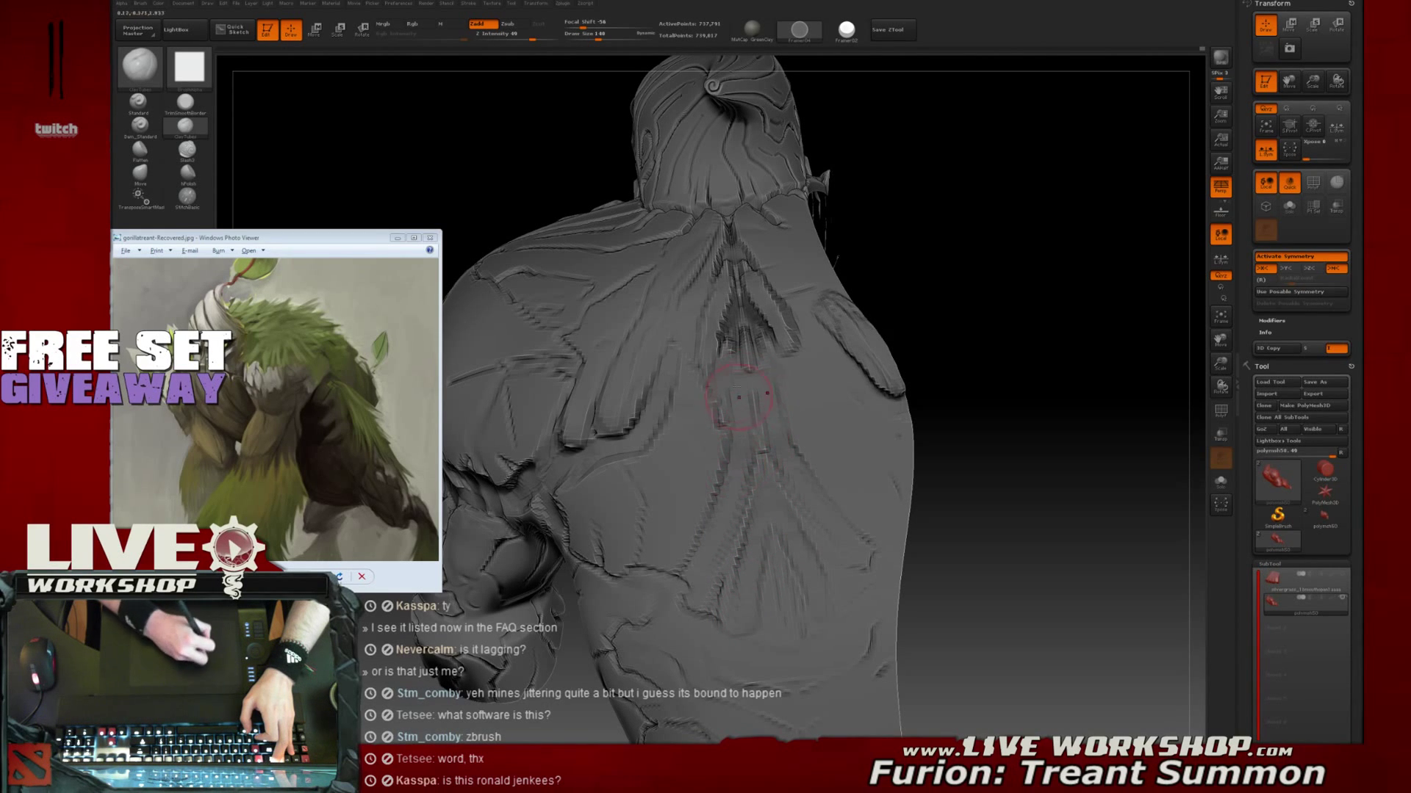
# Thicken the strips beside the upper spine and extend curved branches outward over the shoulder blades
pyautogui.moveTo(735, 359)
pyautogui.mouseDown()
pyautogui.moveTo(737, 327)
pyautogui.moveTo(746, 352)
pyautogui.moveTo(720, 292)
pyautogui.mouseUp()
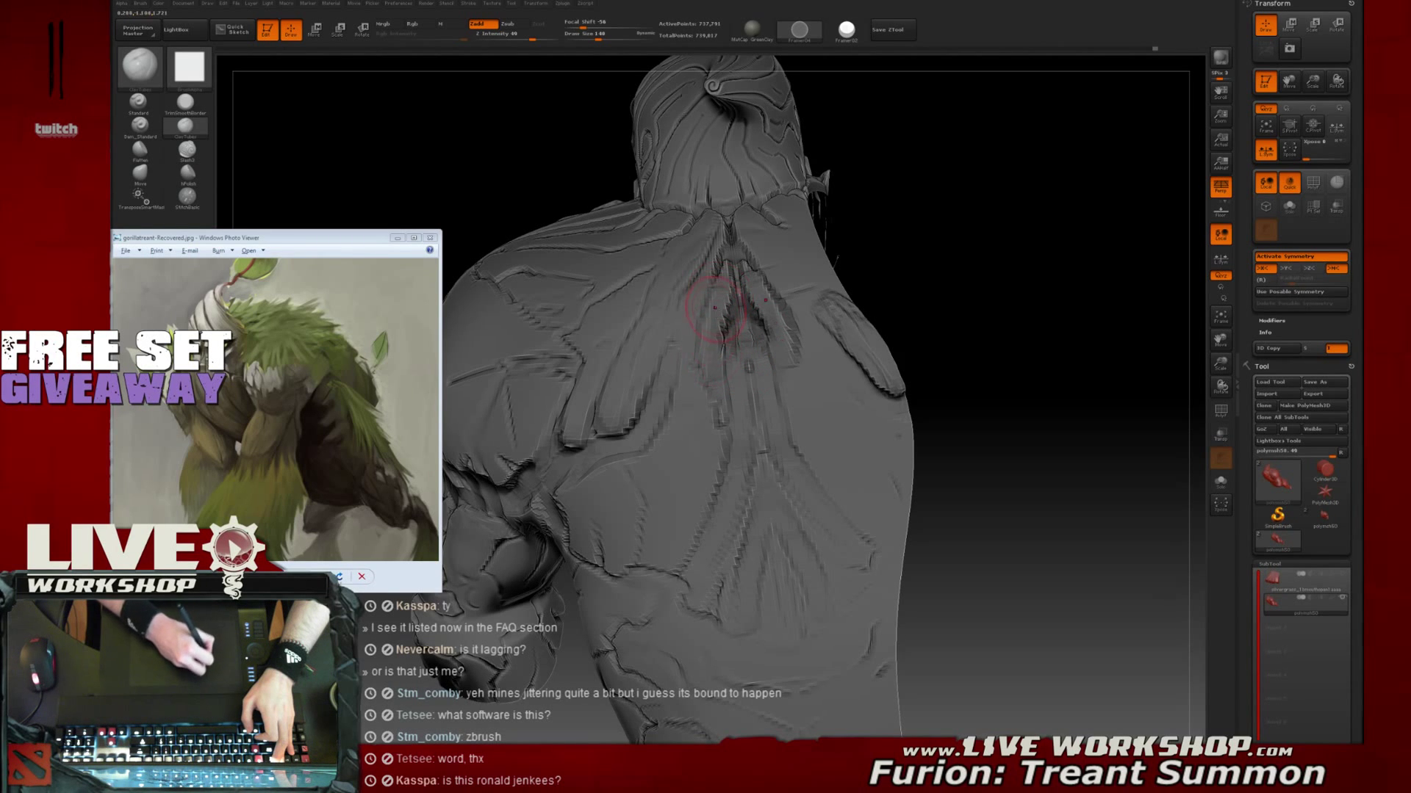
pyautogui.moveTo(1004, 244); pyautogui.dragTo(970, 252)
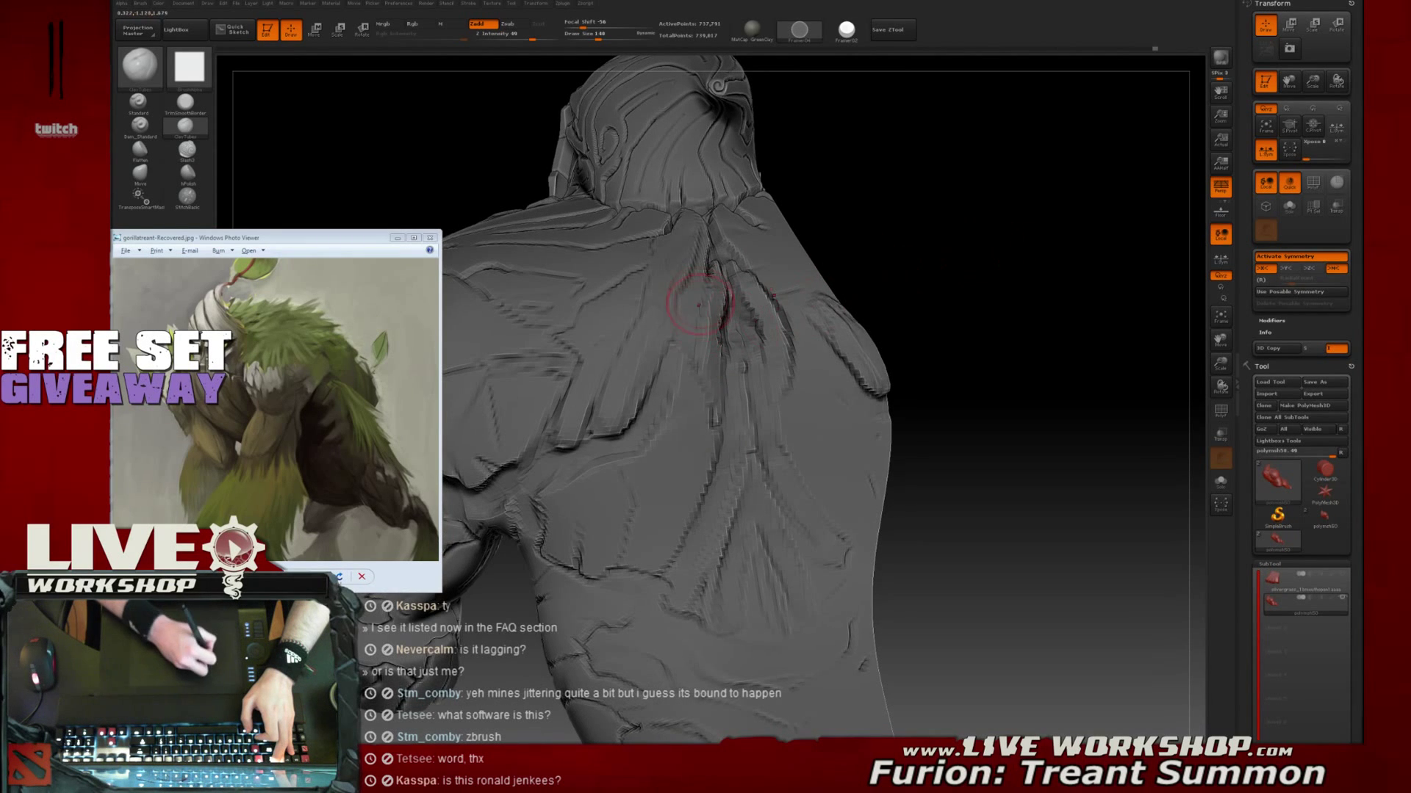
pyautogui.moveTo(668, 324); pyautogui.dragTo(707, 267)
pyautogui.moveTo(671, 337); pyautogui.dragTo(690, 302)
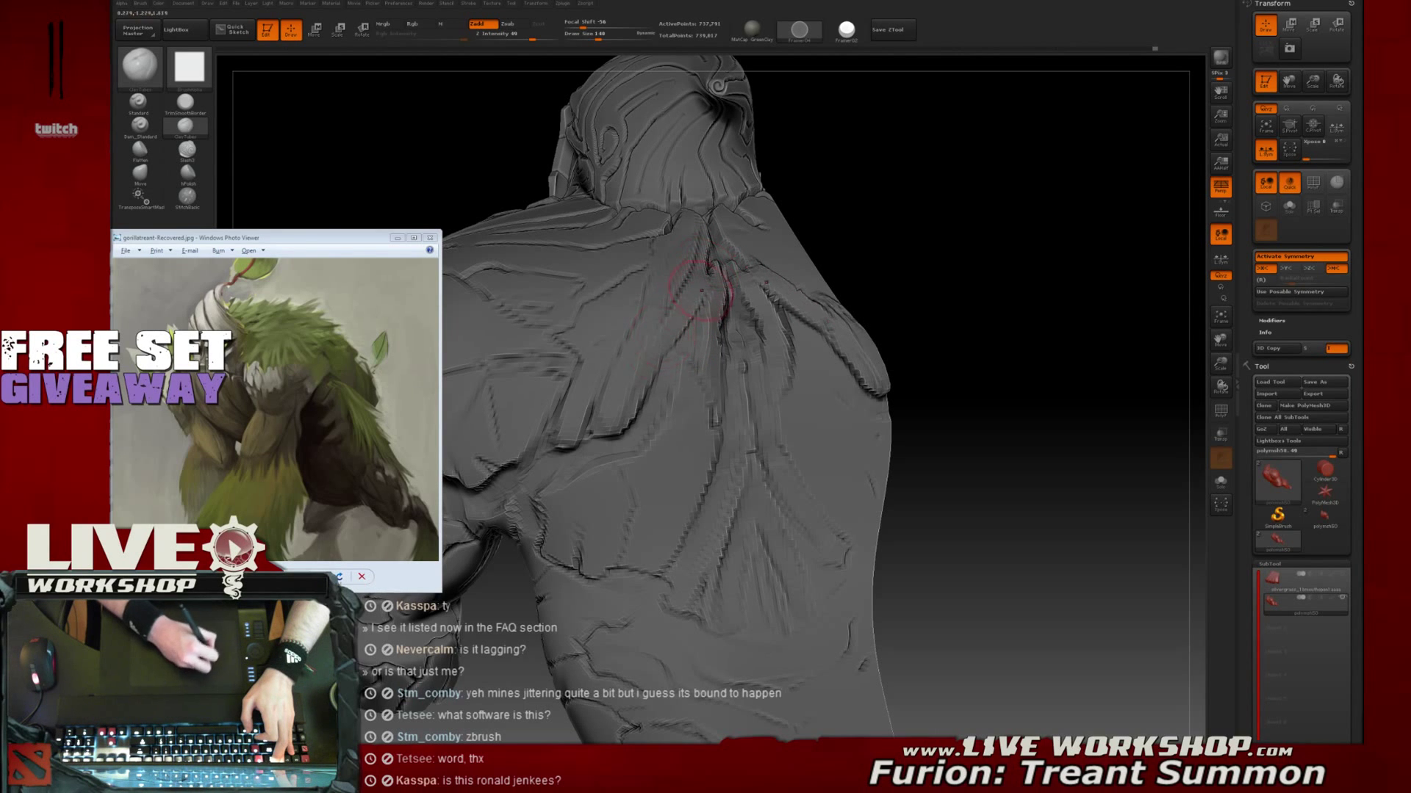
pyautogui.moveTo(1046, 272)
pyautogui.mouseDown()
pyautogui.moveTo(1013, 284)
pyautogui.moveTo(1039, 283)
pyautogui.moveTo(1029, 323)
pyautogui.mouseUp()
pyautogui.moveTo(641, 354)
pyautogui.mouseDown()
pyautogui.moveTo(658, 376)
pyautogui.moveTo(670, 330)
pyautogui.moveTo(658, 383)
pyautogui.moveTo(689, 380)
pyautogui.moveTo(636, 467)
pyautogui.mouseUp()
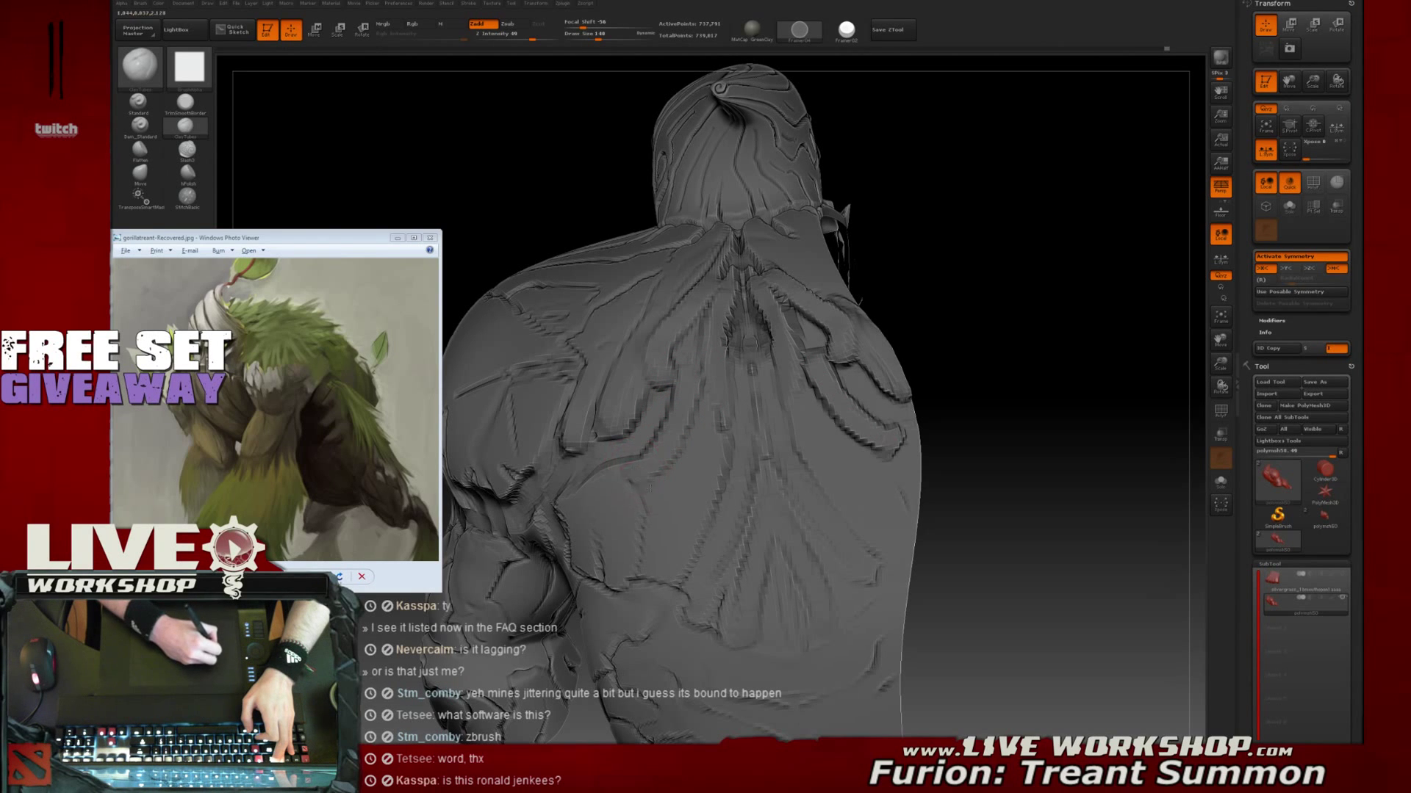
# Turn off symmetry and build up the bark strips running down the left shoulder blade with the ClayTubes brush
pyautogui.moveTo(939, 401)
pyautogui.mouseDown()
pyautogui.moveTo(996, 448)
pyautogui.moveTo(985, 381)
pyautogui.moveTo(995, 394)
pyautogui.moveTo(985, 379)
pyautogui.moveTo(968, 388)
pyautogui.mouseUp()
pyautogui.press('x')
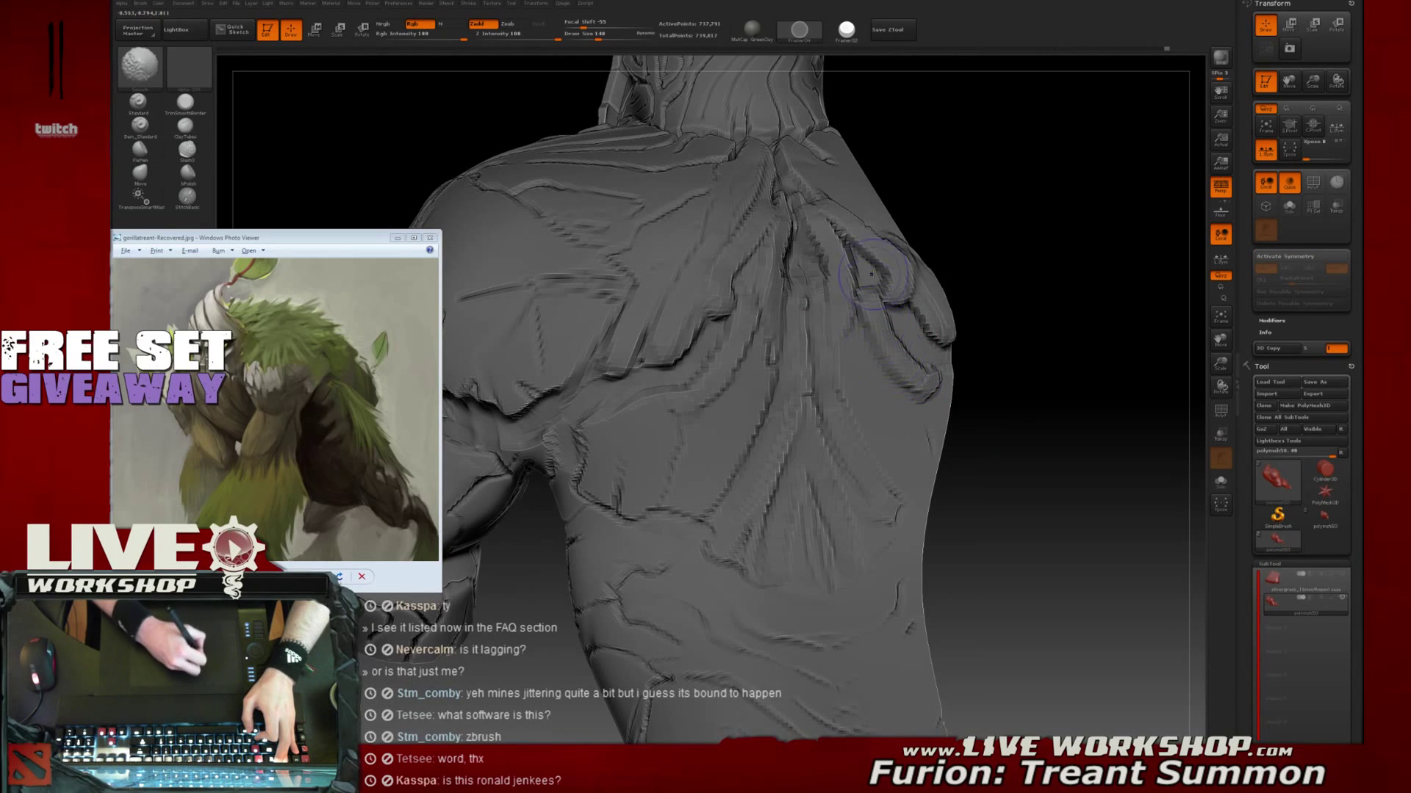
pyautogui.press('b')
pyautogui.press('c')
pyautogui.press('t')
pyautogui.moveTo(1105, 324); pyautogui.dragTo(679, 349)
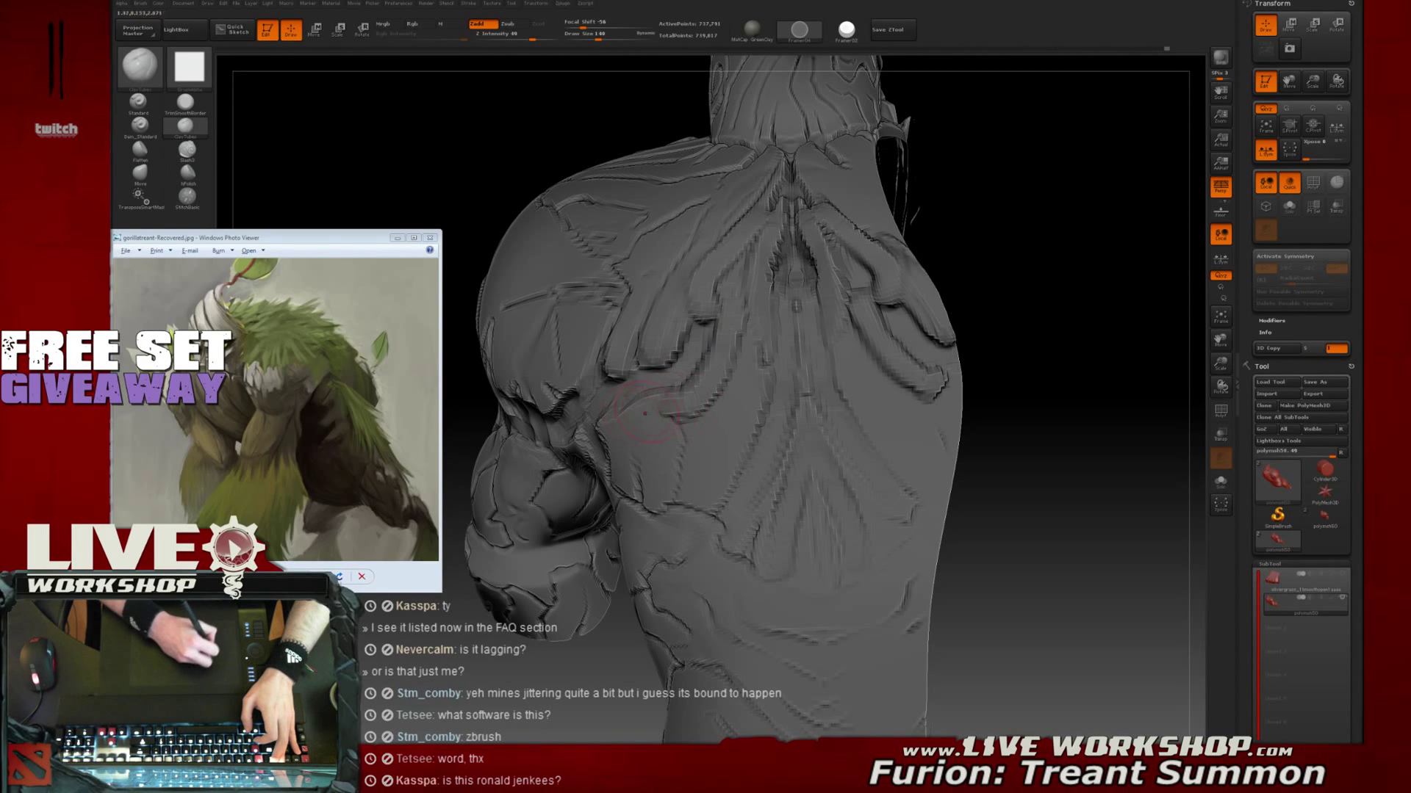
pyautogui.press('shift')
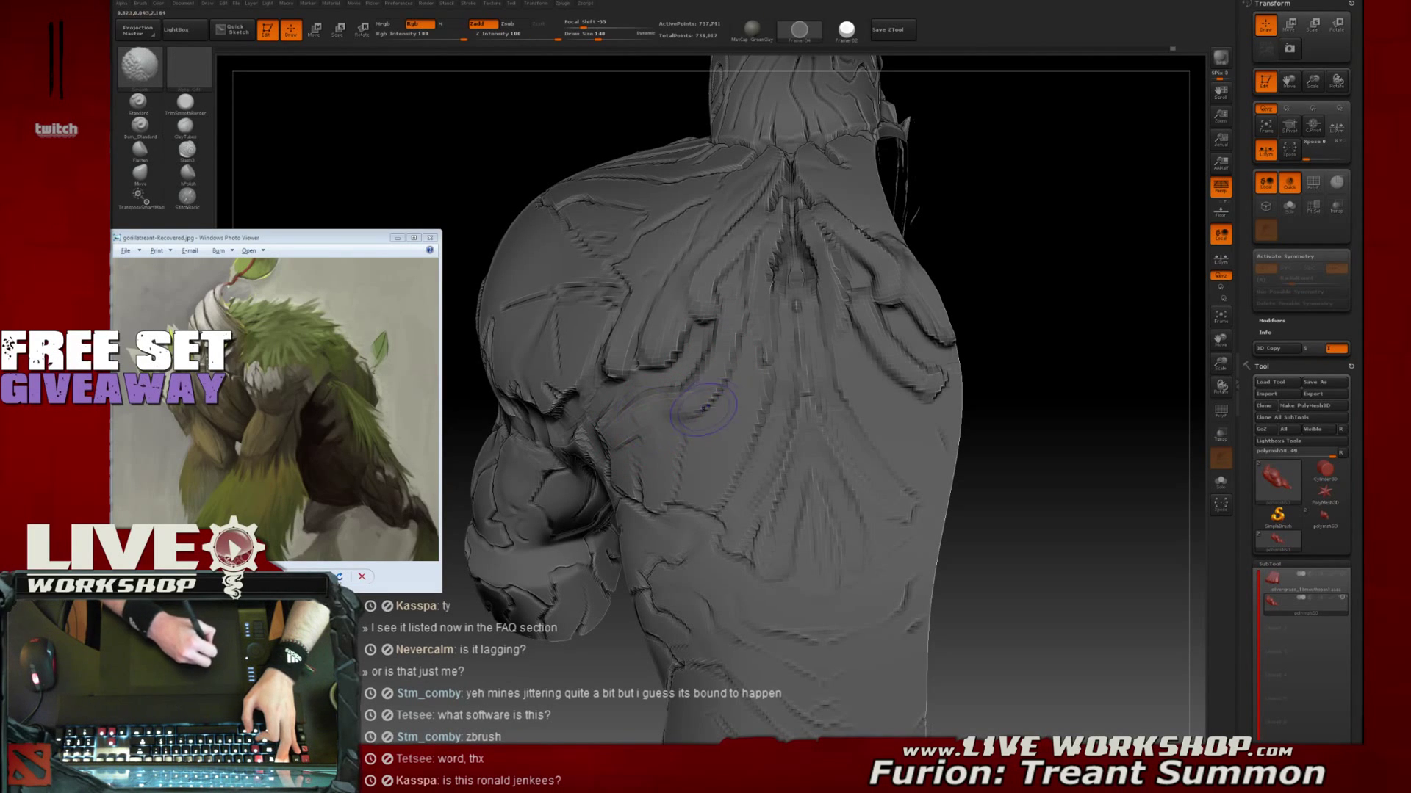
pyautogui.keyDown('alt'); pyautogui.moveTo(1017, 434); pyautogui.dragTo(1047, 375); pyautogui.keyUp('alt')
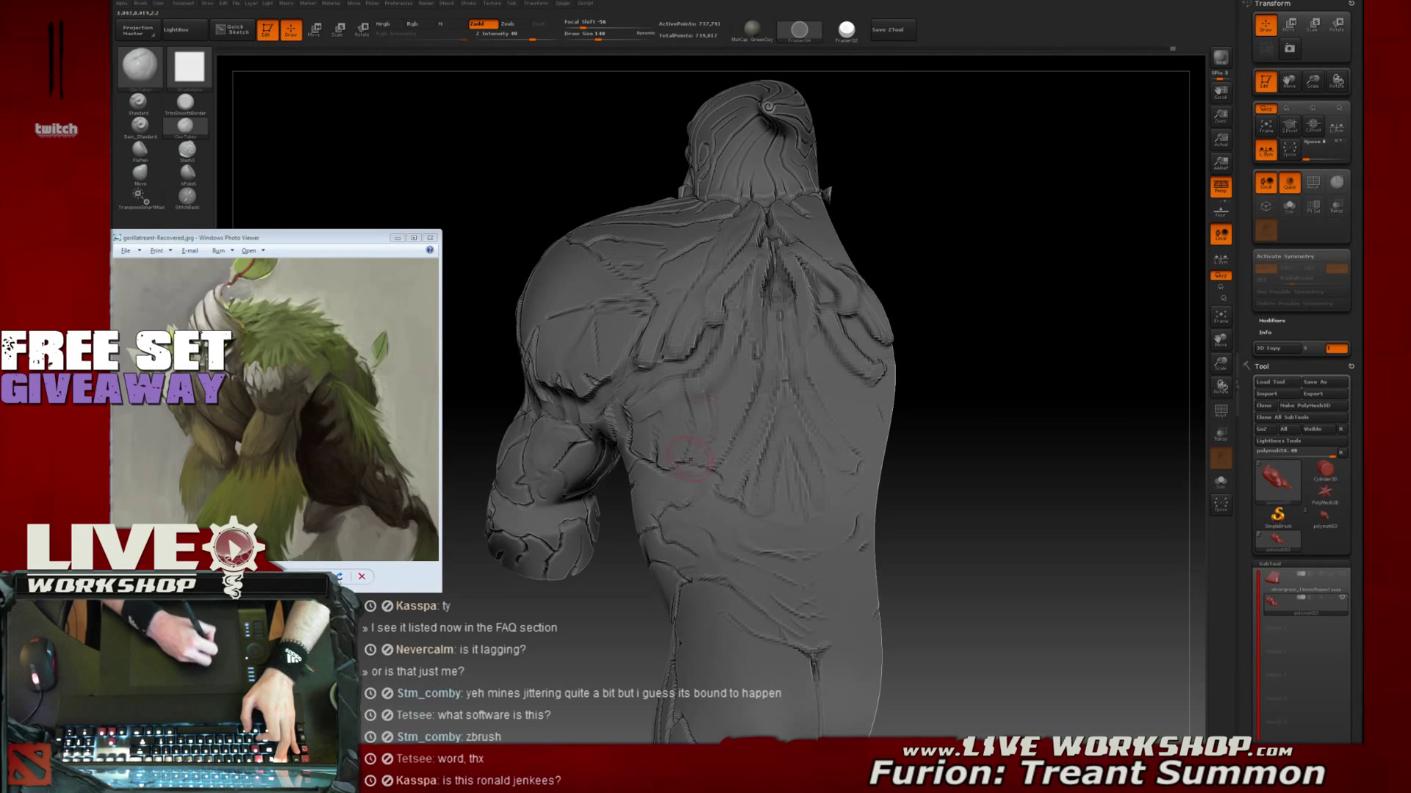
# Sculpt a raised knot and jagged bark plates on the left flank, extending their edge across the lower back toward the spine
pyautogui.moveTo(1018, 391)
pyautogui.mouseDown()
pyautogui.moveTo(1026, 371)
pyautogui.moveTo(1058, 369)
pyautogui.mouseUp()
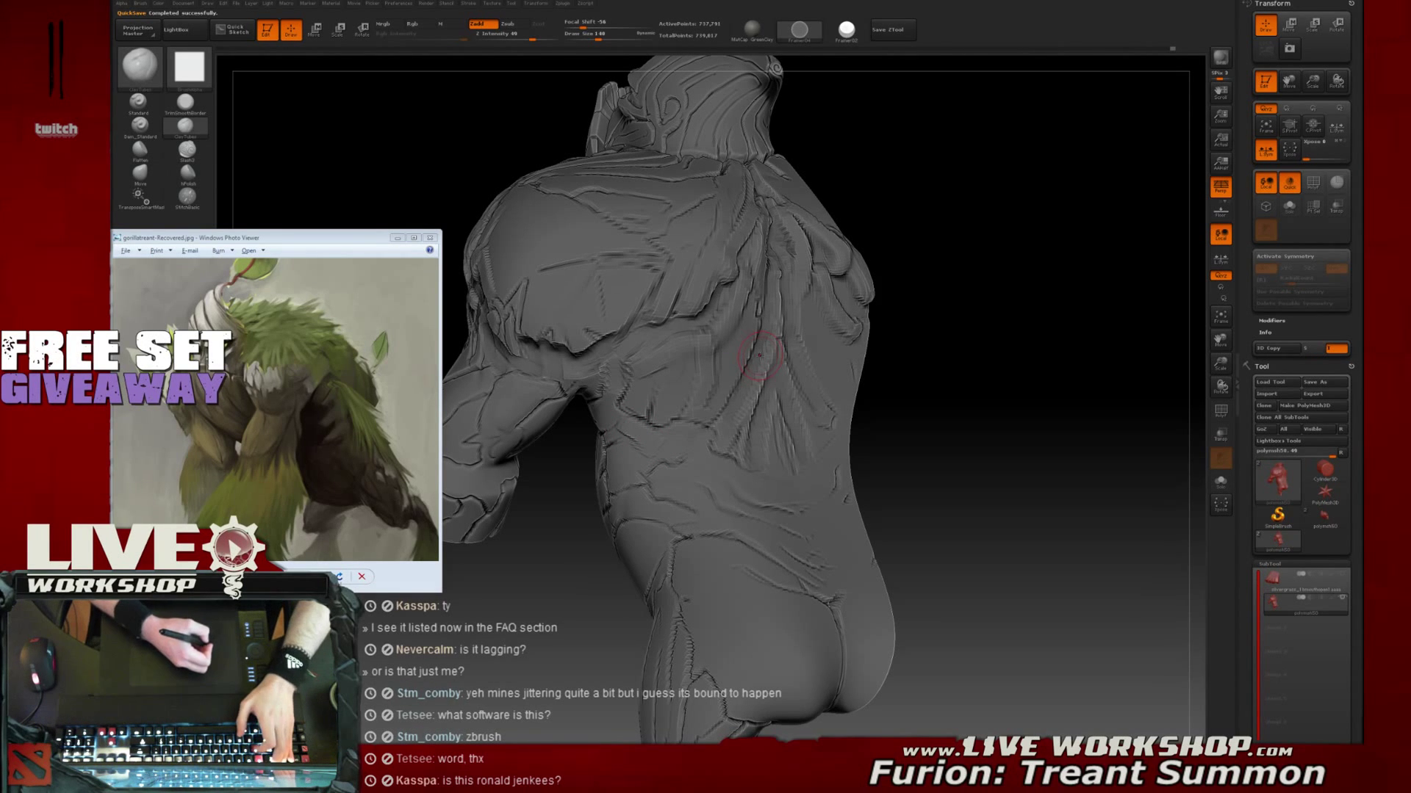
pyautogui.moveTo(937, 315); pyautogui.dragTo(701, 408)
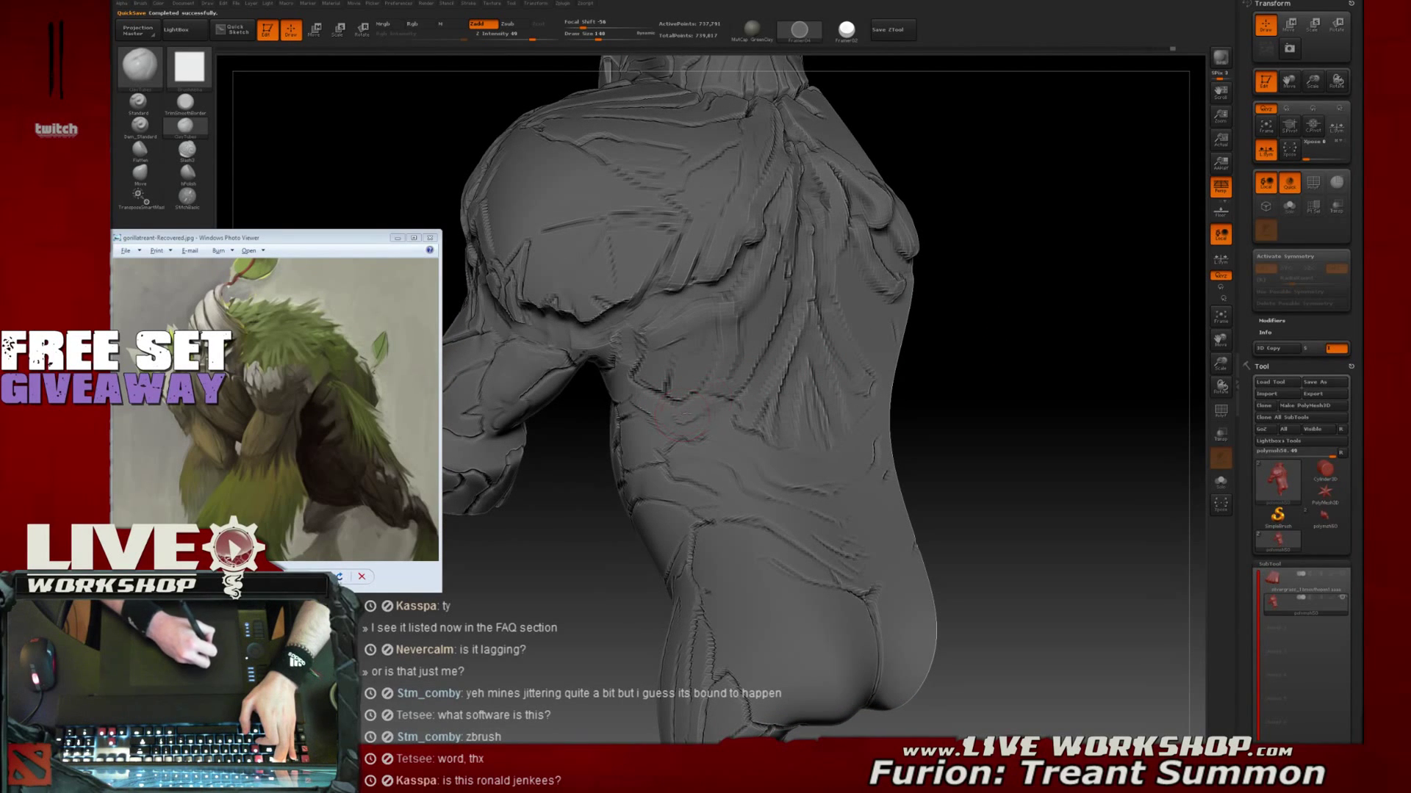
pyautogui.moveTo(710, 420); pyautogui.dragTo(694, 422)
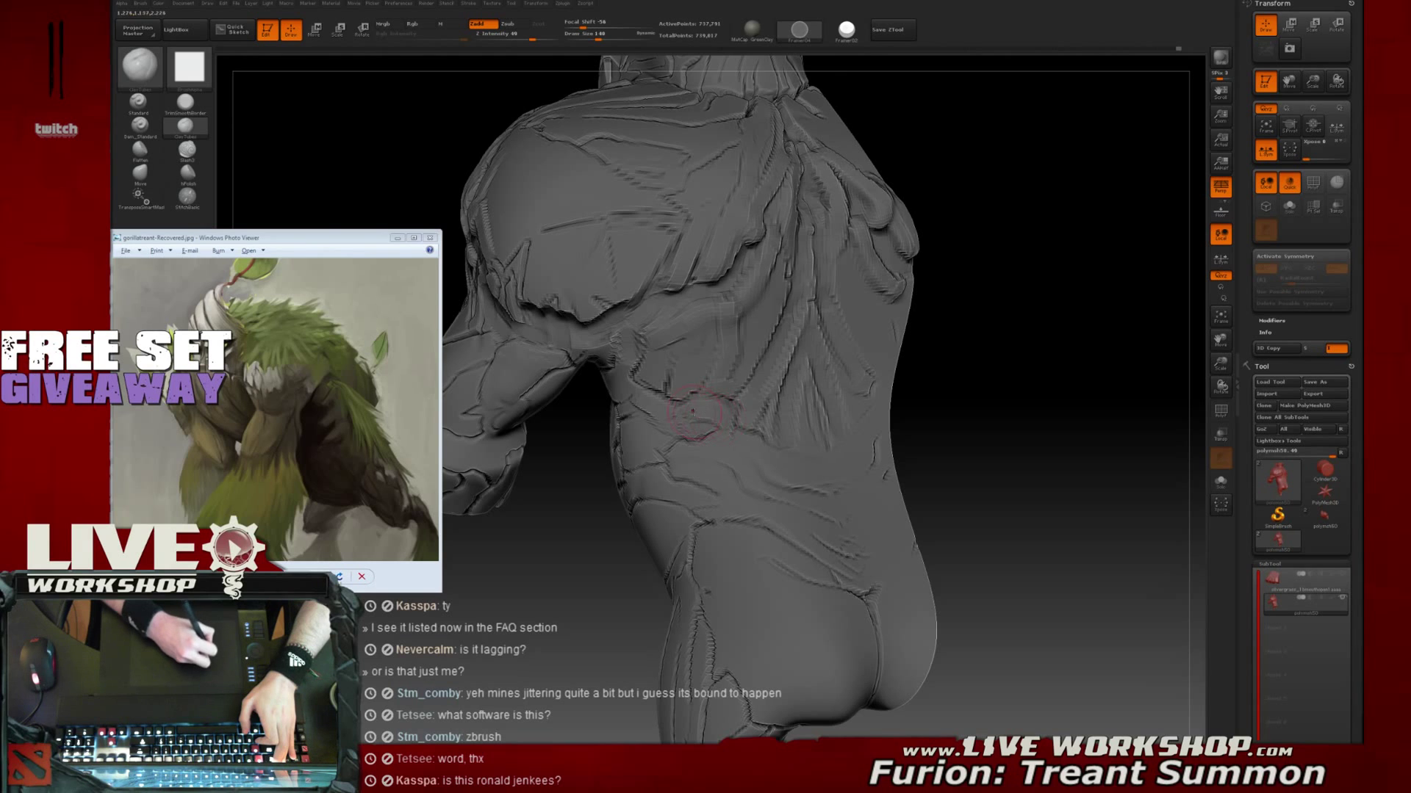
pyautogui.moveTo(1020, 365); pyautogui.dragTo(896, 371)
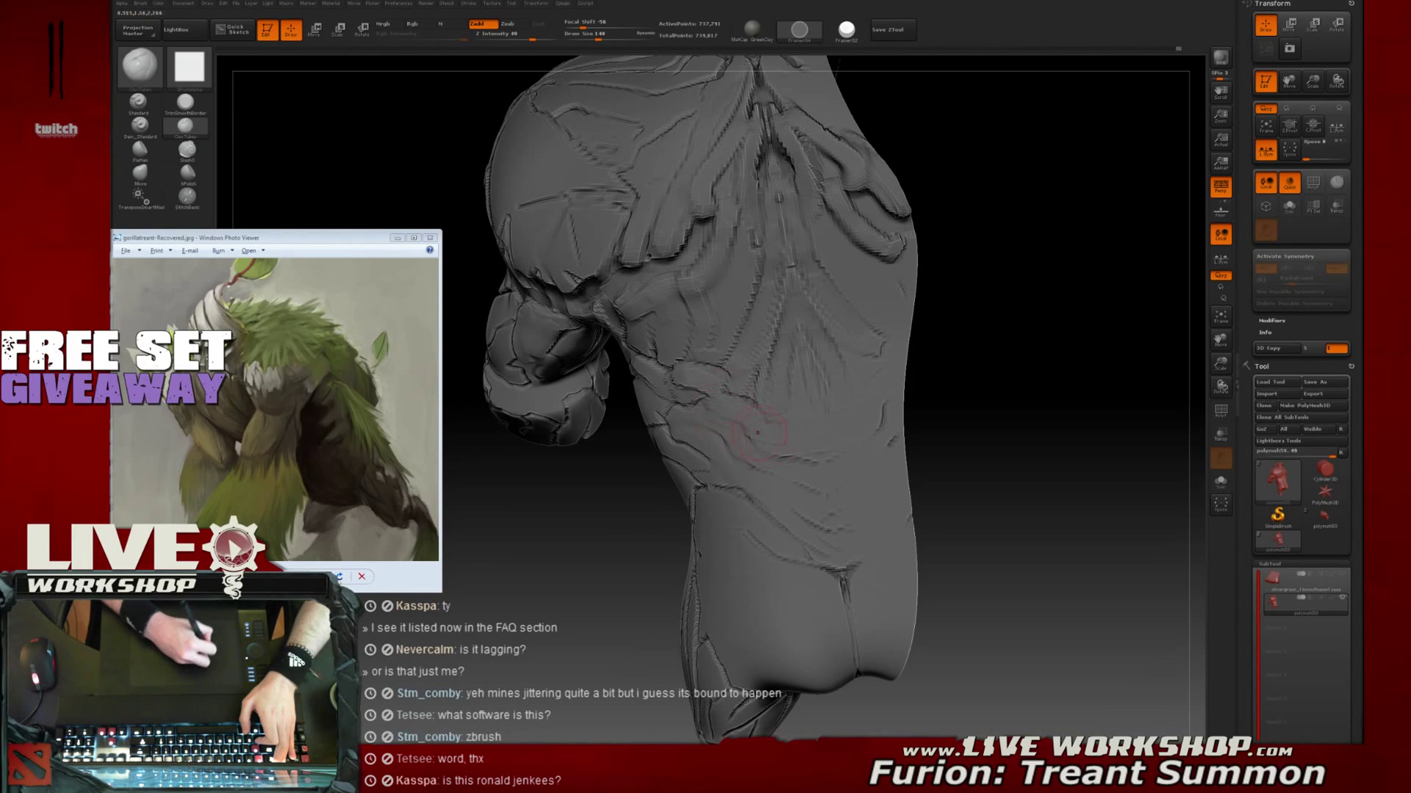
pyautogui.press('shift')
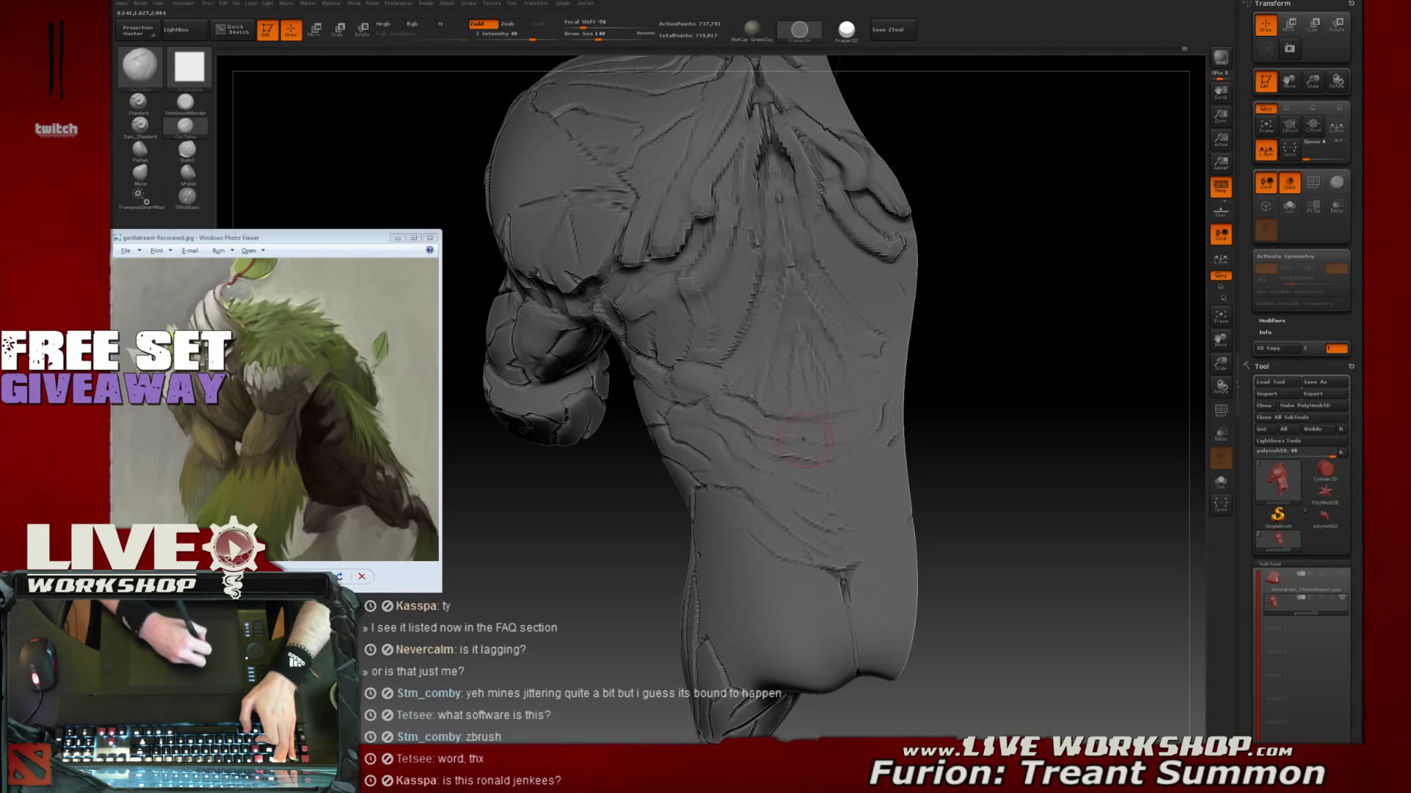
pyautogui.moveTo(1021, 397); pyautogui.dragTo(1013, 353)
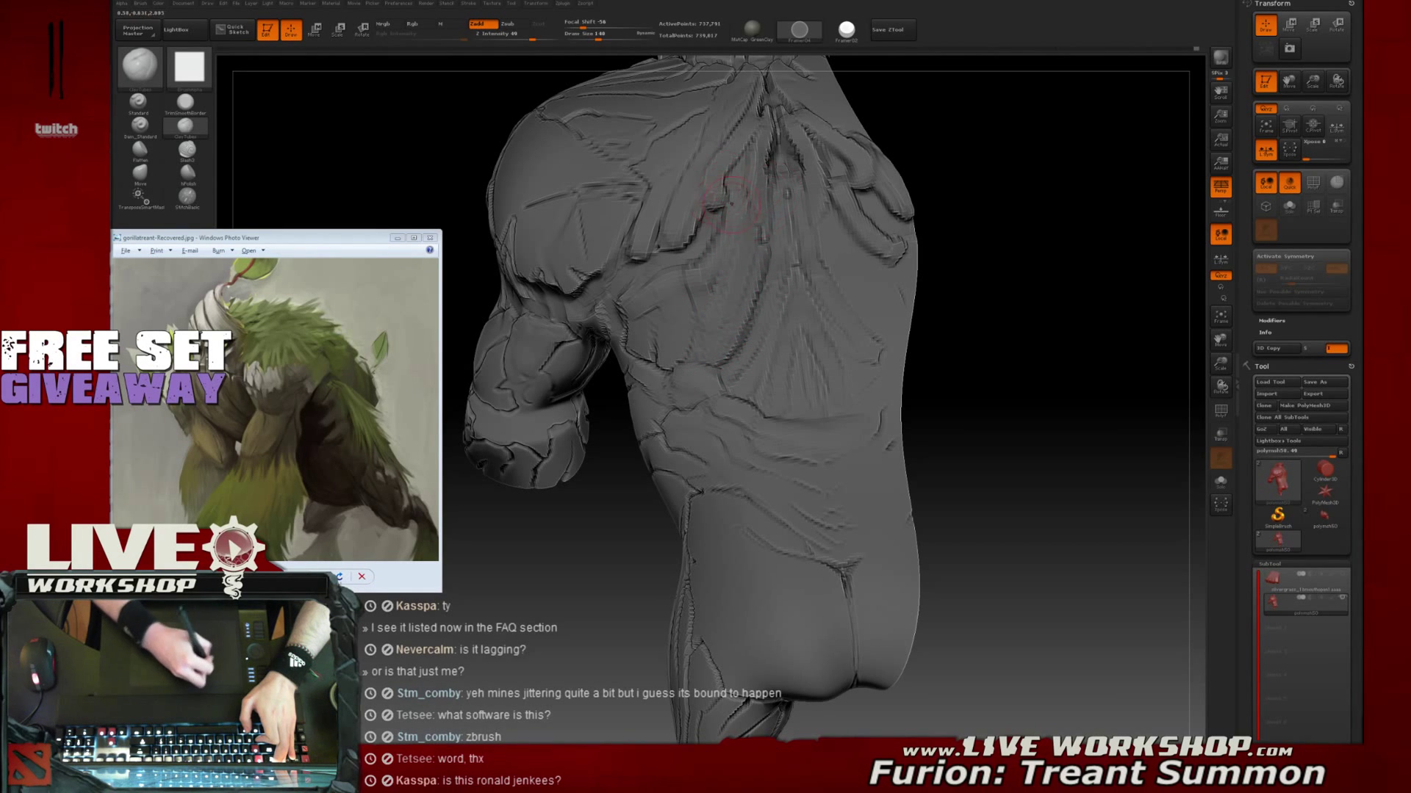
# Layer long strips between the left shoulder blade and the spine and begin trimming their ends with the TrimSmoothBorder brush
pyautogui.keyDown('alt'); pyautogui.moveTo(1079, 142); pyautogui.dragTo(1015, 242); pyautogui.keyUp('alt')
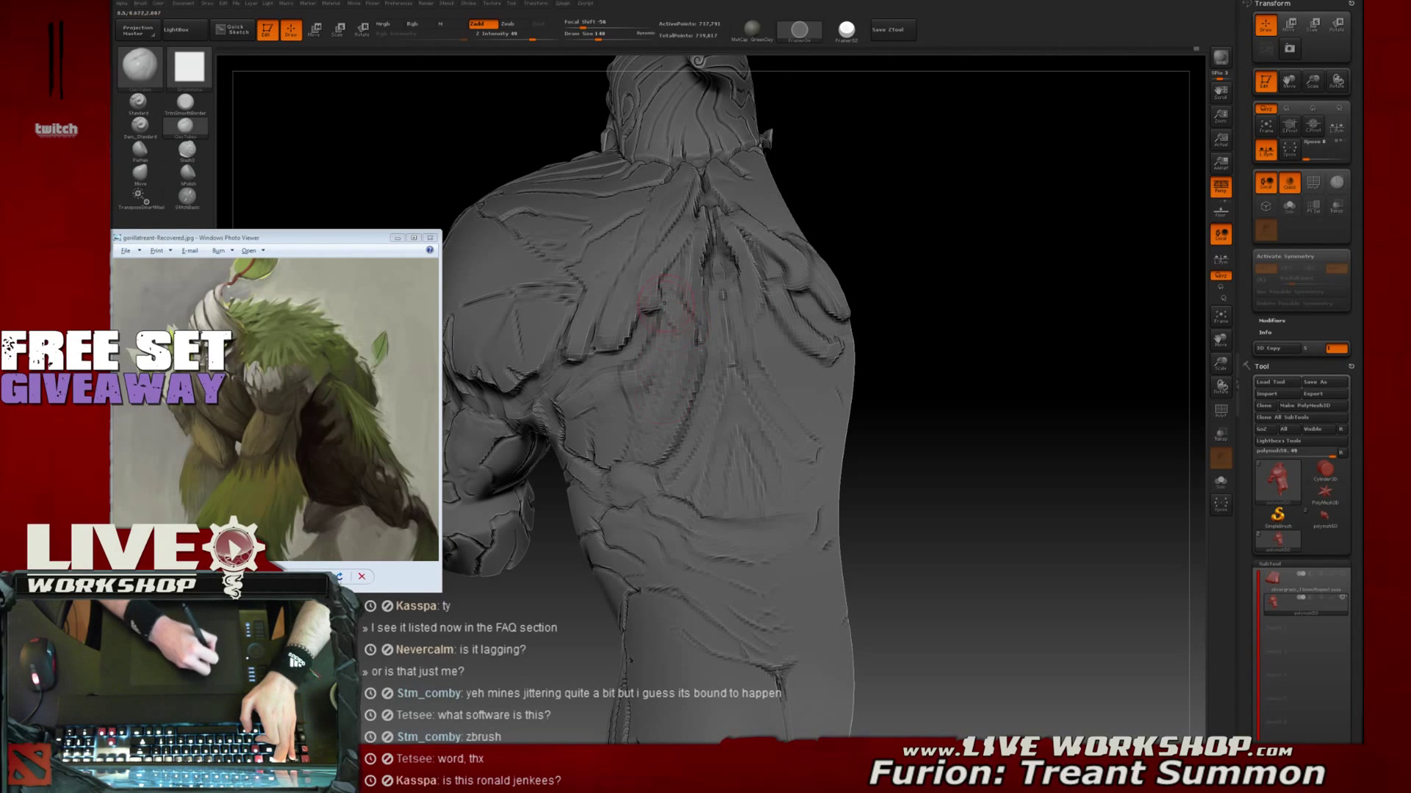
pyautogui.moveTo(918, 272)
pyautogui.mouseDown()
pyautogui.moveTo(1043, 261)
pyautogui.moveTo(1042, 293)
pyautogui.moveTo(754, 285)
pyautogui.mouseUp()
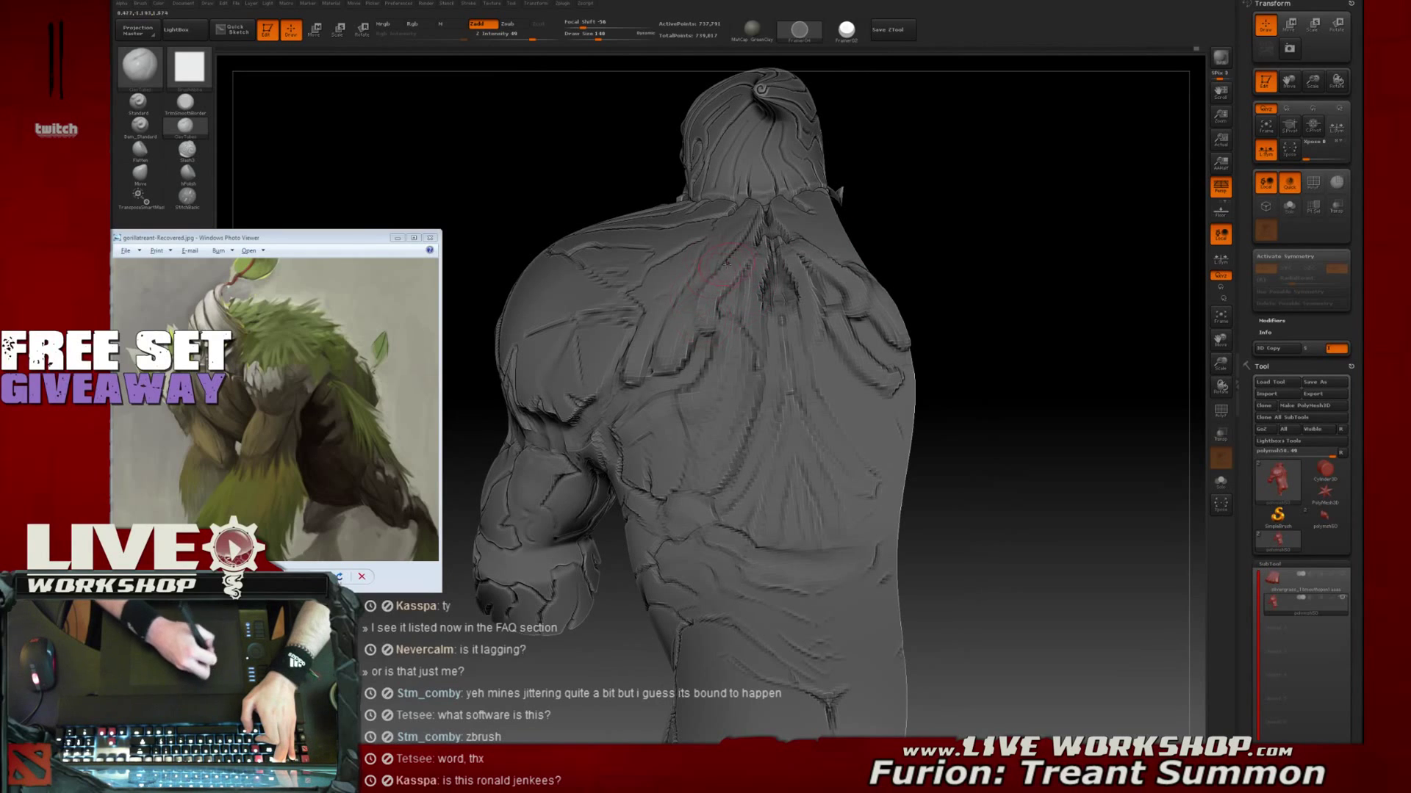
pyautogui.click(185, 101)
pyautogui.moveTo(1025, 211)
pyautogui.keyDown('alt'); pyautogui.mouseDown()
pyautogui.moveTo(1035, 232)
pyautogui.moveTo(708, 299)
pyautogui.mouseUp(); pyautogui.keyUp('alt')
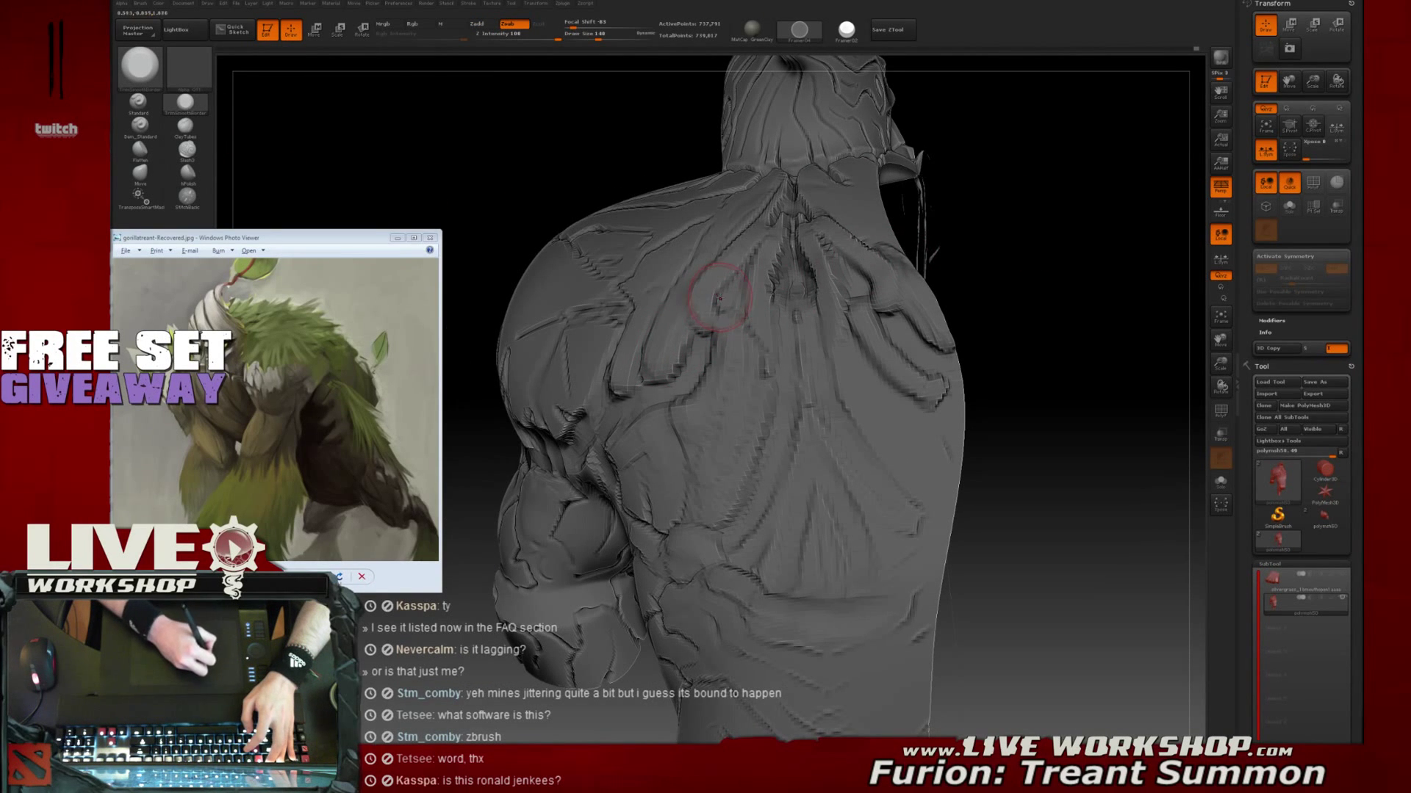
# Save the ZTool as a new version by adding another "a" to the end of its file name
pyautogui.click(887, 30)
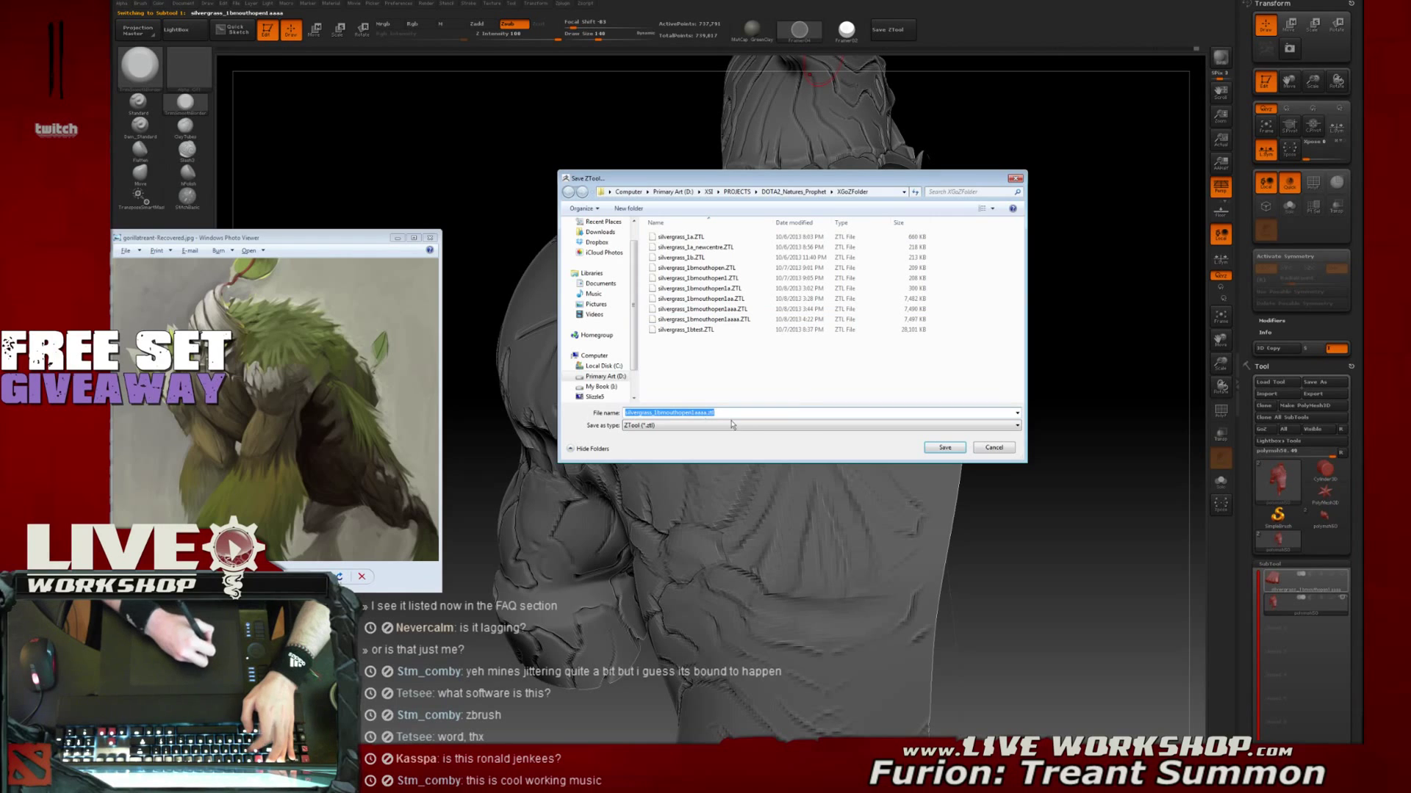
pyautogui.press('Right')
pyautogui.write('a')
pyautogui.press('Return')
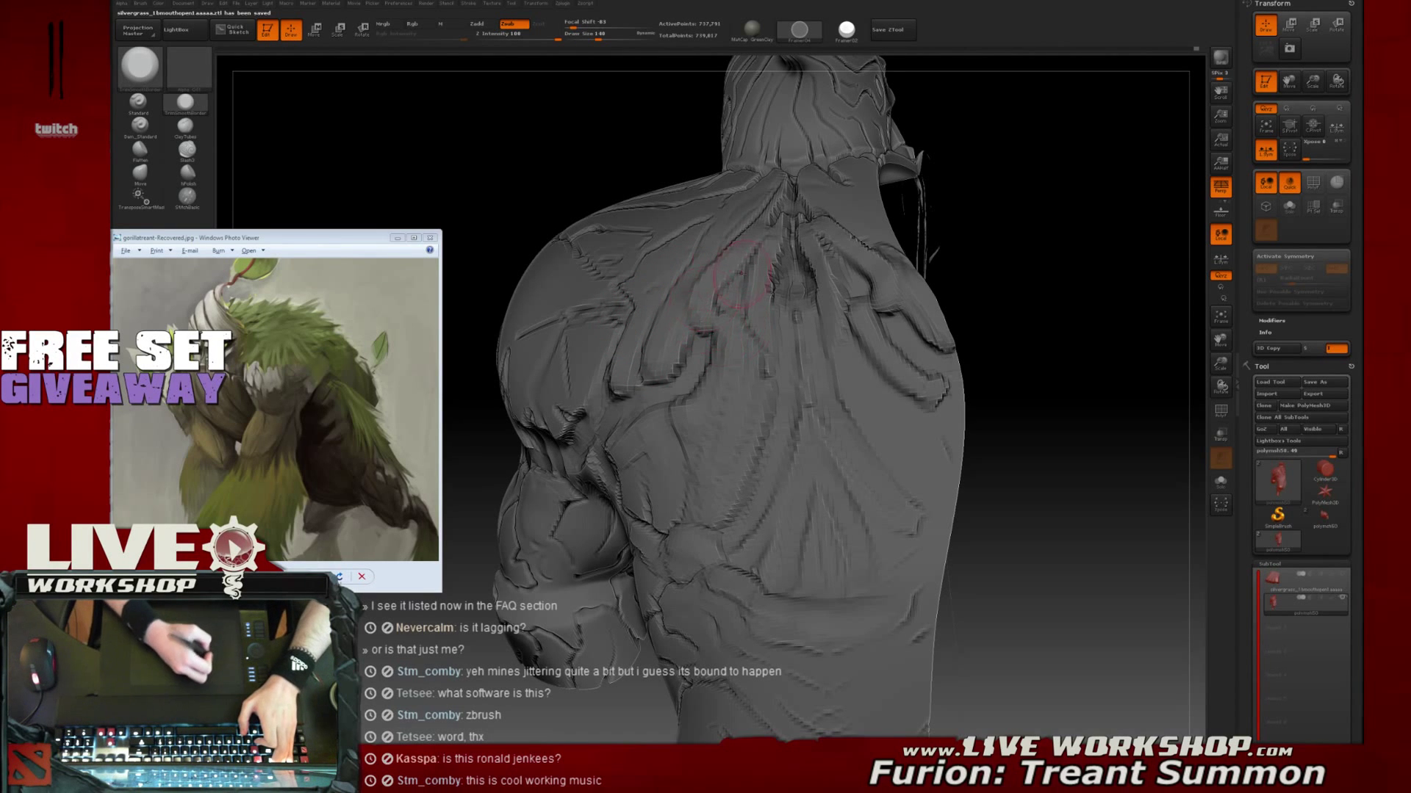
# Flatten and square off the raised strip ends over the left shoulder blade and plane the surface beside the upper spine
pyautogui.moveTo(1043, 368)
pyautogui.mouseDown()
pyautogui.moveTo(1058, 351)
pyautogui.moveTo(679, 352)
pyautogui.moveTo(669, 371)
pyautogui.moveTo(689, 329)
pyautogui.mouseUp()
pyautogui.moveTo(811, 361); pyautogui.dragTo(694, 332)
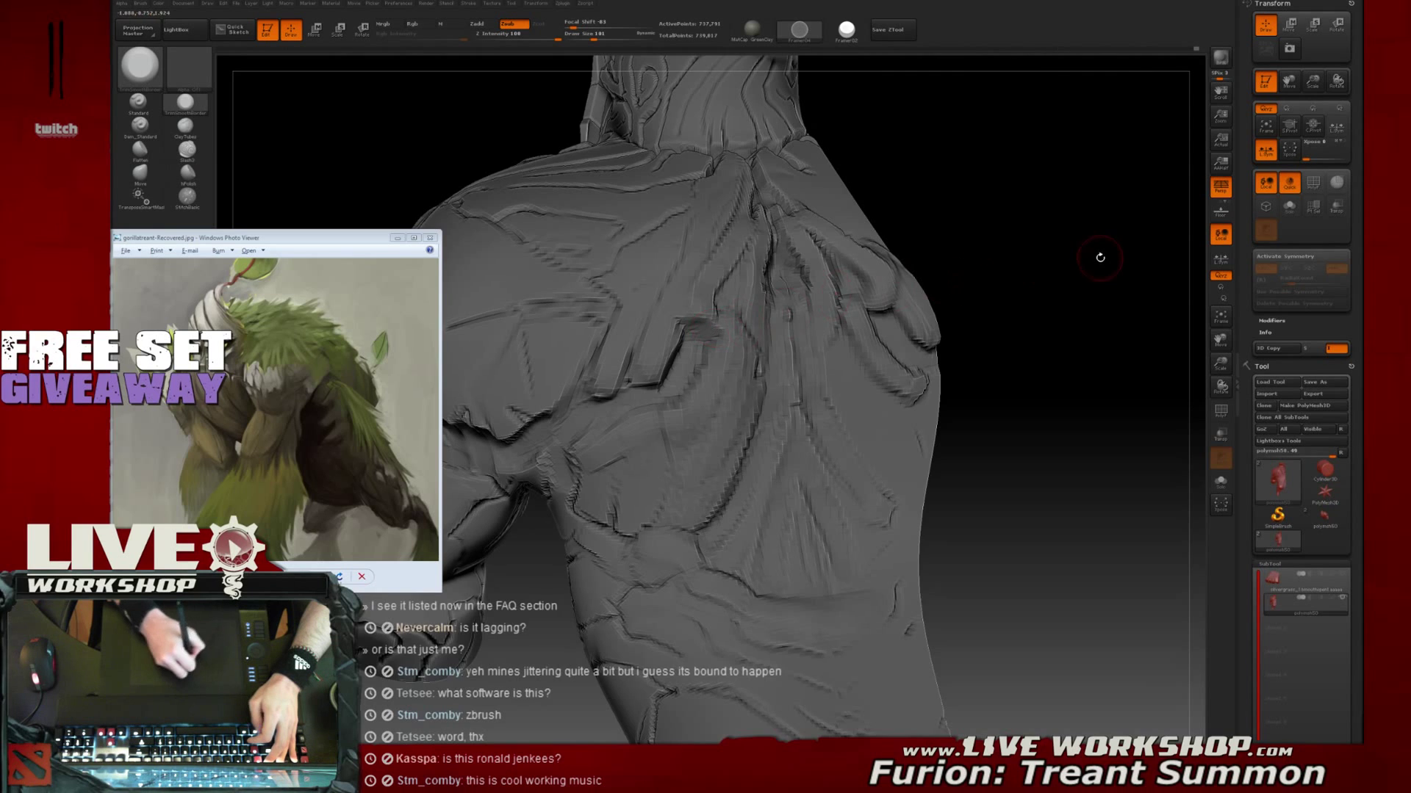
pyautogui.moveTo(1101, 257); pyautogui.dragTo(906, 305)
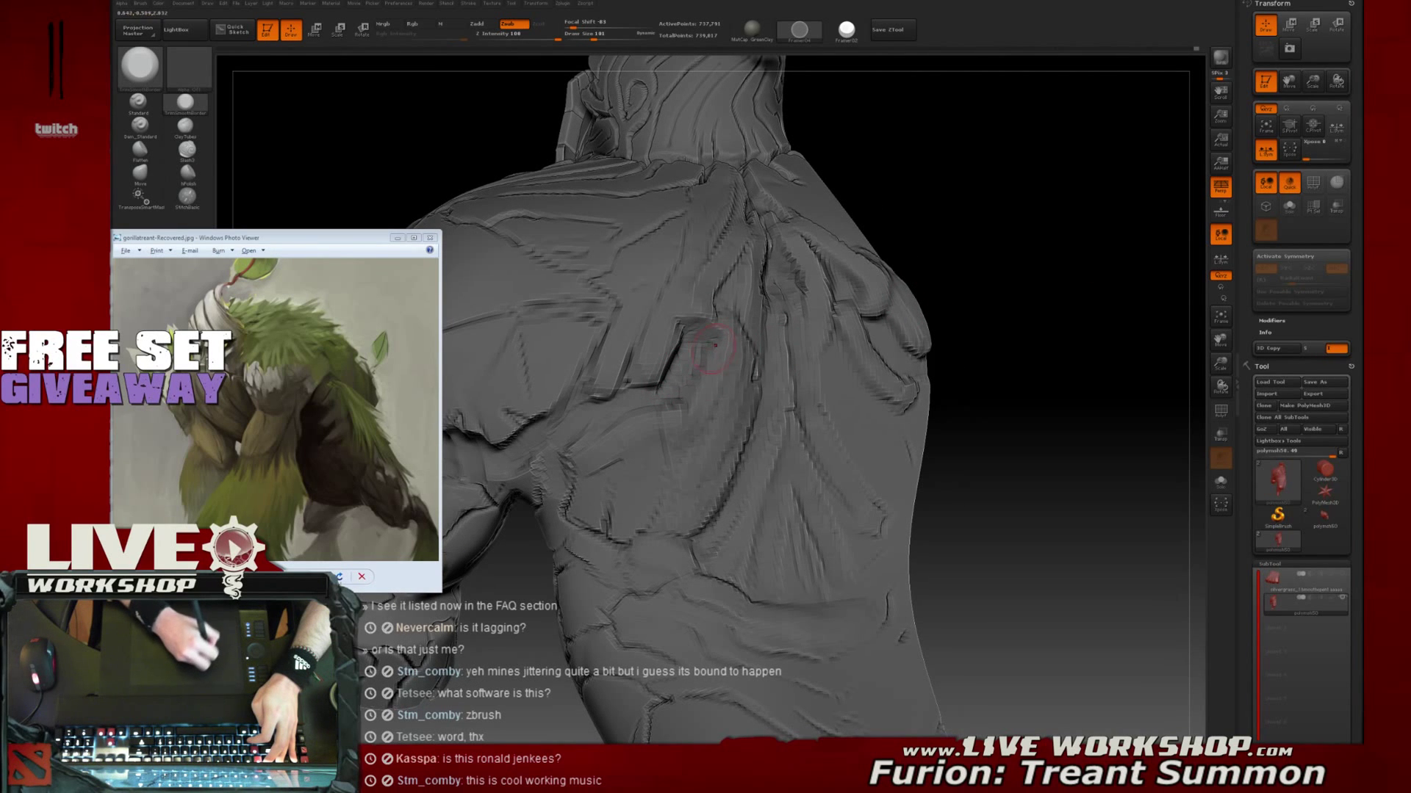
pyautogui.moveTo(1082, 259)
pyautogui.mouseDown()
pyautogui.moveTo(1070, 298)
pyautogui.moveTo(1006, 319)
pyautogui.mouseUp()
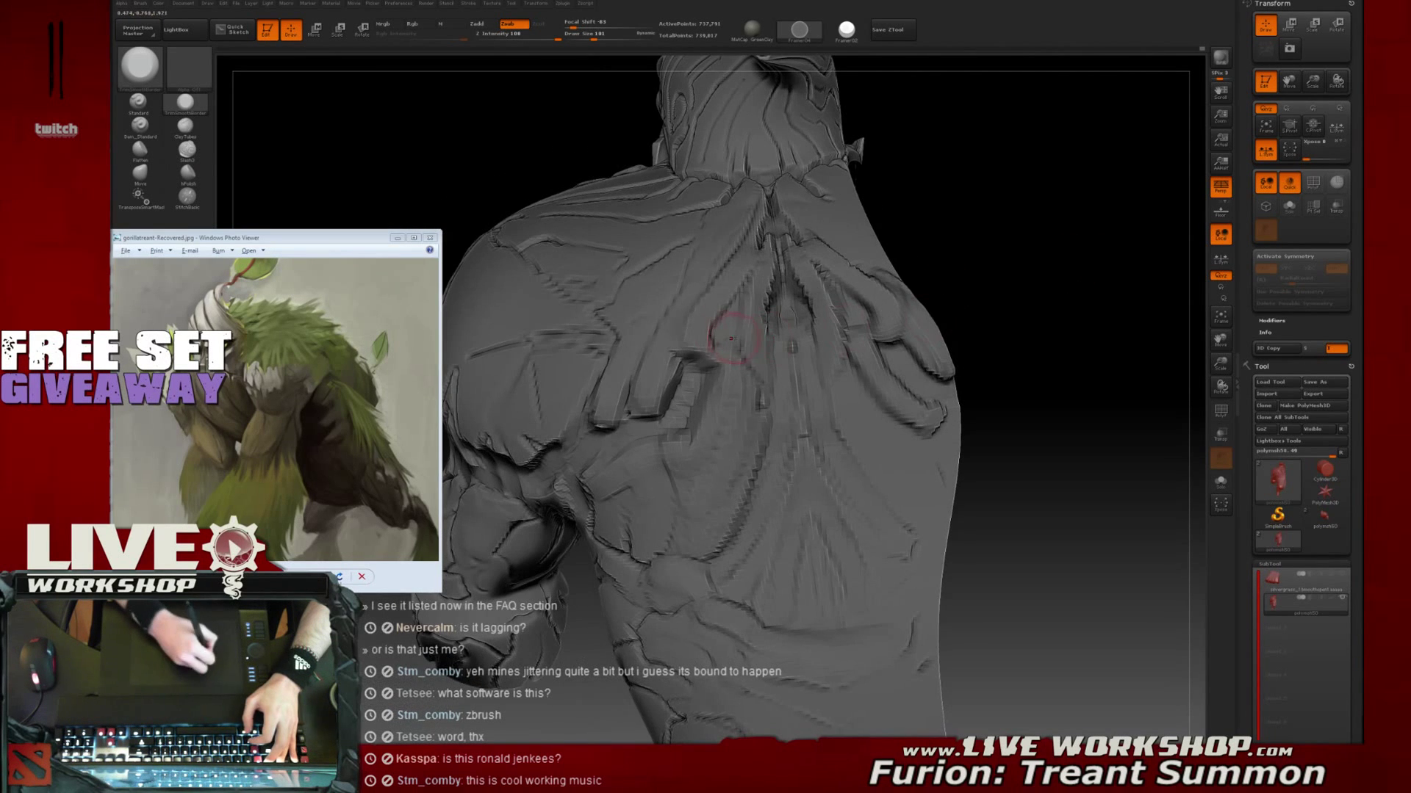
pyautogui.press('shift')
pyautogui.moveTo(1008, 237)
pyautogui.mouseDown()
pyautogui.moveTo(1007, 258)
pyautogui.moveTo(969, 288)
pyautogui.moveTo(948, 264)
pyautogui.mouseUp()
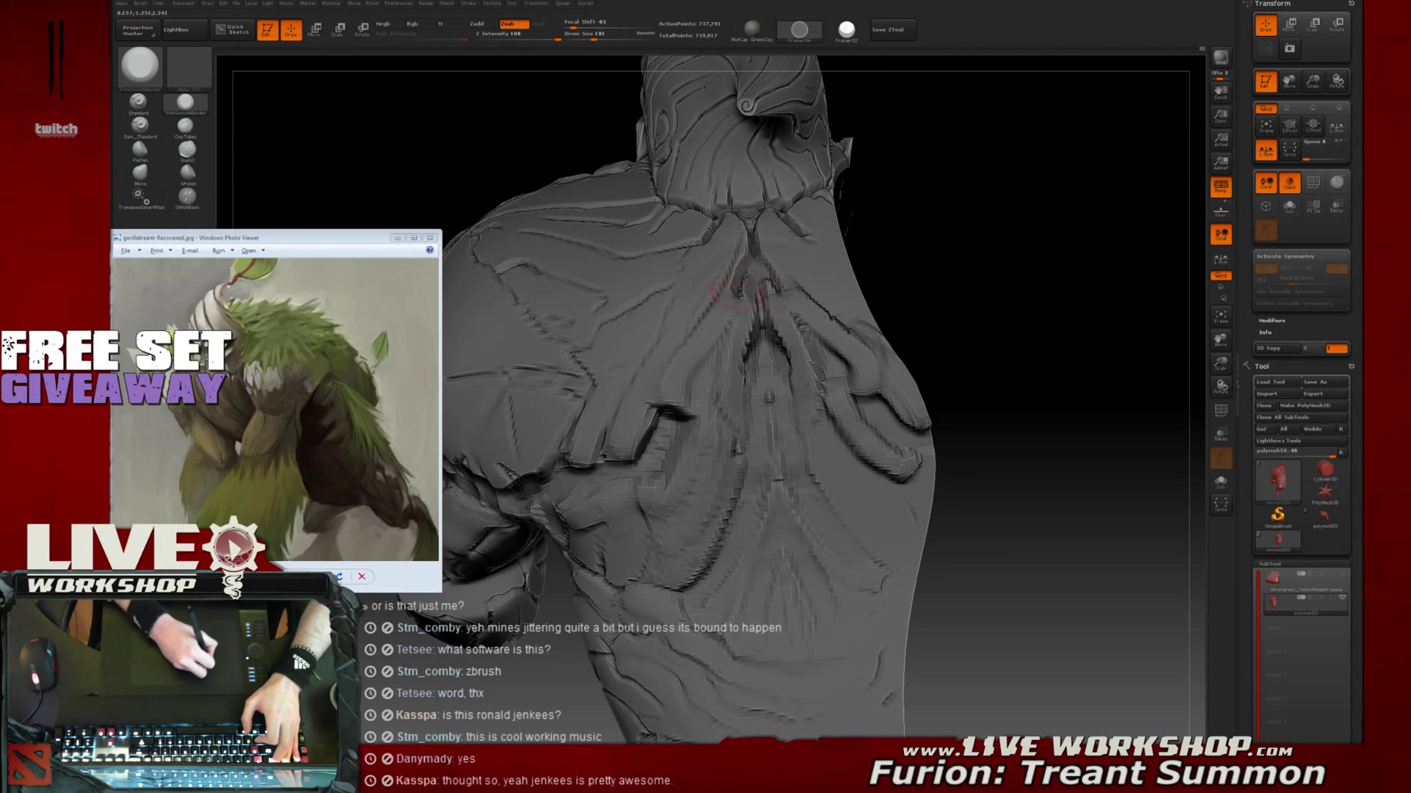
# Plane the forked ridge at the top of the spine up to the base of the skull
pyautogui.moveTo(1000, 215); pyautogui.dragTo(882, 301)
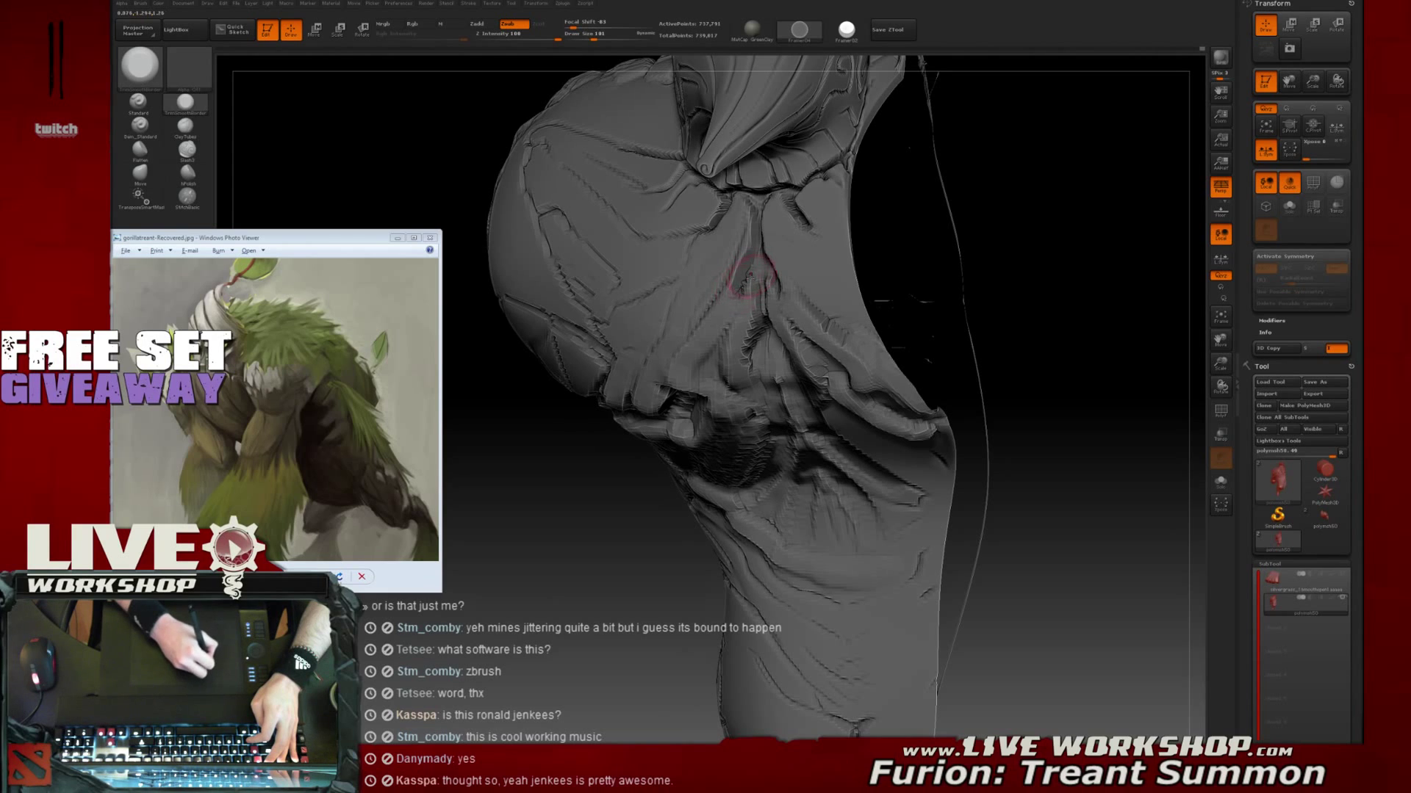
pyautogui.moveTo(964, 197); pyautogui.dragTo(757, 220)
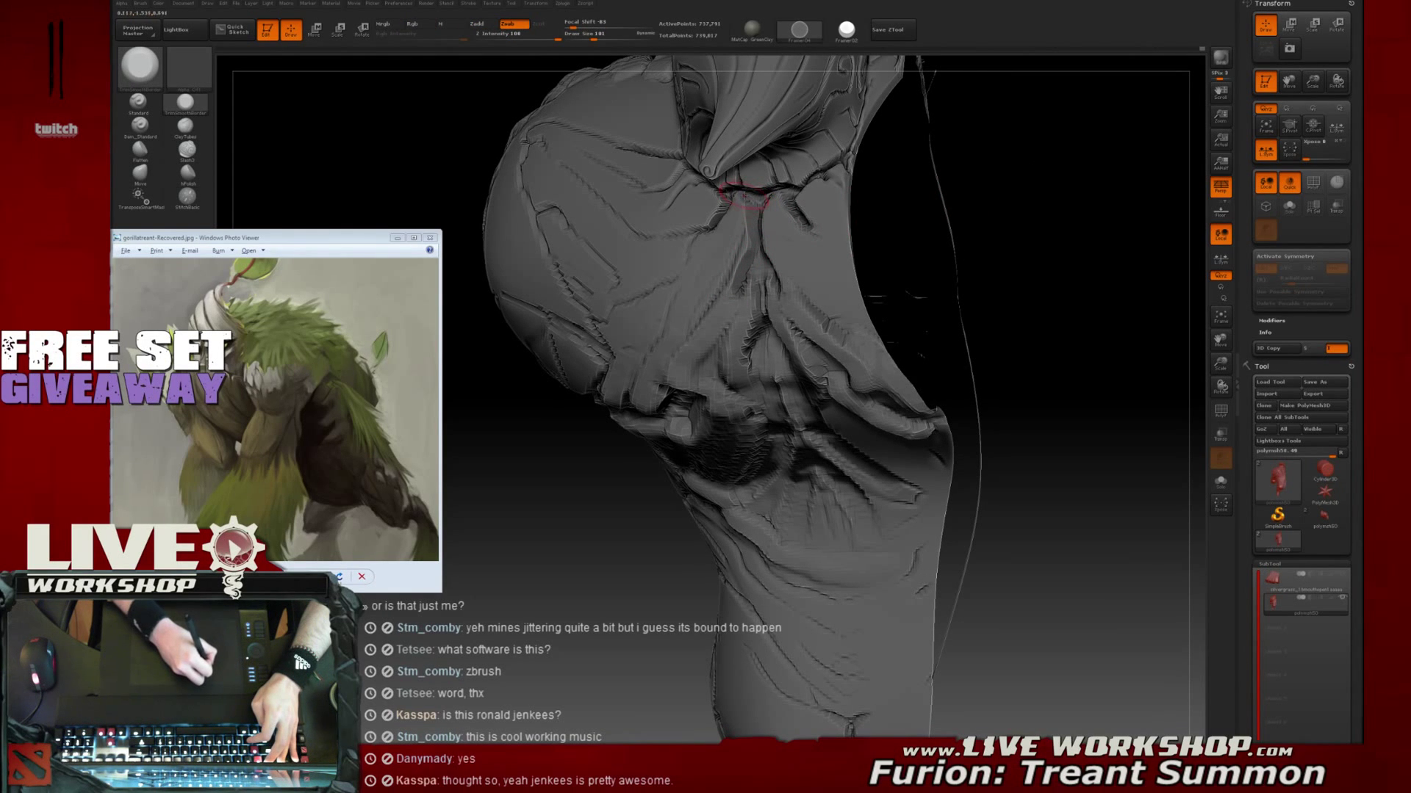
pyautogui.moveTo(973, 206); pyautogui.dragTo(1019, 216)
pyautogui.moveTo(1125, 210)
pyautogui.mouseDown()
pyautogui.moveTo(1082, 151)
pyautogui.moveTo(1043, 205)
pyautogui.moveTo(1021, 311)
pyautogui.moveTo(1026, 259)
pyautogui.moveTo(938, 330)
pyautogui.mouseUp()
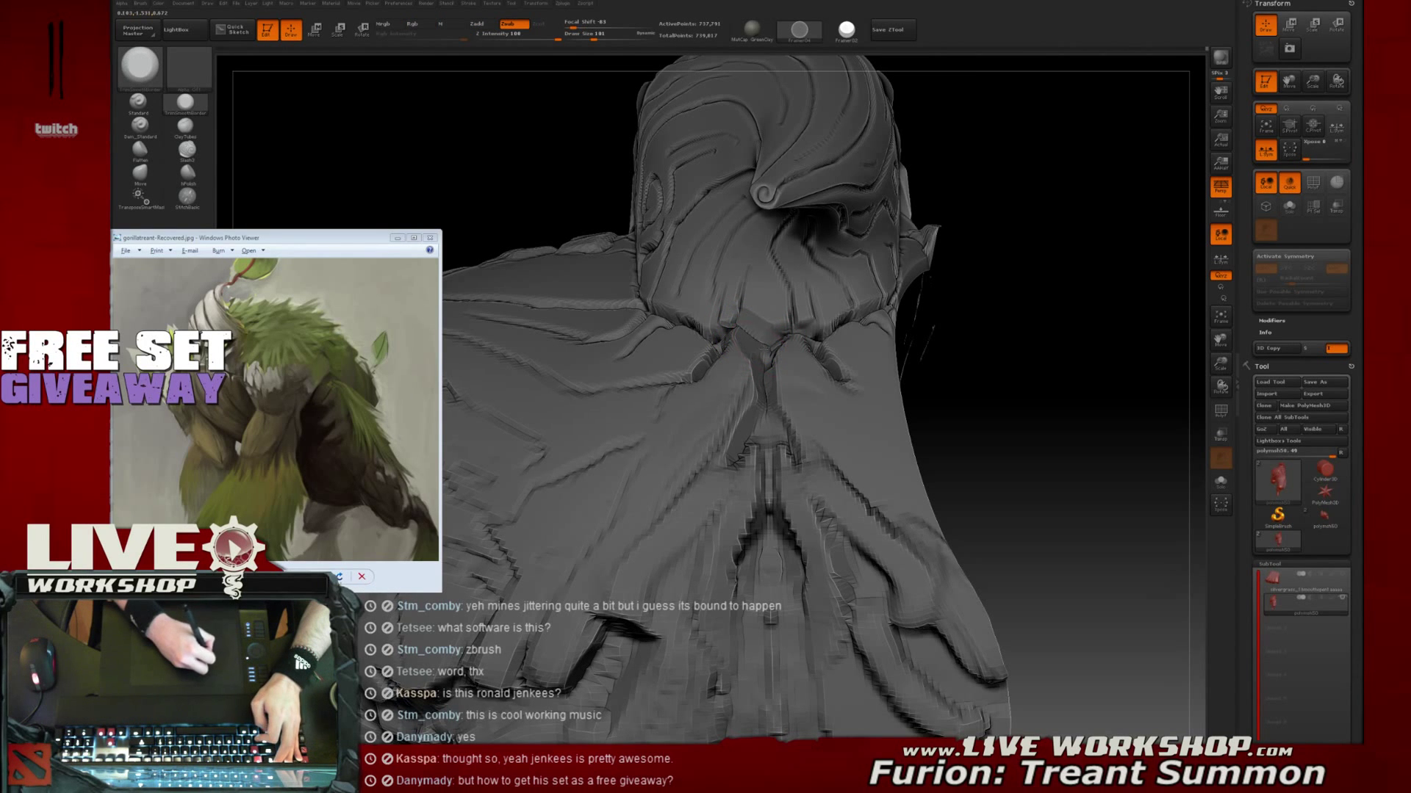
# Smooth the nape junction and trim the left neckline crack beside it with a smaller brush
pyautogui.moveTo(1089, 318); pyautogui.dragTo(1077, 367)
pyautogui.keyDown('shift'); pyautogui.moveTo(737, 324); pyautogui.dragTo(748, 333); pyautogui.keyUp('shift')
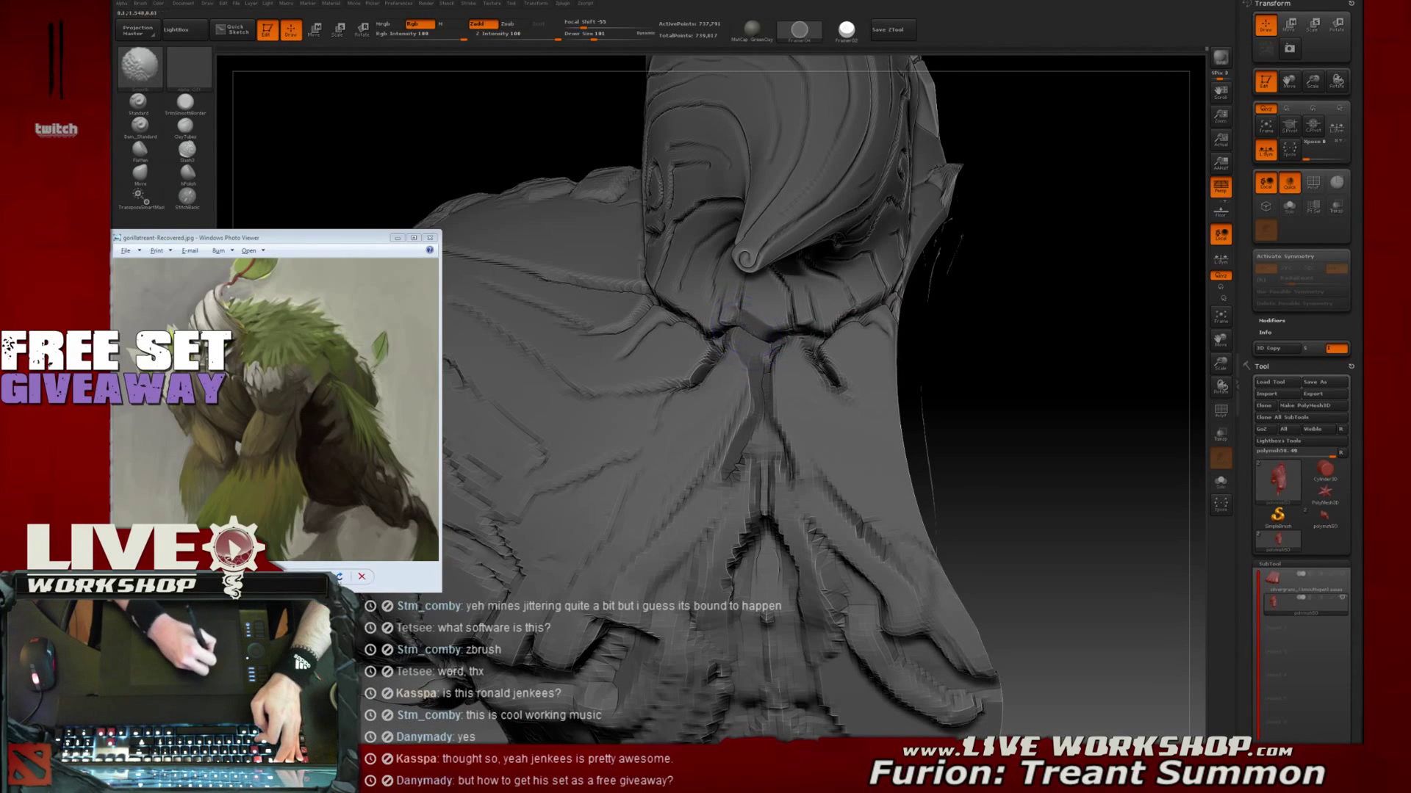
pyautogui.moveTo(1063, 327); pyautogui.dragTo(1073, 293)
pyautogui.press('s')
pyautogui.moveTo(693, 335); pyautogui.dragTo(718, 335)
pyautogui.press('shift')
pyautogui.moveTo(1039, 321); pyautogui.dragTo(1047, 347)
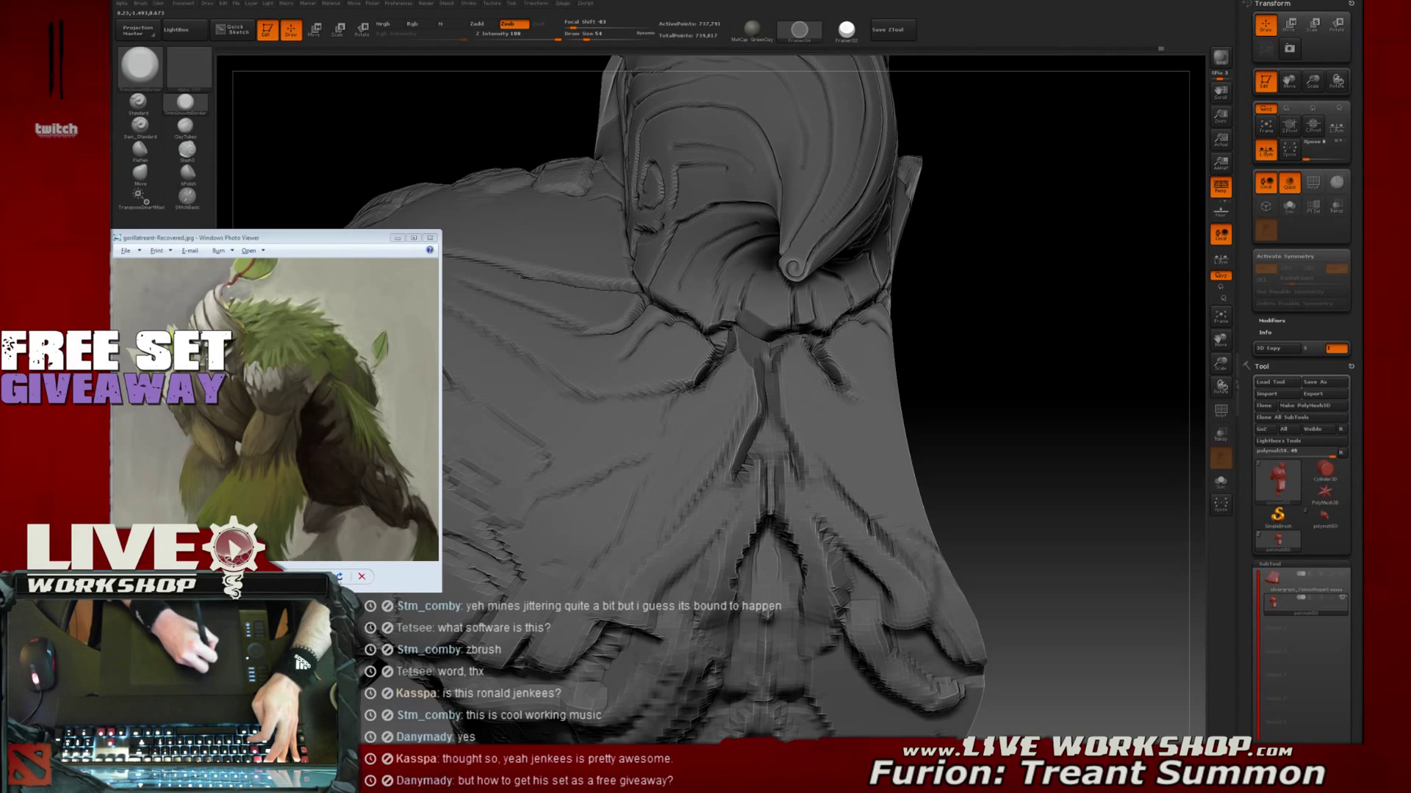
pyautogui.press('shift')
pyautogui.press('shift')
pyautogui.hotkey('ctrl', 'z')
pyautogui.moveTo(749, 292); pyautogui.dragTo(742, 318)
pyautogui.hotkey('ctrl', 'z')
pyautogui.press('shift')
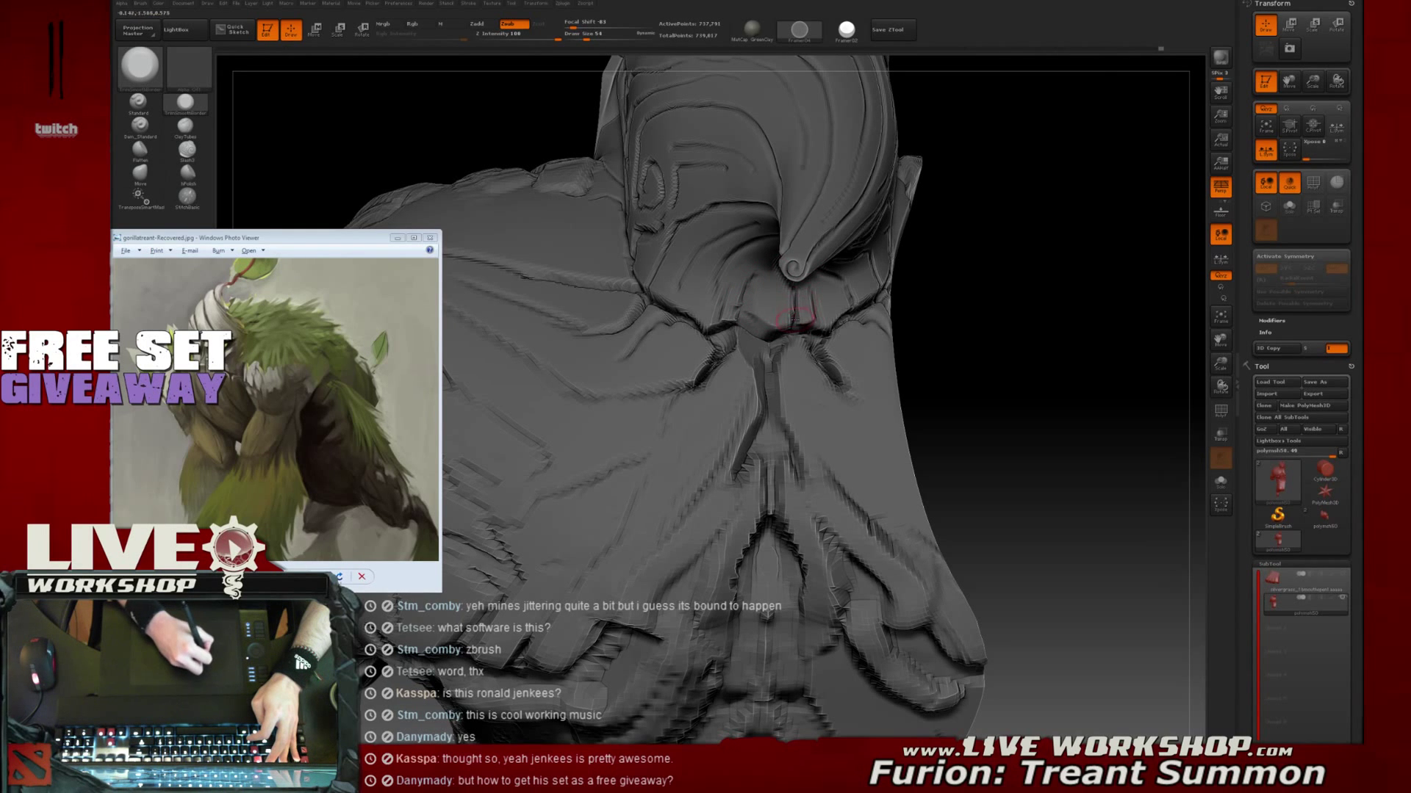
# Trim hard, chipped edges along the neckline crack and the short branch crack on the left of the nape
pyautogui.moveTo(997, 277); pyautogui.dragTo(646, 294)
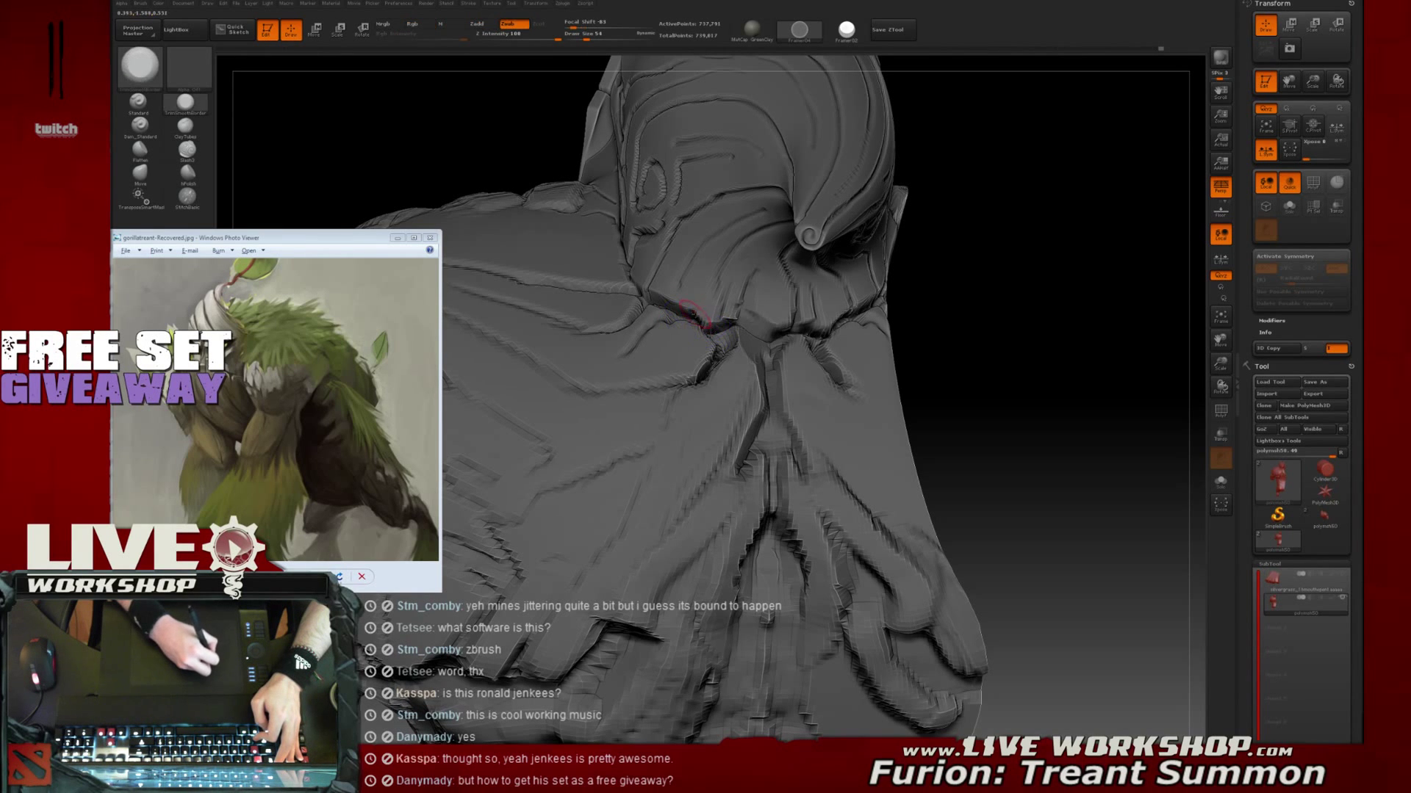
pyautogui.moveTo(1039, 306); pyautogui.dragTo(694, 316)
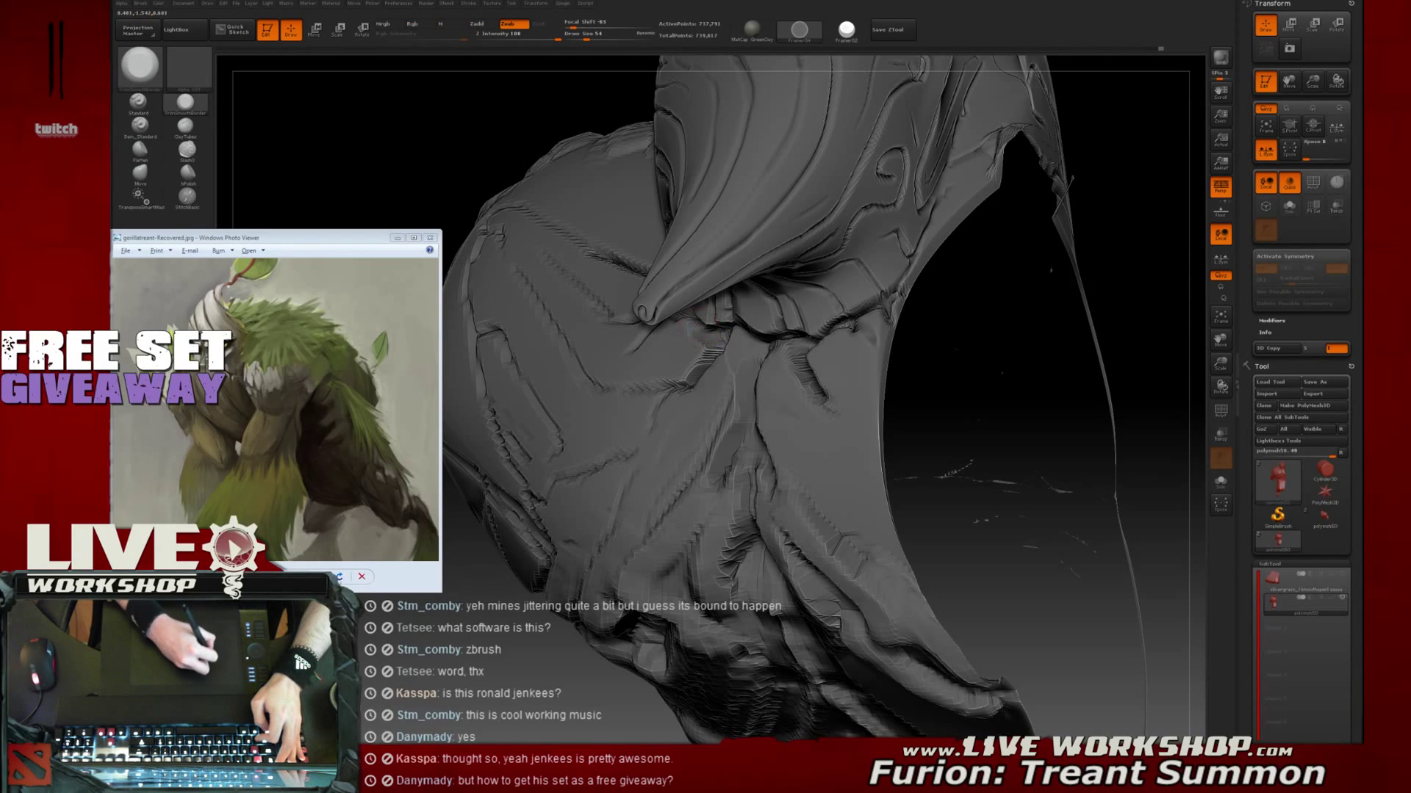
pyautogui.moveTo(1124, 292)
pyautogui.mouseDown()
pyautogui.moveTo(1091, 336)
pyautogui.moveTo(929, 306)
pyautogui.mouseUp()
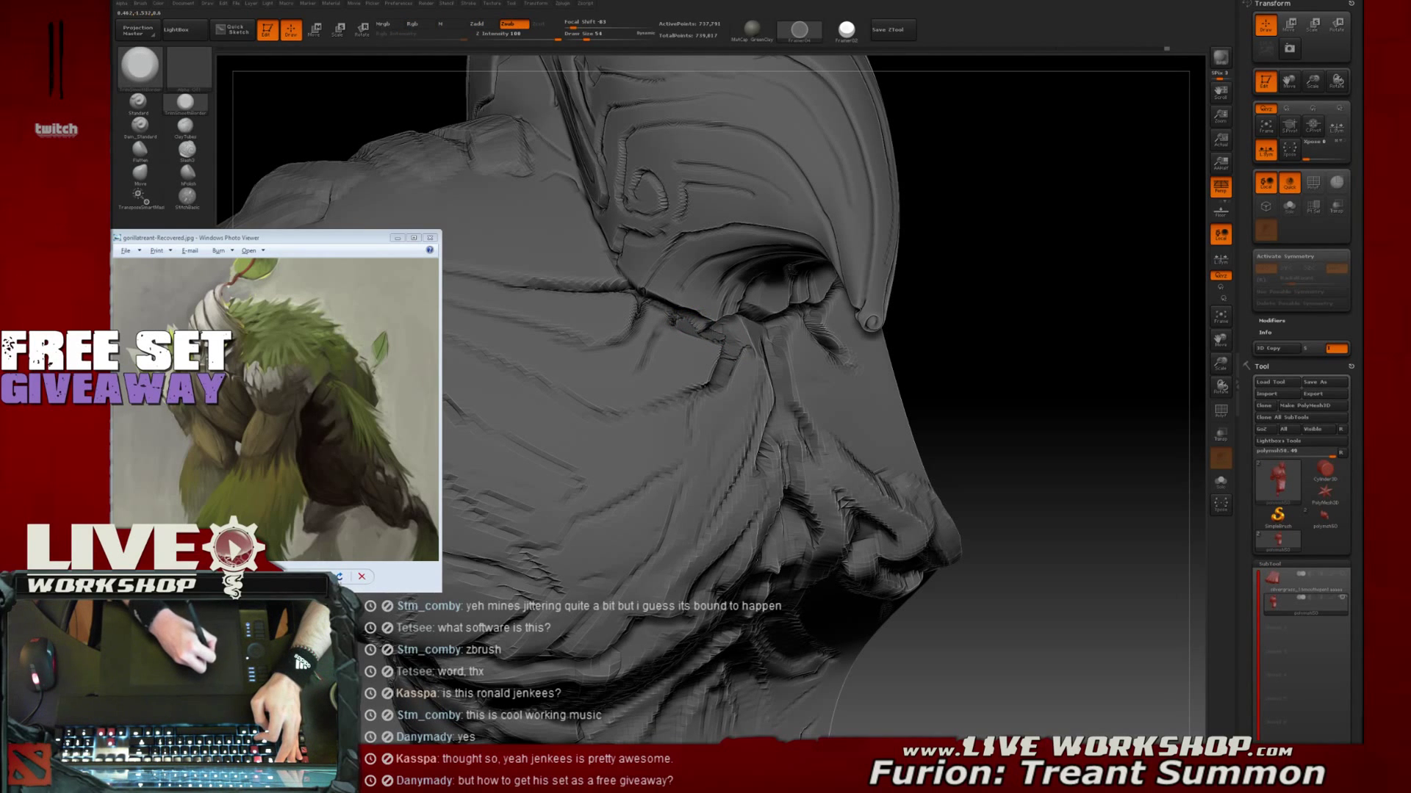
pyautogui.moveTo(973, 306); pyautogui.dragTo(955, 324)
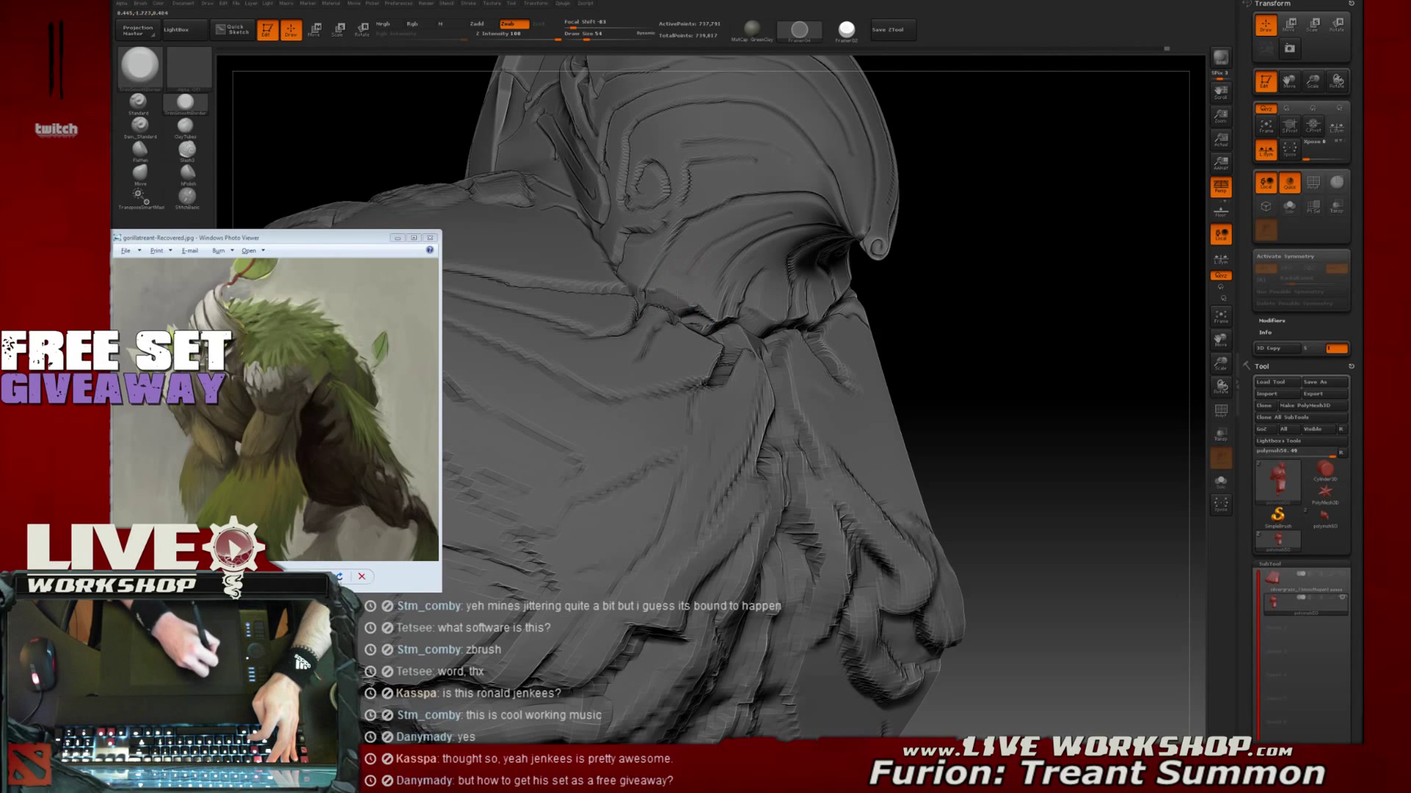
# Trim and smooth the edges of the curved grooves around the spiral on the side of the head crest with a smaller brush
pyautogui.moveTo(1060, 294)
pyautogui.mouseDown()
pyautogui.moveTo(999, 319)
pyautogui.moveTo(1029, 312)
pyautogui.mouseUp()
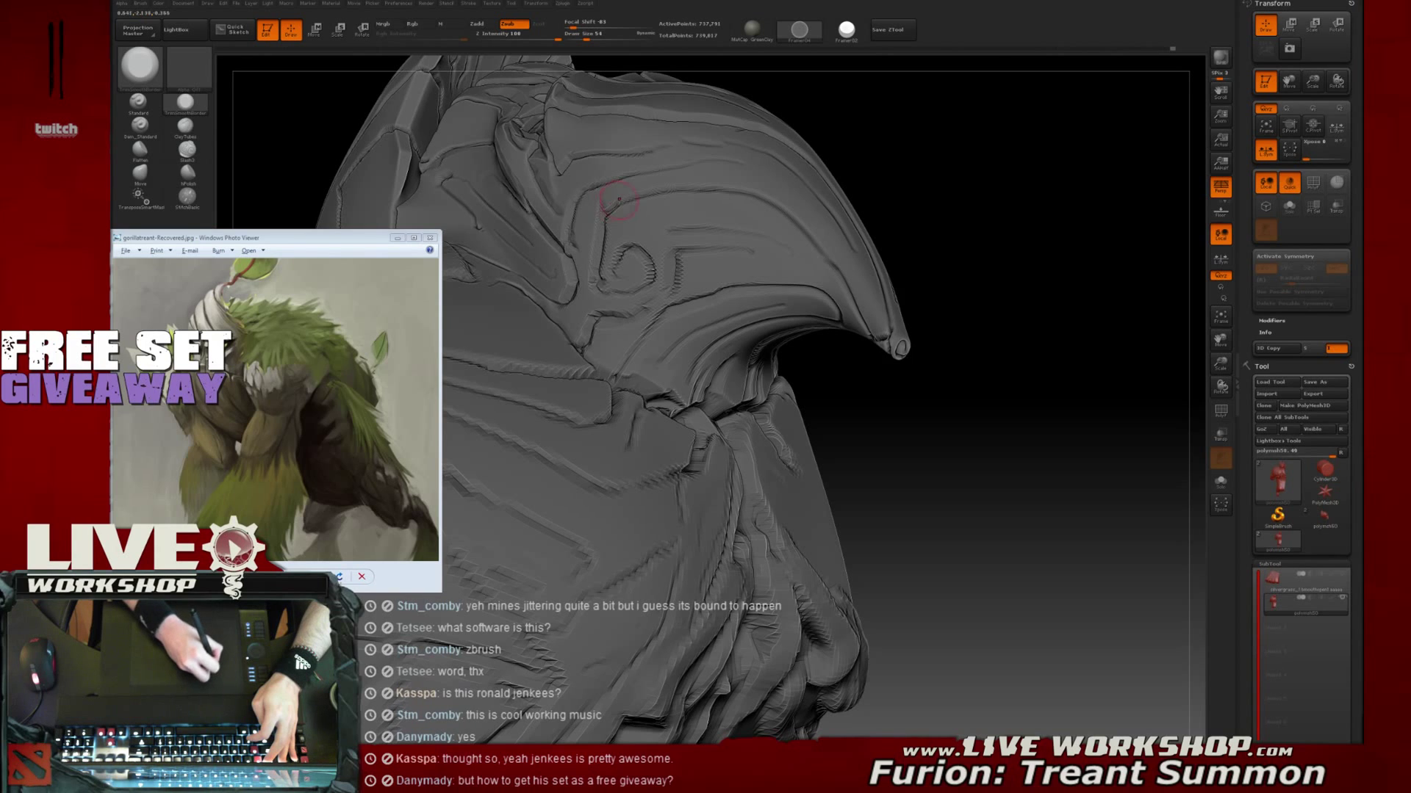
pyautogui.moveTo(929, 196); pyautogui.dragTo(793, 189)
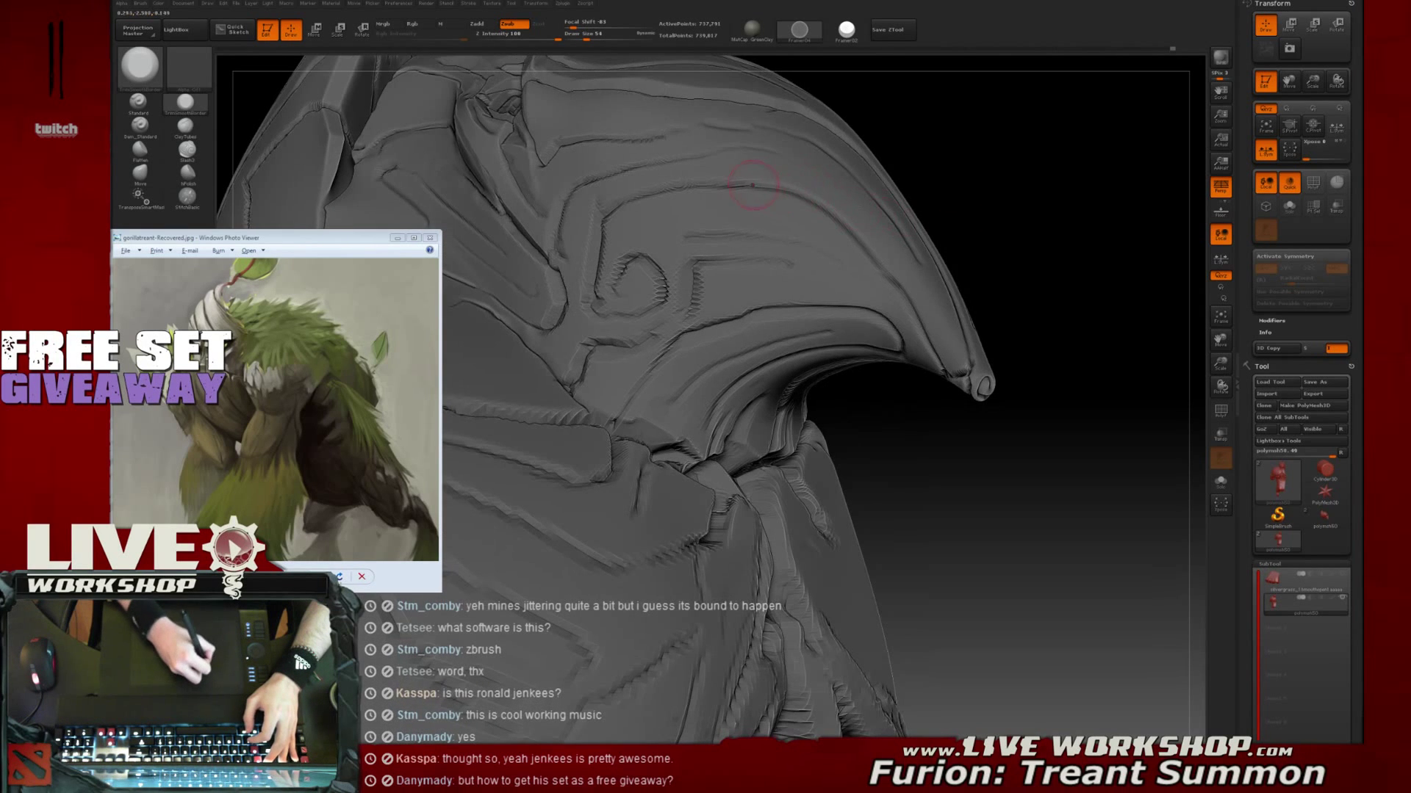
pyautogui.press('[')
pyautogui.press('[')
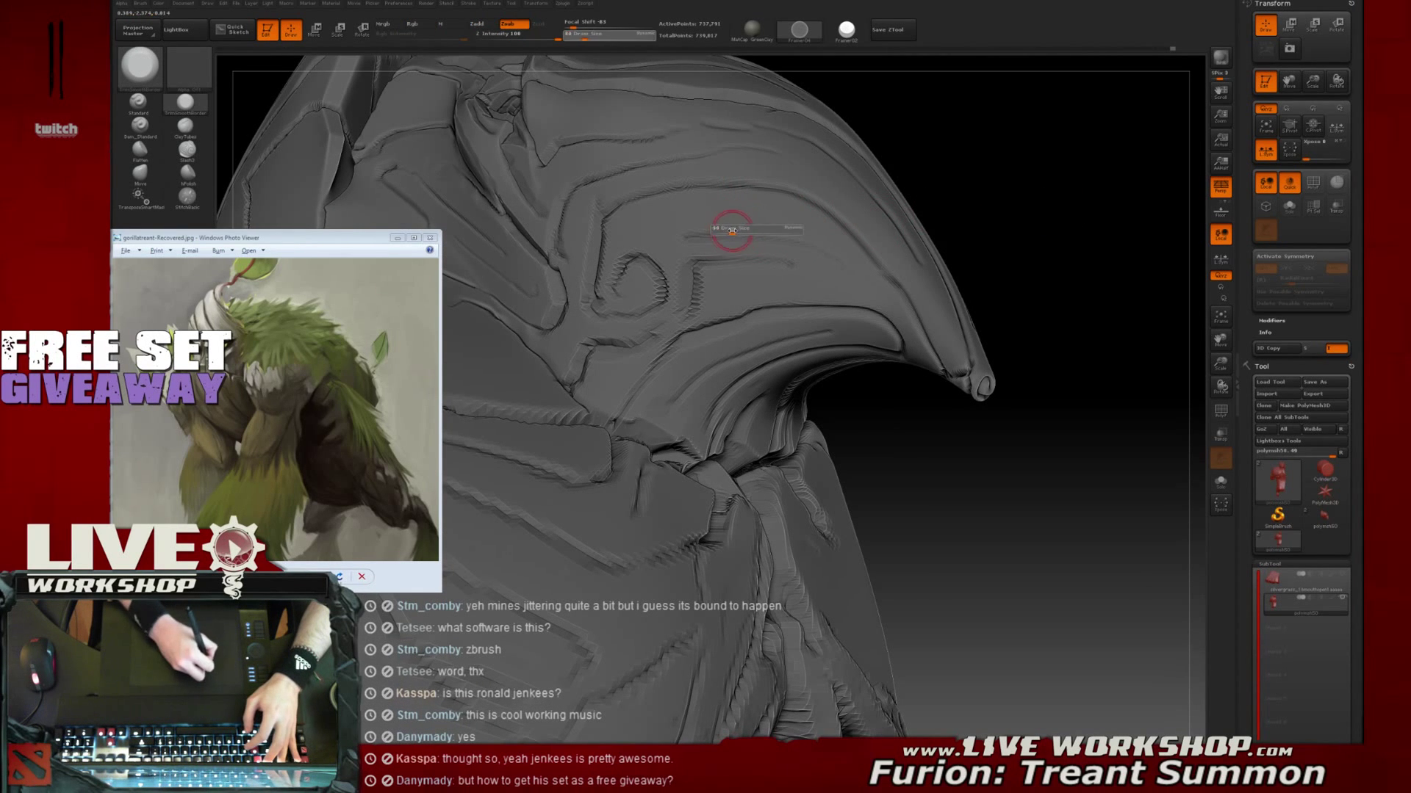
pyautogui.moveTo(1067, 165); pyautogui.dragTo(1088, 183)
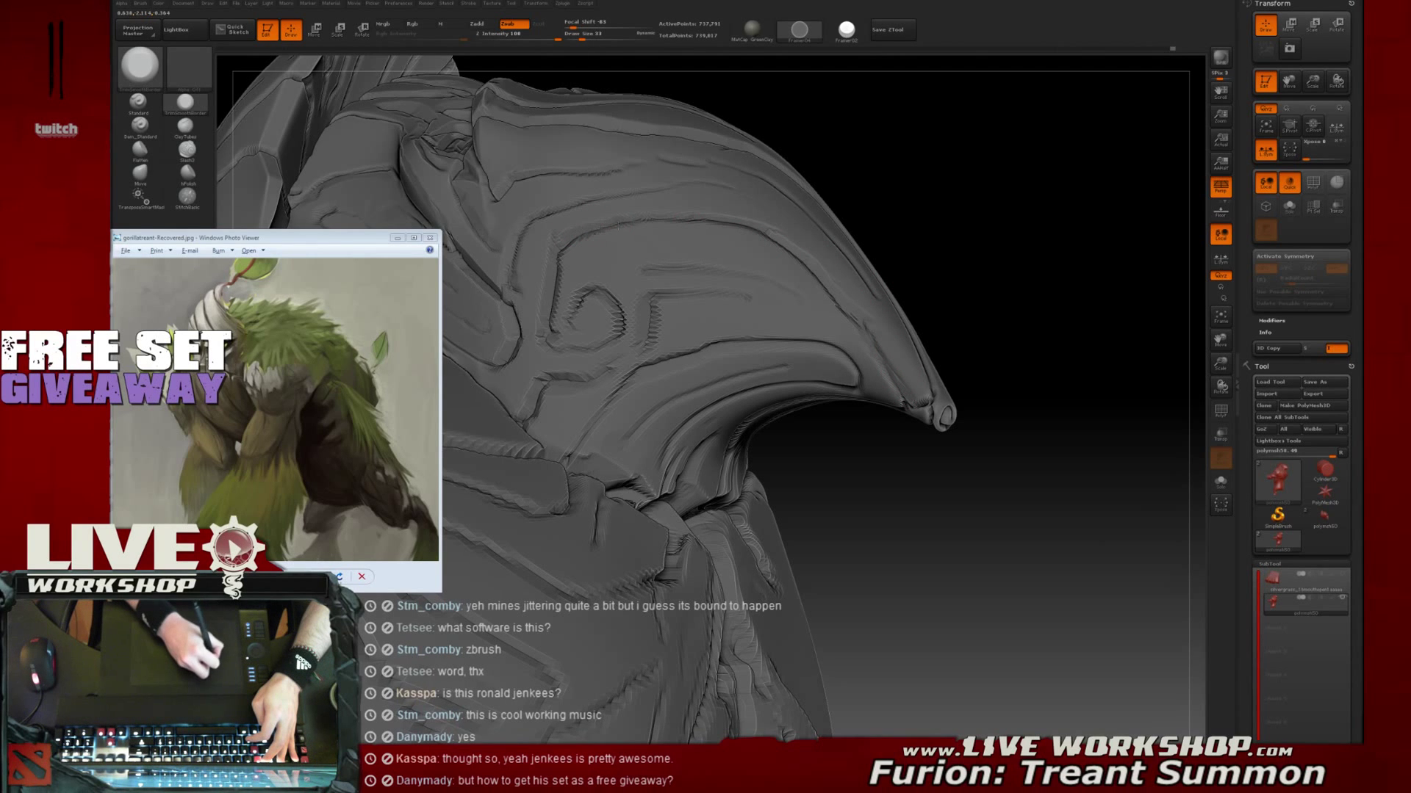
pyautogui.moveTo(1020, 201); pyautogui.dragTo(918, 212)
pyautogui.moveTo(1058, 252); pyautogui.dragTo(610, 233)
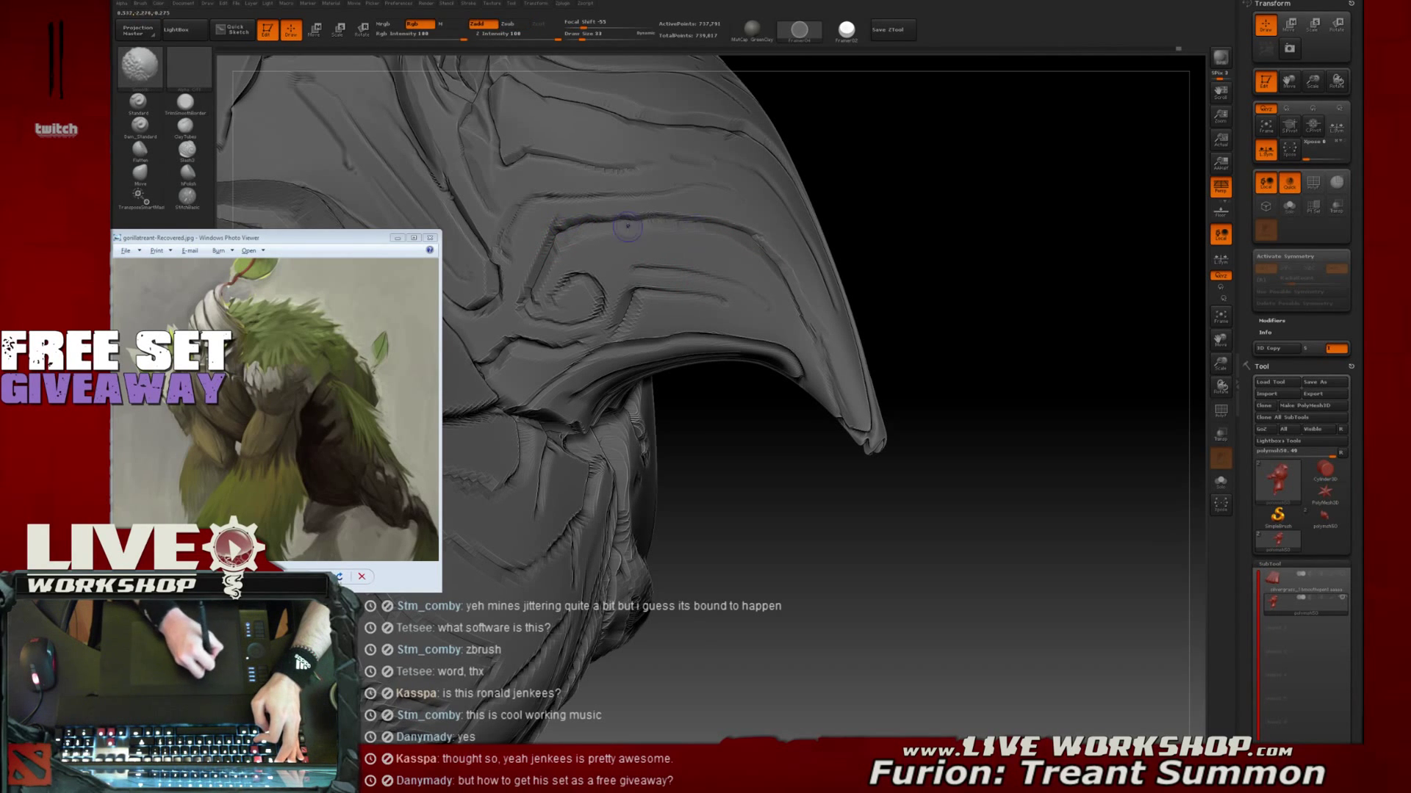
pyautogui.moveTo(946, 254); pyautogui.dragTo(629, 157)
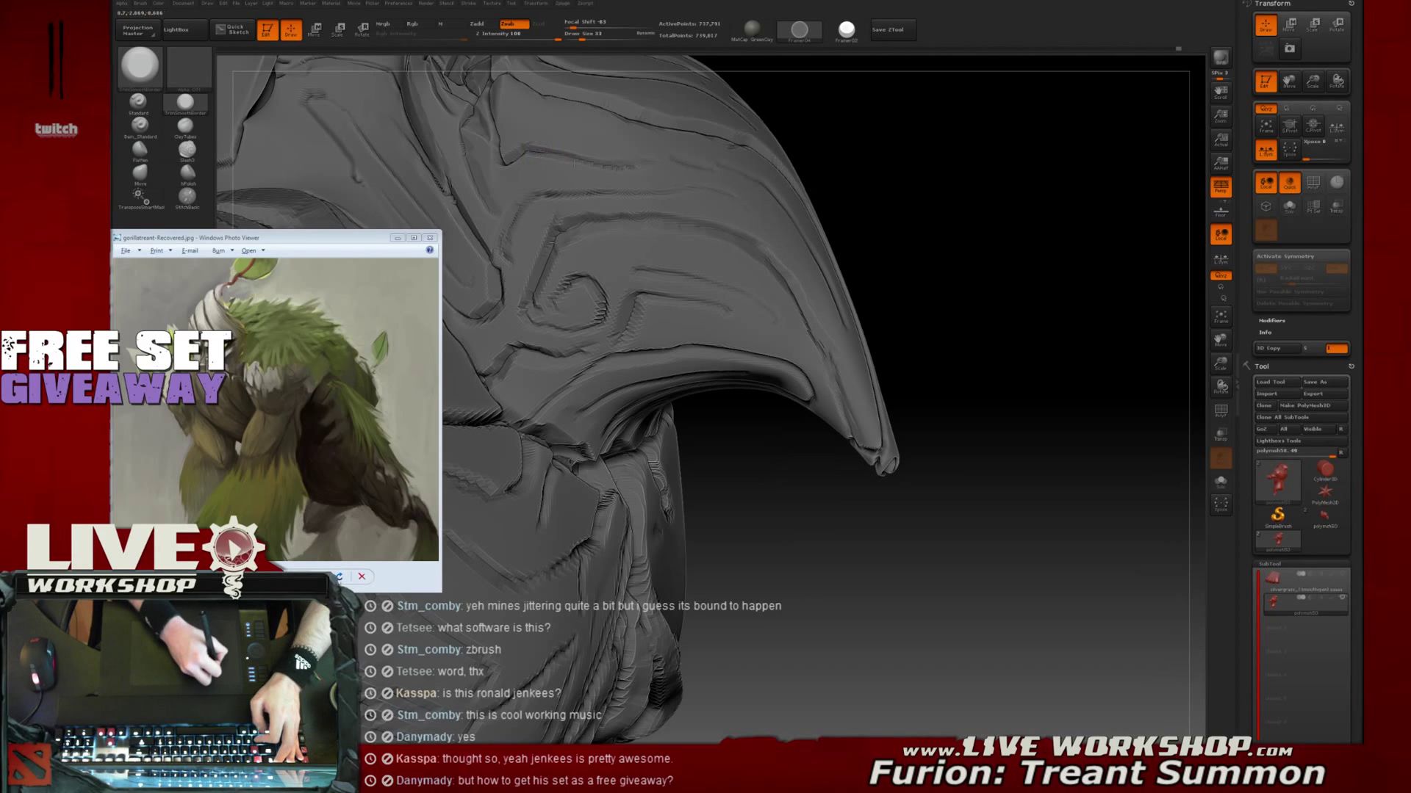
# Trim the edges of the long curved grooves running over the top of the head crest
pyautogui.moveTo(948, 239); pyautogui.dragTo(661, 213)
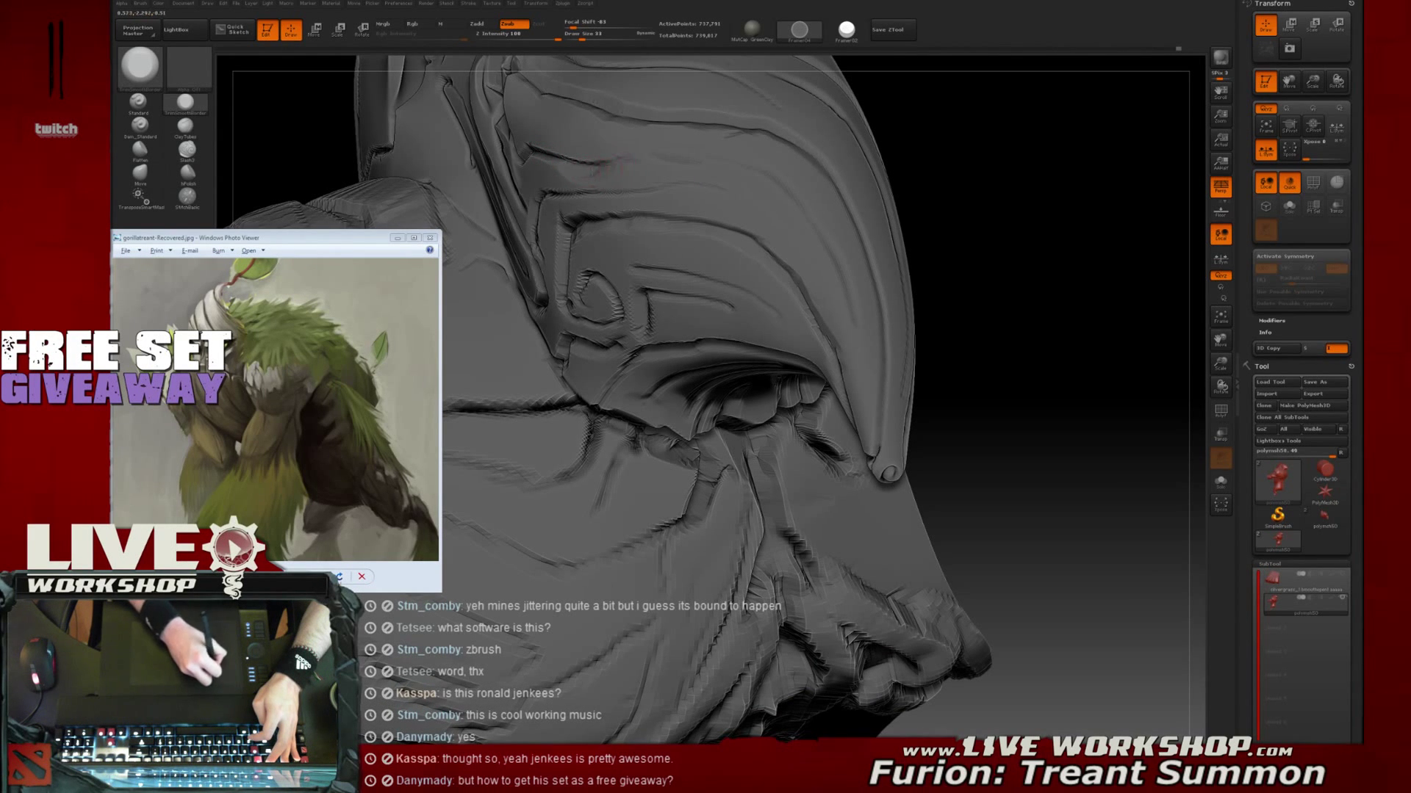
pyautogui.moveTo(1111, 179)
pyautogui.mouseDown()
pyautogui.moveTo(907, 214)
pyautogui.moveTo(943, 294)
pyautogui.mouseUp()
pyautogui.moveTo(1087, 194); pyautogui.dragTo(1090, 331)
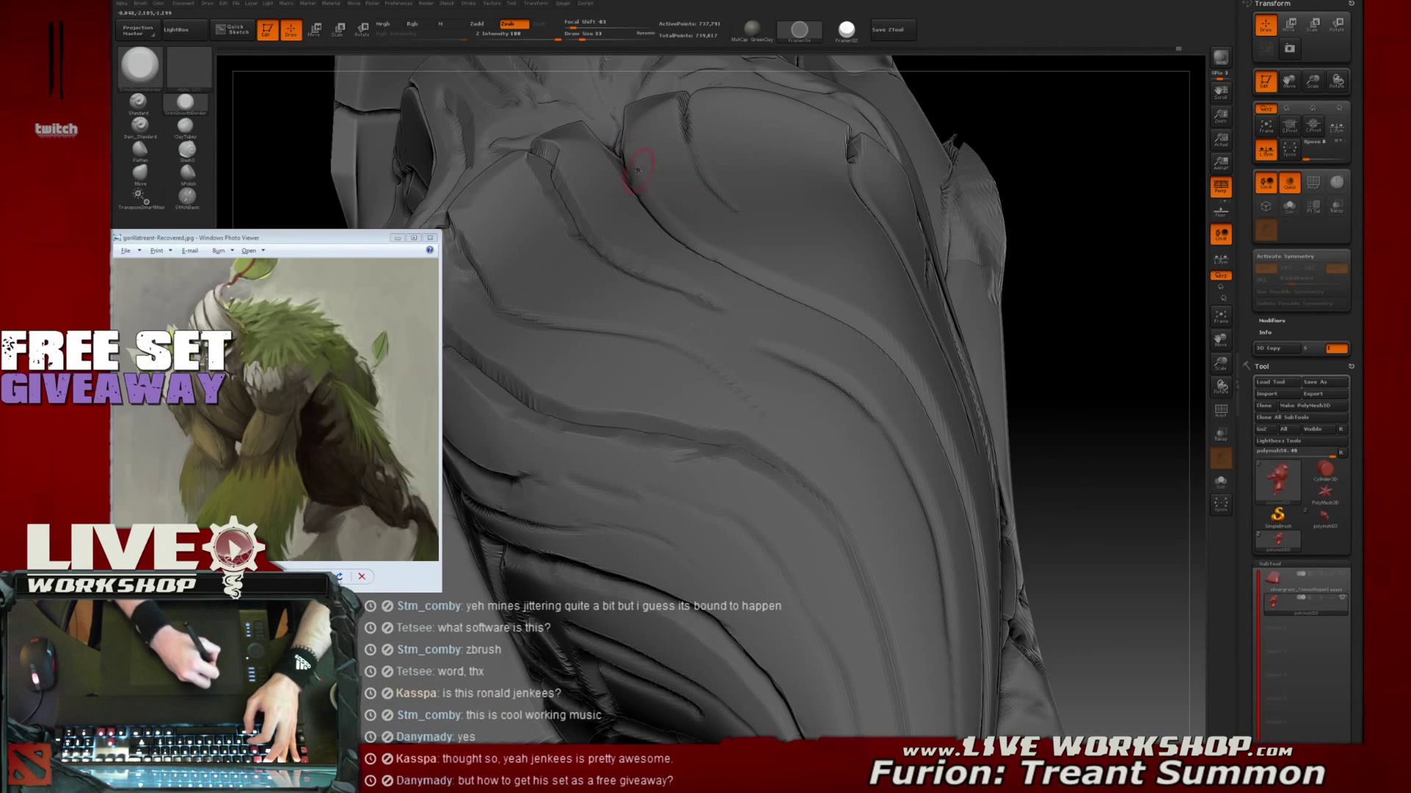
pyautogui.moveTo(1046, 157); pyautogui.dragTo(1125, 158)
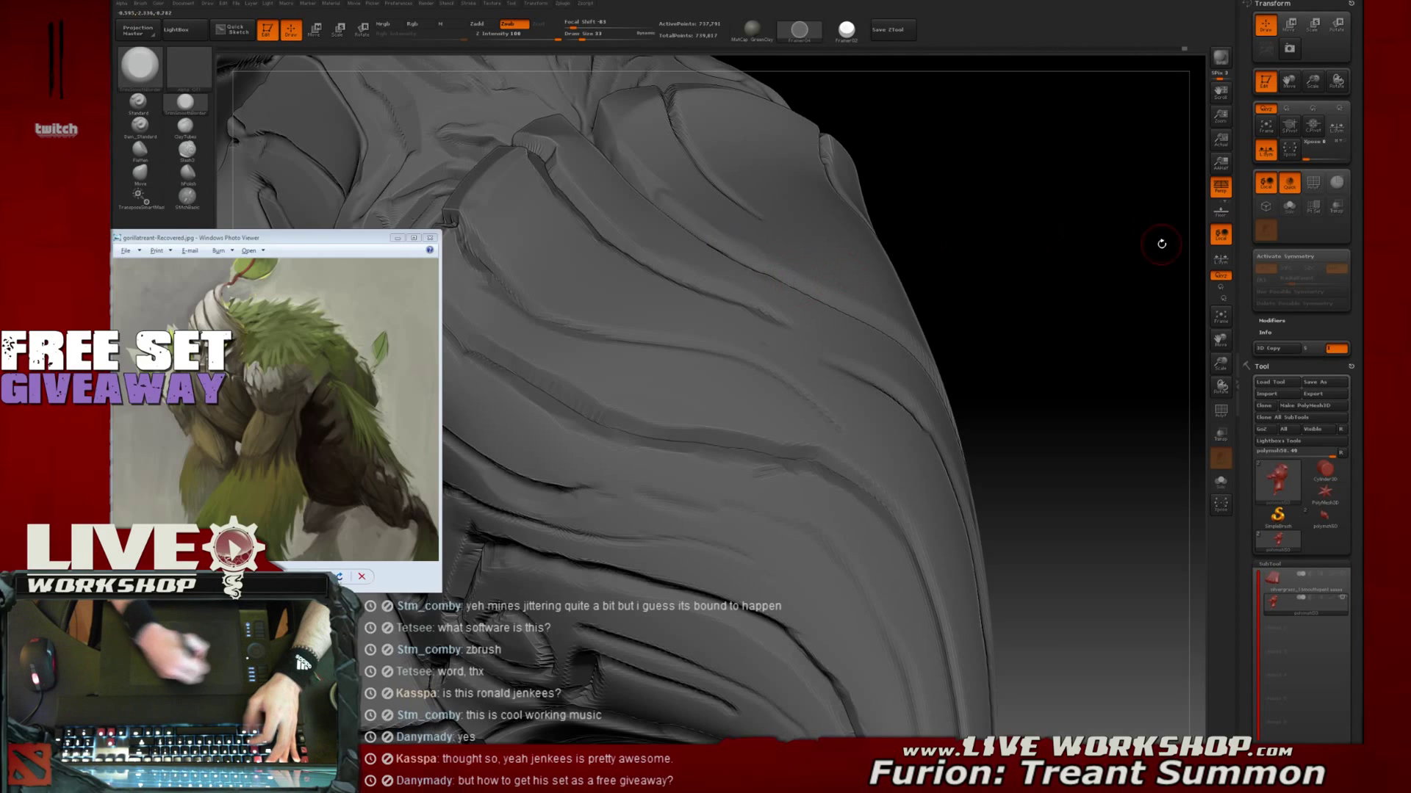
pyautogui.keyDown('alt'); pyautogui.moveTo(1158, 242); pyautogui.dragTo(1147, 180); pyautogui.keyUp('alt')
pyautogui.moveTo(992, 230)
pyautogui.keyDown('alt'); pyautogui.mouseDown()
pyautogui.moveTo(988, 196)
pyautogui.moveTo(928, 299)
pyautogui.moveTo(723, 339)
pyautogui.mouseUp(); pyautogui.keyUp('alt')
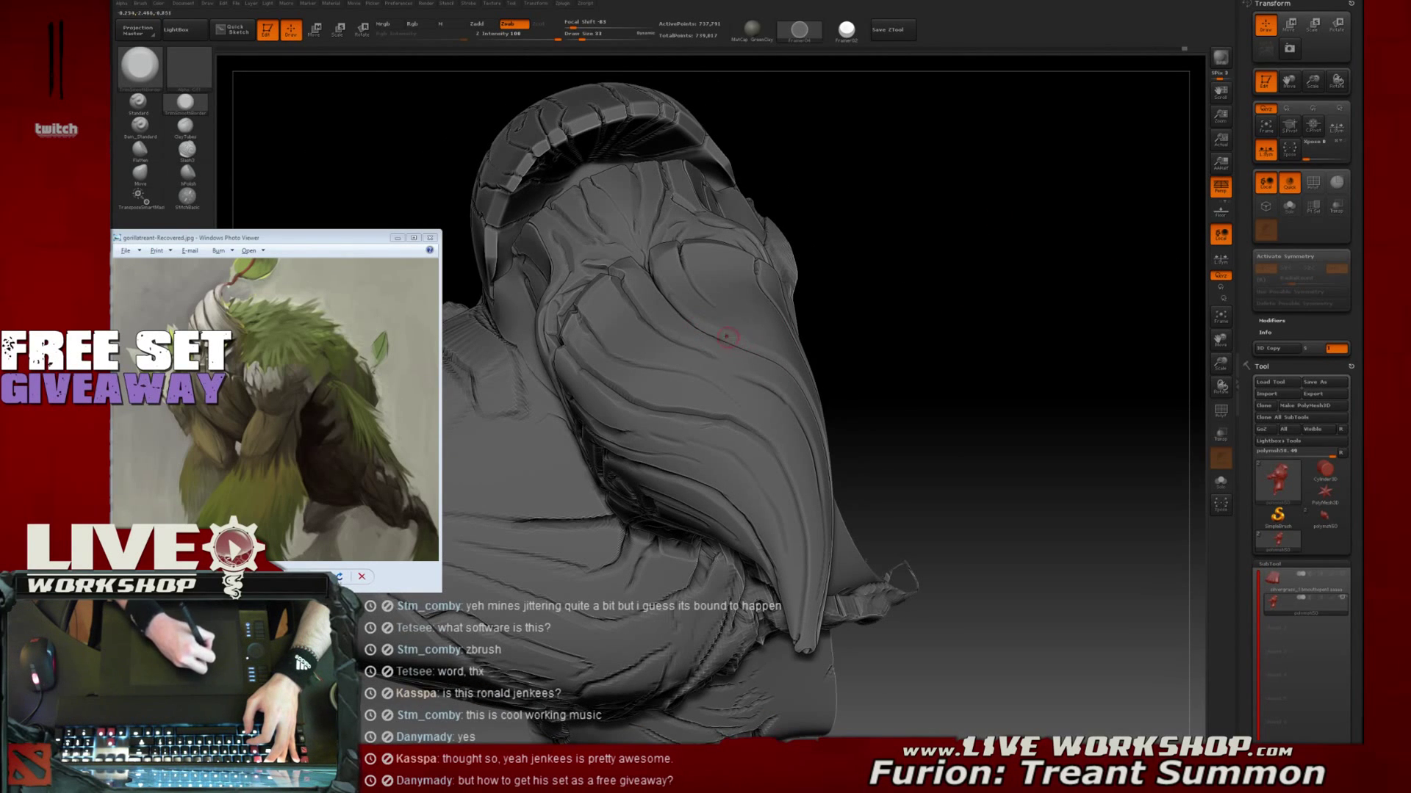
pyautogui.moveTo(966, 347)
pyautogui.mouseDown()
pyautogui.moveTo(1032, 422)
pyautogui.moveTo(919, 325)
pyautogui.moveTo(988, 400)
pyautogui.moveTo(935, 343)
pyautogui.mouseUp()
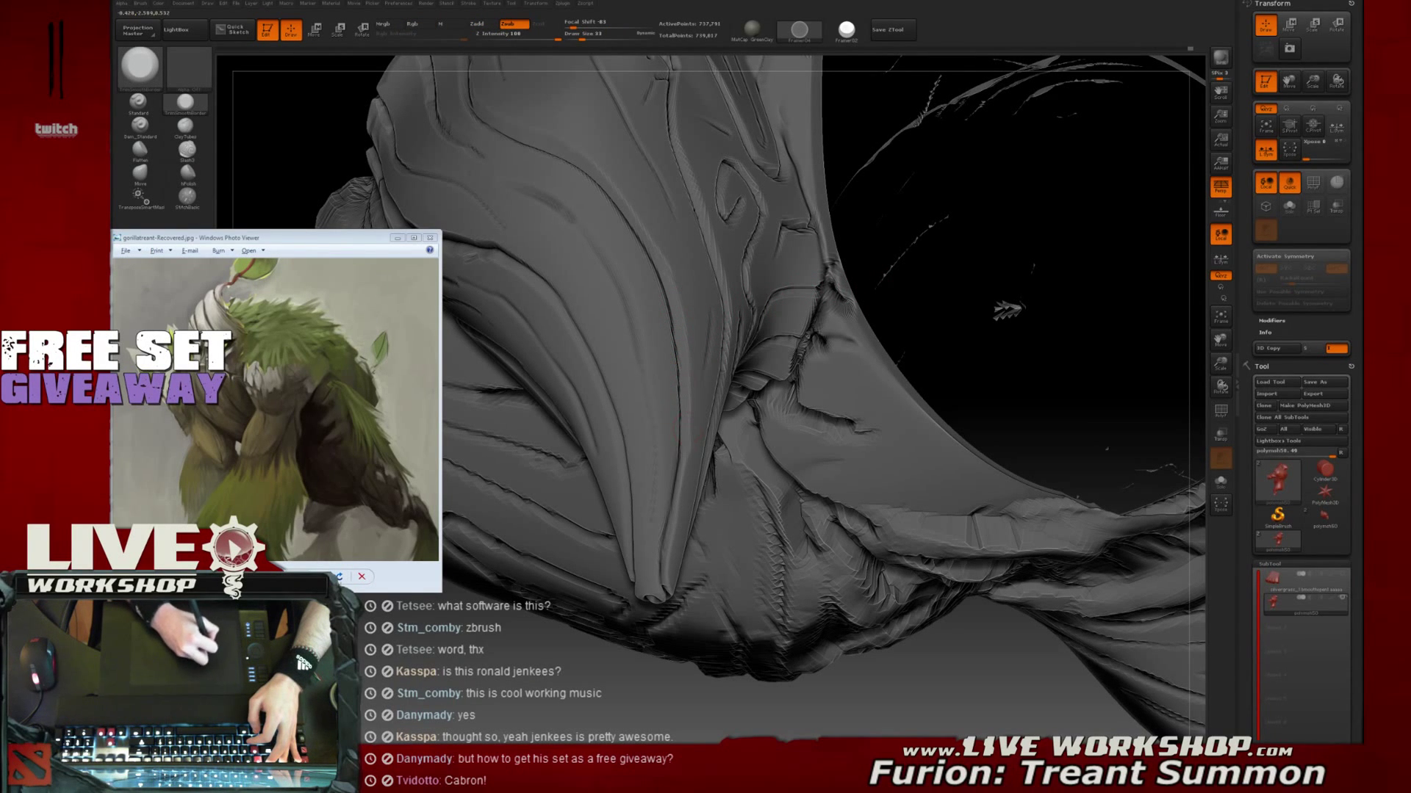
# Trim the pointed tip of the head crest and the edges of the long grooves running from it toward the brow
pyautogui.moveTo(675, 529); pyautogui.dragTo(675, 414)
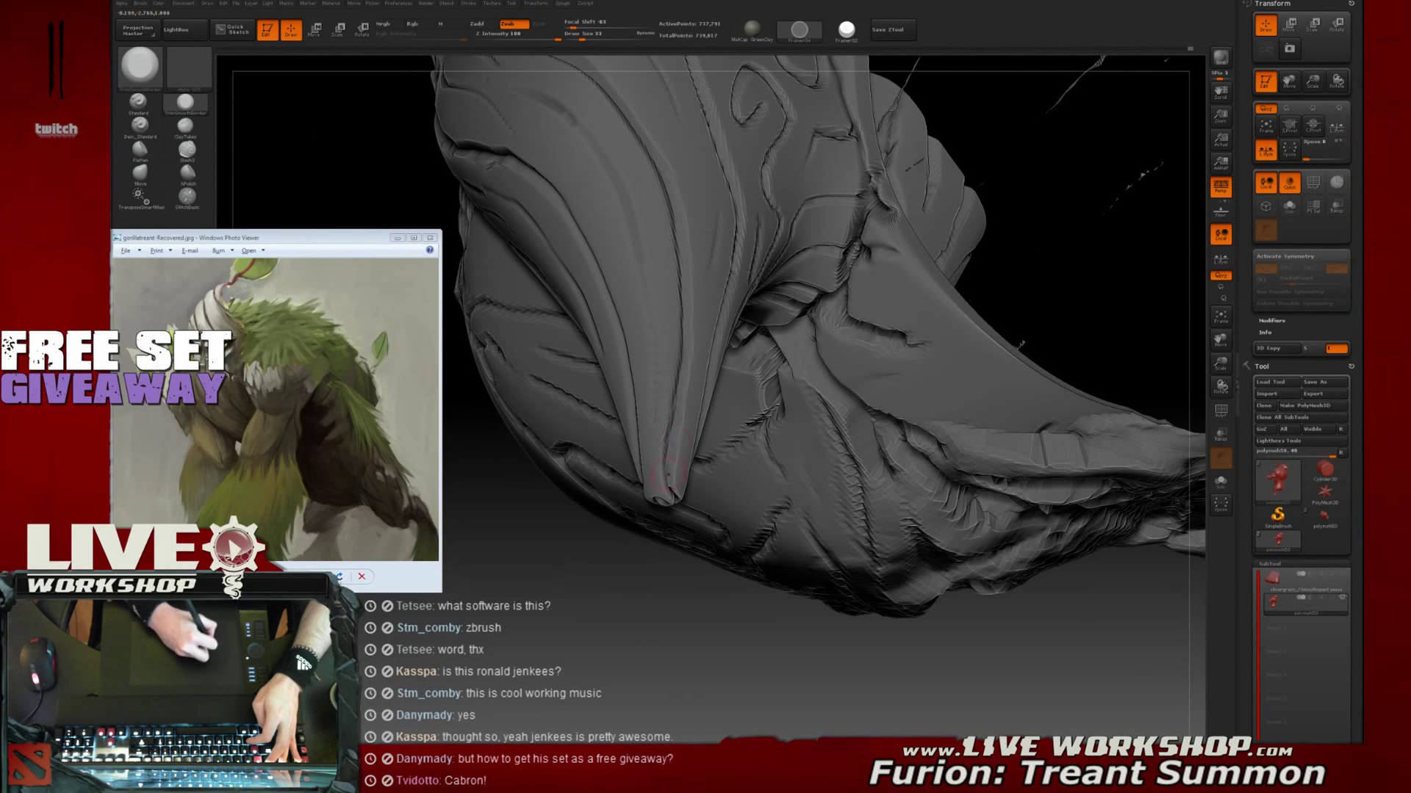
pyautogui.moveTo(669, 497); pyautogui.dragTo(669, 478)
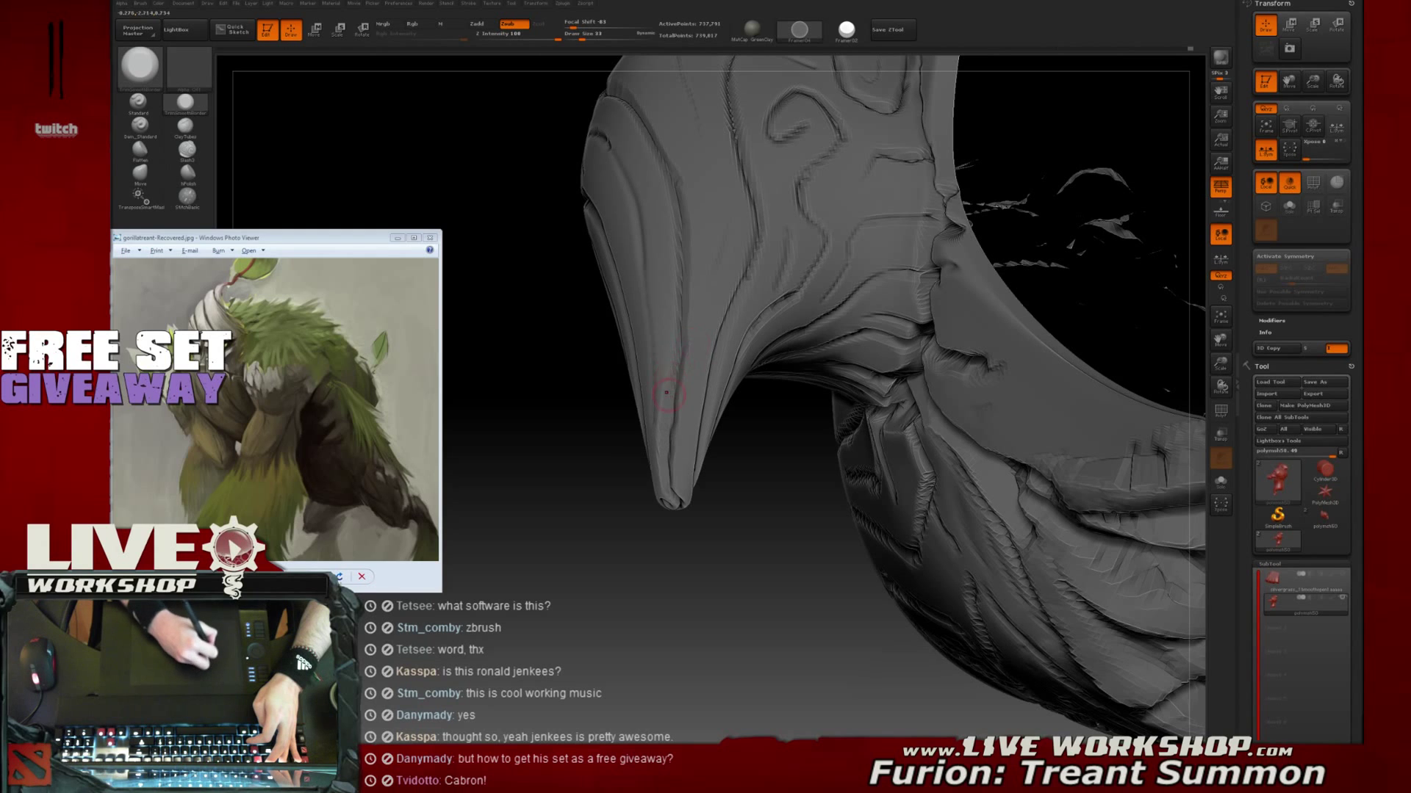
pyautogui.moveTo(682, 333); pyautogui.dragTo(623, 441)
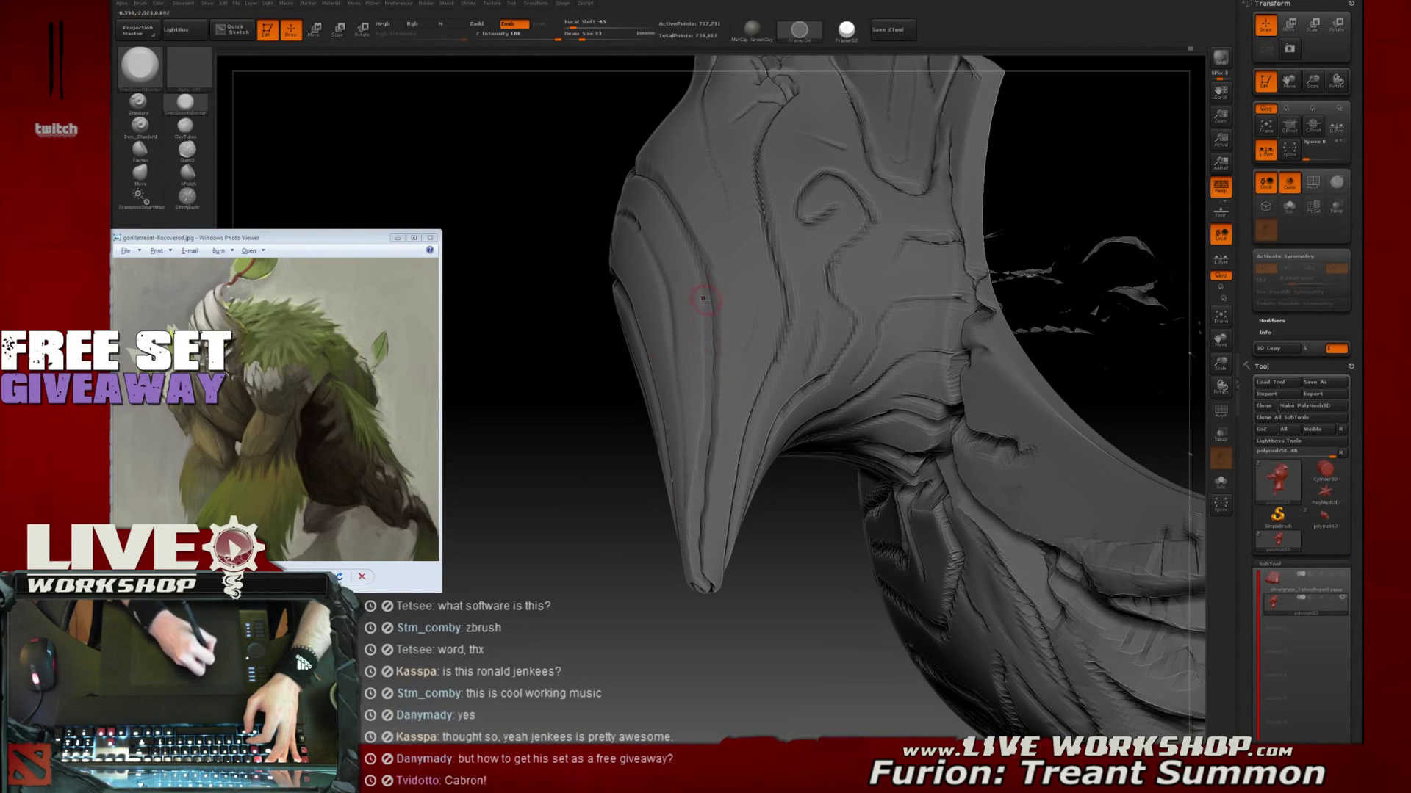
pyautogui.moveTo(704, 298); pyautogui.dragTo(712, 359)
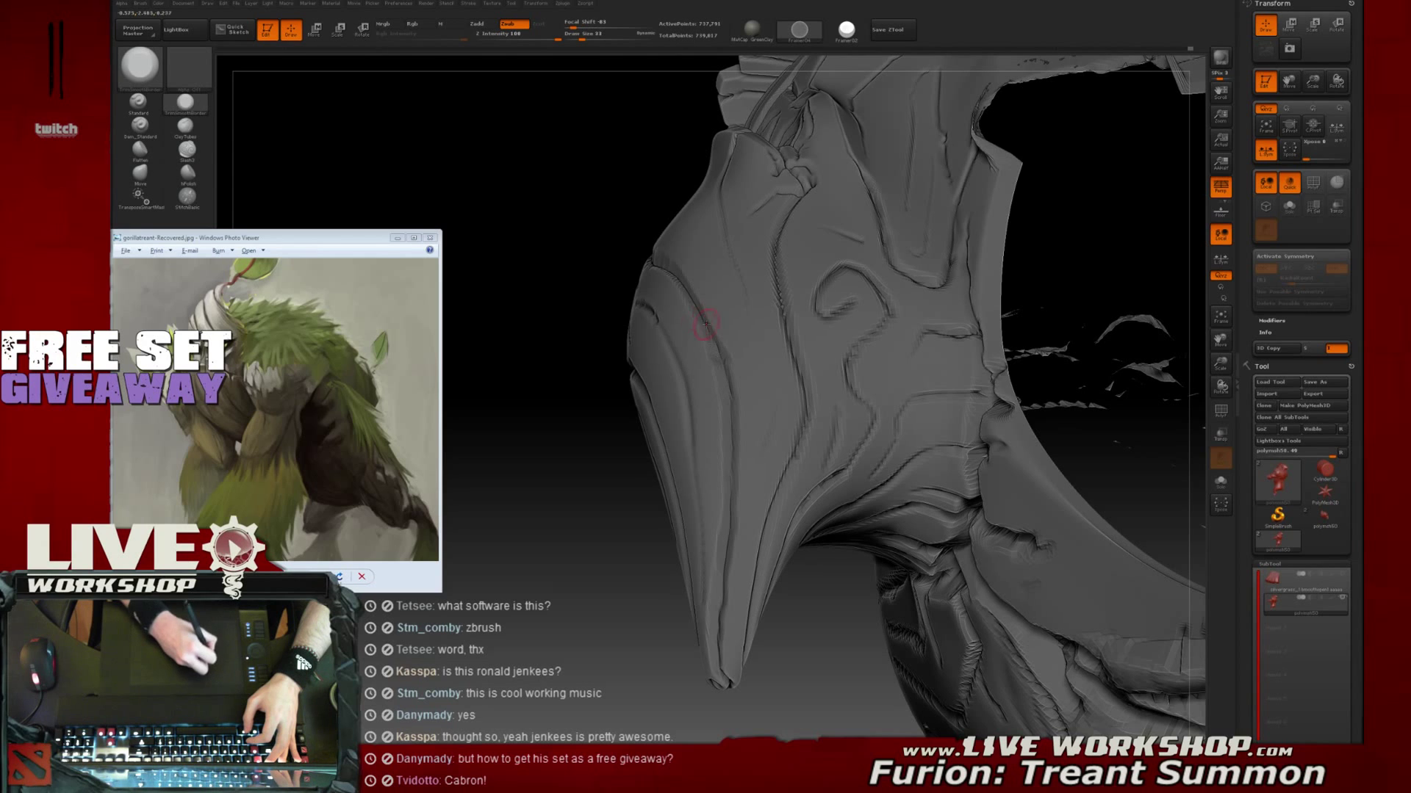
pyautogui.moveTo(673, 309)
pyautogui.mouseDown()
pyautogui.moveTo(680, 281)
pyautogui.moveTo(655, 263)
pyautogui.moveTo(576, 277)
pyautogui.moveTo(676, 303)
pyautogui.mouseUp()
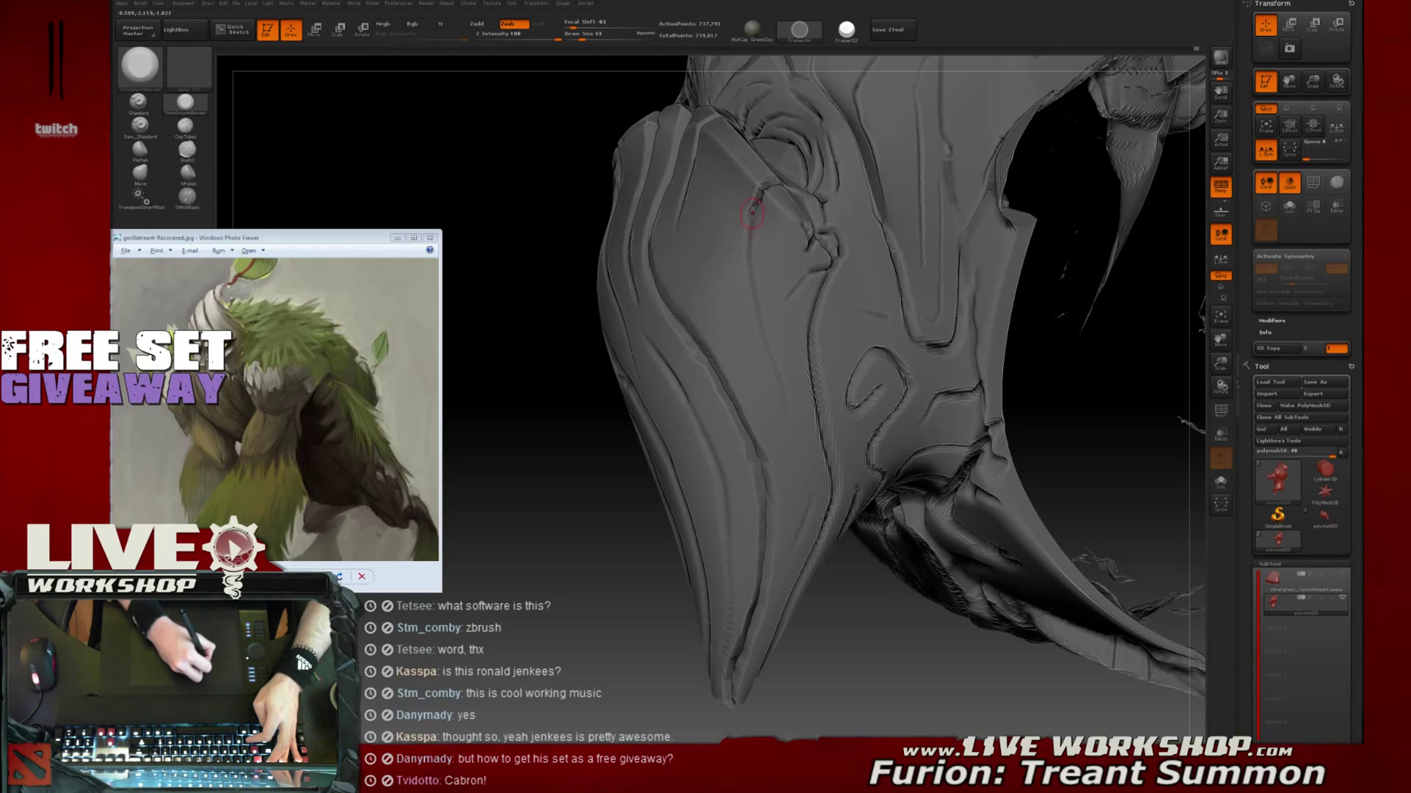
# Trim and smooth the small notched crack at the outer end of the brow ridge above the eye
pyautogui.moveTo(1086, 265)
pyautogui.mouseDown()
pyautogui.moveTo(1048, 396)
pyautogui.moveTo(810, 340)
pyautogui.mouseUp()
pyautogui.press('shift')
pyautogui.keyDown('shift'); pyautogui.moveTo(694, 235); pyautogui.dragTo(689, 255); pyautogui.keyUp('shift')
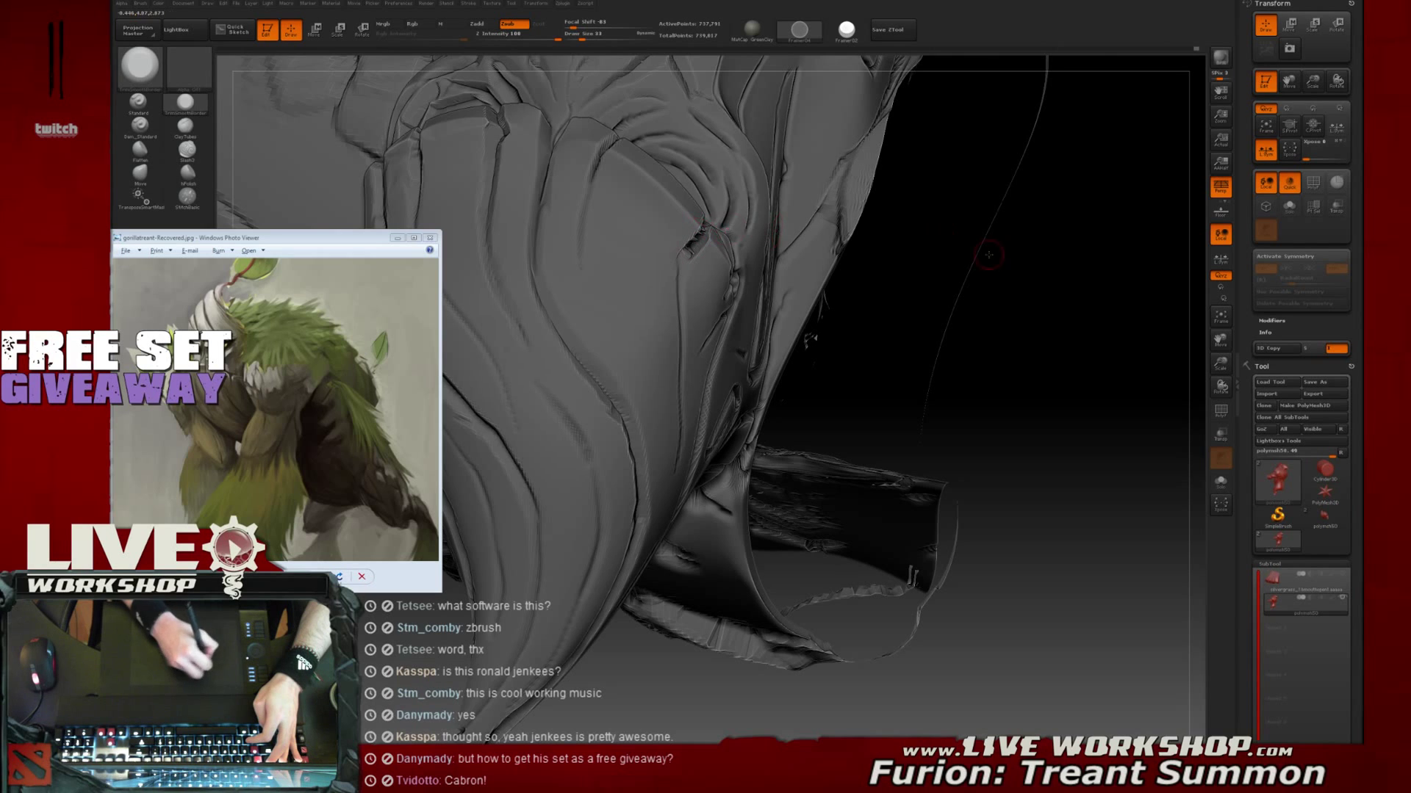
pyautogui.moveTo(989, 255); pyautogui.dragTo(940, 309)
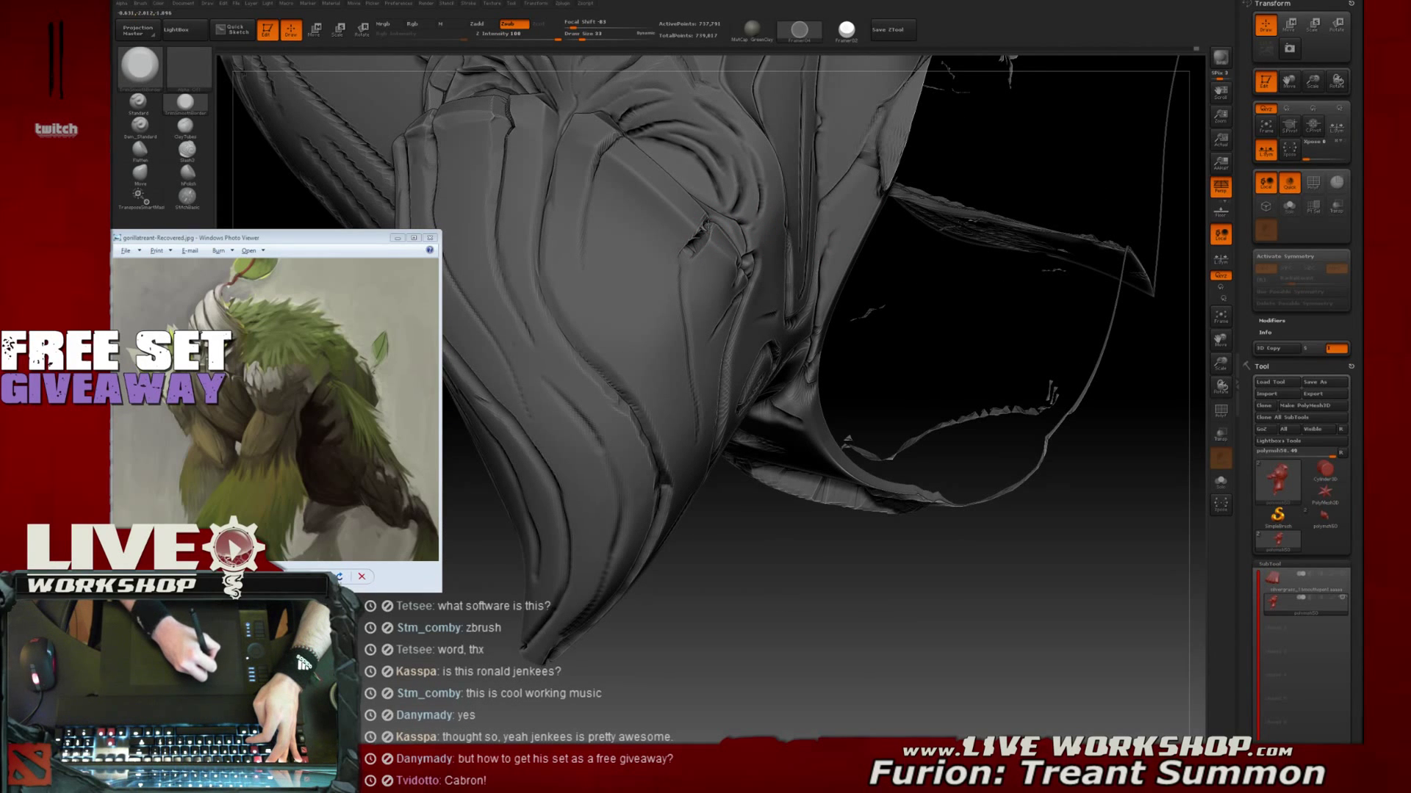
pyautogui.keyDown('shift'); pyautogui.moveTo(700, 235); pyautogui.dragTo(695, 242); pyautogui.keyUp('shift')
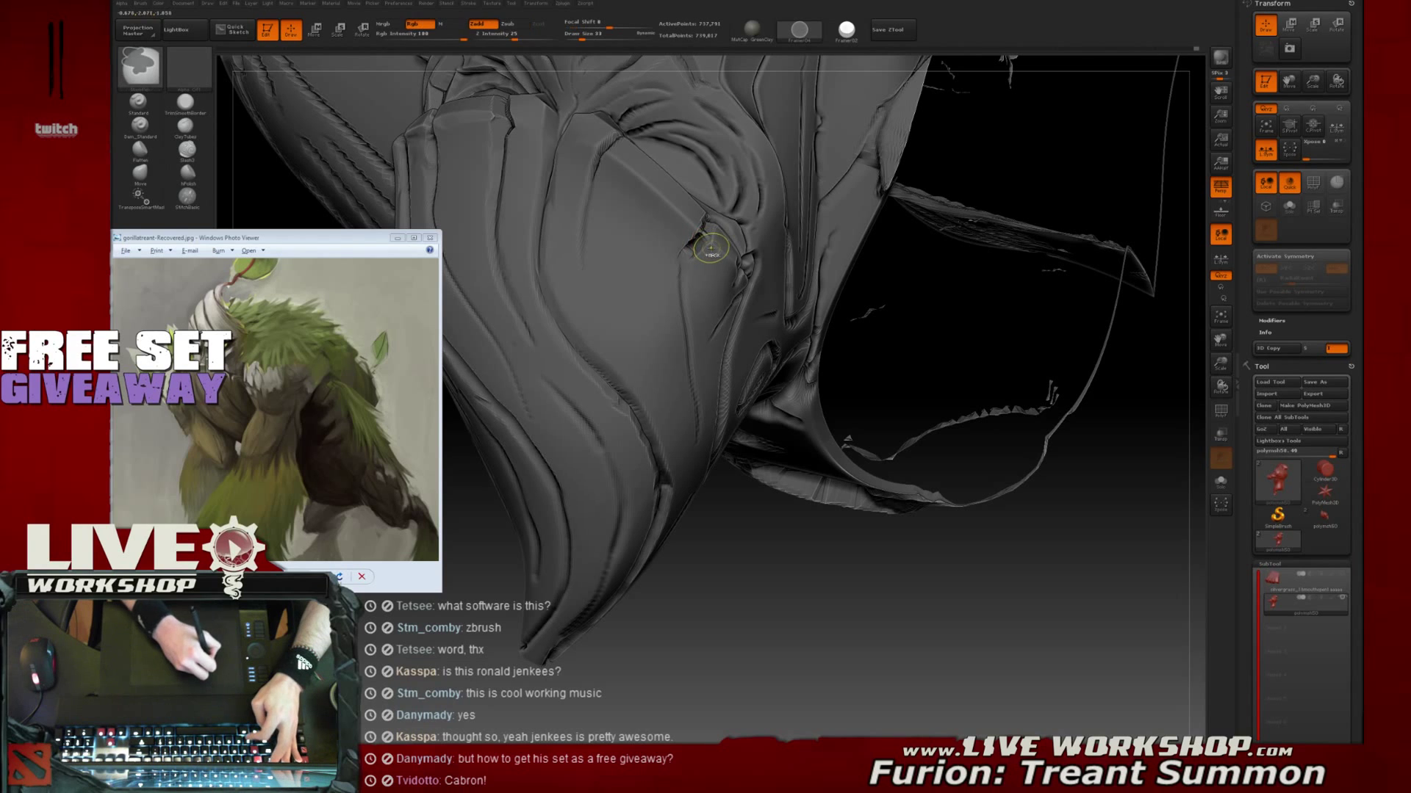
pyautogui.moveTo(1051, 220)
pyautogui.mouseDown()
pyautogui.moveTo(1031, 181)
pyautogui.moveTo(981, 290)
pyautogui.moveTo(710, 228)
pyautogui.moveTo(706, 252)
pyautogui.mouseUp()
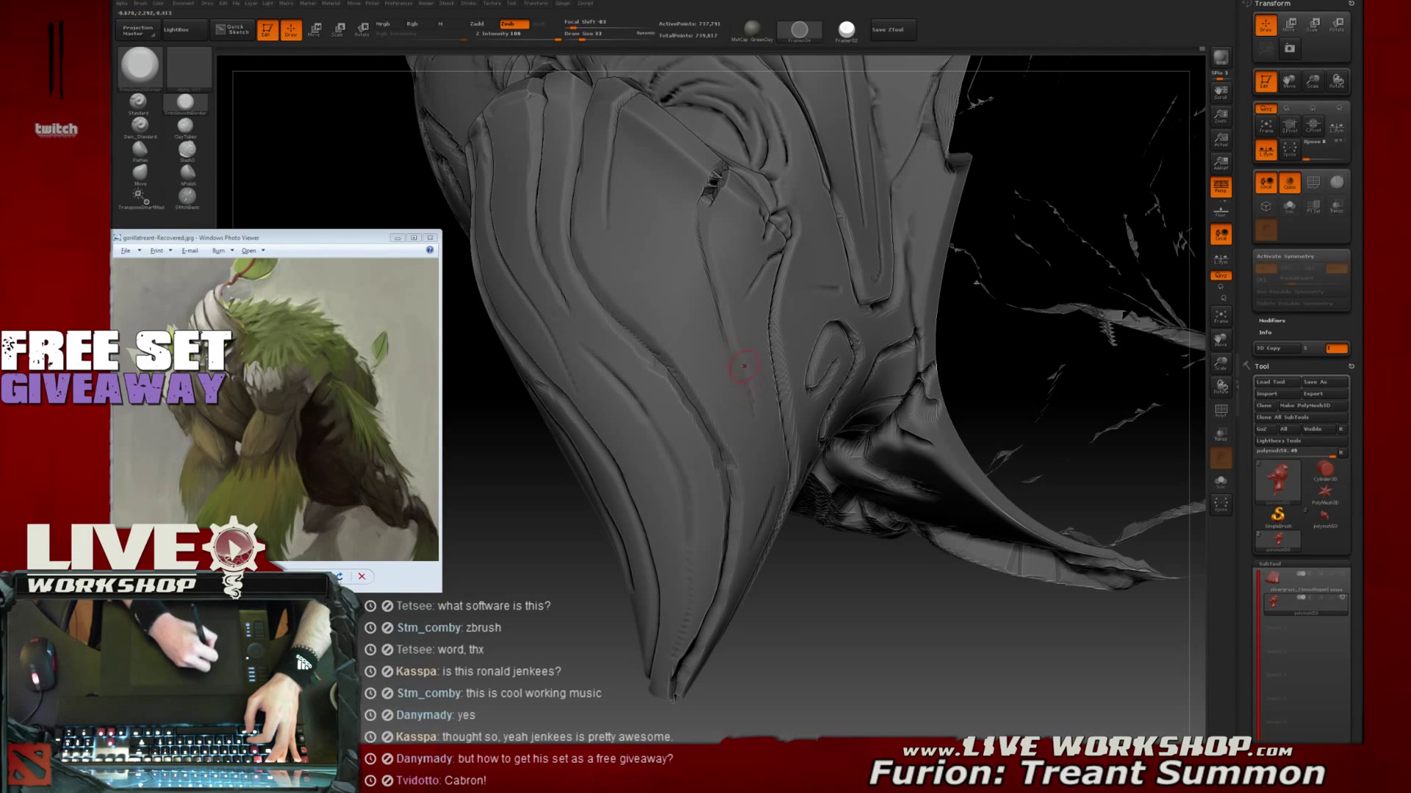
# Trim the edges of the crack running from the brow corner along the crest and the end of the long cheek groove
pyautogui.moveTo(939, 195); pyautogui.dragTo(651, 371)
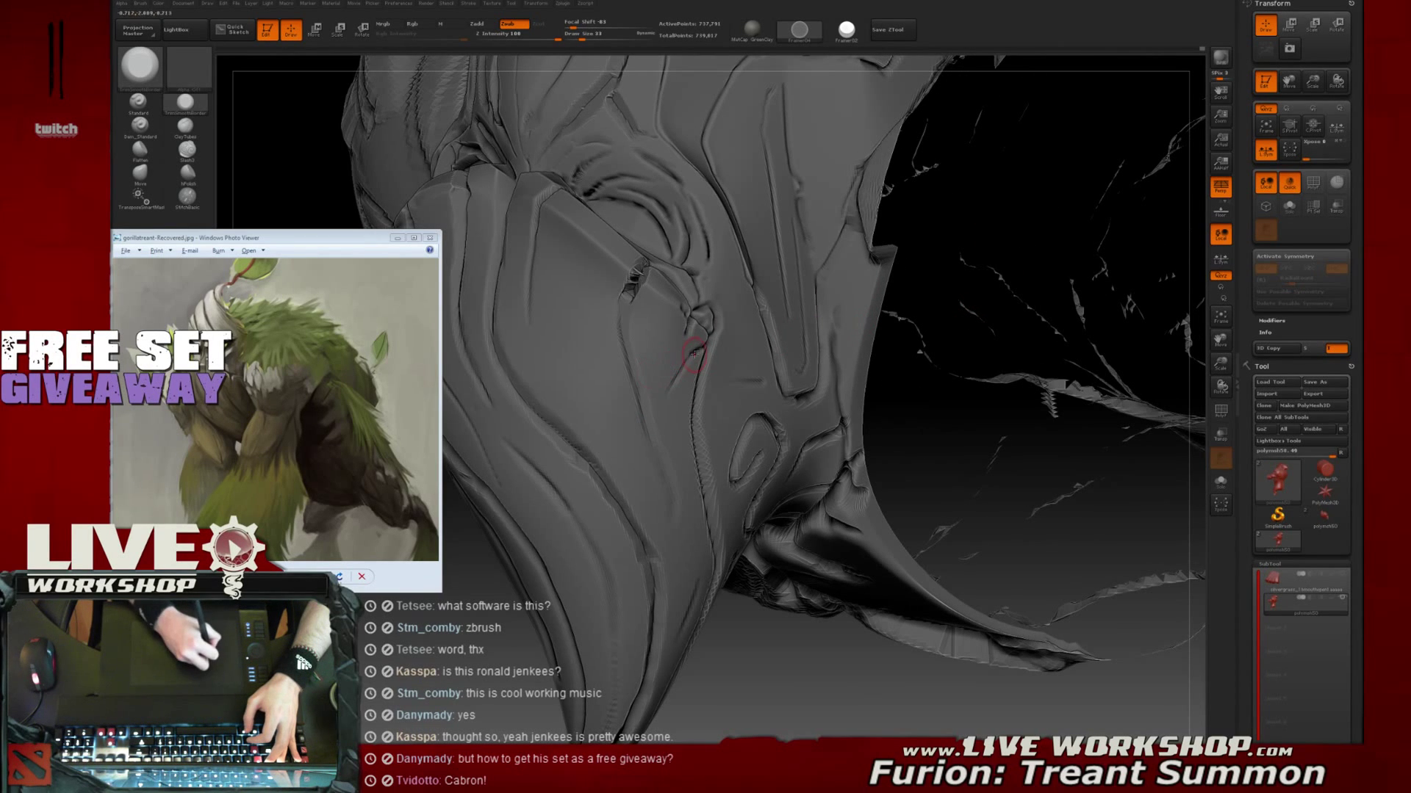
pyautogui.moveTo(945, 384)
pyautogui.mouseDown()
pyautogui.moveTo(730, 334)
pyautogui.moveTo(980, 366)
pyautogui.moveTo(628, 444)
pyautogui.mouseUp()
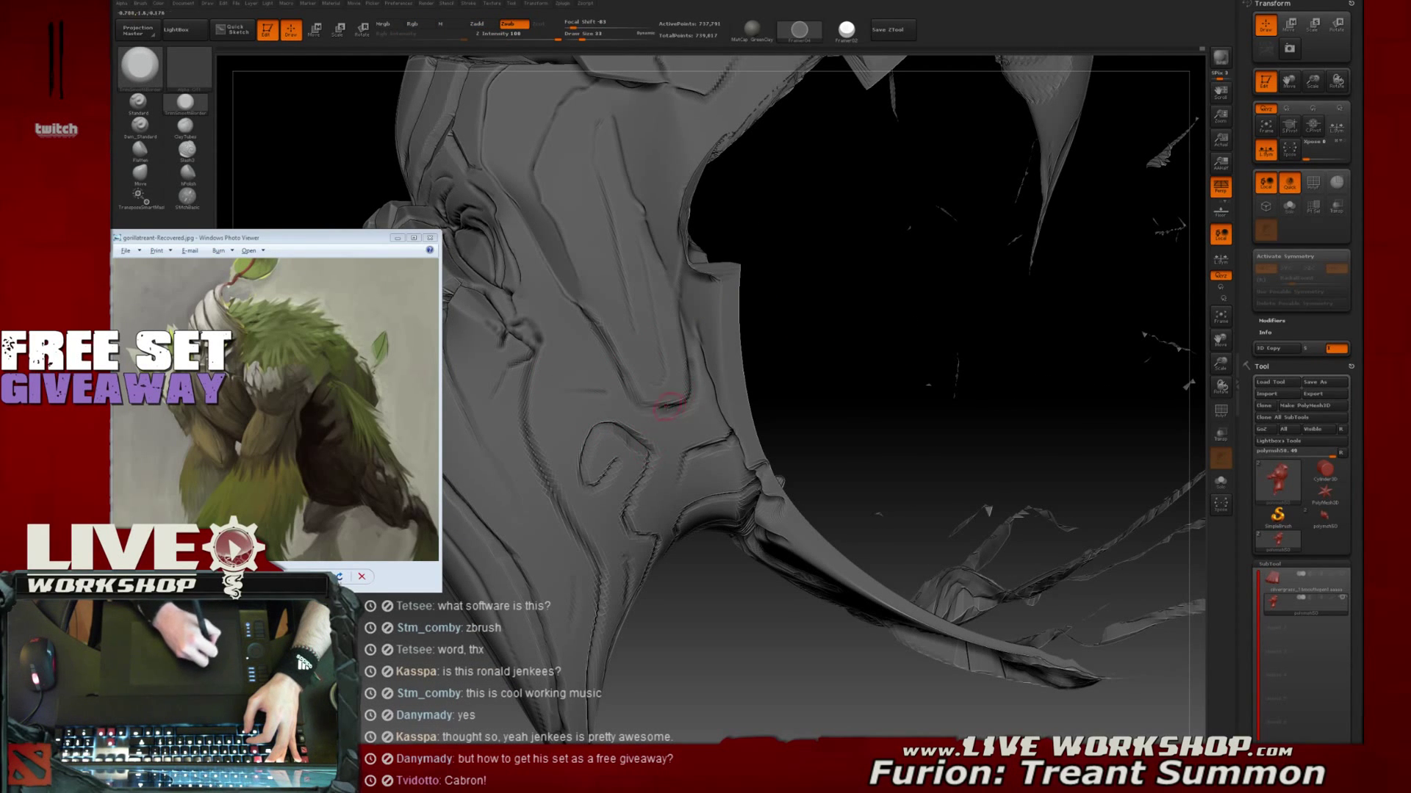
pyautogui.moveTo(903, 220); pyautogui.dragTo(939, 253)
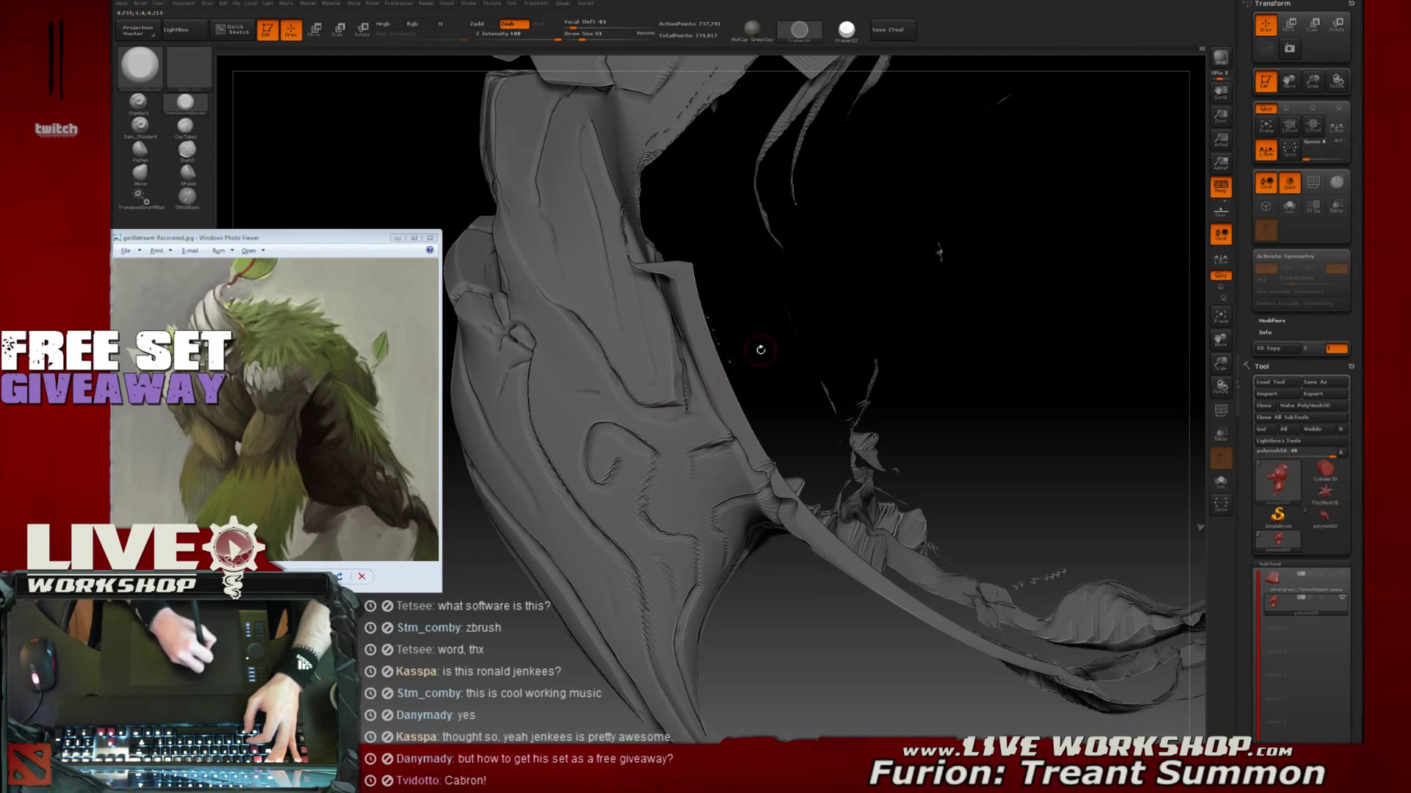
pyautogui.moveTo(957, 353); pyautogui.dragTo(882, 387)
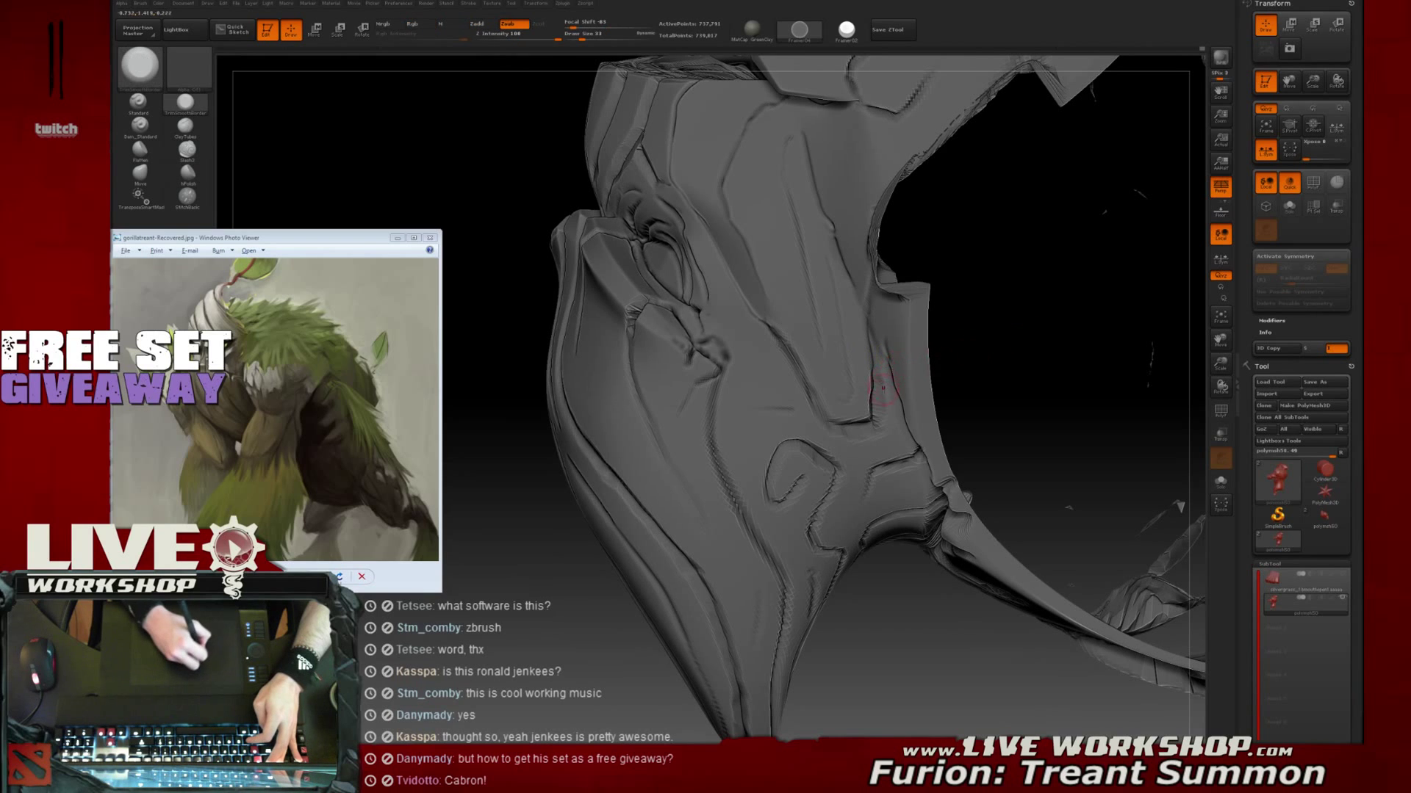
# Try to trim the edge of the crack beside the nose, just above the upper lip
pyautogui.moveTo(1054, 379)
pyautogui.keyDown('alt'); pyautogui.mouseDown()
pyautogui.moveTo(1065, 294)
pyautogui.moveTo(1075, 389)
pyautogui.moveTo(1061, 299)
pyautogui.moveTo(973, 321)
pyautogui.moveTo(913, 220)
pyautogui.moveTo(1035, 232)
pyautogui.mouseUp(); pyautogui.keyUp('alt')
pyautogui.keyDown('ctrl'); pyautogui.keyDown('shift'); pyautogui.click(1077, 318); pyautogui.keyUp('shift'); pyautogui.keyUp('ctrl')
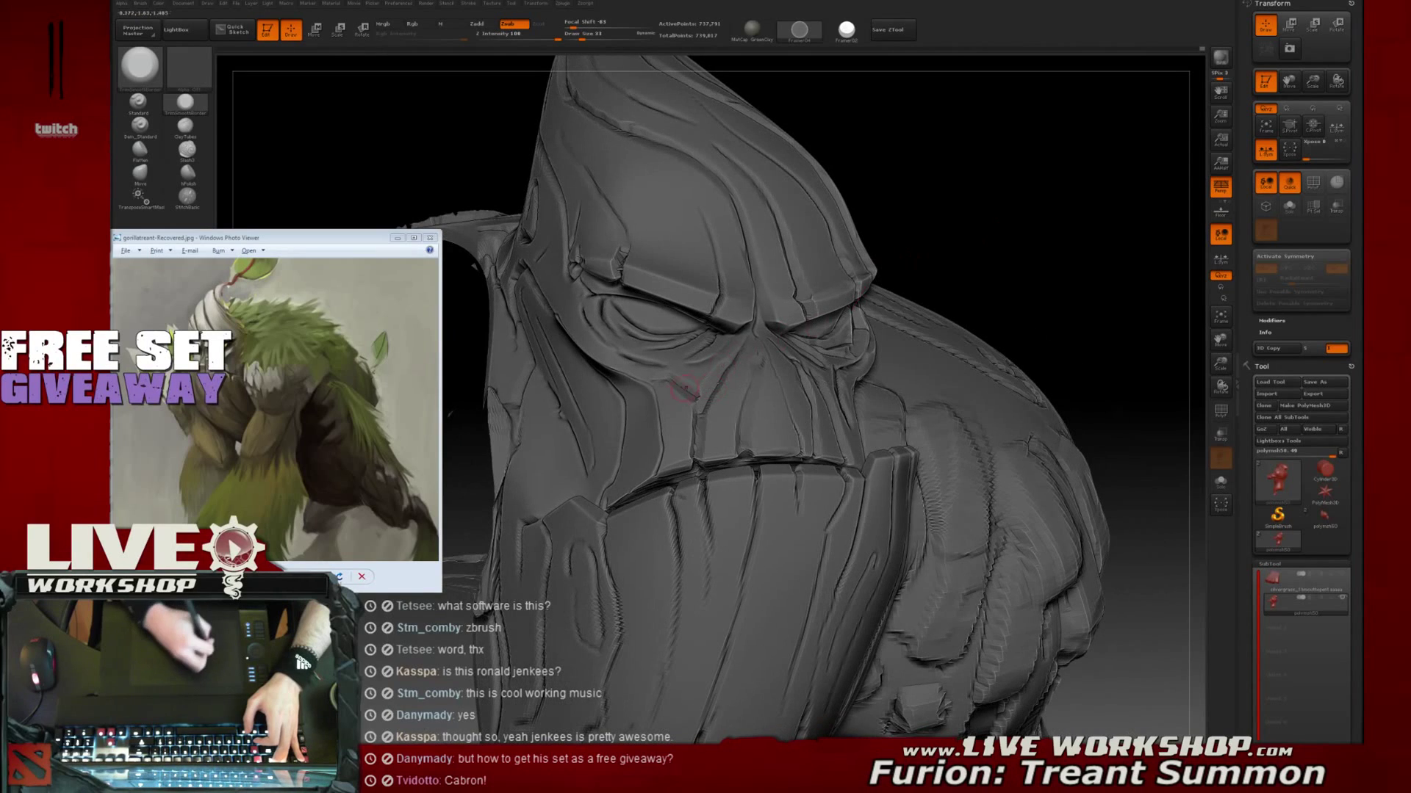
pyautogui.moveTo(697, 435)
pyautogui.mouseDown()
pyautogui.moveTo(694, 458)
pyautogui.moveTo(703, 450)
pyautogui.mouseUp()
pyautogui.hotkey('ctrl', 'z')
pyautogui.hotkey('ctrl', 'z')
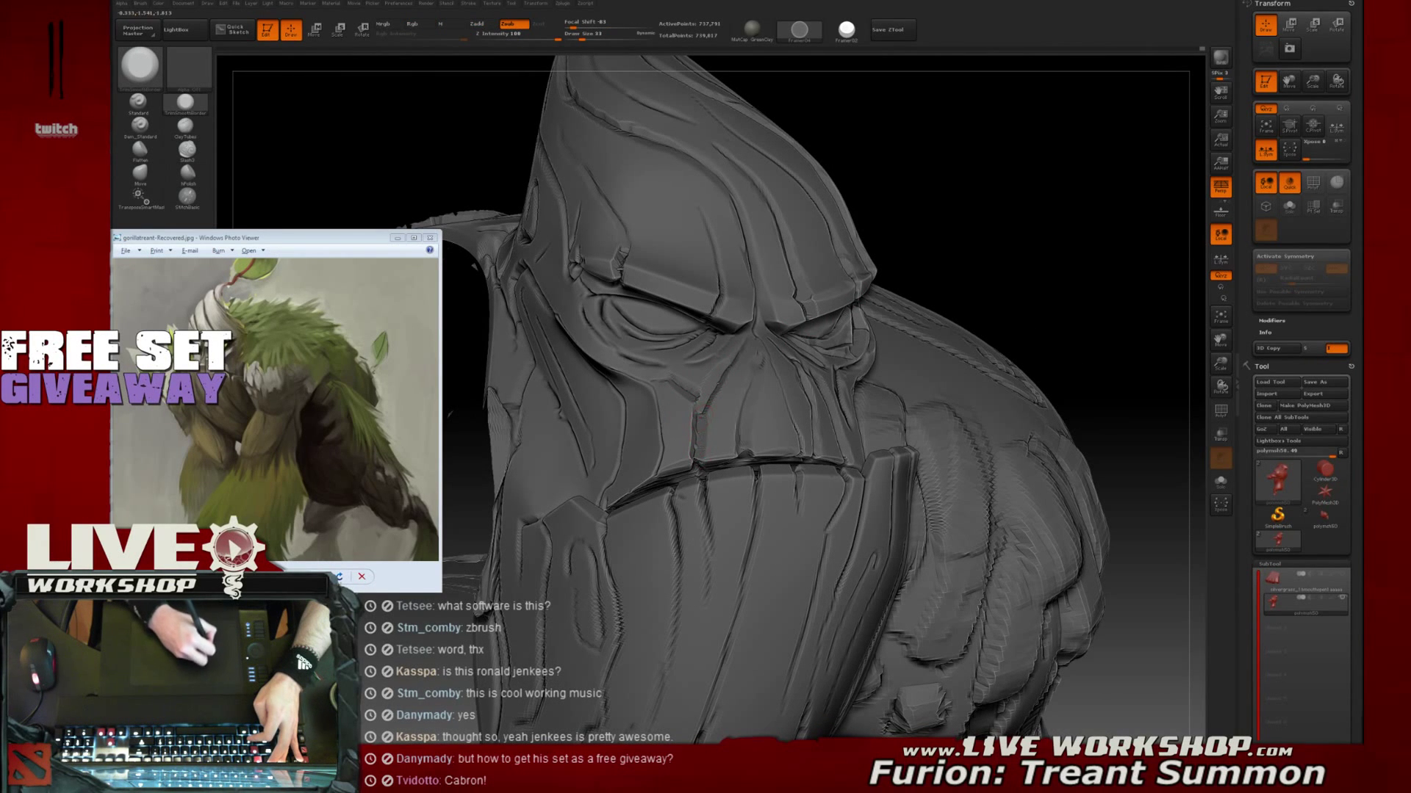
pyautogui.press('ctrl')
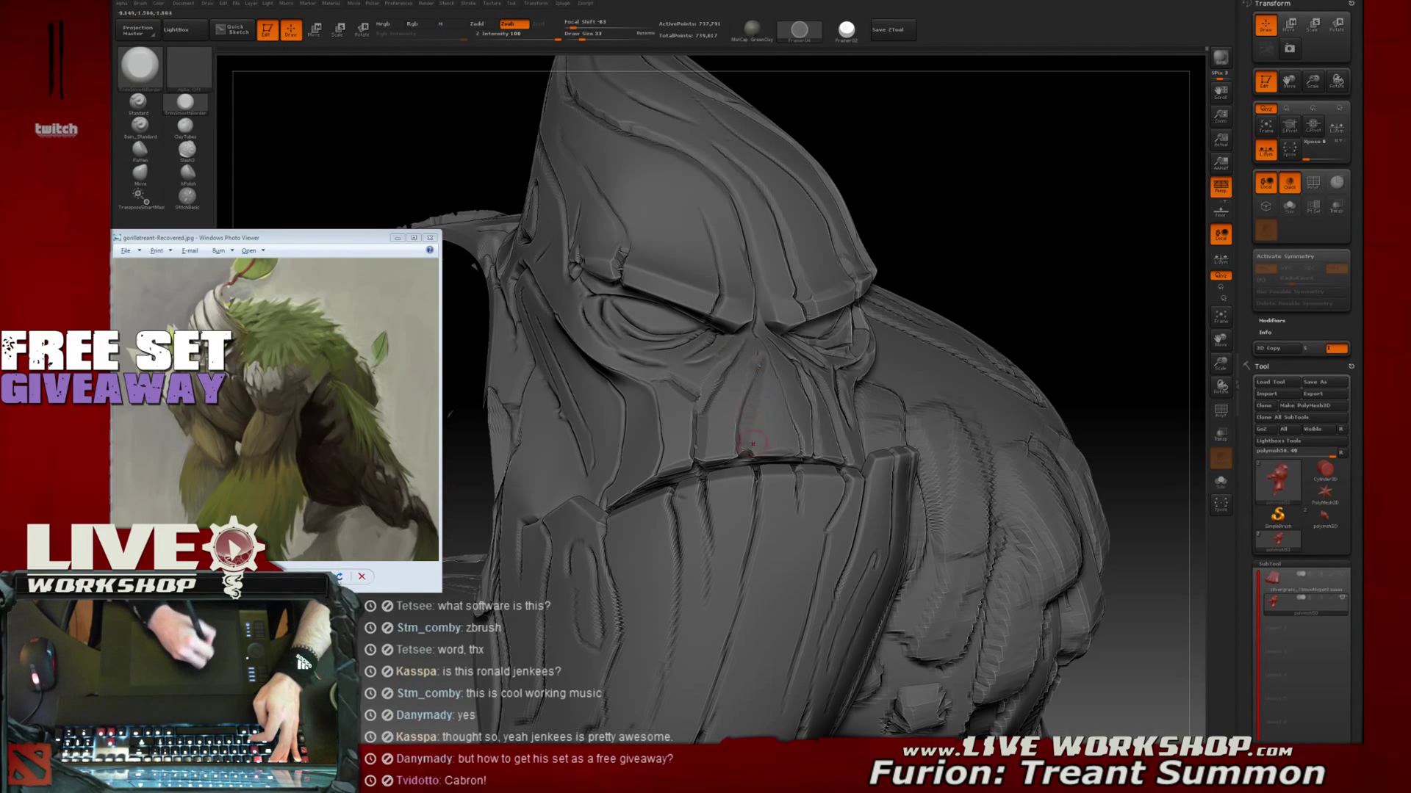
# Trim the groove edges and hard lower rim of the brow plates near the centre of the forehead
pyautogui.moveTo(1058, 205); pyautogui.dragTo(826, 208)
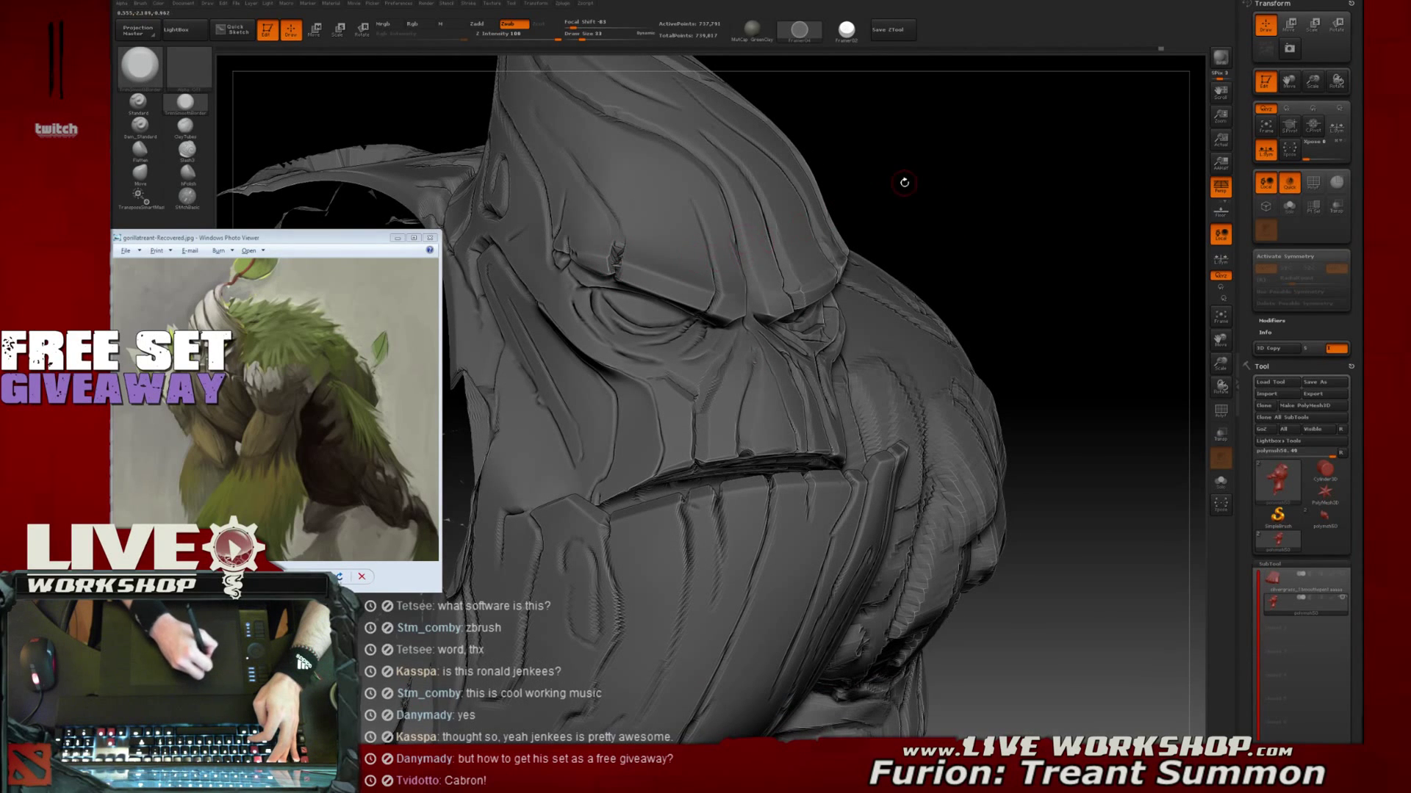
pyautogui.moveTo(904, 183); pyautogui.dragTo(702, 197)
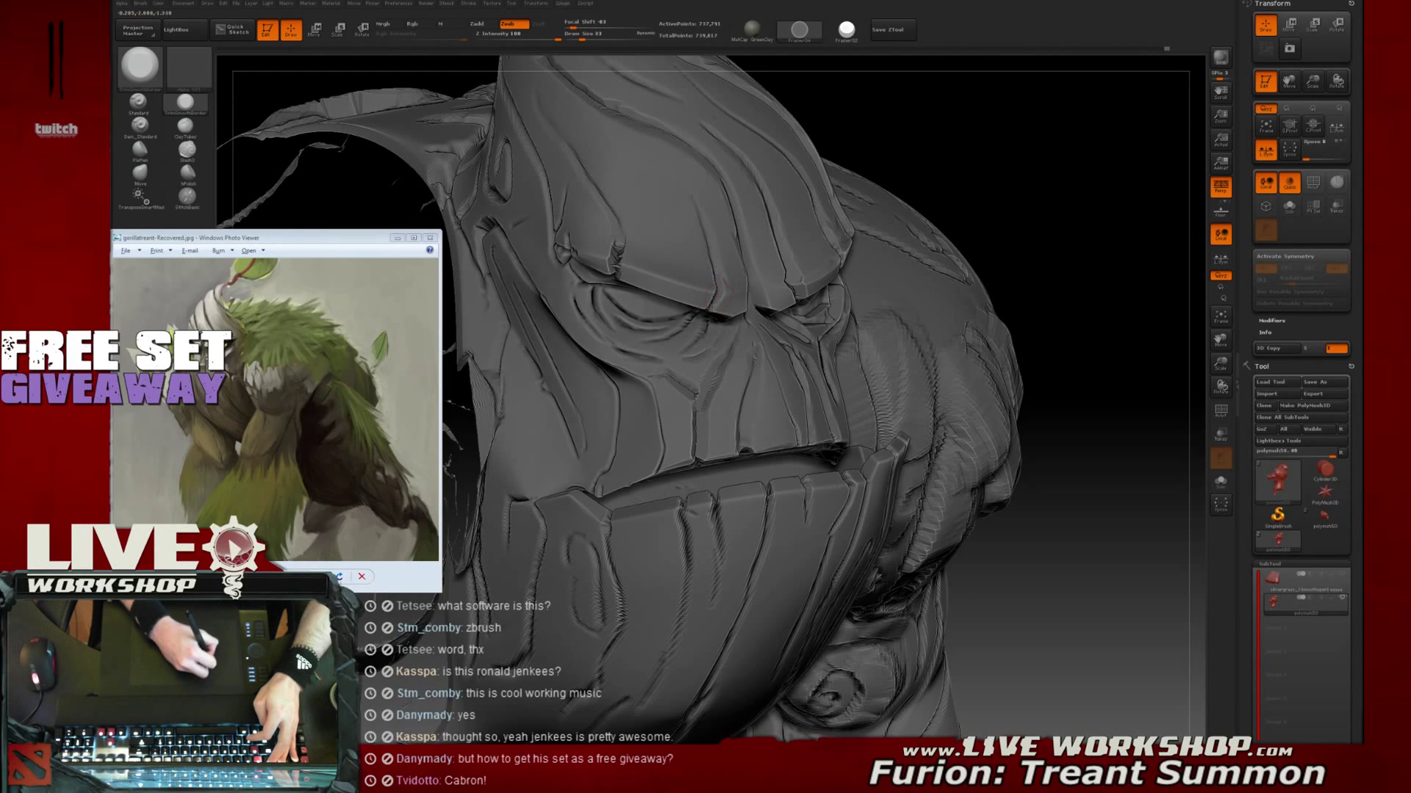
pyautogui.moveTo(1065, 283); pyautogui.dragTo(713, 305)
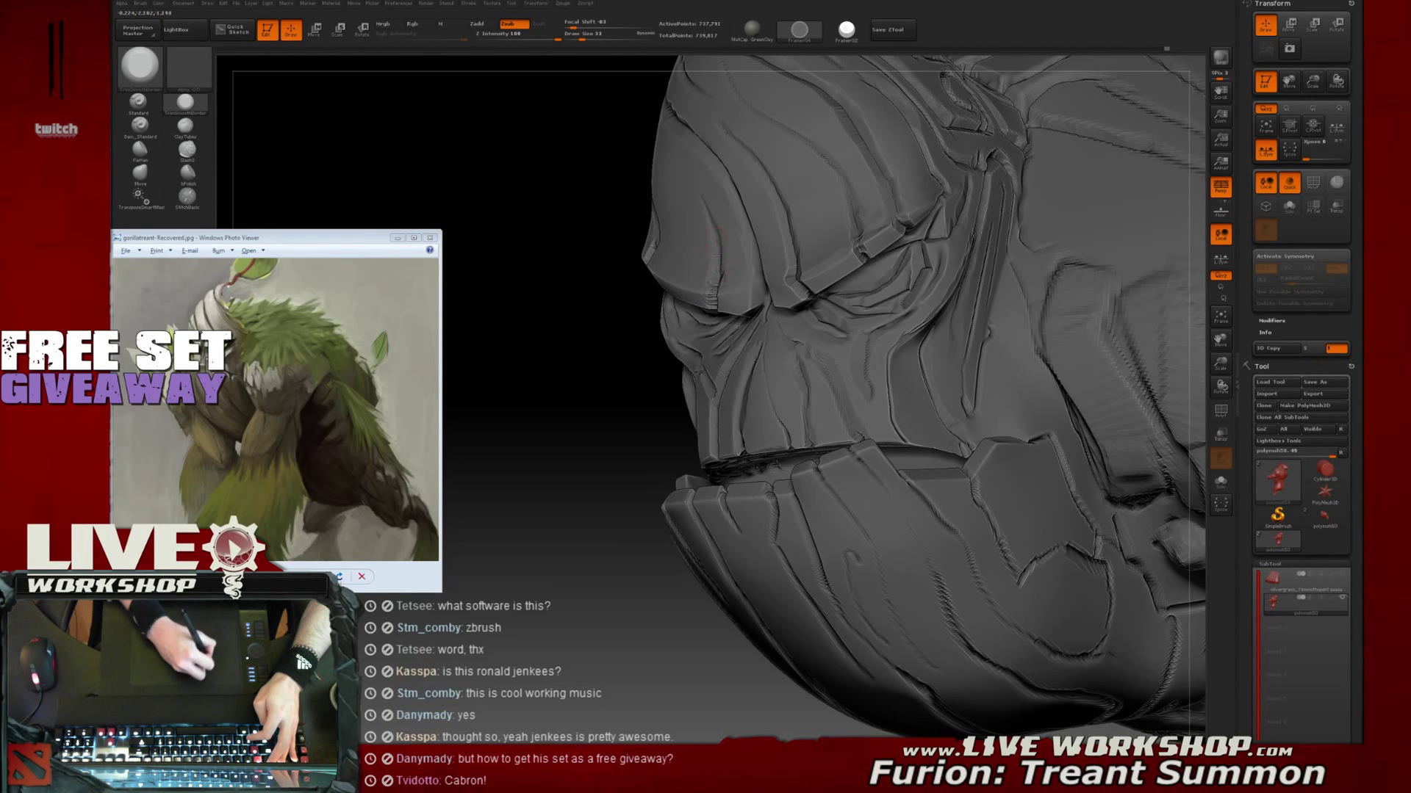
pyautogui.moveTo(562, 329); pyautogui.dragTo(771, 316)
pyautogui.keyDown('alt'); pyautogui.moveTo(1094, 94); pyautogui.dragTo(1001, 188); pyautogui.keyUp('alt')
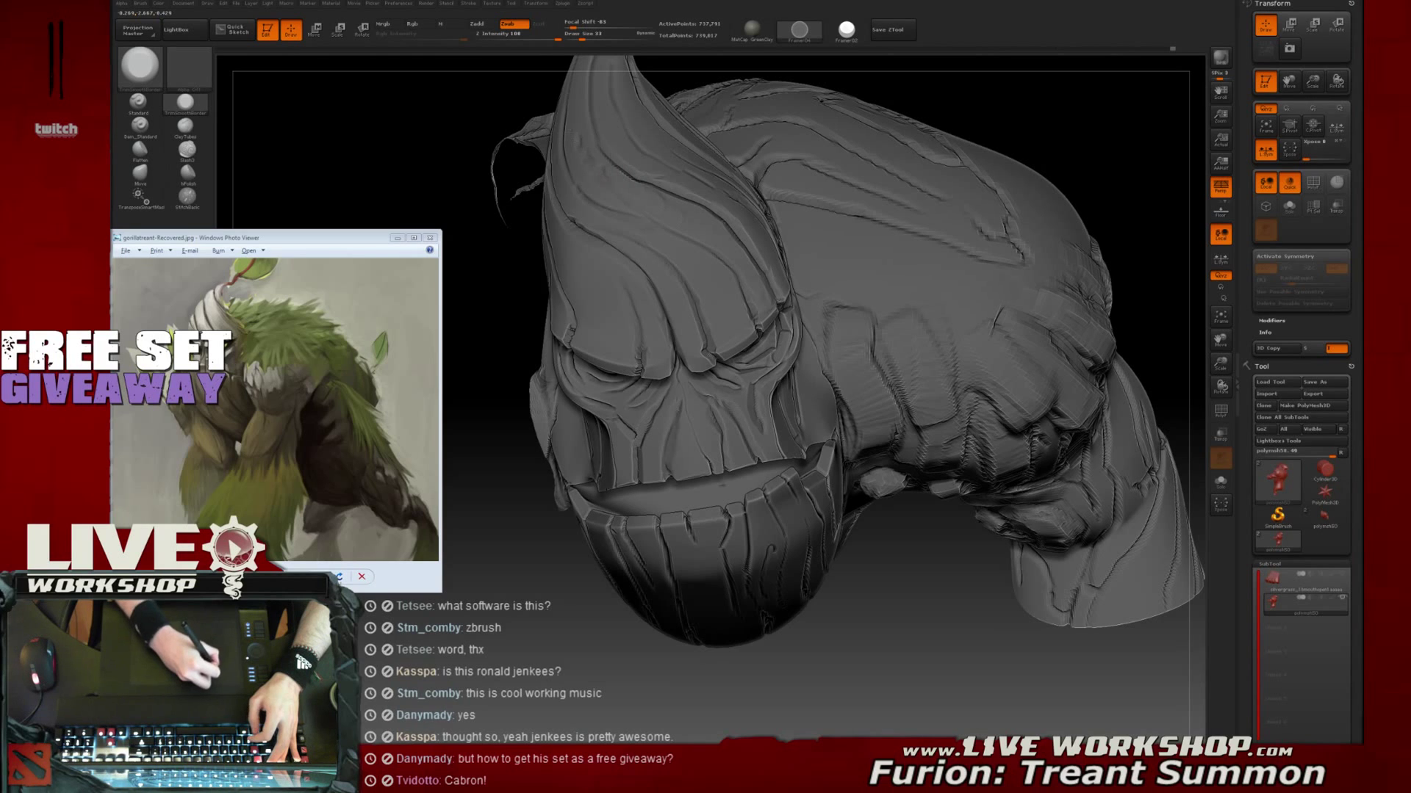
# Trim the groove edges across the front of the crest and on the brow plate over the opposite eye
pyautogui.moveTo(1058, 108); pyautogui.dragTo(1095, 198)
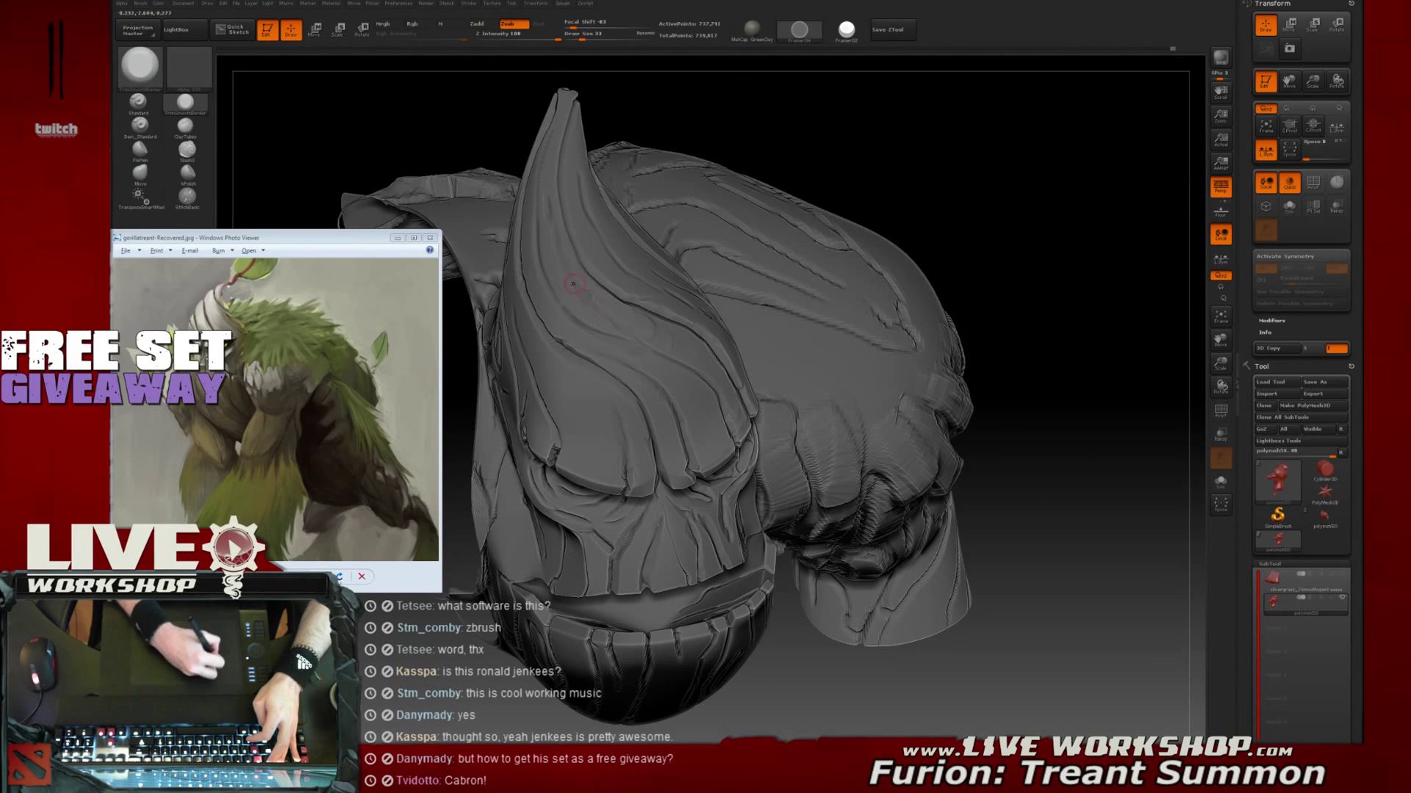
pyautogui.moveTo(960, 176)
pyautogui.mouseDown()
pyautogui.moveTo(937, 139)
pyautogui.moveTo(856, 129)
pyautogui.mouseUp()
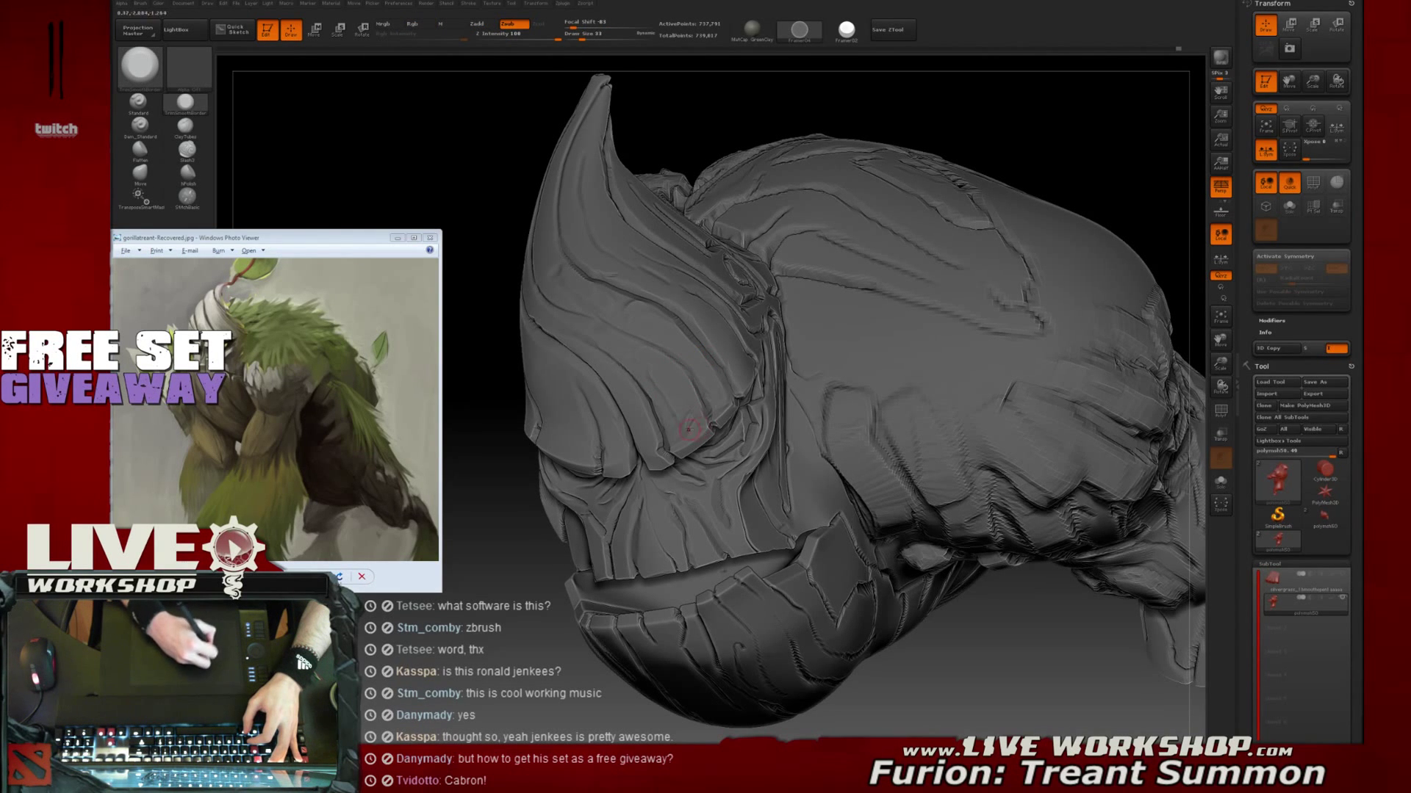
pyautogui.moveTo(495, 535); pyautogui.dragTo(587, 497)
pyautogui.moveTo(1091, 192); pyautogui.dragTo(1117, 167)
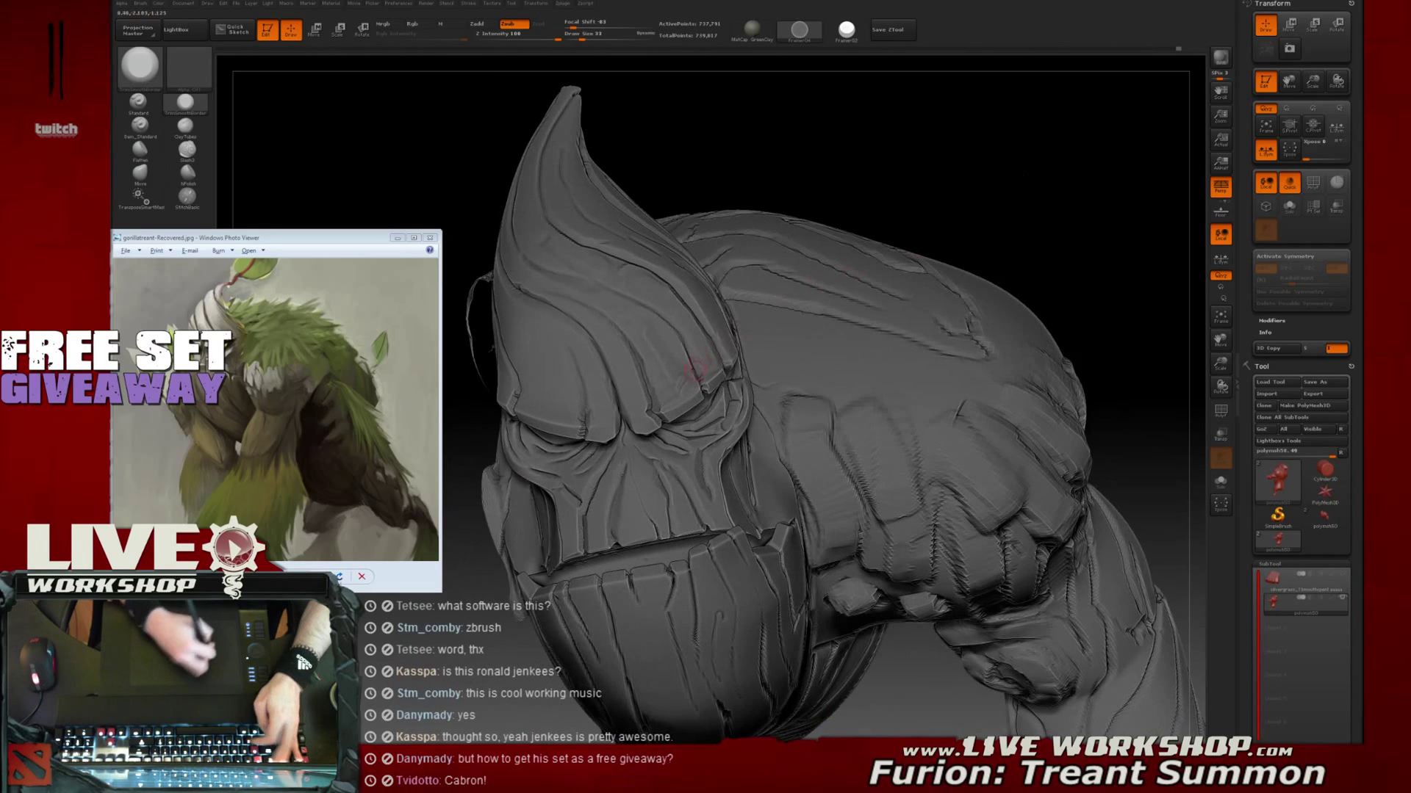
# Trim and smooth the groove ends and the plate surface between them on the forehead above the far eye
pyautogui.press('shift')
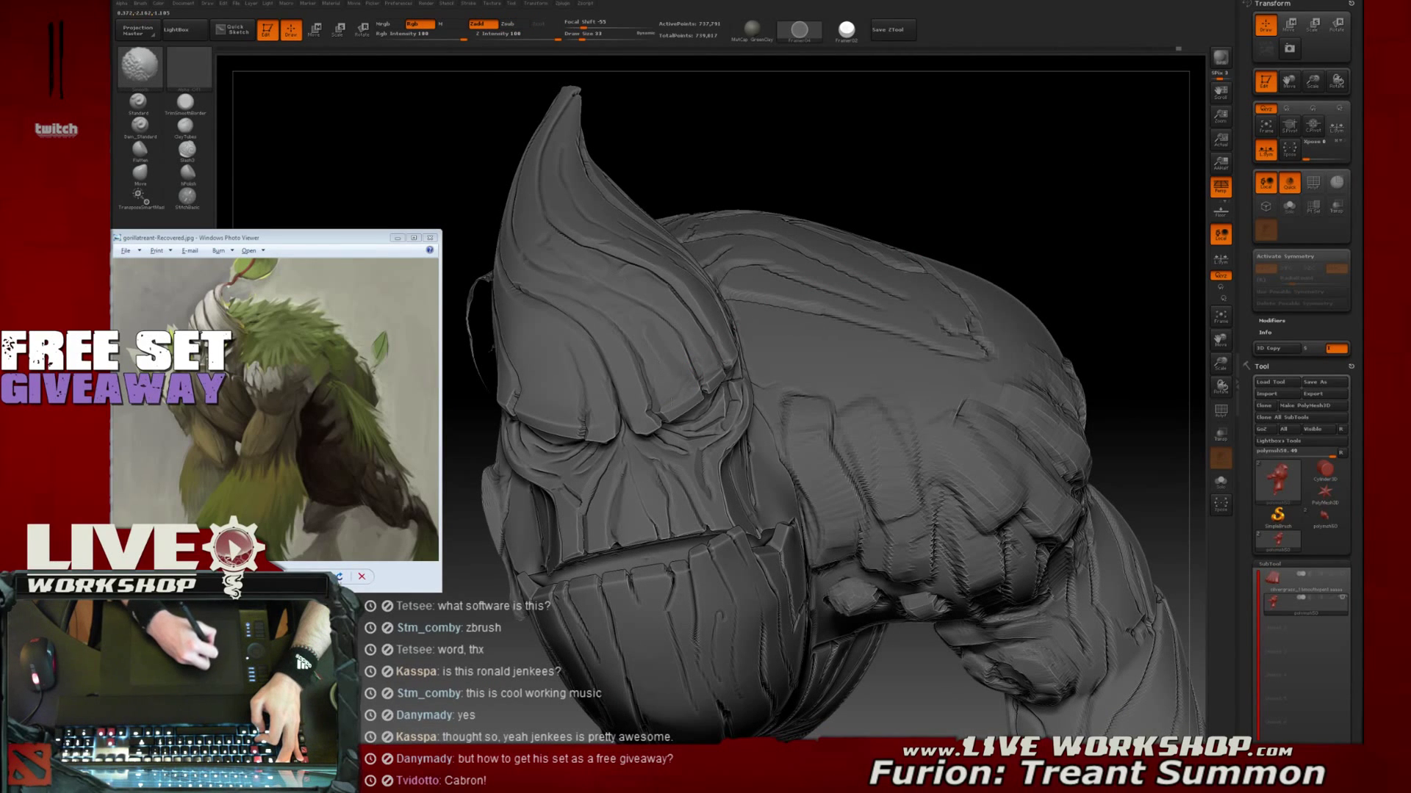
pyautogui.press('shift')
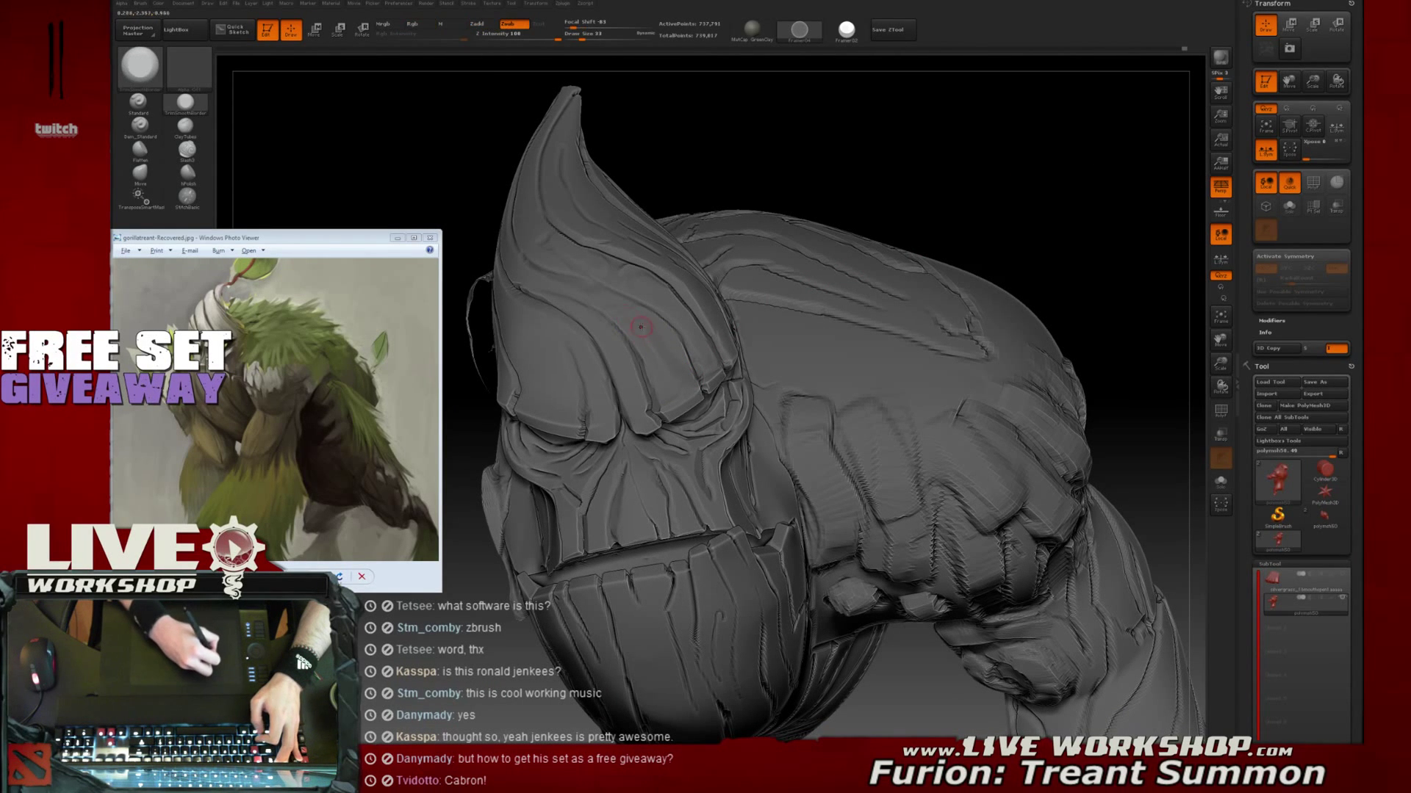
pyautogui.press('shift')
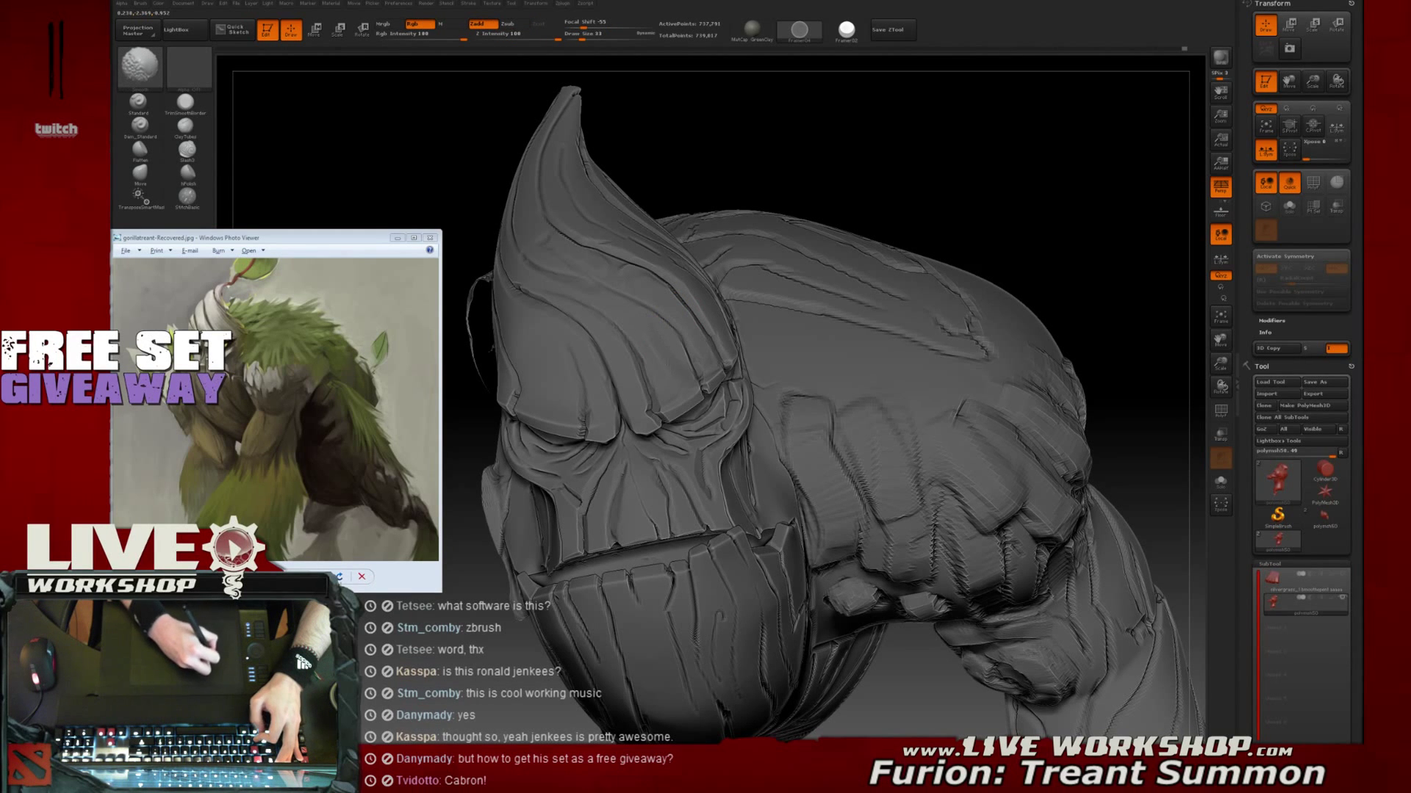
pyautogui.moveTo(1039, 201)
pyautogui.keyDown('shift'); pyautogui.mouseDown()
pyautogui.moveTo(1043, 255)
pyautogui.moveTo(1033, 205)
pyautogui.moveTo(1095, 167)
pyautogui.moveTo(1086, 193)
pyautogui.mouseUp(); pyautogui.keyUp('shift')
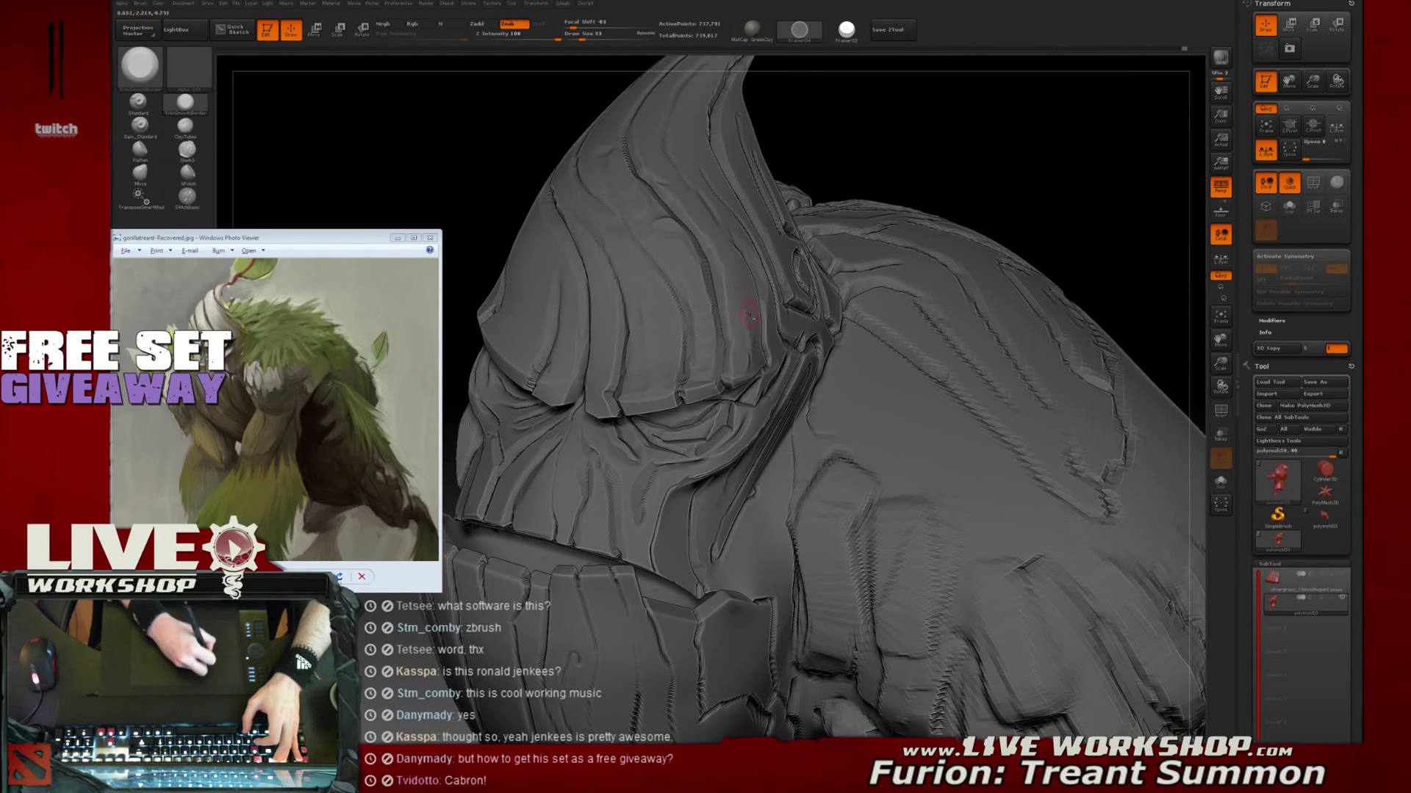
# Trim and smooth the groove edges on the outer brow plates along the side of the crest, above the eye corner
pyautogui.moveTo(736, 289); pyautogui.dragTo(760, 360)
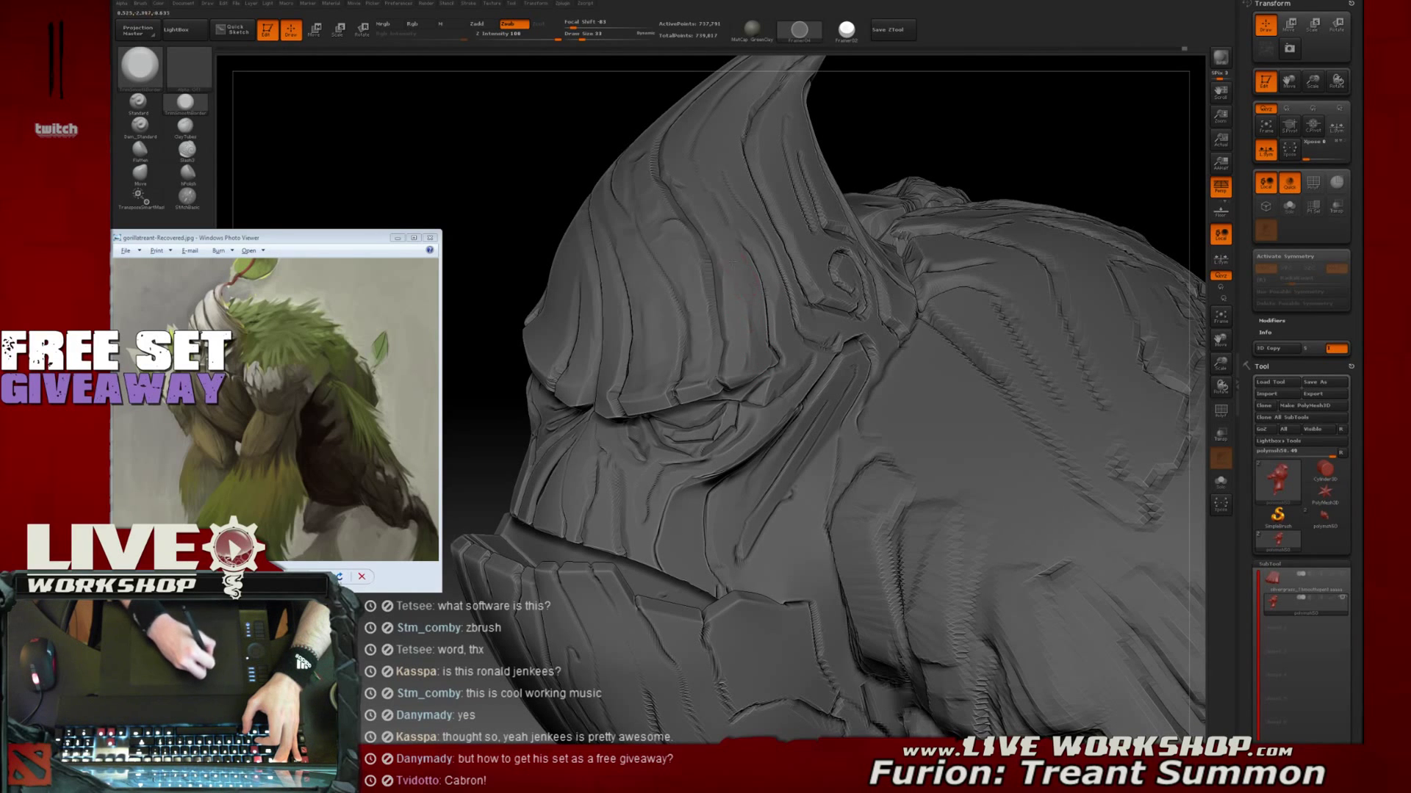
pyautogui.press('shift')
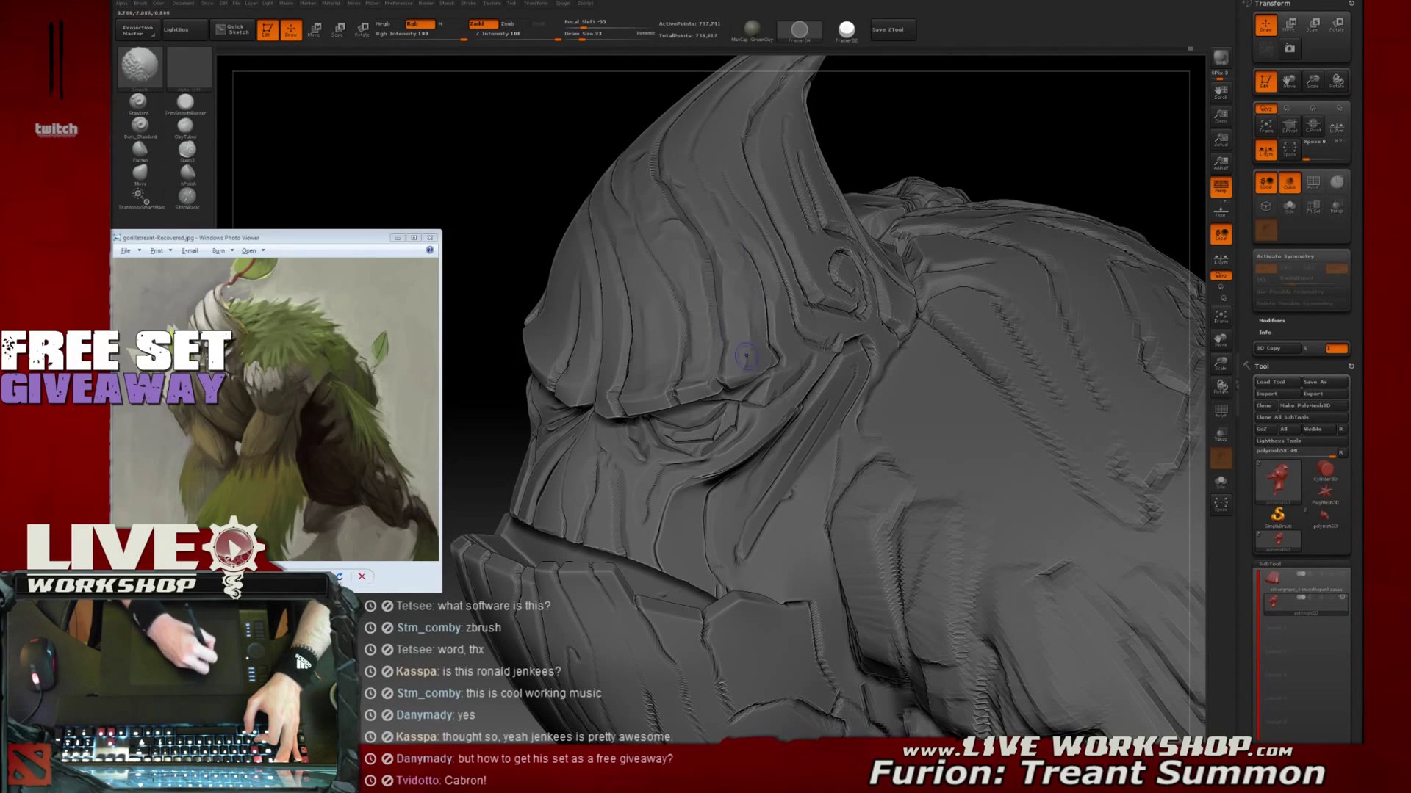
pyautogui.press('alt')
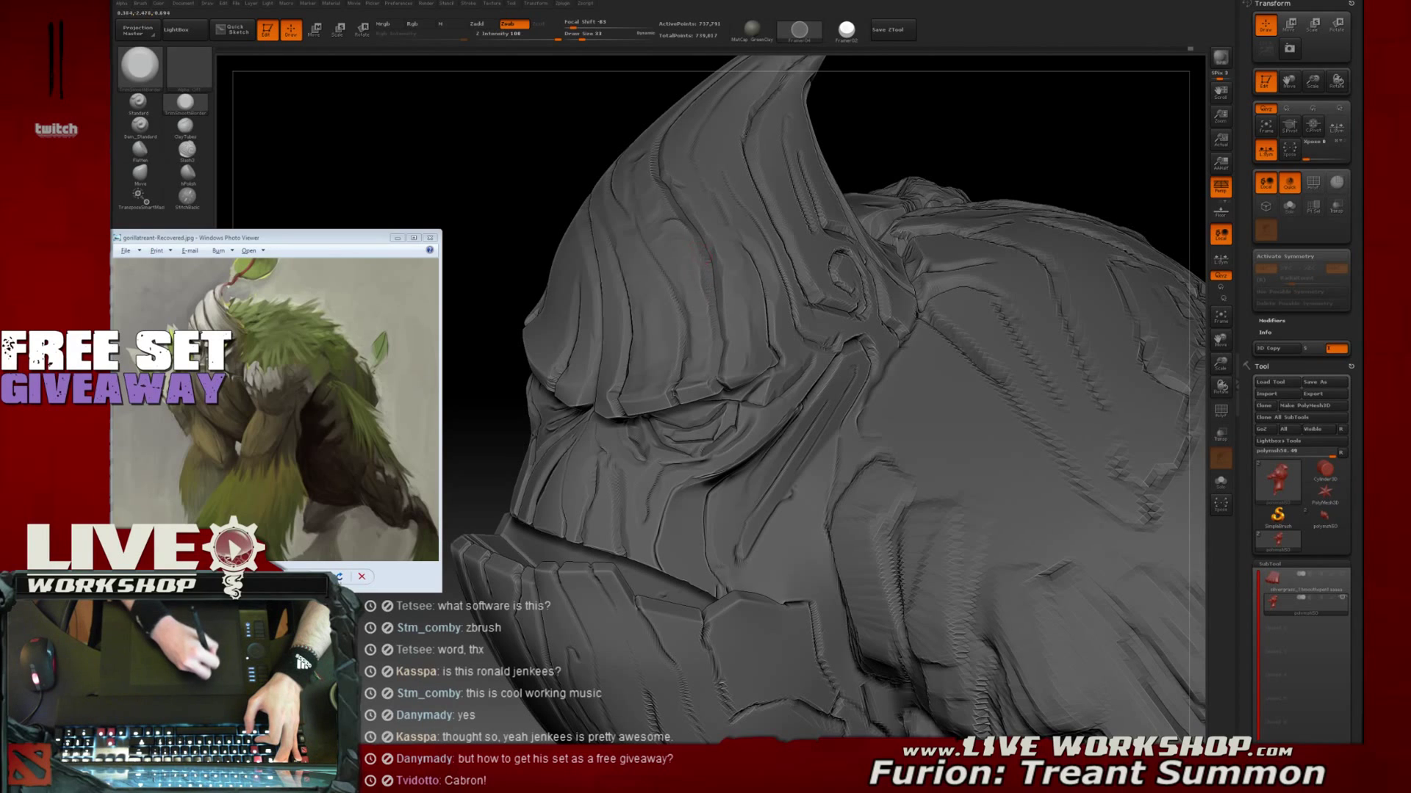
pyautogui.press('shift')
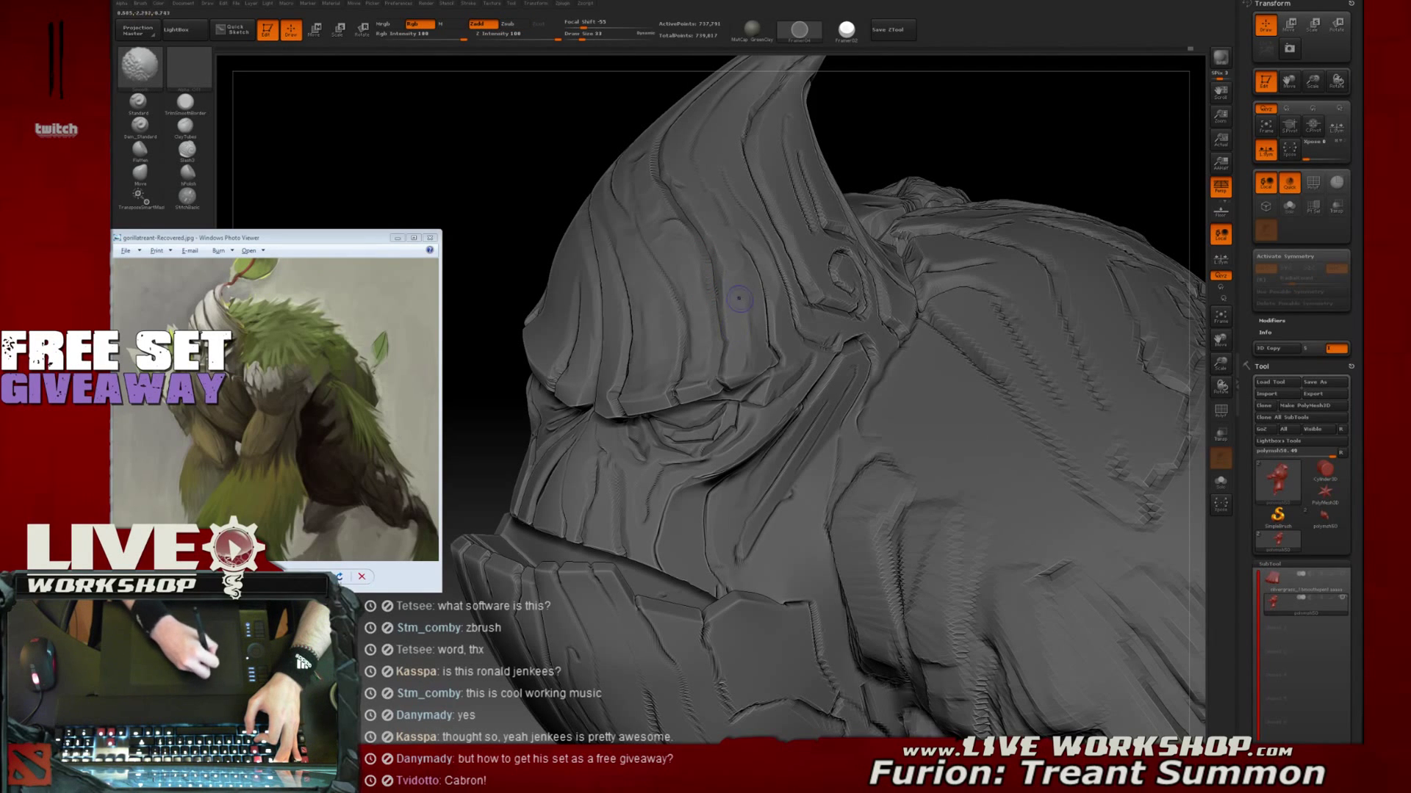
pyautogui.press('shift')
# Resize the trim brush and flatten the ridged bark plates on the front of the shoulder into hard planes
pyautogui.moveTo(557, 159)
pyautogui.keyDown('alt'); pyautogui.mouseDown()
pyautogui.moveTo(607, 124)
pyautogui.moveTo(1020, 176)
pyautogui.moveTo(985, 196)
pyautogui.moveTo(1021, 213)
pyautogui.moveTo(1003, 218)
pyautogui.moveTo(1029, 302)
pyautogui.moveTo(1037, 245)
pyautogui.moveTo(1002, 267)
pyautogui.moveTo(985, 217)
pyautogui.moveTo(1013, 298)
pyautogui.moveTo(938, 198)
pyautogui.mouseUp(); pyautogui.keyUp('alt')
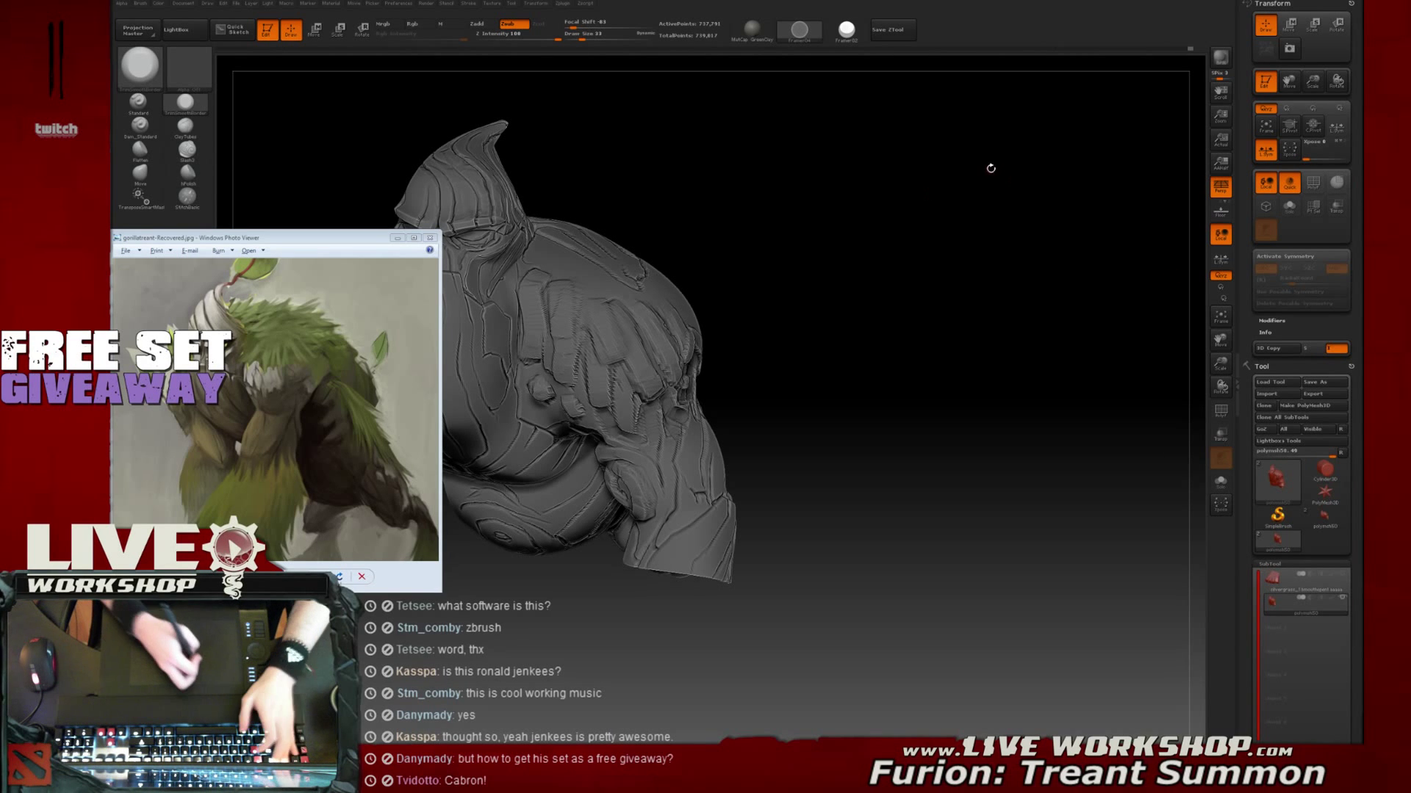
pyautogui.hotkey('ctrl', 'z')
pyautogui.moveTo(847, 216)
pyautogui.keyDown('alt'); pyautogui.mouseDown()
pyautogui.moveTo(1011, 239)
pyautogui.moveTo(800, 223)
pyautogui.mouseUp(); pyautogui.keyUp('alt')
pyautogui.press('s')
pyautogui.click(747, 336)
pyautogui.moveTo(1069, 300)
pyautogui.keyDown('alt'); pyautogui.mouseDown()
pyautogui.moveTo(1010, 220)
pyautogui.moveTo(684, 345)
pyautogui.mouseUp(); pyautogui.keyUp('alt')
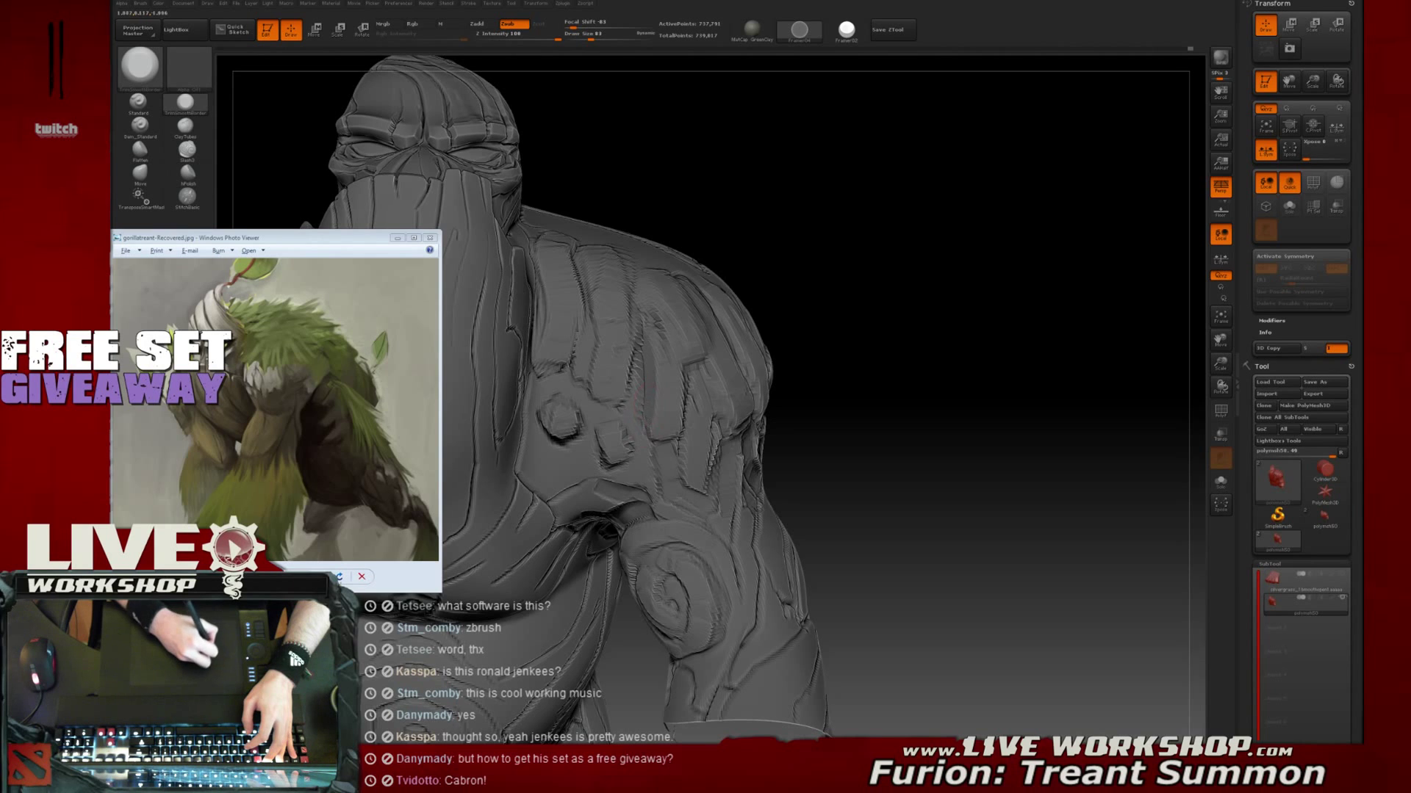
pyautogui.moveTo(884, 368)
pyautogui.keyDown('alt'); pyautogui.mouseDown()
pyautogui.moveTo(931, 364)
pyautogui.moveTo(884, 360)
pyautogui.mouseUp(); pyautogui.keyUp('alt')
pyautogui.press('s')
pyautogui.click(625, 299)
pyautogui.moveTo(1029, 283); pyautogui.dragTo(805, 273)
pyautogui.moveTo(718, 285)
pyautogui.mouseDown()
pyautogui.moveTo(733, 312)
pyautogui.moveTo(756, 309)
pyautogui.moveTo(739, 318)
pyautogui.moveTo(704, 254)
pyautogui.mouseUp()
pyautogui.hotkey('ctrl', 'z')
pyautogui.hotkey('ctrl', 'z')
pyautogui.press(']')
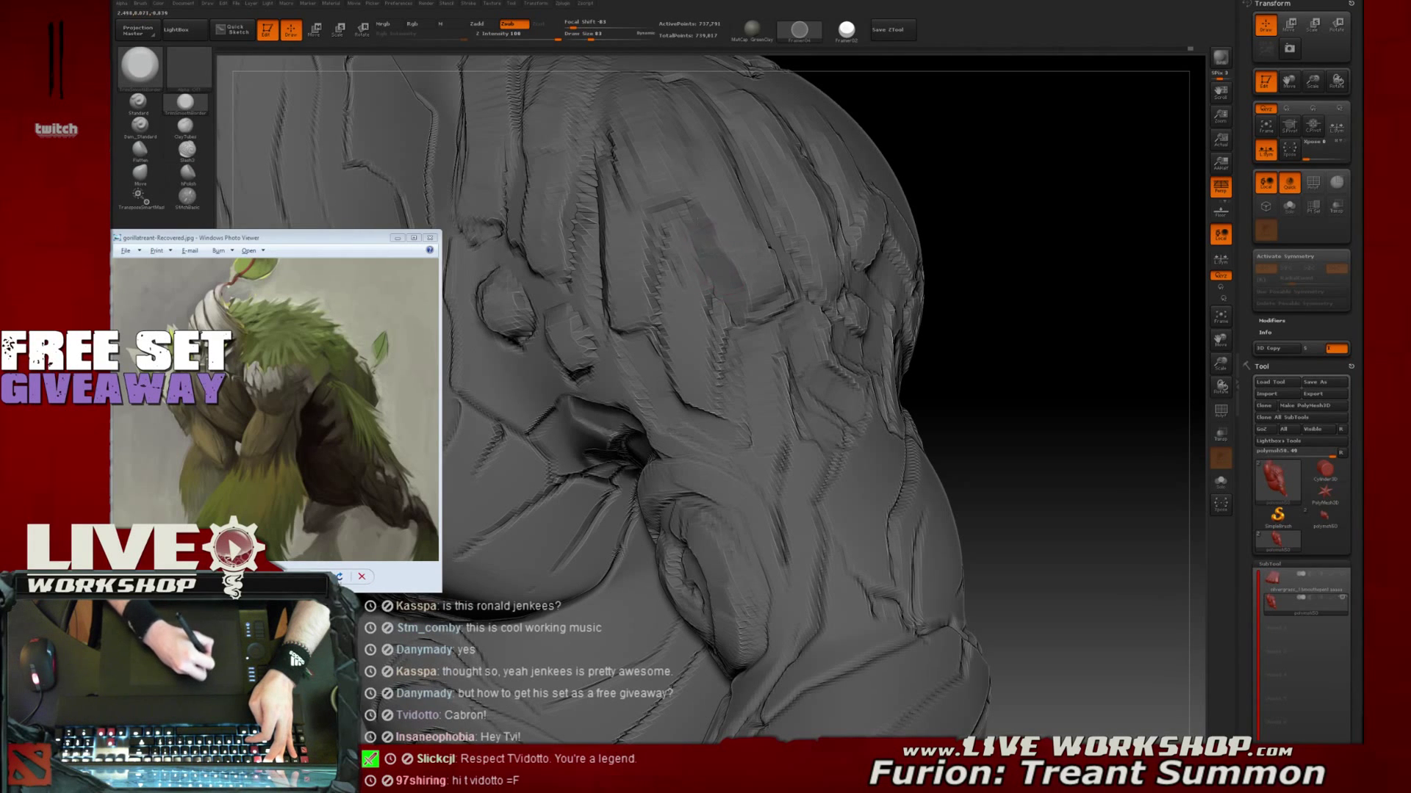
# Cut sharp, chipped edges into the lower ends of the shoulder plates and around the small knot beneath them
pyautogui.moveTo(963, 270); pyautogui.dragTo(882, 231)
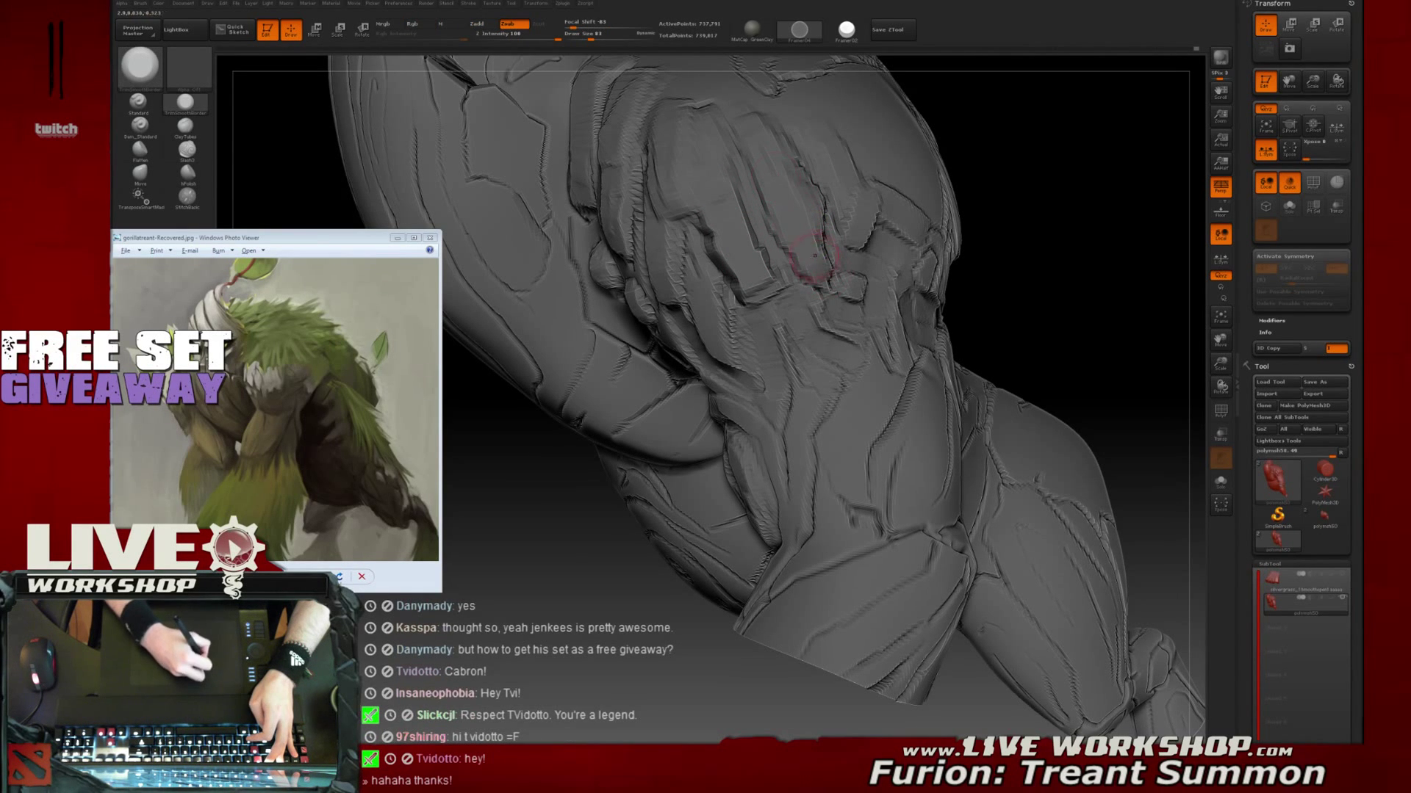
pyautogui.moveTo(1116, 223); pyautogui.dragTo(1051, 228)
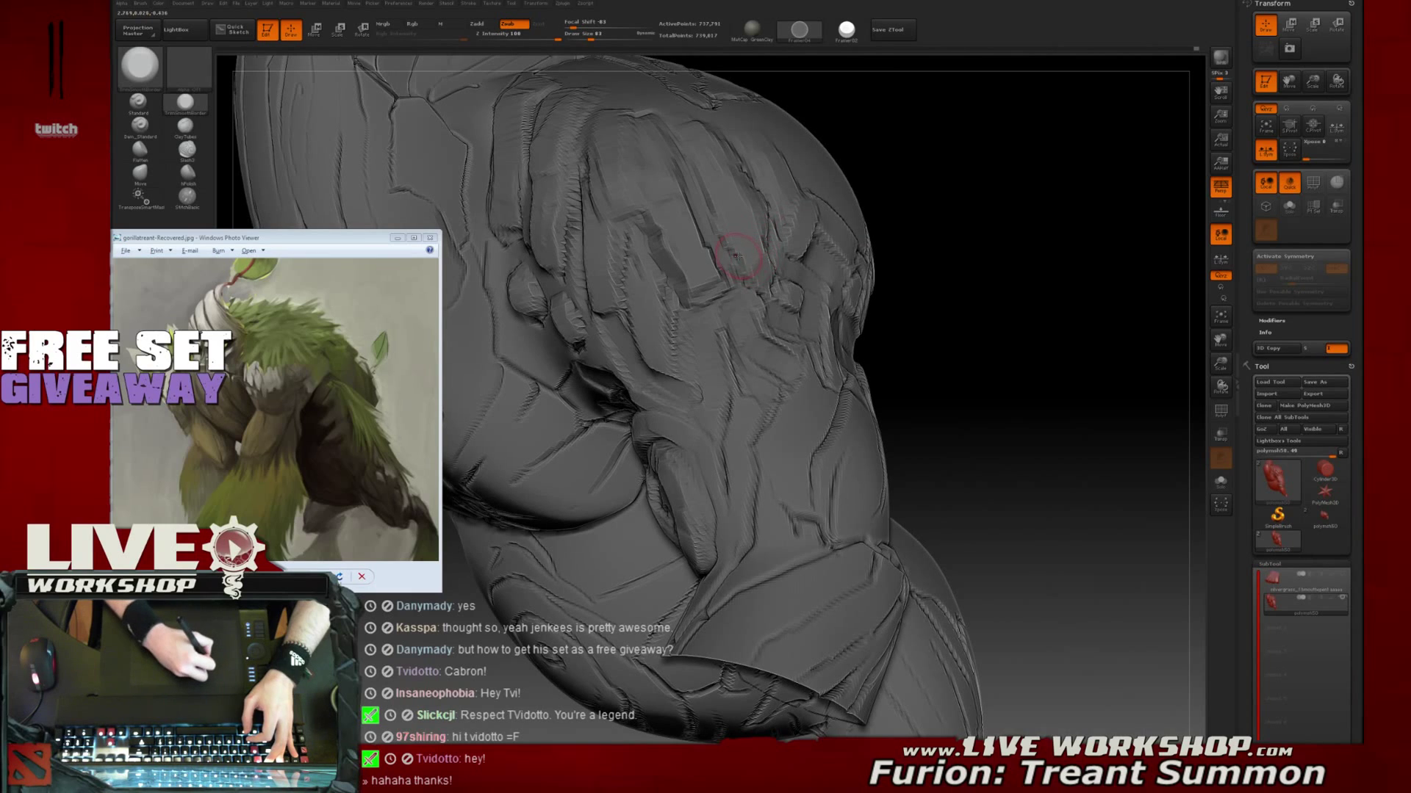
pyautogui.press('[')
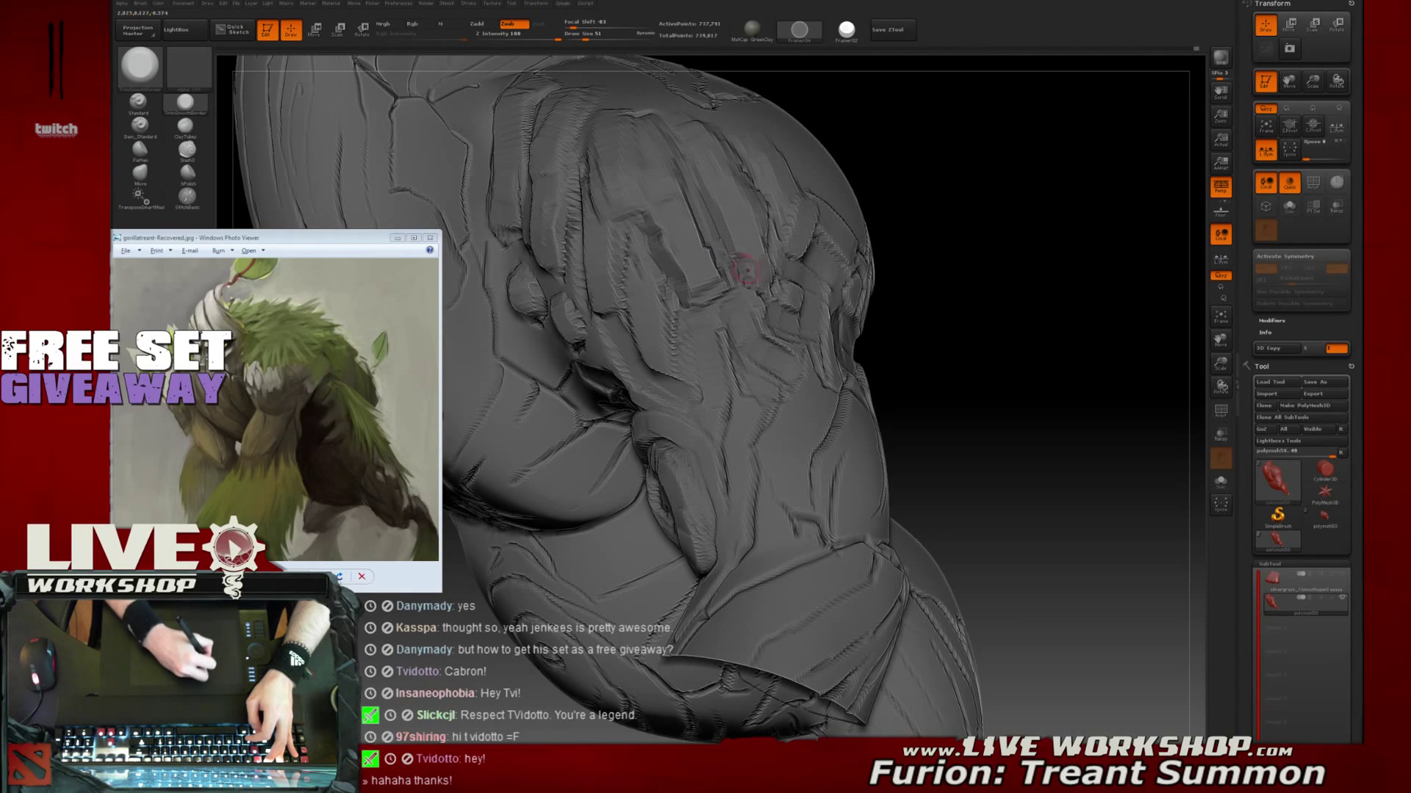
pyautogui.moveTo(1043, 242)
pyautogui.mouseDown()
pyautogui.moveTo(1019, 258)
pyautogui.moveTo(962, 247)
pyautogui.mouseUp()
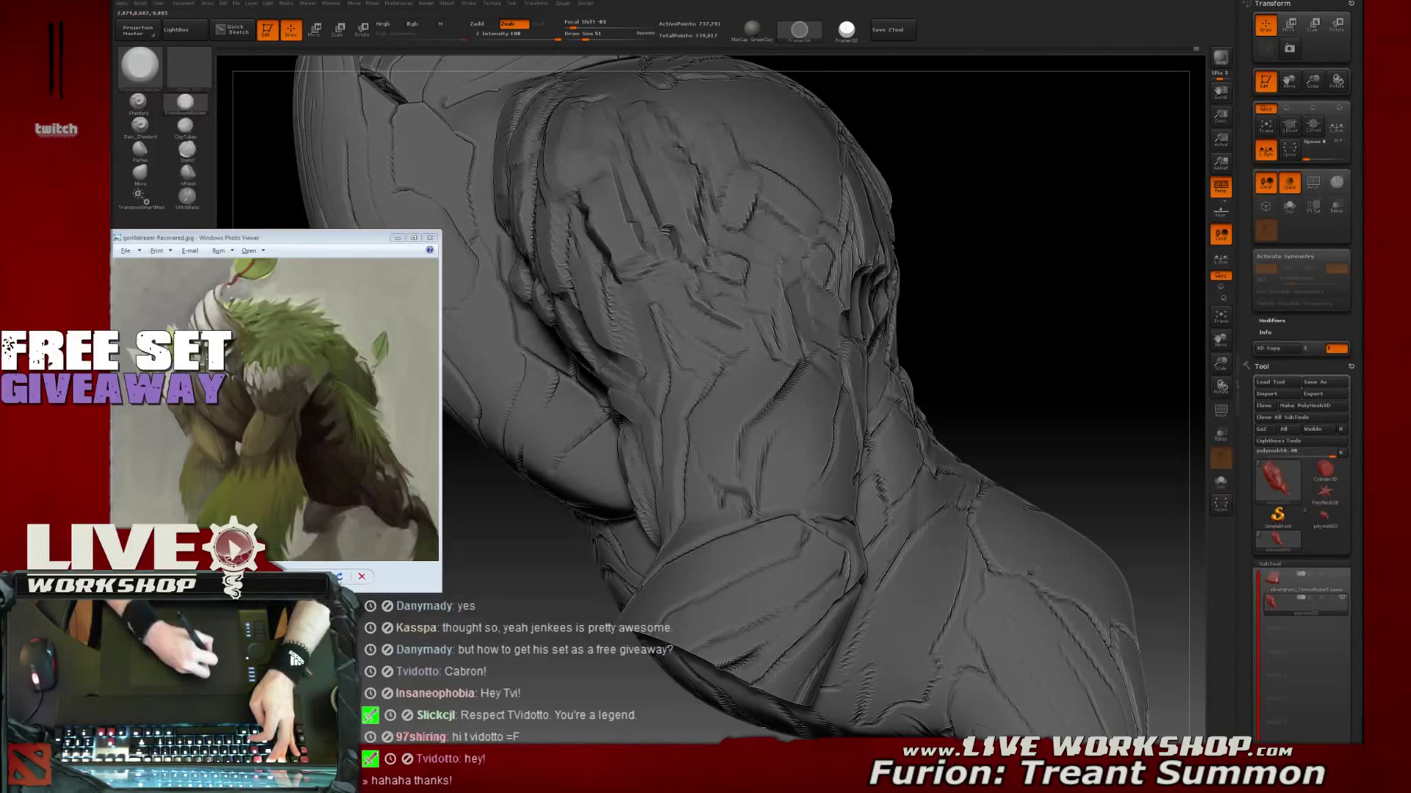
pyautogui.moveTo(1051, 250); pyautogui.dragTo(963, 239)
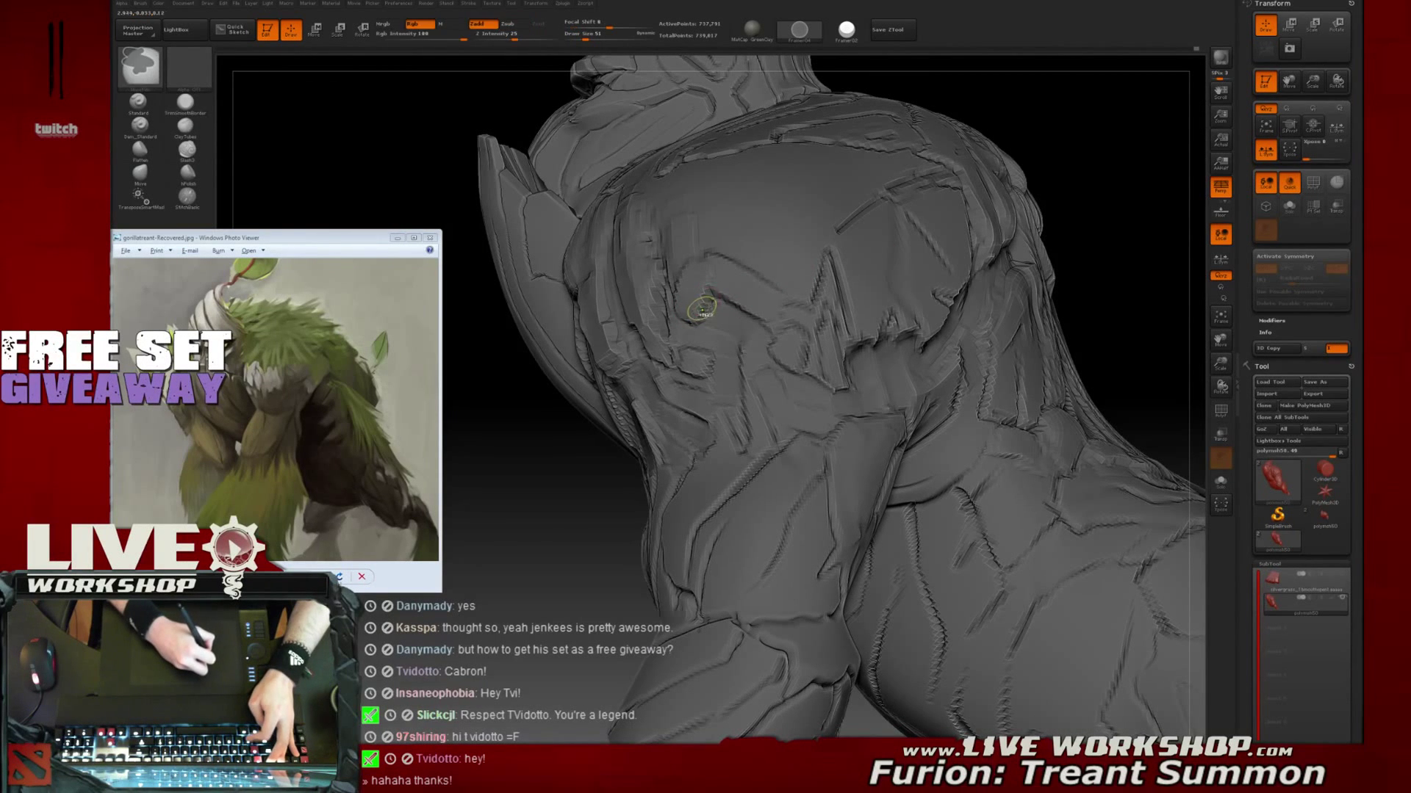
# Trim the angular notch and broken plate edges on the outer side of the shoulder
pyautogui.moveTo(1076, 266); pyautogui.dragTo(1118, 211)
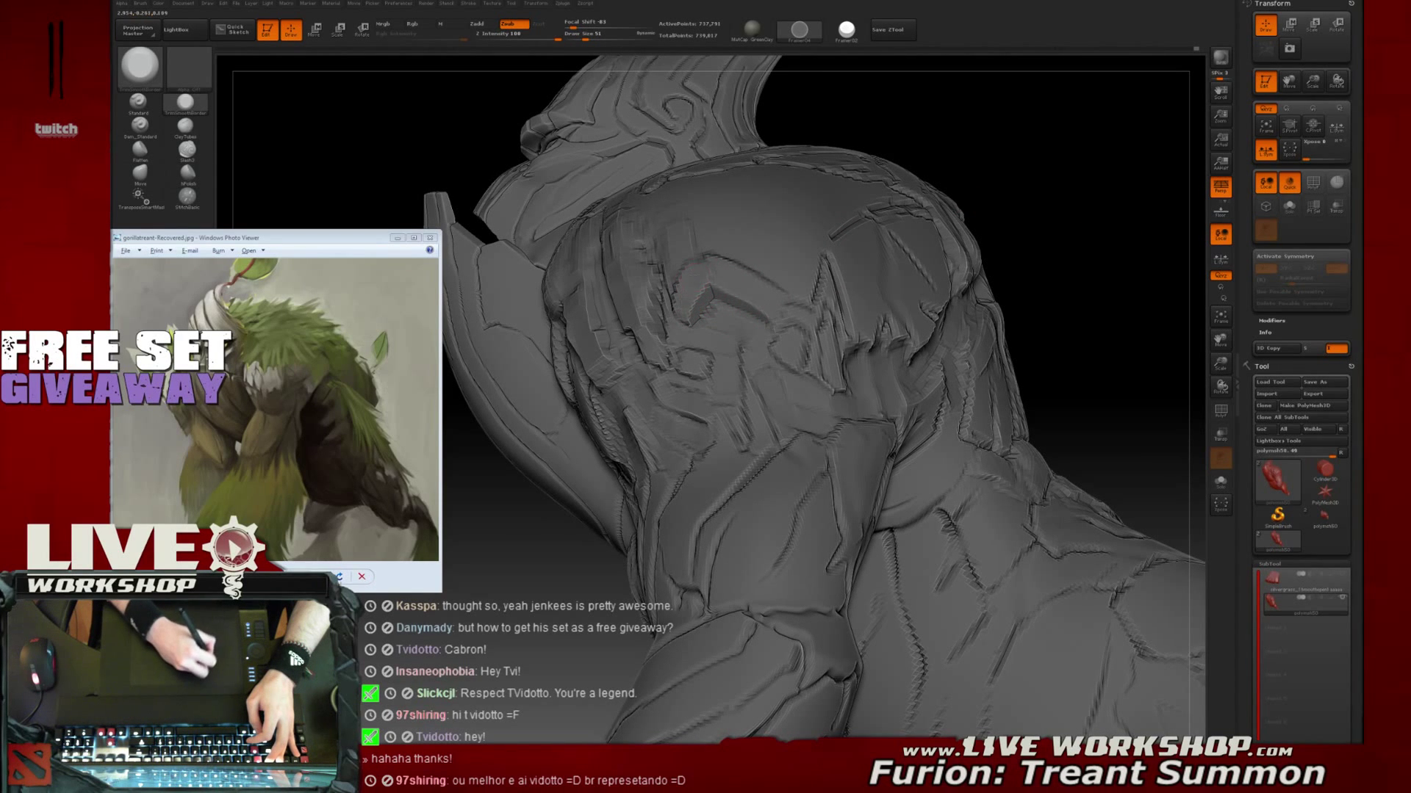
pyautogui.moveTo(999, 189); pyautogui.dragTo(981, 110)
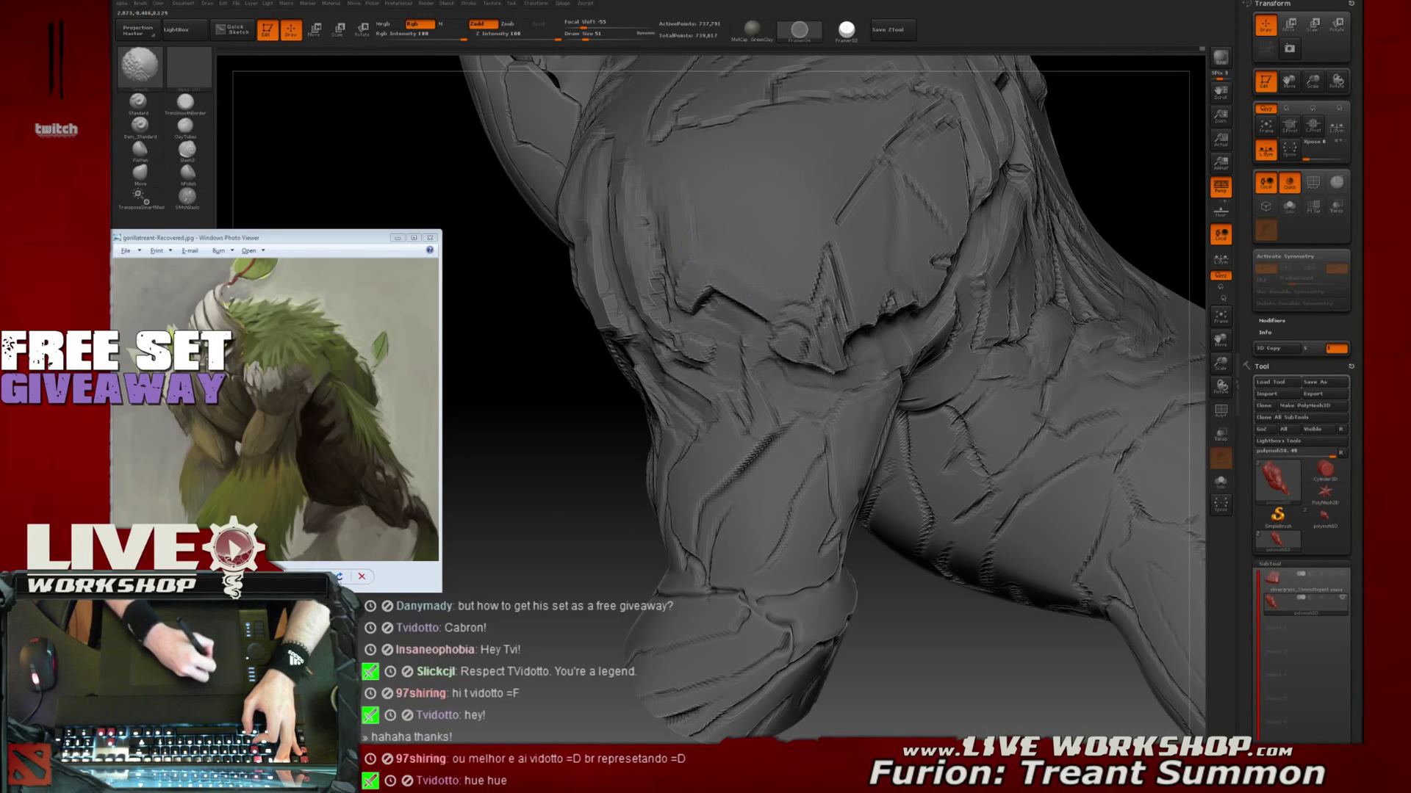
pyautogui.moveTo(1118, 155)
pyautogui.mouseDown()
pyautogui.moveTo(862, 244)
pyautogui.moveTo(649, 289)
pyautogui.moveTo(652, 320)
pyautogui.mouseUp()
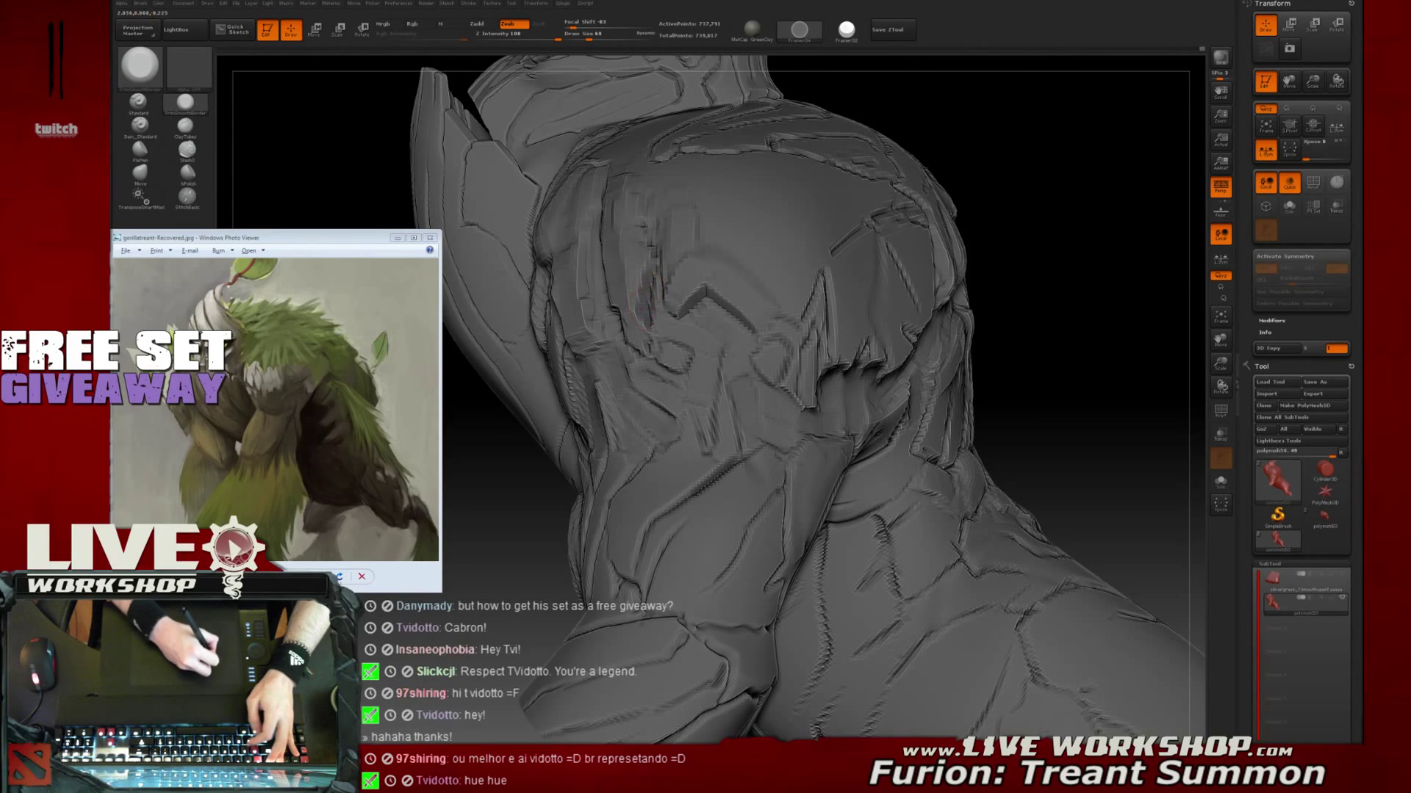
pyautogui.moveTo(982, 202); pyautogui.dragTo(1046, 208)
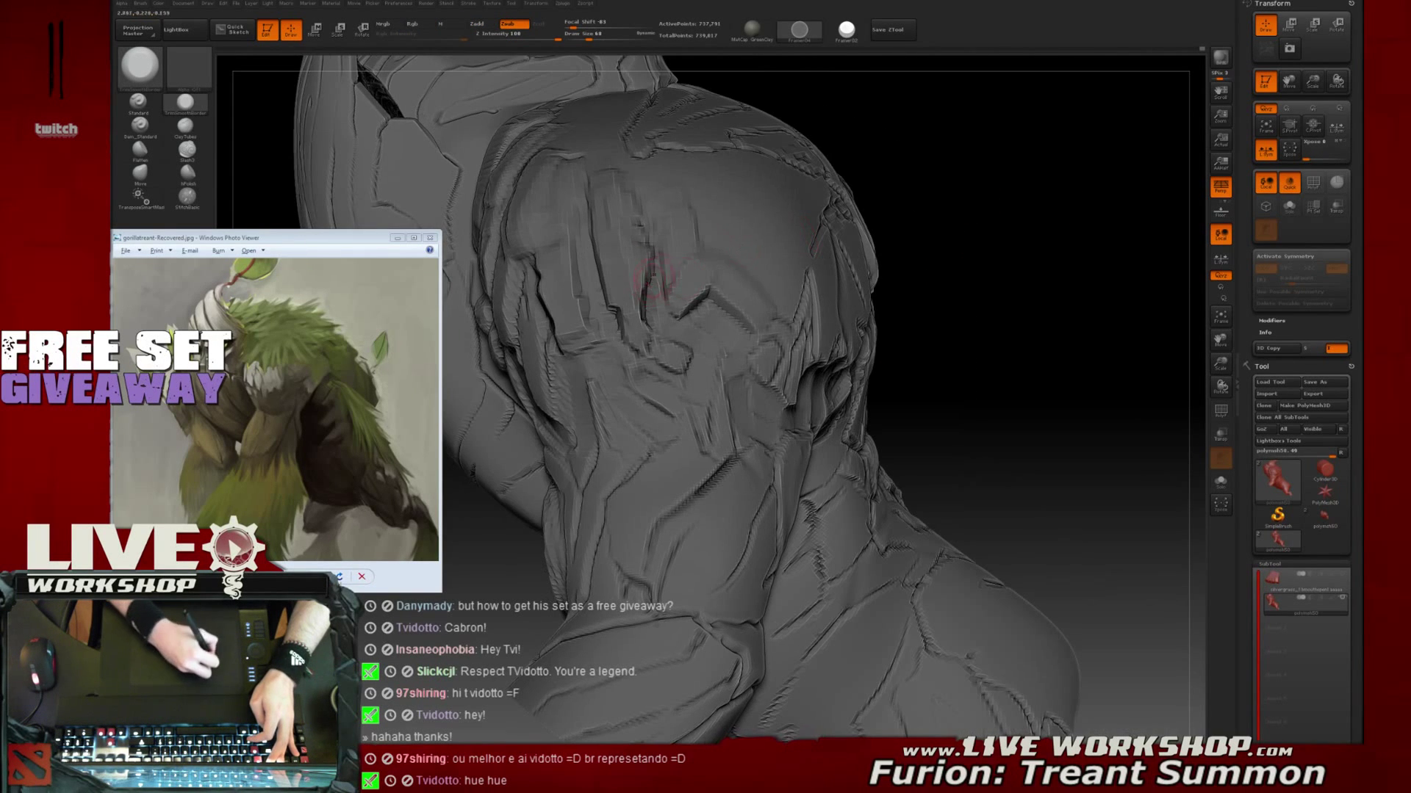
pyautogui.moveTo(1033, 265); pyautogui.dragTo(947, 302)
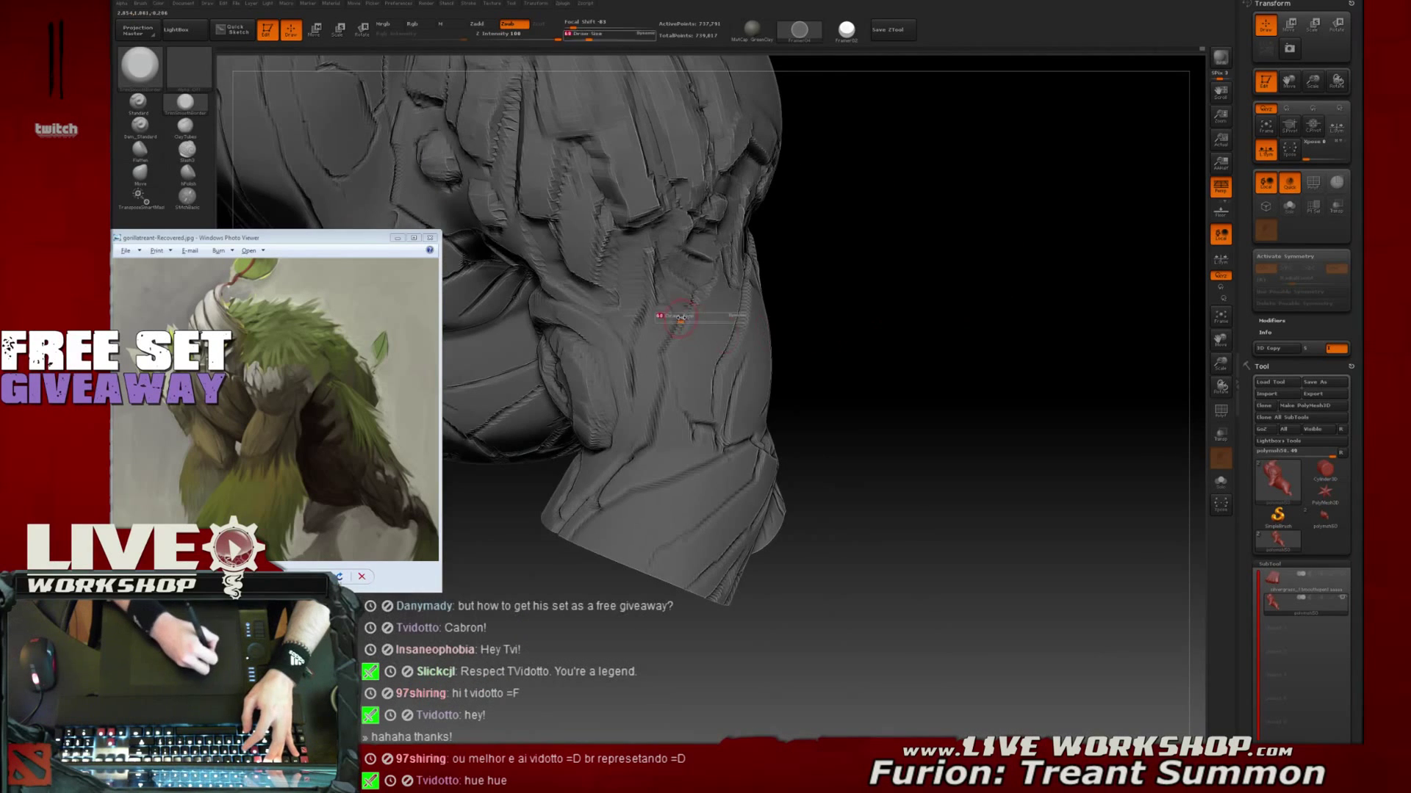
# Try to trim the bark ridge at the top of the upper arm, below the shoulder plates
pyautogui.moveTo(735, 323); pyautogui.dragTo(679, 345)
pyautogui.hotkey('ctrl', 'z')
pyautogui.hotkey('ctrl', 'z')
pyautogui.hotkey('ctrl', 'z')
# Adjust the brush size and flatten the bark strips on the upper arm, just below the shoulder plates
pyautogui.press('s')
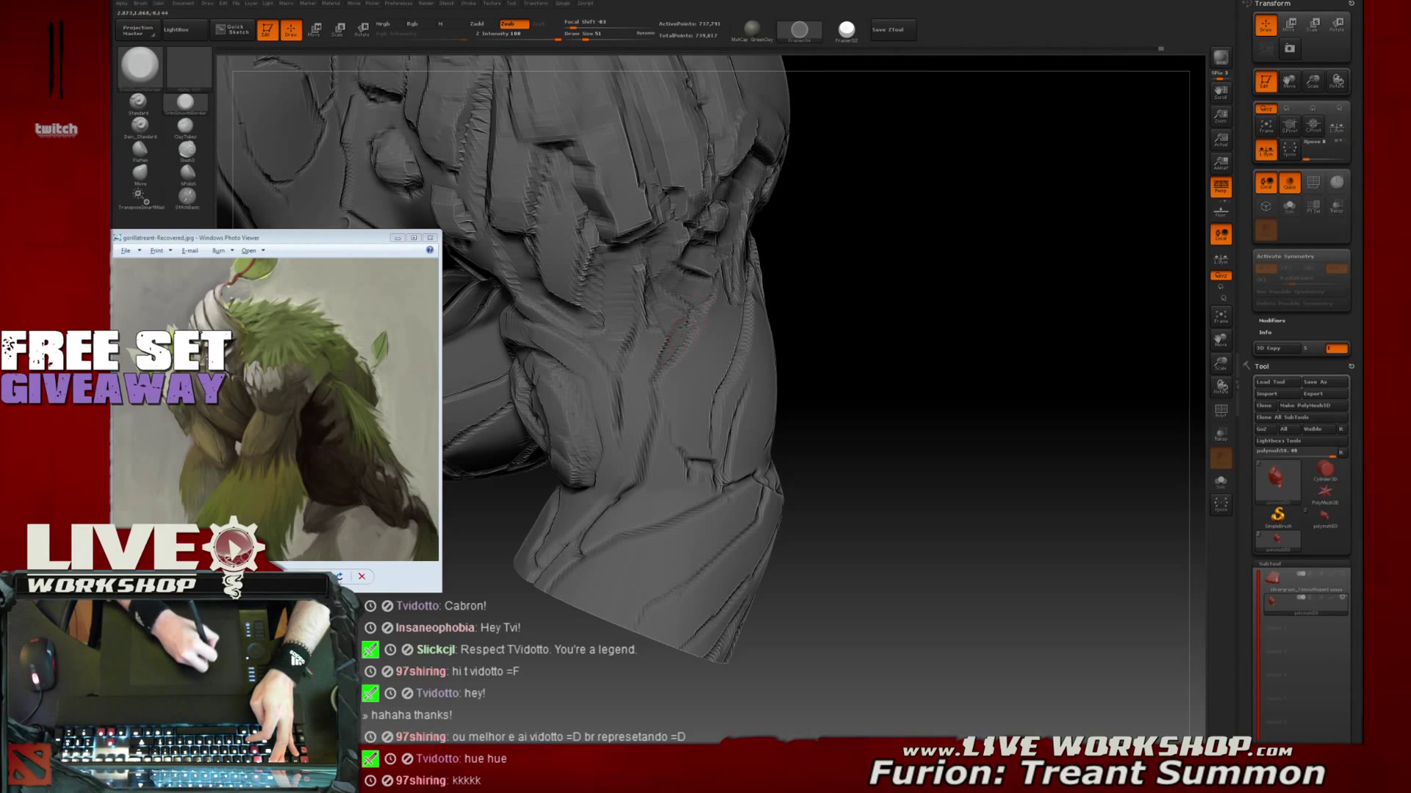
pyautogui.moveTo(679, 327); pyautogui.dragTo(666, 321)
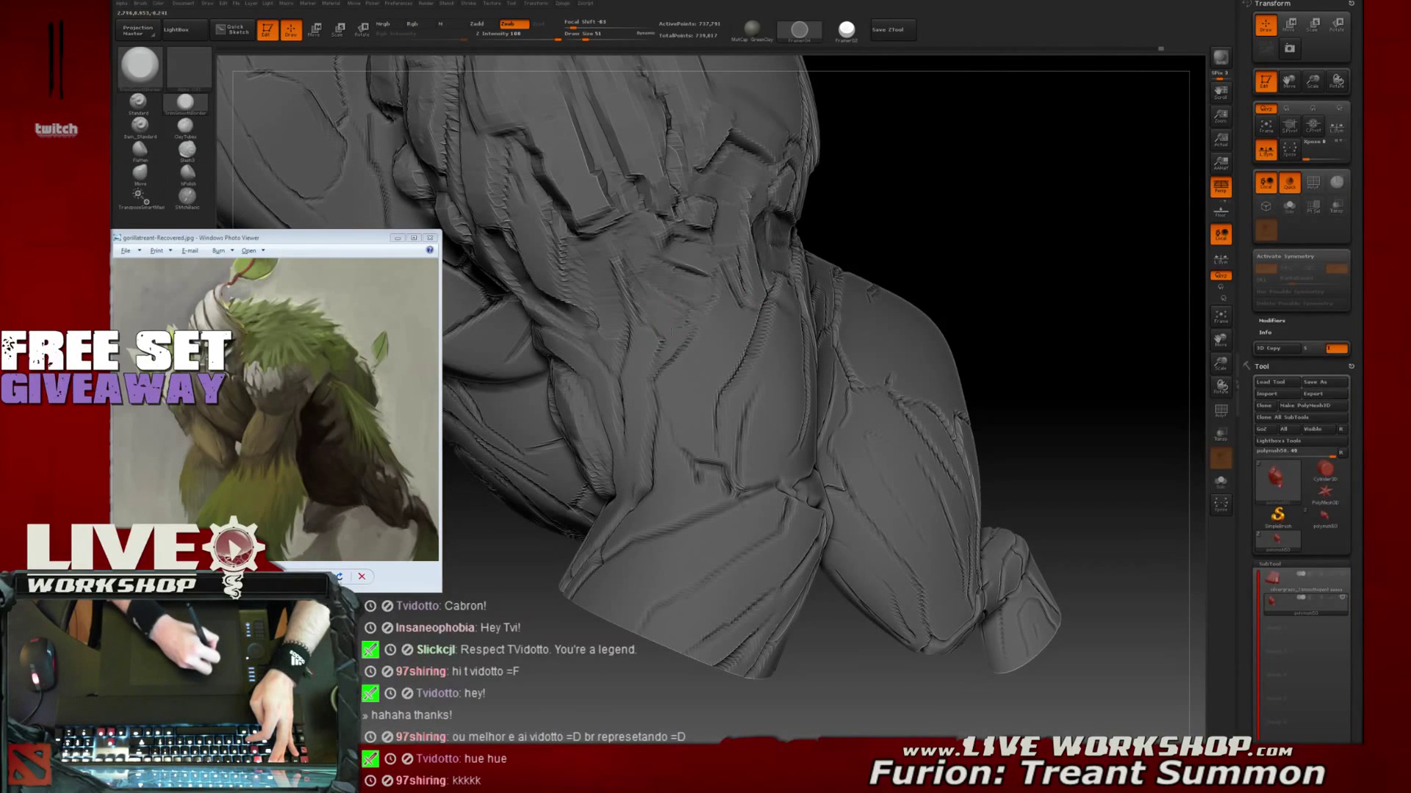
pyautogui.moveTo(636, 272); pyautogui.dragTo(693, 297)
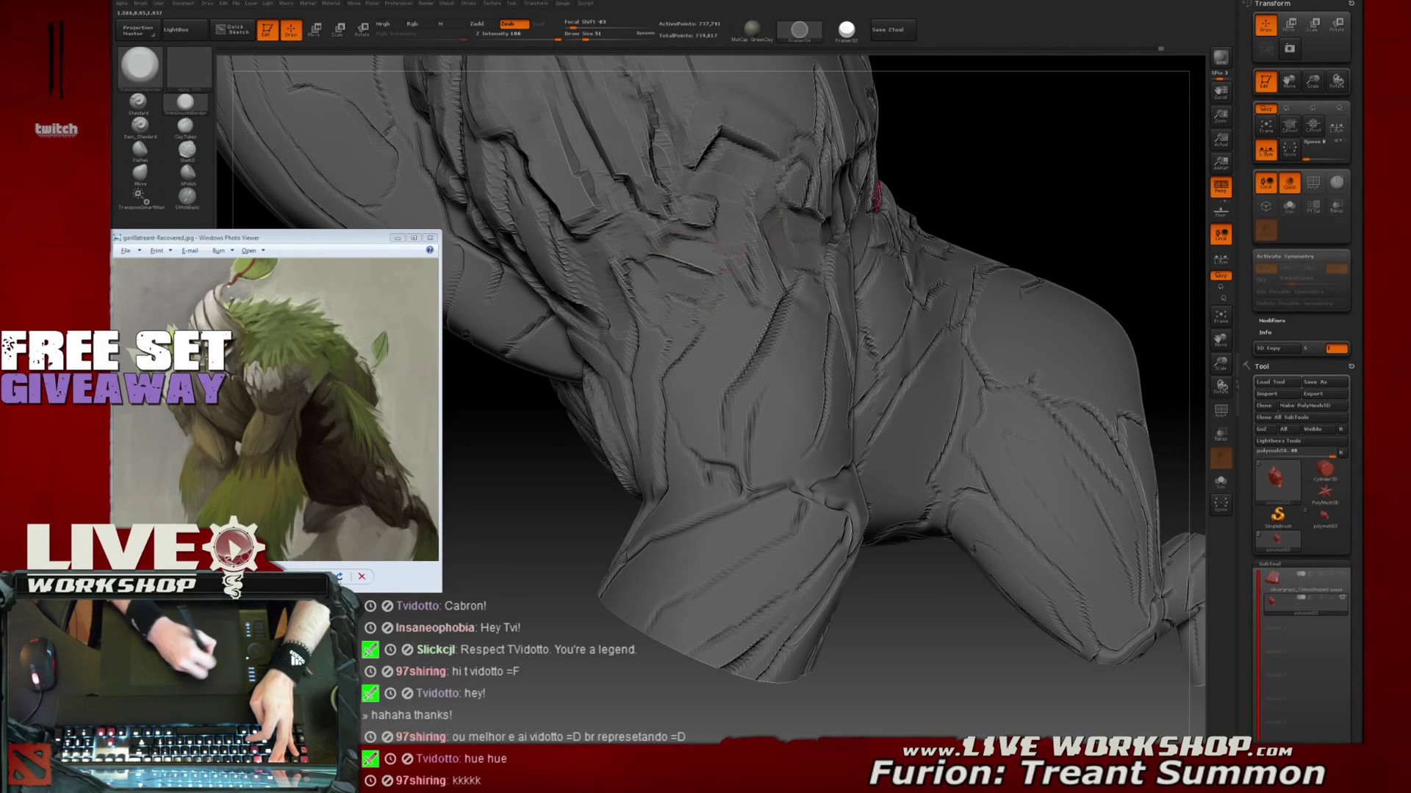
pyautogui.moveTo(885, 195); pyautogui.dragTo(944, 165)
pyautogui.moveTo(699, 267)
pyautogui.keyDown('shift'); pyautogui.mouseDown()
pyautogui.moveTo(679, 265)
pyautogui.moveTo(692, 277)
pyautogui.mouseUp(); pyautogui.keyUp('shift')
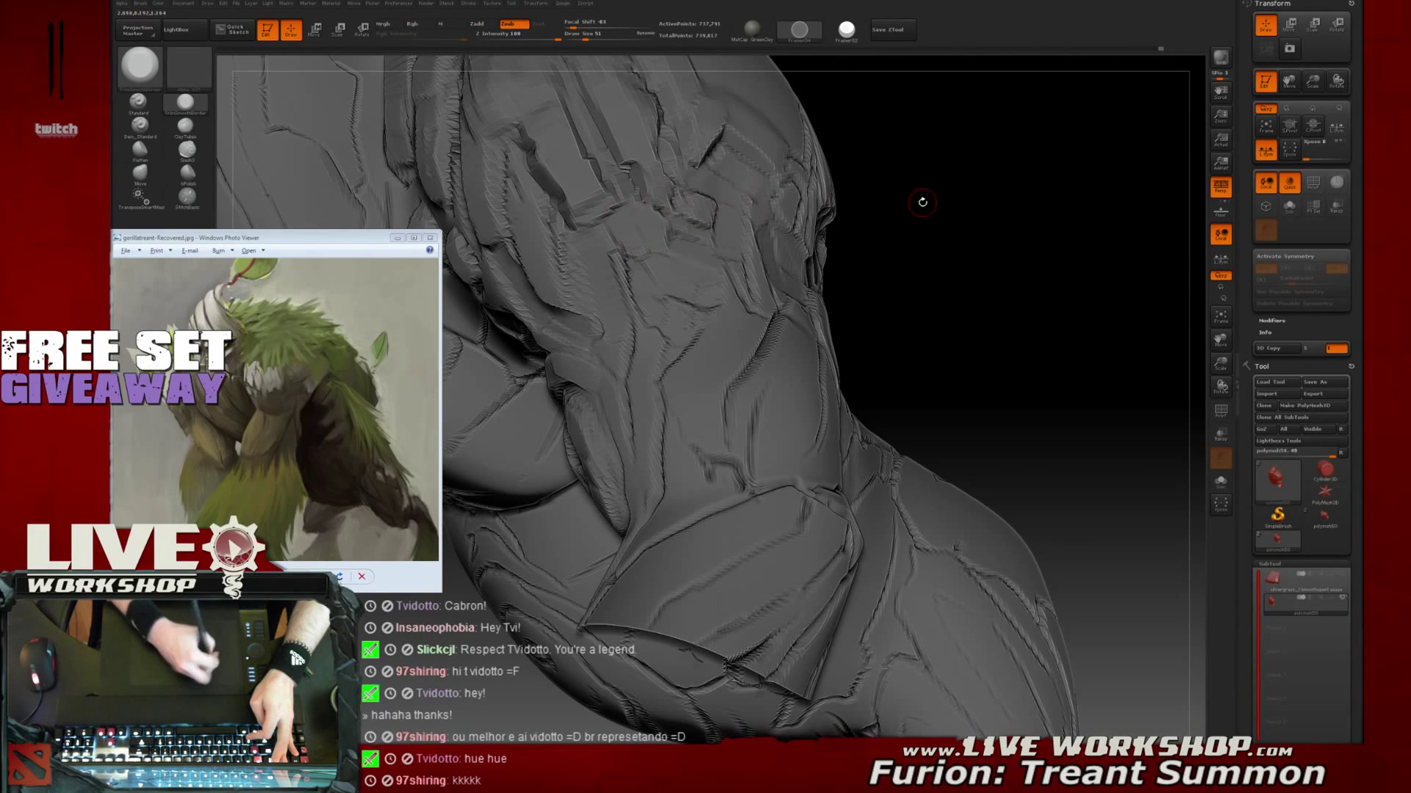
# Trim the bark strips around the upper arm between the elbow-side ridge and the jagged shoulder plate edge
pyautogui.moveTo(919, 202); pyautogui.dragTo(587, 243)
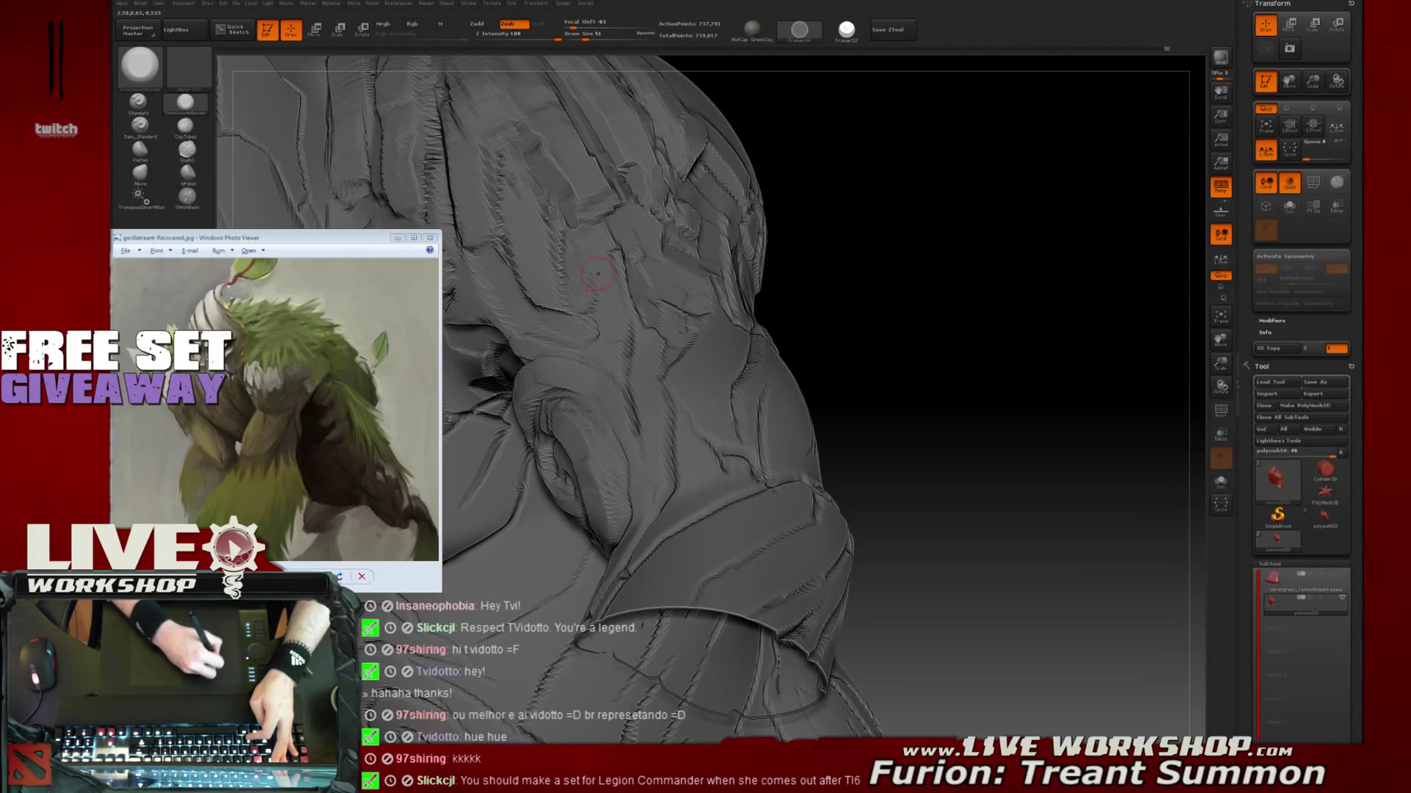
pyautogui.moveTo(1020, 249)
pyautogui.mouseDown()
pyautogui.moveTo(1117, 207)
pyautogui.moveTo(958, 245)
pyautogui.moveTo(1029, 254)
pyautogui.mouseUp()
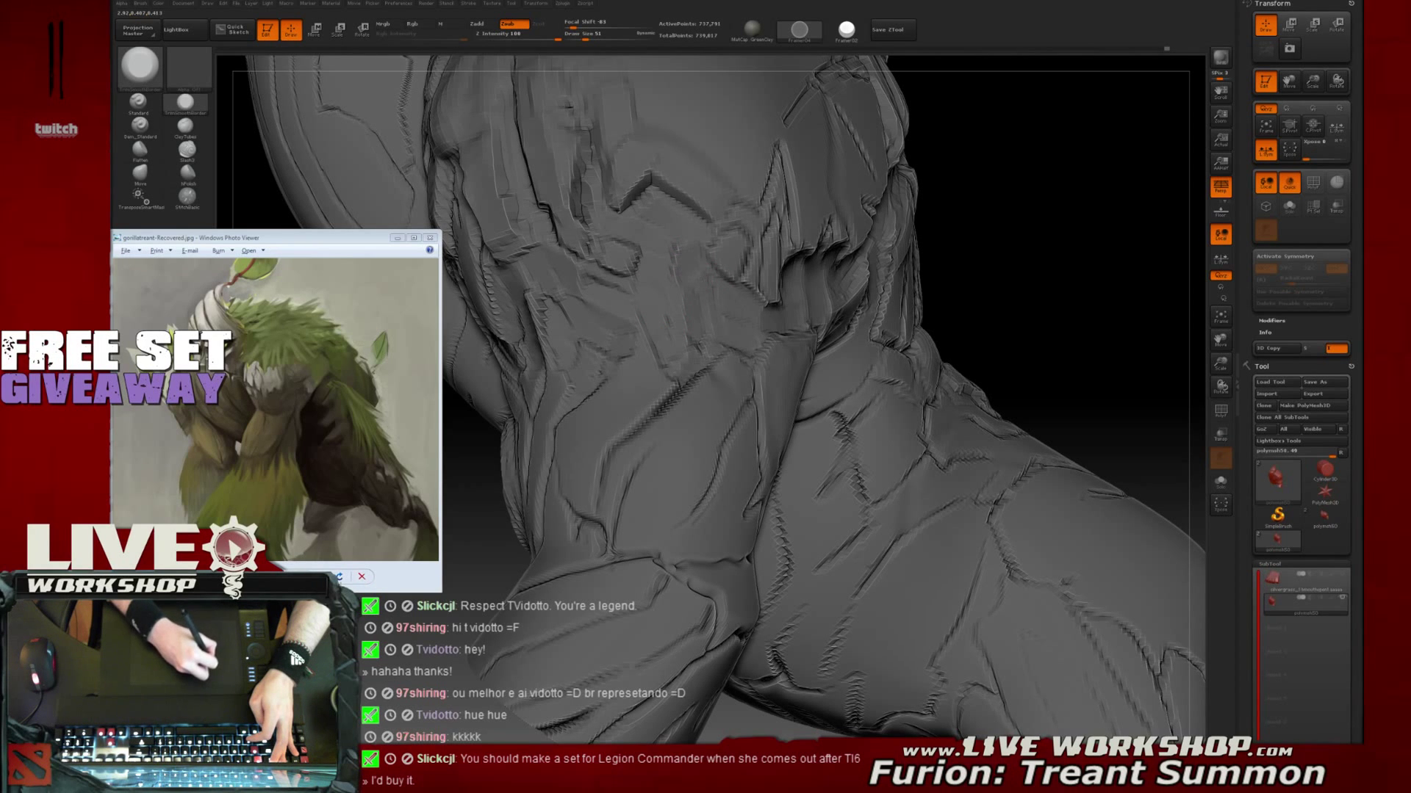
pyautogui.moveTo(1033, 198); pyautogui.dragTo(981, 236)
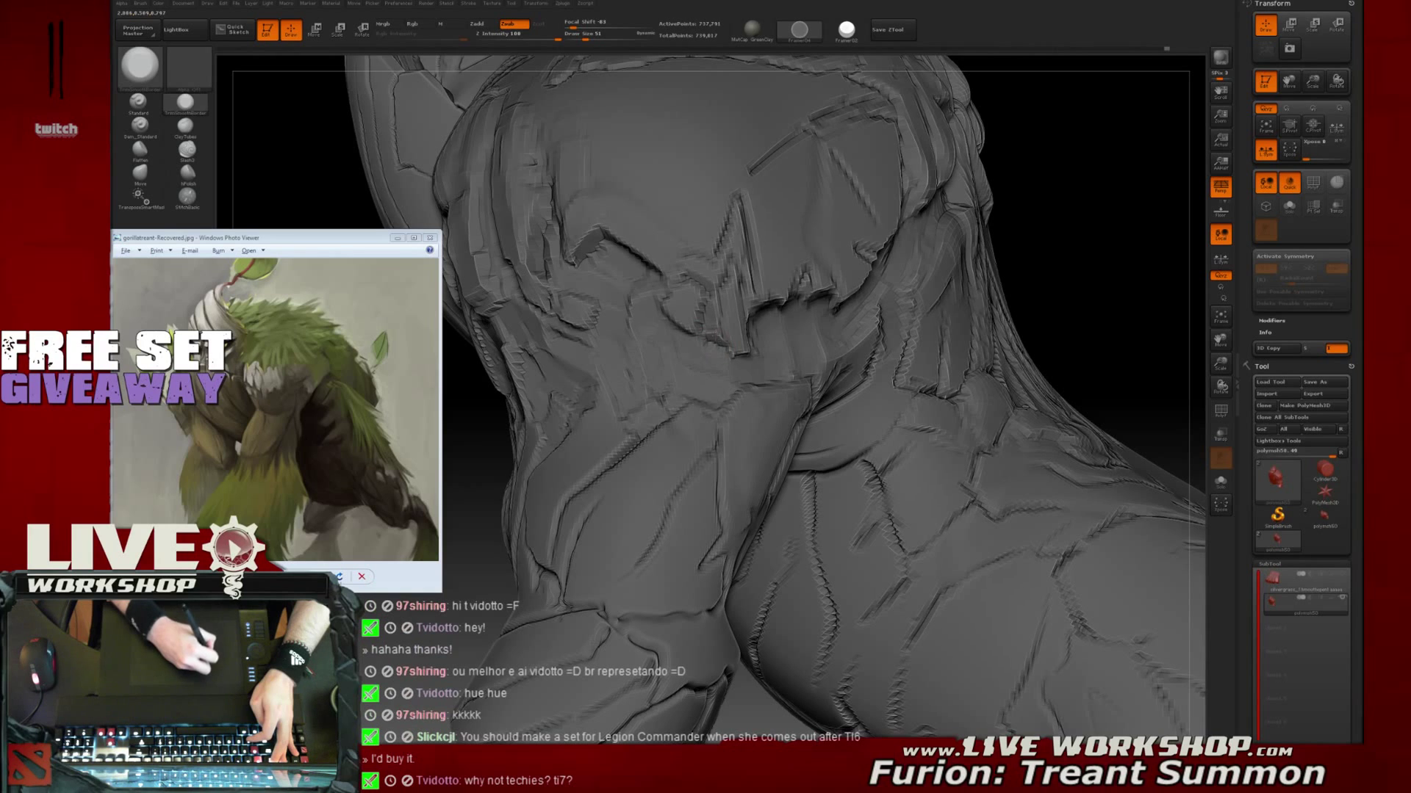
# Switch to the ClayTubes brush and build up bark around the knot and spike on the shoulder plate's jagged lower edge
pyautogui.press('b')
pyautogui.press('c')
pyautogui.press('t')
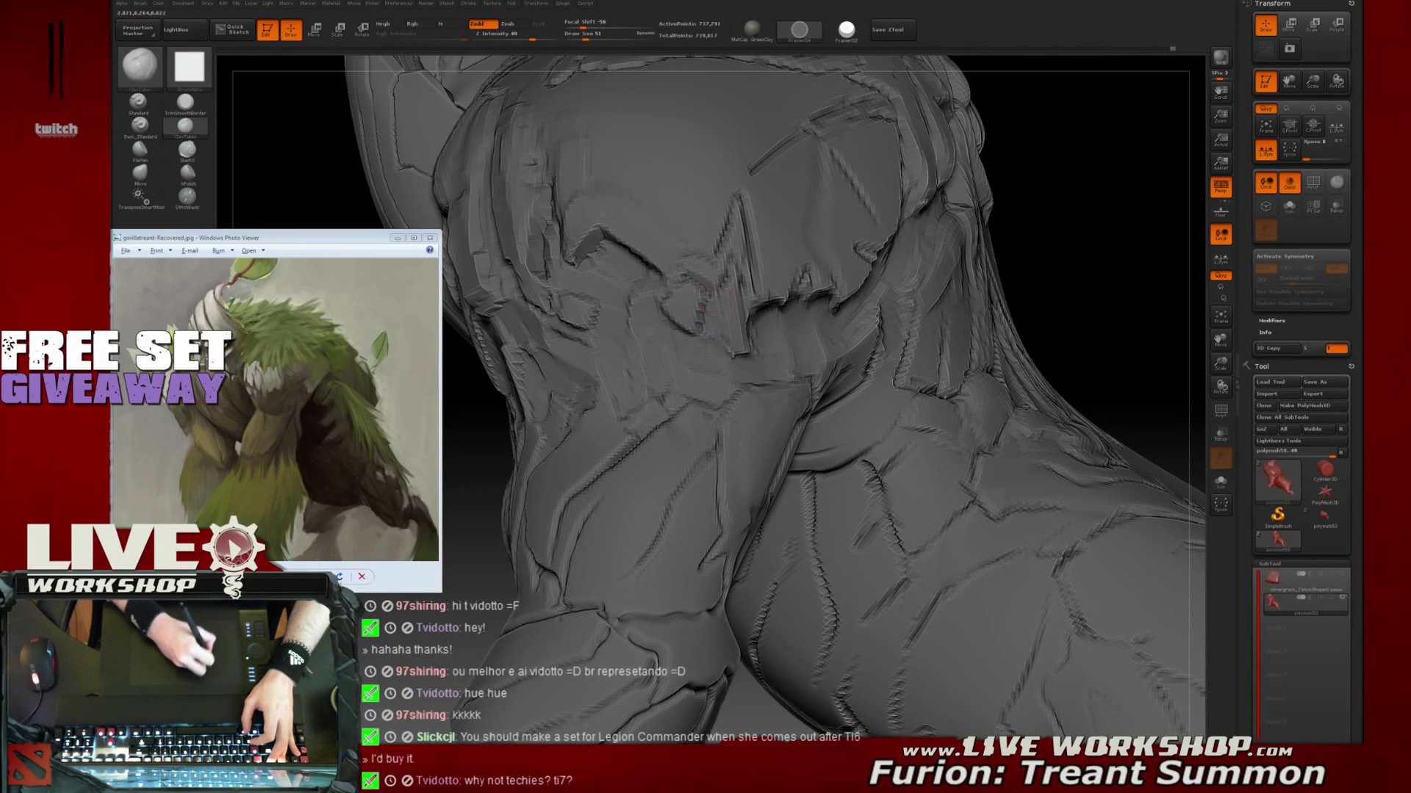
pyautogui.moveTo(1095, 227)
pyautogui.mouseDown()
pyautogui.moveTo(1064, 234)
pyautogui.moveTo(981, 176)
pyautogui.mouseUp()
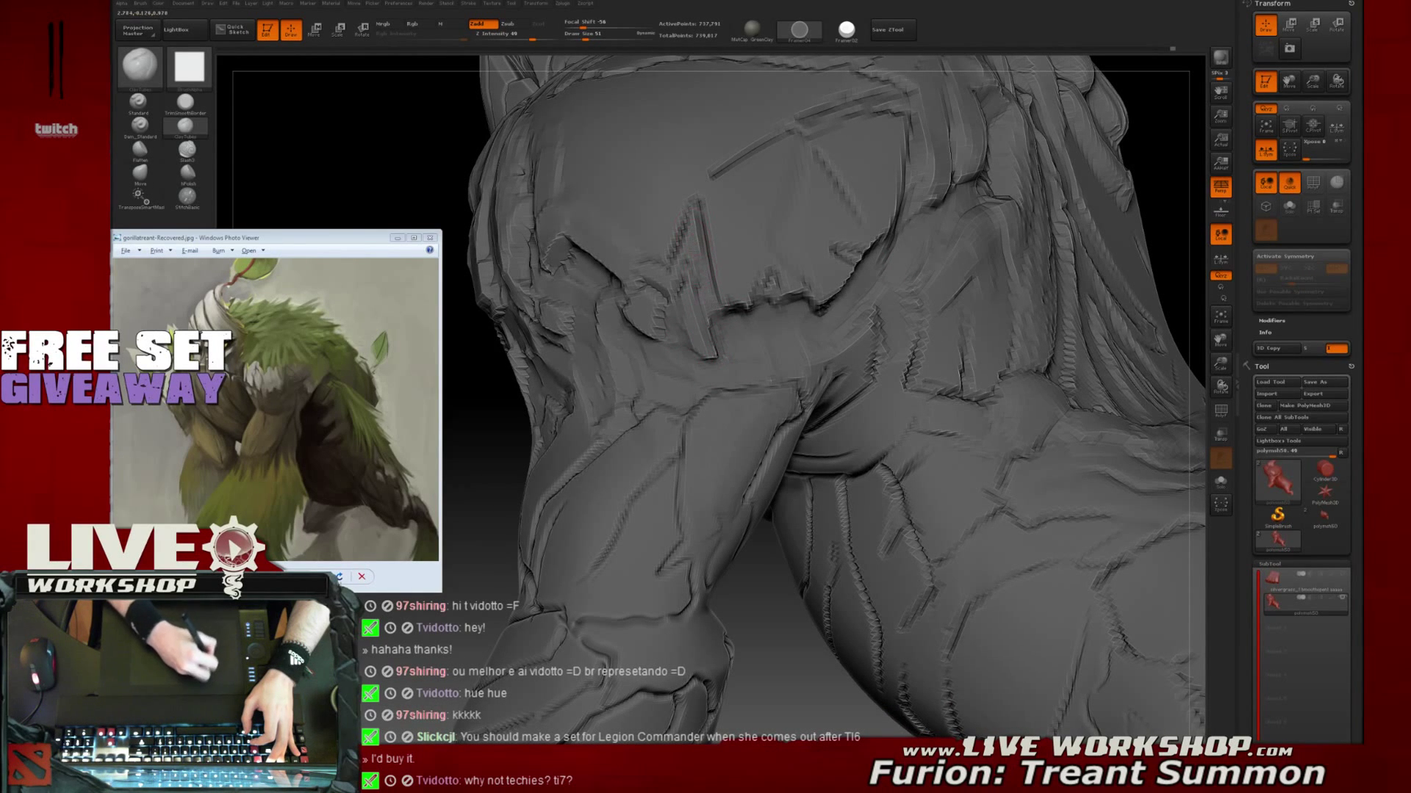
pyautogui.moveTo(679, 231); pyautogui.dragTo(692, 213)
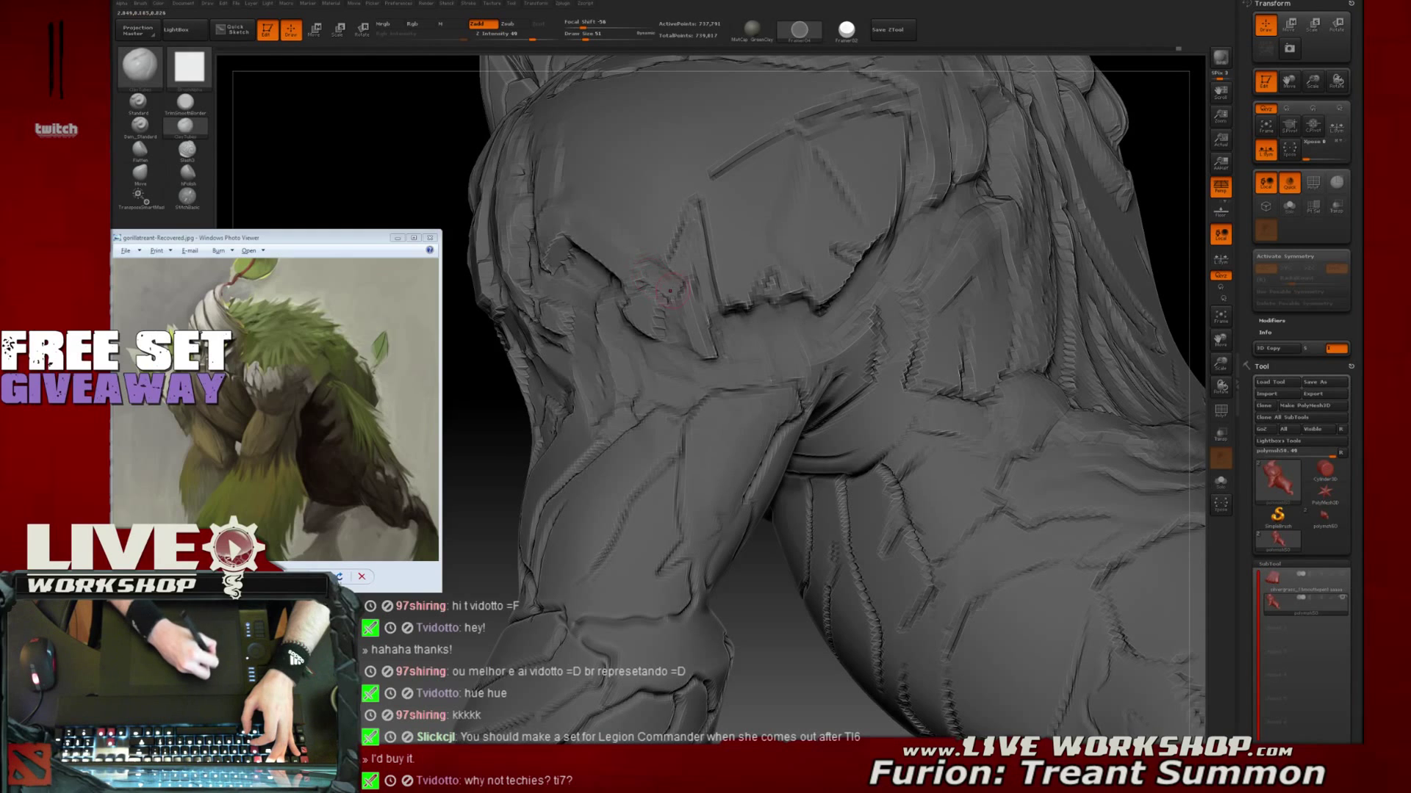
pyautogui.moveTo(481, 413)
pyautogui.mouseDown()
pyautogui.moveTo(551, 444)
pyautogui.moveTo(496, 423)
pyautogui.mouseUp()
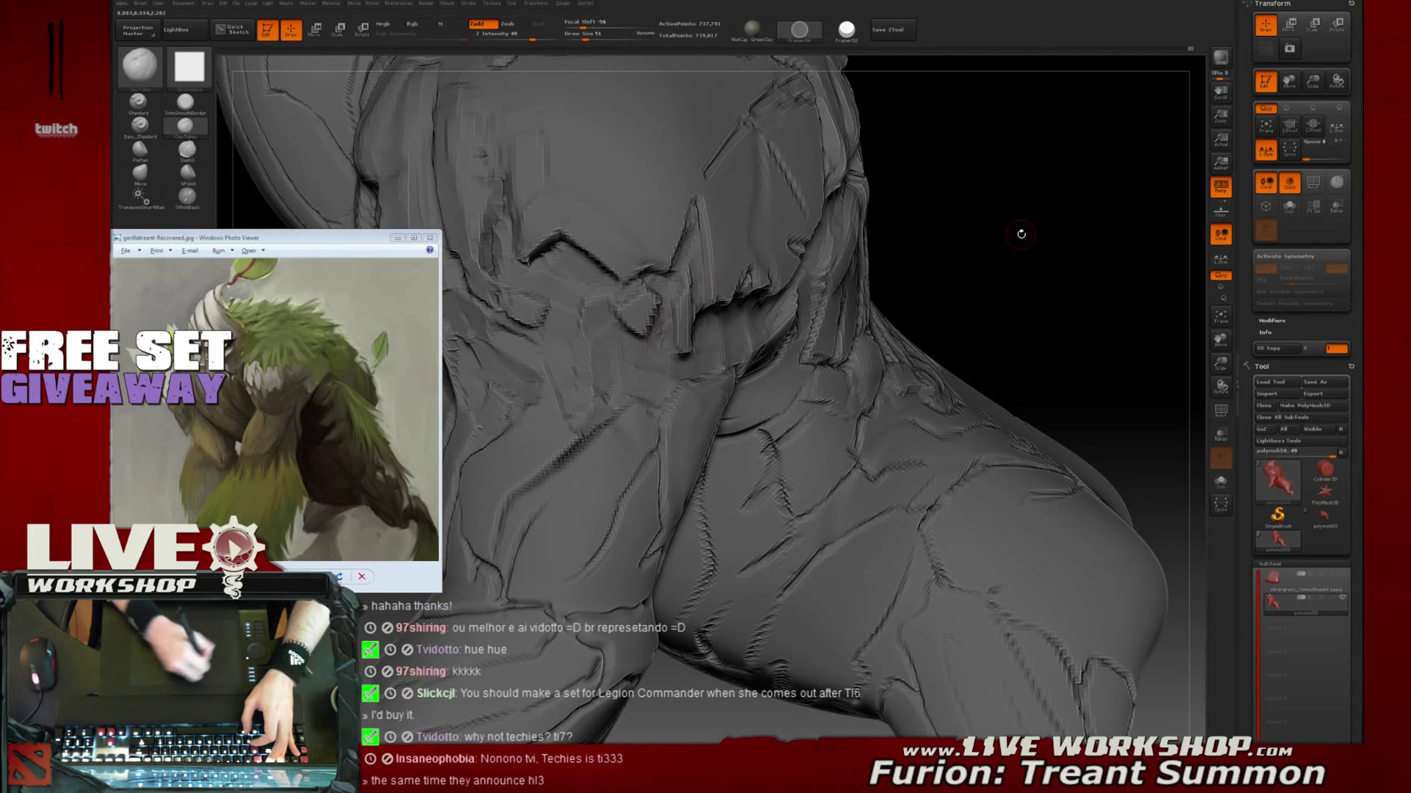
pyautogui.press('f')
pyautogui.keyDown('alt'); pyautogui.moveTo(1073, 196); pyautogui.dragTo(1065, 323); pyautogui.keyUp('alt')
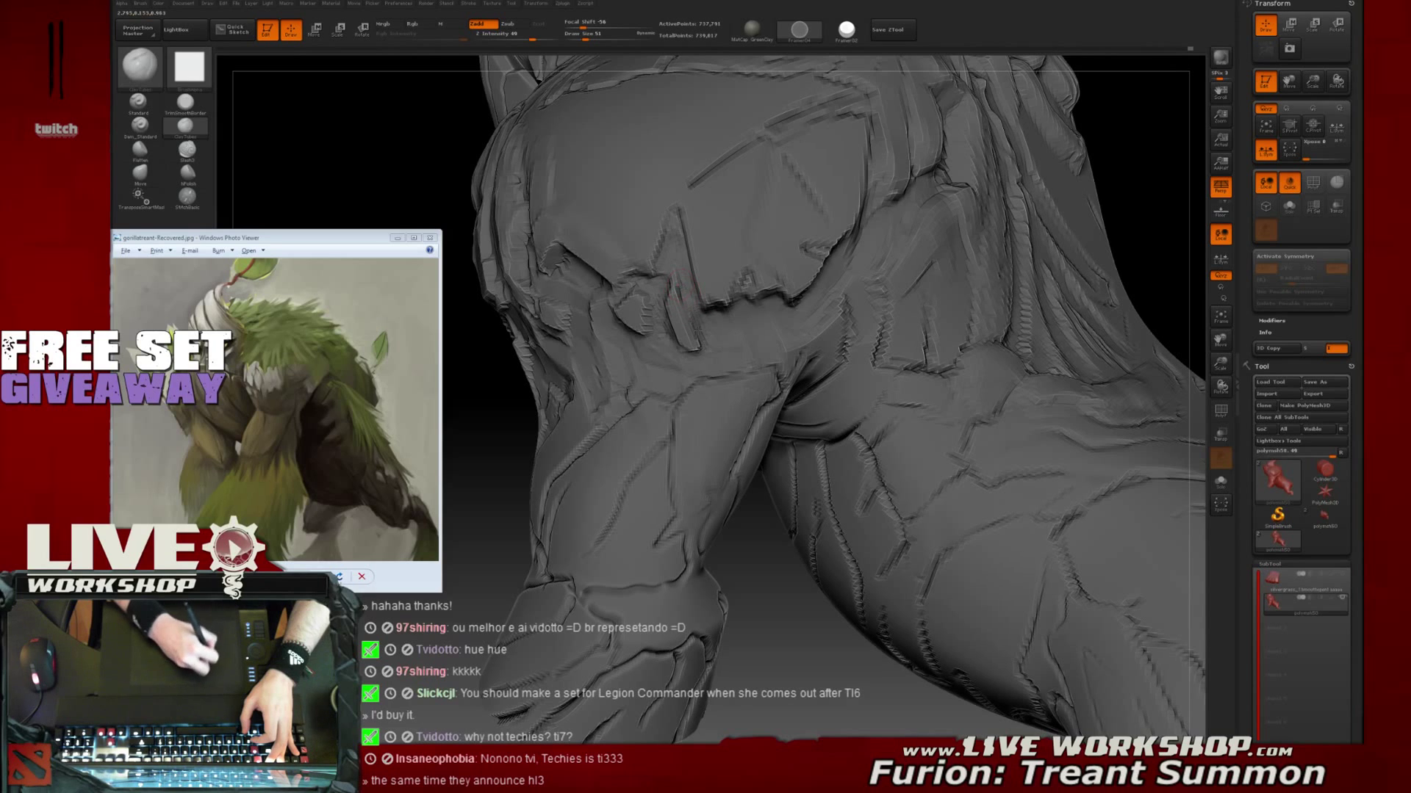
pyautogui.press('f')
pyautogui.keyDown('alt'); pyautogui.moveTo(941, 441); pyautogui.dragTo(960, 309); pyautogui.keyUp('alt')
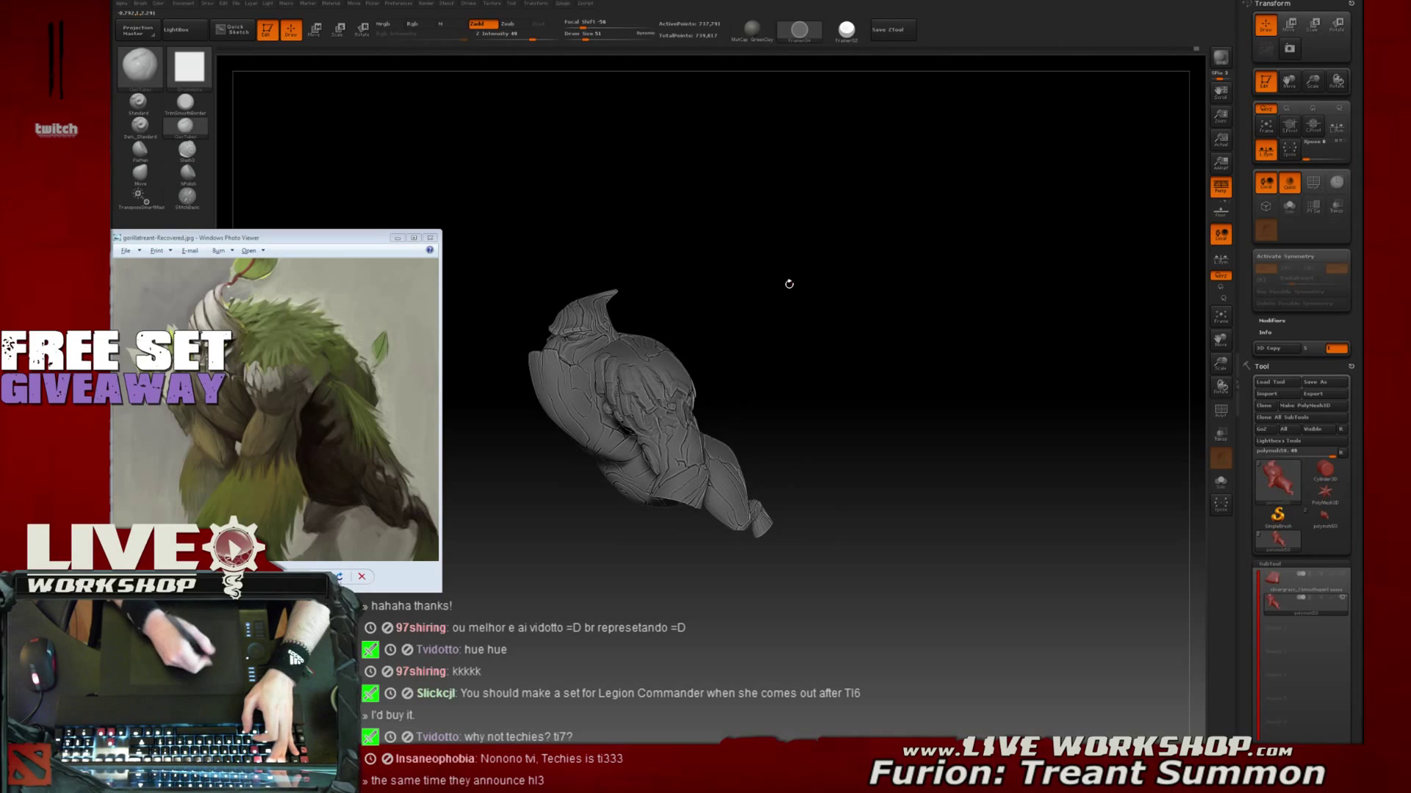
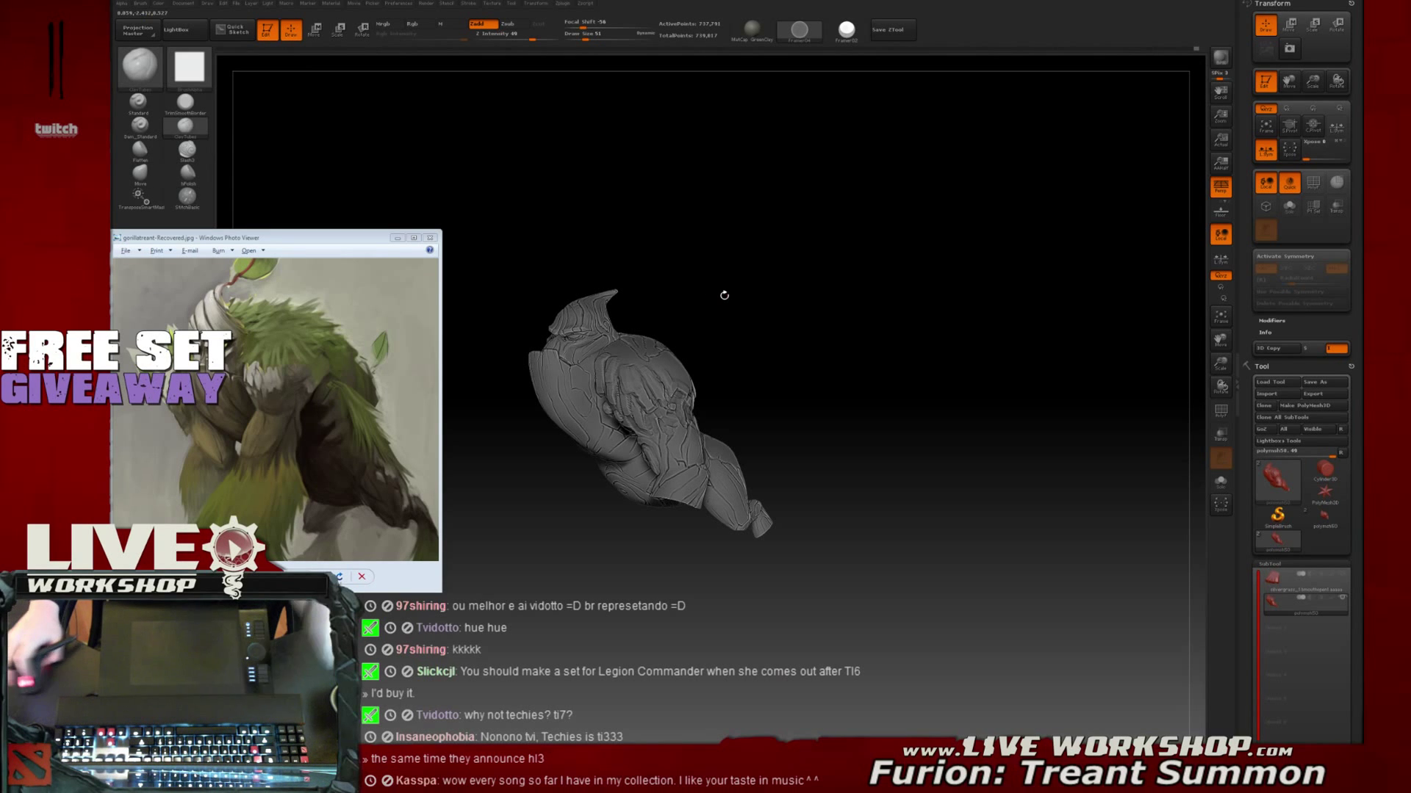
# Switch to the other subtool in the list and save the ZTool over the existing file
pyautogui.press('Up')
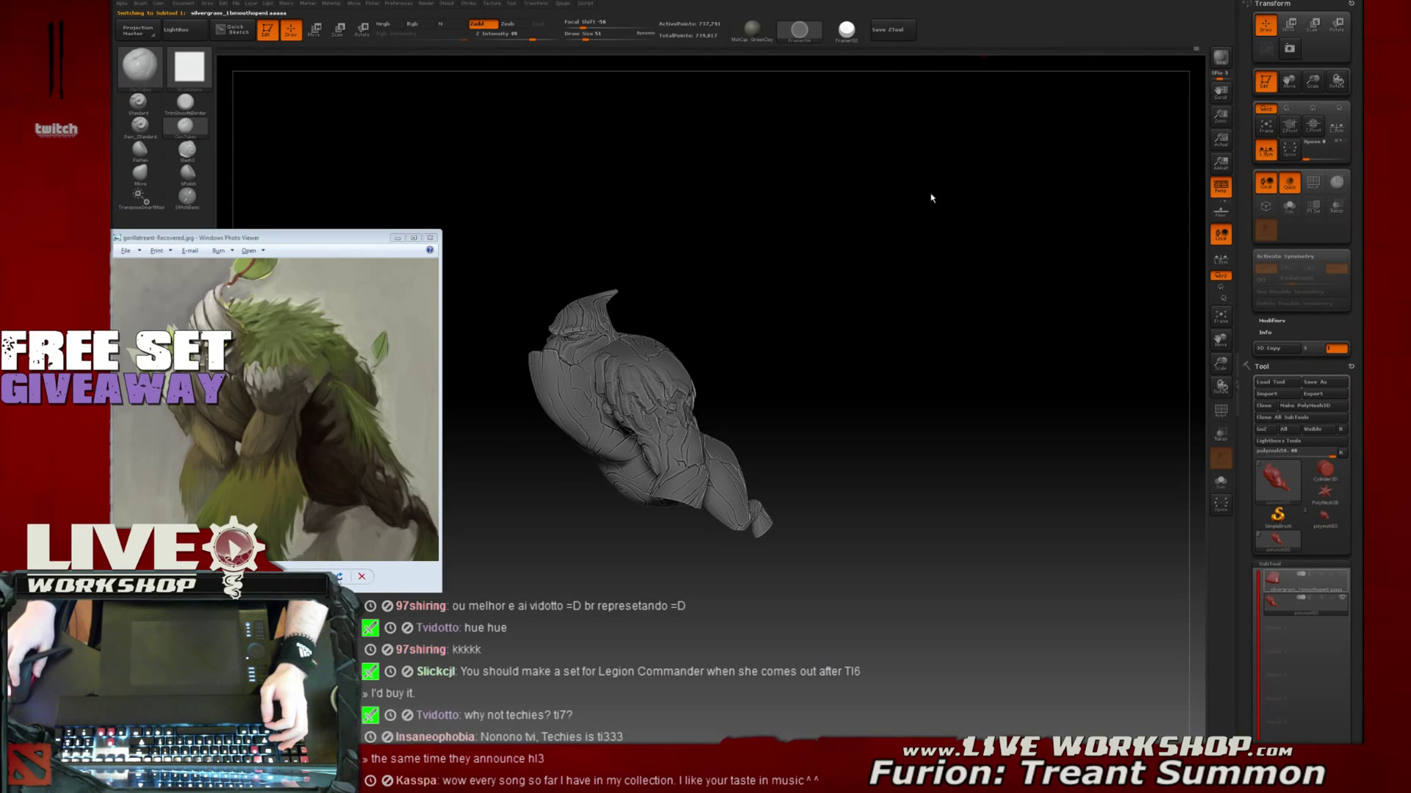
pyautogui.hotkey('ctrl', 's')
pyautogui.click(944, 447)
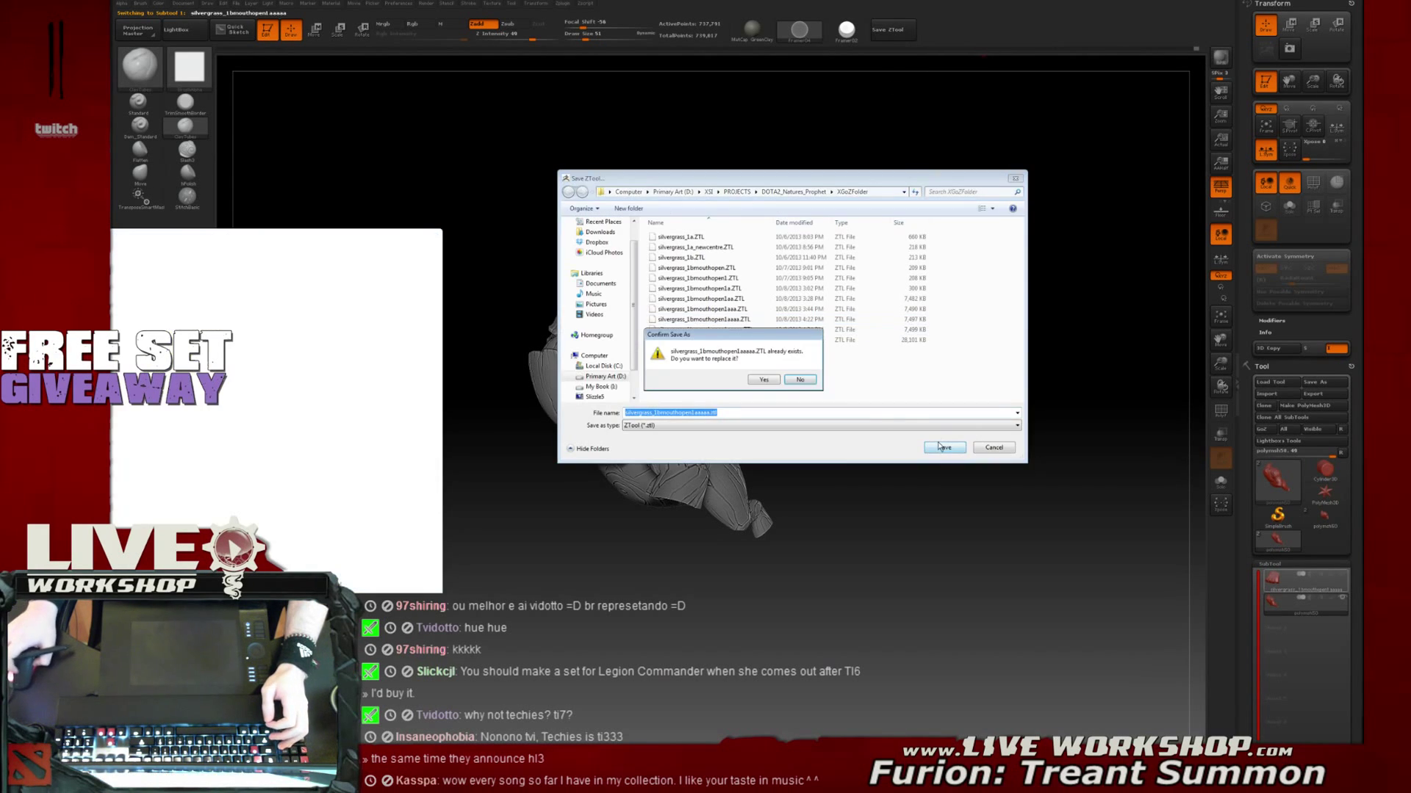
pyautogui.click(762, 380)
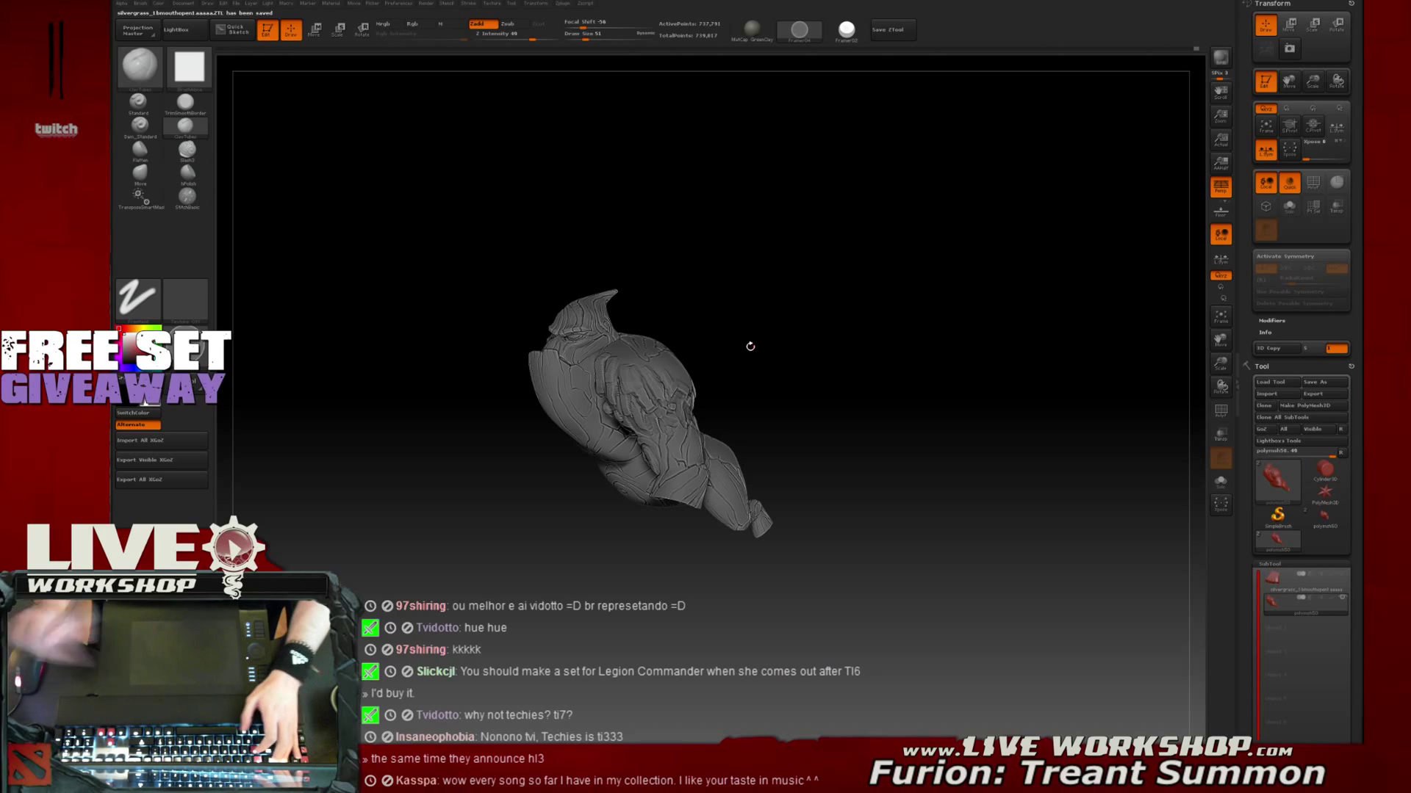
# Adjust the brush size and work over the smooth bark surface just above the shoulder plate's jagged lower edge
pyautogui.moveTo(962, 239)
pyautogui.keyDown('alt'); pyautogui.mouseDown()
pyautogui.moveTo(919, 271)
pyautogui.moveTo(957, 284)
pyautogui.moveTo(1036, 183)
pyautogui.moveTo(1049, 254)
pyautogui.moveTo(1049, 229)
pyautogui.moveTo(1018, 289)
pyautogui.moveTo(992, 292)
pyautogui.mouseUp(); pyautogui.keyUp('alt')
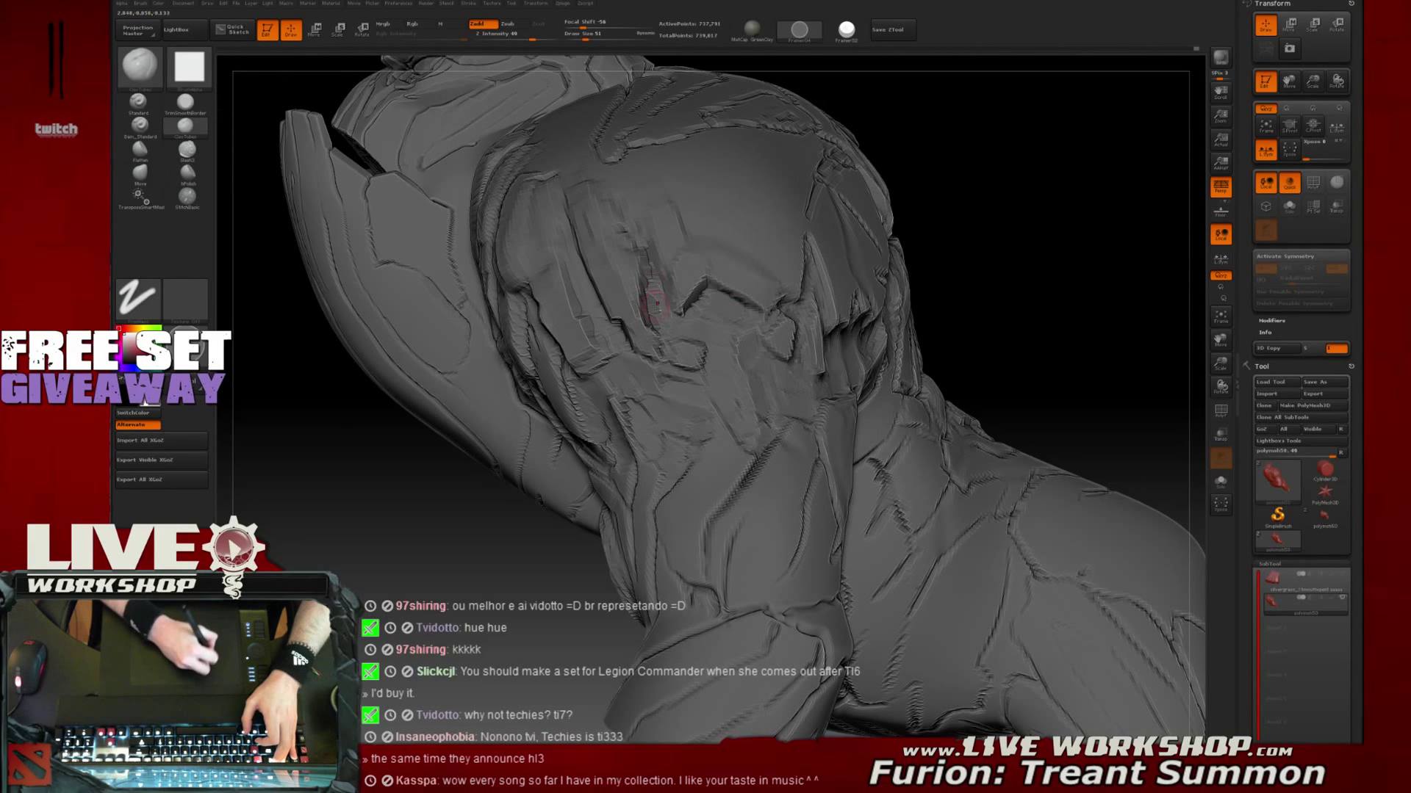
pyautogui.moveTo(1052, 287)
pyautogui.mouseDown()
pyautogui.moveTo(1052, 269)
pyautogui.moveTo(917, 273)
pyautogui.mouseUp()
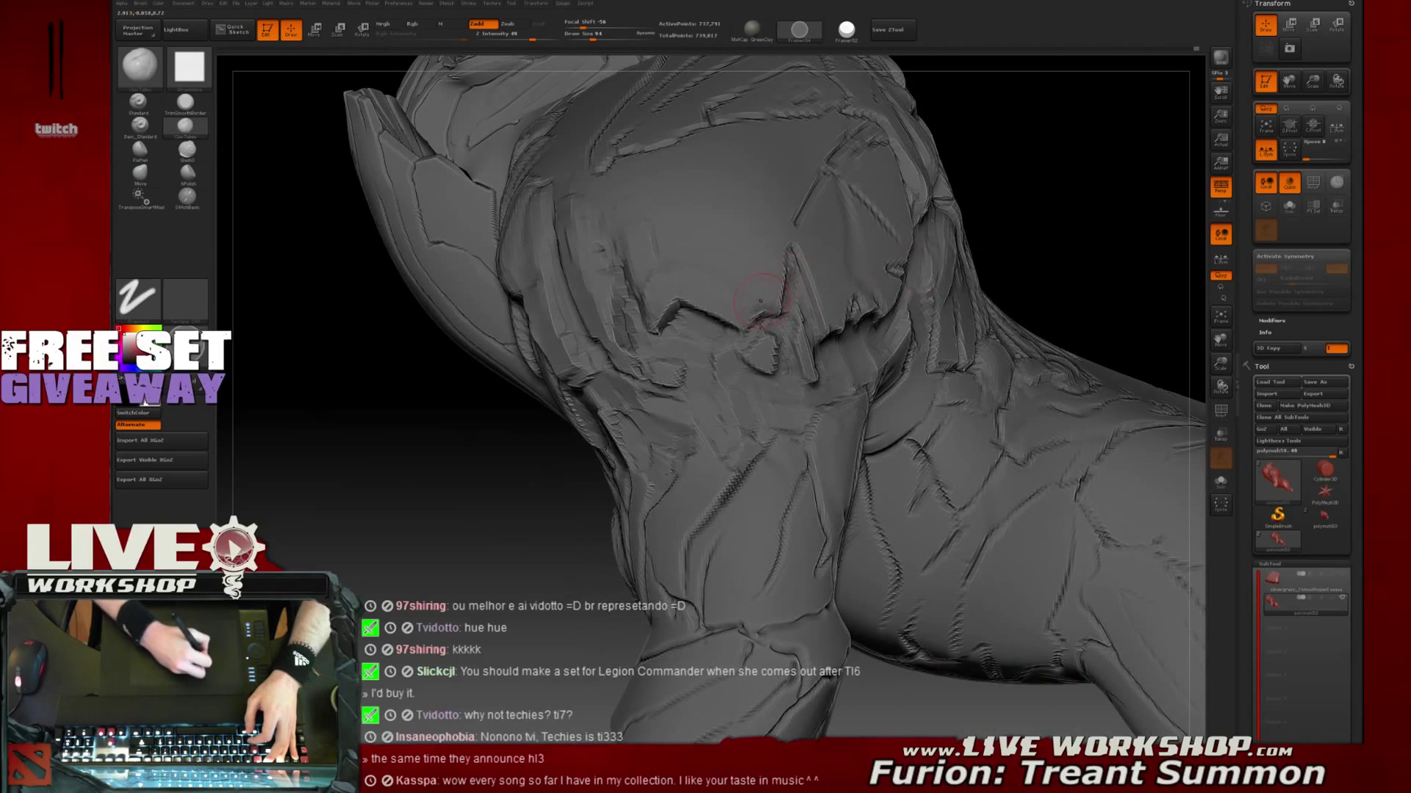
pyautogui.press('s')
pyautogui.moveTo(757, 277); pyautogui.dragTo(765, 279)
pyautogui.moveTo(771, 219)
pyautogui.mouseDown()
pyautogui.moveTo(767, 253)
pyautogui.moveTo(759, 238)
pyautogui.mouseUp()
pyautogui.moveTo(1127, 119); pyautogui.dragTo(815, 252)
# Enlarge the brush and sculpt lengthwise bark strips down the smooth middle of the shoulder plate, undoing strokes that do not fit
pyautogui.press('s')
pyautogui.moveTo(695, 337); pyautogui.dragTo(709, 459)
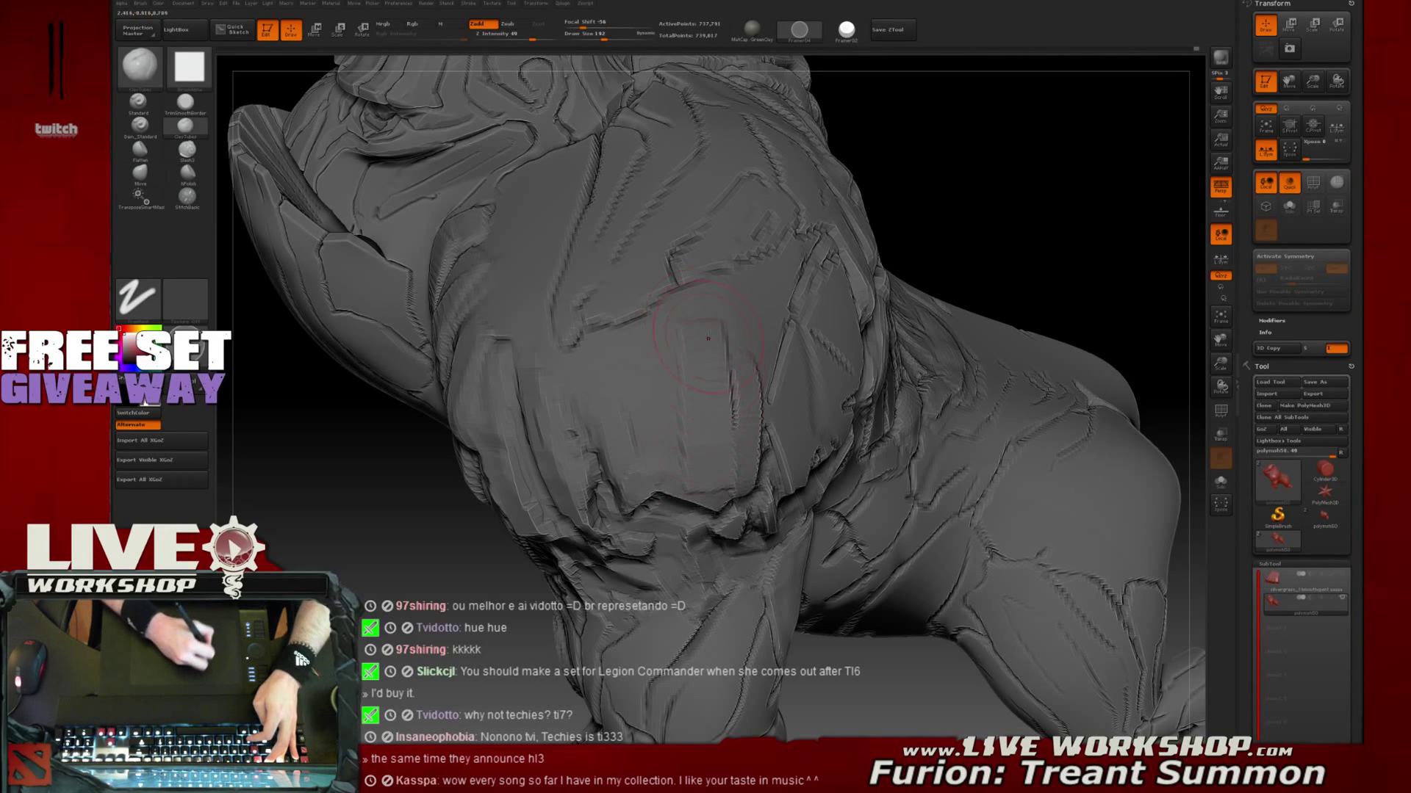
pyautogui.keyDown('ctrl'); pyautogui.moveTo(709, 338); pyautogui.dragTo(714, 448); pyautogui.keyUp('ctrl')
pyautogui.hotkey('ctrl', 'z')
pyautogui.moveTo(710, 318)
pyautogui.mouseDown()
pyautogui.moveTo(709, 470)
pyautogui.moveTo(641, 486)
pyautogui.mouseUp()
pyautogui.hotkey('ctrl', 'z')
pyautogui.moveTo(629, 430); pyautogui.dragTo(643, 474)
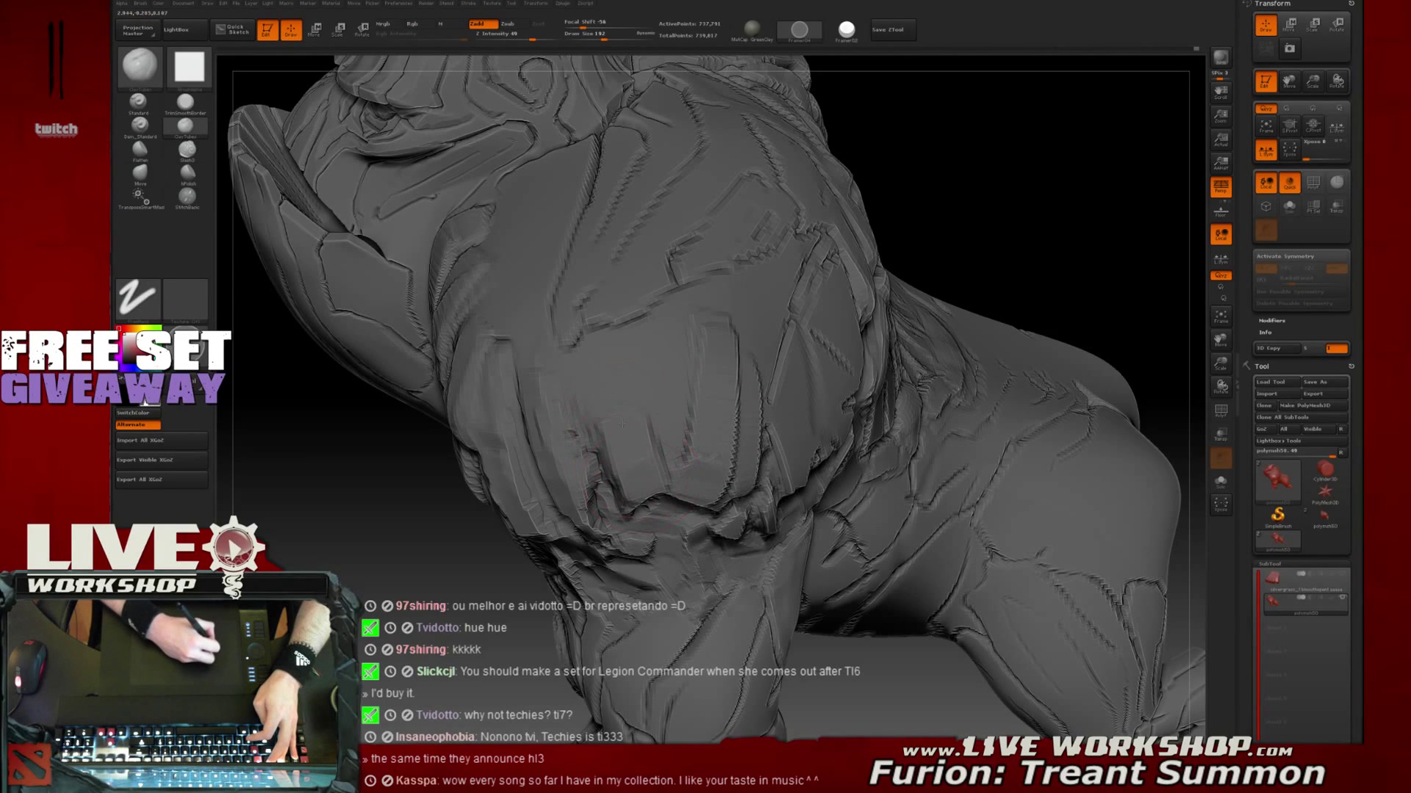
# Layer raised bark strips and deep grooves over the front half of the shoulder plate, undoing and redoing the central strokes
pyautogui.moveTo(599, 389); pyautogui.dragTo(603, 485)
pyautogui.moveTo(588, 401); pyautogui.dragTo(602, 466)
pyautogui.moveTo(657, 334)
pyautogui.mouseDown()
pyautogui.moveTo(680, 445)
pyautogui.moveTo(709, 444)
pyautogui.mouseUp()
pyautogui.hotkey('ctrl', 'z')
pyautogui.hotkey('ctrl', 'z')
pyautogui.moveTo(665, 312)
pyautogui.mouseDown()
pyautogui.moveTo(702, 365)
pyautogui.moveTo(654, 418)
pyautogui.mouseUp()
pyautogui.moveTo(647, 356); pyautogui.dragTo(665, 452)
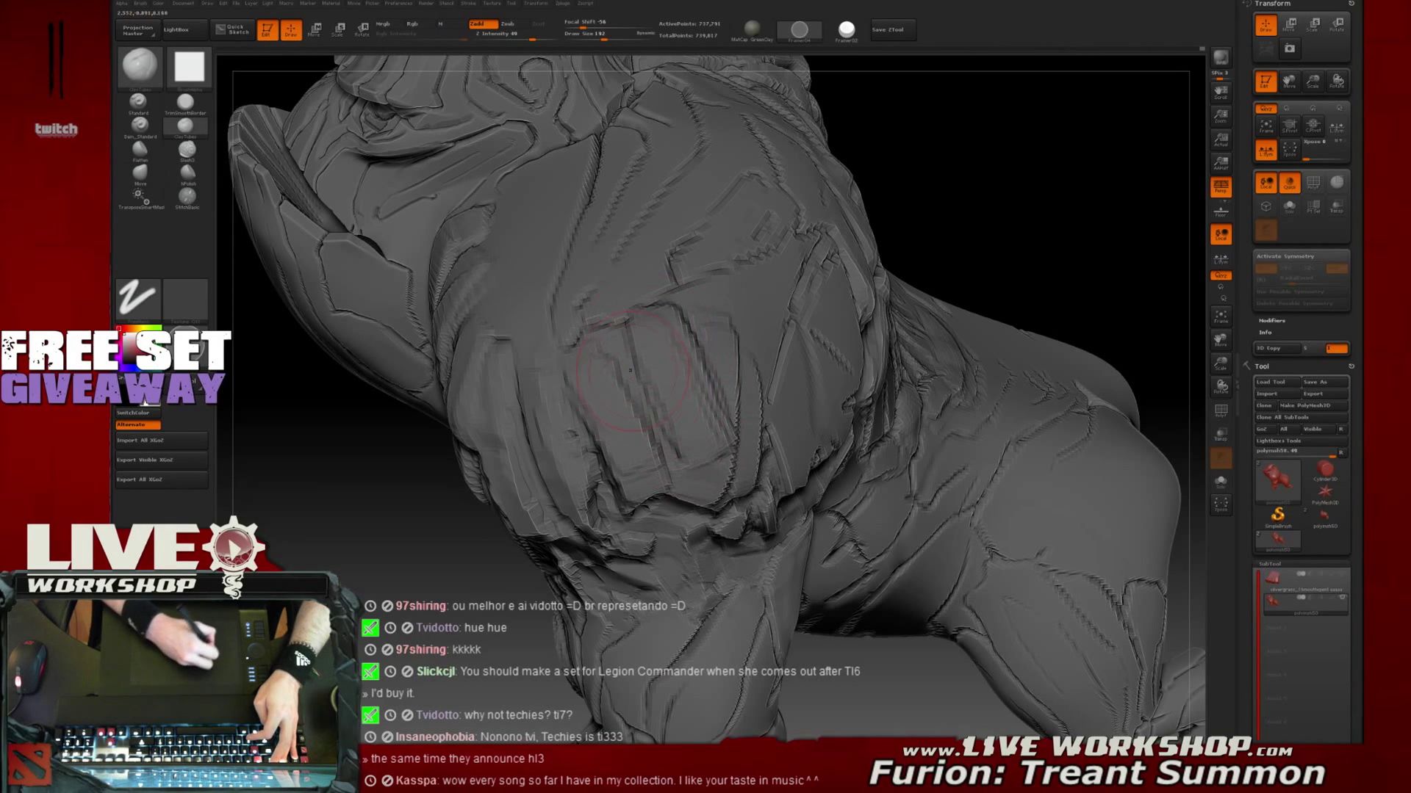
pyautogui.moveTo(624, 336); pyautogui.dragTo(665, 445)
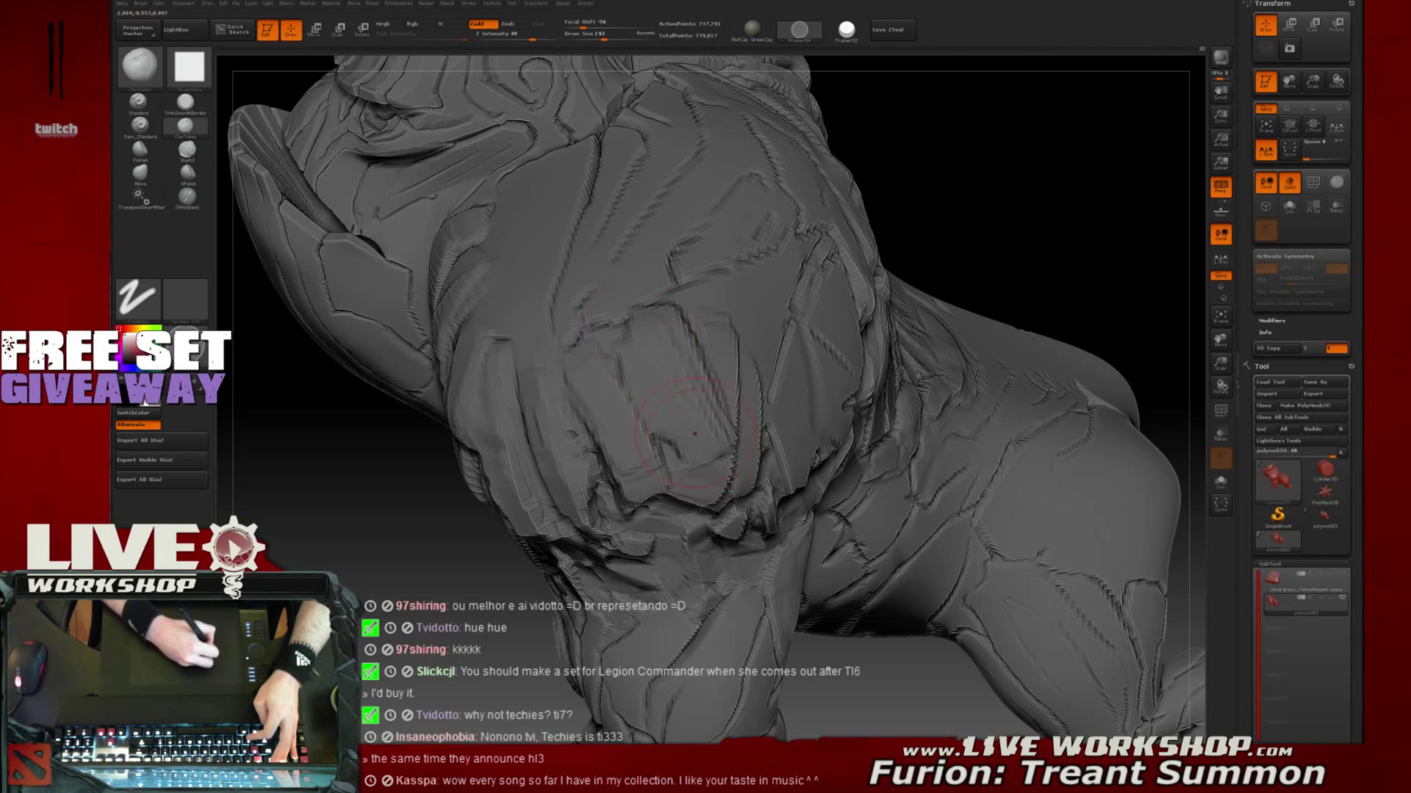
pyautogui.moveTo(1013, 236)
pyautogui.mouseDown()
pyautogui.moveTo(1037, 263)
pyautogui.moveTo(595, 364)
pyautogui.mouseUp()
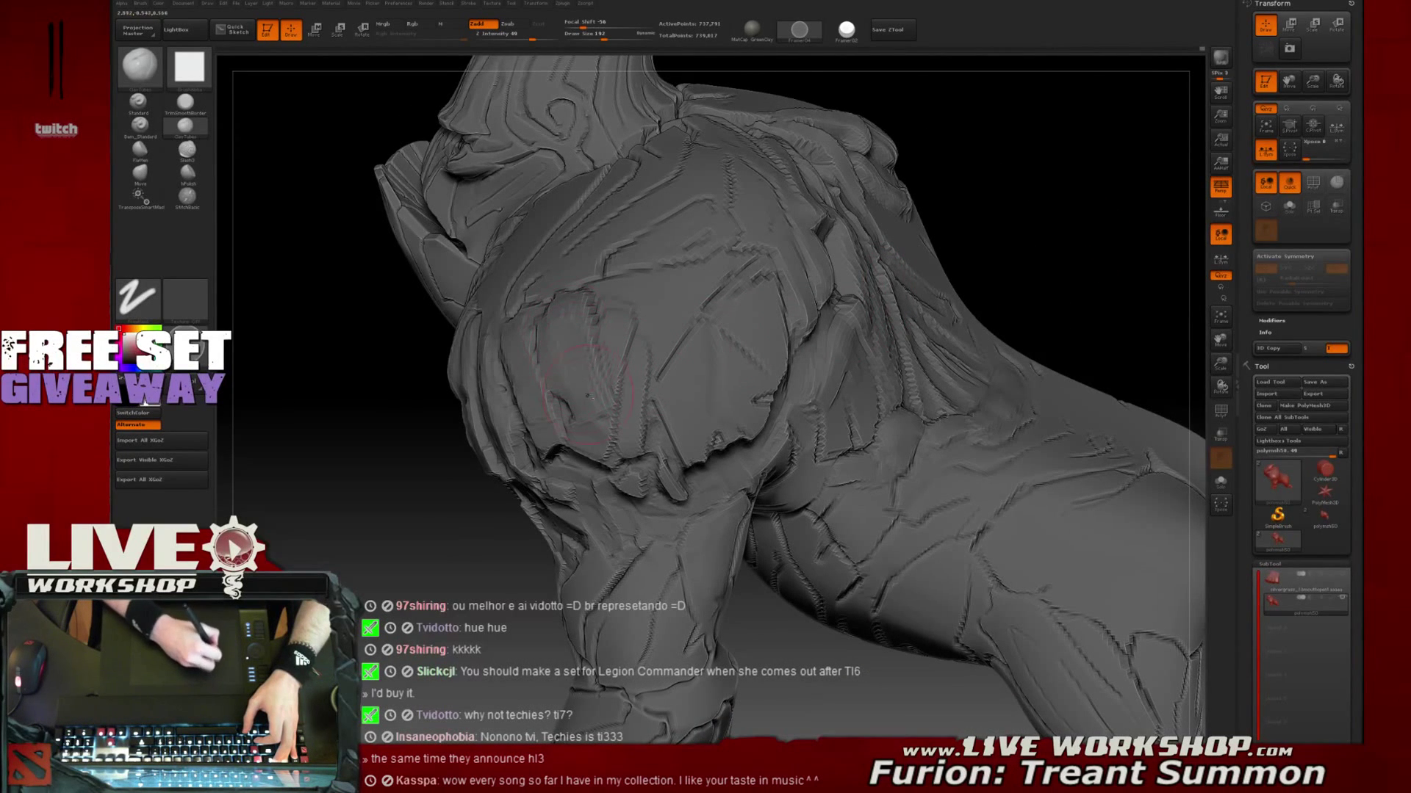
pyautogui.moveTo(1130, 164); pyautogui.dragTo(607, 387)
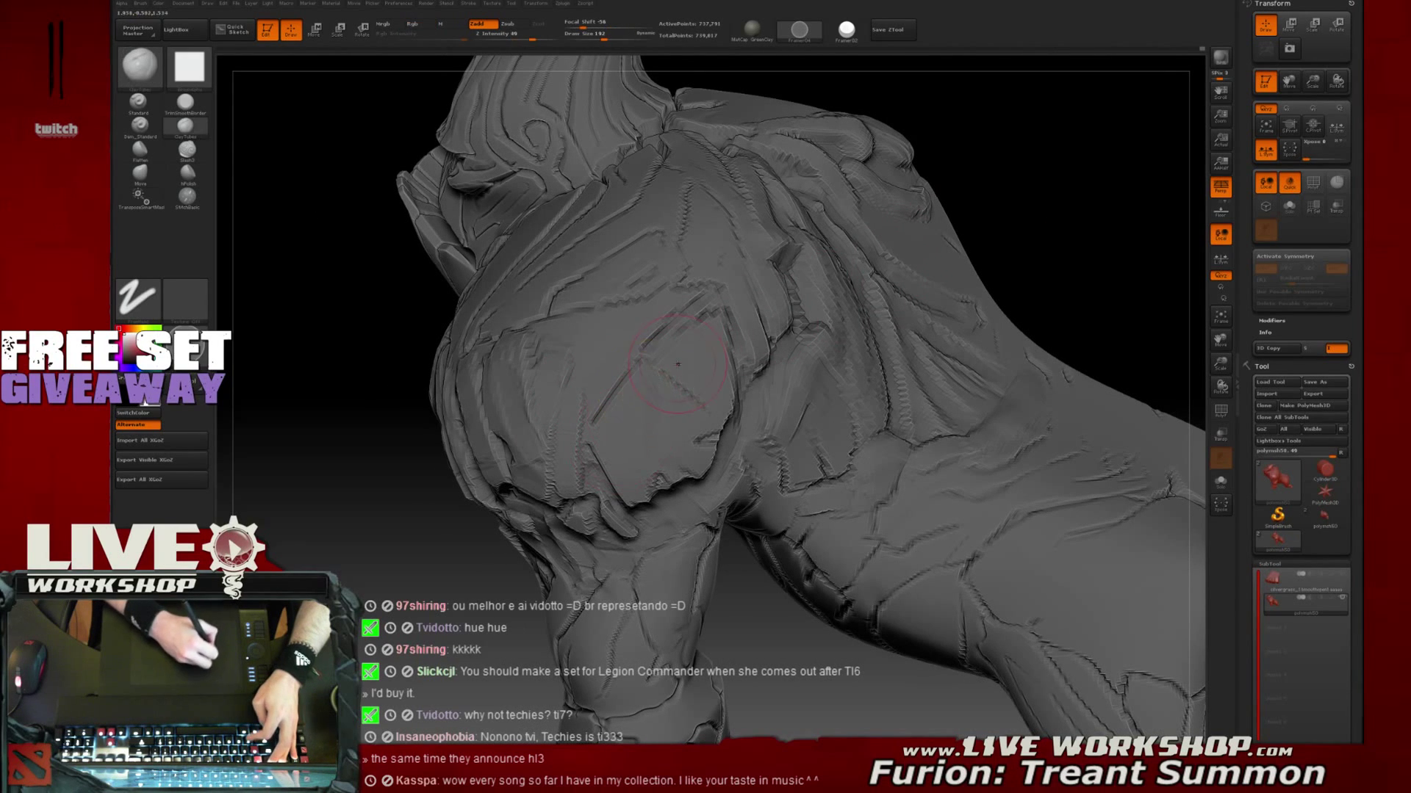
# Build up bark strips and ridges on the side of the back, behind the armpit and below the shoulder blade
pyautogui.moveTo(1113, 192)
pyautogui.mouseDown()
pyautogui.moveTo(1049, 236)
pyautogui.moveTo(822, 331)
pyautogui.moveTo(1013, 334)
pyautogui.mouseUp()
pyautogui.moveTo(997, 371); pyautogui.dragTo(874, 312)
pyautogui.moveTo(564, 330)
pyautogui.mouseDown()
pyautogui.moveTo(561, 390)
pyautogui.moveTo(559, 341)
pyautogui.moveTo(579, 360)
pyautogui.moveTo(603, 352)
pyautogui.moveTo(606, 323)
pyautogui.moveTo(604, 367)
pyautogui.moveTo(604, 297)
pyautogui.mouseUp()
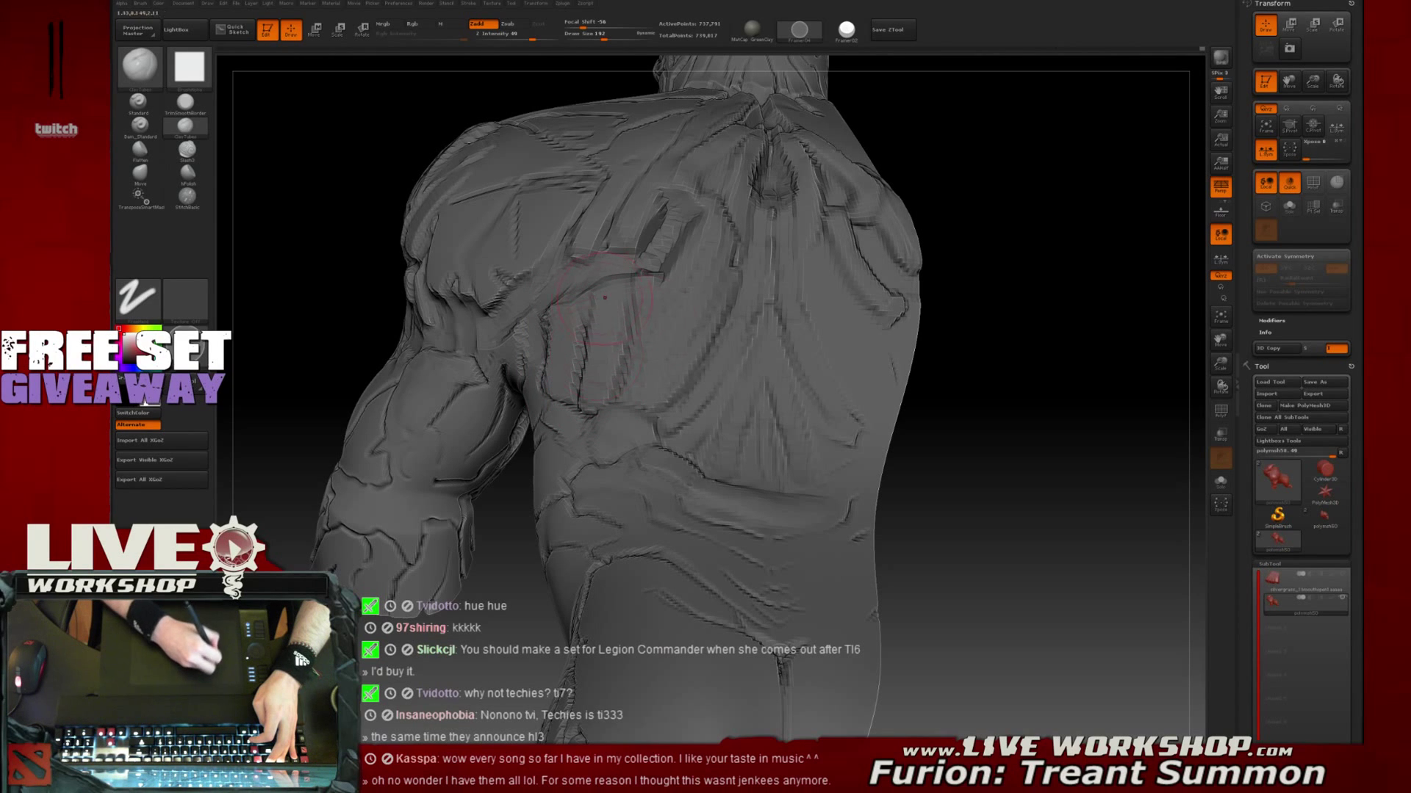
pyautogui.moveTo(700, 342); pyautogui.dragTo(707, 235)
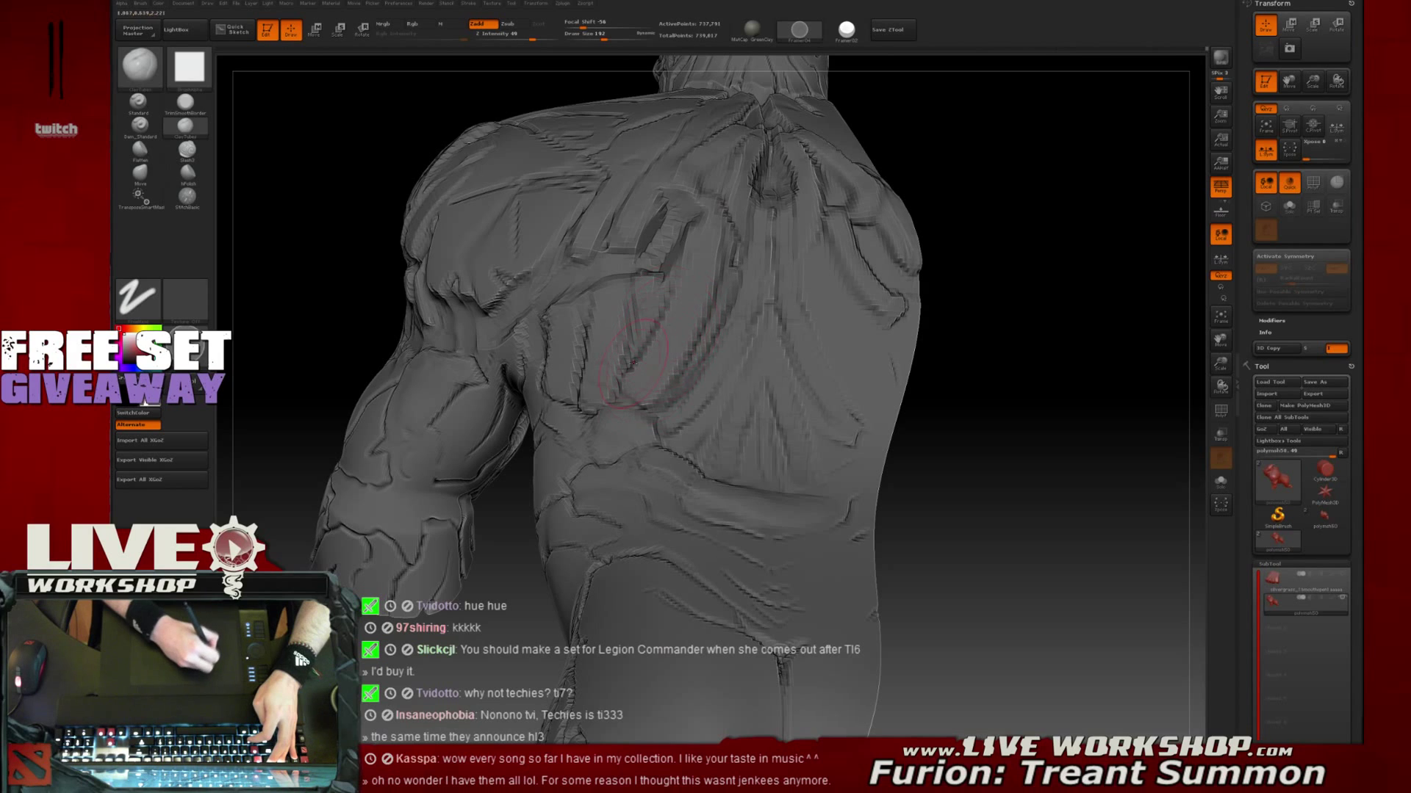
pyautogui.moveTo(642, 302)
pyautogui.mouseDown()
pyautogui.moveTo(636, 320)
pyautogui.moveTo(649, 294)
pyautogui.moveTo(636, 279)
pyautogui.mouseUp()
pyautogui.moveTo(640, 232)
pyautogui.mouseDown()
pyautogui.moveTo(614, 242)
pyautogui.moveTo(631, 216)
pyautogui.mouseUp()
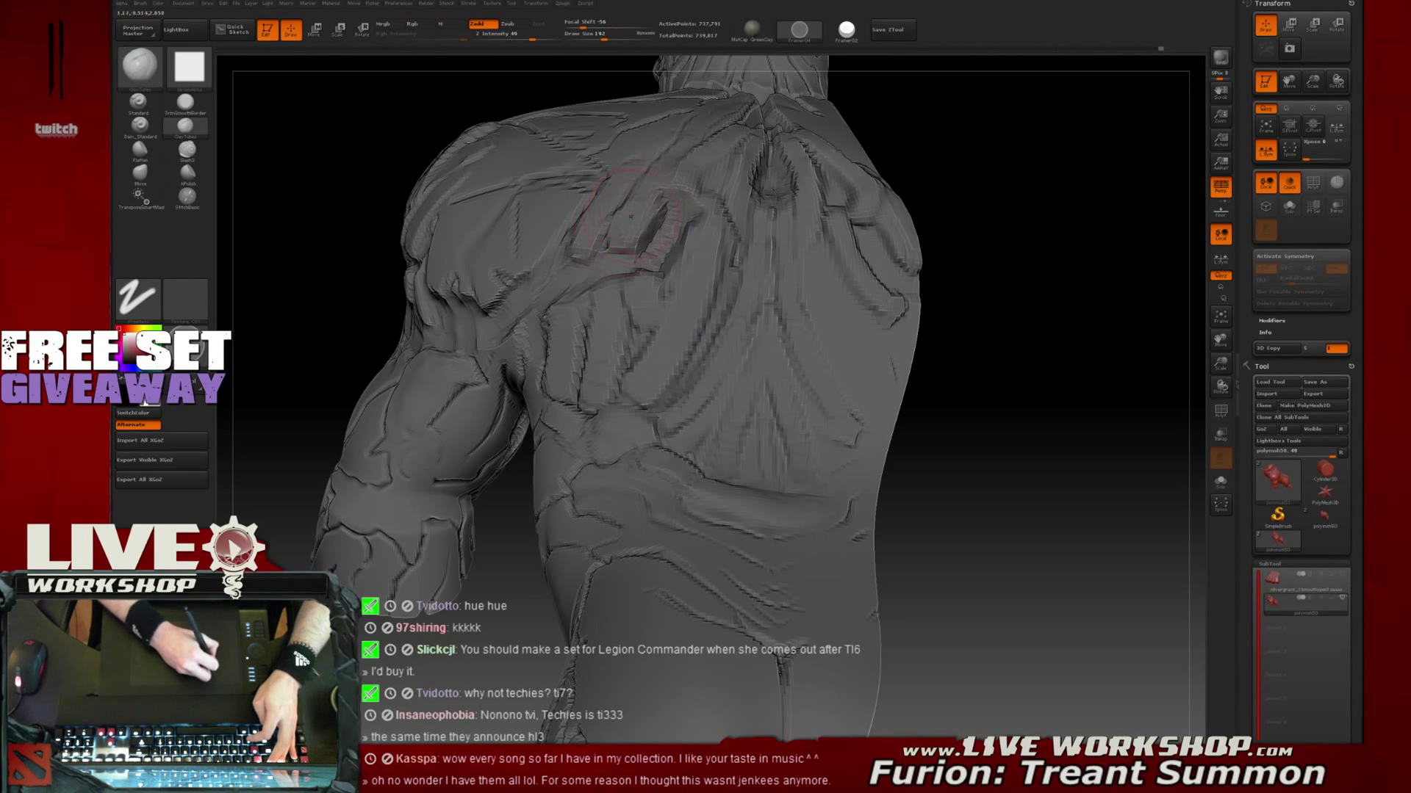
# Sculpt flat bark bands across the mid-spine and long strips running up the upper back to the base of the neck
pyautogui.moveTo(955, 265); pyautogui.dragTo(948, 314)
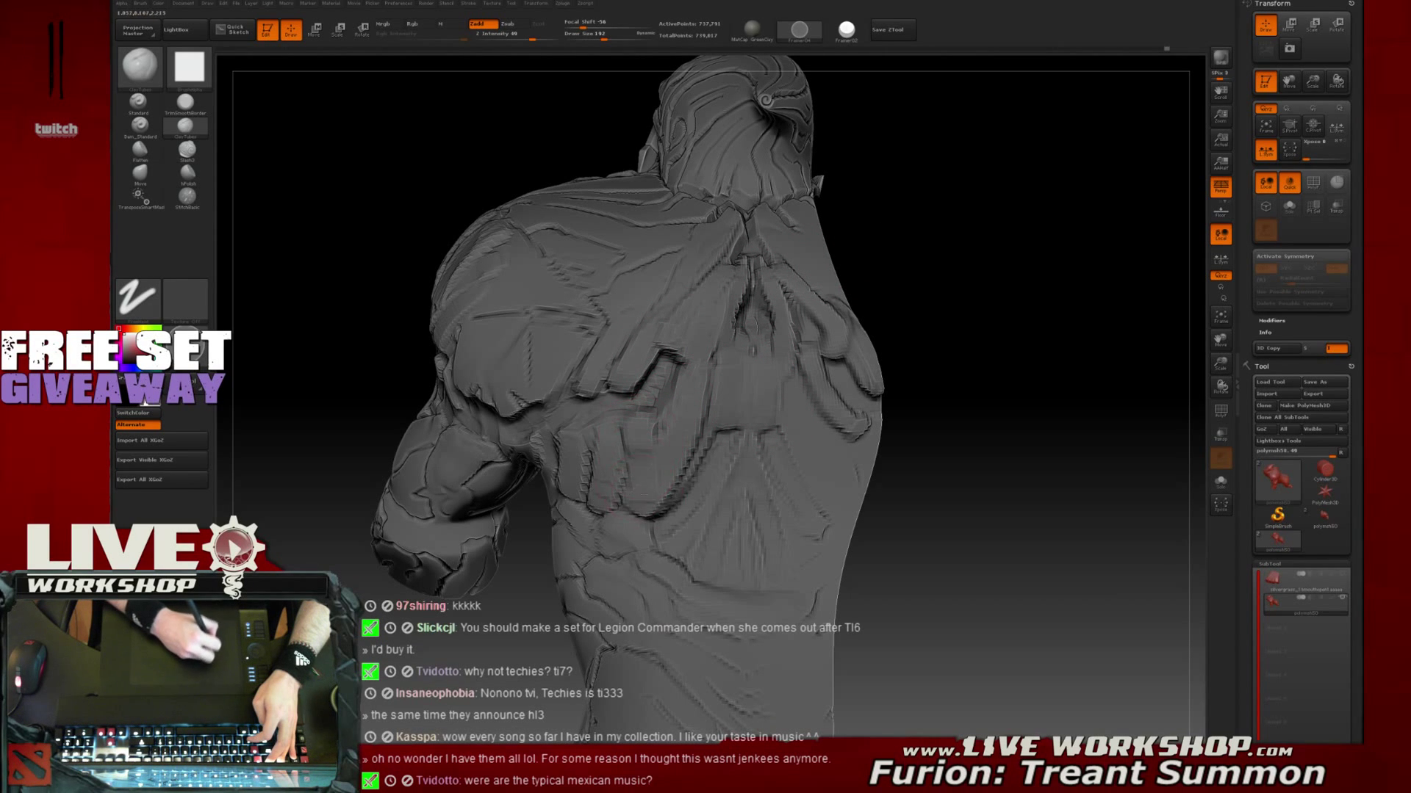
pyautogui.moveTo(900, 281); pyautogui.dragTo(834, 283)
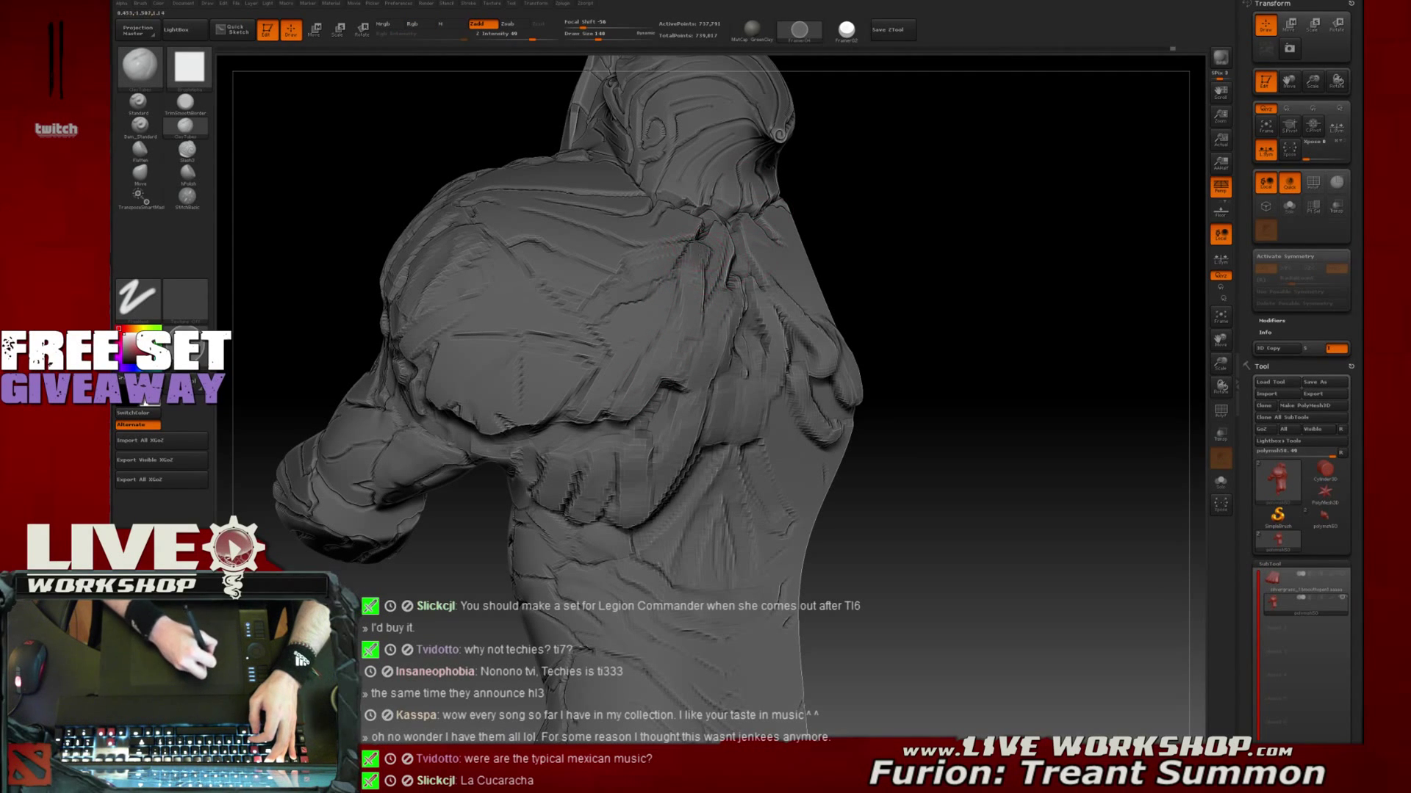
pyautogui.moveTo(866, 196)
pyautogui.mouseDown()
pyautogui.moveTo(913, 264)
pyautogui.moveTo(847, 293)
pyautogui.mouseUp()
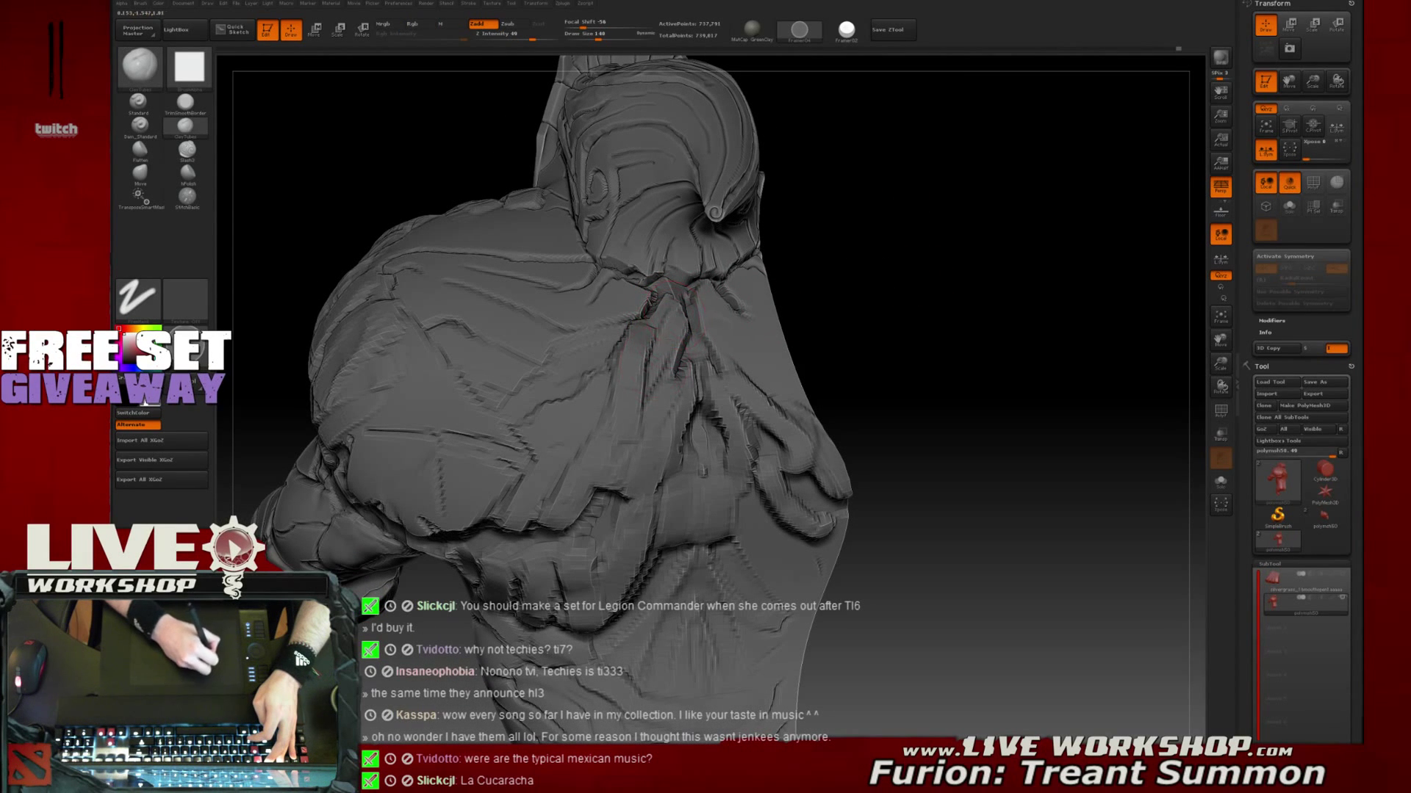
pyautogui.moveTo(821, 284)
pyautogui.mouseDown()
pyautogui.moveTo(862, 292)
pyautogui.moveTo(816, 309)
pyautogui.mouseUp()
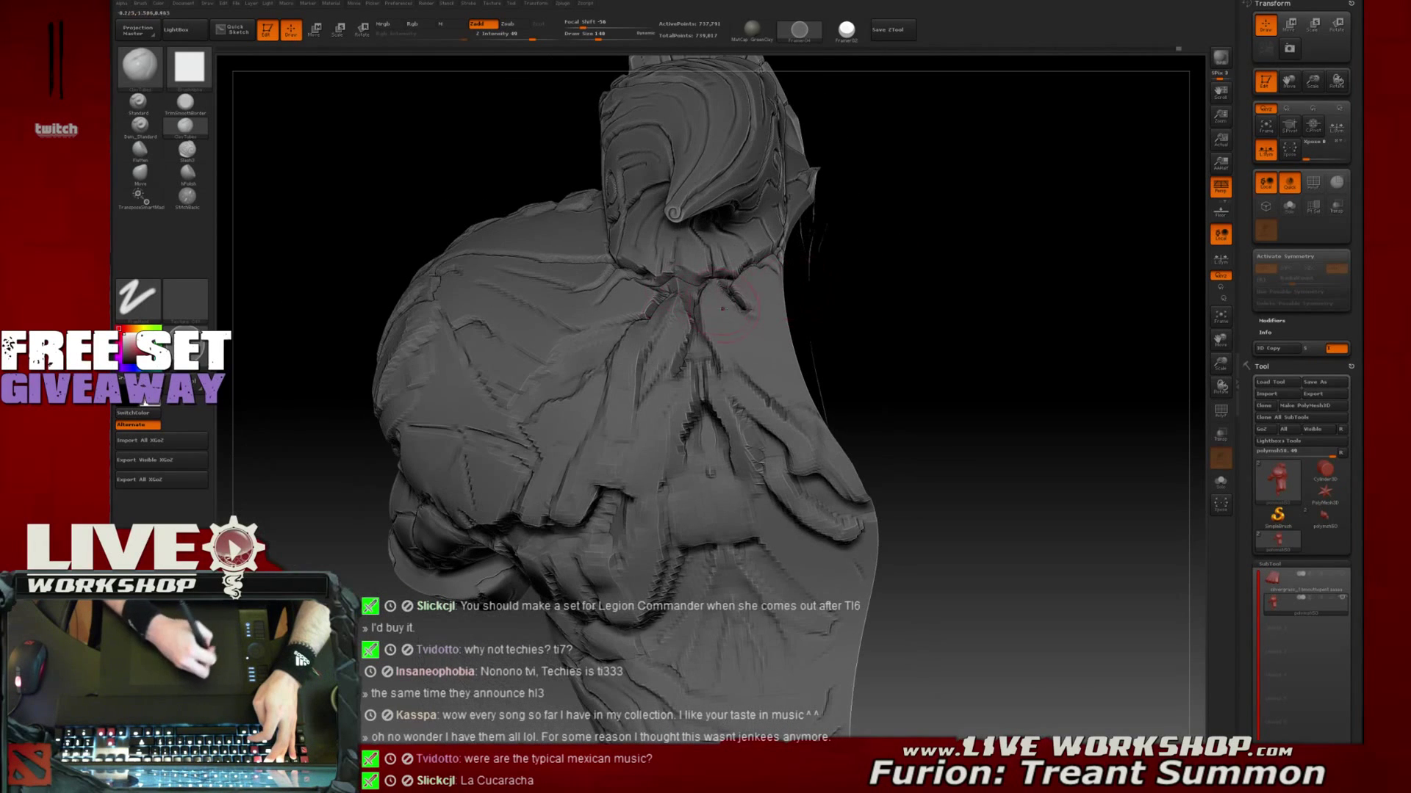
pyautogui.moveTo(711, 426)
pyautogui.mouseDown()
pyautogui.moveTo(706, 346)
pyautogui.moveTo(699, 427)
pyautogui.moveTo(763, 477)
pyautogui.mouseUp()
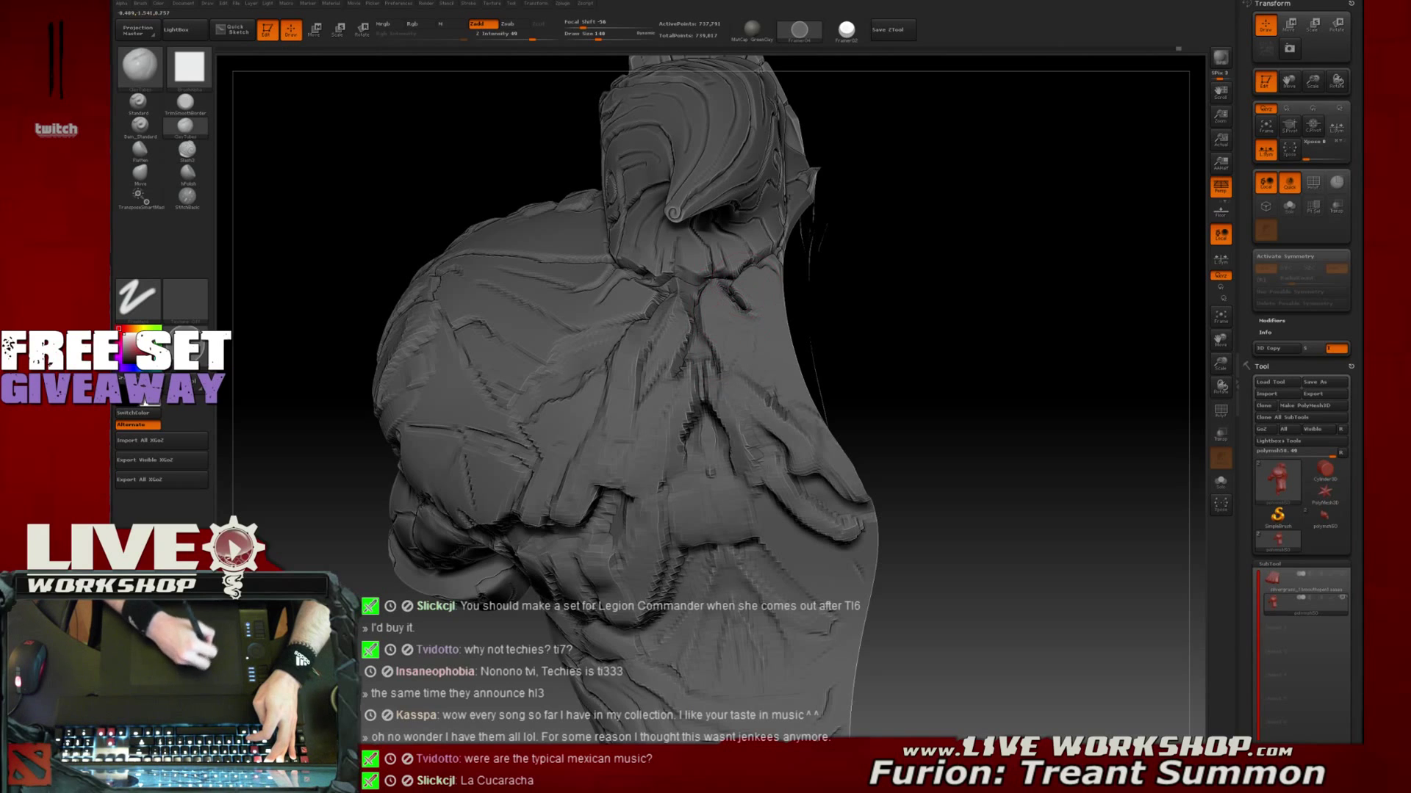
# Add bark ridges and strips over the rear of the shoulder between the spine and the shoulder plates
pyautogui.moveTo(967, 353)
pyautogui.mouseDown()
pyautogui.moveTo(895, 334)
pyautogui.moveTo(907, 257)
pyautogui.mouseUp()
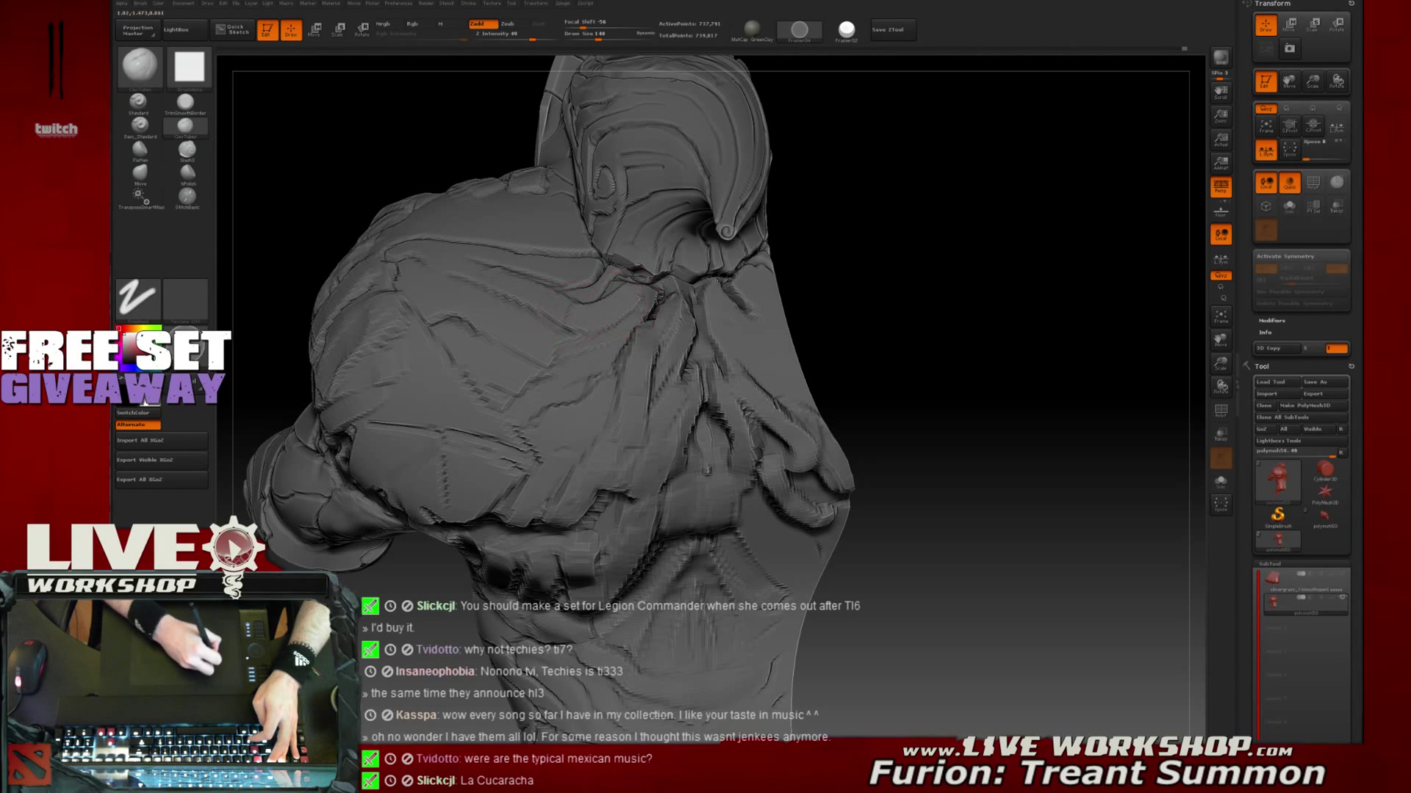
pyautogui.moveTo(887, 290)
pyautogui.mouseDown()
pyautogui.moveTo(965, 245)
pyautogui.moveTo(662, 309)
pyautogui.mouseUp()
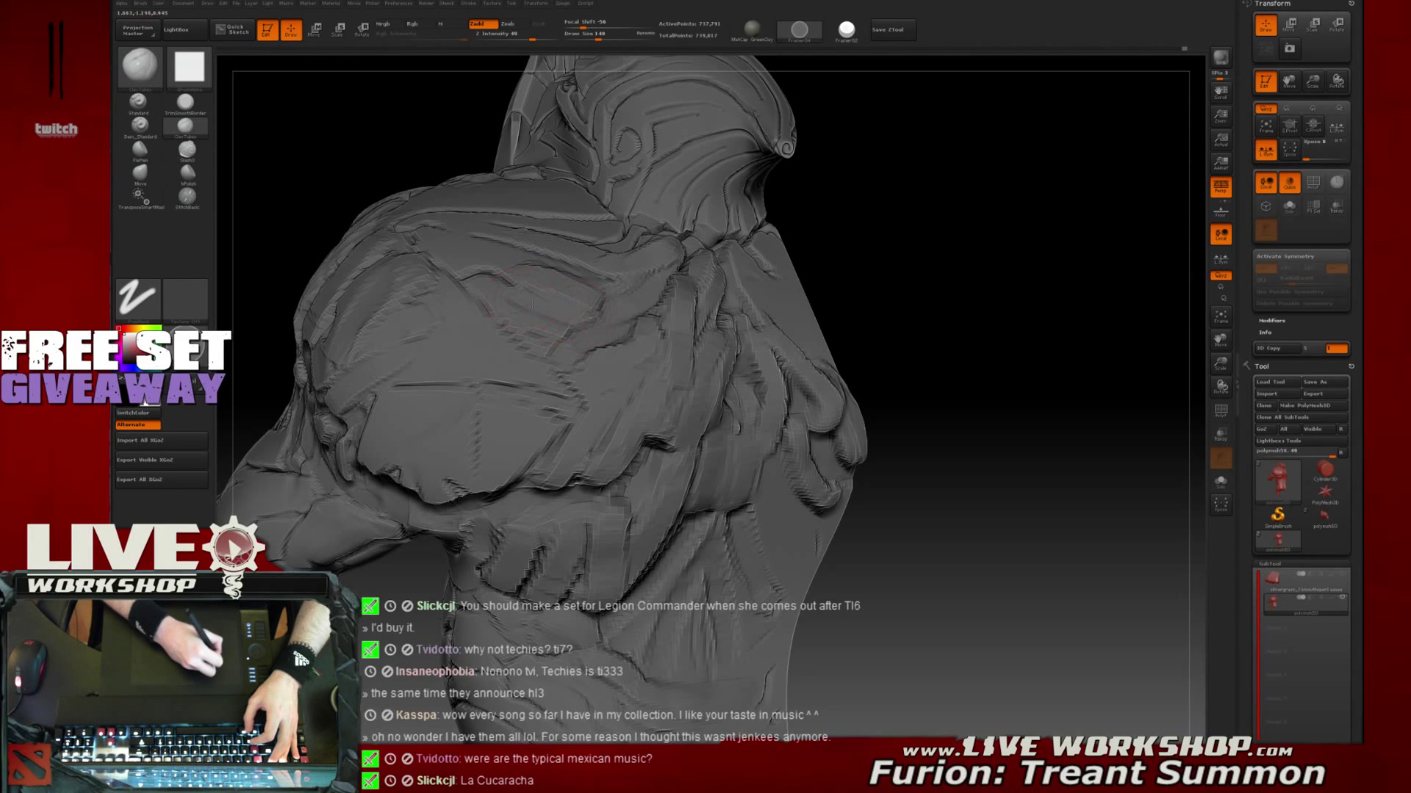
pyautogui.press('f')
pyautogui.moveTo(970, 299)
pyautogui.mouseDown()
pyautogui.moveTo(867, 308)
pyautogui.moveTo(926, 275)
pyautogui.moveTo(957, 309)
pyautogui.moveTo(979, 245)
pyautogui.mouseUp()
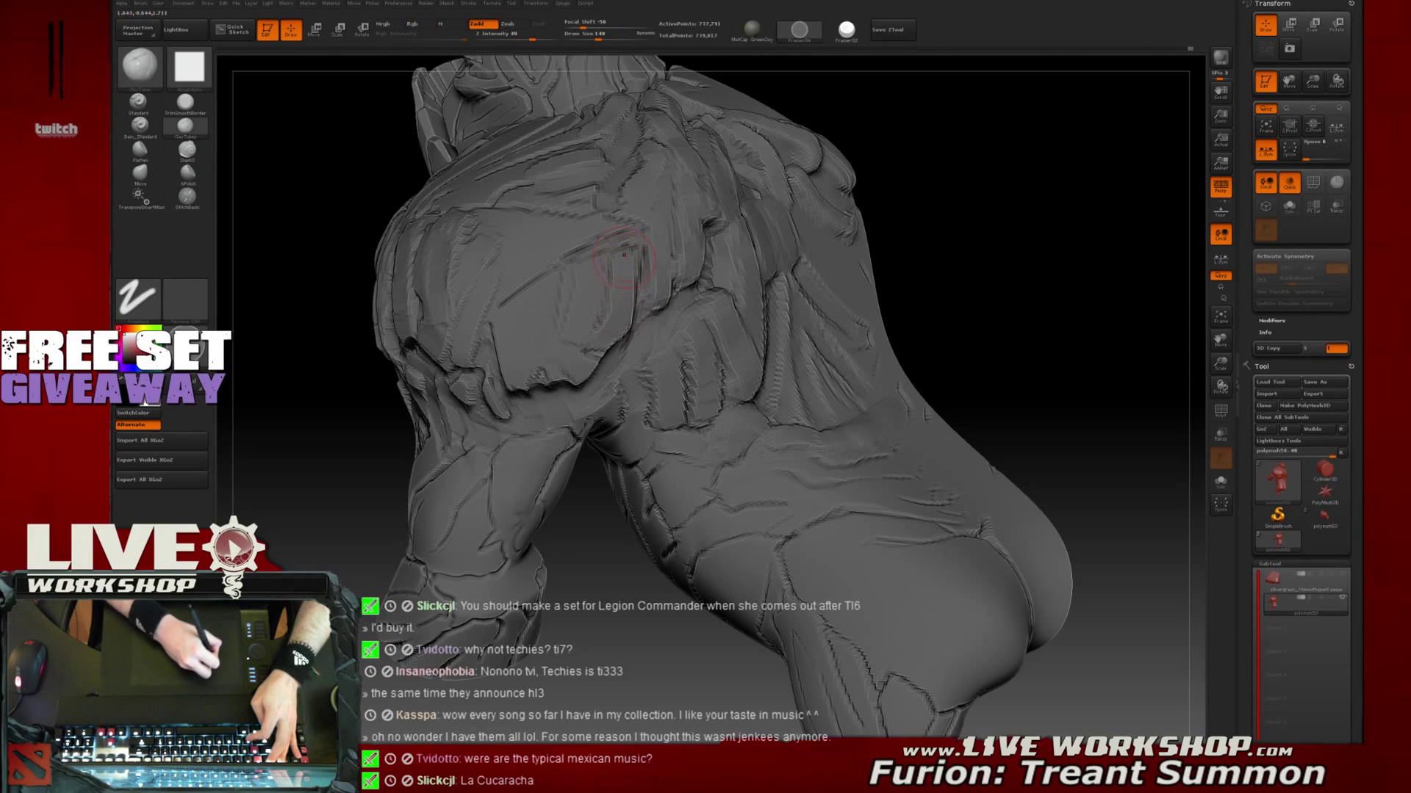
# Vary the brush size and detail the splintered bark edges at the upper rear of the shoulder plate
pyautogui.press('s')
pyautogui.moveTo(627, 236); pyautogui.dragTo(615, 238)
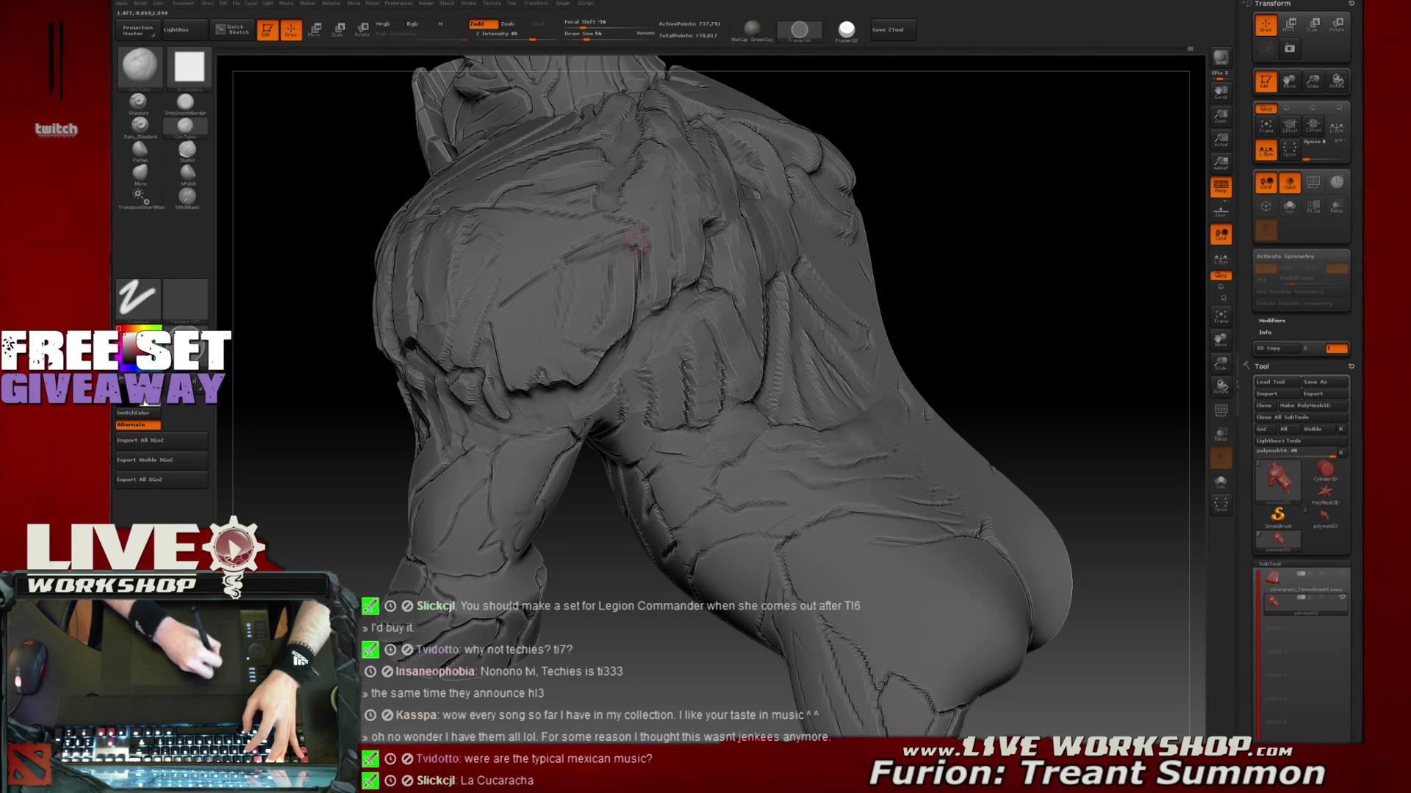
pyautogui.moveTo(651, 270)
pyautogui.mouseDown(button='right')
pyautogui.moveTo(645, 296)
pyautogui.moveTo(584, 289)
pyautogui.mouseUp(button='right')
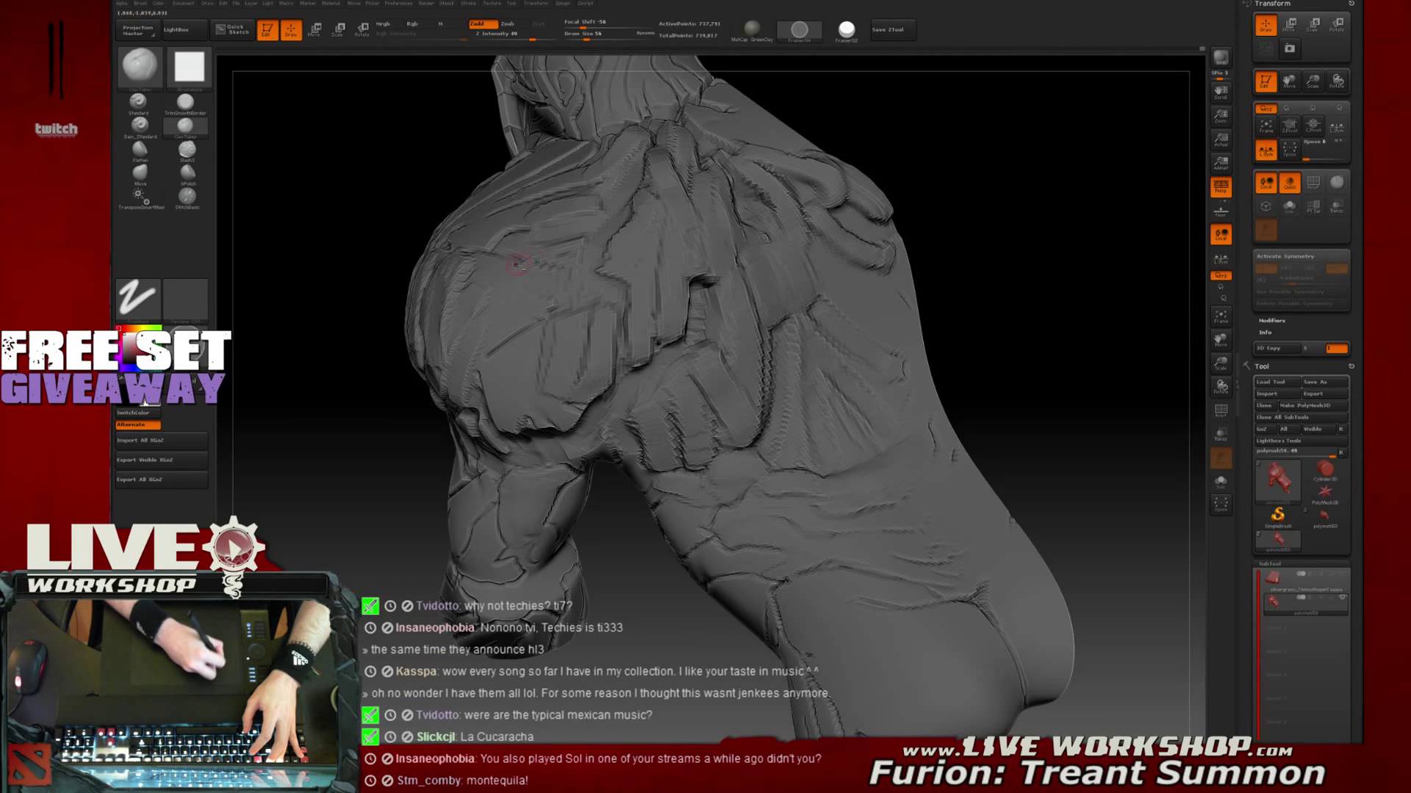
pyautogui.press(']')
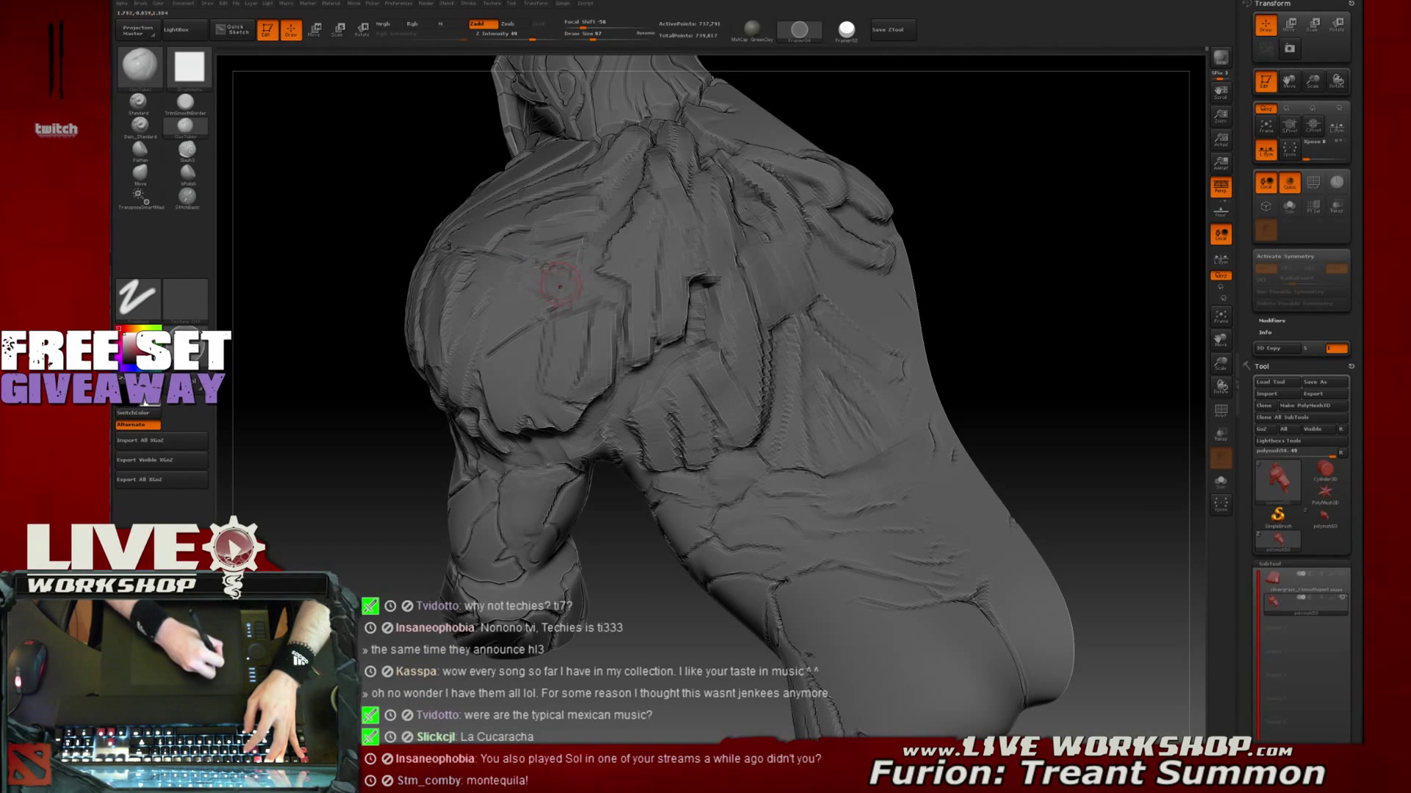
pyautogui.press(']')
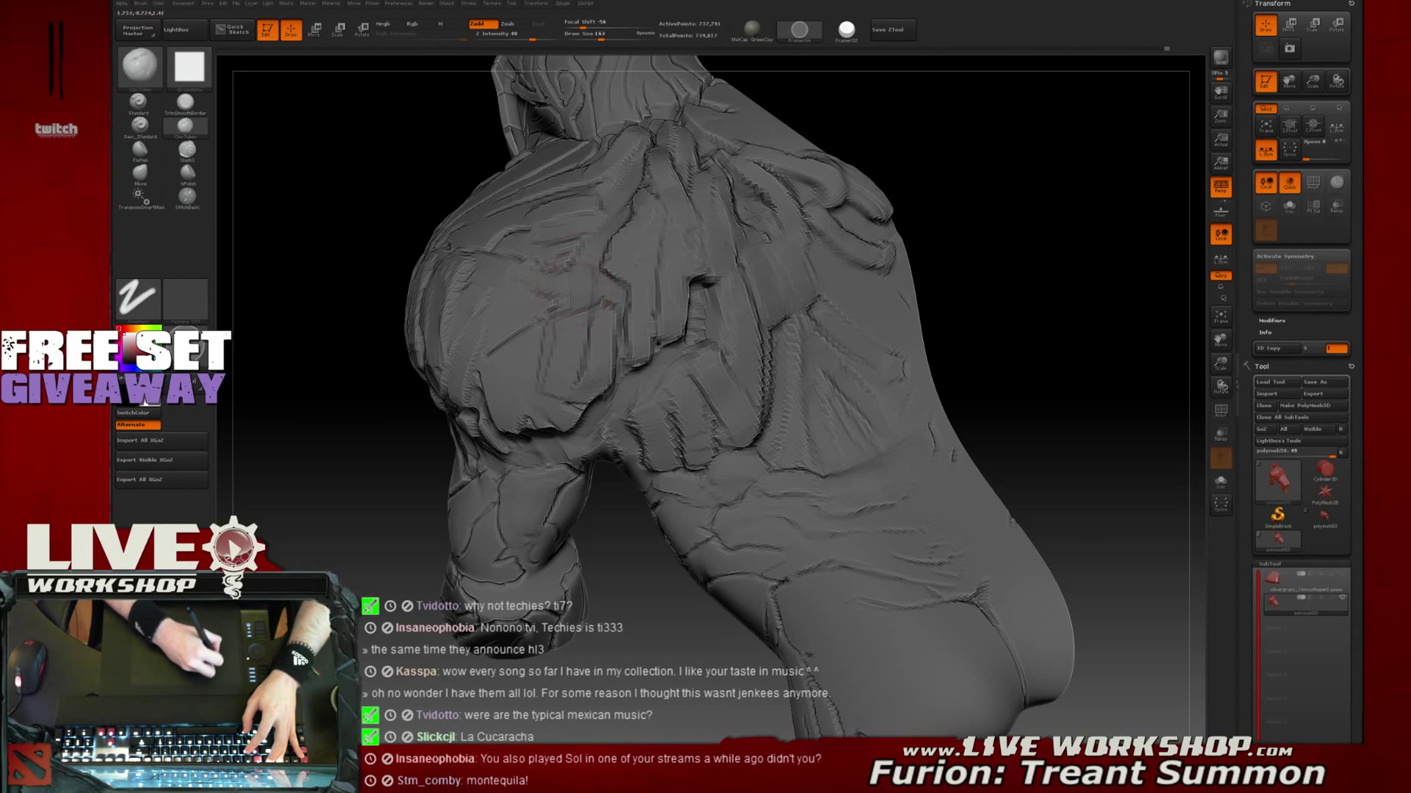
# Resize the brush and build up bark strips on the upper arm just below the shoulder plate's jagged edge
pyautogui.moveTo(968, 263)
pyautogui.mouseDown()
pyautogui.moveTo(1045, 262)
pyautogui.moveTo(1005, 240)
pyautogui.mouseUp()
pyautogui.press('s')
pyautogui.click(497, 372)
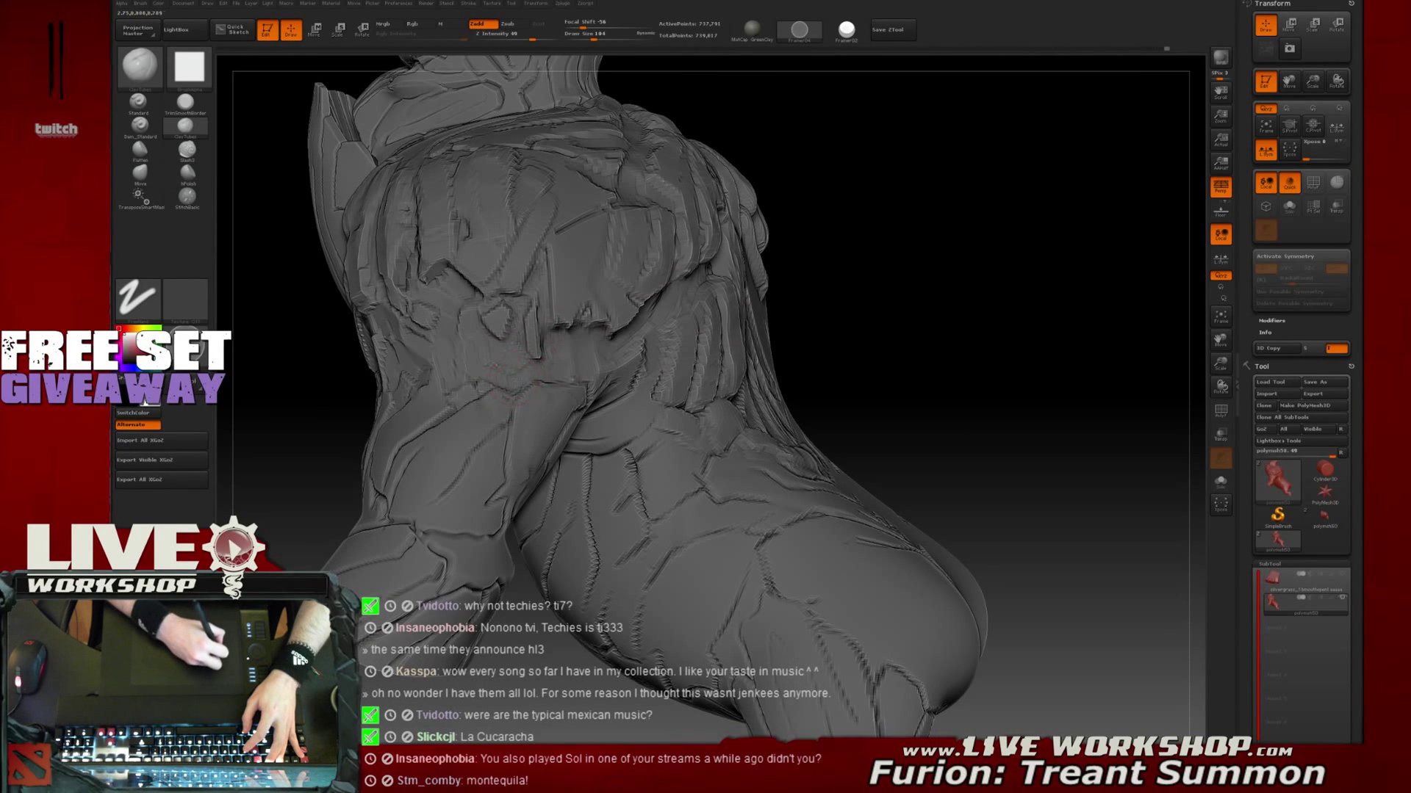
pyautogui.moveTo(894, 296); pyautogui.dragTo(985, 305)
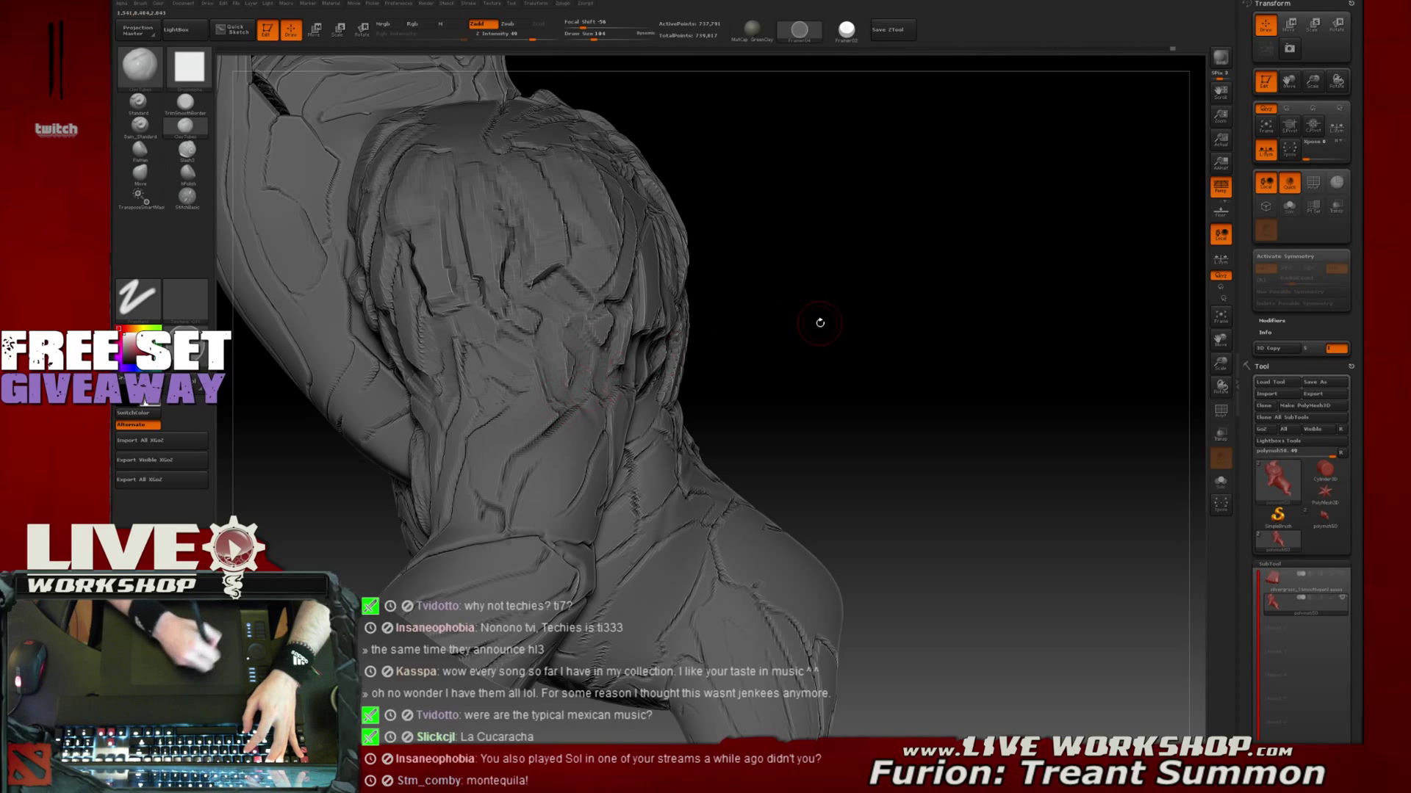
pyautogui.moveTo(819, 318); pyautogui.dragTo(578, 379)
pyautogui.moveTo(920, 294); pyautogui.dragTo(604, 424)
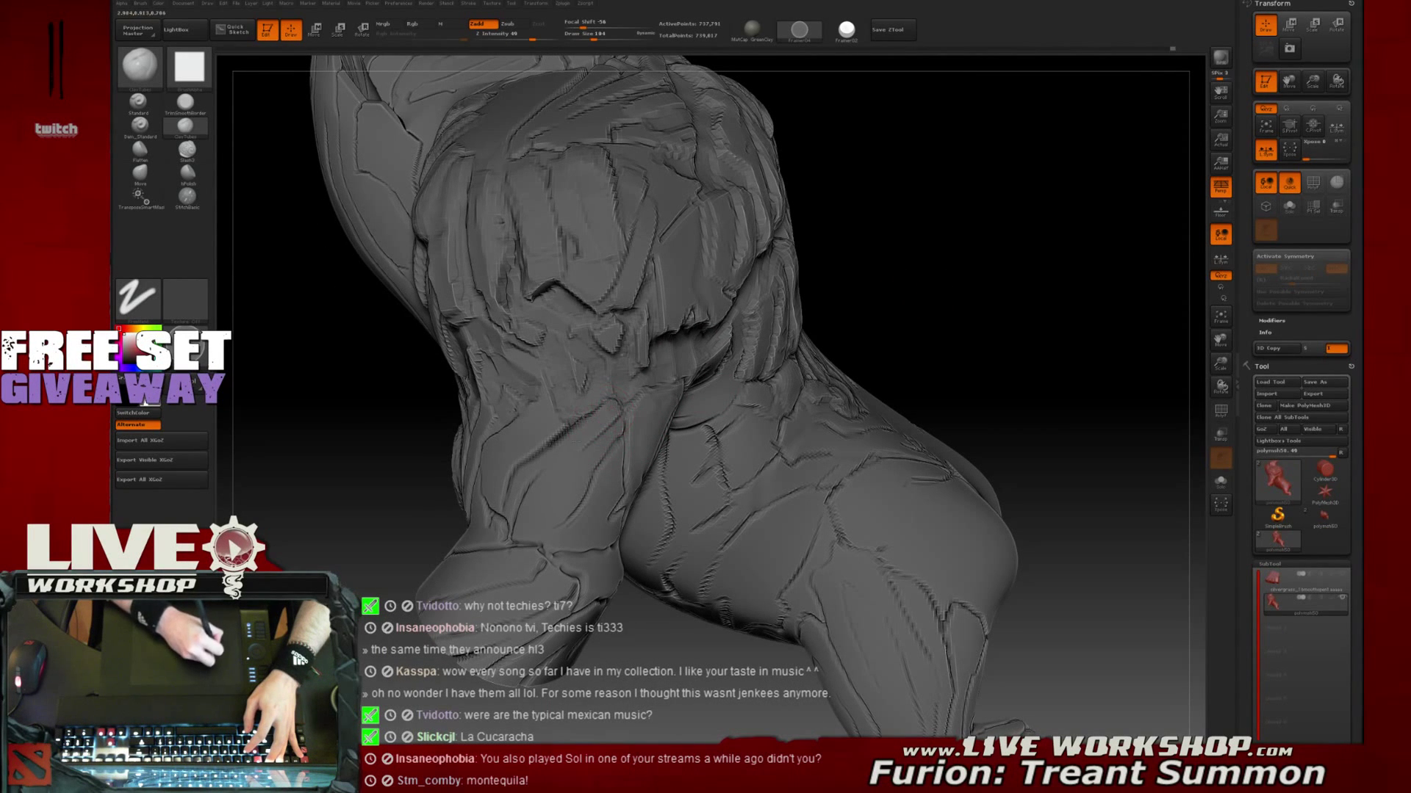
# Sculpt a raised, tapering bark plate with surrounding grooves on the back of the upper arm near the armpit
pyautogui.moveTo(950, 280); pyautogui.dragTo(835, 97)
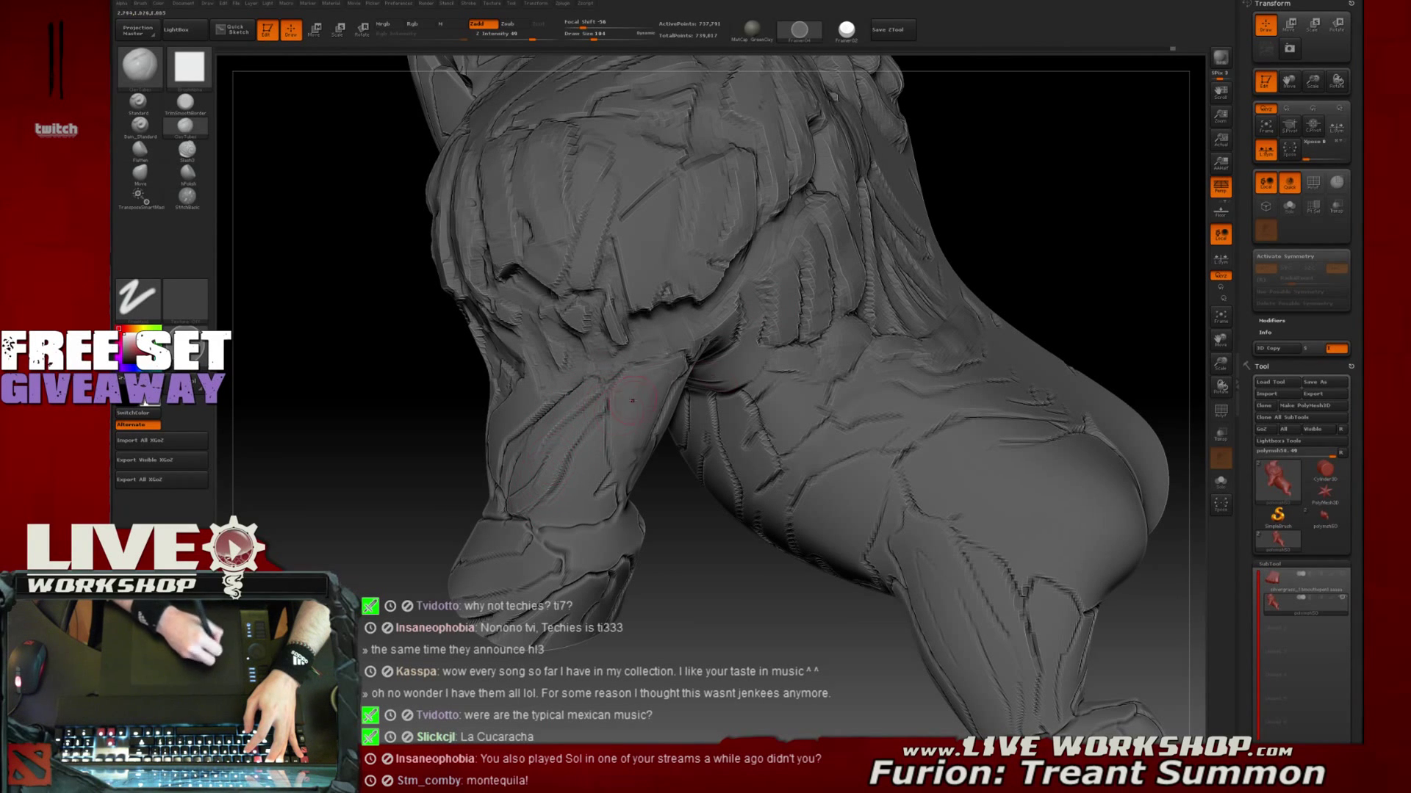
pyautogui.moveTo(679, 592); pyautogui.dragTo(616, 560)
pyautogui.moveTo(594, 349); pyautogui.dragTo(599, 358)
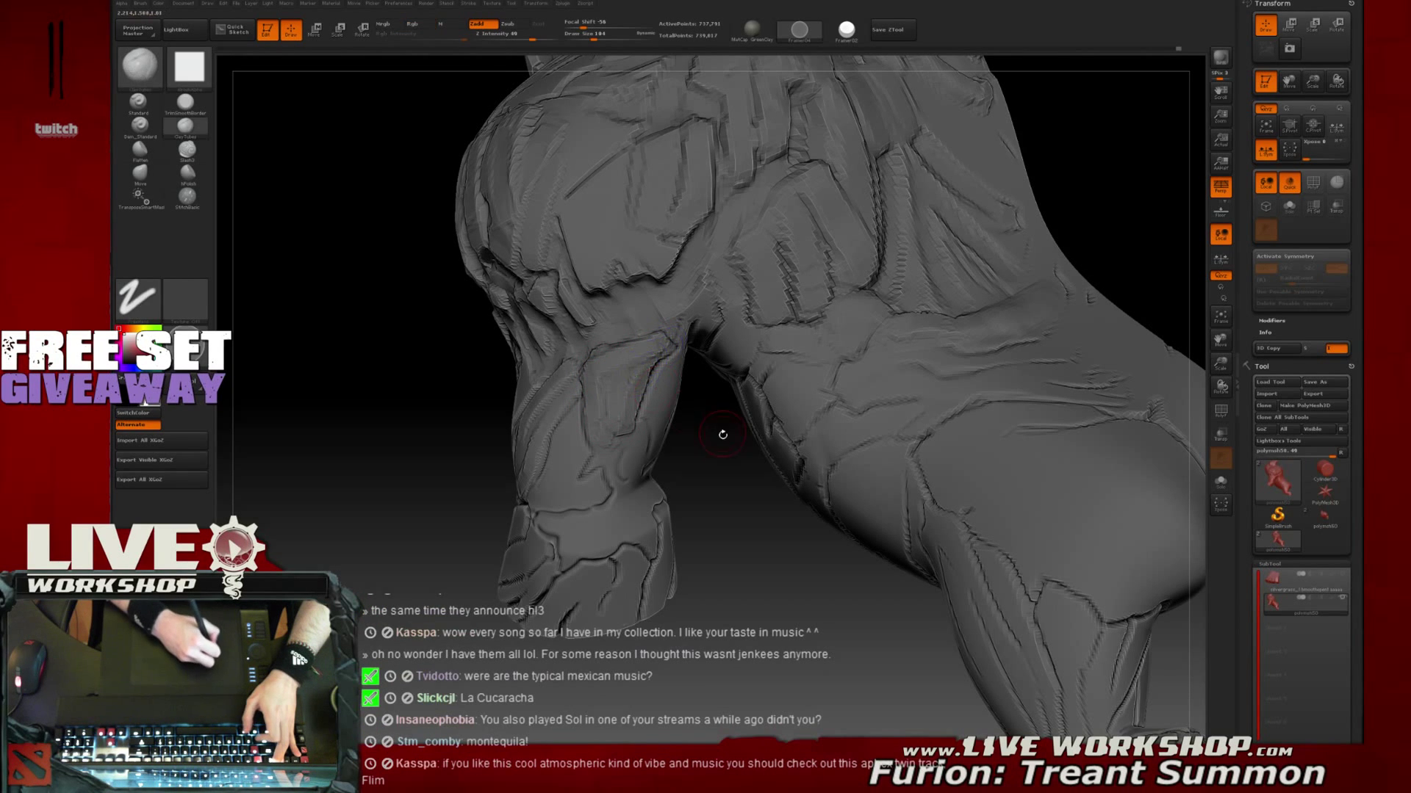
pyautogui.moveTo(718, 434); pyautogui.dragTo(564, 379)
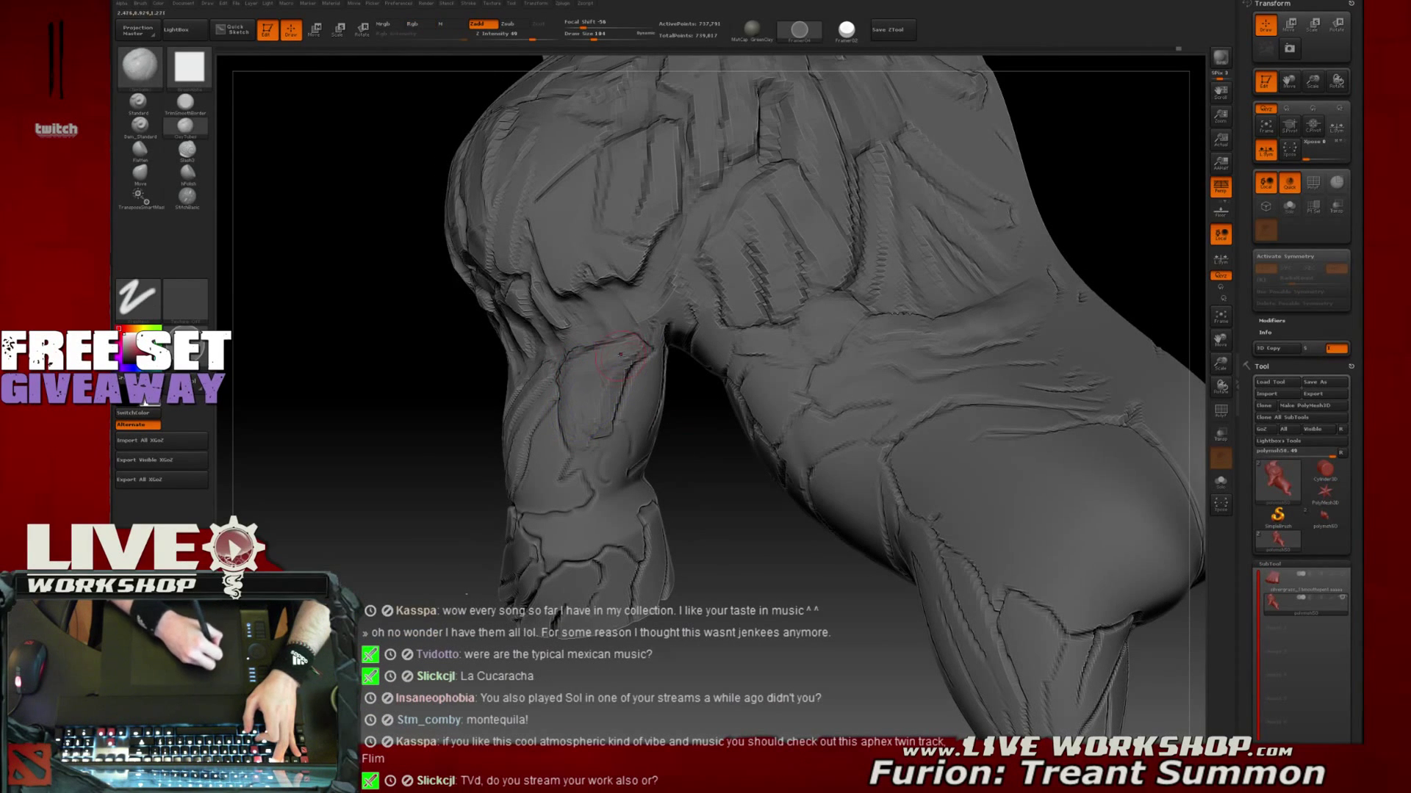
pyautogui.moveTo(726, 443); pyautogui.dragTo(597, 366)
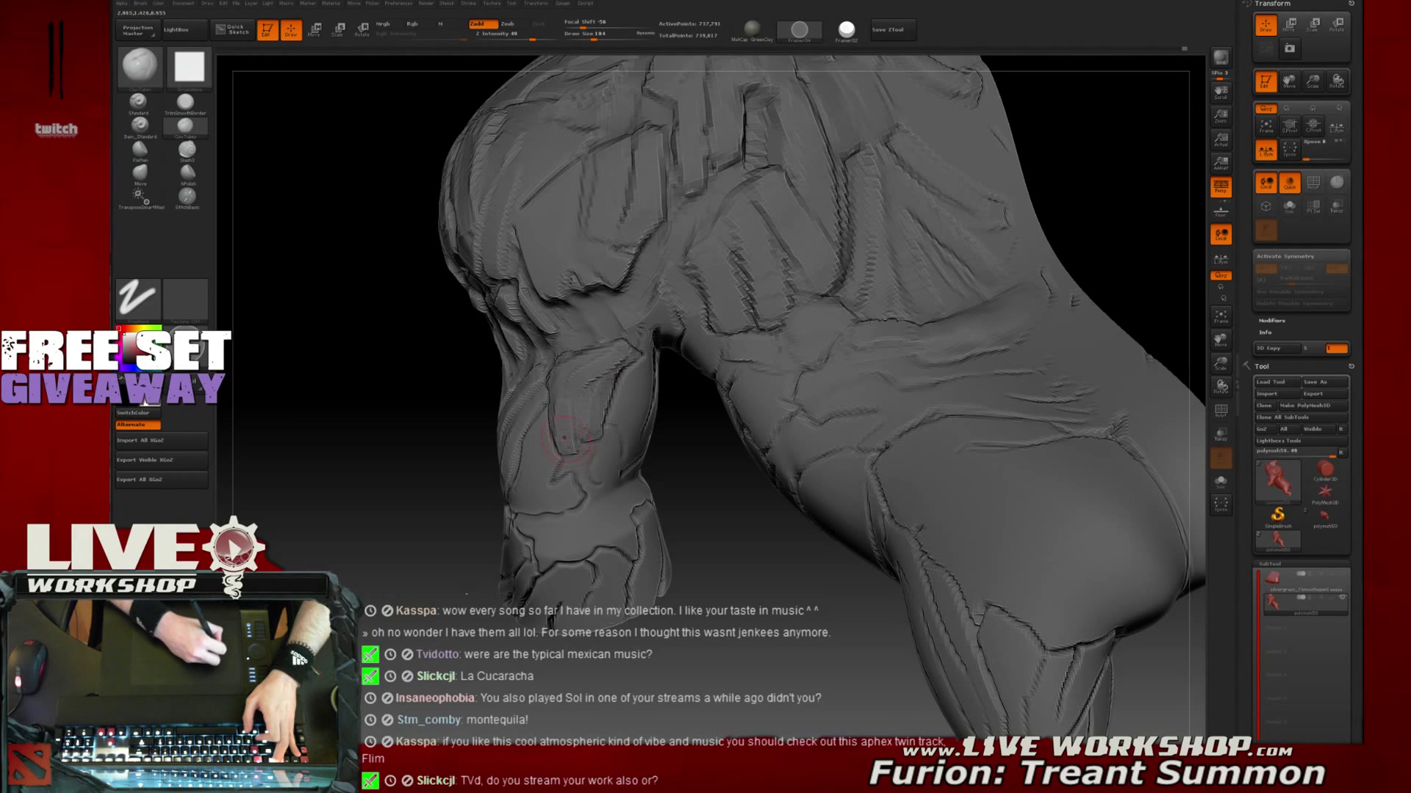
pyautogui.moveTo(716, 470); pyautogui.dragTo(560, 358)
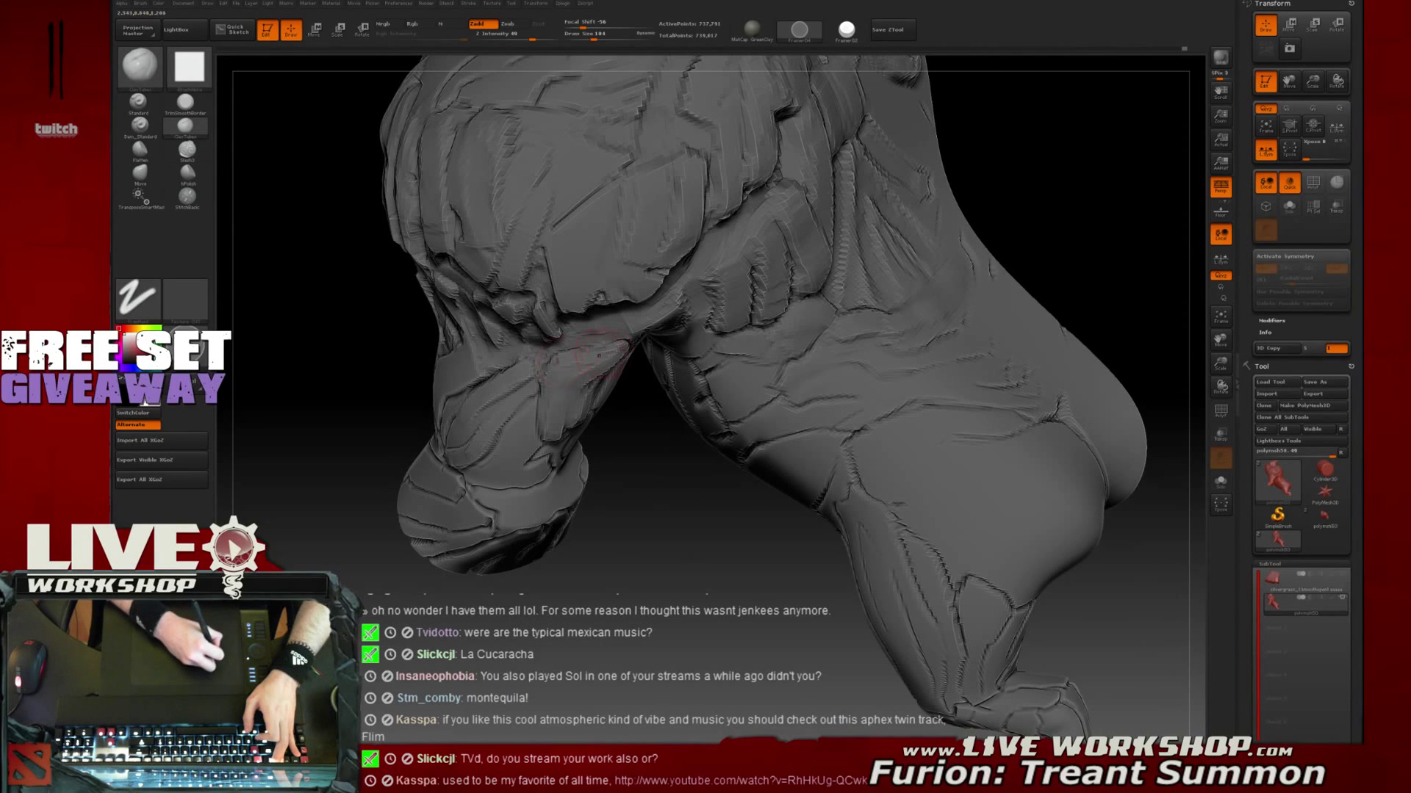
pyautogui.moveTo(625, 347); pyautogui.dragTo(696, 403)
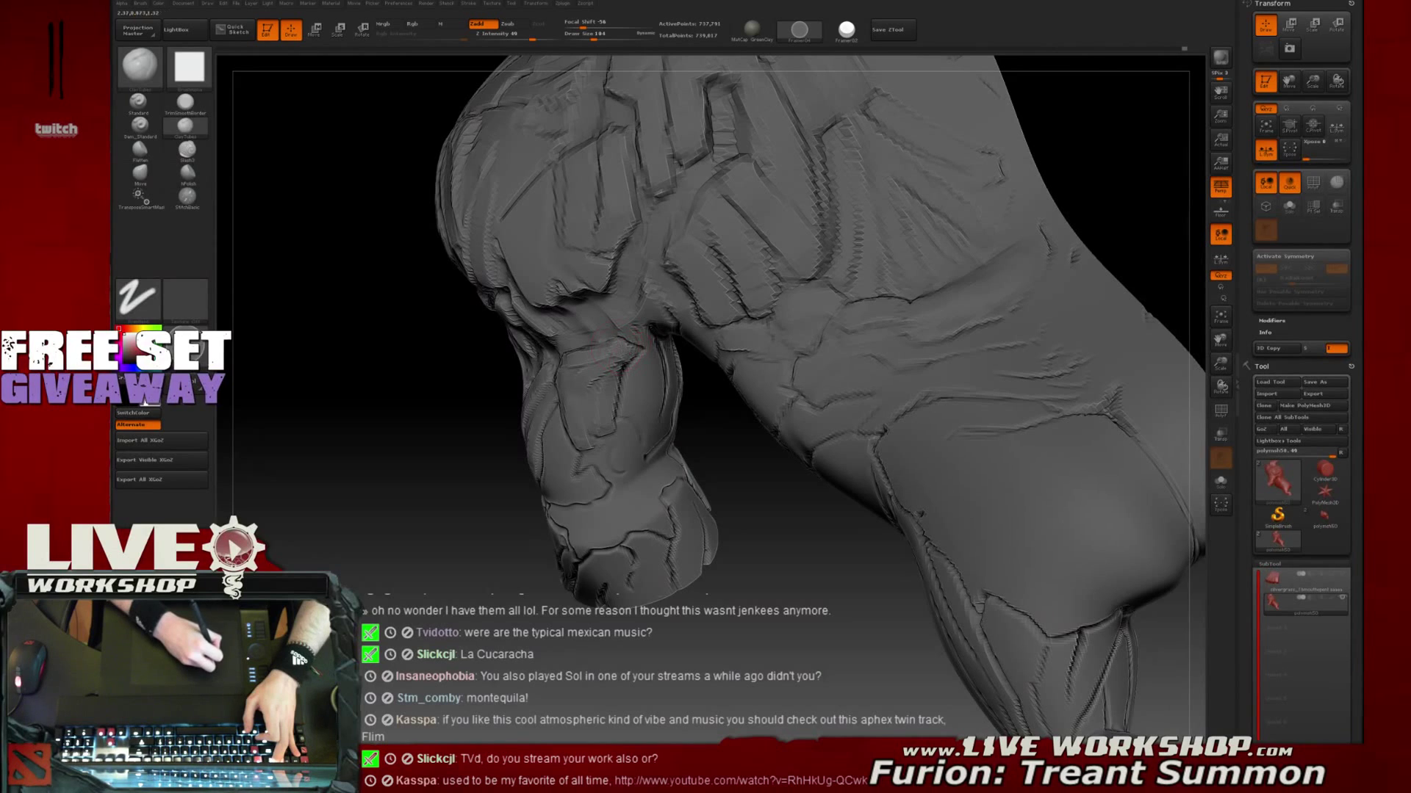
# Deepen the grooves and build up bark strips beside the raised plate on the back of the upper arm, toward the armpit
pyautogui.moveTo(725, 404); pyautogui.dragTo(644, 342)
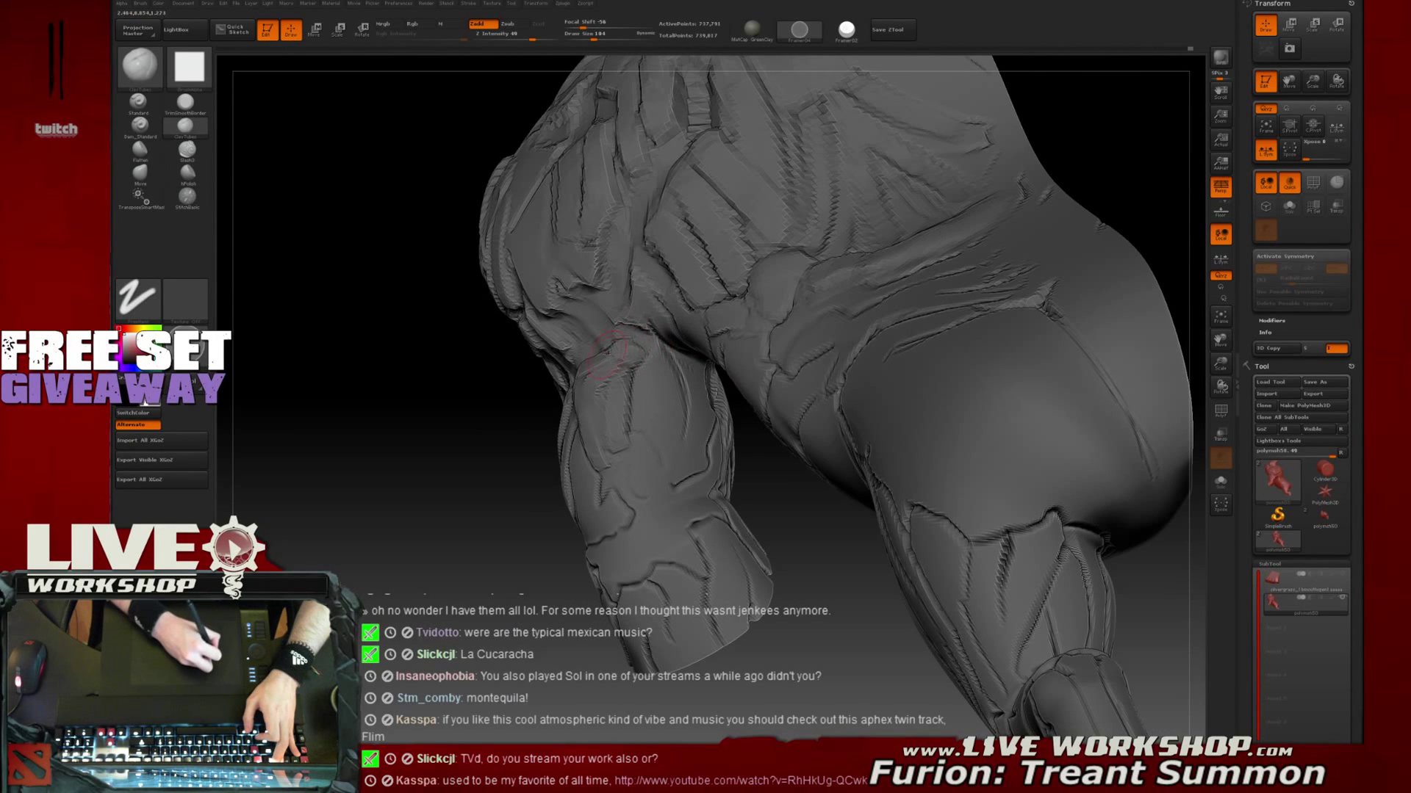
pyautogui.moveTo(632, 342); pyautogui.dragTo(654, 360)
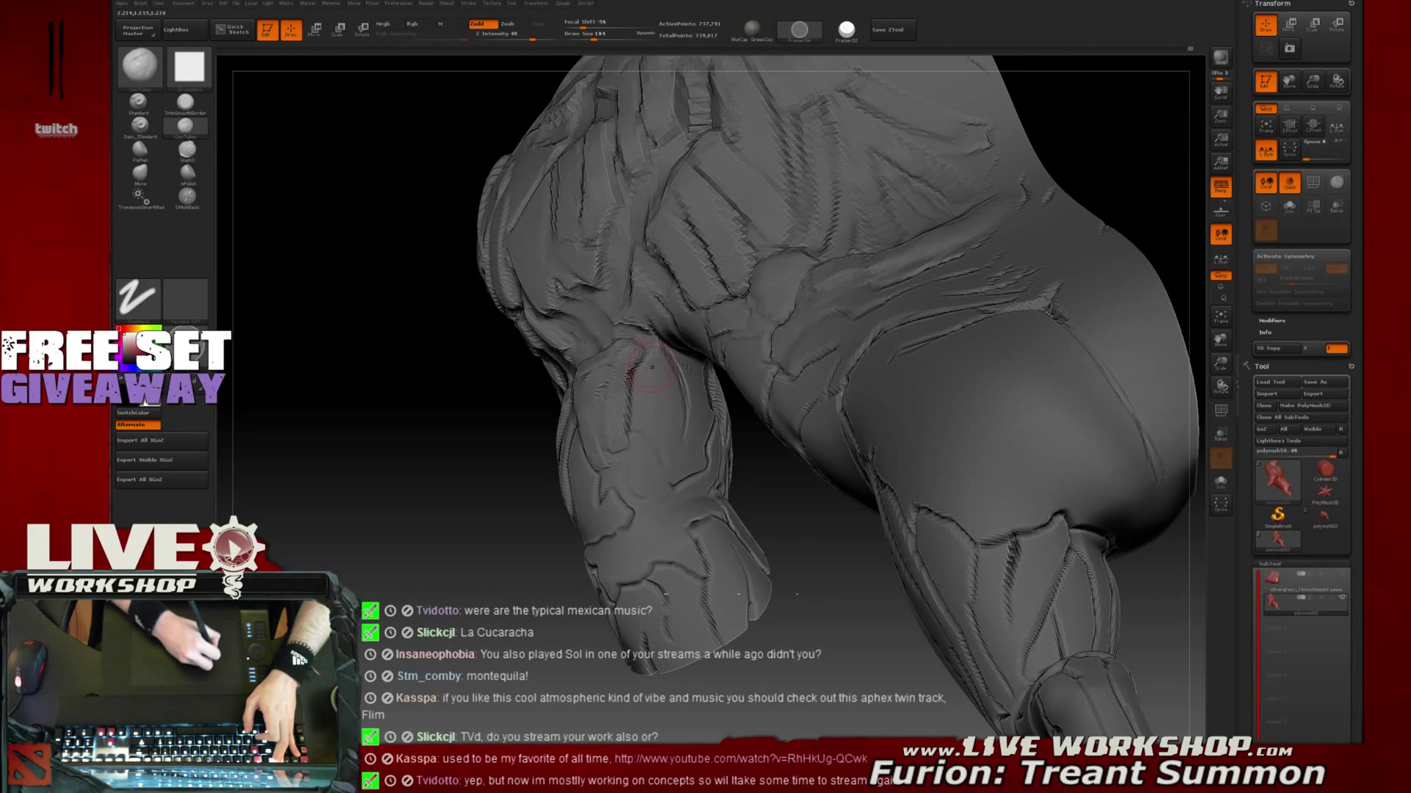
pyautogui.moveTo(794, 470); pyautogui.dragTo(661, 360, button='right')
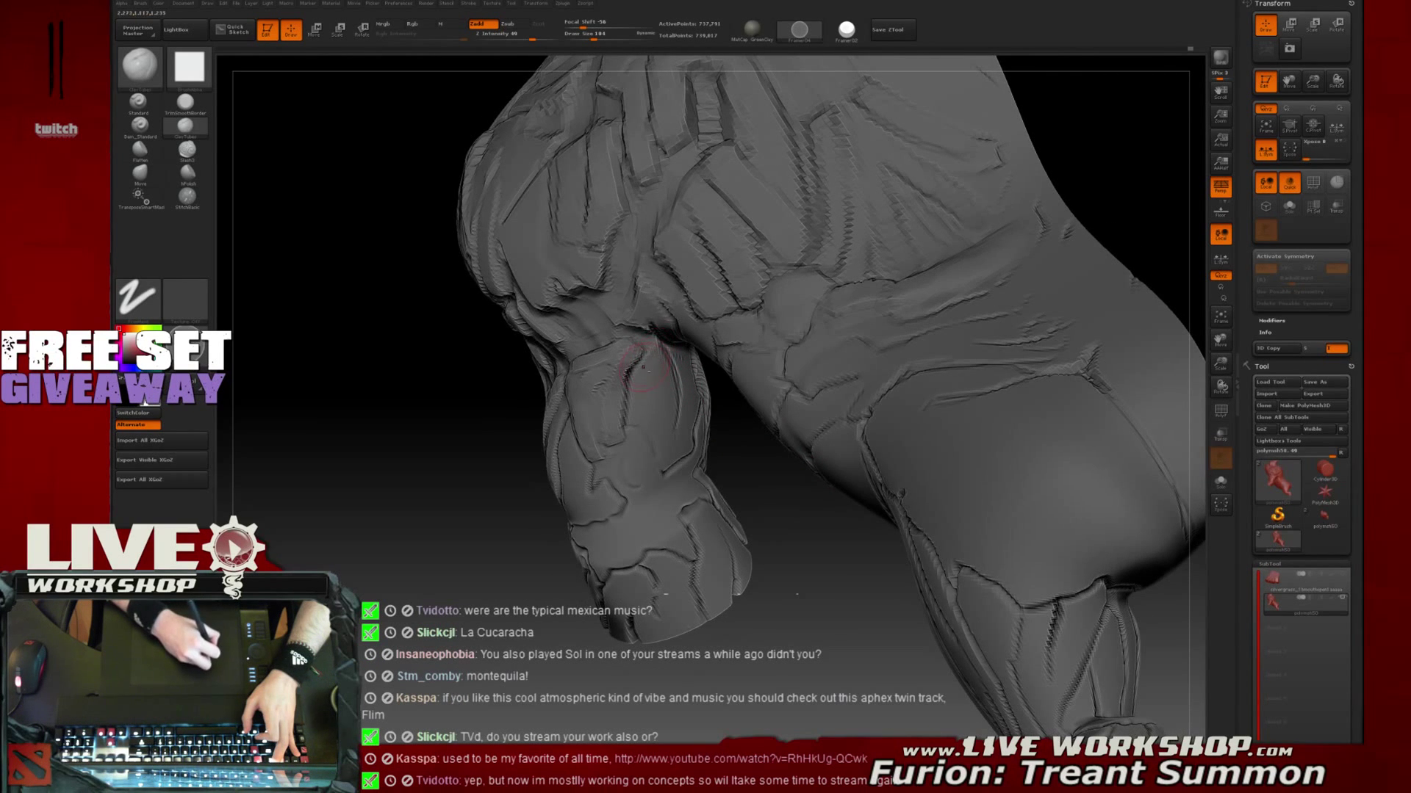
pyautogui.moveTo(775, 478); pyautogui.dragTo(610, 382, button='right')
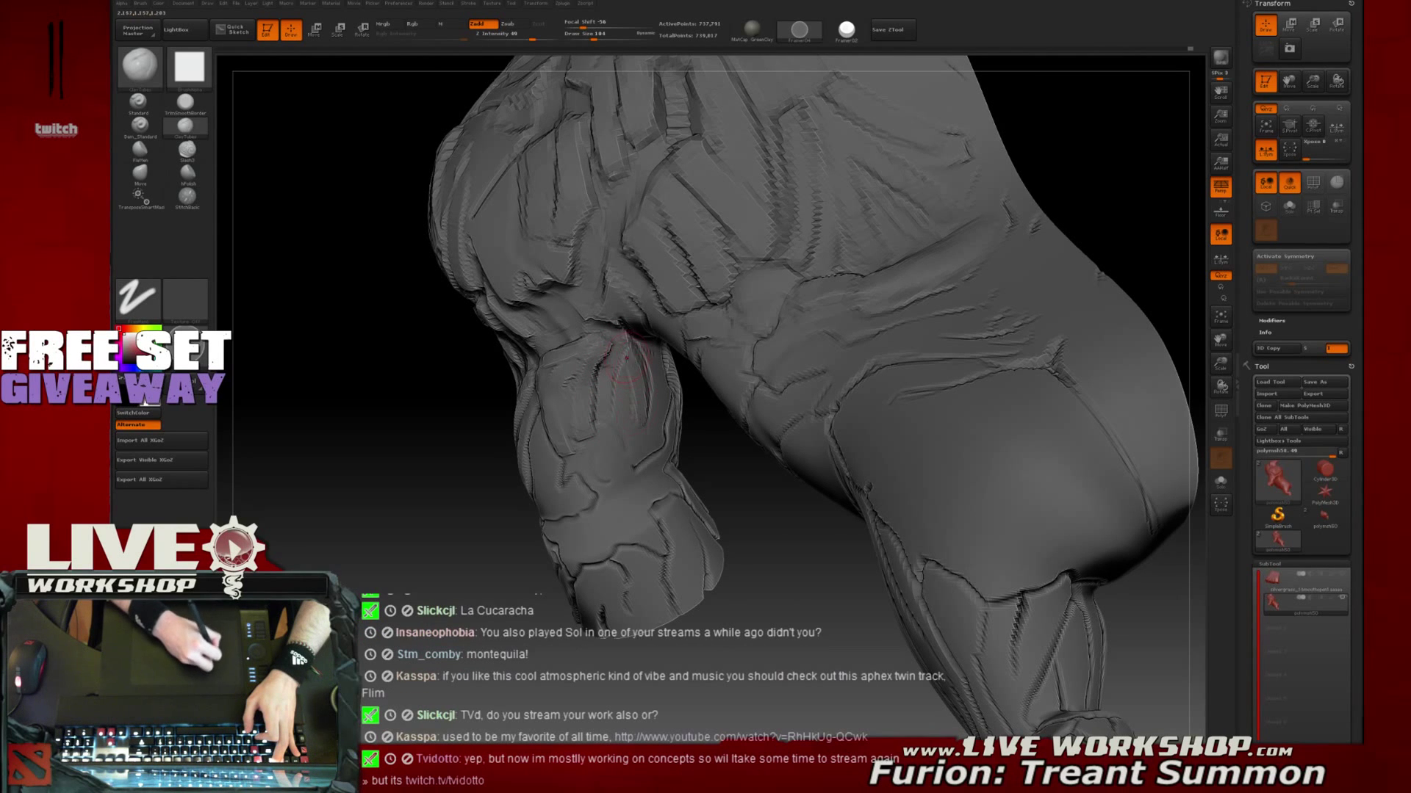
pyautogui.moveTo(736, 488); pyautogui.dragTo(626, 352)
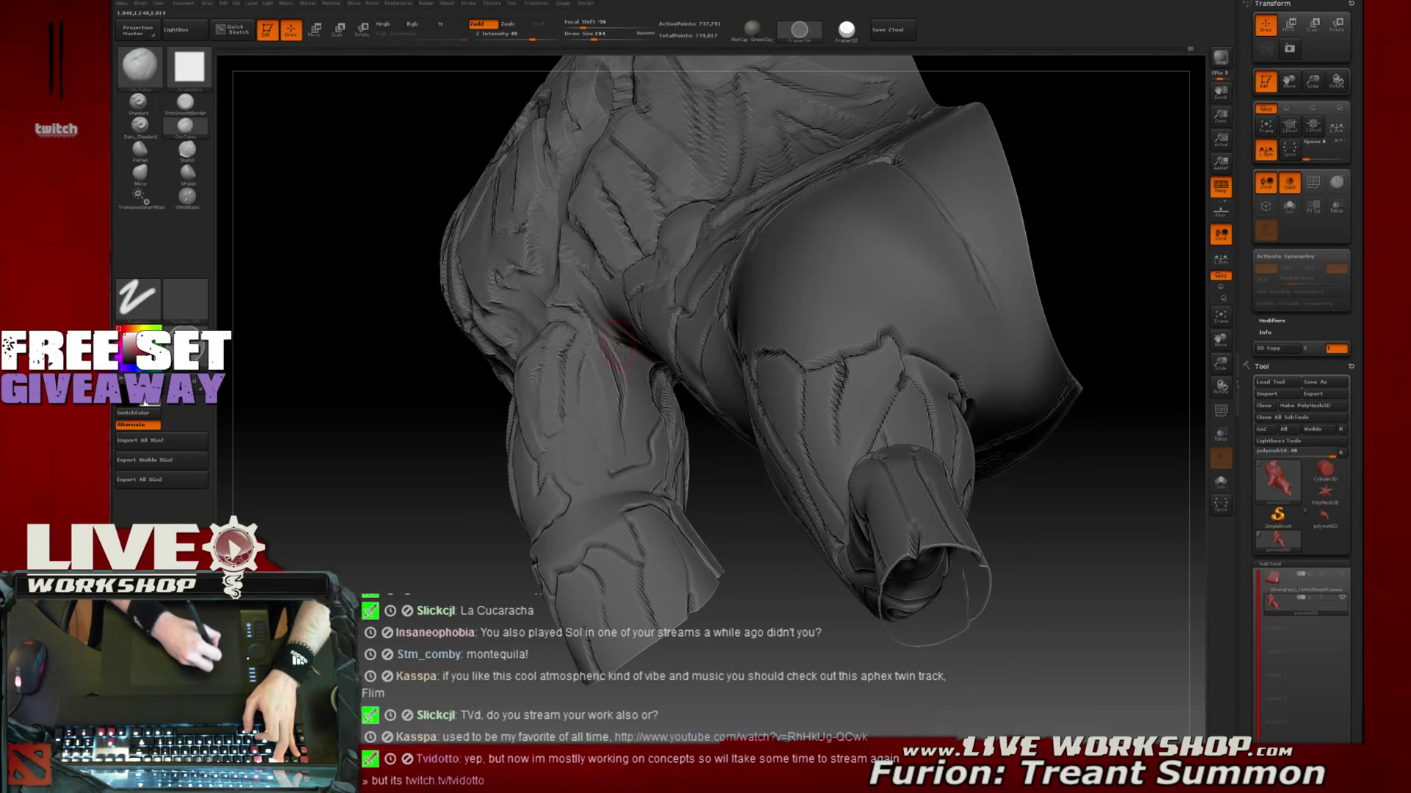
# Add short bark ridges where the top of the upper arm meets the rear of the shoulder
pyautogui.moveTo(557, 321); pyautogui.dragTo(562, 303)
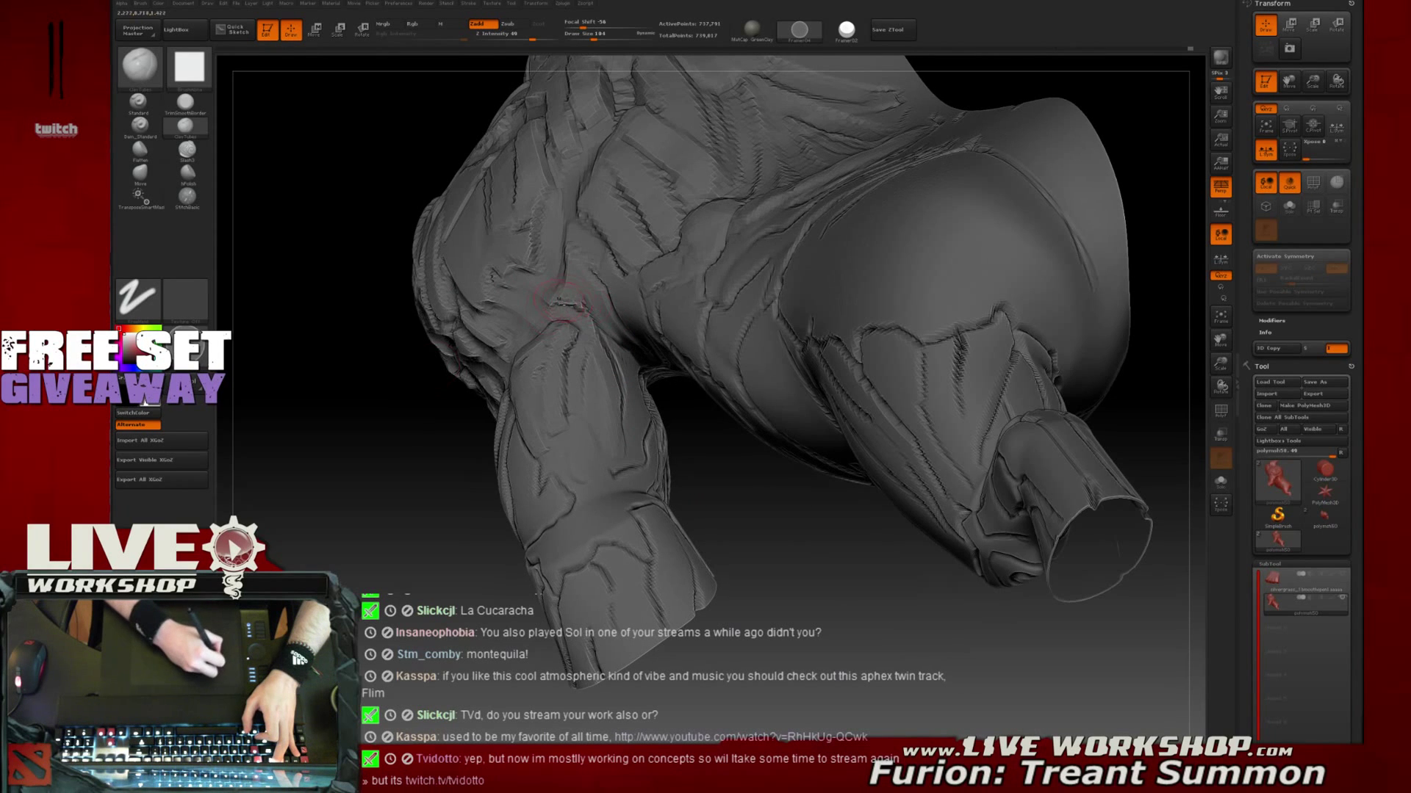
pyautogui.moveTo(698, 442); pyautogui.dragTo(563, 308)
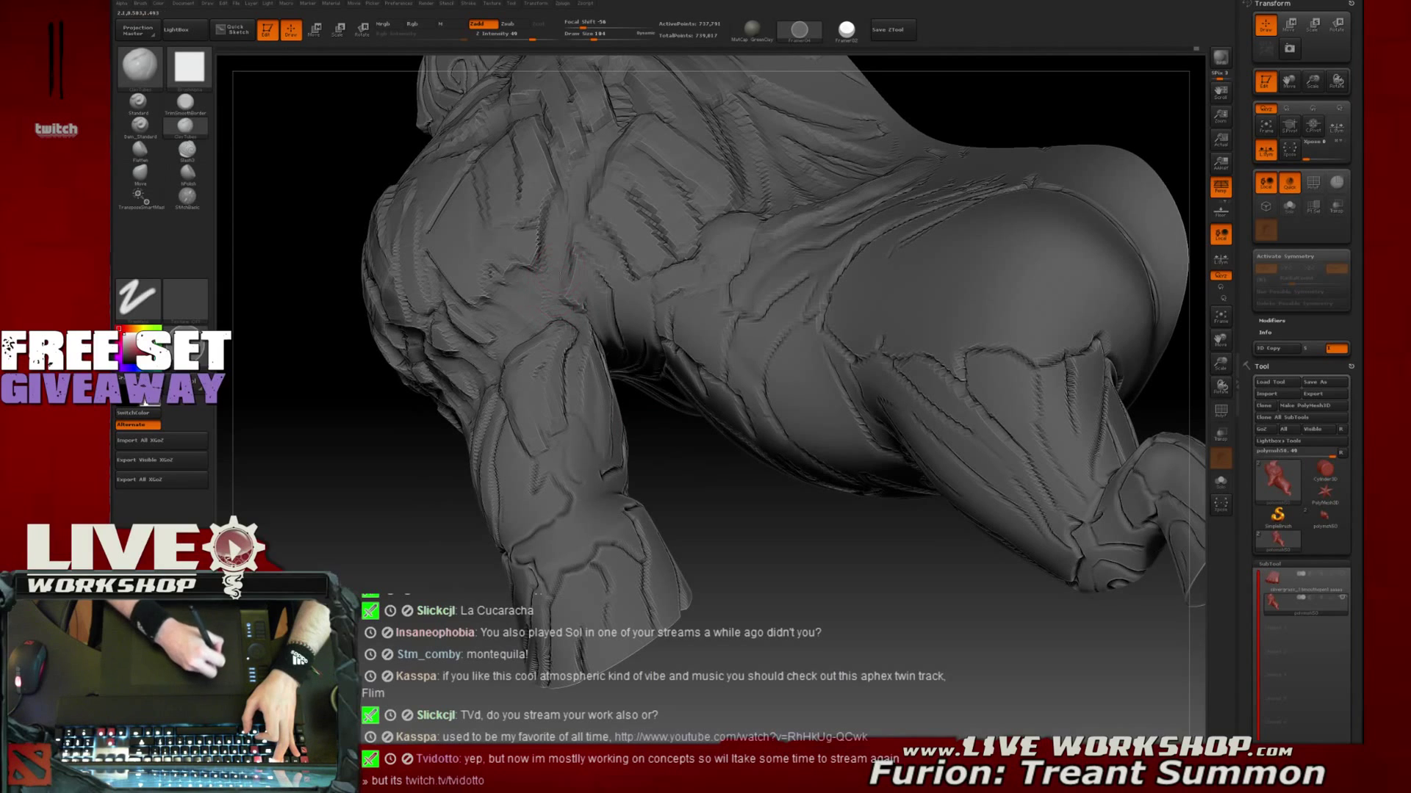
pyautogui.moveTo(584, 307); pyautogui.dragTo(601, 292)
pyautogui.moveTo(704, 524)
pyautogui.mouseDown()
pyautogui.moveTo(904, 170)
pyautogui.moveTo(963, 169)
pyautogui.moveTo(938, 246)
pyautogui.moveTo(947, 356)
pyautogui.moveTo(1011, 315)
pyautogui.moveTo(923, 268)
pyautogui.mouseUp()
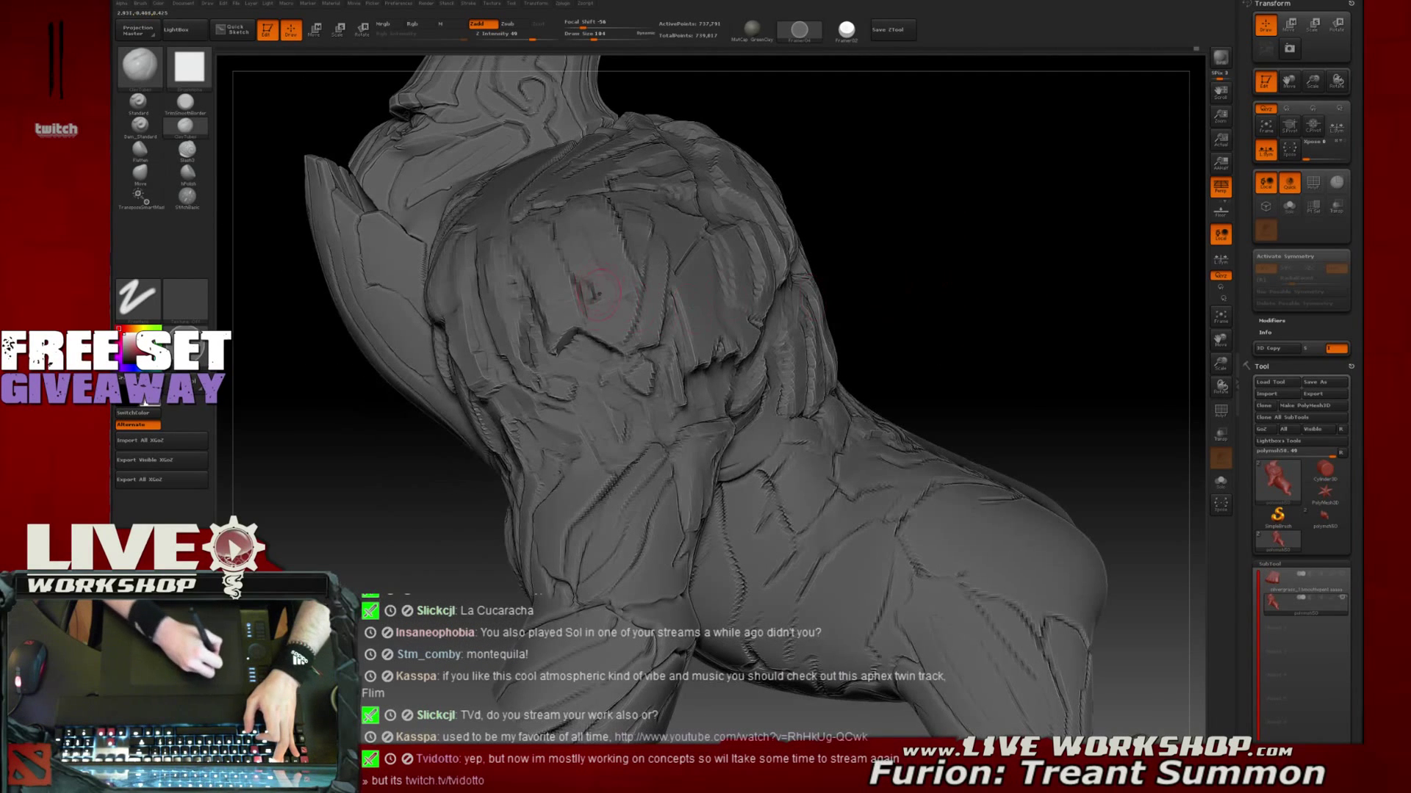
# Resize the brush, then build up and smooth the surface of the large bark plate on the outer shoulder
pyautogui.press('s')
pyautogui.moveTo(596, 319)
pyautogui.mouseDown()
pyautogui.moveTo(610, 306)
pyautogui.moveTo(597, 294)
pyautogui.moveTo(605, 274)
pyautogui.mouseUp()
pyautogui.moveTo(585, 338); pyautogui.dragTo(583, 294)
pyautogui.keyDown('shift'); pyautogui.moveTo(576, 242); pyautogui.dragTo(572, 208); pyautogui.keyUp('shift')
pyautogui.keyDown('shift'); pyautogui.moveTo(584, 287); pyautogui.dragTo(581, 213); pyautogui.keyUp('shift')
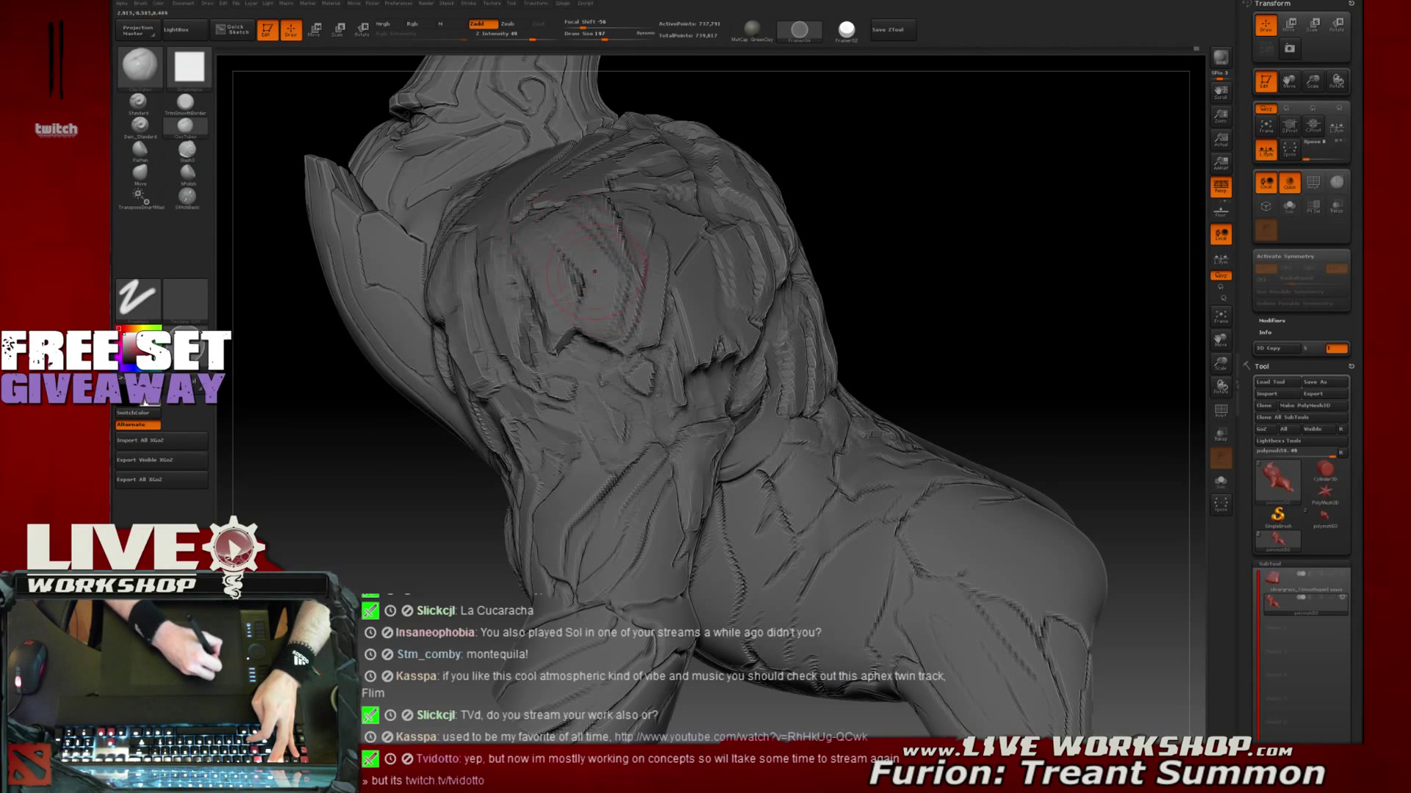
pyautogui.moveTo(604, 272)
pyautogui.keyDown('shift'); pyautogui.mouseDown()
pyautogui.moveTo(604, 235)
pyautogui.moveTo(619, 283)
pyautogui.mouseUp(); pyautogui.keyUp('shift')
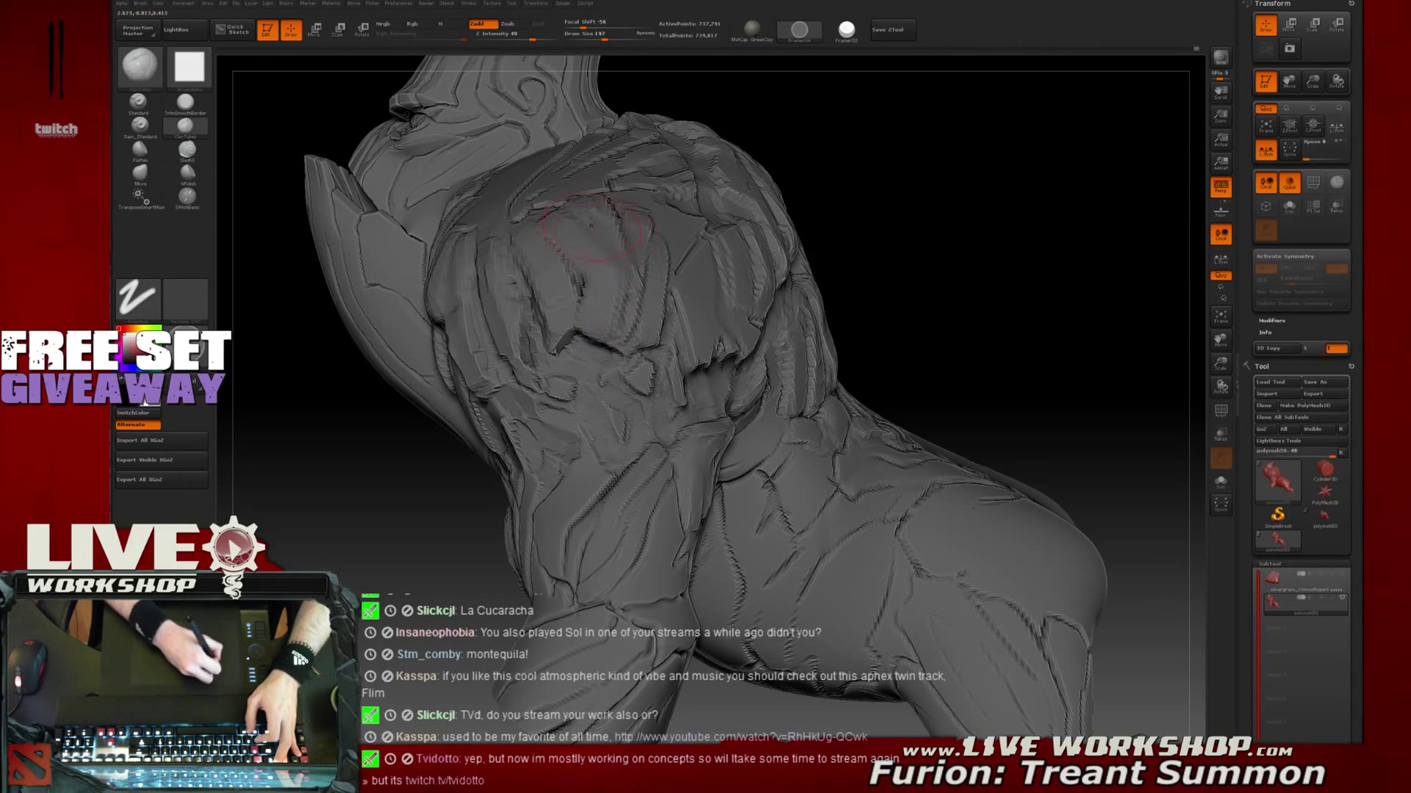
# Examine the shoulder bark up close and the treant's whole silhouette from several angles
pyautogui.moveTo(913, 184); pyautogui.dragTo(644, 243)
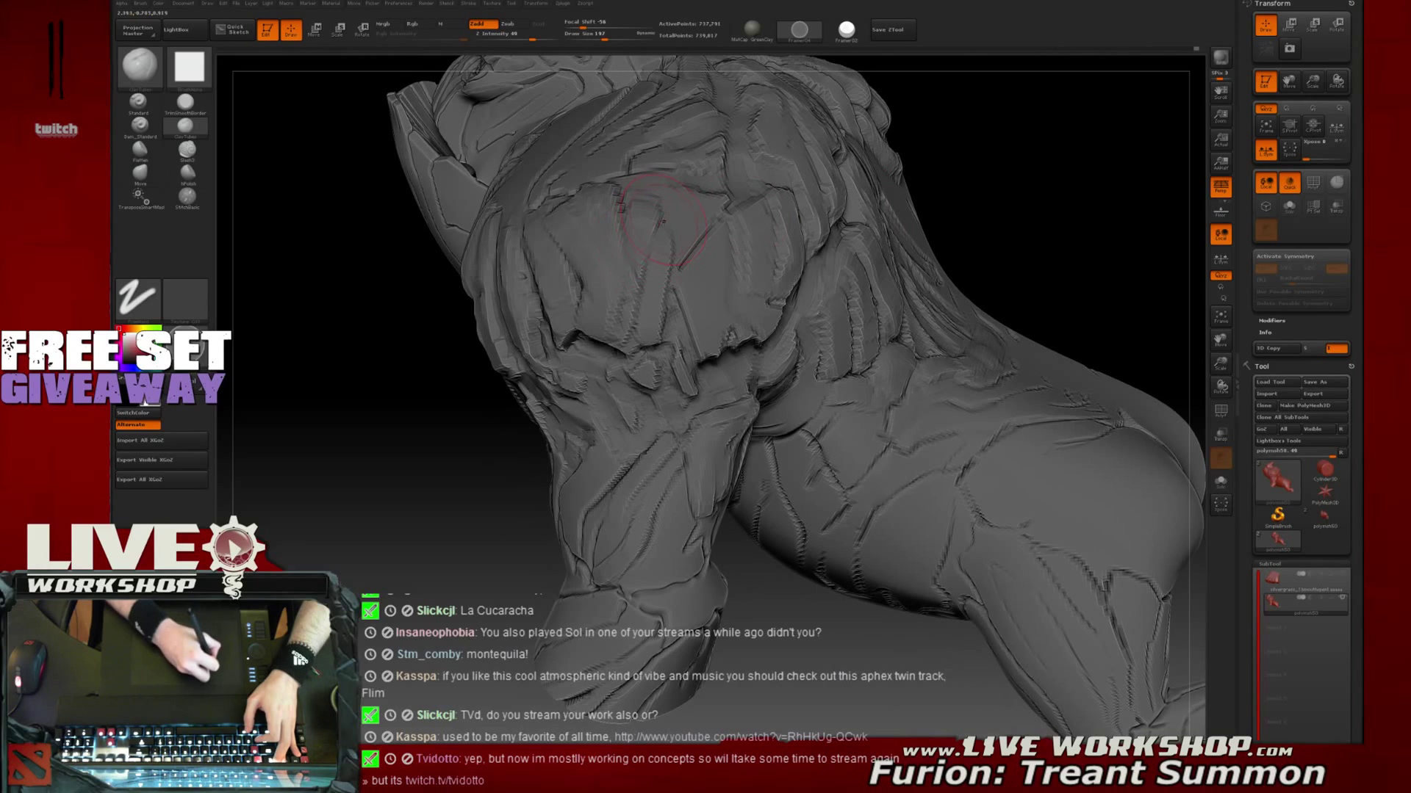
pyautogui.moveTo(994, 135)
pyautogui.mouseDown()
pyautogui.moveTo(995, 167)
pyautogui.moveTo(992, 140)
pyautogui.mouseUp()
pyautogui.keyDown('ctrl'); pyautogui.moveTo(668, 224); pyautogui.dragTo(673, 271, button='right'); pyautogui.keyUp('ctrl')
pyautogui.moveTo(1067, 111)
pyautogui.mouseDown()
pyautogui.moveTo(1039, 230)
pyautogui.moveTo(836, 302)
pyautogui.mouseUp()
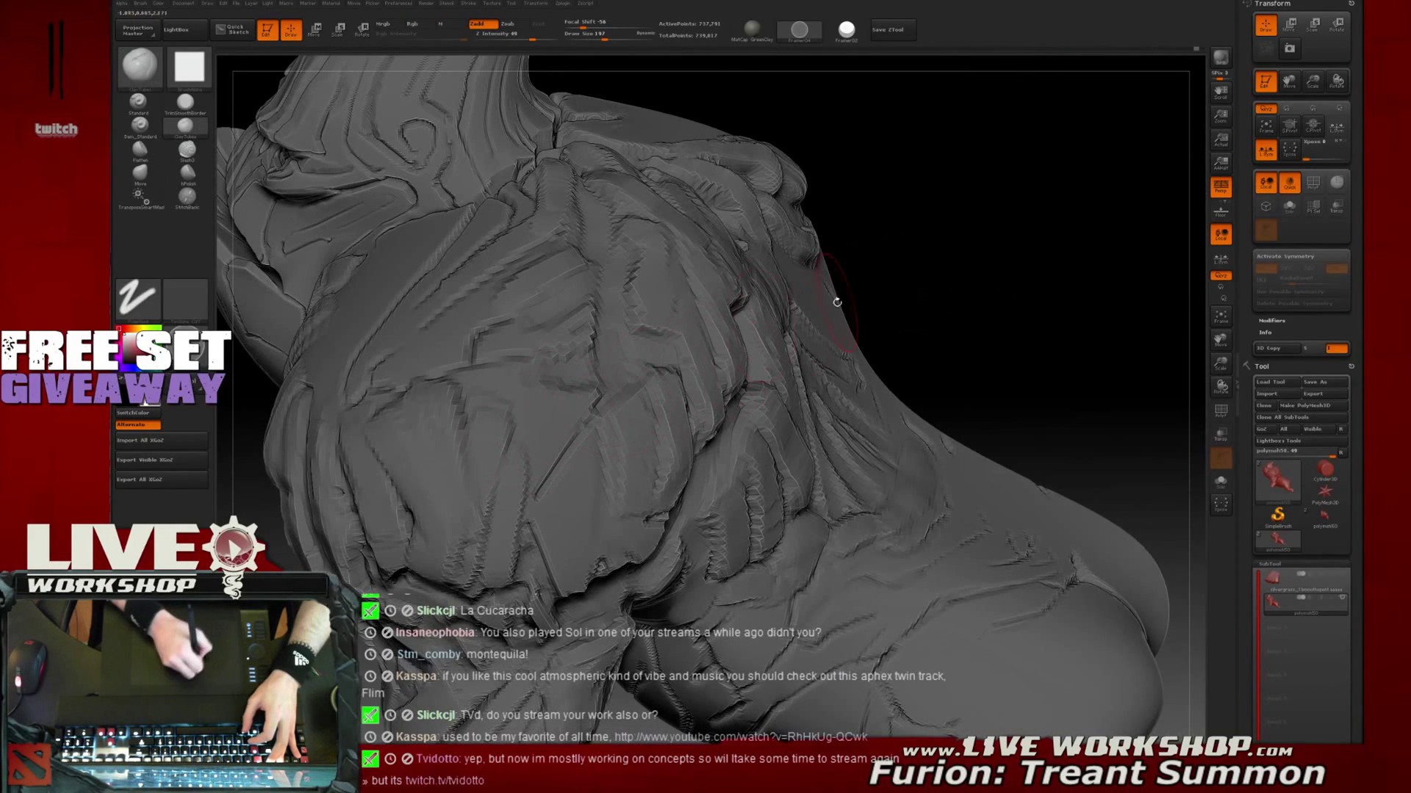
pyautogui.press('f')
pyautogui.moveTo(992, 214)
pyautogui.mouseDown()
pyautogui.moveTo(1005, 254)
pyautogui.moveTo(985, 266)
pyautogui.mouseUp()
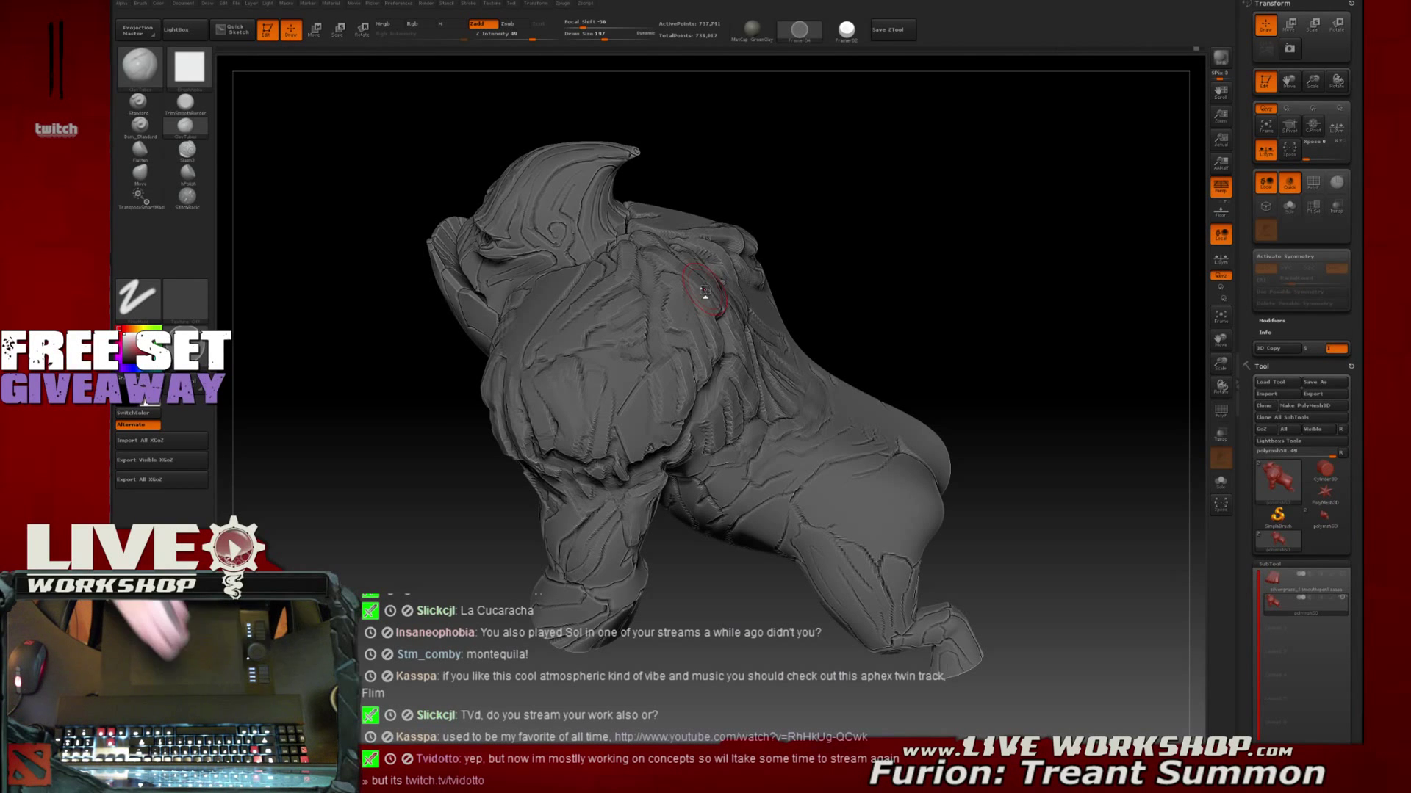
pyautogui.moveTo(857, 208)
pyautogui.mouseDown()
pyautogui.moveTo(945, 213)
pyautogui.moveTo(964, 238)
pyautogui.moveTo(925, 205)
pyautogui.mouseUp()
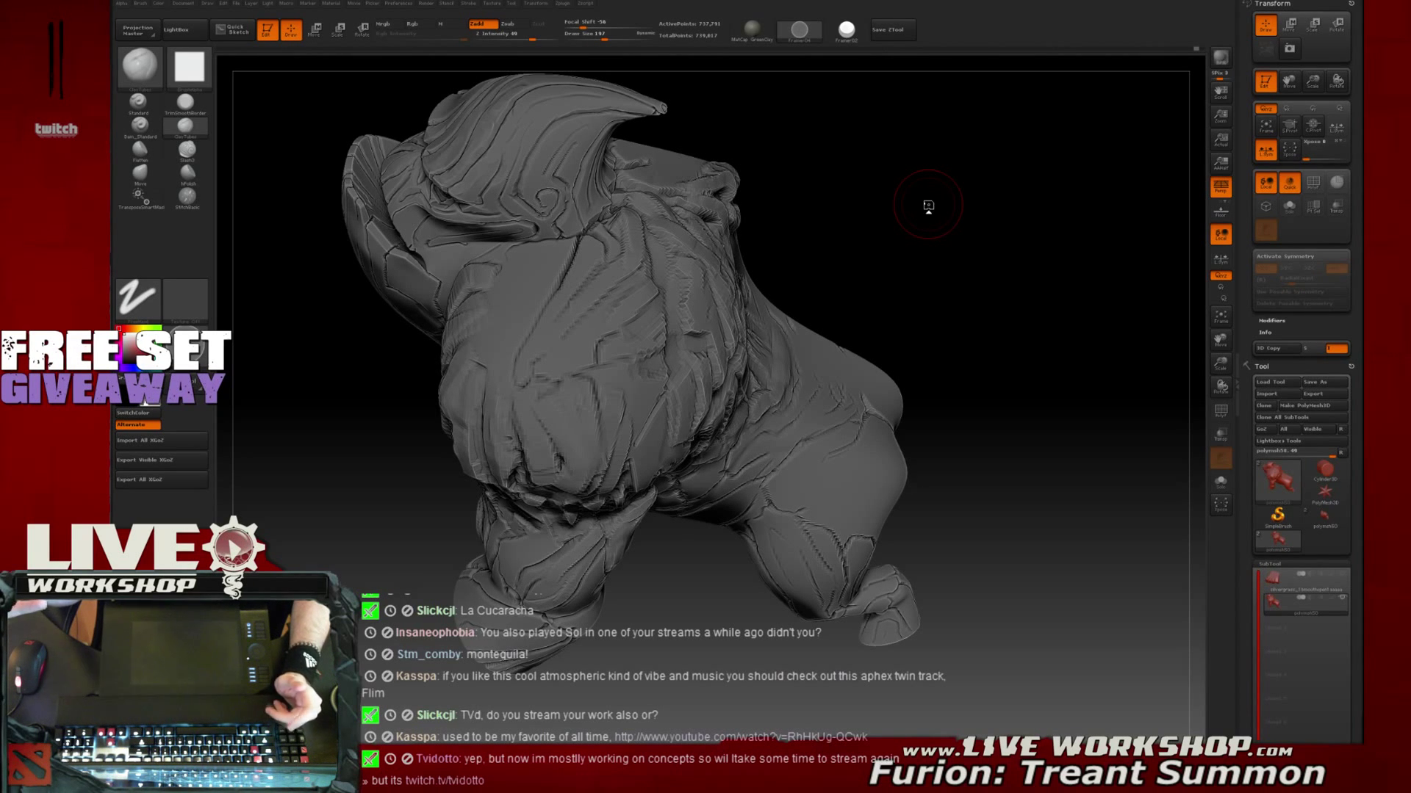
pyautogui.moveTo(957, 211)
pyautogui.keyDown('alt'); pyautogui.mouseDown()
pyautogui.moveTo(1063, 194)
pyautogui.moveTo(1064, 208)
pyautogui.moveTo(1023, 210)
pyautogui.mouseUp(); pyautogui.keyUp('alt')
# Resize the brush and rework the rear section of the outer shoulder plate, blending its diagonal seam and undoing the last stroke
pyautogui.press('s')
pyautogui.click(699, 330)
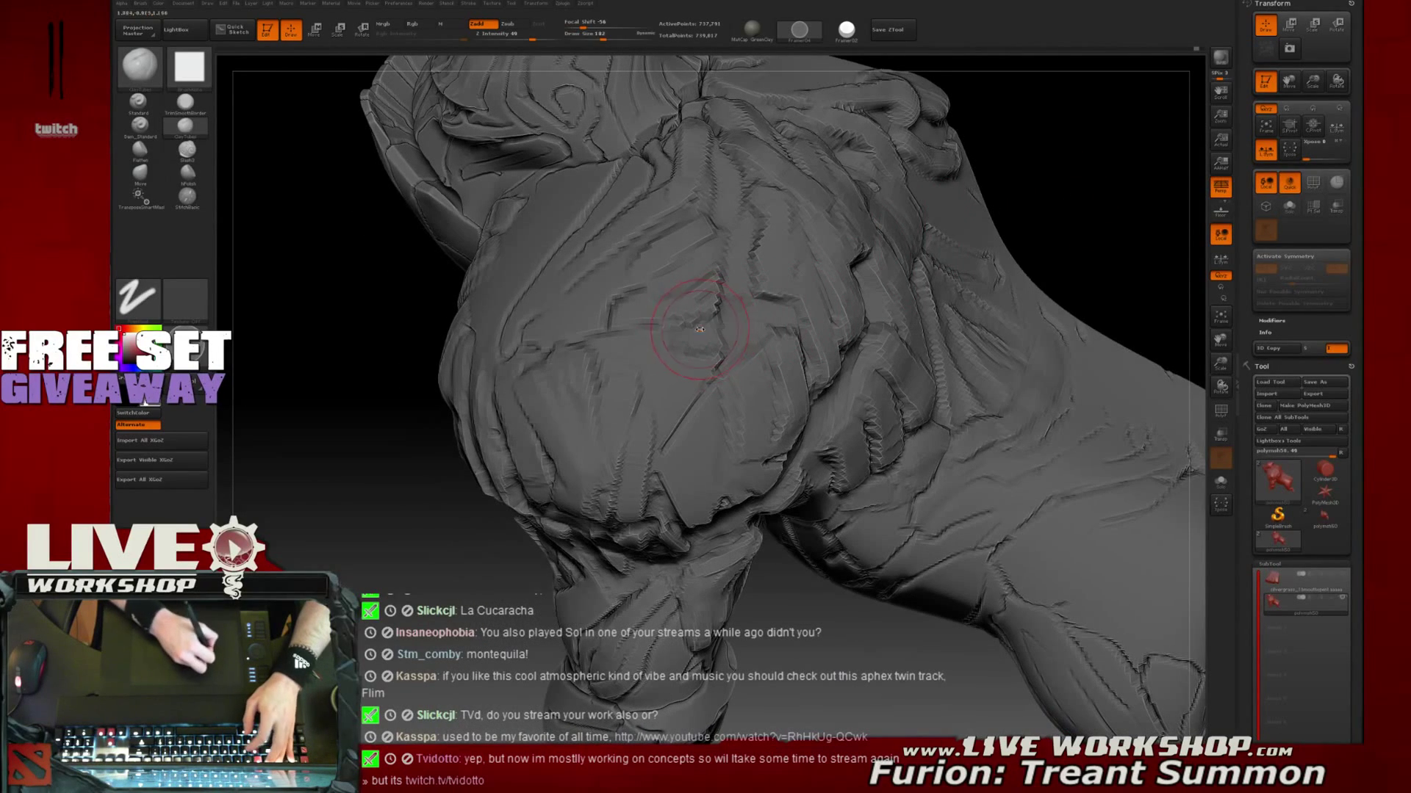
pyautogui.moveTo(797, 566)
pyautogui.mouseDown()
pyautogui.moveTo(786, 592)
pyautogui.moveTo(779, 551)
pyautogui.mouseUp()
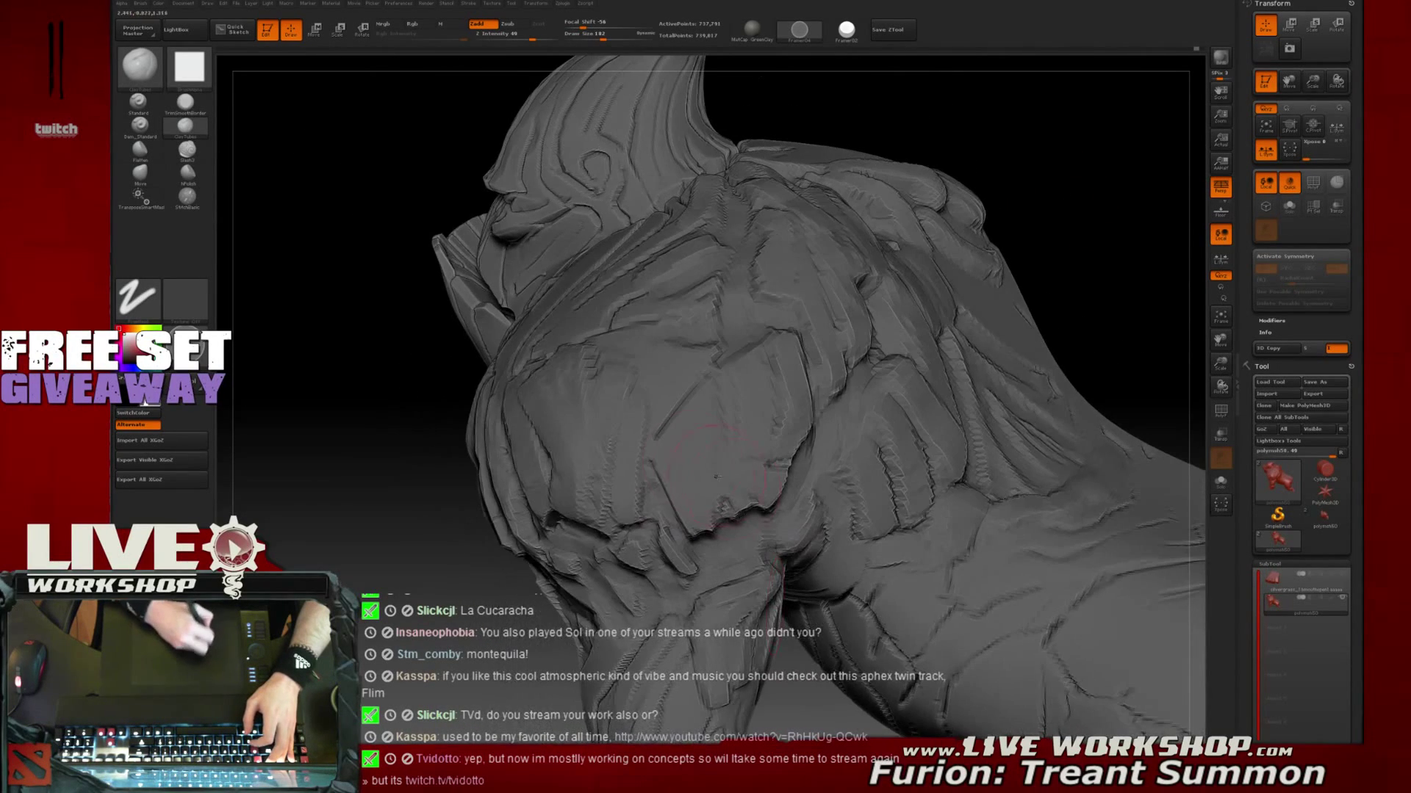
pyautogui.moveTo(670, 467)
pyautogui.mouseDown()
pyautogui.moveTo(700, 537)
pyautogui.moveTo(705, 507)
pyautogui.mouseUp()
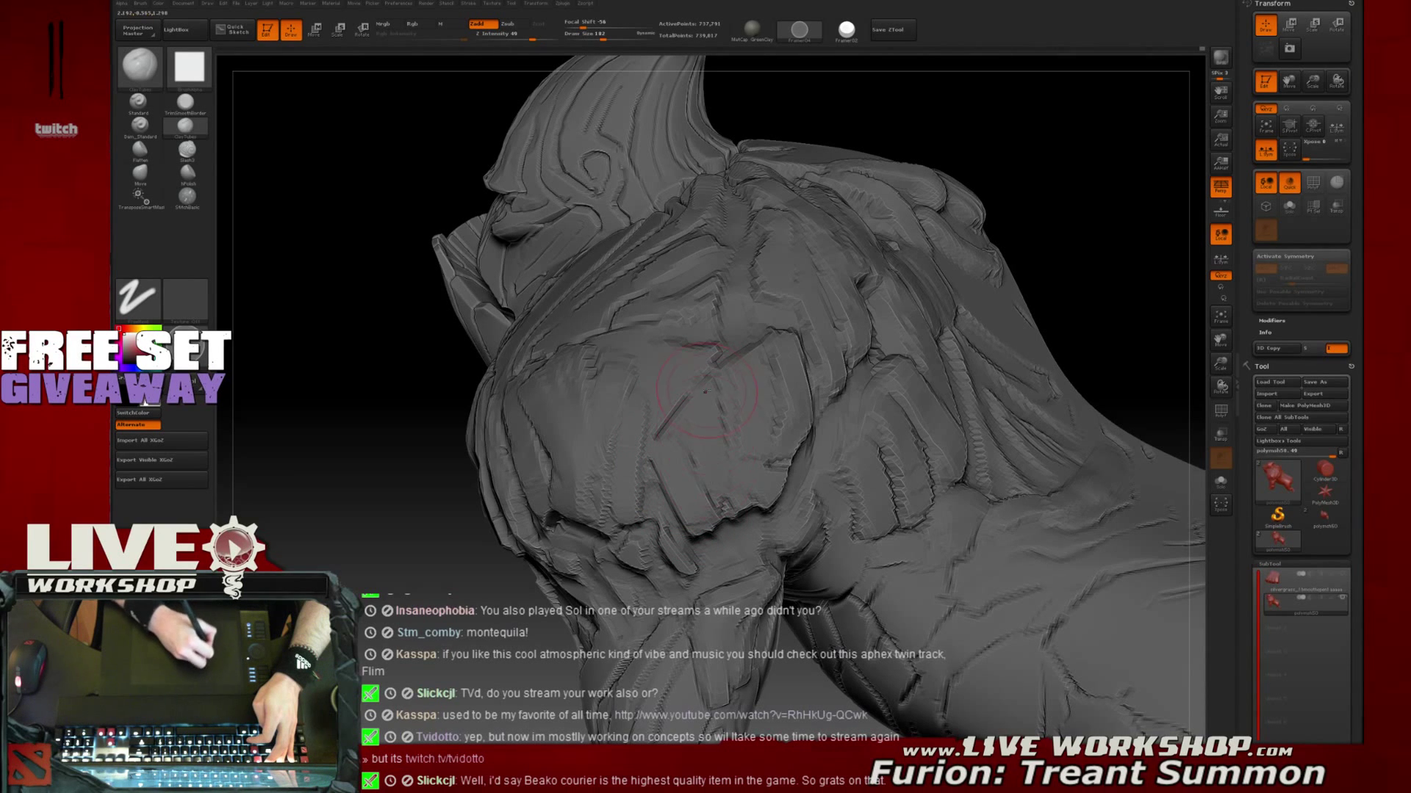
pyautogui.moveTo(727, 467); pyautogui.dragTo(735, 523)
pyautogui.moveTo(723, 447); pyautogui.dragTo(720, 481)
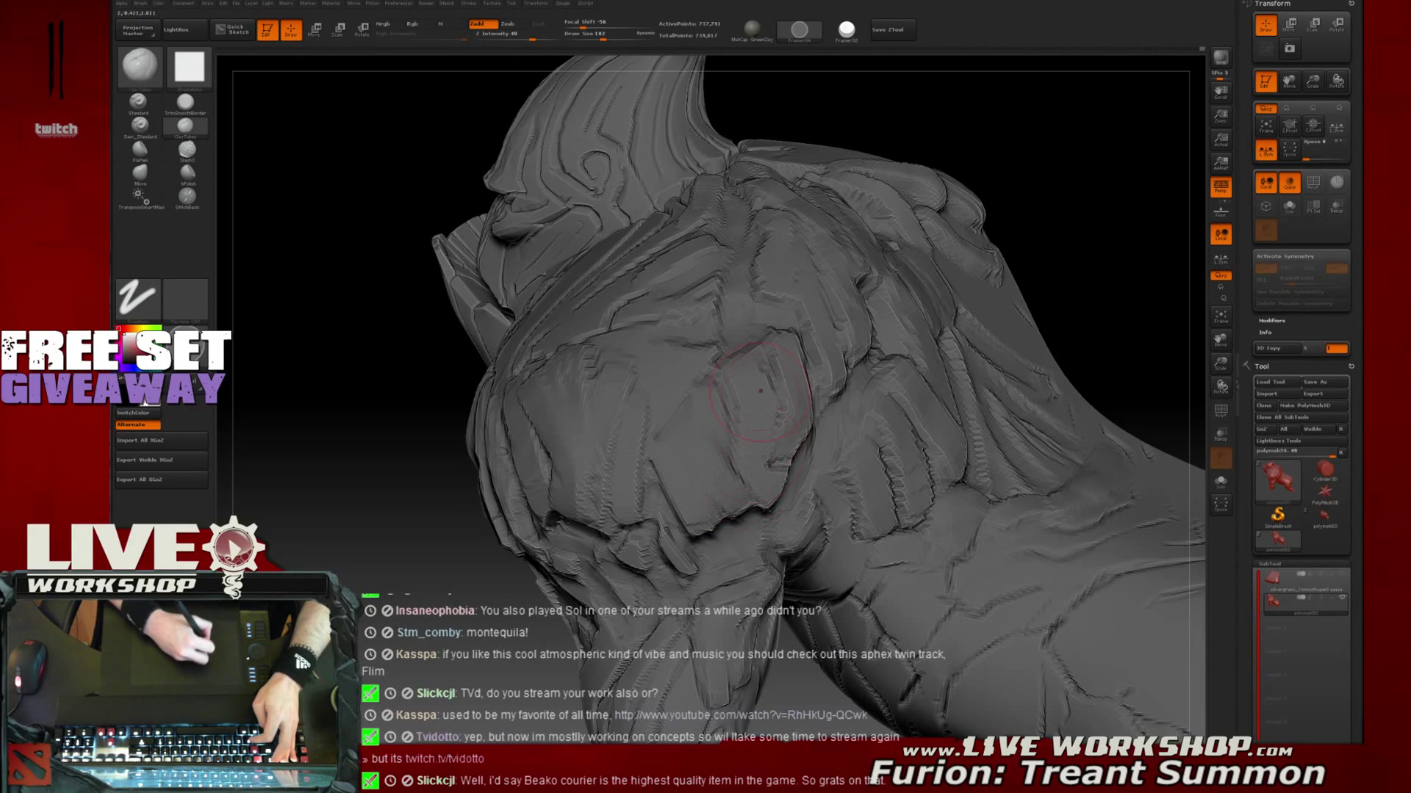
pyautogui.moveTo(755, 459); pyautogui.dragTo(738, 375)
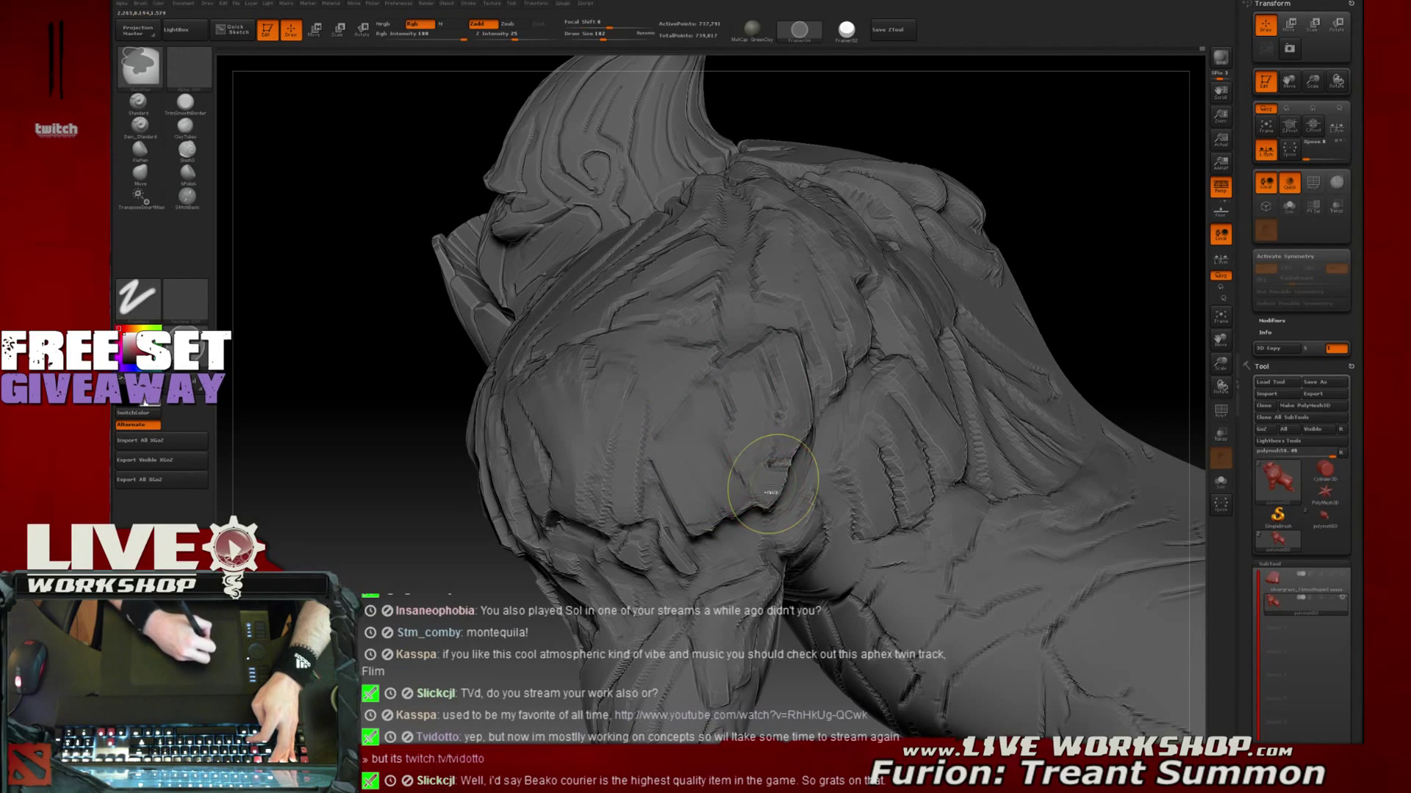
pyautogui.moveTo(767, 491); pyautogui.dragTo(786, 461)
pyautogui.hotkey('ctrl', 'z')
# Switch to the TrimSmoothBorder brush, adjust its size and flatten the upper edge of the outer shoulder plate
pyautogui.moveTo(1094, 239)
pyautogui.keyDown('alt'); pyautogui.mouseDown()
pyautogui.moveTo(1050, 197)
pyautogui.moveTo(1077, 223)
pyautogui.moveTo(1051, 284)
pyautogui.moveTo(1106, 279)
pyautogui.mouseUp(); pyautogui.keyUp('alt')
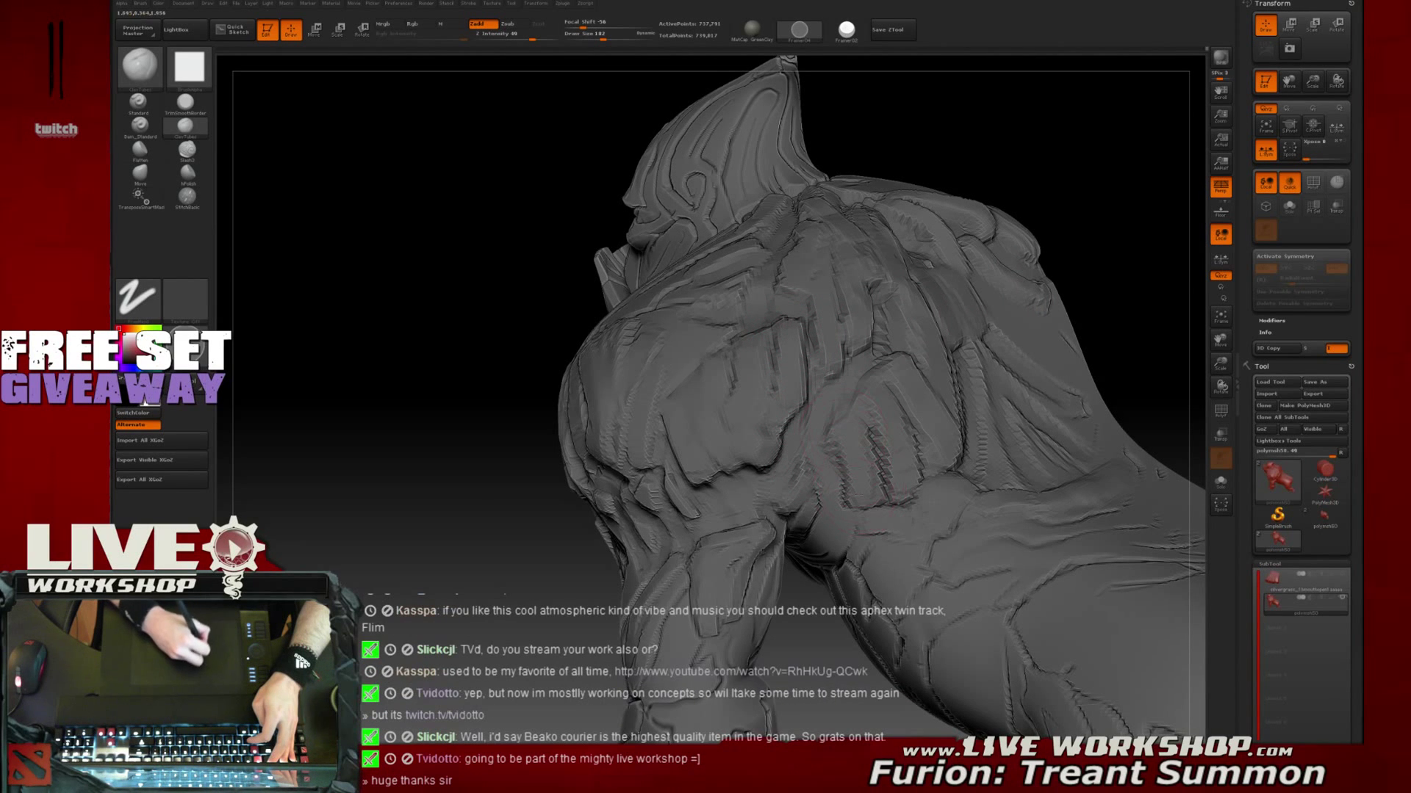
pyautogui.moveTo(541, 277); pyautogui.dragTo(636, 350)
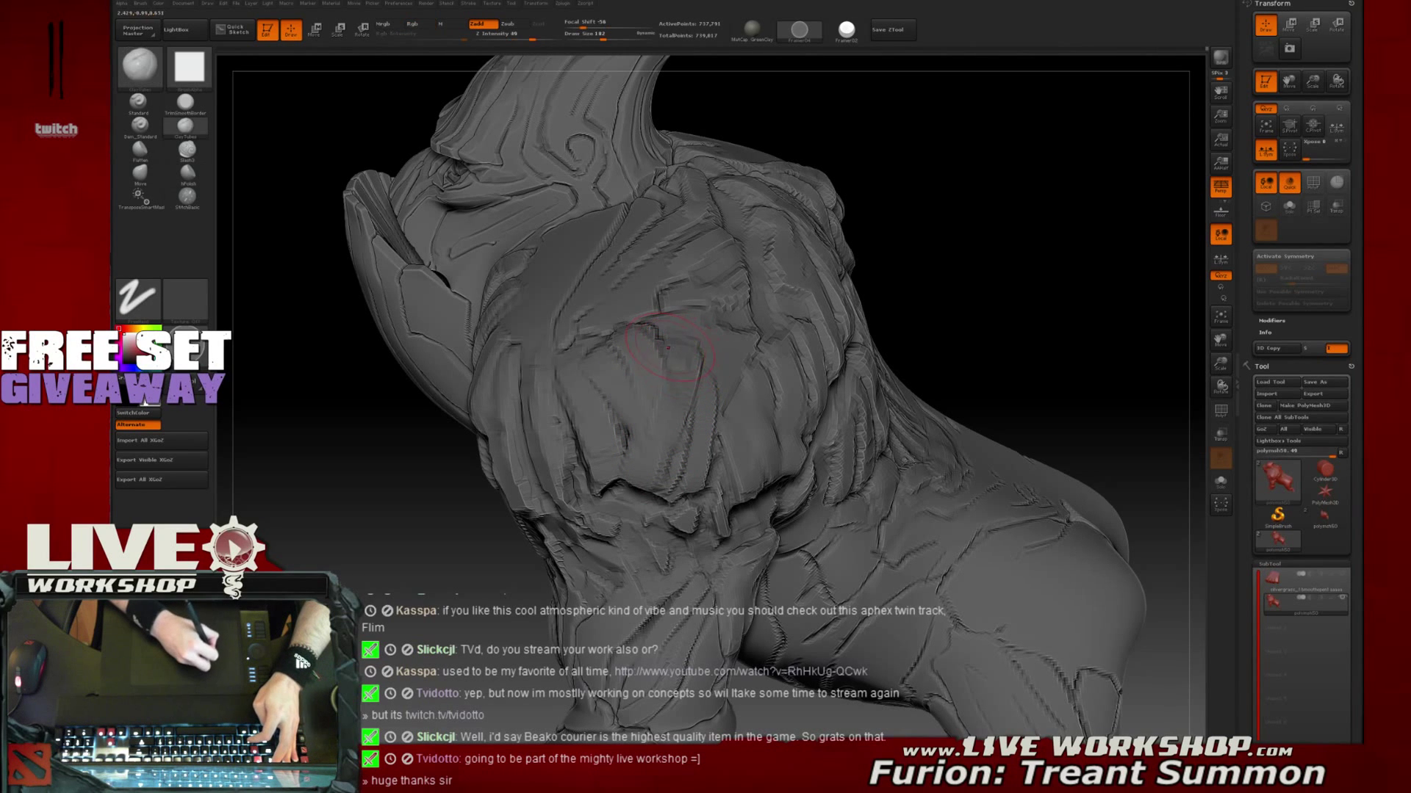
pyautogui.moveTo(944, 275)
pyautogui.mouseDown()
pyautogui.moveTo(737, 358)
pyautogui.moveTo(690, 412)
pyautogui.moveTo(691, 383)
pyautogui.mouseUp()
pyautogui.click(138, 104)
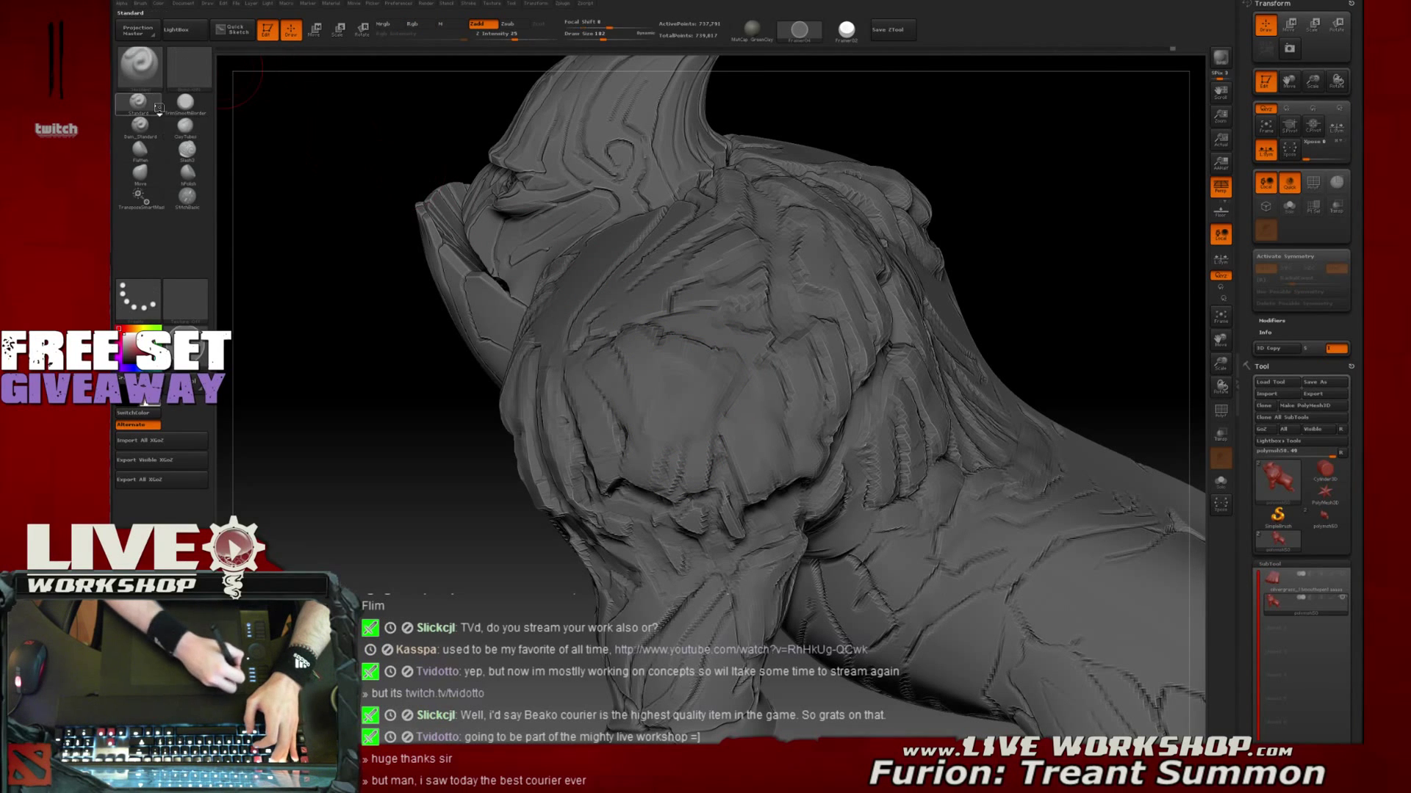
pyautogui.click(185, 104)
pyautogui.press('s')
pyautogui.moveTo(704, 367); pyautogui.dragTo(695, 369)
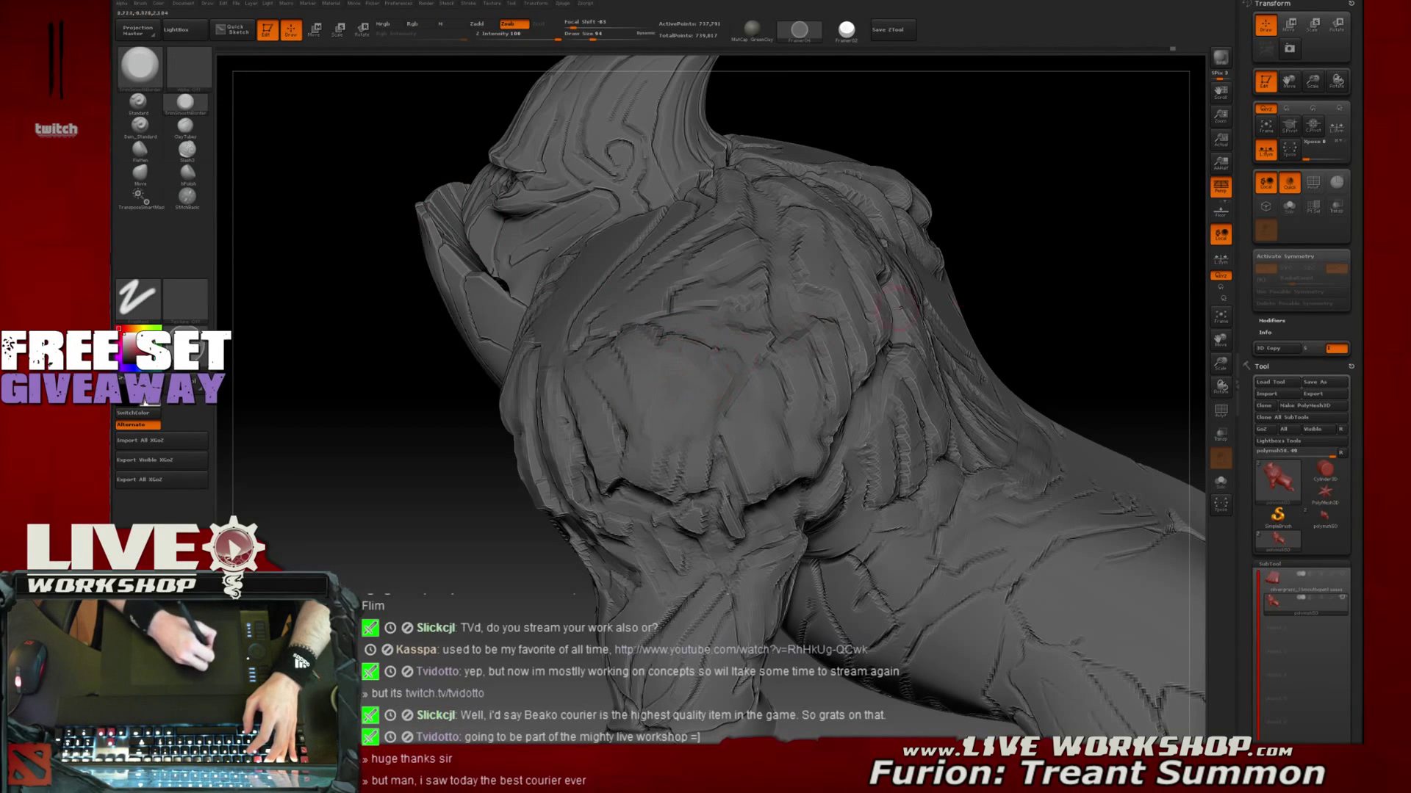
pyautogui.moveTo(1062, 262); pyautogui.dragTo(852, 334)
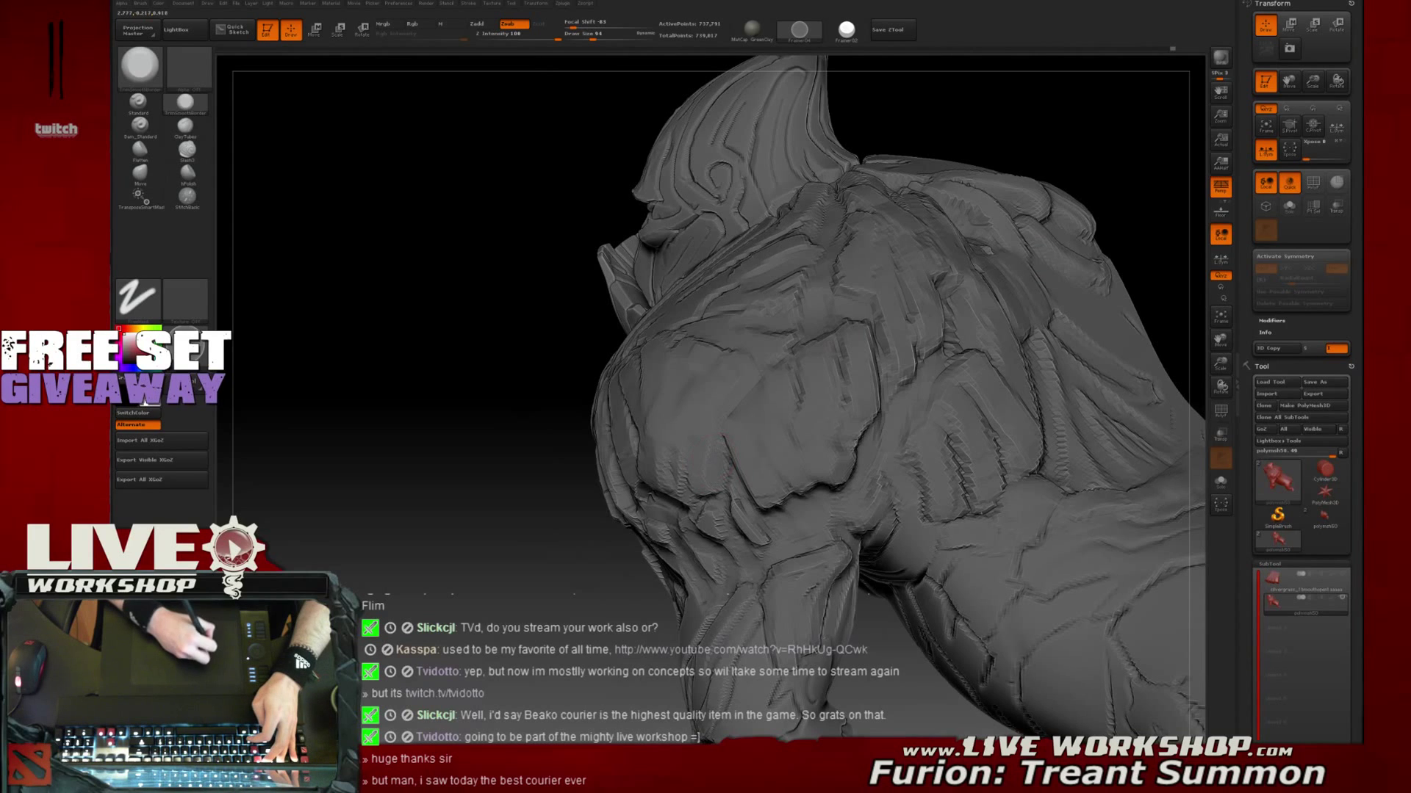
# Trim the jagged lower edge of the shoulder plate with a smaller brush and undo the last stroke
pyautogui.moveTo(573, 488); pyautogui.dragTo(645, 400)
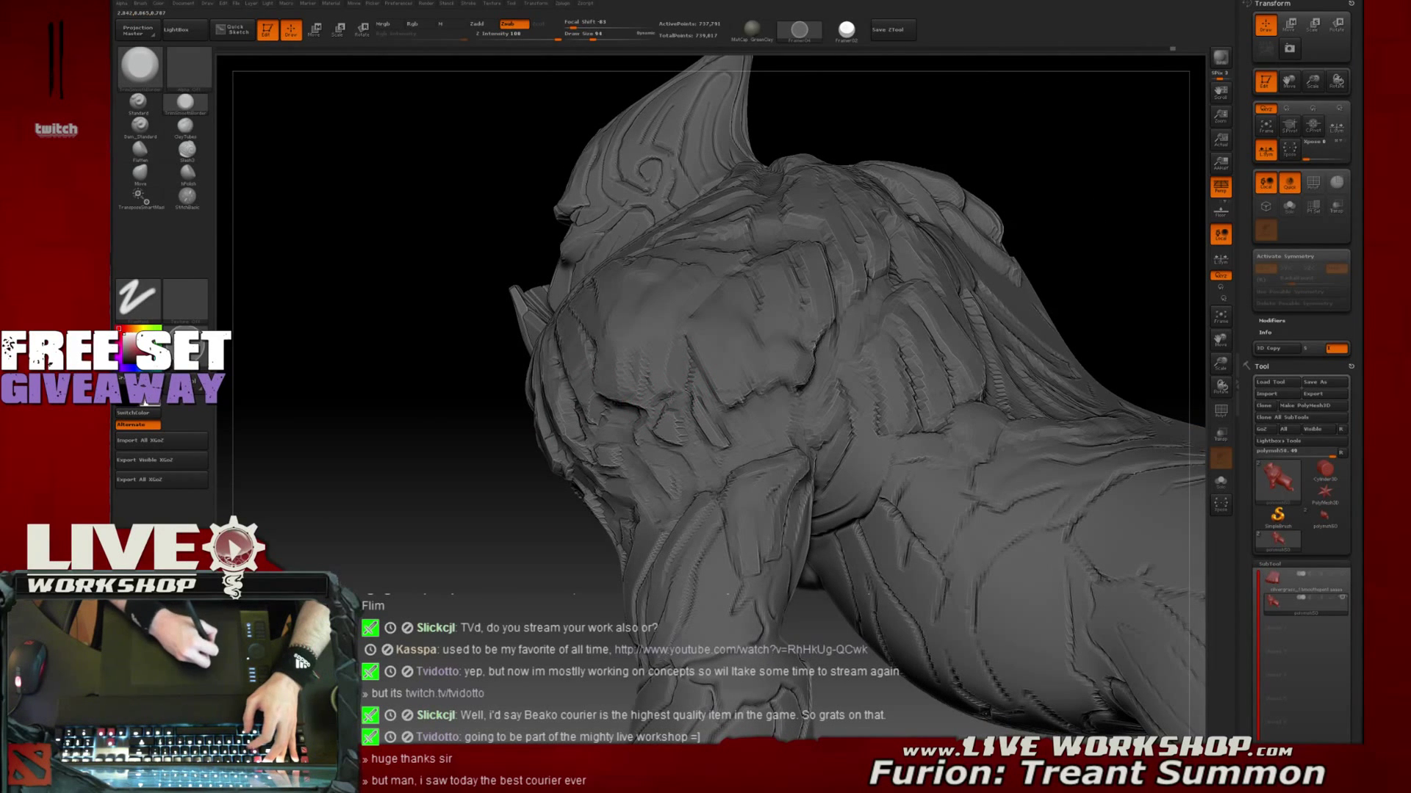
pyautogui.moveTo(630, 434); pyautogui.dragTo(663, 398)
pyautogui.press('[')
pyautogui.press('[')
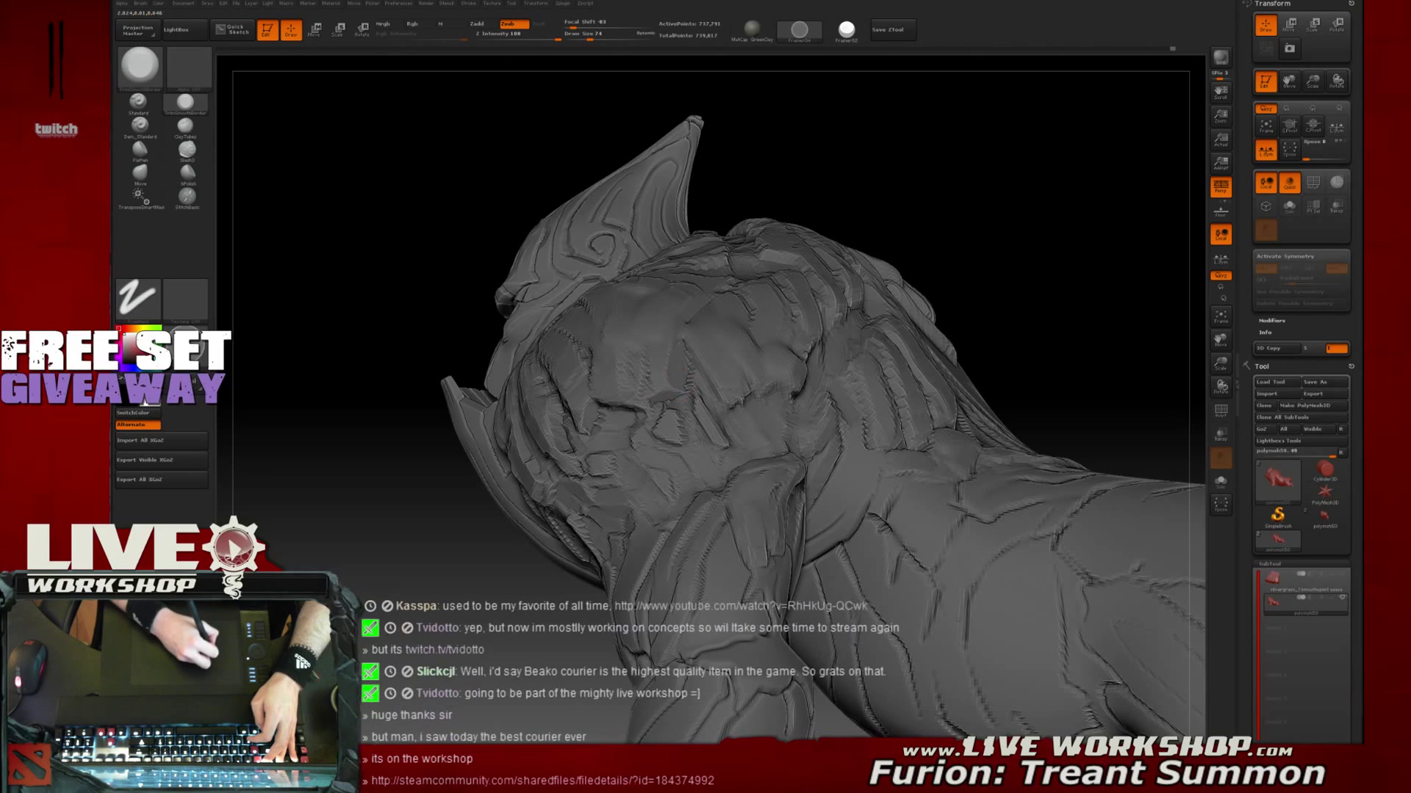
pyautogui.press('shift')
pyautogui.hotkey('ctrl', 'z')
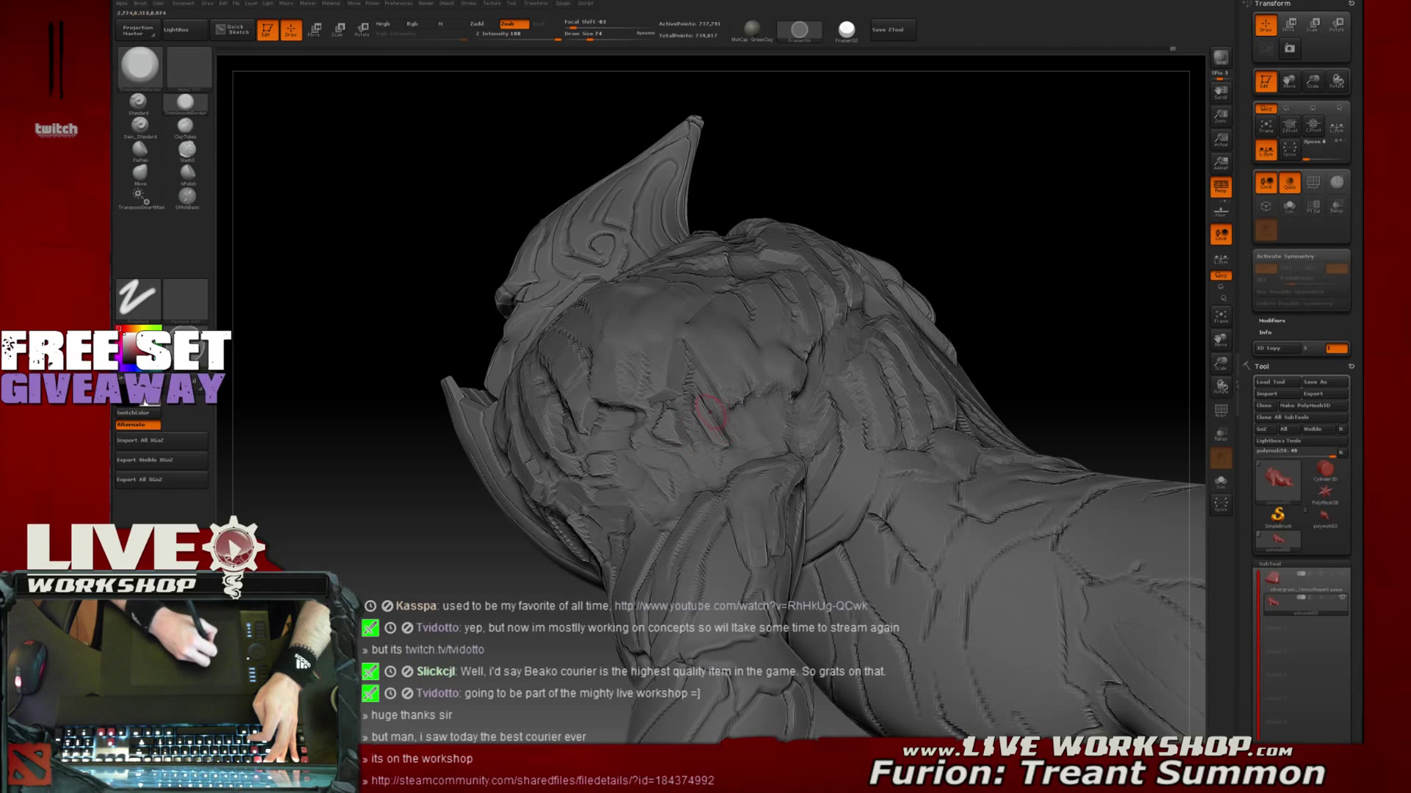
# Trim the splintered bark beneath the rear shoulder plate and undo the last stroke on its lower corner
pyautogui.moveTo(946, 275); pyautogui.dragTo(1007, 263)
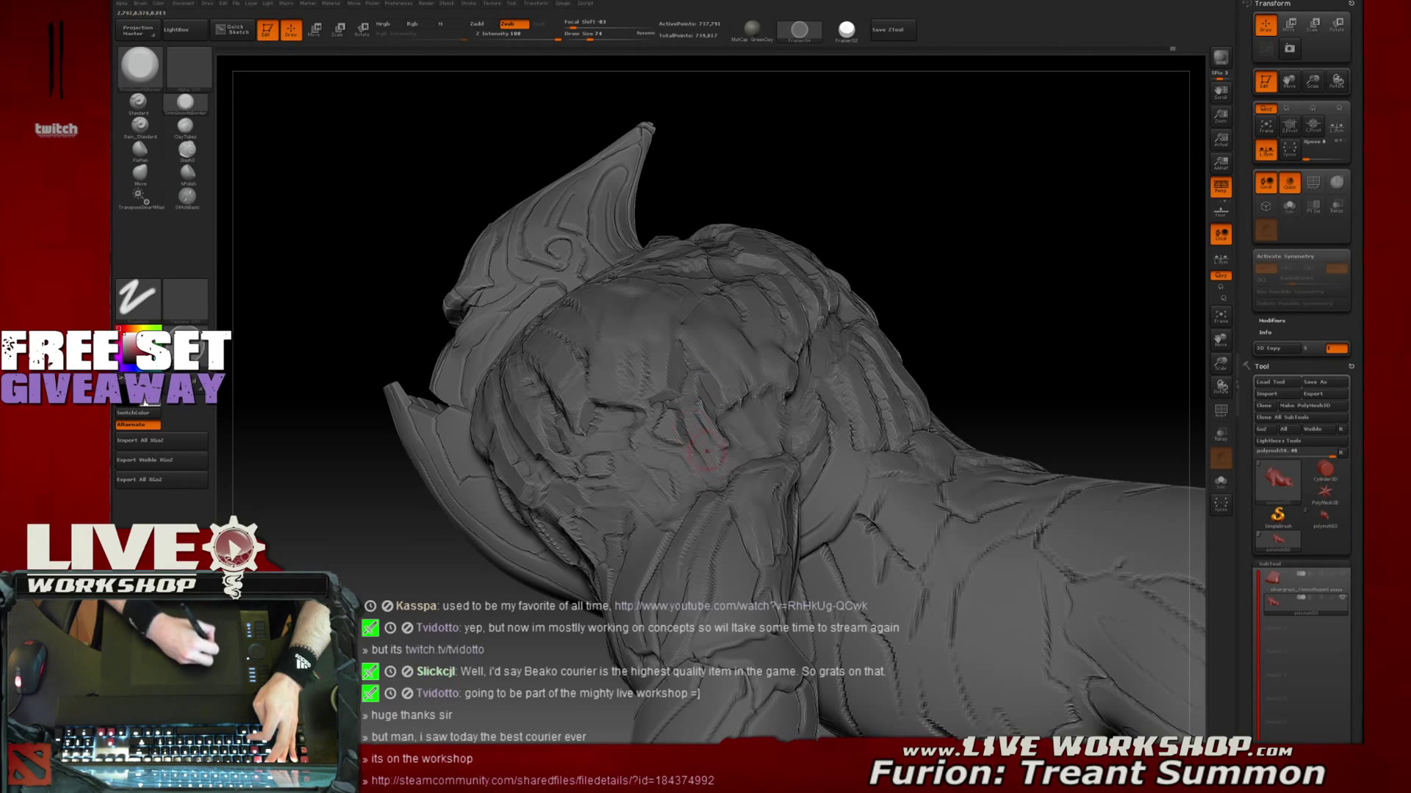
pyautogui.moveTo(1000, 290); pyautogui.dragTo(856, 316)
pyautogui.moveTo(724, 411); pyautogui.dragTo(746, 400)
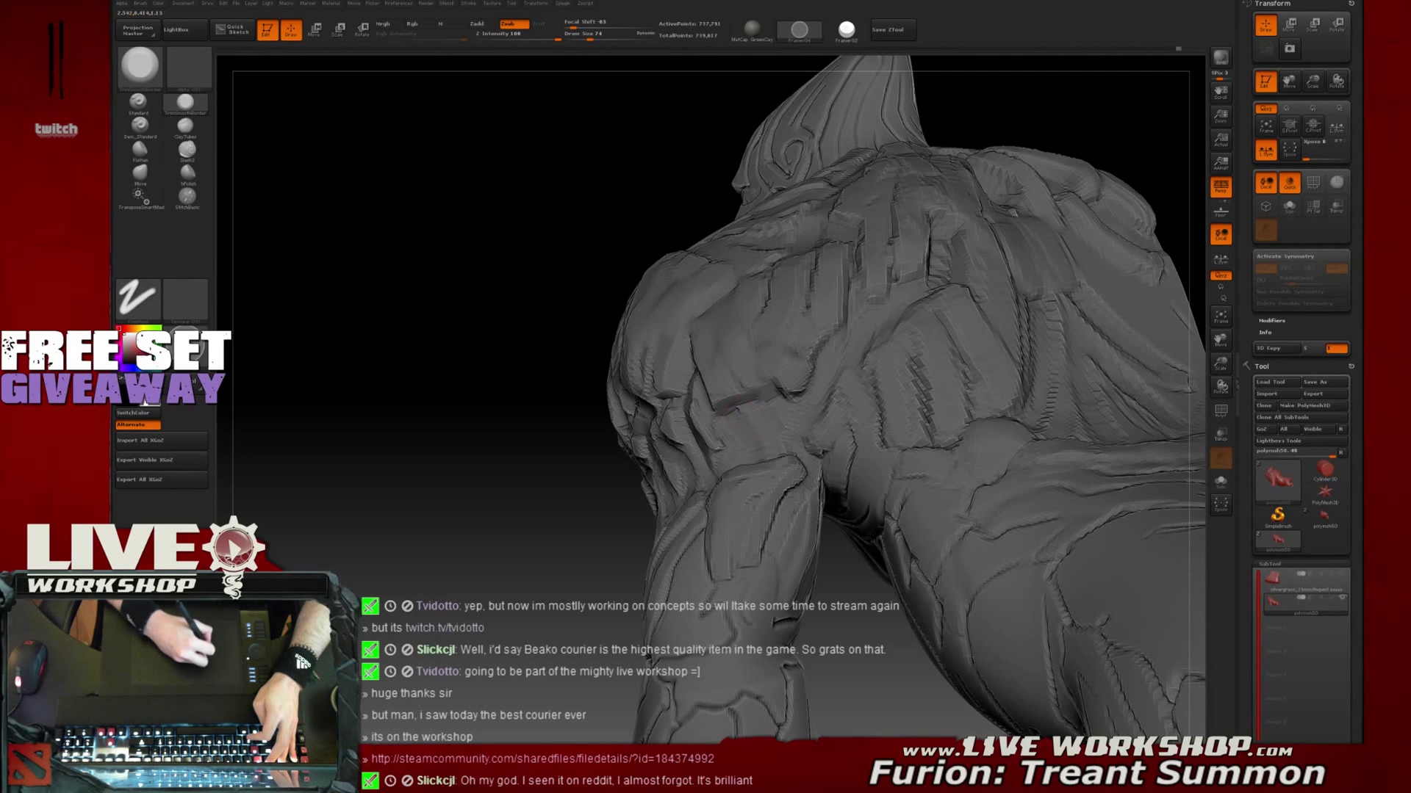
pyautogui.moveTo(777, 493); pyautogui.dragTo(855, 500, button='right')
pyautogui.moveTo(794, 389); pyautogui.dragTo(779, 397)
pyautogui.hotkey('ctrl', 'z')
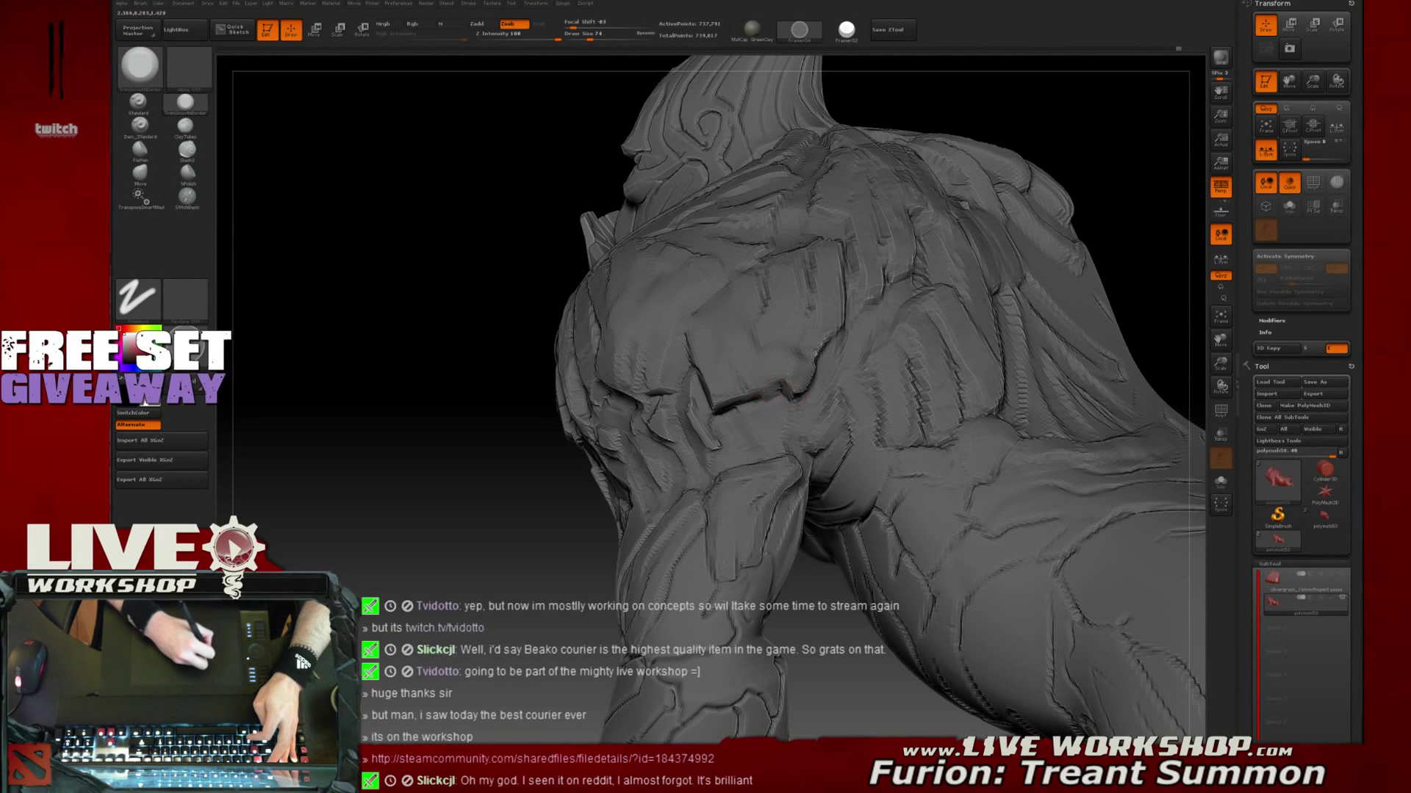
# Trim along the rear edge of the shoulder plate to sharpen its border, checking it from several angles
pyautogui.moveTo(835, 357); pyautogui.dragTo(801, 382, button='right')
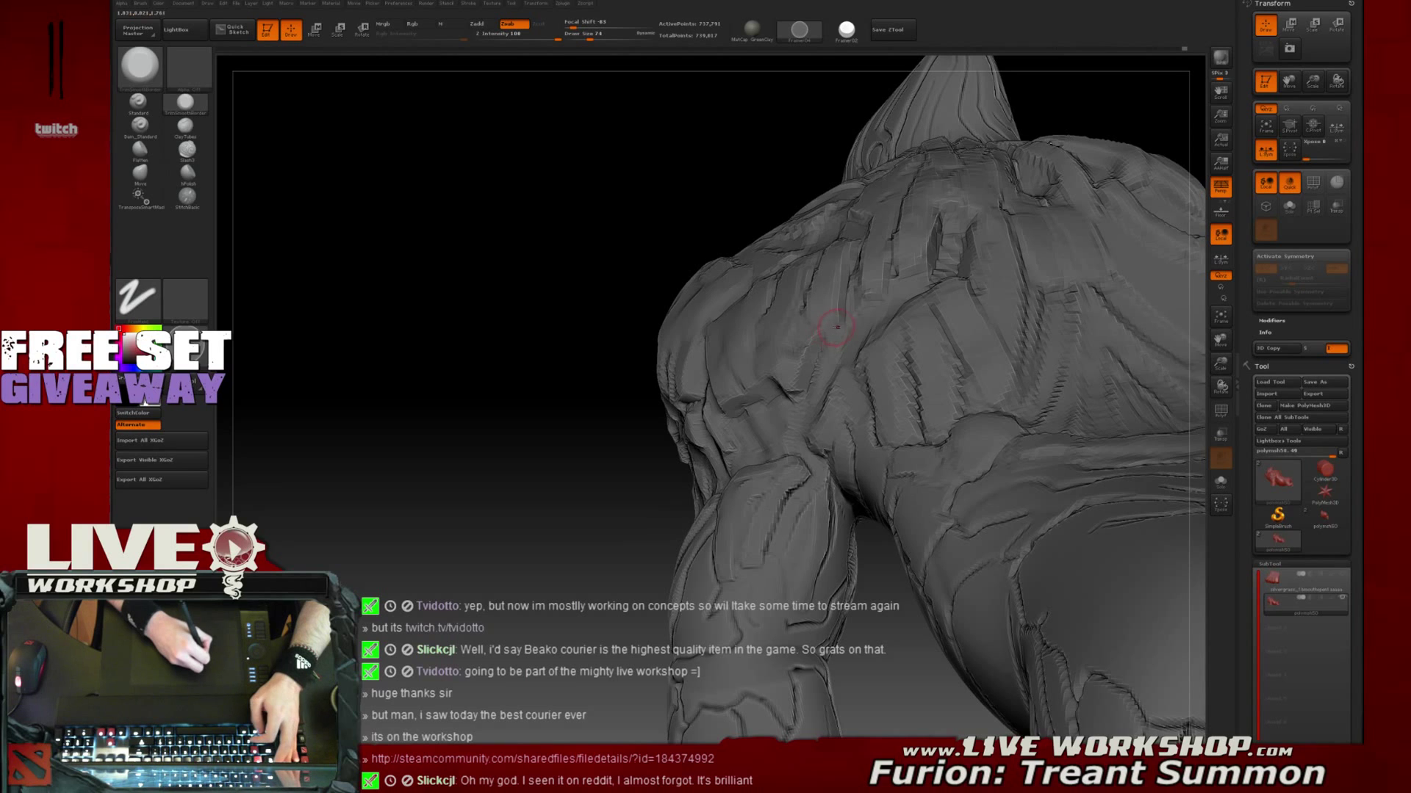
pyautogui.moveTo(839, 342); pyautogui.dragTo(818, 404)
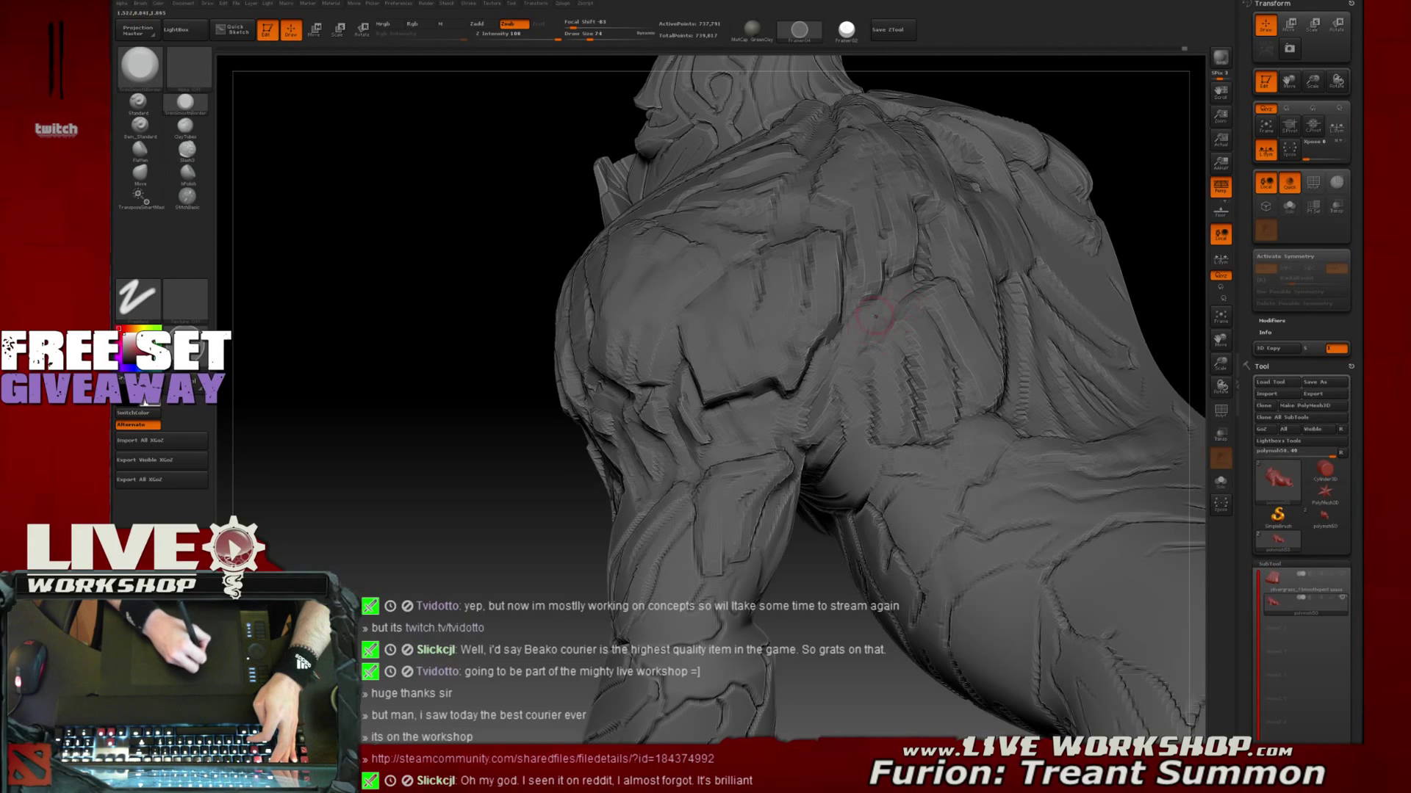
pyautogui.press('f')
pyautogui.moveTo(1175, 221)
pyautogui.mouseDown()
pyautogui.moveTo(1057, 287)
pyautogui.moveTo(1055, 397)
pyautogui.moveTo(1080, 277)
pyautogui.moveTo(1047, 294)
pyautogui.mouseUp()
pyautogui.moveTo(815, 306); pyautogui.dragTo(688, 418)
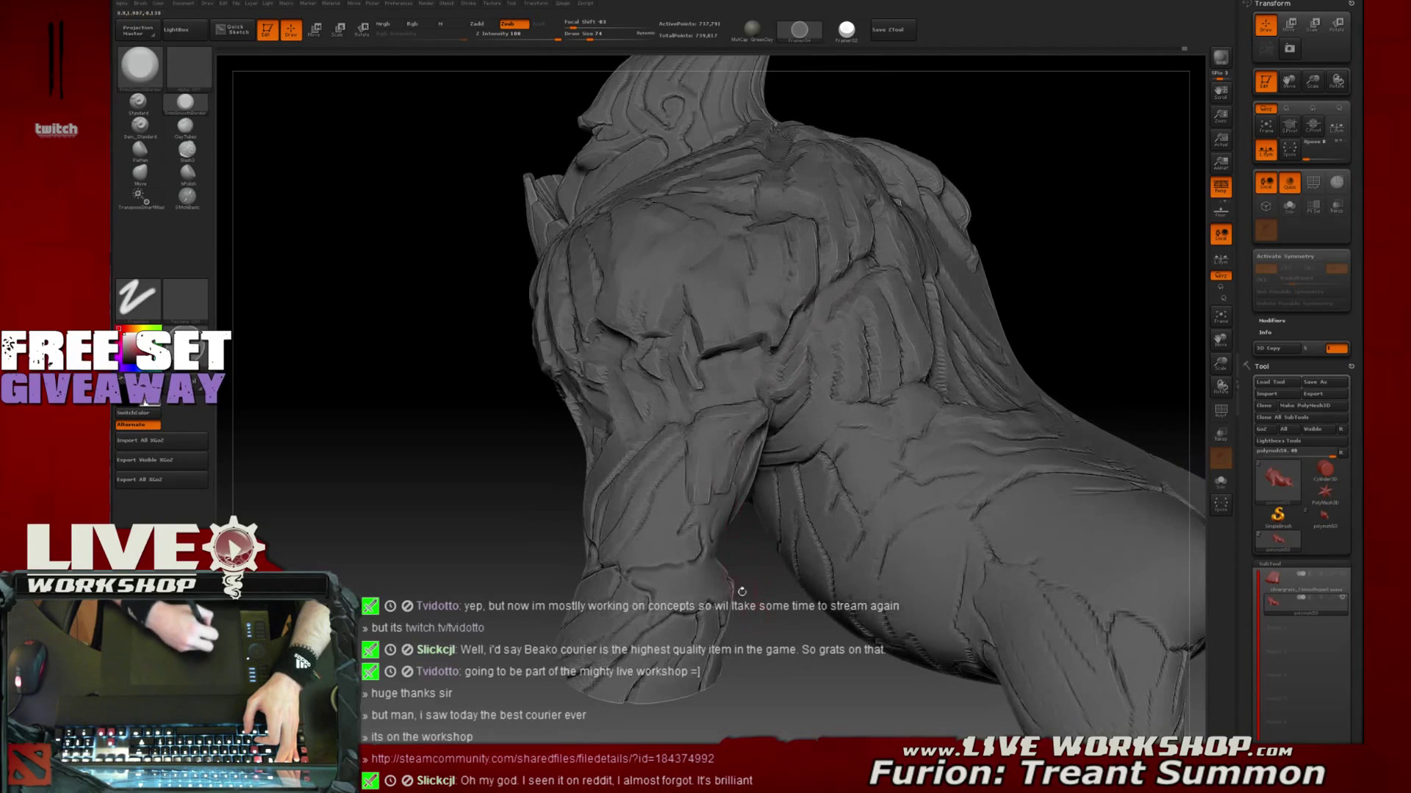
pyautogui.moveTo(765, 566)
pyautogui.mouseDown()
pyautogui.moveTo(710, 395)
pyautogui.moveTo(665, 415)
pyautogui.mouseUp()
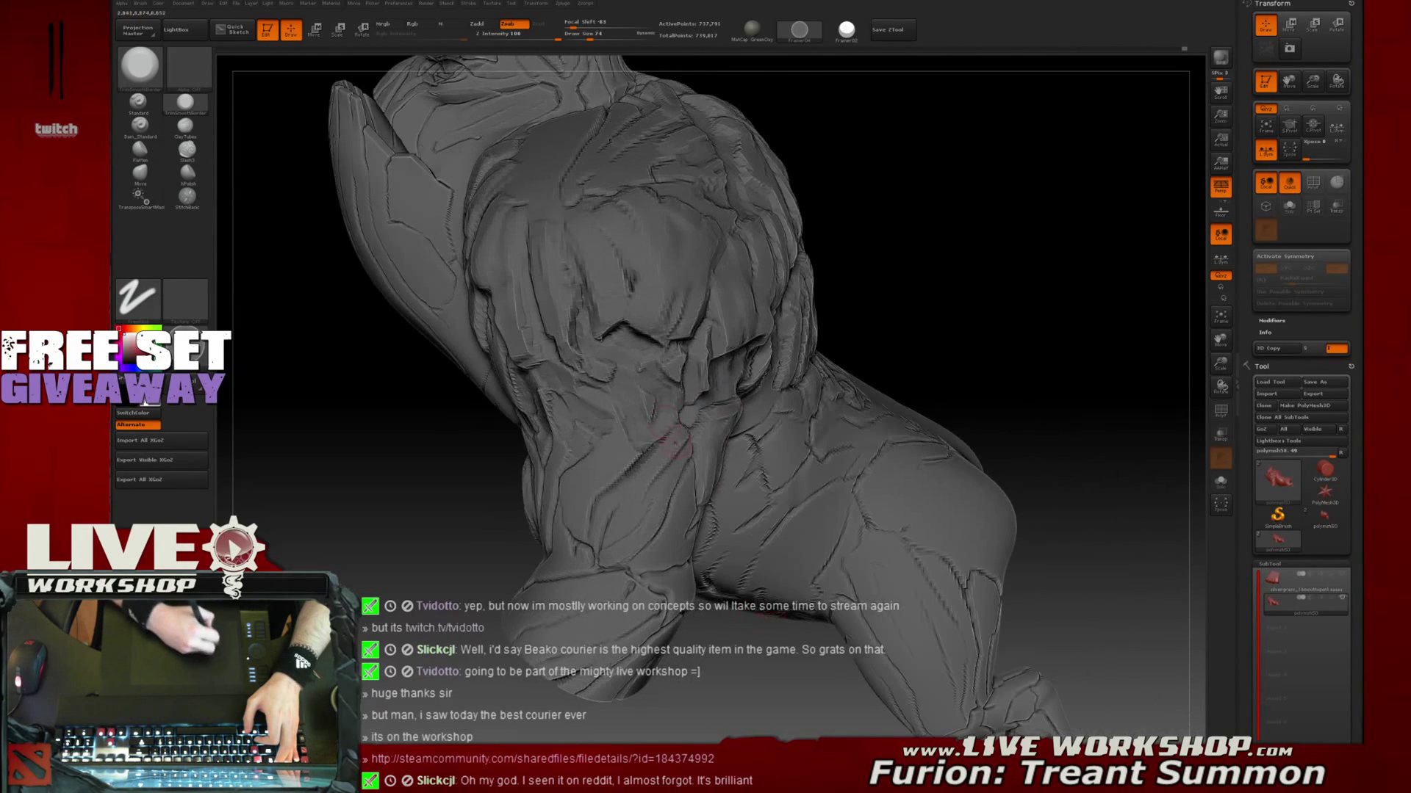